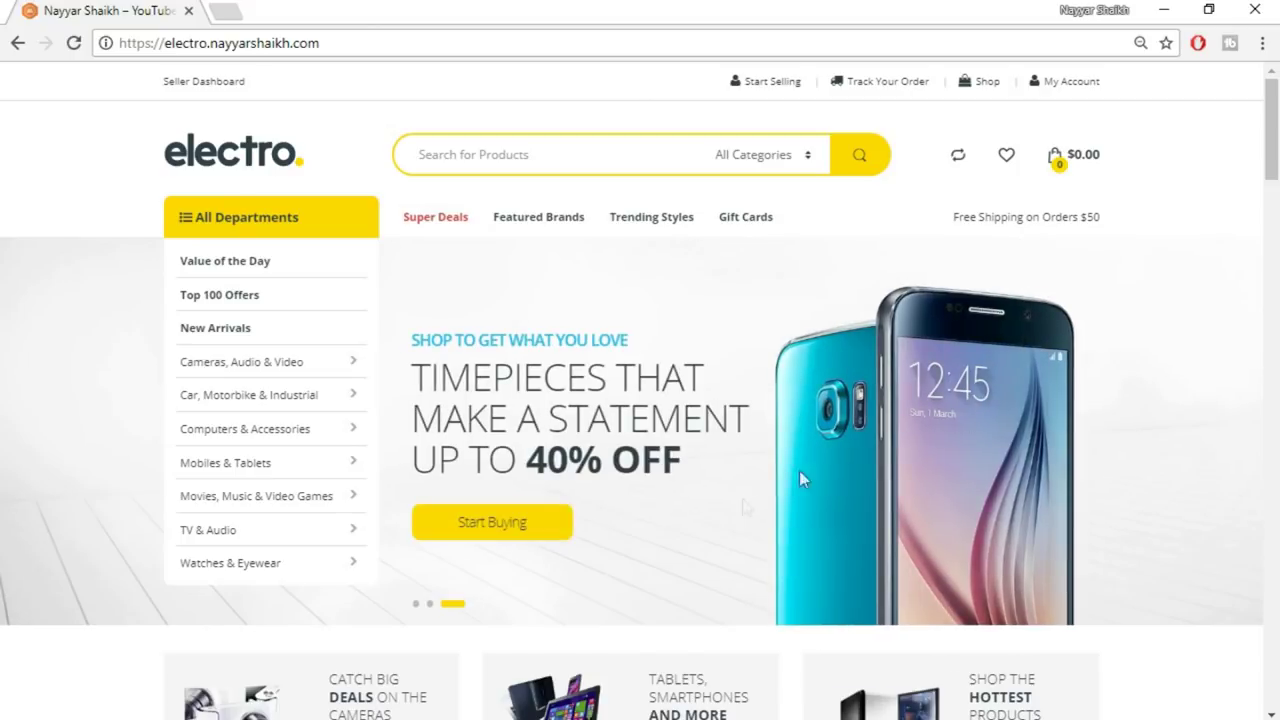
# Bring up the electro store in Edge, zoom it out slightly, and open the seller sign-up page
pyautogui.click(565, 719)
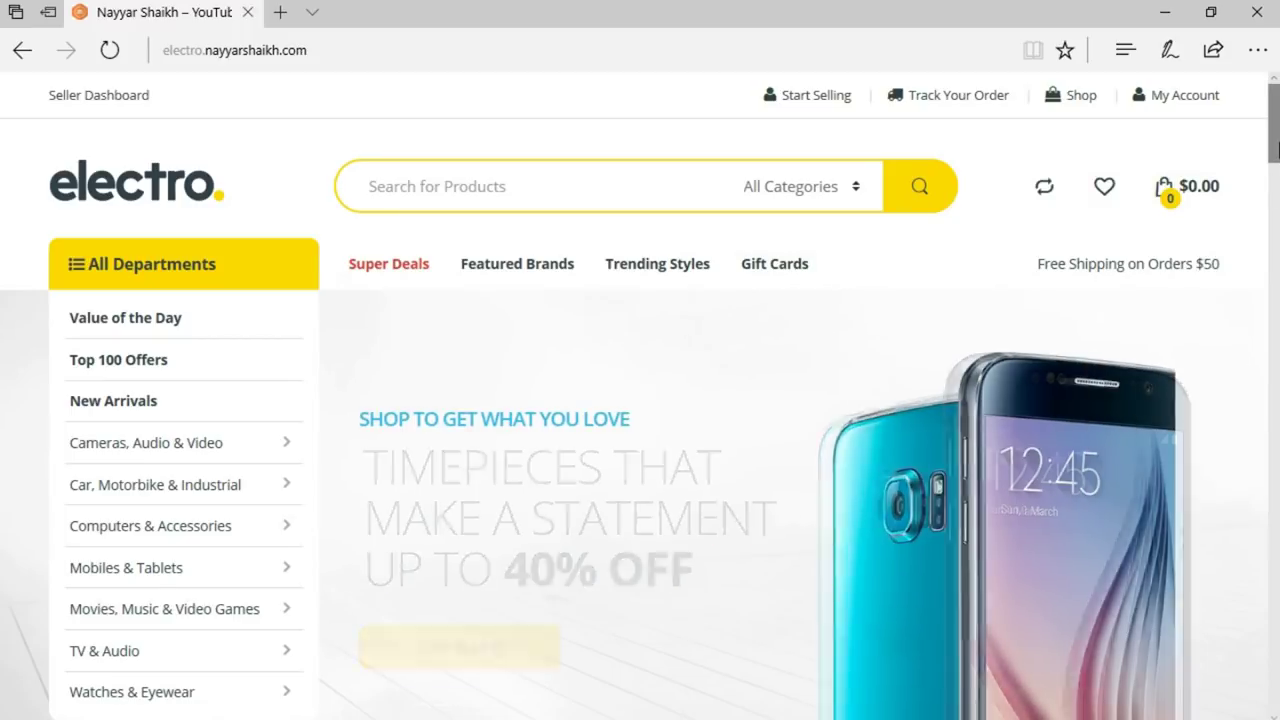
pyautogui.scroll(-1, 1276, 165)
pyautogui.scroll(1, 1270, 160)
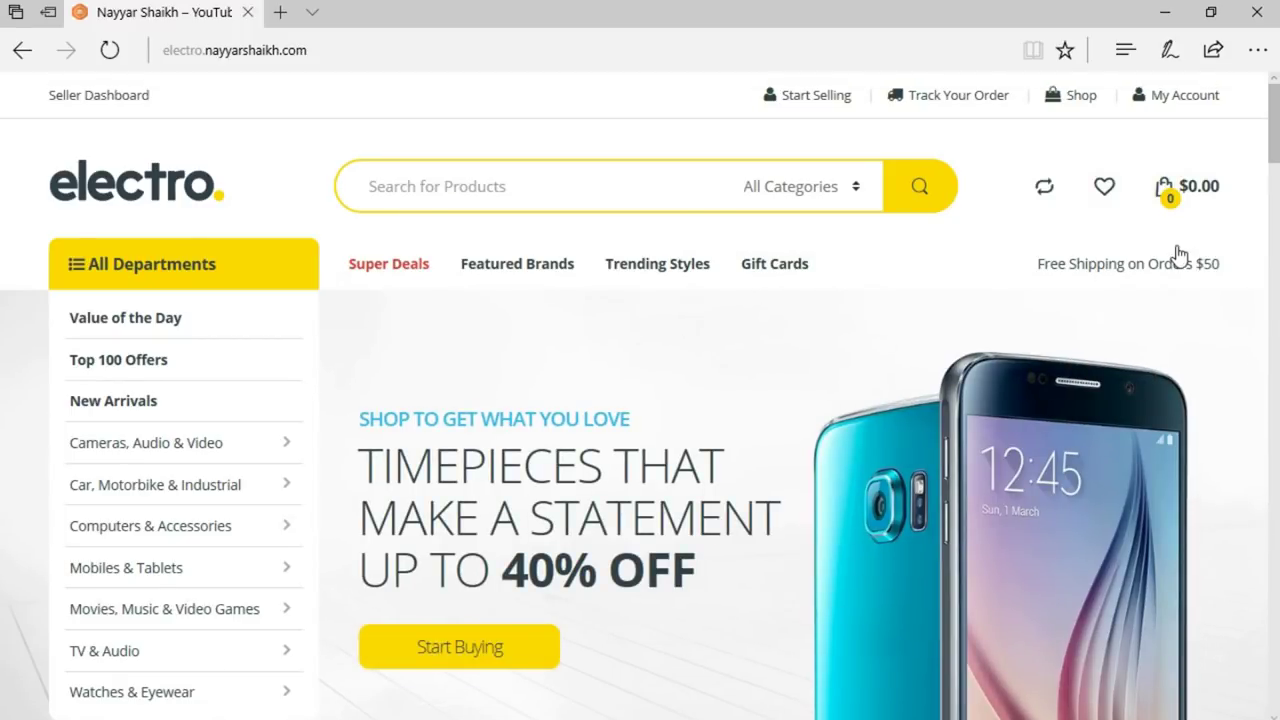
pyautogui.hotkey('ctrl', '-')
pyautogui.hotkey('ctrl', '-')
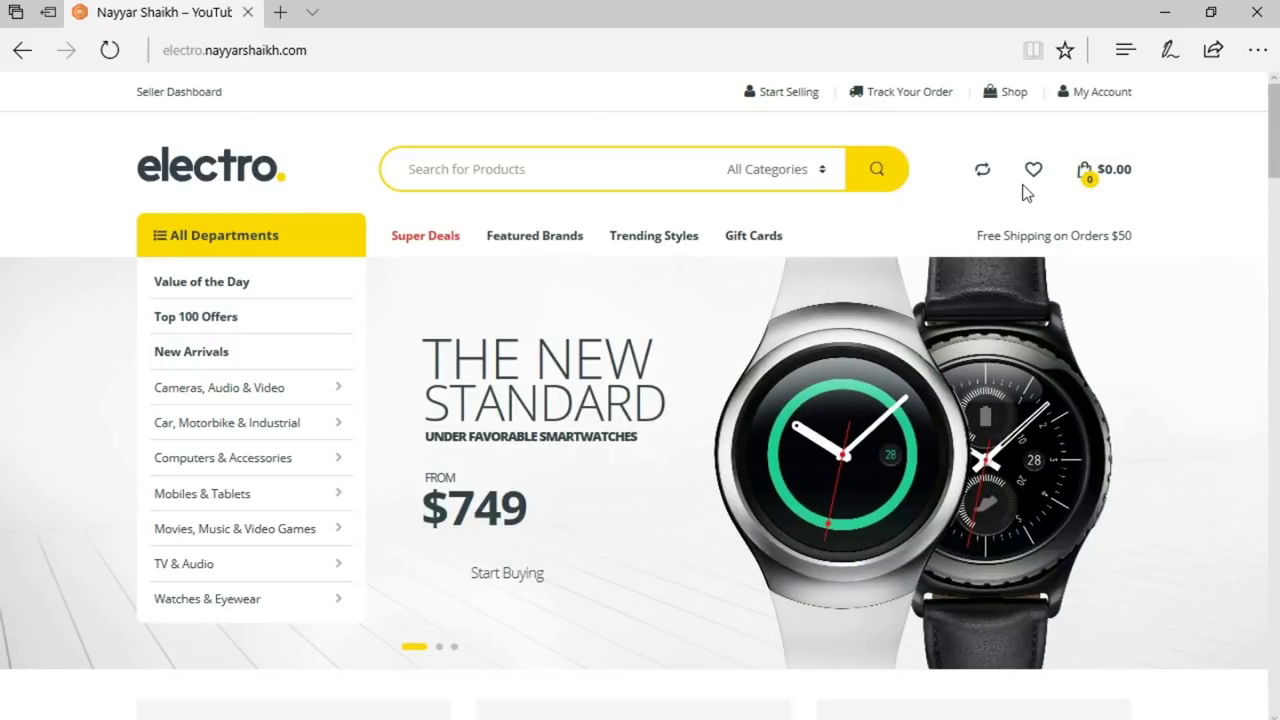
pyautogui.click(768, 94)
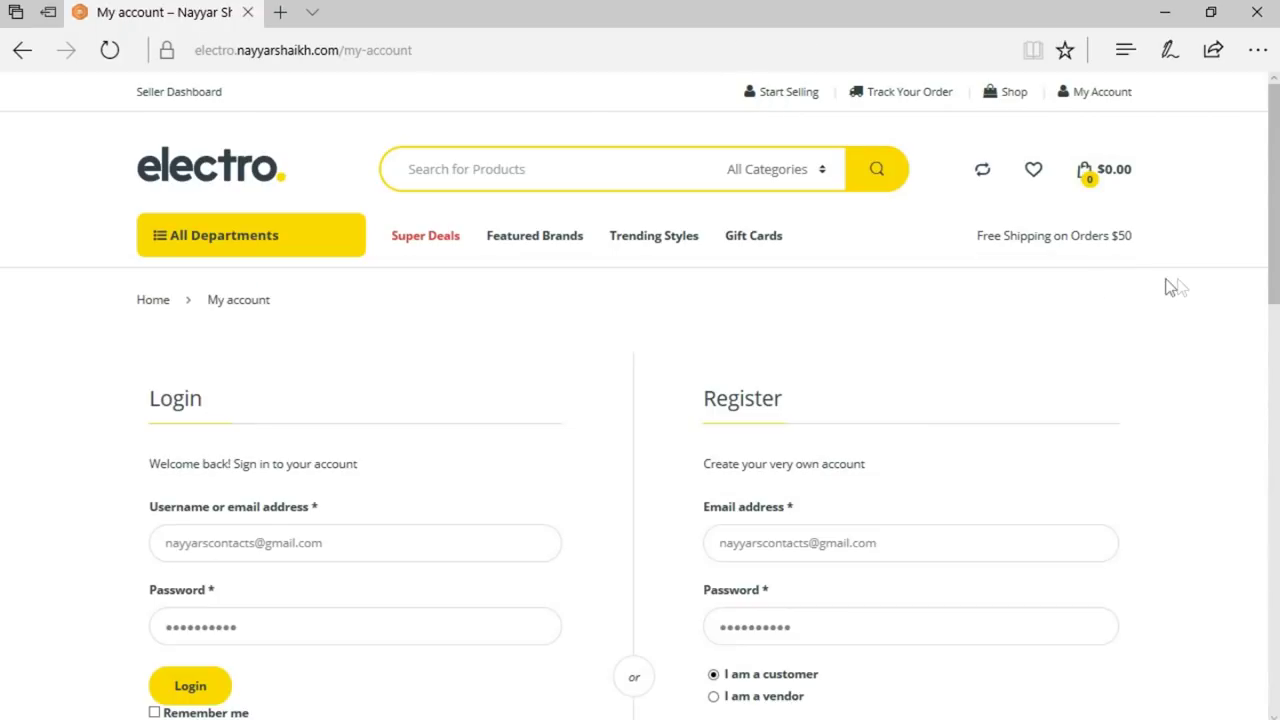
# Choose 'I am a vendor' on the Register form to reveal the name, shop name, shop URL and phone fields
pyautogui.scroll(-2, 1235, 296)
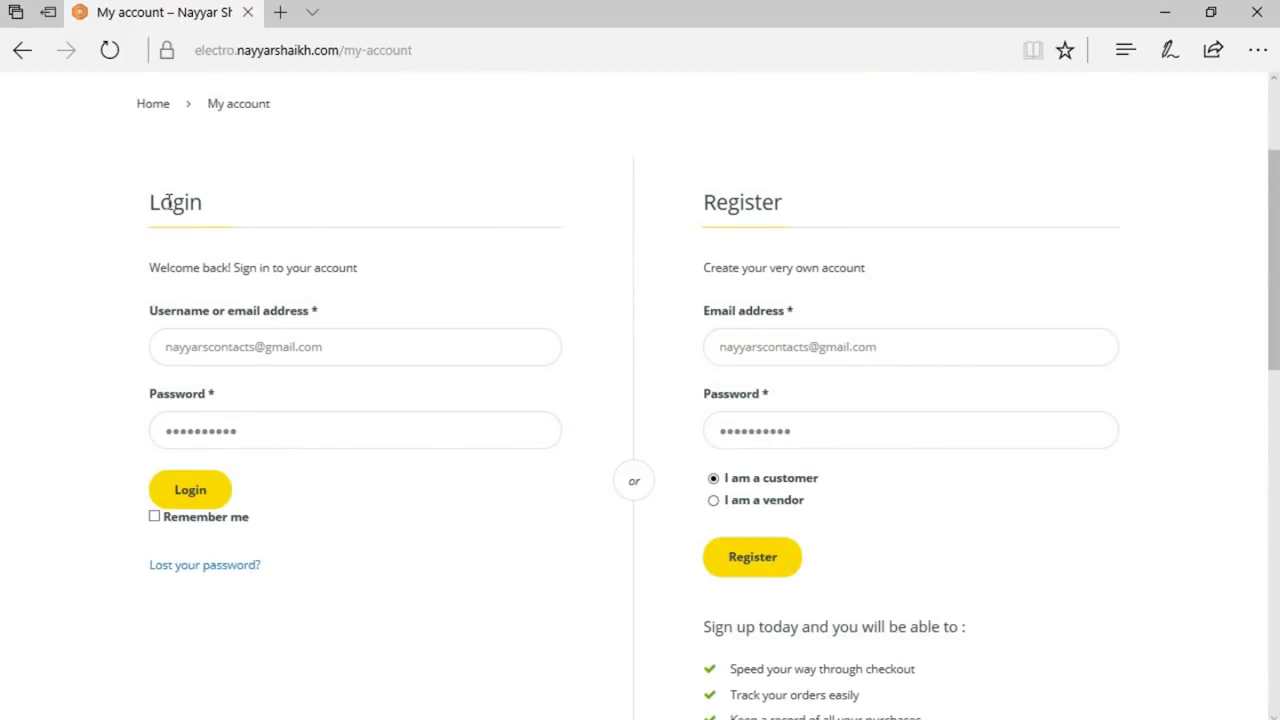
pyautogui.scroll(-1, 1046, 429)
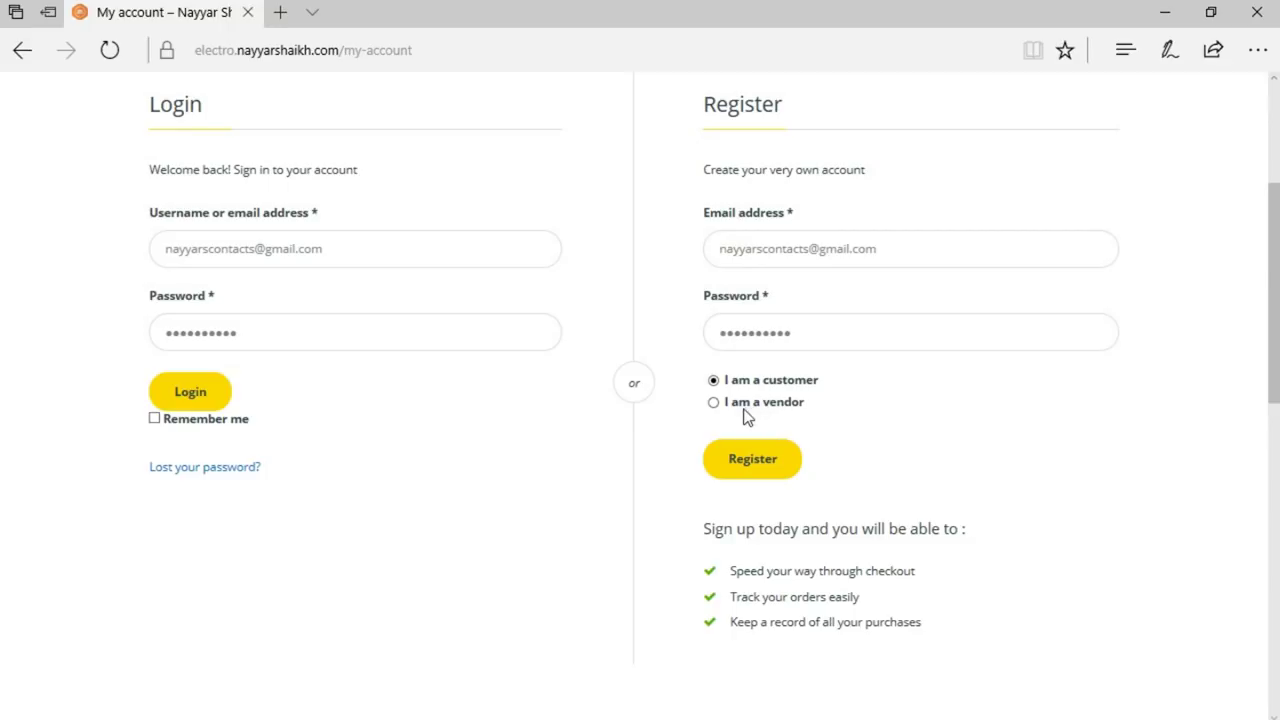
pyautogui.click(714, 403)
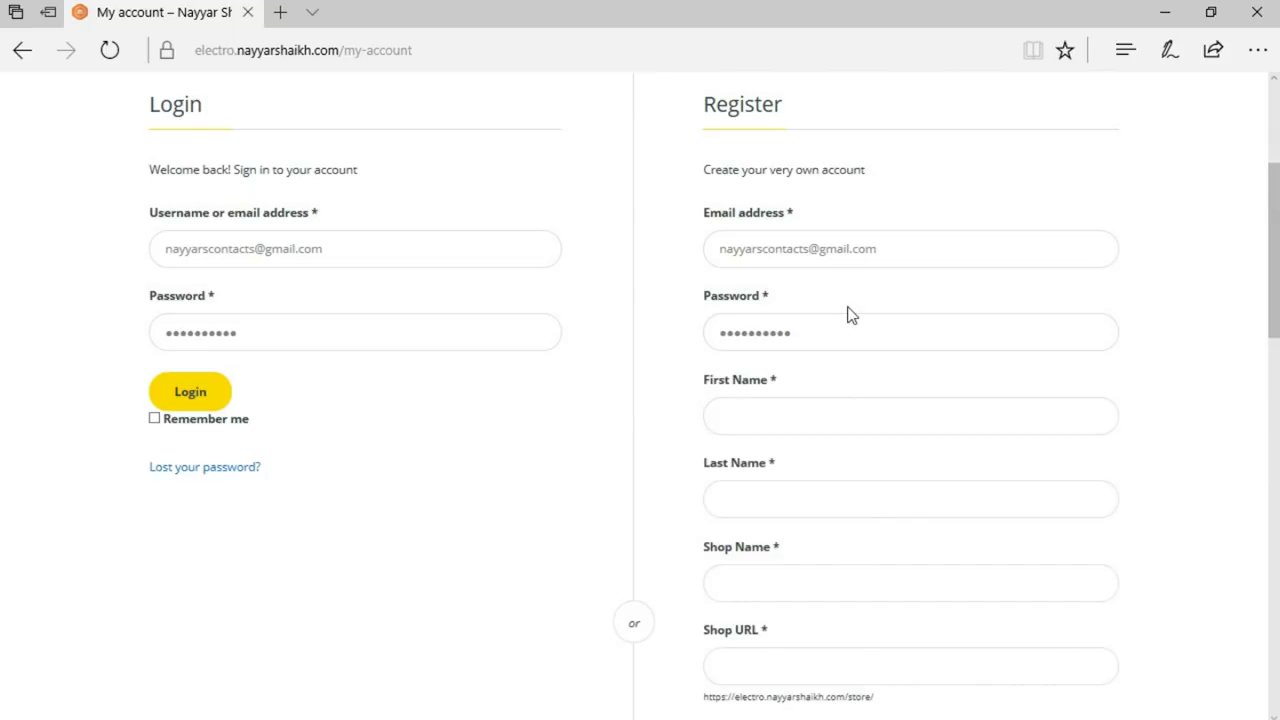
pyautogui.scroll(-1, 866, 460)
pyautogui.scroll(-4, 871, 423)
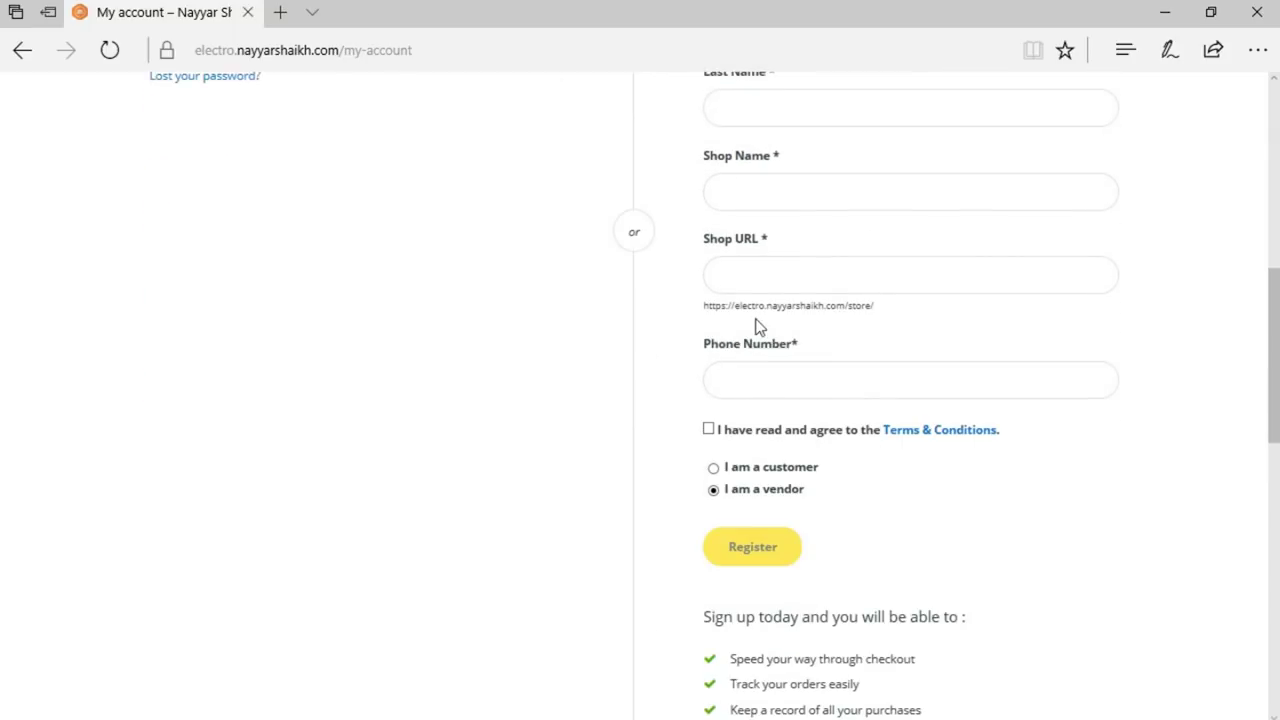
pyautogui.scroll(5, 1000, 347)
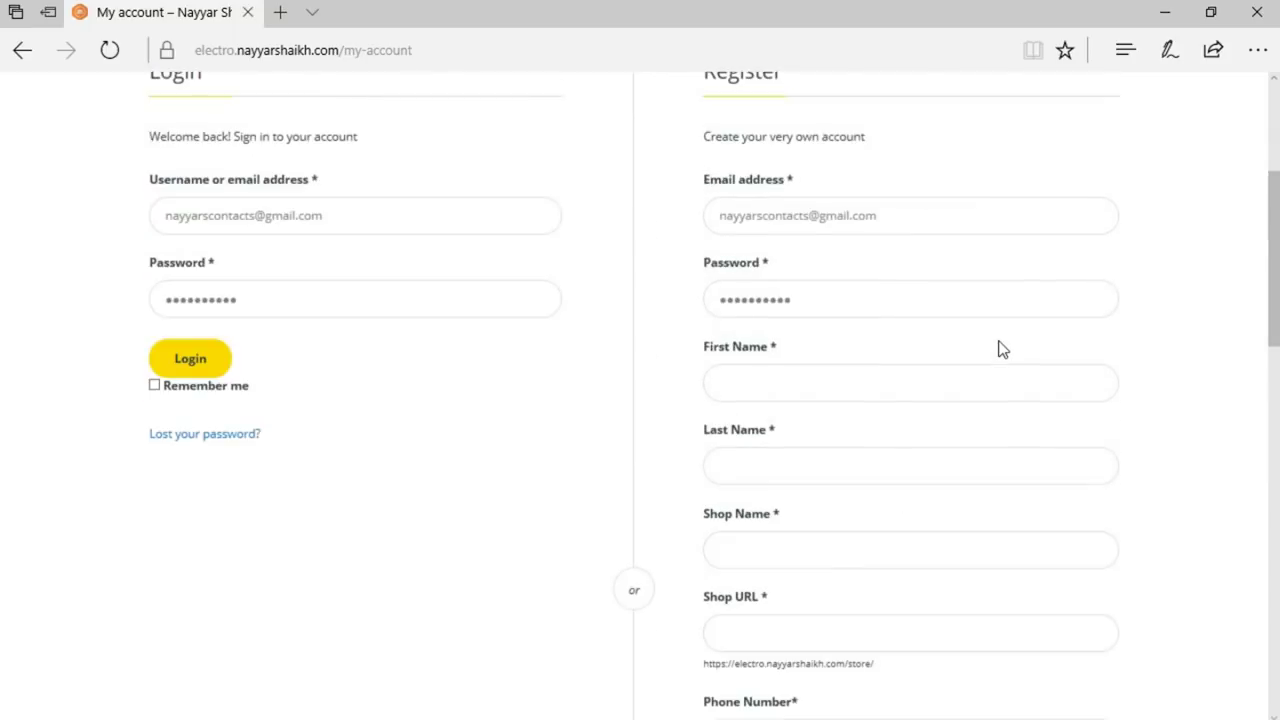
pyautogui.scroll(-1, 1000, 347)
pyautogui.scroll(-2, 1000, 345)
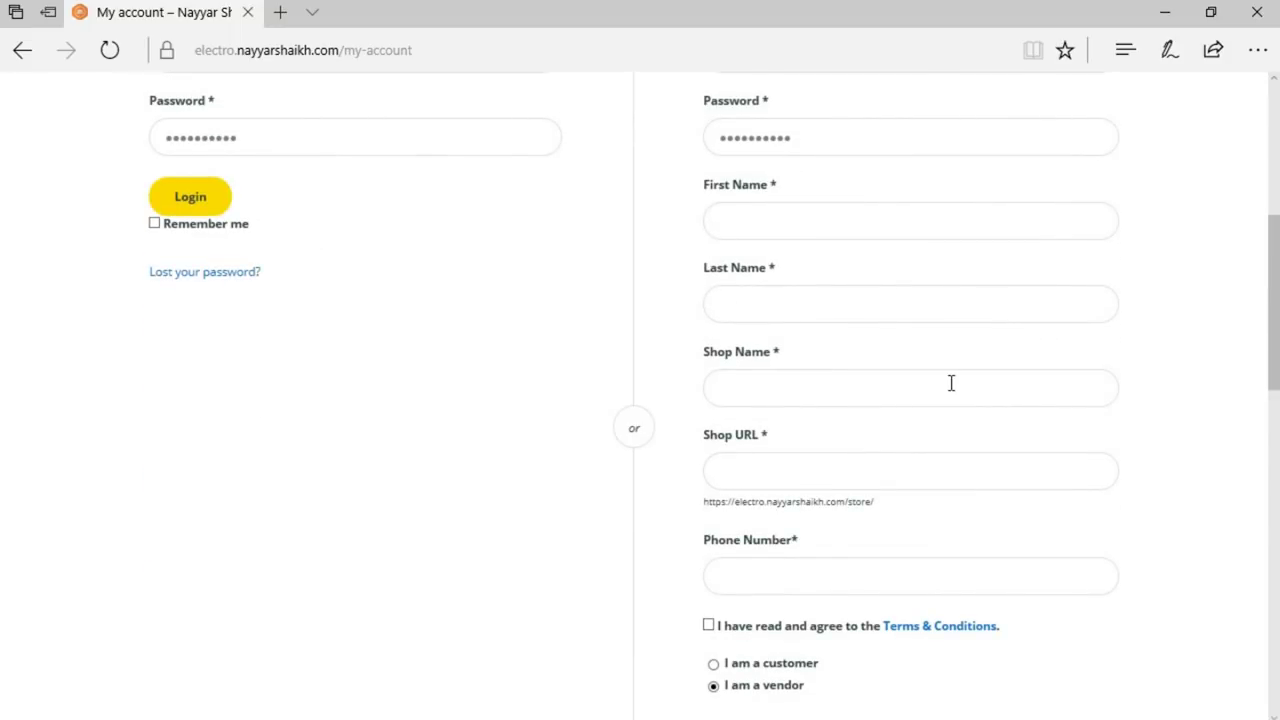
pyautogui.scroll(4, 951, 383)
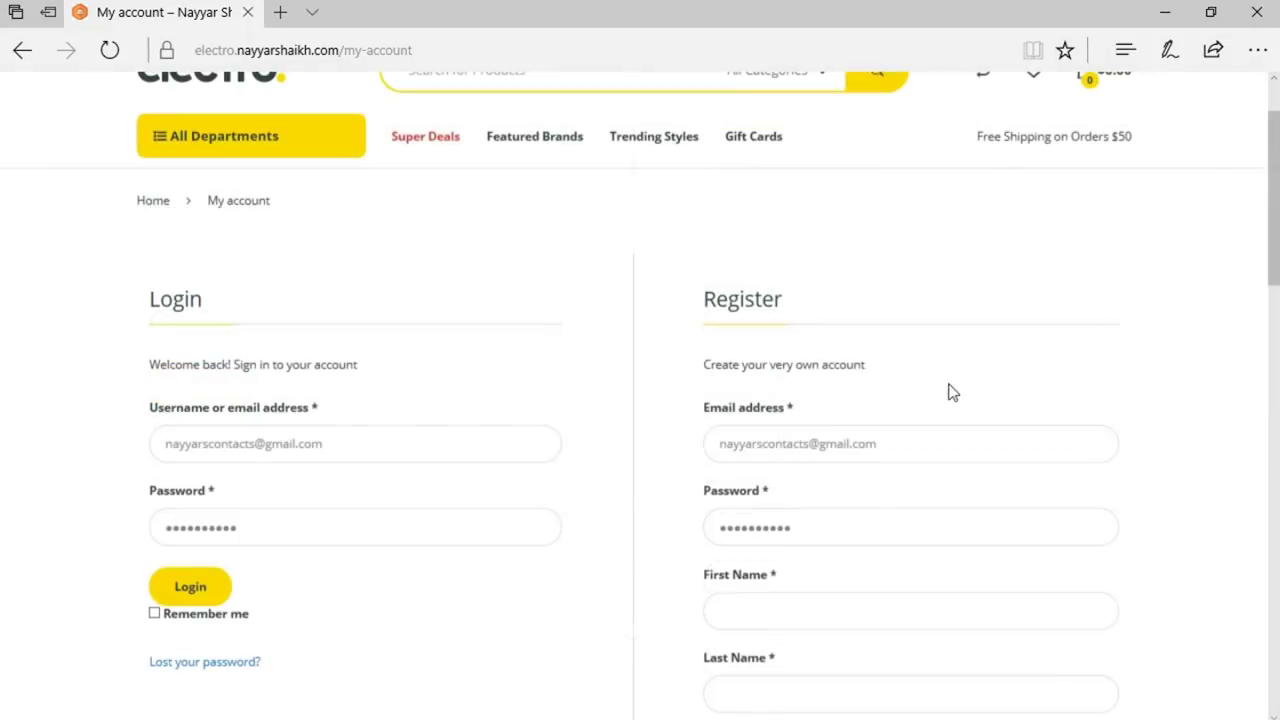
pyautogui.scroll(-1, 250, 455)
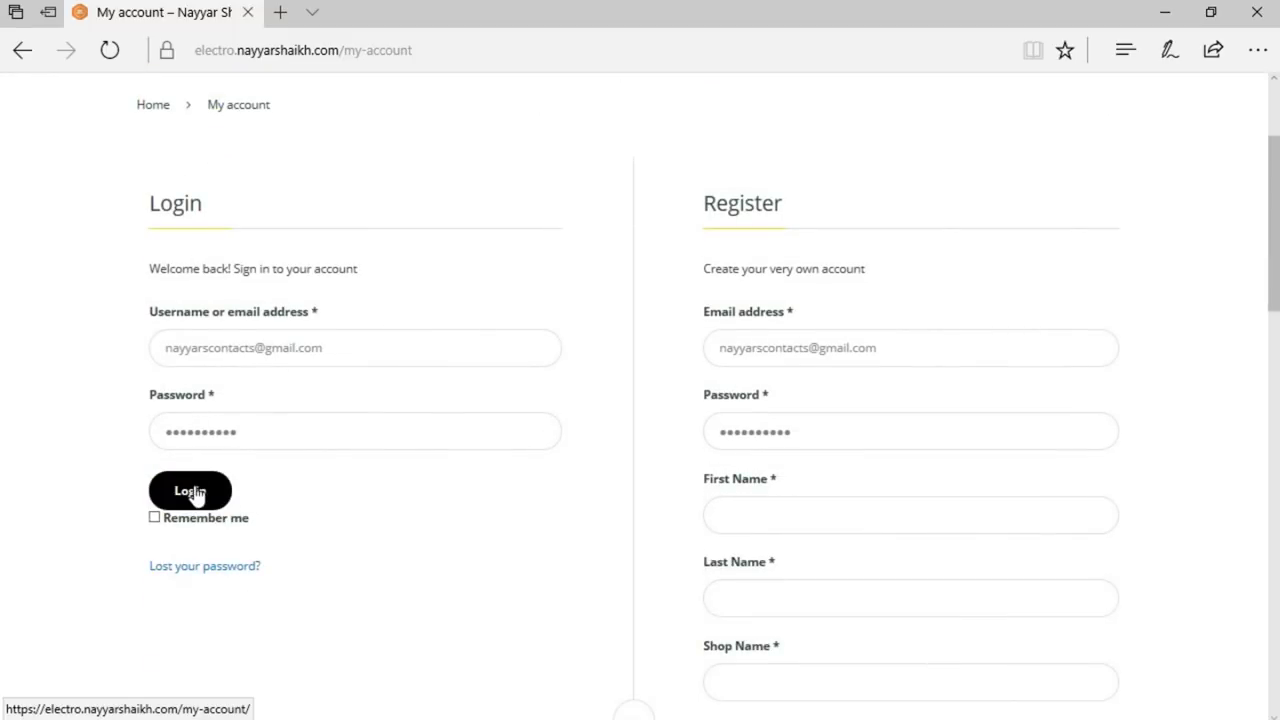
# Log in with the saved vendor account and point out the $276.00 sales figure on the dashboard
pyautogui.click(193, 491)
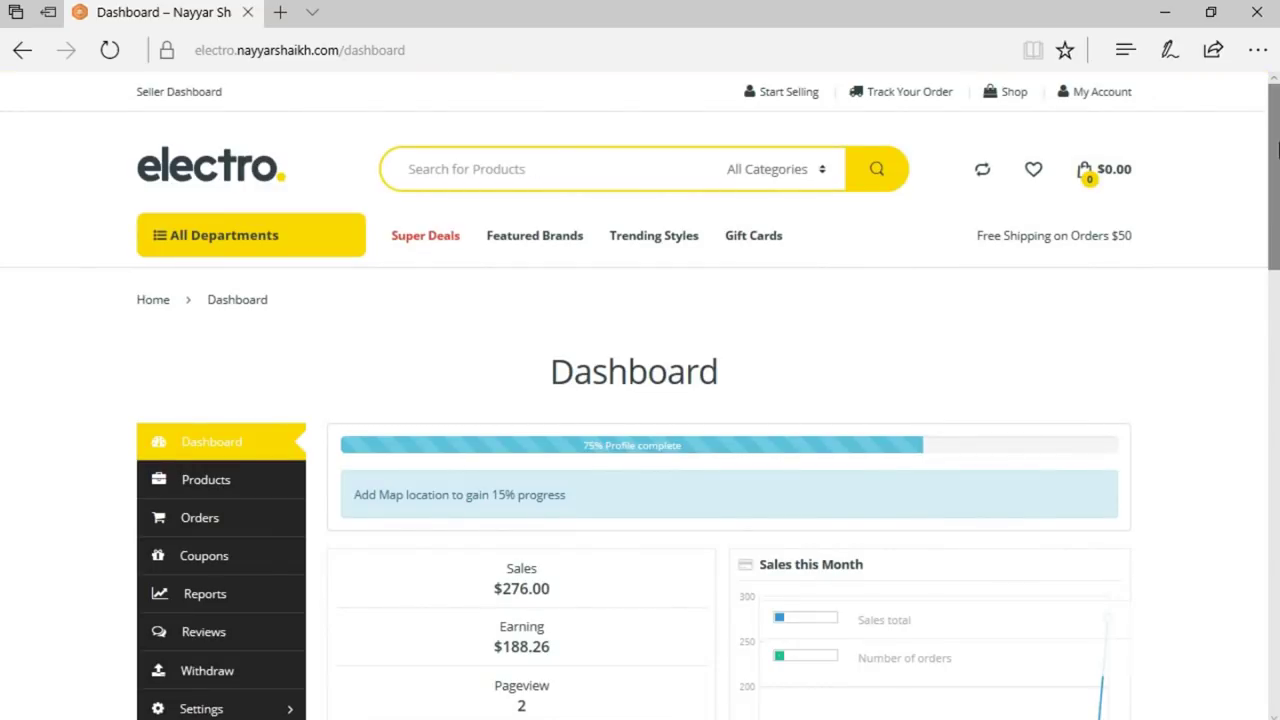
pyautogui.moveTo(1277, 148); pyautogui.dragTo(1277, 238)
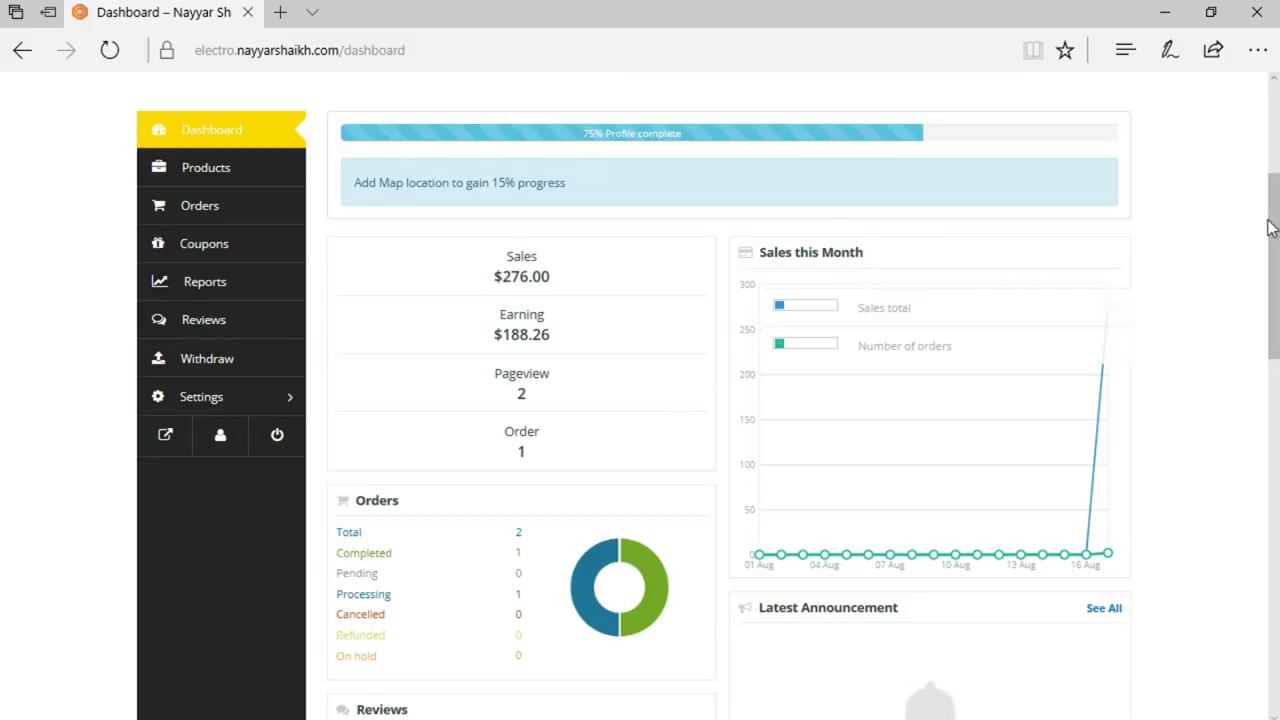
pyautogui.moveTo(1270, 226); pyautogui.dragTo(1174, 144)
pyautogui.moveTo(1264, 266); pyautogui.dragTo(1277, 284)
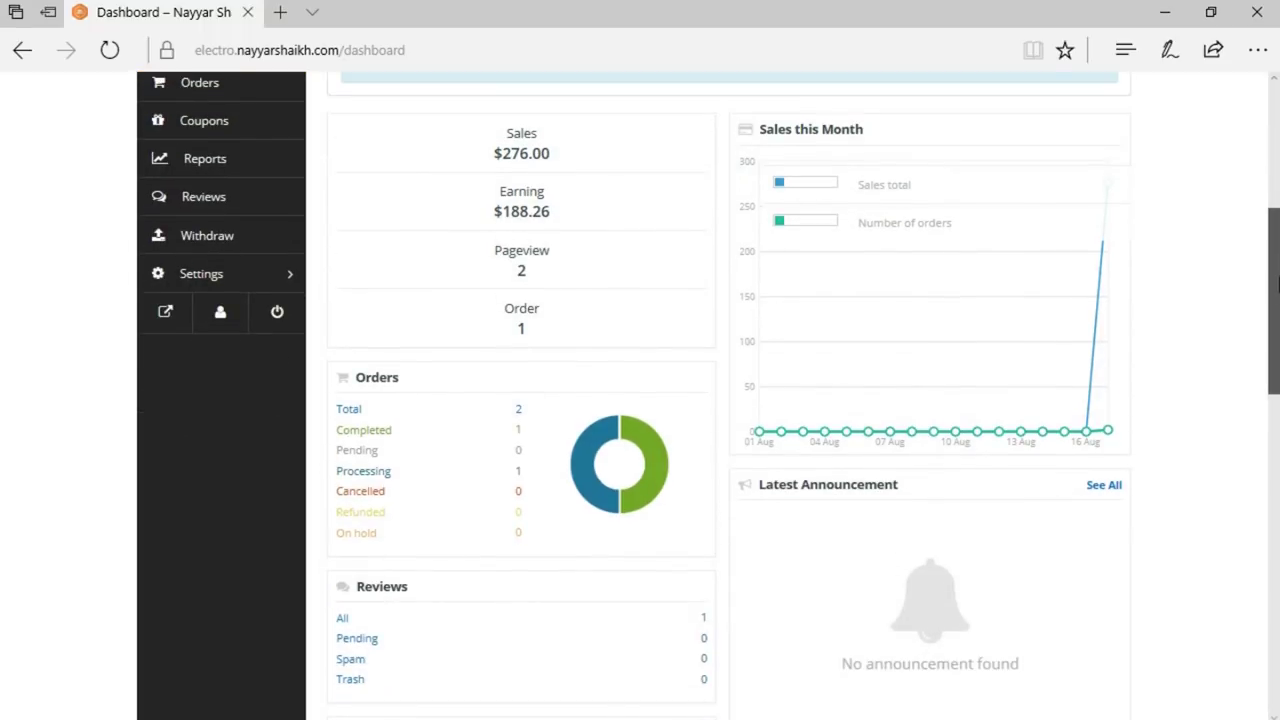
pyautogui.moveTo(498, 134); pyautogui.dragTo(516, 134)
pyautogui.moveTo(587, 152); pyautogui.dragTo(586, 151)
pyautogui.click(580, 151)
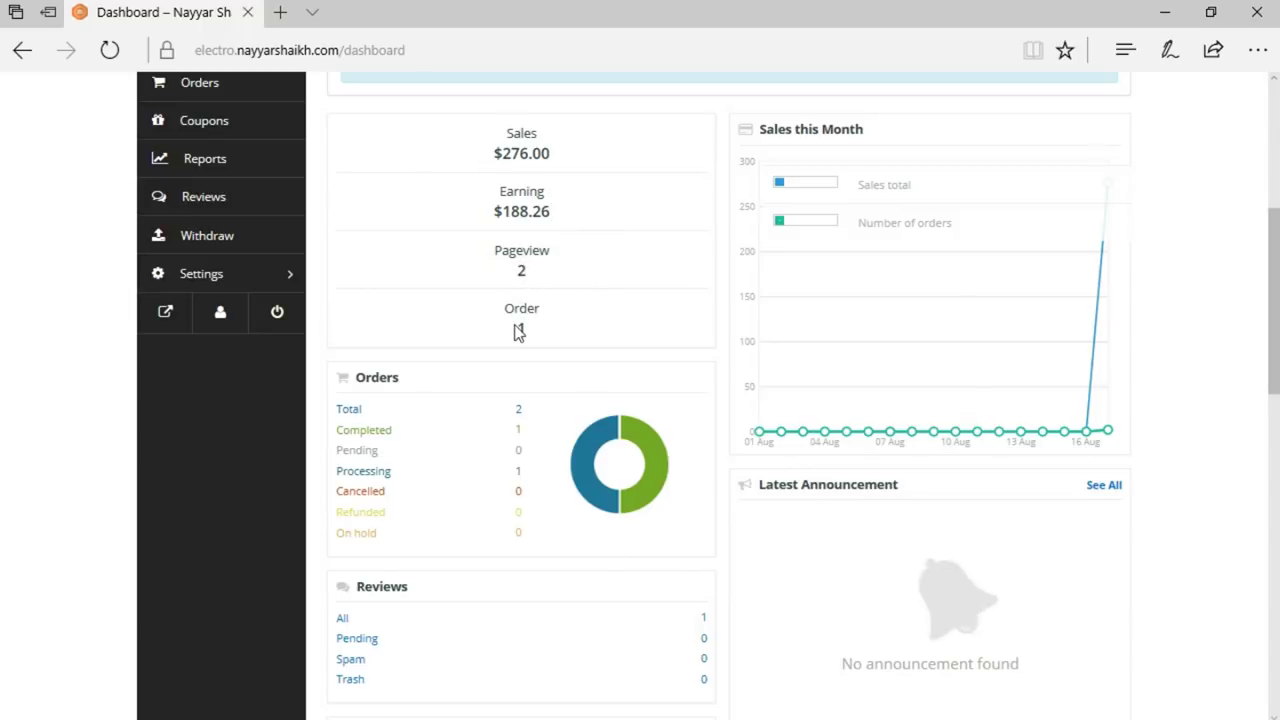
# Look over the dashboard summaries of 2 orders, 1 review and 1 live product, then go to Products
pyautogui.scroll(1, 613, 323)
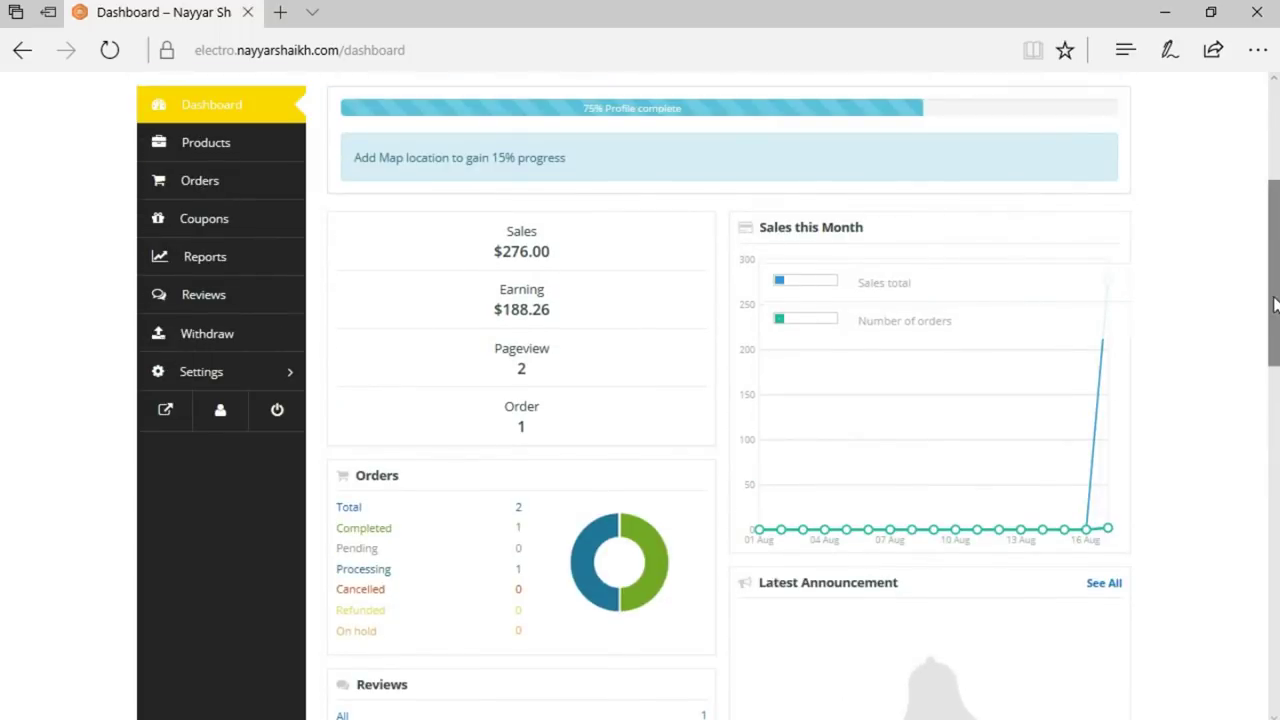
pyautogui.scroll(-1, 1275, 288)
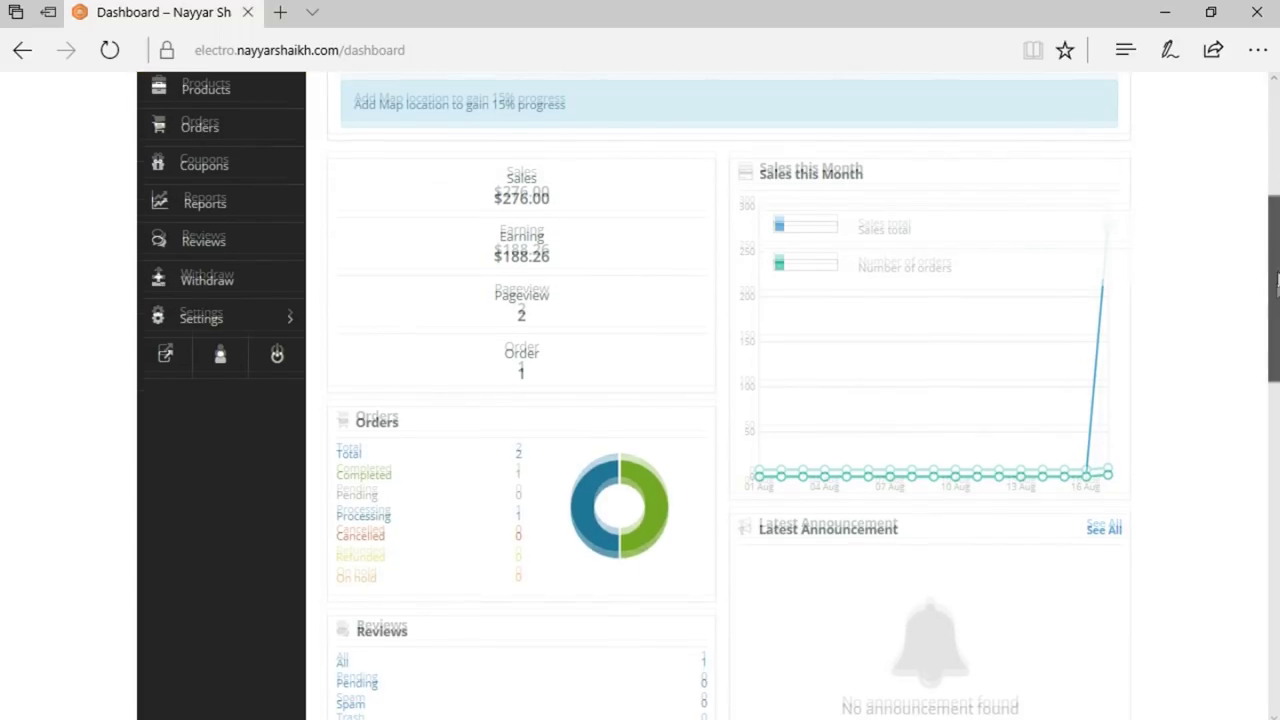
pyautogui.scroll(-1, 1275, 290)
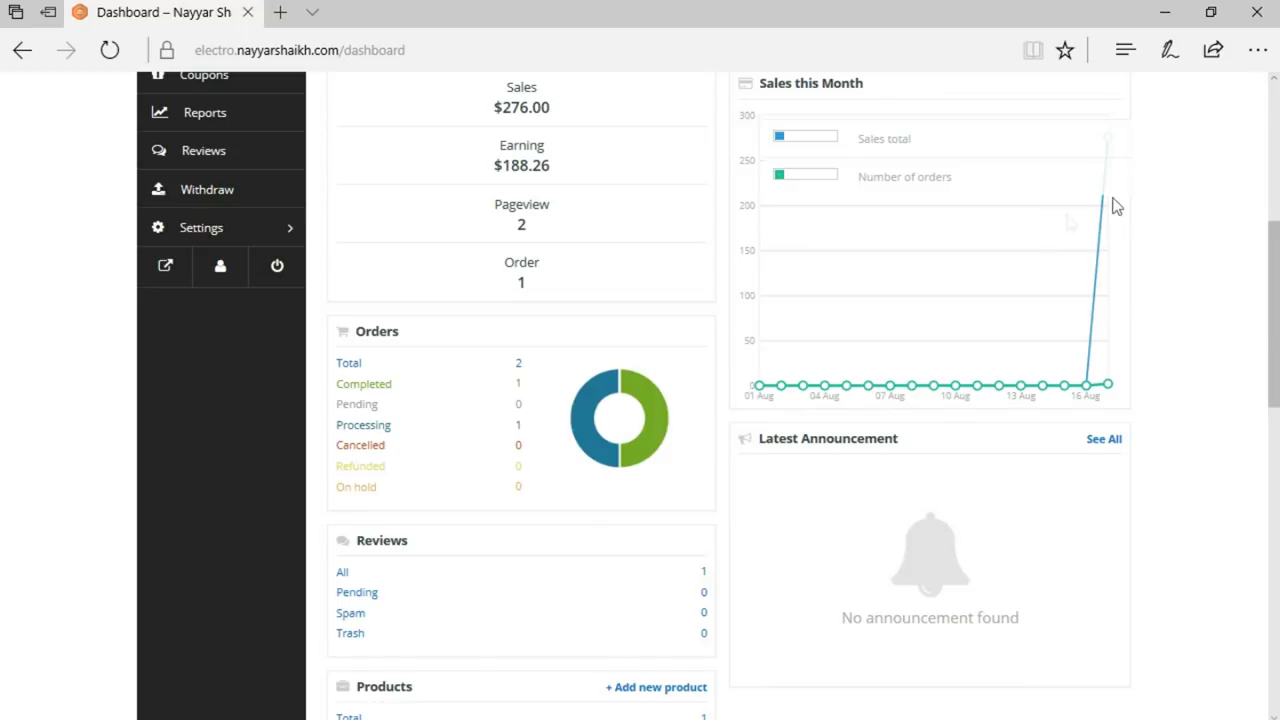
pyautogui.scroll(-3, 1212, 245)
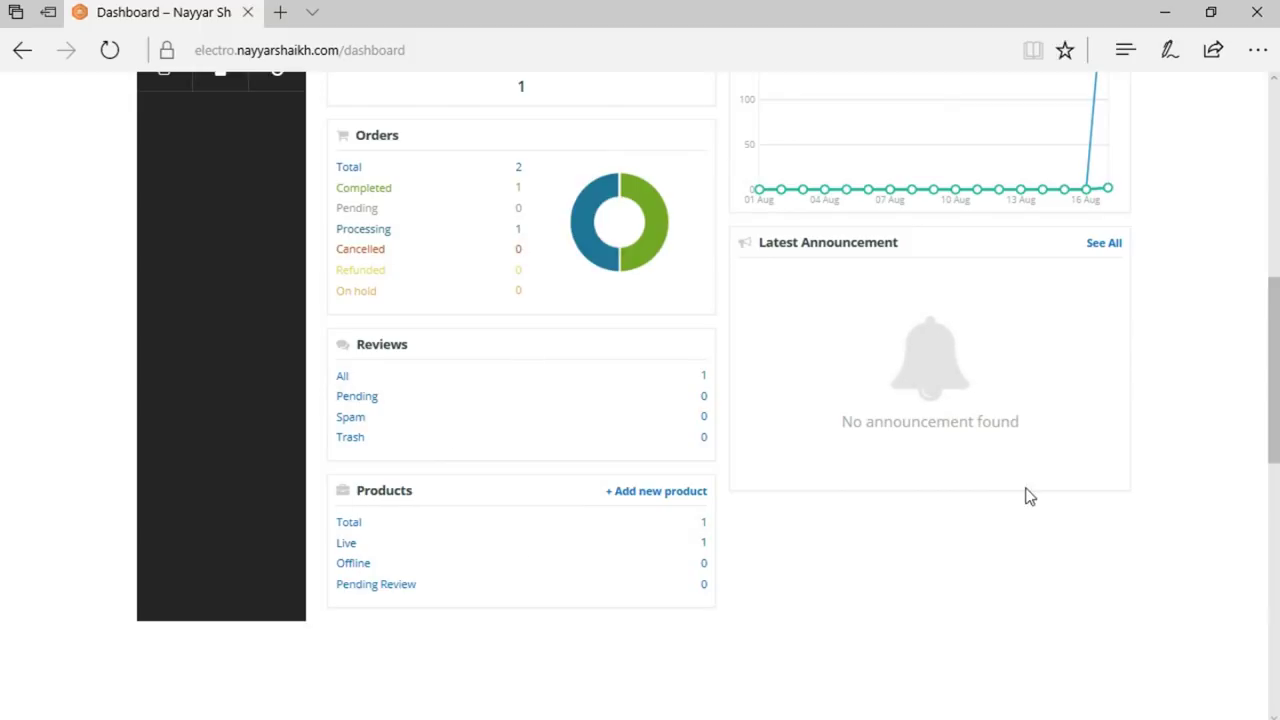
pyautogui.scroll(5, 1104, 515)
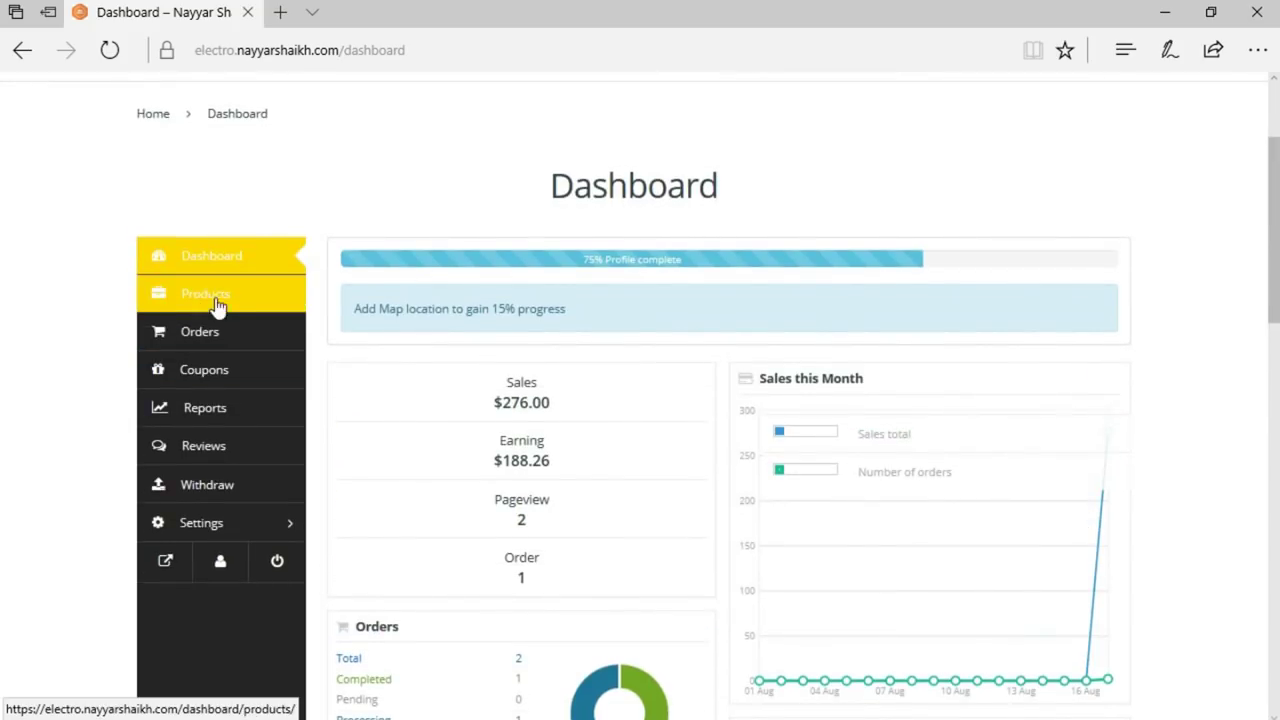
pyautogui.click(203, 303)
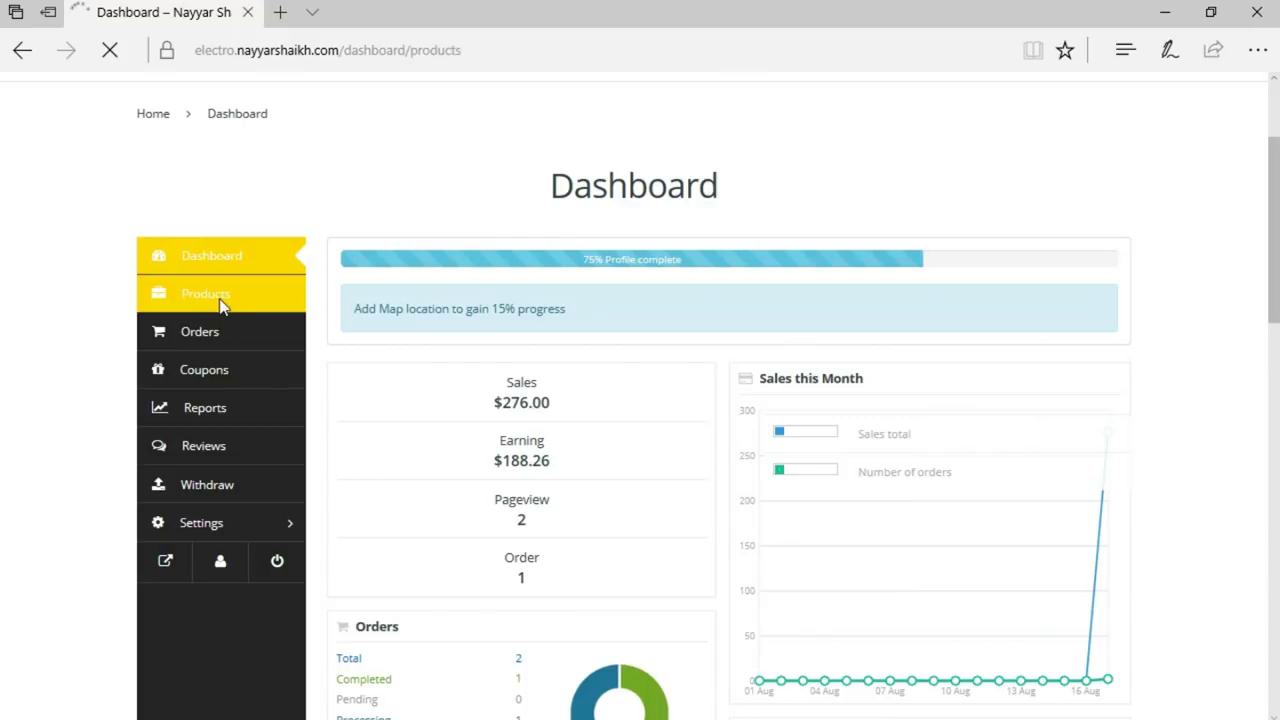
# Scroll the product table, then open the Orders page listing the $206.00 and $70.00 orders
pyautogui.scroll(-2, 877, 445)
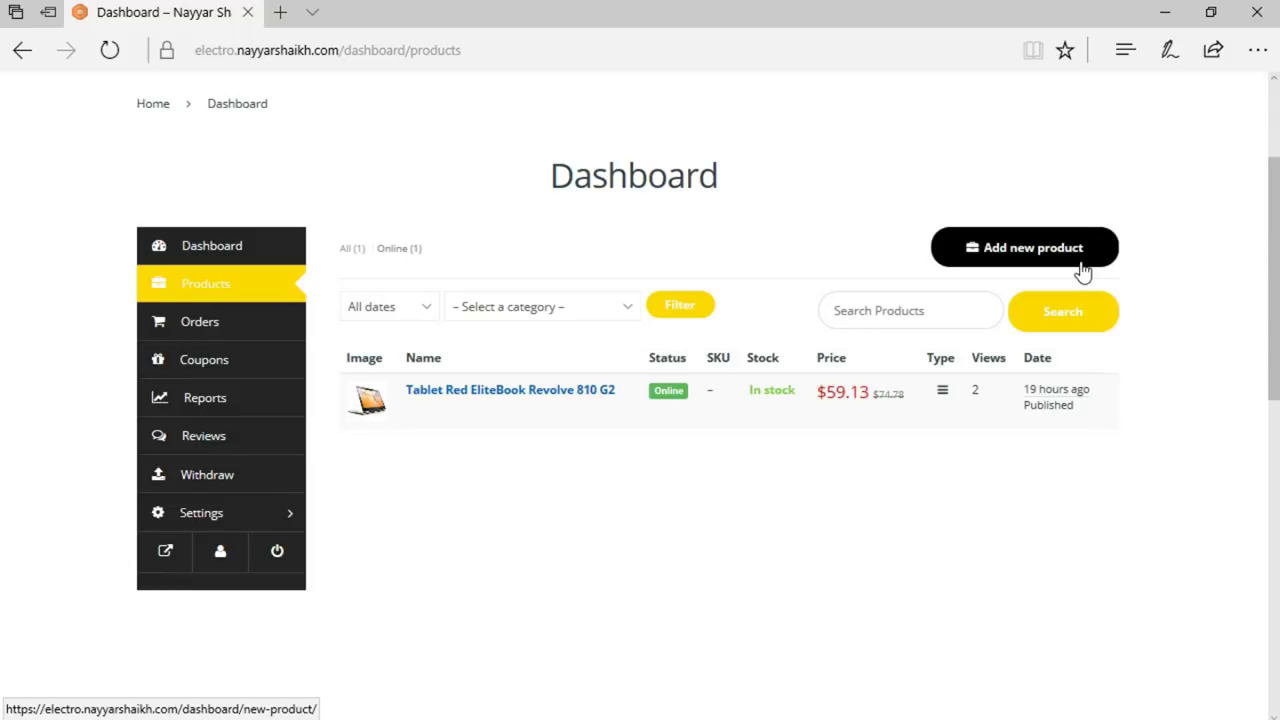
pyautogui.click(251, 337)
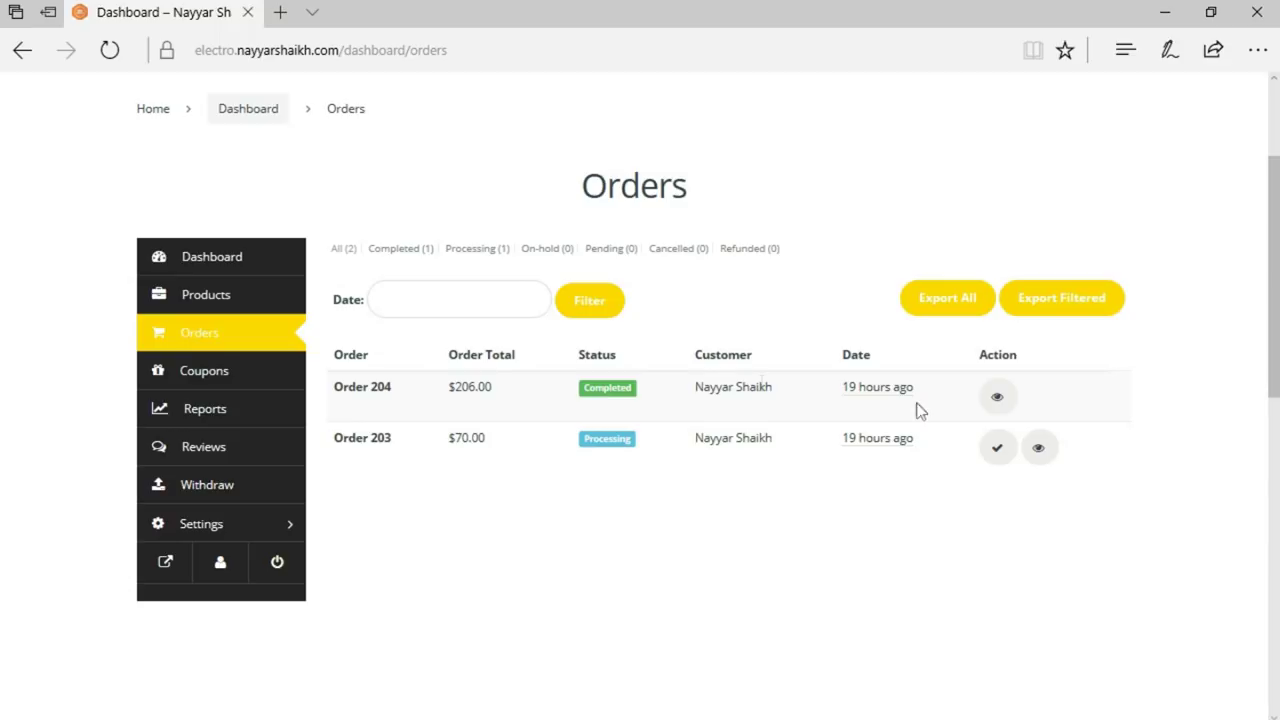
# View Order 204's details, then move on to the Coupons page
pyautogui.click(998, 402)
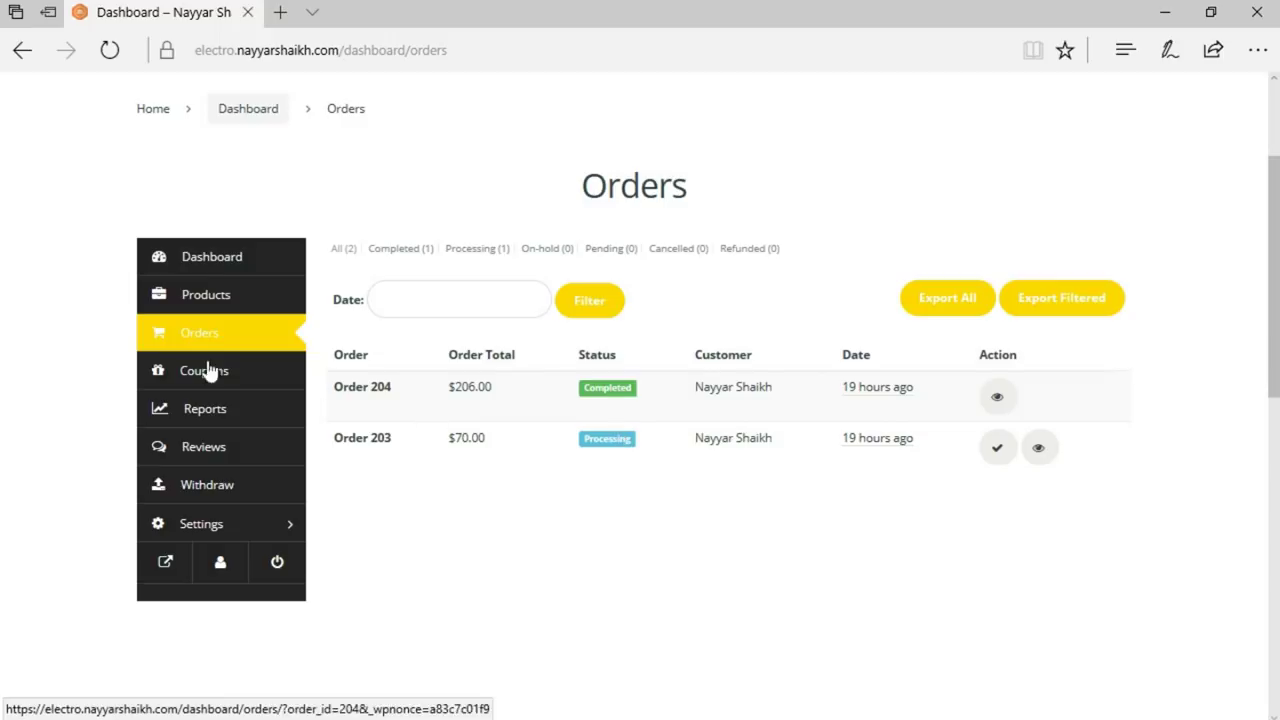
pyautogui.click(241, 383)
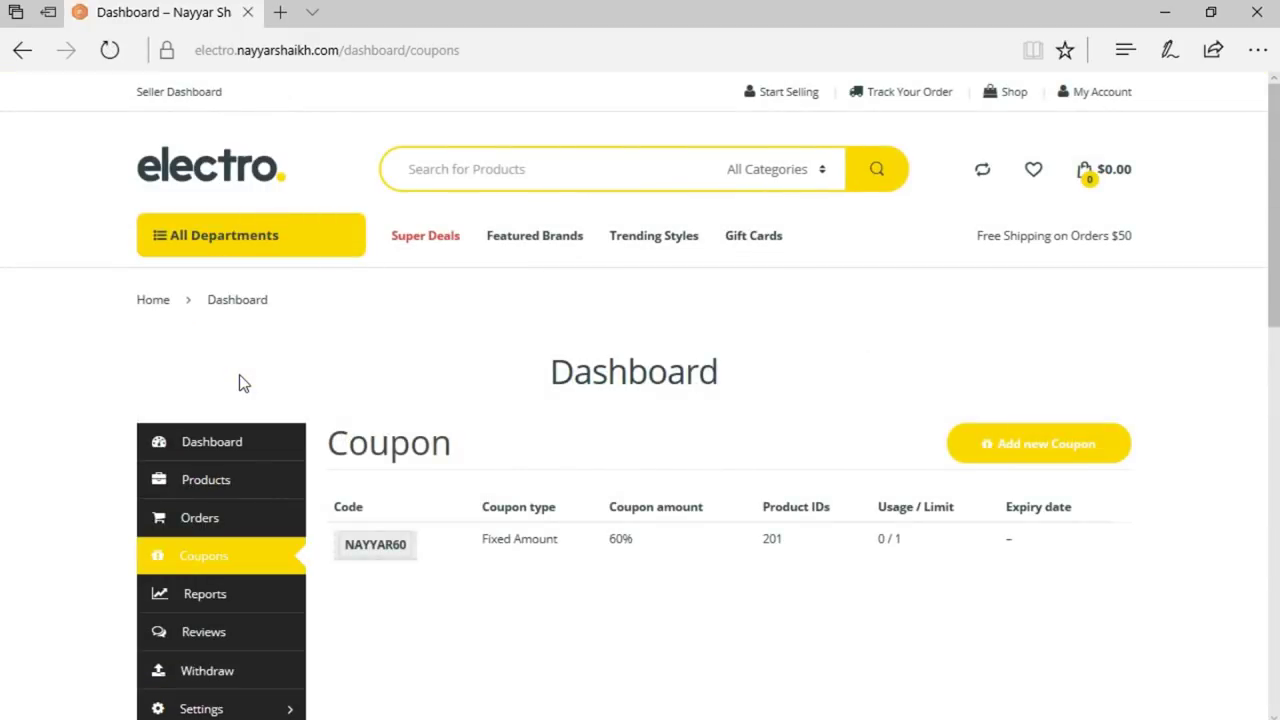
# Highlight the coupon's 60% amount, then open the Reports overview showing $276.00 sales
pyautogui.scroll(-3, 262, 422)
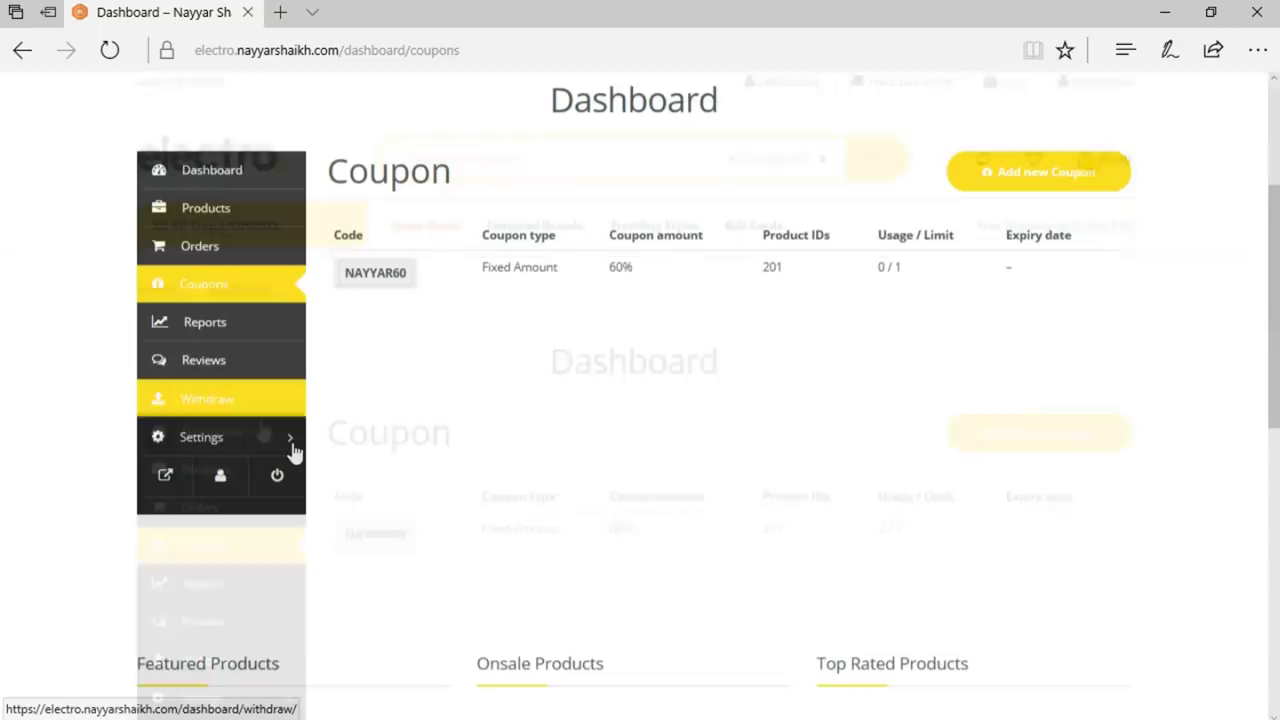
pyautogui.moveTo(374, 271)
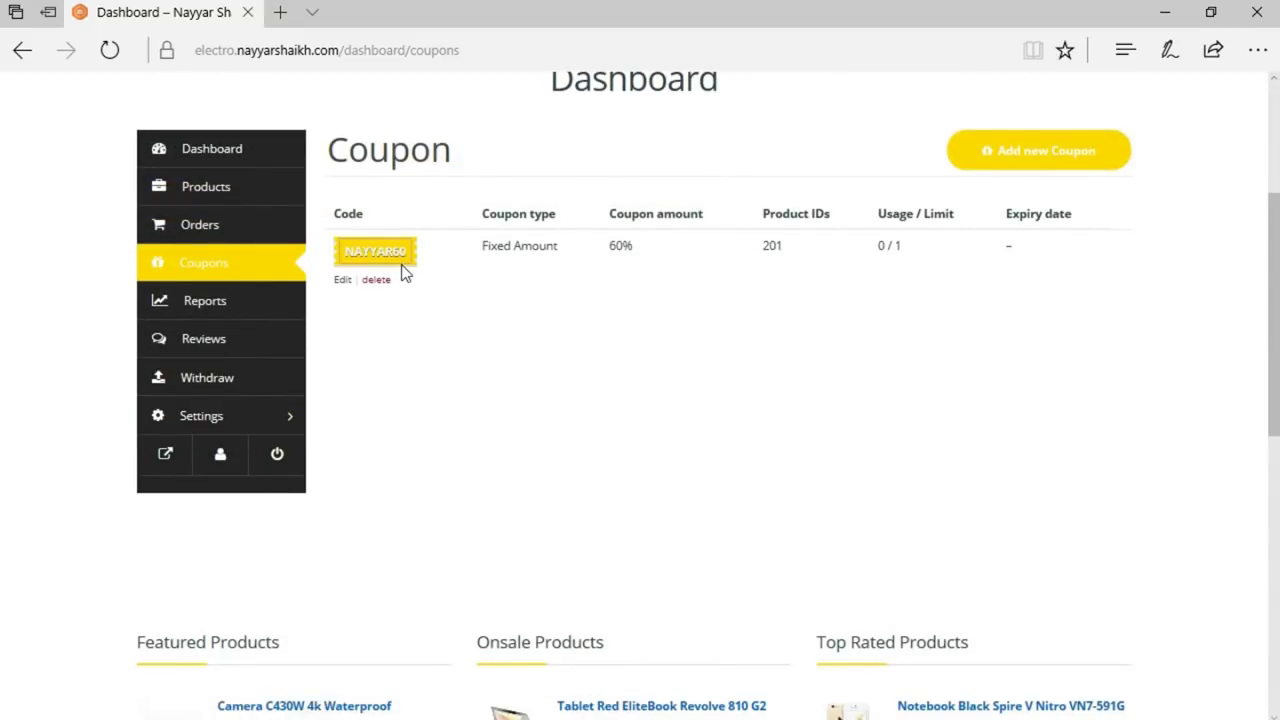
pyautogui.moveTo(604, 247); pyautogui.dragTo(647, 251)
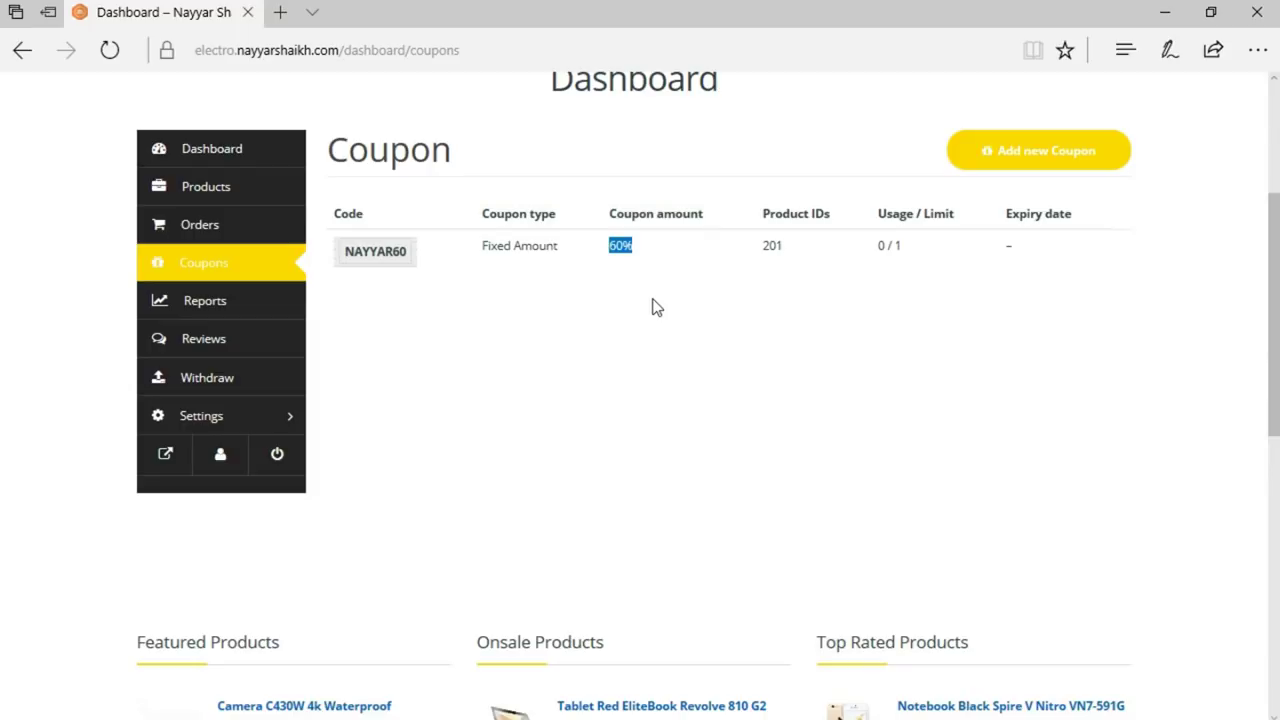
pyautogui.click(214, 315)
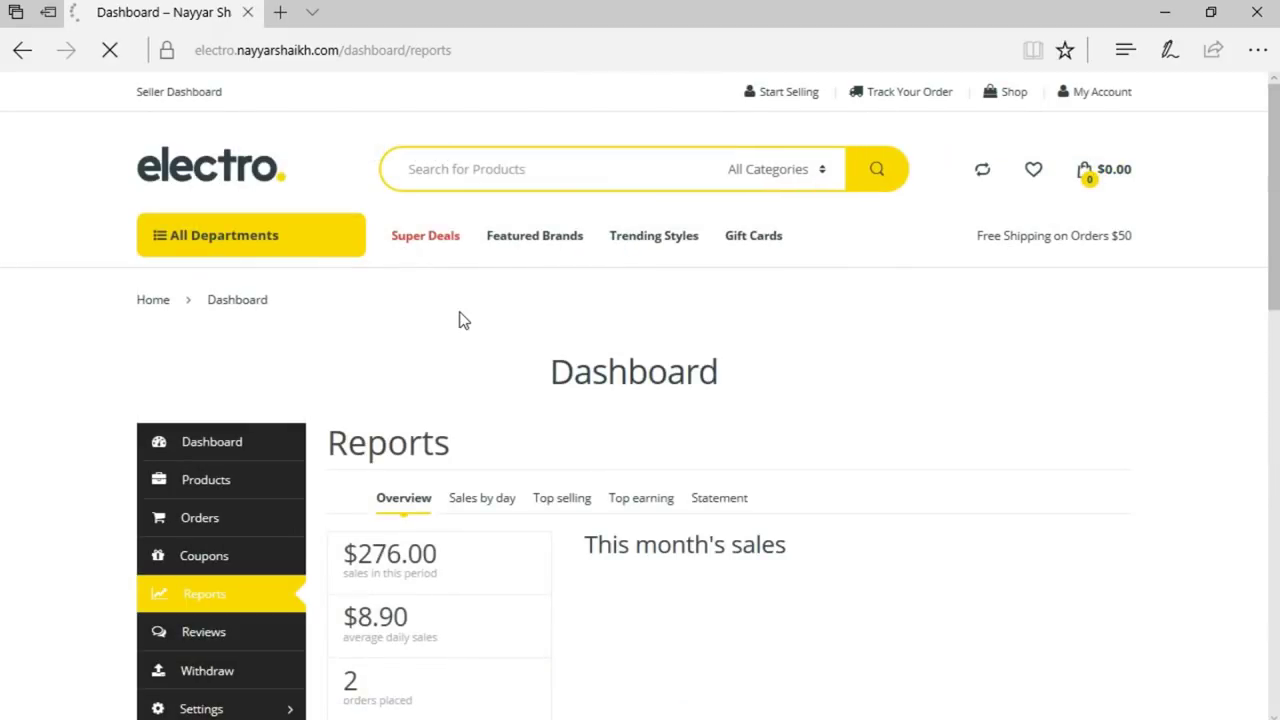
# Point out the 2 orders placed, 4 items purchased and $4.00 shipping figures in the overview
pyautogui.scroll(-2, 1005, 414)
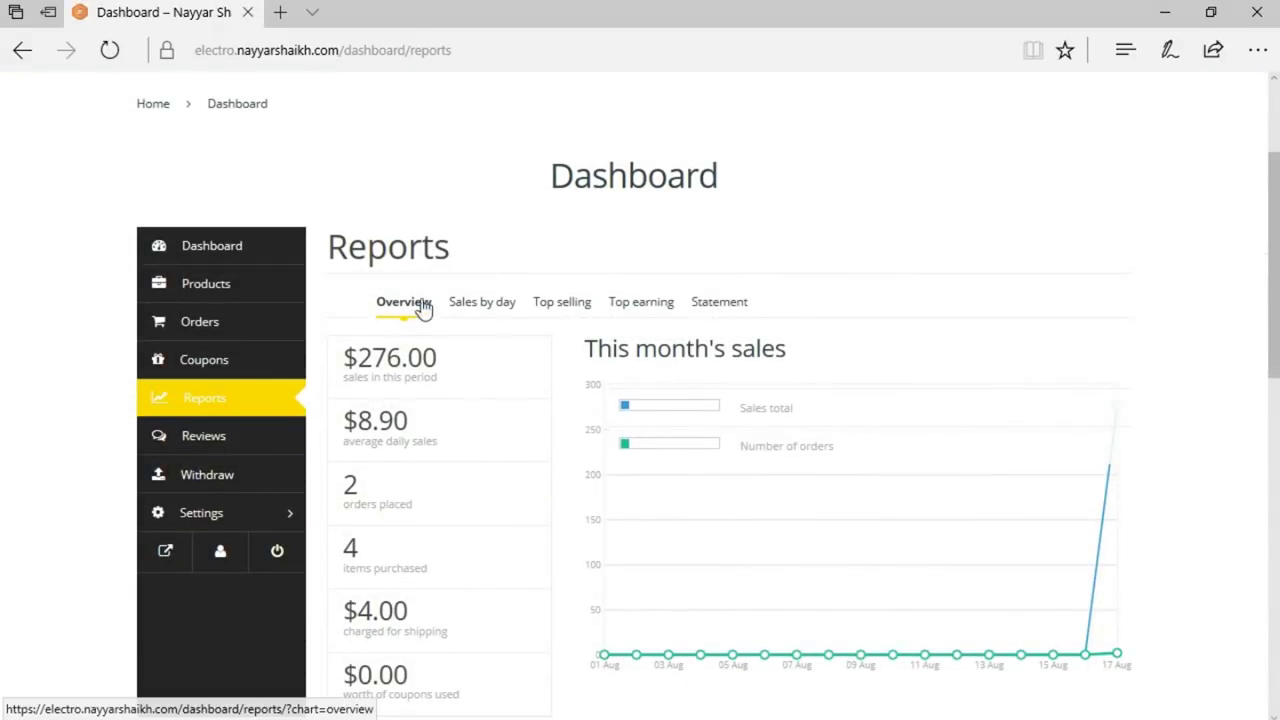
pyautogui.scroll(-1, 530, 346)
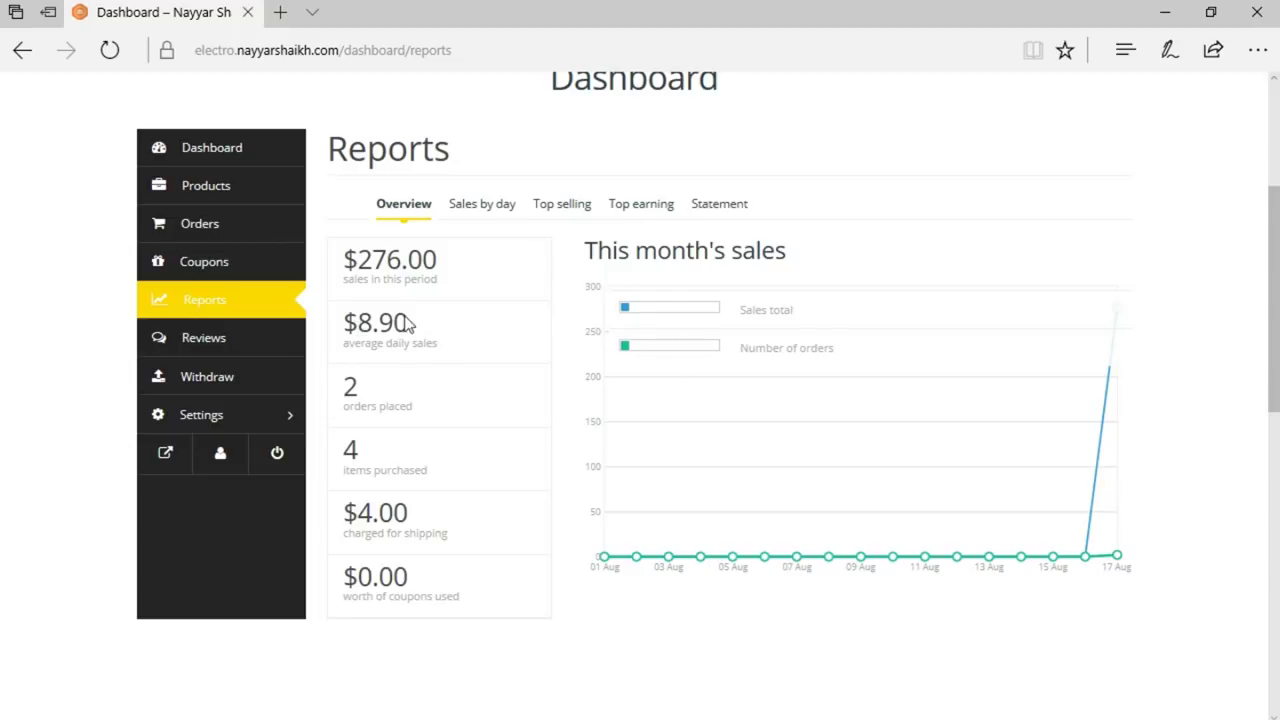
pyautogui.doubleClick(366, 386)
pyautogui.click(428, 412)
pyautogui.doubleClick(369, 446)
pyautogui.click(445, 452)
pyautogui.moveTo(409, 513)
pyautogui.mouseDown()
pyautogui.moveTo(358, 515)
pyautogui.moveTo(406, 520)
pyautogui.mouseUp()
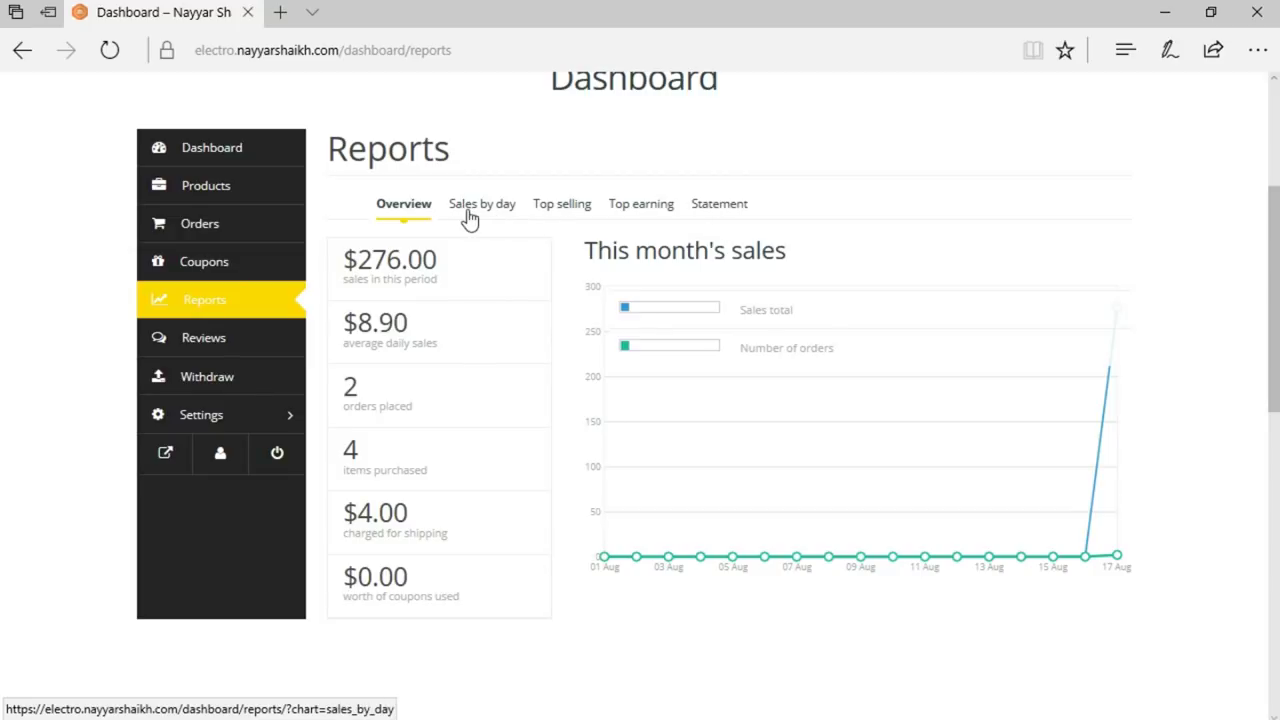
# Show the Top selling report, then open the Reviews page
pyautogui.click(547, 215)
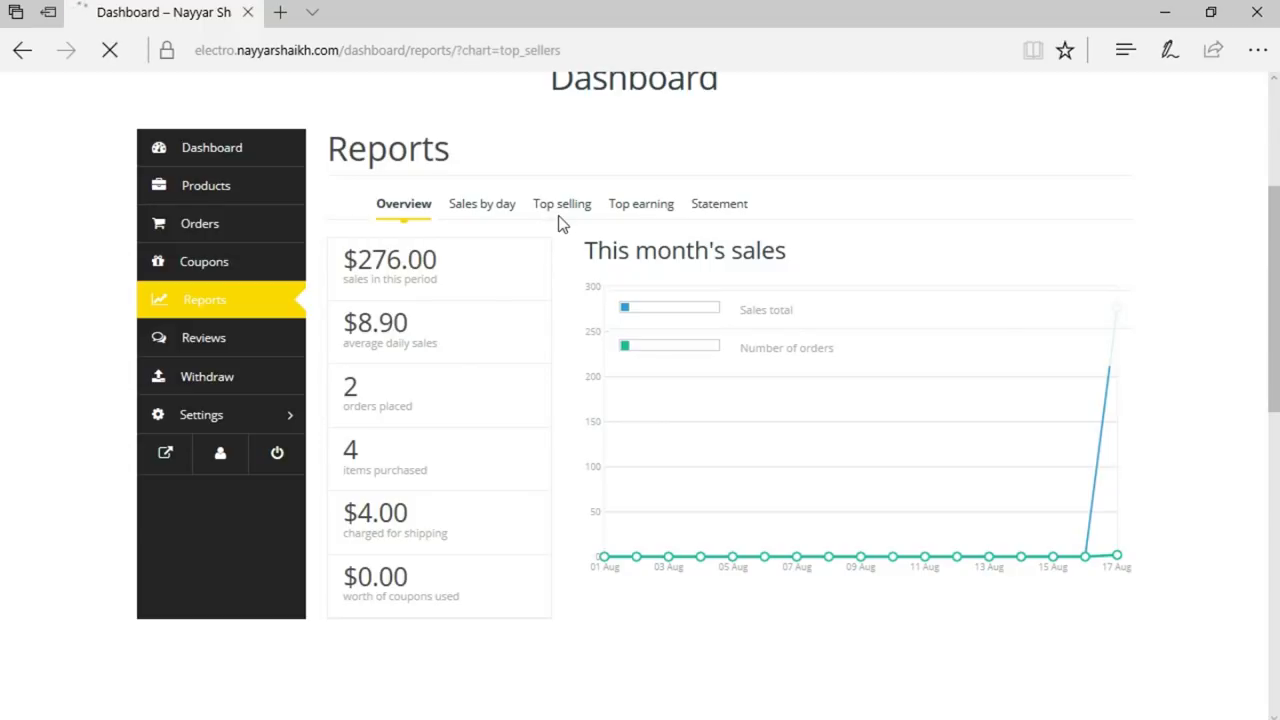
pyautogui.scroll(-2, 826, 403)
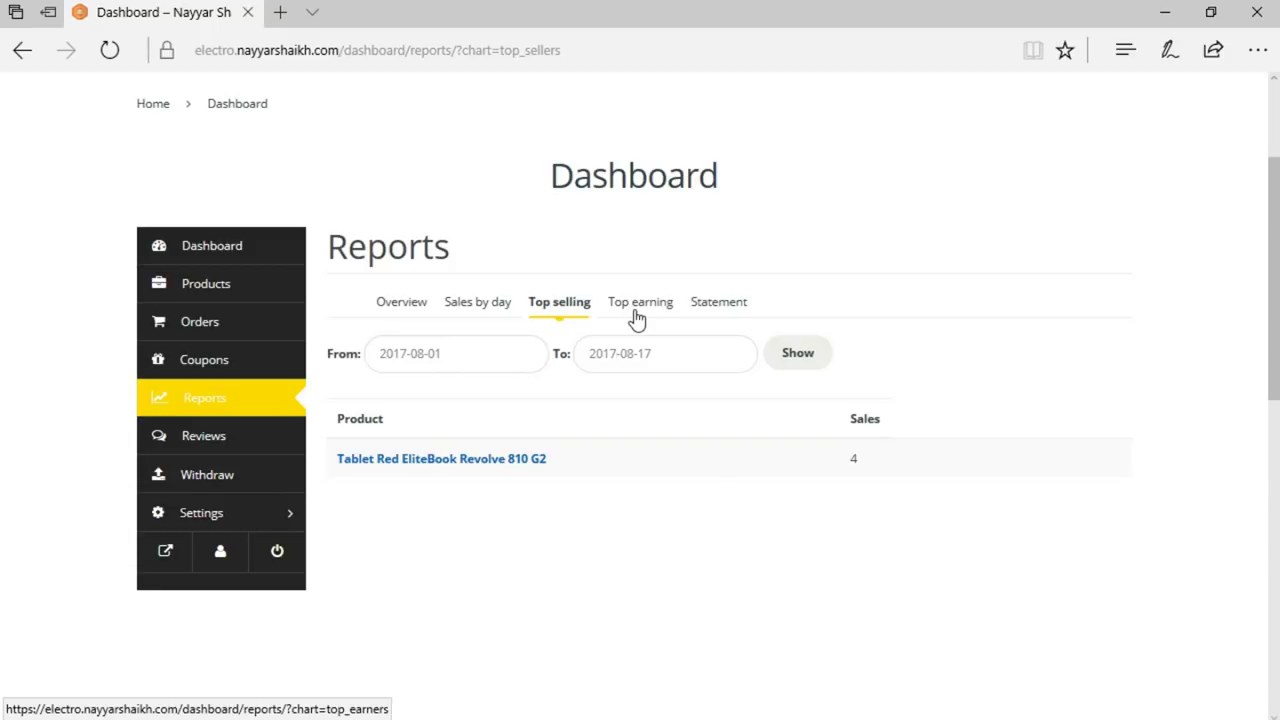
pyautogui.click(248, 449)
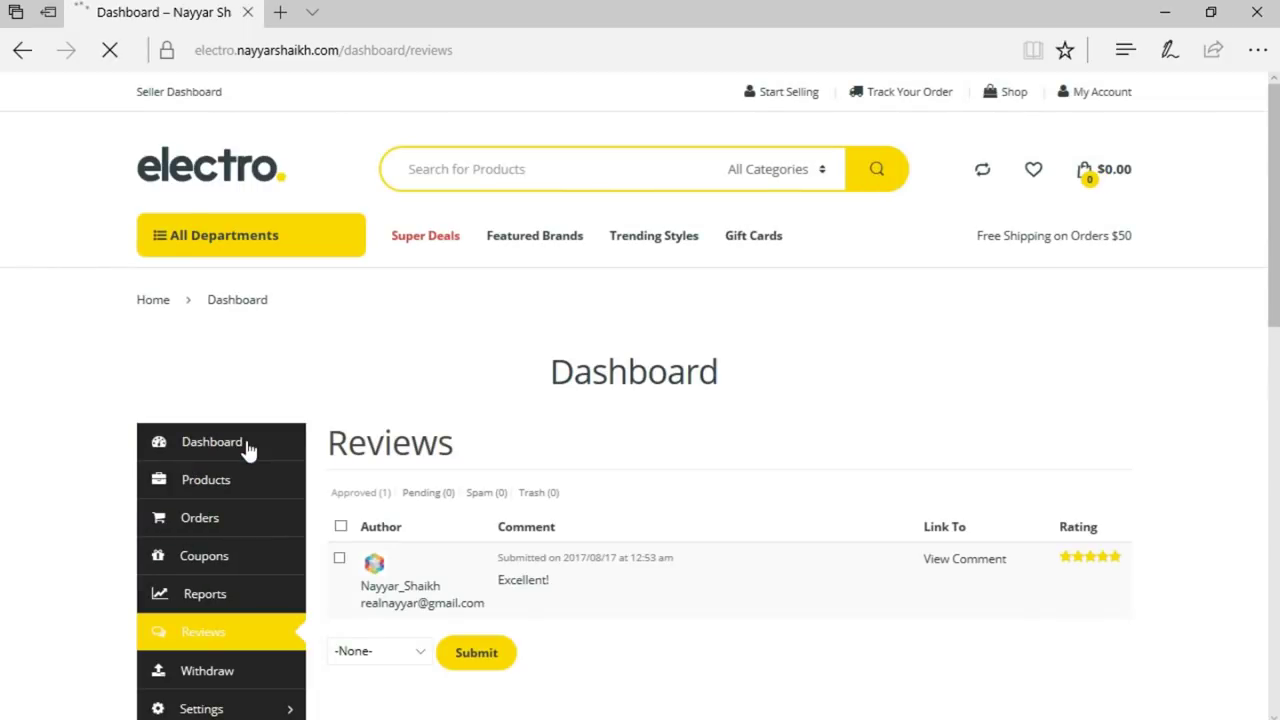
# Check the five-star 'Excellent!' review, then open the Withdraw page showing the $188.26 balance
pyautogui.scroll(-2, 1052, 430)
pyautogui.moveTo(517, 408)
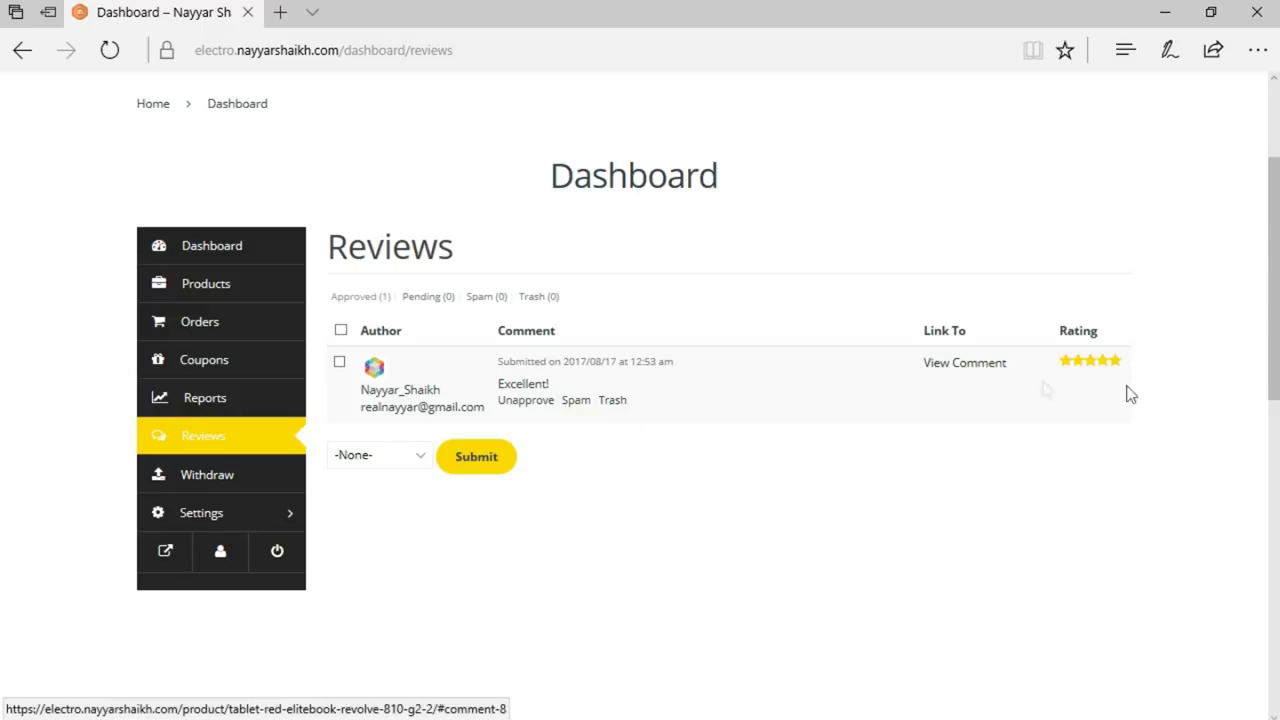
pyautogui.click(240, 484)
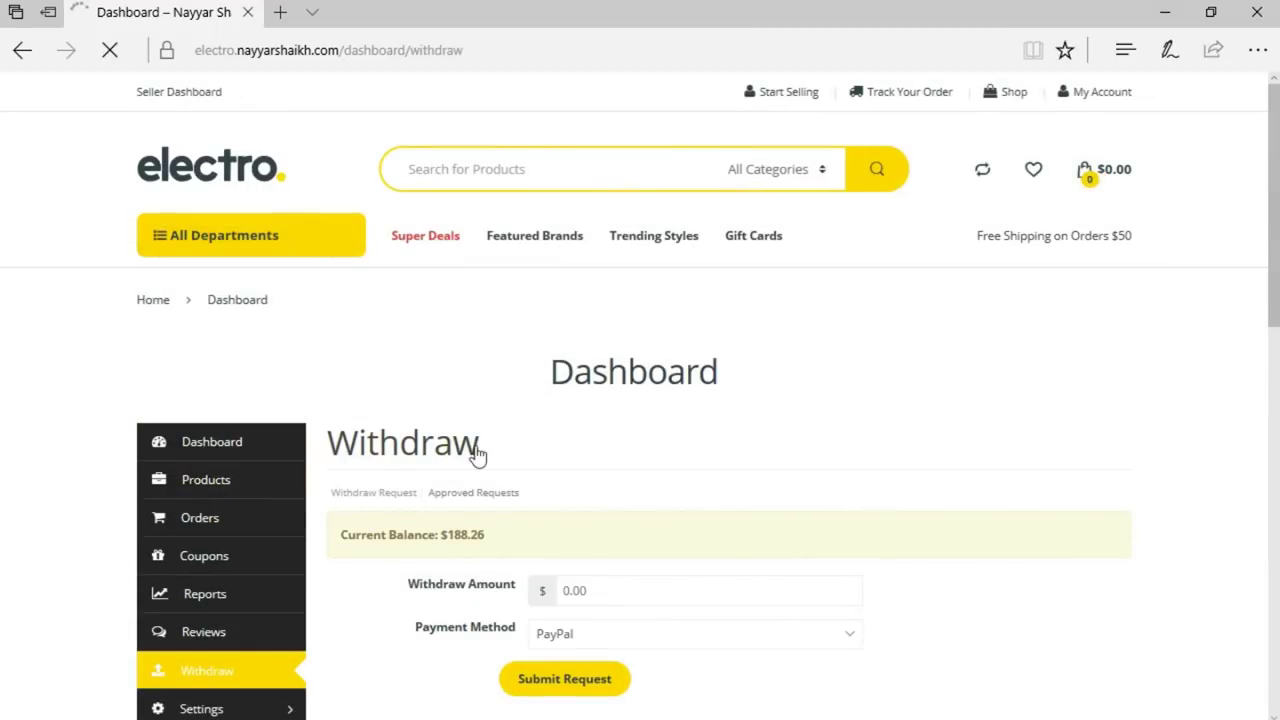
pyautogui.scroll(-2, 1013, 430)
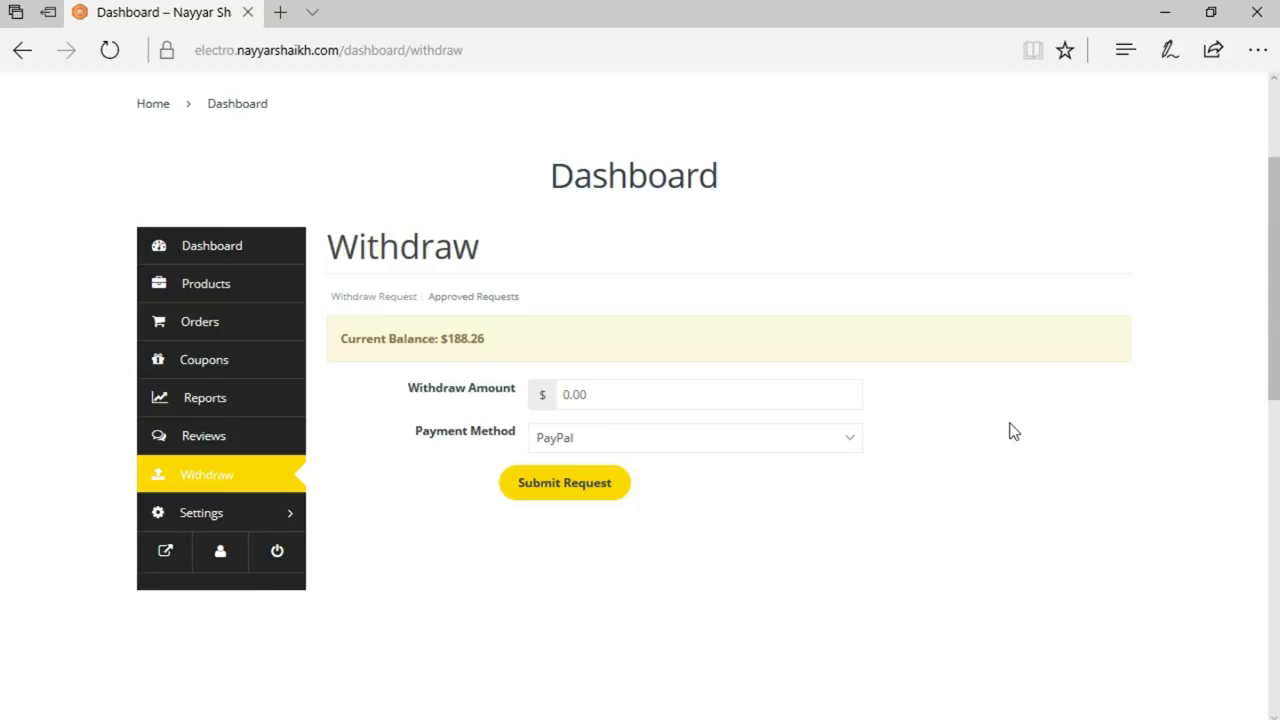
pyautogui.click(630, 447)
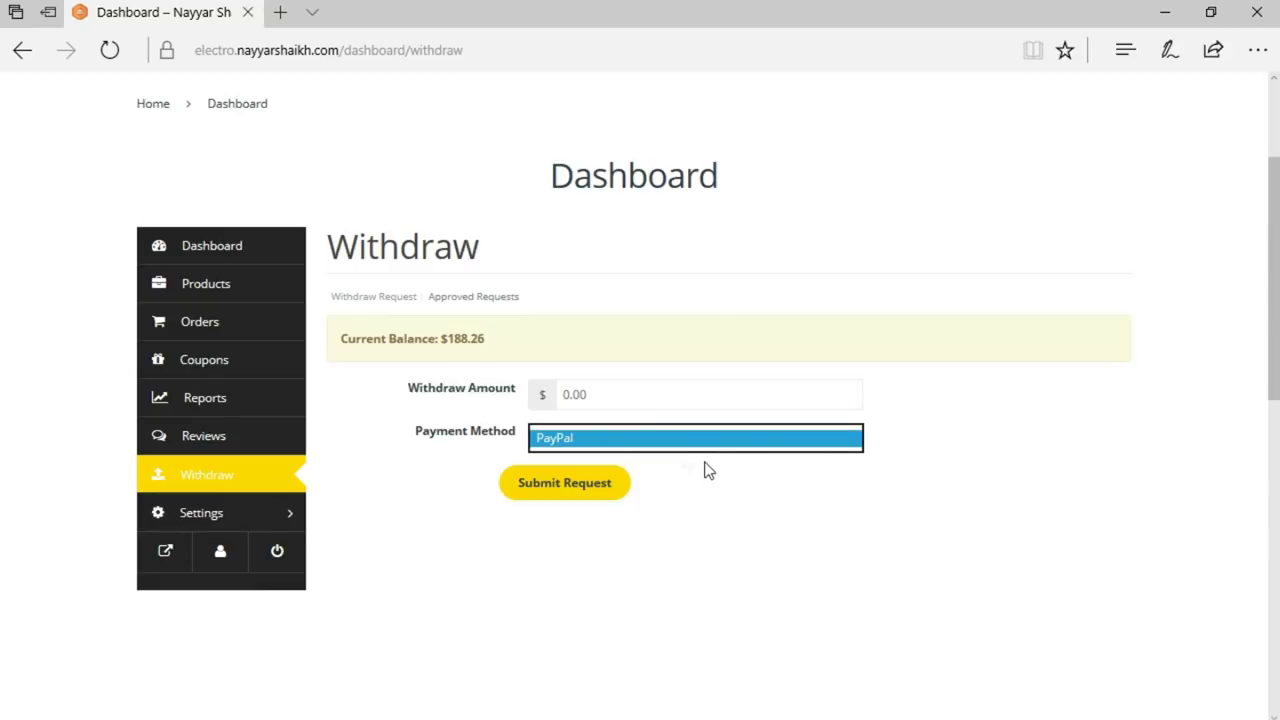
pyautogui.click(679, 453)
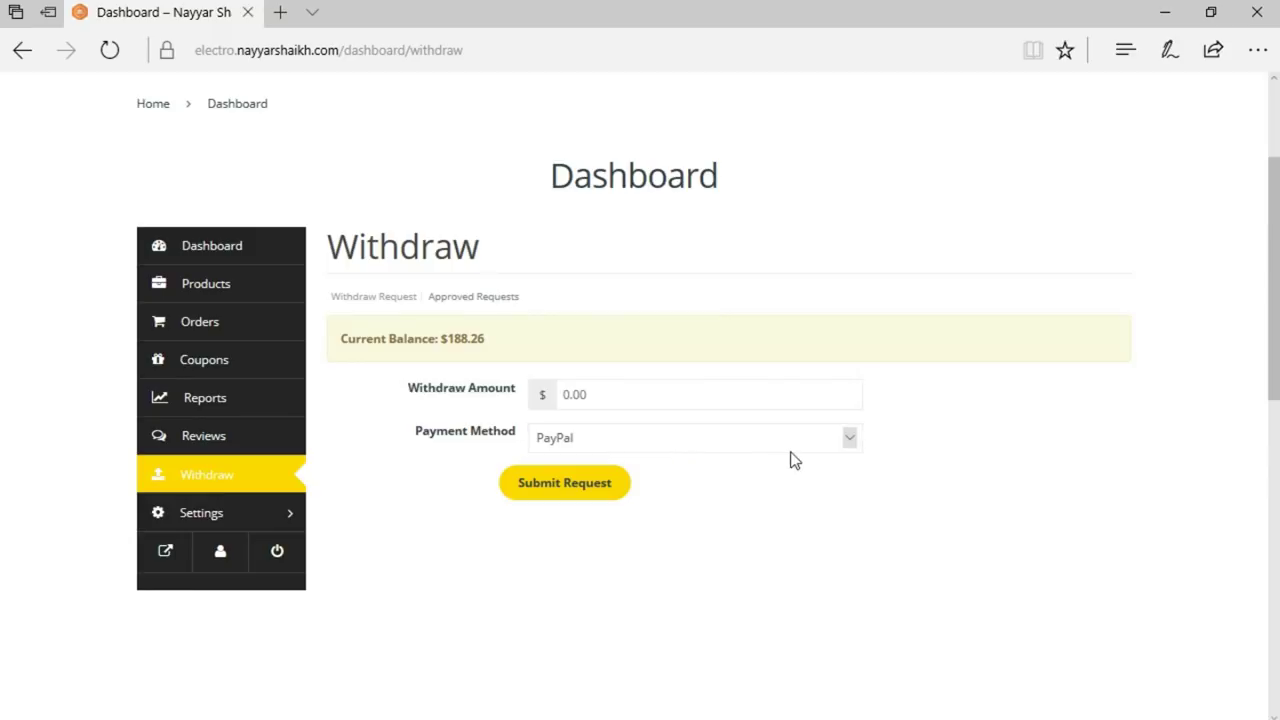
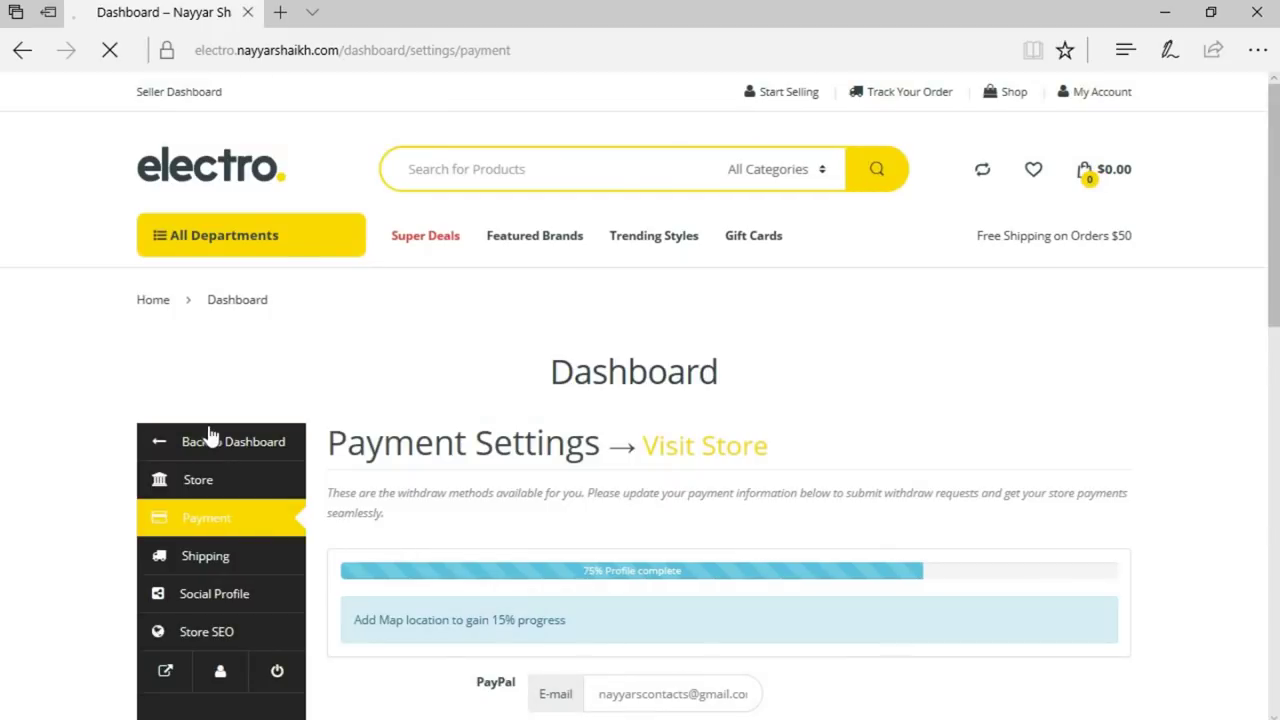
# Scroll the seller dashboard sidebar and switch from Payment to Shipping Settings
pyautogui.scroll(-1, 749, 477)
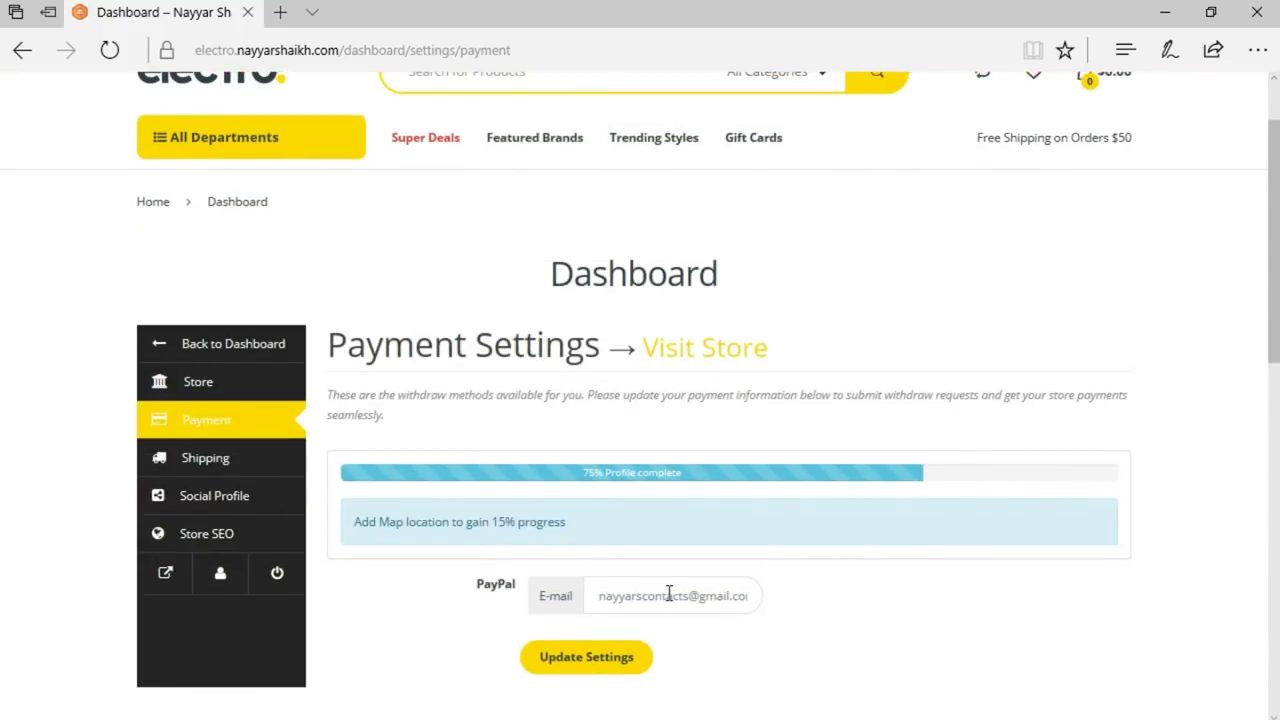
pyautogui.scroll(-2, 800, 598)
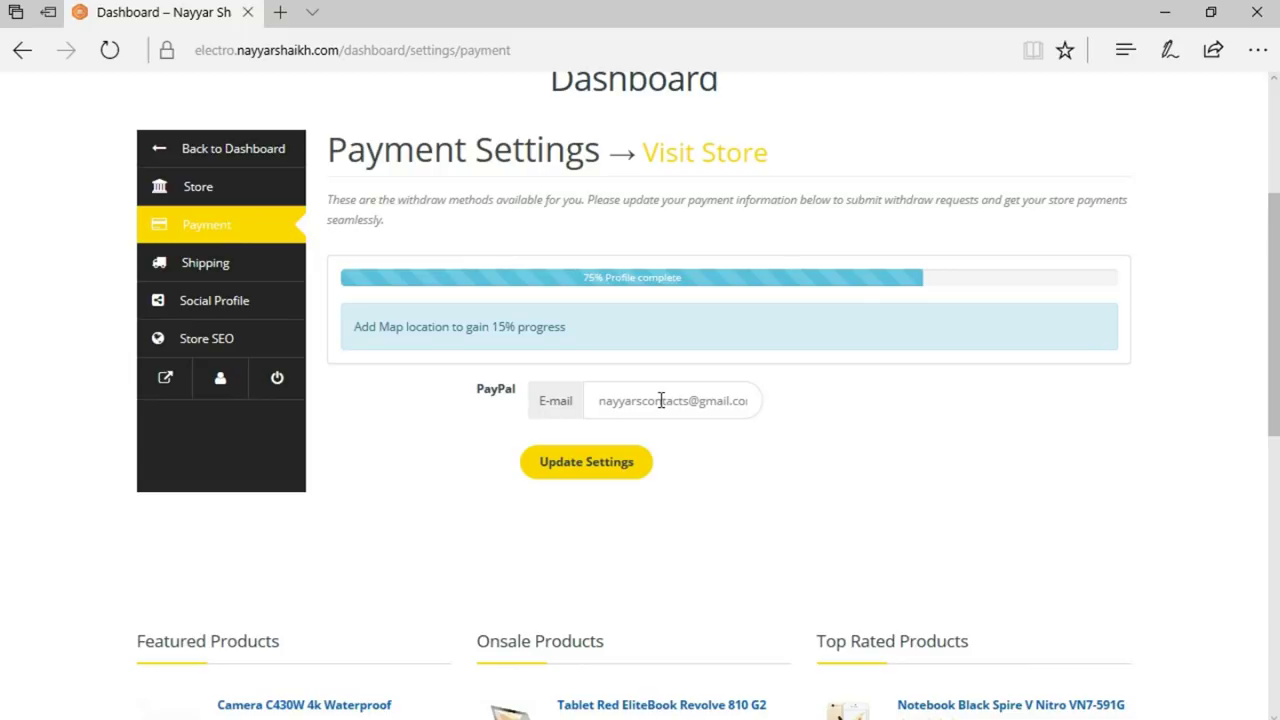
pyautogui.click(223, 277)
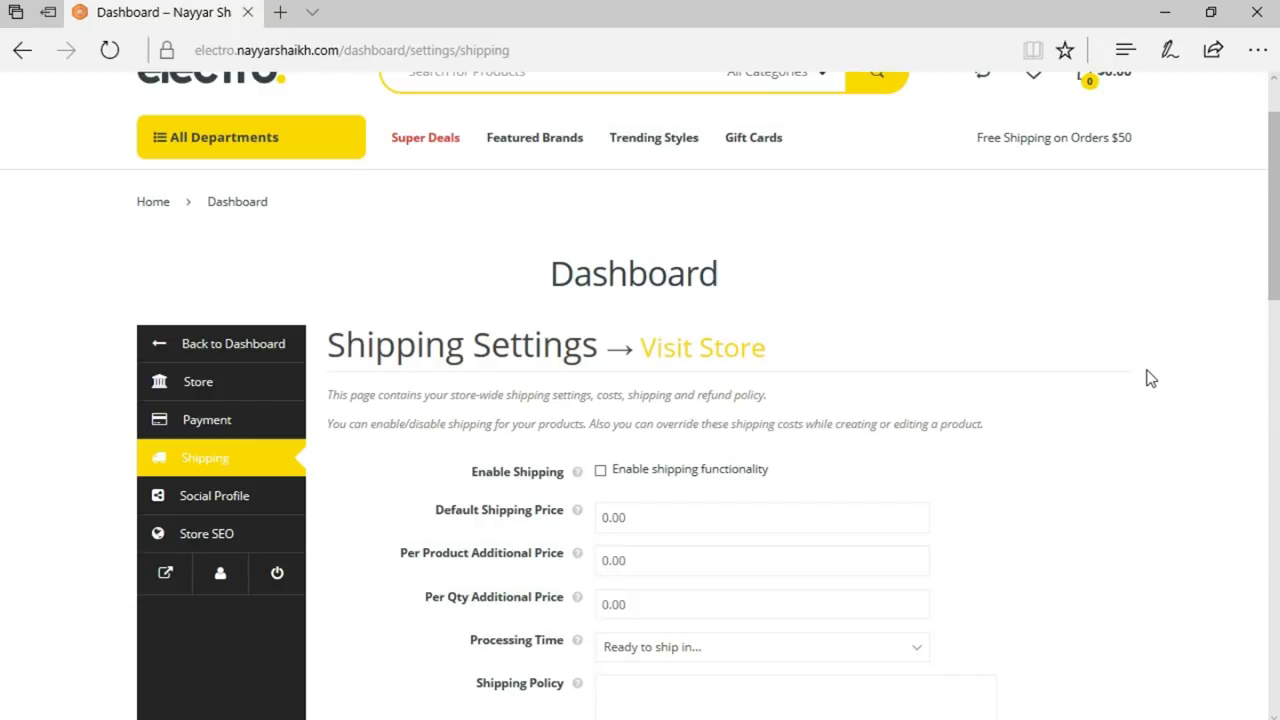
# Scroll through the Shipping Settings, where shipping is disabled and all prices are 0.00
pyautogui.scroll(-1, 1173, 385)
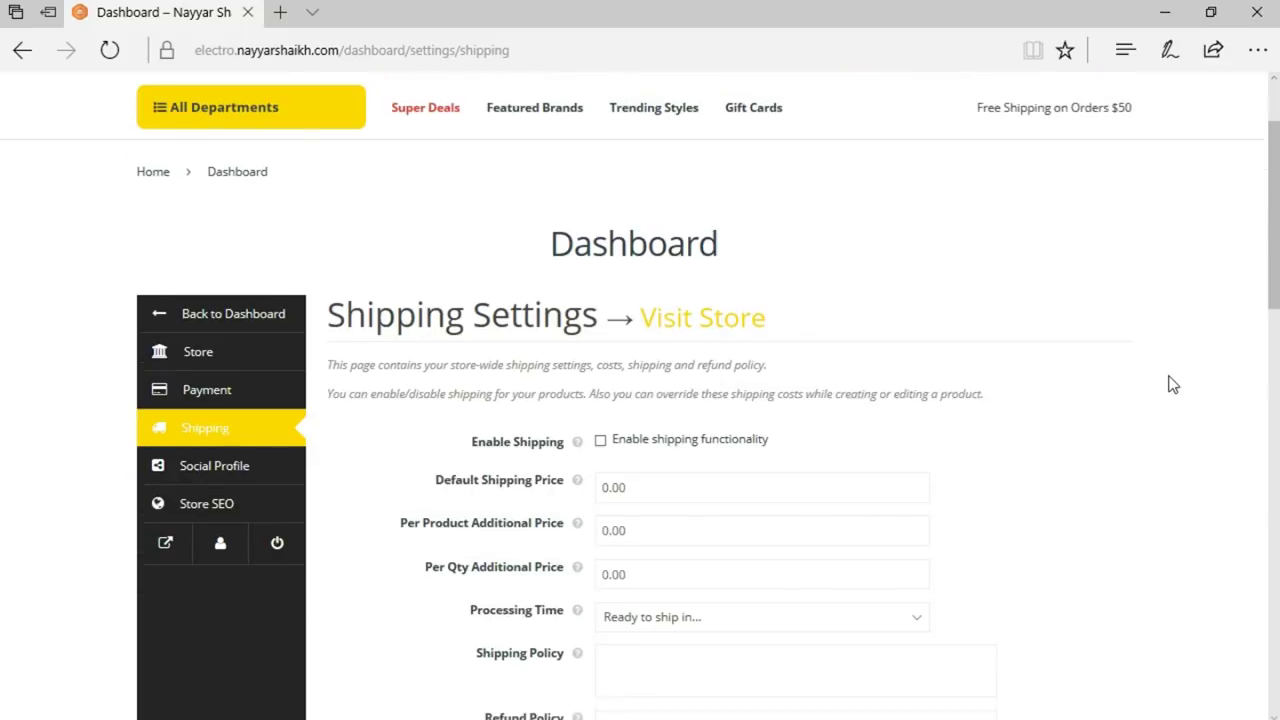
pyautogui.scroll(-3, 1170, 420)
pyautogui.scroll(5, 1170, 423)
pyautogui.scroll(-3, 1173, 425)
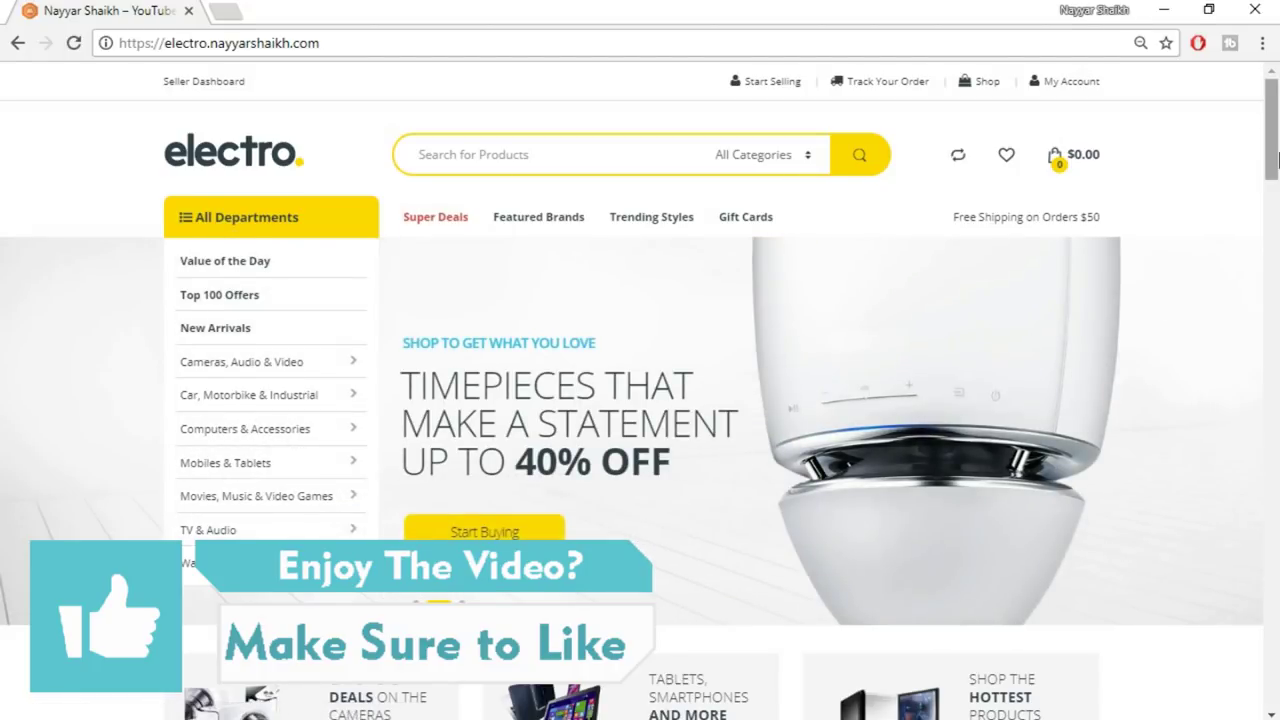
# Scroll the homepage and switch the product grid to On Sale, then Top Rated items
pyautogui.scroll(-4, 1277, 117)
pyautogui.scroll(-1, 800, 318)
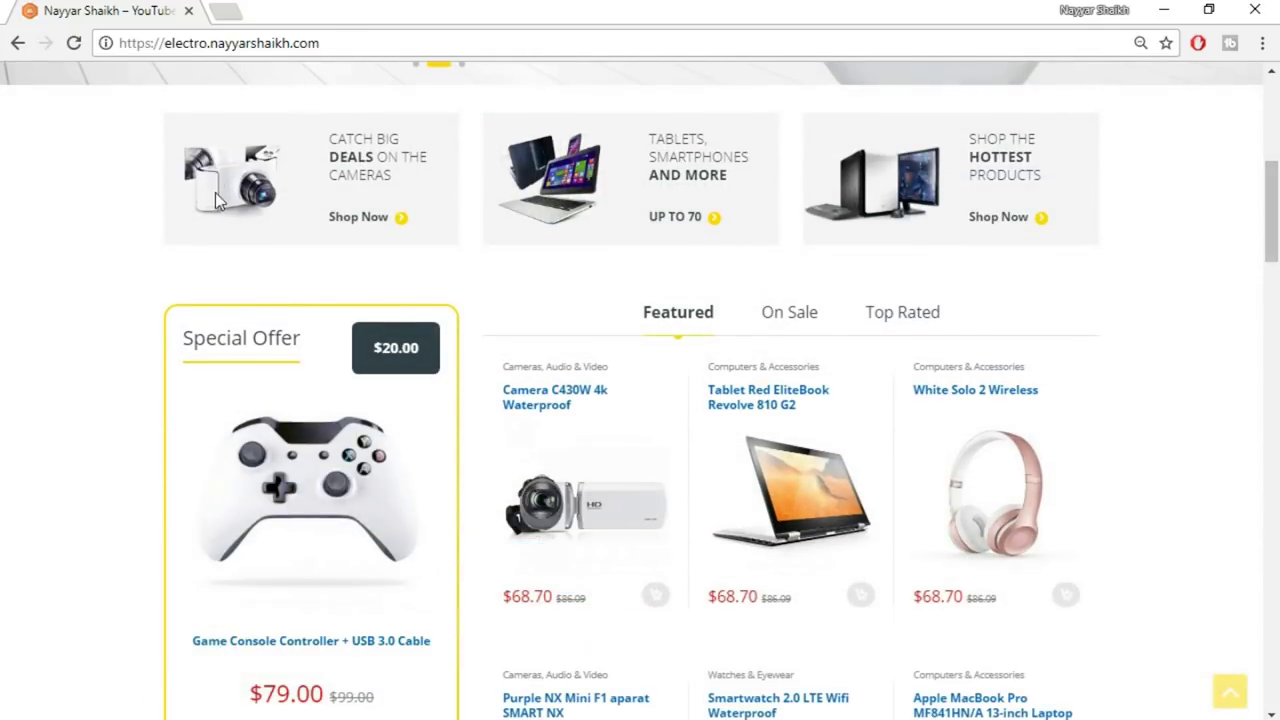
pyautogui.scroll(-3, 616, 222)
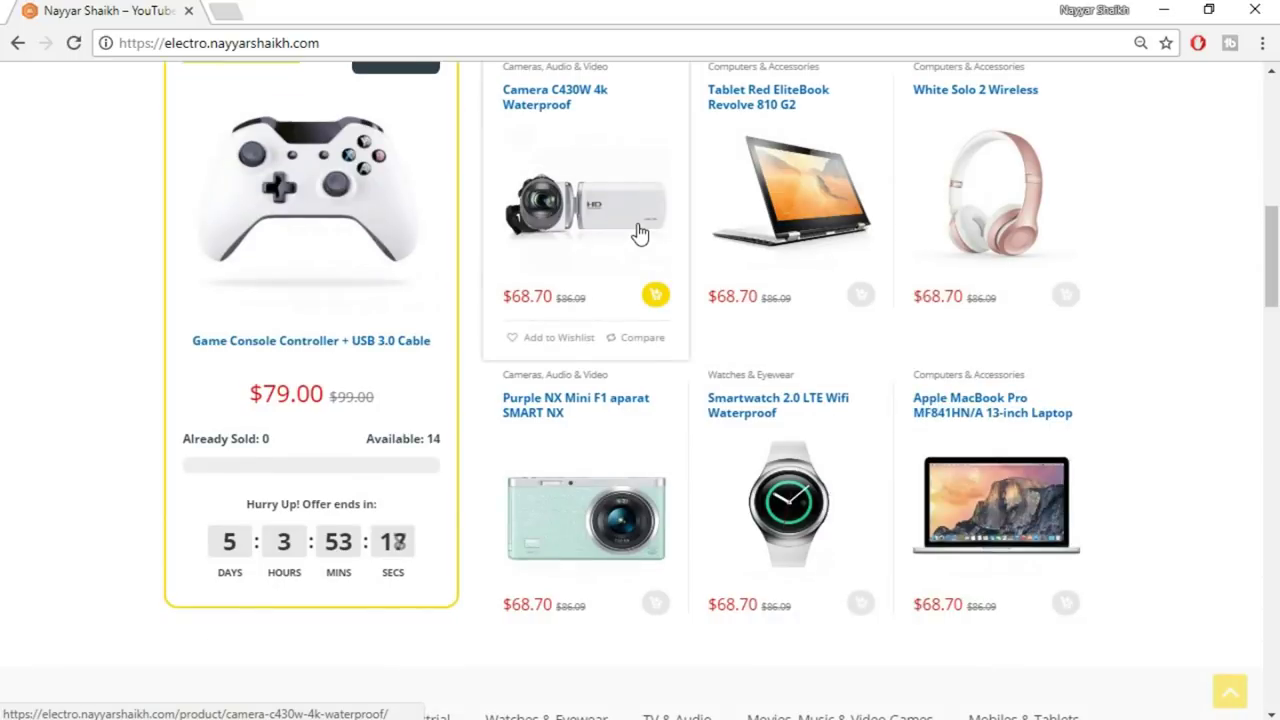
pyautogui.scroll(1, 610, 230)
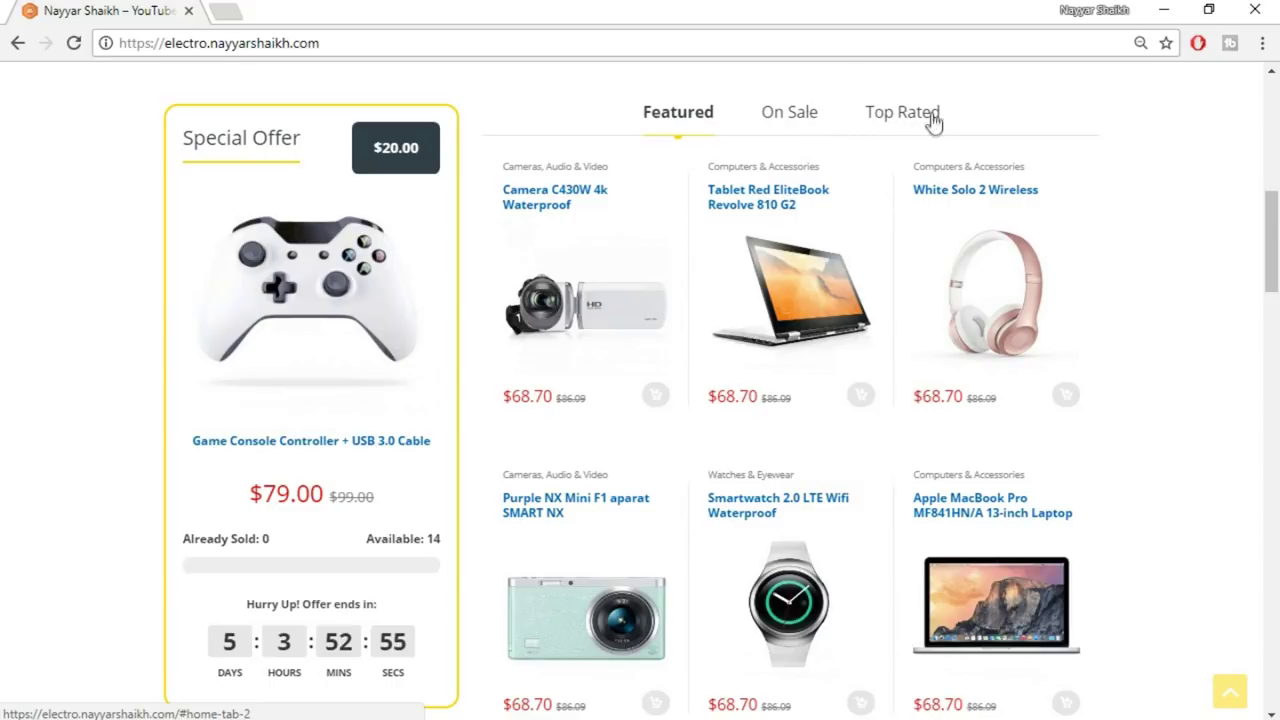
pyautogui.click(800, 120)
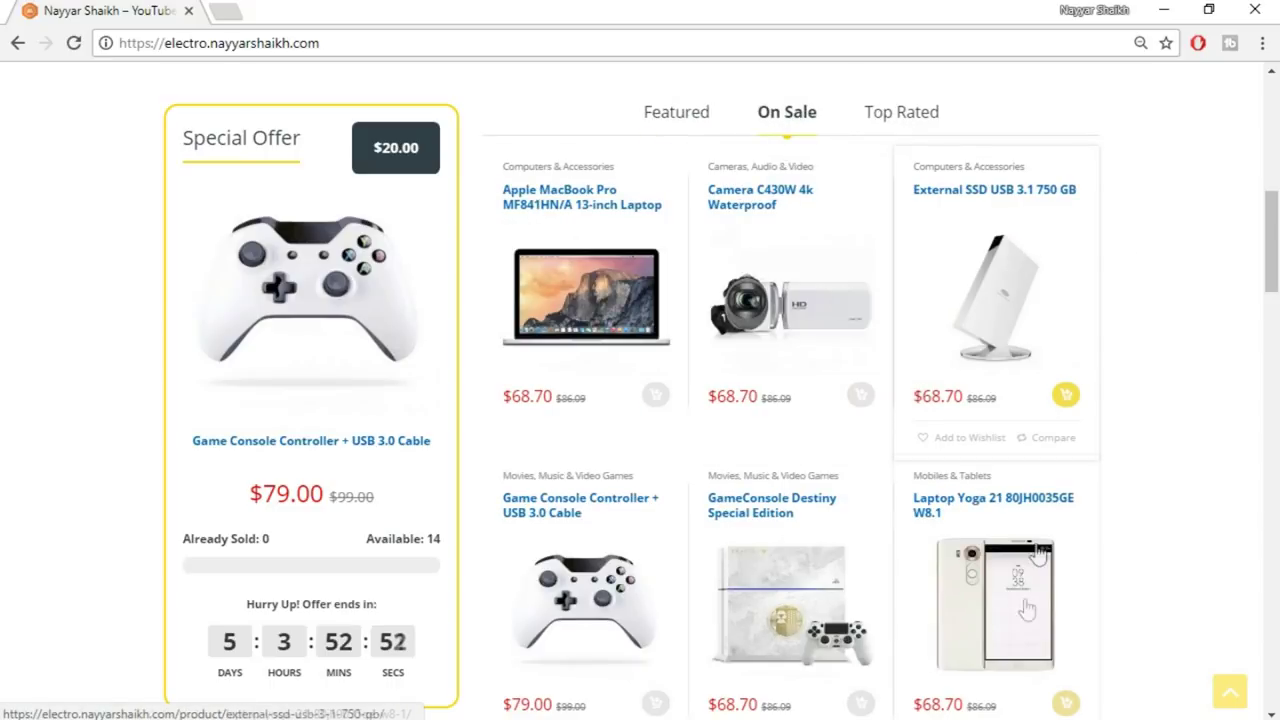
pyautogui.click(895, 132)
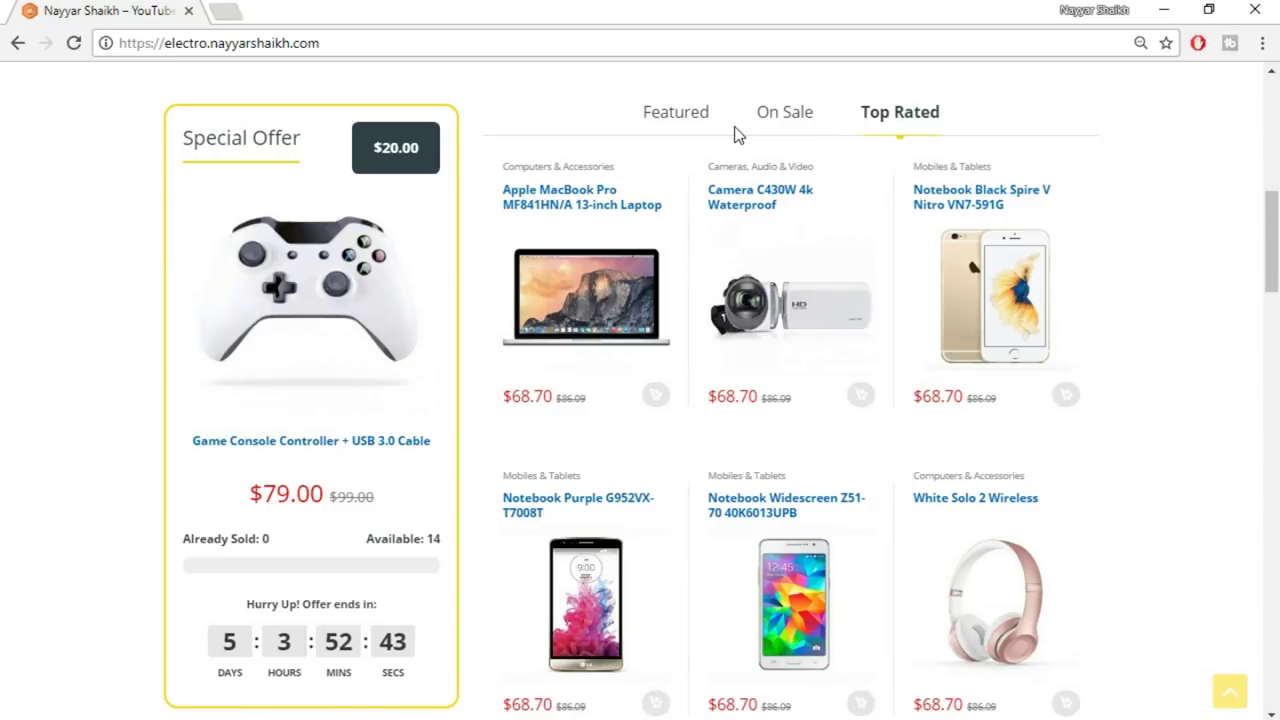
pyautogui.scroll(-6, 1176, 257)
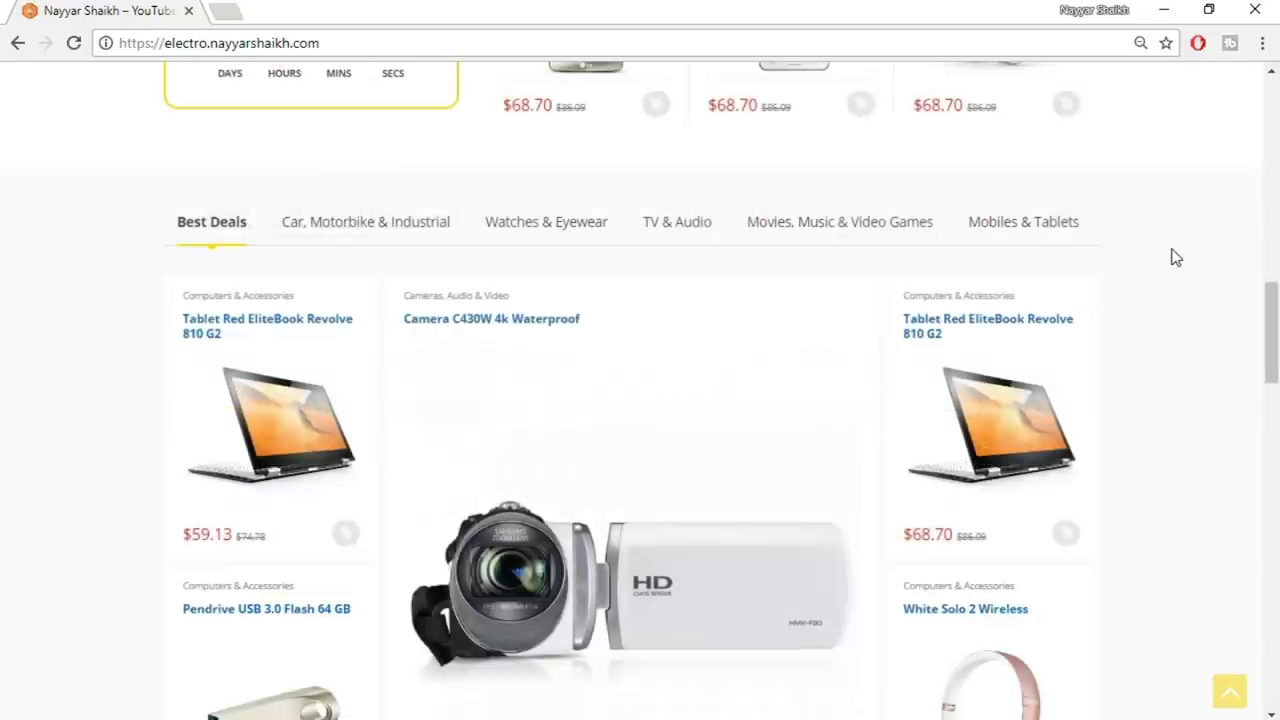
# Scroll the homepage and open the Game Console Controller + USB 3.0 Cable Special Offer
pyautogui.scroll(-1, 1176, 257)
pyautogui.scroll(-1, 600, 200)
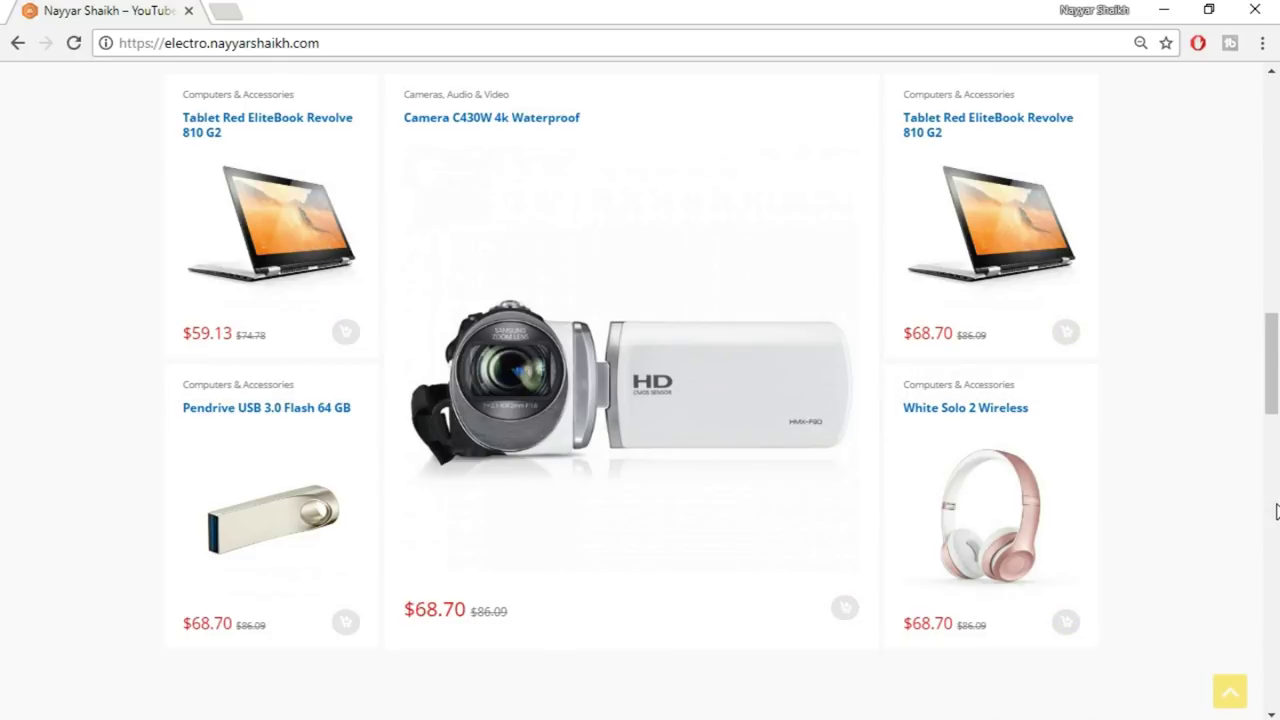
pyautogui.scroll(-5, 500, 225)
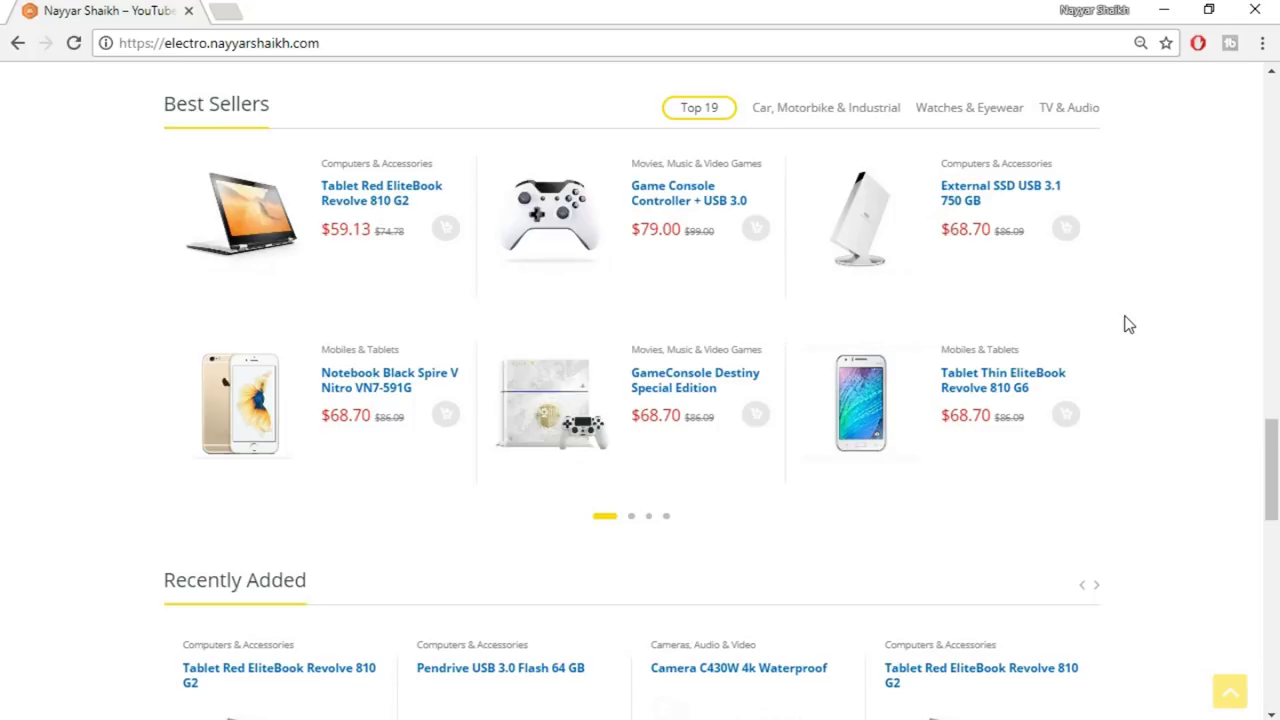
pyautogui.scroll(-5, 1124, 325)
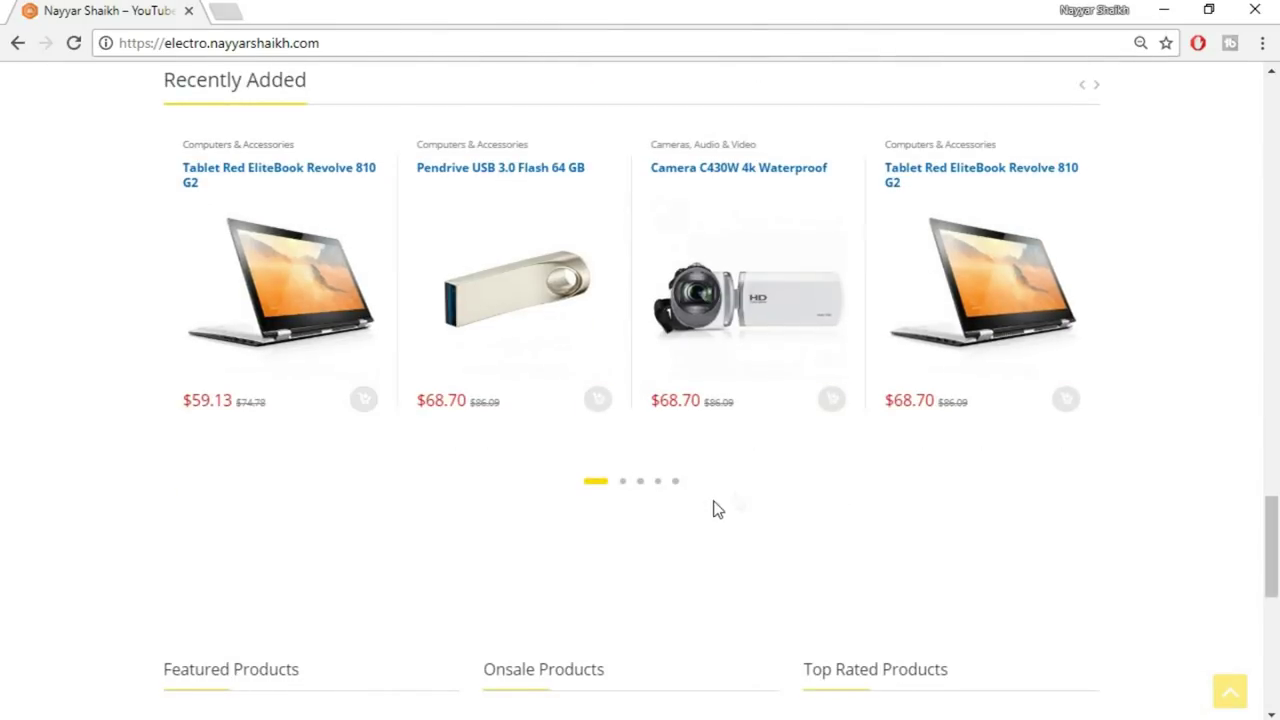
pyautogui.scroll(-5, 886, 503)
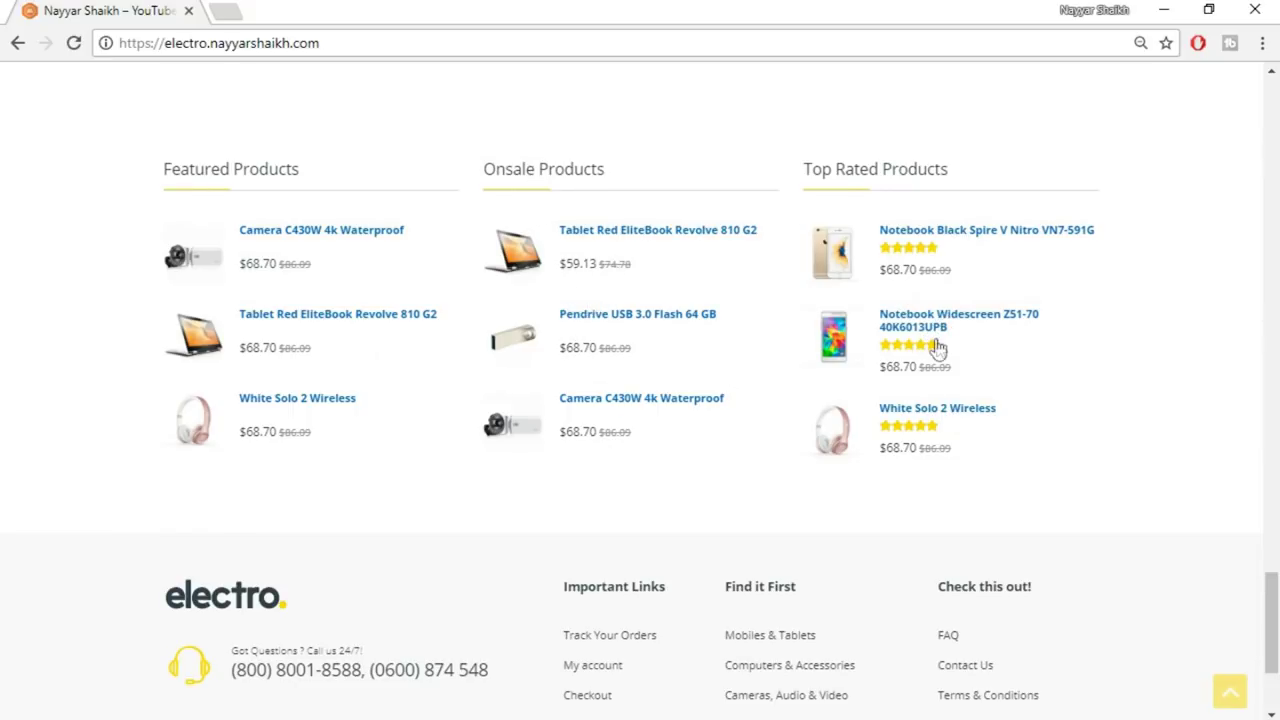
pyautogui.scroll(-2, 900, 345)
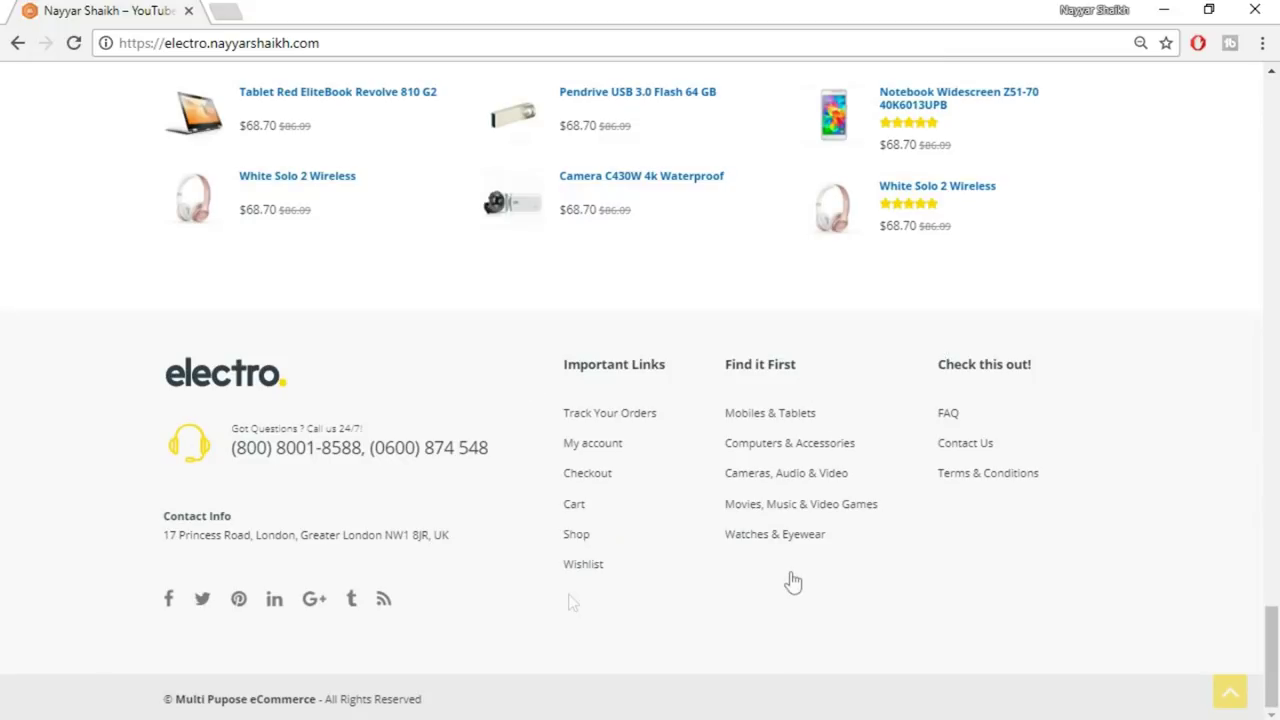
pyautogui.moveTo(1270, 640); pyautogui.dragTo(1275, 110)
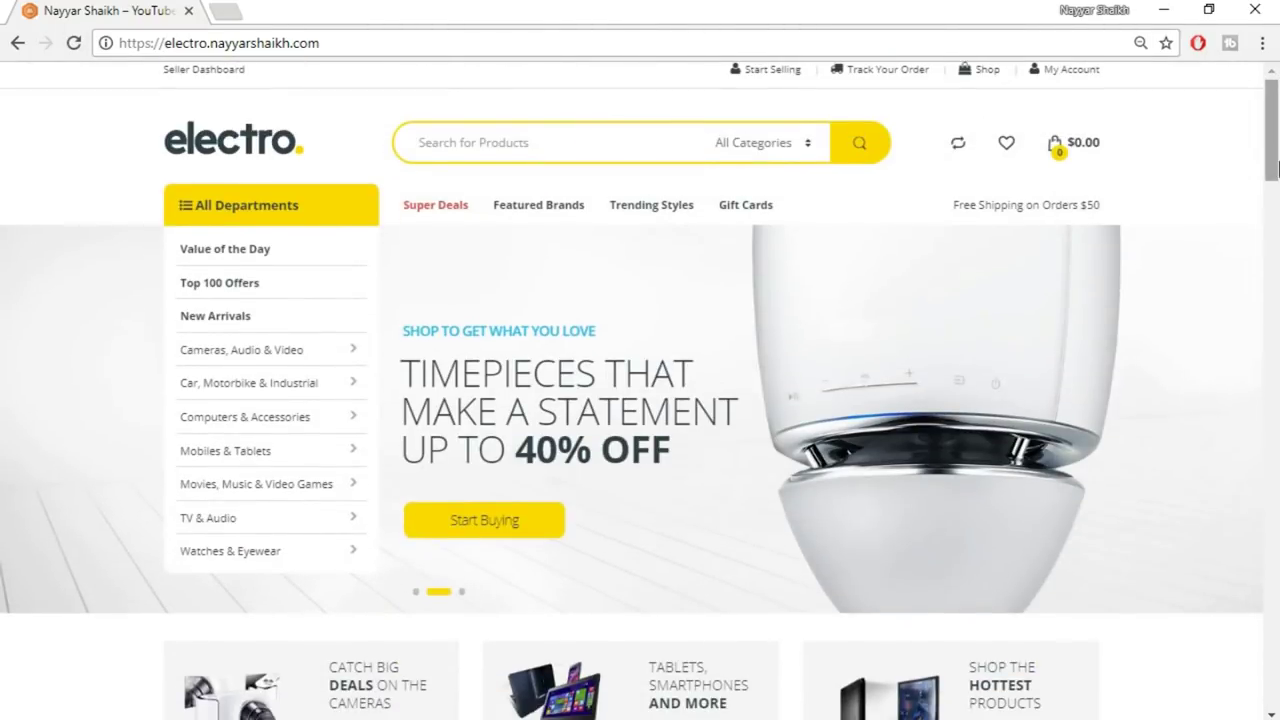
pyautogui.scroll(-9, 800, 350)
pyautogui.scroll(3, 884, 372)
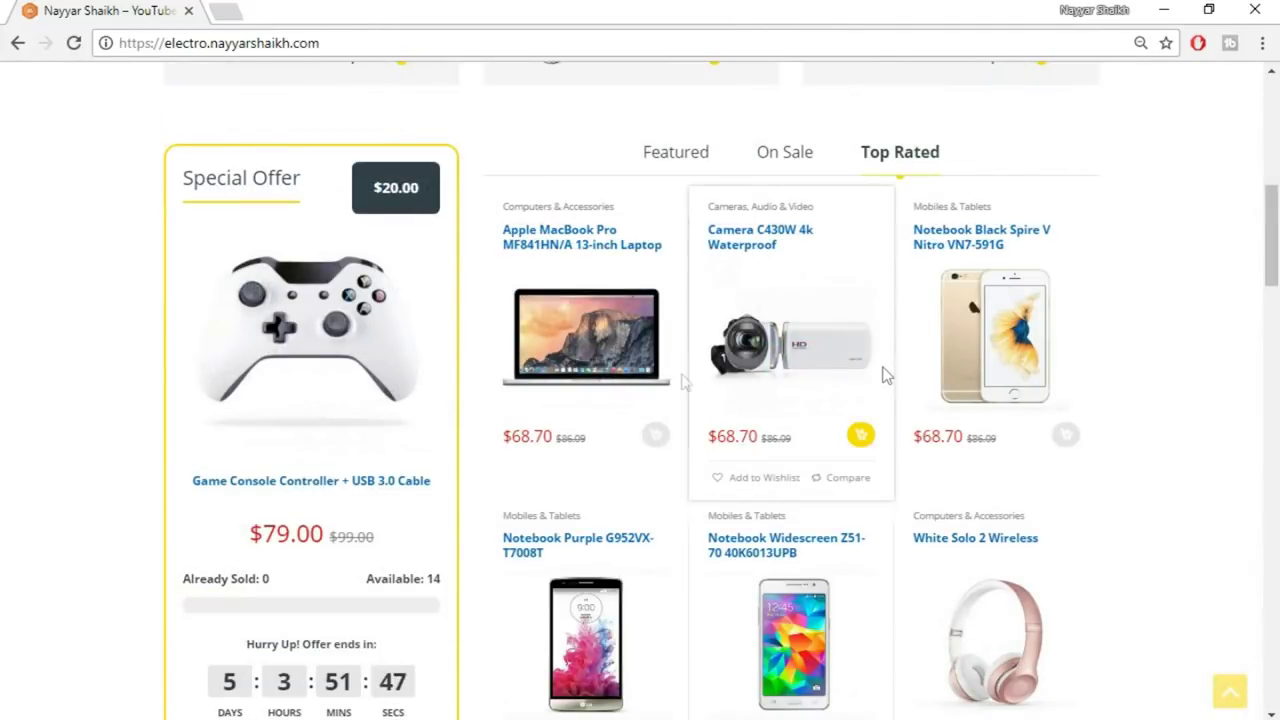
pyautogui.click(288, 322)
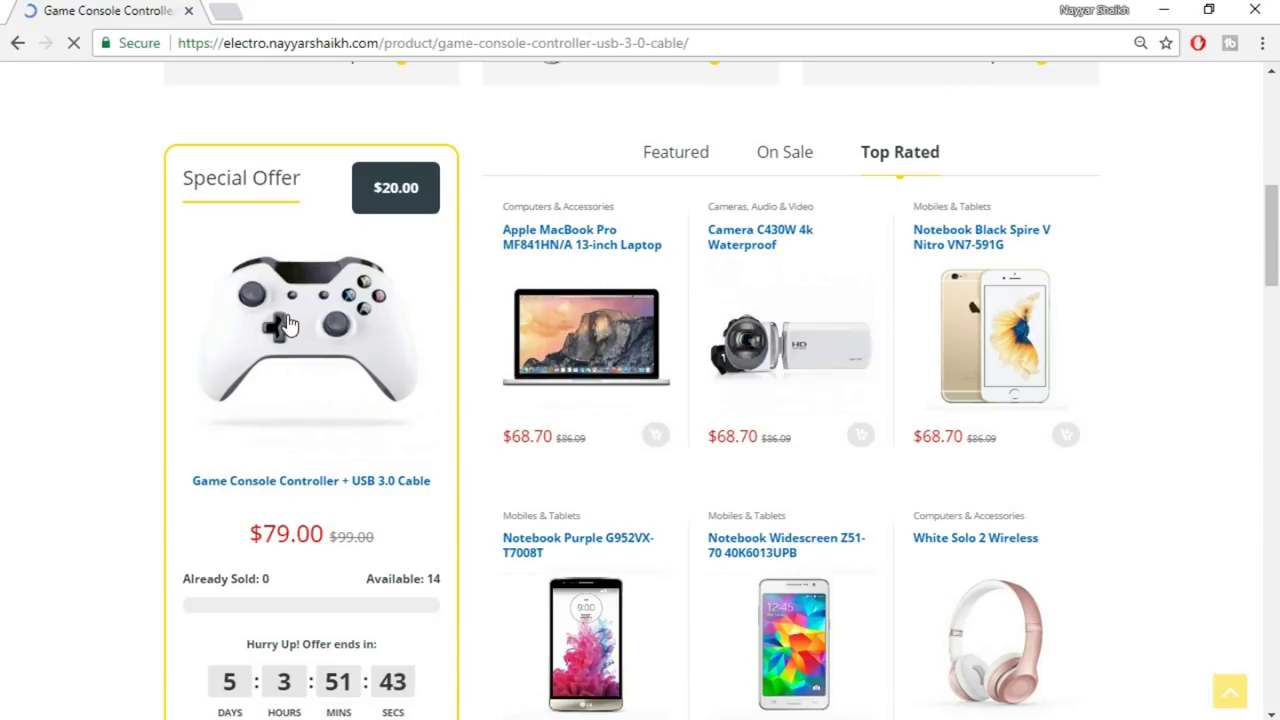
pyautogui.scroll(-1, 1191, 408)
pyautogui.scroll(1, 1191, 410)
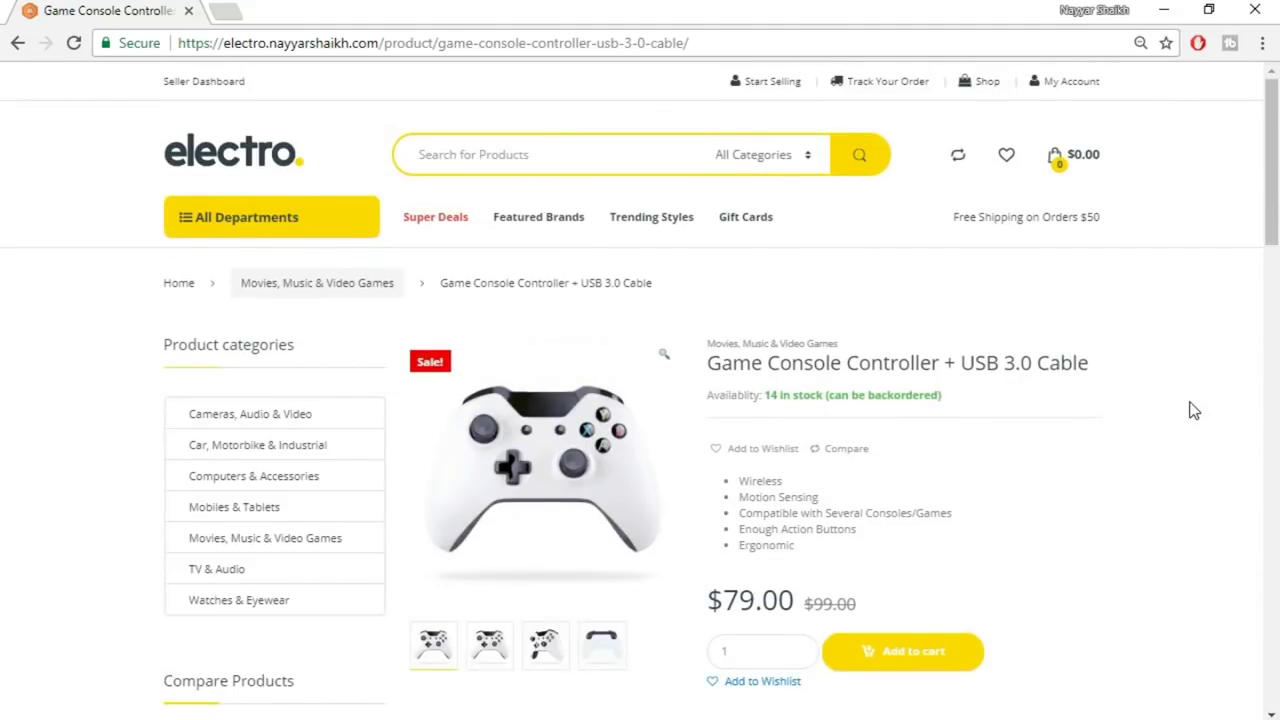
pyautogui.scroll(-2, 1191, 410)
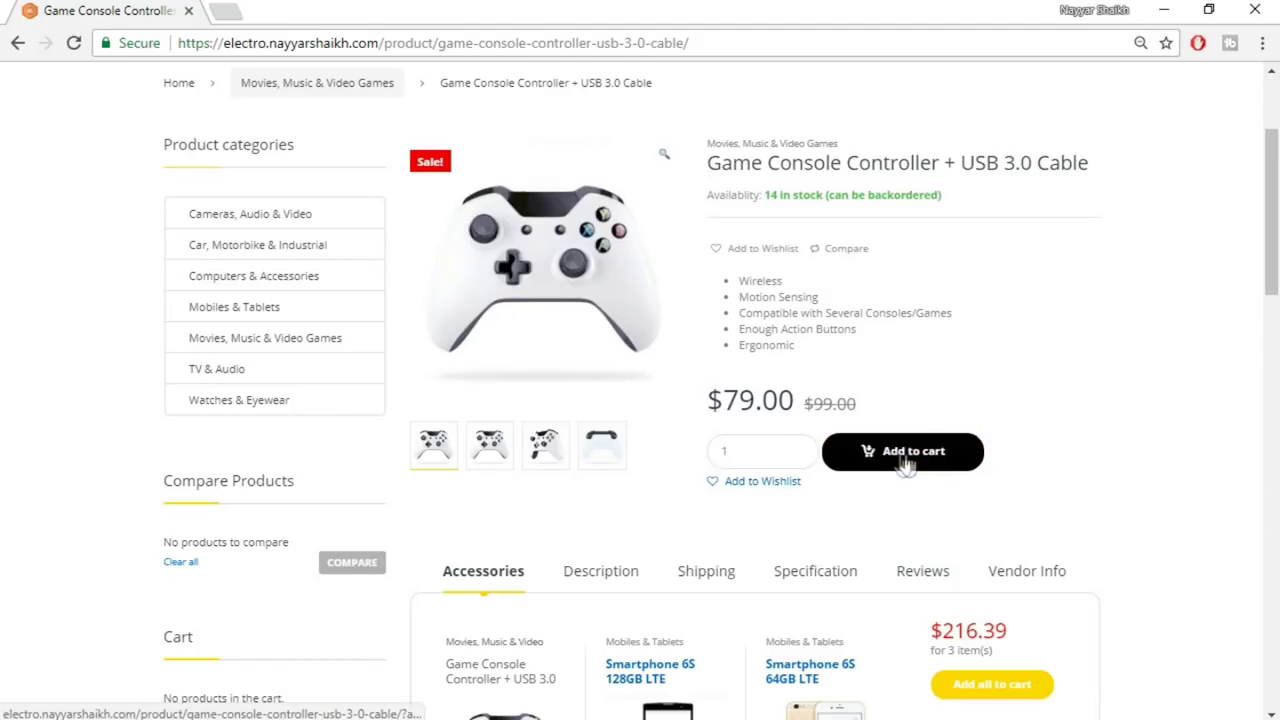
pyautogui.scroll(-2, 970, 333)
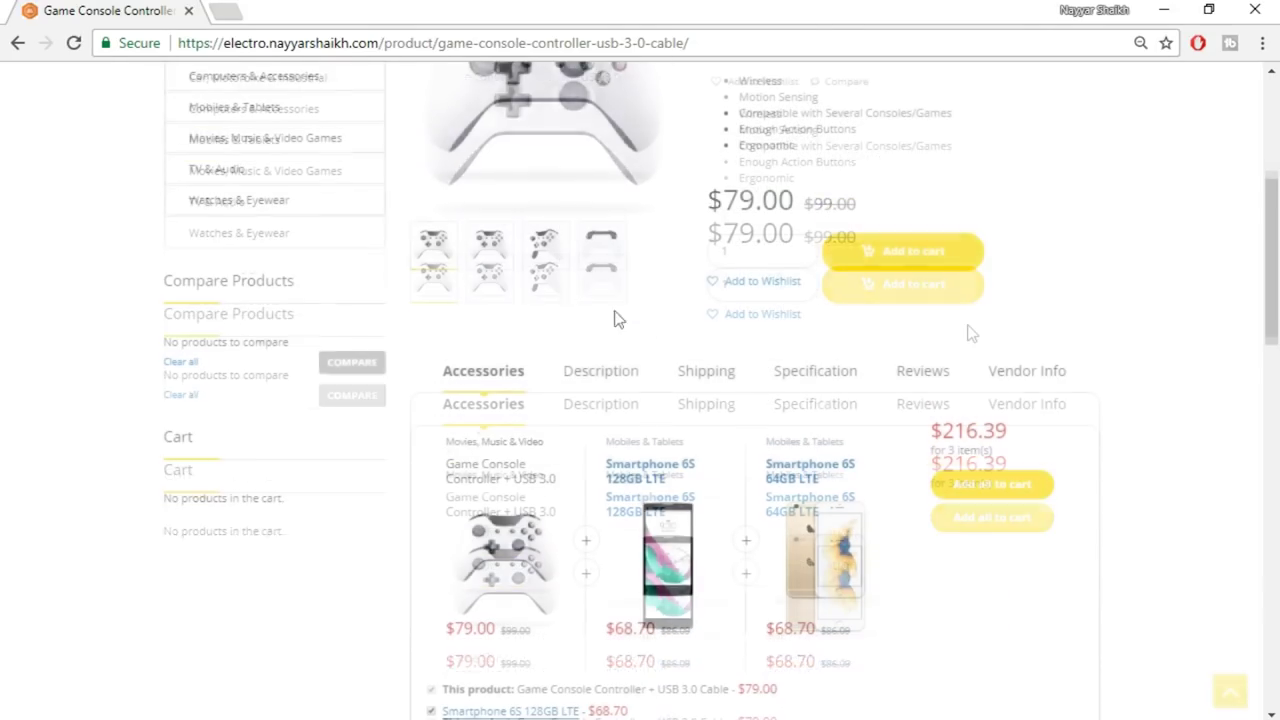
pyautogui.scroll(2, 550, 350)
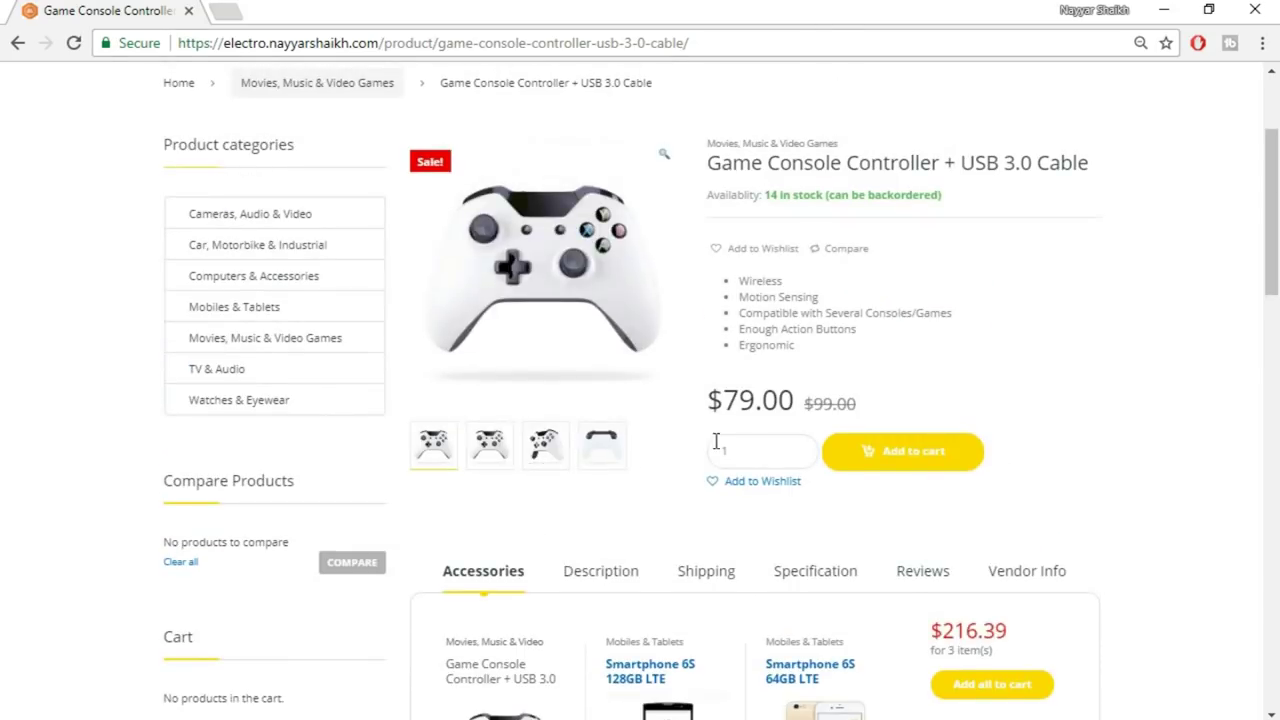
pyautogui.scroll(-4, 1260, 429)
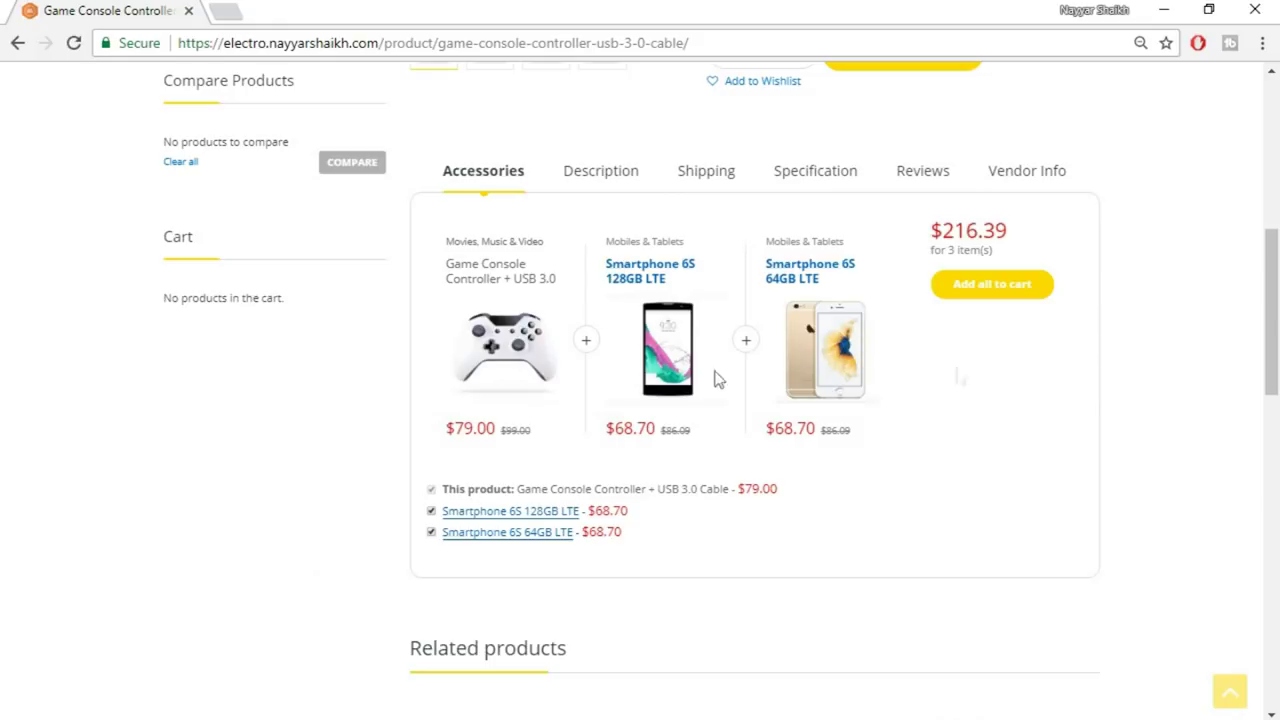
pyautogui.scroll(3, 900, 480)
pyautogui.scroll(4, 915, 513)
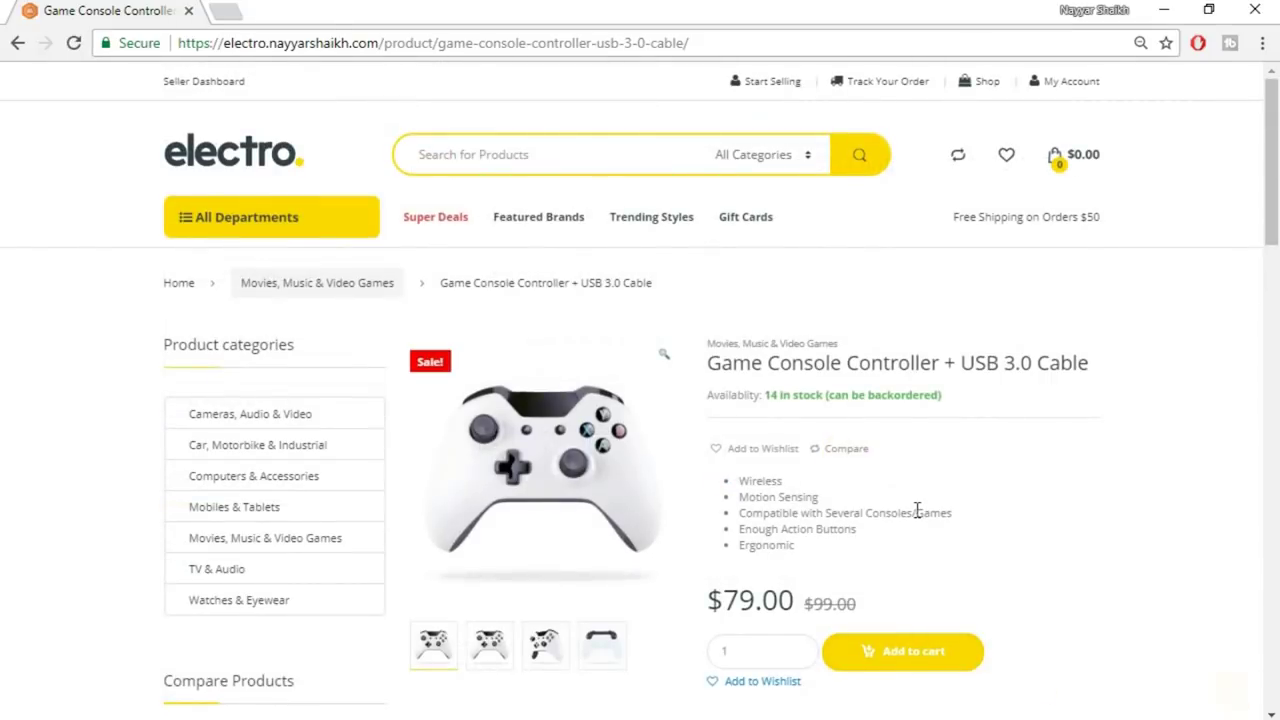
pyautogui.scroll(-4, 600, 300)
pyautogui.scroll(-1, 1248, 365)
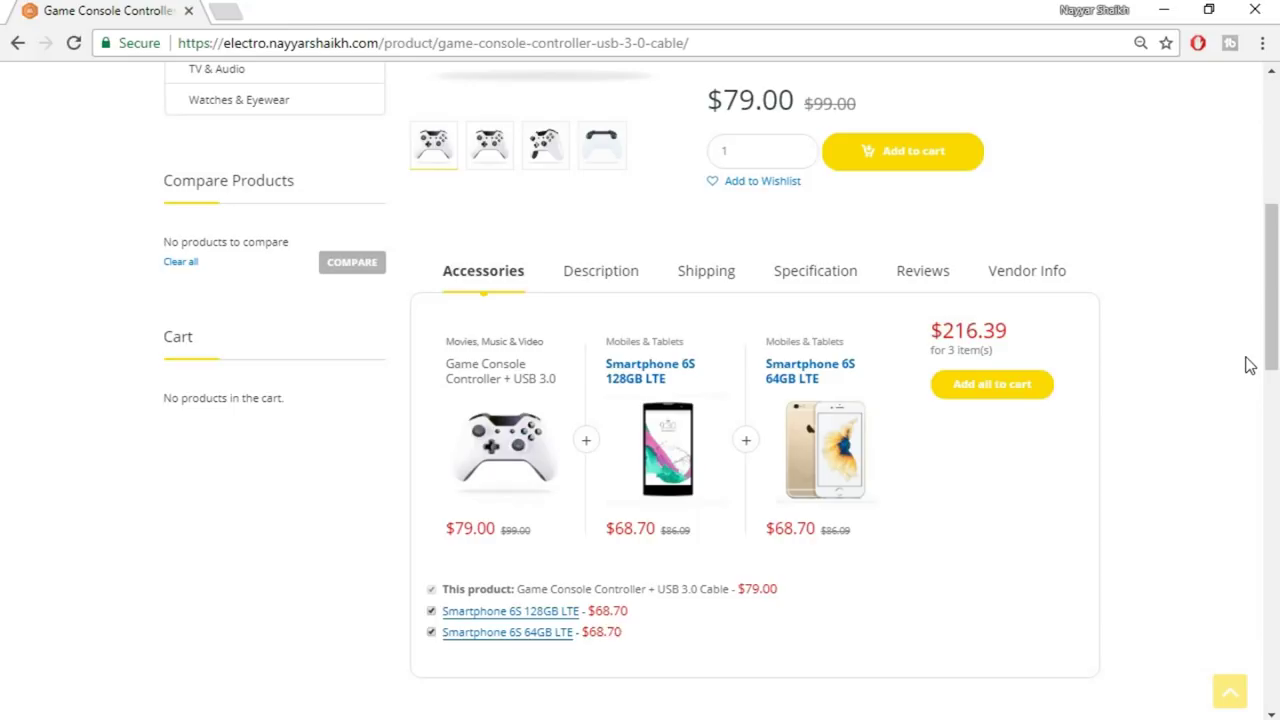
pyautogui.scroll(-2, 1100, 360)
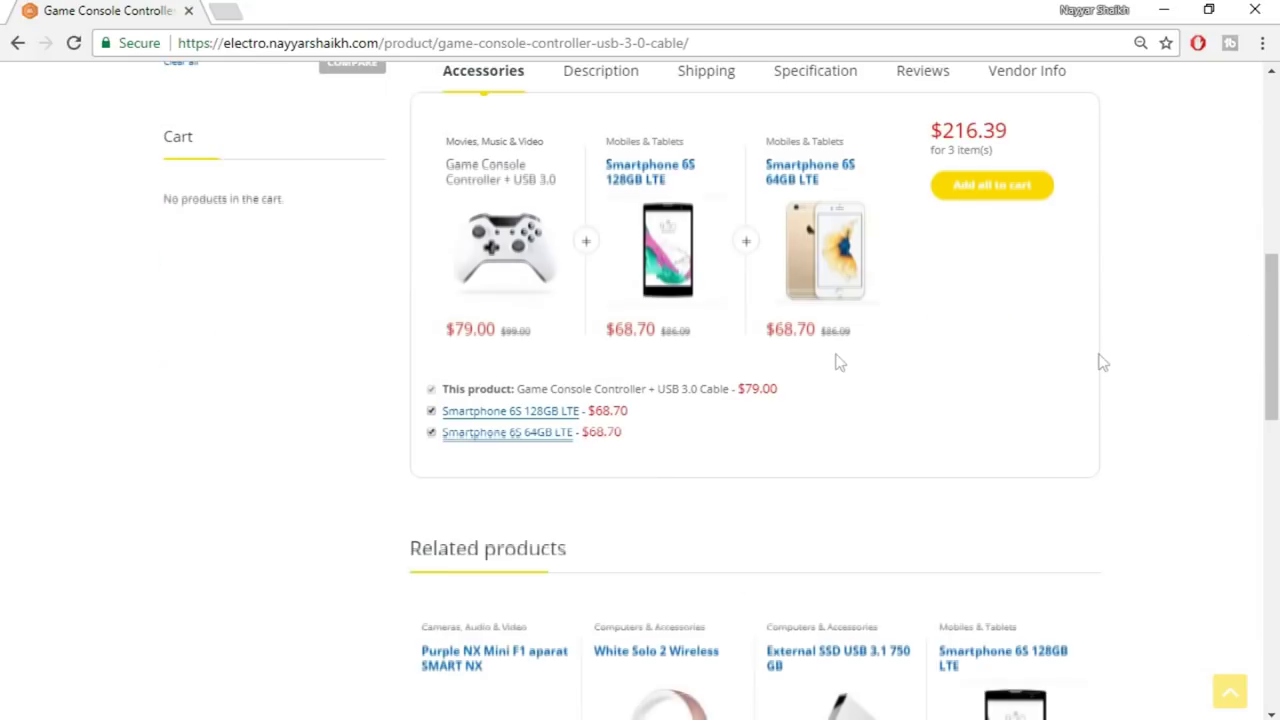
pyautogui.scroll(1, 1026, 334)
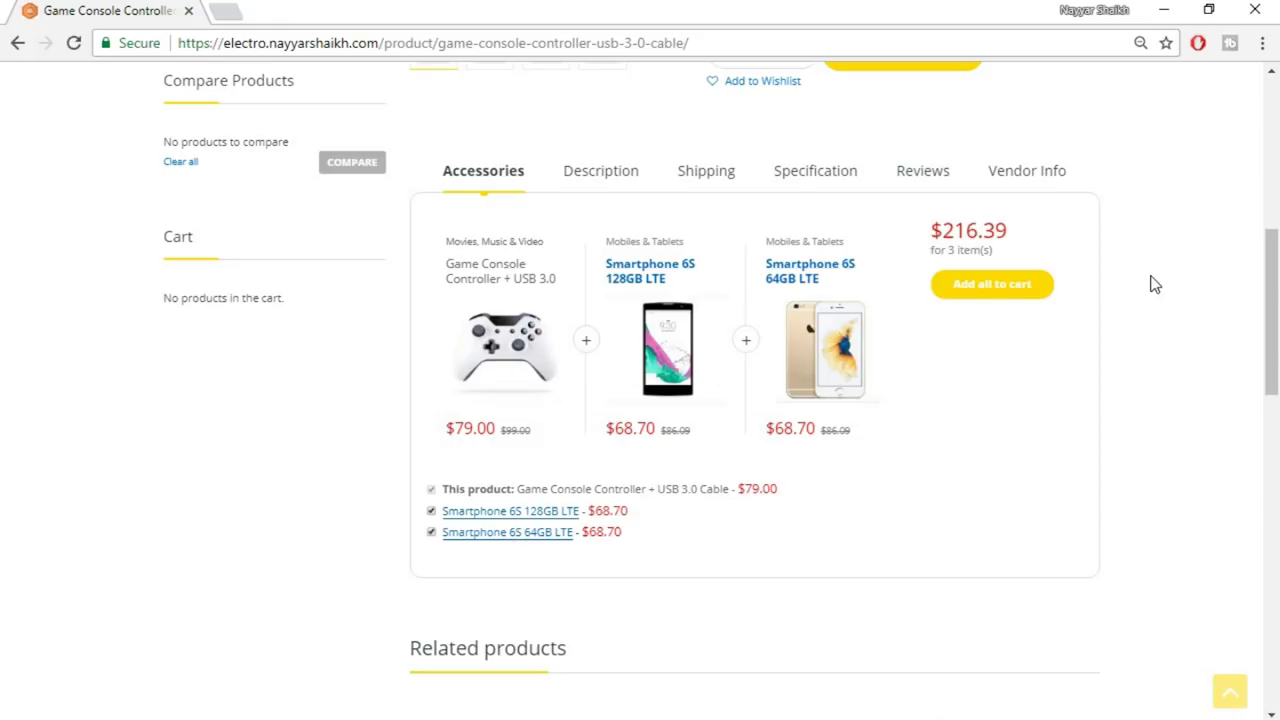
pyautogui.press('F5')
pyautogui.scroll(-4, 826, 443)
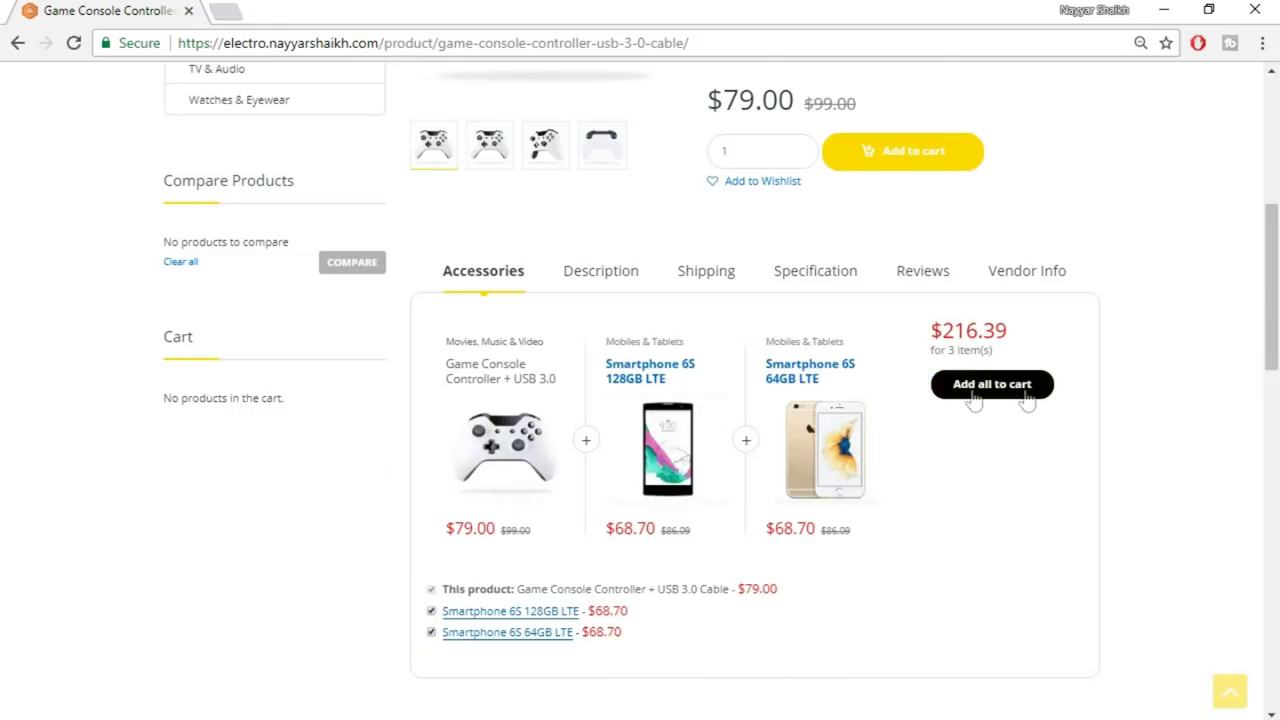
# Show the controller's Description tab and scroll through it
pyautogui.click(605, 271)
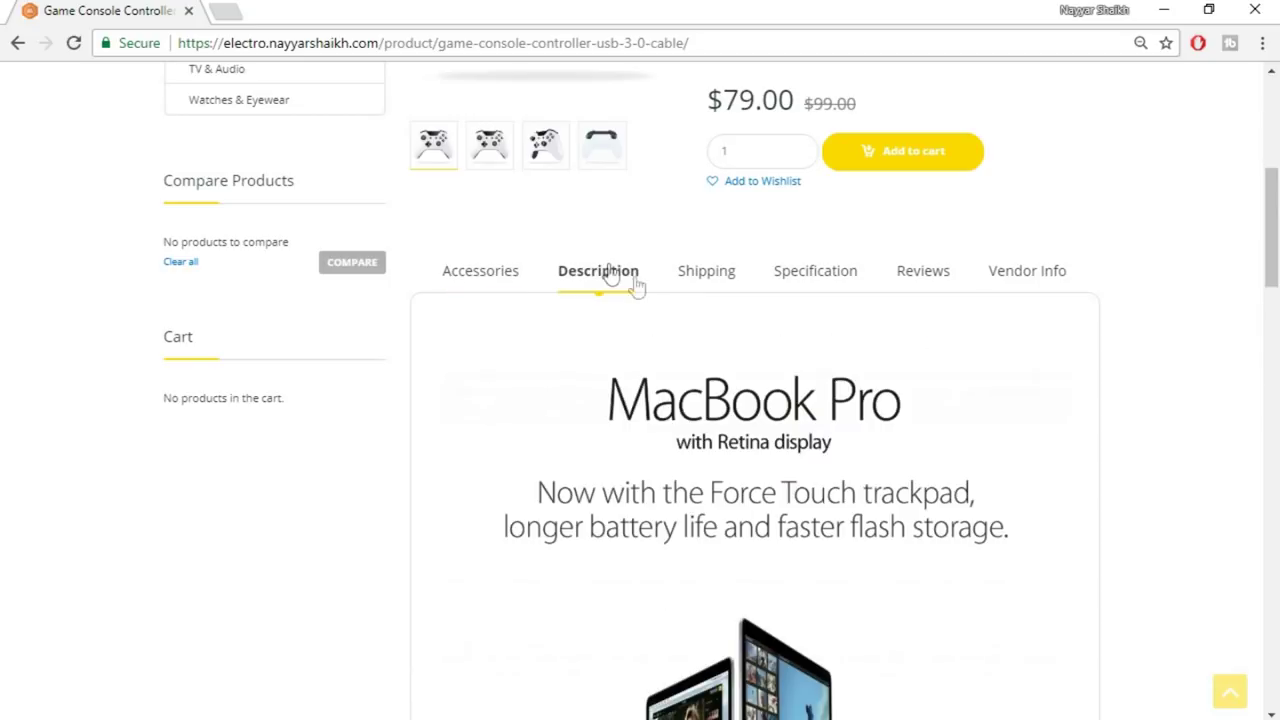
pyautogui.scroll(-10, 794, 425)
pyautogui.scroll(6, 794, 443)
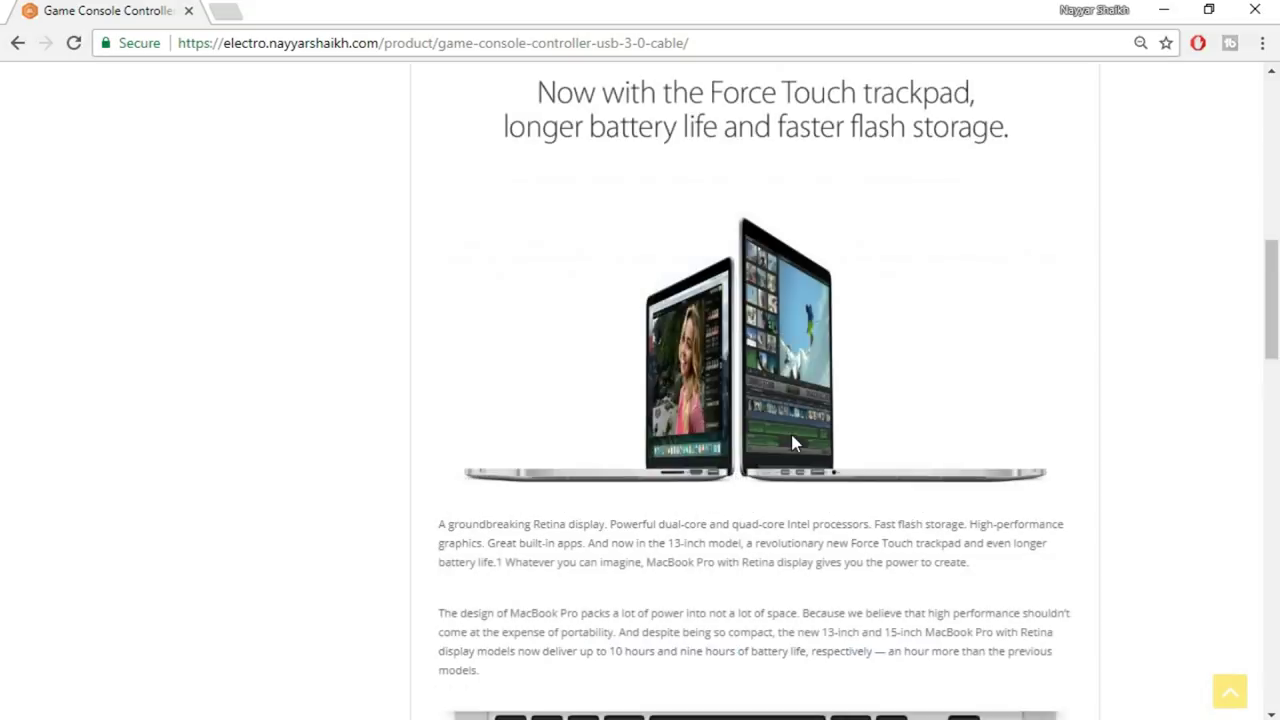
pyautogui.scroll(5, 794, 443)
# Get a $6.00 shipping cost for Maharashtra, India, then show the Specification table
pyautogui.click(709, 371)
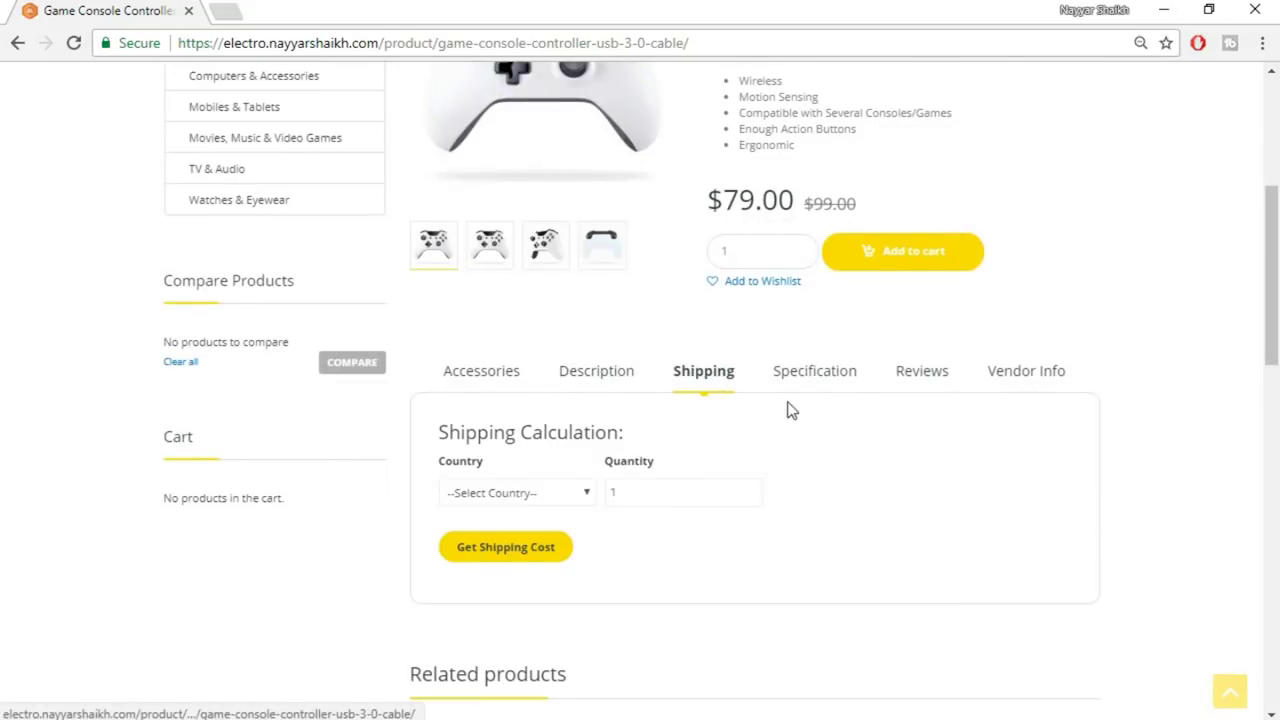
pyautogui.click(563, 497)
pyautogui.click(570, 528)
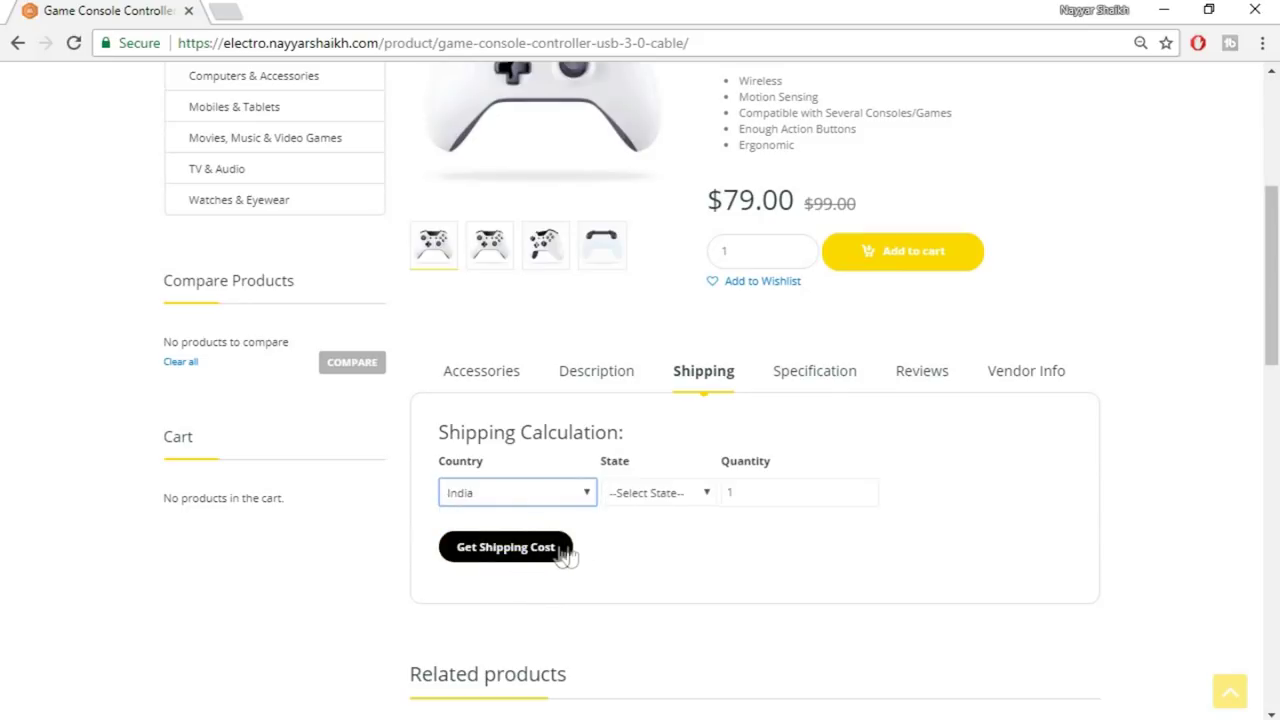
pyautogui.click(684, 503)
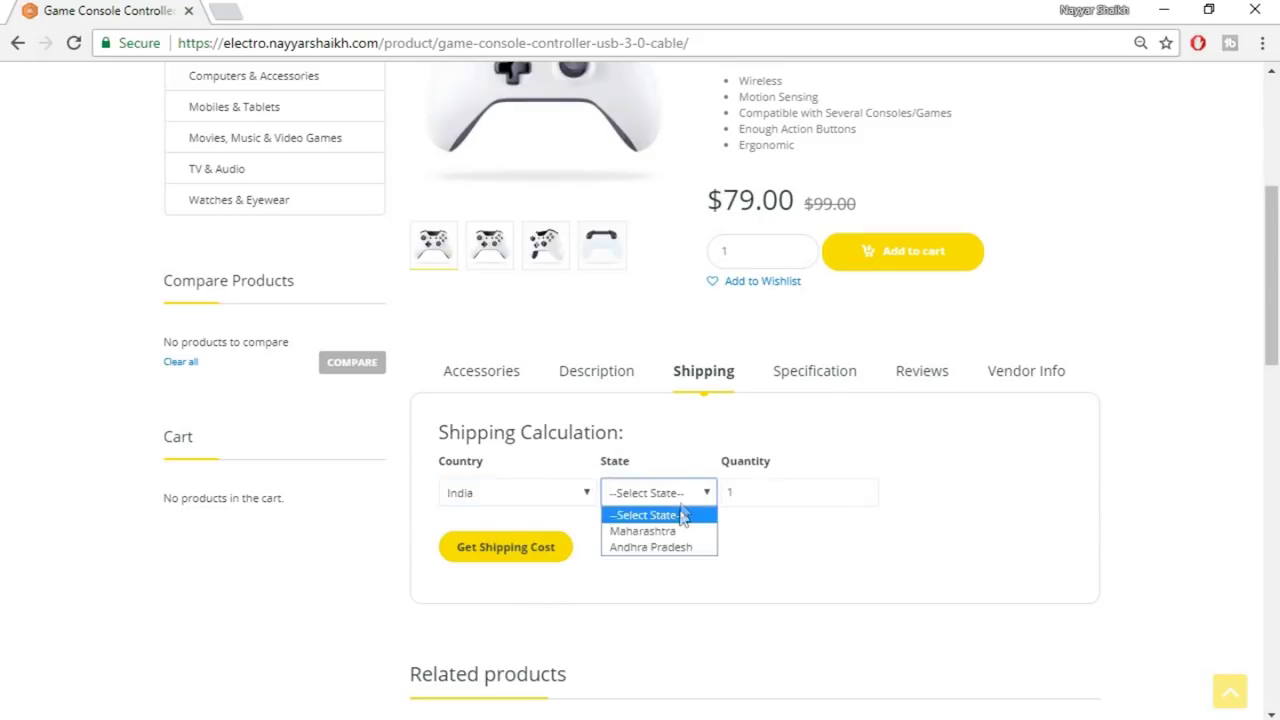
pyautogui.click(672, 531)
pyautogui.click(534, 566)
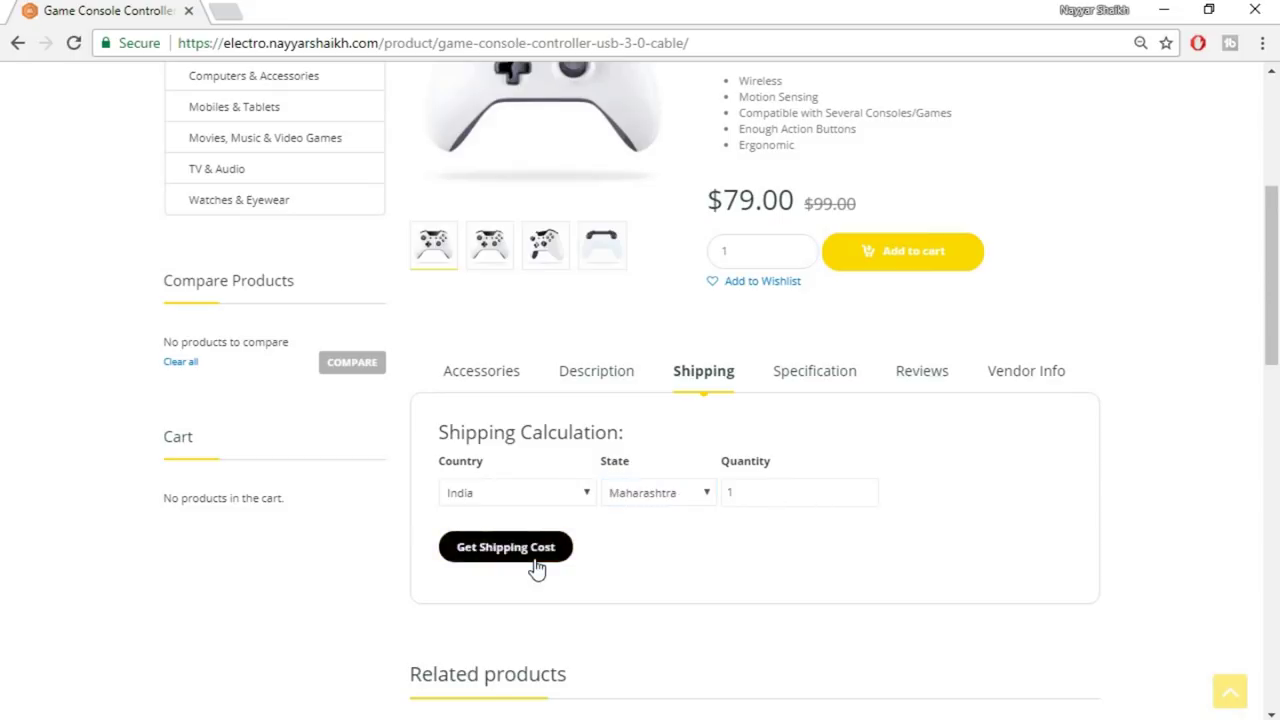
pyautogui.moveTo(560, 530); pyautogui.dragTo(520, 534)
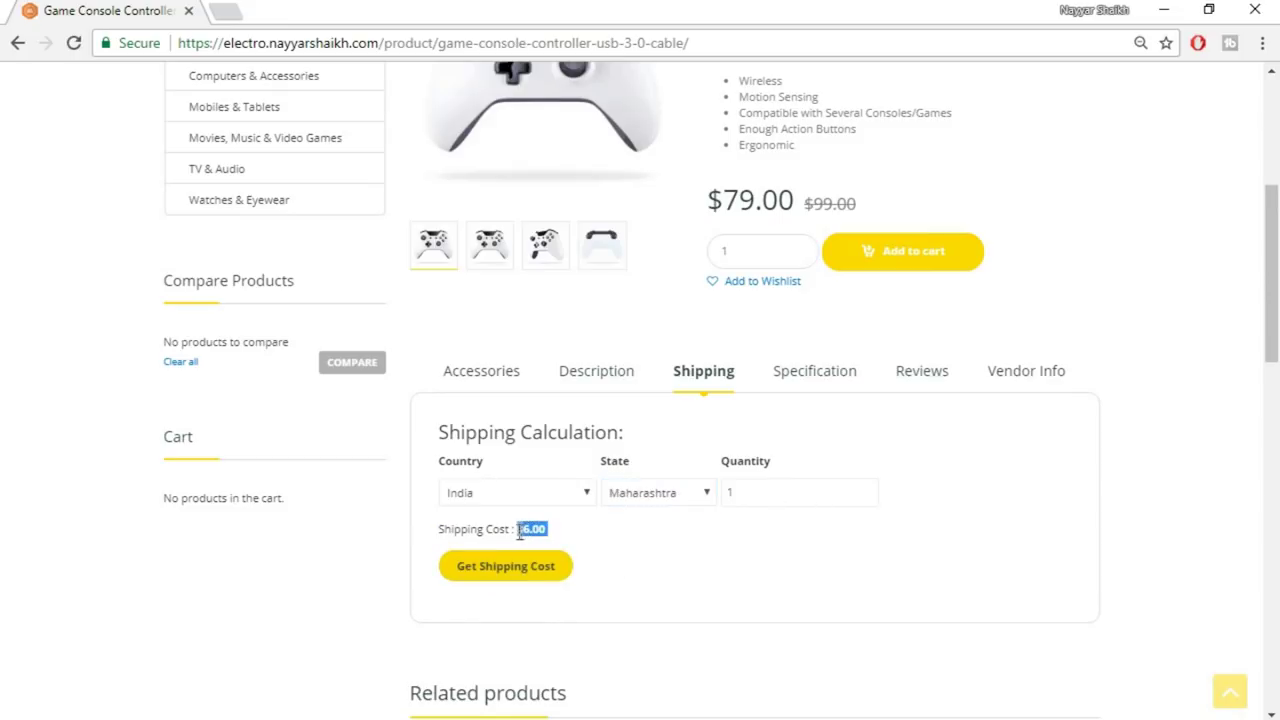
pyautogui.click(814, 389)
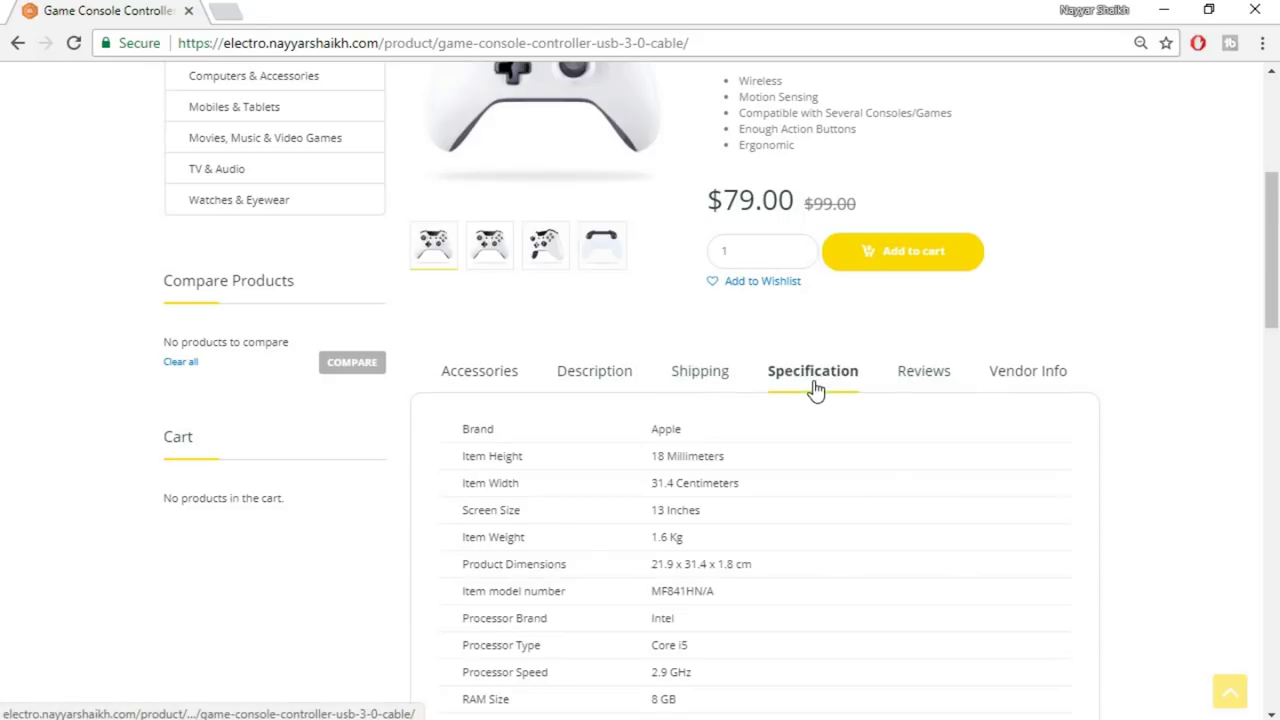
# View the Reviews (0 reviews), Vendor Info and Accessories tabs, scrolling to related products
pyautogui.scroll(-4, 1017, 446)
pyautogui.scroll(3, 838, 352)
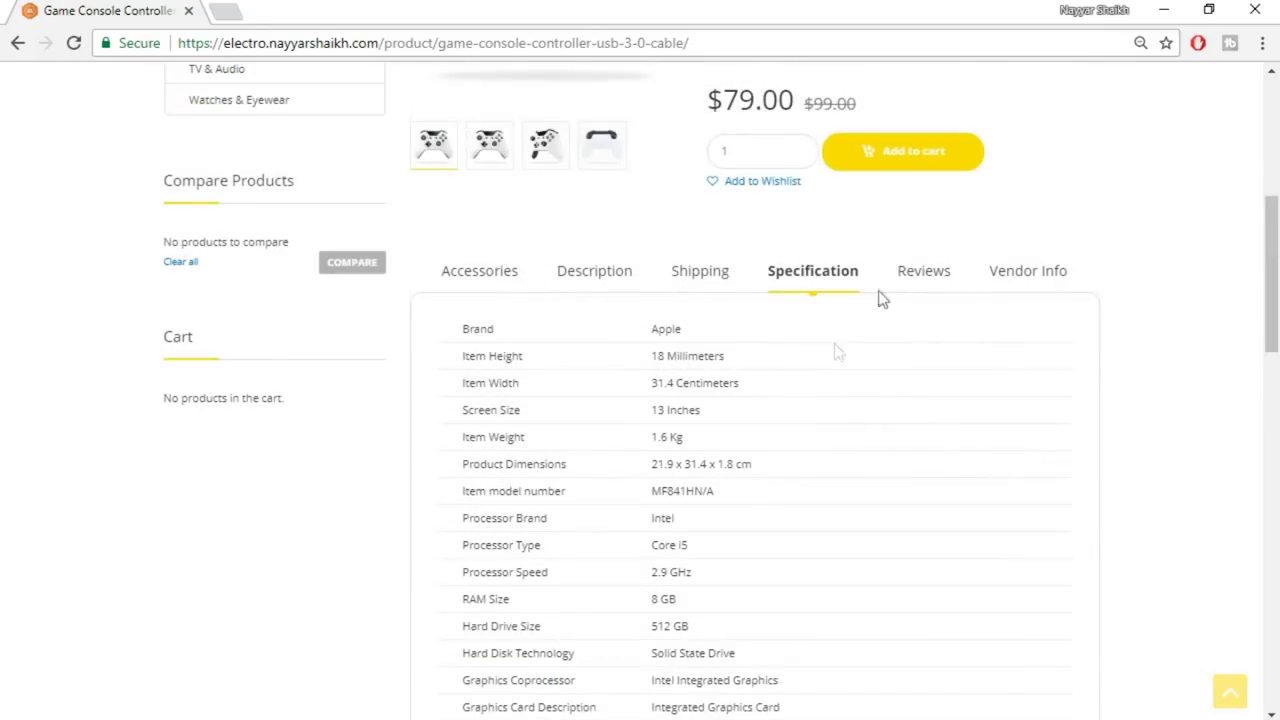
pyautogui.click(908, 271)
pyautogui.scroll(-1, 1104, 387)
pyautogui.scroll(-4, 1104, 387)
pyautogui.scroll(3, 1100, 383)
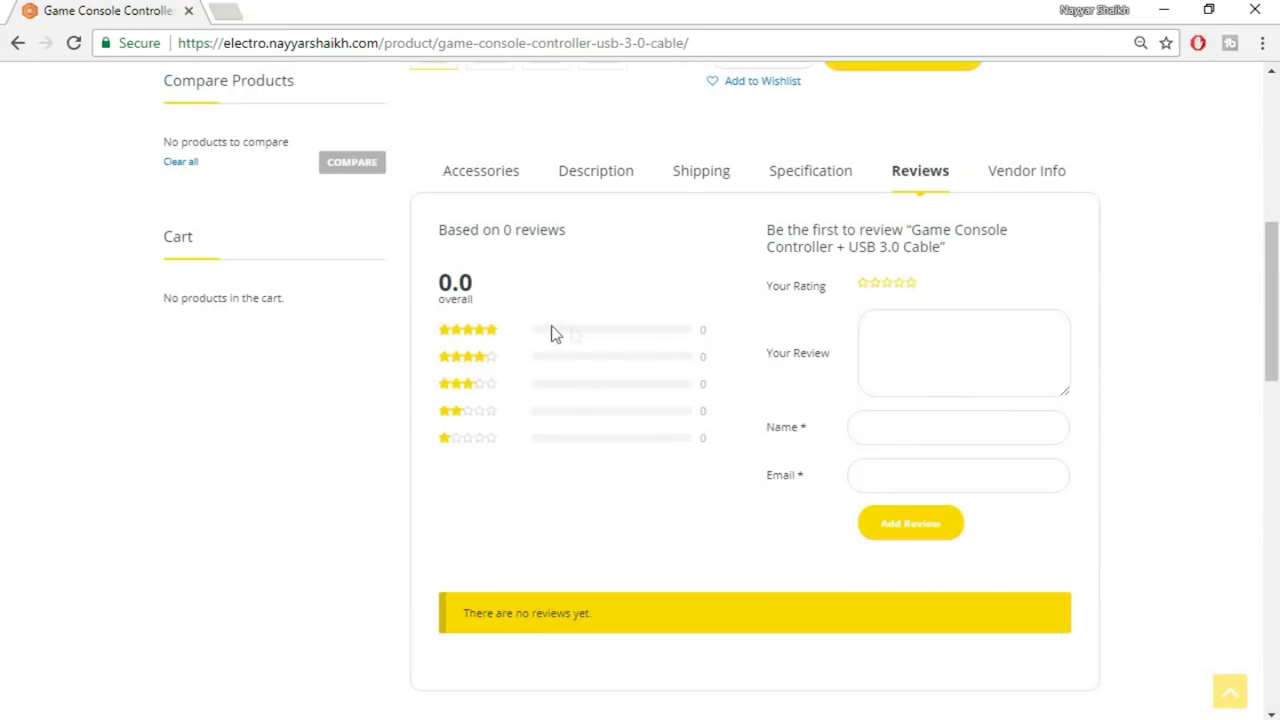
pyautogui.click(1048, 174)
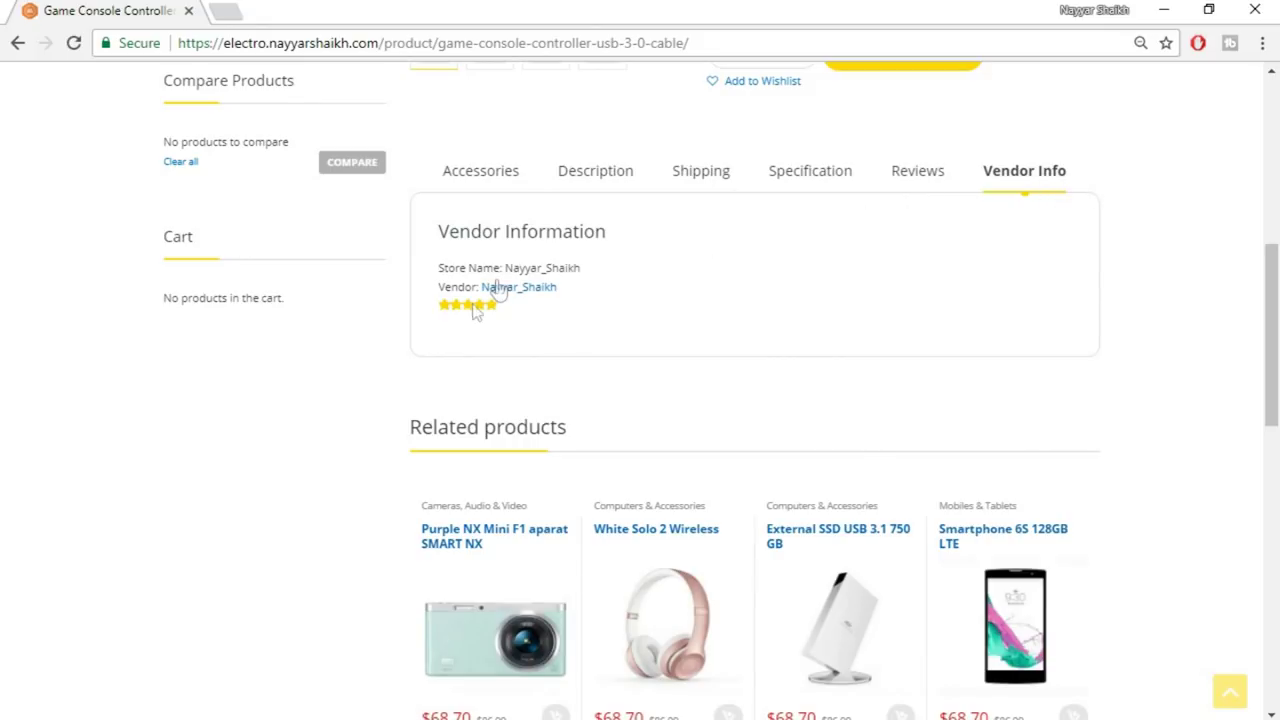
pyautogui.click(487, 186)
pyautogui.scroll(-1, 1278, 341)
pyautogui.scroll(-5, 1278, 341)
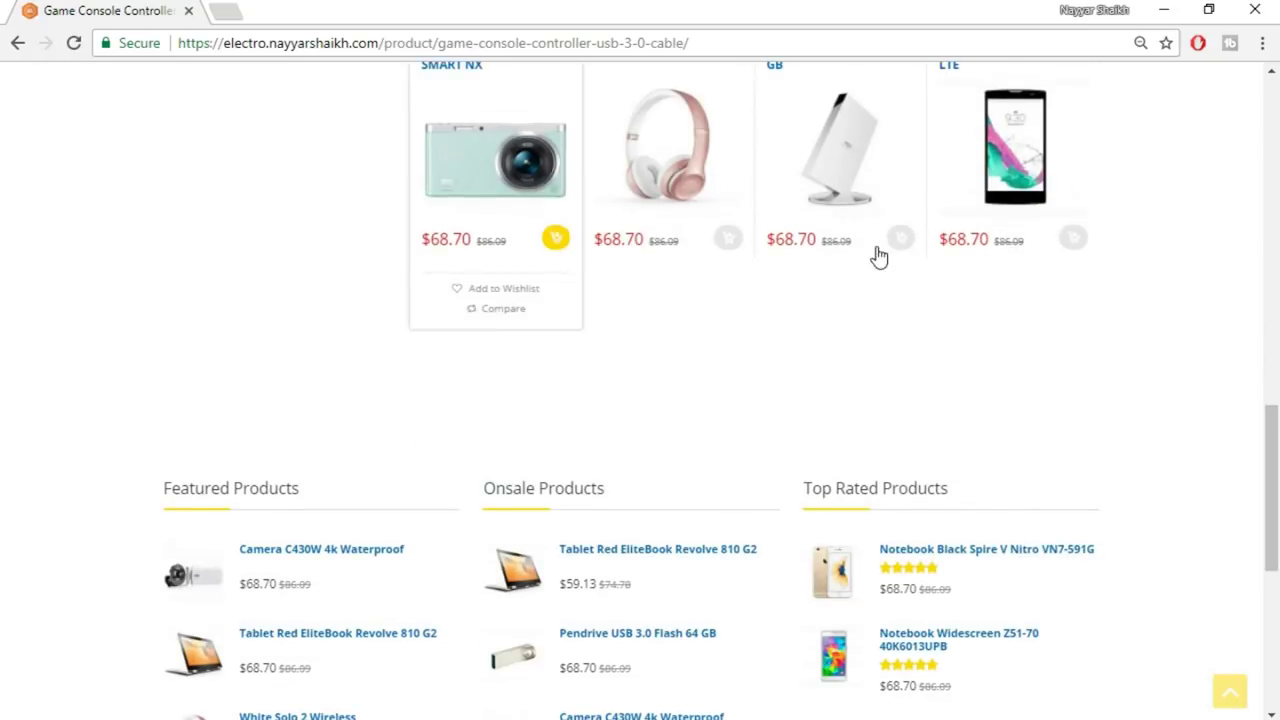
pyautogui.scroll(4, 1260, 350)
pyautogui.scroll(-1, 1278, 358)
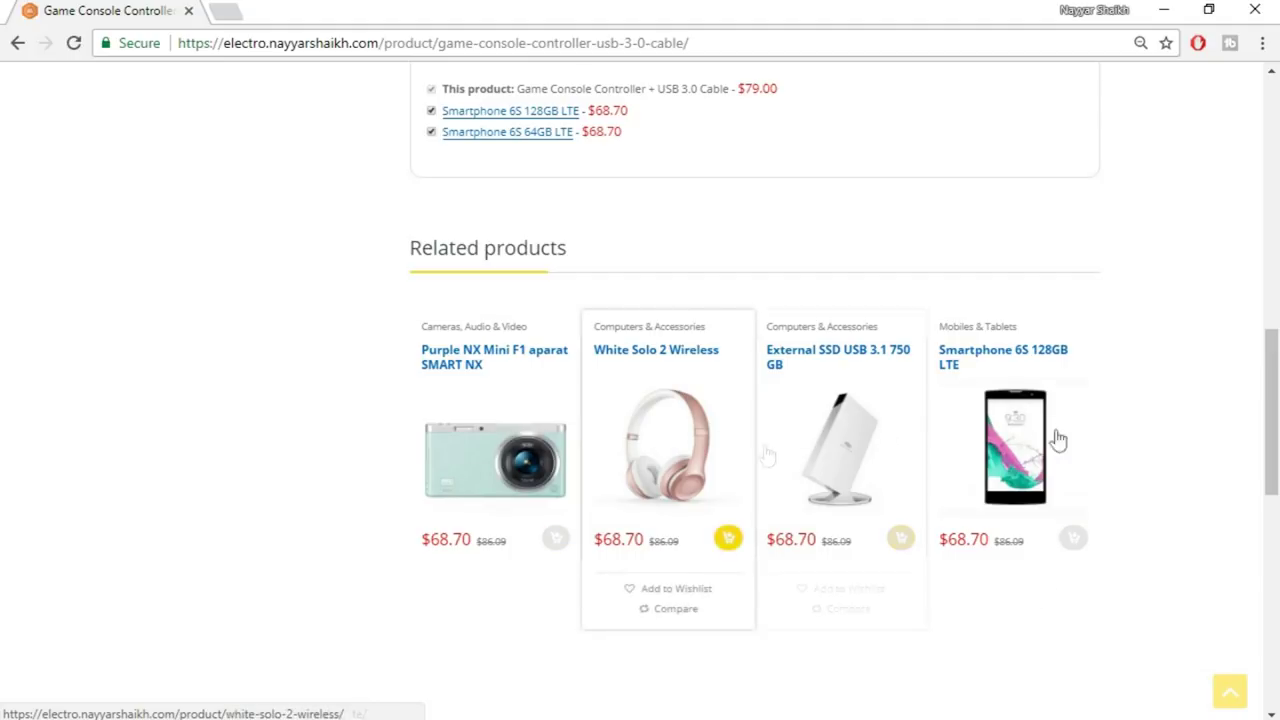
pyautogui.scroll(-5, 1226, 531)
pyautogui.scroll(5, 1228, 532)
pyautogui.moveTo(1276, 390); pyautogui.dragTo(1276, 215)
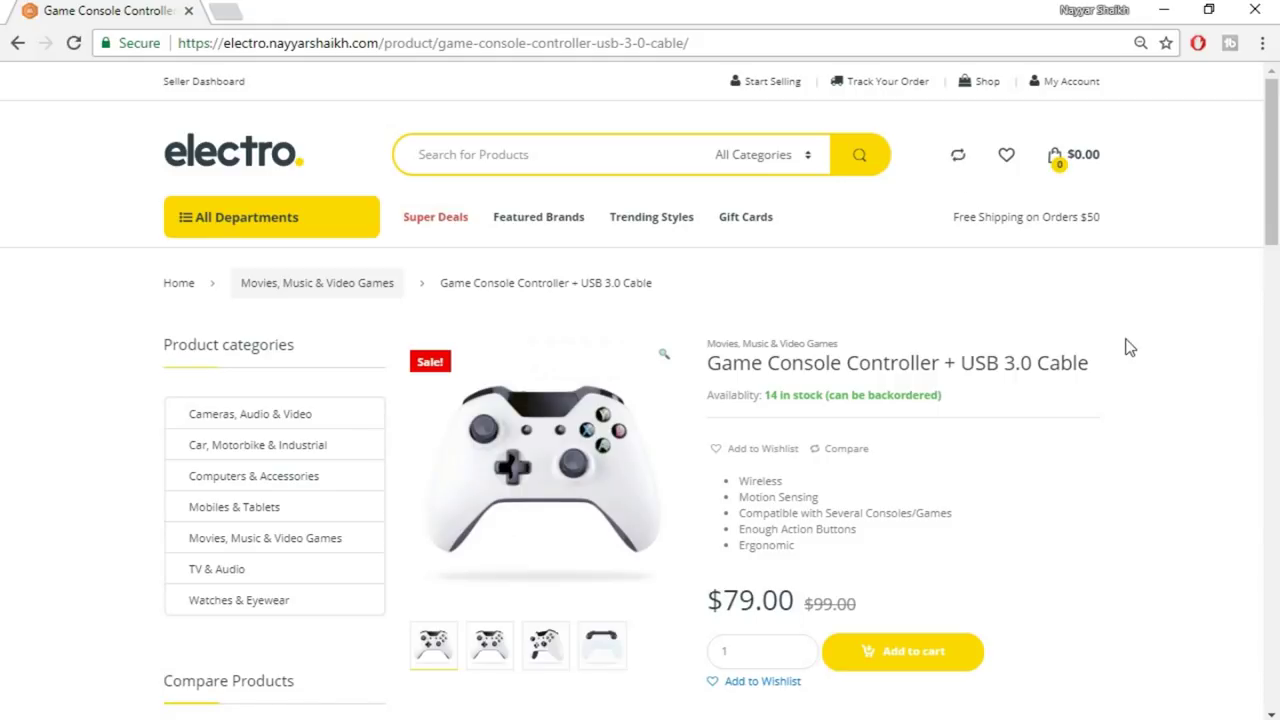
pyautogui.moveTo(1270, 160)
pyautogui.mouseDown()
pyautogui.moveTo(1273, 640)
pyautogui.moveTo(1277, 170)
pyautogui.mouseUp()
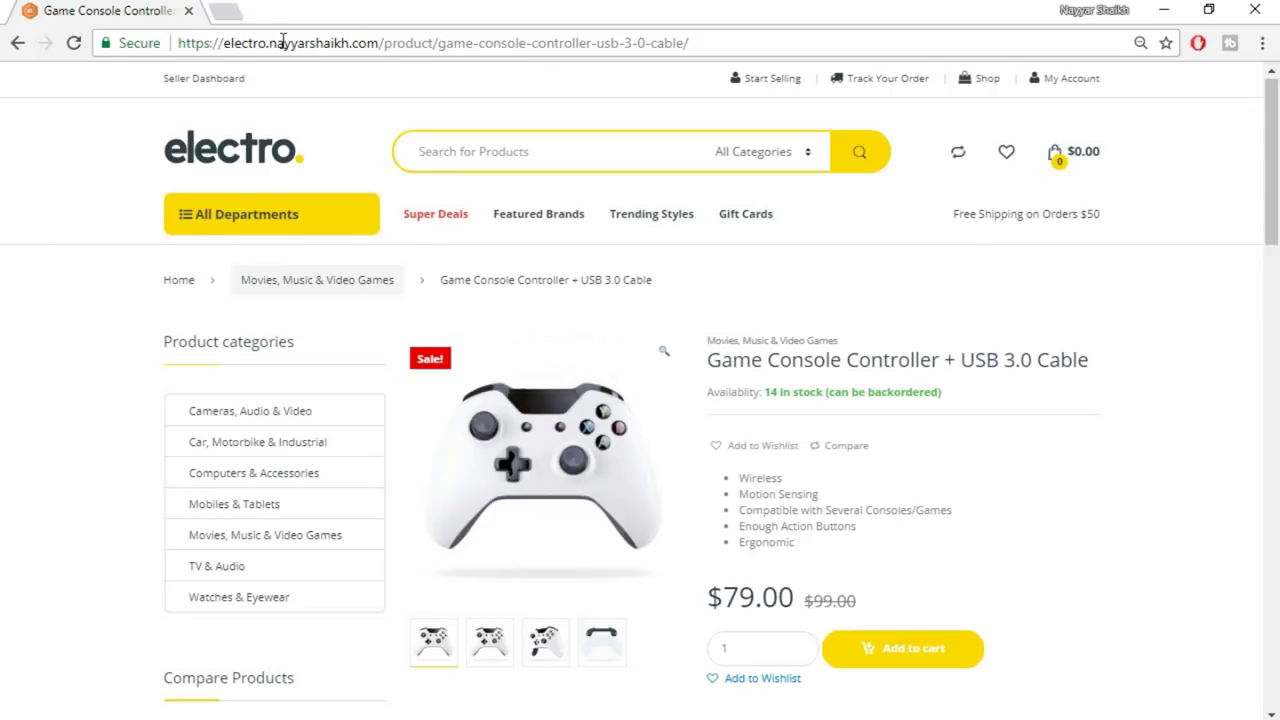
pyautogui.moveTo(178, 43); pyautogui.dragTo(386, 43)
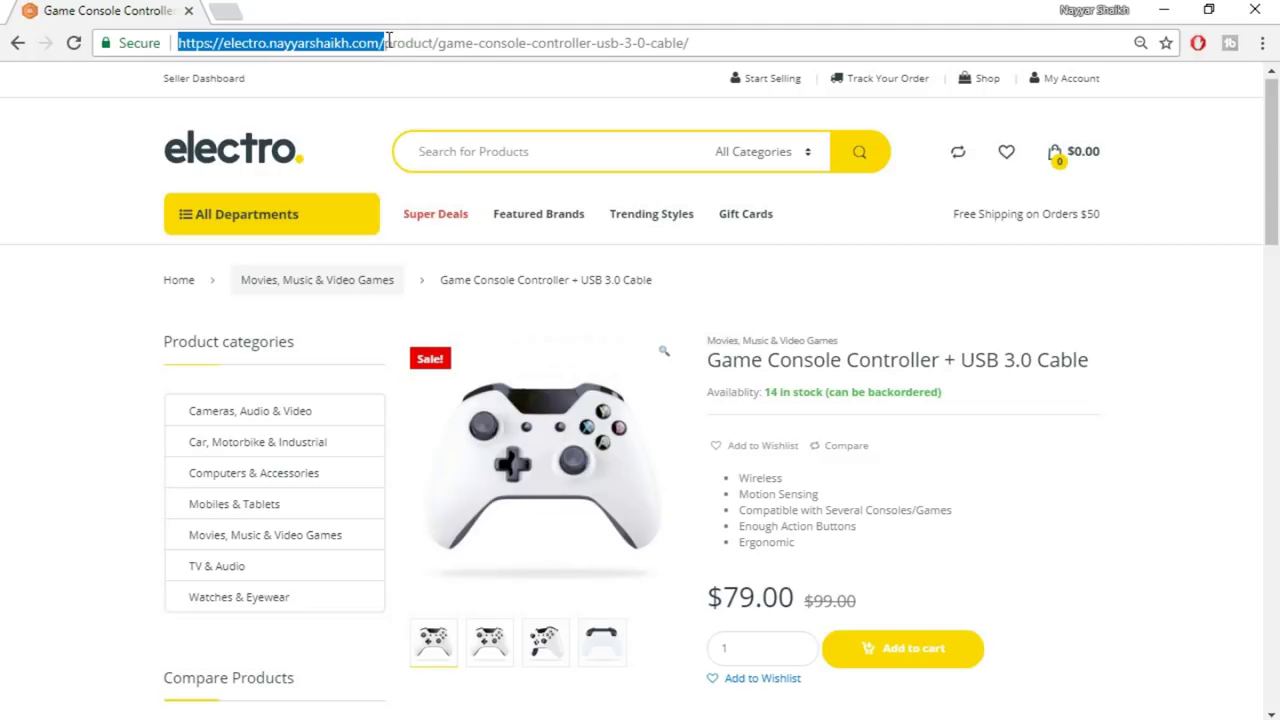
# Deselect the store's URL in the browser address bar
pyautogui.click(384, 45)
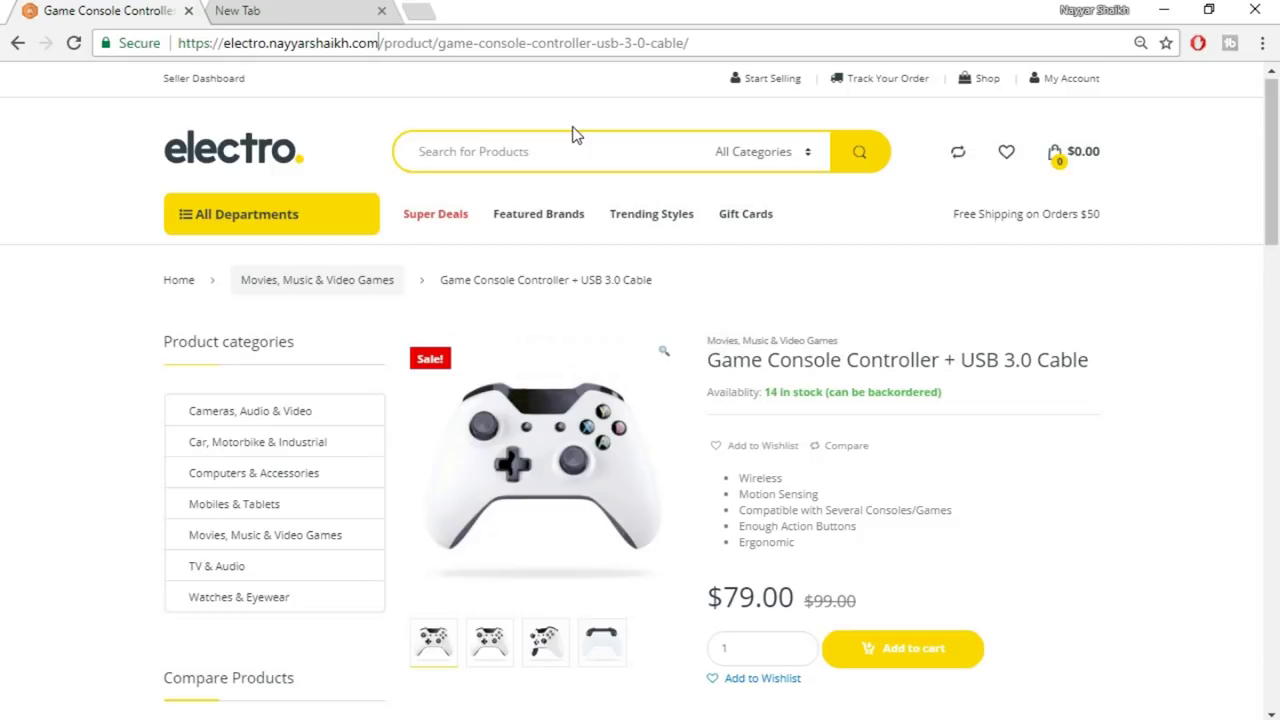
# Load the TMDHosting page via the bloggdude.com link in the new tab
pyautogui.click(340, 8)
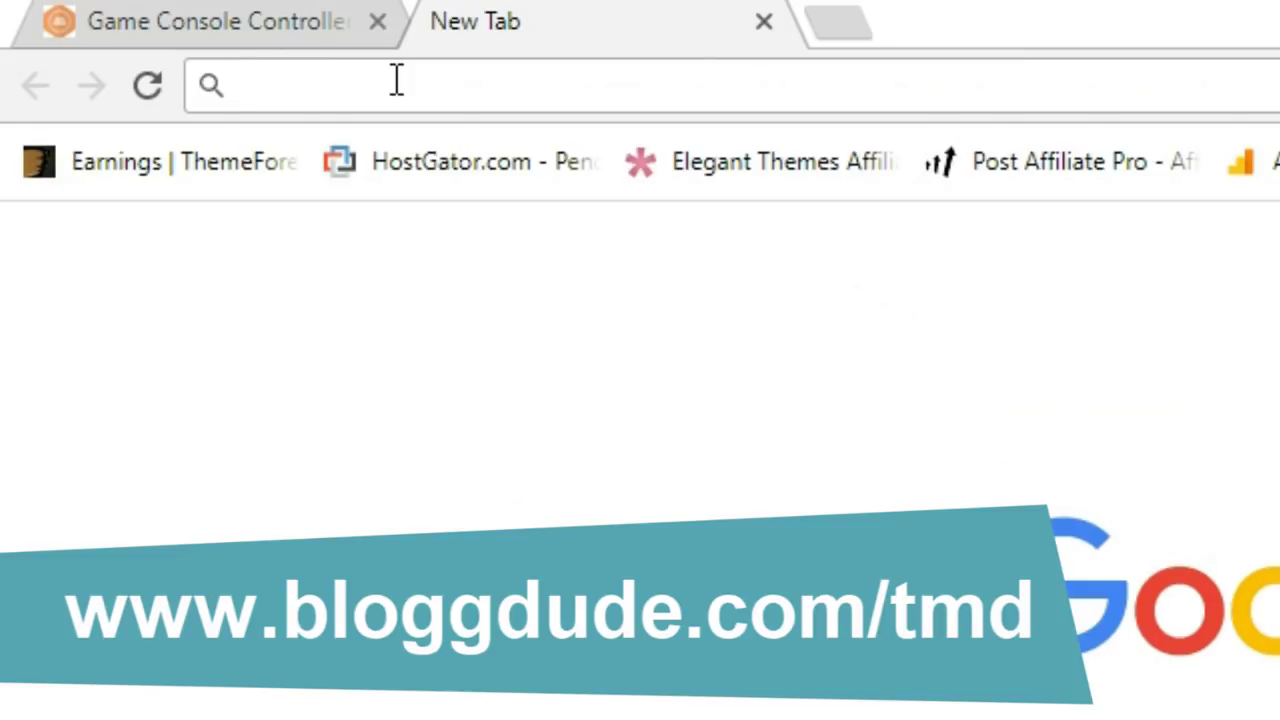
pyautogui.write('blo')
pyautogui.press('Right')
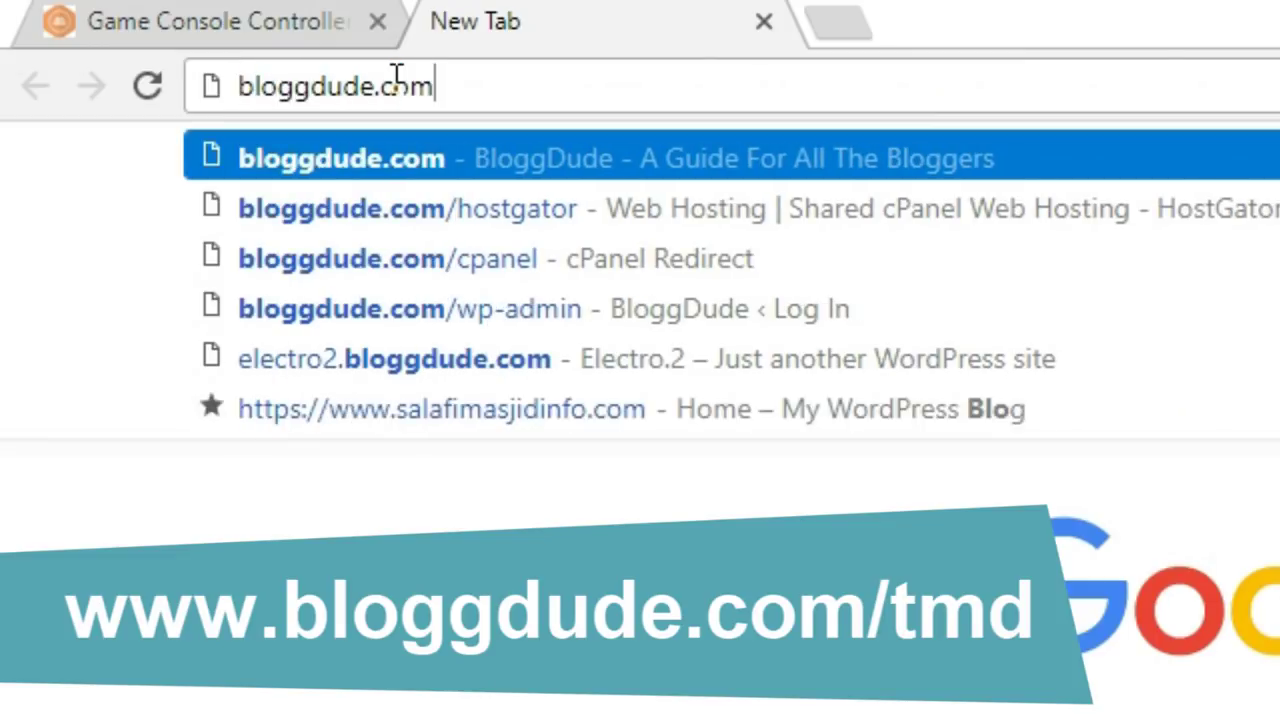
pyautogui.press('Down')
pyautogui.press('Return')
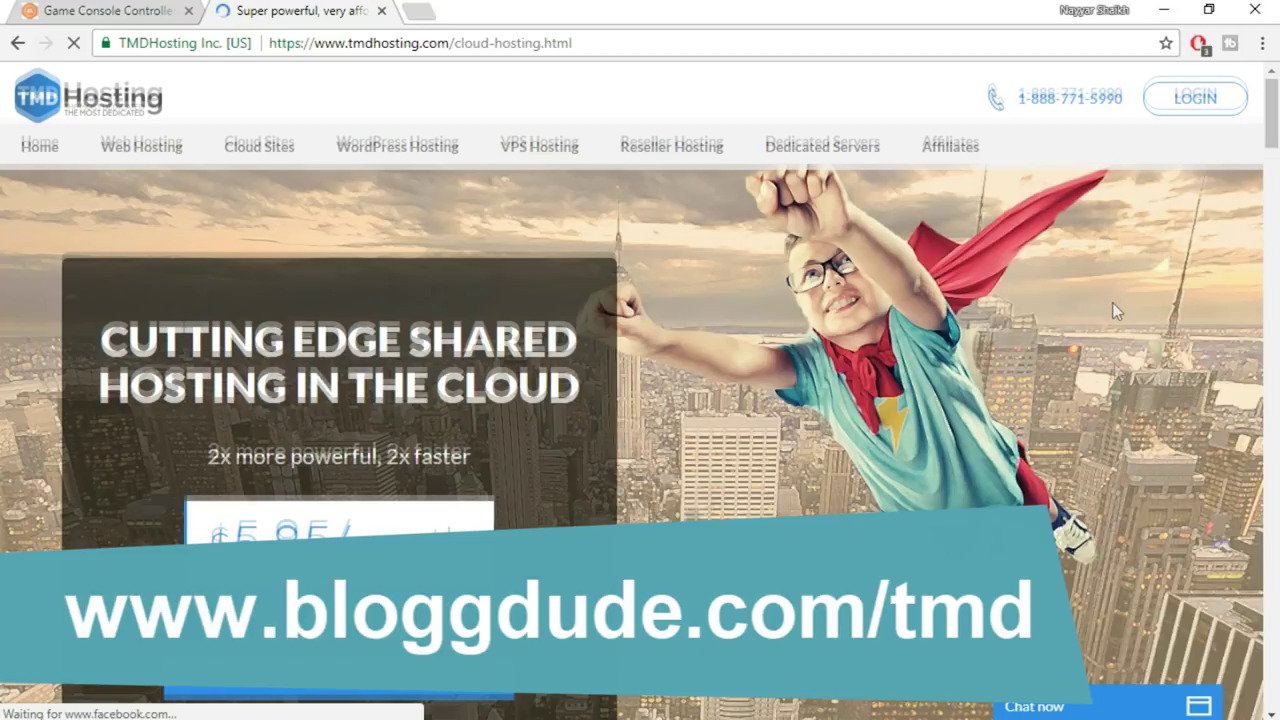
# Zoom out so the Summer, Rain and Storm Cloud plan cards fit, noting Storm Cloud's SSD Space
pyautogui.scroll(-15, 1114, 340)
pyautogui.scroll(-12, 1116, 371)
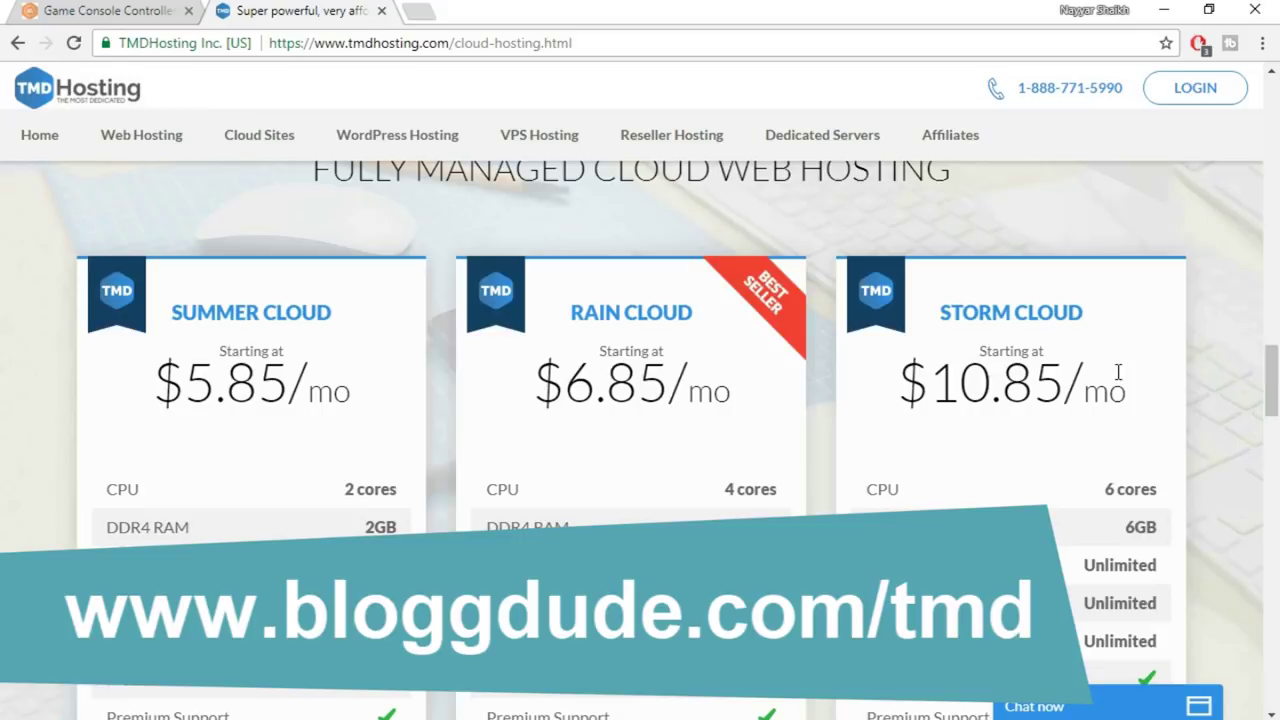
pyautogui.scroll(-2, 1118, 375)
pyautogui.hotkey('ctrl', '-')
pyautogui.hotkey('ctrl', '-')
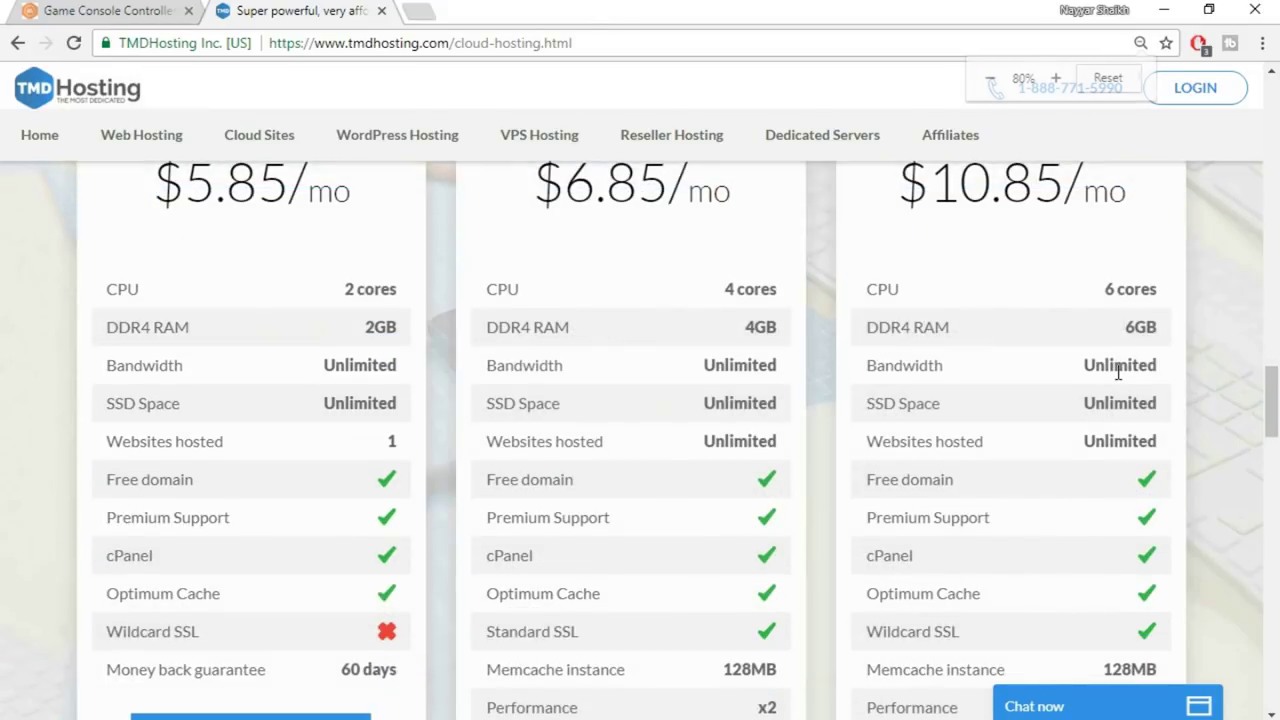
pyautogui.hotkey('ctrl', '-')
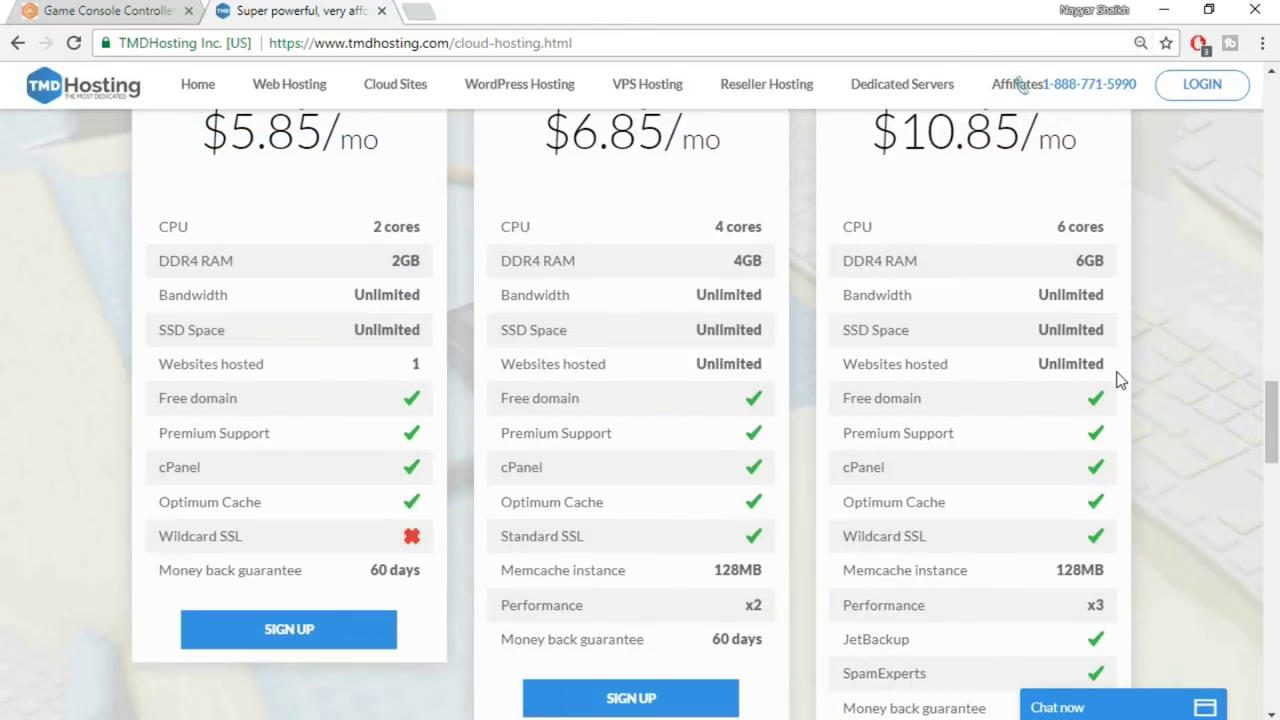
pyautogui.hotkey('ctrl', '-')
pyautogui.scroll(1, 1136, 383)
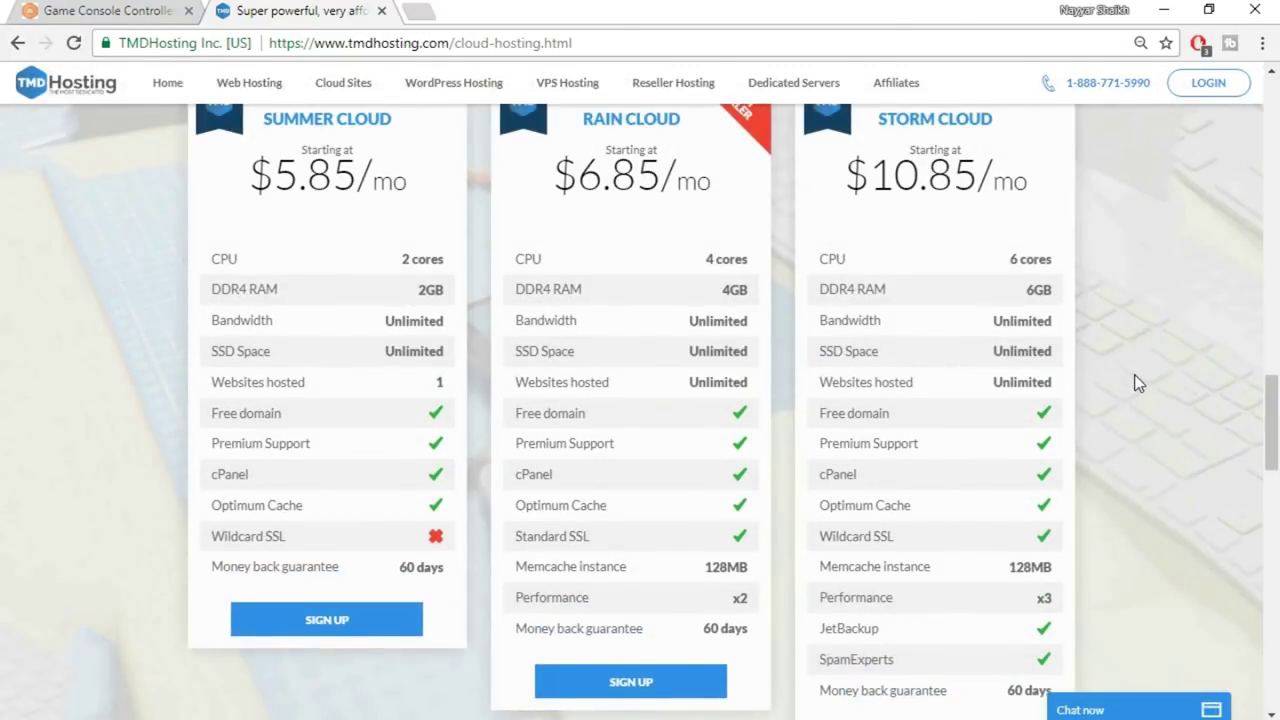
pyautogui.hotkey('ctrl', '+')
pyautogui.hotkey('ctrl', '-')
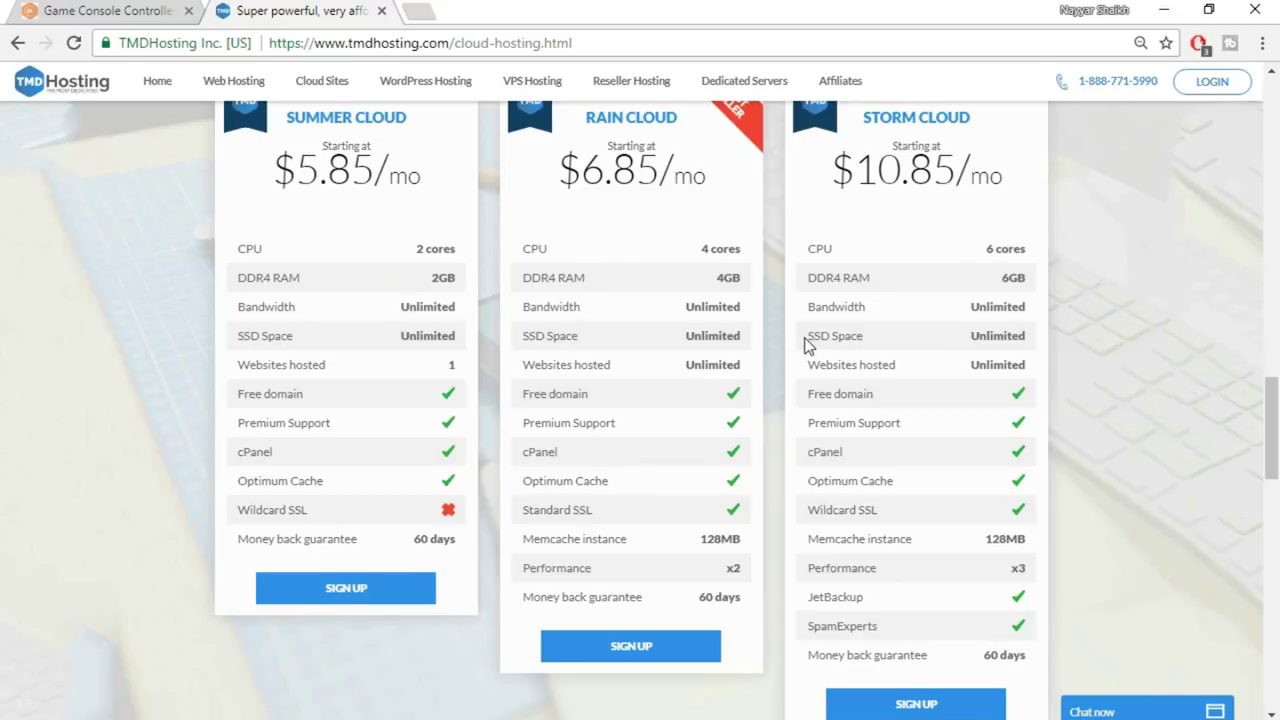
pyautogui.moveTo(808, 337); pyautogui.dragTo(884, 340)
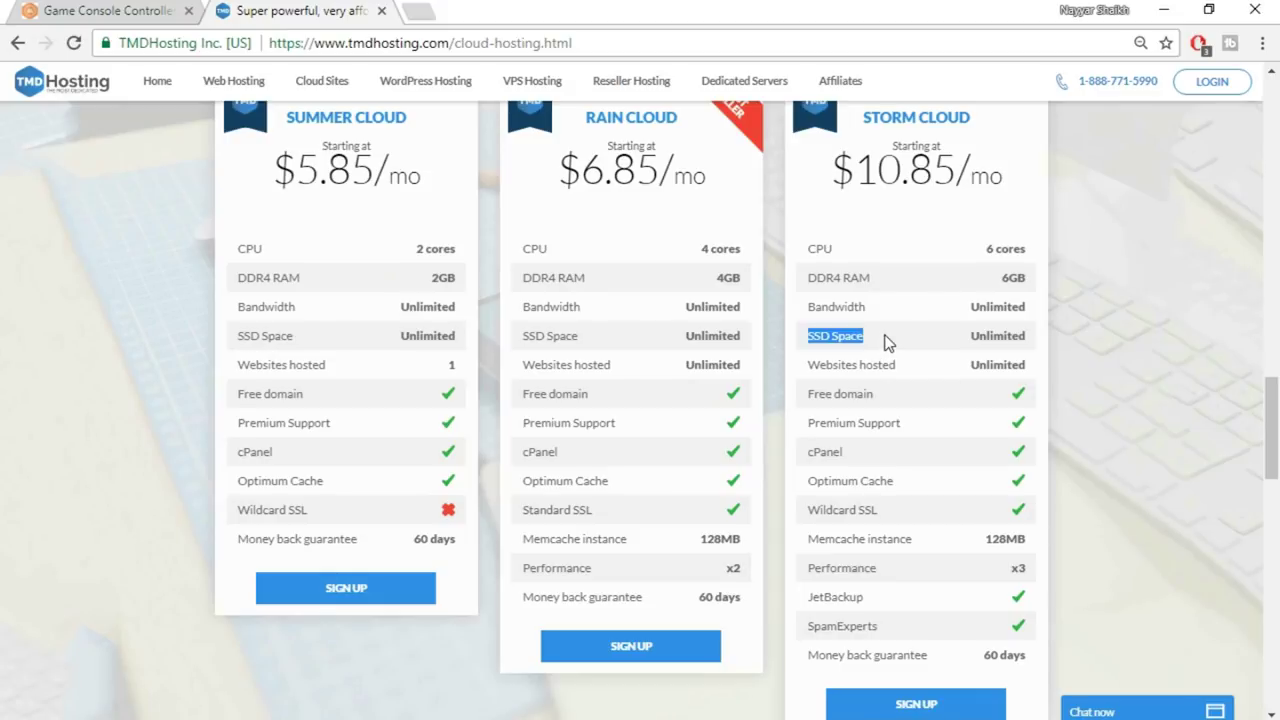
pyautogui.click(424, 7)
pyautogui.write('ssd')
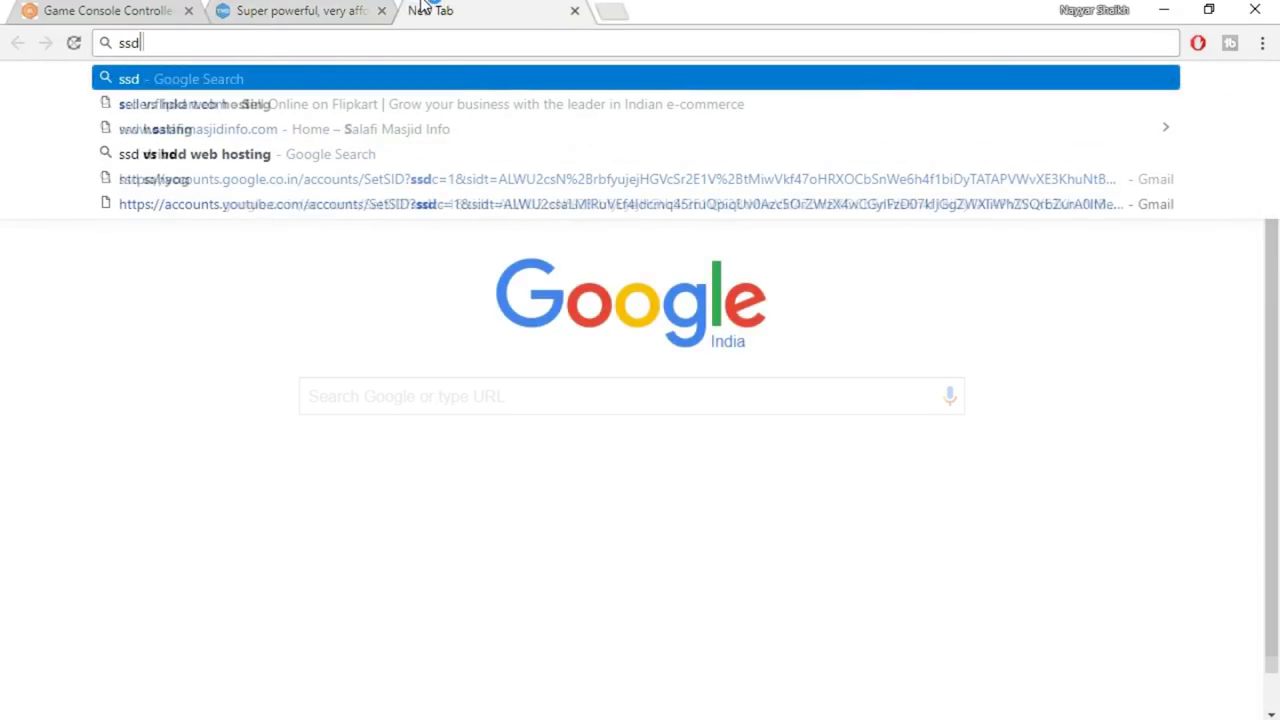
pyautogui.press('Down')
pyautogui.press('Down')
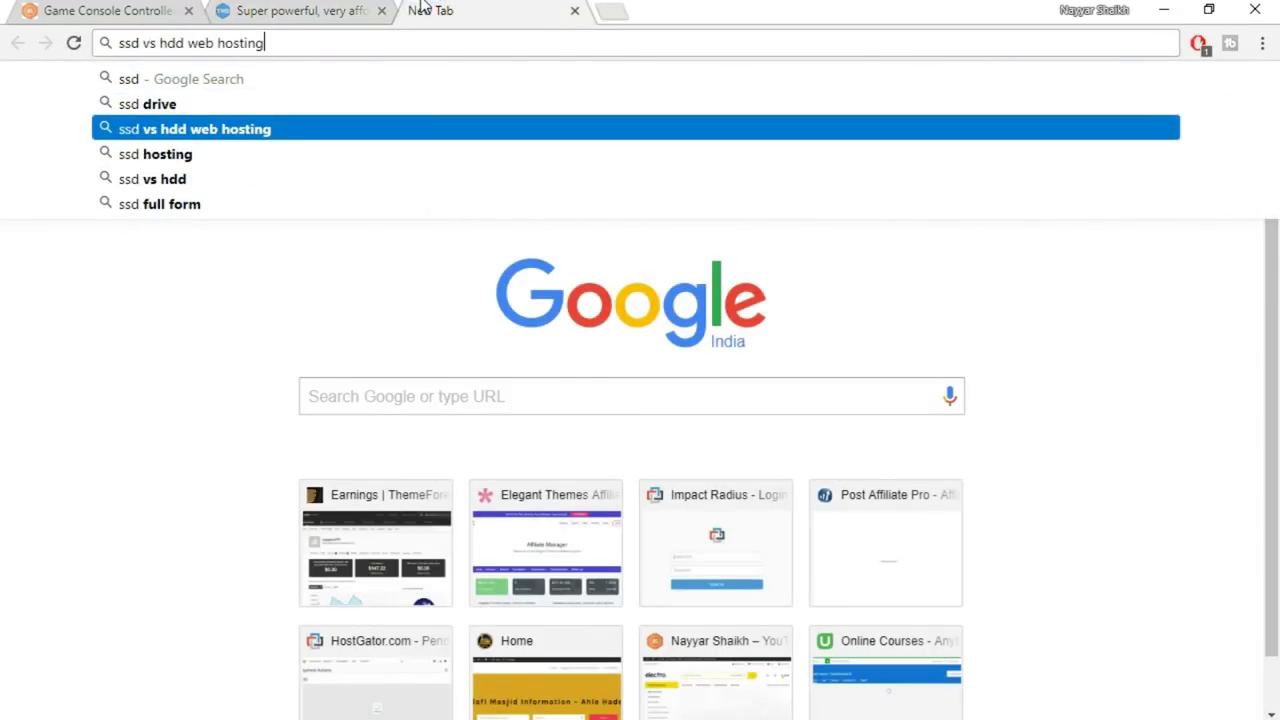
pyautogui.press('Return')
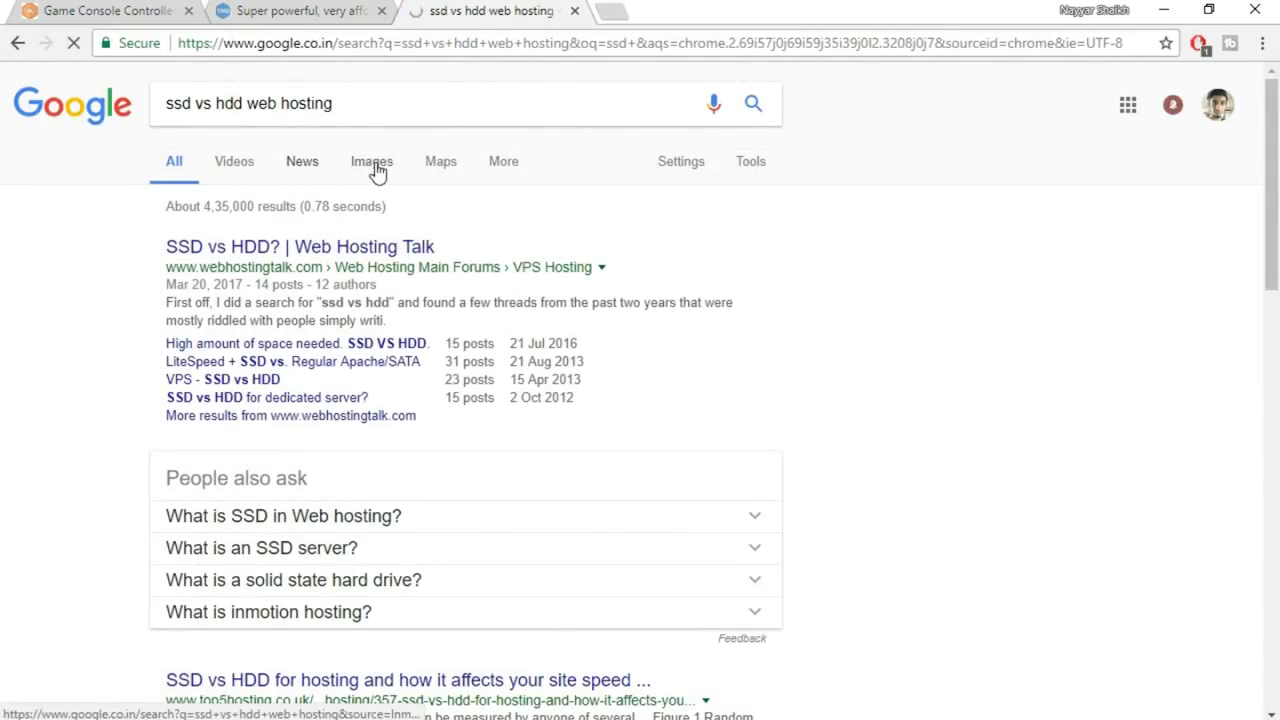
pyautogui.click(373, 165)
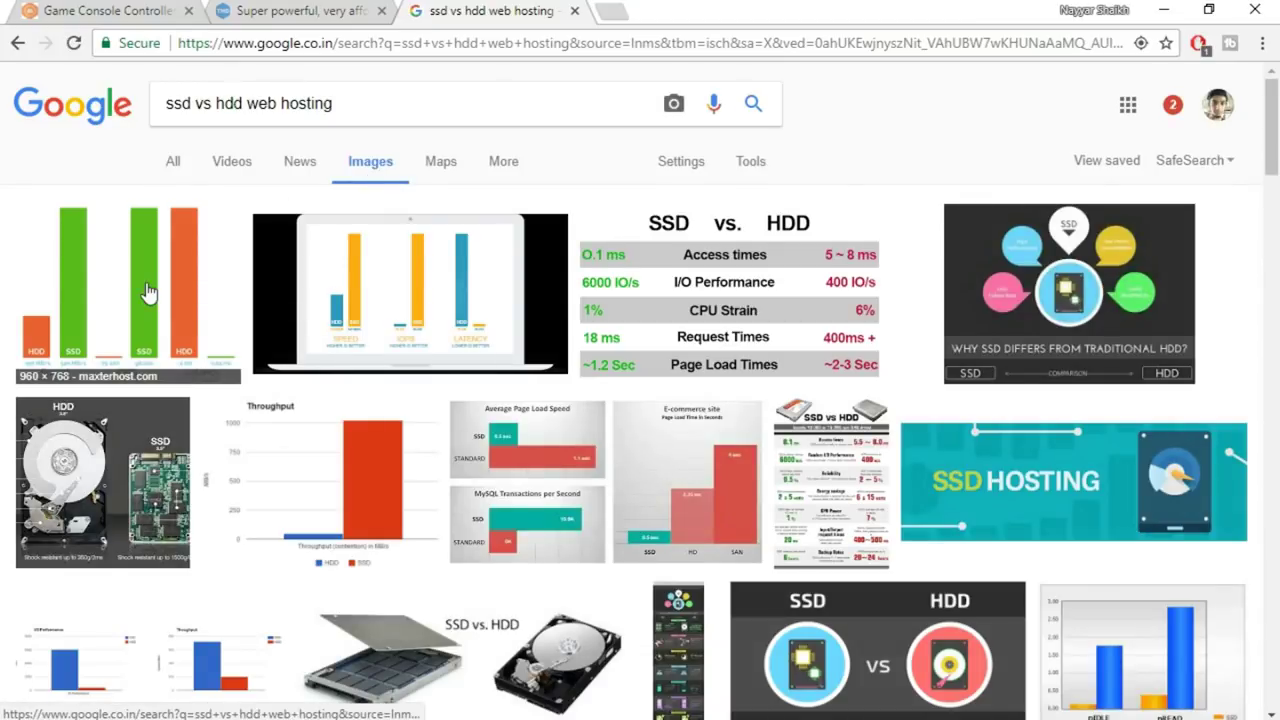
pyautogui.click(148, 298)
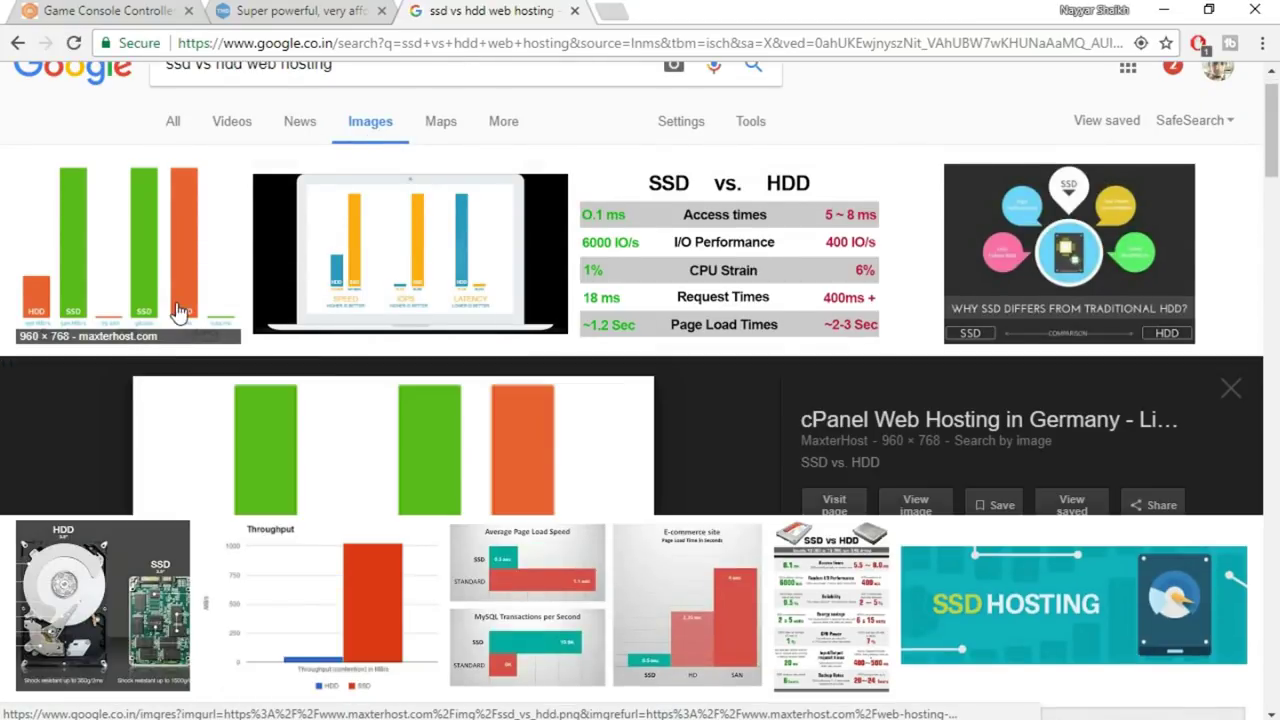
pyautogui.scroll(-1, 628, 474)
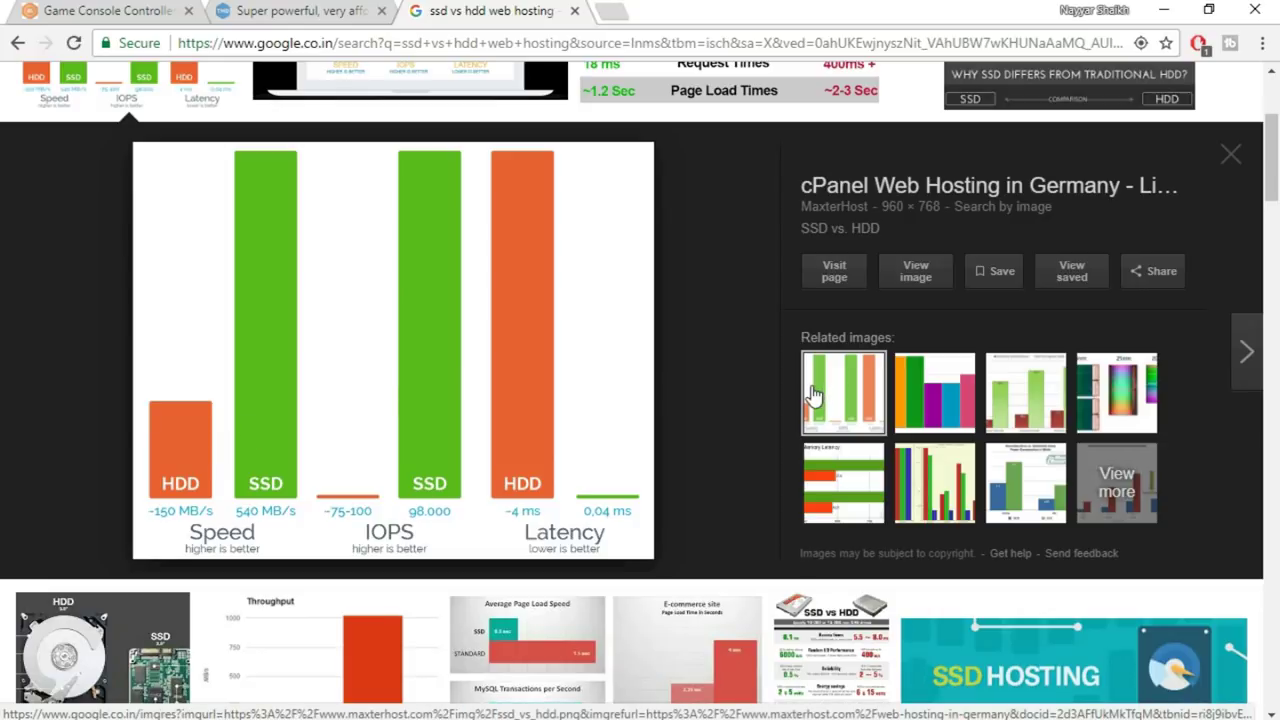
pyautogui.click(574, 10)
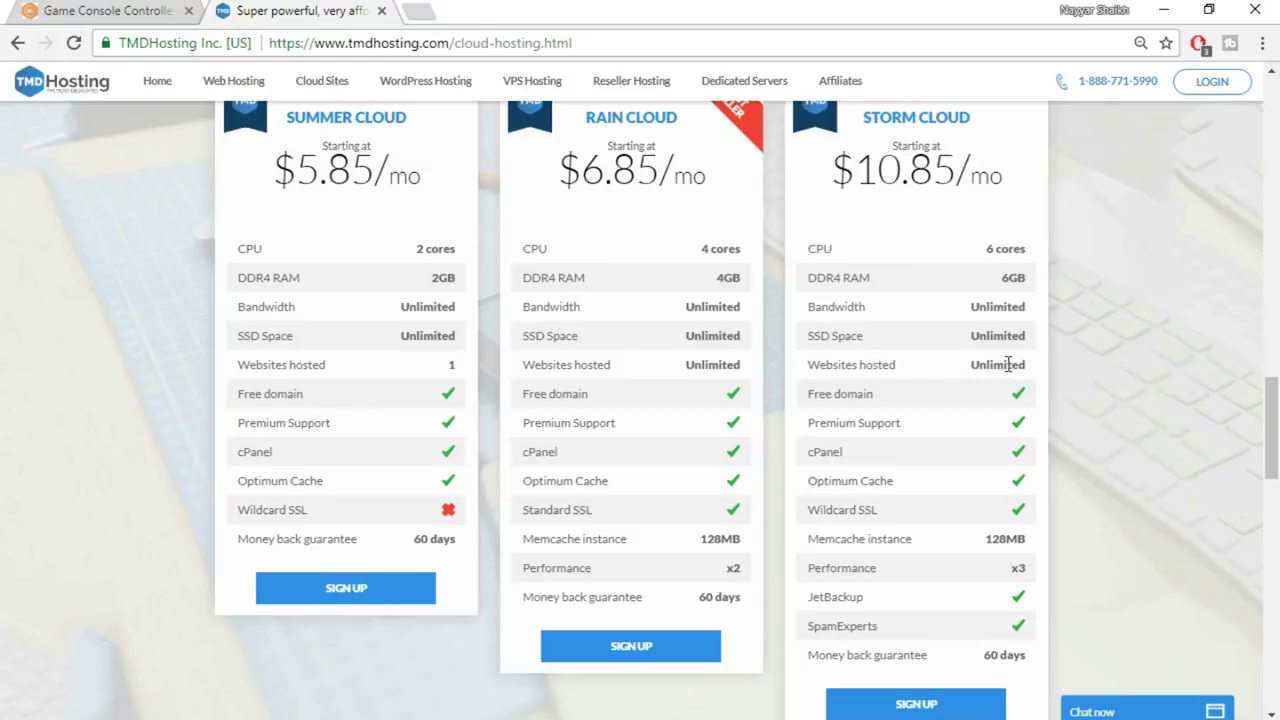
# Alternate between the Electro product and TMDHosting tabs, checking Storm Cloud's Wildcard SSL feature
pyautogui.click(116, 8)
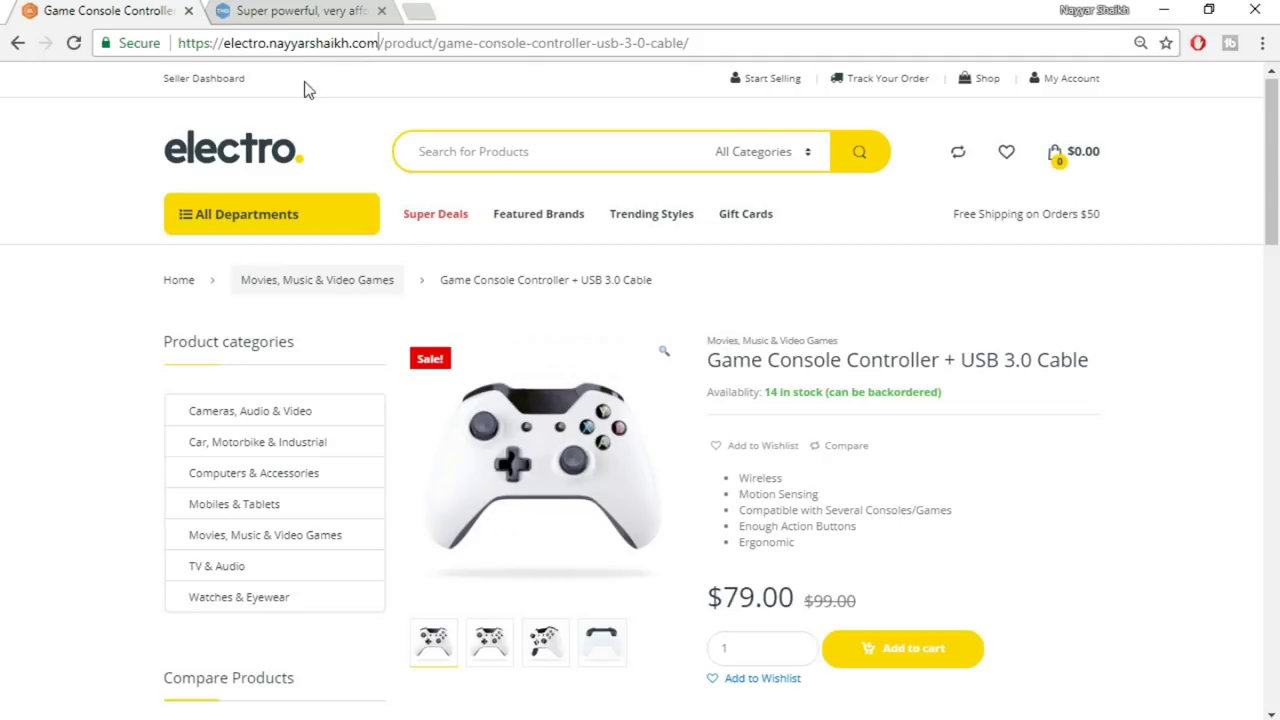
pyautogui.click(290, 18)
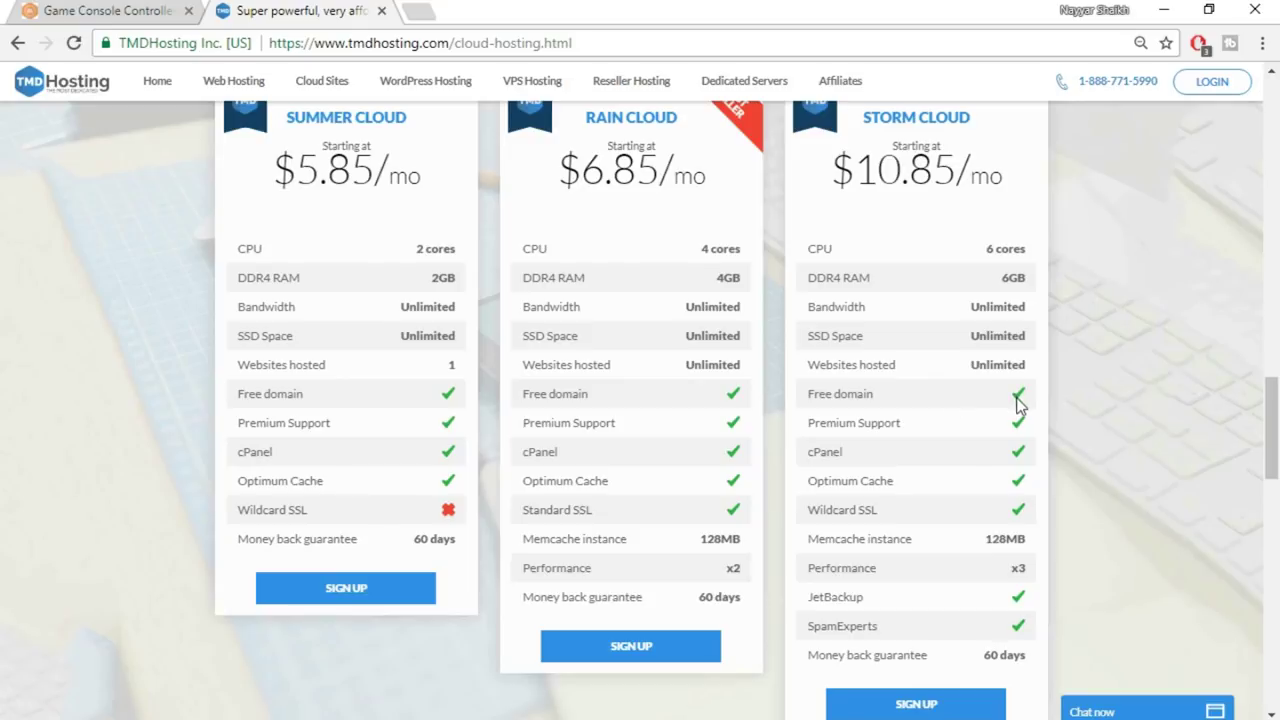
pyautogui.click(150, 8)
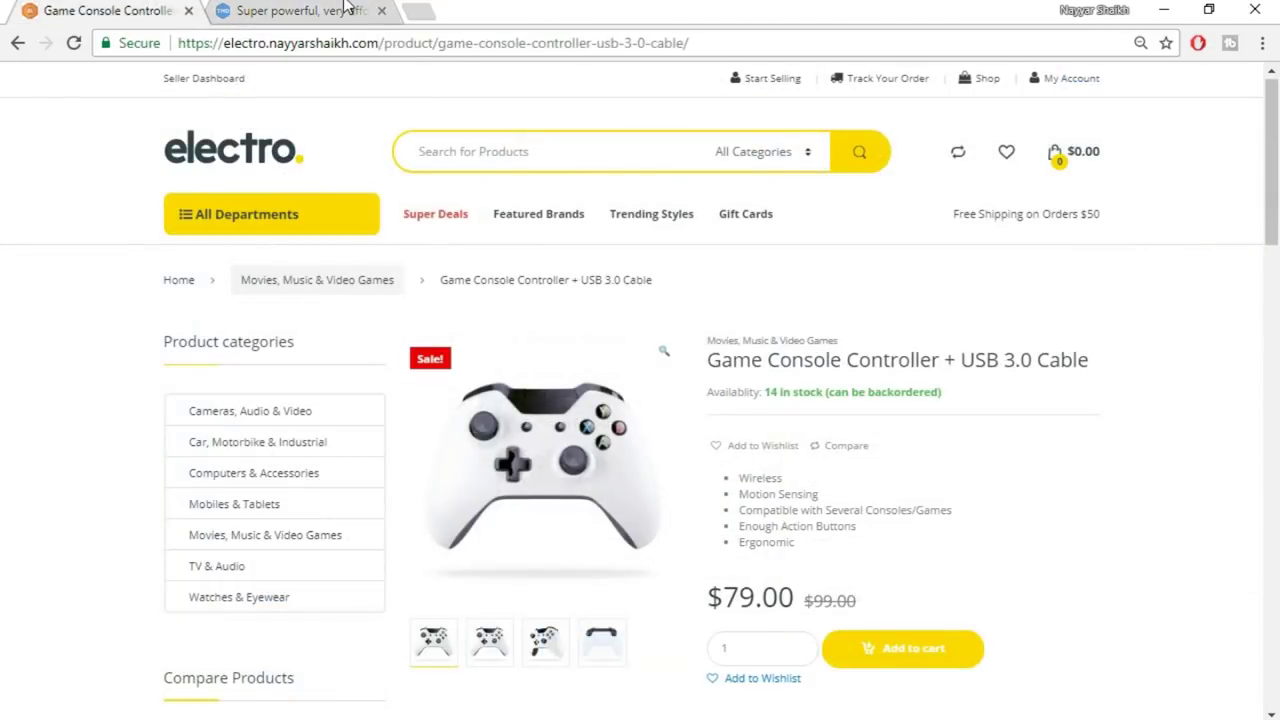
pyautogui.click(348, 9)
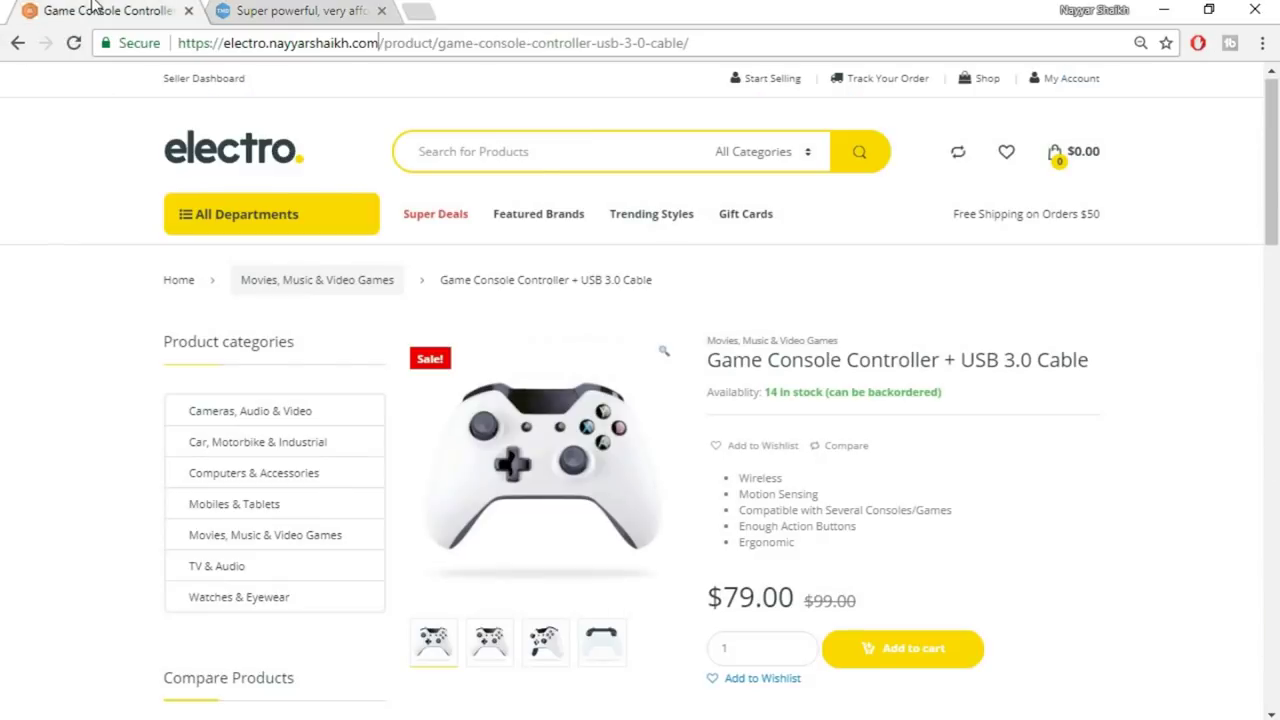
pyautogui.click(98, 10)
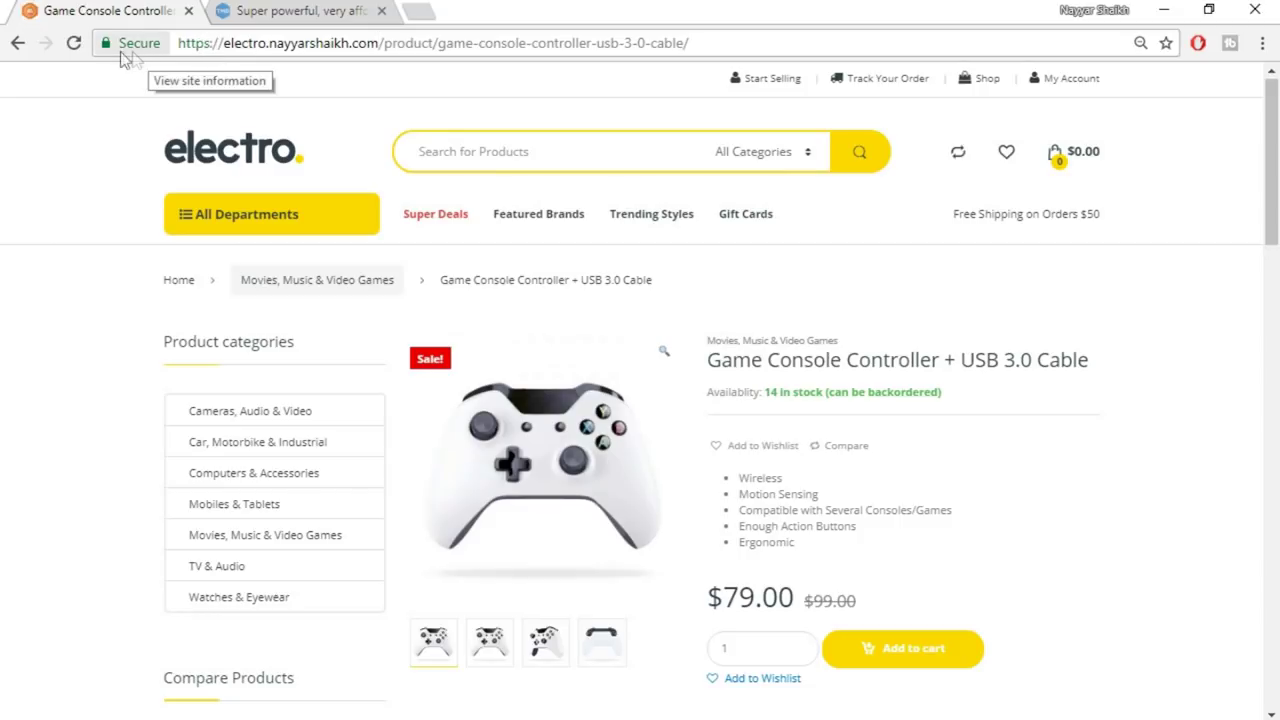
pyautogui.click(298, 11)
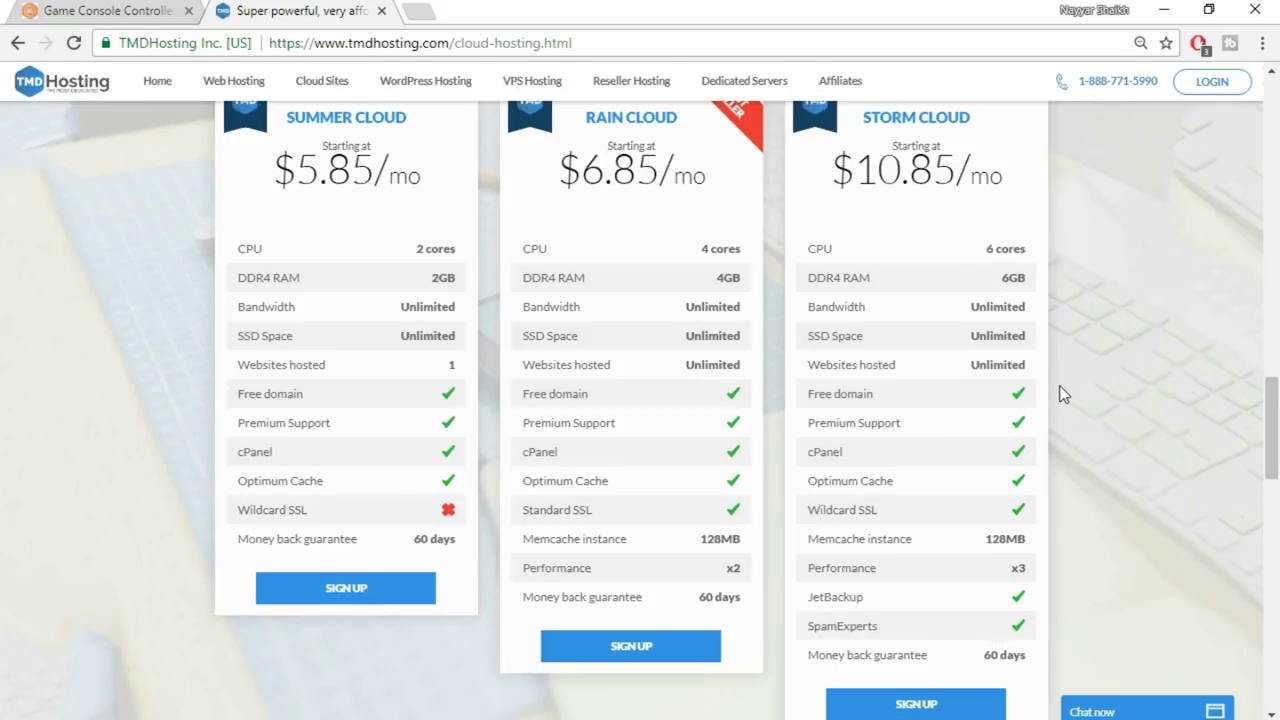
pyautogui.moveTo(806, 510); pyautogui.dragTo(924, 512)
pyautogui.click(925, 512)
pyautogui.click(160, 10)
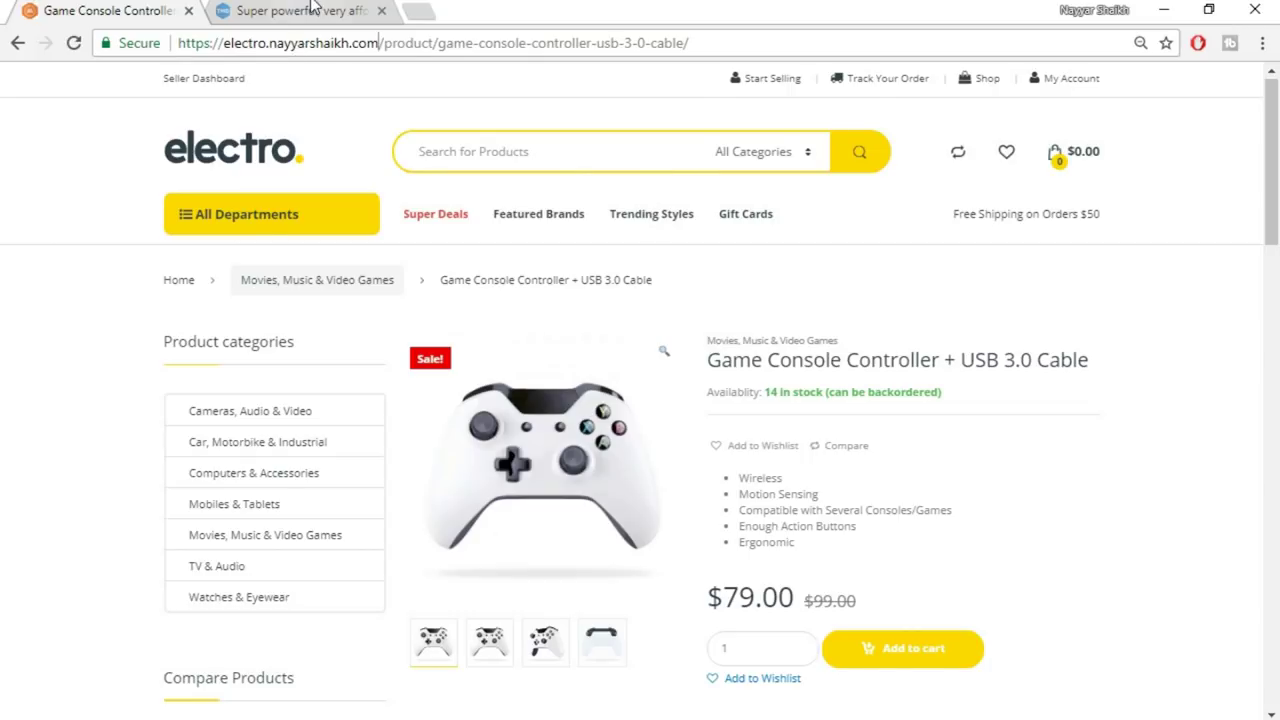
pyautogui.click(314, 10)
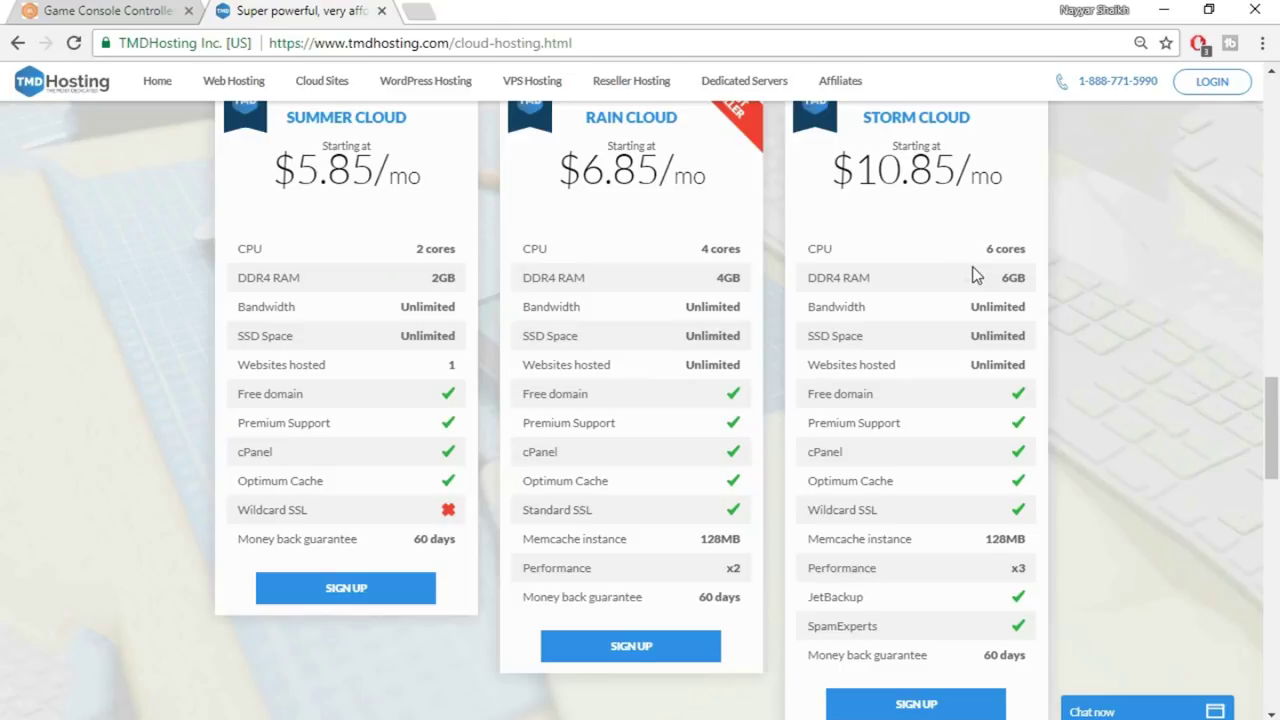
pyautogui.scroll(1, 479, 315)
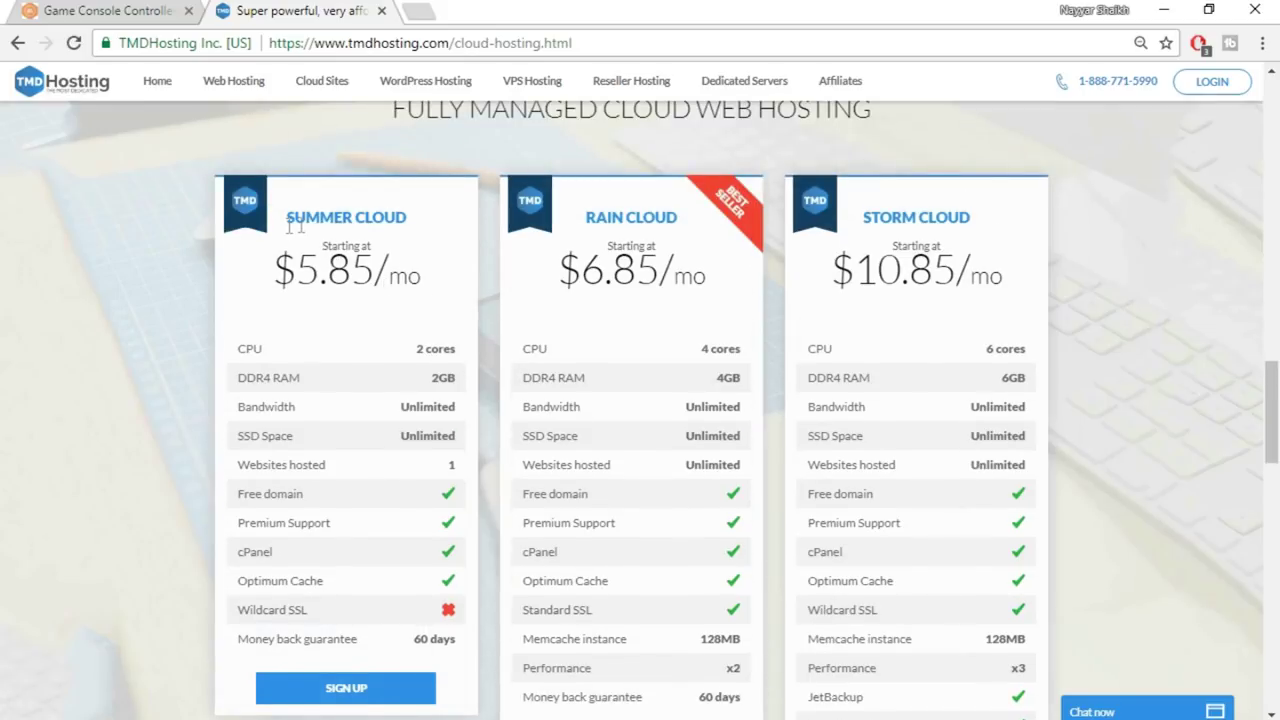
pyautogui.scroll(-1, 966, 270)
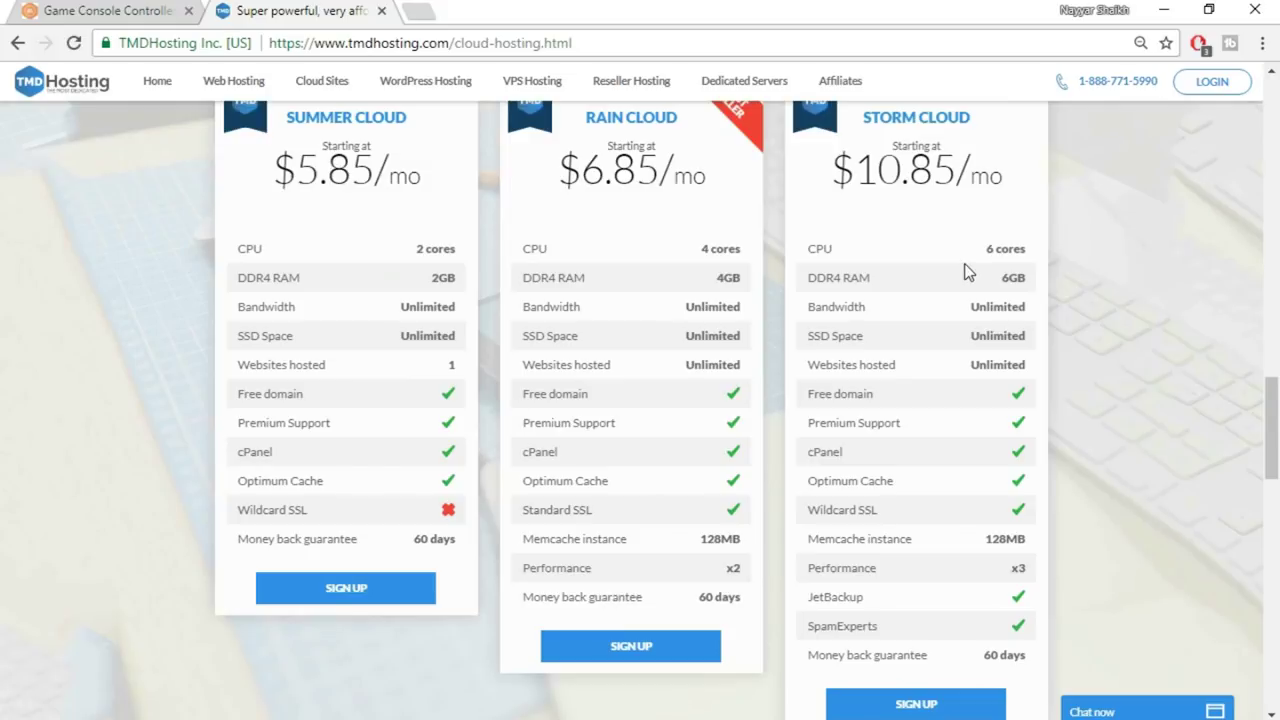
pyautogui.scroll(1, 968, 277)
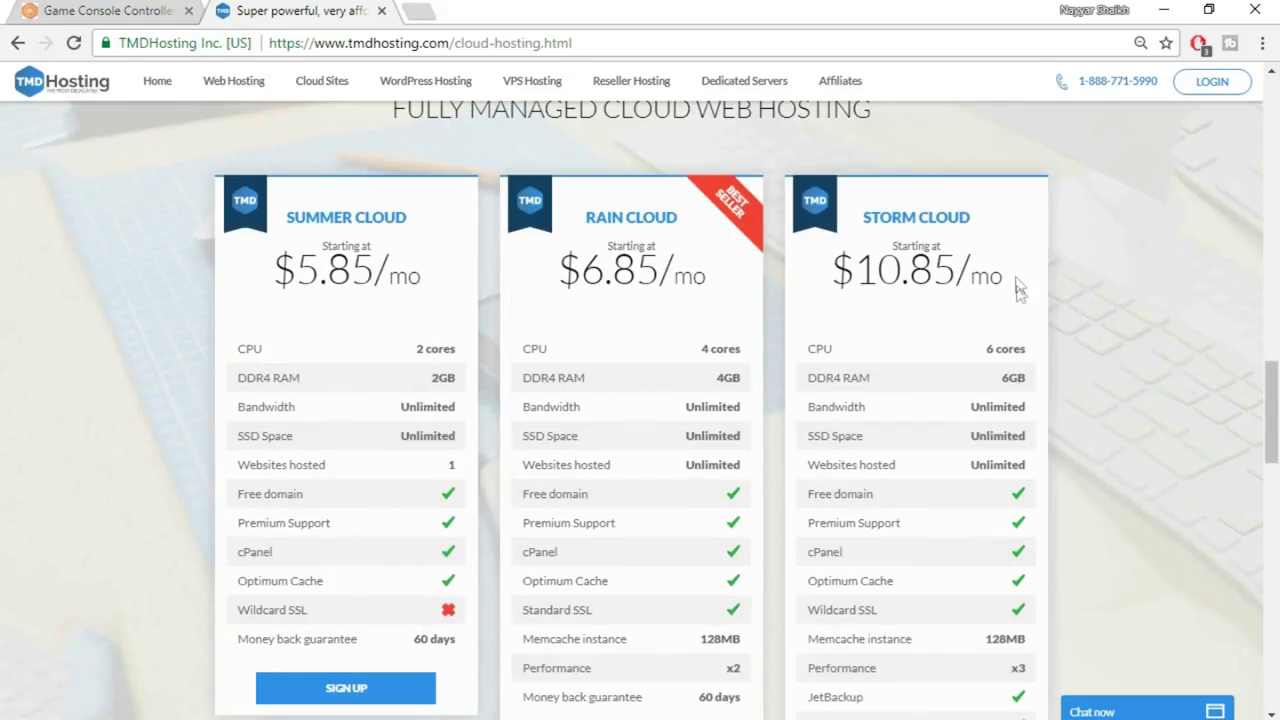
pyautogui.scroll(-2, 1036, 361)
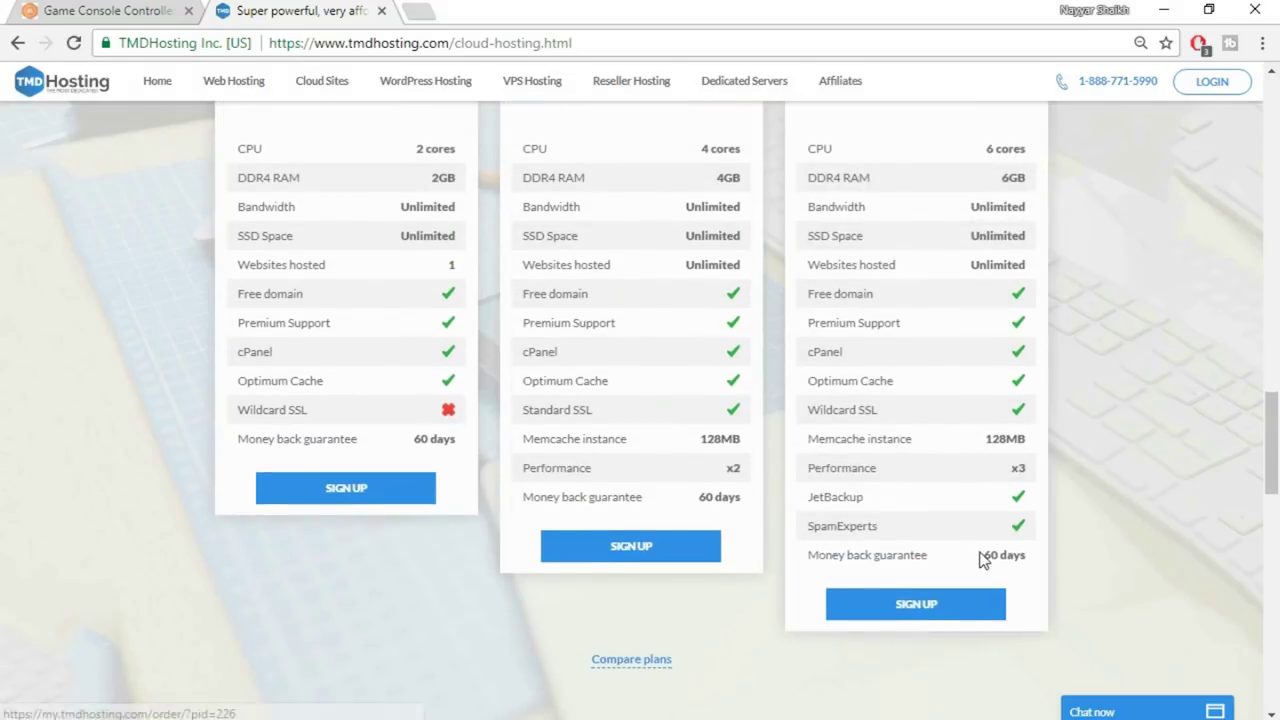
pyautogui.scroll(1, 983, 410)
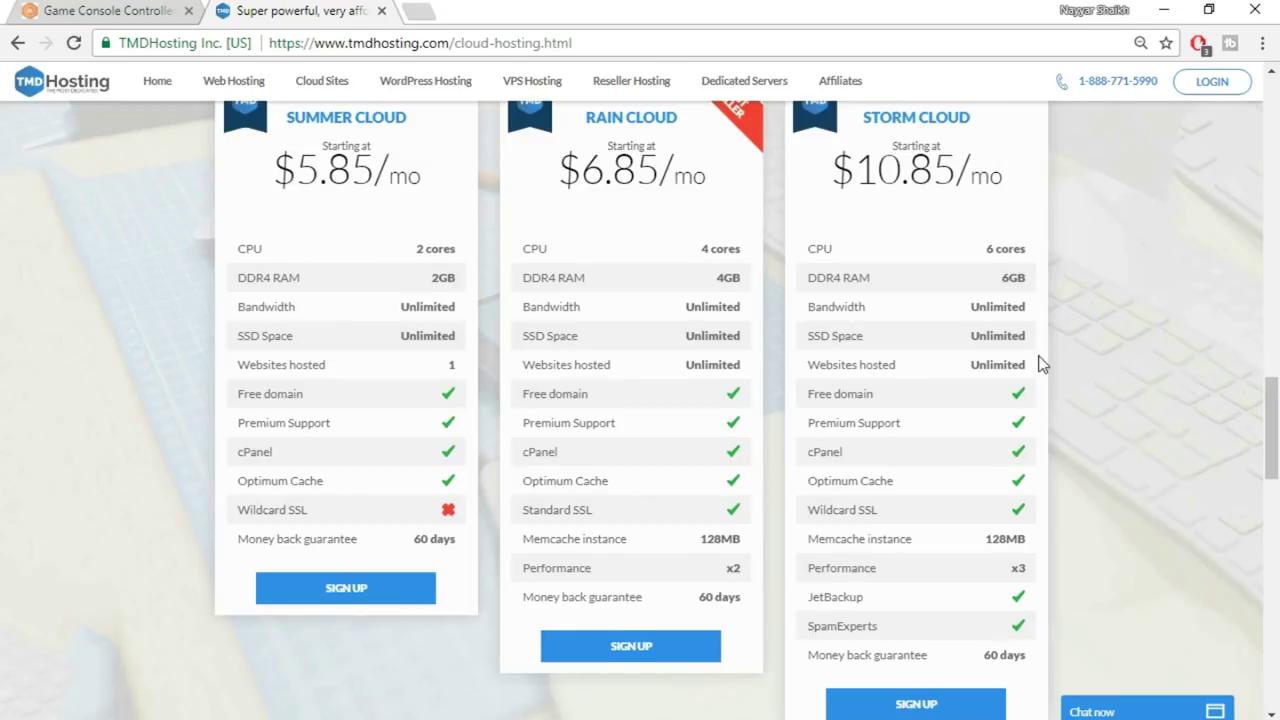
pyautogui.scroll(-1, 1040, 362)
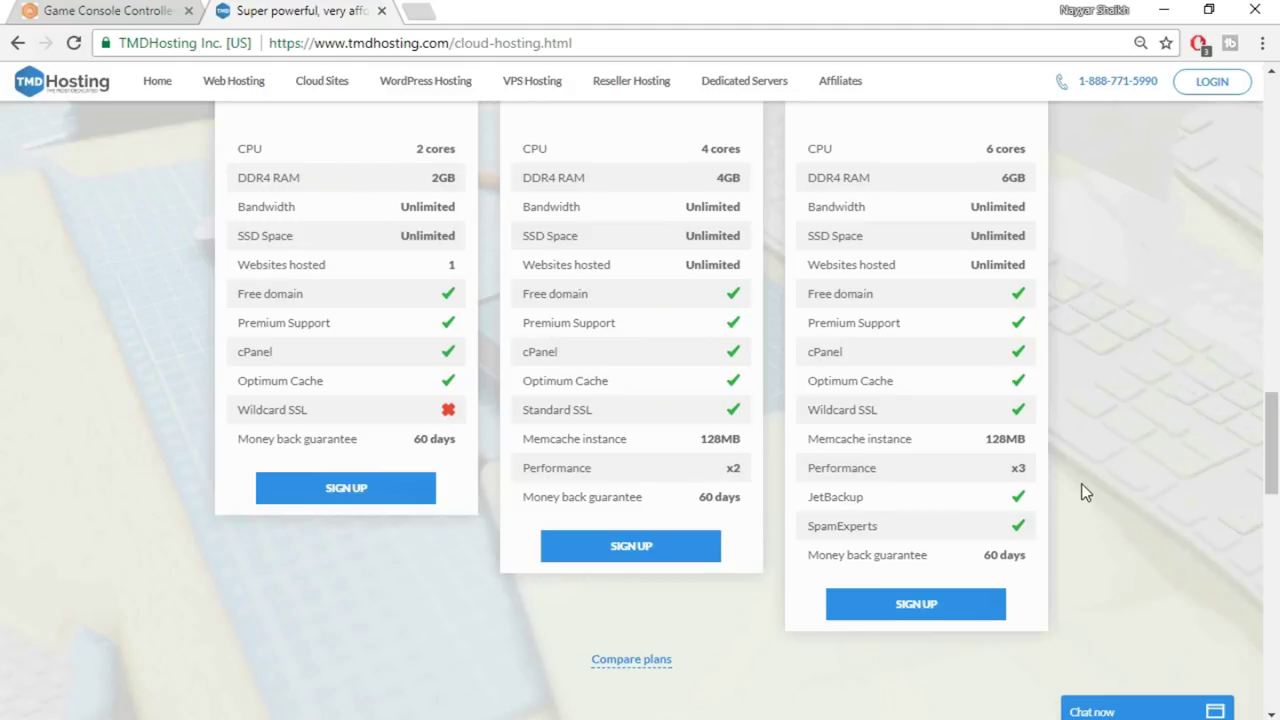
pyautogui.scroll(1, 1080, 495)
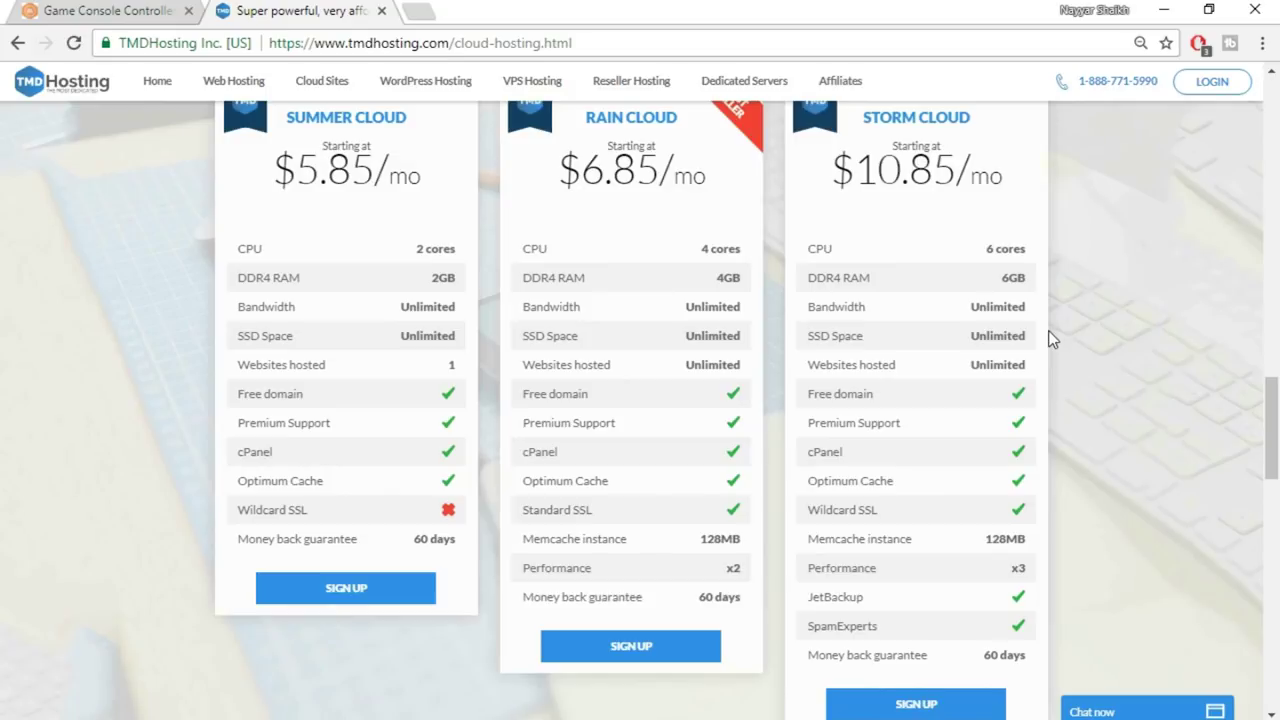
pyautogui.scroll(2, 943, 257)
pyautogui.scroll(-3, 984, 418)
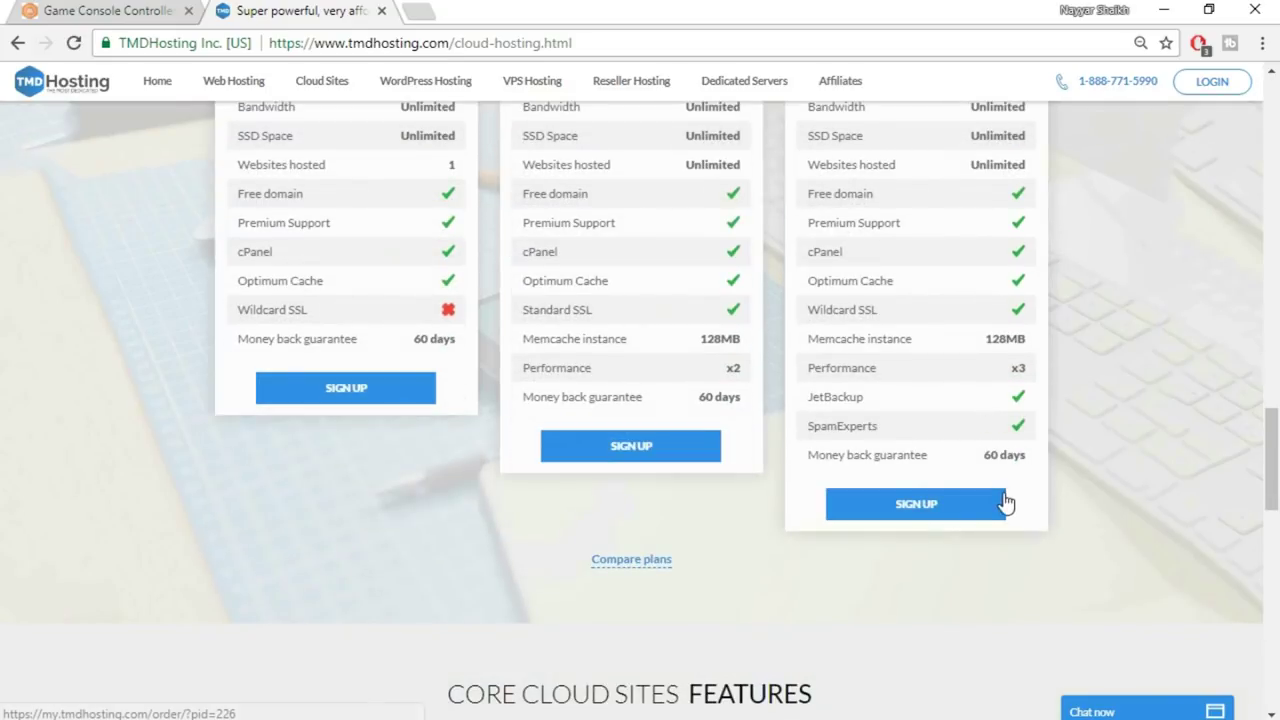
pyautogui.scroll(1, 1188, 466)
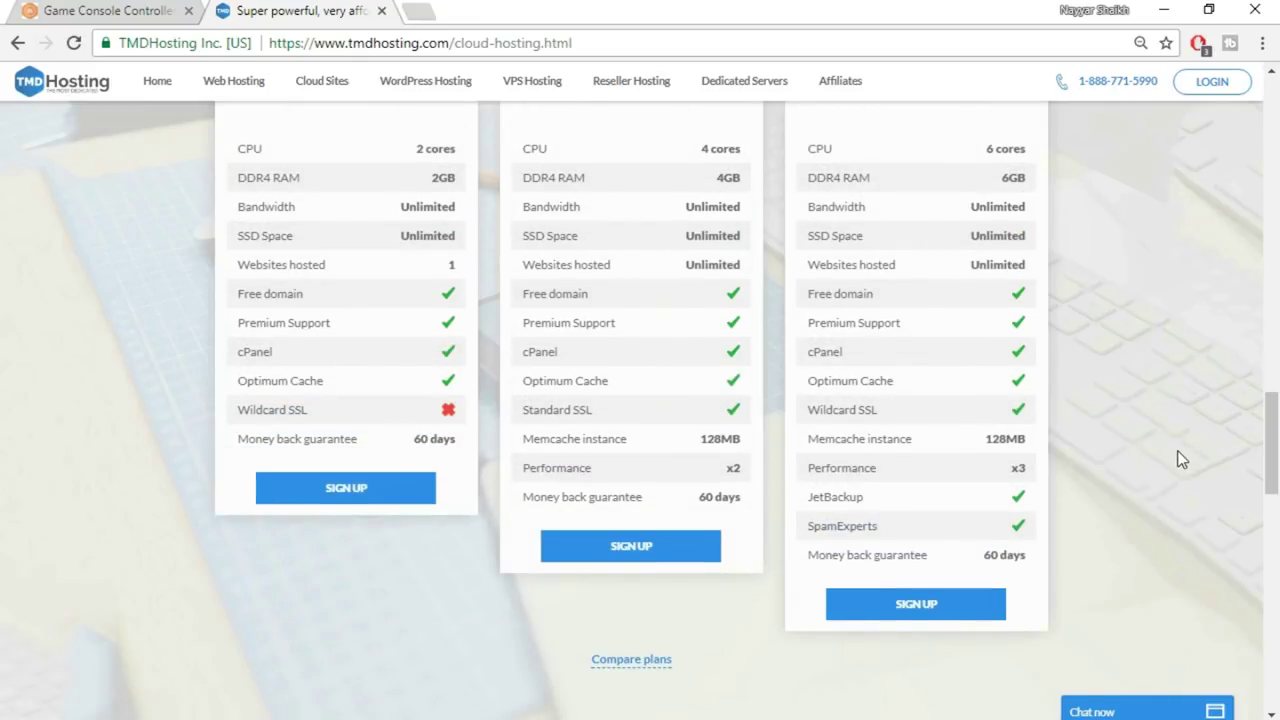
pyautogui.scroll(-1, 1175, 458)
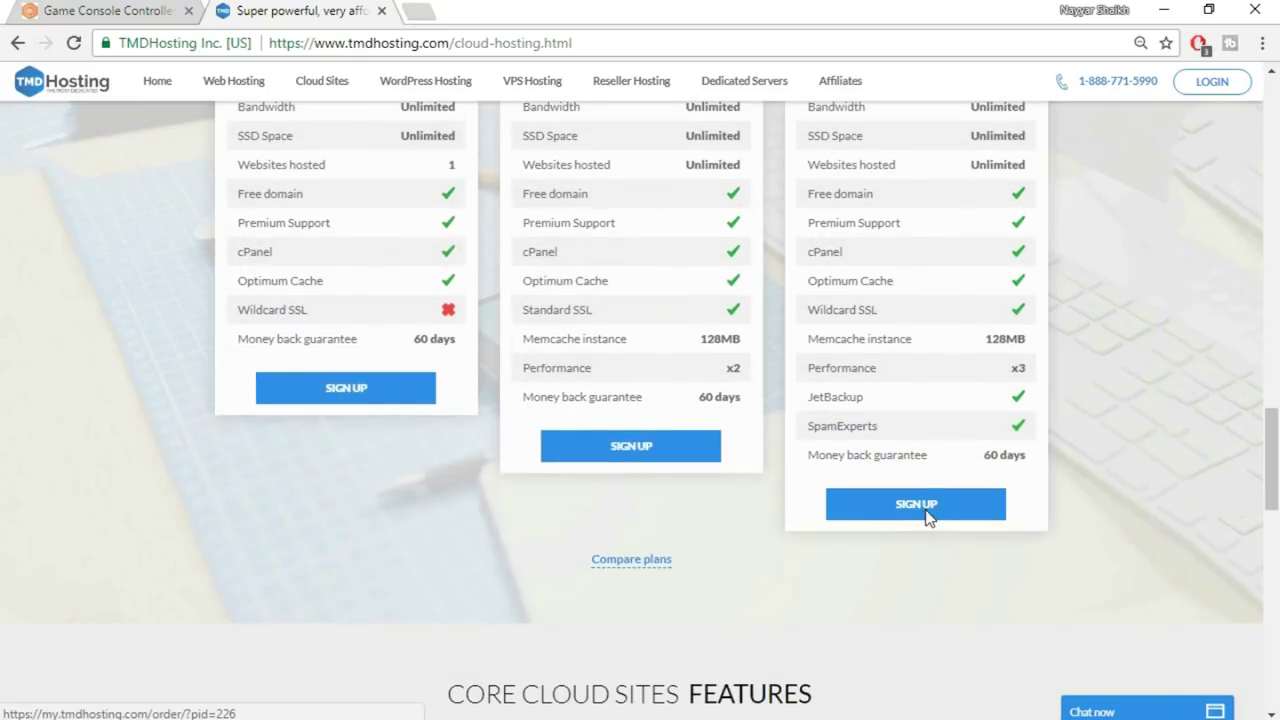
# Sign up for Storm Cloud with an already registered domain and proceed
pyautogui.click(928, 508)
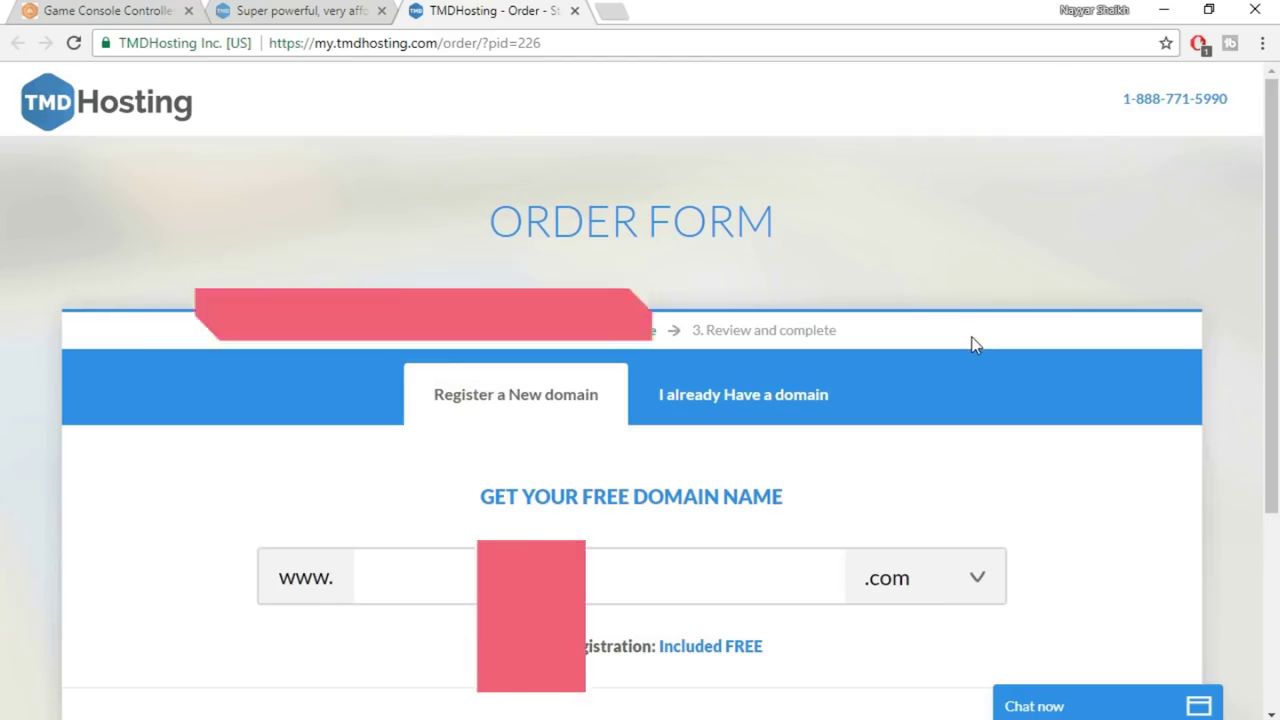
pyautogui.scroll(-1, 960, 348)
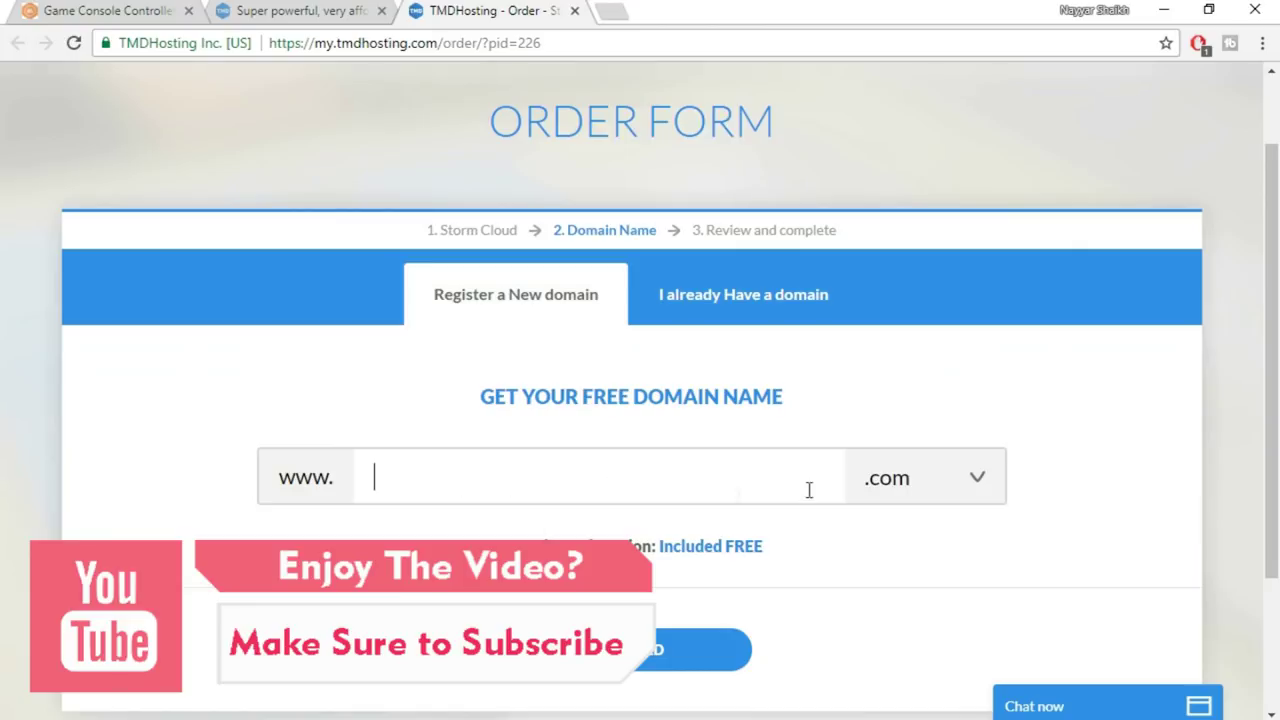
pyautogui.click(875, 479)
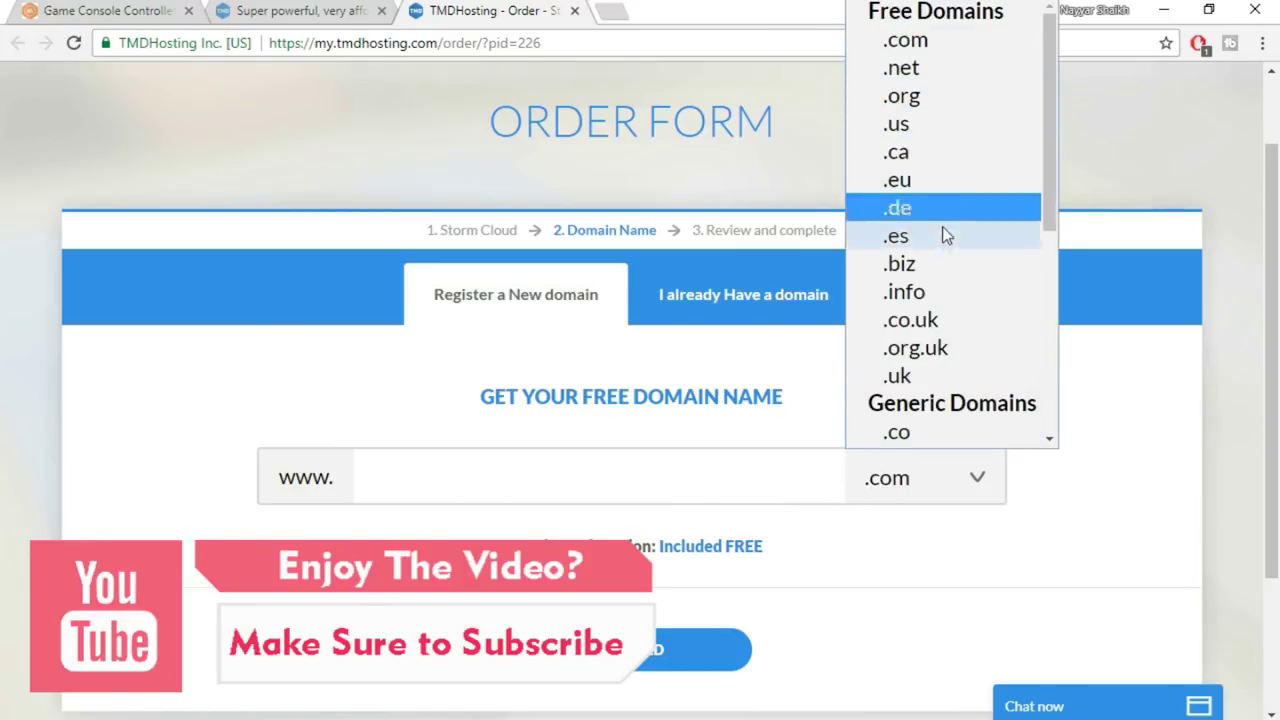
pyautogui.click(1126, 376)
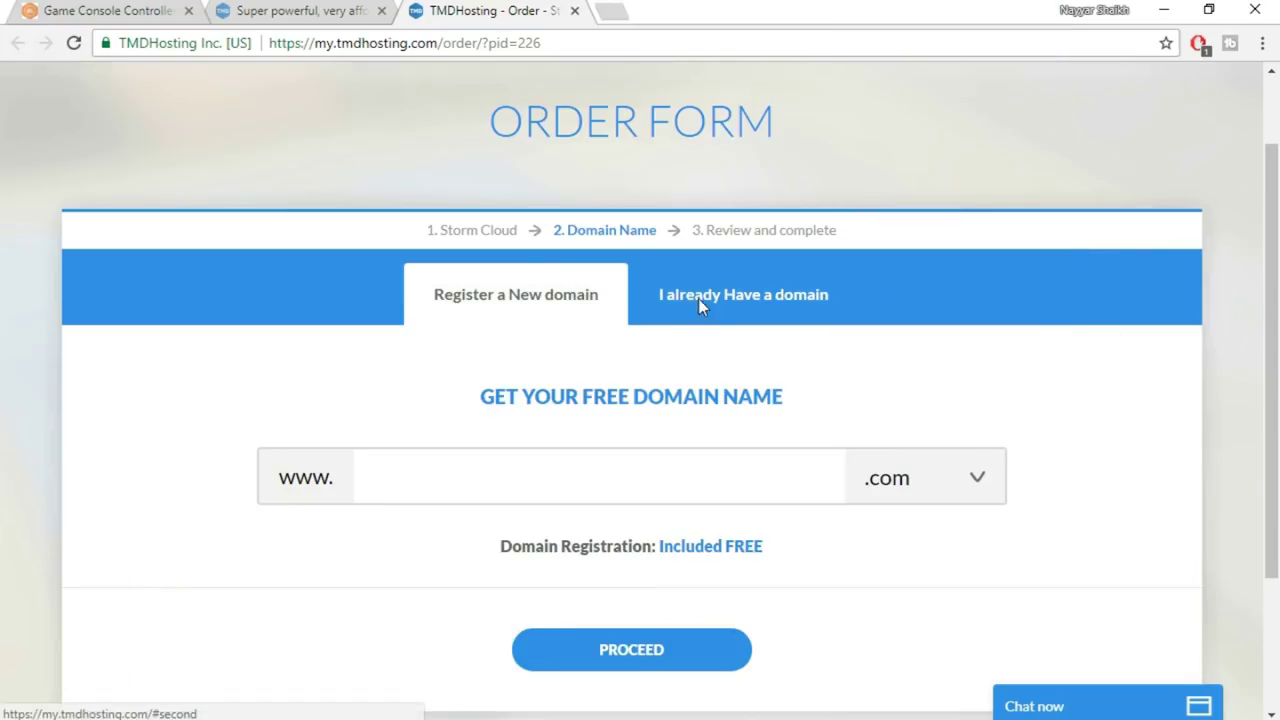
pyautogui.click(700, 300)
pyautogui.click(709, 479)
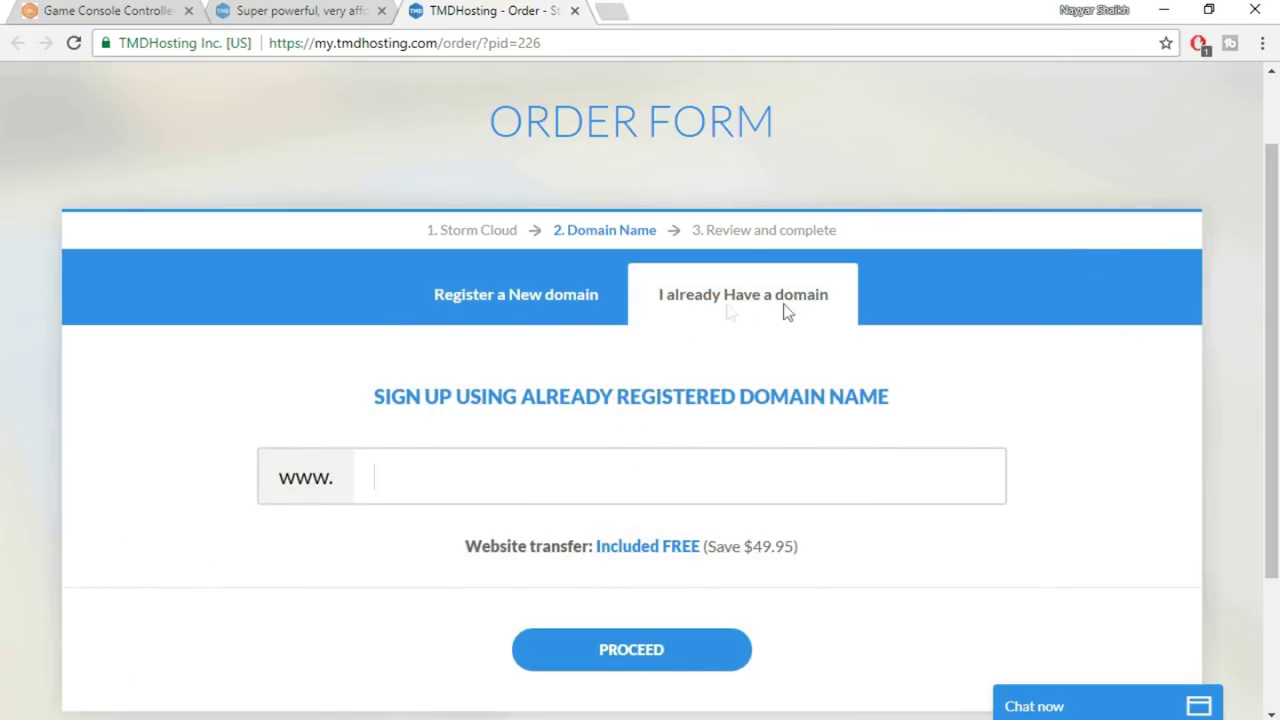
pyautogui.click(554, 313)
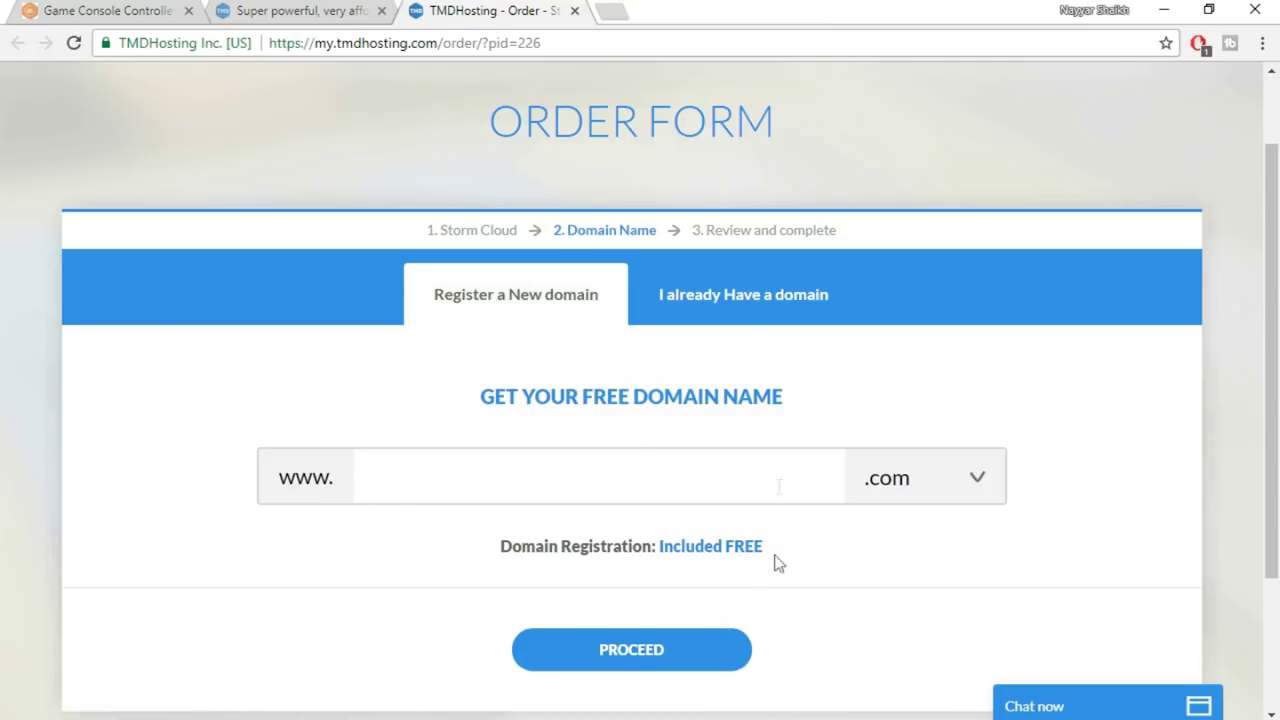
pyautogui.click(707, 303)
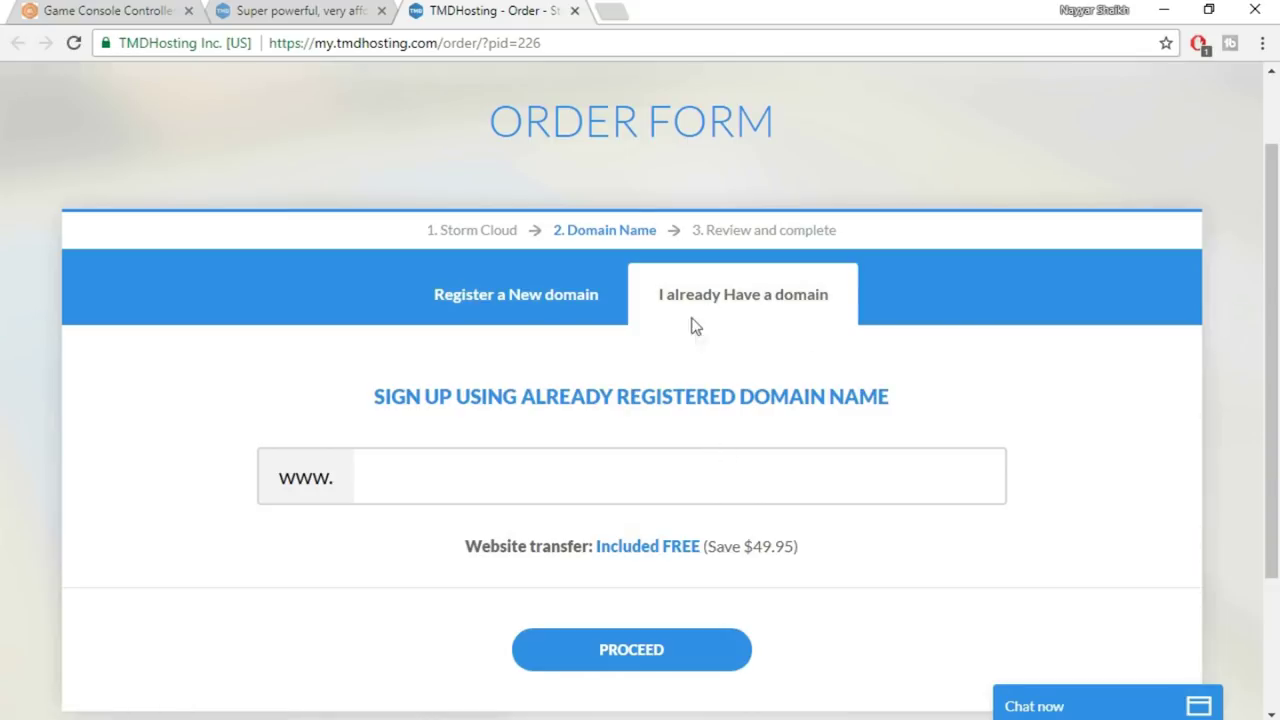
pyautogui.click(707, 497)
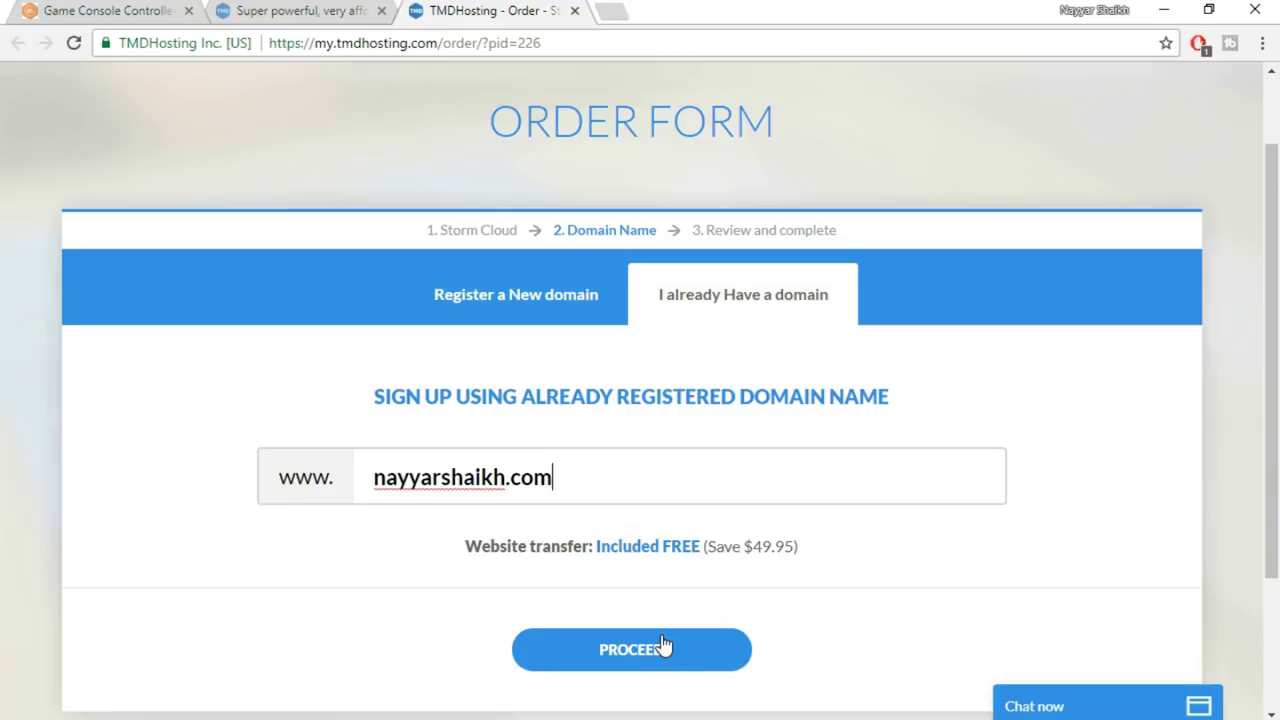
pyautogui.click(664, 648)
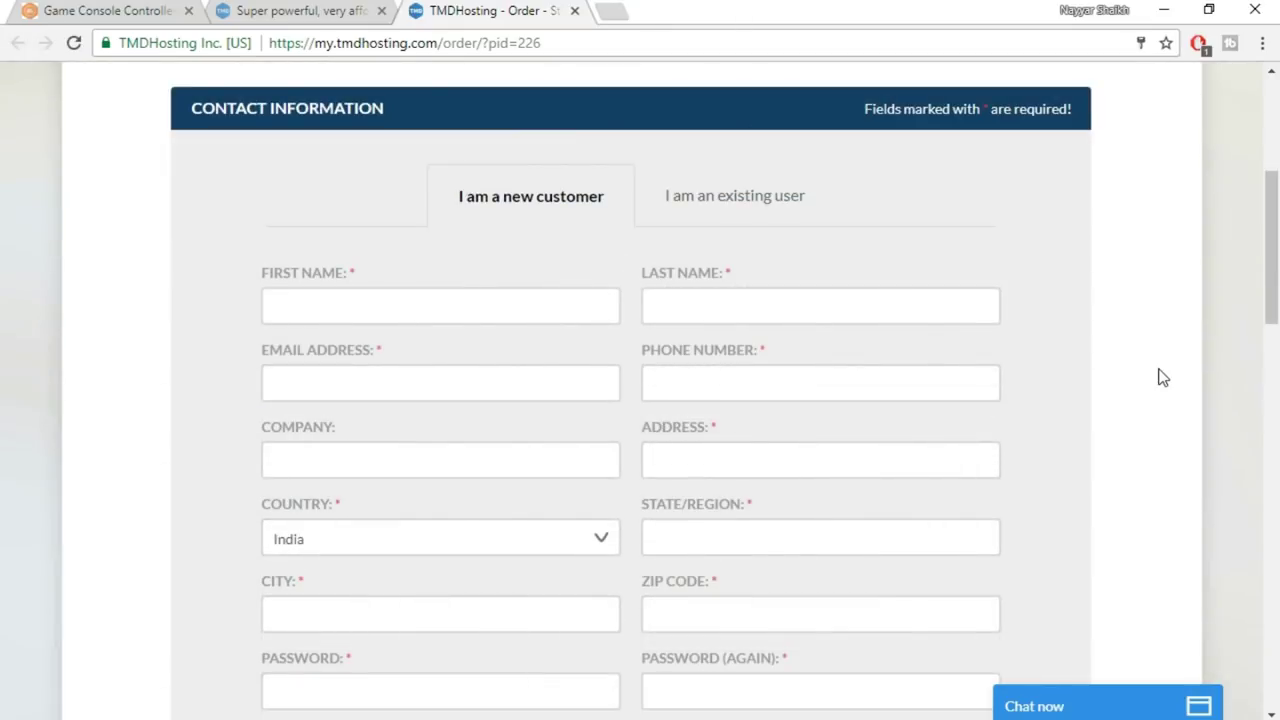
# Keep credit card as the payment method and scroll to Purchase Information
pyautogui.scroll(-1, 1163, 377)
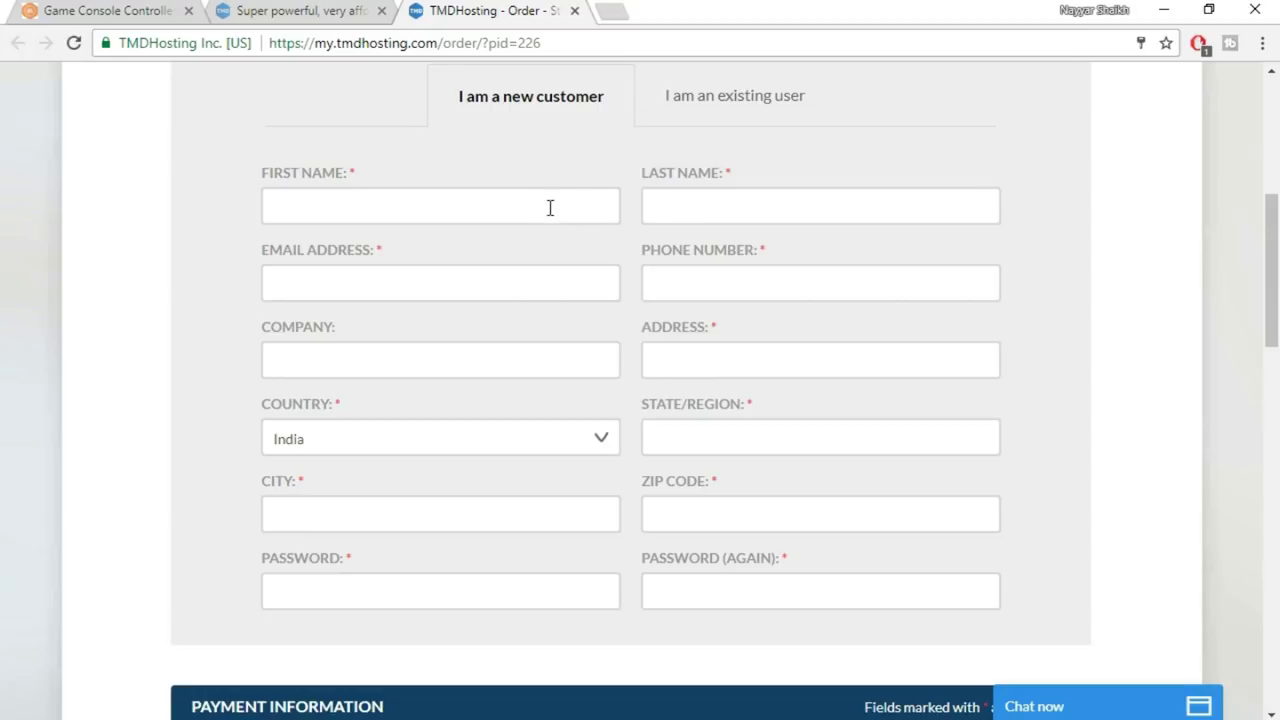
pyautogui.scroll(-5, 954, 401)
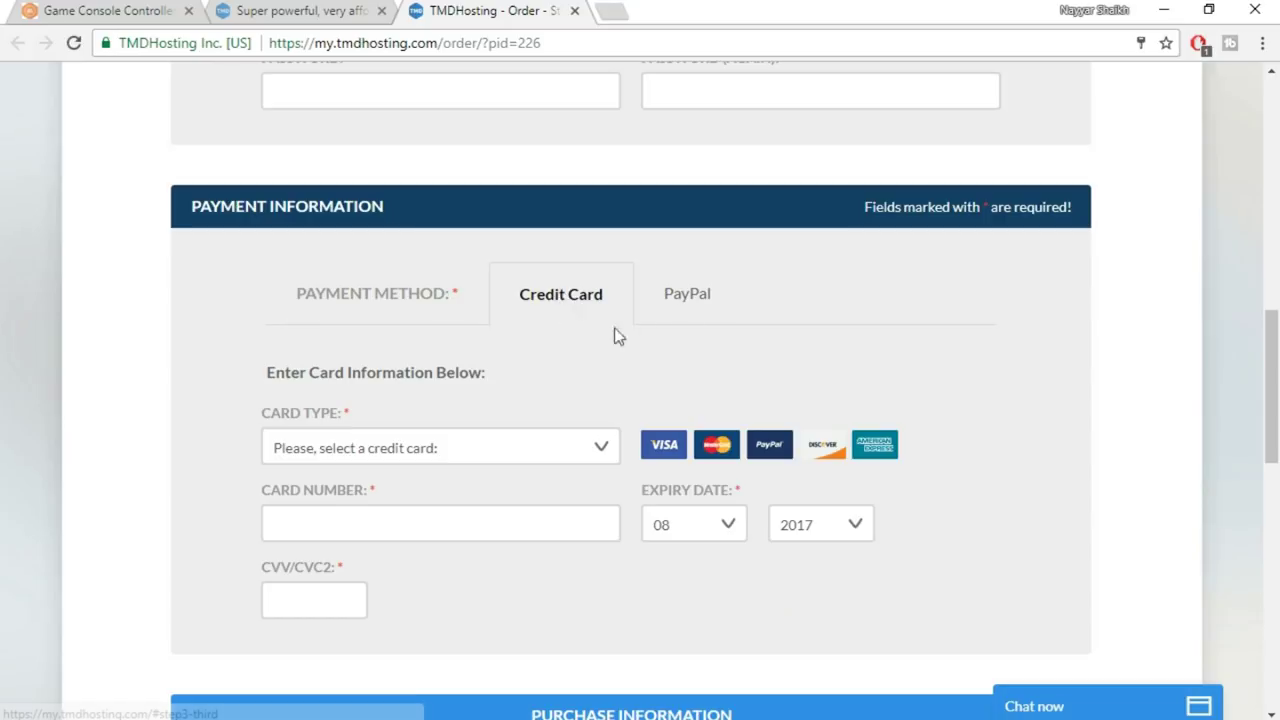
pyautogui.click(710, 302)
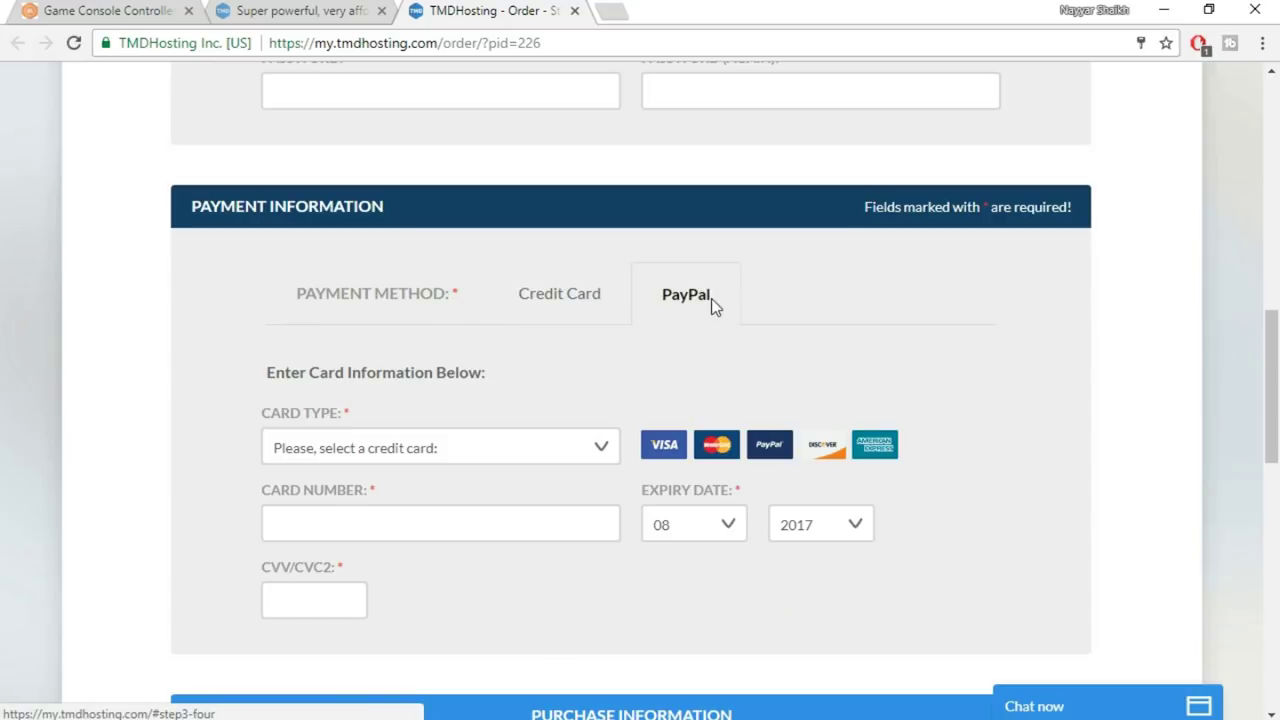
pyautogui.click(568, 302)
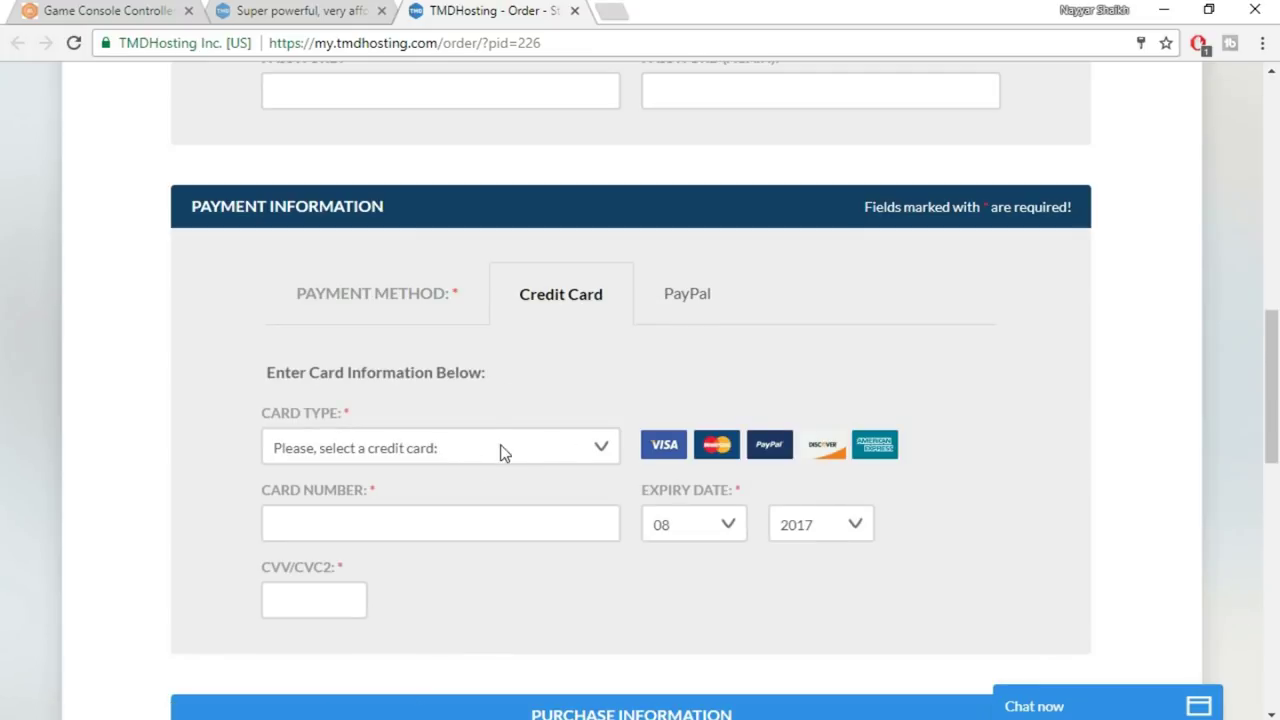
pyautogui.scroll(-6, 1080, 525)
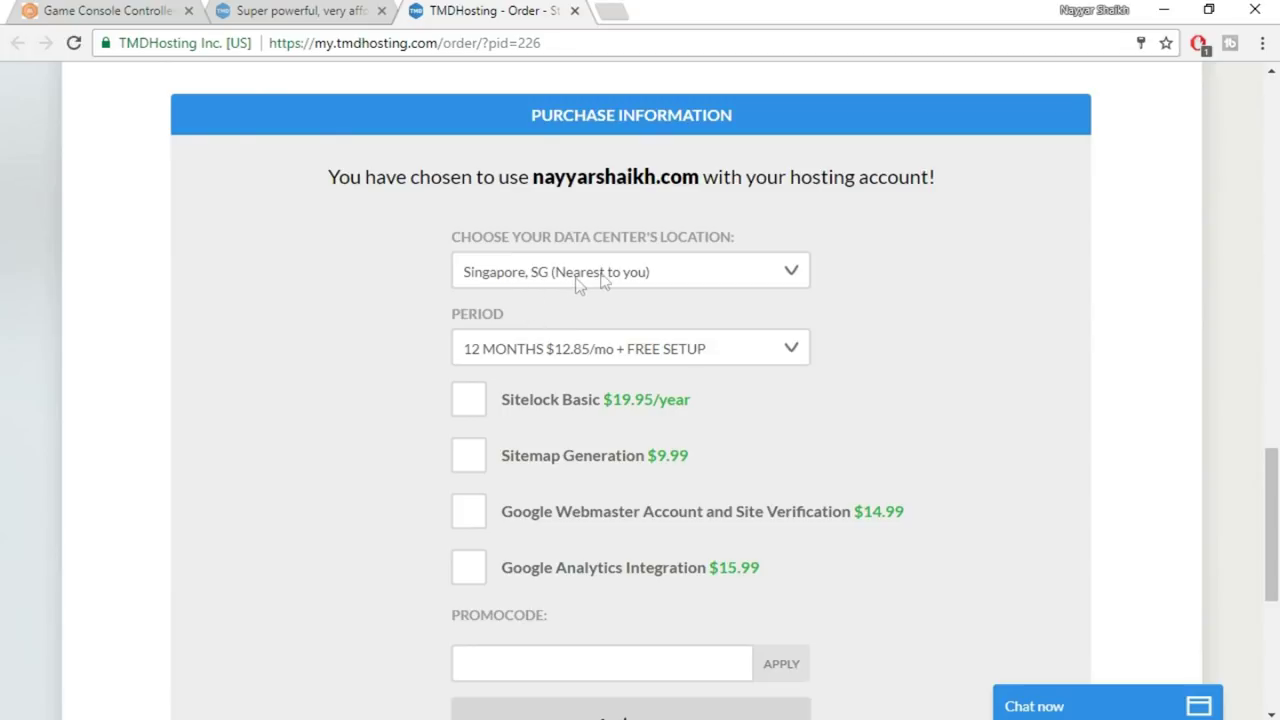
# Keep the Singapore data centre and 12-month billing period with no add-ons, at $154.20
pyautogui.click(725, 272)
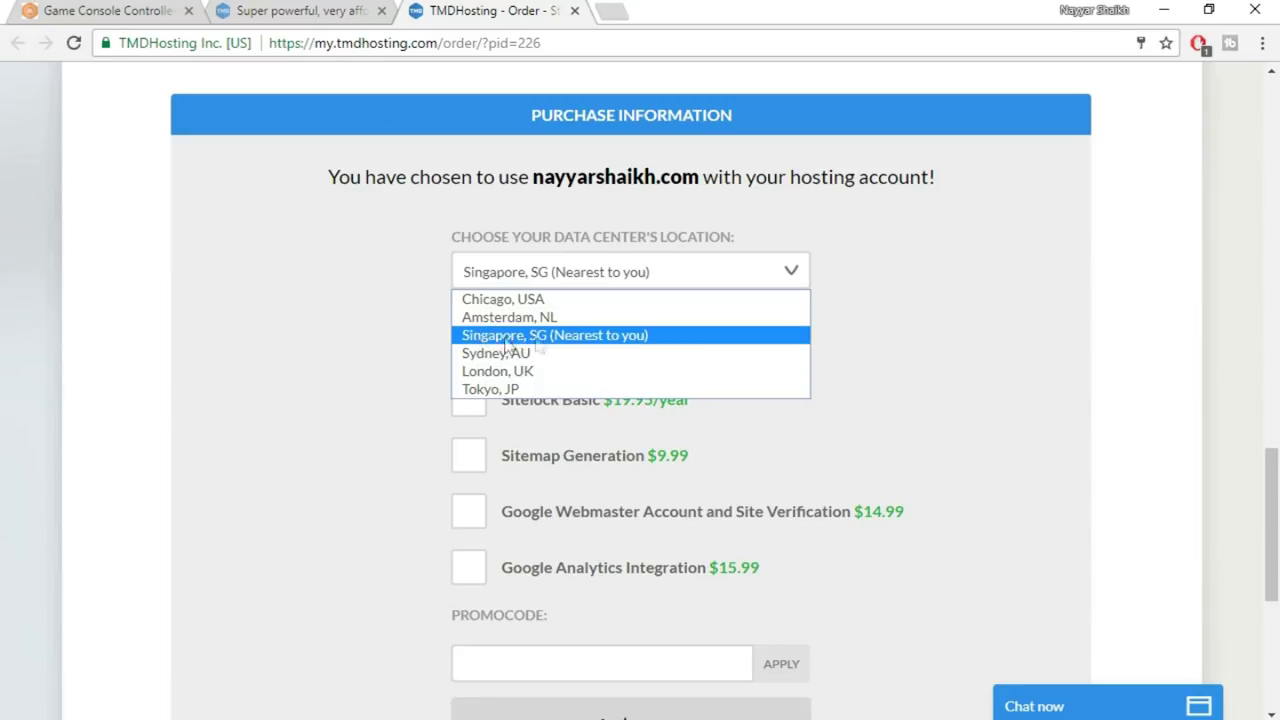
pyautogui.click(630, 340)
pyautogui.scroll(-1, 980, 343)
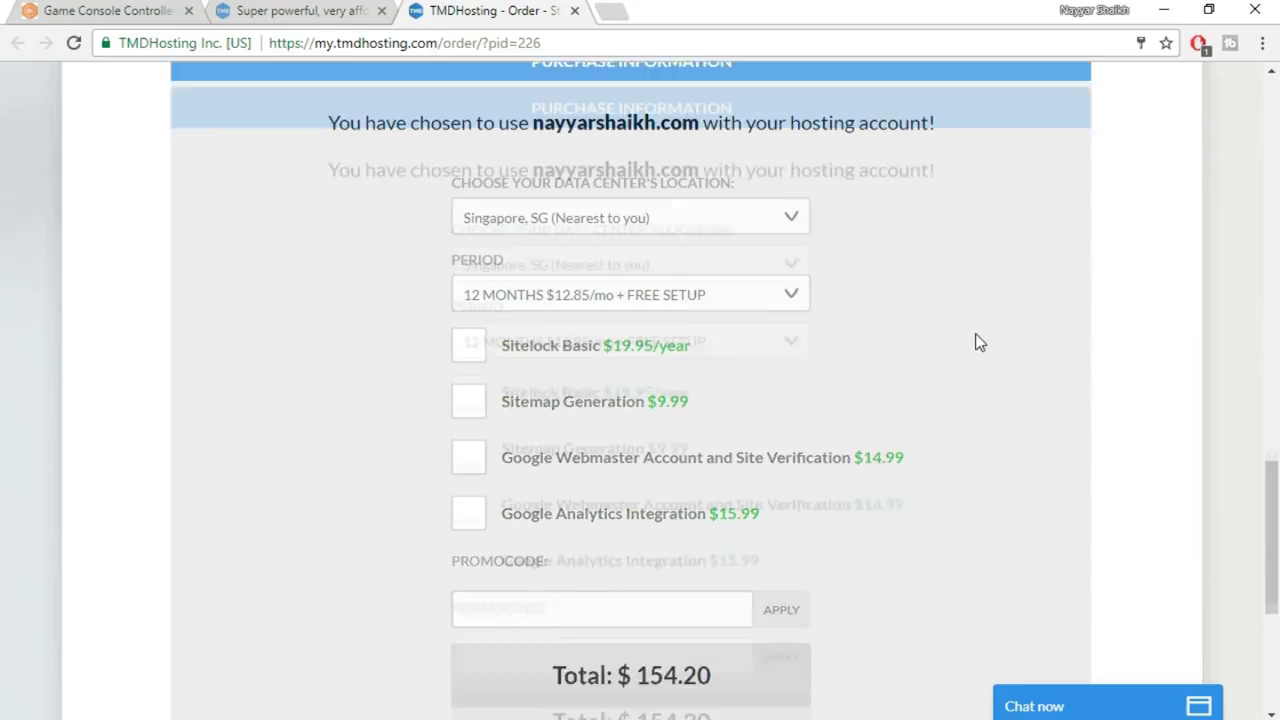
pyautogui.click(591, 251)
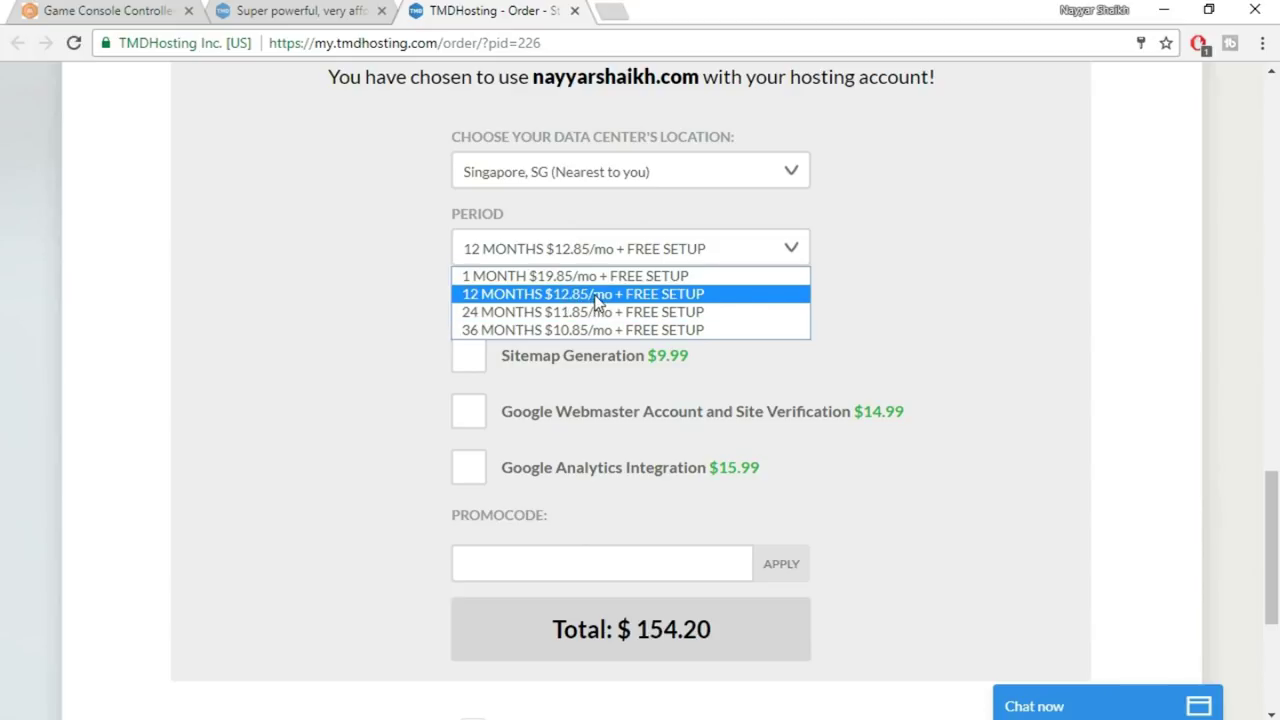
pyautogui.click(594, 294)
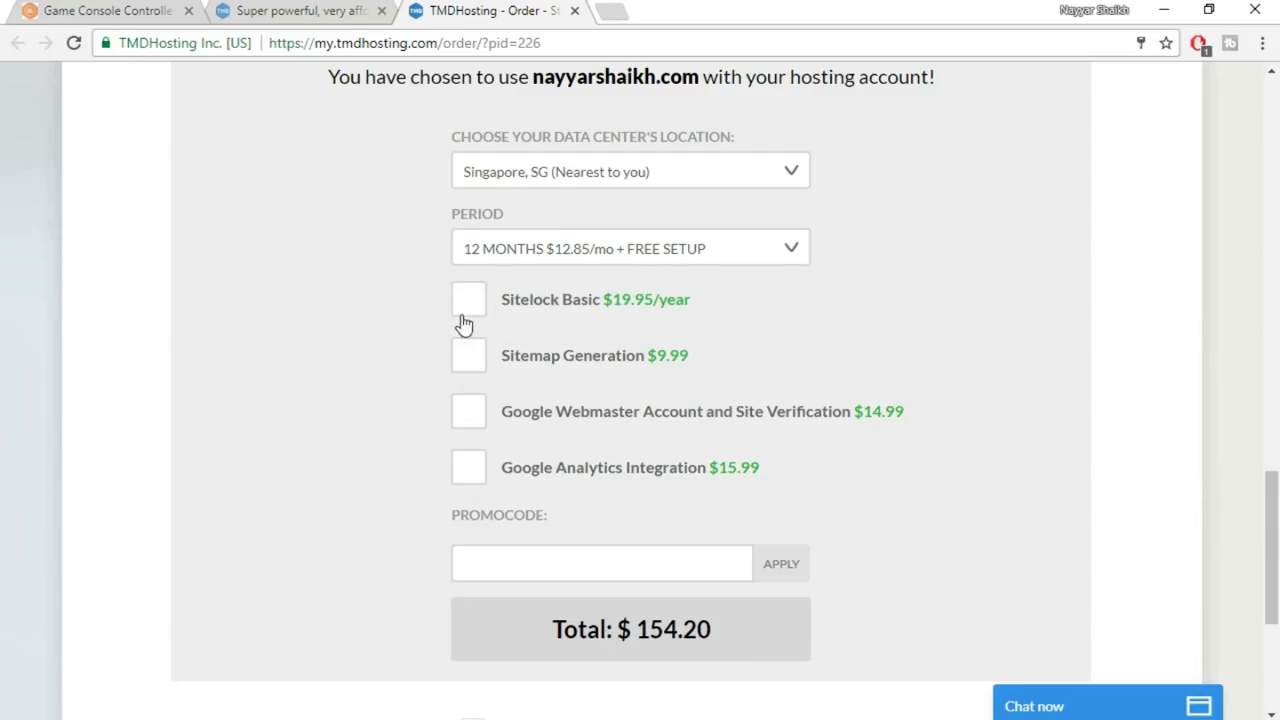
pyautogui.scroll(-2, 887, 392)
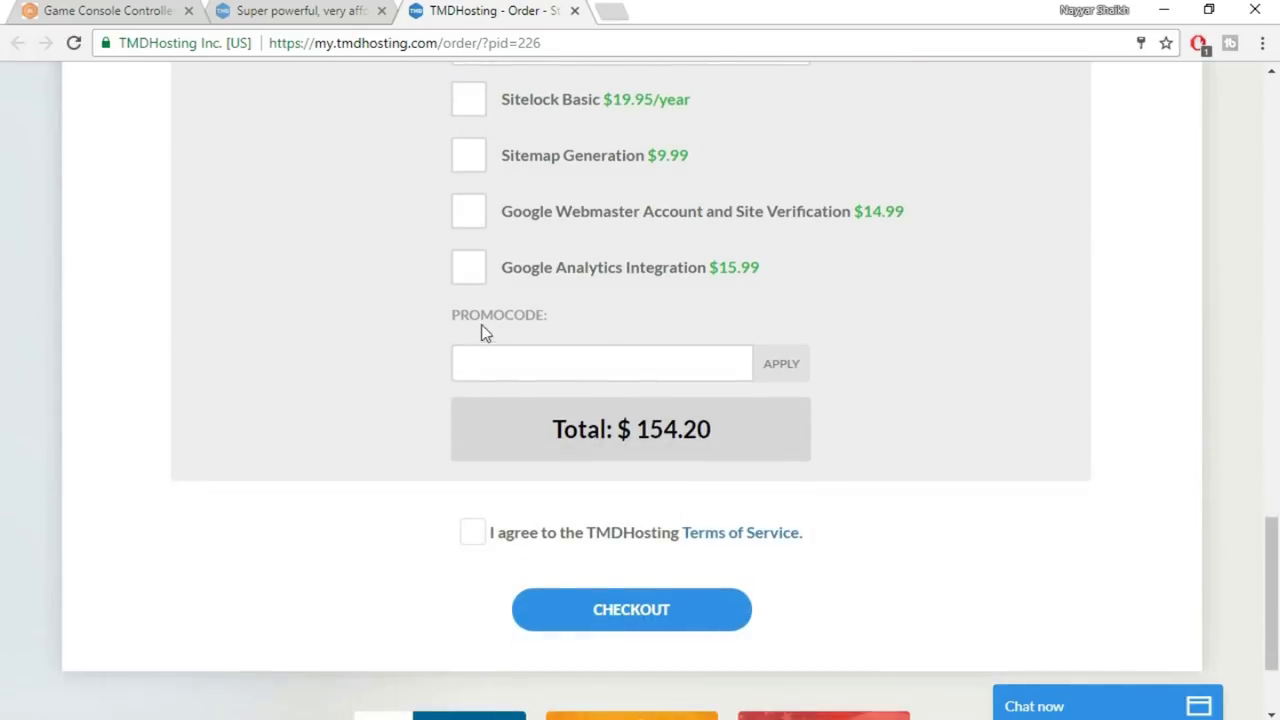
pyautogui.click(614, 364)
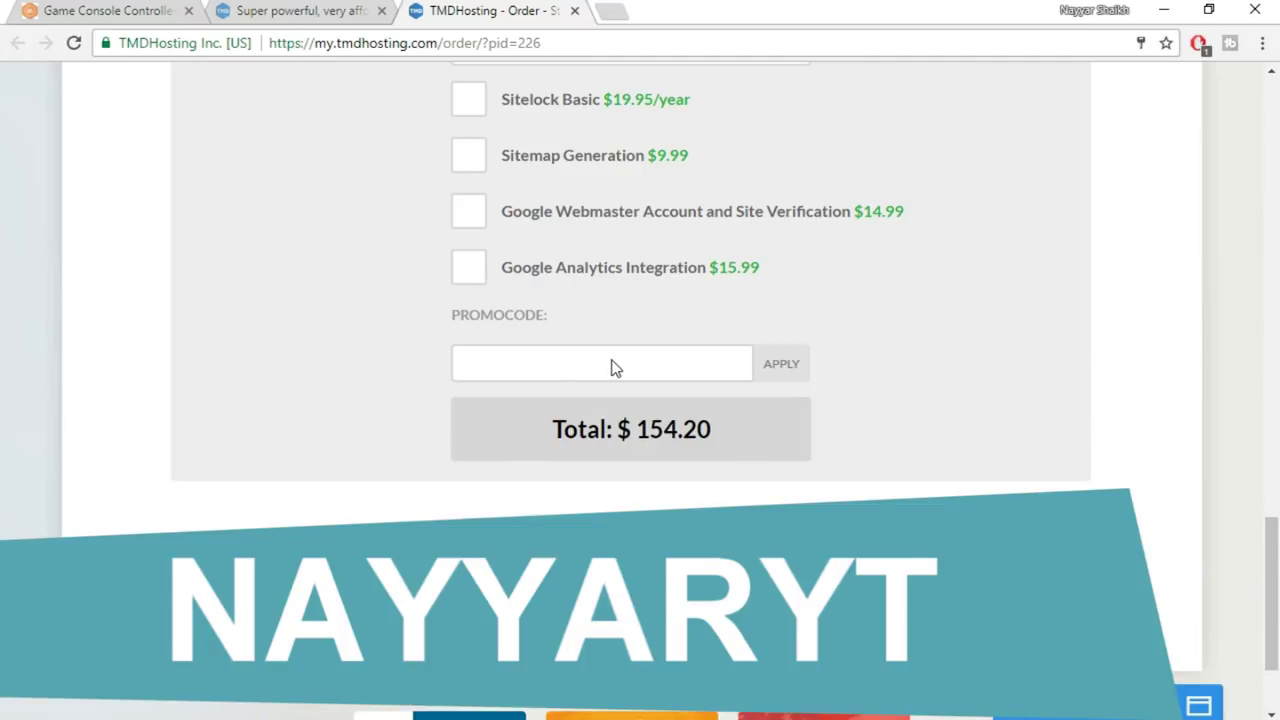
# Apply the 7% promo code to bring the total to $143.41, and accept the Terms of Service
pyautogui.click(559, 364)
pyautogui.write('NAYYARYT')
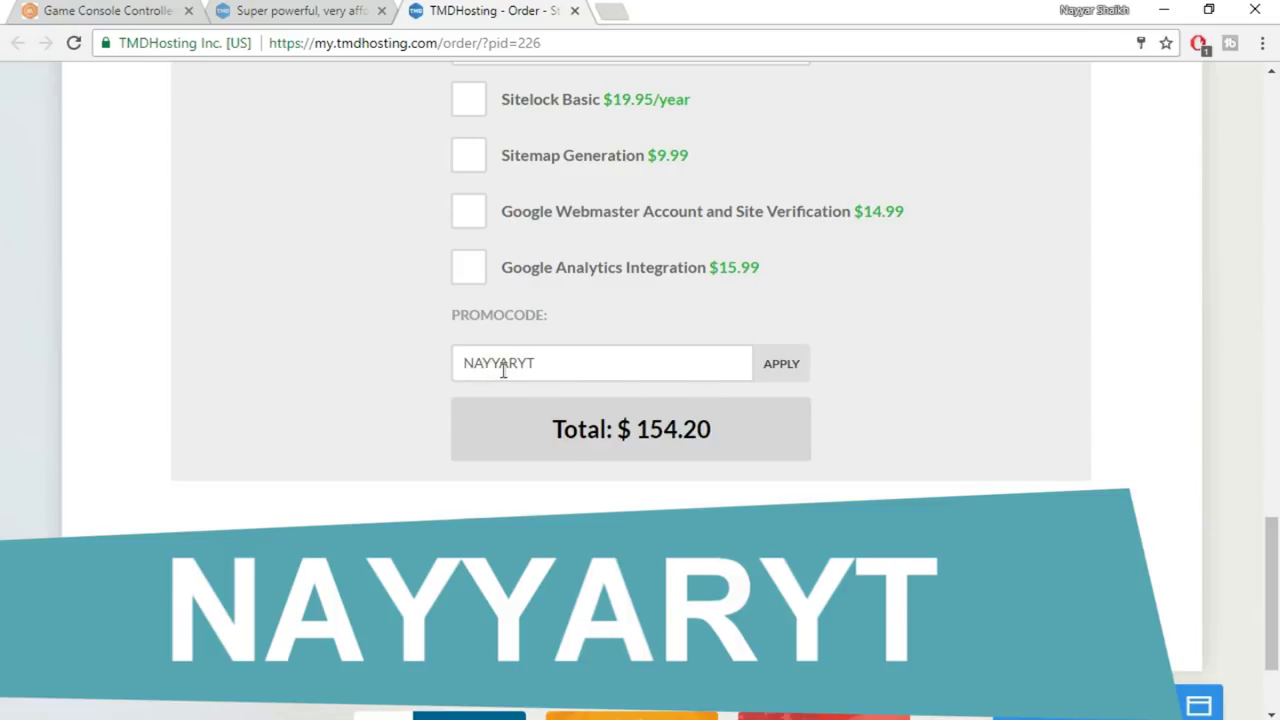
pyautogui.click(794, 371)
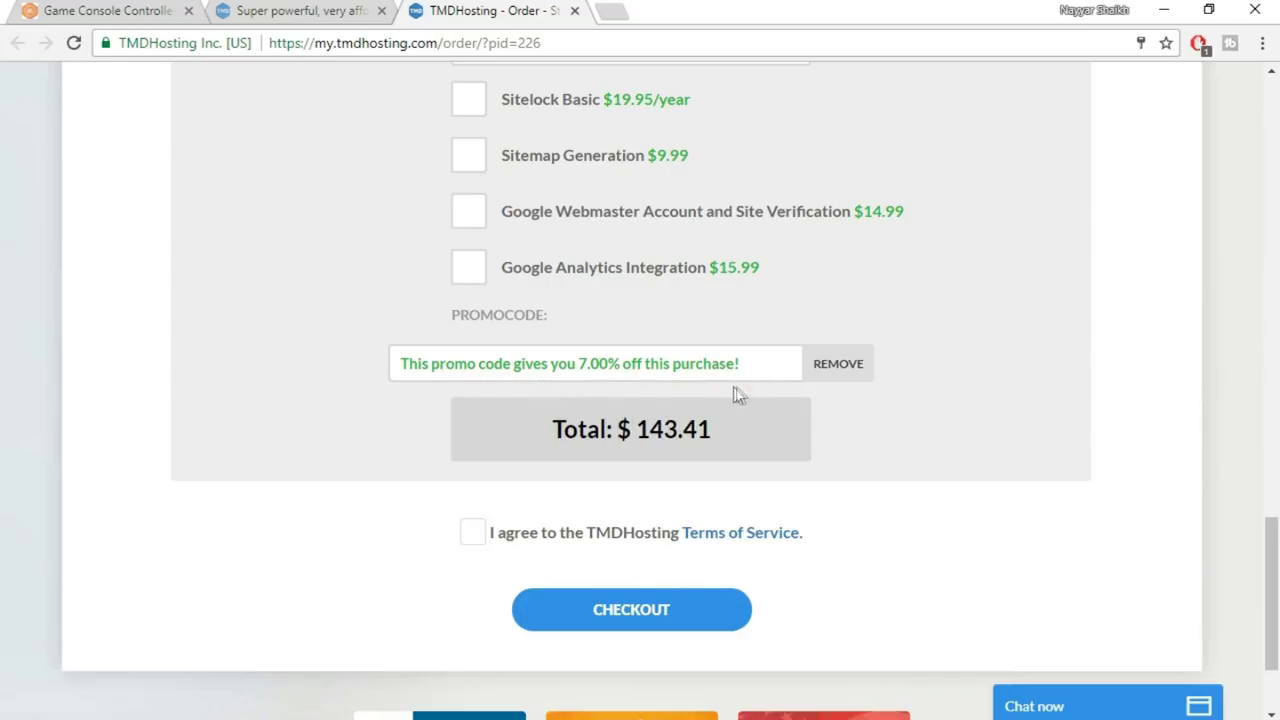
pyautogui.click(471, 533)
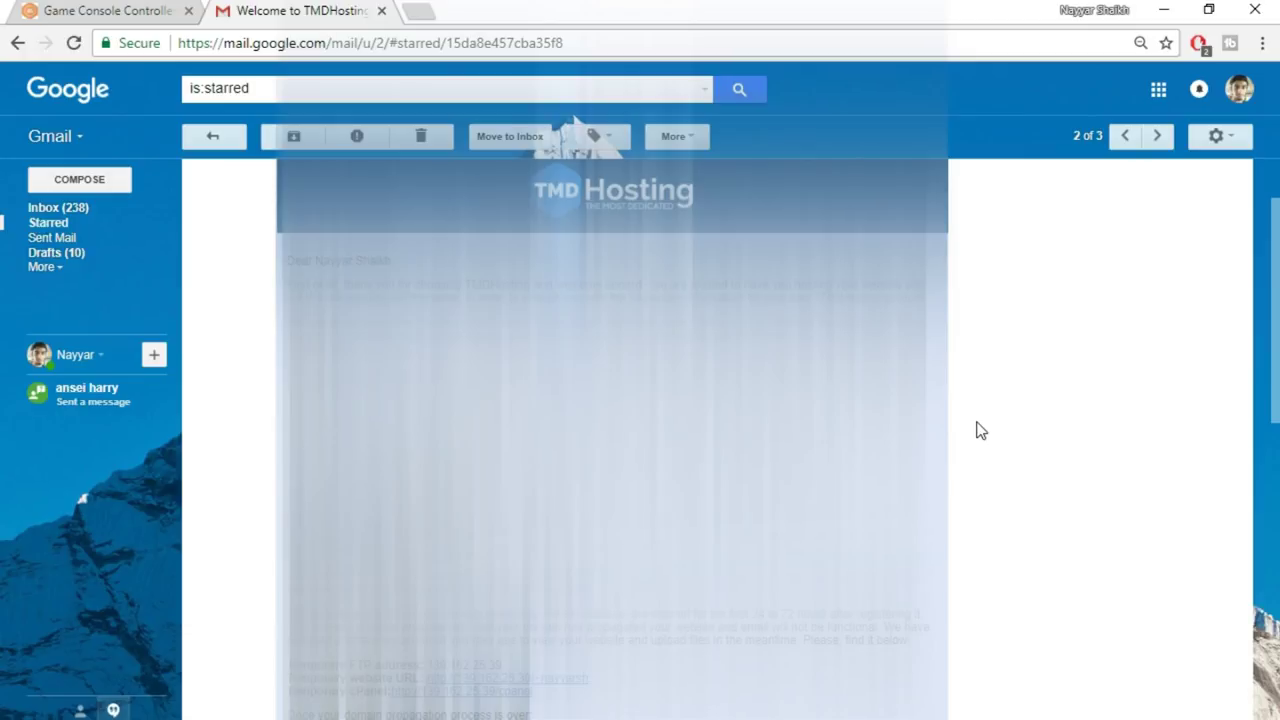
# Read the TMDHosting welcome email, then move to the cPanel login tab
pyautogui.scroll(-5, 980, 430)
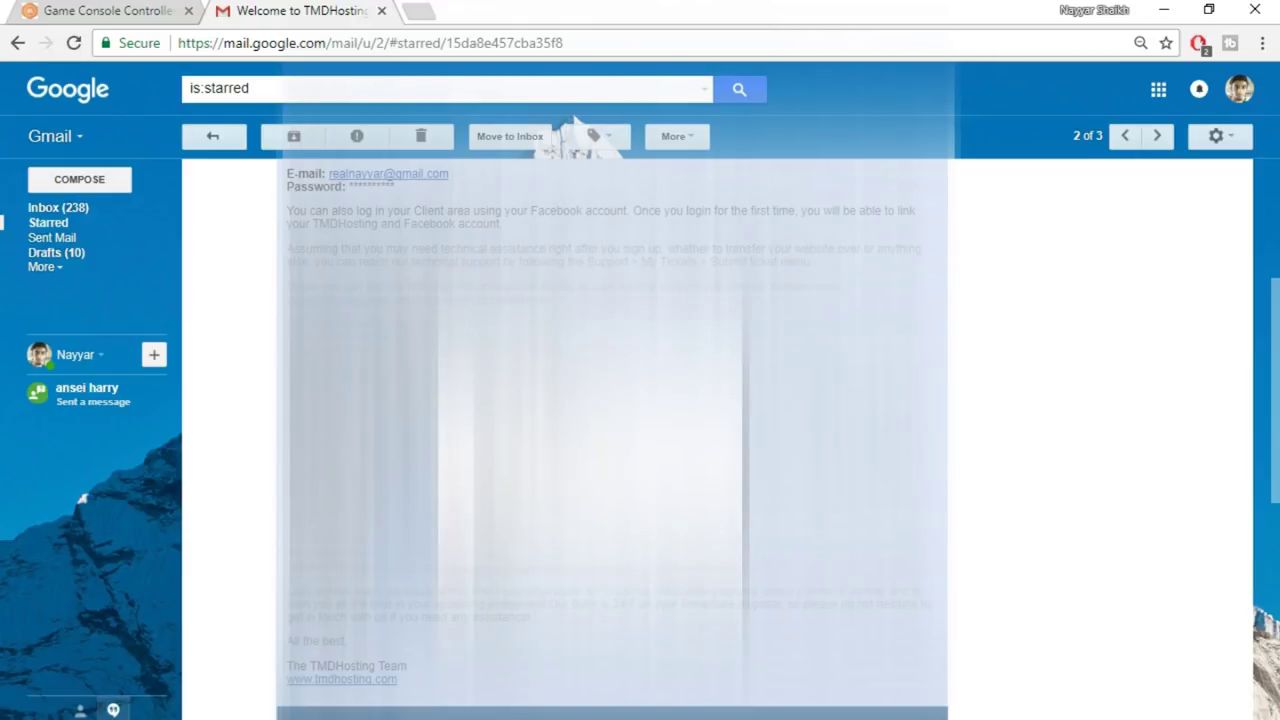
pyautogui.click(480, 8)
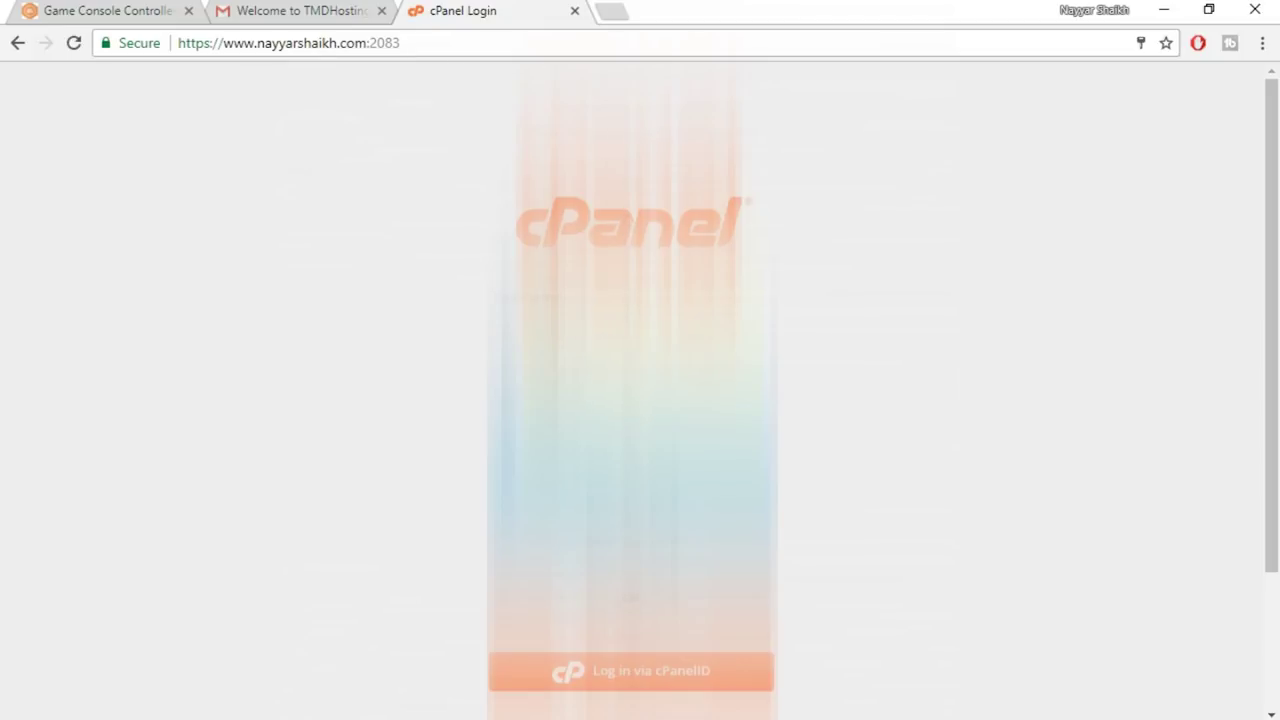
pyautogui.click(329, 9)
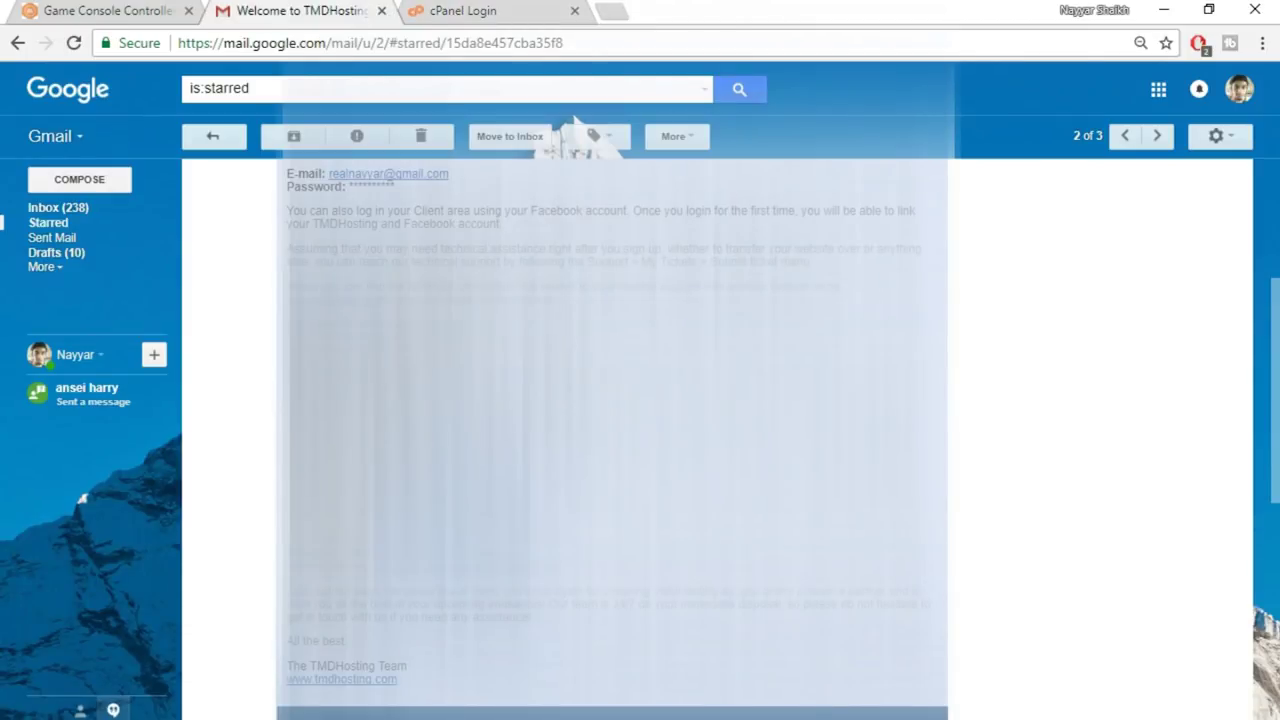
pyautogui.click(545, 10)
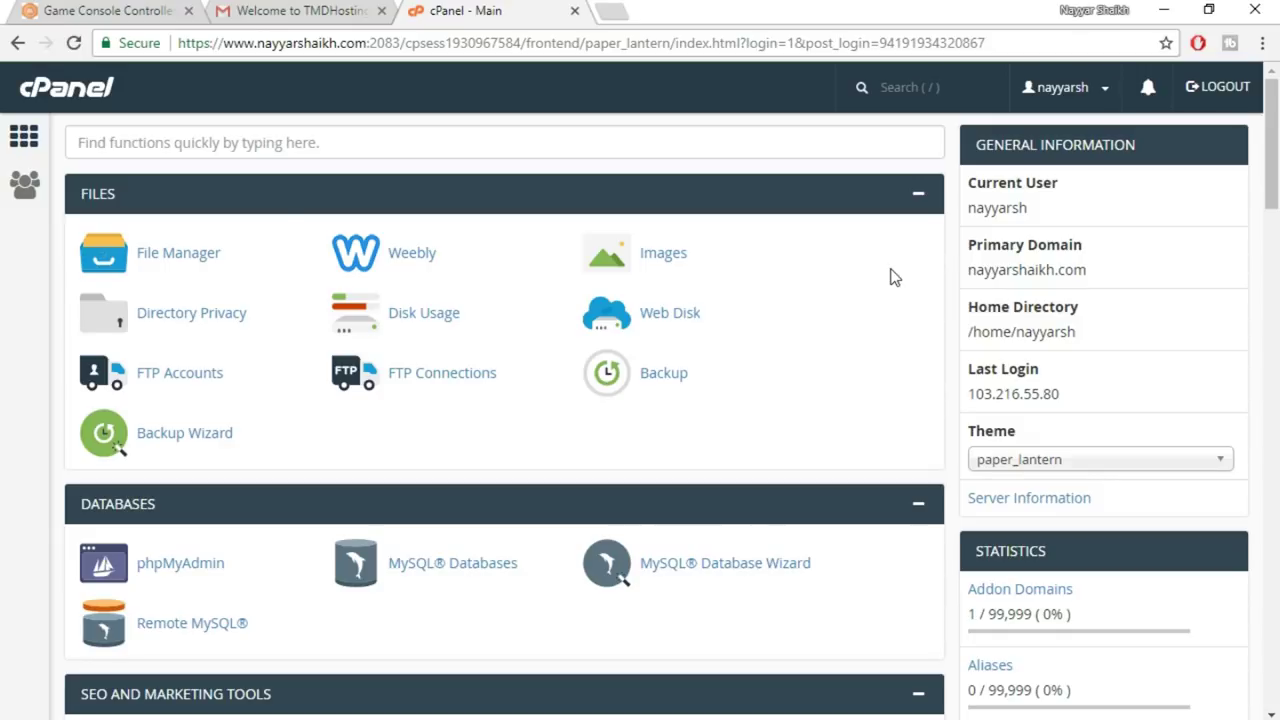
# Open the WordPress installer in cPanel's Softaculous and start a new installation
pyautogui.scroll(-10, 886, 314)
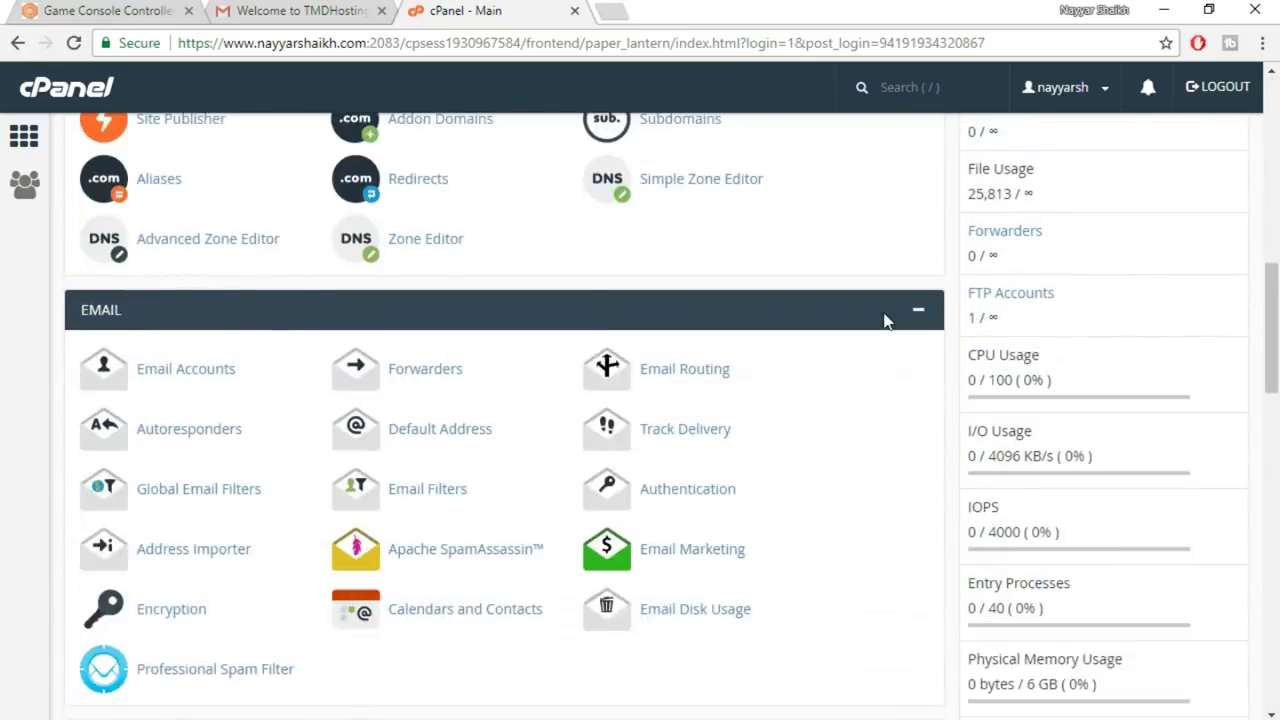
pyautogui.scroll(-15, 886, 320)
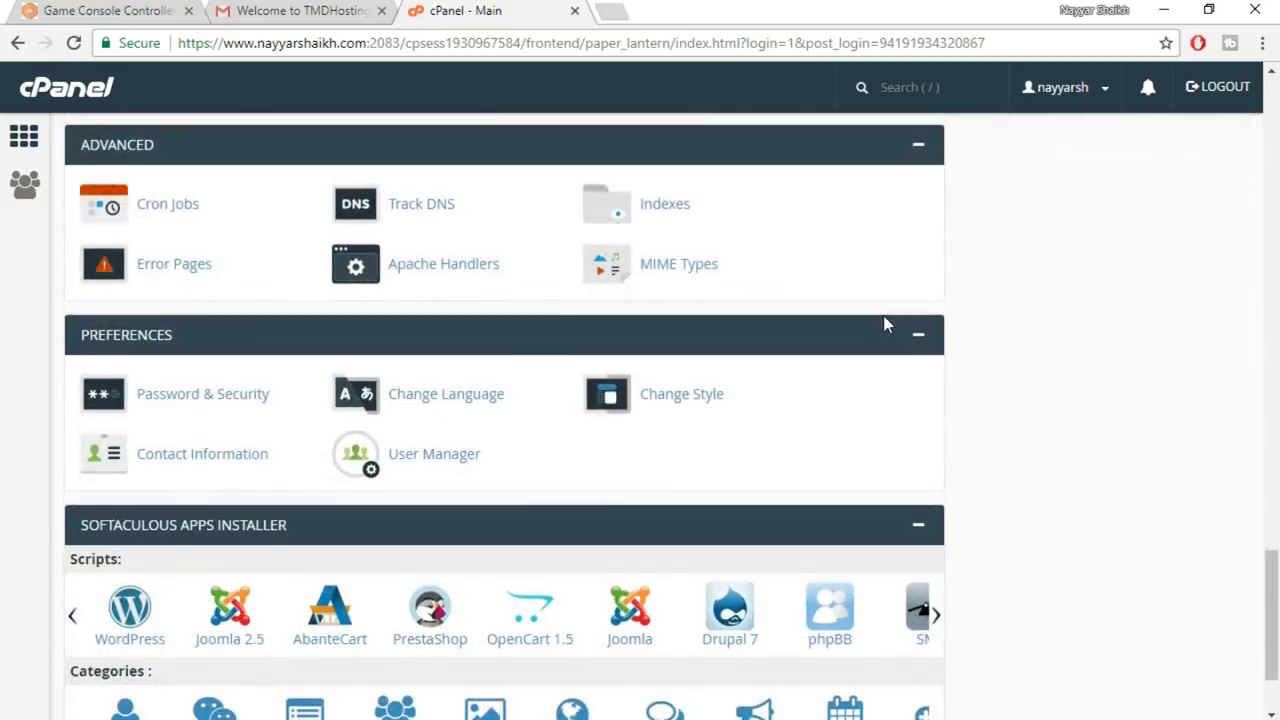
pyautogui.scroll(-3, 884, 323)
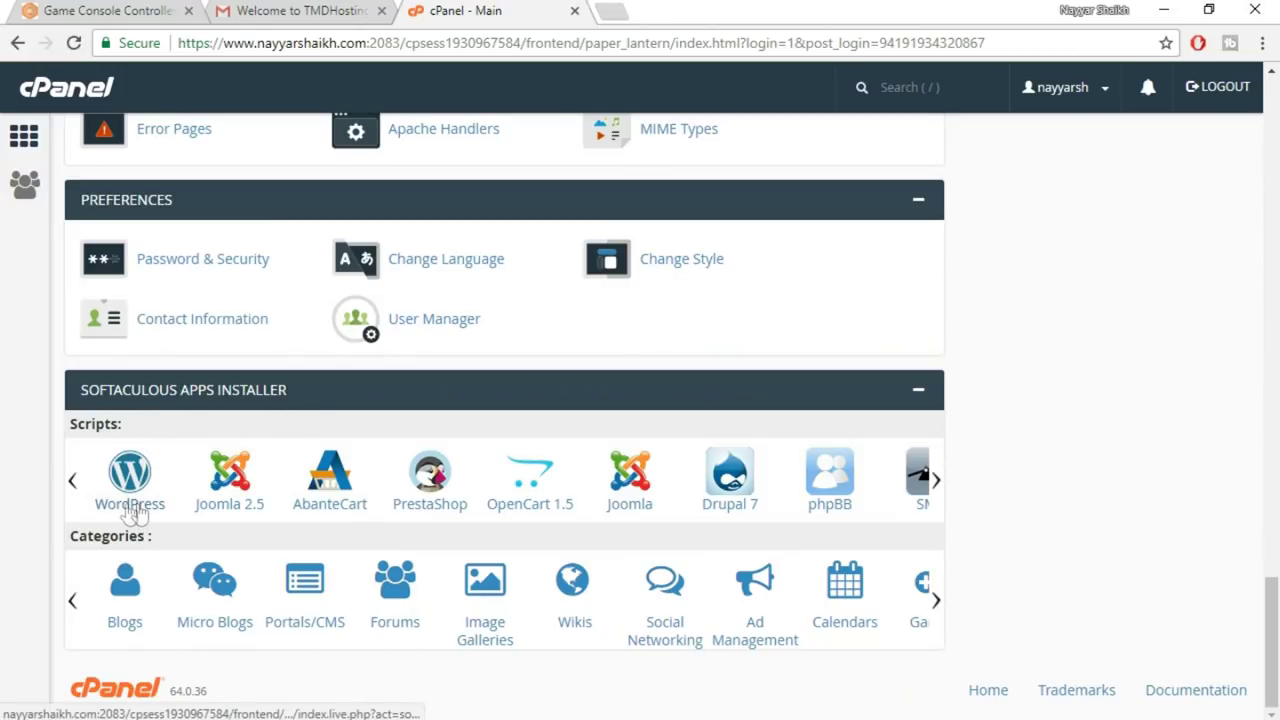
pyautogui.click(138, 515)
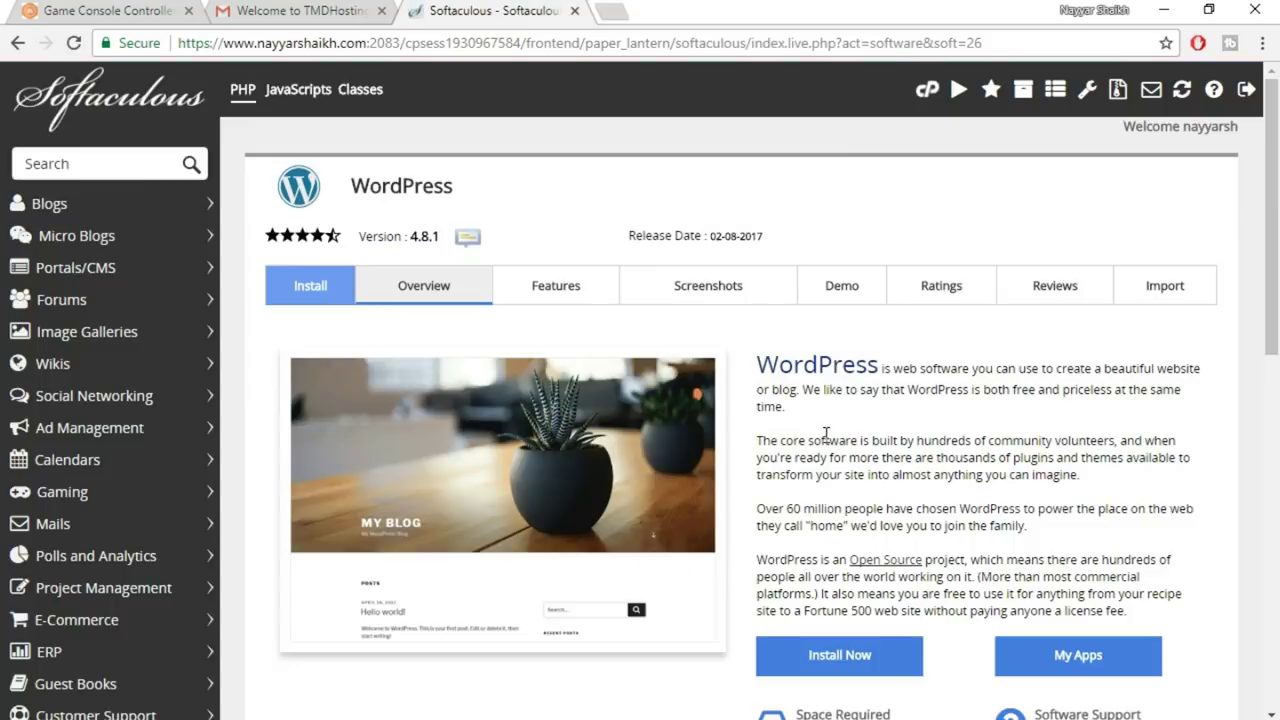
pyautogui.click(870, 662)
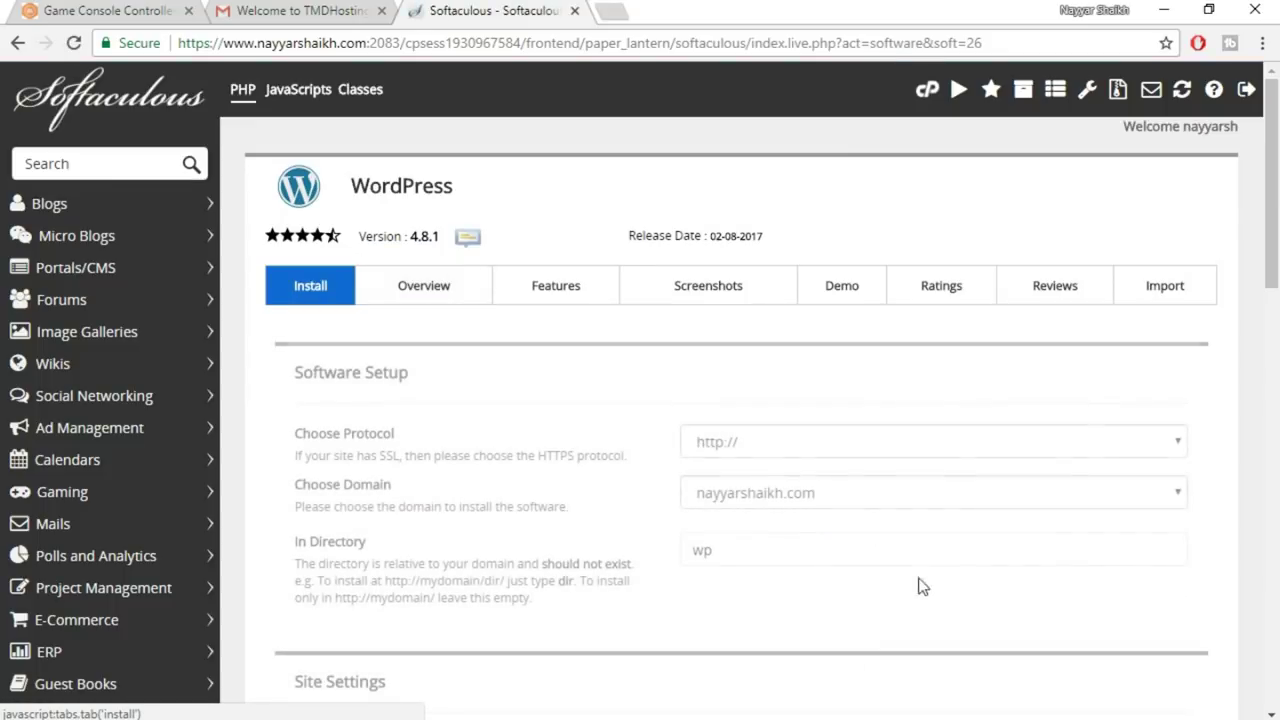
pyautogui.click(806, 442)
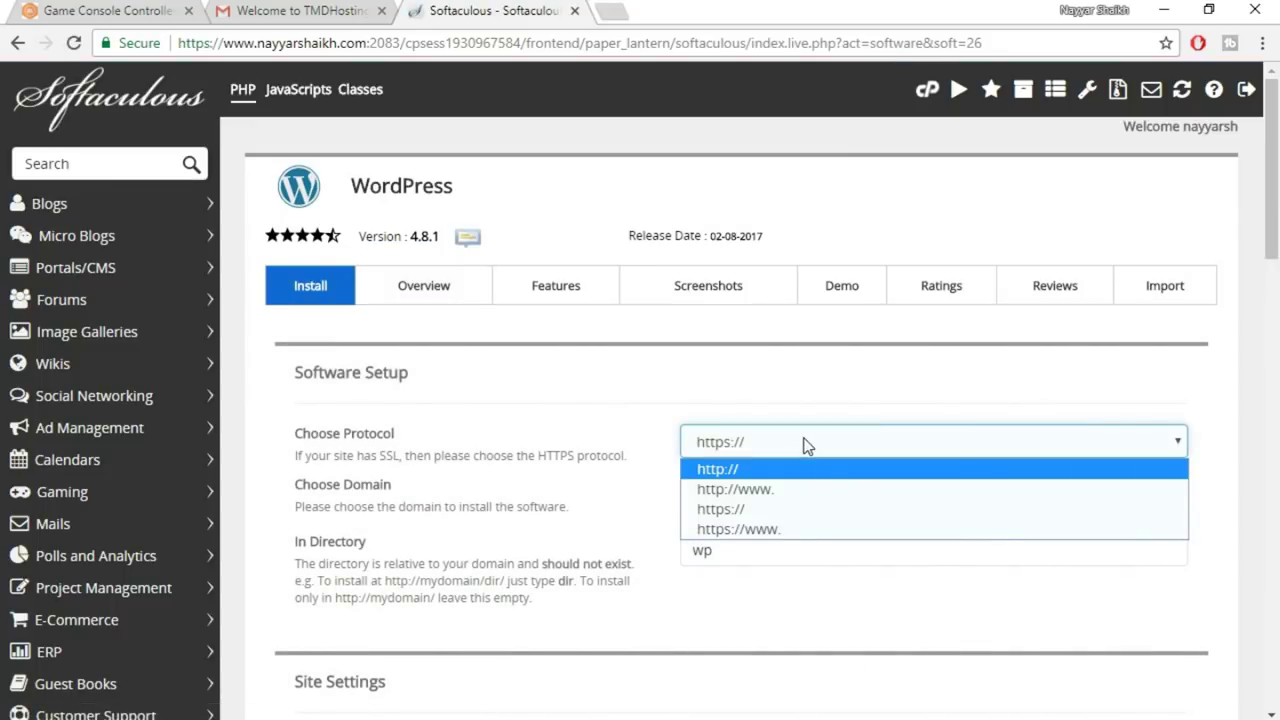
pyautogui.click(777, 533)
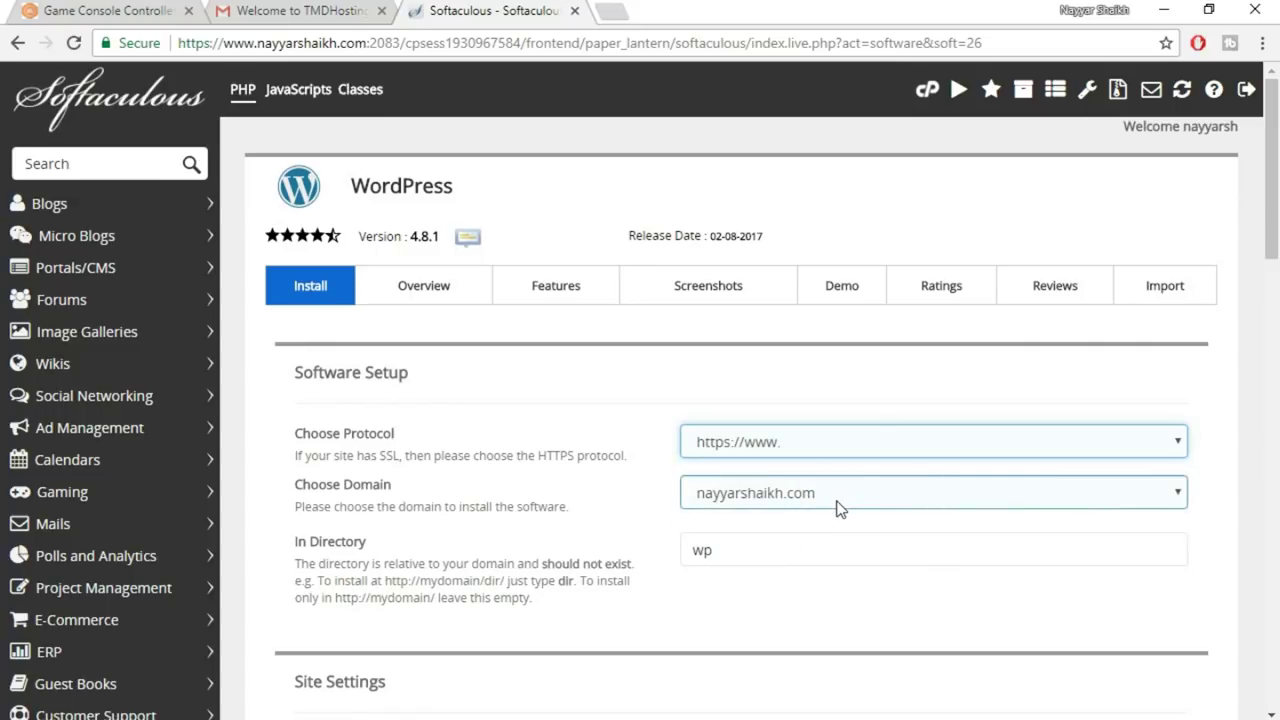
pyautogui.click(822, 505)
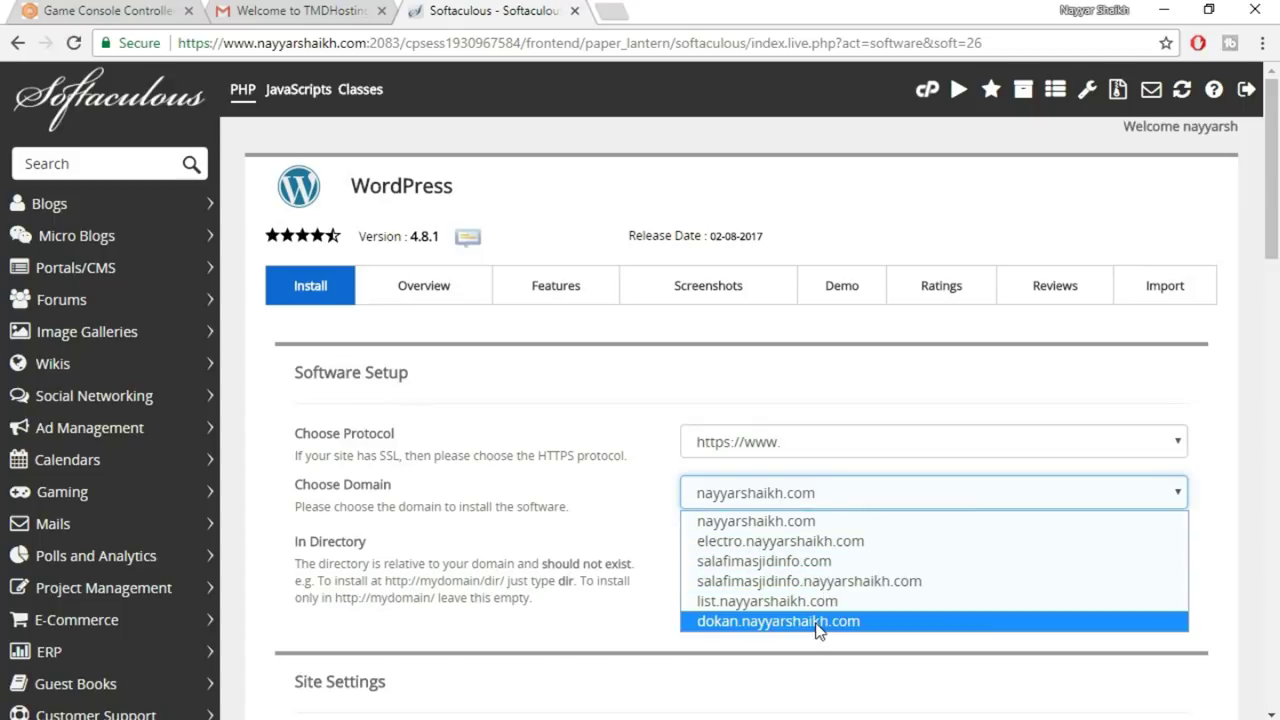
pyautogui.scroll(-1, 305, 460)
pyautogui.moveTo(857, 452); pyautogui.dragTo(630, 458)
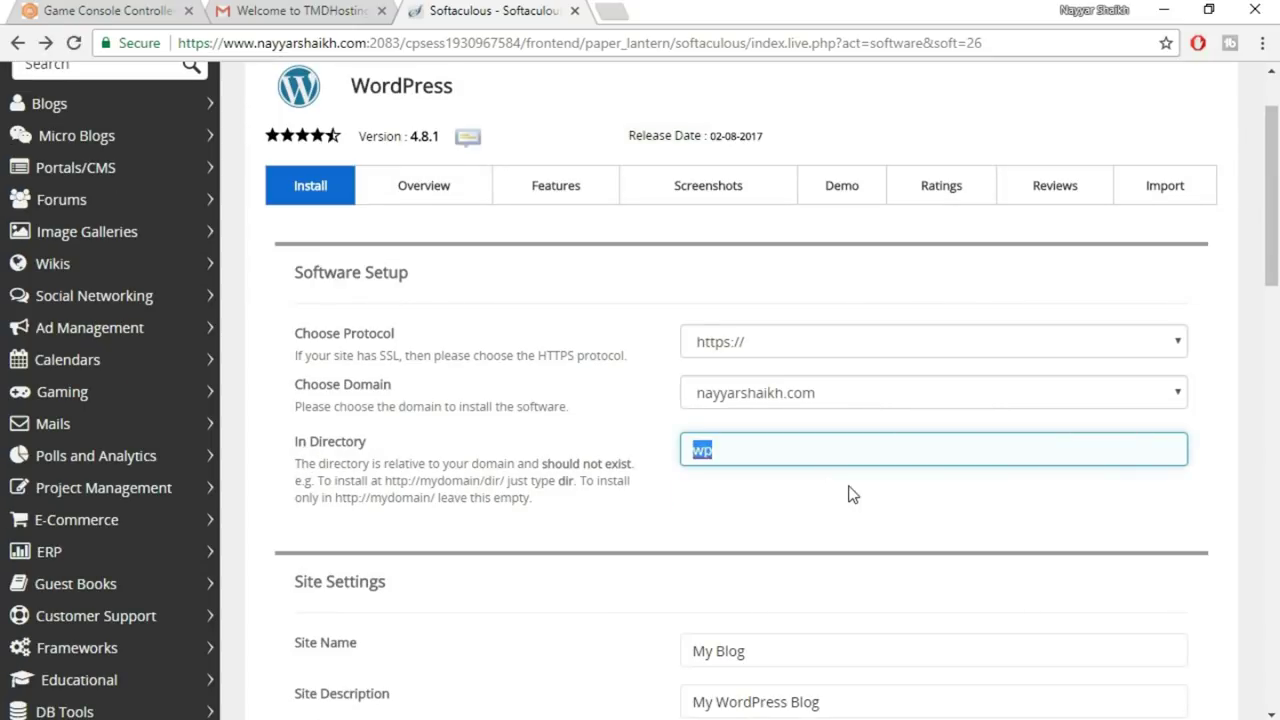
pyautogui.click(811, 457)
pyautogui.moveTo(811, 457); pyautogui.dragTo(679, 467)
pyautogui.press('BackSpace')
pyautogui.scroll(-3, 905, 535)
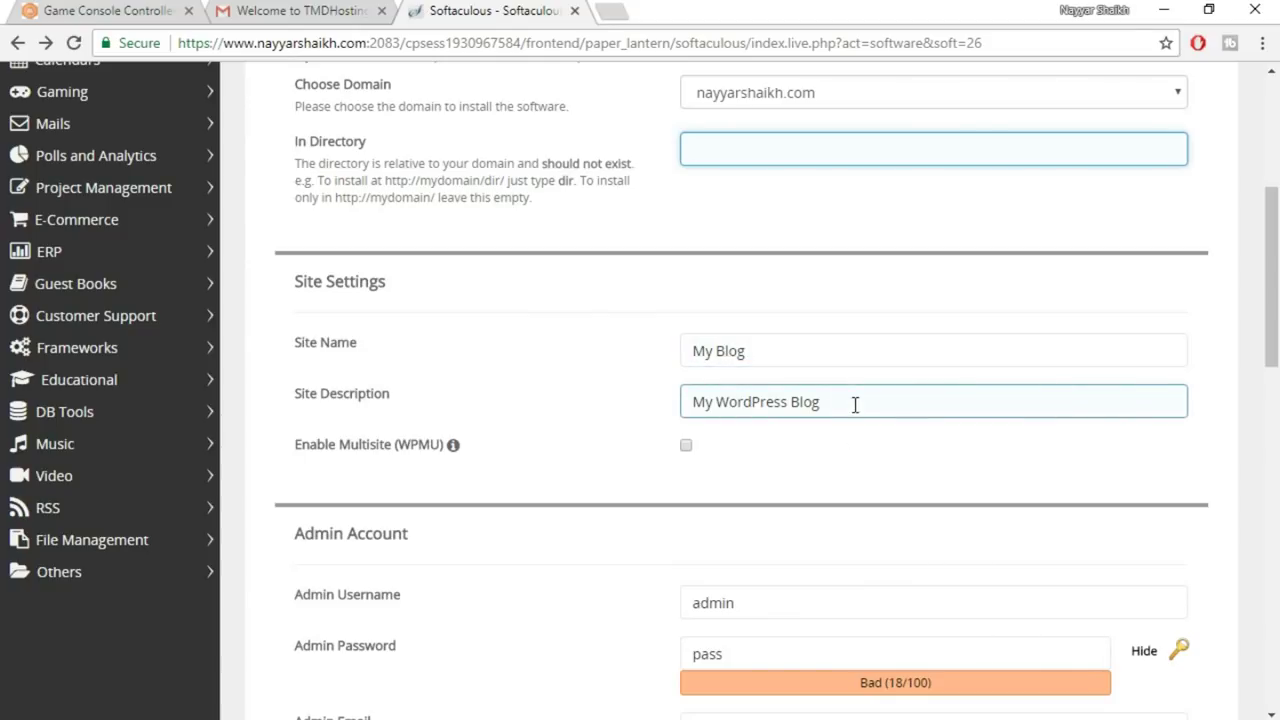
# Replace the default admin username and set a new admin password
pyautogui.scroll(-2, 905, 460)
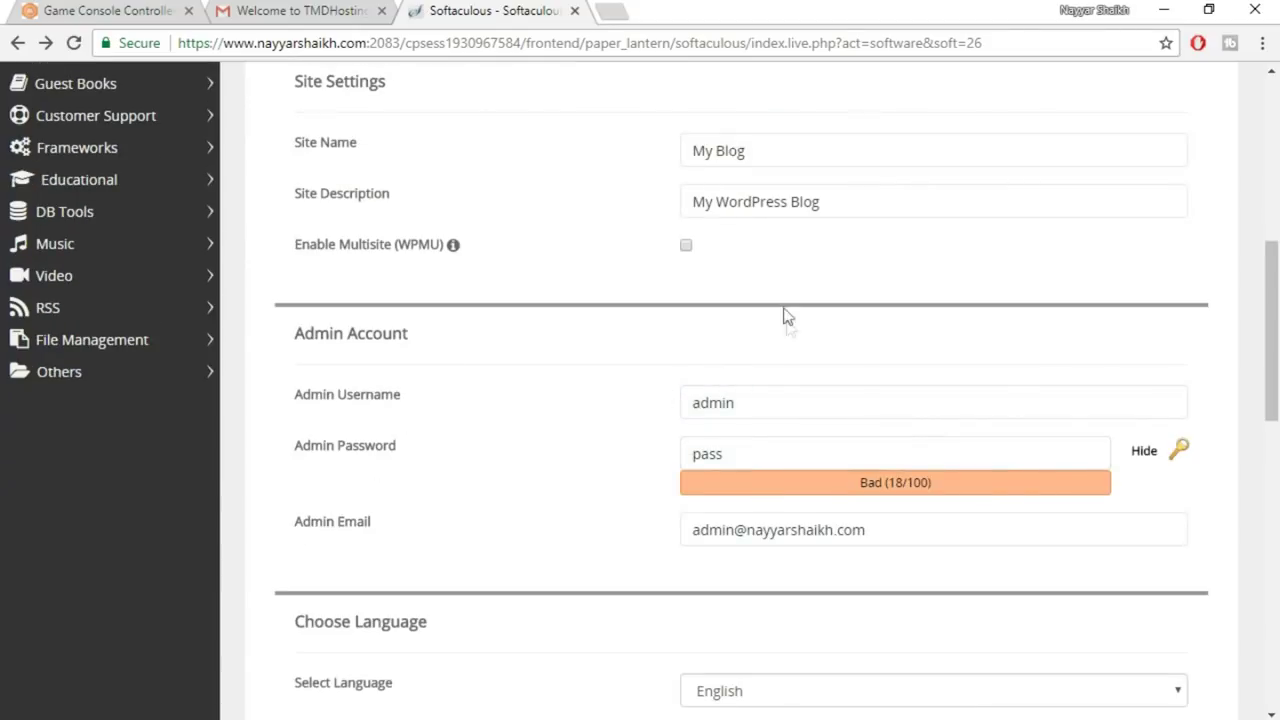
pyautogui.click(700, 402)
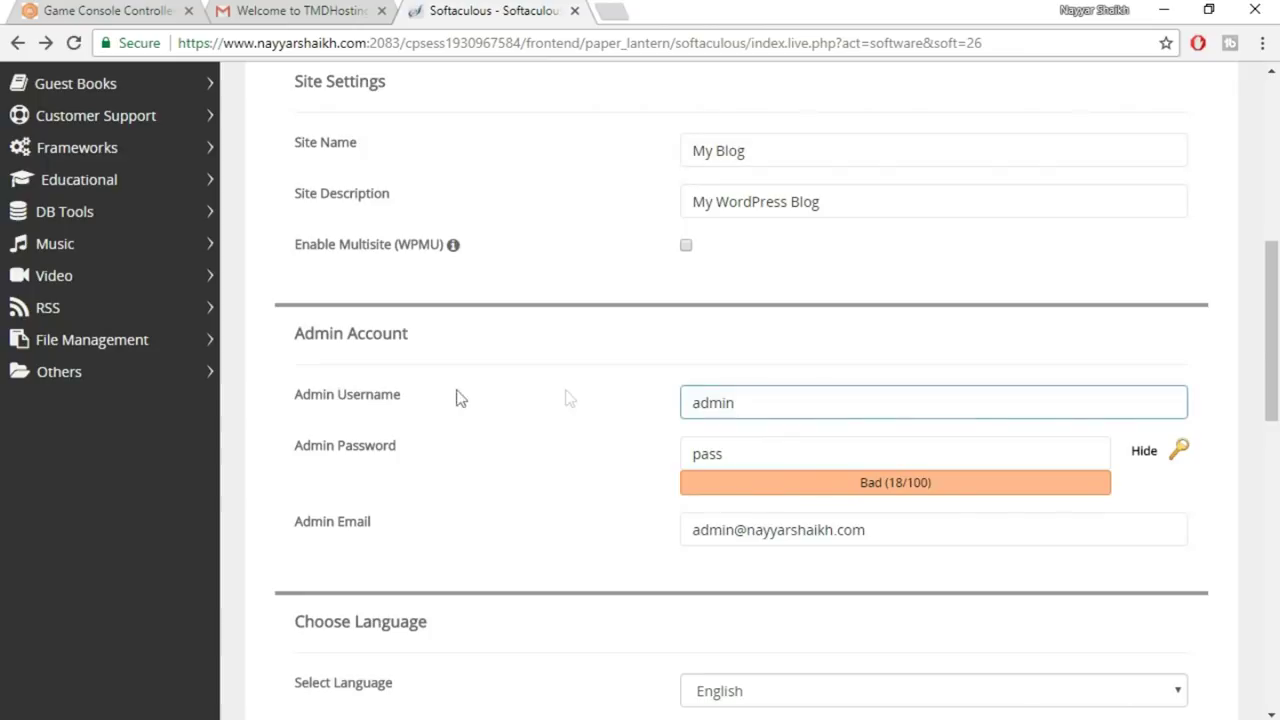
pyautogui.doubleClick(691, 389)
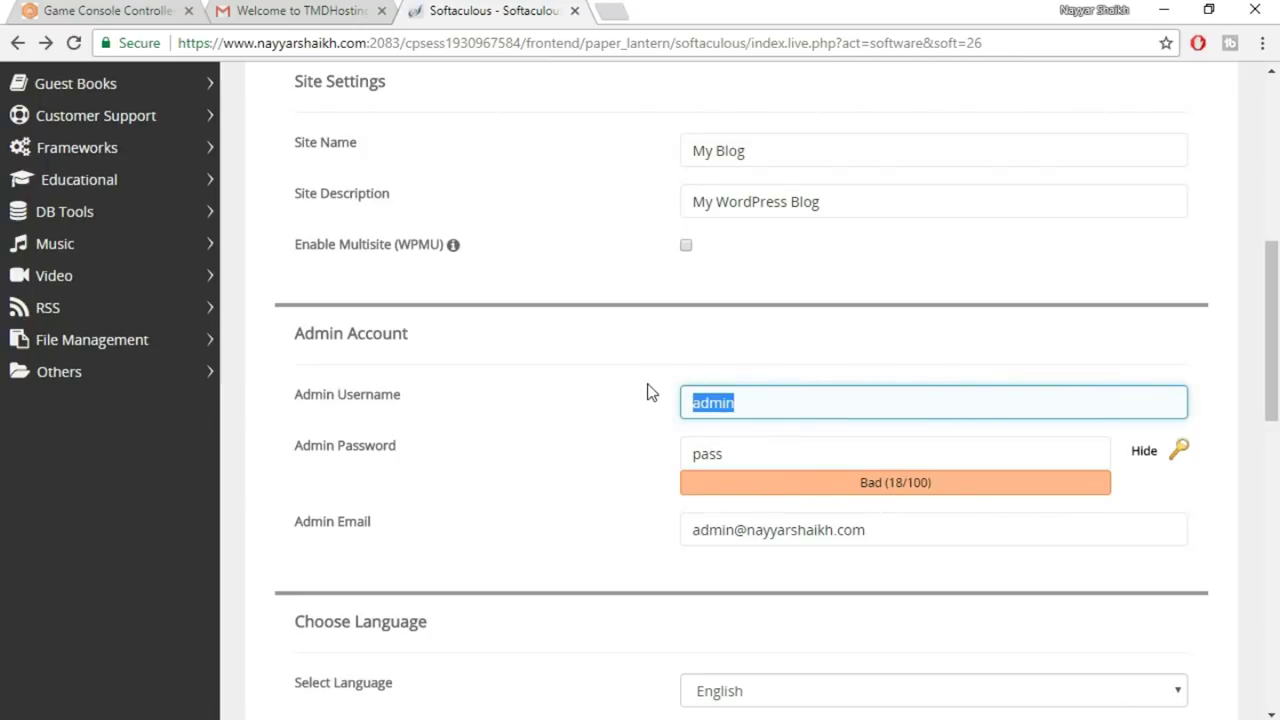
pyautogui.write('N')
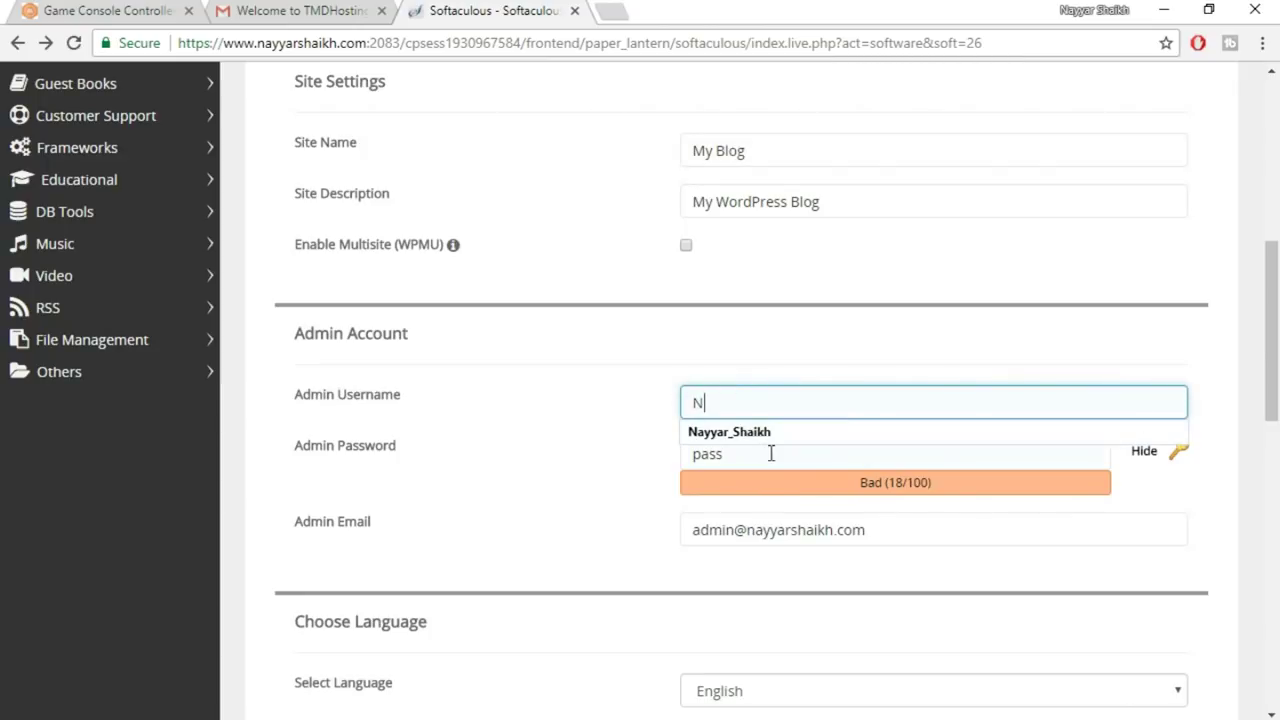
pyautogui.click(771, 440)
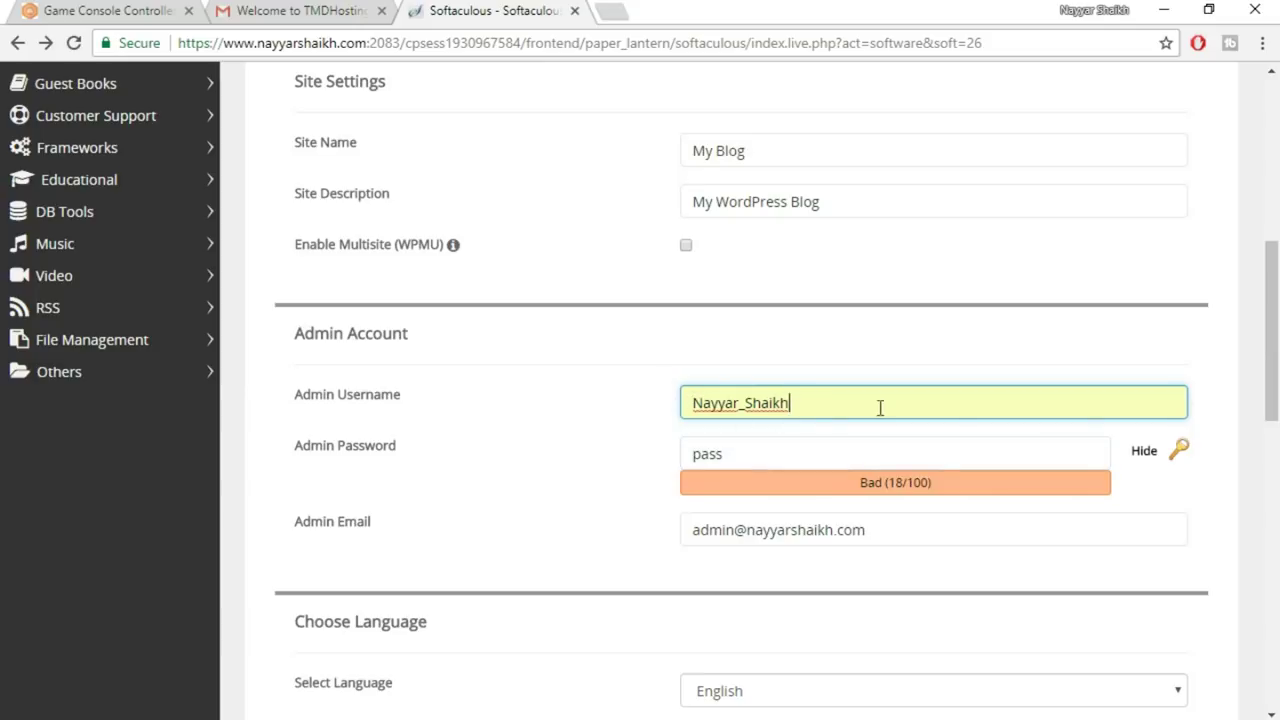
pyautogui.moveTo(800, 458); pyautogui.dragTo(651, 463)
pyautogui.click(1146, 452)
pyautogui.moveTo(930, 462); pyautogui.dragTo(660, 440)
pyautogui.write('••••••••••')
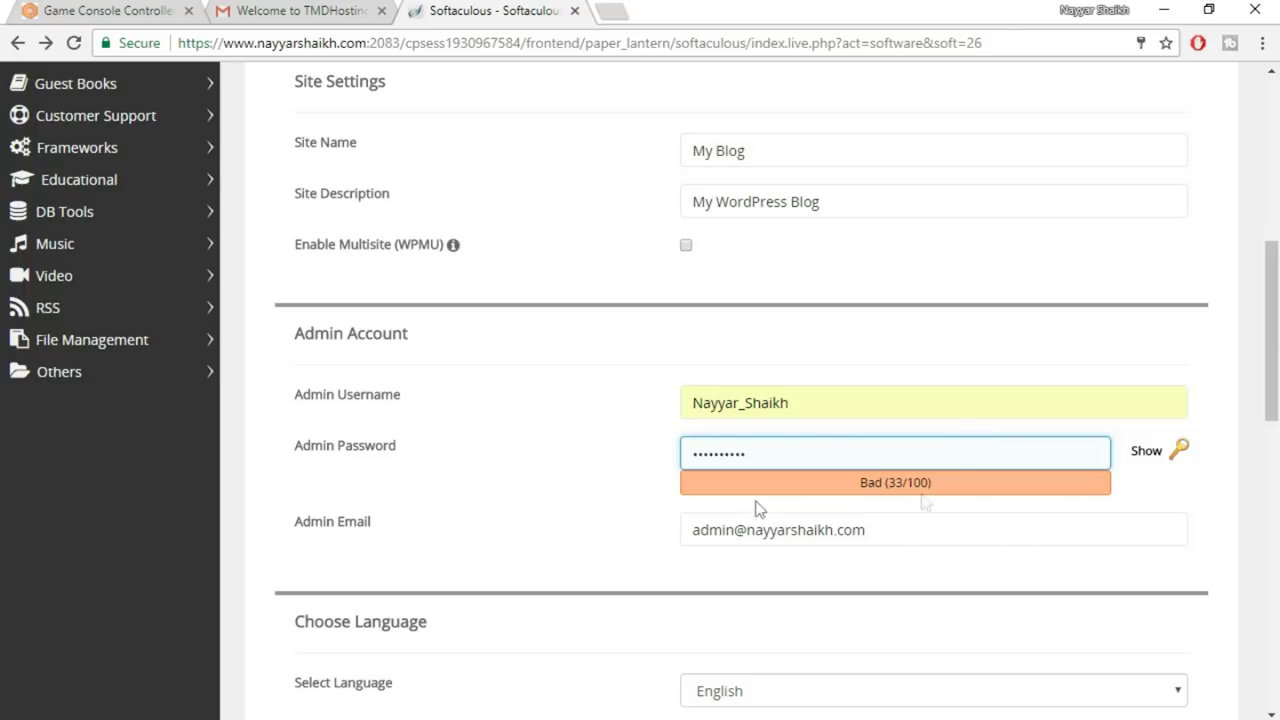
# Enter the admin e-mail address and run the WordPress installation
pyautogui.click(891, 527)
pyautogui.moveTo(896, 529); pyautogui.dragTo(668, 534)
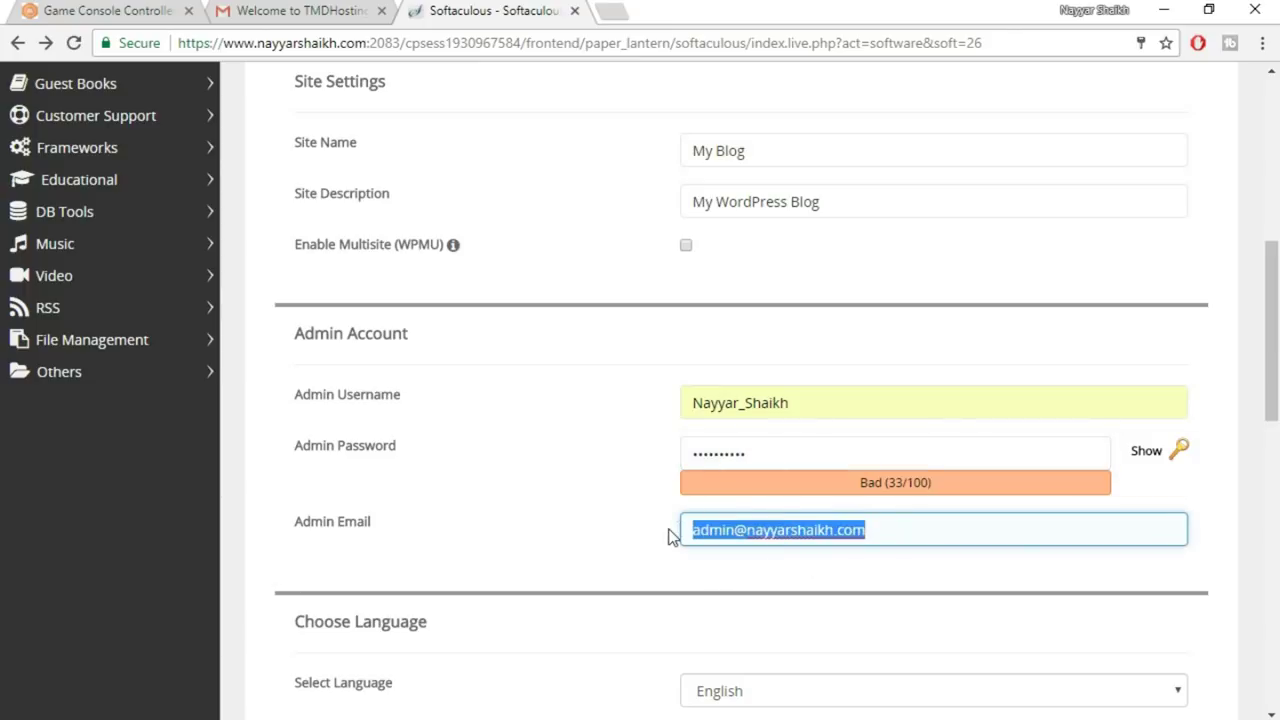
pyautogui.write('r')
pyautogui.click(778, 565)
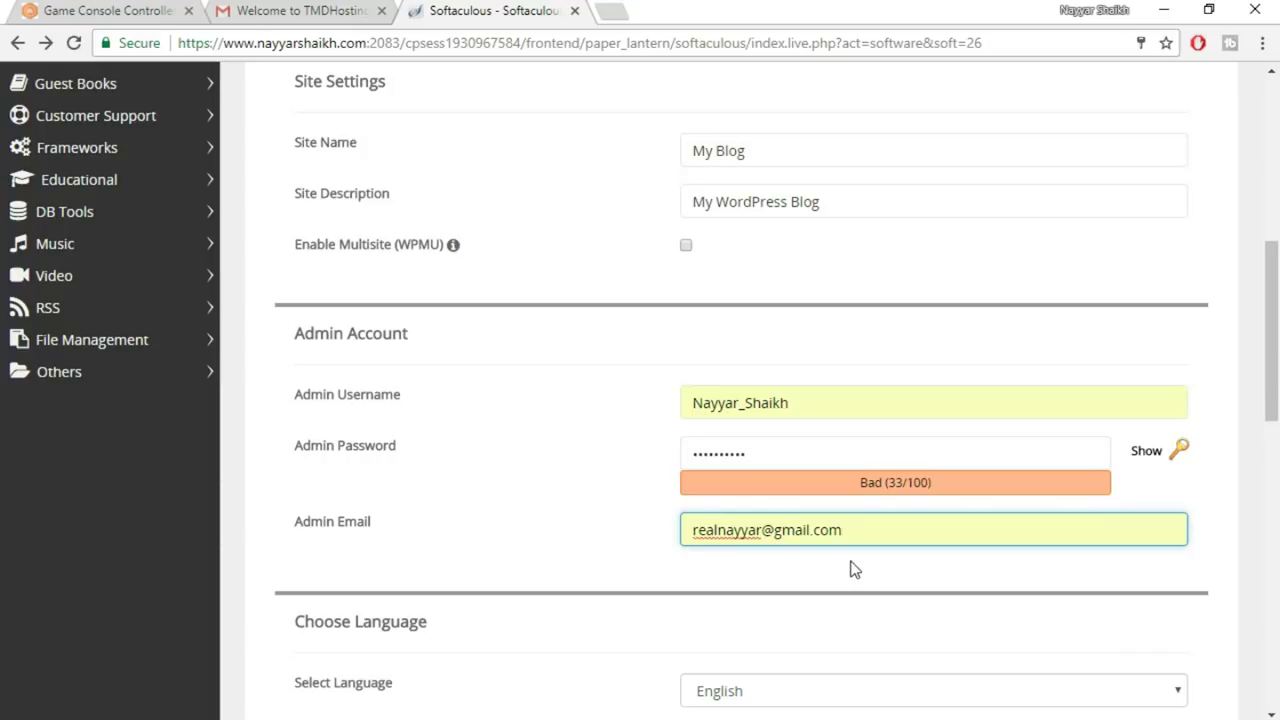
pyautogui.scroll(-4, 903, 554)
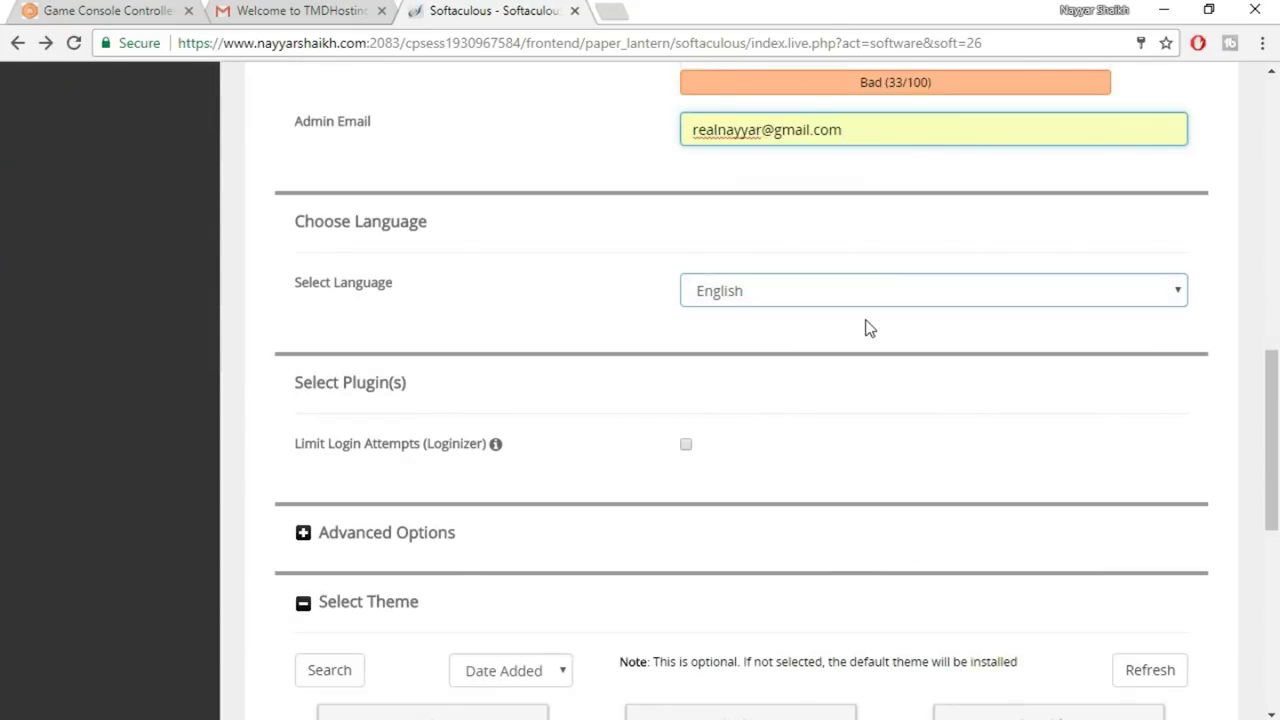
pyautogui.scroll(-6, 845, 479)
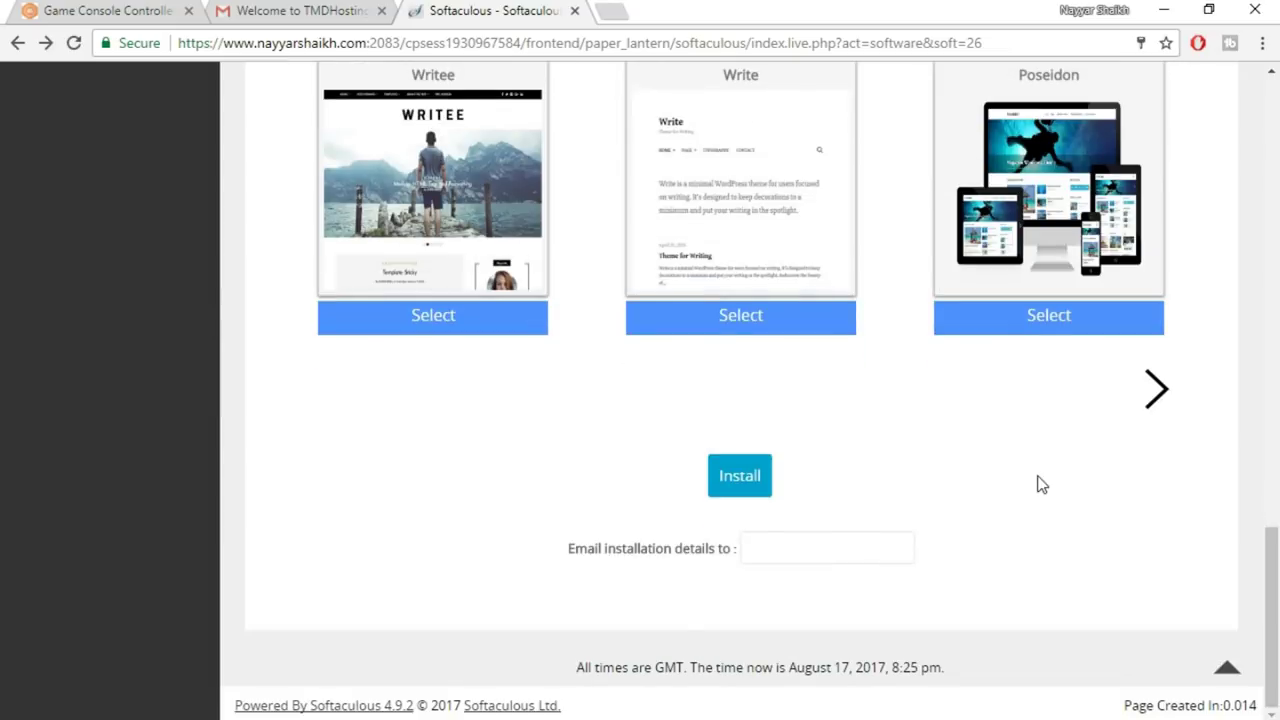
pyautogui.click(740, 476)
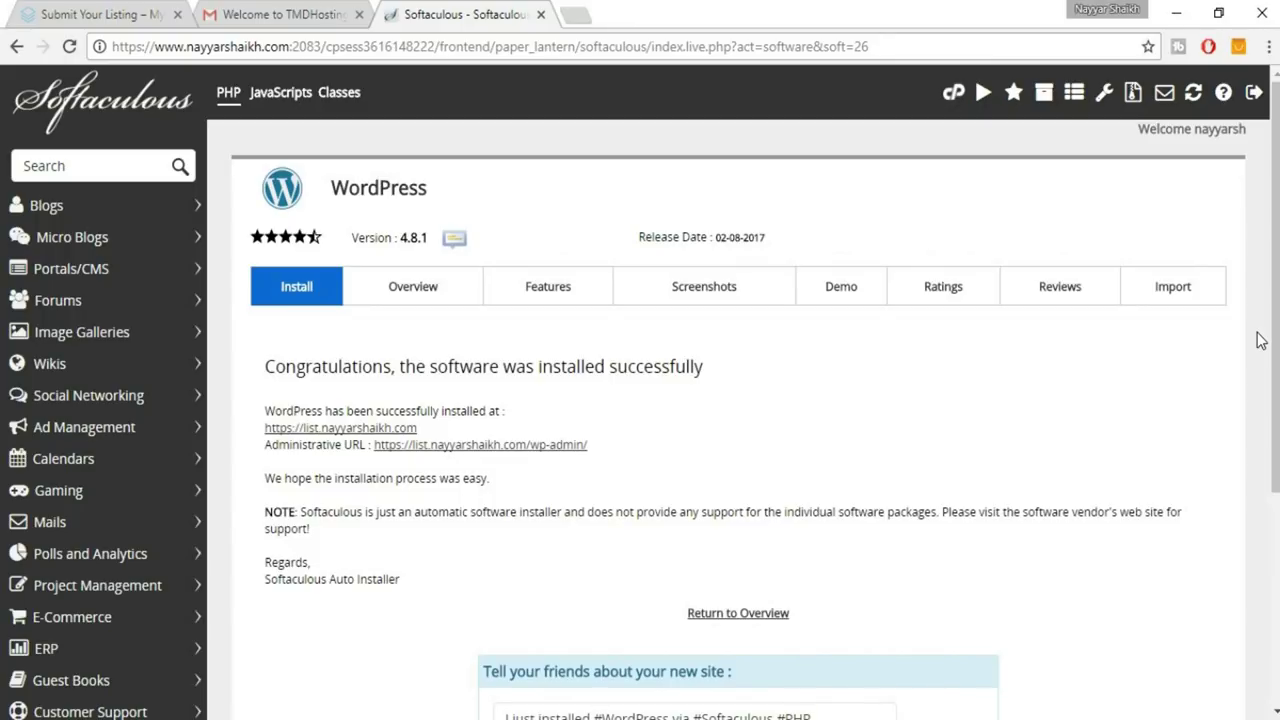
# Open the Administrative URL in a new tab and switch to the WordPress admin
pyautogui.rightClick(468, 452)
pyautogui.click(540, 458)
pyautogui.click(645, 14)
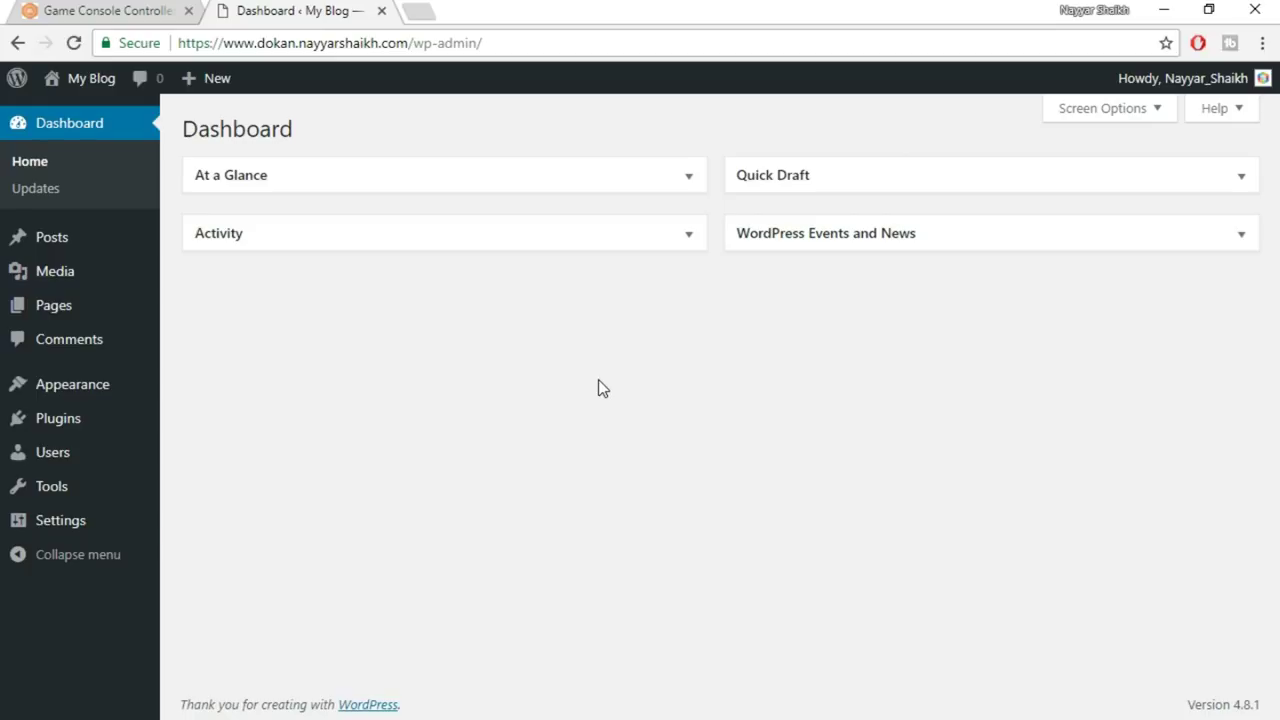
# Open the My Blog front page in a new tab via Visit Site, then return to the Dashboard
pyautogui.moveTo(86, 88)
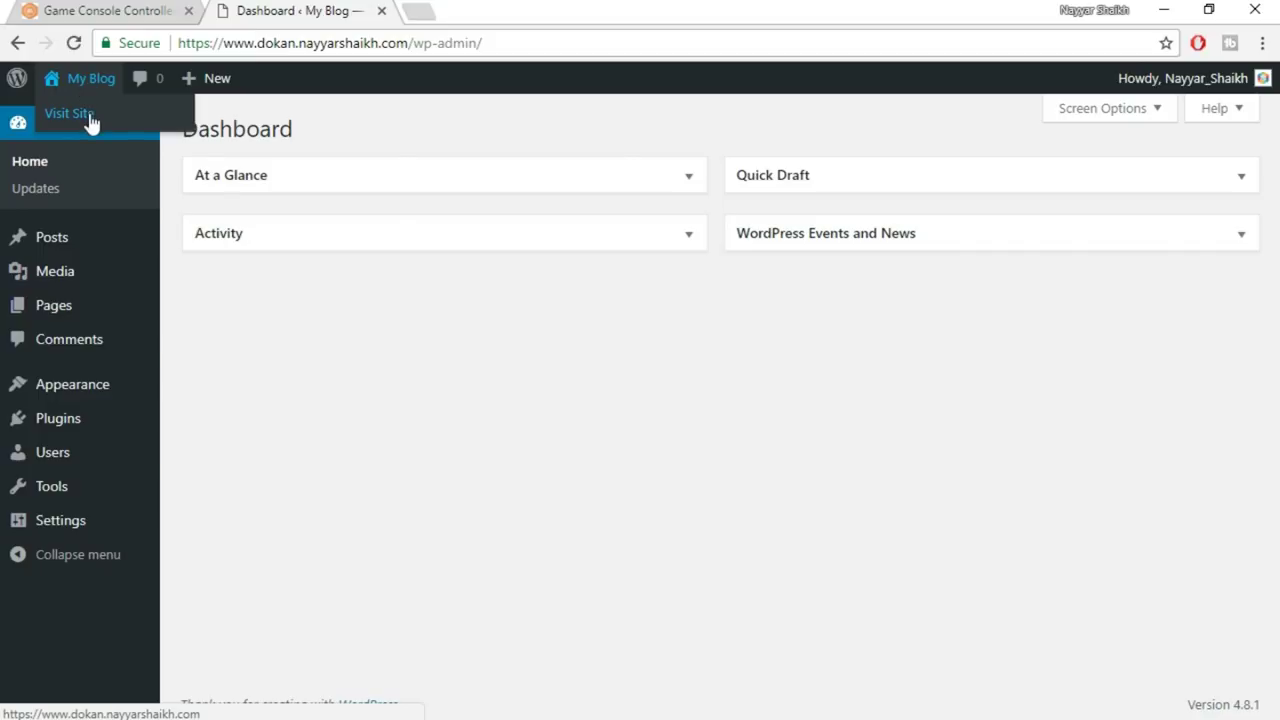
pyautogui.rightClick(91, 116)
pyautogui.click(117, 130)
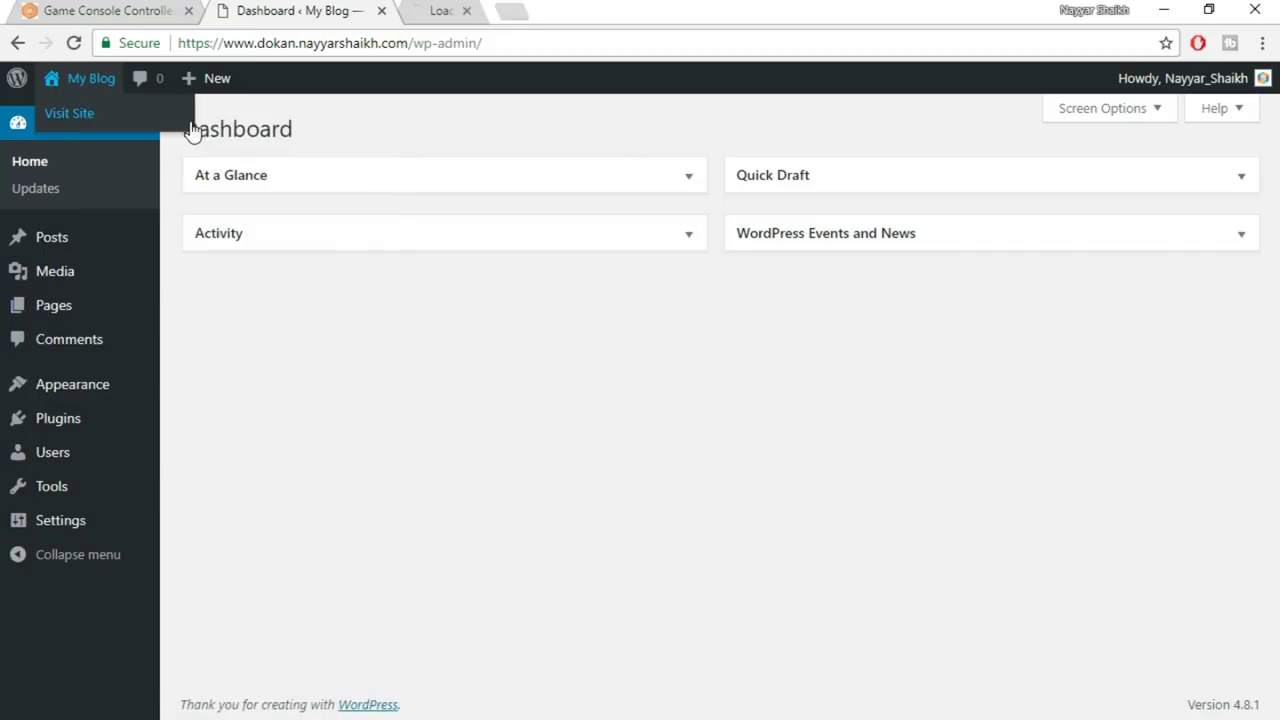
pyautogui.click(571, 10)
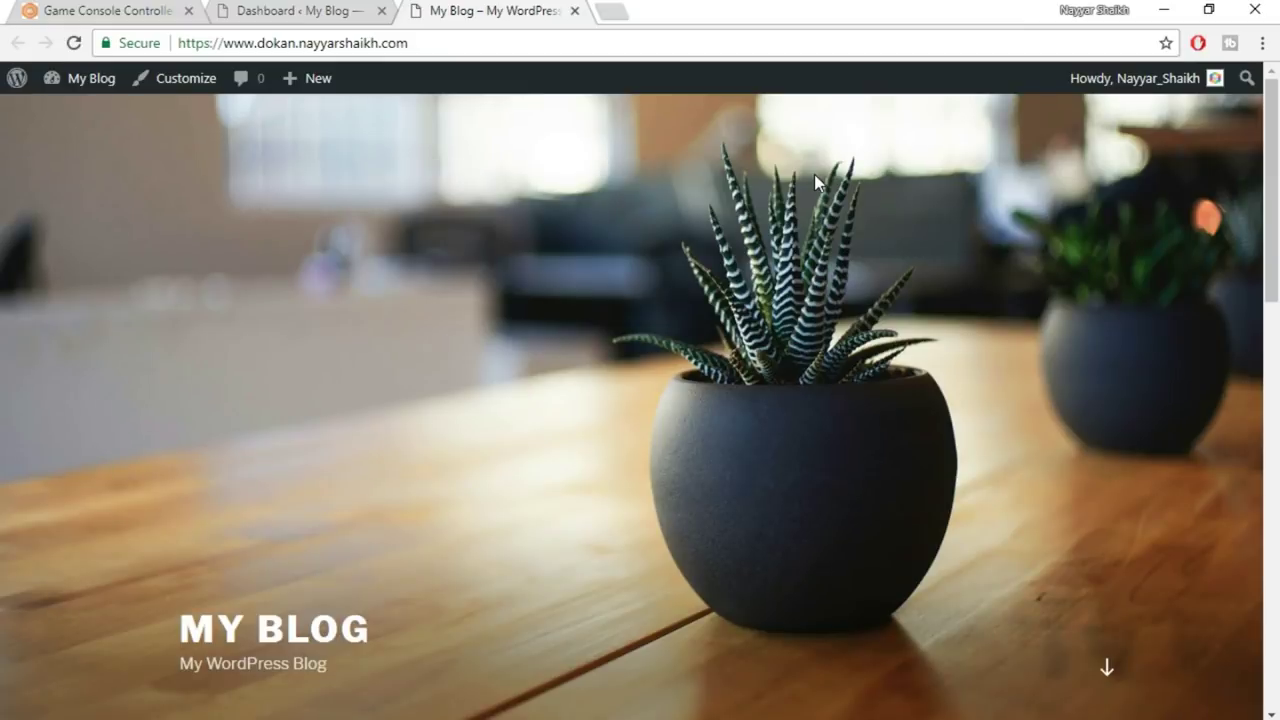
pyautogui.scroll(-5, 893, 369)
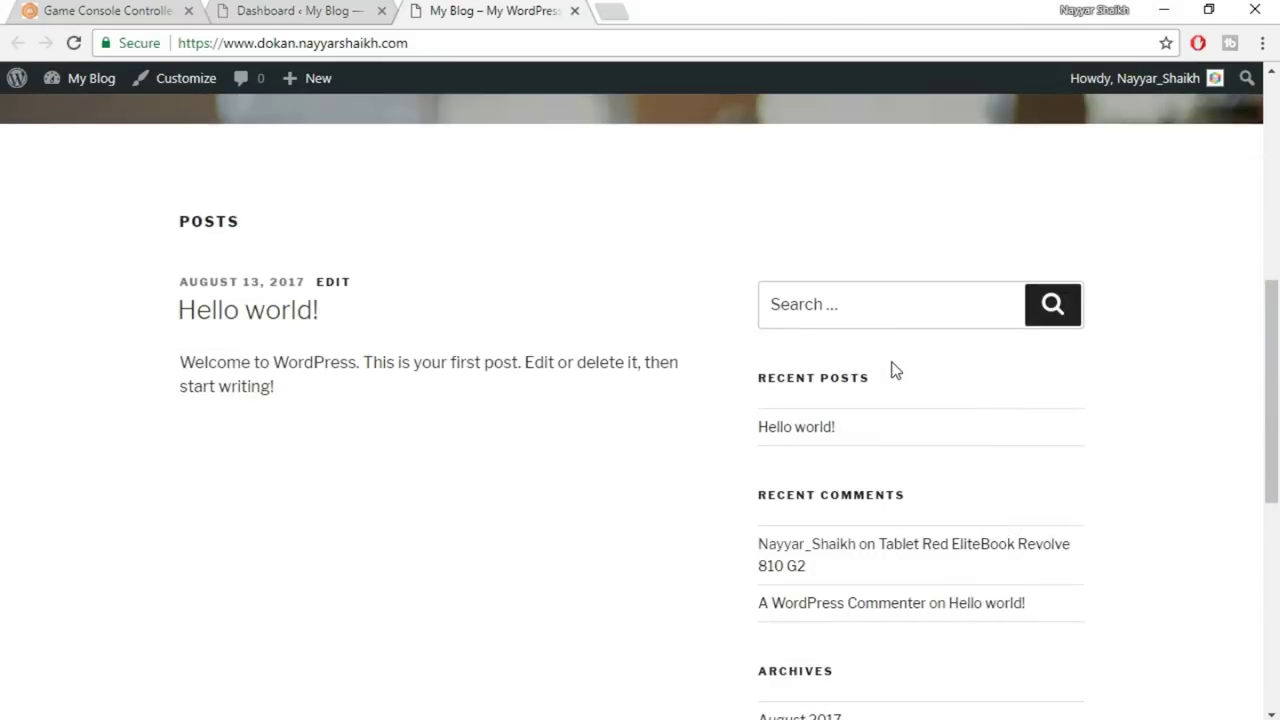
pyautogui.scroll(5, 893, 369)
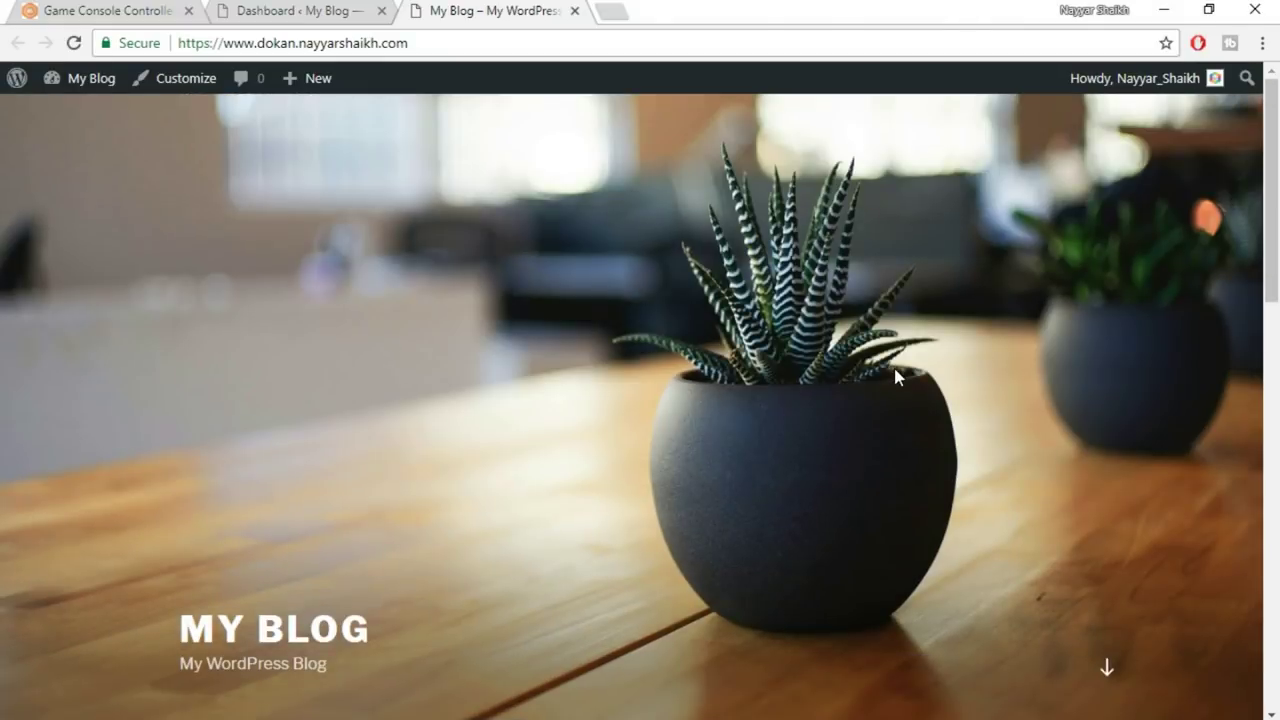
pyautogui.click(293, 18)
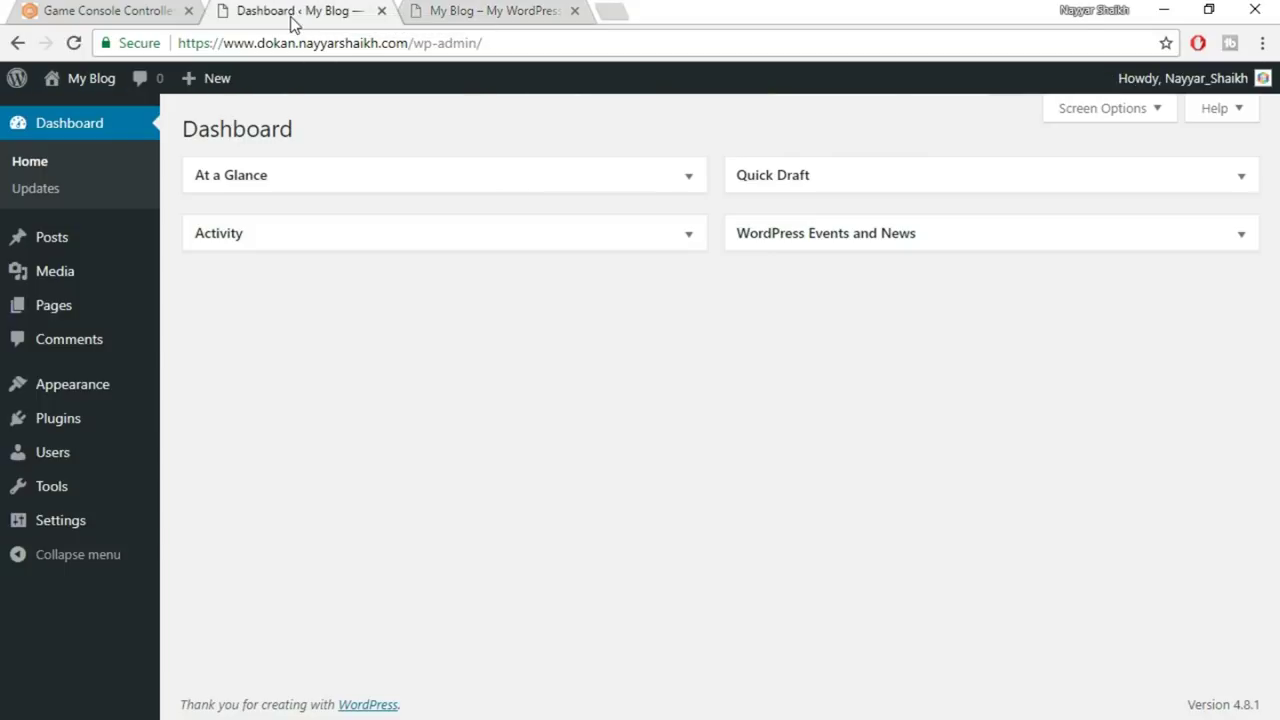
# Go to Appearance > Themes > Add New to show the featured themes, briefly checking the product tab
pyautogui.click(105, 388)
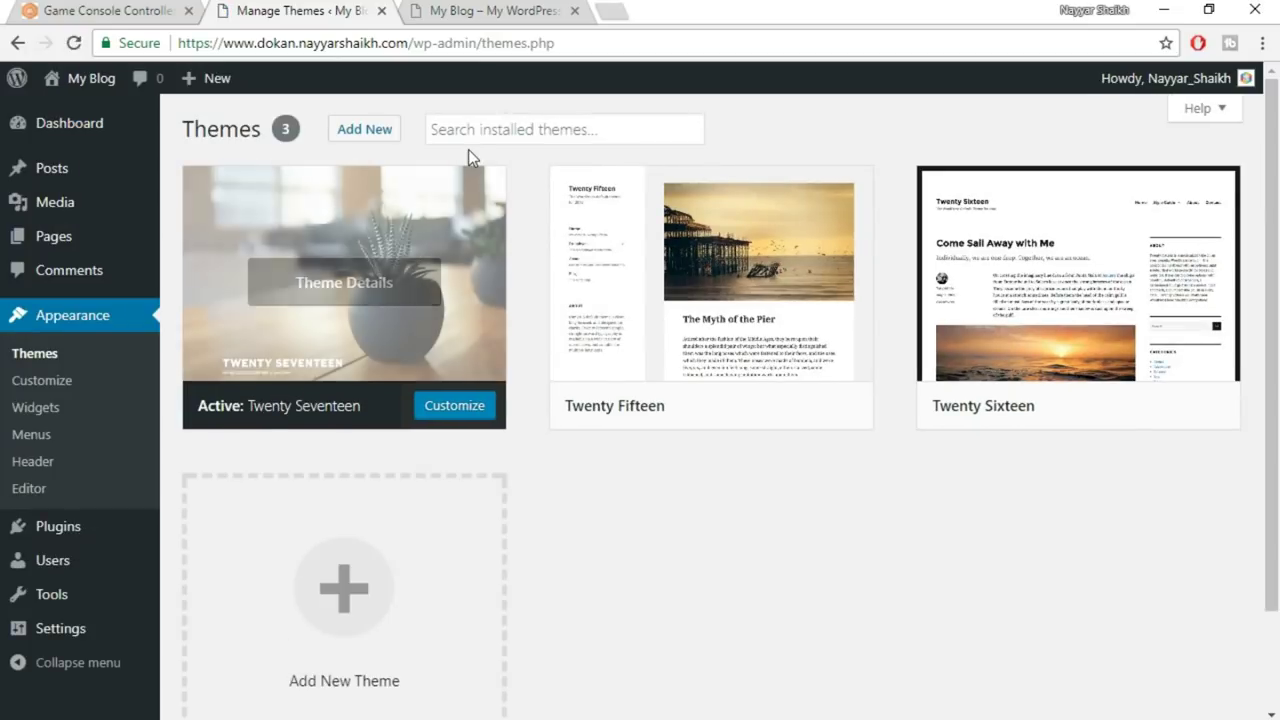
pyautogui.click(360, 146)
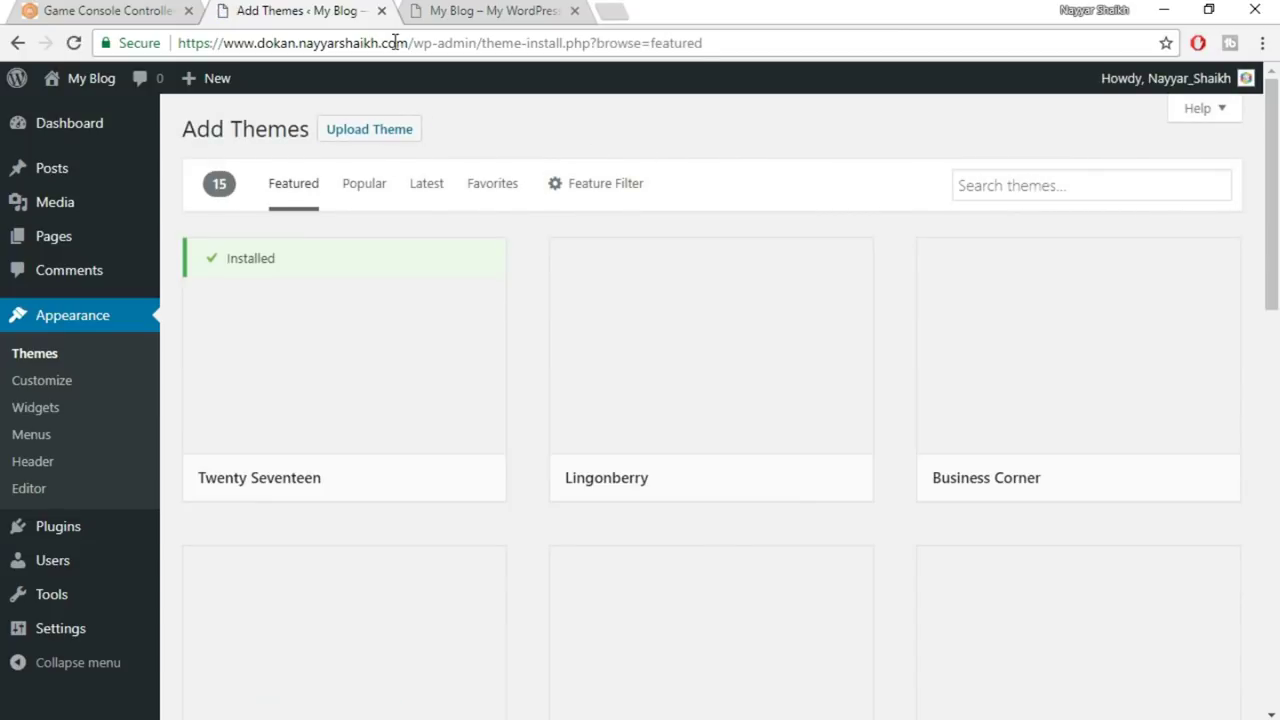
pyautogui.click(128, 10)
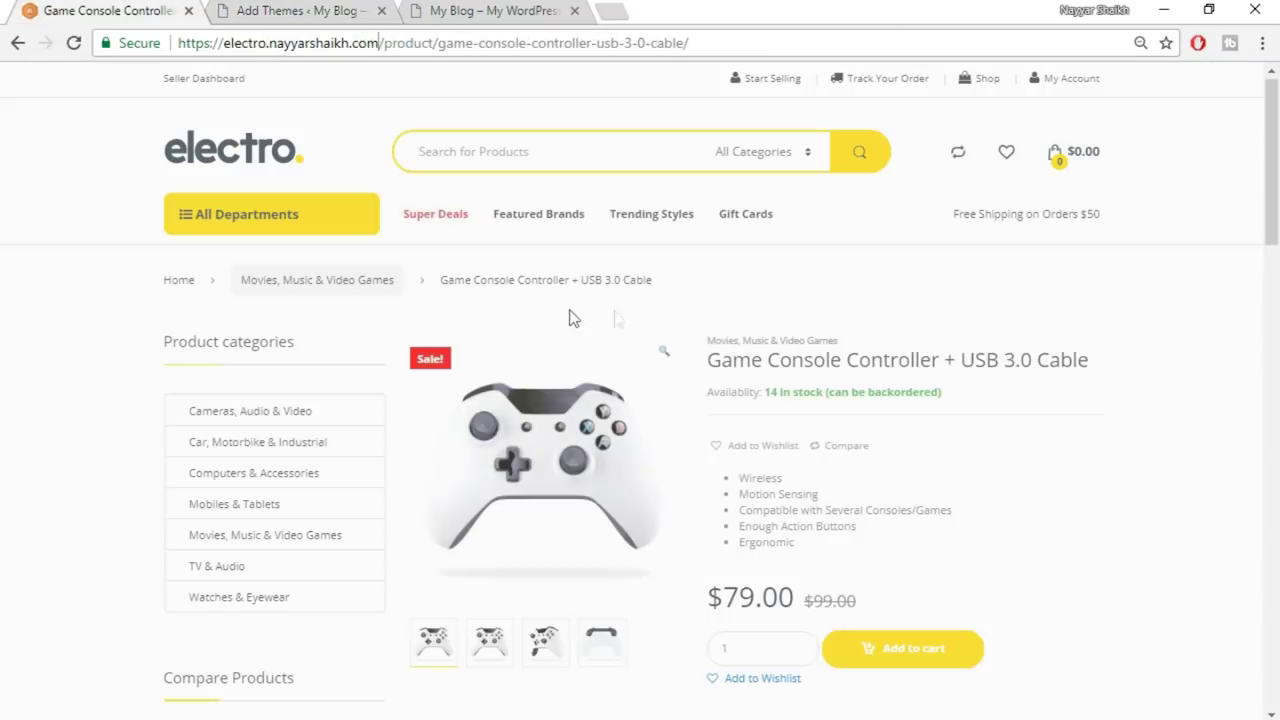
pyautogui.click(350, 10)
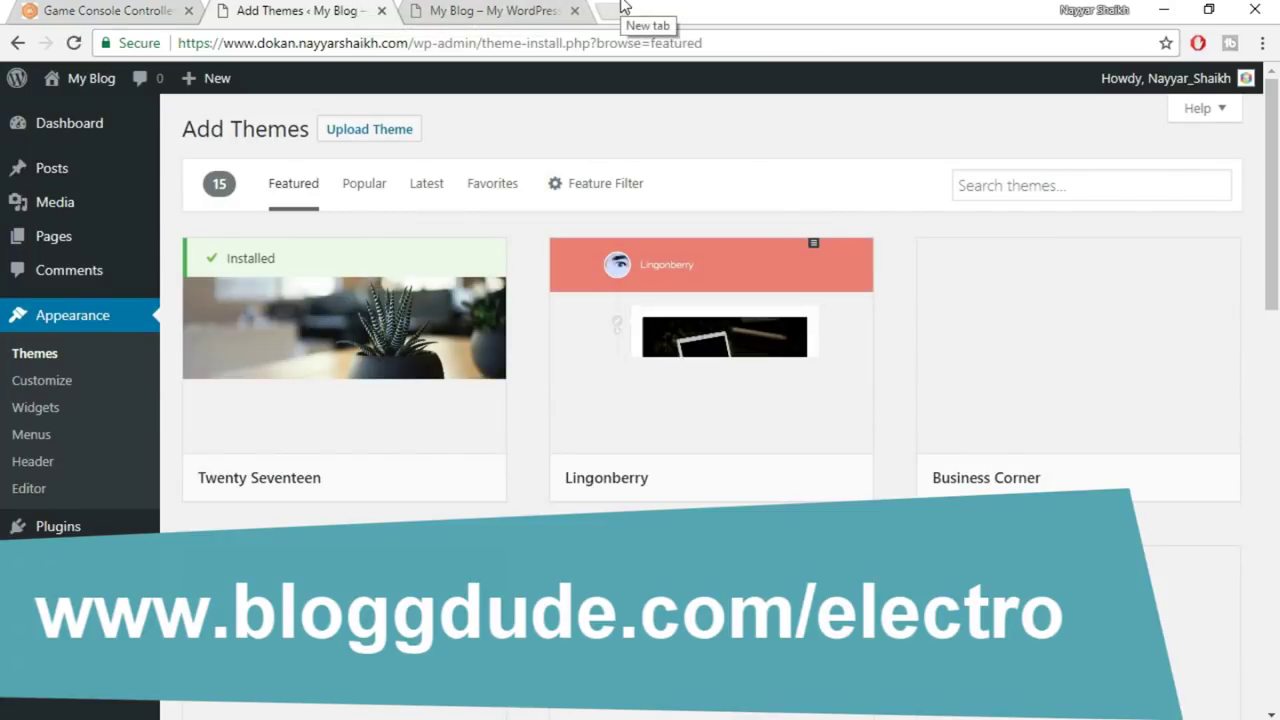
pyautogui.click(621, 8)
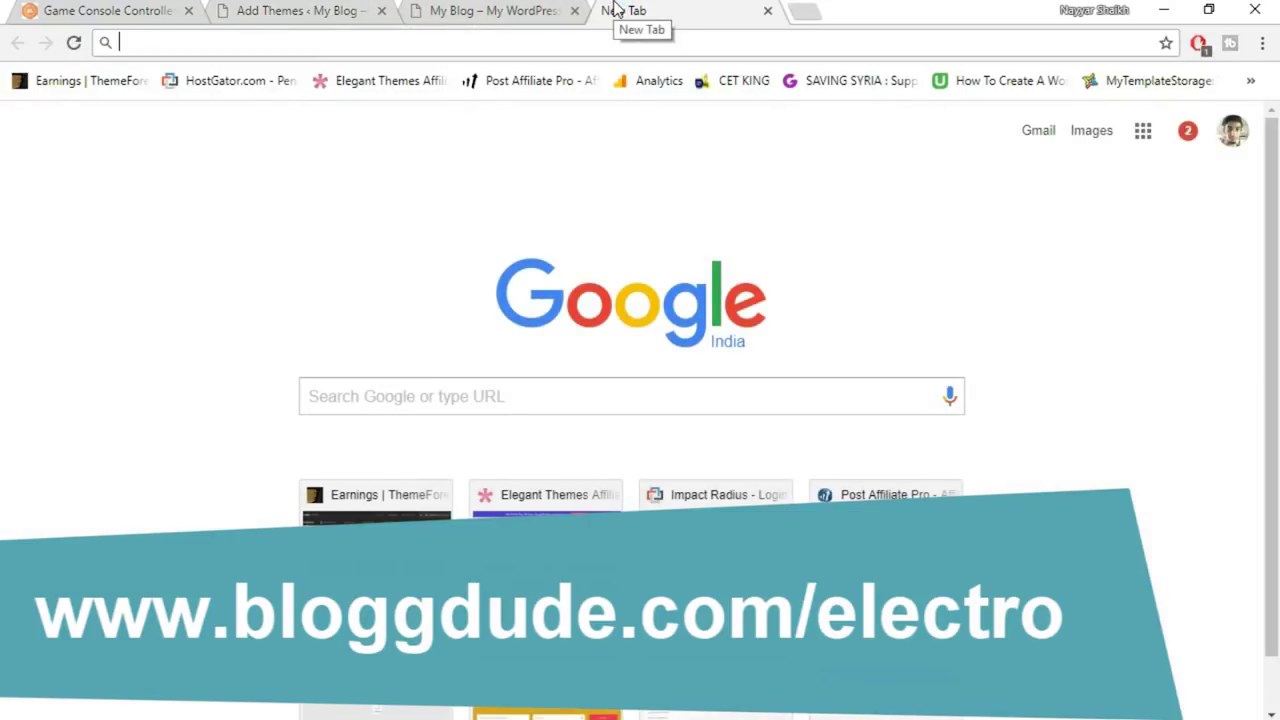
# Load bloggdude.com/electro to reach the ThemeForest Electro theme page and scroll its details
pyautogui.write('bloggdude.com/electro')
pyautogui.press('Return')
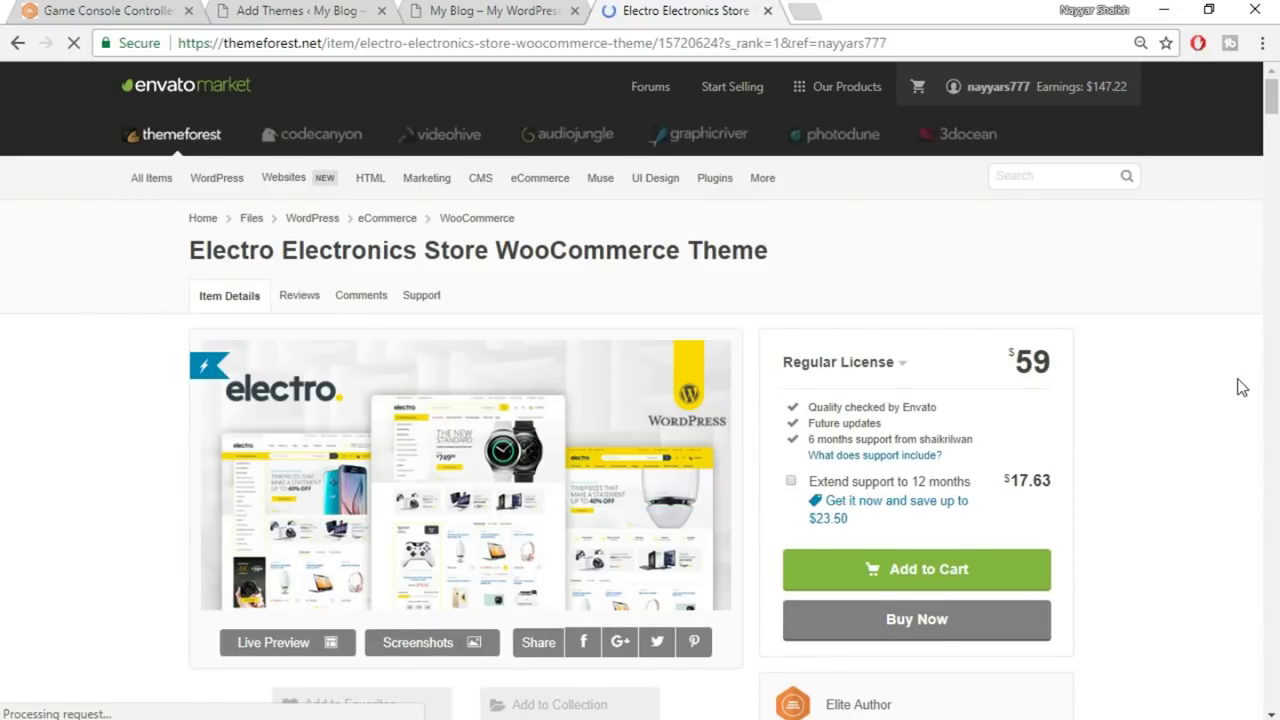
pyautogui.scroll(-1, 1240, 387)
pyautogui.scroll(-1, 1240, 387)
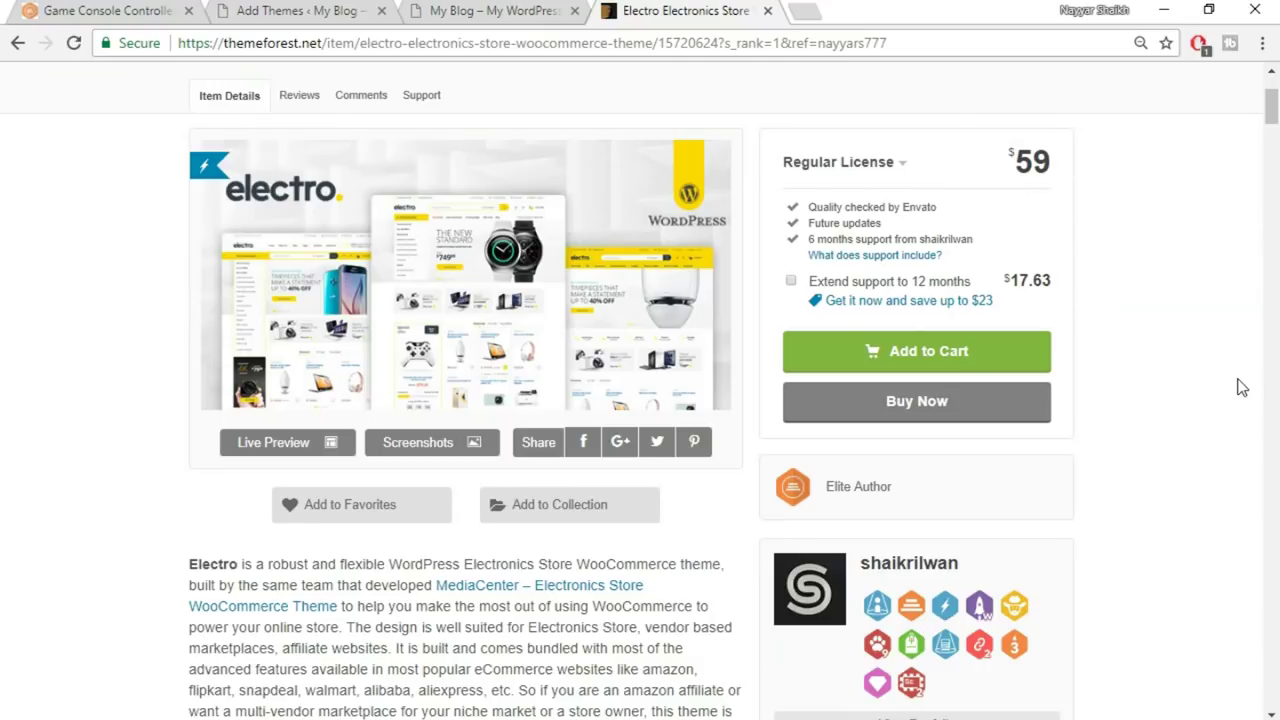
pyautogui.click(100, 9)
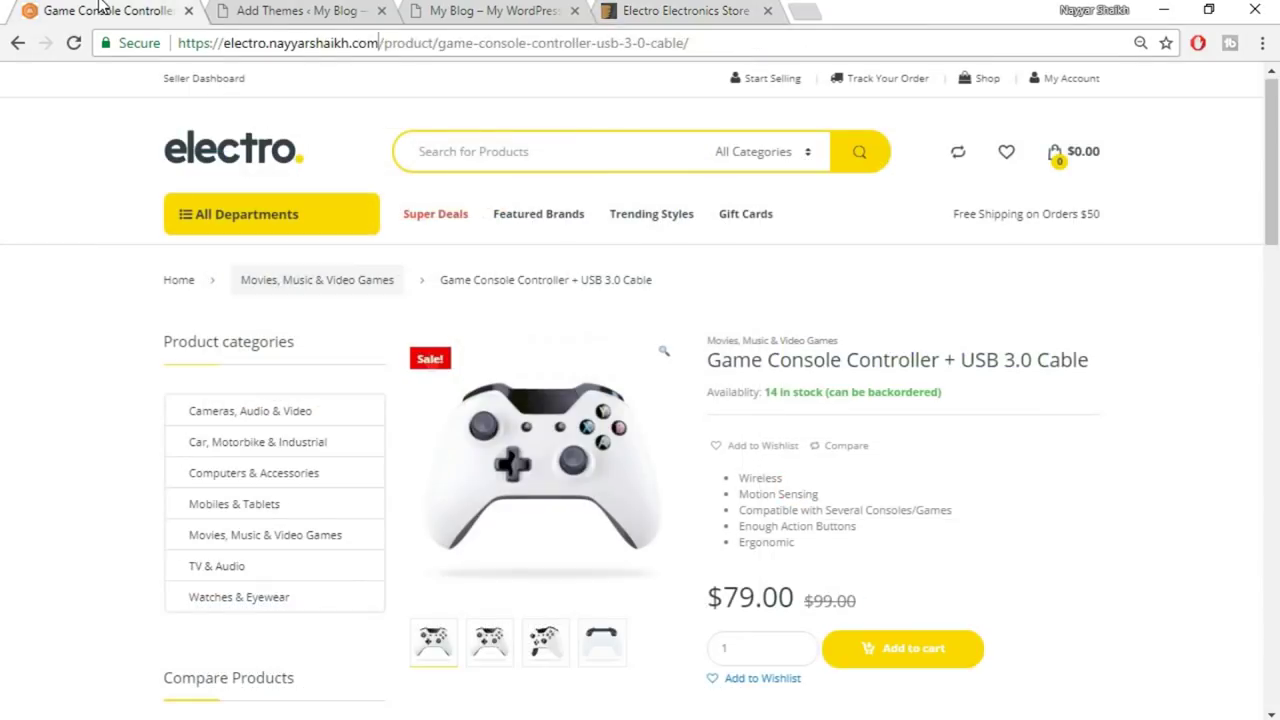
pyautogui.click(700, 10)
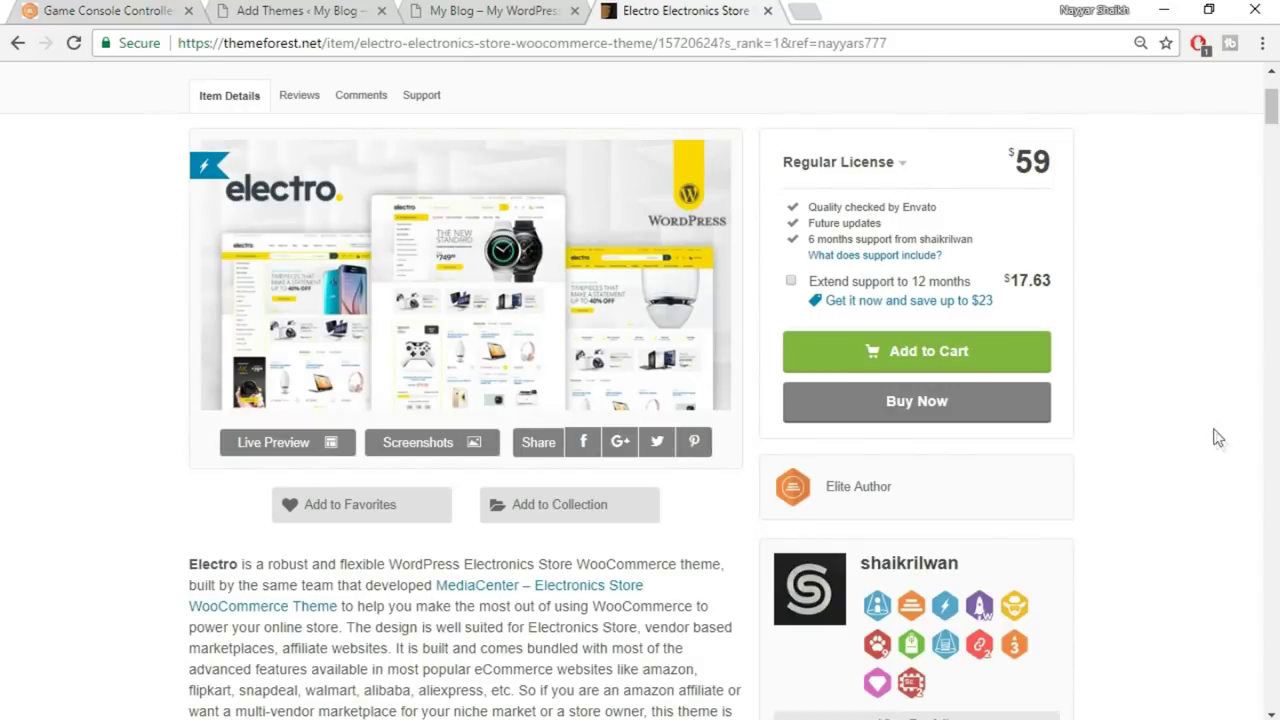
pyautogui.scroll(-3, 1218, 445)
pyautogui.scroll(-2, 1218, 445)
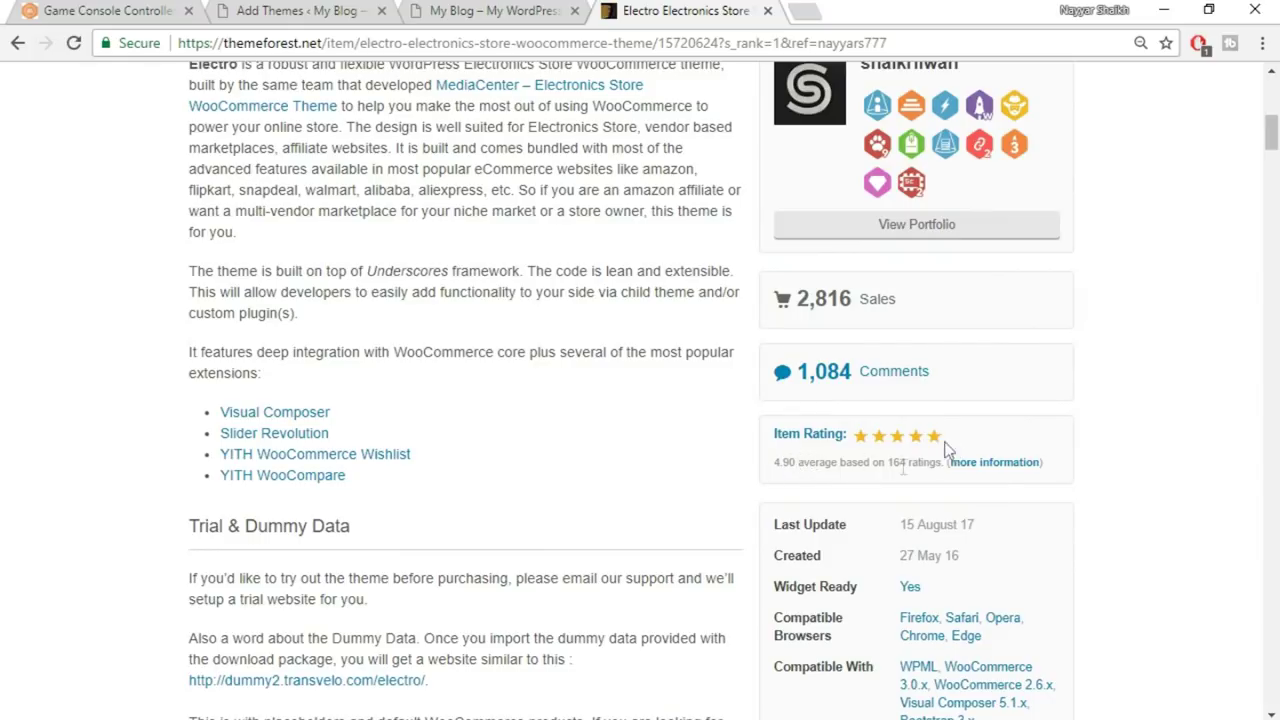
# Highlight the 164 ratings and 2,816 sales, glance at the demo product tab, then return
pyautogui.doubleClick(896, 462)
pyautogui.moveTo(797, 298); pyautogui.dragTo(853, 299)
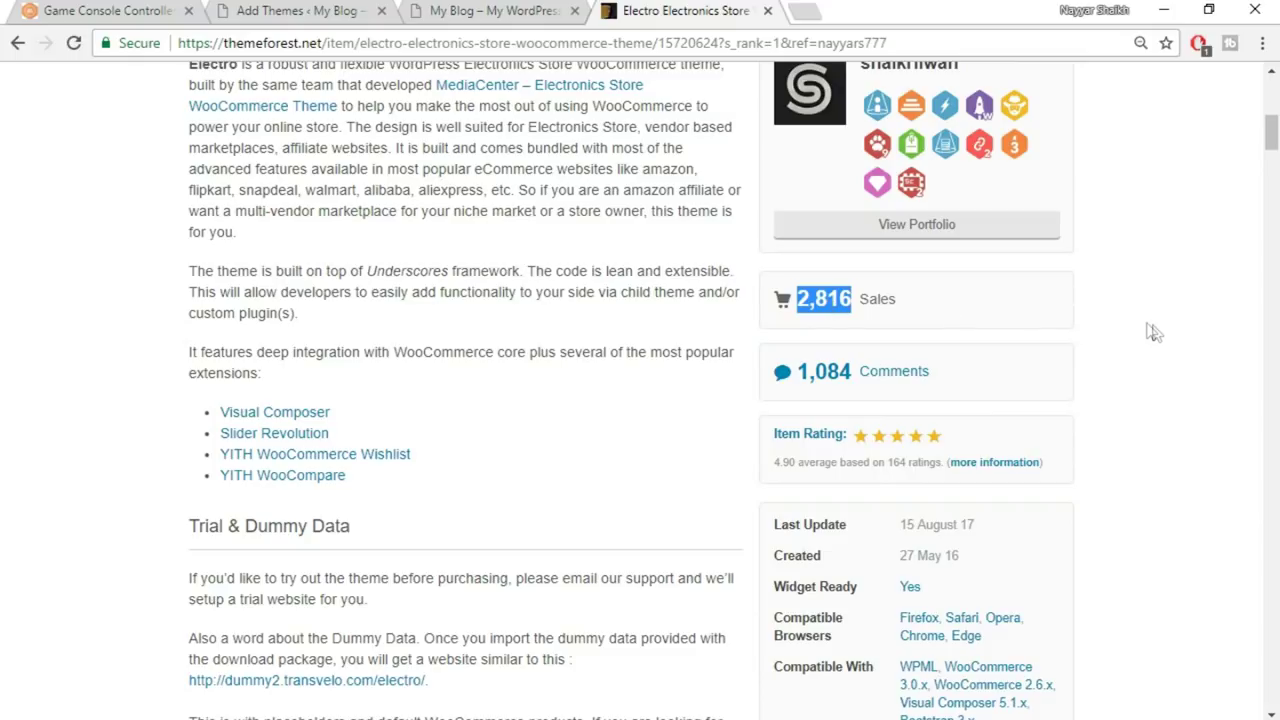
pyautogui.scroll(4, 1194, 451)
pyautogui.scroll(3, 1194, 451)
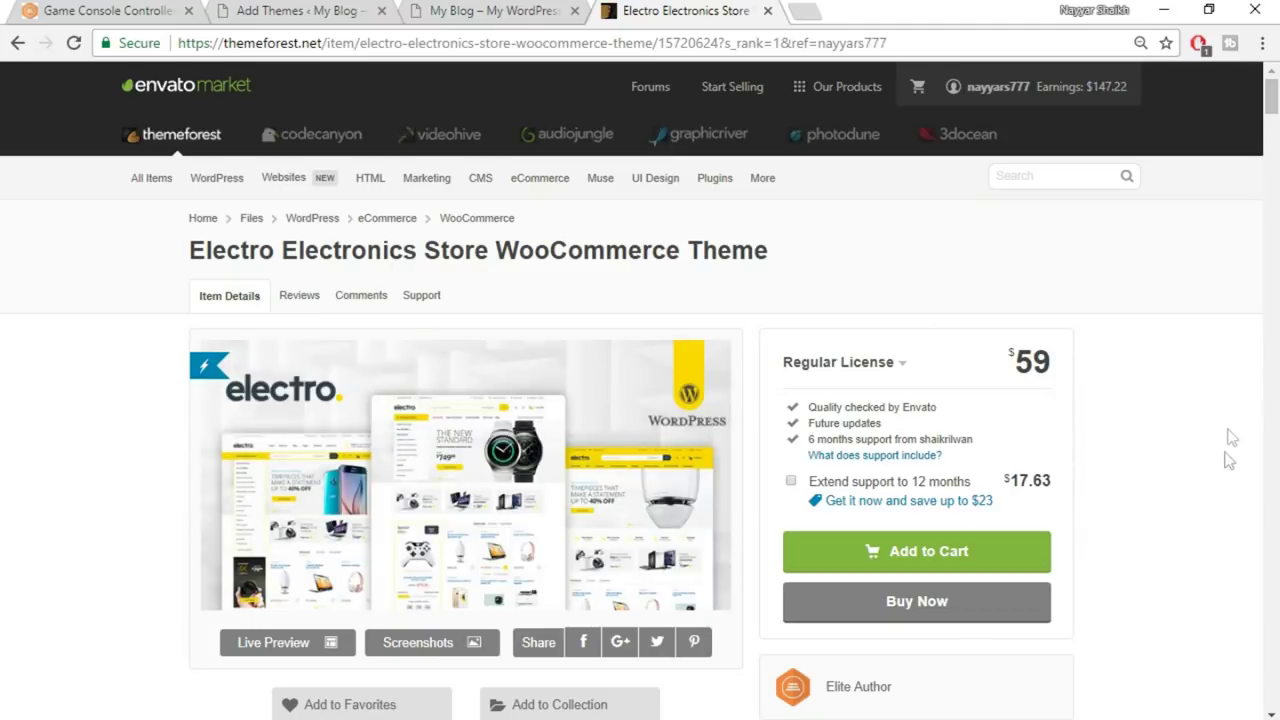
pyautogui.click(93, 10)
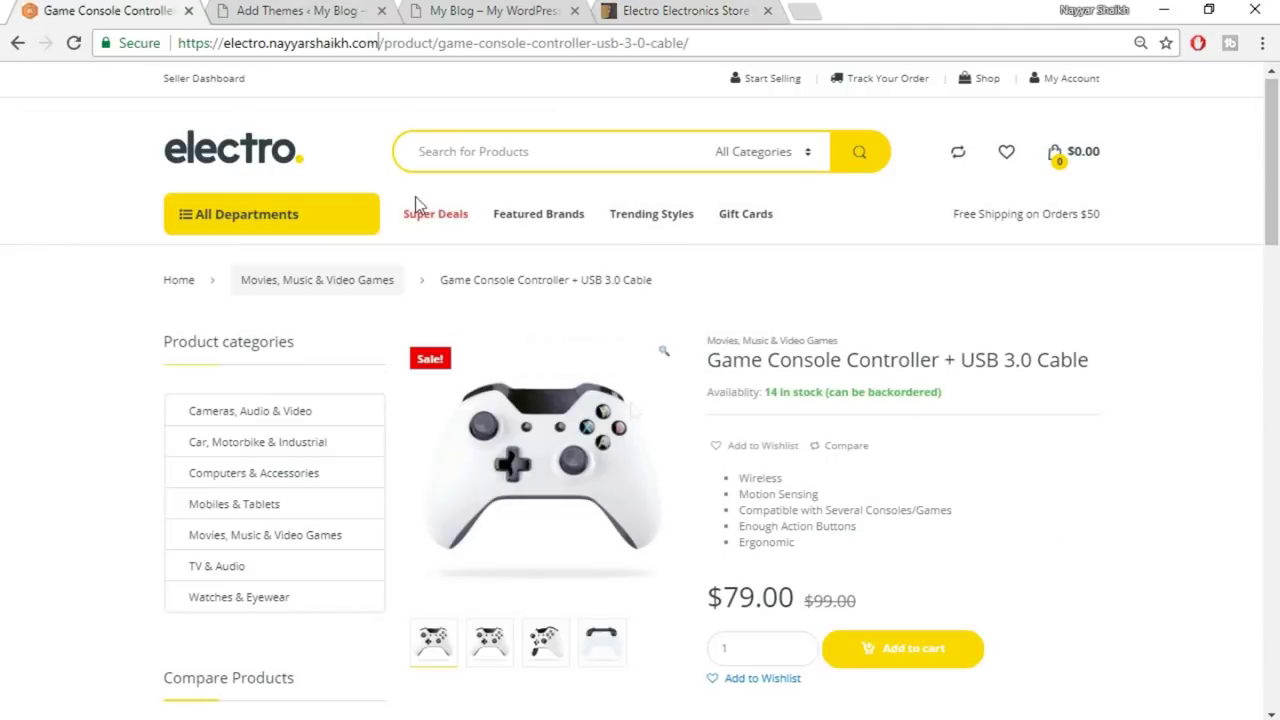
pyautogui.scroll(-2, 1125, 428)
pyautogui.scroll(-2, 1135, 432)
pyautogui.scroll(4, 1135, 432)
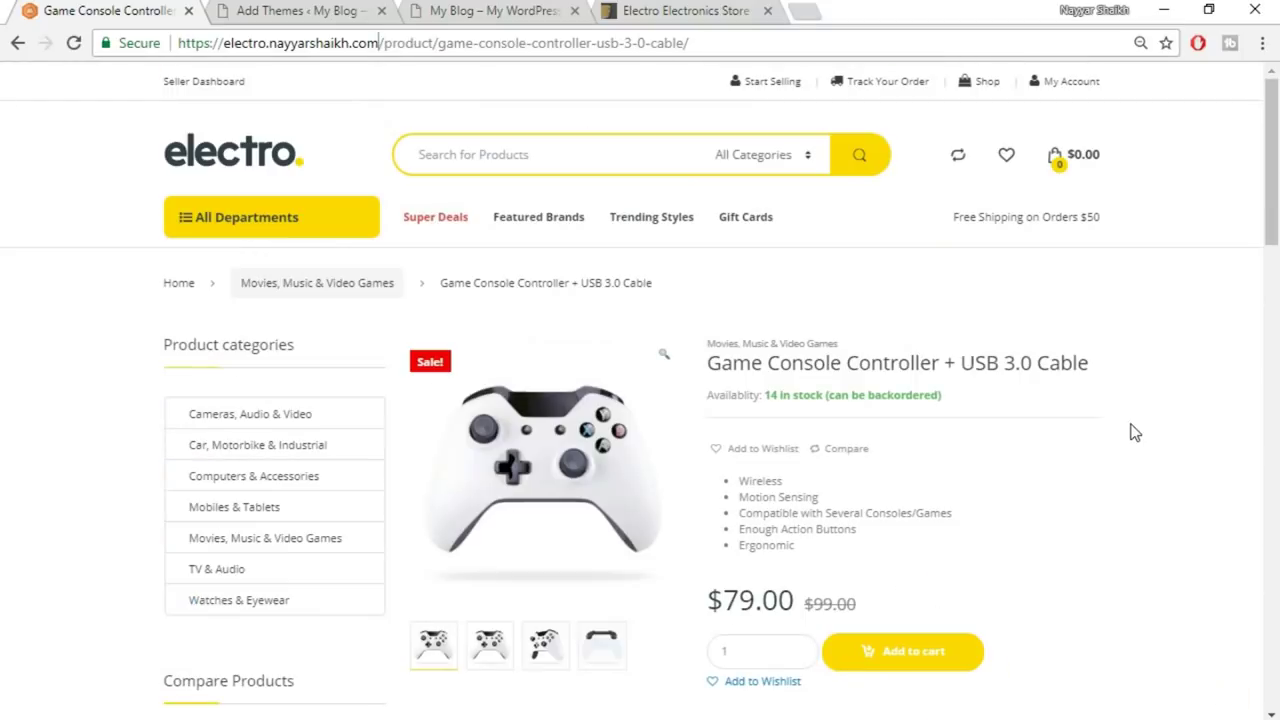
pyautogui.hotkey('ctrl', 'shift', 'Tab')
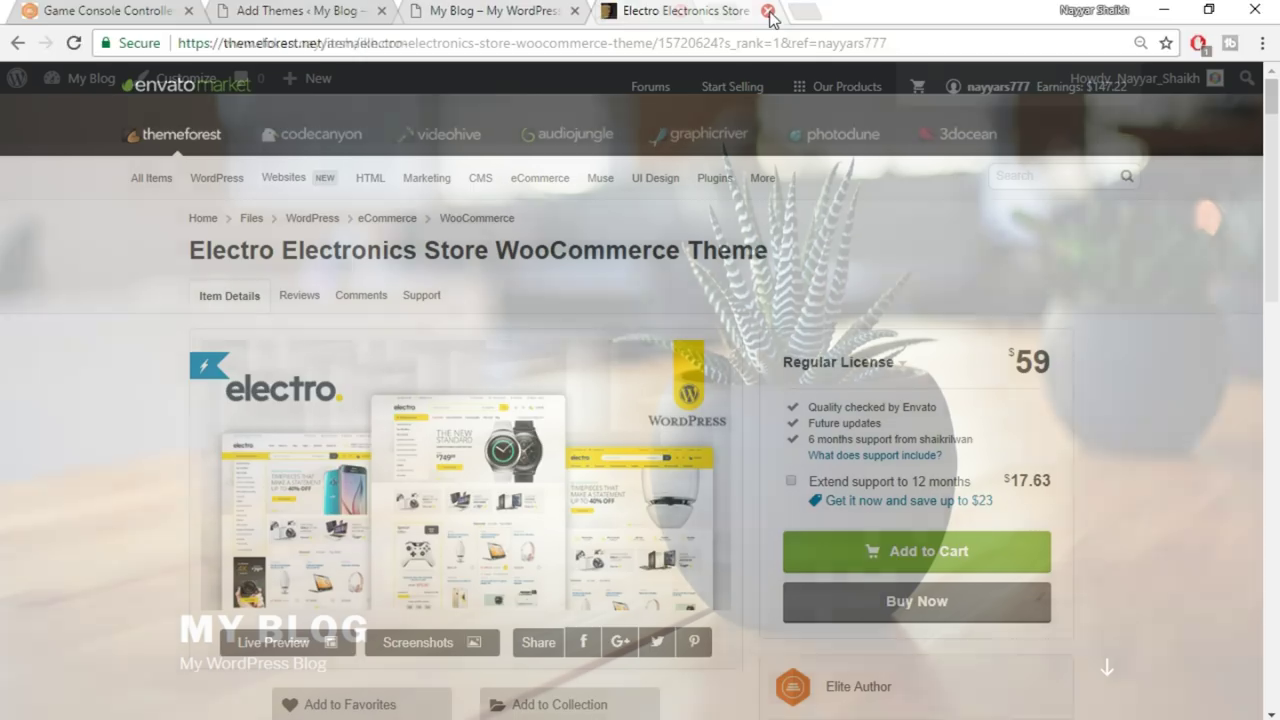
# Upload electro.zip through Upload Theme and install the Electro theme
pyautogui.click(768, 11)
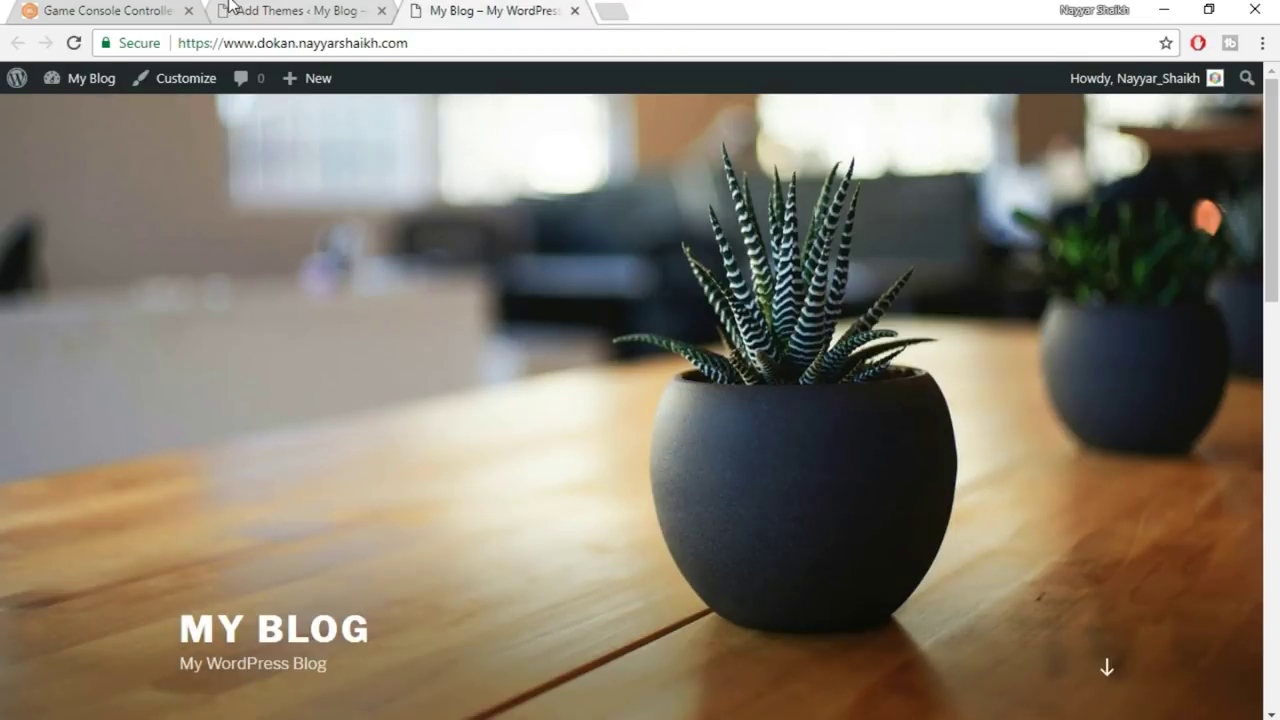
pyautogui.click(240, 10)
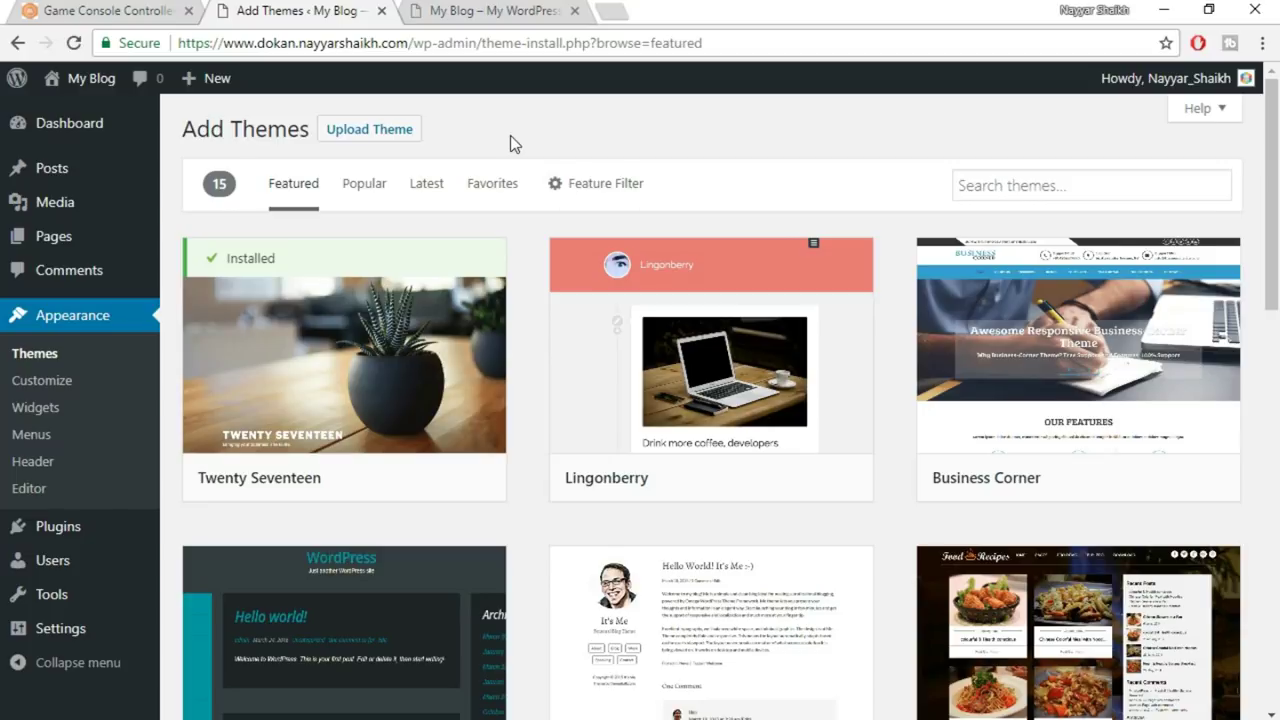
pyautogui.click(385, 139)
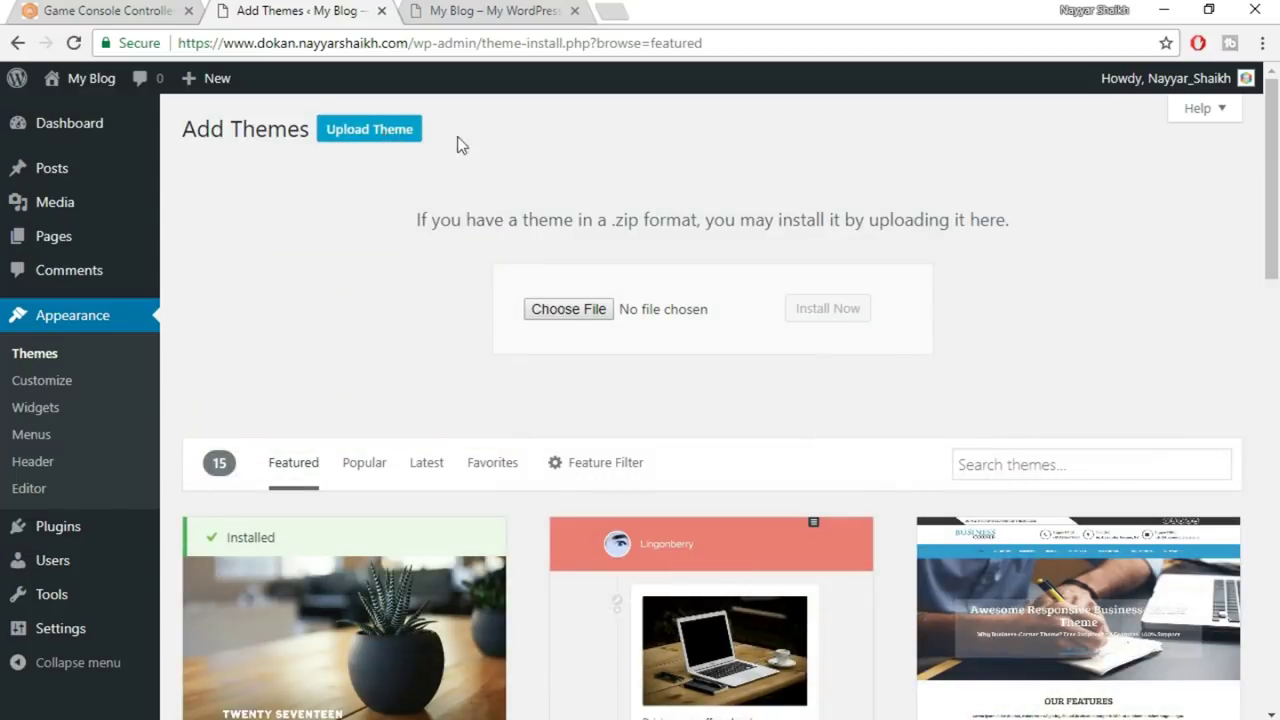
pyautogui.click(563, 310)
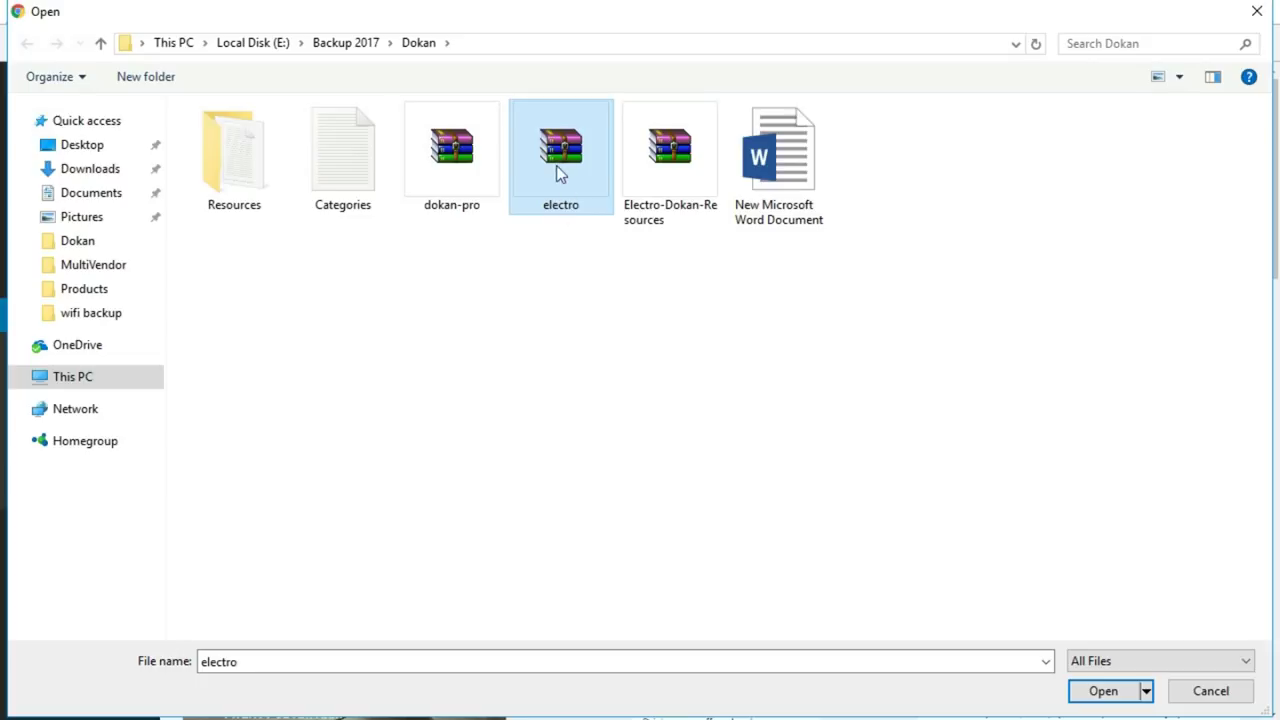
pyautogui.moveTo(556, 166)
pyautogui.click(1130, 694)
pyautogui.click(843, 312)
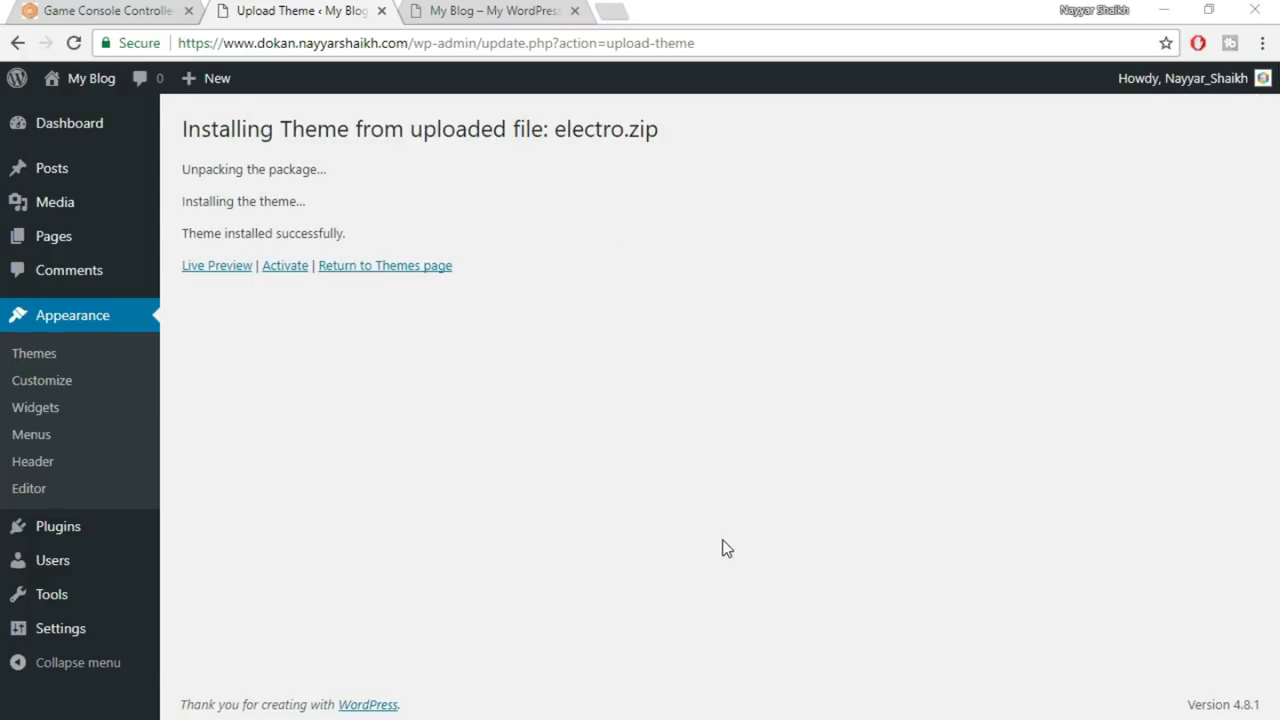
# Activate Electro and select every plugin in its required-plugins installer
pyautogui.click(285, 268)
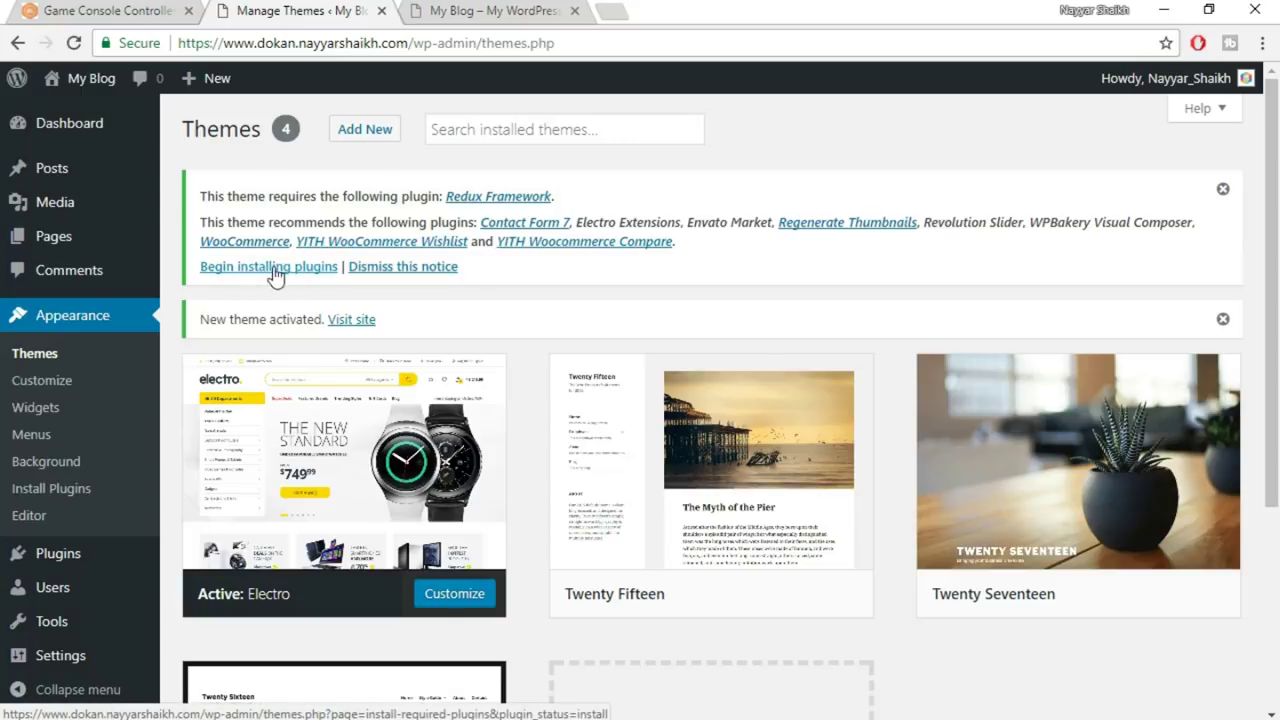
pyautogui.click(274, 268)
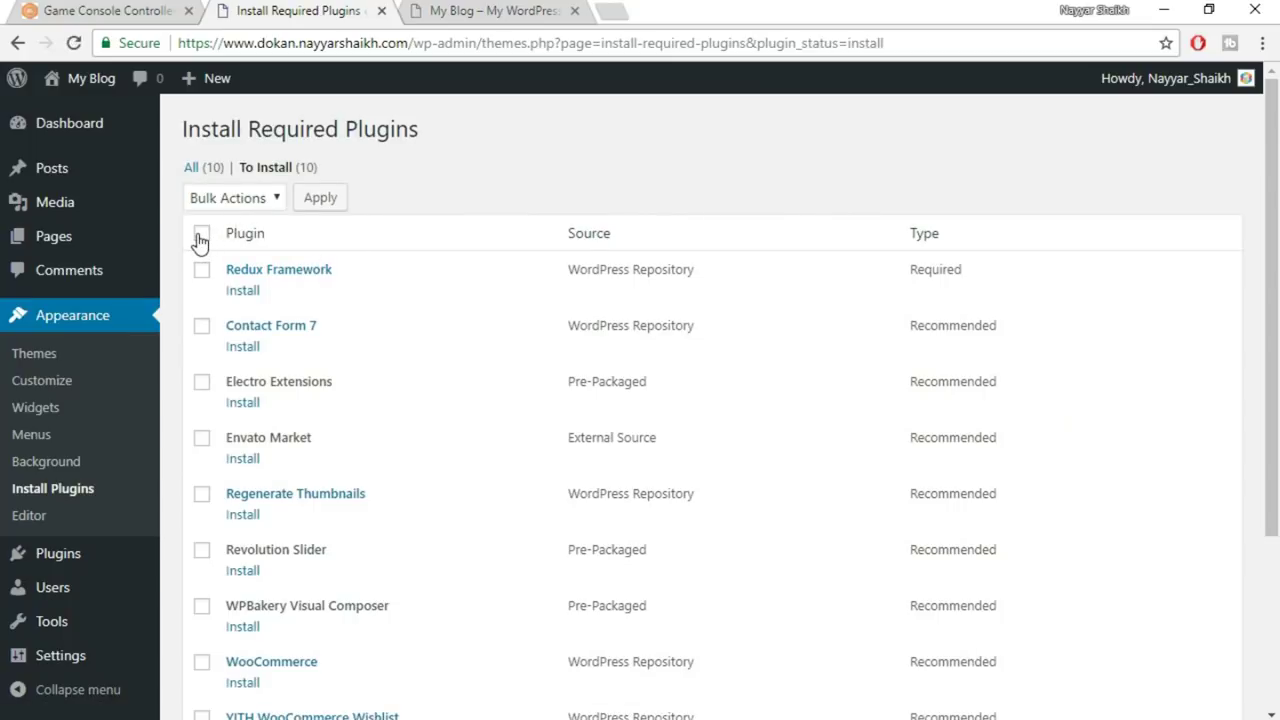
pyautogui.click(201, 236)
pyautogui.scroll(-3, 200, 530)
pyautogui.scroll(3, 200, 565)
# Bulk-install all ten selected plugins and return to the Required Plugins Installer
pyautogui.click(258, 203)
pyautogui.click(230, 241)
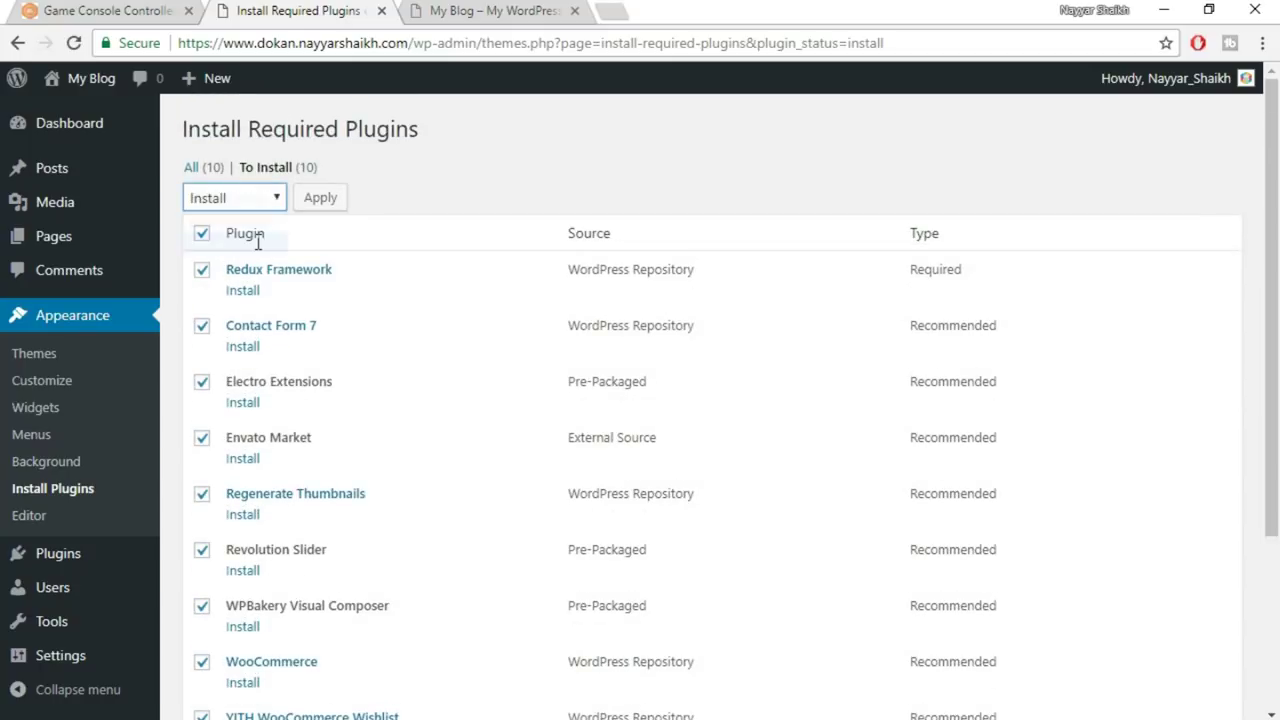
pyautogui.click(315, 200)
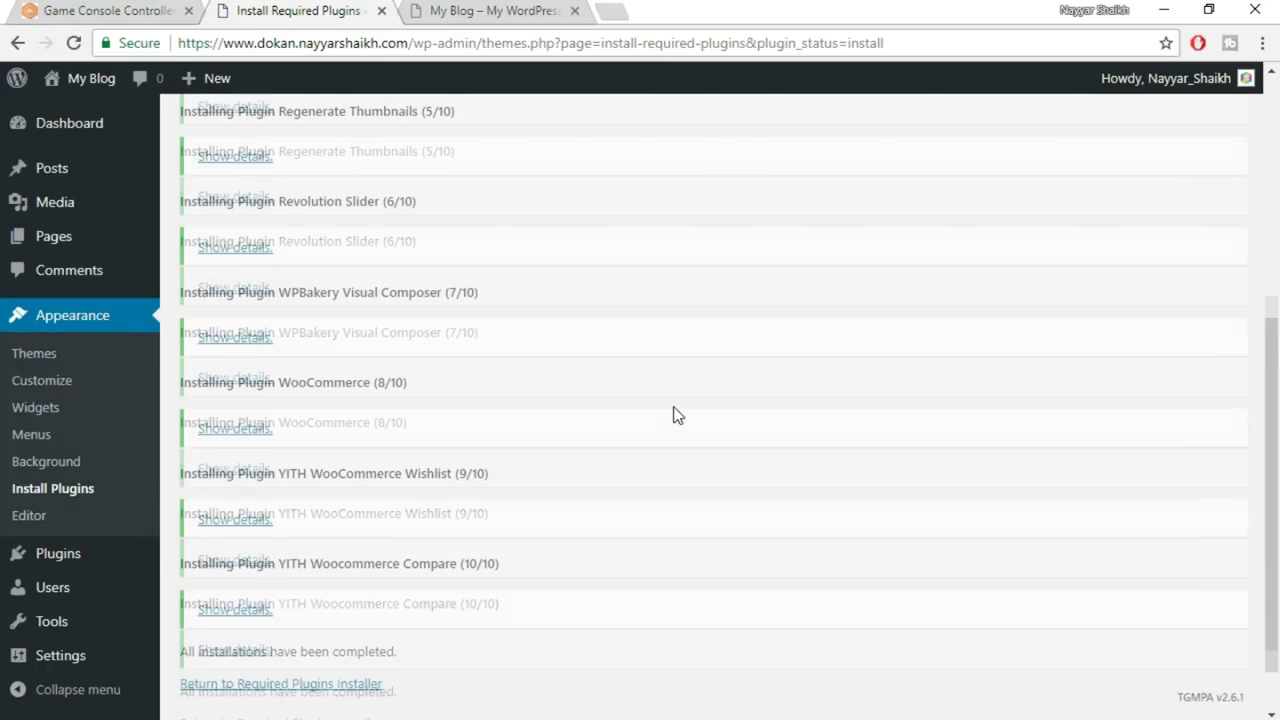
pyautogui.scroll(-1, 674, 414)
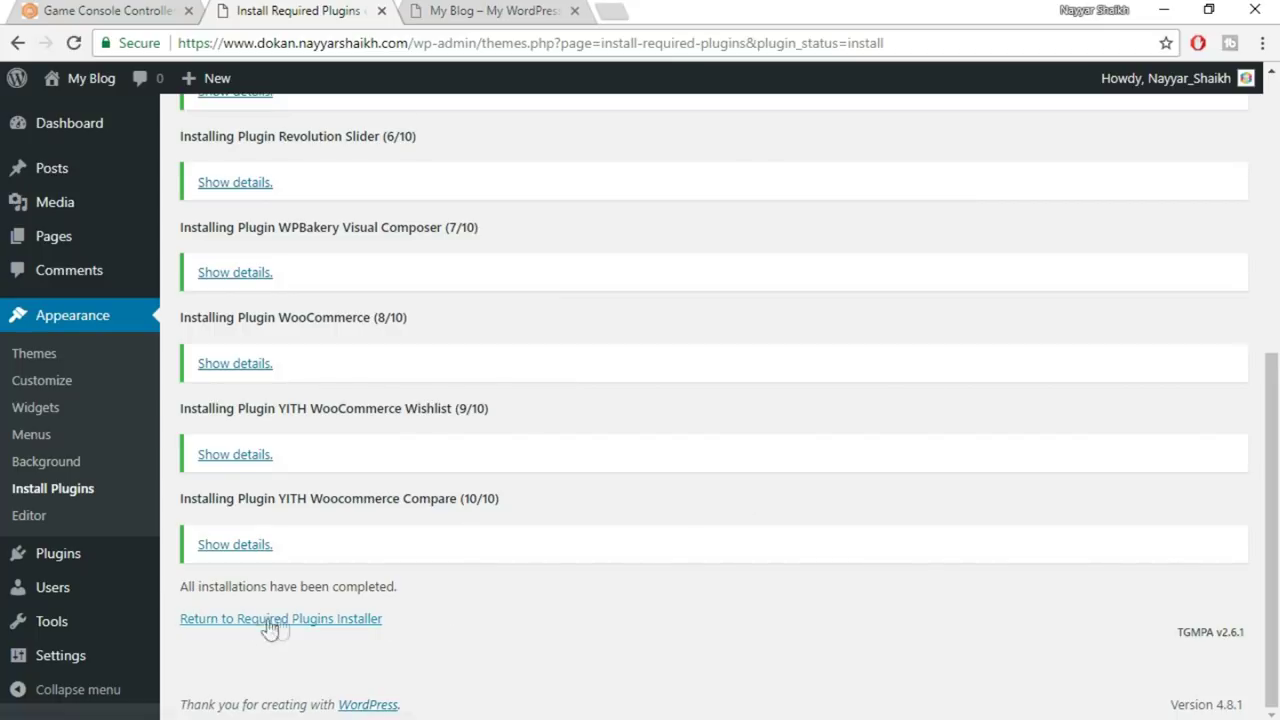
pyautogui.click(349, 625)
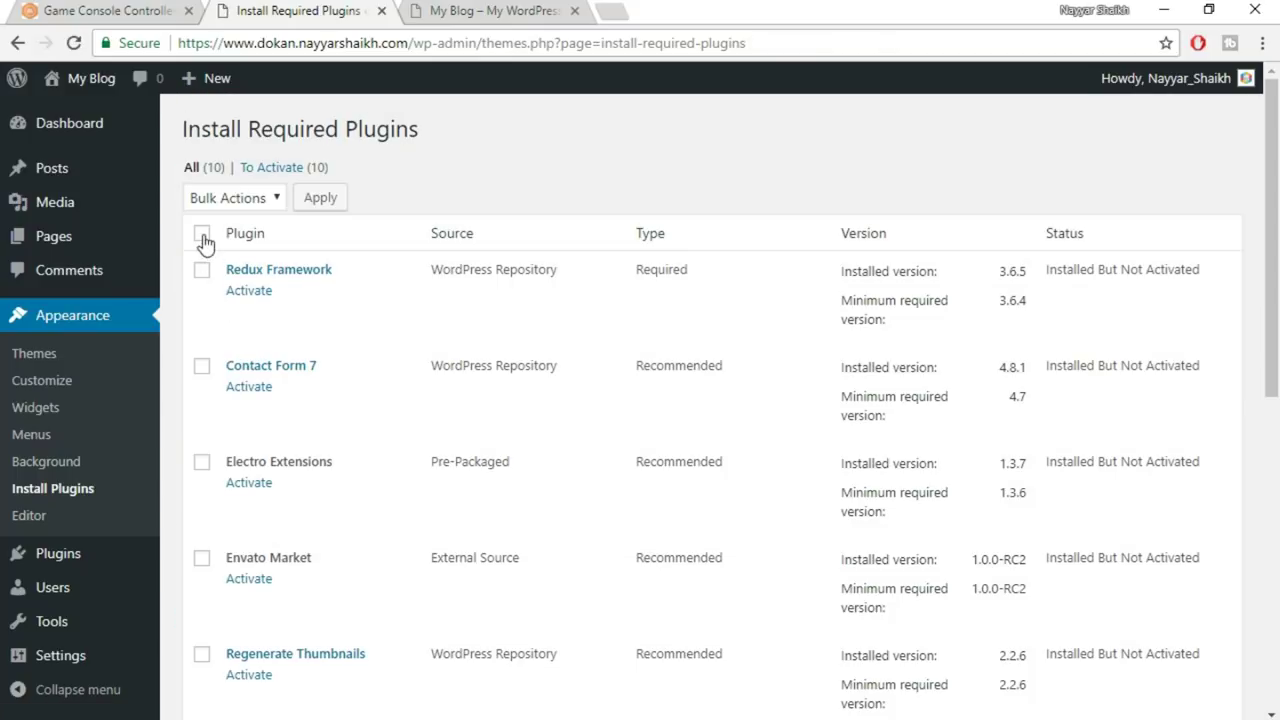
# Bulk-activate all ten required Electro plugins, including Redux Framework, WooCommerce and Revolution Slider
pyautogui.click(202, 236)
pyautogui.click(252, 199)
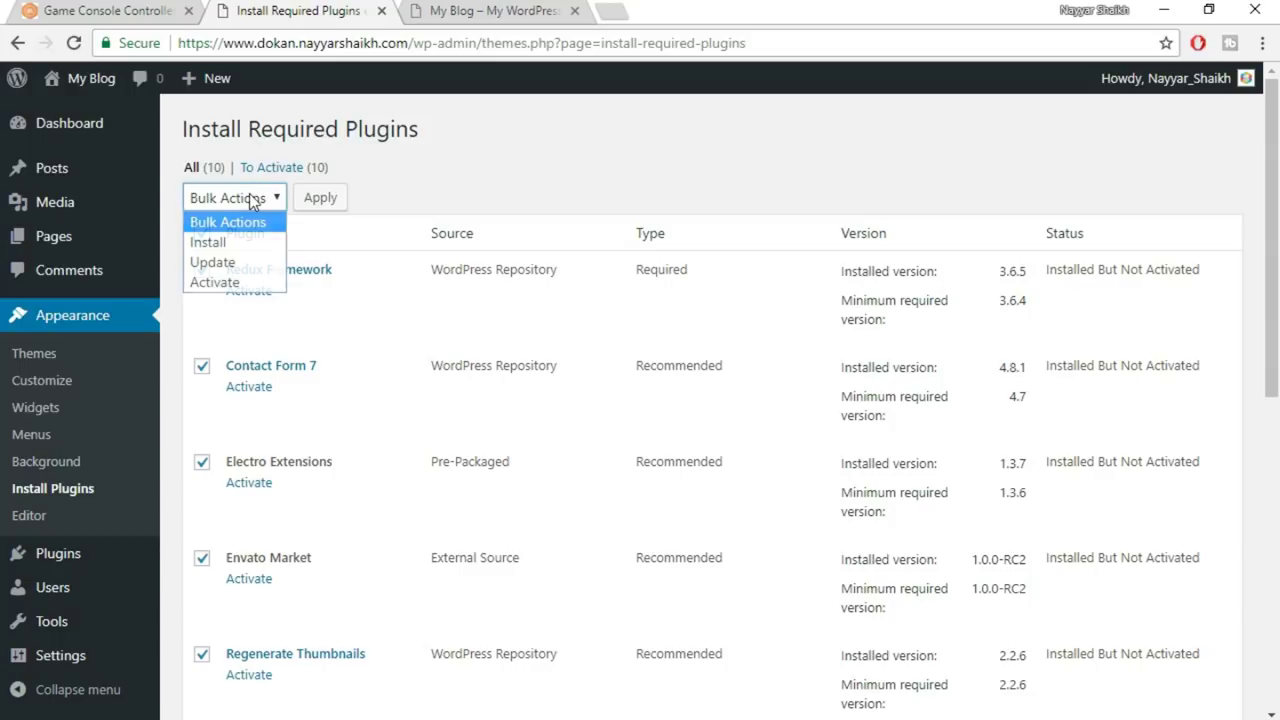
pyautogui.click(220, 286)
pyautogui.click(331, 200)
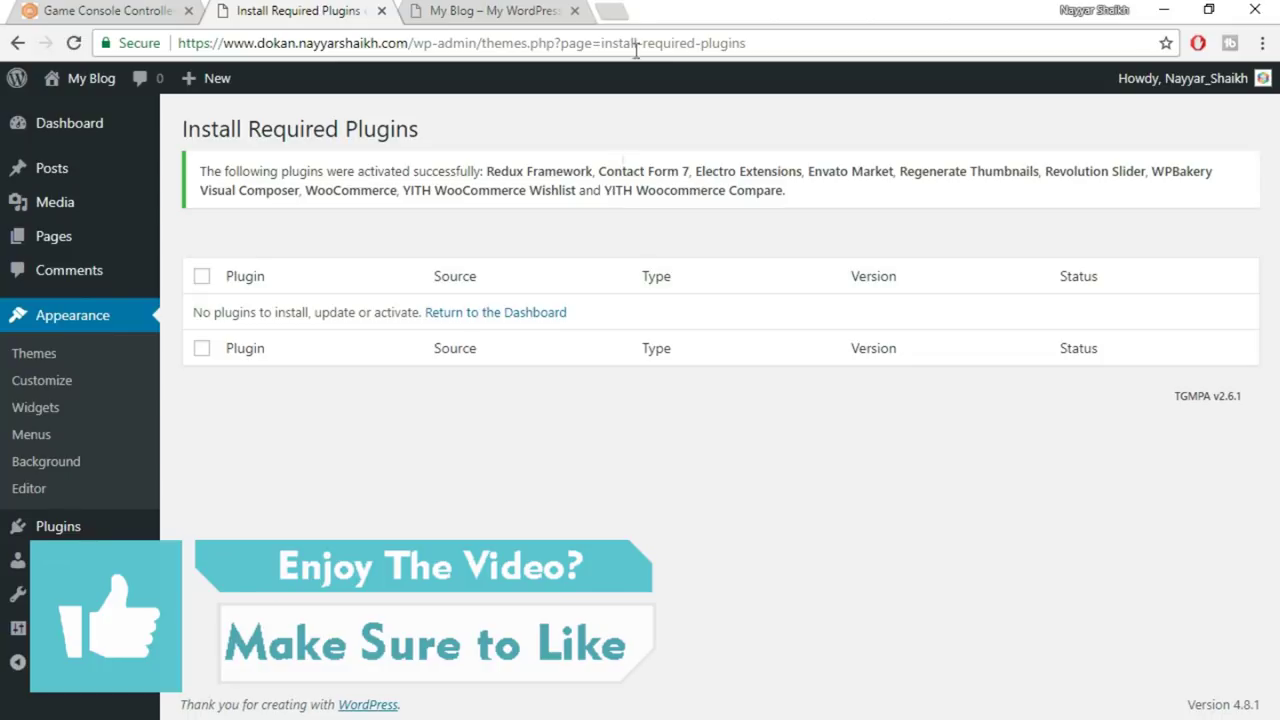
# Visit bloggdude.com/dokan in a new tab, review the Free, $199, $299 and $499 plans, then close it
pyautogui.click(612, 14)
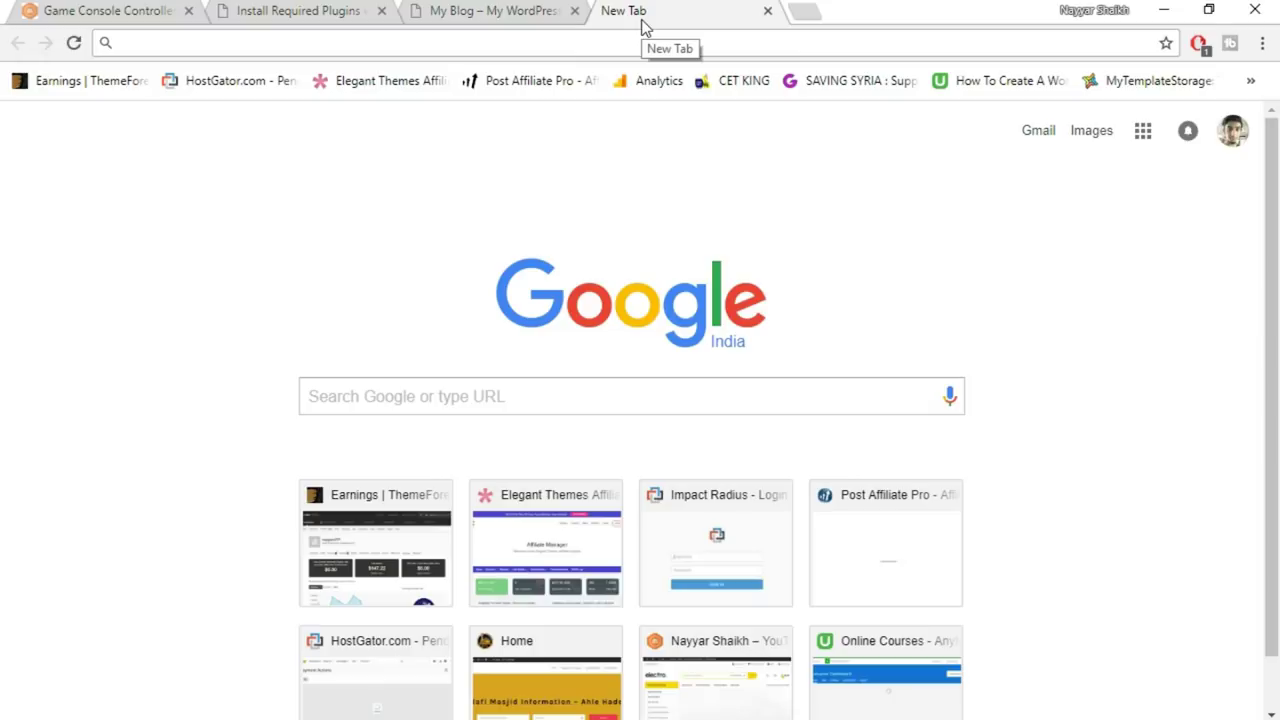
pyautogui.write('bloggdude.com/dokan')
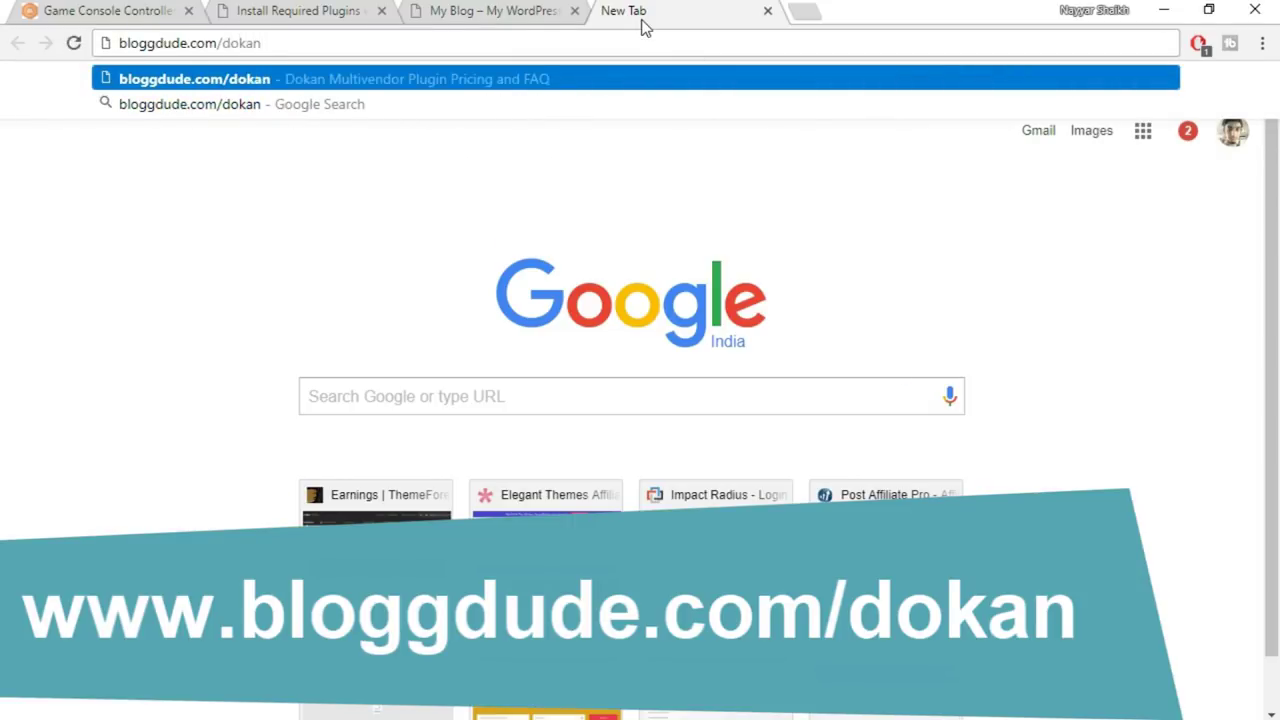
pyautogui.press('Return')
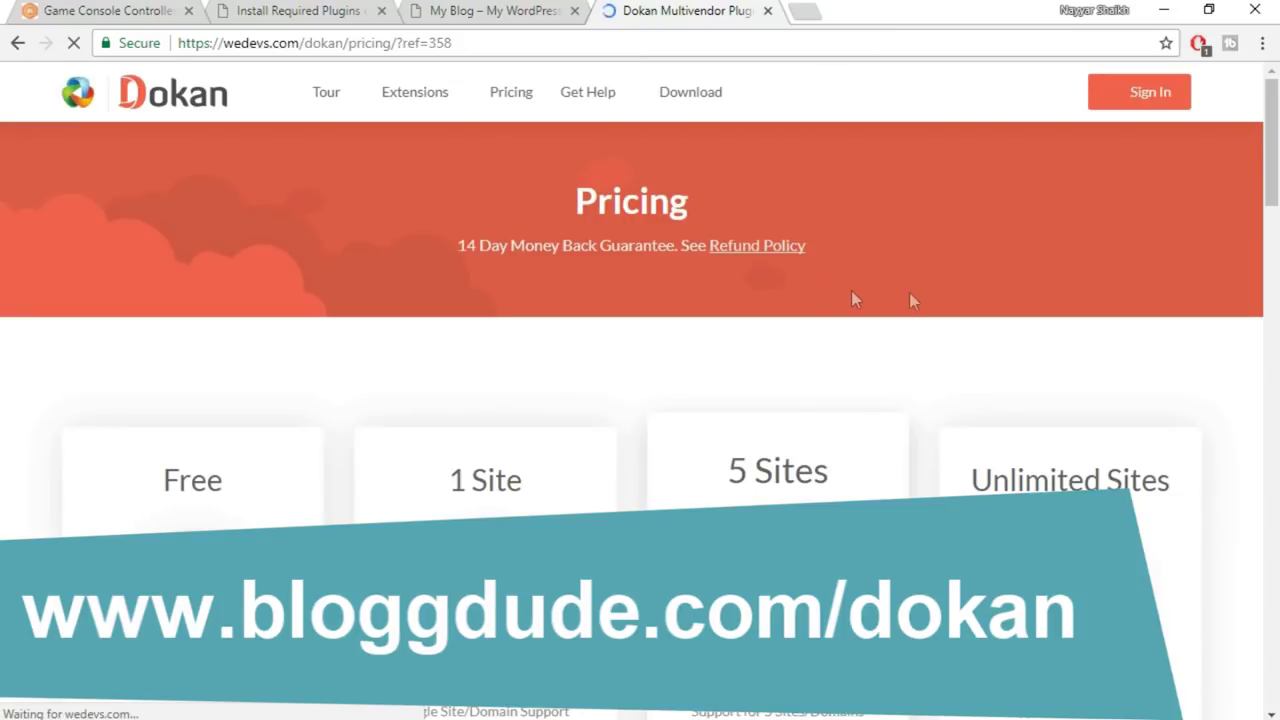
pyautogui.scroll(-3, 1147, 285)
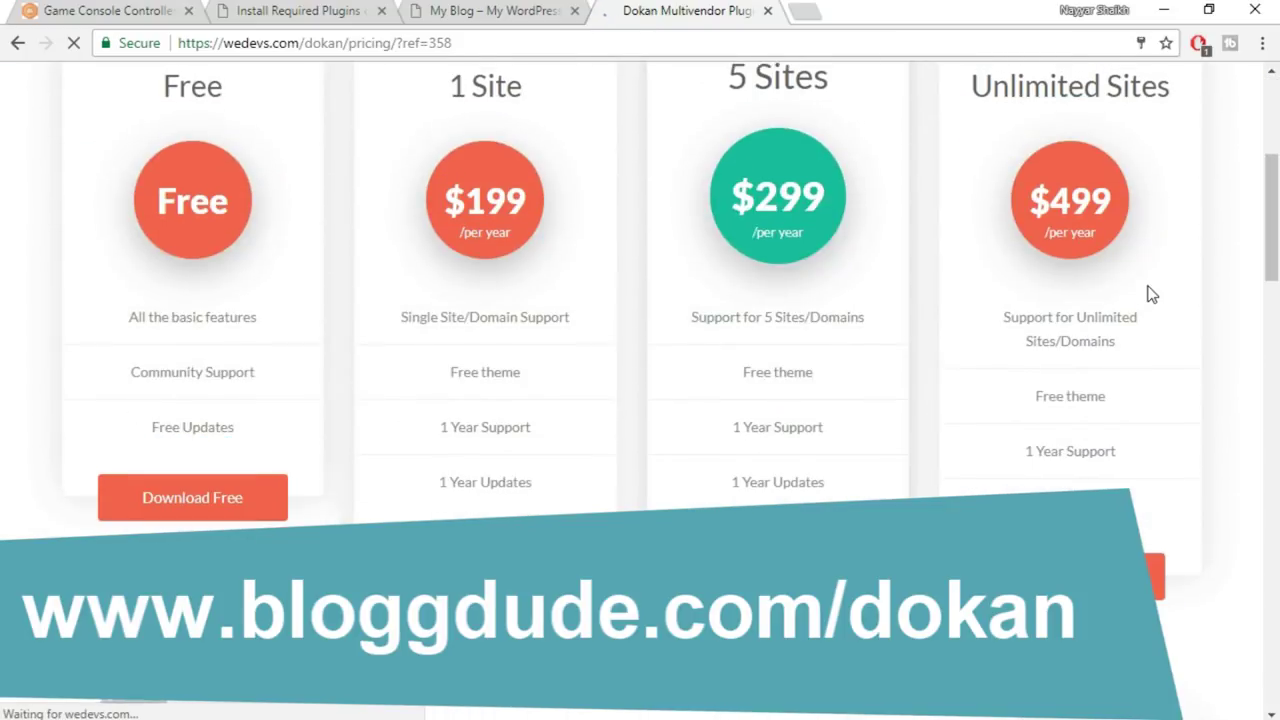
pyautogui.scroll(1, 1272, 228)
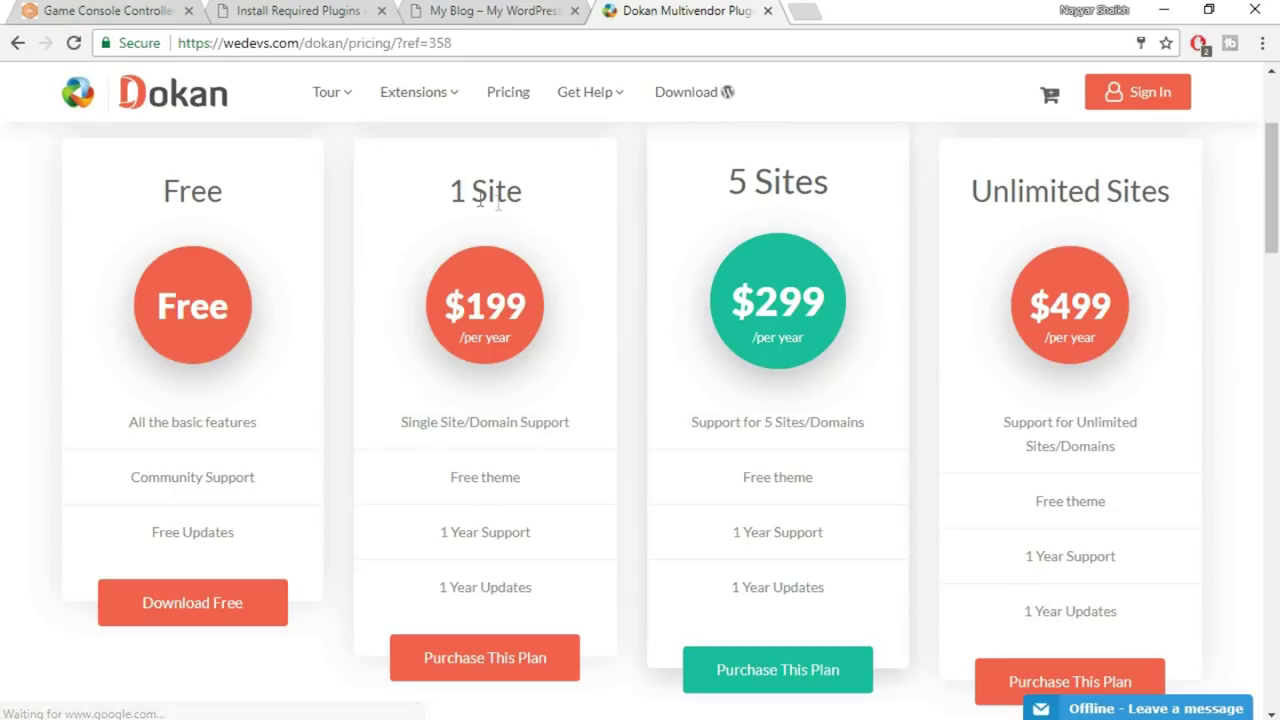
pyautogui.moveTo(443, 194); pyautogui.dragTo(537, 198)
pyautogui.click(537, 197)
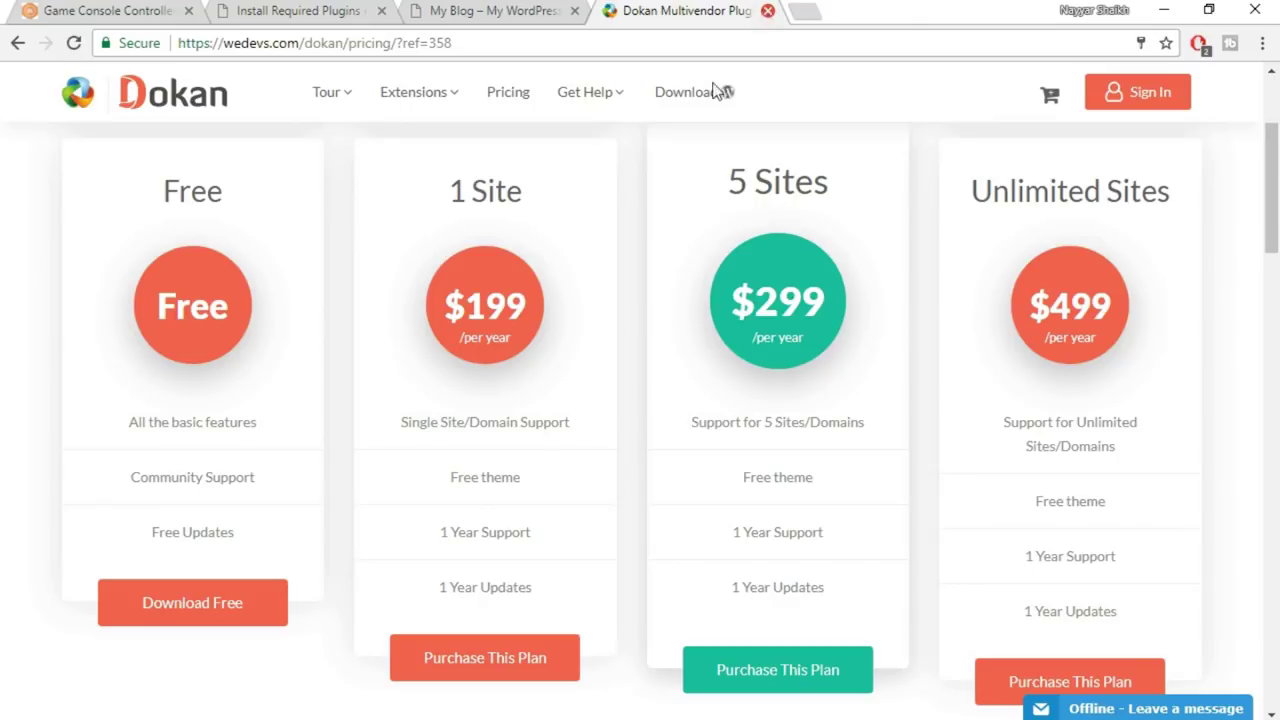
pyautogui.click(767, 11)
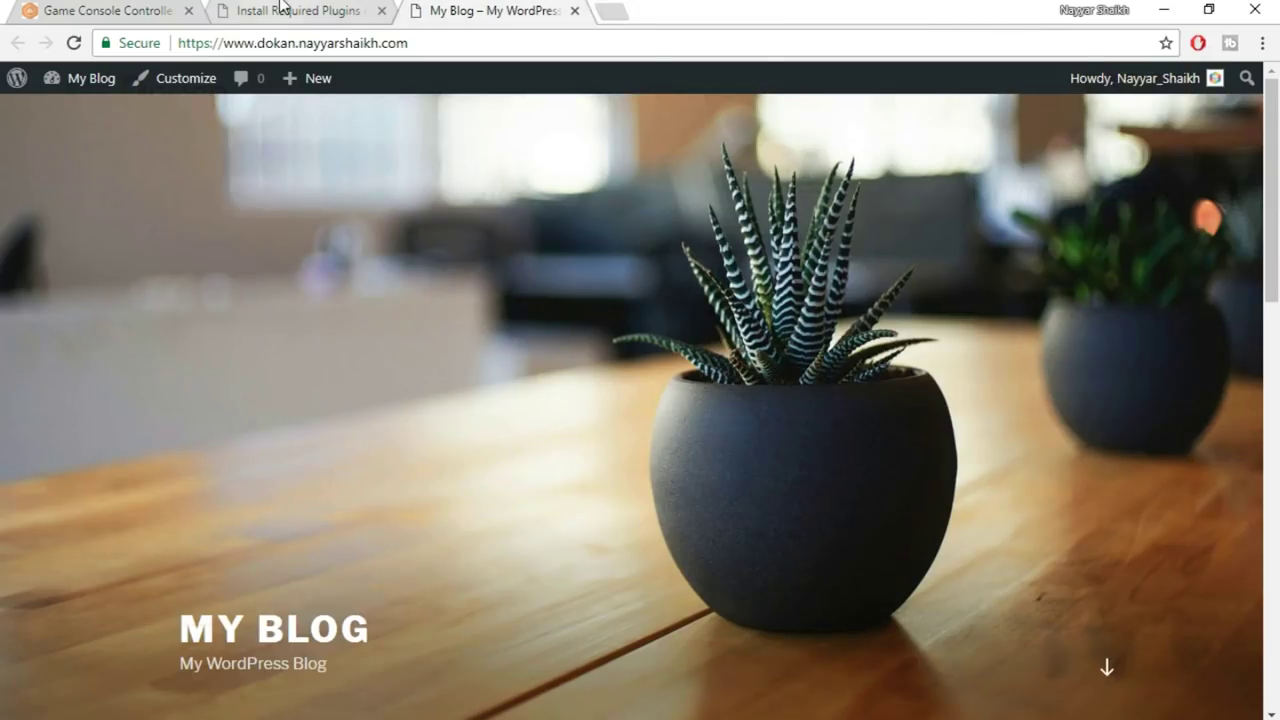
# Select dokan-pro.zip as the plugin file to upload under Plugins > Add New
pyautogui.click(284, 10)
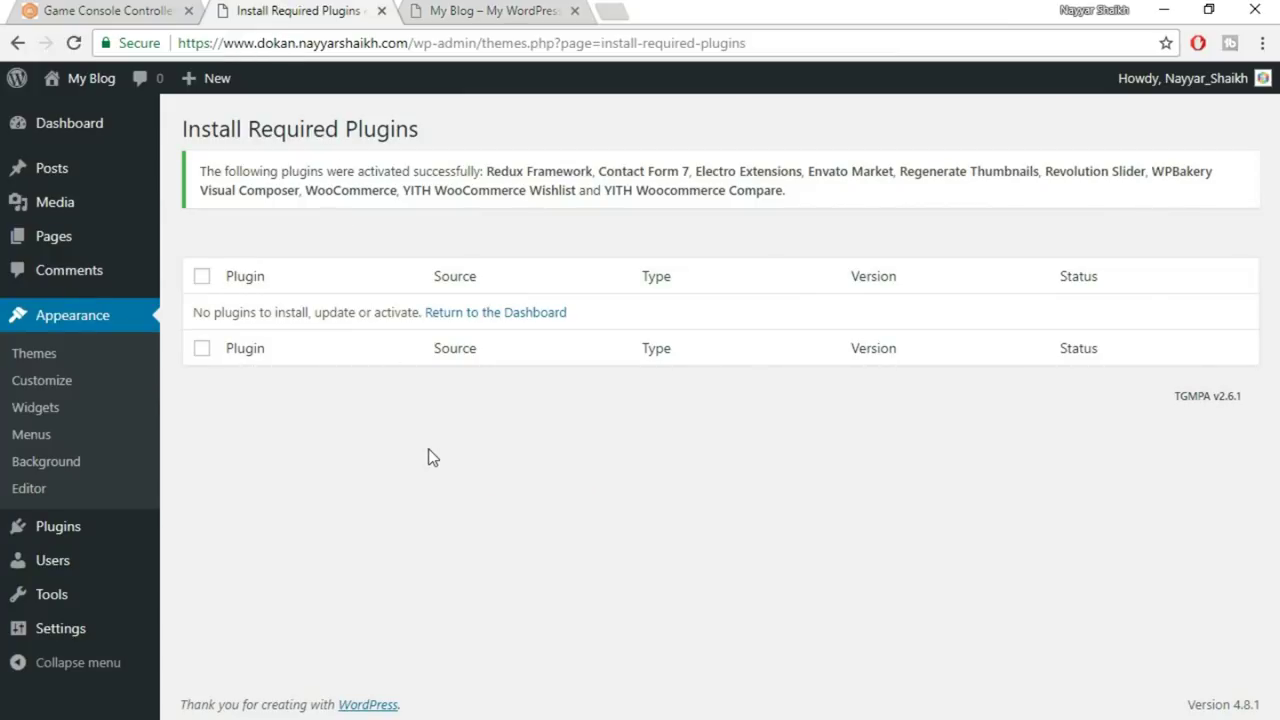
pyautogui.moveTo(96, 530)
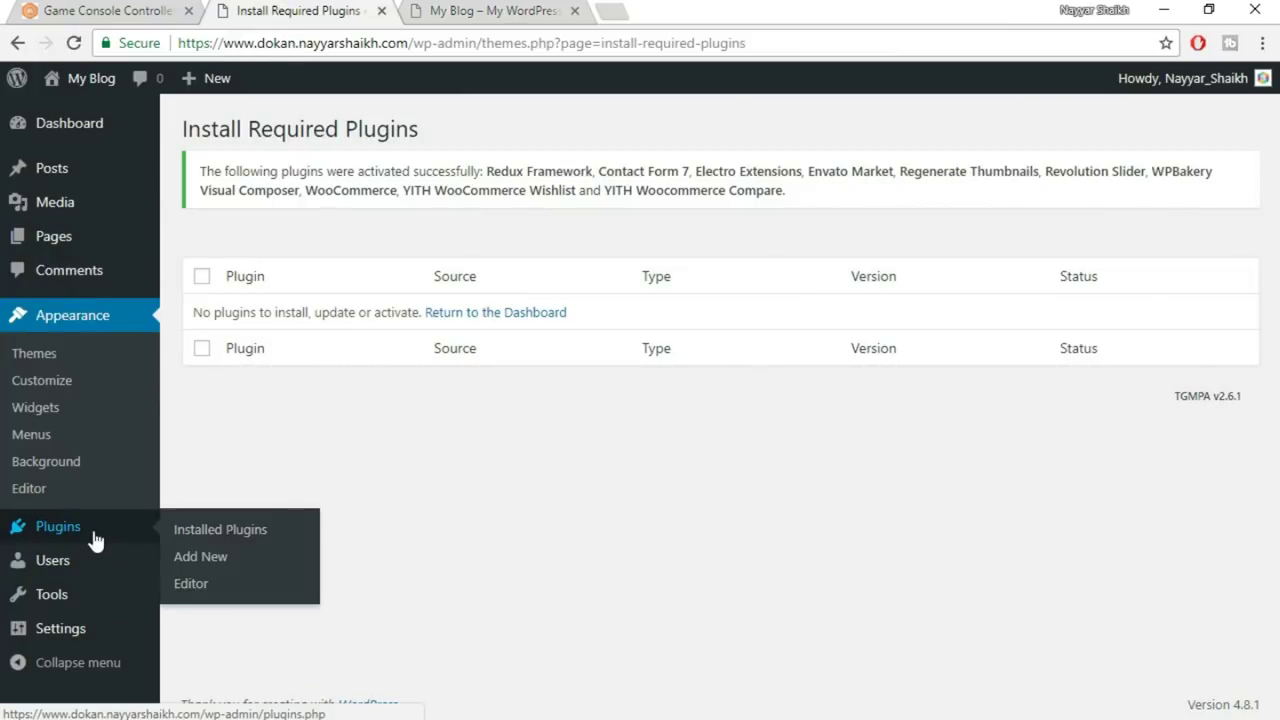
pyautogui.click(219, 560)
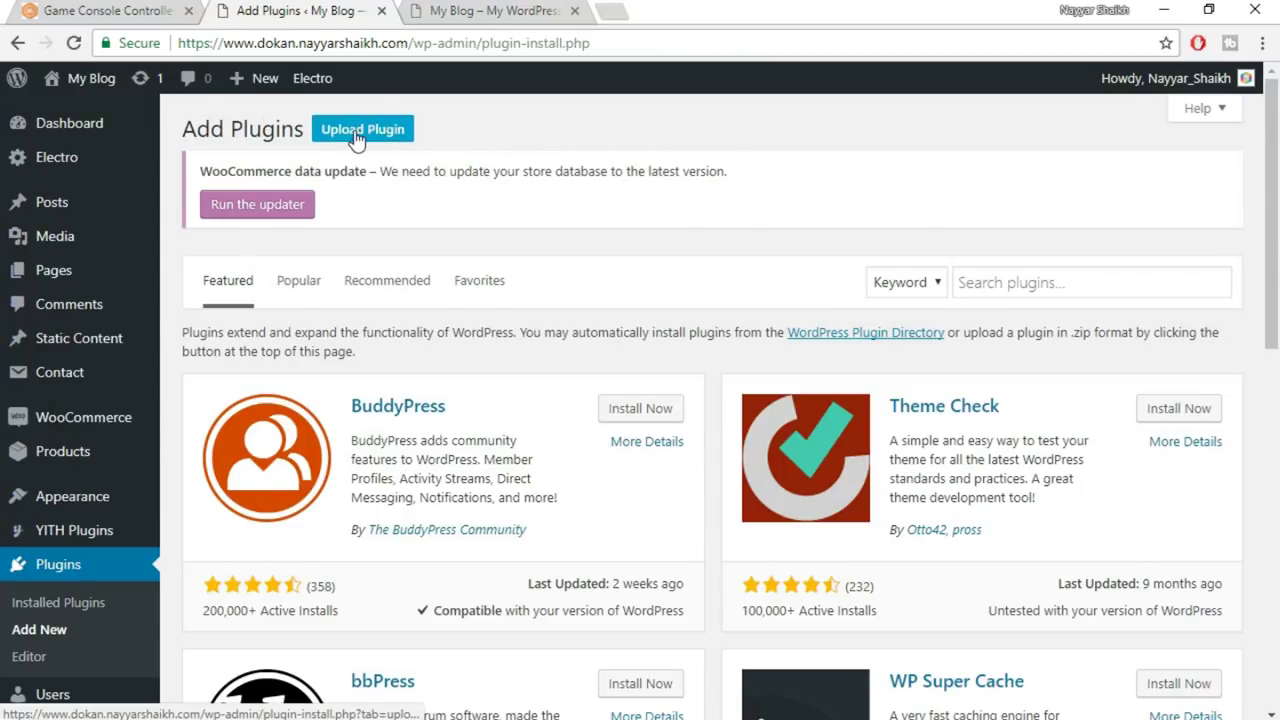
pyautogui.click(362, 140)
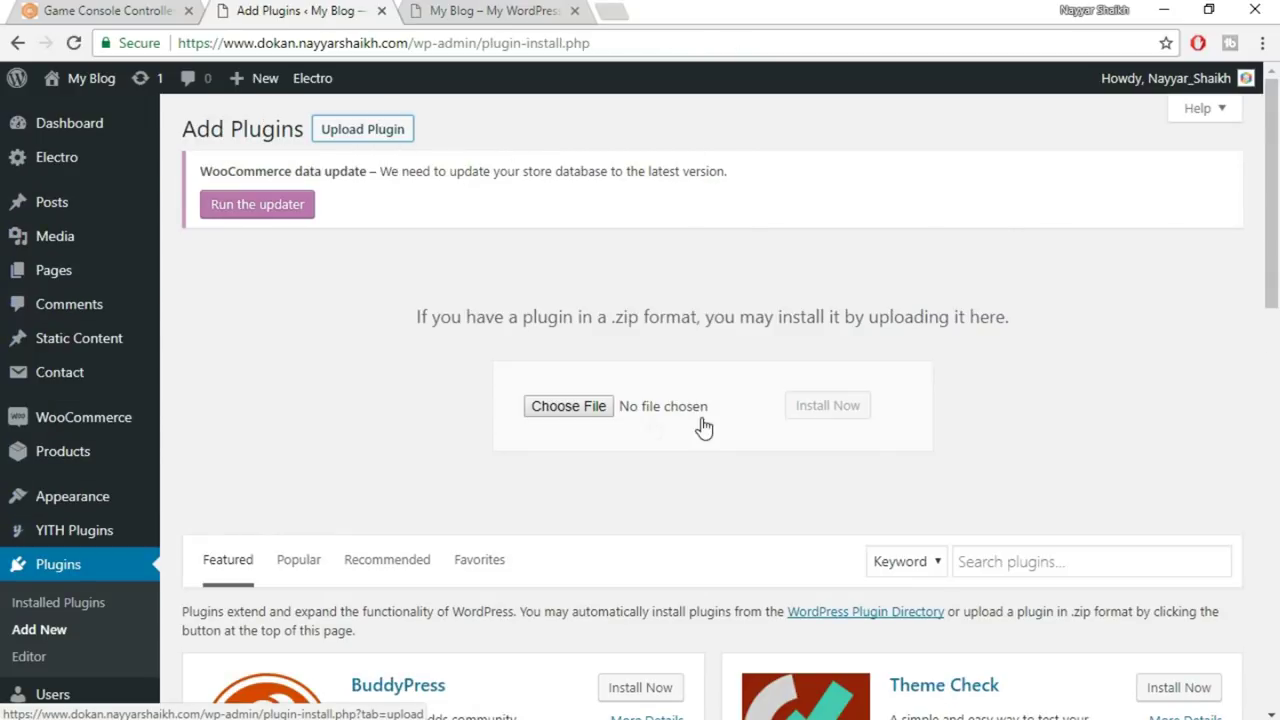
pyautogui.click(577, 408)
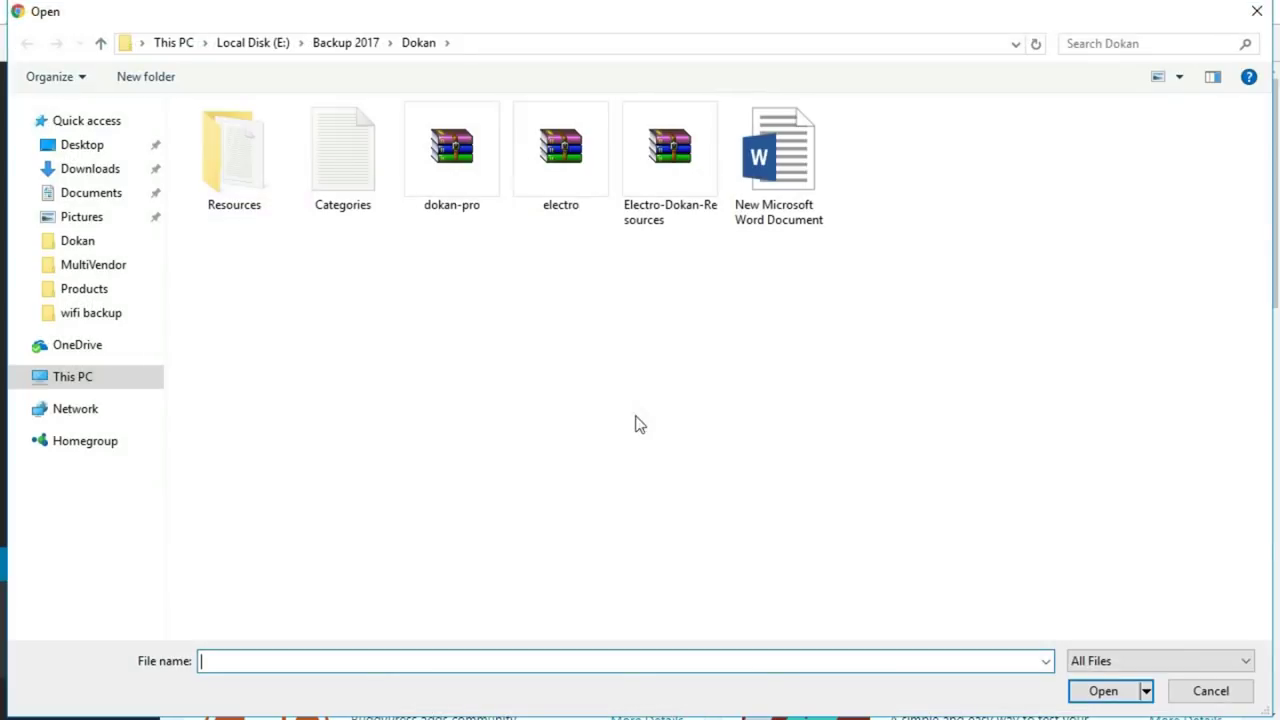
pyautogui.click(452, 180)
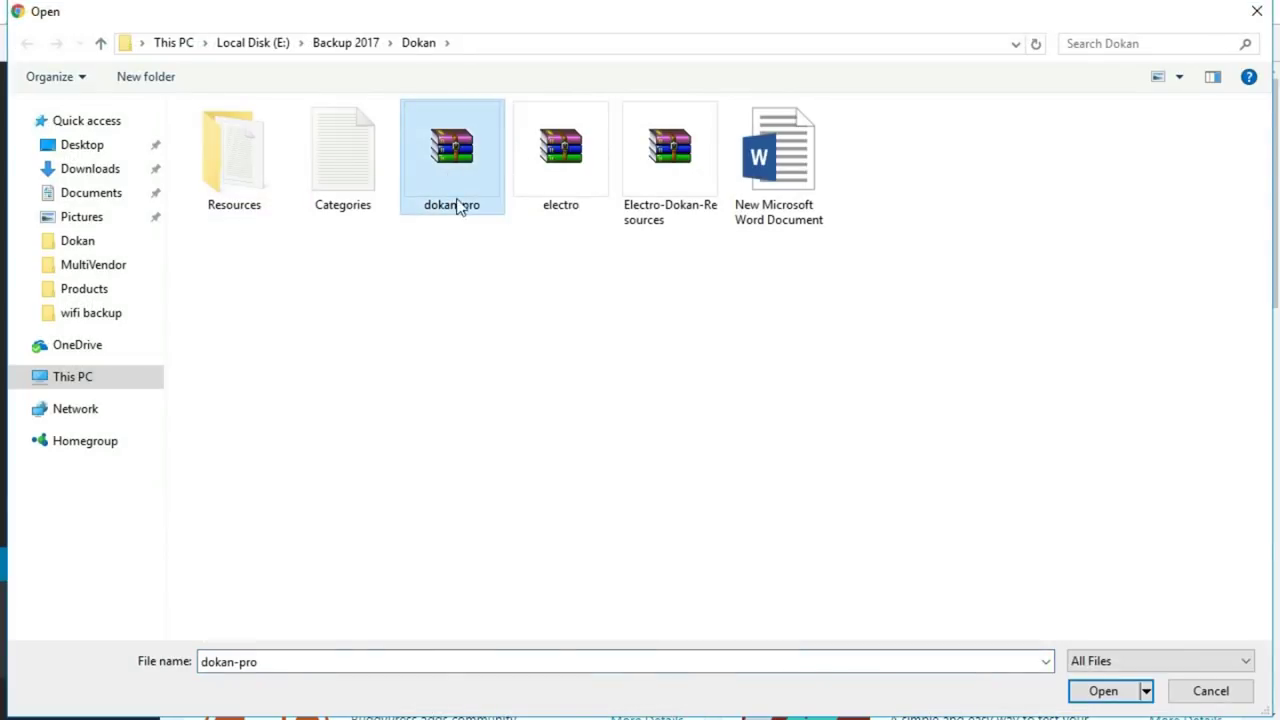
pyautogui.click(1100, 691)
# Install and activate Dokan Pro, then start installing the required Dokan core plugin
pyautogui.click(855, 420)
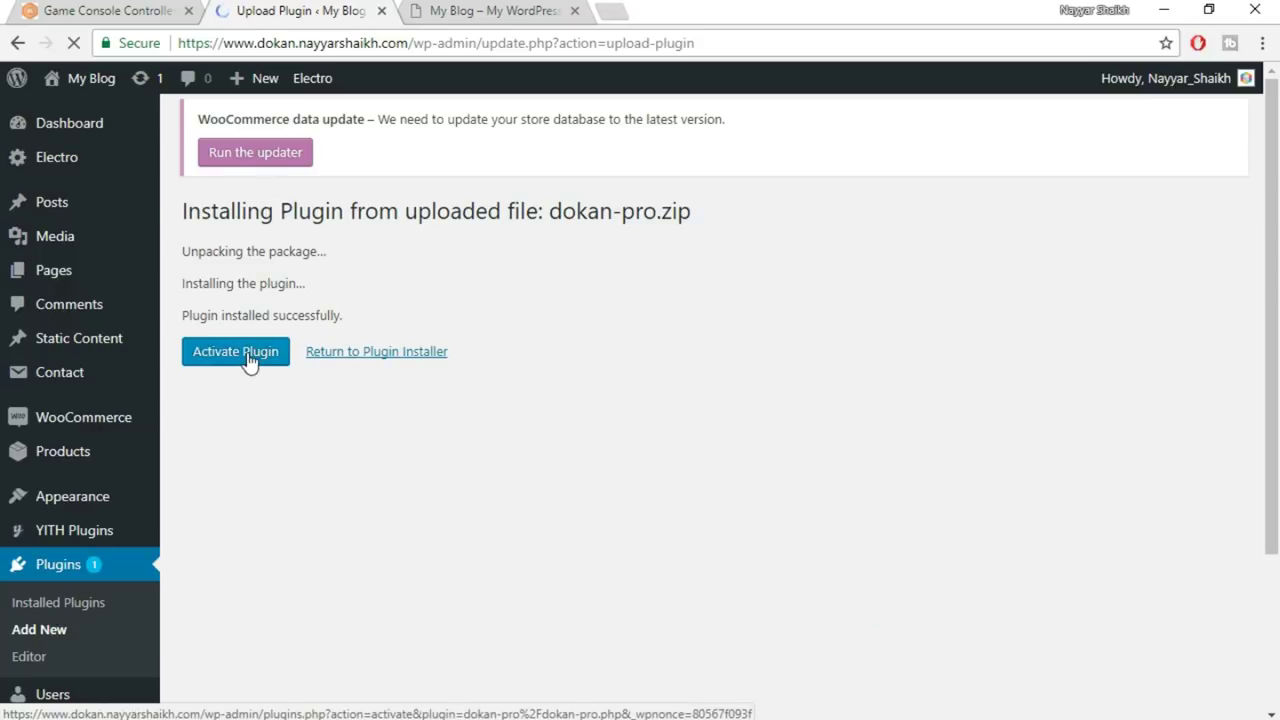
pyautogui.click(236, 352)
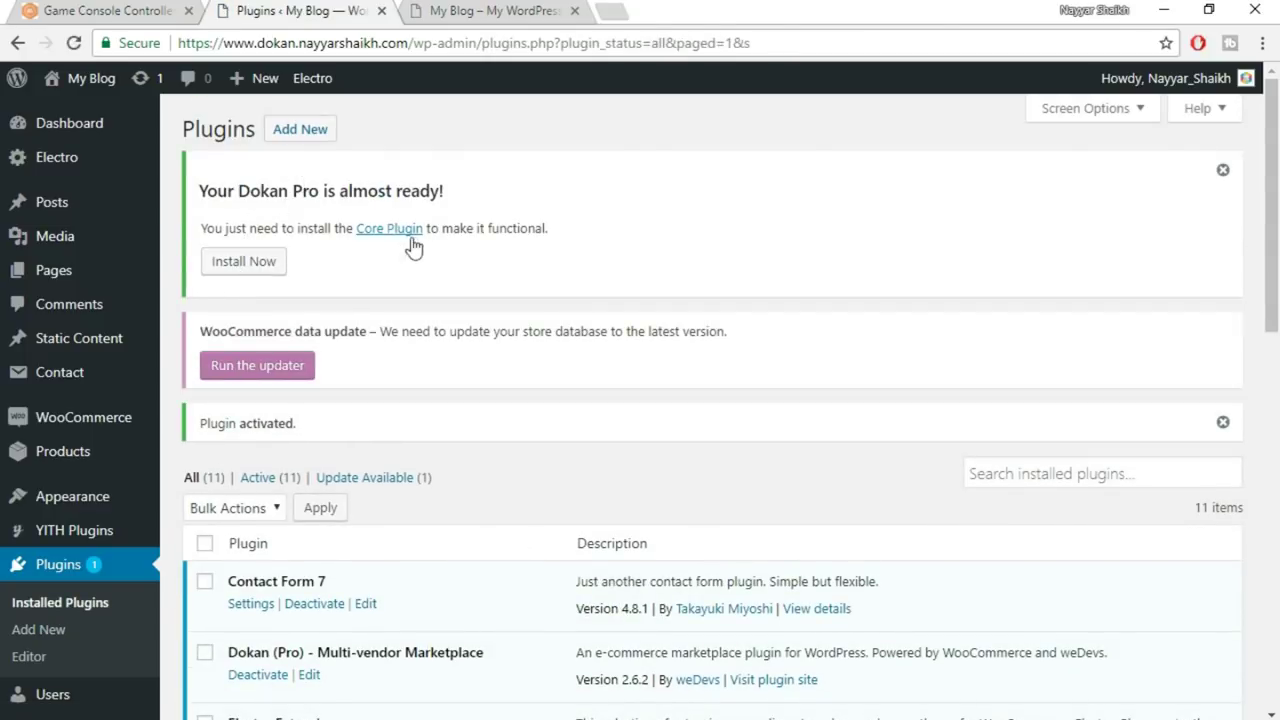
pyautogui.click(257, 277)
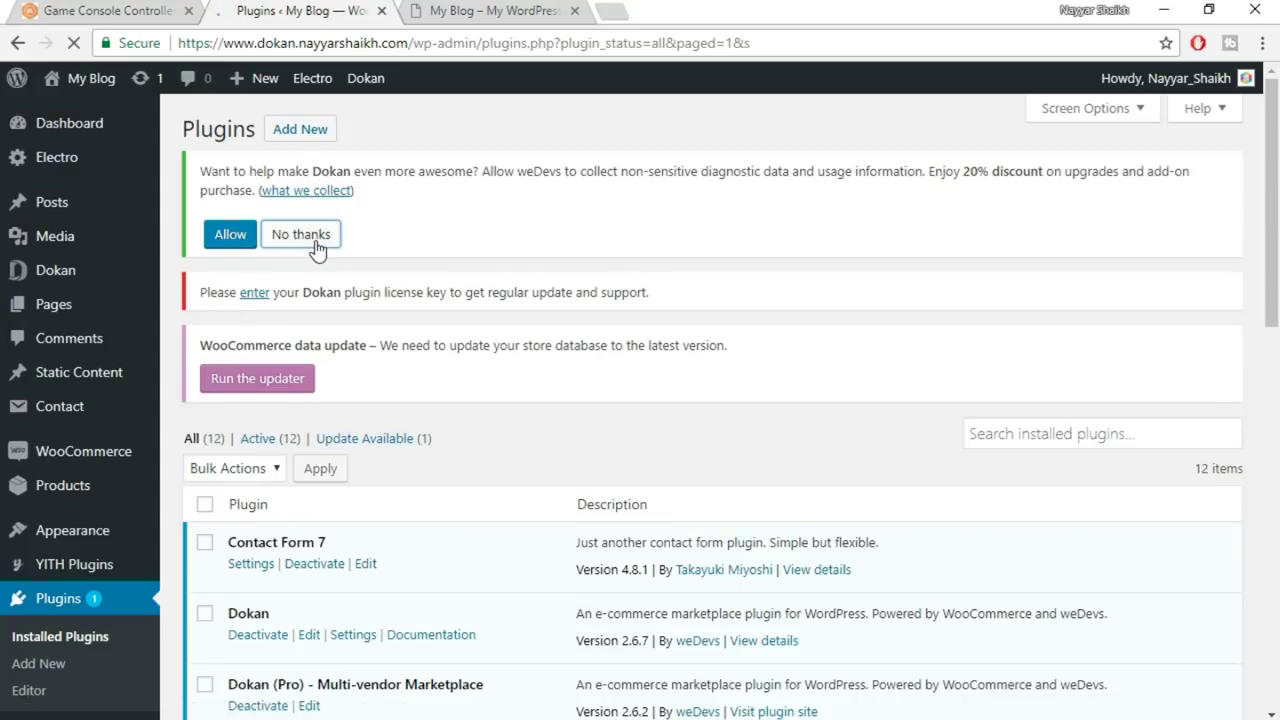
# Decline Dokan usage tracking and run the WooCommerce database updater
pyautogui.click(301, 234)
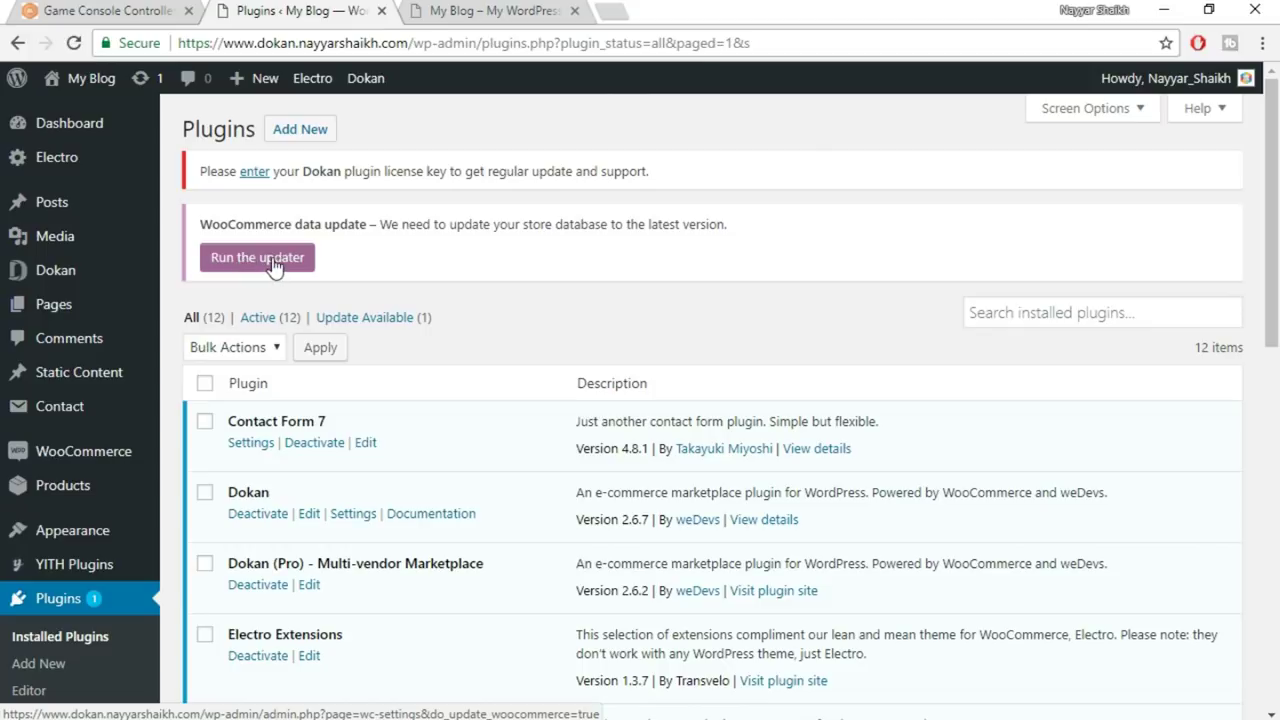
pyautogui.click(273, 262)
pyautogui.click(705, 186)
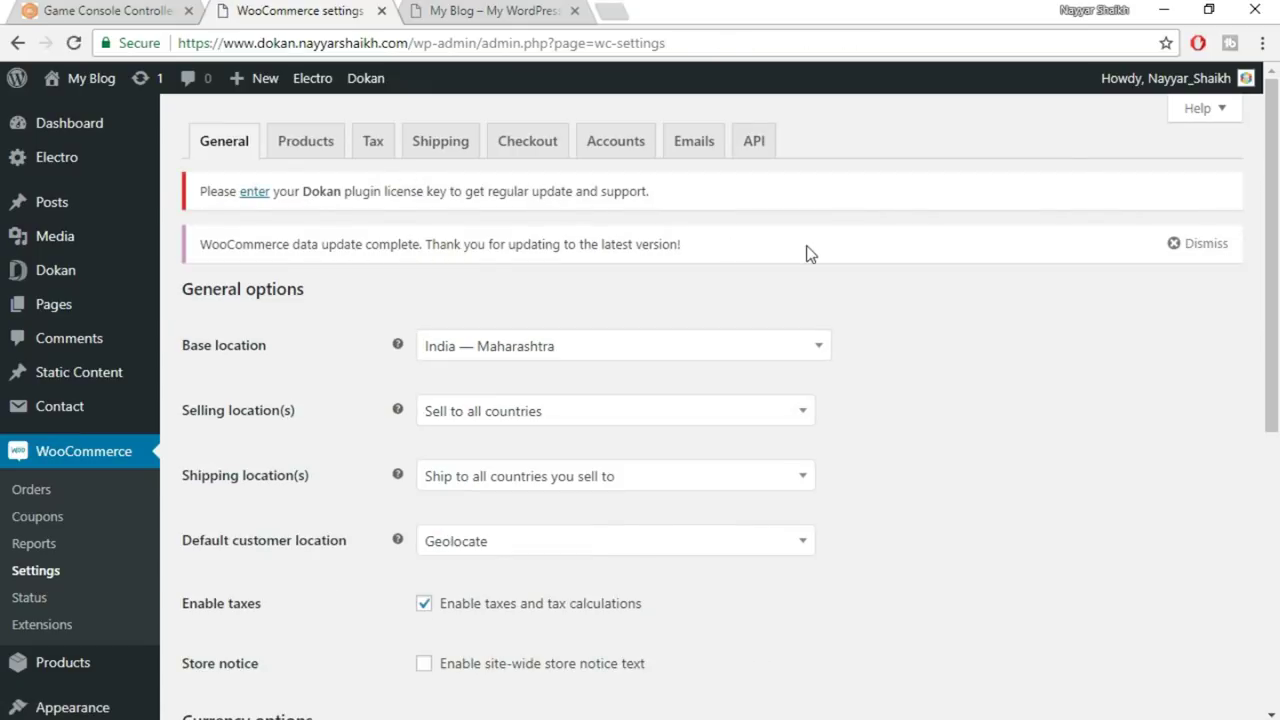
# Go from the dashboard to the Appearance > Themes list
pyautogui.click(76, 127)
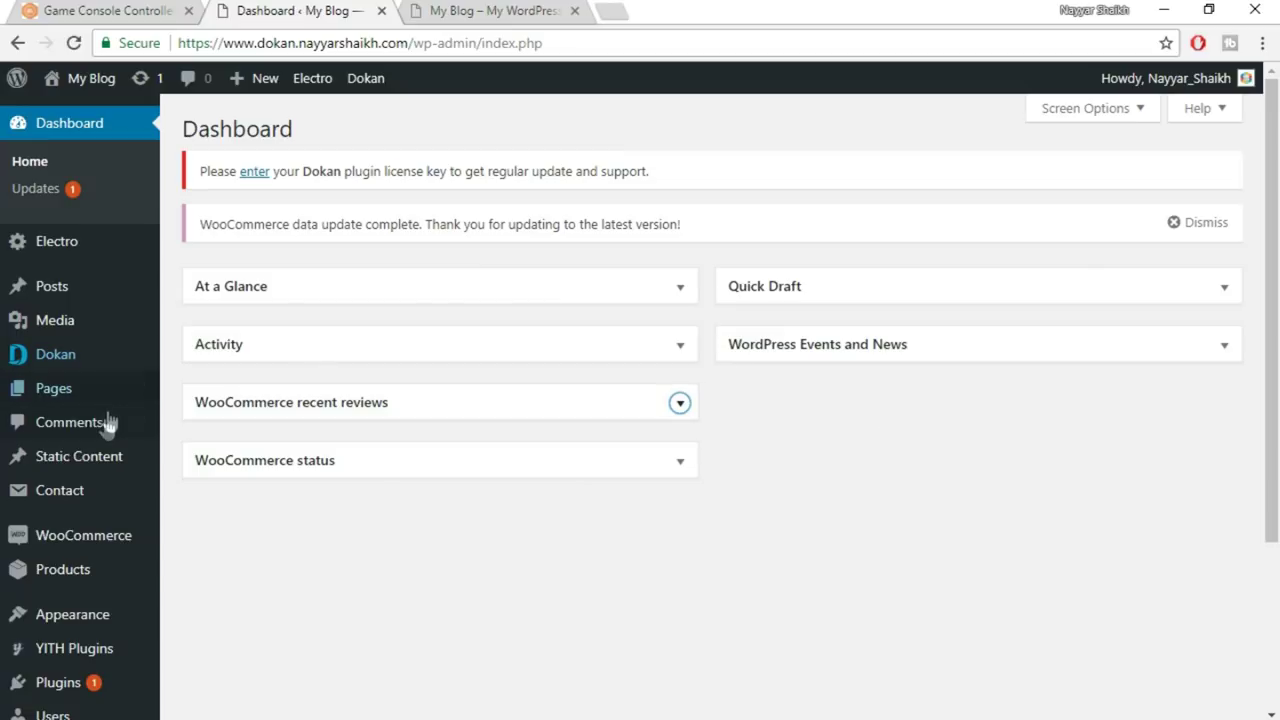
pyautogui.moveTo(100, 628)
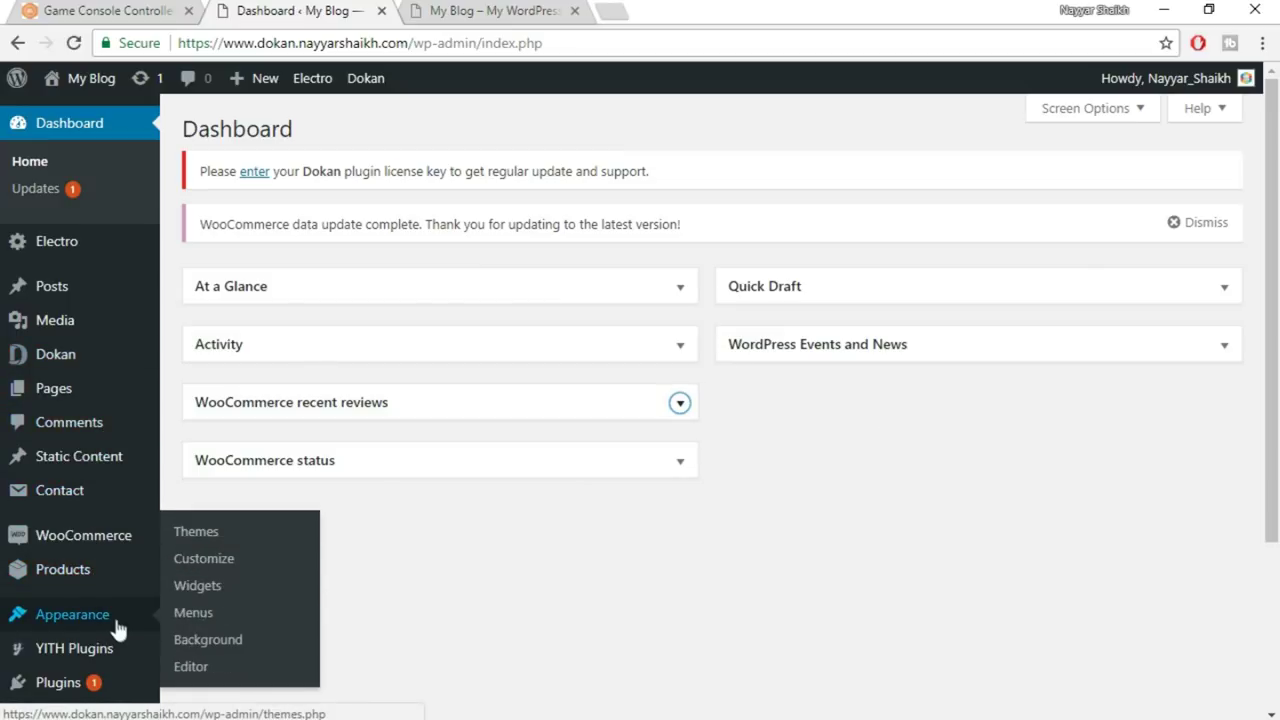
pyautogui.click(208, 532)
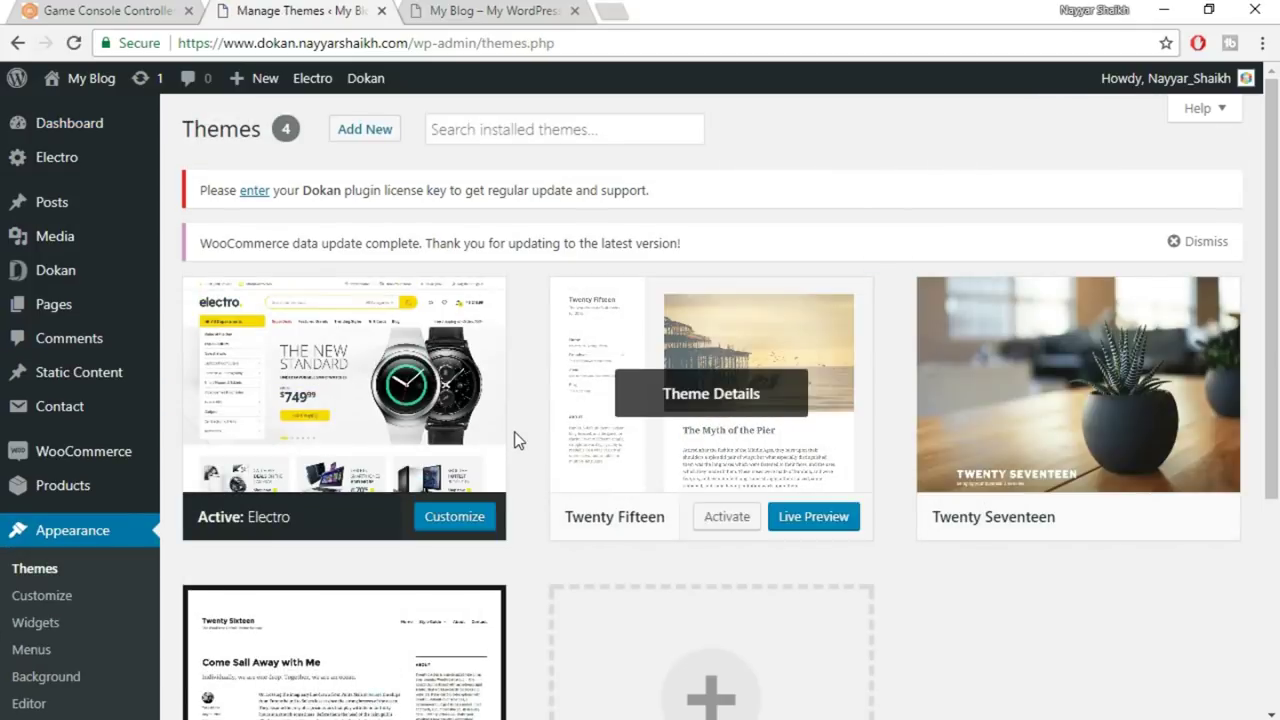
pyautogui.scroll(-1, 392, 298)
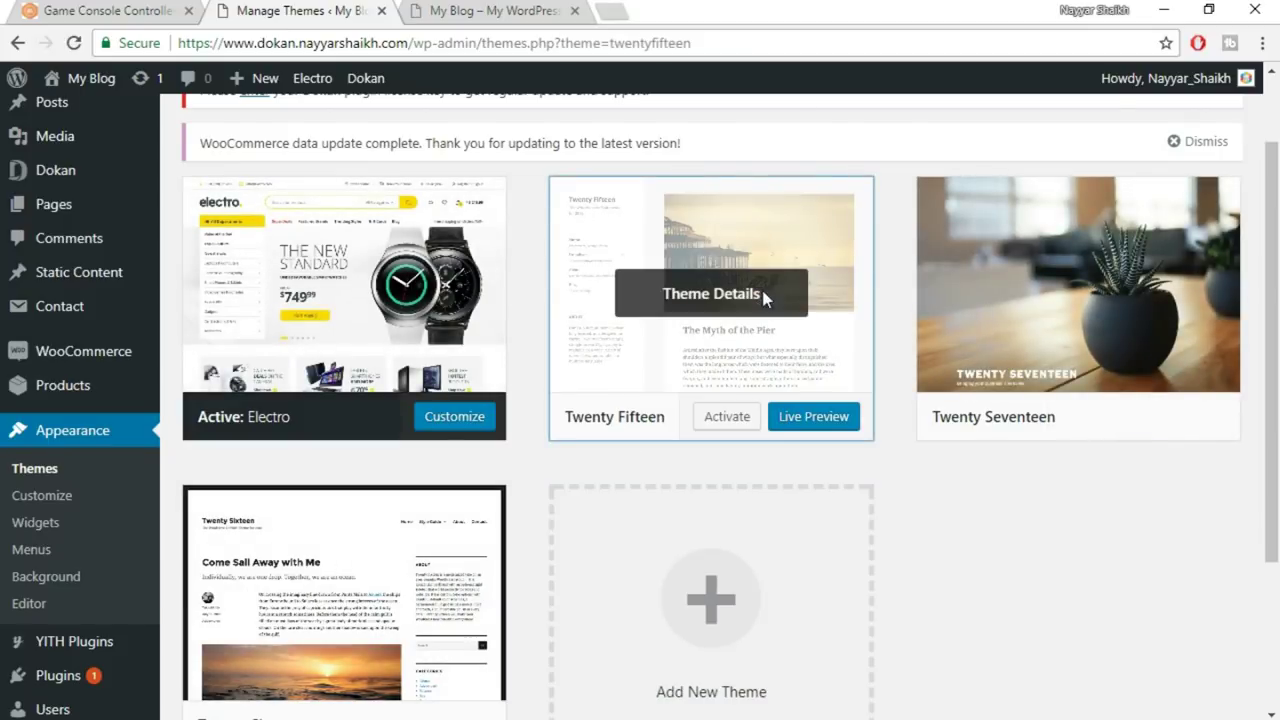
# Delete the Twenty Fifteen, Twenty Seventeen and Twenty Sixteen themes, leaving only Electro 1.3.7
pyautogui.click(762, 298)
pyautogui.click(1205, 681)
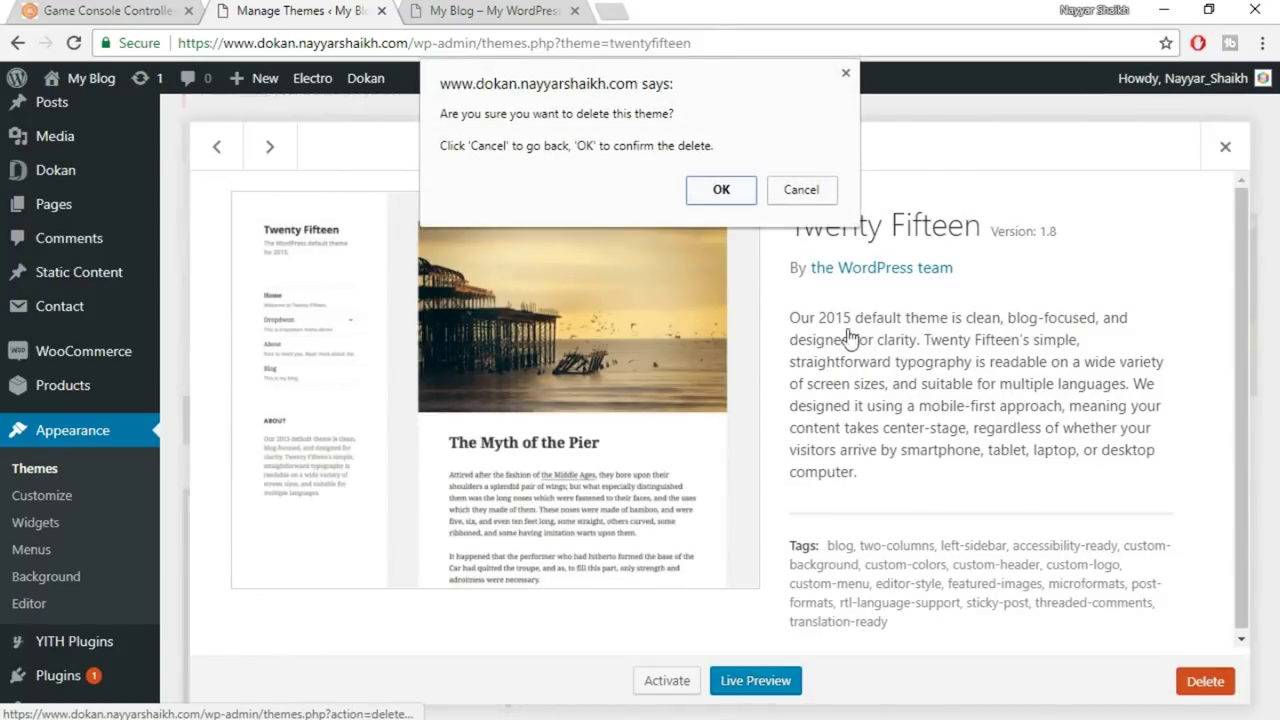
pyautogui.click(733, 198)
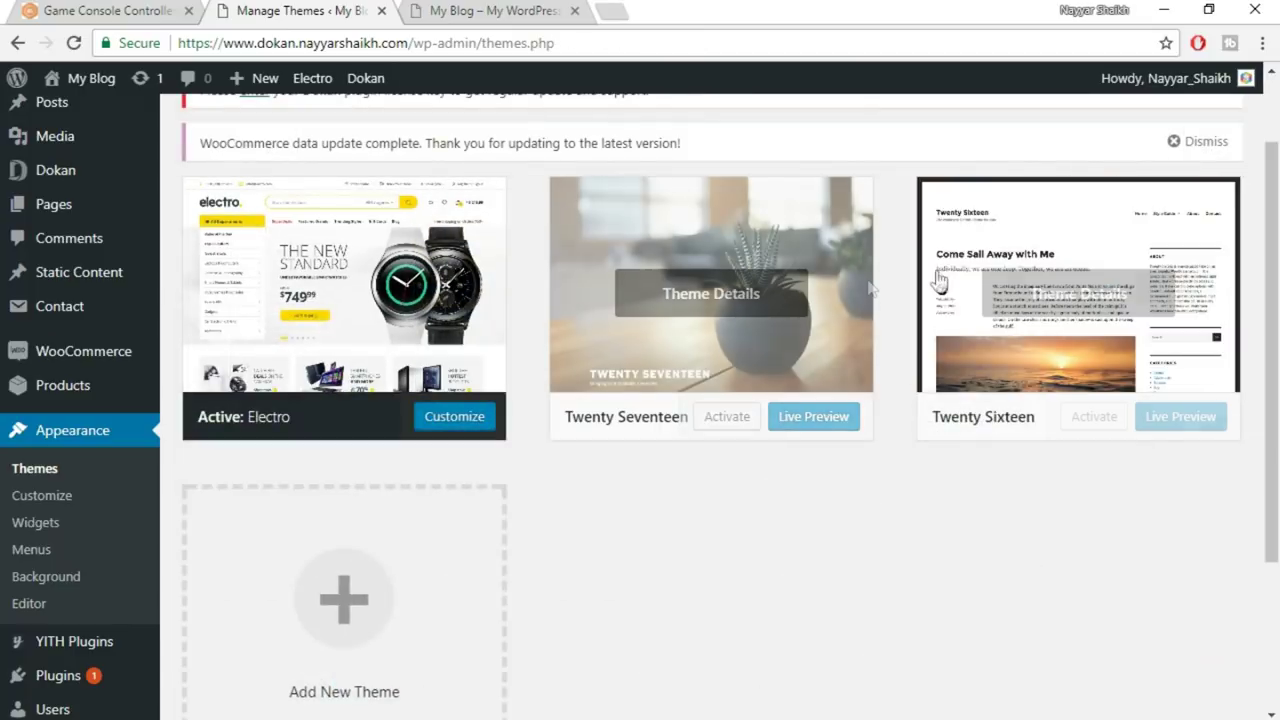
pyautogui.click(700, 292)
pyautogui.click(1219, 689)
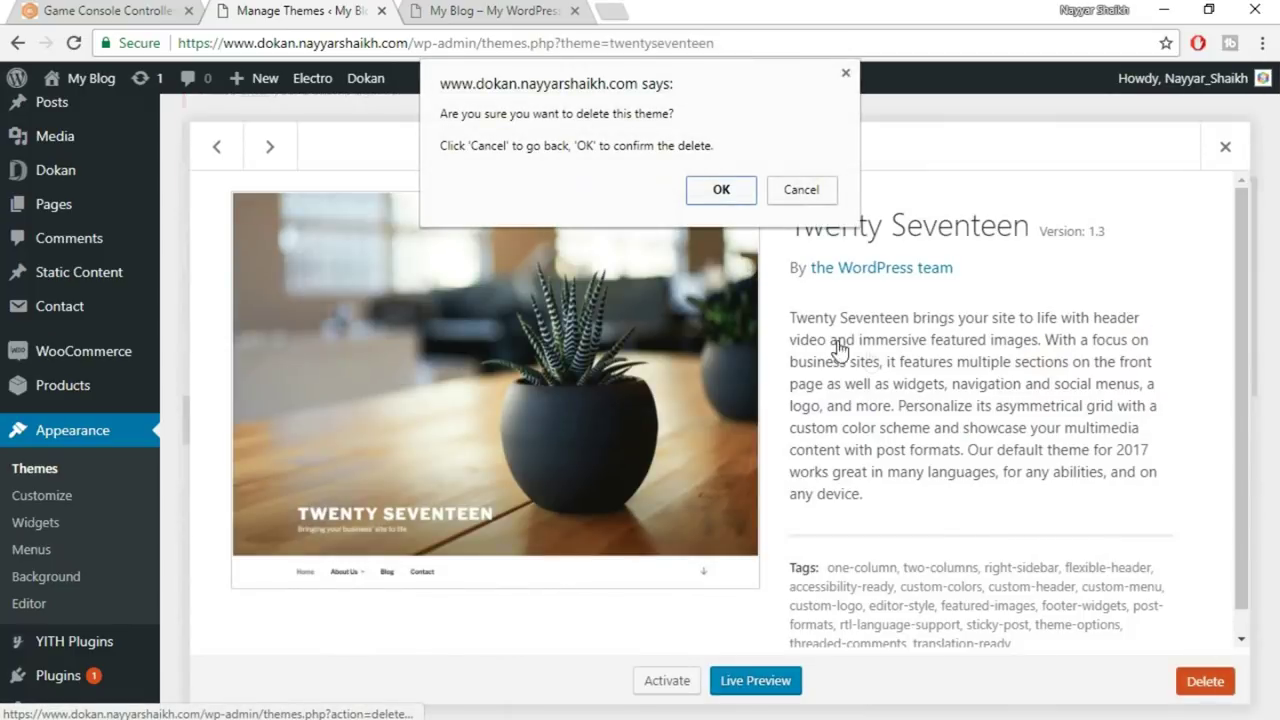
pyautogui.click(740, 200)
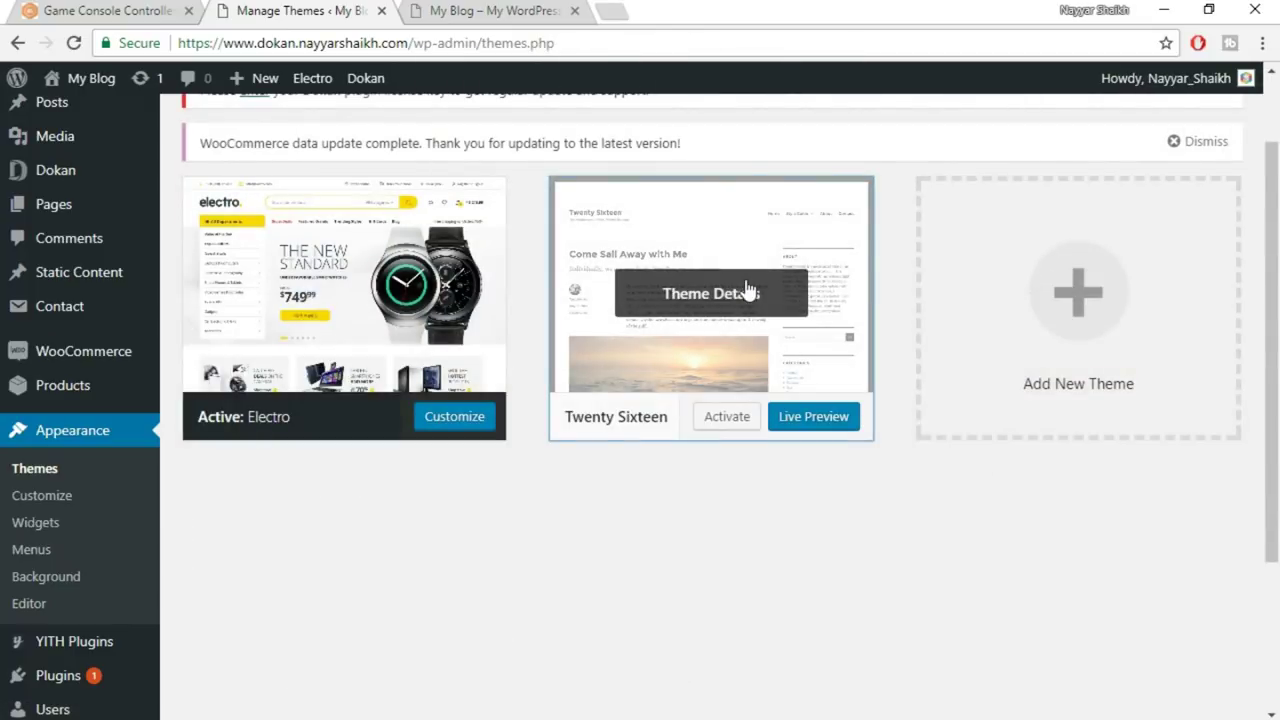
pyautogui.click(743, 294)
pyautogui.click(1205, 681)
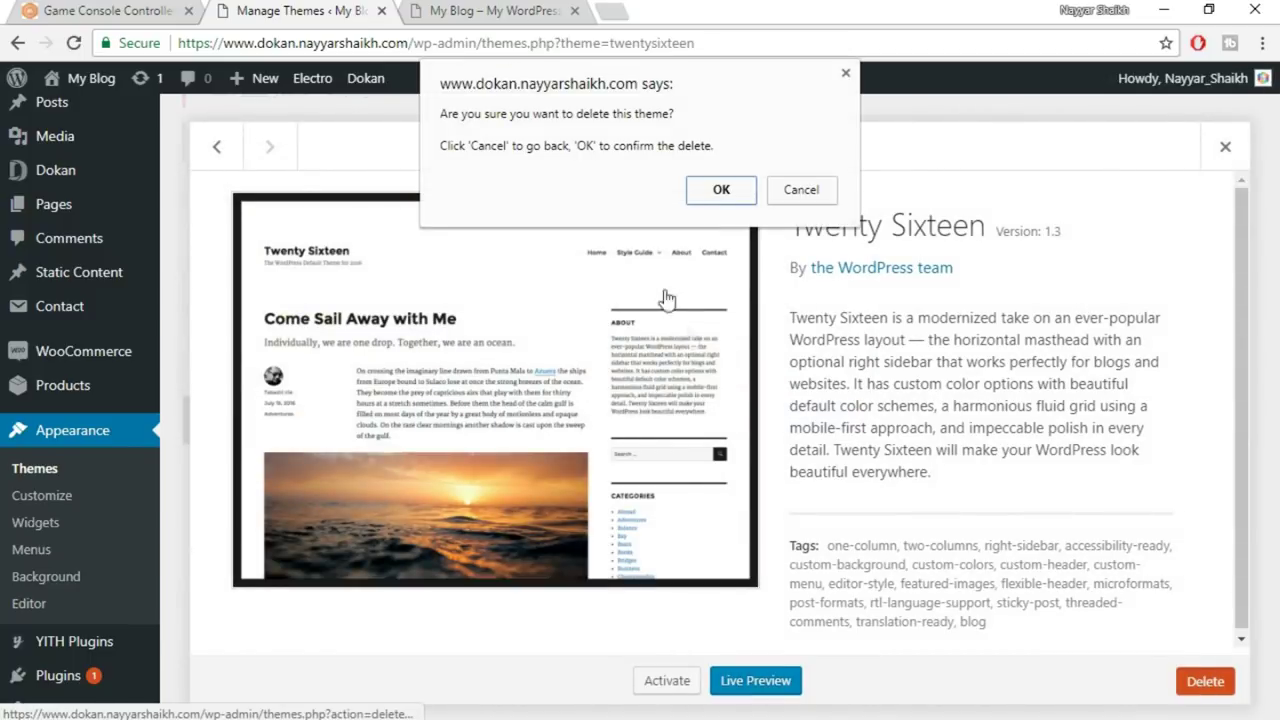
pyautogui.click(720, 189)
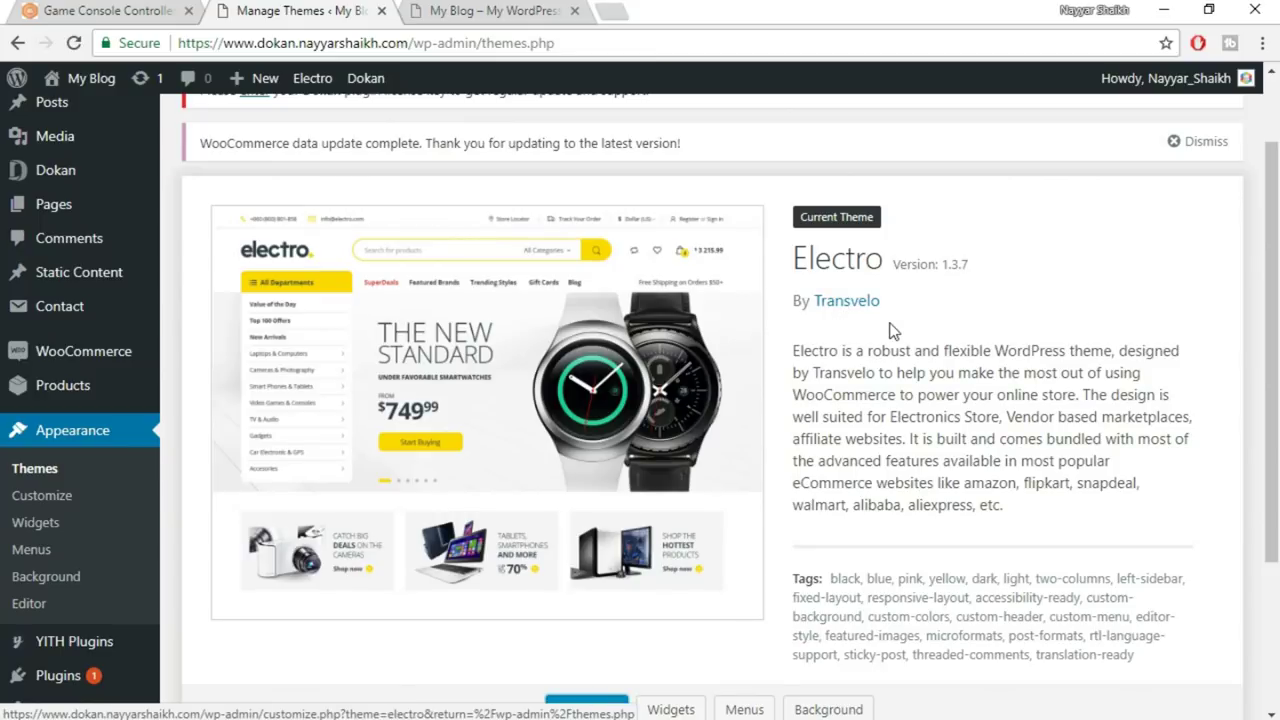
pyautogui.scroll(2, 957, 390)
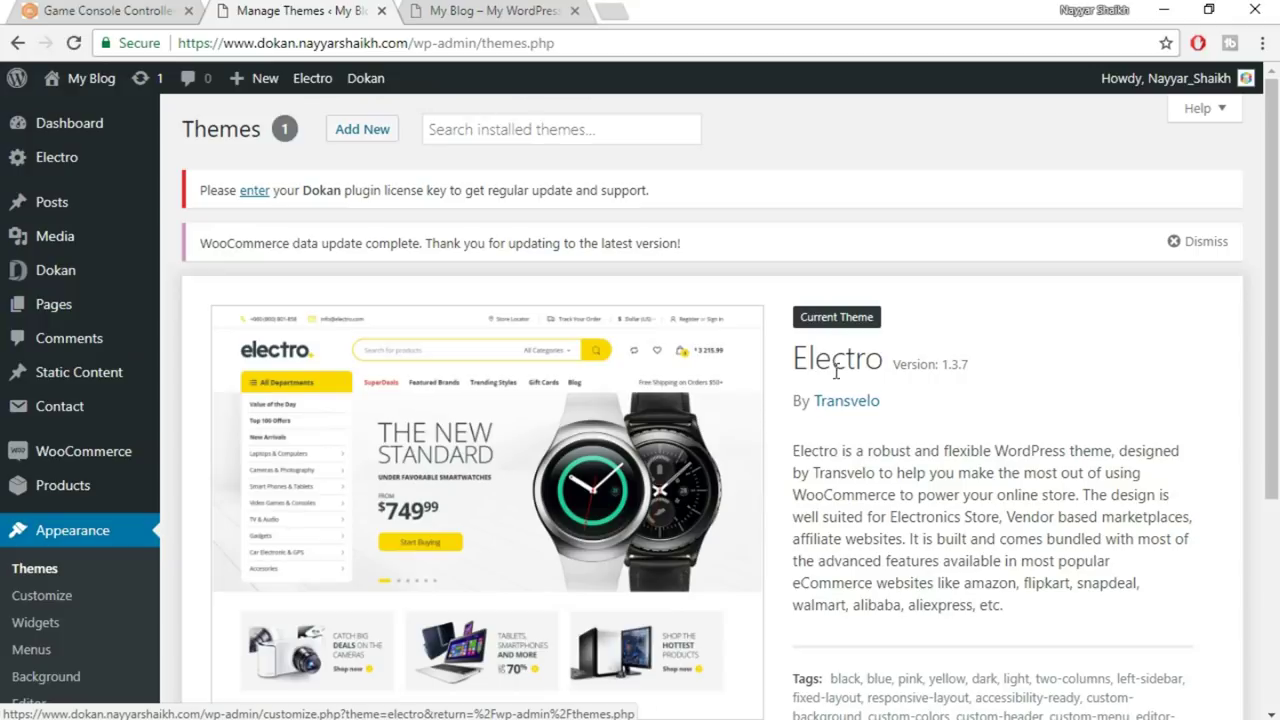
pyautogui.moveTo(105, 465)
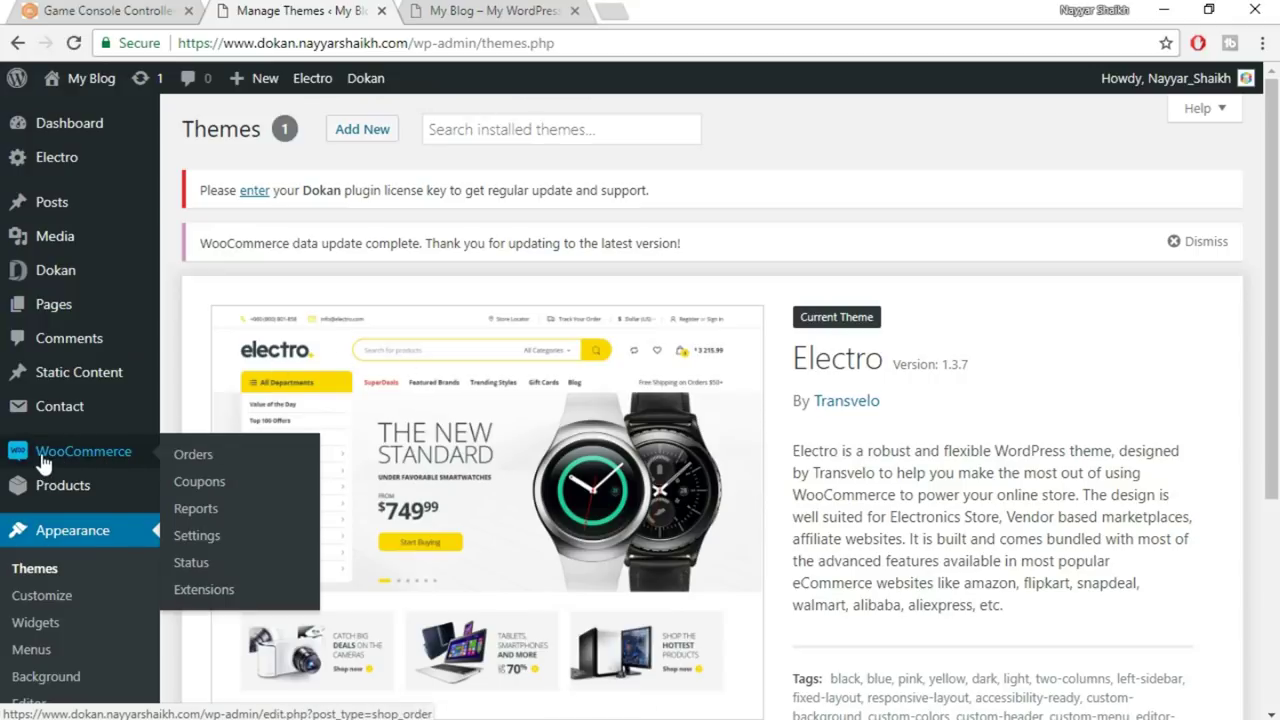
# Open WooCommerce settings and keep India — Maharashtra as the store base location
pyautogui.click(197, 541)
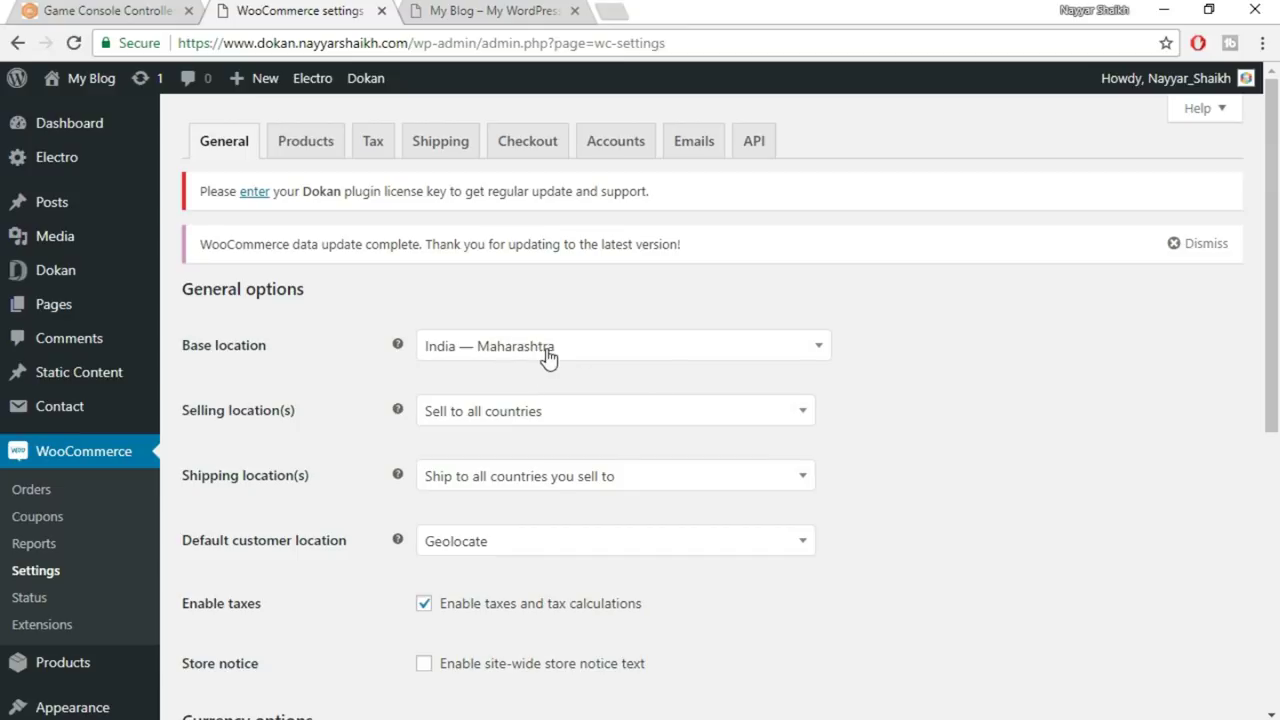
pyautogui.click(548, 358)
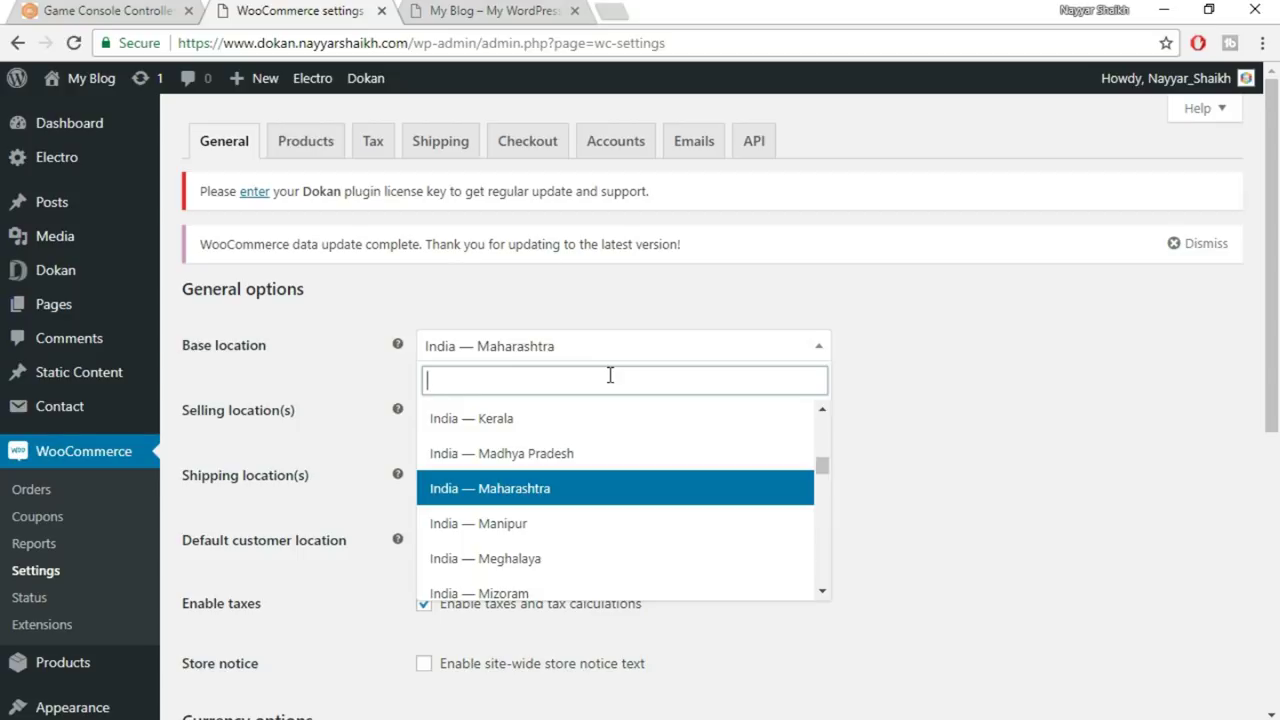
pyautogui.write('maha')
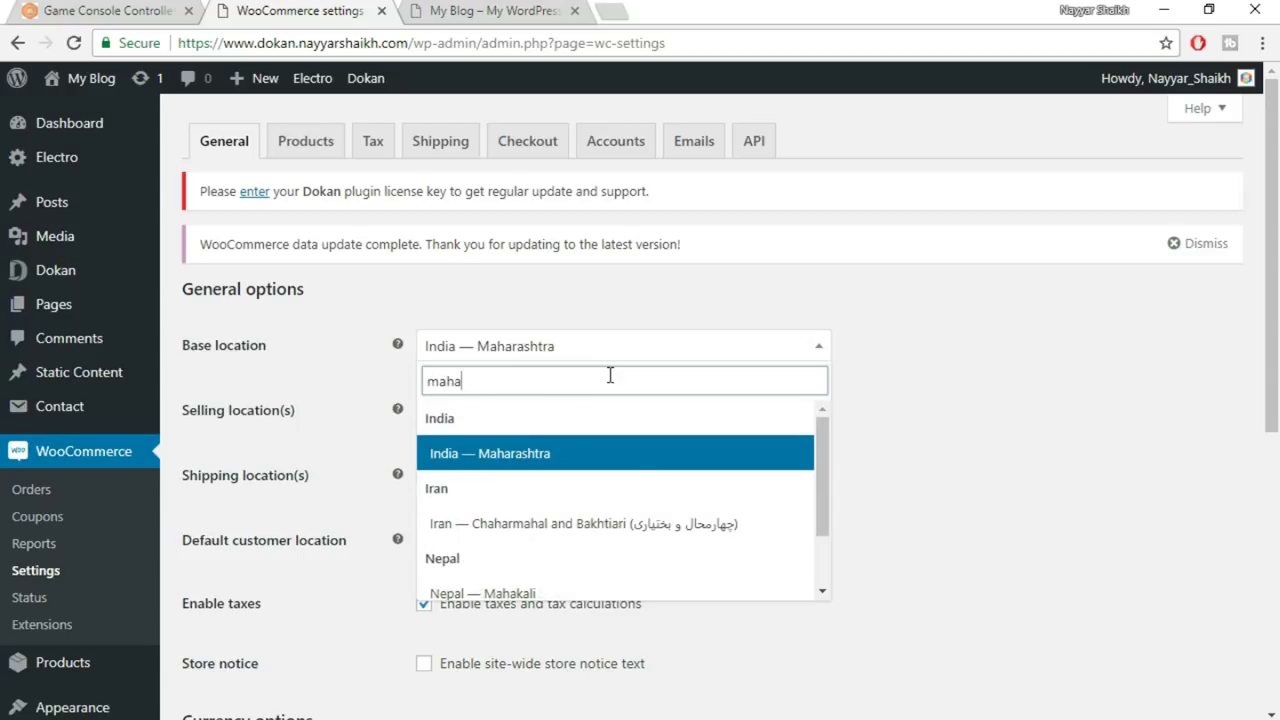
pyautogui.click(540, 466)
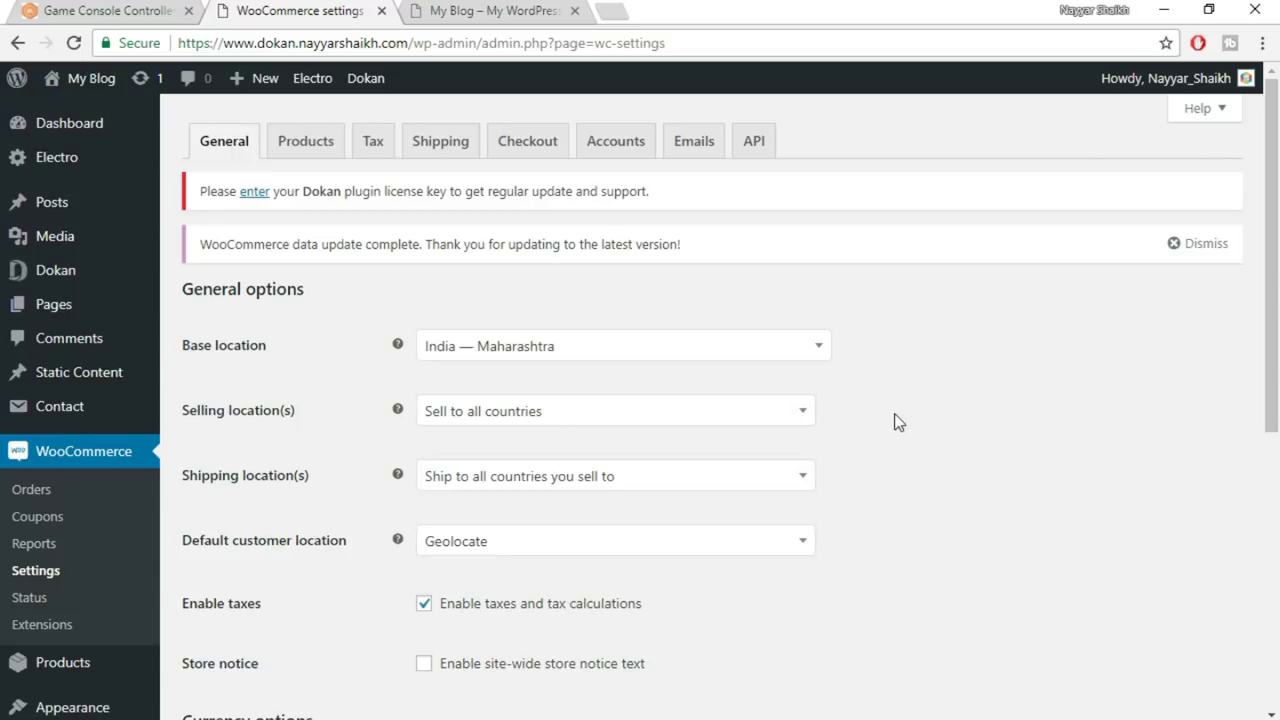
# Set selling locations to Sell to specific countries, with India as the only country
pyautogui.click(618, 426)
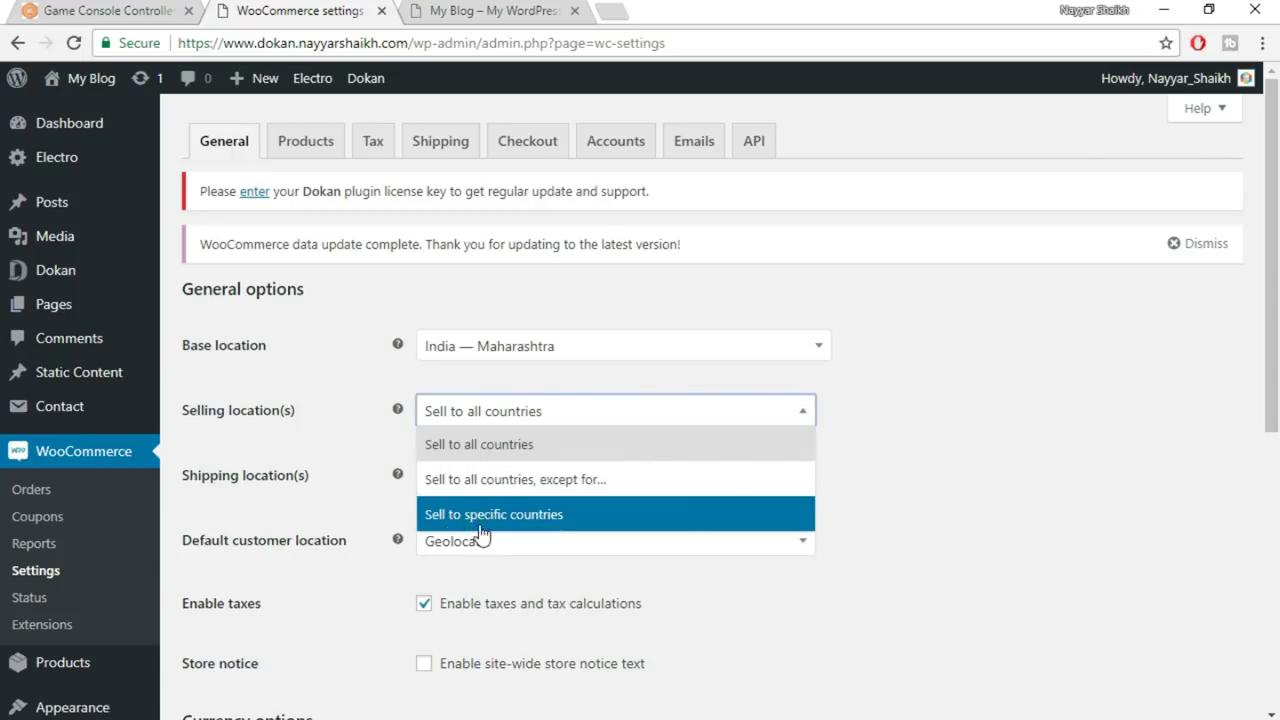
pyautogui.click(529, 522)
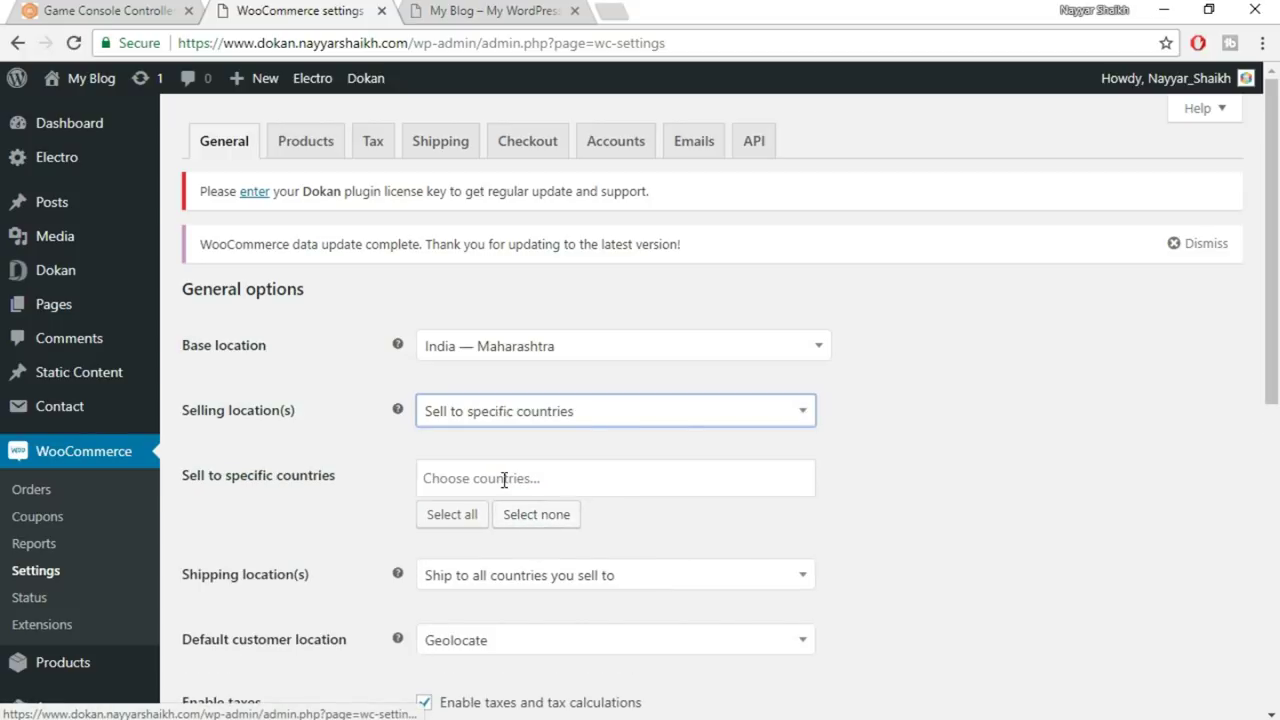
pyautogui.click(437, 476)
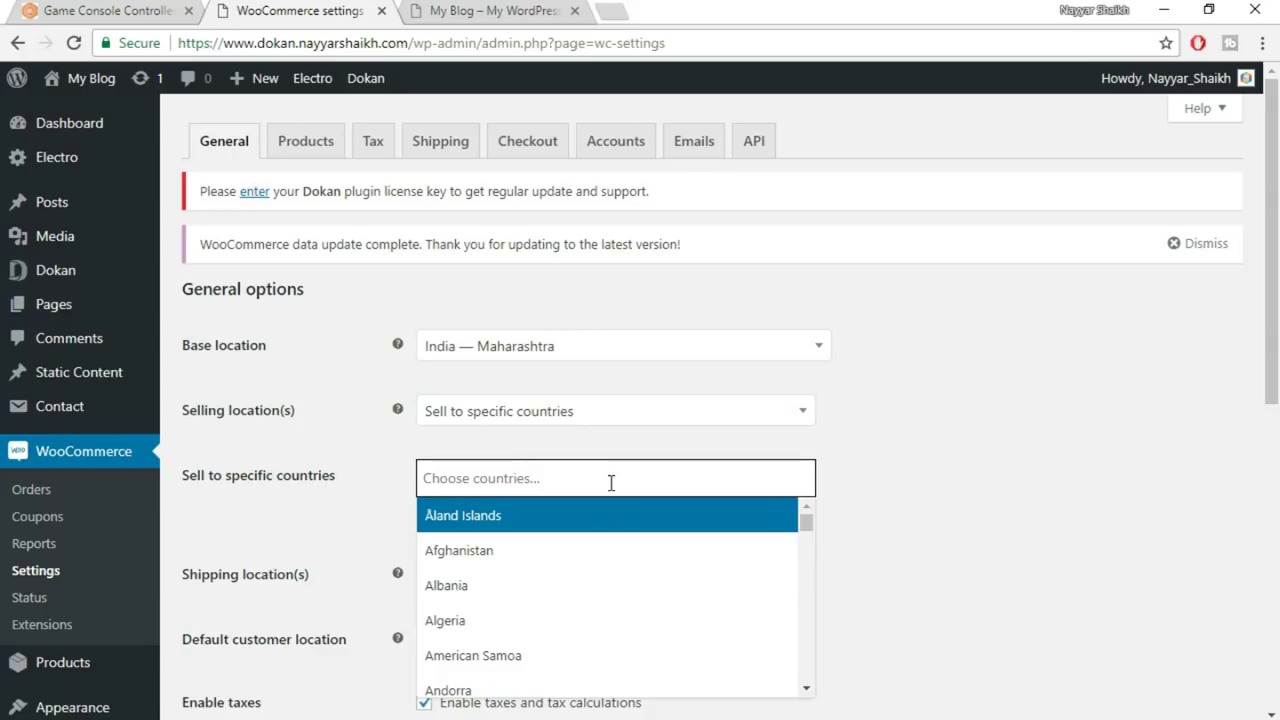
pyautogui.write('ind')
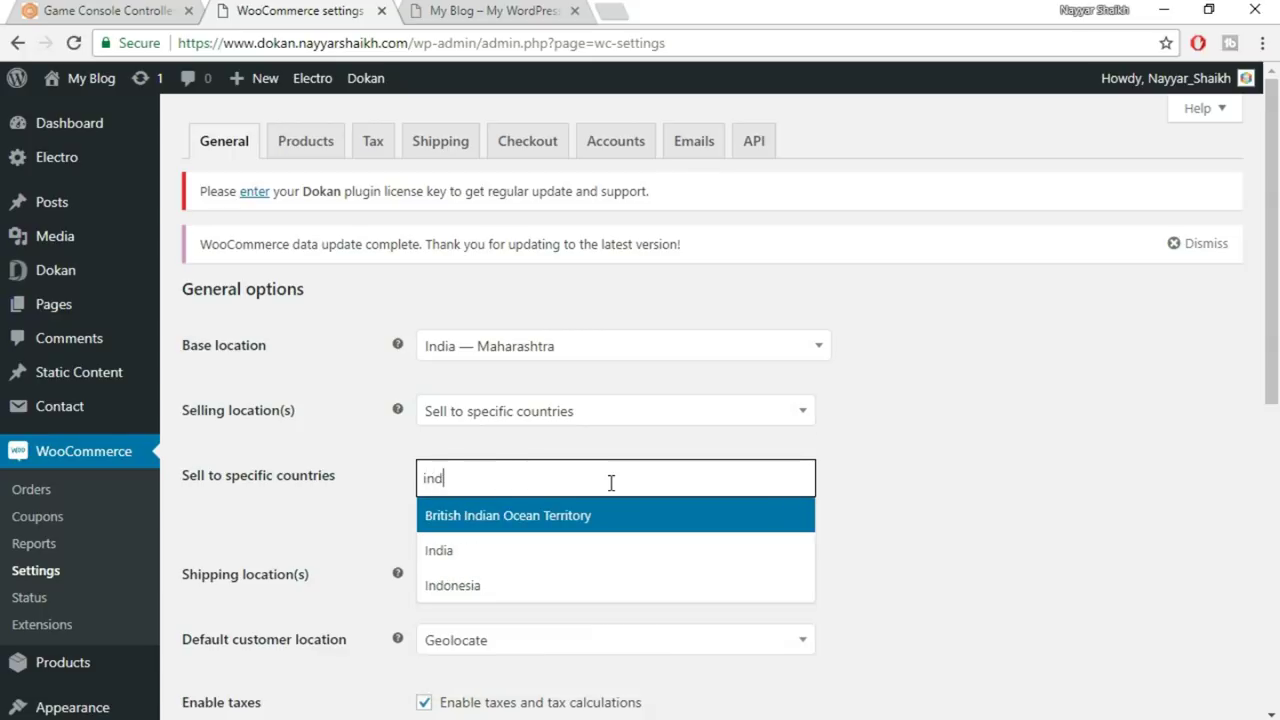
pyautogui.click(479, 569)
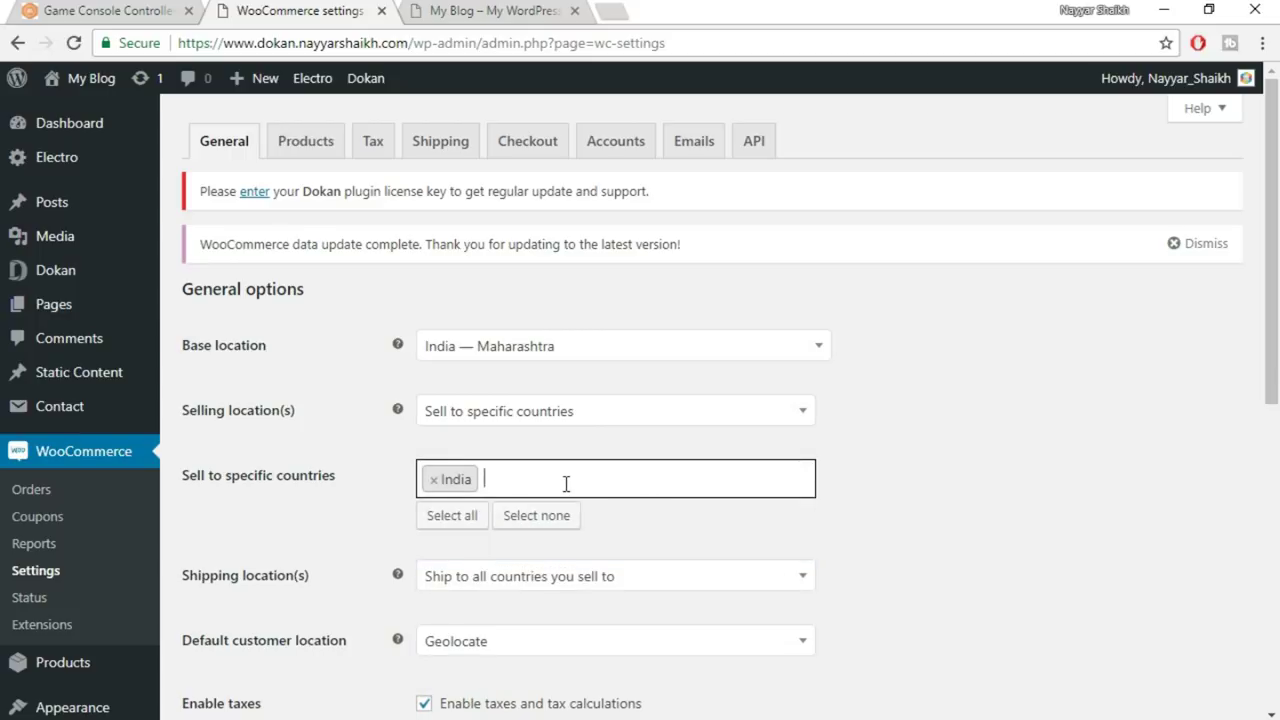
pyautogui.write('pakis')
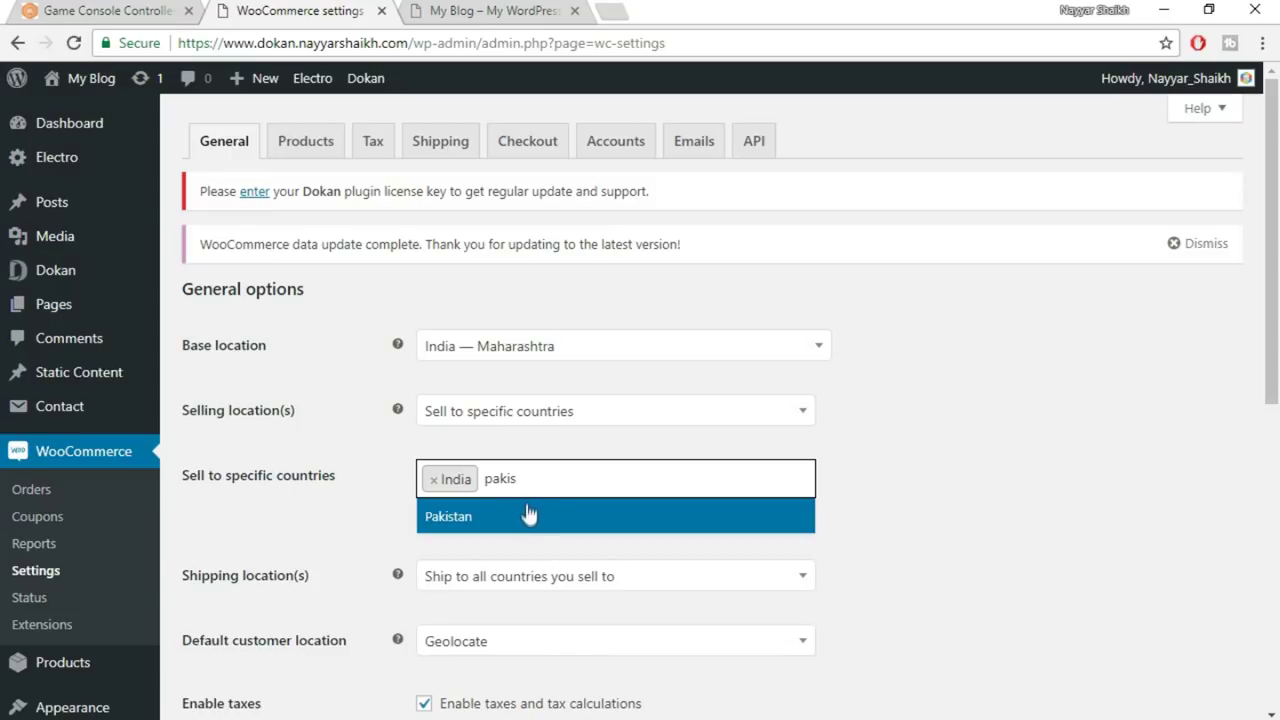
pyautogui.click(525, 516)
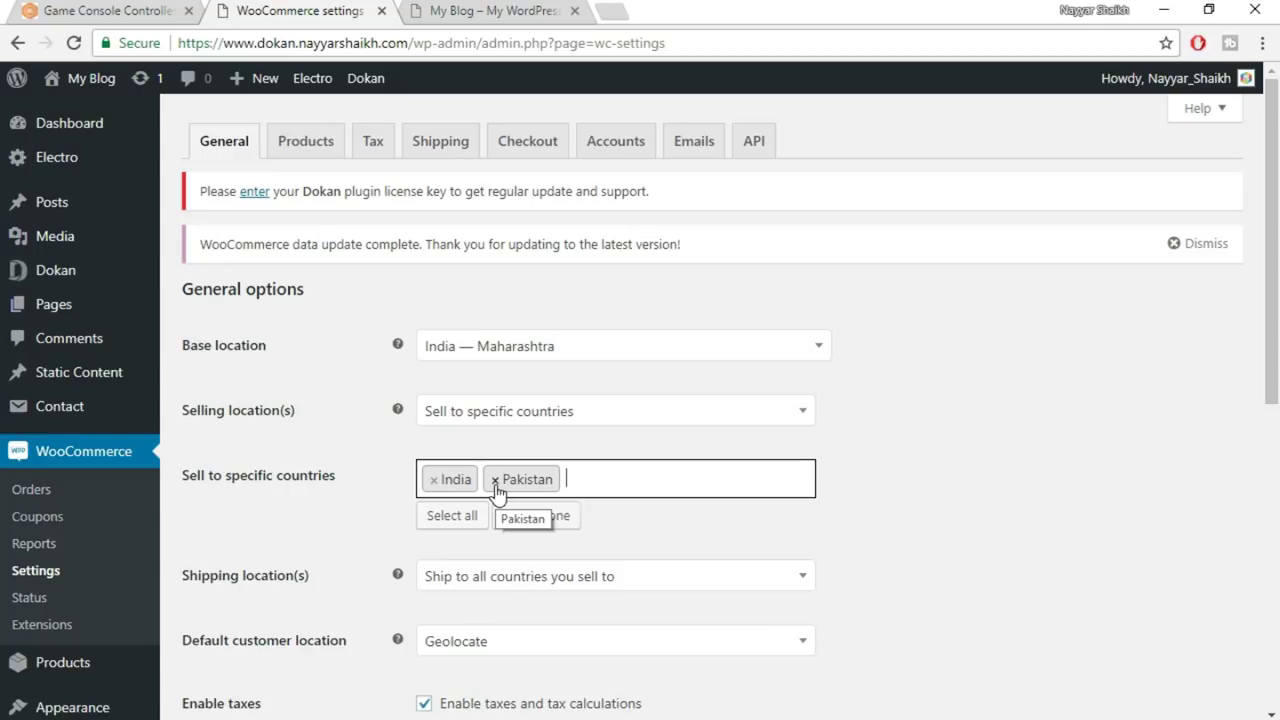
pyautogui.click(494, 480)
pyautogui.click(1047, 504)
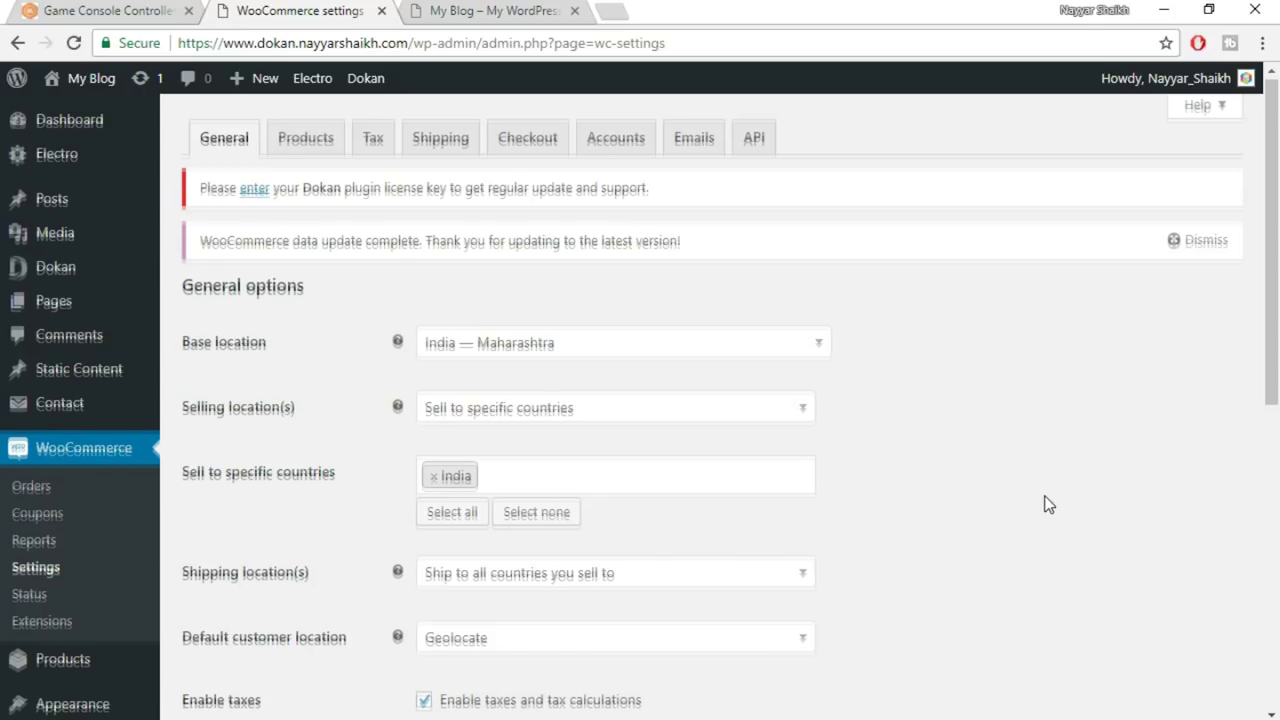
# Scroll to Currency options and keep United States dollar as the store currency
pyautogui.scroll(-3, 1047, 504)
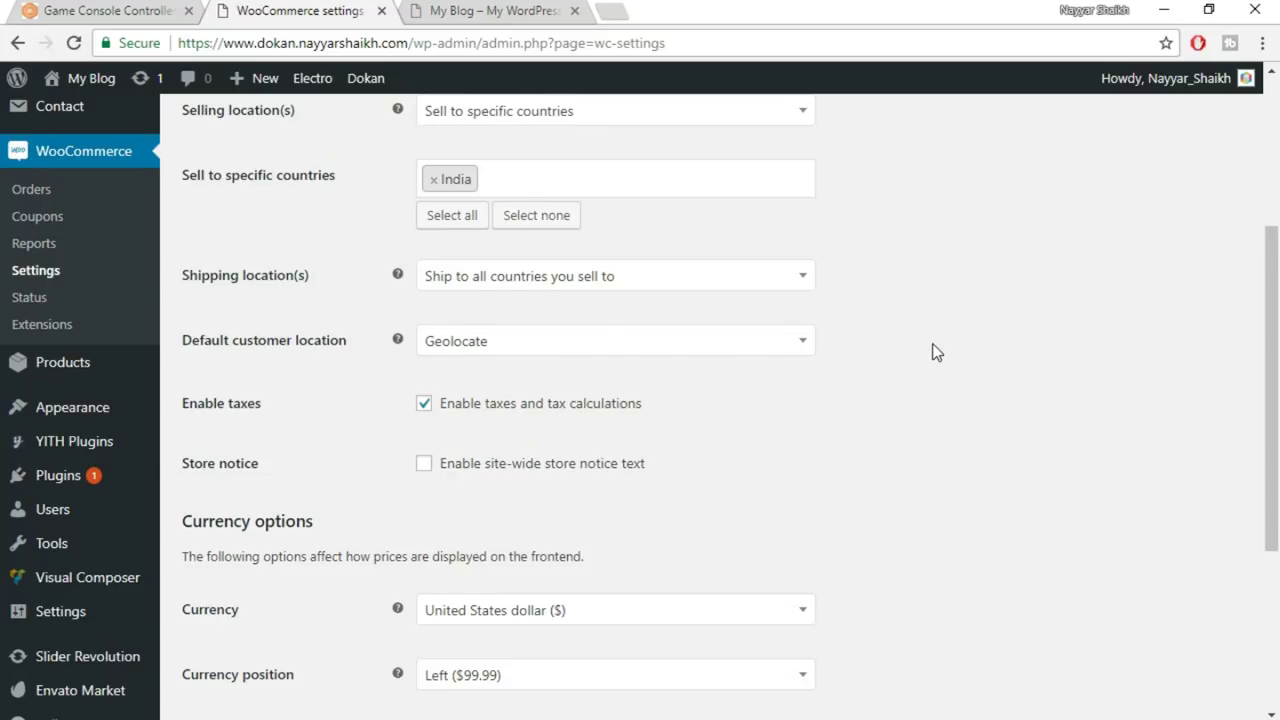
pyautogui.scroll(-3, 932, 352)
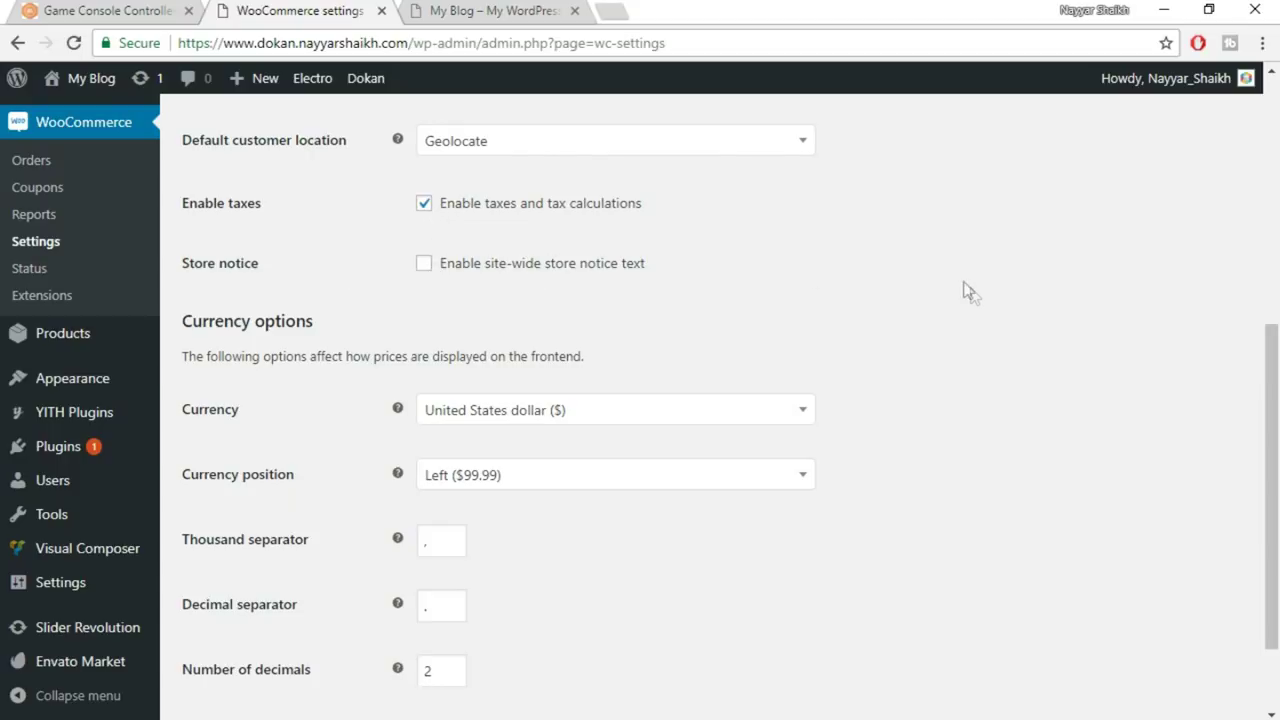
pyautogui.scroll(-1, 972, 293)
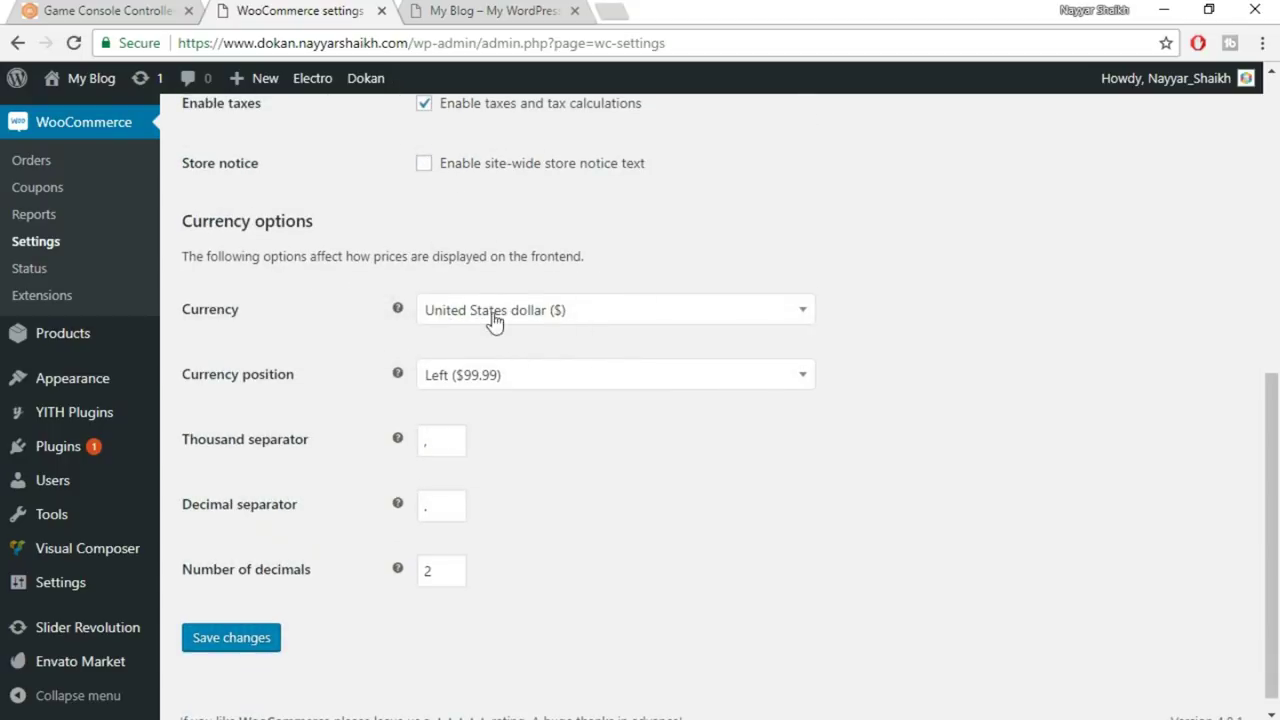
pyautogui.click(591, 318)
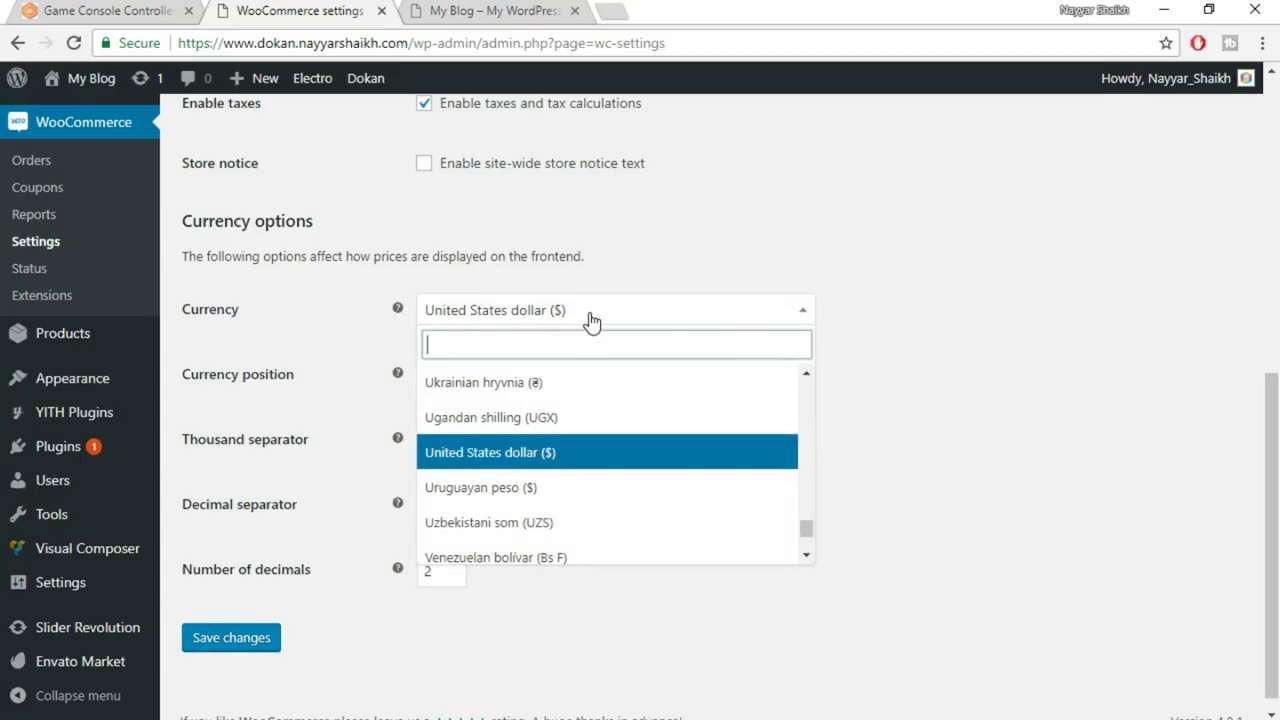
pyautogui.write('india')
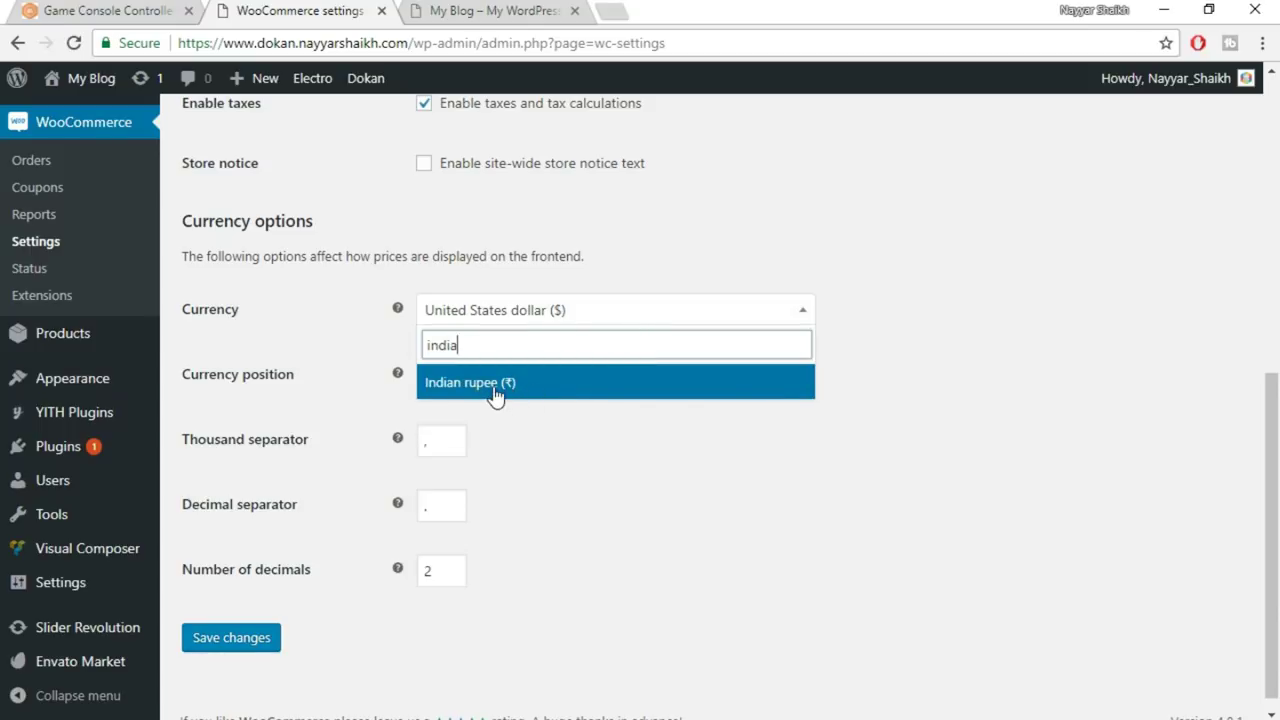
pyautogui.click(590, 462)
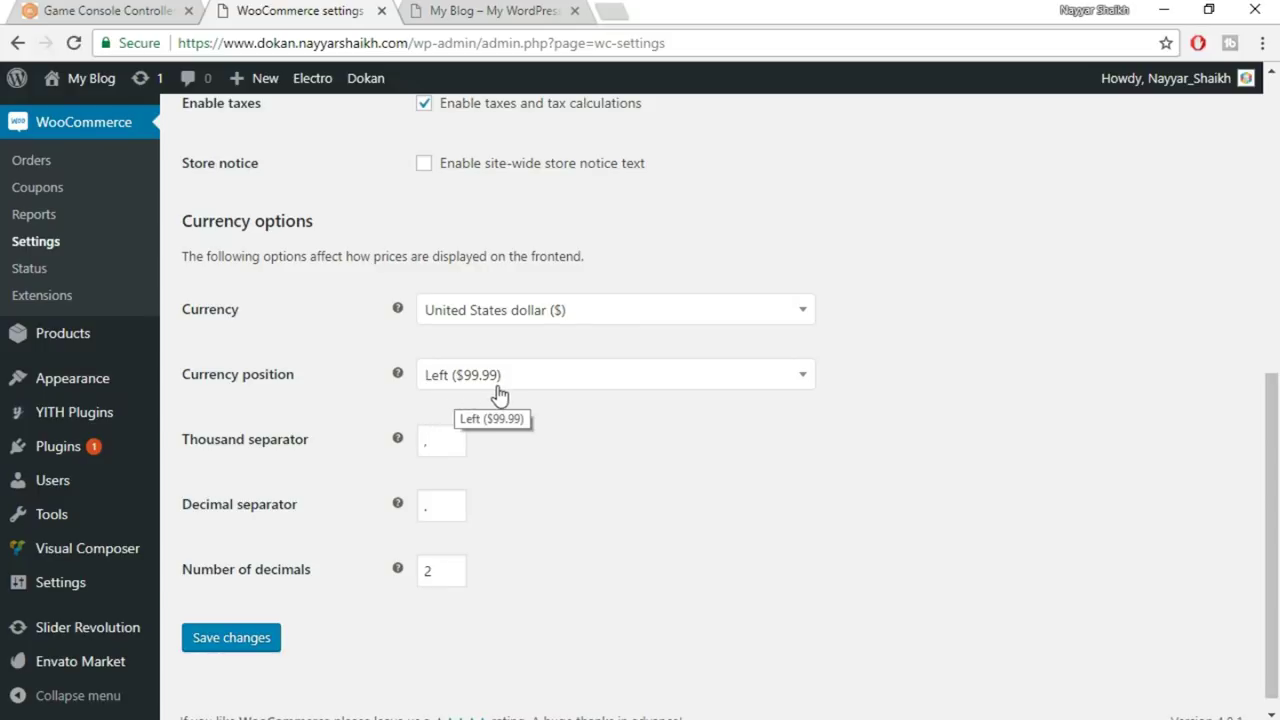
# Keep the currency position Left ($99.99) and save the general settings
pyautogui.click(551, 387)
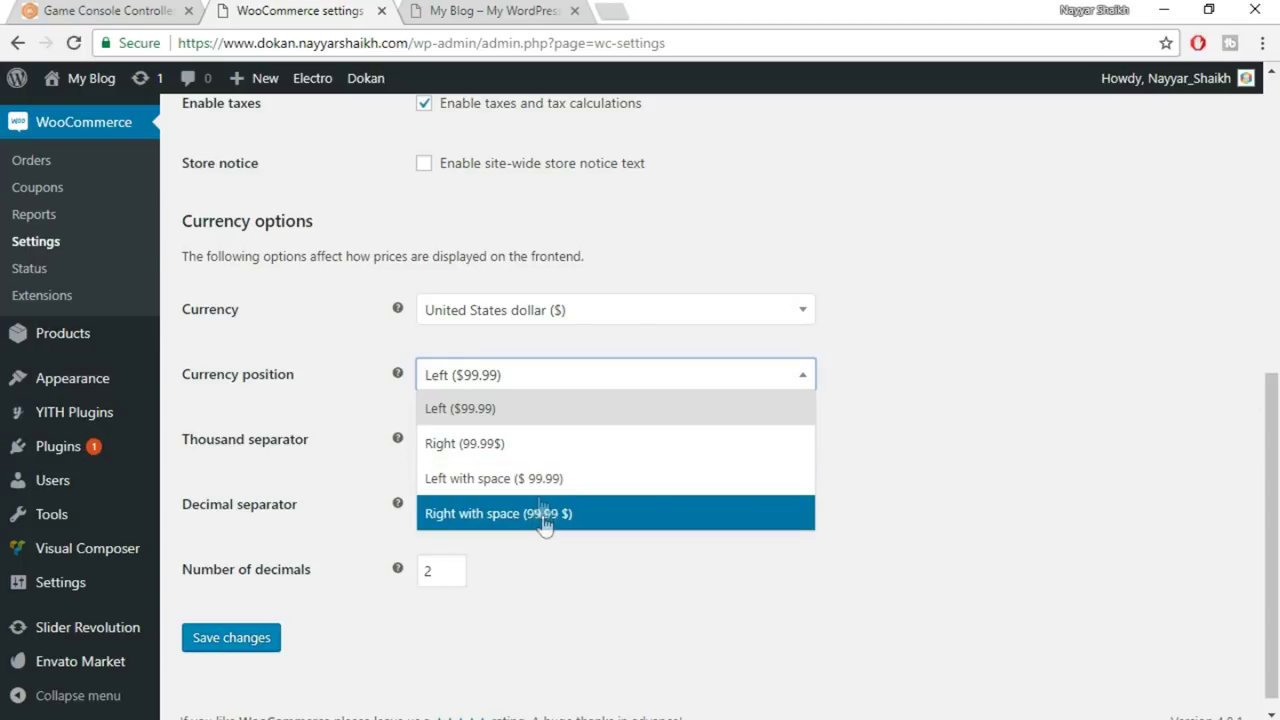
pyautogui.click(514, 421)
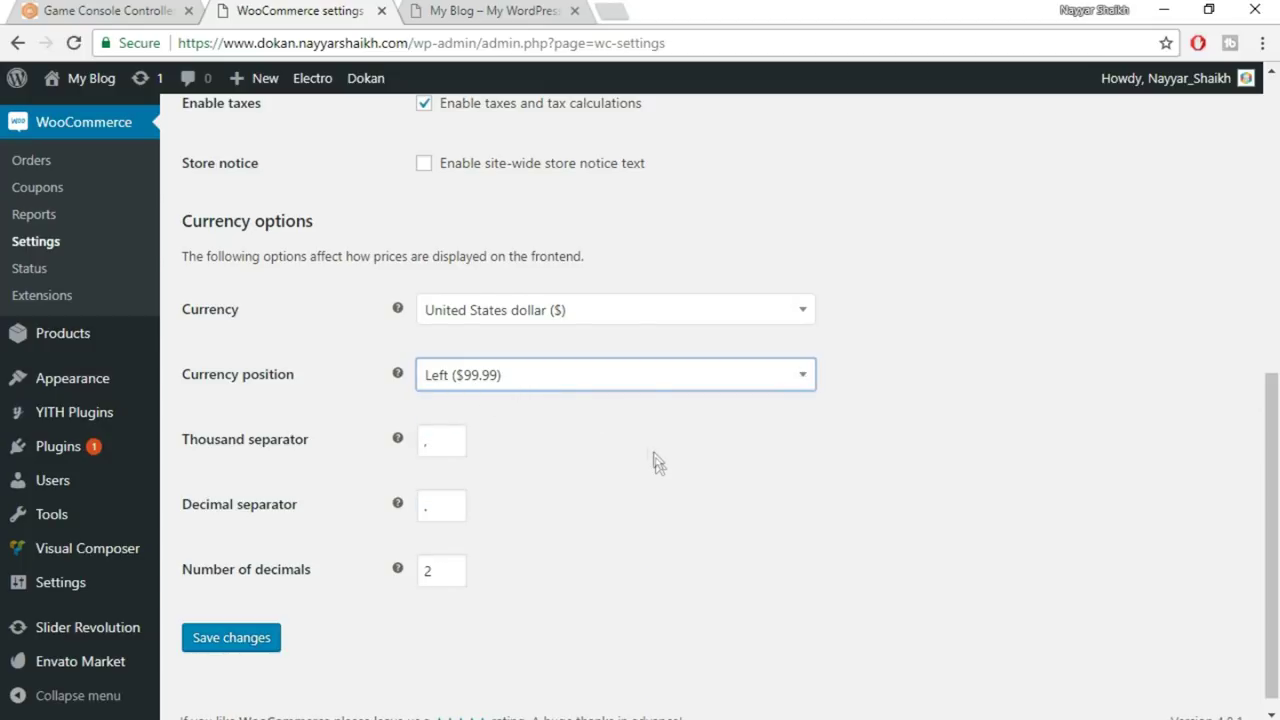
pyautogui.scroll(-1, 656, 464)
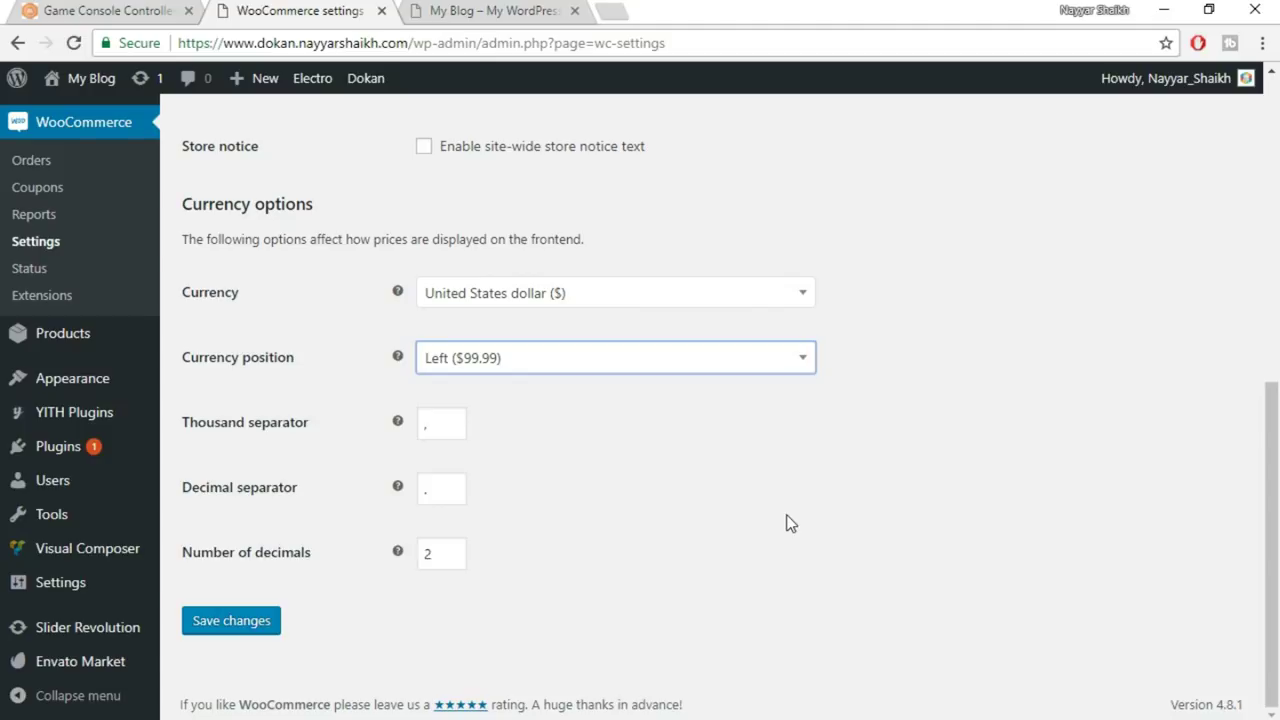
pyautogui.click(260, 632)
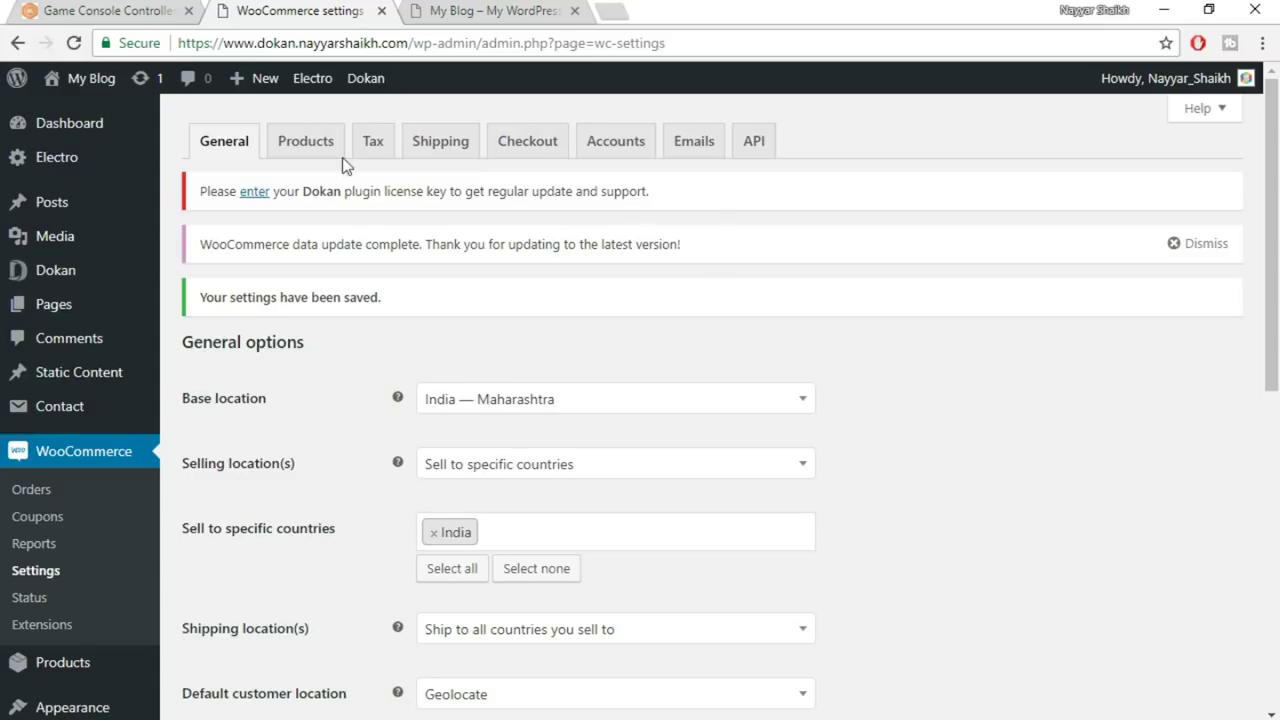
# On the Products tab, keep weight unit g and dimensions unit cm, then scroll to Reviews
pyautogui.click(301, 146)
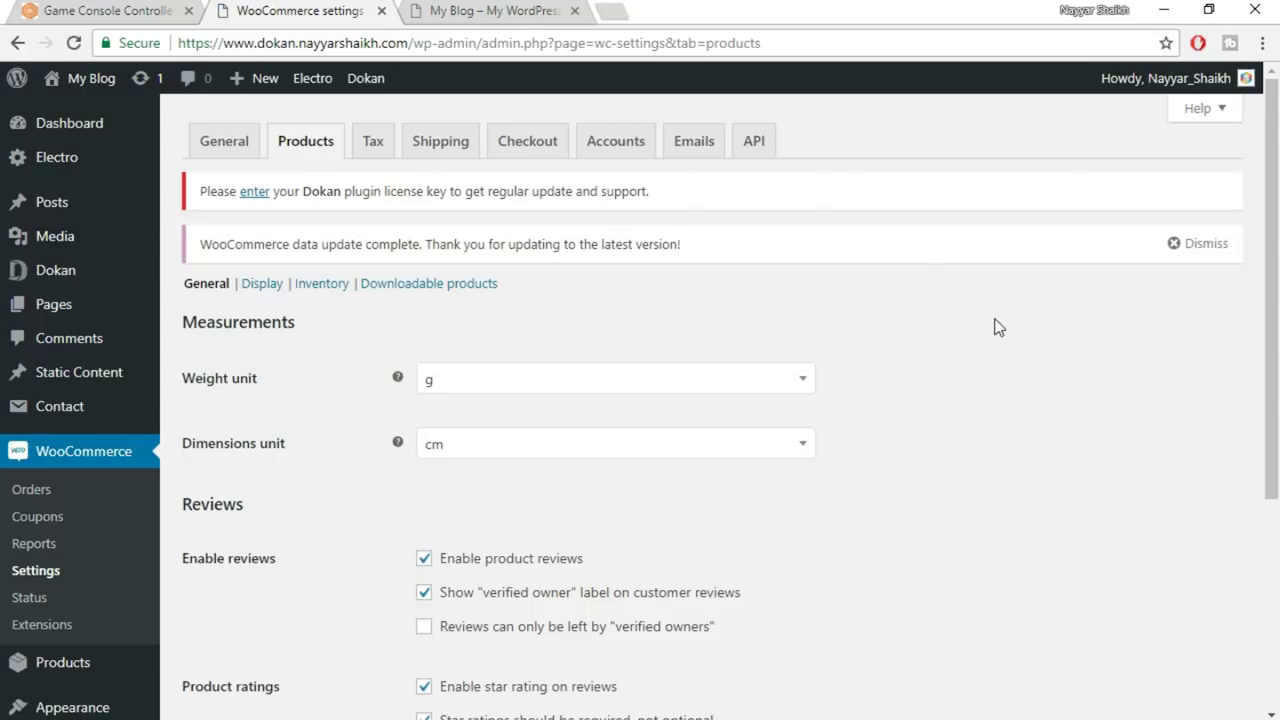
pyautogui.click(443, 383)
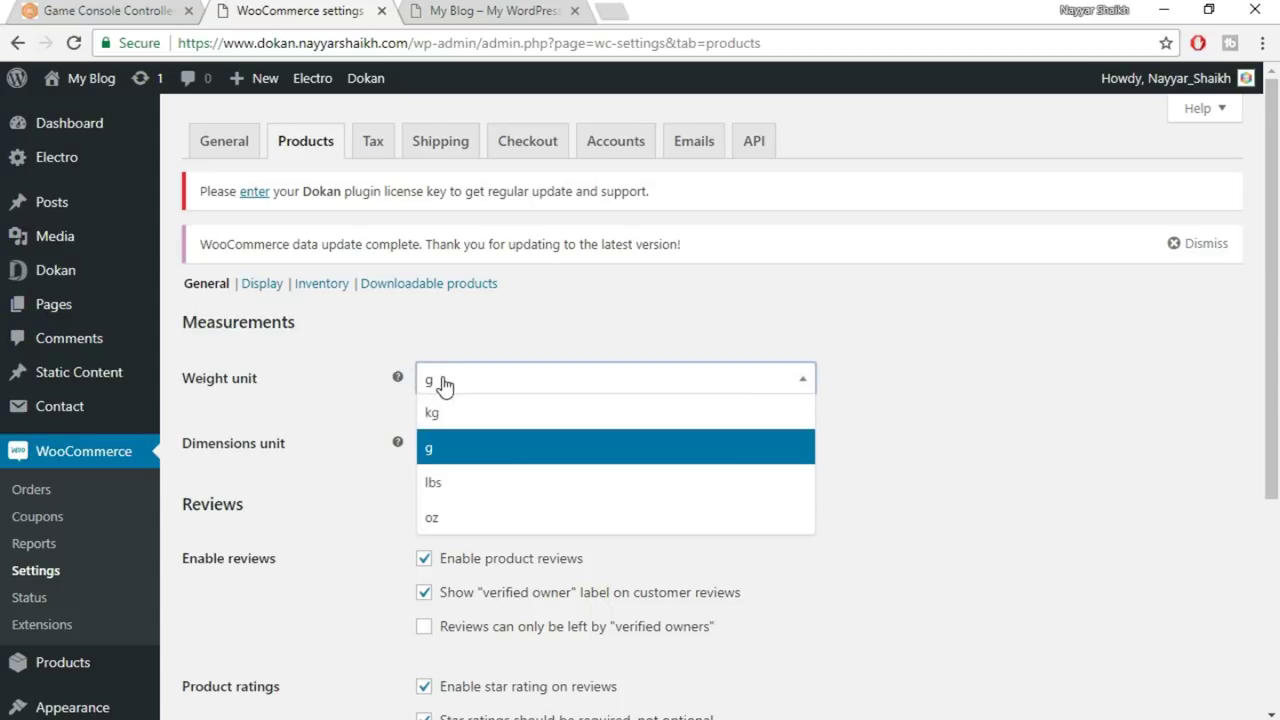
pyautogui.click(490, 460)
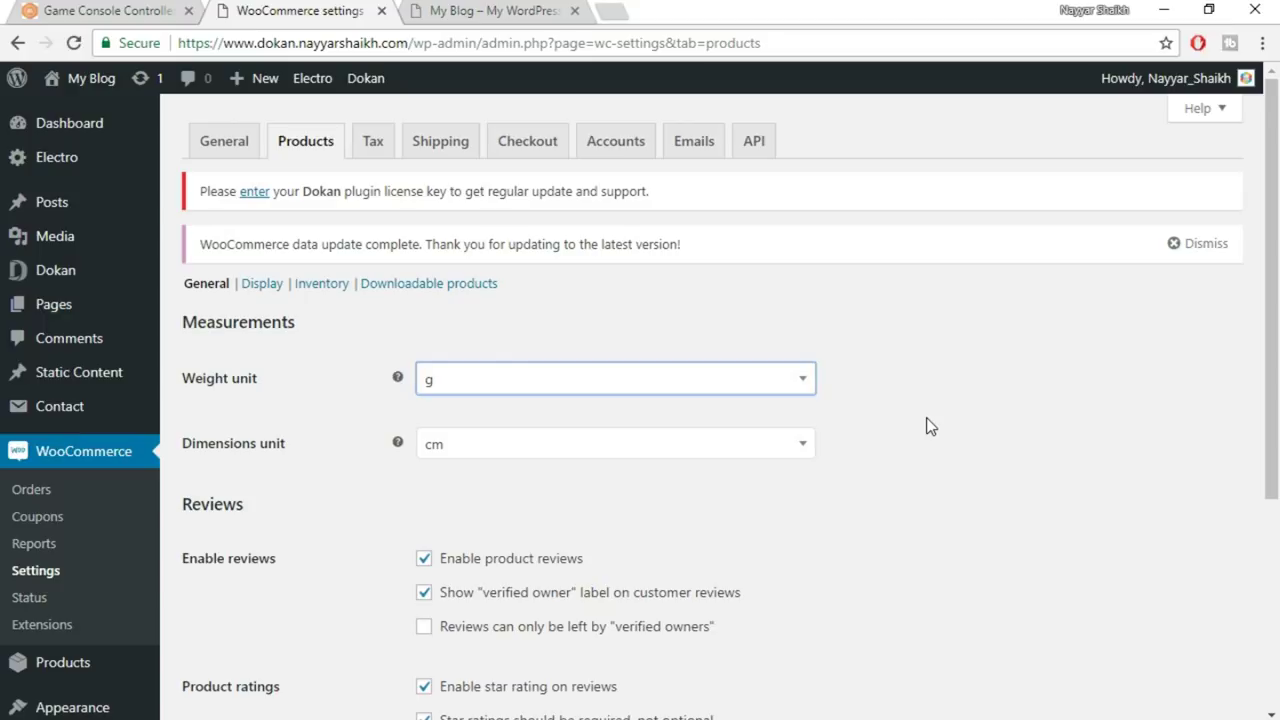
pyautogui.click(709, 389)
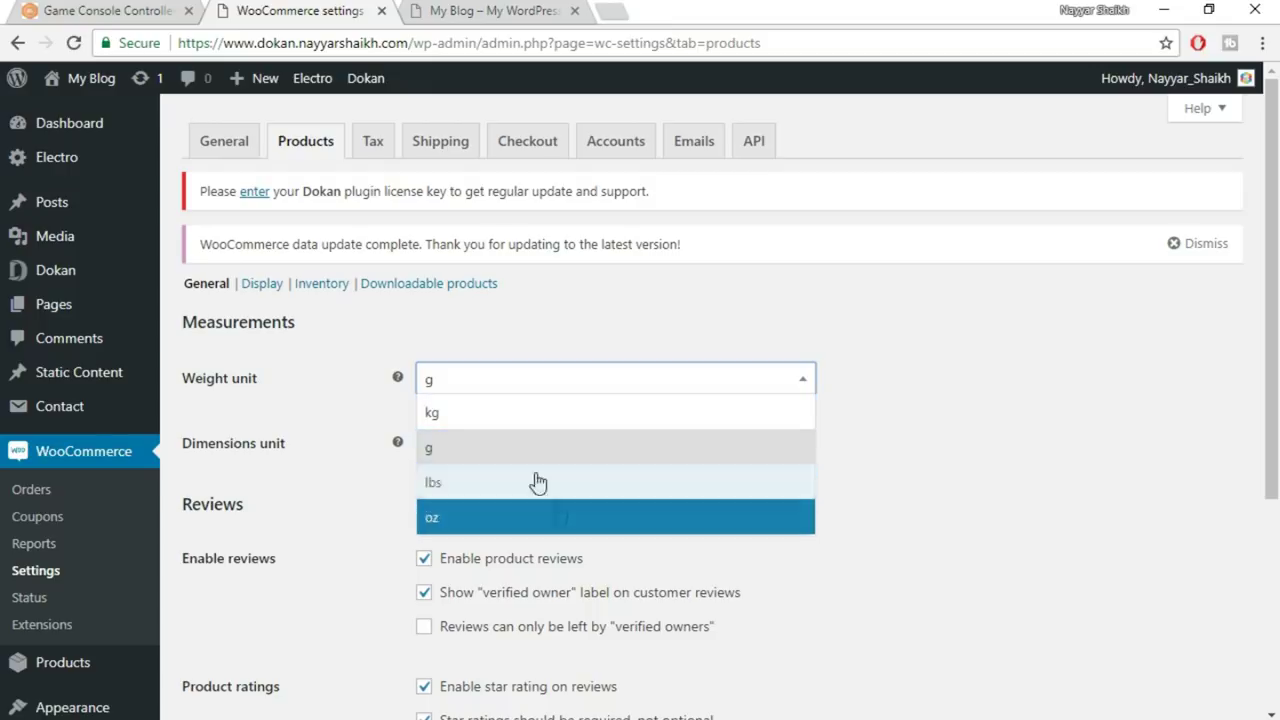
pyautogui.click(886, 437)
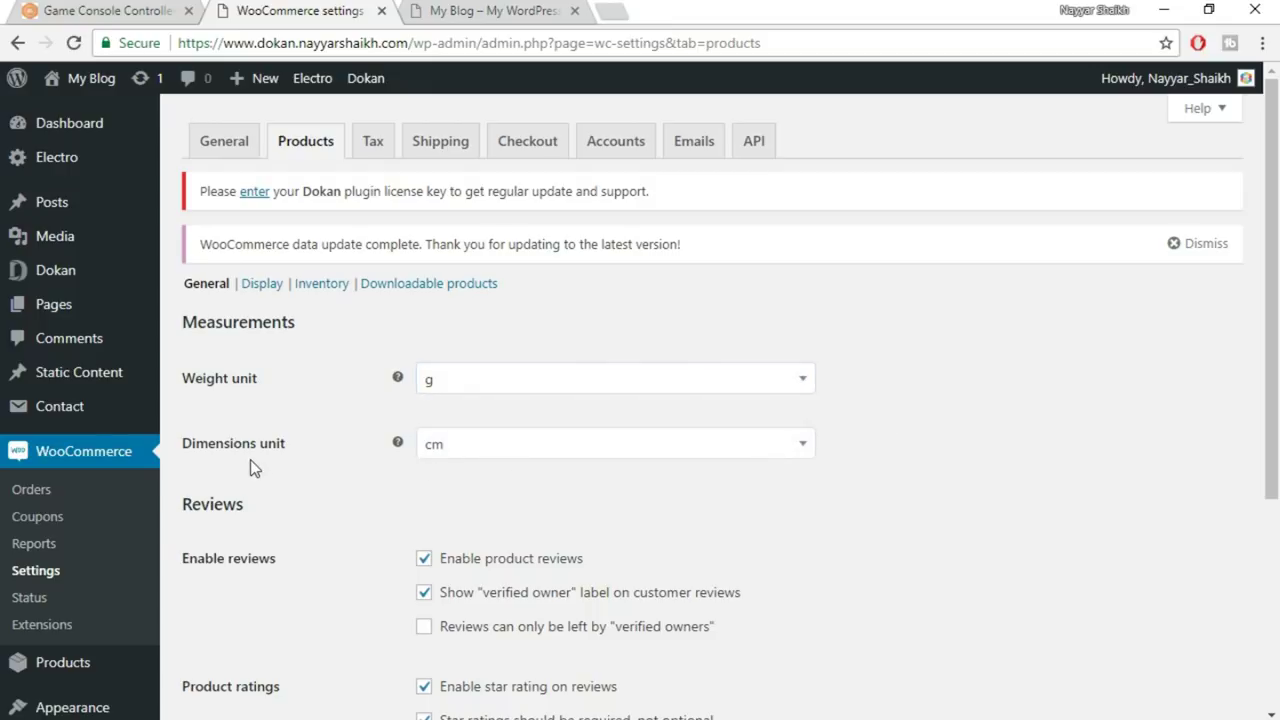
pyautogui.click(497, 455)
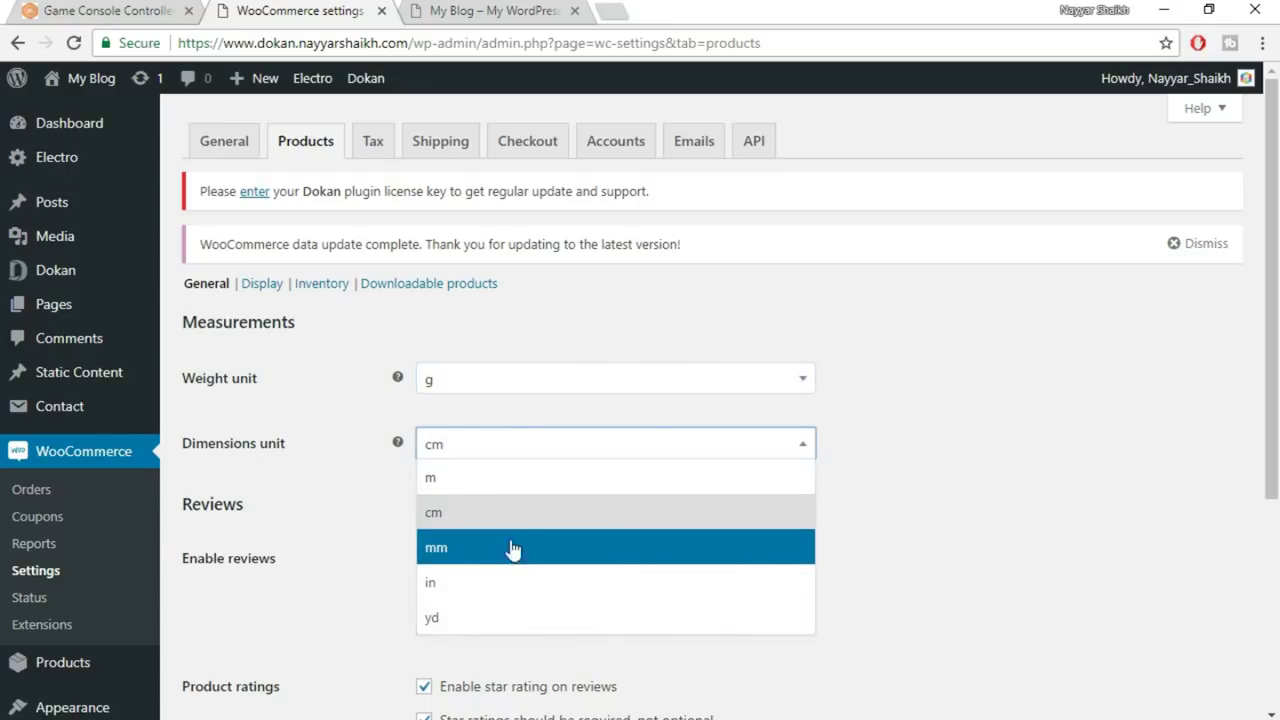
pyautogui.click(459, 523)
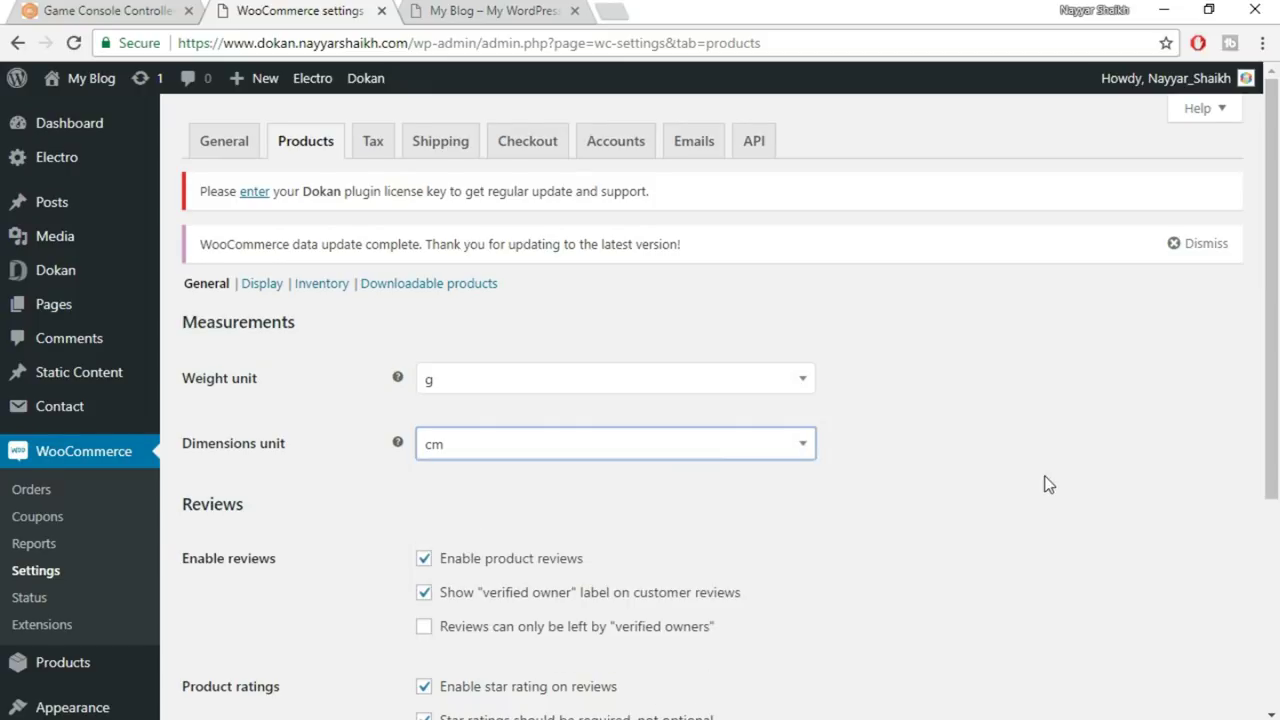
pyautogui.scroll(-3, 1044, 480)
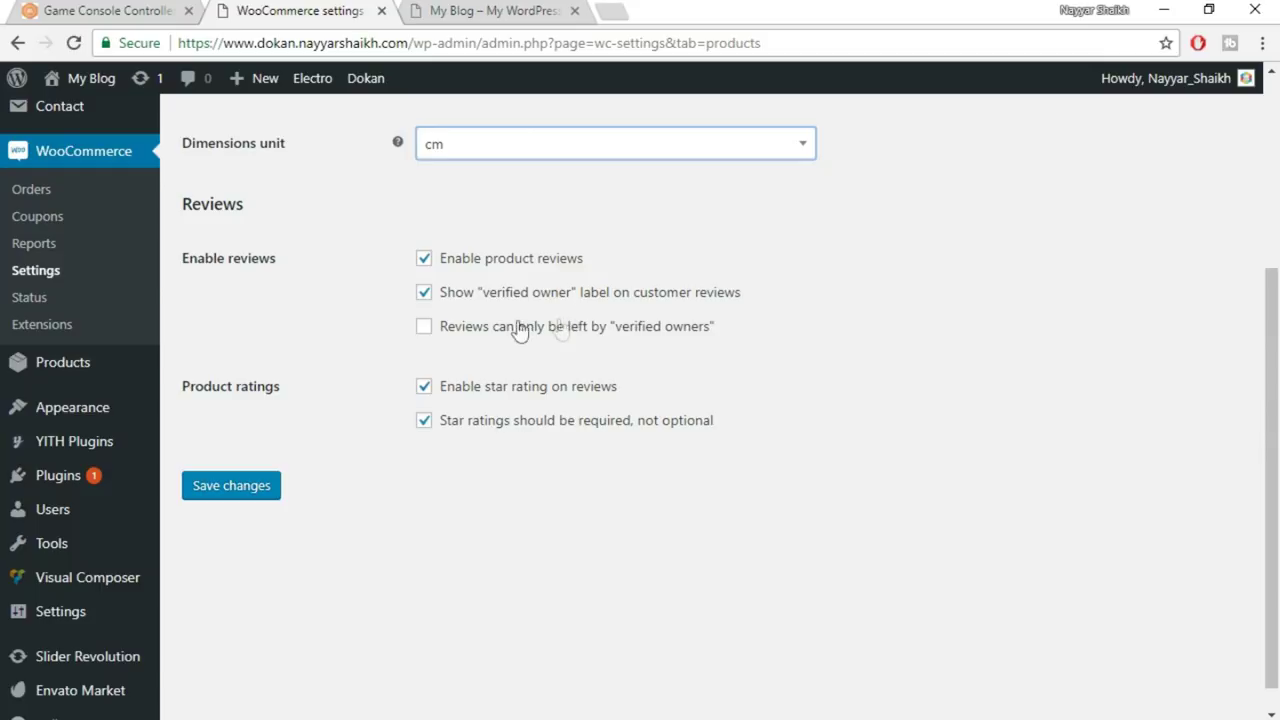
# Save the product settings with reviews still open to everyone, then go to Tax options
pyautogui.click(425, 330)
pyautogui.click(425, 330)
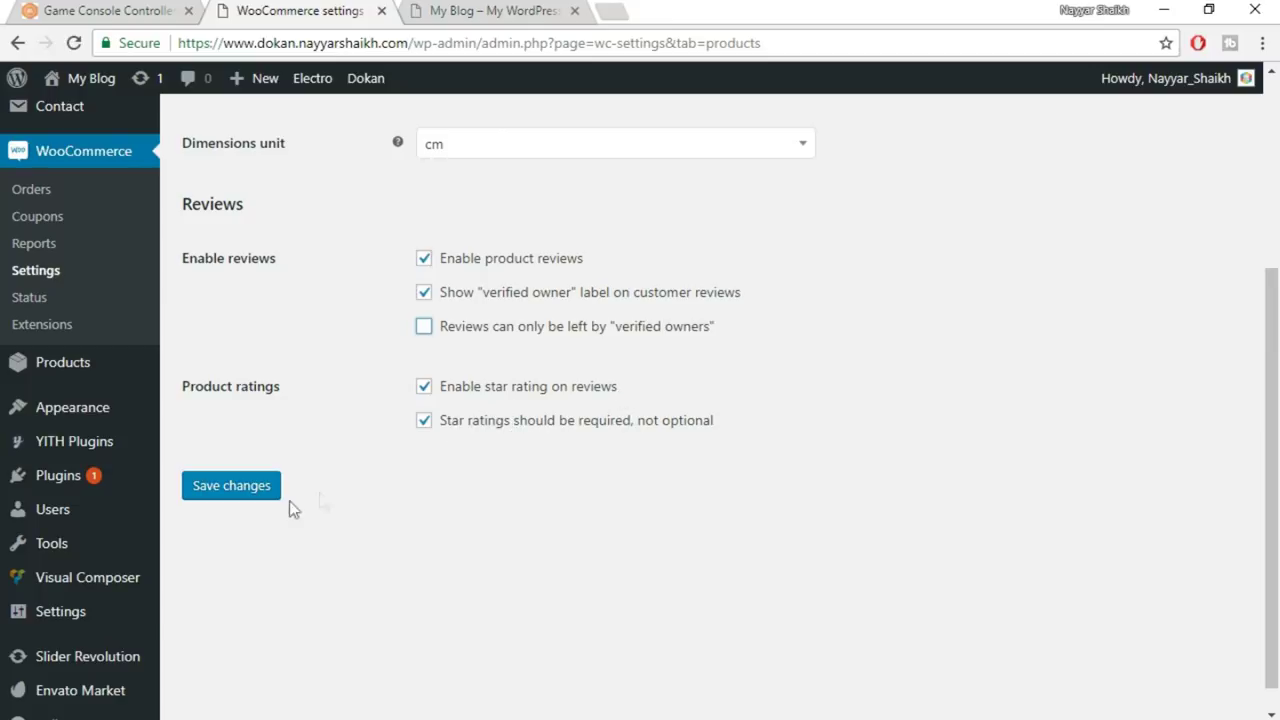
pyautogui.click(252, 500)
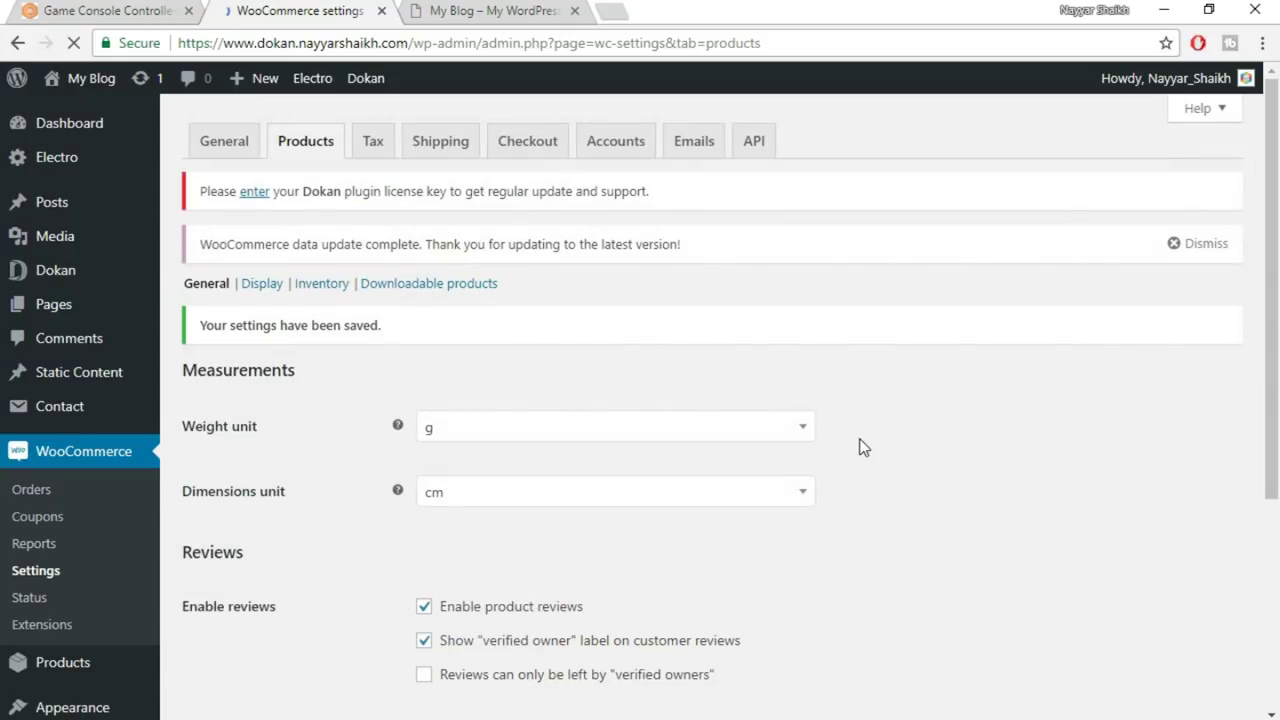
pyautogui.click(374, 142)
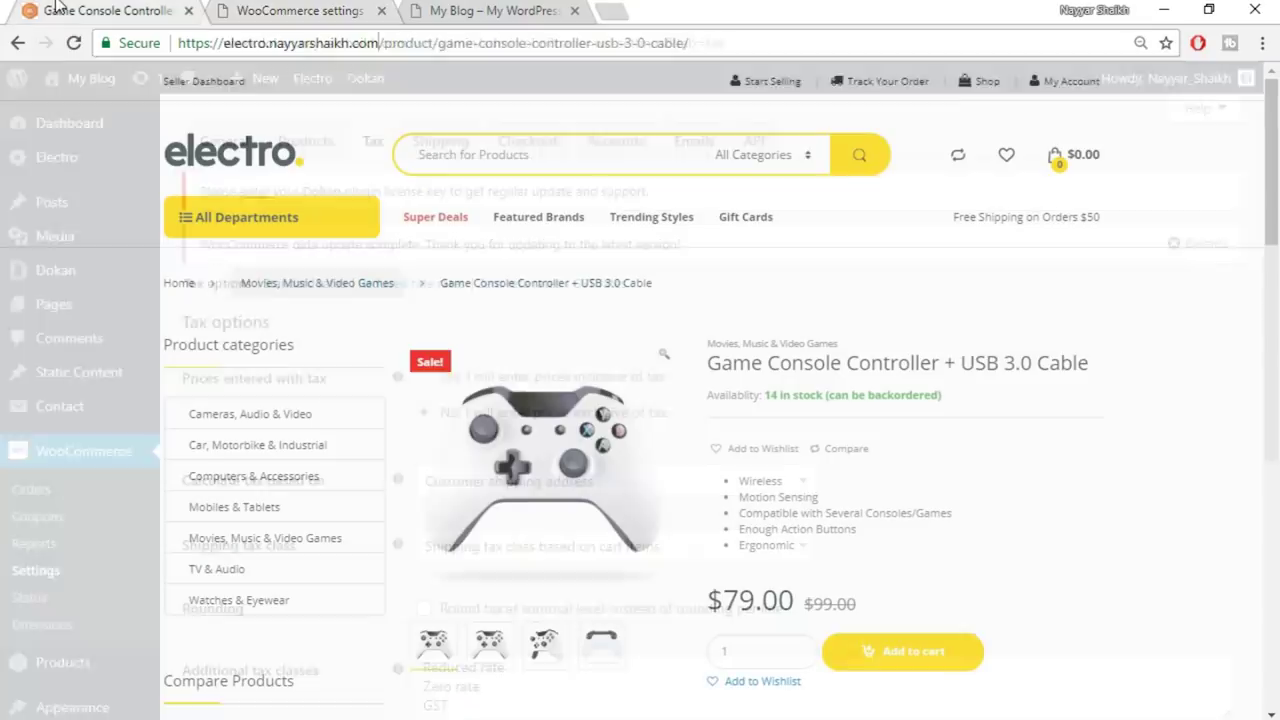
# Check the controller's $79.00 sale price on the storefront, then return to the Tax settings
pyautogui.scroll(-2, 1075, 420)
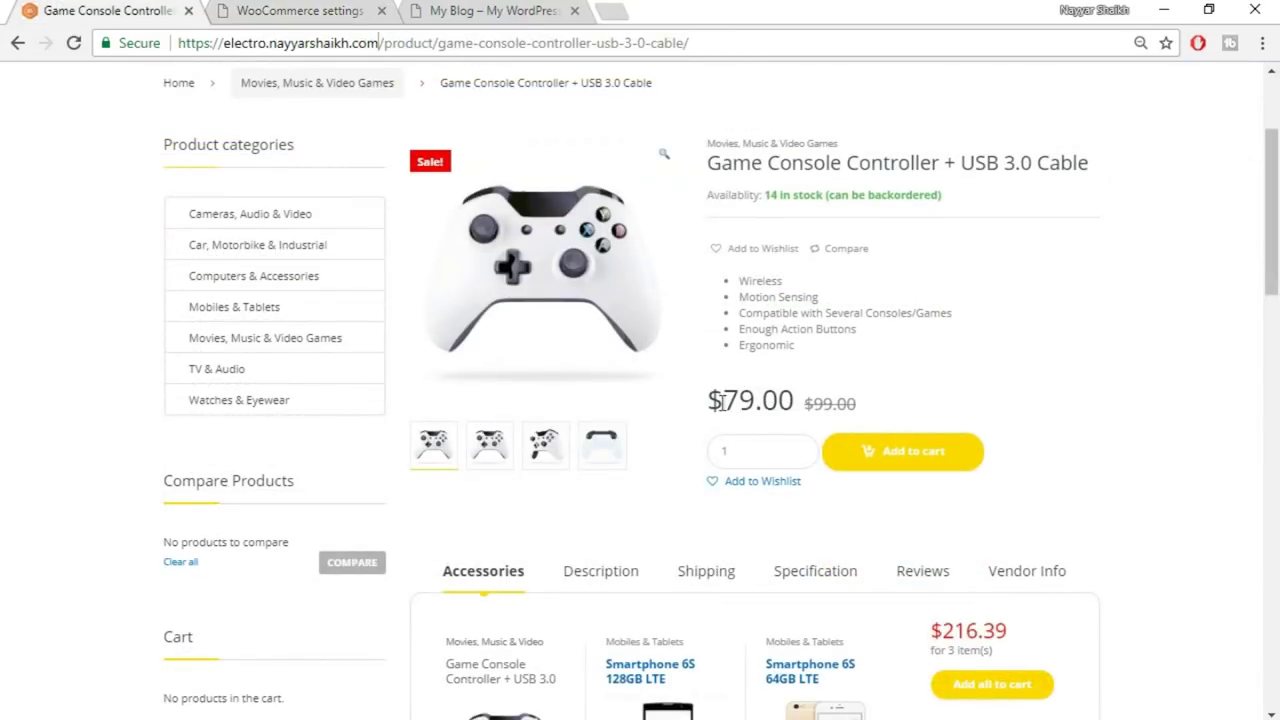
pyautogui.moveTo(722, 400); pyautogui.dragTo(757, 400)
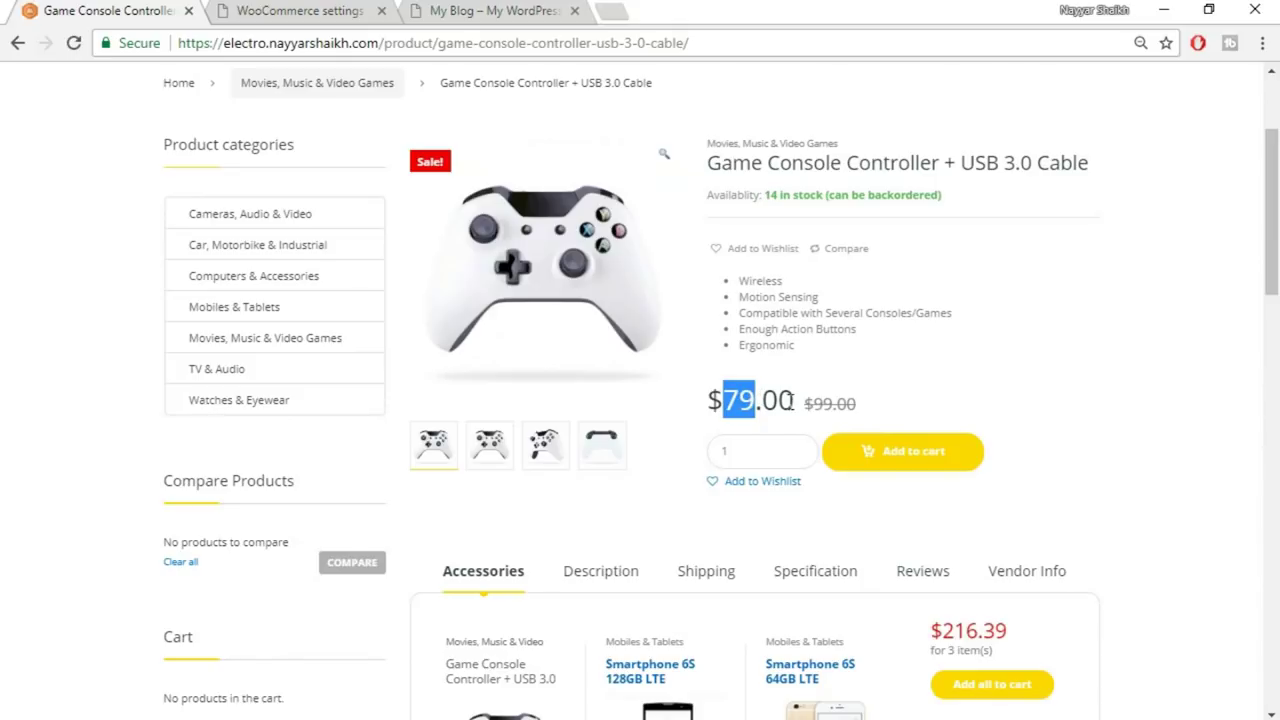
pyautogui.click(930, 385)
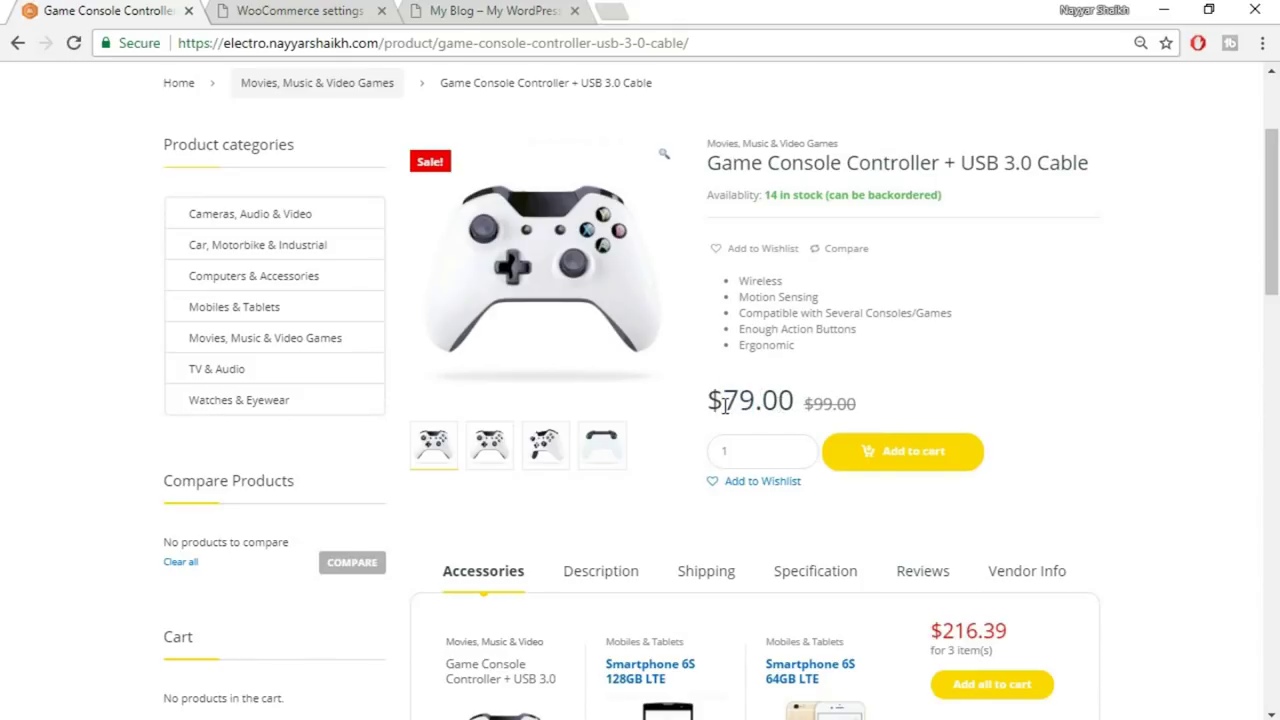
pyautogui.click(285, 11)
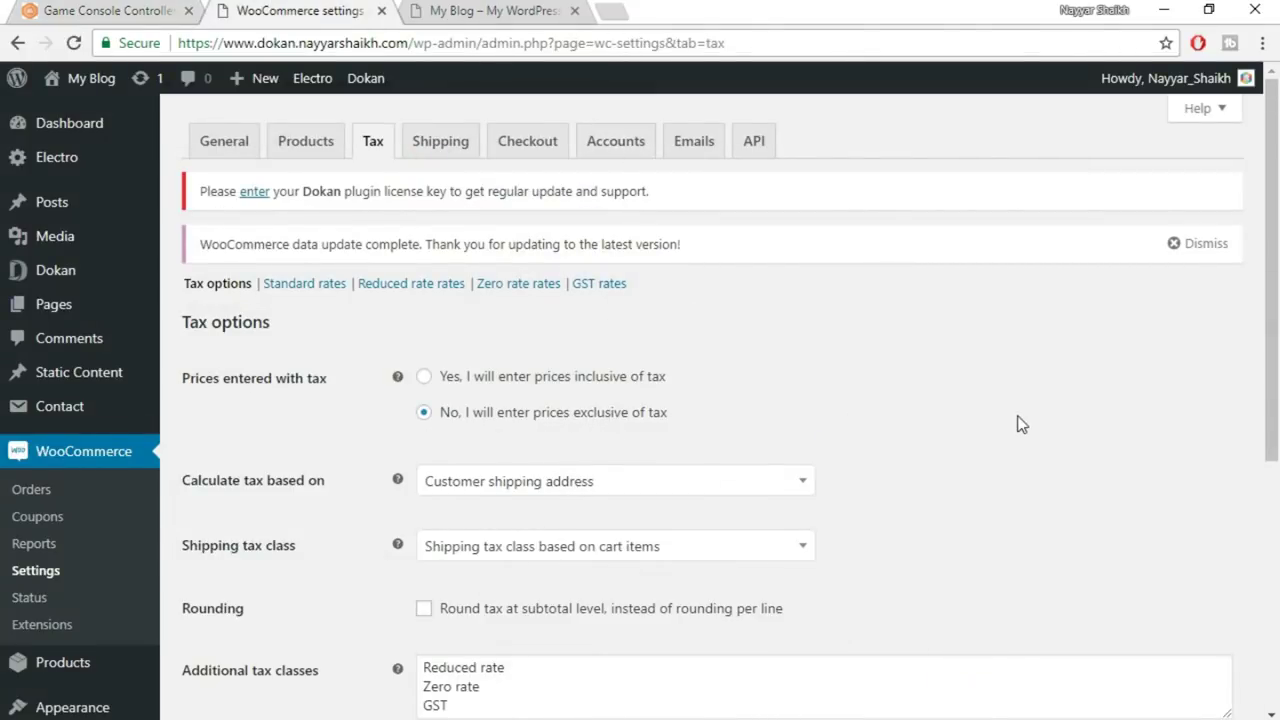
# Review the tax dropdowns, keeping tax based on customer shipping address and the shipping tax class unchanged
pyautogui.scroll(-2, 1017, 423)
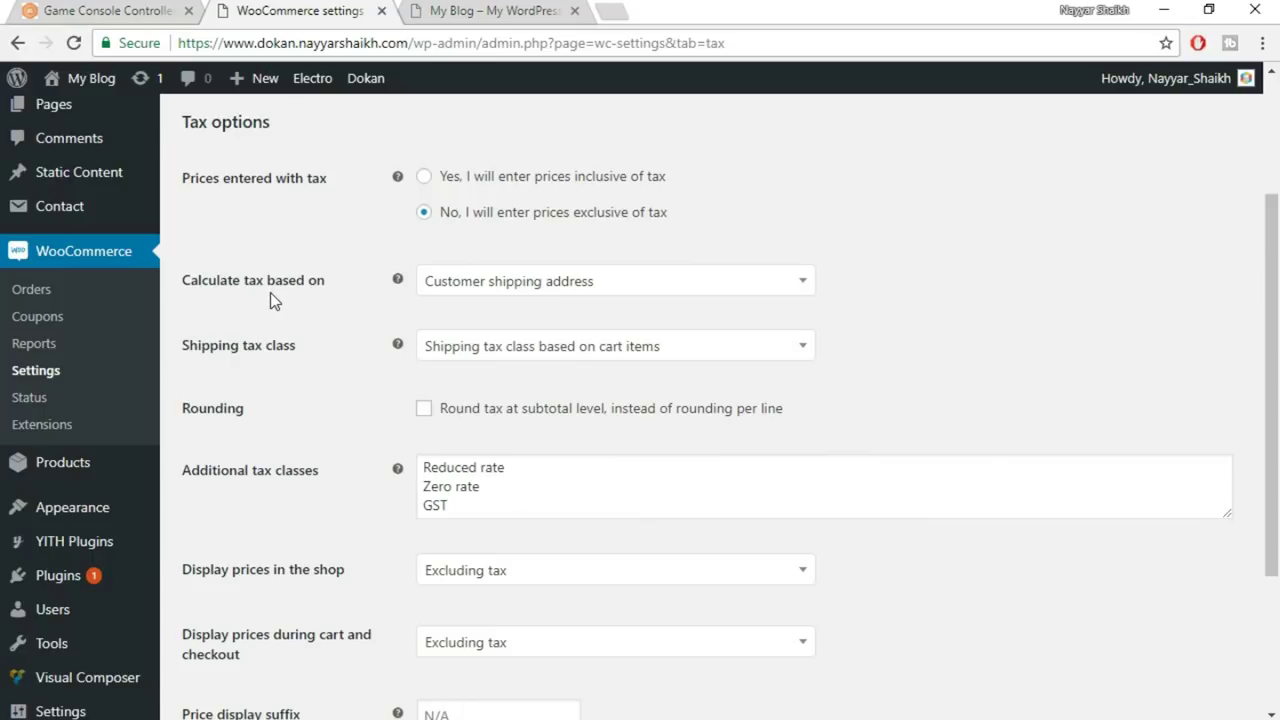
pyautogui.click(607, 292)
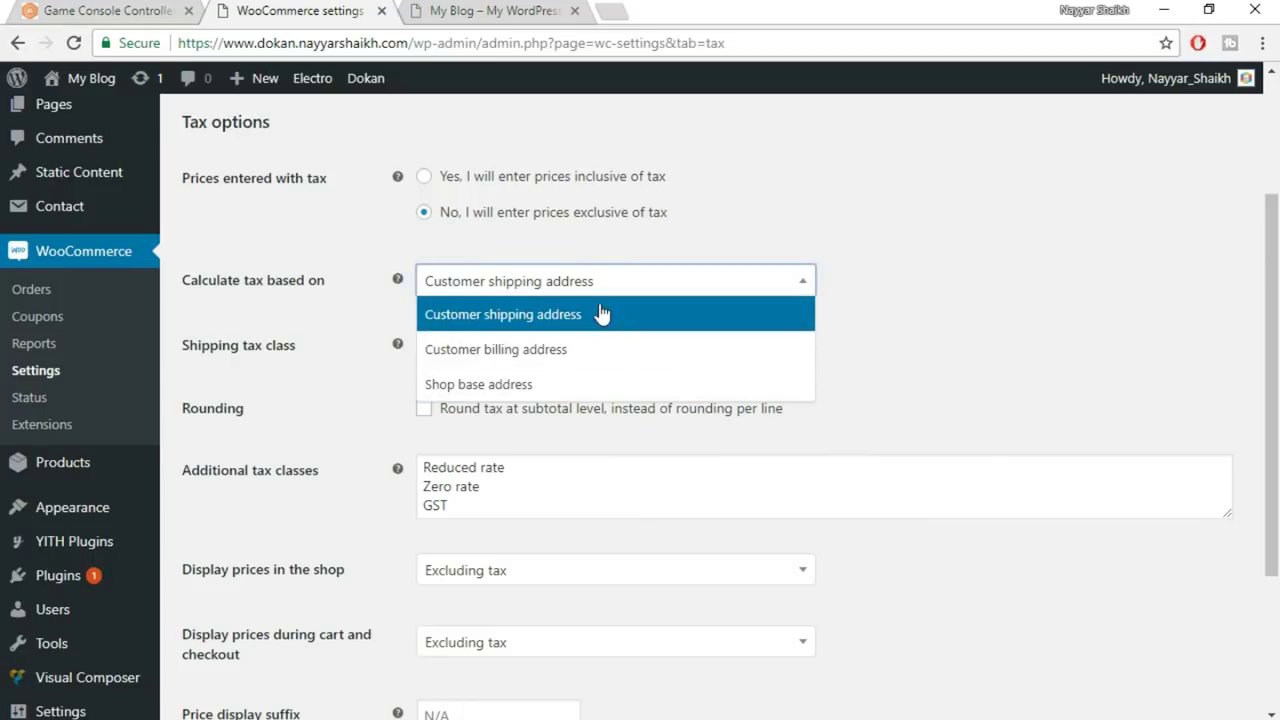
pyautogui.click(677, 286)
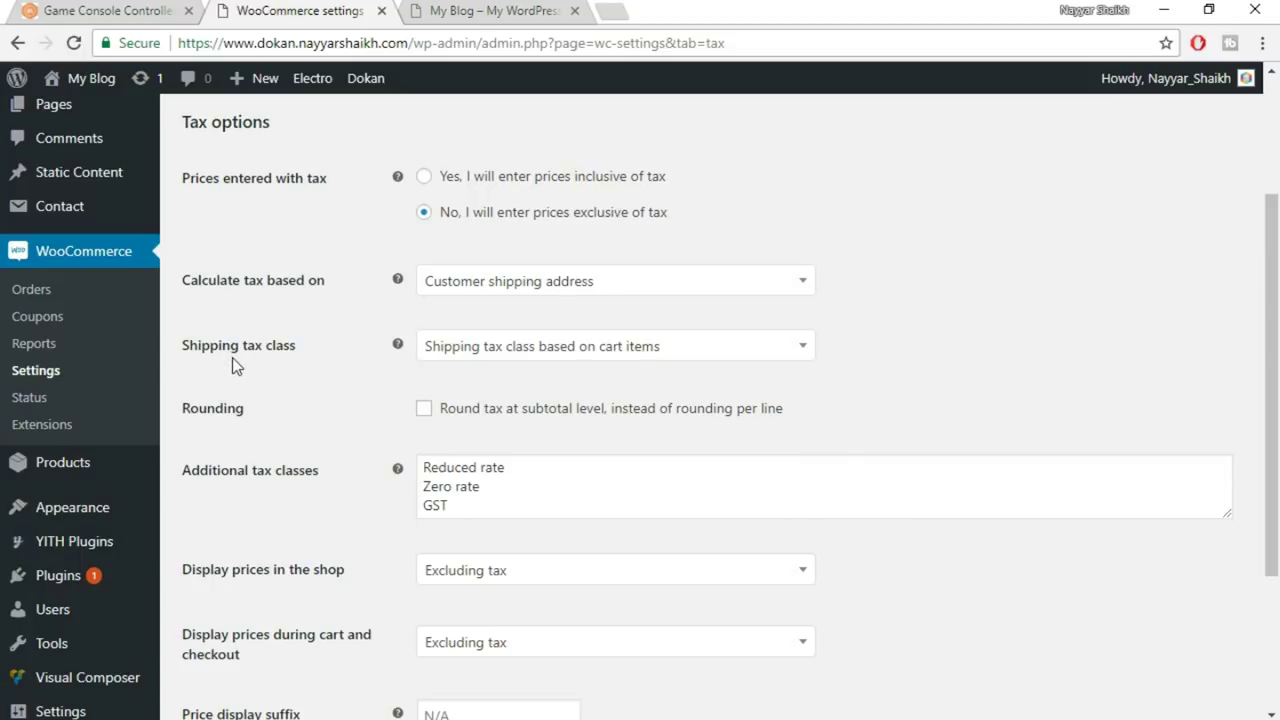
pyautogui.click(563, 358)
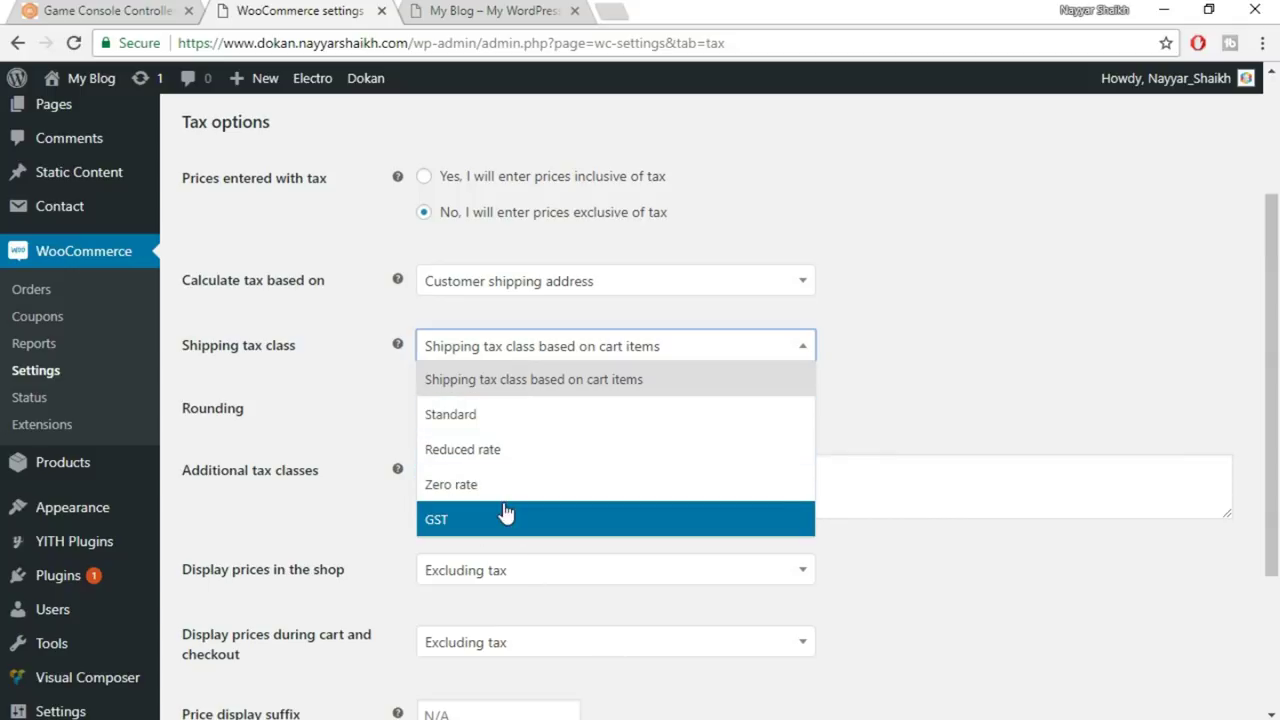
pyautogui.click(877, 377)
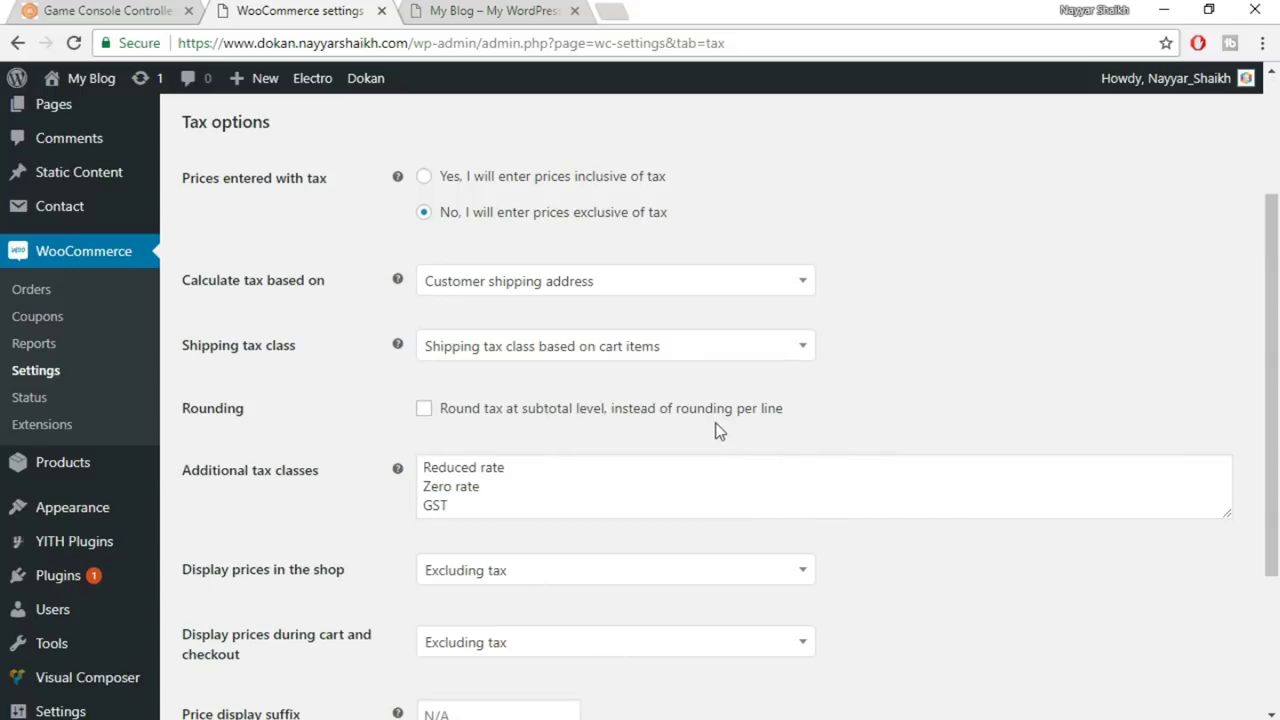
# Retype GST as the third additional tax class and save the tax options
pyautogui.click(490, 500)
pyautogui.press('BackSpace')
pyautogui.press('BackSpace')
pyautogui.press('BackSpace')
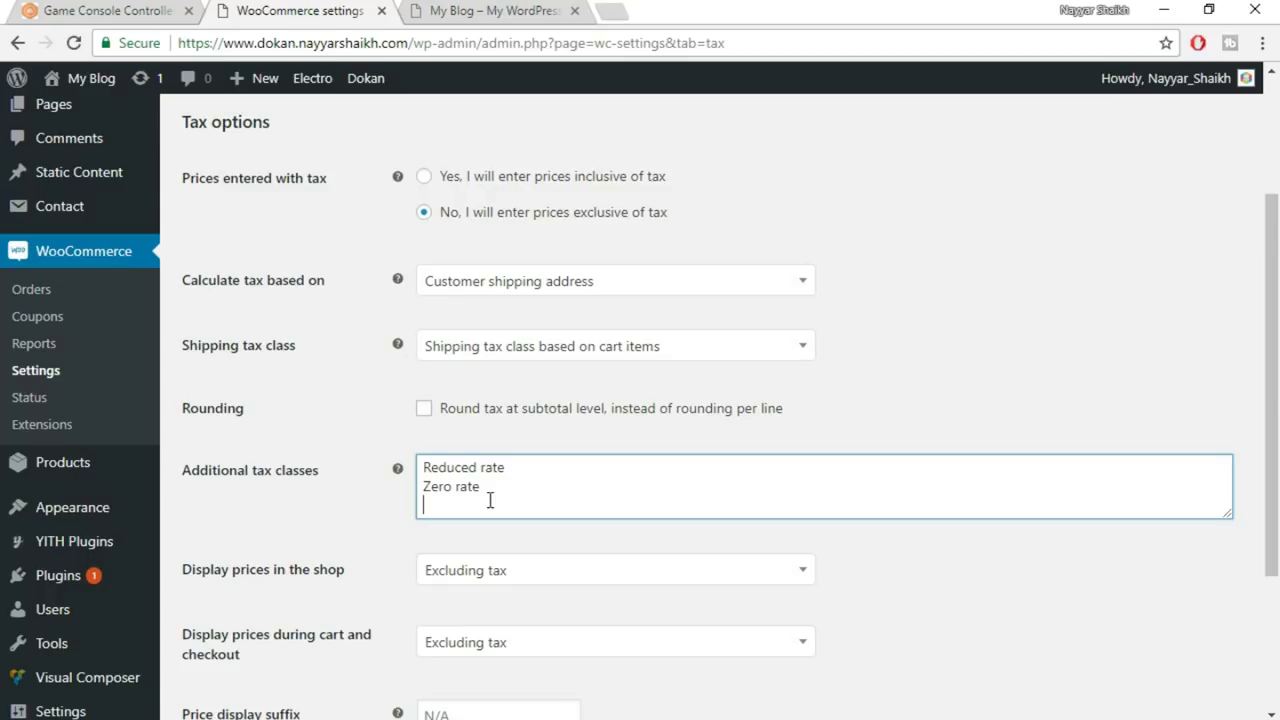
pyautogui.click(1010, 366)
pyautogui.click(481, 504)
pyautogui.write('GST')
pyautogui.scroll(-2, 1266, 534)
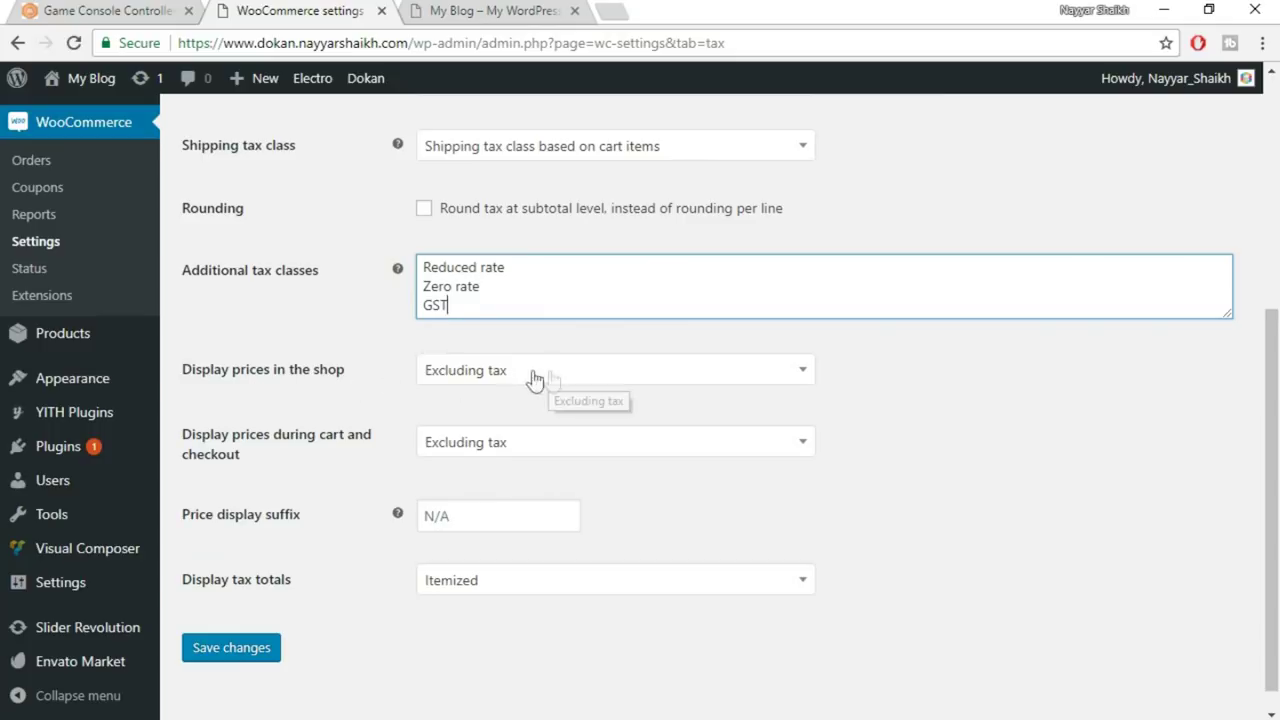
pyautogui.hotkey('ctrl', 'shift', 'Tab')
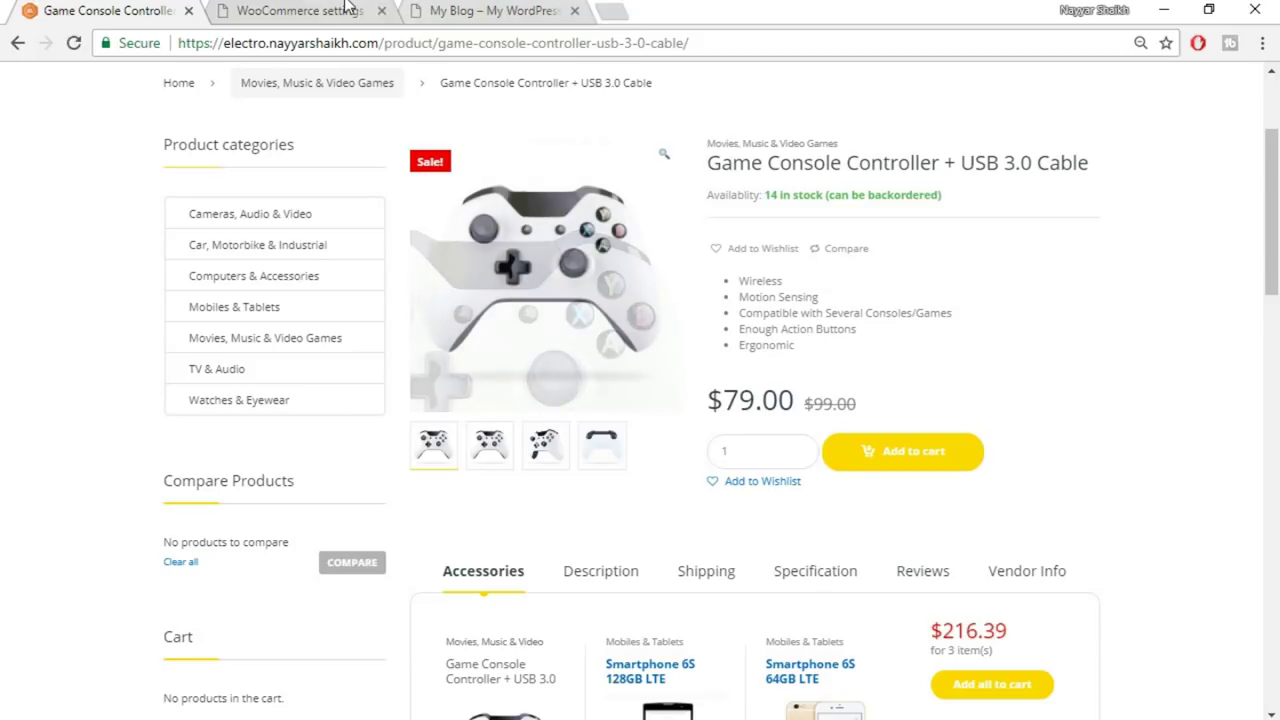
pyautogui.hotkey('ctrl', 'Tab')
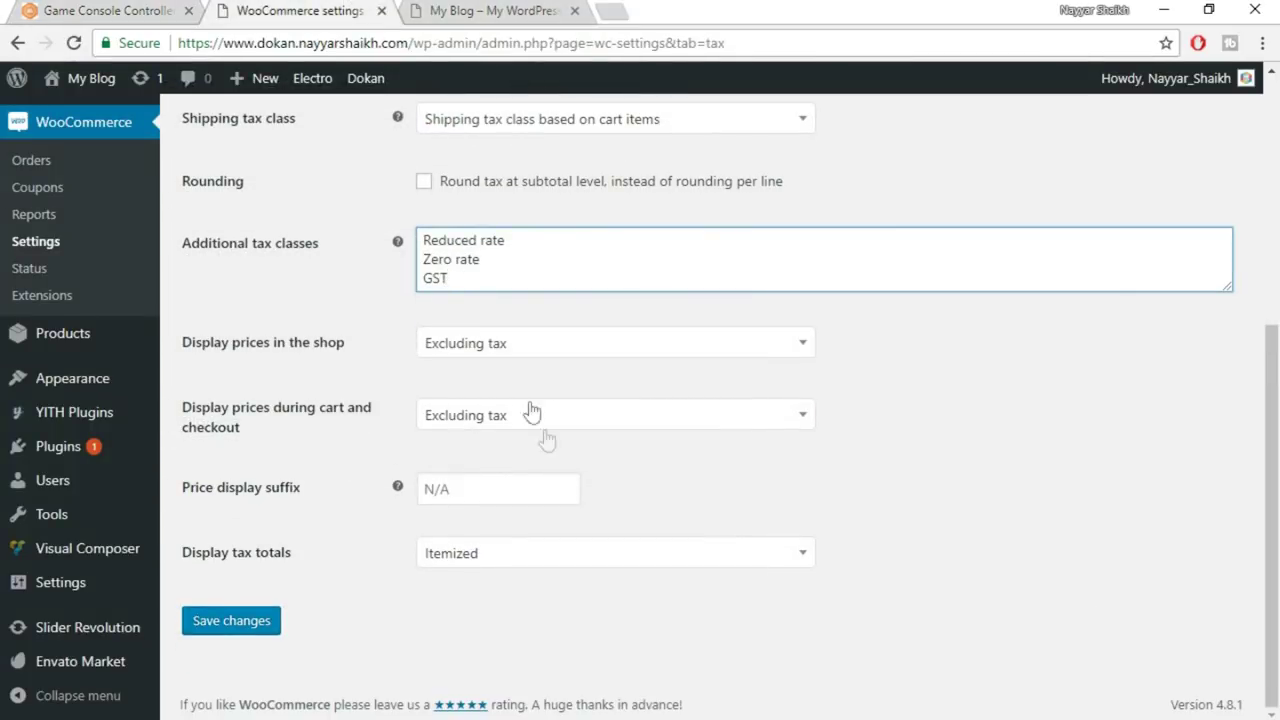
pyautogui.click(255, 632)
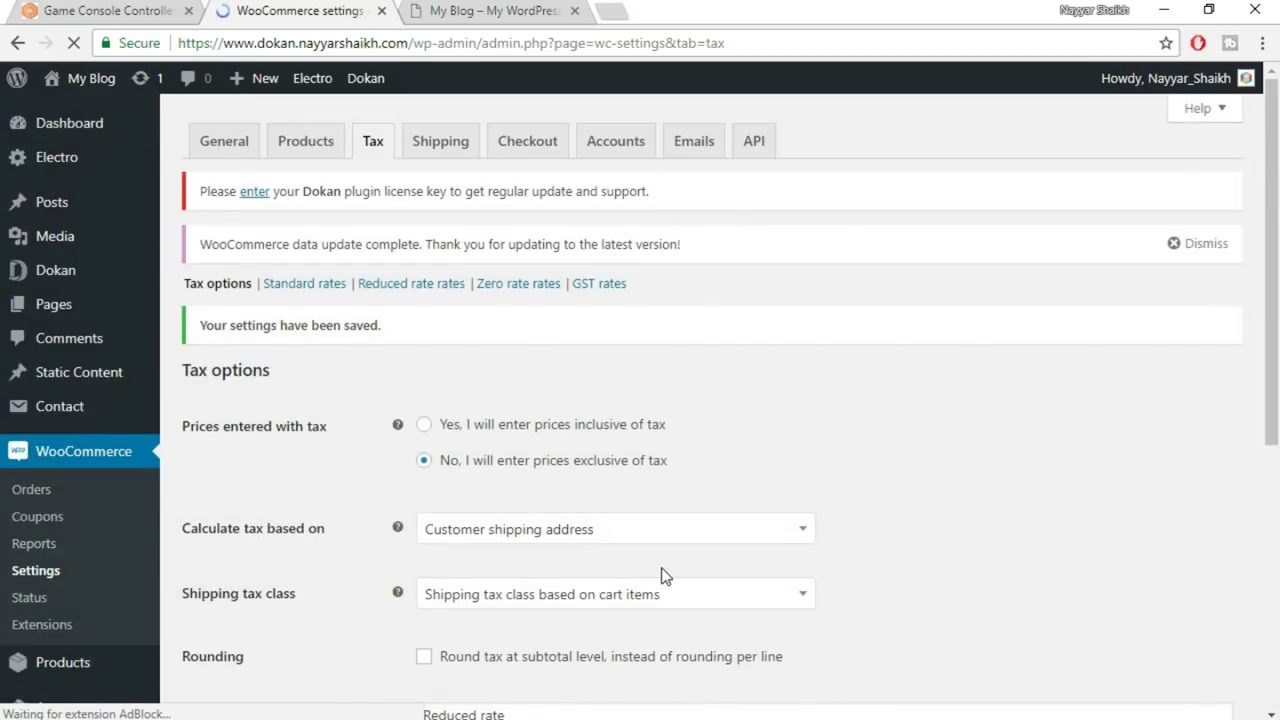
pyautogui.scroll(1, 457, 491)
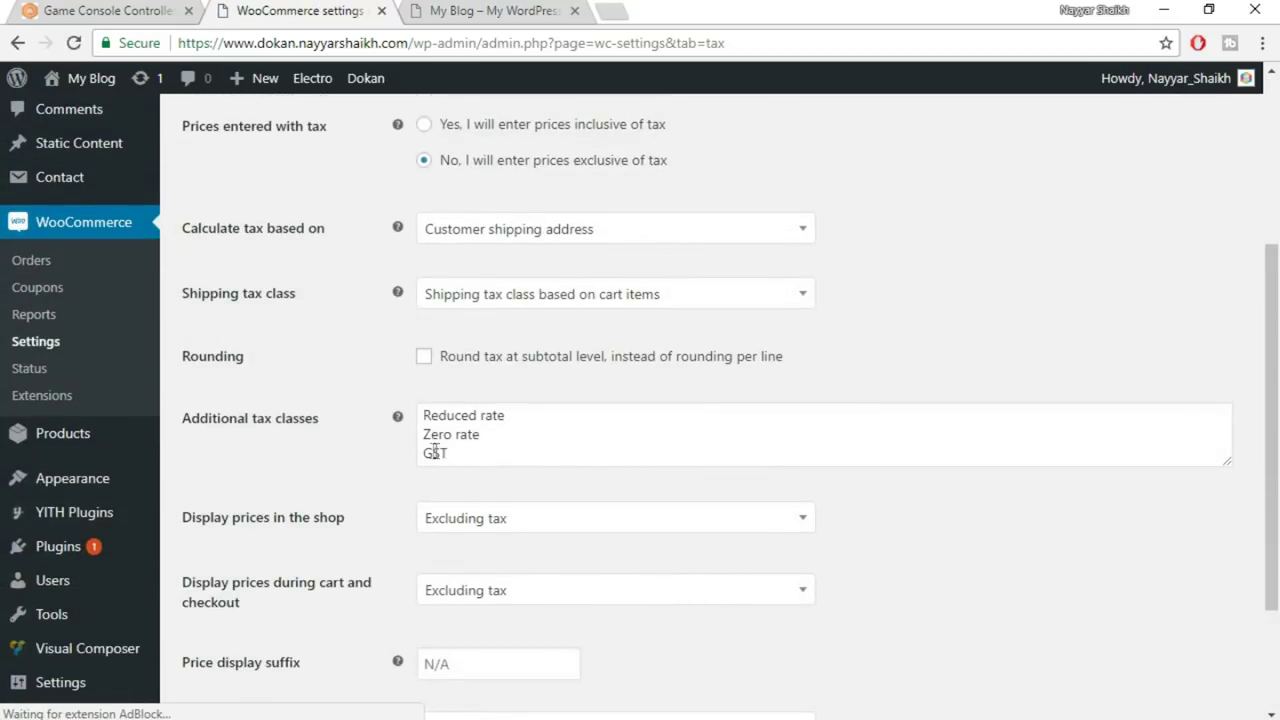
pyautogui.scroll(3, 677, 500)
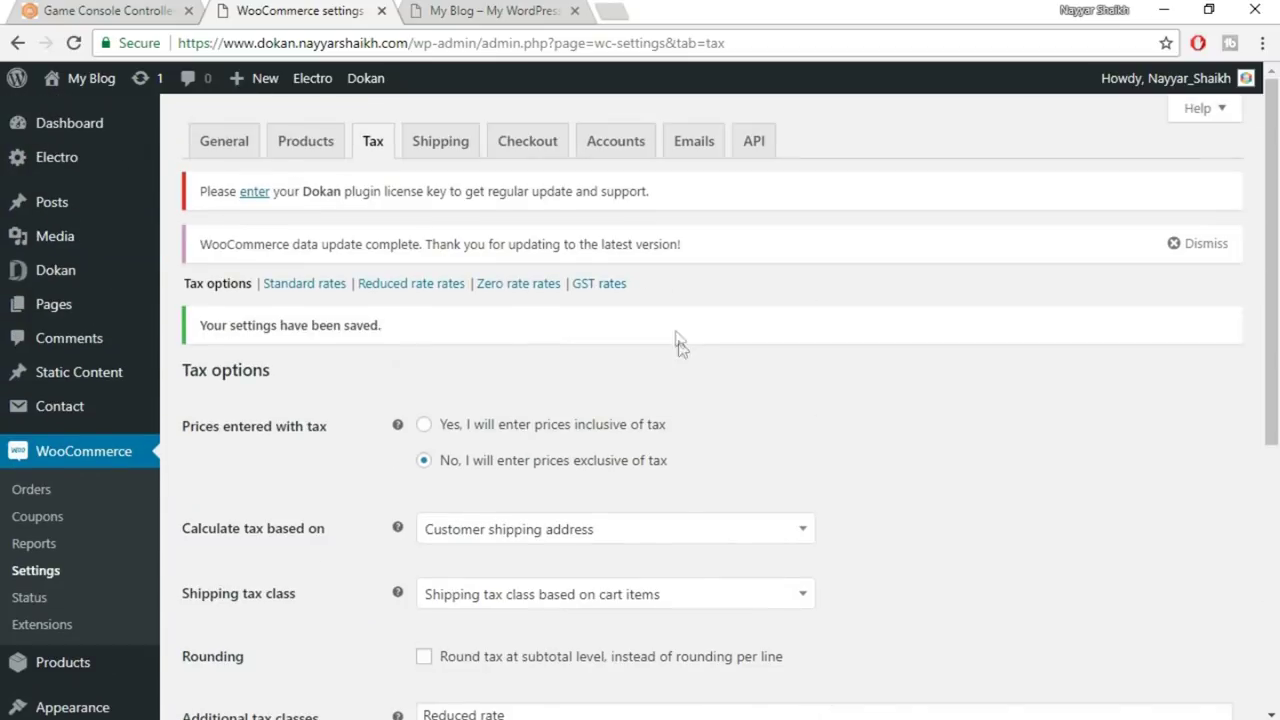
# Add a GST rate row for country IN at 12% named CGST, not applied to shipping
pyautogui.click(613, 290)
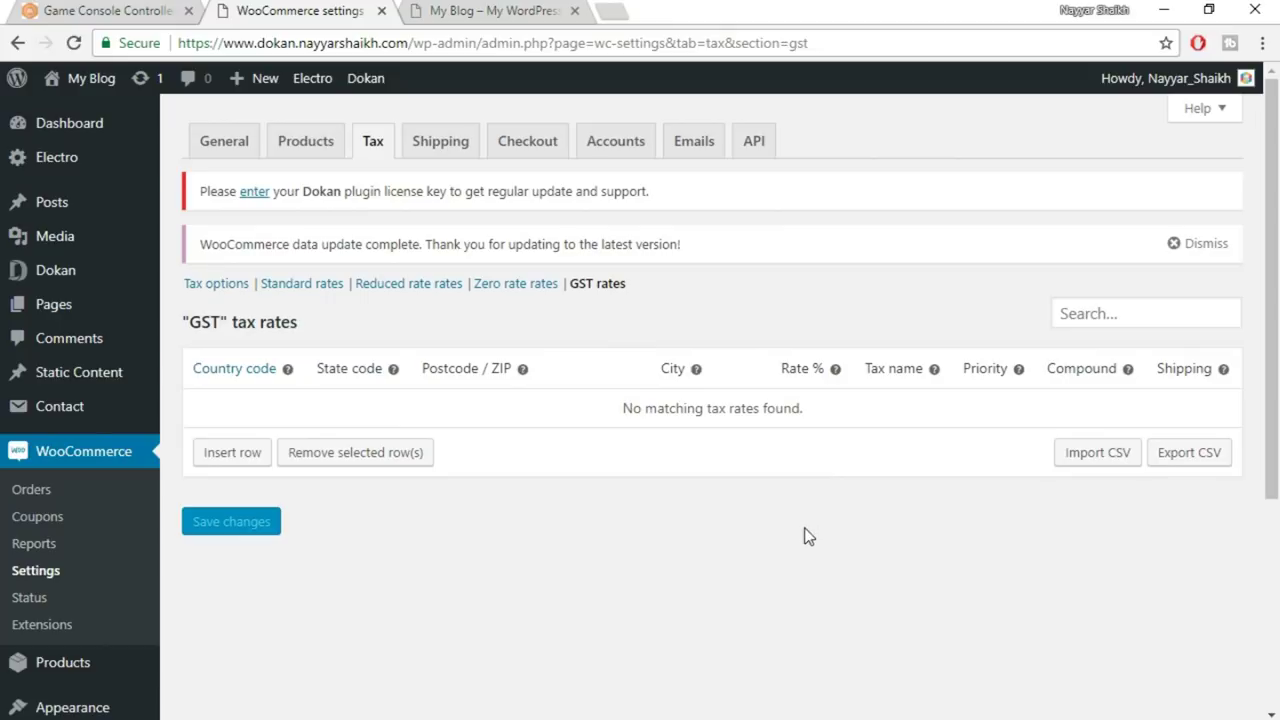
pyautogui.click(236, 462)
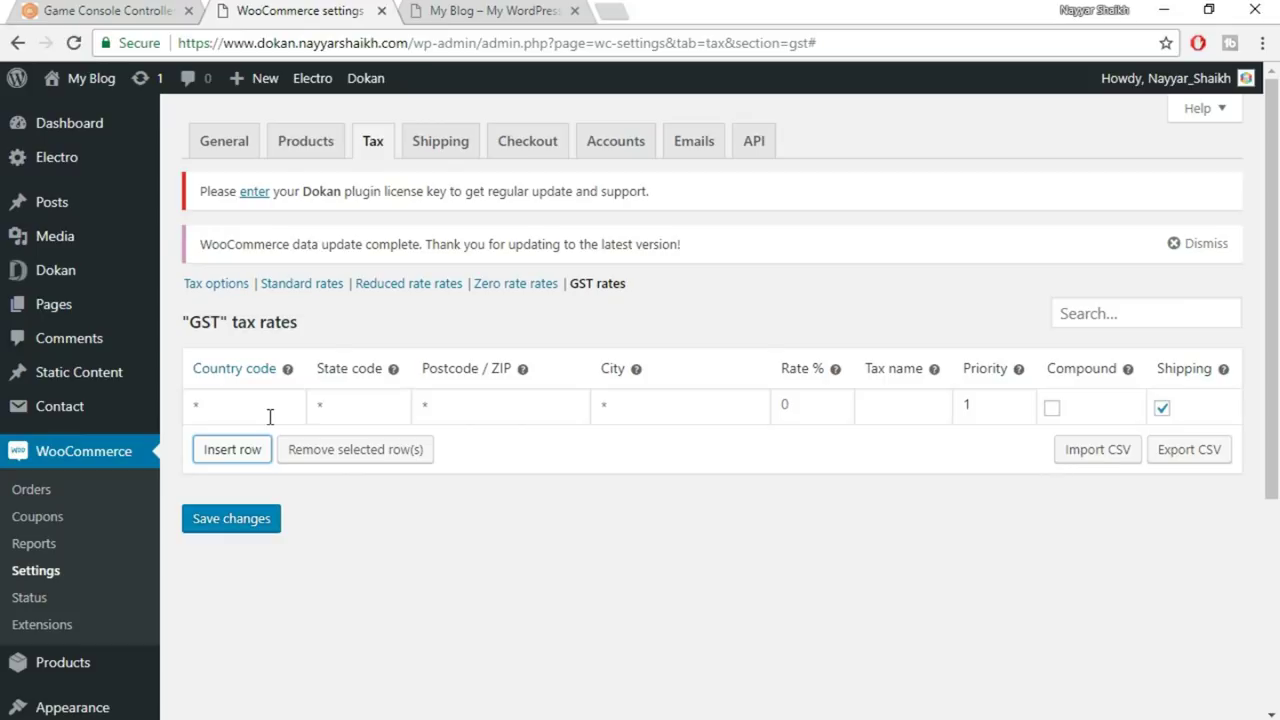
pyautogui.click(270, 417)
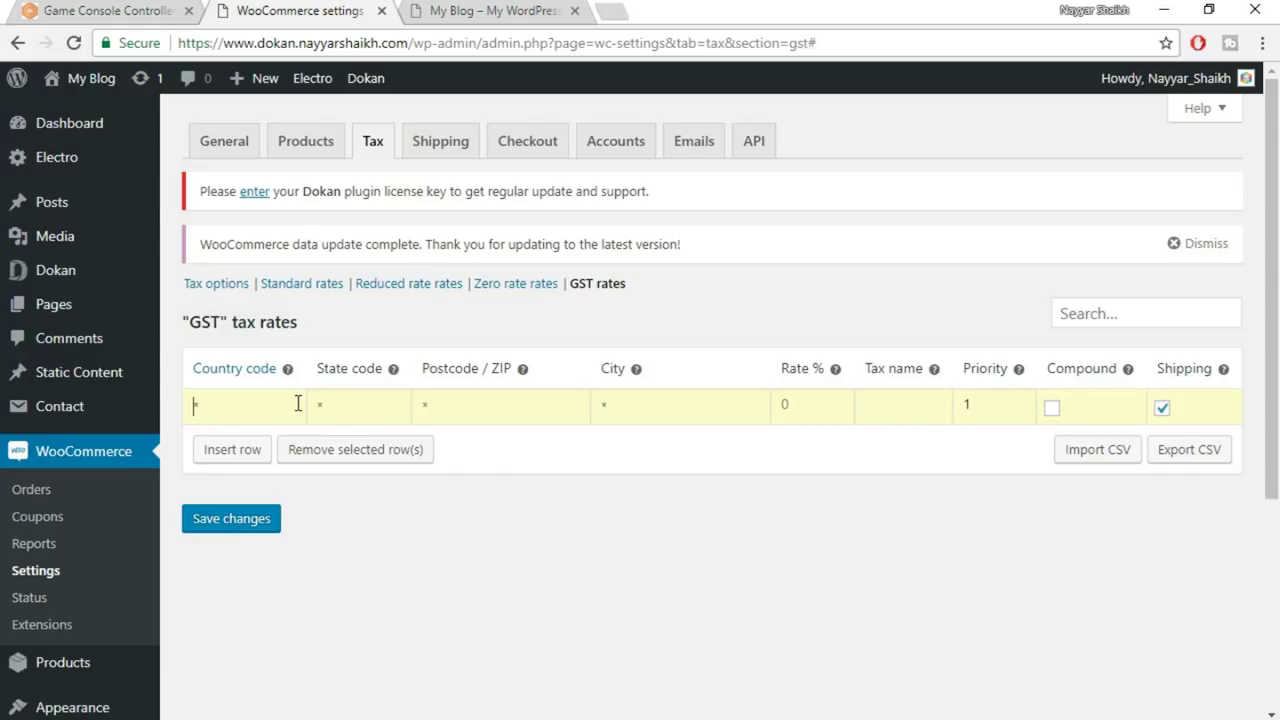
pyautogui.write('IN')
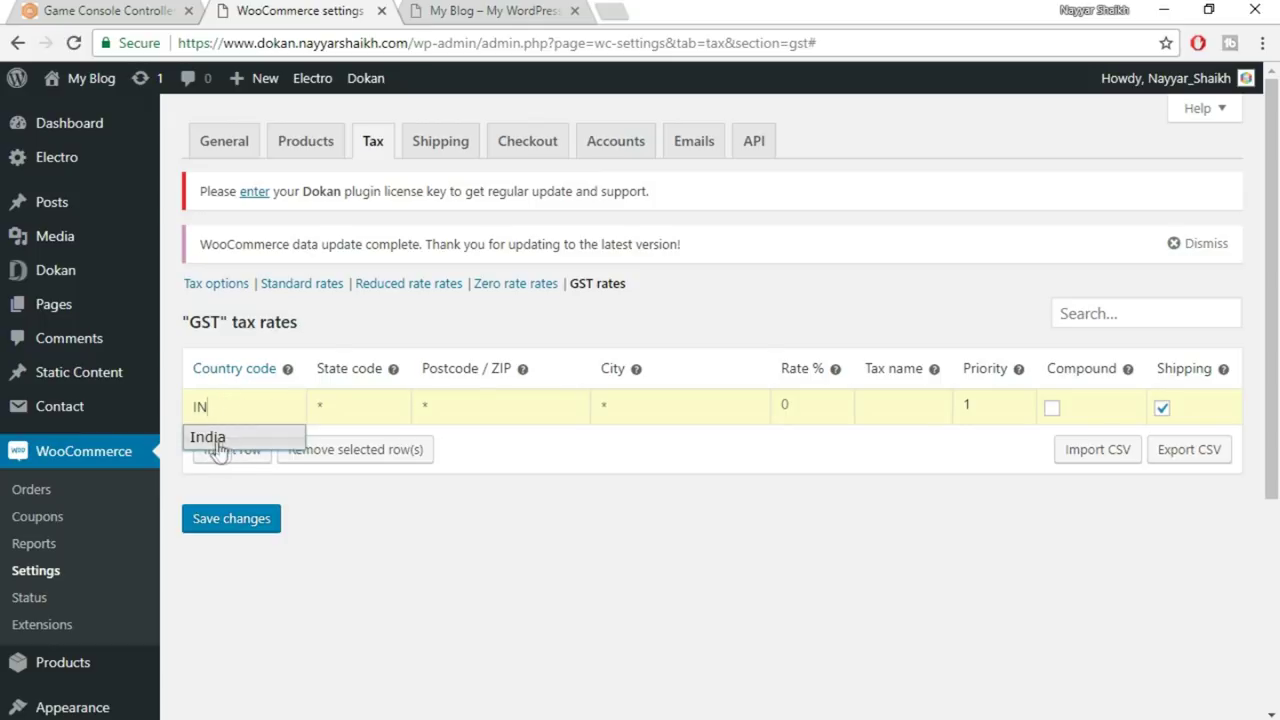
pyautogui.click(229, 446)
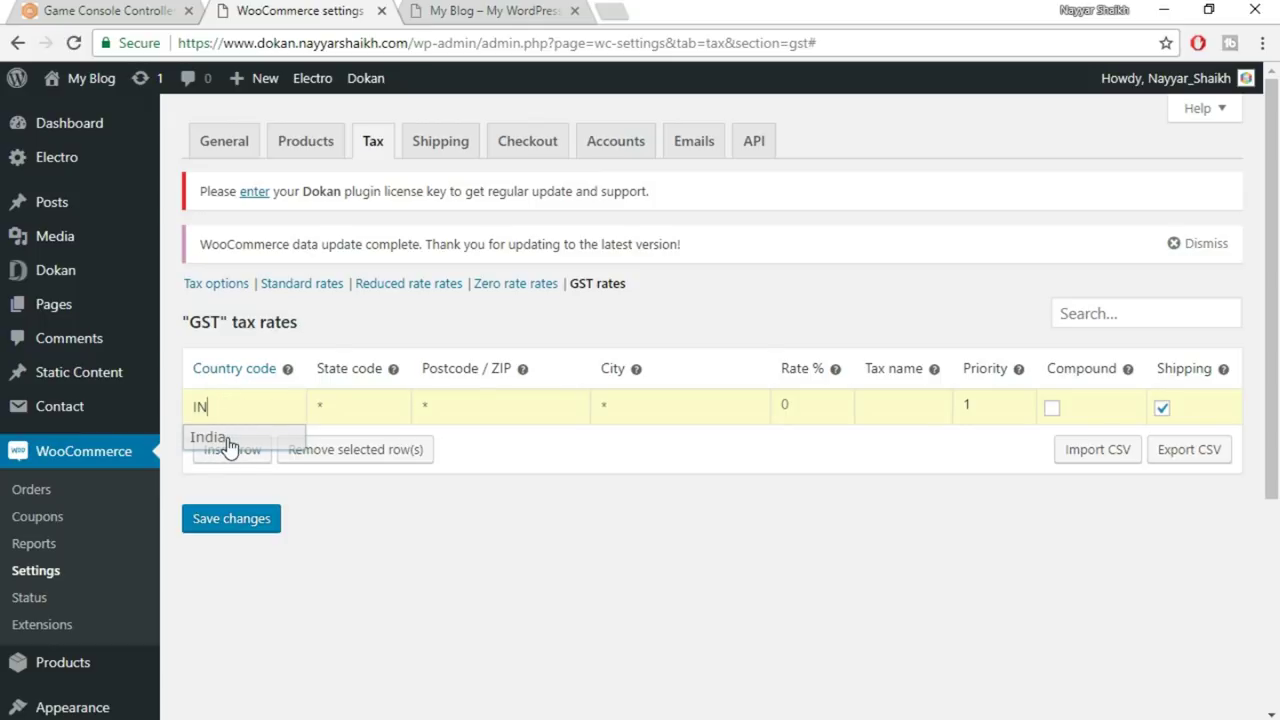
pyautogui.click(350, 410)
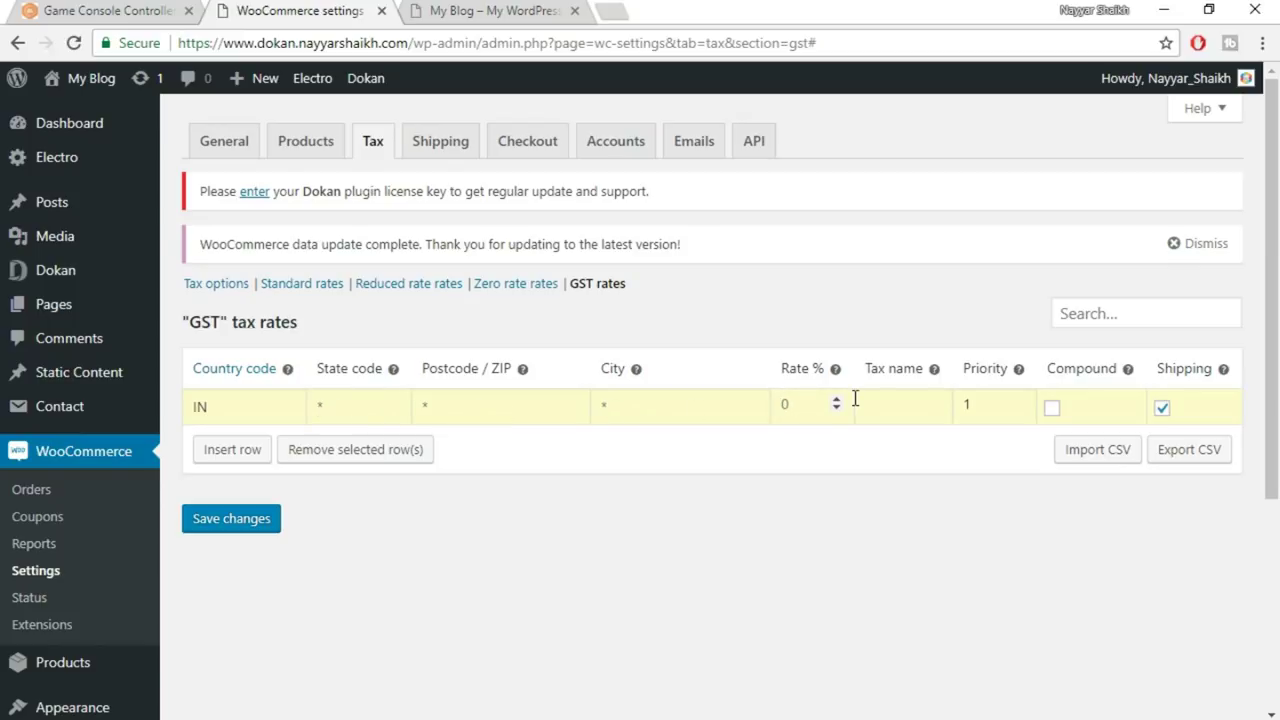
pyautogui.write('12')
pyautogui.click(922, 408)
pyautogui.write('CGST')
pyautogui.click(1162, 408)
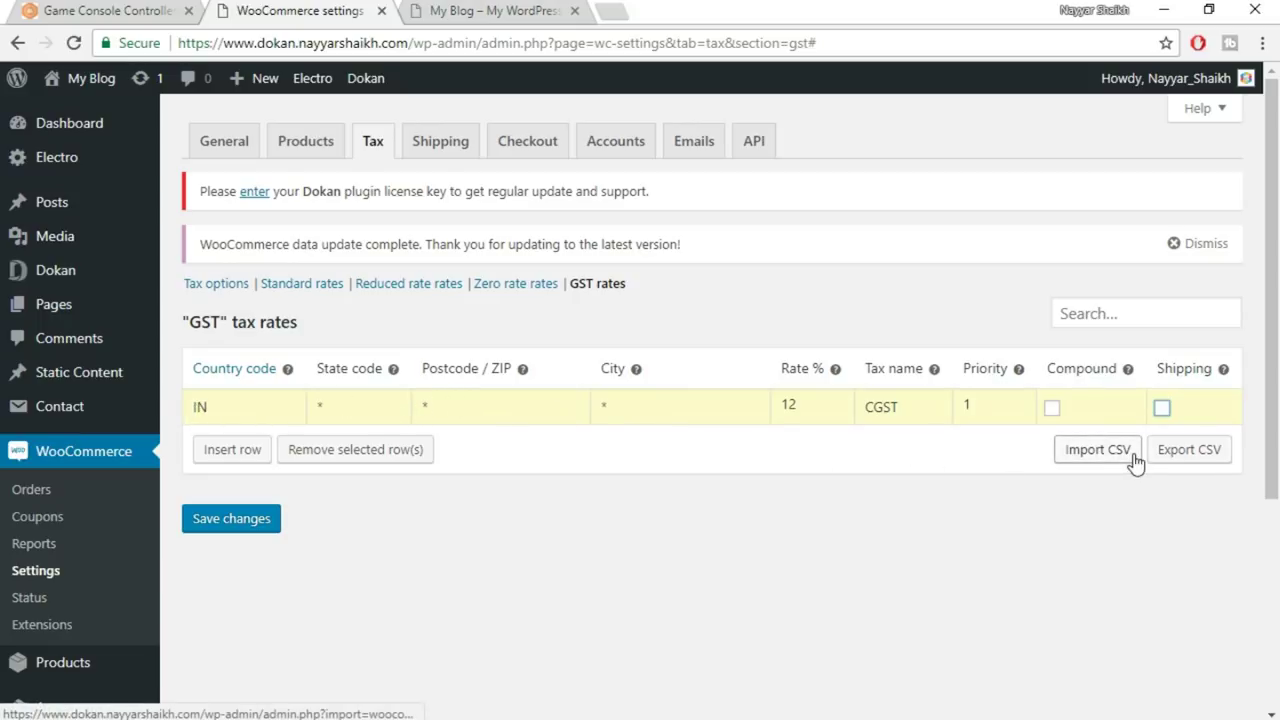
# Insert a second GST rate row for country IN and state MH
pyautogui.click(233, 455)
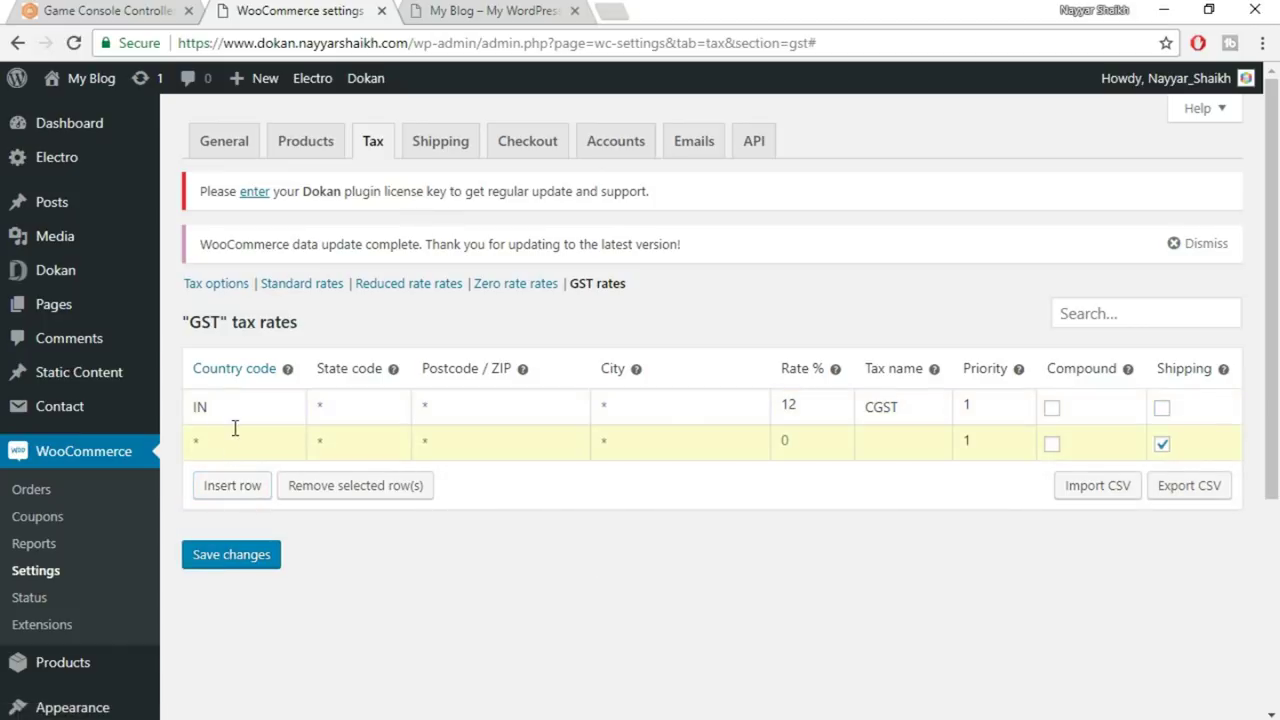
pyautogui.write('IN')
pyautogui.click(370, 449)
pyautogui.write('MH')
pyautogui.click(508, 440)
pyautogui.click(628, 439)
# Give the MH row a 12% rate named SGST without shipping, and save the GST rates
pyautogui.click(817, 436)
pyautogui.write('12')
pyautogui.click(925, 437)
pyautogui.write('SGST')
pyautogui.click(1161, 443)
pyautogui.click(258, 561)
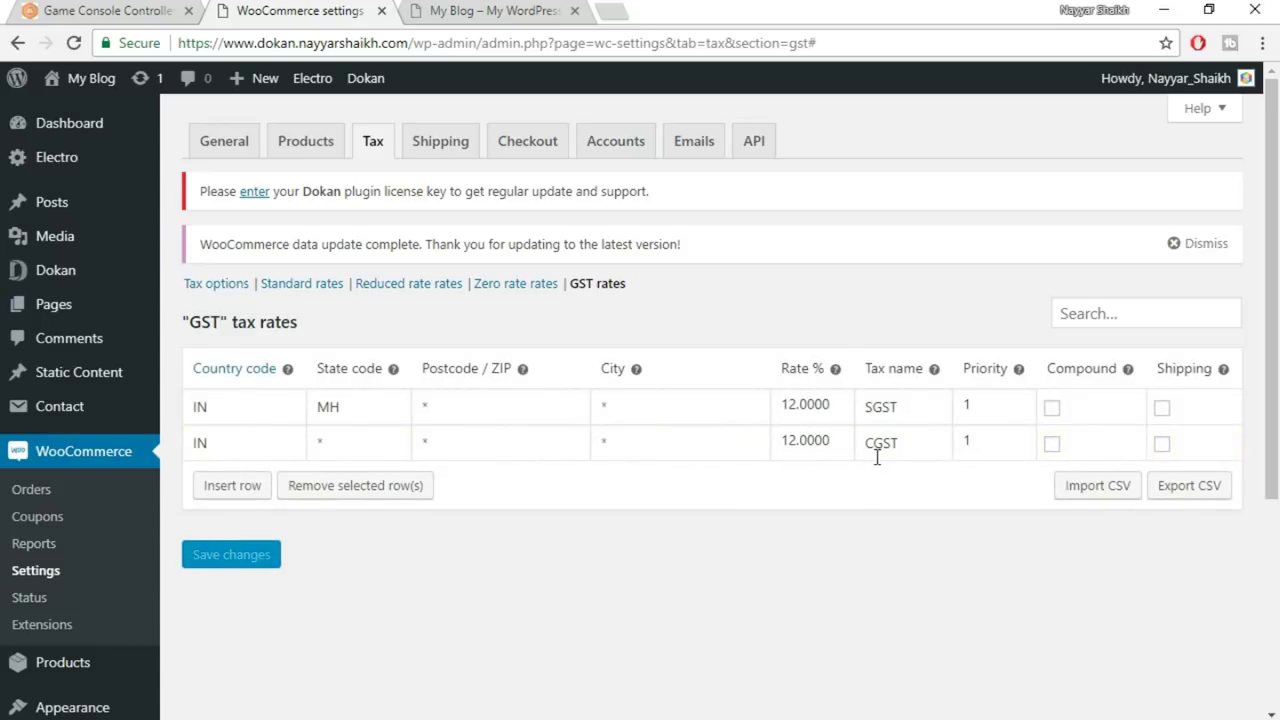
pyautogui.click(437, 157)
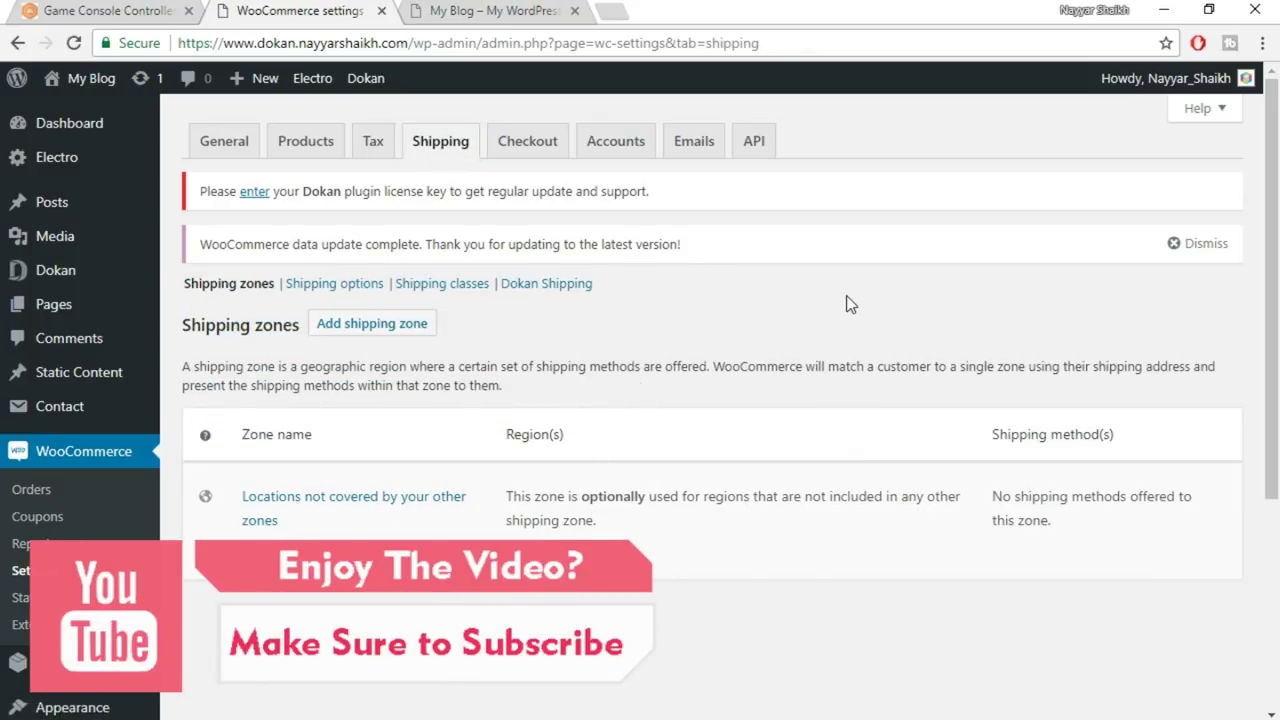
# Create and save a shipping zone named India whose region is India
pyautogui.click(395, 335)
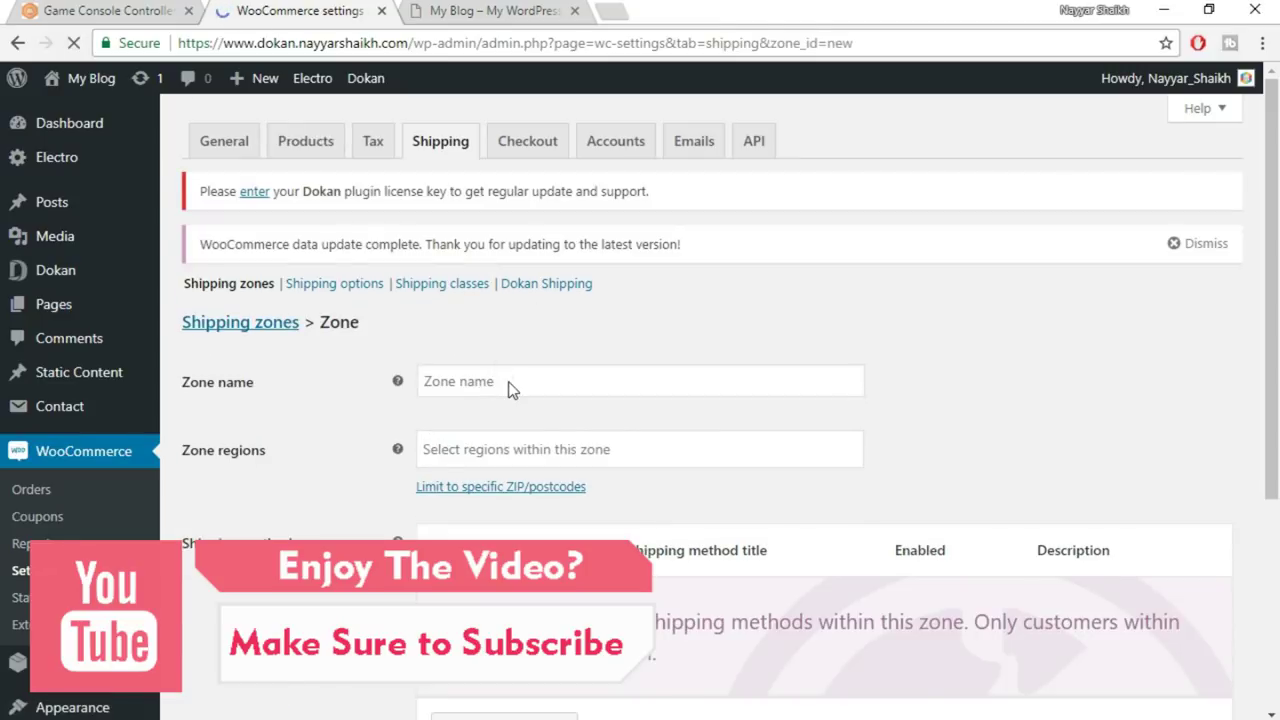
pyautogui.click(513, 383)
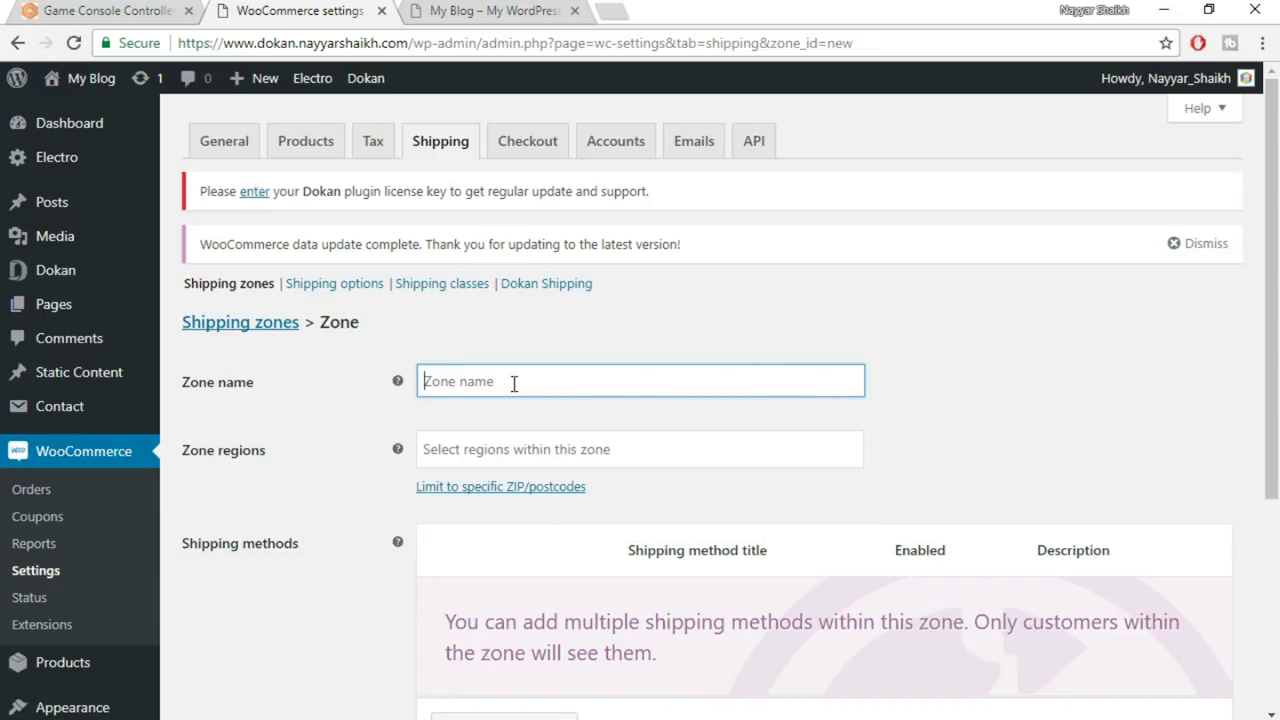
pyautogui.write('Indi')
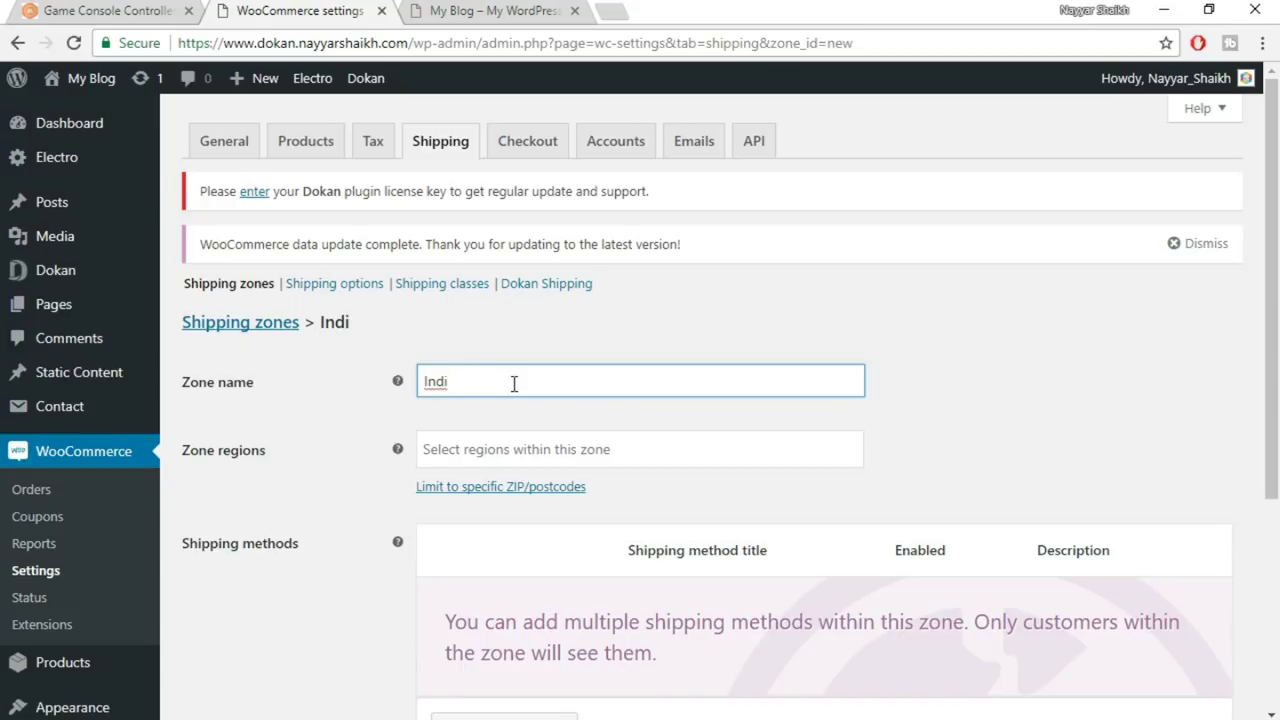
pyautogui.write('a')
pyautogui.scroll(-1, 788, 394)
pyautogui.click(585, 349)
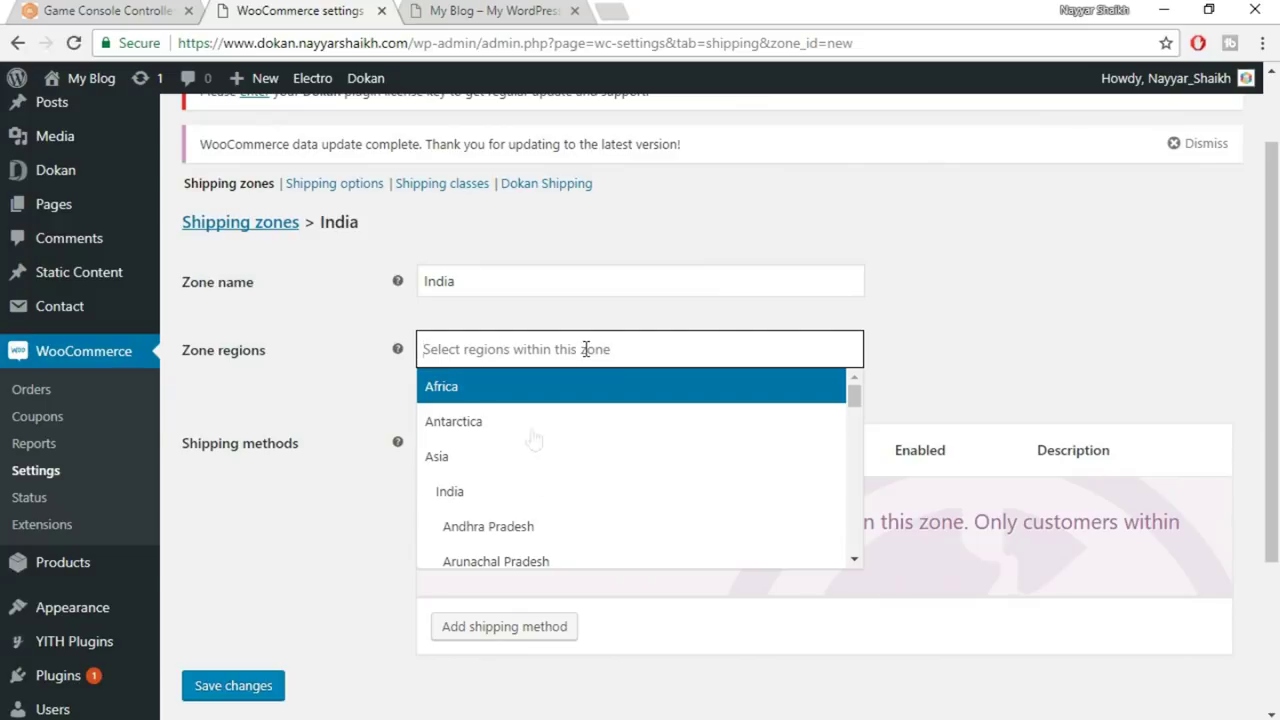
pyautogui.click(505, 495)
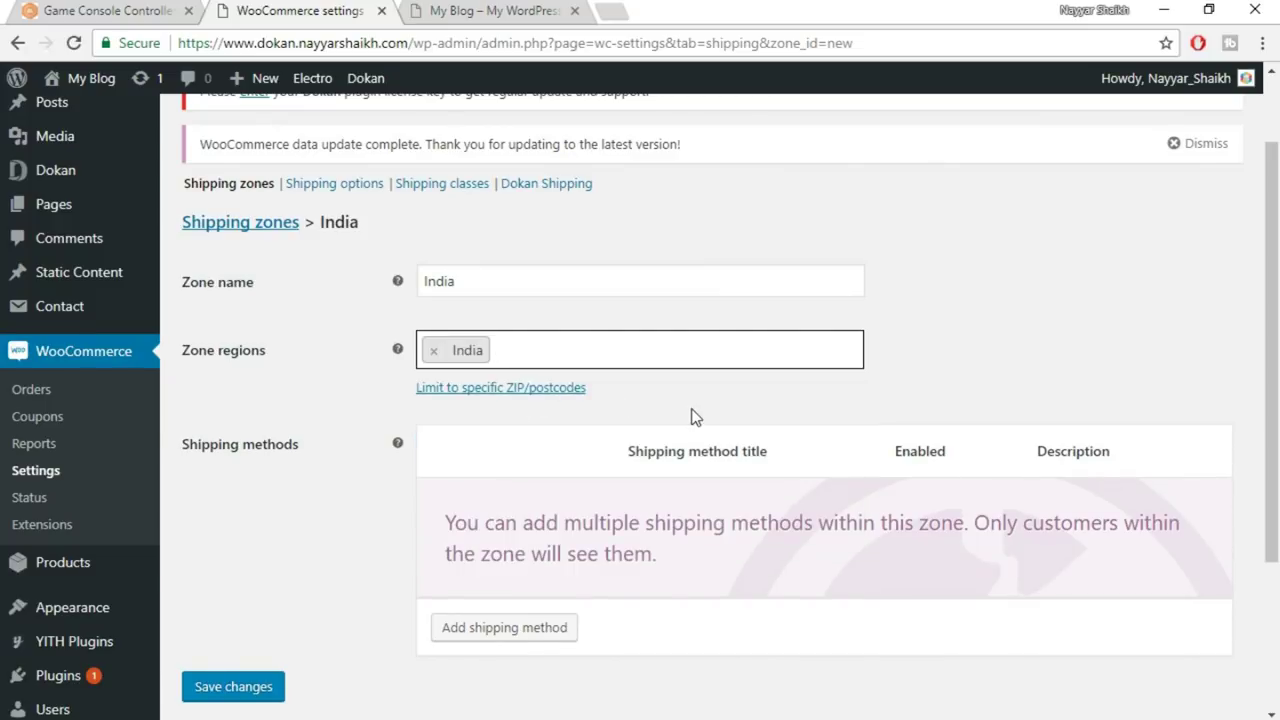
pyautogui.scroll(-1, 695, 416)
pyautogui.click(231, 596)
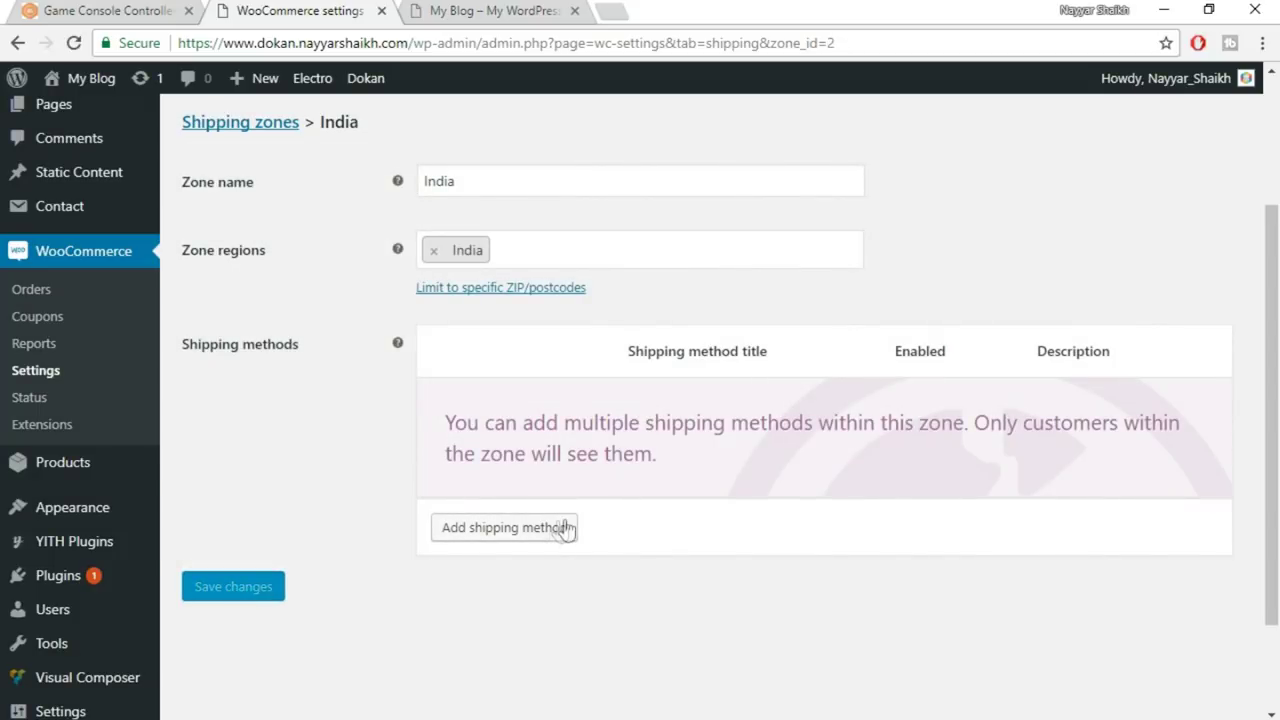
pyautogui.click(521, 532)
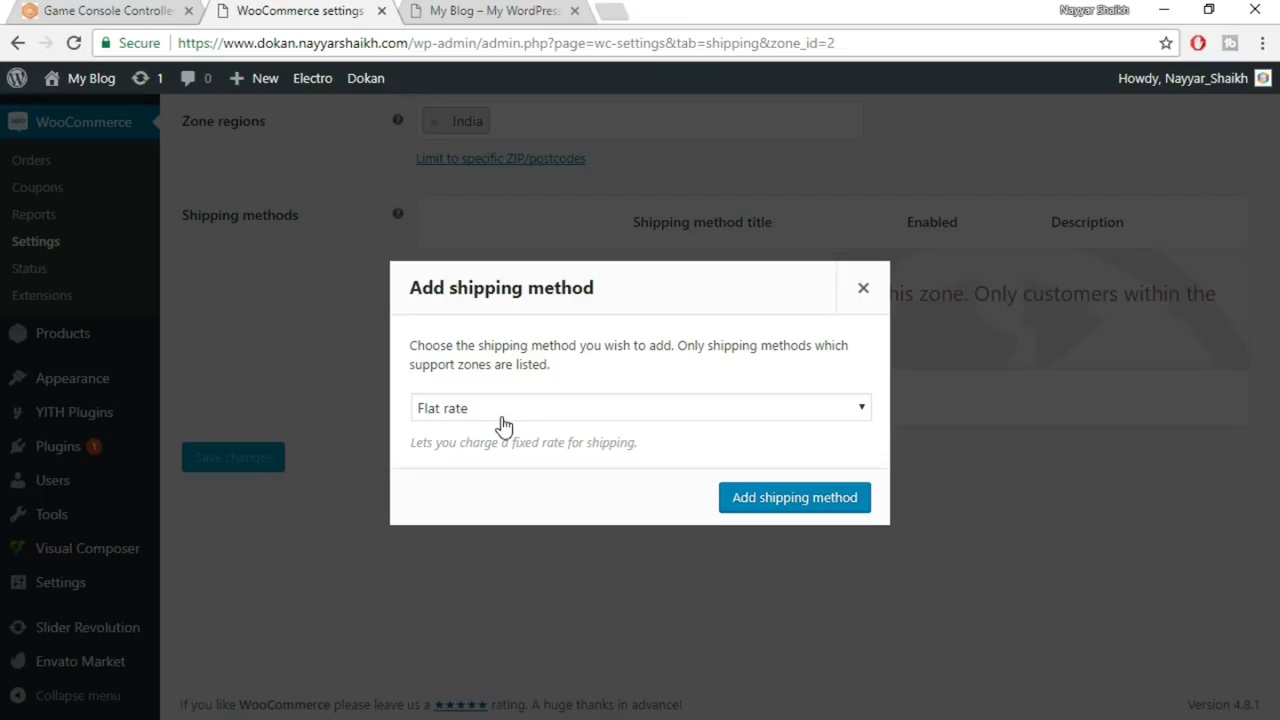
# Add a Flat rate method to the India zone and change its cost from 0 to 2
pyautogui.click(828, 506)
pyautogui.moveTo(489, 318)
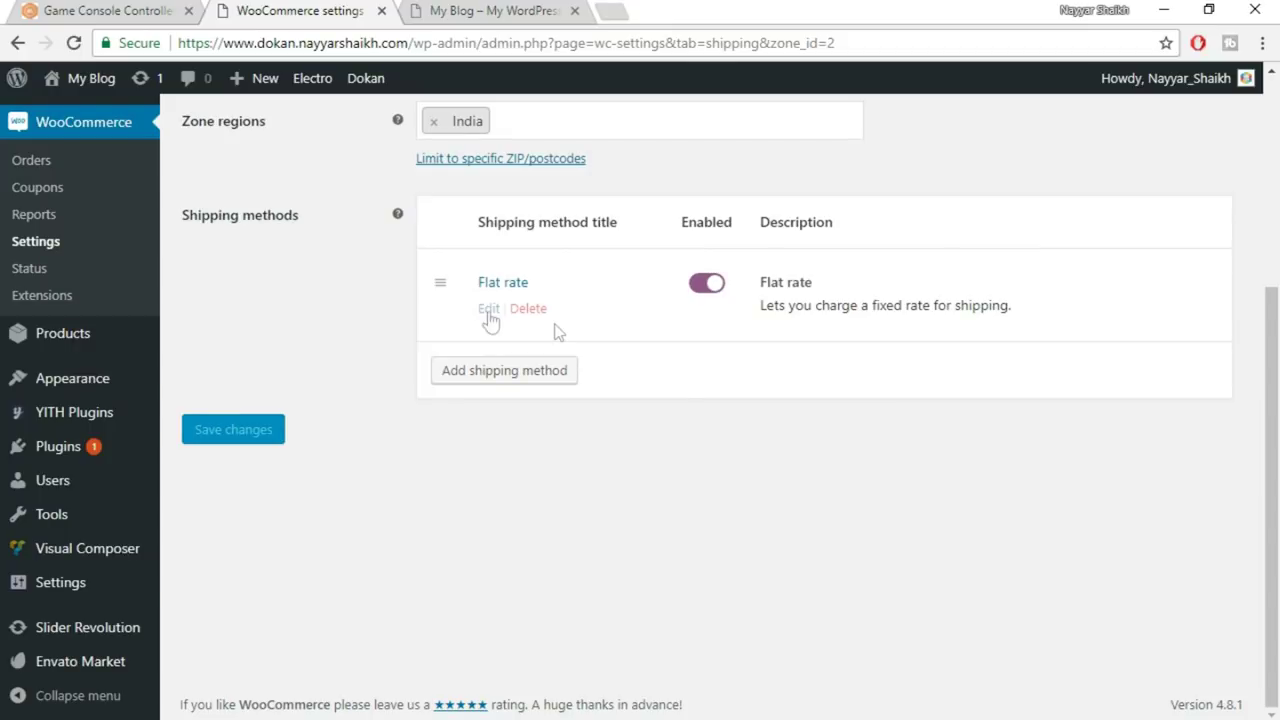
pyautogui.click(489, 310)
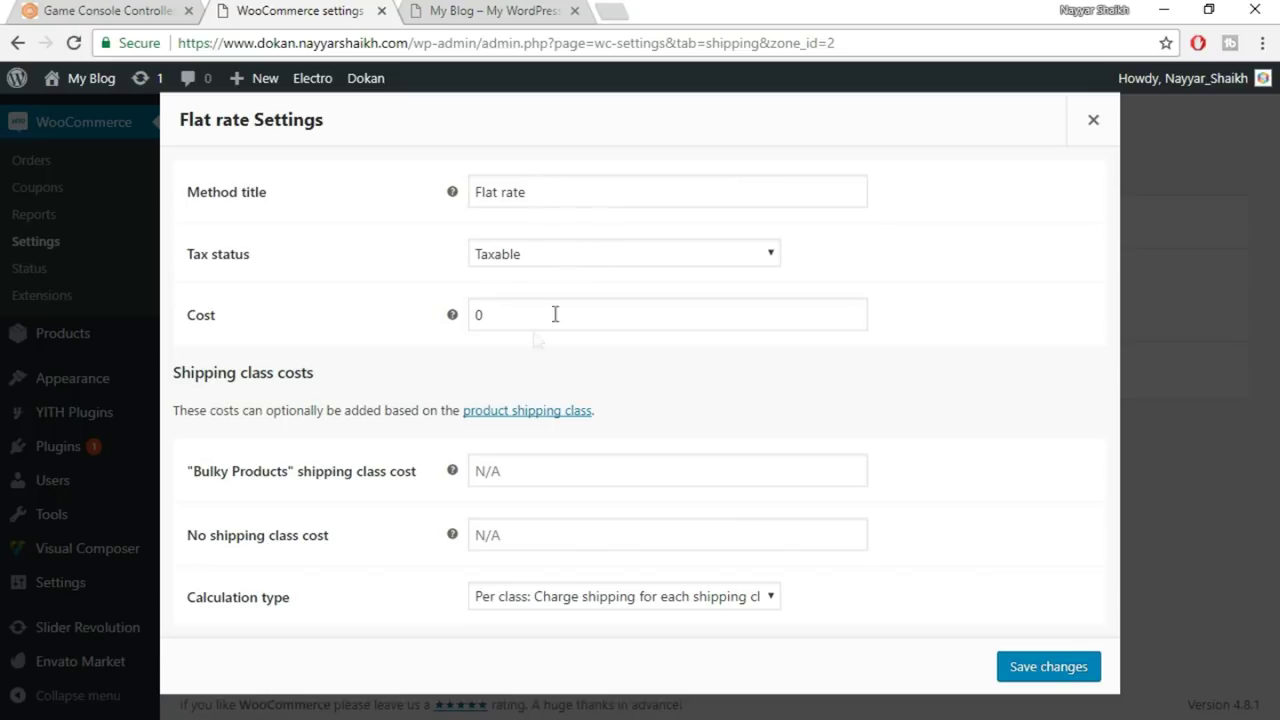
pyautogui.click(497, 320)
pyautogui.doubleClick(497, 320)
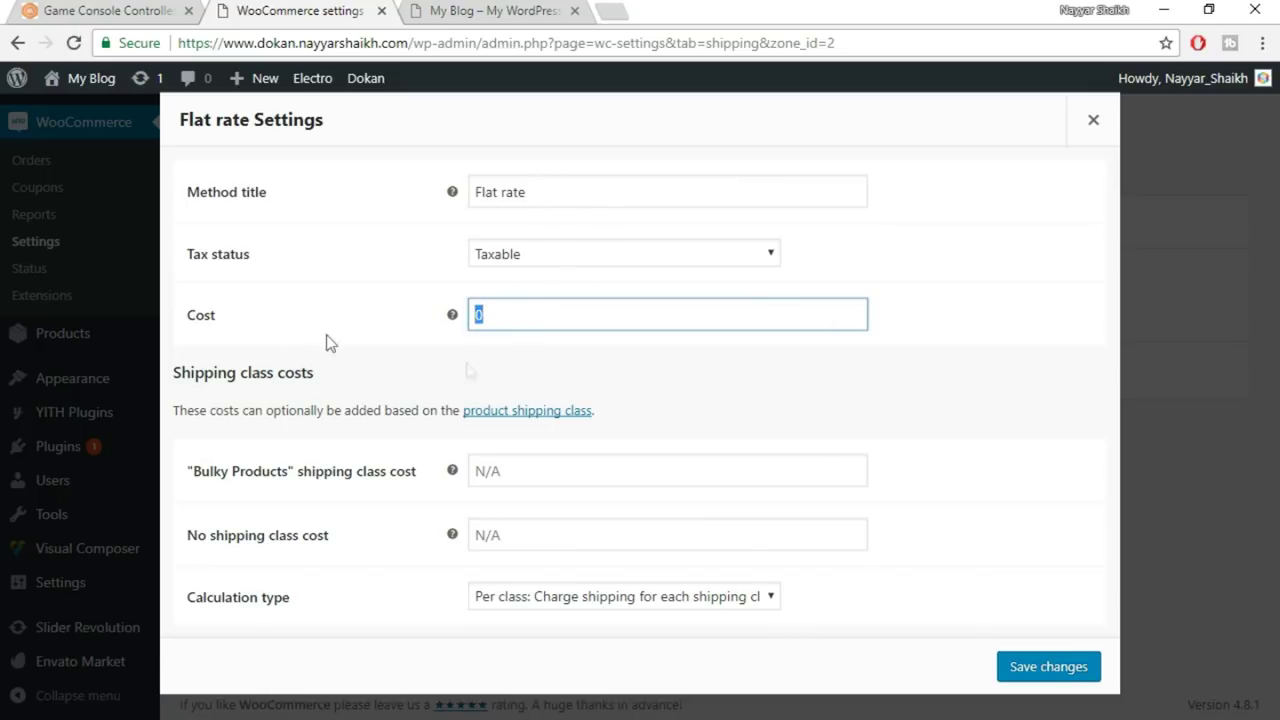
pyautogui.write('2')
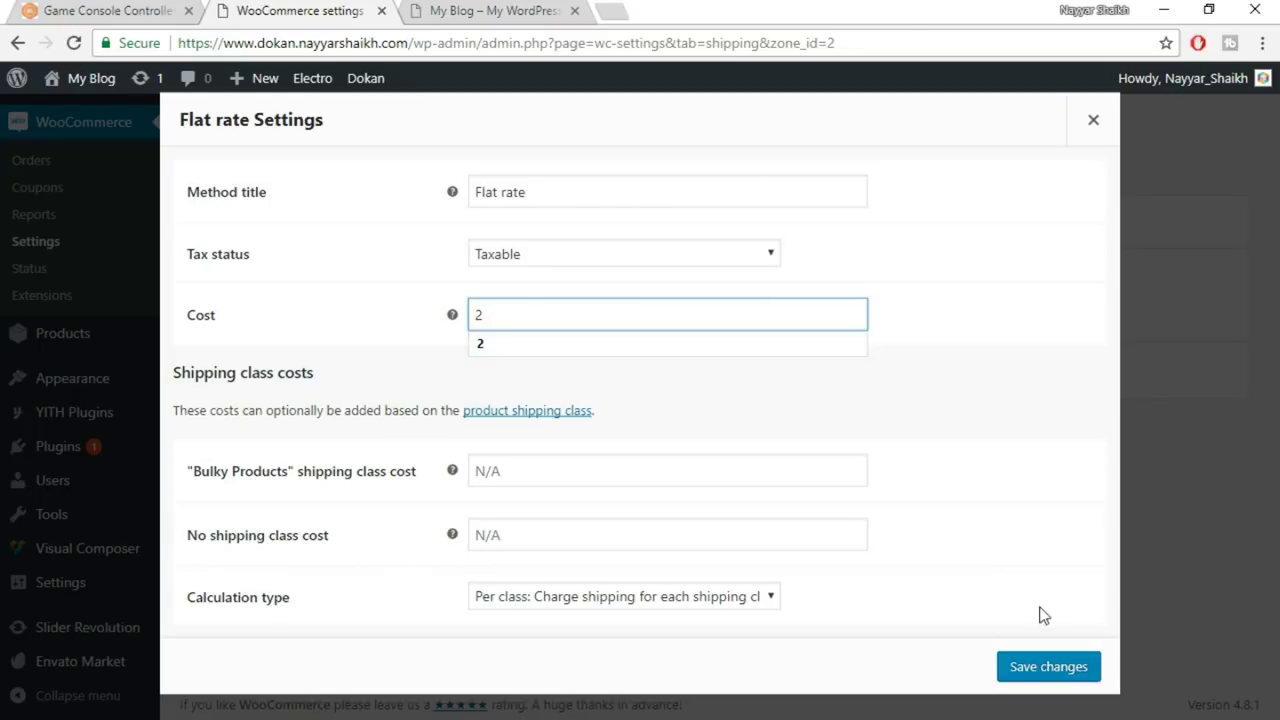
pyautogui.click(1048, 670)
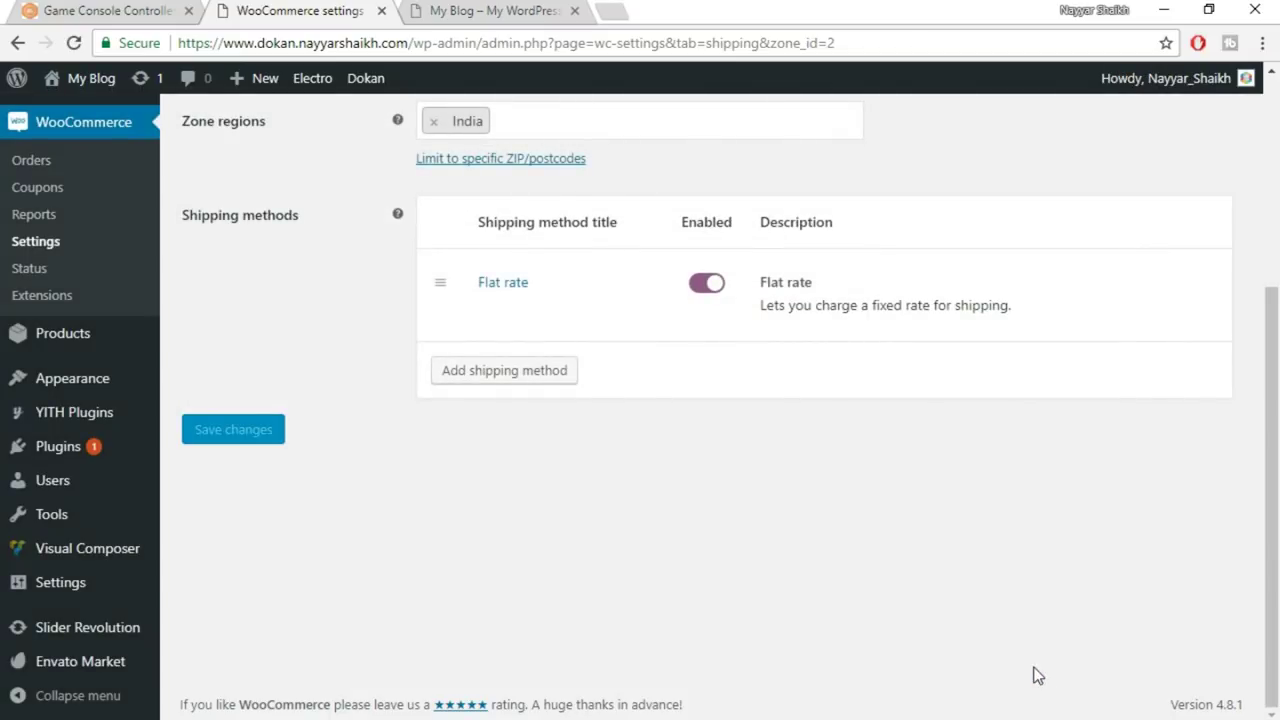
pyautogui.scroll(3, 1035, 675)
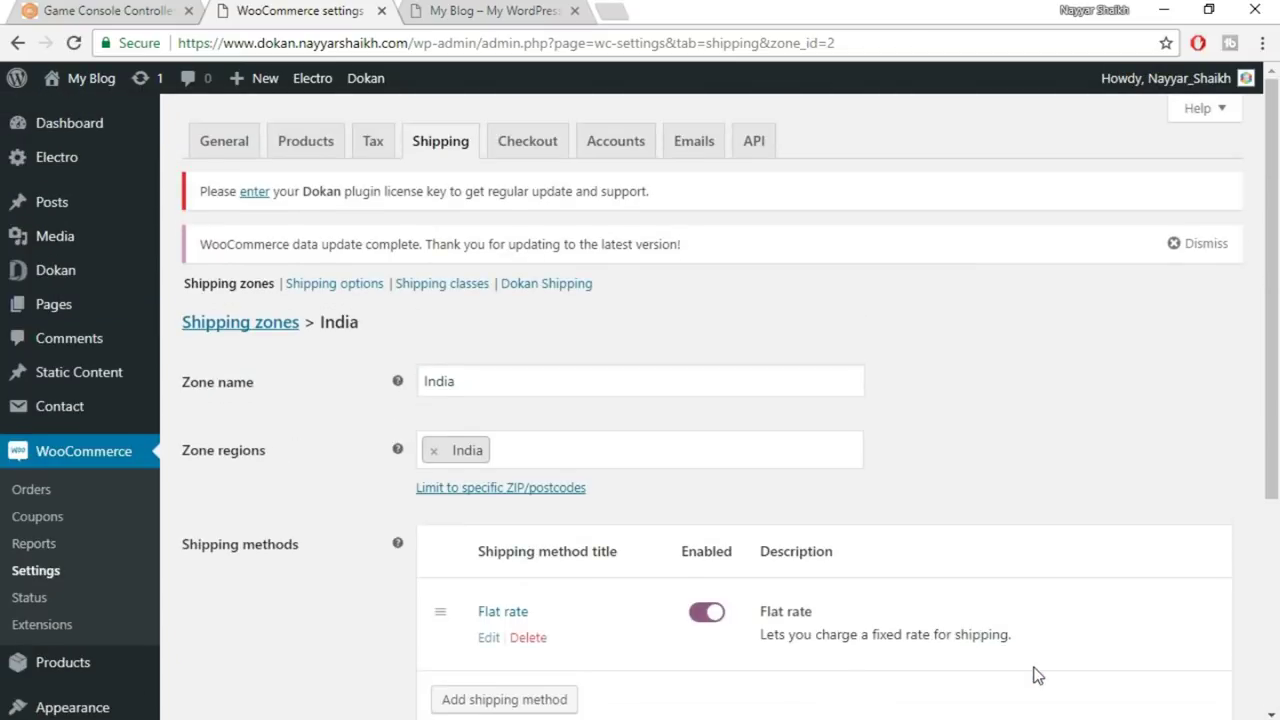
# Go through Shipping options to the Shipping classes list, which is still empty
pyautogui.click(348, 292)
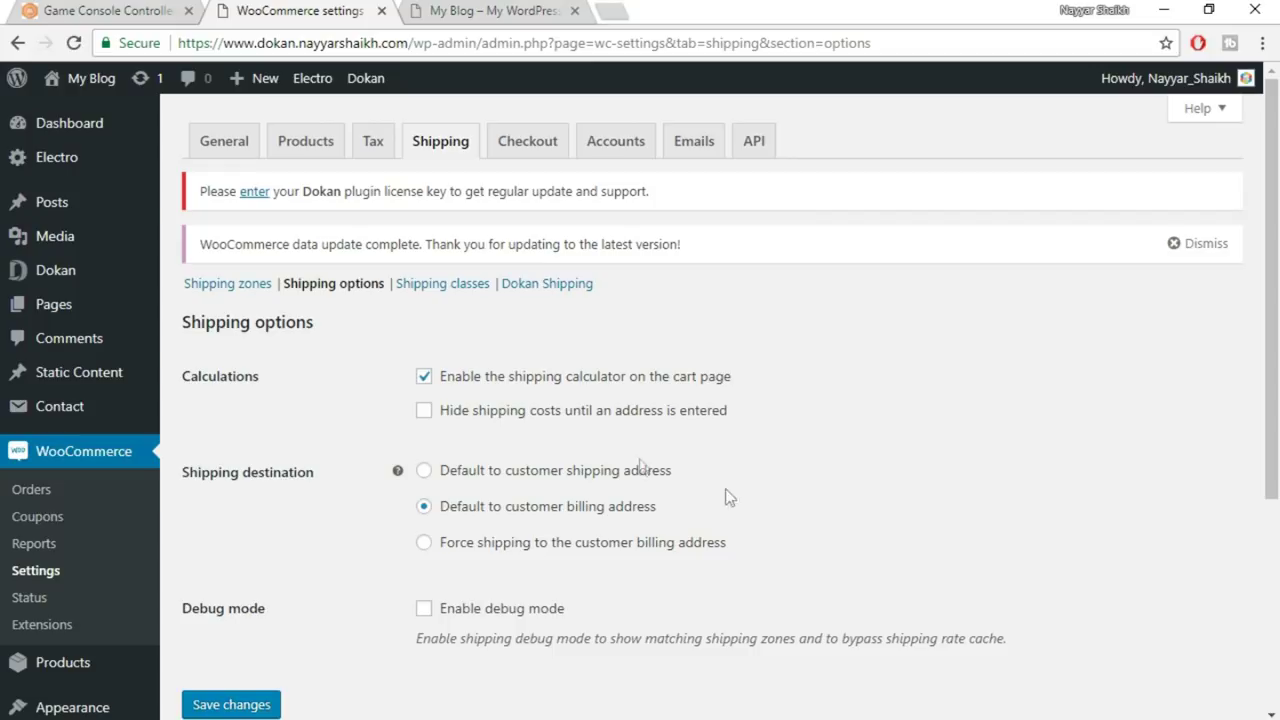
pyautogui.click(438, 284)
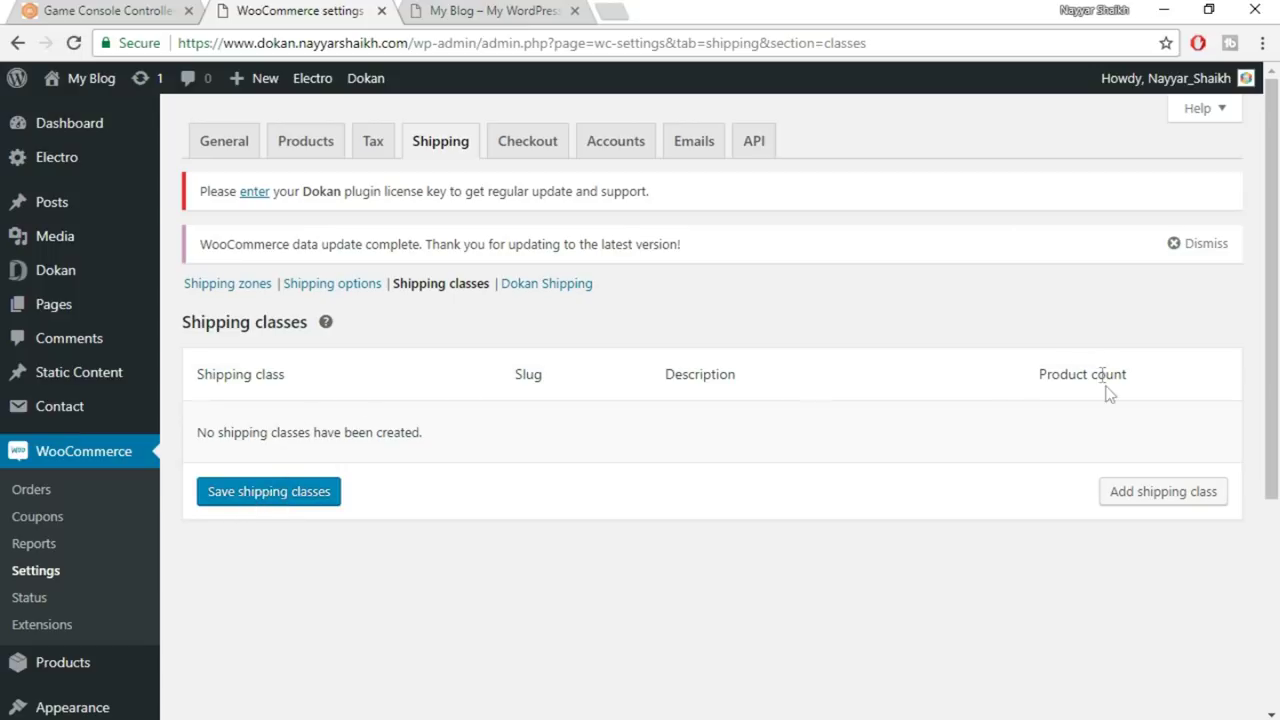
# Add and save a shipping class named Bulky with the description 'Over 10Kgs'
pyautogui.click(1163, 500)
pyautogui.click(340, 437)
pyautogui.write('Bulky')
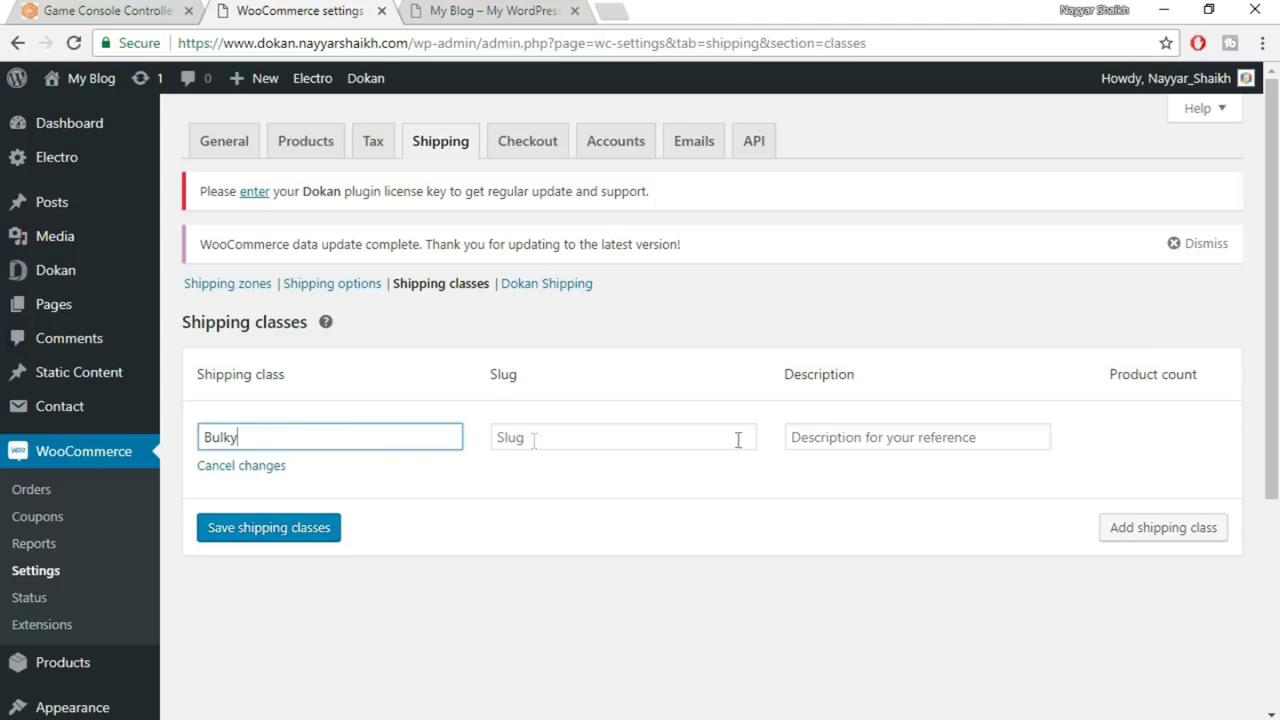
pyautogui.click(858, 438)
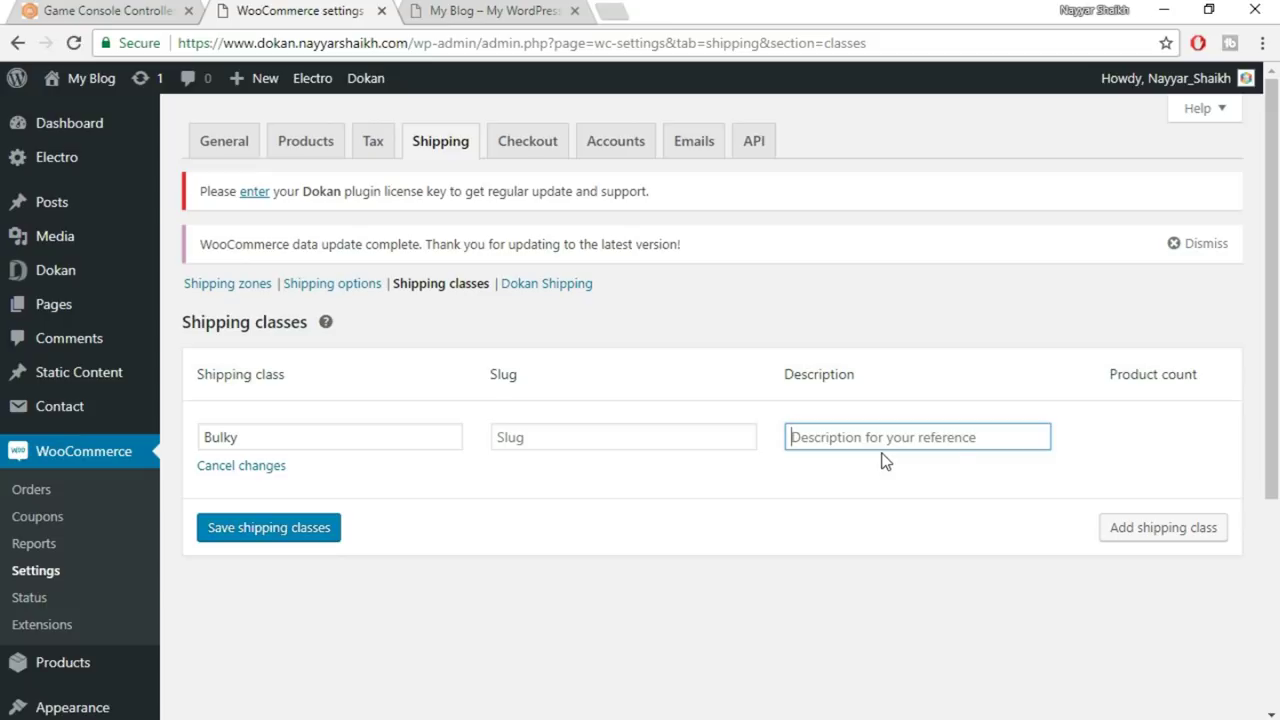
pyautogui.write('Over 10Kg')
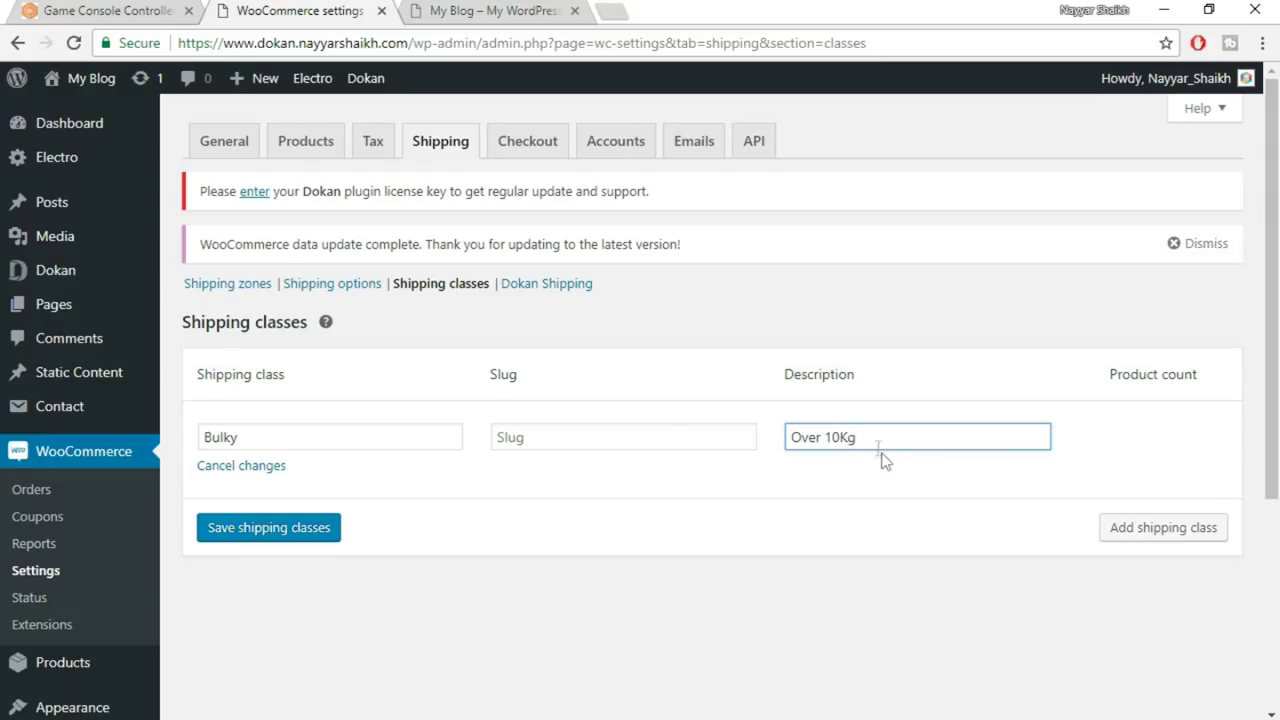
pyautogui.write('s')
pyautogui.click(284, 536)
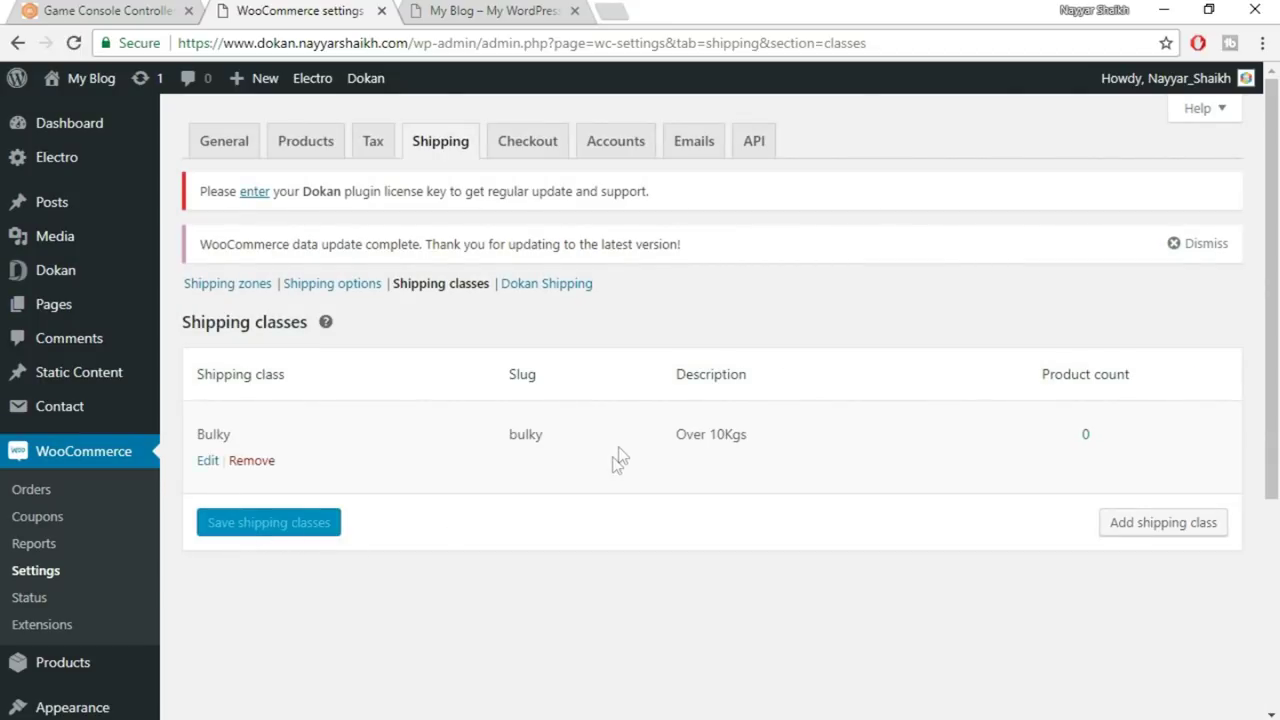
# Reopen the India zone's Flat rate settings, which now show a Bulky class cost field
pyautogui.click(245, 287)
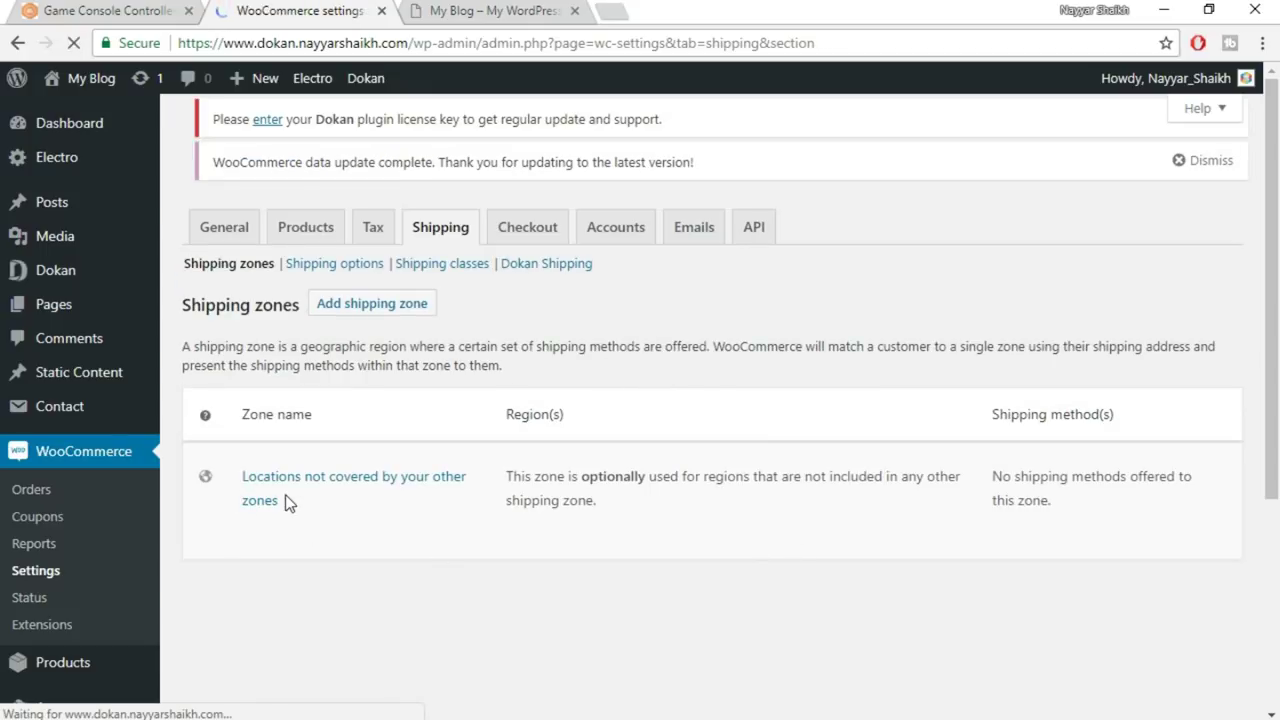
pyautogui.click(252, 532)
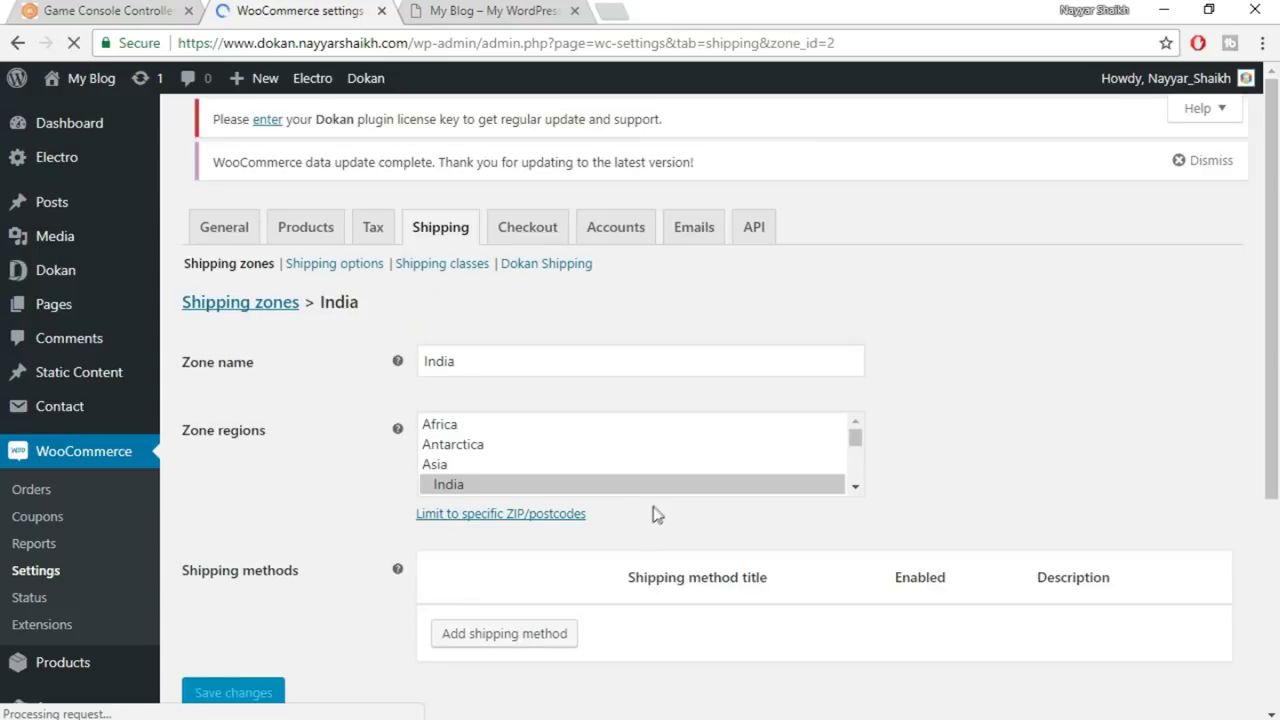
pyautogui.scroll(-1, 654, 514)
pyautogui.moveTo(487, 556)
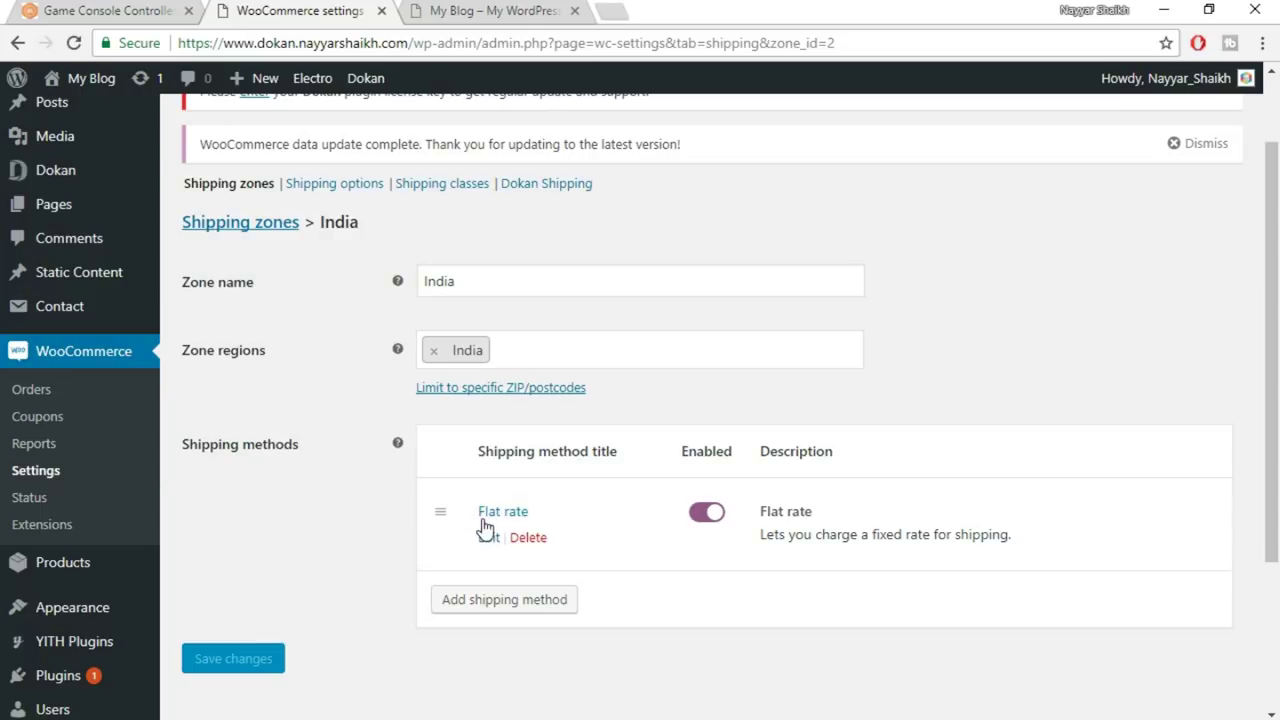
pyautogui.click(489, 538)
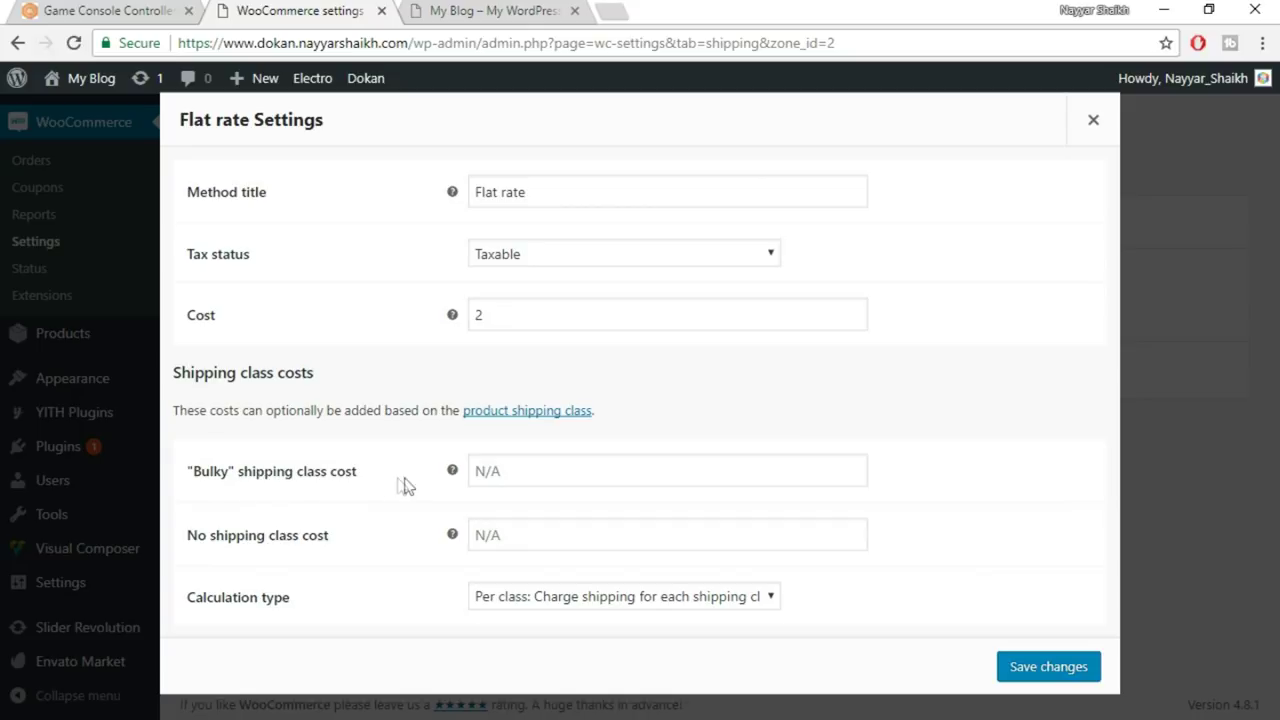
# Set the India zone Flat rate cost to 2 * [qty] and Bulky class cost to 5 * [qty], then save
pyautogui.click(520, 478)
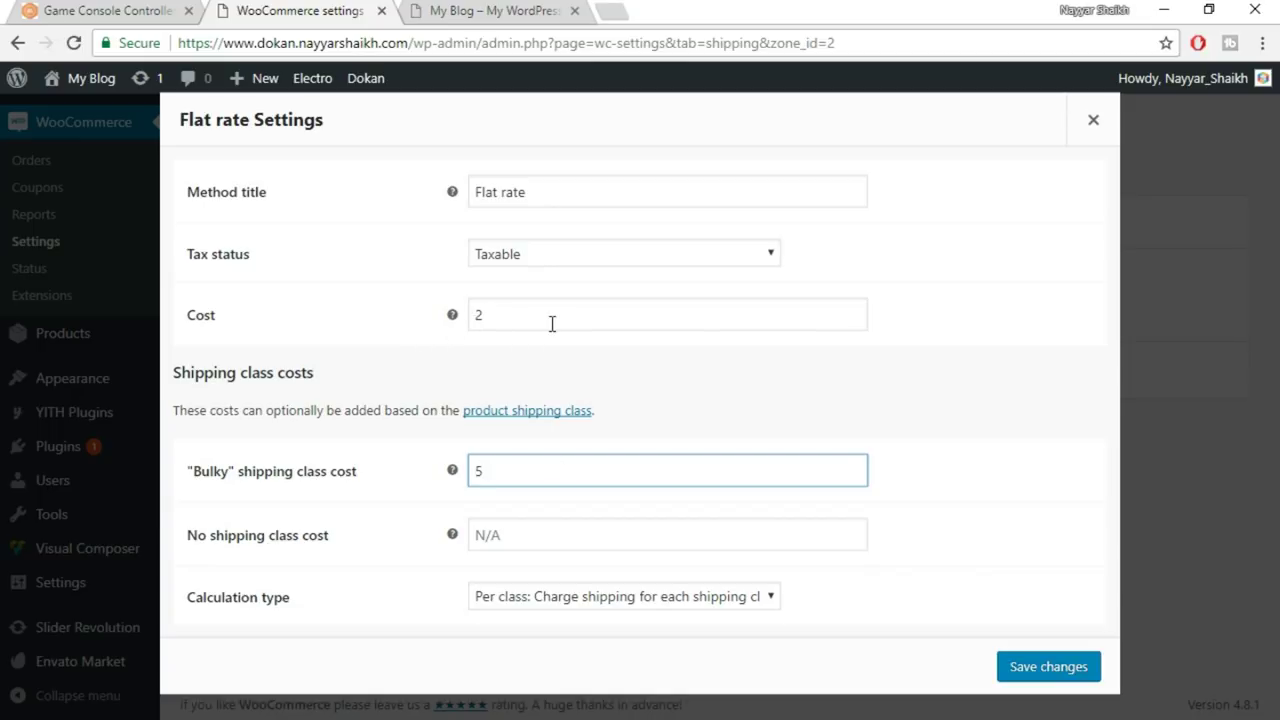
pyautogui.moveTo(500, 314); pyautogui.dragTo(465, 315)
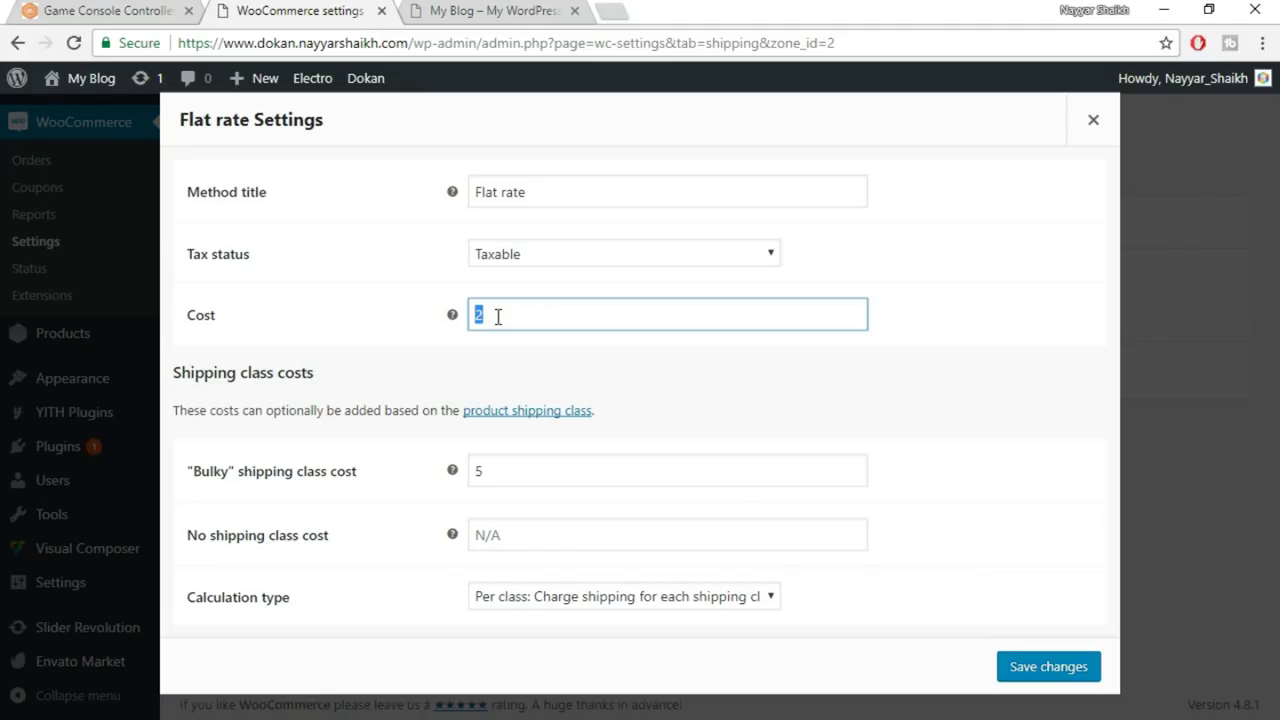
pyautogui.write('2')
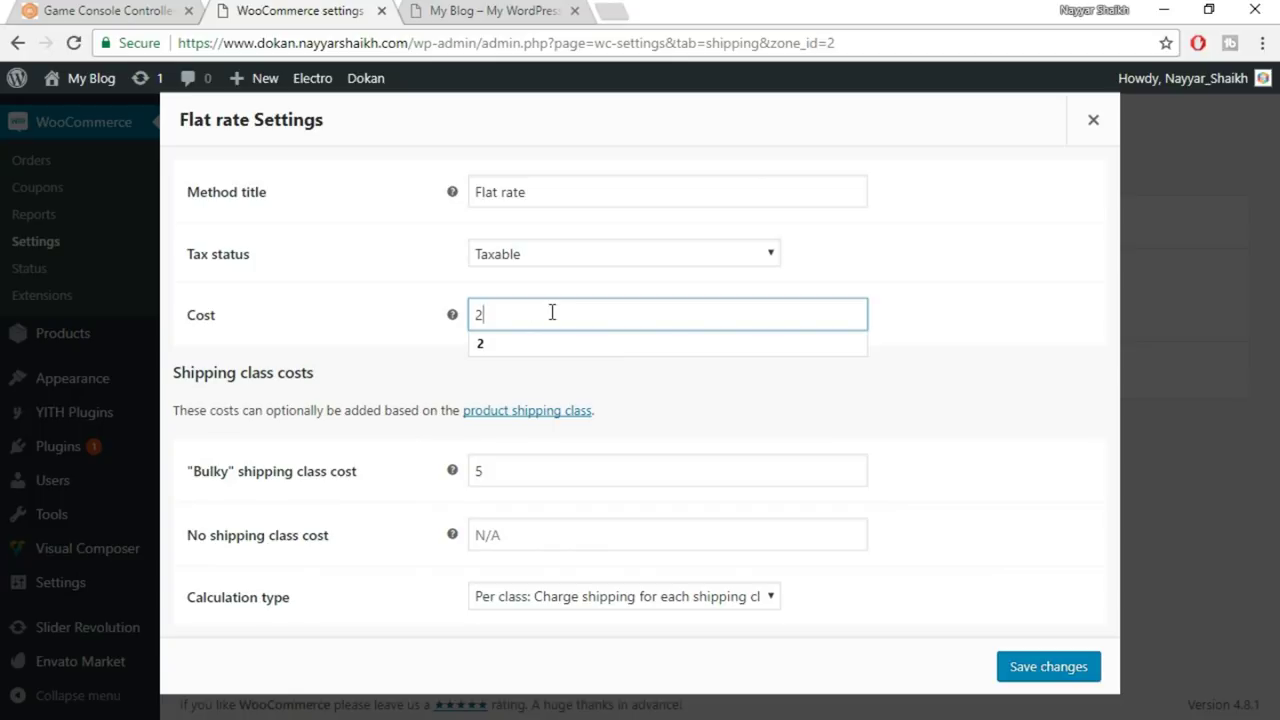
pyautogui.click(552, 312)
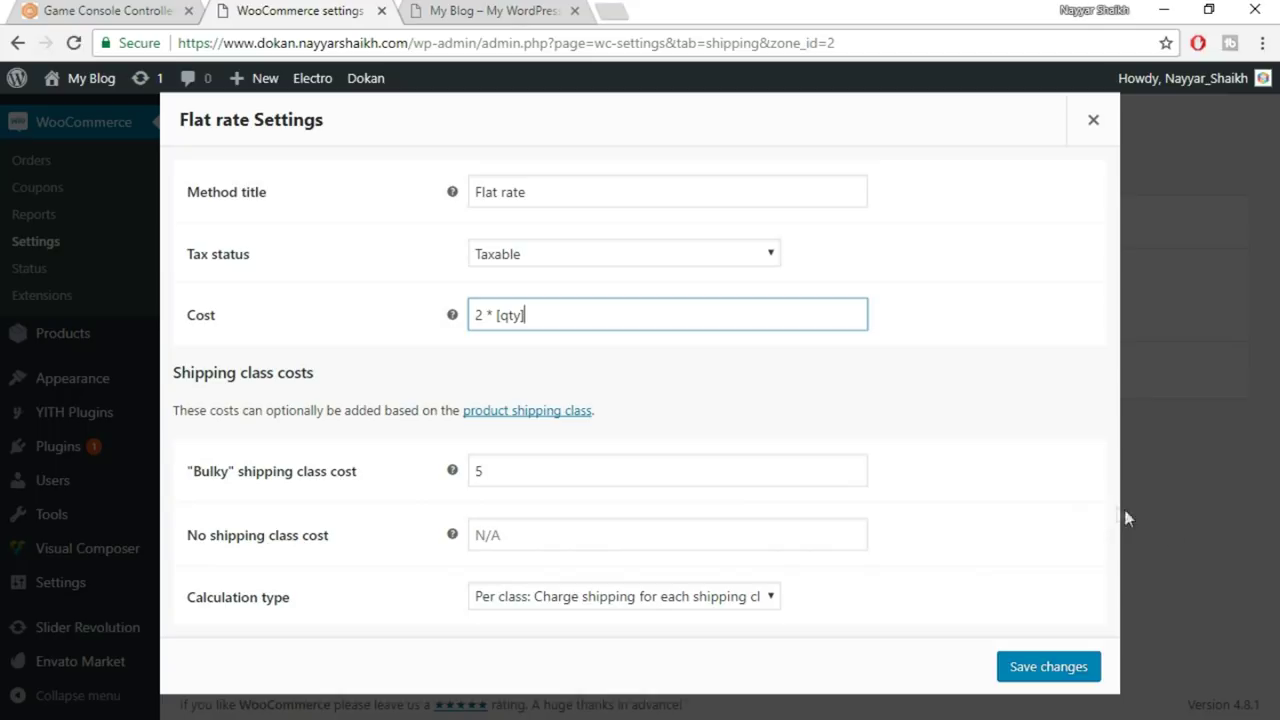
pyautogui.doubleClick(478, 315)
pyautogui.click(555, 316)
pyautogui.click(493, 471)
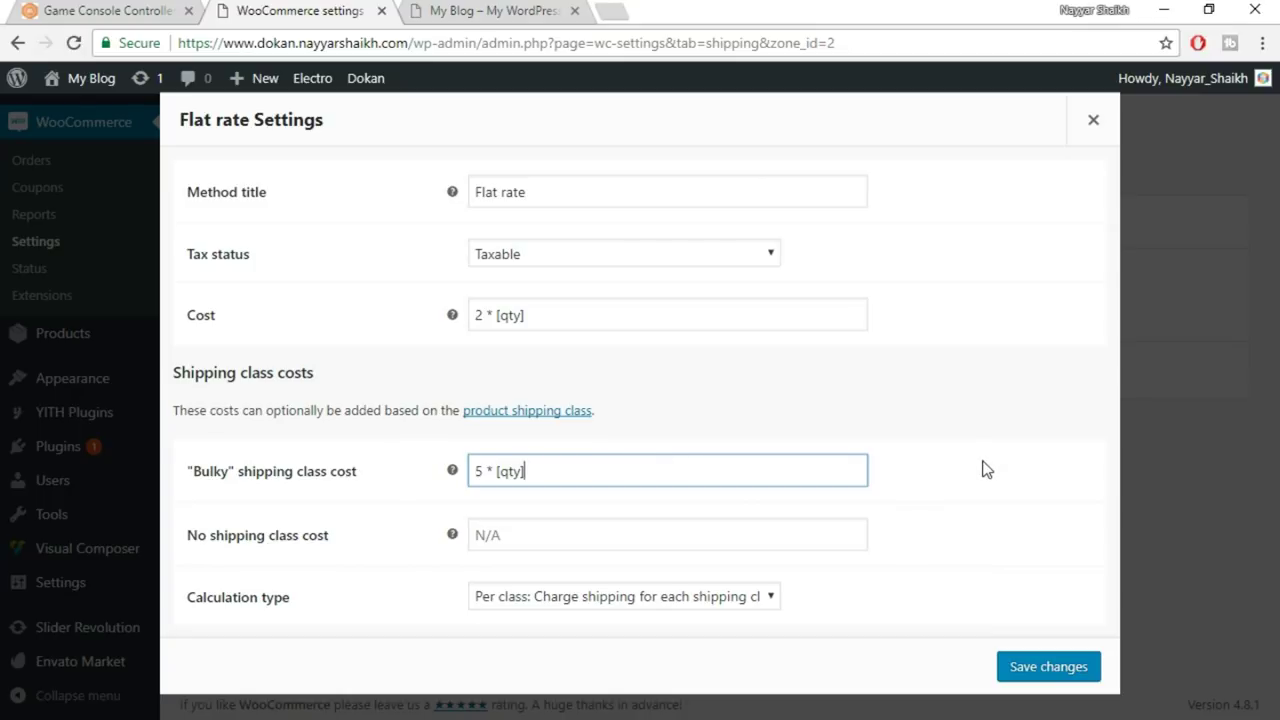
pyautogui.click(1066, 666)
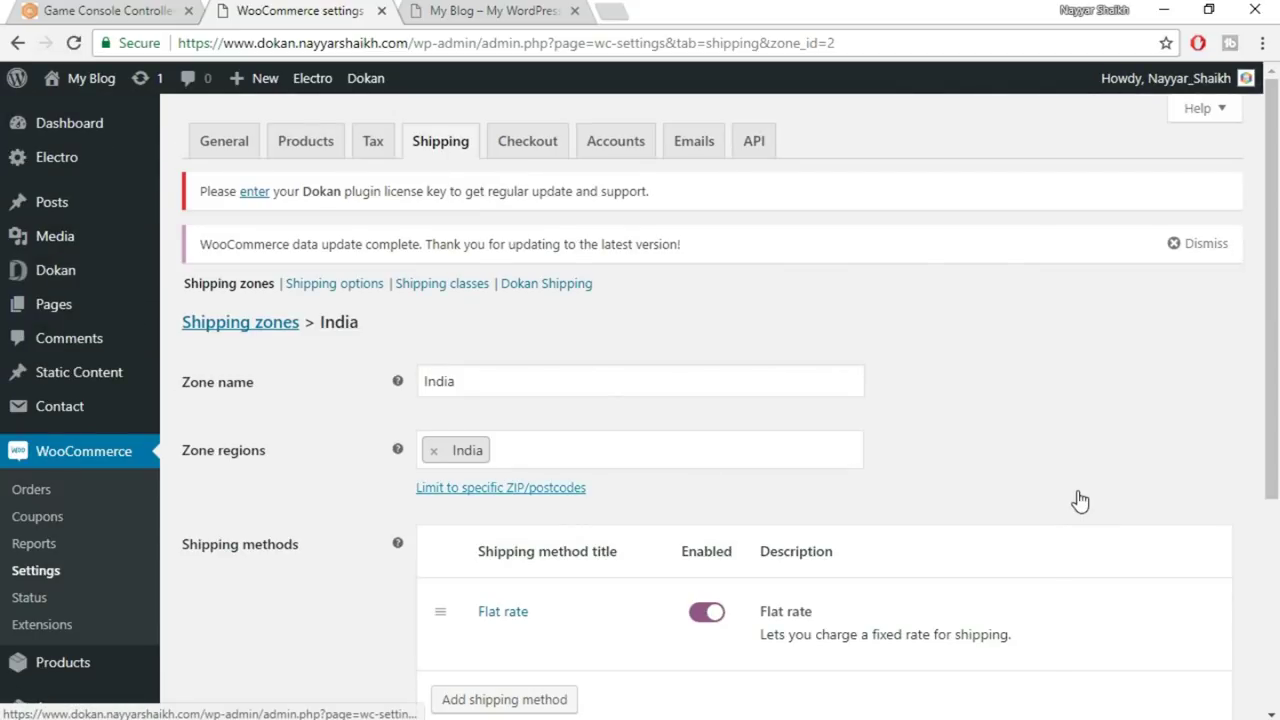
# Keep Cart and Checkout as the cart and checkout pages and save the Checkout options
pyautogui.click(510, 150)
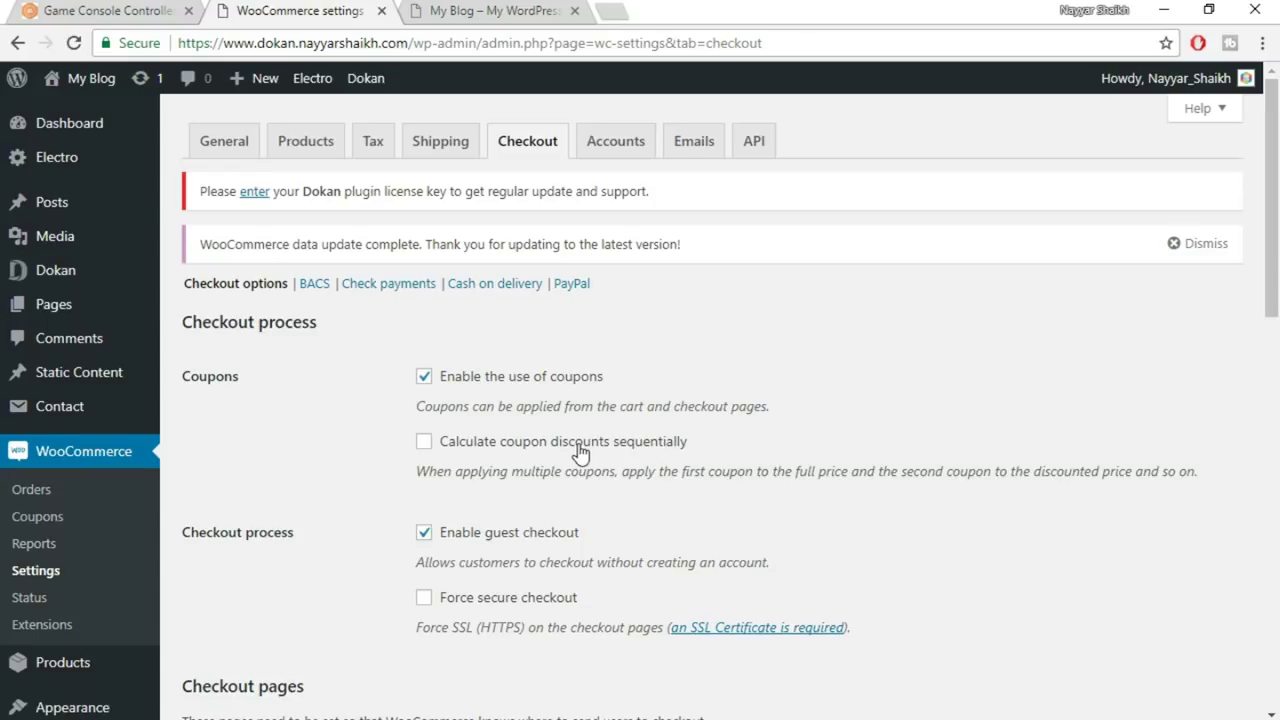
pyautogui.scroll(-1, 960, 458)
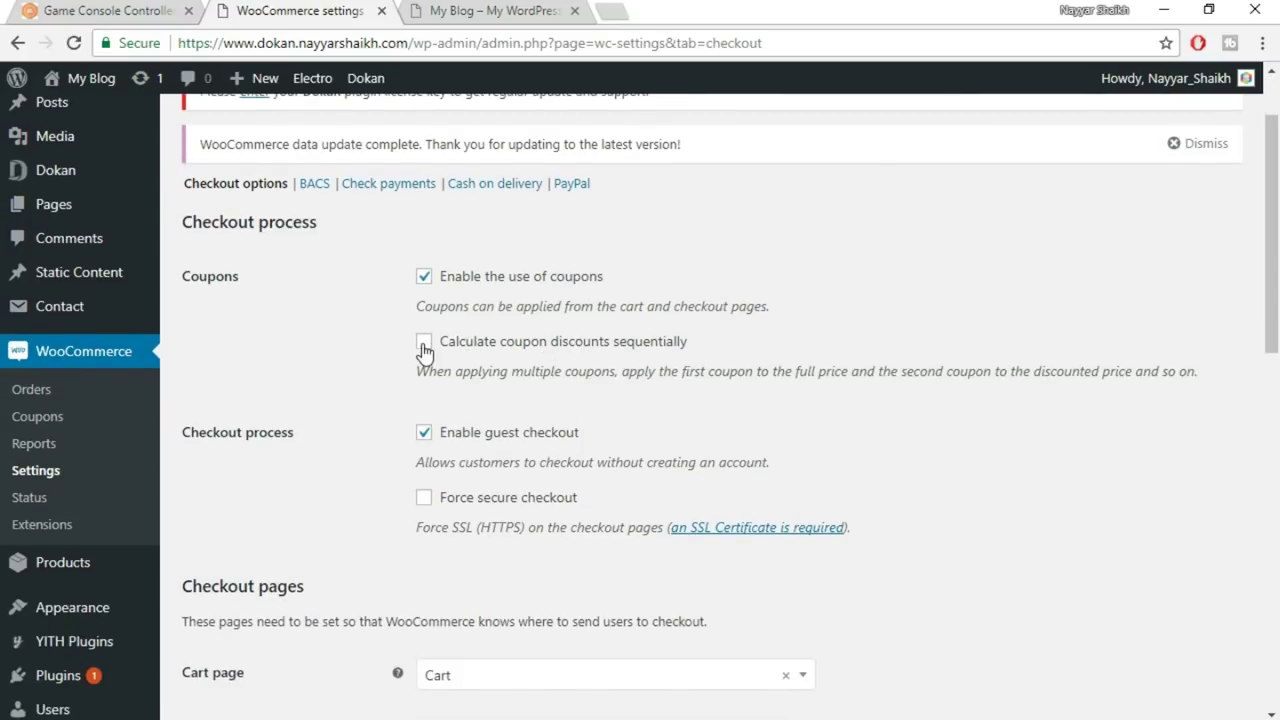
pyautogui.scroll(-4, 1109, 523)
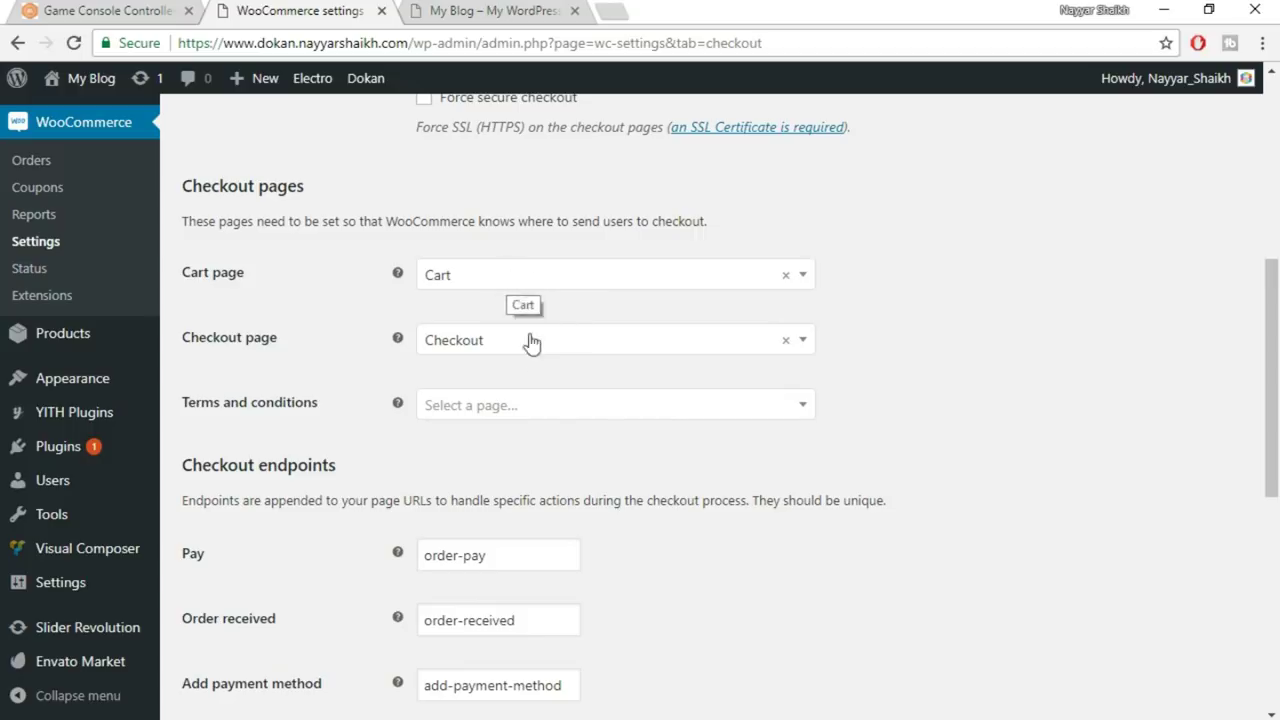
pyautogui.click(706, 280)
pyautogui.click(706, 280)
pyautogui.click(577, 345)
pyautogui.click(577, 345)
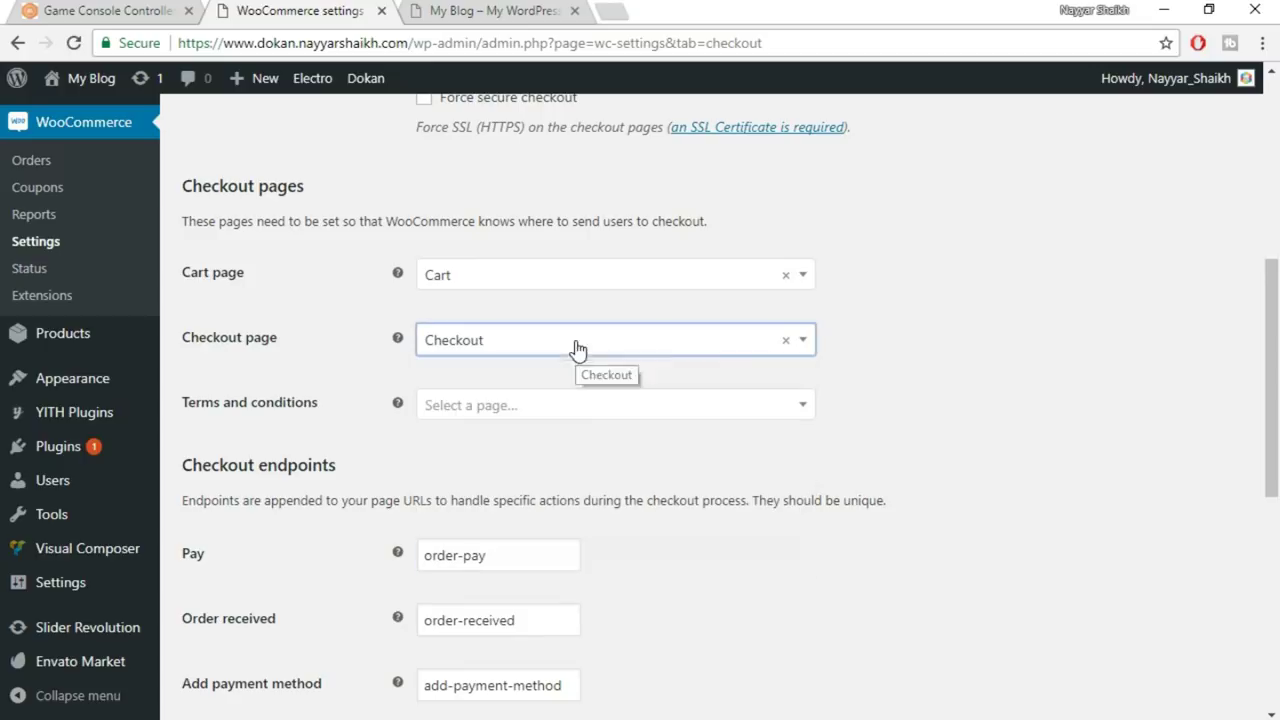
pyautogui.scroll(-3, 1088, 470)
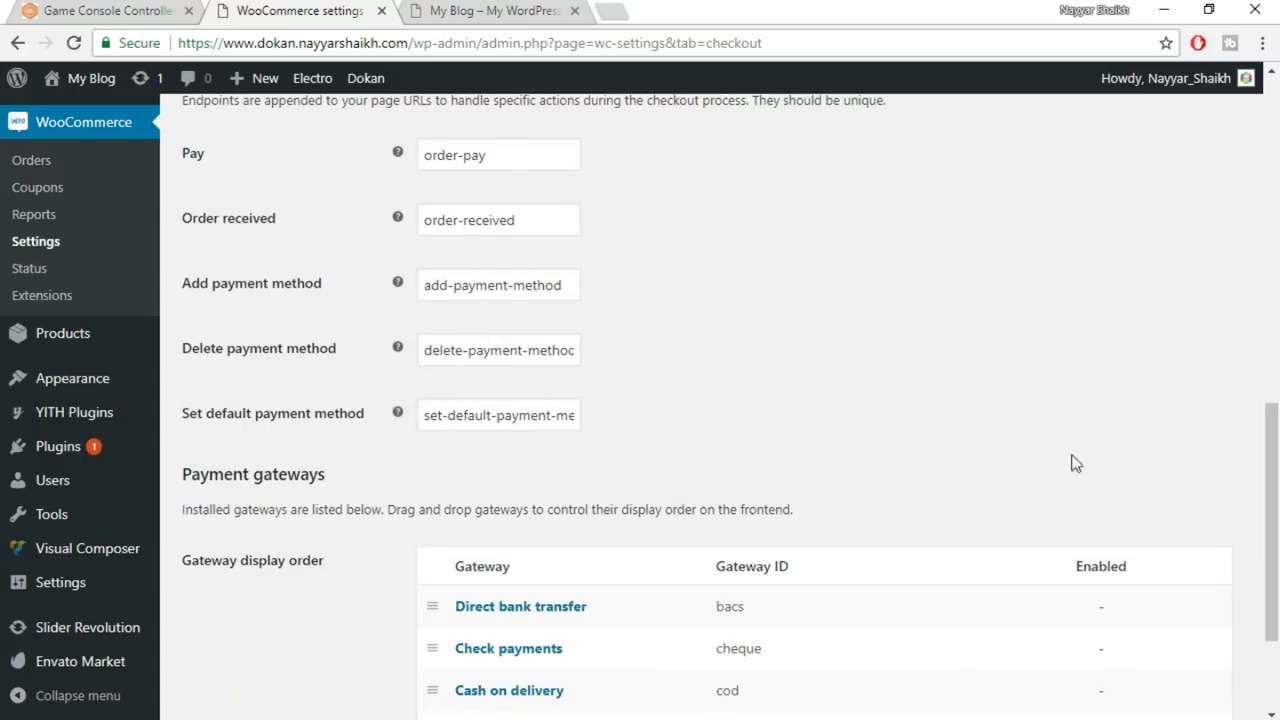
pyautogui.scroll(-2, 543, 340)
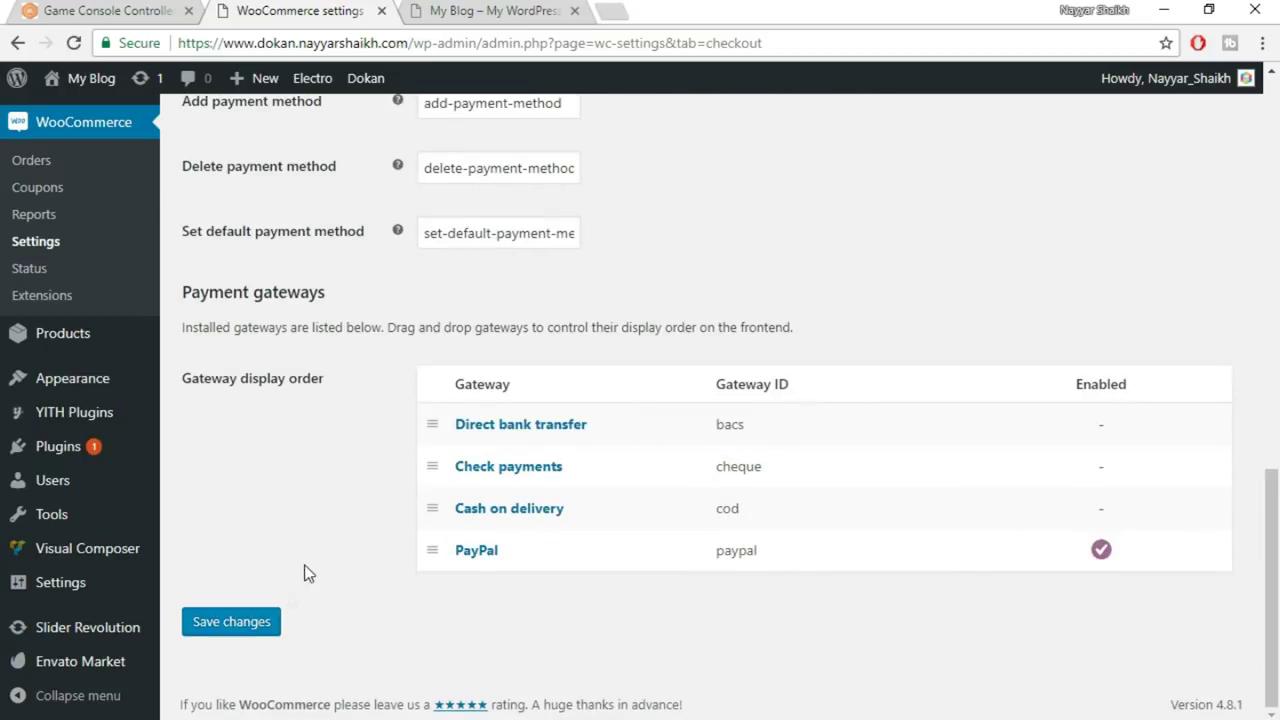
pyautogui.click(252, 636)
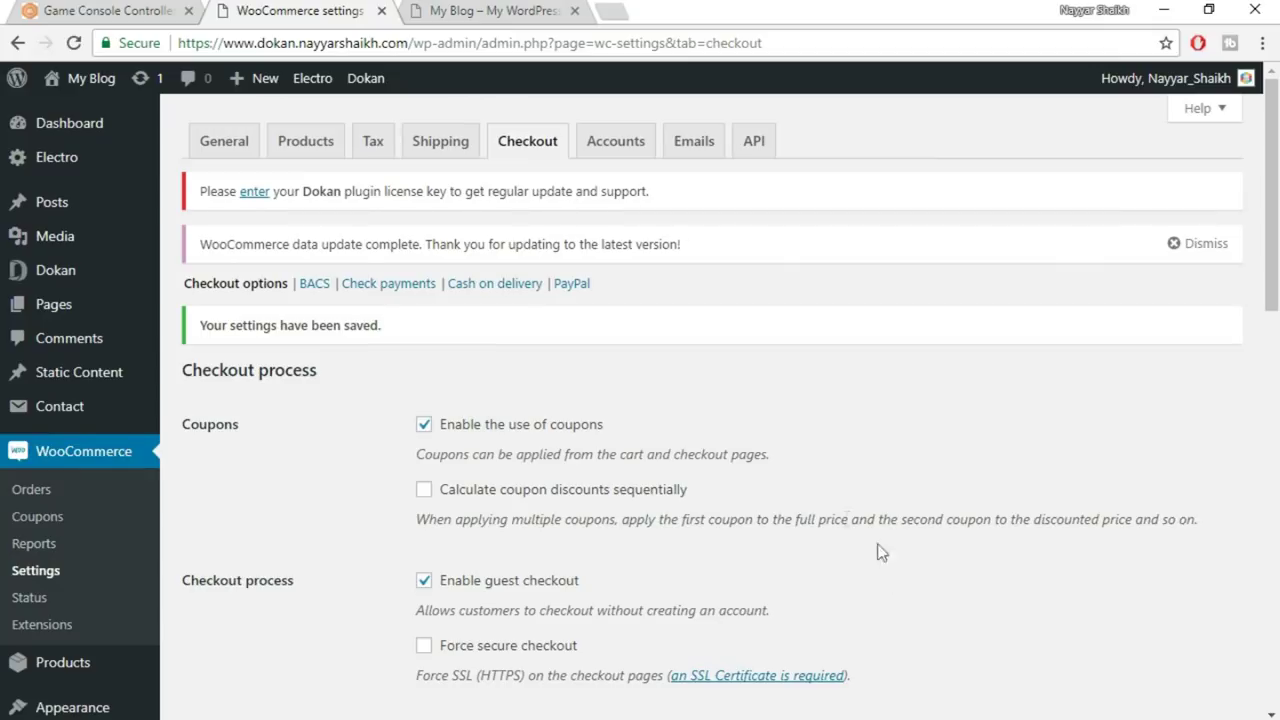
# Enable the Cash on delivery gateway and save its settings
pyautogui.click(502, 291)
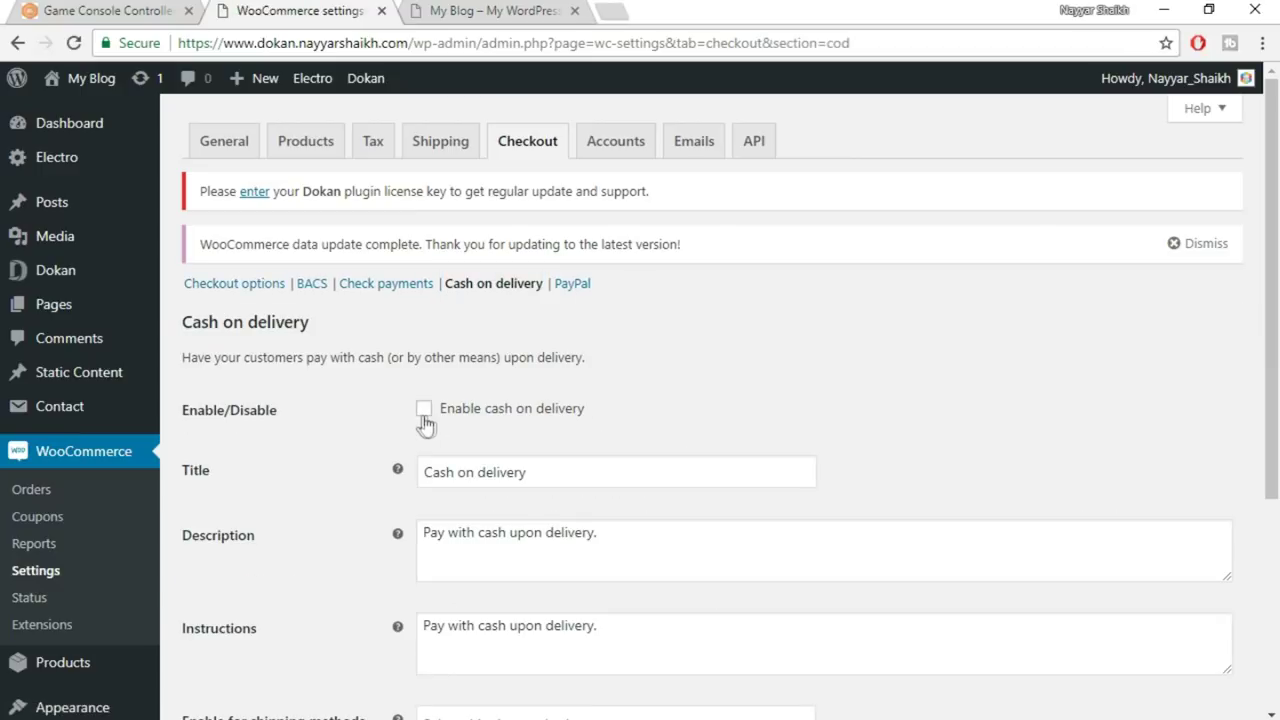
pyautogui.click(424, 411)
pyautogui.scroll(-3, 774, 470)
pyautogui.click(233, 535)
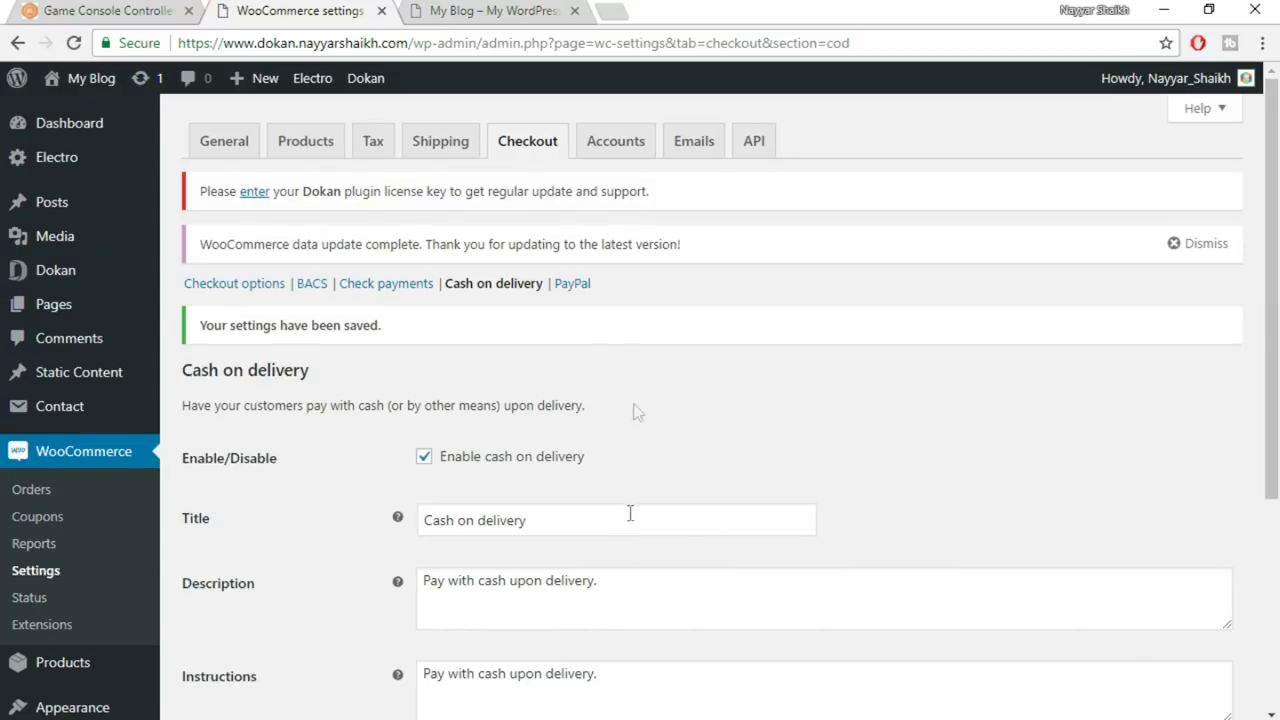
# Bring up the PayPal gateway settings down to the API credentials section
pyautogui.click(574, 285)
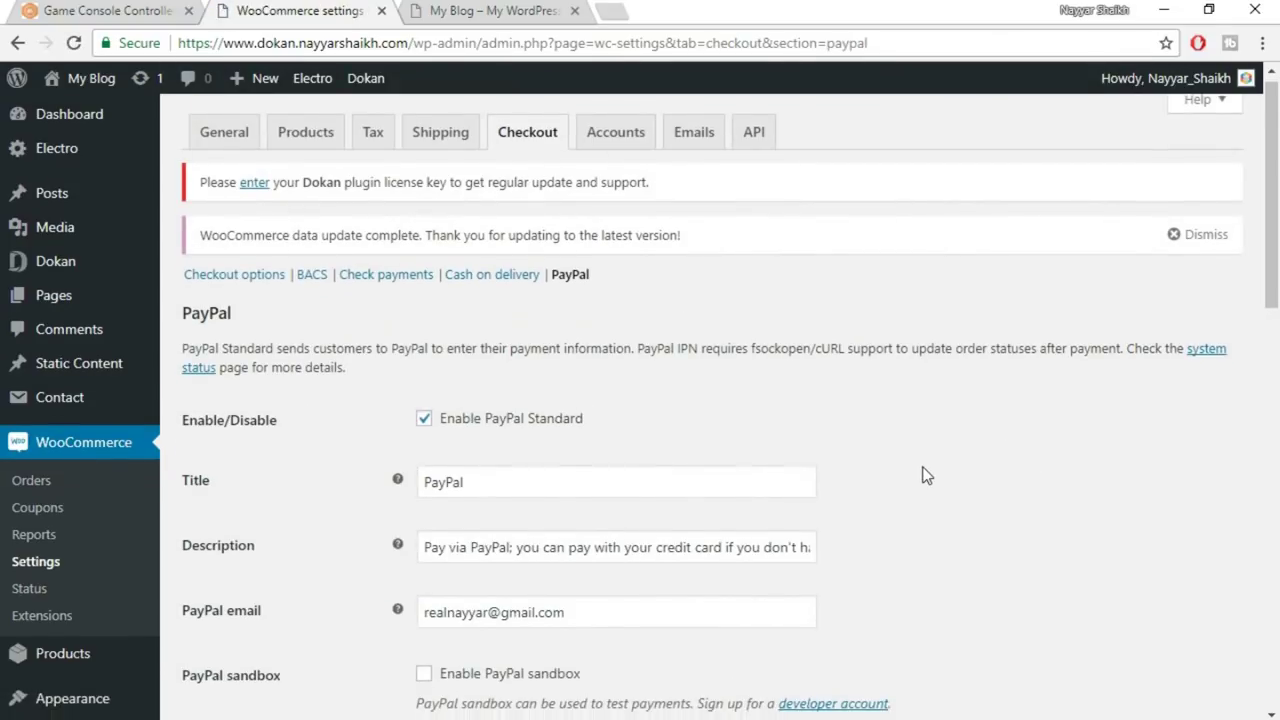
pyautogui.scroll(-1, 529, 597)
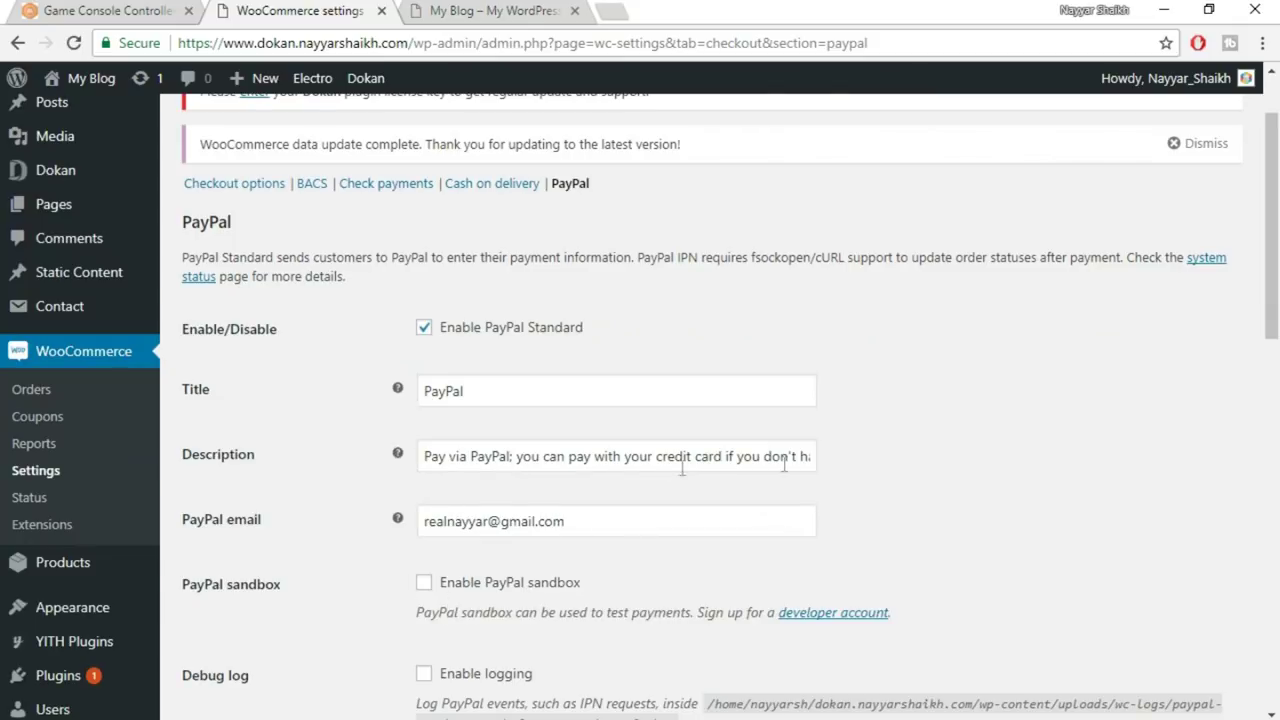
pyautogui.scroll(-8, 887, 478)
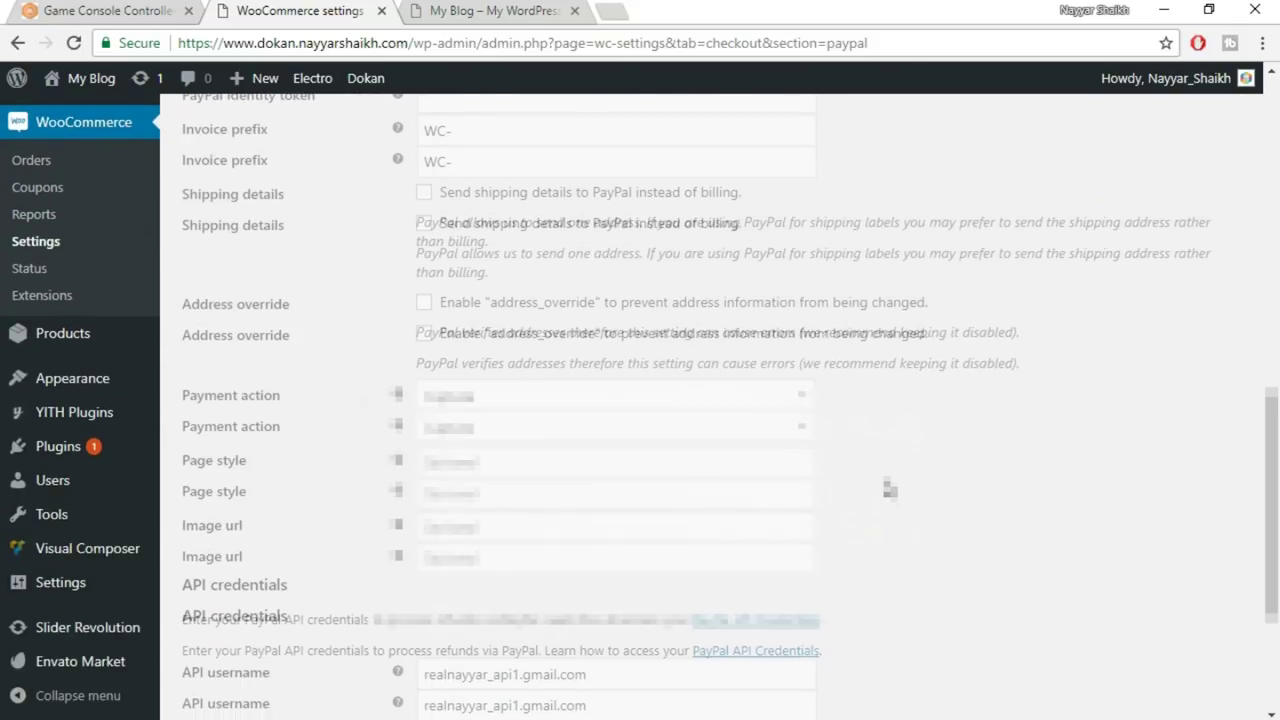
pyautogui.scroll(-3, 889, 489)
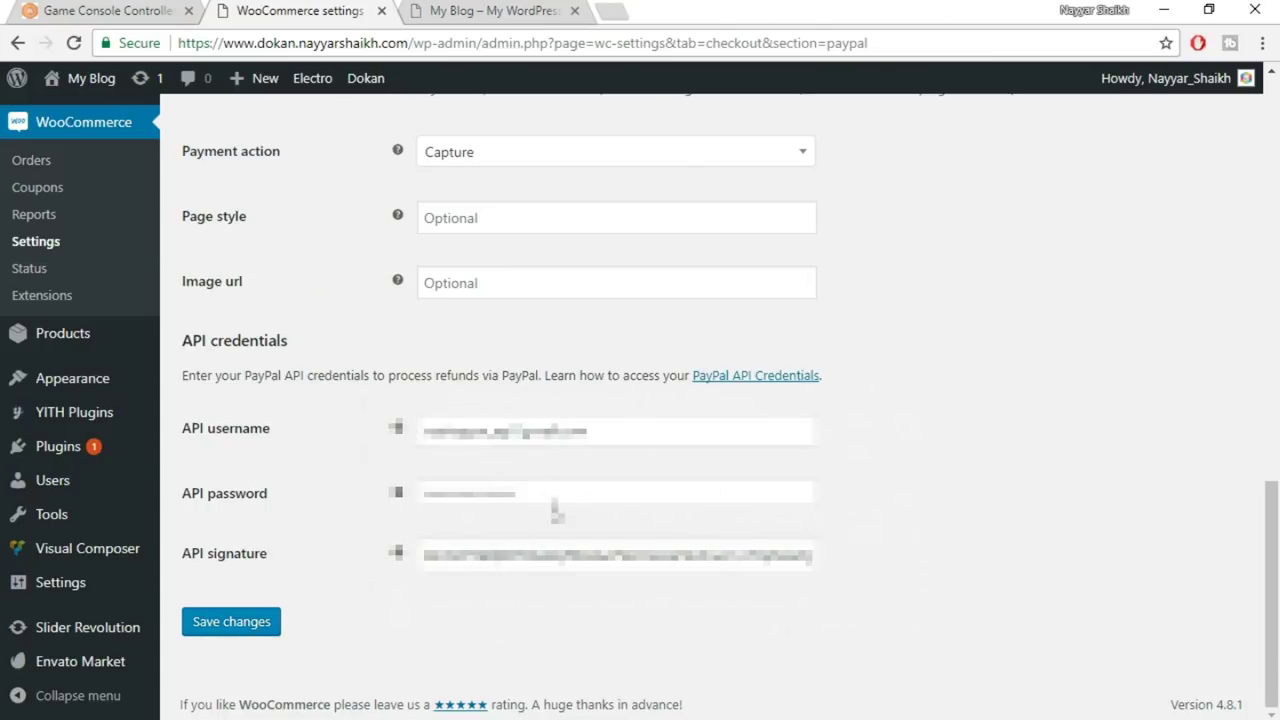
# Go to paypal.com in a new tab and log in to the PayPal account
pyautogui.click(613, 15)
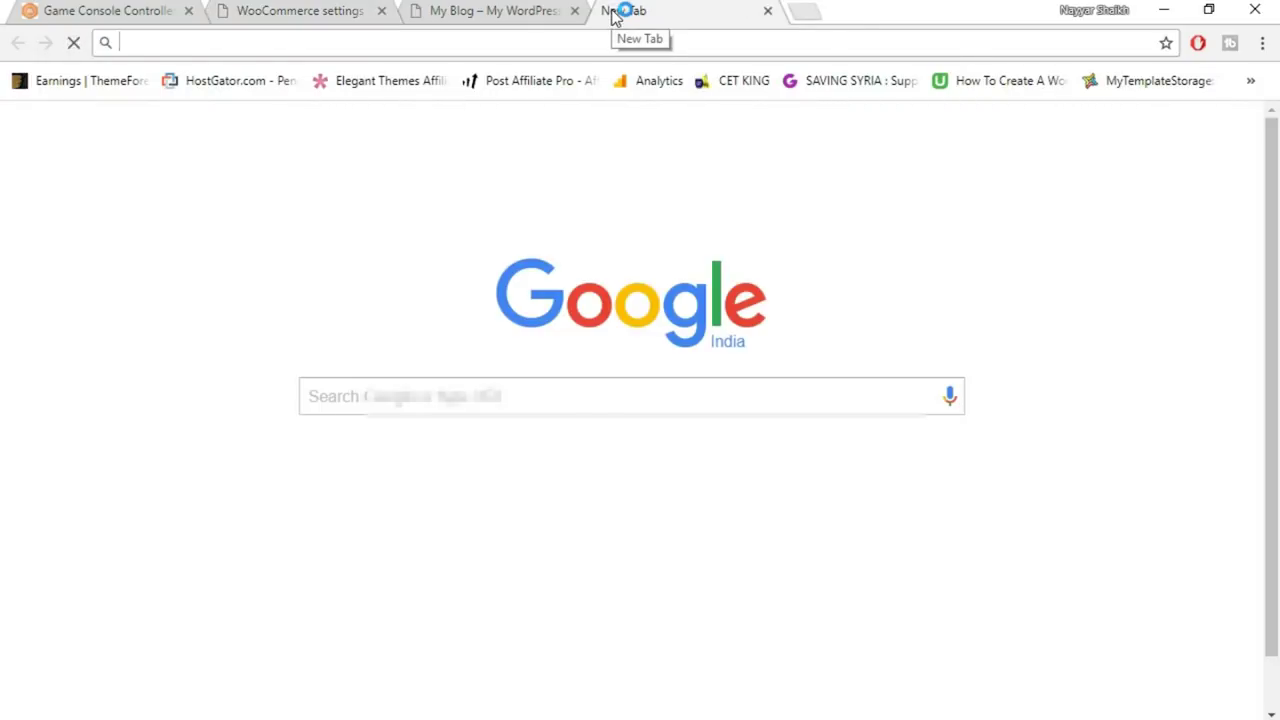
pyautogui.write('paypal.com')
pyautogui.press('Return')
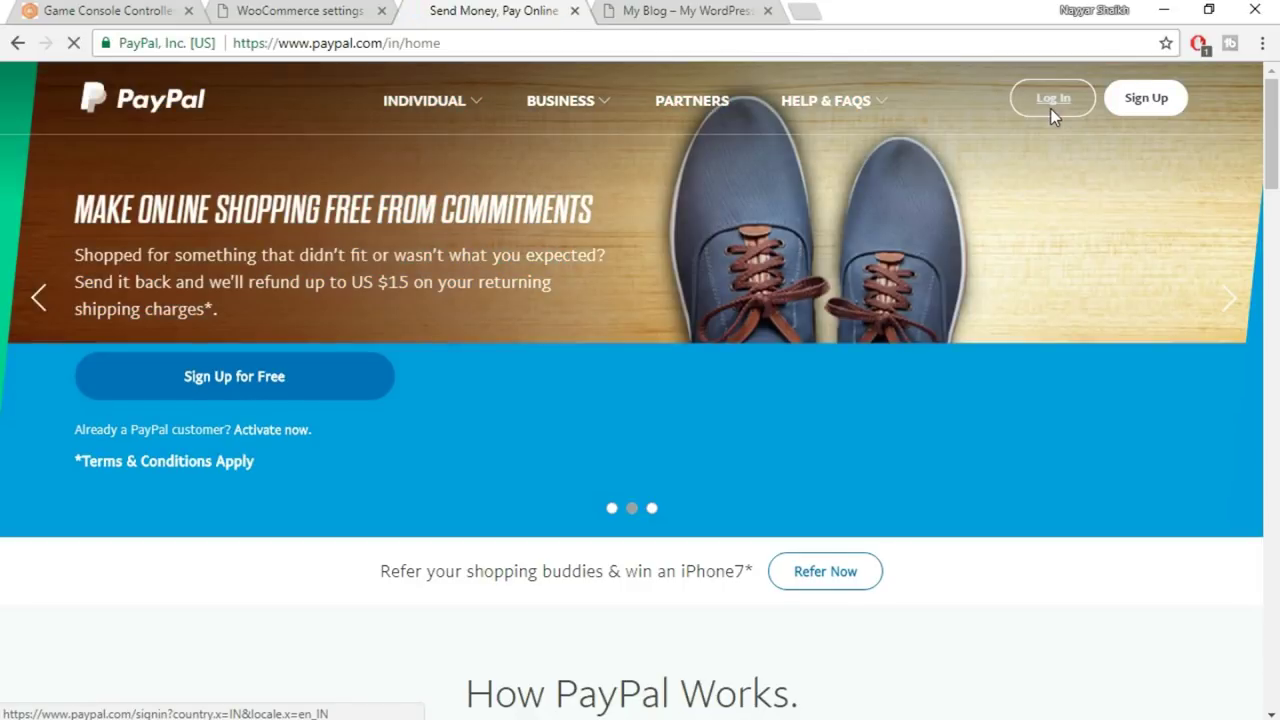
pyautogui.click(1050, 108)
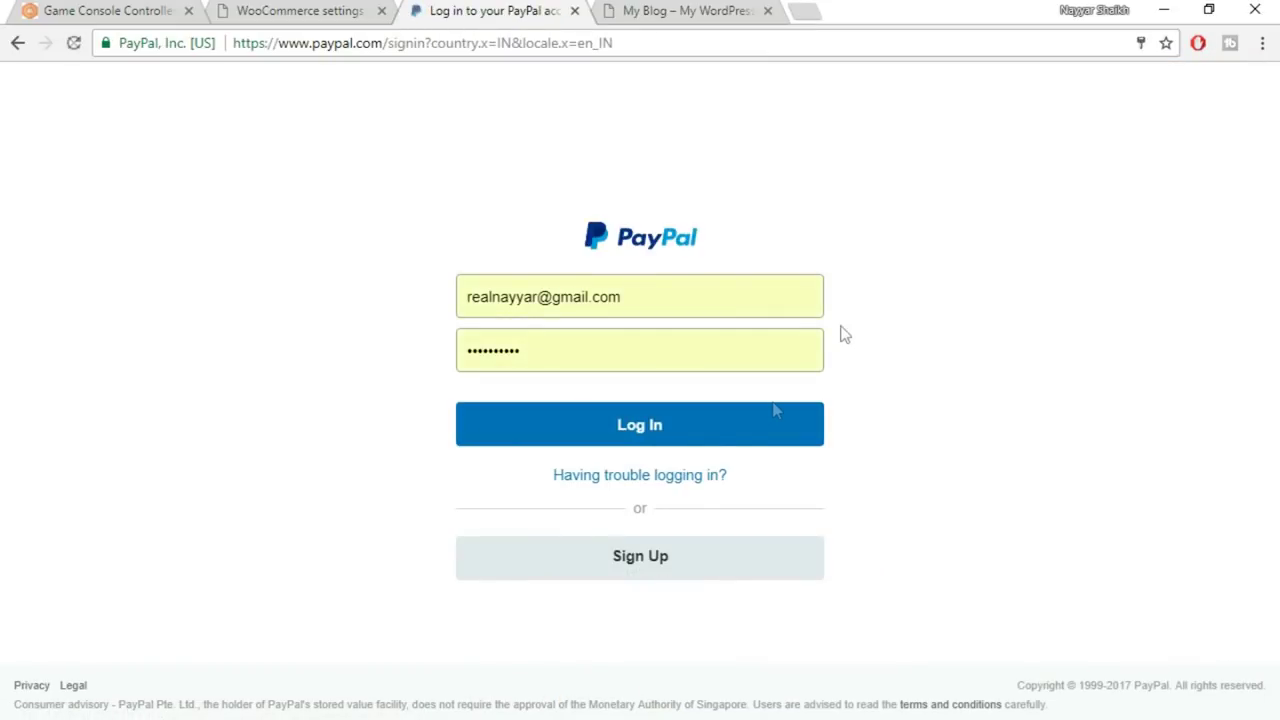
pyautogui.click(676, 443)
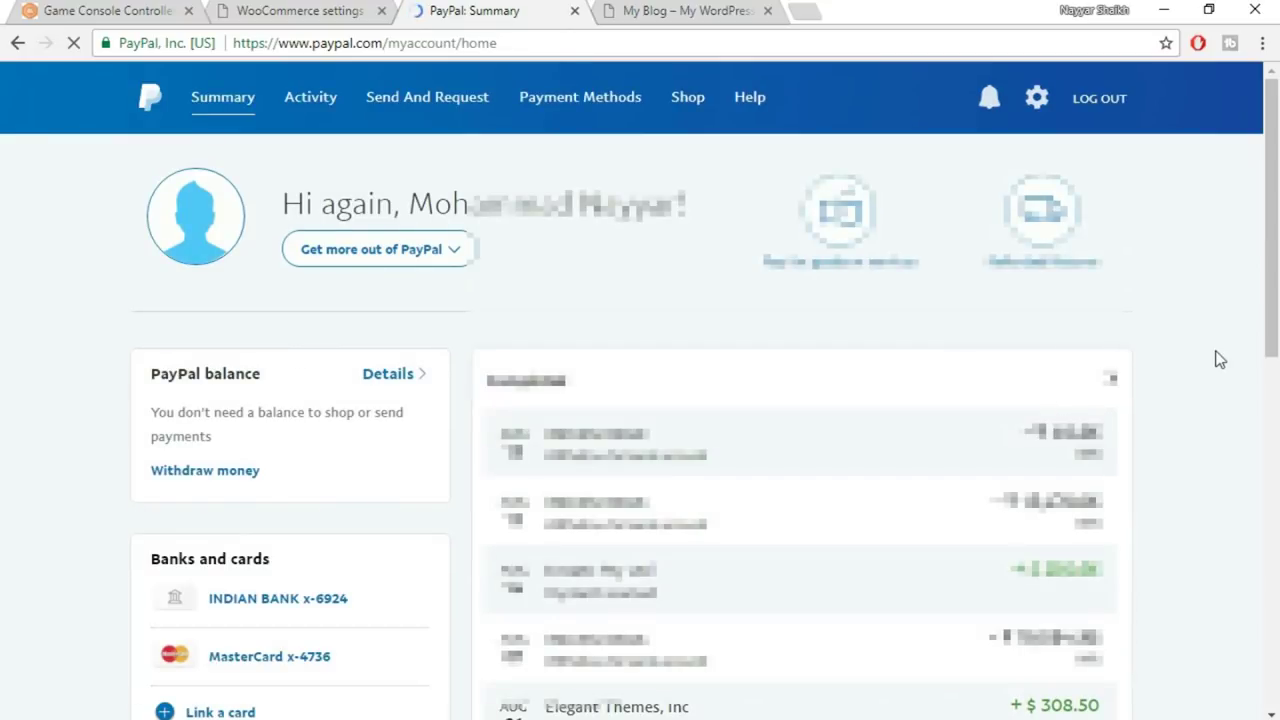
# Go to Seller preferences > API access and request to view the API signature
pyautogui.scroll(-6, 1220, 371)
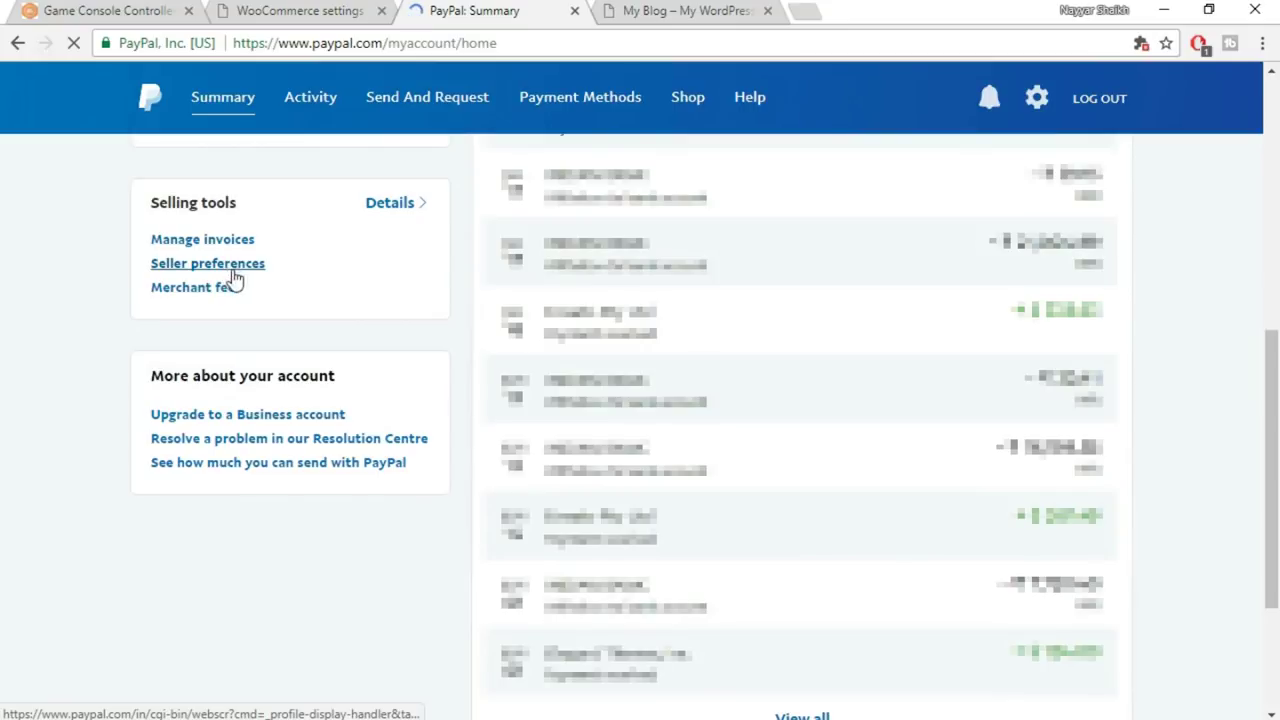
pyautogui.click(238, 276)
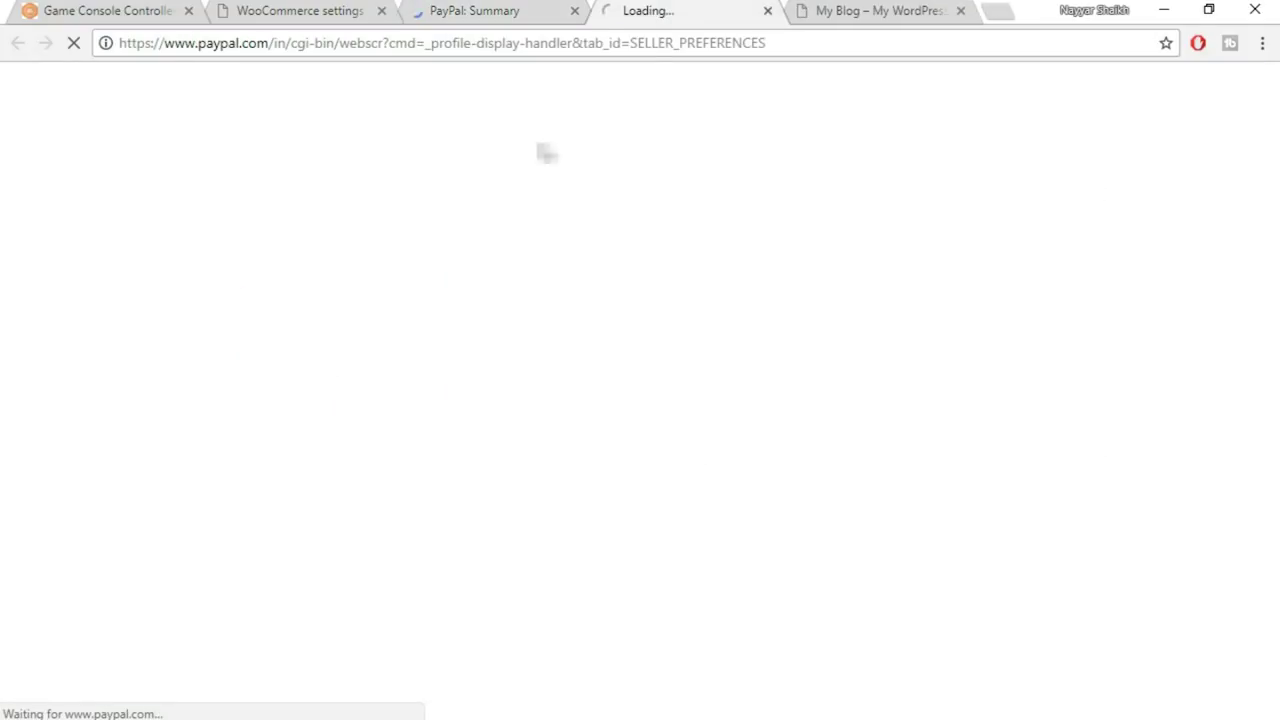
pyautogui.click(575, 11)
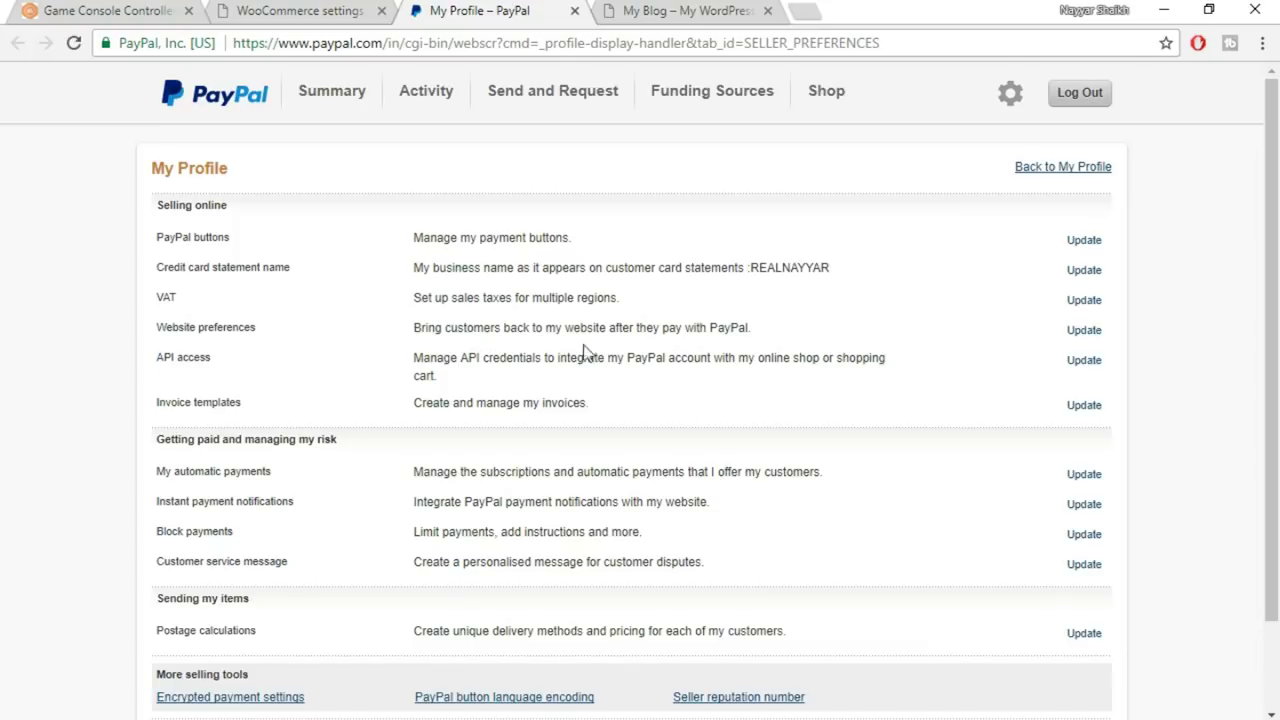
pyautogui.click(1086, 366)
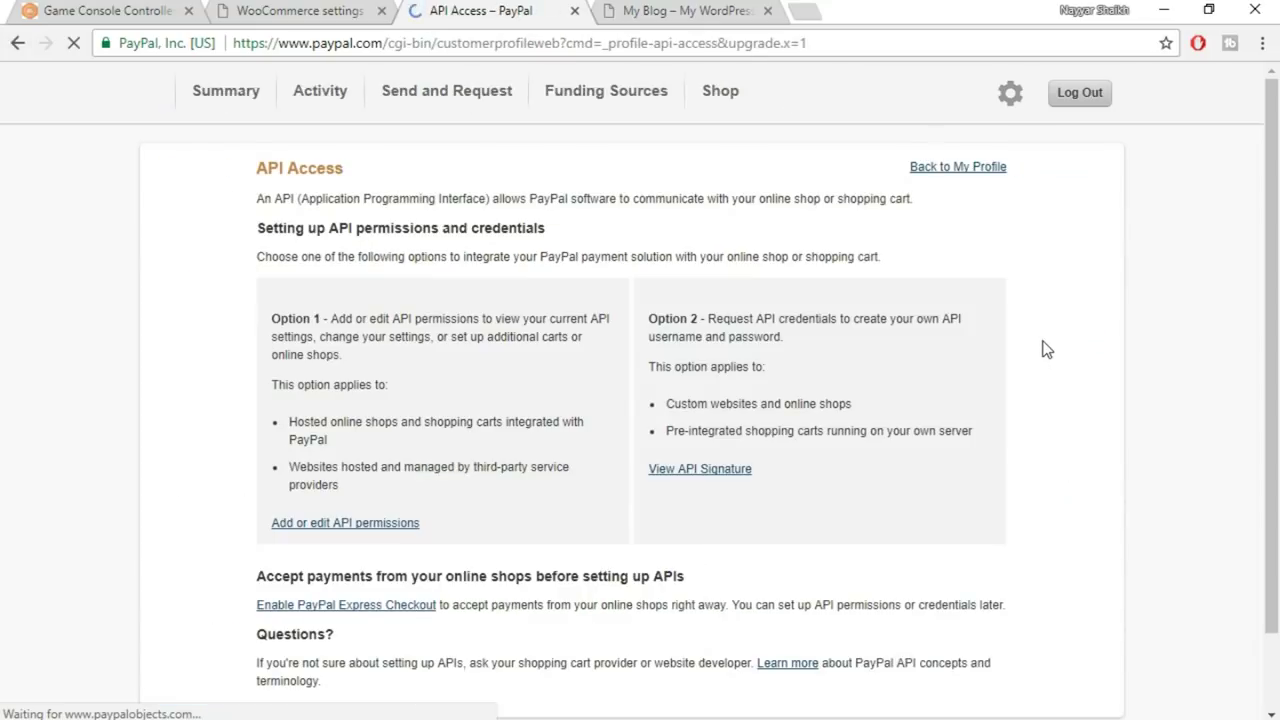
pyautogui.click(712, 472)
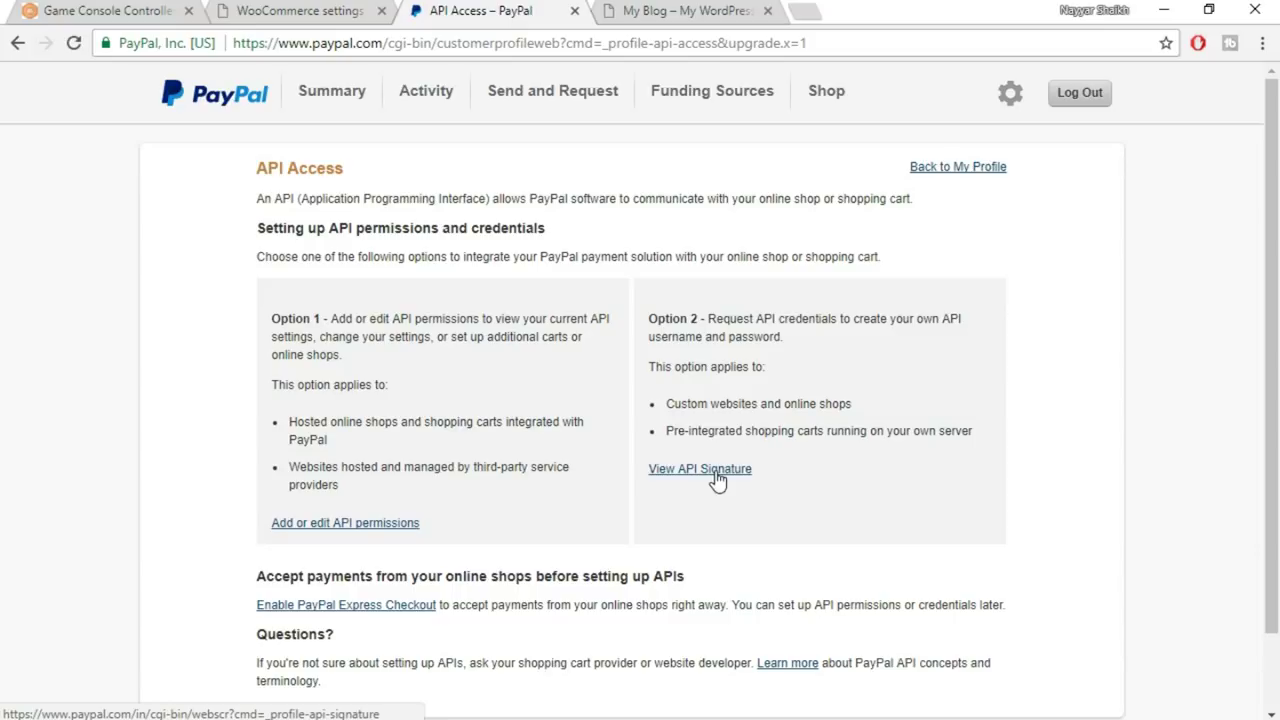
pyautogui.click(715, 473)
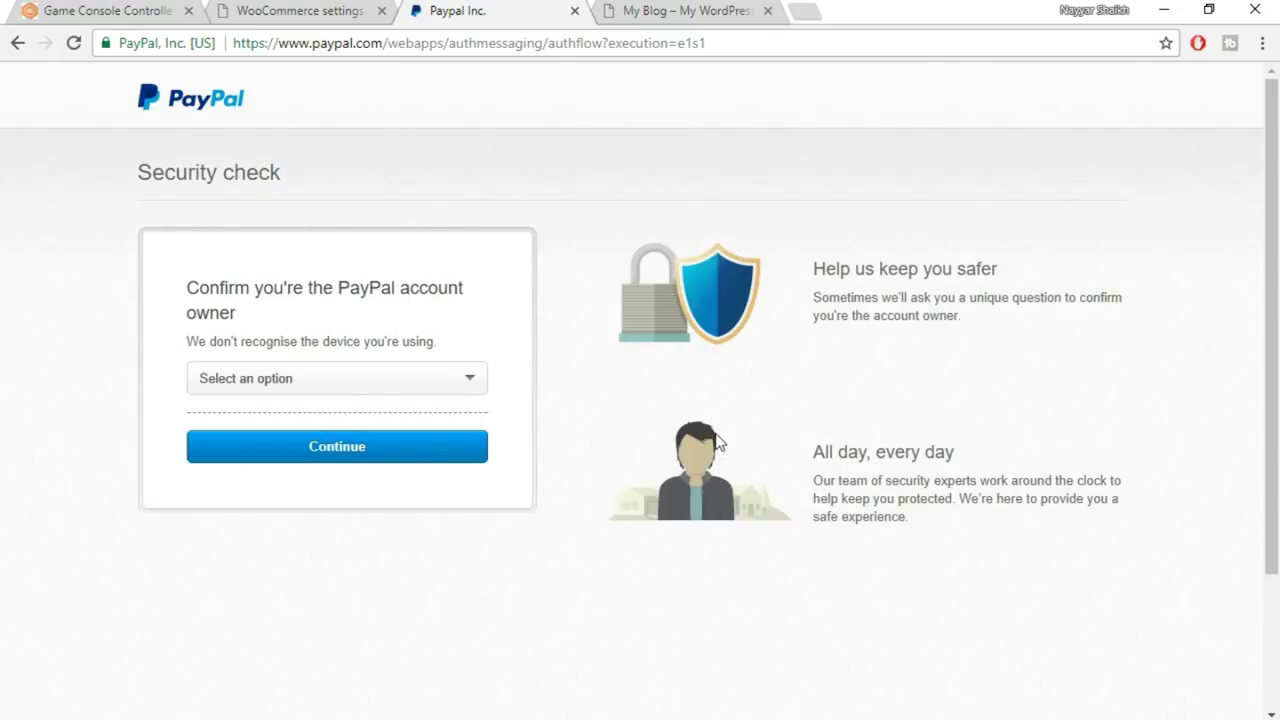
# Confirm account ownership via SMS to the registered mobile number and submit the security code
pyautogui.click(456, 380)
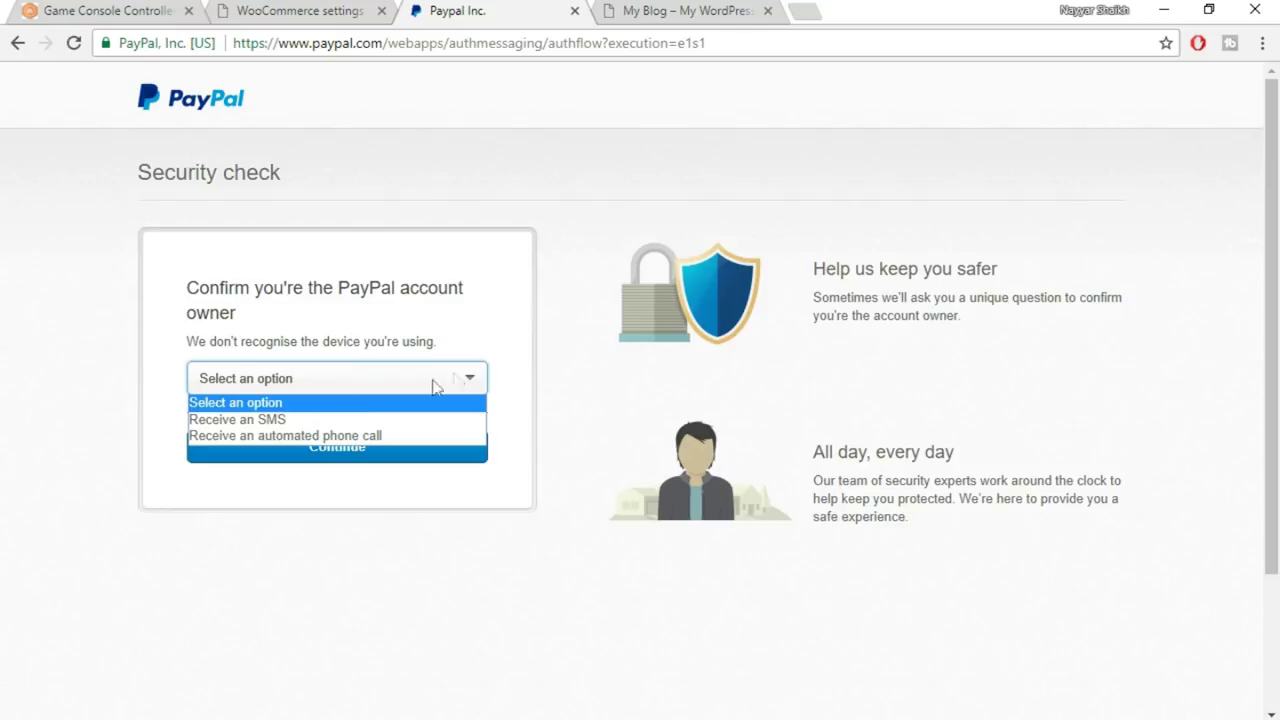
pyautogui.click(331, 424)
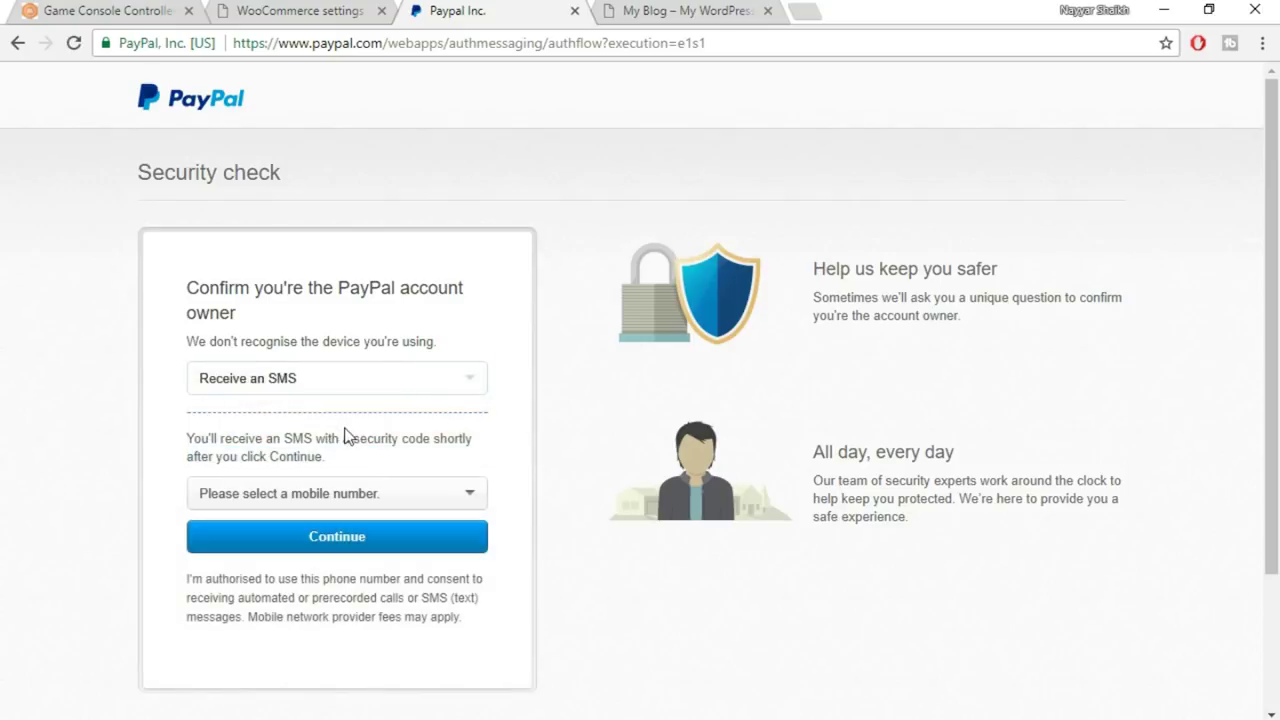
pyautogui.click(385, 493)
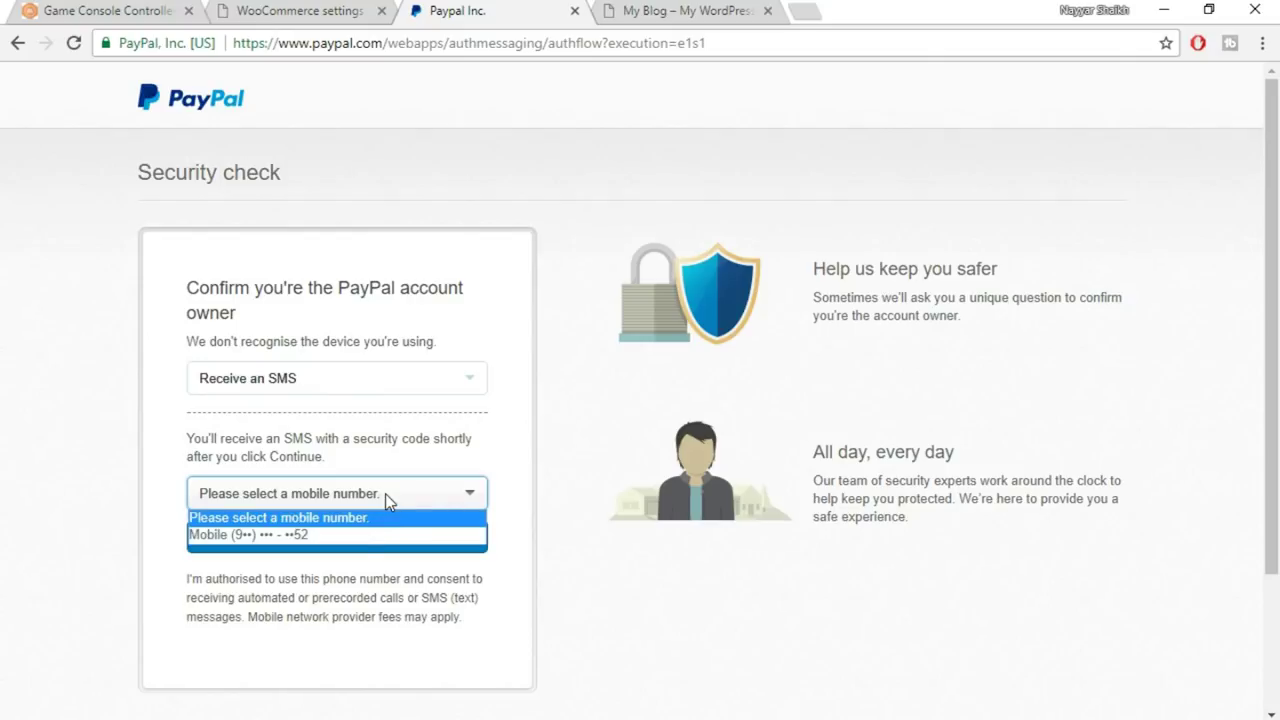
pyautogui.click(360, 532)
pyautogui.click(350, 538)
pyautogui.click(348, 538)
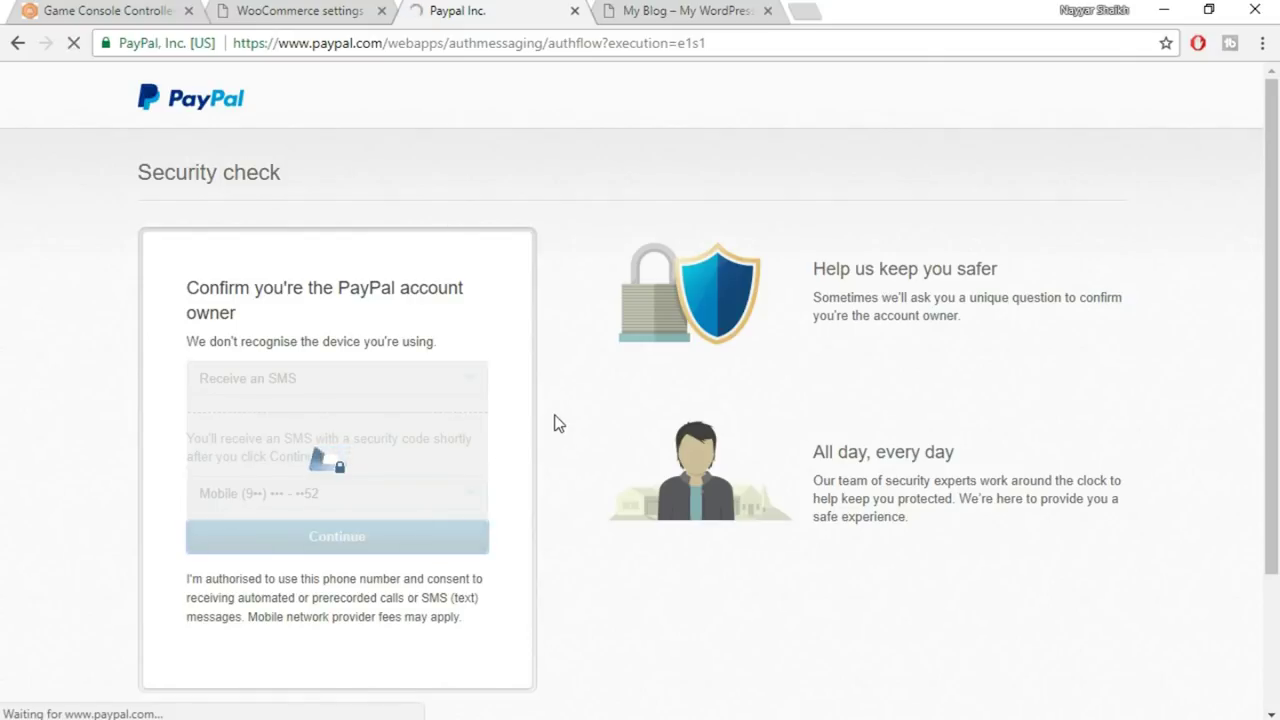
pyautogui.click(327, 489)
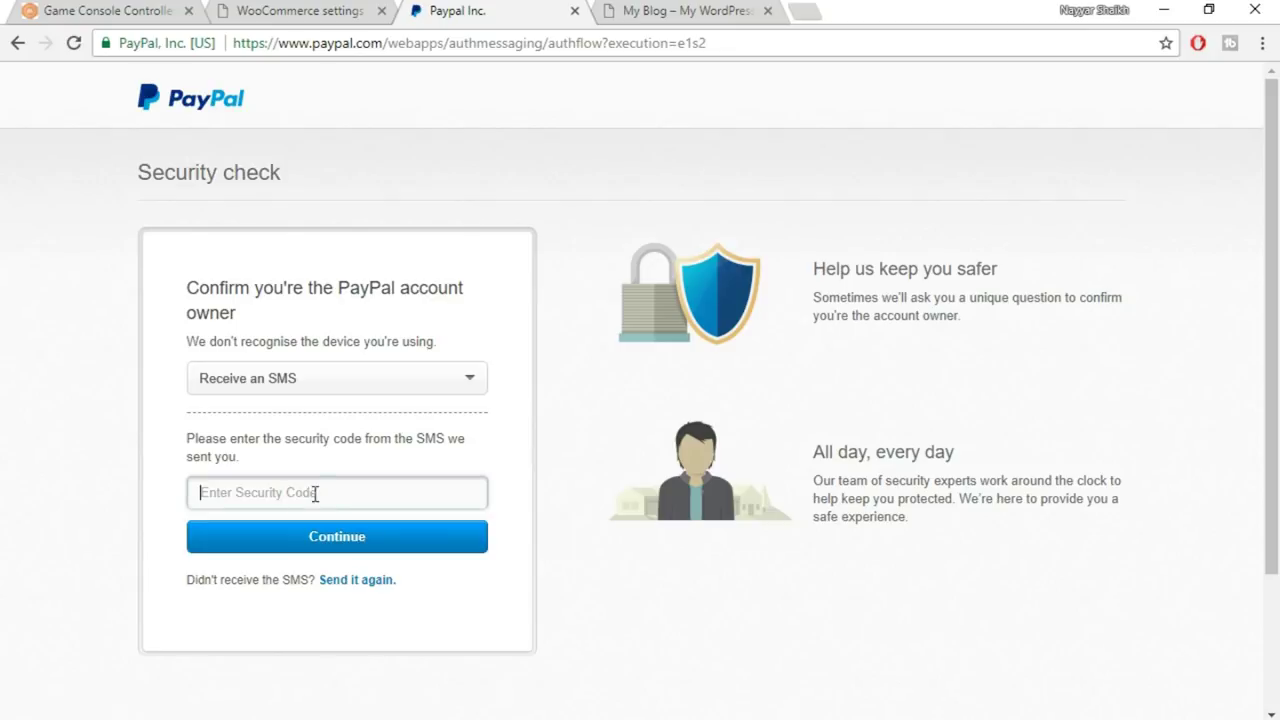
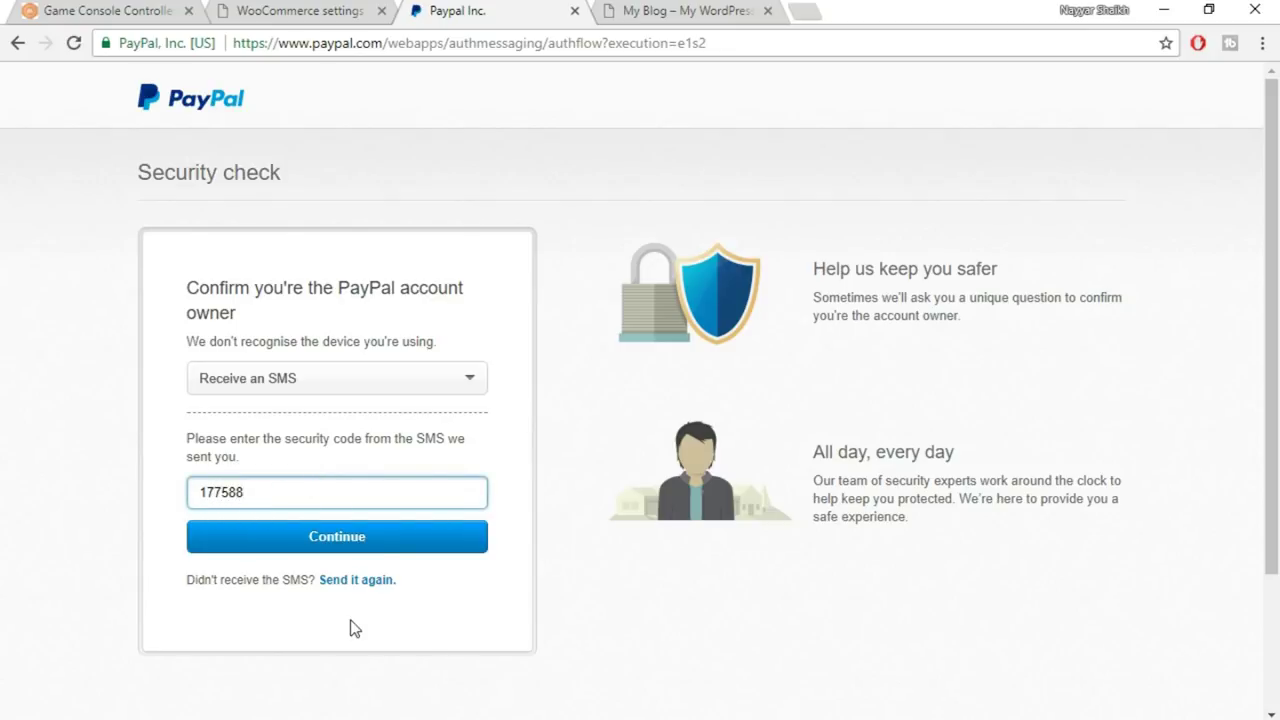
pyautogui.click(376, 542)
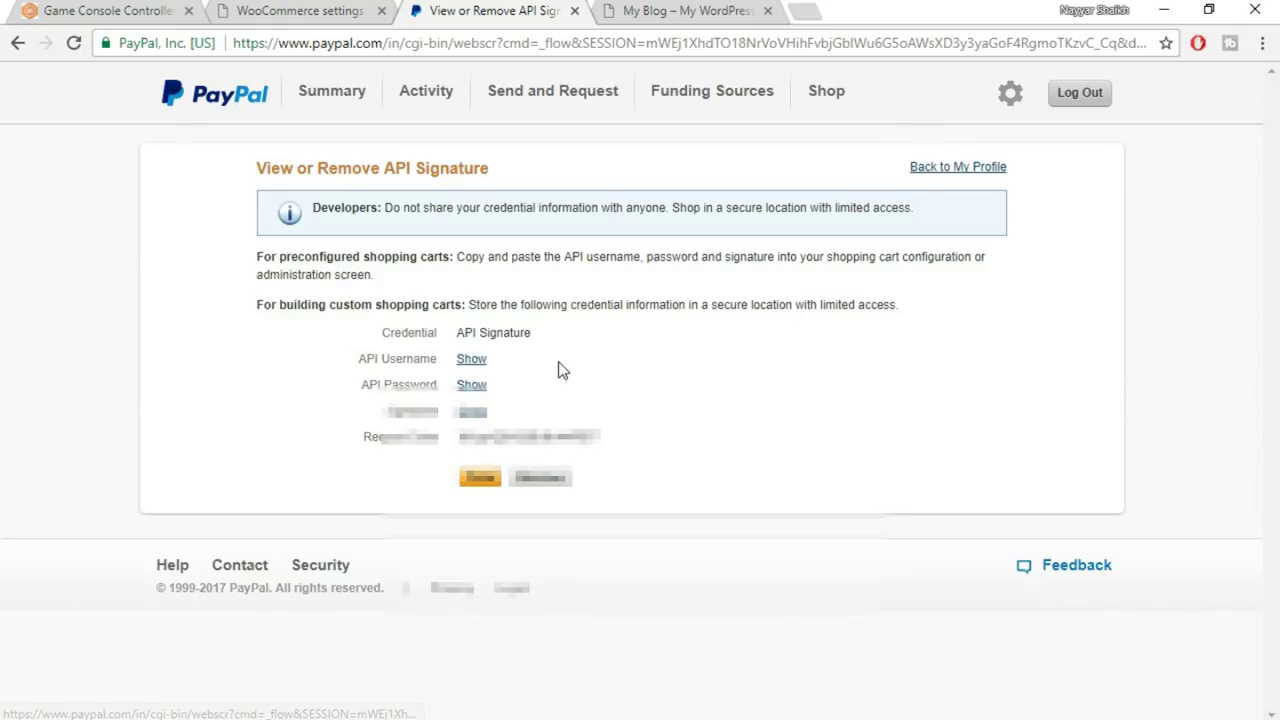
# Copy the PayPal API username, password and signature into WooCommerce's PayPal fields and save
pyautogui.click(368, 10)
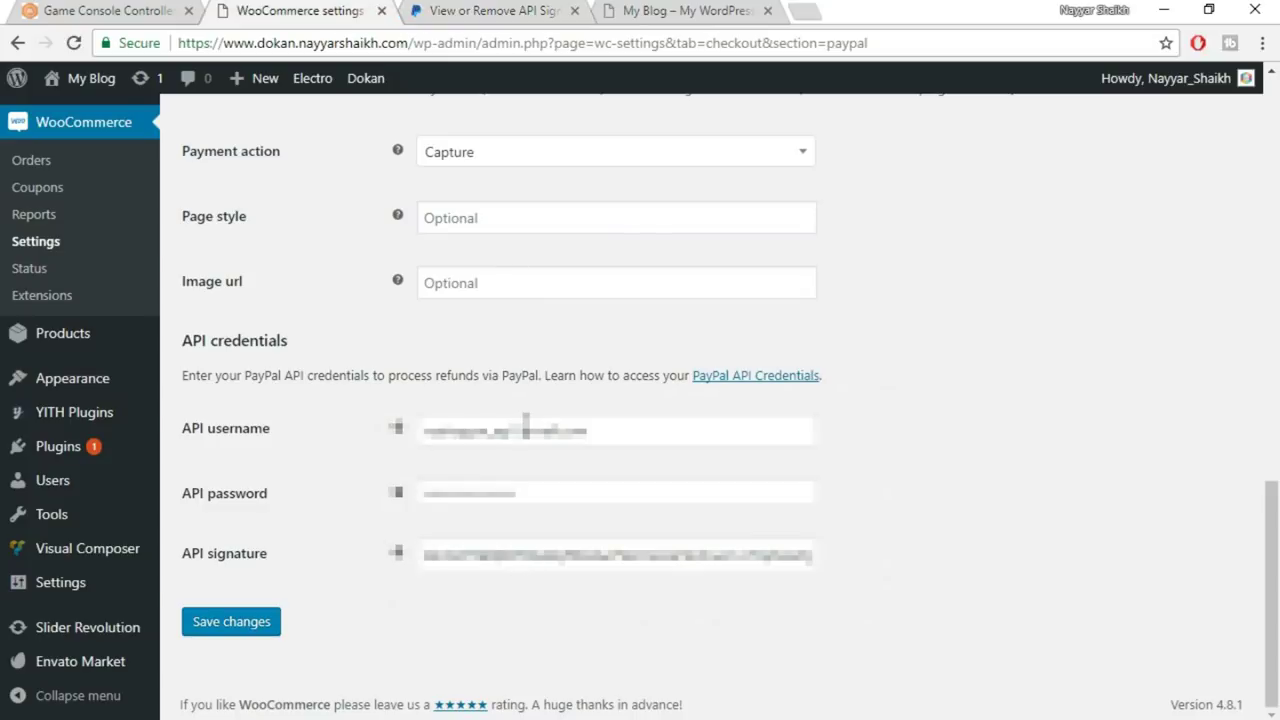
pyautogui.click(452, 5)
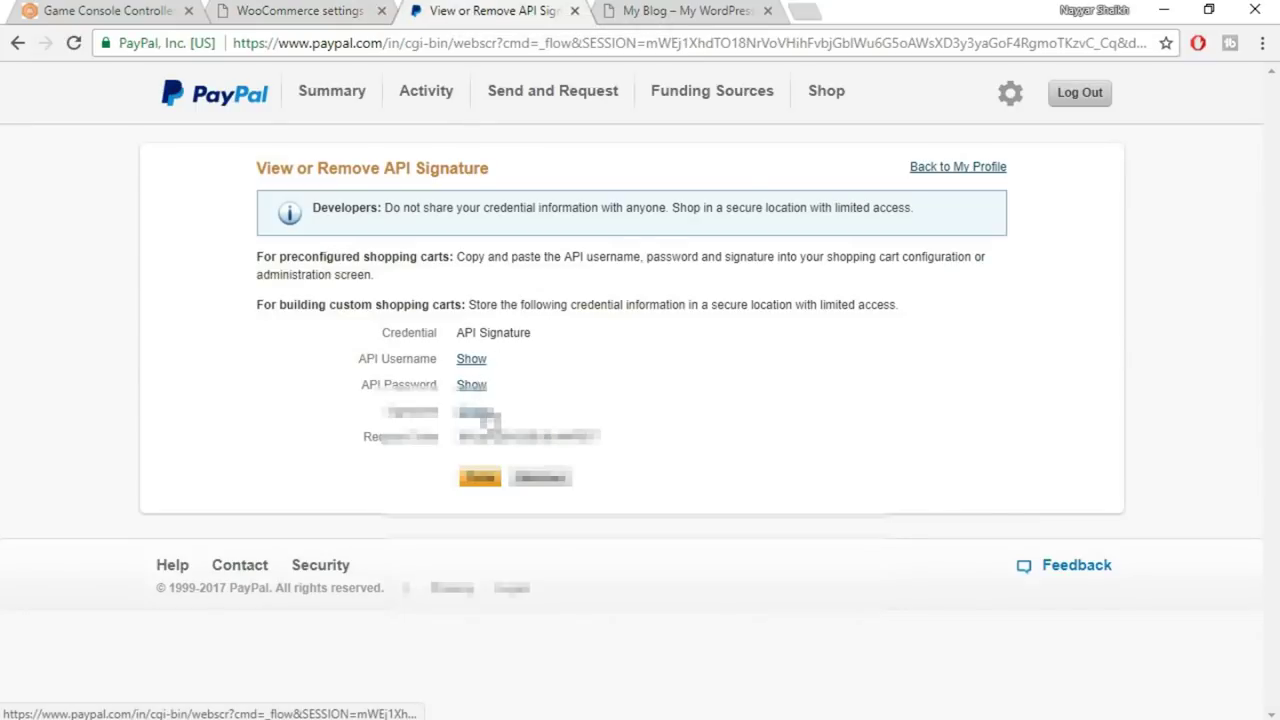
pyautogui.click(337, 10)
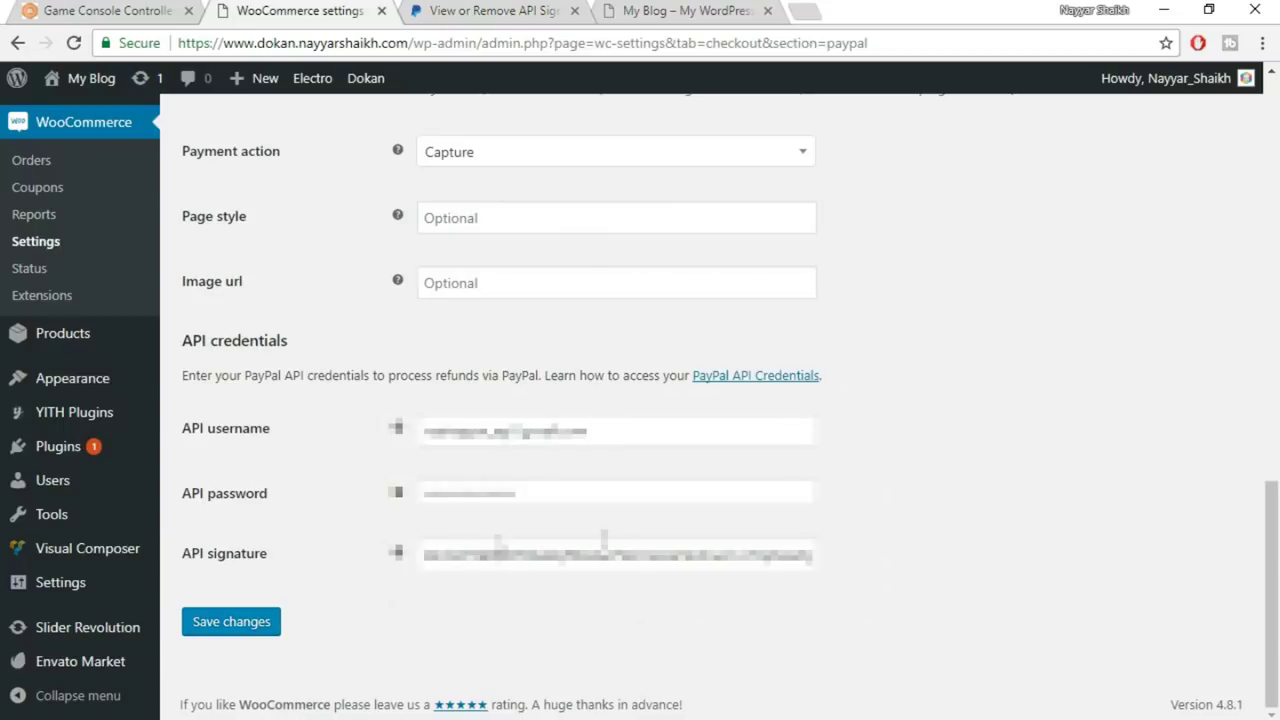
pyautogui.click(256, 632)
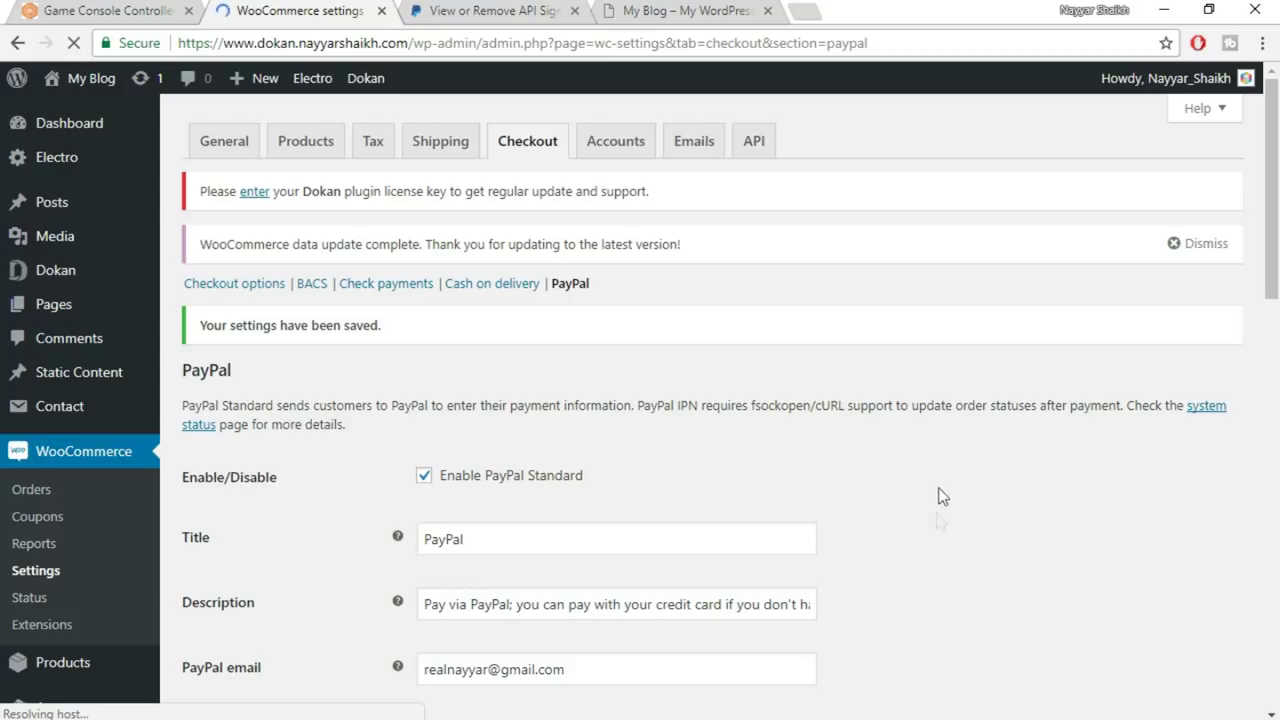
# Look through WooCommerce's Accounts settings
pyautogui.click(617, 145)
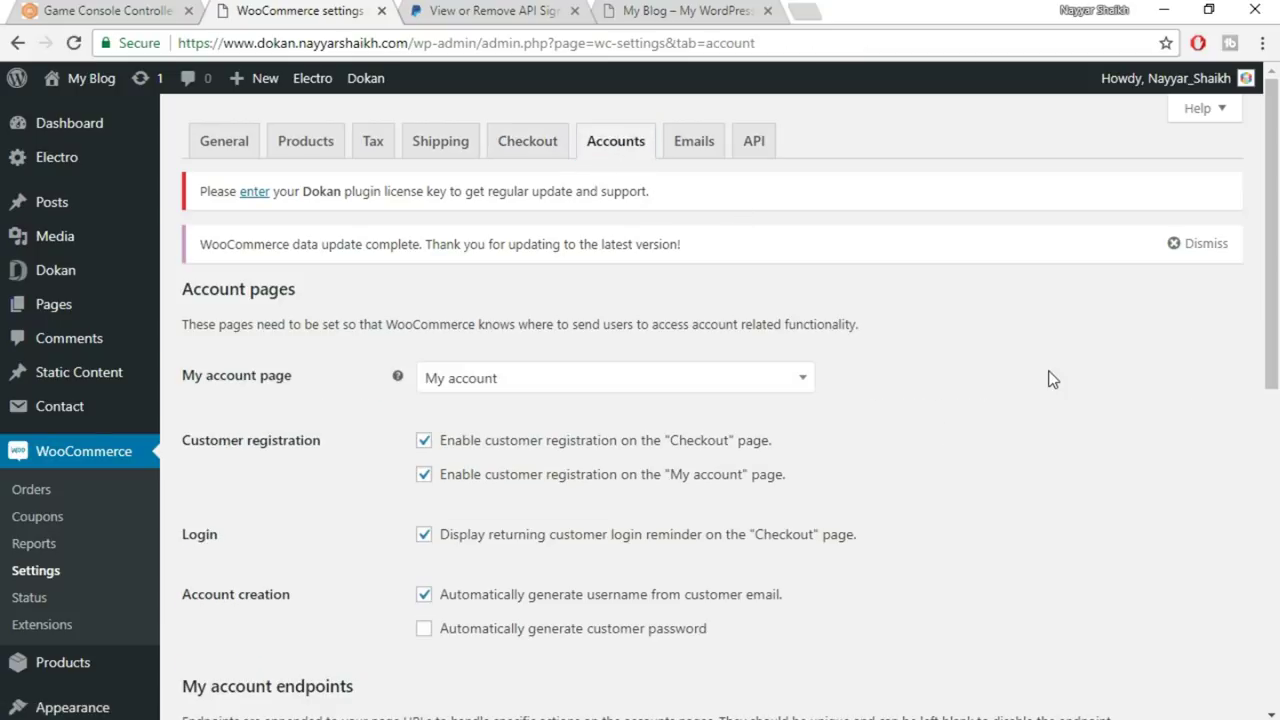
pyautogui.scroll(-2, 720, 410)
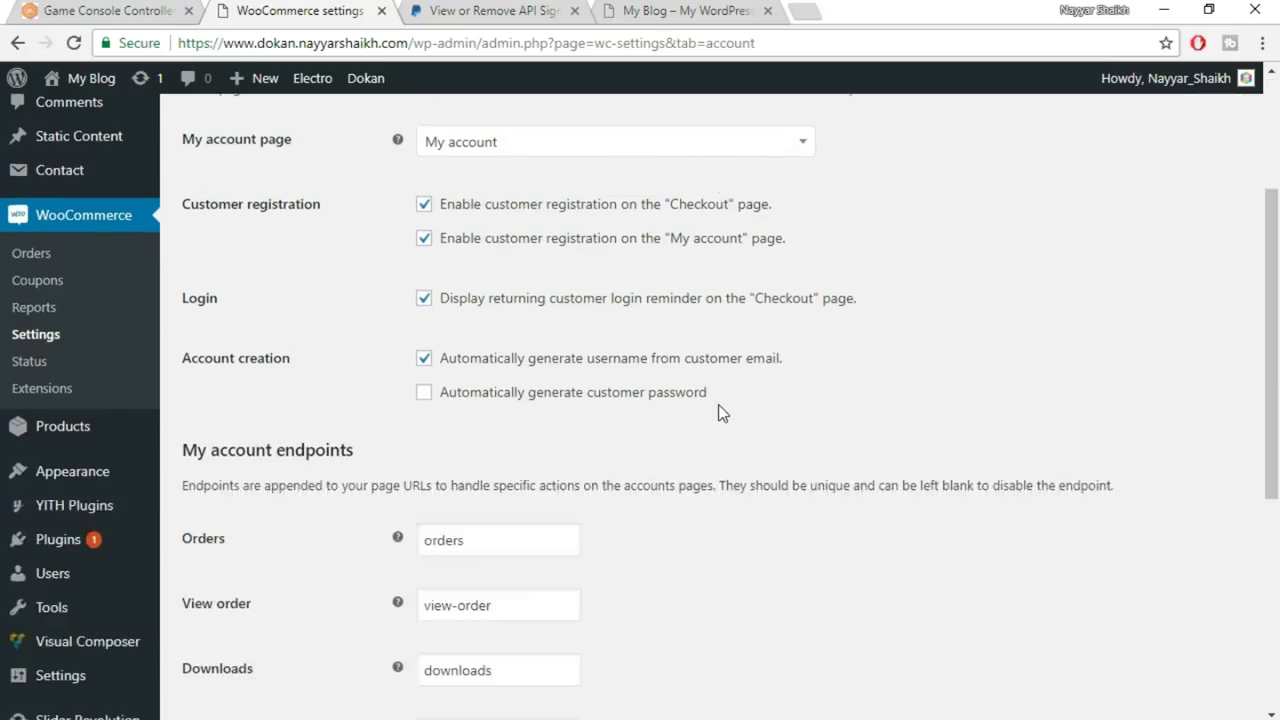
pyautogui.scroll(-5, 720, 414)
pyautogui.scroll(8, 735, 450)
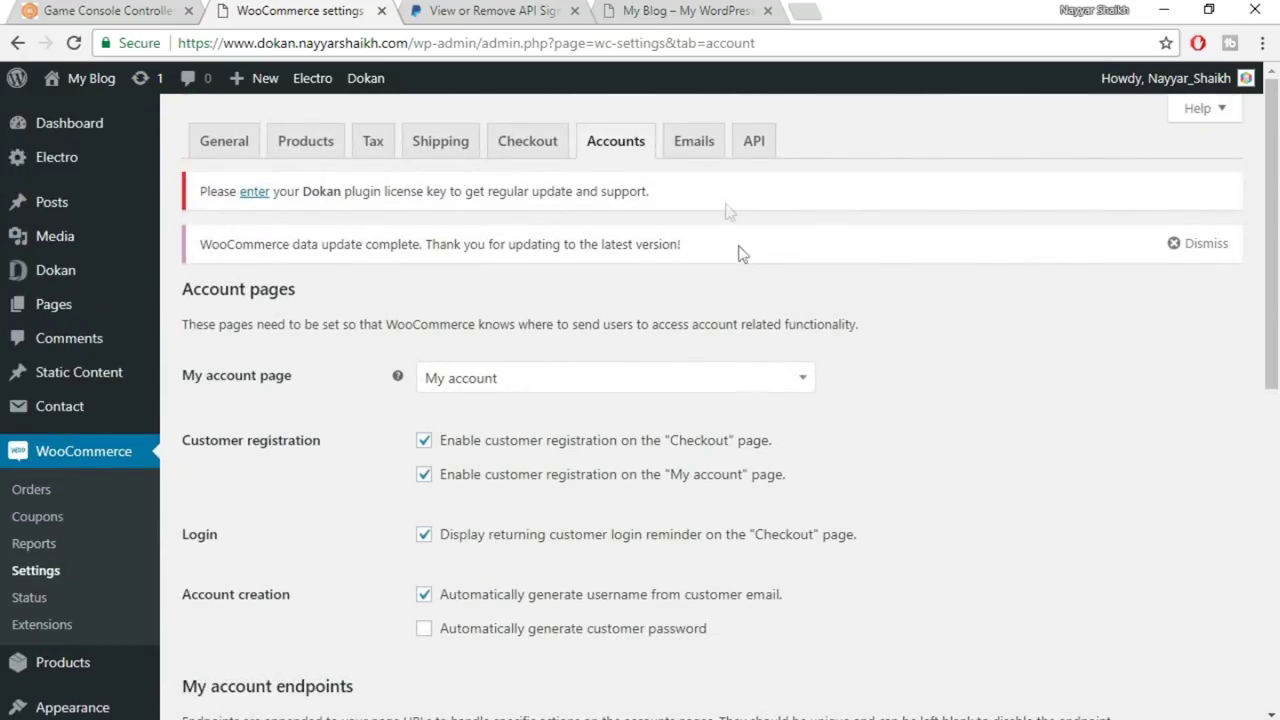
# Review the Emails tab, checking which order emails go to the store admin
pyautogui.click(700, 148)
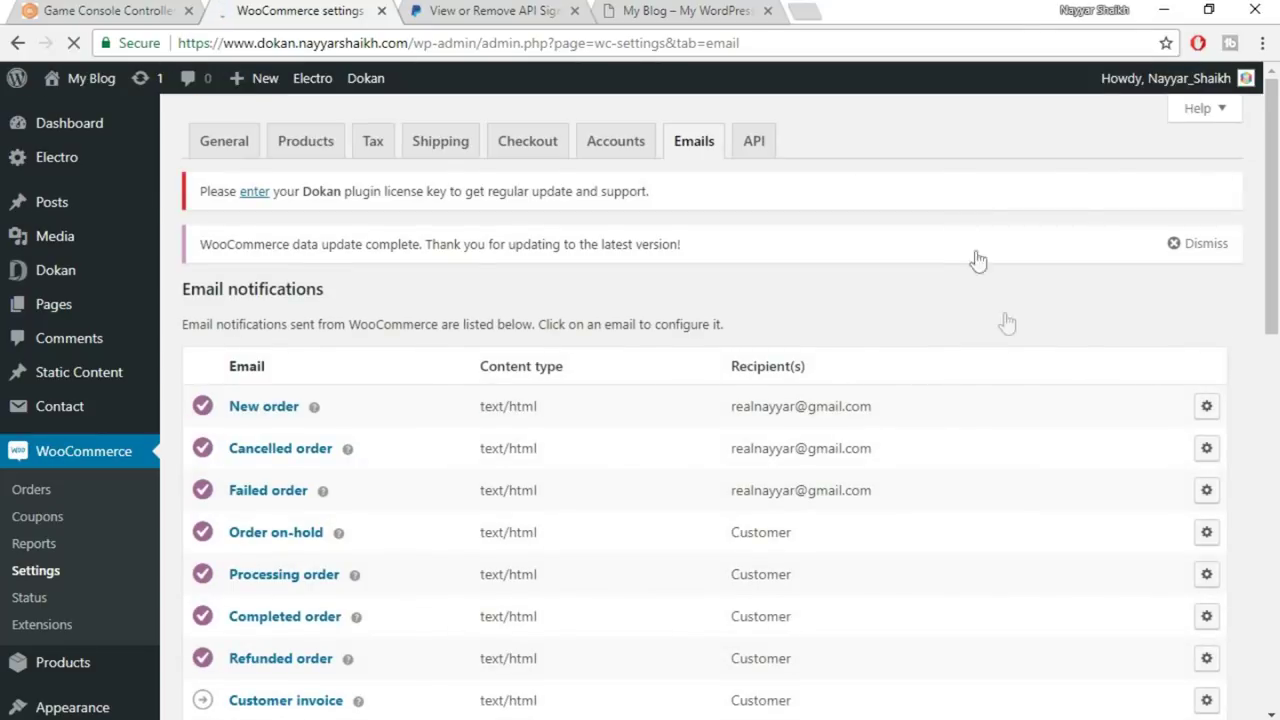
pyautogui.moveTo(797, 411); pyautogui.dragTo(913, 489)
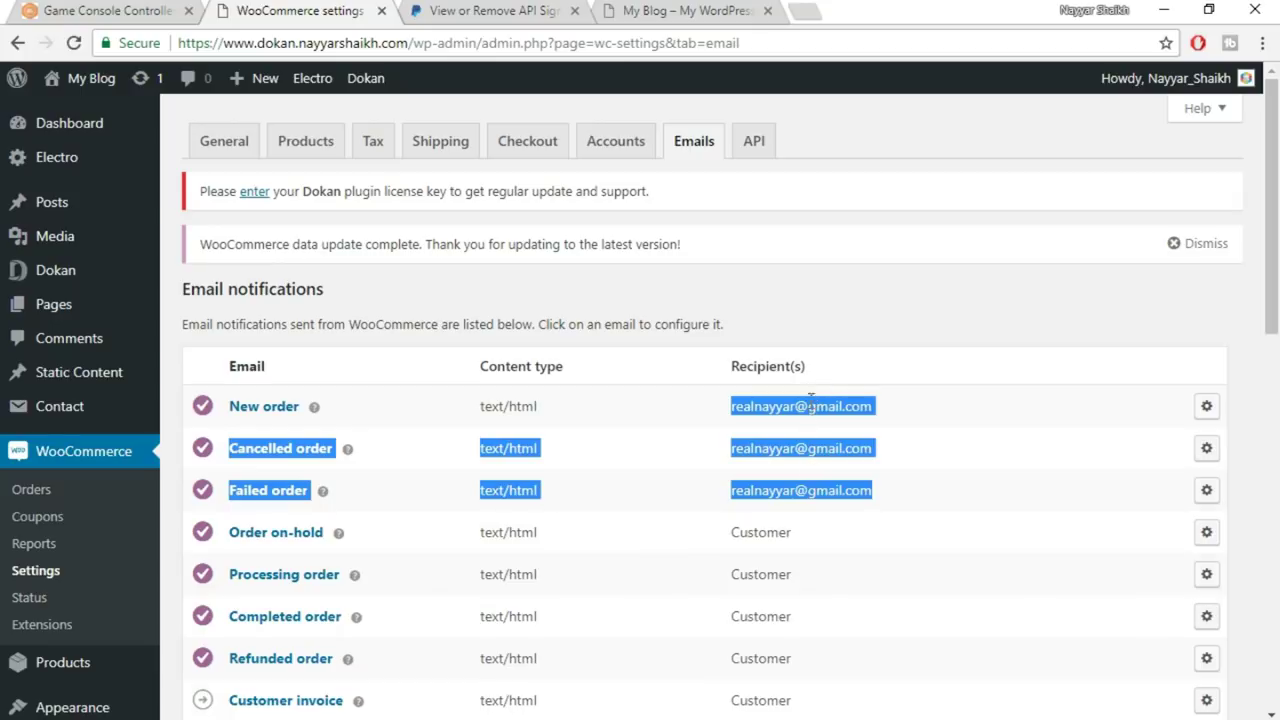
pyautogui.click(876, 414)
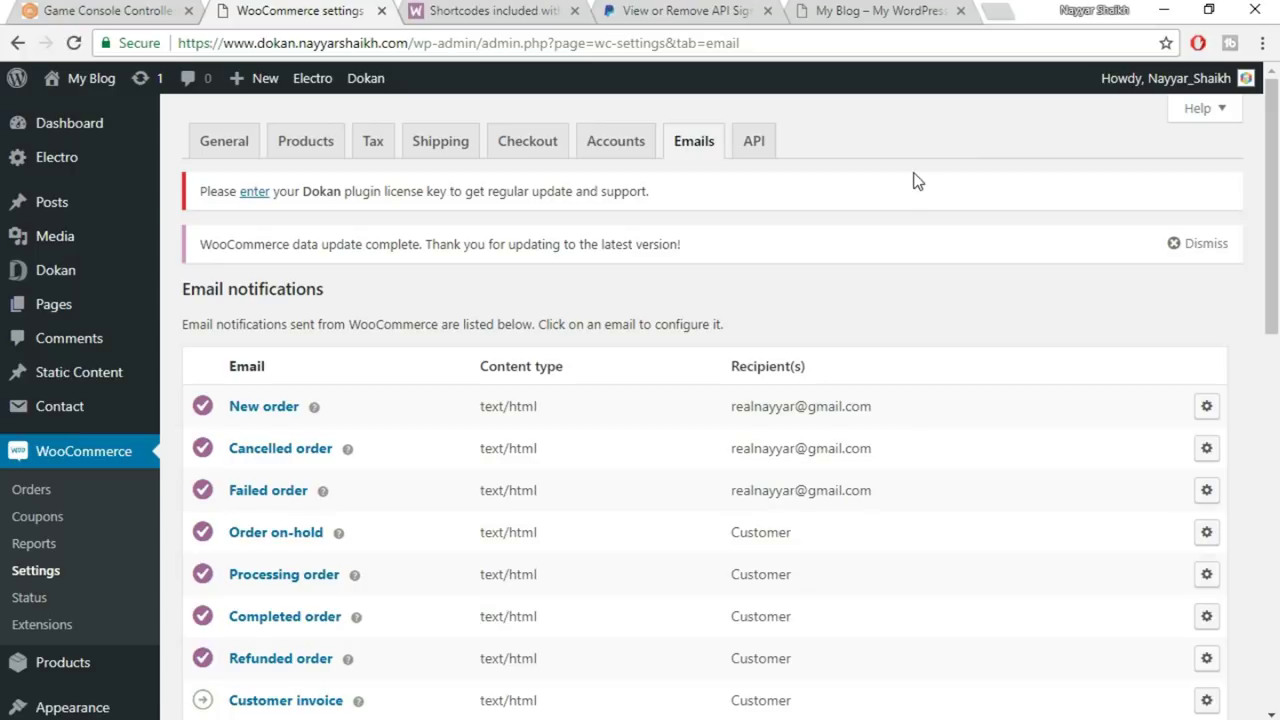
# Verify Cart and Checkout are still assigned as the cart and checkout pages on the Checkout tab
pyautogui.click(530, 148)
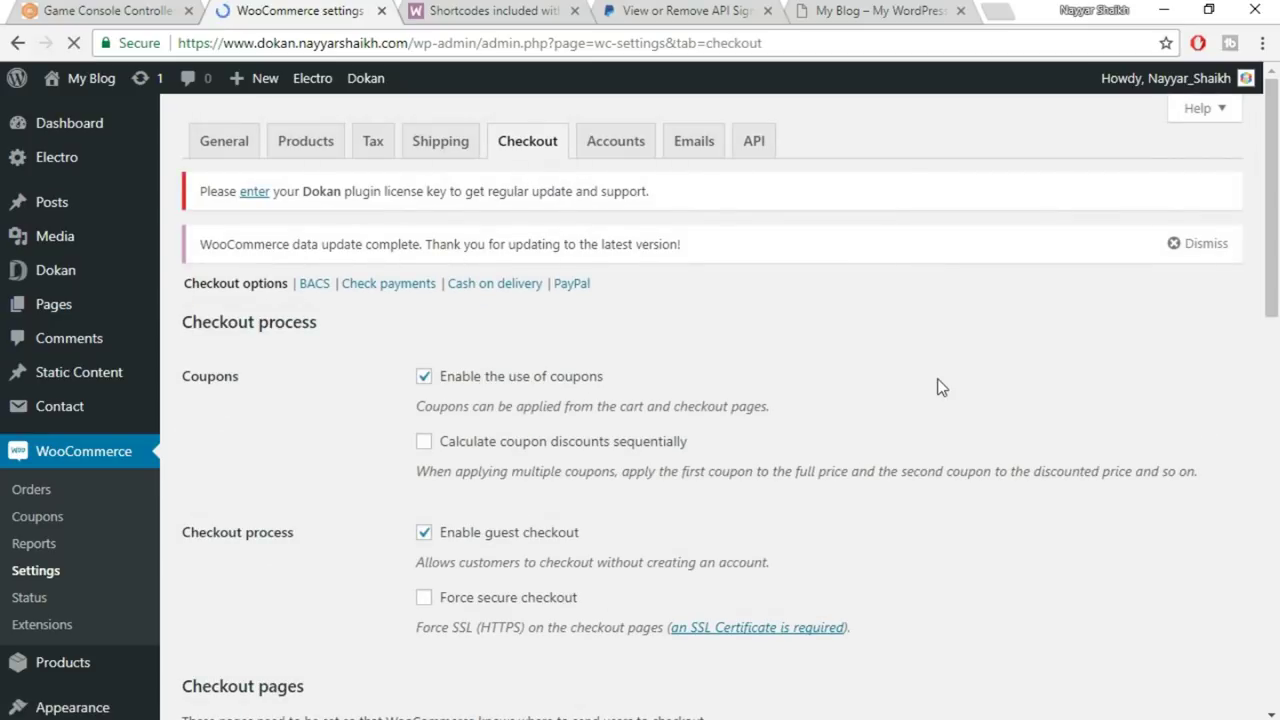
pyautogui.scroll(-3, 940, 387)
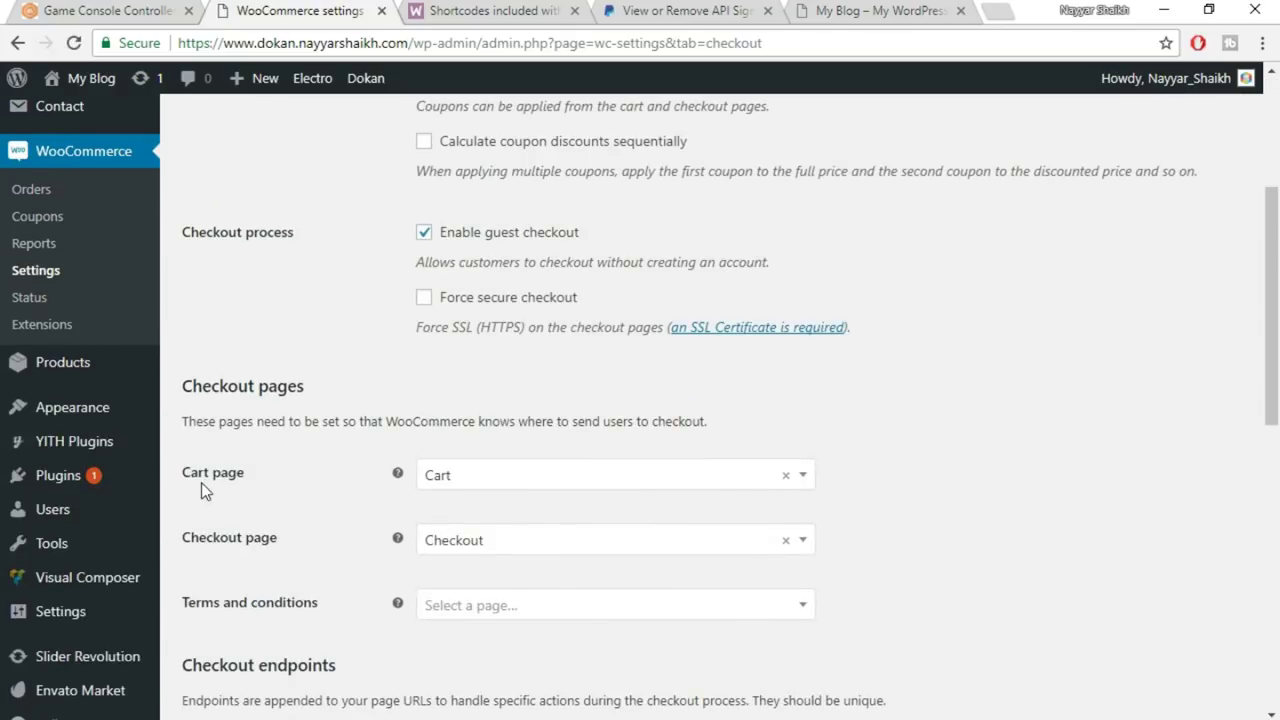
pyautogui.click(528, 493)
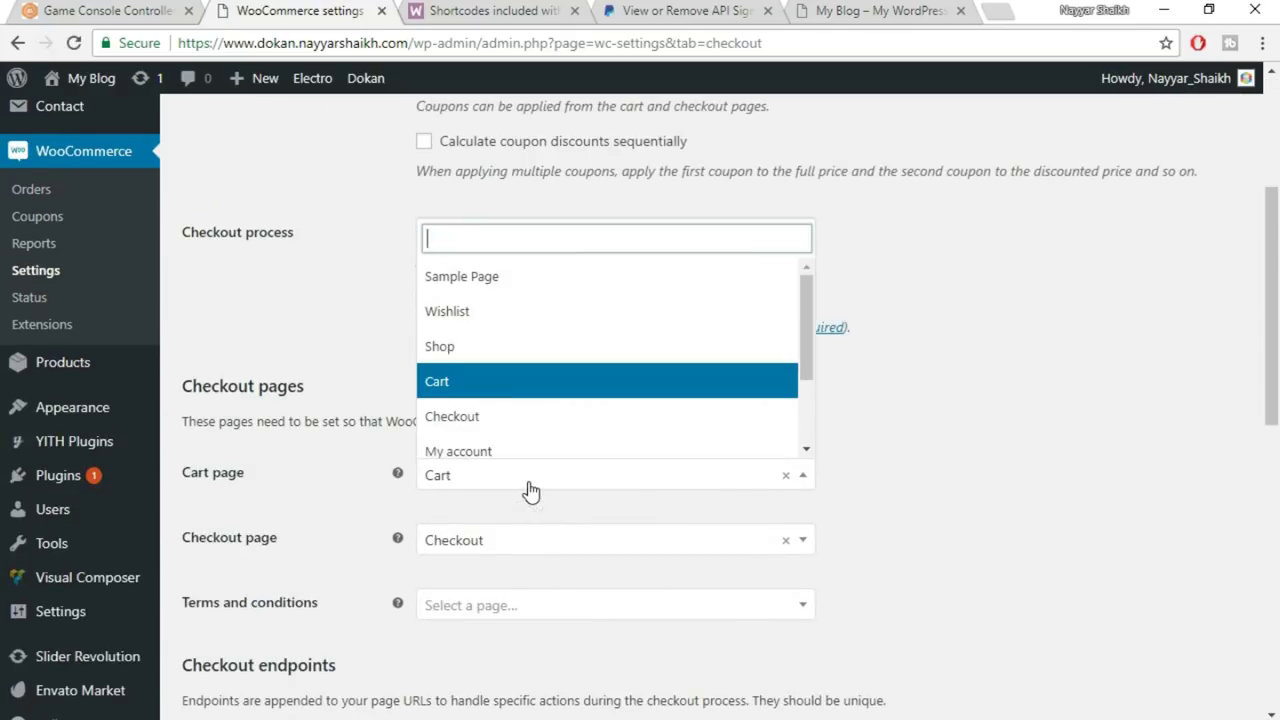
pyautogui.click(505, 387)
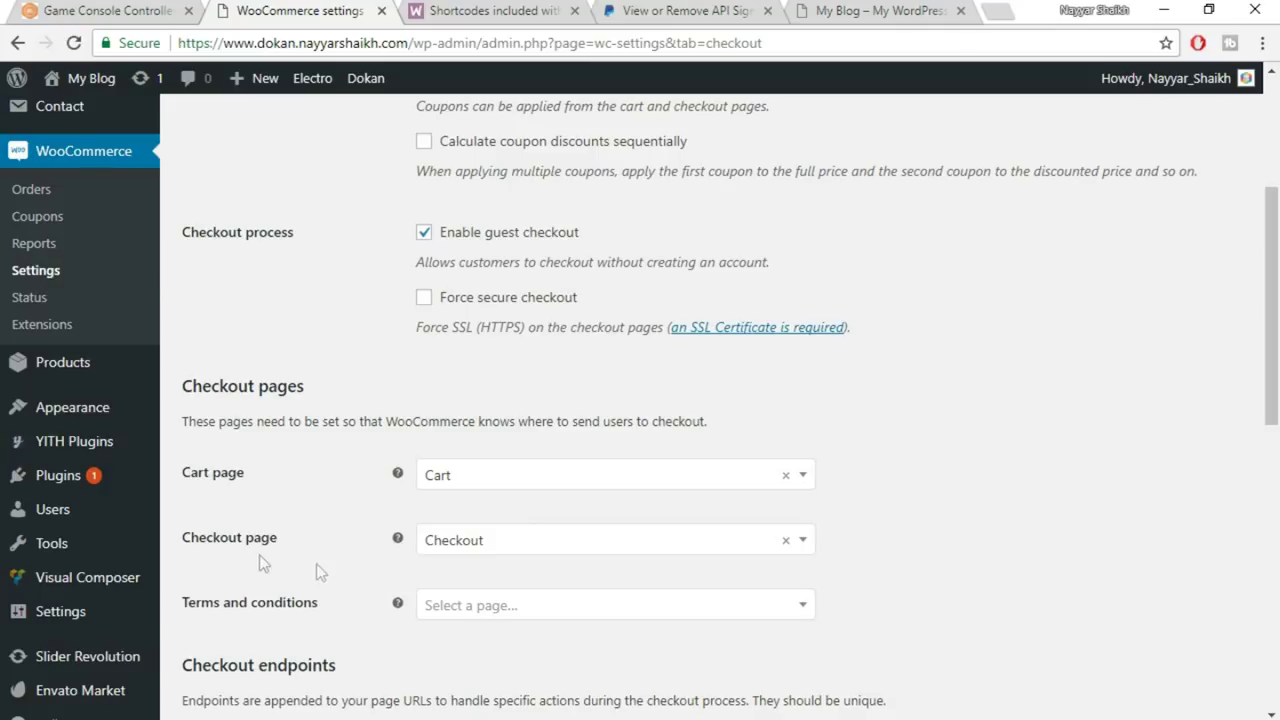
pyautogui.click(538, 550)
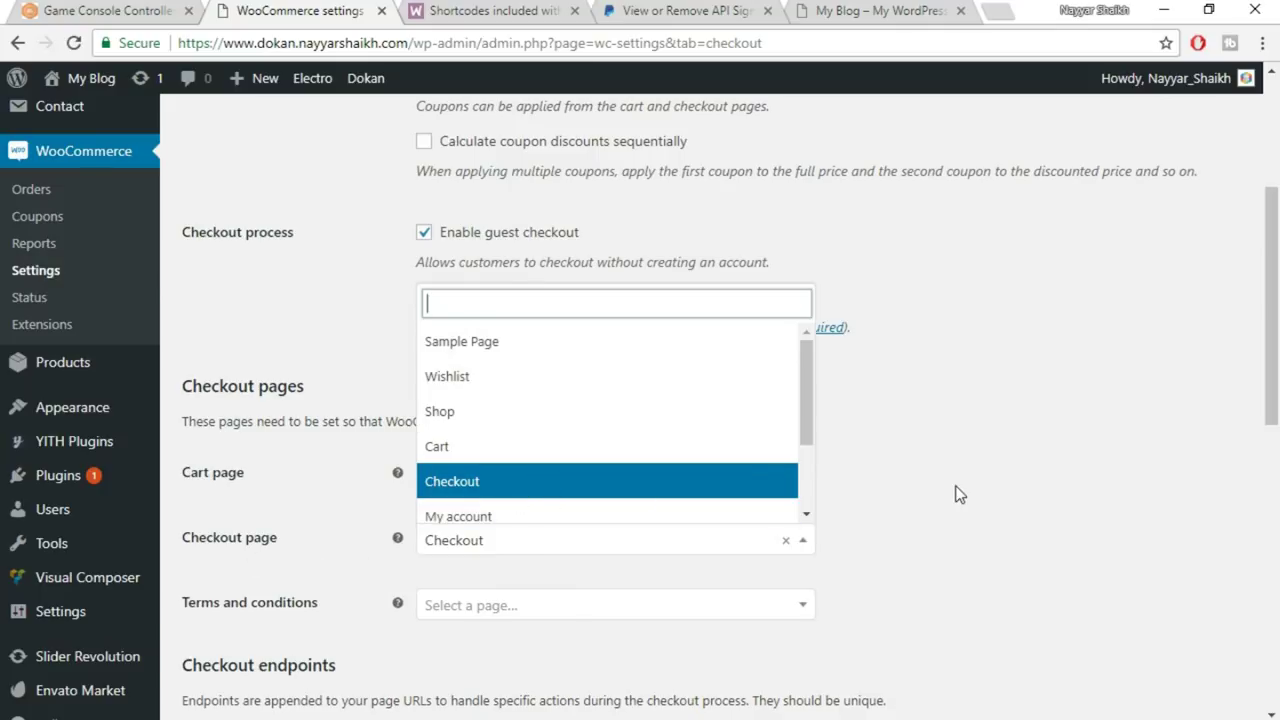
pyautogui.click(958, 494)
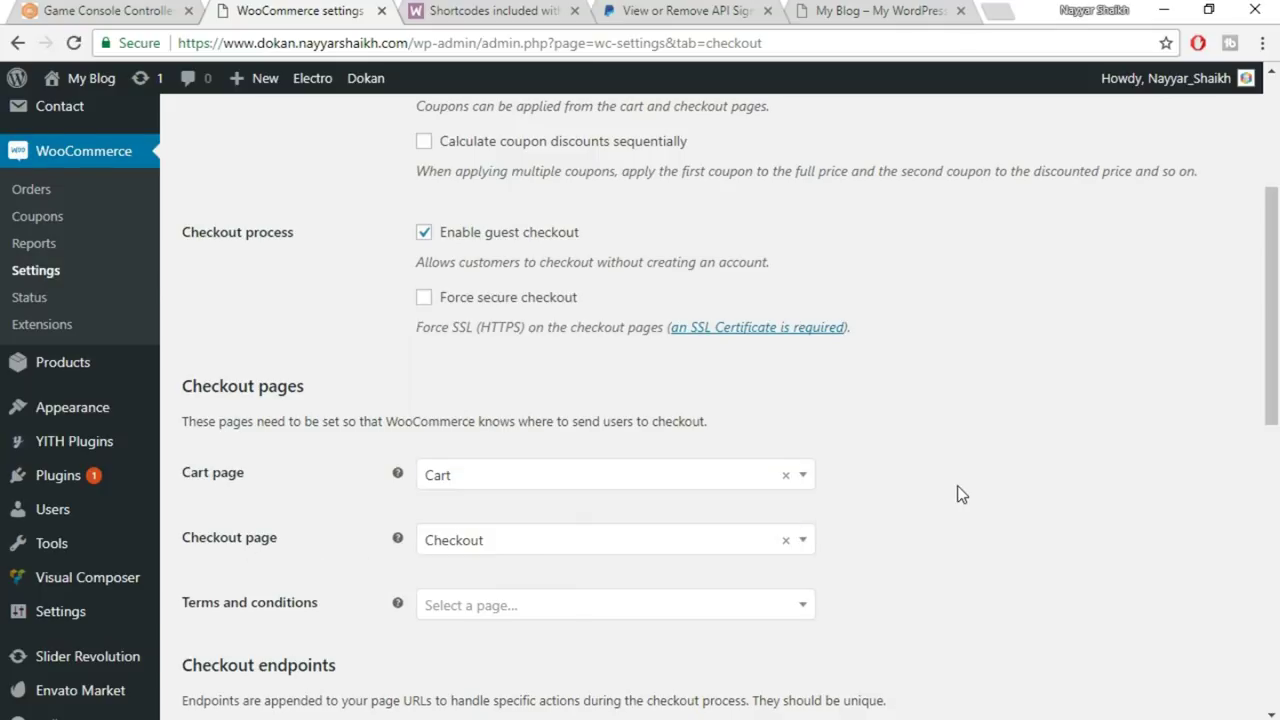
pyautogui.scroll(3, 958, 494)
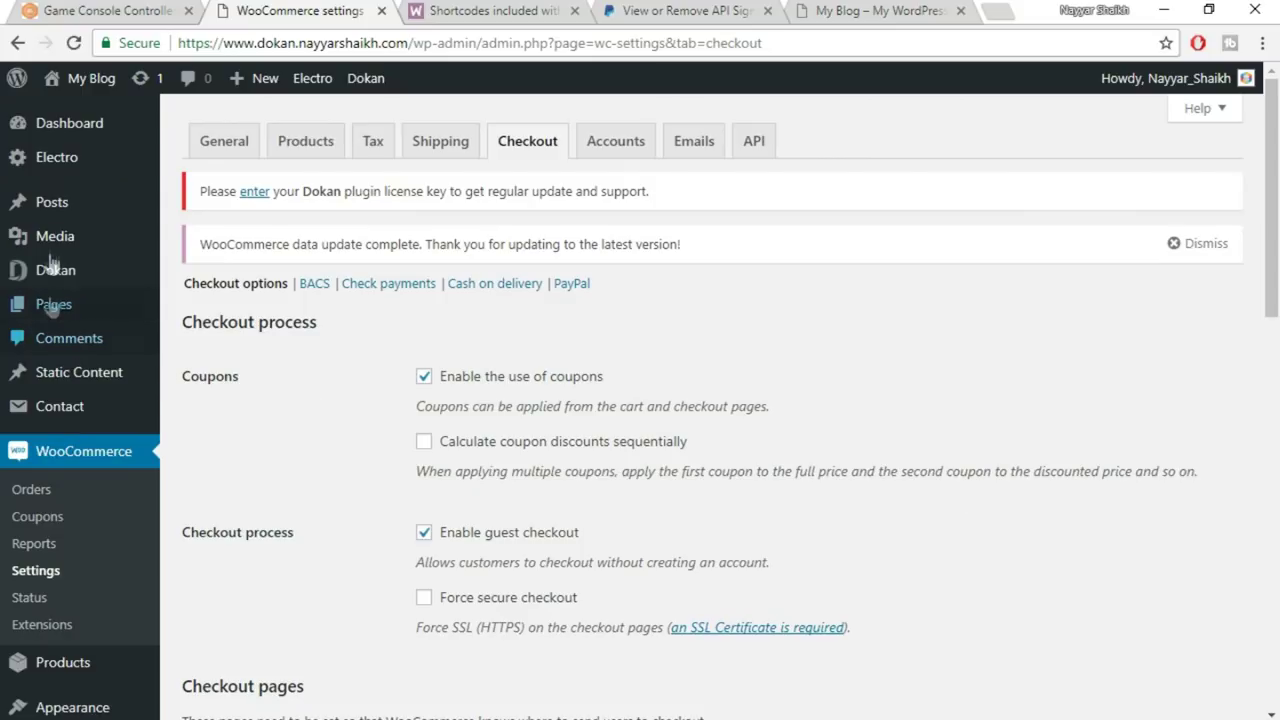
pyautogui.moveTo(72, 312)
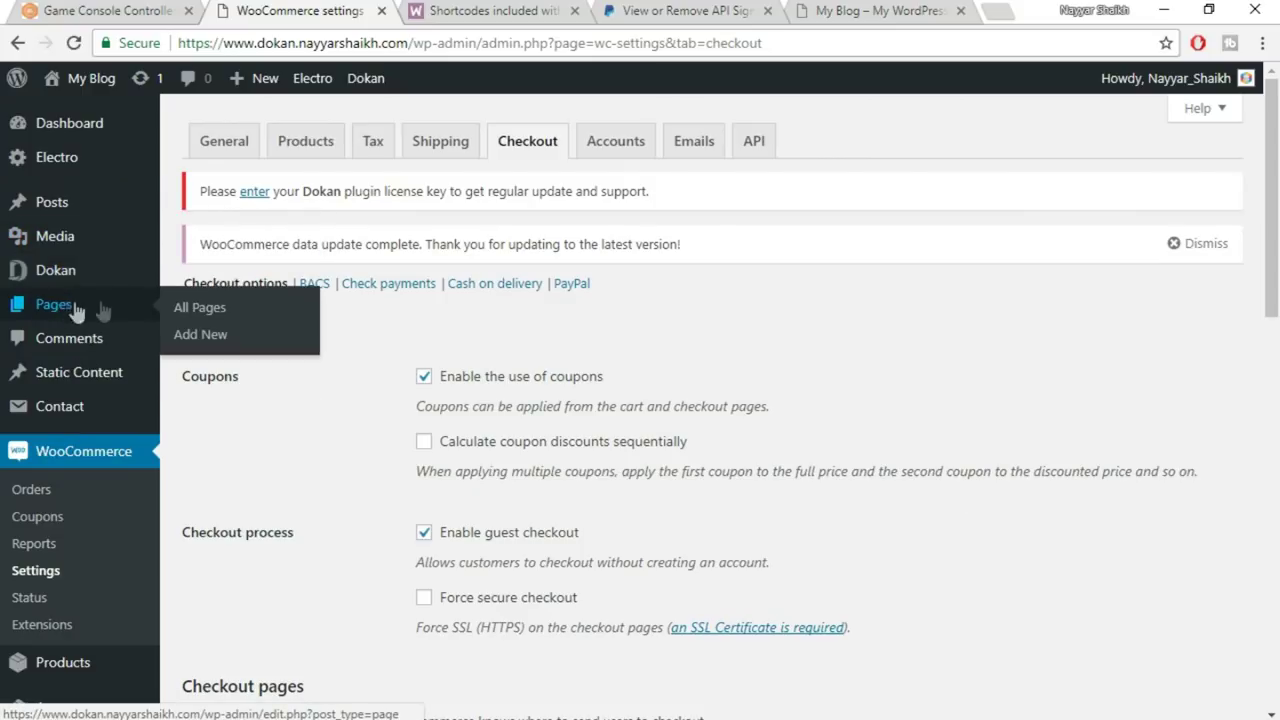
# Start a new page titled 'Cart' and copy the [woocommerce_cart] shortcode from the docs
pyautogui.click(218, 338)
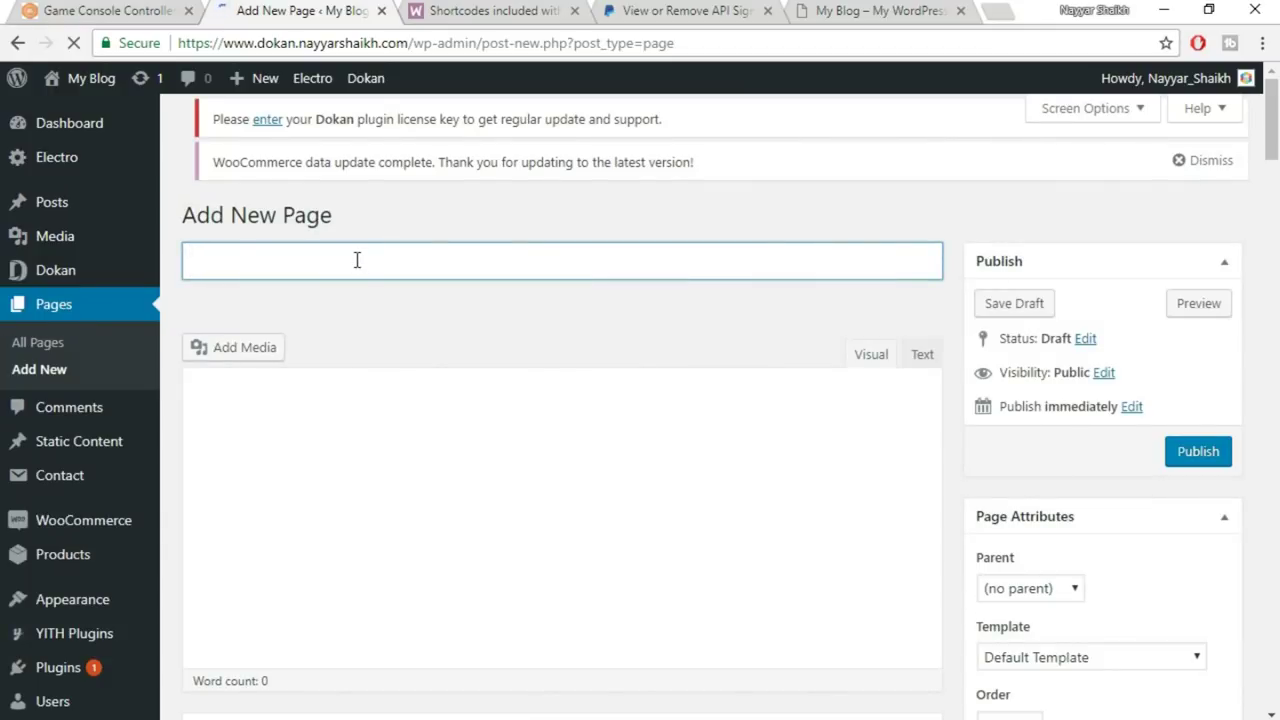
pyautogui.write('Cart')
pyautogui.click(545, 10)
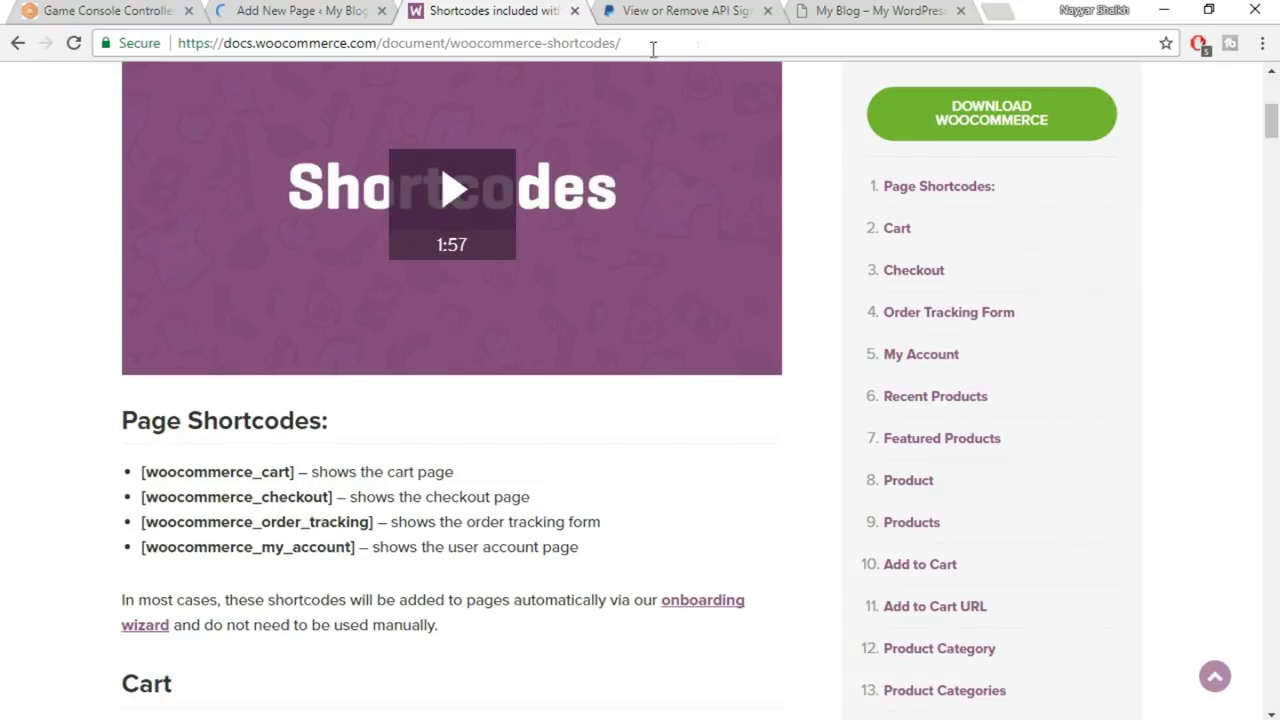
pyautogui.scroll(3, 816, 119)
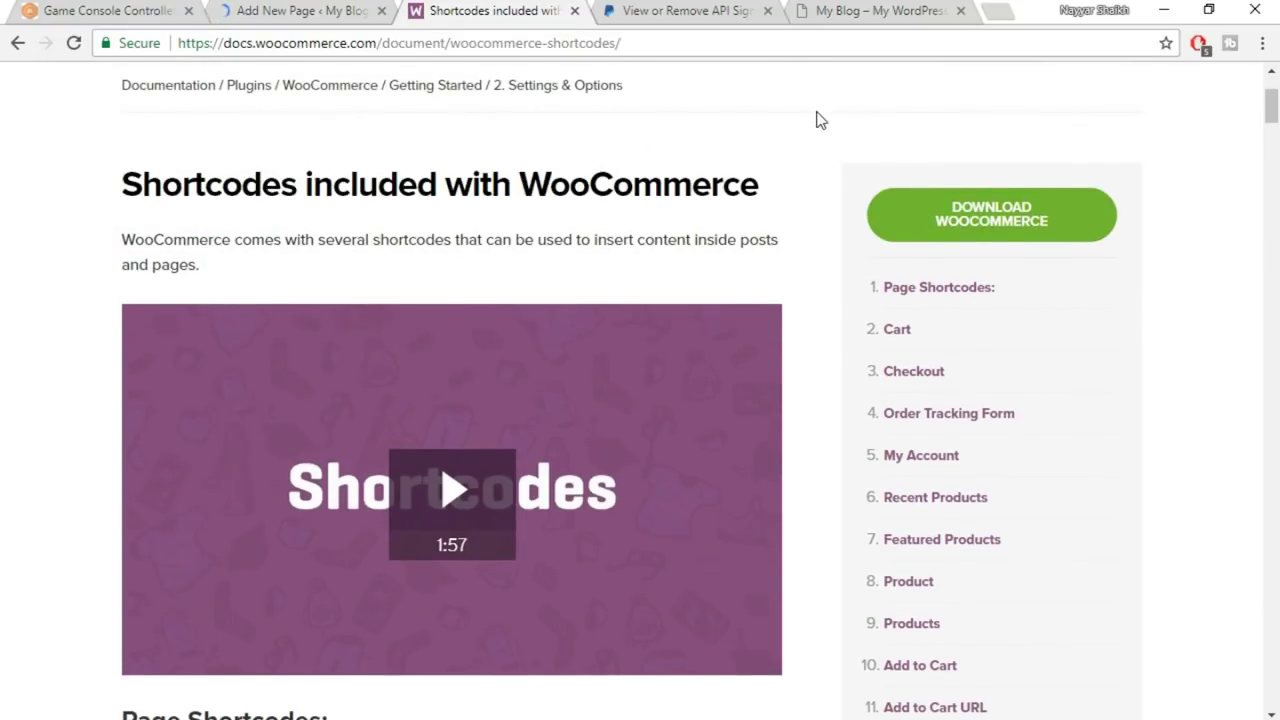
pyautogui.moveTo(451, 48); pyautogui.dragTo(616, 56)
pyautogui.click(757, 213)
pyautogui.scroll(-5, 757, 213)
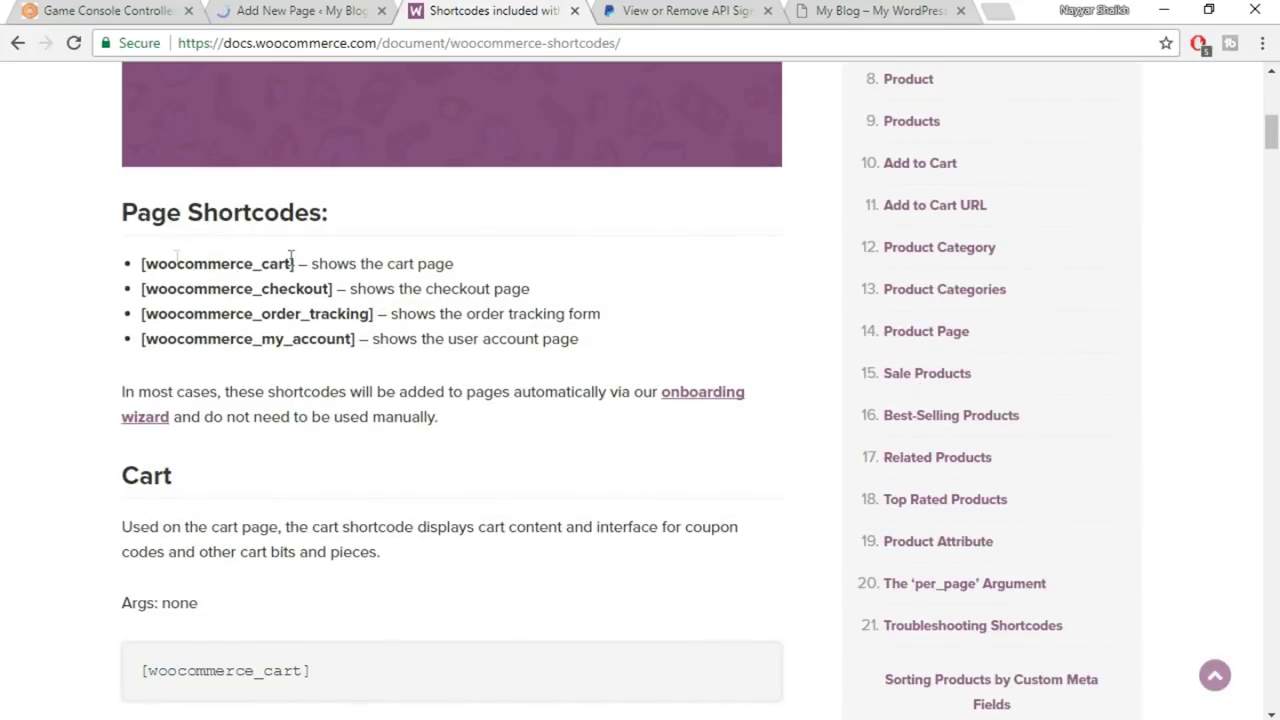
pyautogui.moveTo(139, 265); pyautogui.dragTo(300, 264)
pyautogui.hotkey('ctrl', 'c')
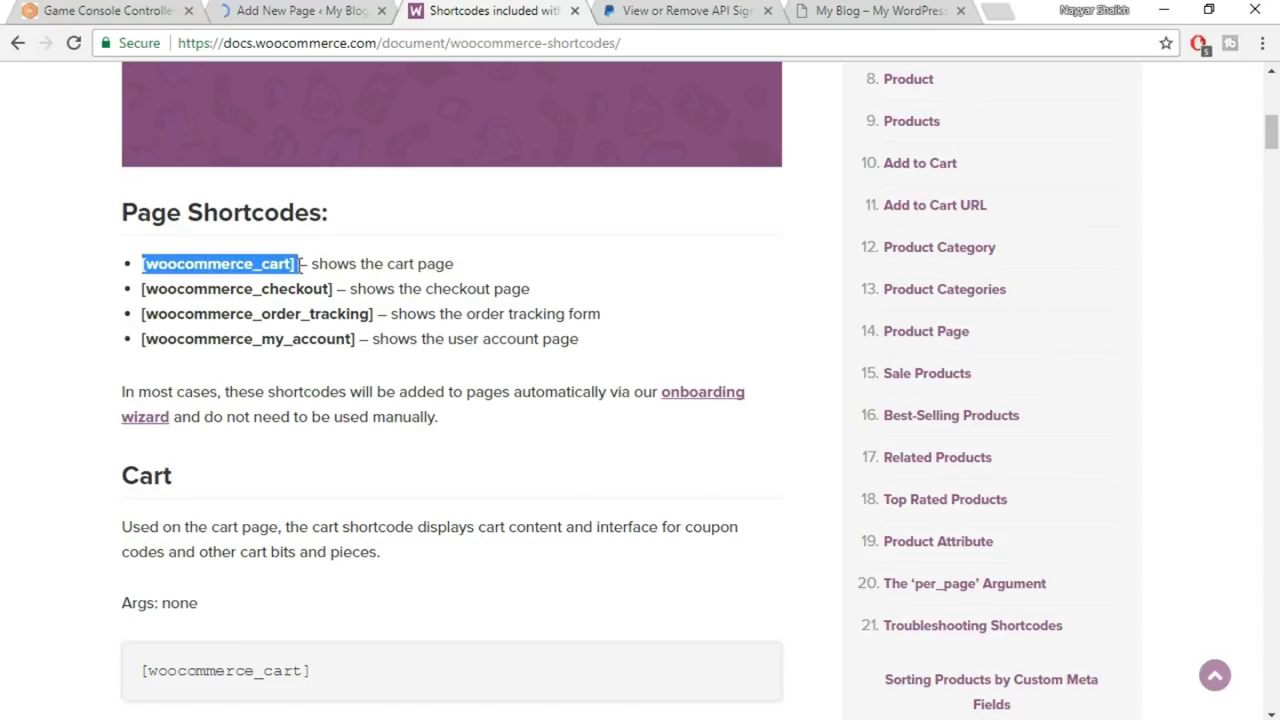
# Paste [woocommerce_cart] into the page body and look up the checkout and my-account shortcodes
pyautogui.click(228, 8)
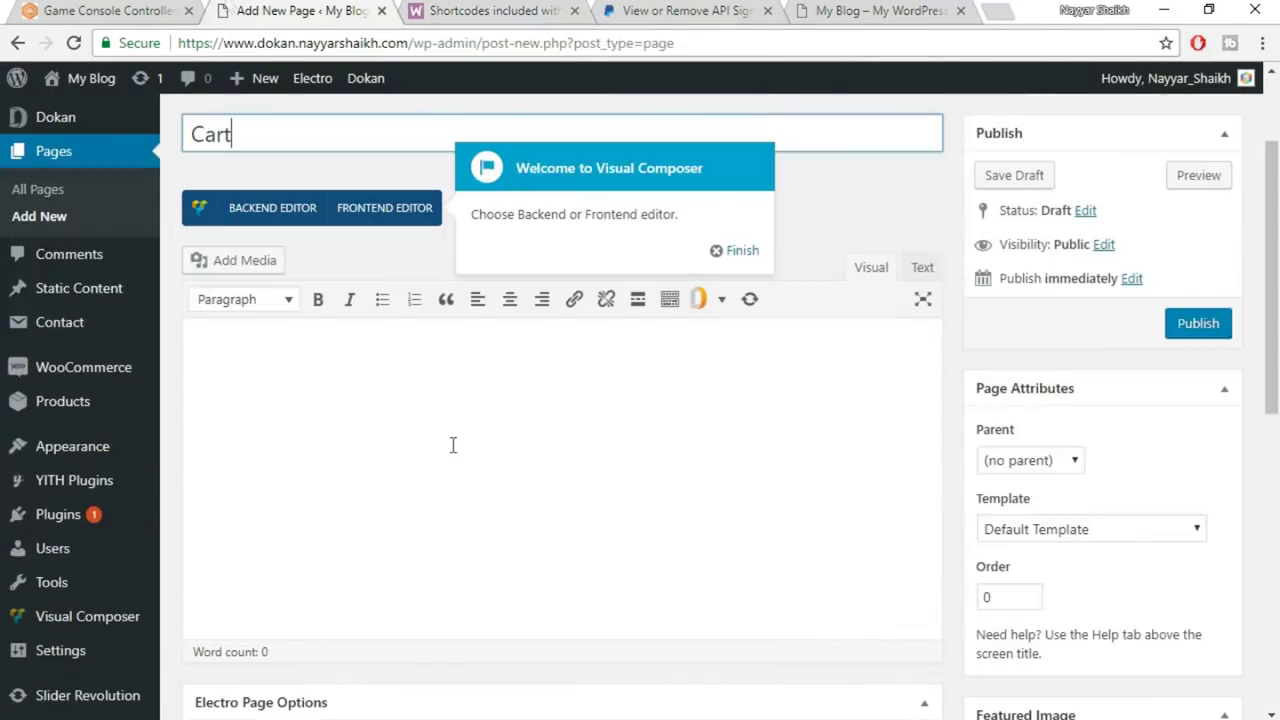
pyautogui.click(737, 251)
pyautogui.scroll(2, 588, 462)
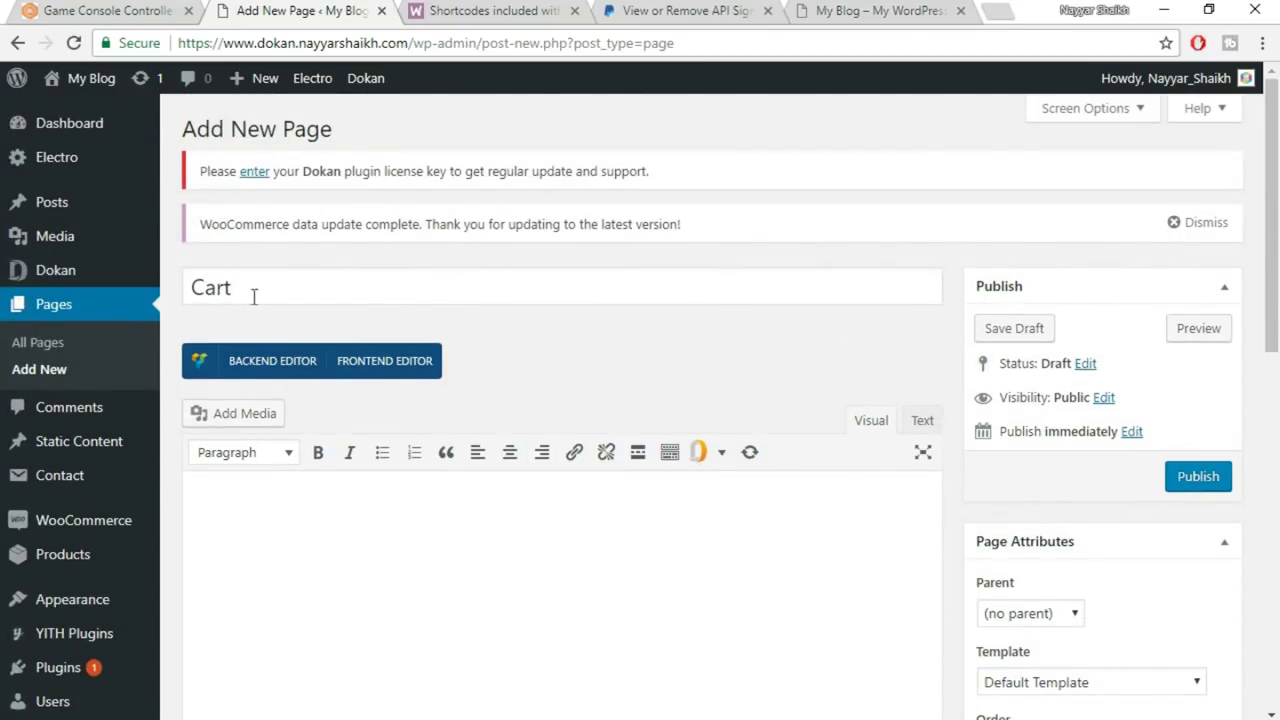
pyautogui.hotkey('ctrl', 'v')
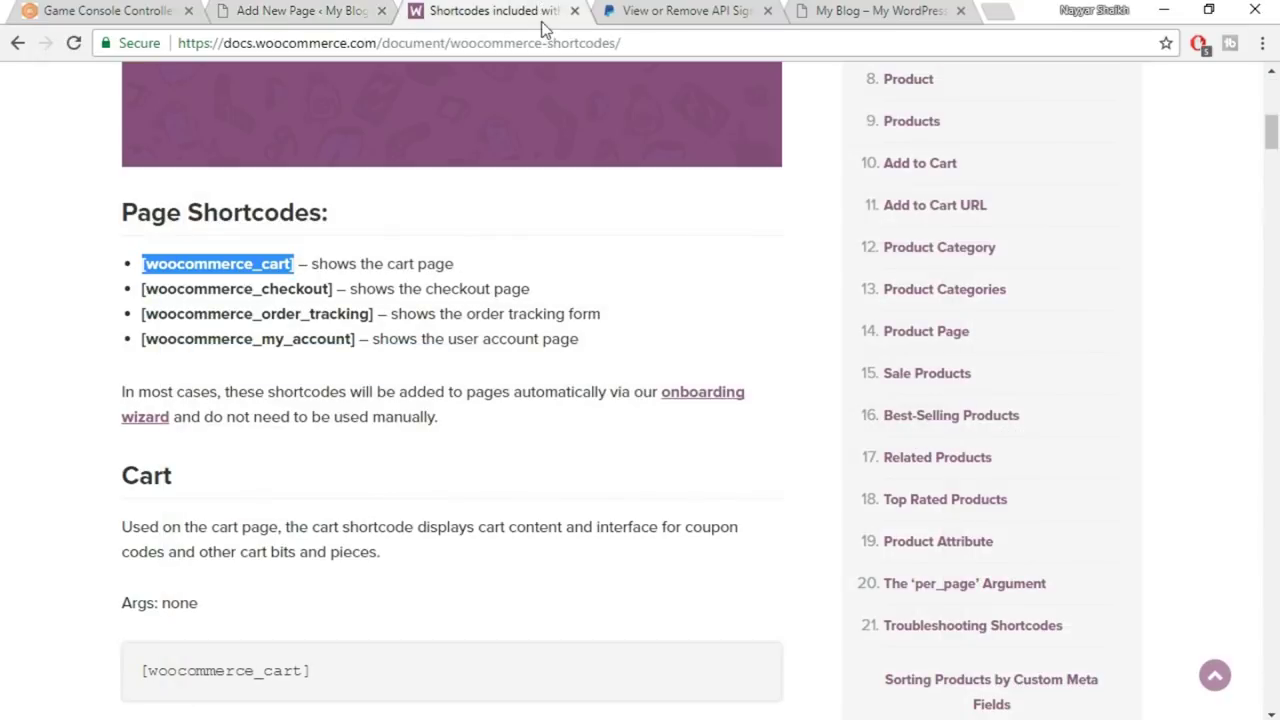
pyautogui.click(545, 20)
pyautogui.moveTo(142, 289); pyautogui.dragTo(332, 288)
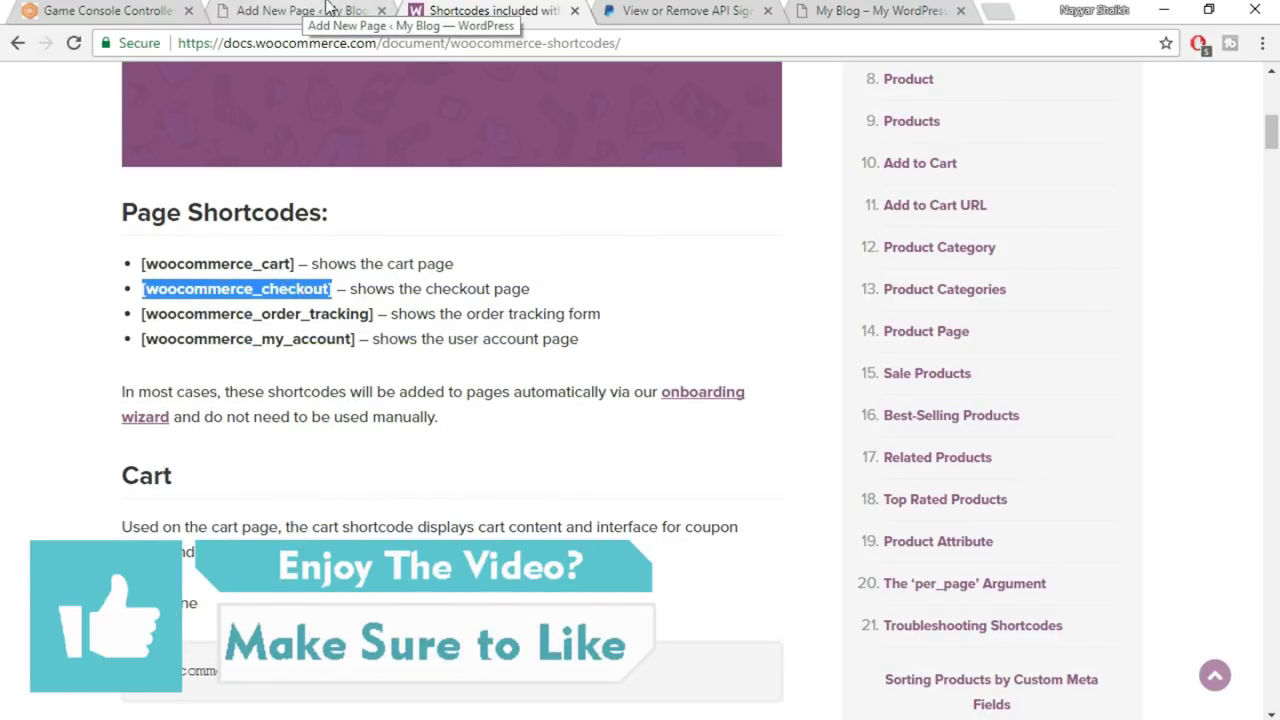
pyautogui.moveTo(142, 339); pyautogui.dragTo(354, 339)
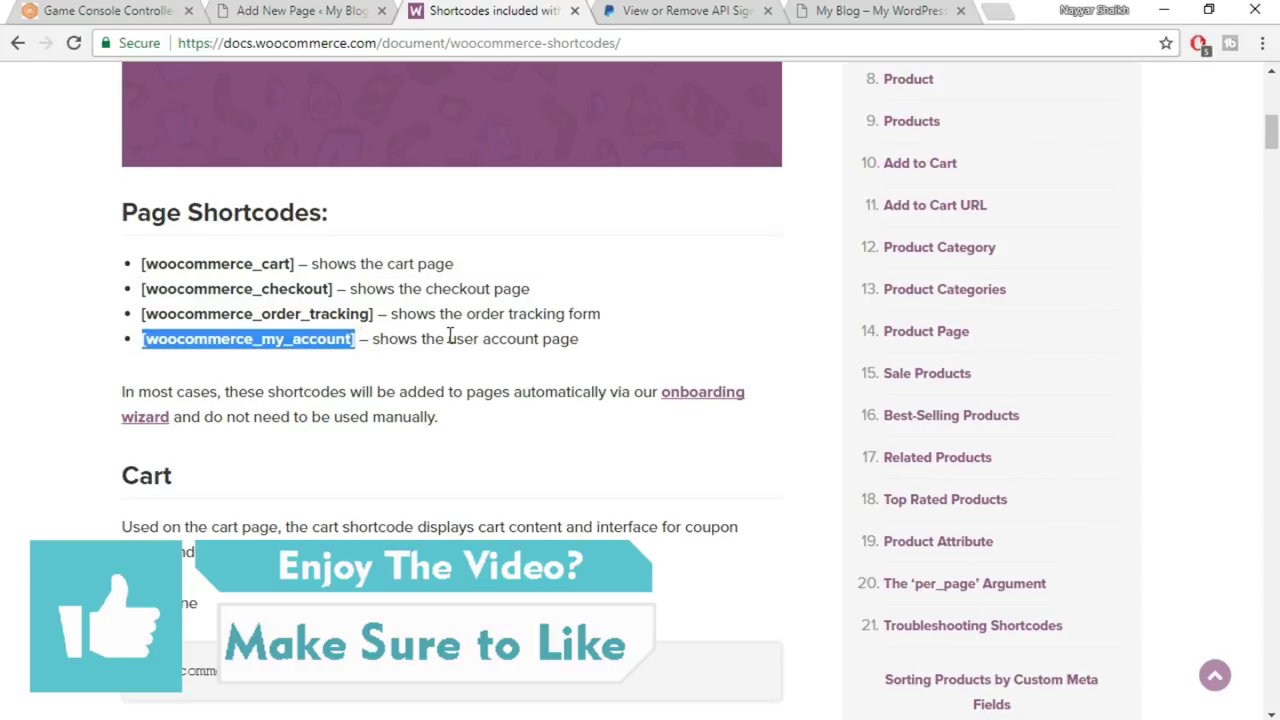
pyautogui.hotkey('ctrl', 'shift', 'Tab')
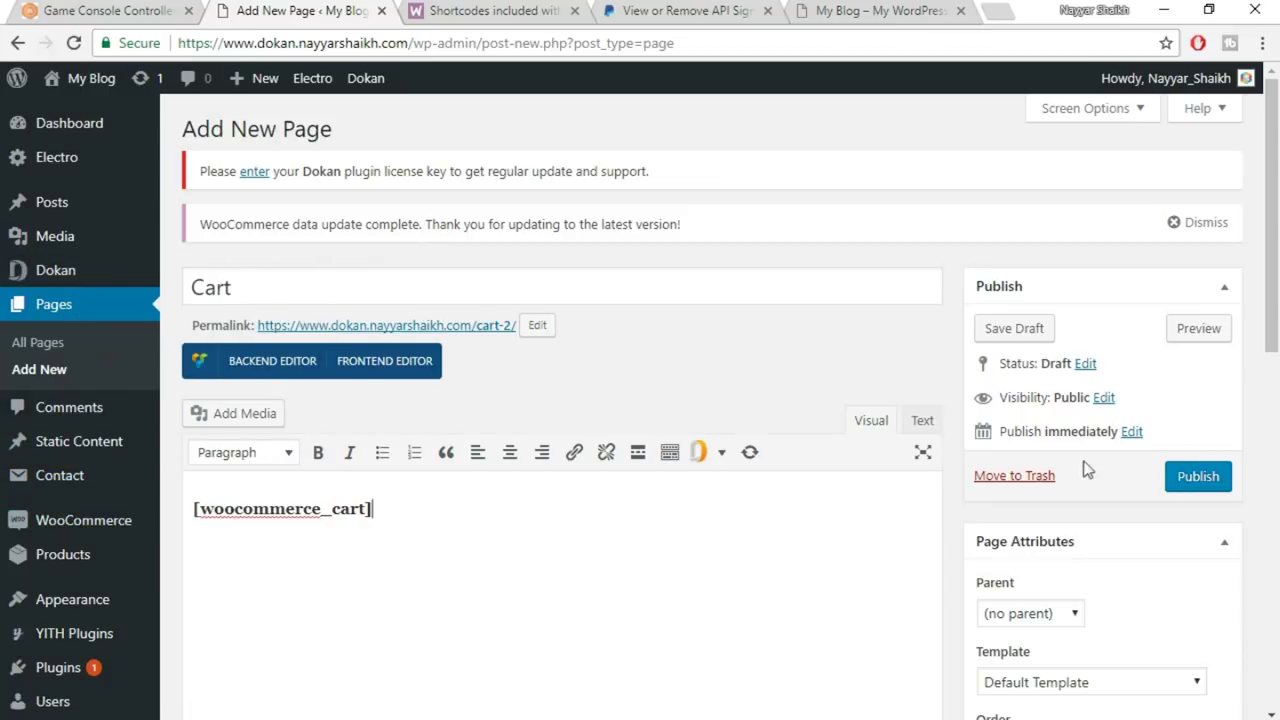
# Move the draft Cart page to the Trash, leave the editor, and go to Dokan settings
pyautogui.click(1036, 480)
pyautogui.click(731, 168)
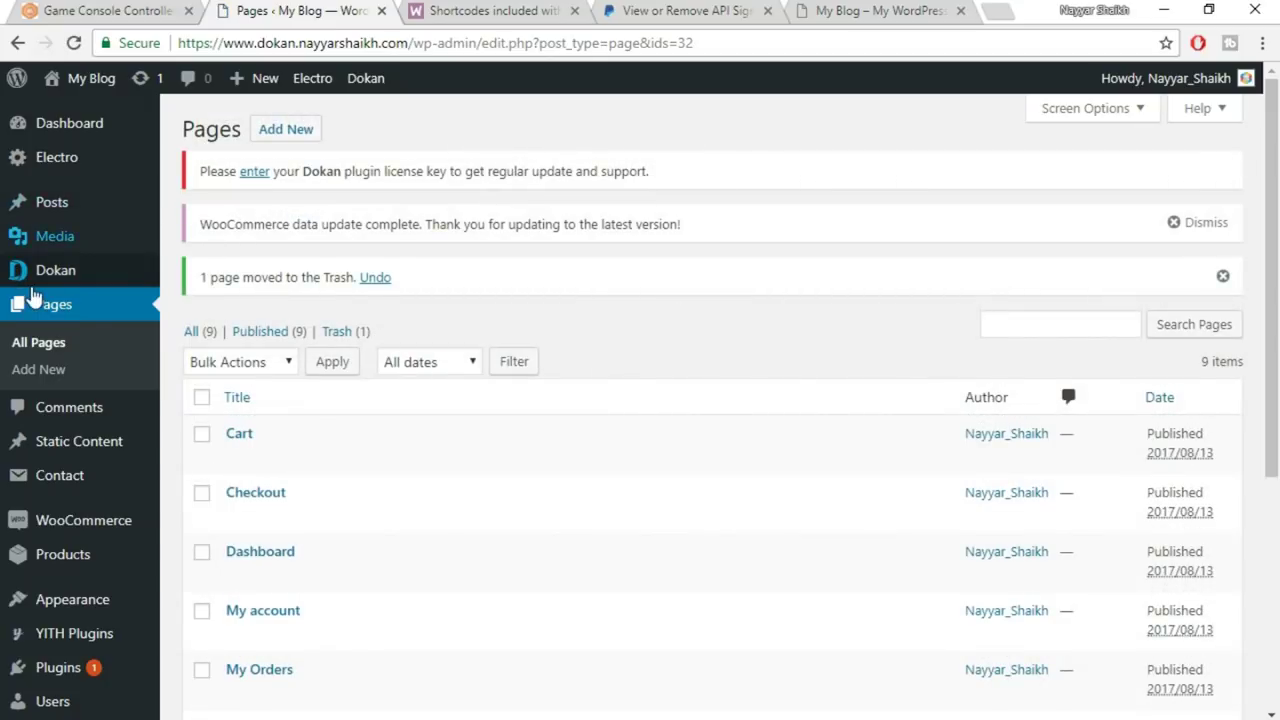
pyautogui.moveTo(30, 280)
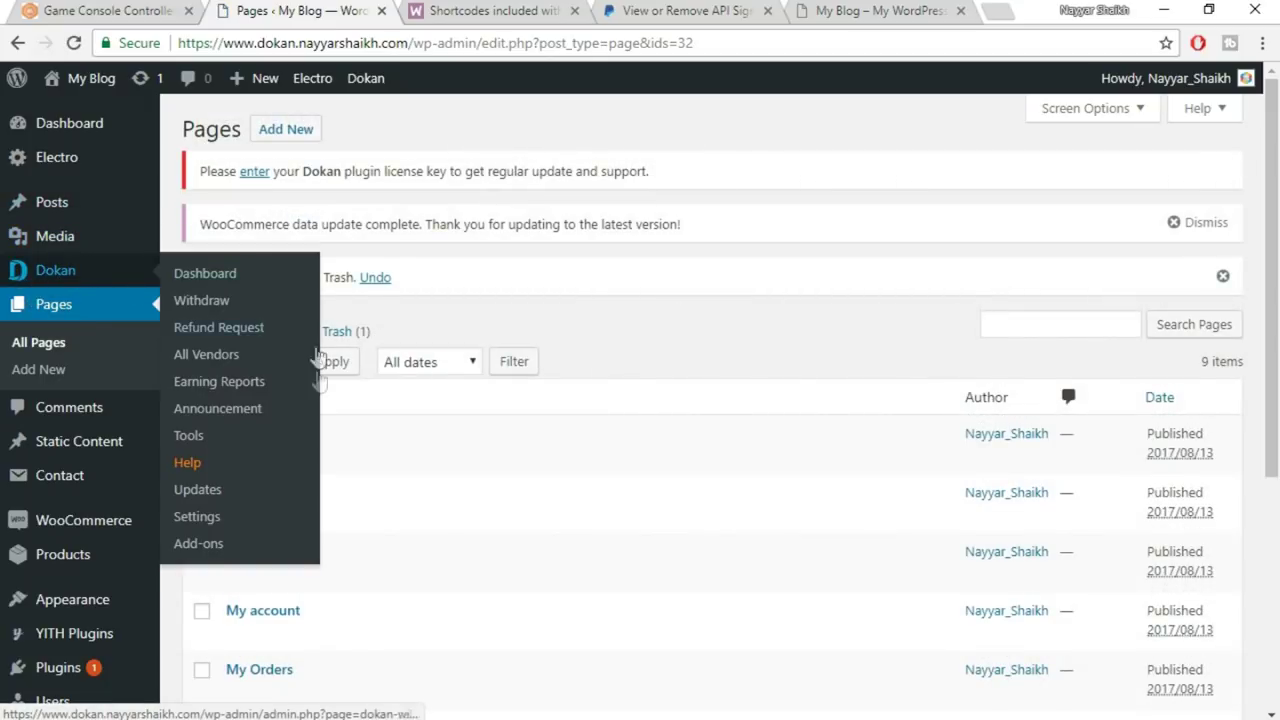
pyautogui.click(211, 524)
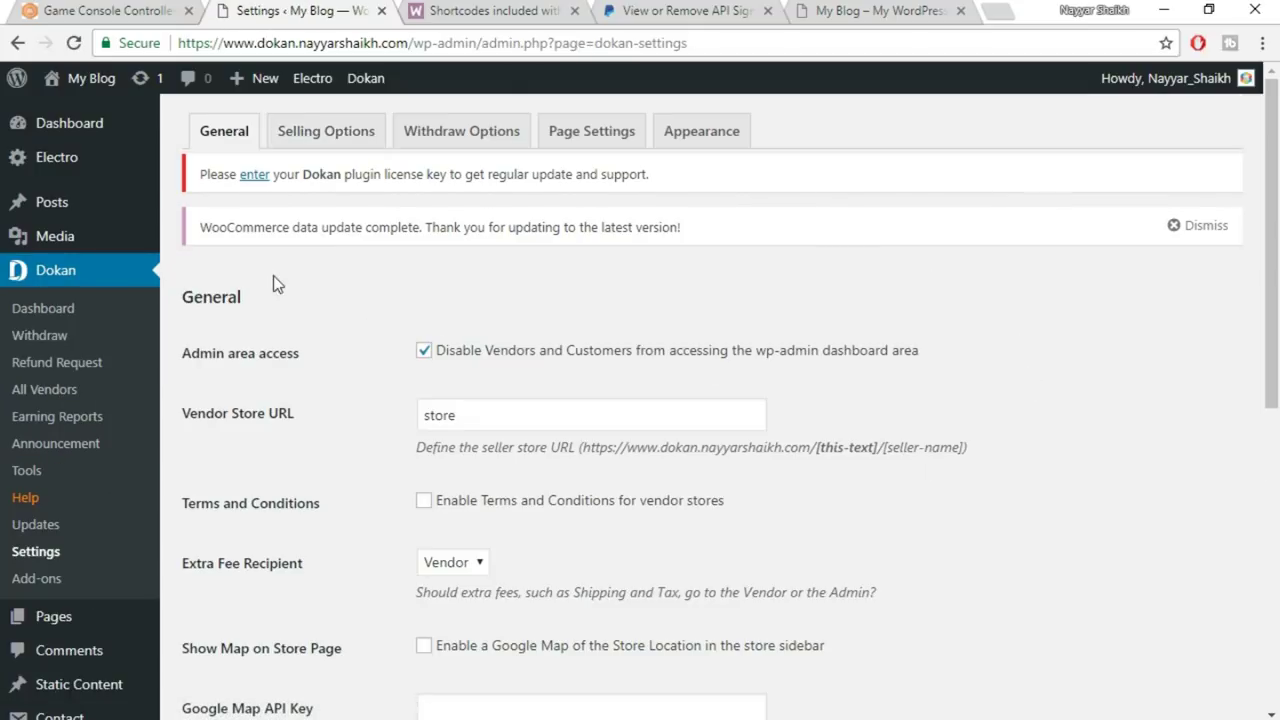
pyautogui.scroll(-1, 1037, 352)
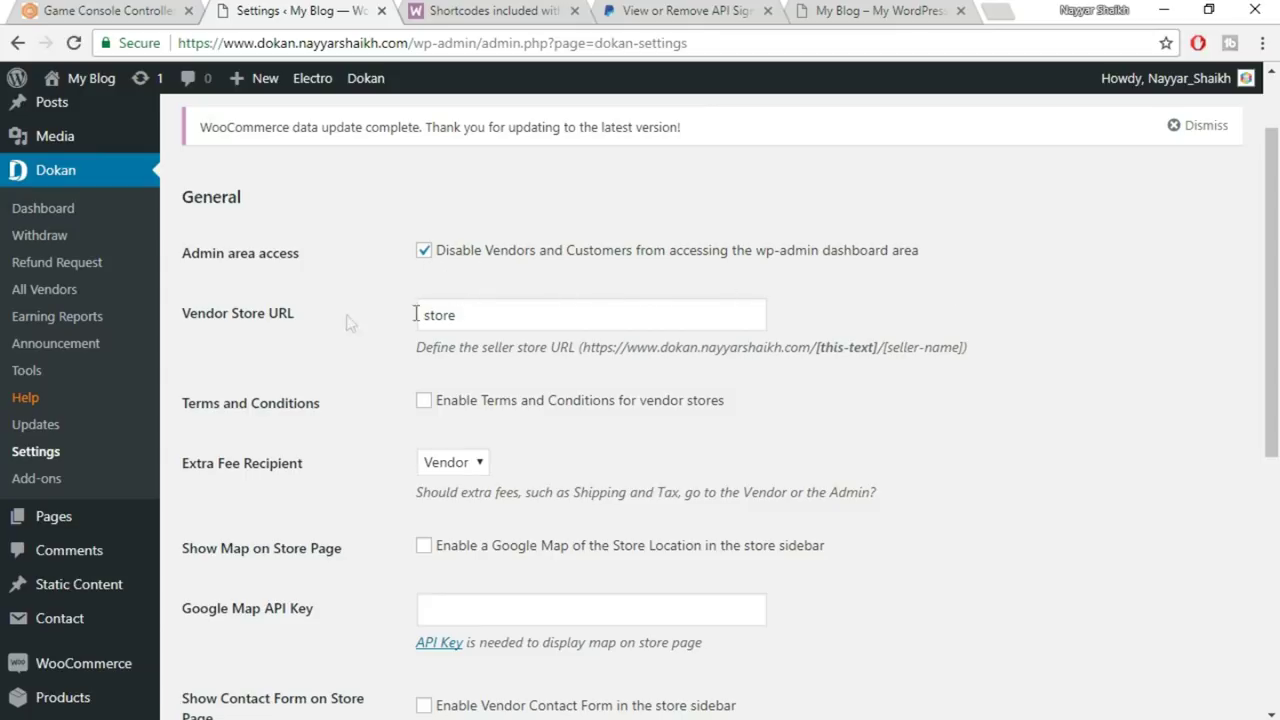
pyautogui.scroll(-1, 425, 330)
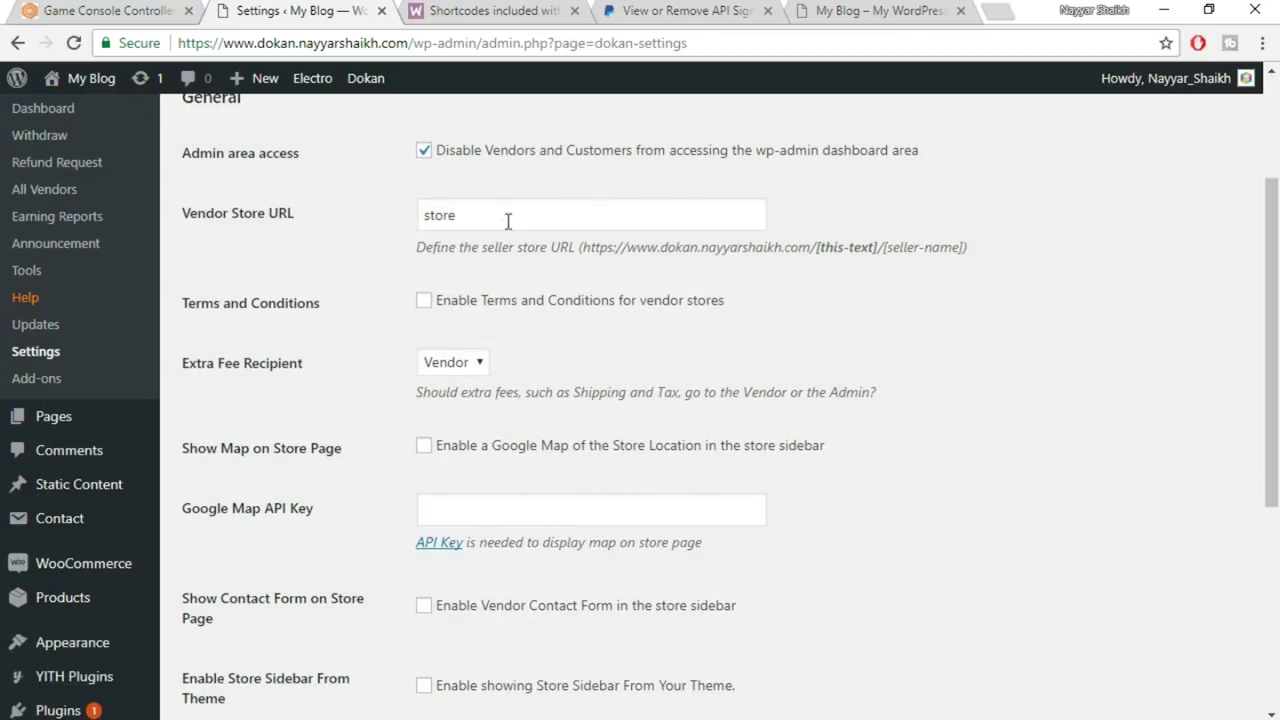
pyautogui.moveTo(583, 247); pyautogui.dragTo(964, 245)
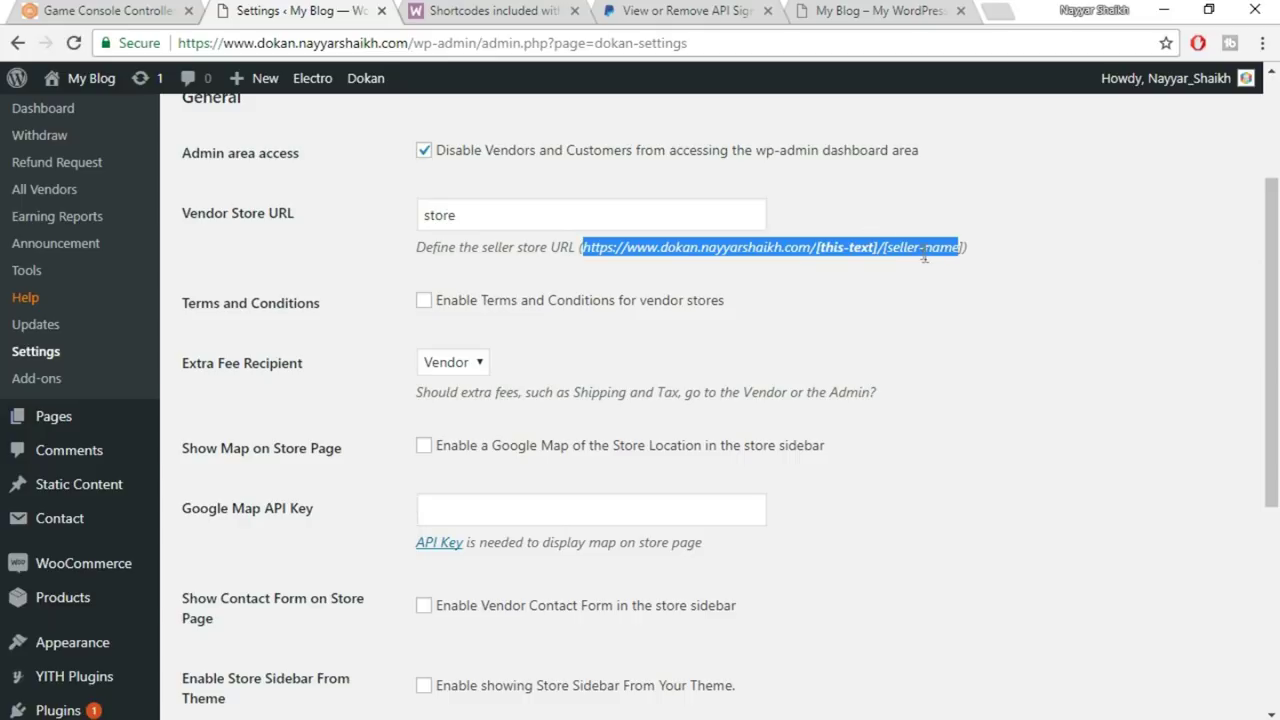
pyautogui.click(547, 247)
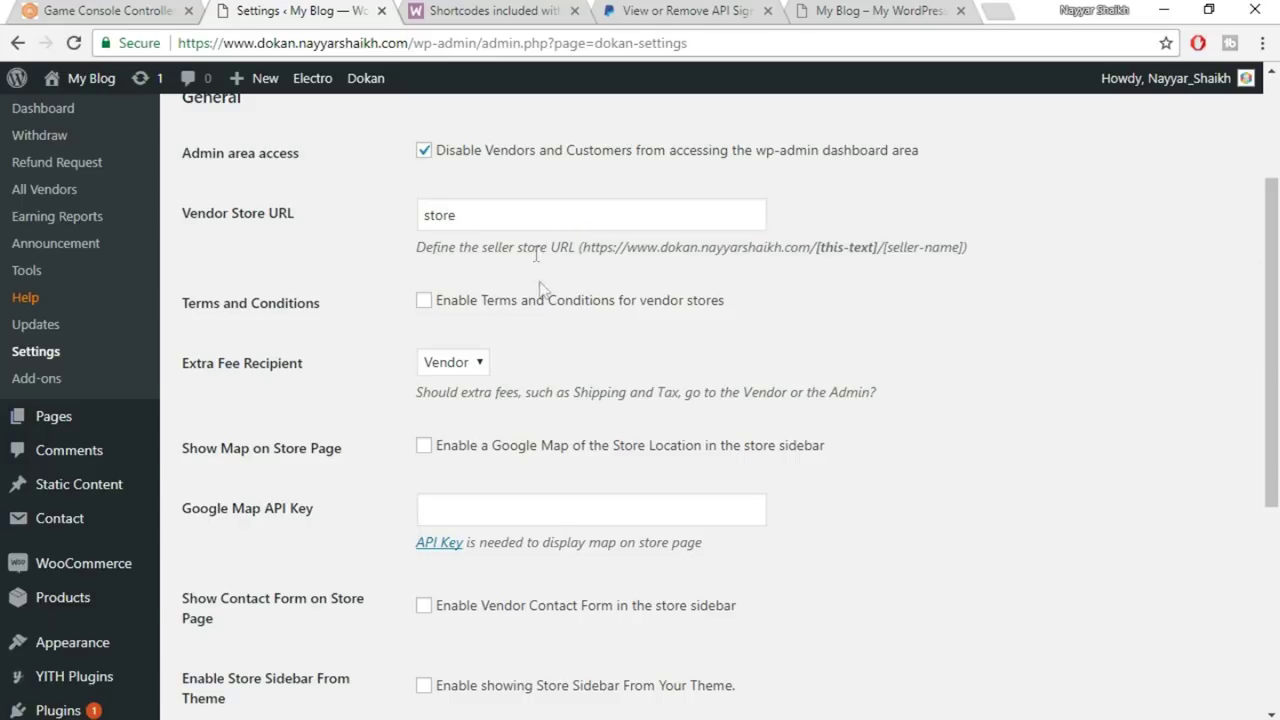
pyautogui.scroll(-2, 651, 323)
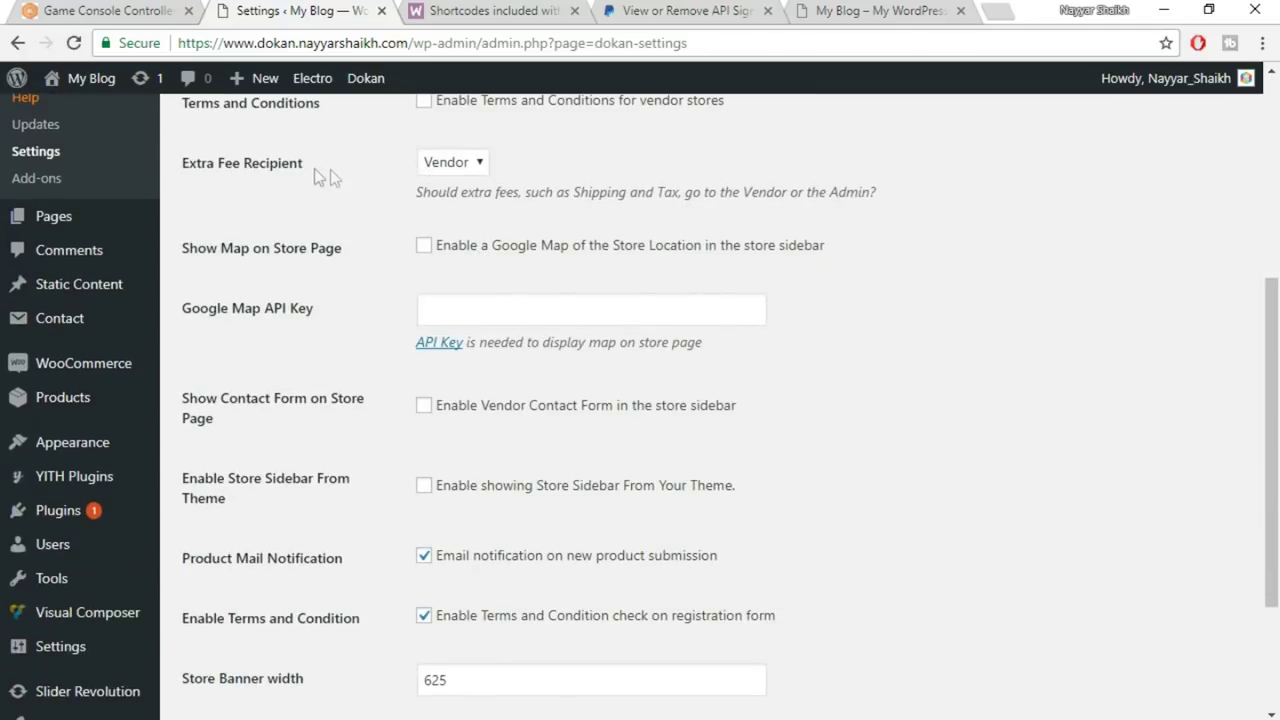
pyautogui.scroll(1, 591, 240)
# Keep Vendor as the Extra Fee Recipient and save Dokan's General settings
pyautogui.click(452, 265)
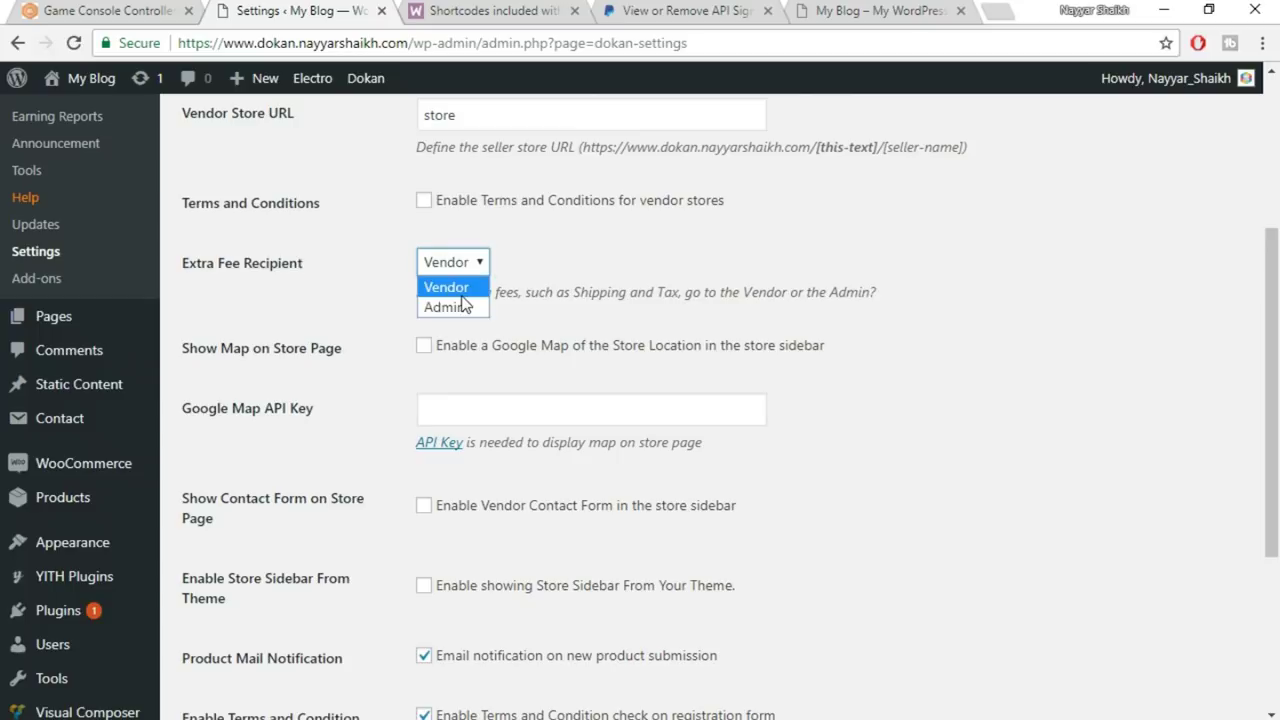
pyautogui.click(467, 297)
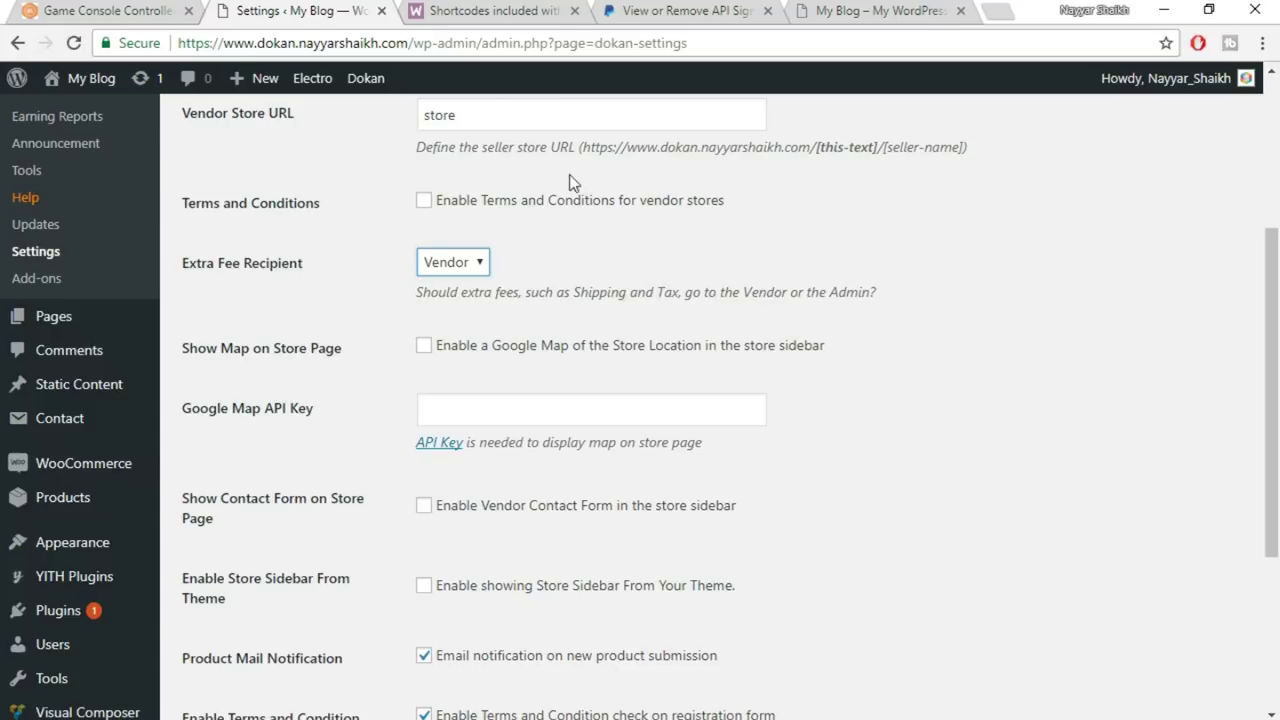
pyautogui.click(484, 262)
pyautogui.click(460, 285)
pyautogui.scroll(-1, 548, 266)
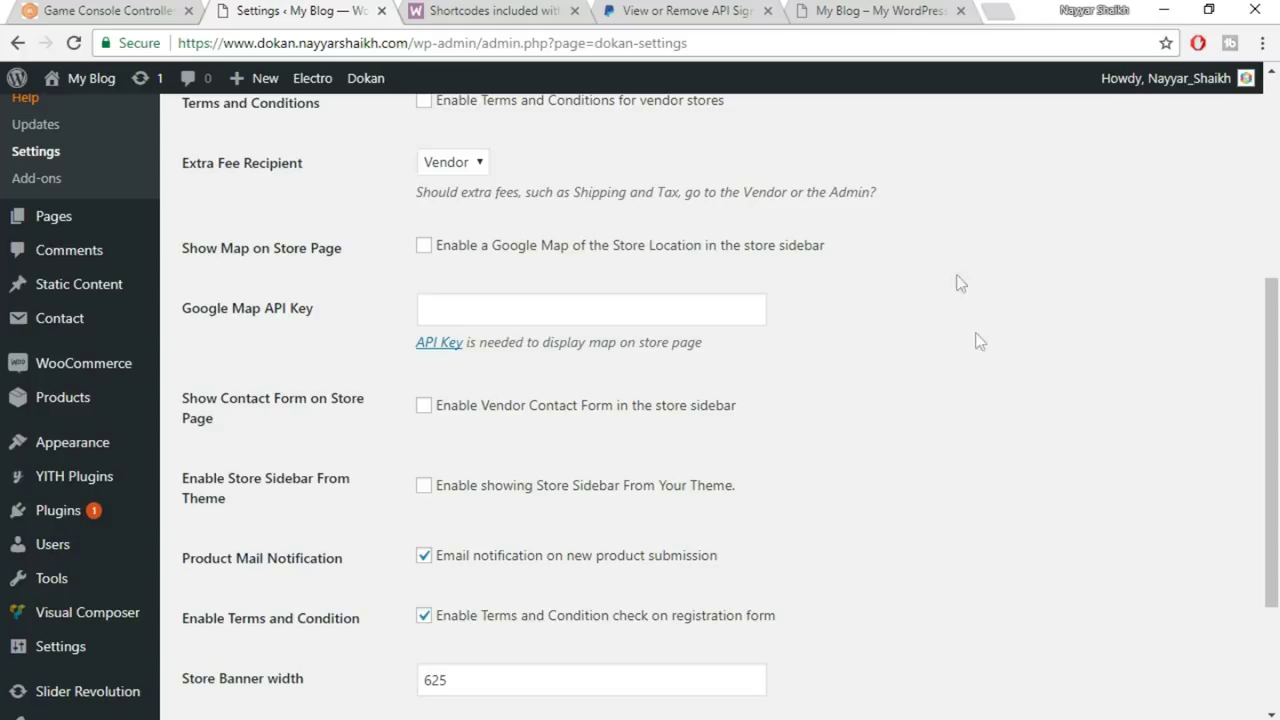
pyautogui.scroll(-1, 977, 363)
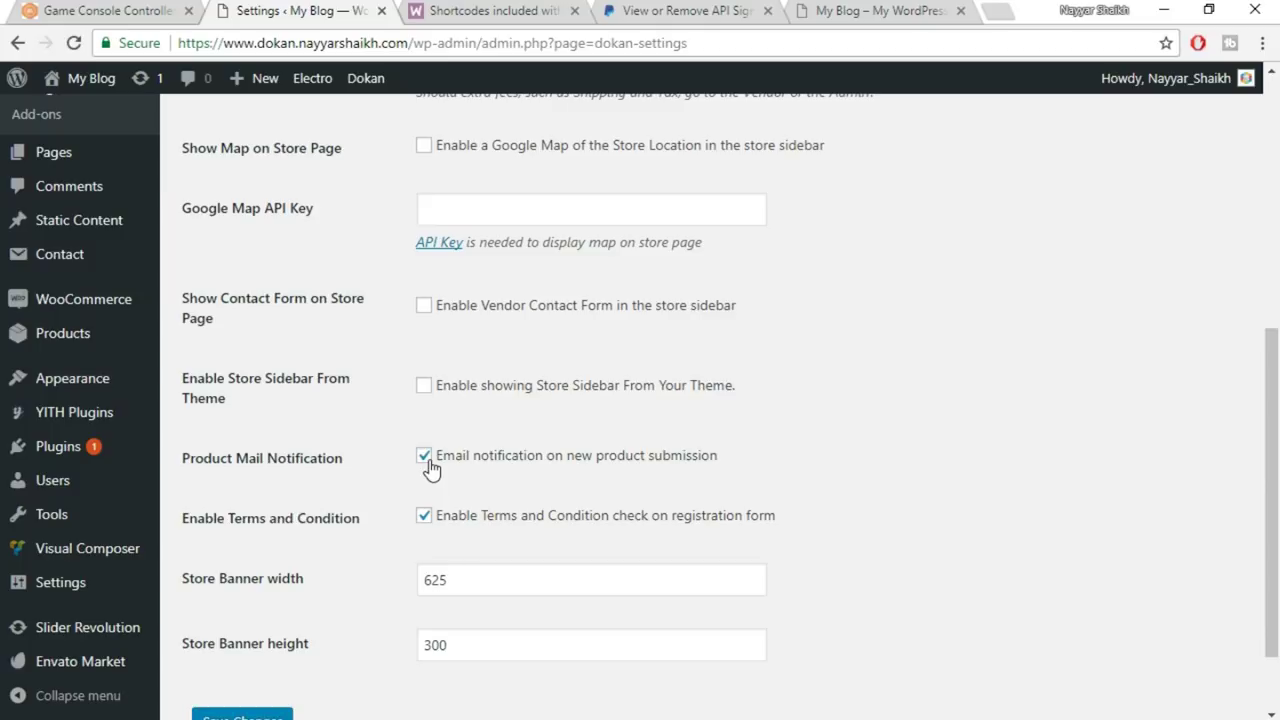
pyautogui.scroll(-1, 583, 620)
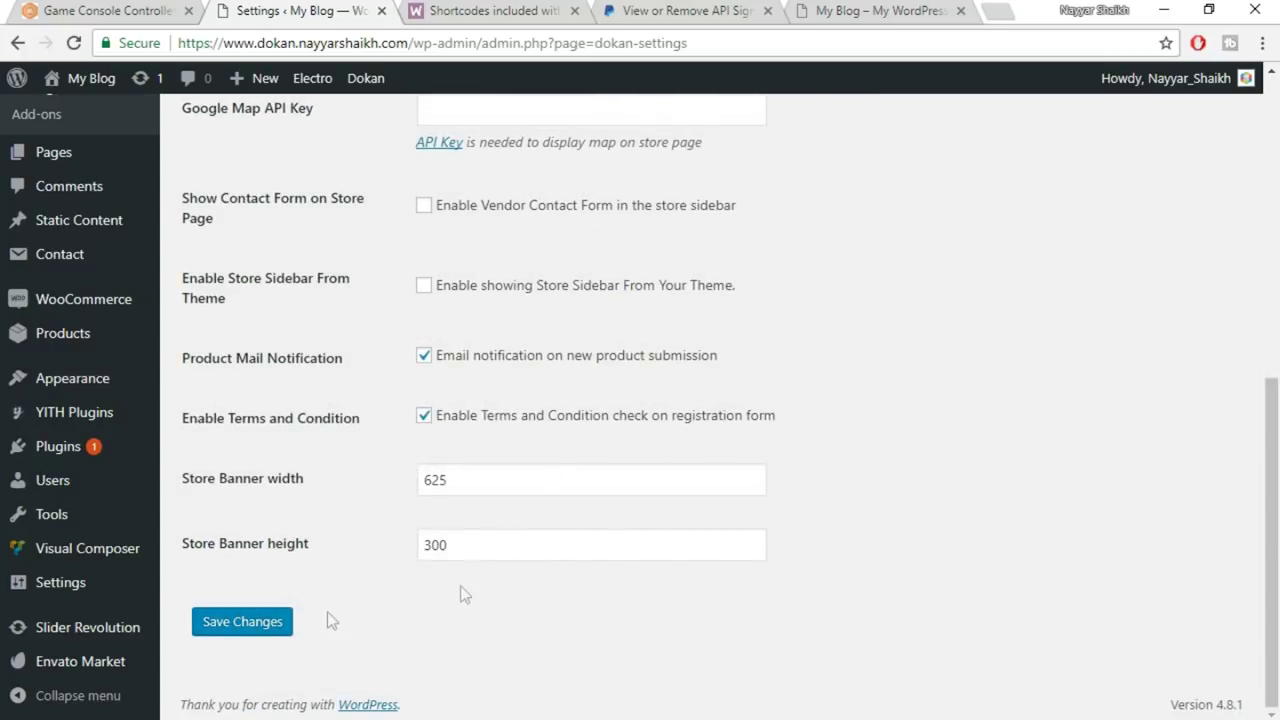
pyautogui.click(245, 623)
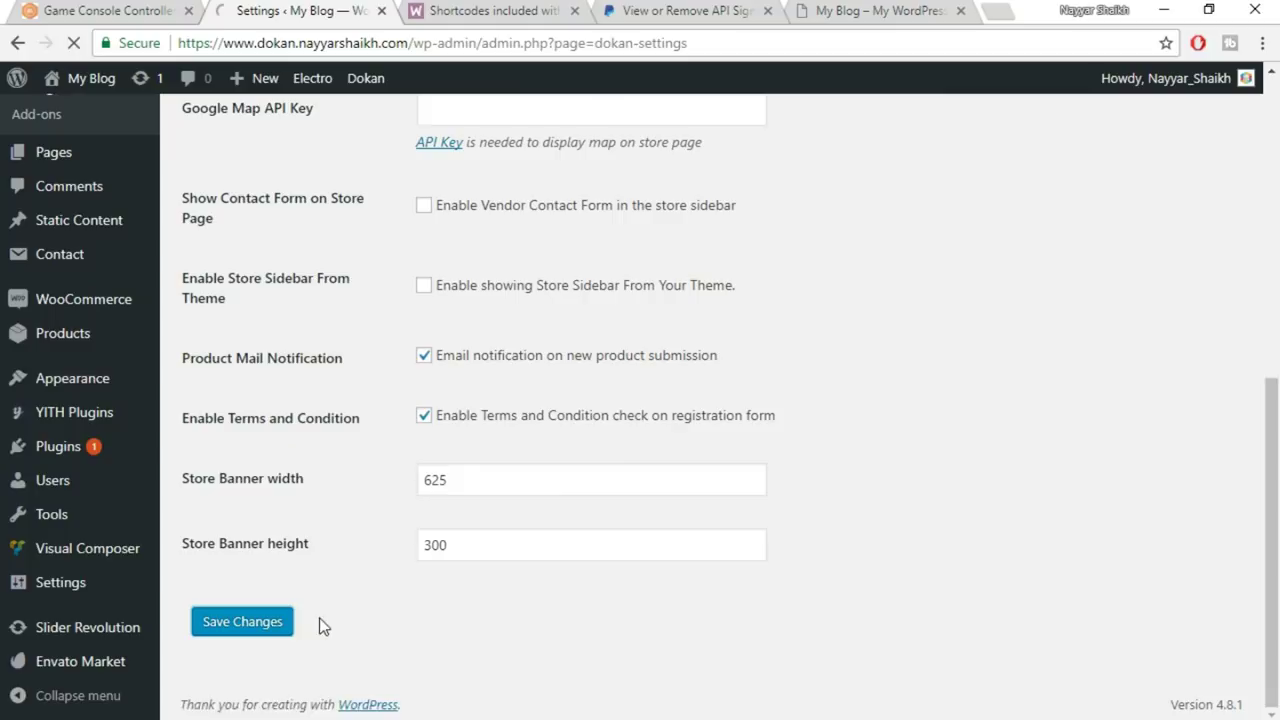
# Close the Shortcodes tab and view Dokan's Selling Options with 90% vendor commission
pyautogui.click(574, 10)
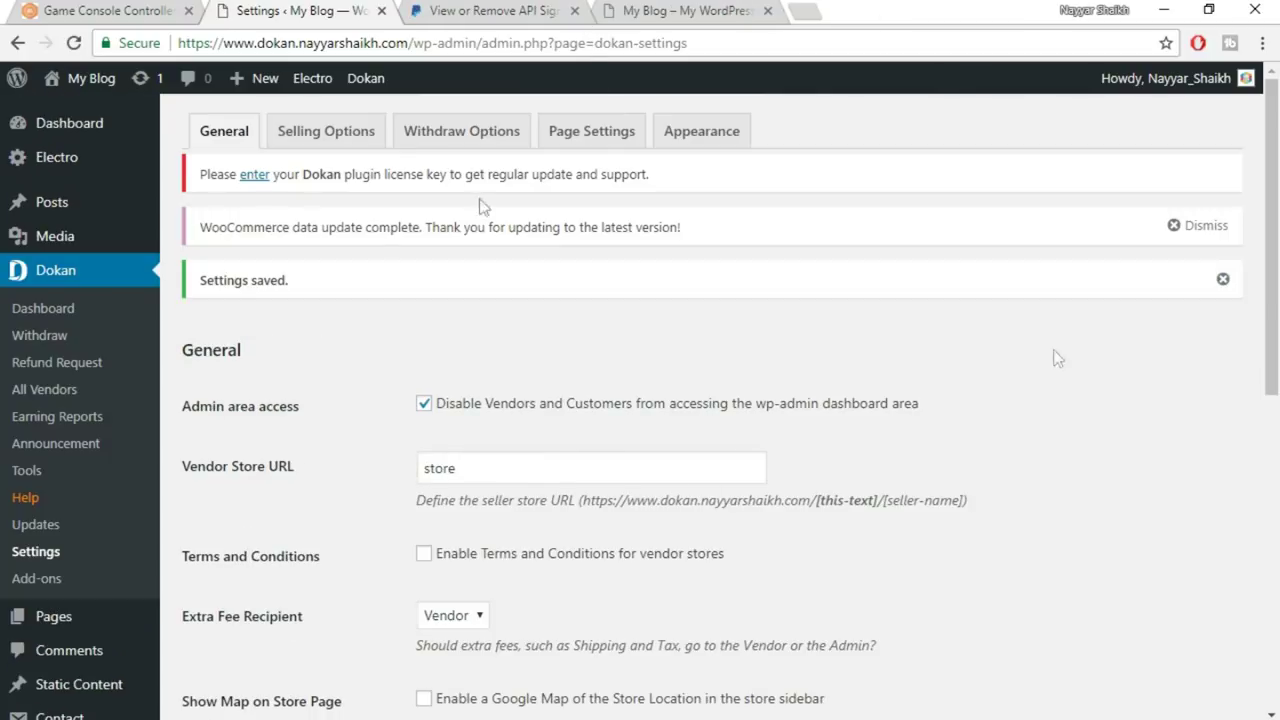
pyautogui.click(372, 135)
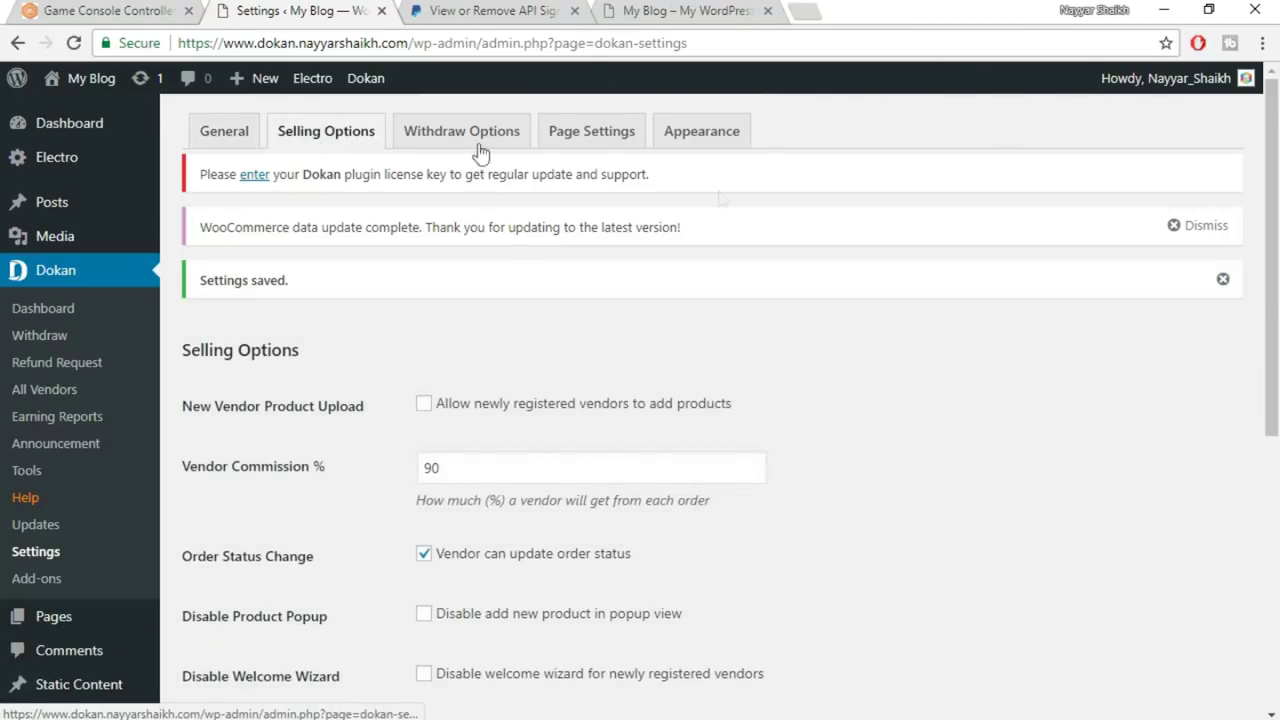
pyautogui.scroll(-2, 466, 297)
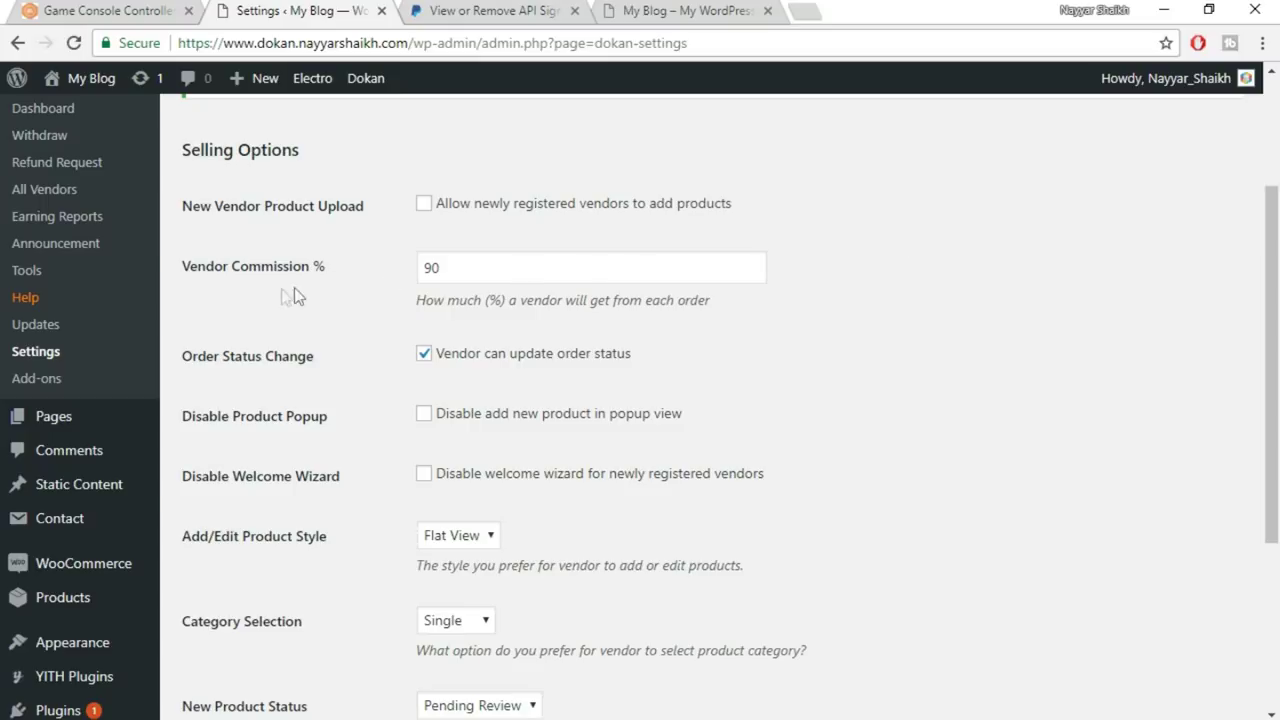
pyautogui.doubleClick(453, 269)
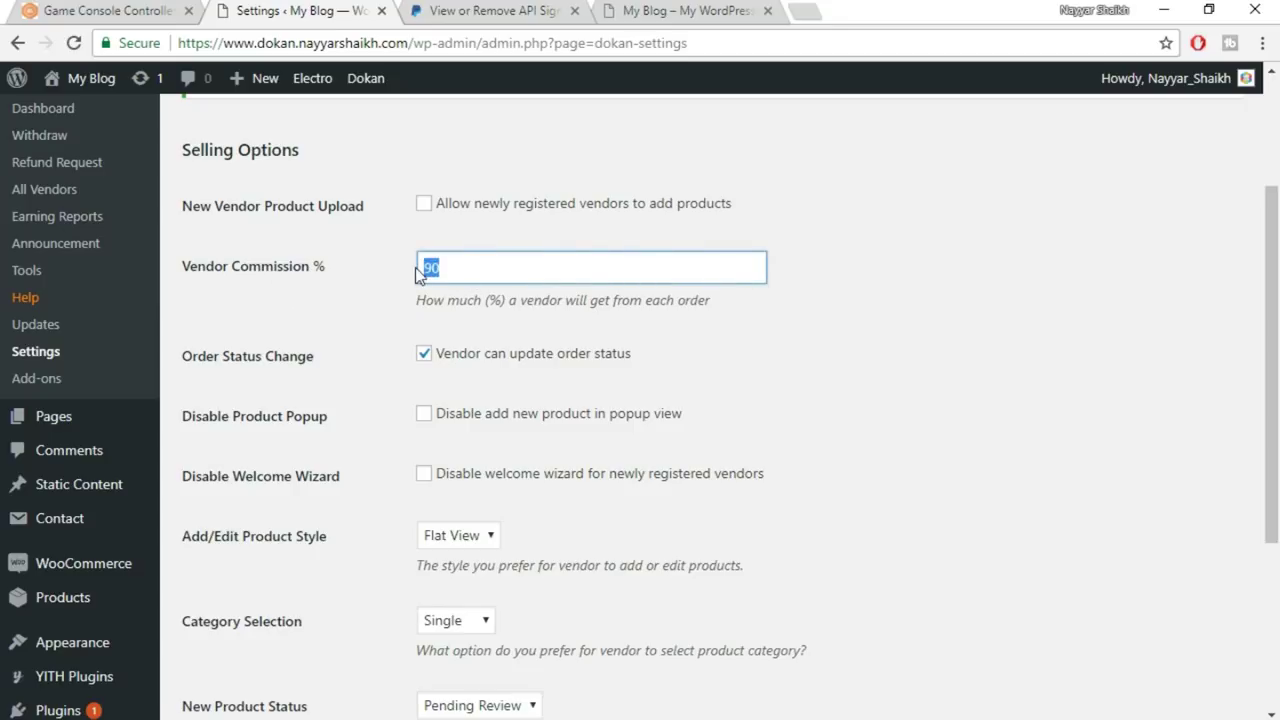
pyautogui.click(864, 244)
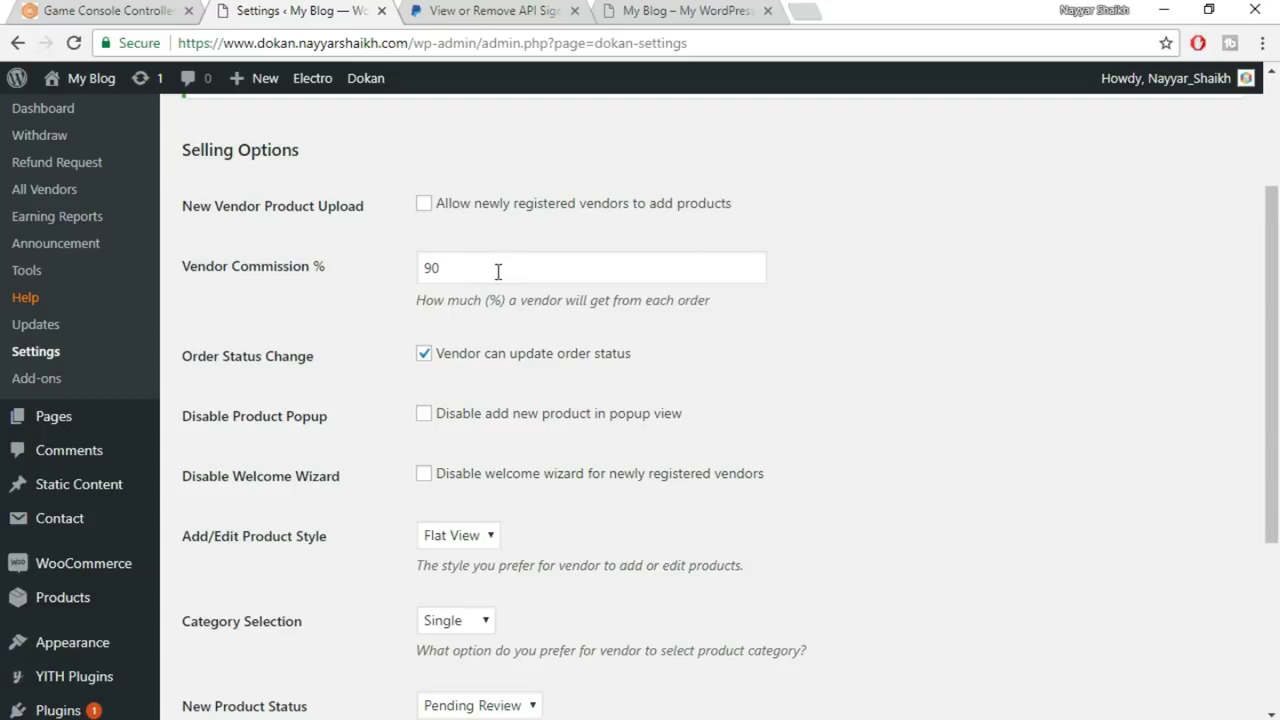
pyautogui.scroll(-2, 968, 330)
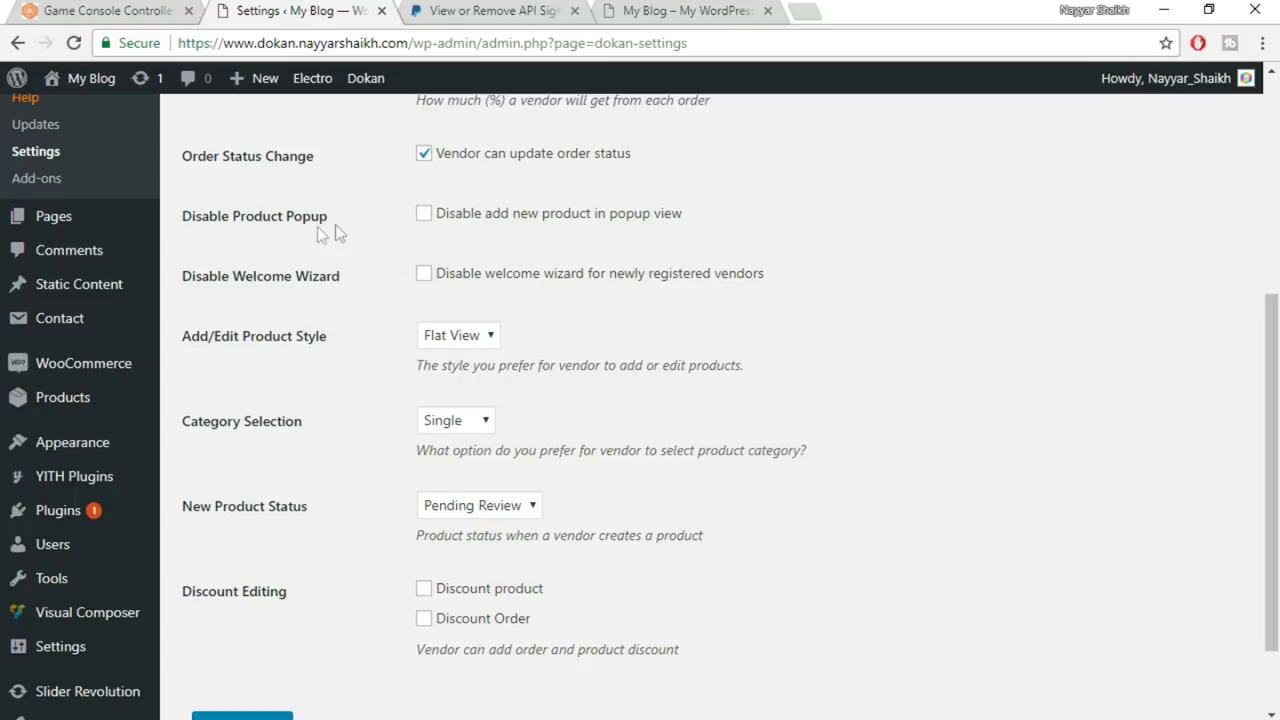
pyautogui.scroll(-1, 590, 328)
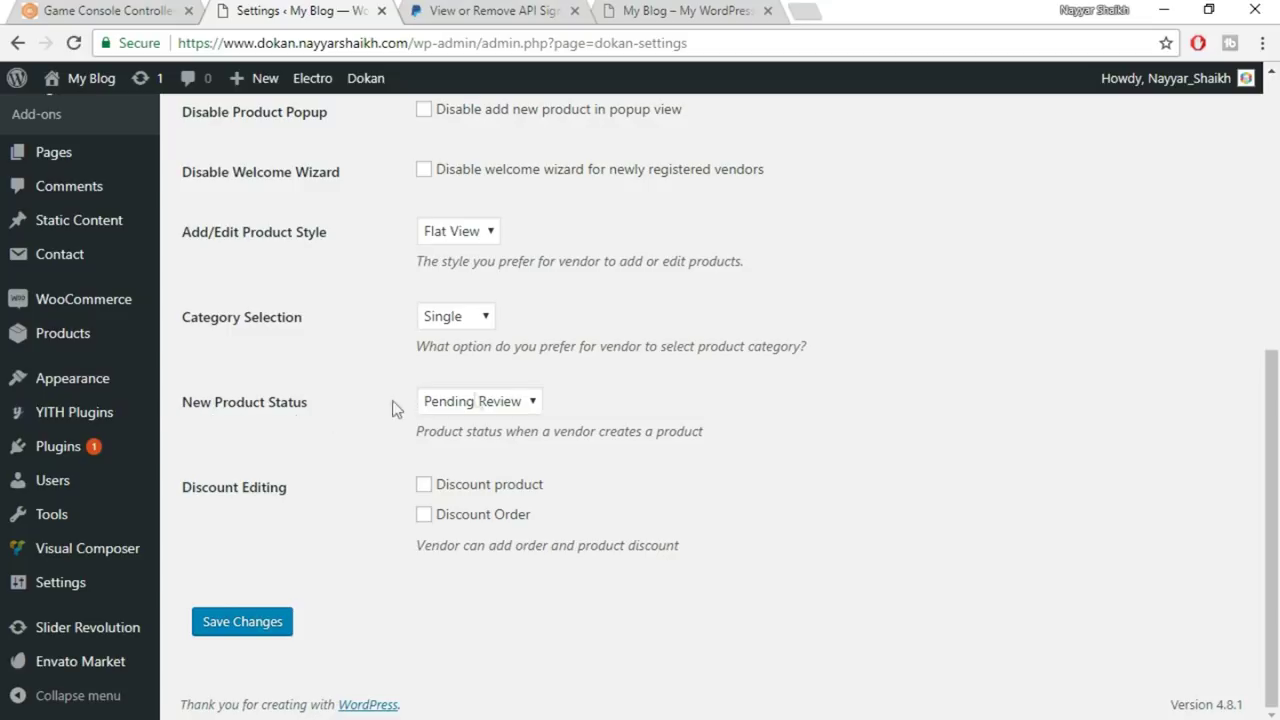
# Keep New Product Status as Pending Review and save the Selling Options
pyautogui.click(508, 404)
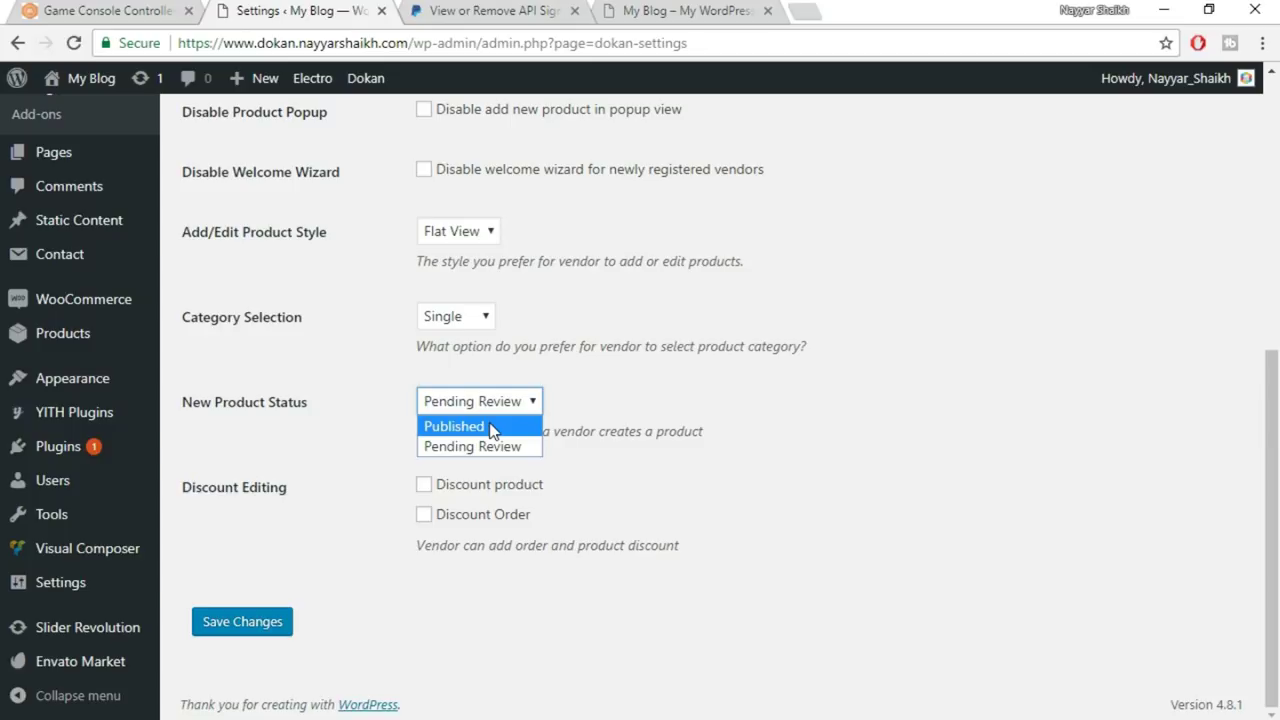
pyautogui.click(486, 452)
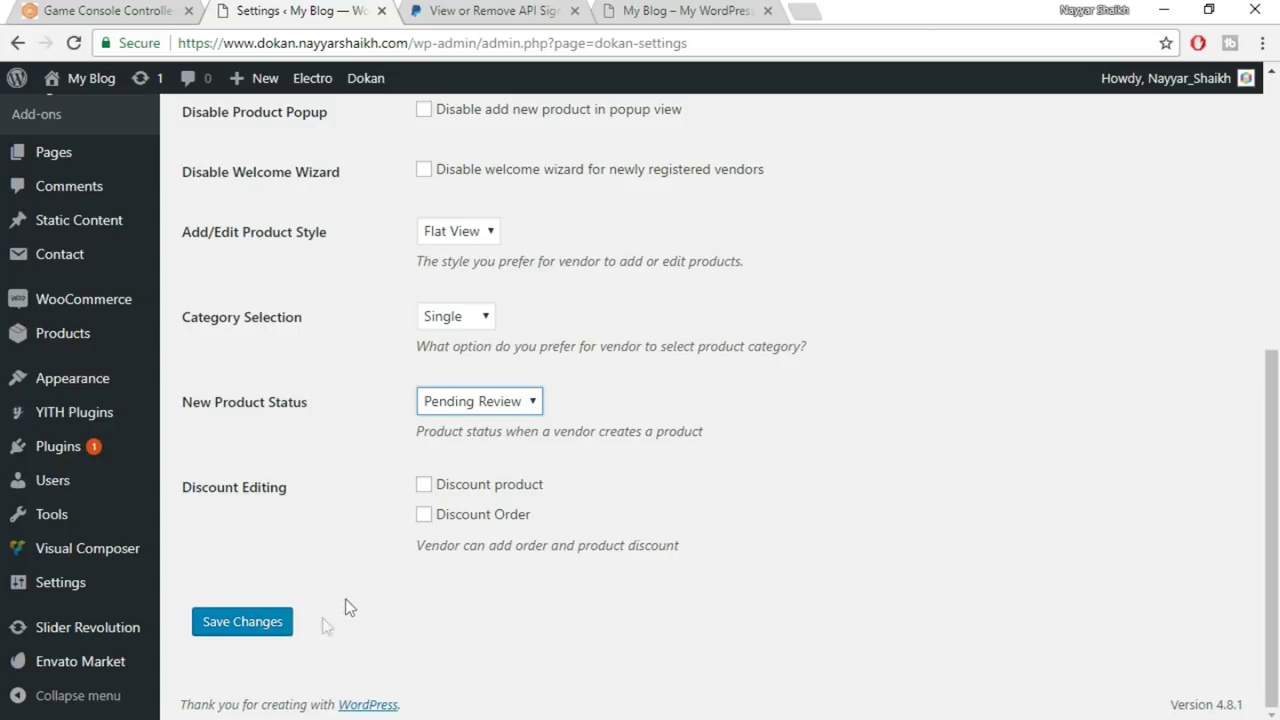
pyautogui.click(240, 625)
pyautogui.click(261, 630)
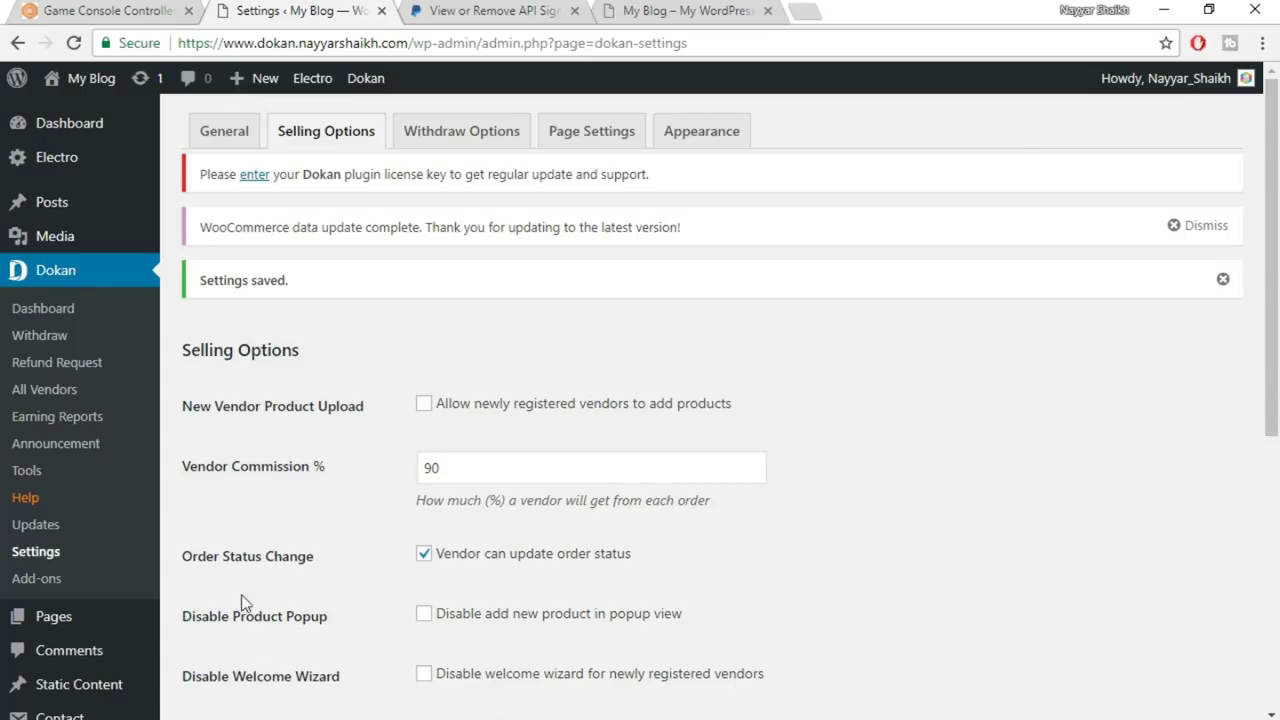
# Save the Withdraw Options with a 100 minimum withdraw limit and 7-day threshold
pyautogui.click(464, 136)
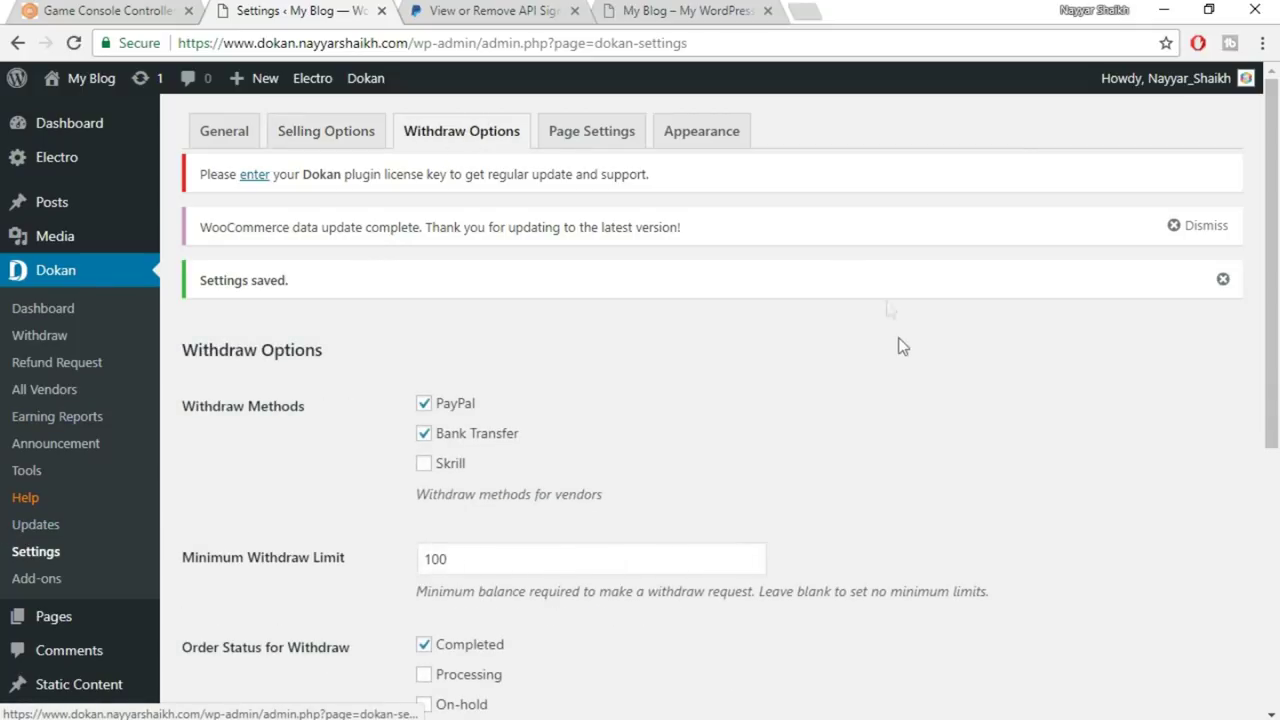
pyautogui.scroll(-2, 890, 320)
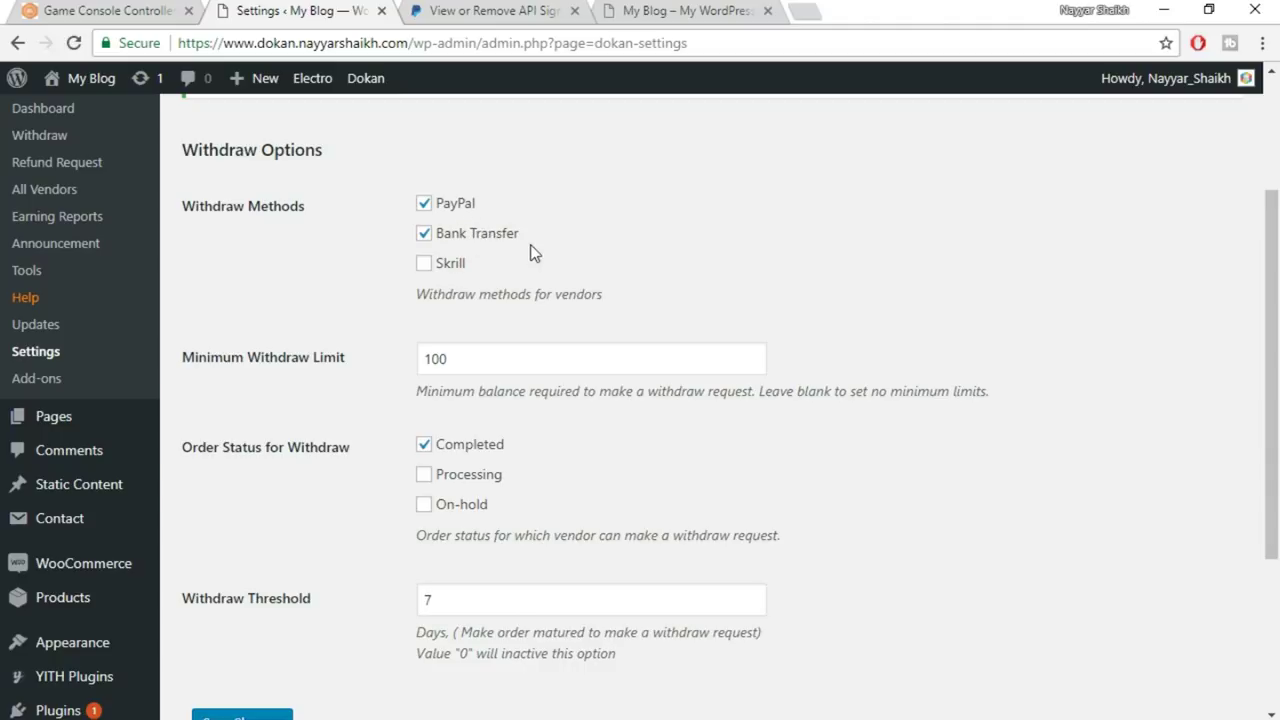
pyautogui.scroll(-1, 440, 385)
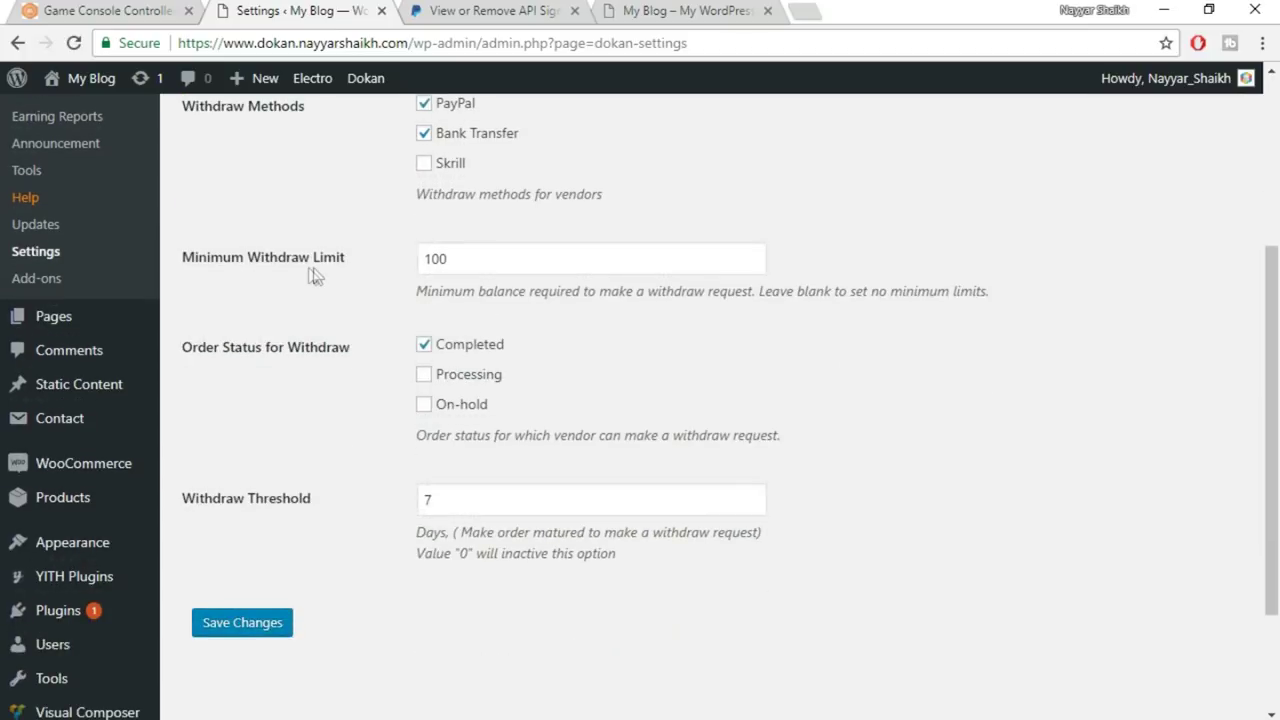
pyautogui.moveTo(506, 265); pyautogui.dragTo(425, 259)
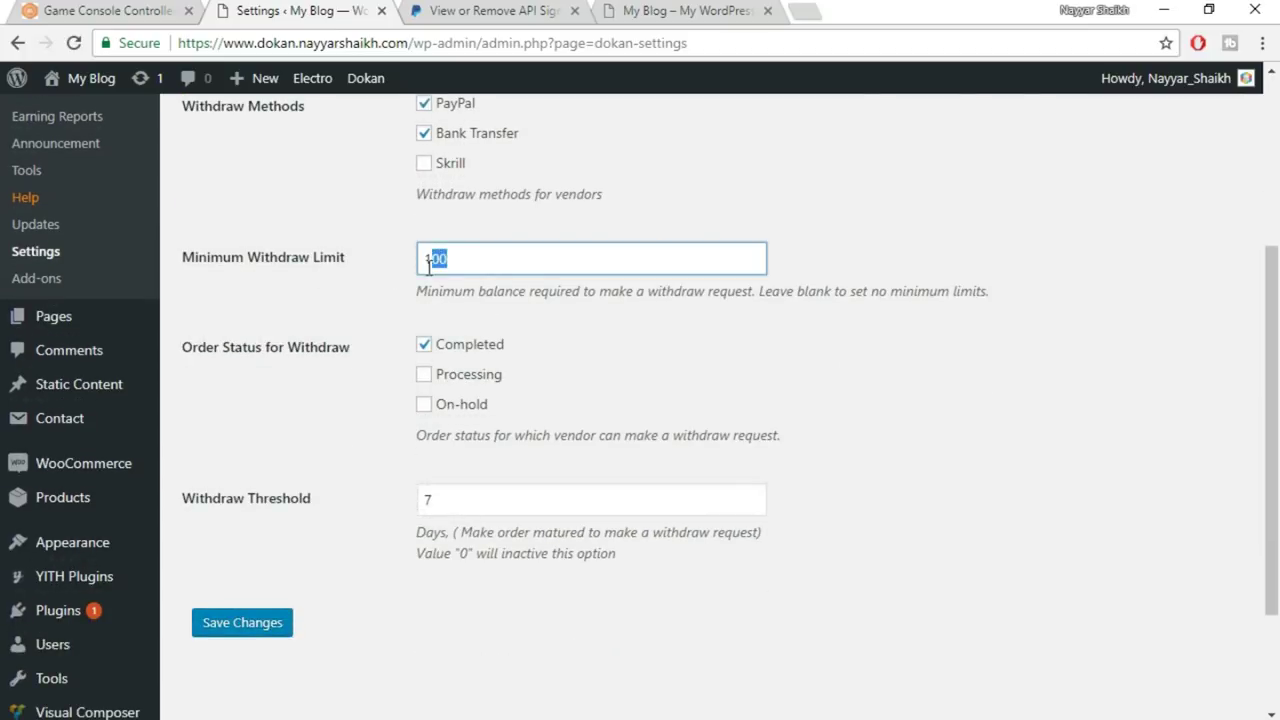
pyautogui.click(673, 221)
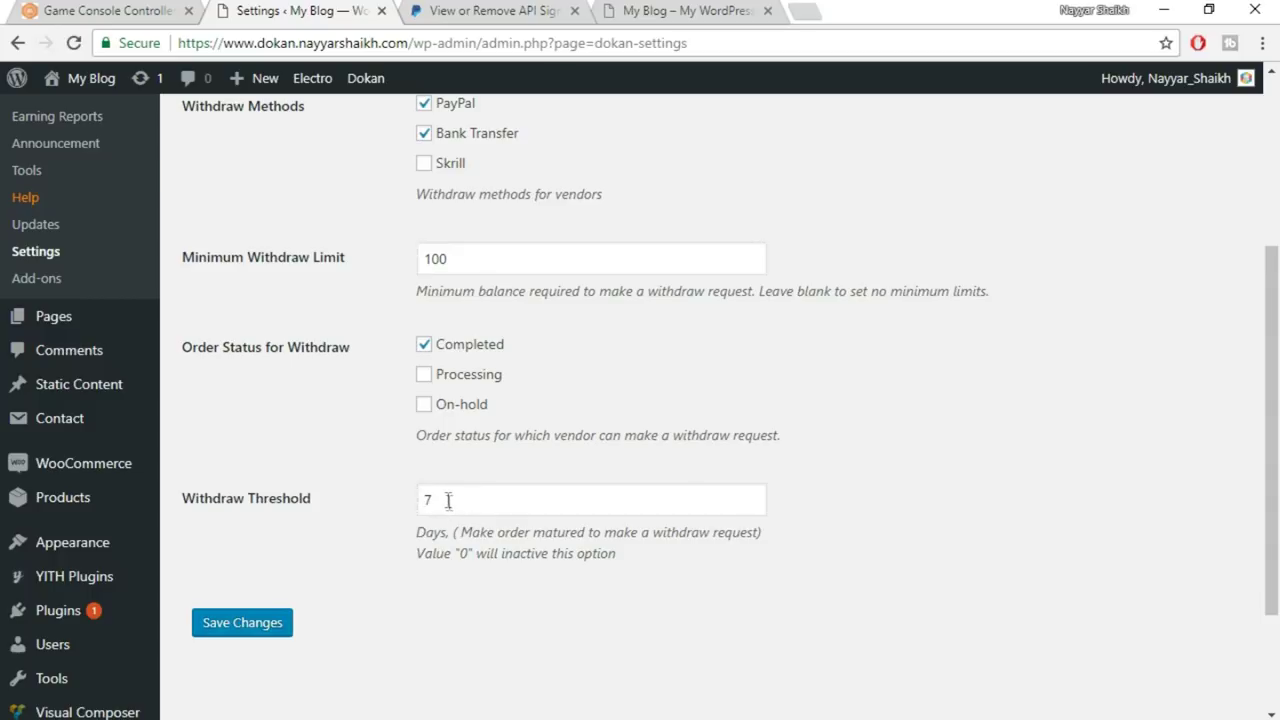
pyautogui.click(251, 626)
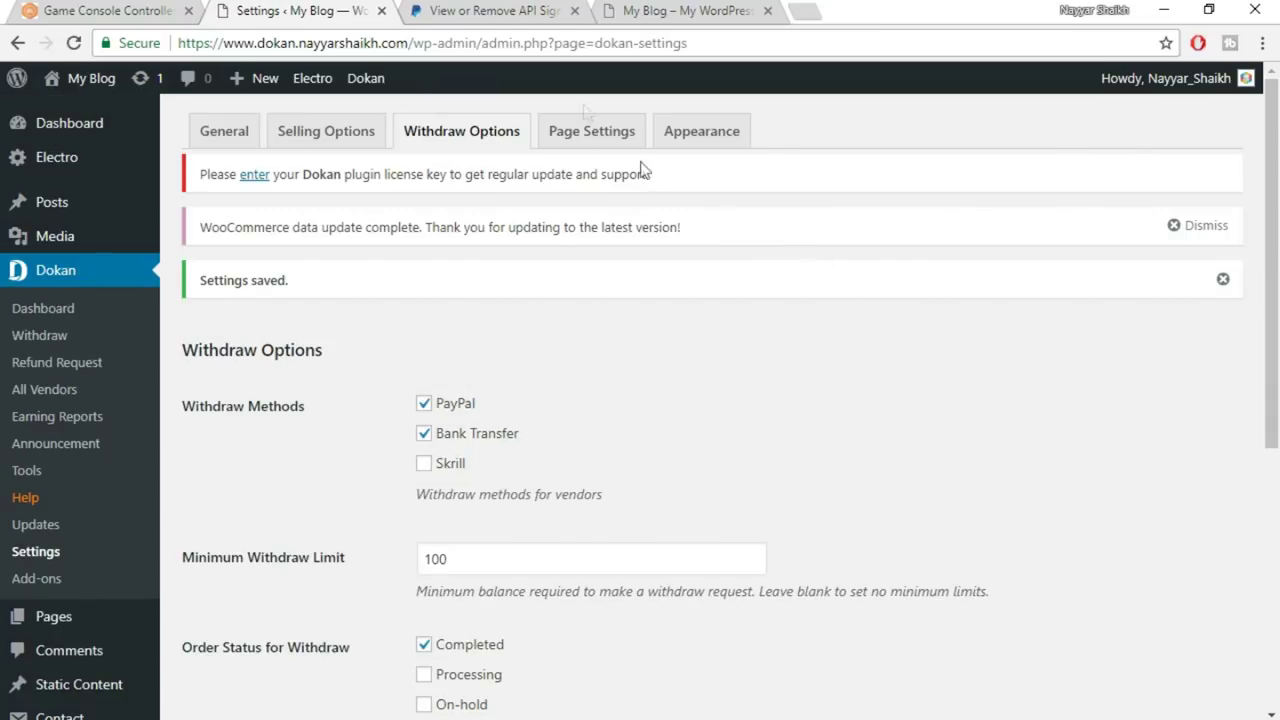
# Keep Dashboard and My Orders as the assigned Dokan pages and save Page Settings
pyautogui.click(591, 144)
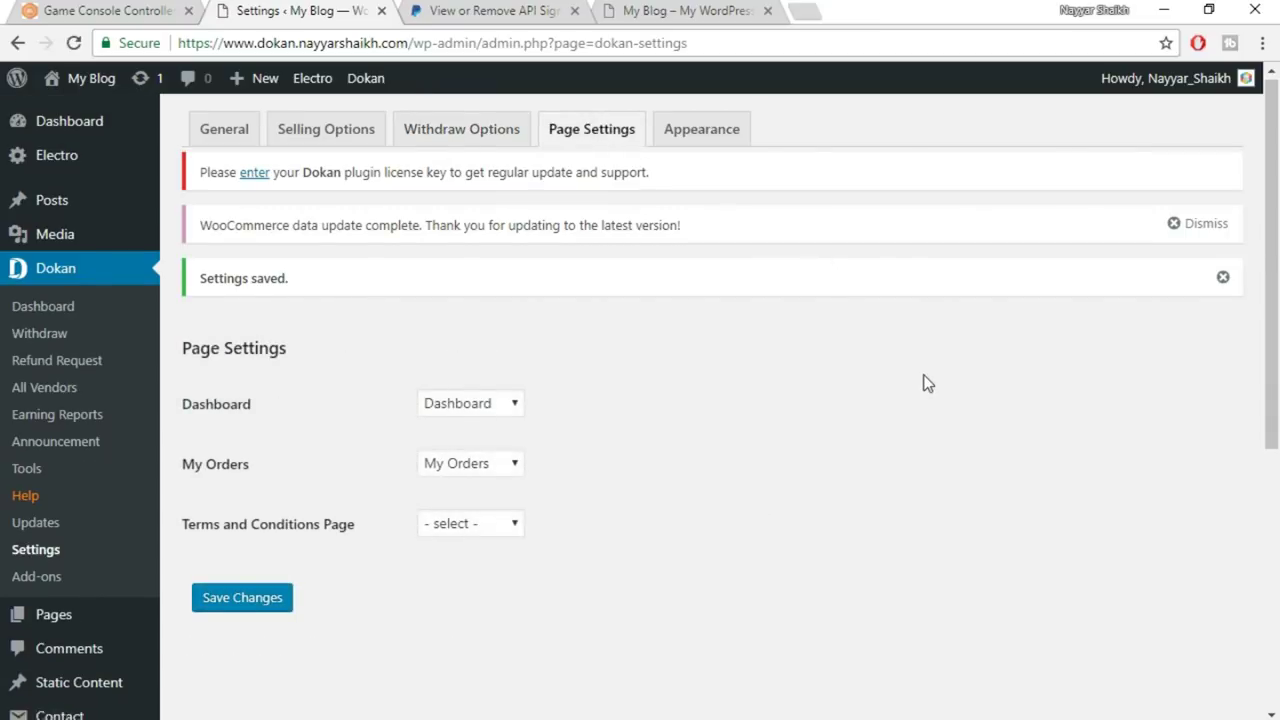
pyautogui.scroll(-1, 900, 378)
pyautogui.click(504, 307)
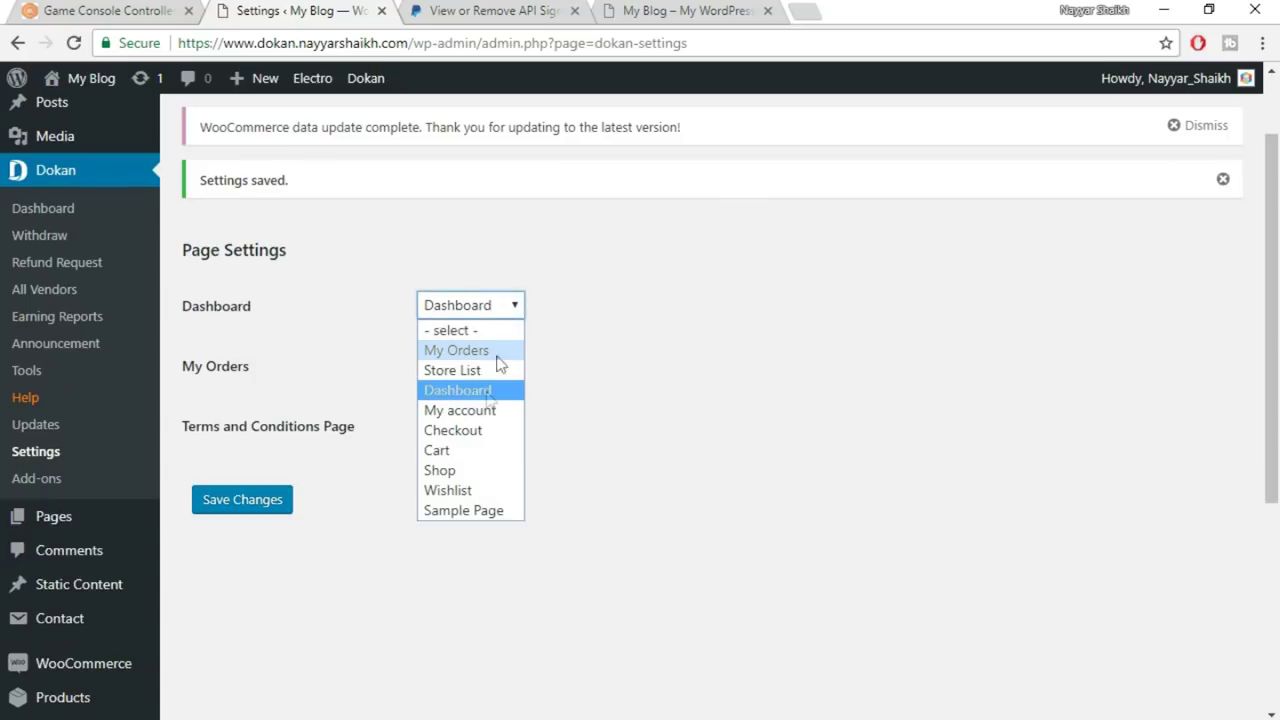
pyautogui.click(484, 393)
pyautogui.click(486, 377)
pyautogui.click(487, 378)
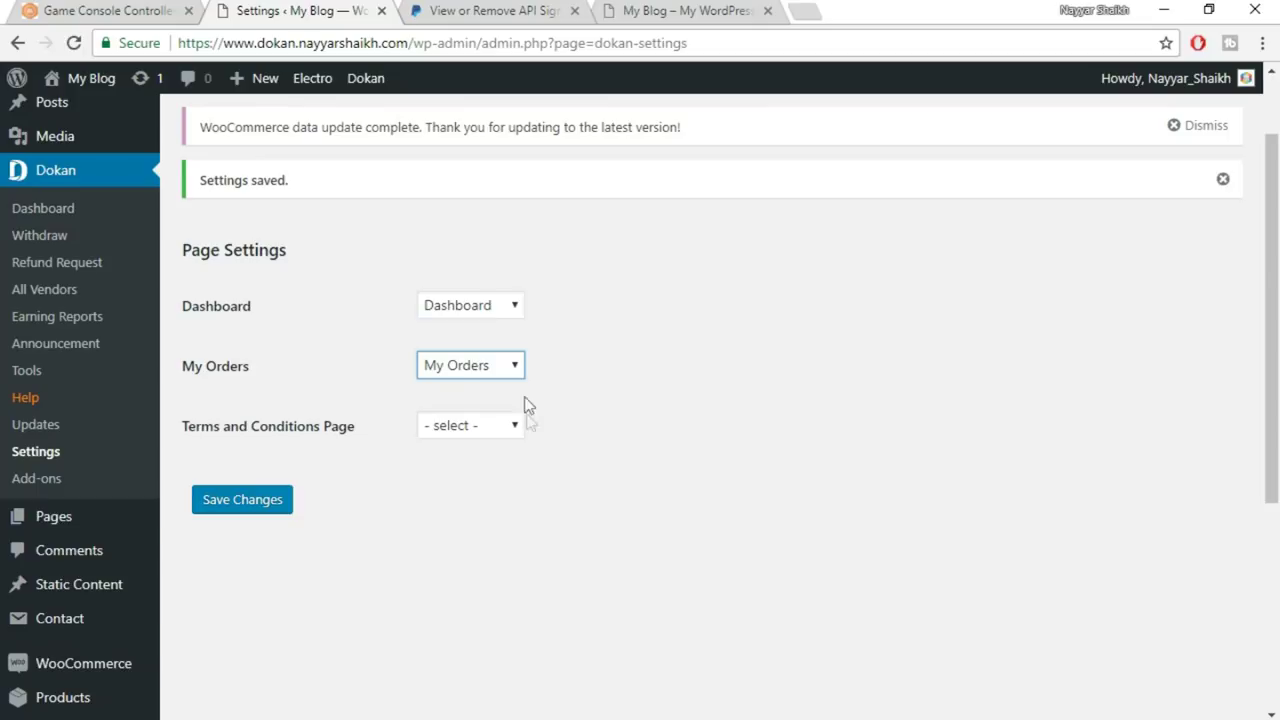
pyautogui.click(245, 502)
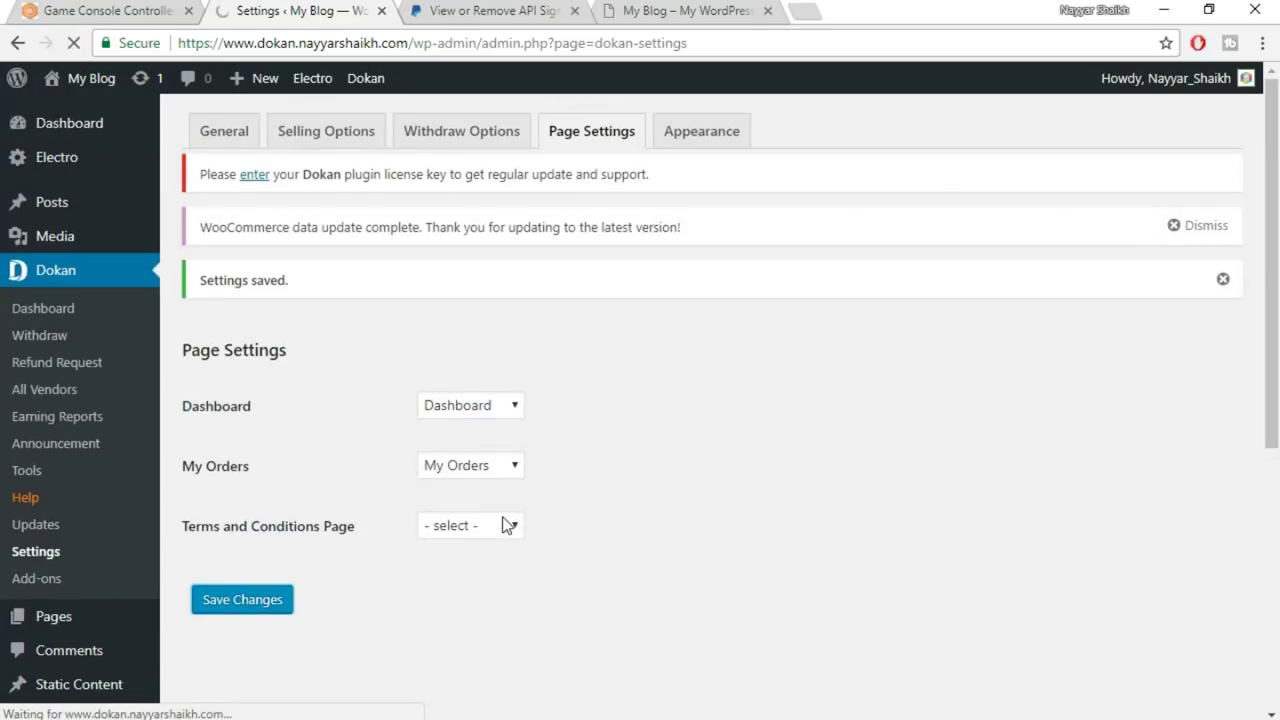
# Review the Store Header Templates on the Appearance tab and save the appearance settings
pyautogui.click(706, 143)
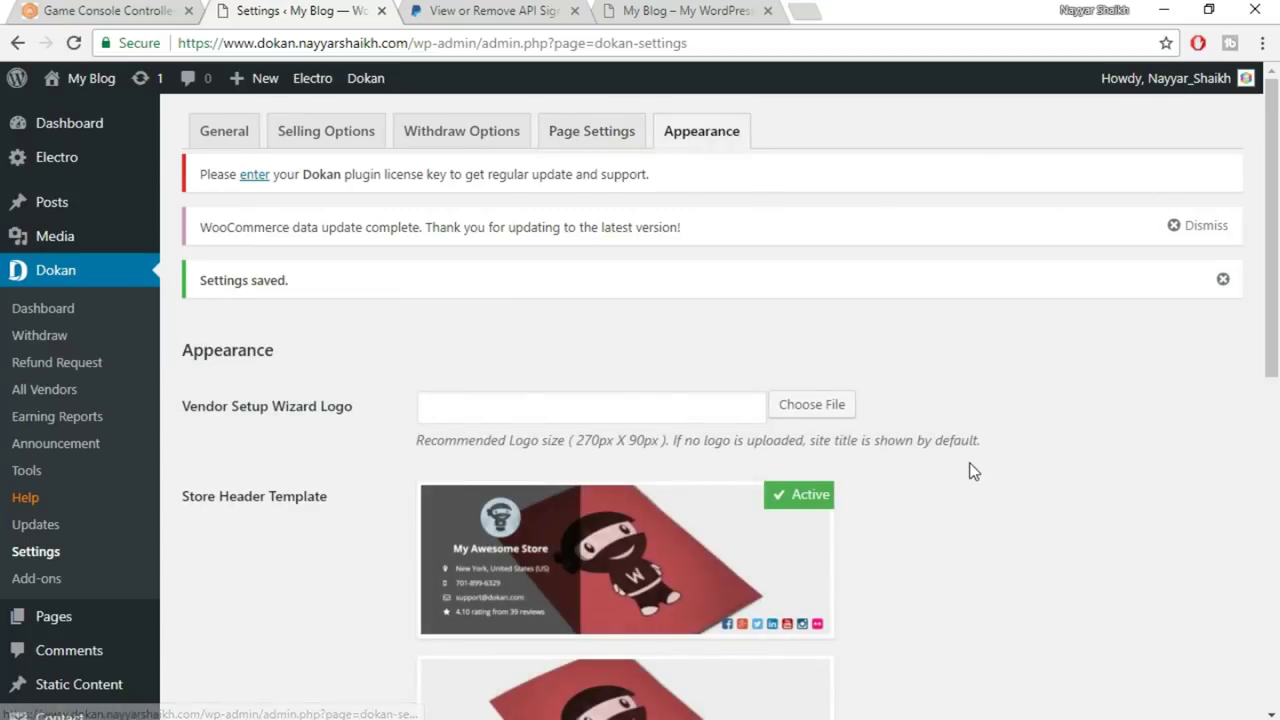
pyautogui.scroll(-2, 971, 471)
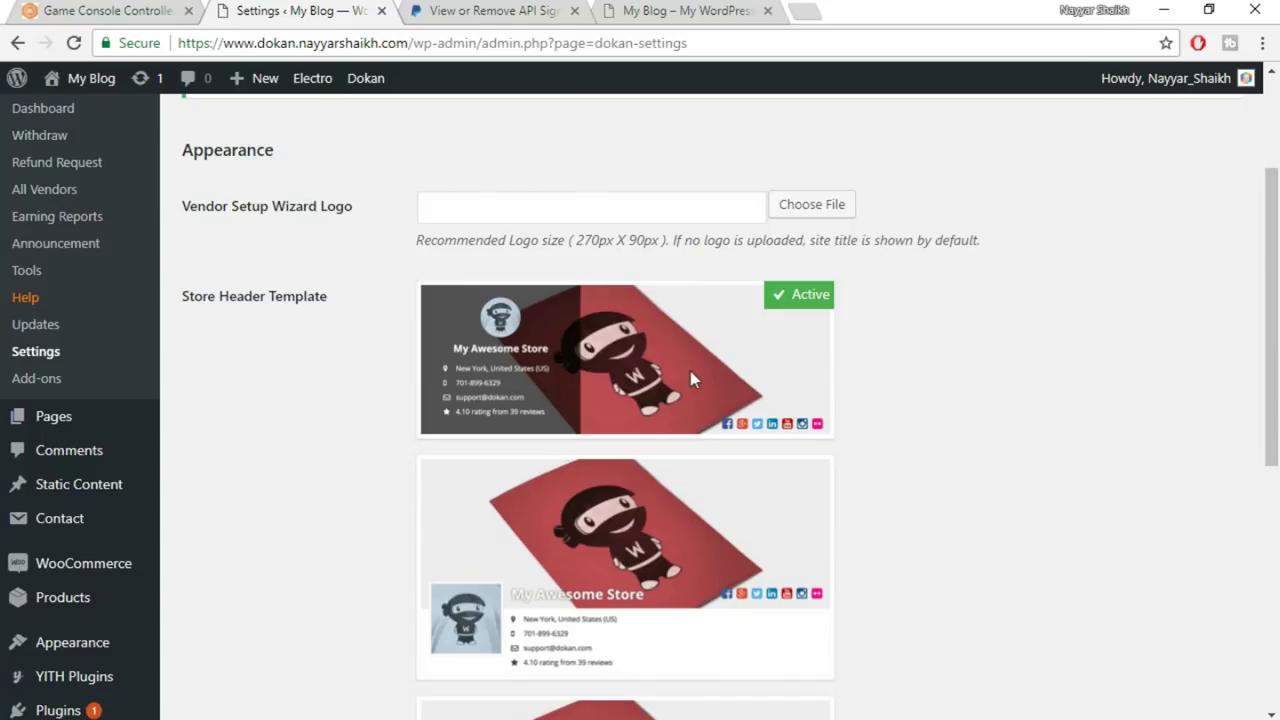
pyautogui.scroll(-4, 765, 253)
pyautogui.scroll(-2, 743, 357)
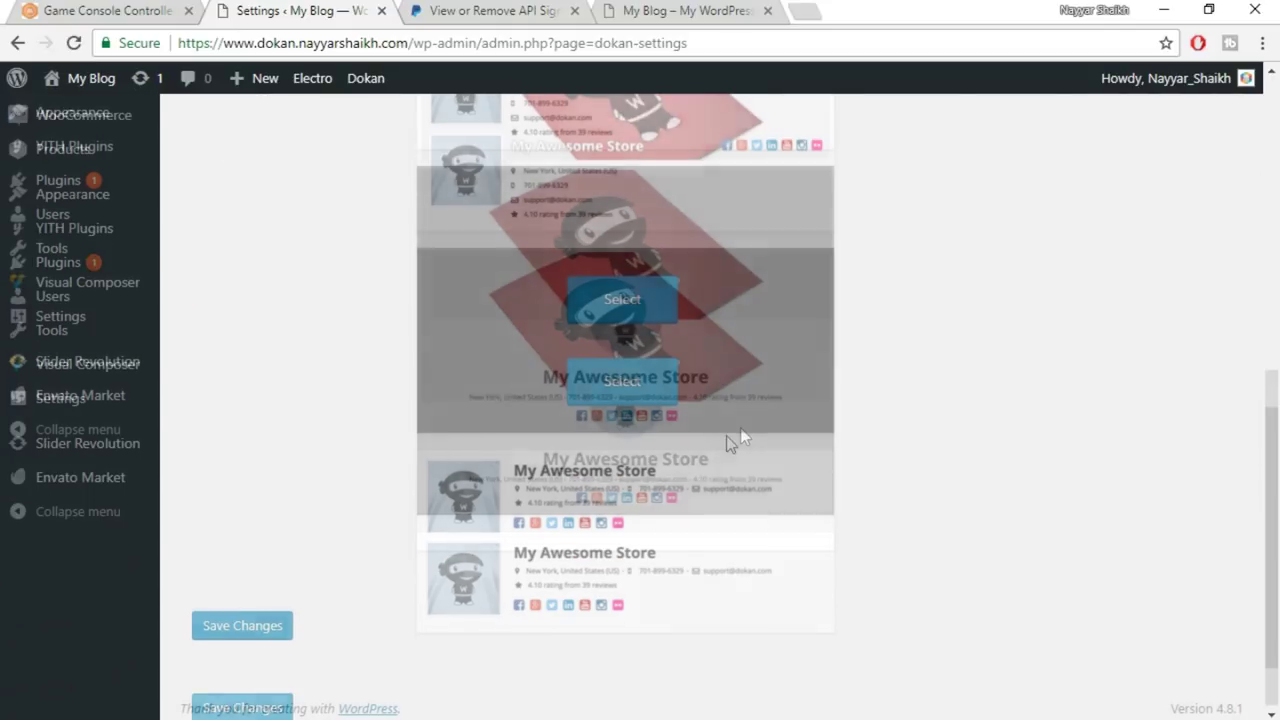
pyautogui.scroll(5, 871, 520)
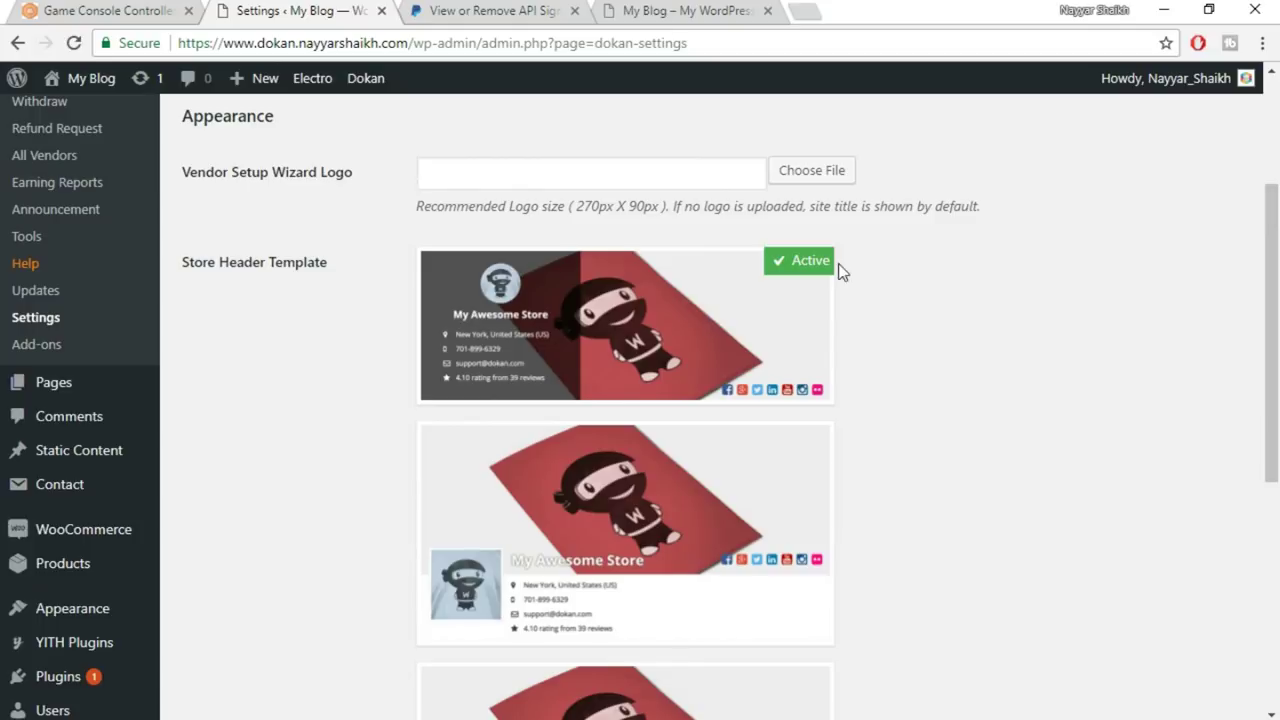
pyautogui.scroll(-5, 974, 409)
pyautogui.click(200, 623)
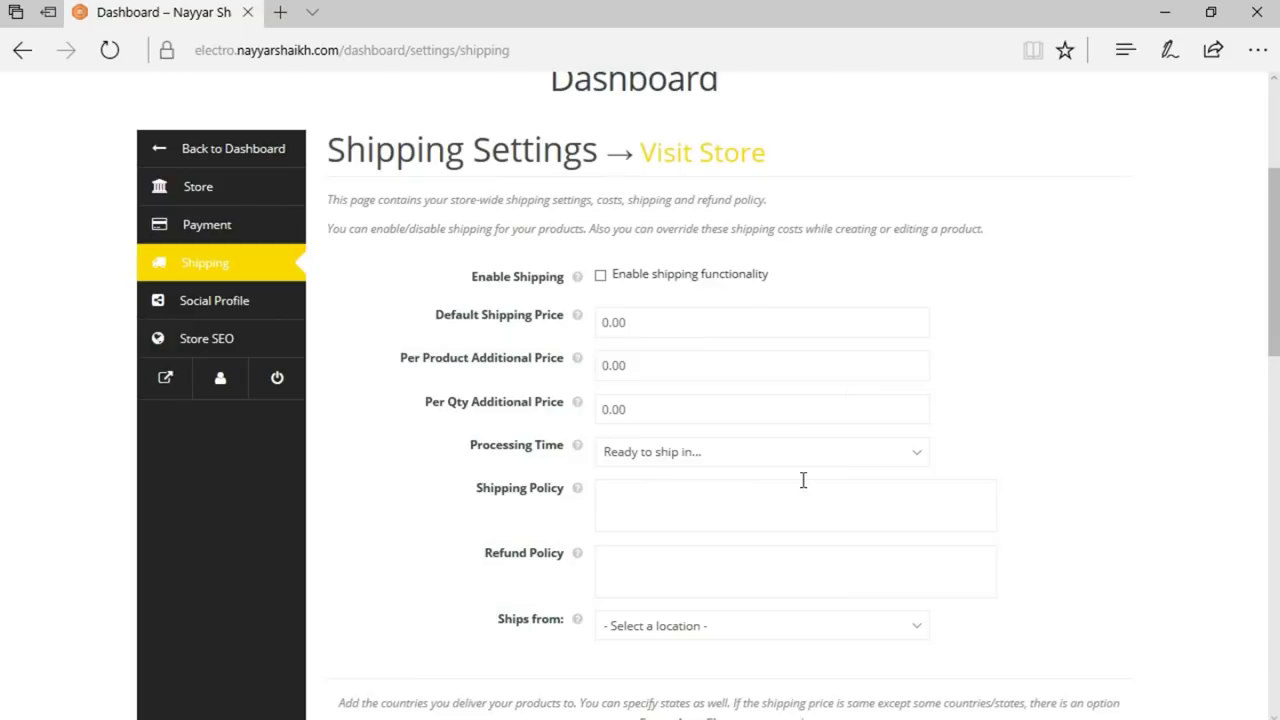
pyautogui.scroll(3, 860, 406)
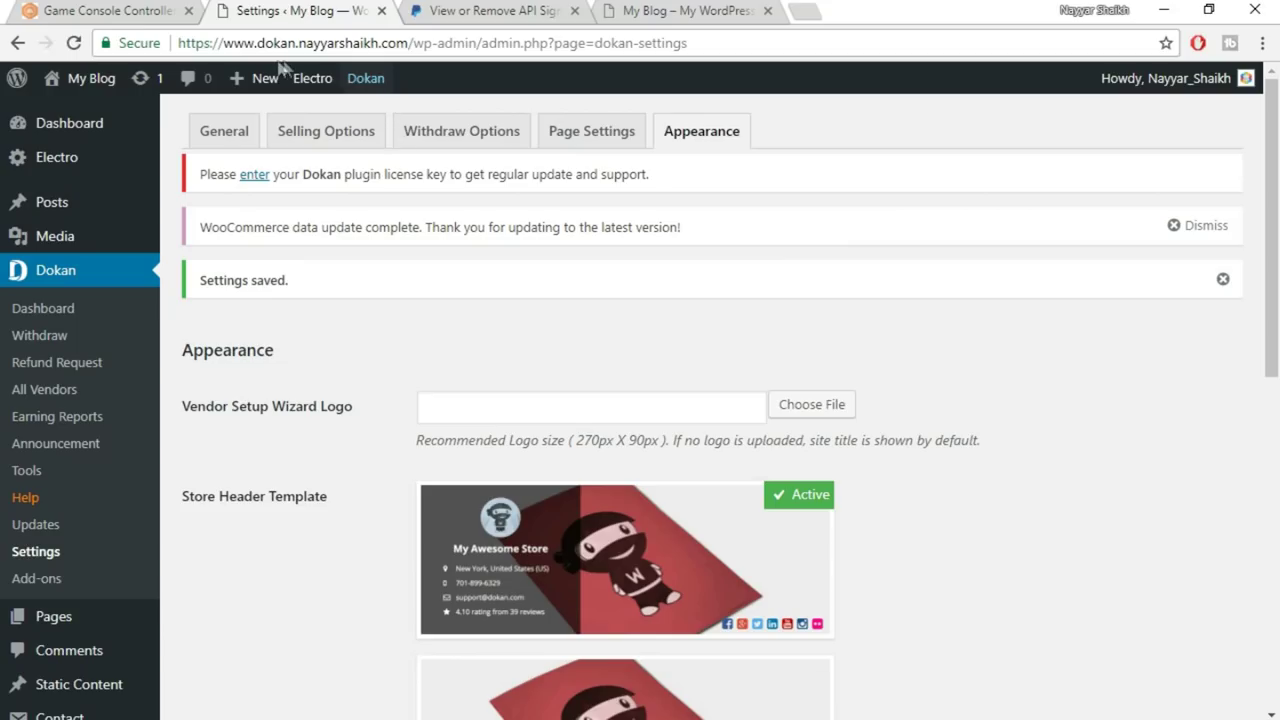
pyautogui.moveTo(180, 43); pyautogui.dragTo(409, 43)
pyautogui.hotkey('ctrl', 'c')
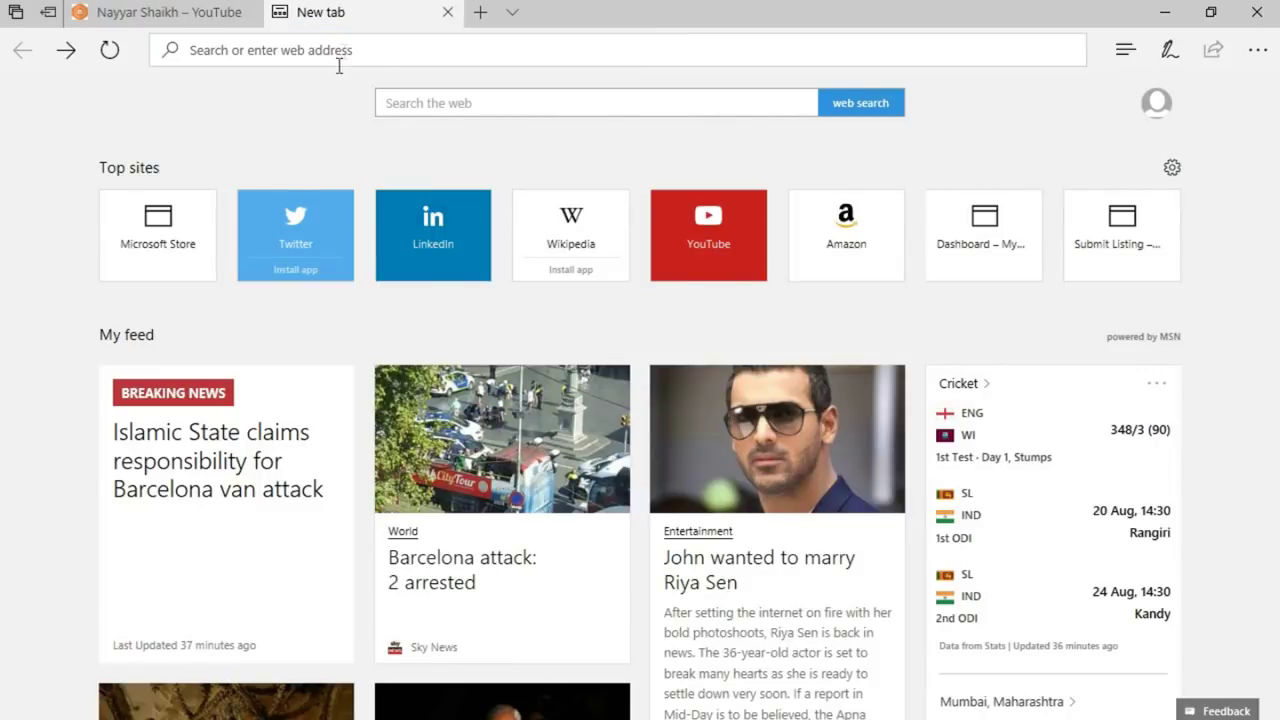
# Load the pasted site address in the new browser tab
pyautogui.click(343, 50)
pyautogui.hotkey('ctrl', 'v')
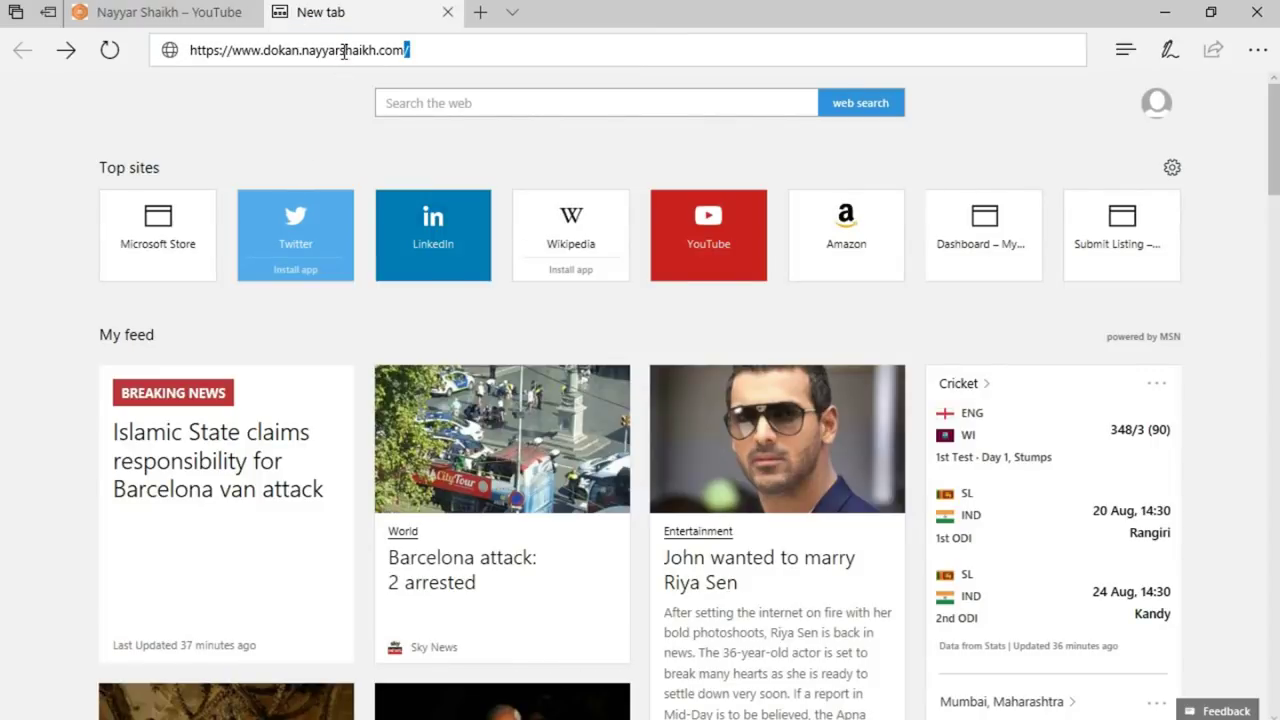
pyautogui.press('Return')
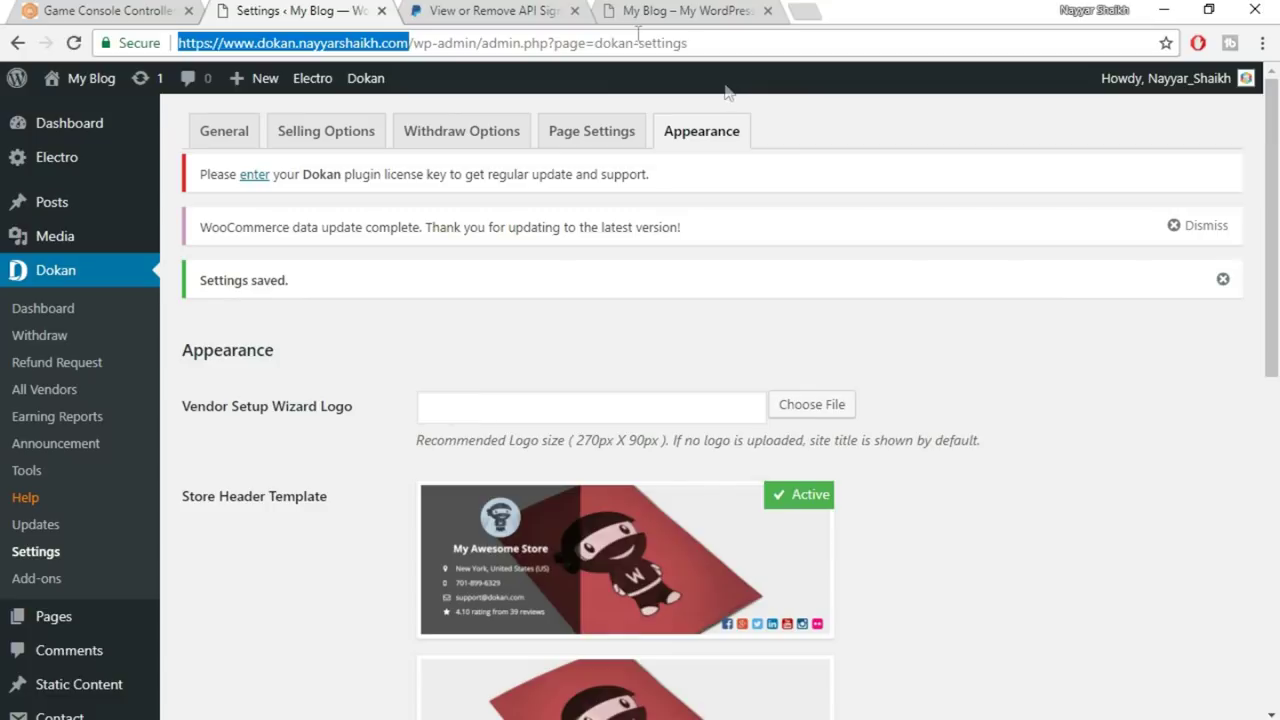
# Close the PayPal API signature tab, reload the blog home page, and return to Game Console Controller
pyautogui.click(585, 12)
pyautogui.hotkey('ctrl', 'w')
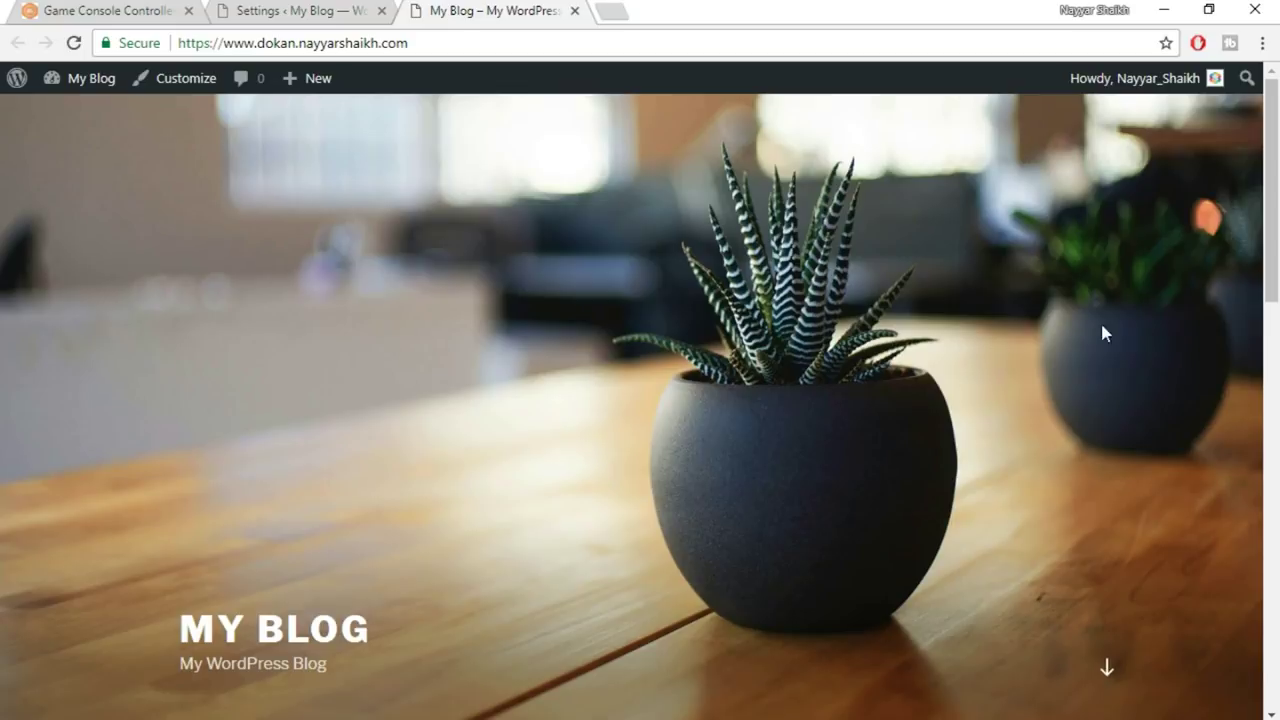
pyautogui.click(73, 43)
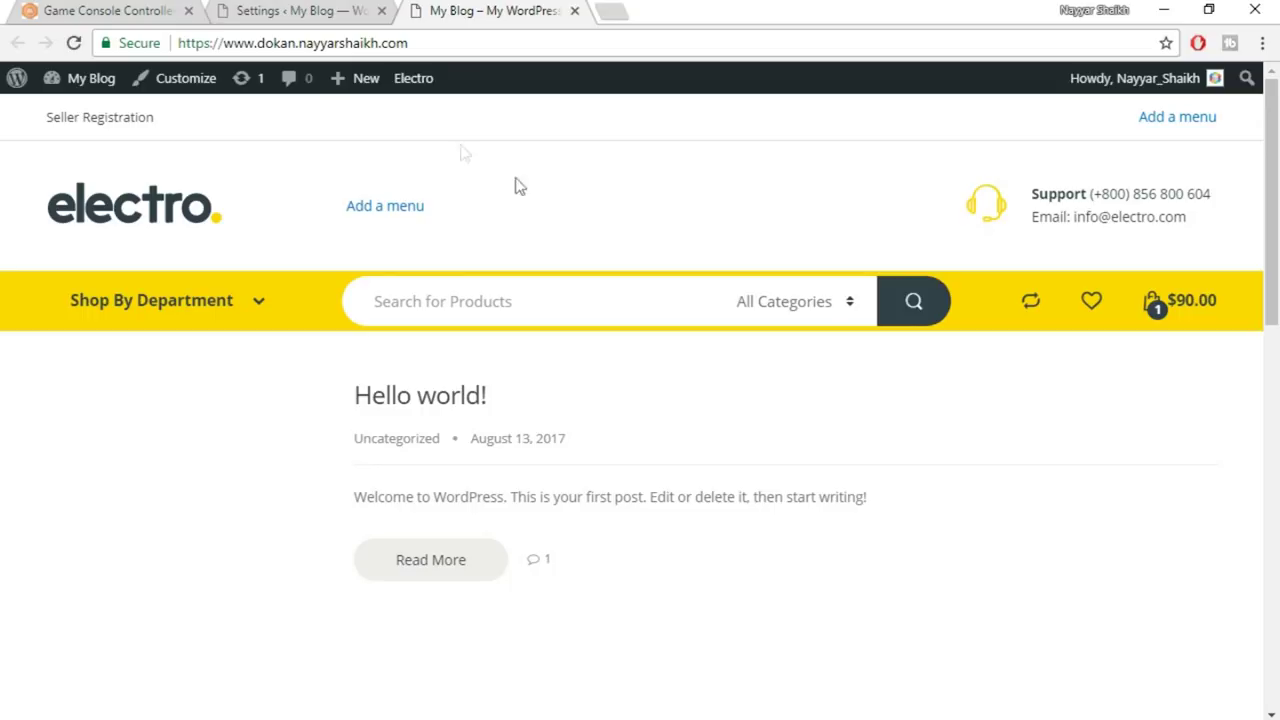
pyautogui.click(110, 8)
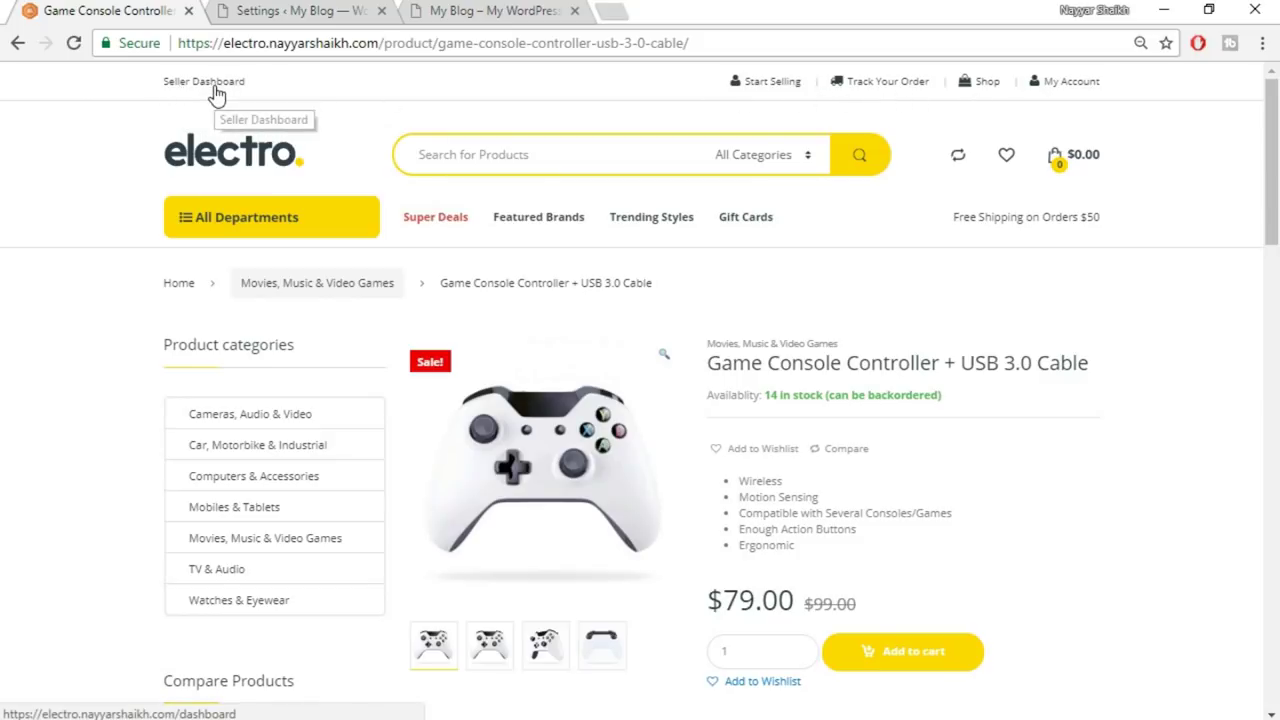
# Go to Appearance > Menus from the Dokan settings page, glancing at the storefront tabs
pyautogui.click(289, 11)
pyautogui.scroll(-3, 218, 369)
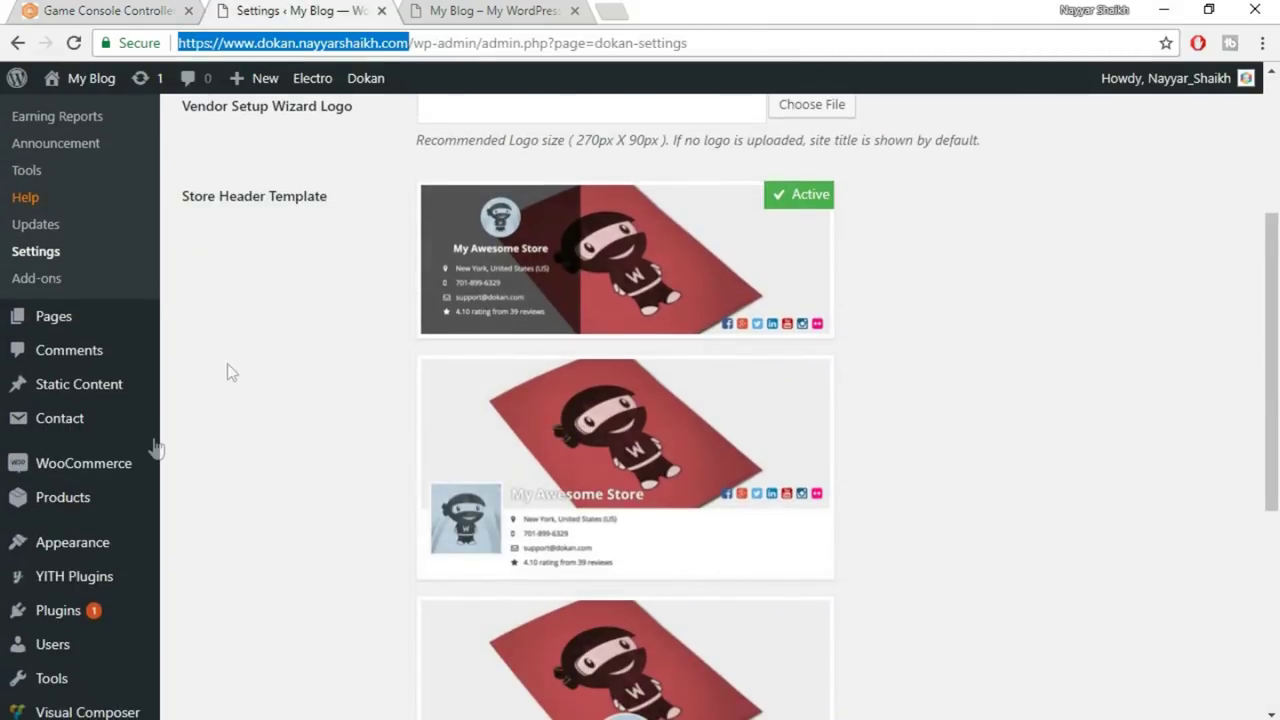
pyautogui.moveTo(32, 553)
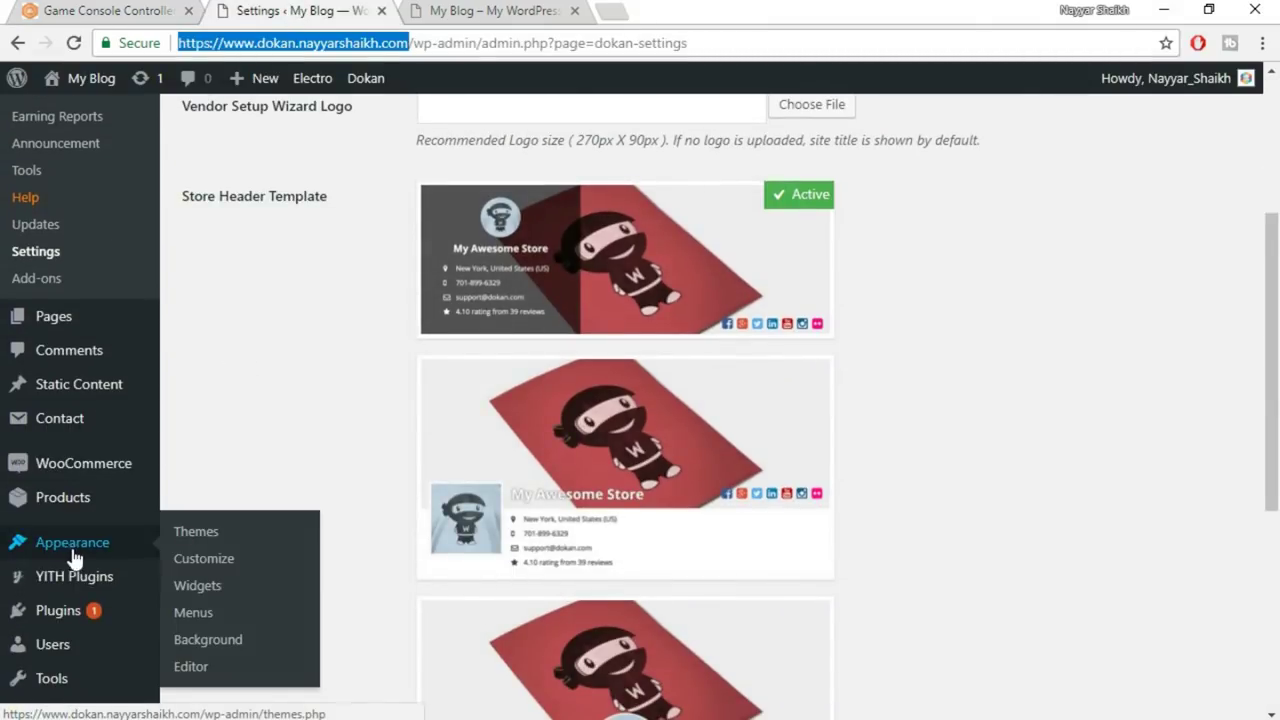
pyautogui.click(186, 618)
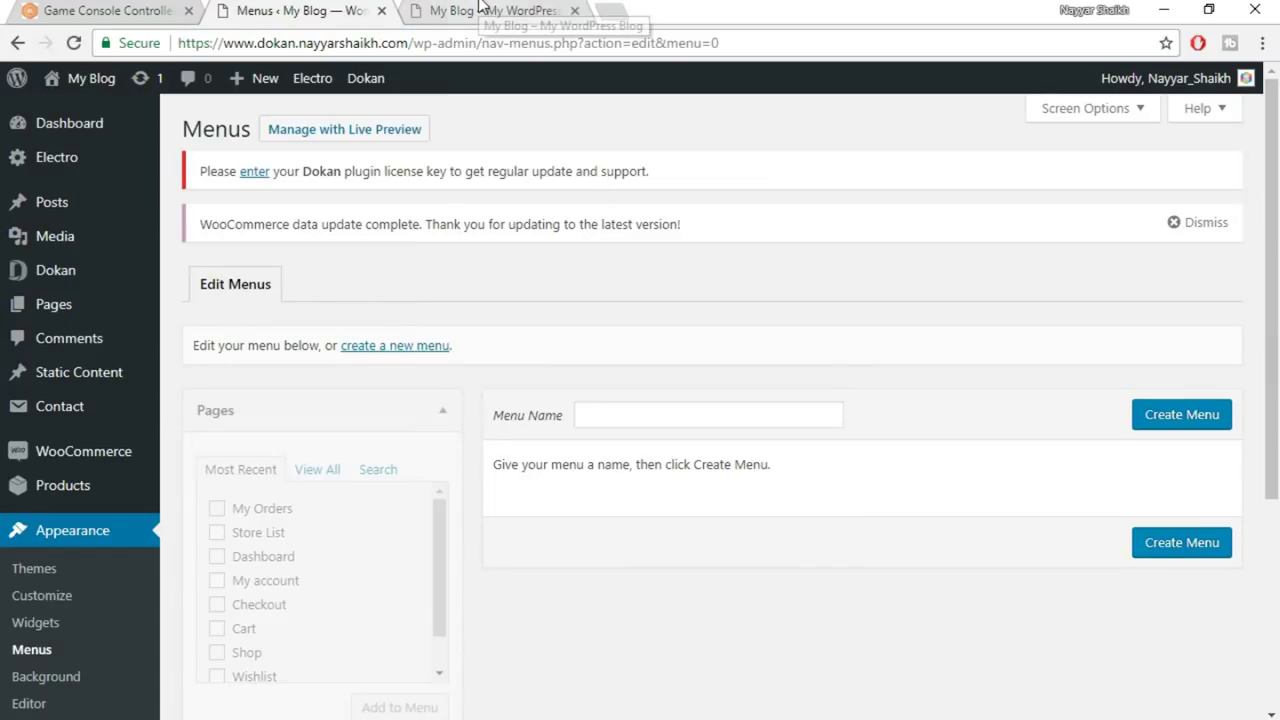
pyautogui.click(480, 9)
pyautogui.click(100, 11)
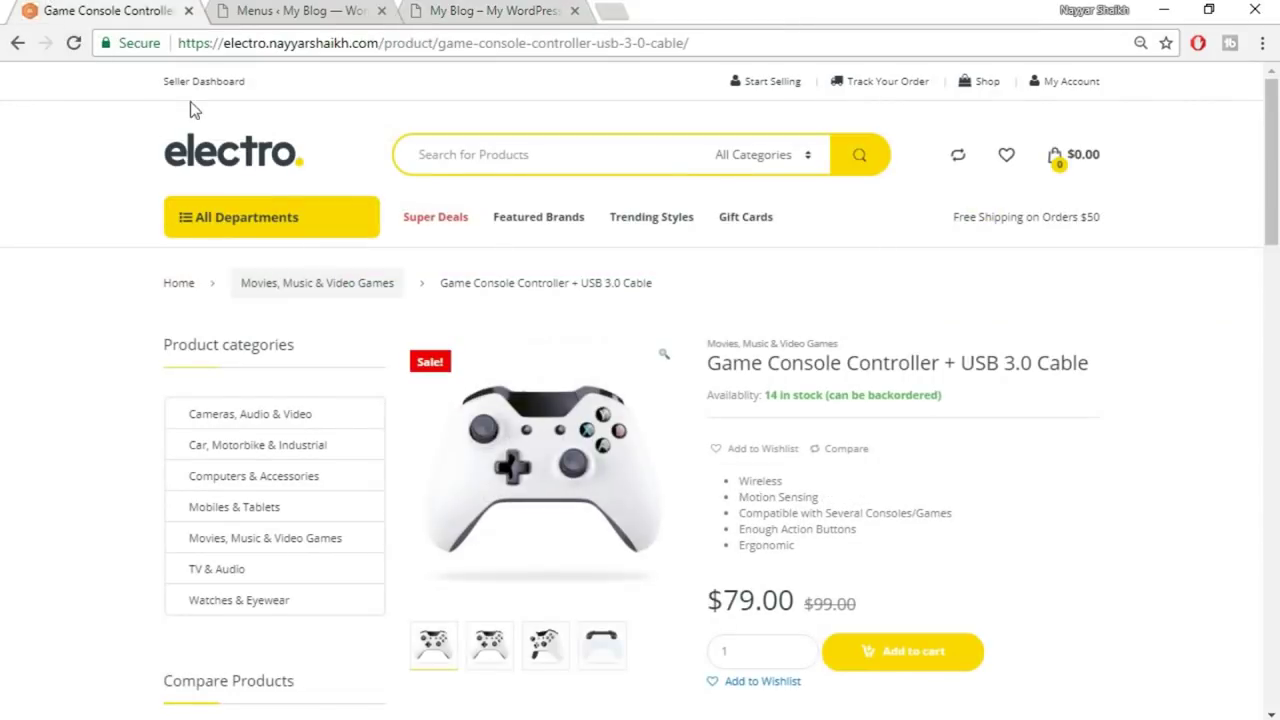
pyautogui.click(305, 9)
# Create a new menu named 'Top Left'
pyautogui.click(730, 413)
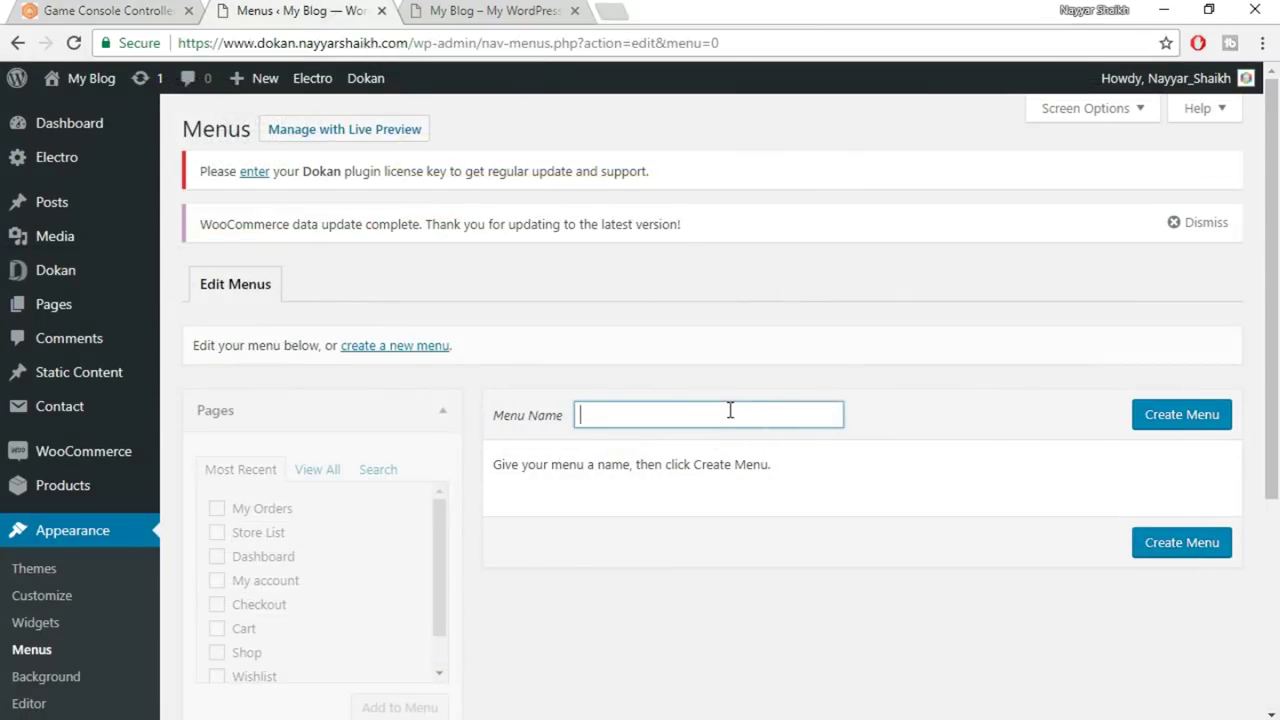
pyautogui.write('Top Left')
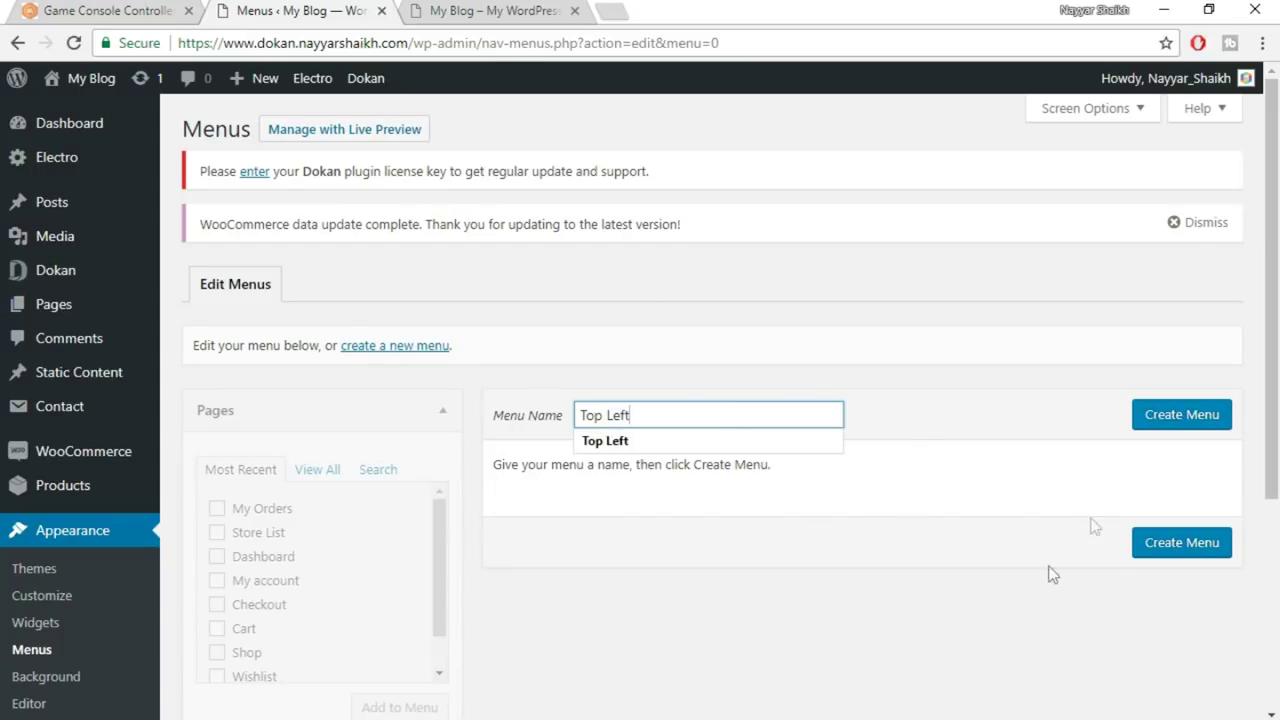
pyautogui.click(1207, 426)
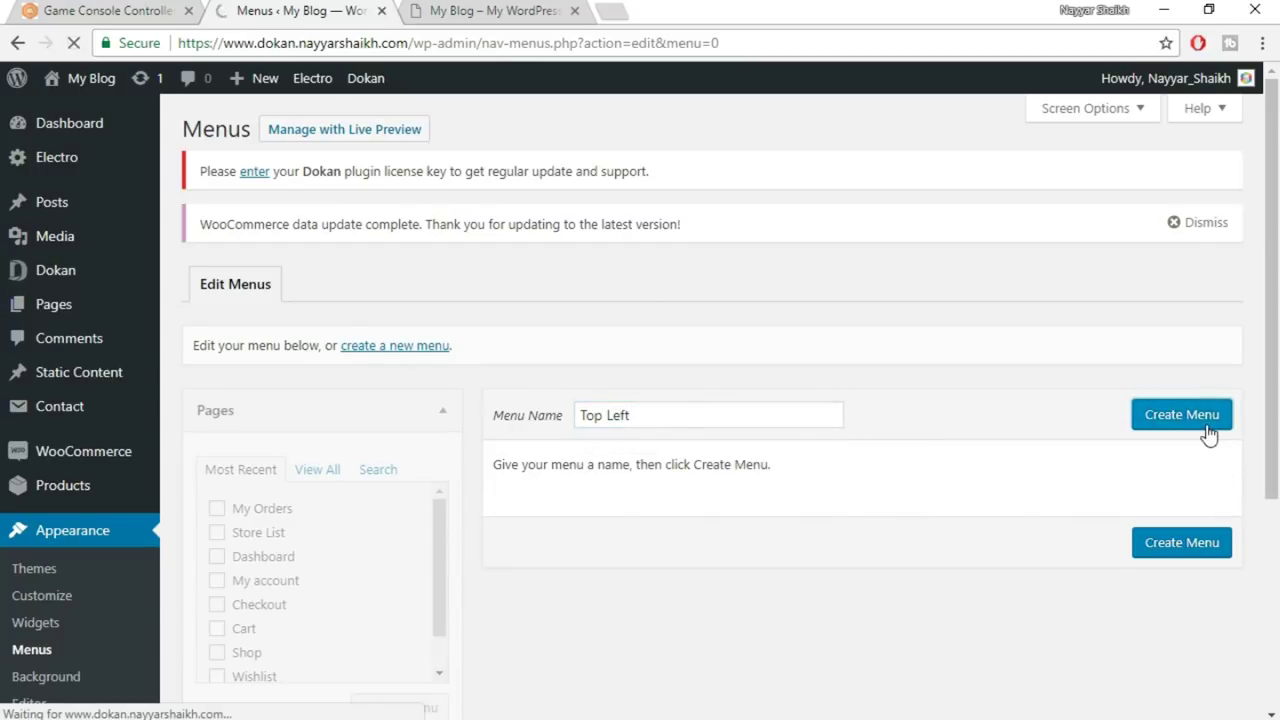
pyautogui.scroll(-2, 1248, 432)
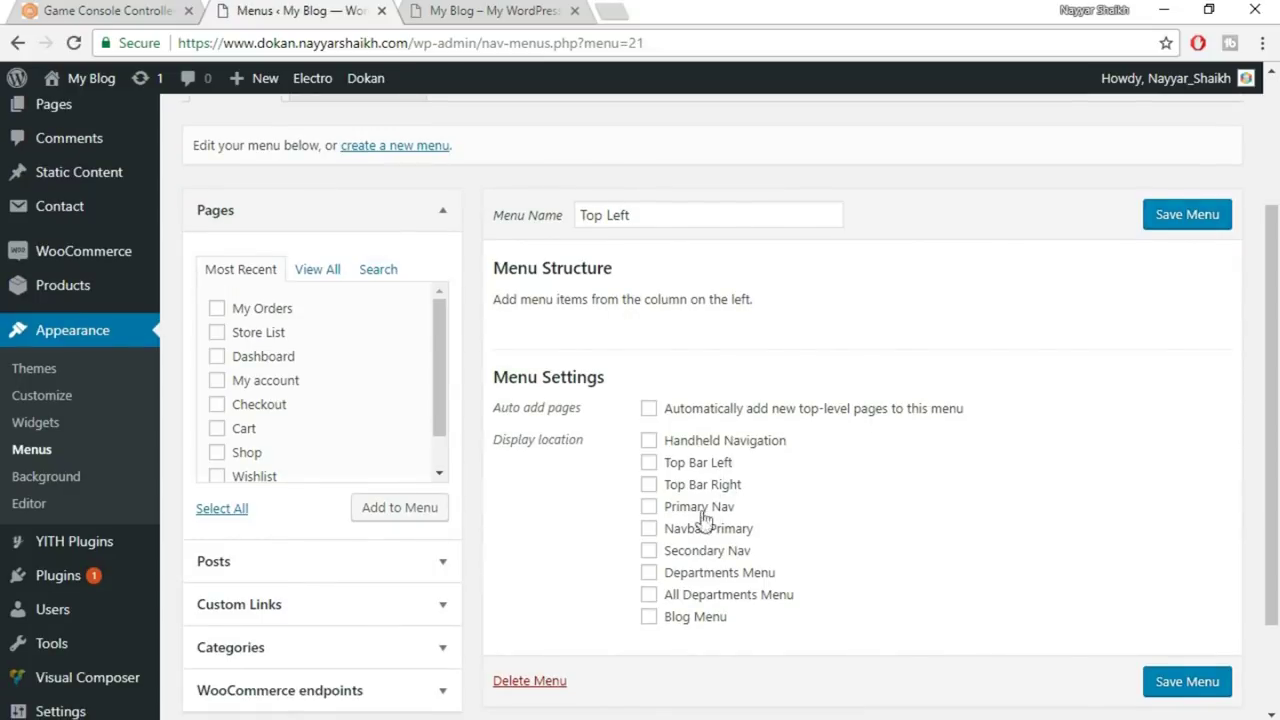
# Assign the Top Left menu to the Top Bar Left location
pyautogui.click(707, 468)
pyautogui.click(139, 10)
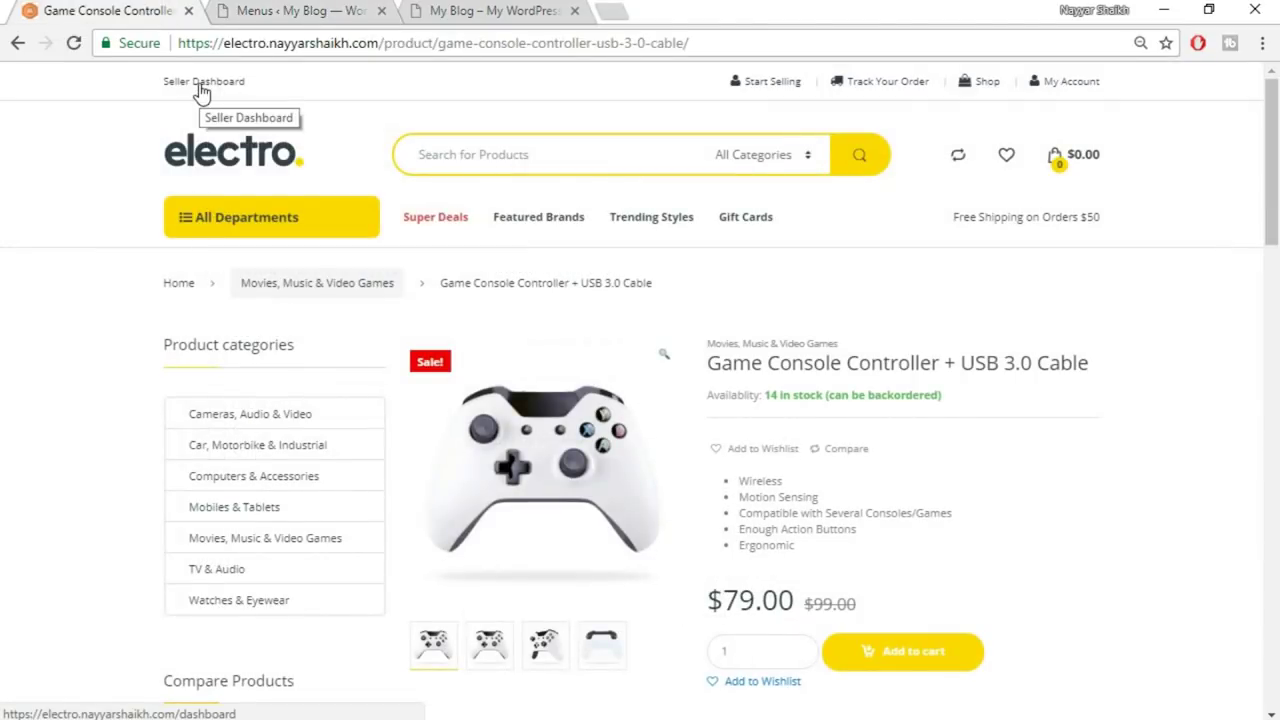
pyautogui.click(346, 12)
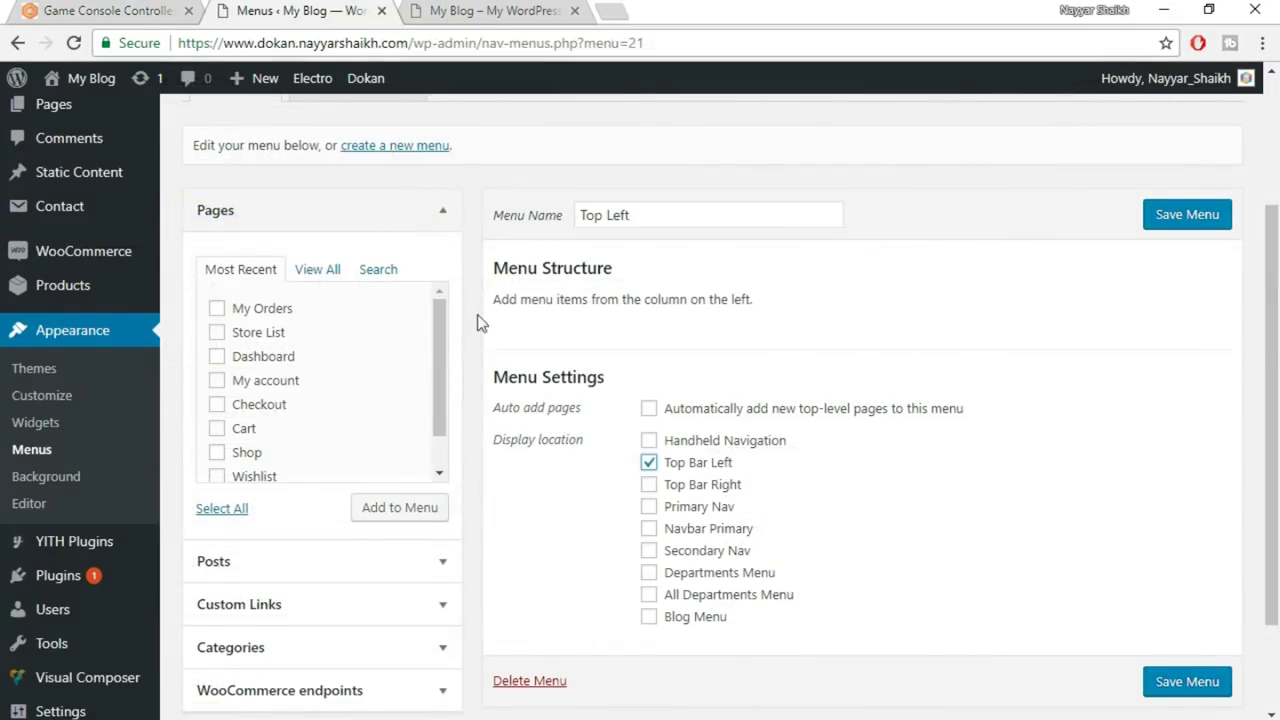
# Add the Dashboard page to the menu and relabel it Seller Dashboard
pyautogui.click(253, 366)
pyautogui.click(412, 515)
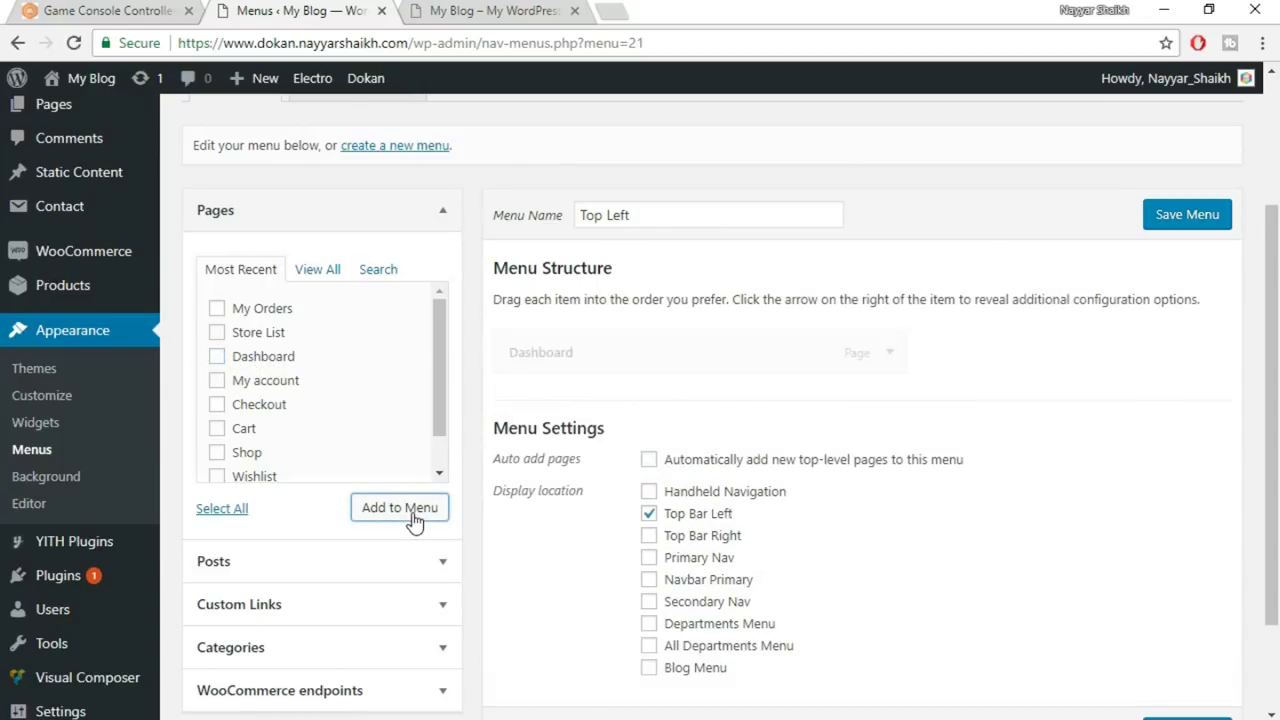
pyautogui.click(897, 368)
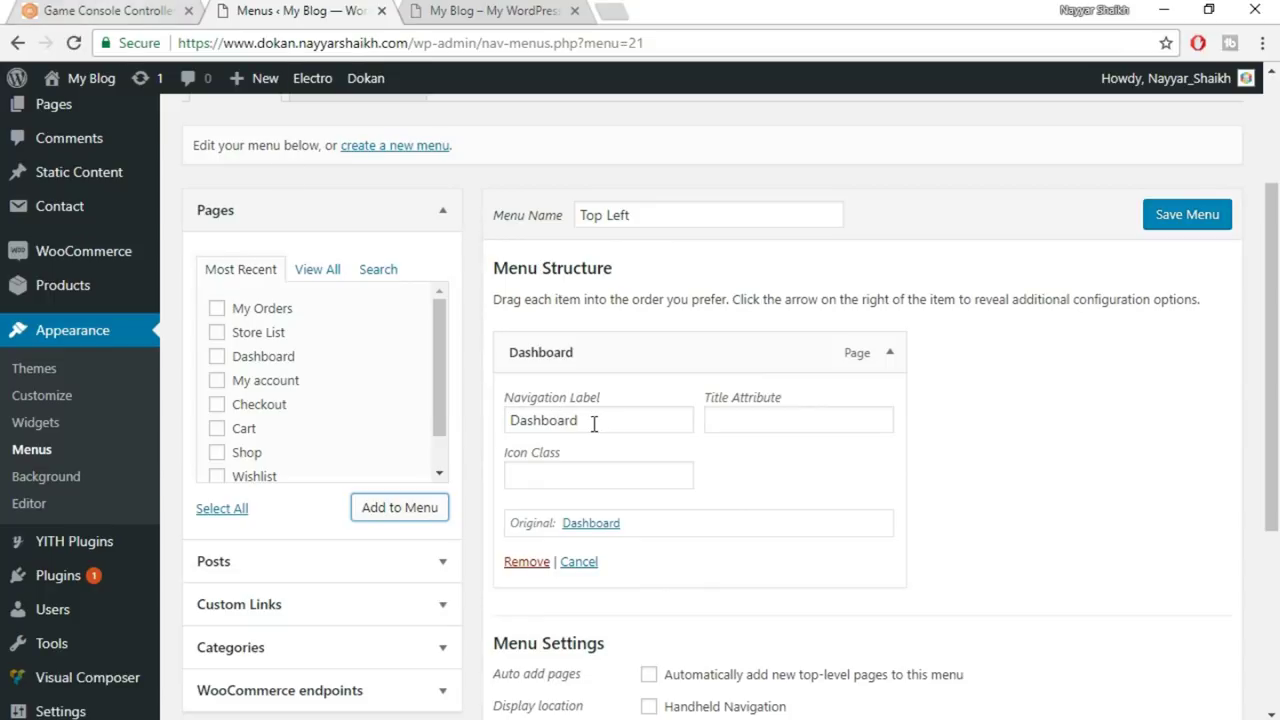
pyautogui.click(165, 11)
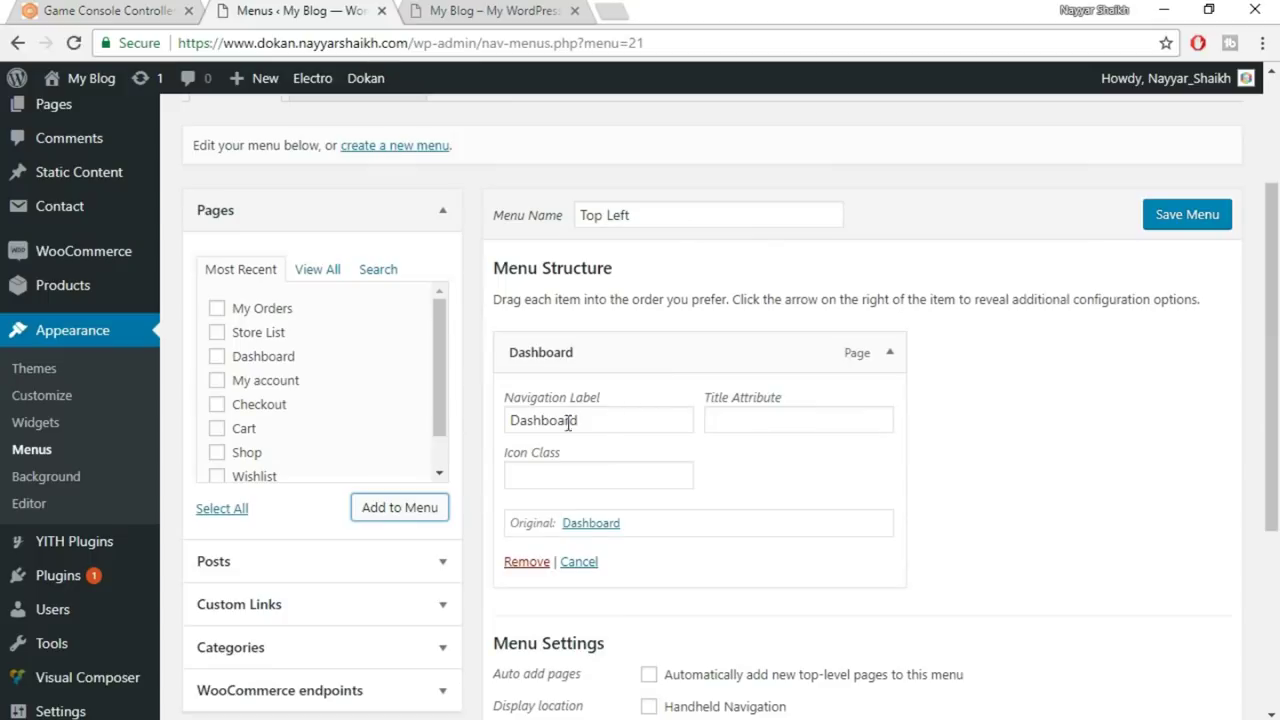
pyautogui.click(512, 420)
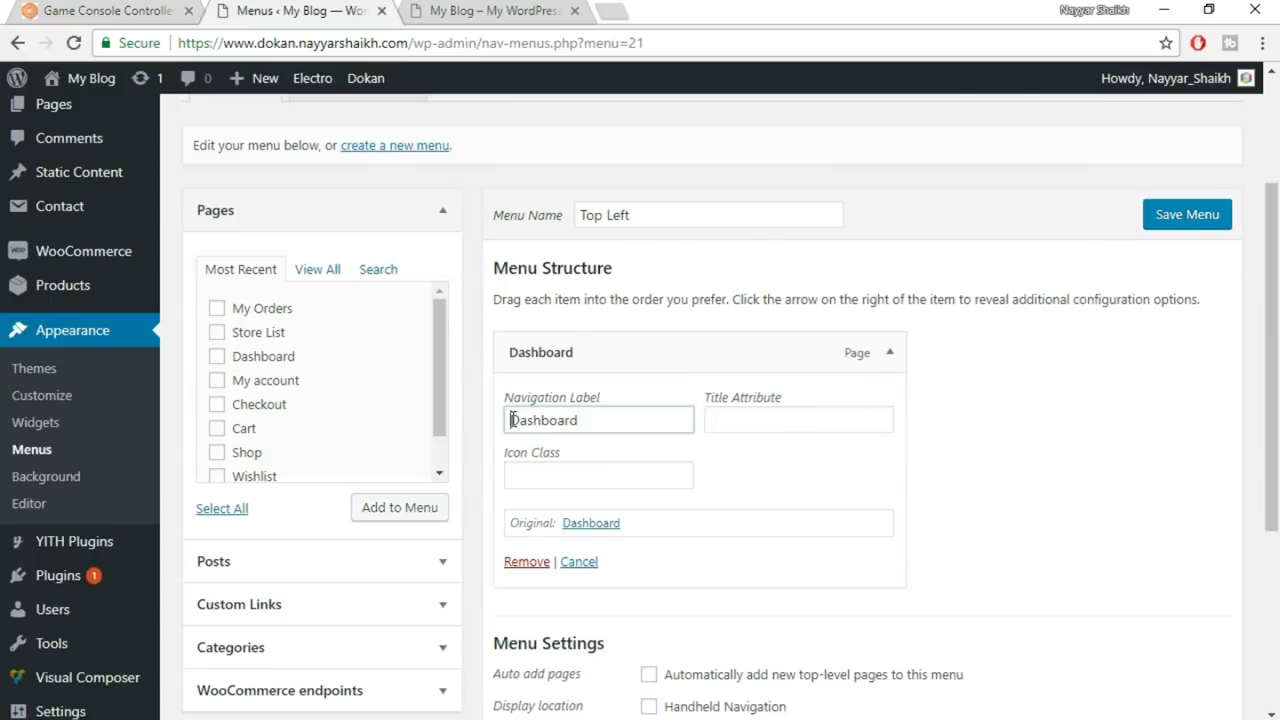
pyautogui.write('Seller')
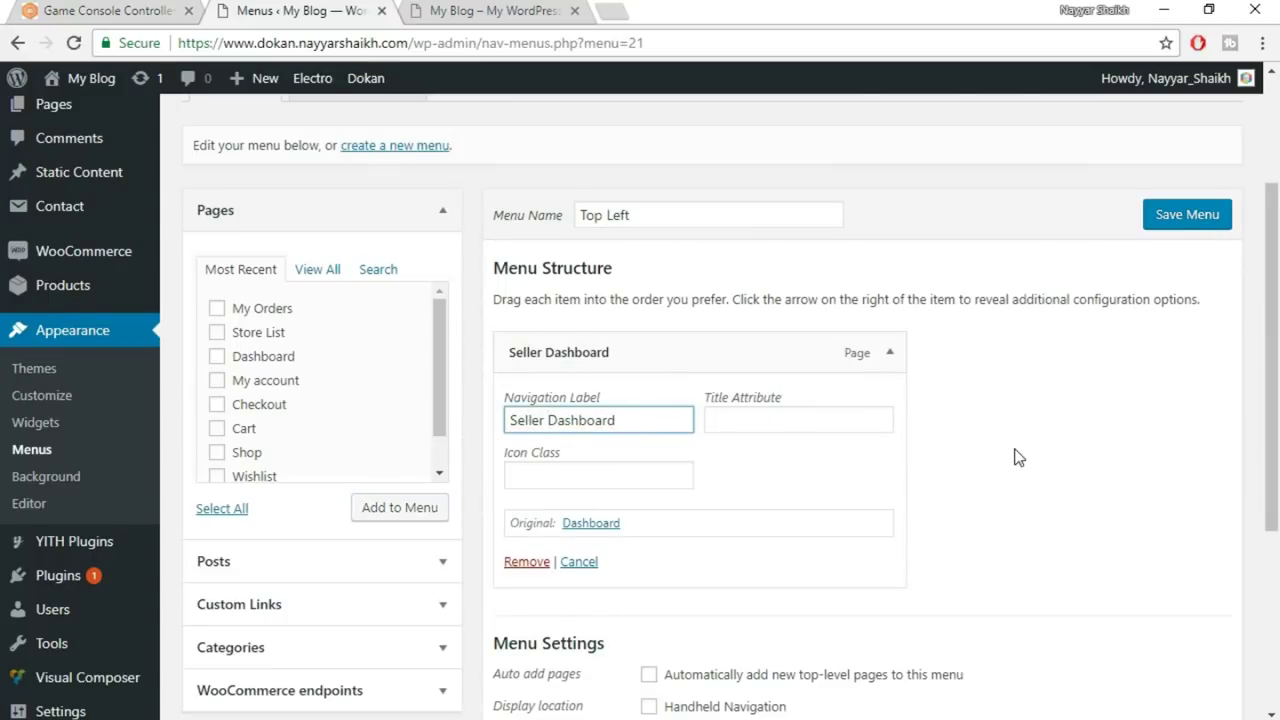
pyautogui.scroll(-4, 1057, 680)
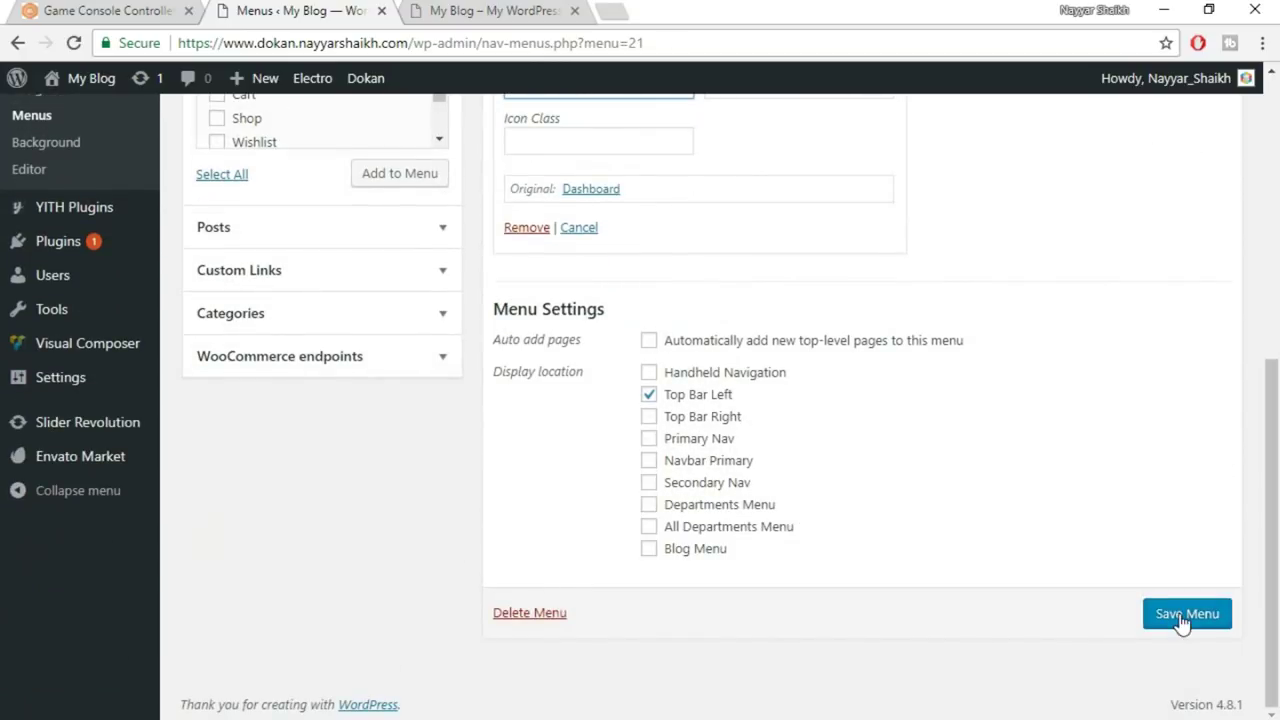
# Save the Top Left menu and check the link in the storefront top bar
pyautogui.click(1183, 614)
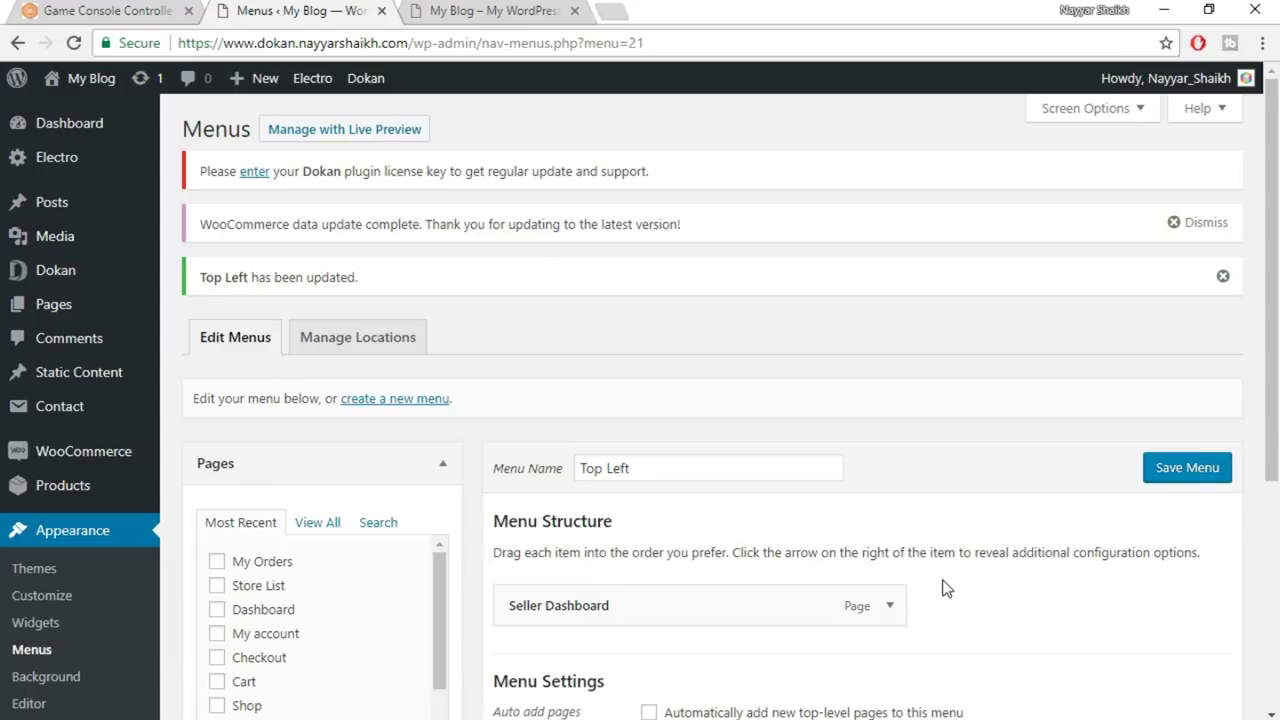
pyautogui.click(100, 10)
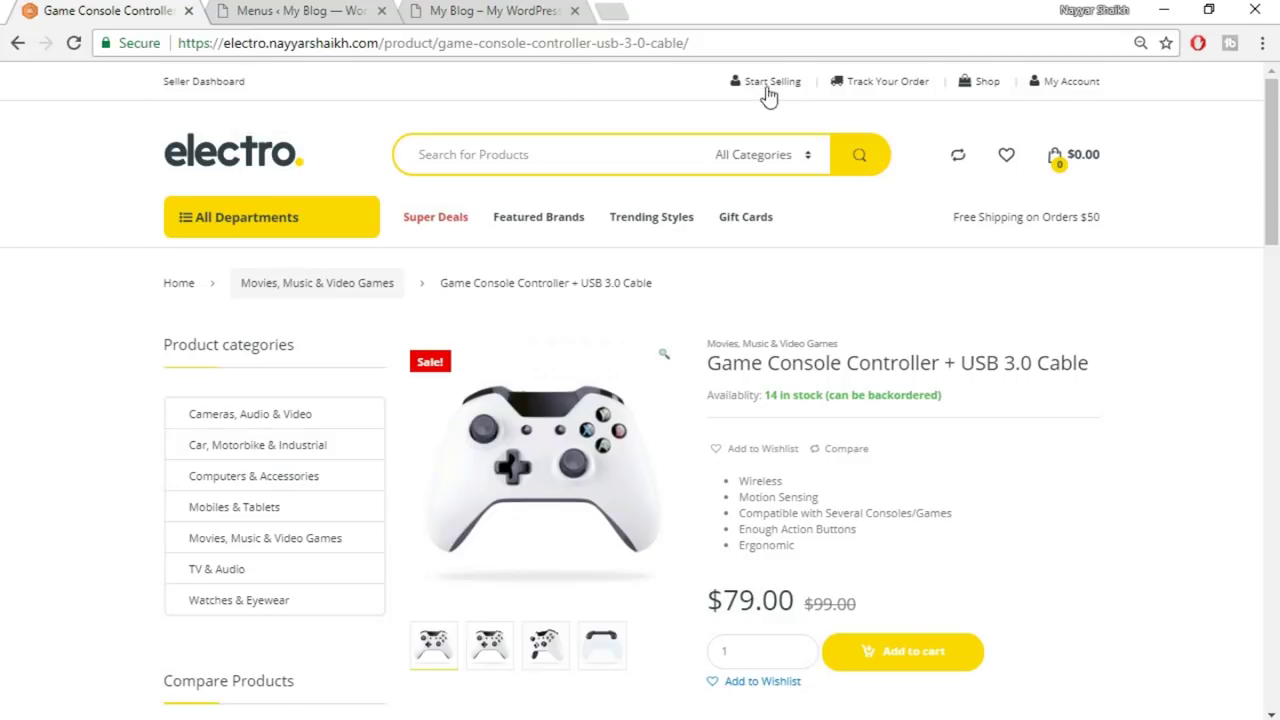
pyautogui.click(258, 8)
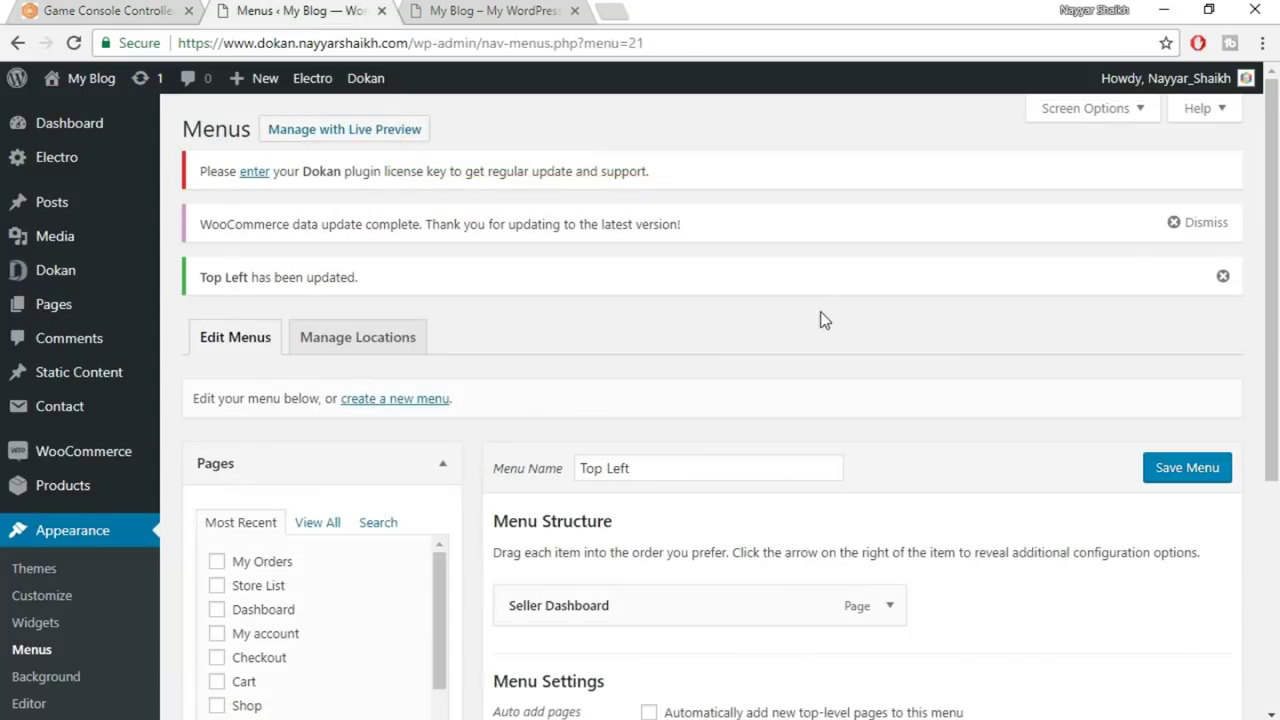
pyautogui.scroll(-1, 820, 318)
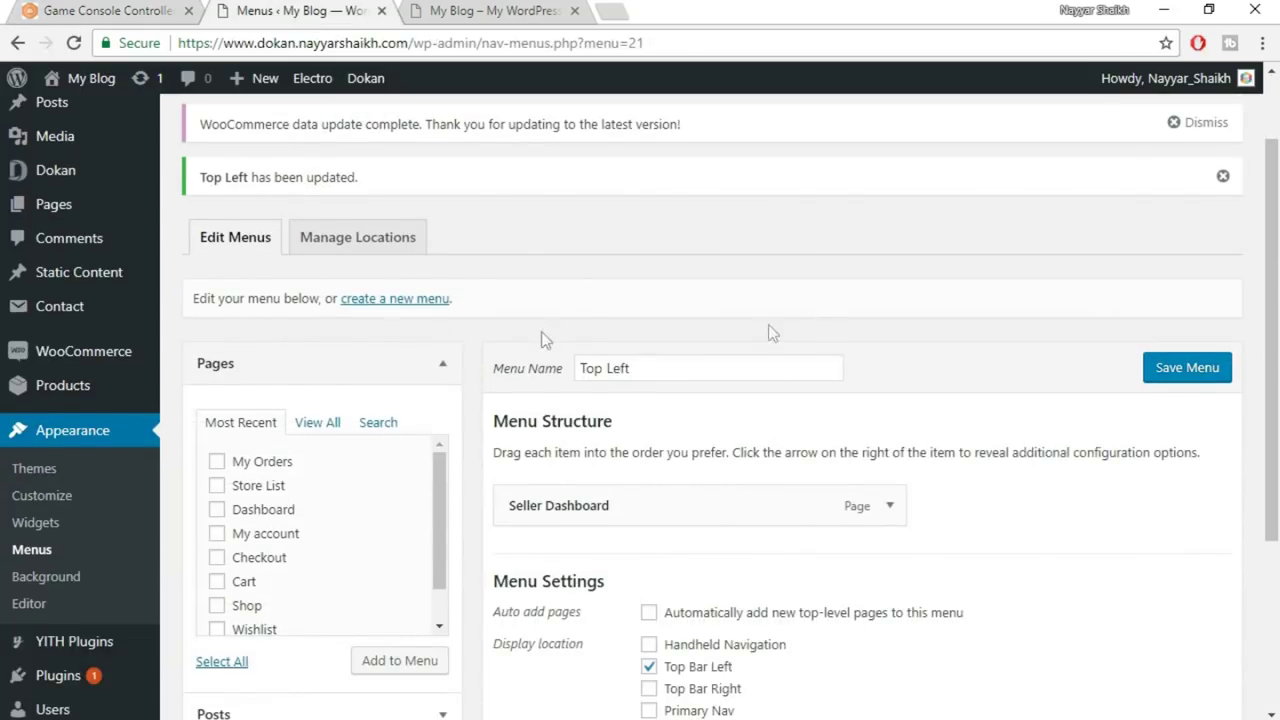
# Create a new empty menu named 'Top Right'
pyautogui.click(422, 302)
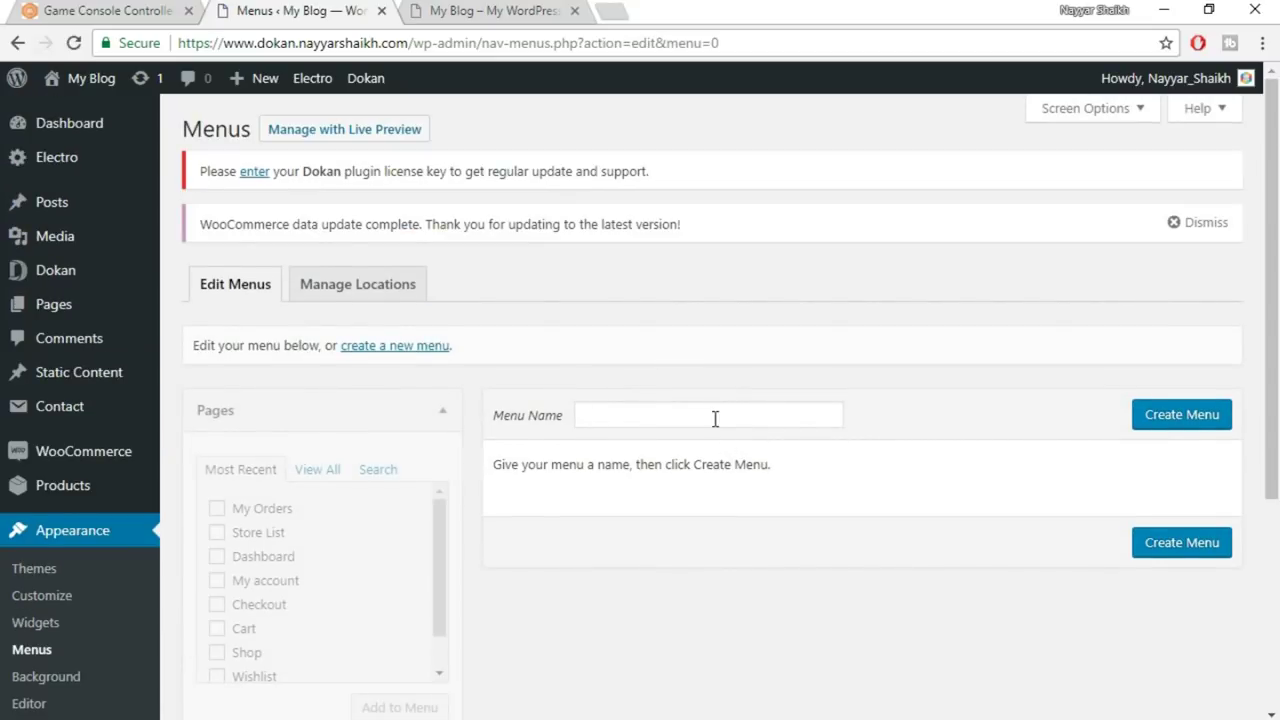
pyautogui.click(715, 418)
pyautogui.write('T')
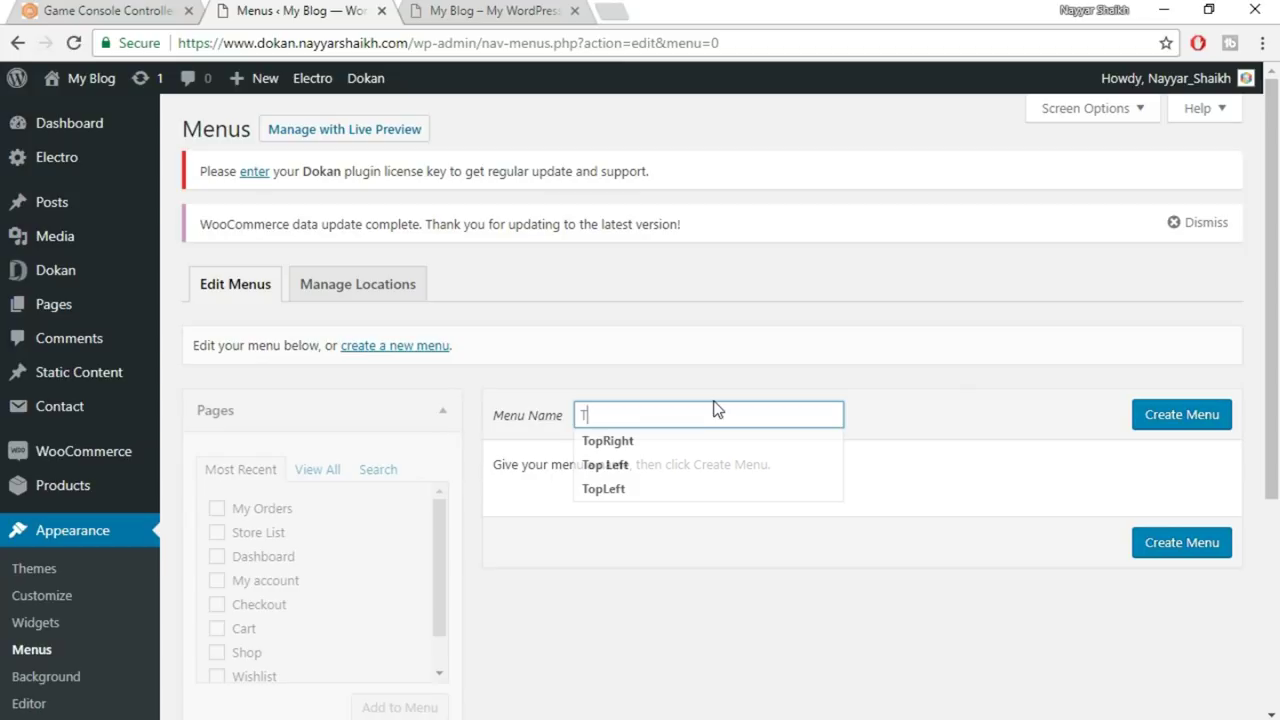
pyautogui.write('op Right')
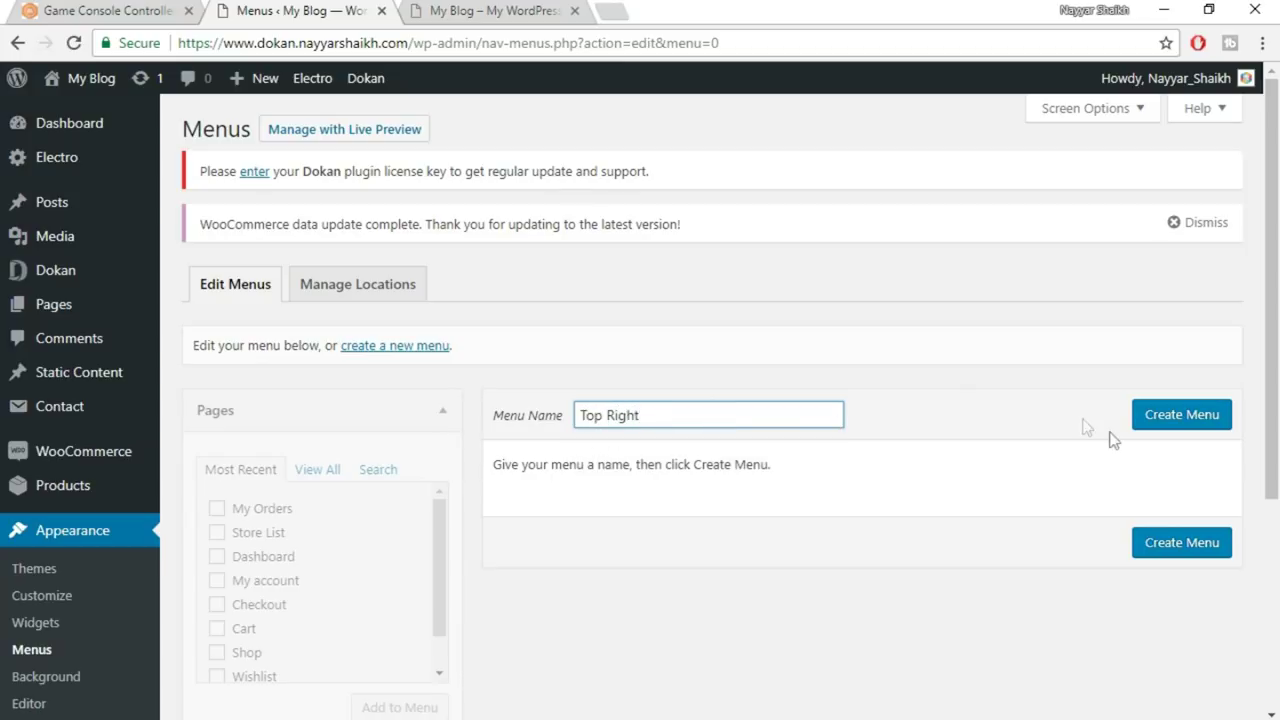
pyautogui.click(1163, 426)
pyautogui.click(157, 8)
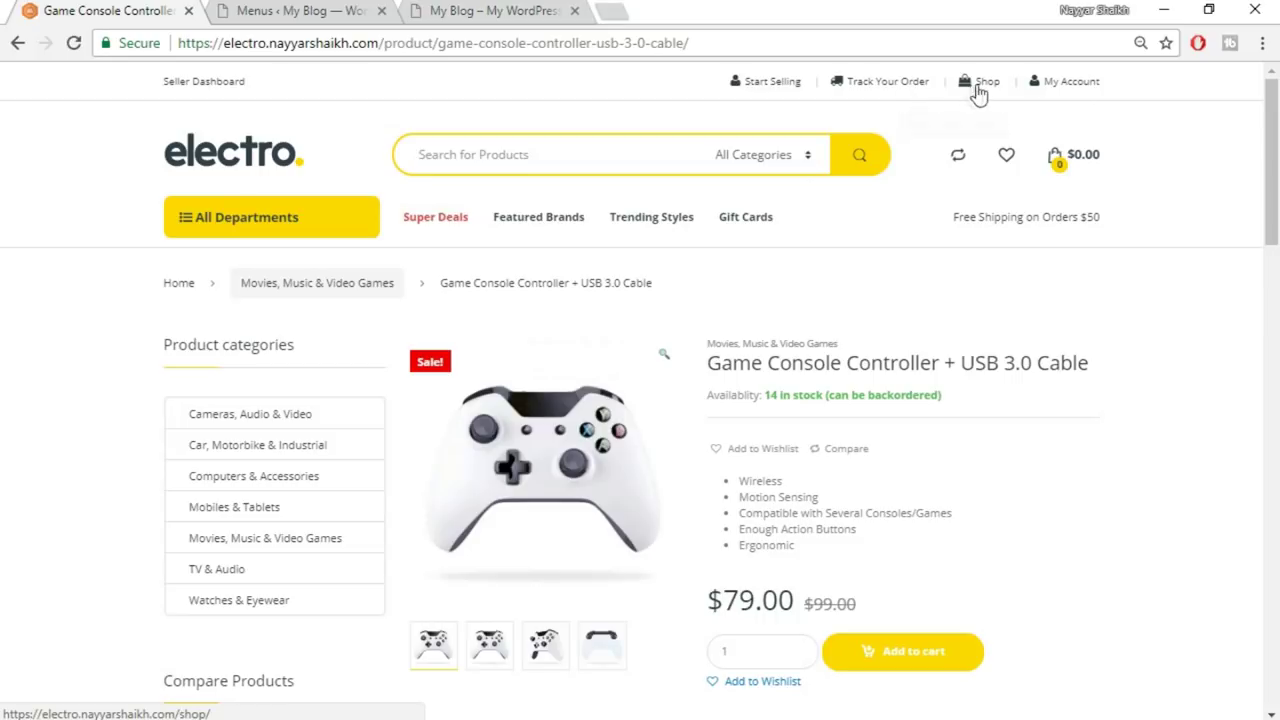
pyautogui.click(377, 5)
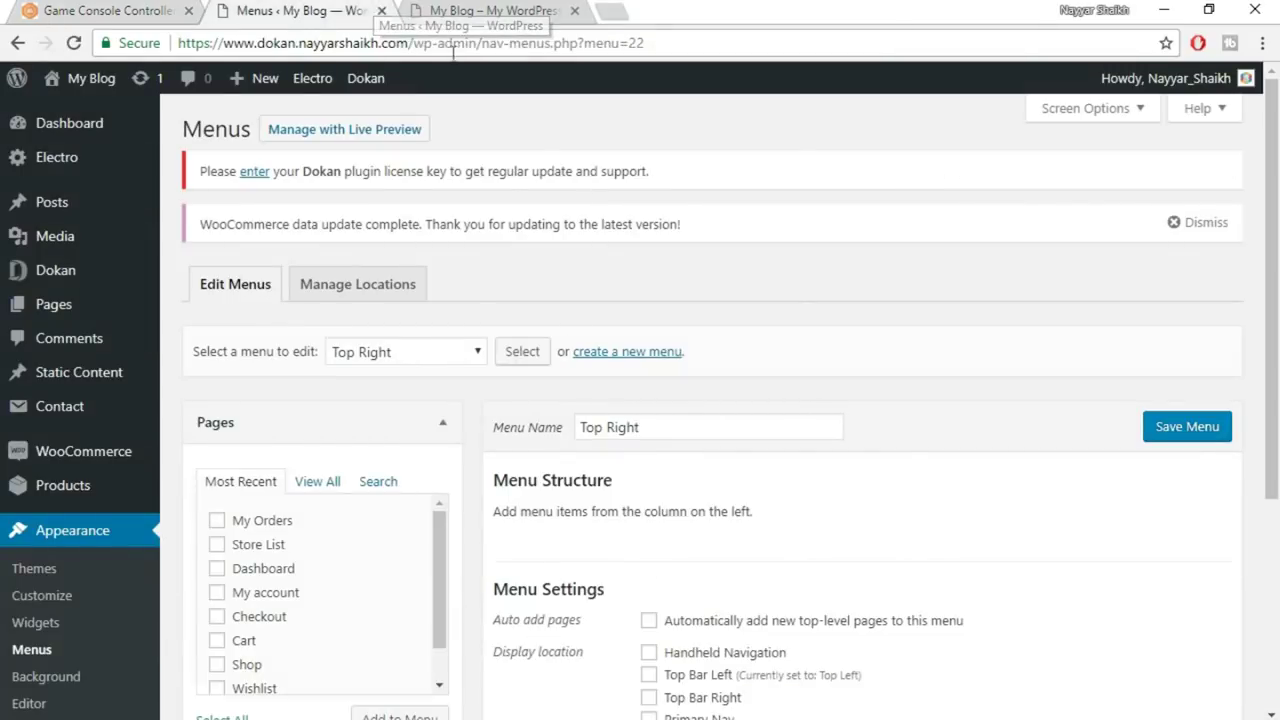
# Add the Dashboard, My account and Shop pages to the Top Right menu
pyautogui.scroll(-2, 435, 436)
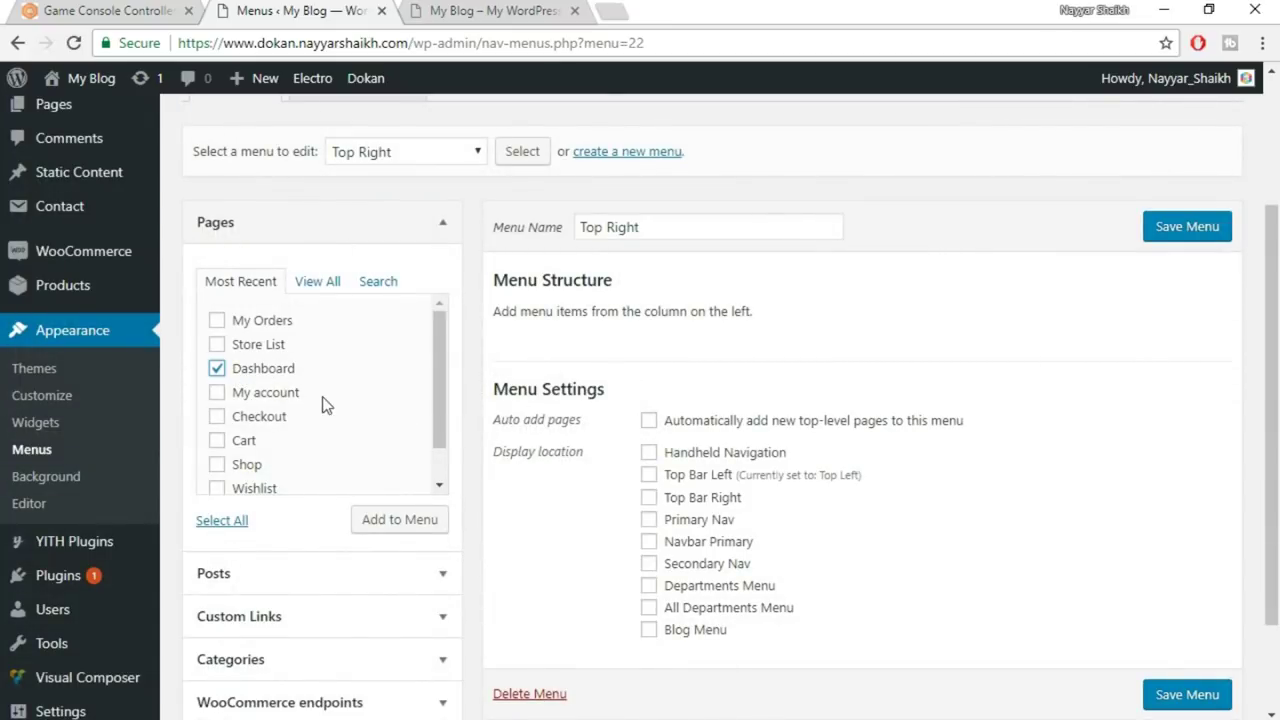
pyautogui.click(140, 10)
pyautogui.click(220, 8)
pyautogui.click(216, 464)
pyautogui.scroll(-1, 335, 401)
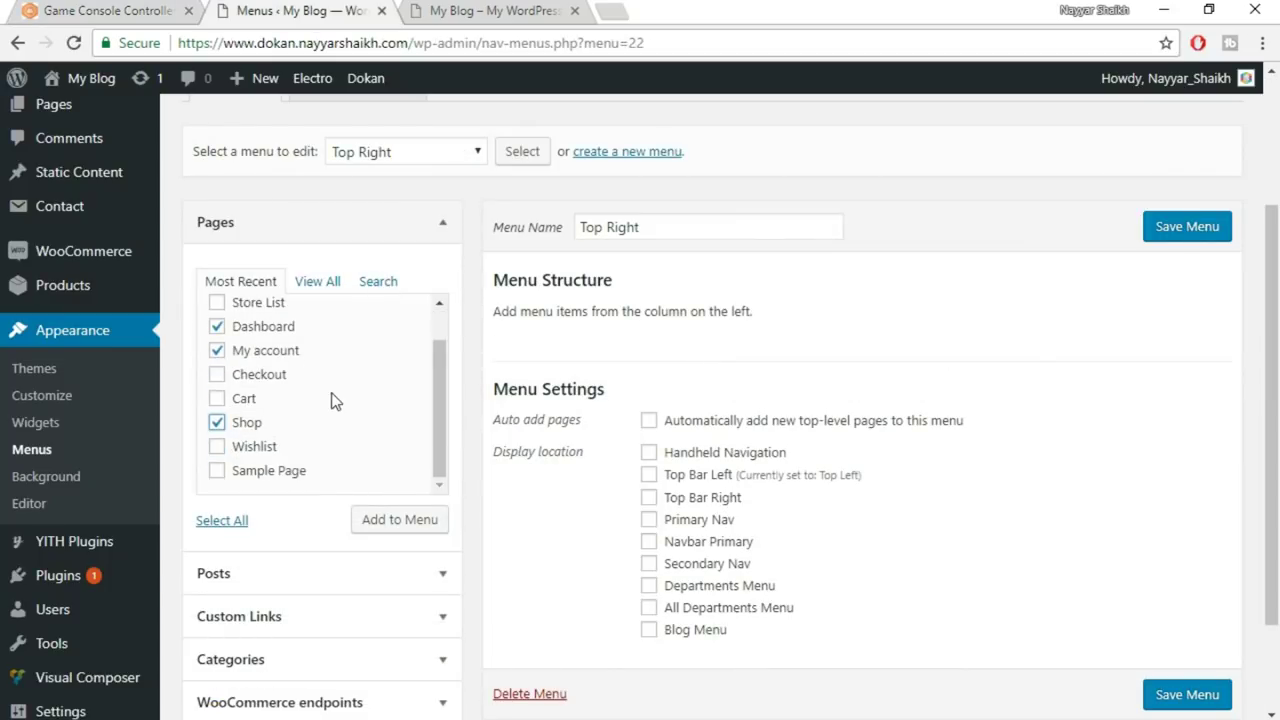
pyautogui.click(318, 283)
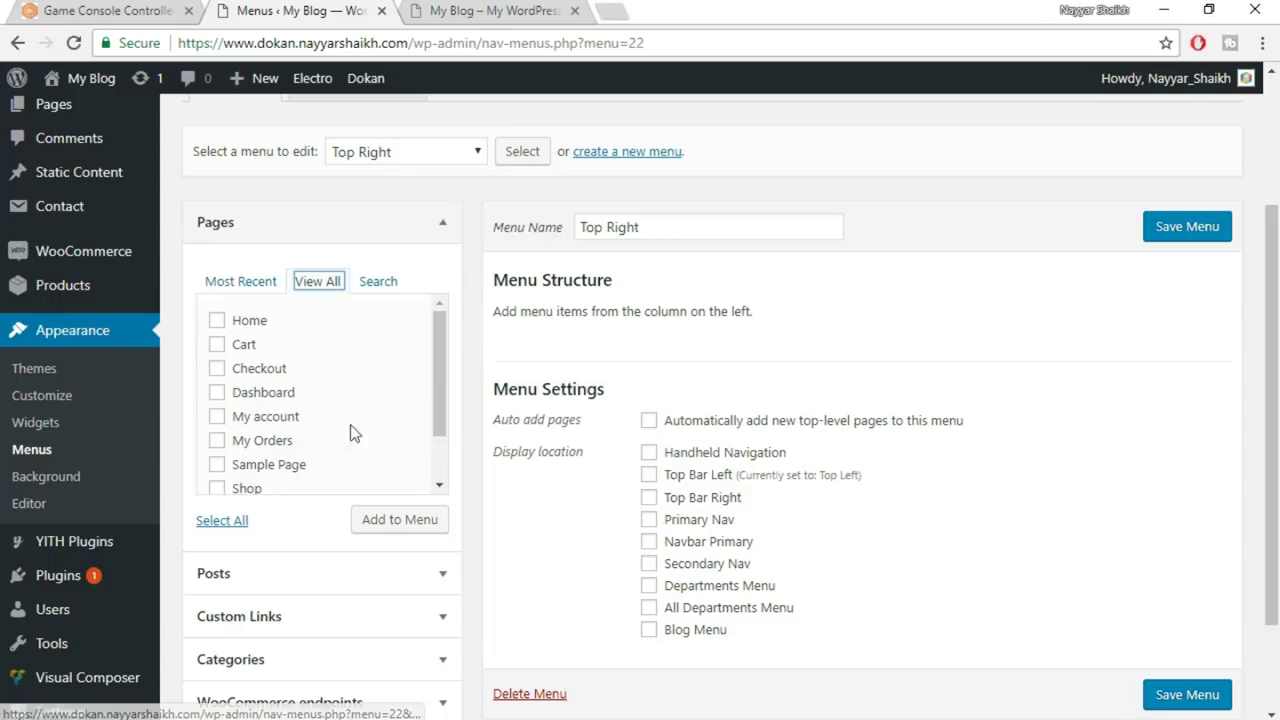
pyautogui.click(270, 395)
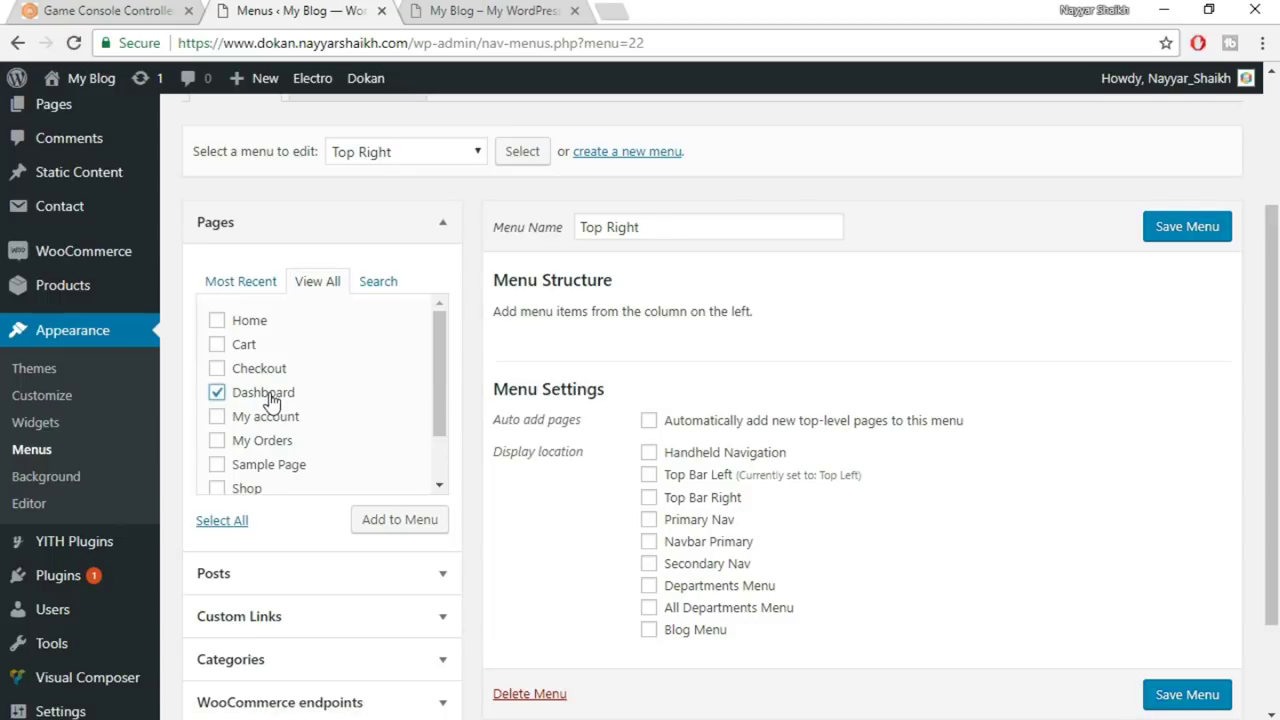
pyautogui.click(284, 418)
pyautogui.scroll(-2, 288, 453)
pyautogui.click(255, 430)
pyautogui.scroll(-2, 380, 430)
pyautogui.click(421, 425)
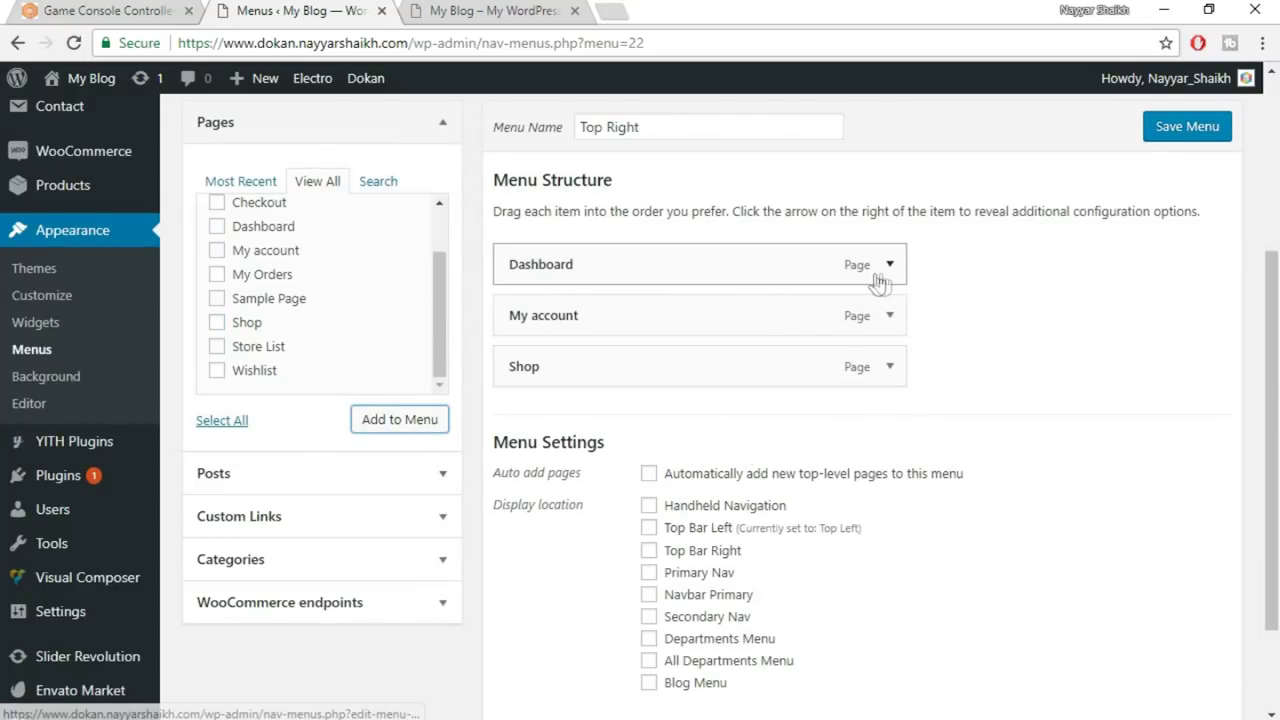
# Relabel the Dashboard menu item as 'Start Selling'
pyautogui.hotkey('ctrl', 'shift', 'Tab')
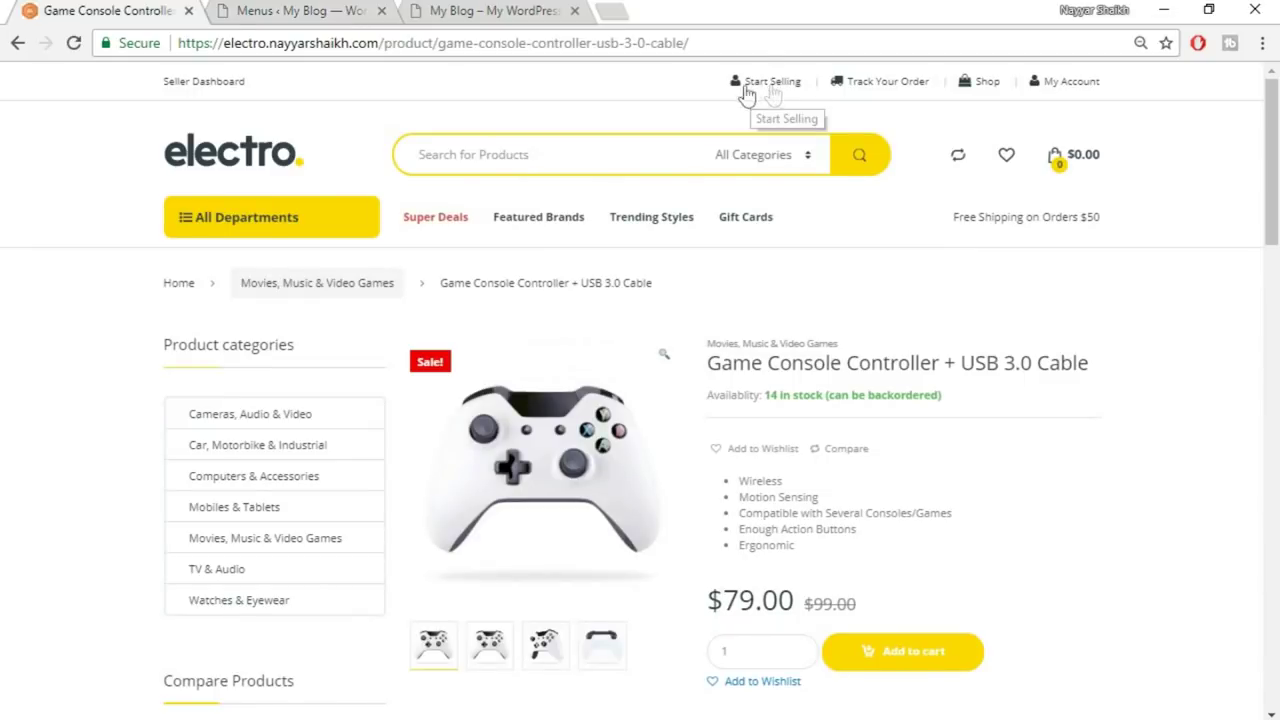
pyautogui.click(300, 10)
pyautogui.click(885, 279)
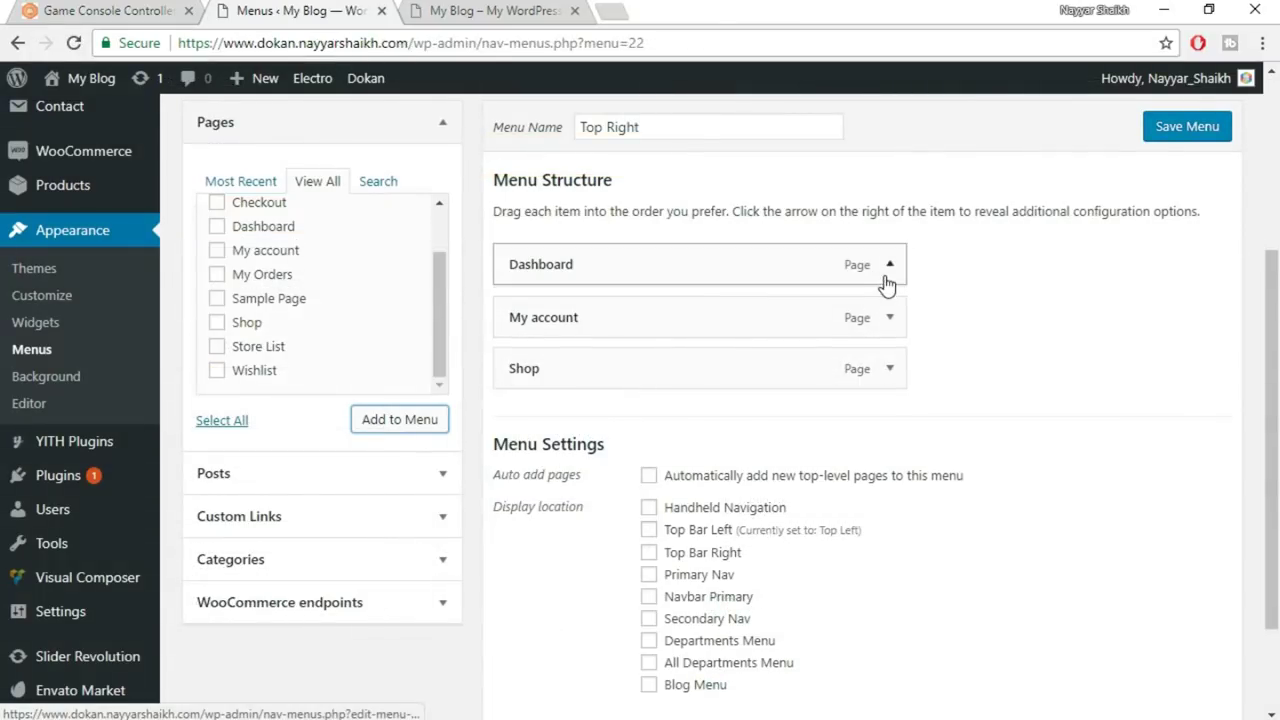
pyautogui.moveTo(585, 332); pyautogui.dragTo(502, 330)
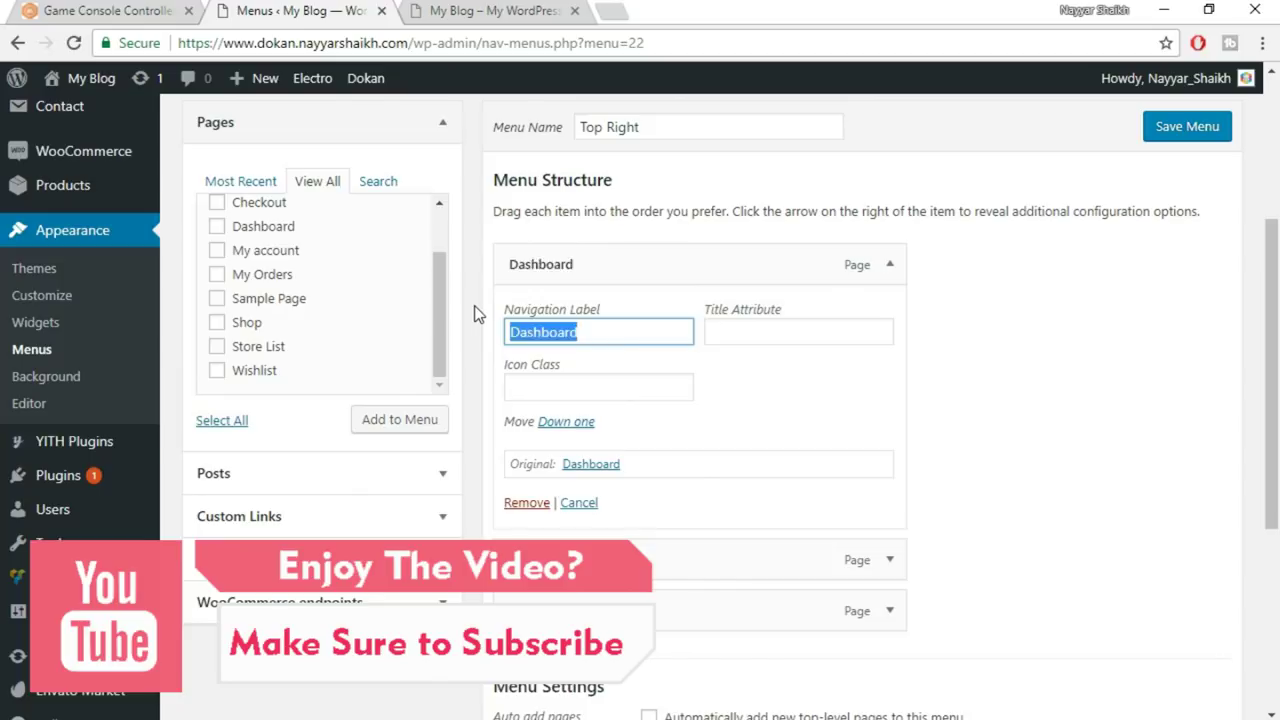
pyautogui.write('S')
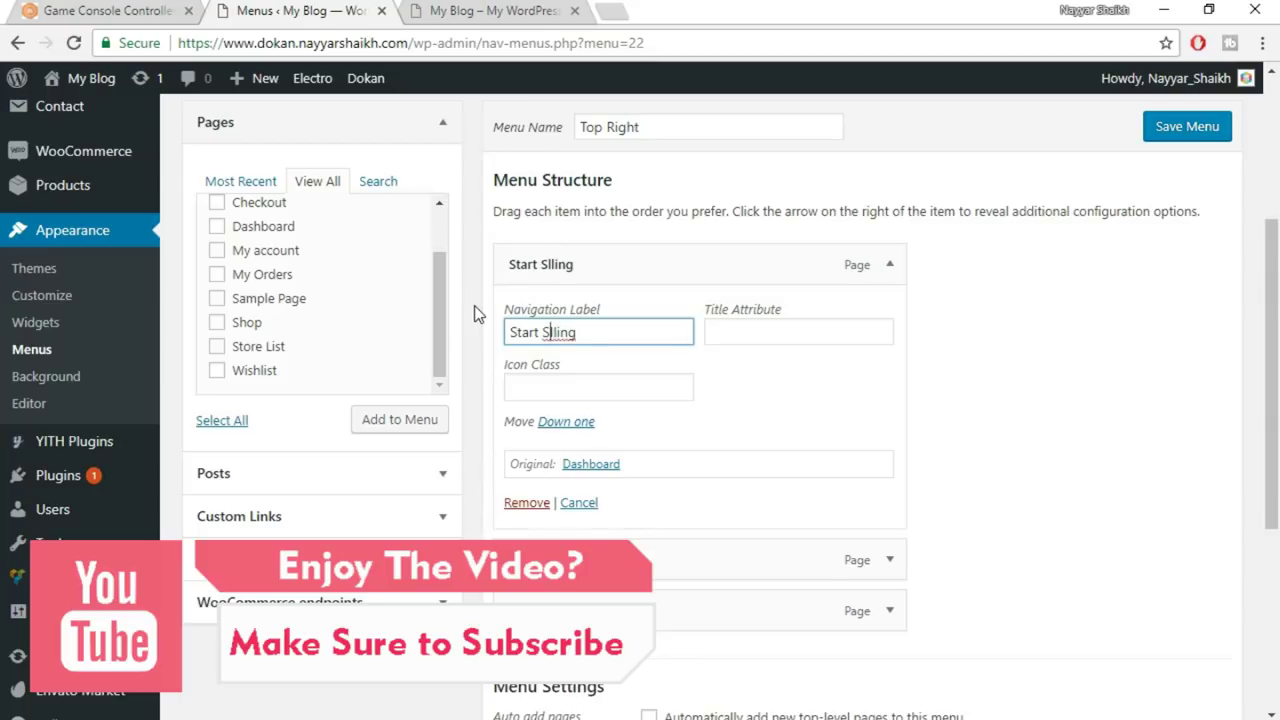
pyautogui.write('e')
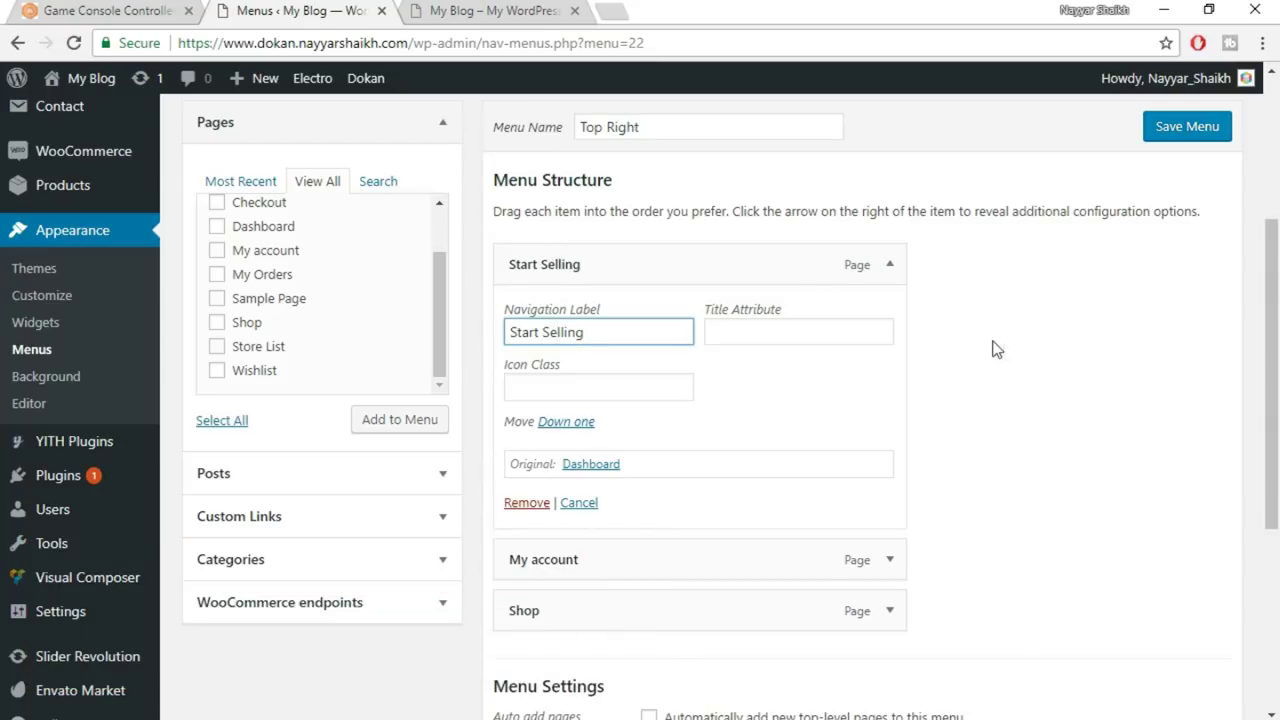
pyautogui.click(889, 264)
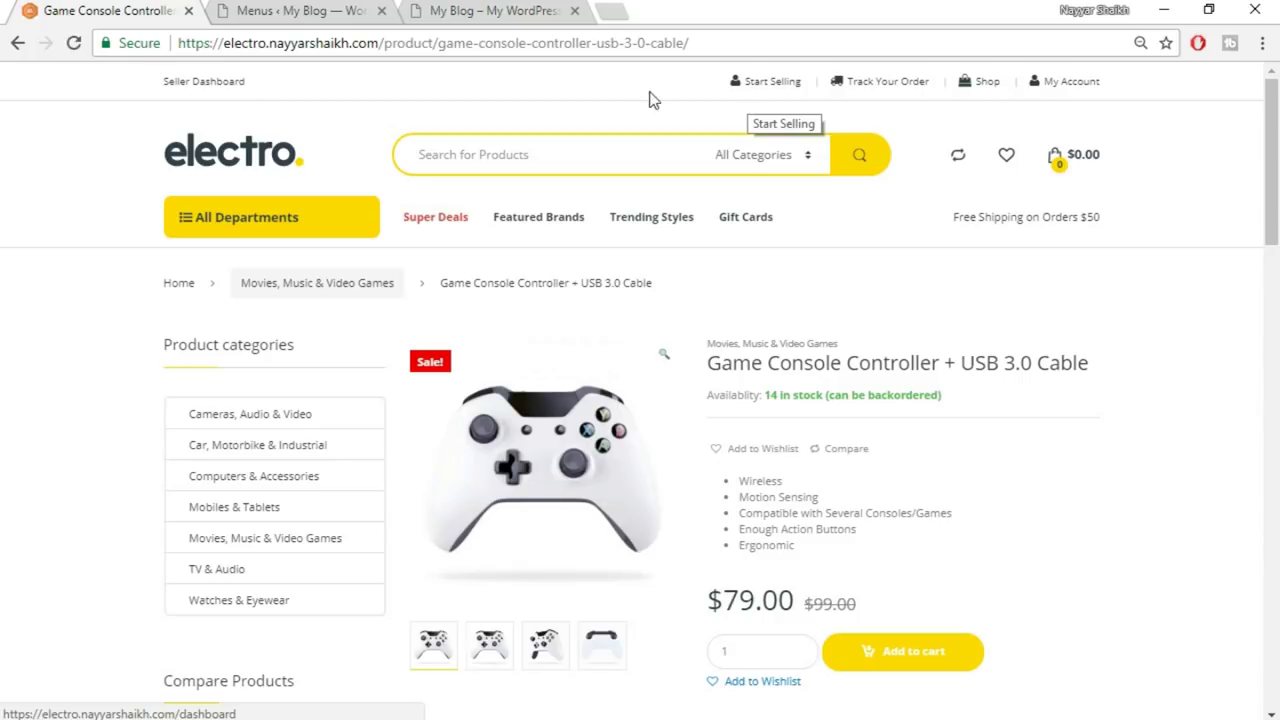
pyautogui.click(300, 12)
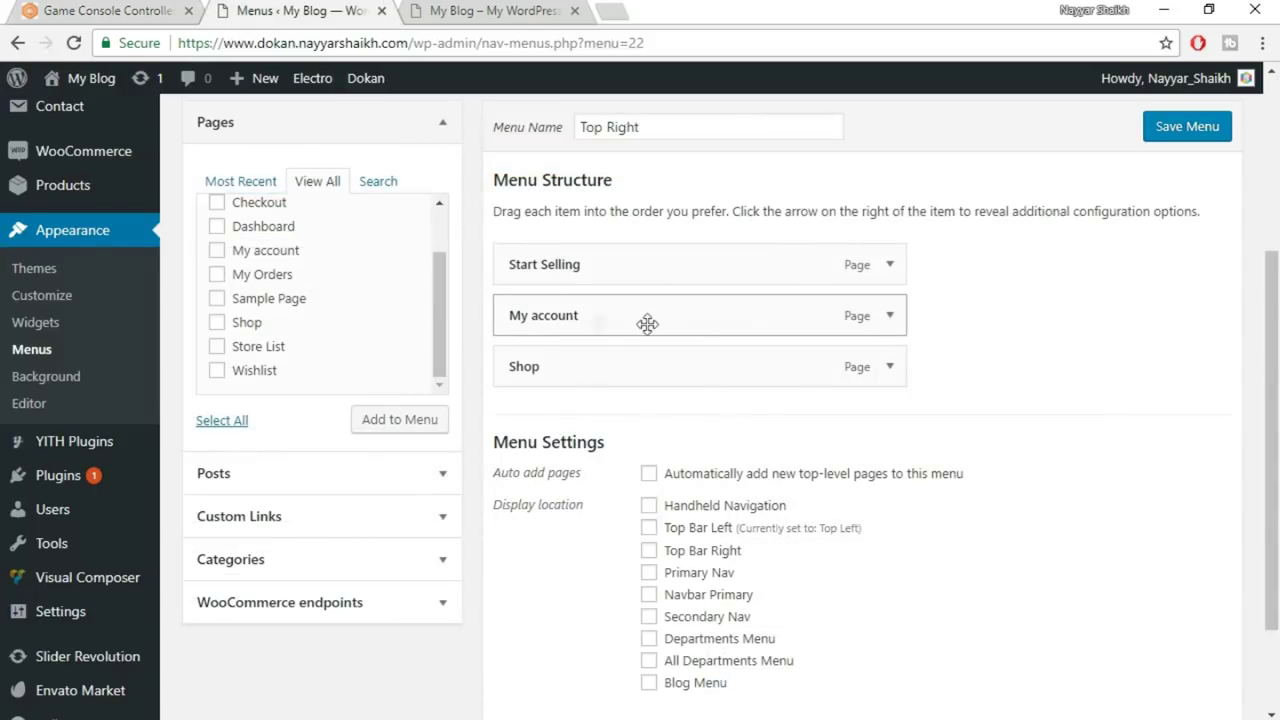
# Move Shop above My account and assign the menu to Top Bar Right
pyautogui.moveTo(597, 340); pyautogui.dragTo(660, 323)
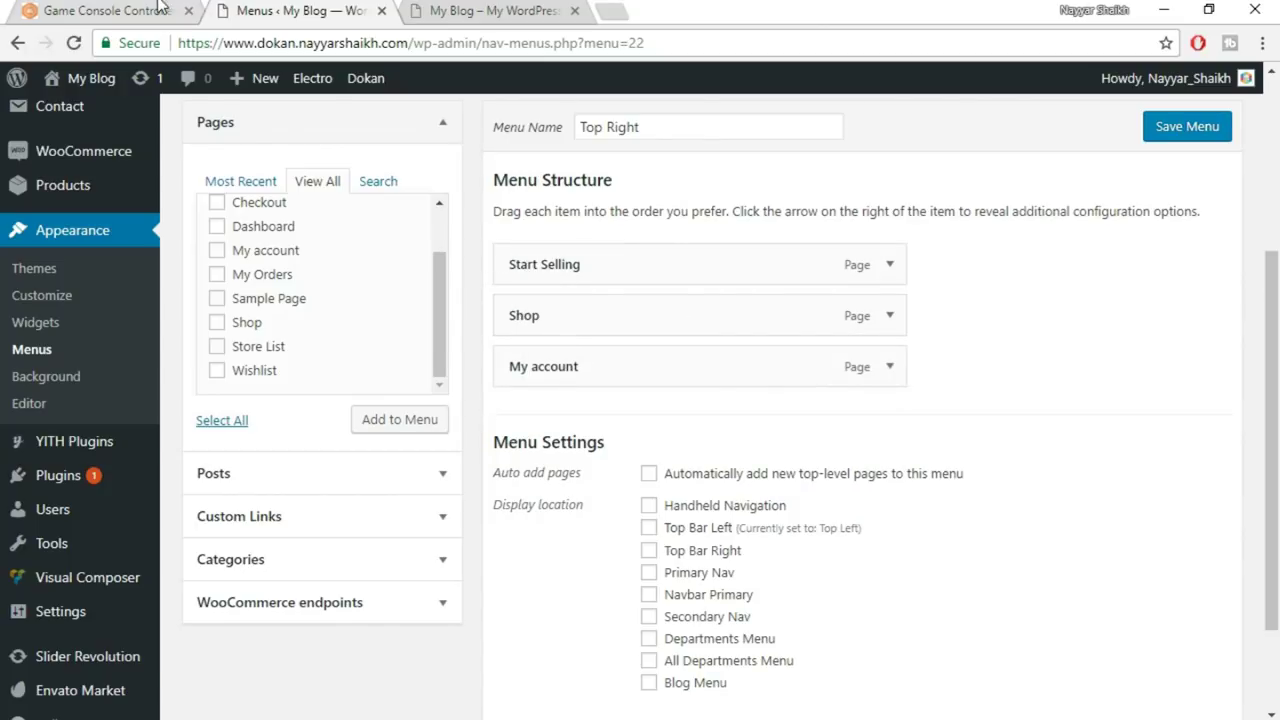
pyautogui.click(160, 10)
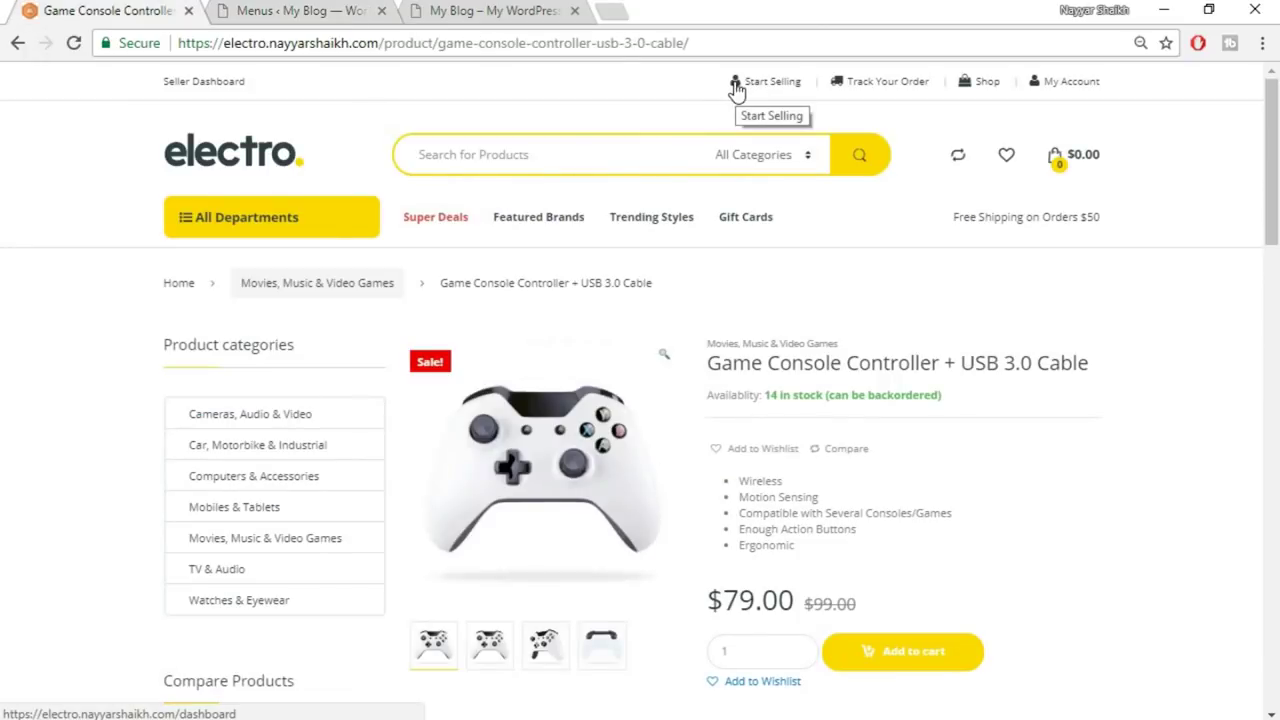
pyautogui.click(335, 10)
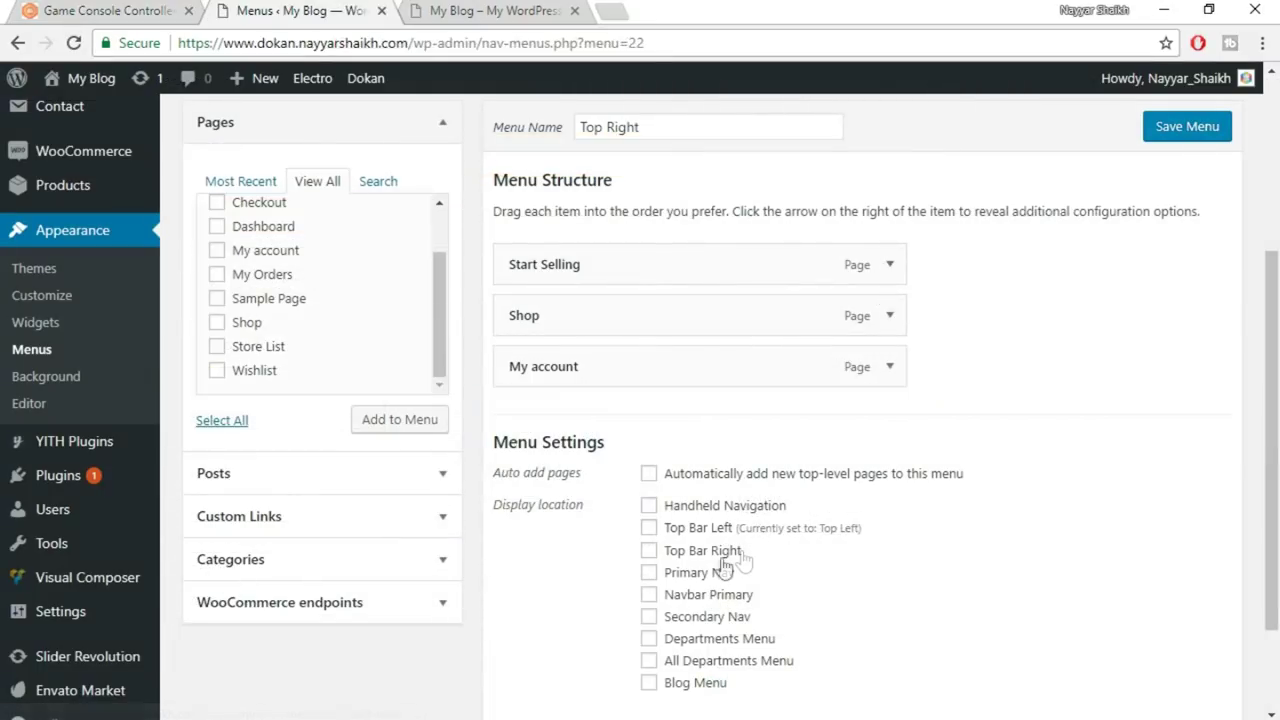
pyautogui.click(687, 556)
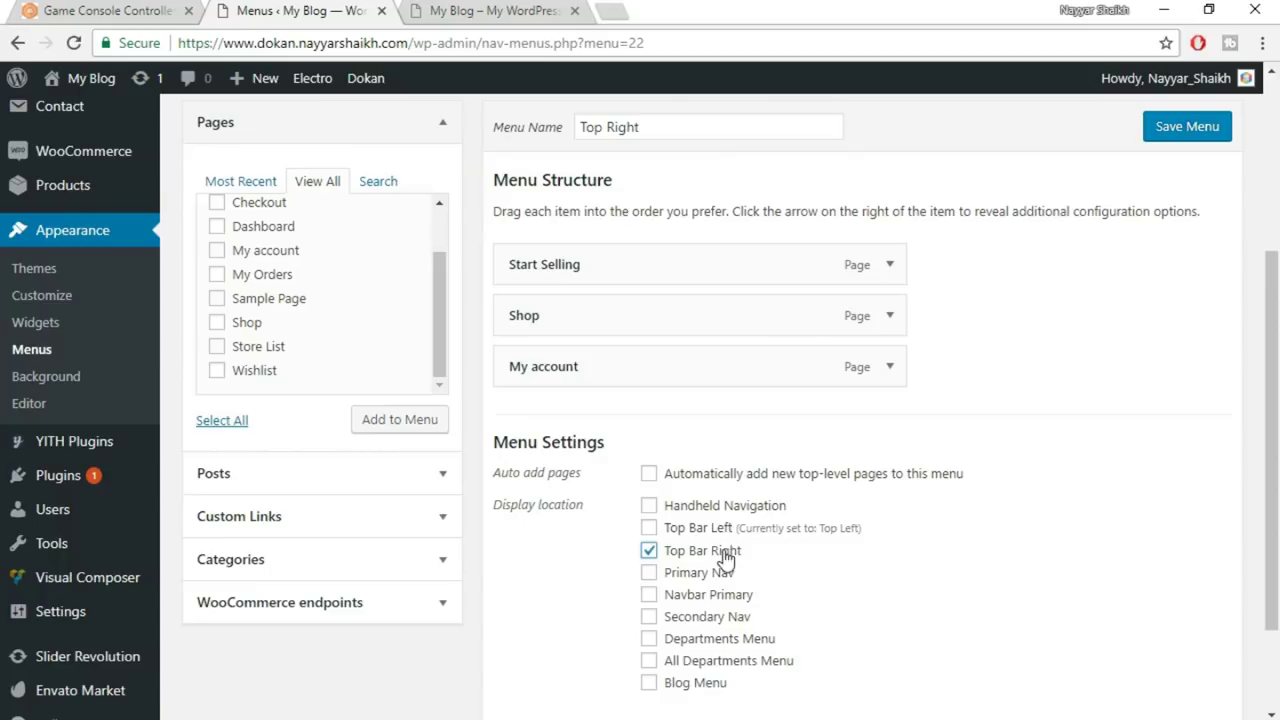
pyautogui.click(890, 266)
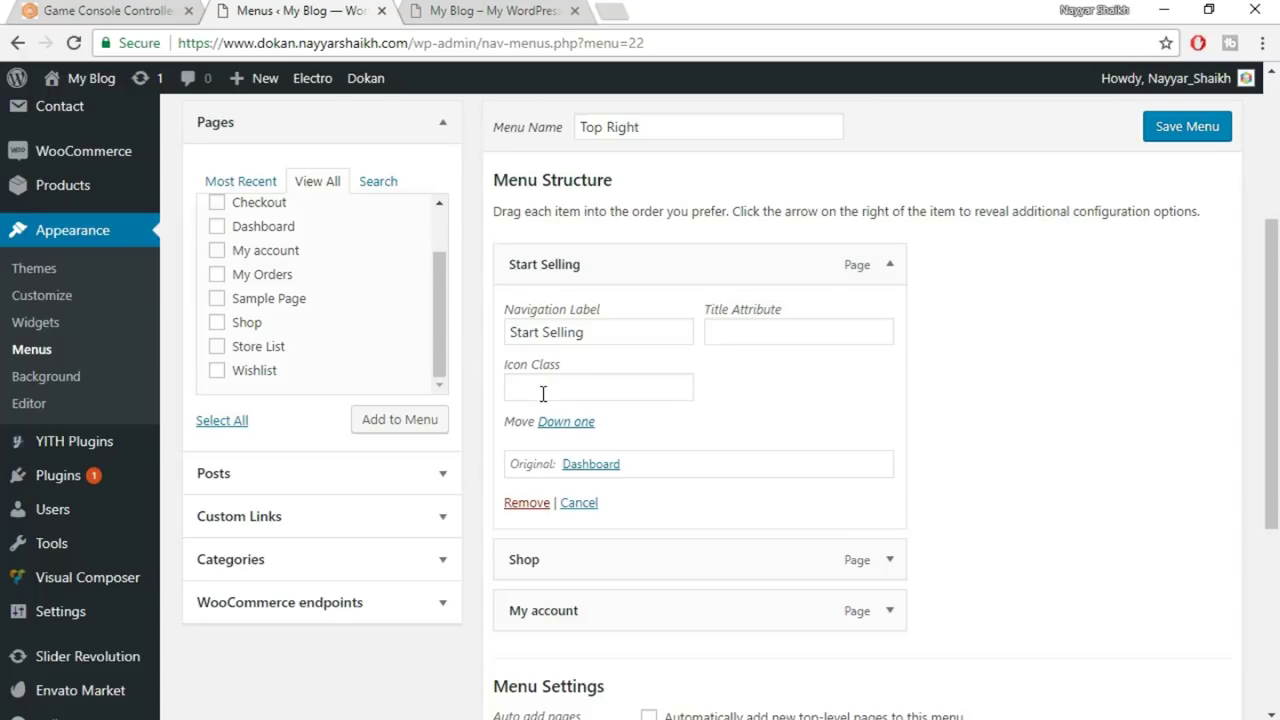
pyautogui.click(618, 10)
# Go to fontawesome.io and open the All Icons page
pyautogui.write('font')
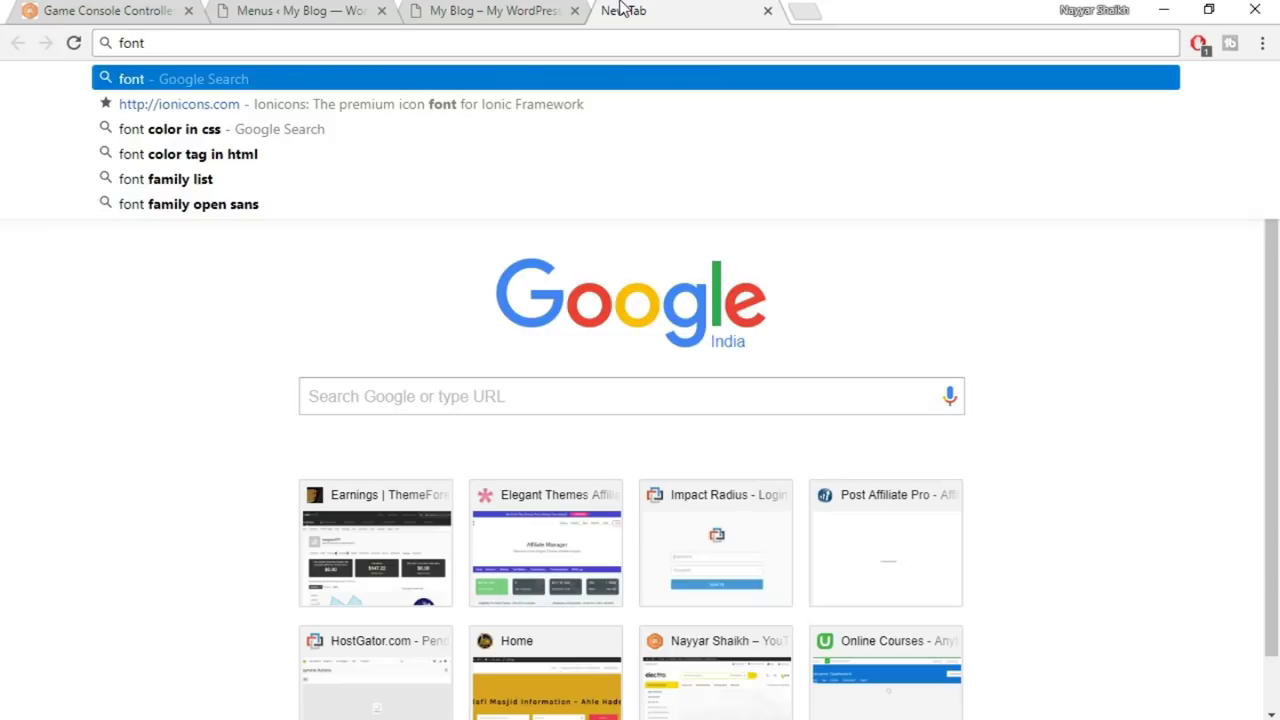
pyautogui.write('awesome')
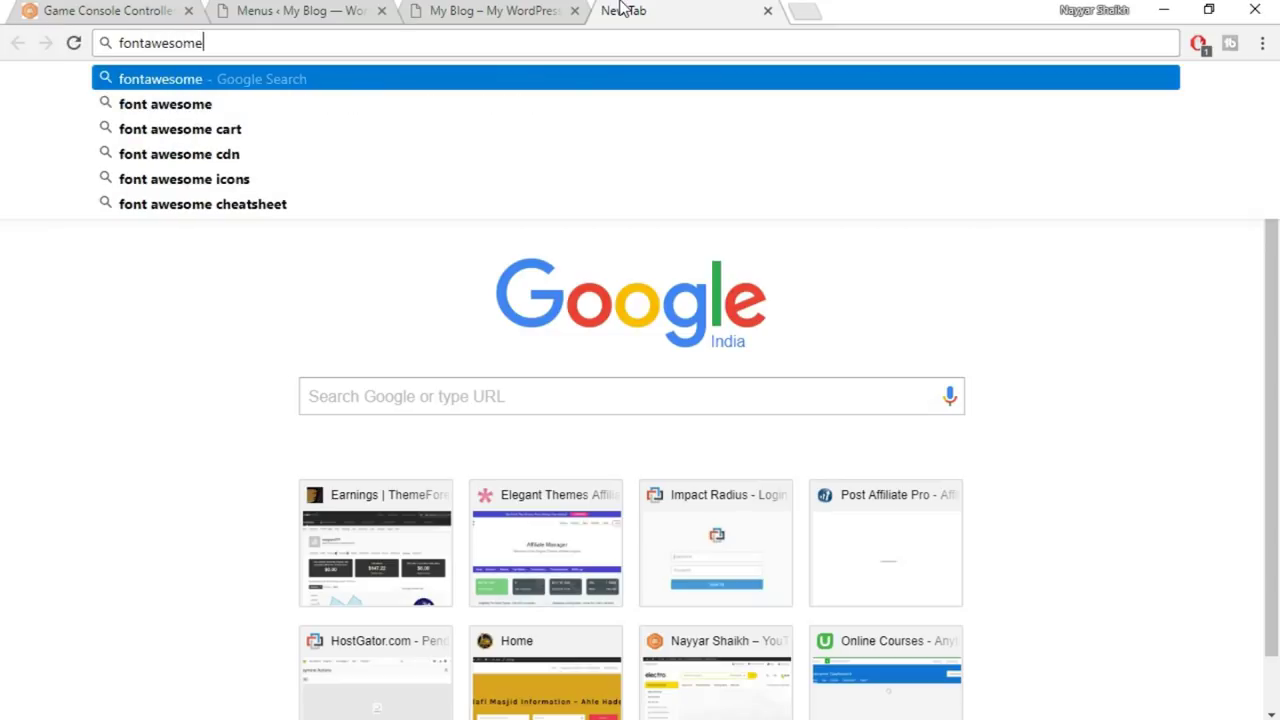
pyautogui.write('.com')
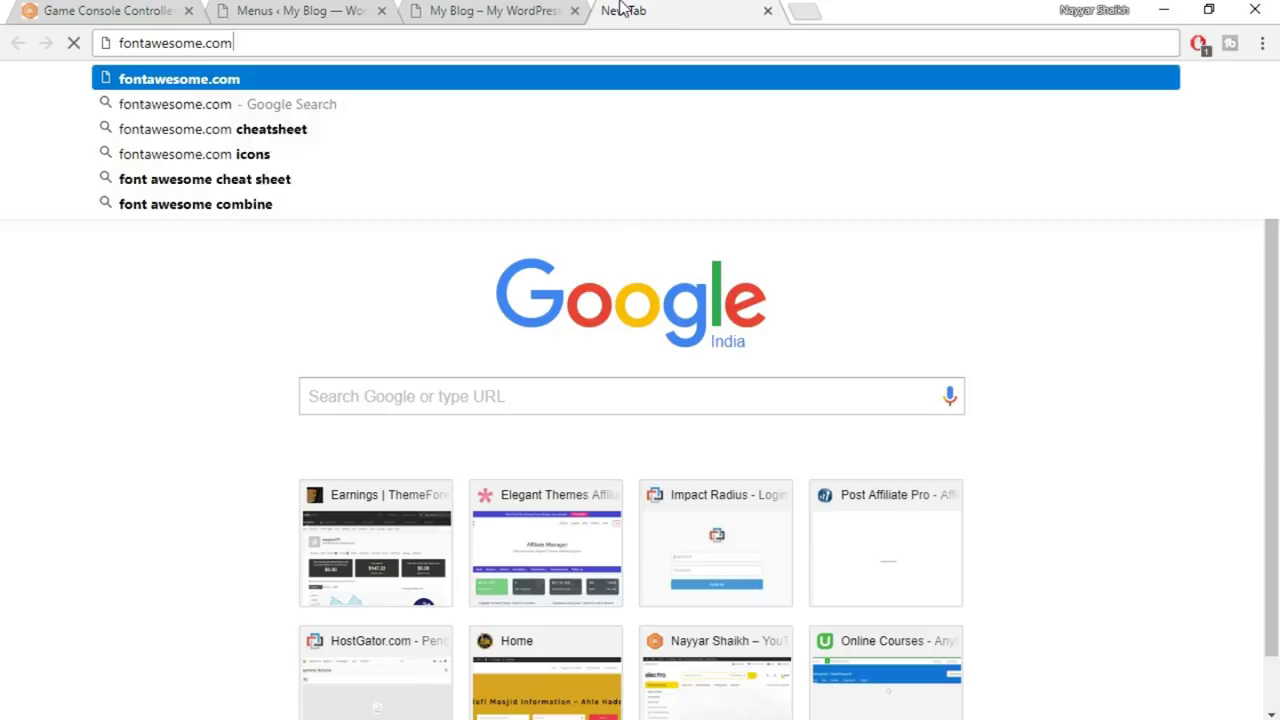
pyautogui.press('BackSpace')
pyautogui.press('BackSpace')
pyautogui.press('BackSpace')
pyautogui.write('io')
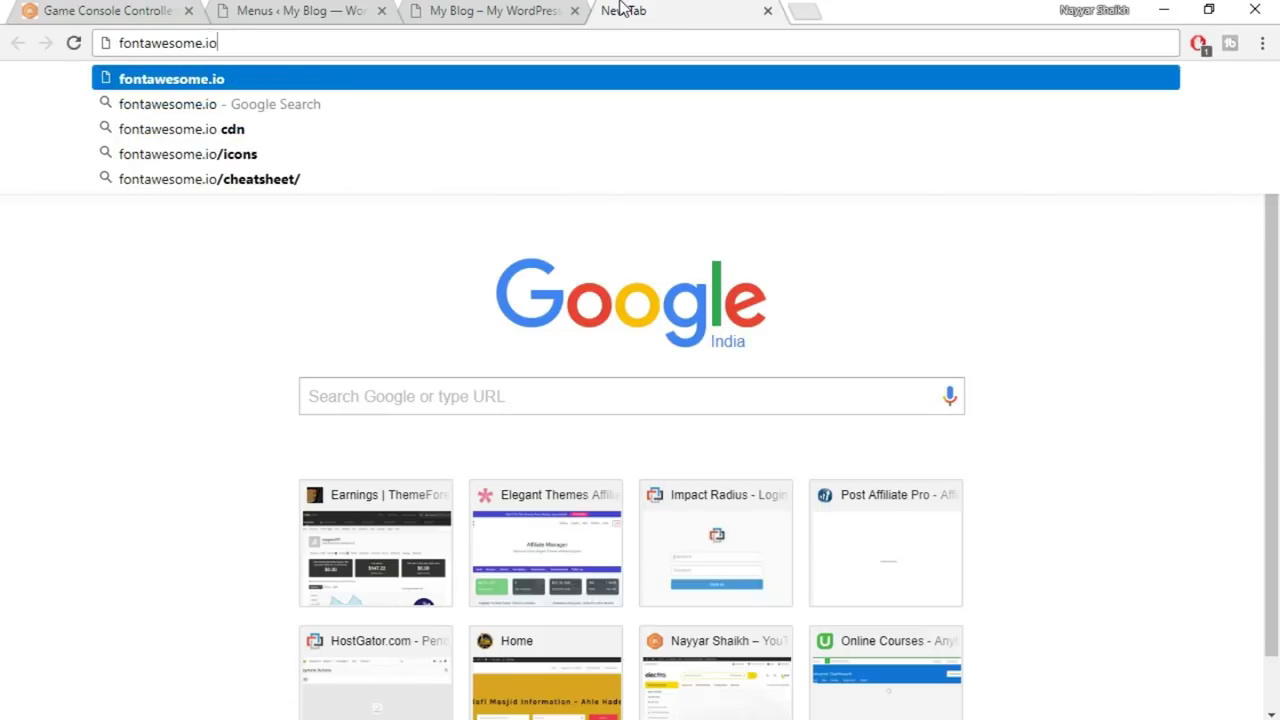
pyautogui.press('Return')
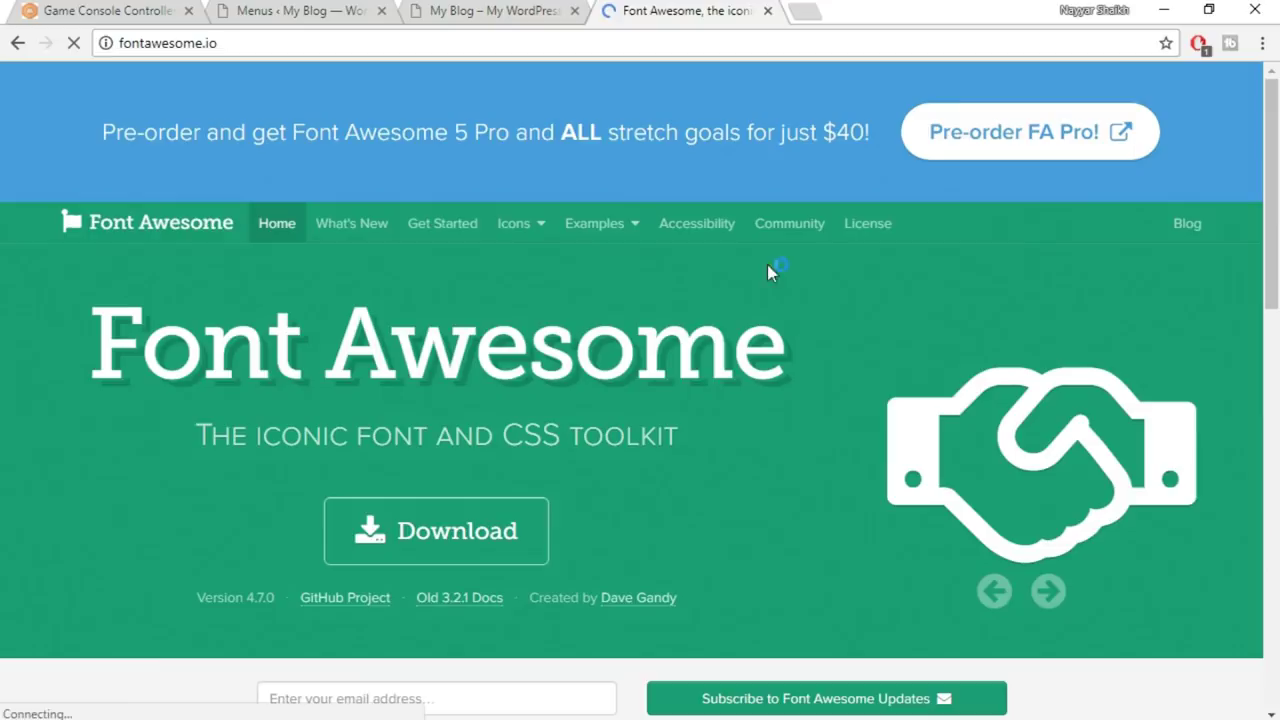
pyautogui.scroll(-1, 906, 302)
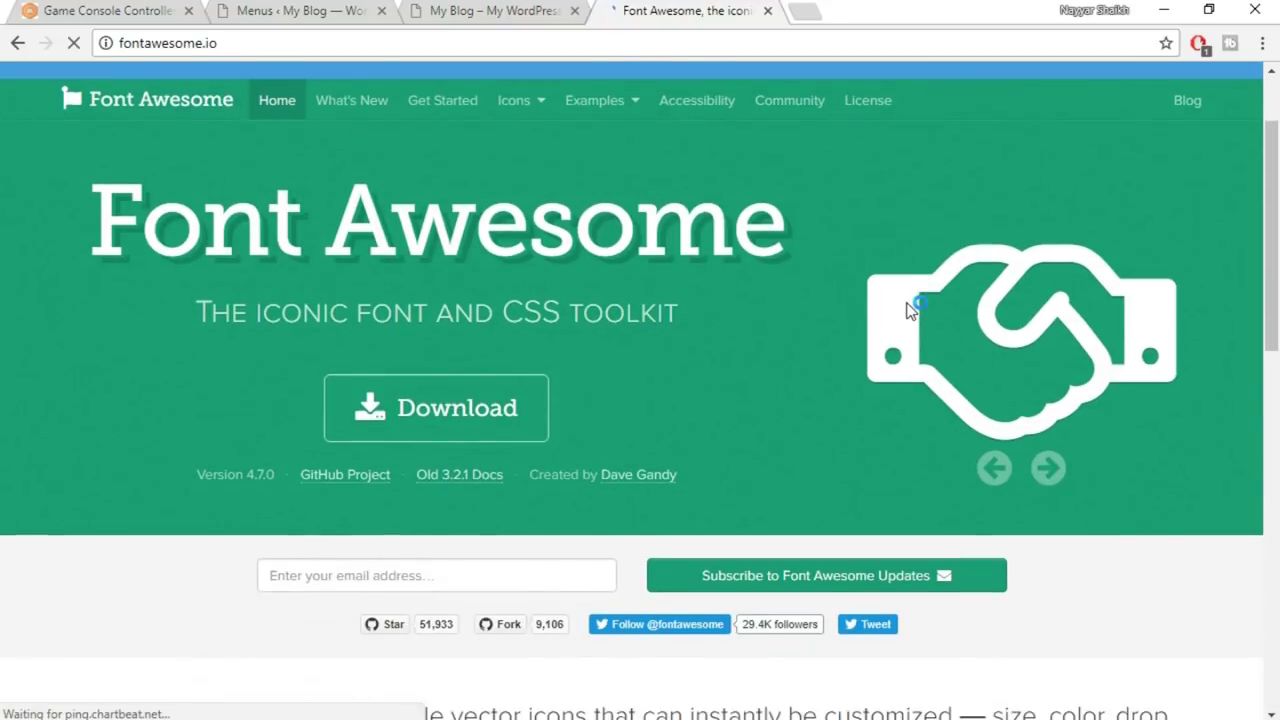
pyautogui.scroll(-2, 551, 434)
pyautogui.scroll(-2, 517, 423)
pyautogui.scroll(5, 520, 418)
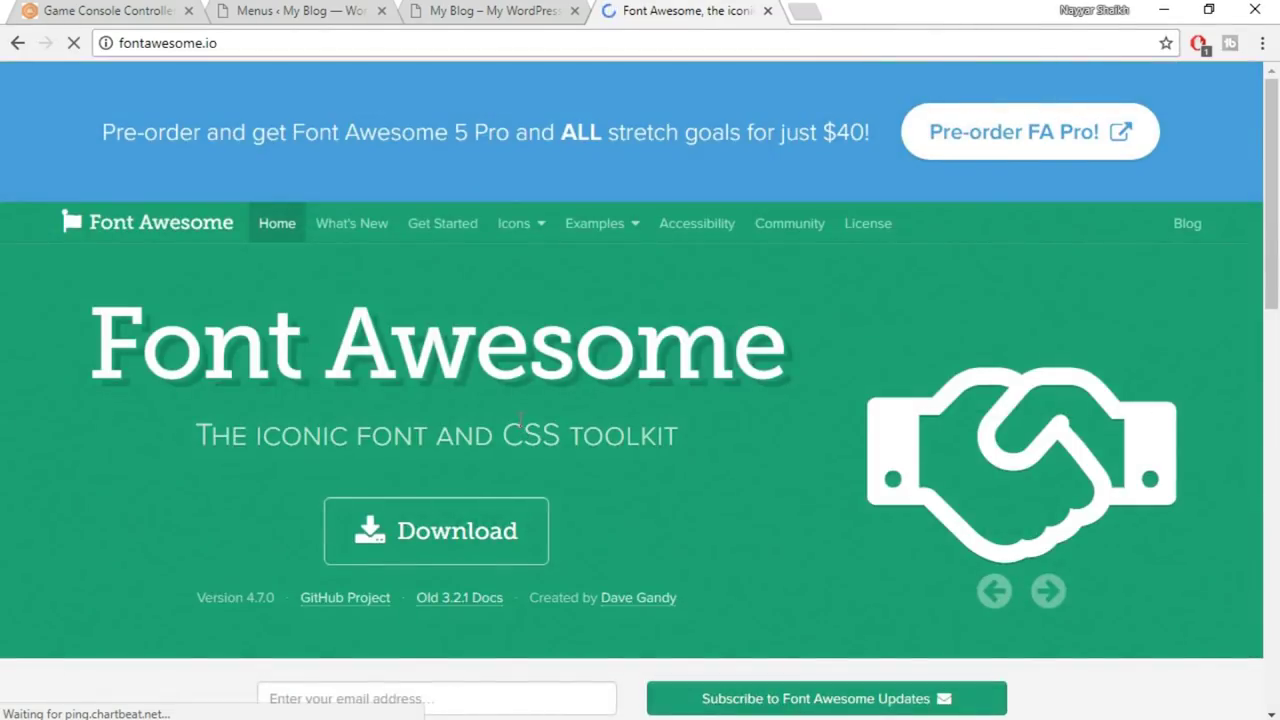
pyautogui.click(537, 232)
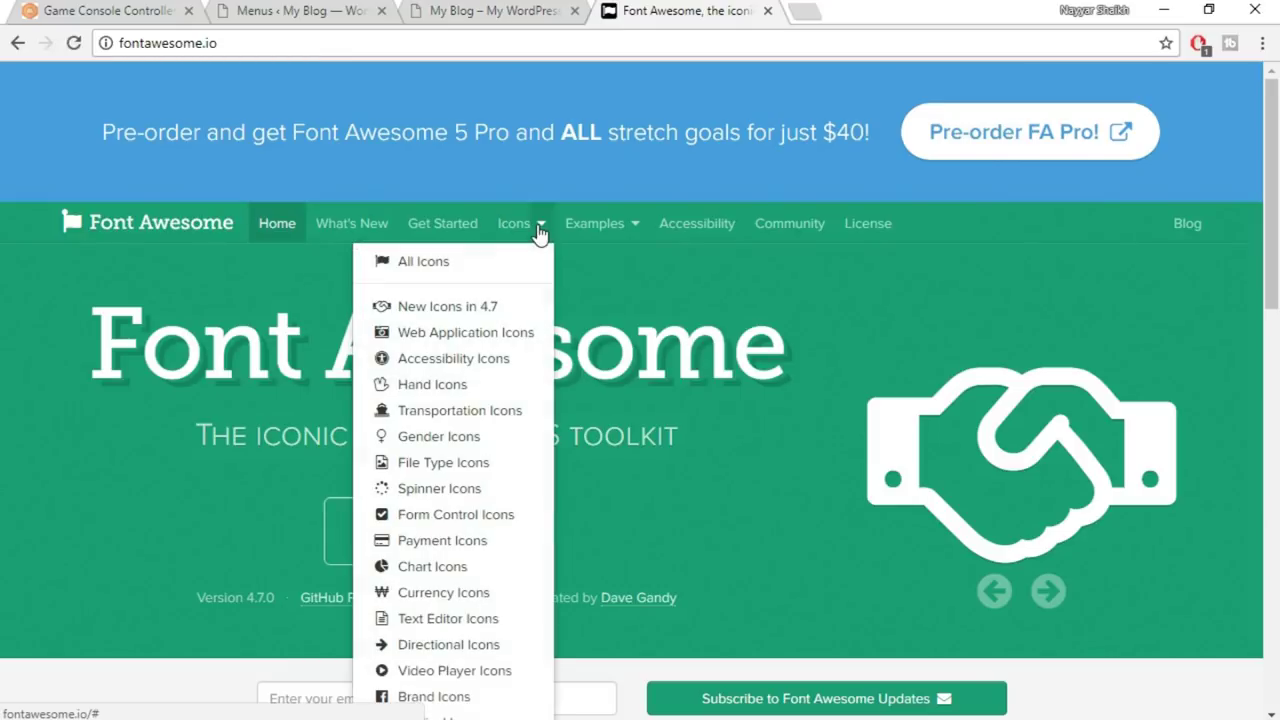
pyautogui.click(494, 258)
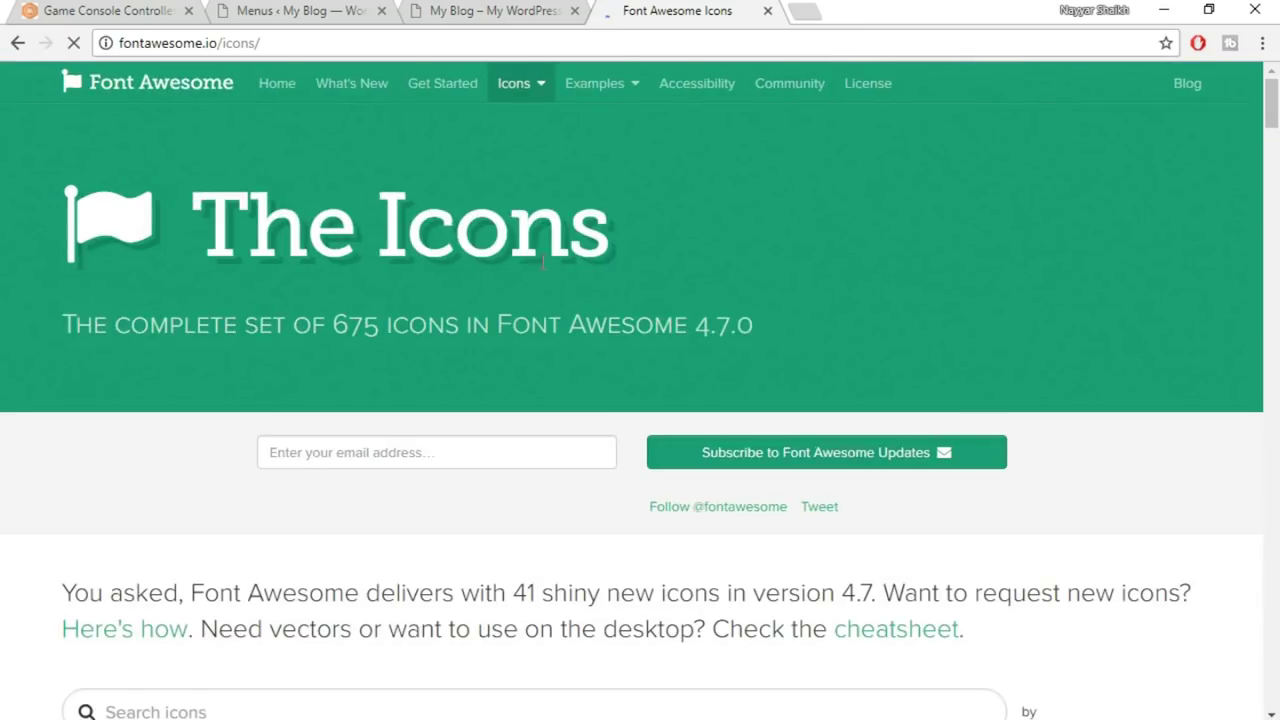
# Search the icons for 'user', then return to the site's front page
pyautogui.scroll(-6, 541, 261)
pyautogui.click(152, 8)
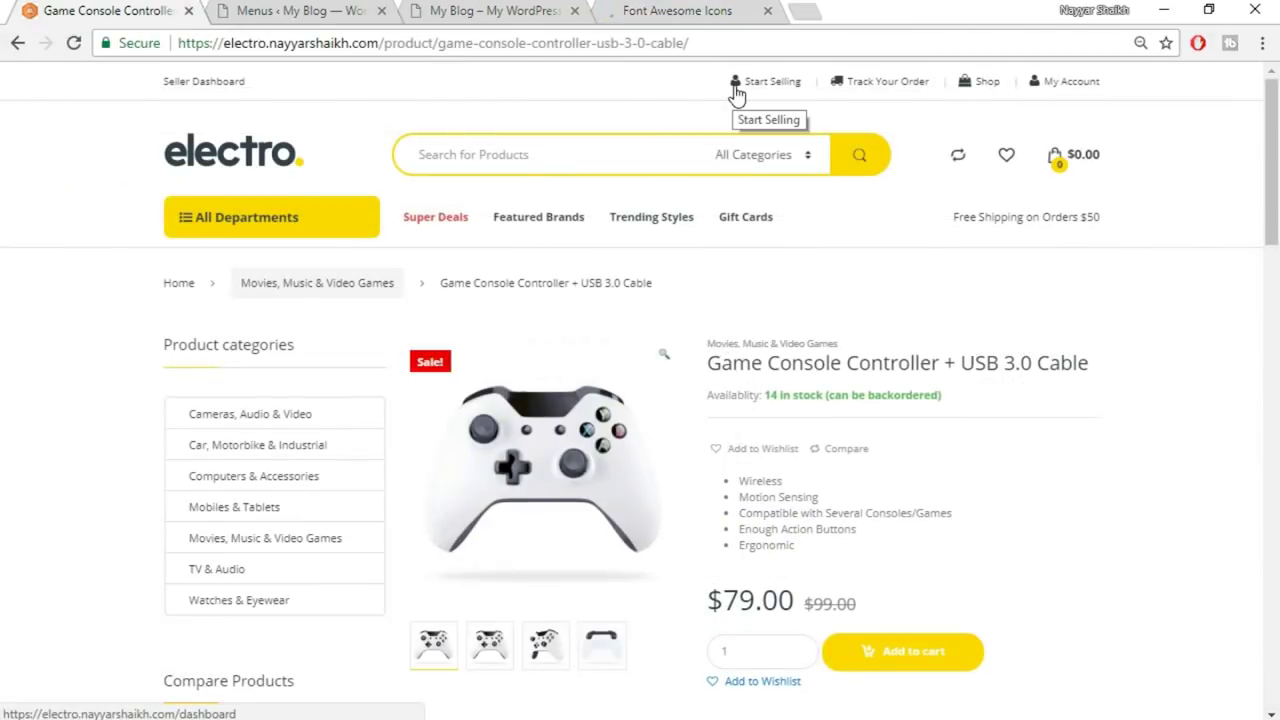
pyautogui.click(690, 12)
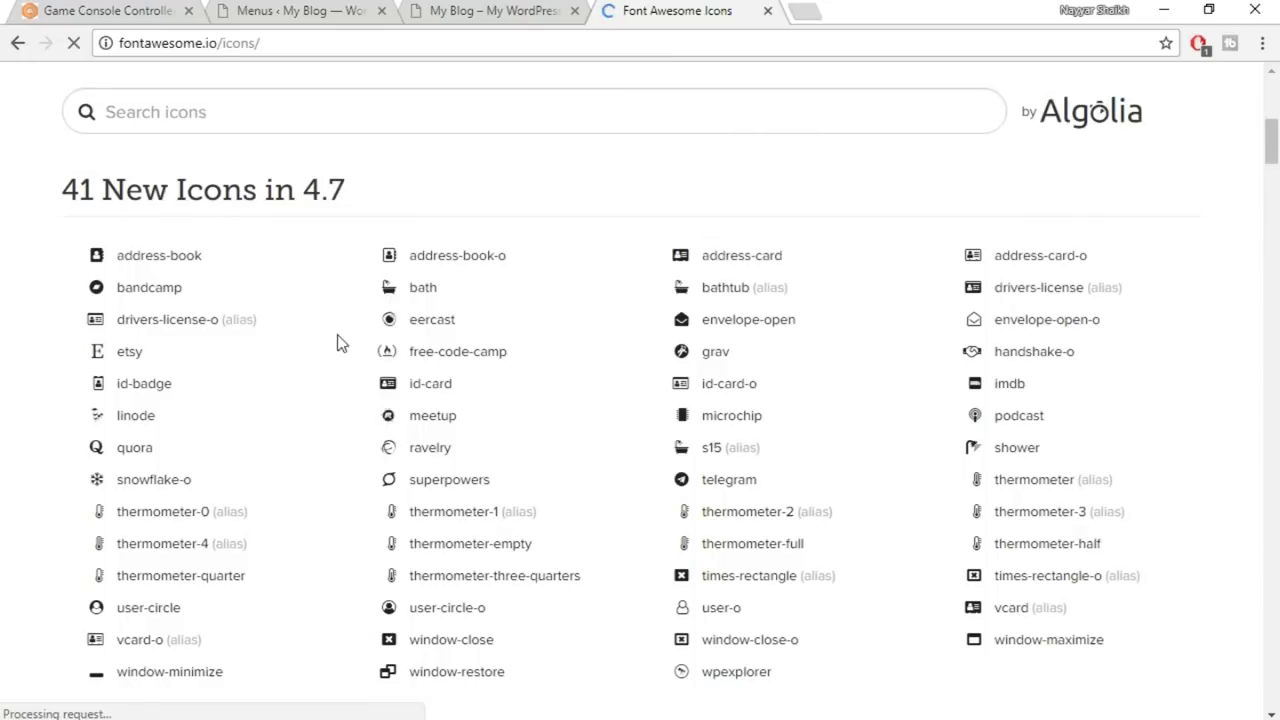
pyautogui.scroll(-3, 557, 463)
pyautogui.scroll(4, 523, 397)
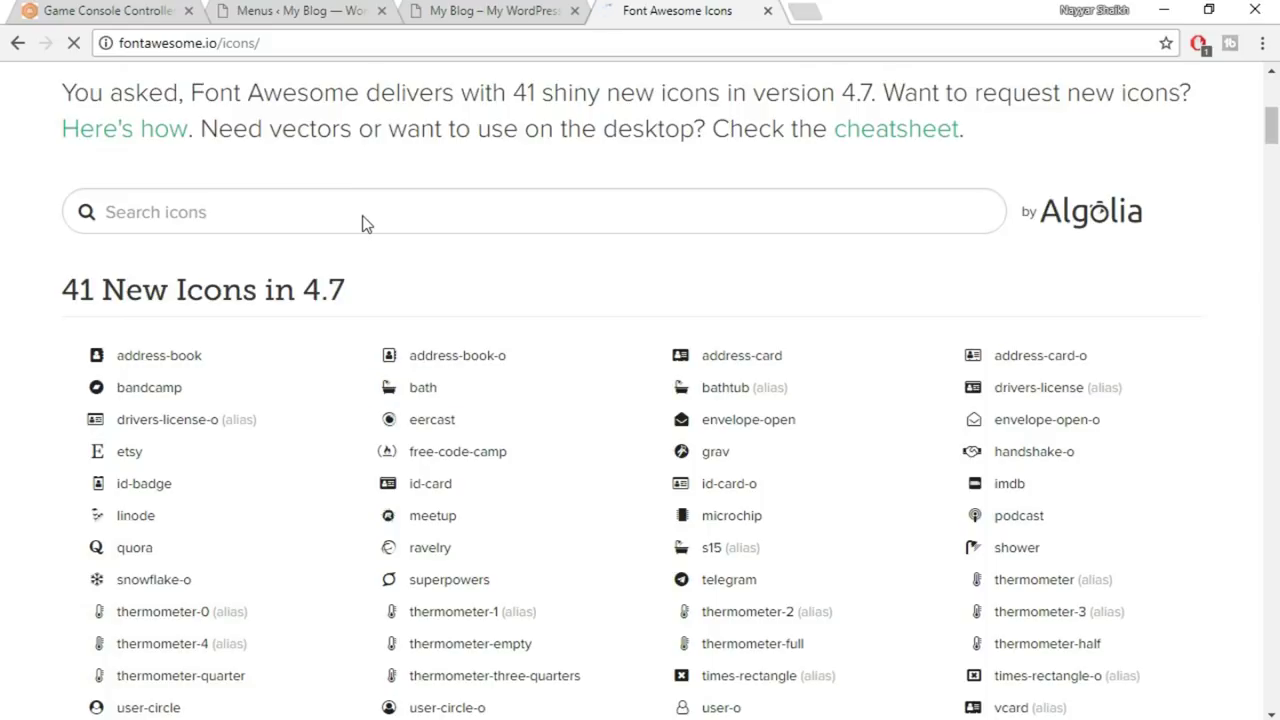
pyautogui.click(366, 222)
pyautogui.write('user')
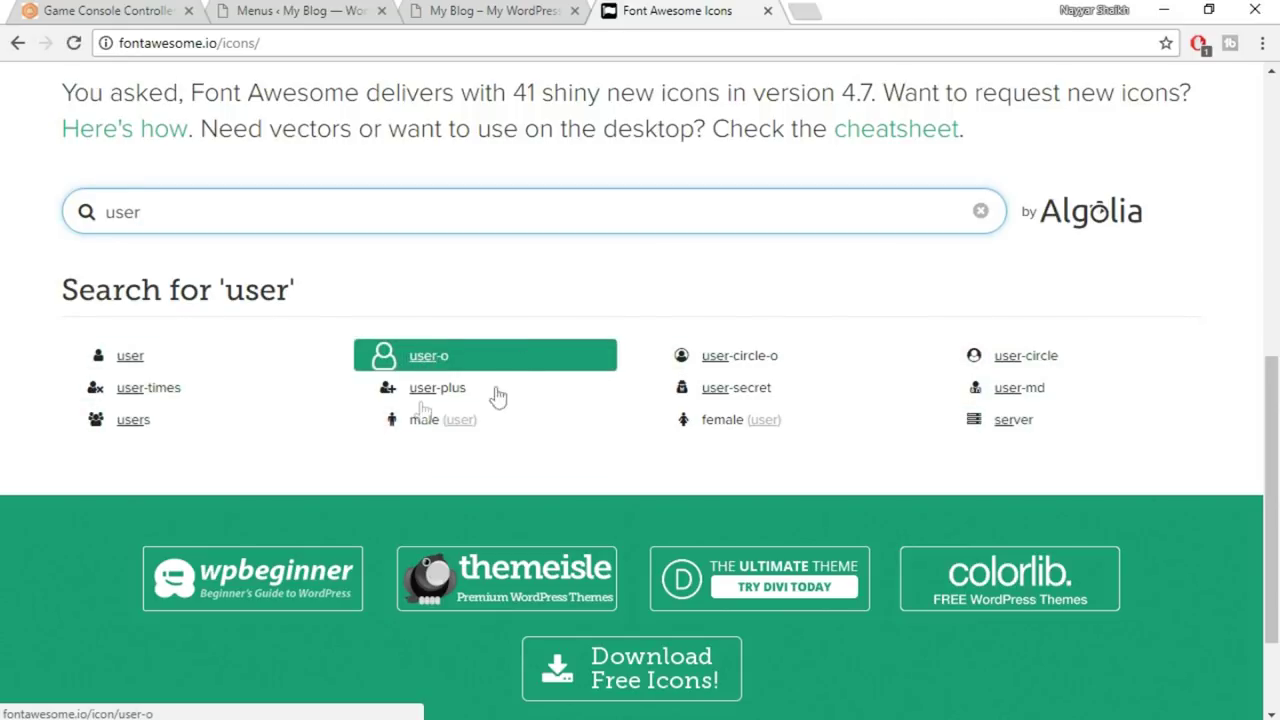
pyautogui.click(530, 10)
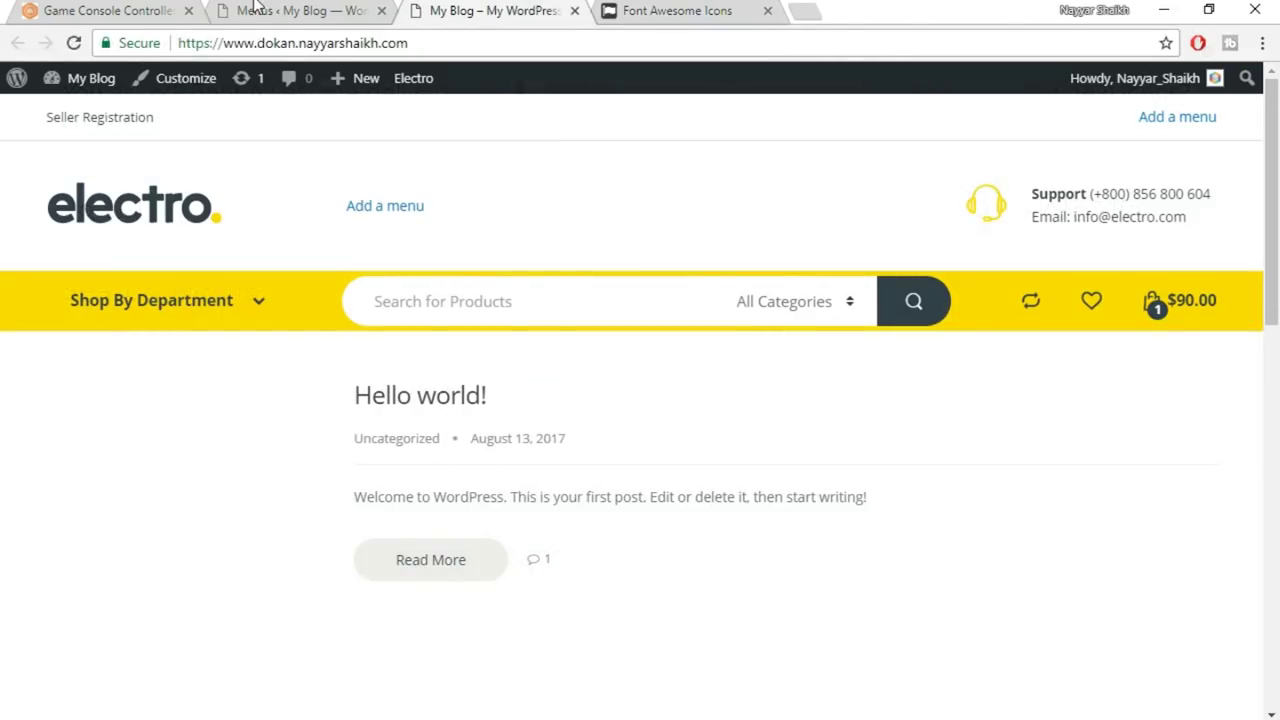
# Give the Top Right menu's Start Selling item icon class 'fa fa-user' and save the menu
pyautogui.click(255, 10)
pyautogui.click(597, 388)
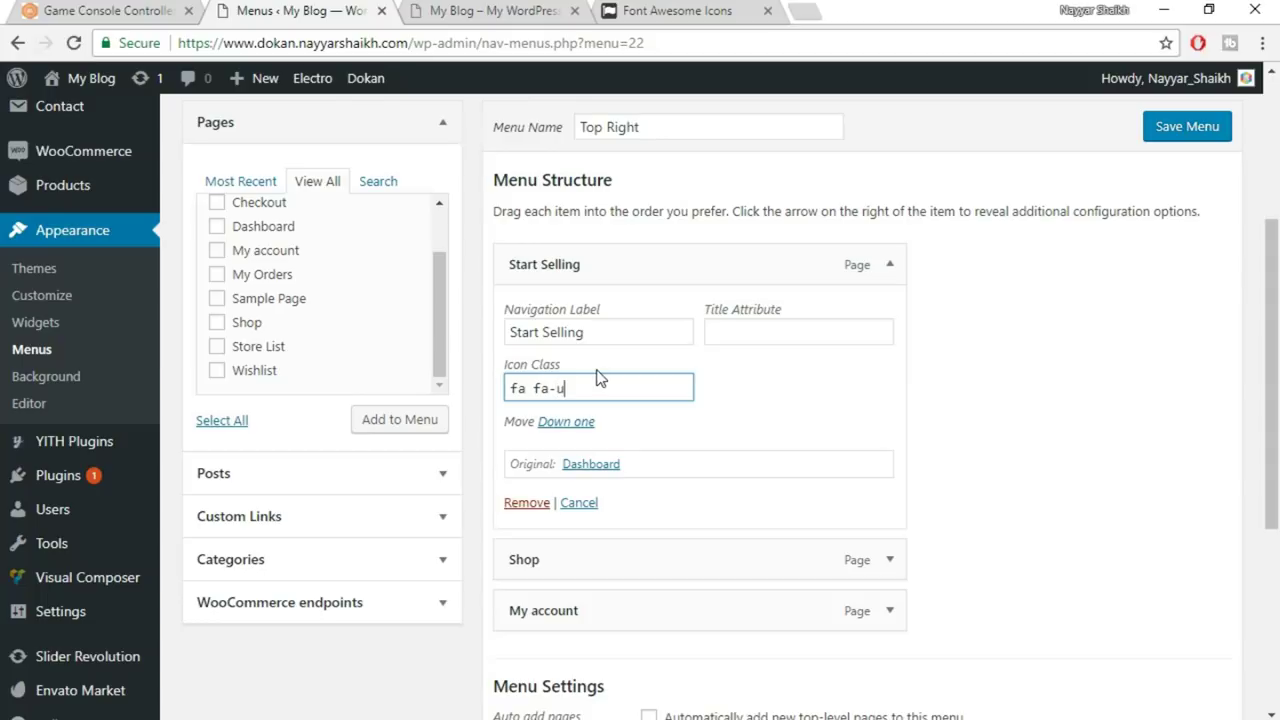
pyautogui.click(1224, 128)
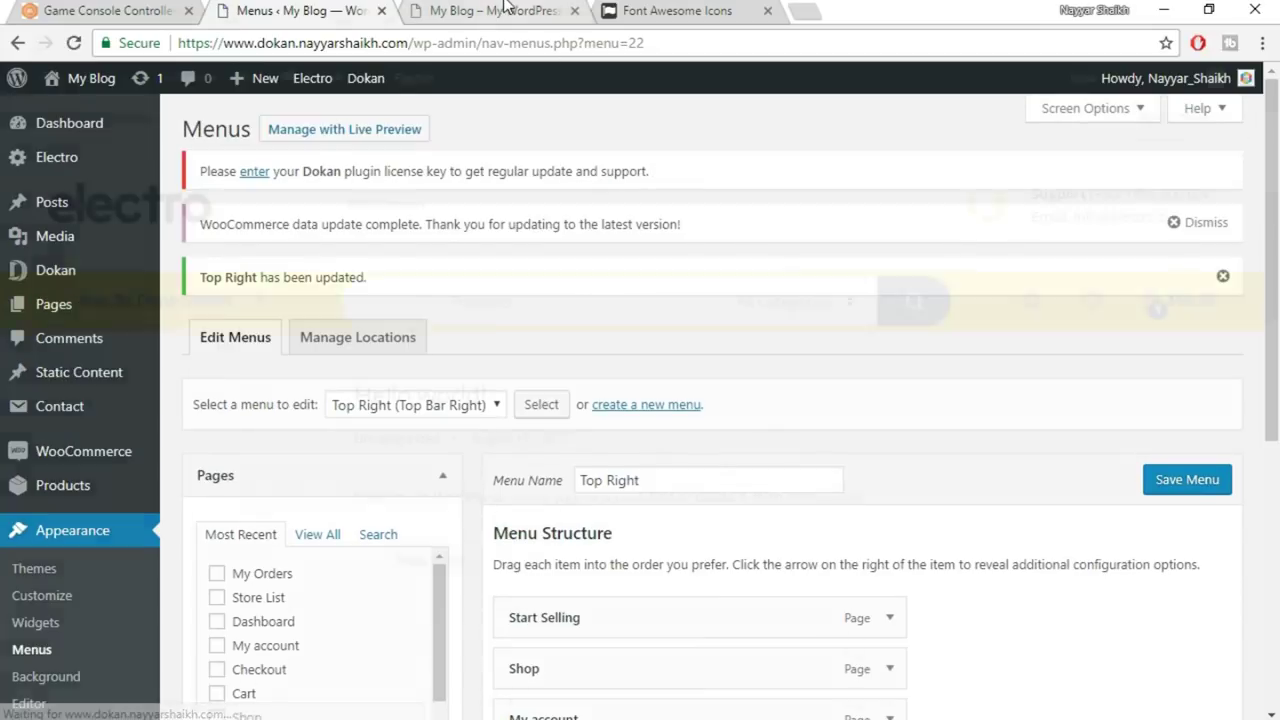
# Reload the live front page to check the person icon beside Start Selling, then return to the menu editor
pyautogui.click(522, 12)
pyautogui.click(526, 41)
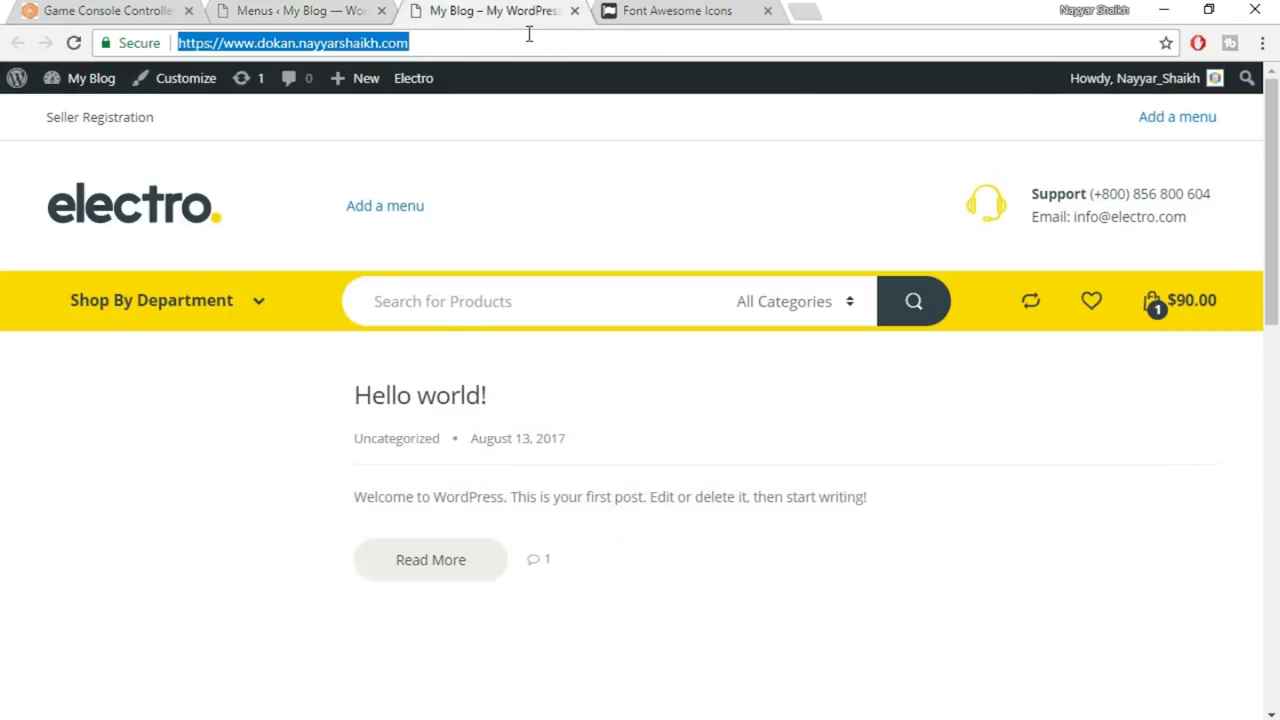
pyautogui.press('Return')
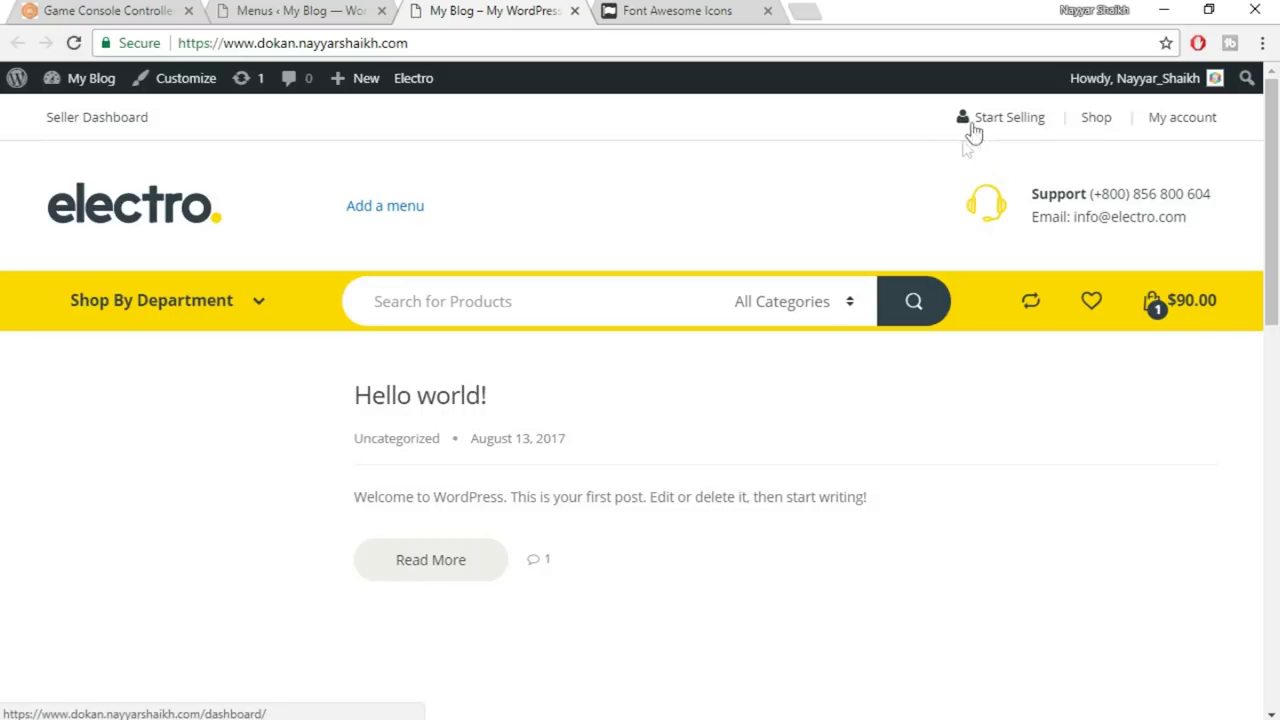
pyautogui.click(330, 10)
pyautogui.scroll(-2, 688, 476)
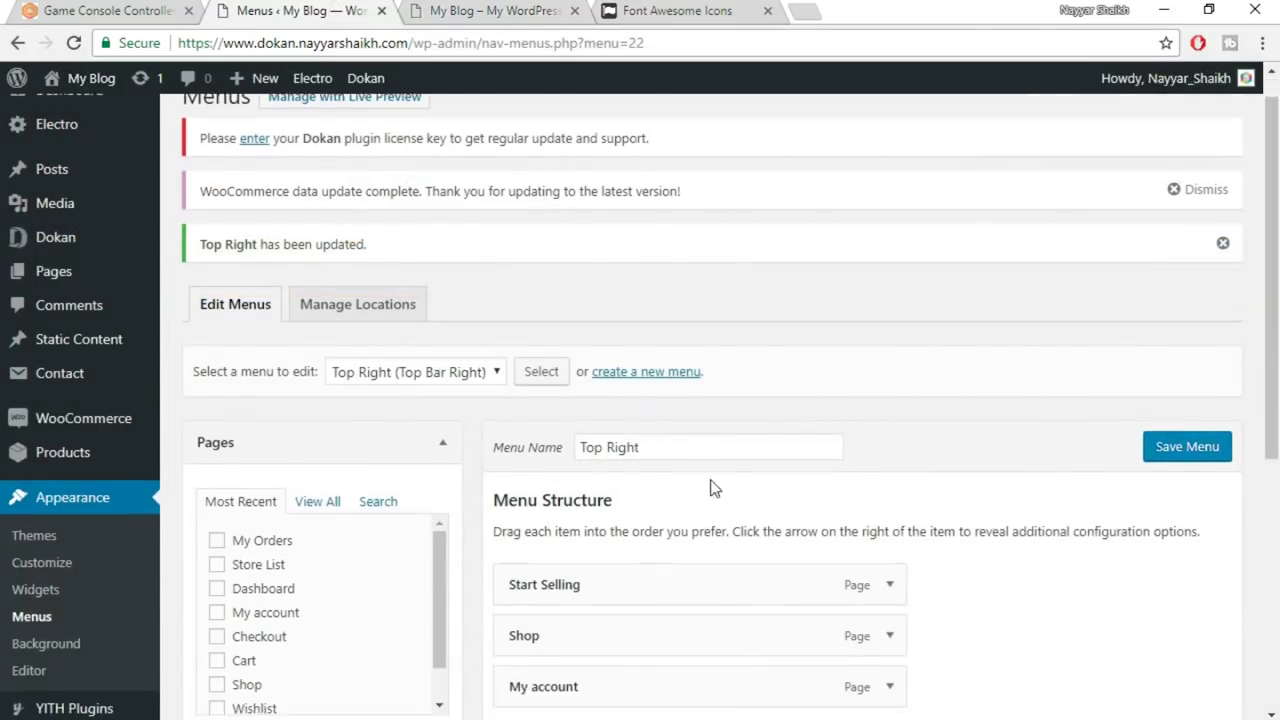
# Look up a shop icon in Font Awesome and set Shop's icon class to 'fa fa-shopping-bag'
pyautogui.click(890, 469)
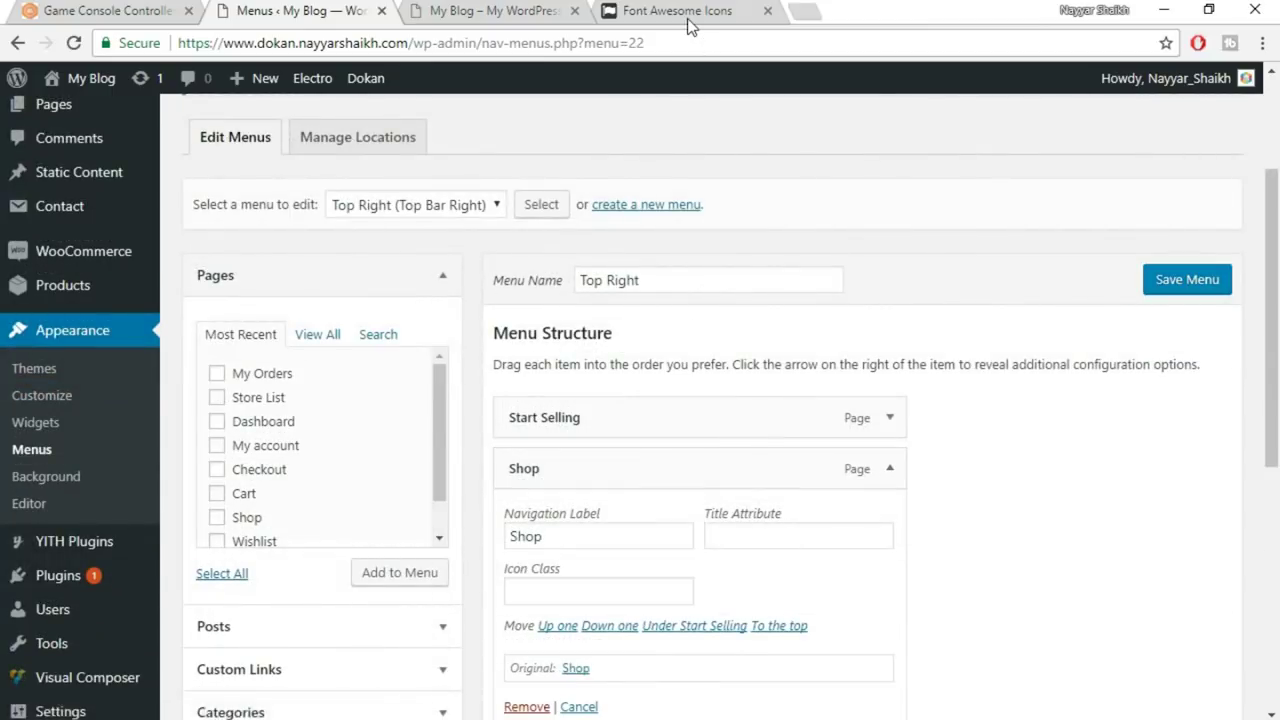
pyautogui.click(670, 10)
pyautogui.hotkey('ctrl', 'a')
pyautogui.write('shop')
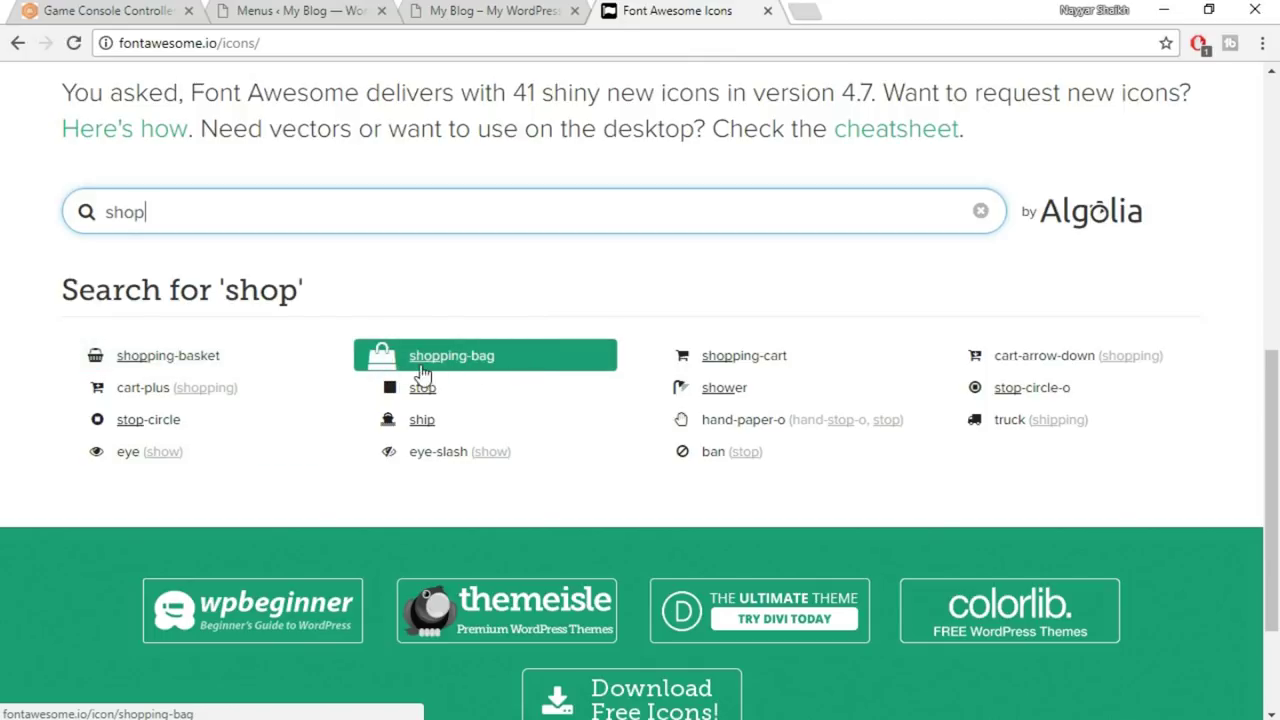
pyautogui.click(512, 10)
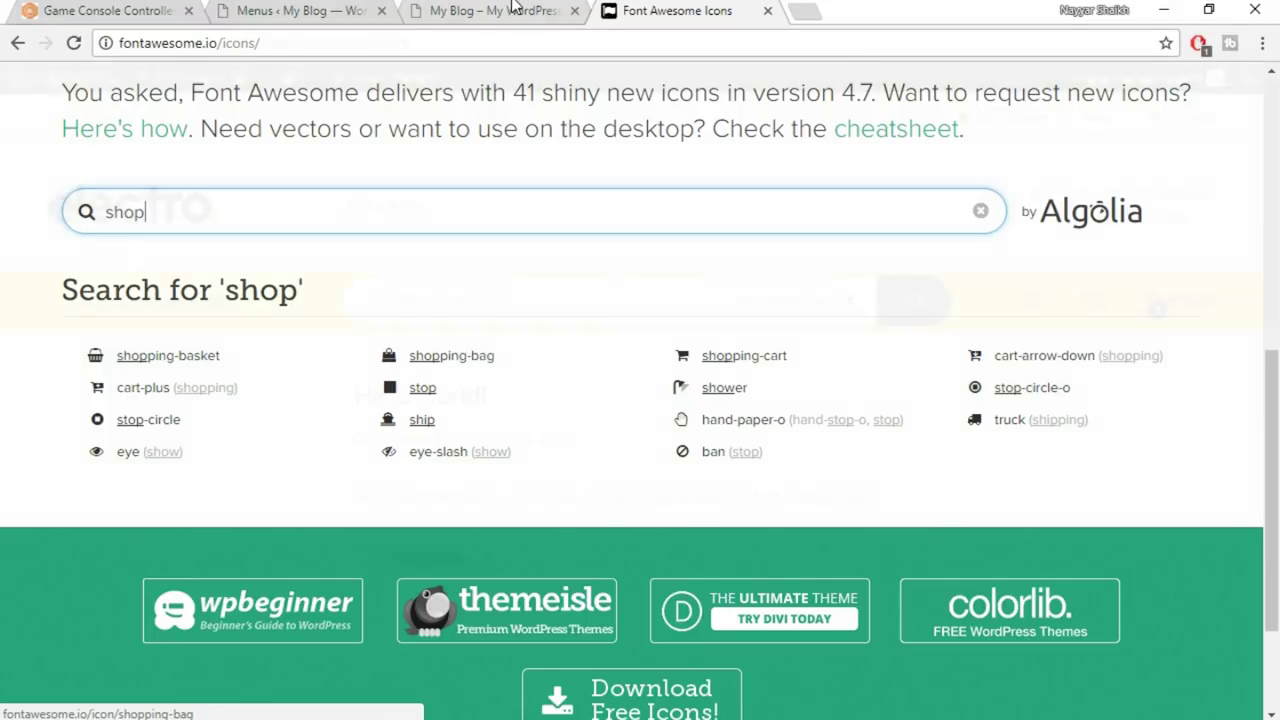
pyautogui.click(282, 12)
pyautogui.click(600, 591)
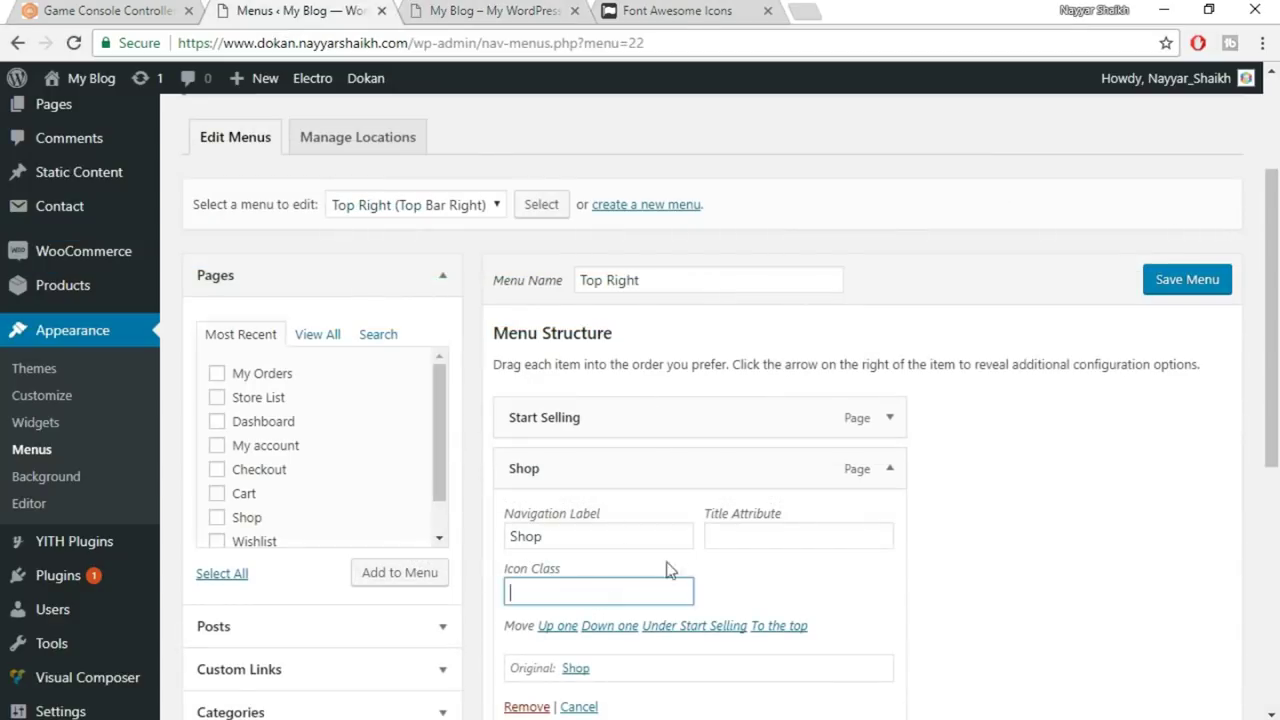
pyautogui.scroll(-2, 671, 566)
pyautogui.write('fa fa-shopping-bag')
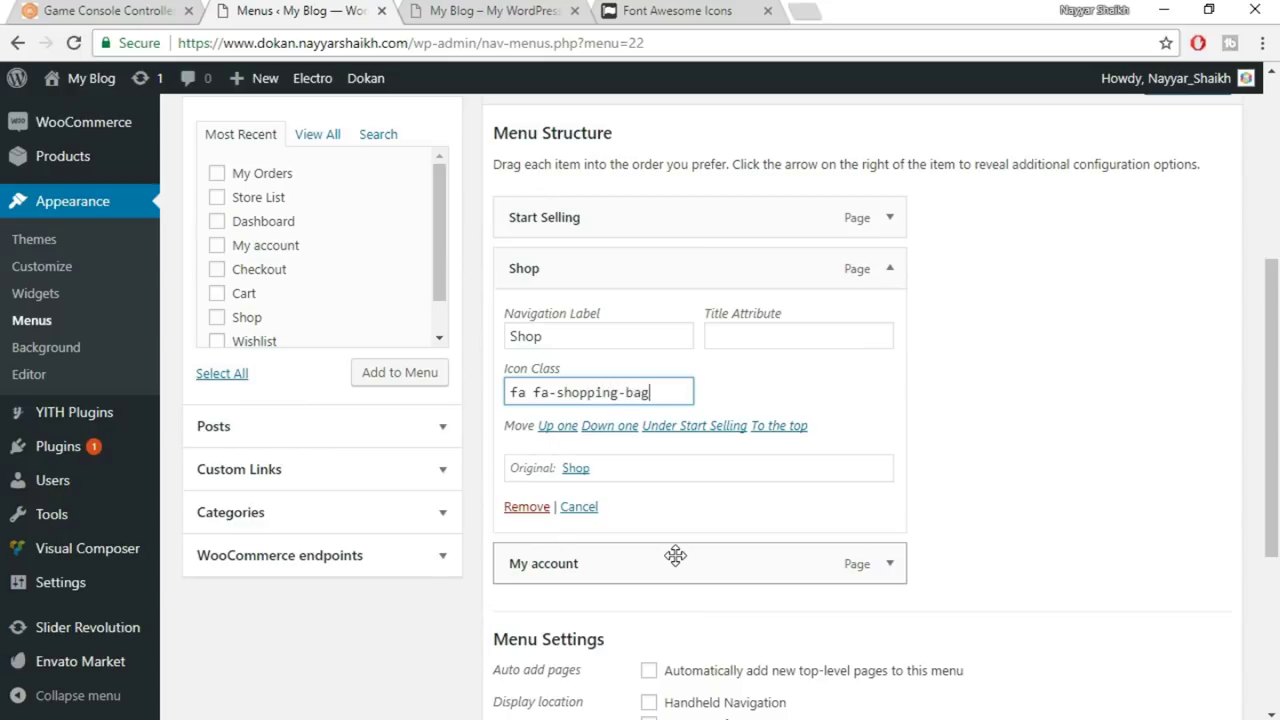
pyautogui.click(890, 268)
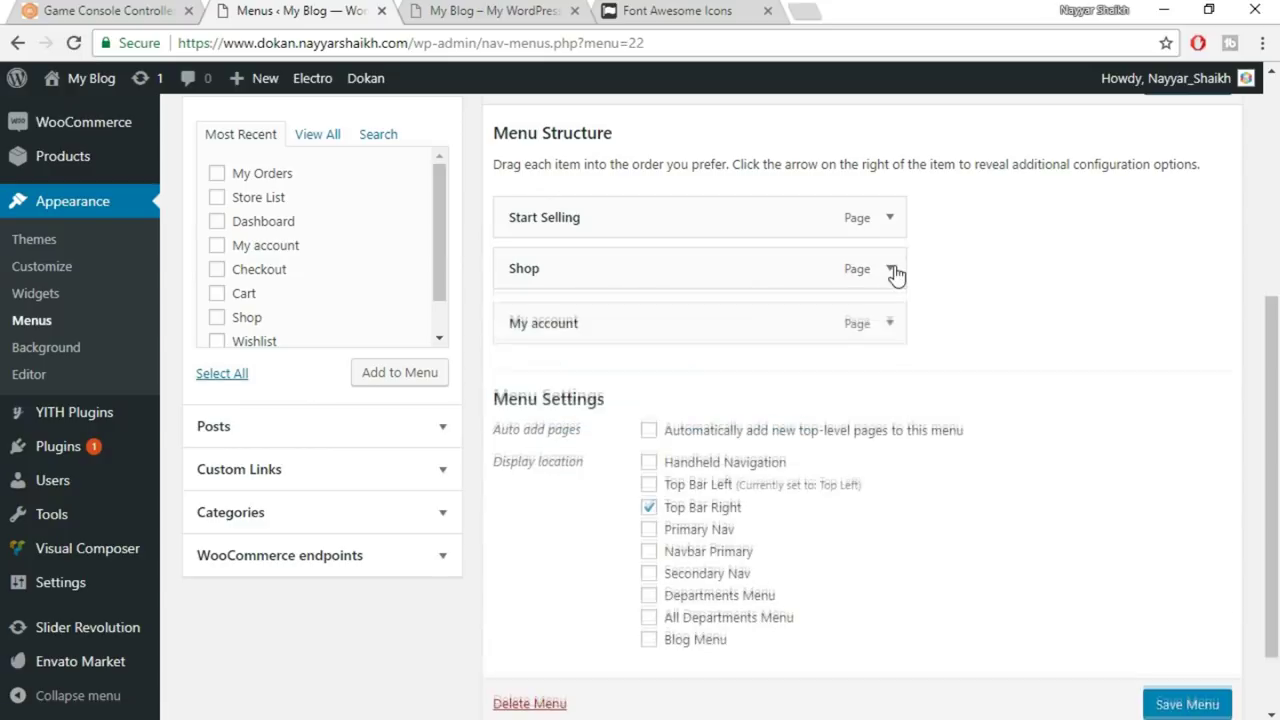
# Set the My account item's icon class to 'fa fa-user'
pyautogui.click(889, 319)
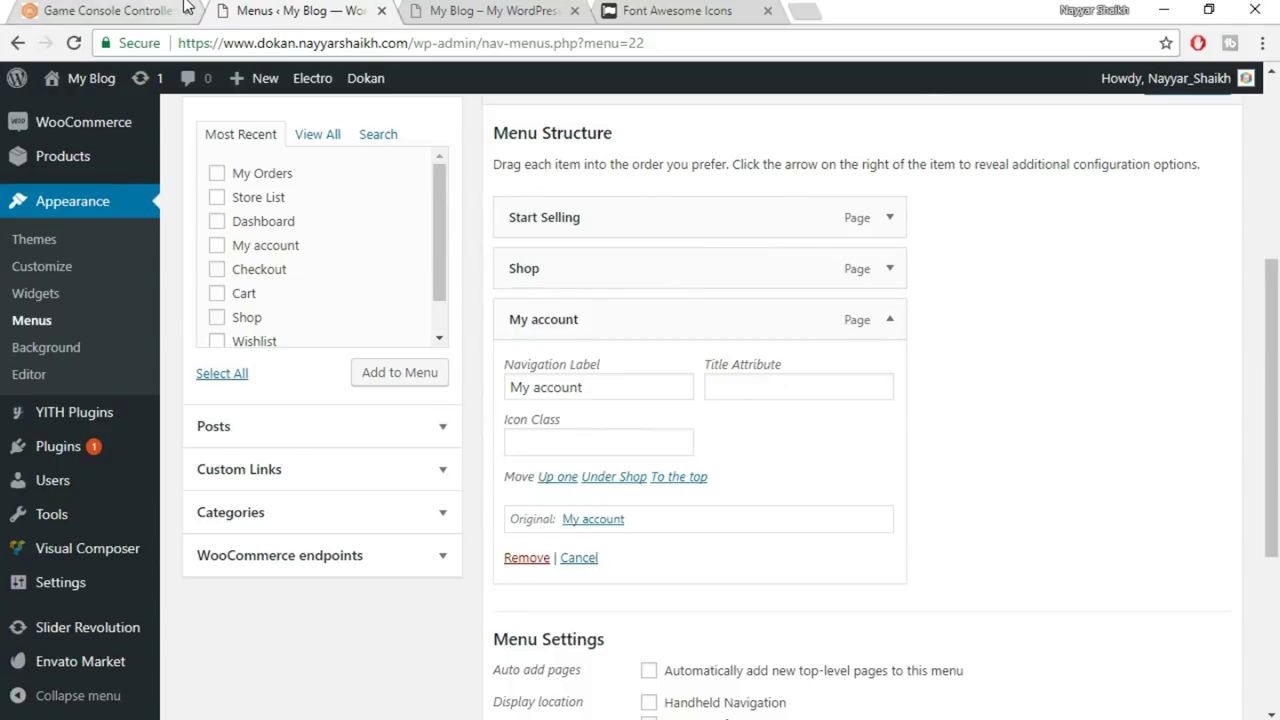
pyautogui.click(110, 11)
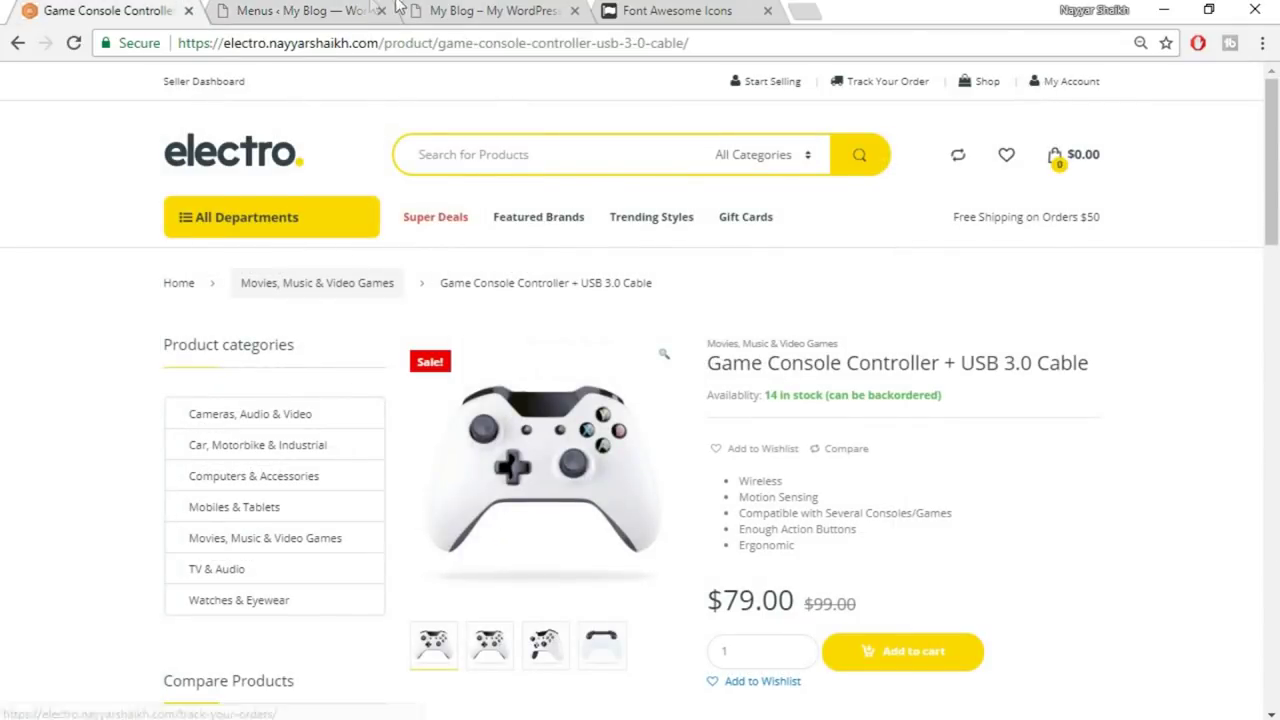
pyautogui.click(368, 8)
pyautogui.click(647, 453)
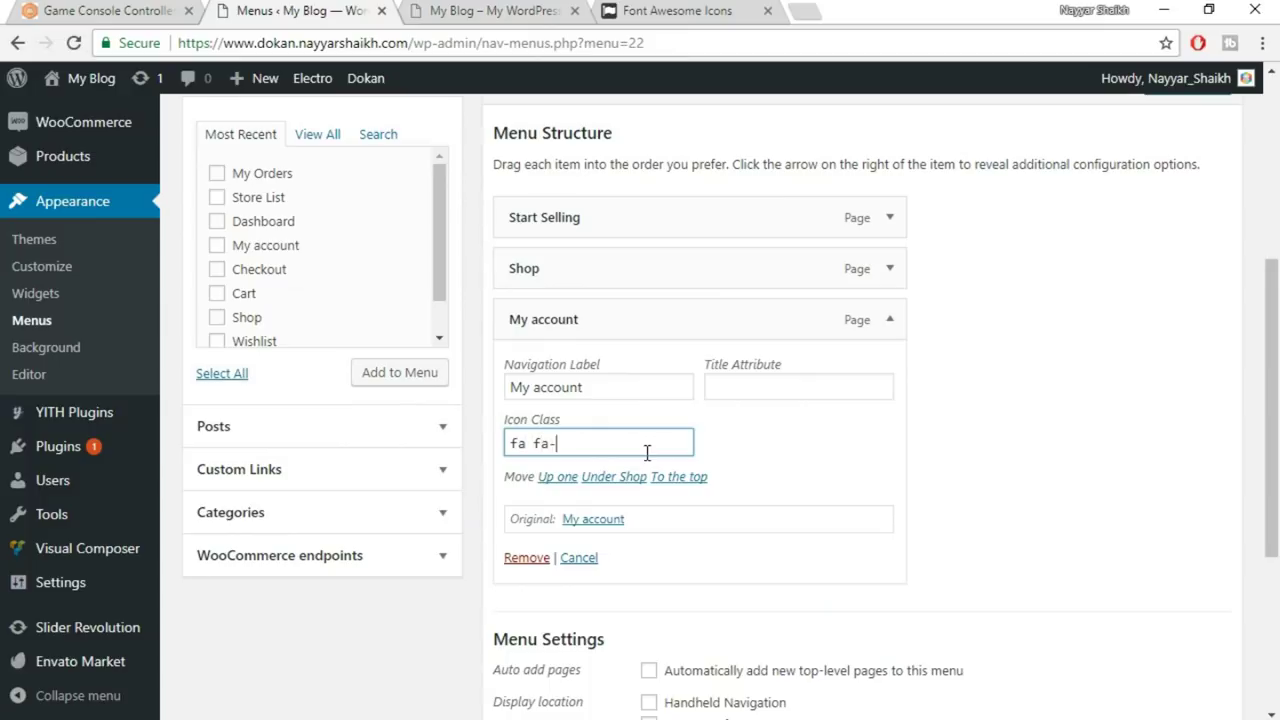
pyautogui.scroll(-3, 829, 471)
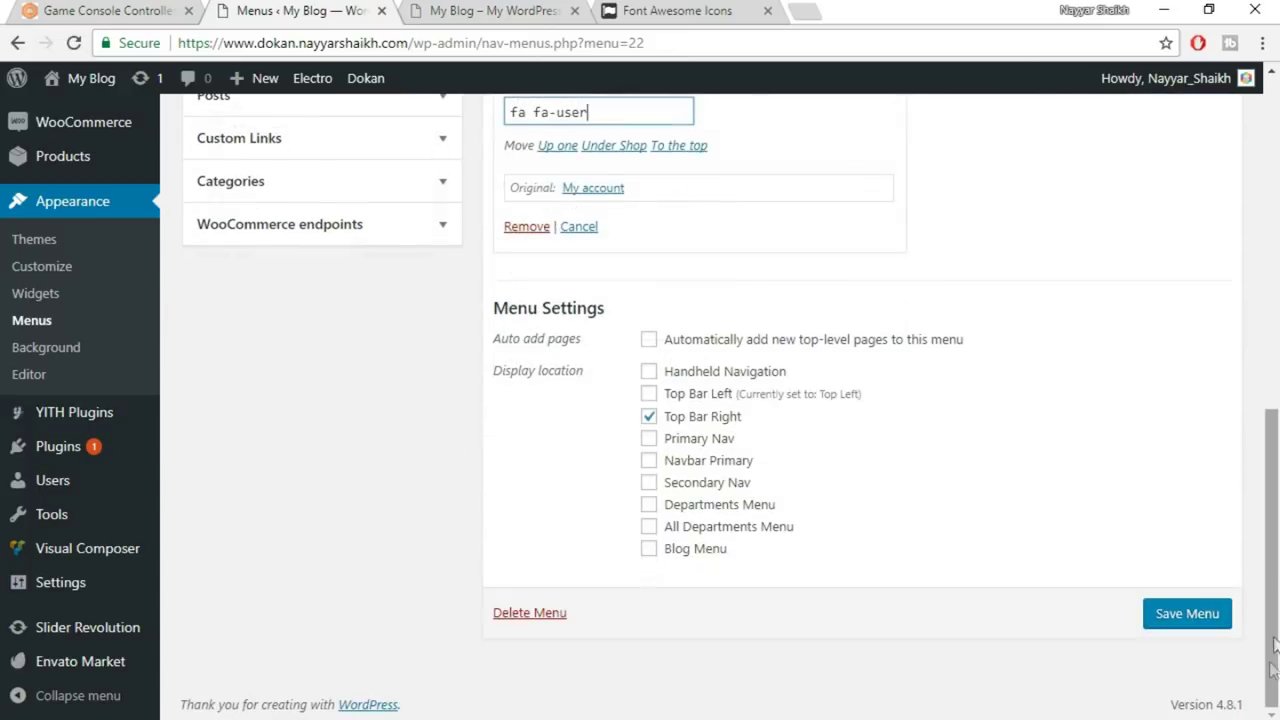
# Save the Top Right menu and reload the live front page to check the new icons
pyautogui.click(1195, 618)
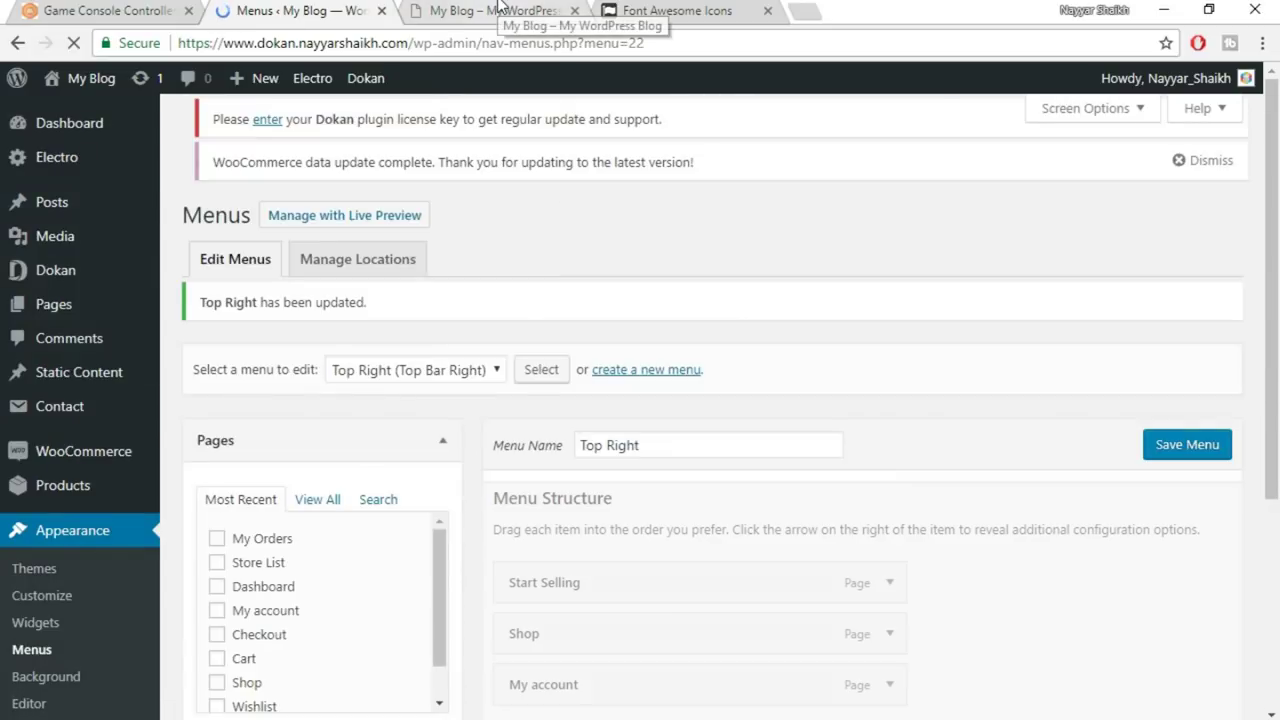
pyautogui.click(497, 8)
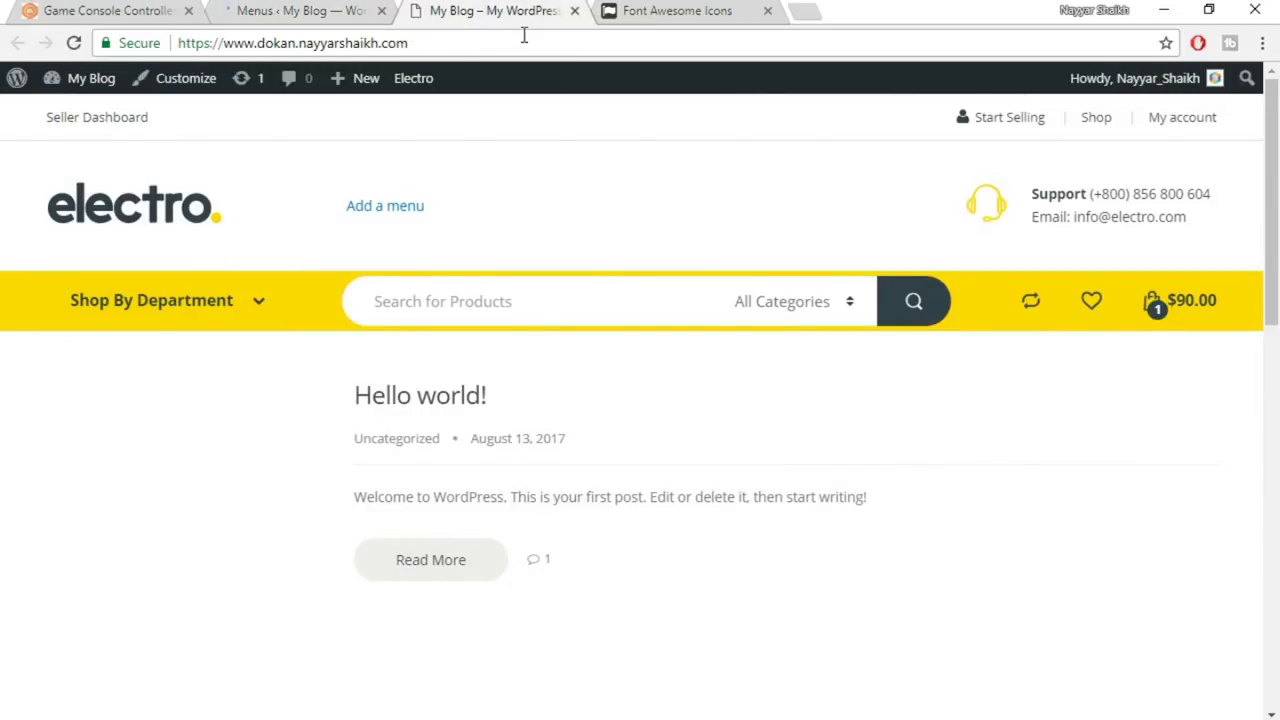
pyautogui.click(525, 34)
pyautogui.press('Return')
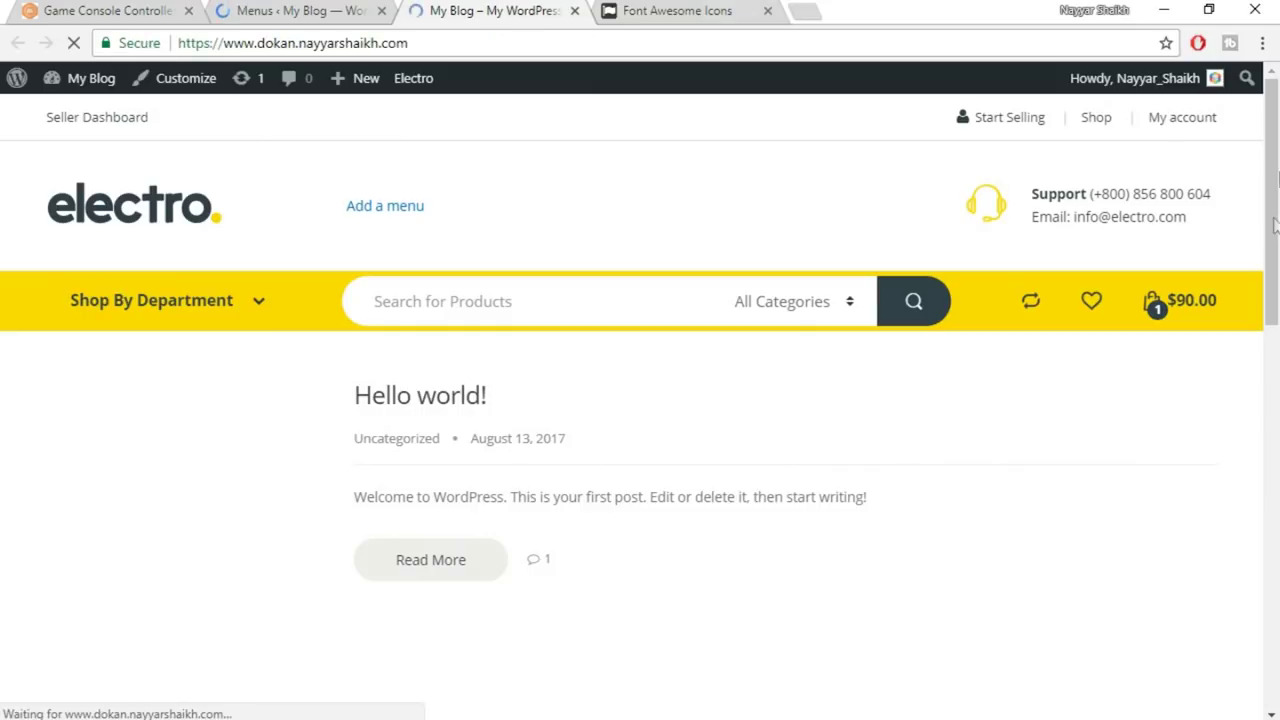
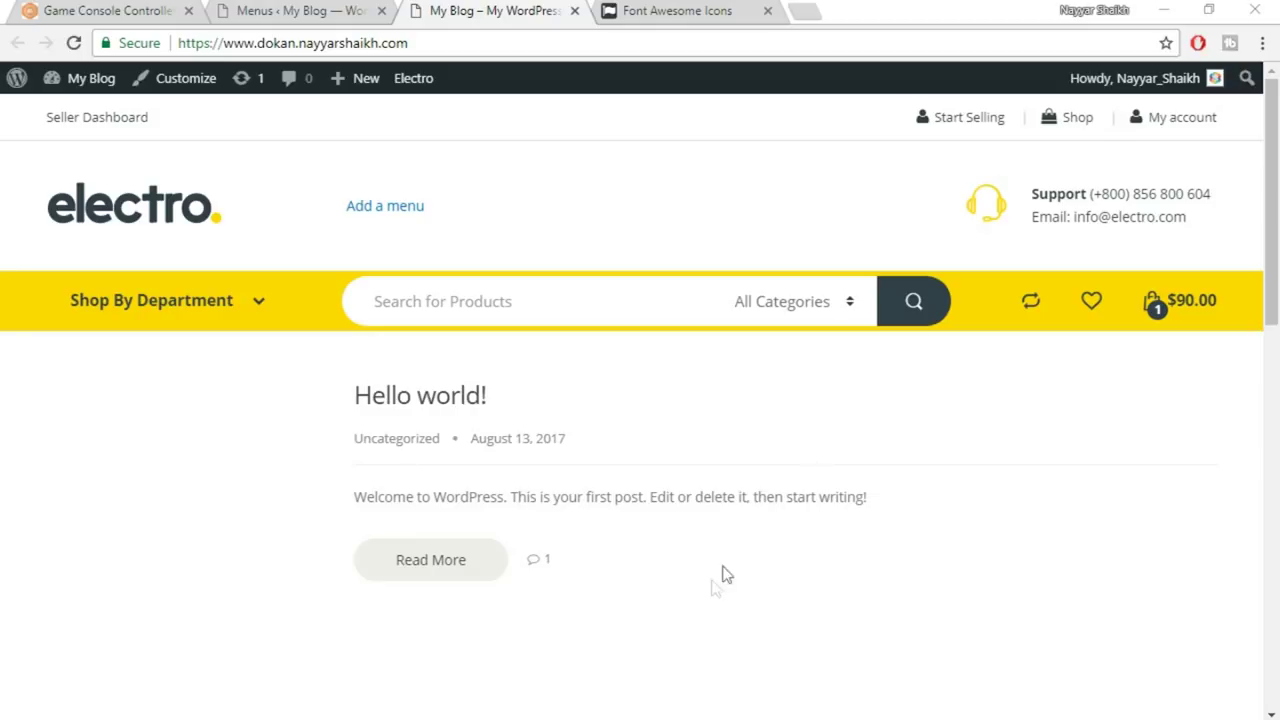
# Reload the storefront home page in the logged-out Edge browser window
pyautogui.hotkey('alt', 'Tab')
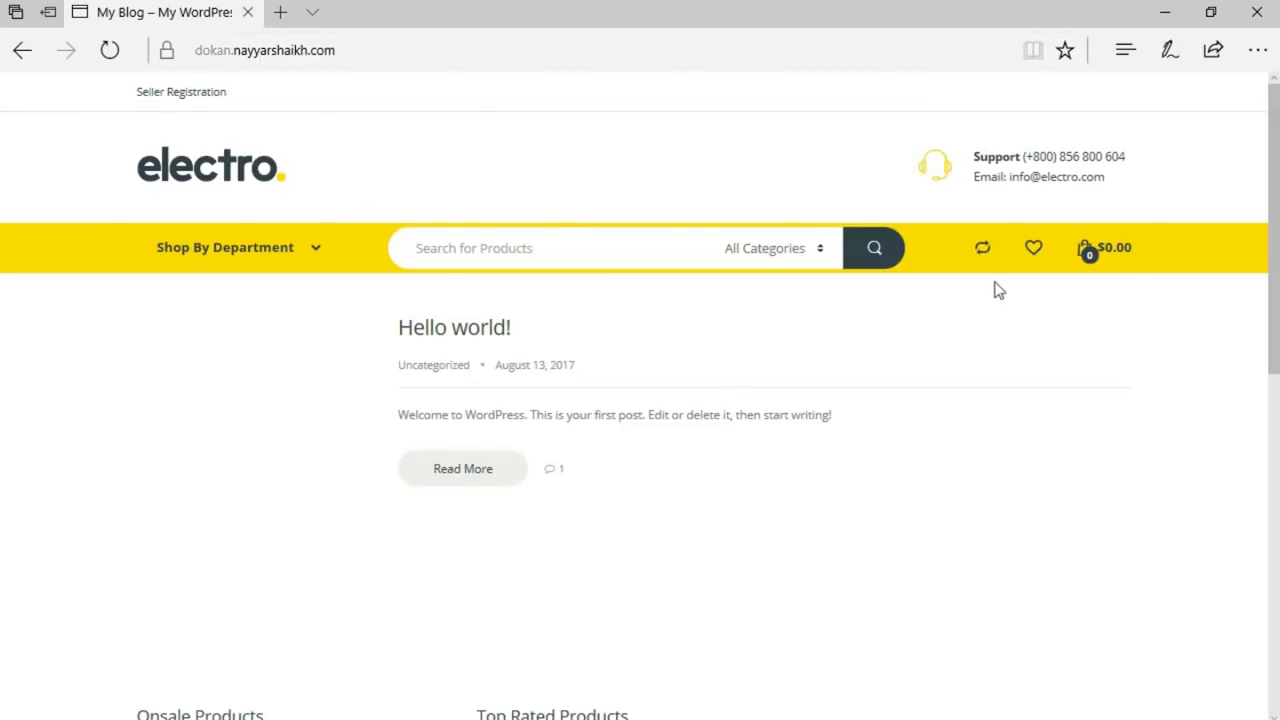
pyautogui.click(109, 50)
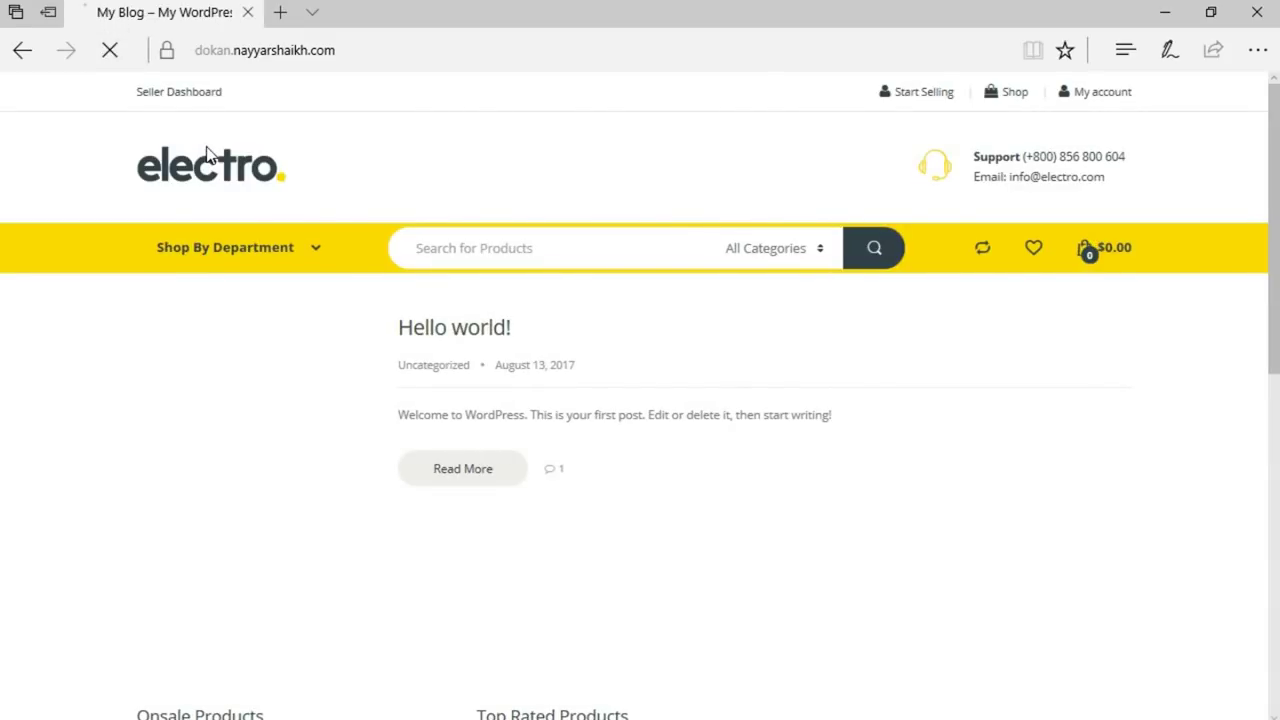
# Open the seller sign-up form and choose 'I am a vendor'
pyautogui.click(921, 96)
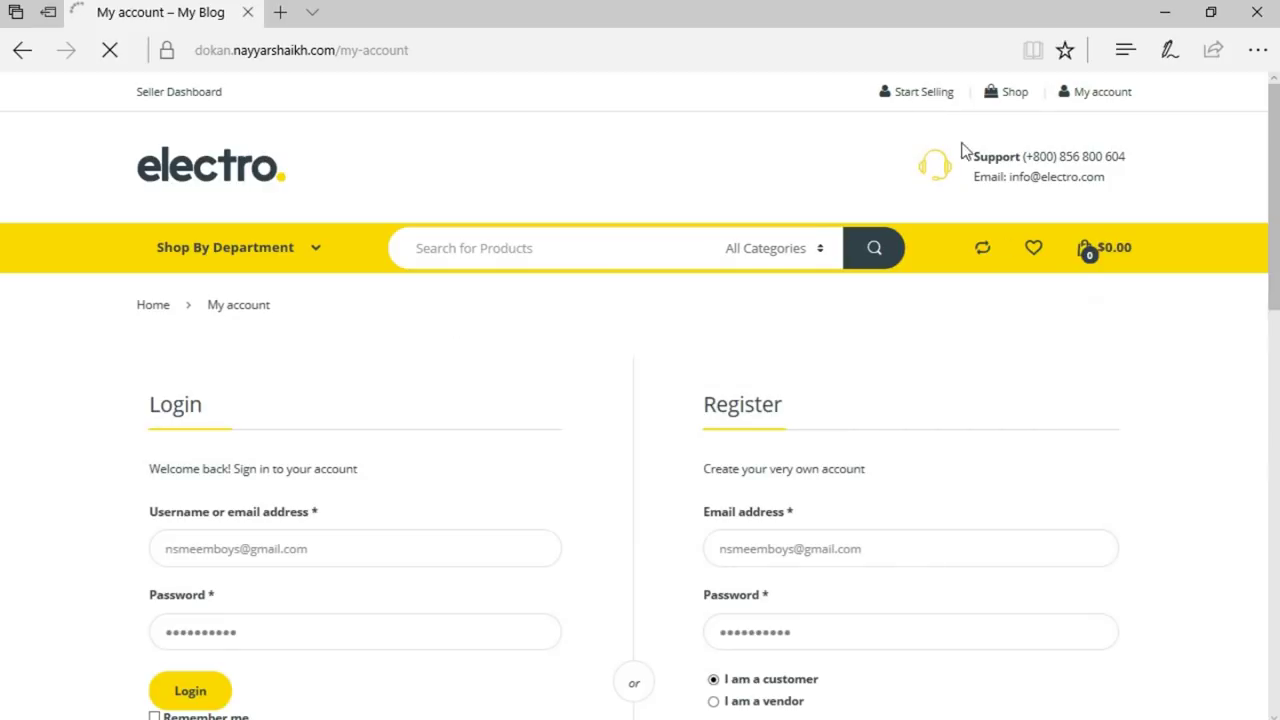
pyautogui.scroll(-3, 1103, 337)
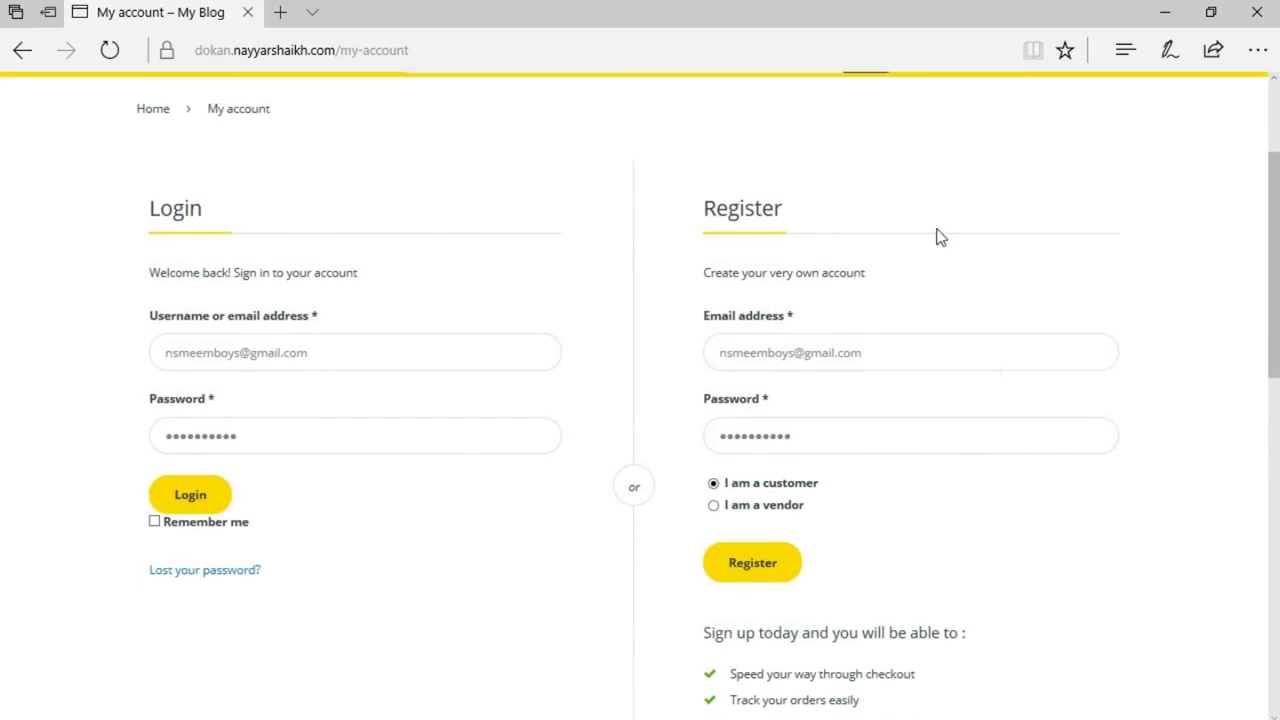
pyautogui.scroll(-1, 1168, 480)
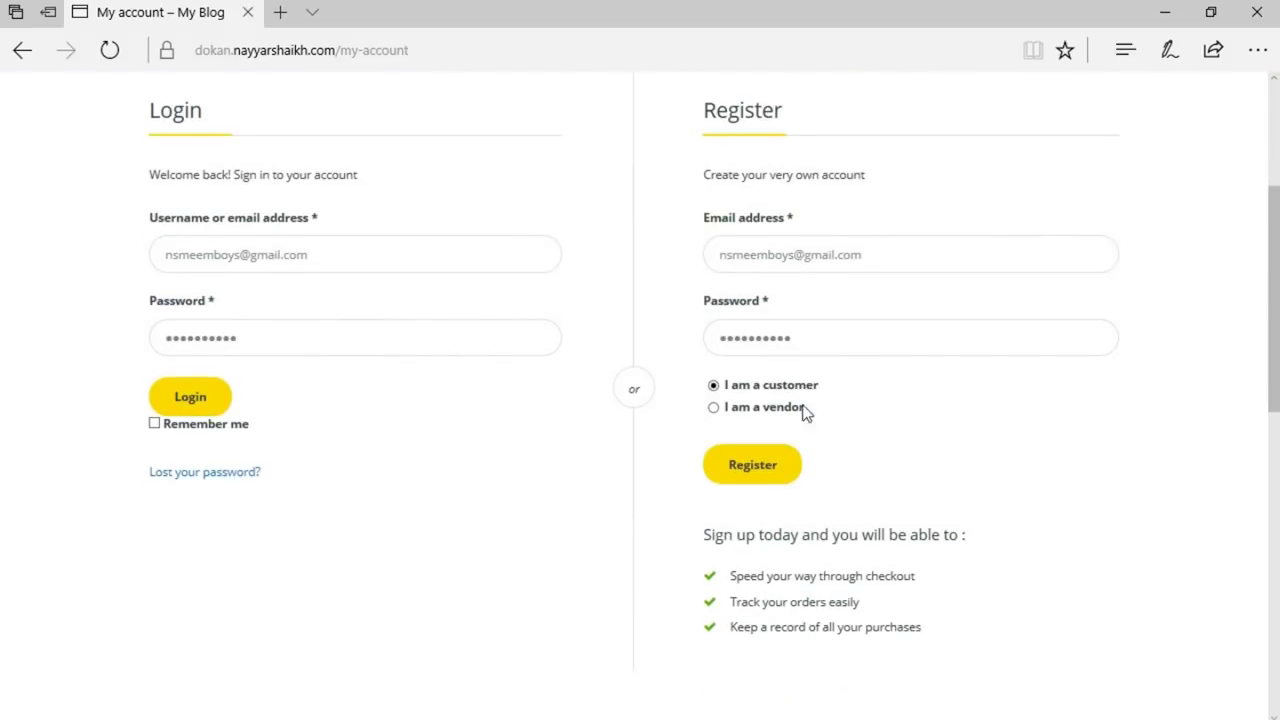
pyautogui.click(752, 410)
pyautogui.scroll(2, 1026, 426)
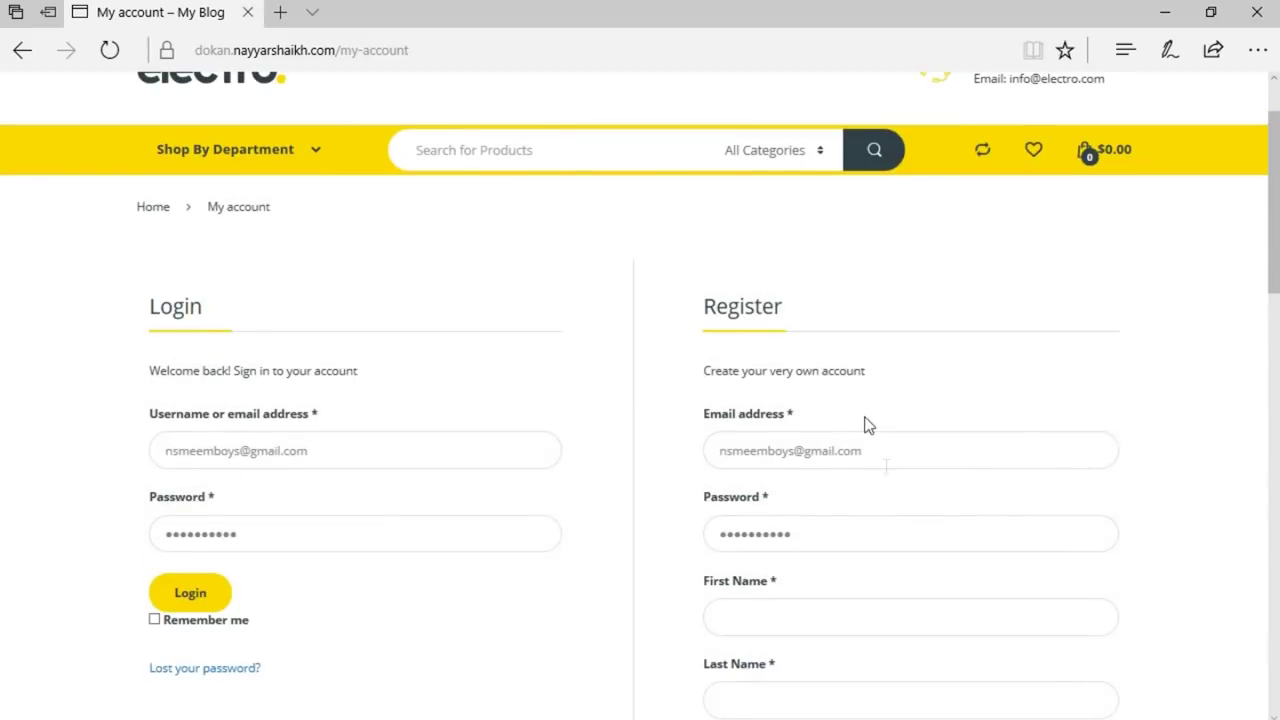
# Fill in the registration e-mail, account password, and autofilled first and last names
pyautogui.click(886, 458)
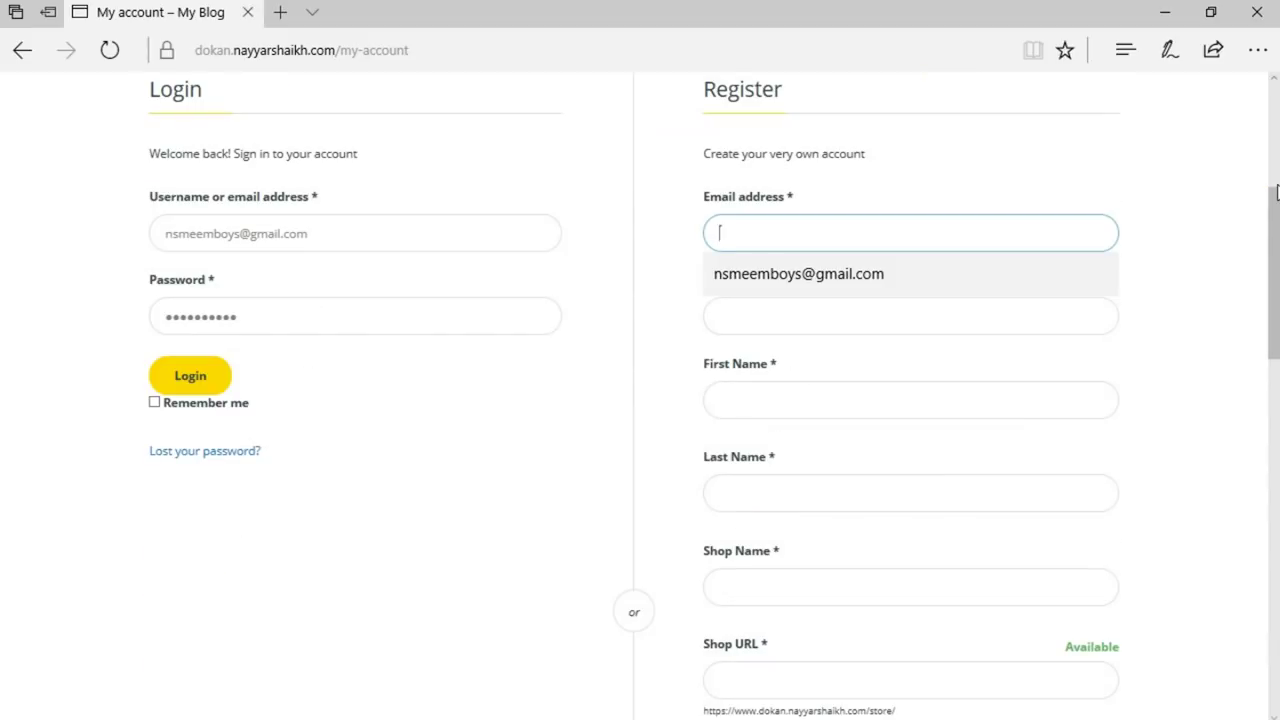
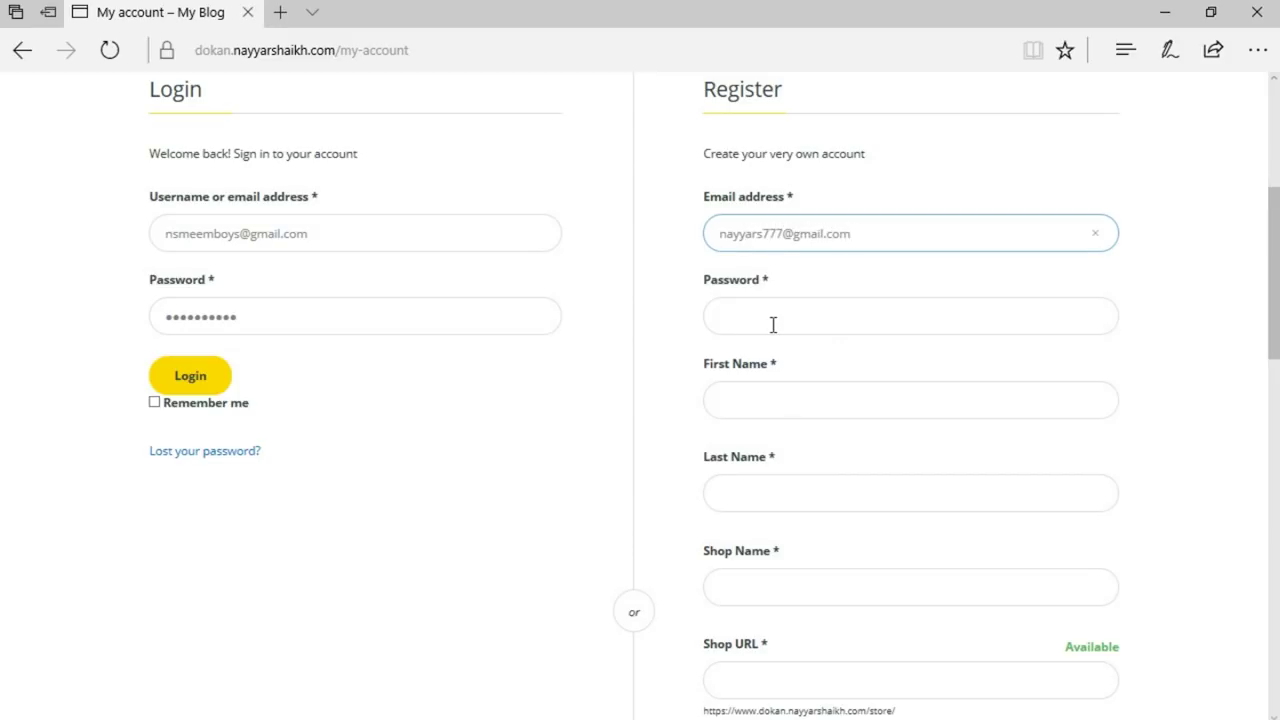
pyautogui.click(773, 324)
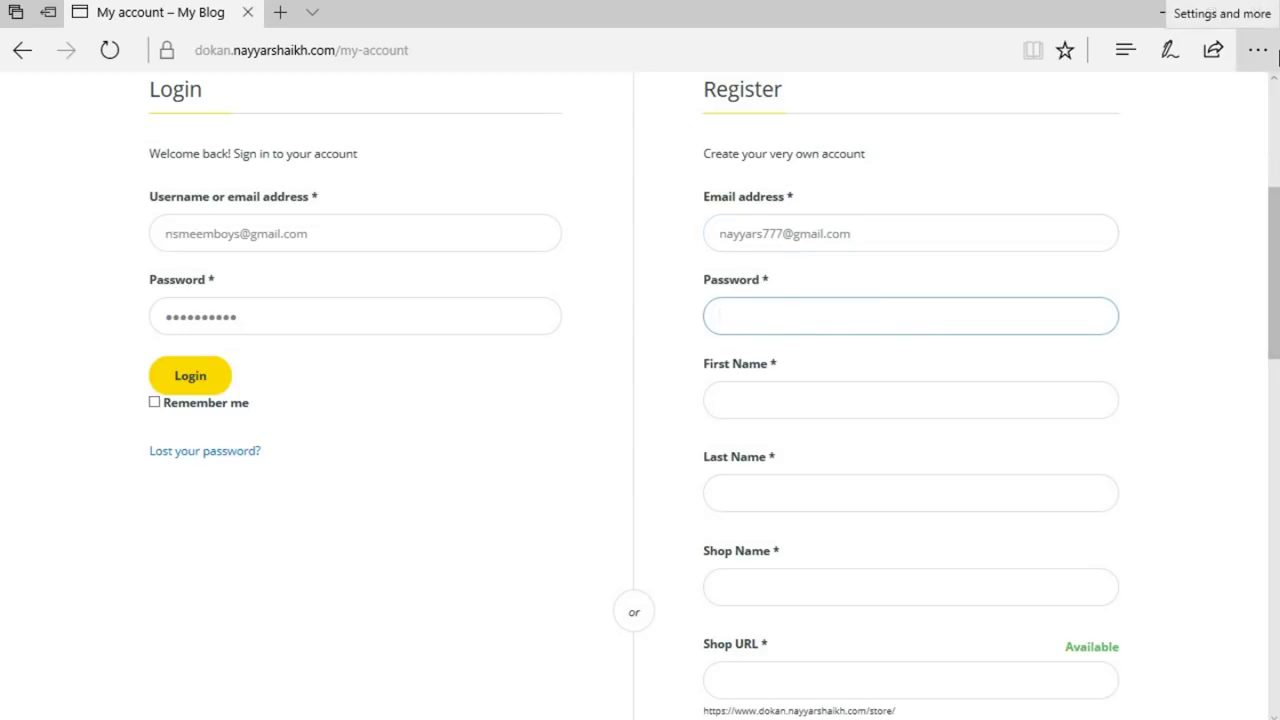
pyautogui.write('••••••••••')
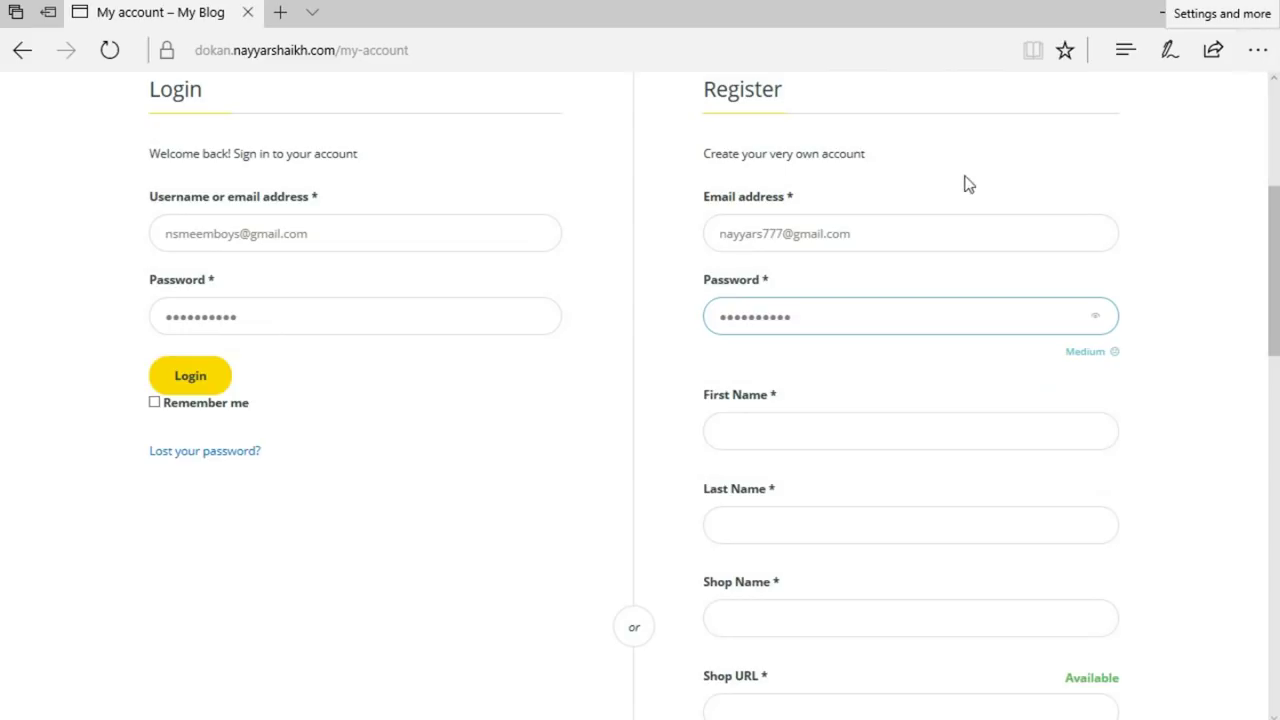
pyautogui.click(759, 421)
pyautogui.click(780, 470)
pyautogui.scroll(-3, 920, 449)
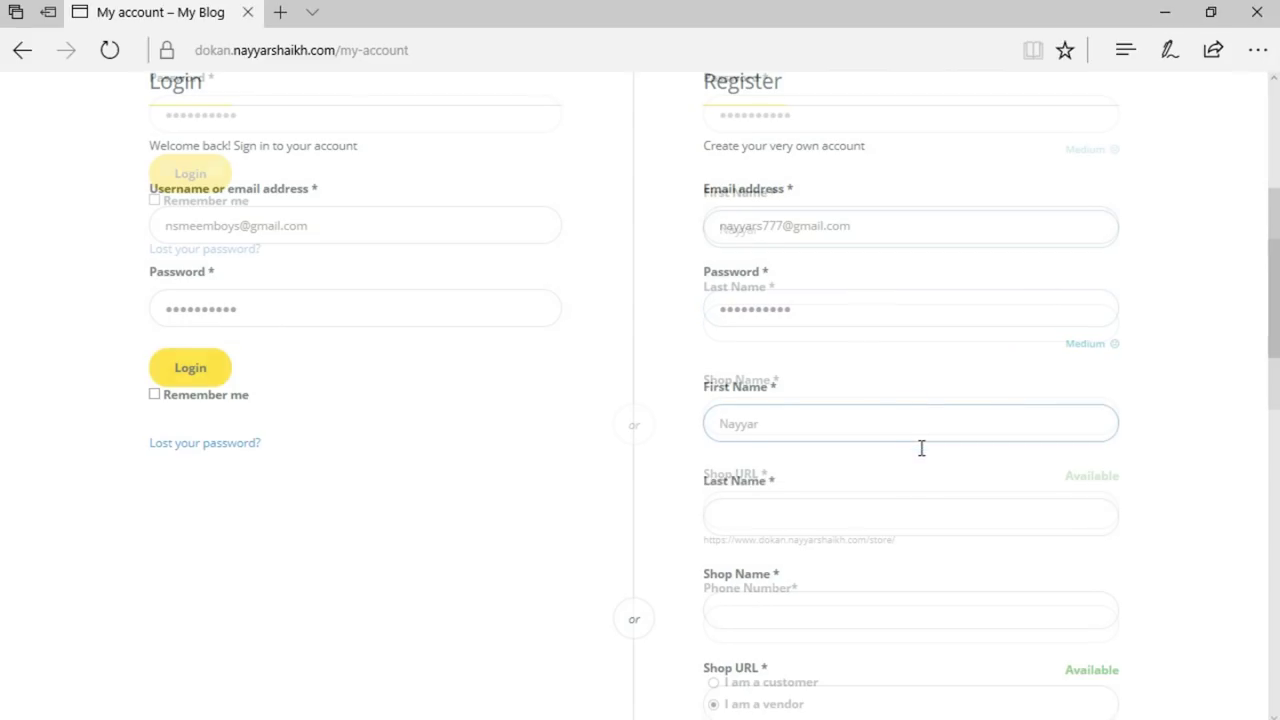
pyautogui.click(760, 240)
pyautogui.press('Down')
pyautogui.press('Return')
# Enter shop name Ntech with shop URL ntech and a phone number, then register
pyautogui.click(776, 325)
pyautogui.write('Ntech')
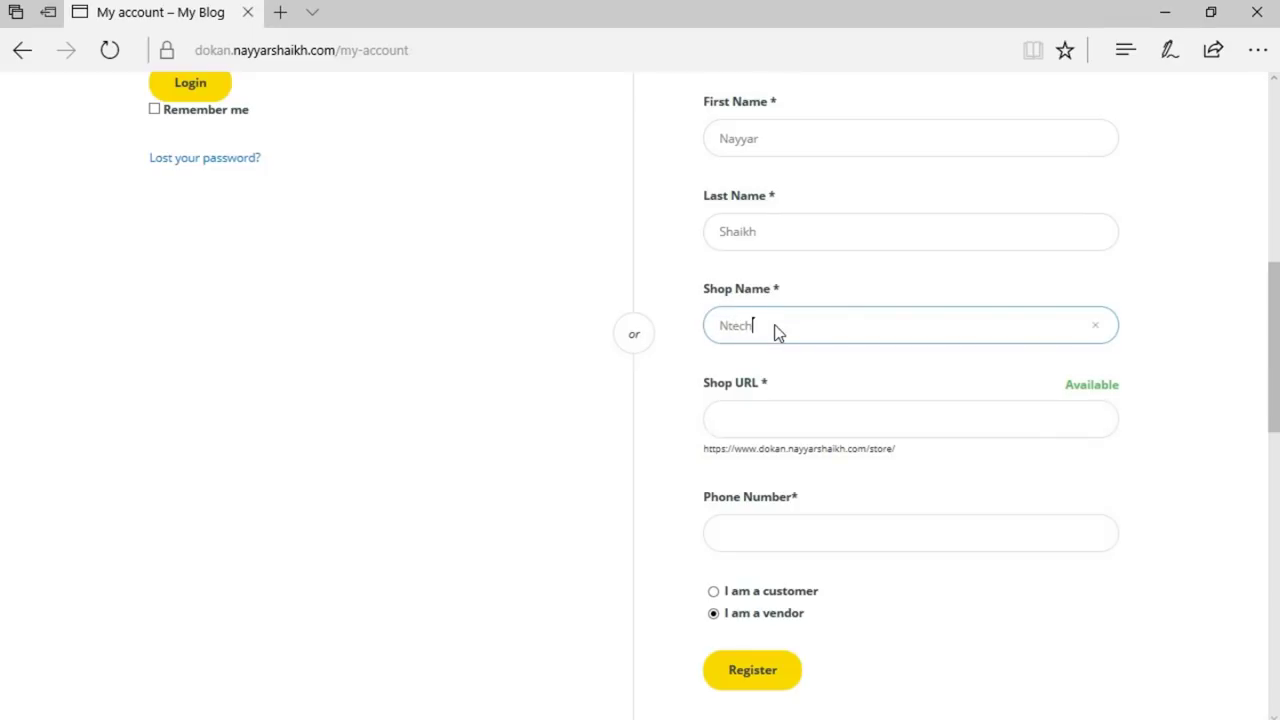
pyautogui.press('Tab')
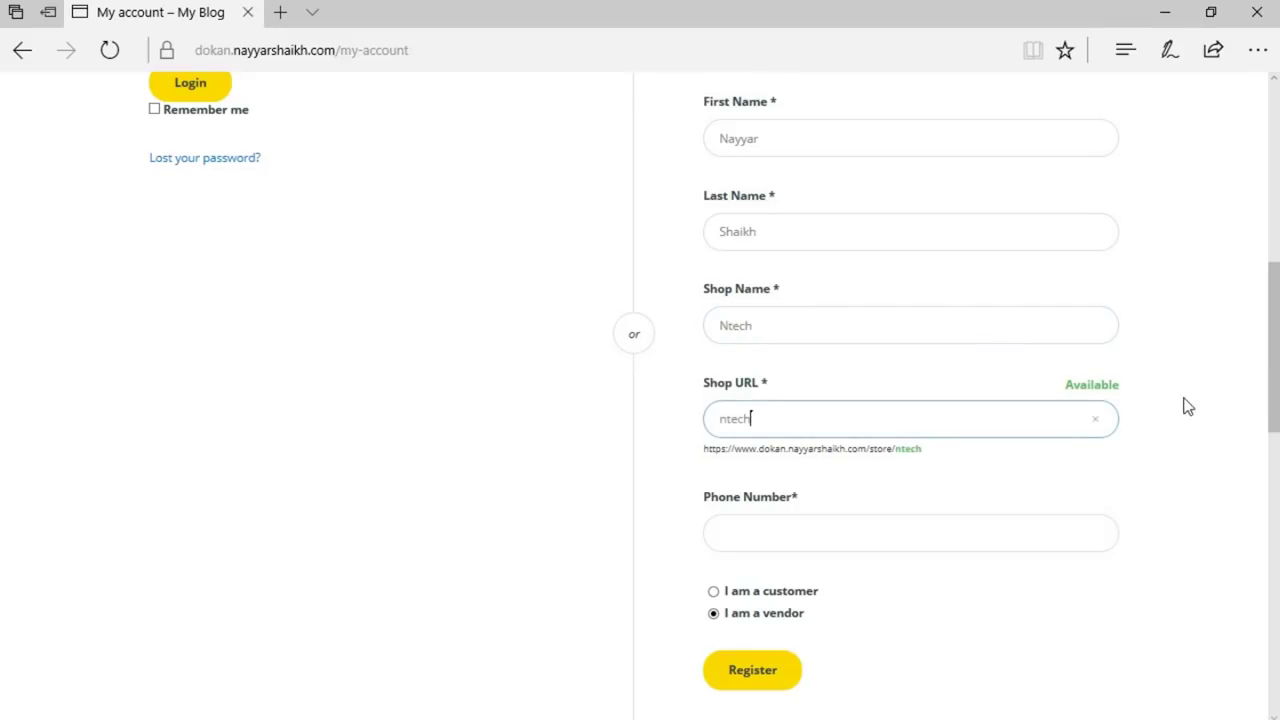
pyautogui.scroll(-2, 1186, 406)
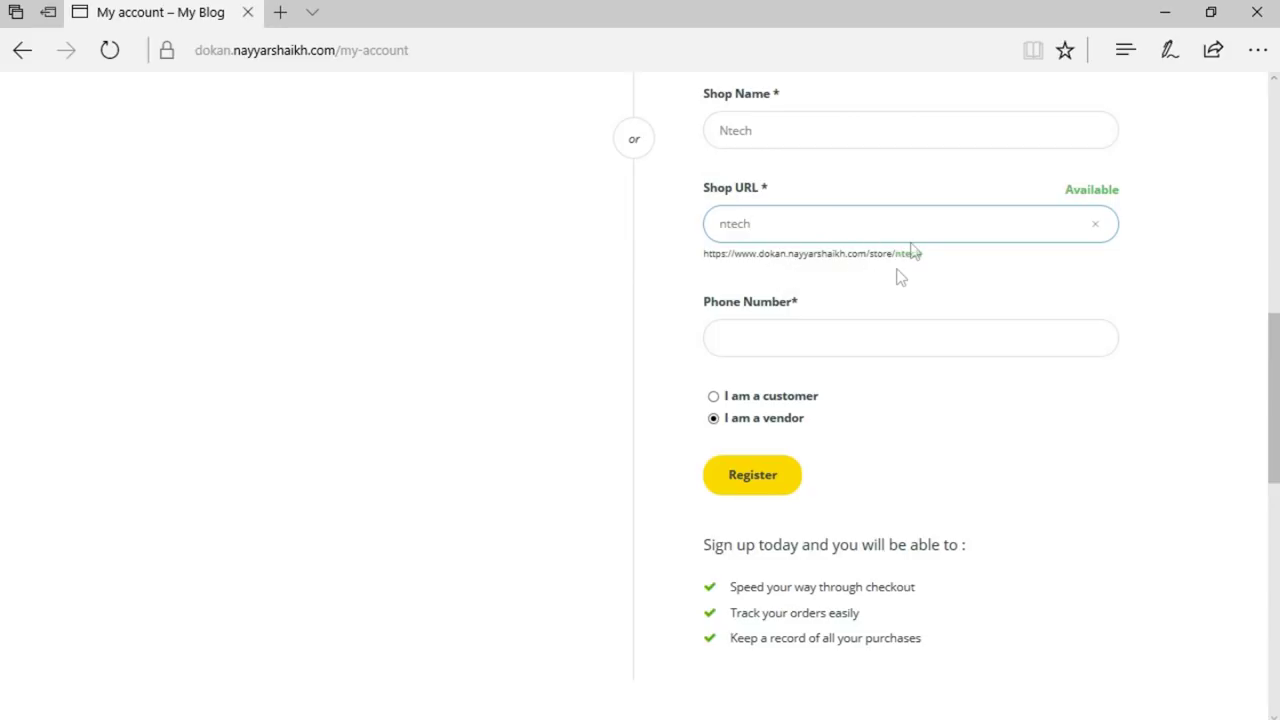
pyautogui.click(942, 340)
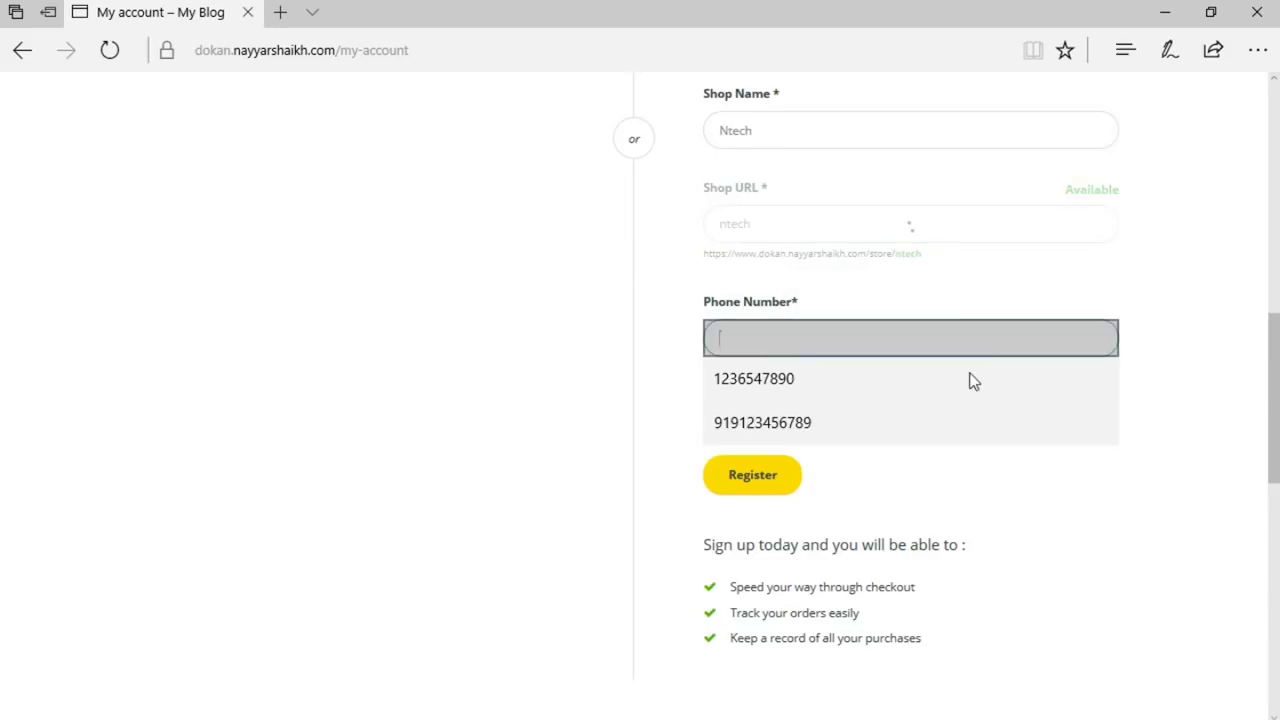
pyautogui.click(903, 381)
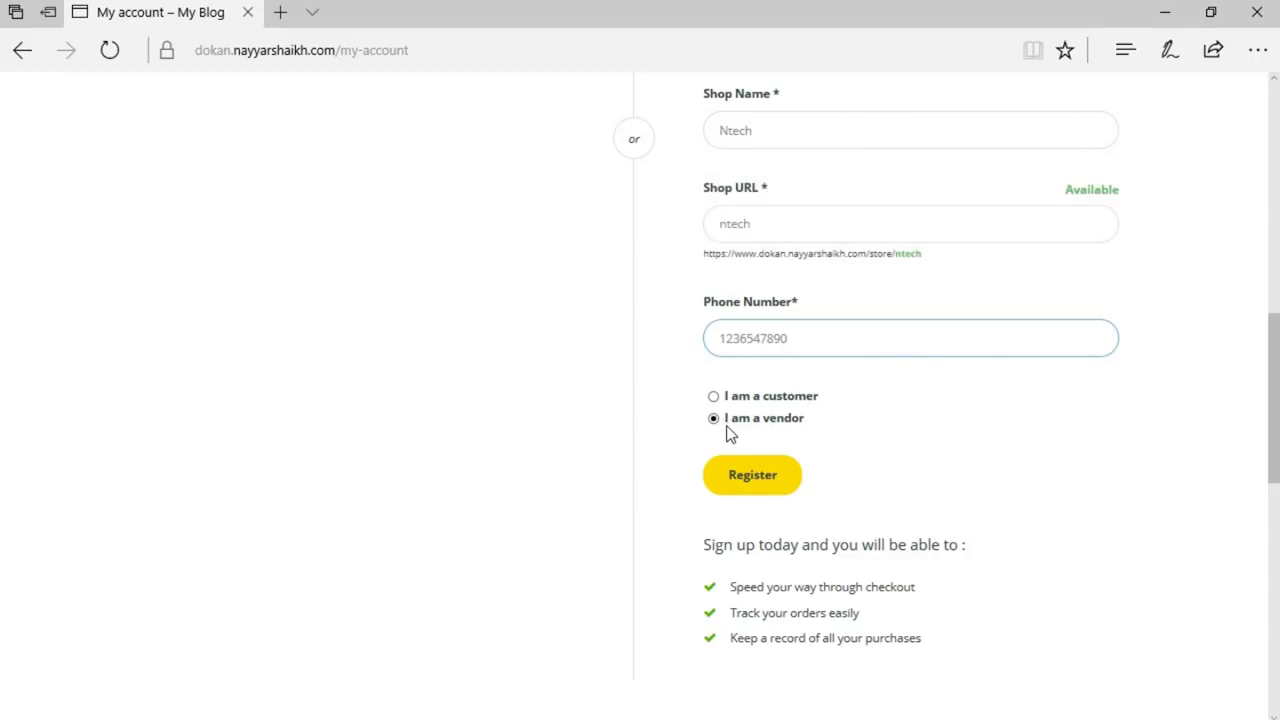
pyautogui.click(765, 493)
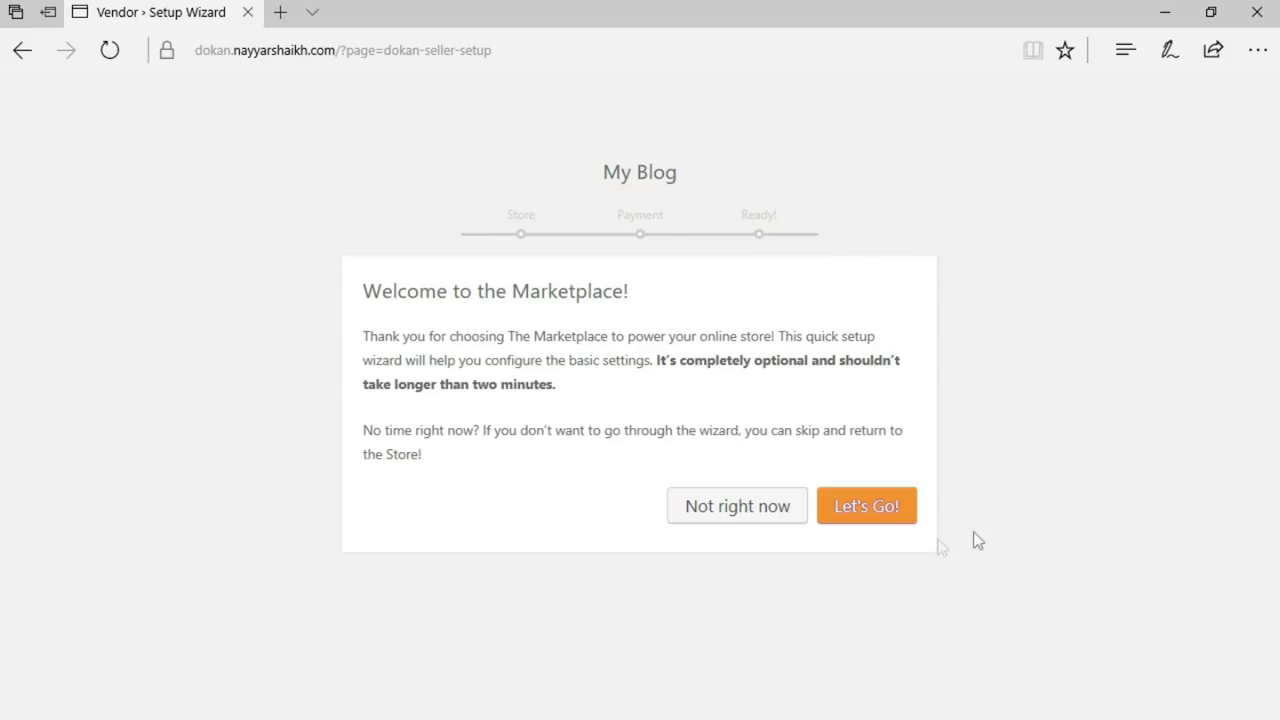
# Start the setup wizard and autofill the store's street, street 2, city and postal code
pyautogui.click(890, 508)
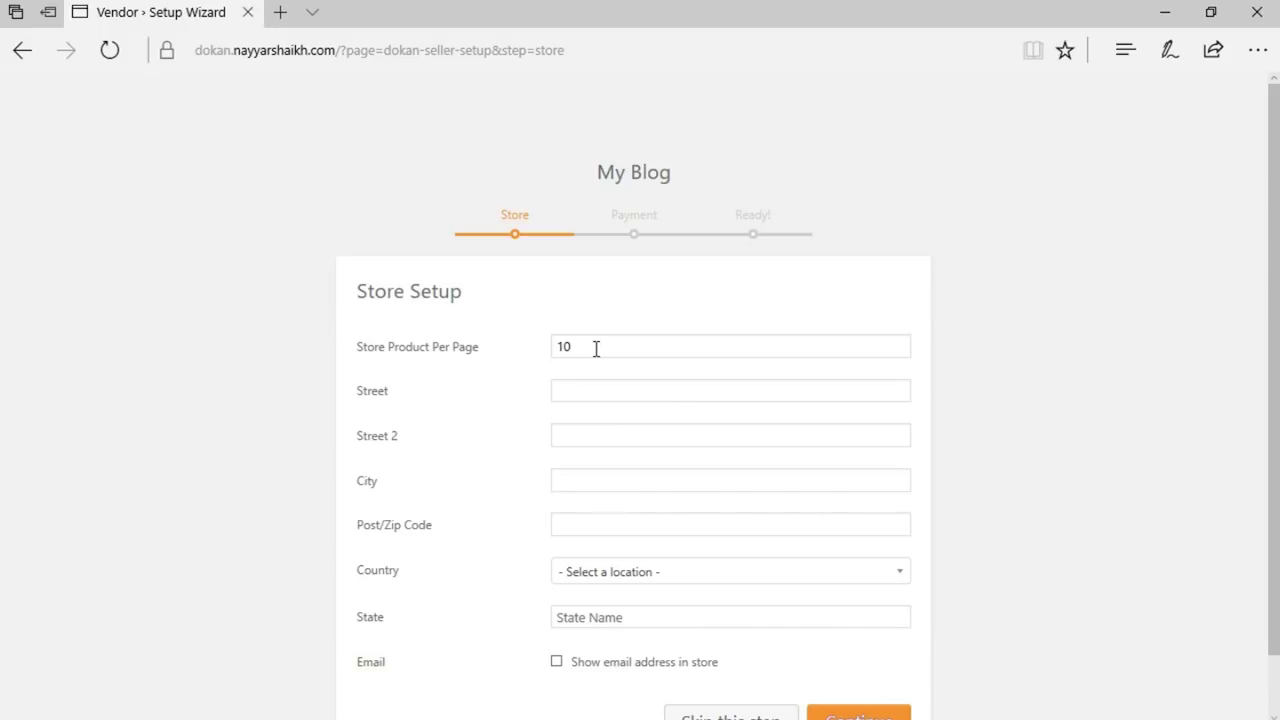
pyautogui.scroll(-2, 596, 348)
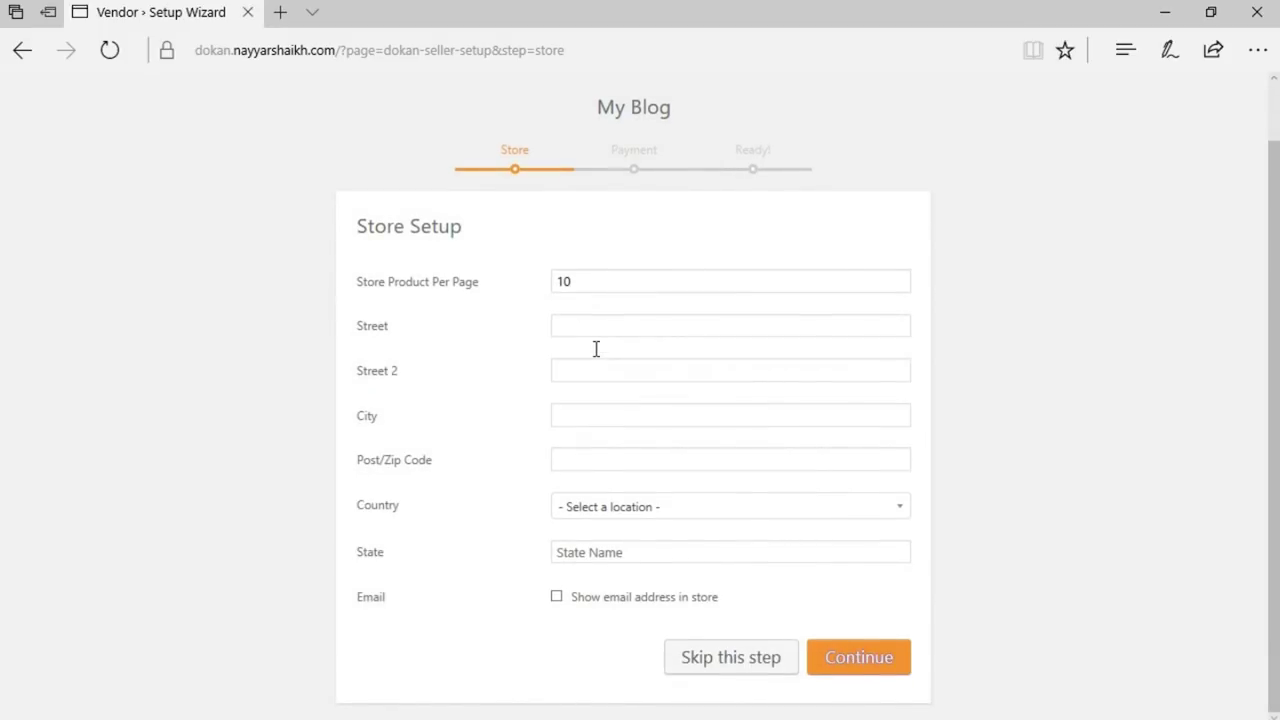
pyautogui.click(602, 328)
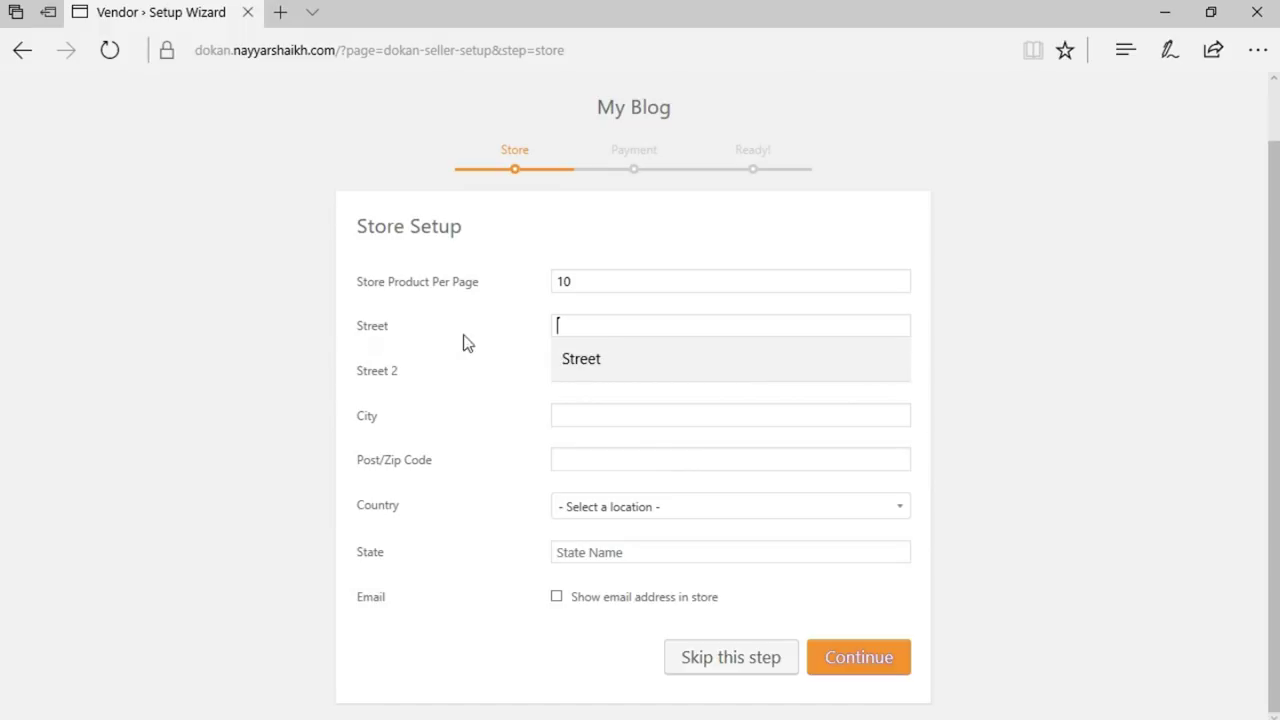
pyautogui.click(610, 360)
pyautogui.click(605, 360)
pyautogui.click(600, 409)
pyautogui.click(624, 413)
pyautogui.click(609, 451)
pyautogui.click(647, 451)
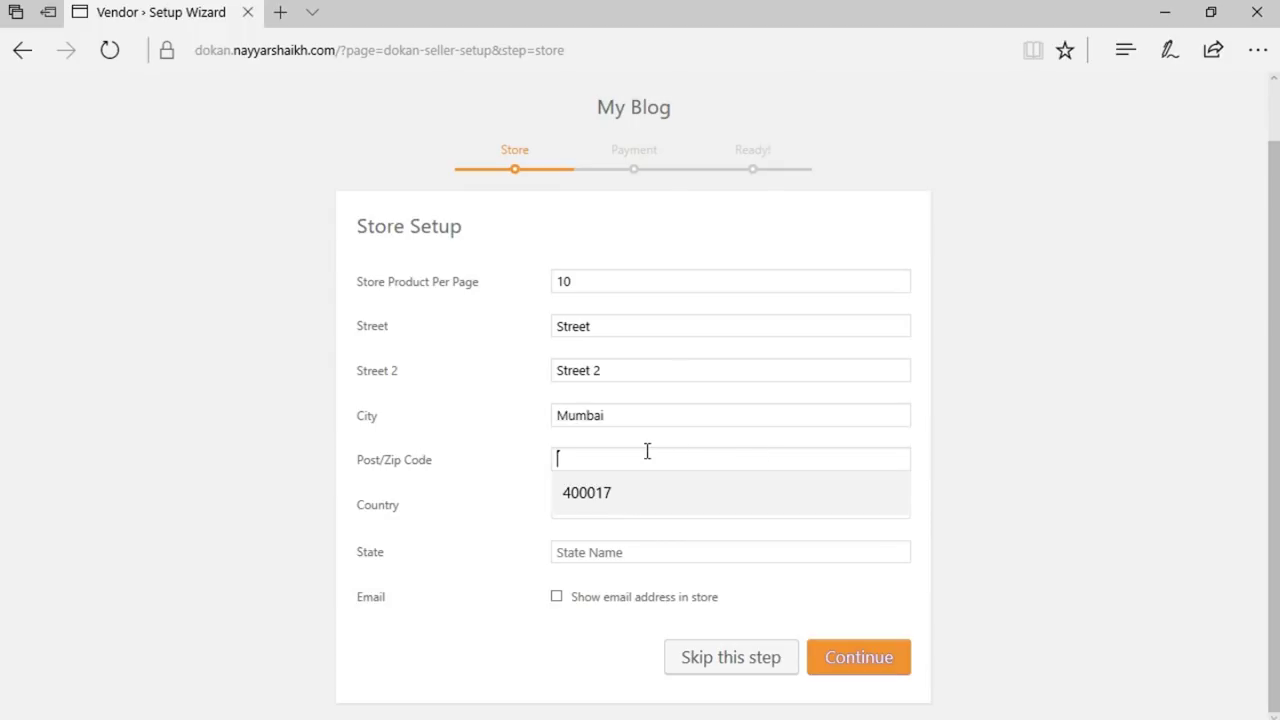
pyautogui.click(641, 490)
# Set the store country to India and state to Maharashtra, then continue to Payment Setup
pyautogui.click(684, 513)
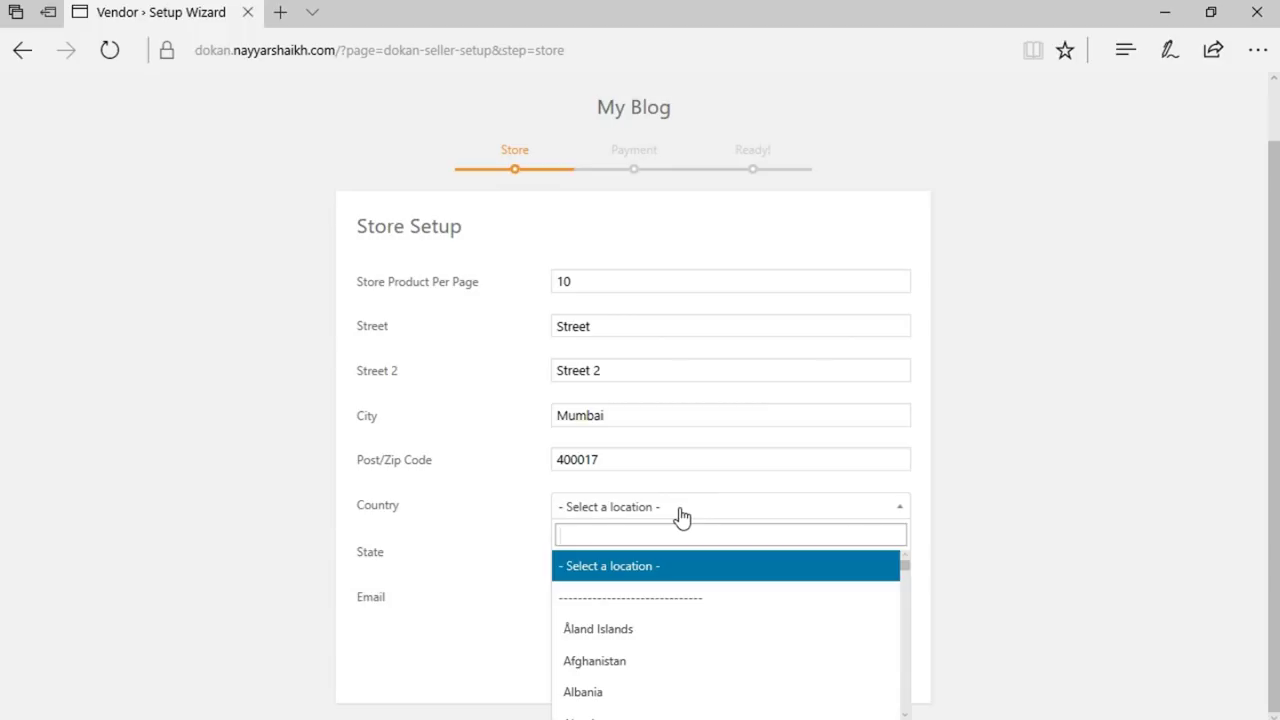
pyautogui.write('Ind')
pyautogui.click(655, 621)
pyautogui.click(663, 562)
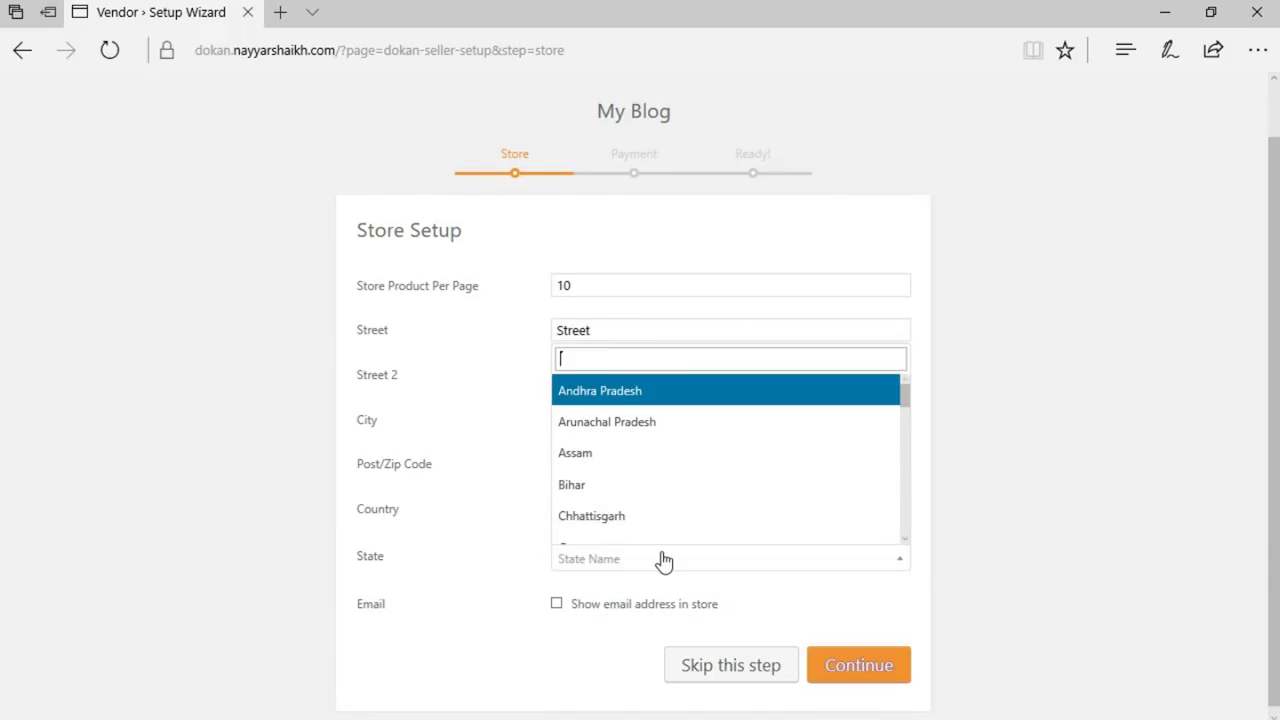
pyautogui.write('maha')
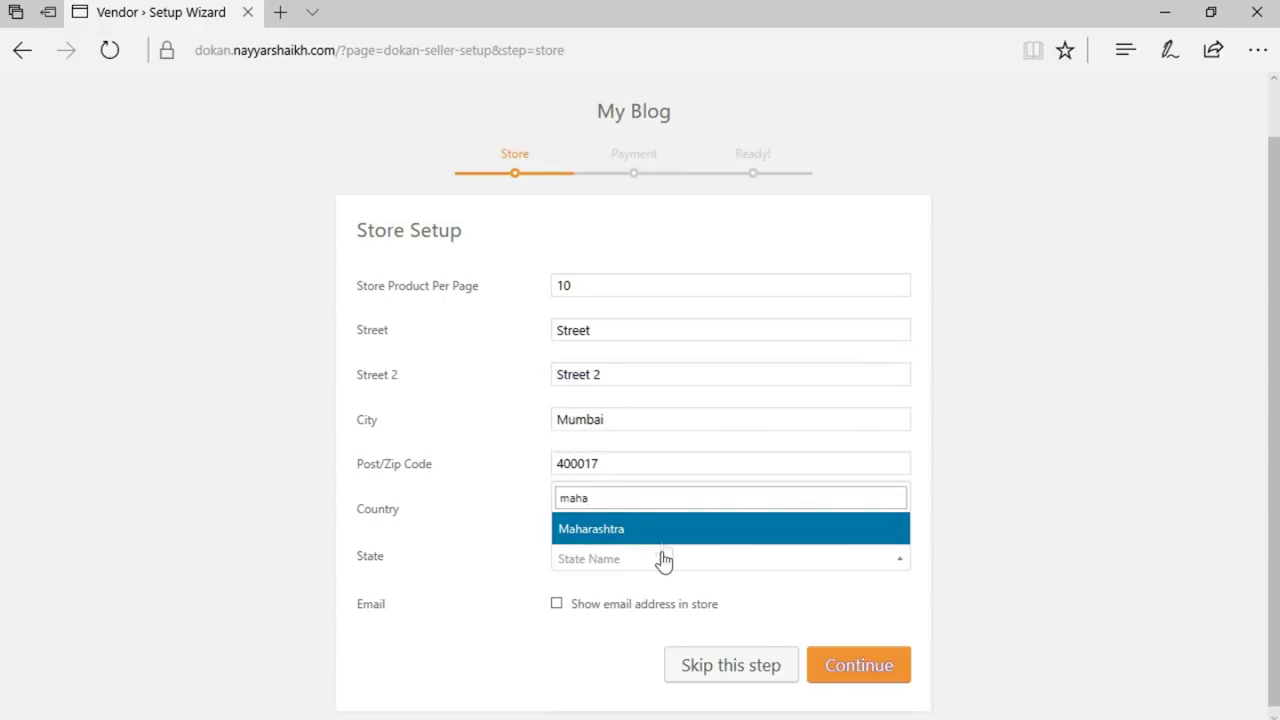
pyautogui.click(663, 529)
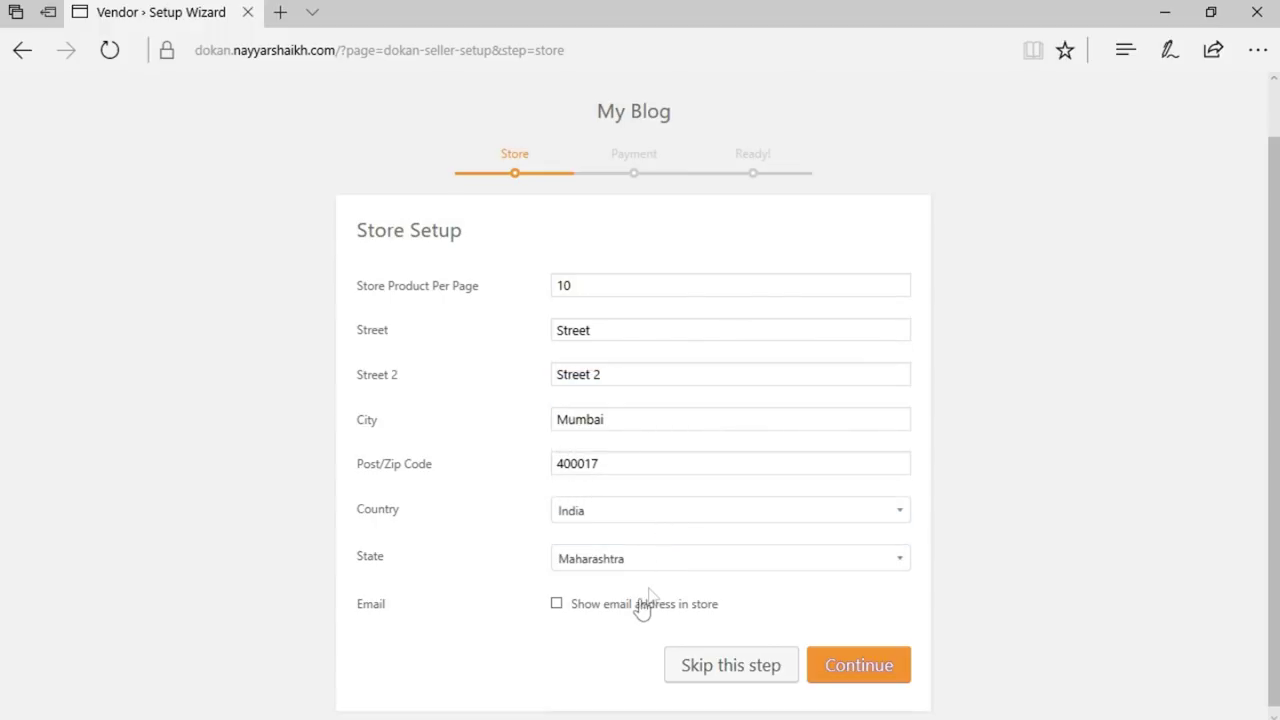
pyautogui.click(859, 662)
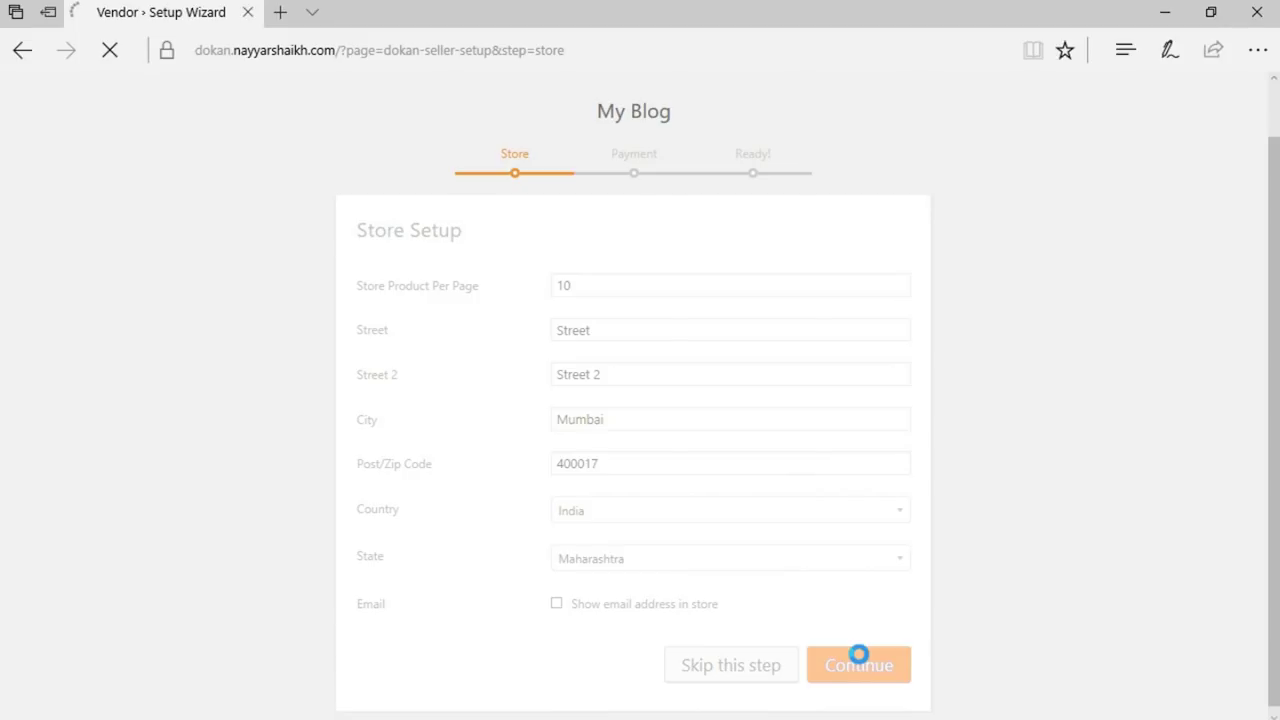
pyautogui.click(672, 366)
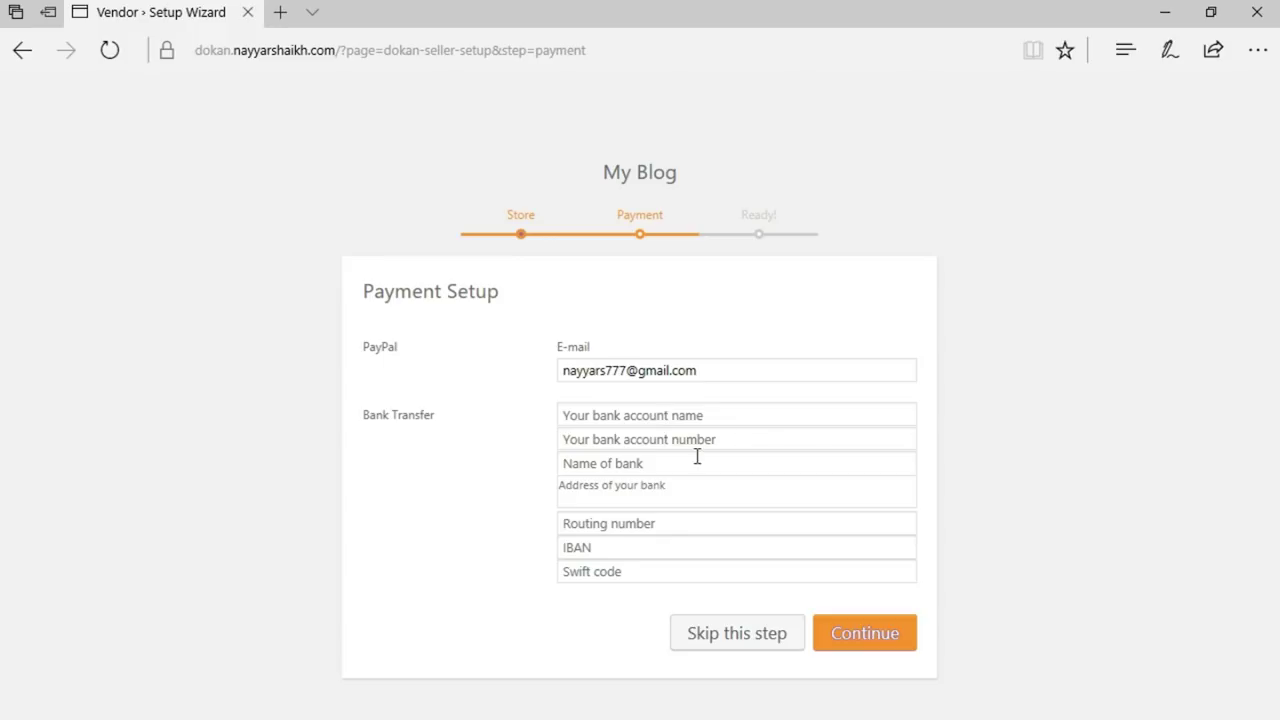
# Finish Payment Setup and open the Ntech store dashboard showing the selling-not-enabled error
pyautogui.click(858, 621)
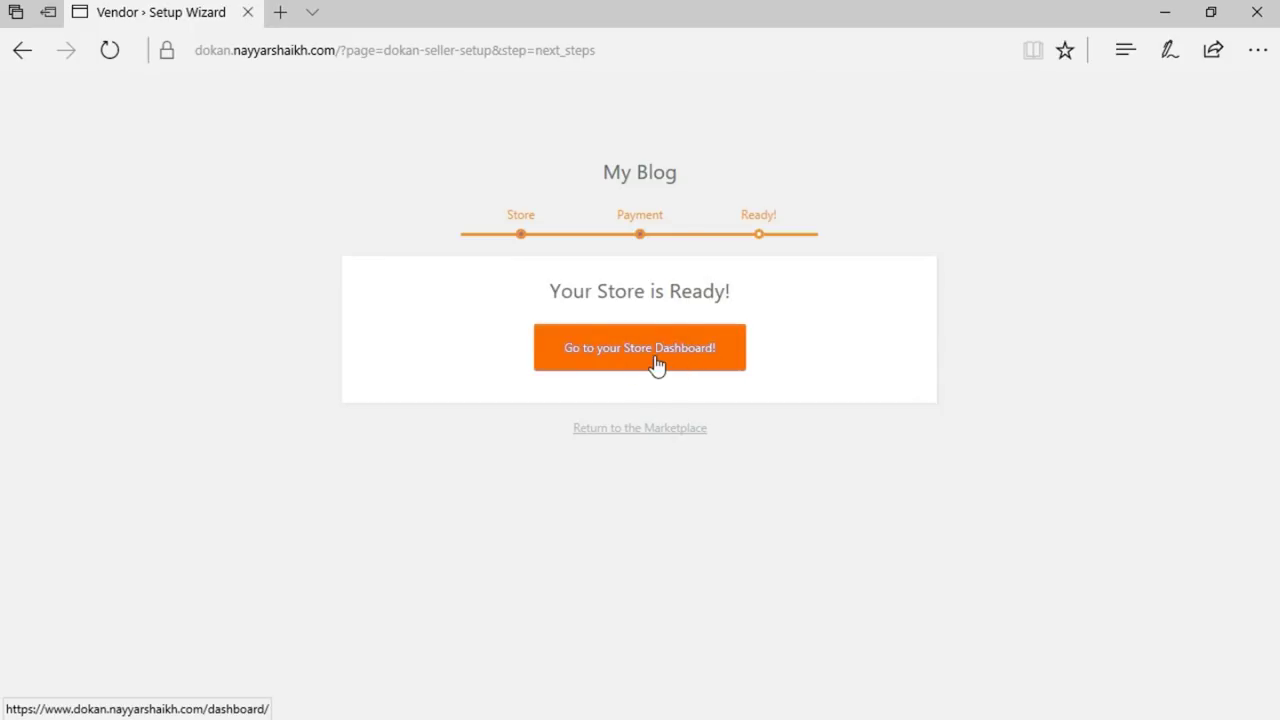
pyautogui.click(657, 363)
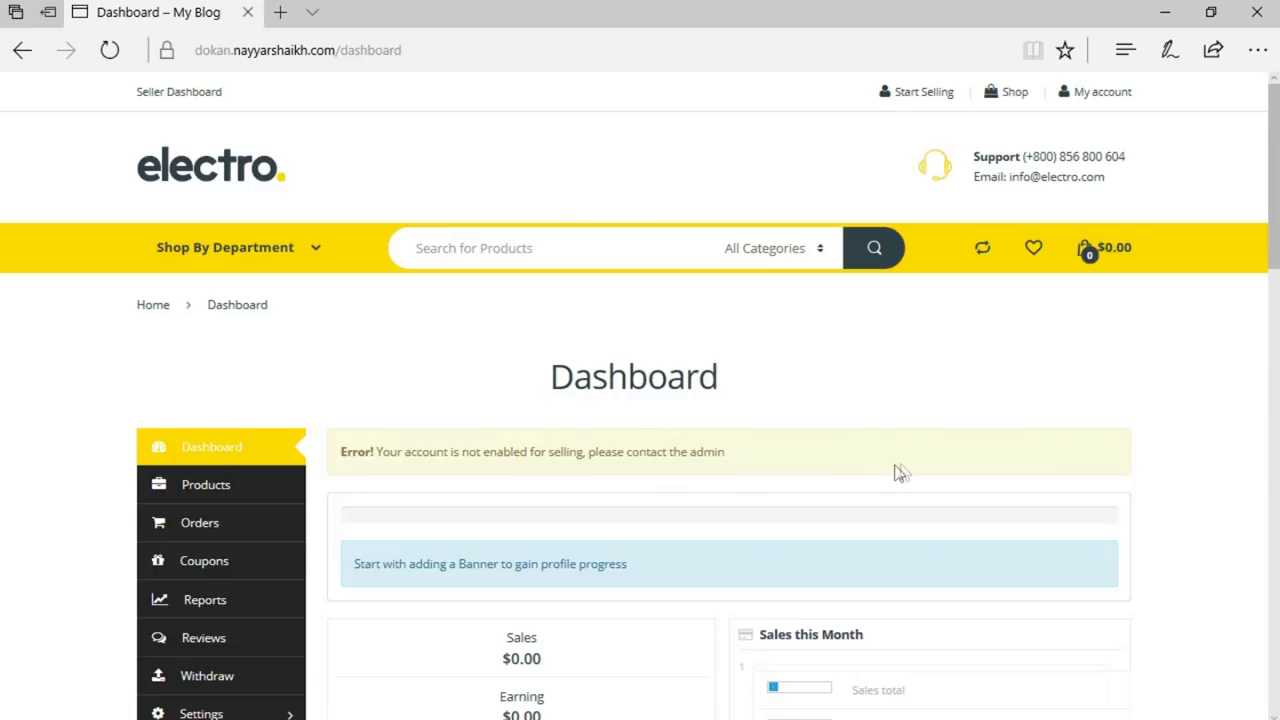
pyautogui.scroll(-3, 900, 472)
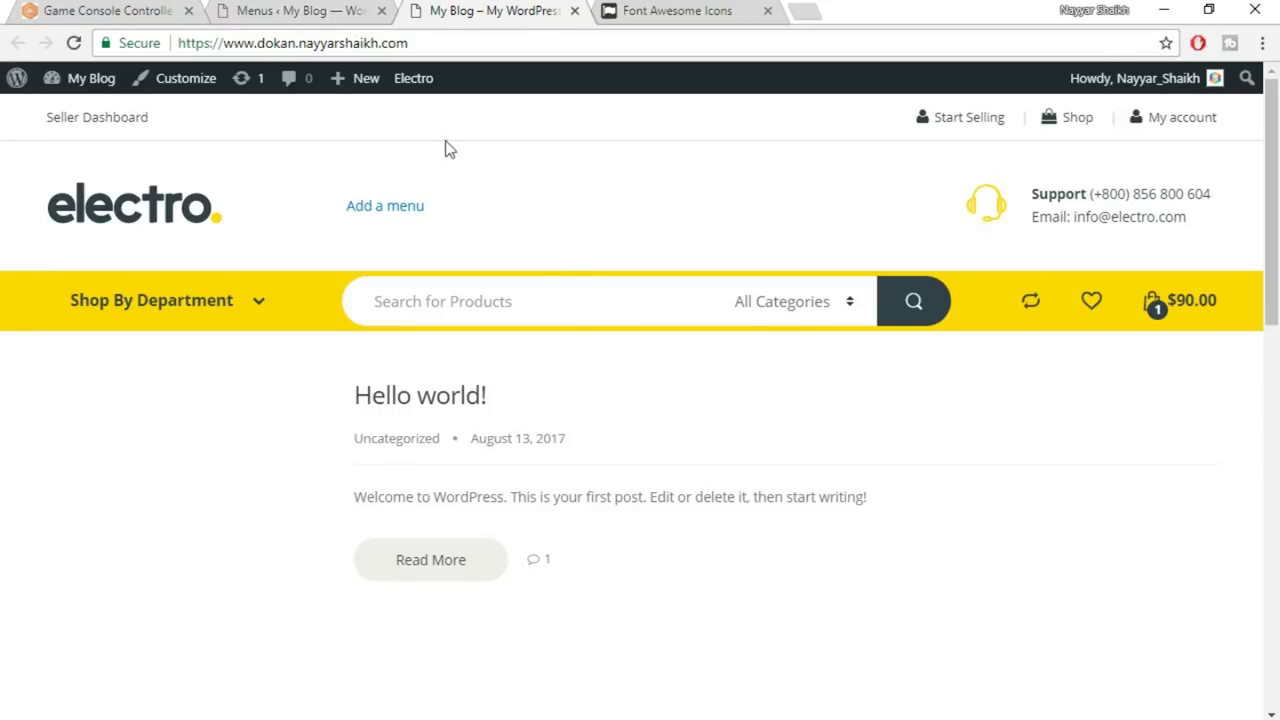
# Activate selling for the Ntech vendor in Dokan's All Vendors list, then return to the vendor window
pyautogui.click(278, 10)
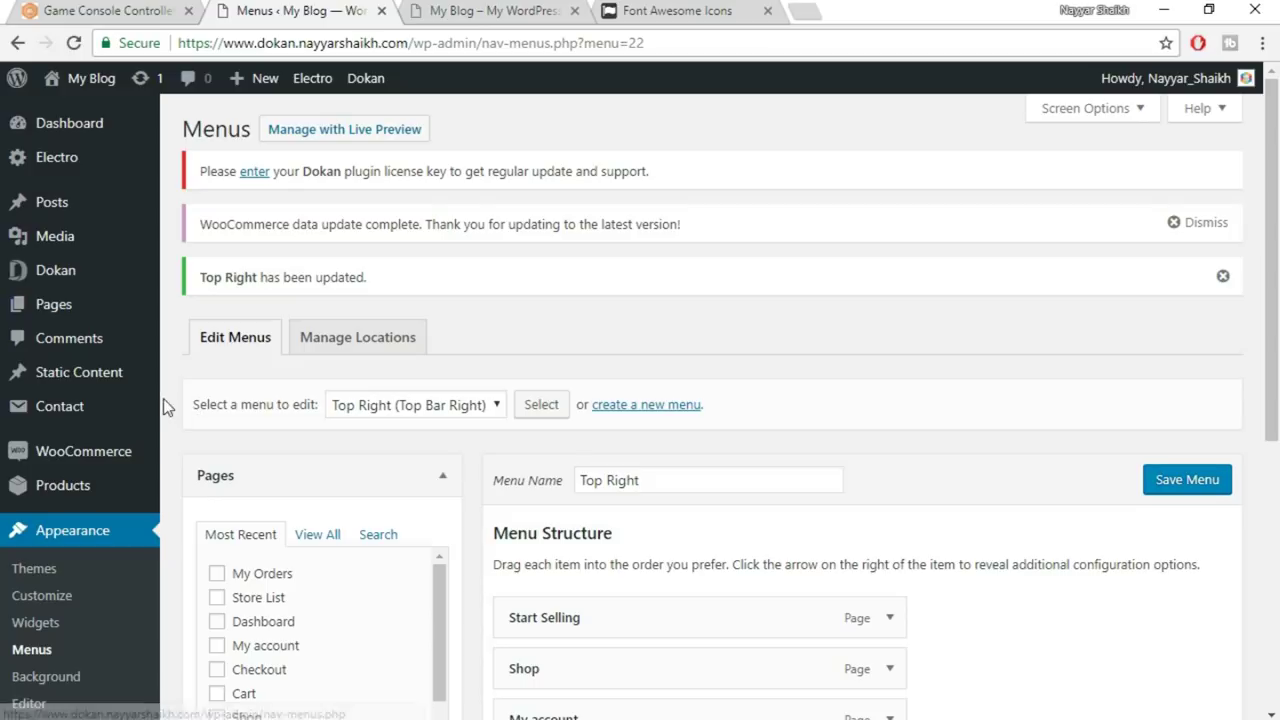
pyautogui.moveTo(50, 270)
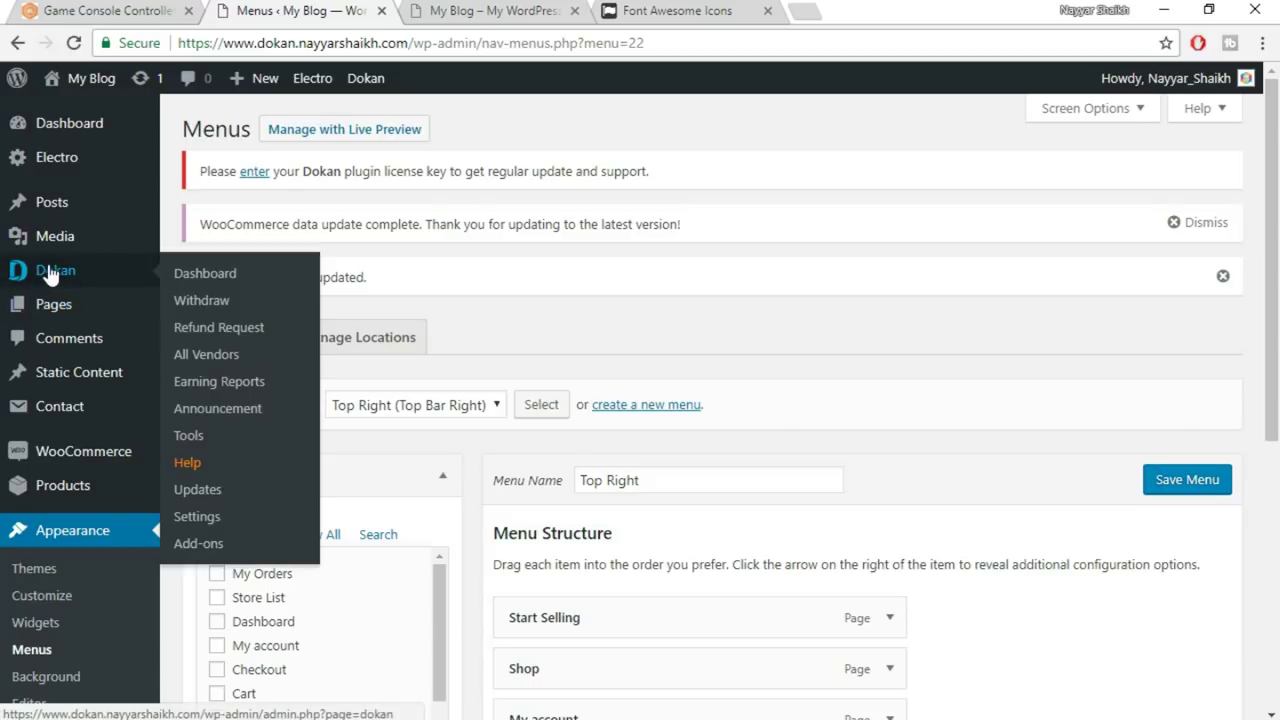
pyautogui.click(212, 362)
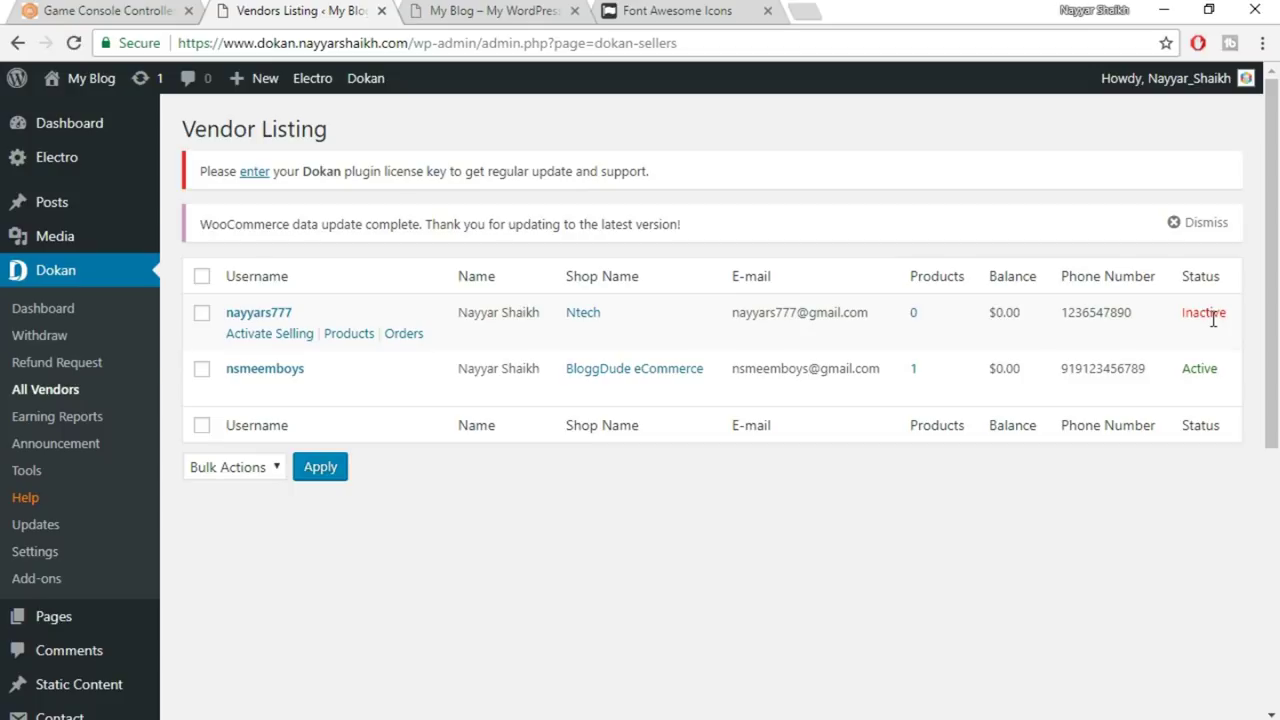
pyautogui.click(263, 345)
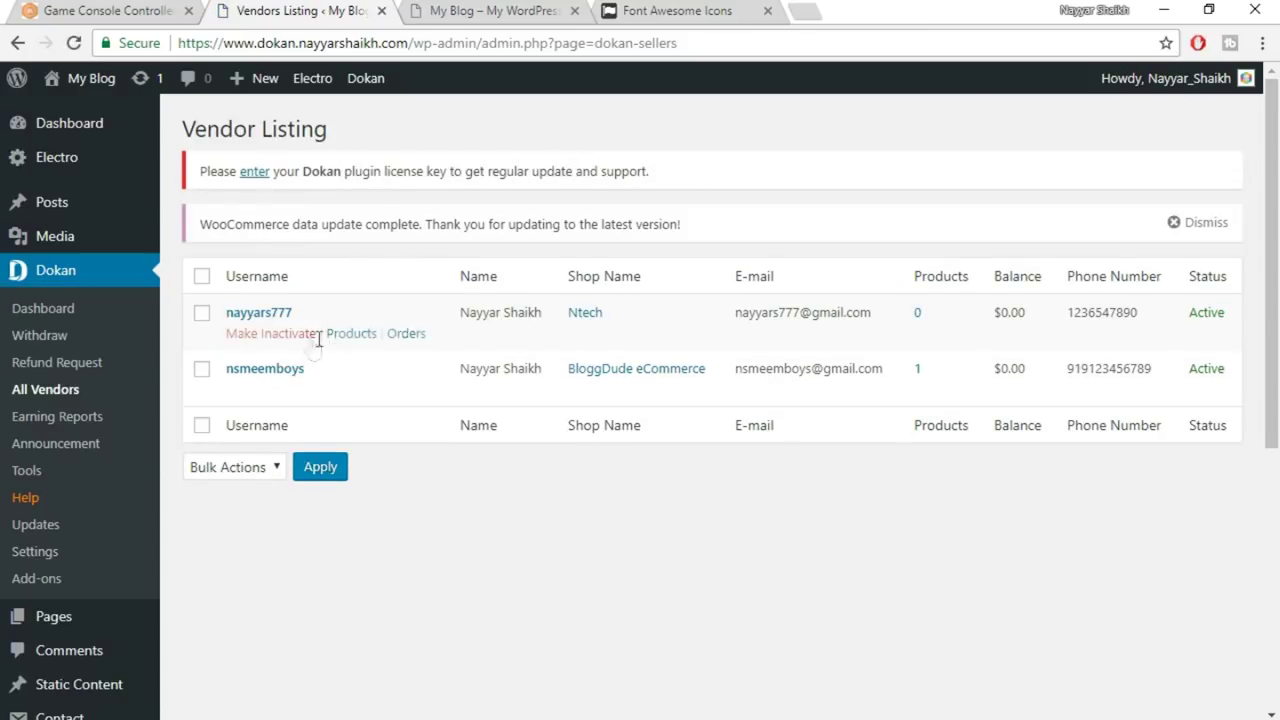
pyautogui.hotkey('alt', 'Tab')
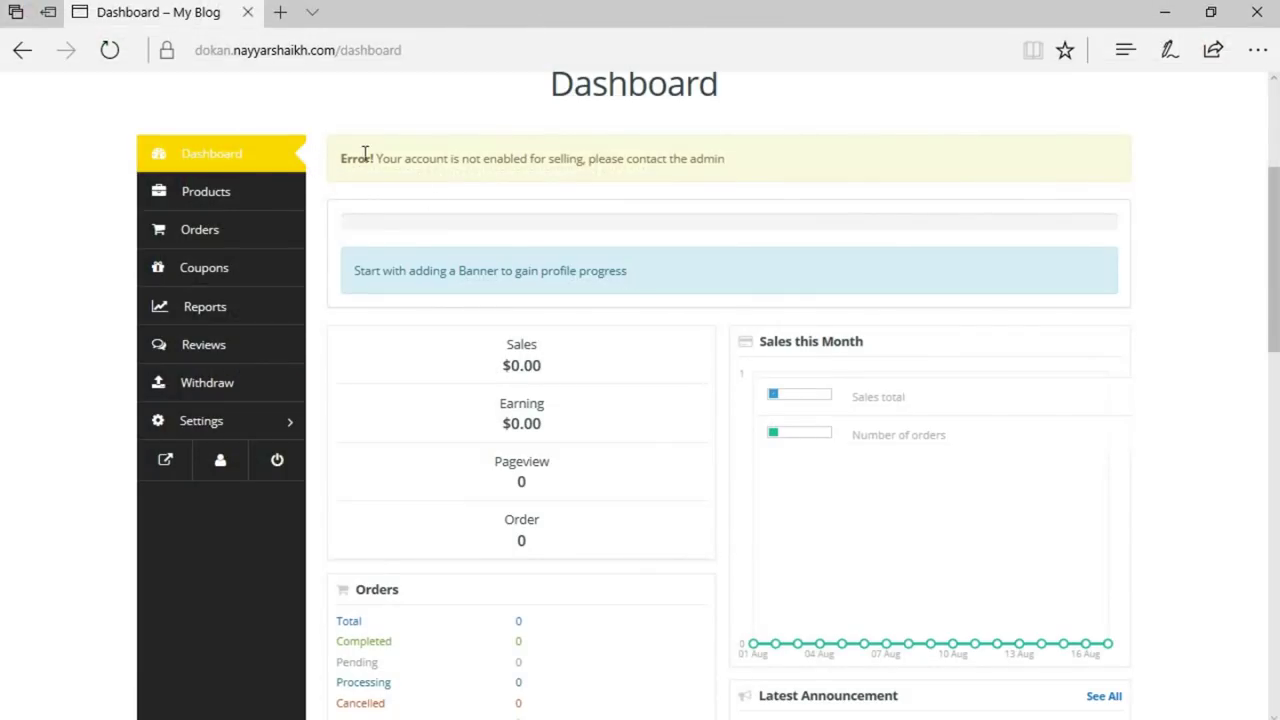
# Reload the vendor dashboard so the selling-not-enabled error disappears
pyautogui.moveTo(340, 165); pyautogui.dragTo(717, 171)
pyautogui.click(667, 184)
pyautogui.click(109, 50)
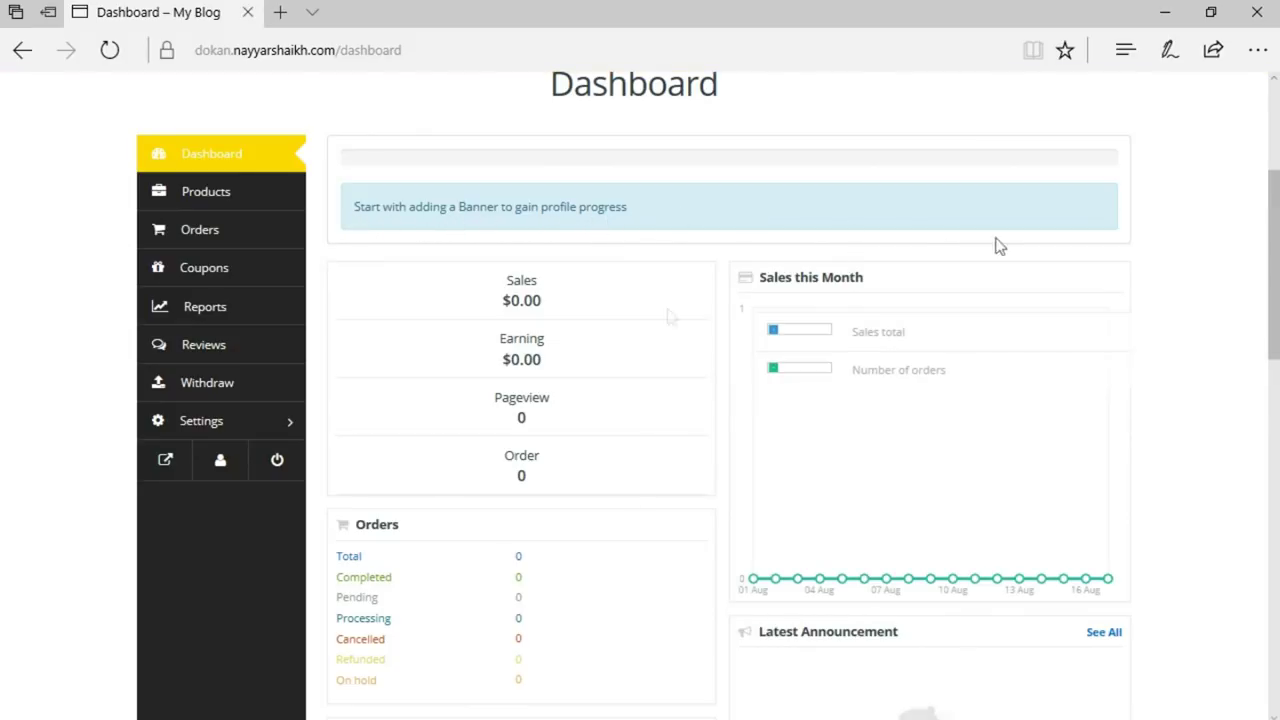
# Review the empty Ntech public store page in a new tab, then return to the dashboard
pyautogui.click(168, 466)
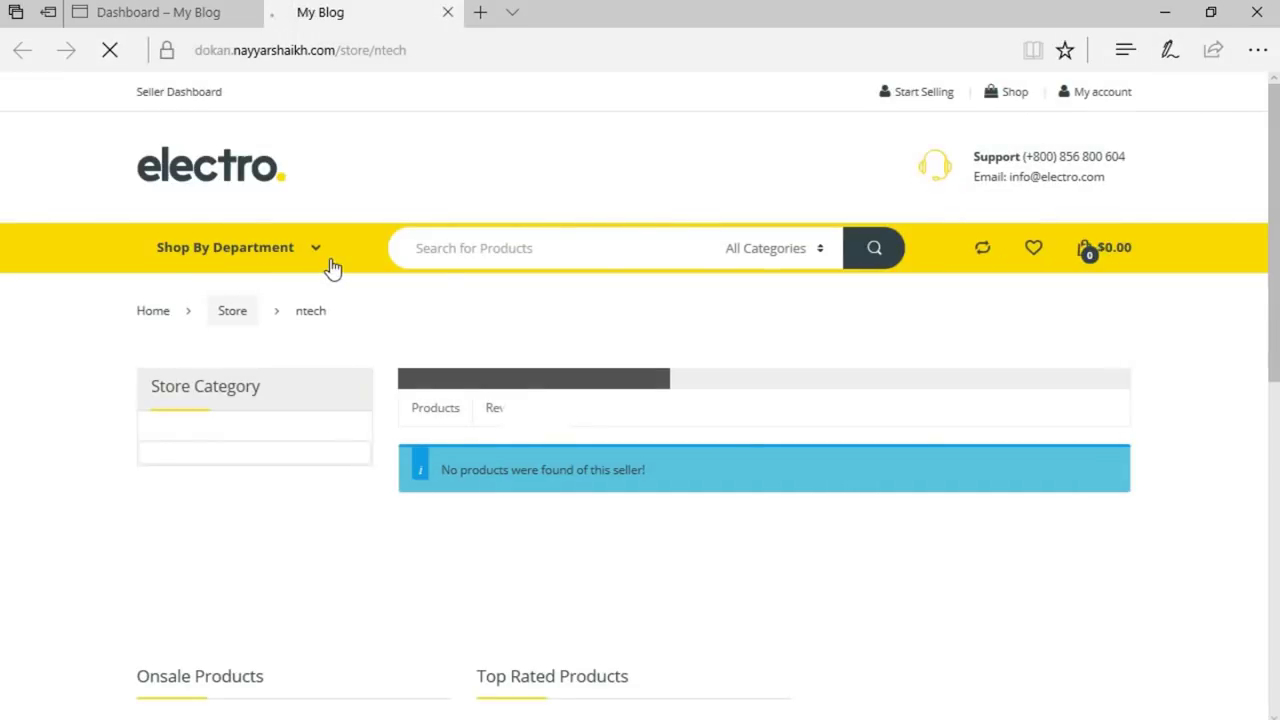
pyautogui.scroll(-1, 1230, 387)
pyautogui.scroll(-1, 1235, 388)
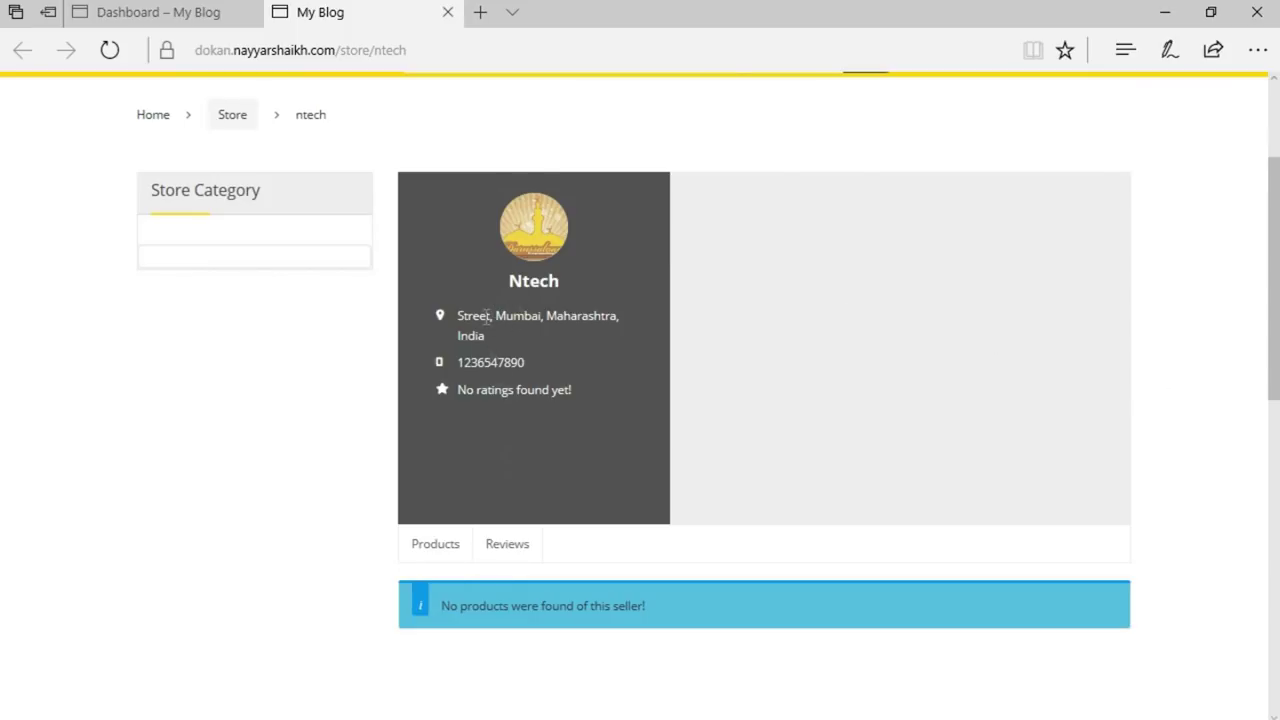
pyautogui.scroll(-2, 568, 594)
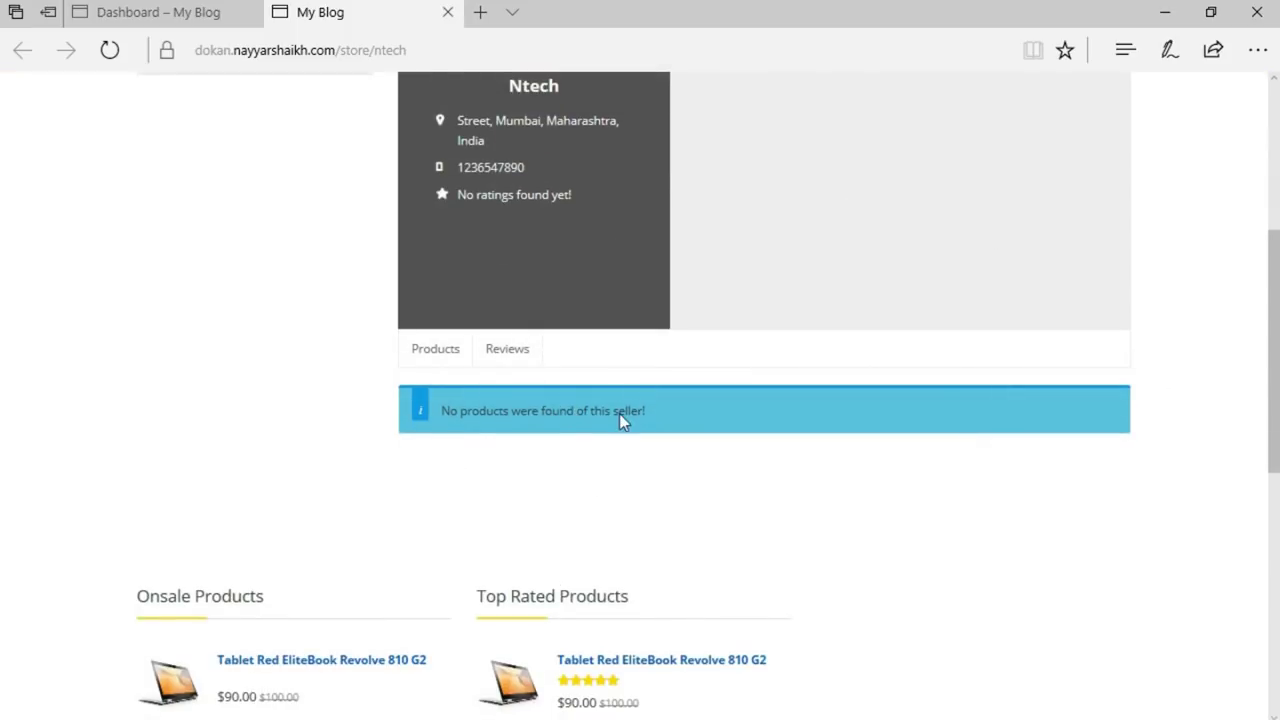
pyautogui.scroll(4, 581, 400)
pyautogui.click(180, 14)
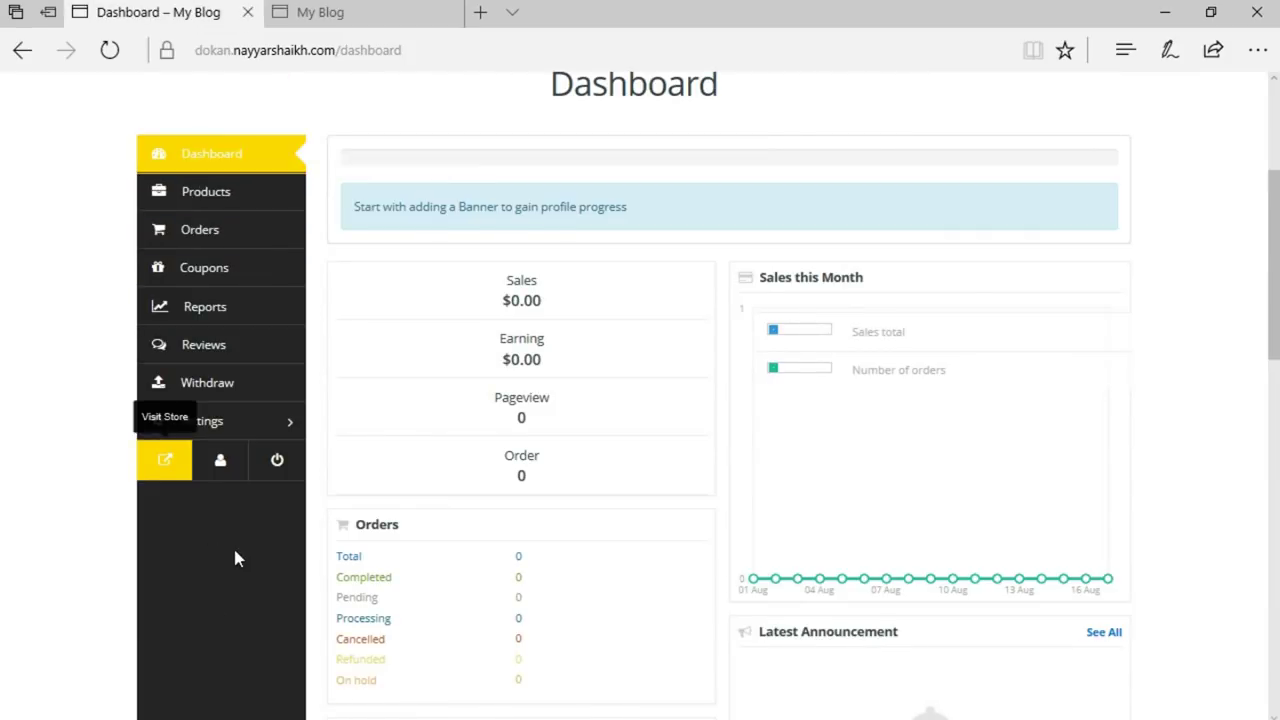
# Review the vendor's Edit Account Details page and store tab, then open the store Settings
pyautogui.click(224, 468)
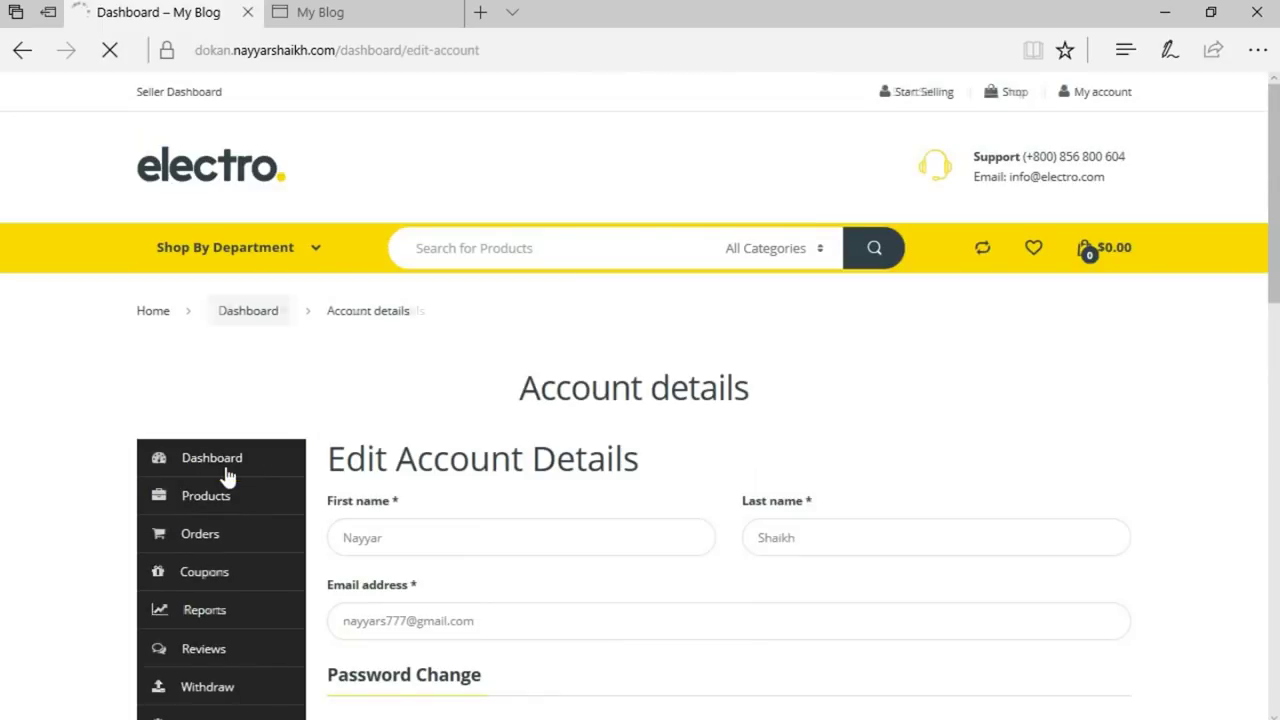
pyautogui.scroll(-3, 963, 511)
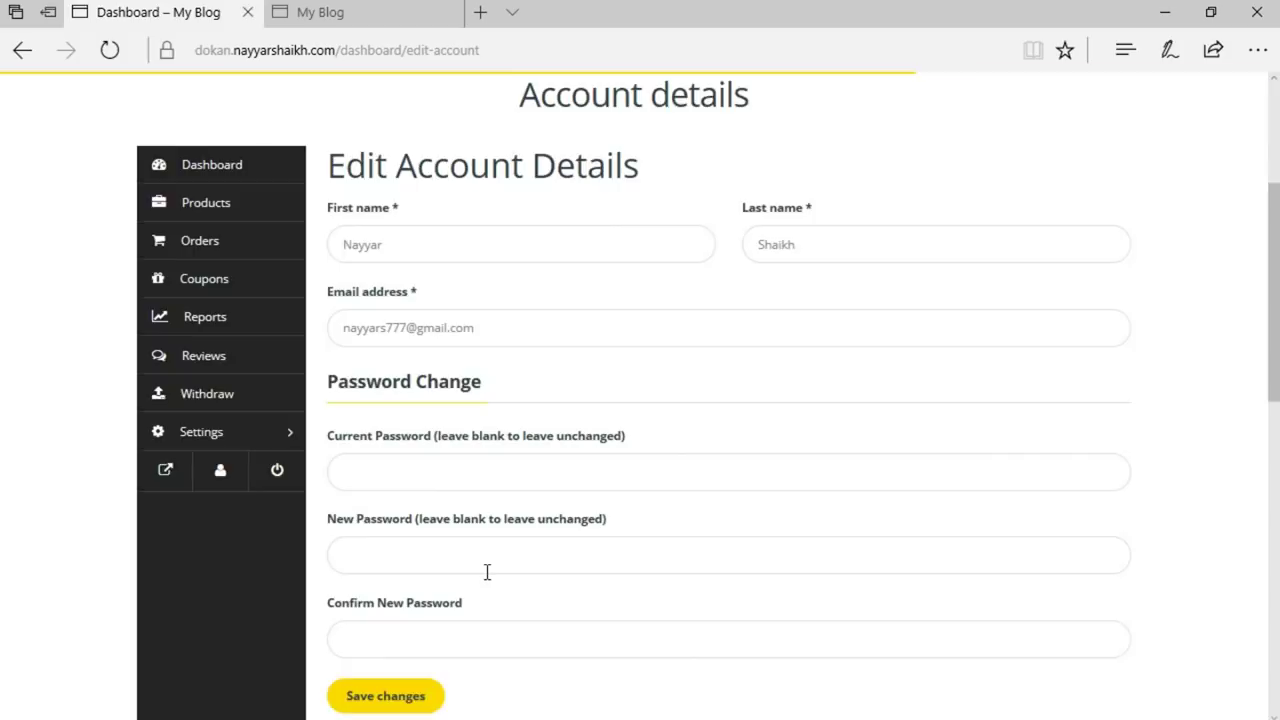
pyautogui.scroll(-1, 486, 571)
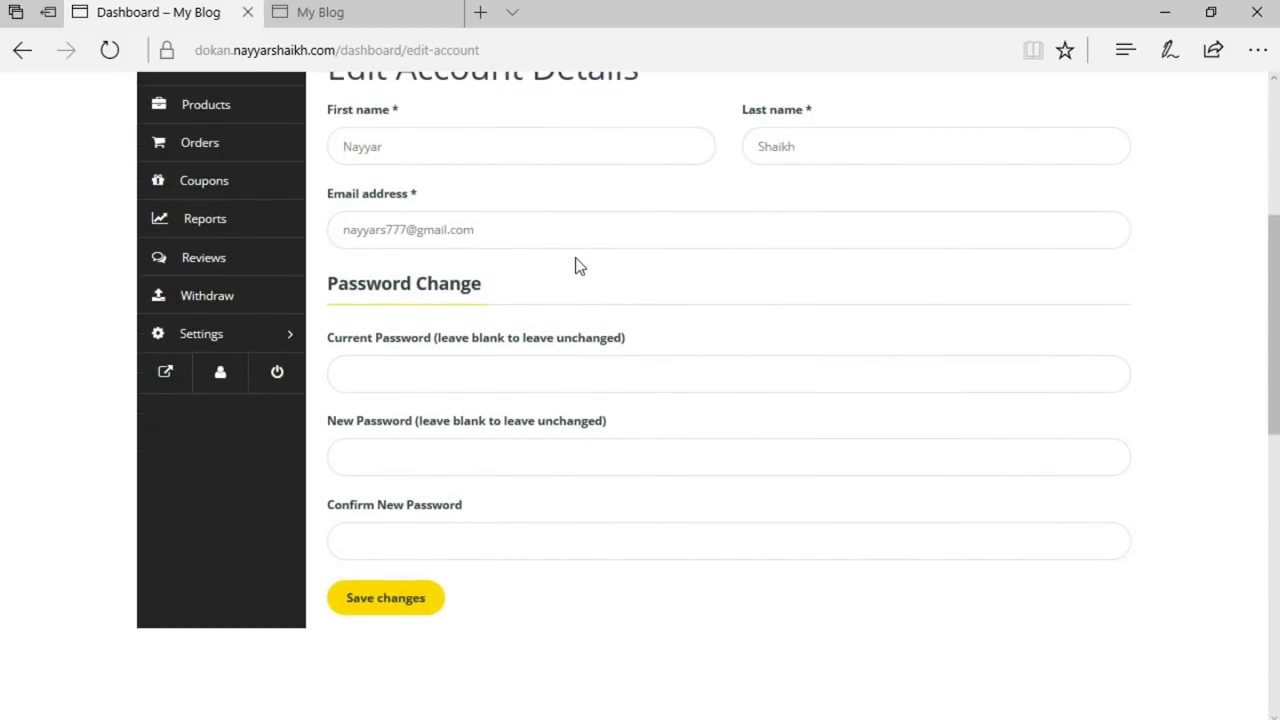
pyautogui.click(340, 12)
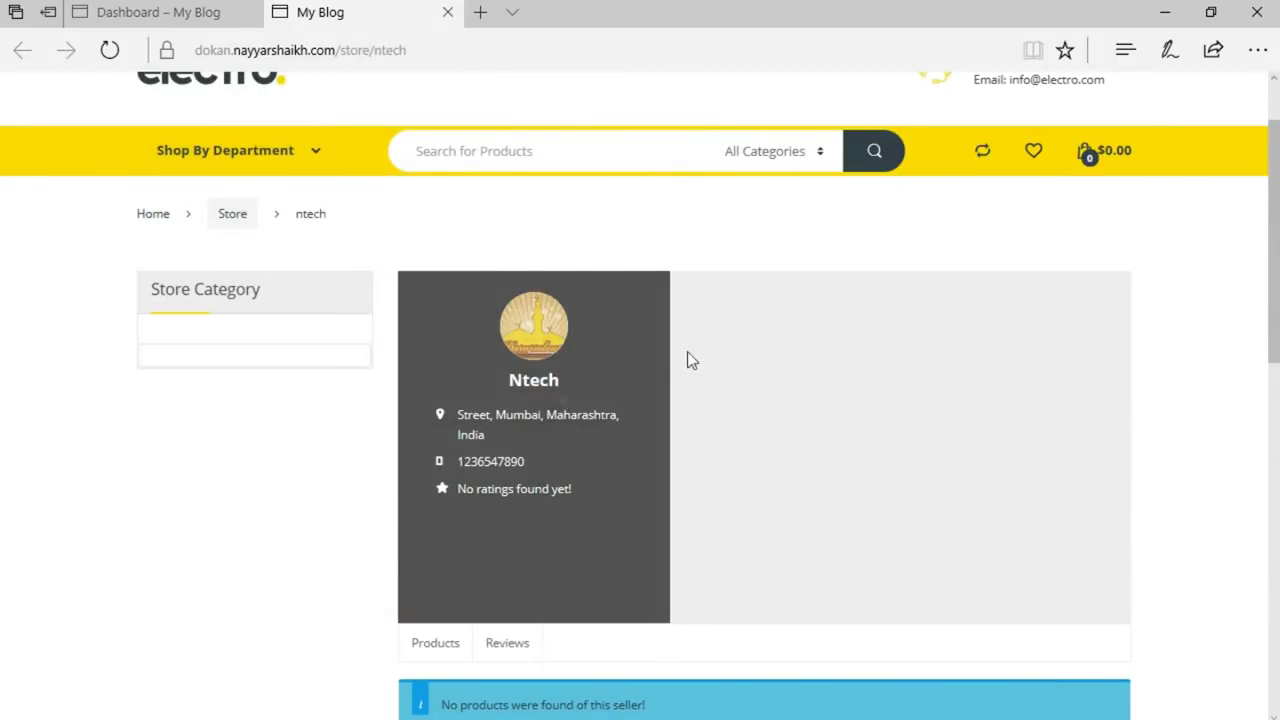
pyautogui.scroll(-1, 822, 356)
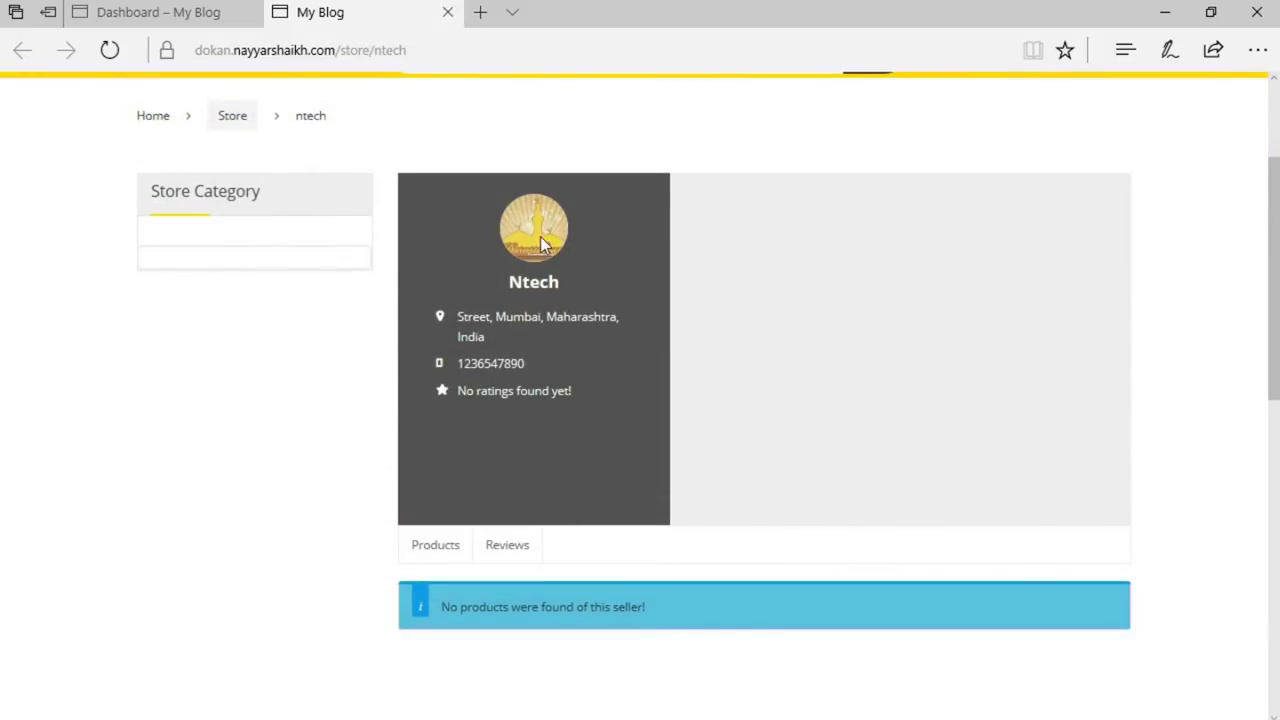
pyautogui.click(149, 12)
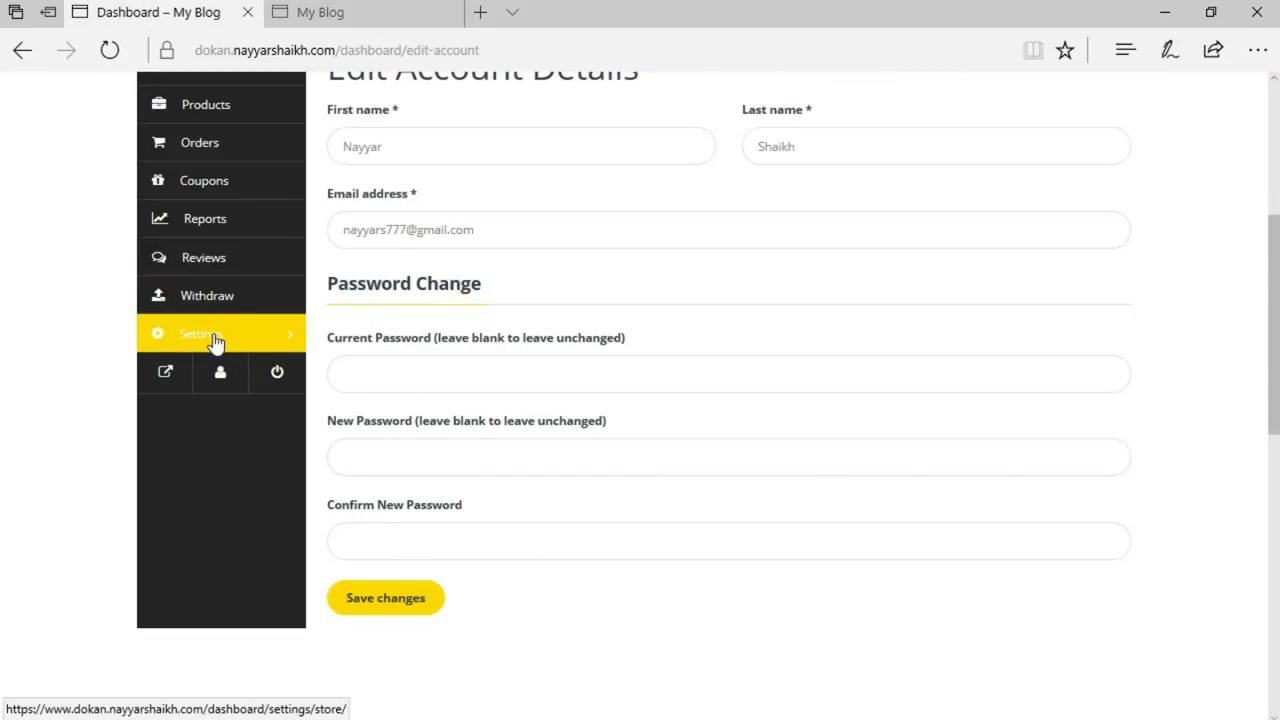
pyautogui.click(224, 344)
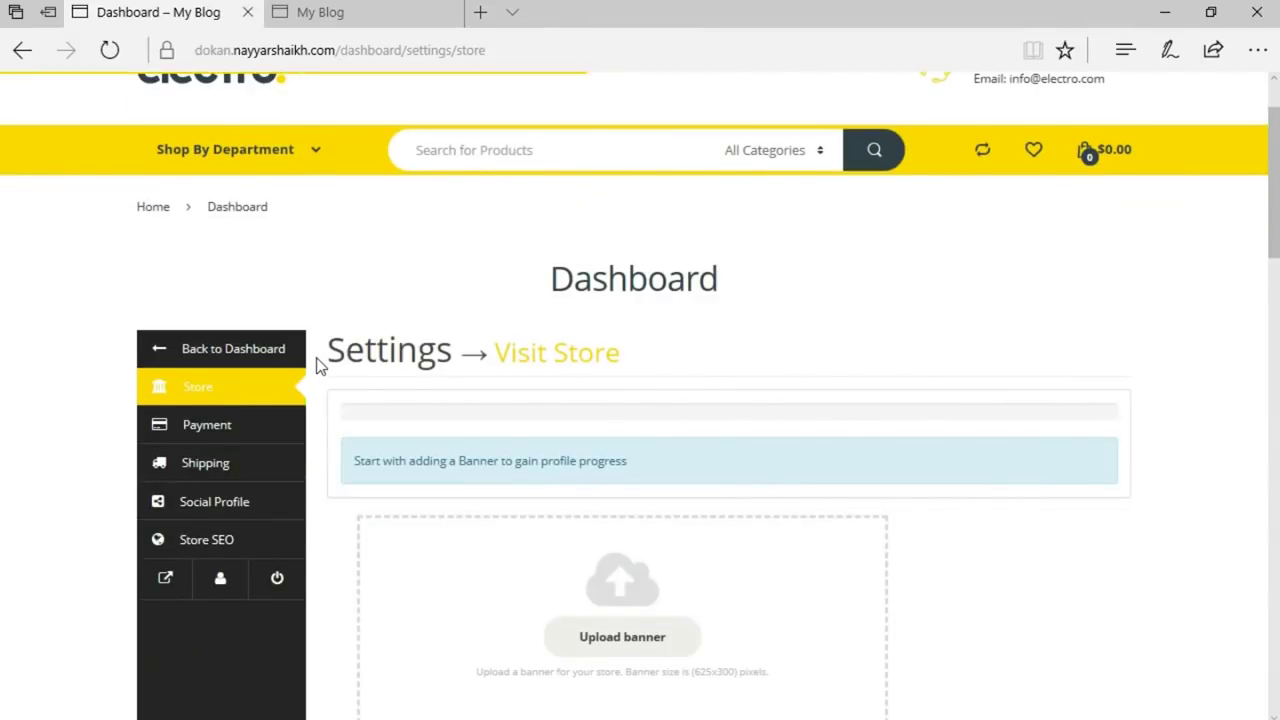
# Upload banner7.jpg from the MultiVendor images folder, crop it, and set it as the store banner
pyautogui.scroll(-3, 318, 366)
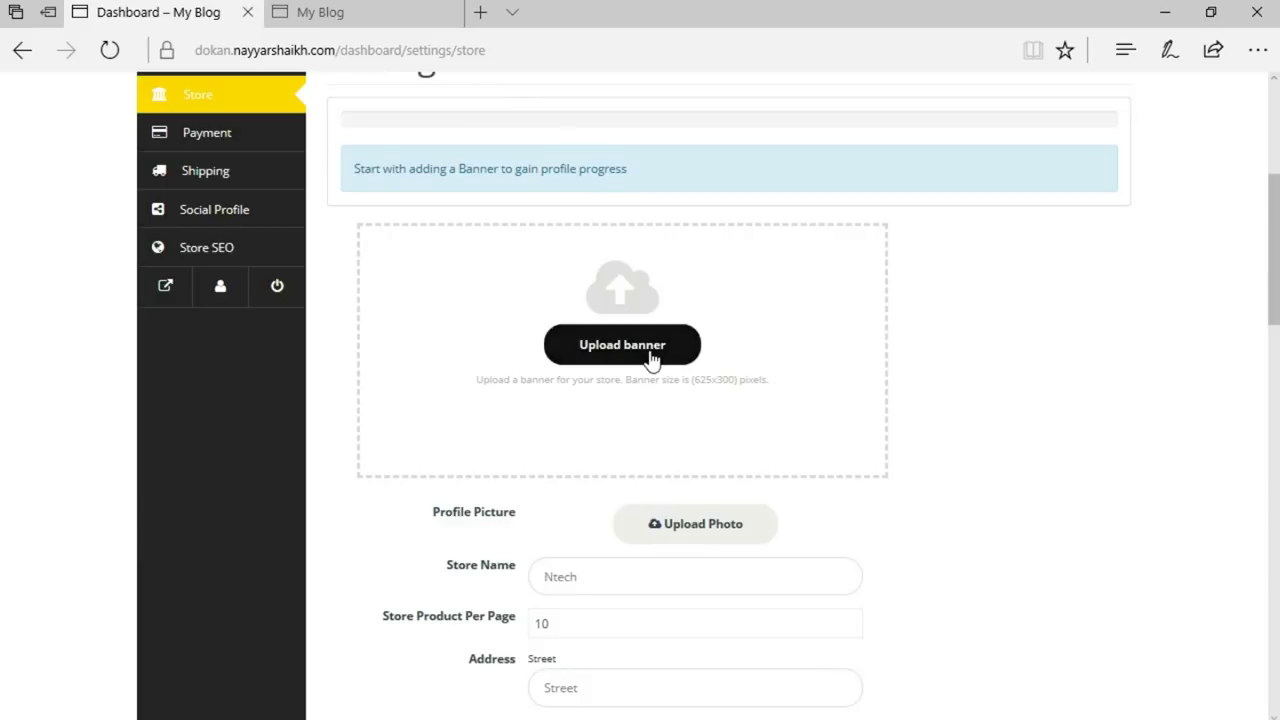
pyautogui.click(650, 358)
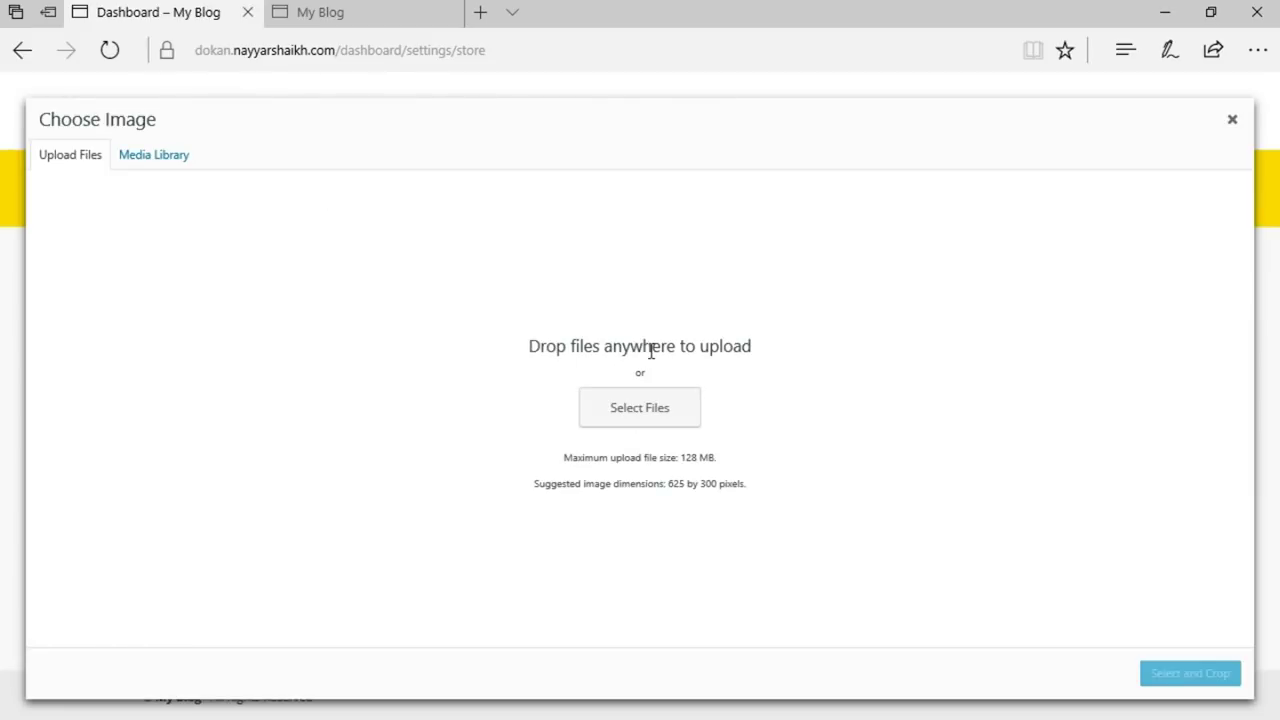
pyautogui.click(650, 410)
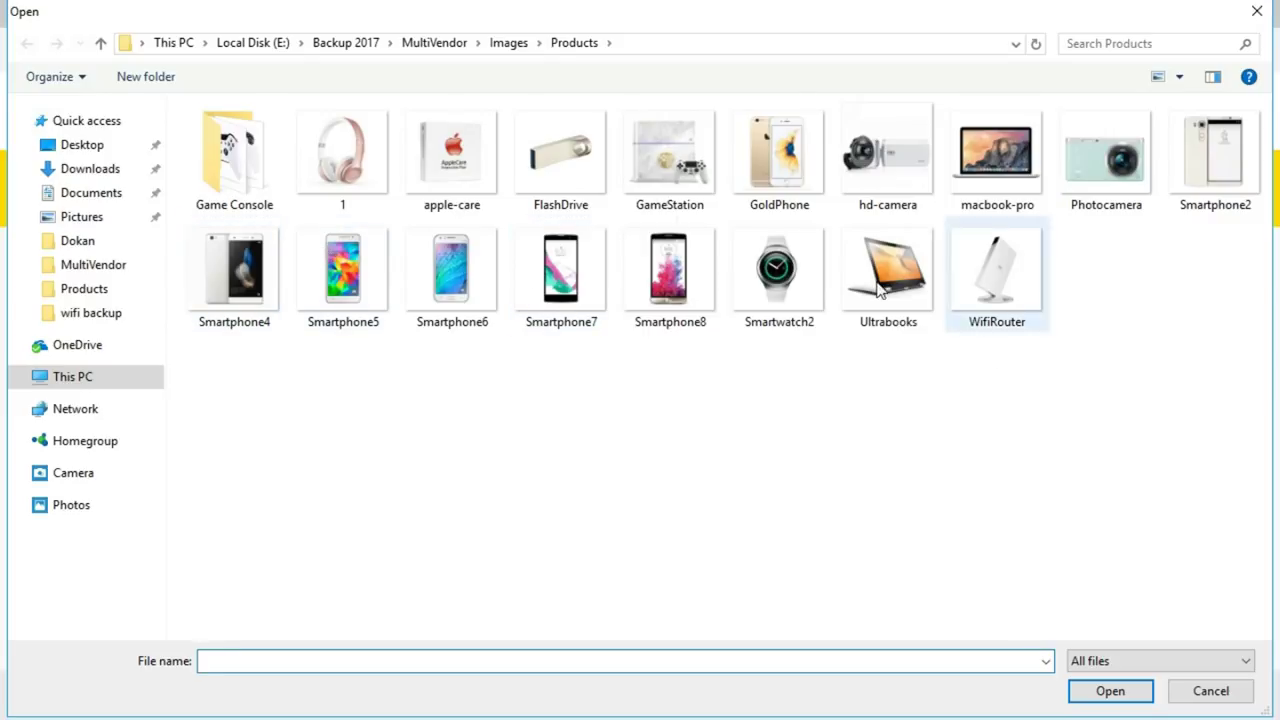
pyautogui.click(436, 43)
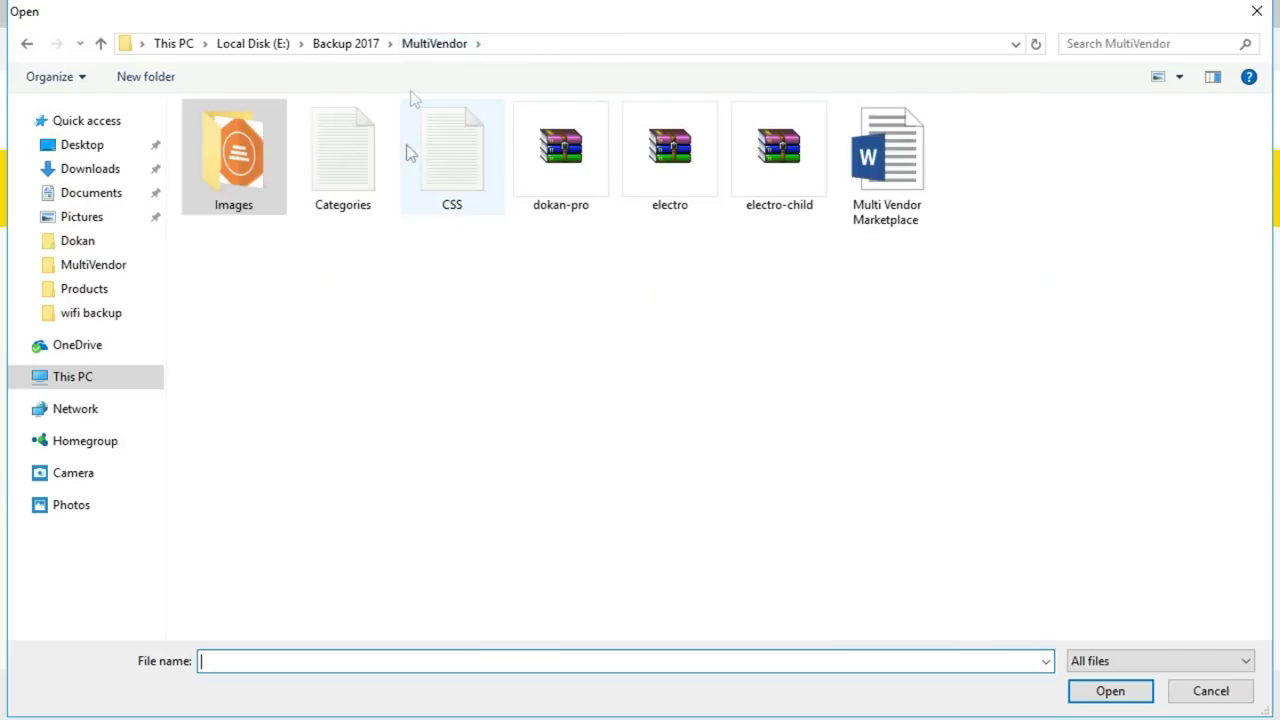
pyautogui.click(235, 219)
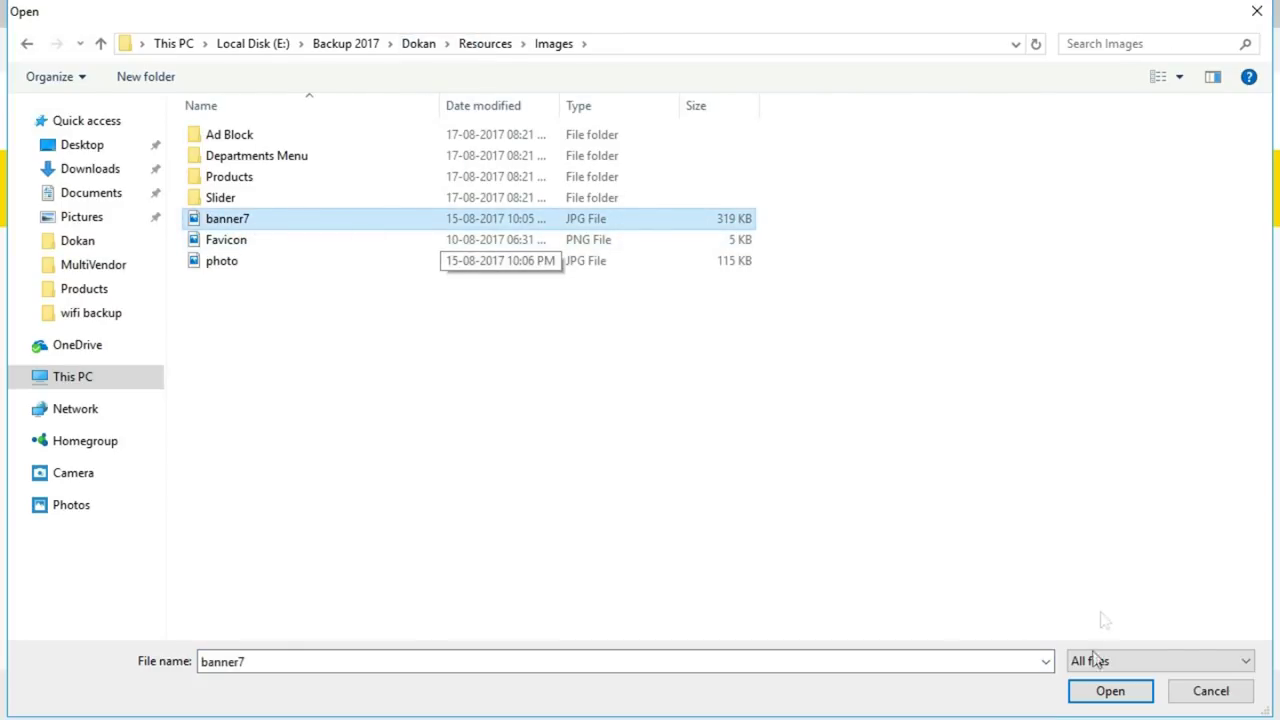
pyautogui.click(1108, 690)
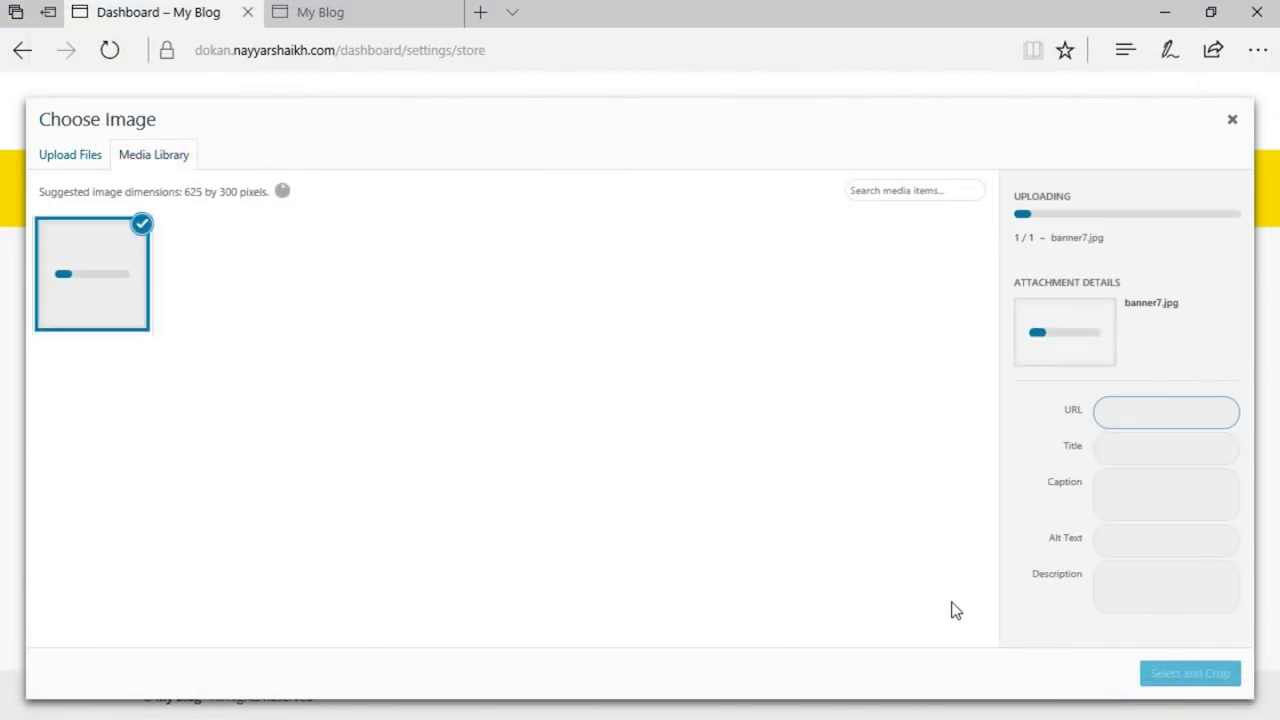
pyautogui.click(1199, 684)
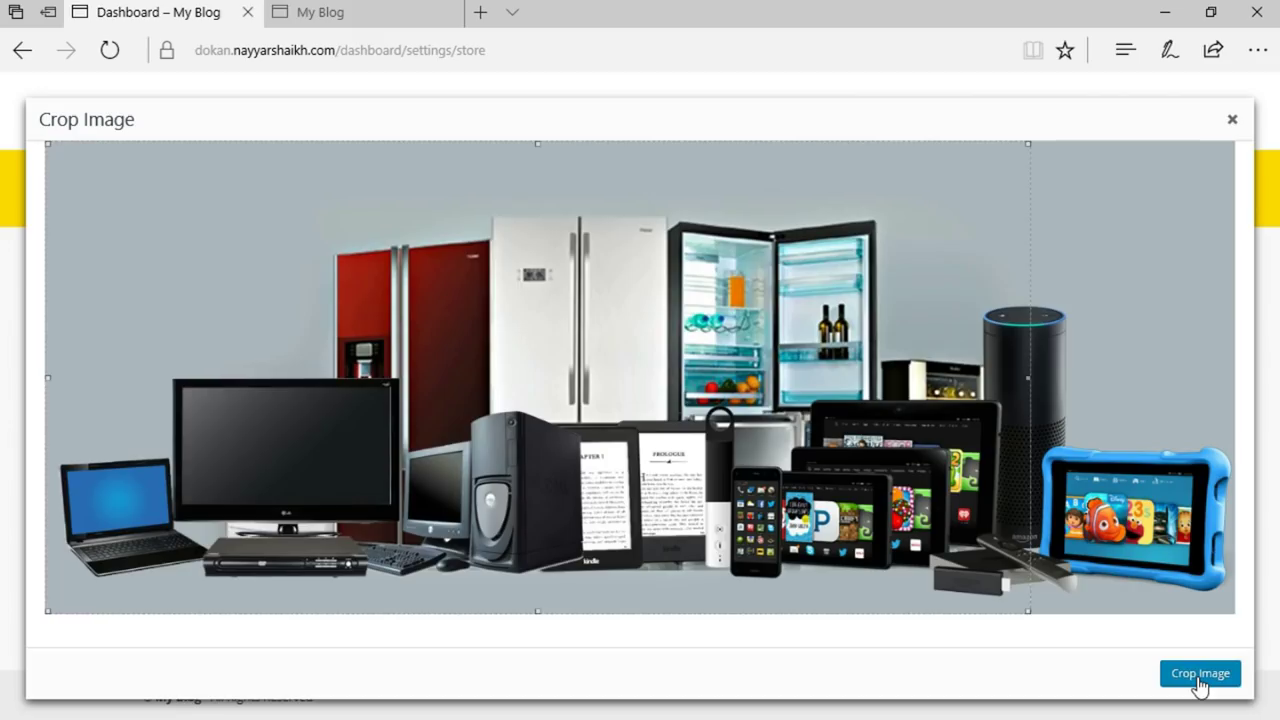
pyautogui.moveTo(752, 485); pyautogui.dragTo(817, 485)
pyautogui.click(1200, 674)
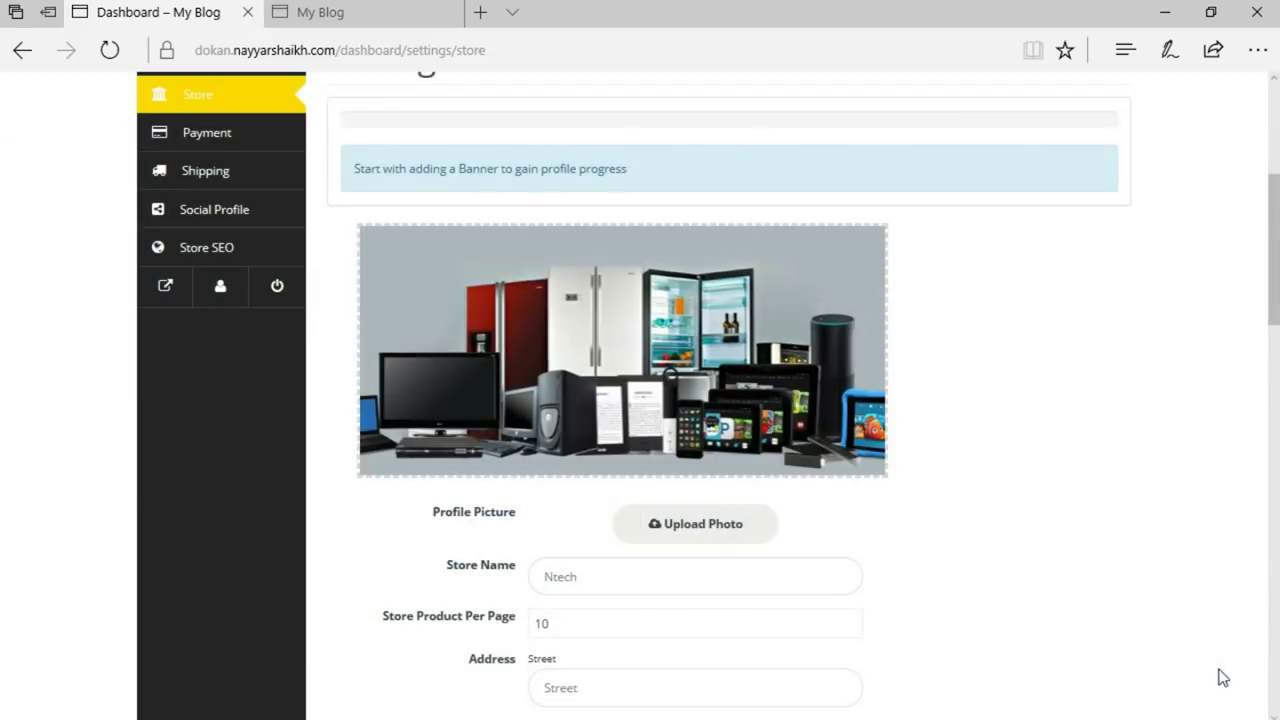
pyautogui.moveTo(697, 386)
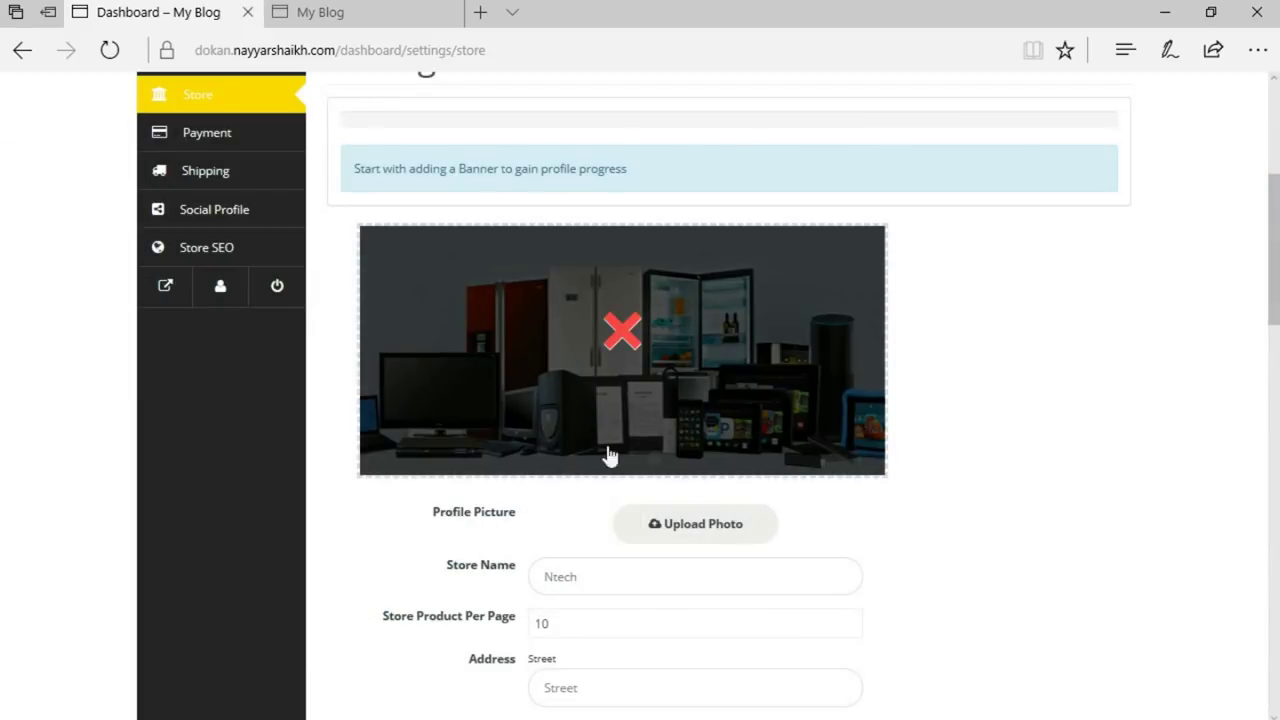
pyautogui.scroll(-2, 543, 394)
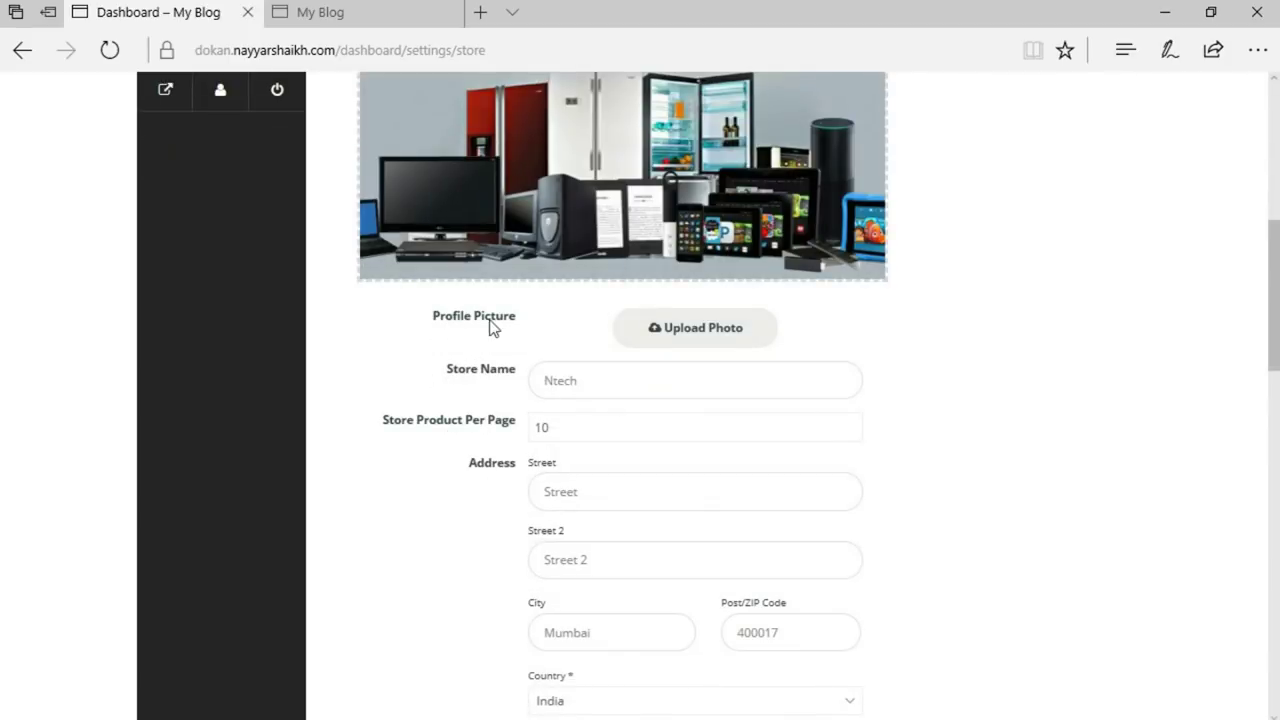
# Upload a photo file and crop it as the store profile picture
pyautogui.click(704, 345)
pyautogui.click(101, 158)
pyautogui.click(668, 405)
pyautogui.click(251, 260)
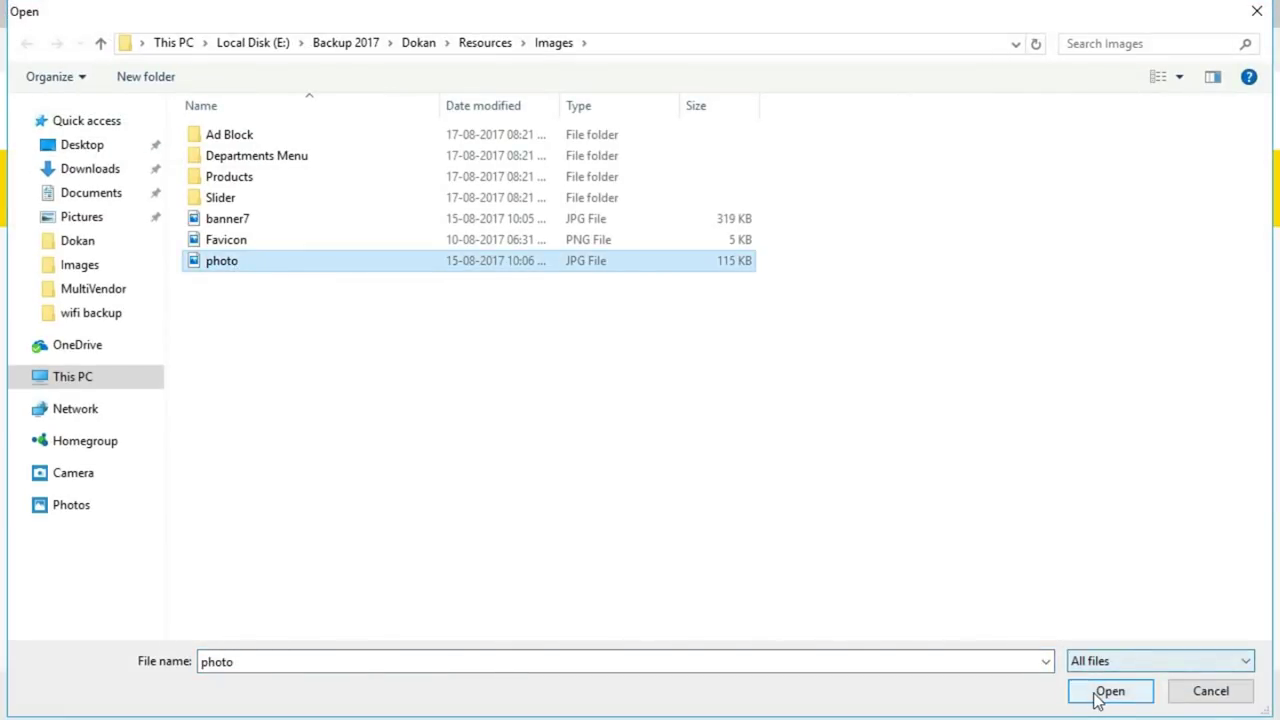
pyautogui.click(1100, 692)
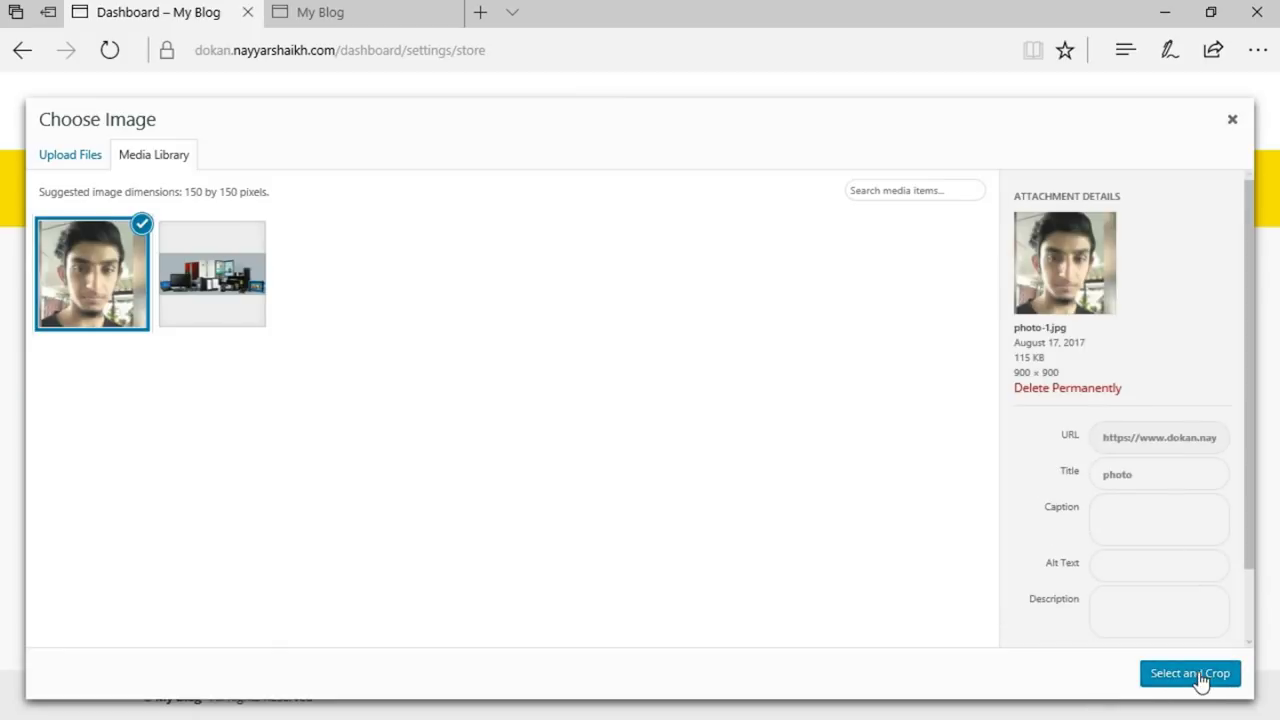
pyautogui.click(1200, 677)
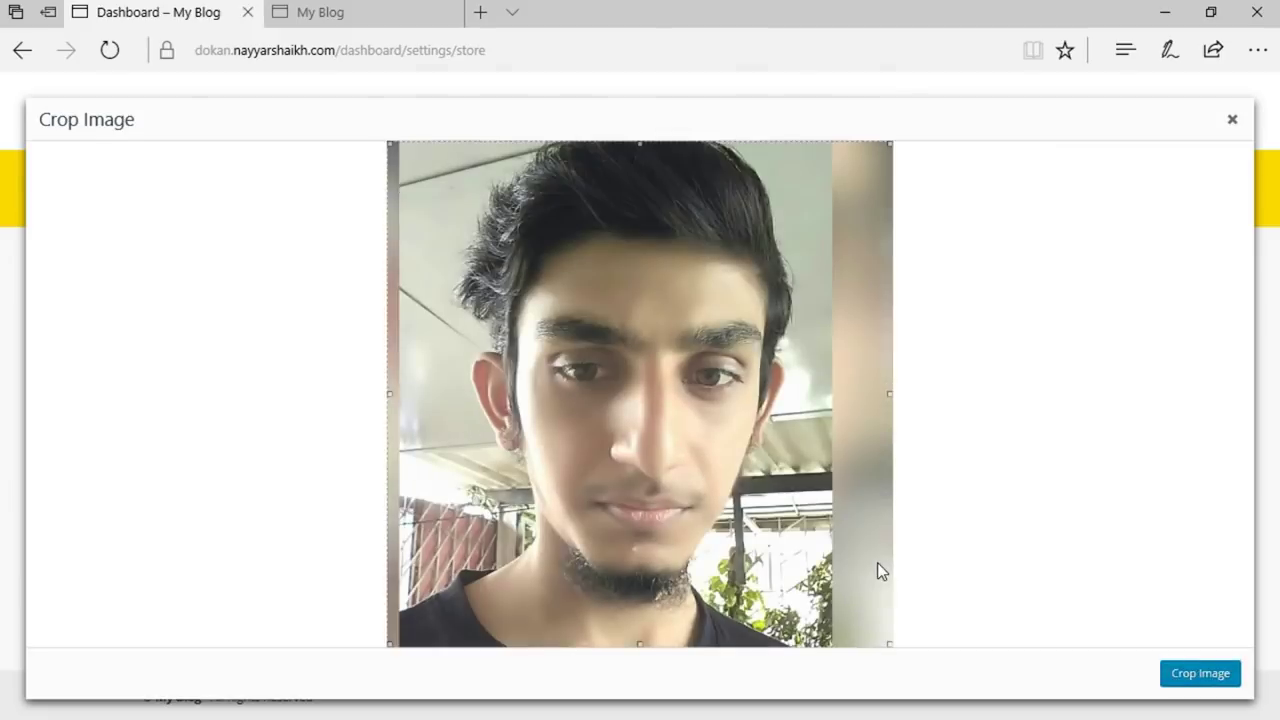
pyautogui.click(1214, 675)
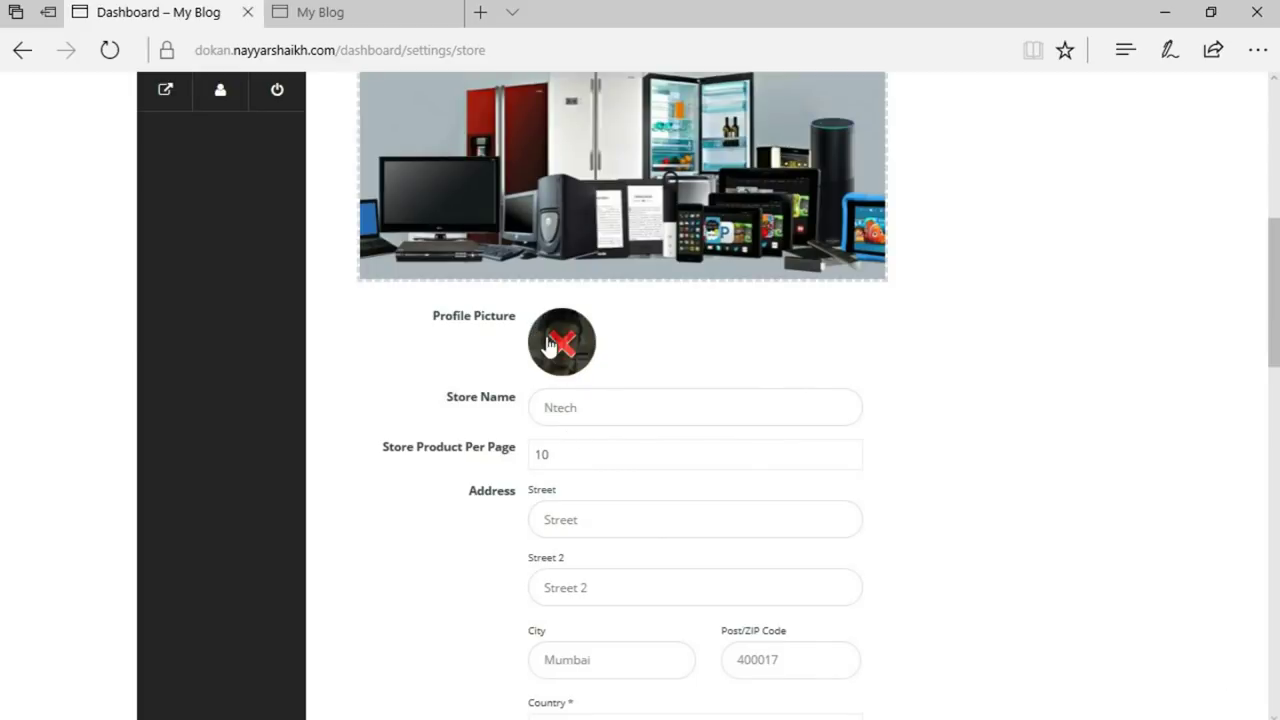
# Save the Ntech store settings with Update Settings
pyautogui.scroll(-1, 1029, 449)
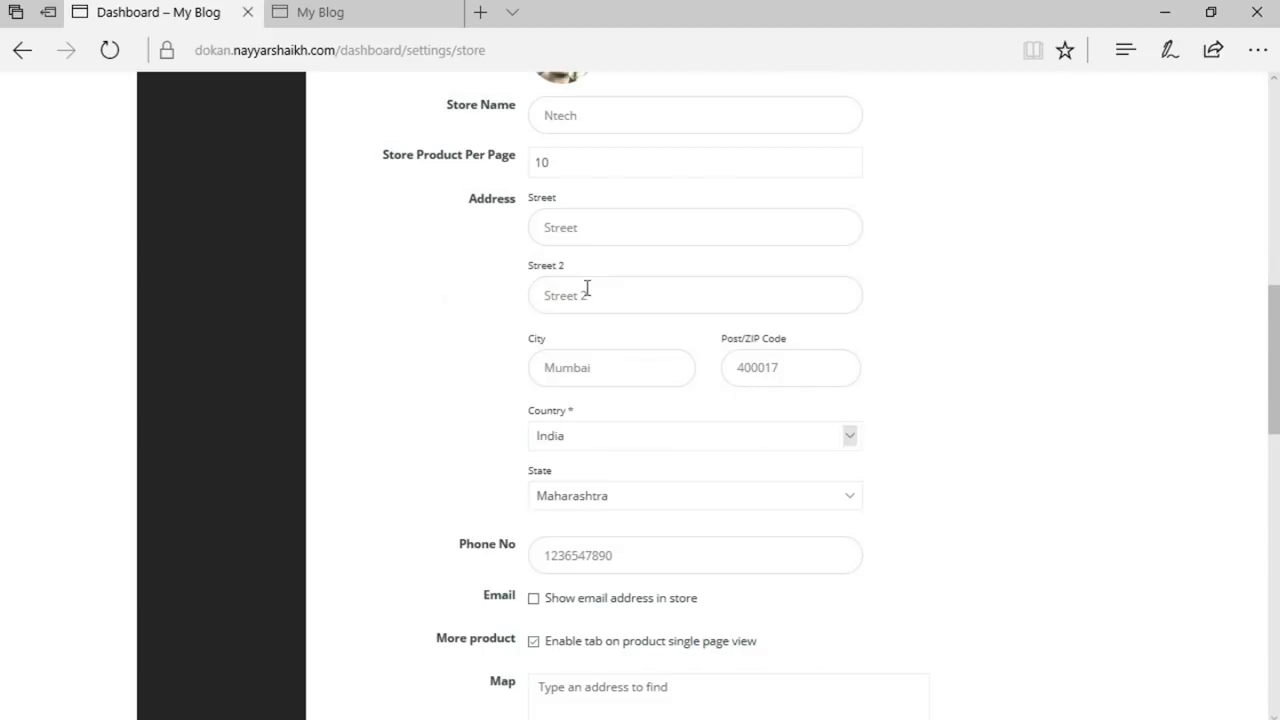
pyautogui.scroll(-2, 626, 290)
pyautogui.scroll(-2, 1000, 437)
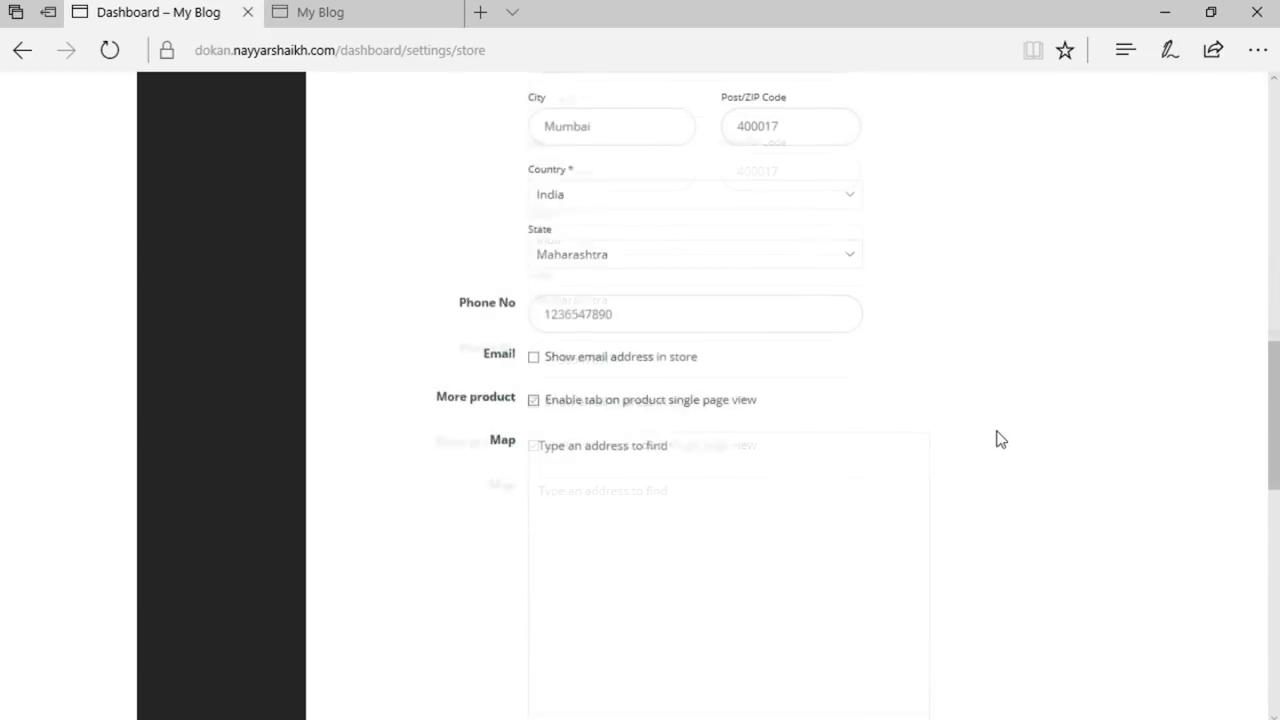
pyautogui.click(586, 594)
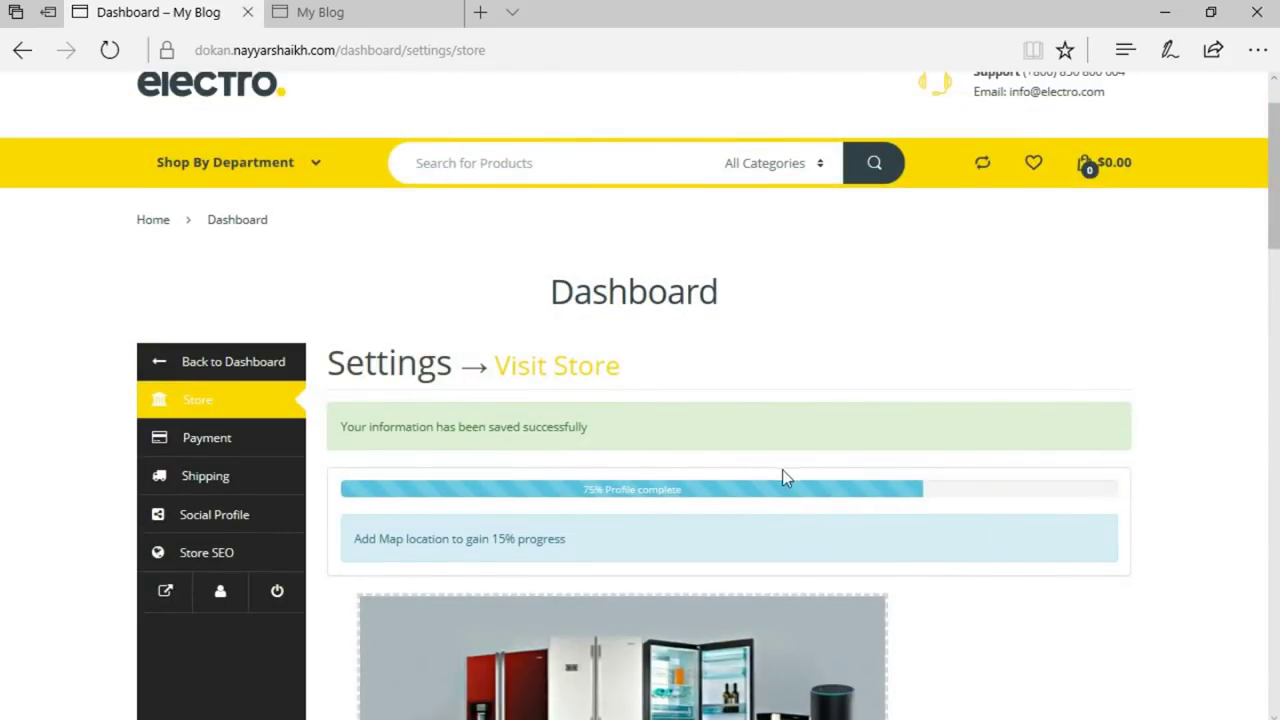
# Go back to the vendor dashboard and open the Products list
pyautogui.click(238, 368)
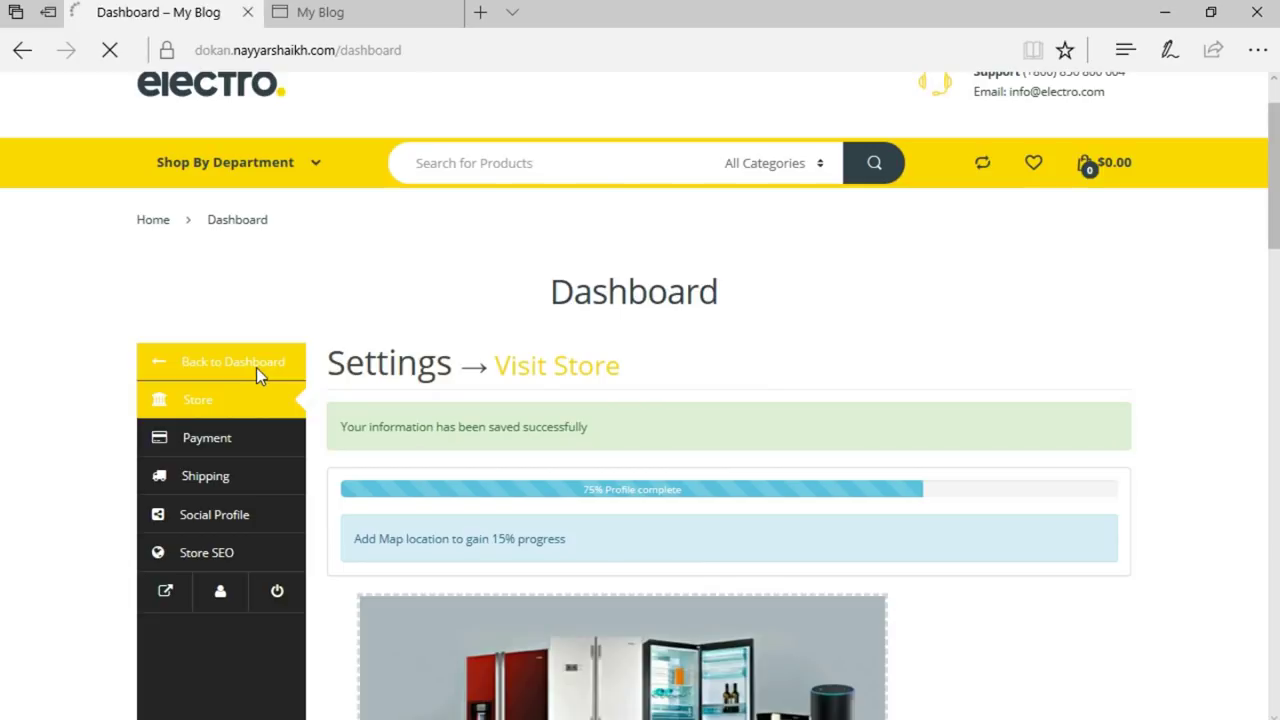
pyautogui.scroll(-2, 1026, 423)
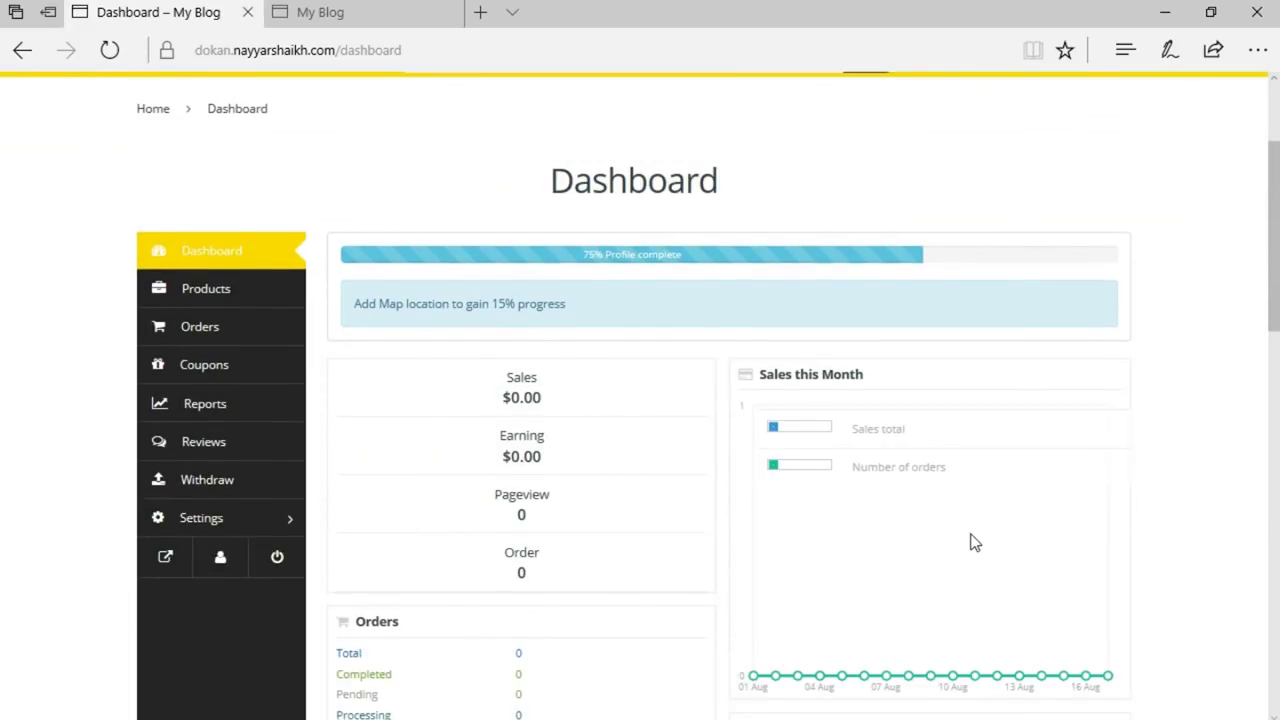
pyautogui.scroll(-3, 971, 543)
pyautogui.scroll(5, 971, 543)
pyautogui.scroll(-1, 969, 543)
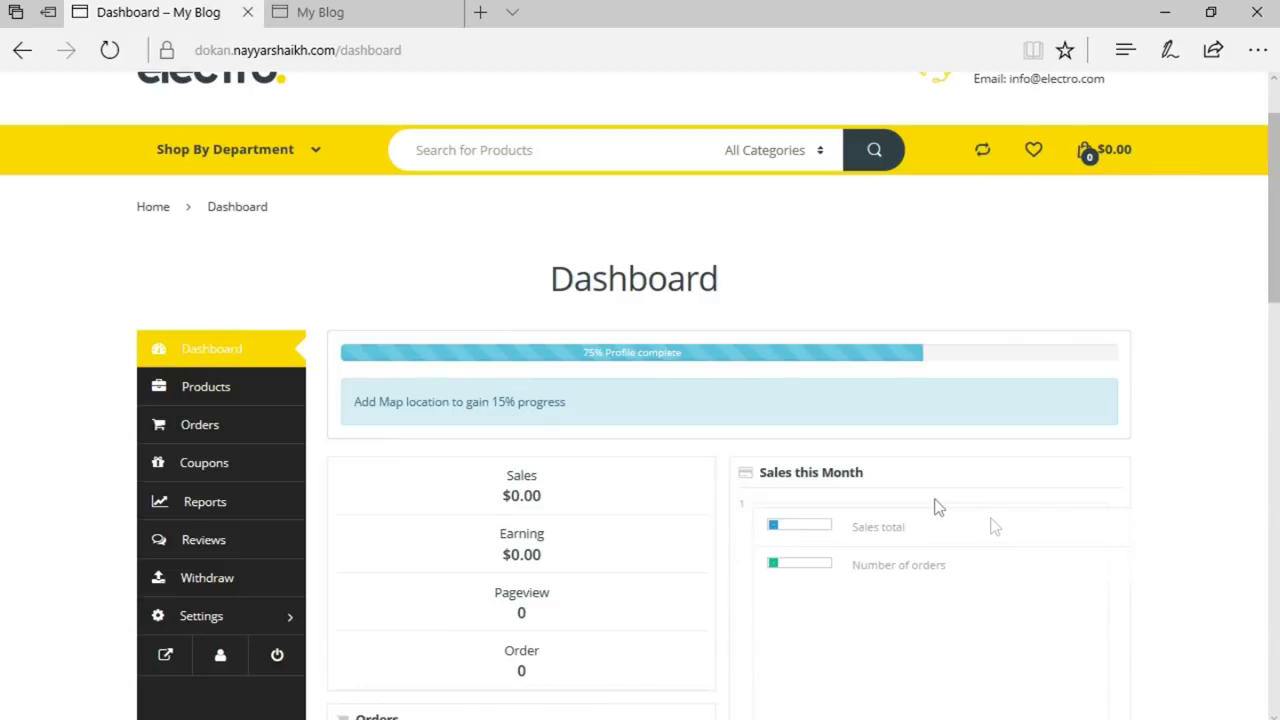
pyautogui.click(231, 390)
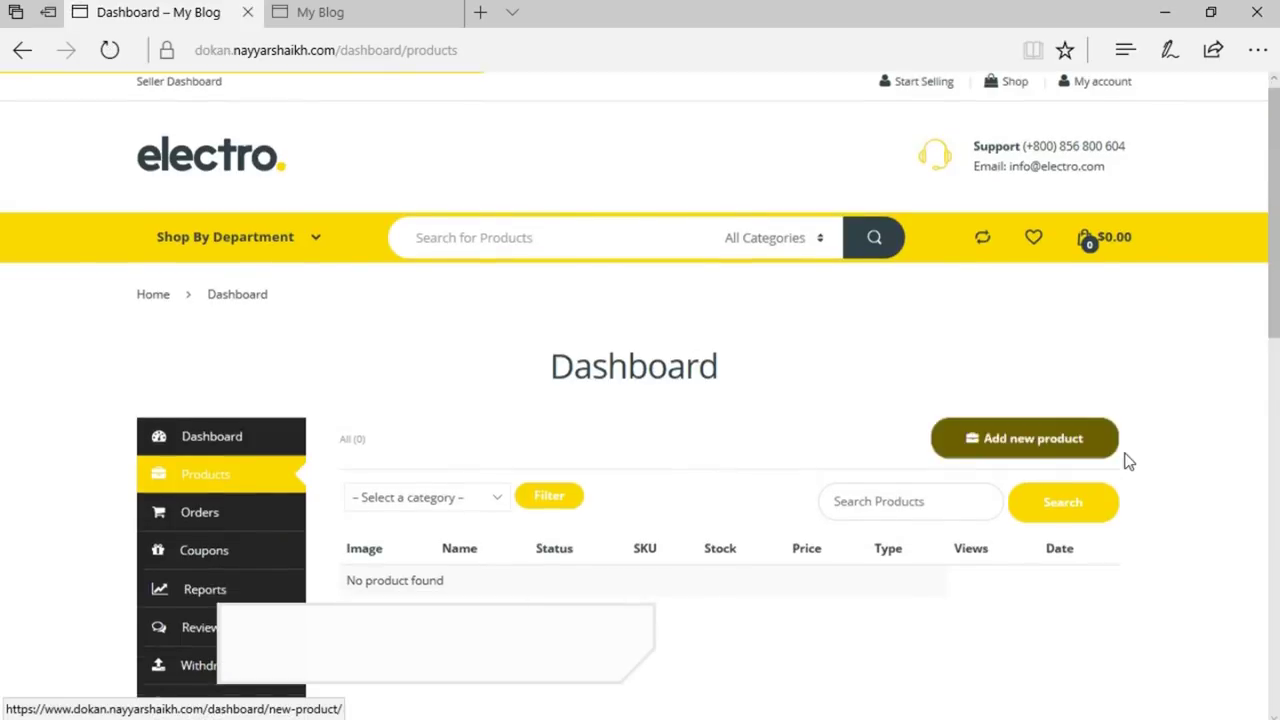
# Start a new product and select the Game Console Controller + USB 3.0 Cable title on the reference page
pyautogui.scroll(-2, 1128, 461)
pyautogui.click(1022, 262)
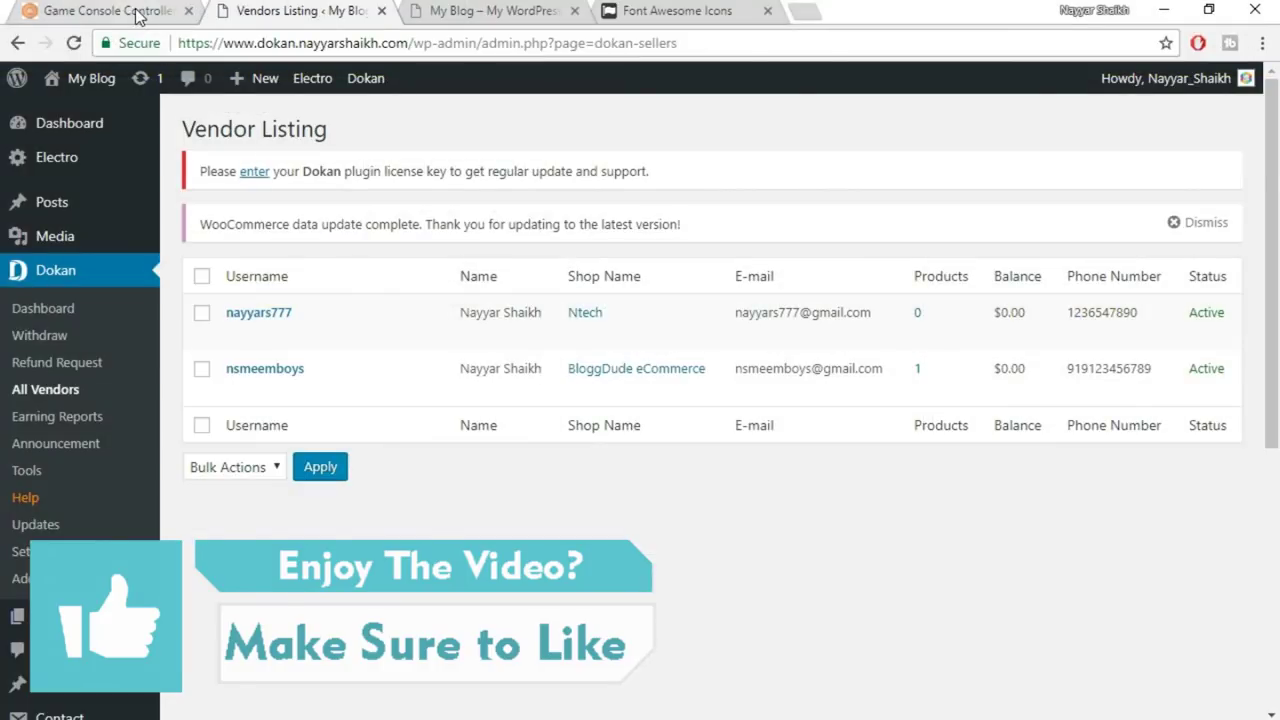
pyautogui.click(137, 14)
pyautogui.moveTo(706, 363); pyautogui.dragTo(1092, 370)
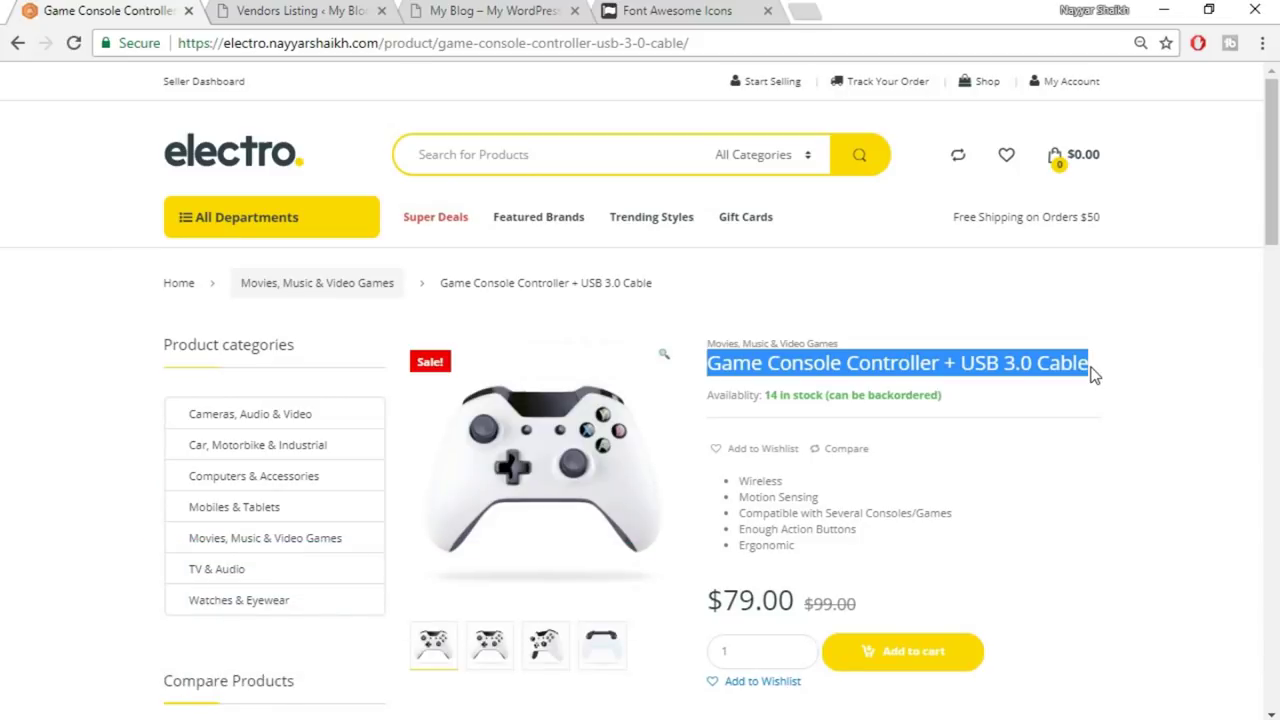
# Paste 'Game Console Controller + USB 3.0 Cable' as the new product's name
pyautogui.hotkey('alt', 'Tab')
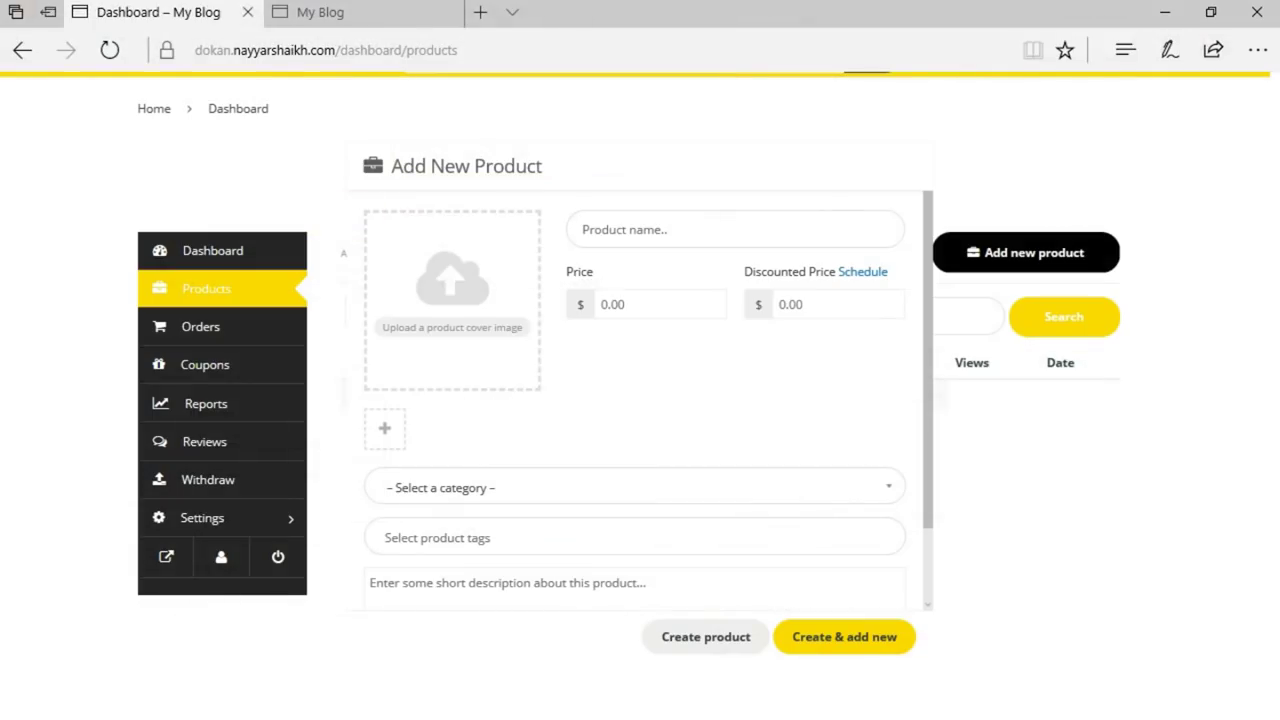
pyautogui.click(684, 231)
pyautogui.write('Game Console Controller + USB 3.0 Cable')
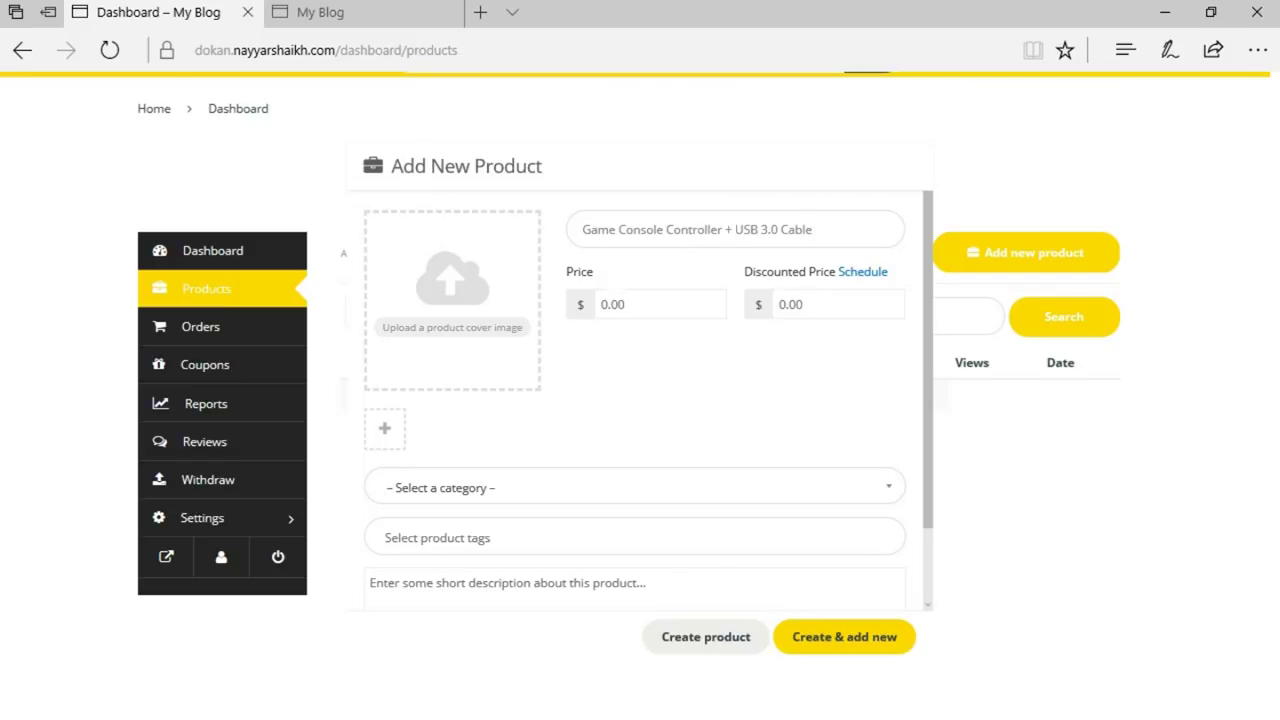
pyautogui.hotkey('alt', 'Tab')
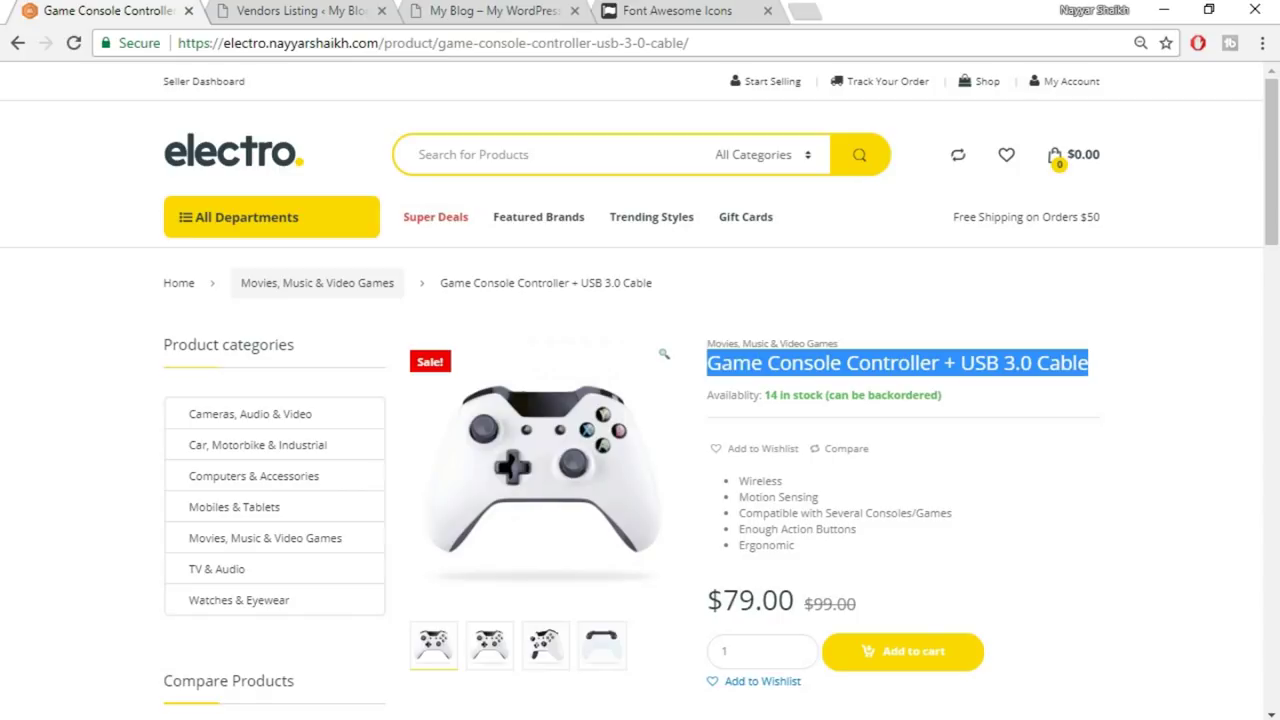
pyautogui.hotkey('alt', 'Tab')
# Set the price to 99 and the discounted price to 79
pyautogui.click(669, 313)
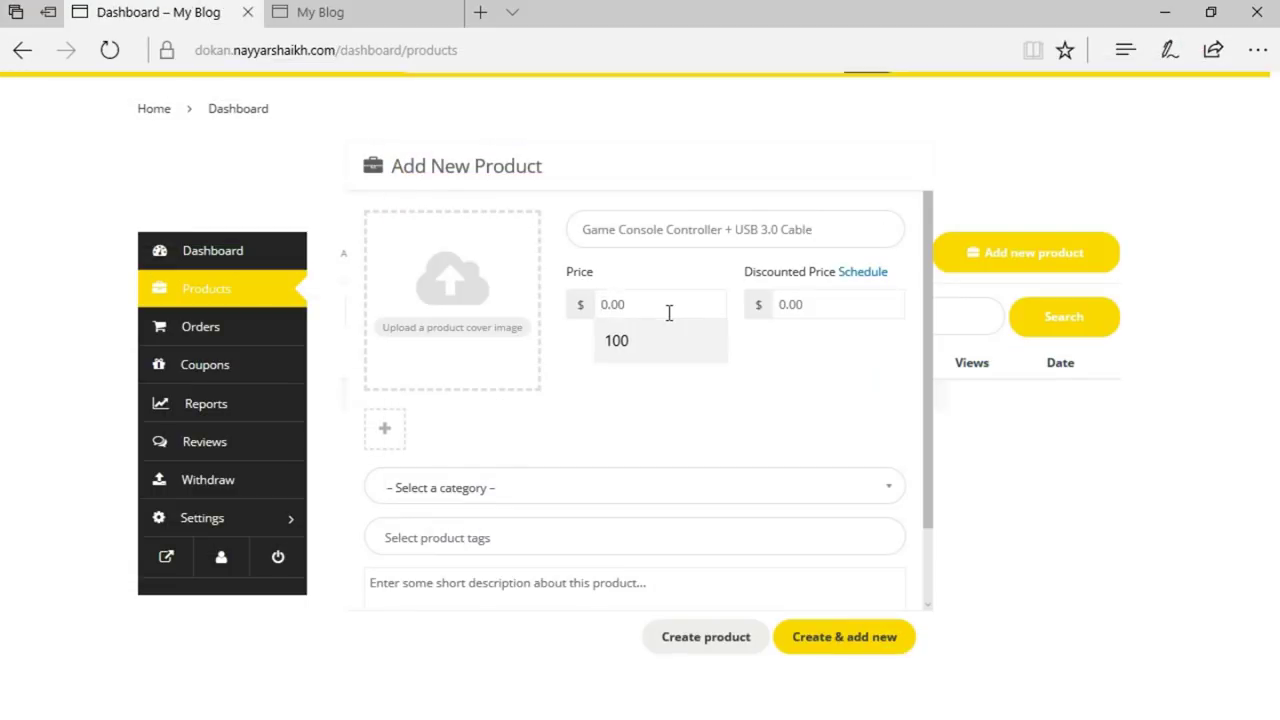
pyautogui.write('99')
pyautogui.click(836, 306)
pyautogui.write('79')
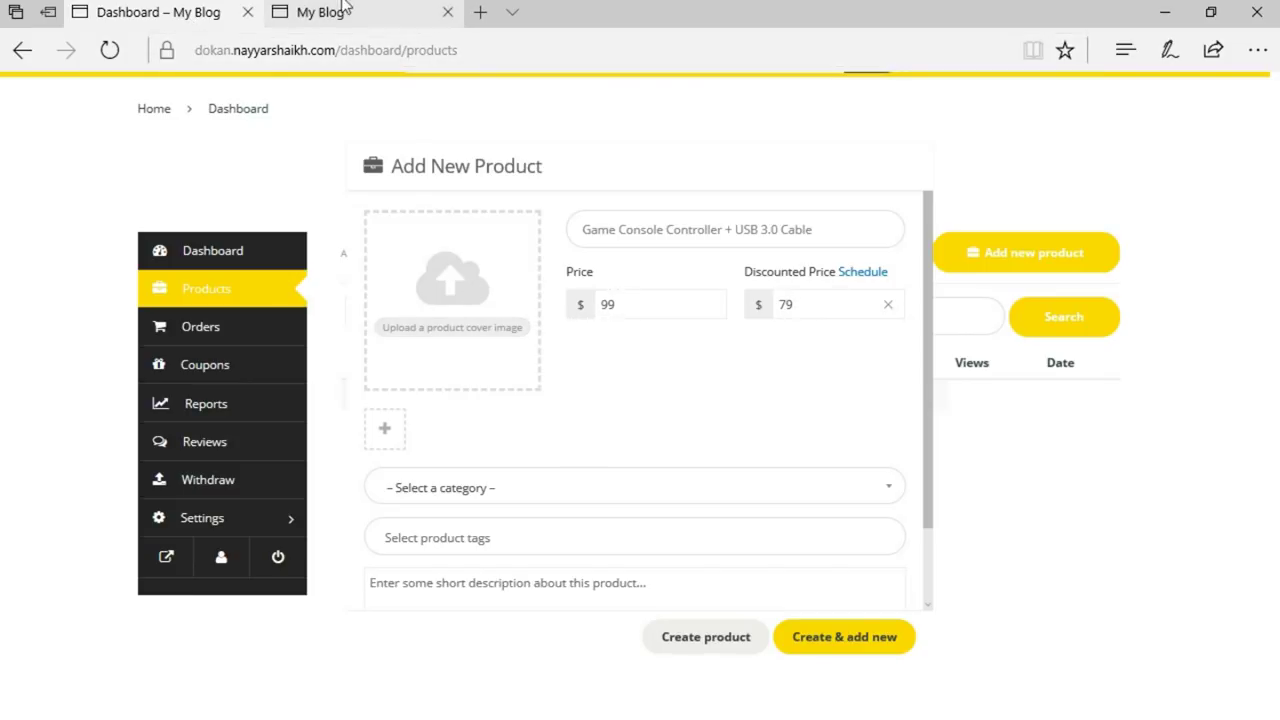
pyautogui.hotkey('alt', 'Tab')
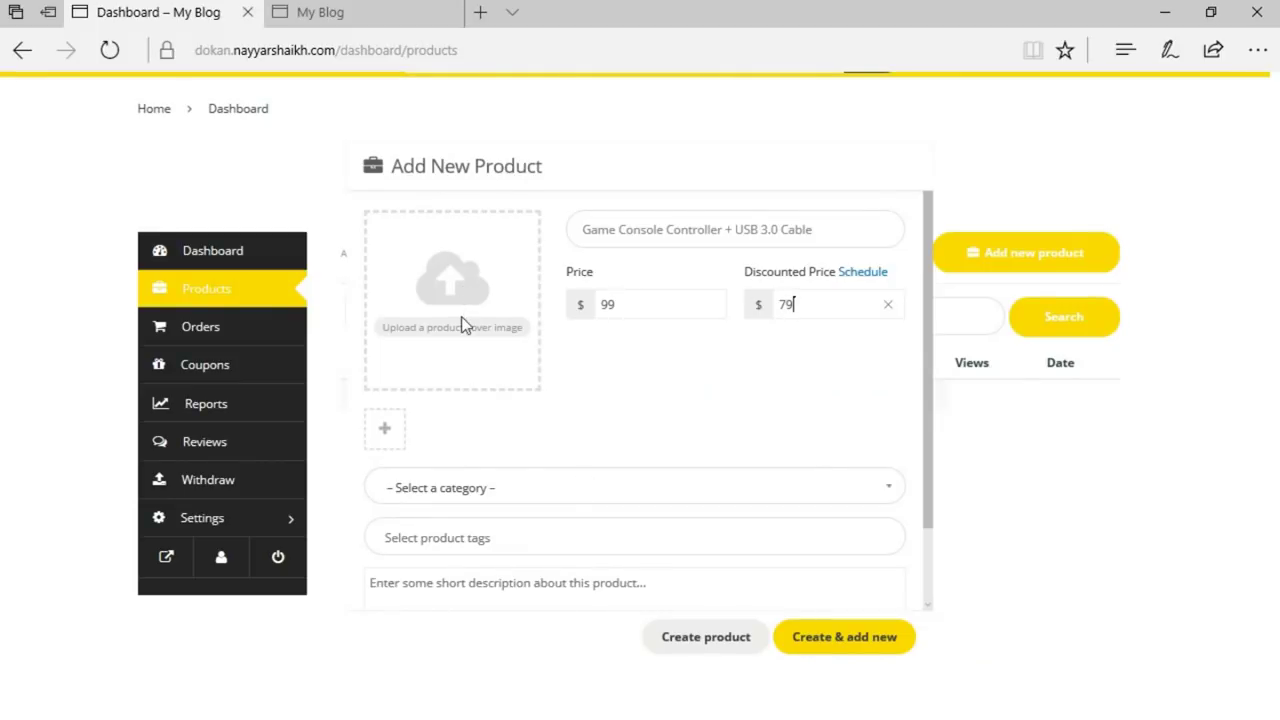
pyautogui.click(462, 330)
# Upload GamePad from the Game Console folder and set it as the featured image
pyautogui.click(63, 157)
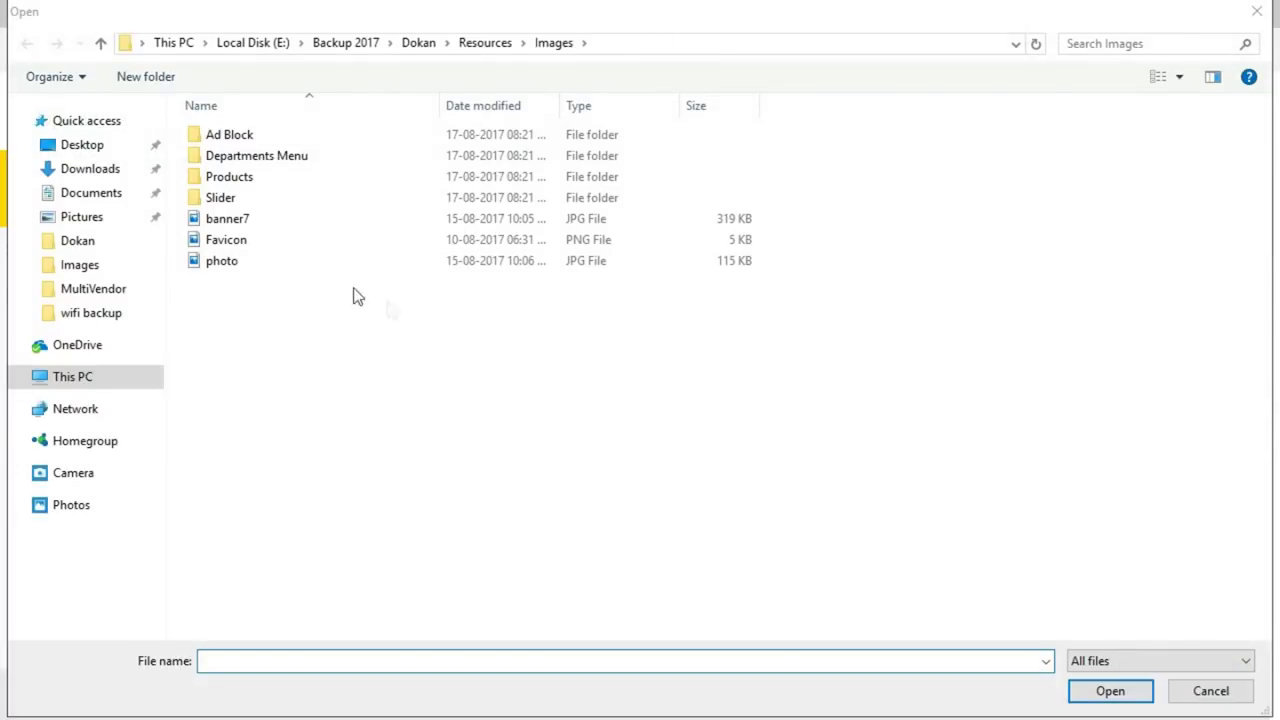
pyautogui.doubleClick(257, 191)
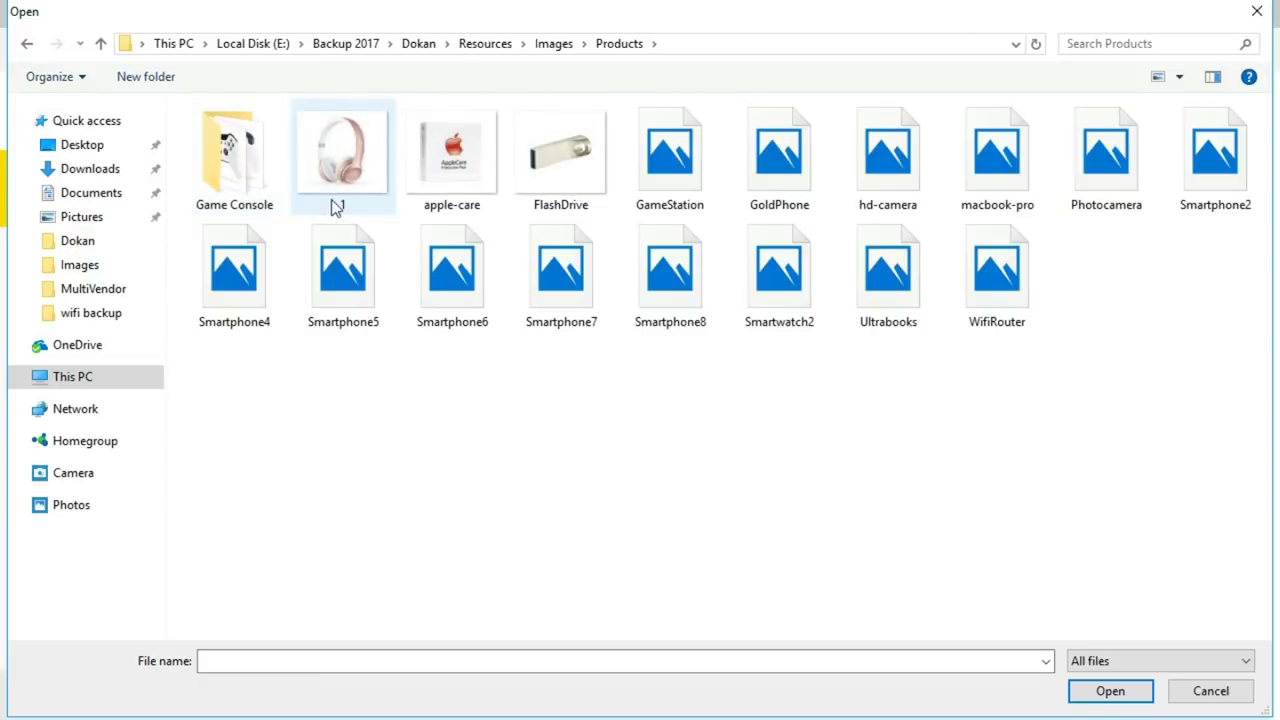
pyautogui.doubleClick(262, 183)
pyautogui.click(260, 184)
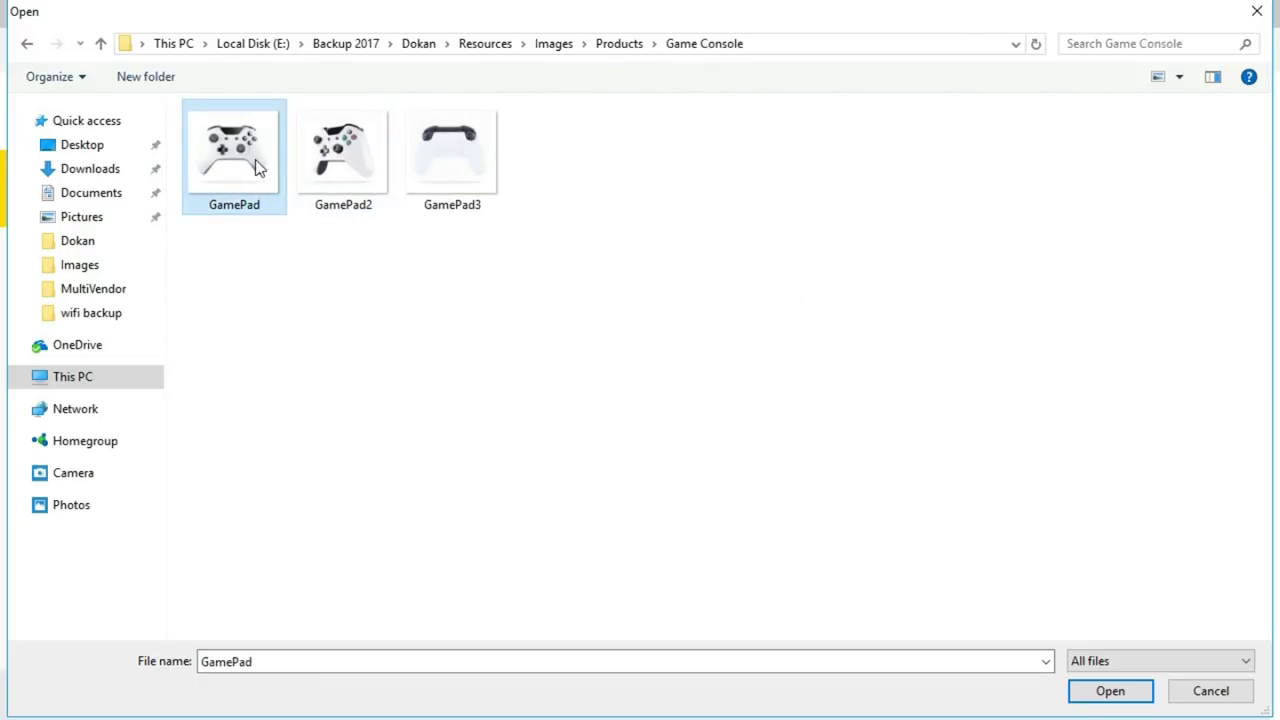
pyautogui.click(1110, 691)
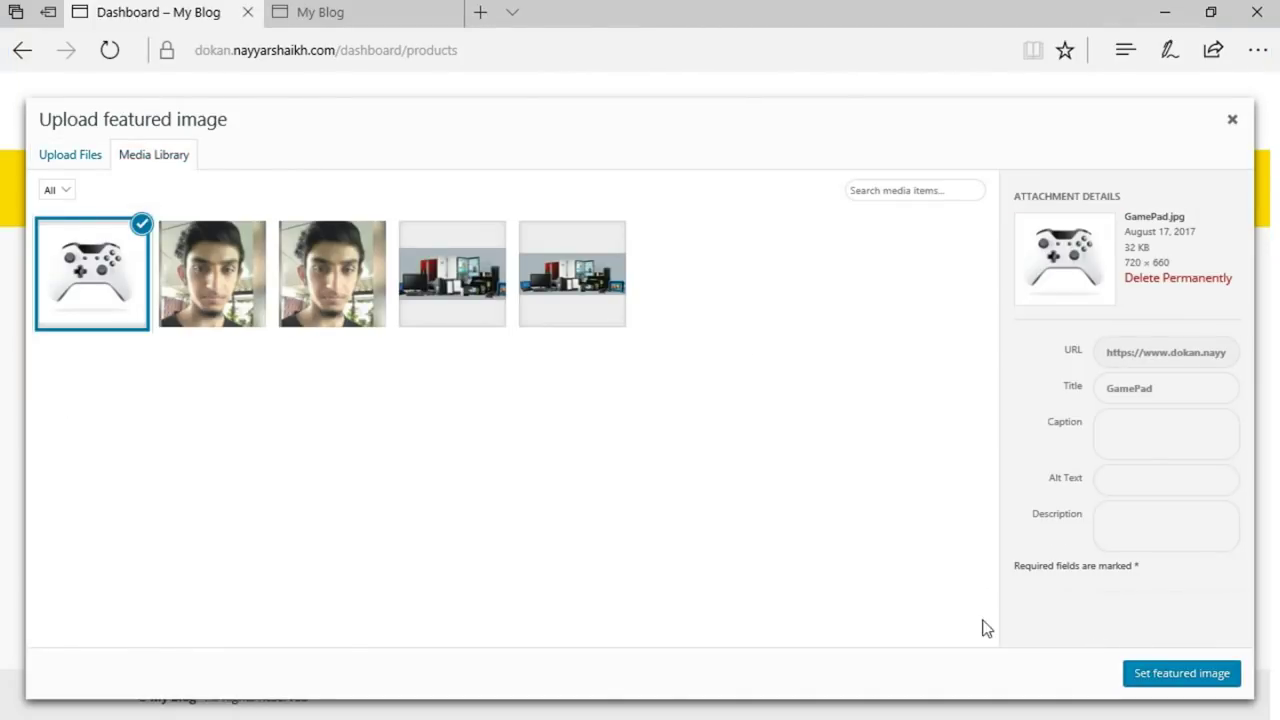
pyautogui.click(1172, 676)
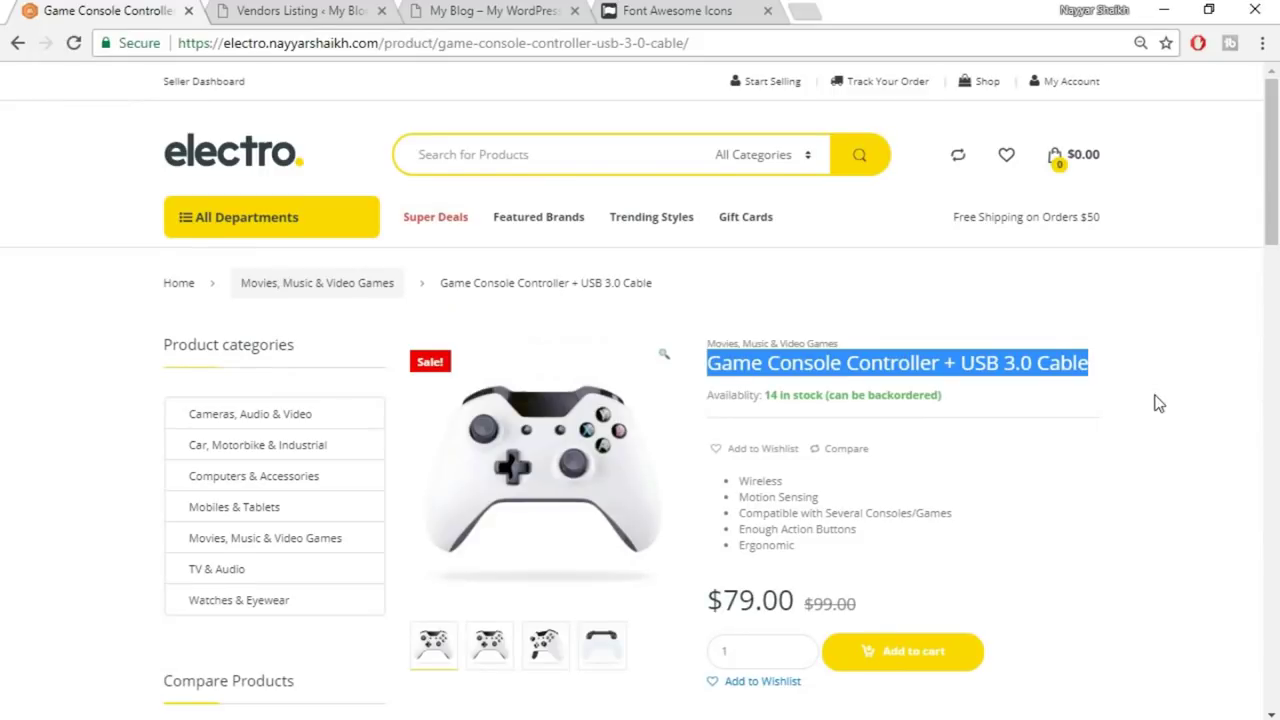
pyautogui.scroll(-2, 1150, 405)
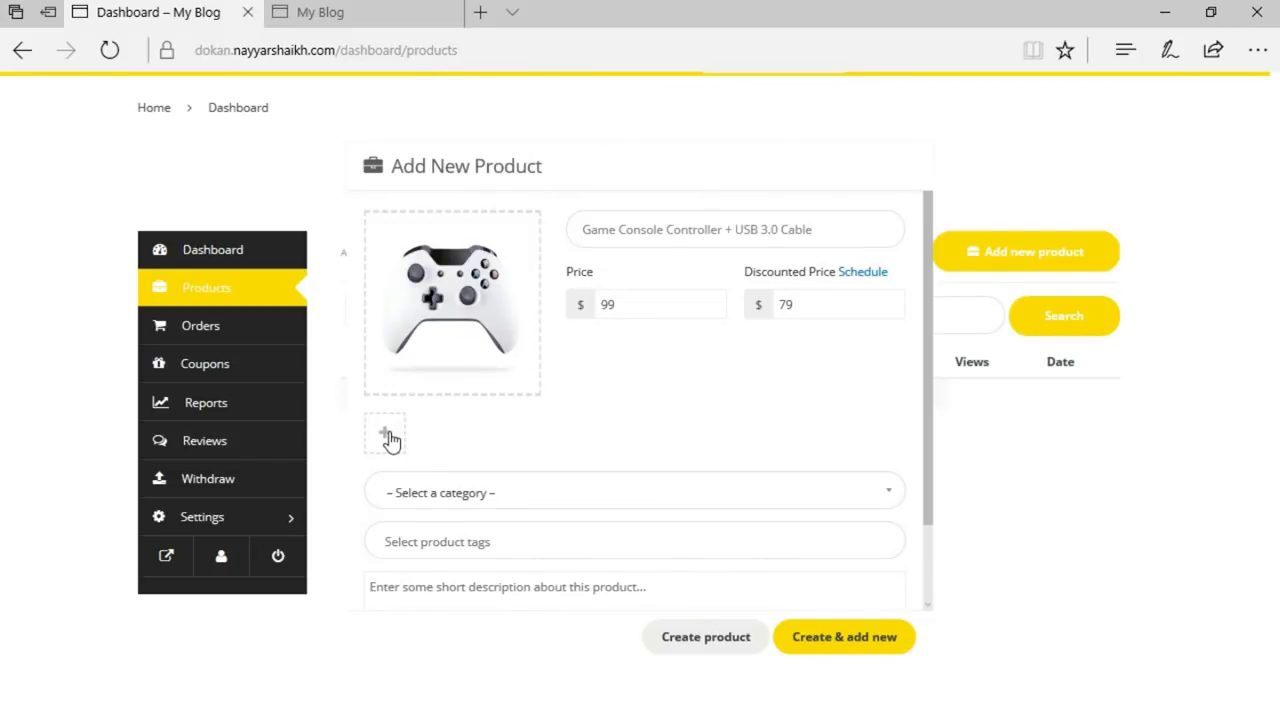
# Upload GamePad, GamePad2 and GamePad3 and add them to the product gallery
pyautogui.click(388, 437)
pyautogui.click(90, 158)
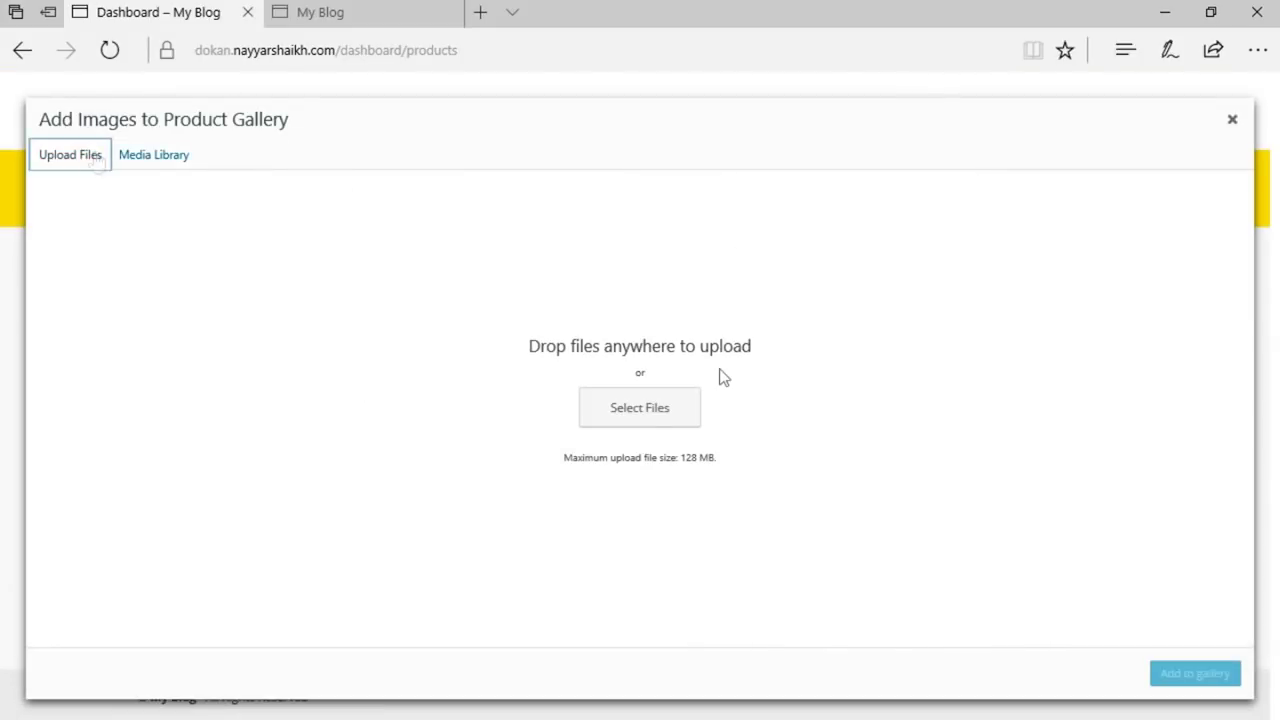
pyautogui.click(669, 420)
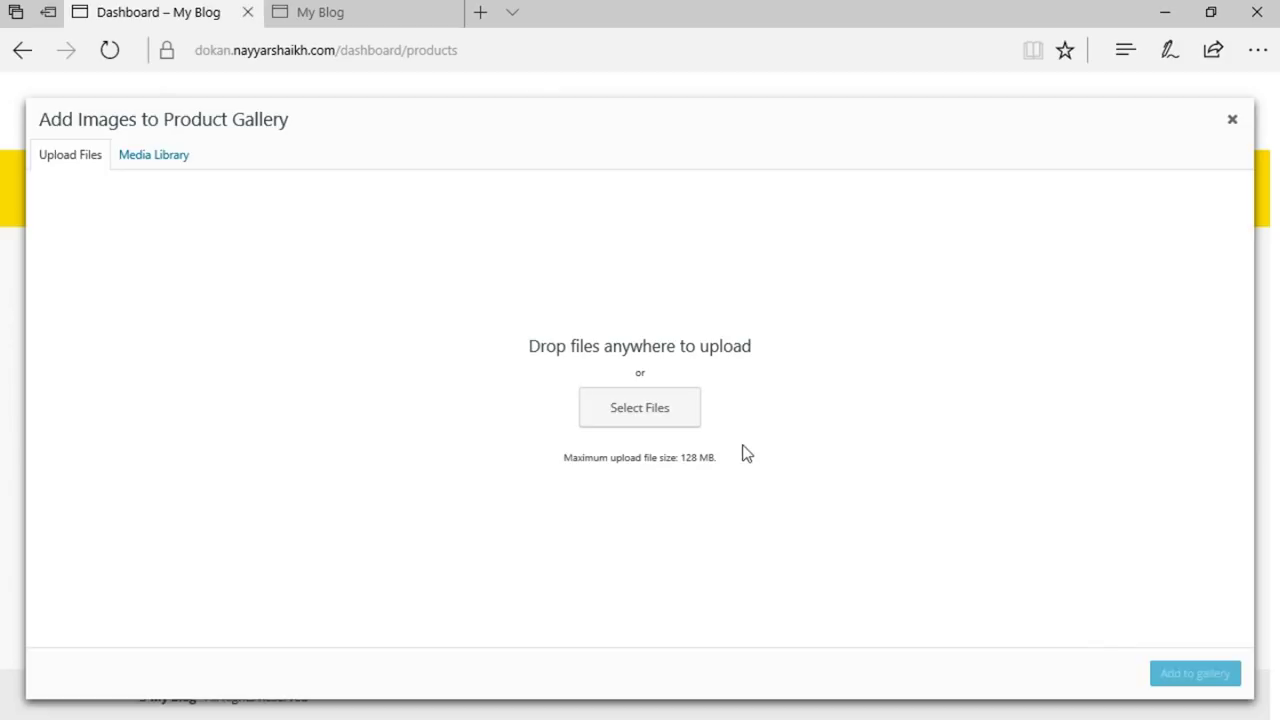
pyautogui.click(350, 163)
pyautogui.keyDown('ctrl'); pyautogui.click(242, 160); pyautogui.keyUp('ctrl')
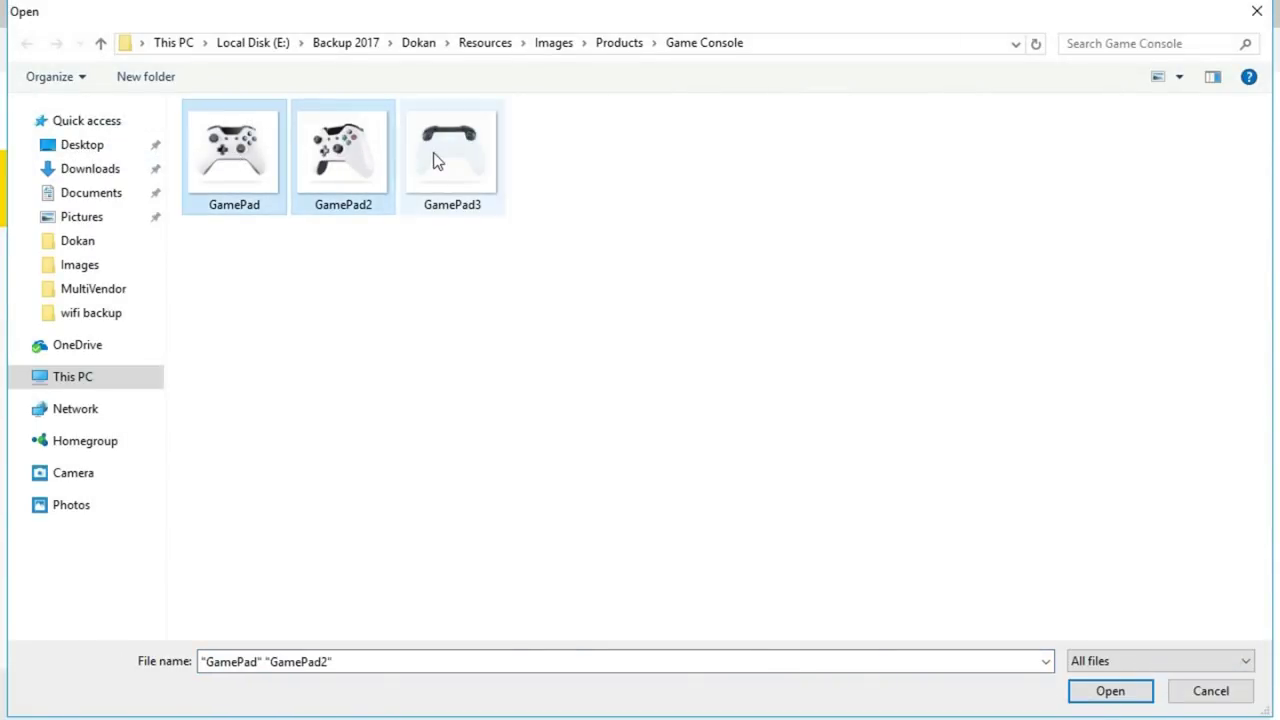
pyautogui.keyDown('ctrl'); pyautogui.click(435, 162); pyautogui.keyUp('ctrl')
pyautogui.click(1134, 692)
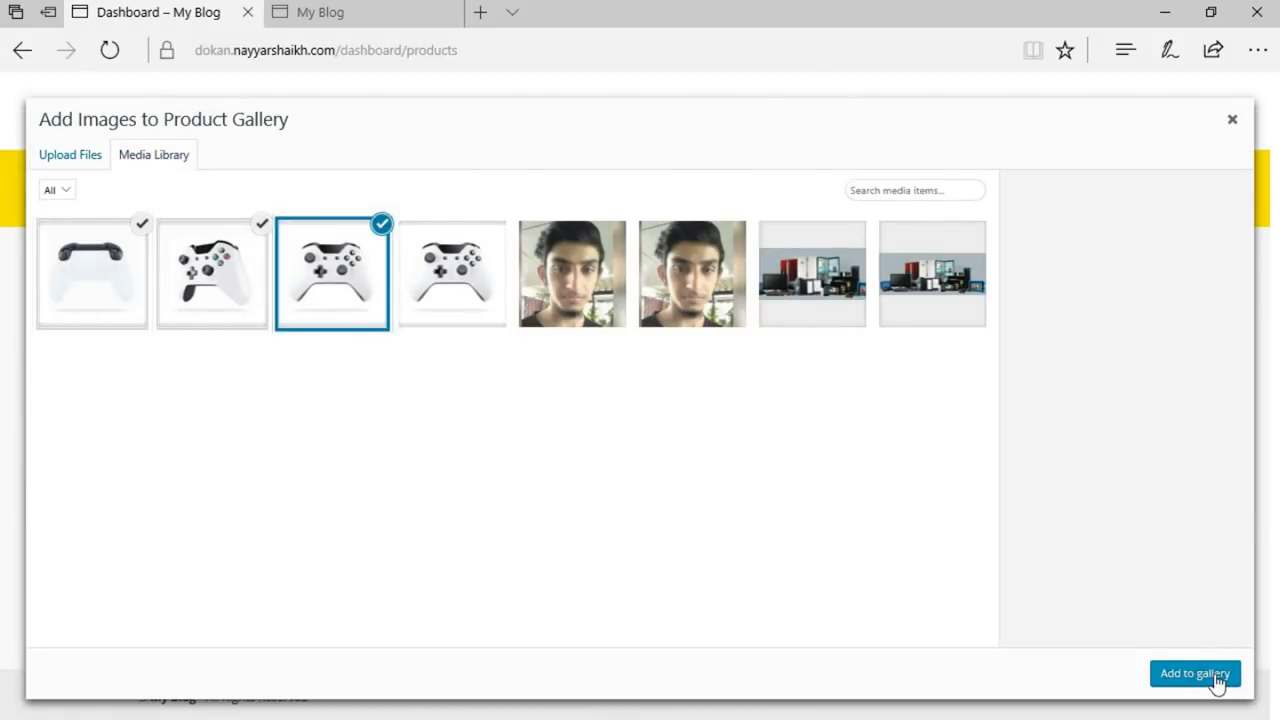
pyautogui.click(1194, 674)
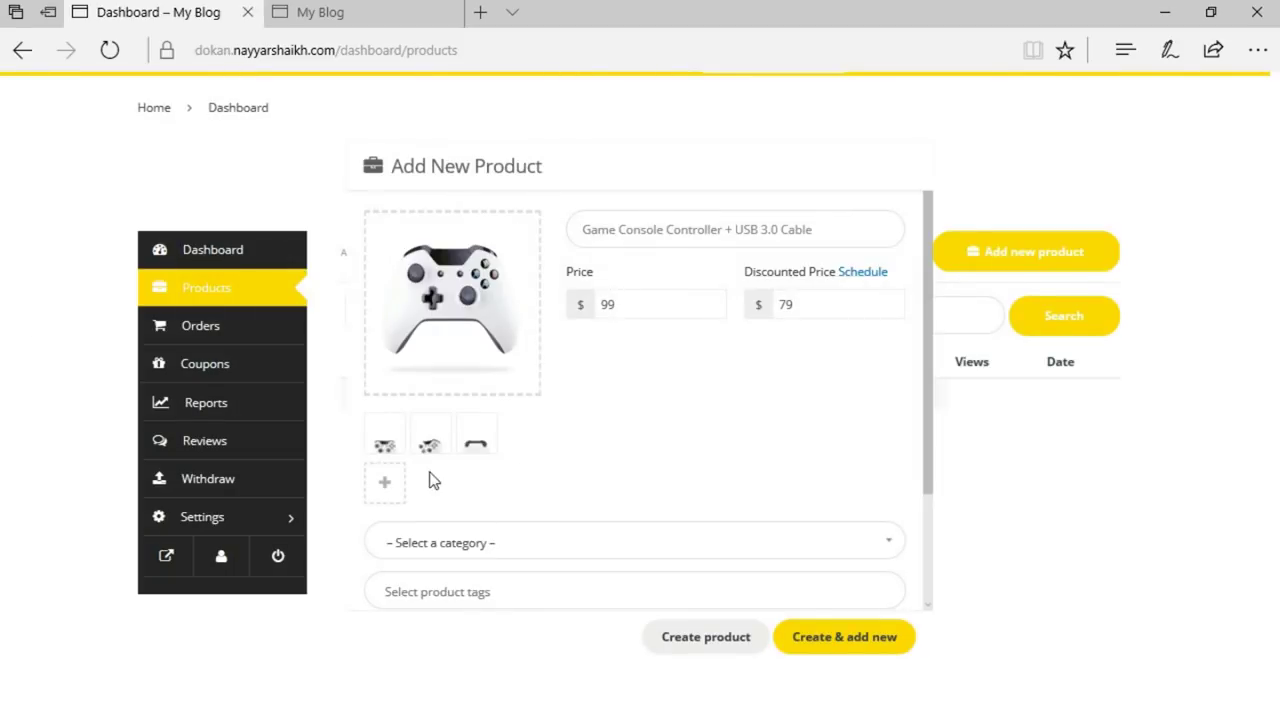
pyautogui.scroll(-1, 670, 443)
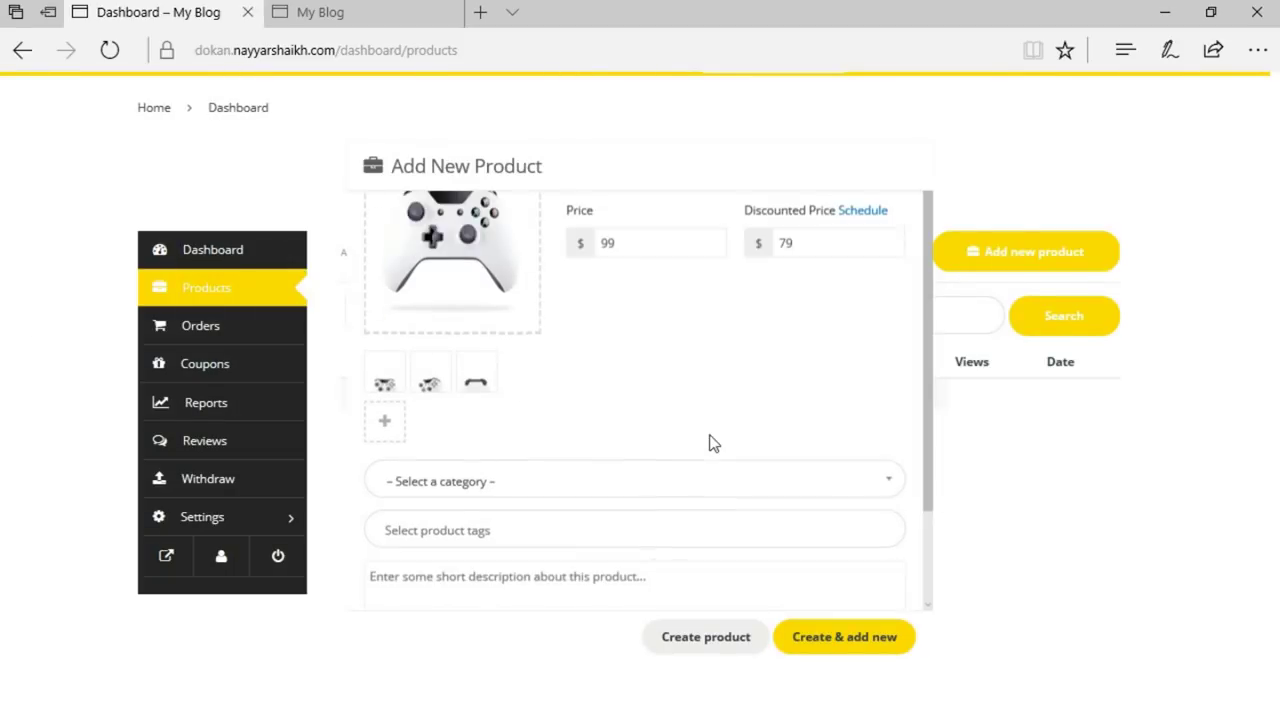
# Set the product category to Computer & Accessories
pyautogui.click(538, 473)
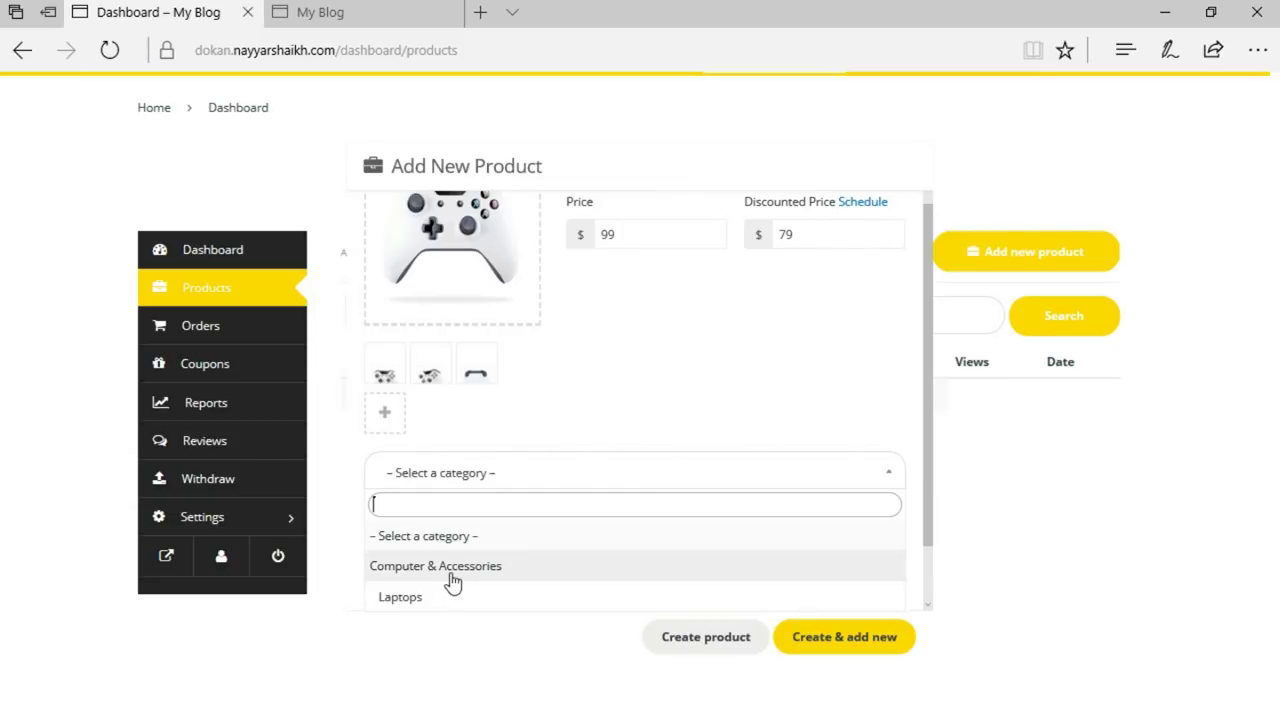
pyautogui.click(516, 568)
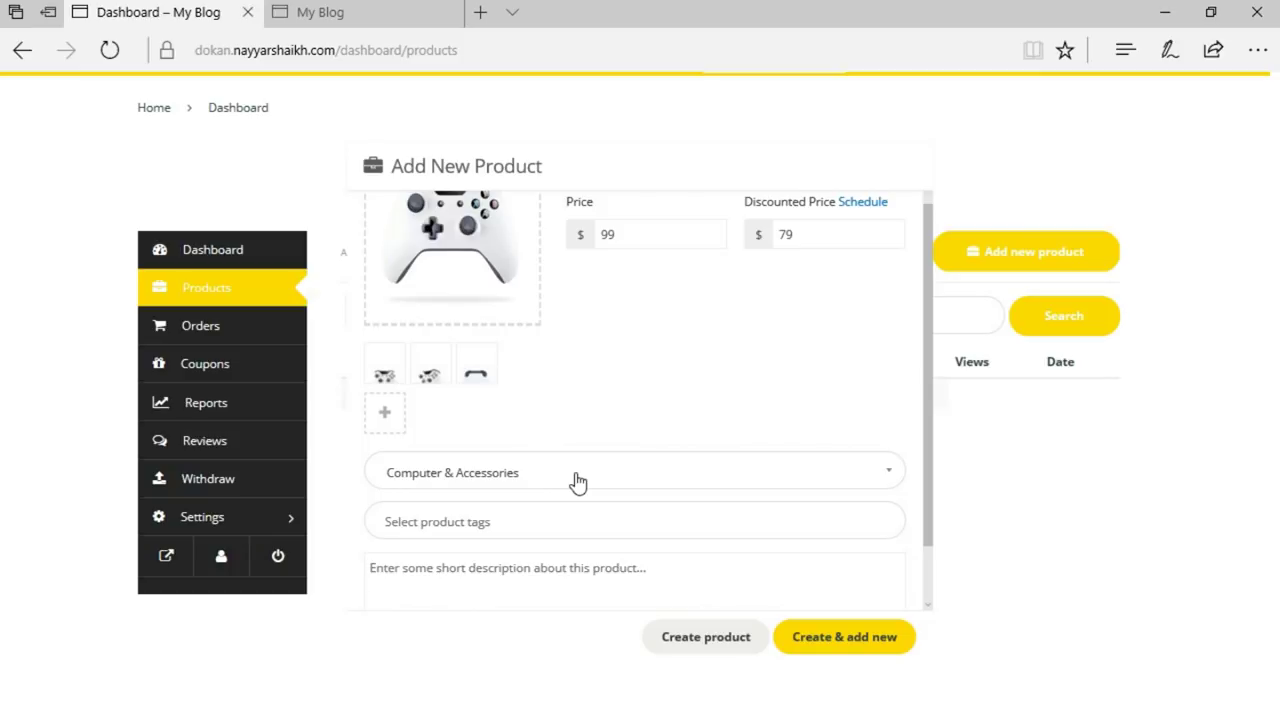
pyautogui.scroll(-1, 809, 491)
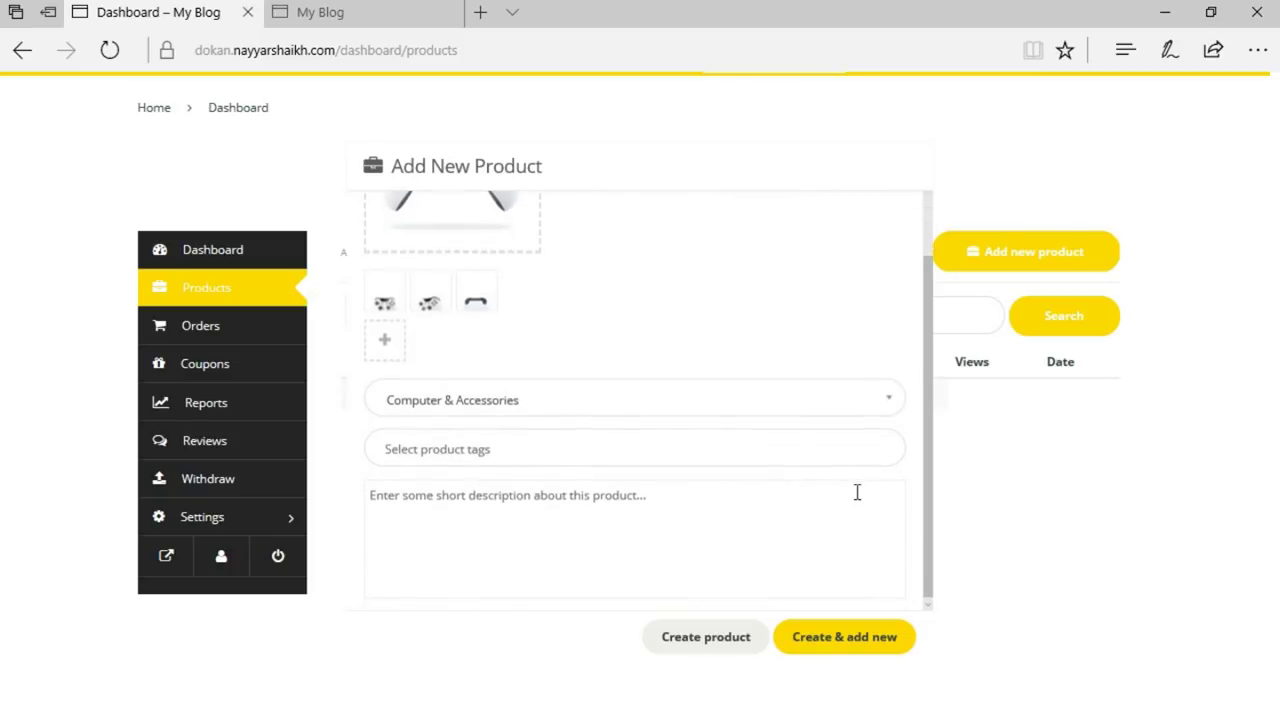
# Select the five feature bullet points on the live controller product page
pyautogui.click(540, 530)
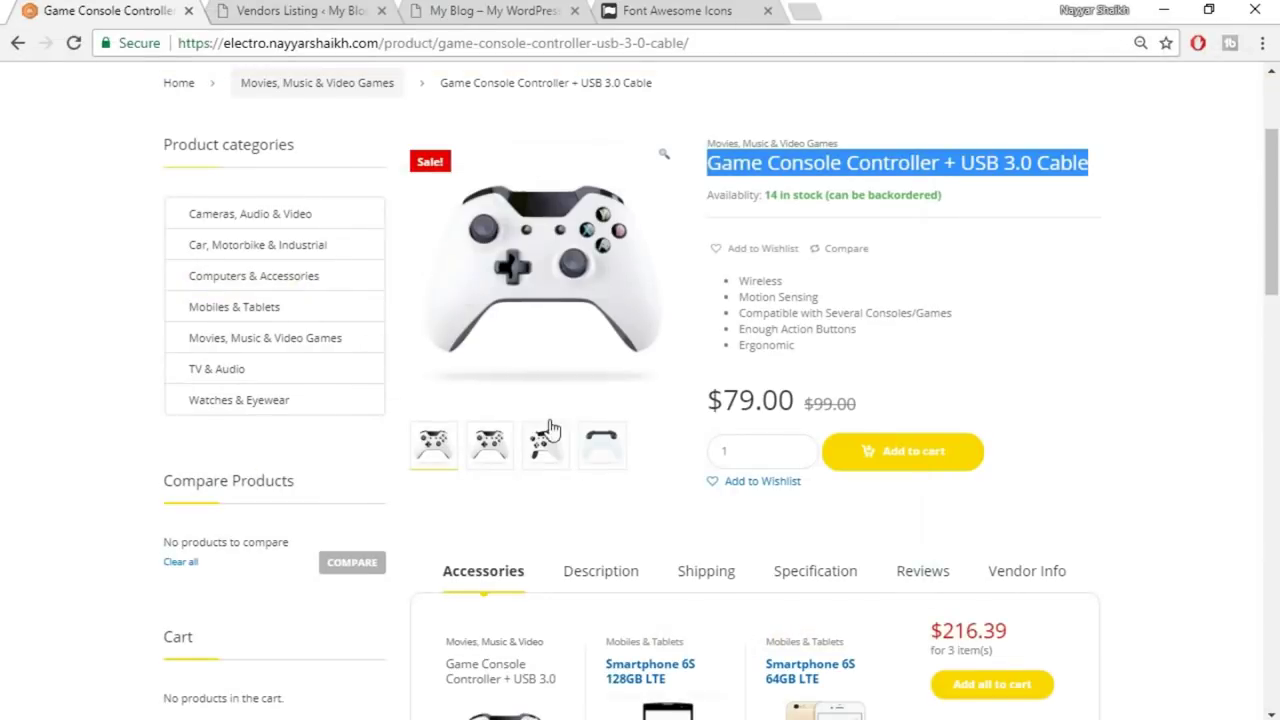
pyautogui.click(920, 307)
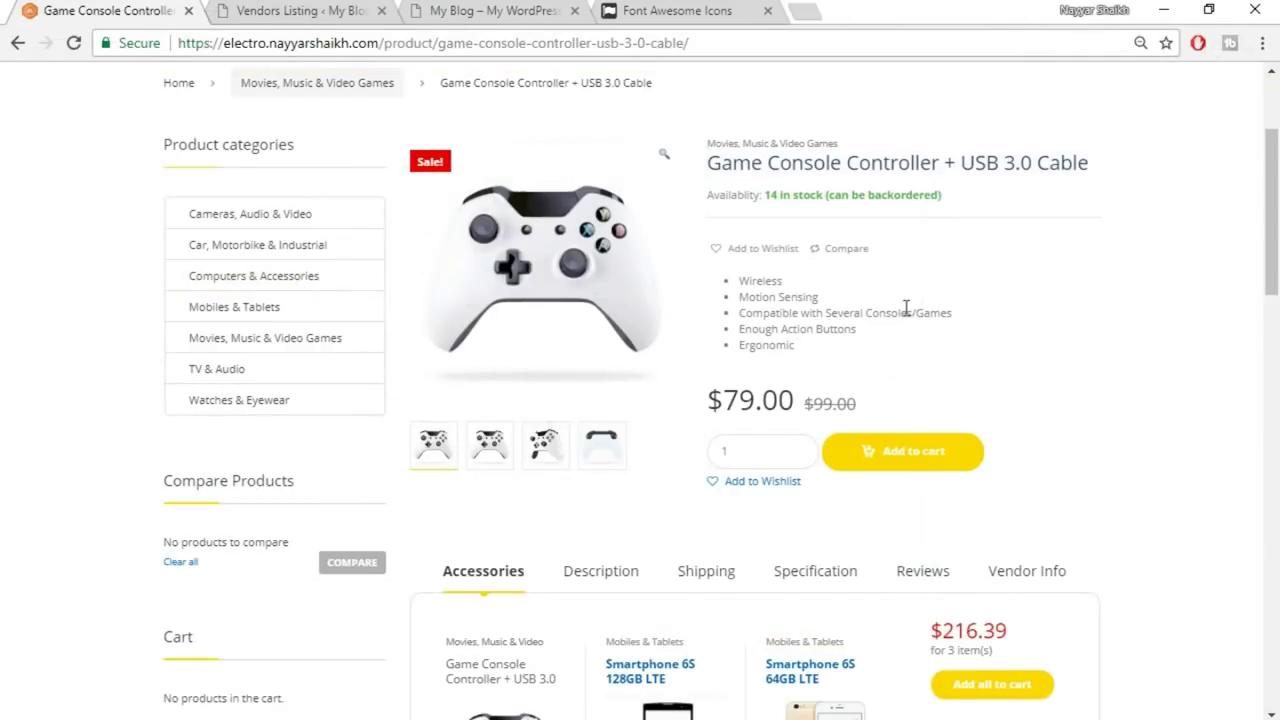
pyautogui.moveTo(733, 283); pyautogui.dragTo(868, 348)
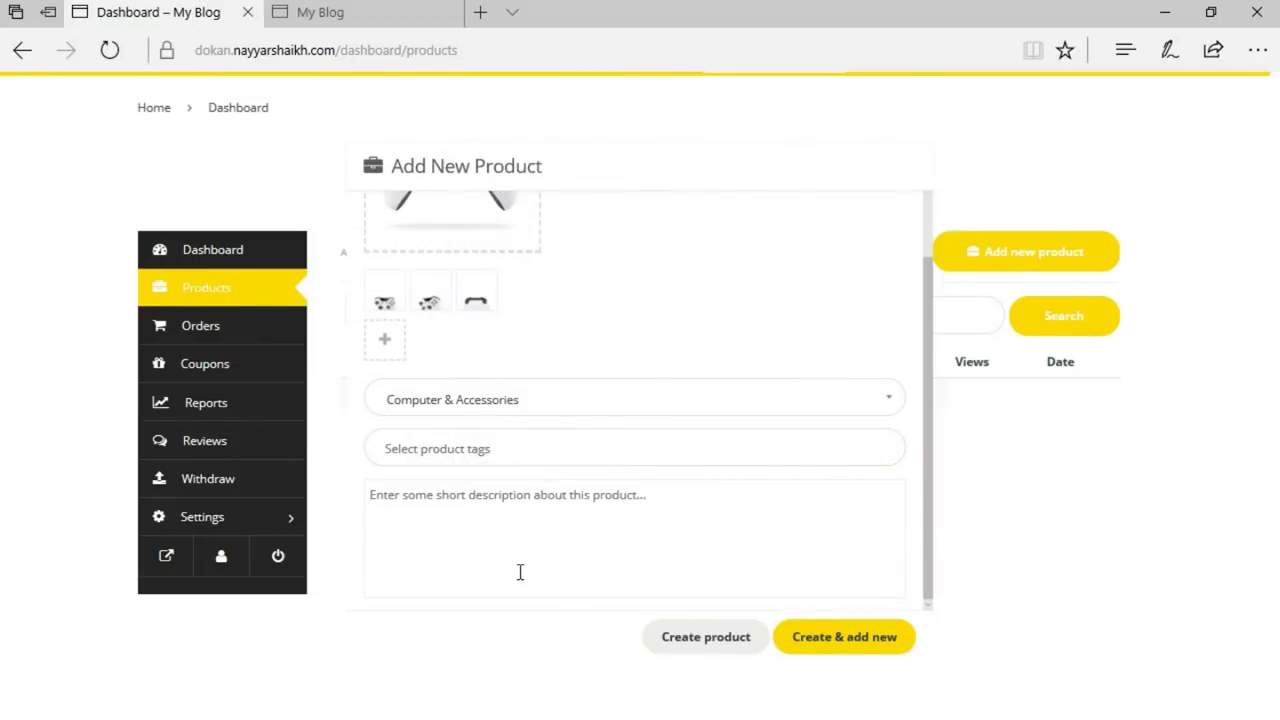
# Paste the five feature bullets into the short description and create the product
pyautogui.write('Wireless Motion Sensing Compatible with Several Consoles/Games Enough Action Buttons Ergonomic')
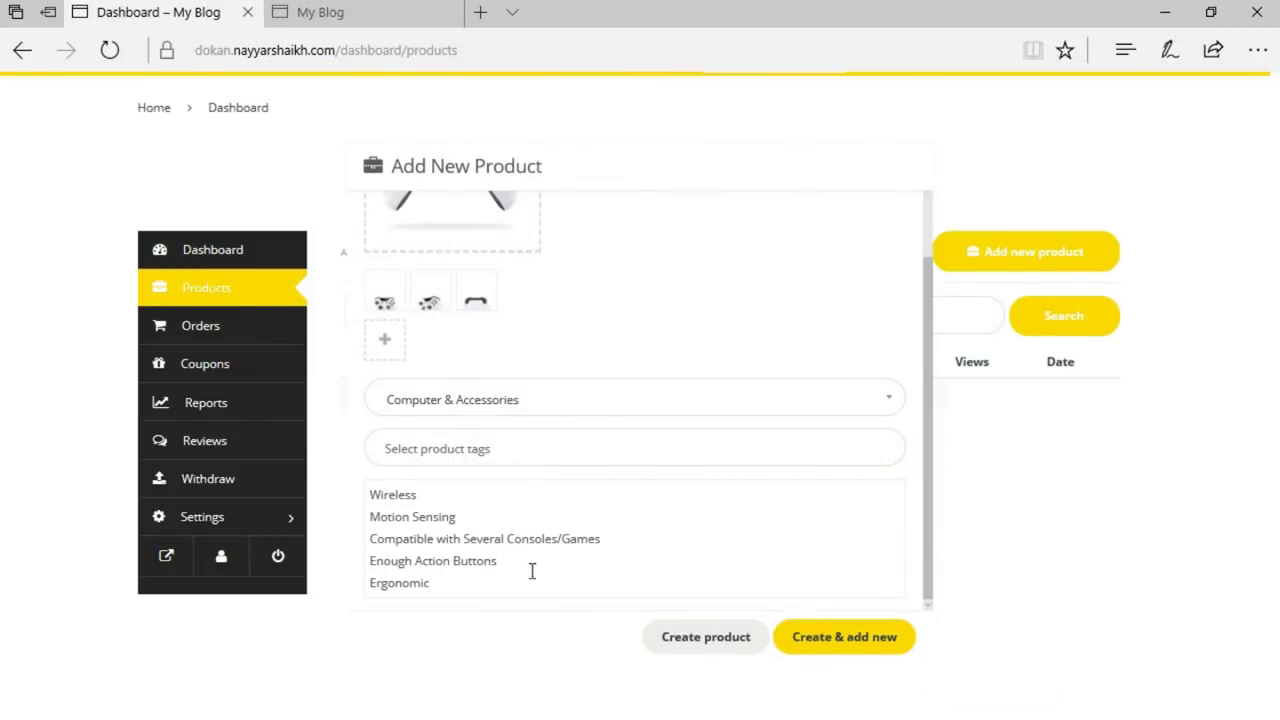
pyautogui.click(705, 637)
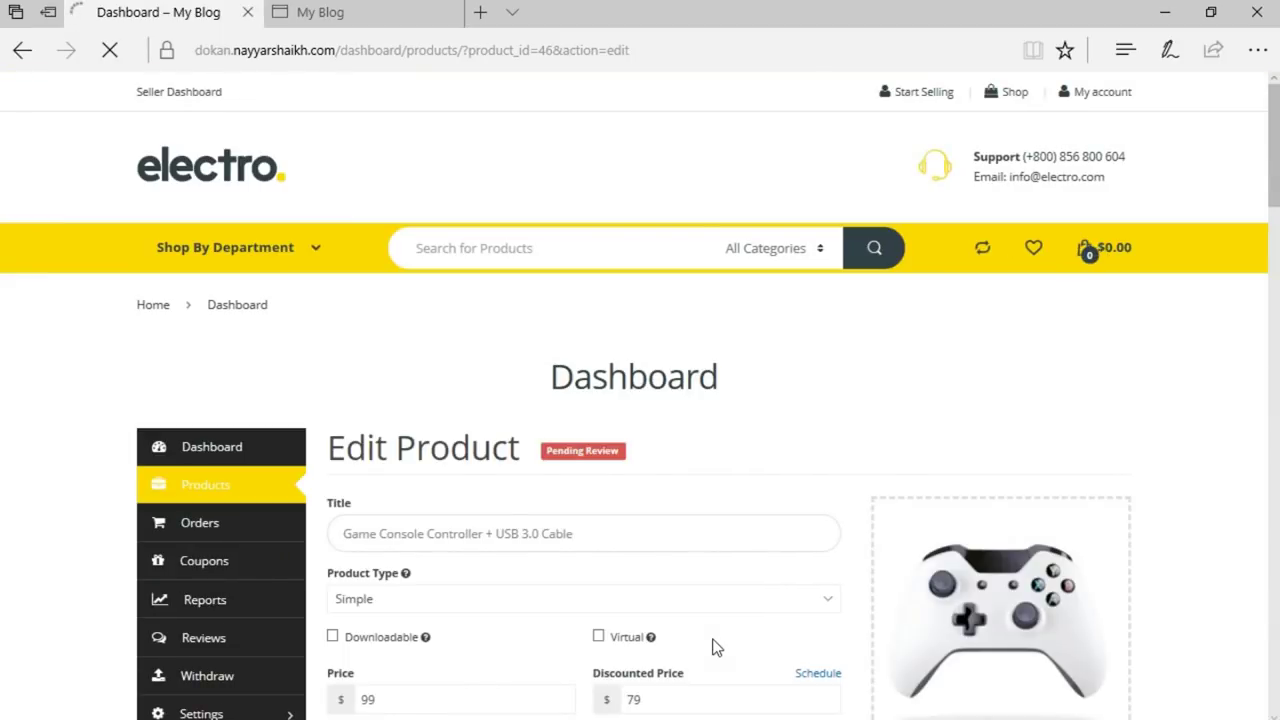
pyautogui.scroll(-3, 735, 617)
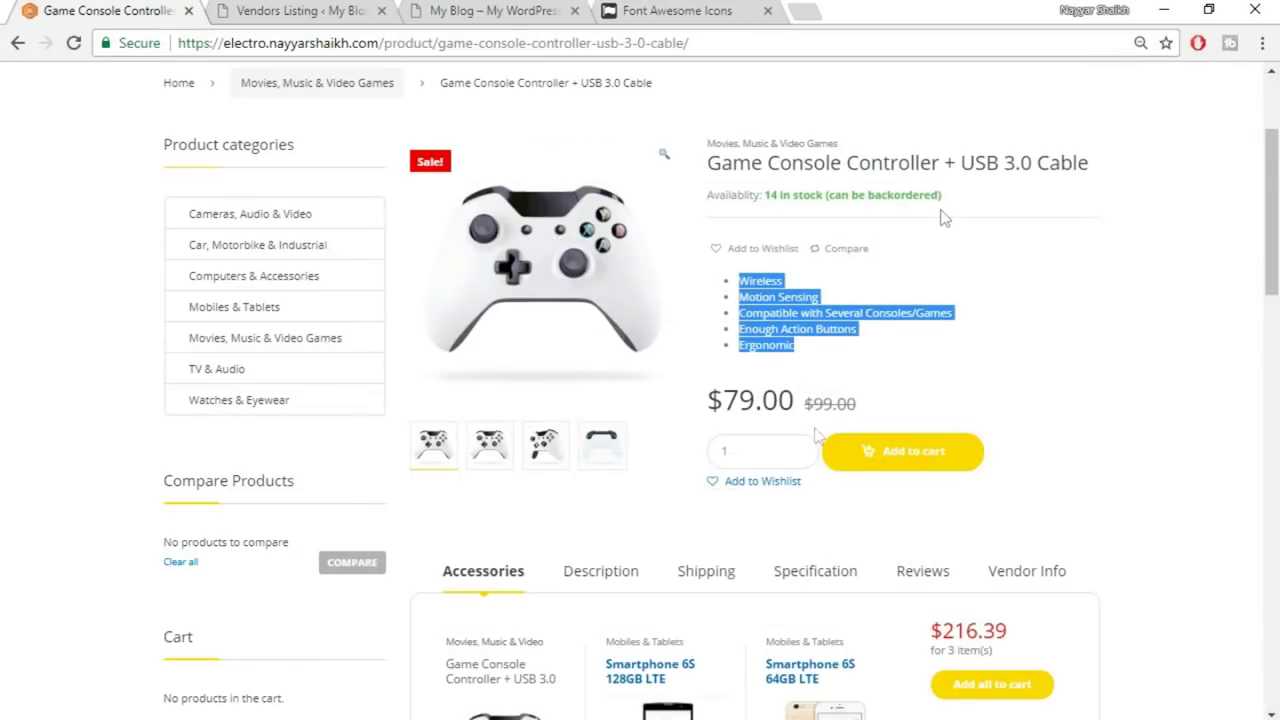
# Go to the Products > Categories page in the WordPress admin
pyautogui.click(290, 6)
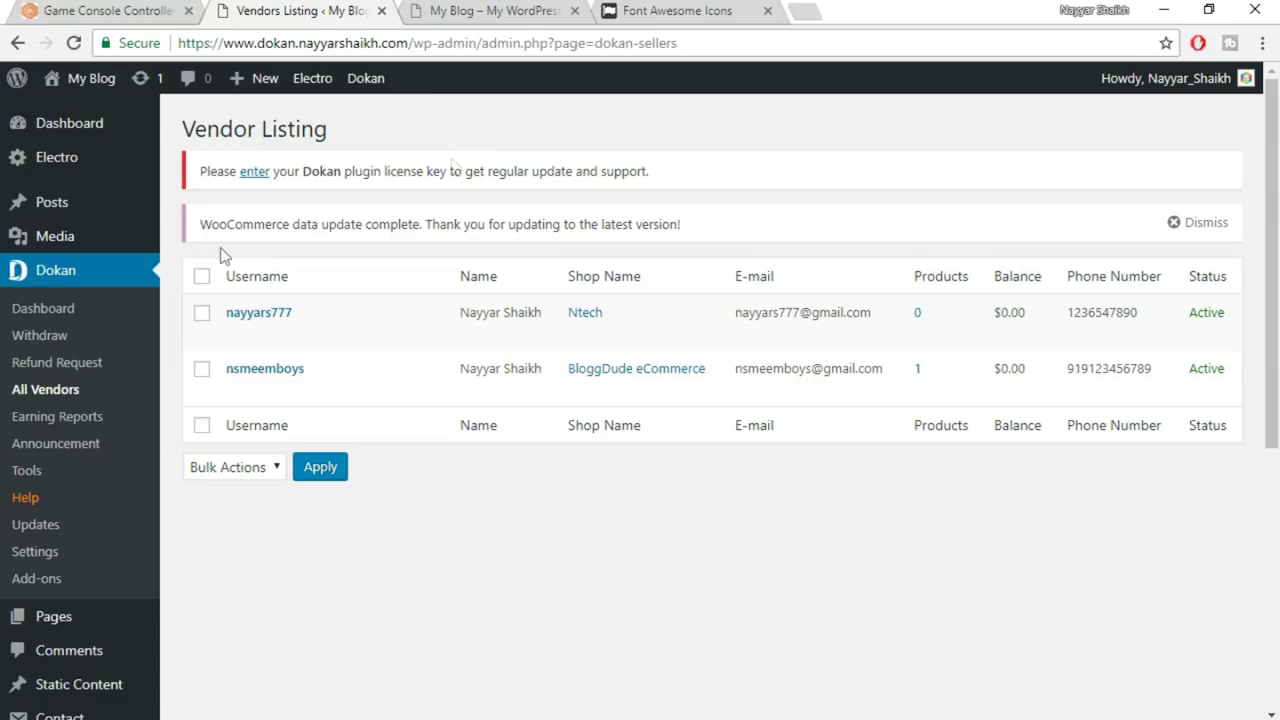
pyautogui.scroll(-2, 135, 460)
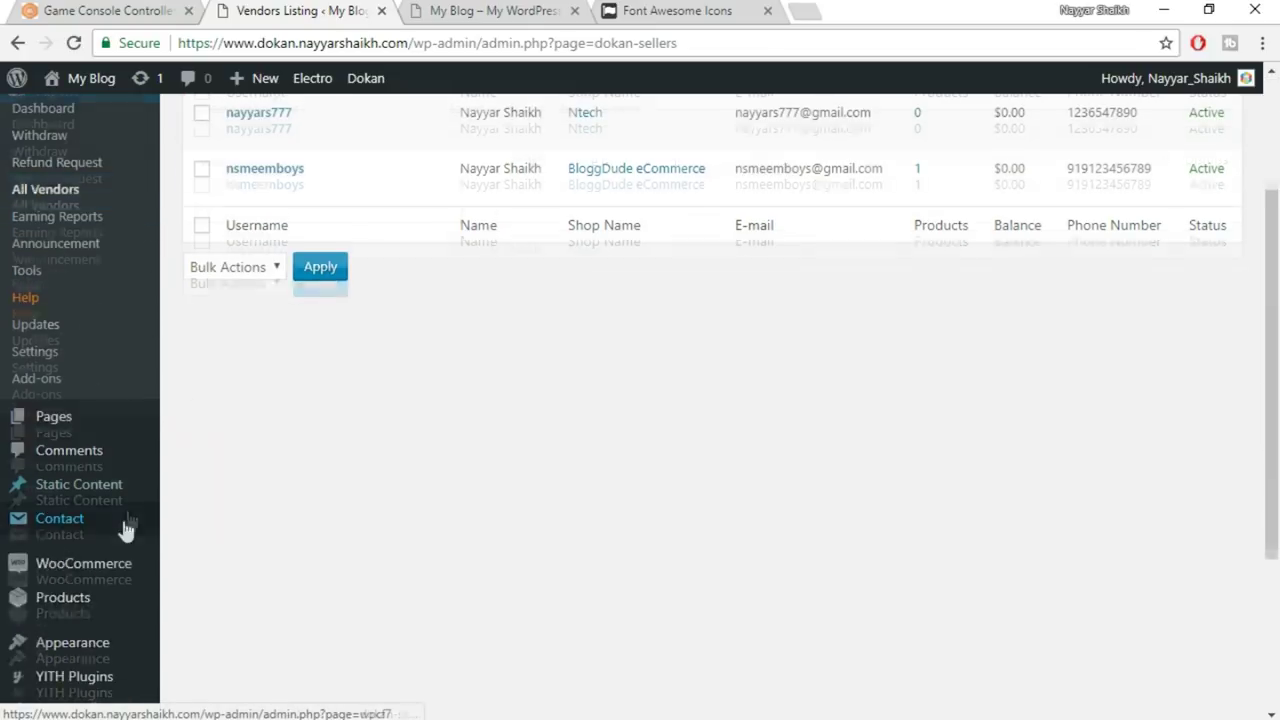
pyautogui.moveTo(91, 580)
pyautogui.scroll(-1, 60, 582)
pyautogui.moveTo(37, 498)
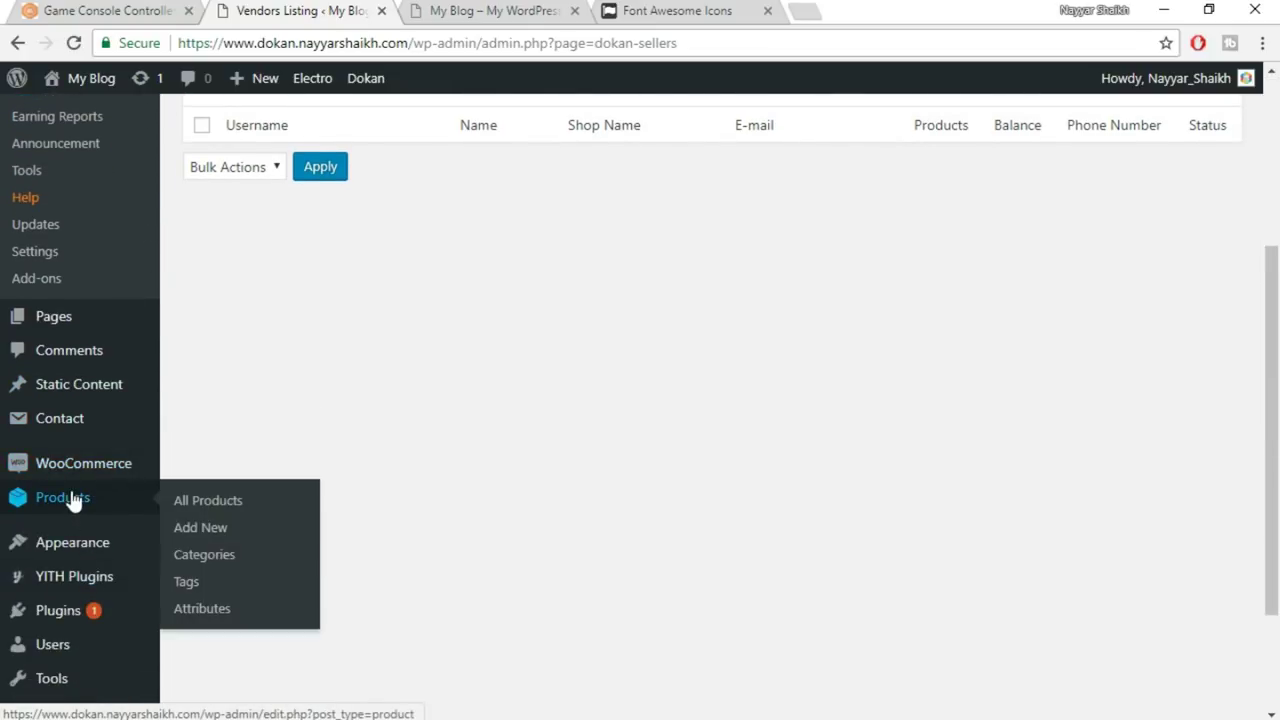
pyautogui.click(230, 556)
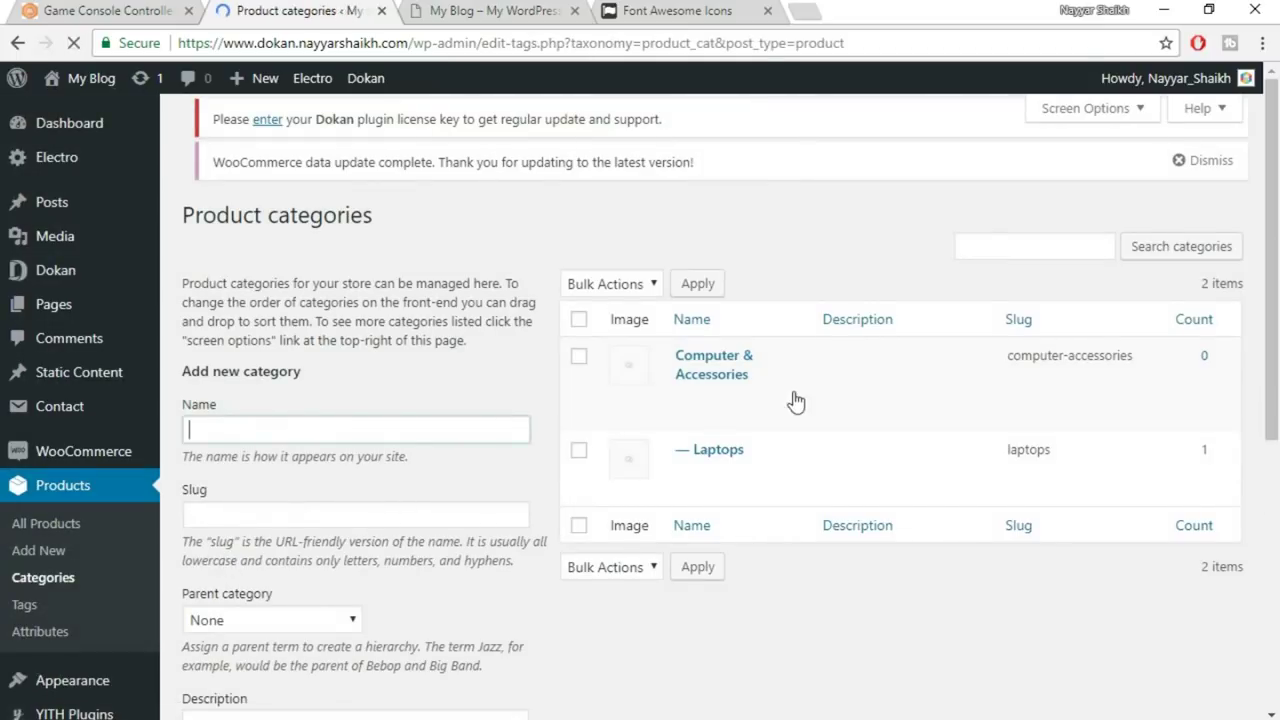
pyautogui.scroll(-2, 491, 434)
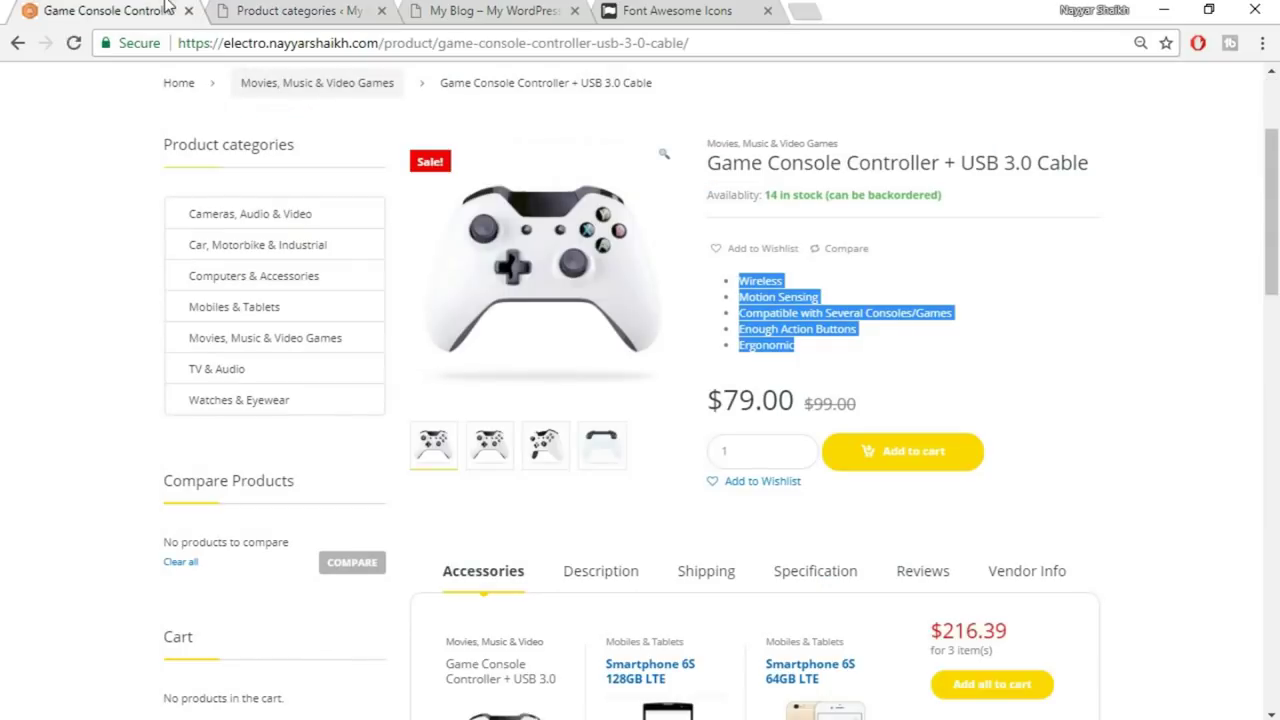
# Add a new product category named Gaming
pyautogui.click(168, 10)
pyautogui.scroll(1, 583, 277)
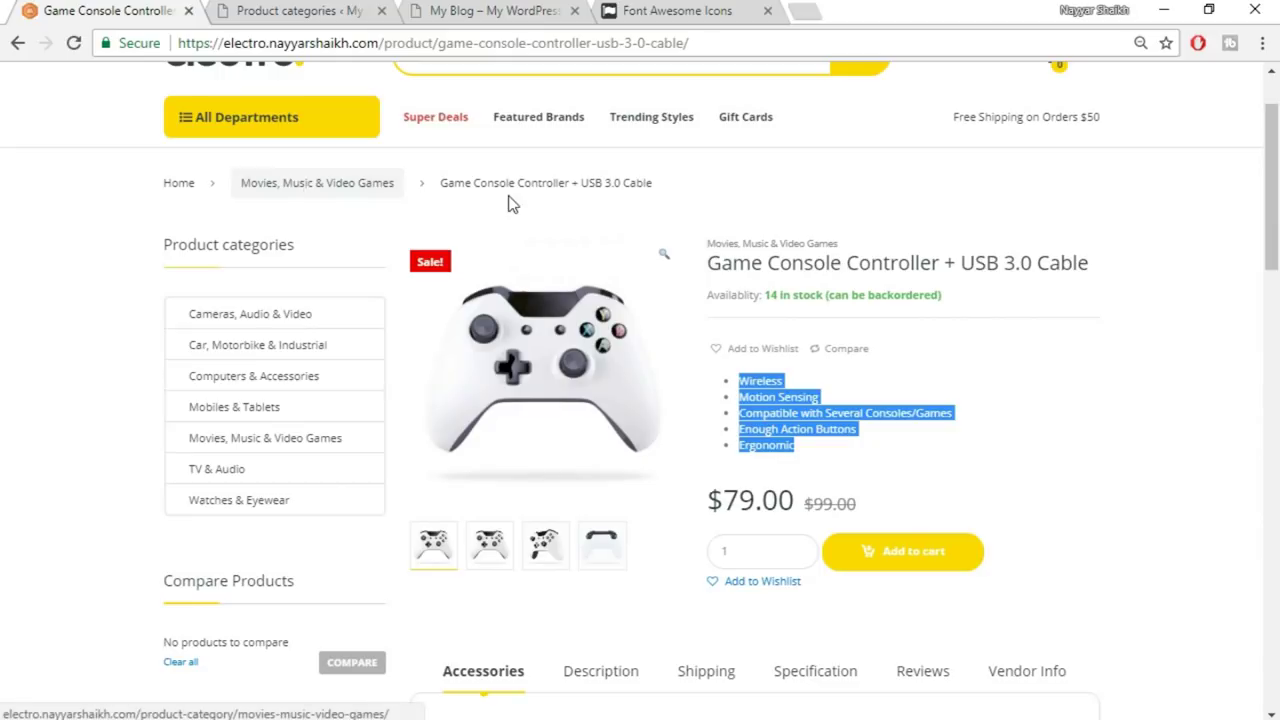
pyautogui.click(279, 8)
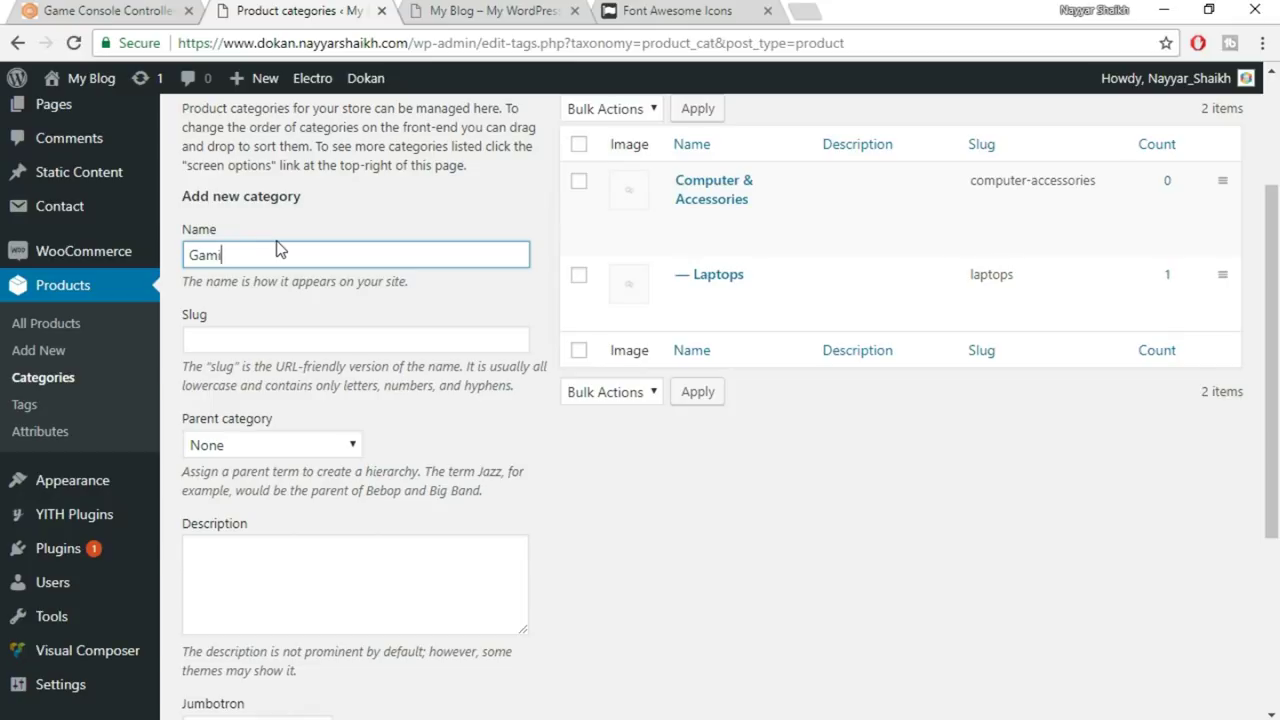
pyautogui.scroll(-4, 251, 629)
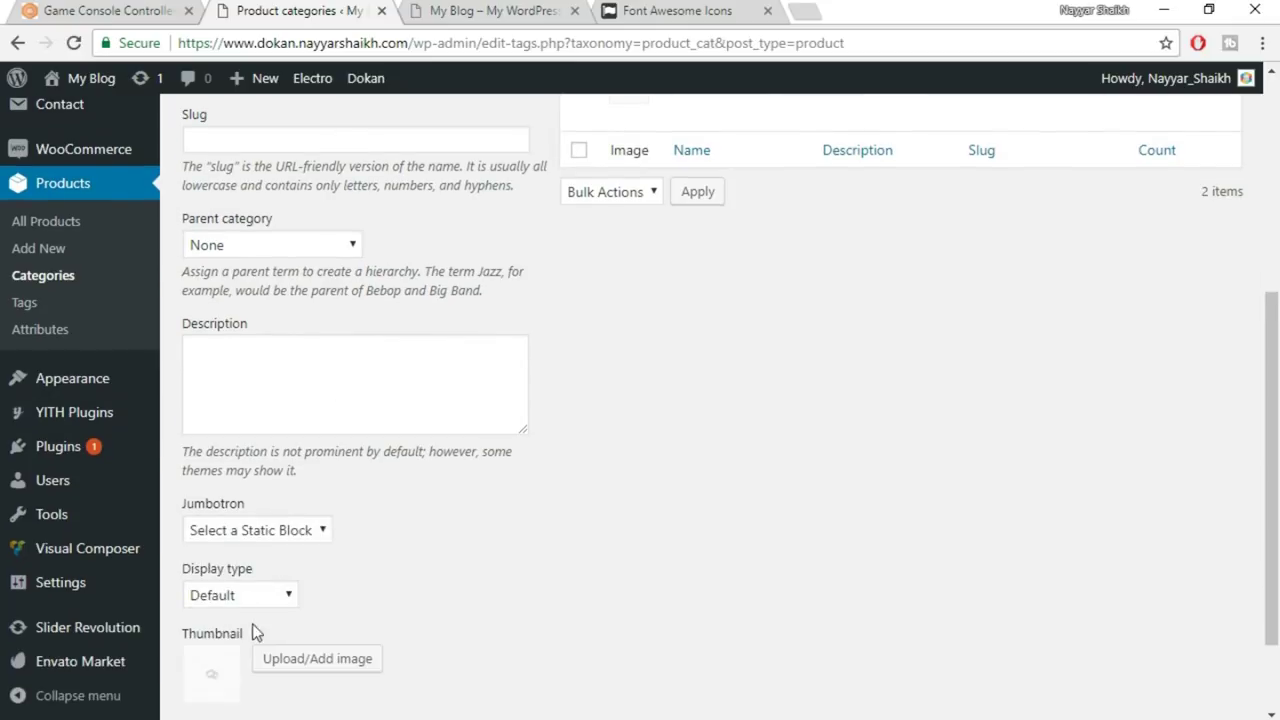
pyautogui.click(270, 626)
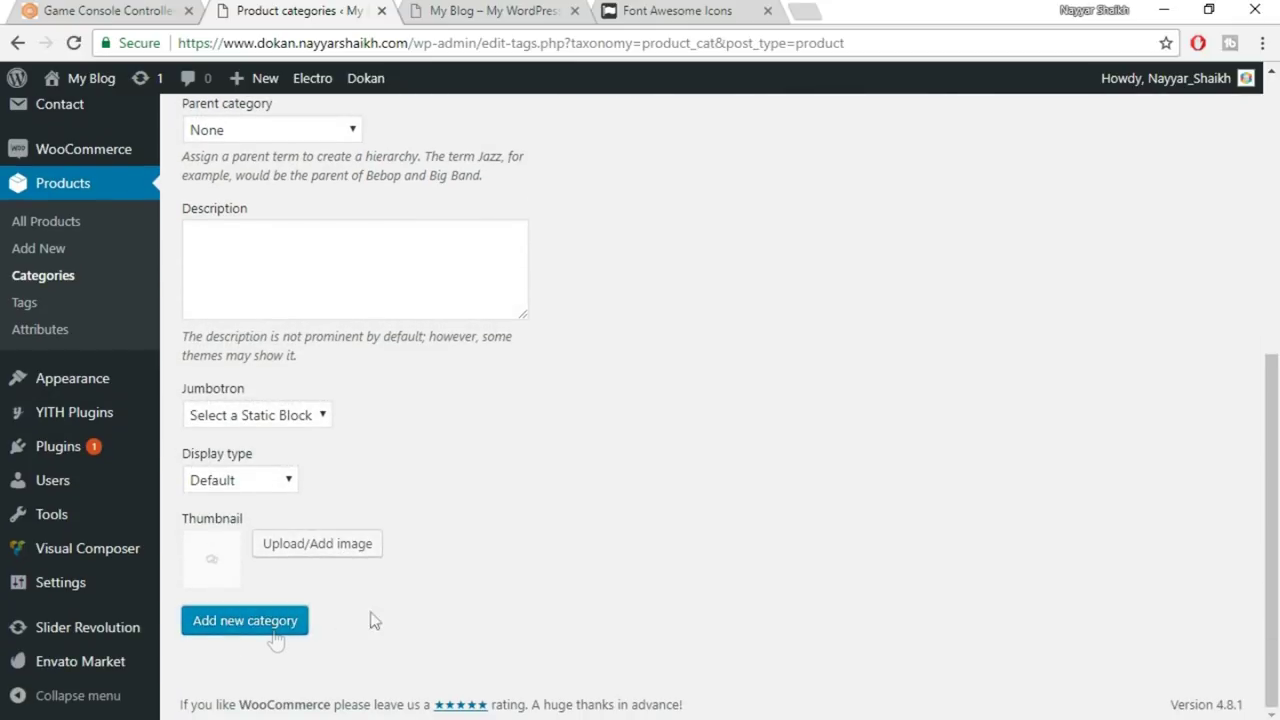
pyautogui.scroll(2, 820, 514)
pyautogui.scroll(2, 818, 514)
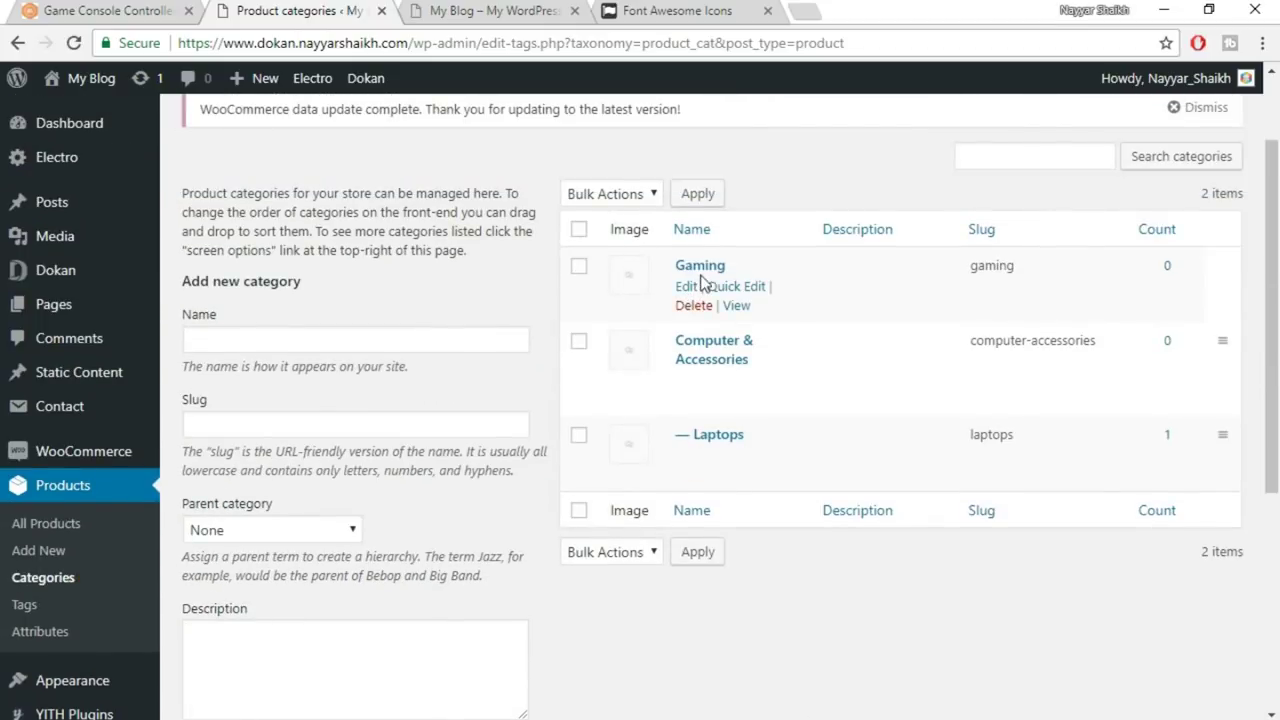
# Add a Game Console category with Gaming as its parent
pyautogui.click(342, 345)
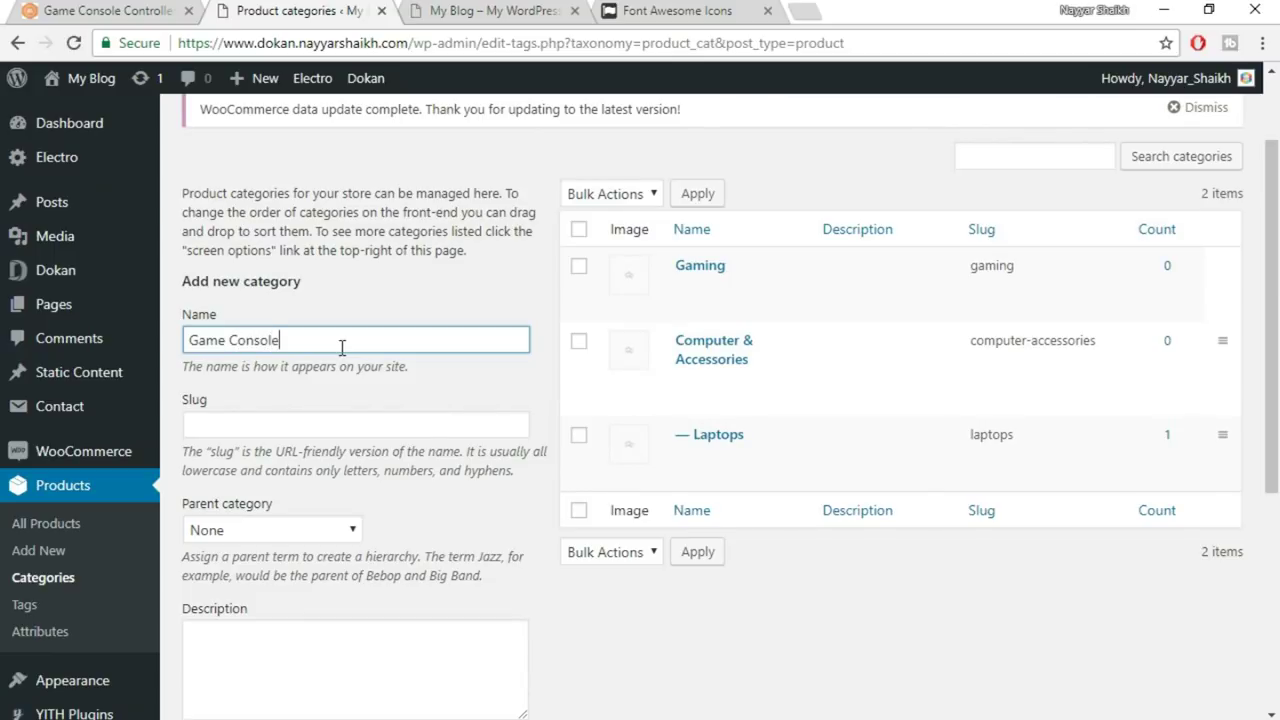
pyautogui.scroll(-2, 410, 430)
pyautogui.click(270, 330)
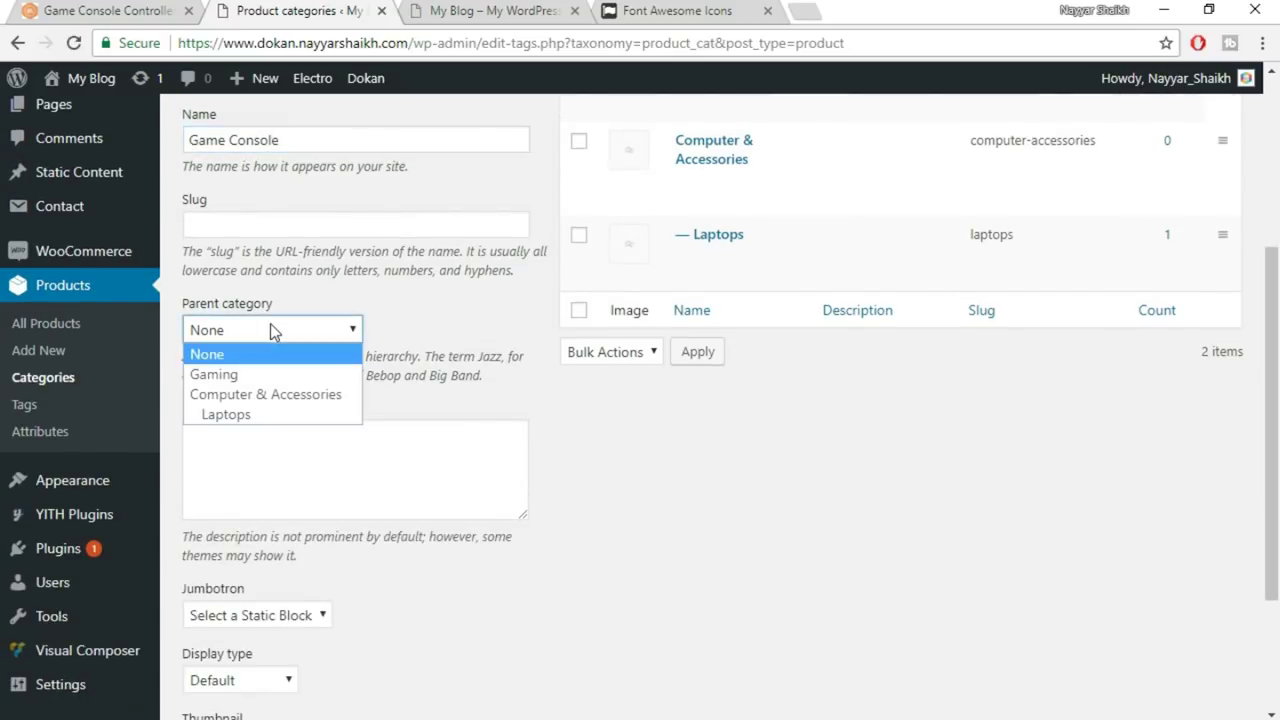
pyautogui.click(263, 372)
pyautogui.scroll(-2, 420, 365)
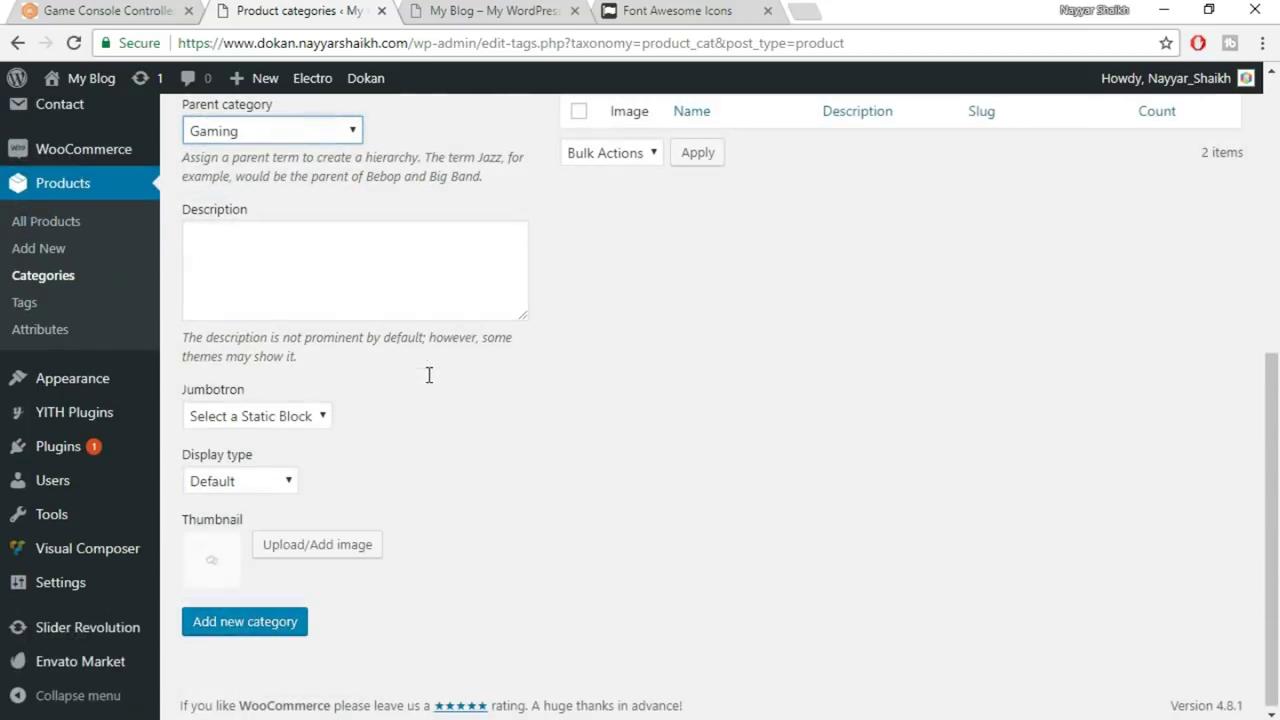
pyautogui.click(265, 625)
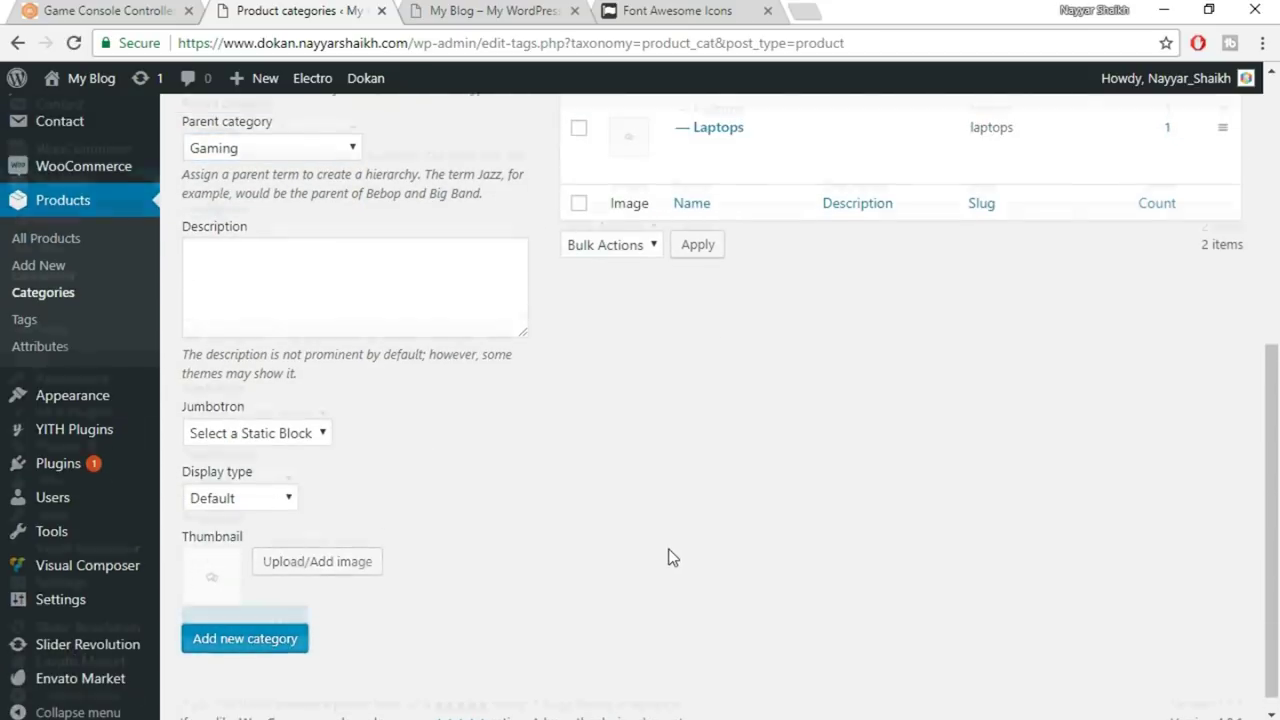
pyautogui.scroll(3, 700, 460)
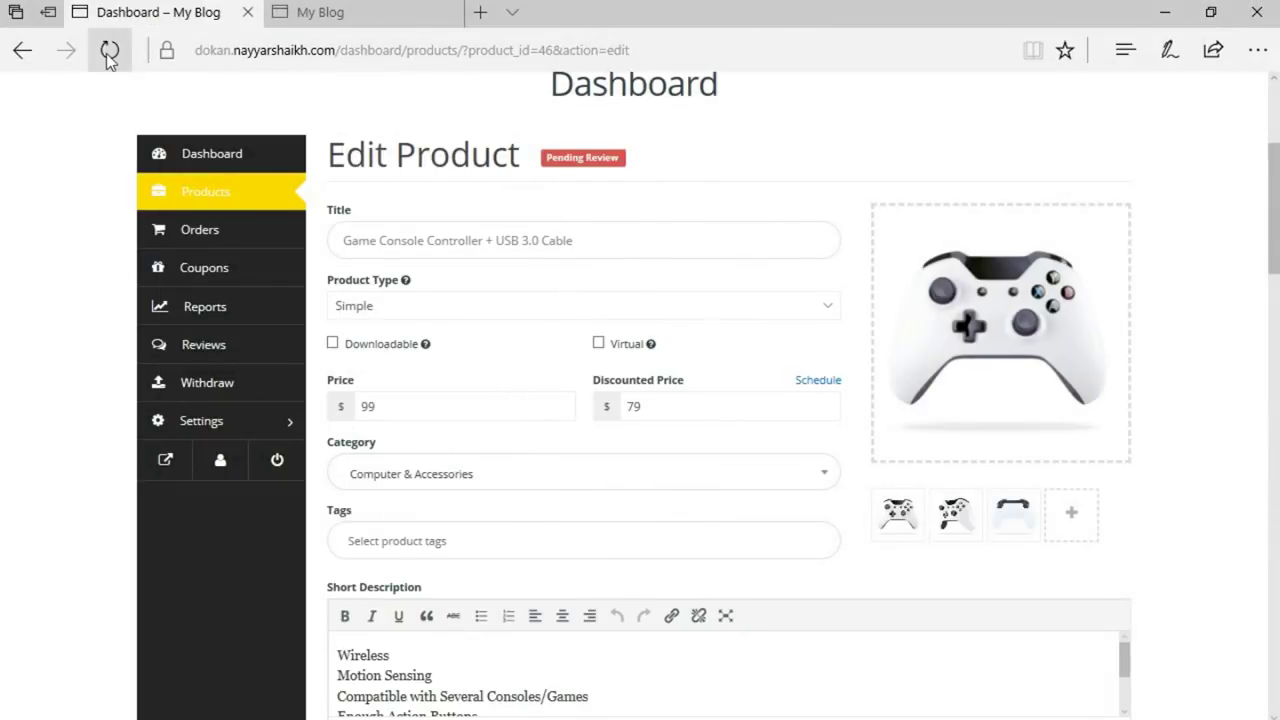
# Reload the product edit page and change the controller's category to Game Console
pyautogui.click(110, 52)
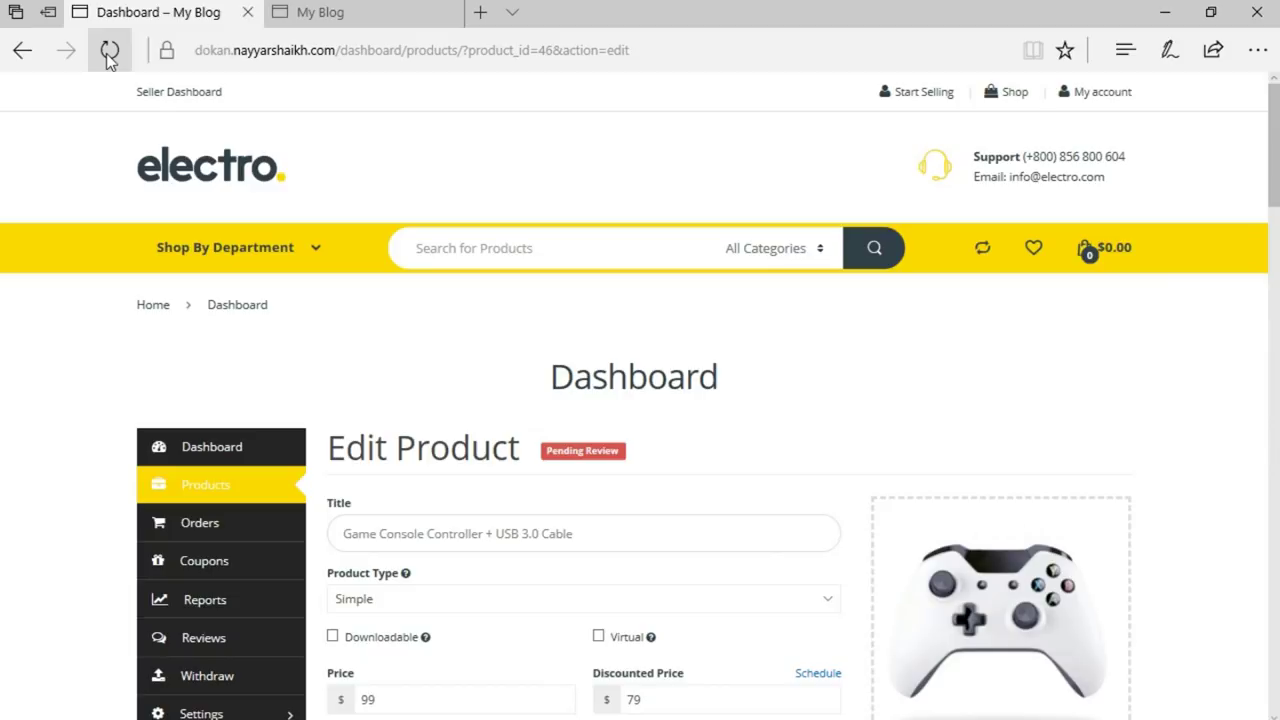
pyautogui.scroll(-5, 523, 177)
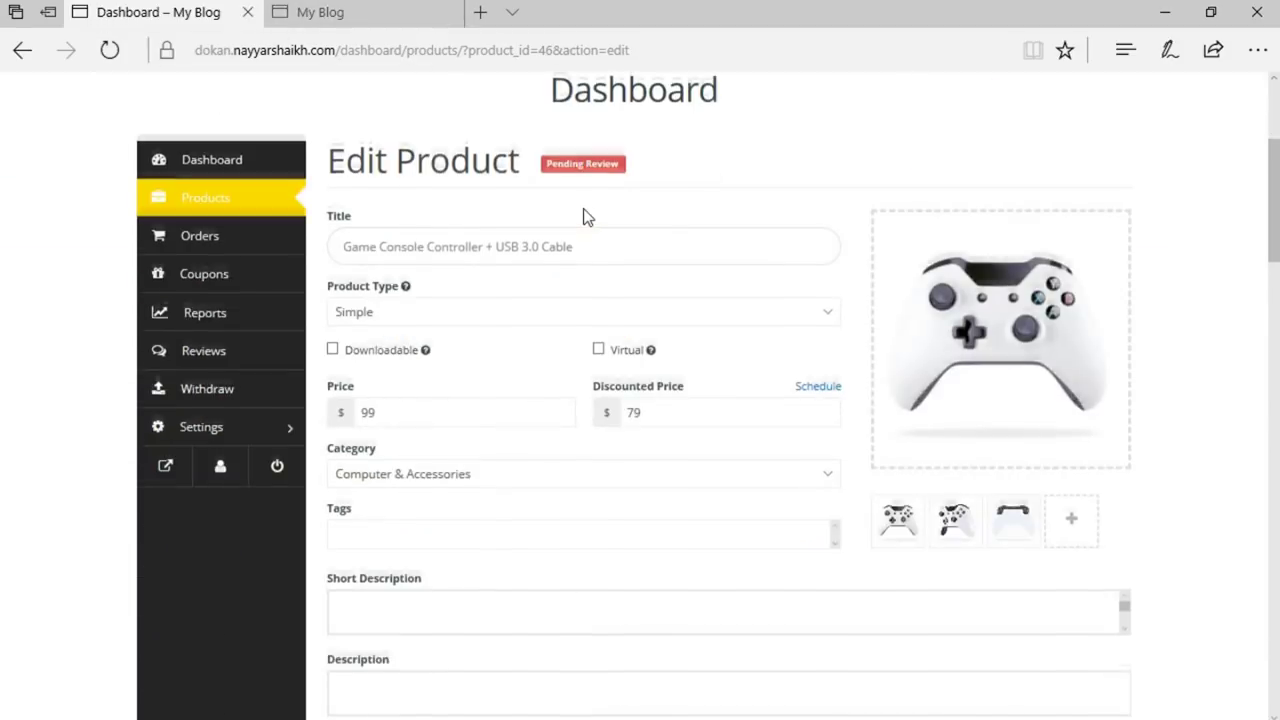
pyautogui.scroll(3, 572, 270)
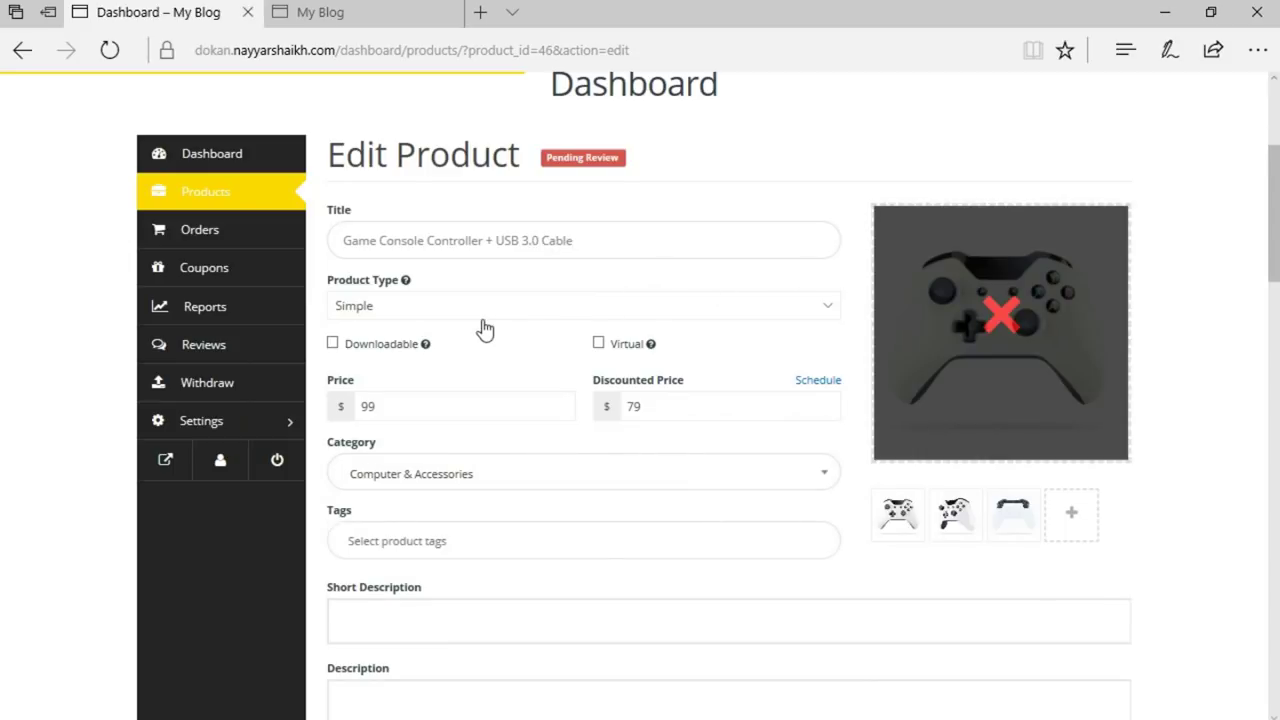
pyautogui.scroll(-2, 523, 386)
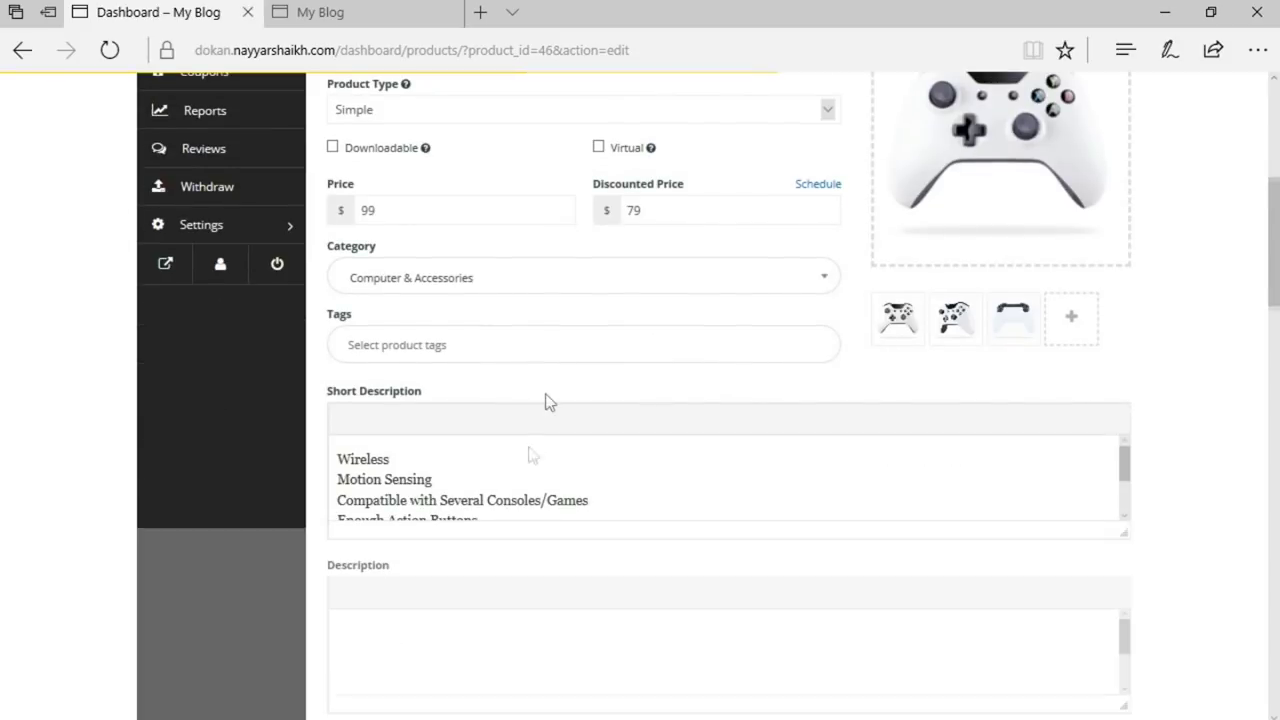
pyautogui.click(501, 290)
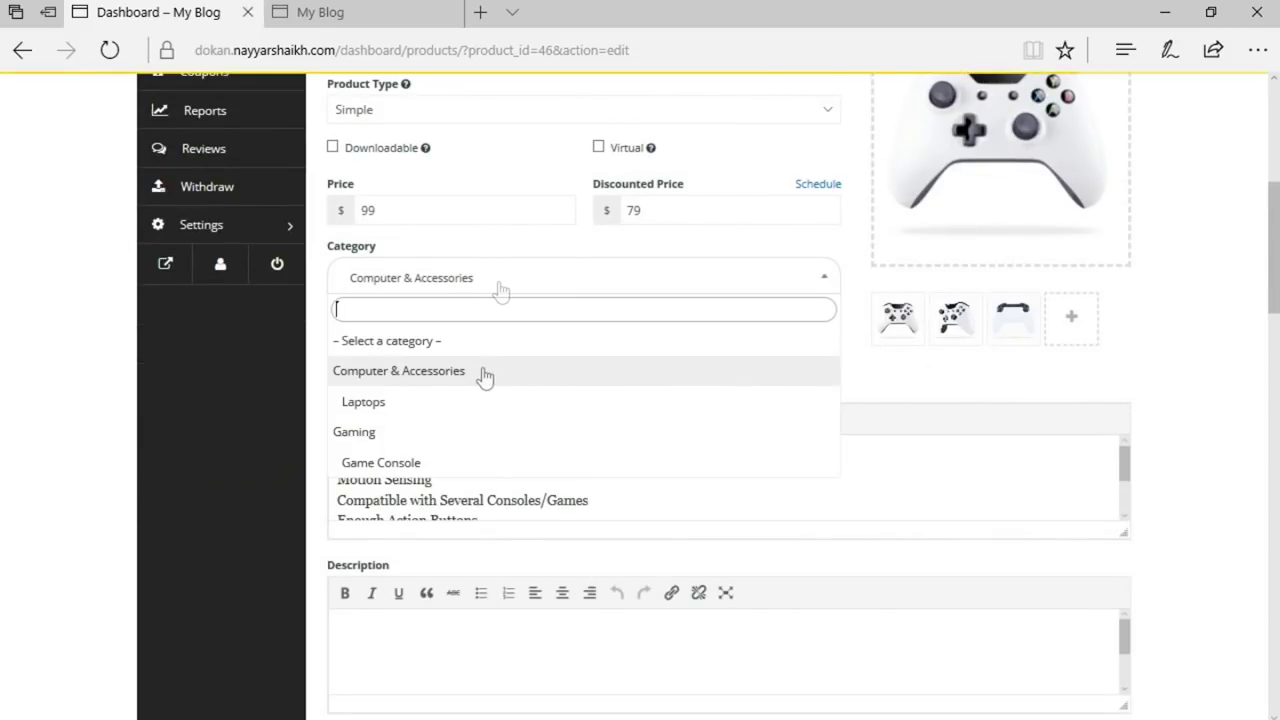
pyautogui.click(427, 466)
pyautogui.scroll(1, 637, 374)
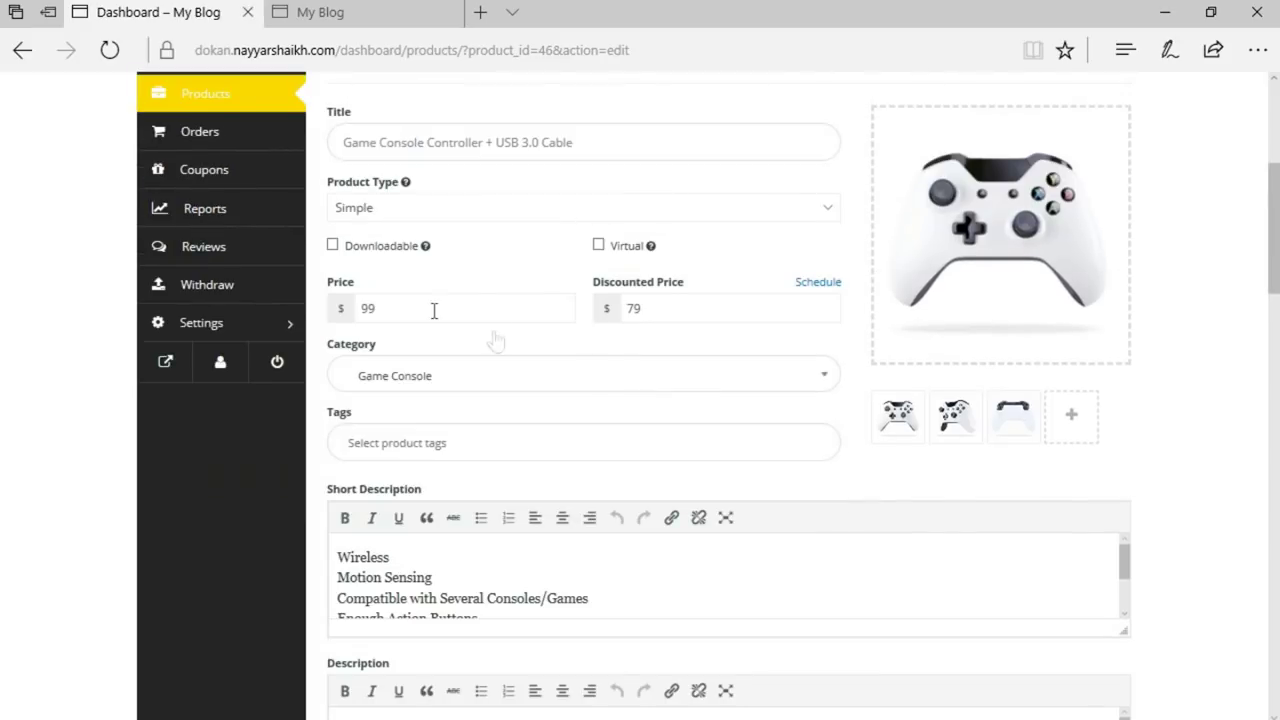
pyautogui.scroll(-2, 576, 322)
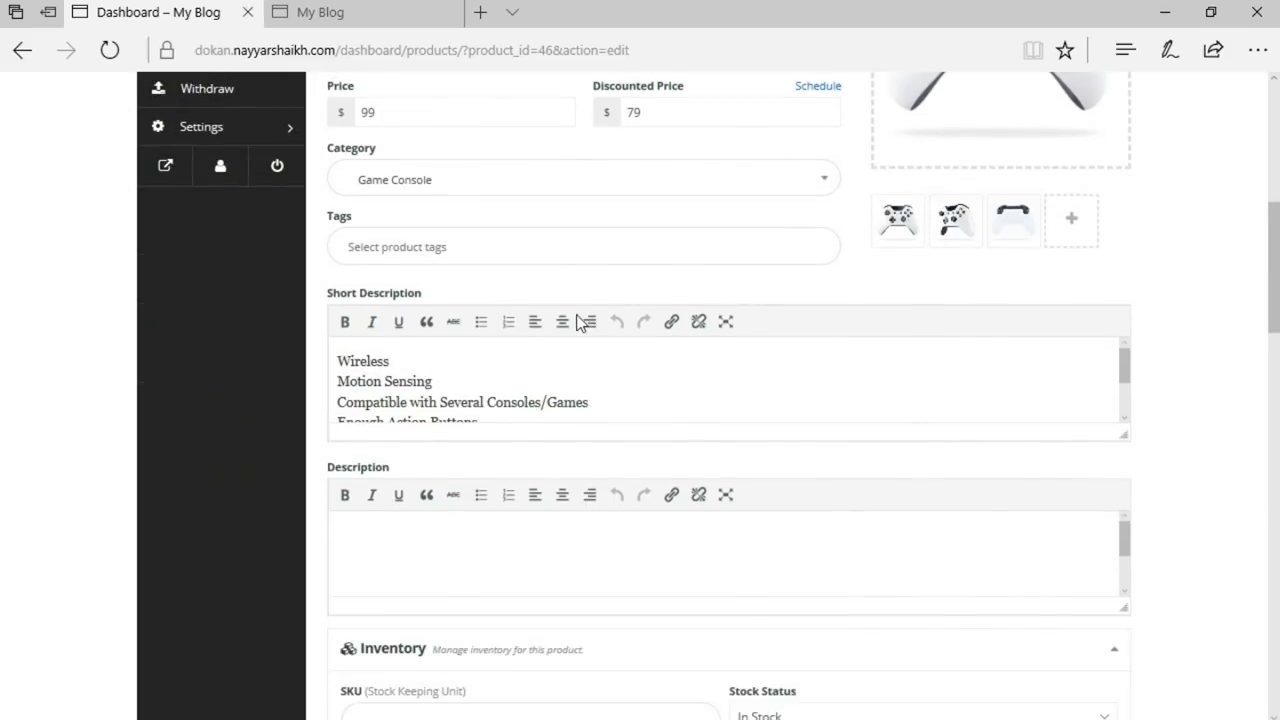
pyautogui.scroll(-1, 543, 425)
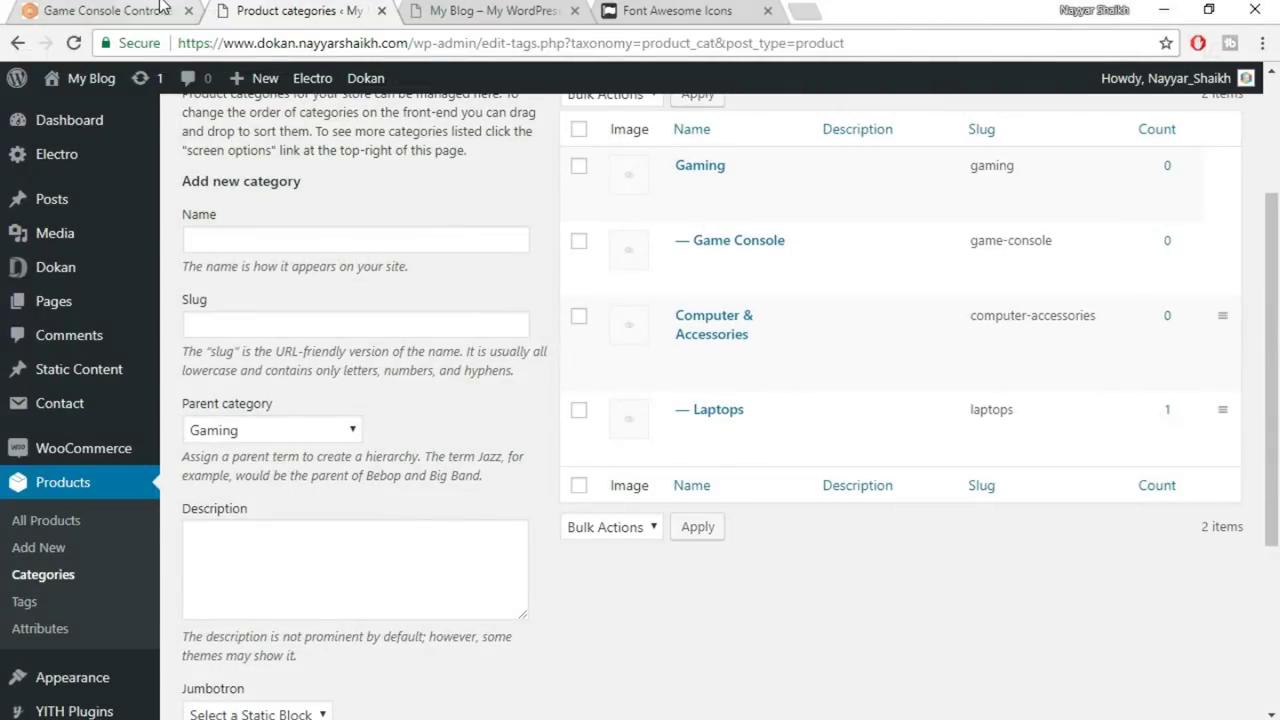
pyautogui.click(120, 10)
pyautogui.scroll(-4, 1266, 238)
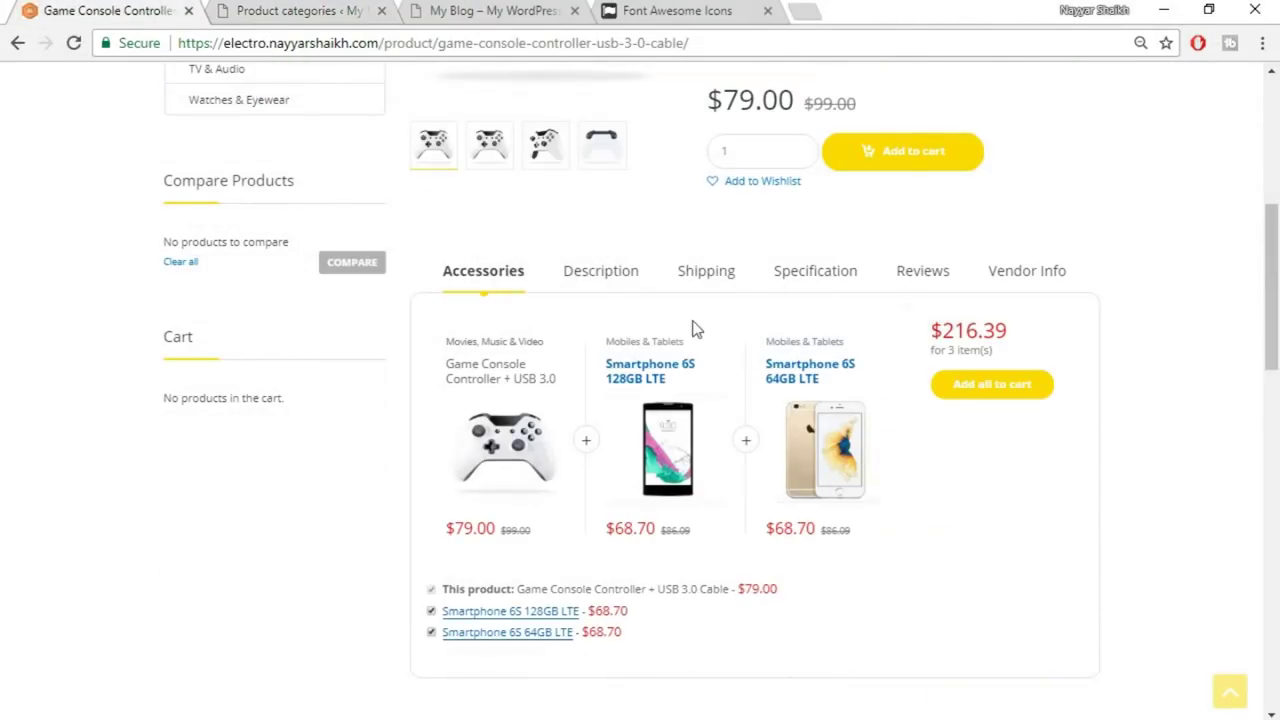
# Copy the demo page's long description with images into the product Description editor
pyautogui.click(598, 284)
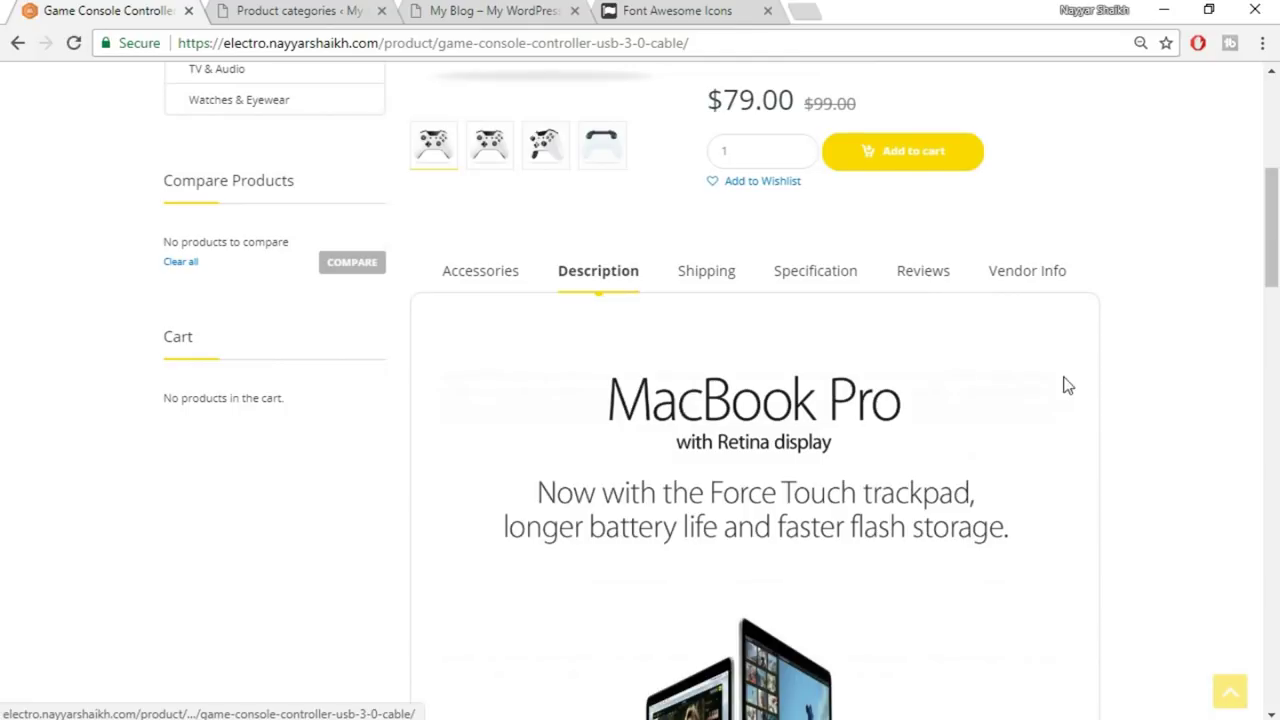
pyautogui.moveTo(451, 340); pyautogui.dragTo(440, 100)
pyautogui.moveTo(439, 173); pyautogui.dragTo(732, 273)
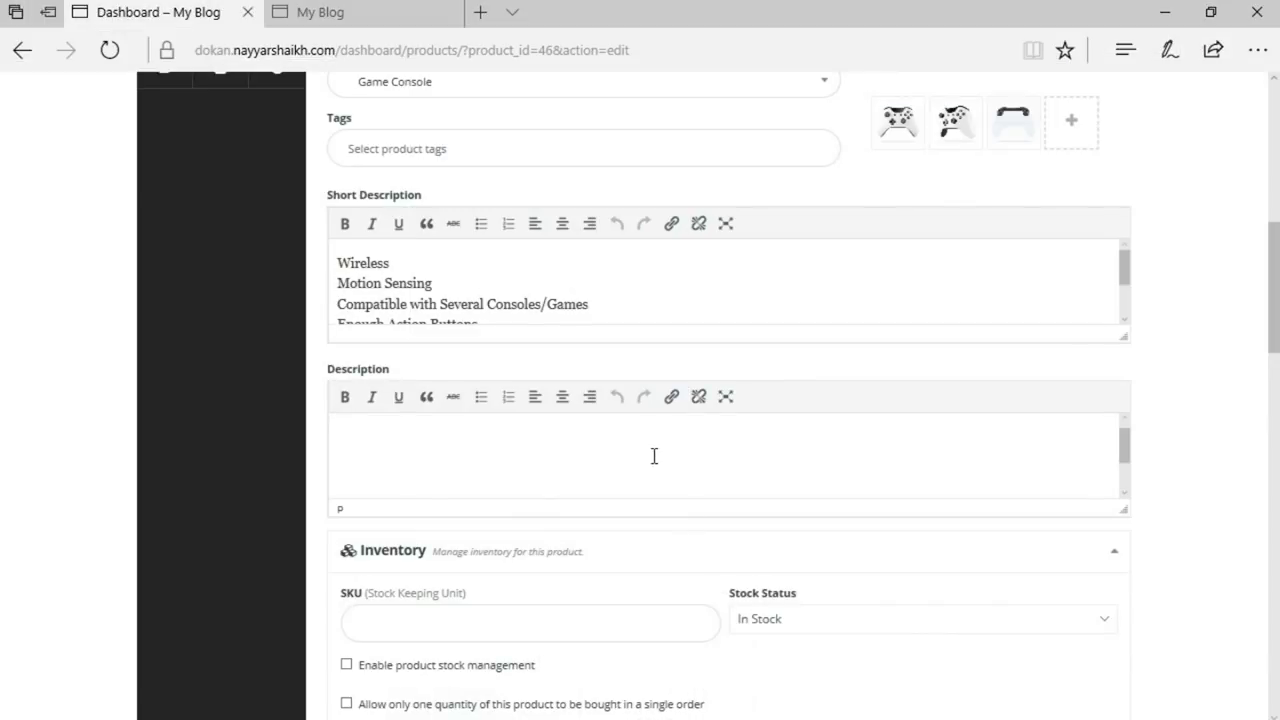
pyautogui.write("The new Force Touch trackpad takes all the capabilities of Multi-Touch and adds force sensors that detect subtle differences in the amount of downward pressure you apply. This lets you have a deeper connection to your content, bringing more functionality to your fingertip. It also introduces haptic feedback to MacBook Pro — allowing you to not just see what's happening on the screen, but to feel it.")
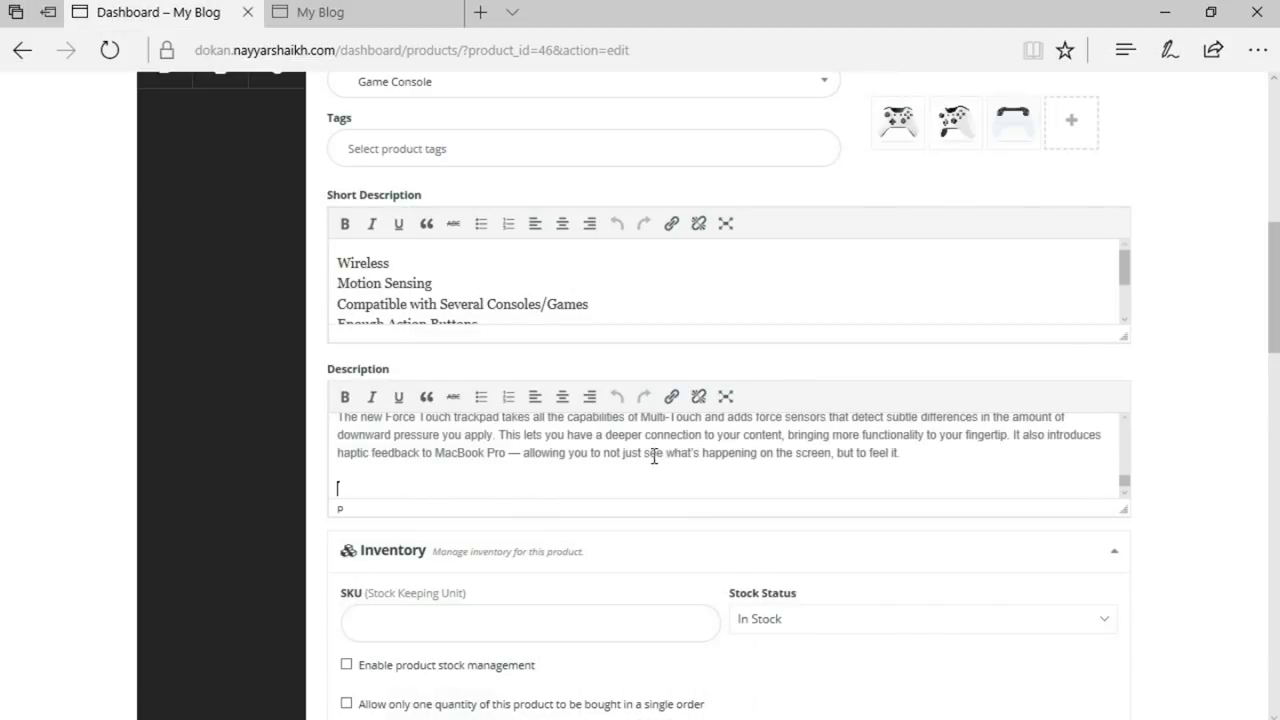
pyautogui.scroll(5, 936, 432)
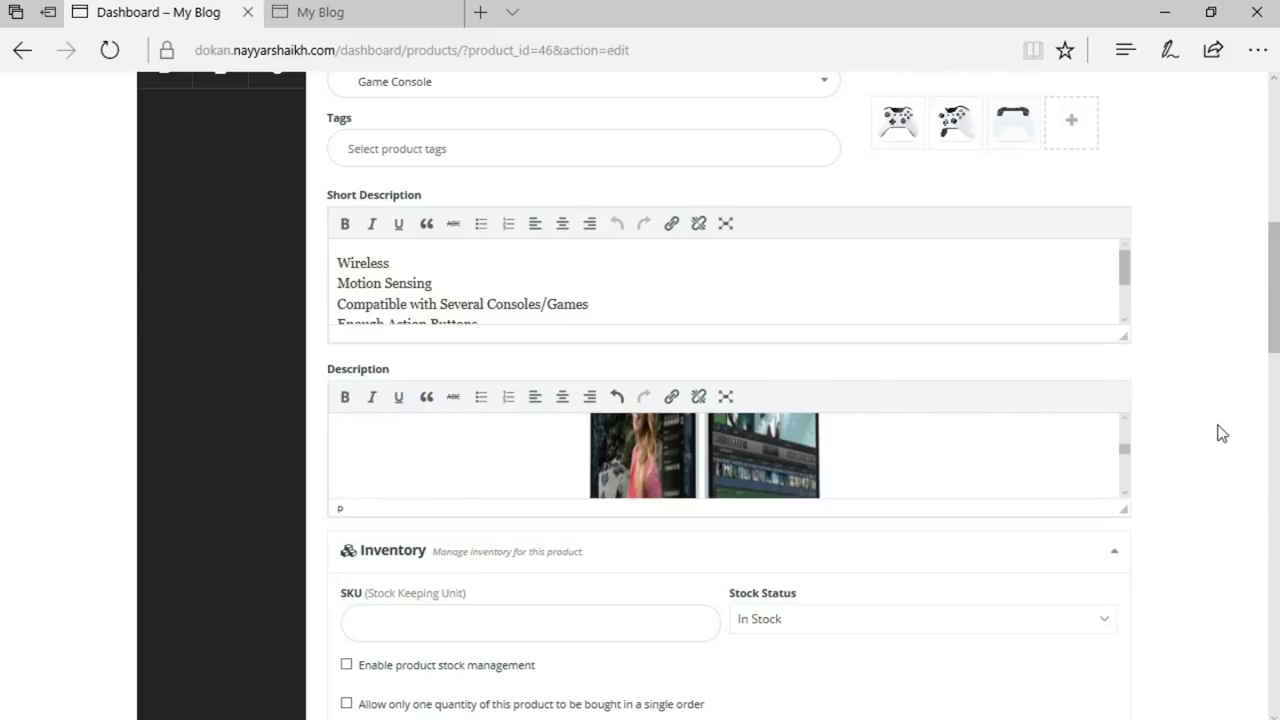
pyautogui.scroll(-2, 1234, 430)
pyautogui.scroll(-1, 1234, 430)
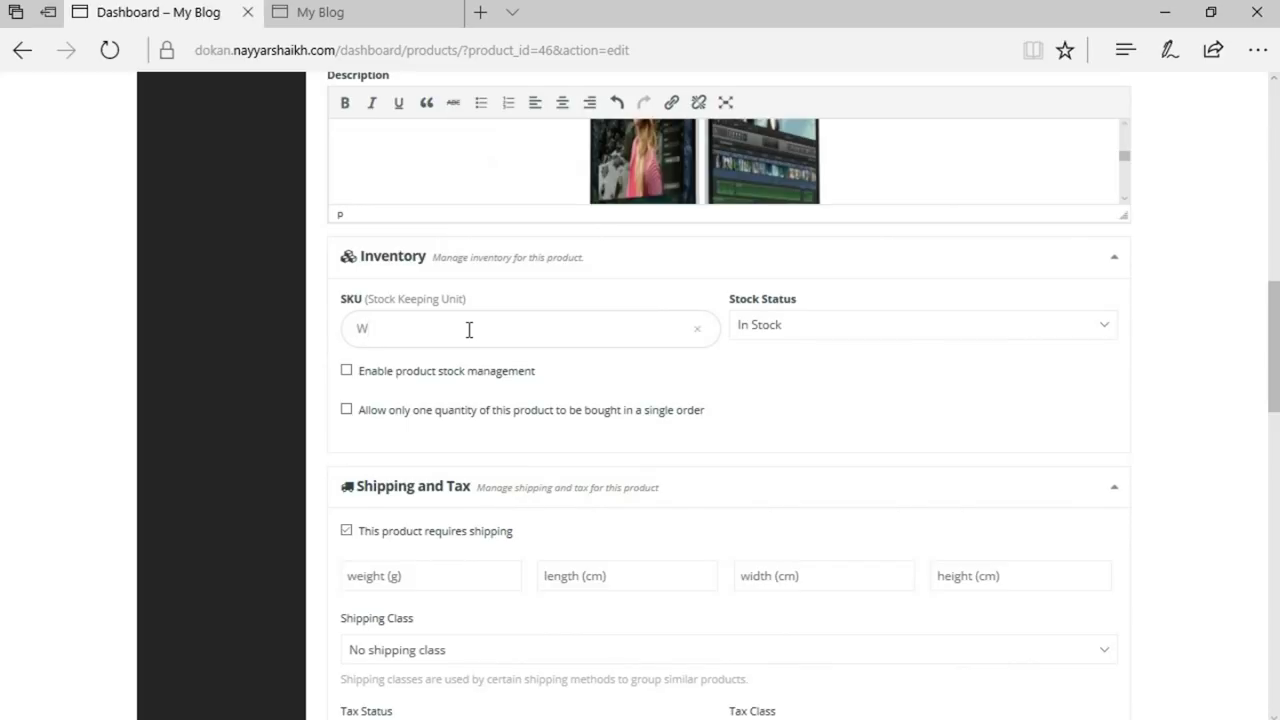
# Keep Stock Status at In Stock and enable product stock management
pyautogui.click(897, 329)
pyautogui.click(872, 331)
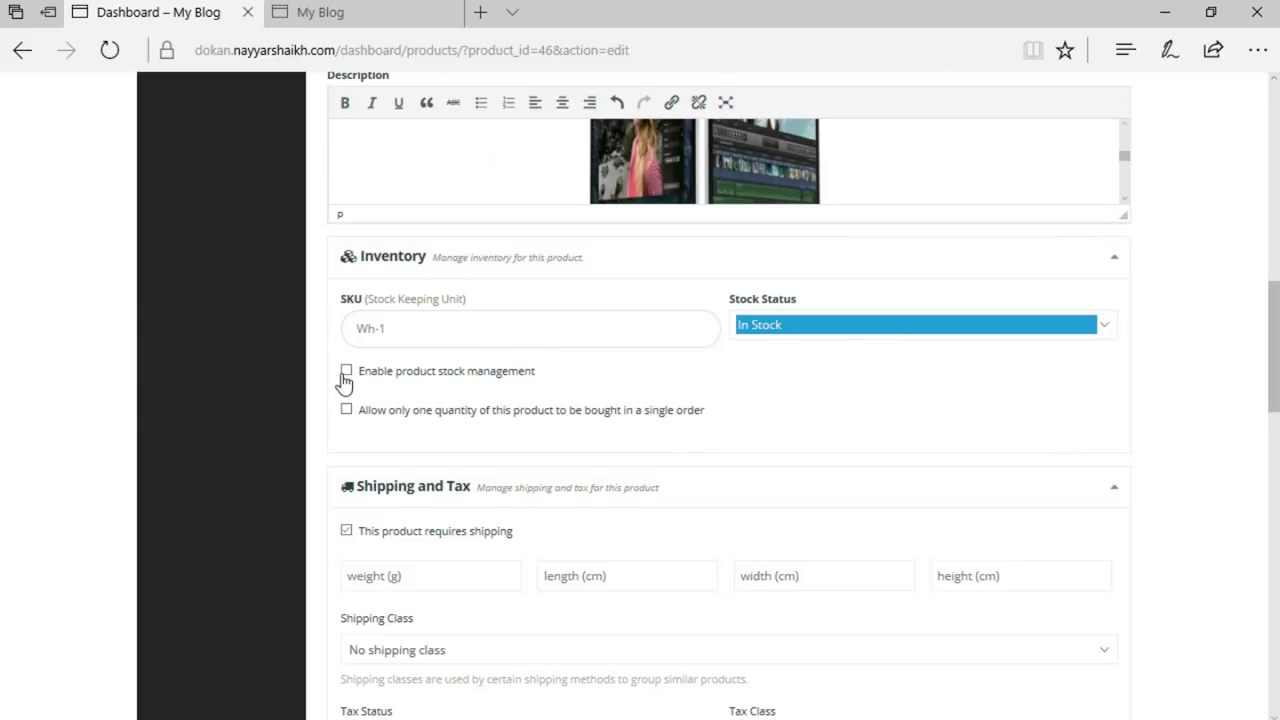
pyautogui.click(378, 380)
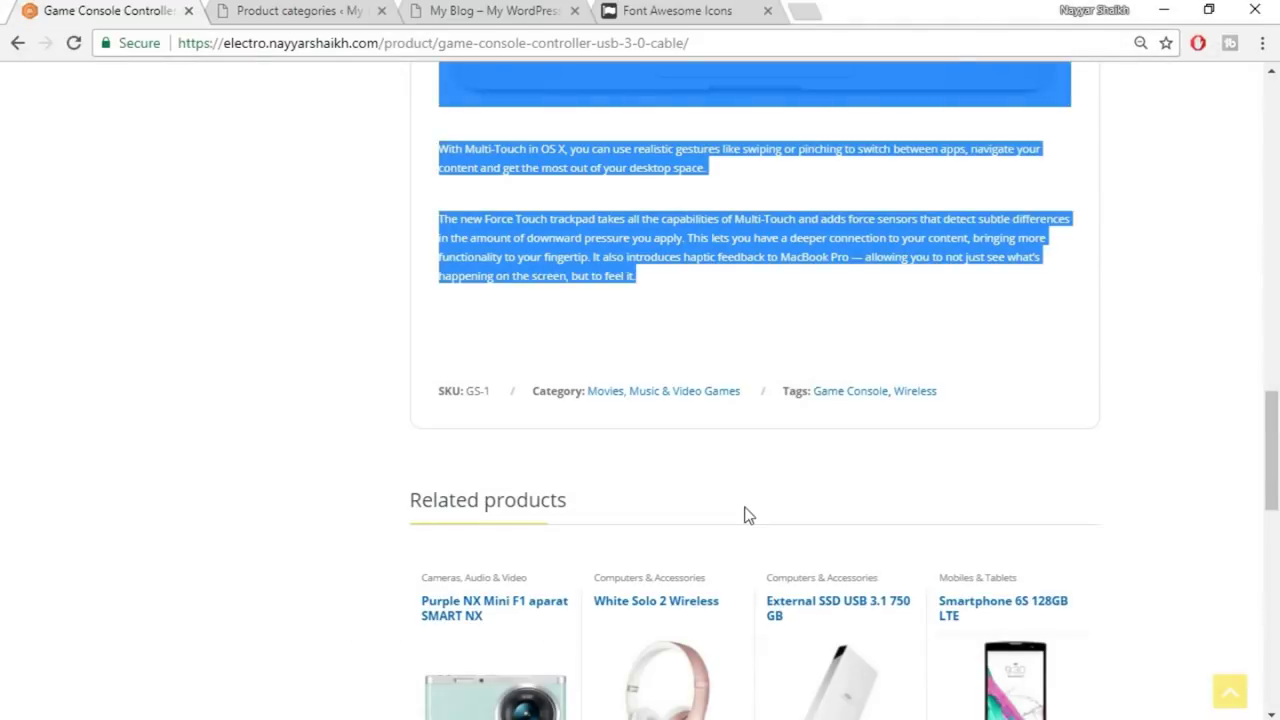
pyautogui.scroll(10, 755, 500)
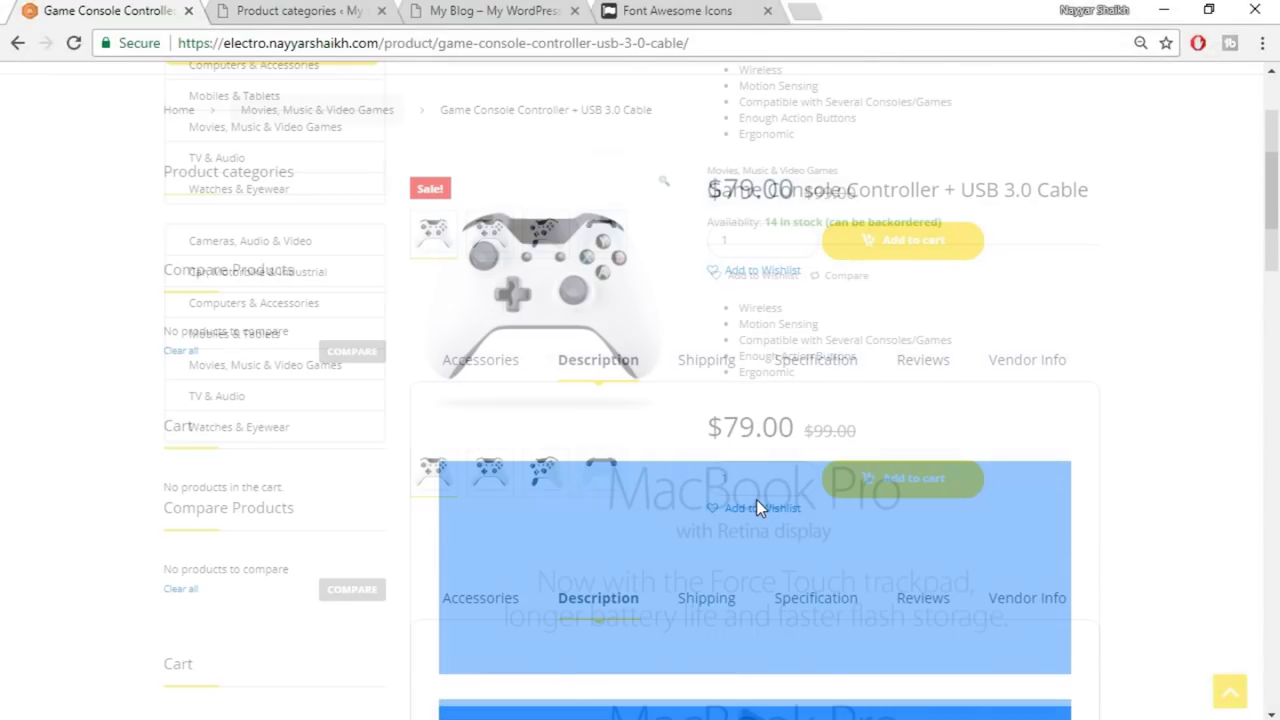
pyautogui.scroll(3, 756, 499)
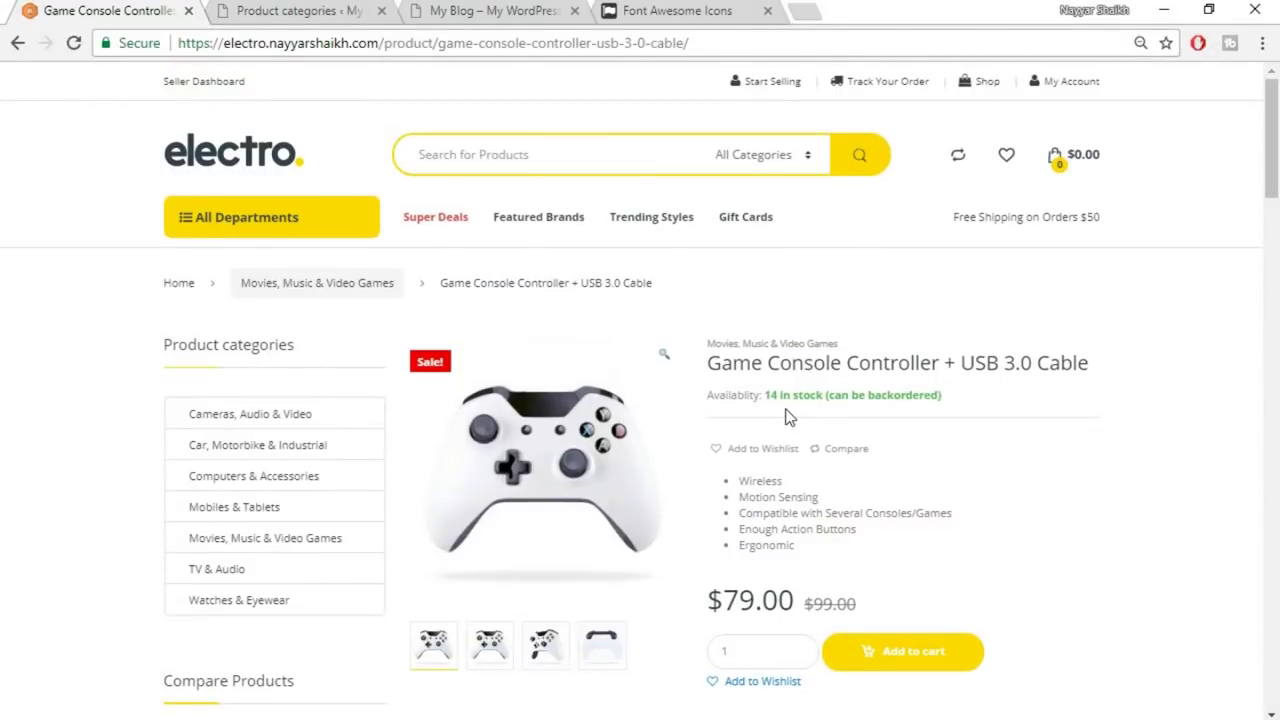
# Set the stock quantity to 14 and set backorders to Allow
pyautogui.moveTo(766, 397); pyautogui.dragTo(951, 404)
pyautogui.click(955, 405)
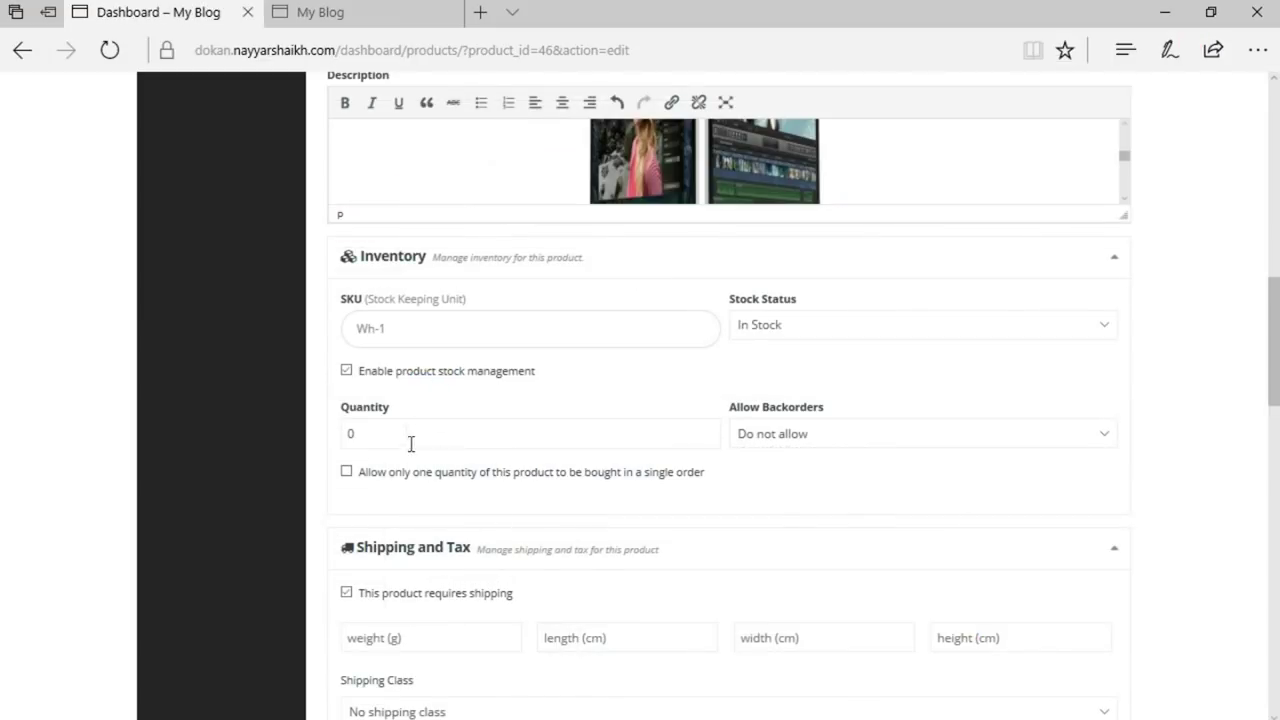
pyautogui.moveTo(352, 432); pyautogui.dragTo(329, 432)
pyautogui.scroll(-1, 1250, 436)
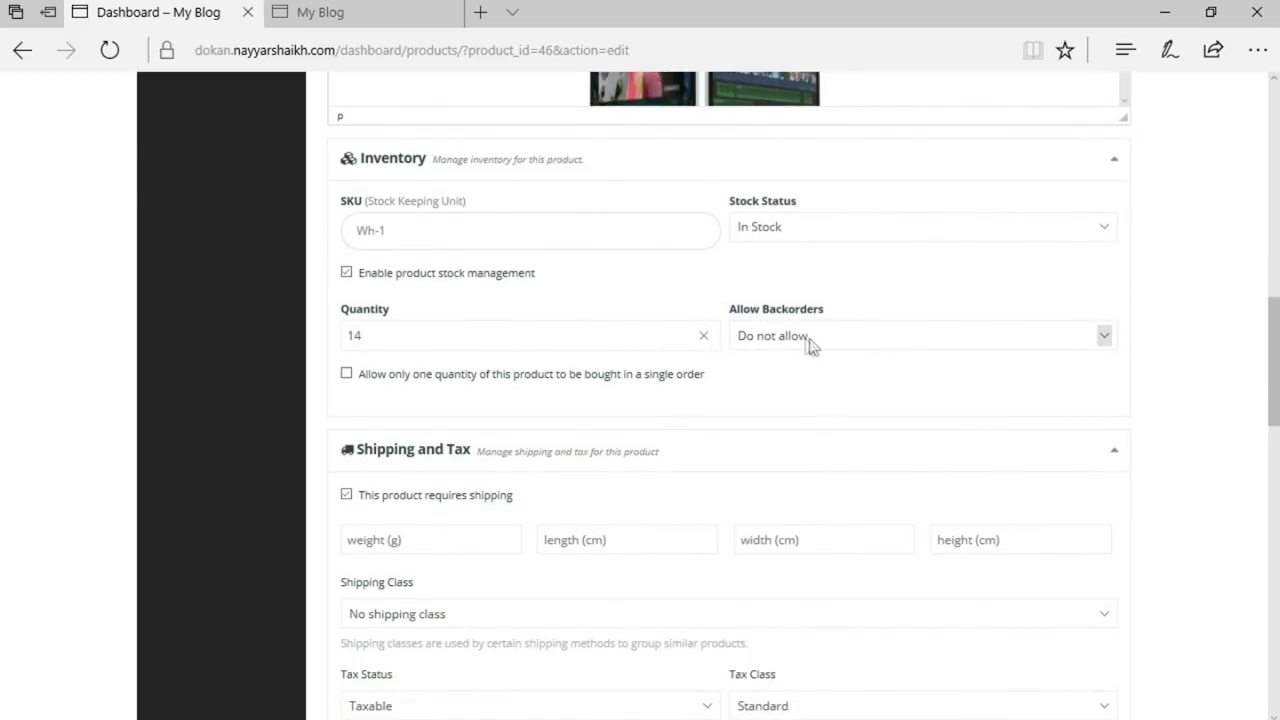
pyautogui.click(817, 340)
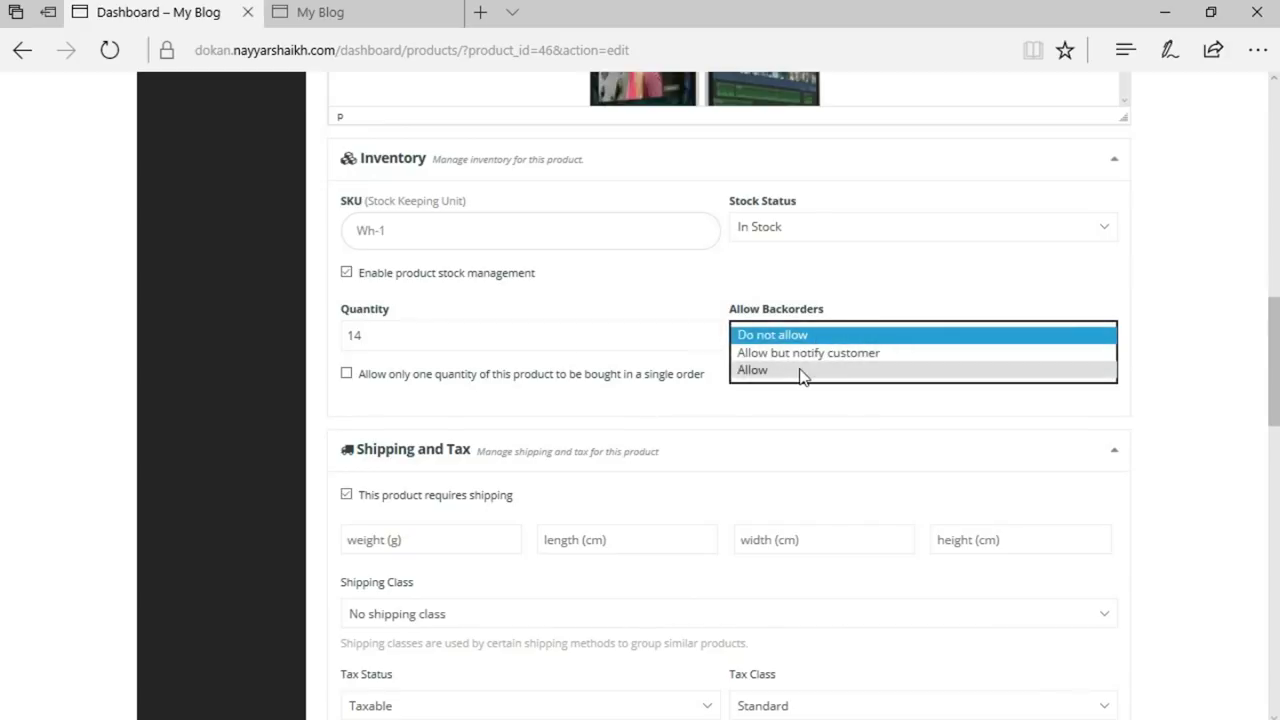
pyautogui.click(801, 372)
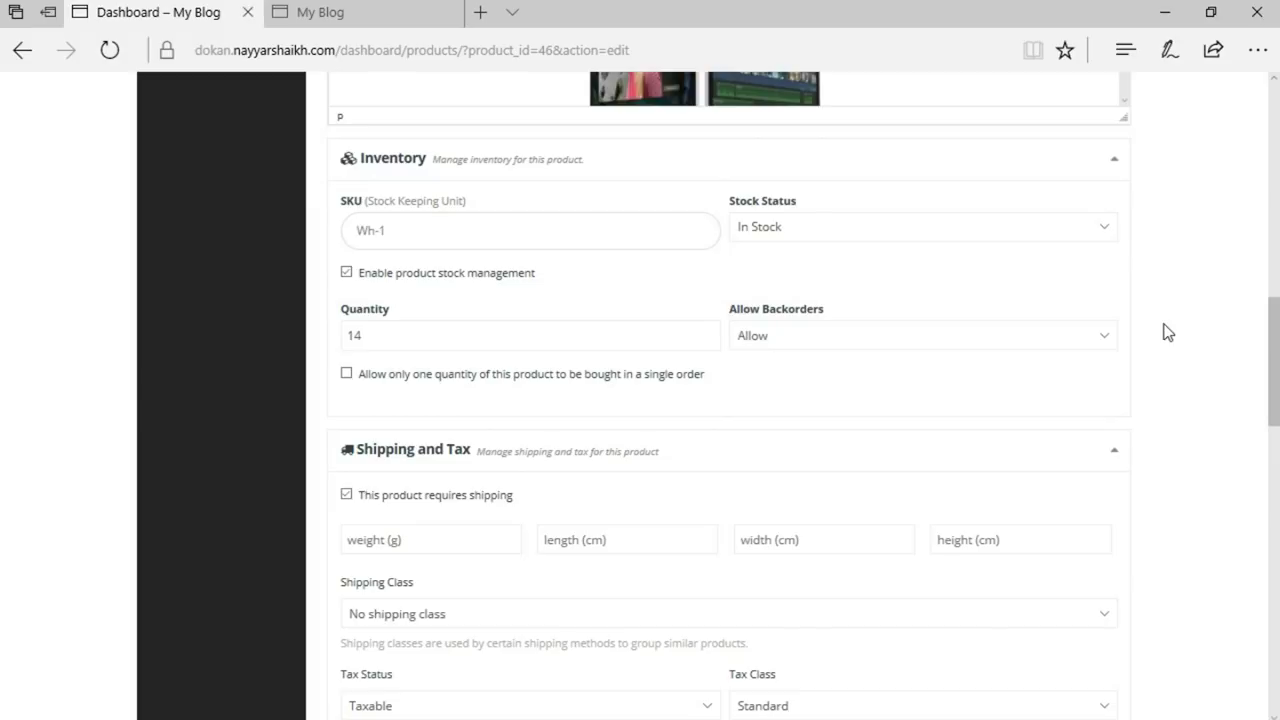
# Enter weight 200 and dimensions 10 × 4 × 10
pyautogui.scroll(-1, 1270, 385)
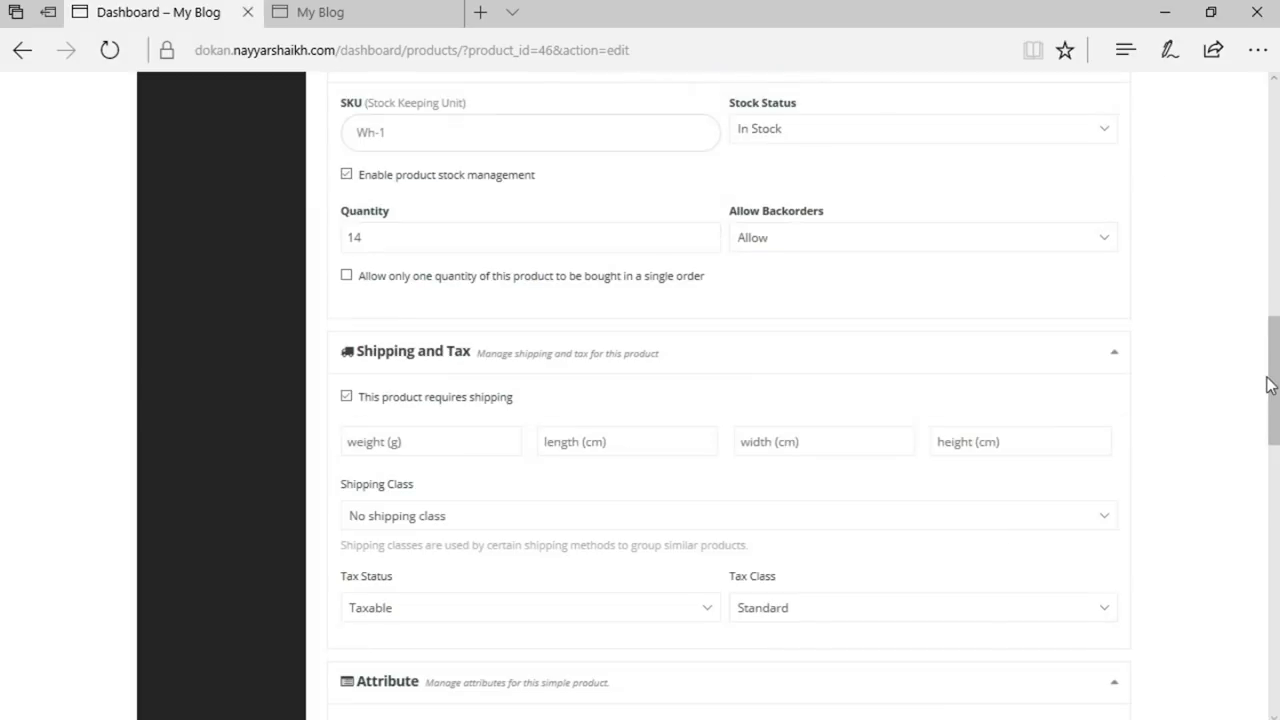
pyautogui.scroll(-2, 1270, 385)
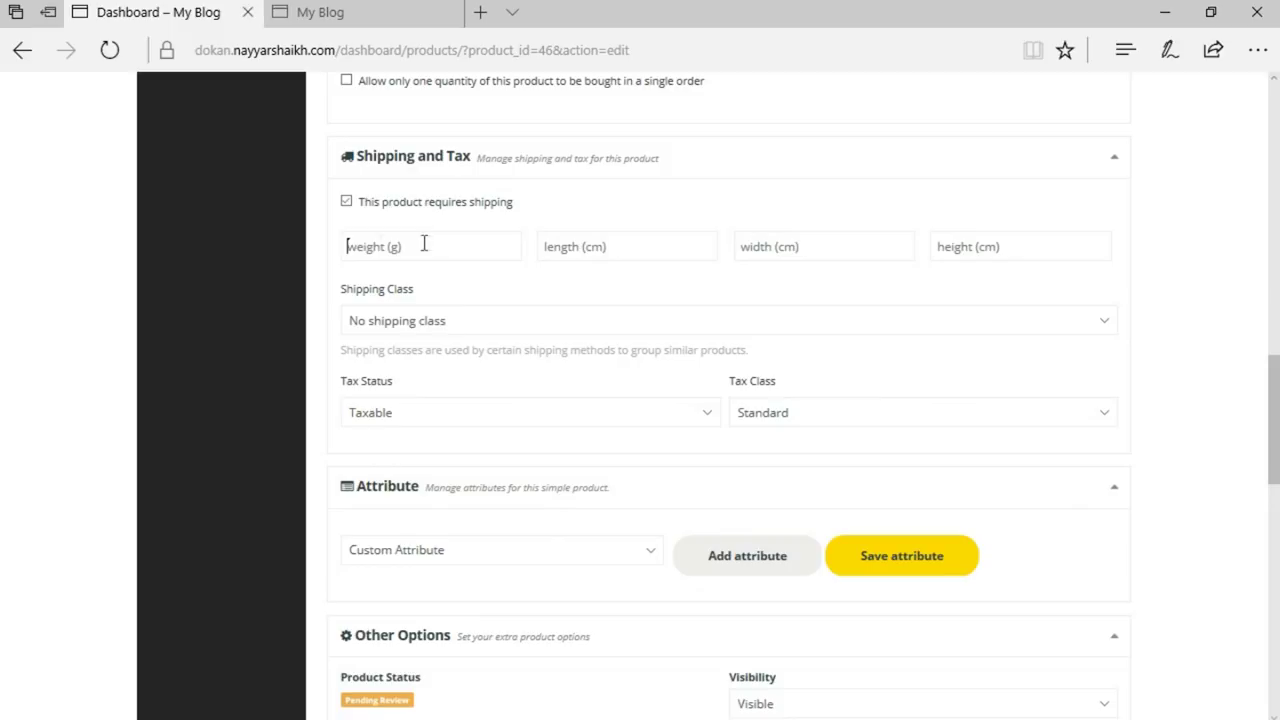
pyautogui.write('200')
pyautogui.click(583, 240)
pyautogui.write('10')
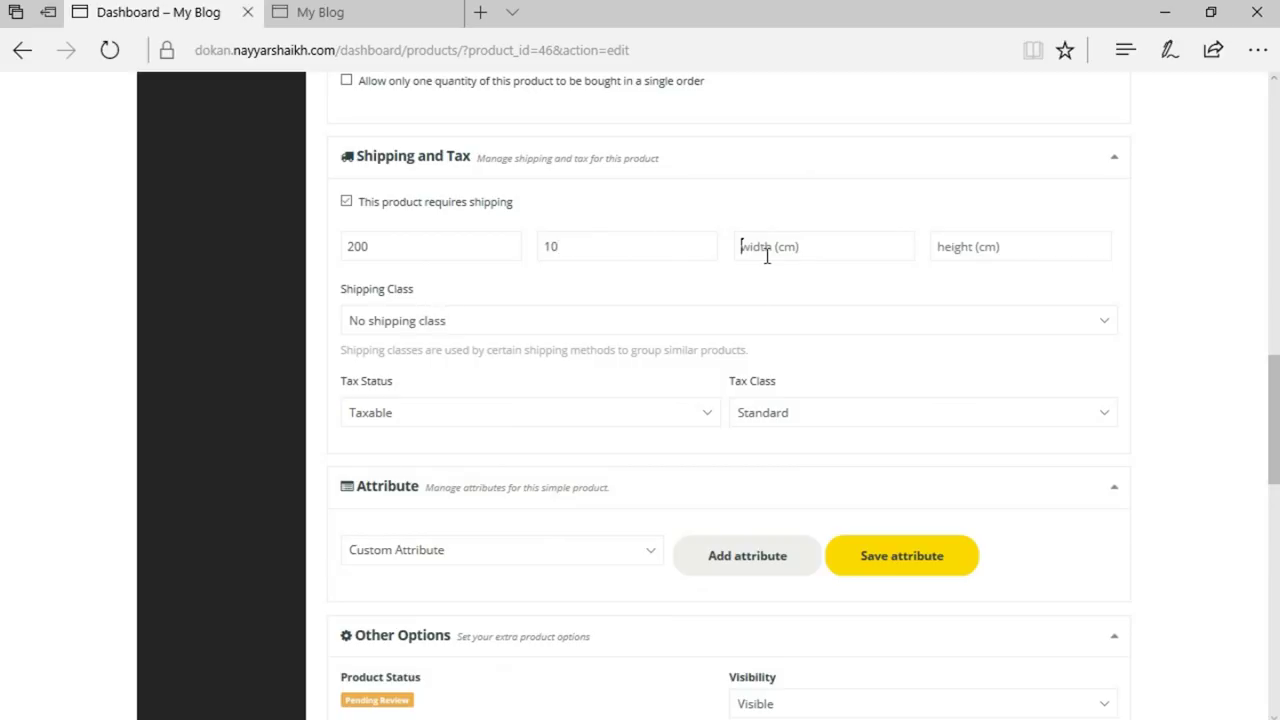
pyautogui.write('4')
pyautogui.write('10')
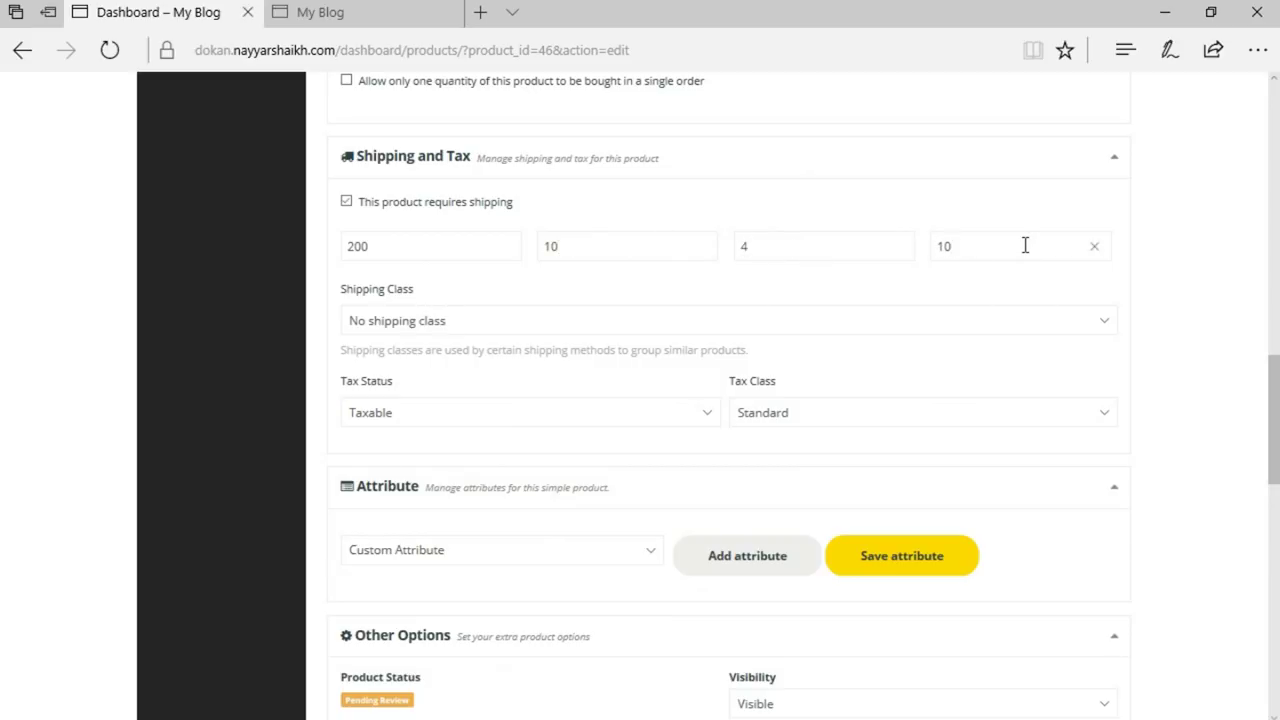
# Leave the shipping class at No shipping class
pyautogui.click(435, 325)
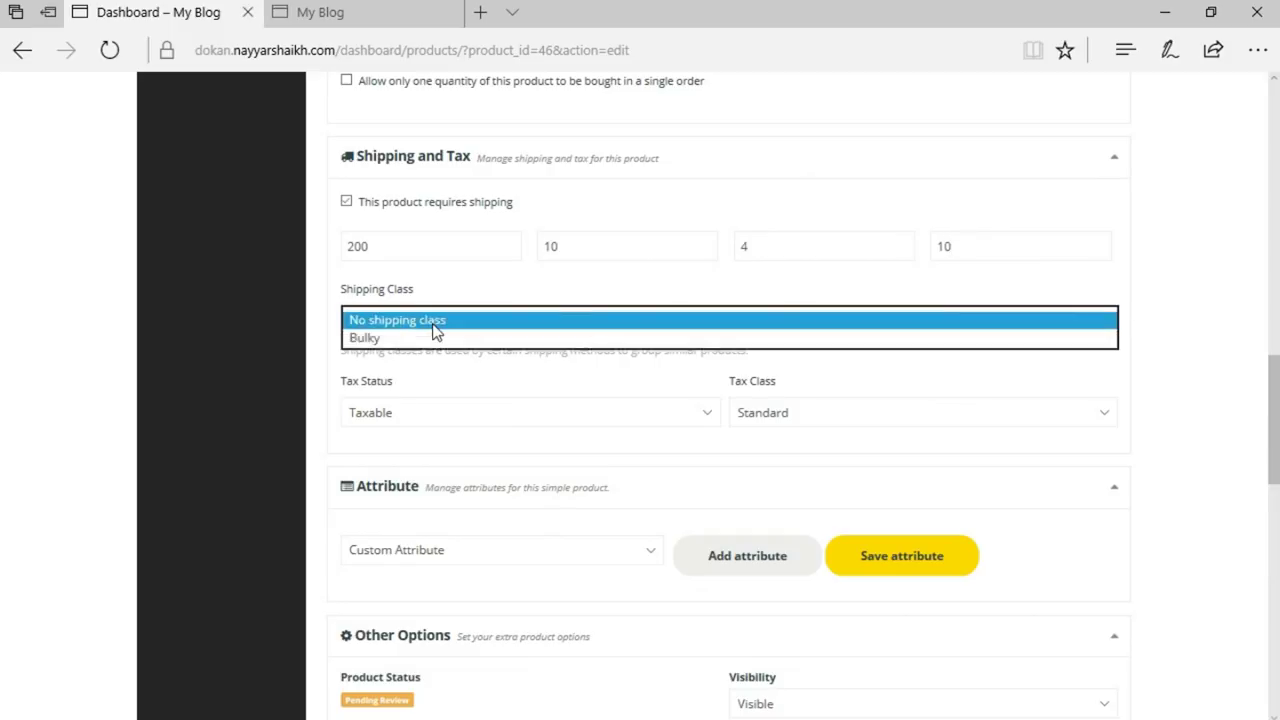
pyautogui.click(410, 339)
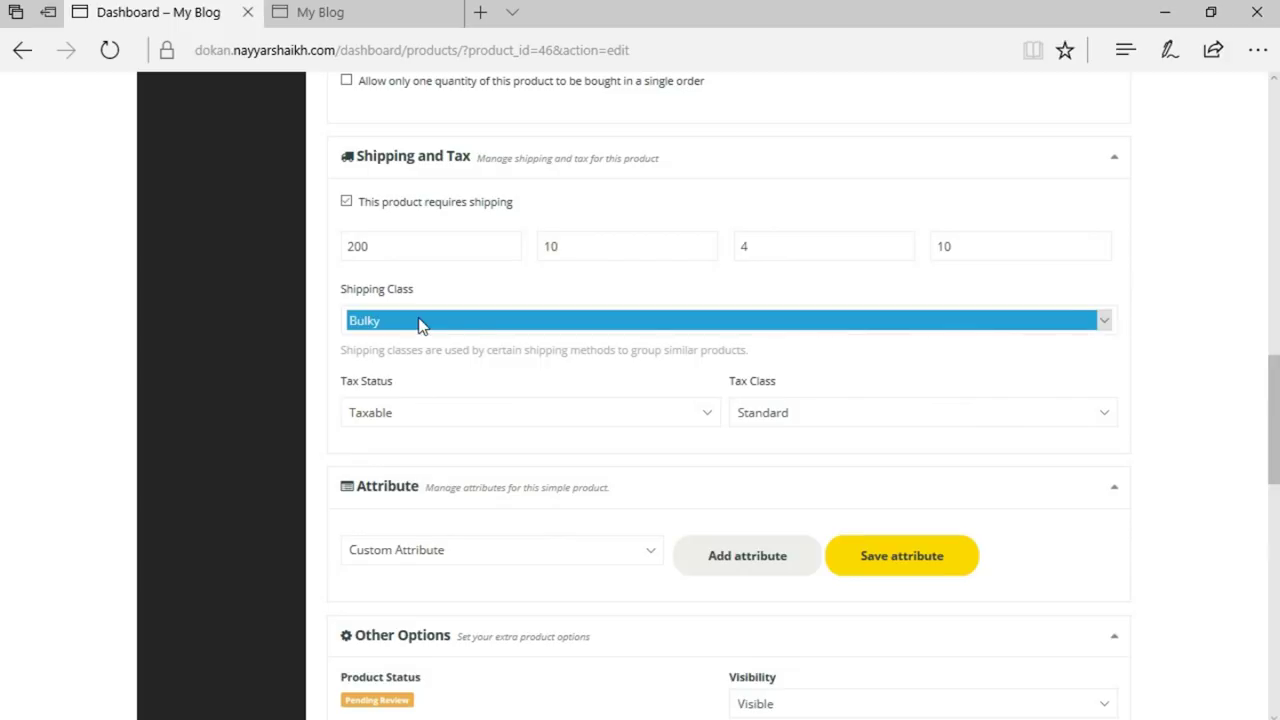
pyautogui.scroll(-1, 1049, 389)
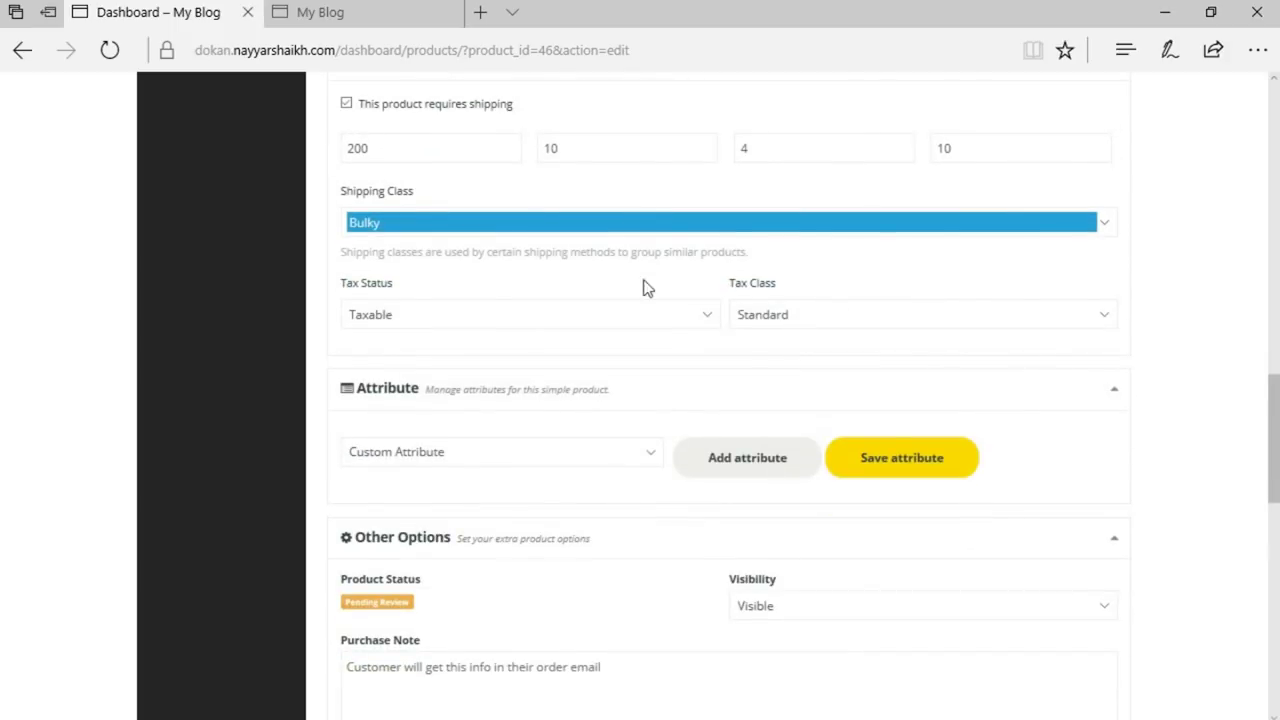
pyautogui.click(530, 216)
pyautogui.click(434, 206)
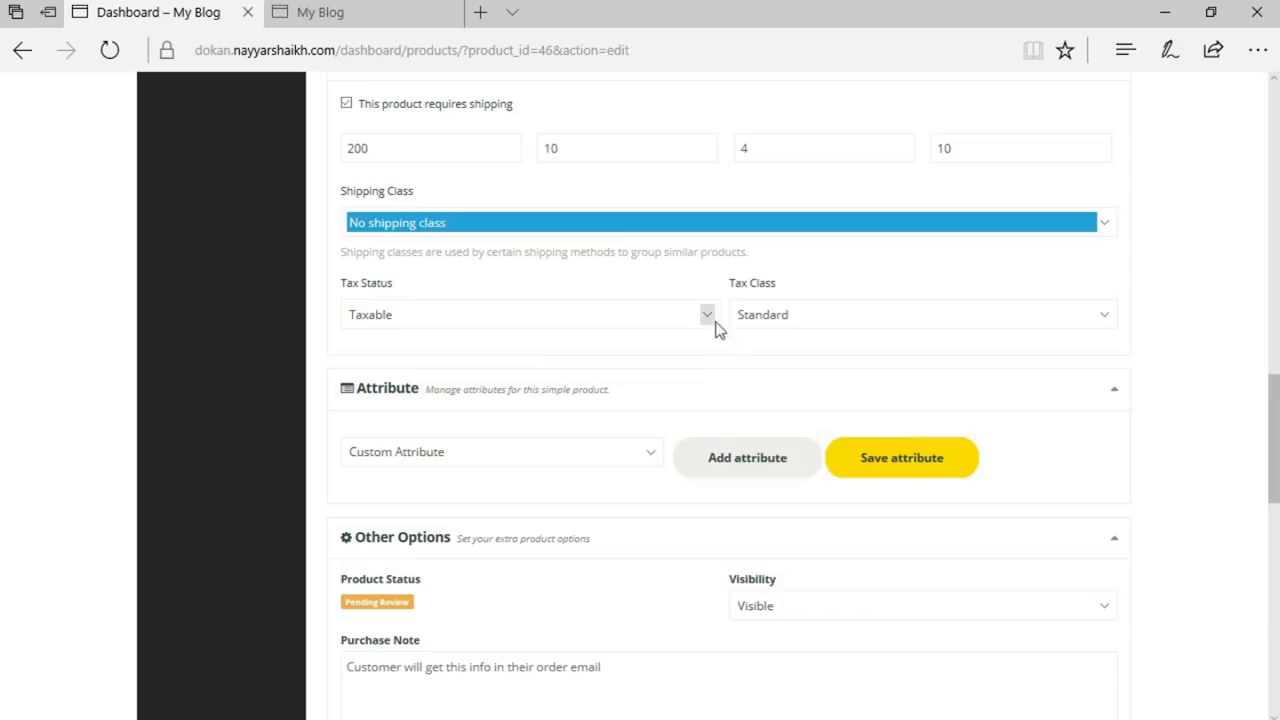
# Keep Tax Status Taxable and set the Tax Class to GST
pyautogui.click(523, 328)
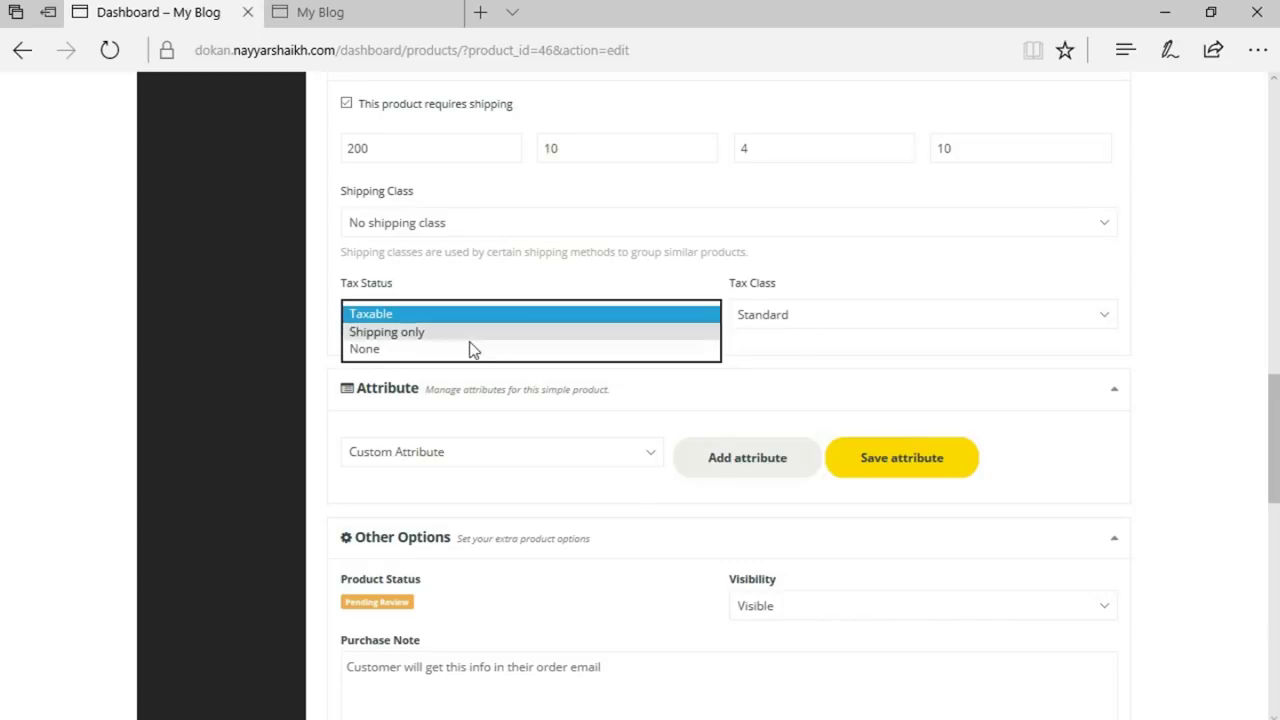
pyautogui.click(460, 348)
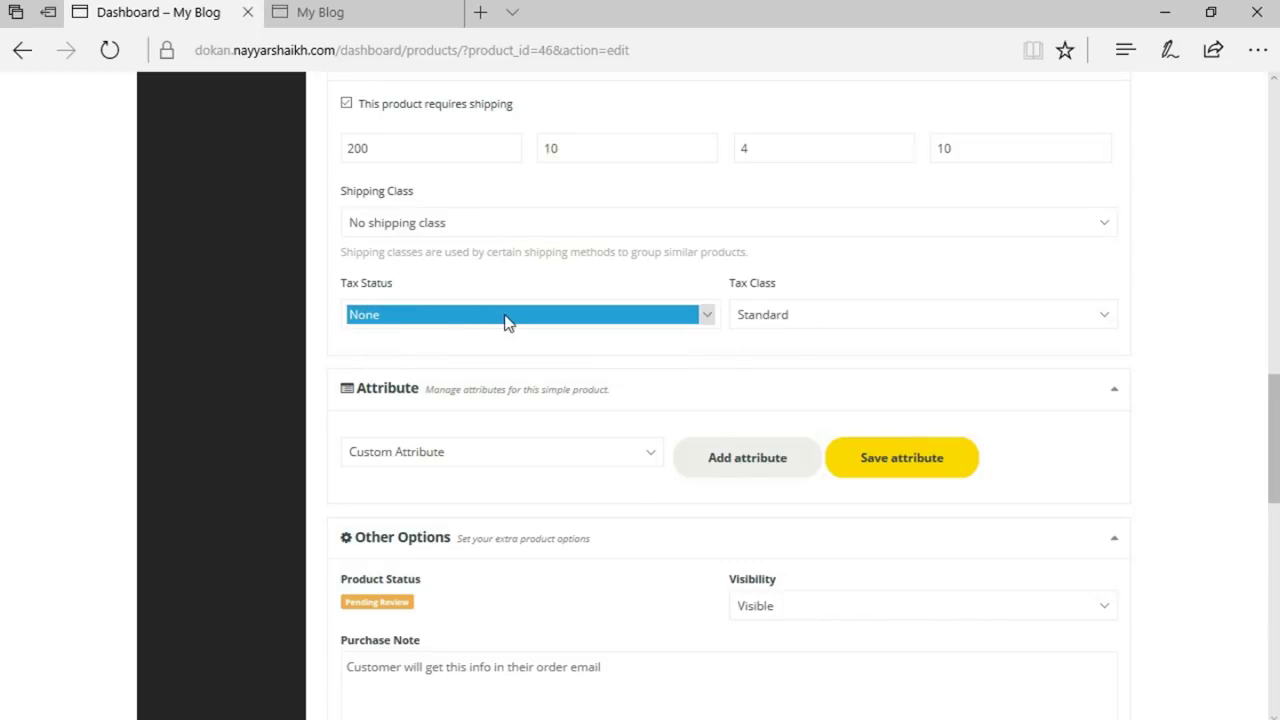
pyautogui.click(510, 321)
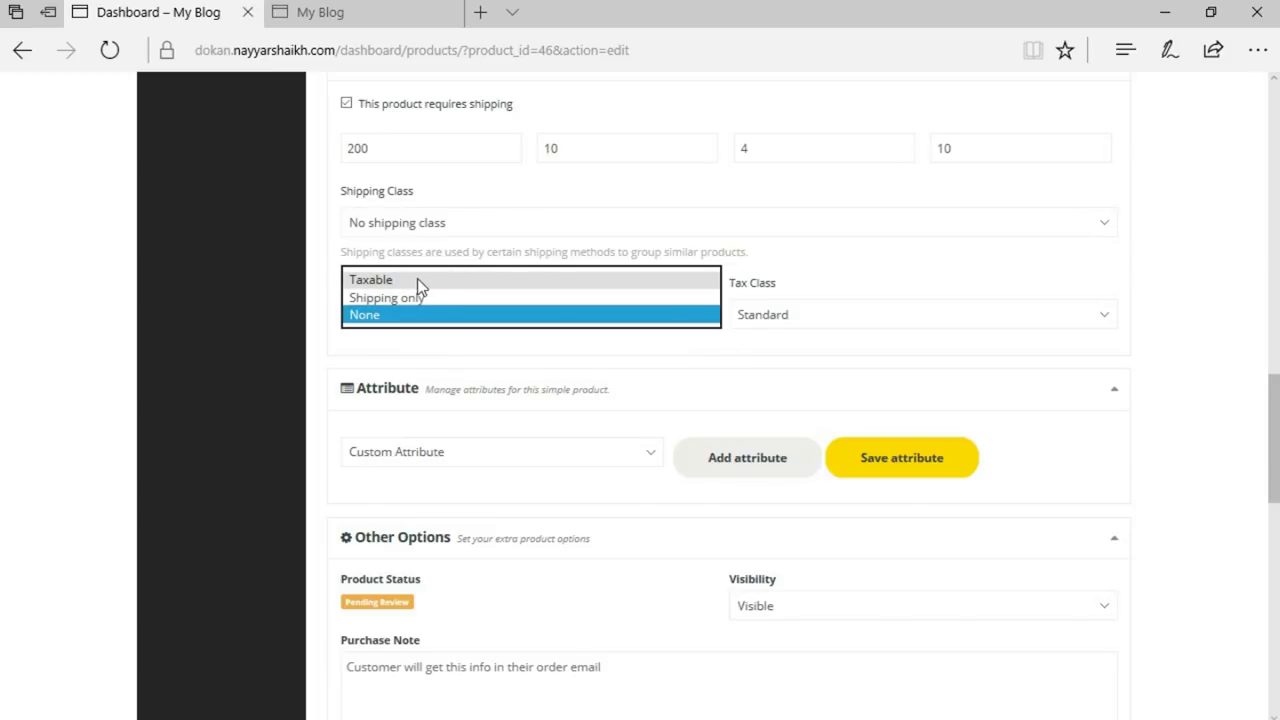
pyautogui.click(420, 280)
pyautogui.click(840, 319)
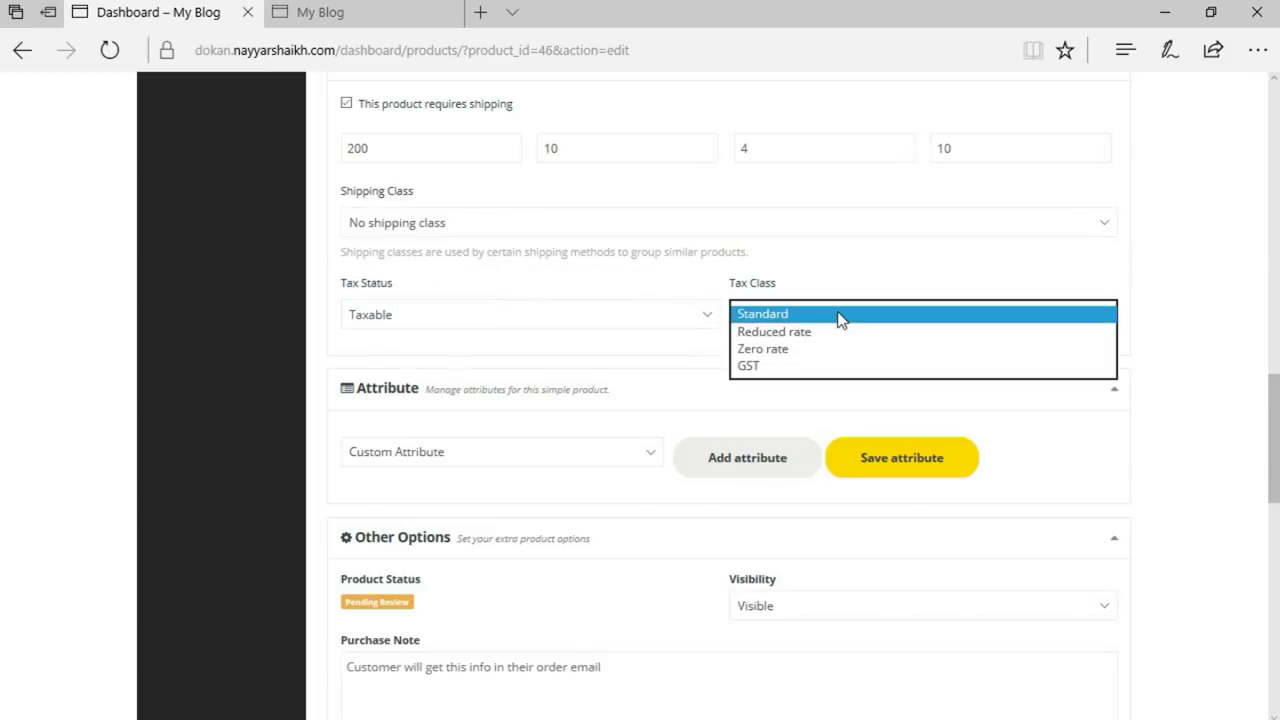
pyautogui.click(792, 367)
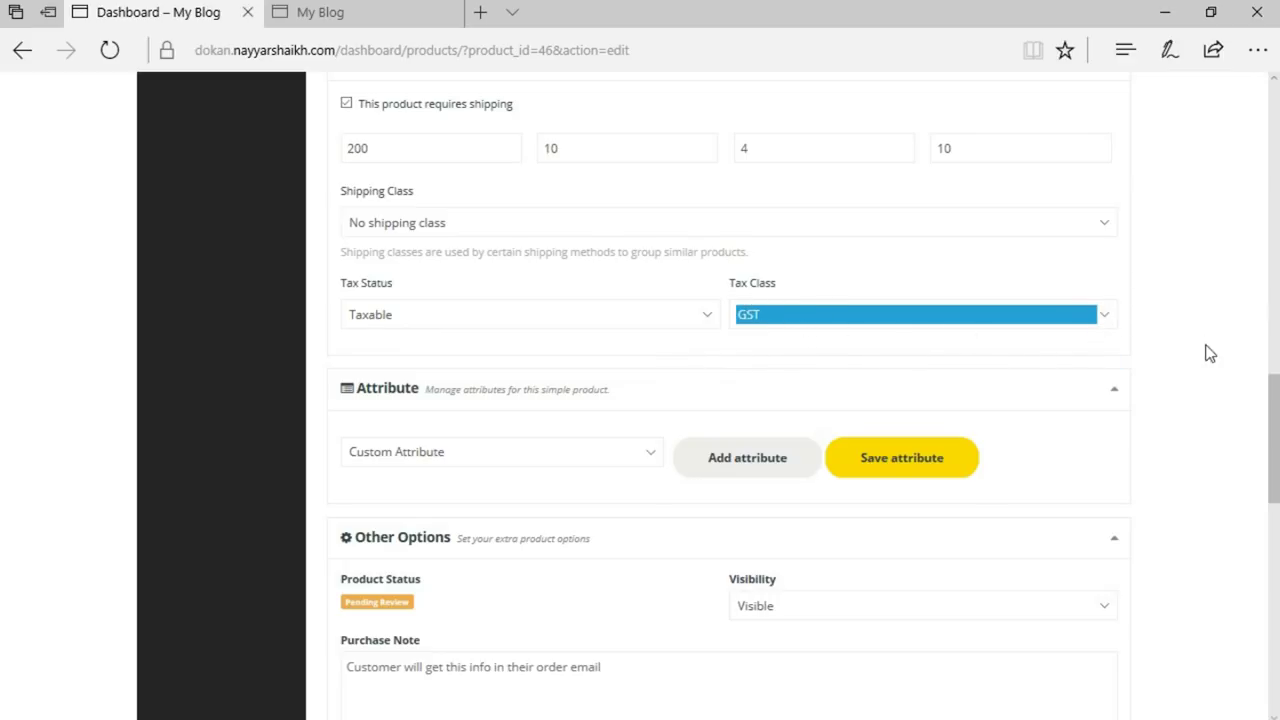
pyautogui.scroll(-2, 1203, 351)
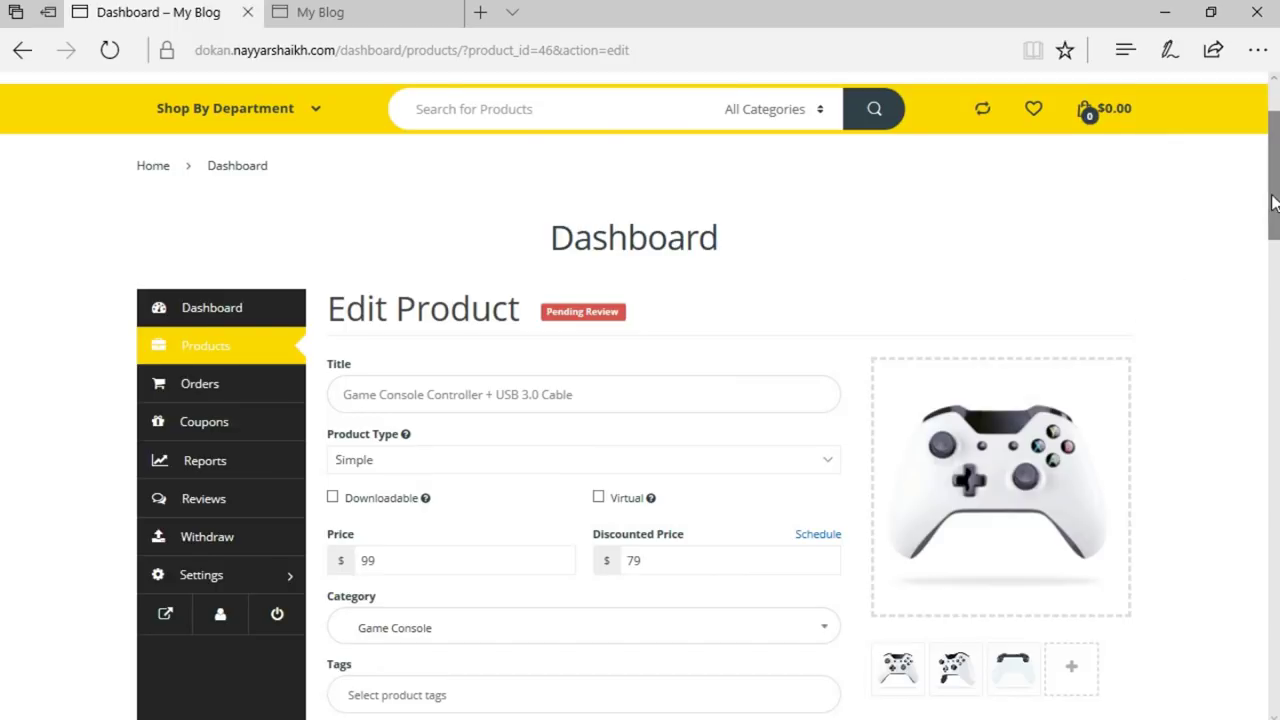
# Save the controller product's edits and check the success notice
pyautogui.scroll(-1, 1277, 512)
pyautogui.click(1277, 512)
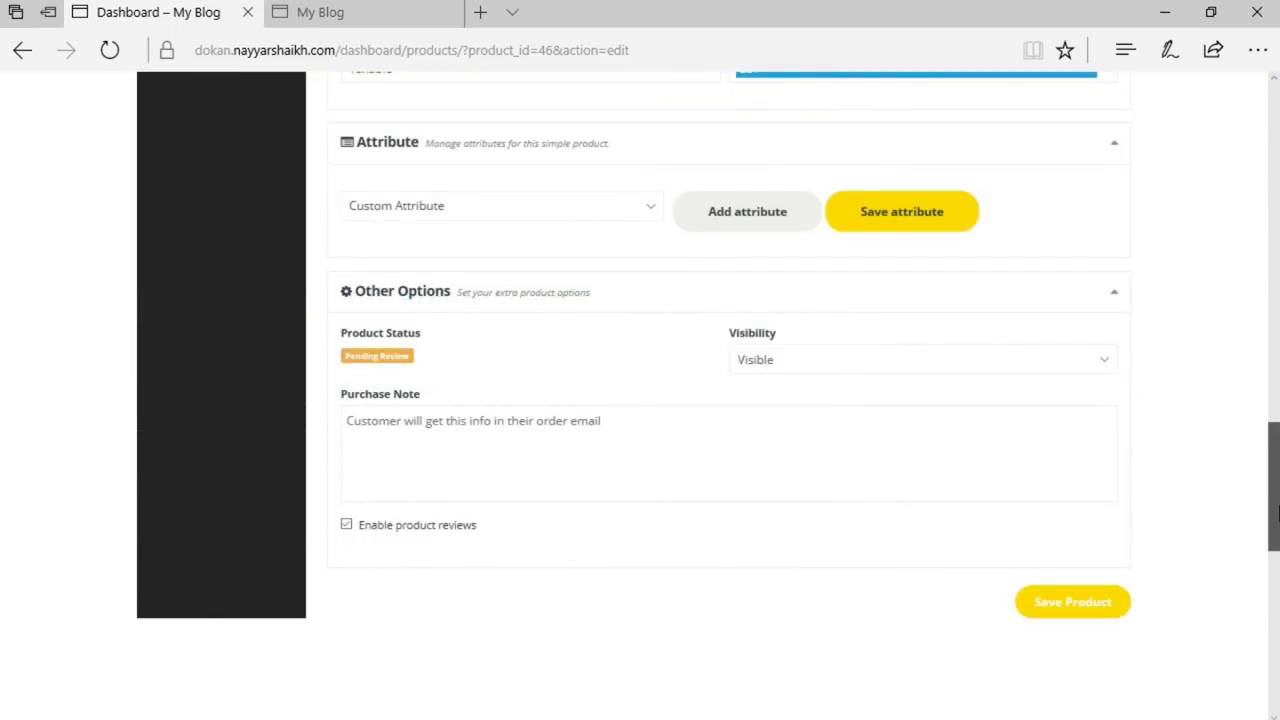
pyautogui.scroll(2, 1276, 485)
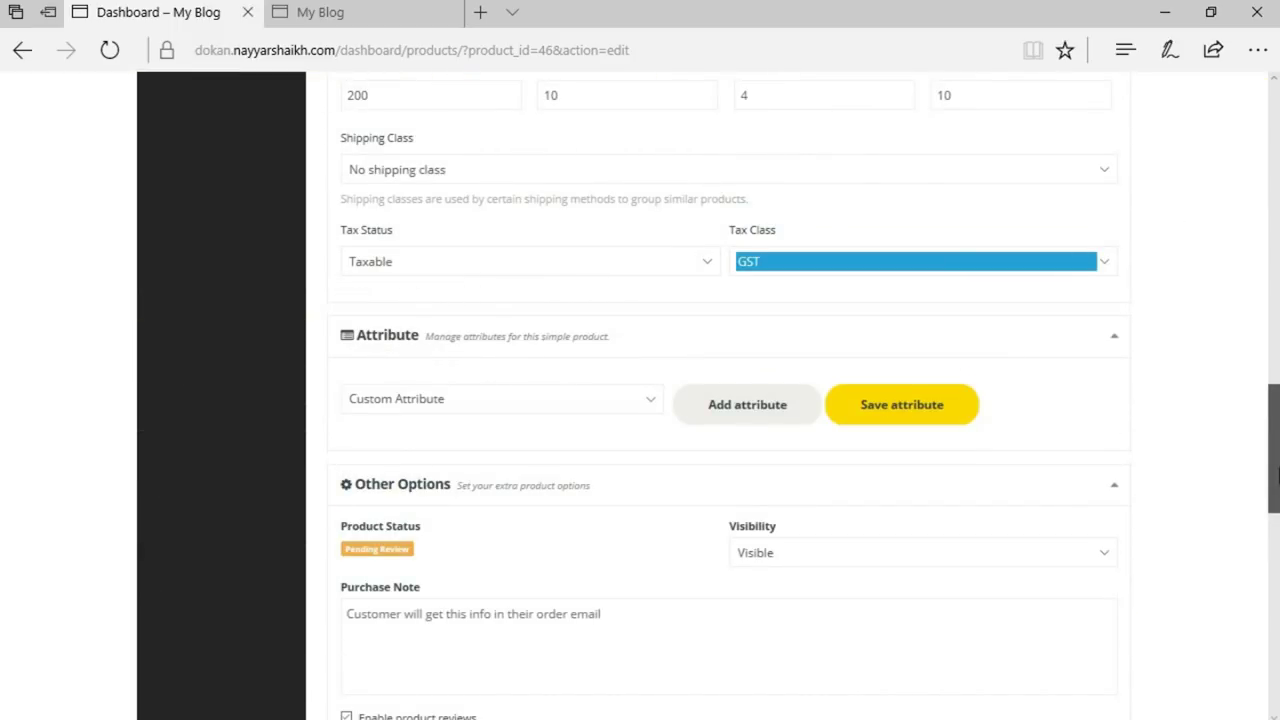
pyautogui.moveTo(1277, 483); pyautogui.dragTo(1277, 520)
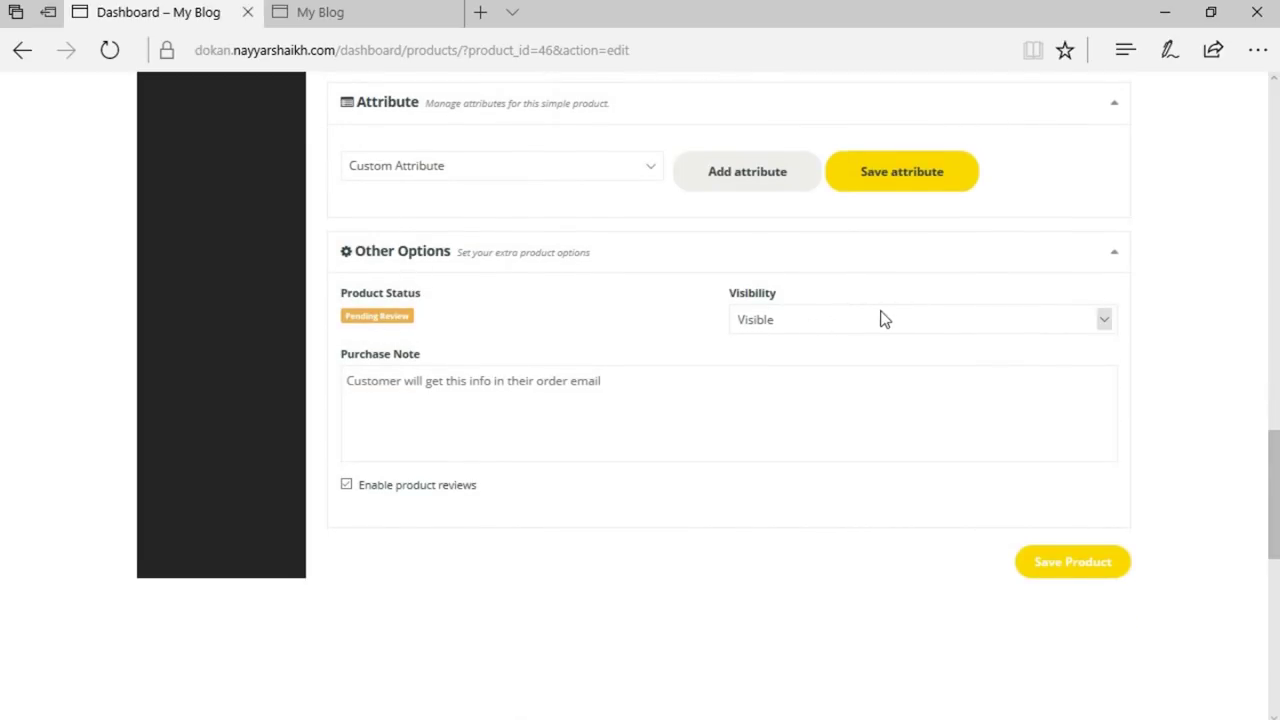
pyautogui.click(1089, 567)
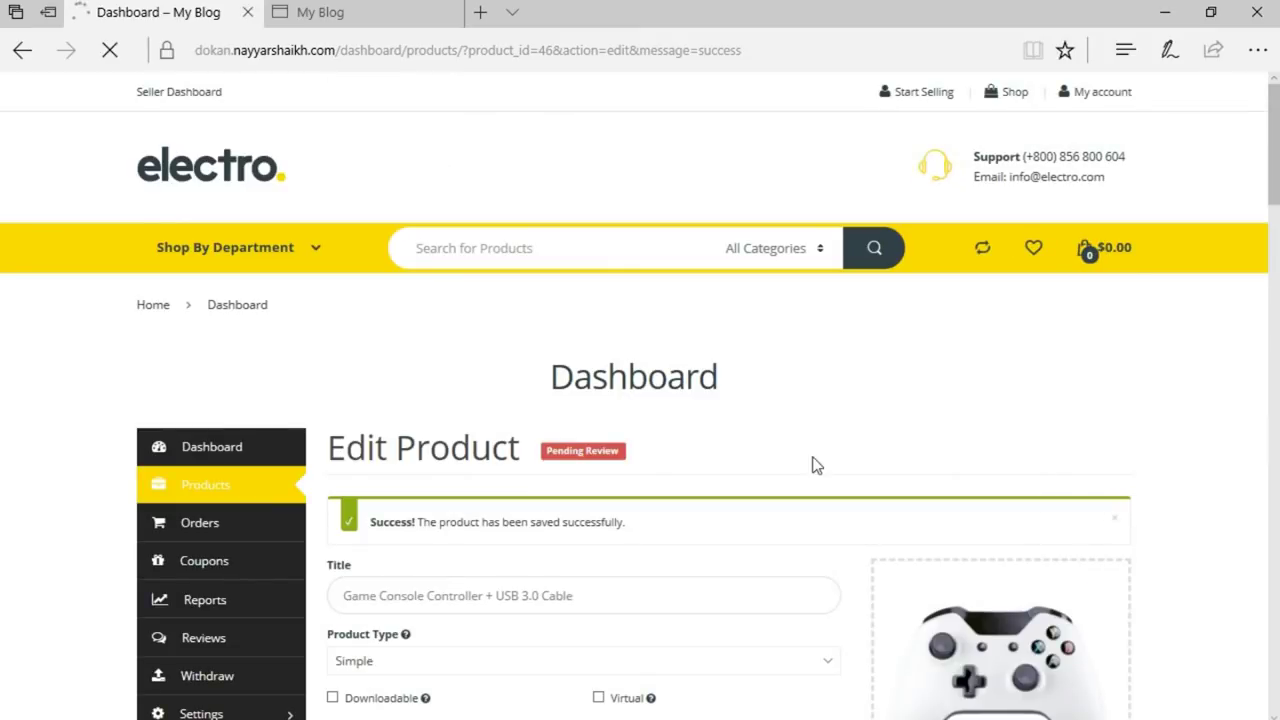
pyautogui.scroll(-1, 760, 478)
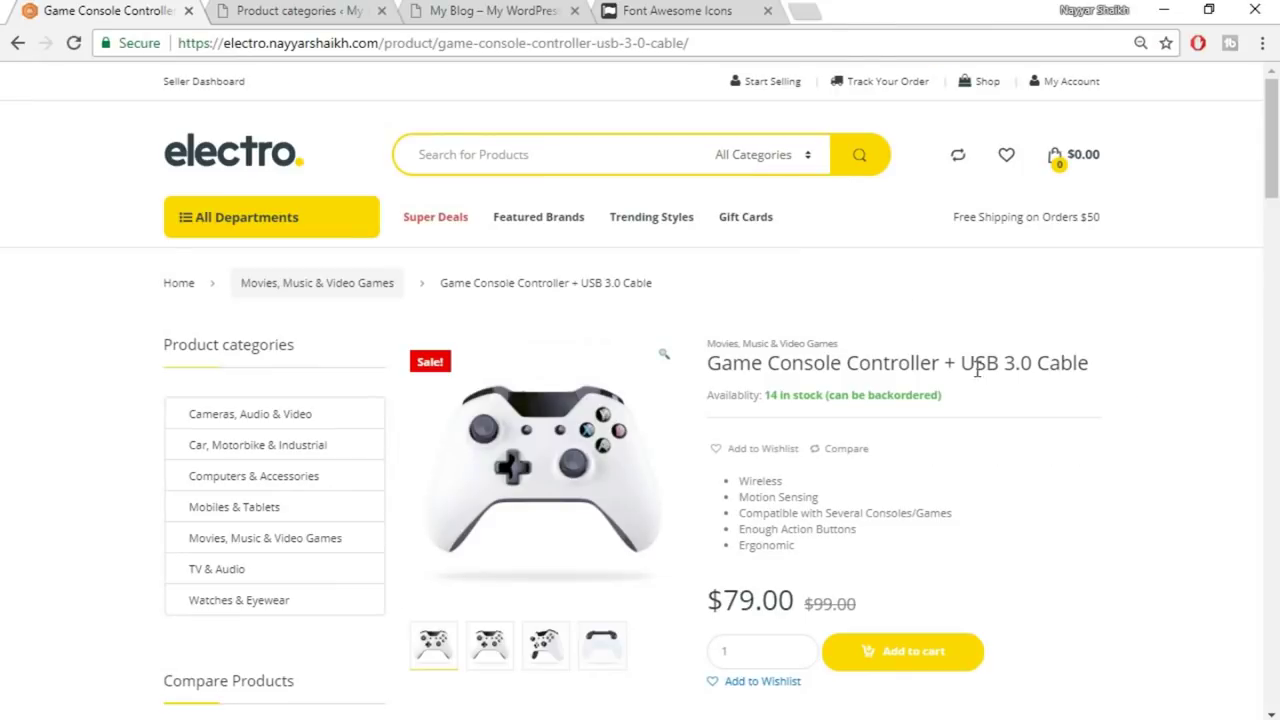
# From All Products, open the pending Game Console Controller + USB 3.0 Cable for editing
pyautogui.click(307, 10)
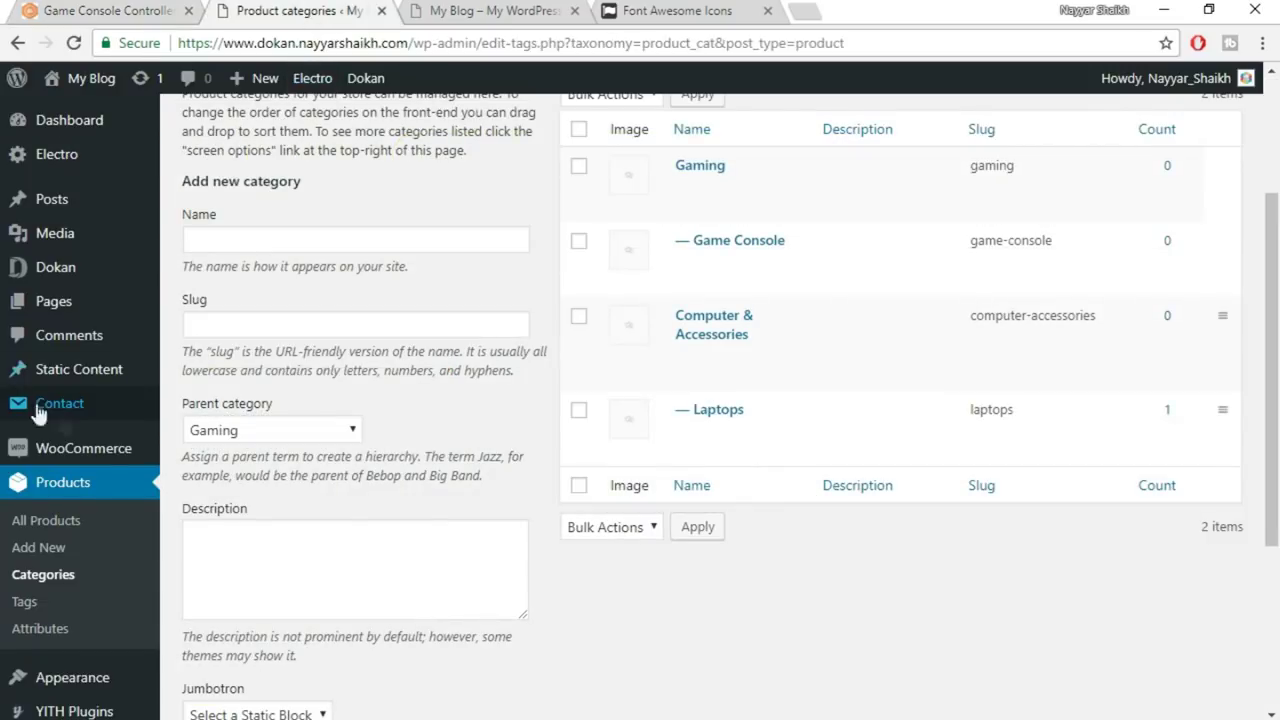
pyautogui.moveTo(26, 418)
pyautogui.scroll(1, 135, 428)
pyautogui.scroll(-2, 135, 428)
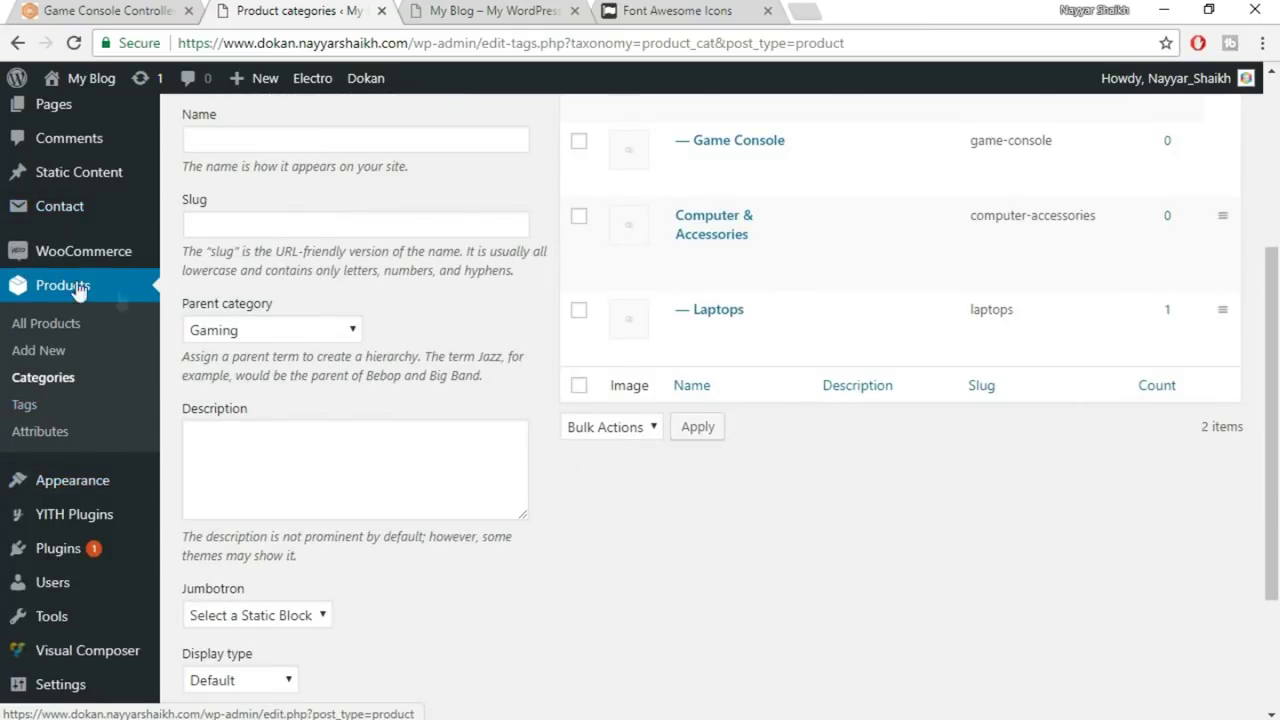
pyautogui.click(63, 323)
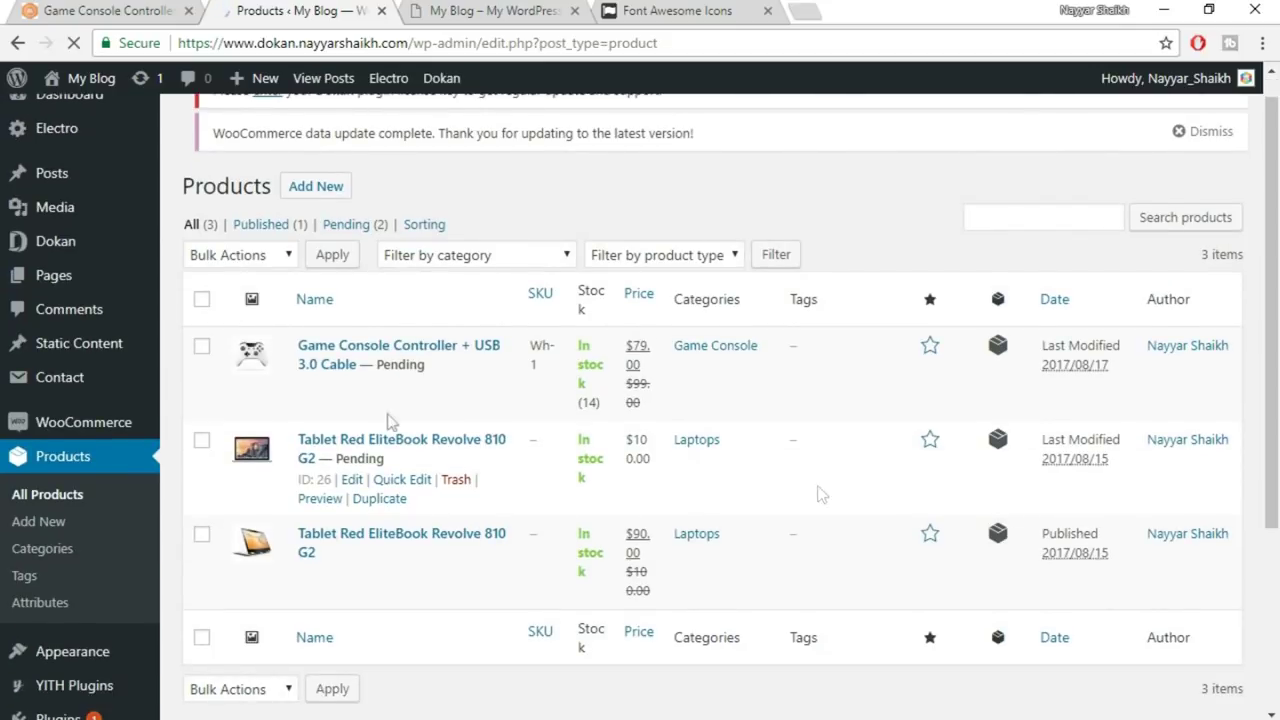
pyautogui.scroll(-3, 400, 300)
pyautogui.scroll(1, 1085, 352)
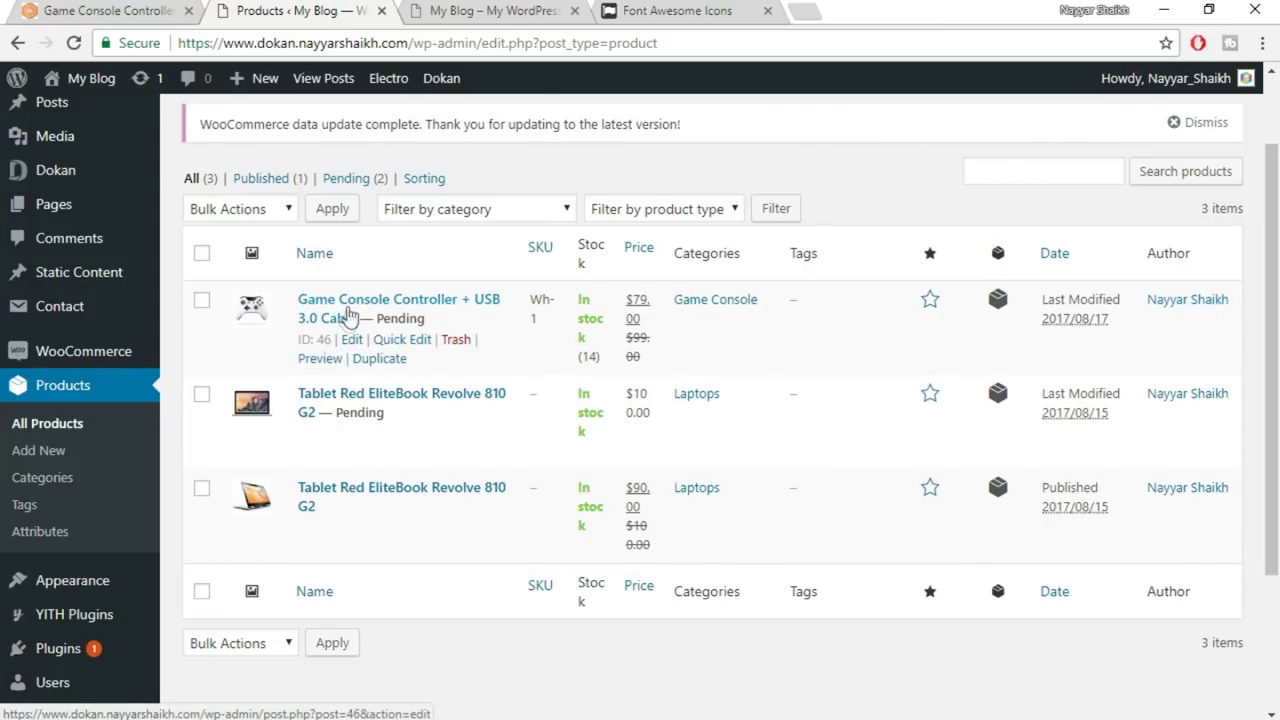
pyautogui.doubleClick(396, 322)
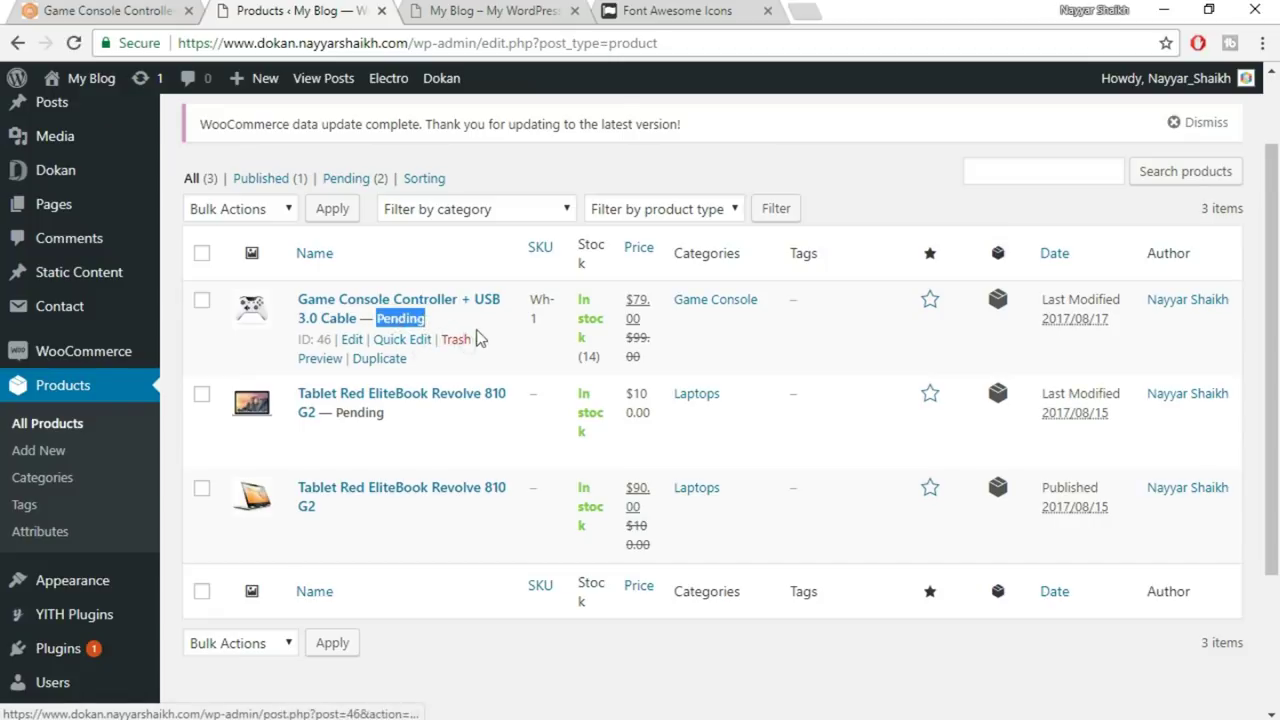
pyautogui.click(352, 341)
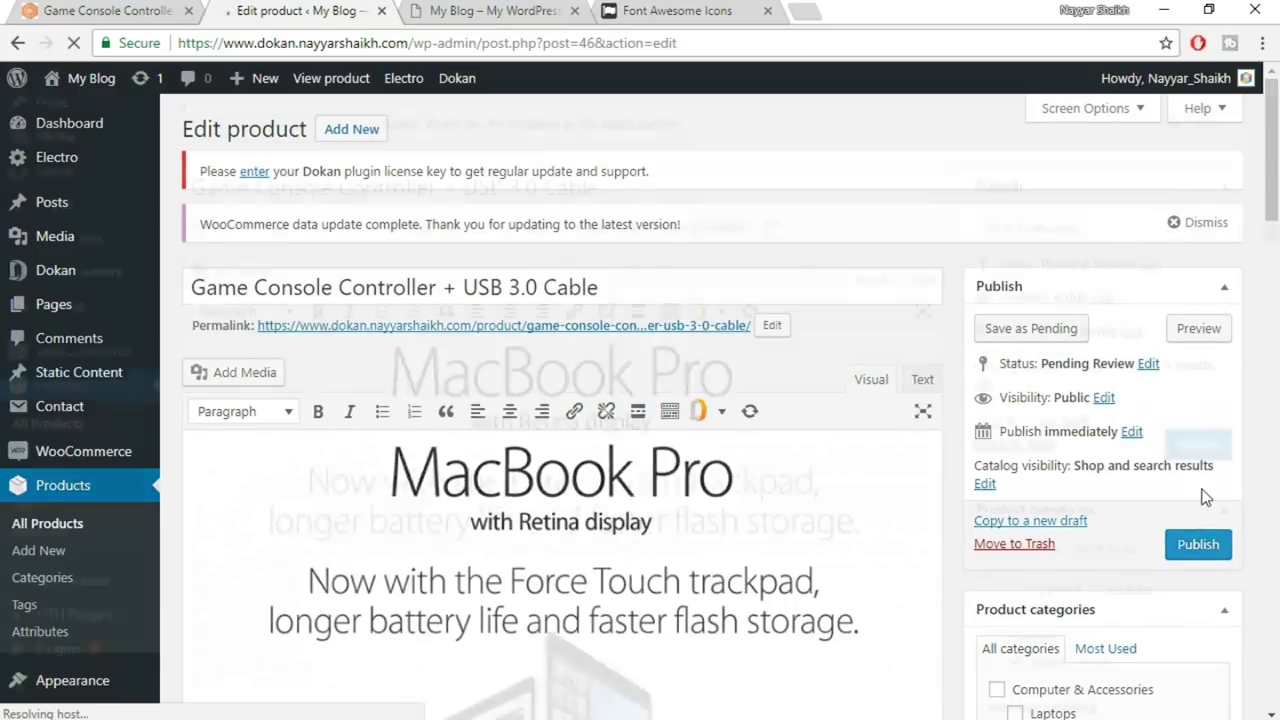
# Add the product tag 'game' to the controller
pyautogui.scroll(-5, 1205, 497)
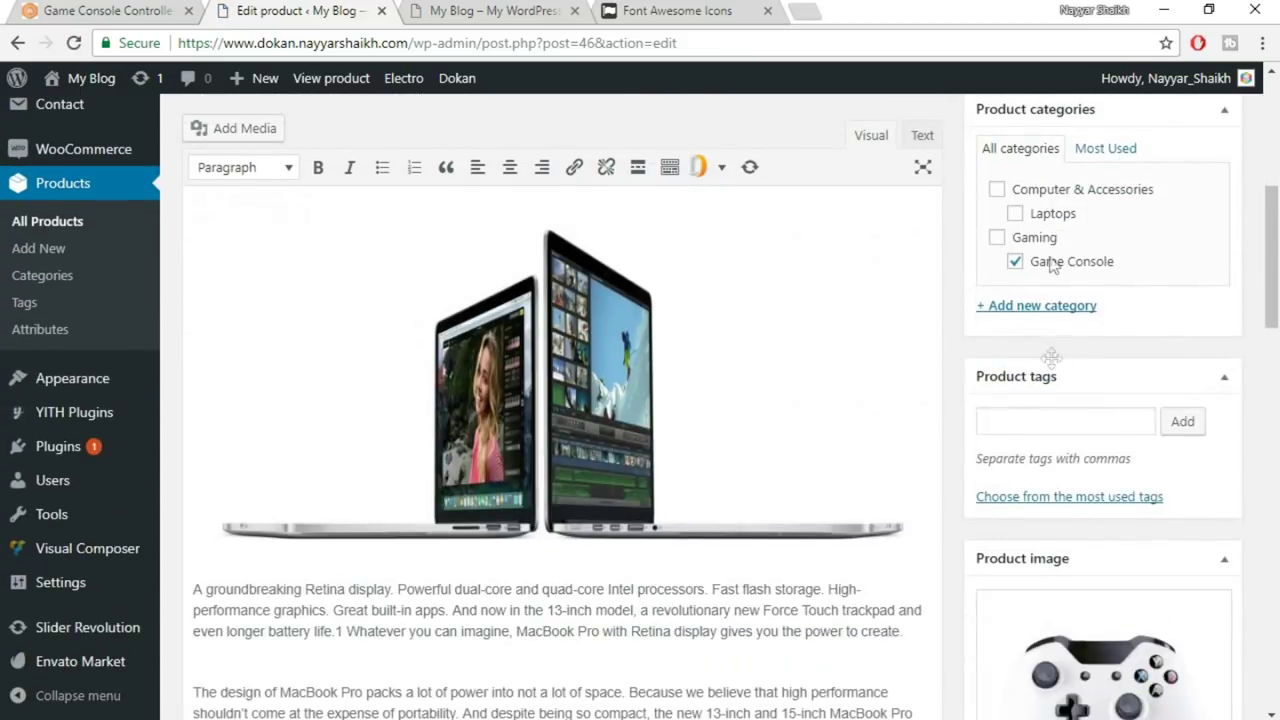
pyautogui.scroll(-2, 1170, 541)
pyautogui.scroll(4, 1186, 586)
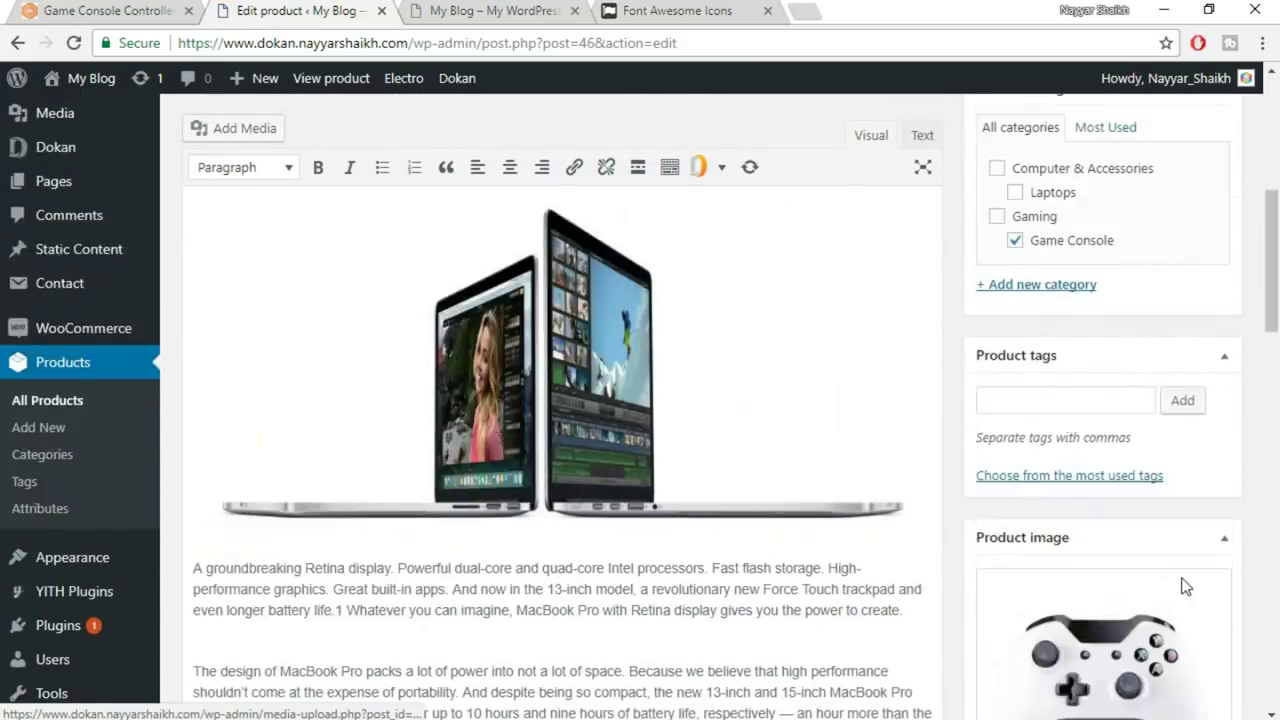
pyautogui.scroll(-2, 1043, 695)
pyautogui.click(1045, 422)
pyautogui.write('gam')
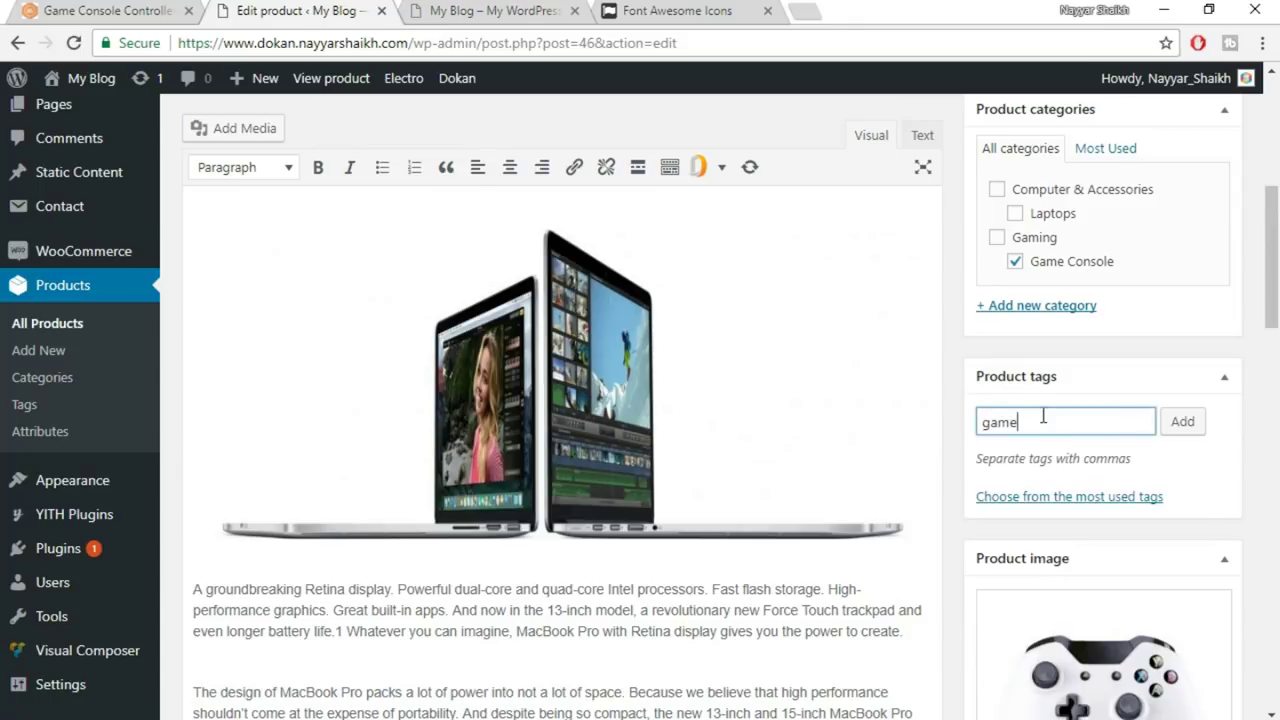
pyautogui.write('e')
pyautogui.press('Return')
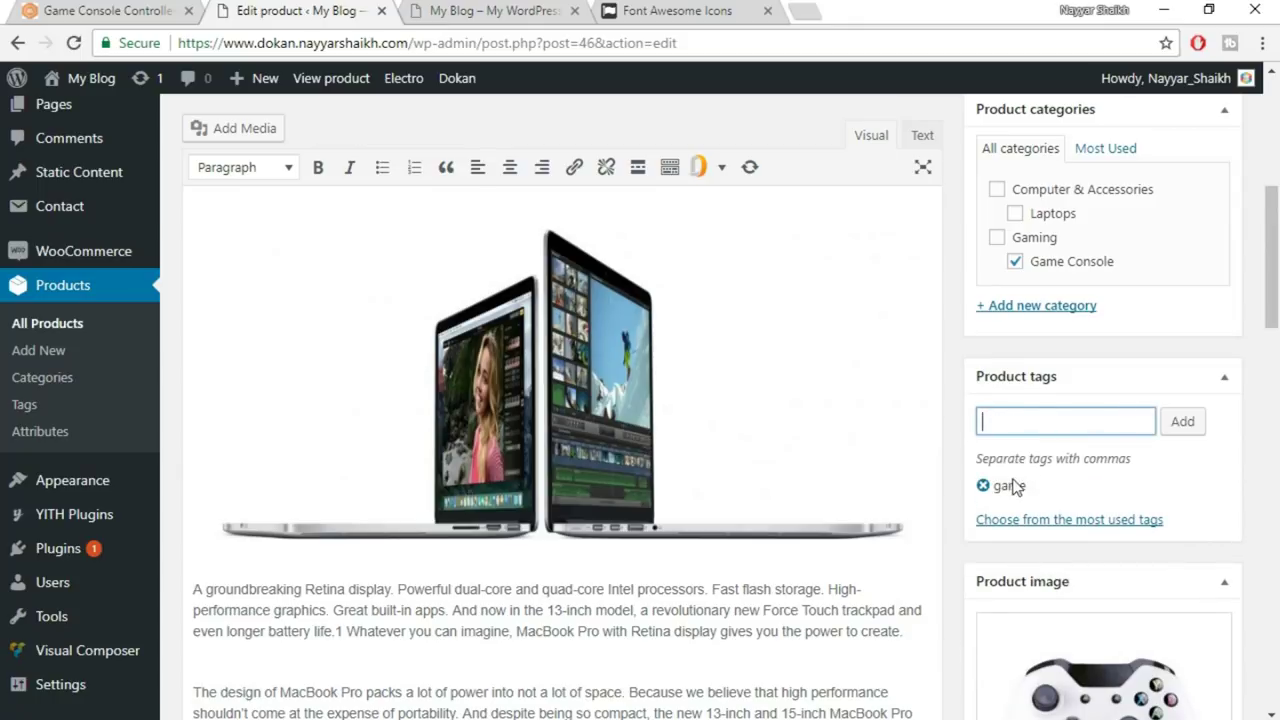
# Publish the controller product
pyautogui.scroll(-1, 1155, 487)
pyautogui.scroll(-2, 1155, 487)
pyautogui.scroll(6, 1157, 491)
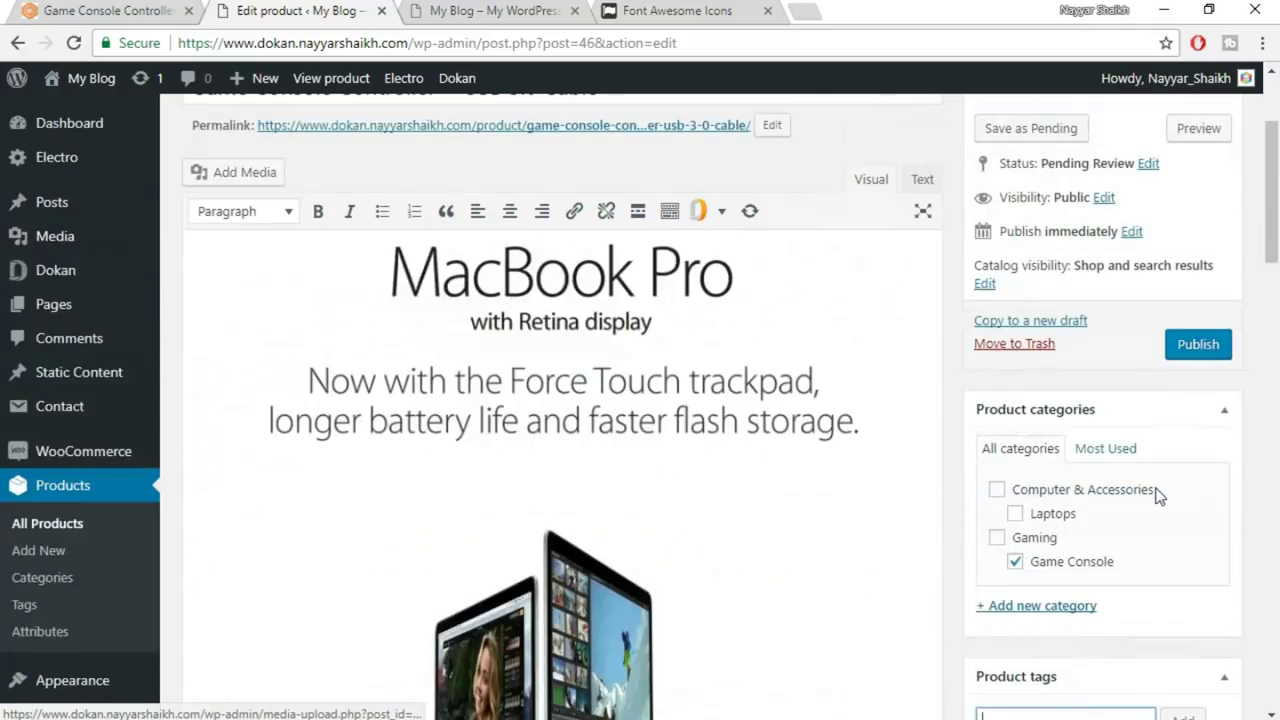
pyautogui.scroll(1, 1190, 485)
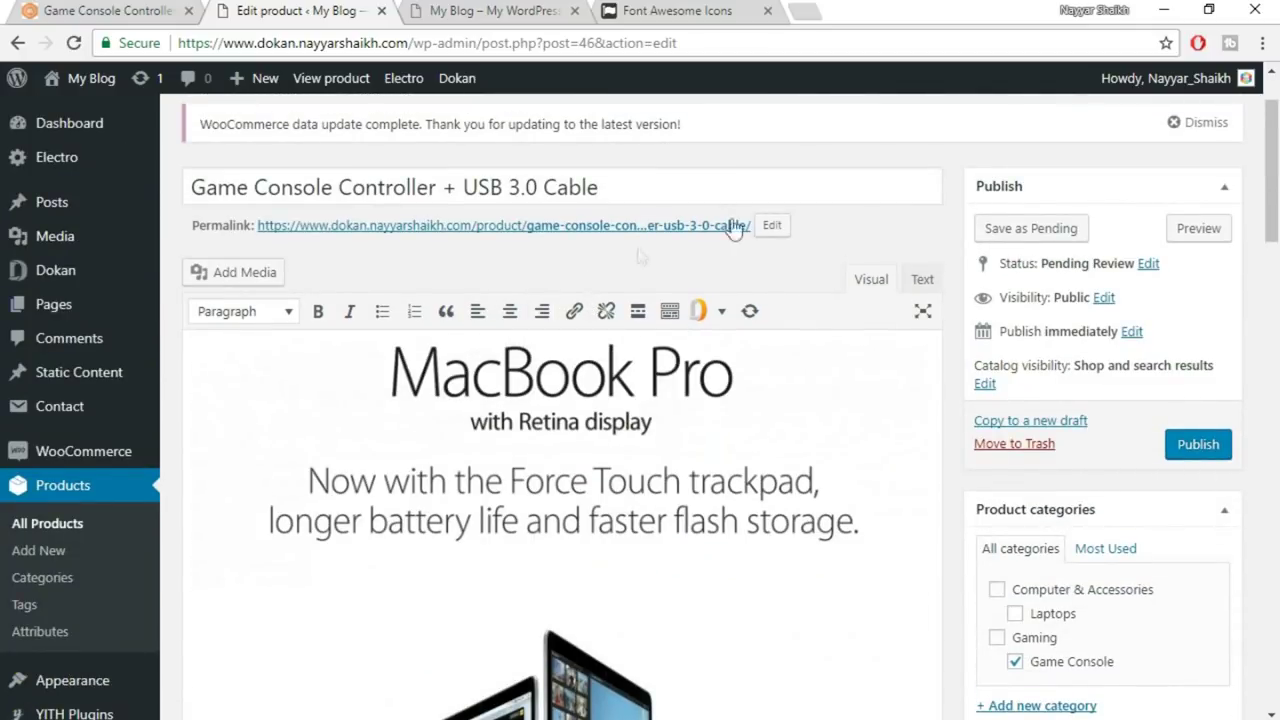
pyautogui.click(1181, 451)
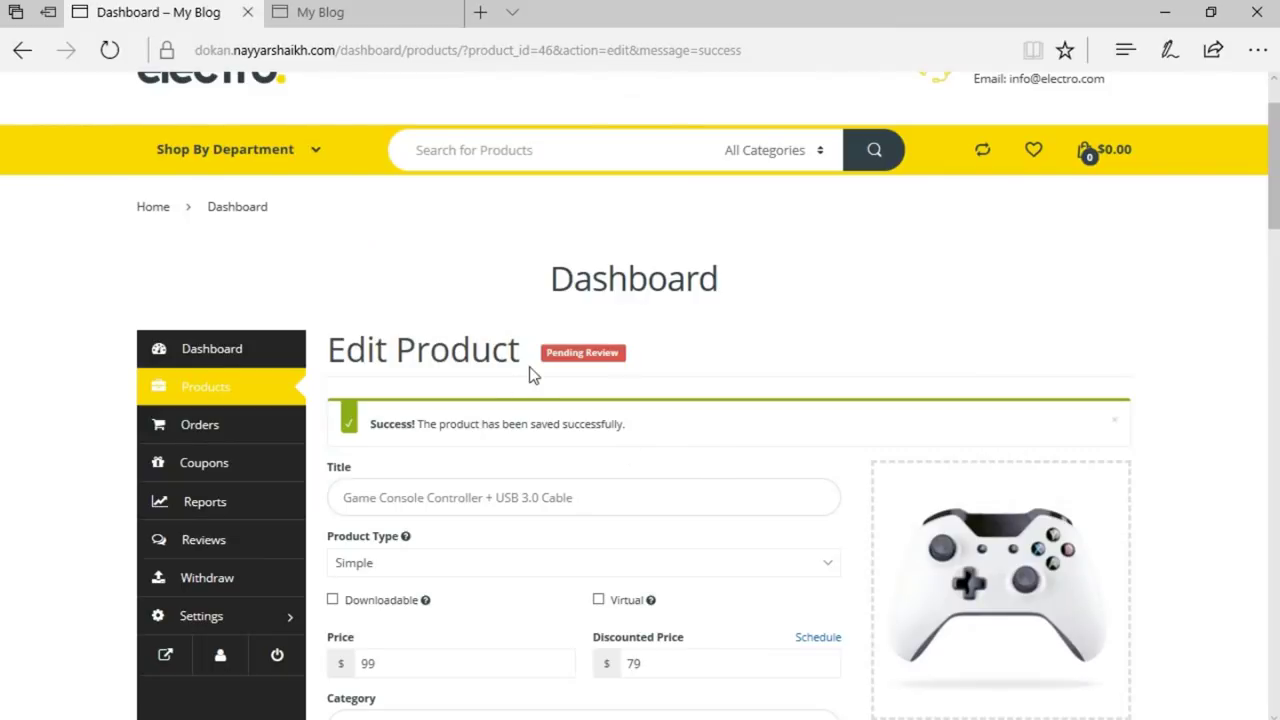
# Reload the vendor's Dokan Edit Product page and check the controller shows Online with tag 'game'
pyautogui.moveTo(538, 355); pyautogui.dragTo(645, 358)
pyautogui.click(645, 357)
pyautogui.click(109, 51)
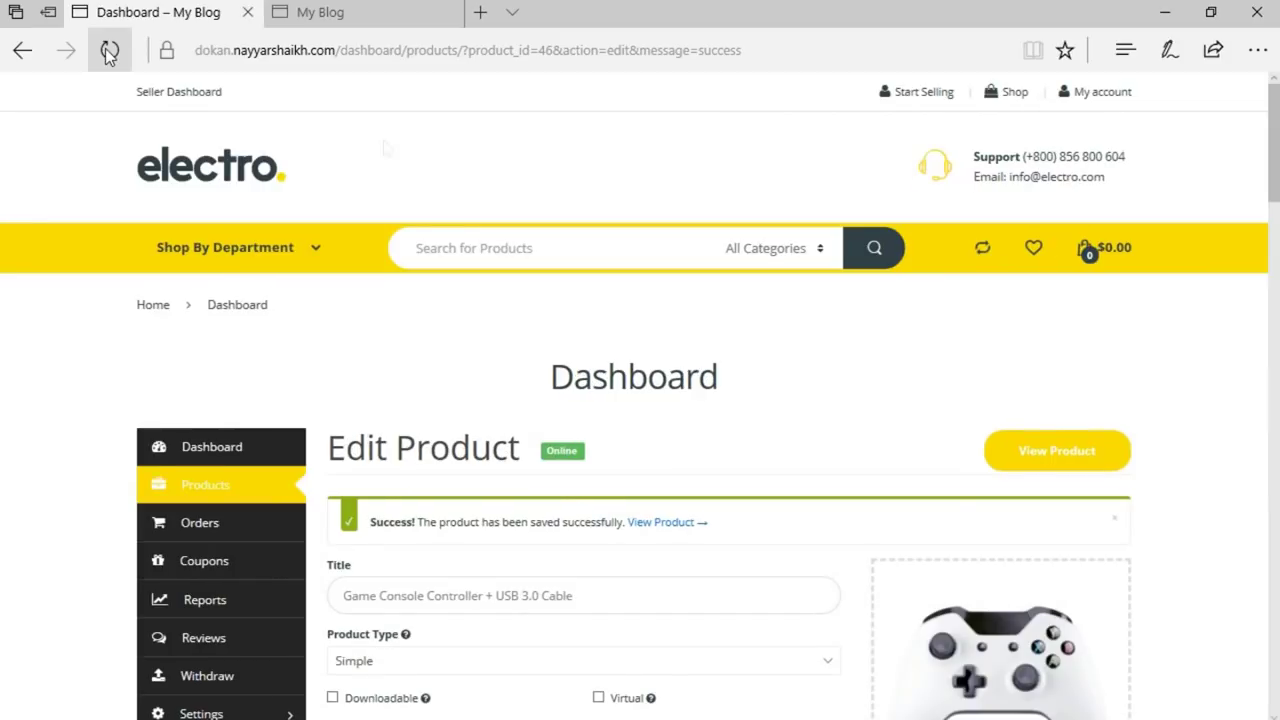
pyautogui.scroll(-1, 594, 420)
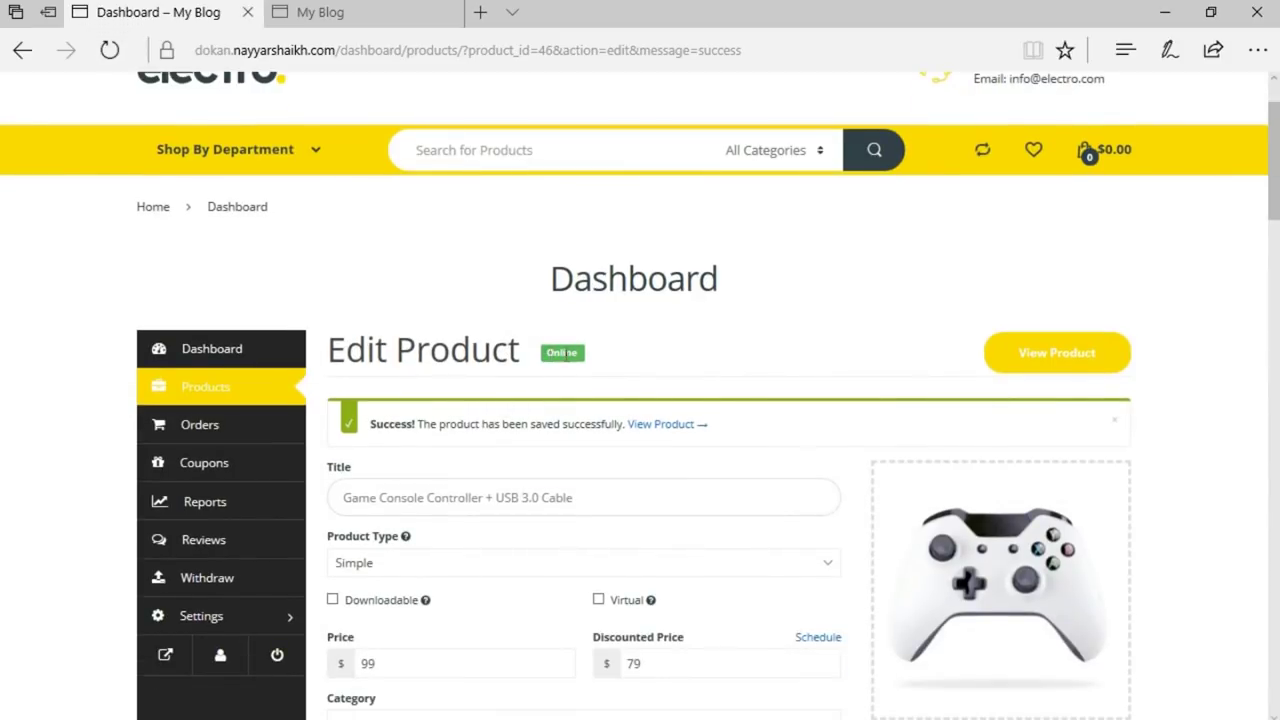
pyautogui.scroll(-1, 837, 368)
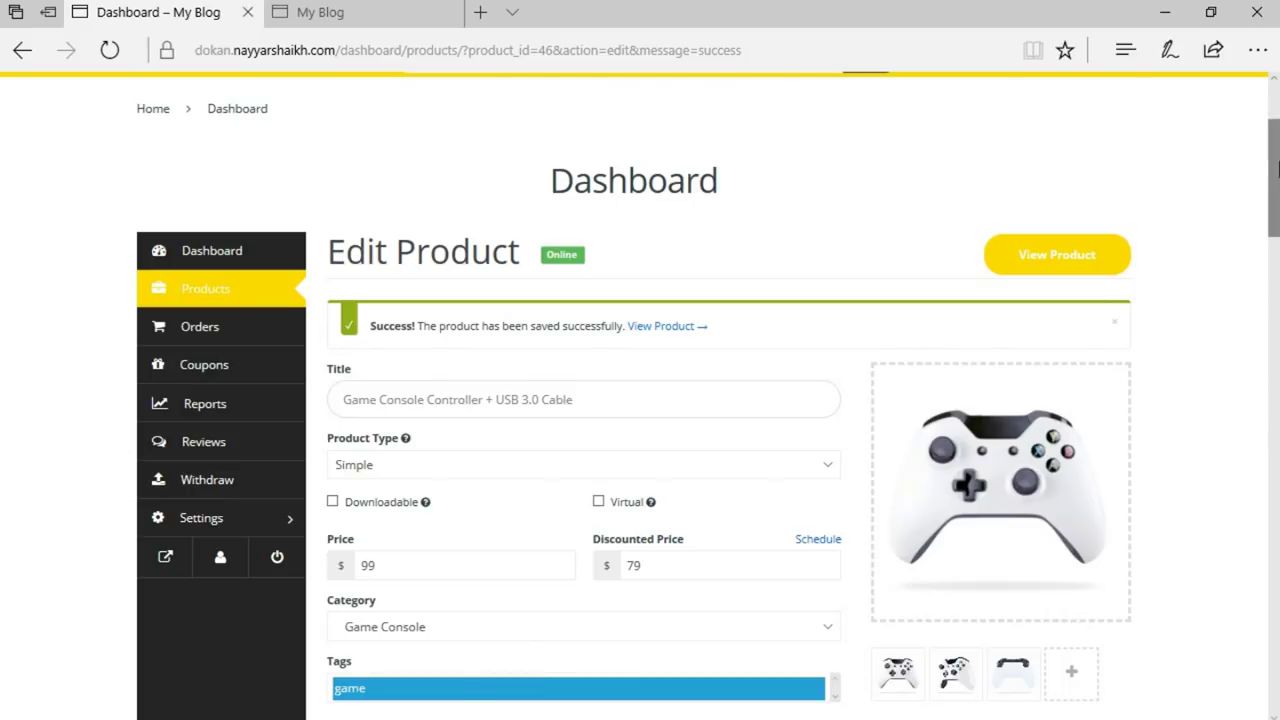
pyautogui.moveTo(1277, 487); pyautogui.dragTo(1265, 185)
pyautogui.scroll(3, 1234, 229)
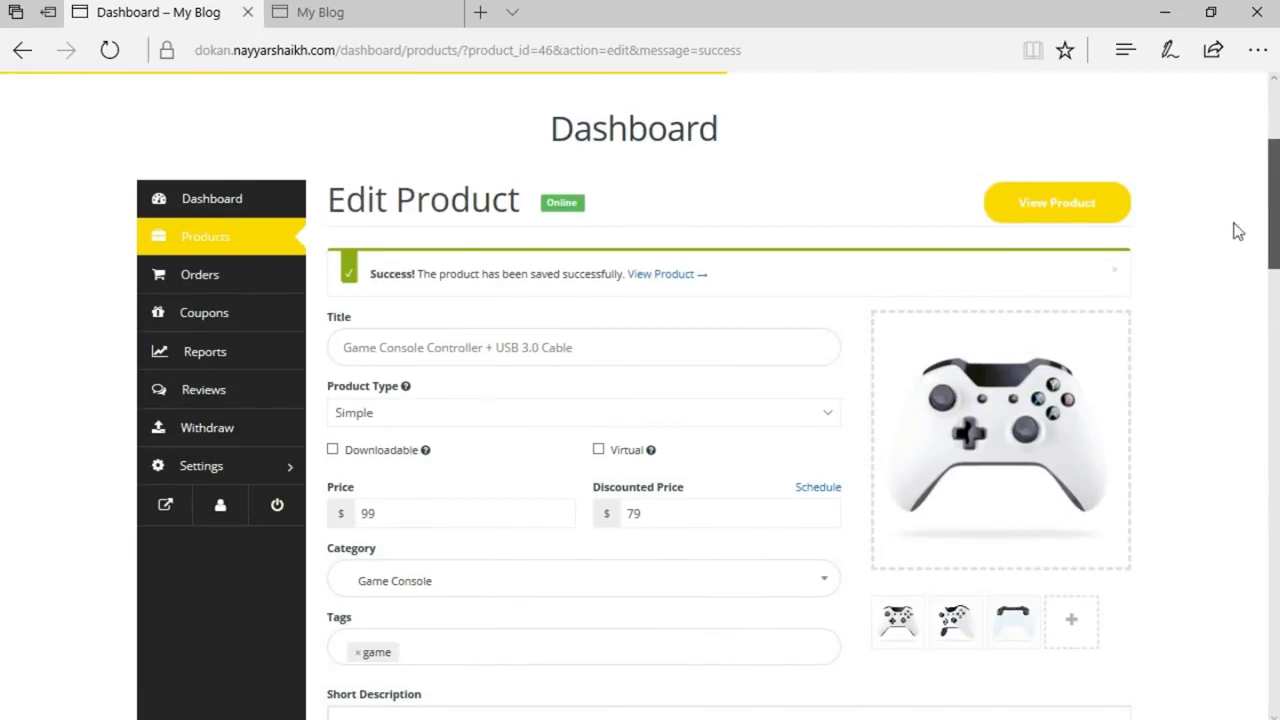
pyautogui.scroll(1, 1227, 284)
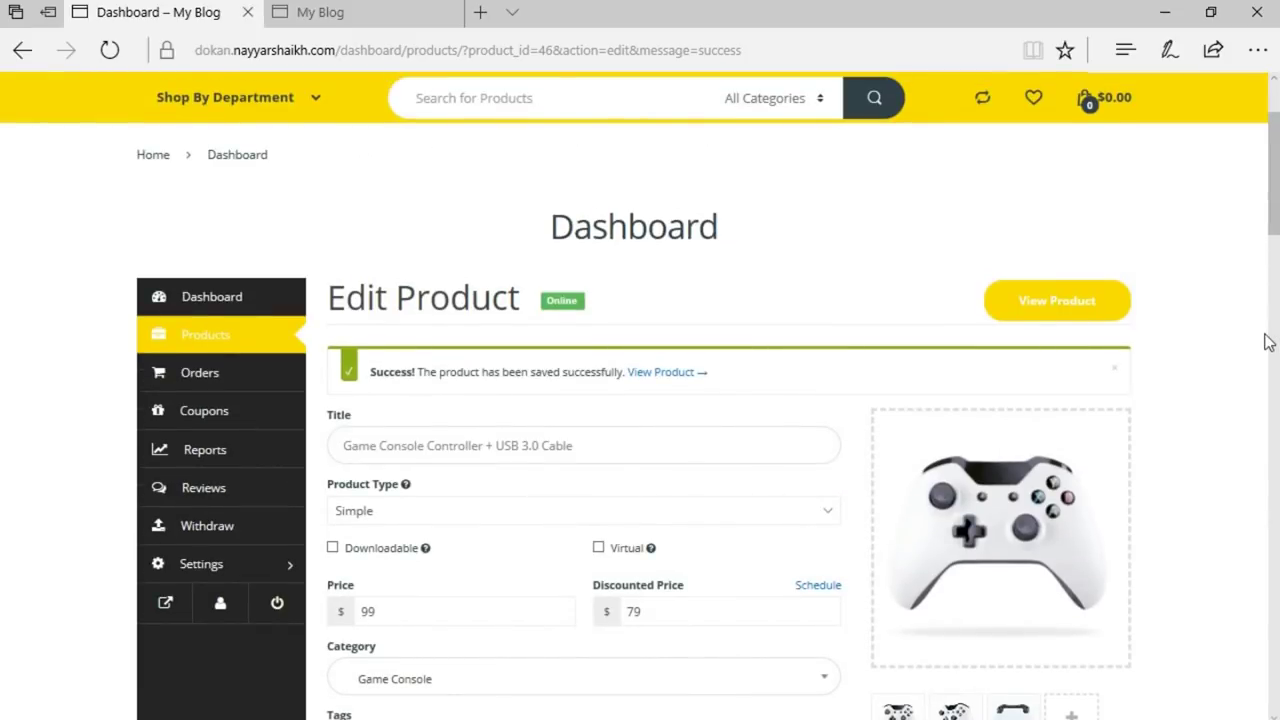
pyautogui.scroll(-1, 1268, 341)
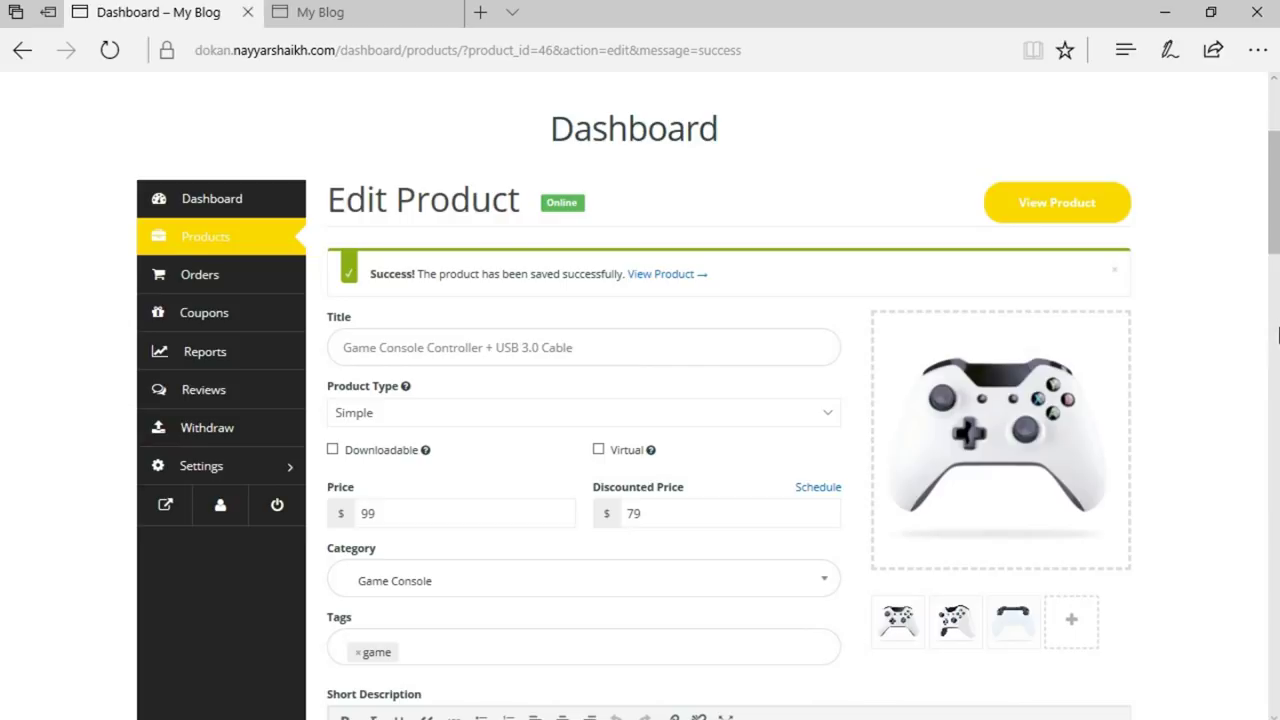
pyautogui.scroll(-1, 1278, 335)
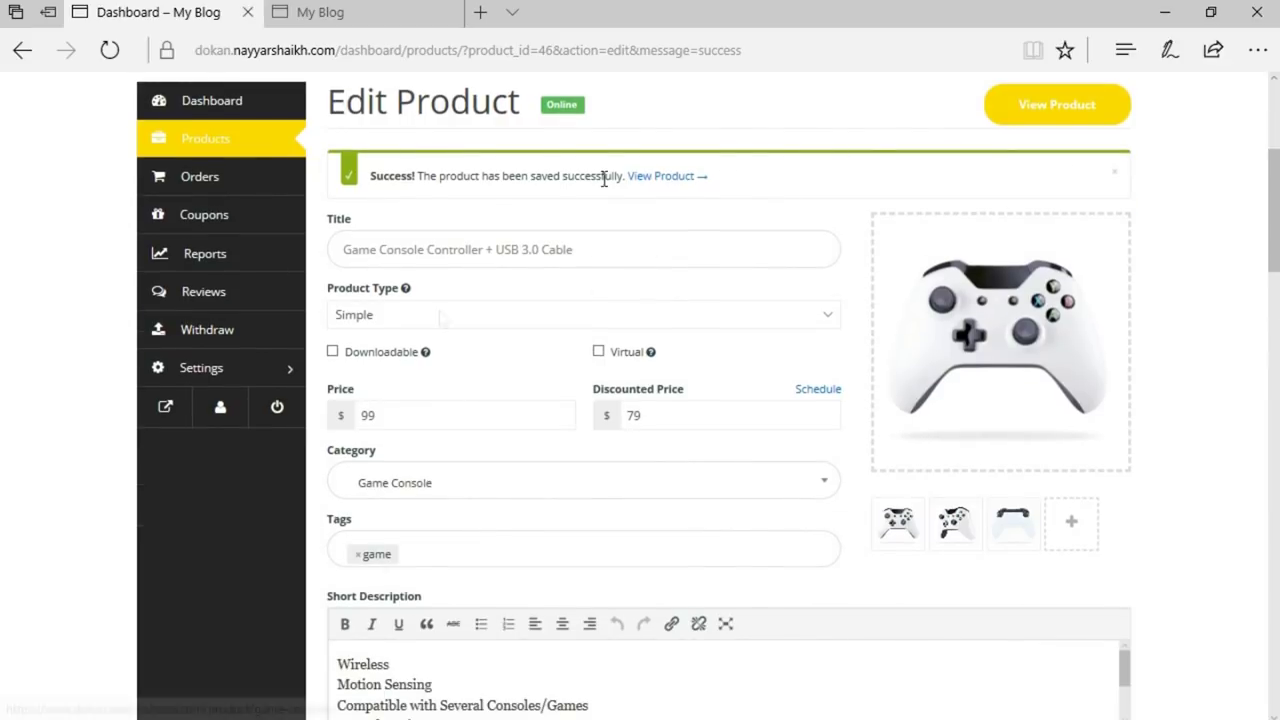
# Make the controller a Variable product, keeping Game Console as its category
pyautogui.click(402, 313)
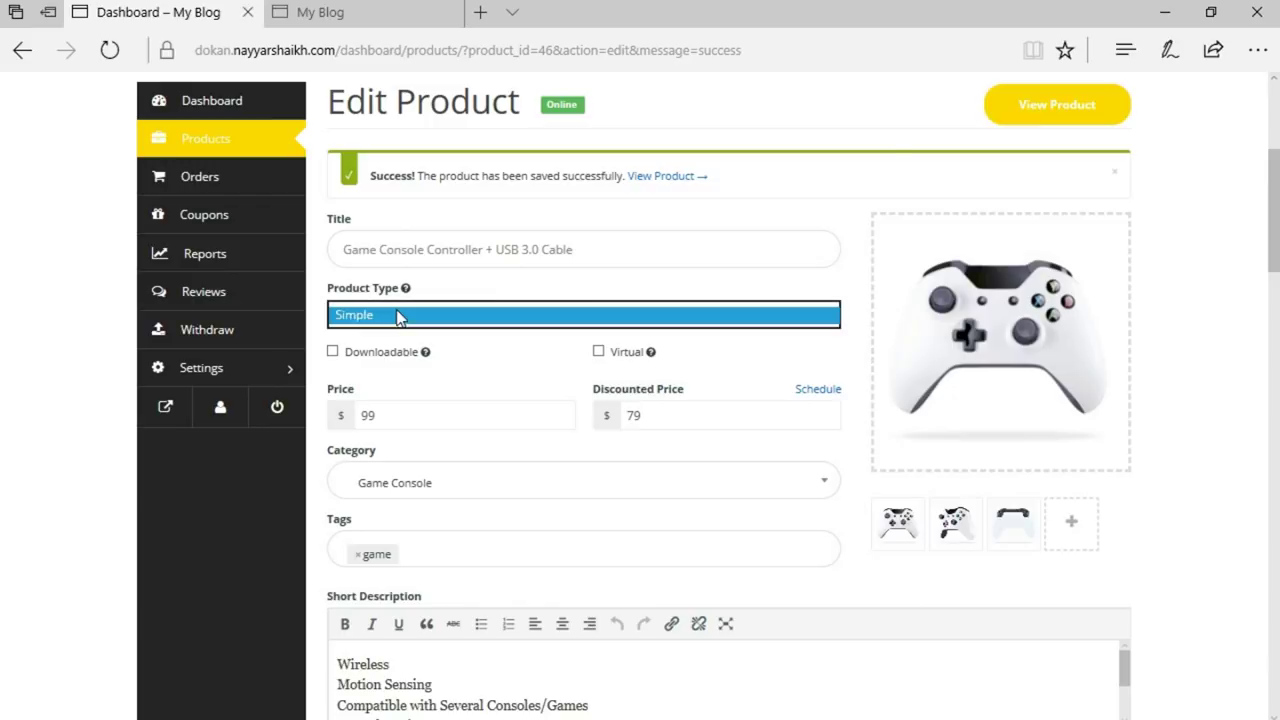
pyautogui.click(390, 340)
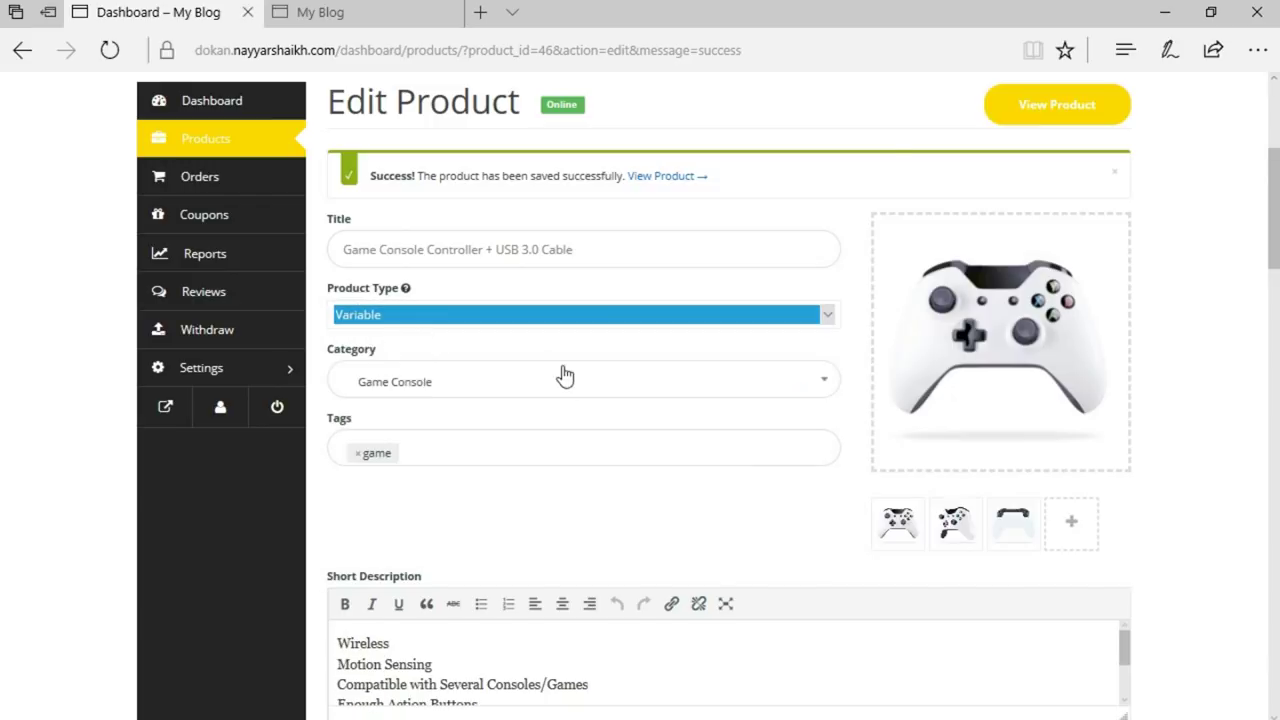
pyautogui.scroll(-2, 566, 372)
pyautogui.click(440, 191)
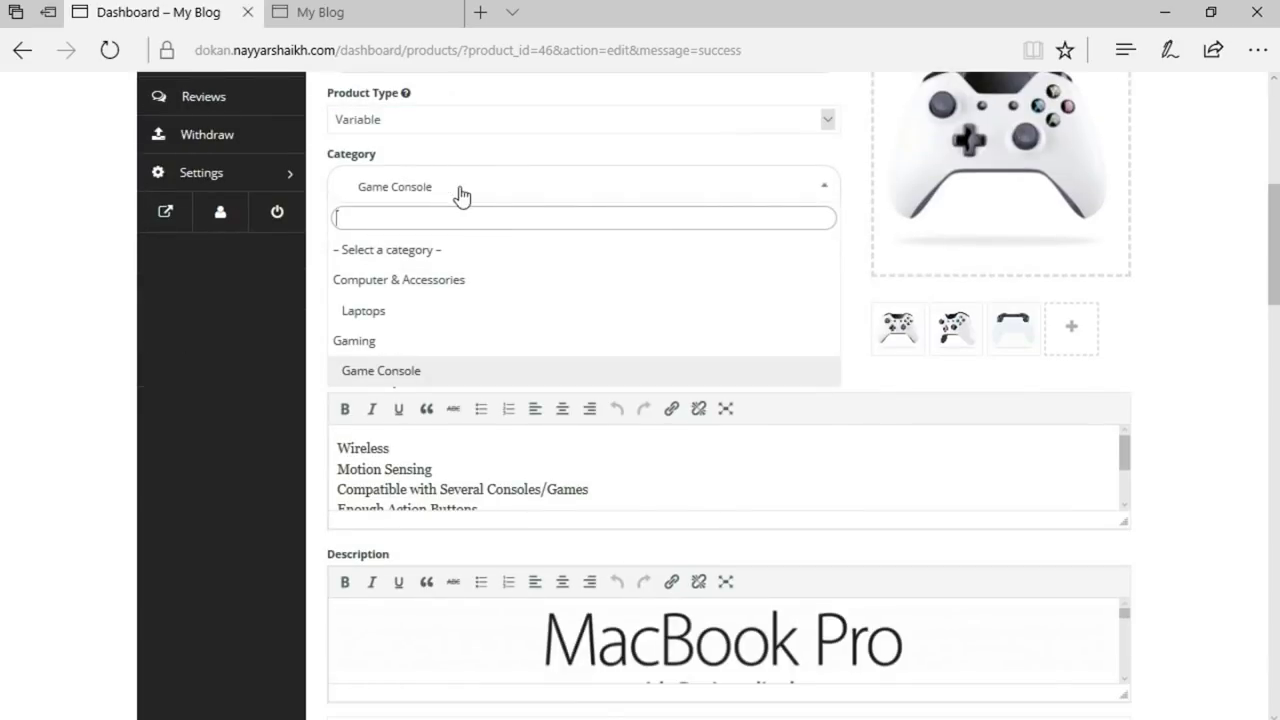
pyautogui.click(486, 191)
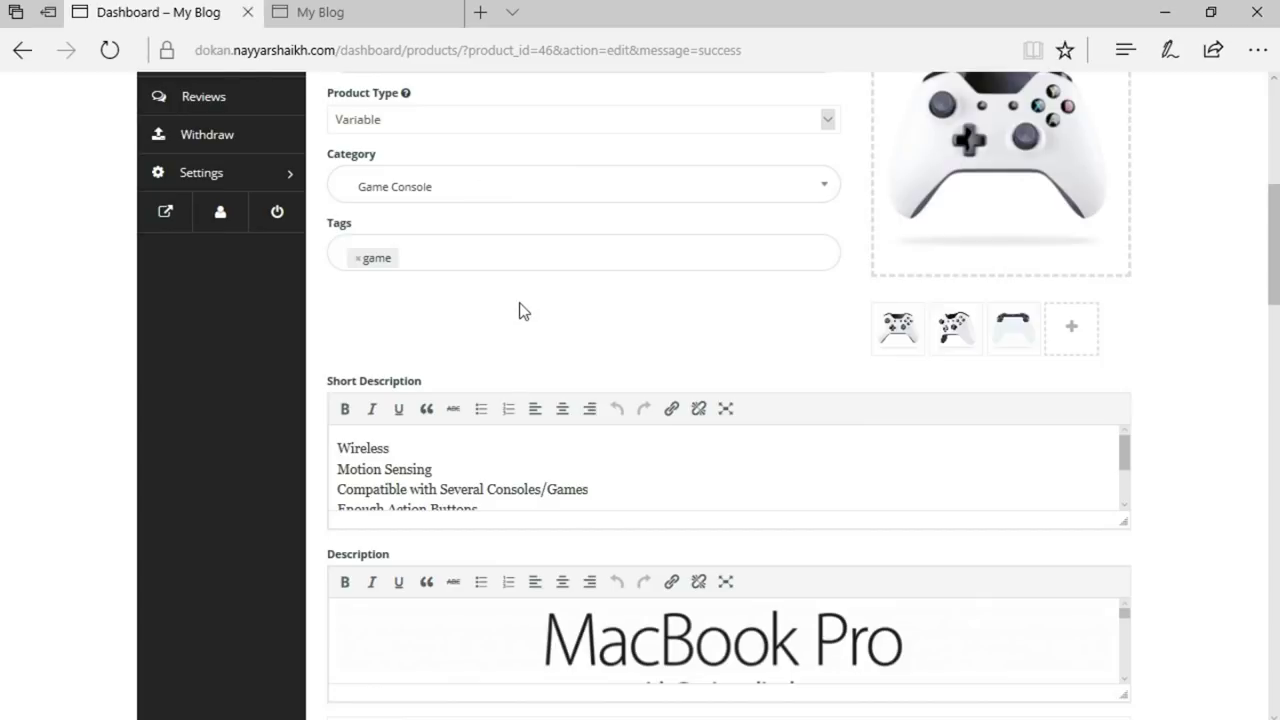
pyautogui.scroll(-4, 530, 310)
pyautogui.scroll(-5, 569, 357)
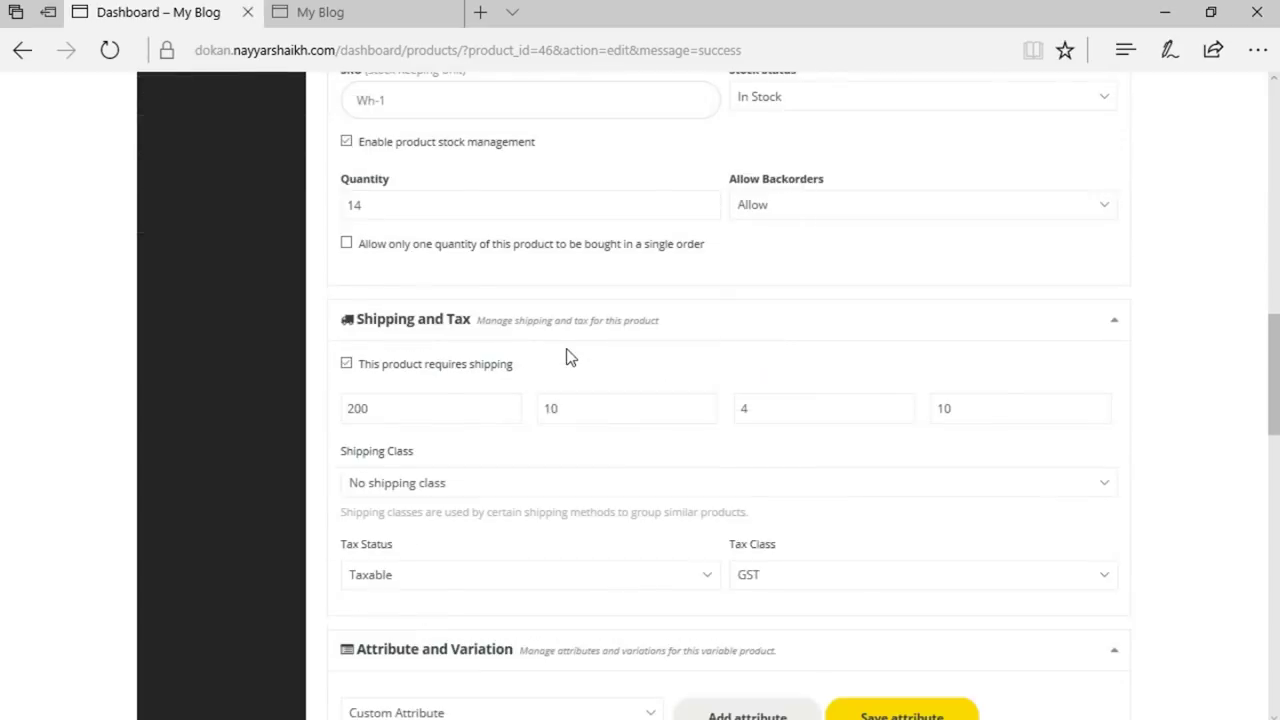
pyautogui.scroll(-2, 974, 397)
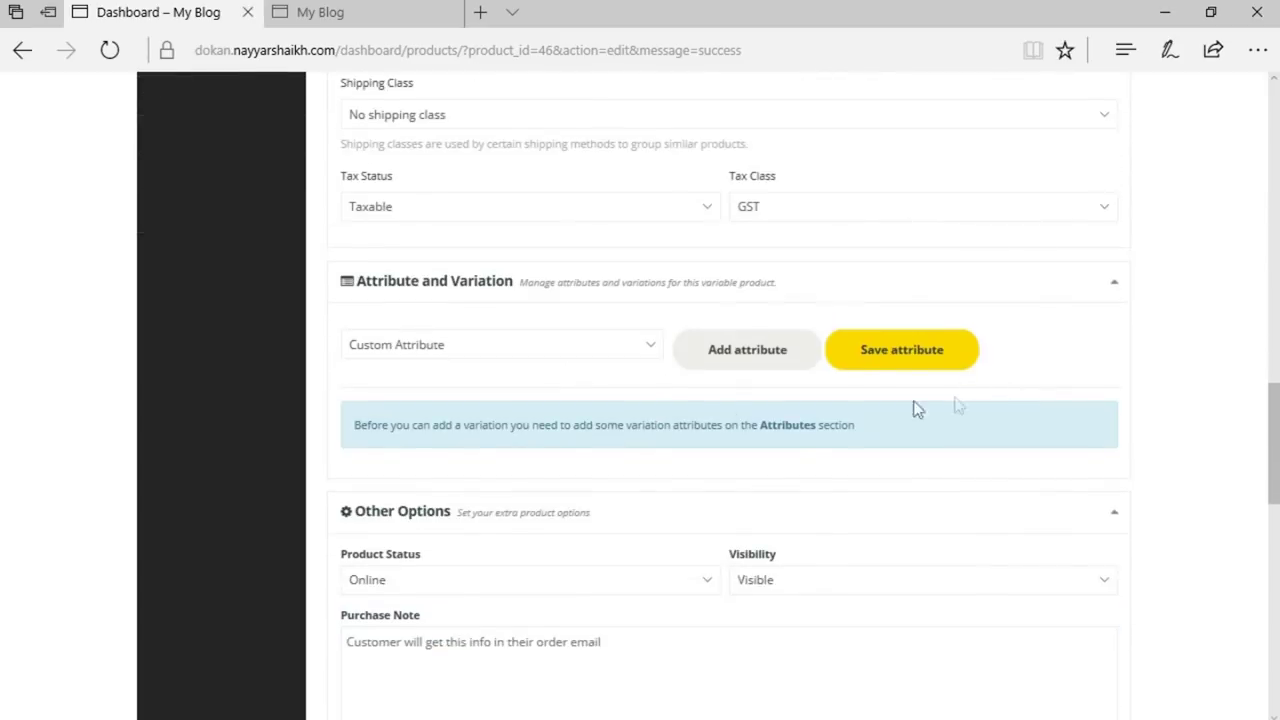
# Add a custom attribute named 'Memory'
pyautogui.click(453, 354)
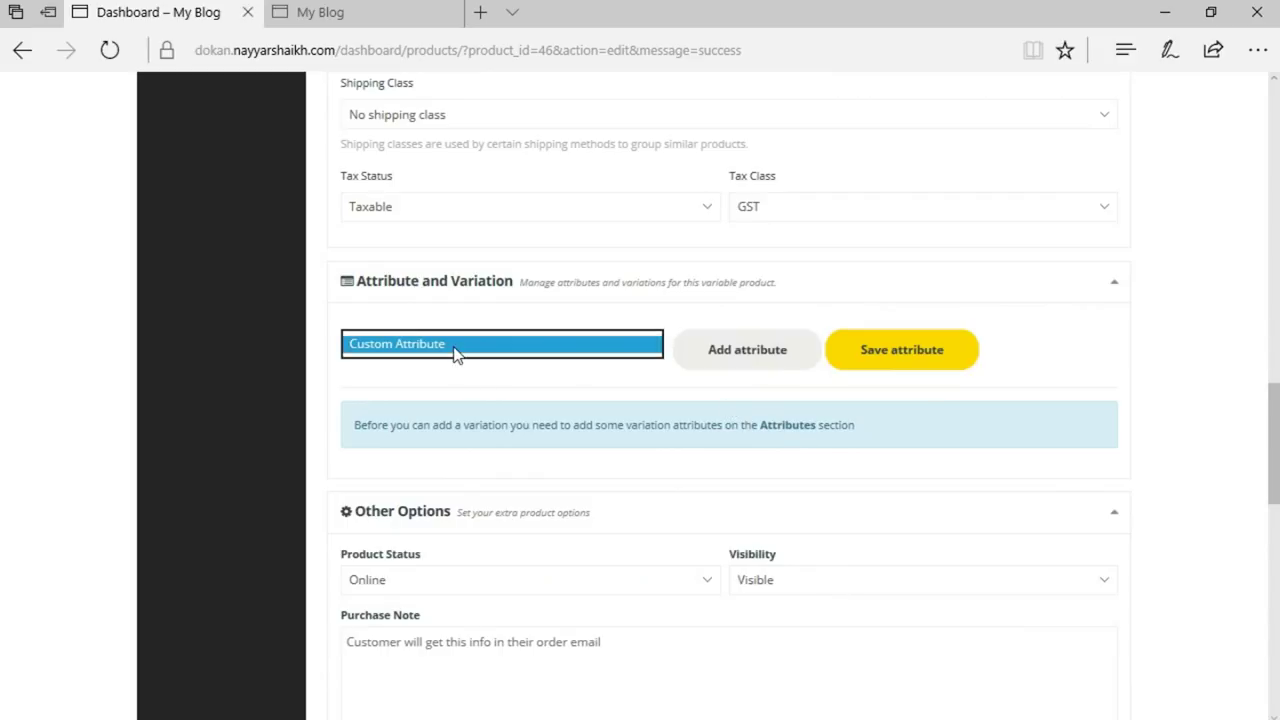
pyautogui.click(737, 360)
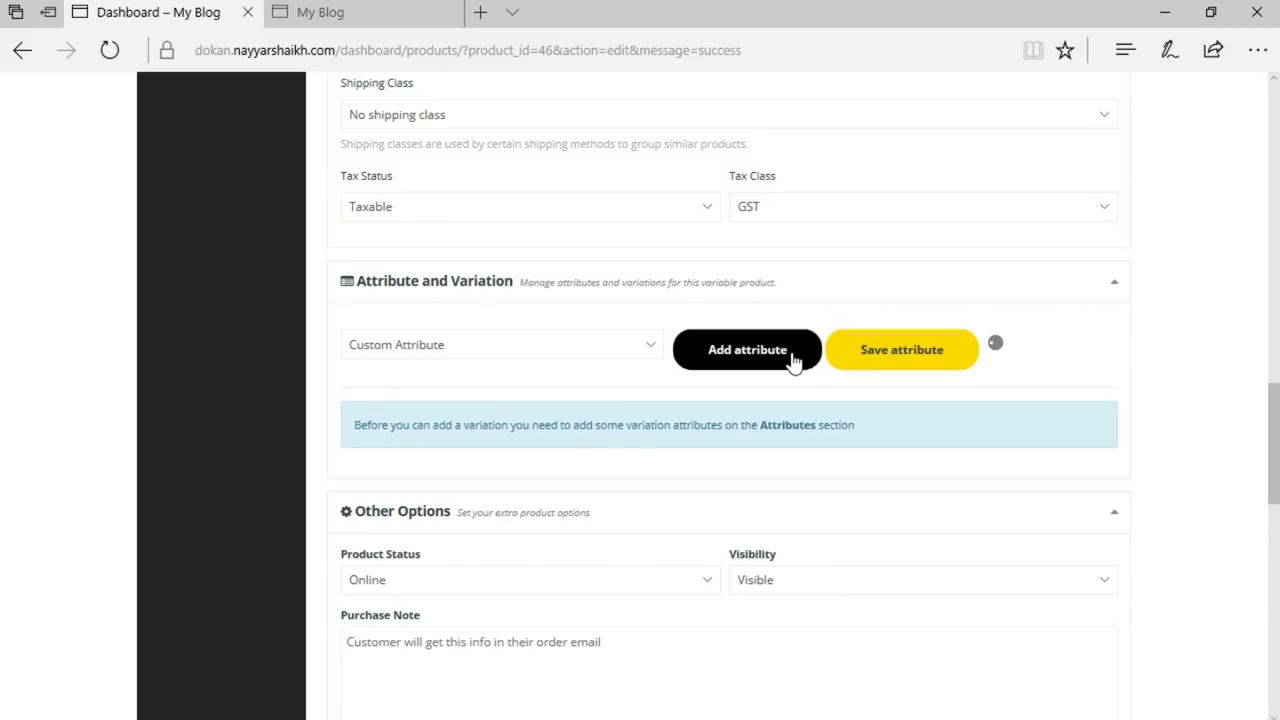
pyautogui.scroll(-1, 791, 360)
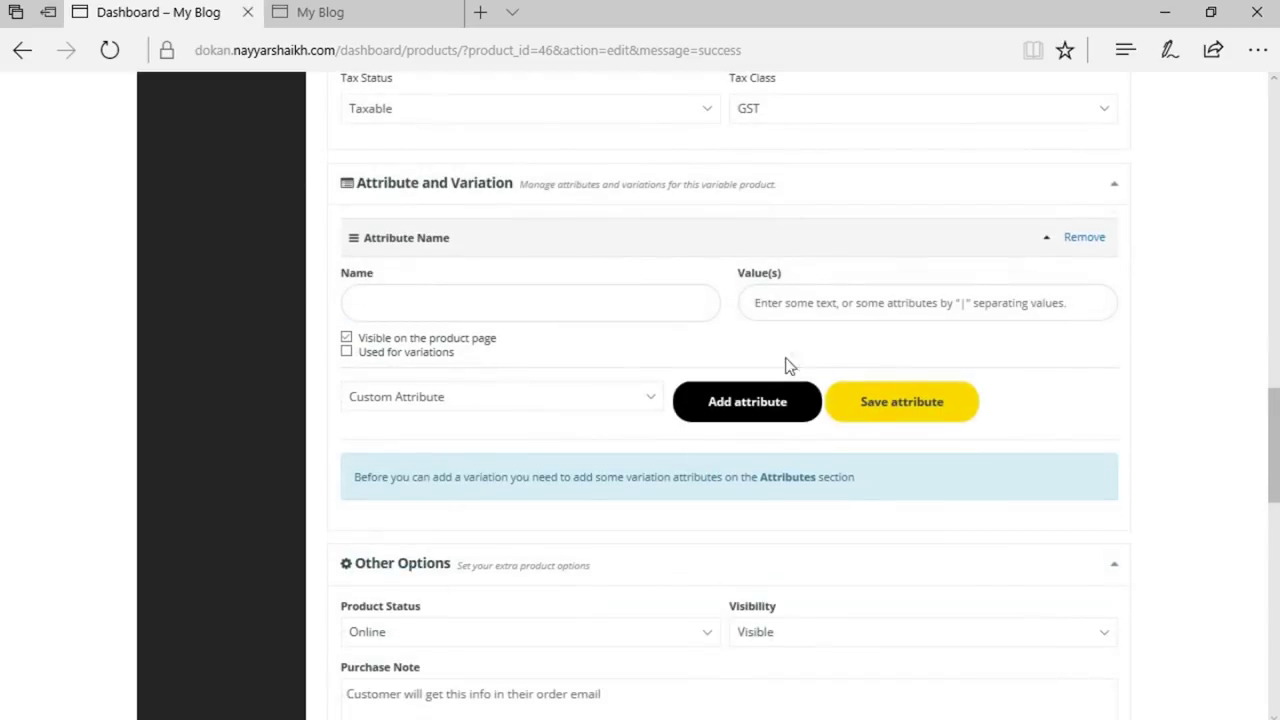
pyautogui.click(505, 308)
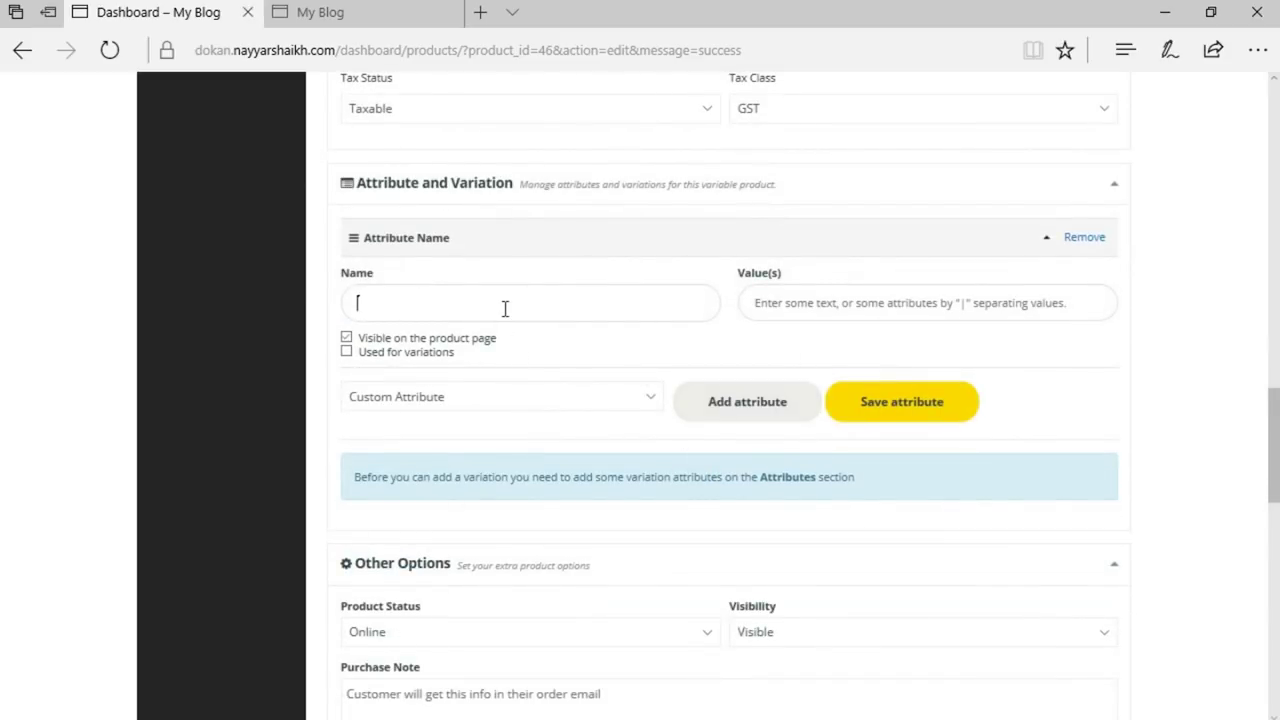
pyautogui.write('|Mem')
pyautogui.press('BackSpace')
pyautogui.press('BackSpace')
pyautogui.press('BackSpace')
pyautogui.write('Memory')
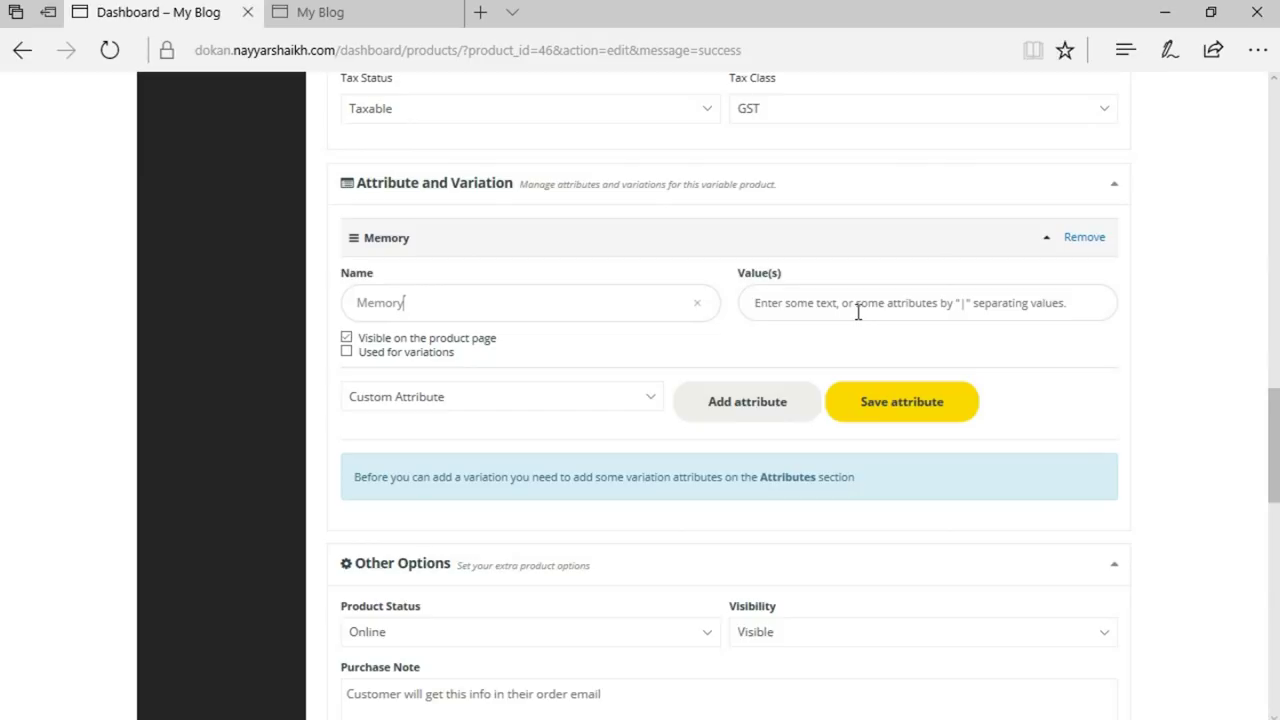
# Give Memory the values 32 GB and 64 GB, use it for variations, and save
pyautogui.click(858, 312)
pyautogui.write('3')
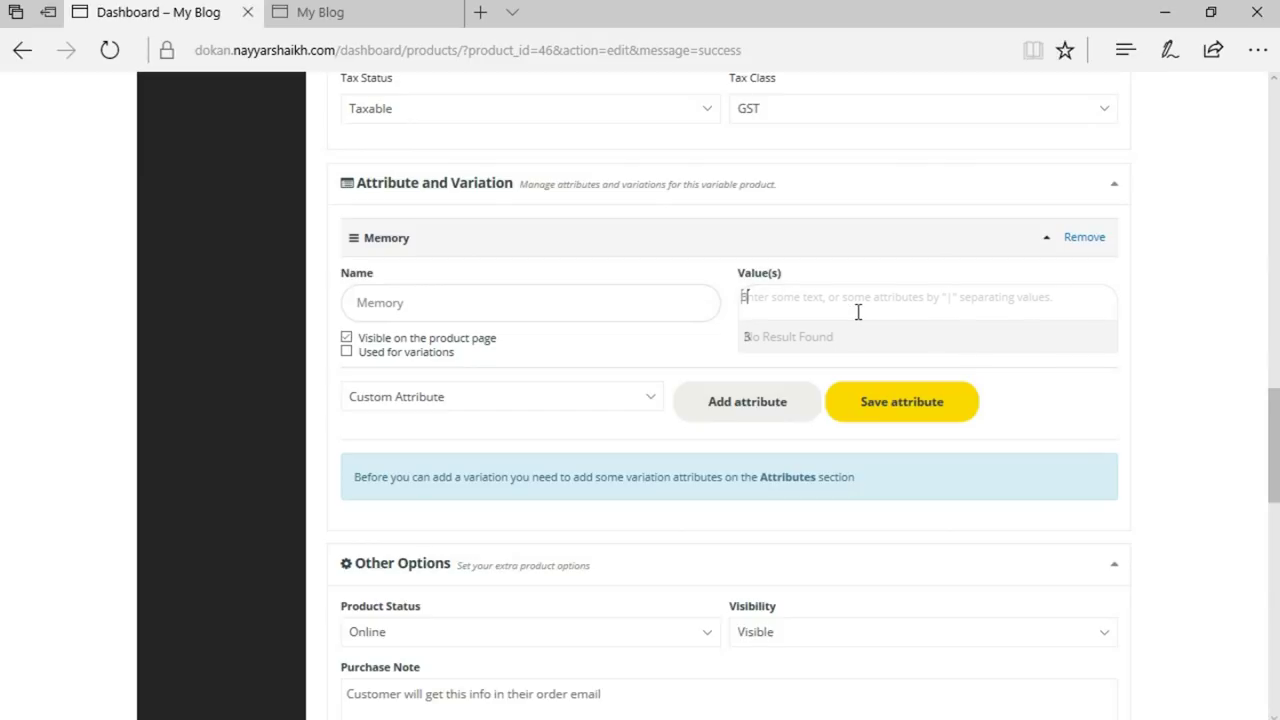
pyautogui.write('2 GB')
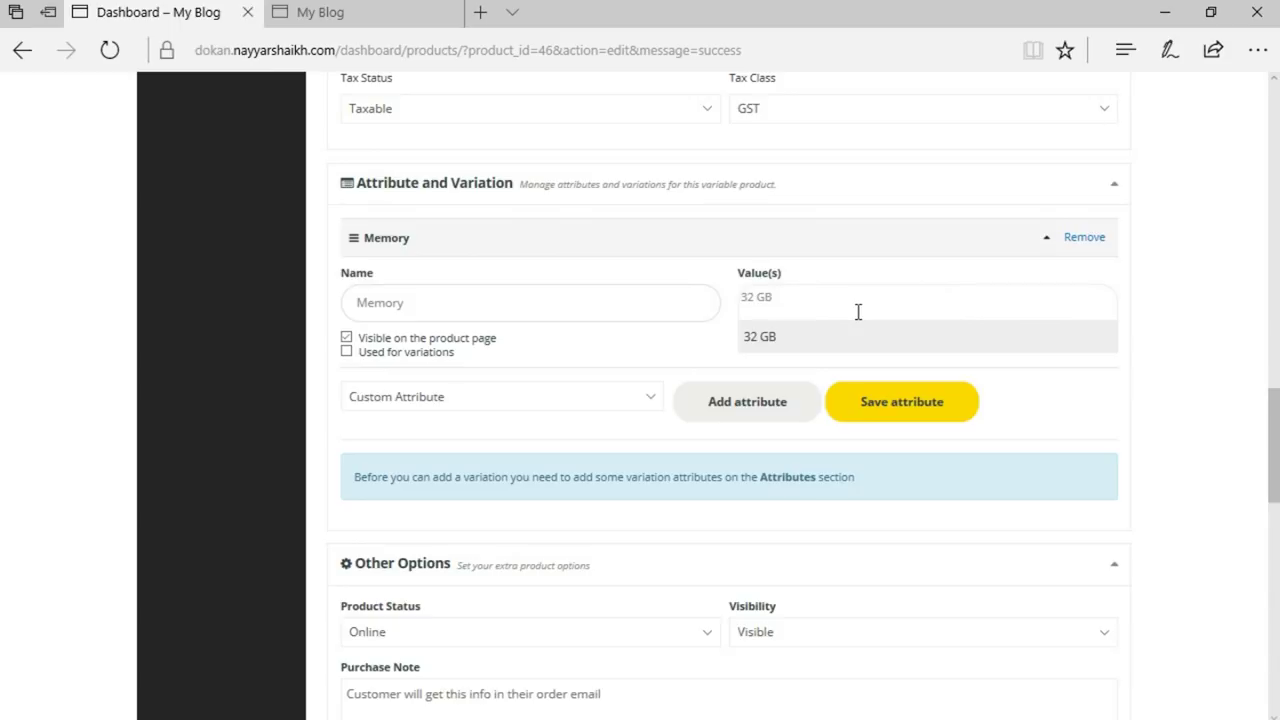
pyautogui.press('Return')
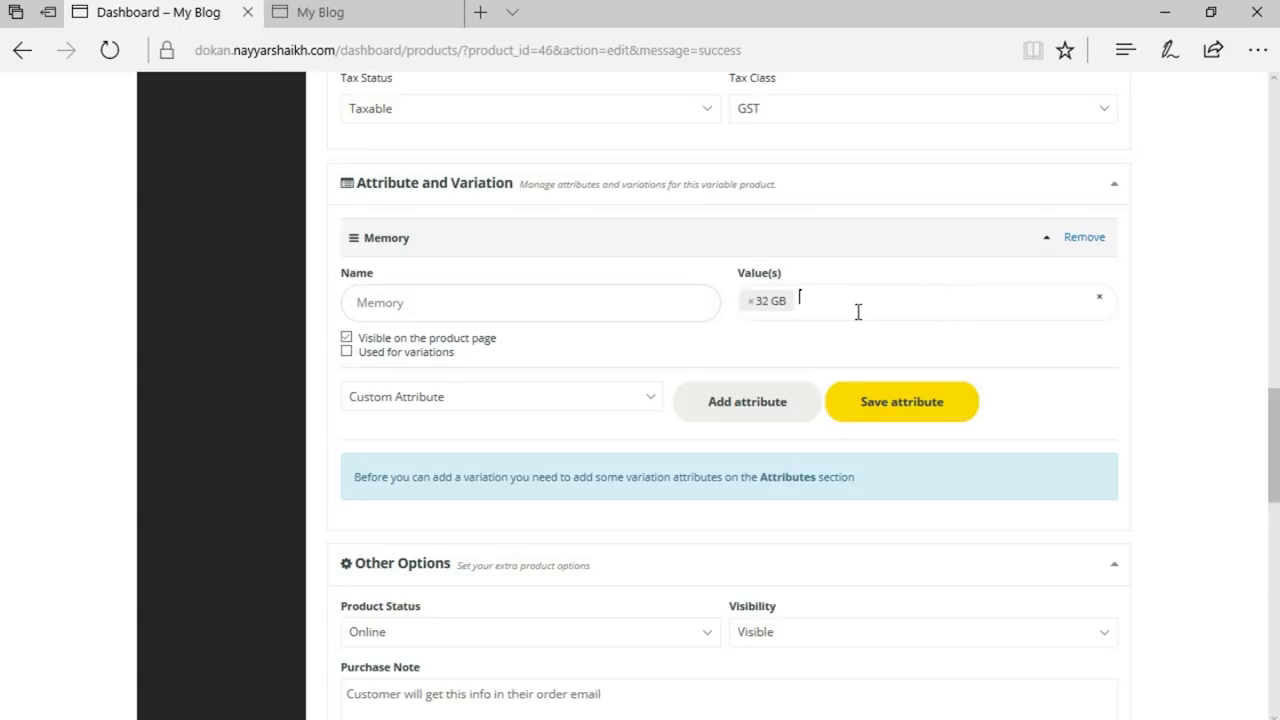
pyautogui.write('64 GB')
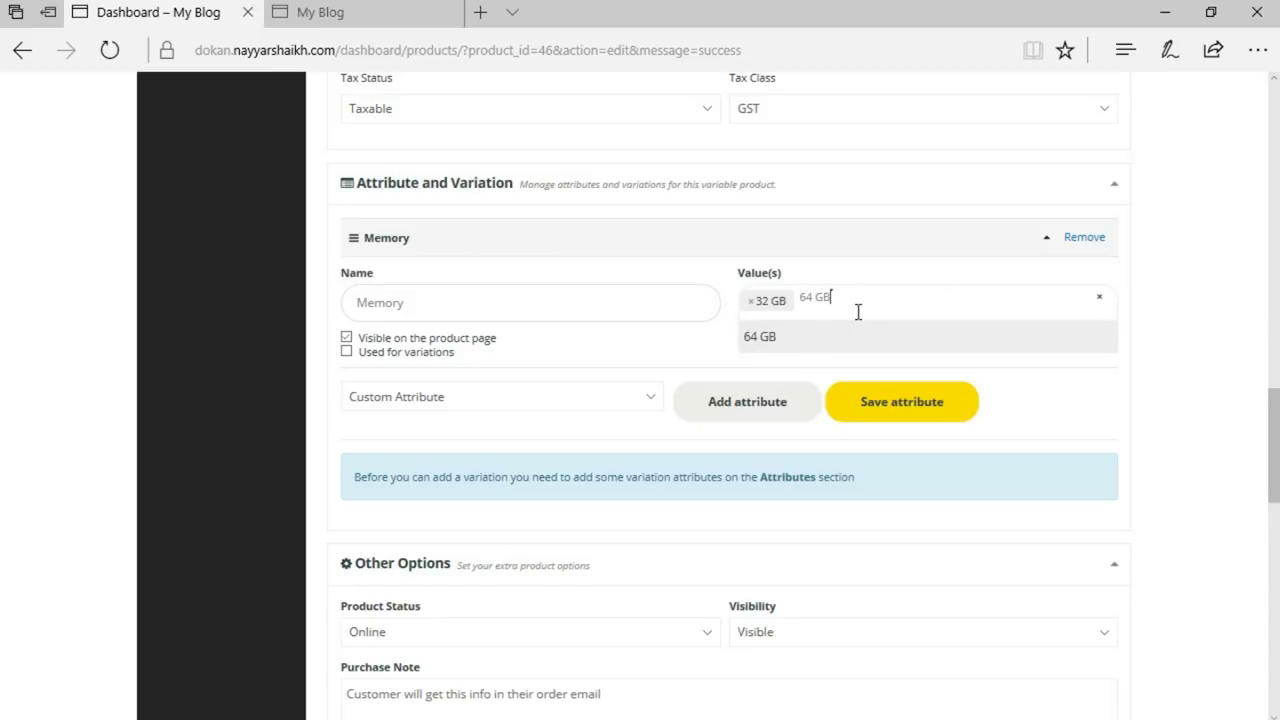
pyautogui.press('Return')
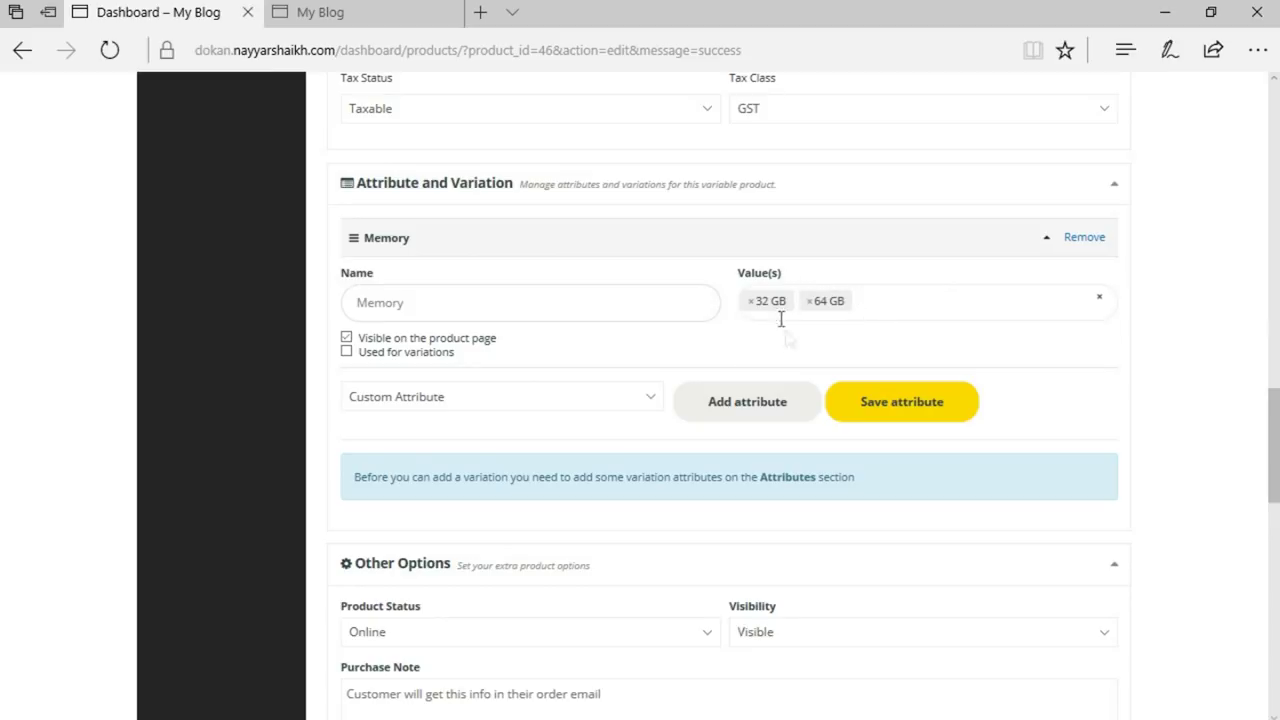
pyautogui.click(376, 360)
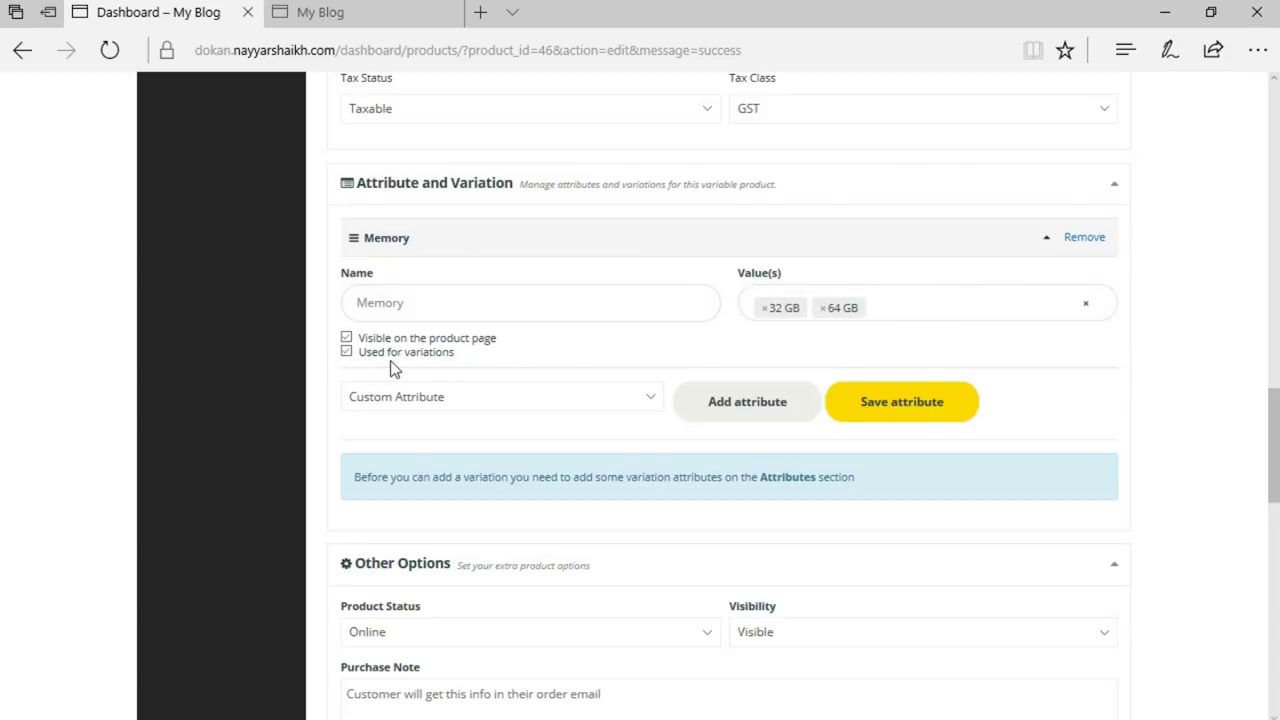
pyautogui.click(955, 418)
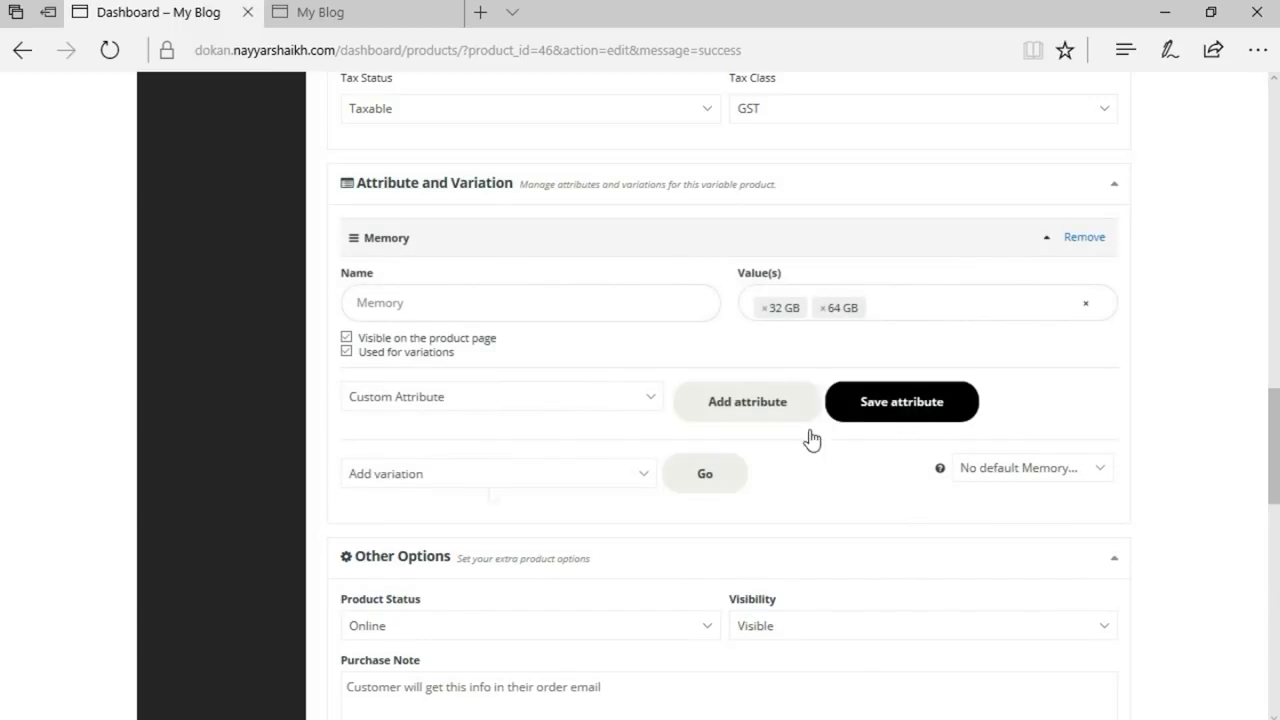
# Create variations from all attributes, confirming to add the 32 GB and 64 GB variations
pyautogui.click(466, 487)
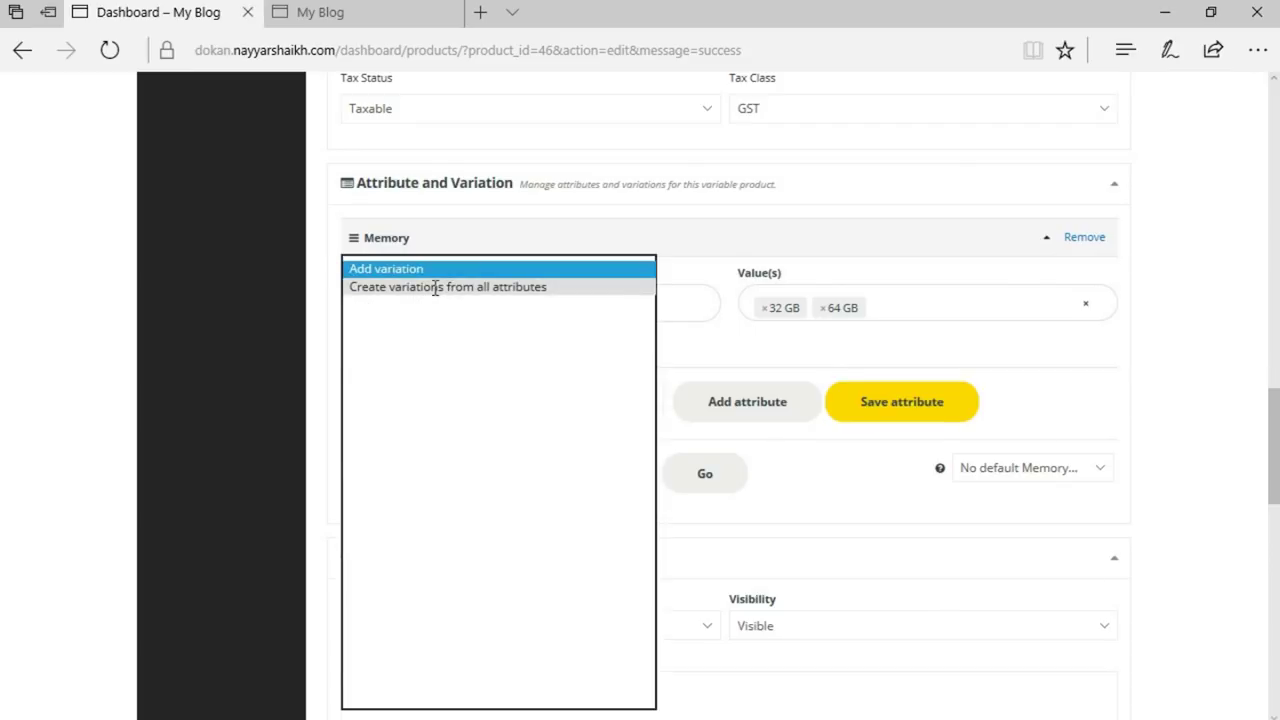
pyautogui.click(487, 288)
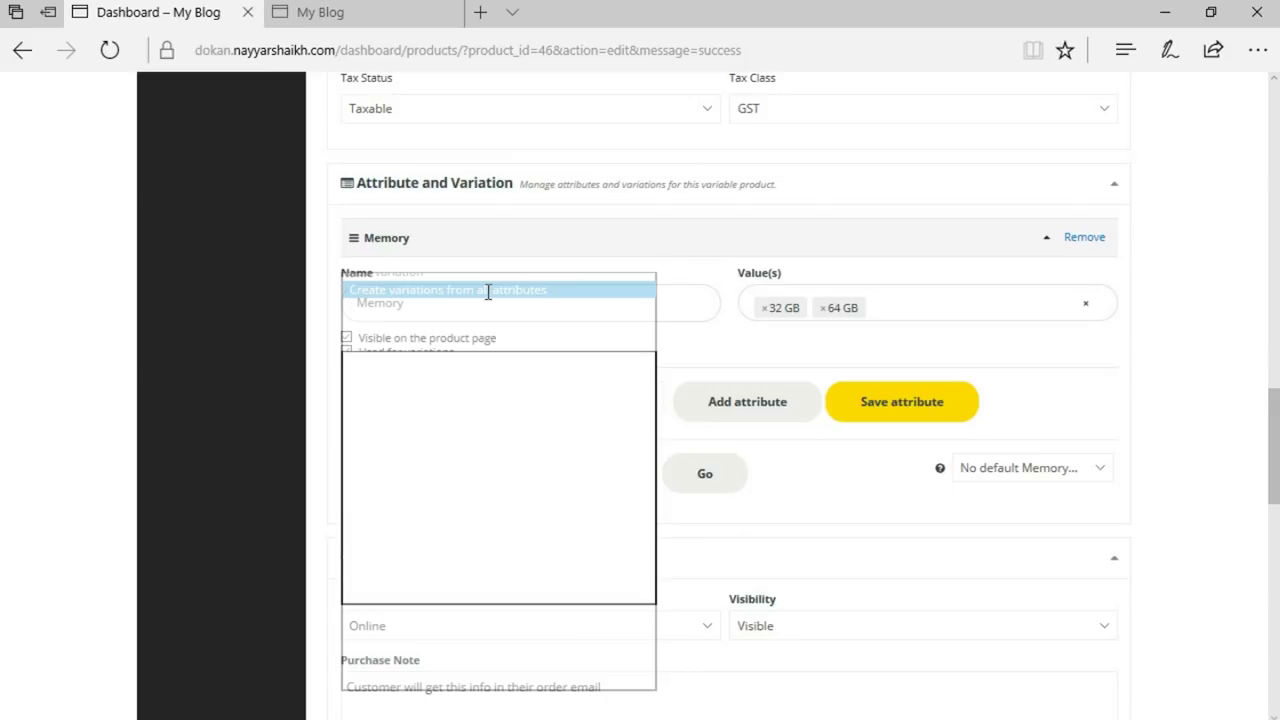
pyautogui.click(705, 476)
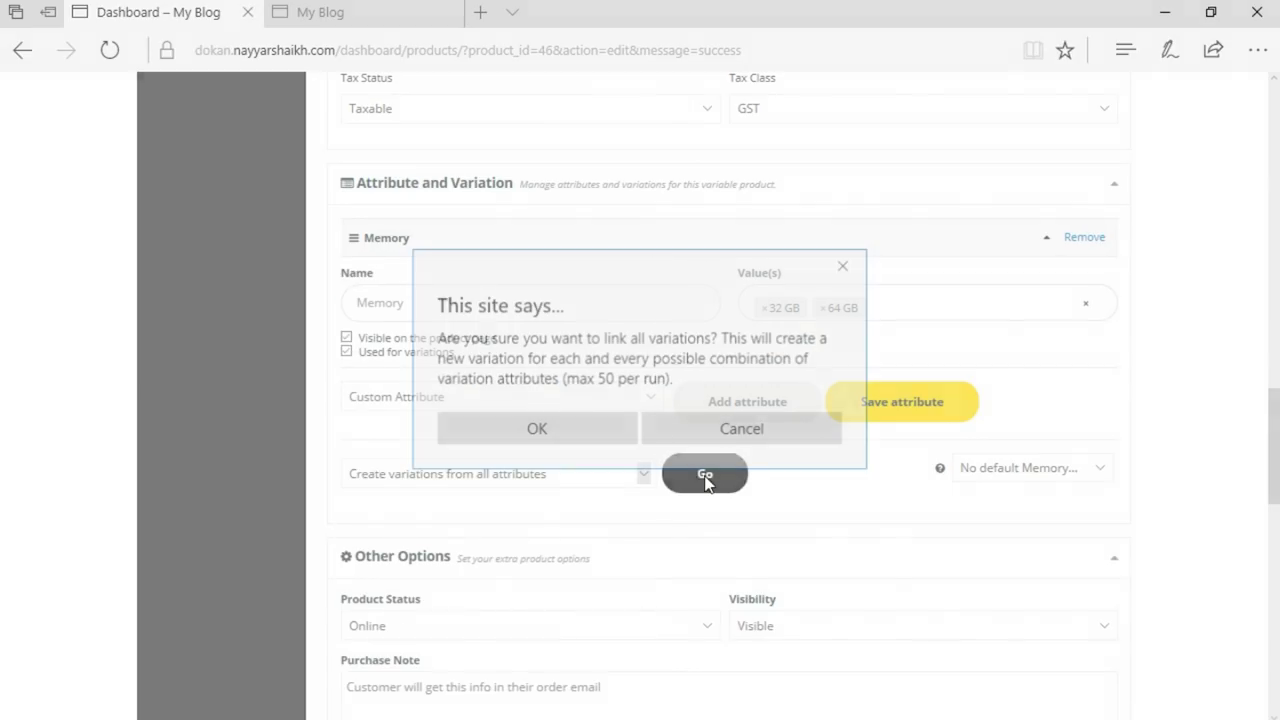
pyautogui.click(575, 443)
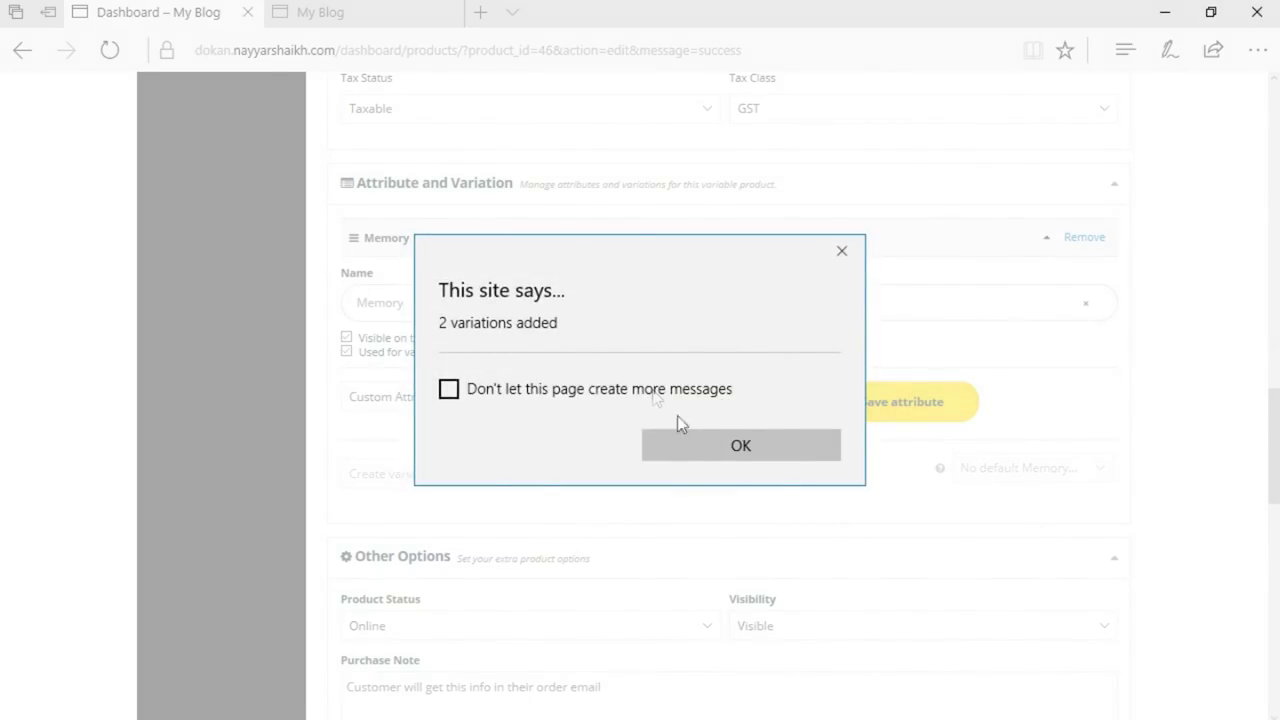
pyautogui.click(689, 444)
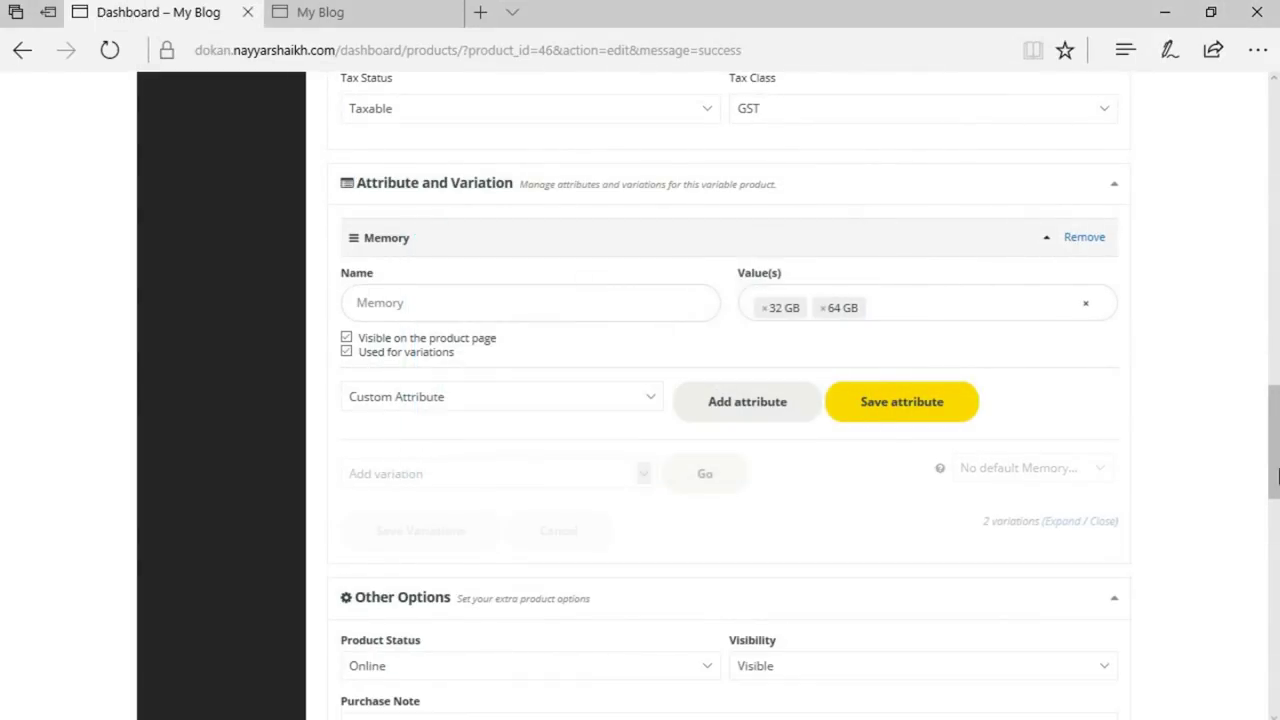
pyautogui.scroll(-1, 1275, 478)
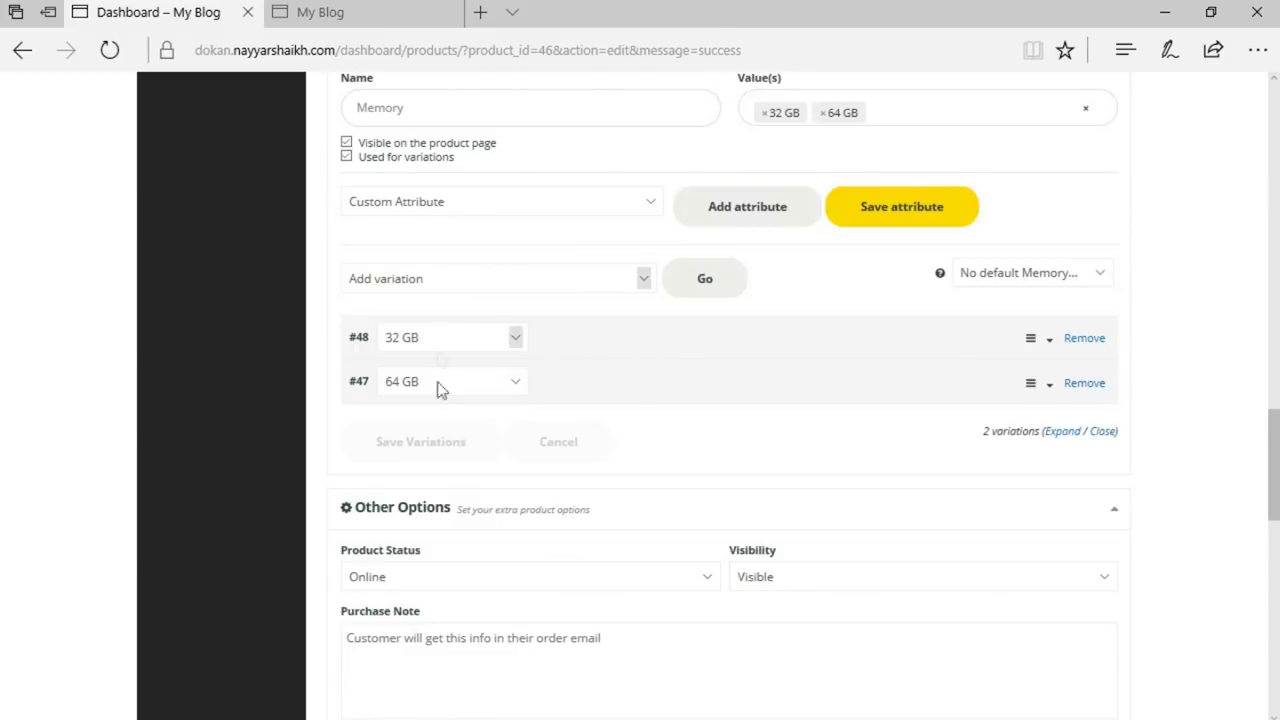
# Set the 32 GB variation's regular price to 100
pyautogui.click(1050, 343)
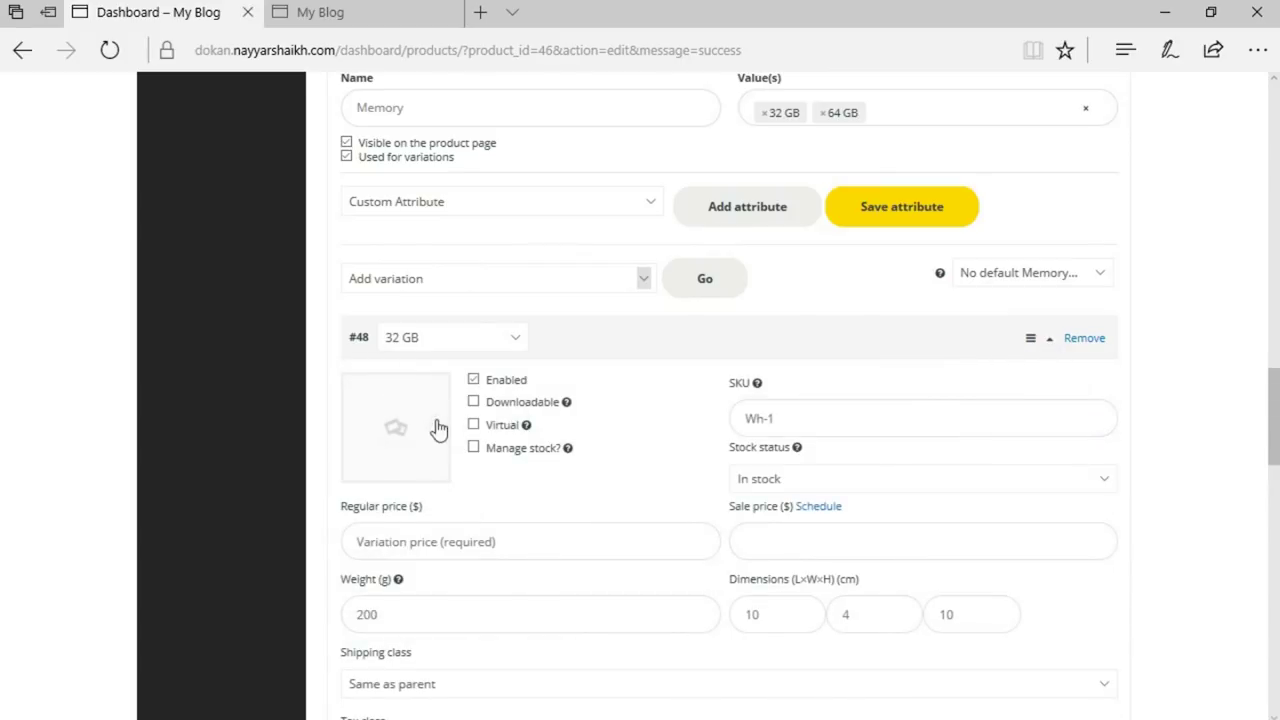
pyautogui.scroll(-3, 1262, 476)
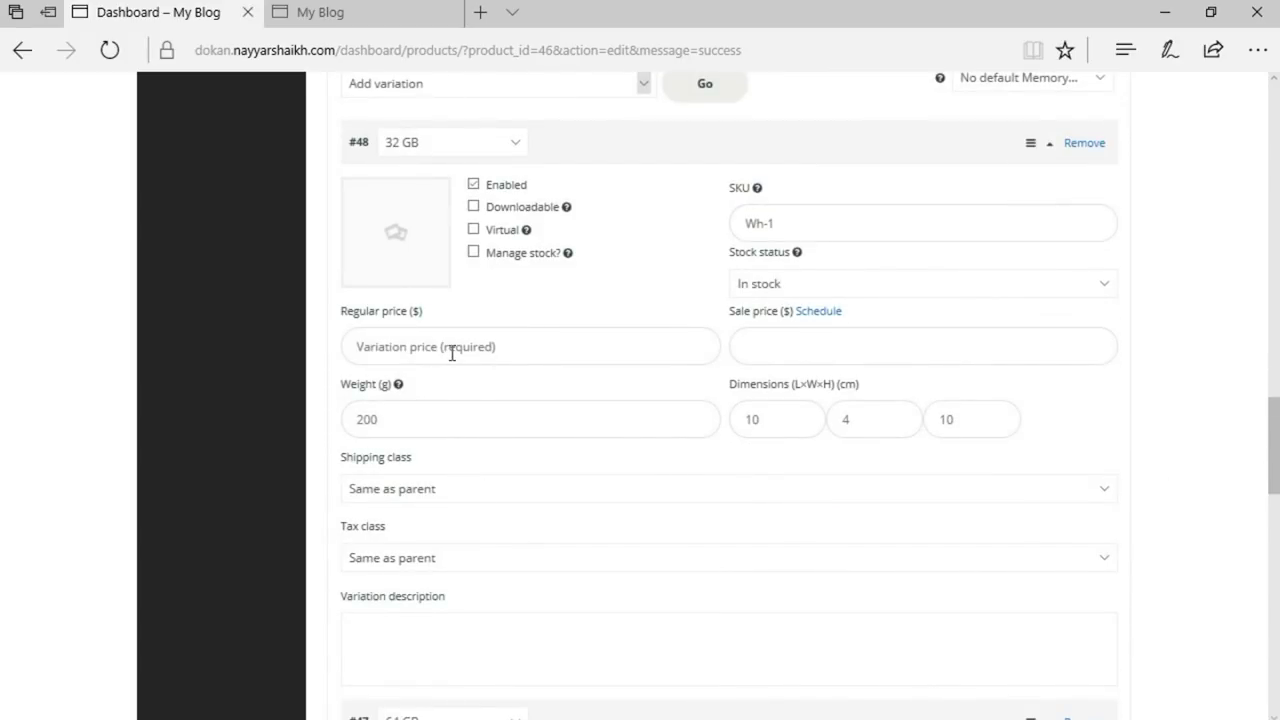
pyautogui.scroll(2, 837, 339)
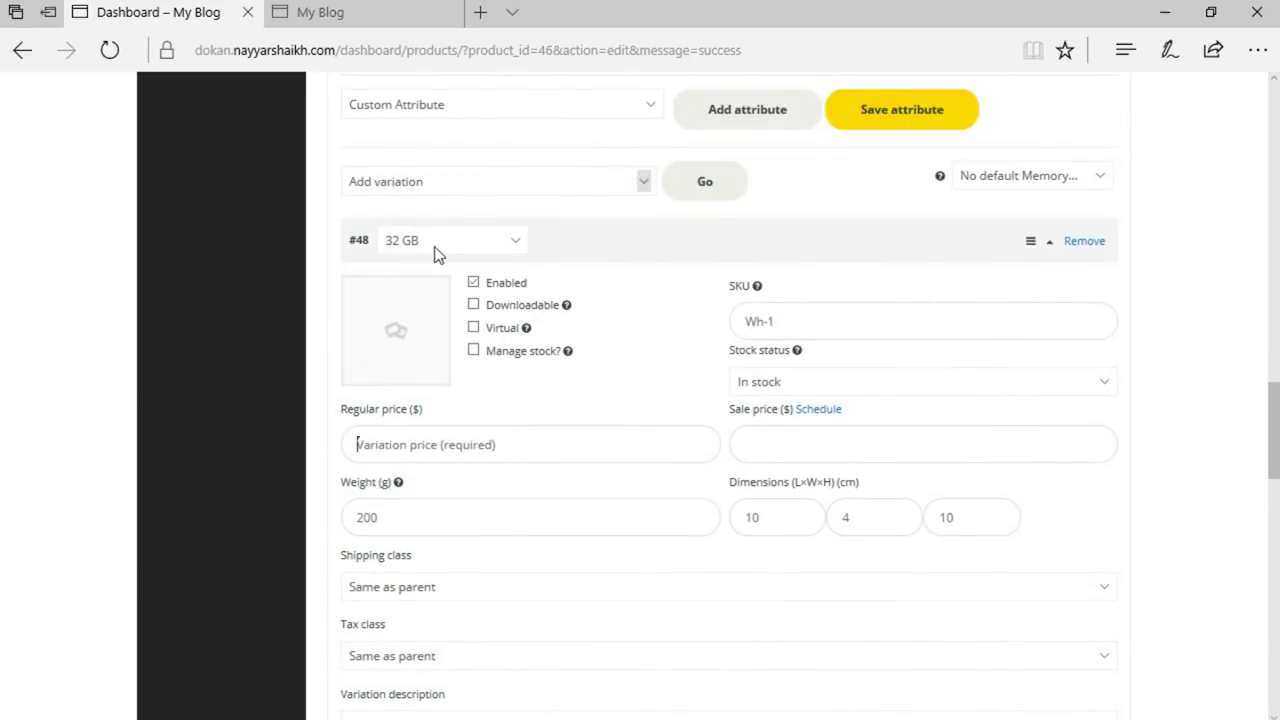
pyautogui.click(696, 444)
pyautogui.write('100')
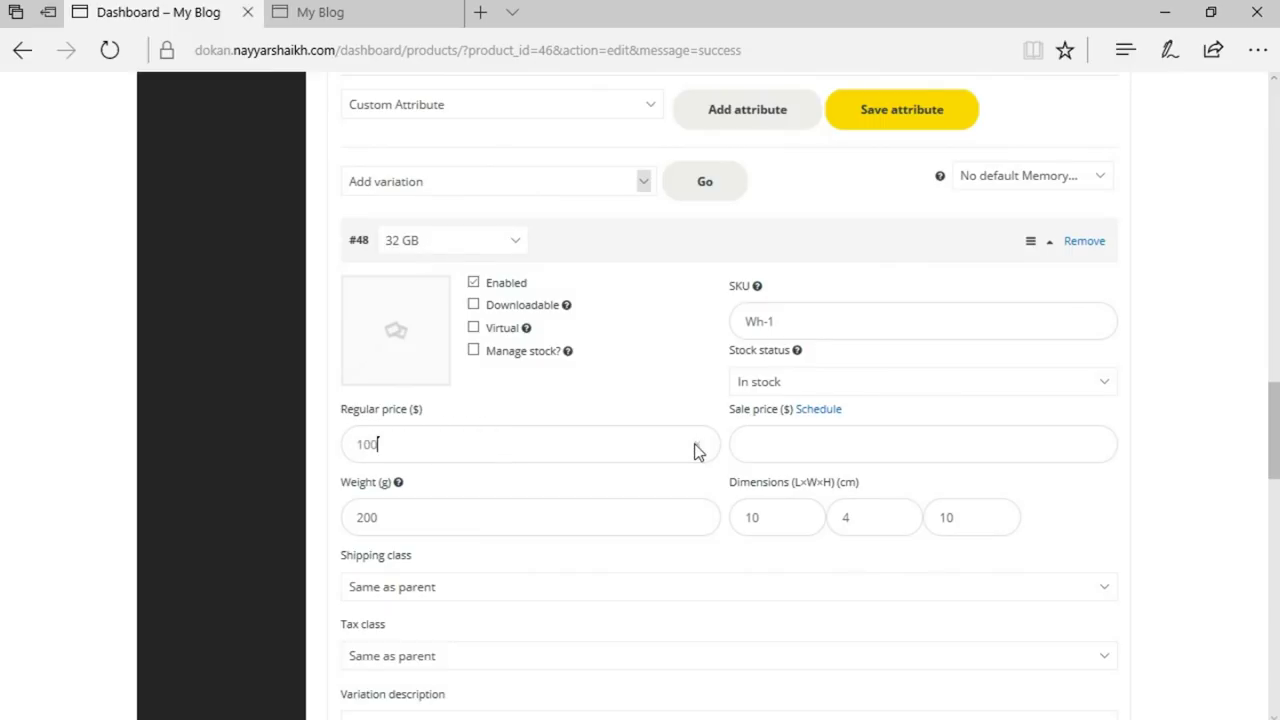
pyautogui.scroll(-2, 1141, 458)
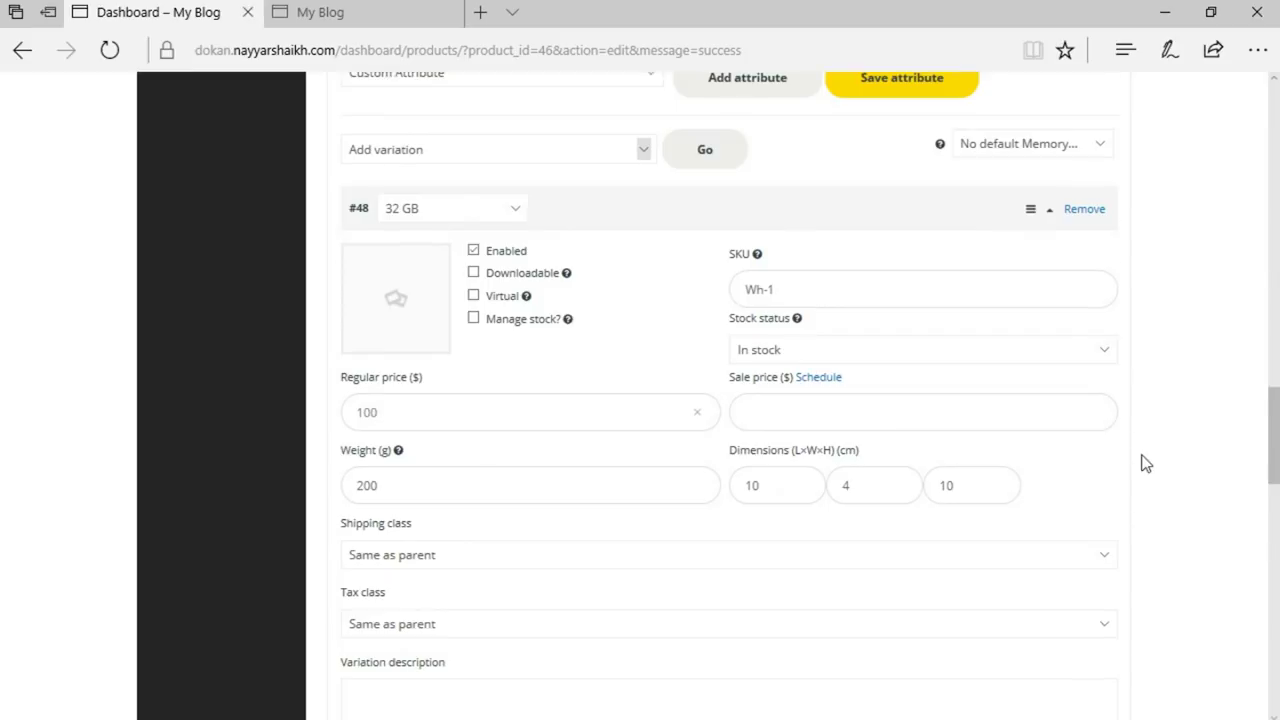
pyautogui.scroll(4, 1141, 460)
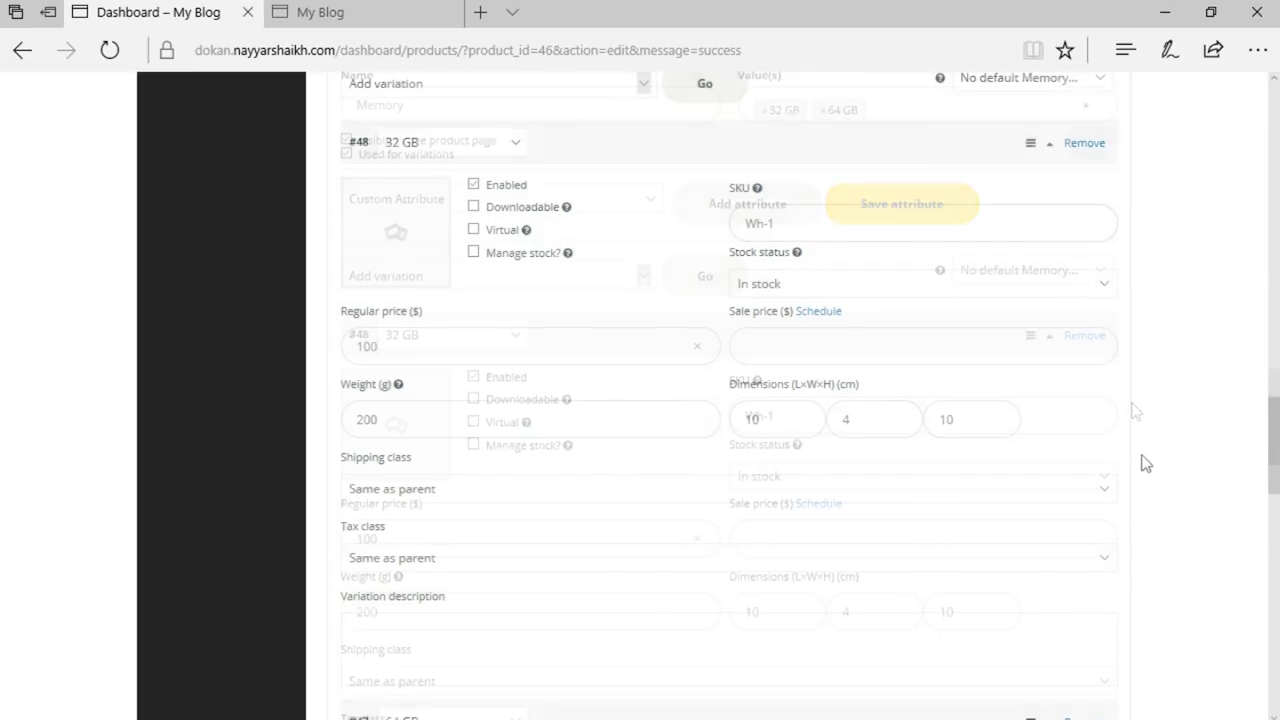
pyautogui.click(1050, 343)
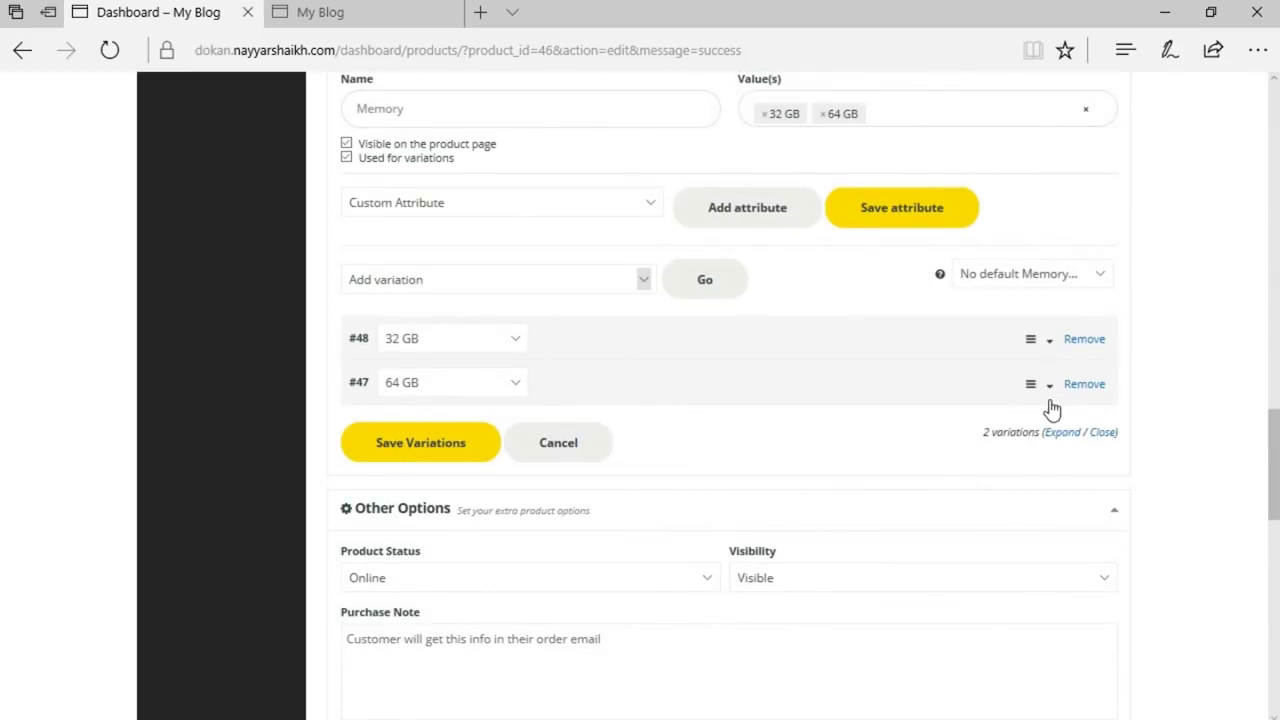
# Set the 64 GB variation's regular price to 150 and save the product
pyautogui.click(1050, 398)
pyautogui.scroll(-2, 677, 508)
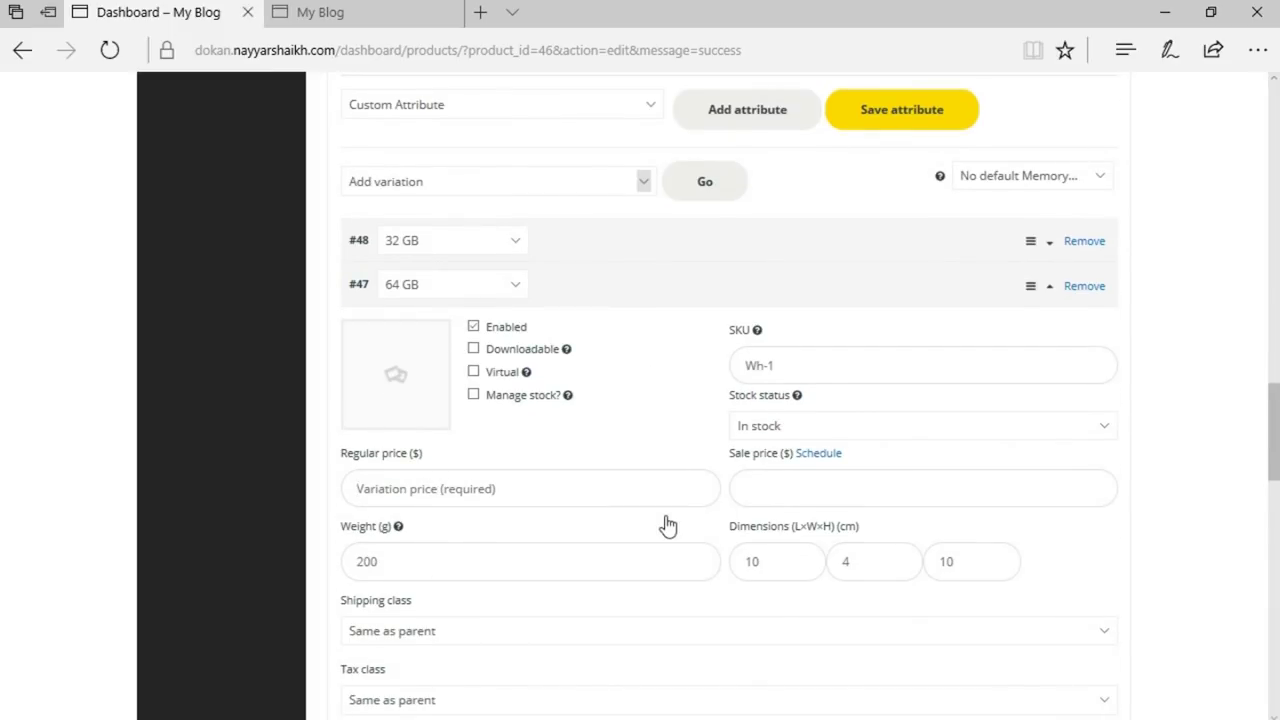
pyautogui.write('150')
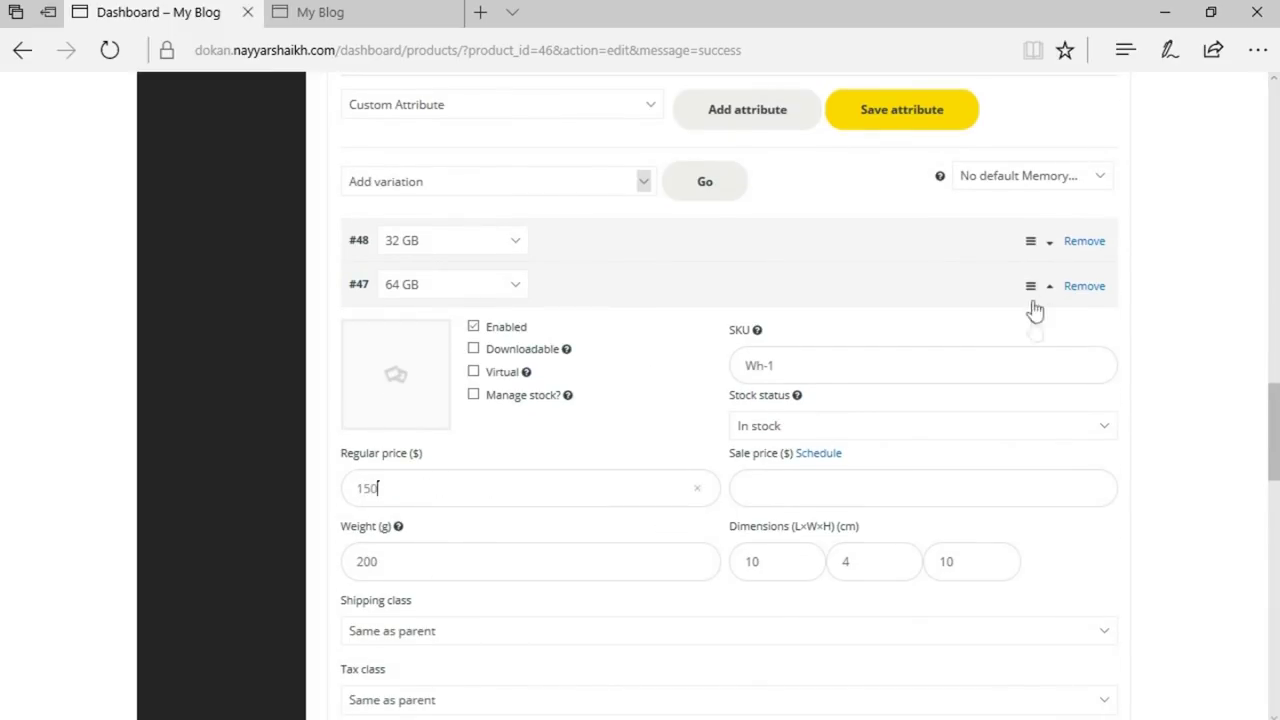
pyautogui.click(1053, 289)
pyautogui.click(1090, 636)
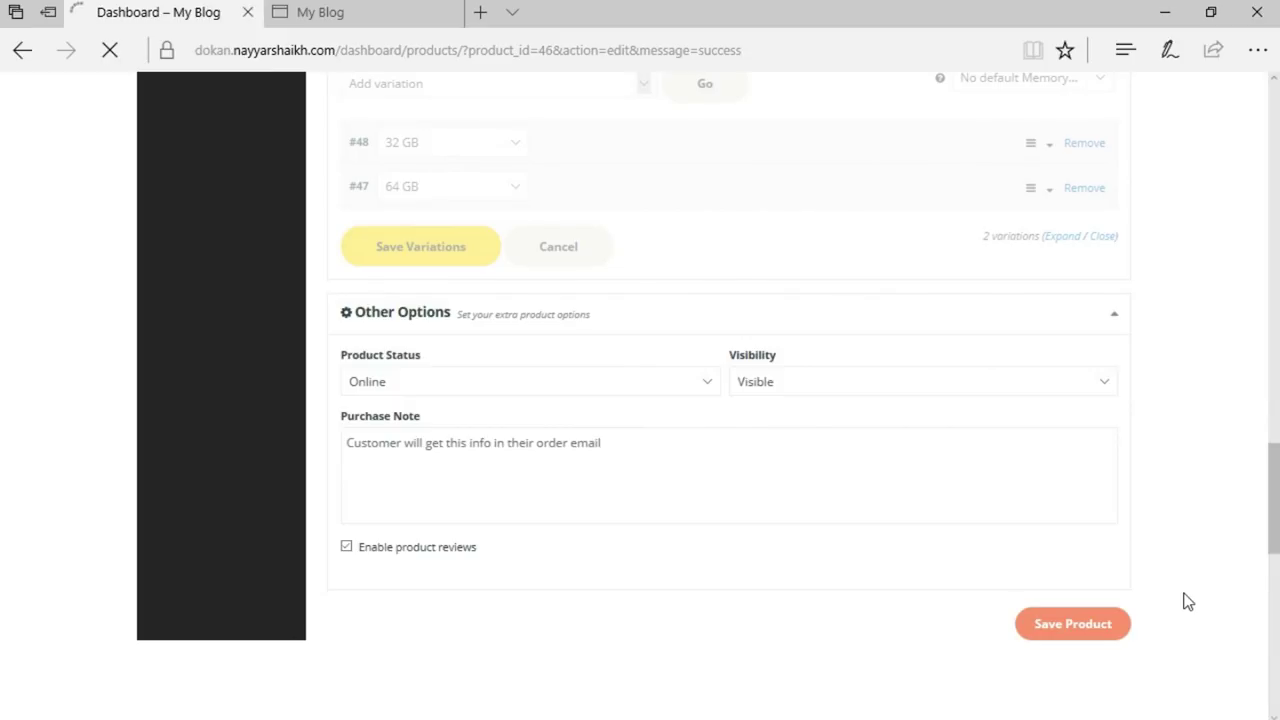
# Open the controller's storefront product page in a new tab
pyautogui.scroll(15, 1187, 601)
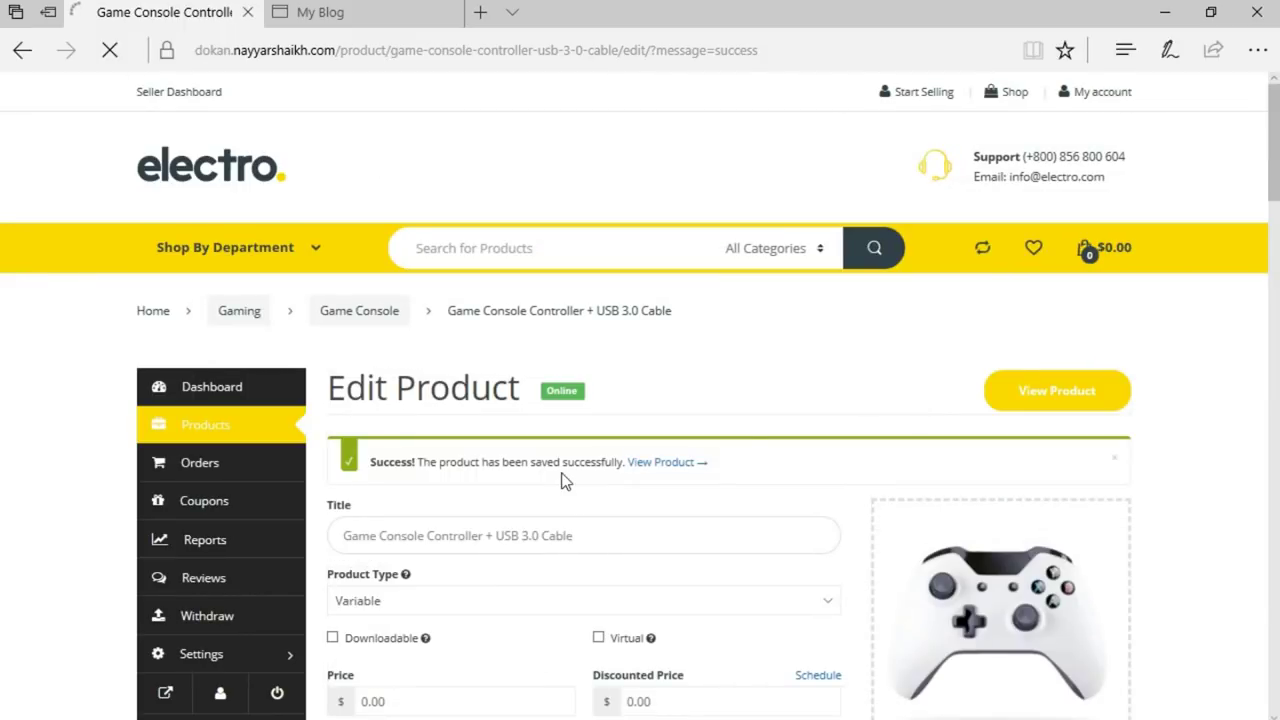
pyautogui.click(664, 465)
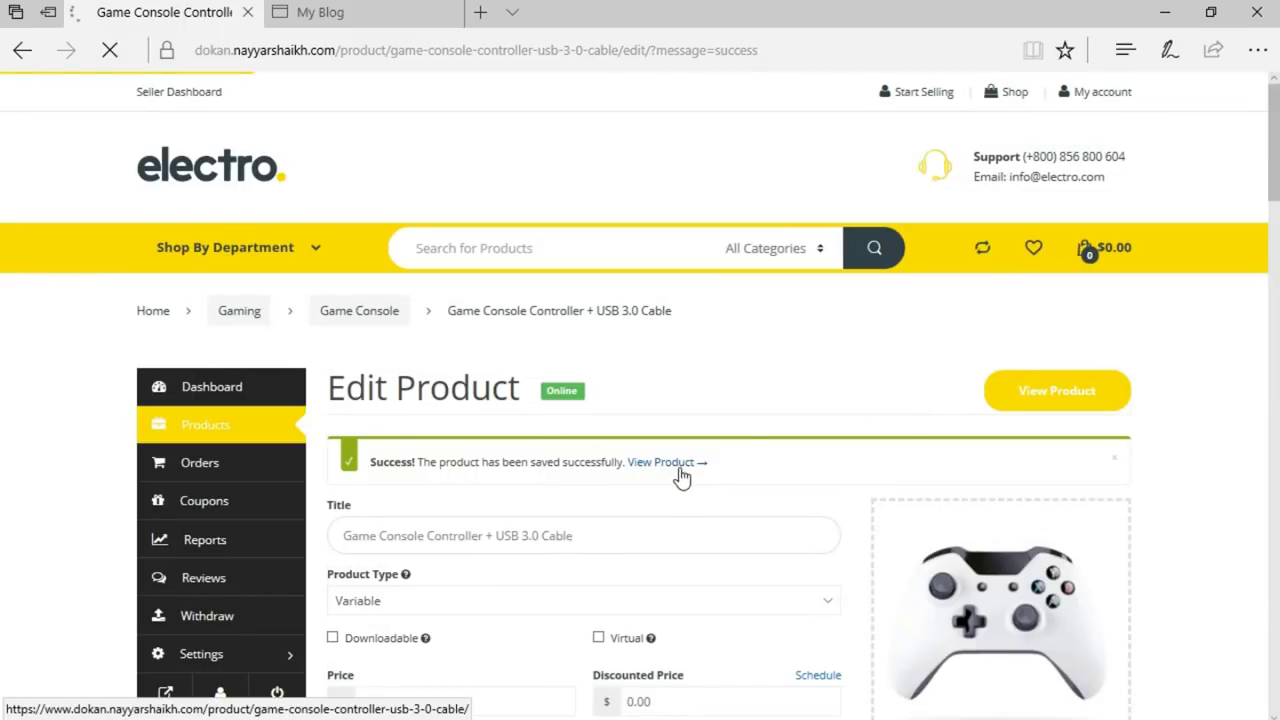
pyautogui.rightClick(679, 477)
pyautogui.click(722, 484)
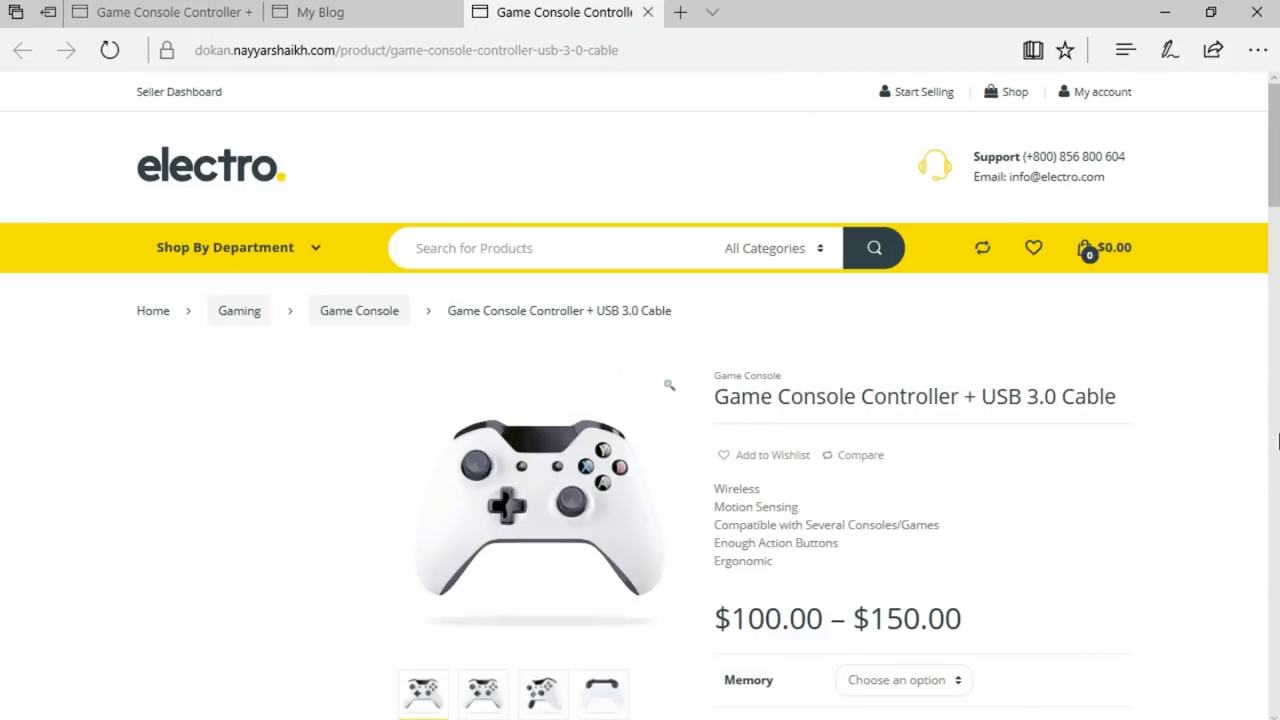
pyautogui.scroll(-1, 1278, 441)
pyautogui.scroll(-1, 1278, 441)
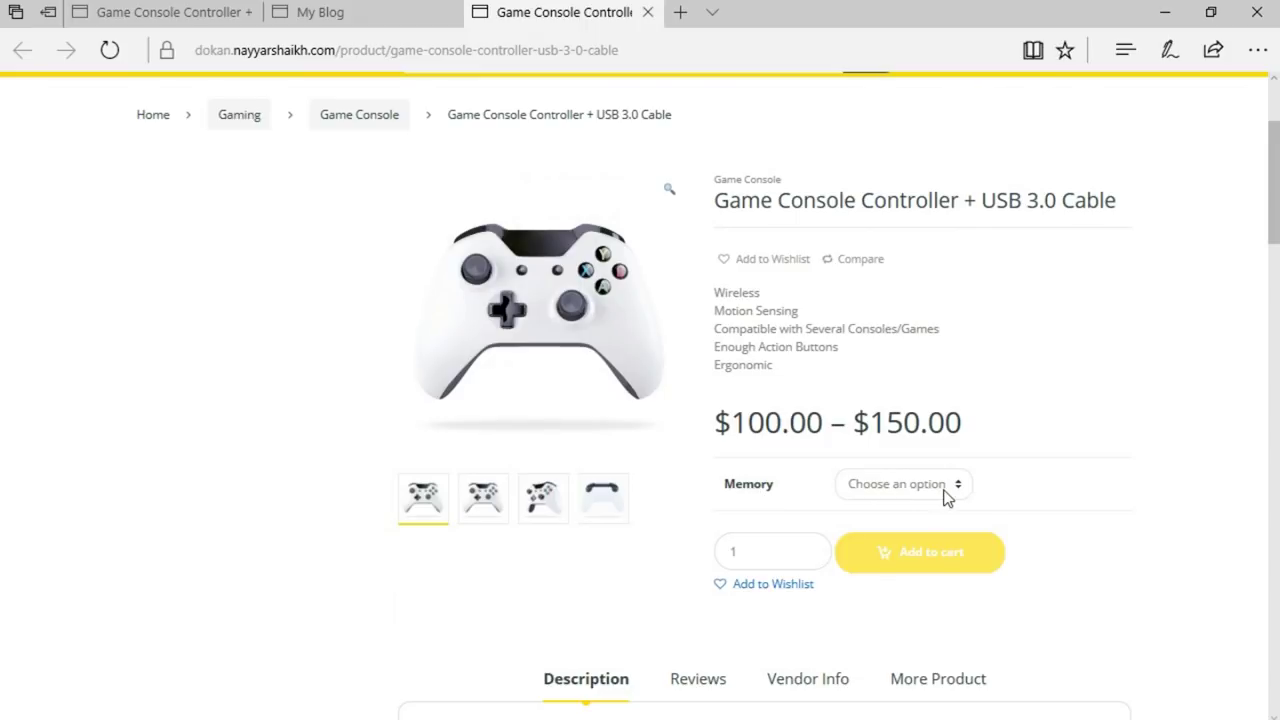
# Check the Memory prices: 32 GB shows $100.00 and 64 GB shows $150.00
pyautogui.click(945, 487)
pyautogui.click(905, 501)
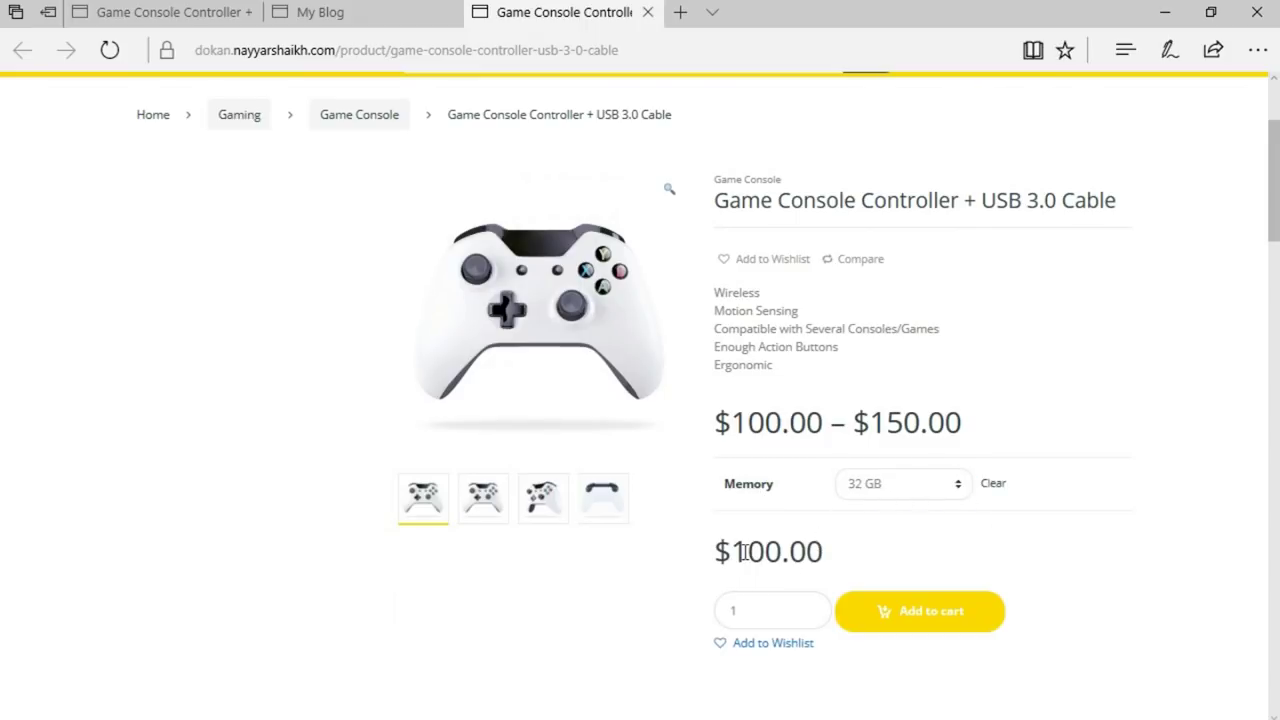
pyautogui.tripleClick(810, 551)
pyautogui.click(929, 486)
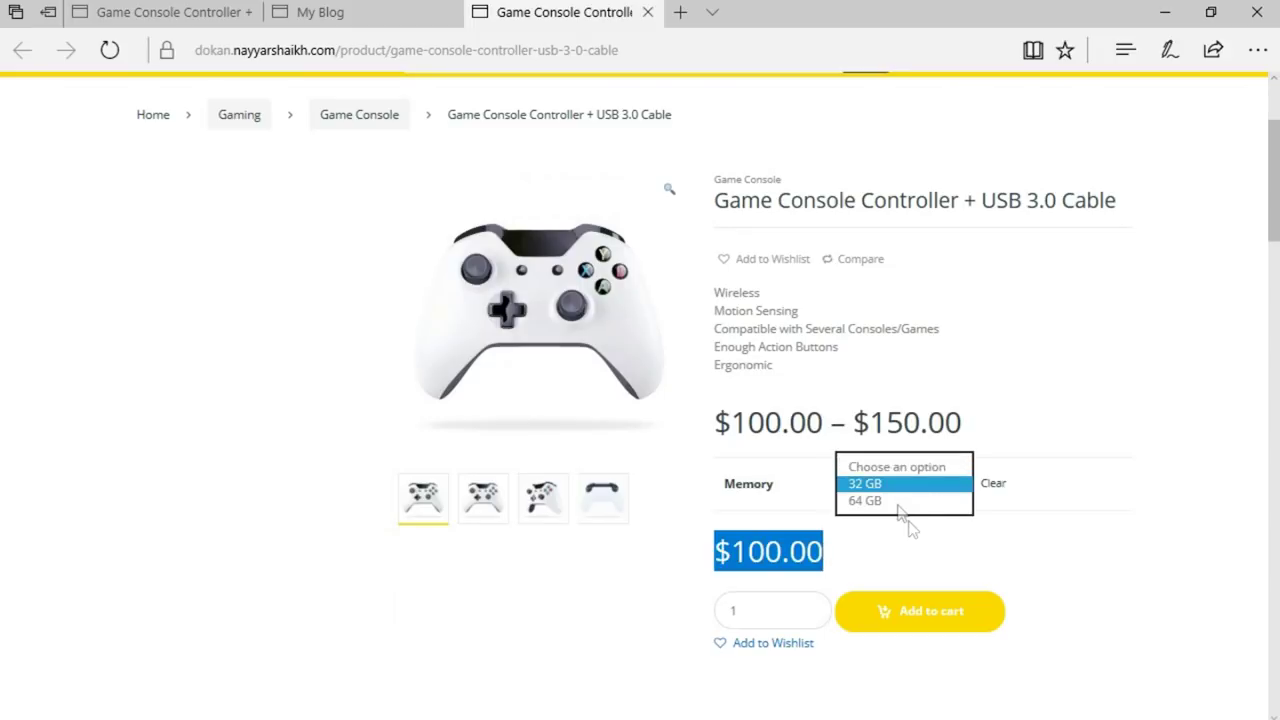
pyautogui.click(901, 501)
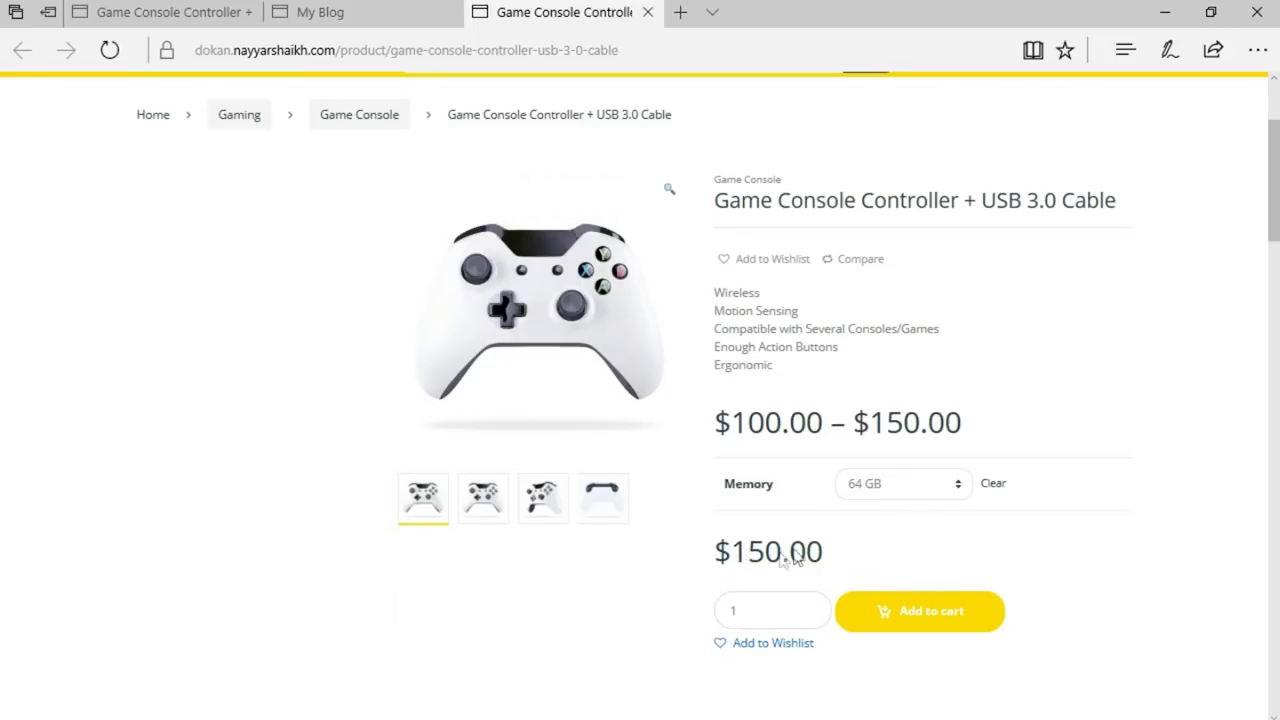
pyautogui.scroll(2, 1088, 442)
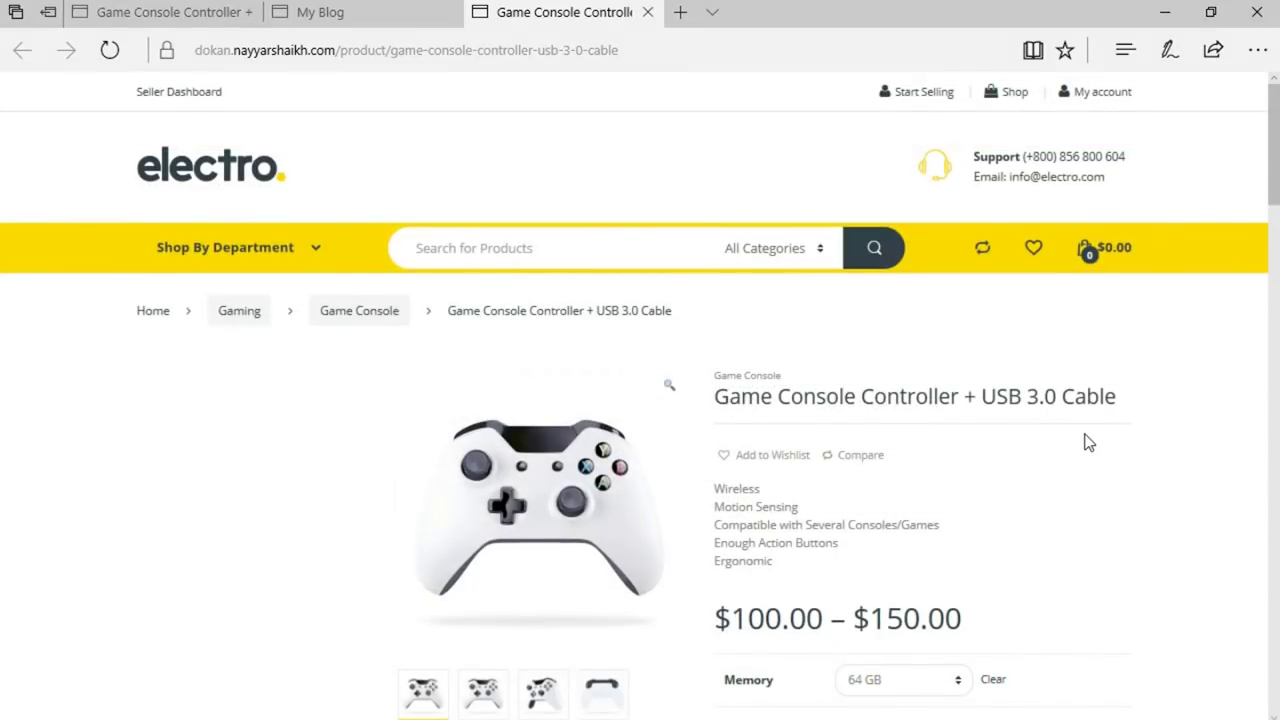
pyautogui.scroll(-2, 1088, 442)
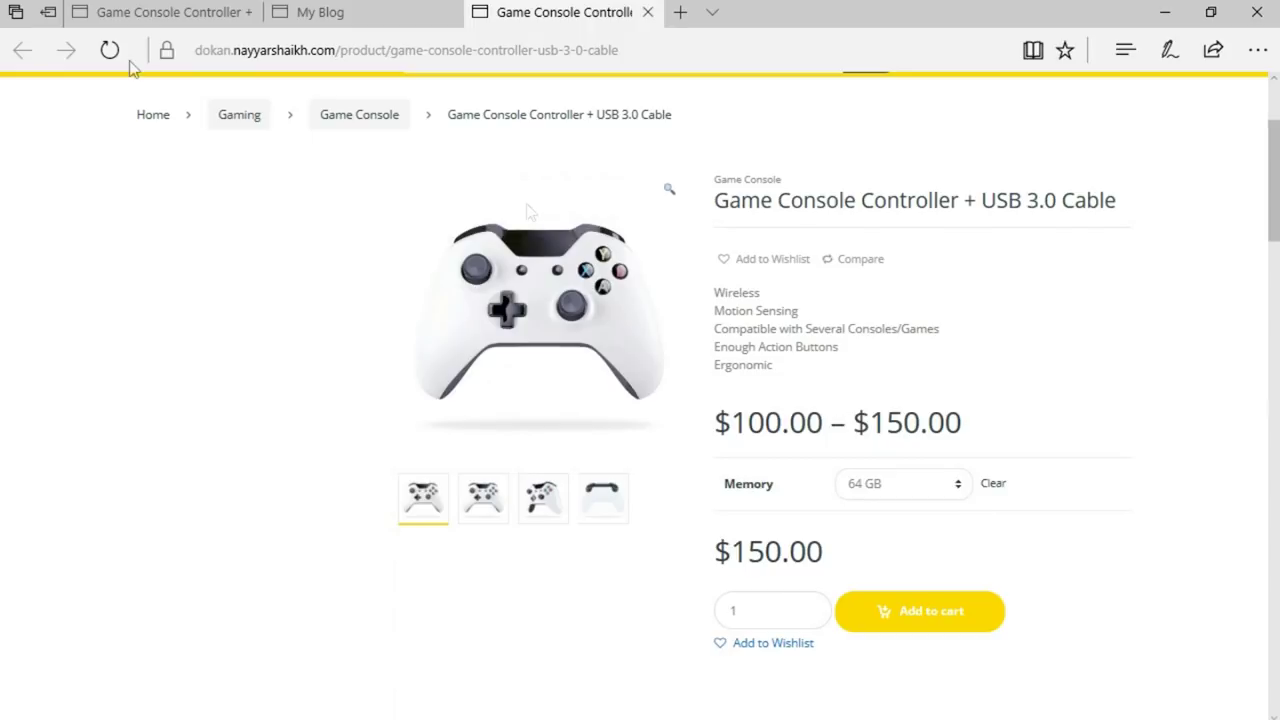
# Open the vendor dashboard's Orders list
pyautogui.click(140, 12)
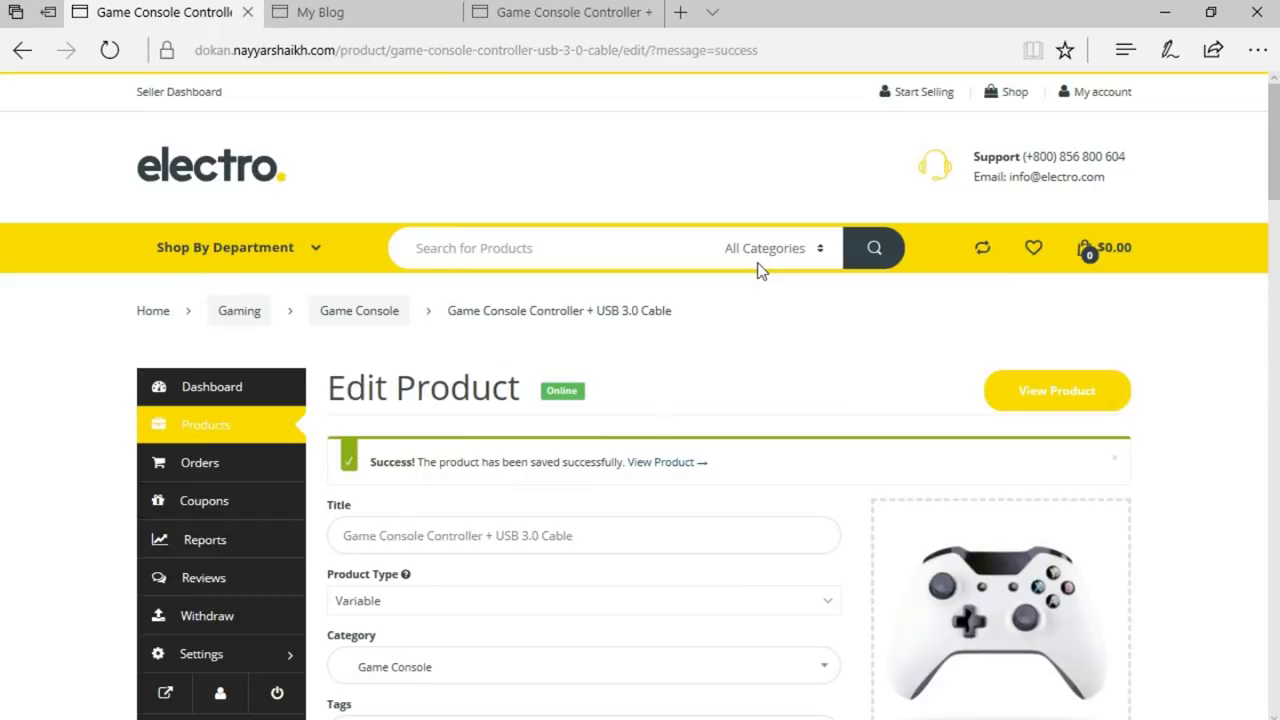
pyautogui.scroll(-2, 760, 270)
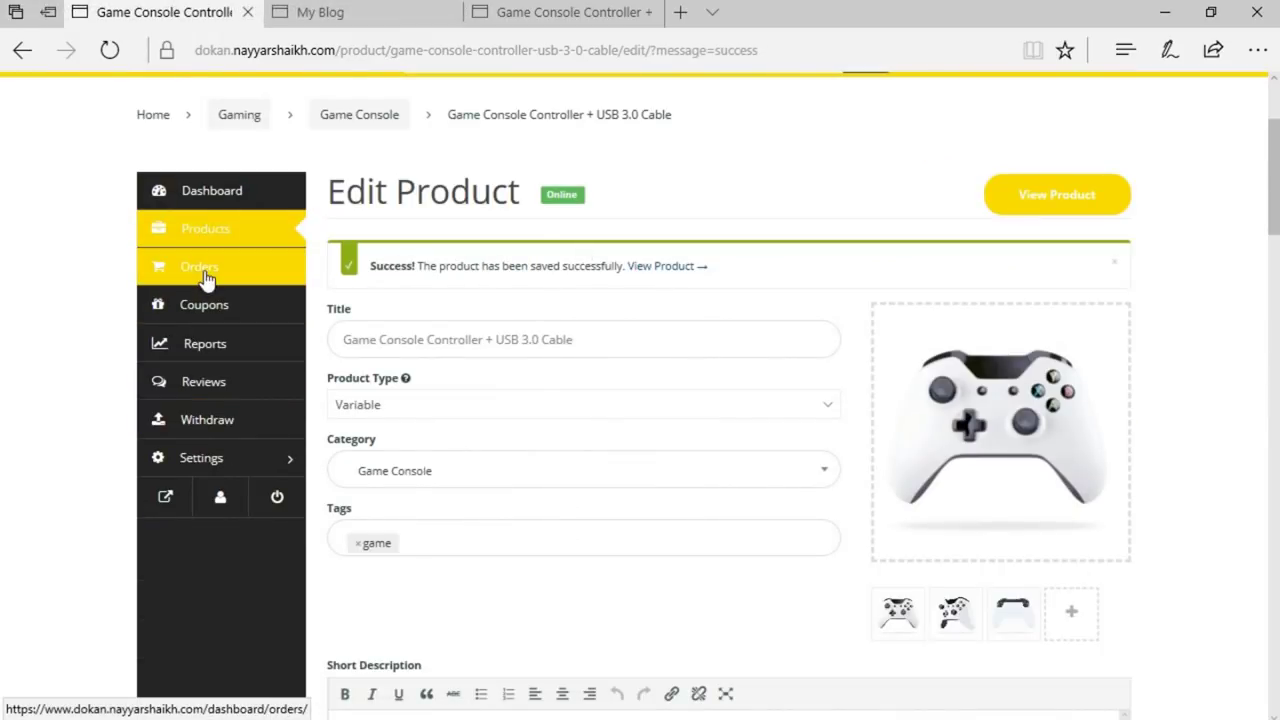
pyautogui.click(205, 276)
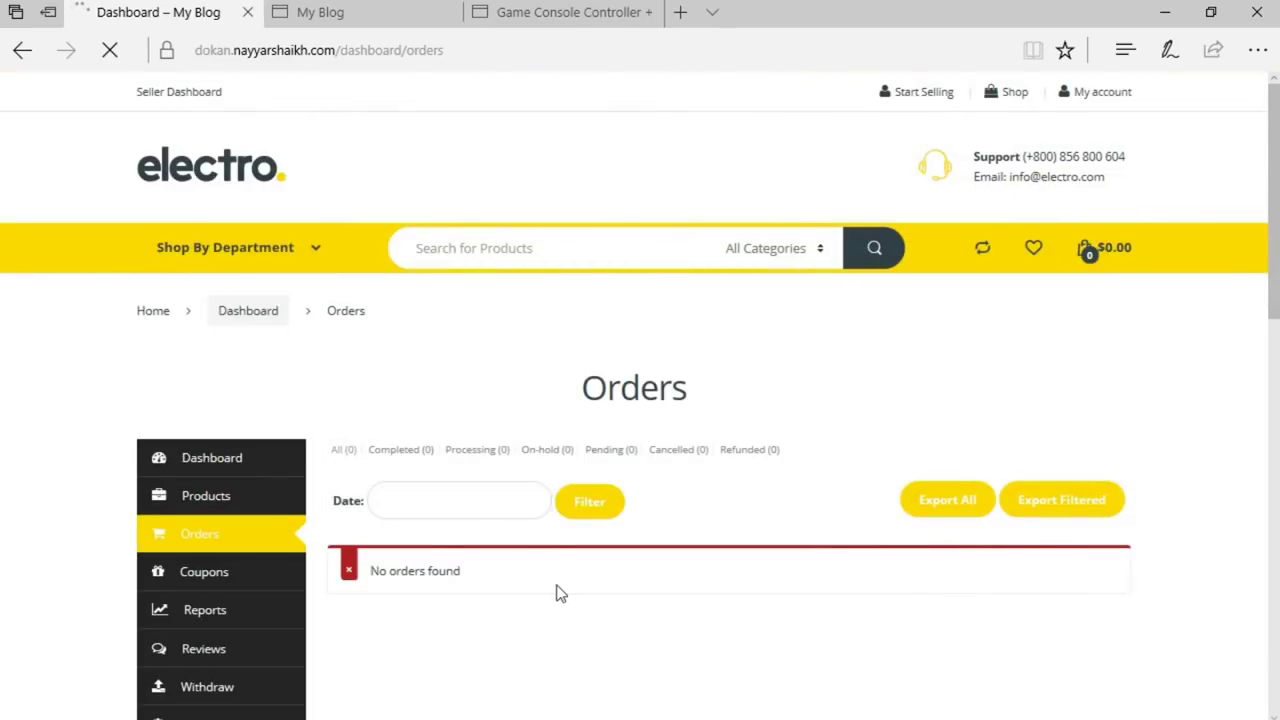
pyautogui.scroll(-1, 560, 593)
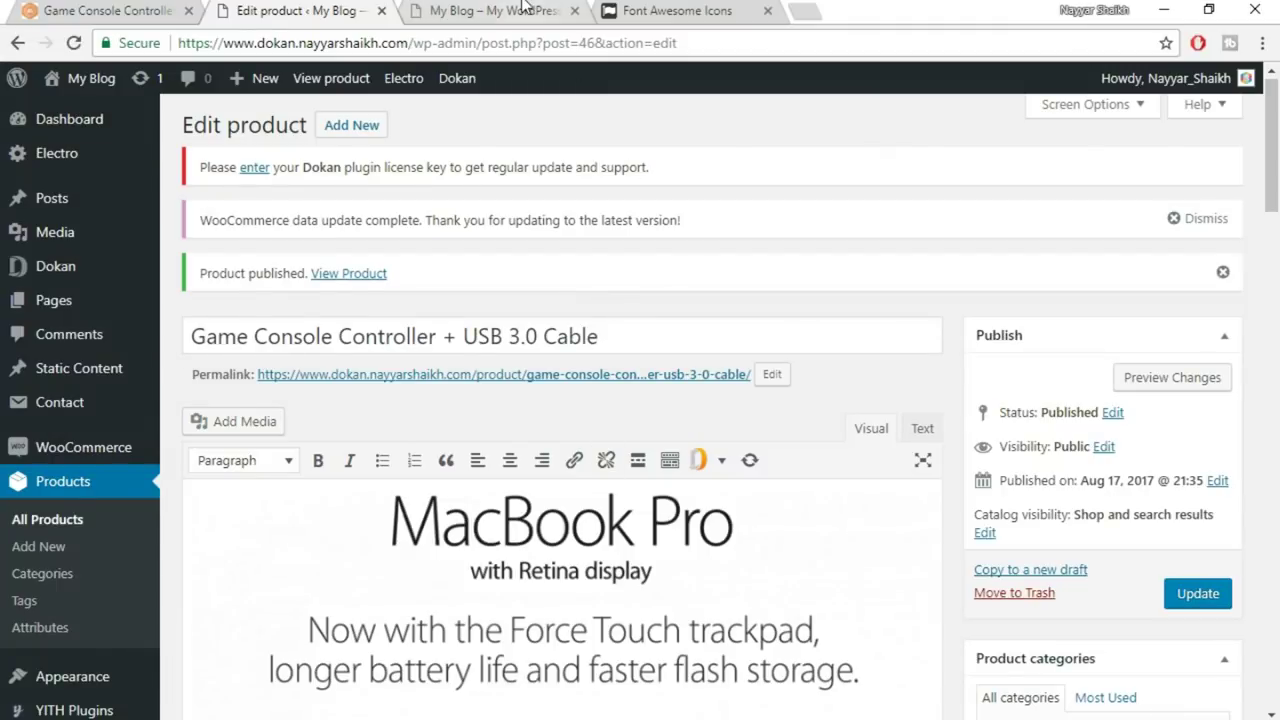
# On the storefront home page, open the controller from Top Rated Products
pyautogui.click(522, 6)
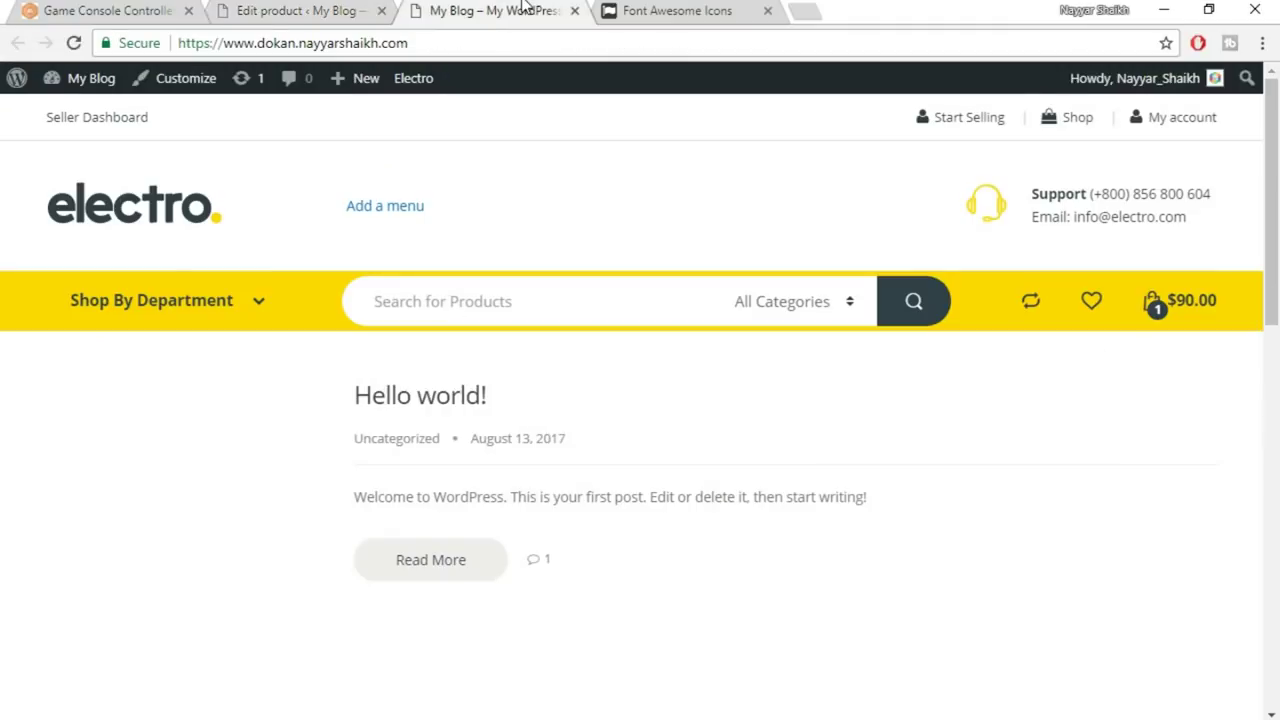
pyautogui.click(190, 208)
pyautogui.scroll(-7, 451, 337)
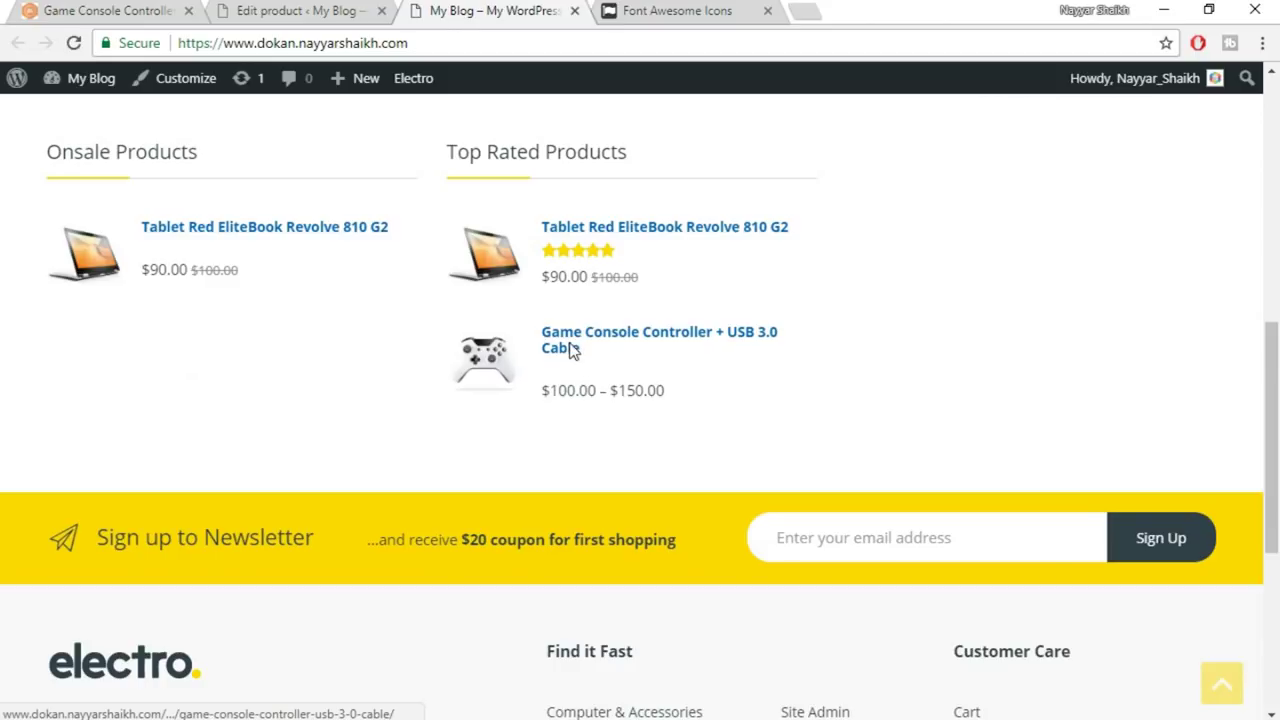
pyautogui.click(572, 350)
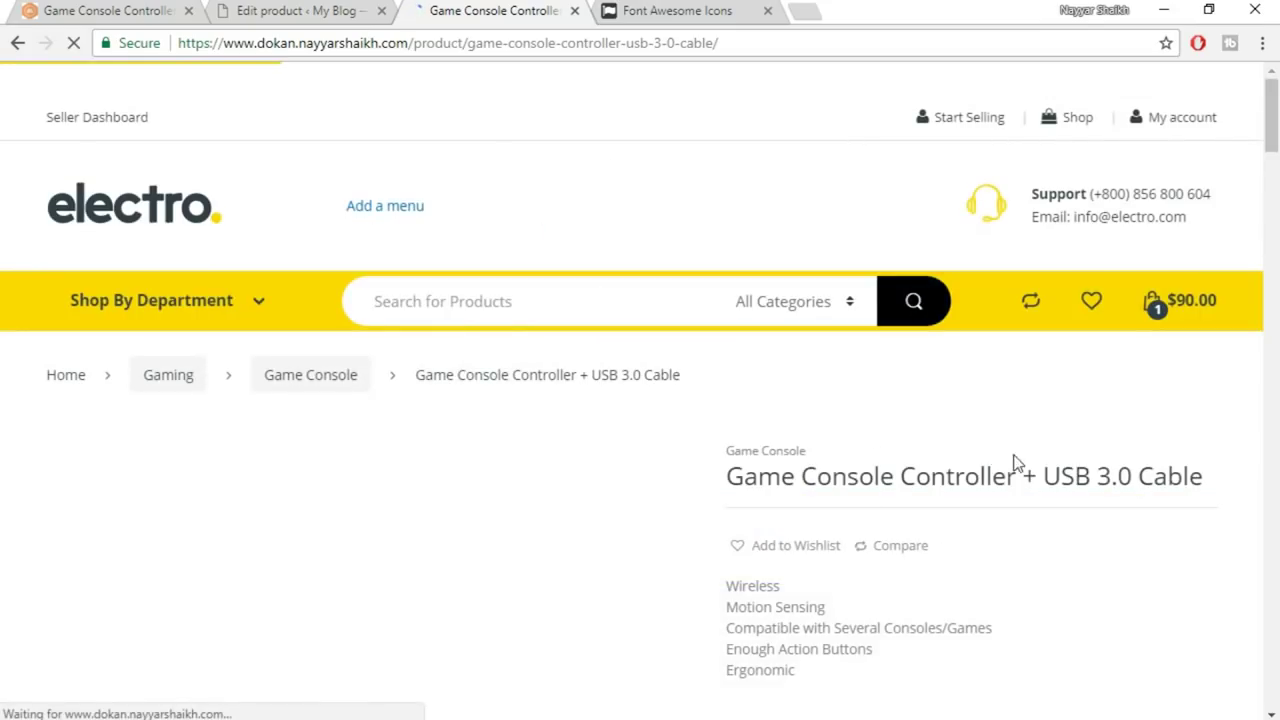
pyautogui.scroll(-3, 1114, 457)
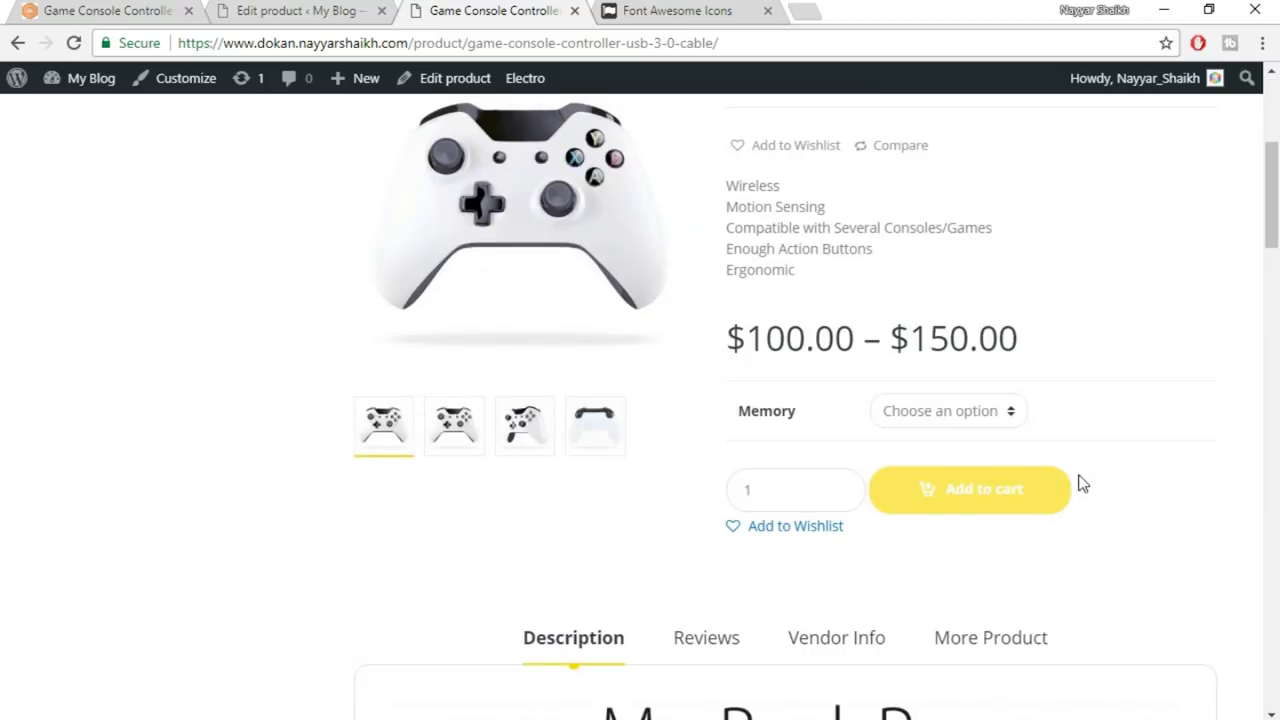
# Add the 32 GB Game Console Controller to the cart
pyautogui.click(940, 410)
pyautogui.click(935, 462)
pyautogui.click(996, 582)
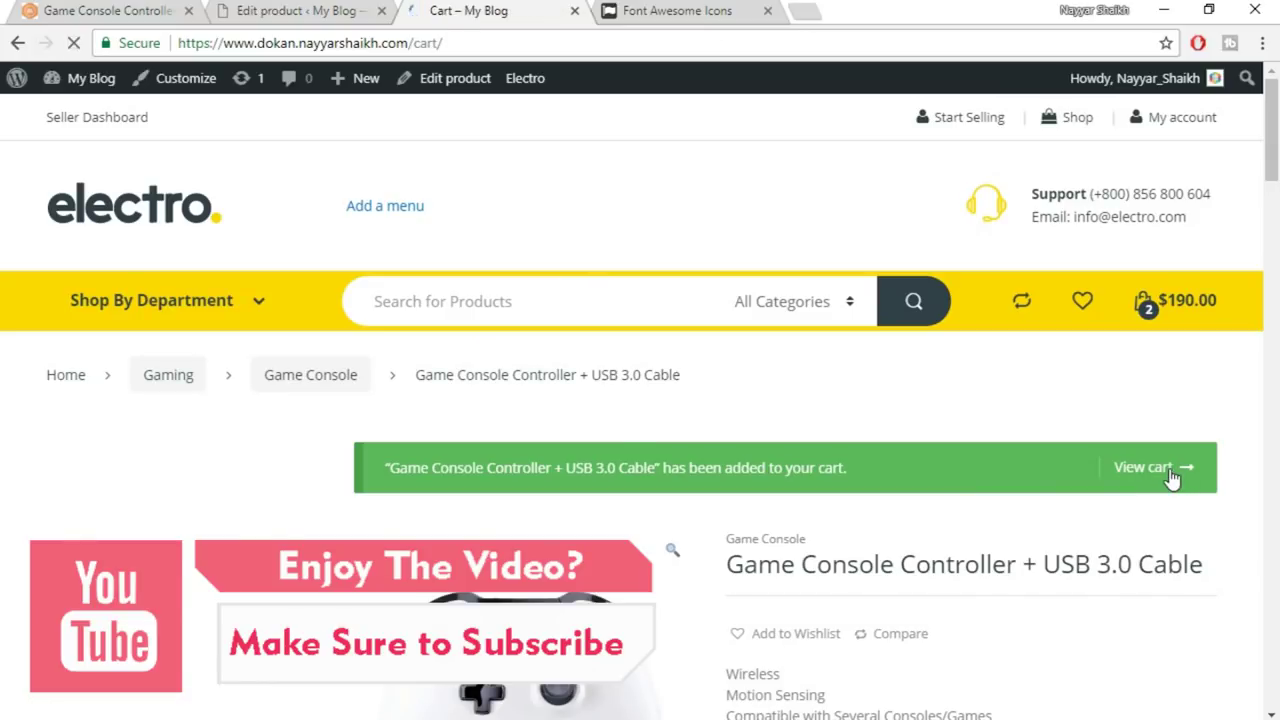
# Remove the tablet from the cart and raise the controller quantity
pyautogui.scroll(-2, 1170, 478)
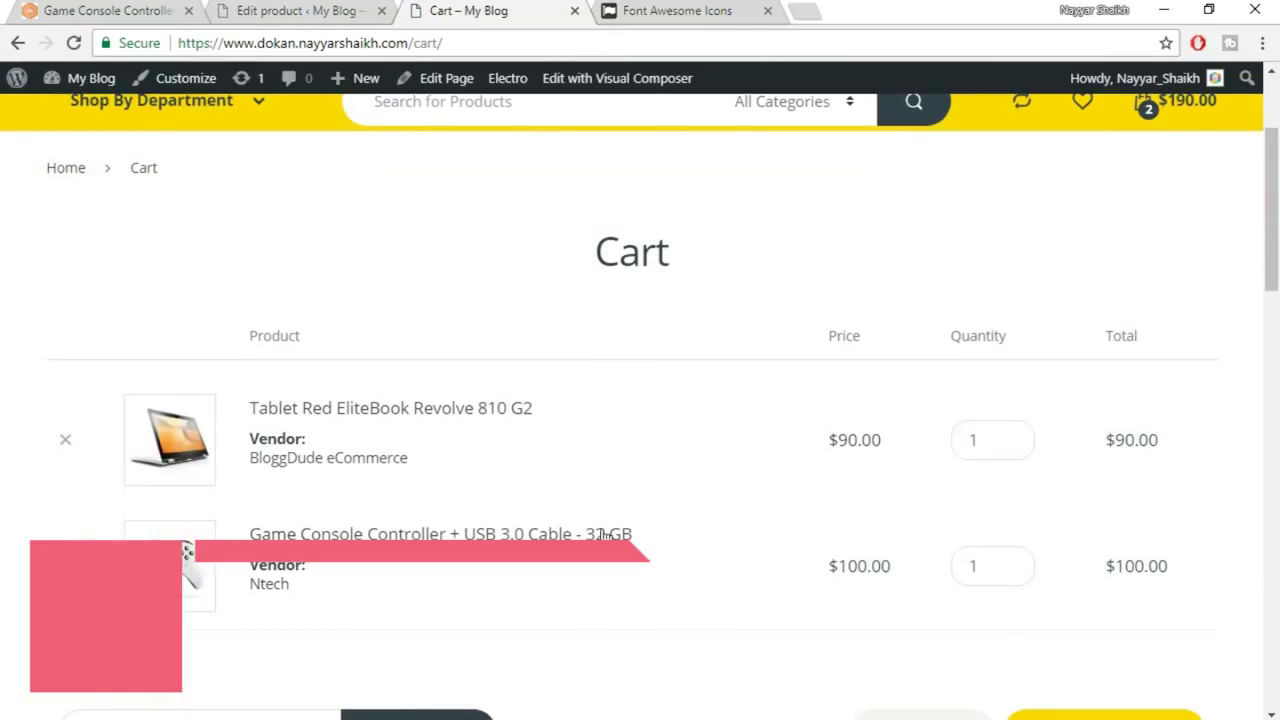
pyautogui.scroll(-1, 934, 446)
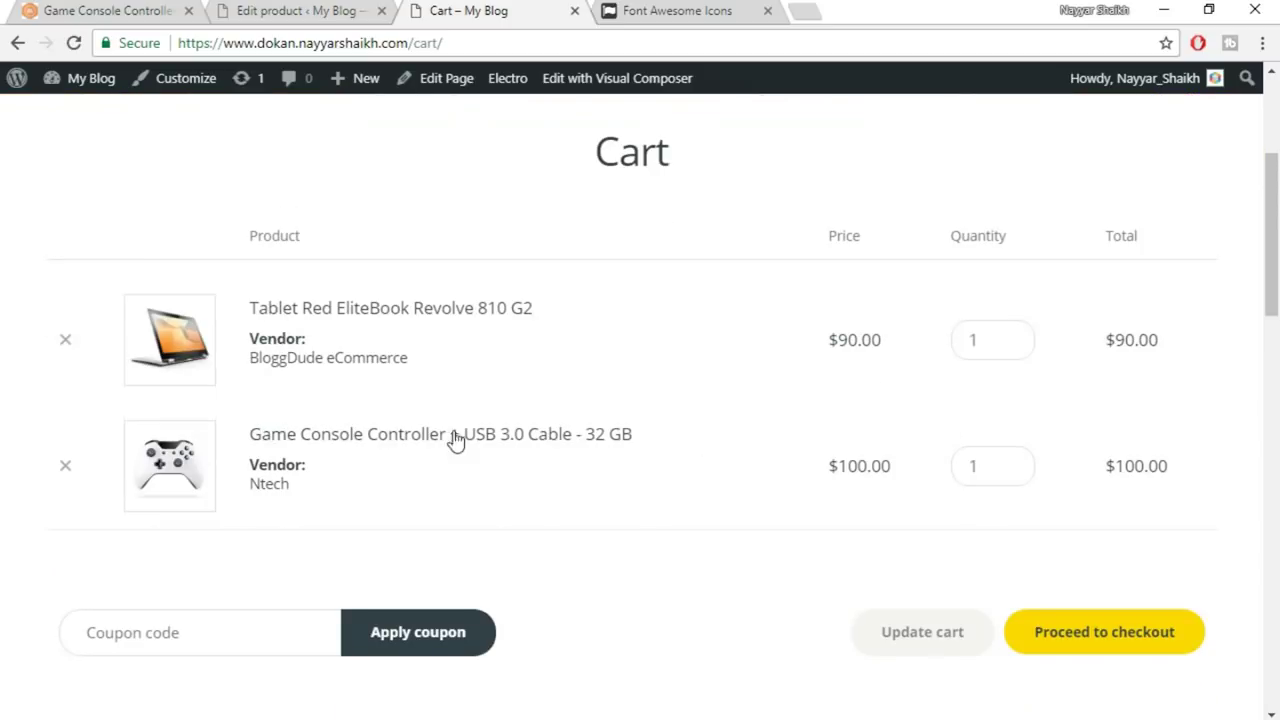
pyautogui.click(64, 343)
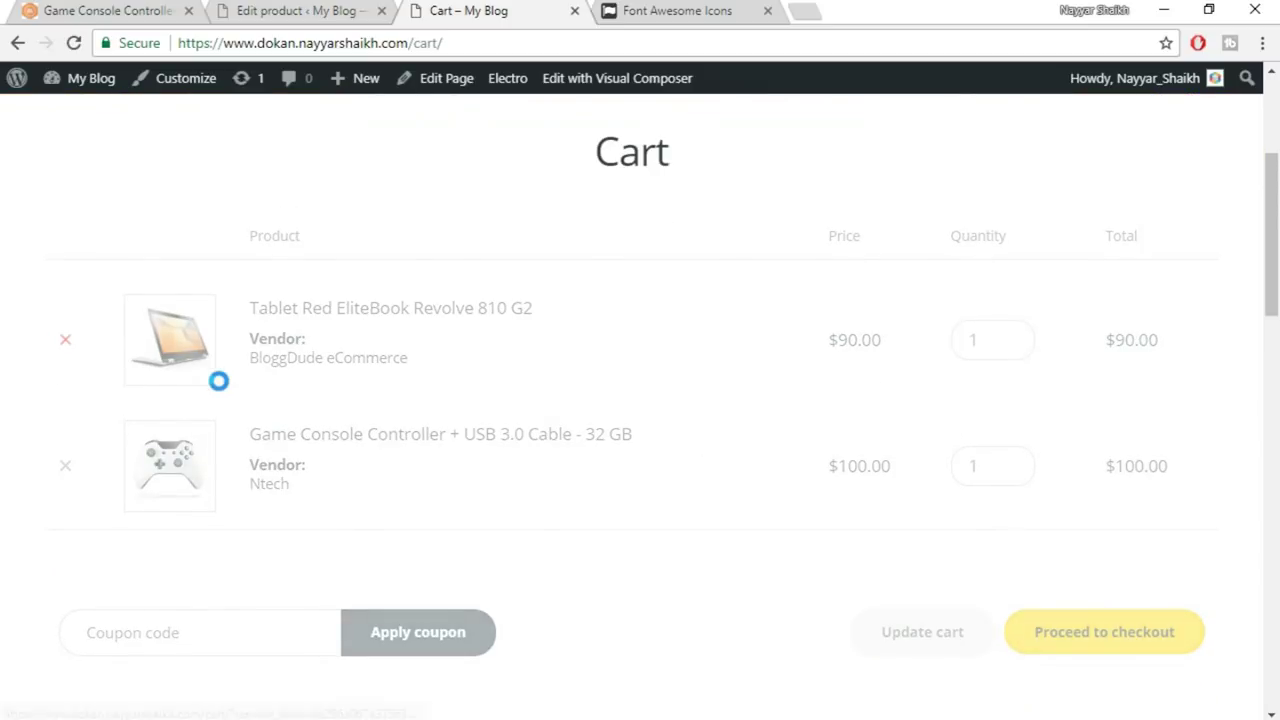
pyautogui.click(1009, 424)
pyautogui.click(1009, 424)
pyautogui.click(1009, 424)
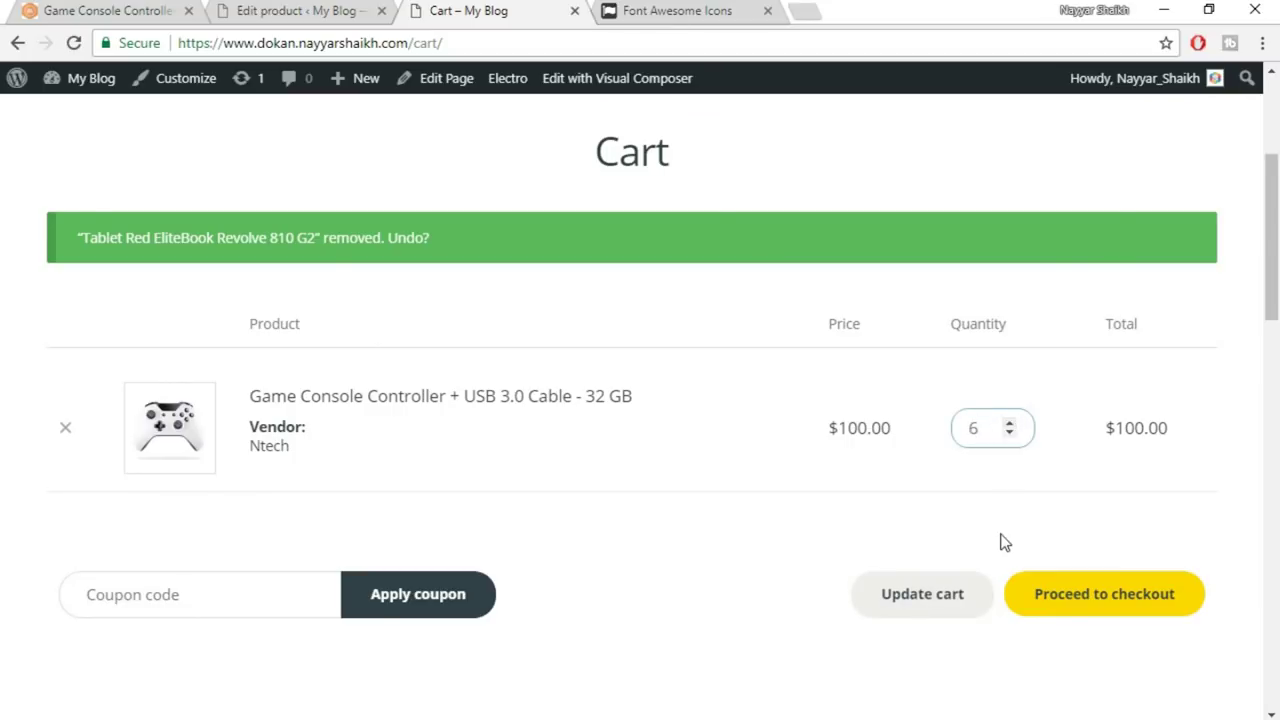
# Proceed to checkout and review the street address billing fields
pyautogui.click(1078, 606)
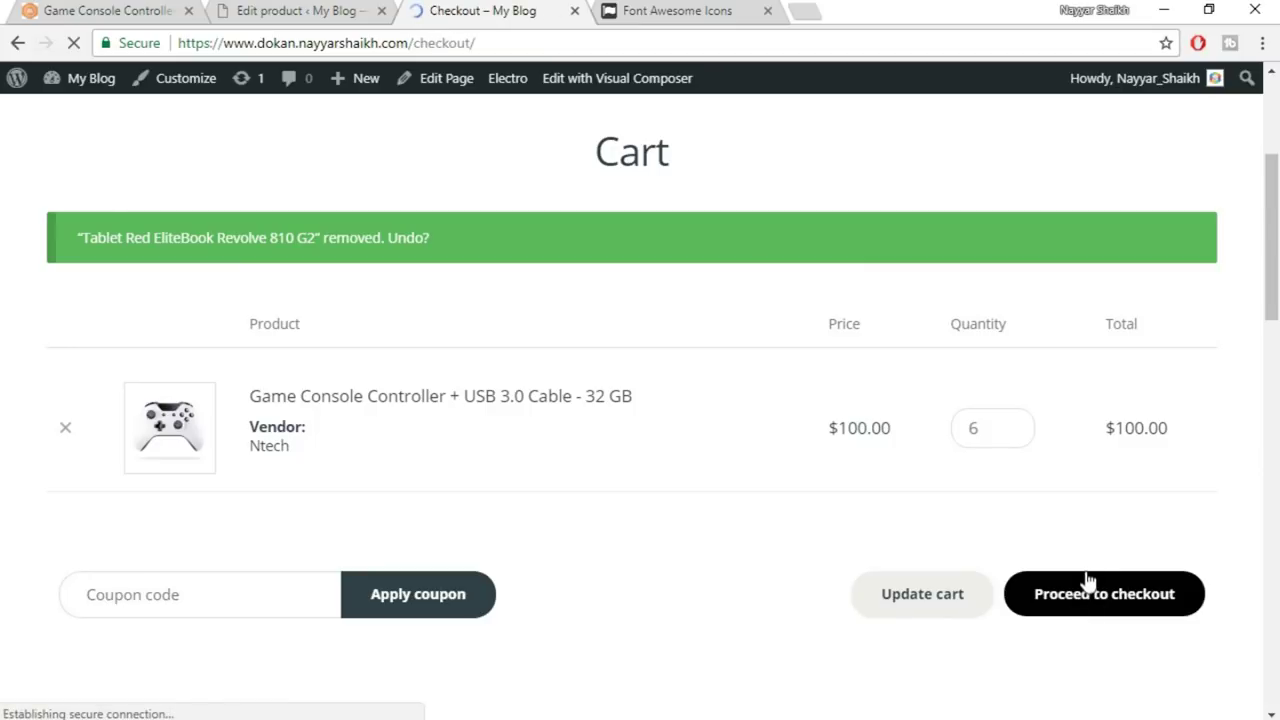
pyautogui.scroll(-5, 1088, 578)
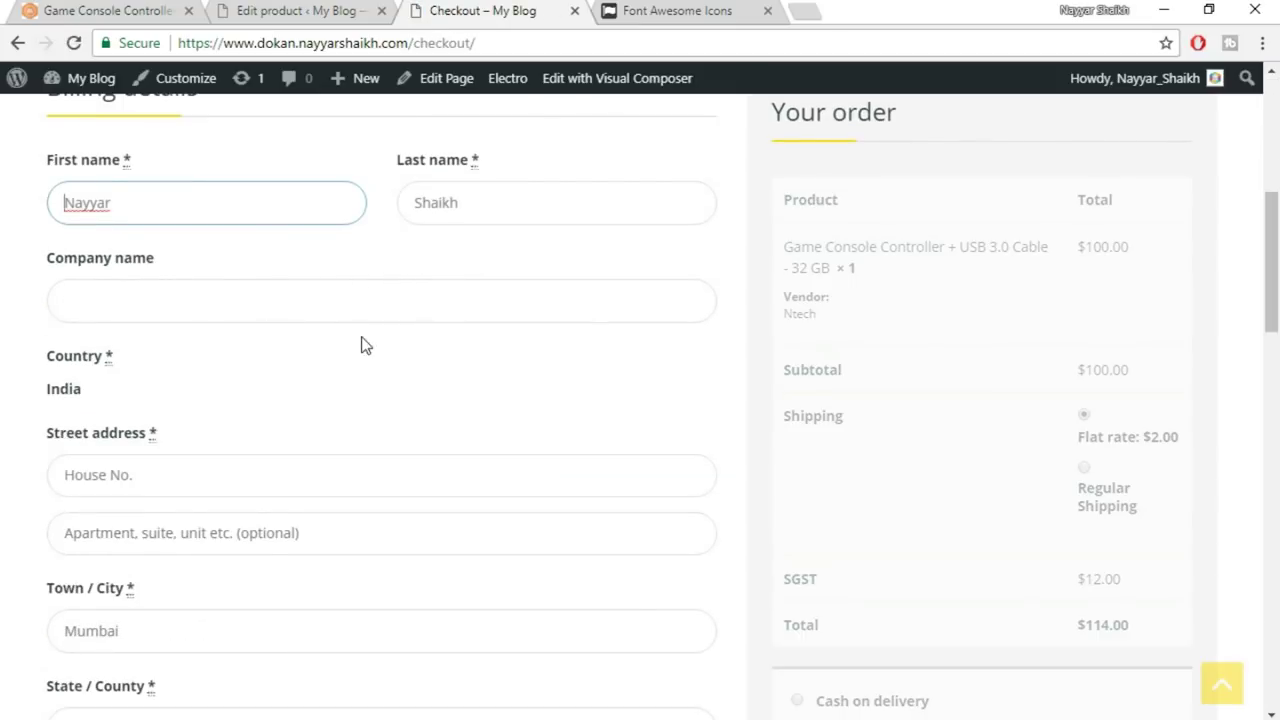
pyautogui.scroll(-2, 363, 345)
pyautogui.click(153, 278)
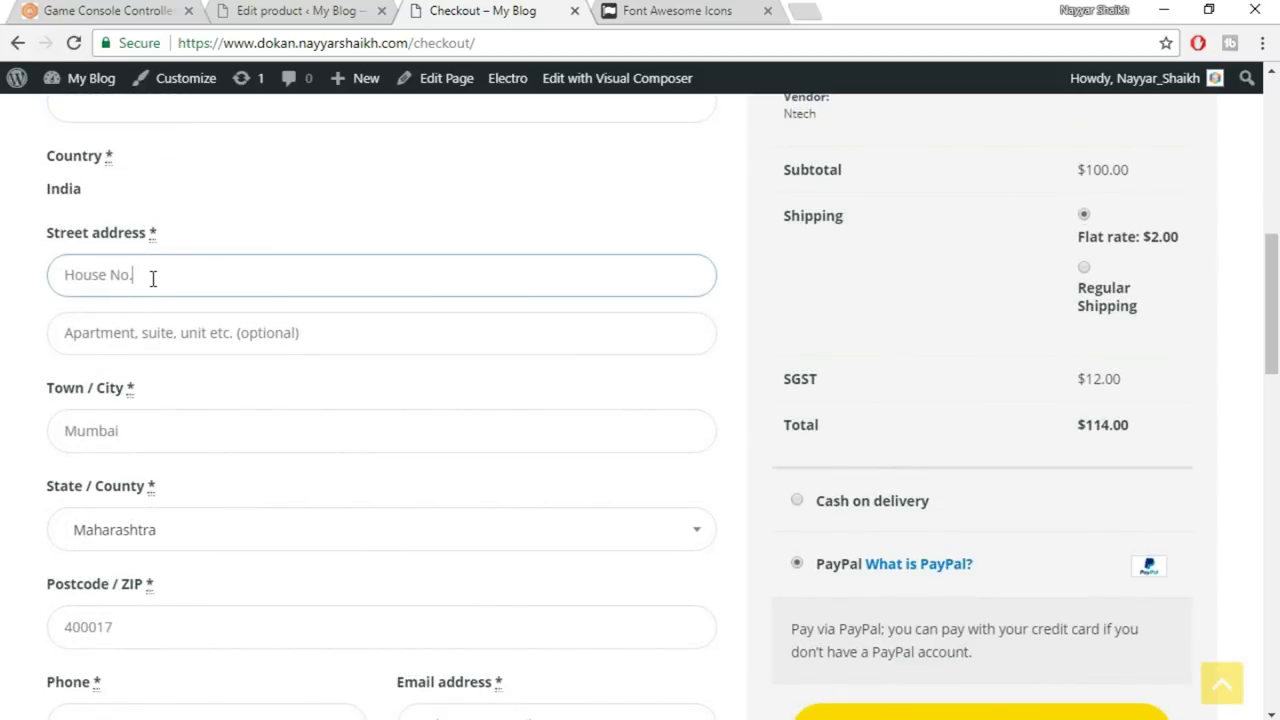
pyautogui.click(231, 340)
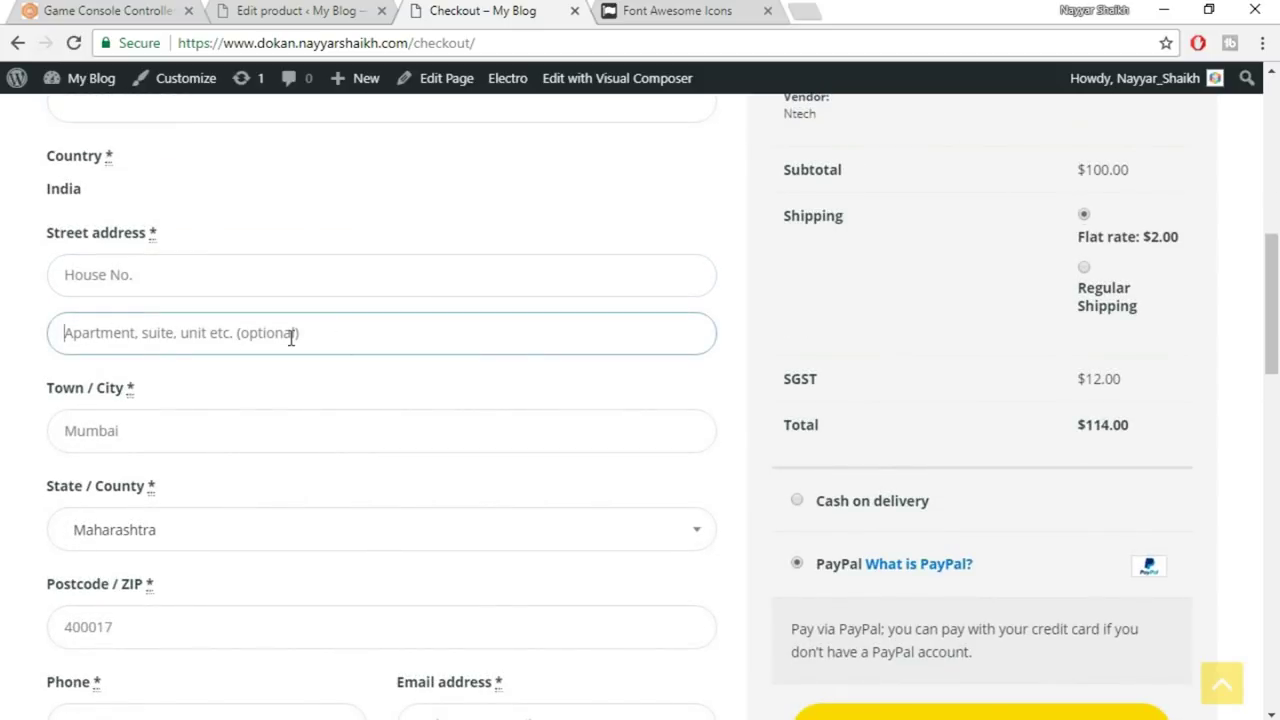
pyautogui.scroll(-1, 325, 354)
pyautogui.scroll(-3, 214, 451)
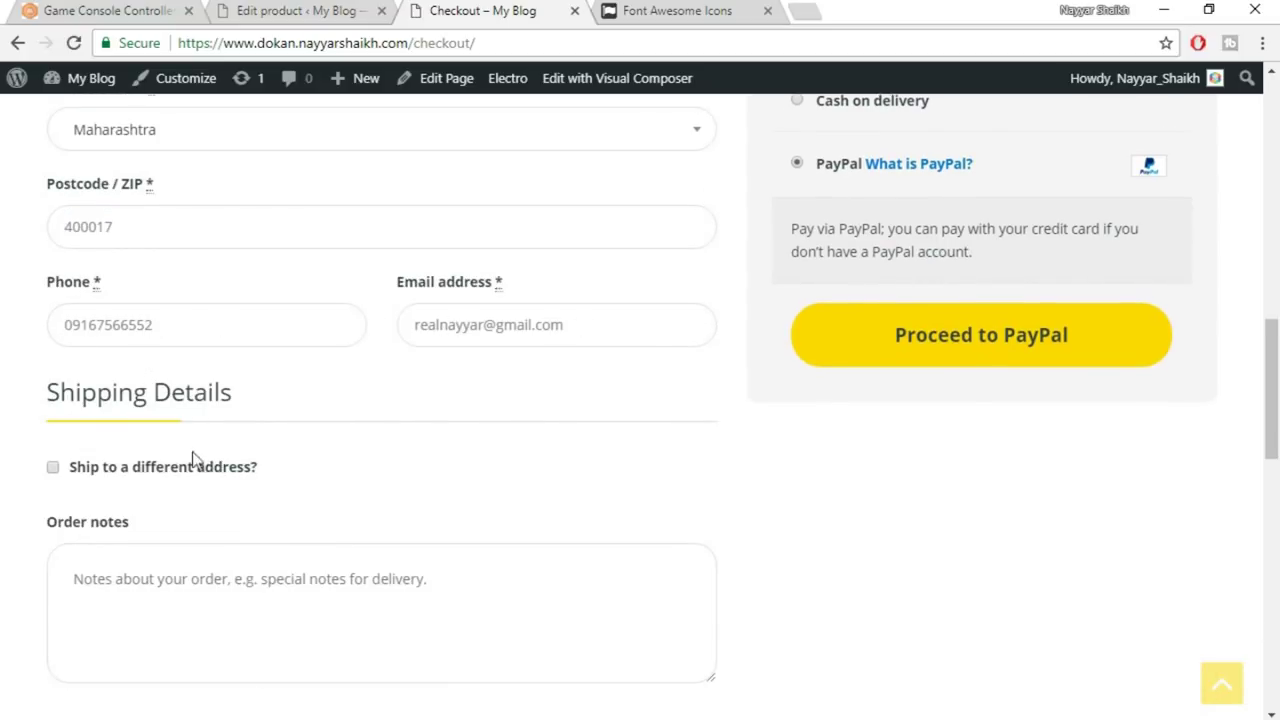
pyautogui.scroll(4, 414, 477)
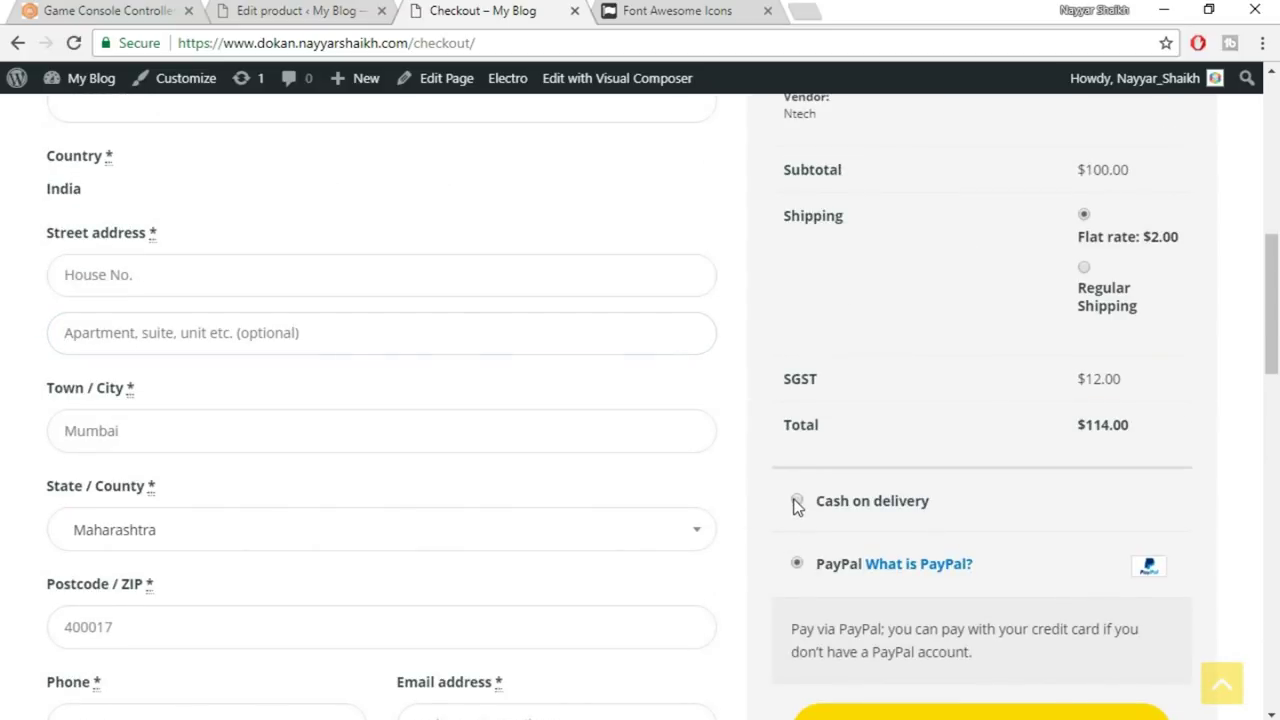
# Choose Cash on delivery, review the $12.00 SGST and $114.00 total, and place the order
pyautogui.click(797, 502)
pyautogui.scroll(2, 985, 496)
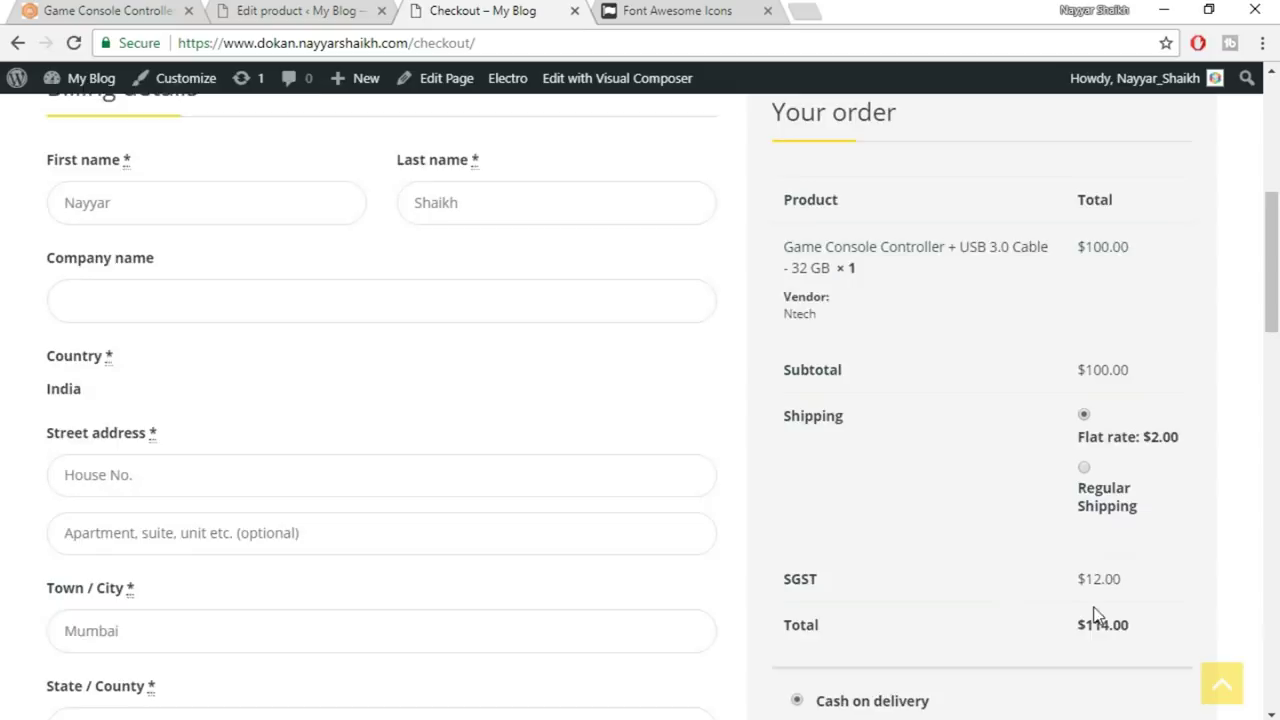
pyautogui.scroll(-1, 940, 555)
pyautogui.moveTo(786, 478); pyautogui.dragTo(1143, 489)
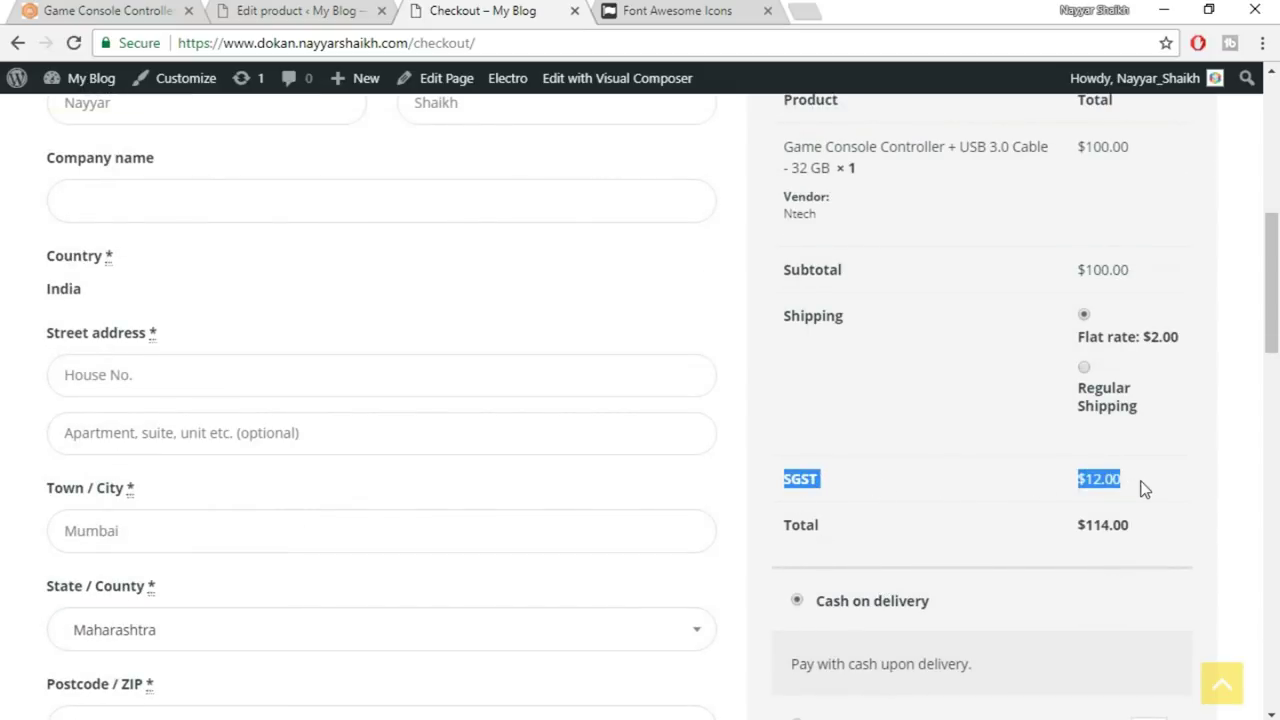
pyautogui.click(1143, 489)
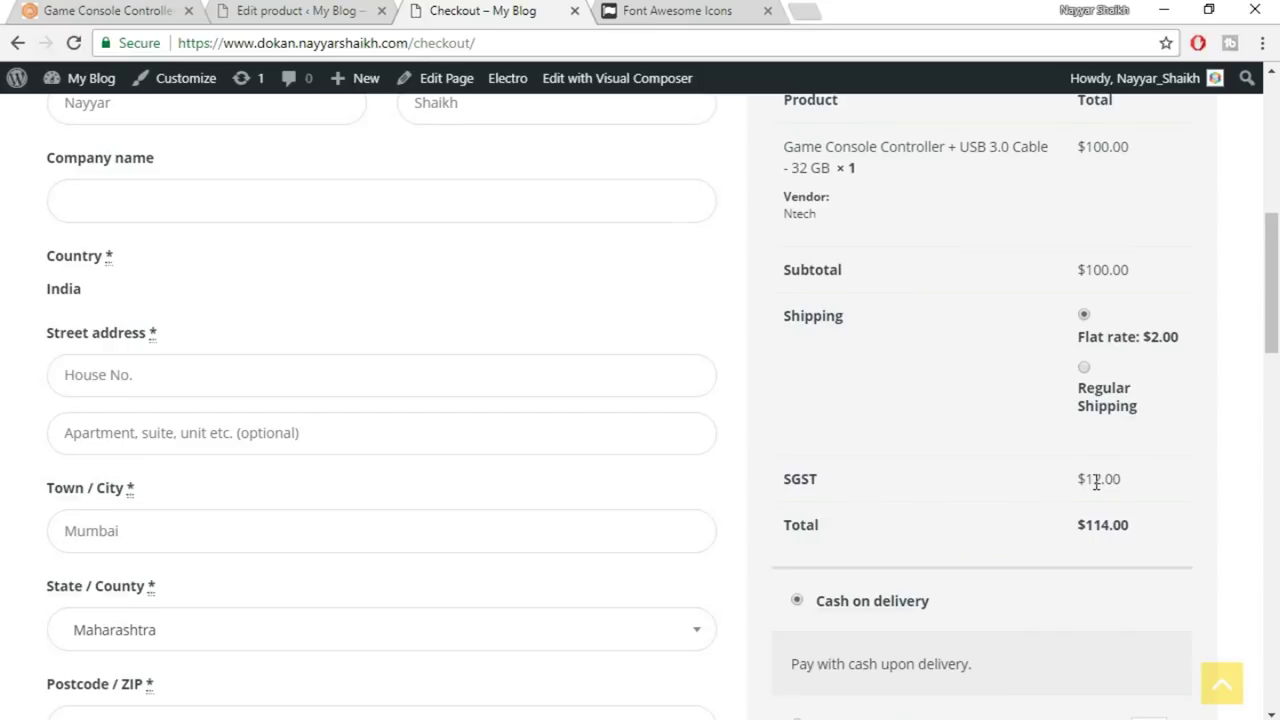
pyautogui.scroll(1, 1097, 483)
pyautogui.scroll(1, 1034, 340)
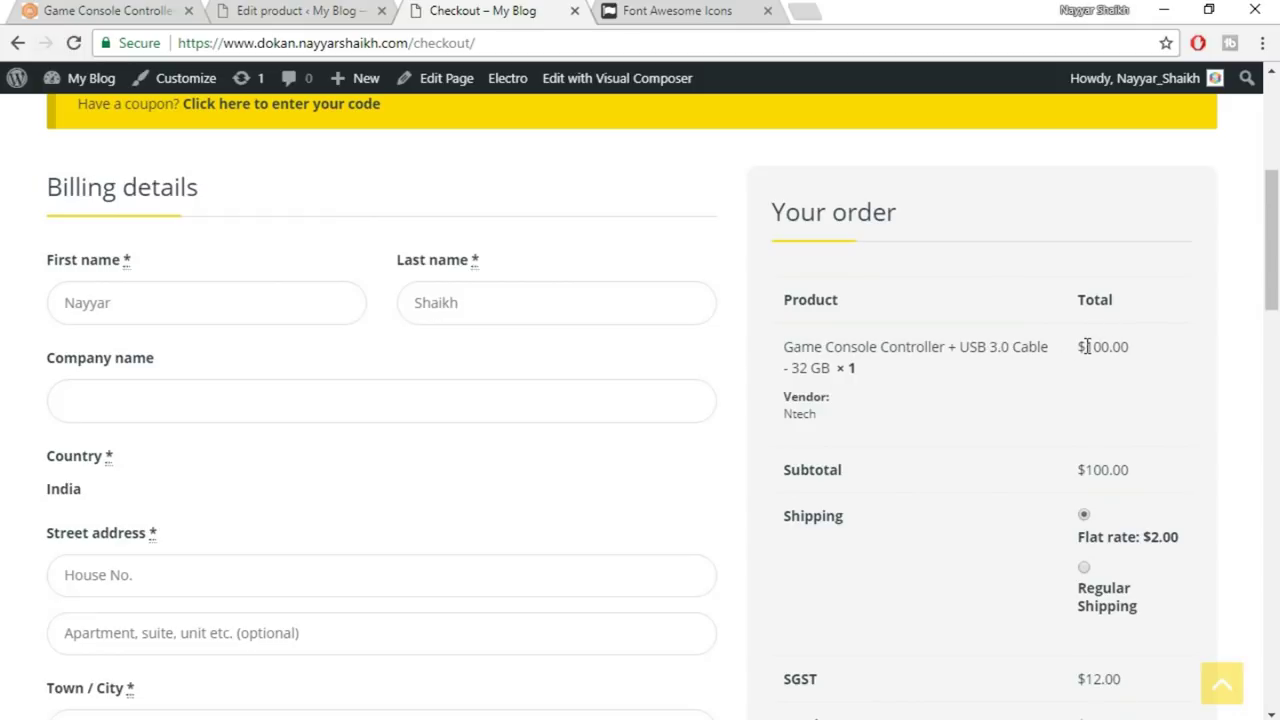
pyautogui.scroll(-1, 1090, 390)
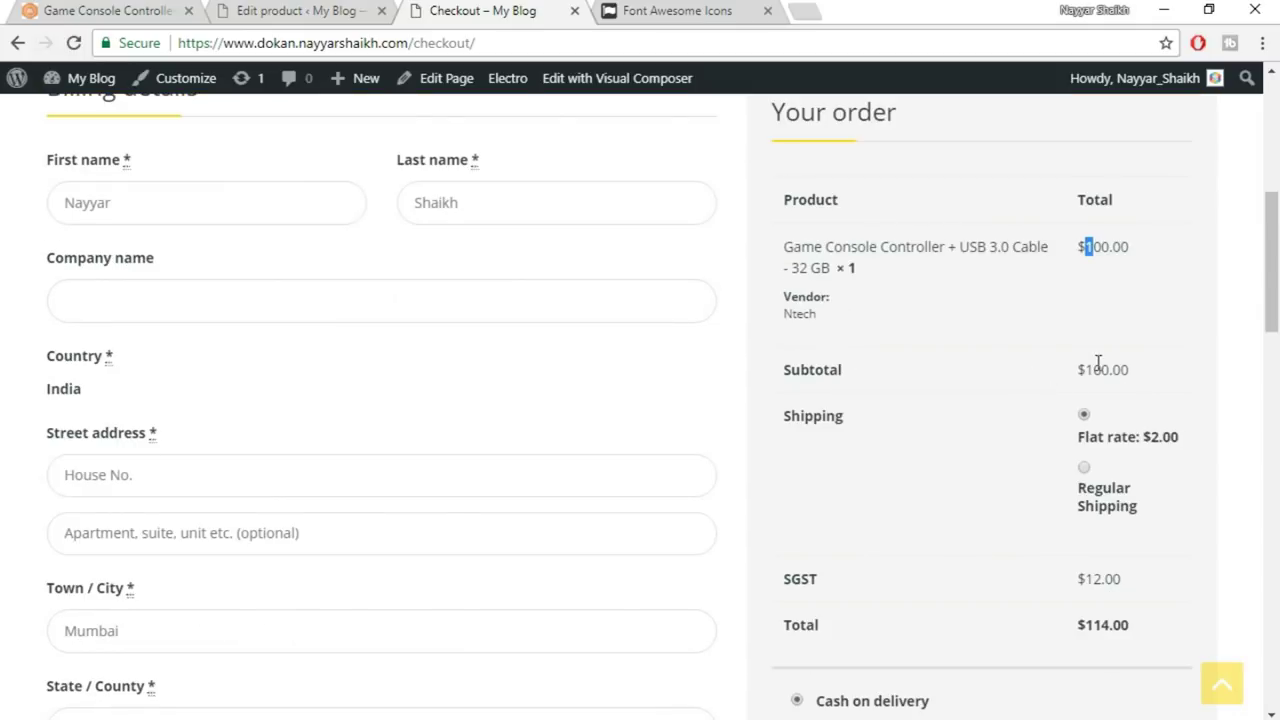
pyautogui.scroll(-1, 1031, 523)
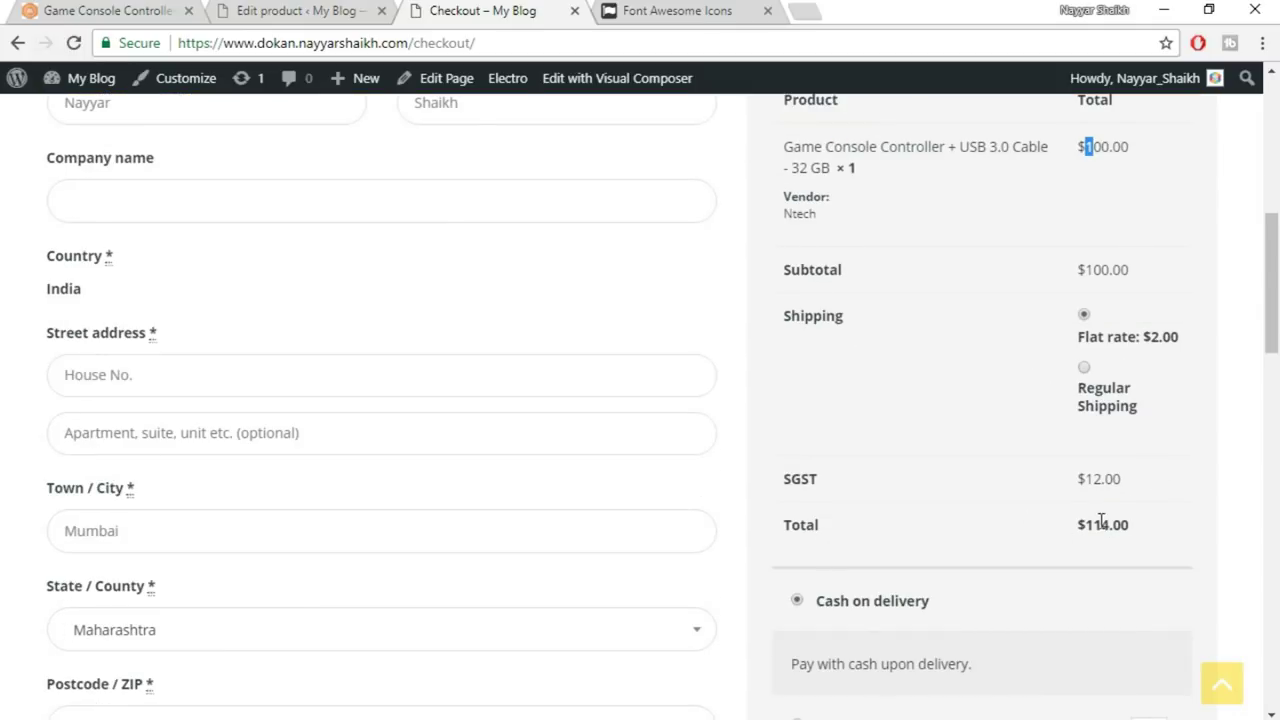
pyautogui.scroll(-2, 1100, 523)
pyautogui.scroll(3, 1102, 528)
pyautogui.scroll(2, 1102, 528)
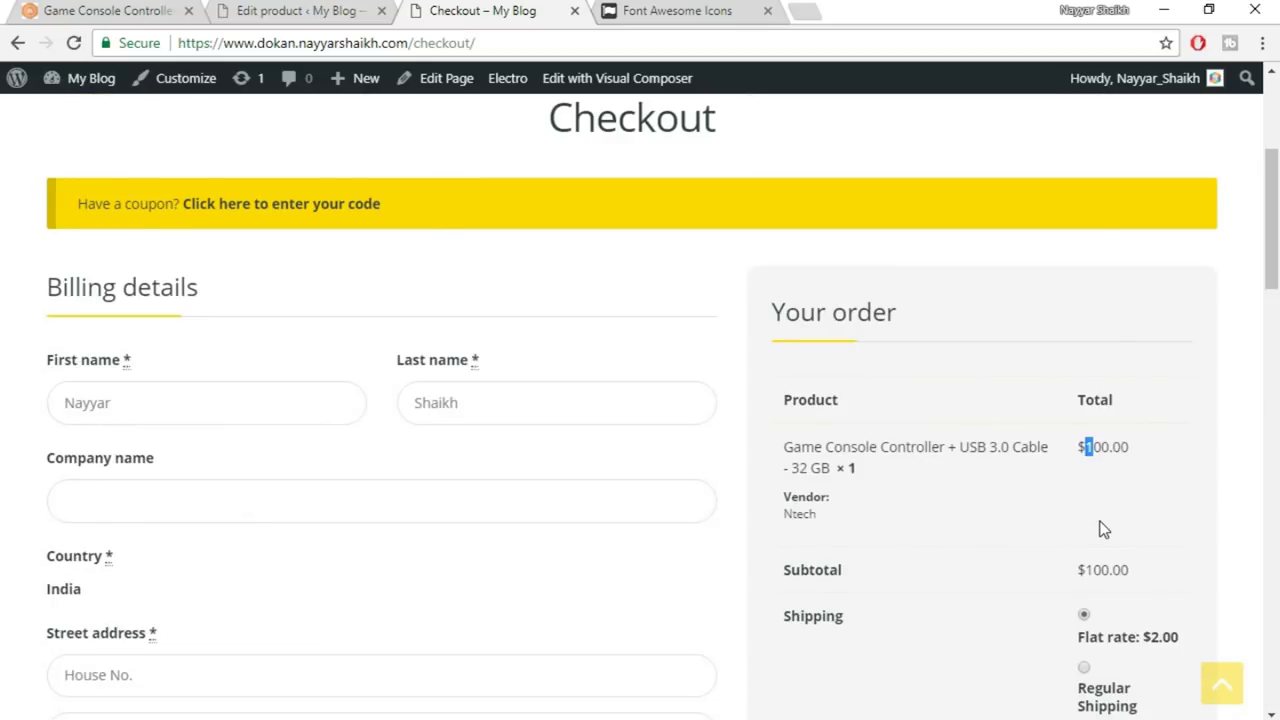
pyautogui.scroll(-6, 1103, 530)
pyautogui.click(970, 508)
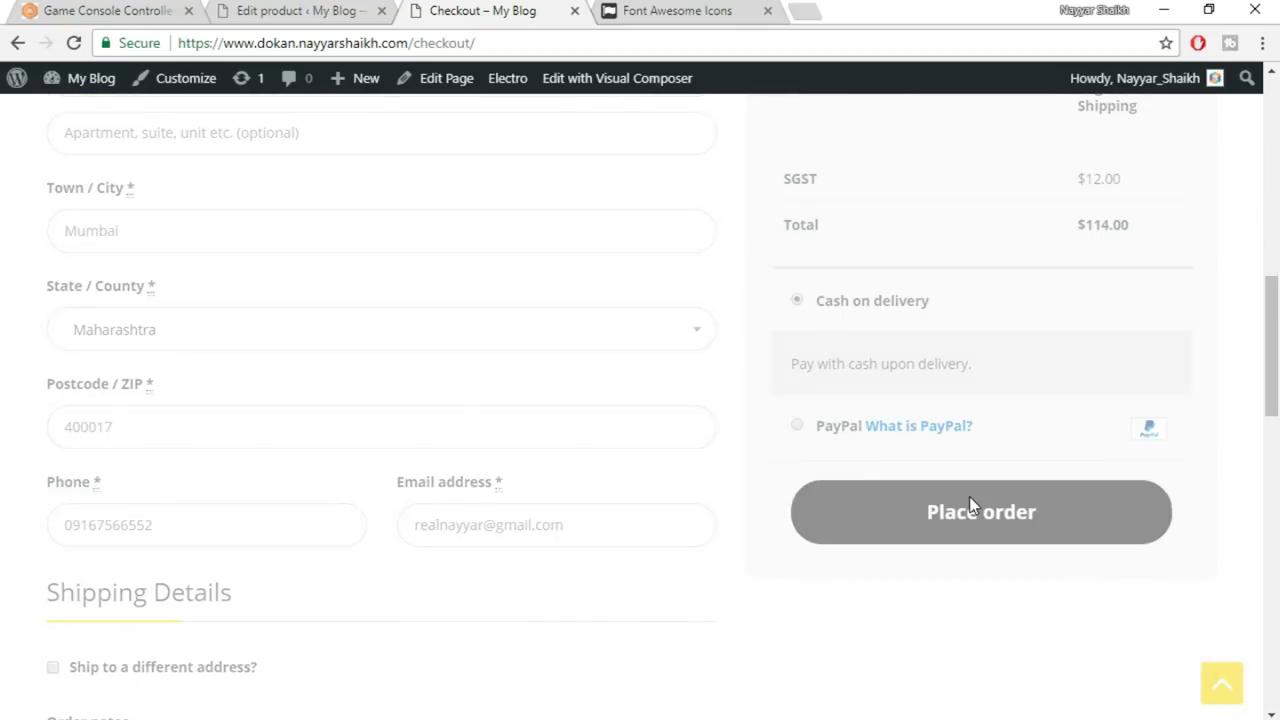
# Scroll through the order-received page to review the cash-on-delivery order
pyautogui.scroll(-1, 940, 502)
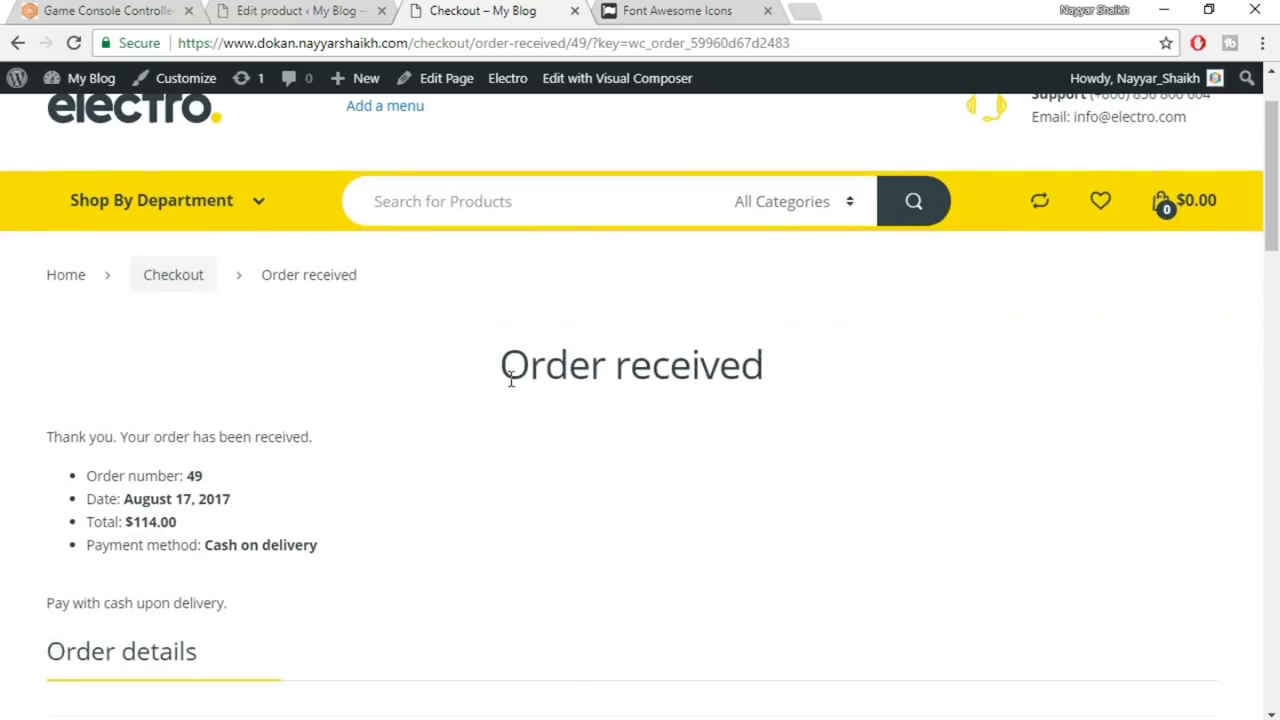
pyautogui.scroll(-2, 858, 383)
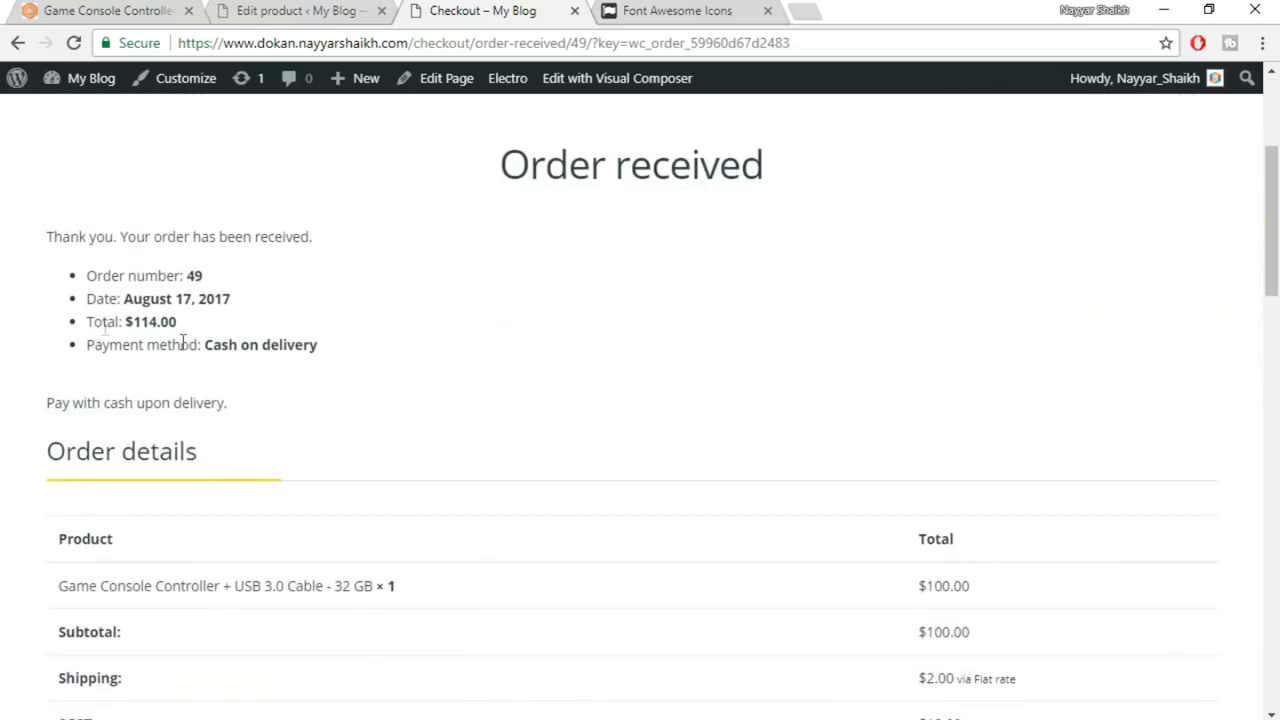
pyautogui.scroll(-3, 435, 415)
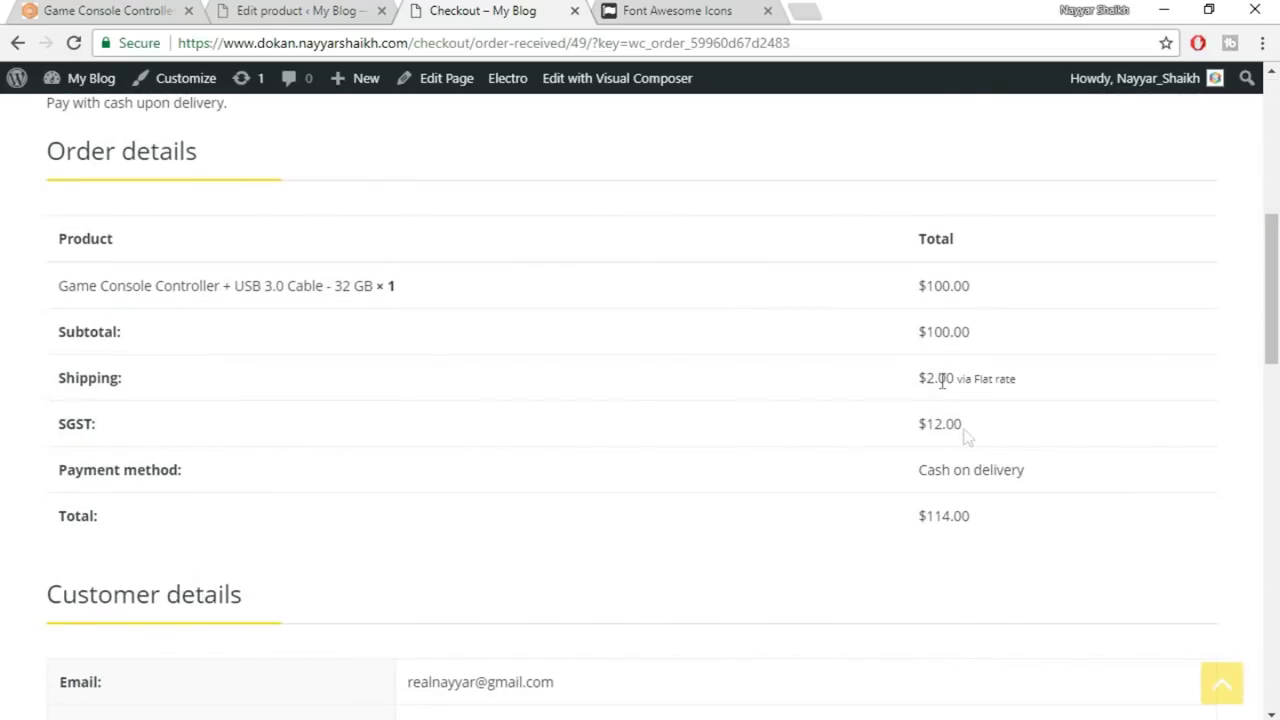
pyautogui.scroll(-3, 706, 549)
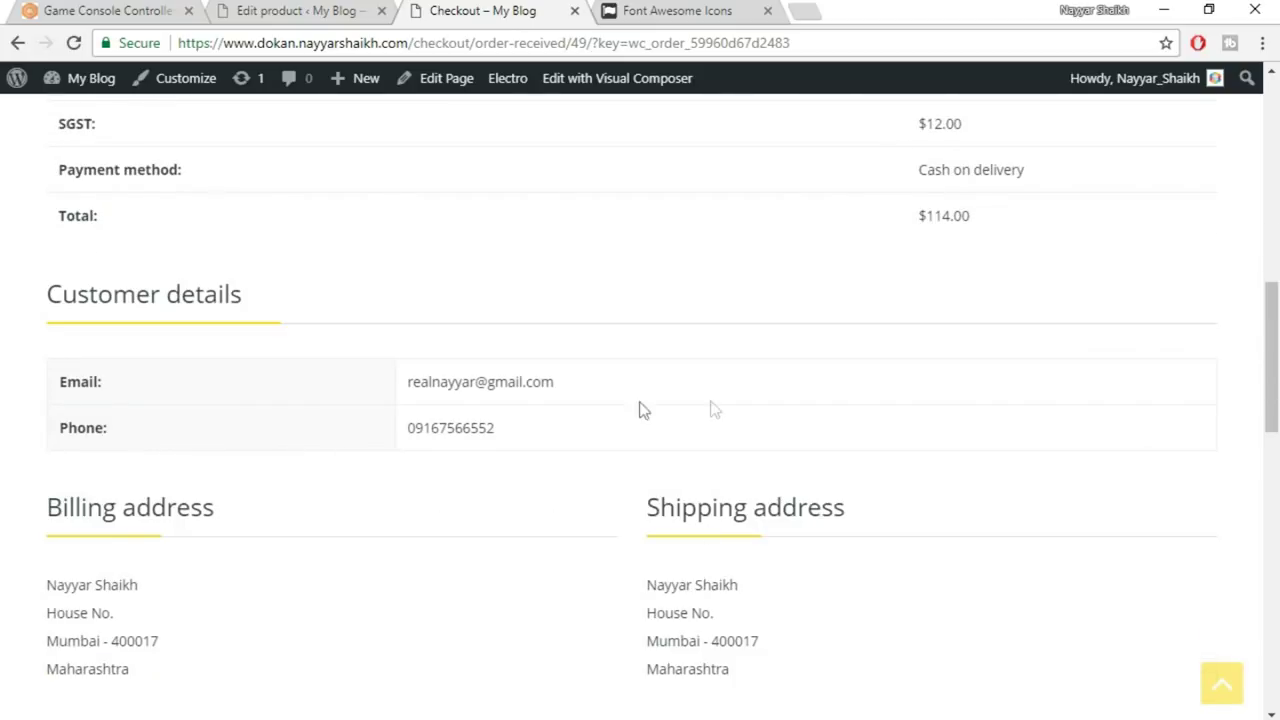
pyautogui.scroll(-2, 740, 477)
pyautogui.scroll(3, 717, 443)
pyautogui.scroll(-3, 714, 470)
pyautogui.scroll(-2, 749, 429)
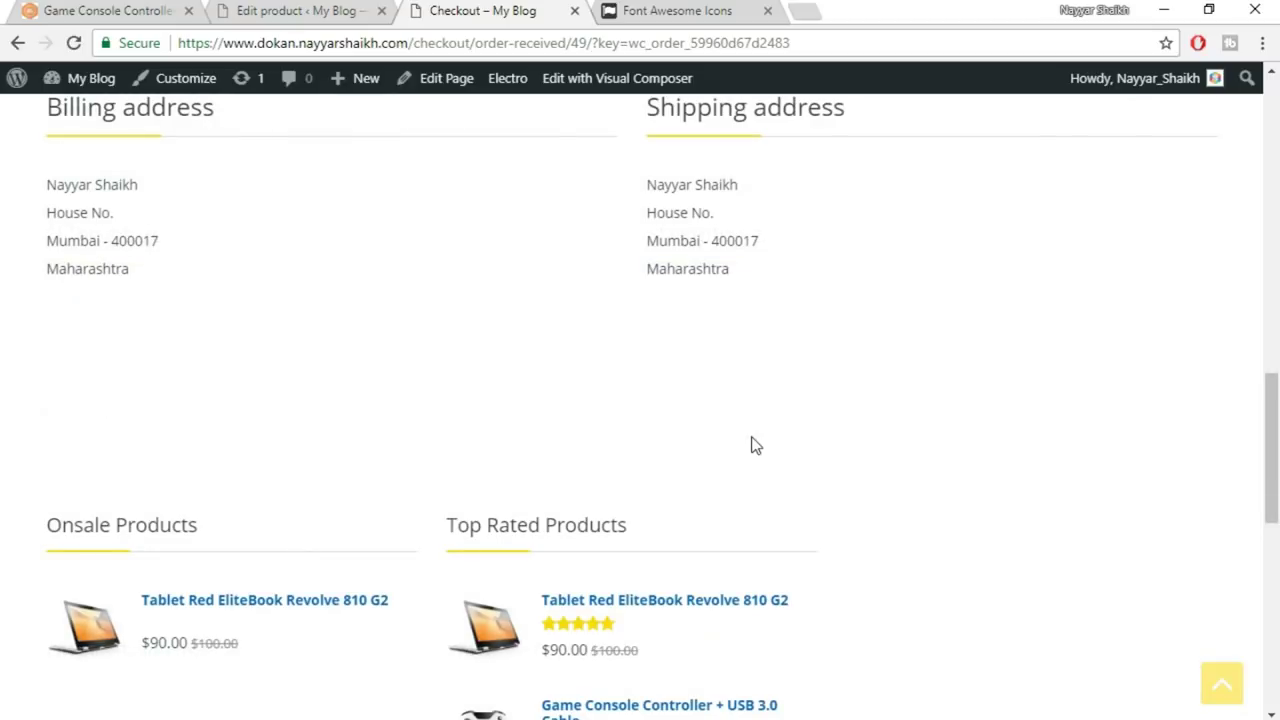
pyautogui.scroll(4, 751, 443)
pyautogui.scroll(3, 620, 440)
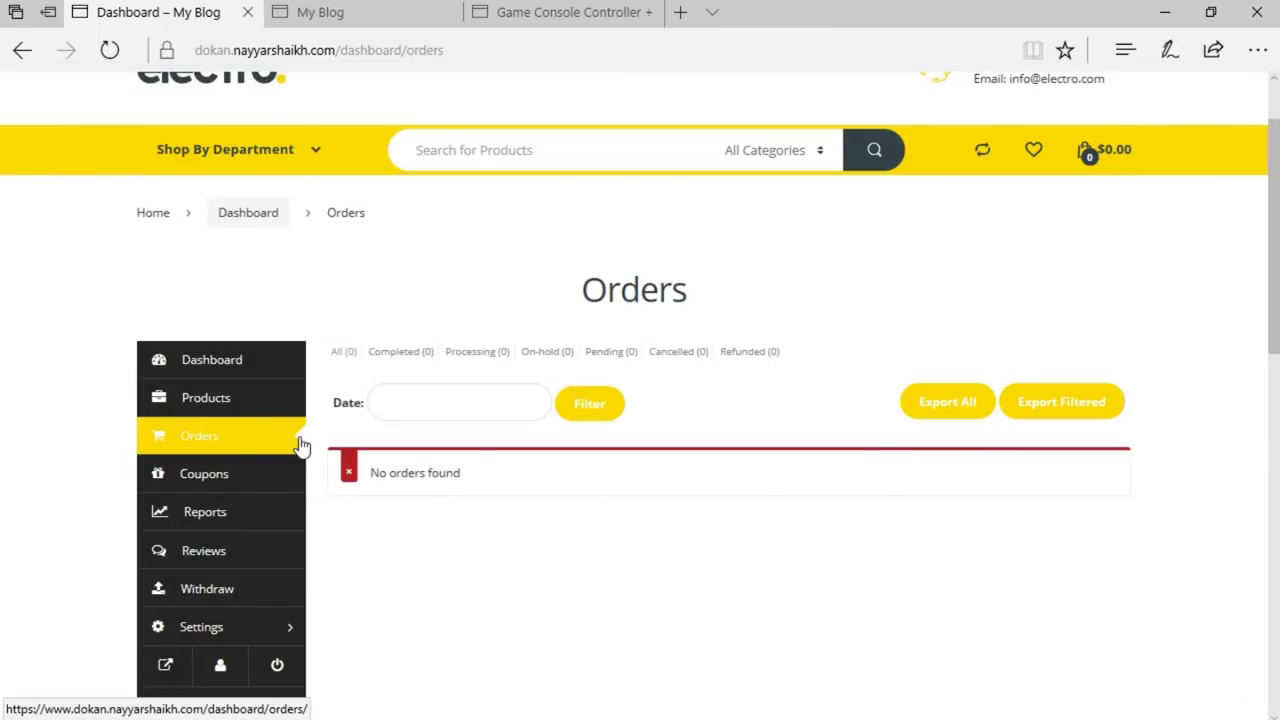
# Reload the vendor Orders list and open Order 49's details
pyautogui.click(109, 49)
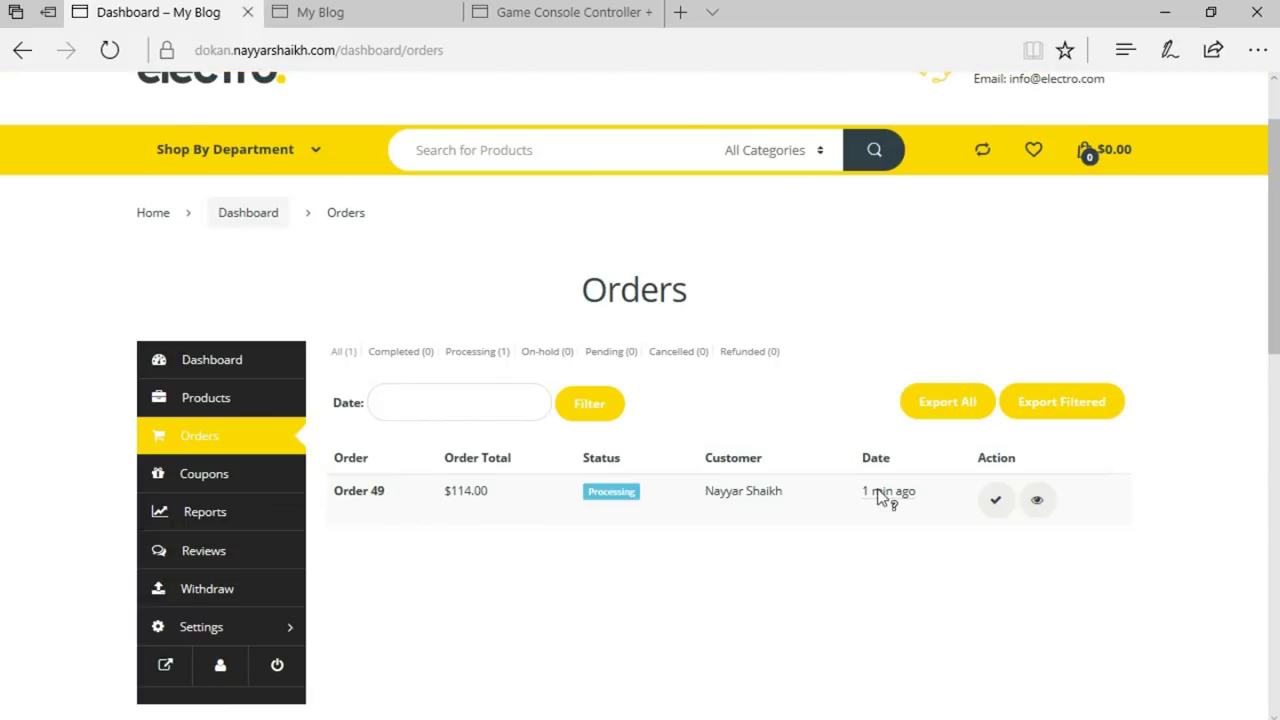
pyautogui.click(1040, 507)
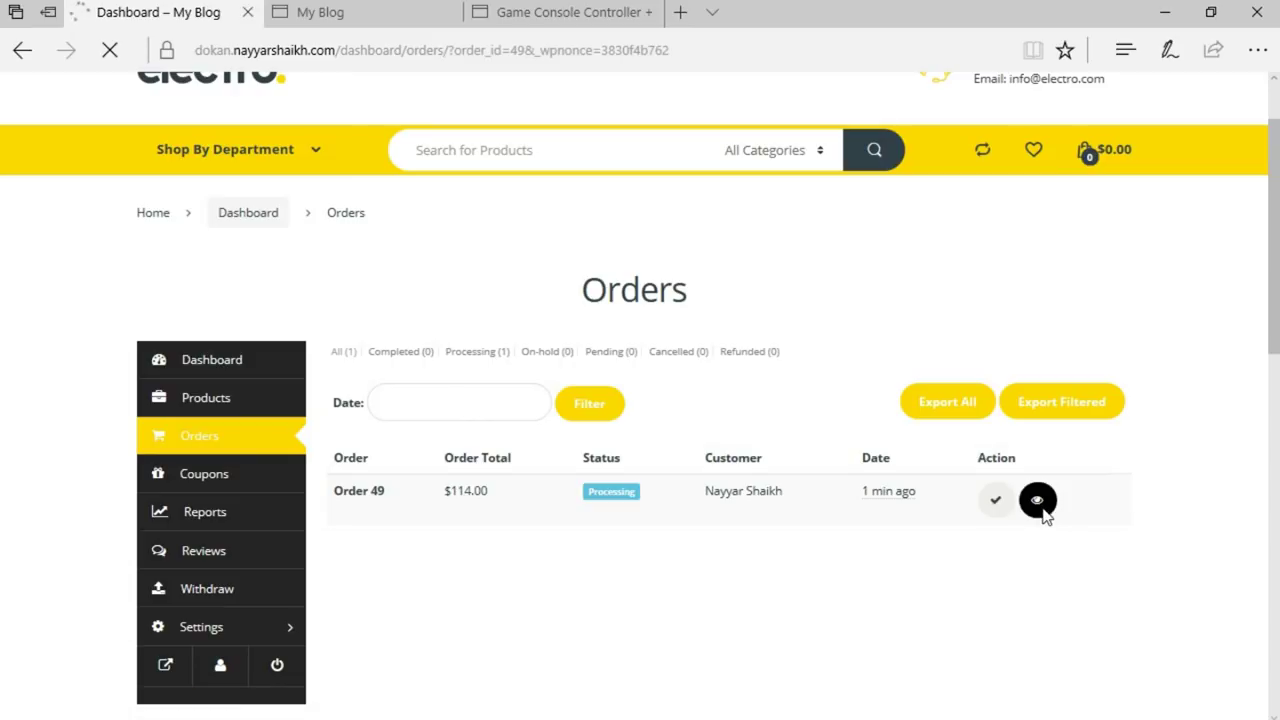
pyautogui.scroll(-2, 1185, 397)
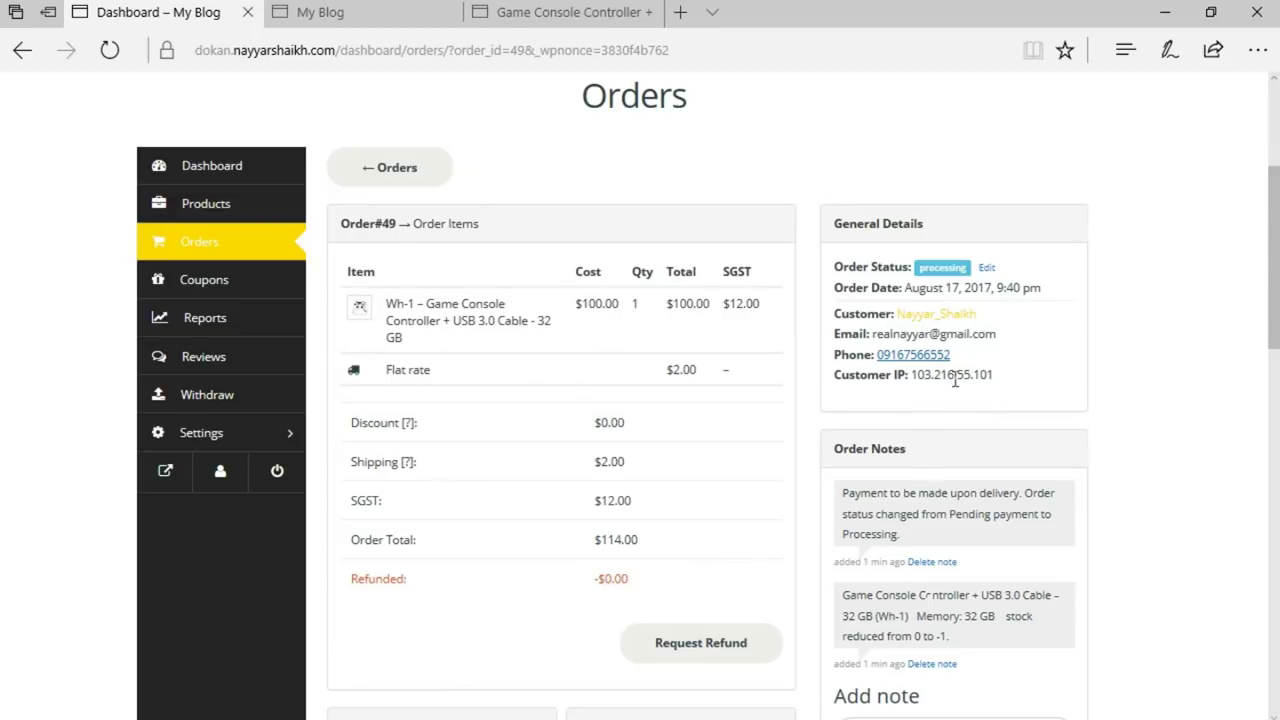
pyautogui.scroll(-3, 1100, 384)
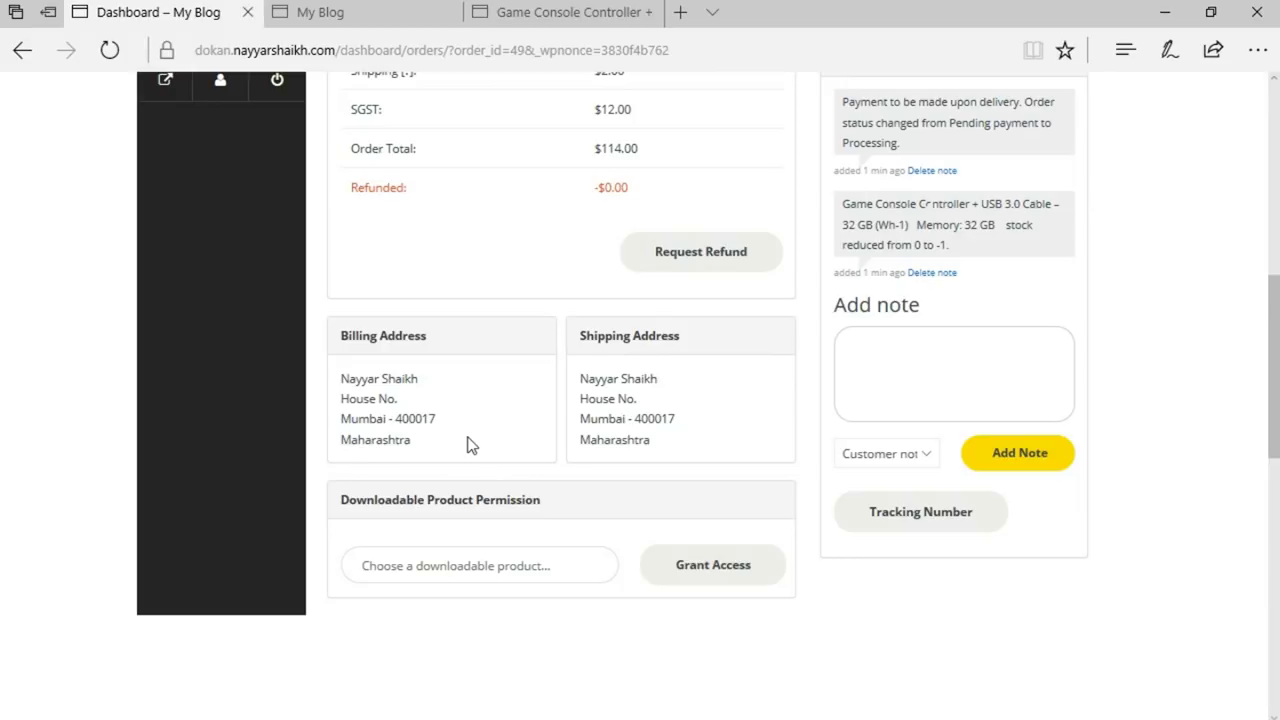
# Look at Order 49's Add note box, keeping the note type as Customer note
pyautogui.click(977, 394)
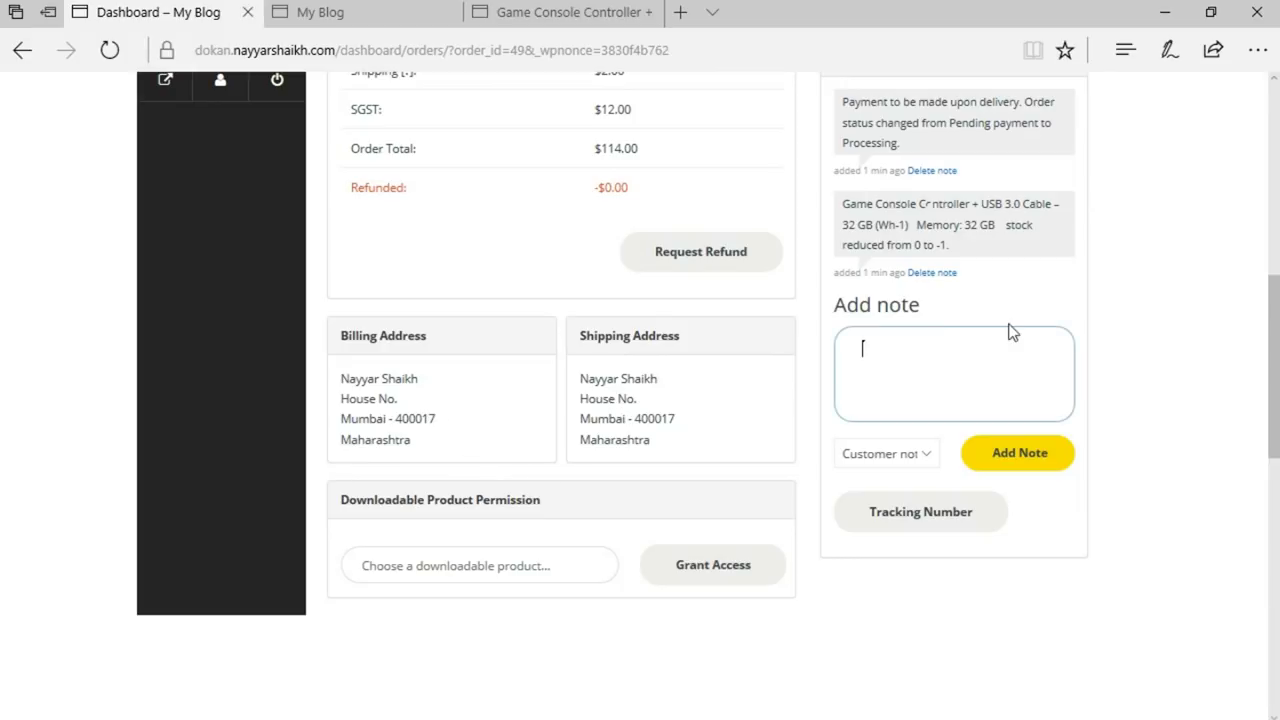
pyautogui.scroll(1, 1123, 329)
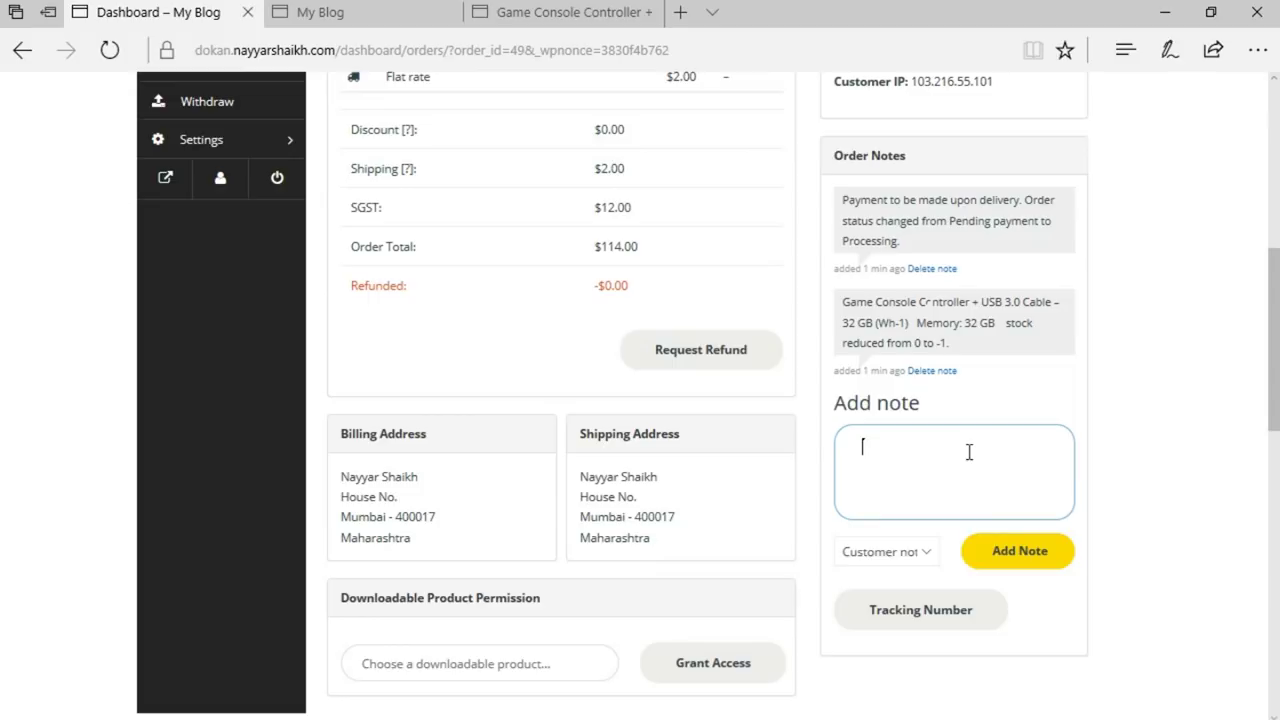
pyautogui.click(924, 554)
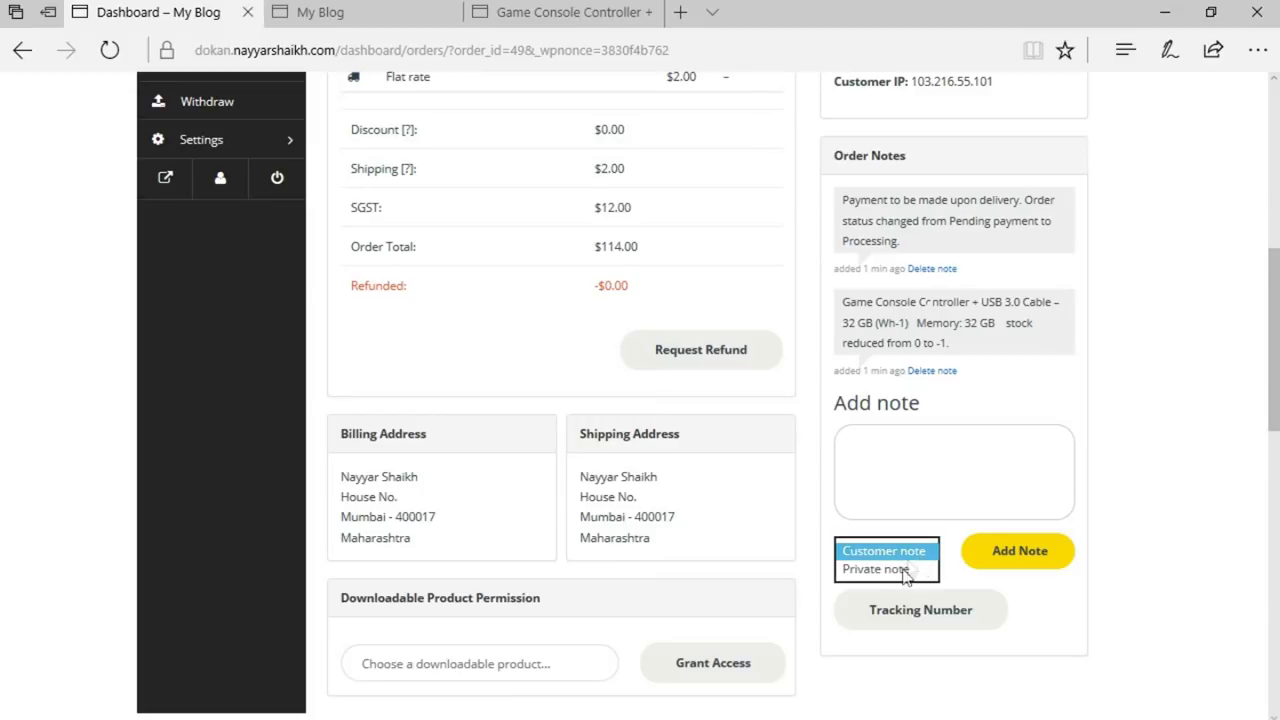
pyautogui.click(1015, 560)
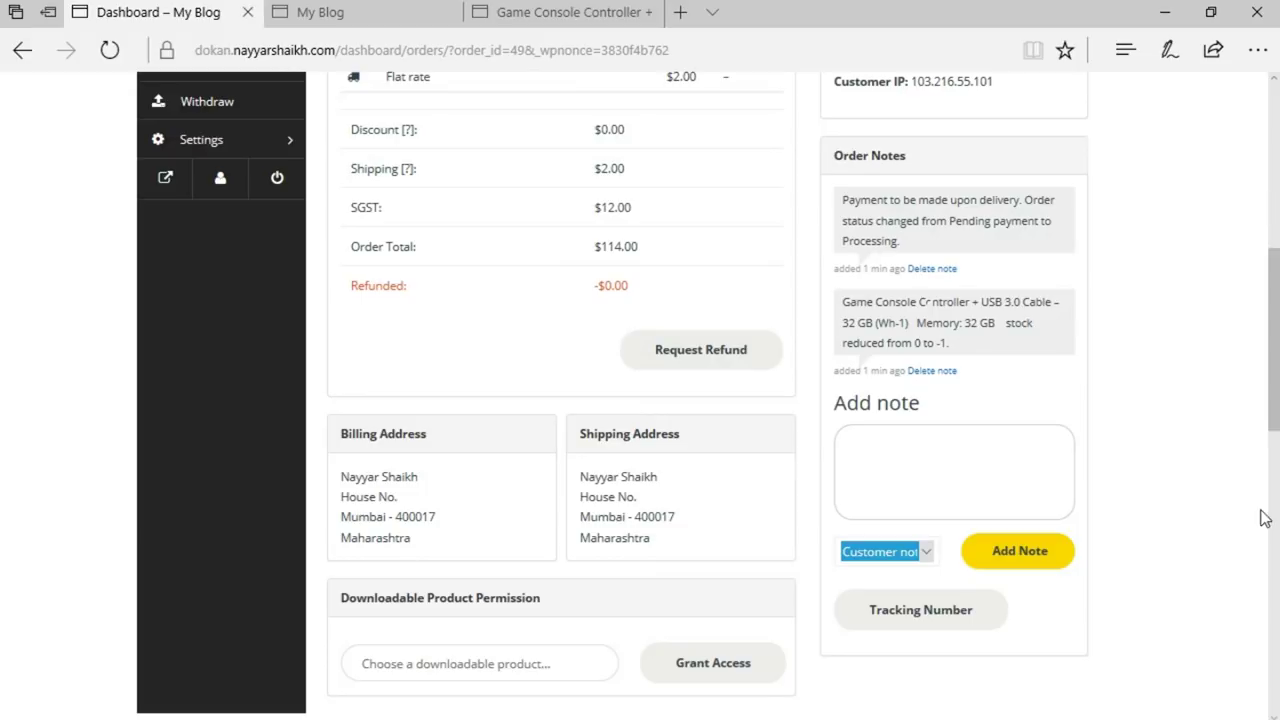
pyautogui.scroll(4, 1262, 517)
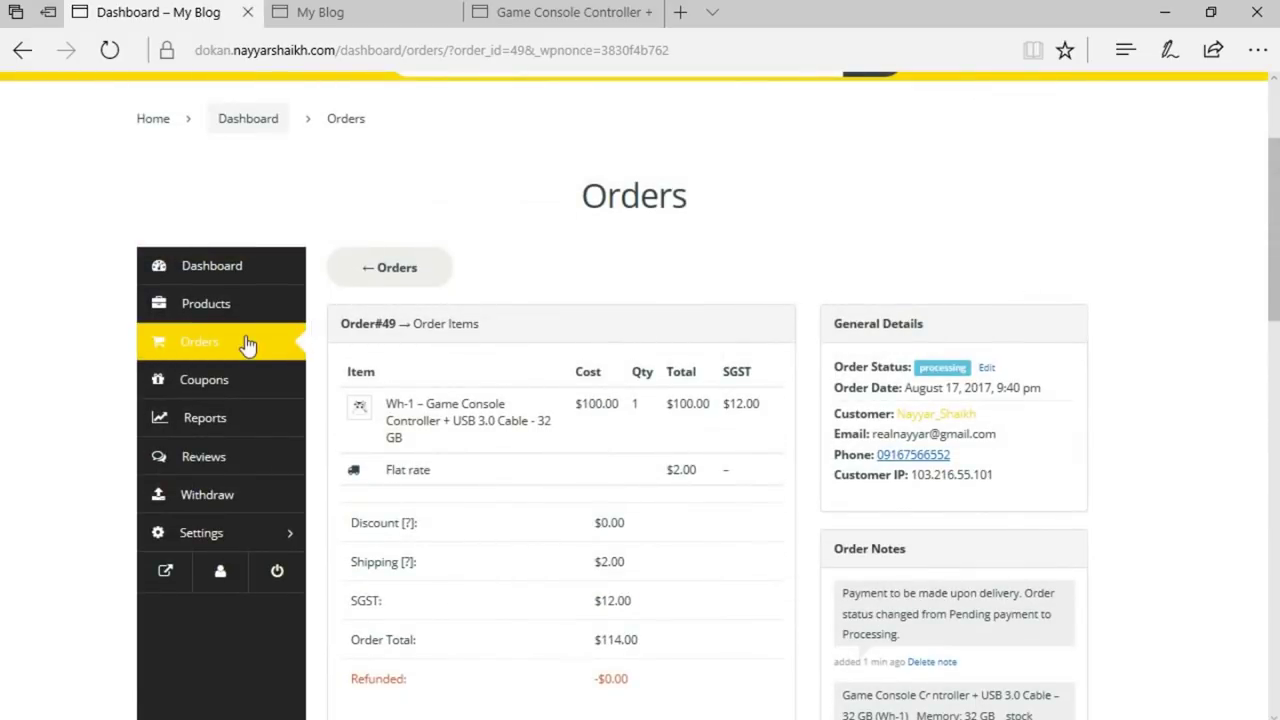
# Mark Order 49 as Completed in the vendor orders list, then go to Coupons
pyautogui.click(193, 345)
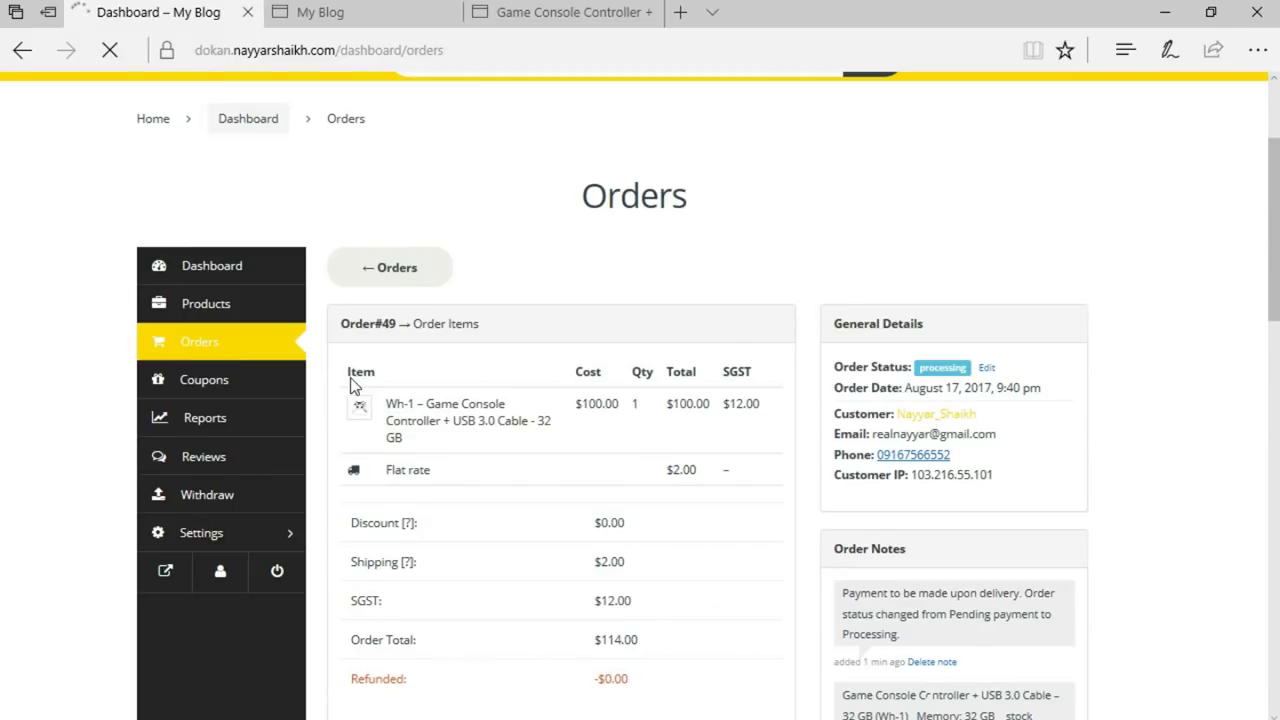
pyautogui.scroll(-1, 766, 400)
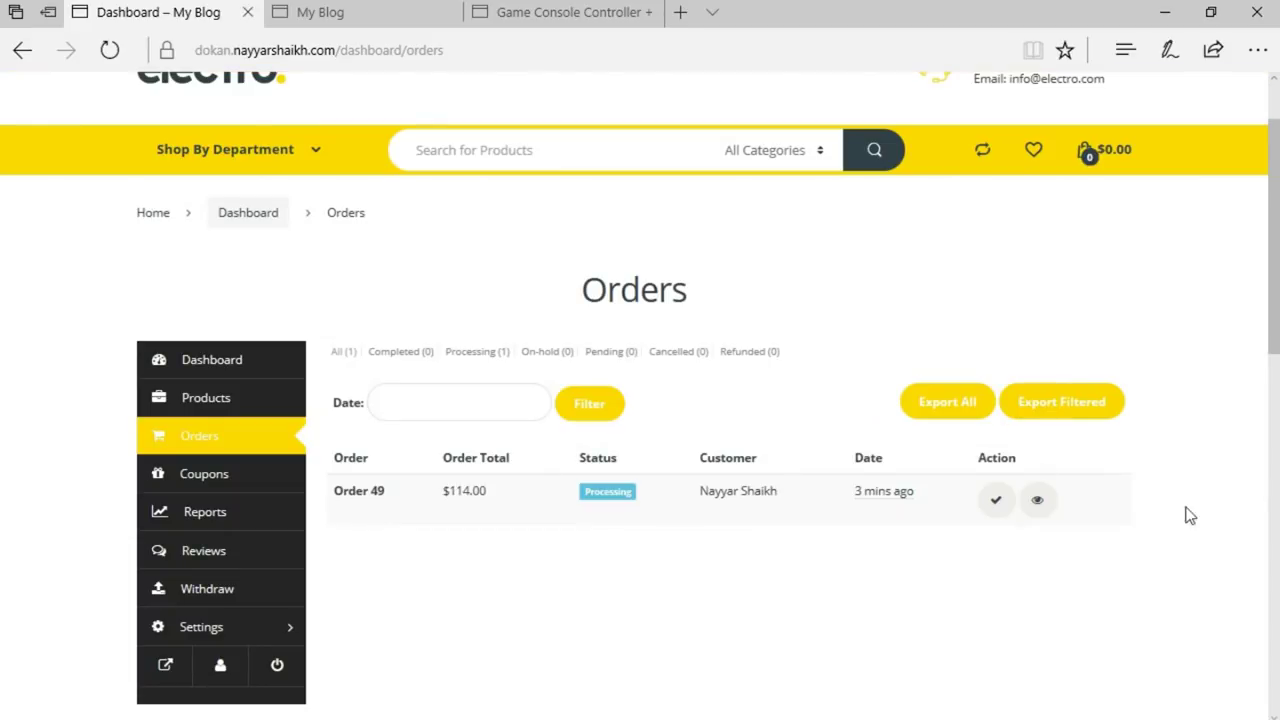
pyautogui.click(996, 506)
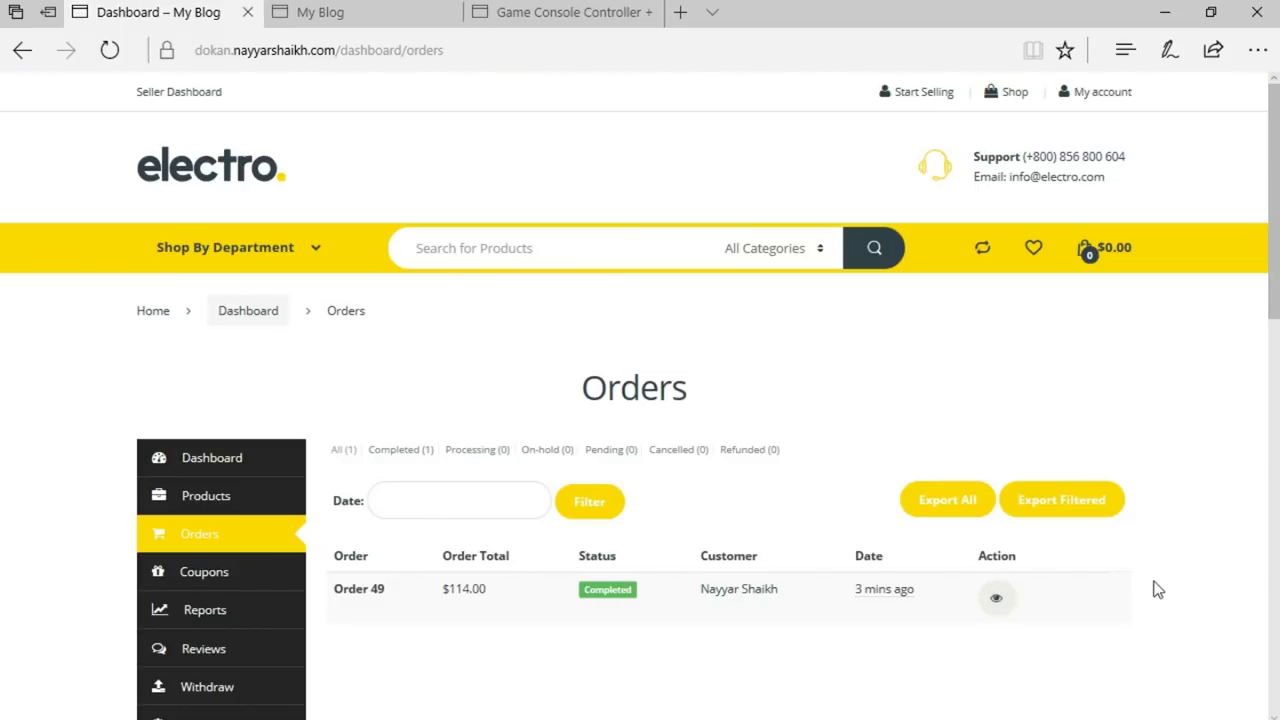
pyautogui.scroll(-2, 1157, 590)
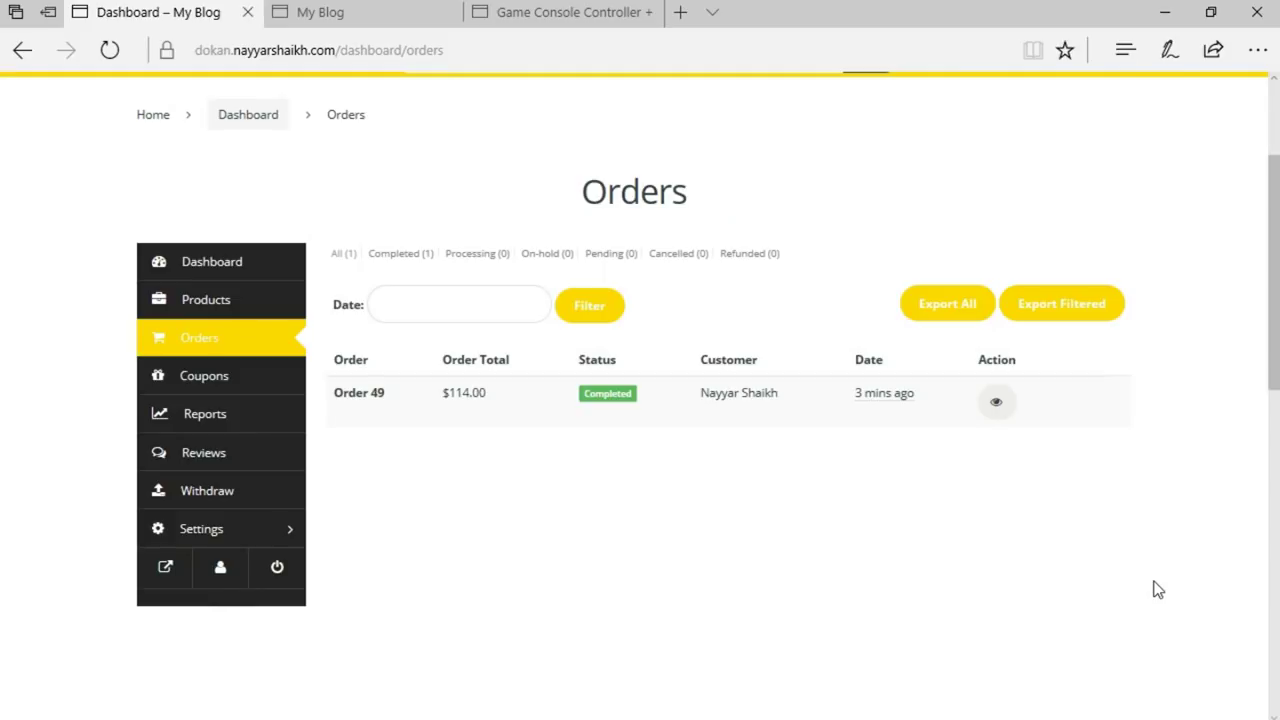
pyautogui.click(214, 380)
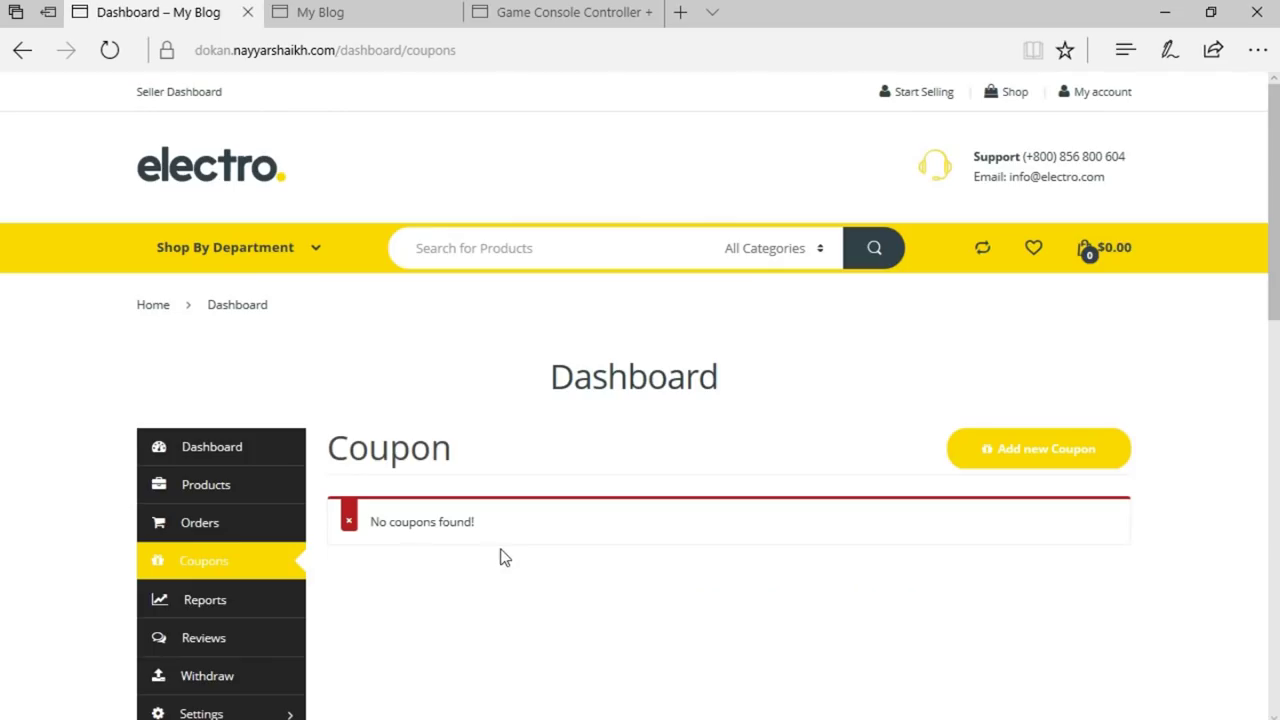
# Start a new coupon titled D10 with description 'Get 10% OFF'
pyautogui.click(1035, 456)
pyautogui.click(616, 319)
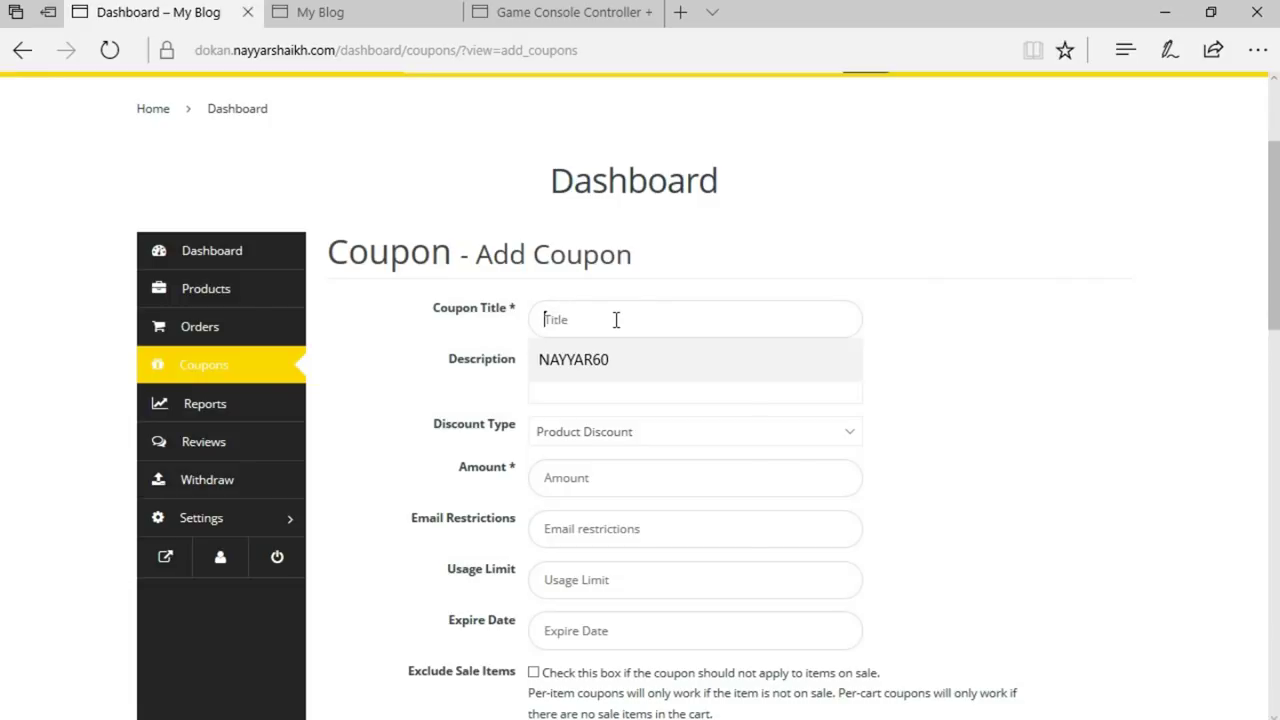
pyautogui.write('D10')
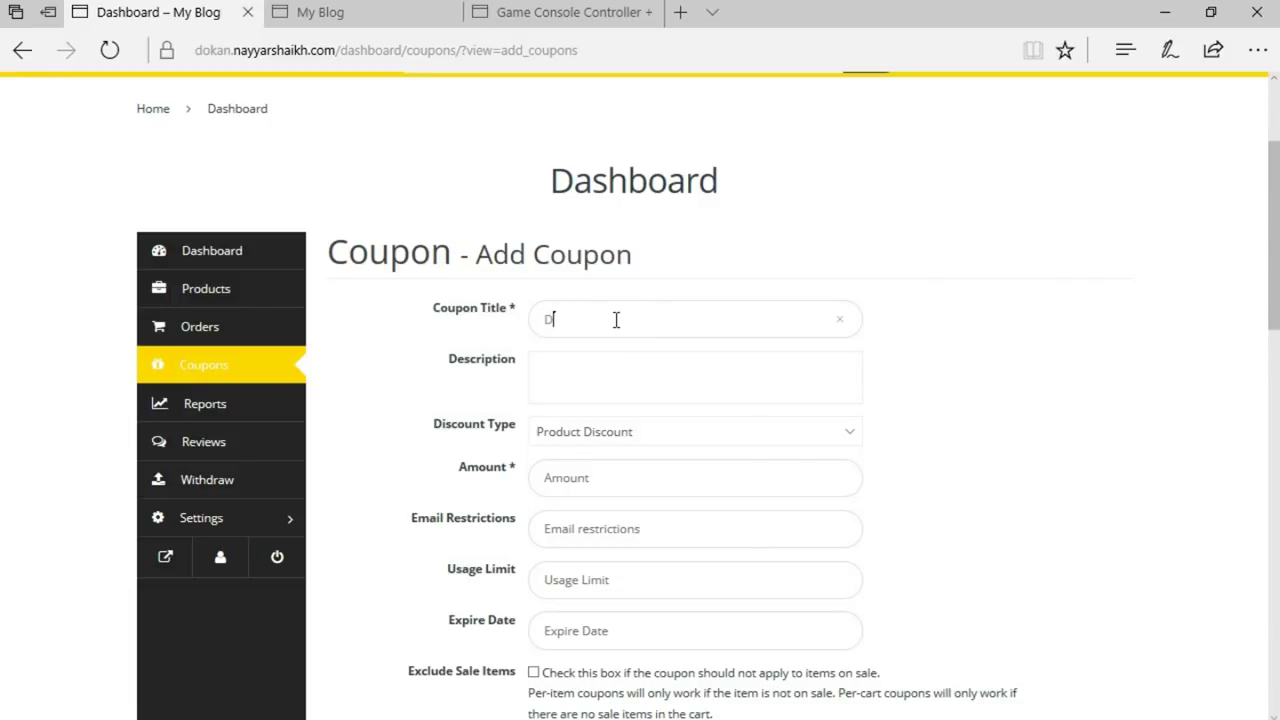
pyautogui.click(622, 370)
pyautogui.write('Get 10% OFF')
# Set the discount type to Product % Discount with amount 10
pyautogui.scroll(-1, 875, 380)
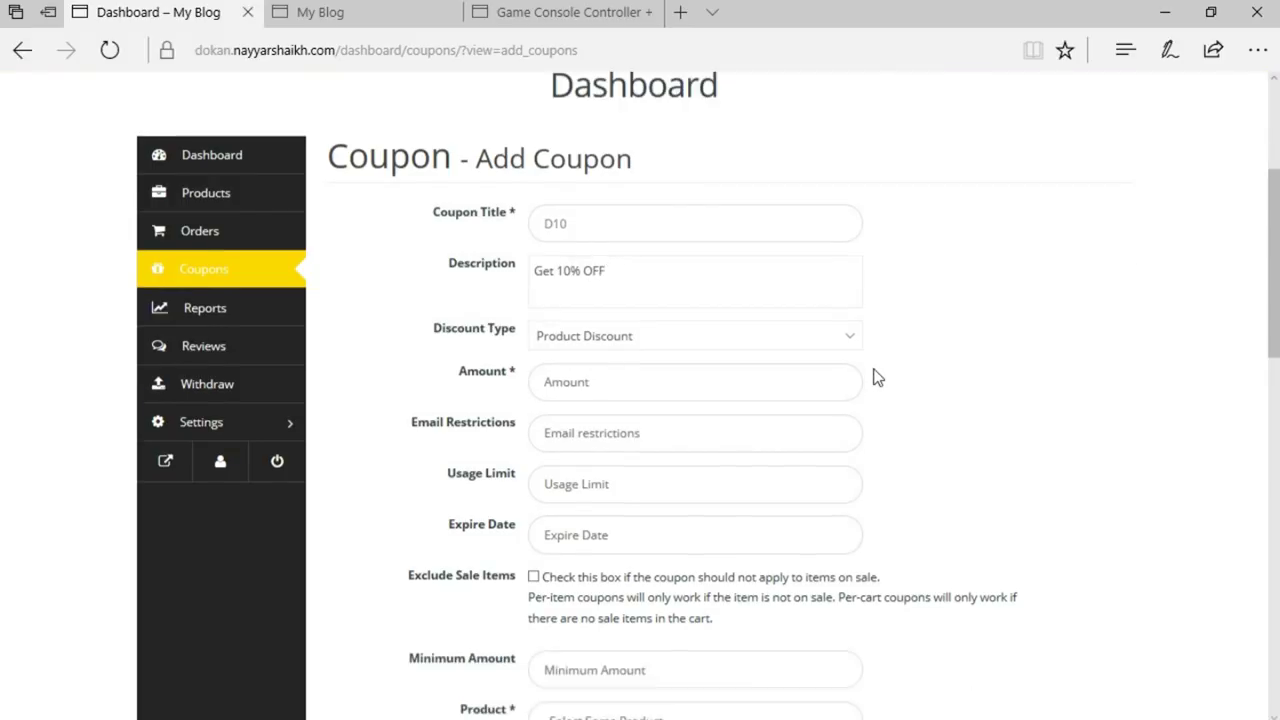
pyautogui.click(633, 337)
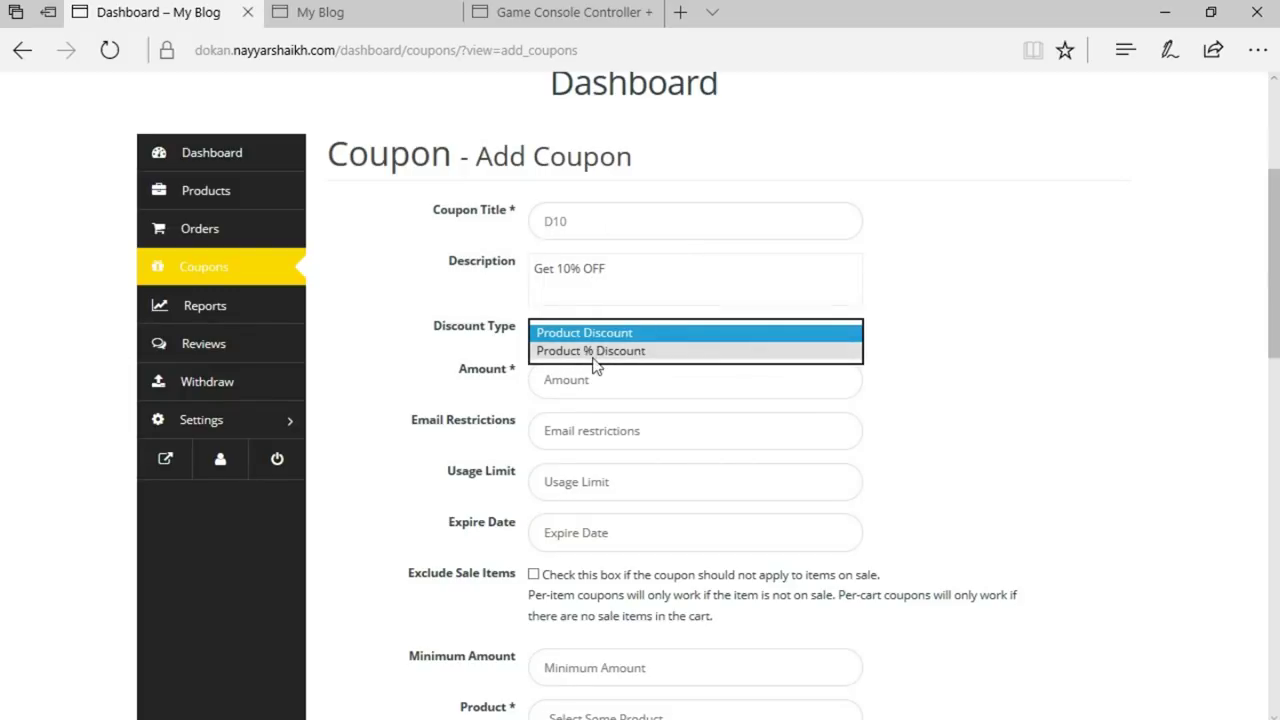
pyautogui.click(590, 351)
pyautogui.click(619, 379)
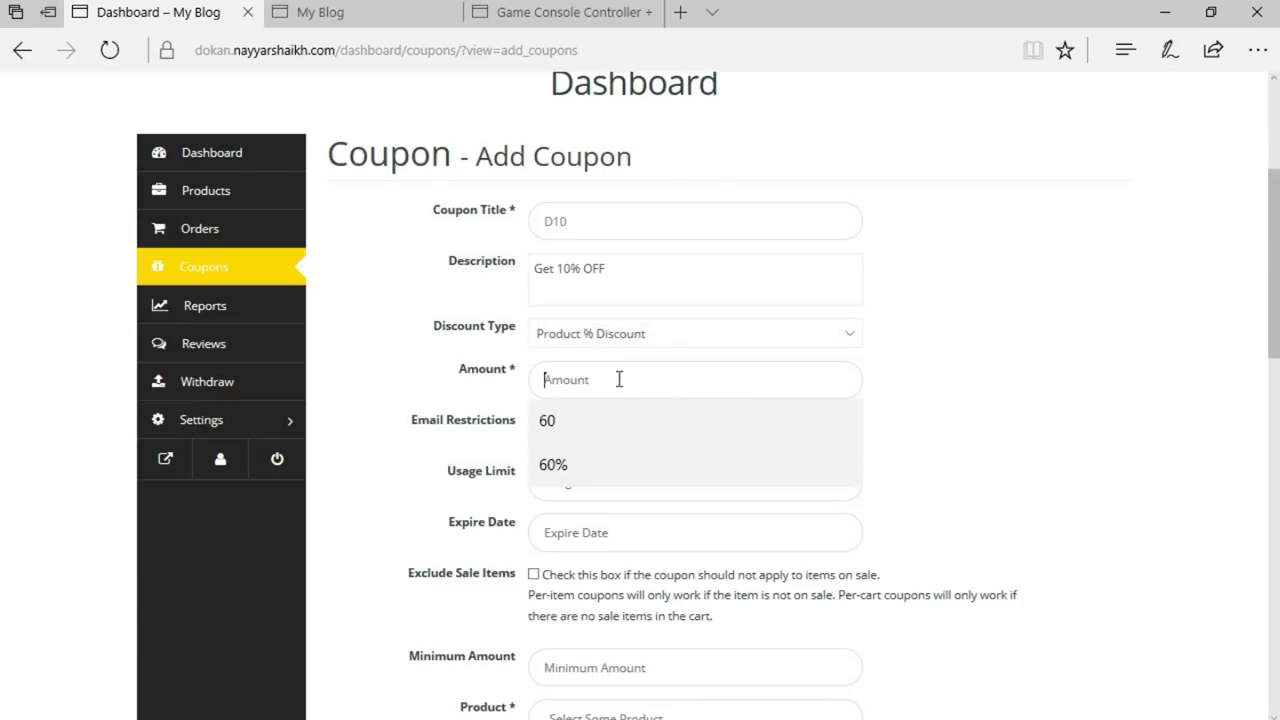
pyautogui.write('10')
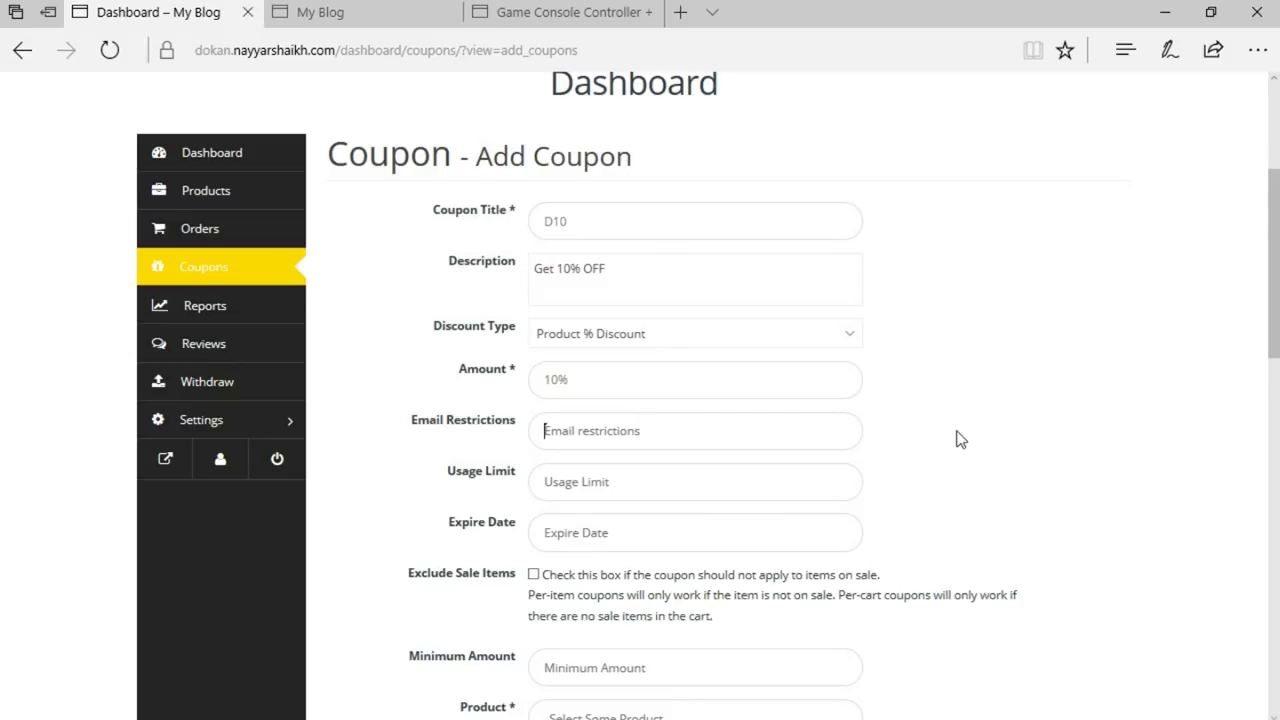
# Set the coupon expiry date to 2017-08-31
pyautogui.scroll(-2, 957, 437)
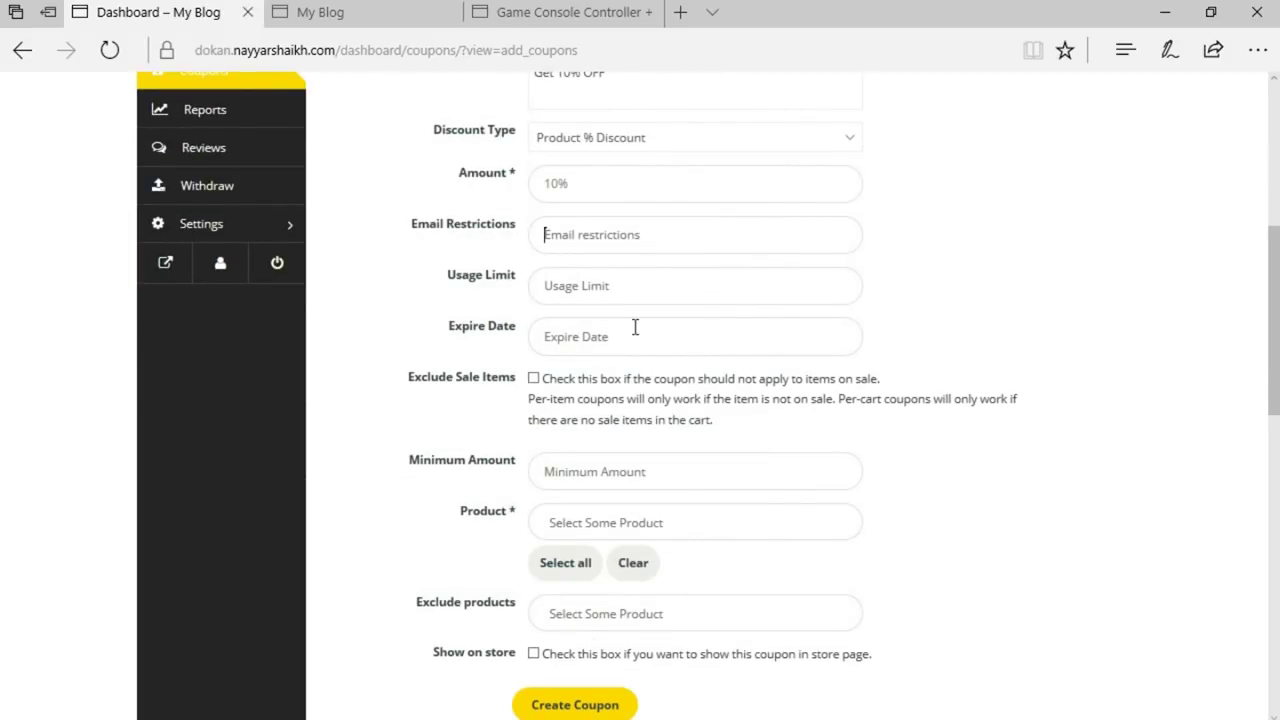
pyautogui.scroll(1, 620, 478)
pyautogui.click(610, 434)
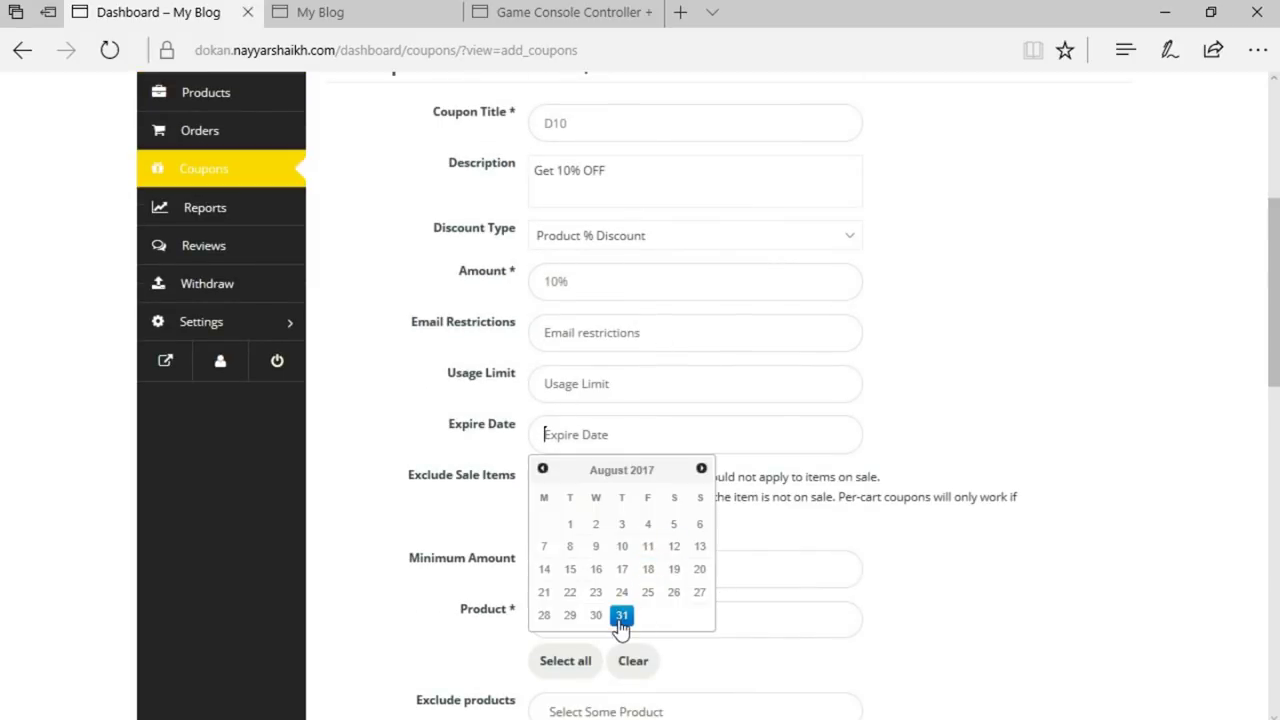
pyautogui.click(619, 617)
# Set minimum amount 100, leave products unselected, and exclude sale items
pyautogui.scroll(-1, 1103, 440)
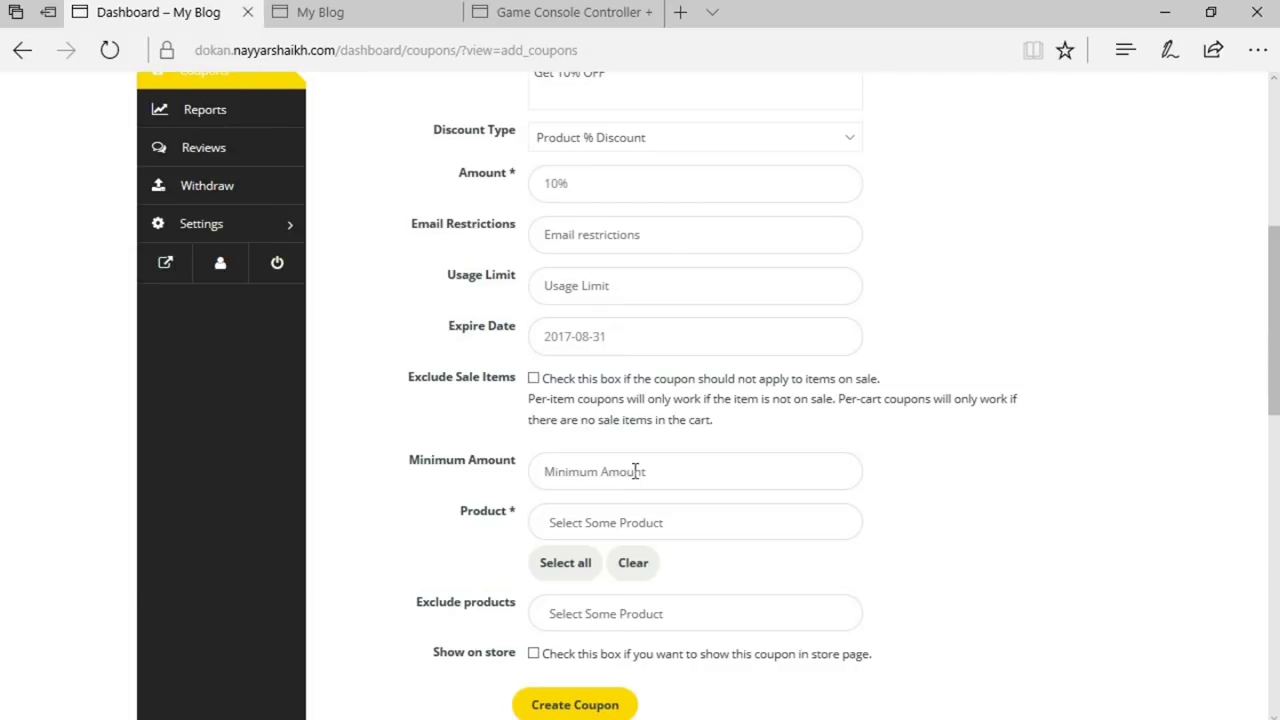
pyautogui.click(776, 470)
pyautogui.write('100')
pyautogui.click(983, 508)
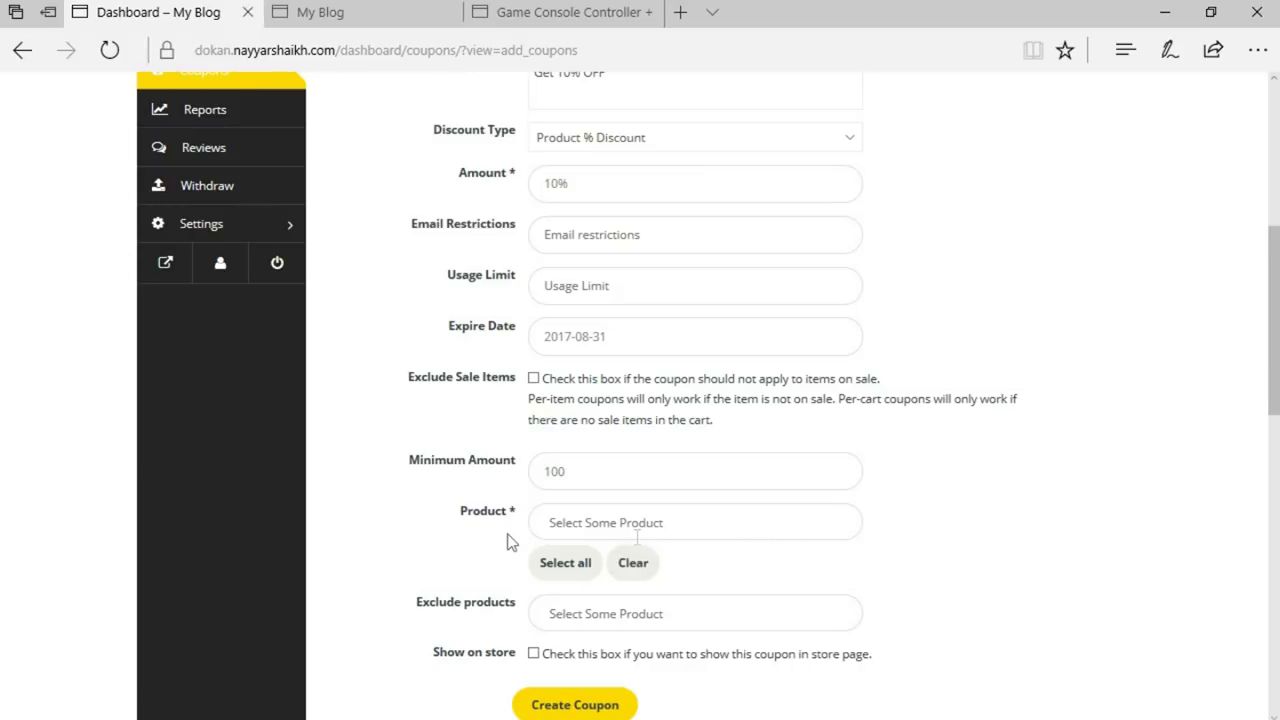
pyautogui.click(587, 522)
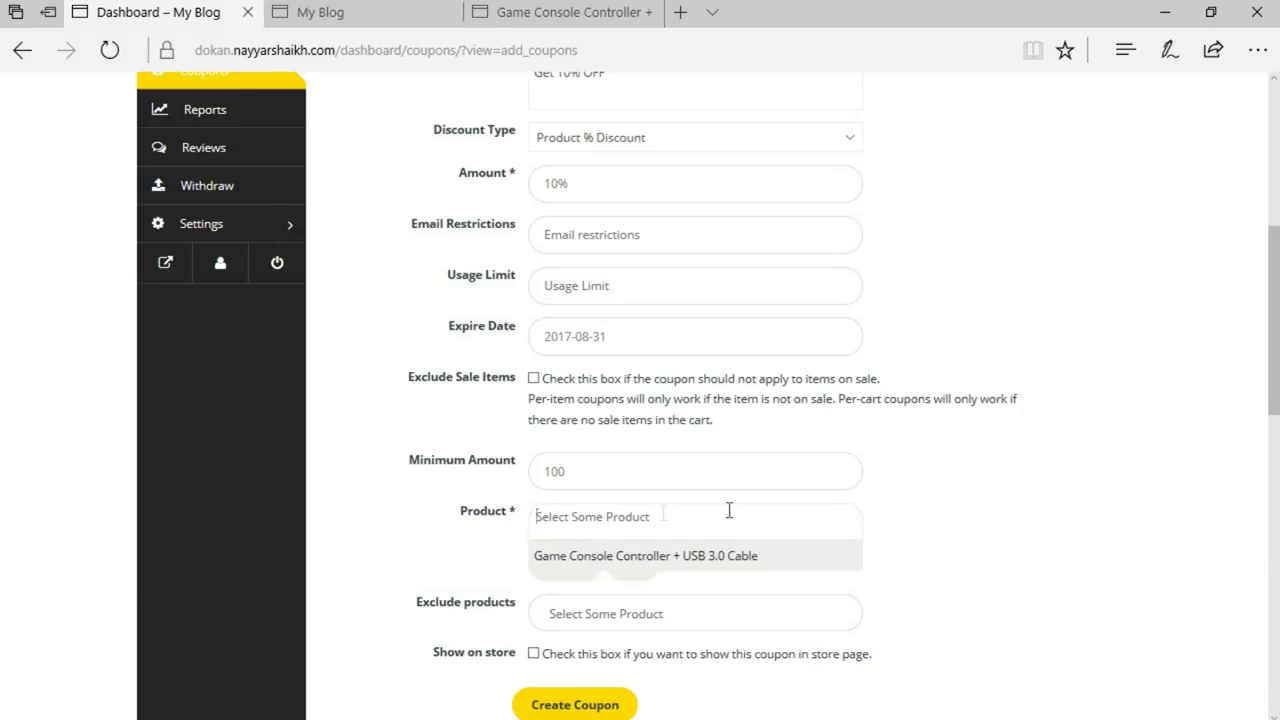
pyautogui.click(1030, 490)
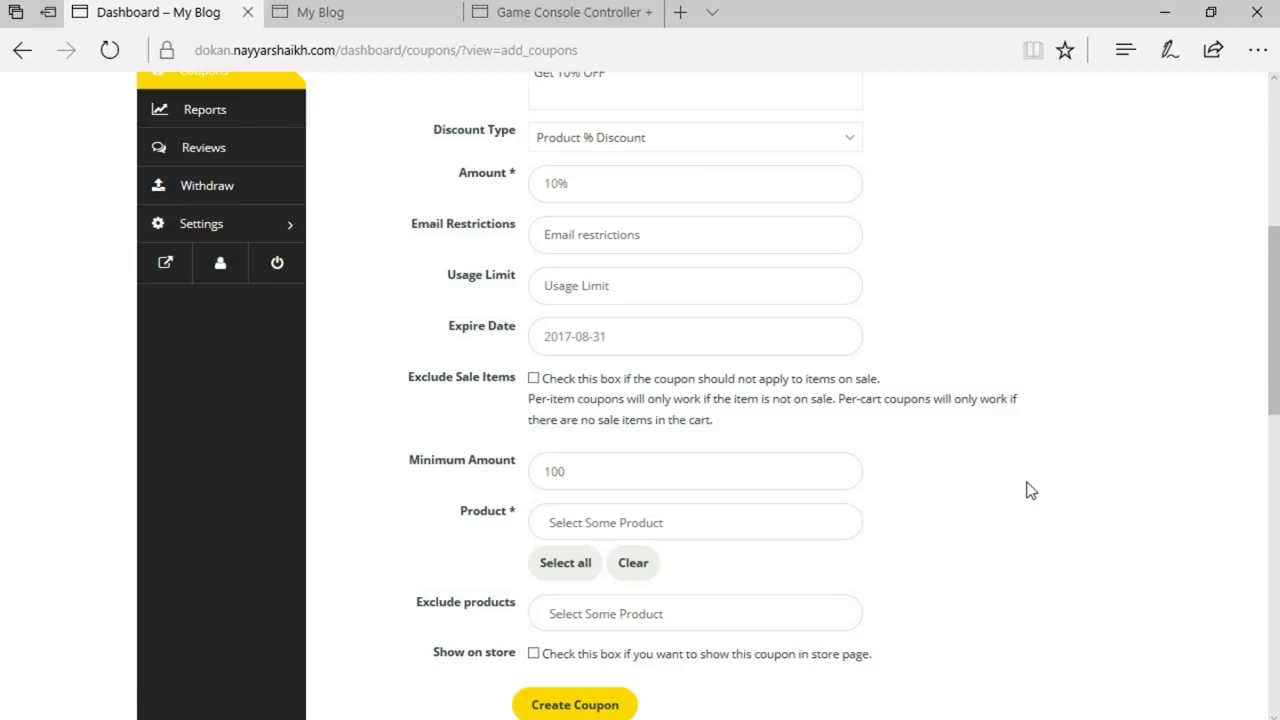
pyautogui.click(534, 378)
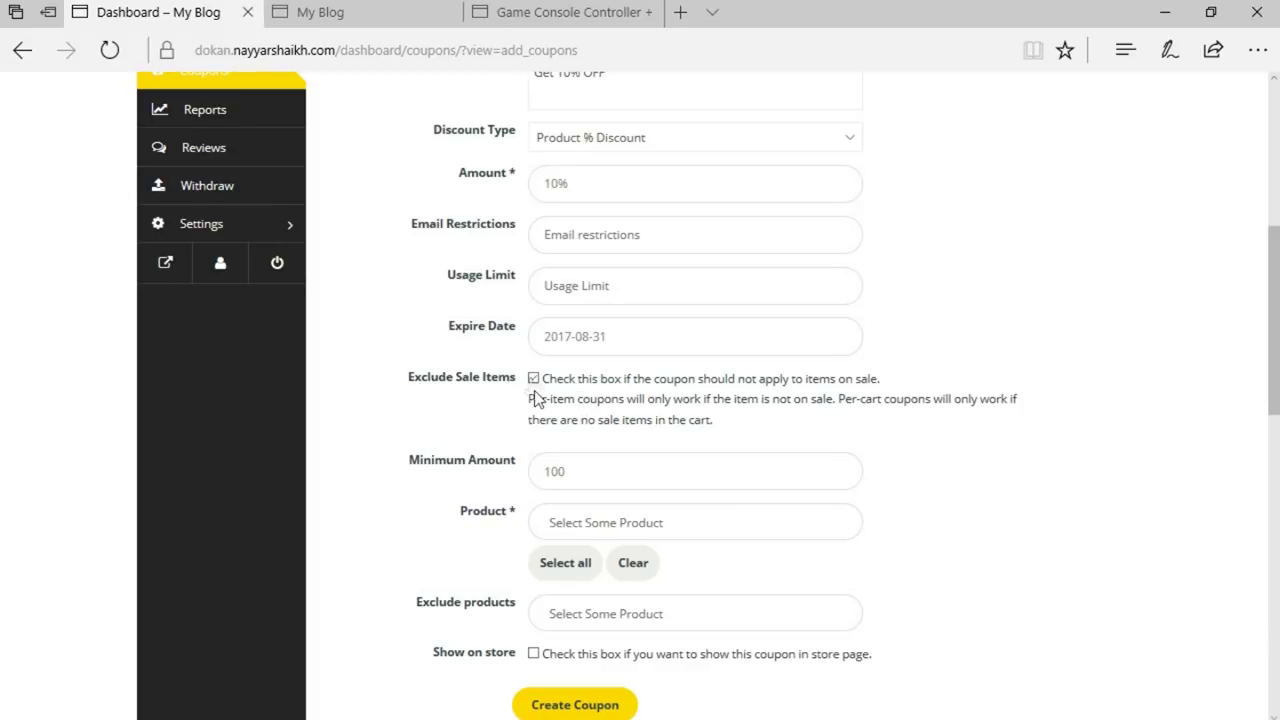
# Choose Game Console Controller + USB 3.0 Cable as the D10 coupon's product and create the coupon
pyautogui.scroll(-3, 894, 486)
pyautogui.click(578, 420)
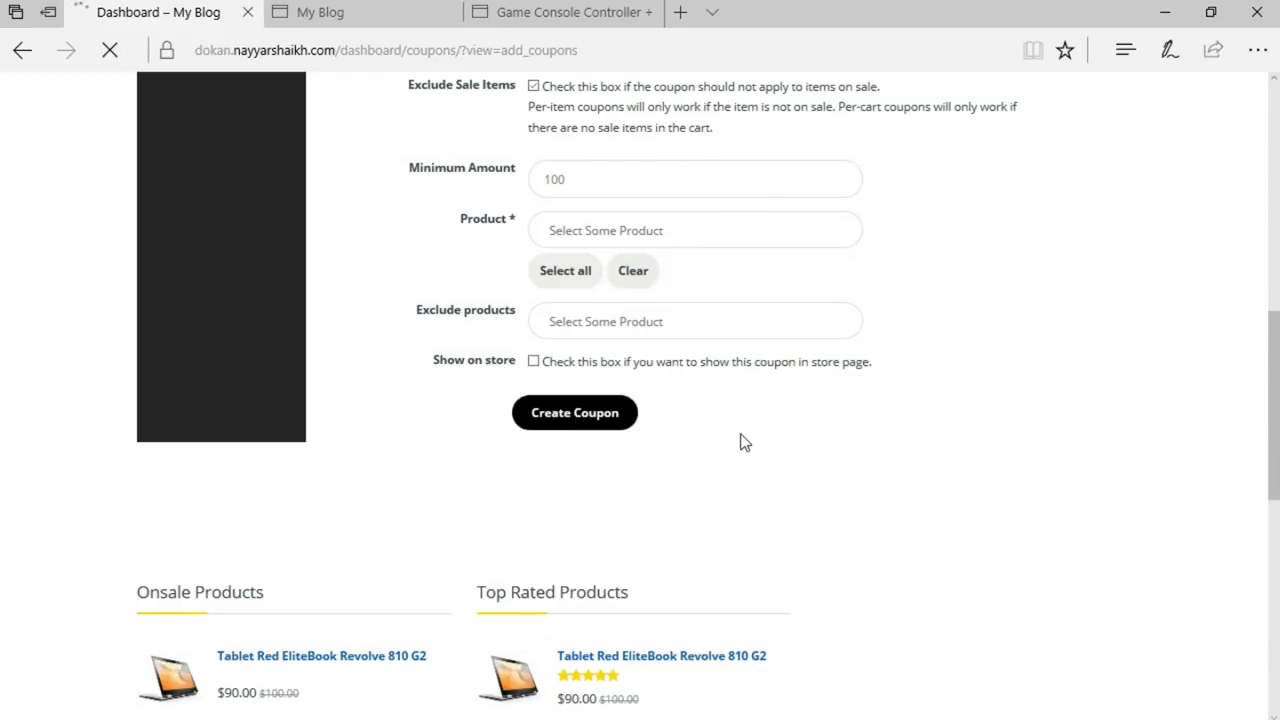
pyautogui.scroll(-1, 980, 440)
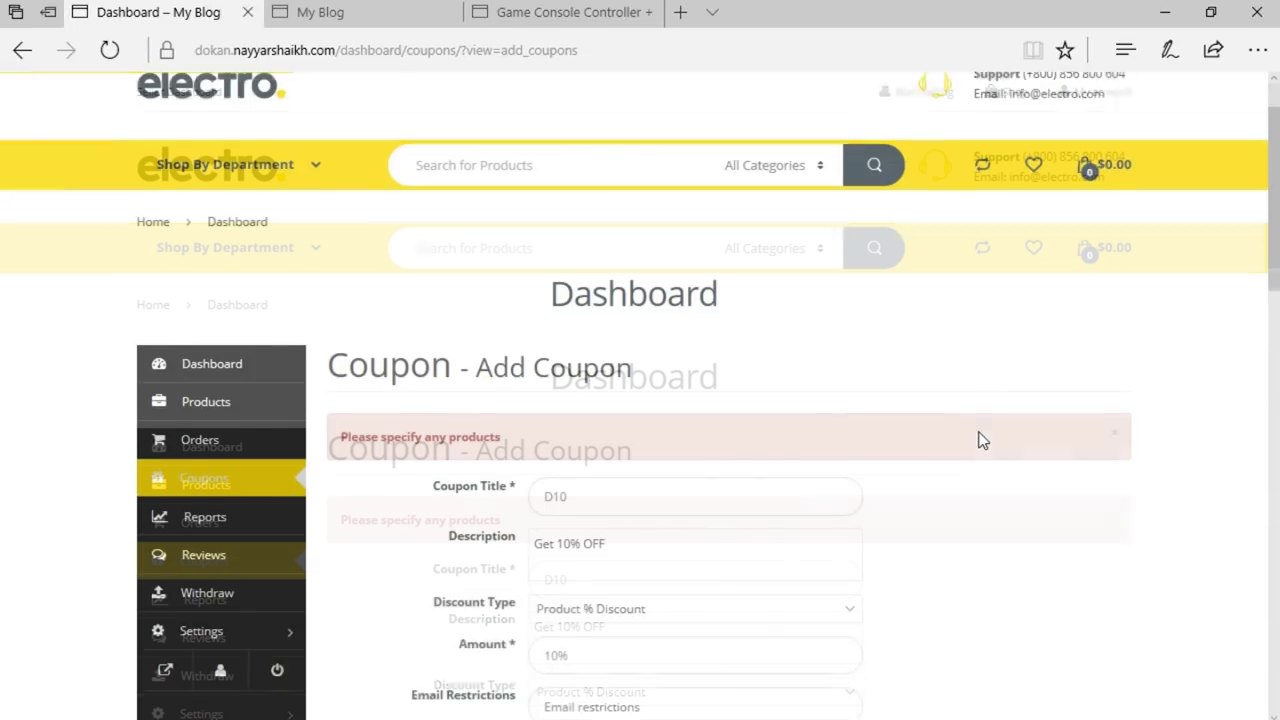
pyautogui.scroll(-5, 978, 442)
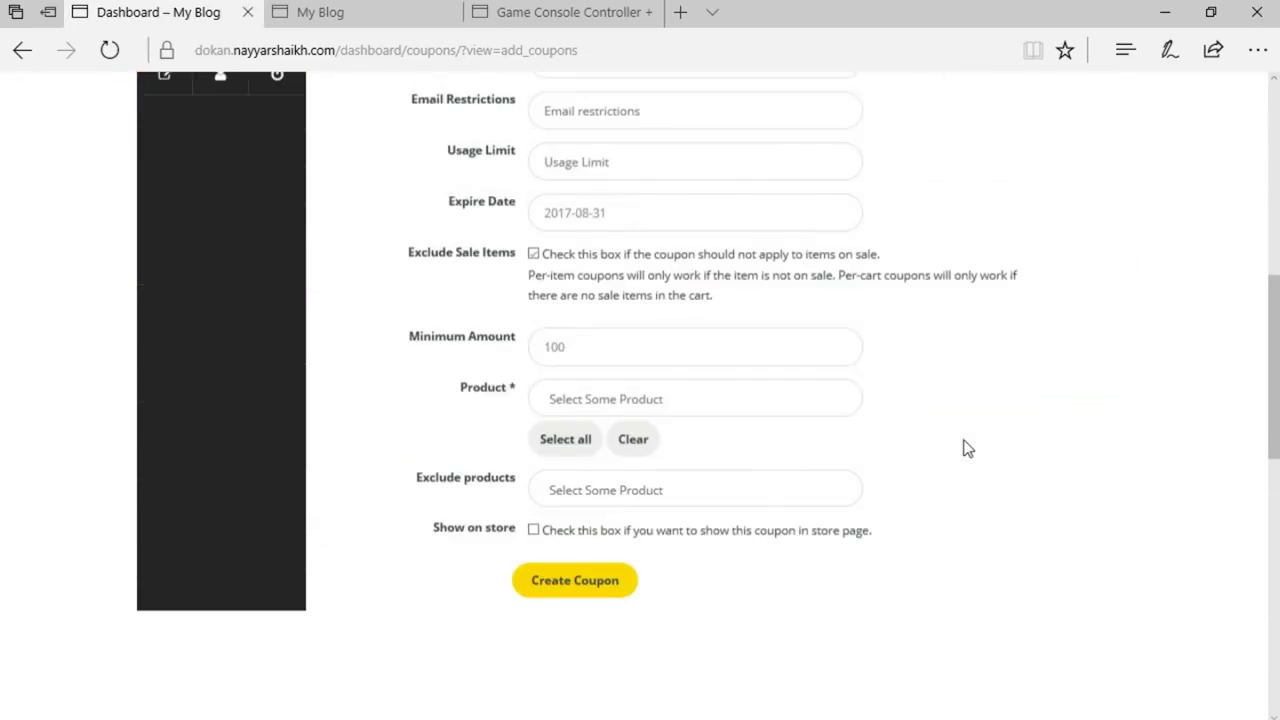
pyautogui.scroll(-1, 968, 449)
pyautogui.click(663, 386)
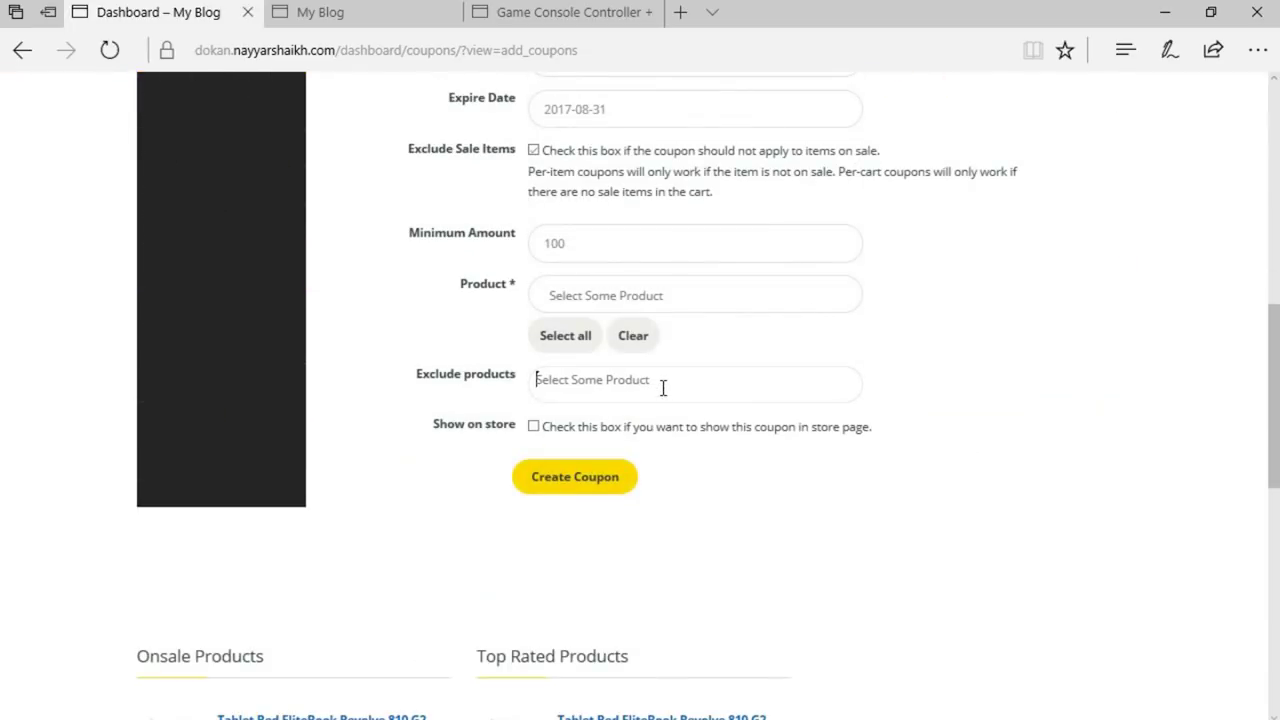
pyautogui.click(660, 302)
pyautogui.click(716, 340)
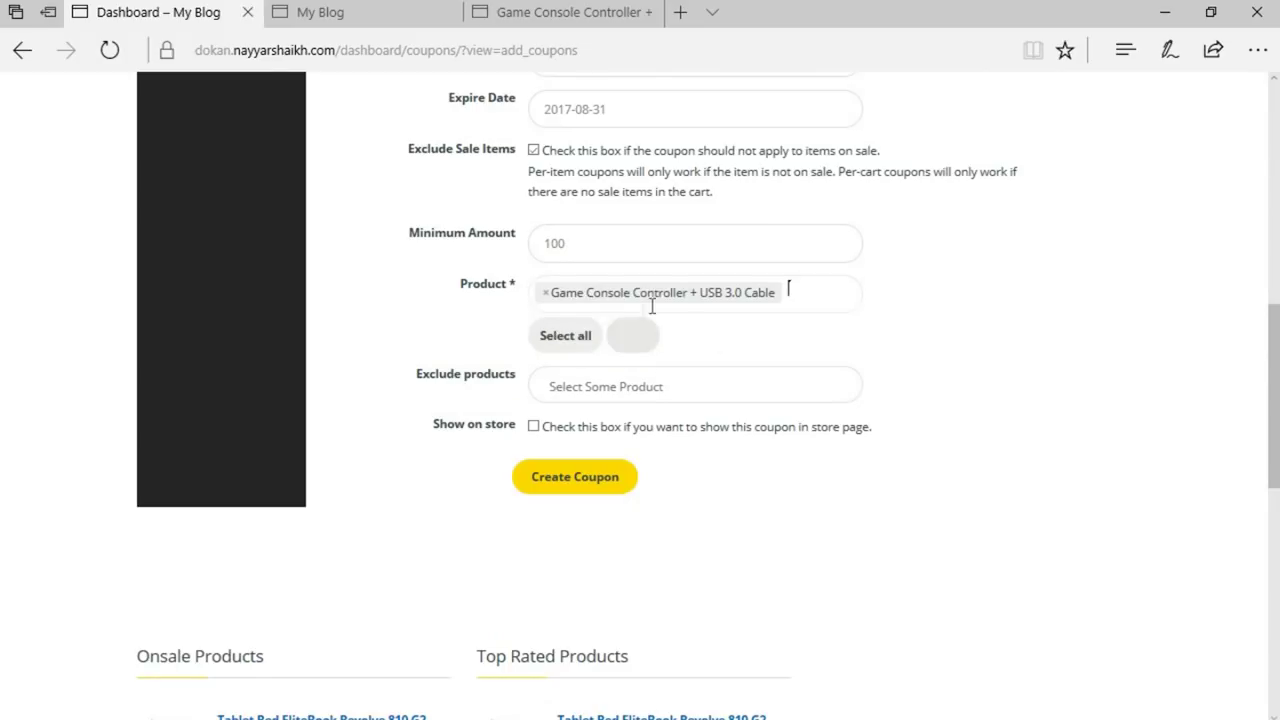
pyautogui.click(598, 486)
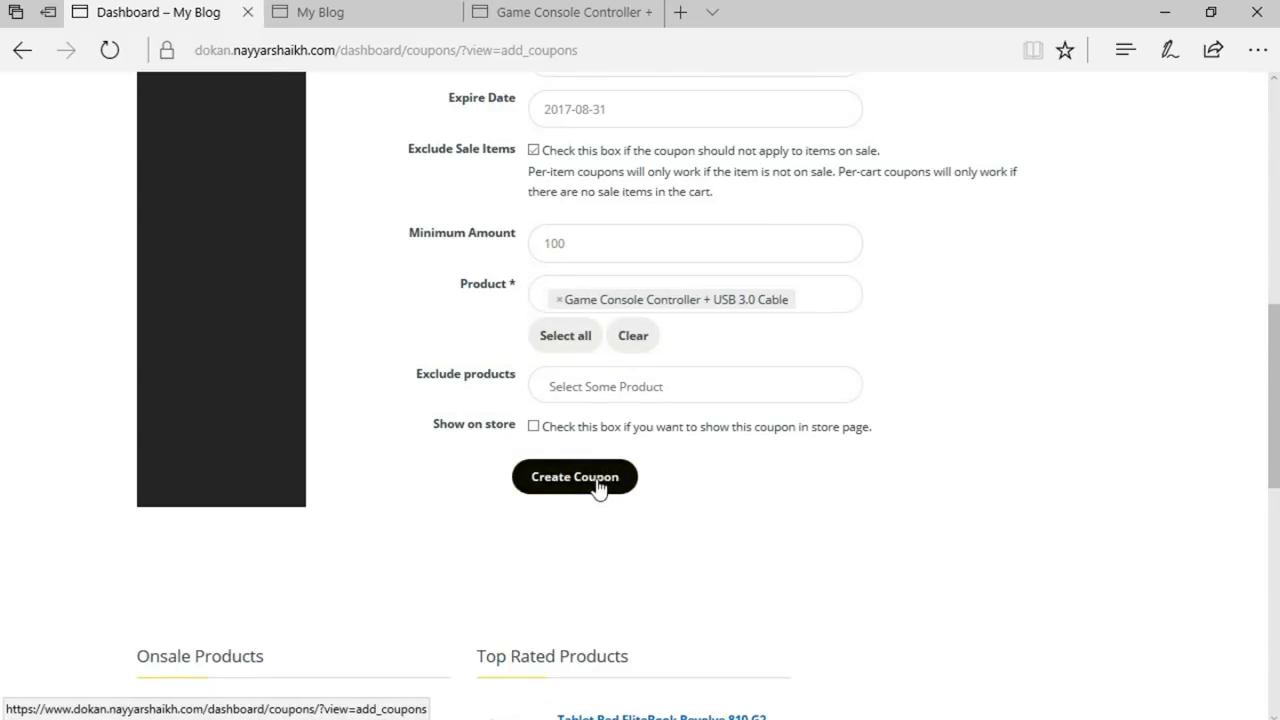
pyautogui.click(598, 486)
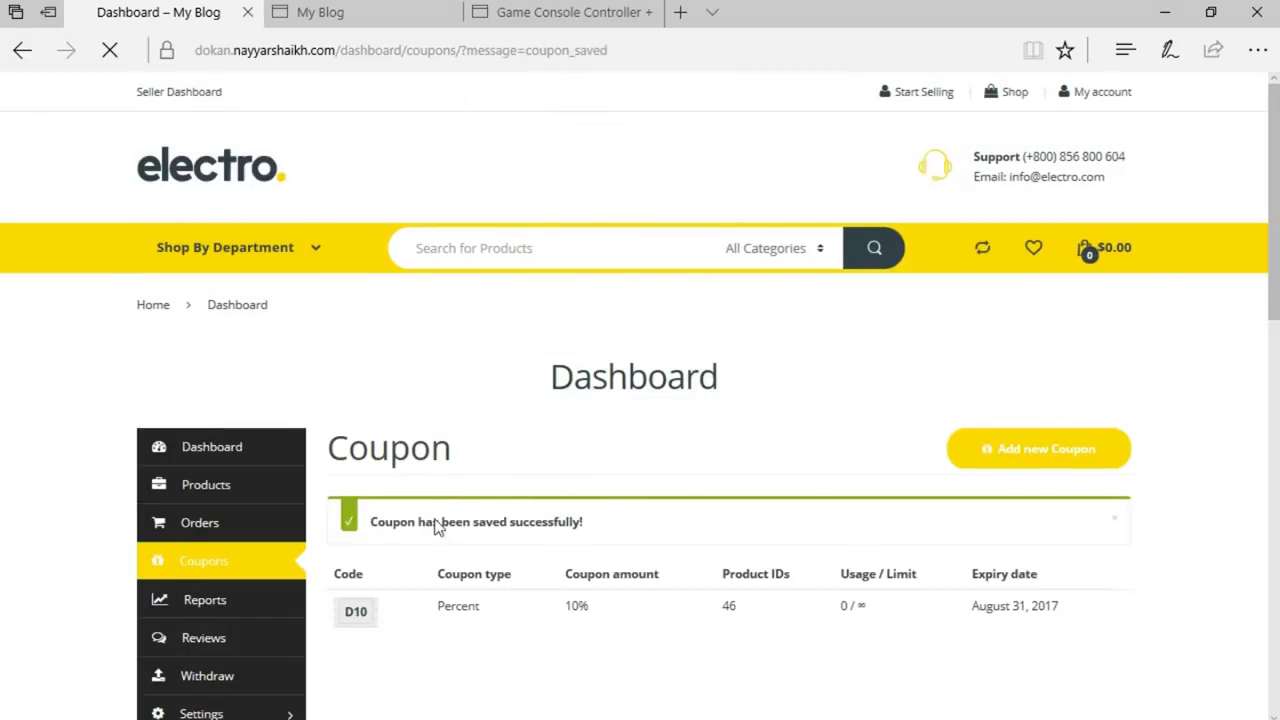
# Check the Reports overview's $114.00 sales and $3.68 average daily sales, then go to Reviews
pyautogui.scroll(-1, 746, 537)
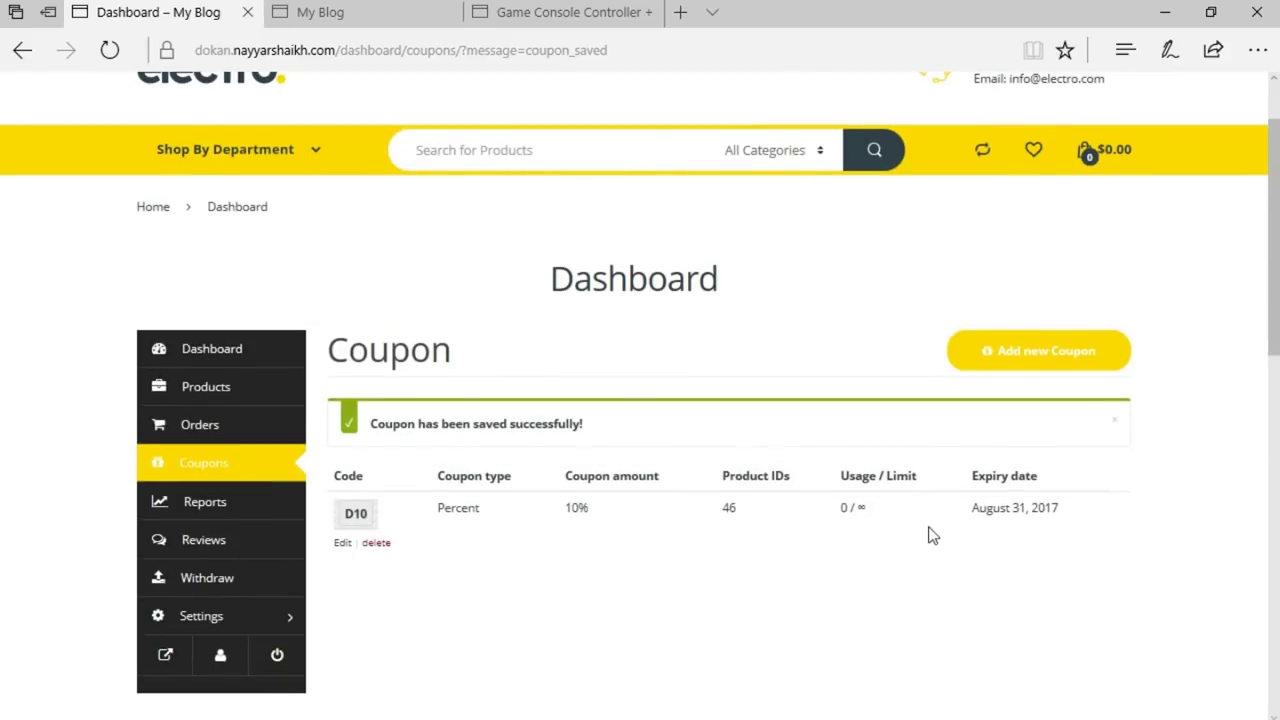
pyautogui.click(248, 509)
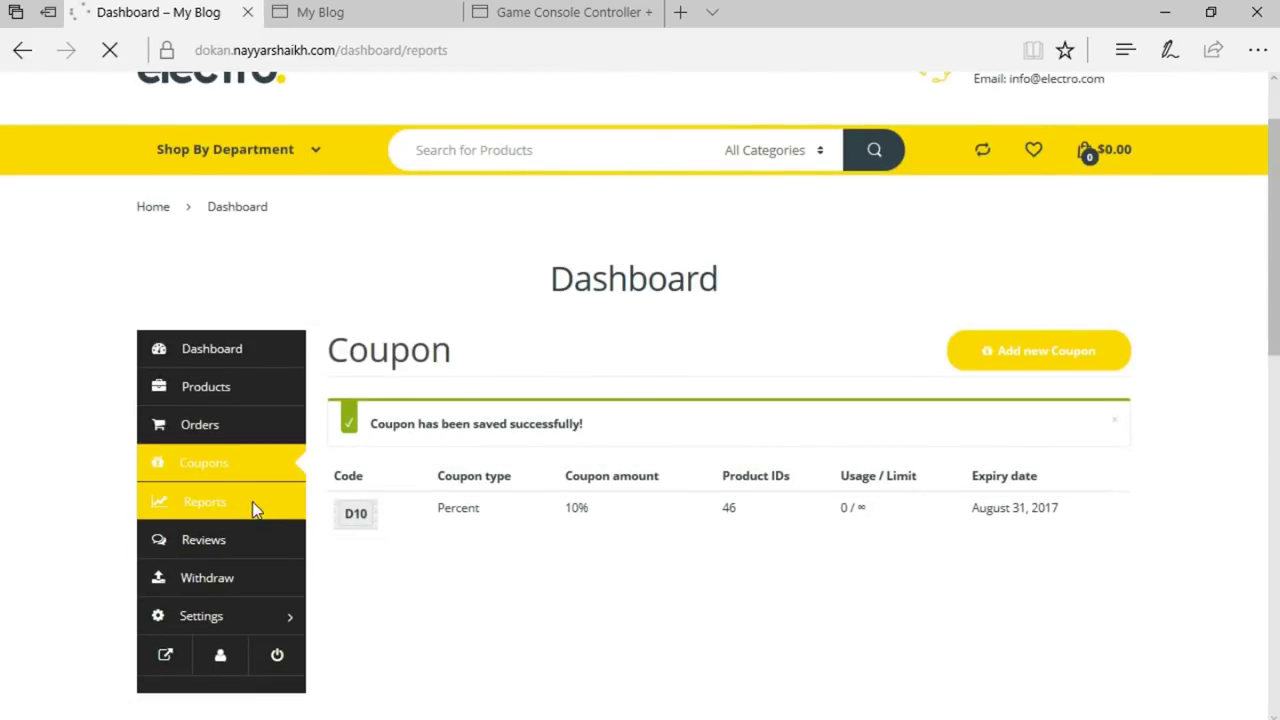
pyautogui.scroll(-3, 763, 462)
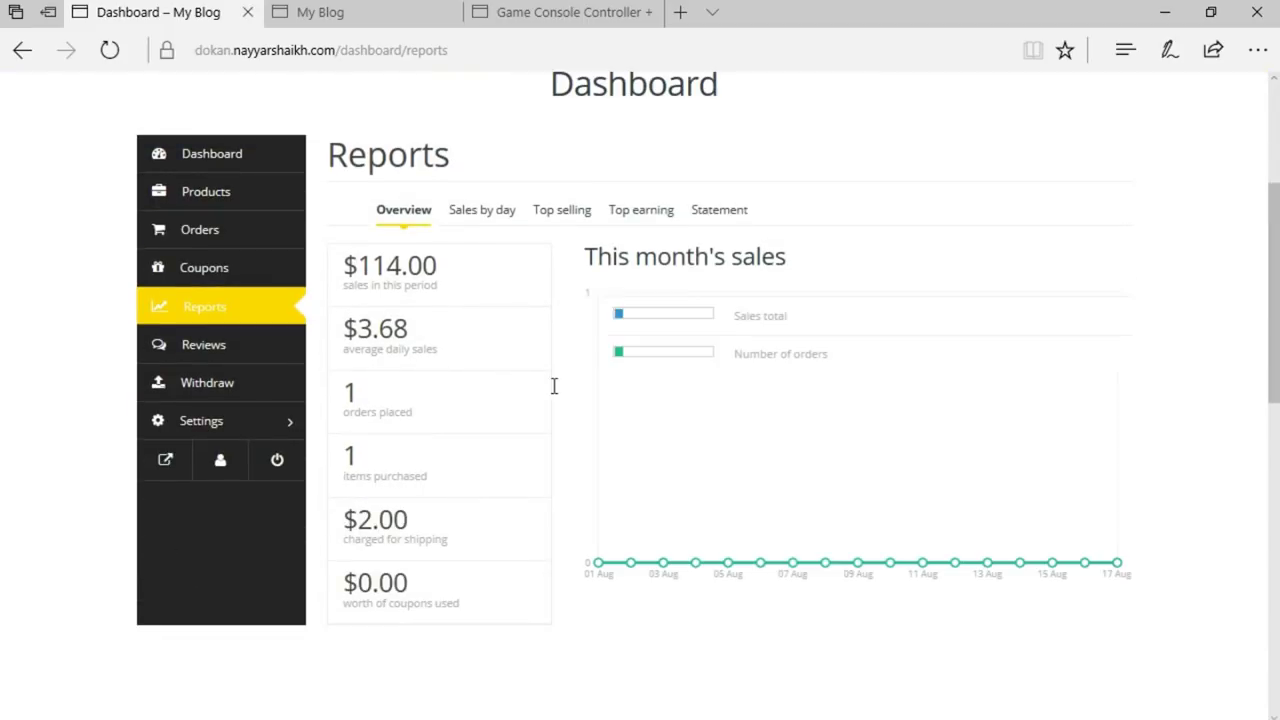
pyautogui.moveTo(357, 265); pyautogui.dragTo(401, 265)
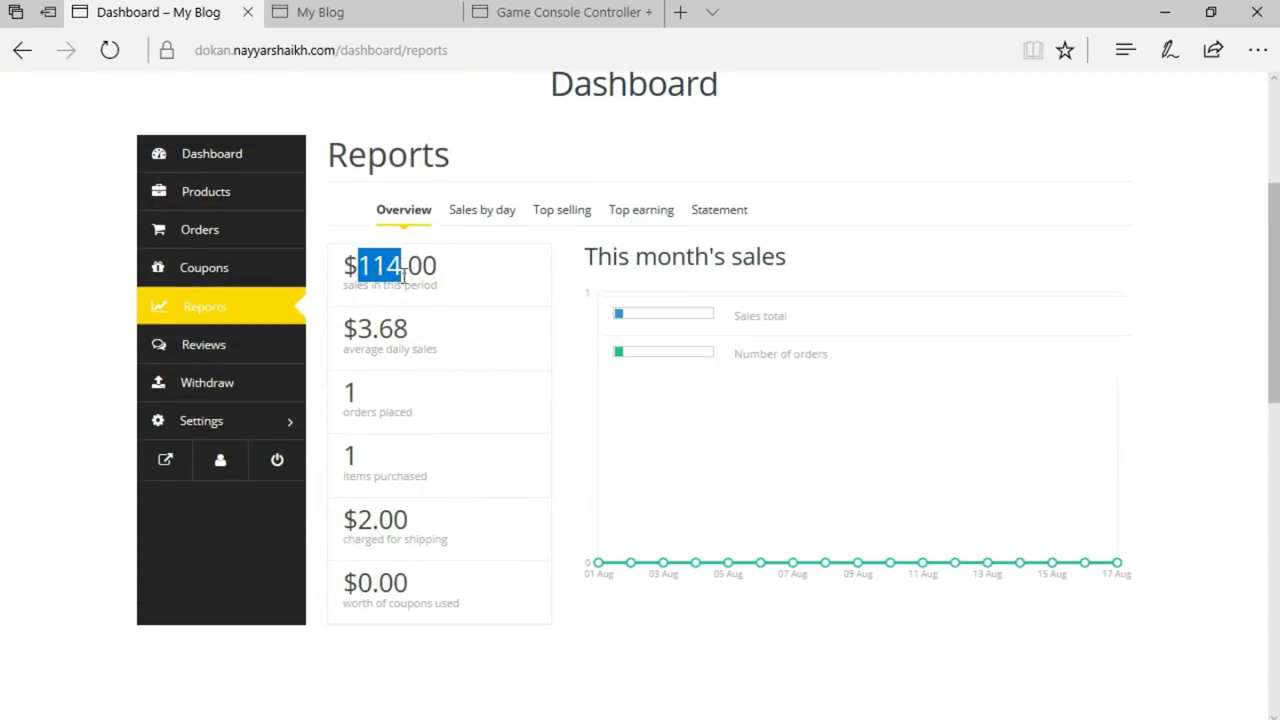
pyautogui.moveTo(449, 343); pyautogui.dragTo(361, 336)
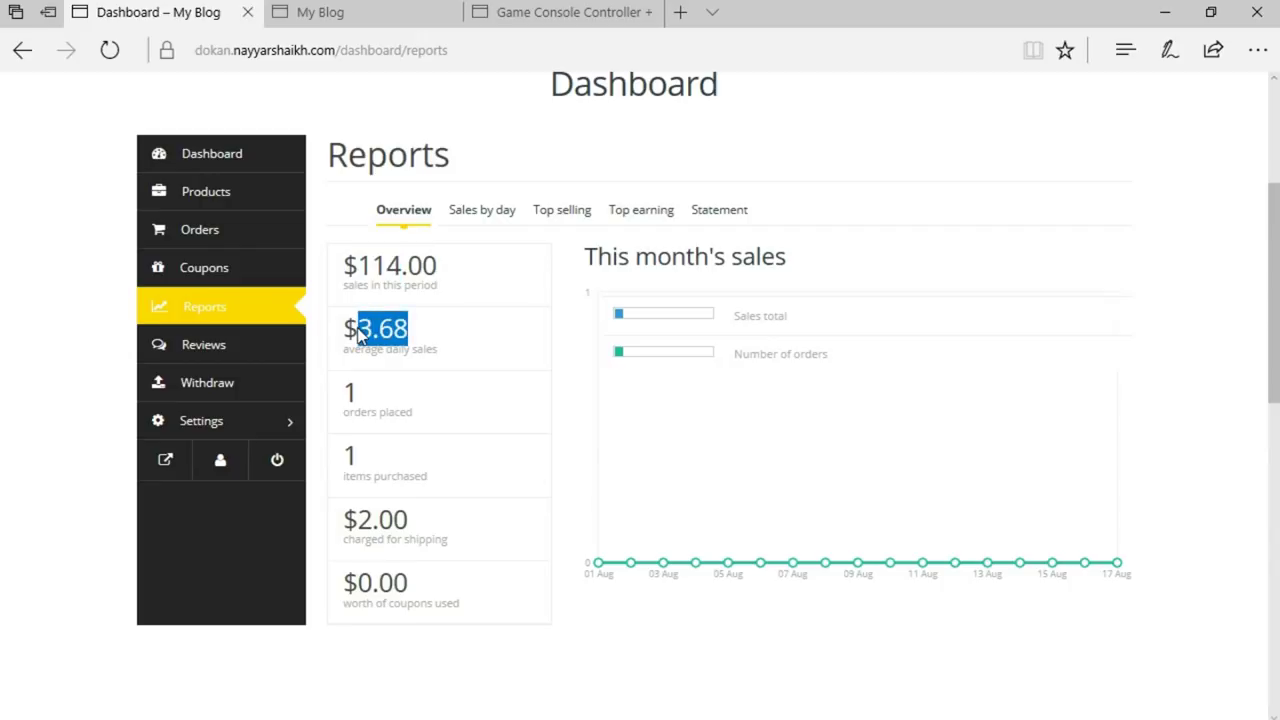
pyautogui.click(490, 360)
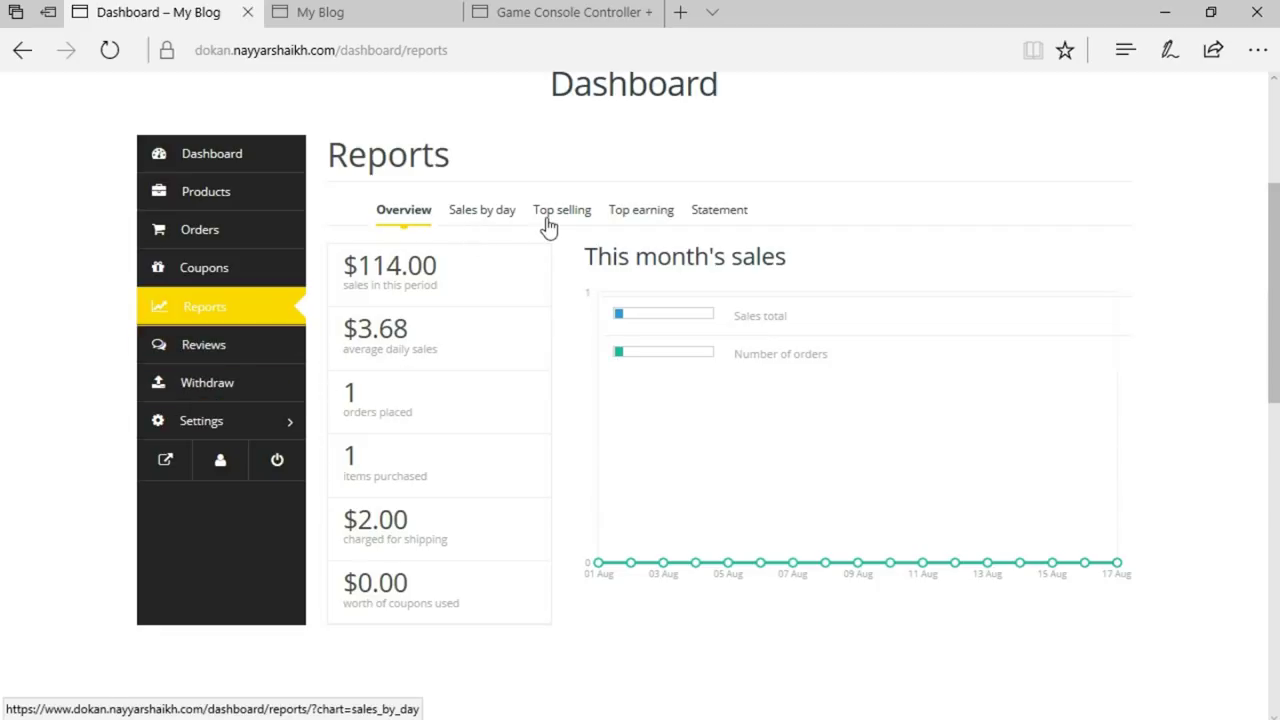
pyautogui.click(240, 354)
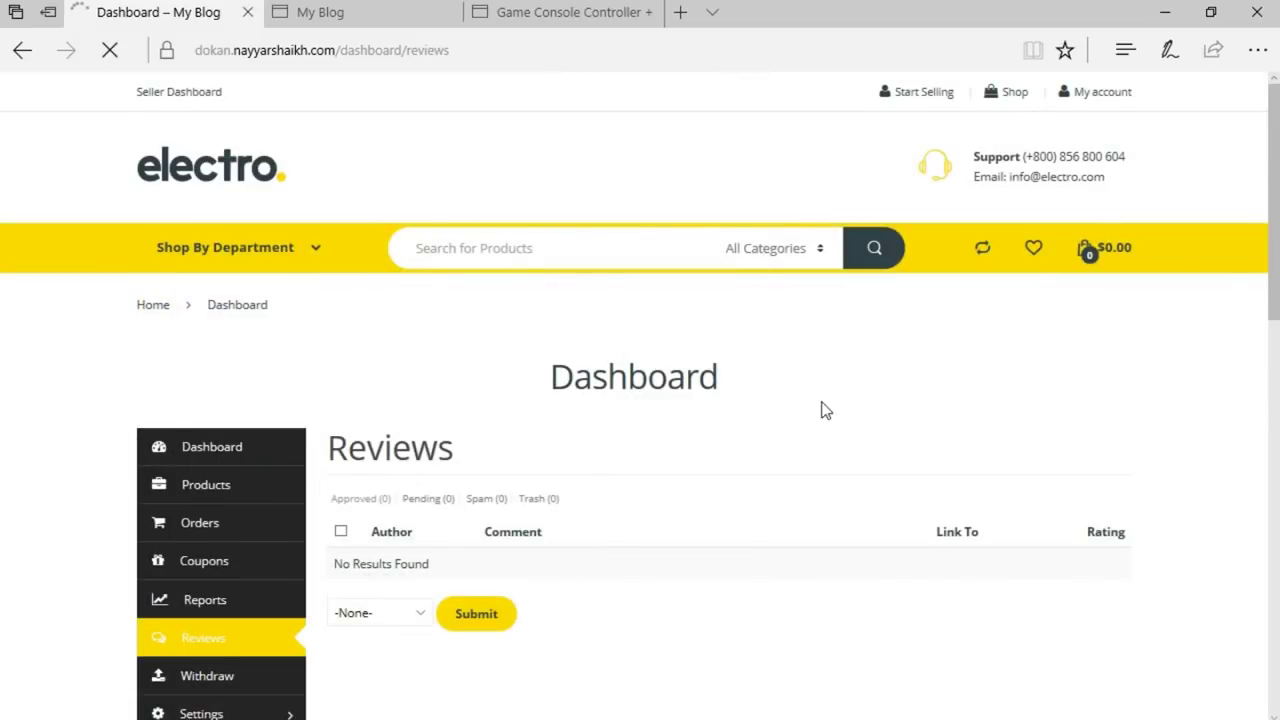
# Review the Withdraw page's $100.00 minimum withdrawal and 7-day threshold, then go to Settings
pyautogui.scroll(-2, 830, 380)
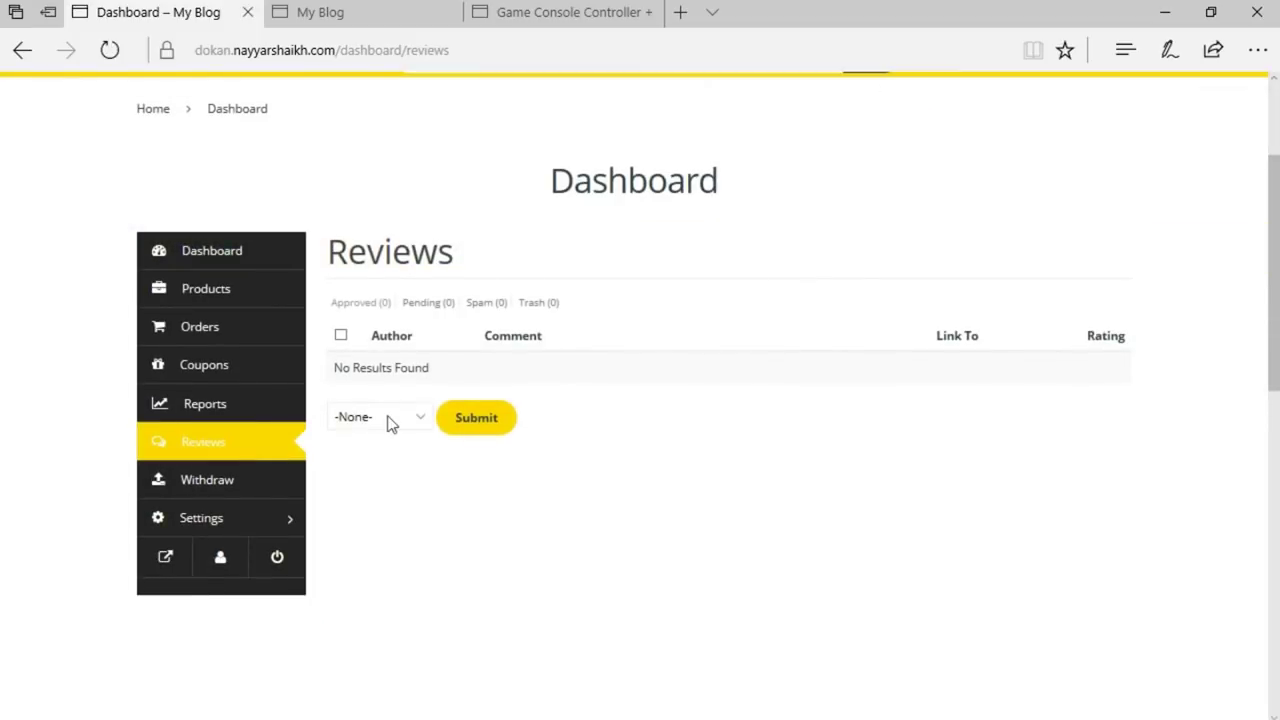
pyautogui.click(261, 496)
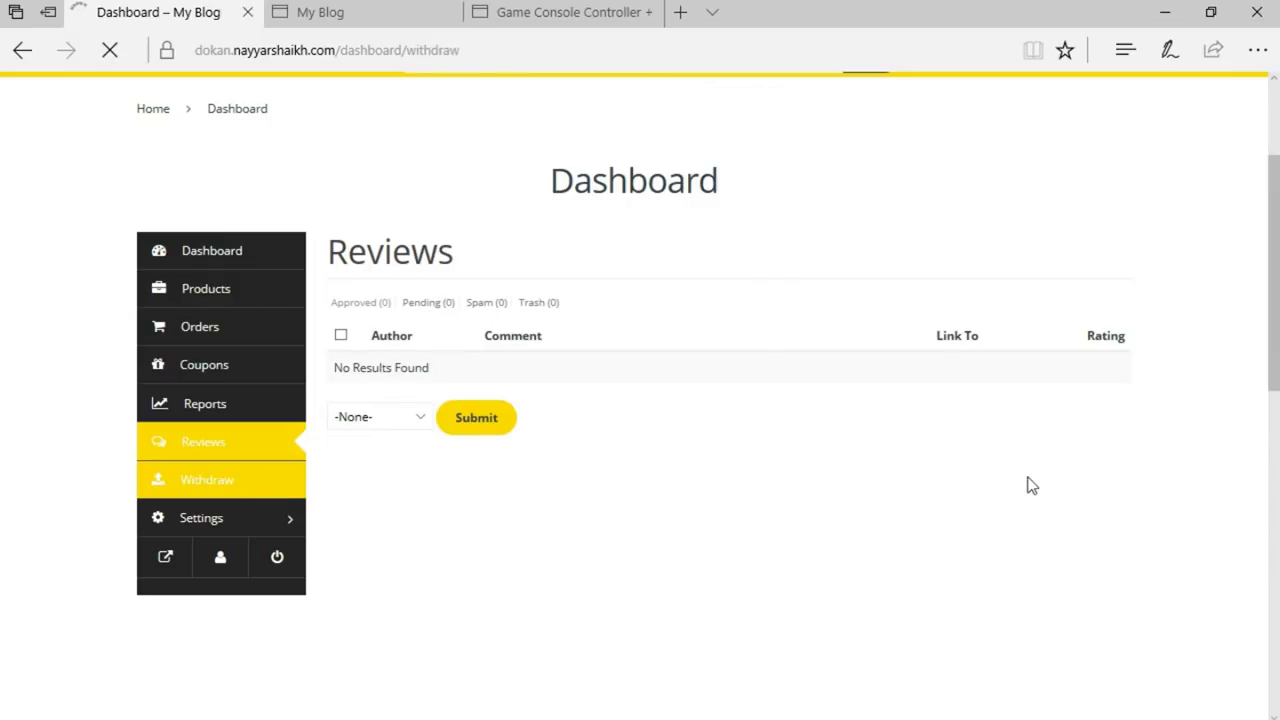
pyautogui.scroll(-2, 1030, 486)
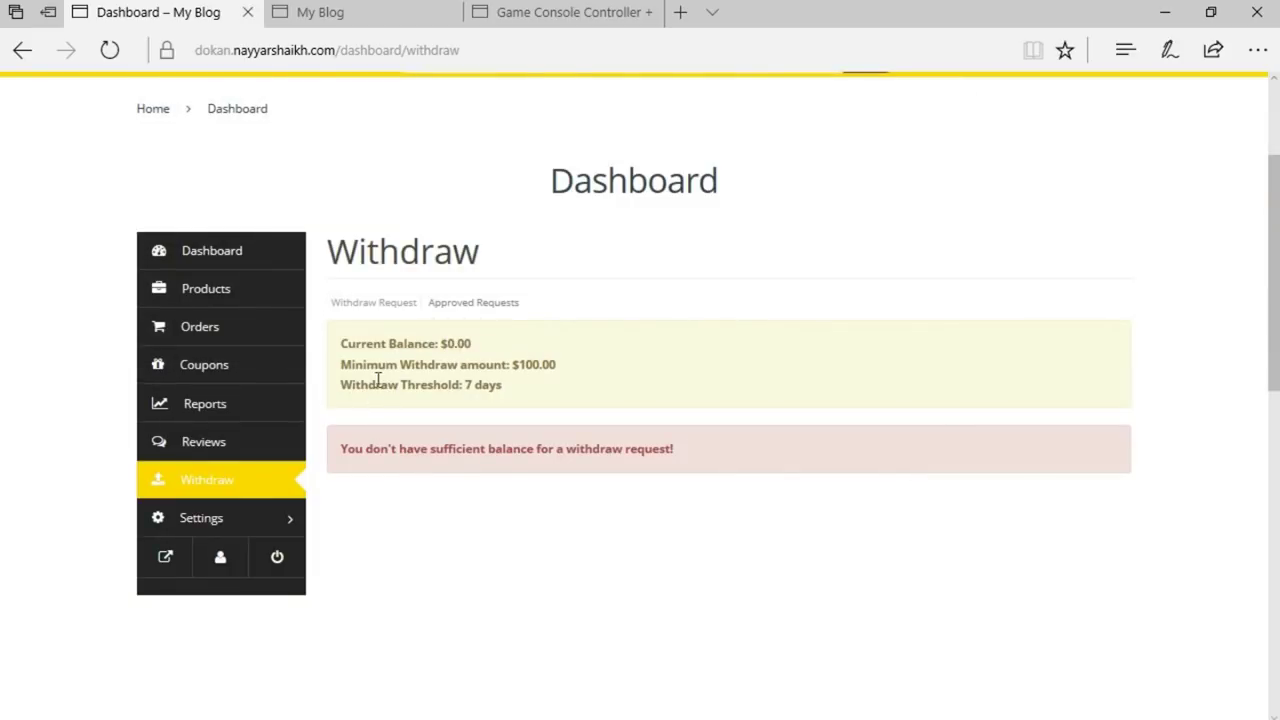
pyautogui.moveTo(558, 366); pyautogui.dragTo(458, 366)
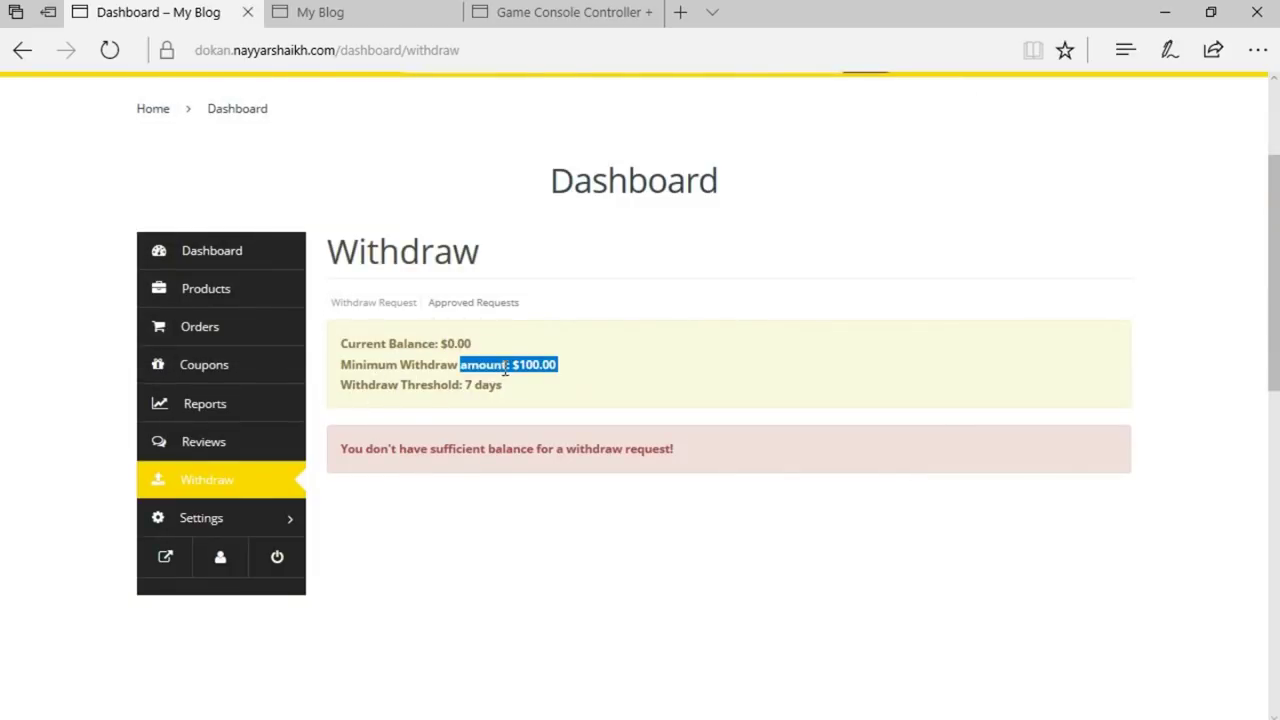
pyautogui.moveTo(341, 385); pyautogui.dragTo(497, 394)
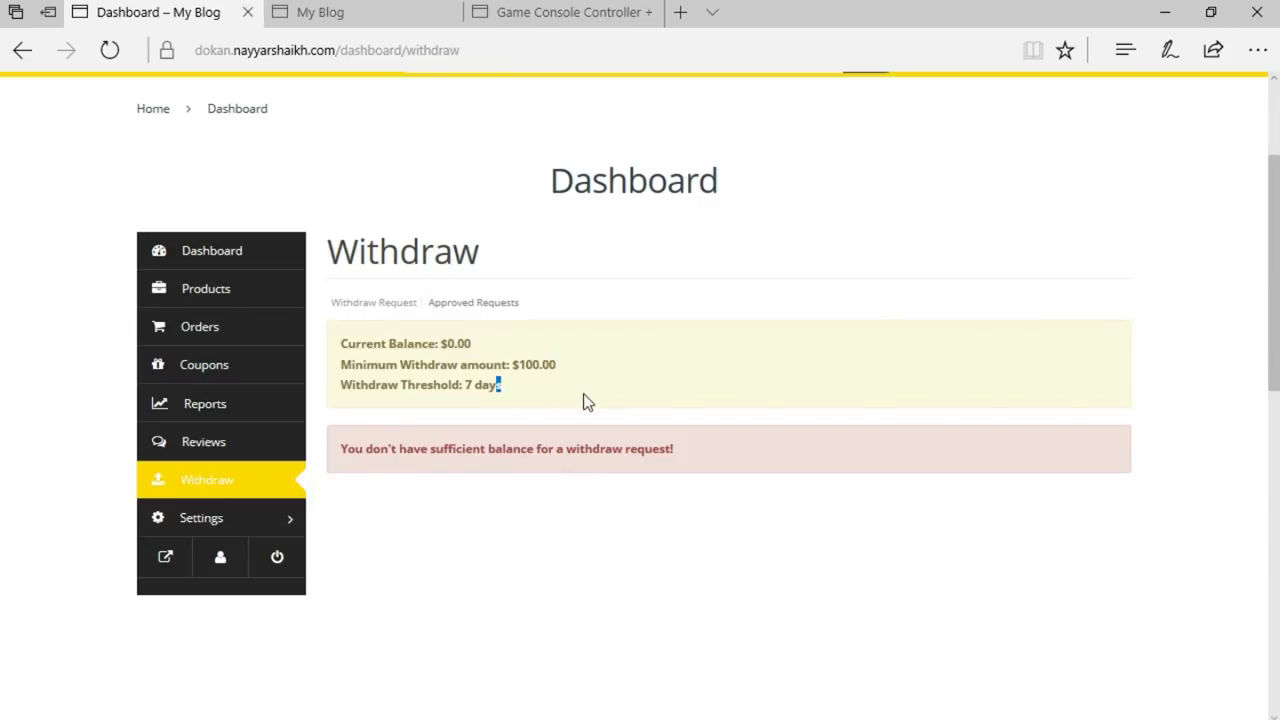
pyautogui.click(232, 530)
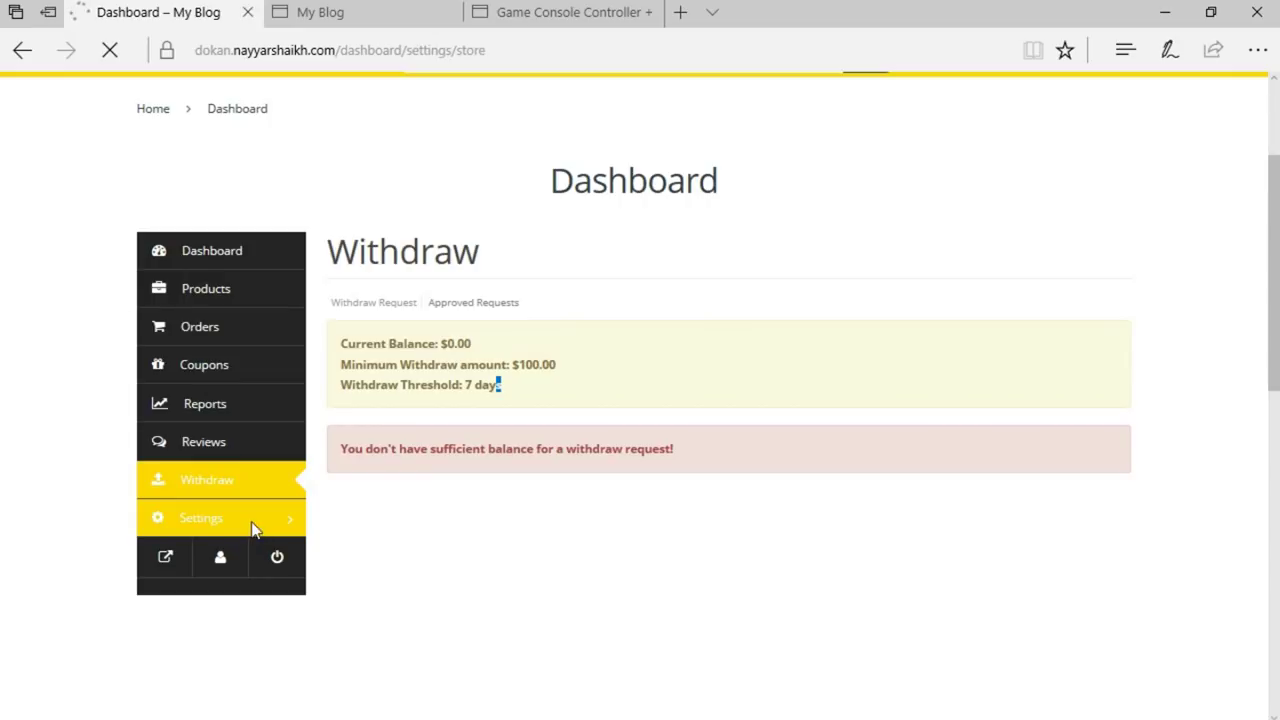
# Open the store's payment settings in the vendor dashboard
pyautogui.scroll(-3, 931, 500)
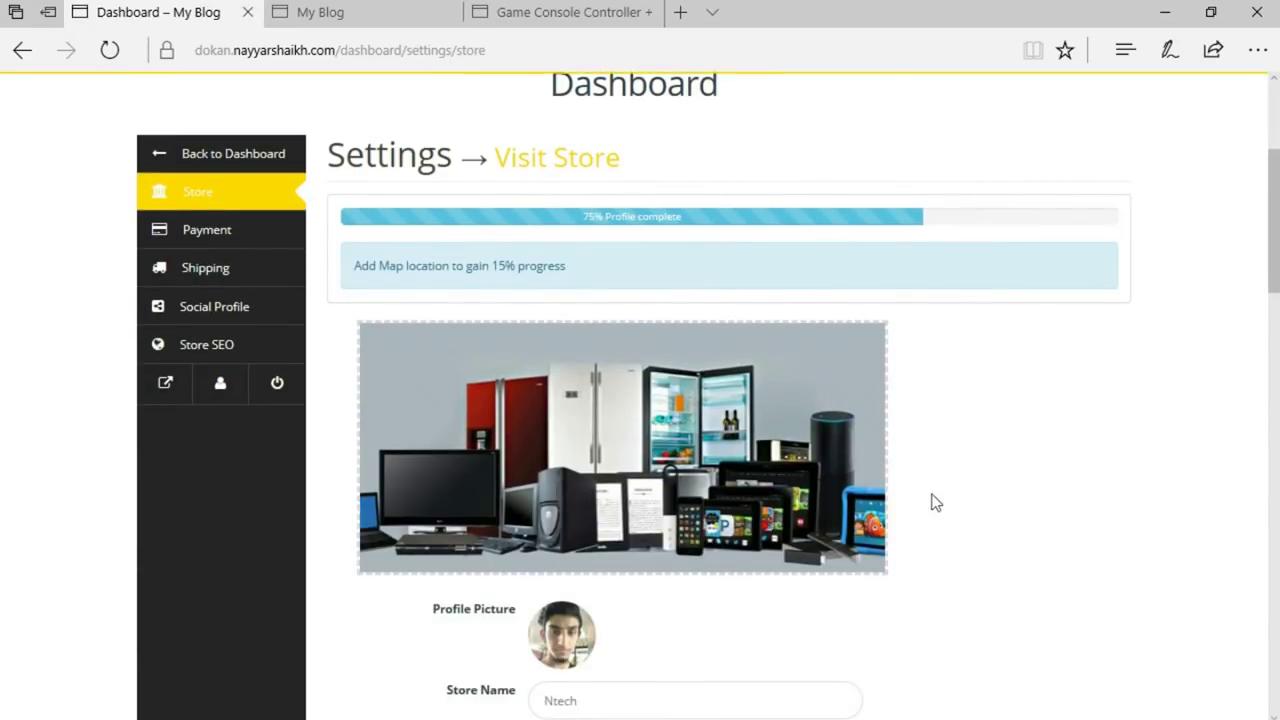
pyautogui.click(229, 248)
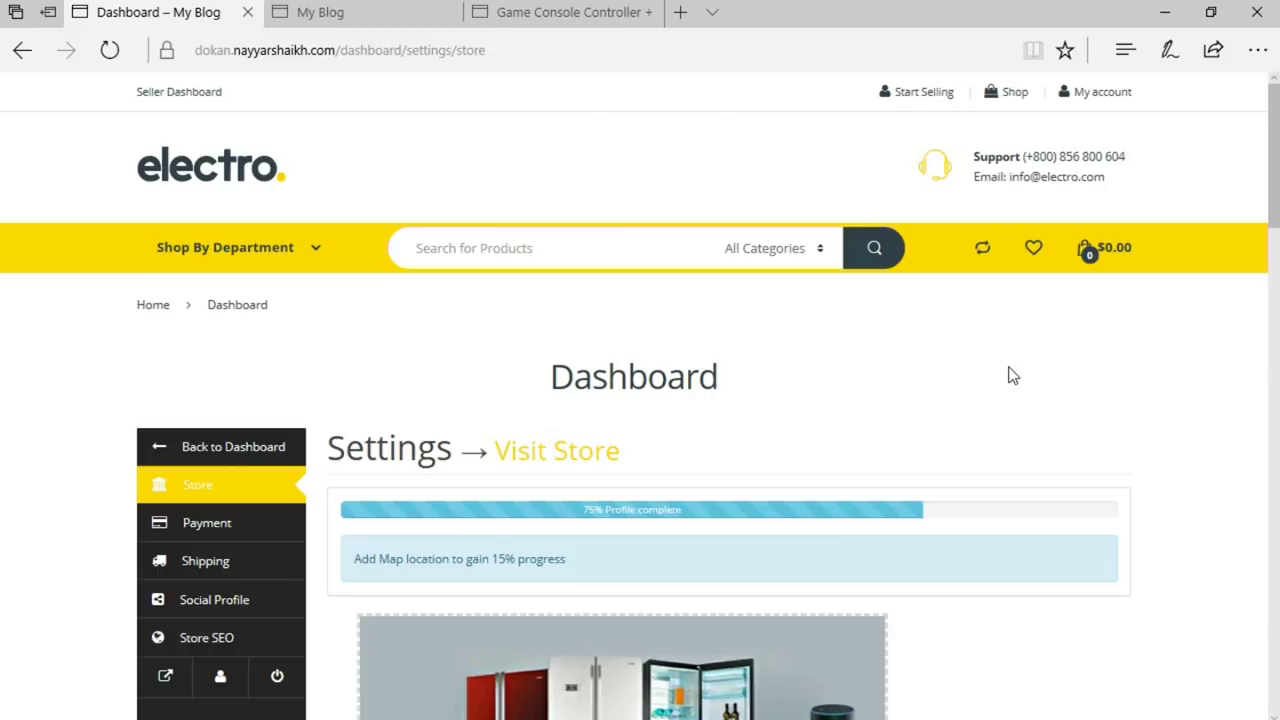
pyautogui.scroll(-1, 1028, 400)
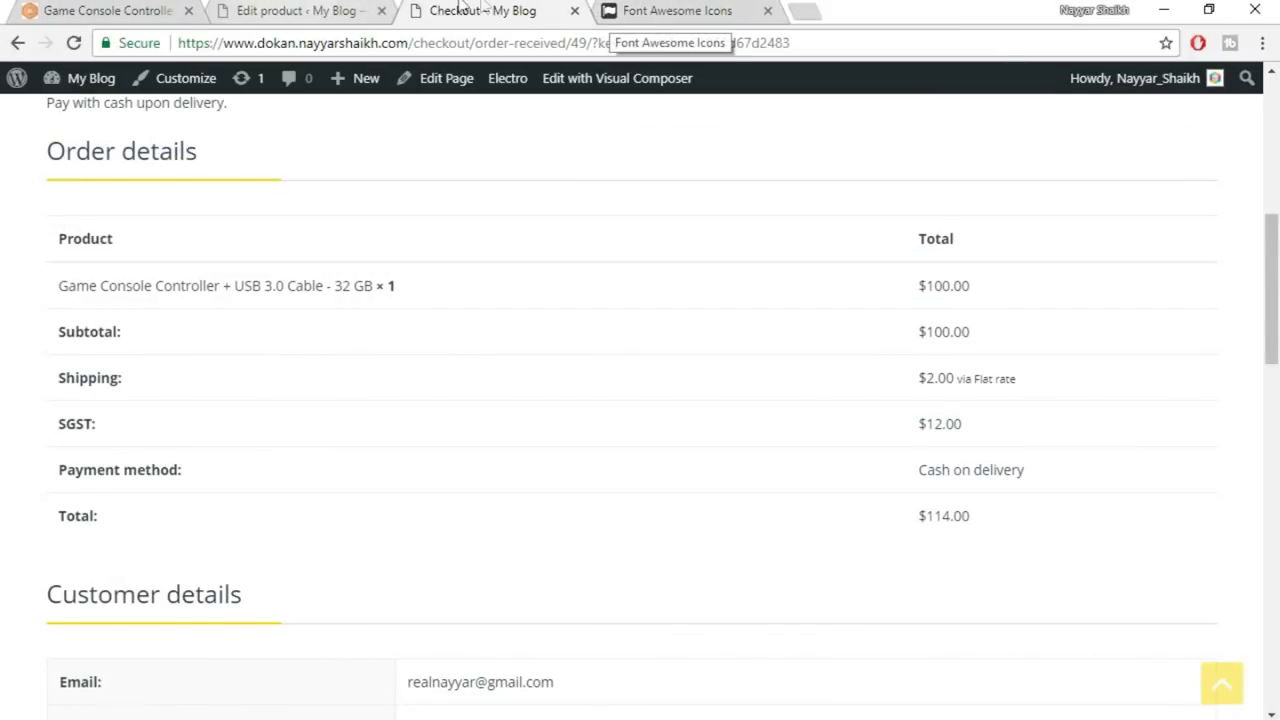
# Visit the store home page, then return to the Game Console Controller + USB 3.0 Cable product editor
pyautogui.scroll(5, 566, 190)
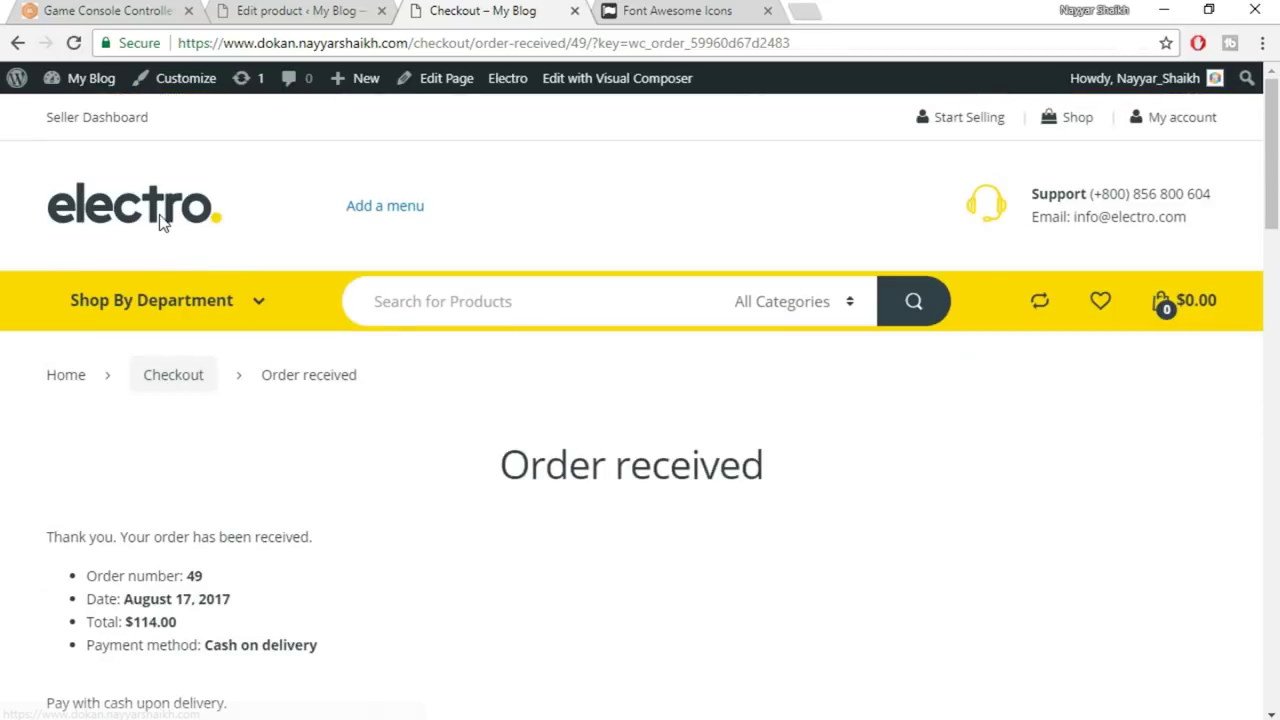
pyautogui.click(226, 213)
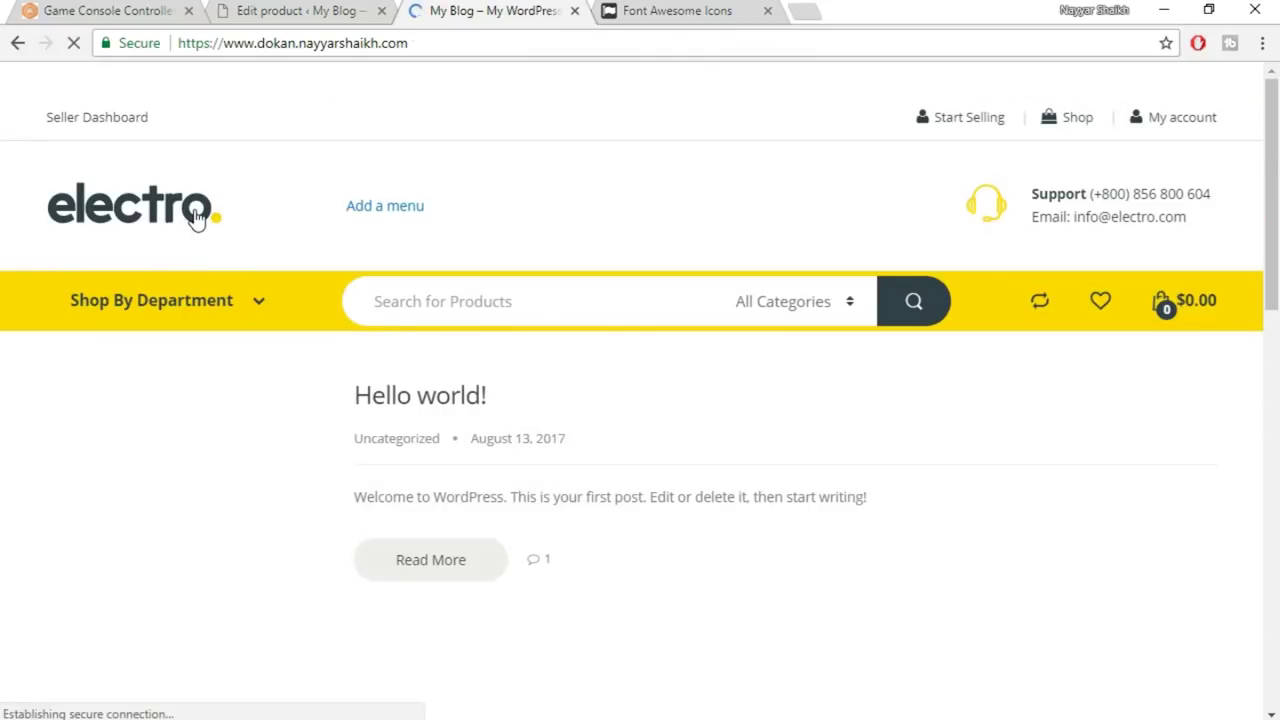
pyautogui.moveTo(1277, 219); pyautogui.dragTo(1277, 145)
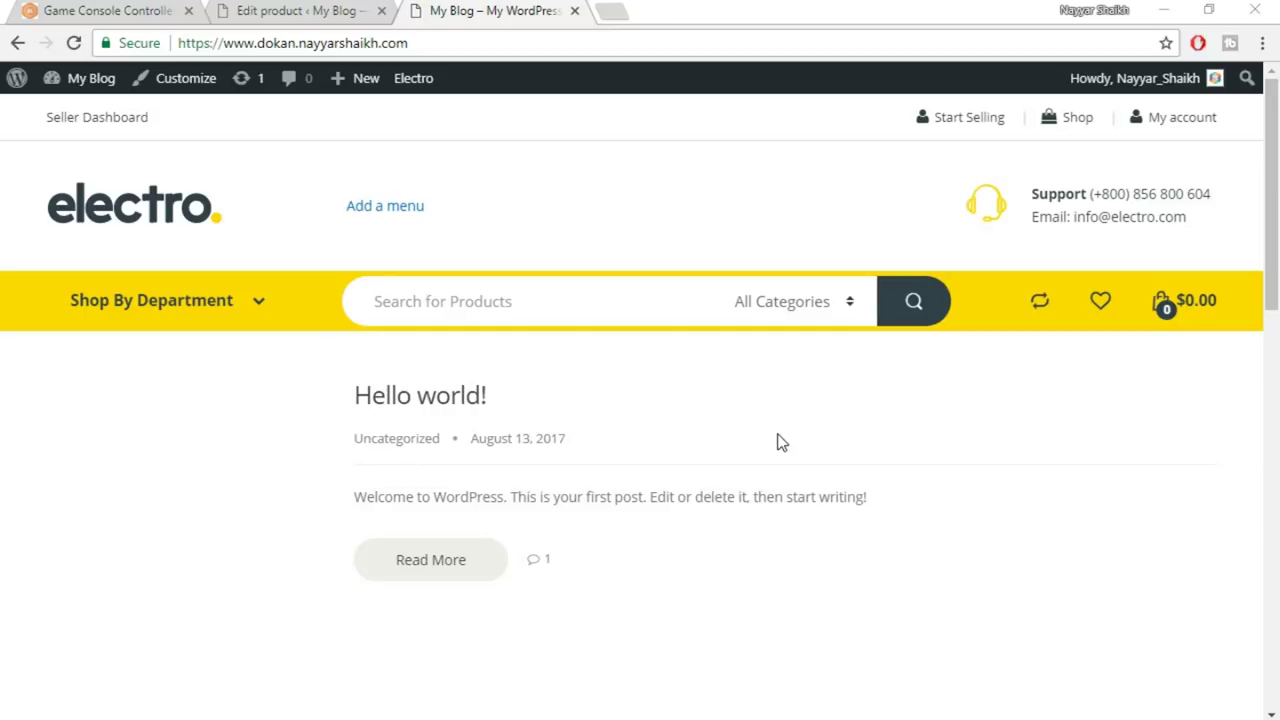
pyautogui.click(338, 9)
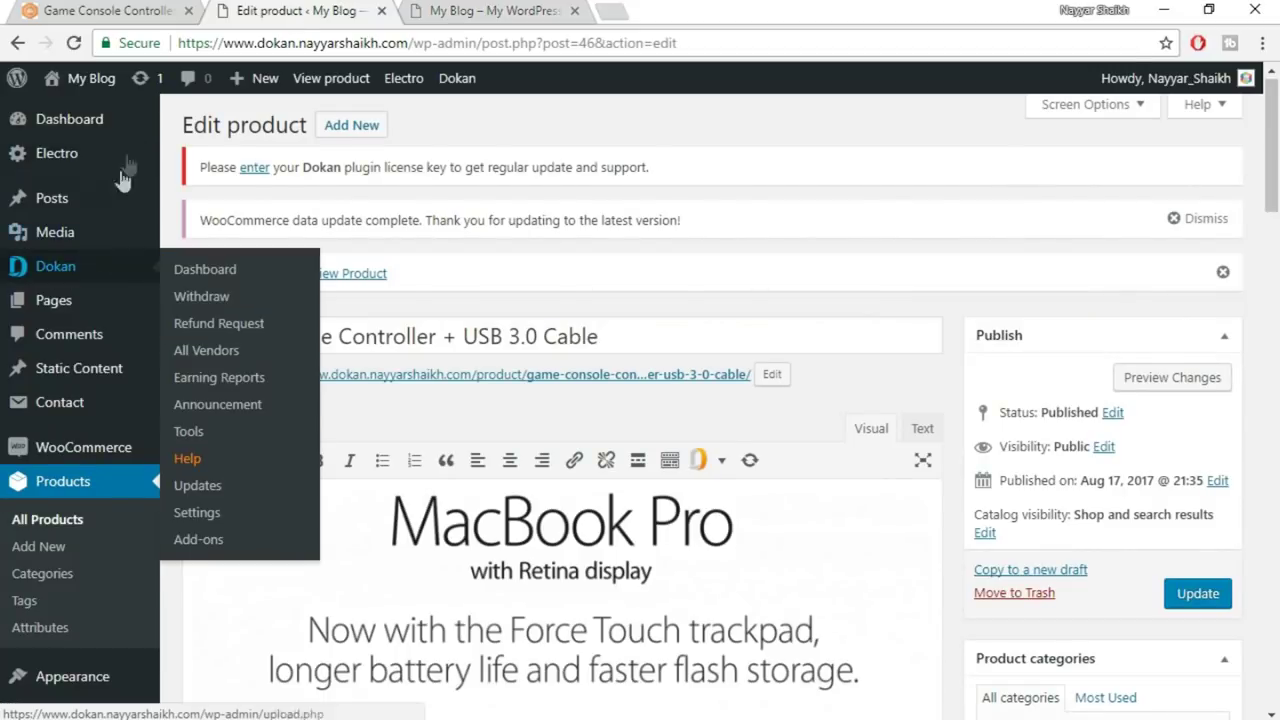
# Preview the All Departments mega-menus on the Electro demo home page, then return to the product editor
pyautogui.click(124, 8)
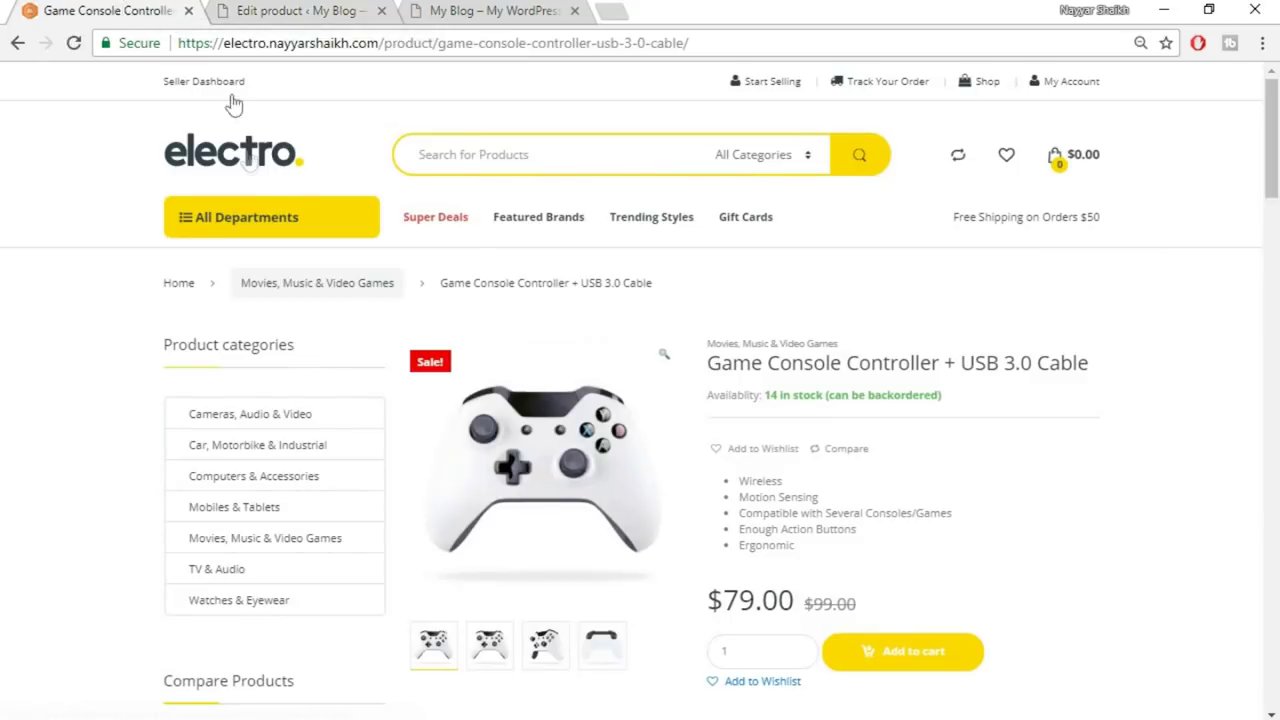
pyautogui.click(268, 165)
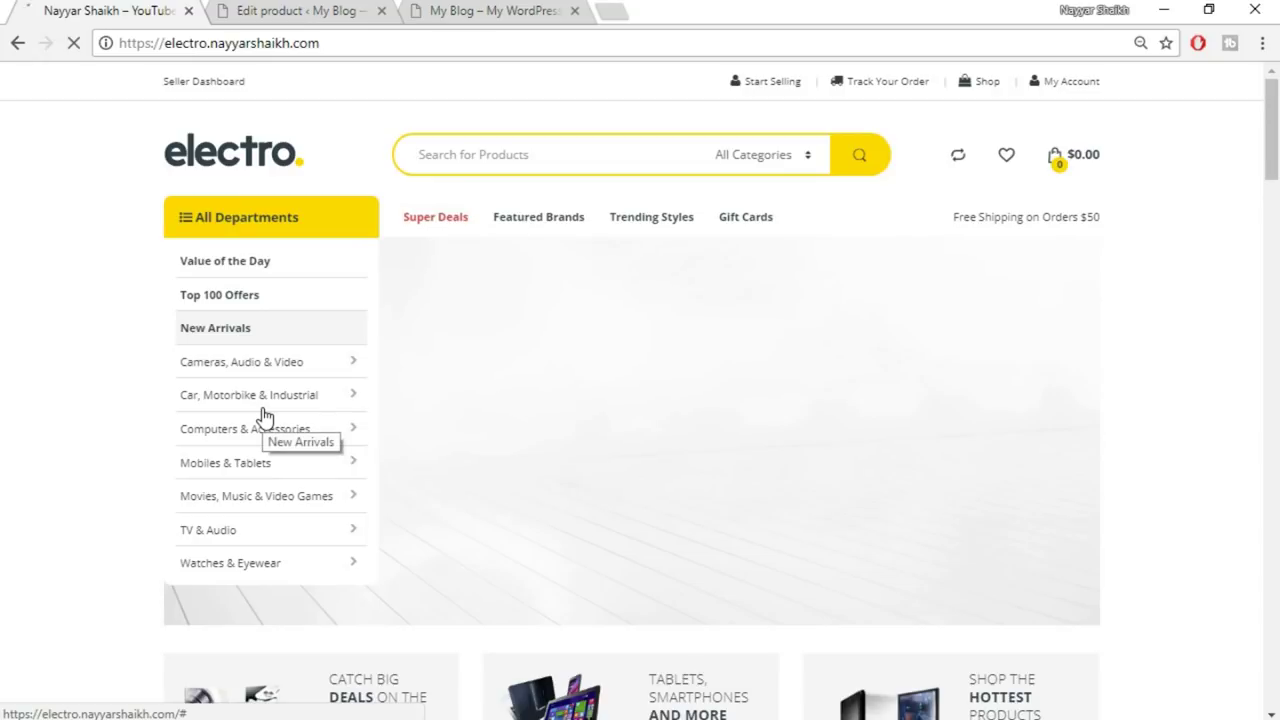
pyautogui.moveTo(291, 381)
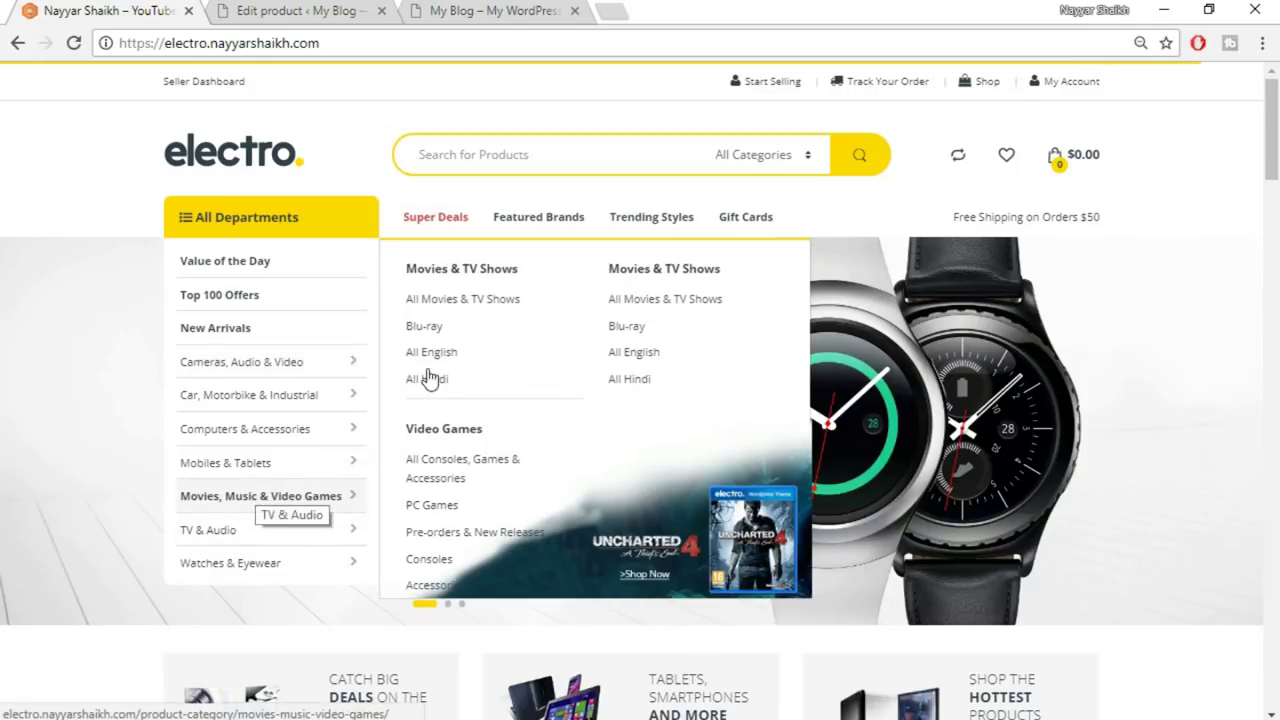
pyautogui.moveTo(265, 428)
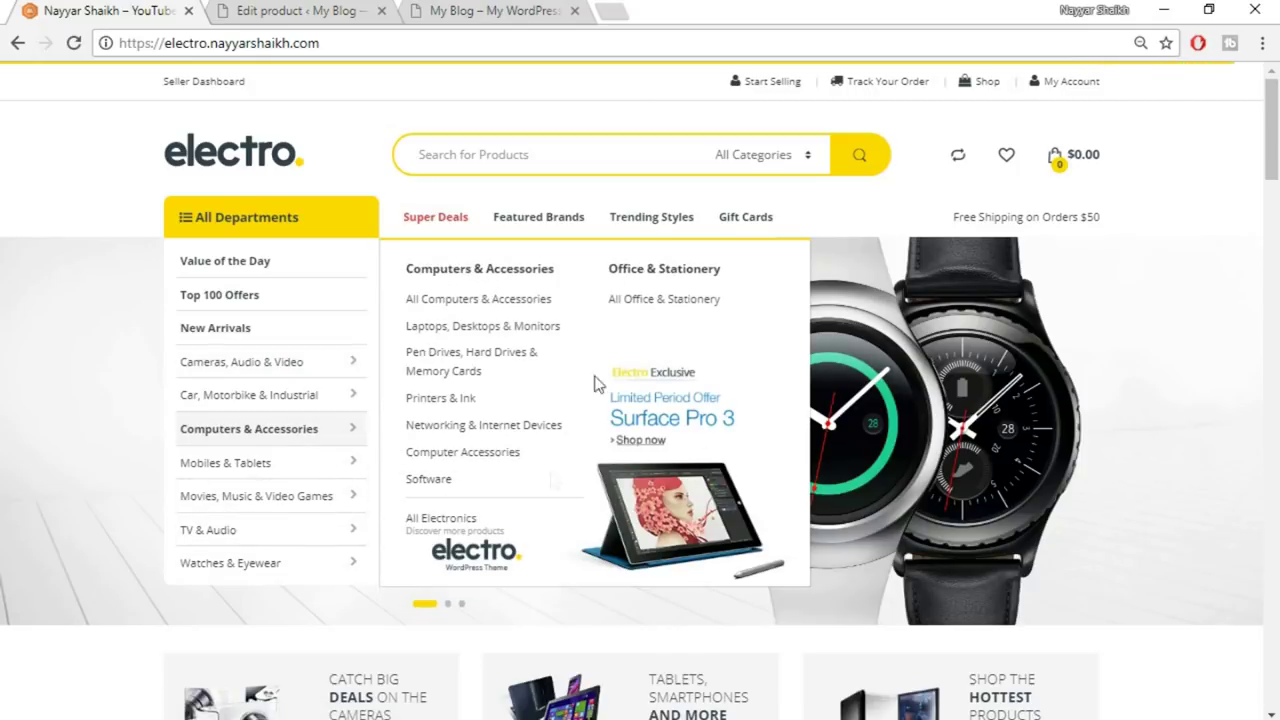
pyautogui.moveTo(257, 494)
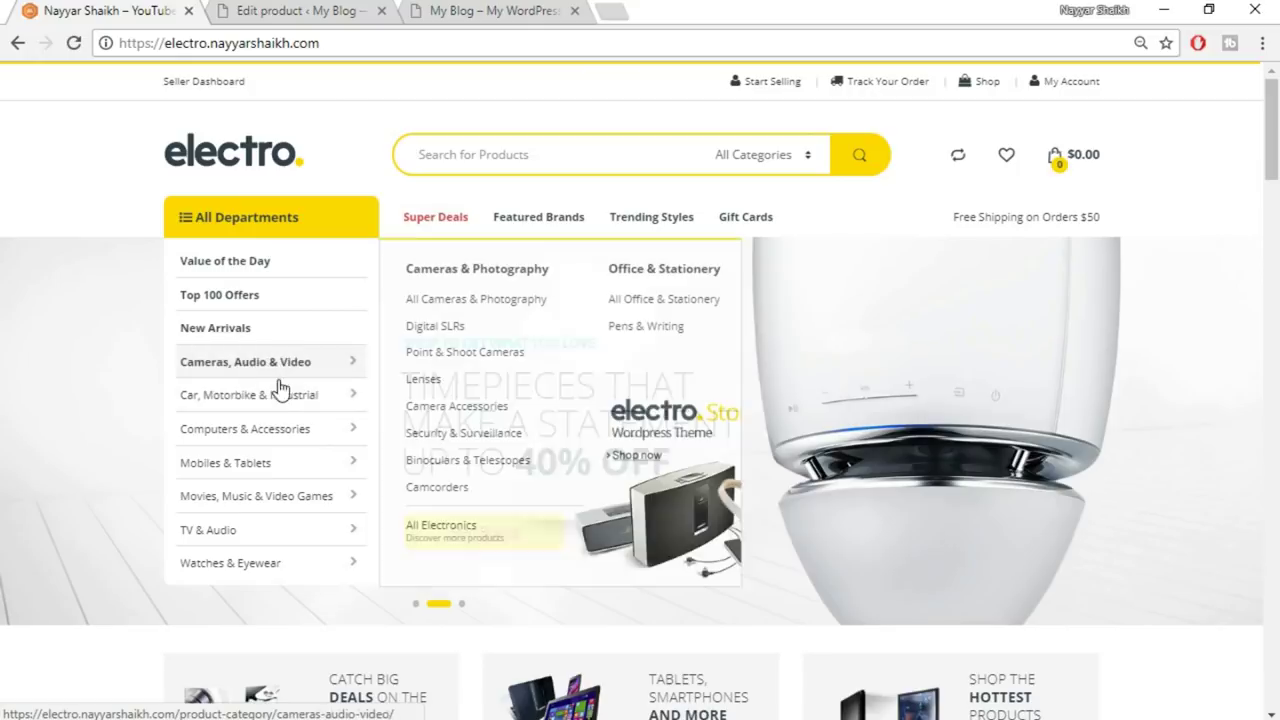
pyautogui.click(313, 11)
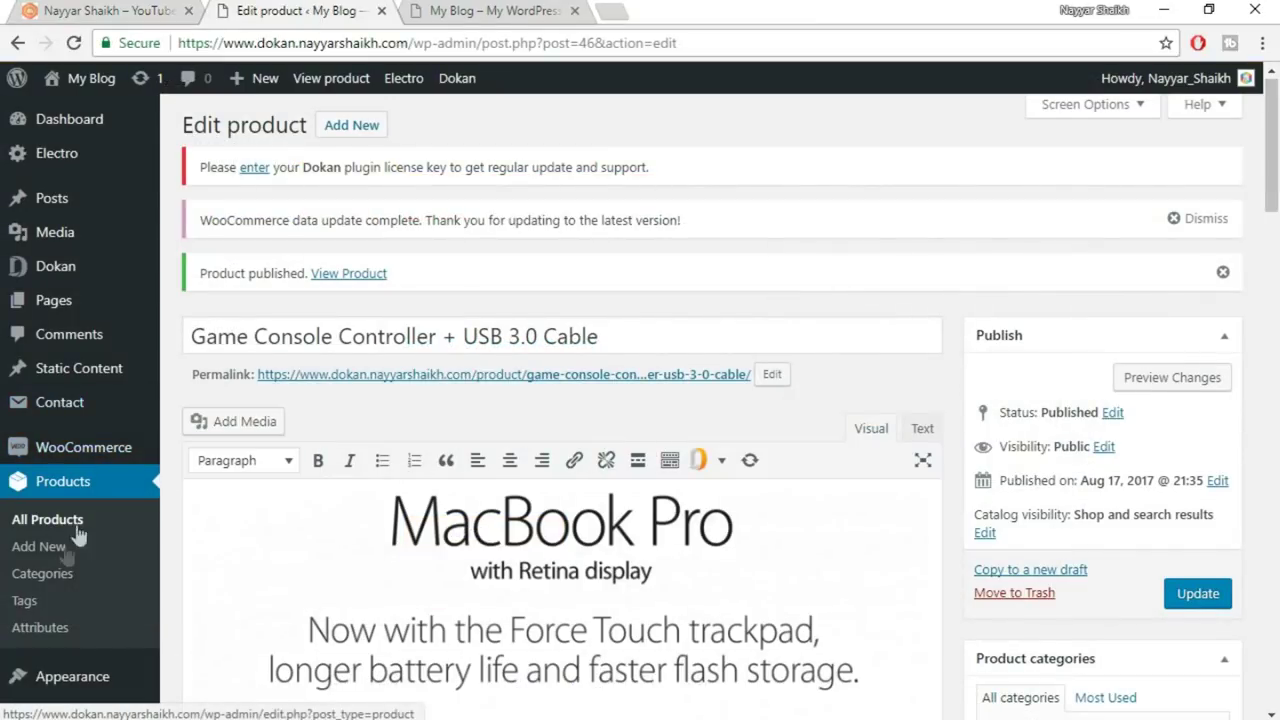
# Add the Cameras & Audios and Car &Motorbikes product categories, matching the storefront's department names
pyautogui.click(66, 585)
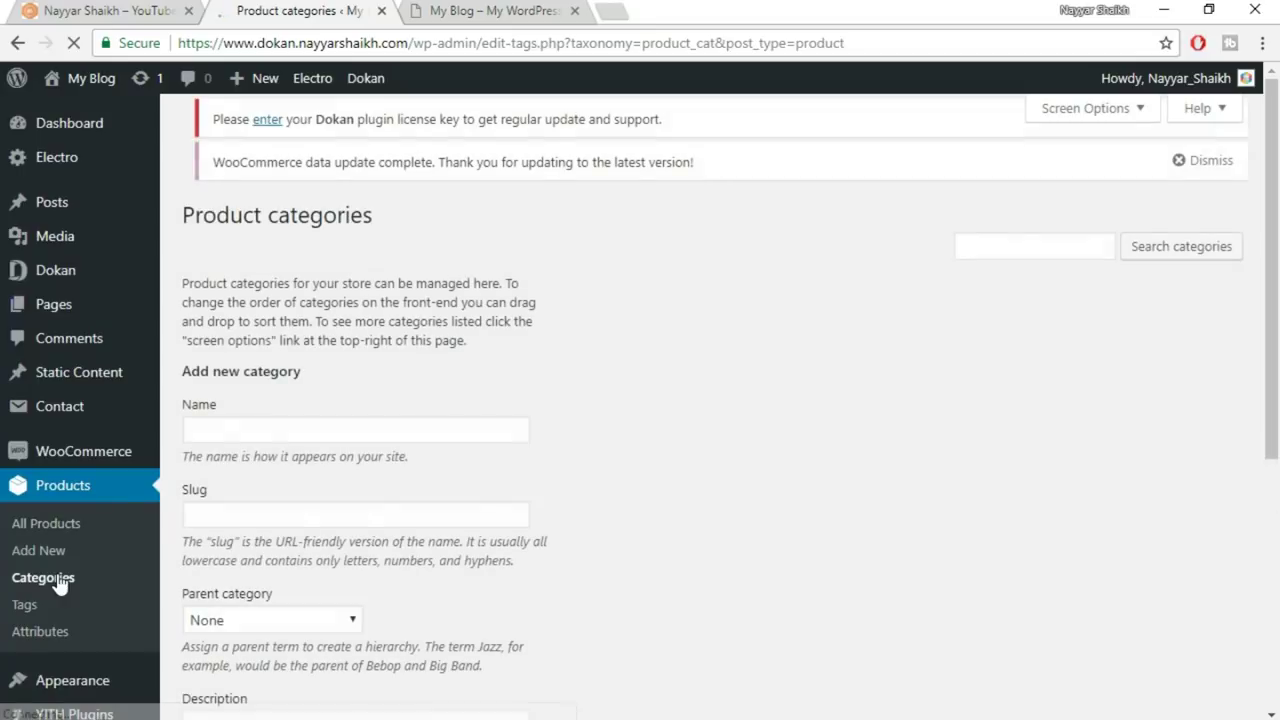
pyautogui.click(88, 8)
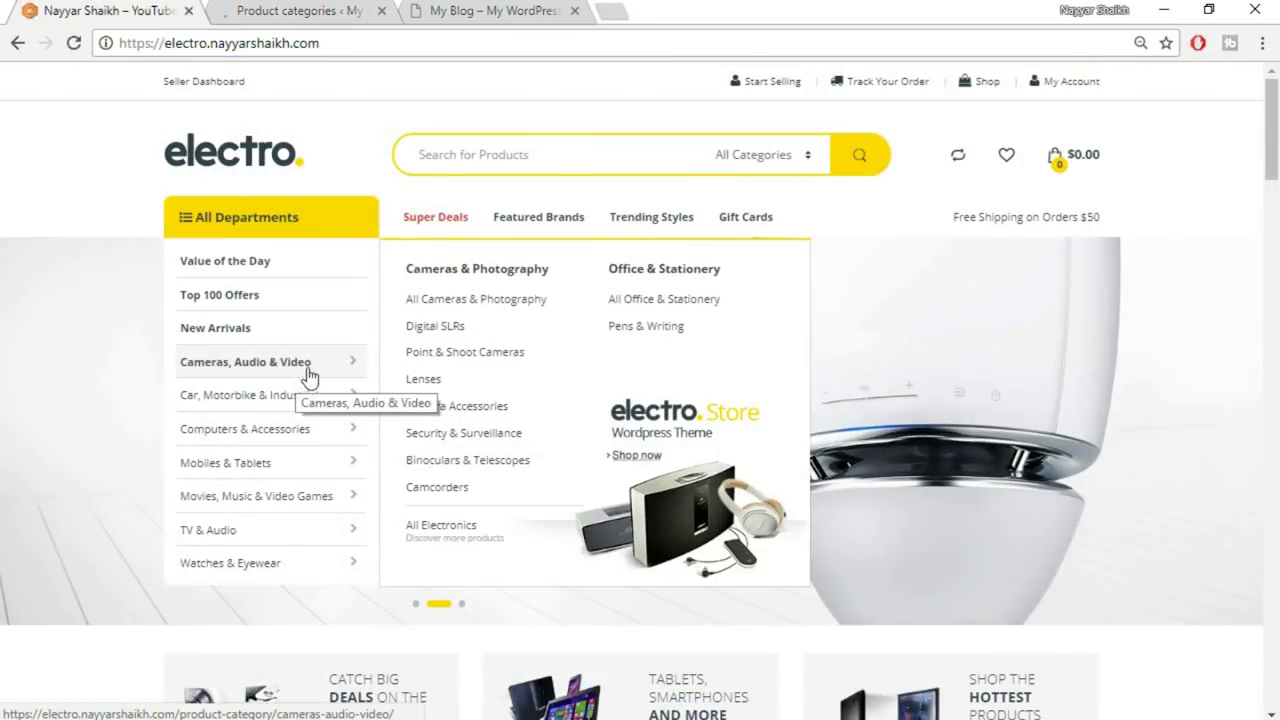
pyautogui.click(310, 10)
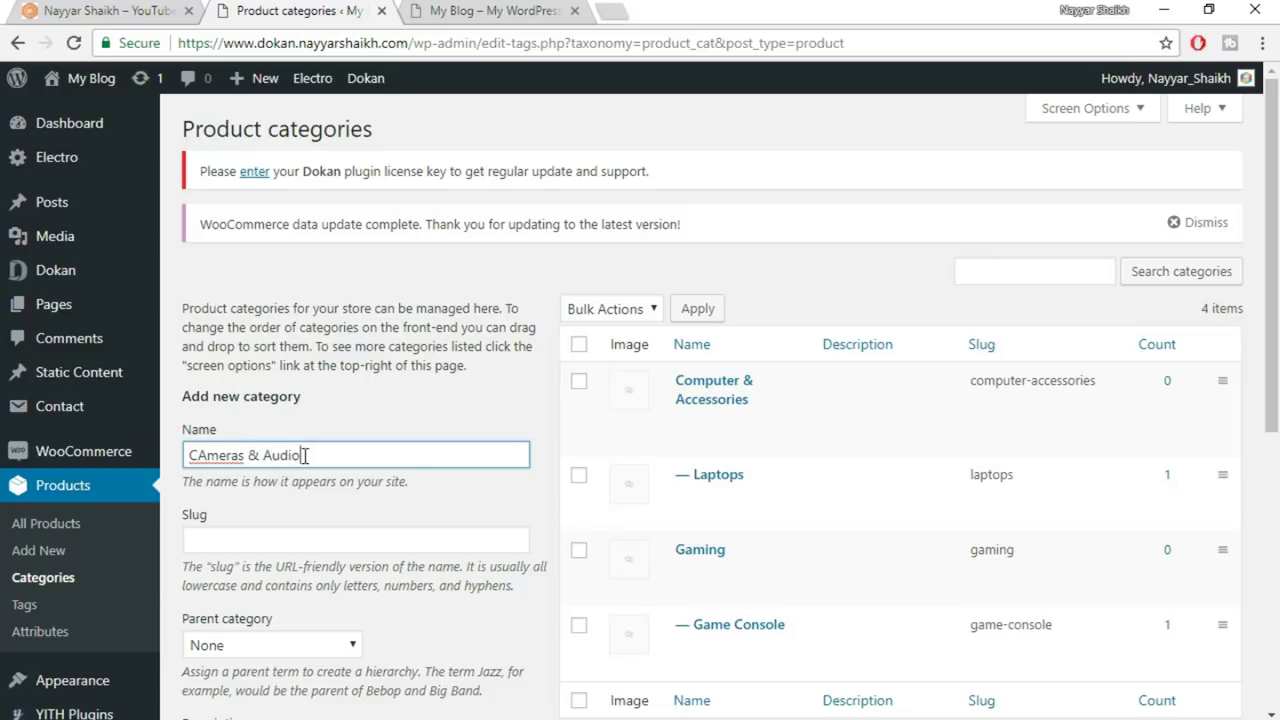
pyautogui.write('a')
pyautogui.scroll(-2, 318, 385)
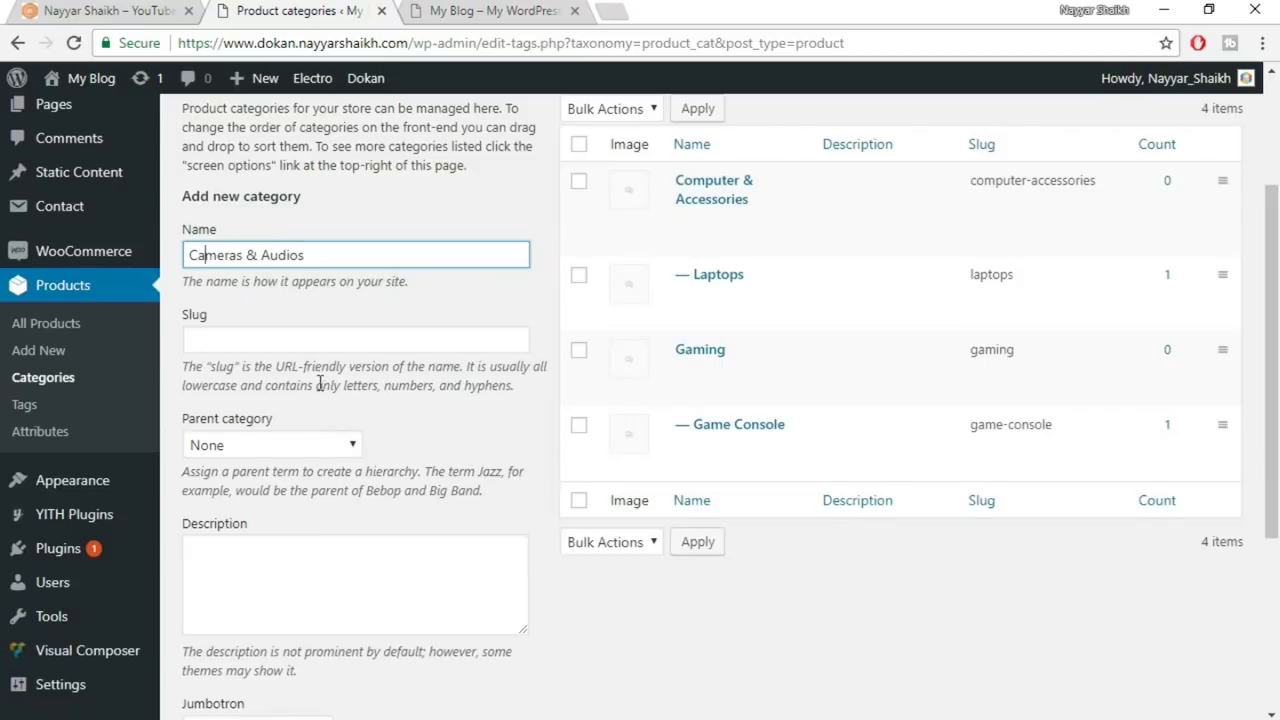
pyautogui.scroll(-3, 318, 385)
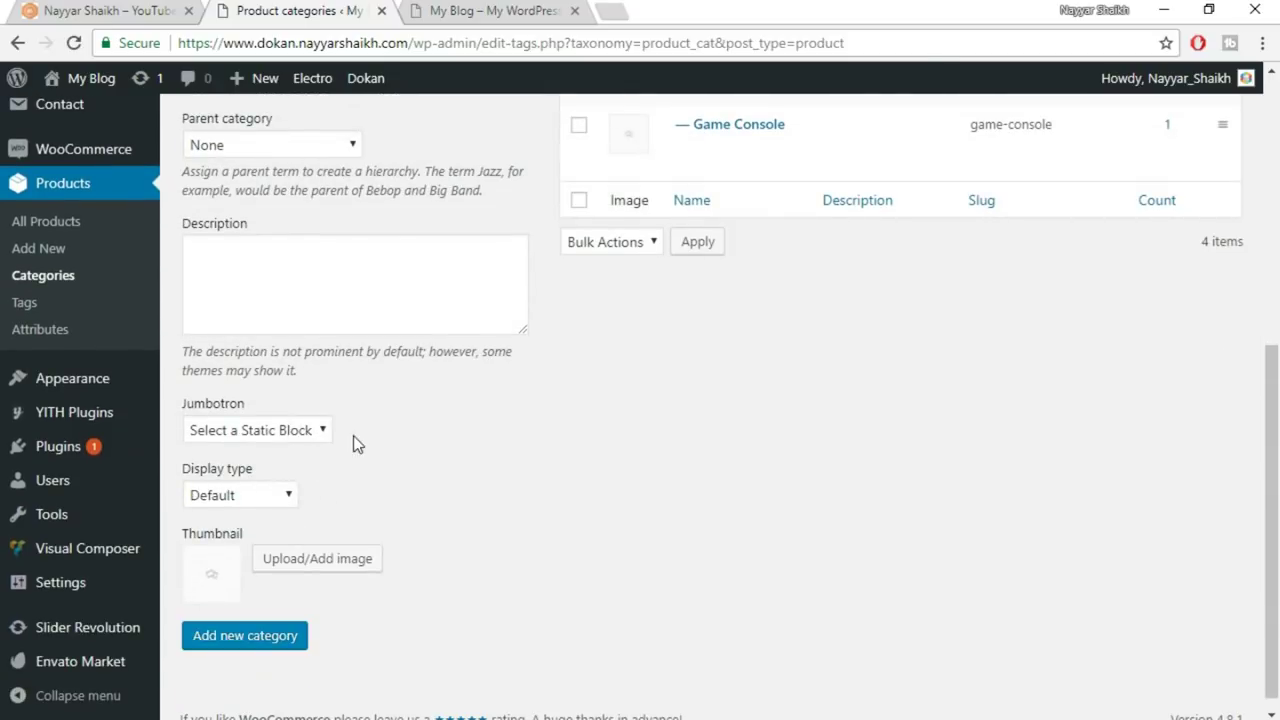
pyautogui.click(290, 650)
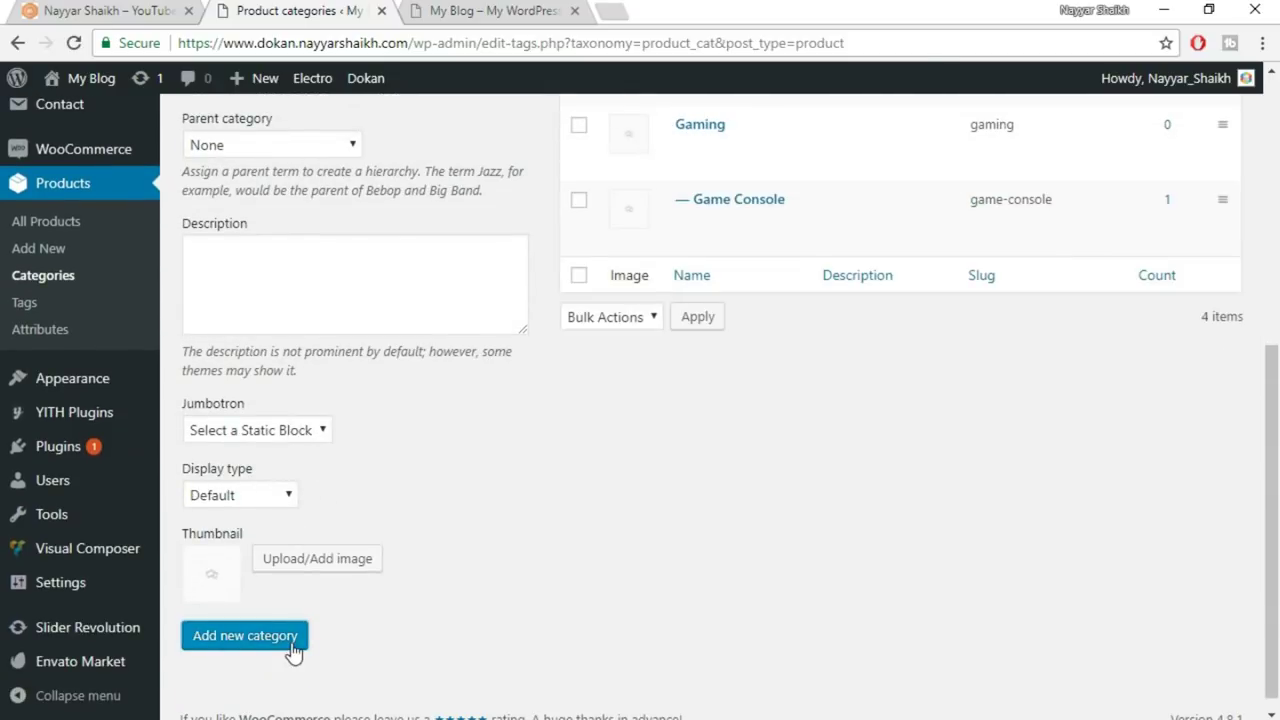
pyautogui.scroll(4, 725, 575)
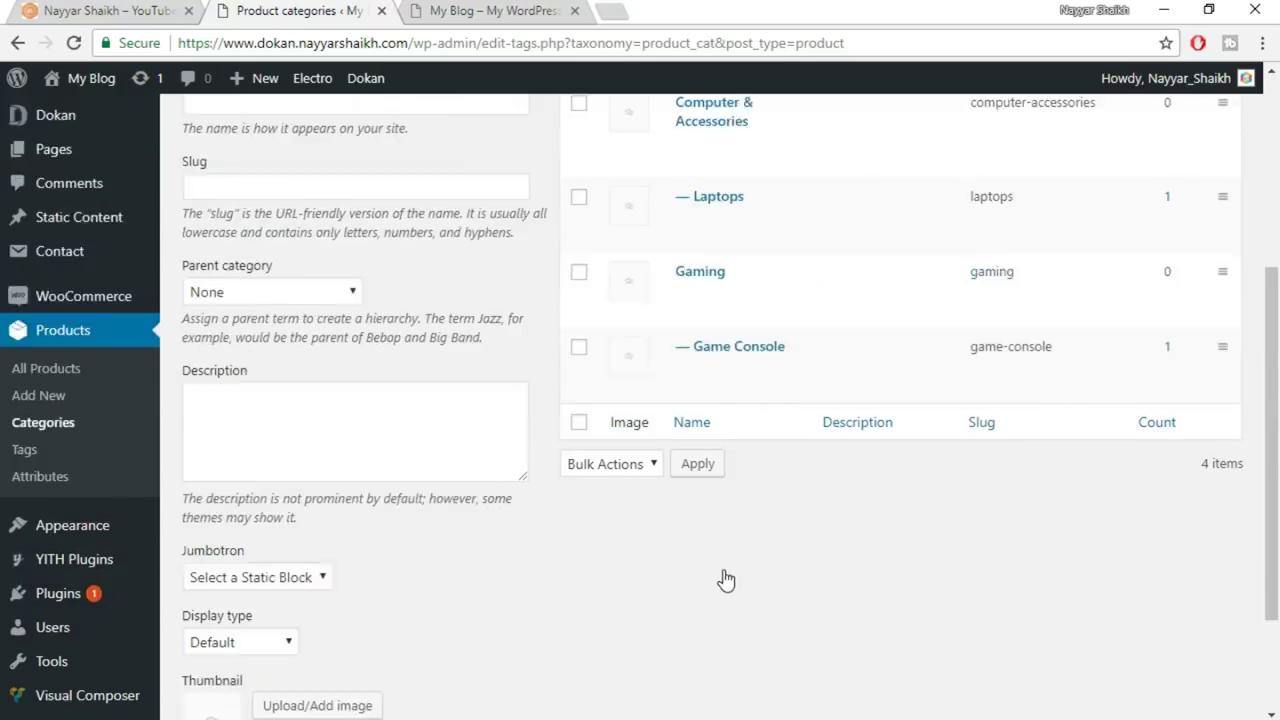
pyautogui.click(90, 12)
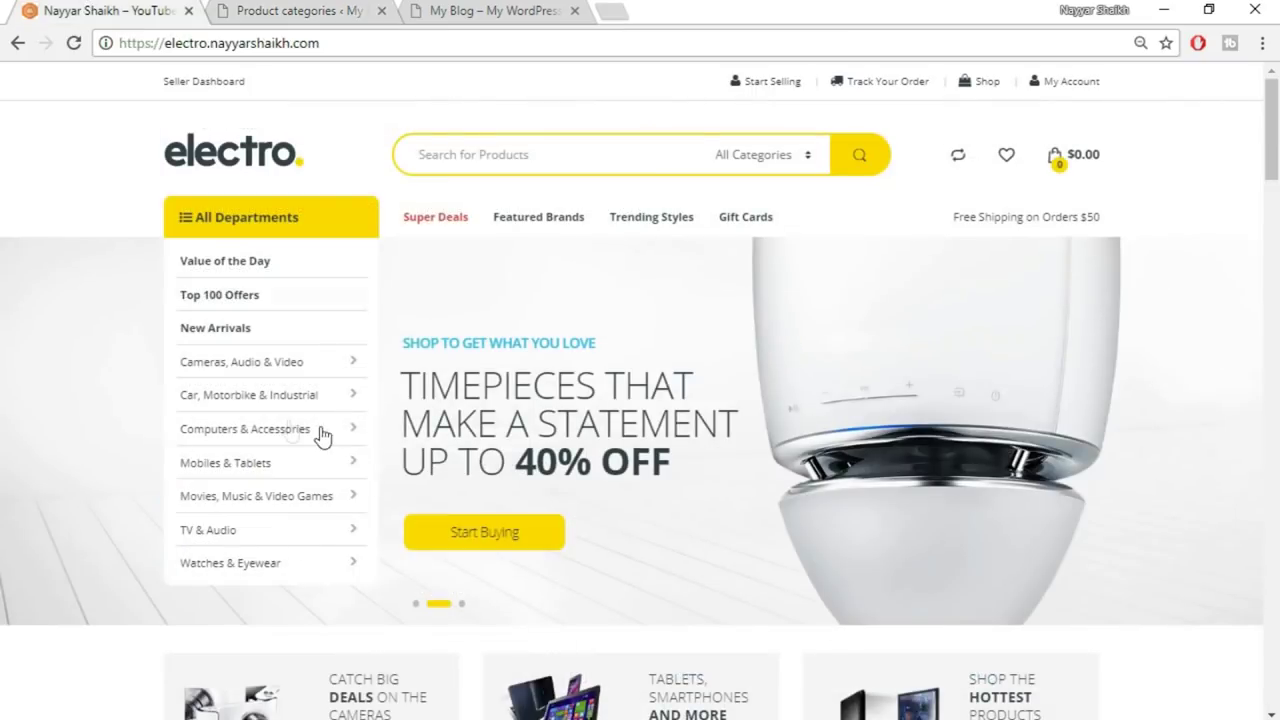
pyautogui.hotkey('ctrl', 'Tab')
pyautogui.click(323, 357)
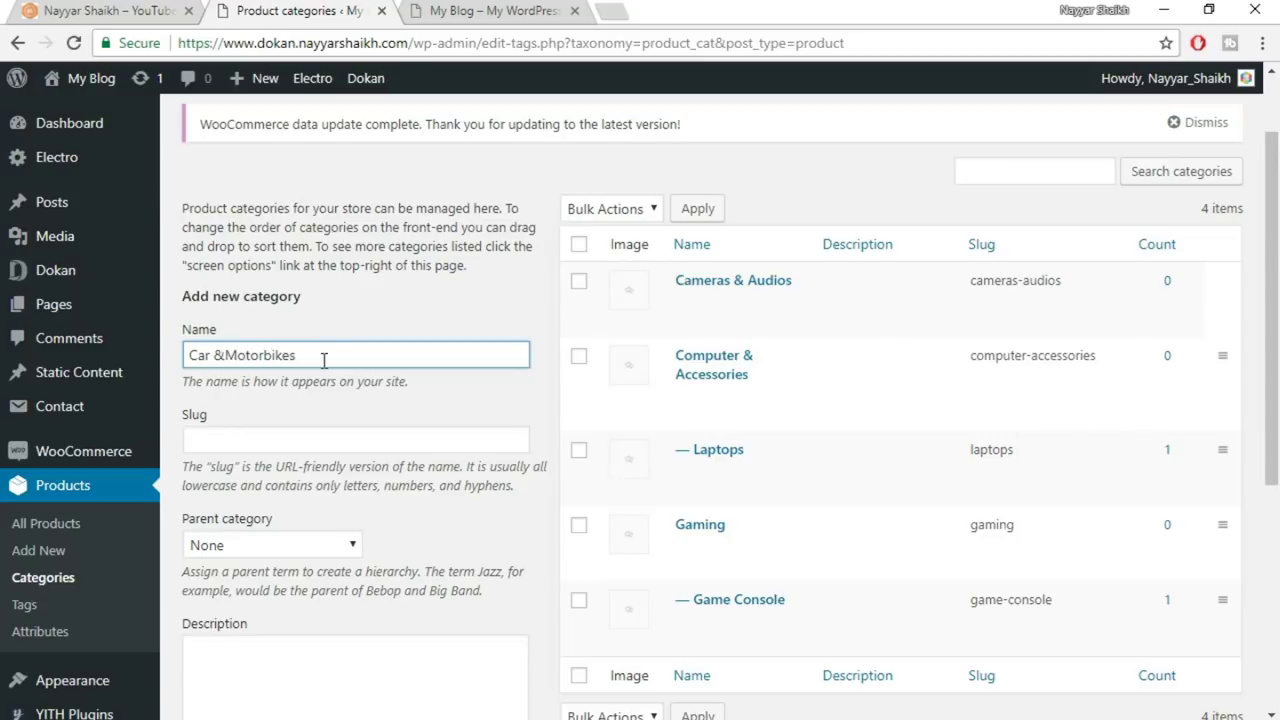
pyautogui.scroll(-4, 414, 531)
pyautogui.click(277, 640)
# Add the Computer and Mobiles product categories, checking the storefront departments between them
pyautogui.hotkey('ctrl', '1')
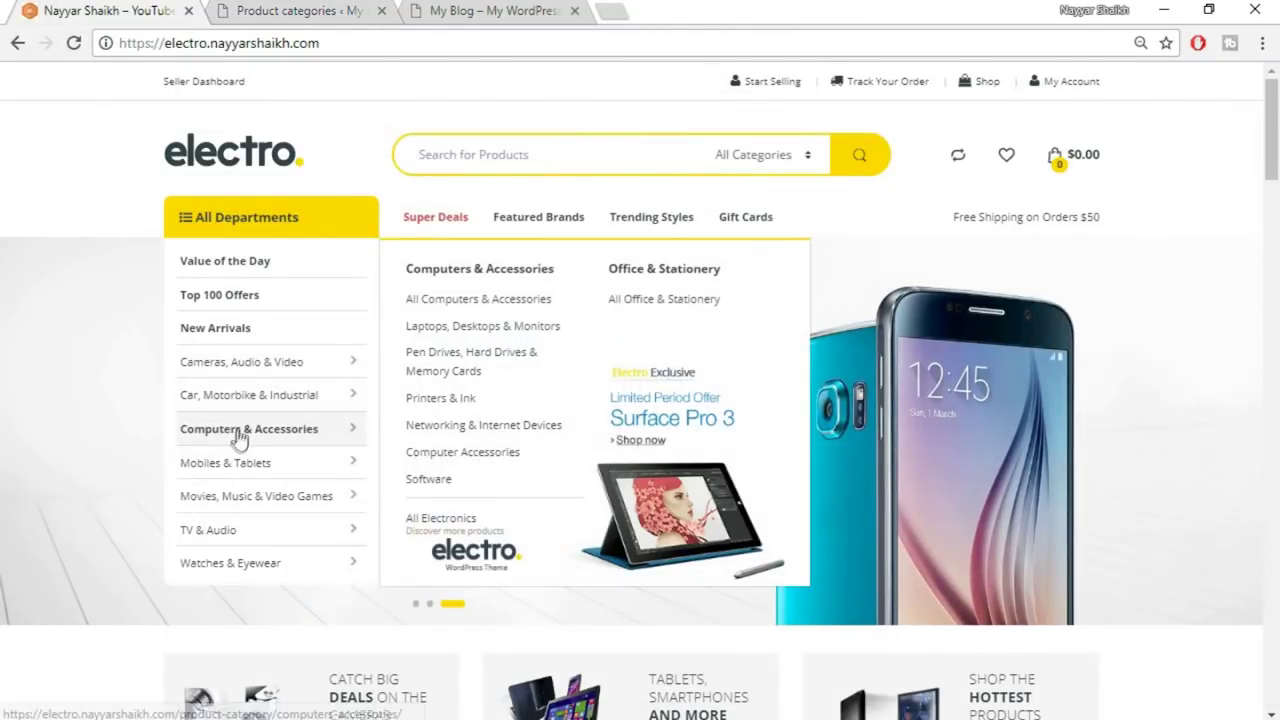
pyautogui.hotkey('ctrl', '2')
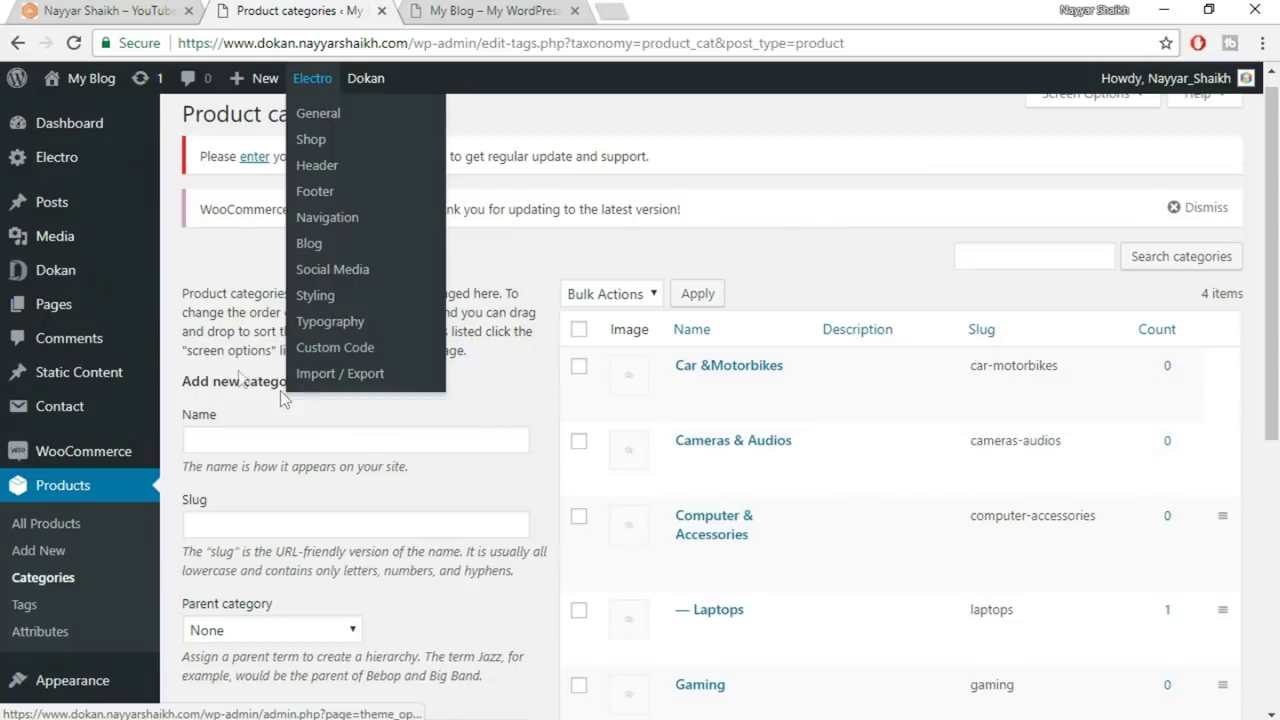
pyautogui.click(265, 445)
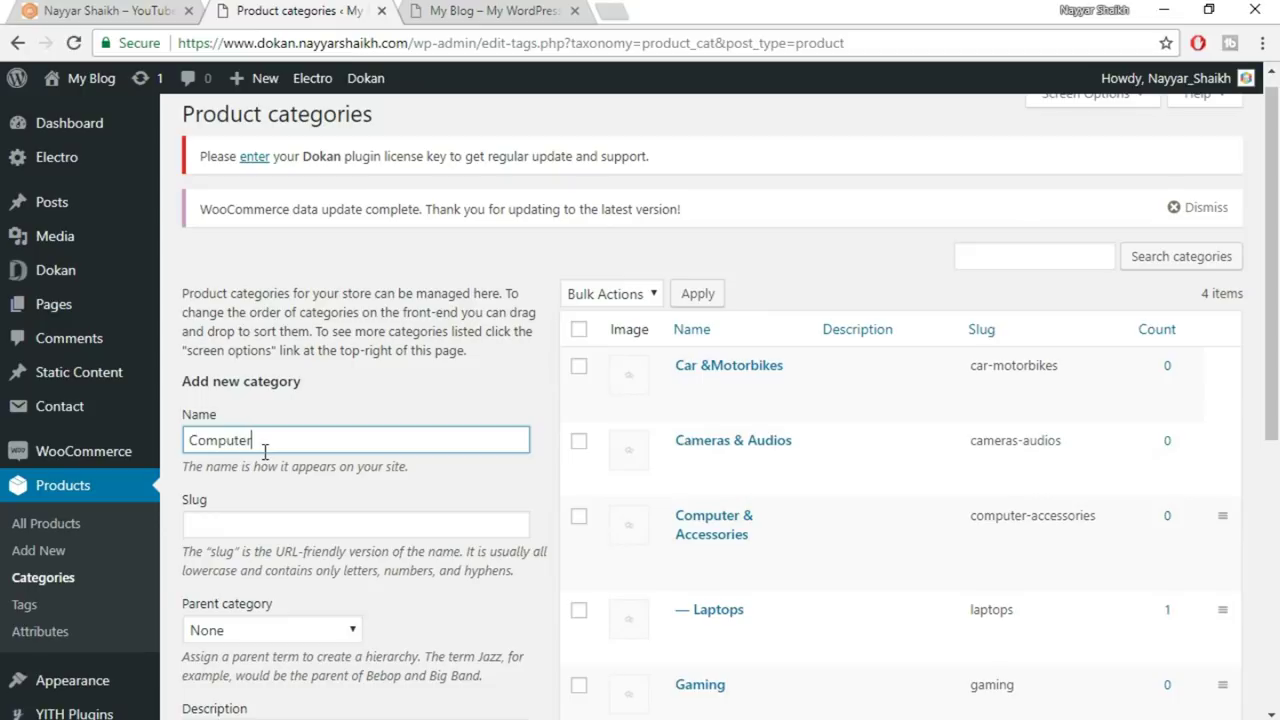
pyautogui.scroll(-5, 270, 463)
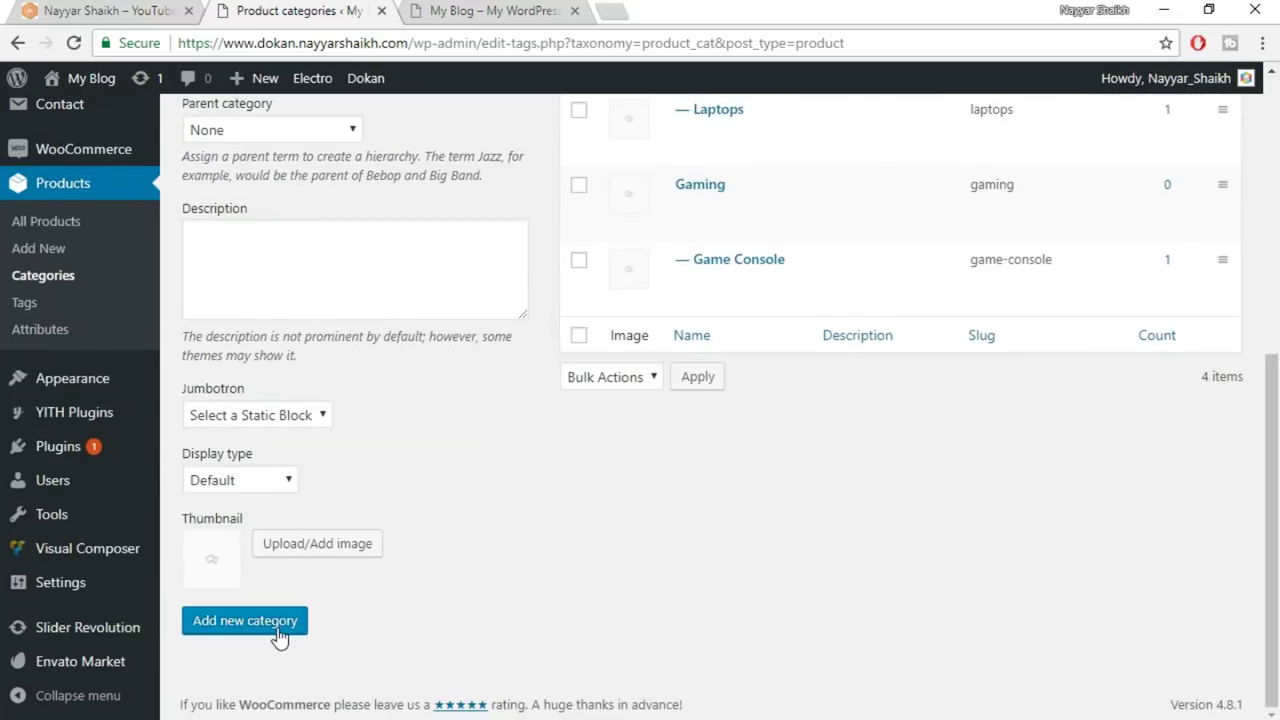
pyautogui.click(140, 10)
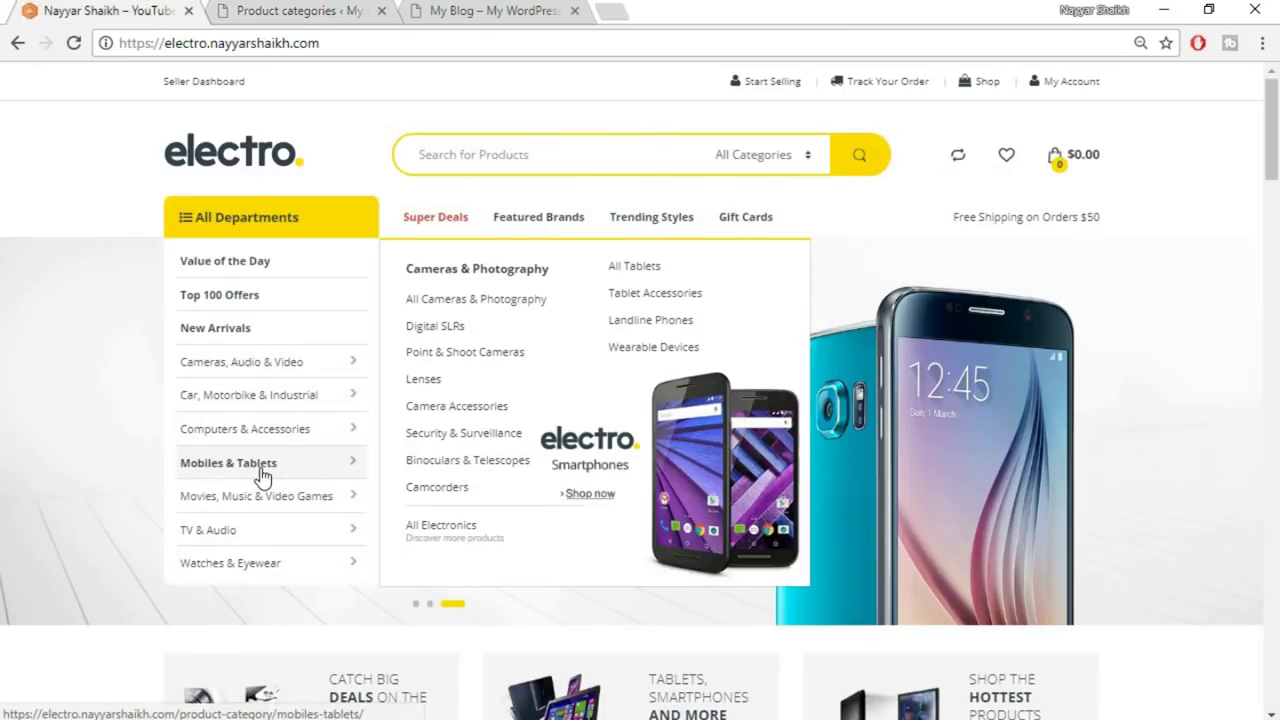
pyautogui.click(295, 10)
pyautogui.scroll(5, 360, 345)
pyautogui.click(307, 338)
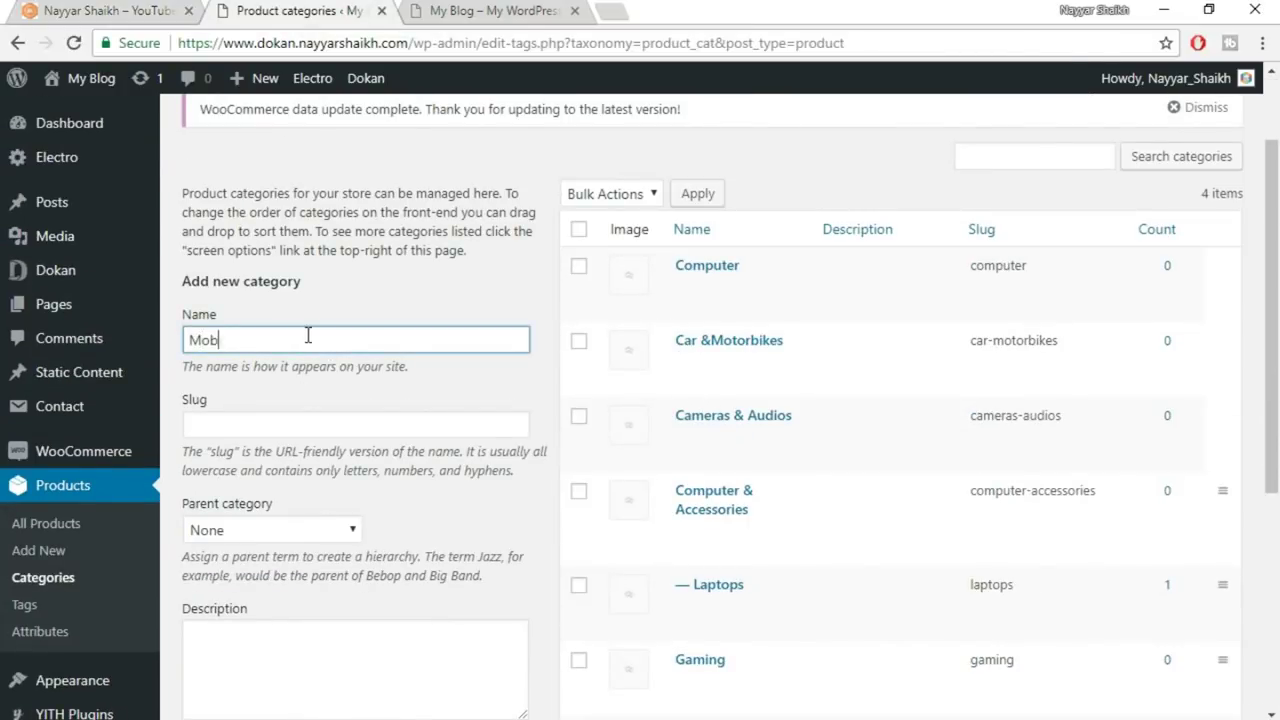
pyautogui.scroll(-5, 491, 430)
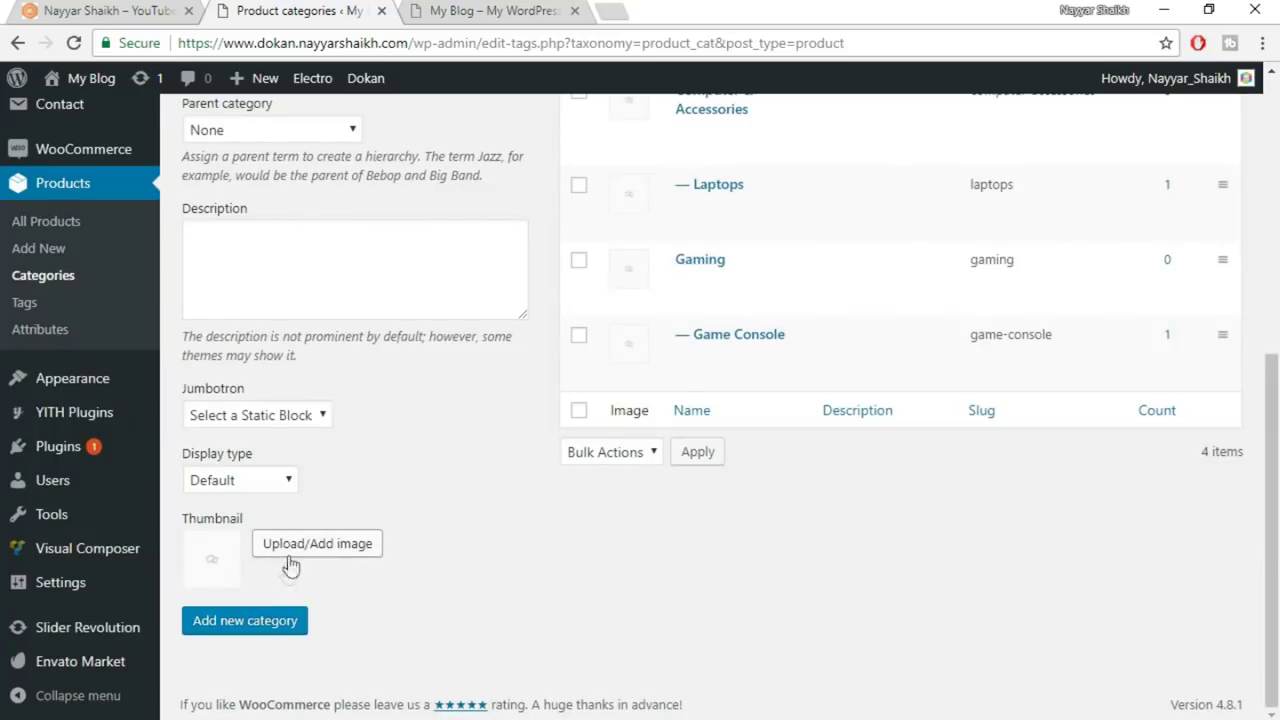
pyautogui.click(272, 622)
pyautogui.hotkey('ctrl', '1')
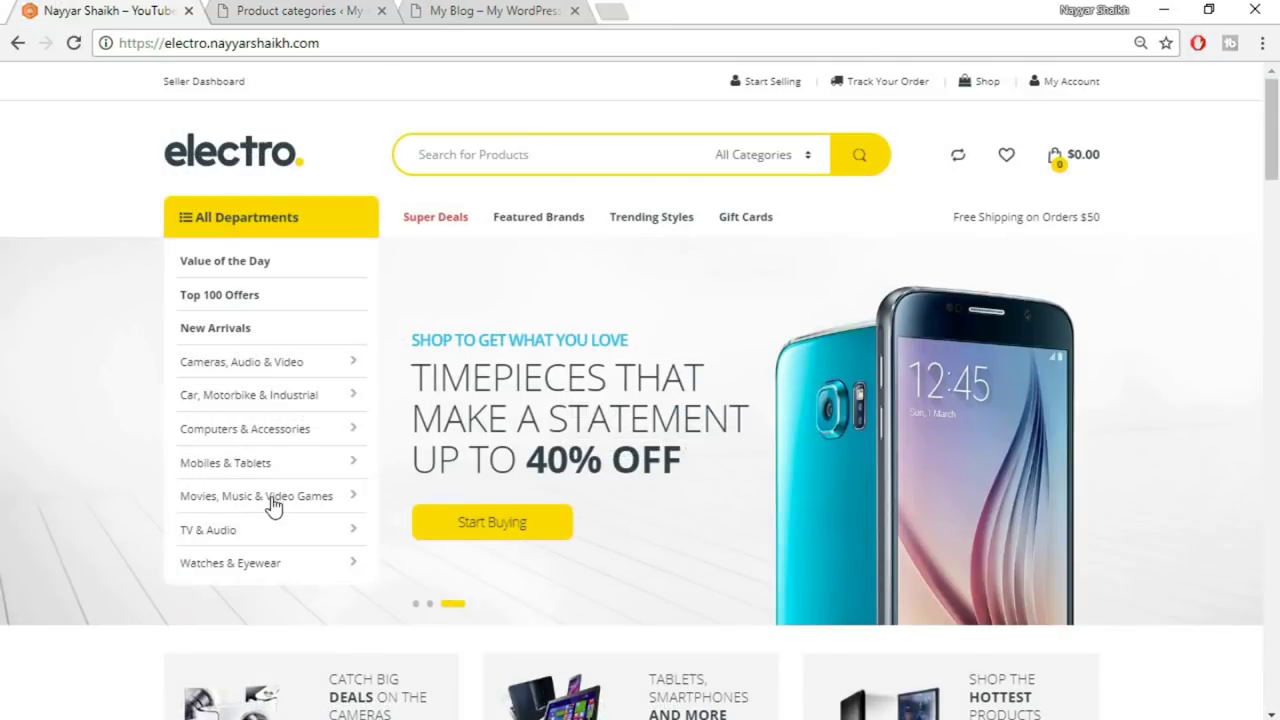
pyautogui.moveTo(258, 535)
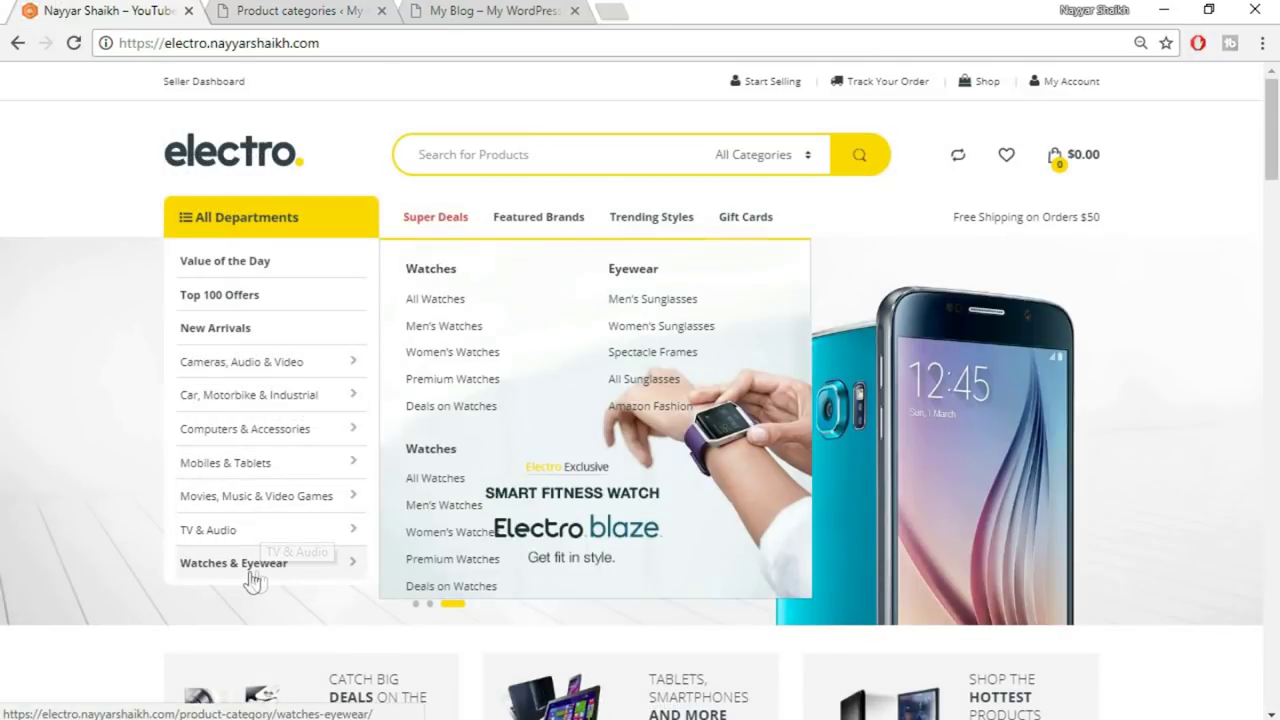
pyautogui.click(316, 8)
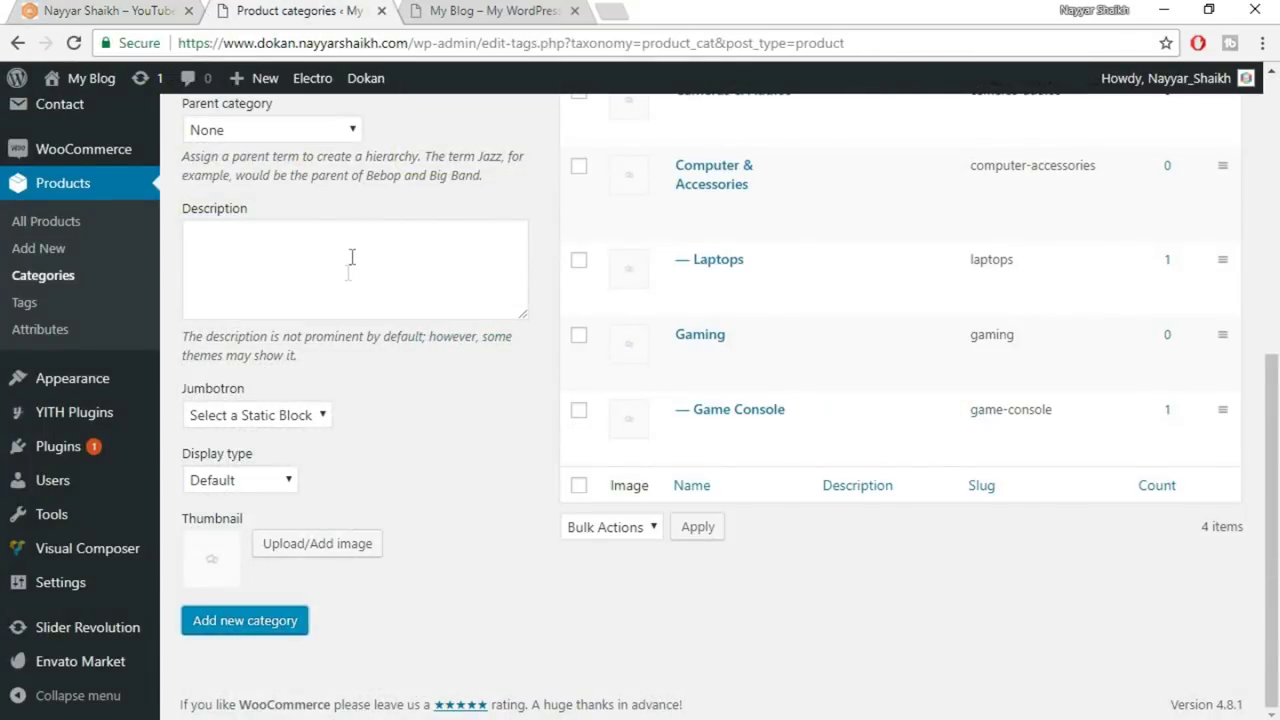
pyautogui.scroll(3, 352, 257)
# Add the Movies and Watches product categories, then view the storefront's departments mega-menu
pyautogui.click(298, 242)
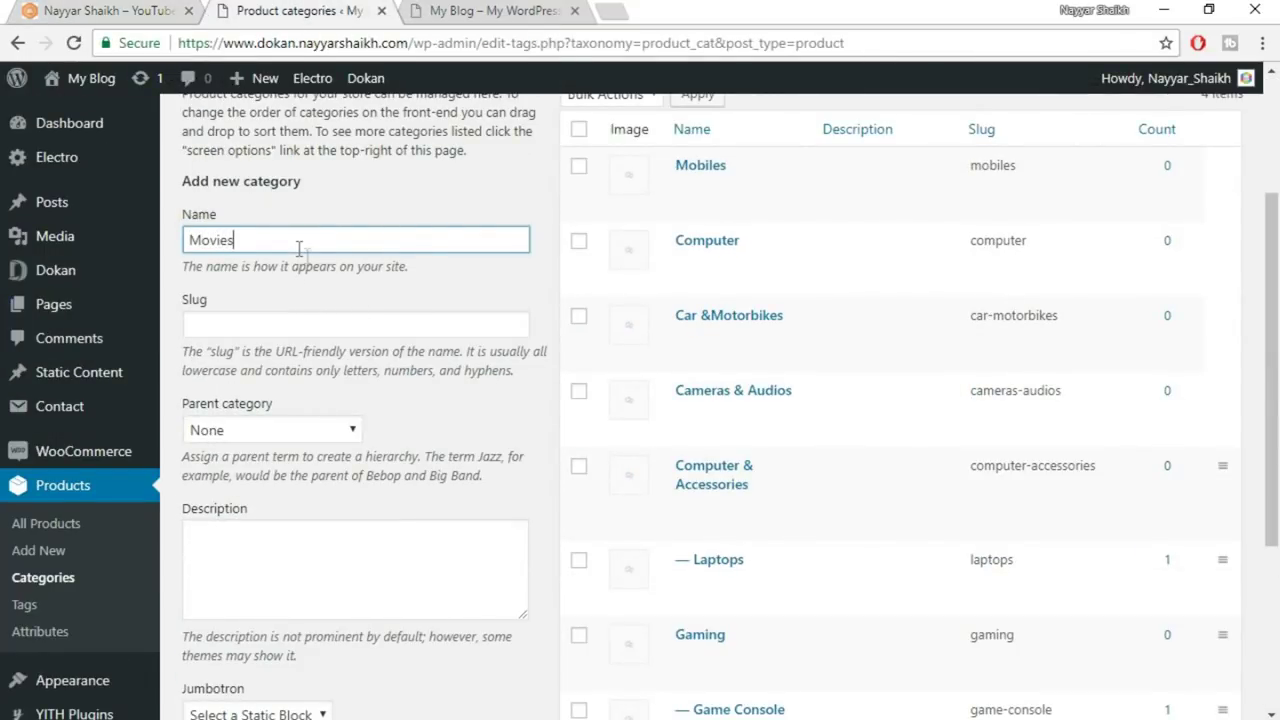
pyautogui.write('Movies')
pyautogui.scroll(-3, 298, 248)
pyautogui.click(294, 631)
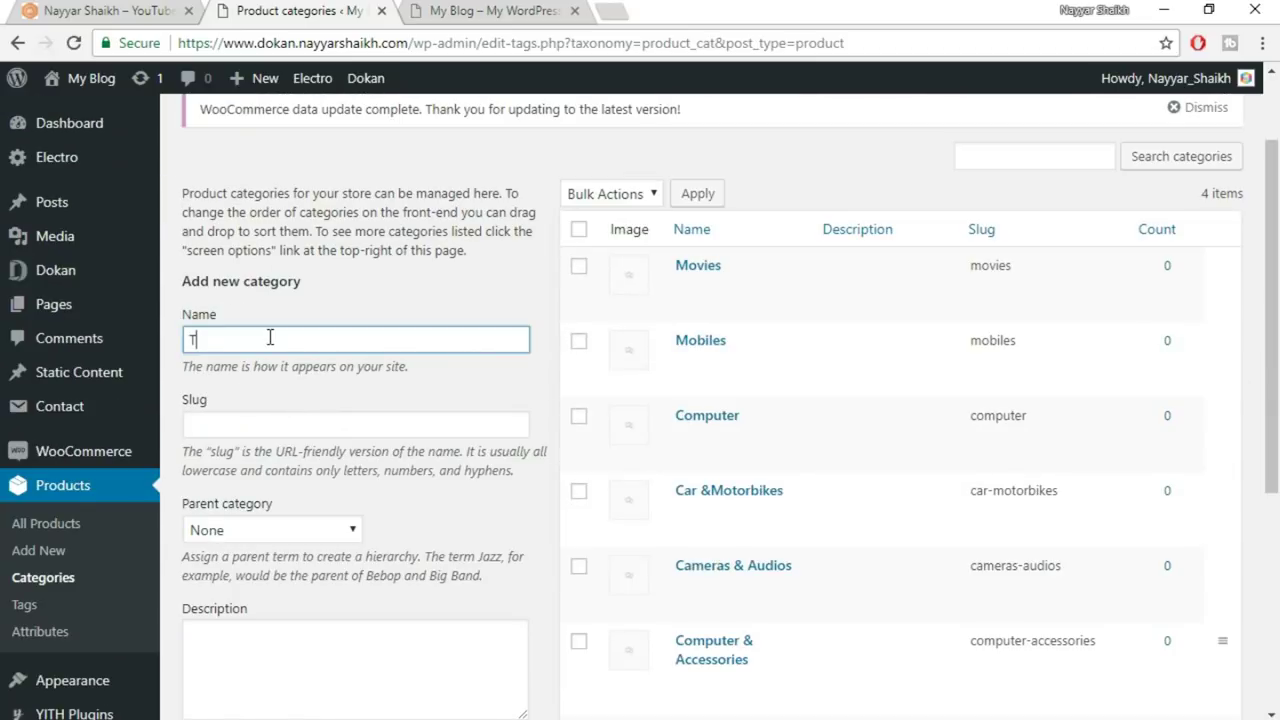
pyautogui.scroll(-3, 323, 286)
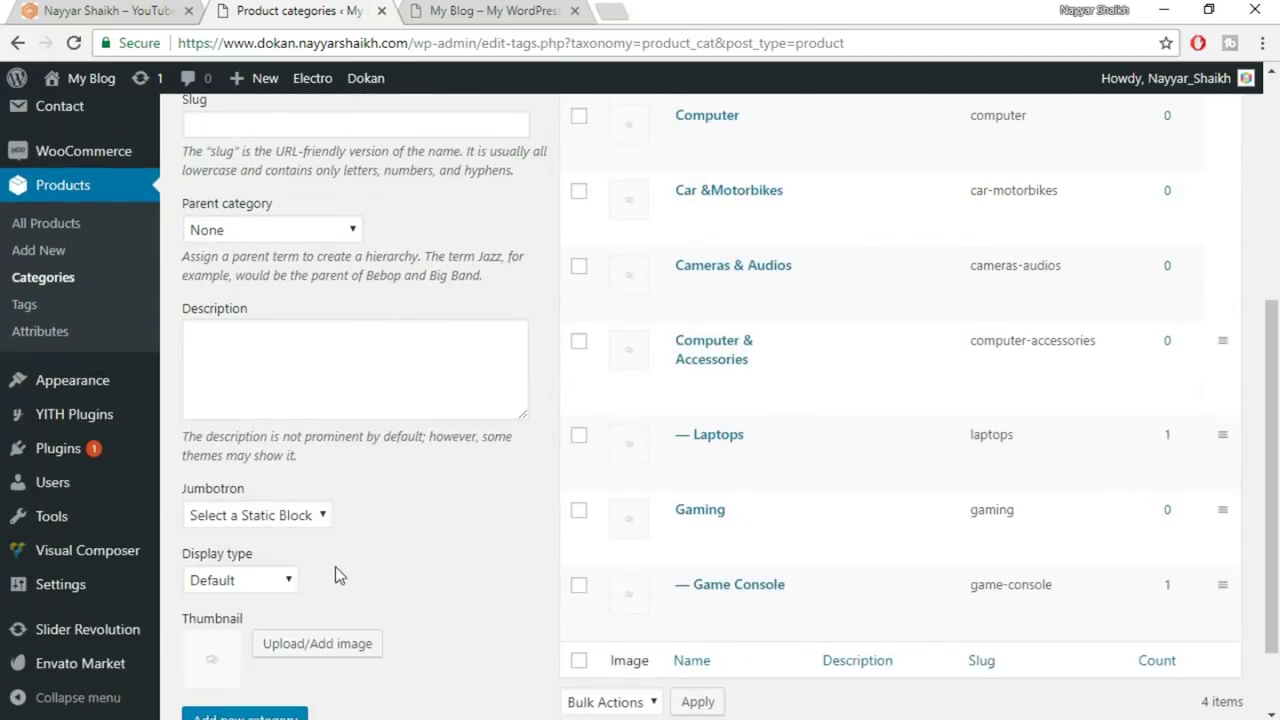
pyautogui.scroll(5, 340, 520)
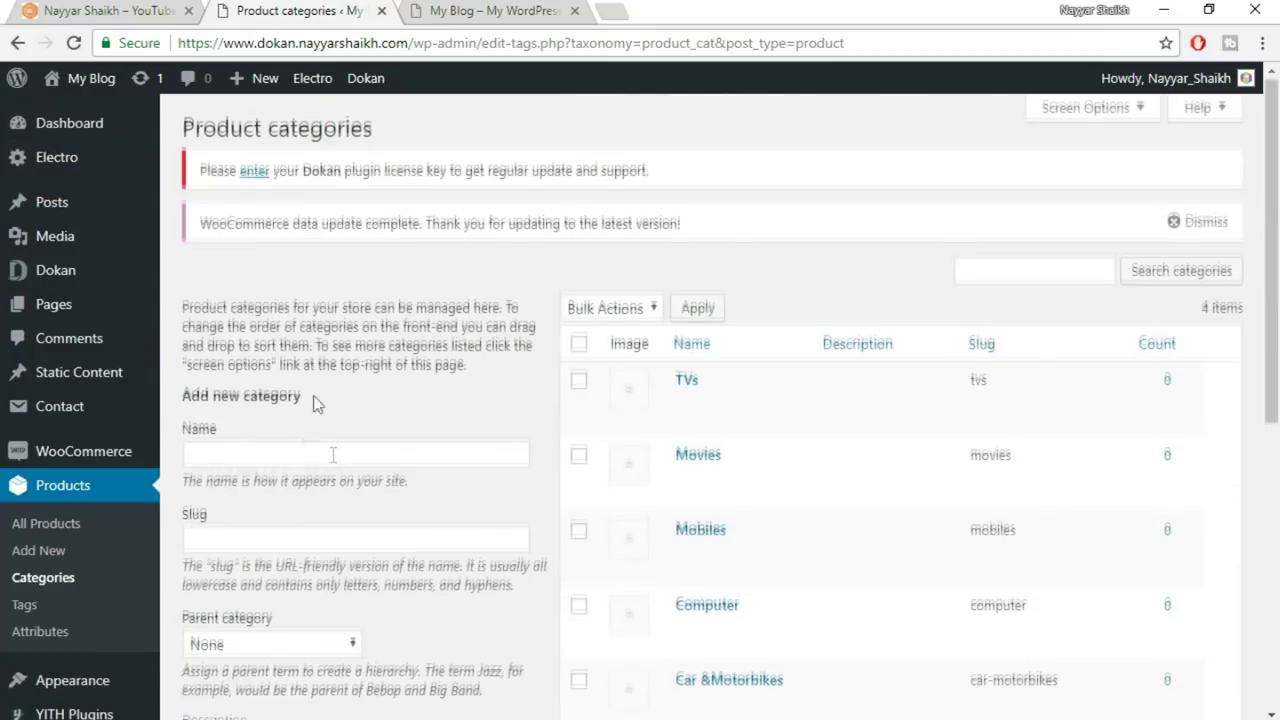
pyautogui.click(320, 452)
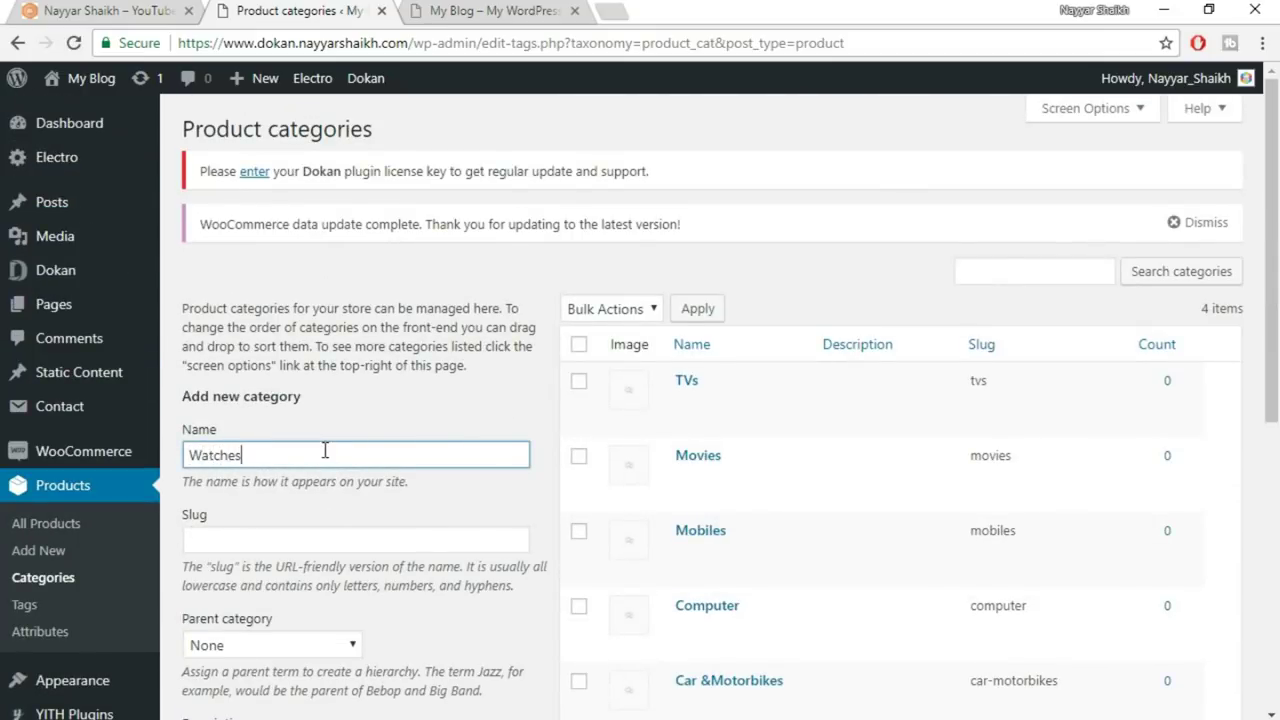
pyautogui.scroll(-6, 346, 471)
pyautogui.click(268, 600)
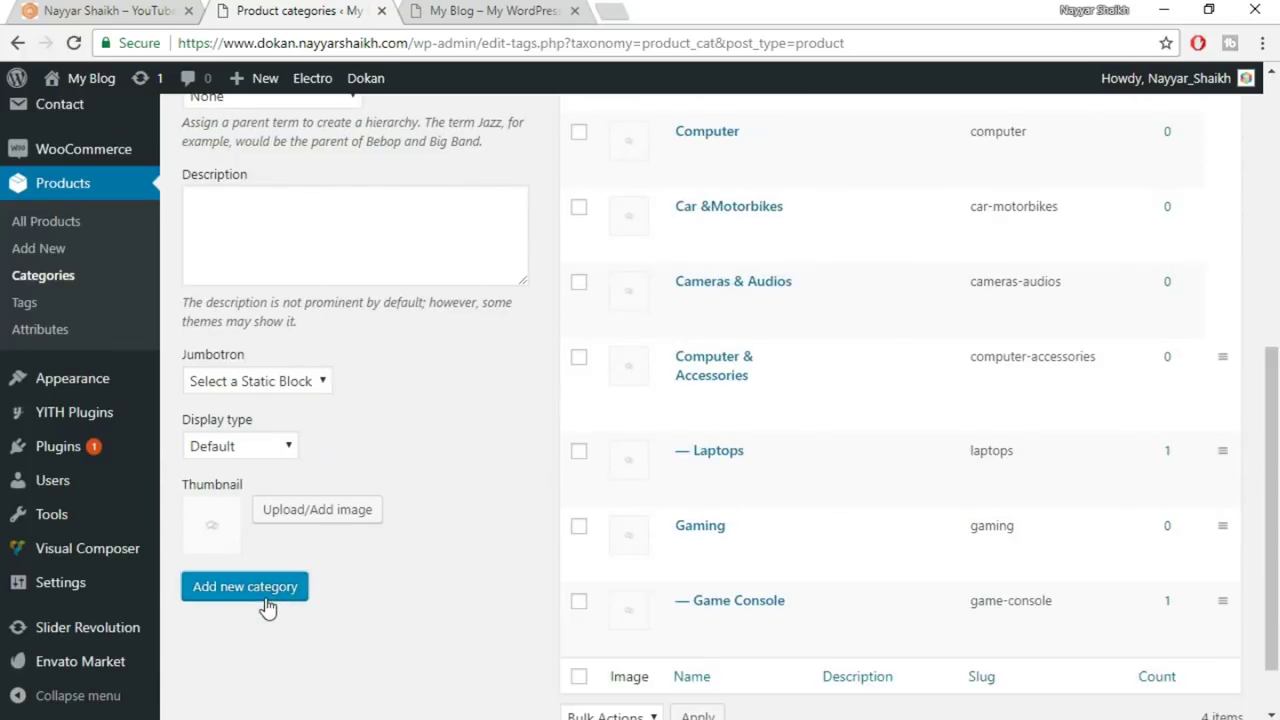
pyautogui.scroll(4, 874, 391)
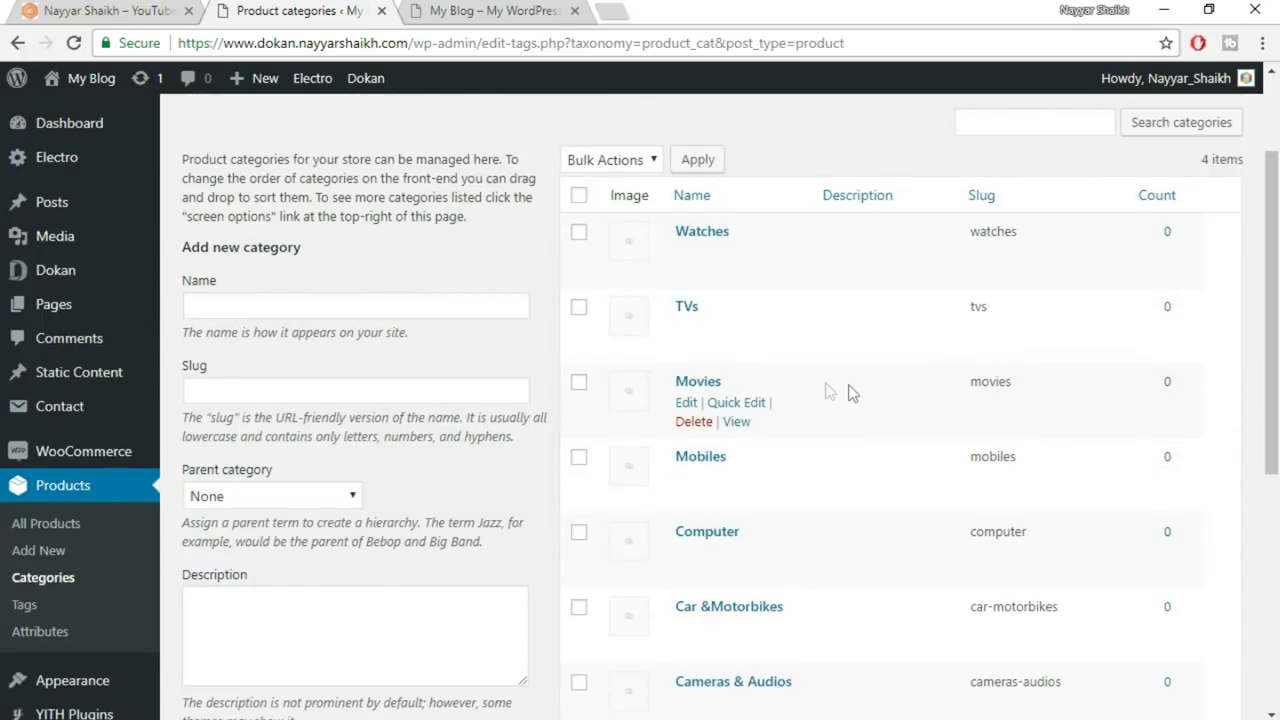
pyautogui.click(86, 10)
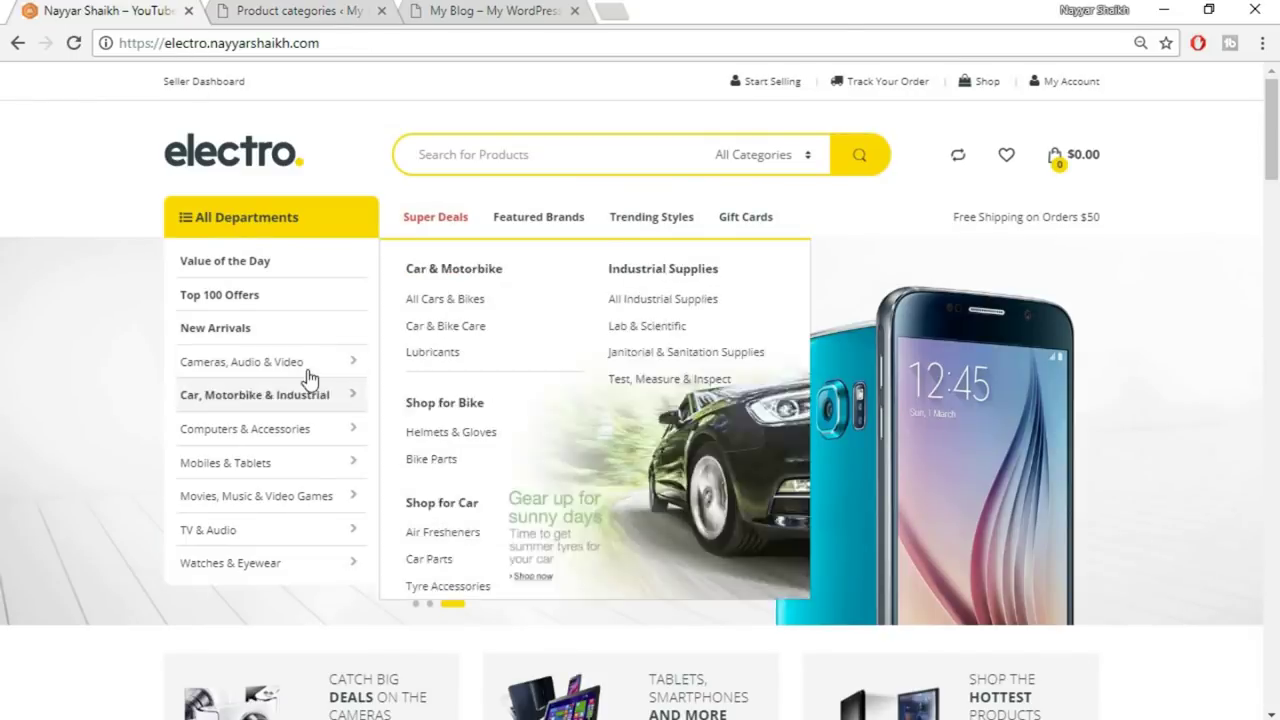
pyautogui.moveTo(294, 366)
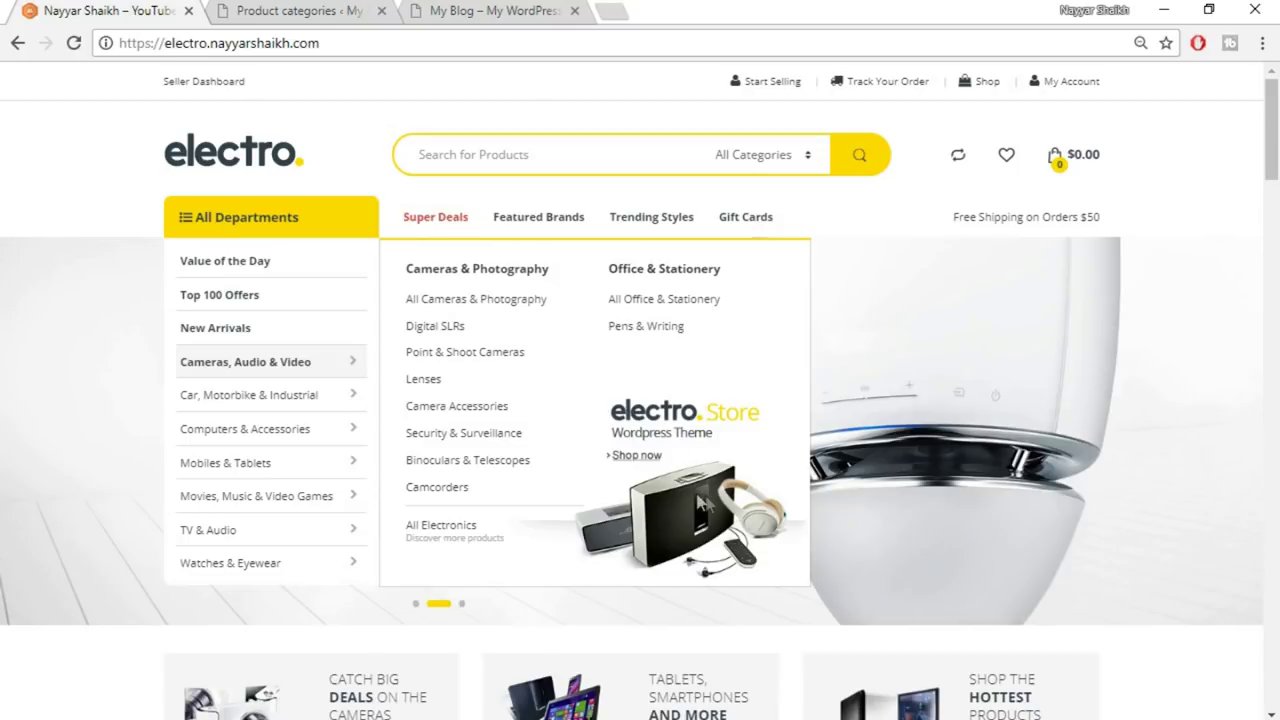
# Start a new Static Content block and title it Cameras
pyautogui.click(307, 12)
pyautogui.scroll(2, 405, 330)
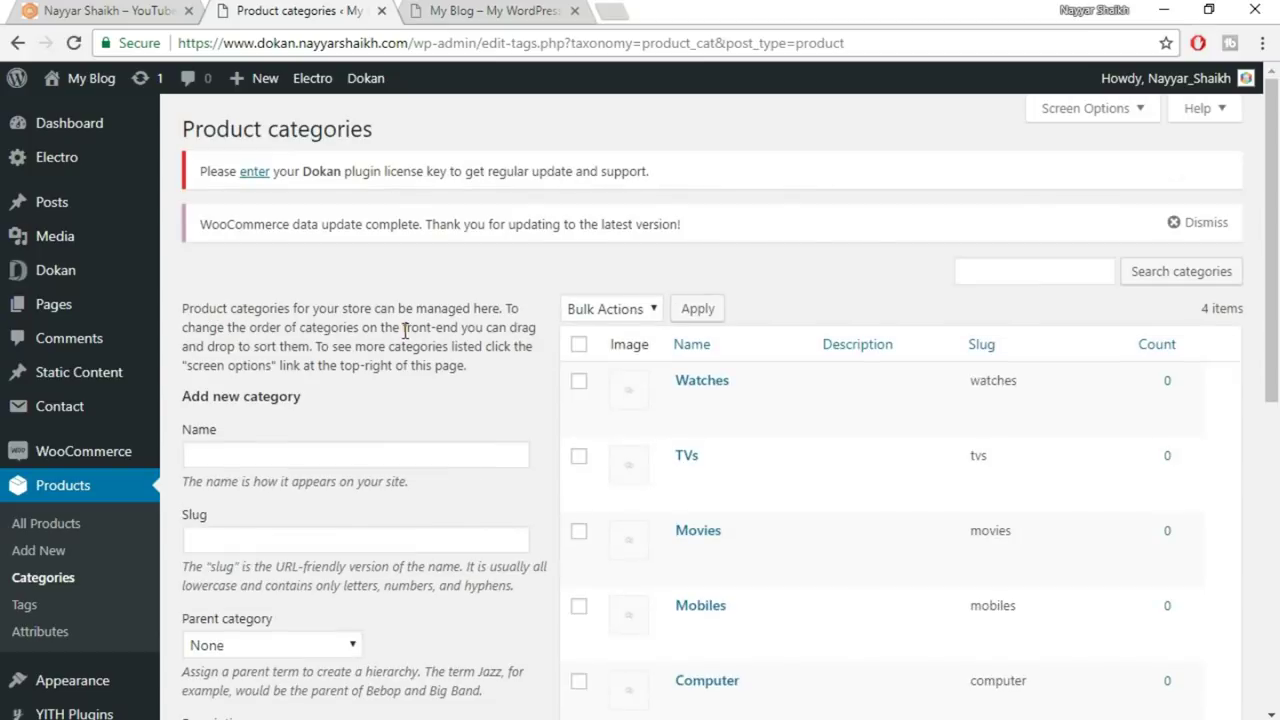
pyautogui.moveTo(34, 385)
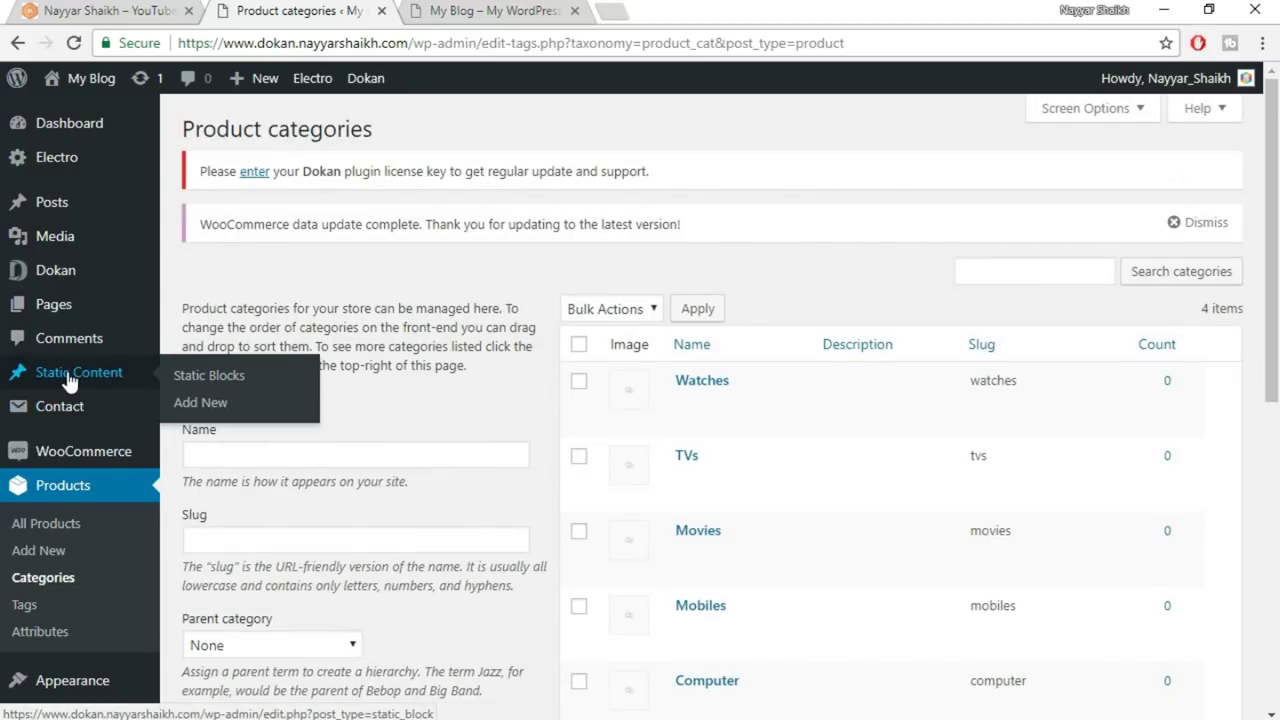
pyautogui.click(212, 412)
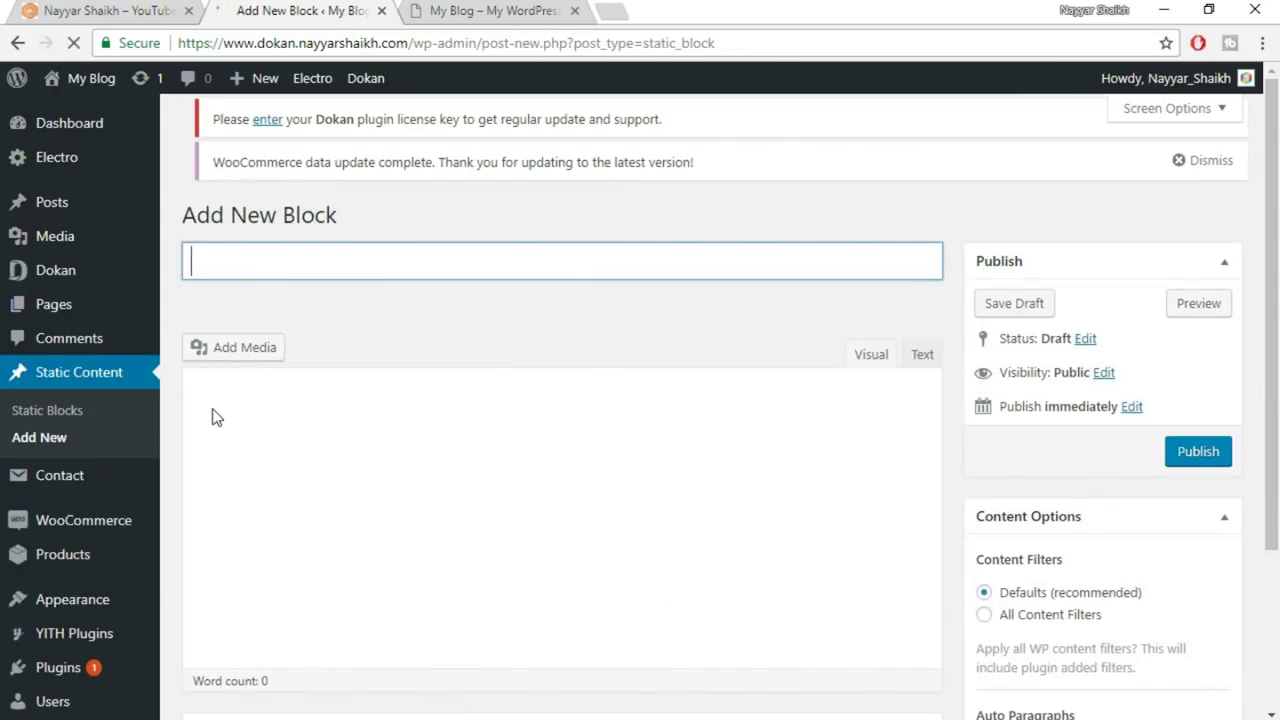
pyautogui.click(296, 290)
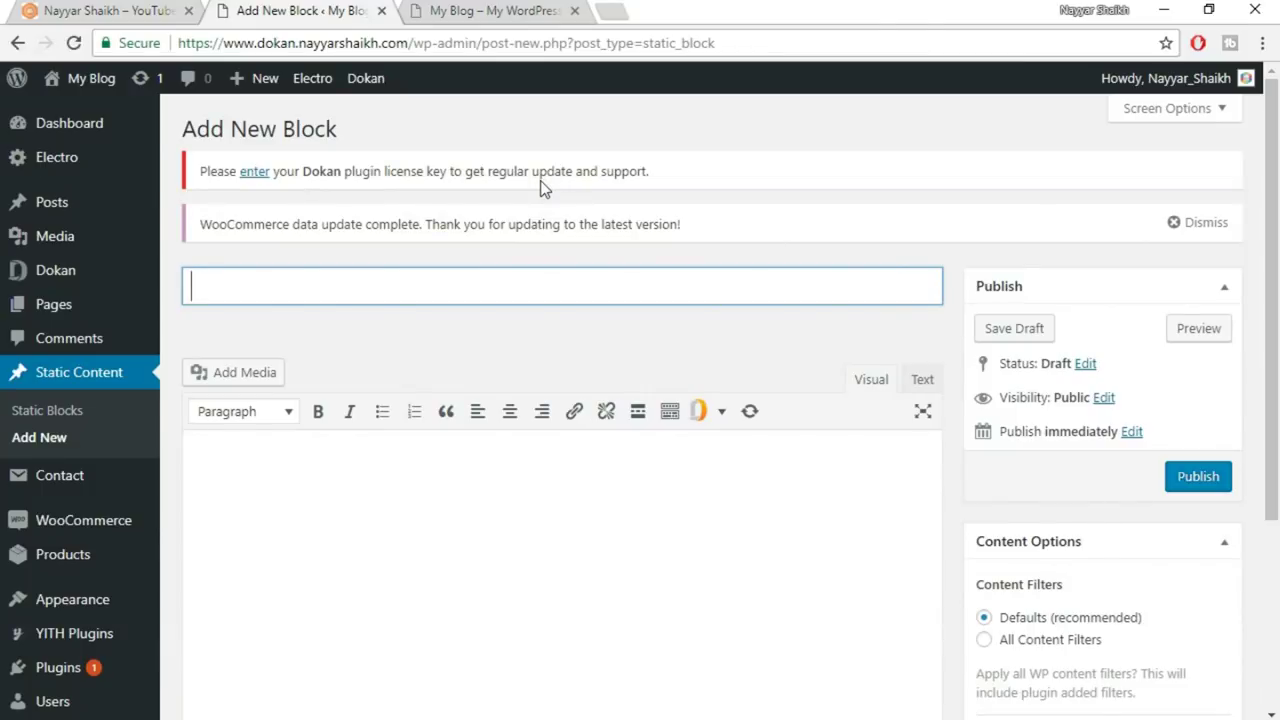
pyautogui.write('Cameras')
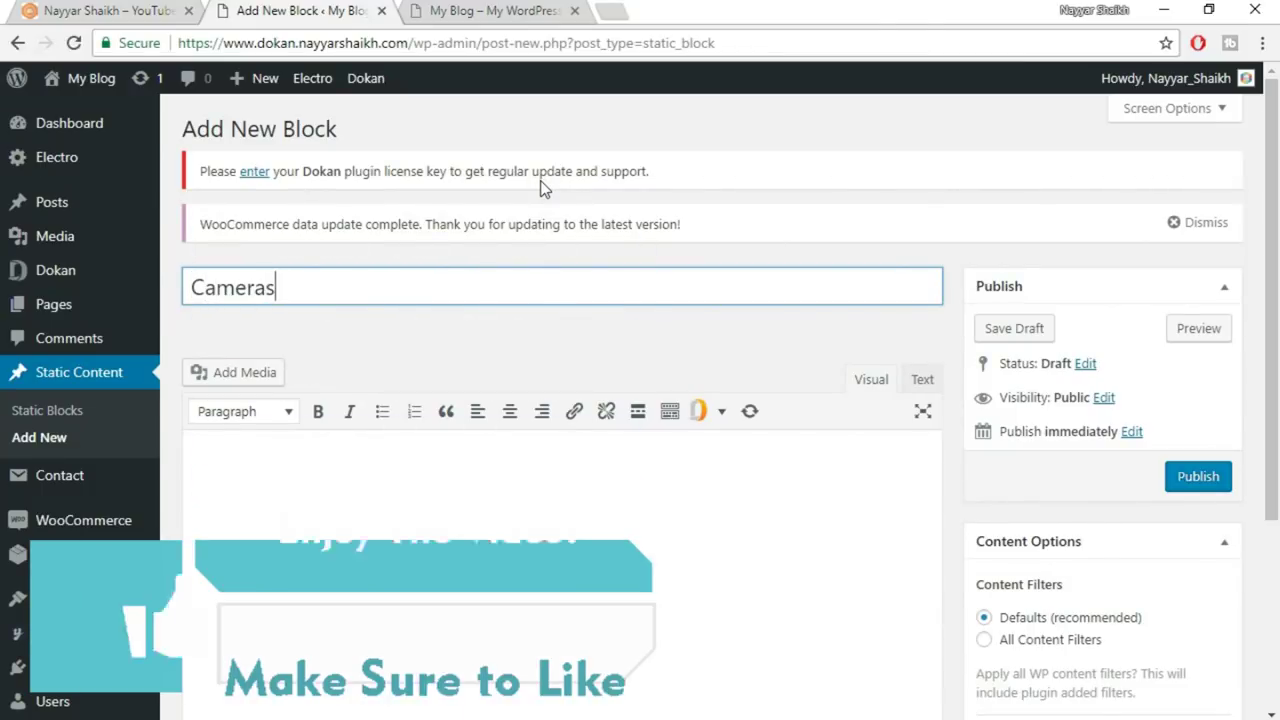
# Publish the Cameras static block with its body left empty
pyautogui.scroll(-2, 1224, 291)
pyautogui.scroll(-1, 1224, 291)
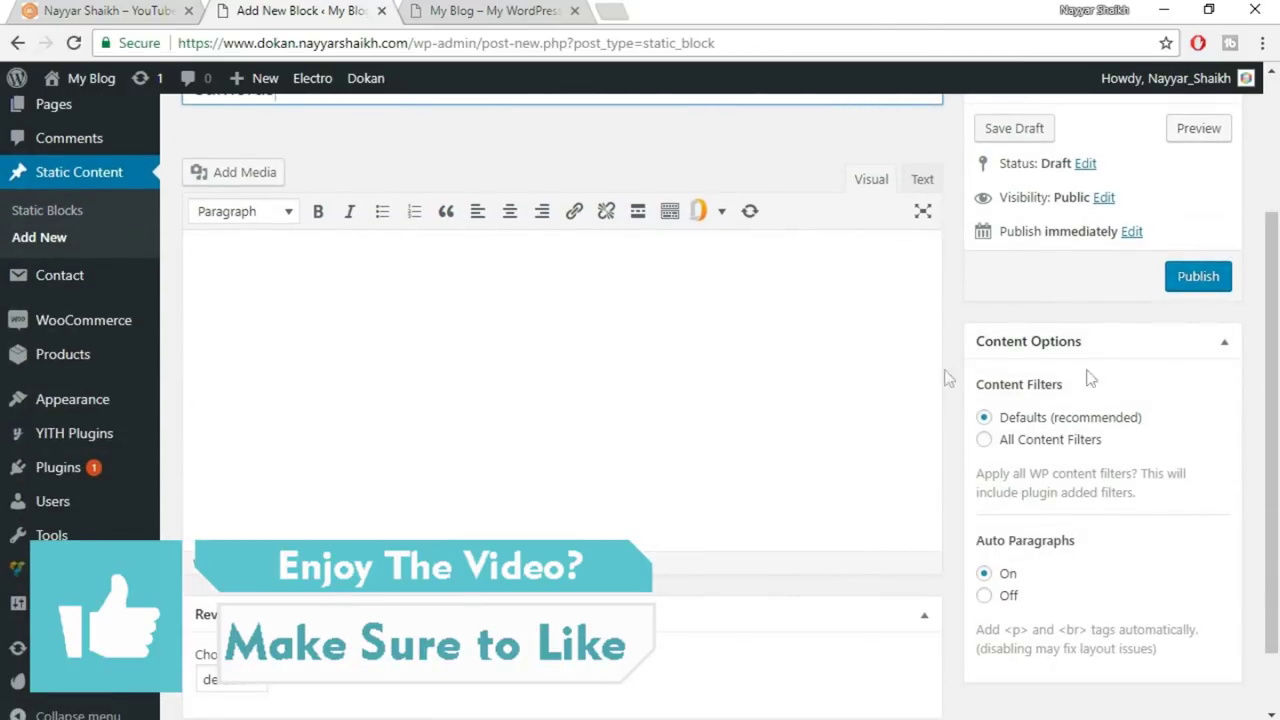
pyautogui.scroll(2, 417, 370)
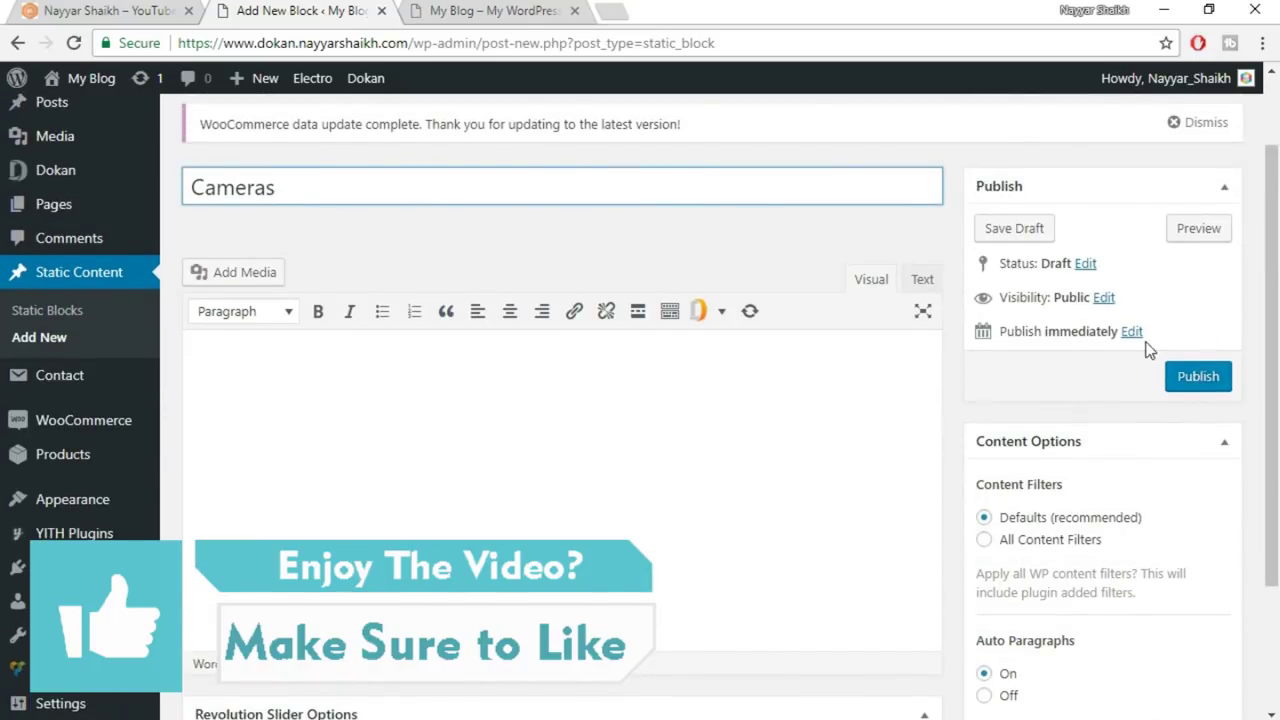
pyautogui.click(1199, 376)
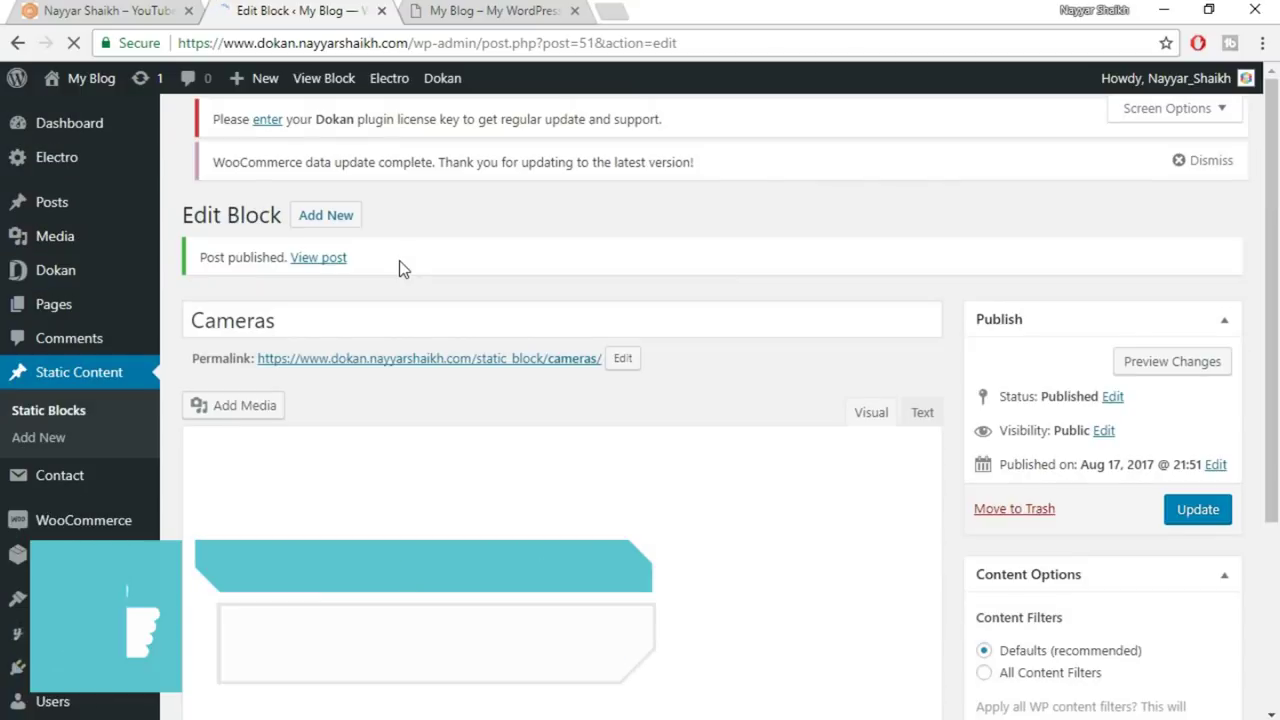
pyautogui.scroll(-3, 237, 449)
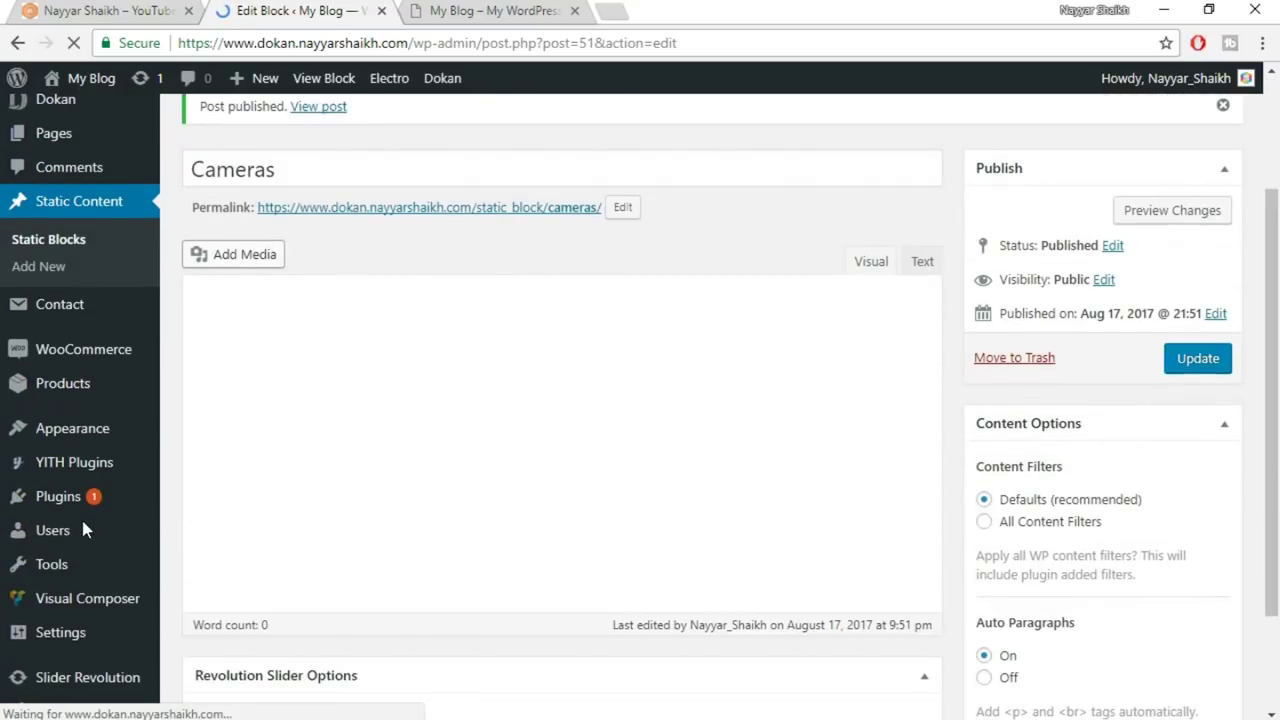
pyautogui.moveTo(85, 560)
pyautogui.scroll(1, 85, 560)
pyautogui.scroll(-2, 96, 634)
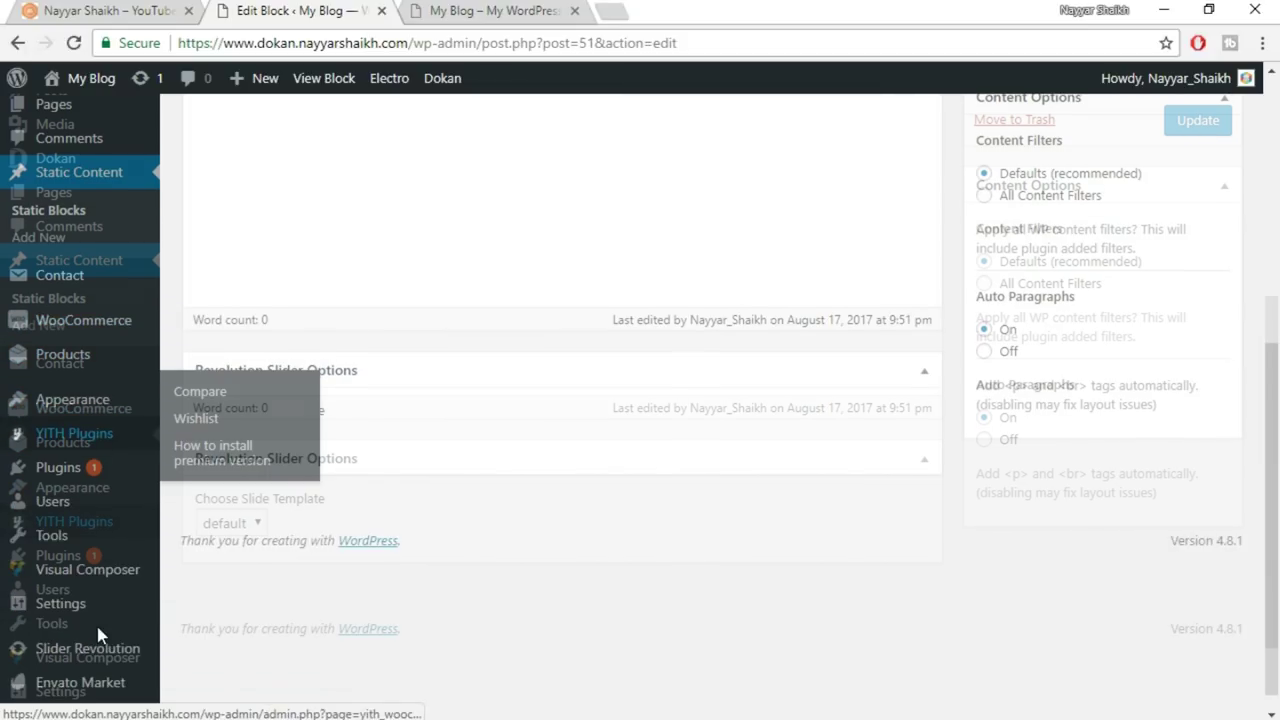
pyautogui.scroll(1, 98, 630)
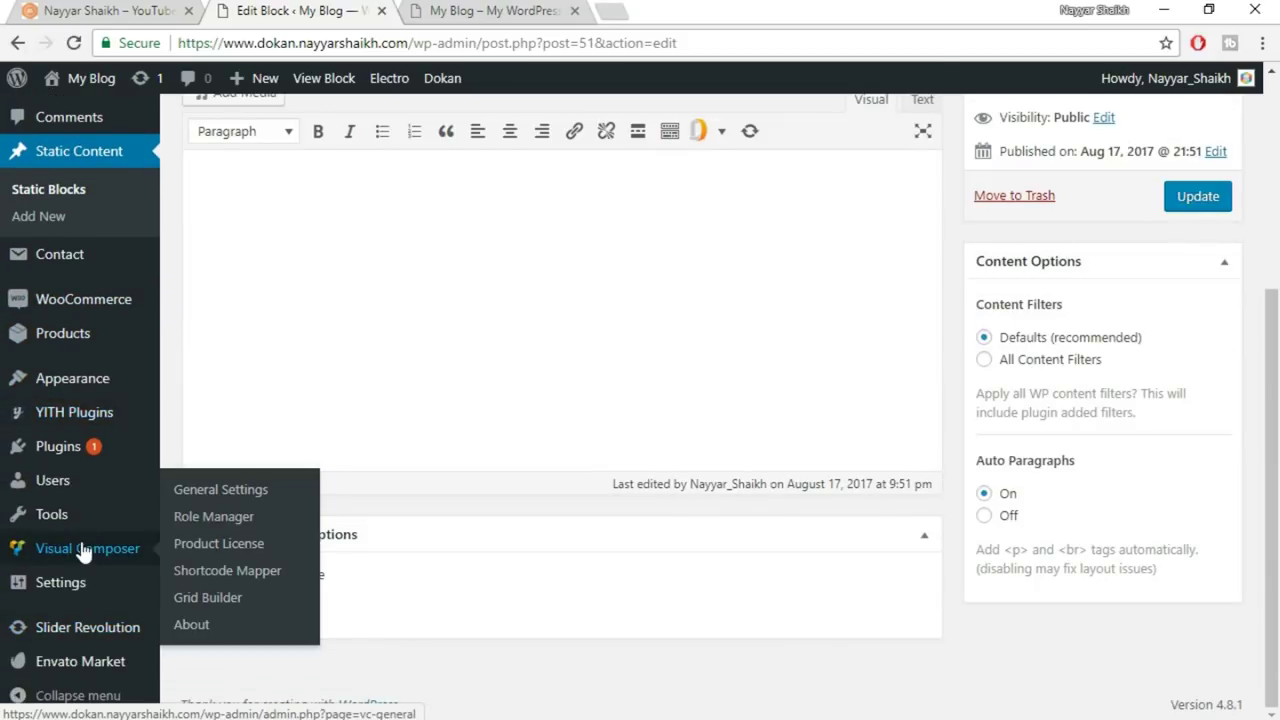
# In Visual Composer Role Manager, set Post types to Custom with post, page, product and static_block enabled, and save
pyautogui.click(222, 523)
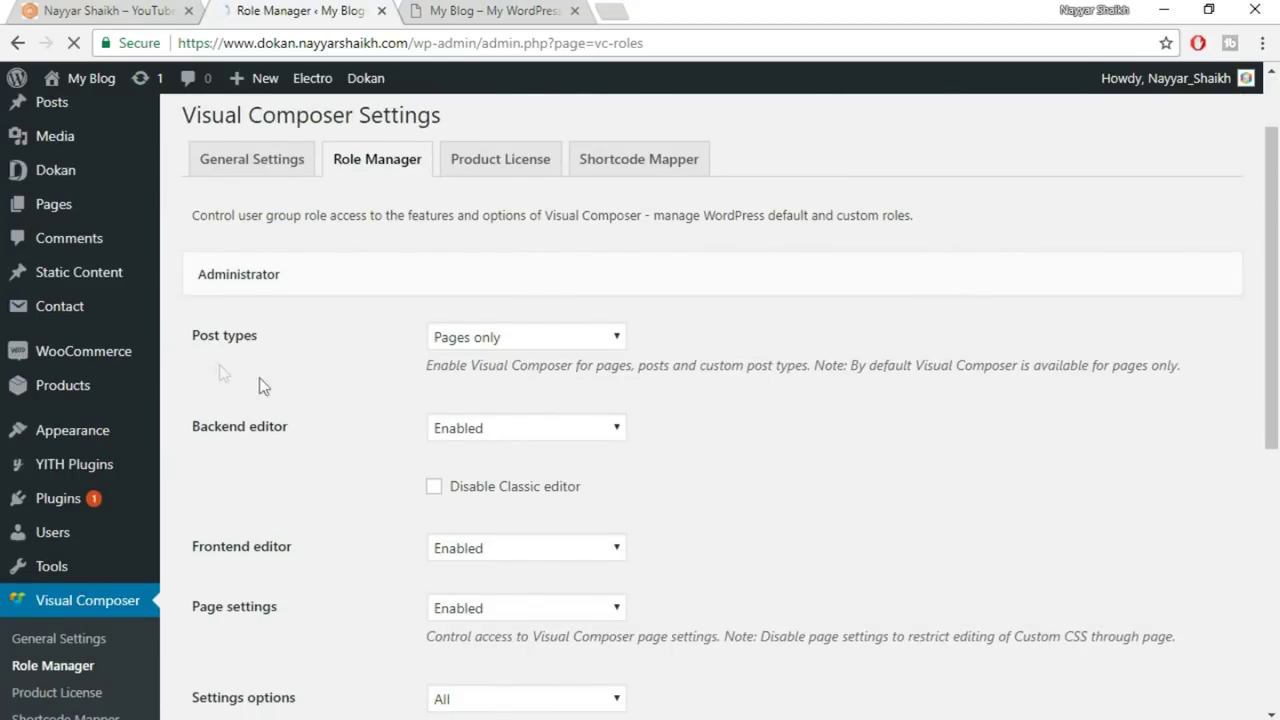
pyautogui.click(539, 345)
pyautogui.click(519, 383)
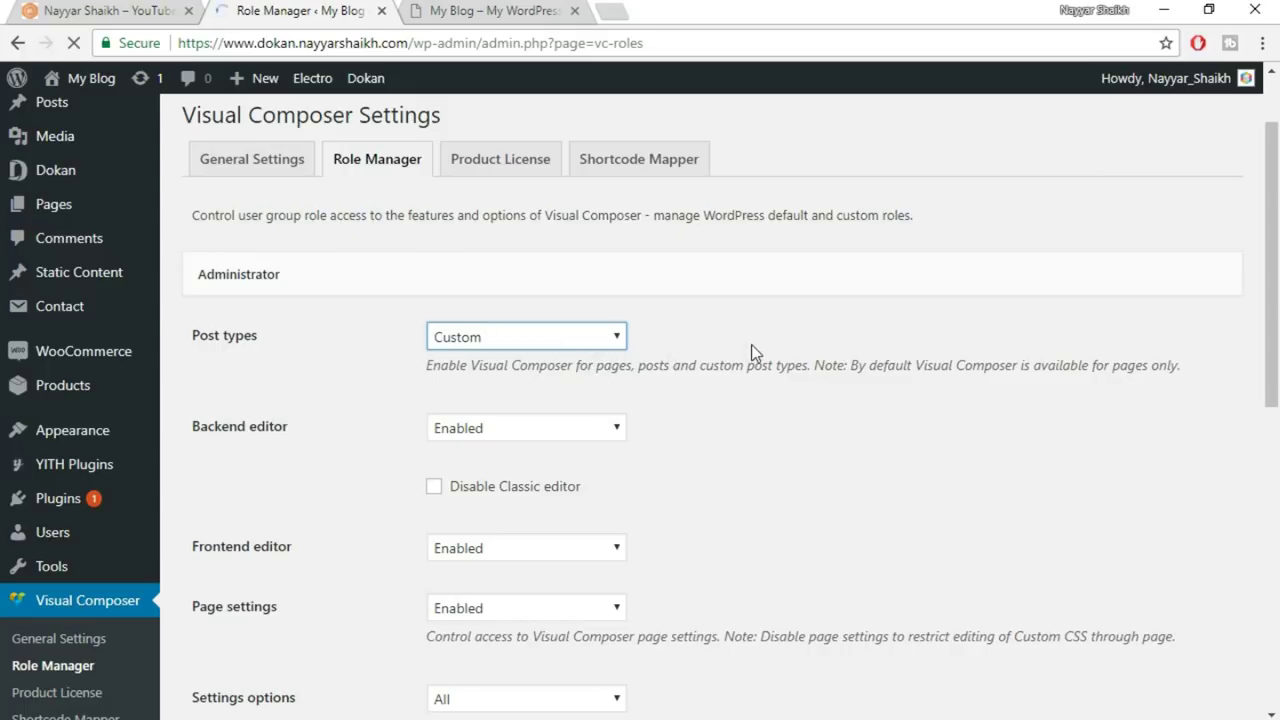
pyautogui.click(463, 453)
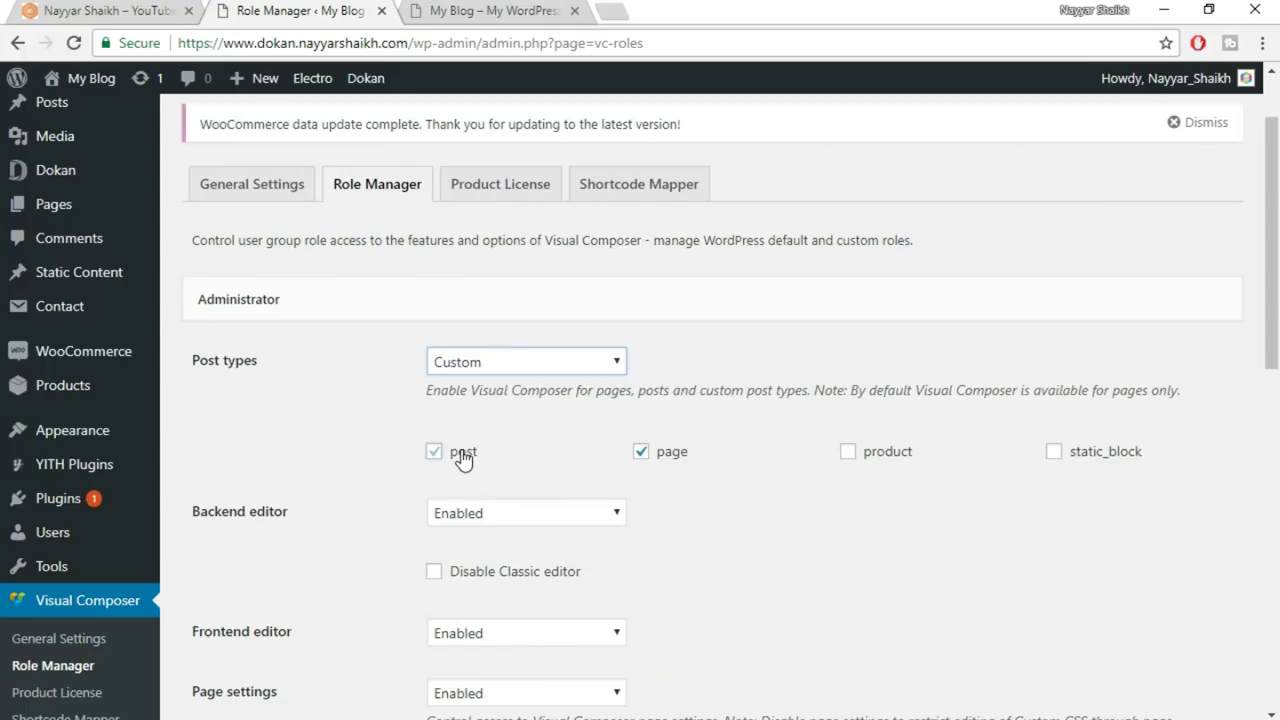
pyautogui.click(846, 466)
pyautogui.click(1102, 466)
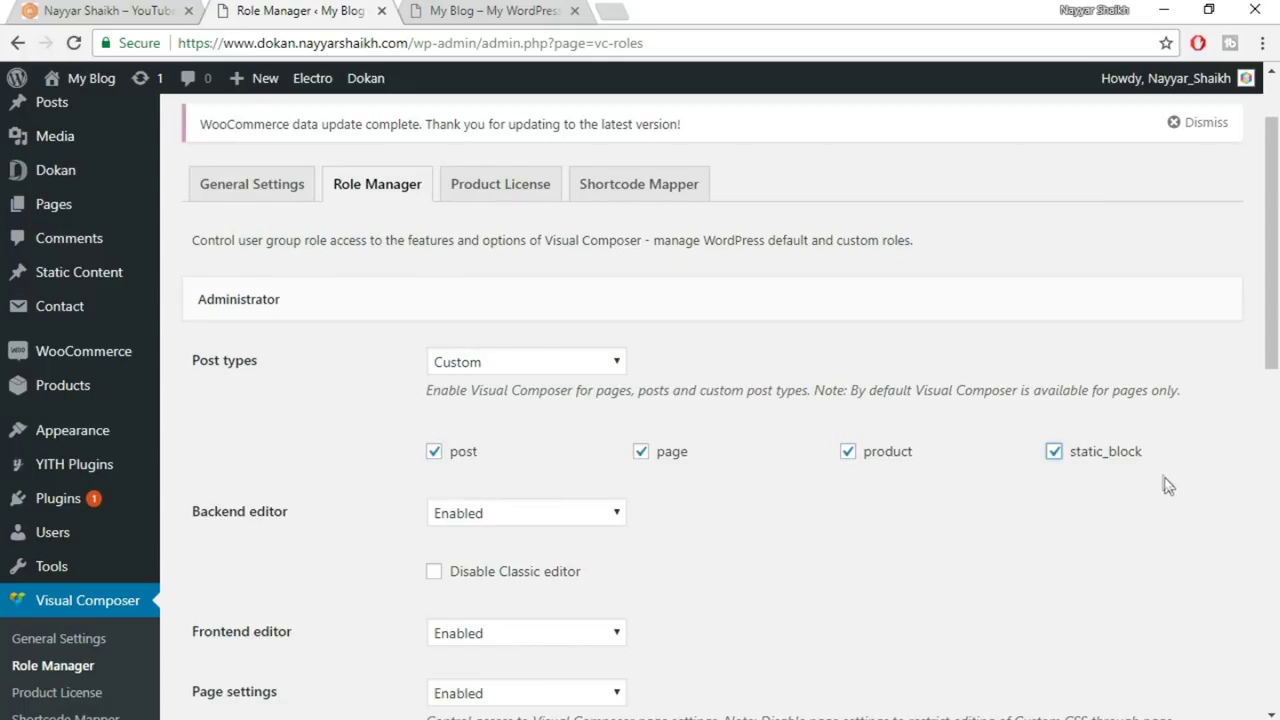
pyautogui.scroll(-9, 1163, 483)
pyautogui.click(237, 668)
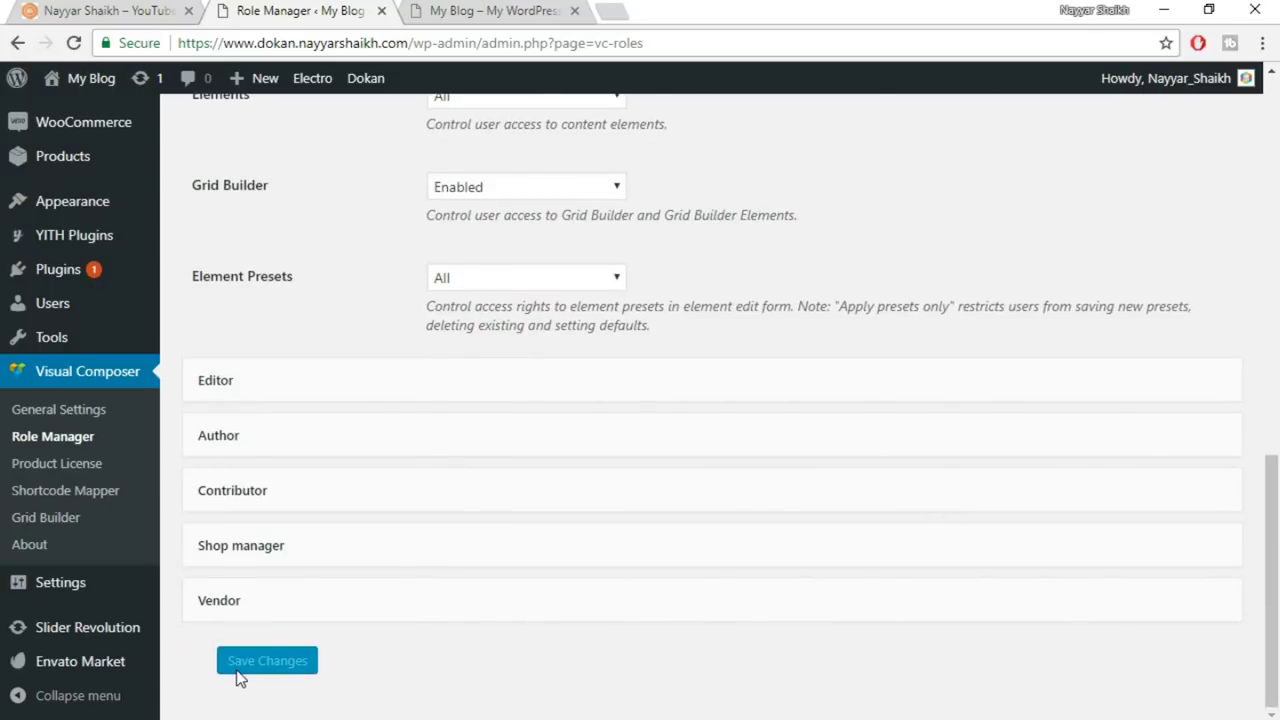
pyautogui.scroll(15, 537, 517)
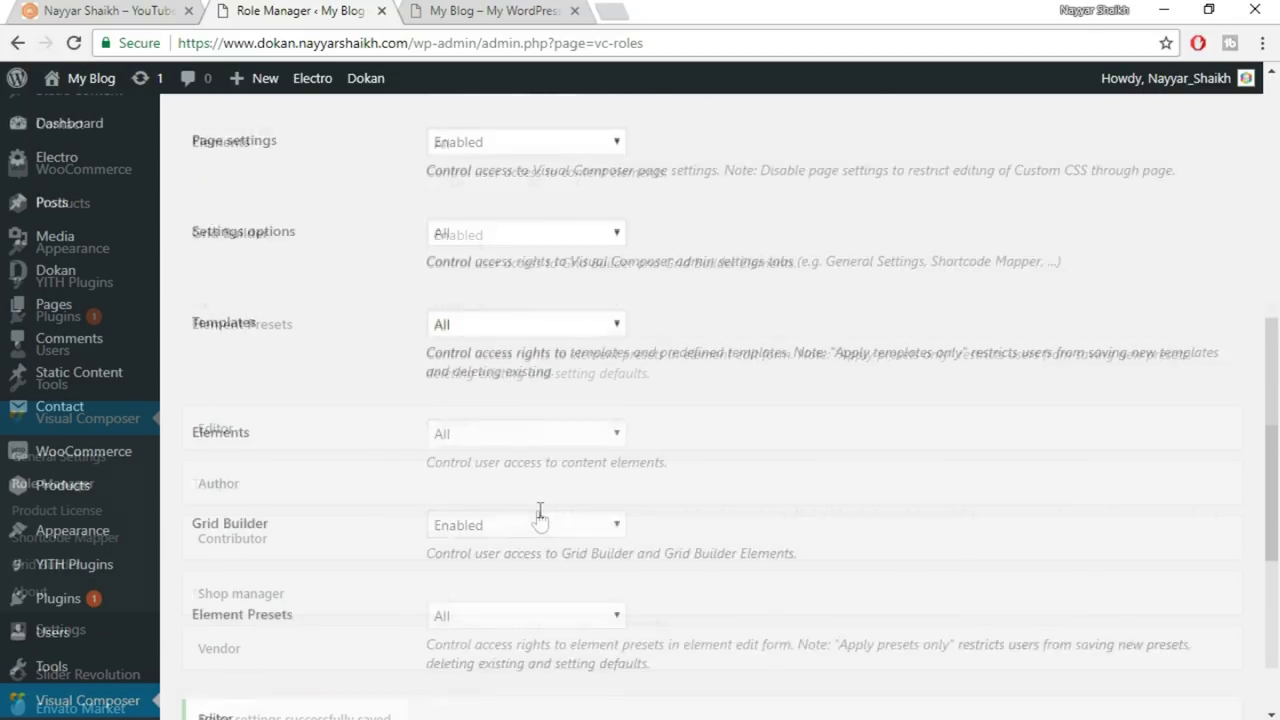
# Open the Cameras static block in the Visual Composer backend editor
pyautogui.click(94, 372)
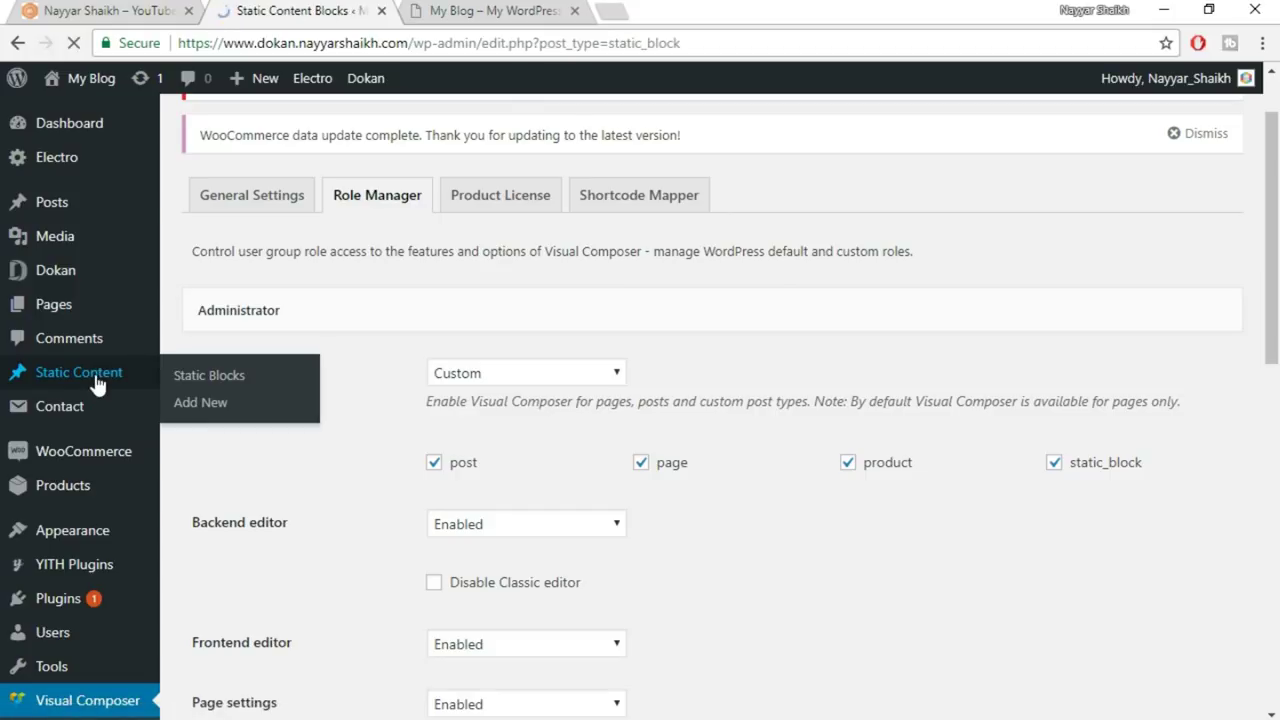
pyautogui.moveTo(243, 378)
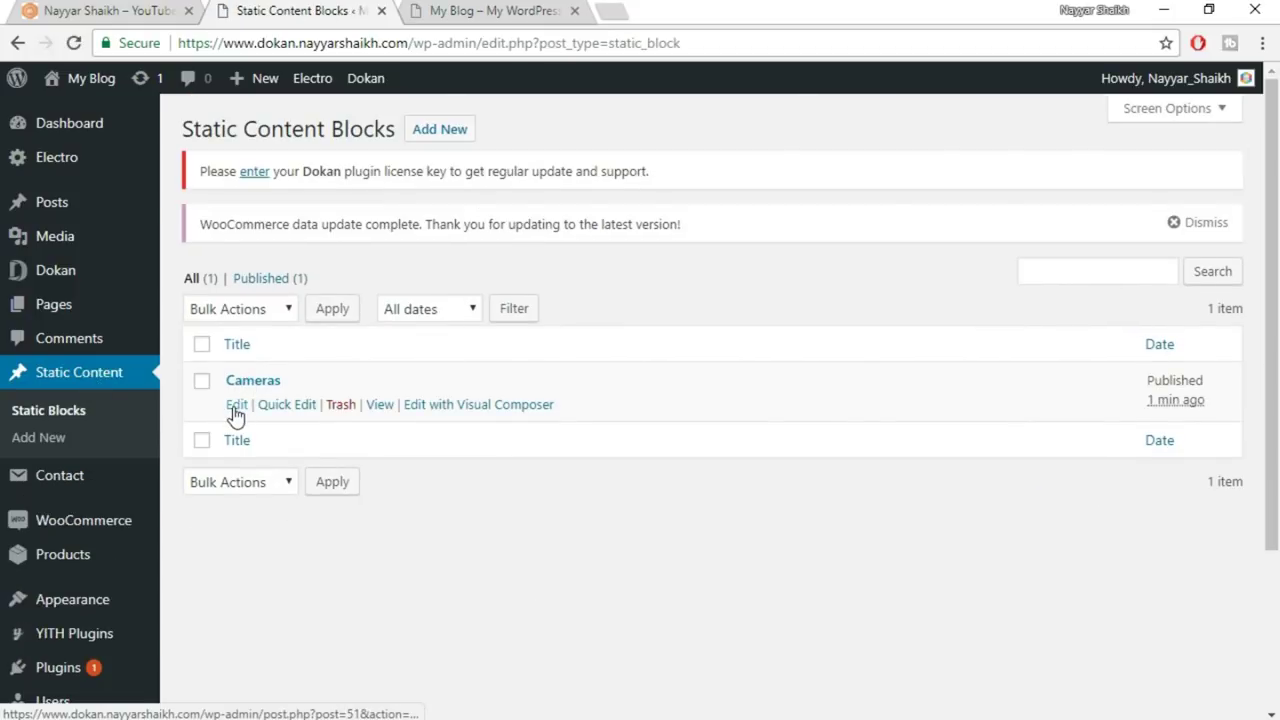
pyautogui.click(236, 406)
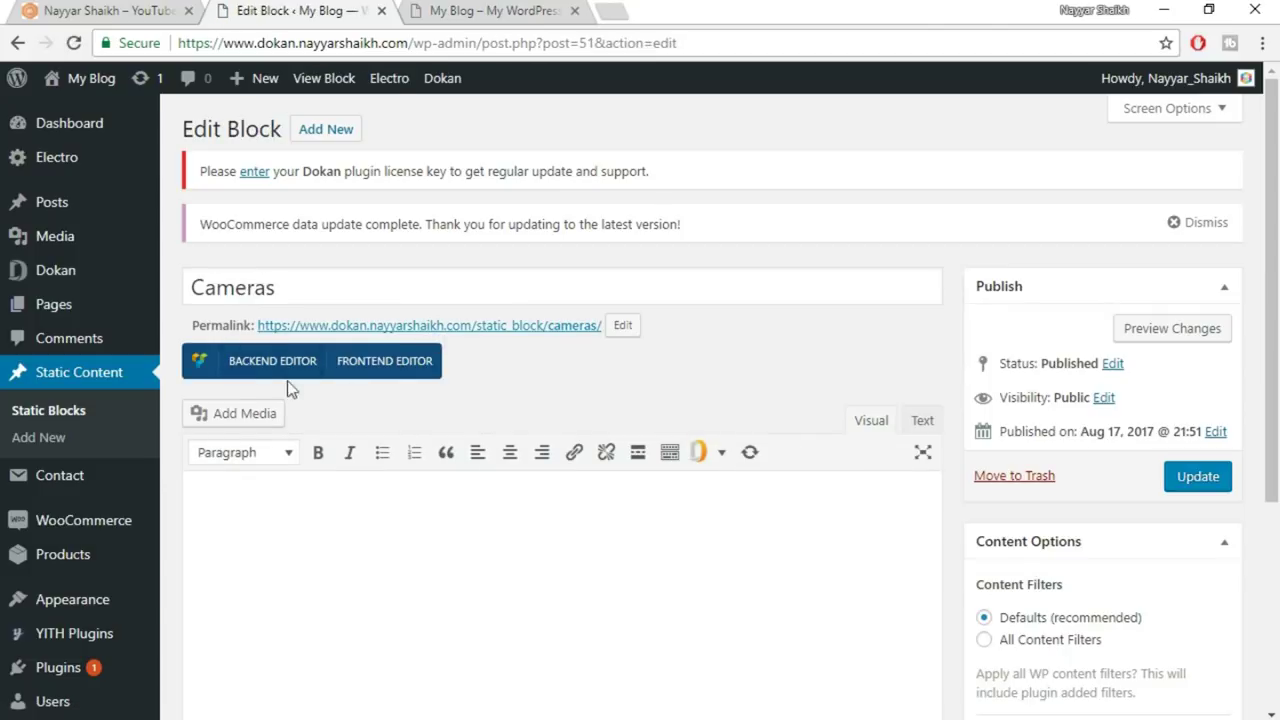
pyautogui.scroll(-1, 349, 352)
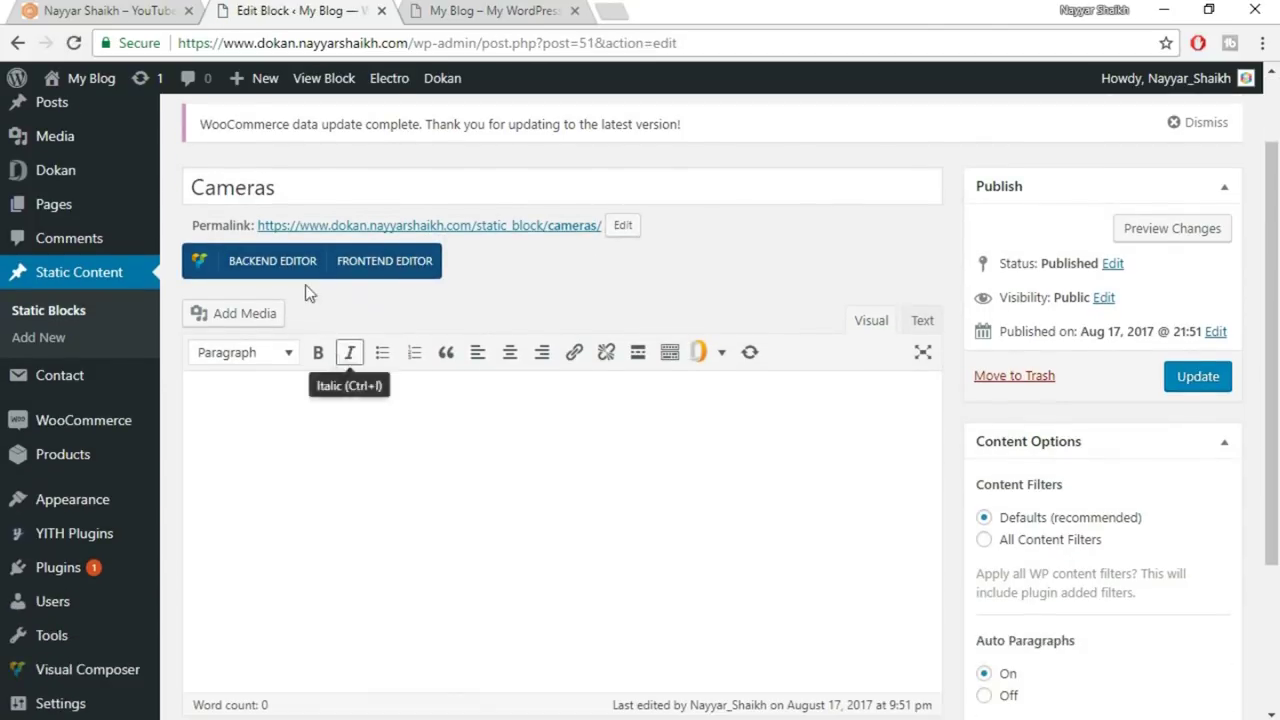
pyautogui.click(297, 277)
pyautogui.scroll(-3, 560, 400)
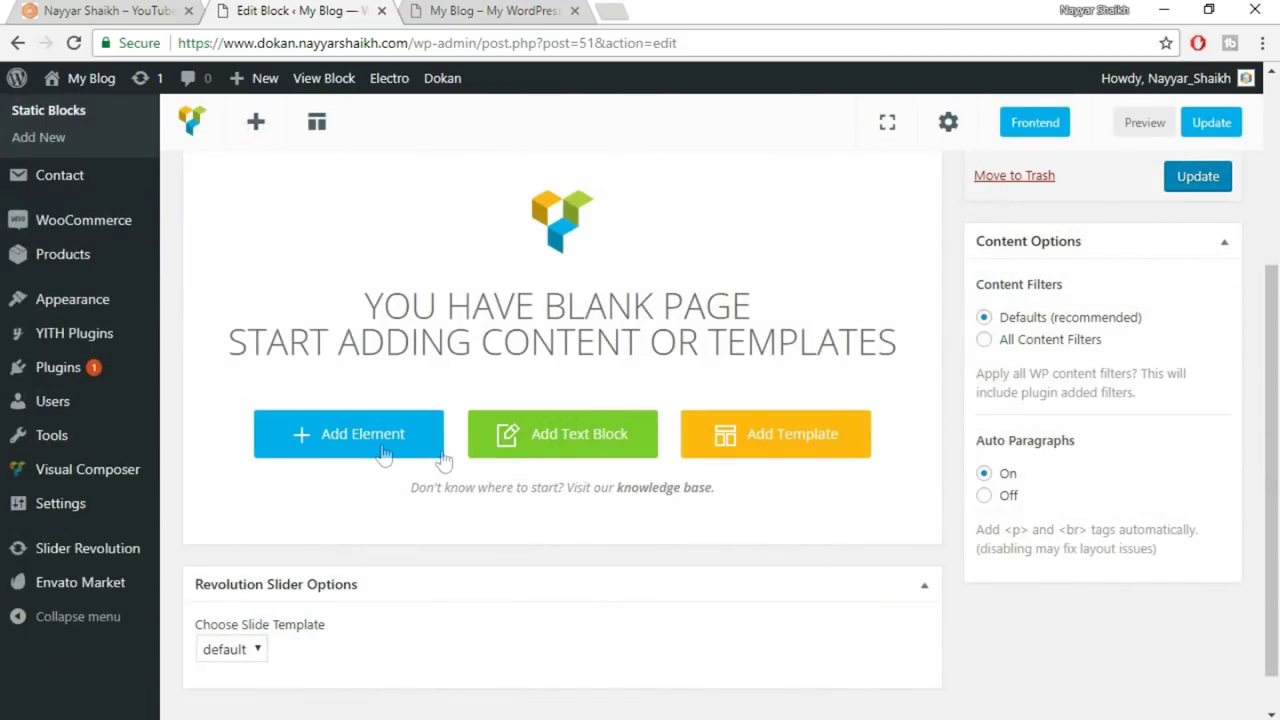
# Add a Single Image element to the Cameras block, found by searching 'ima'
pyautogui.click(381, 452)
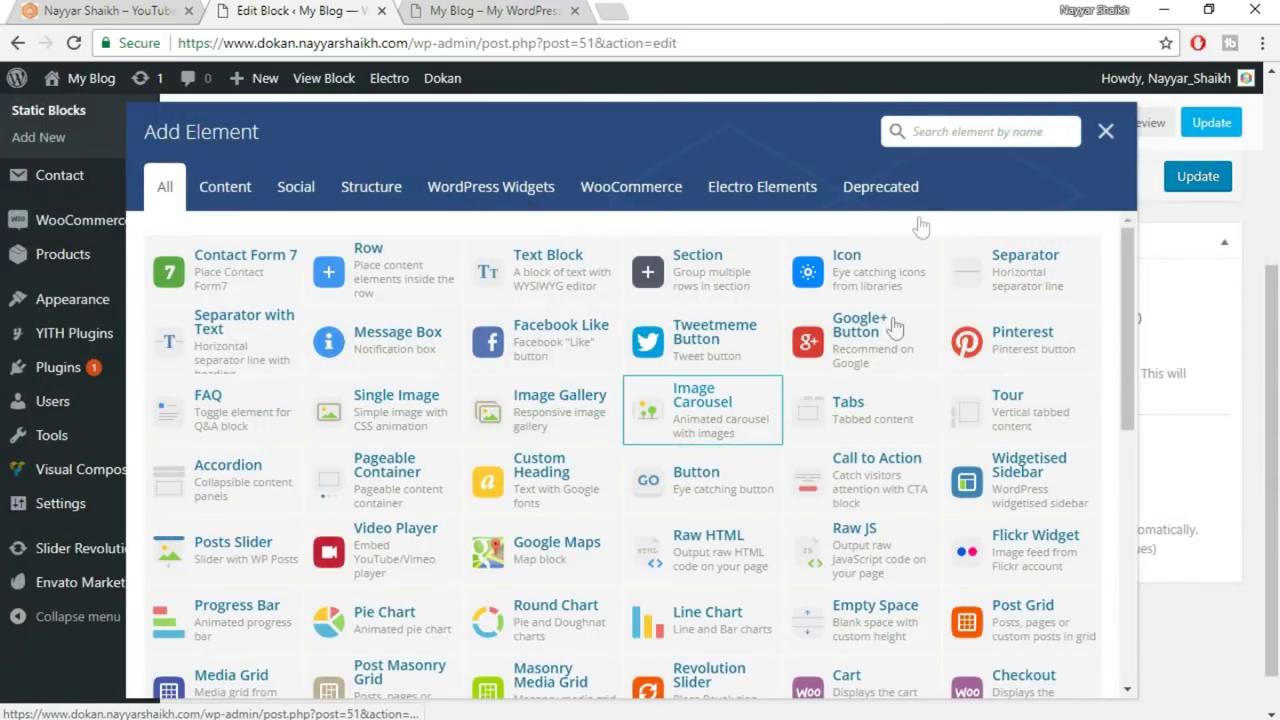
pyautogui.click(945, 147)
pyautogui.write('ima')
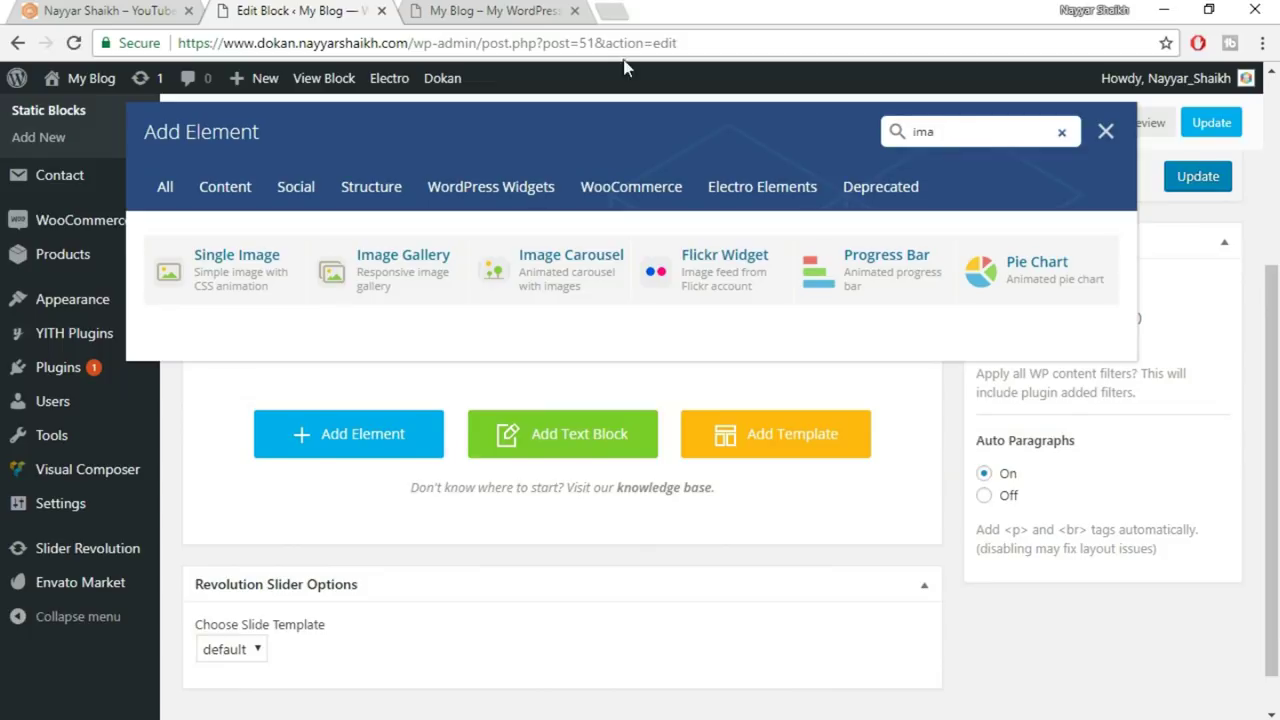
pyautogui.click(230, 279)
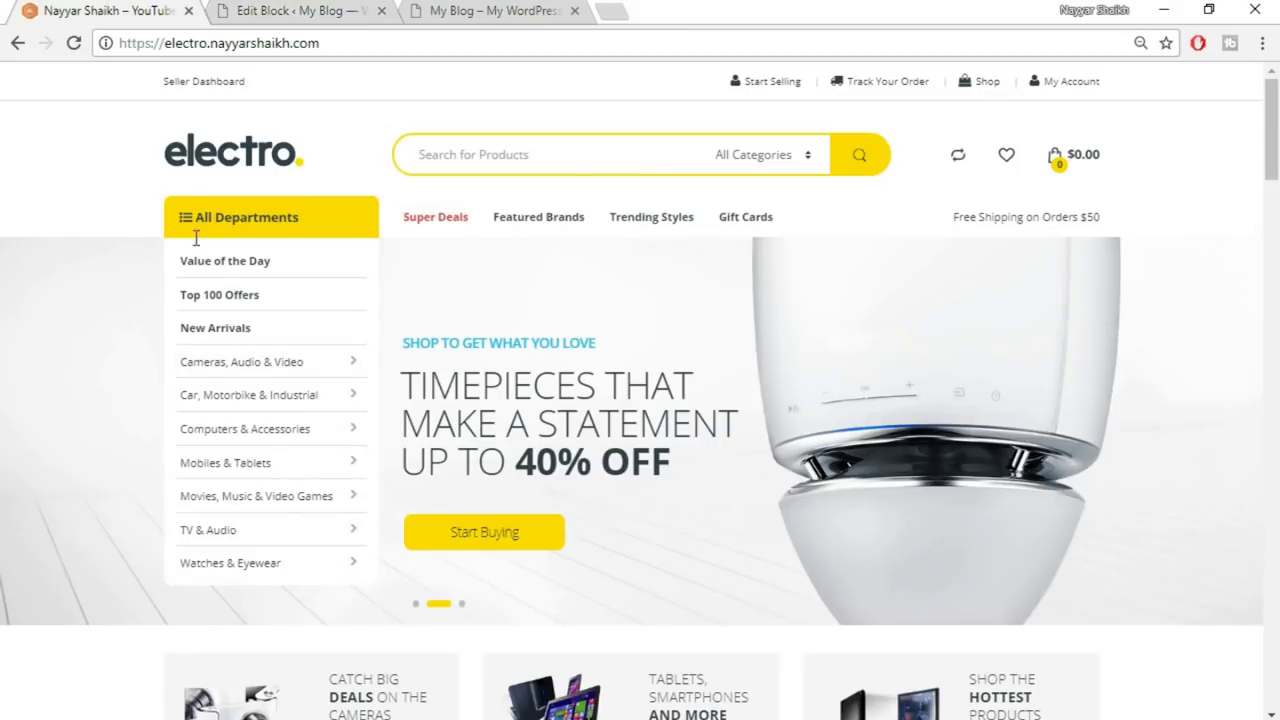
pyautogui.moveTo(205, 360)
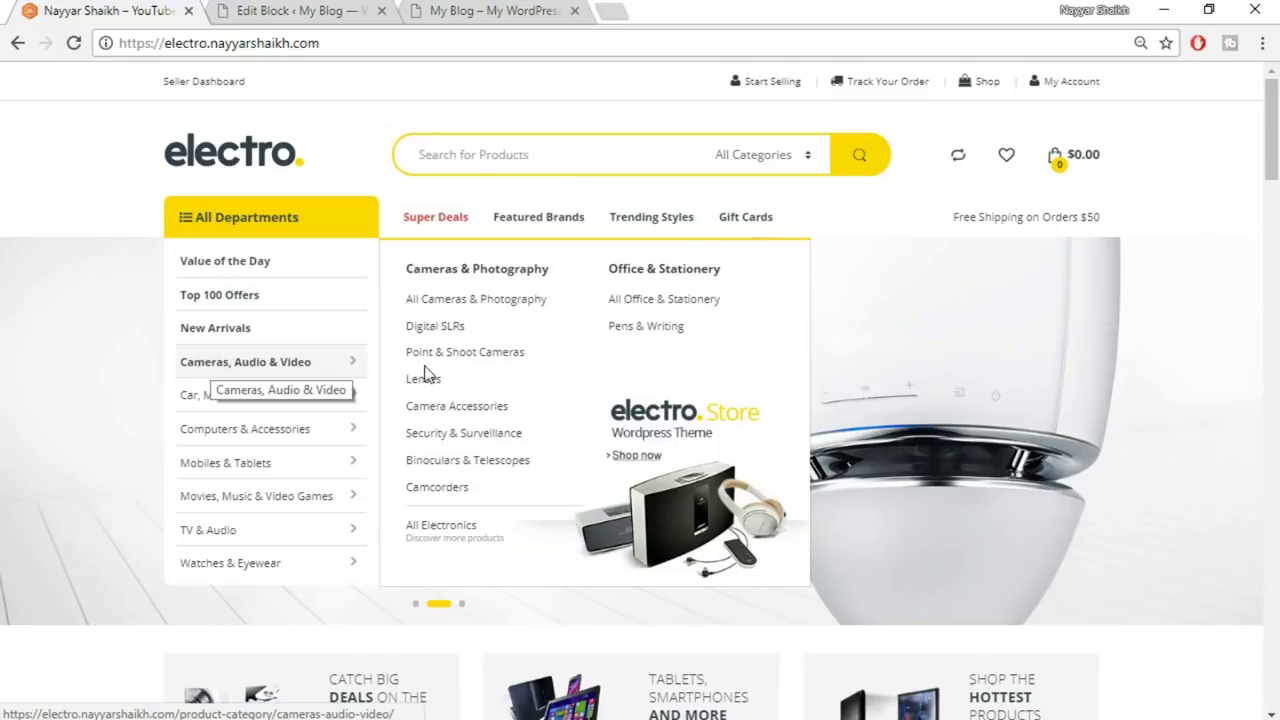
pyautogui.click(255, 10)
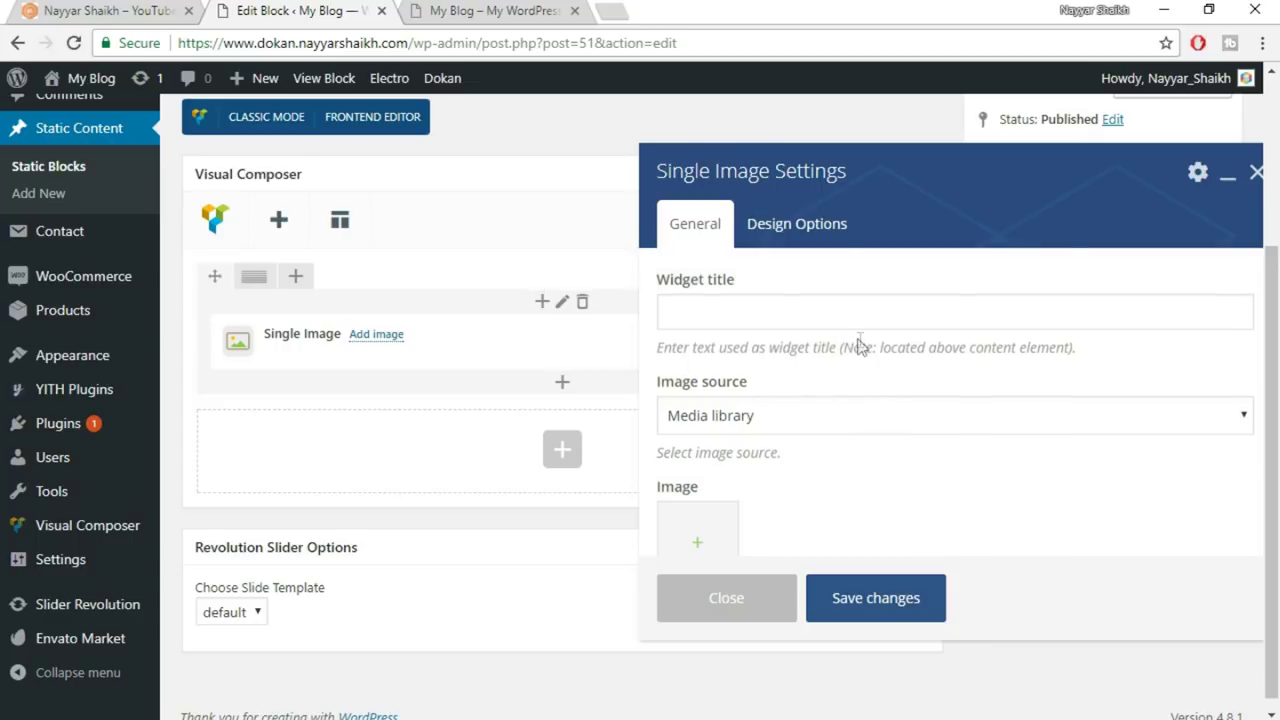
# Upload Cameras from Resources > Images > Departments Menu and set it as the Single Image
pyautogui.scroll(-1, 858, 345)
pyautogui.click(717, 449)
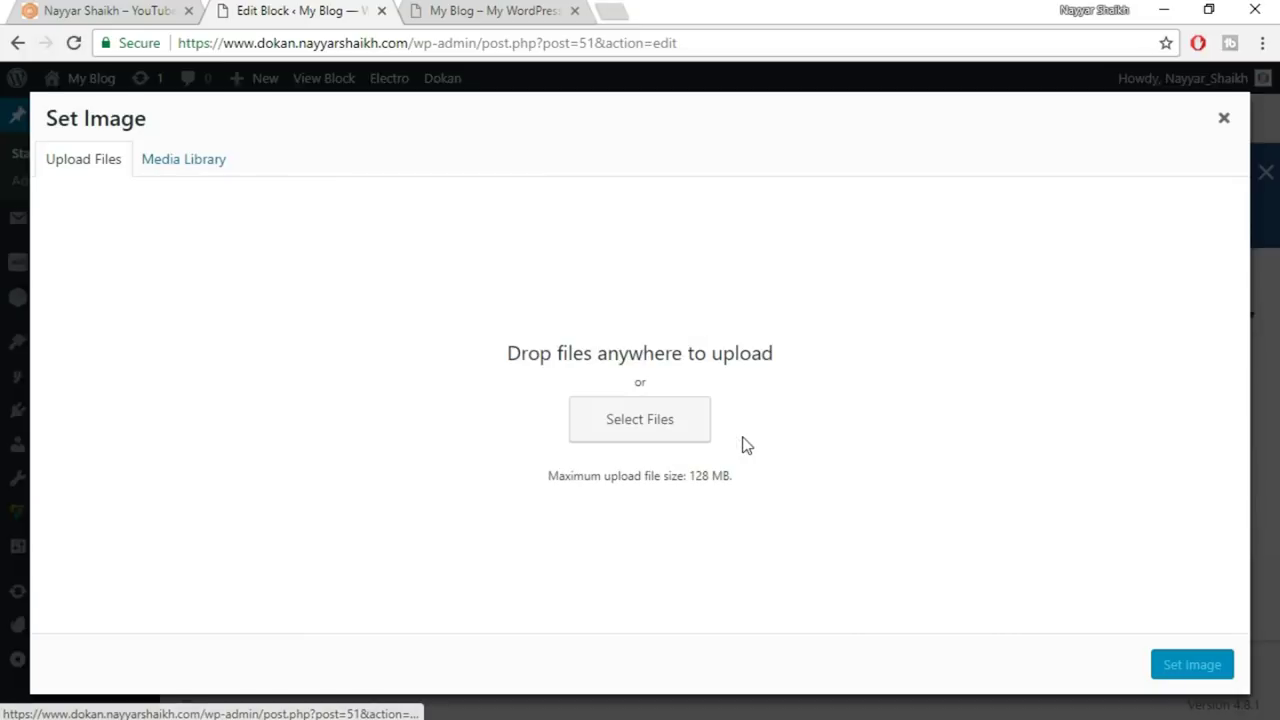
pyautogui.click(634, 418)
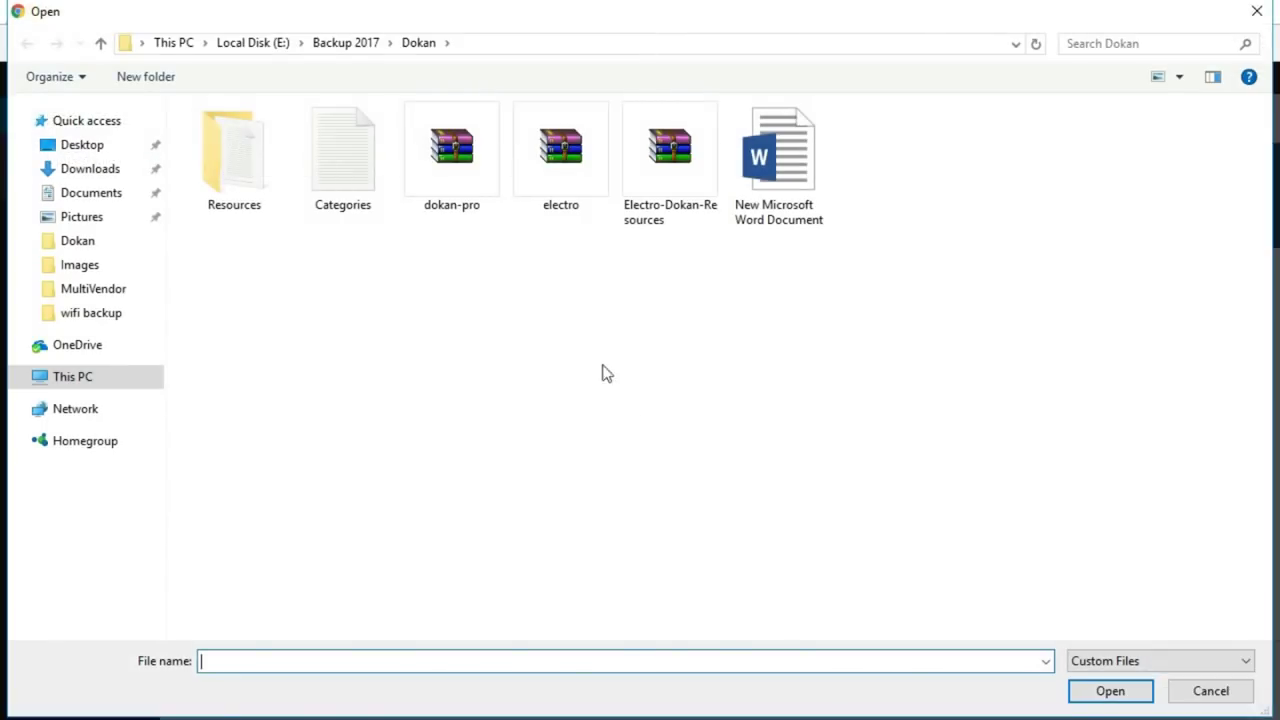
pyautogui.doubleClick(277, 163)
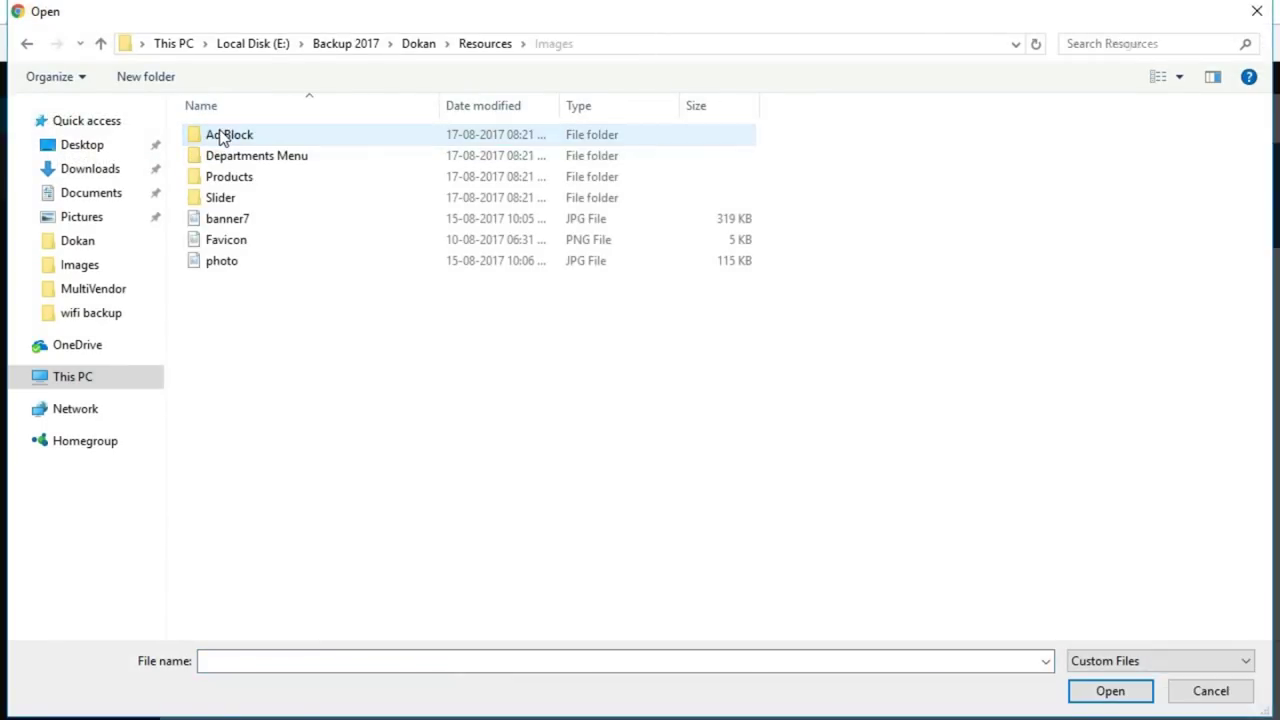
pyautogui.doubleClick(250, 136)
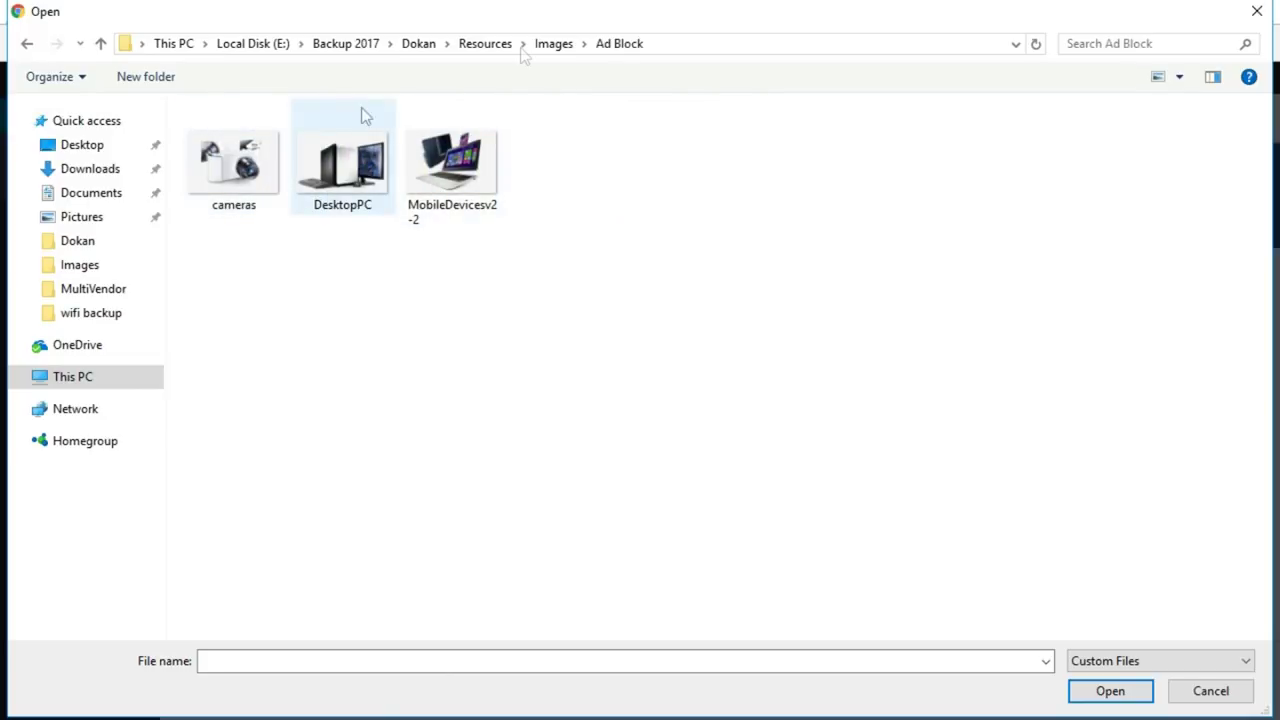
pyautogui.click(556, 45)
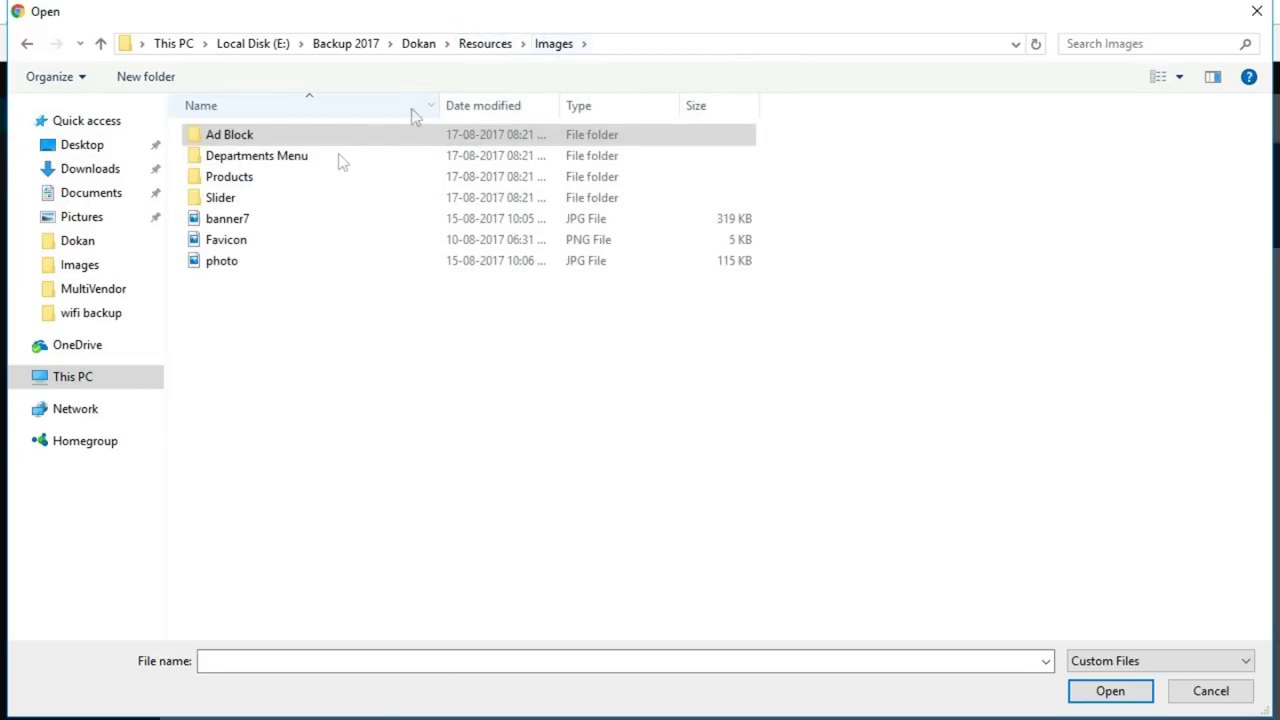
pyautogui.doubleClick(335, 158)
pyautogui.click(250, 188)
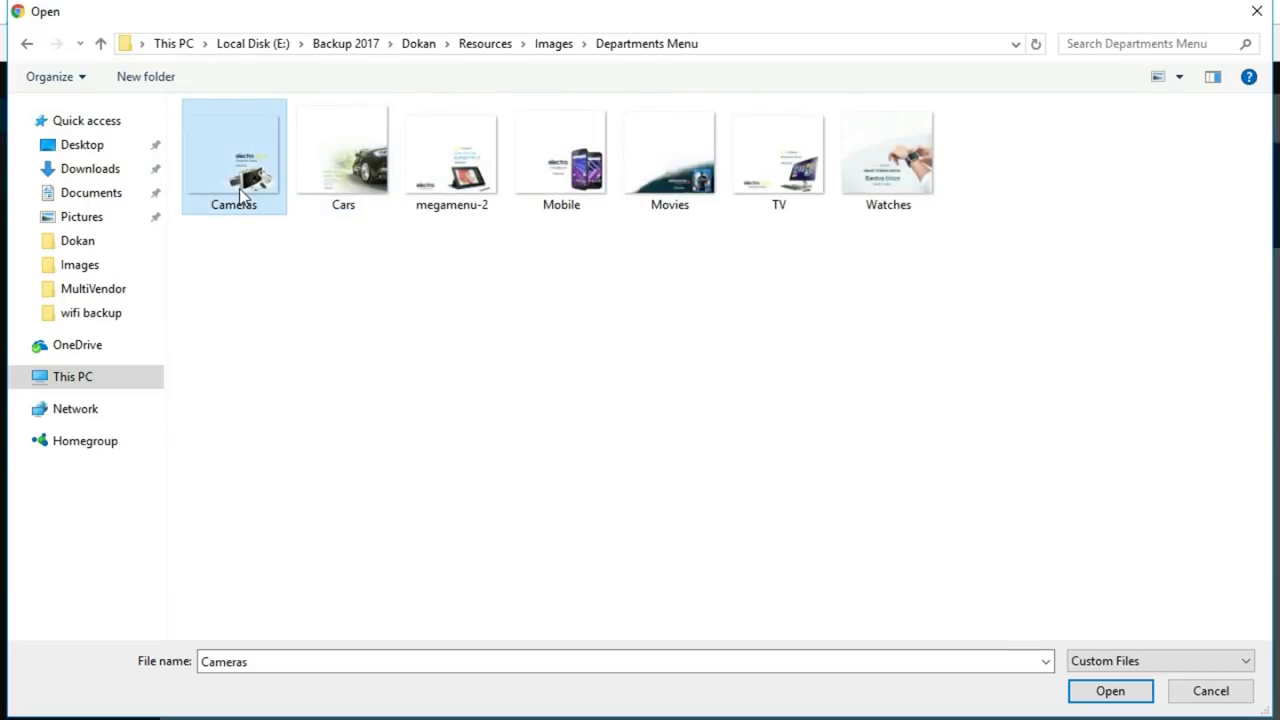
pyautogui.click(1112, 694)
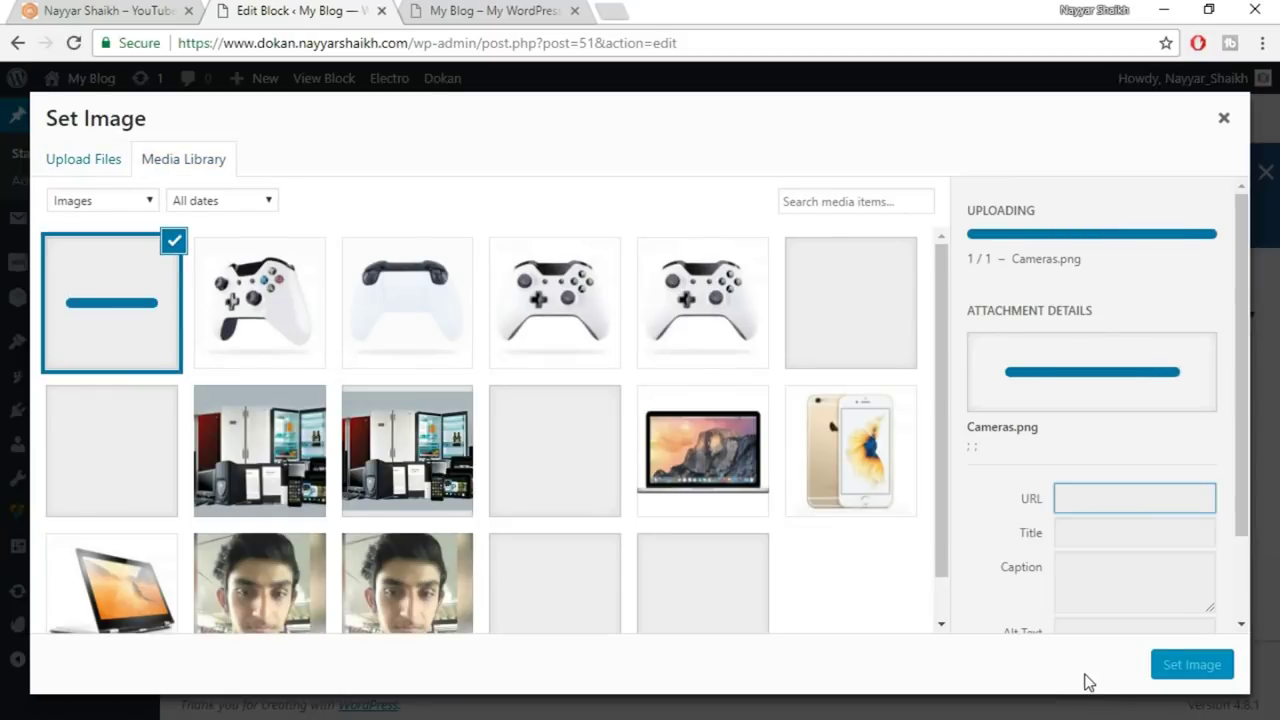
pyautogui.click(1195, 672)
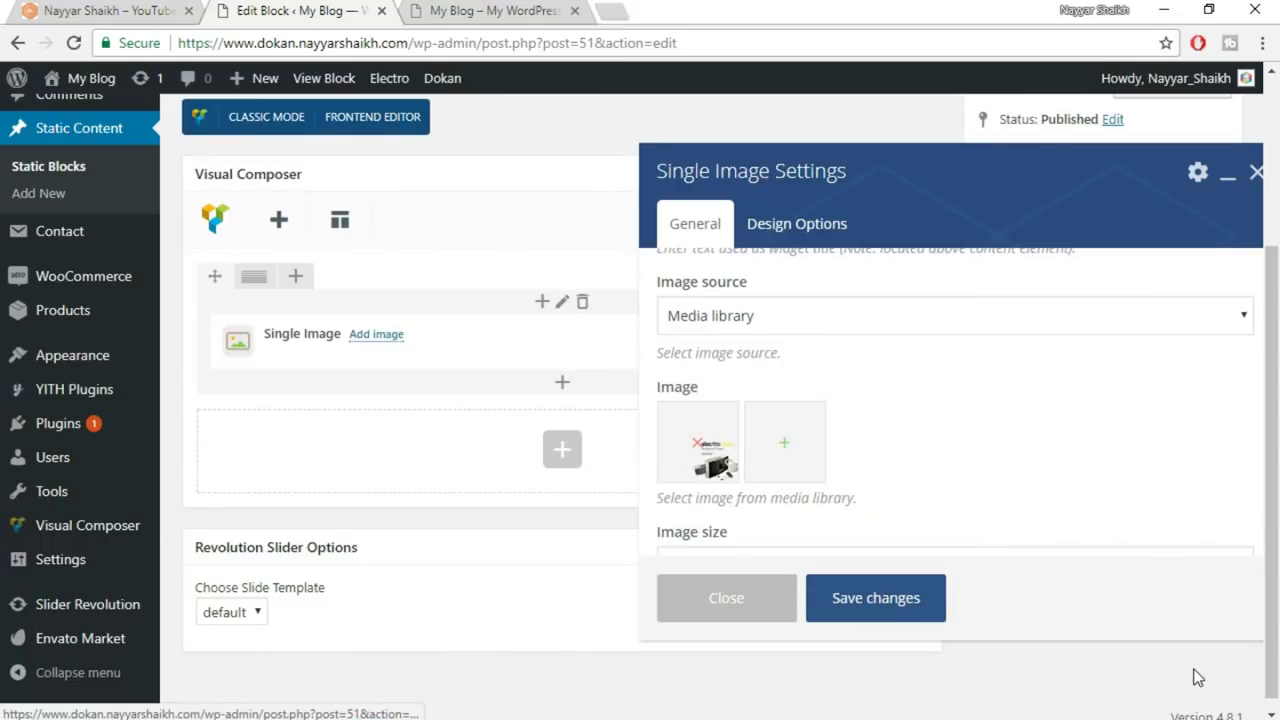
# Save the Cameras Single Image element and give its row the extra class bg-yamm-content
pyautogui.click(897, 600)
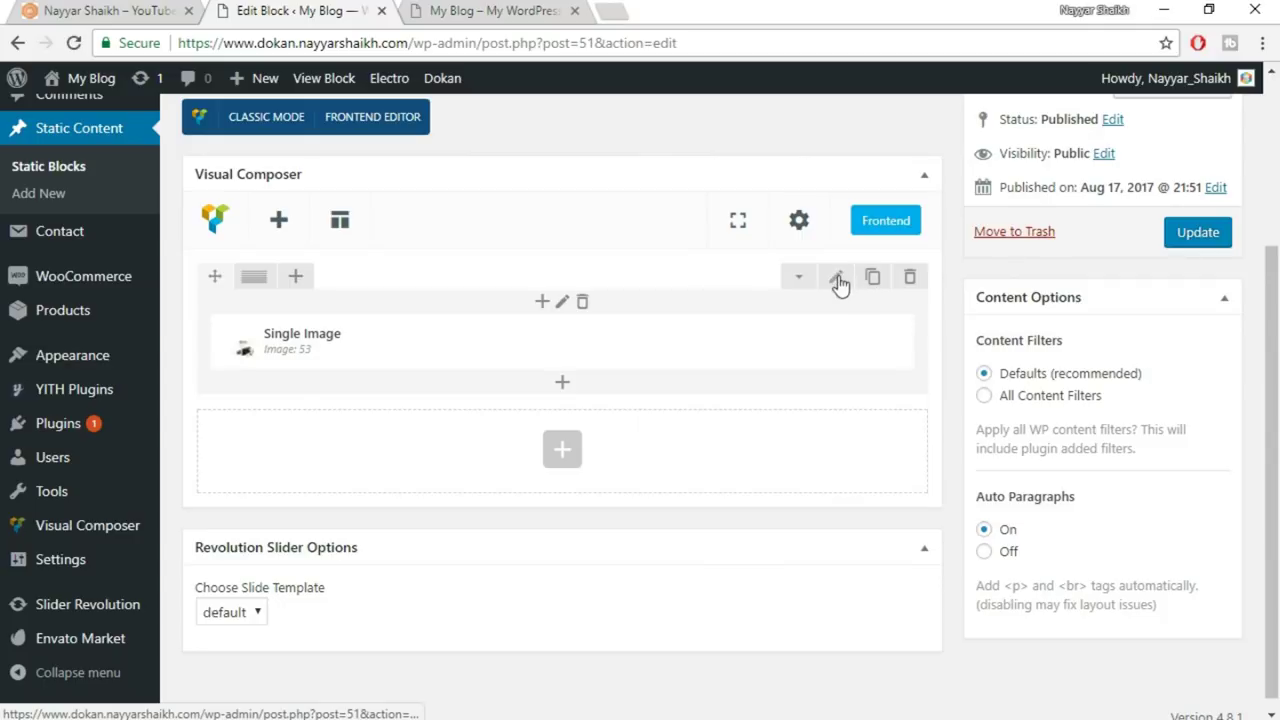
pyautogui.click(838, 284)
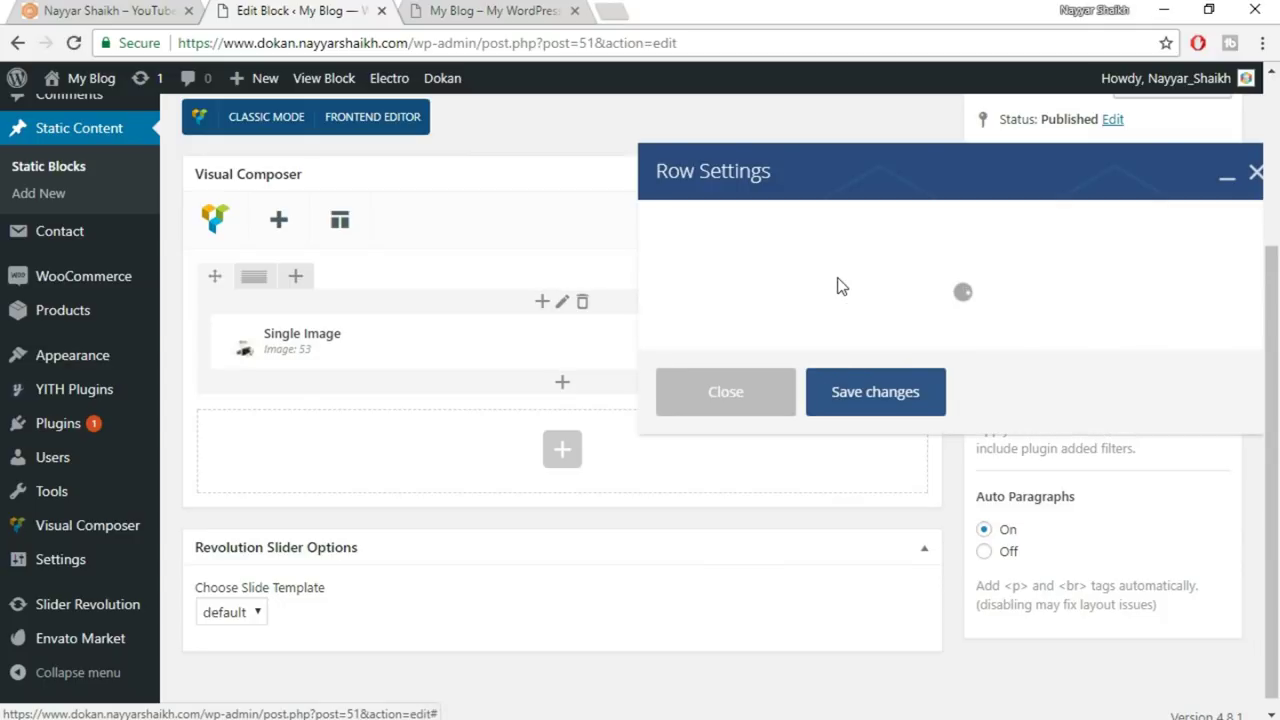
pyautogui.scroll(-5, 906, 417)
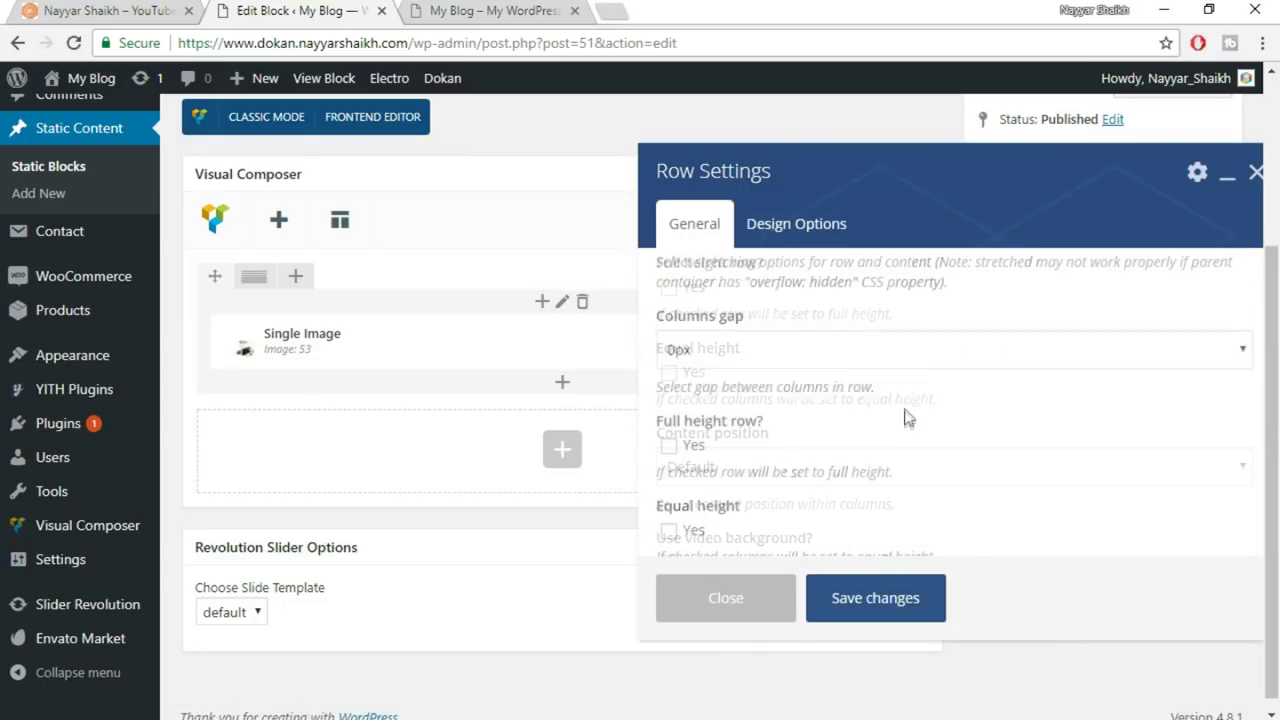
pyautogui.scroll(-5, 906, 417)
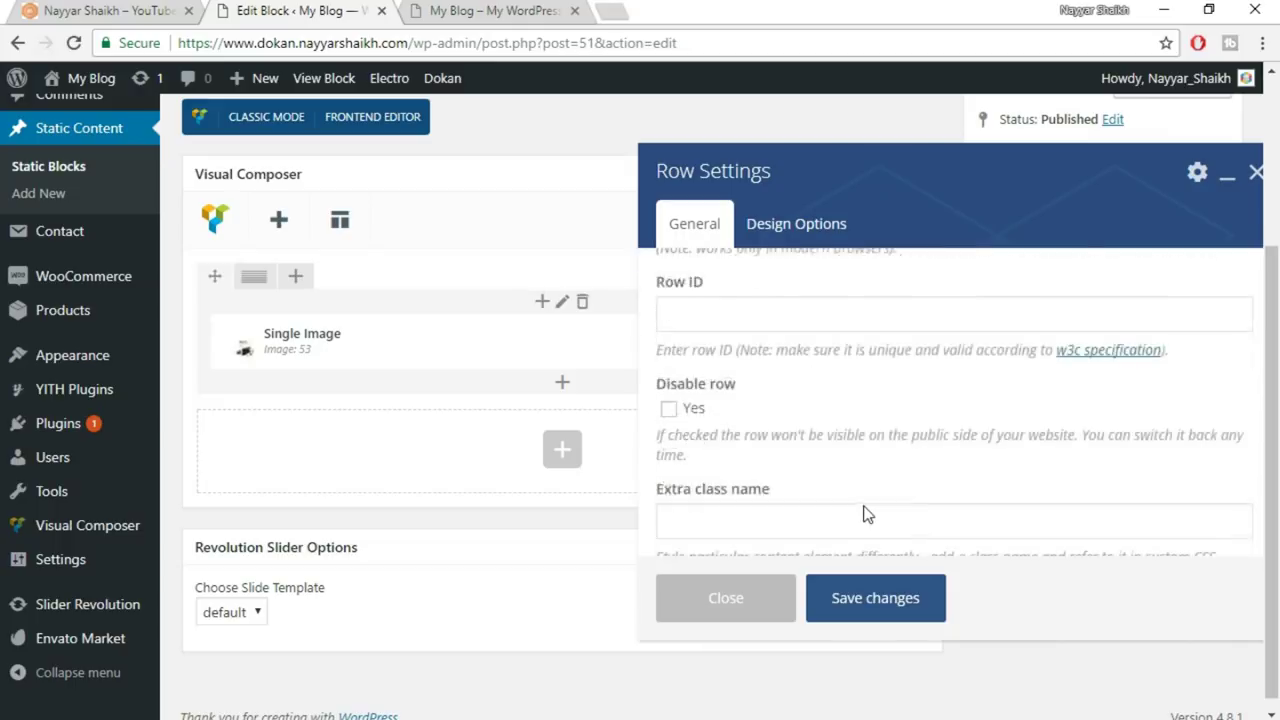
pyautogui.click(784, 491)
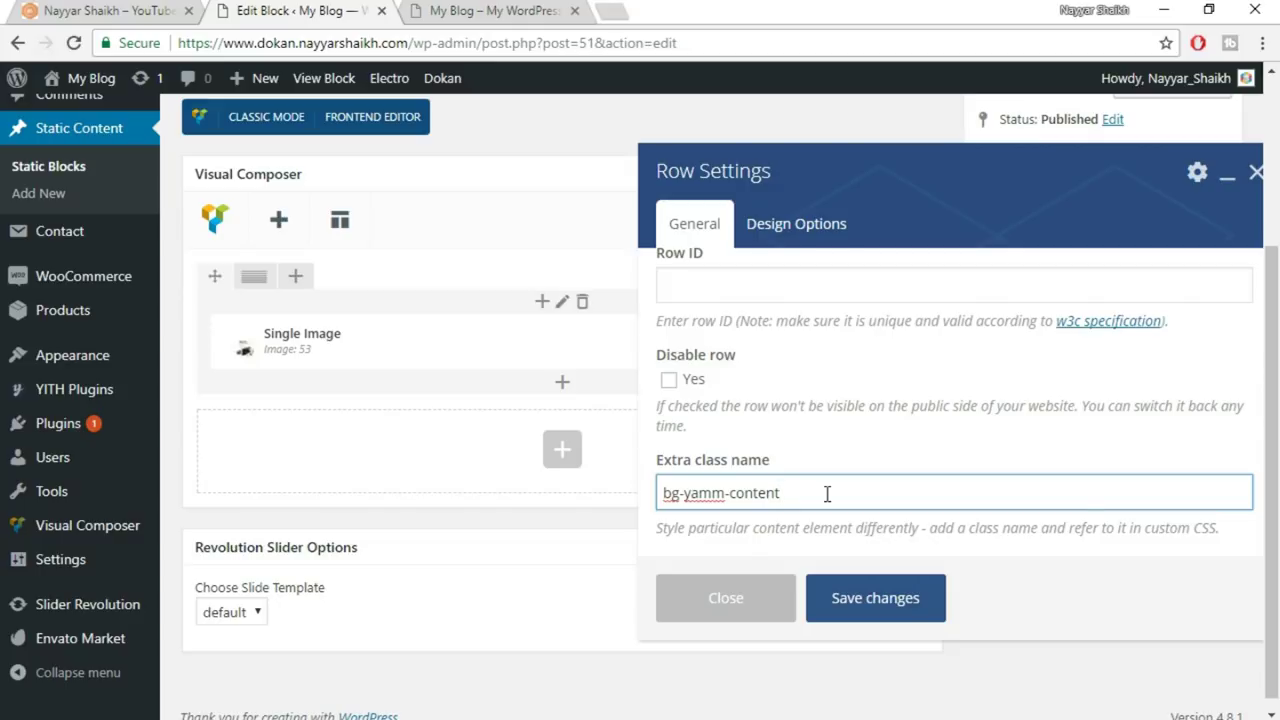
pyautogui.click(866, 600)
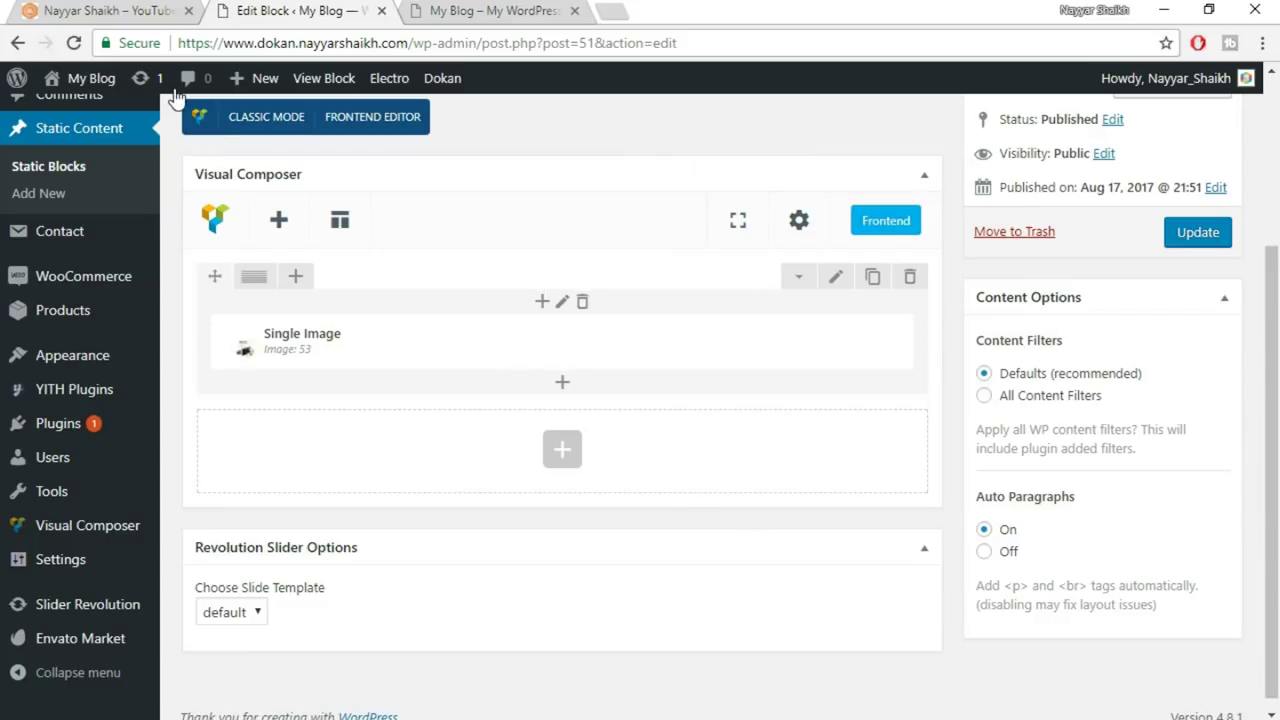
# Preview the departments mega menu on the Electro storefront, then return to the Cameras block editor
pyautogui.click(145, 12)
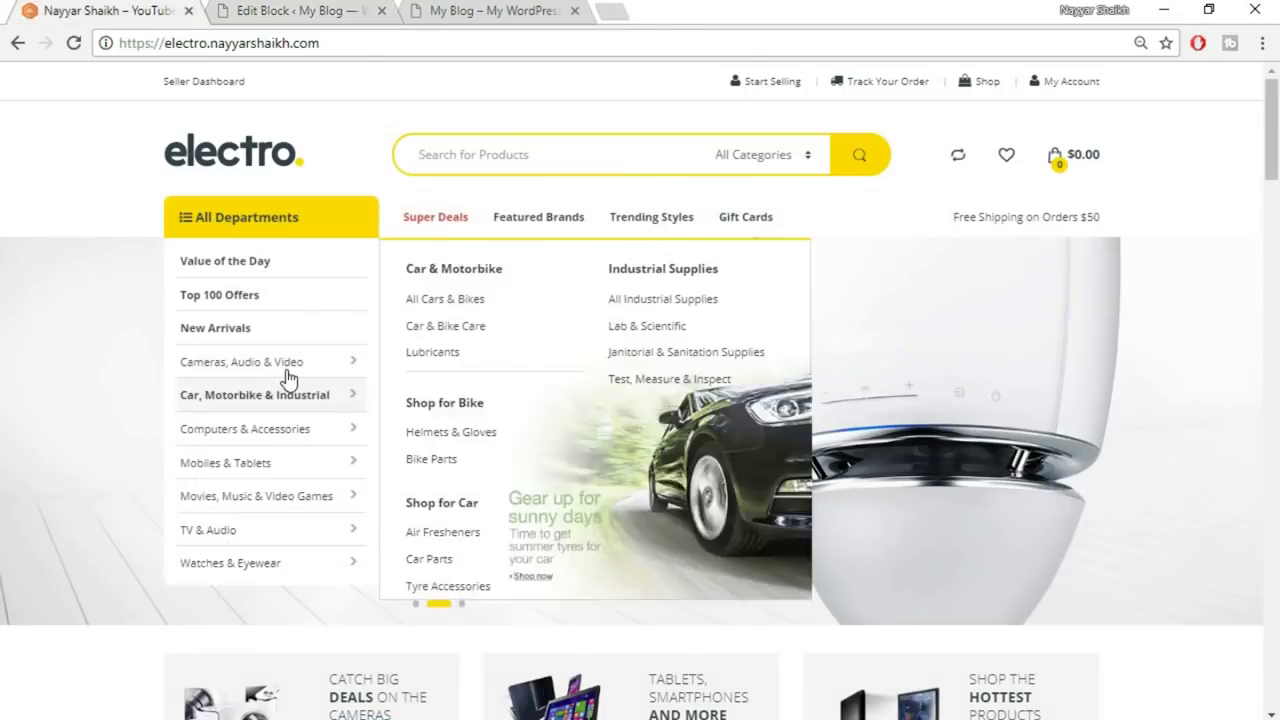
pyautogui.moveTo(290, 362)
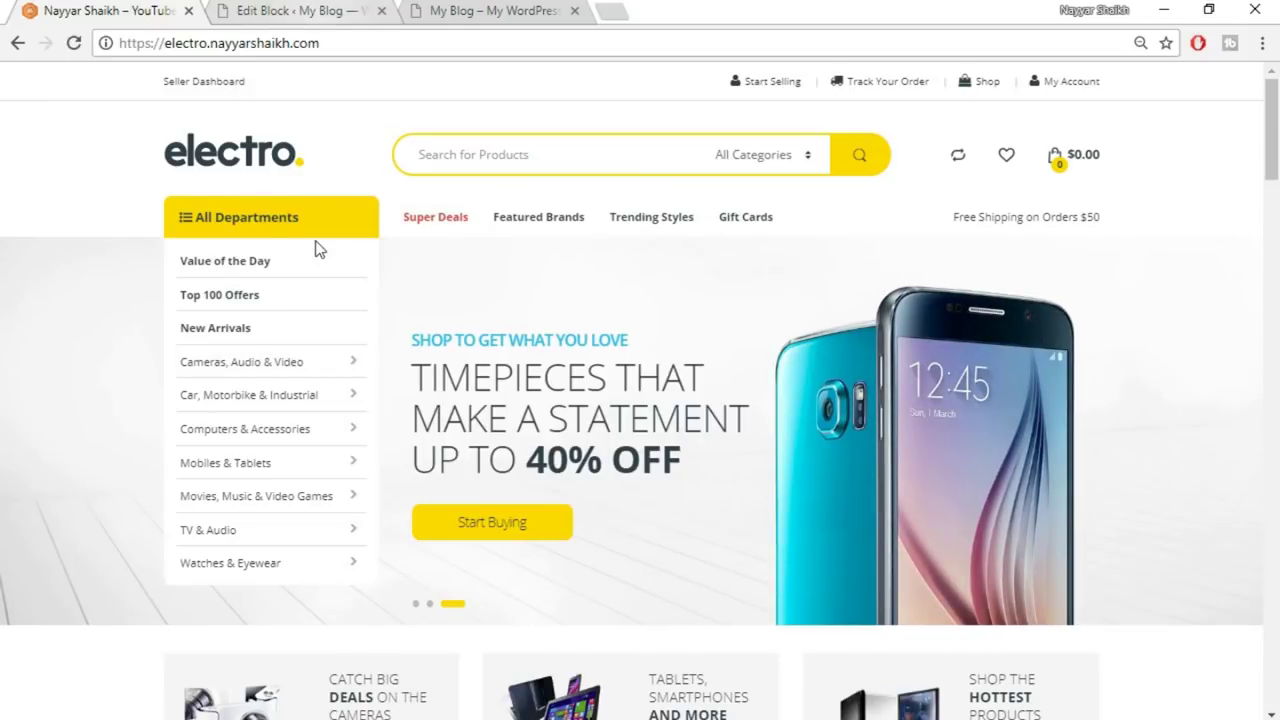
pyautogui.click(257, 10)
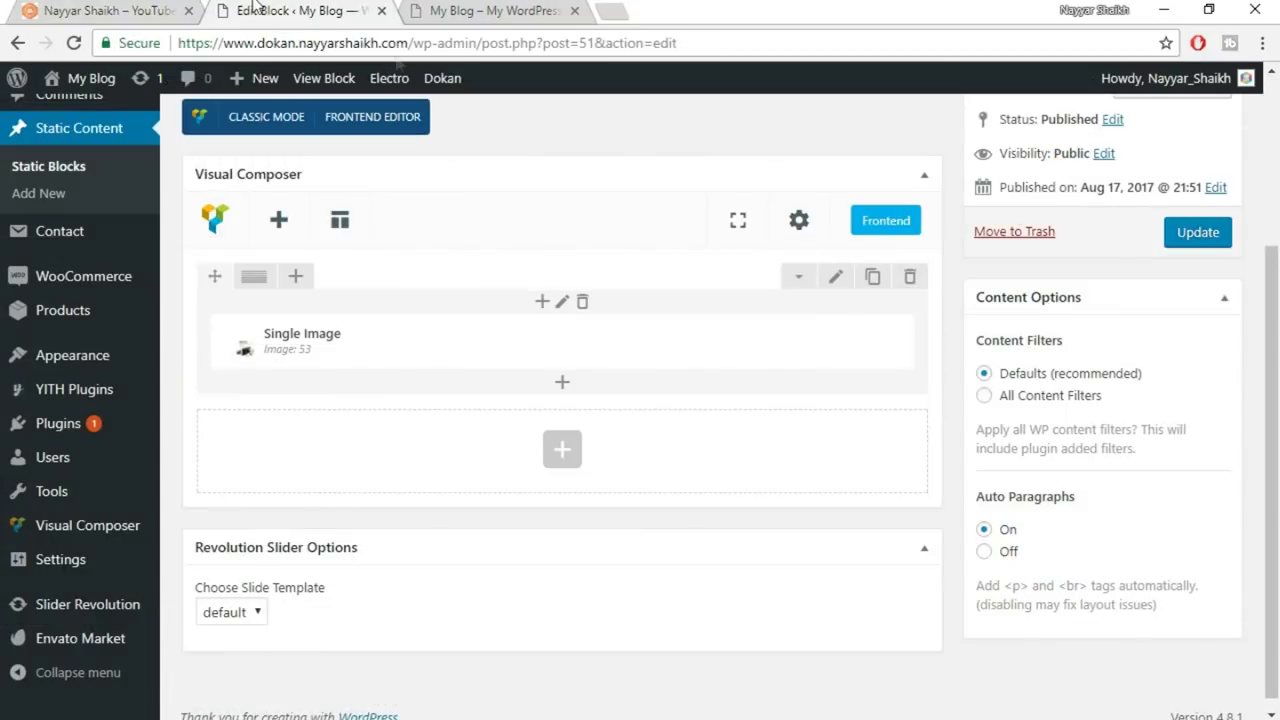
# Add a placeholder Text Block below the Cameras image row and open a new browser tab
pyautogui.click(566, 456)
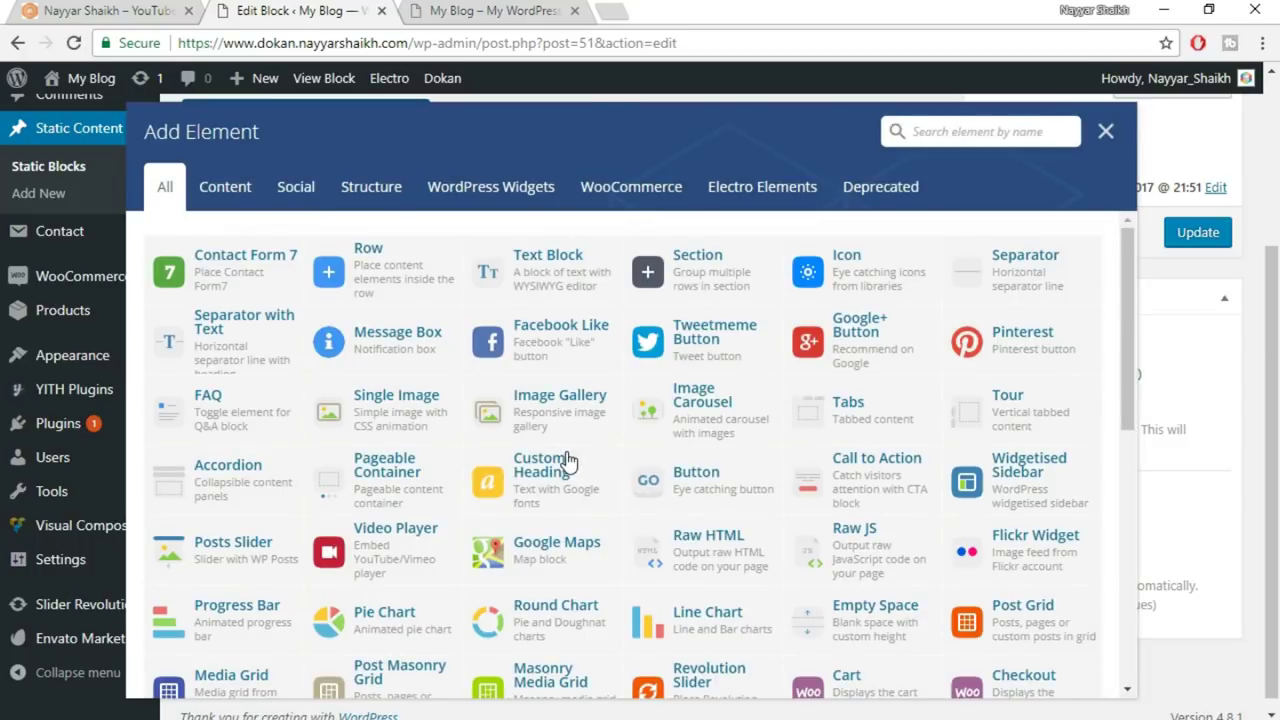
pyautogui.click(566, 283)
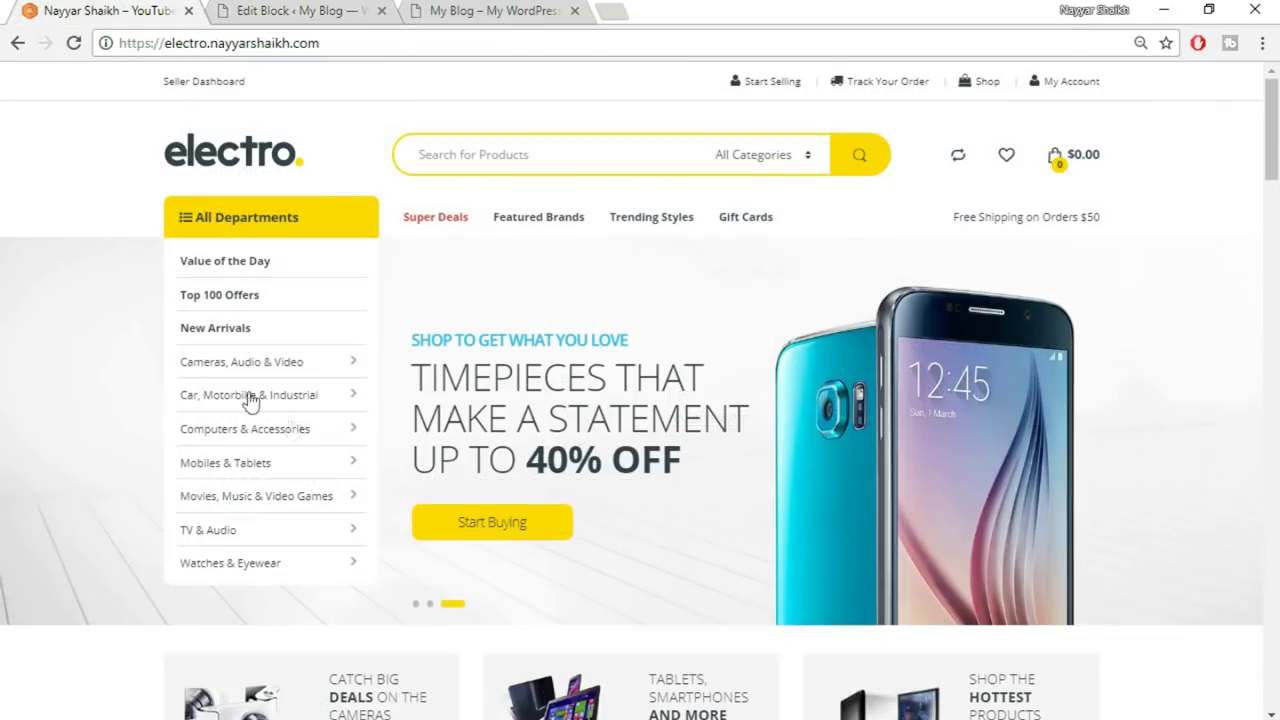
pyautogui.moveTo(274, 364)
pyautogui.click(624, 11)
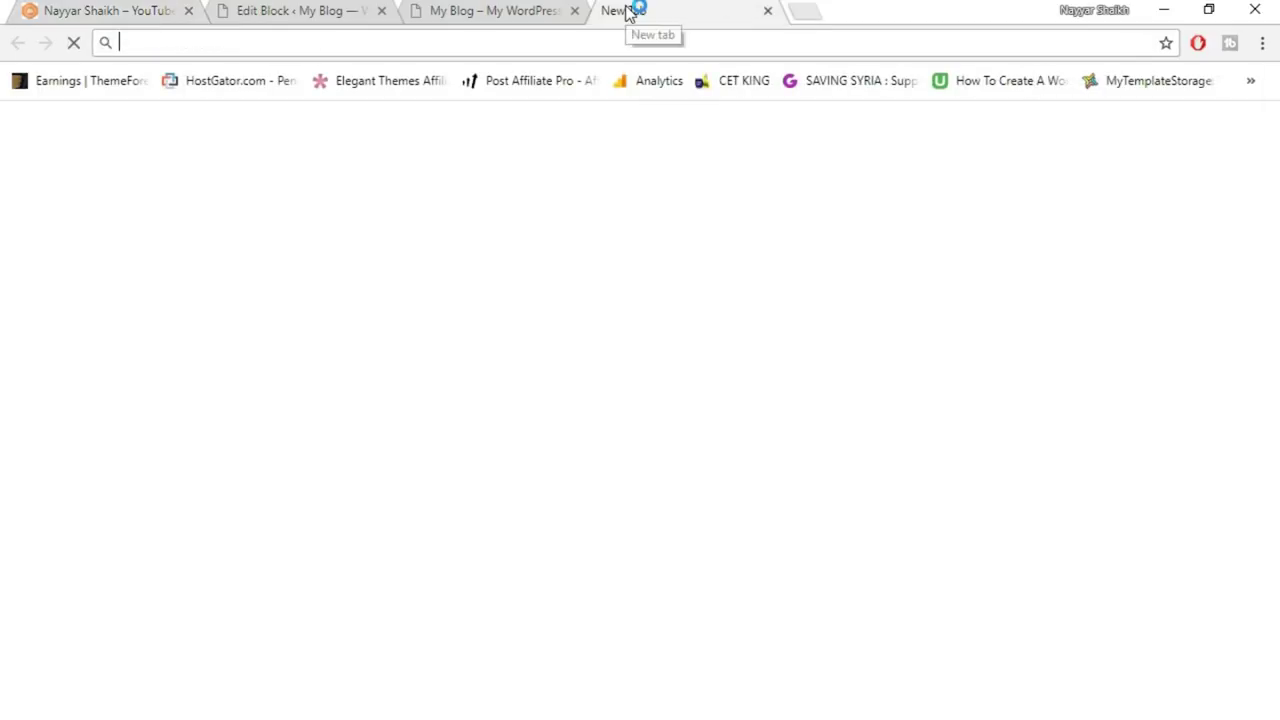
# Open the multi-vendor marketplace article on bloggdude.com, then return to the block editor tab
pyautogui.write('blo')
pyautogui.press('Return')
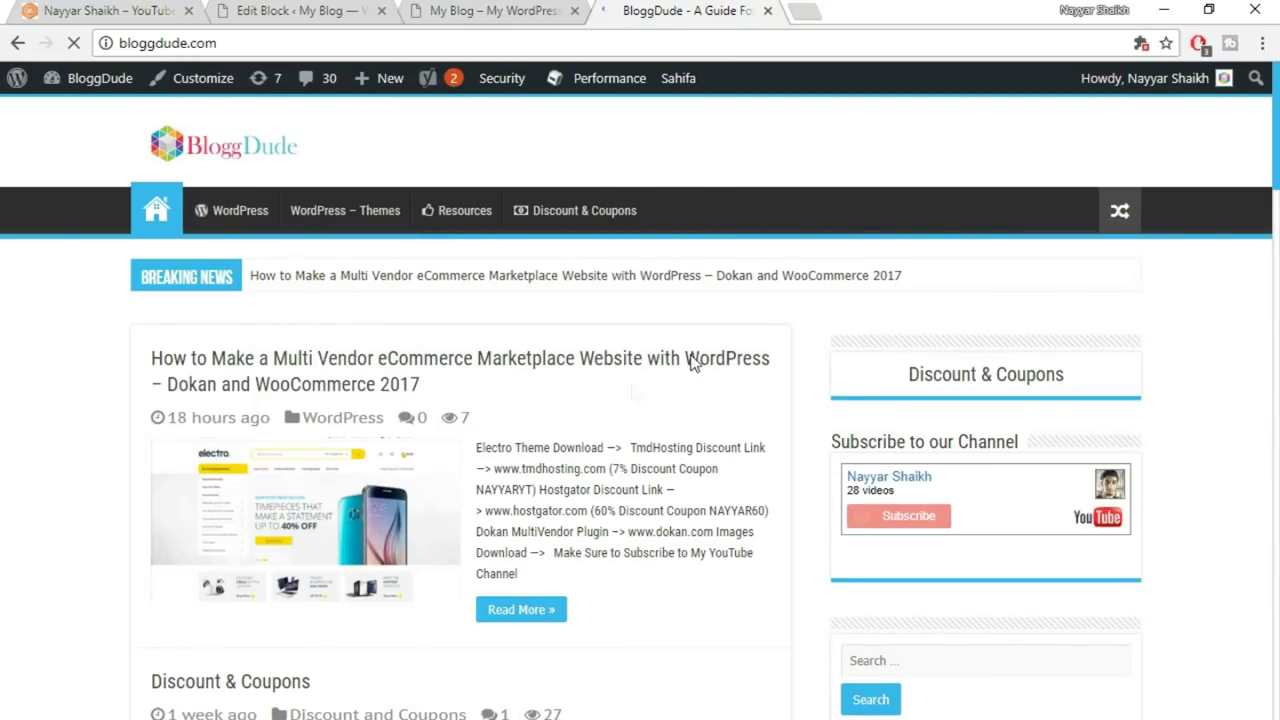
pyautogui.click(638, 376)
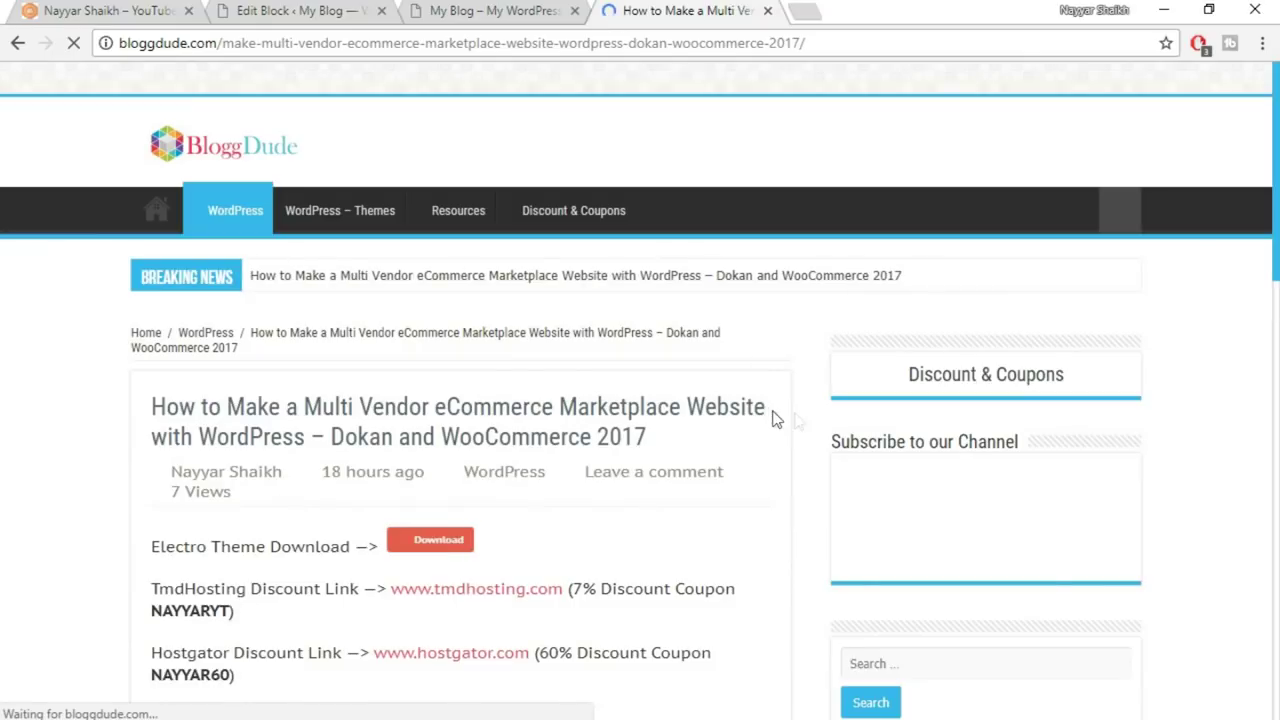
pyautogui.scroll(-4, 780, 425)
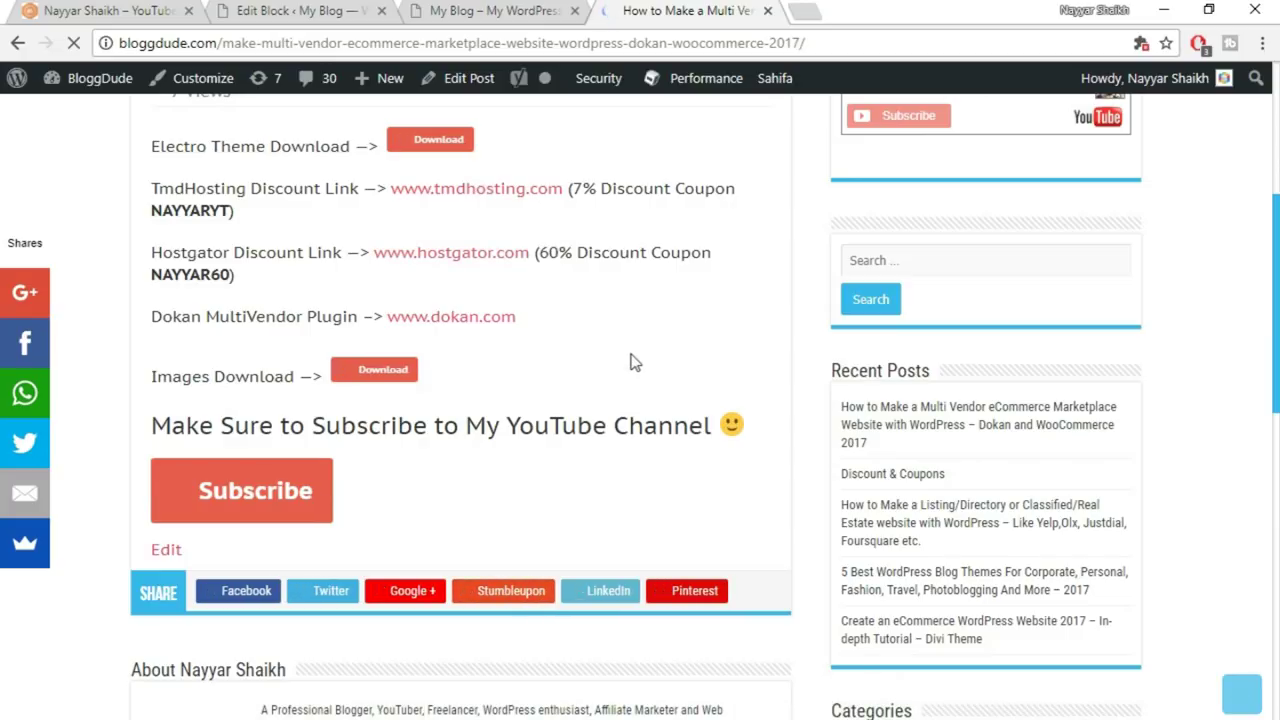
pyautogui.click(305, 9)
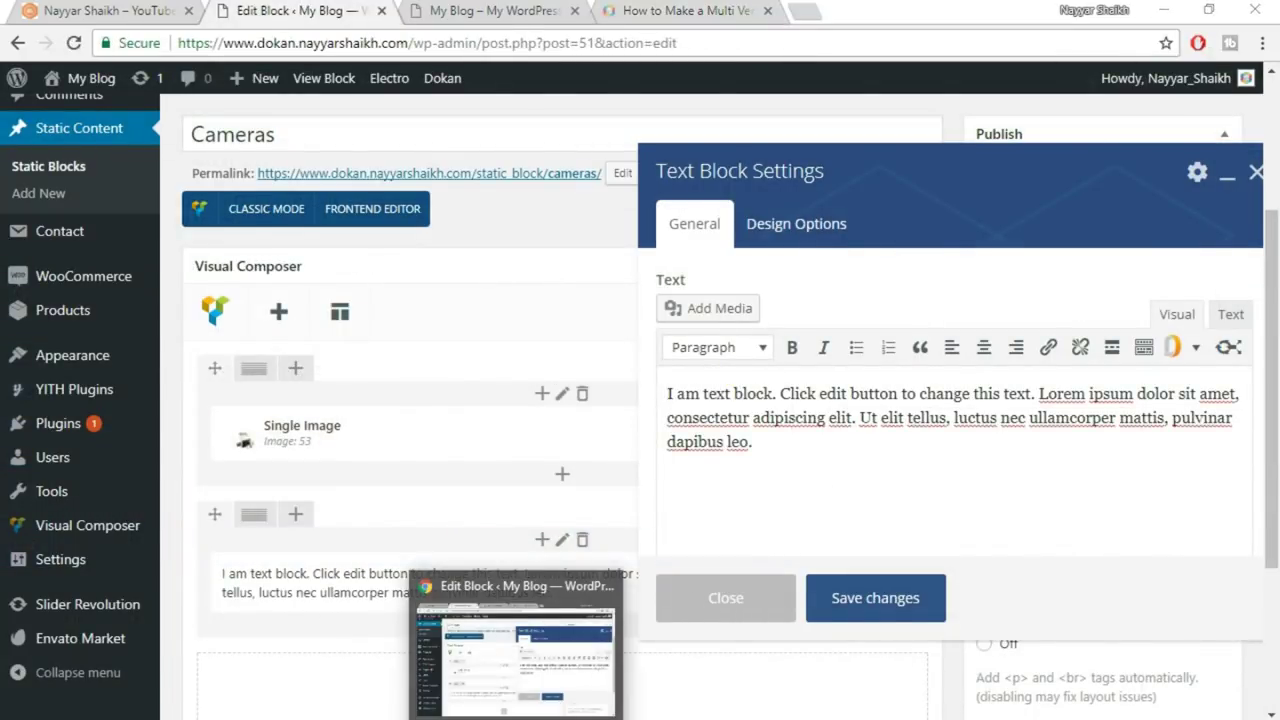
# Open the CSS notes file in a maximised Notepad and select the Static Block <ul> list markup
pyautogui.click(515, 712)
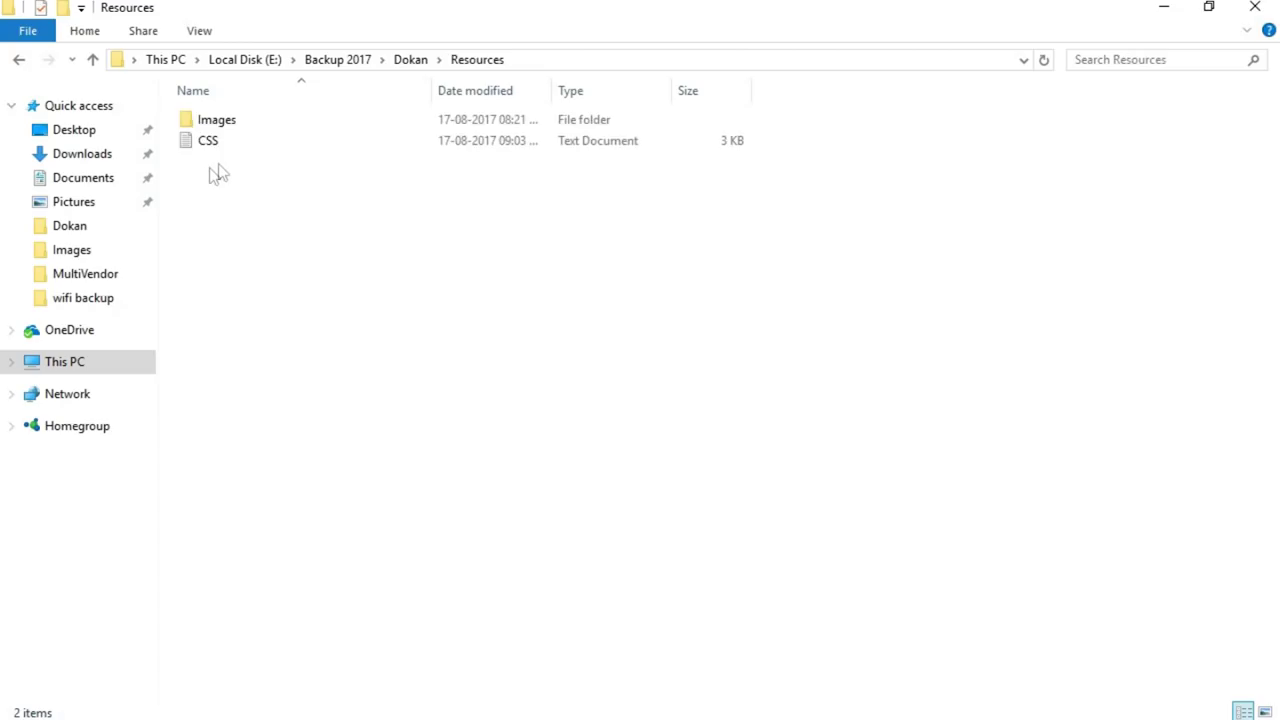
pyautogui.doubleClick(224, 150)
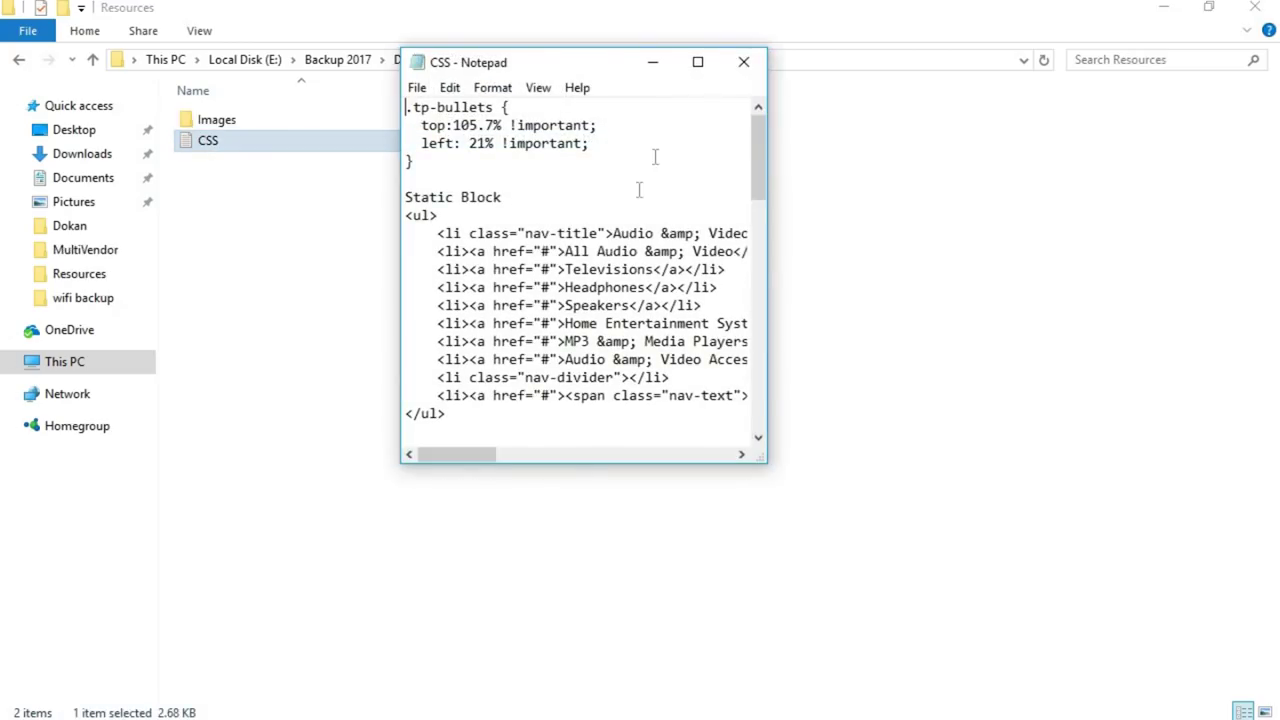
pyautogui.click(696, 61)
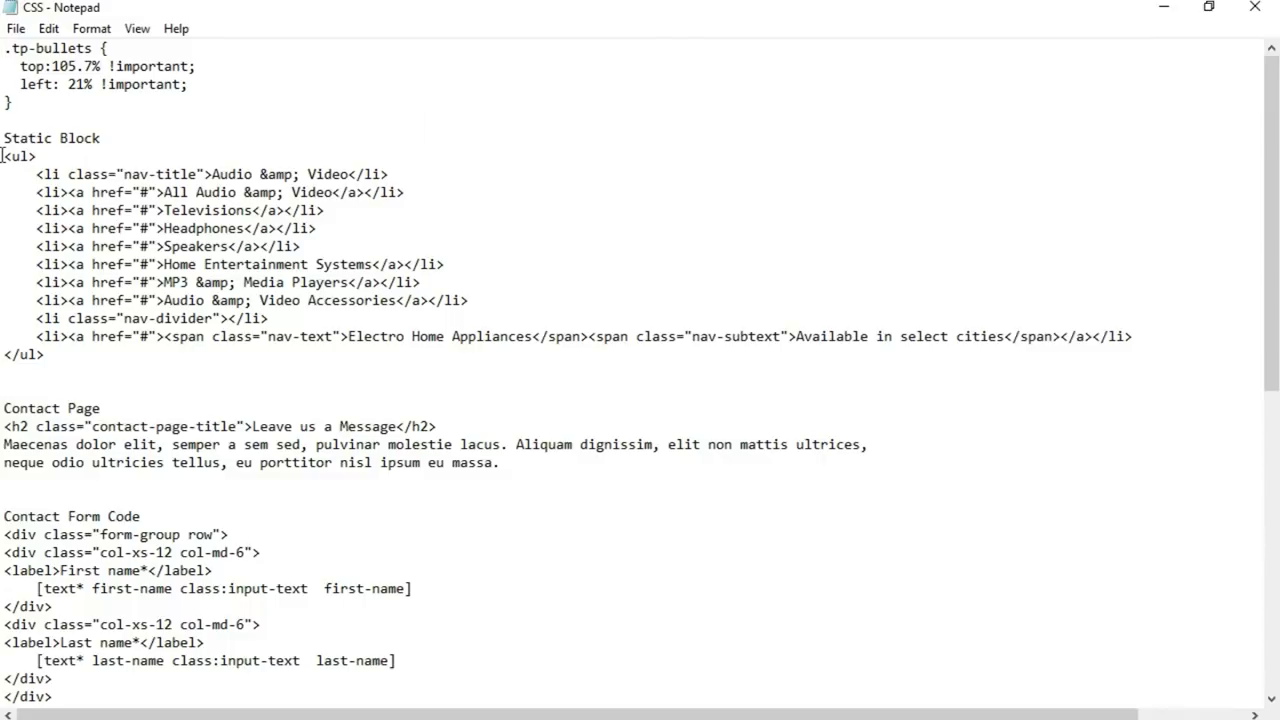
pyautogui.moveTo(2, 156); pyautogui.dragTo(81, 361)
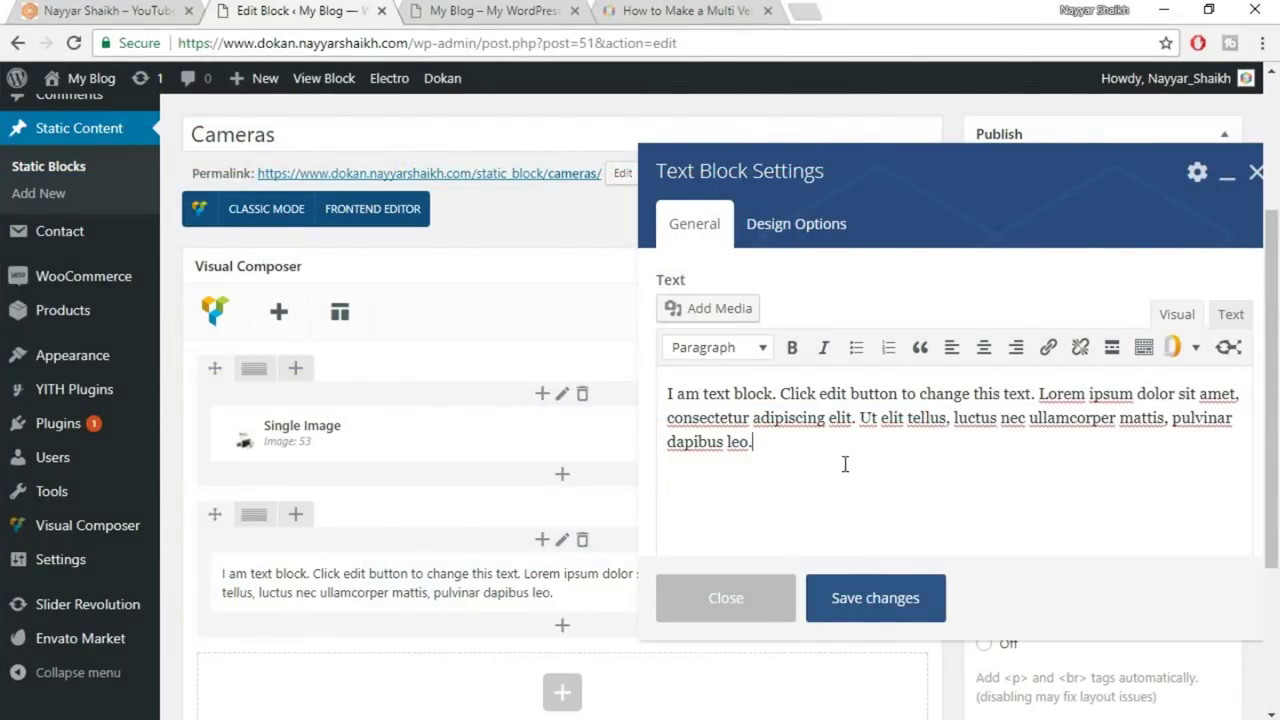
# Replace the Text Block's placeholder text with the pasted Static Block list markup and save
pyautogui.hotkey('ctrl', 'a')
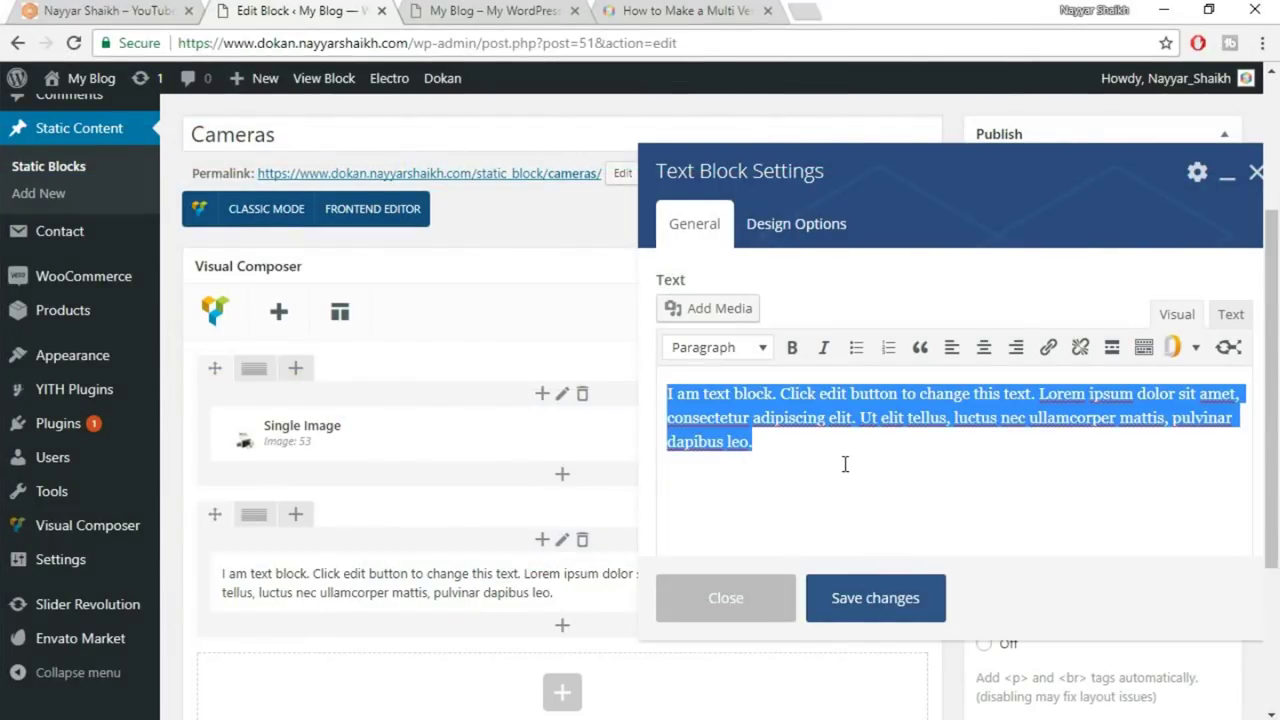
pyautogui.press('BackSpace')
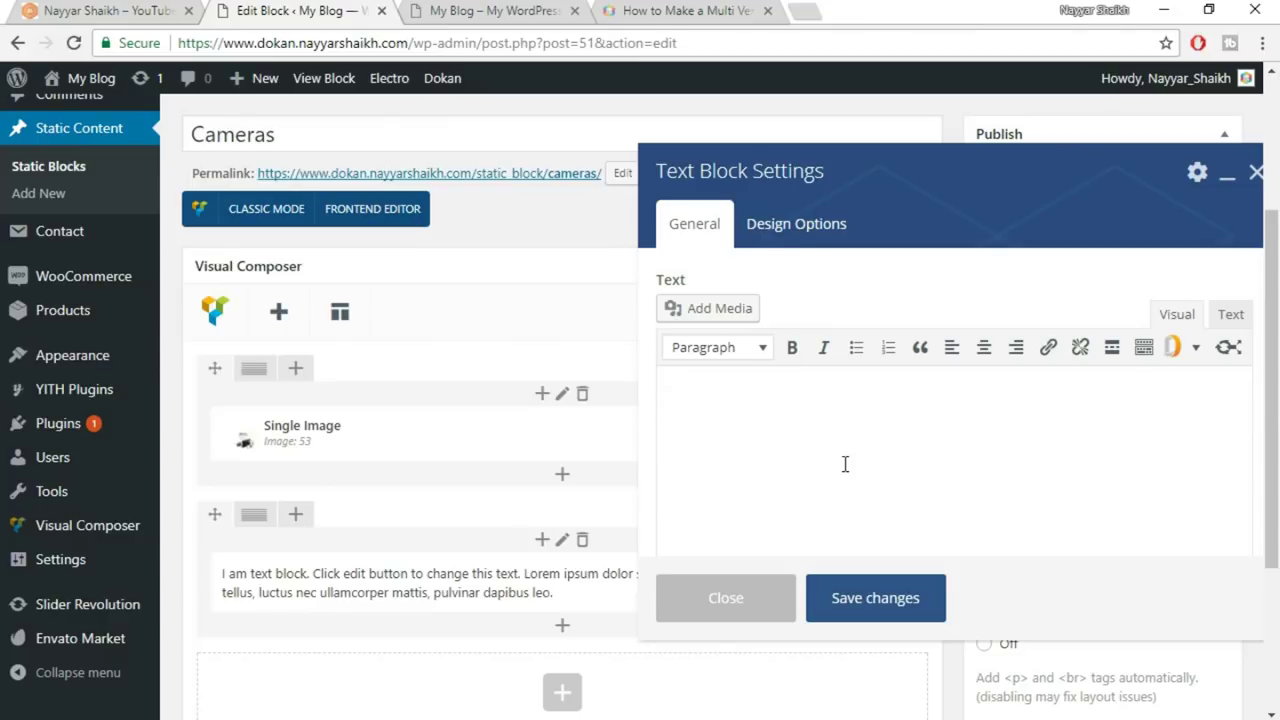
pyautogui.hotkey('ctrl', 'v')
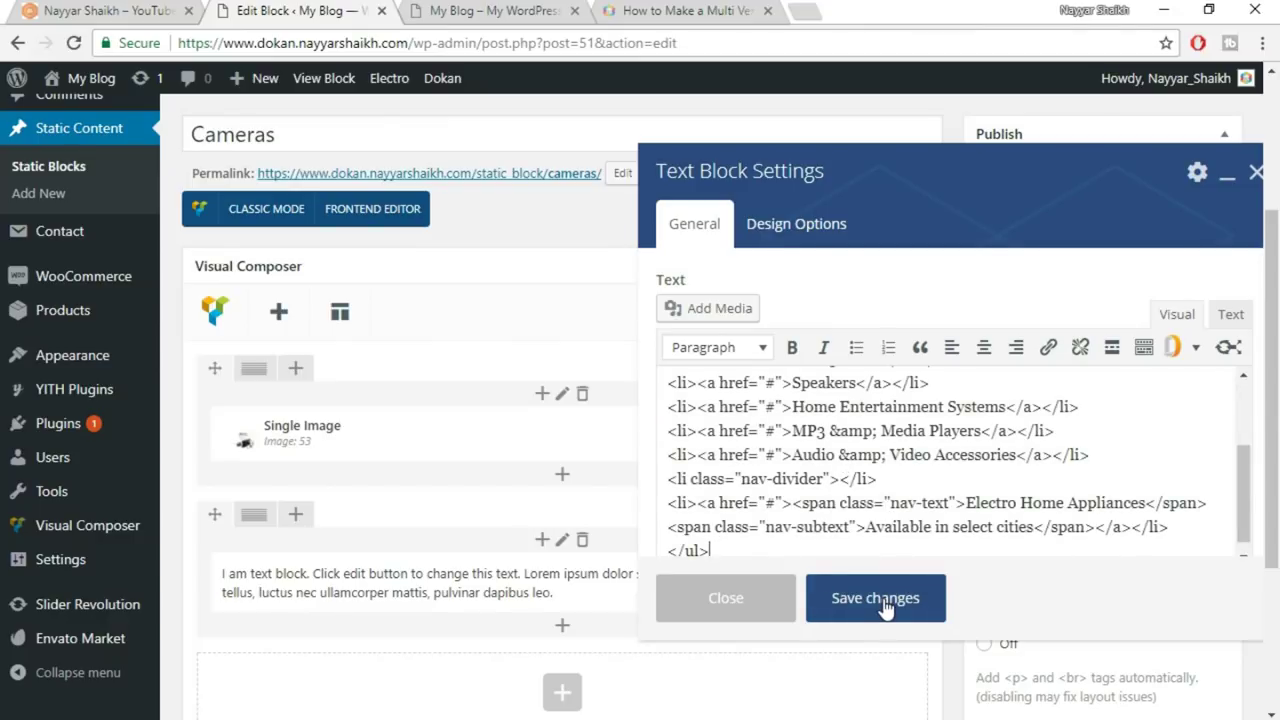
pyautogui.click(875, 598)
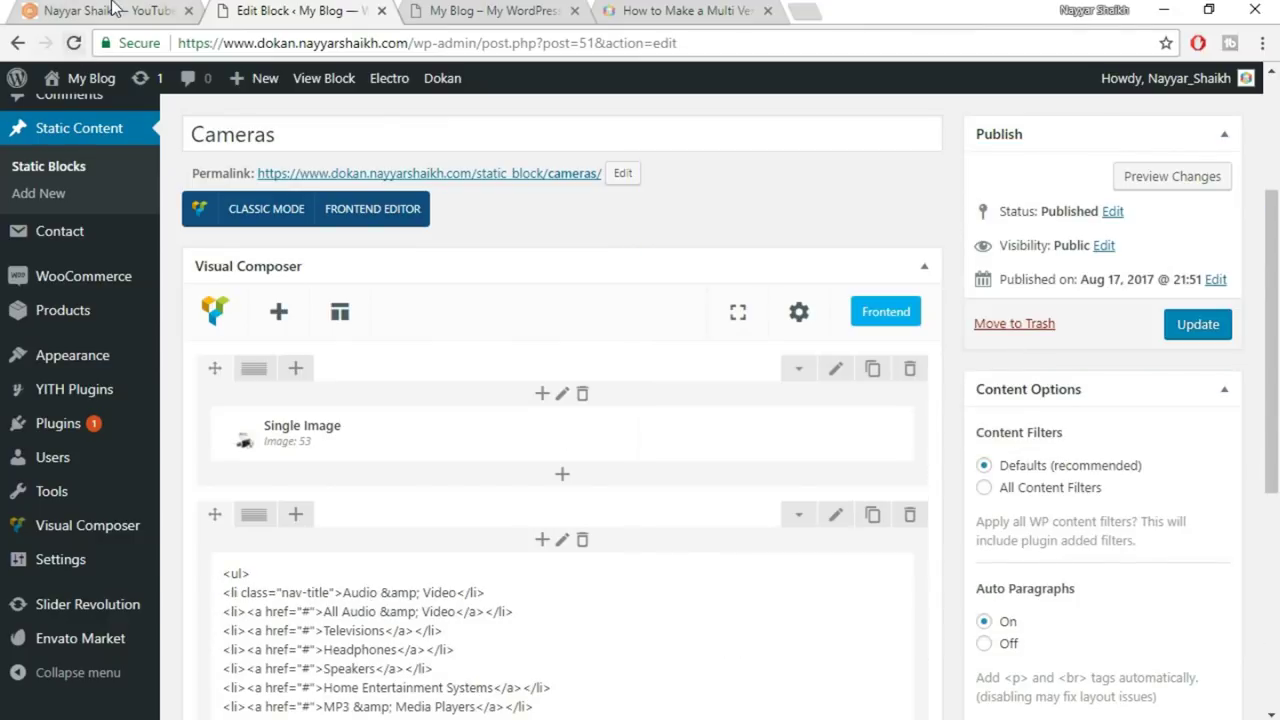
# Check the storefront departments menu, then inspect the Audio & Video heading and link in the Text Block HTML
pyautogui.click(100, 11)
pyautogui.moveTo(272, 366)
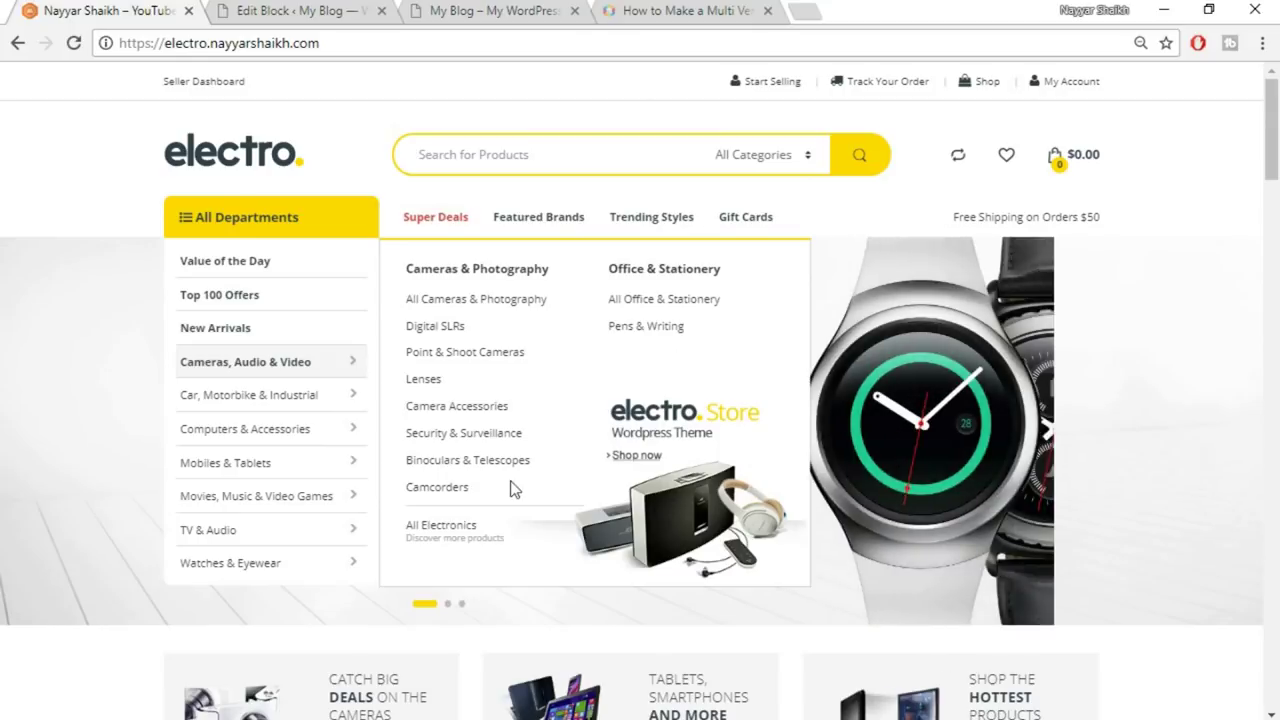
pyautogui.click(345, 8)
pyautogui.scroll(-3, 628, 450)
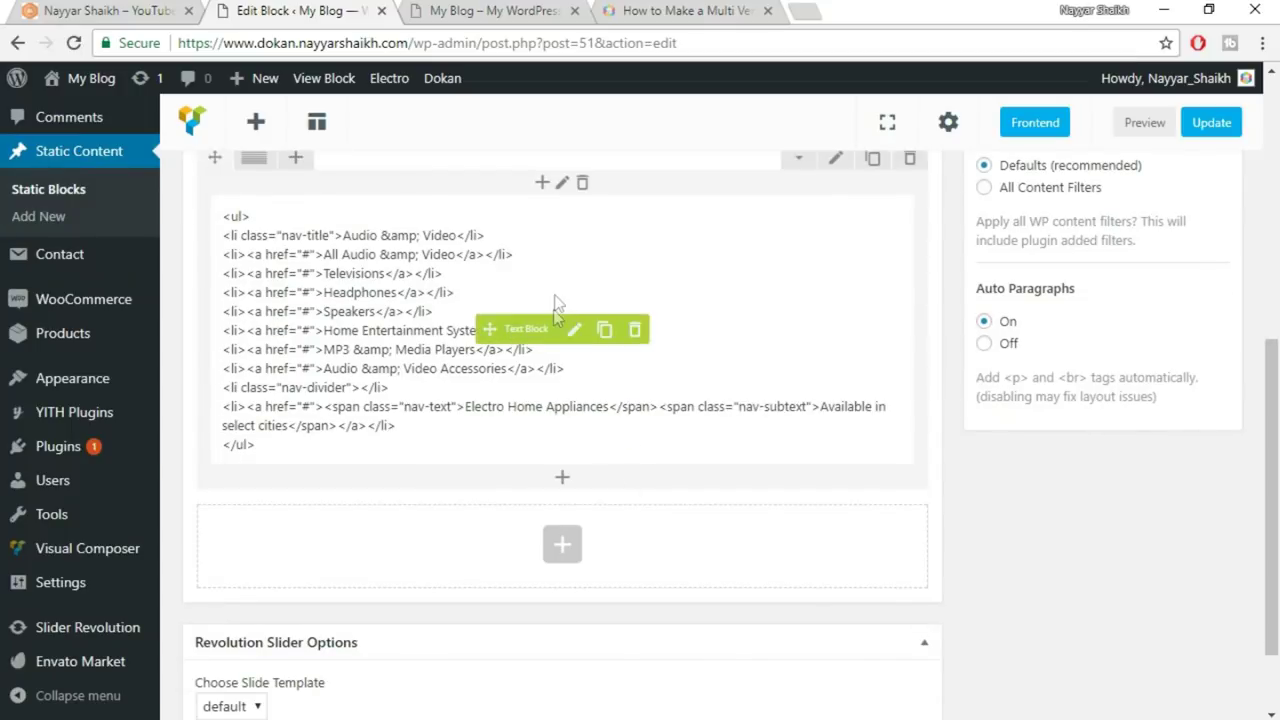
pyautogui.click(577, 336)
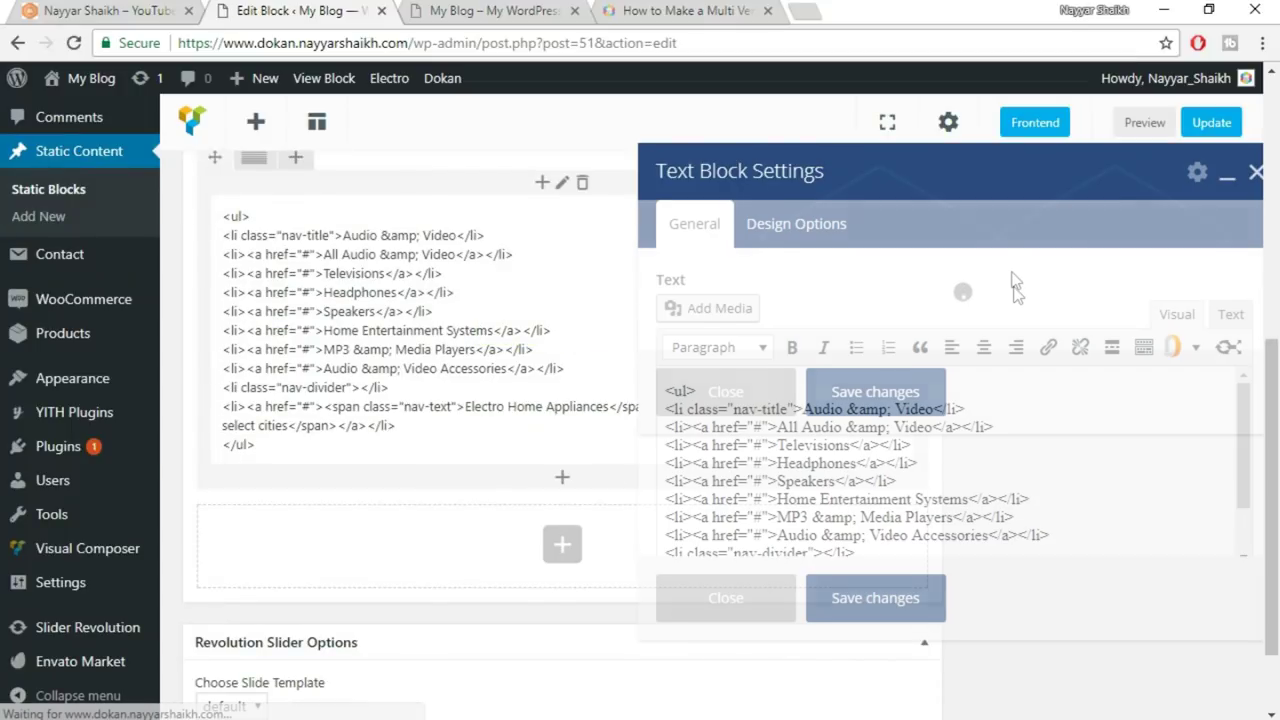
pyautogui.moveTo(819, 420); pyautogui.dragTo(958, 413)
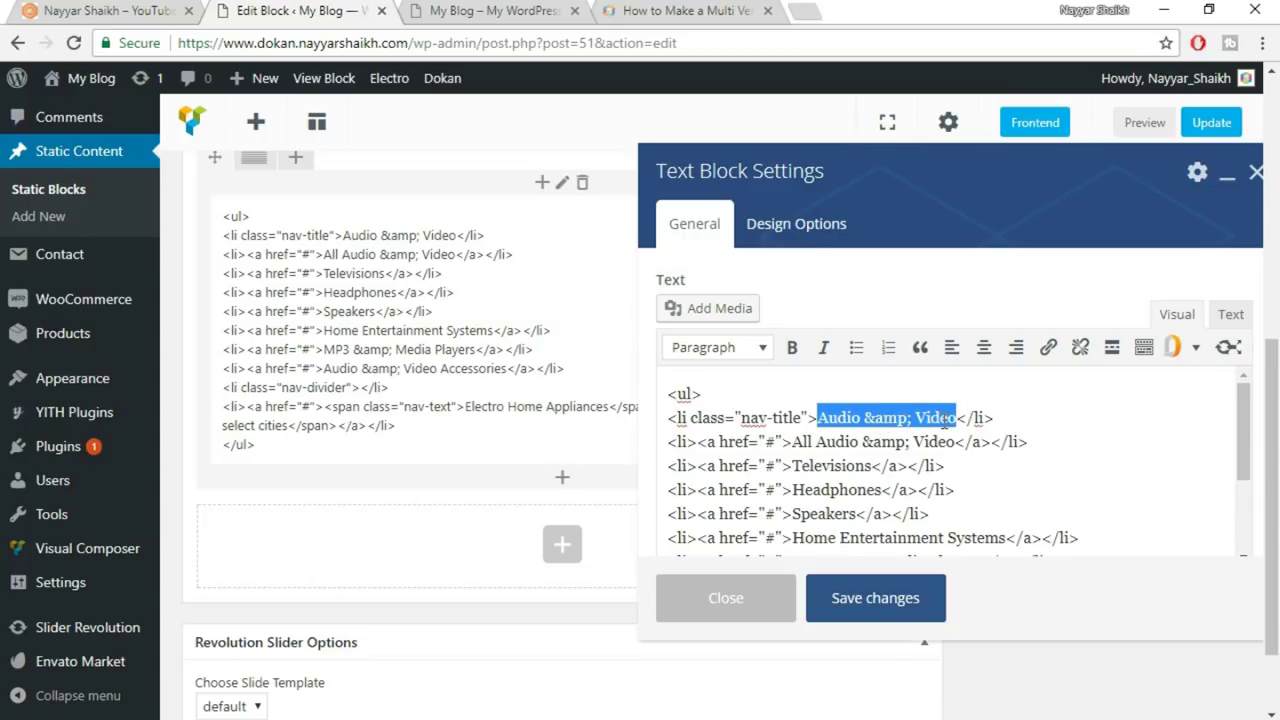
pyautogui.moveTo(794, 443); pyautogui.dragTo(950, 441)
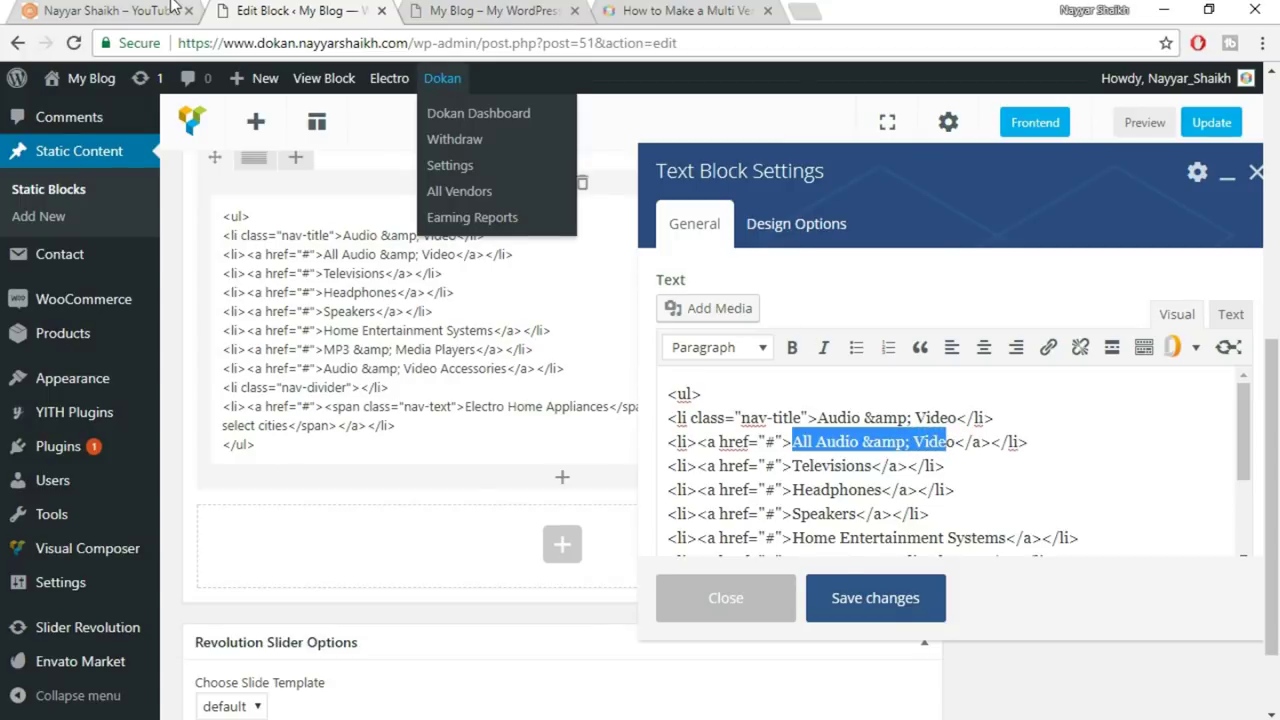
# Save the Text Block and view the Cameras, Audio & Video mega-menu panel on the storefront
pyautogui.click(100, 10)
pyautogui.moveTo(240, 378)
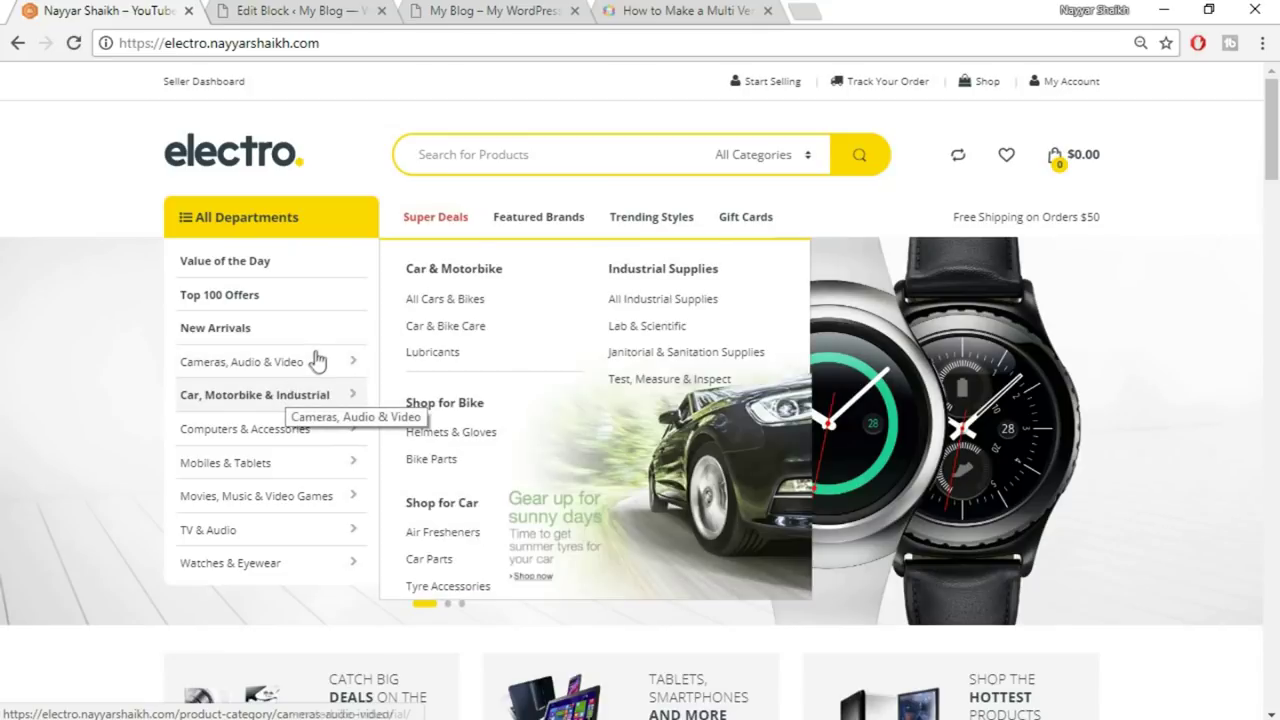
pyautogui.click(300, 10)
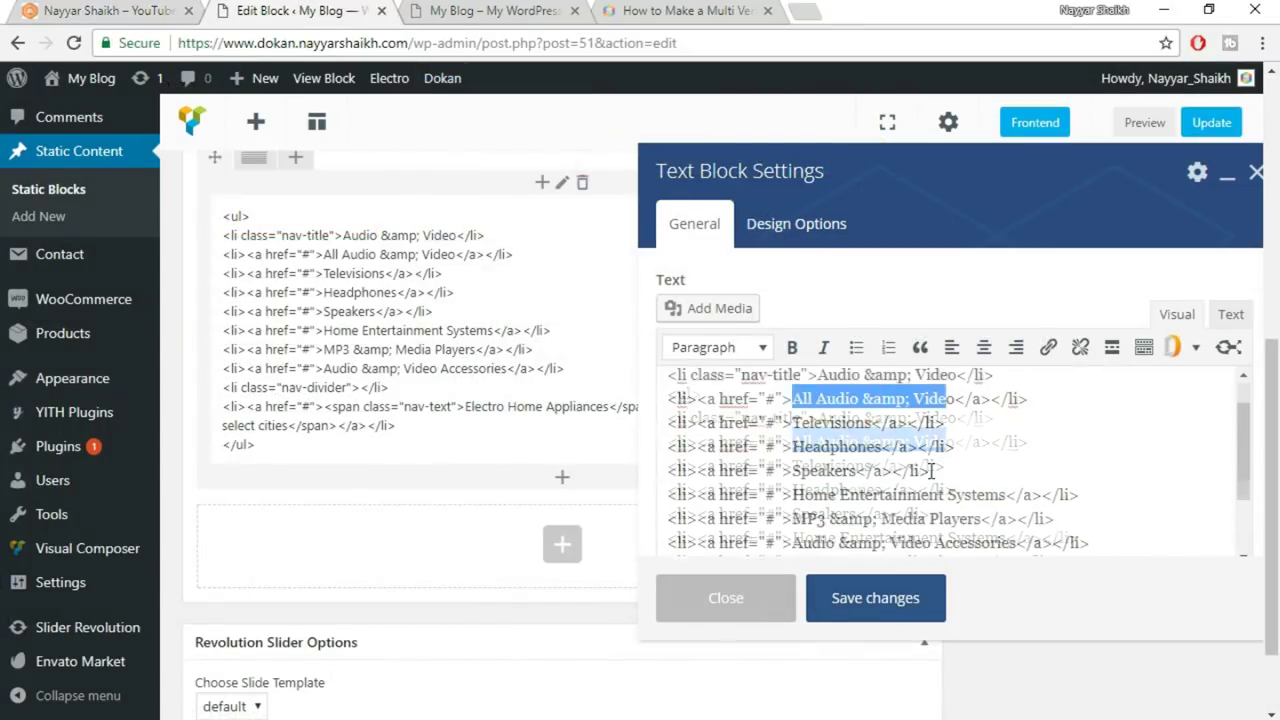
pyautogui.scroll(-5, 900, 450)
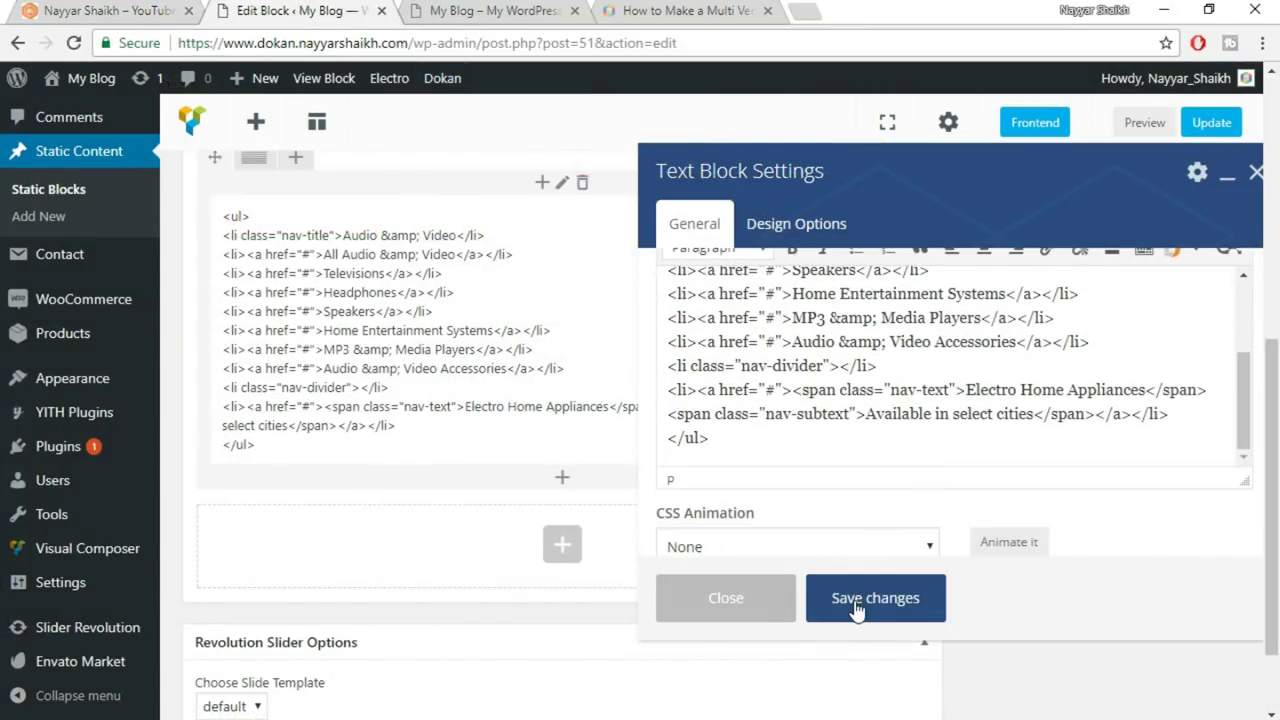
pyautogui.click(857, 600)
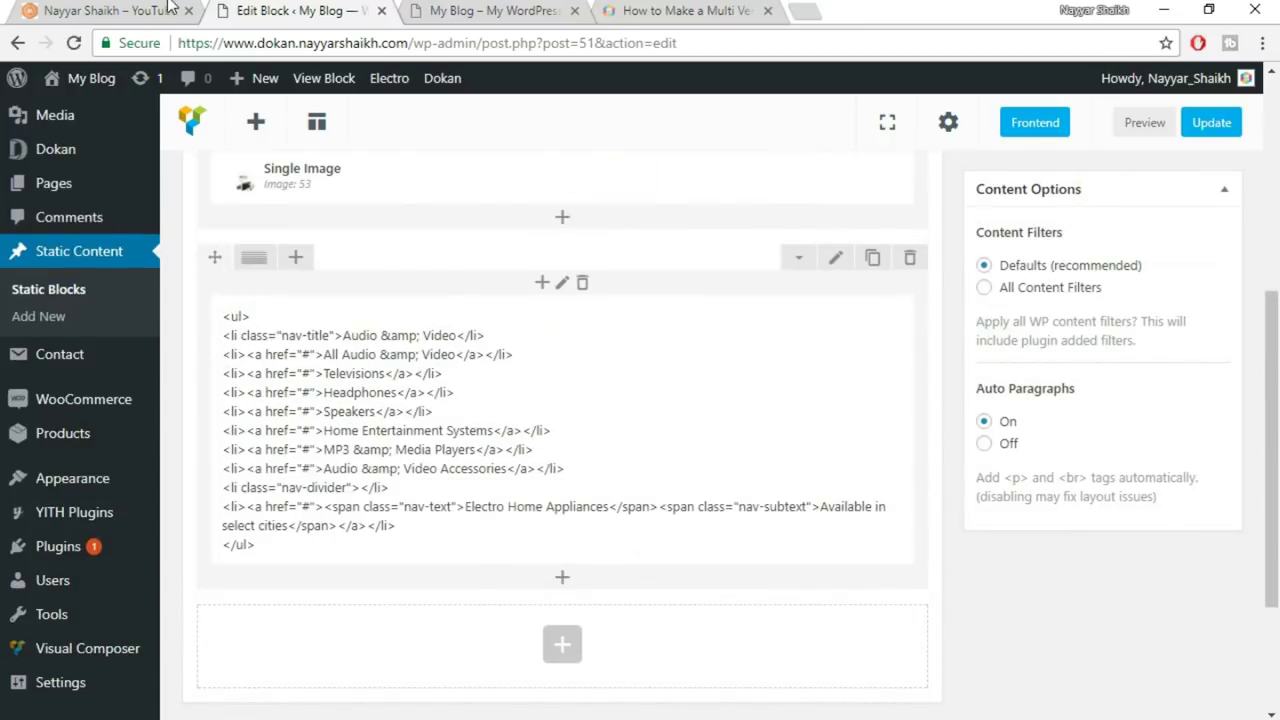
pyautogui.click(100, 10)
pyautogui.moveTo(210, 362)
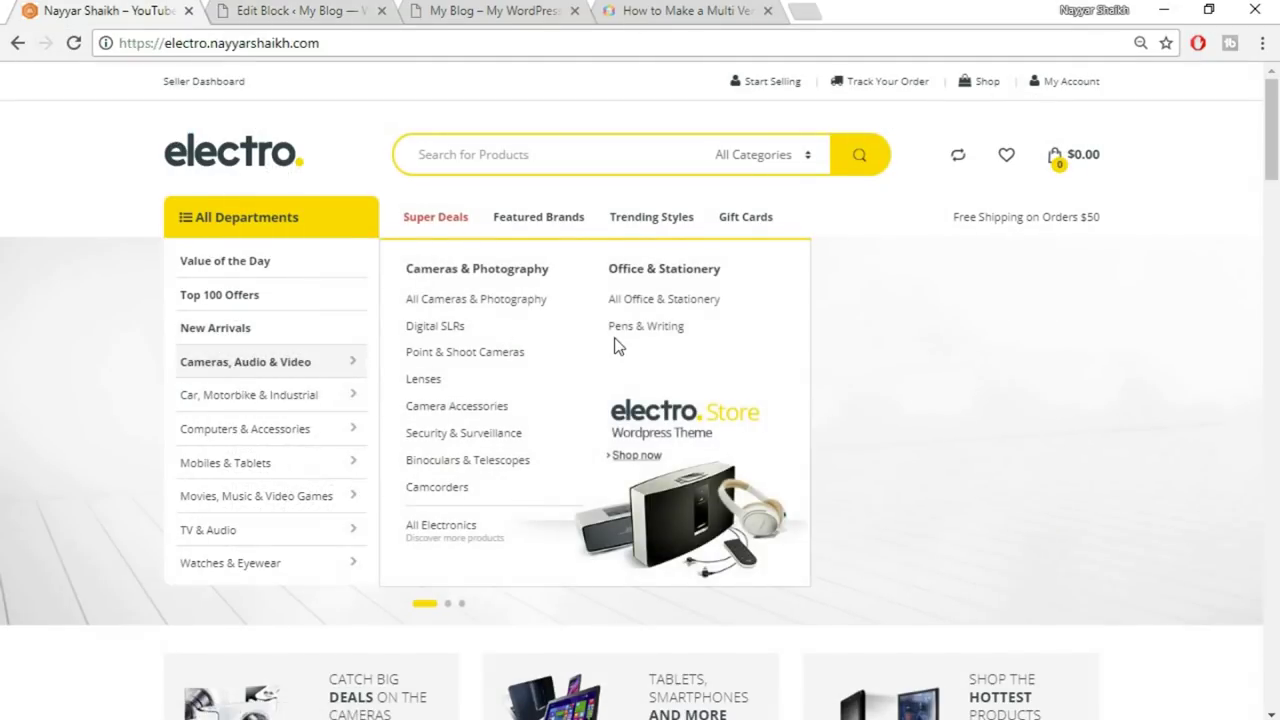
# Split the code row into 1/2 + 1/2 columns and add a Text Block to the right column
pyautogui.click(310, 10)
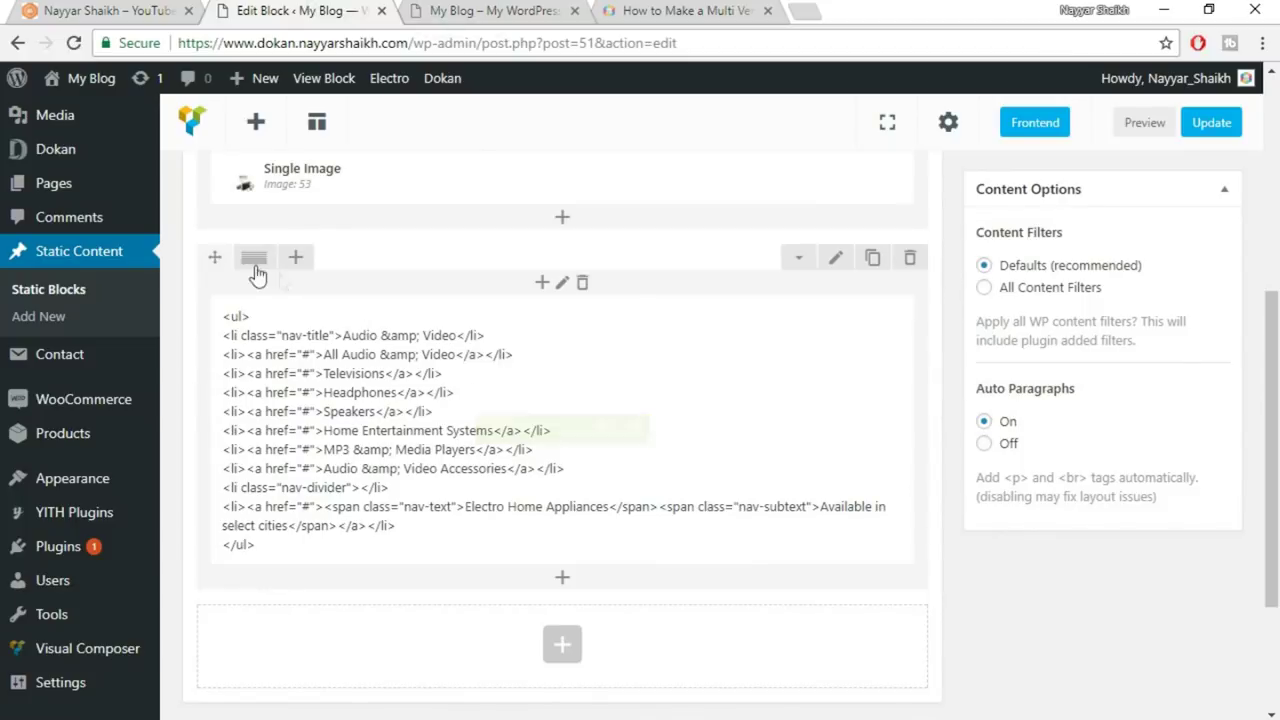
pyautogui.moveTo(256, 265)
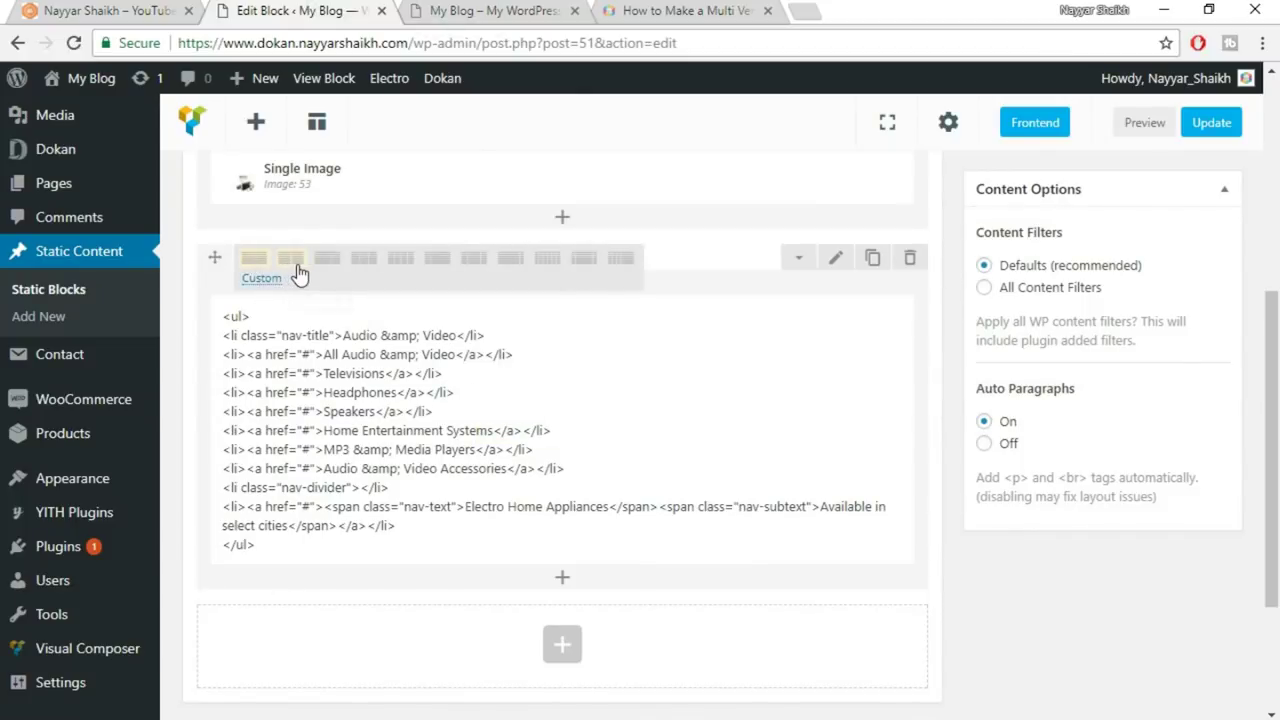
pyautogui.click(290, 270)
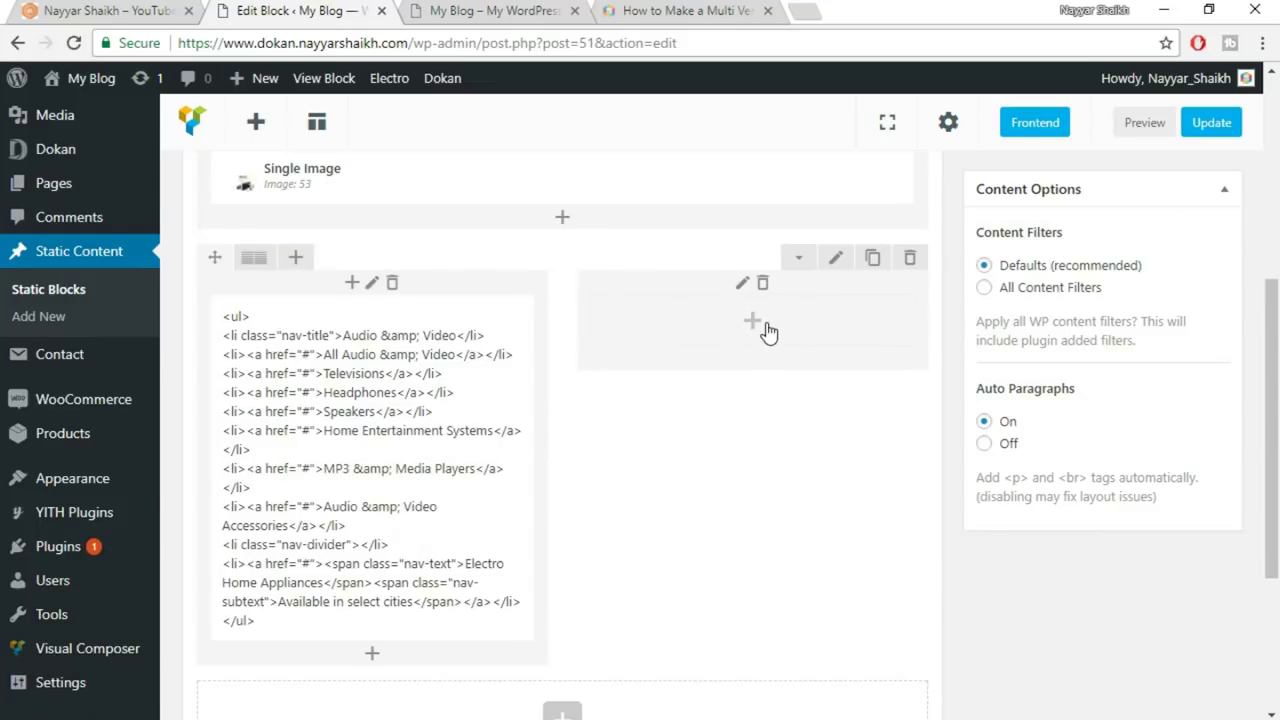
pyautogui.click(766, 330)
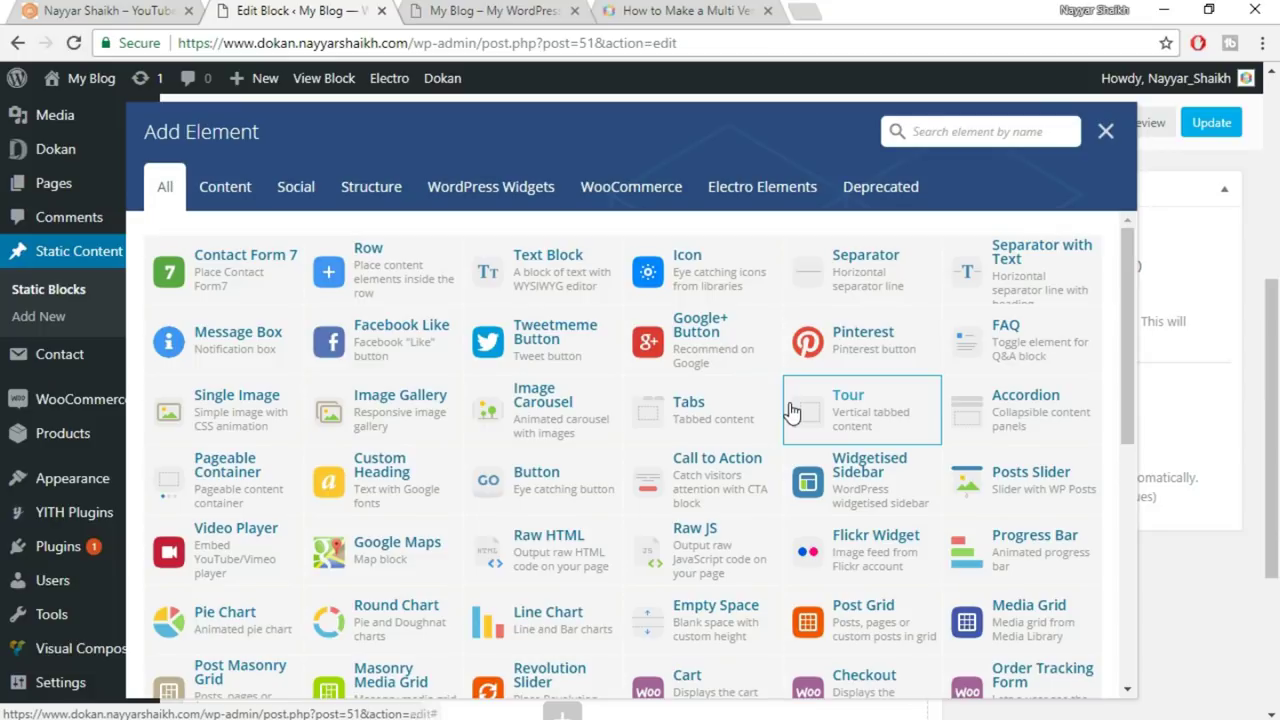
pyautogui.write('tex')
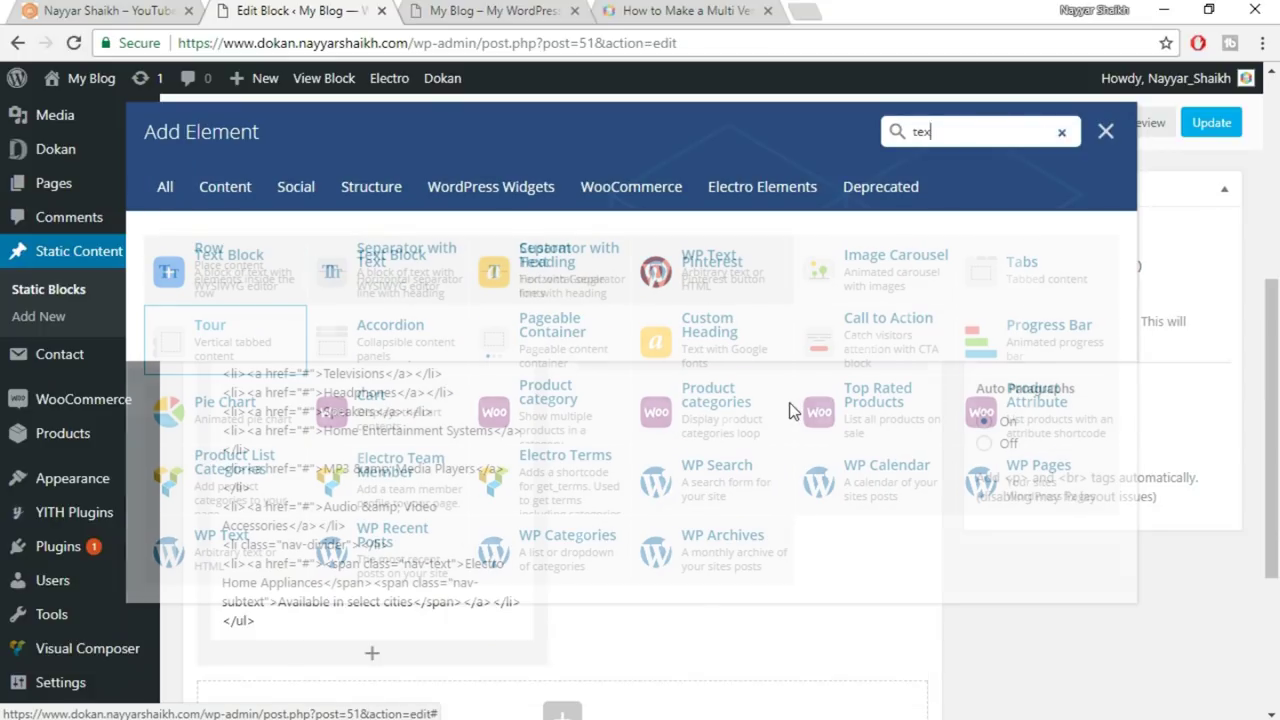
pyautogui.click(233, 296)
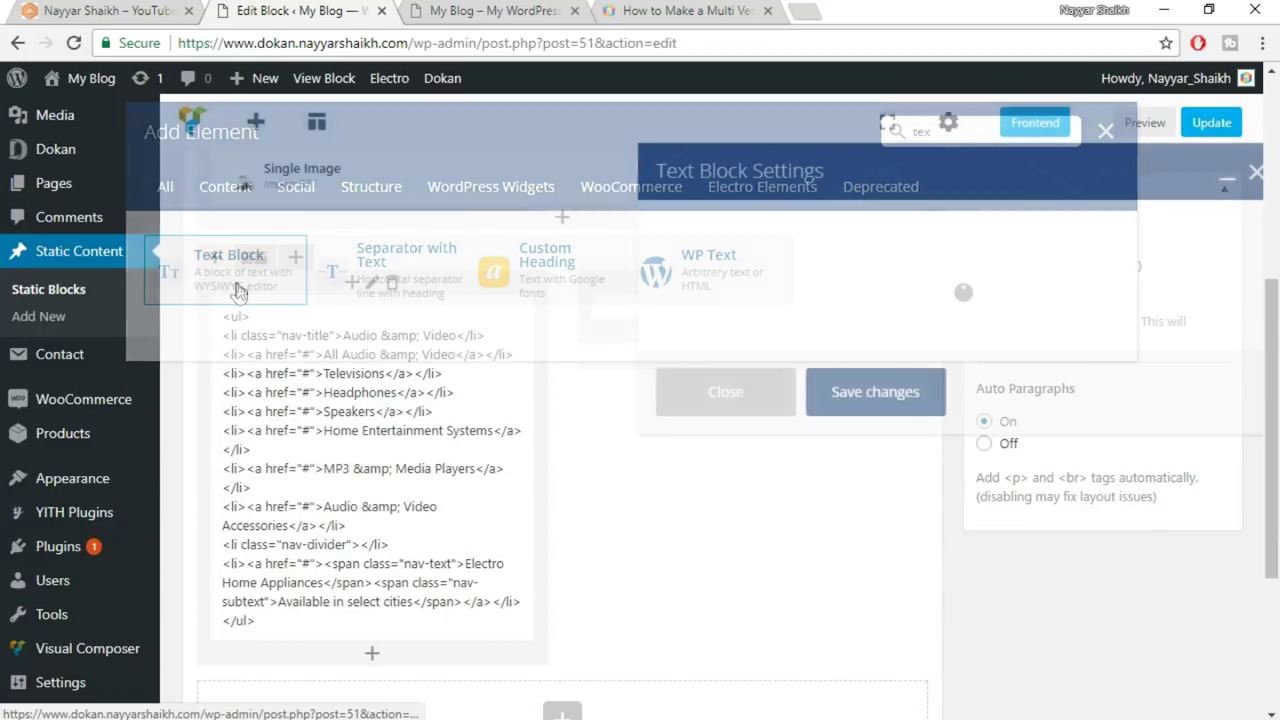
# Paste the menu HTML list, delete Headphones through the divider lines, and save the Text Block
pyautogui.tripleClick(930, 398)
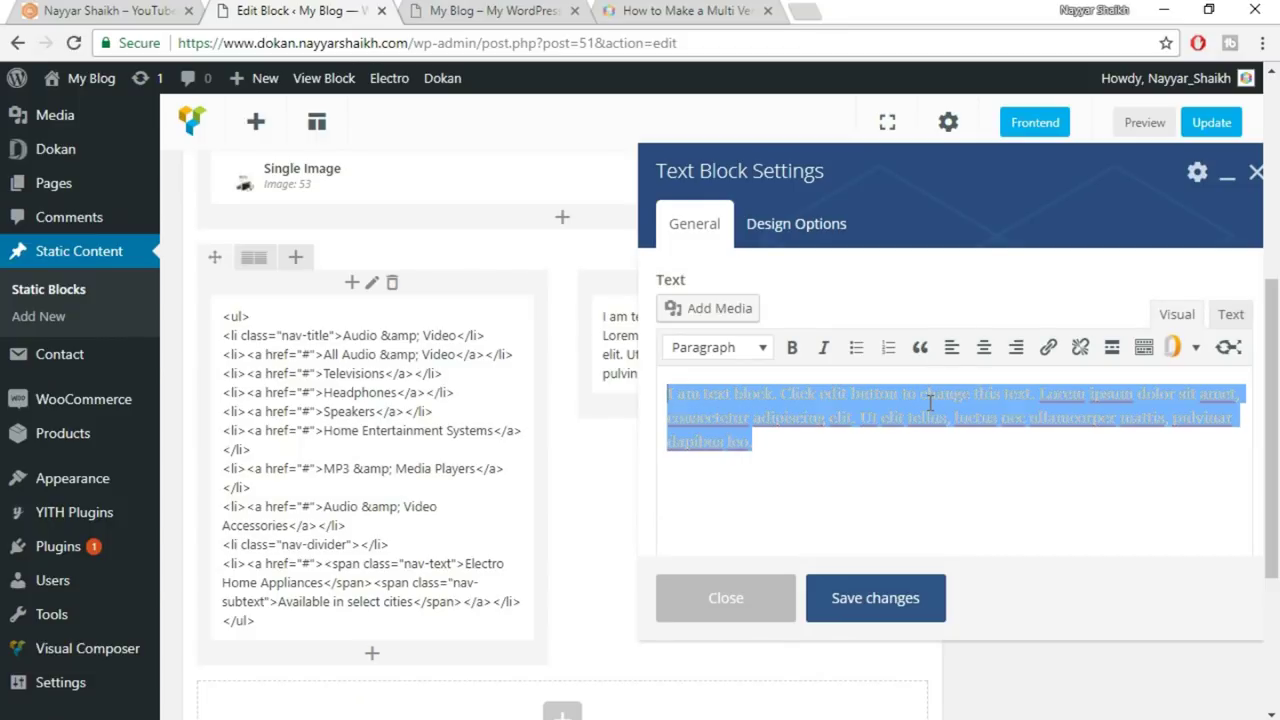
pyautogui.write('<ul> <li class="nav-title">Audio &amp; Video</li> <li><a href="#">All Audio &amp; Video</a></li> <li><a href="#">Televisions</a></li> <li><a href="#">Headphones</a></li> <li><a href="#">Speakers</a></li> <li><a href="#">Home Entertainment Systems</a></li> <li><a href="#">MP3 &amp; Media Players</a></li> <li><a href="#">Audio &amp; Video Accessories</a></li> <li class="nav-divider"></li> <li><a href="#"><span class="nav-text">Electro Home Appliances</span><span class="nav-subtext">Available in select cities</span></a></li> </ul>')
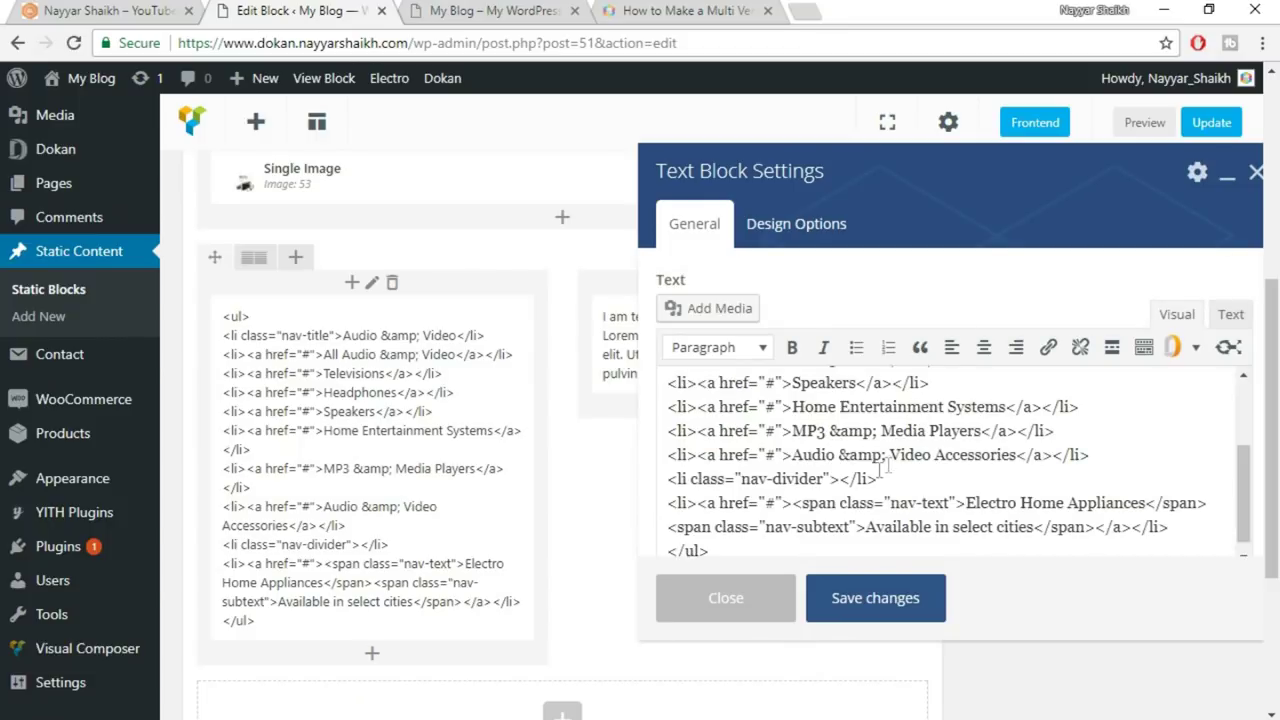
pyautogui.moveTo(902, 486); pyautogui.dragTo(646, 494)
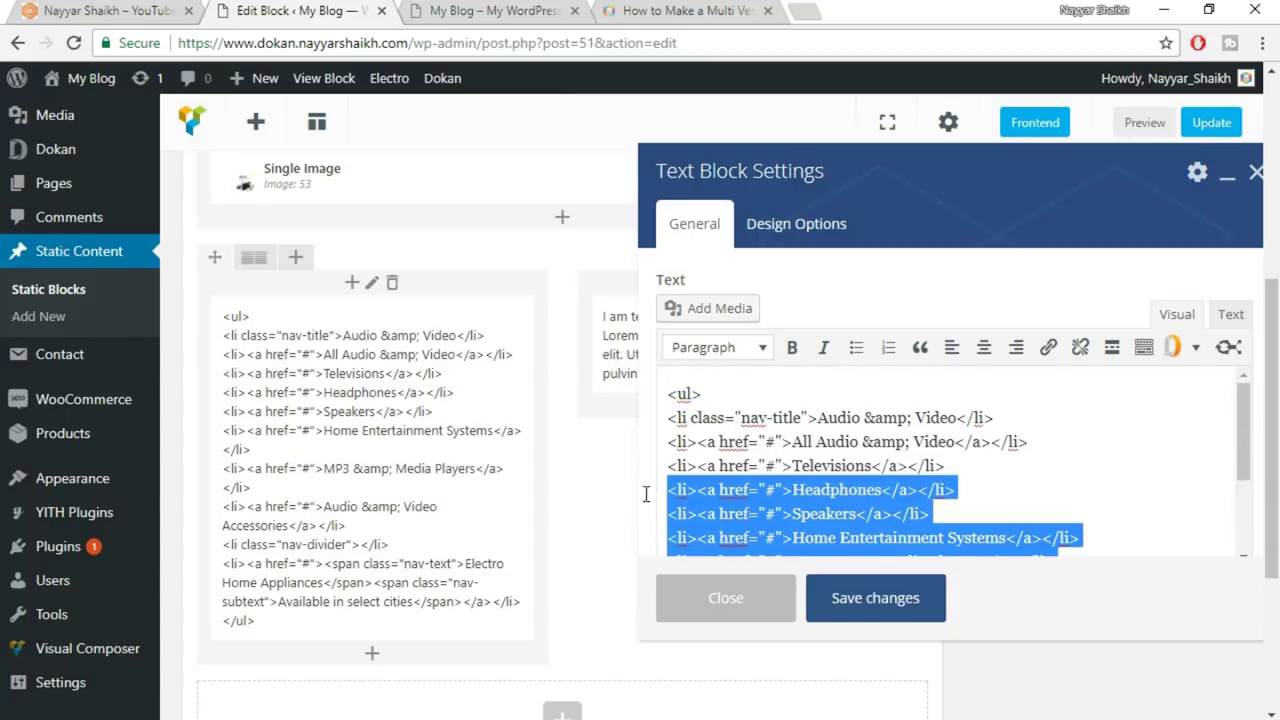
pyautogui.press('Delete')
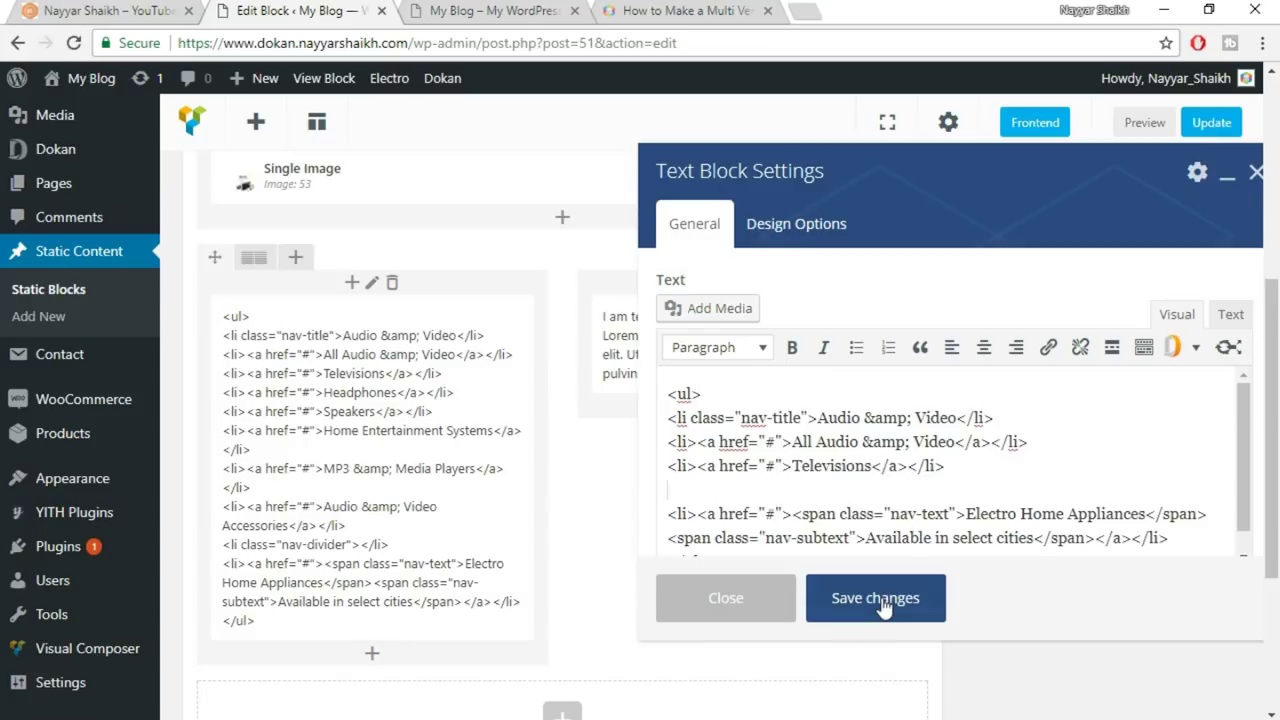
pyautogui.click(882, 603)
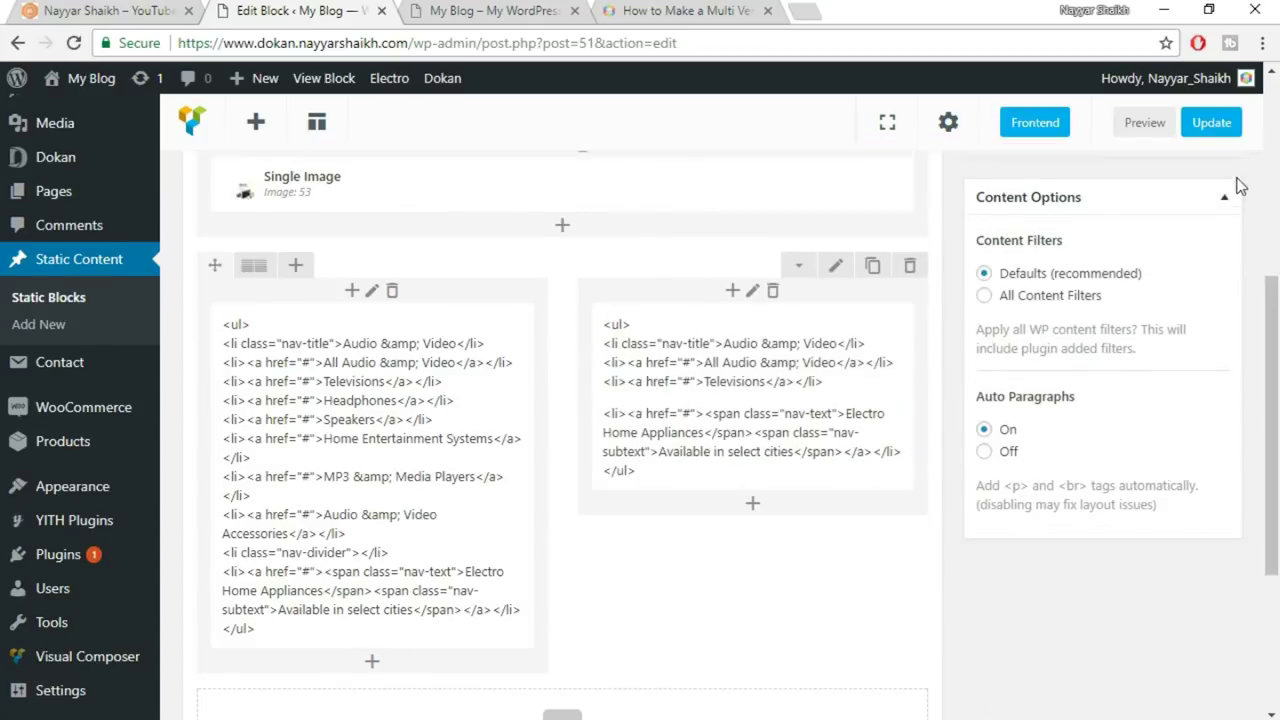
pyautogui.scroll(5, 1226, 414)
# Update the two-column Cameras static block and check the departments mega-menus on the storefront
pyautogui.click(1205, 524)
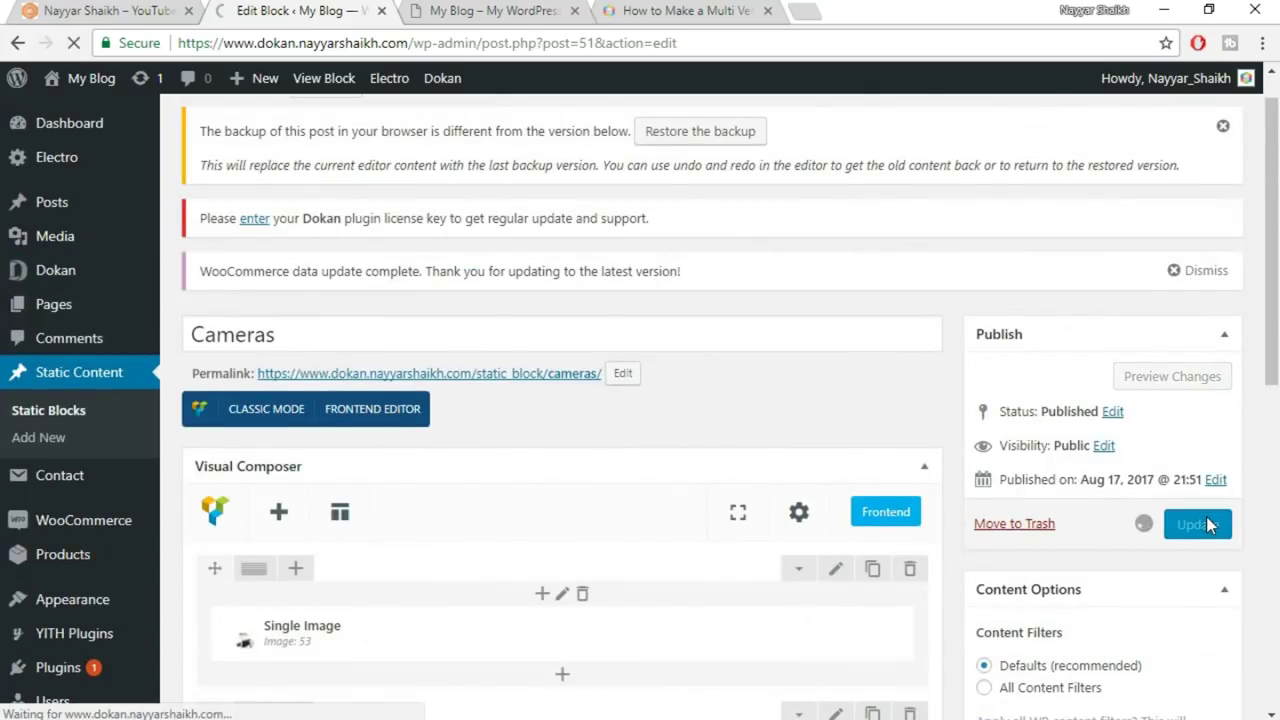
pyautogui.scroll(-3, 835, 340)
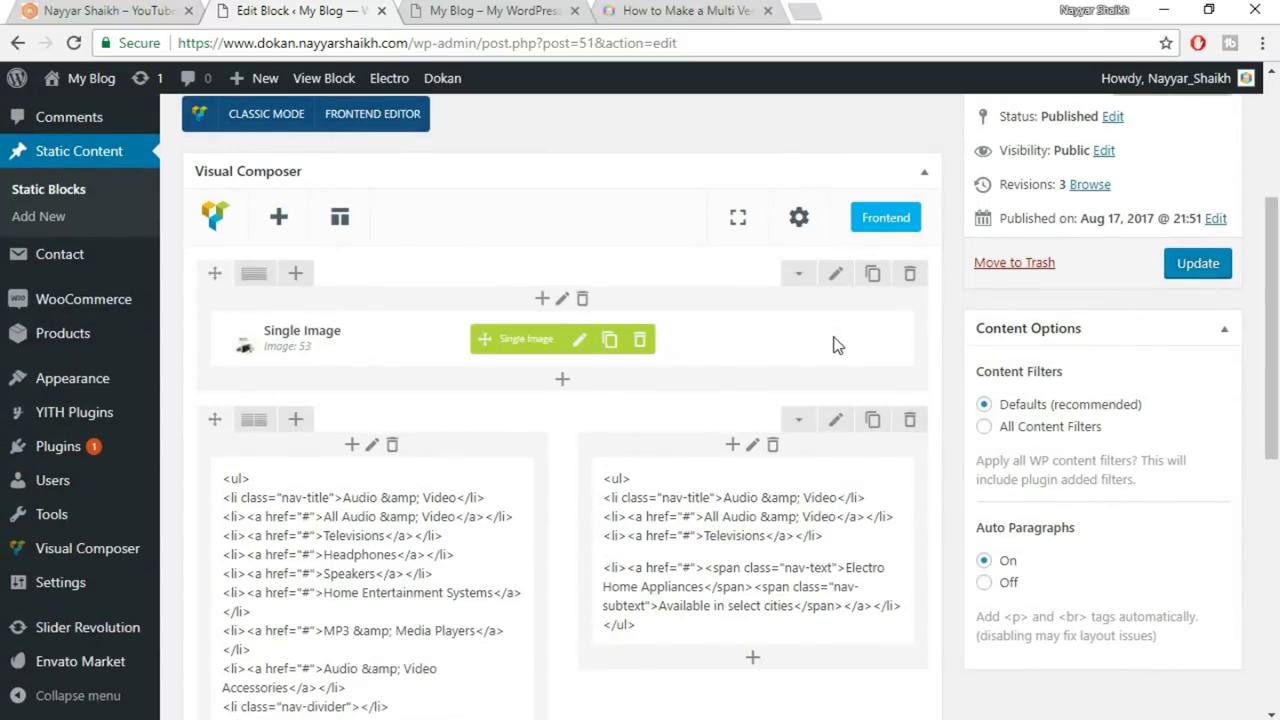
pyautogui.click(53, 8)
pyautogui.moveTo(309, 398)
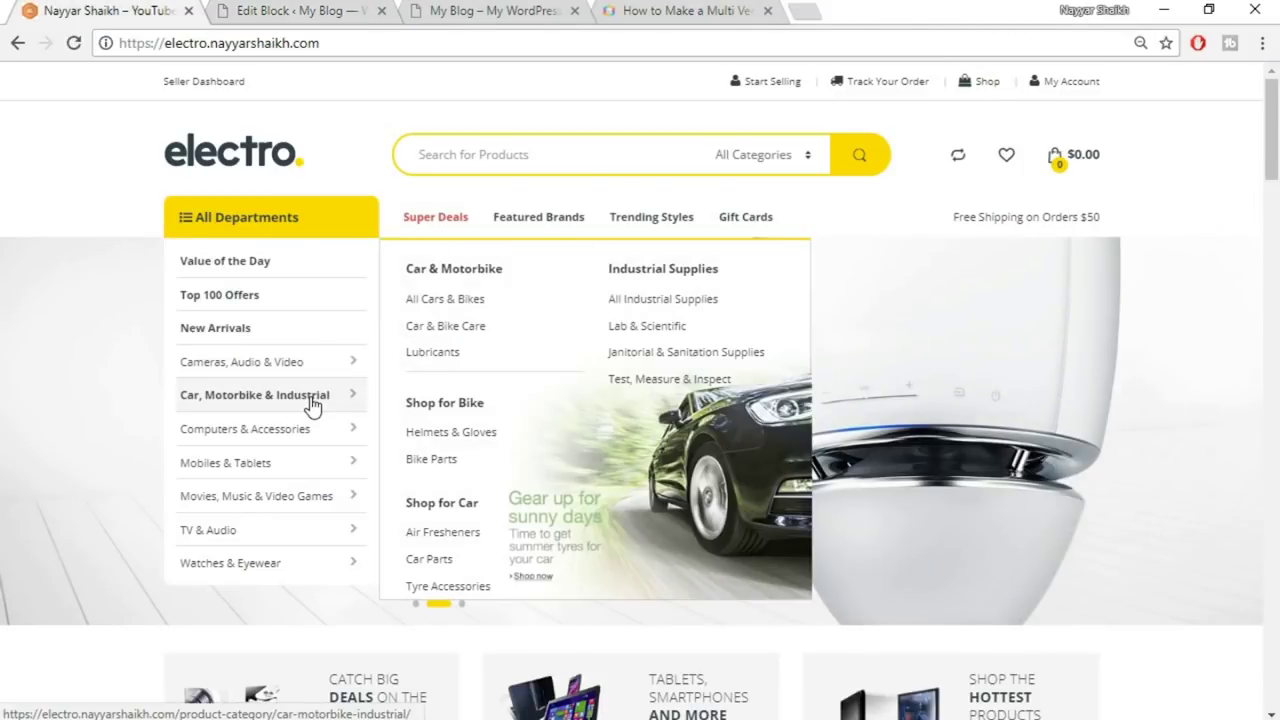
pyautogui.moveTo(300, 371)
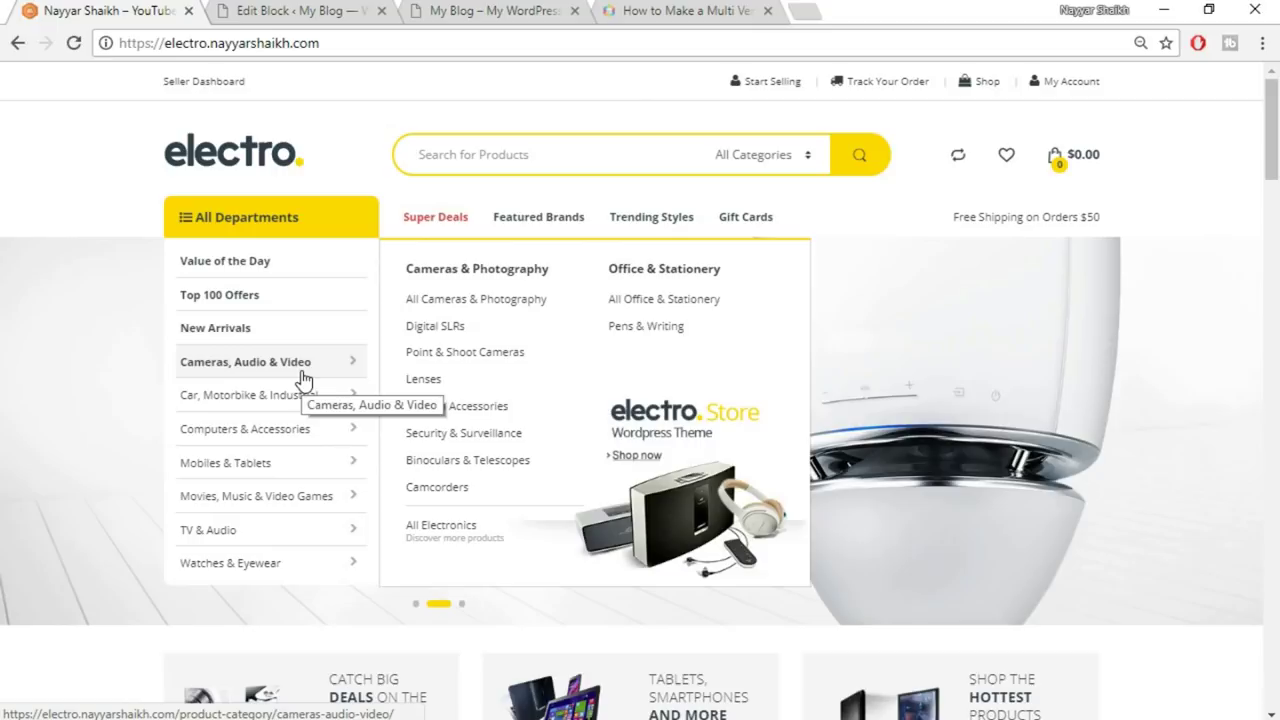
pyautogui.moveTo(286, 565)
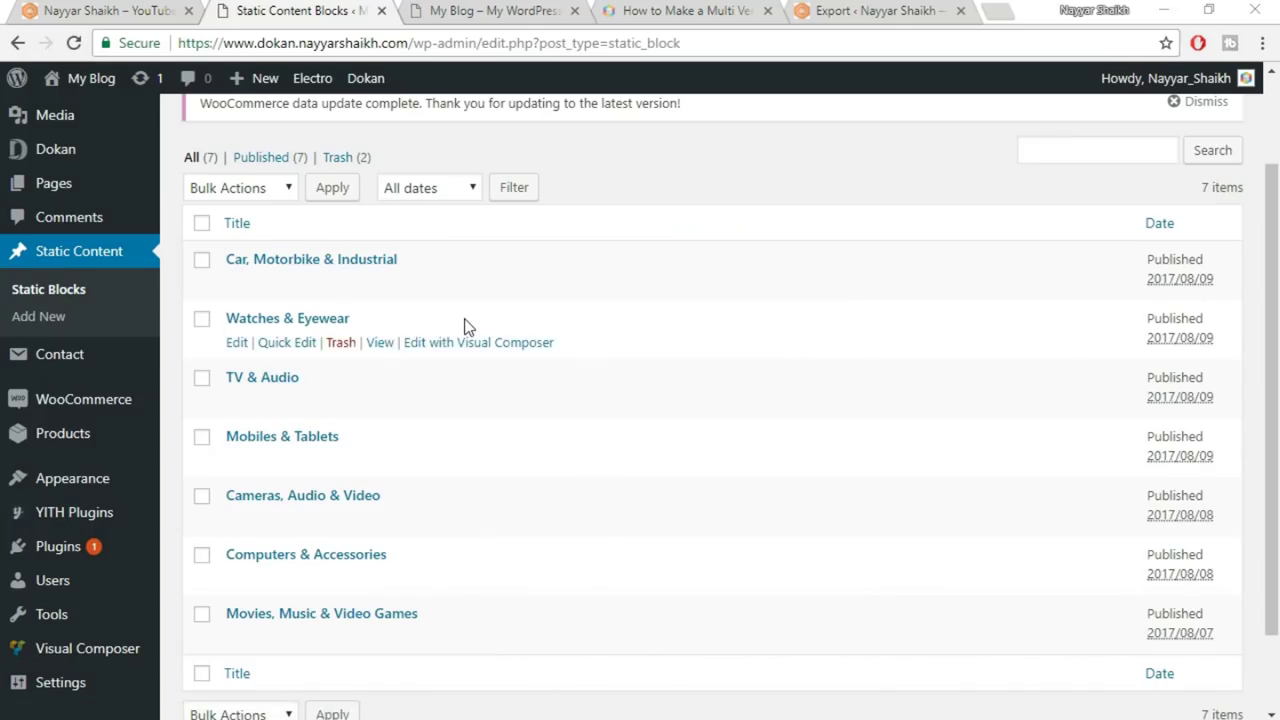
# Go to Appearance > Menus and create a new menu named Departments
pyautogui.click(128, 9)
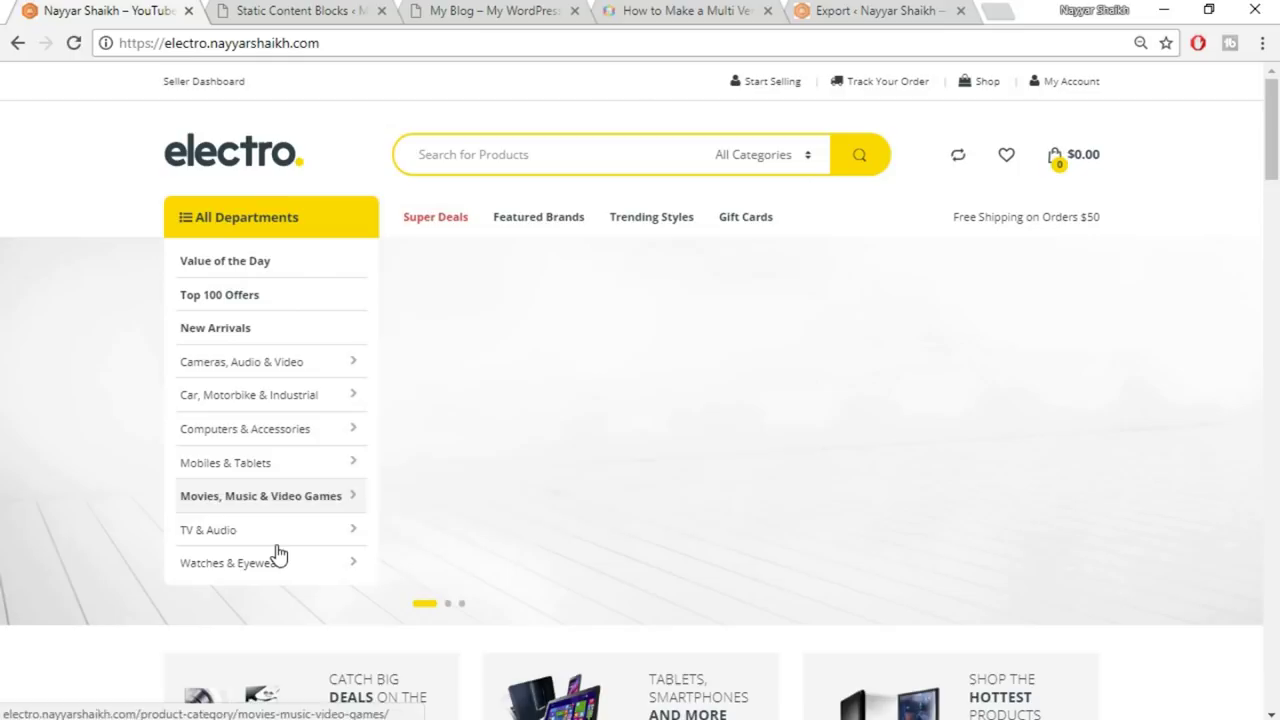
pyautogui.click(276, 8)
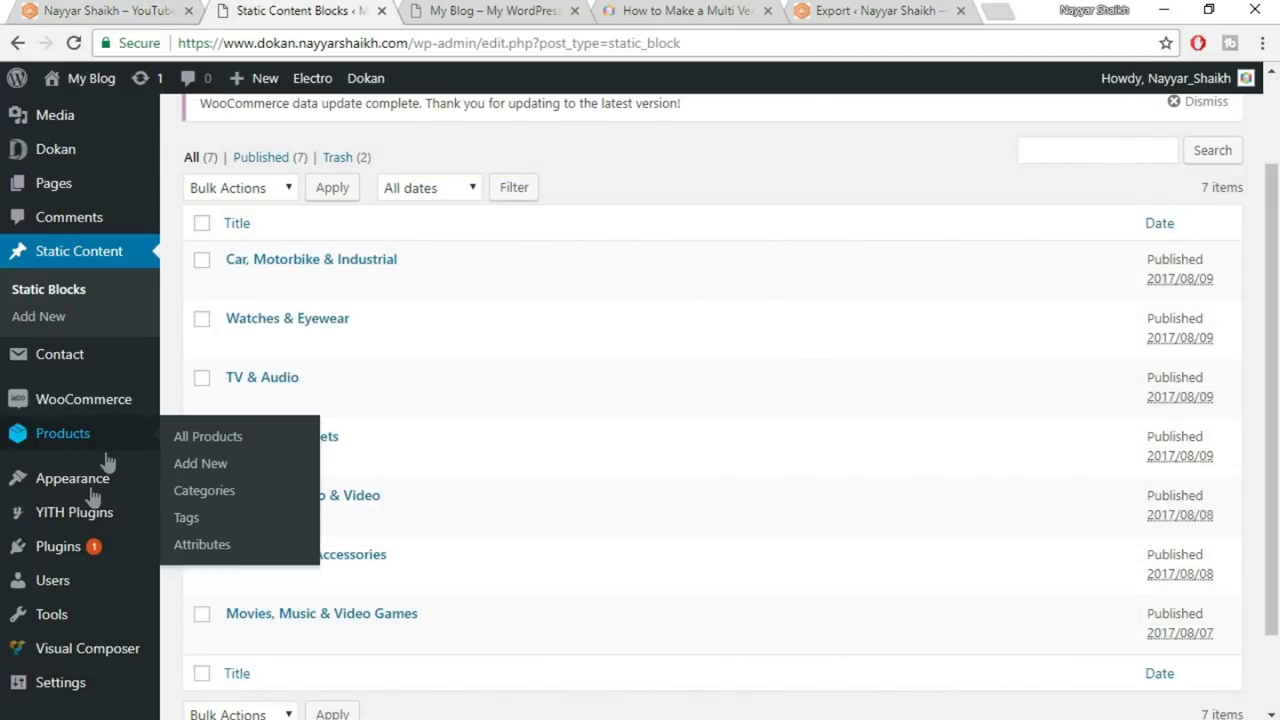
pyautogui.moveTo(90, 490)
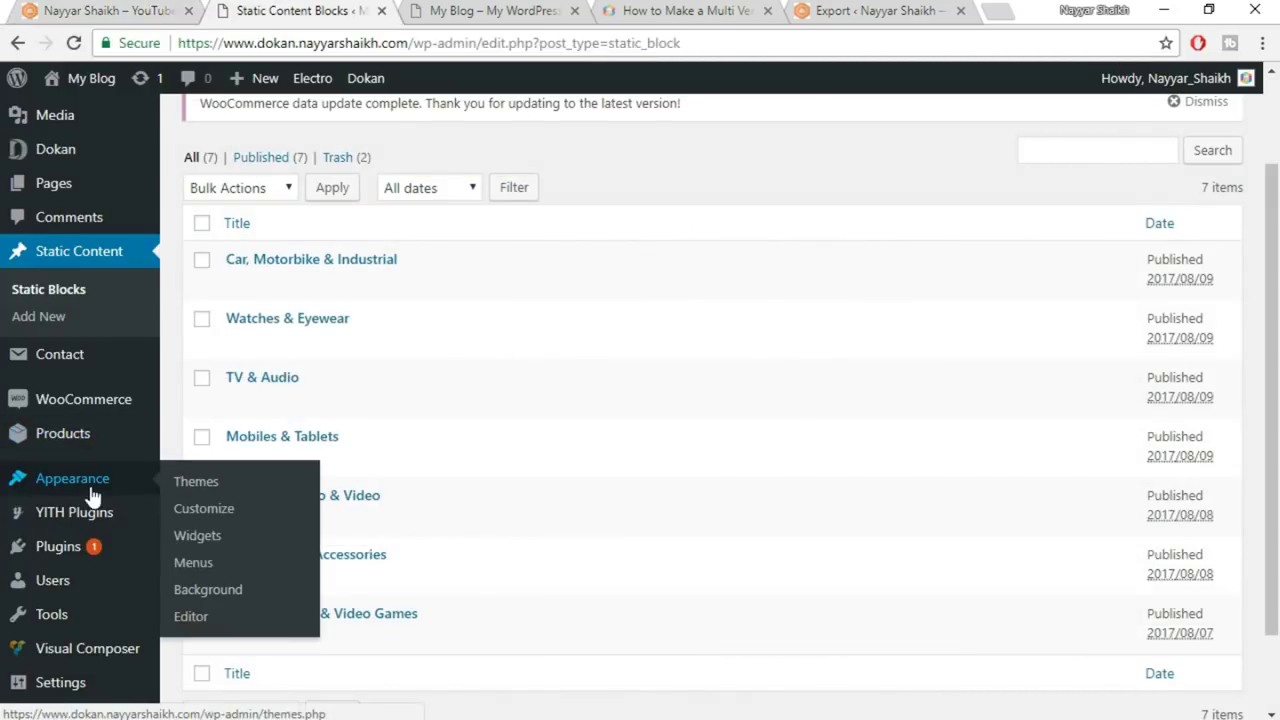
pyautogui.click(197, 565)
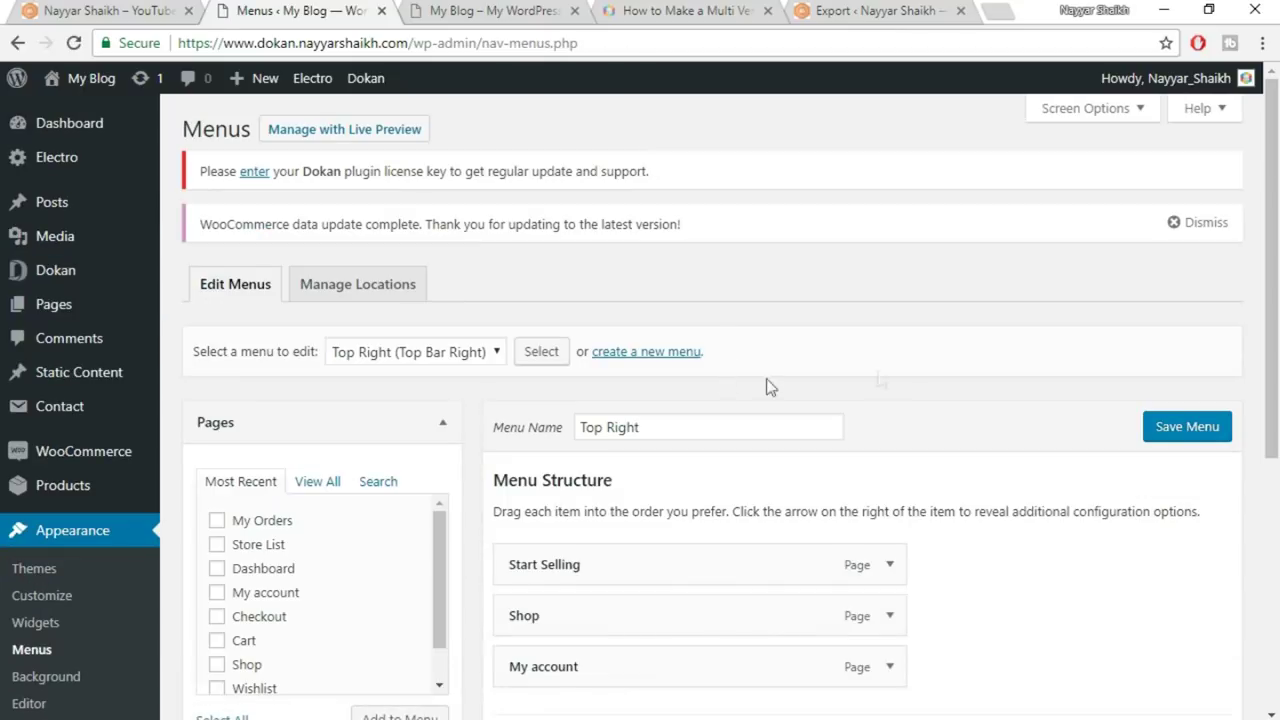
pyautogui.click(676, 358)
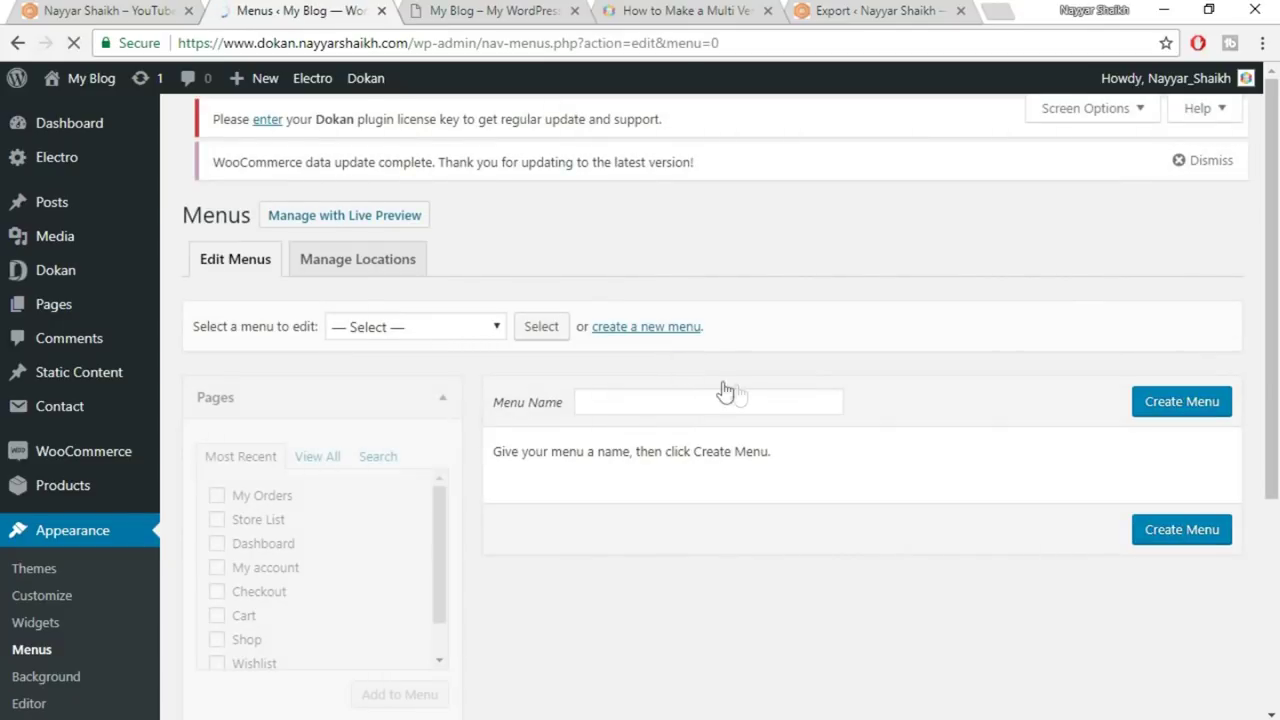
pyautogui.click(700, 432)
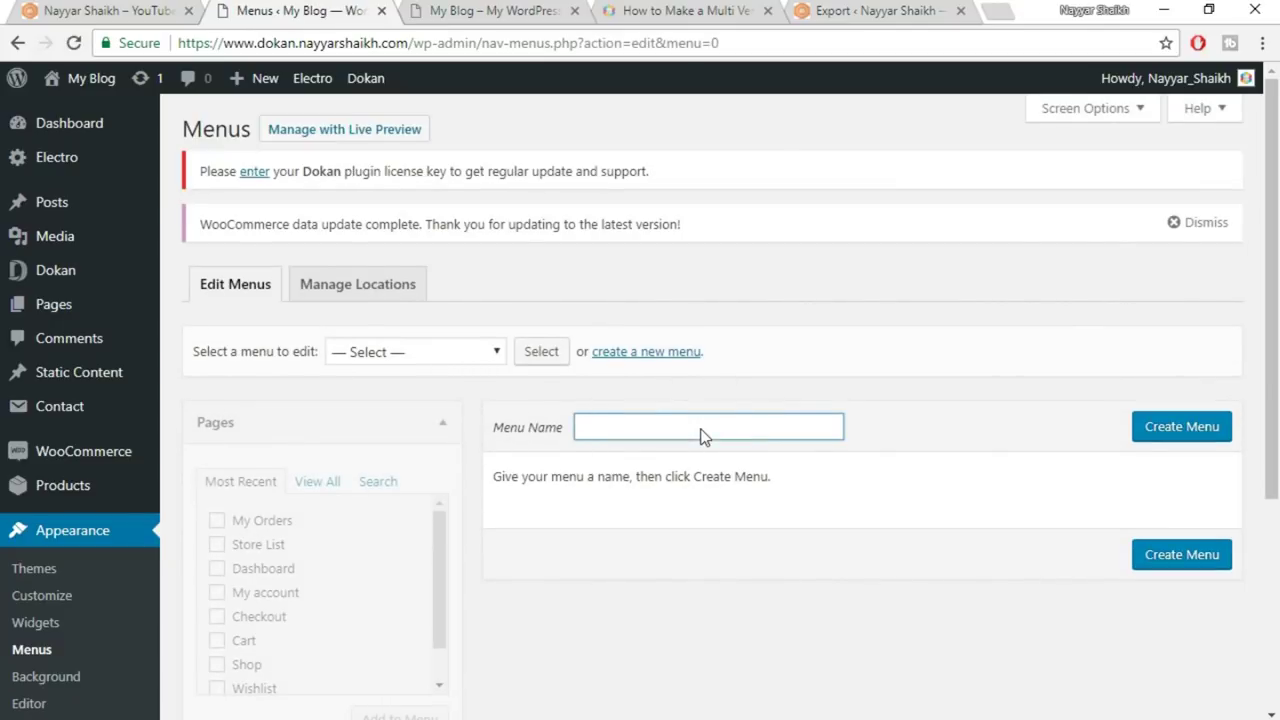
pyautogui.write('De')
pyautogui.press('Down')
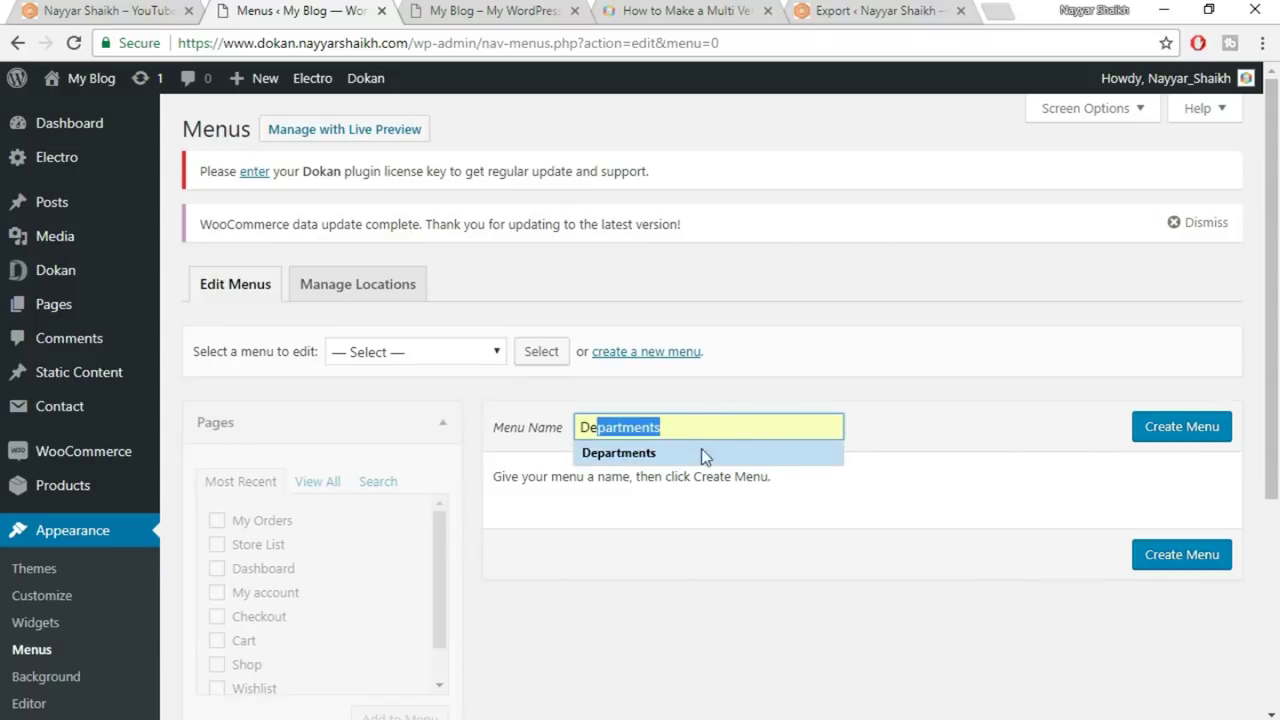
pyautogui.click(705, 453)
pyautogui.click(1182, 430)
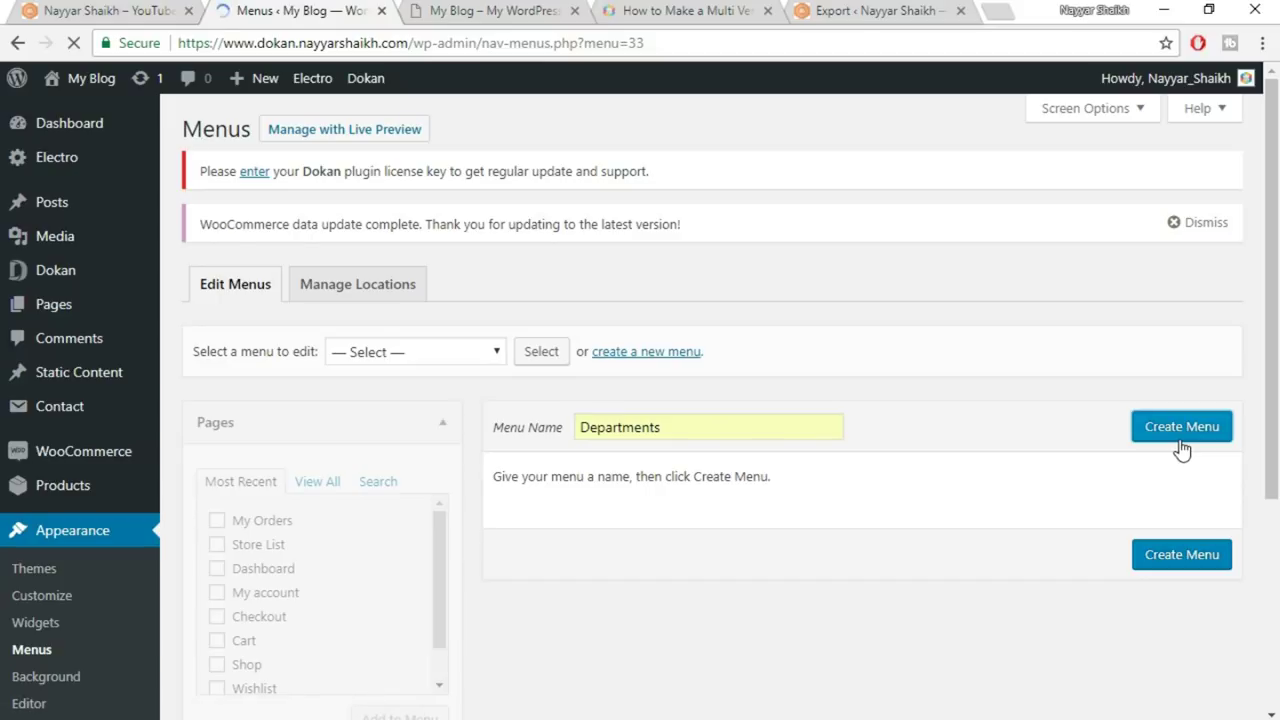
# Tick the All Departments Menu display location for the Departments menu and check the storefront
pyautogui.scroll(-2, 1182, 450)
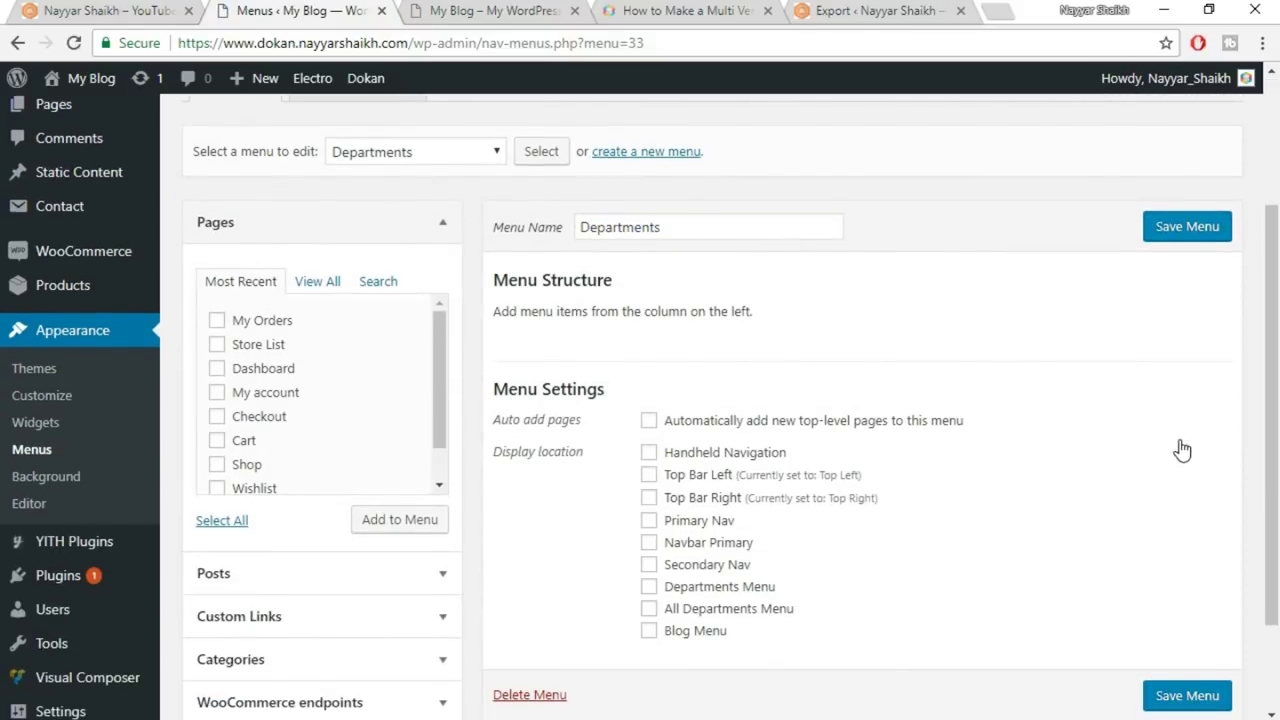
pyautogui.click(690, 609)
pyautogui.scroll(1, 983, 577)
pyautogui.click(100, 11)
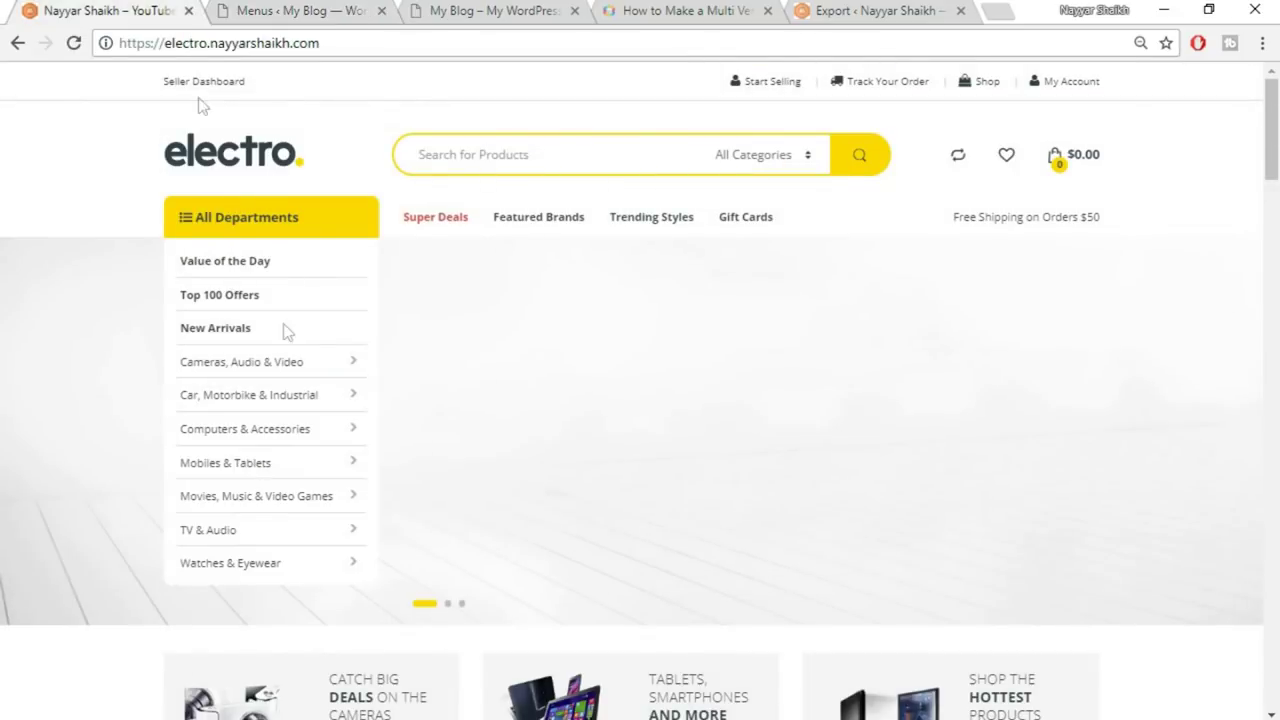
pyautogui.click(252, 8)
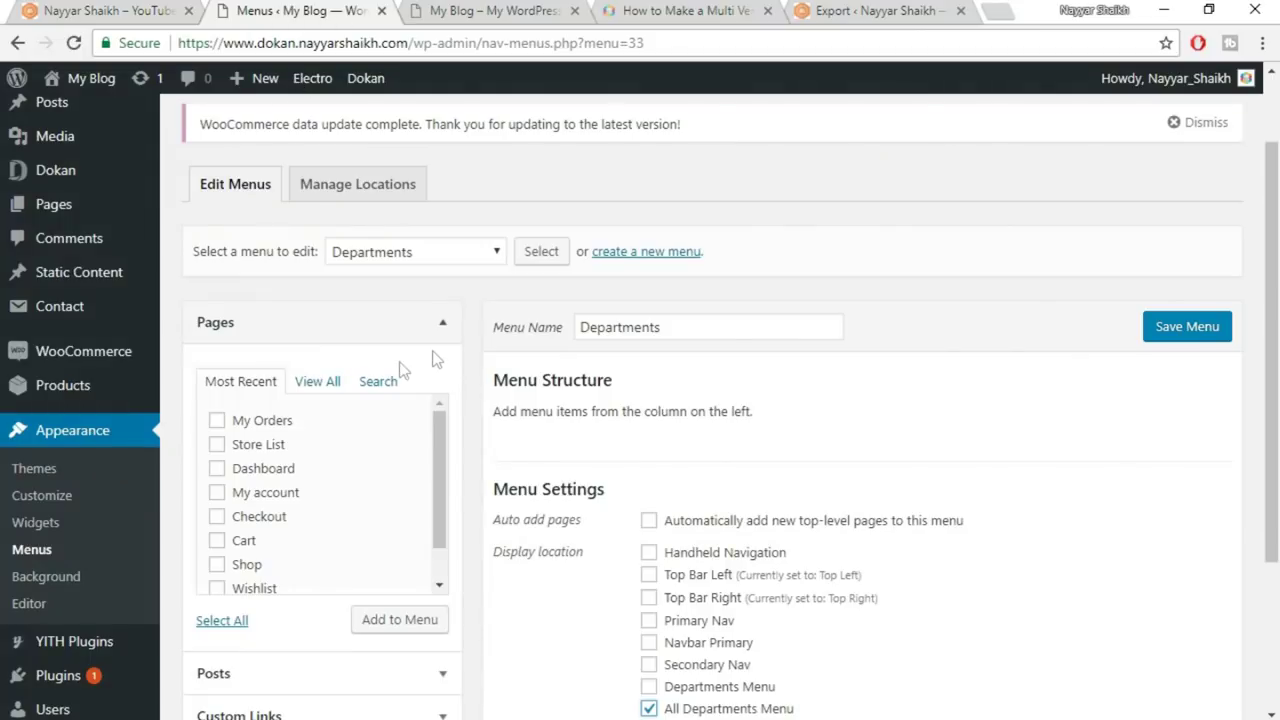
# Collapse the Pages box and browse all post categories in the Categories box
pyautogui.click(438, 340)
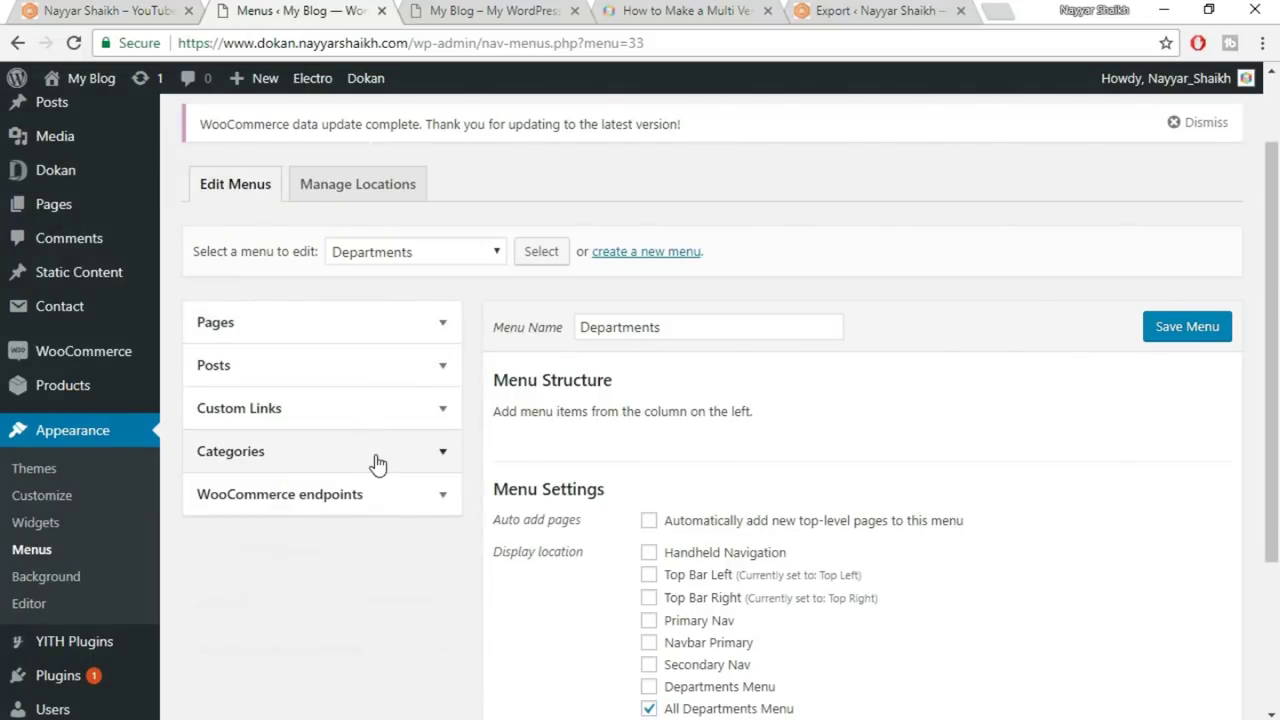
pyautogui.click(374, 460)
pyautogui.scroll(-1, 463, 465)
pyautogui.click(312, 416)
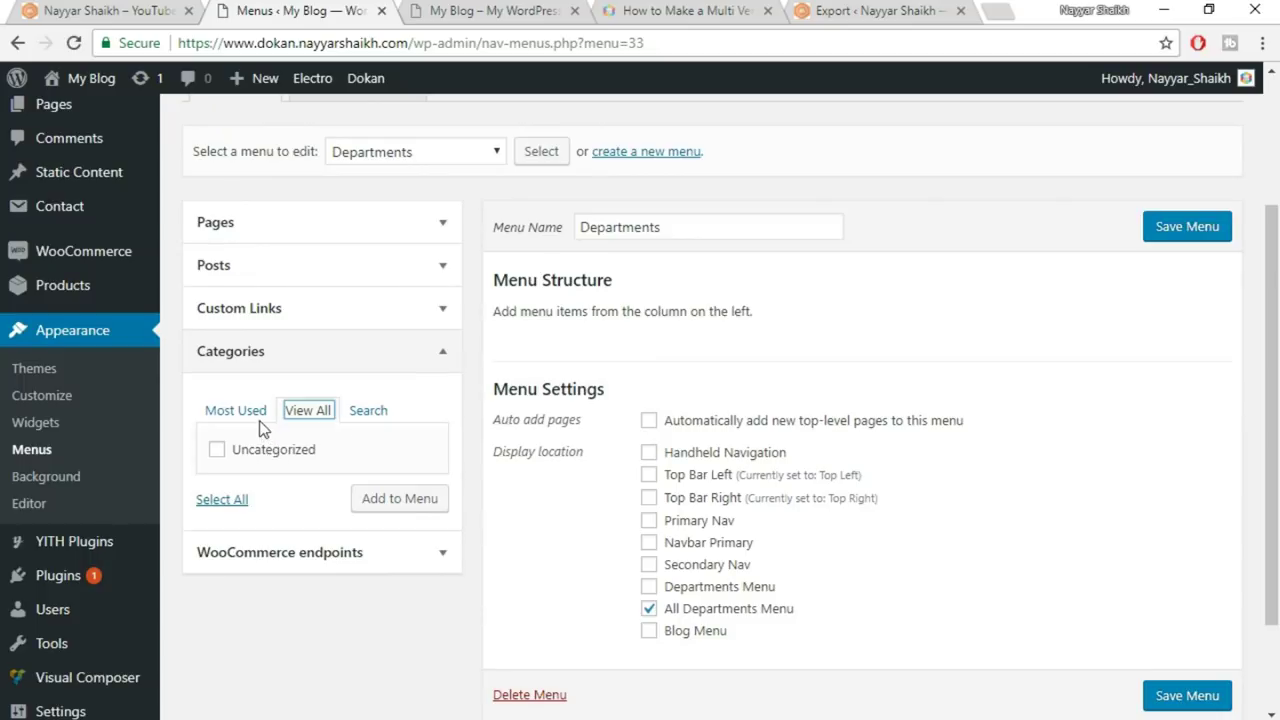
pyautogui.click(429, 350)
pyautogui.scroll(3, 472, 400)
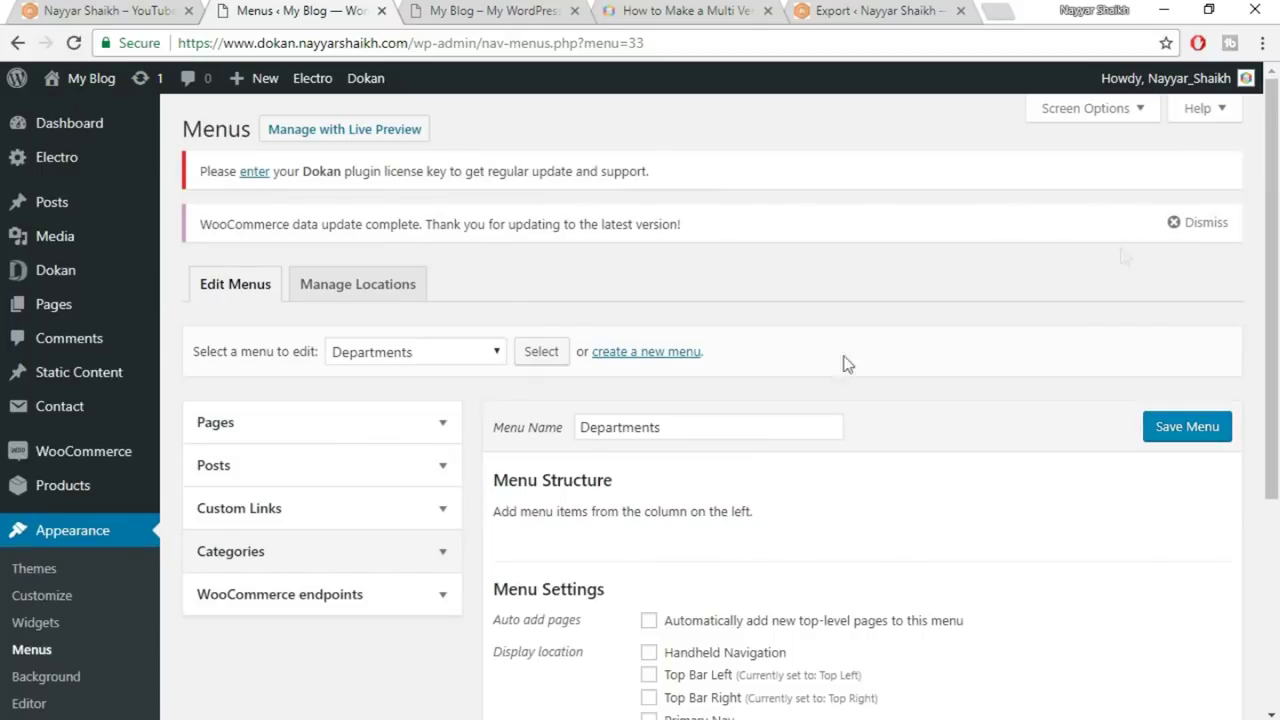
# Enable the Product categories box in Screen Options and show all product categories
pyautogui.click(1106, 120)
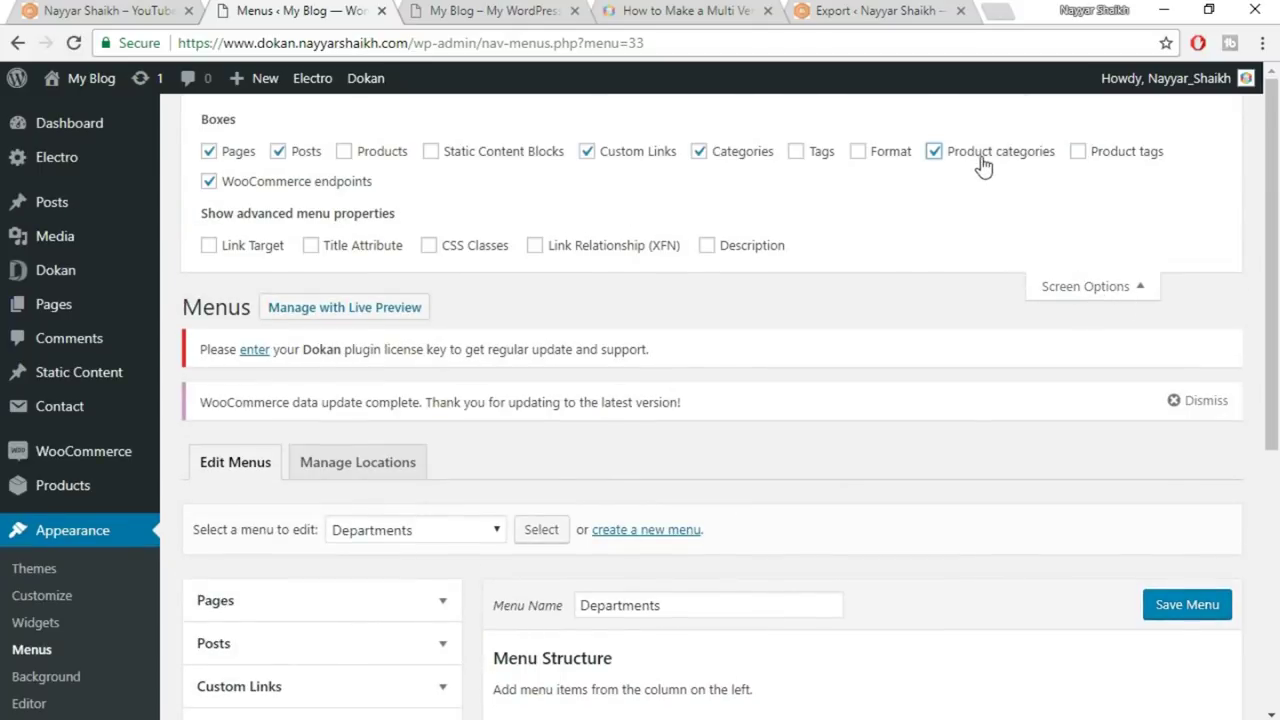
pyautogui.click(1130, 290)
pyautogui.scroll(-3, 1126, 300)
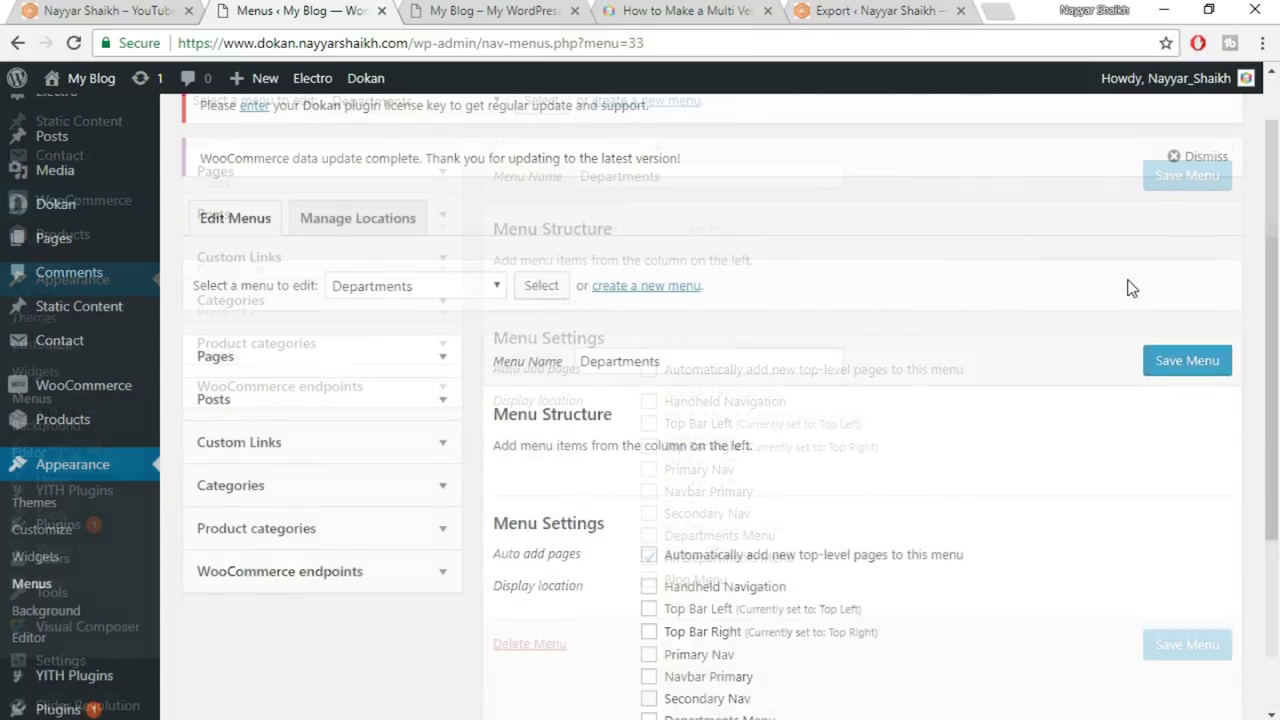
pyautogui.click(434, 318)
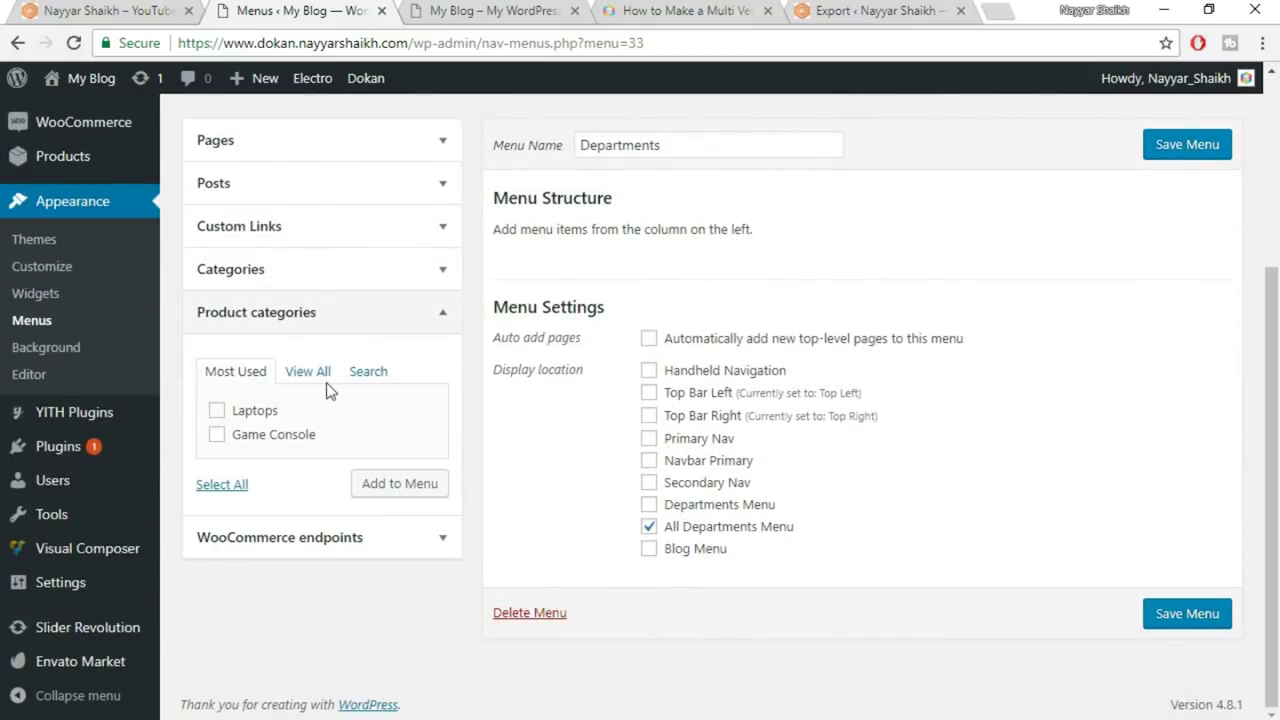
pyautogui.click(315, 376)
# Add Cameras & Audios, Car &Motorbikes, Computer & Accessories, Mobiles, Movies, TVs and Watches to the menu
pyautogui.click(217, 410)
pyautogui.click(217, 436)
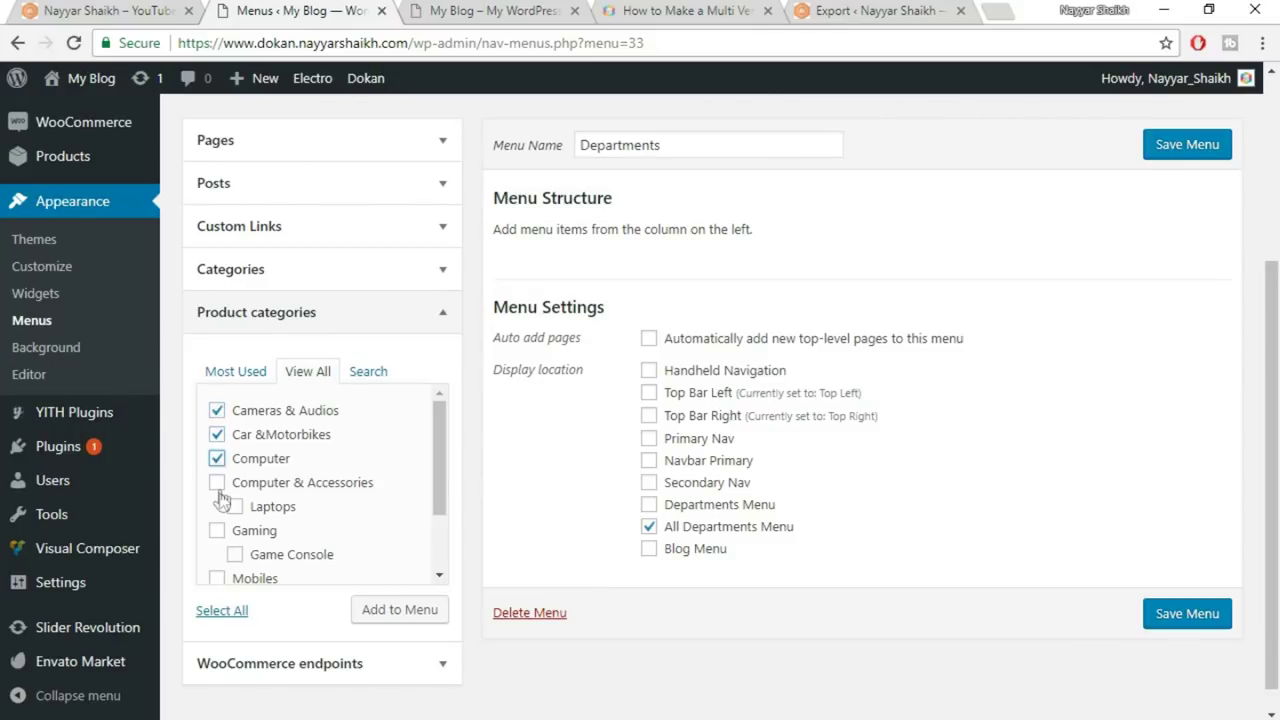
pyautogui.click(217, 482)
pyautogui.click(217, 458)
pyautogui.scroll(-2, 365, 457)
pyautogui.click(217, 440)
pyautogui.click(217, 488)
pyautogui.click(217, 513)
pyautogui.click(217, 537)
pyautogui.click(217, 560)
pyautogui.scroll(1, 407, 535)
pyautogui.scroll(5, 407, 535)
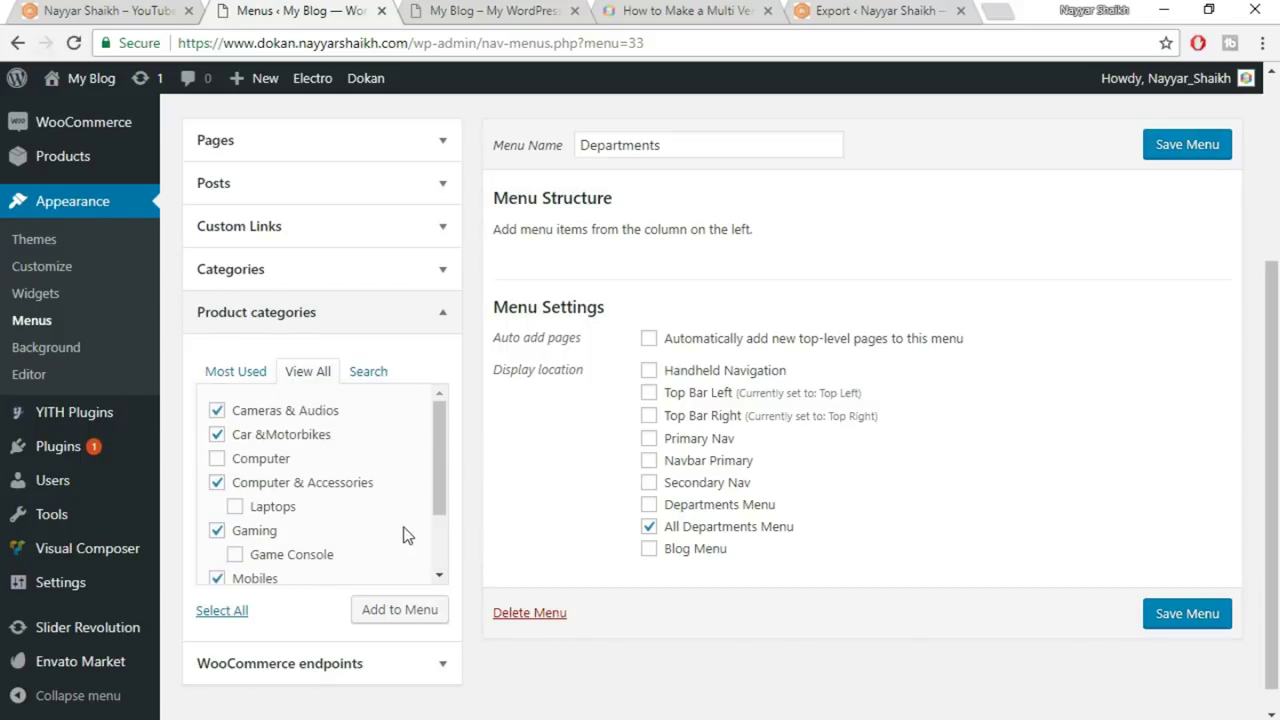
pyautogui.scroll(-5, 407, 535)
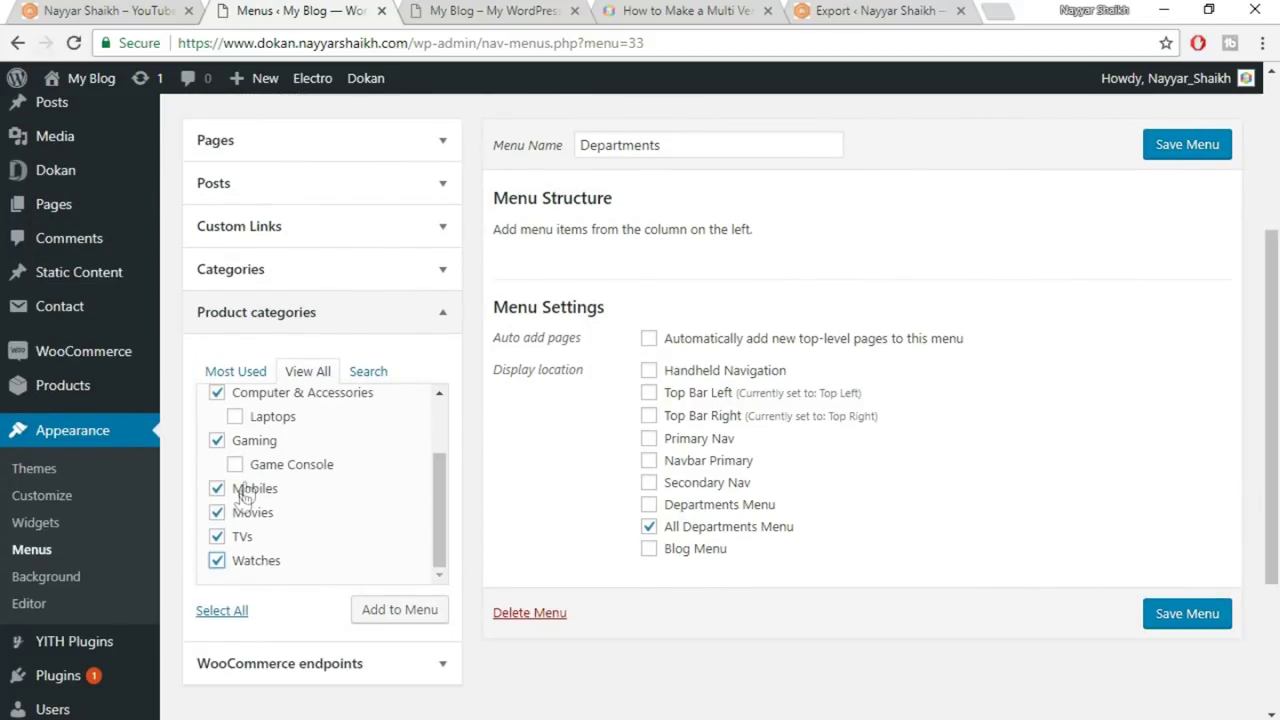
pyautogui.click(217, 440)
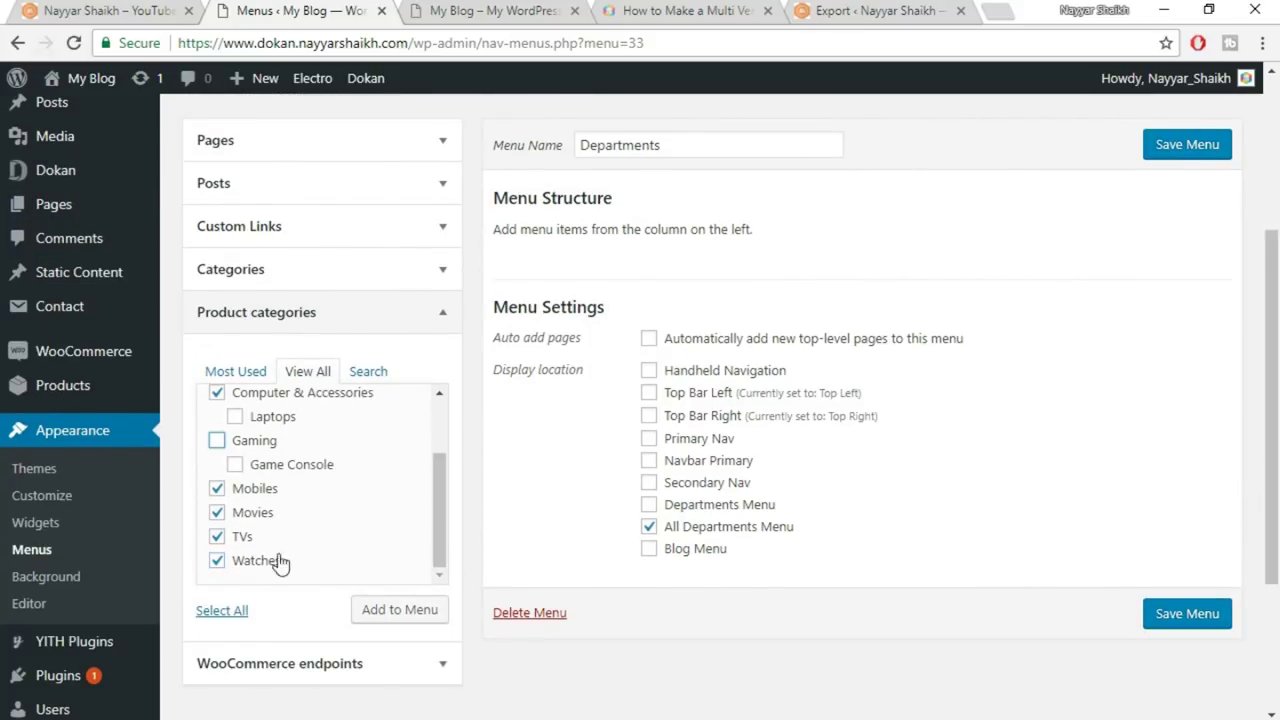
pyautogui.scroll(2, 277, 572)
pyautogui.click(419, 611)
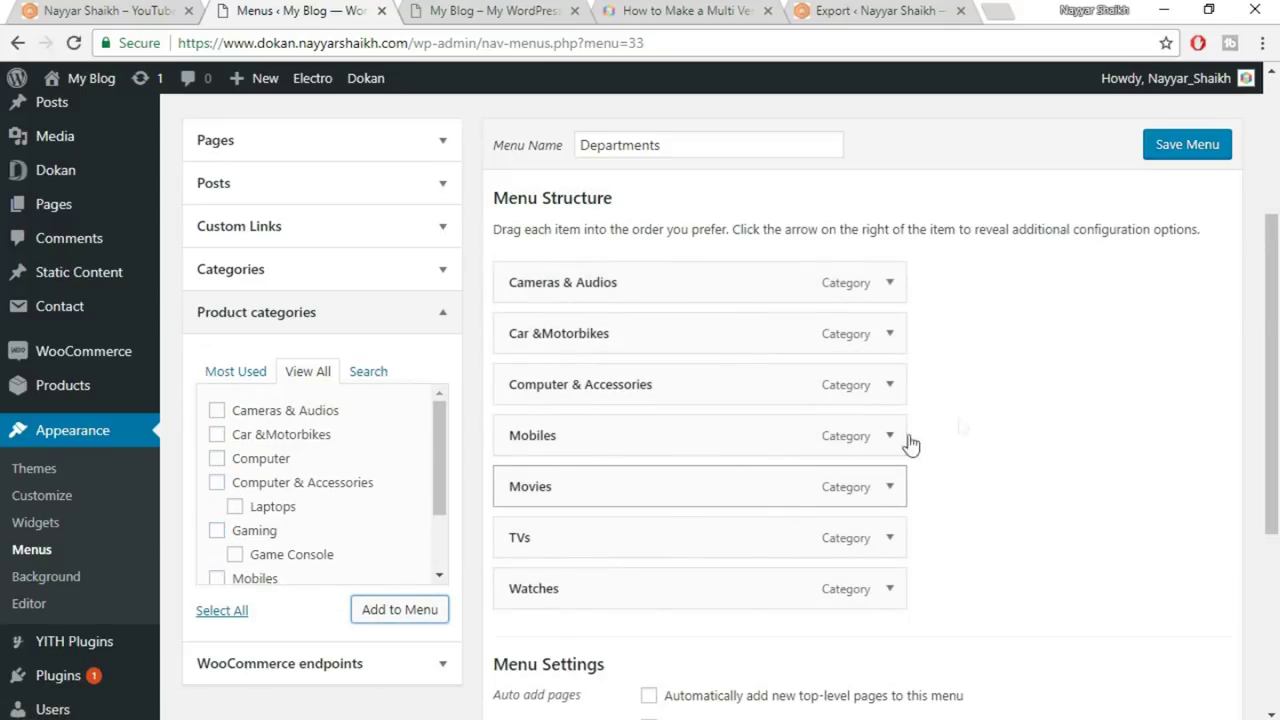
# Add a Value of the Day custom link with URL # to the Departments menu
pyautogui.click(75, 10)
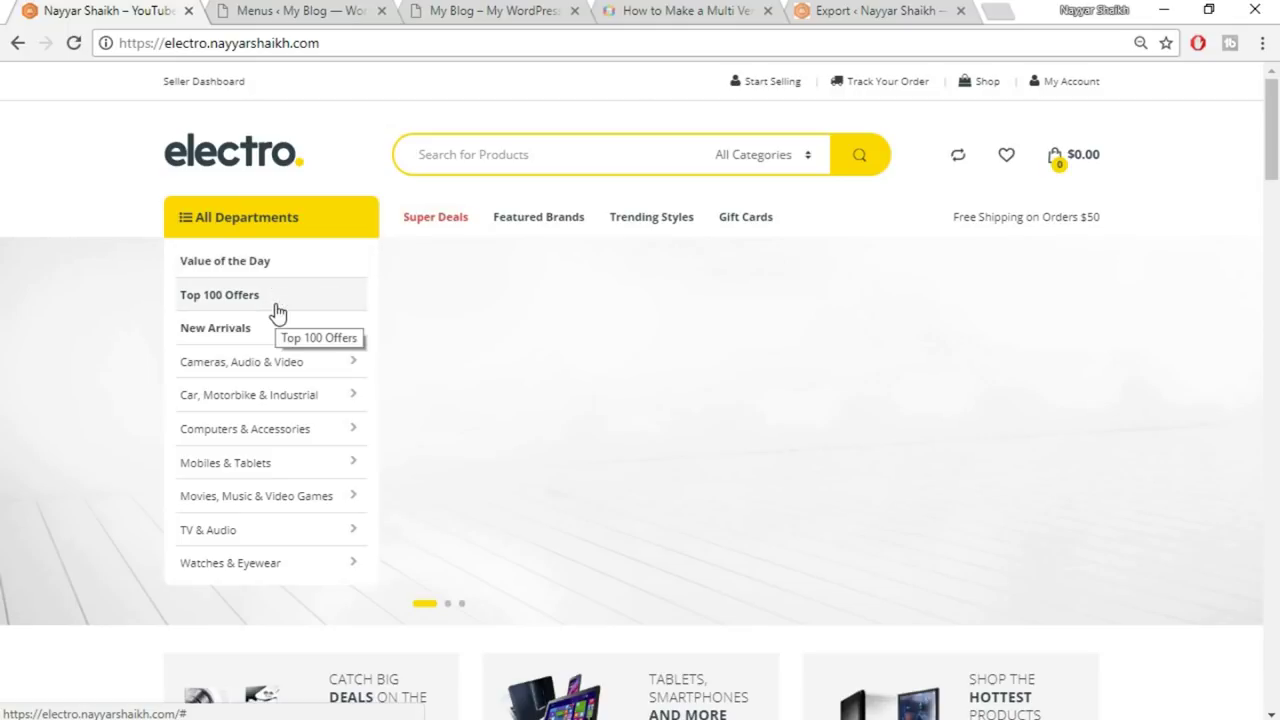
pyautogui.click(299, 12)
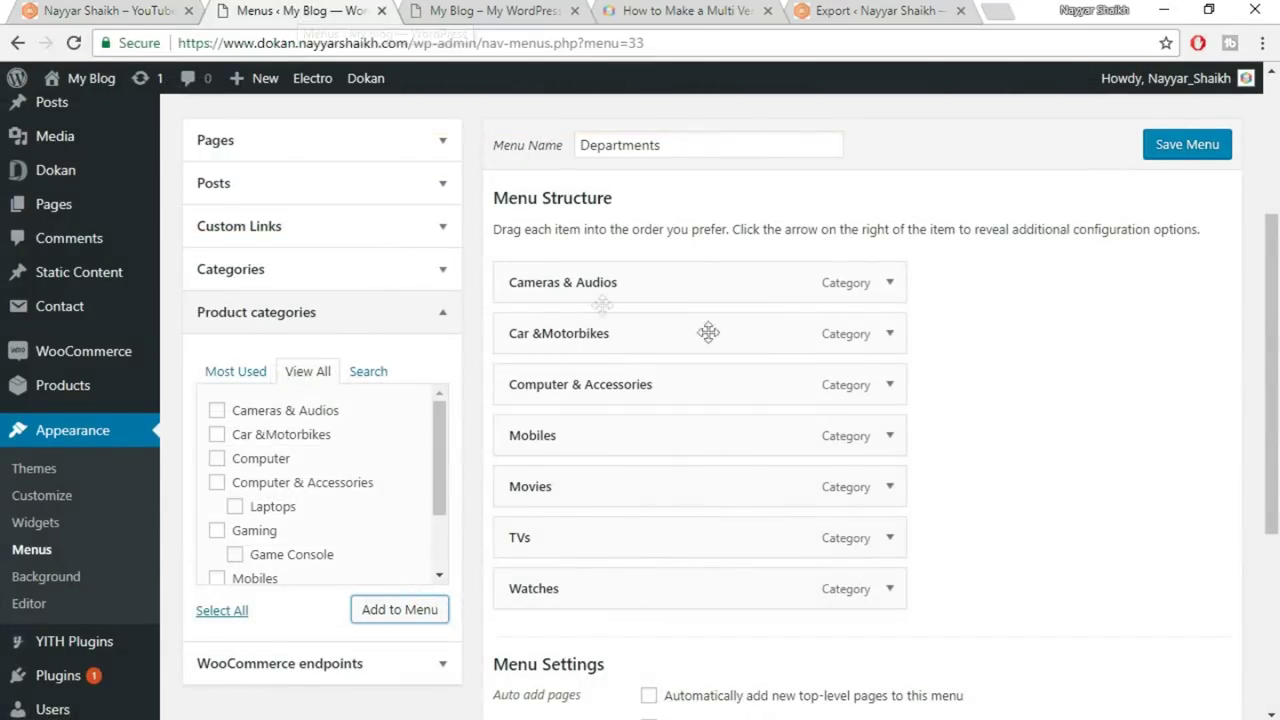
pyautogui.click(452, 316)
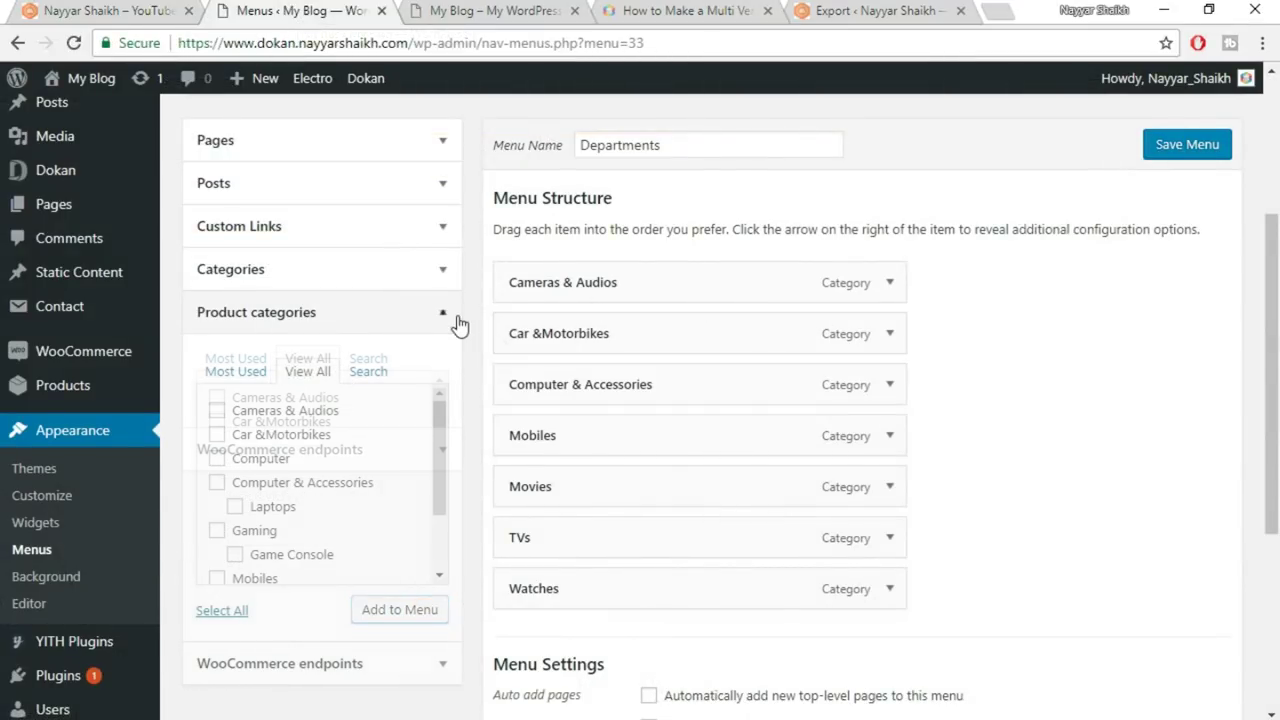
pyautogui.click(347, 243)
pyautogui.moveTo(369, 291); pyautogui.dragTo(272, 289)
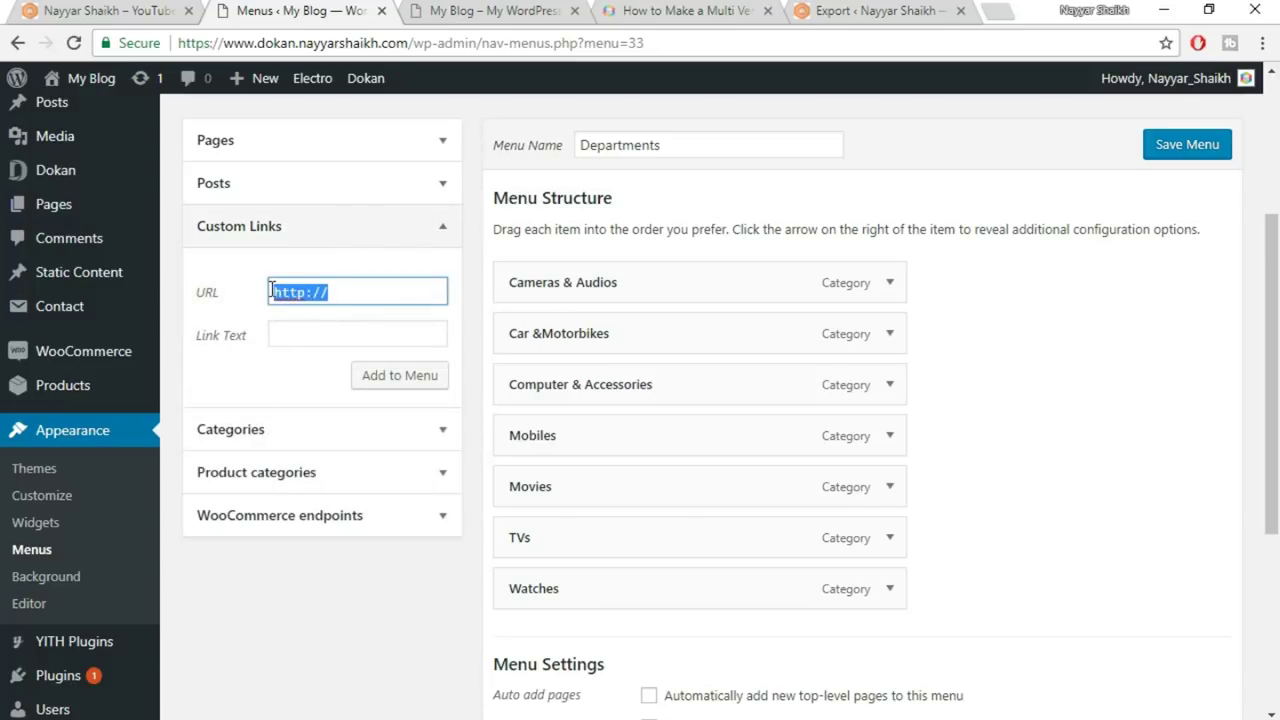
pyautogui.write('#')
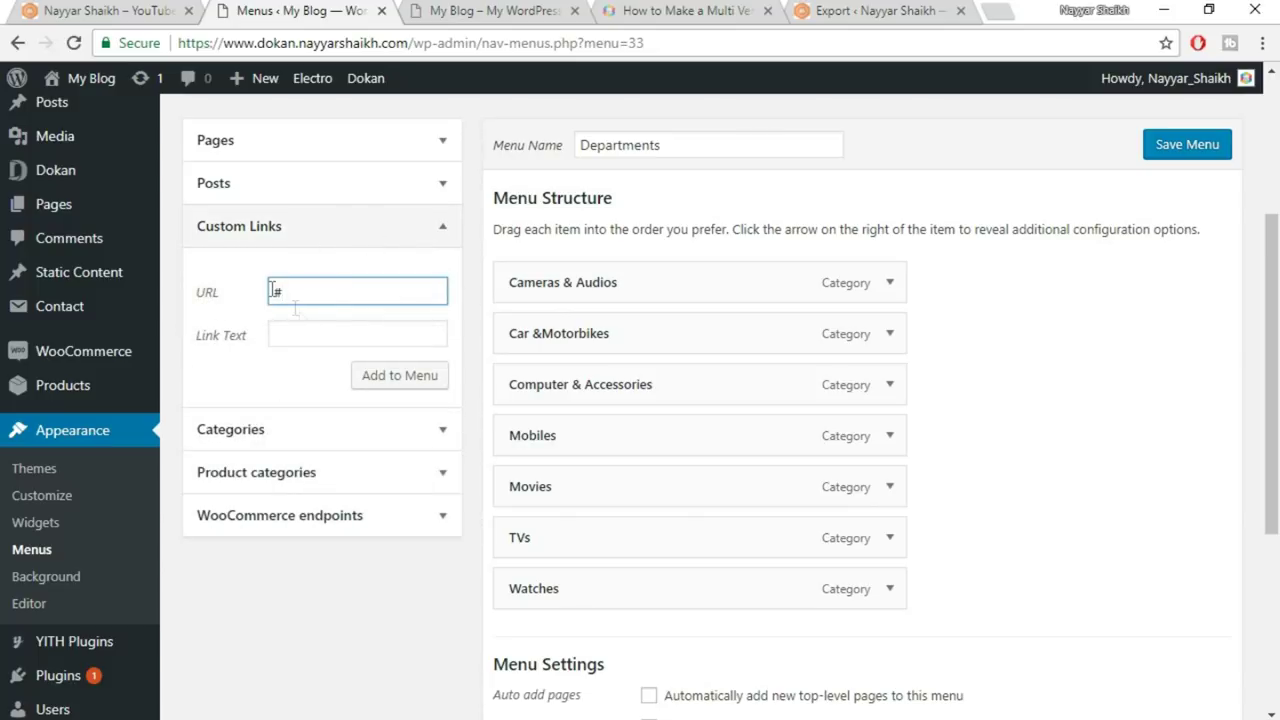
pyautogui.hotkey('ctrl', '1')
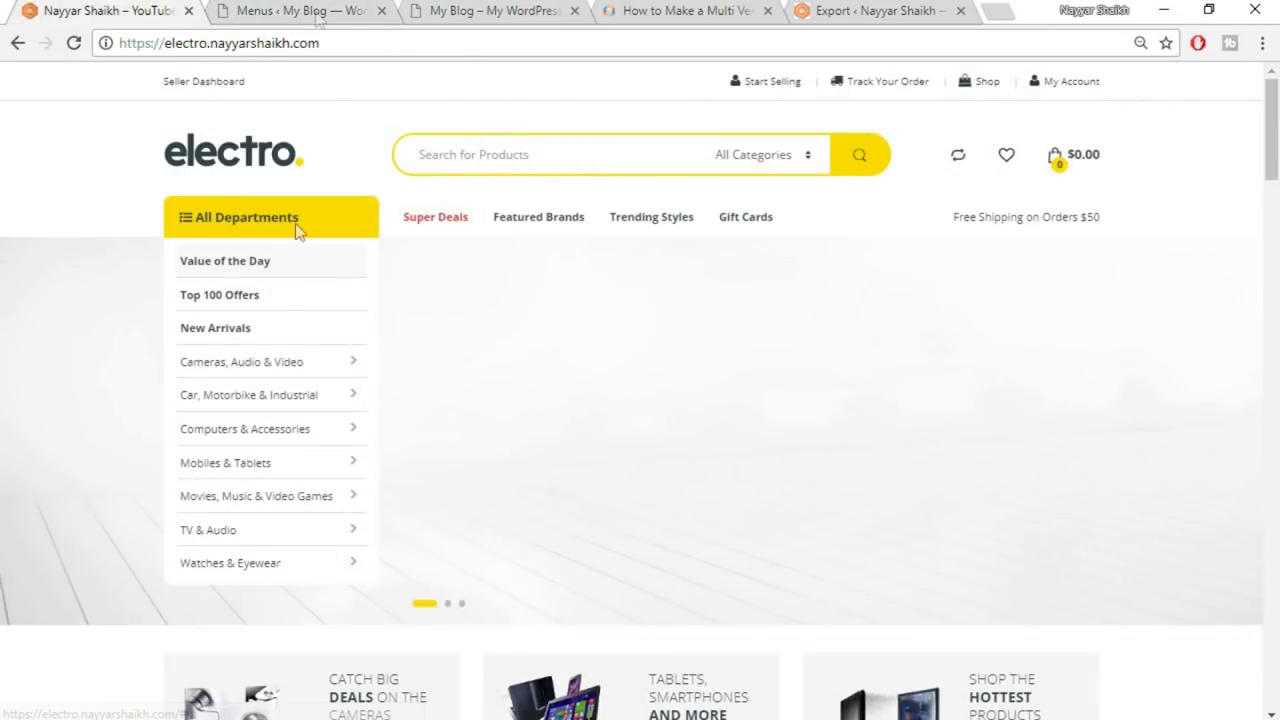
pyautogui.click(300, 11)
pyautogui.click(363, 326)
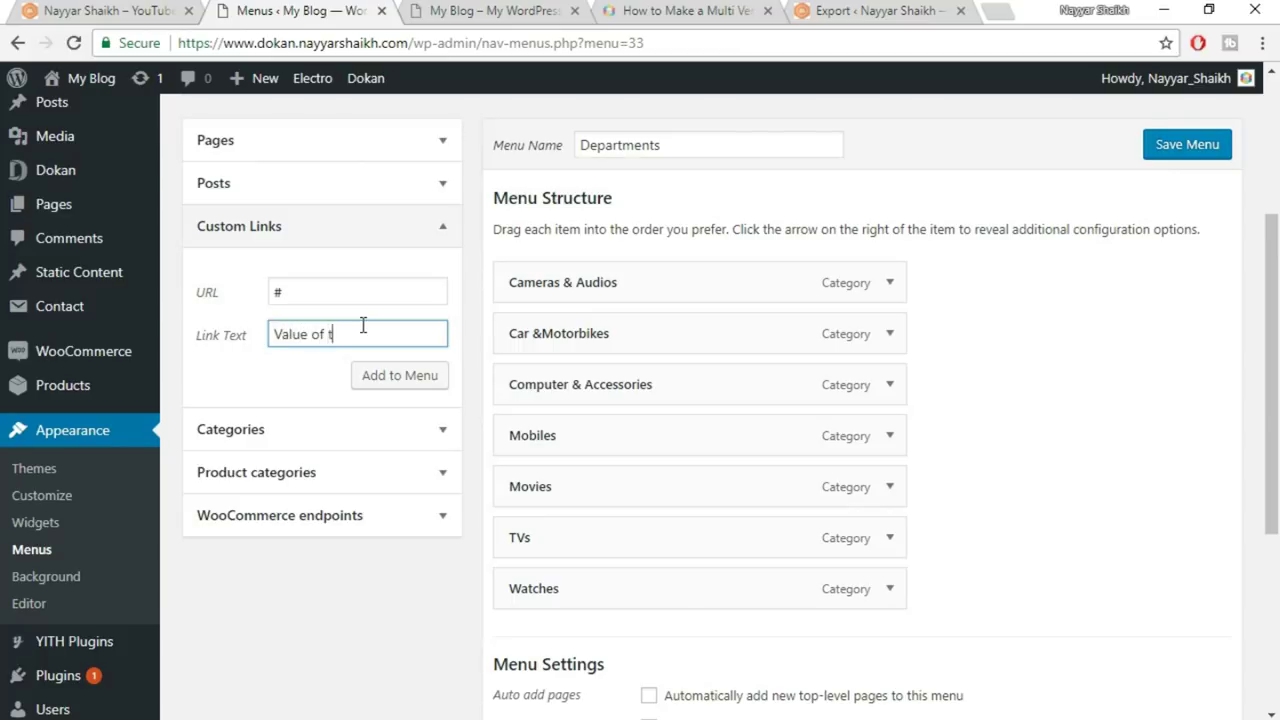
pyautogui.click(405, 378)
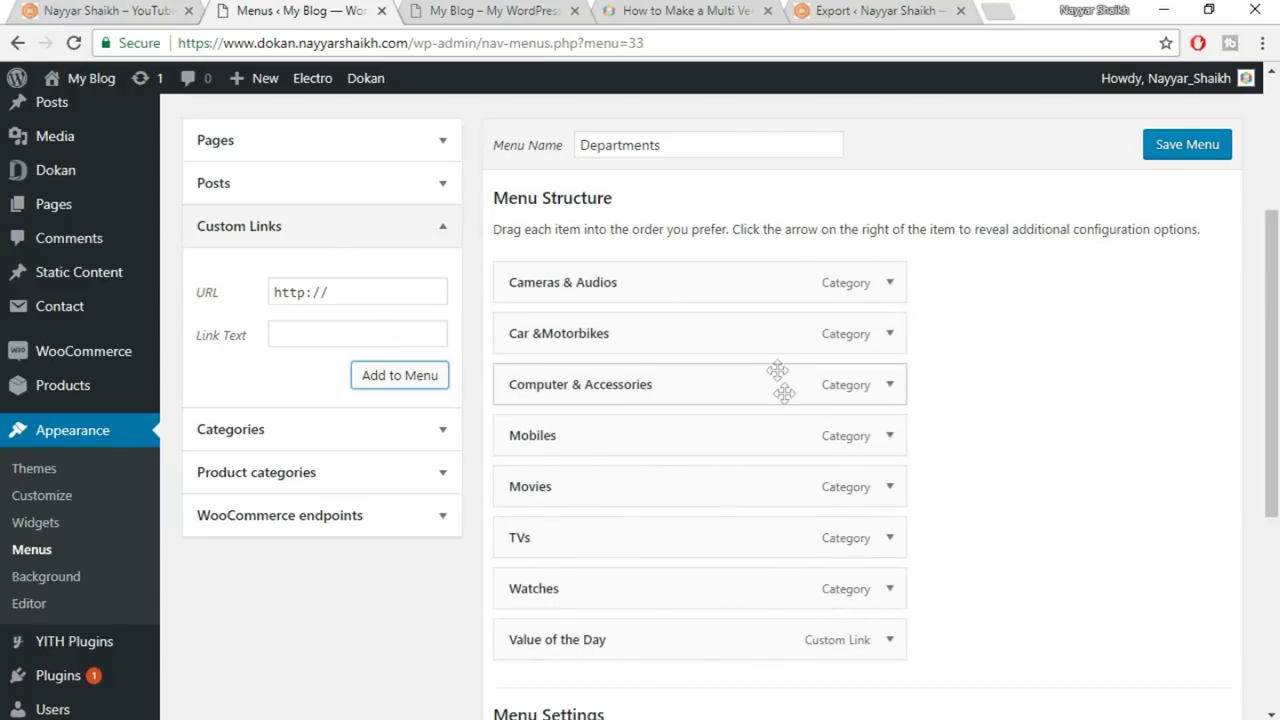
# Check the new Value of the Day item's settings against the storefront departments menu
pyautogui.scroll(-1, 886, 471)
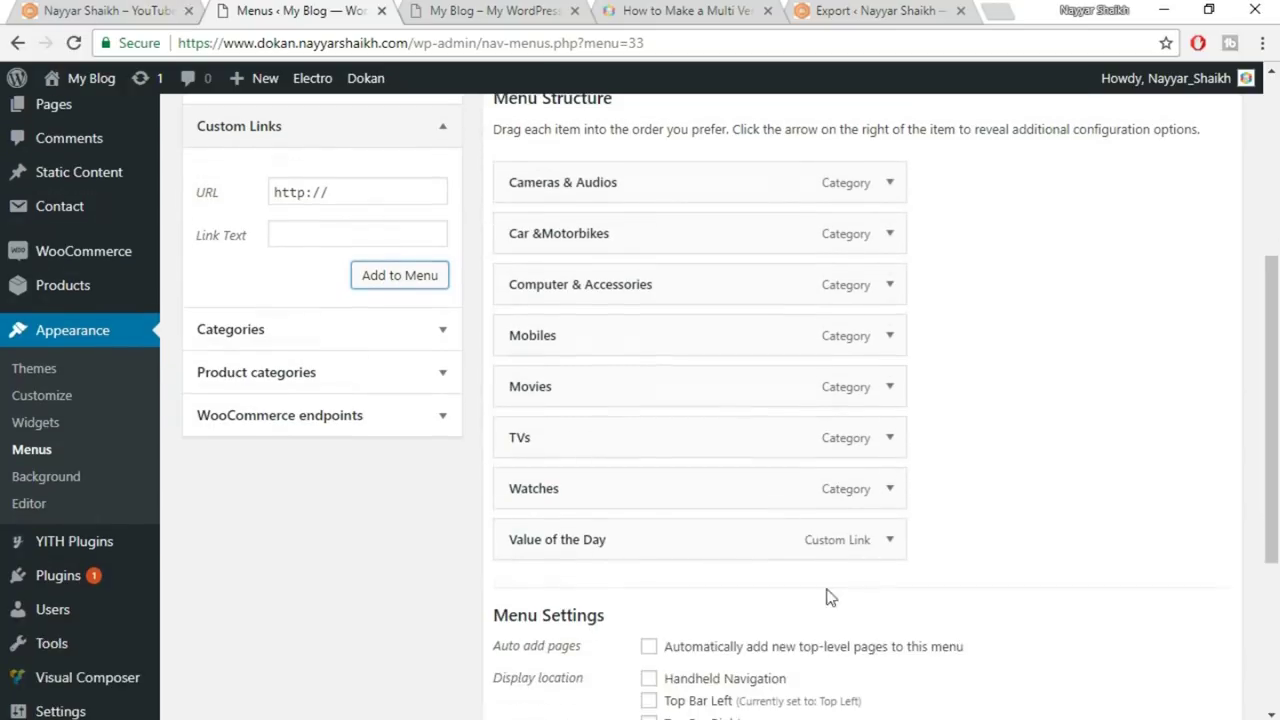
pyautogui.click(889, 539)
pyautogui.scroll(-2, 563, 523)
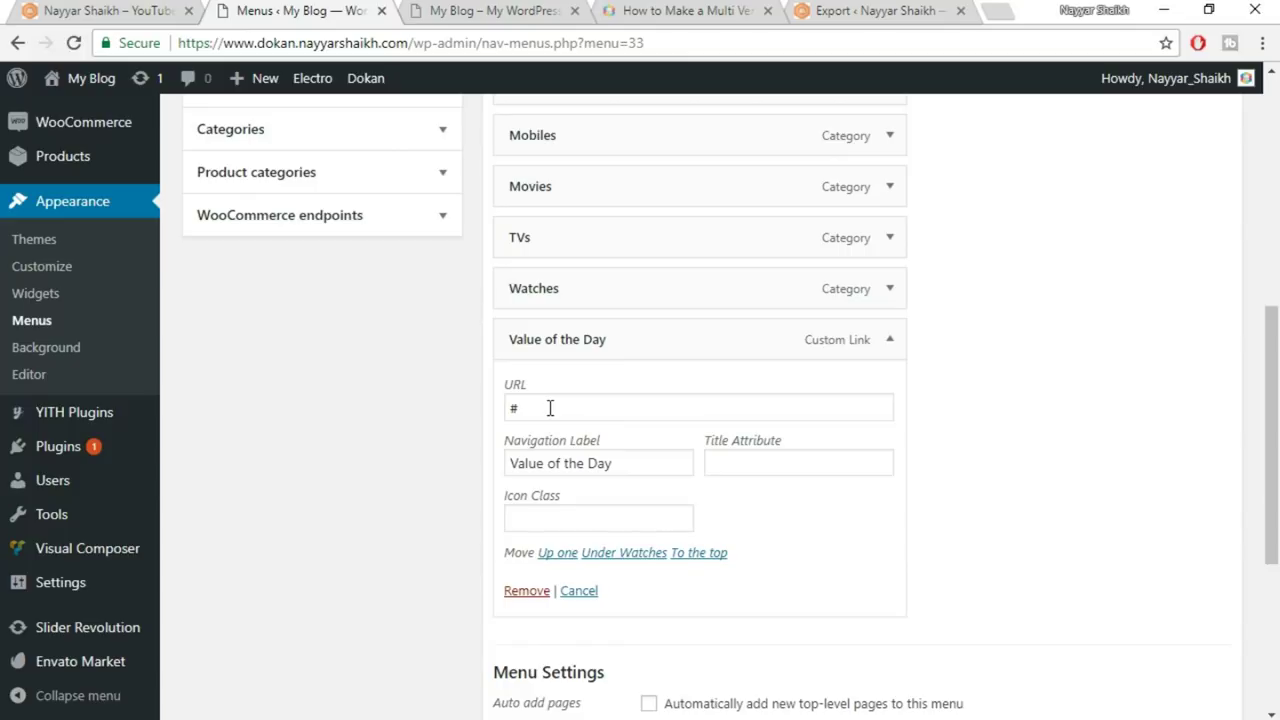
pyautogui.click(158, 8)
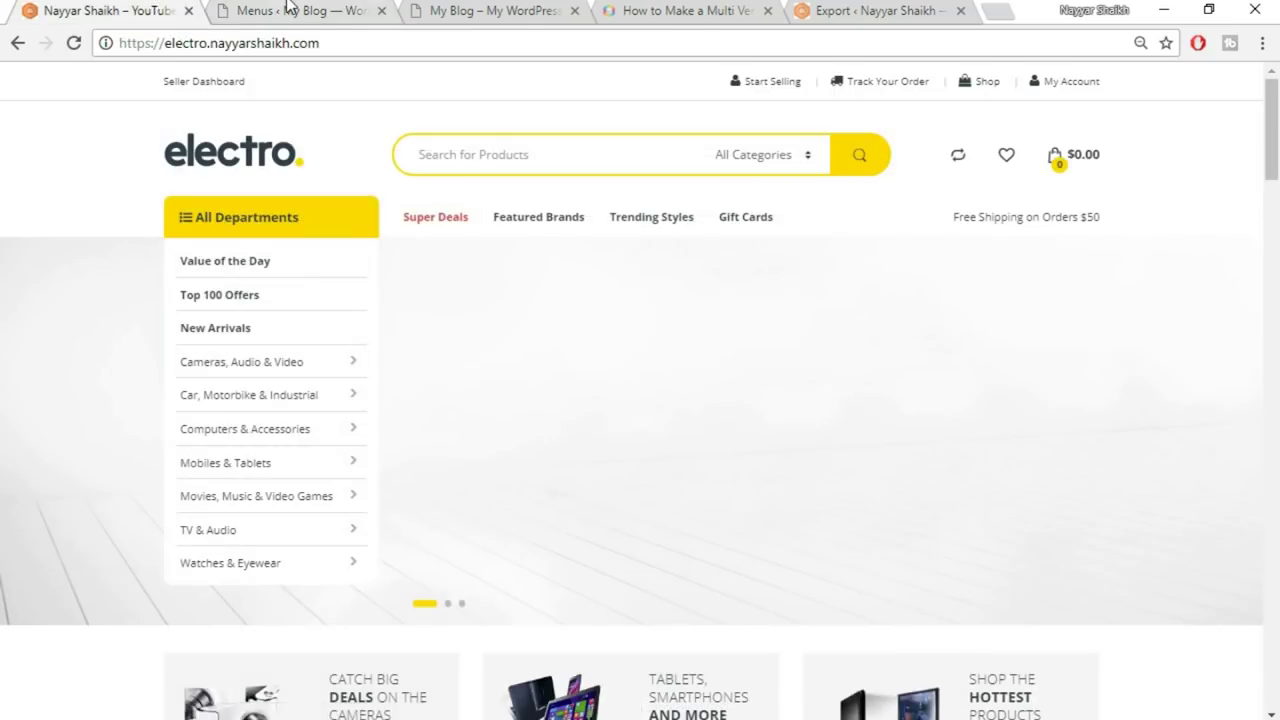
pyautogui.click(288, 8)
pyautogui.click(891, 341)
pyautogui.scroll(3, 980, 451)
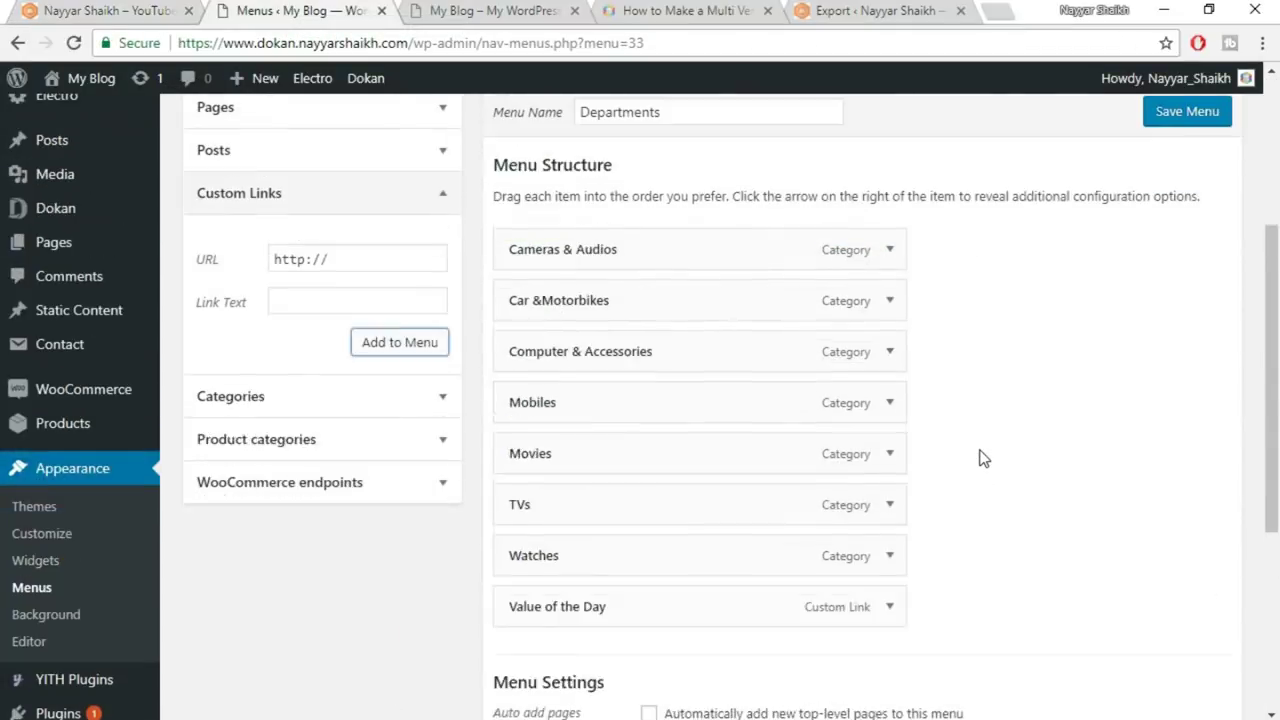
pyautogui.scroll(1, 984, 458)
# Move Value of the Day to the top of the menu, above Cameras & Audios
pyautogui.moveTo(614, 647); pyautogui.dragTo(626, 254)
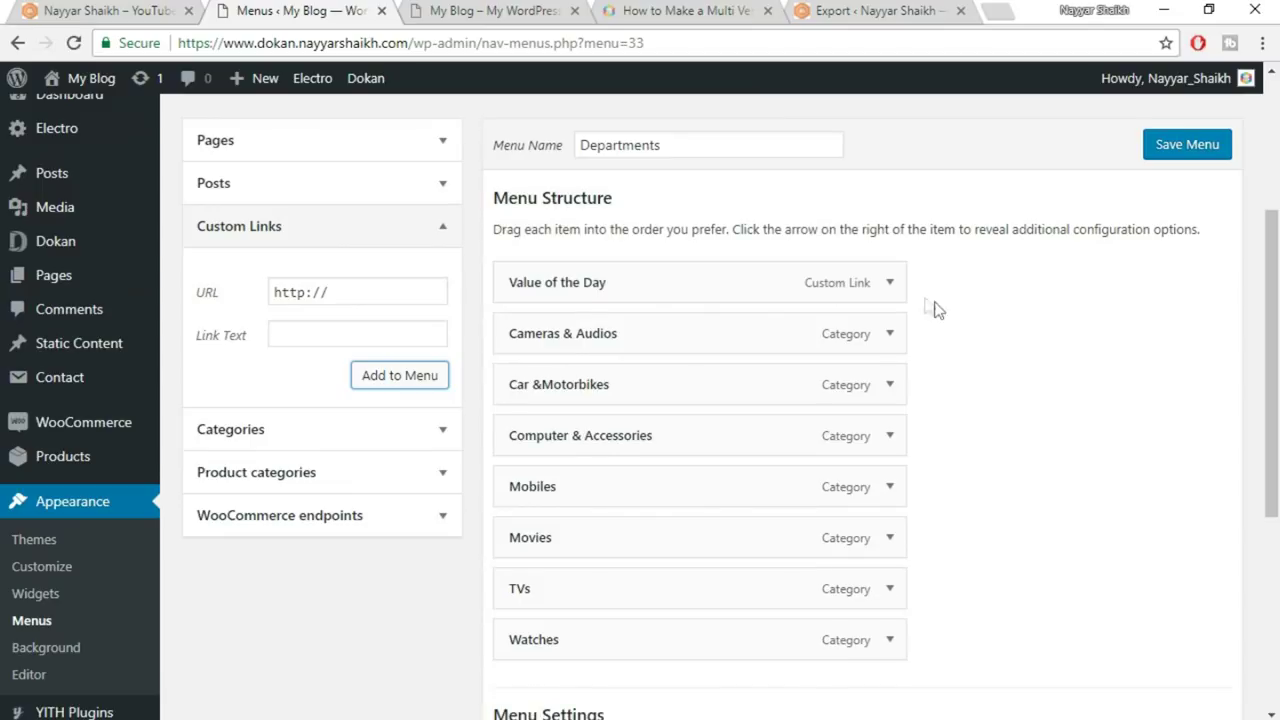
pyautogui.click(891, 281)
pyautogui.scroll(-1, 997, 338)
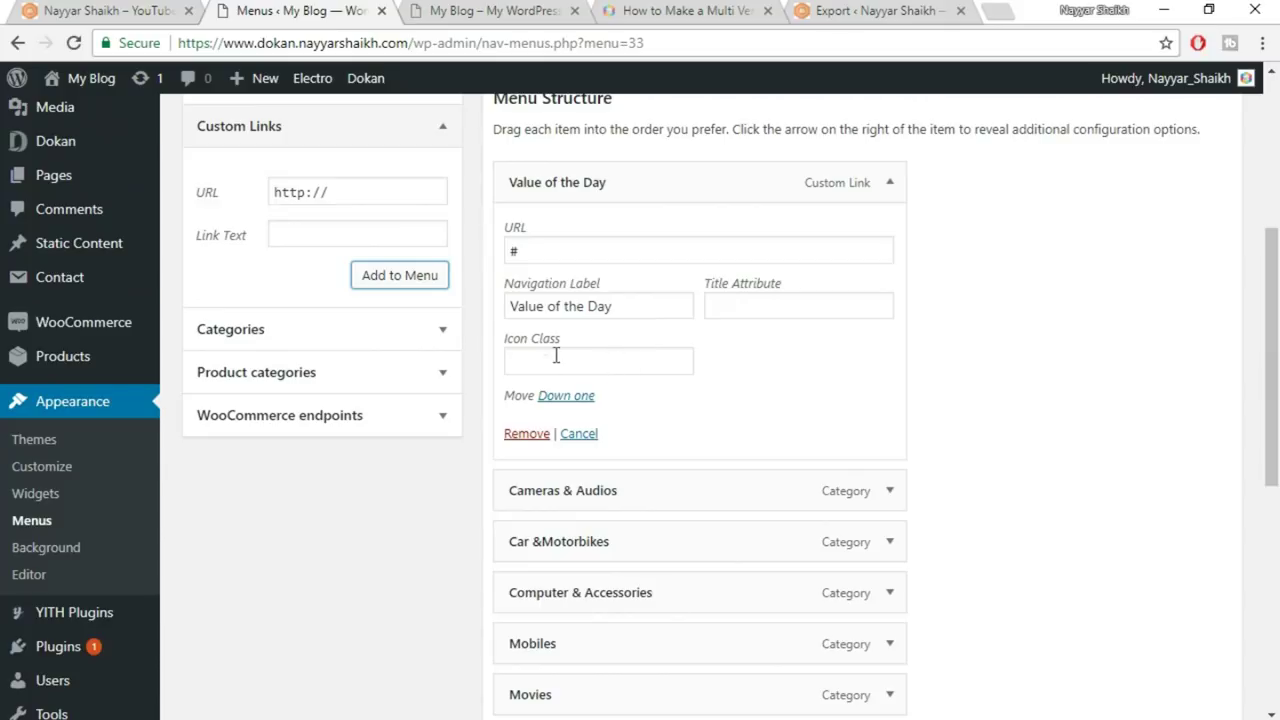
pyautogui.scroll(4, 694, 394)
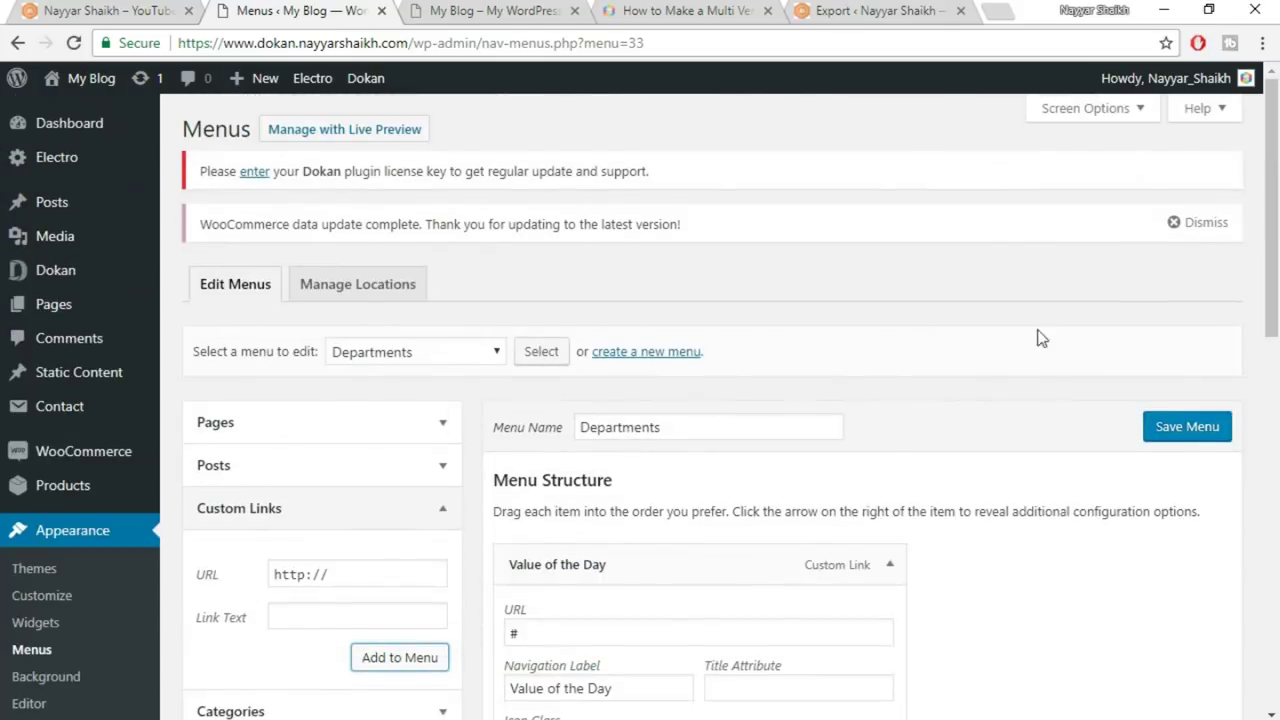
# Turn on the CSS Classes menu property in Screen Options
pyautogui.click(1090, 110)
pyautogui.click(468, 252)
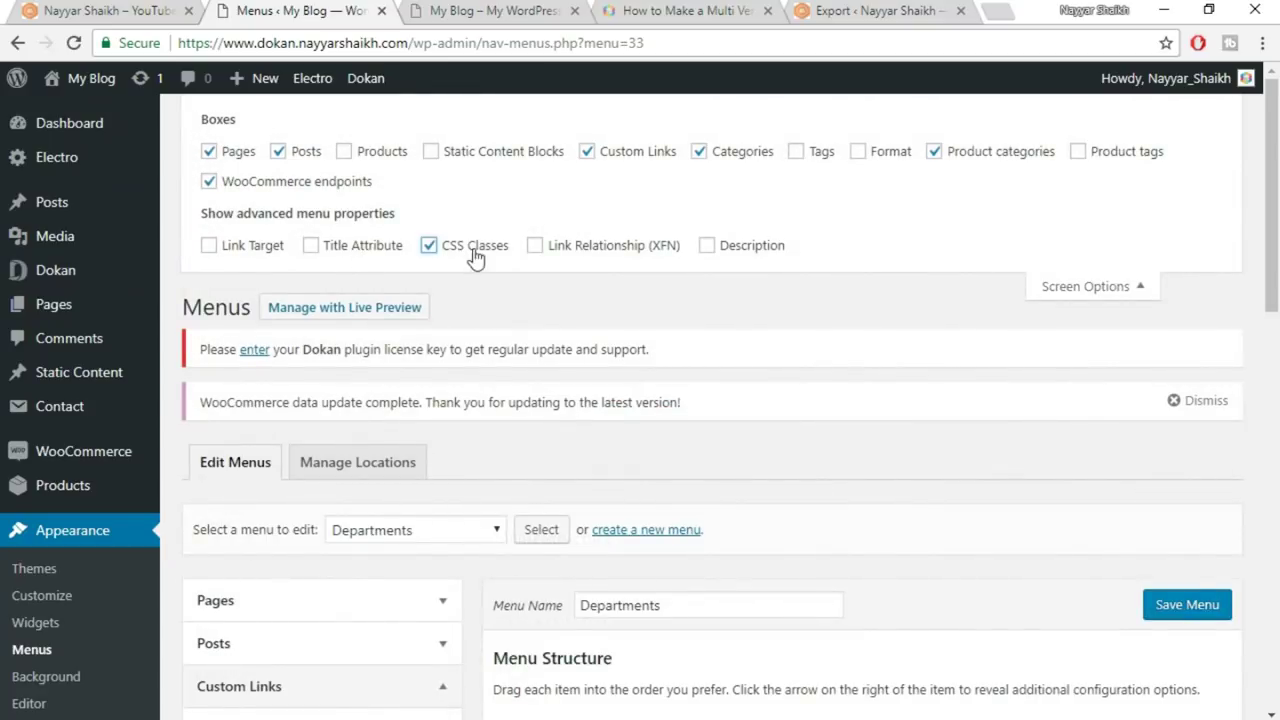
pyautogui.click(1100, 286)
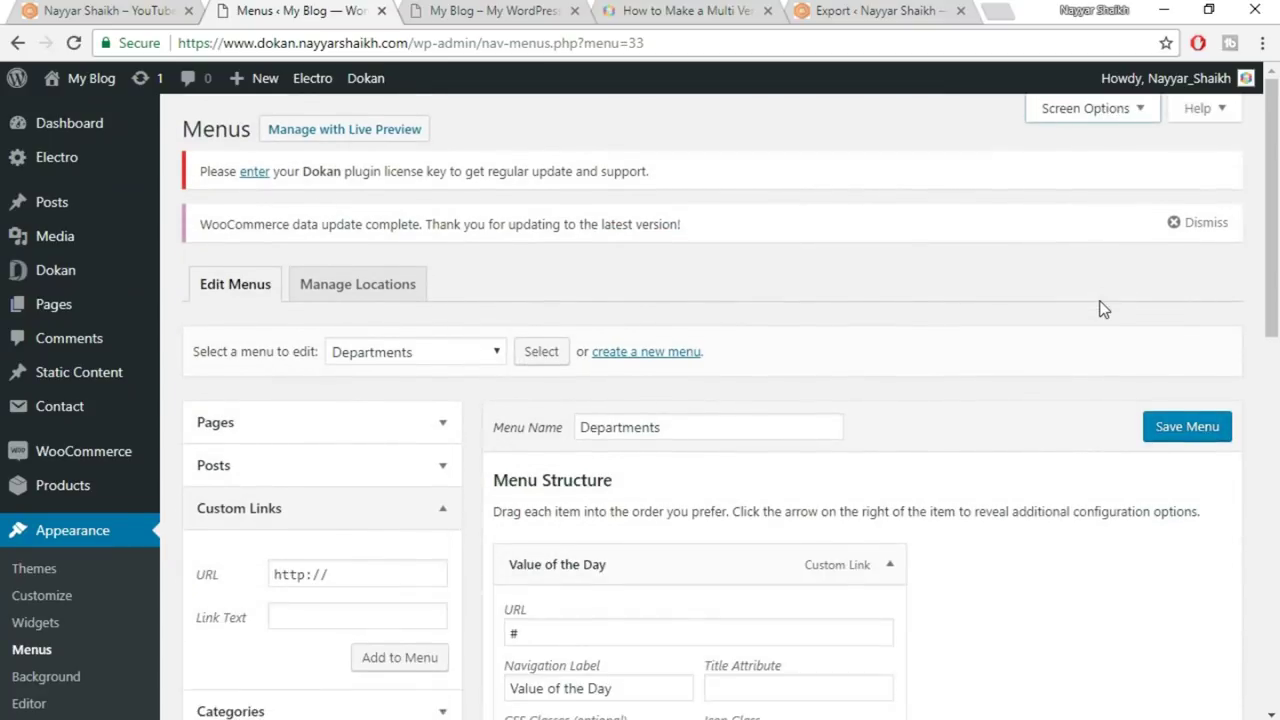
# Give Value of the Day the CSS class highlight and view the storefront
pyautogui.scroll(-3, 1028, 405)
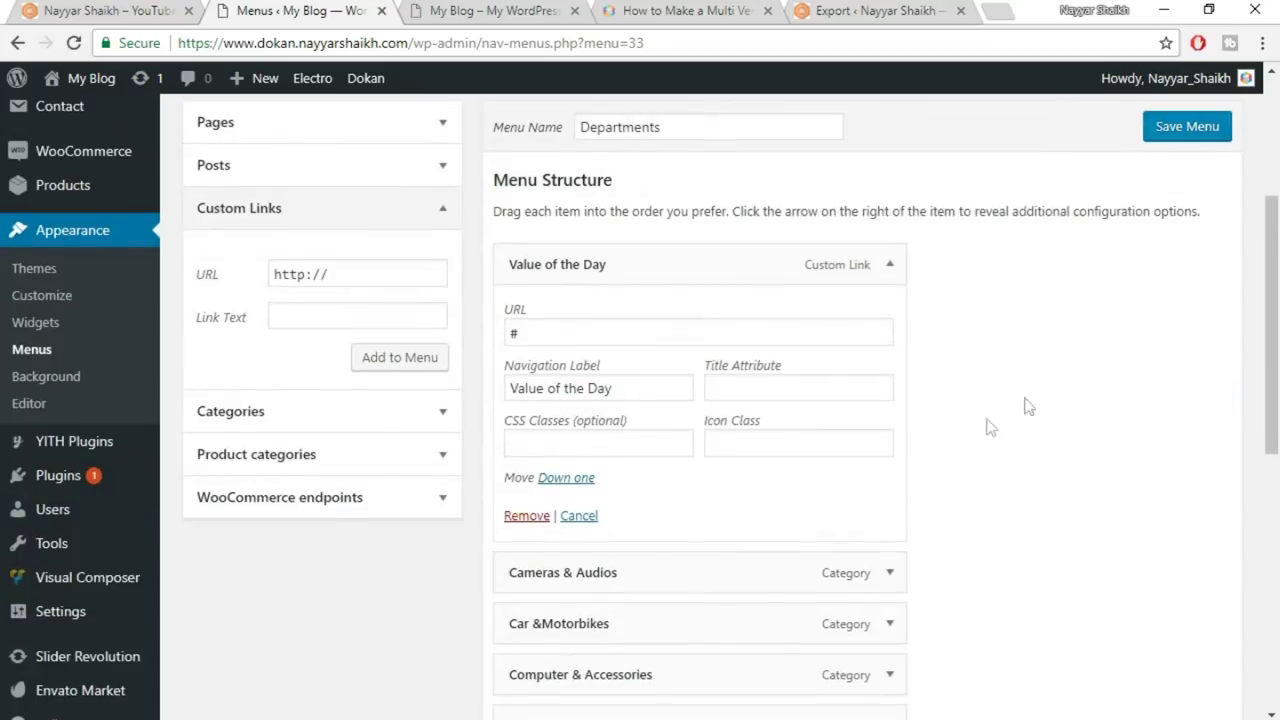
pyautogui.click(605, 447)
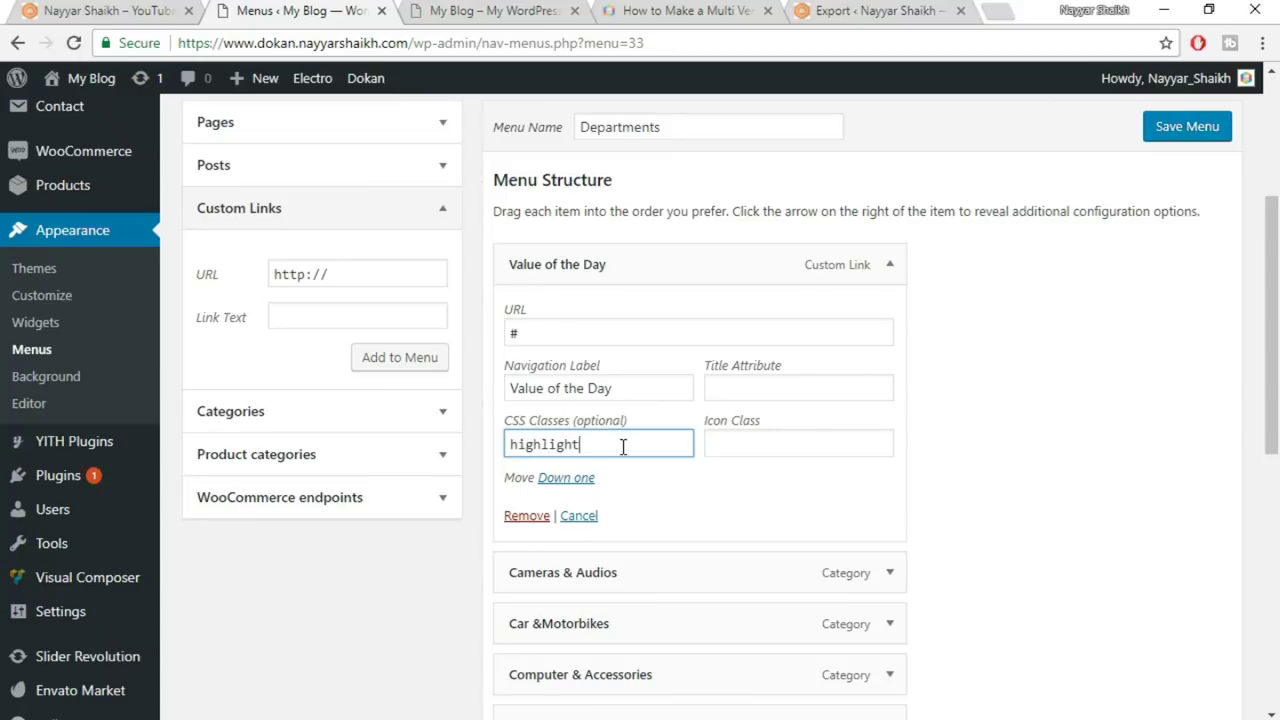
pyautogui.click(890, 265)
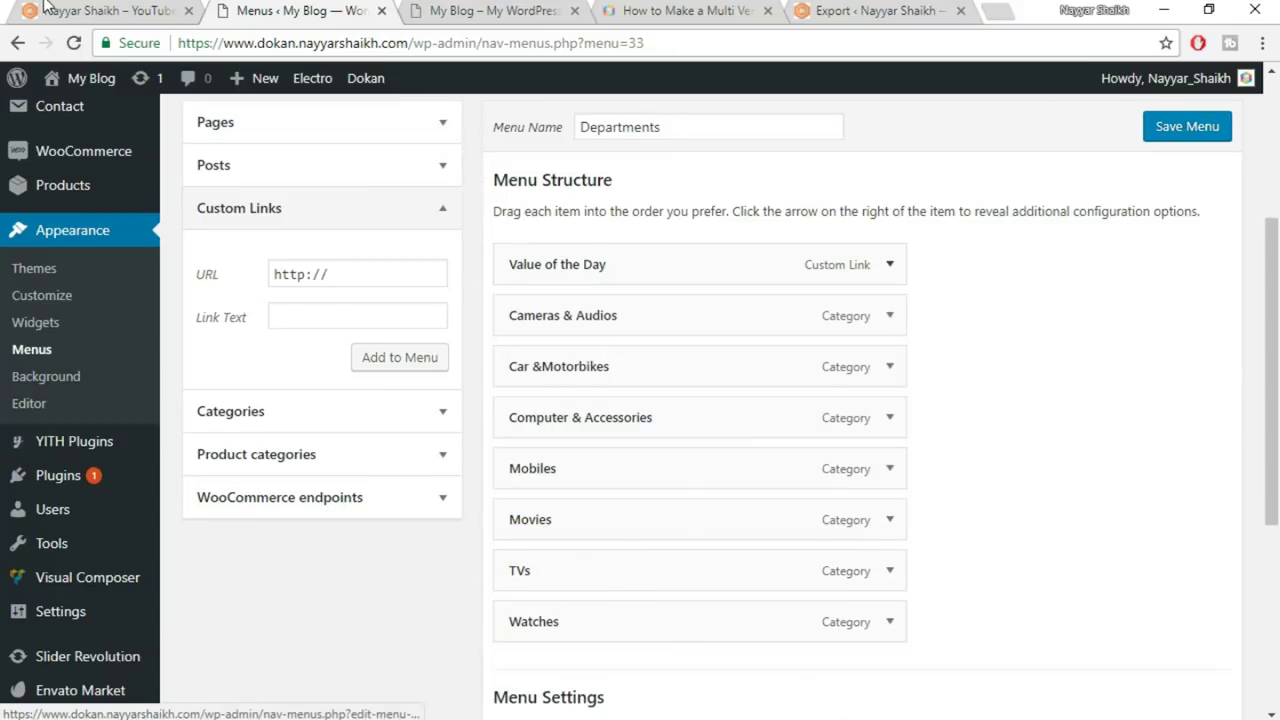
pyautogui.click(43, 8)
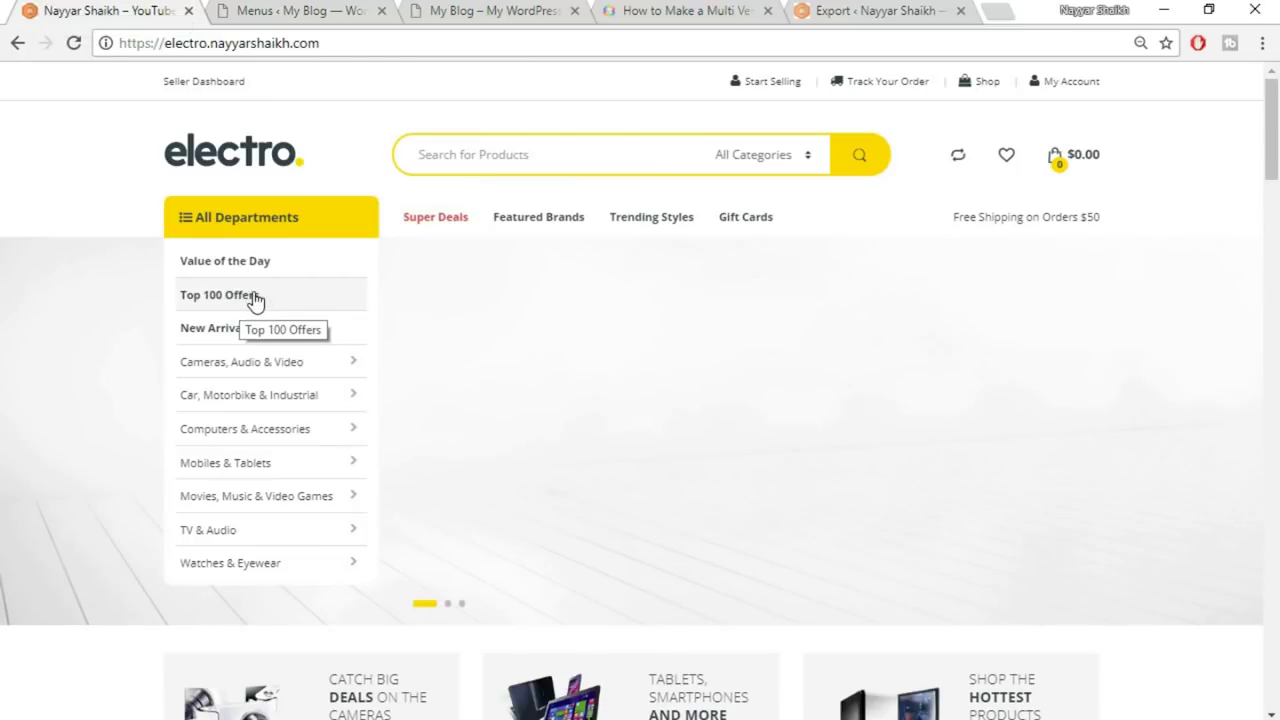
# Add a Top 100 Offers custom link with URL # to the menu
pyautogui.click(328, 8)
pyautogui.click(352, 276)
pyautogui.hotkey('ctrl', 'a')
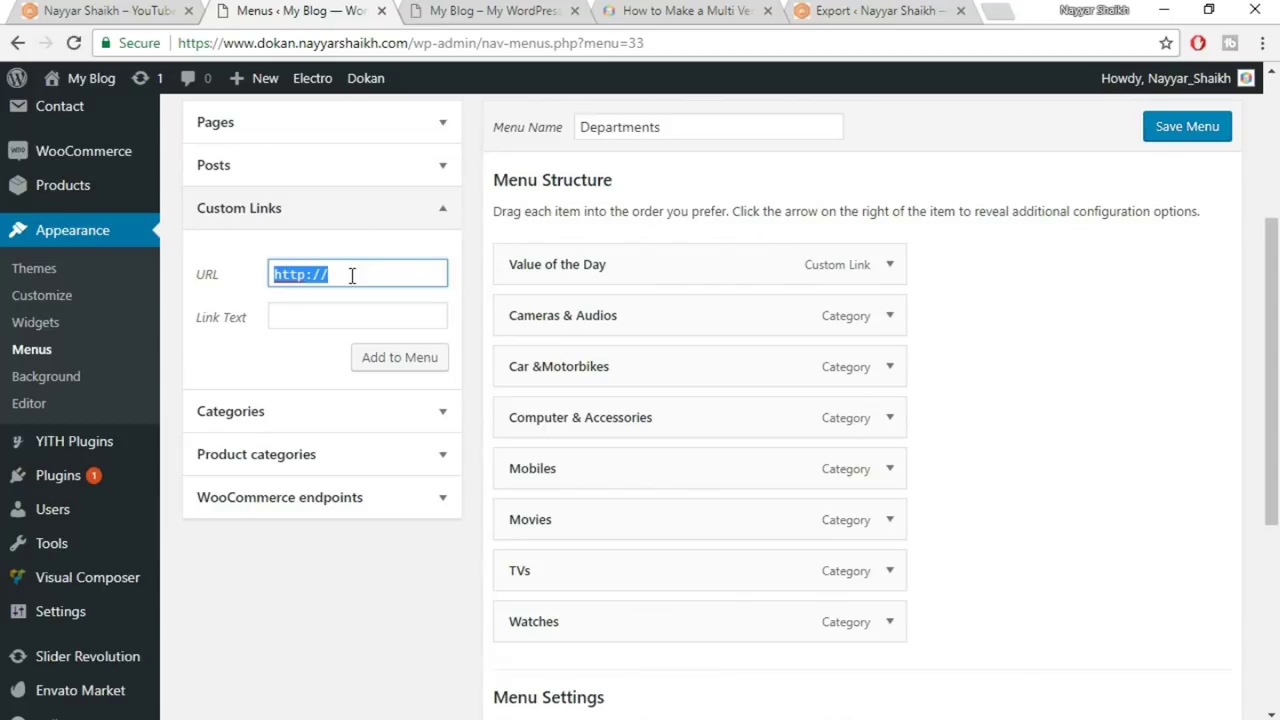
pyautogui.write('#')
pyautogui.press('Tab')
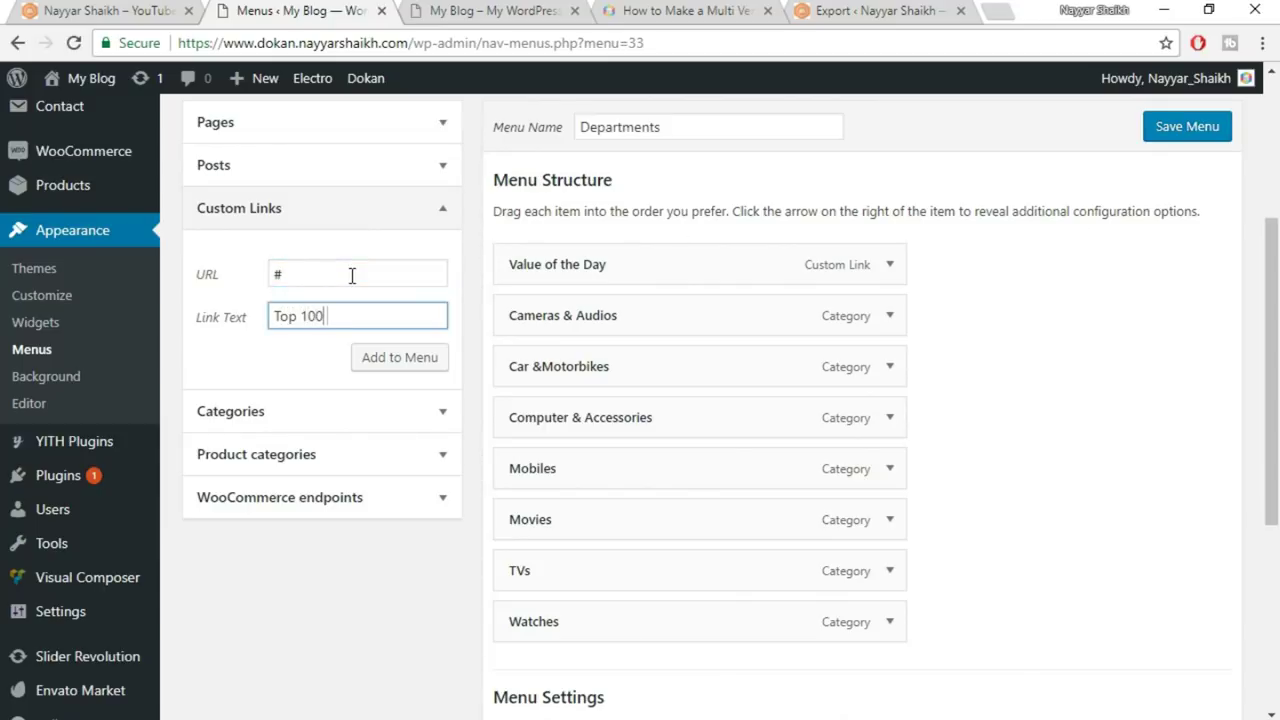
pyautogui.write('Top 100 Offers')
pyautogui.click(402, 364)
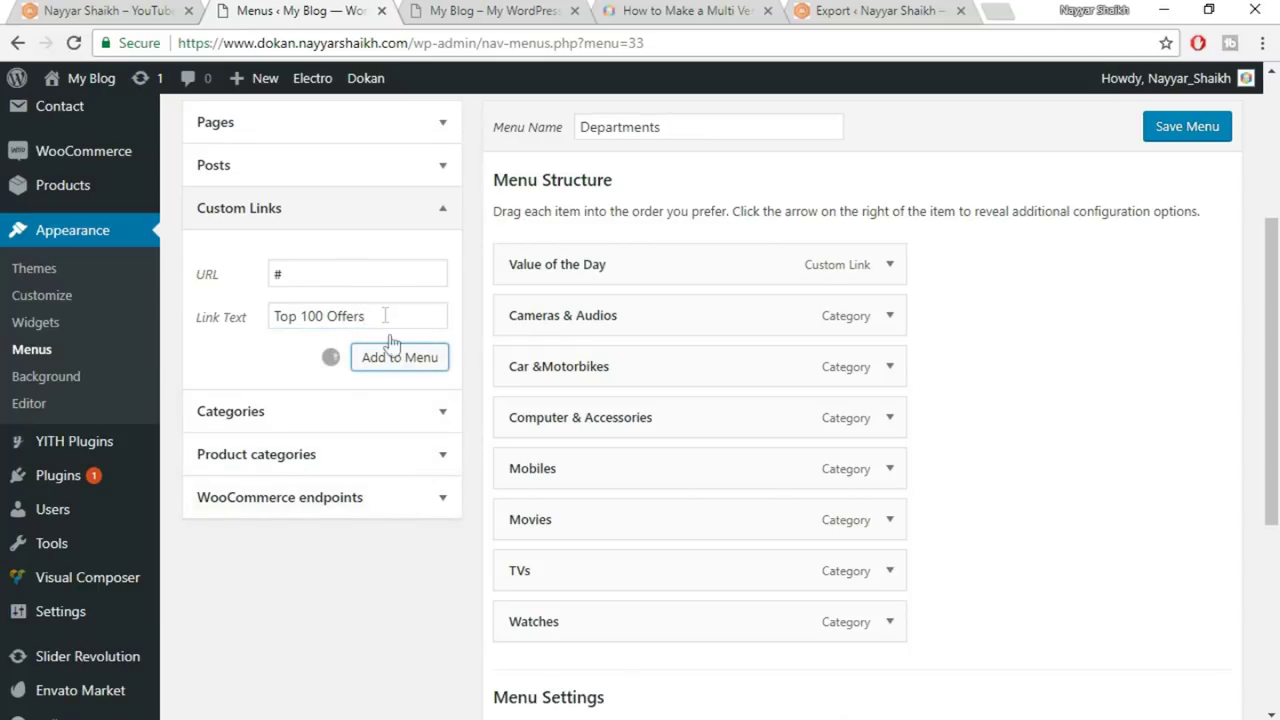
# Add a New Arrivals custom link with URL # to the menu
pyautogui.click(376, 281)
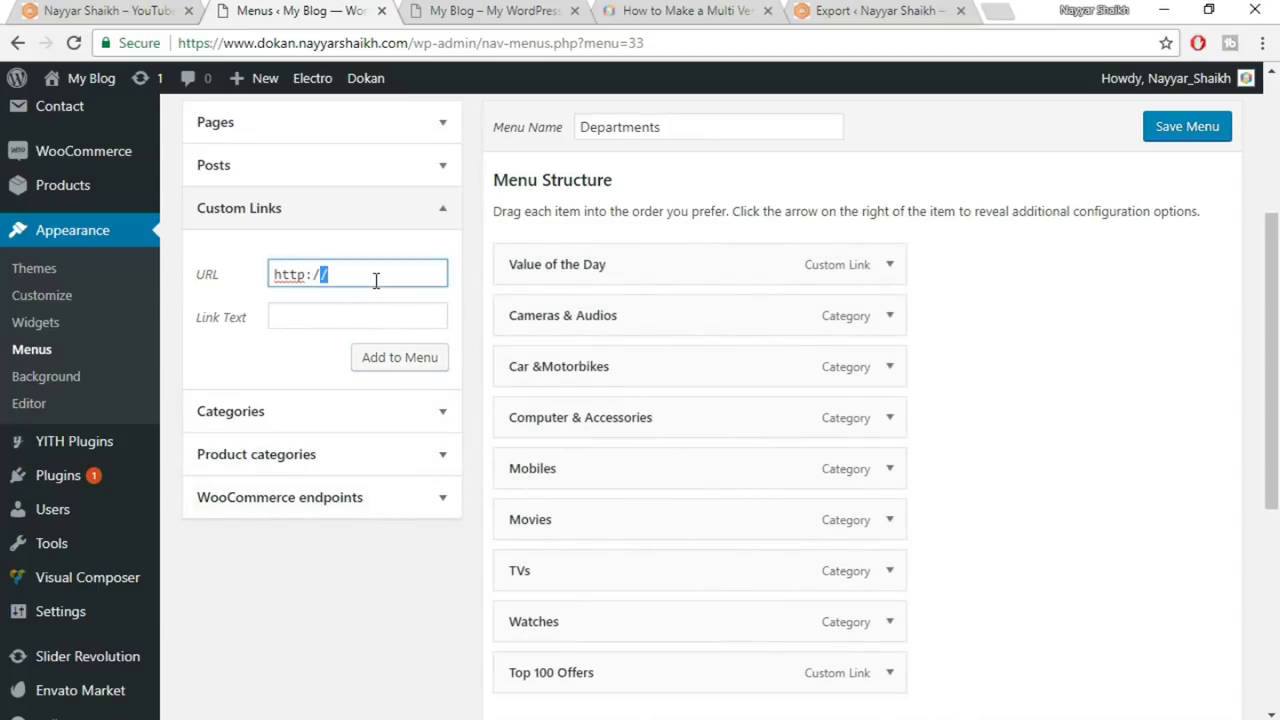
pyautogui.tripleClick(376, 281)
pyautogui.write('#')
pyautogui.press('Tab')
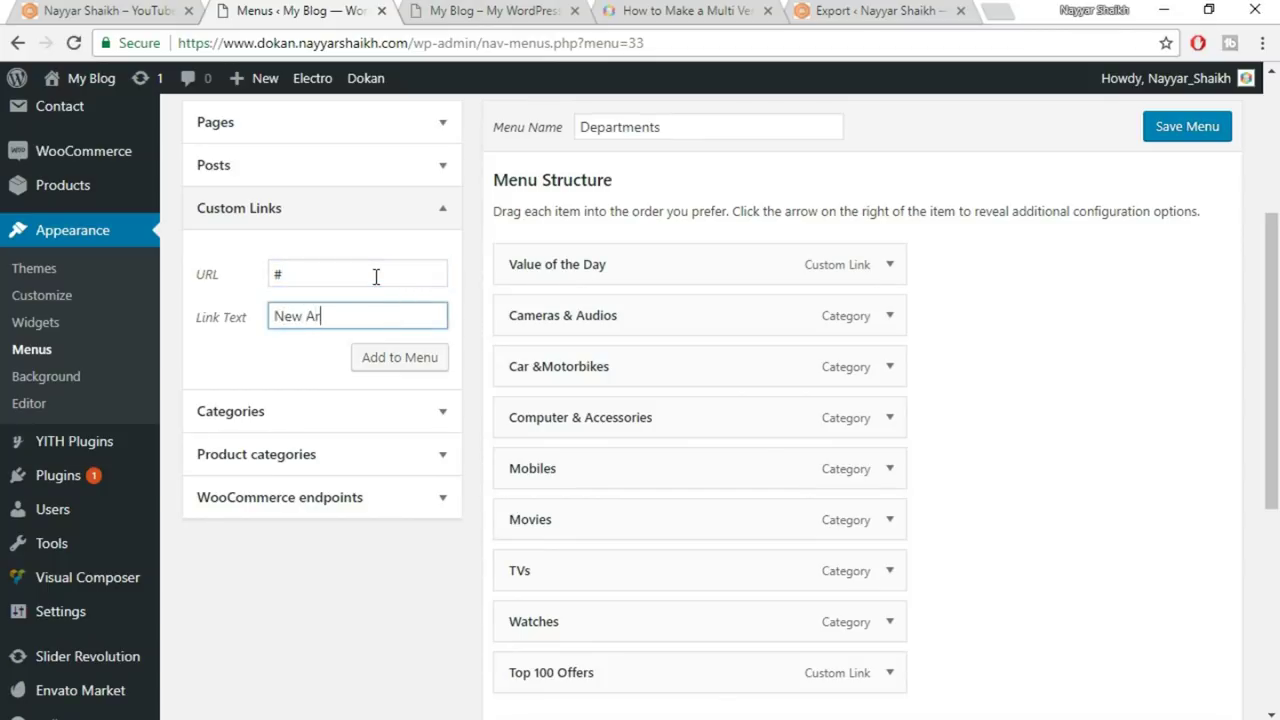
pyautogui.click(428, 364)
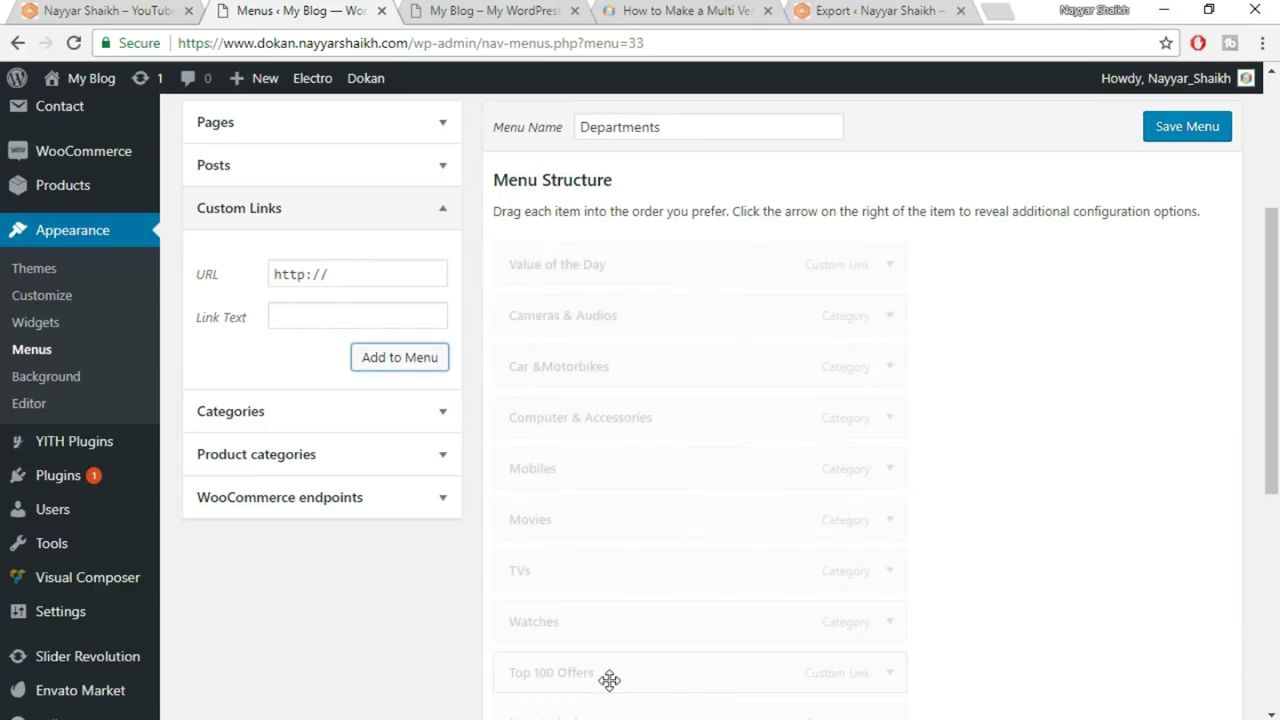
# Place Top 100 Offers and then New Arrivals directly below Value of the Day
pyautogui.moveTo(606, 672); pyautogui.dragTo(608, 322)
pyautogui.scroll(-2, 767, 387)
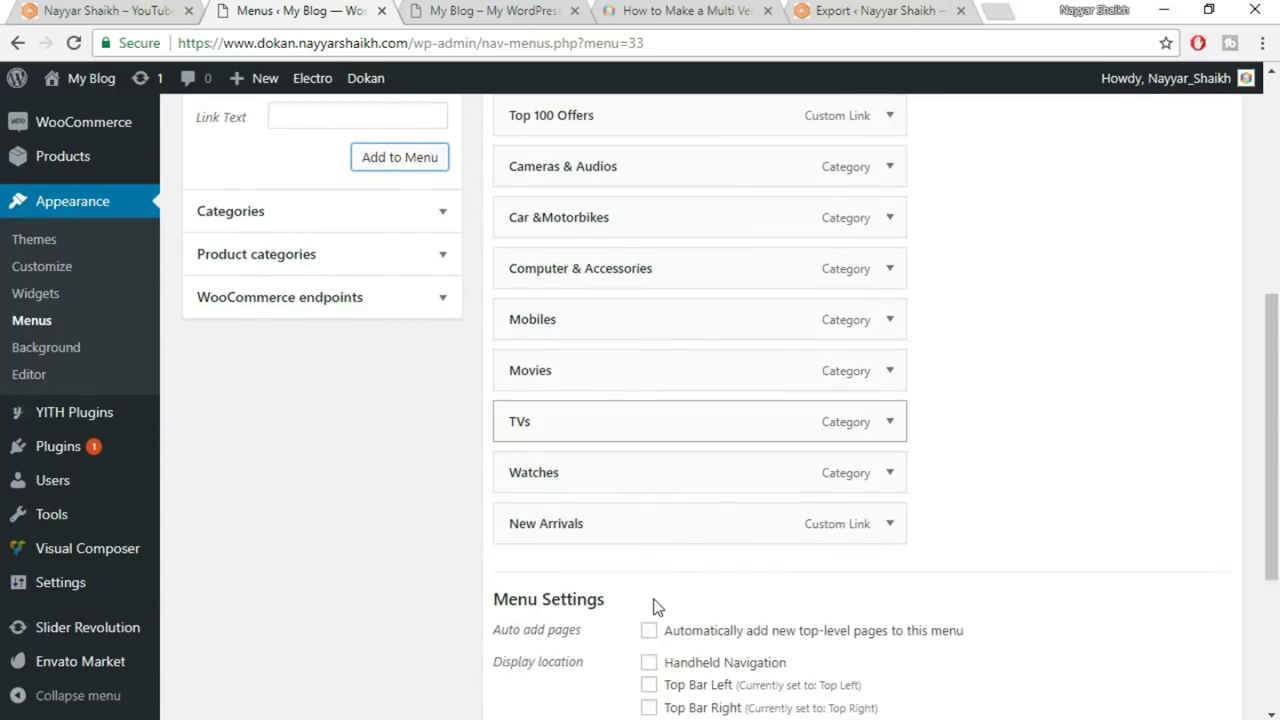
pyautogui.moveTo(629, 523); pyautogui.dragTo(611, 246)
pyautogui.click(893, 201)
# Enter the highlight CSS class for Top 100 Offers and New Arrivals, then view the storefront
pyautogui.click(583, 376)
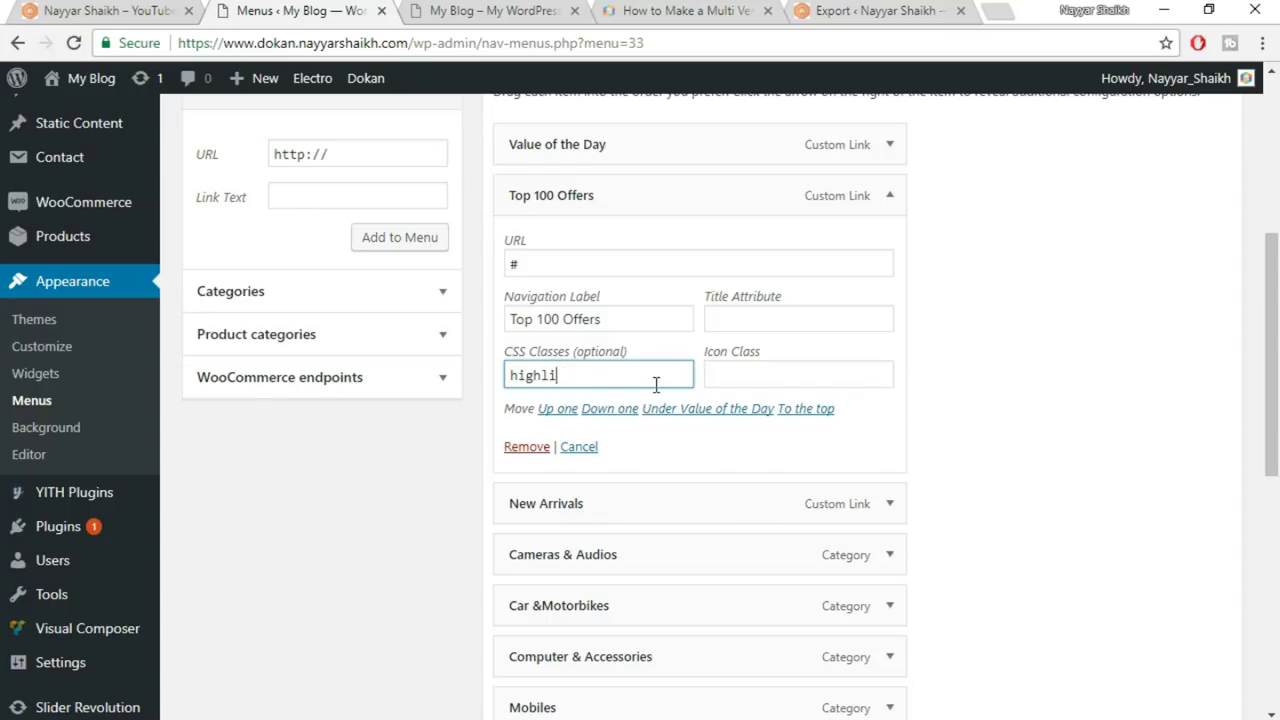
pyautogui.click(889, 200)
pyautogui.click(890, 255)
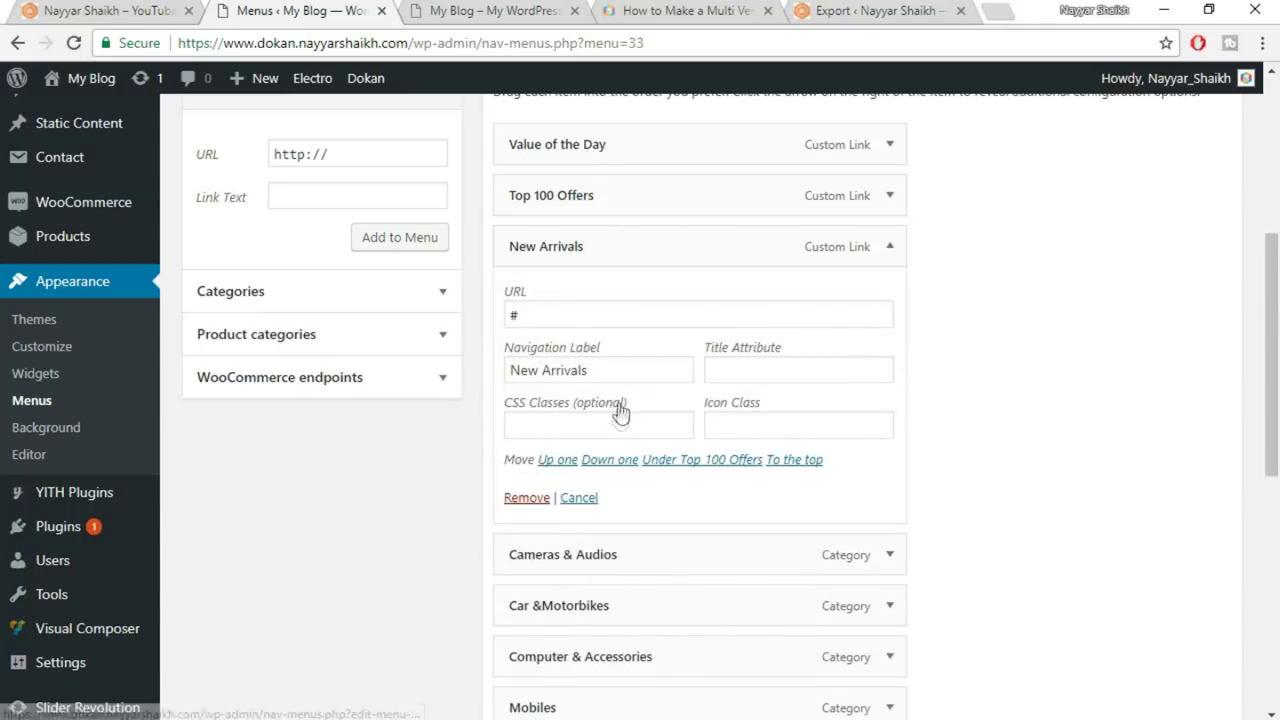
pyautogui.click(622, 426)
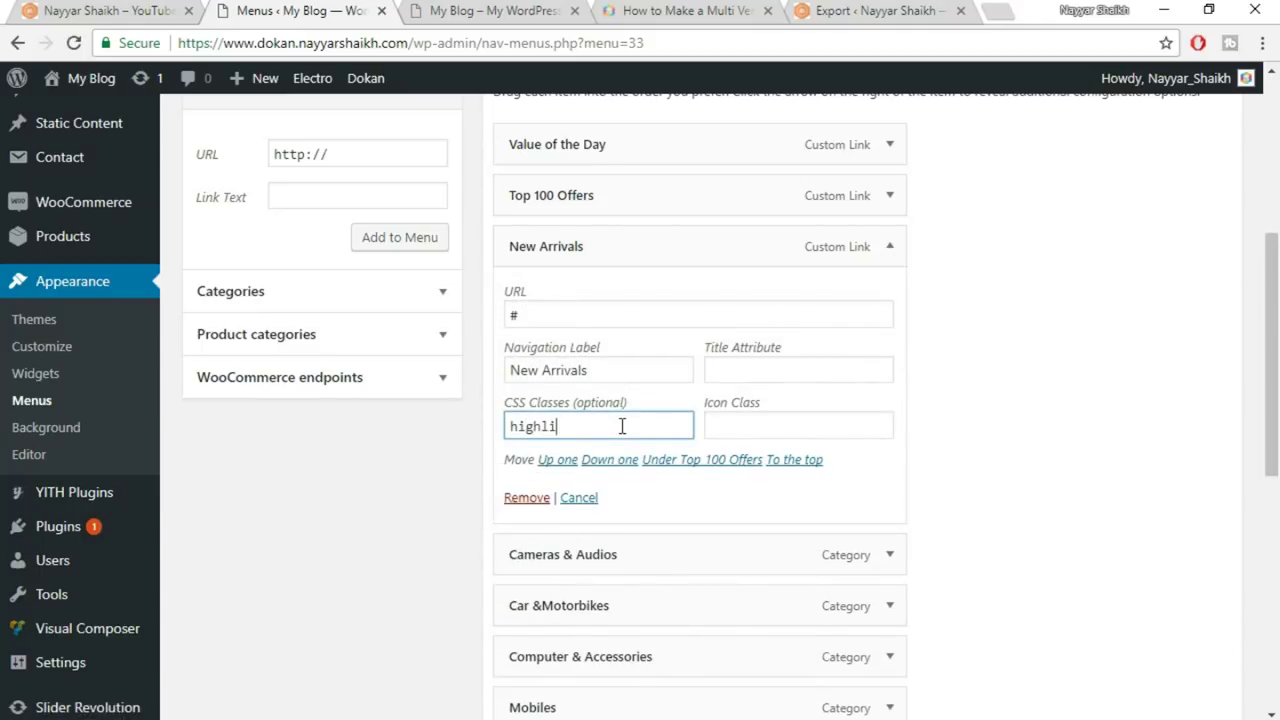
pyautogui.click(889, 246)
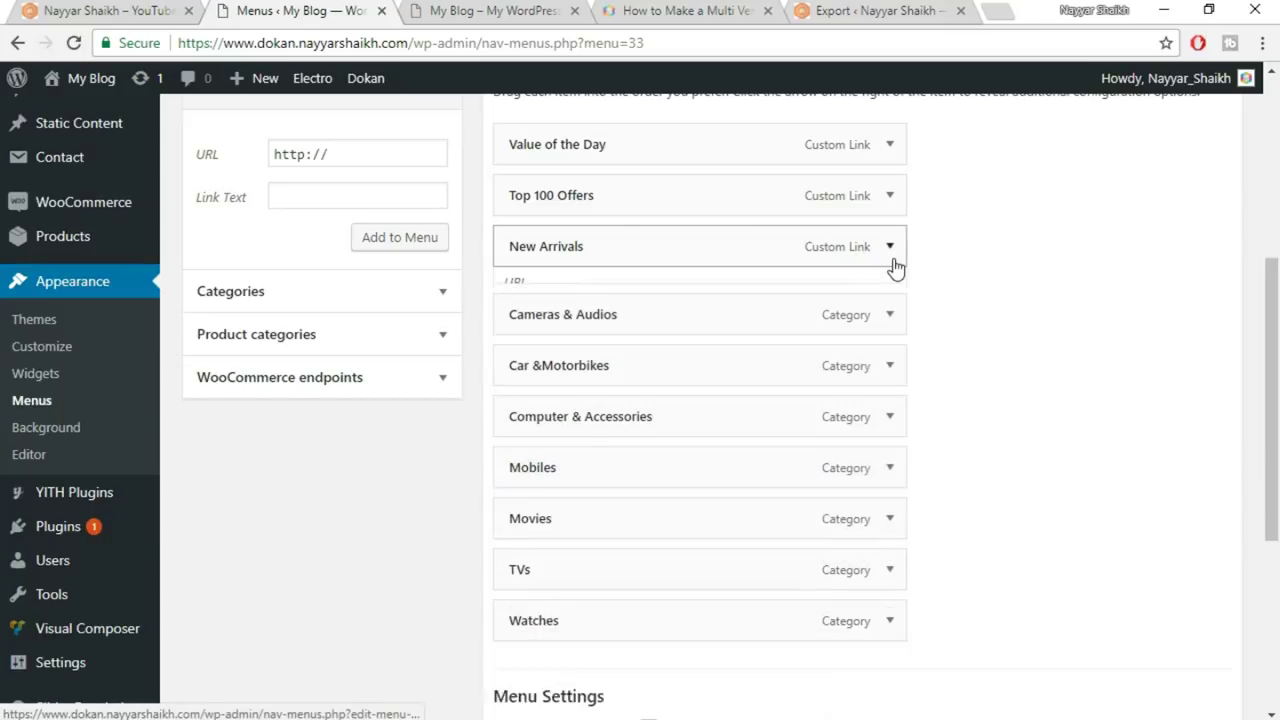
pyautogui.scroll(2, 552, 492)
pyautogui.click(157, 10)
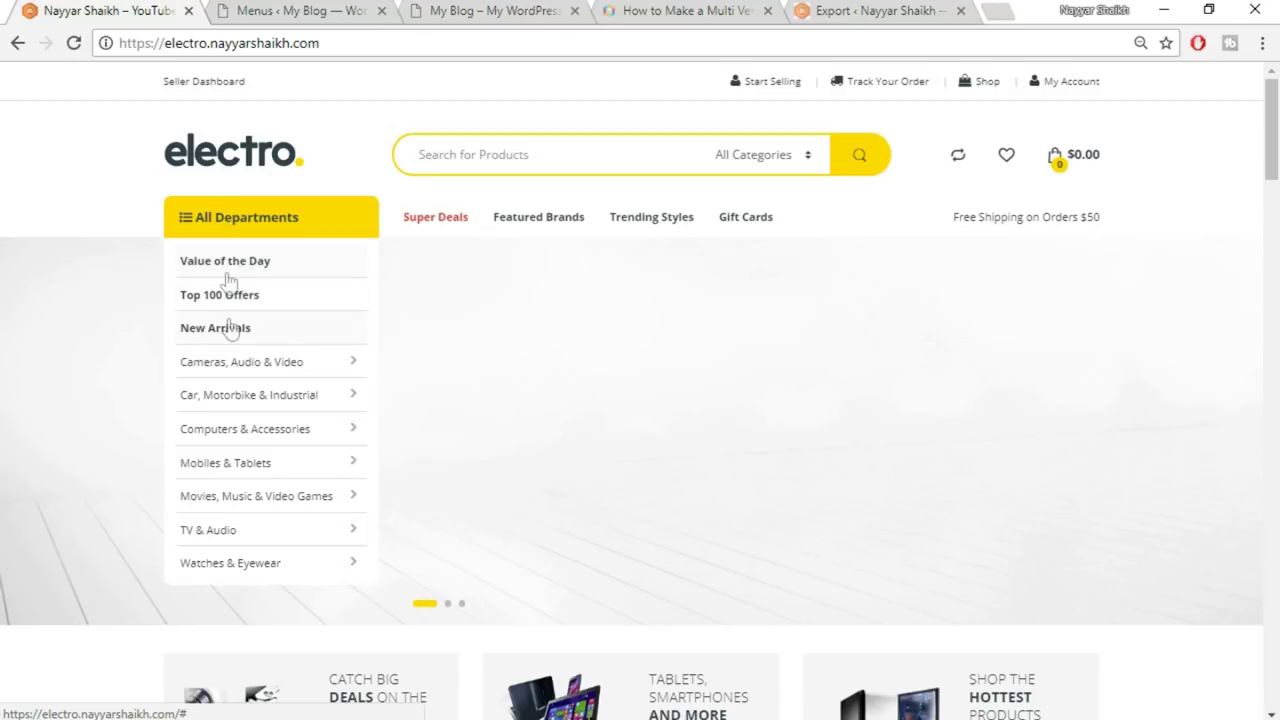
# Reload the storefront and preview the Cameras, Audio & Video mega-menu panel
pyautogui.click(290, 14)
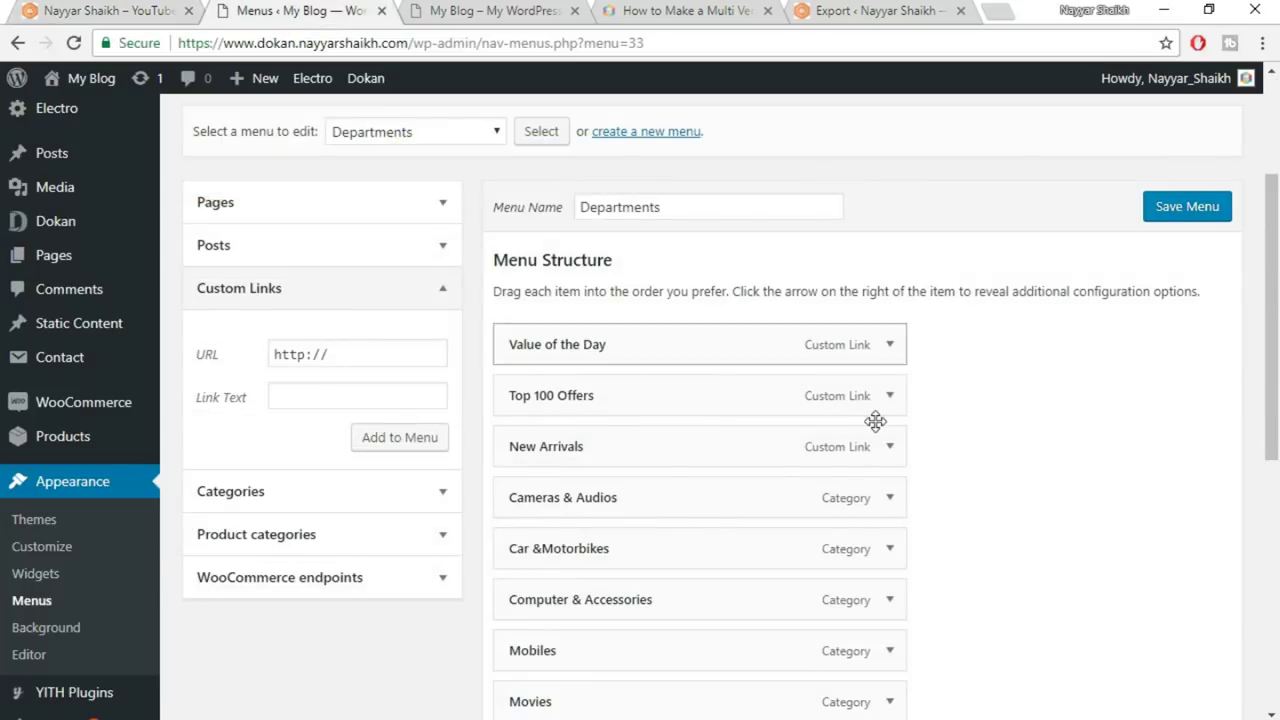
pyautogui.scroll(-1, 877, 430)
pyautogui.scroll(-1, 877, 430)
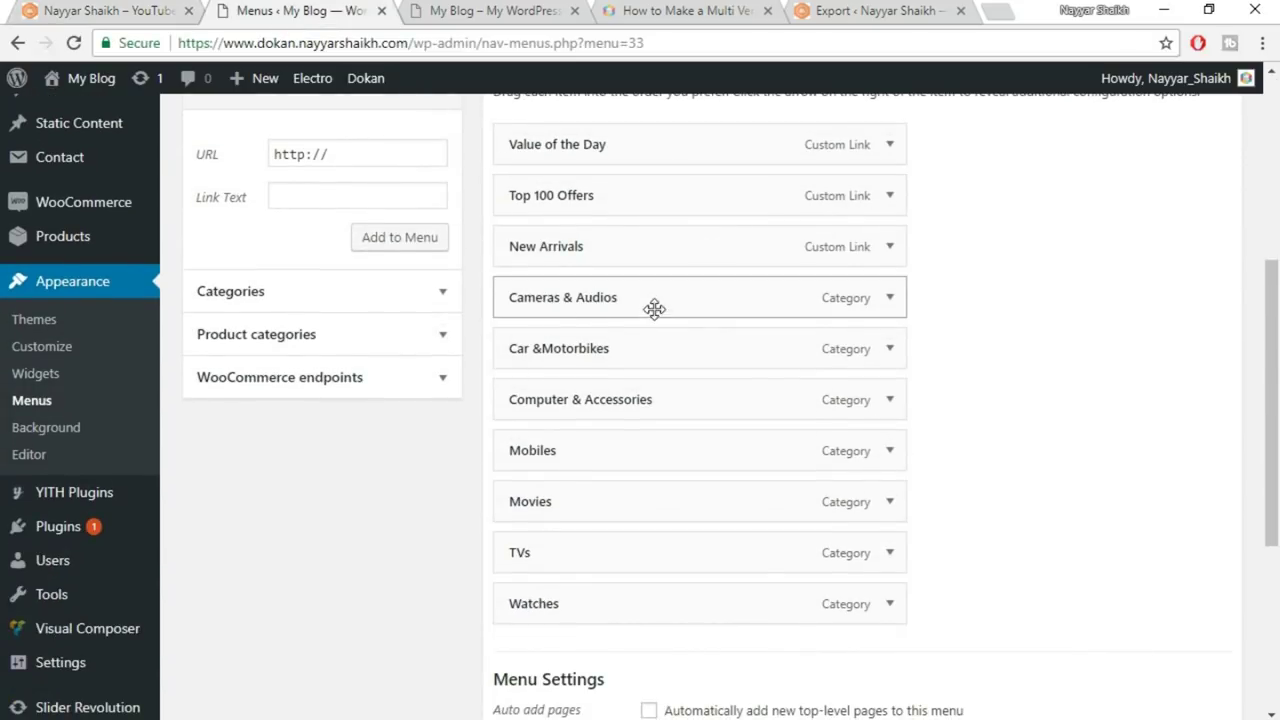
pyautogui.click(150, 11)
pyautogui.click(349, 364)
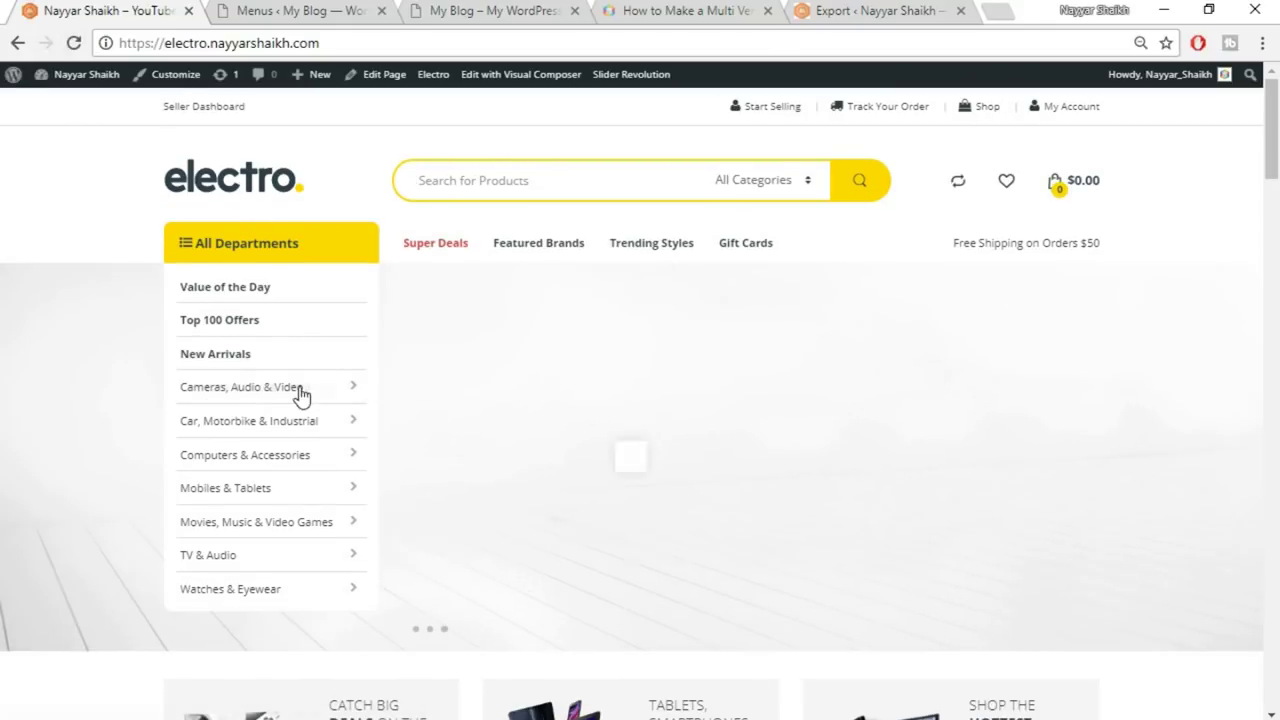
pyautogui.moveTo(300, 396)
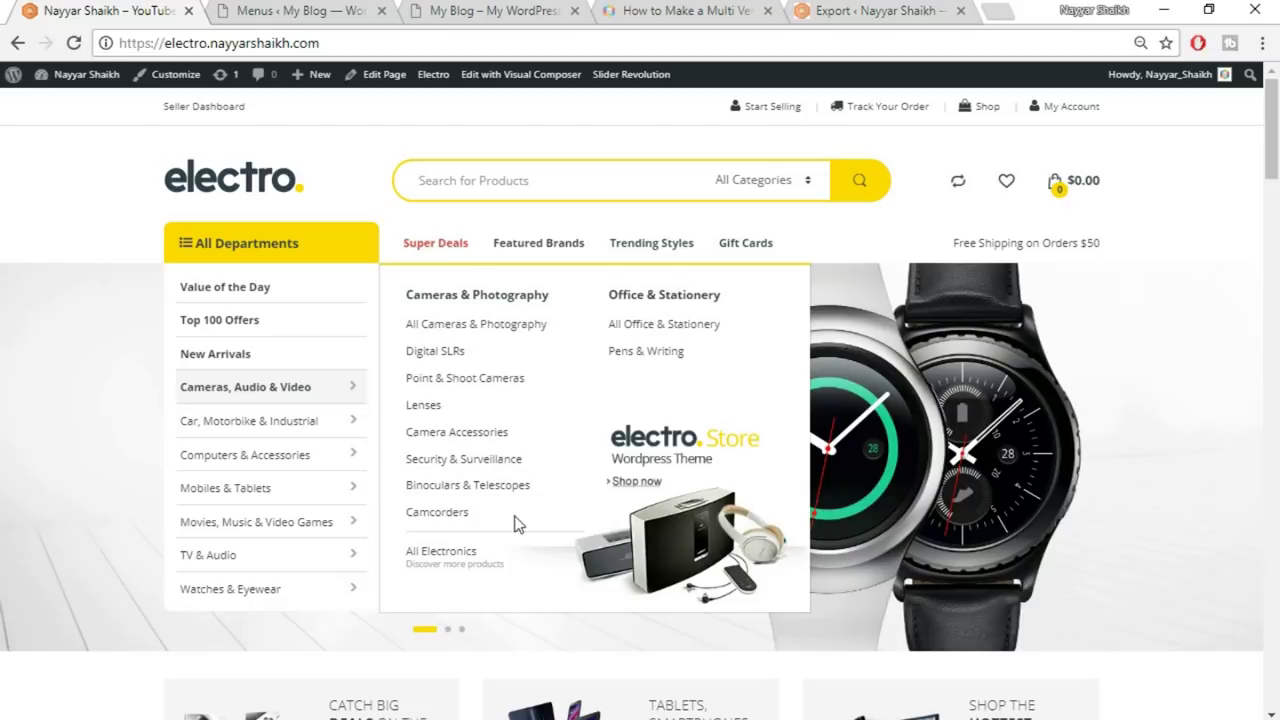
# Back in the menu editor, collapse the Custom Links panel
pyautogui.click(290, 11)
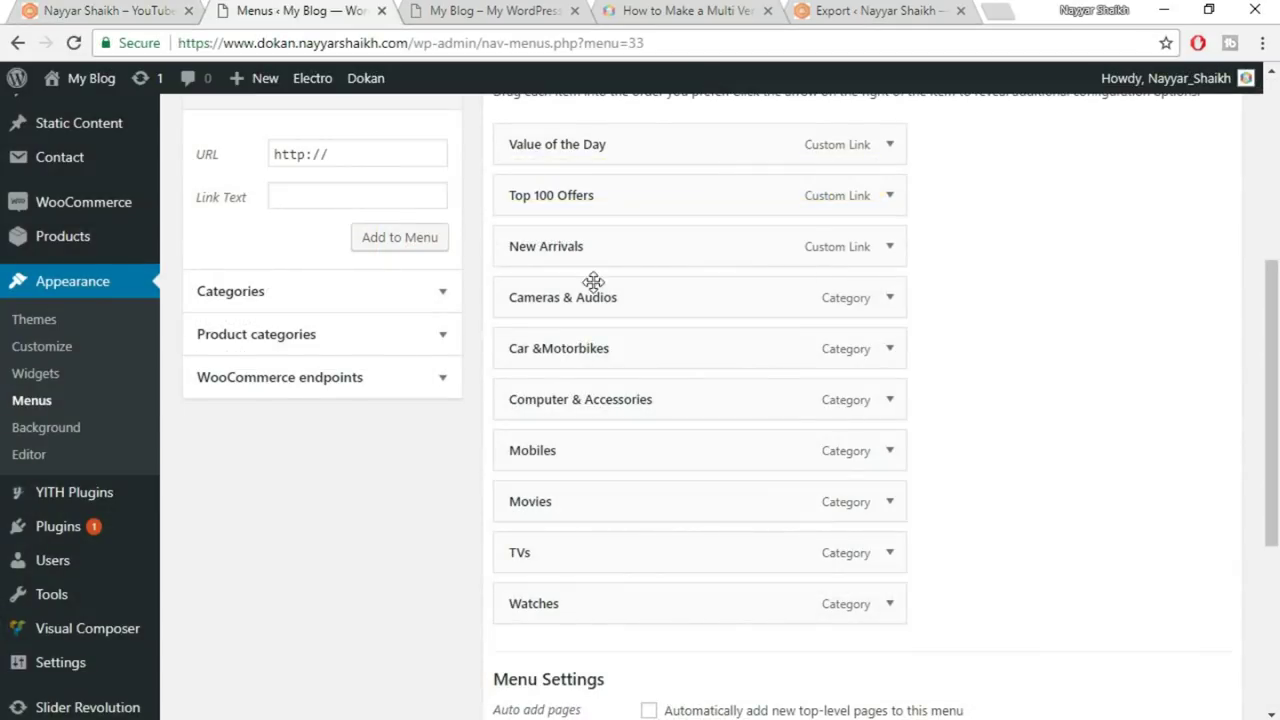
pyautogui.scroll(1, 1029, 346)
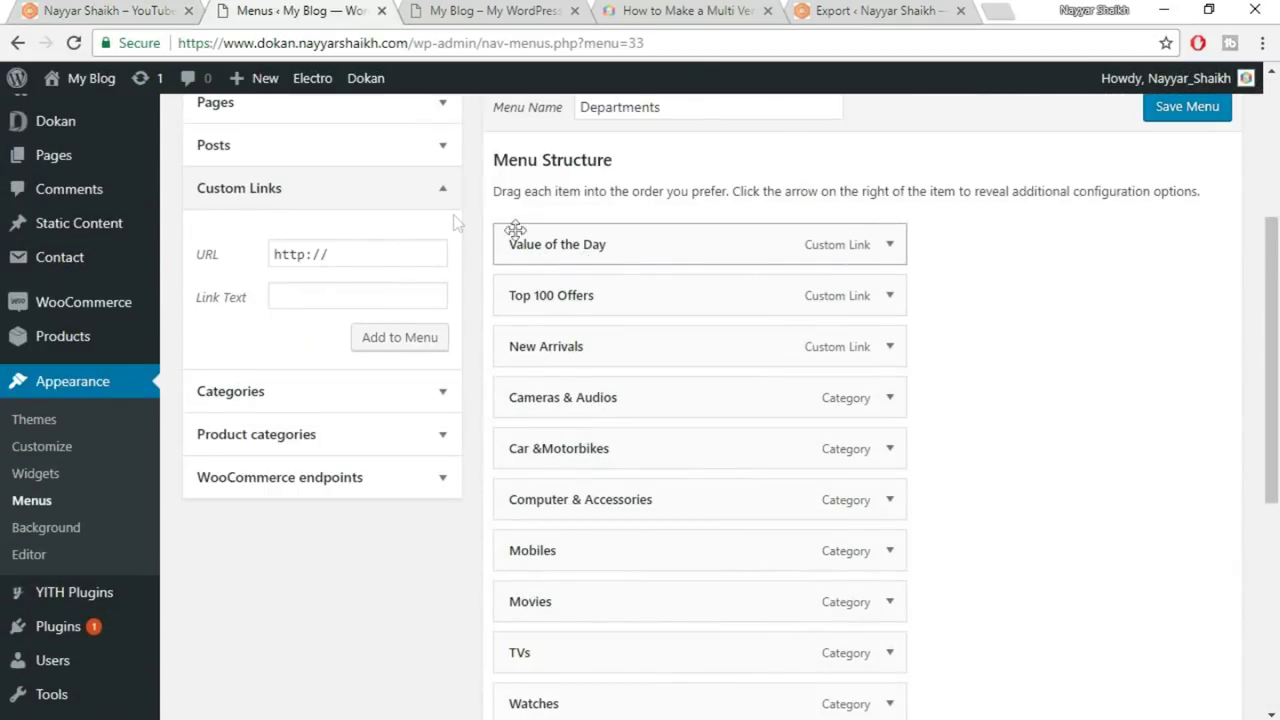
pyautogui.click(451, 205)
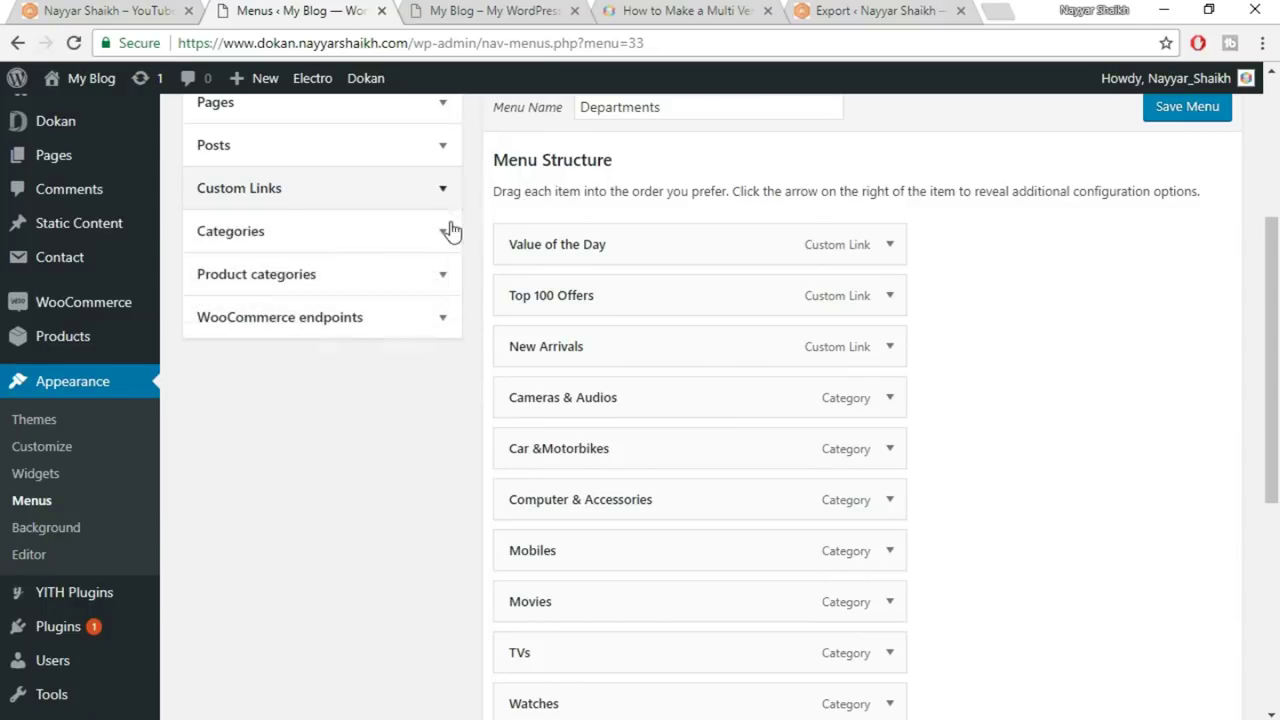
pyautogui.scroll(2, 445, 245)
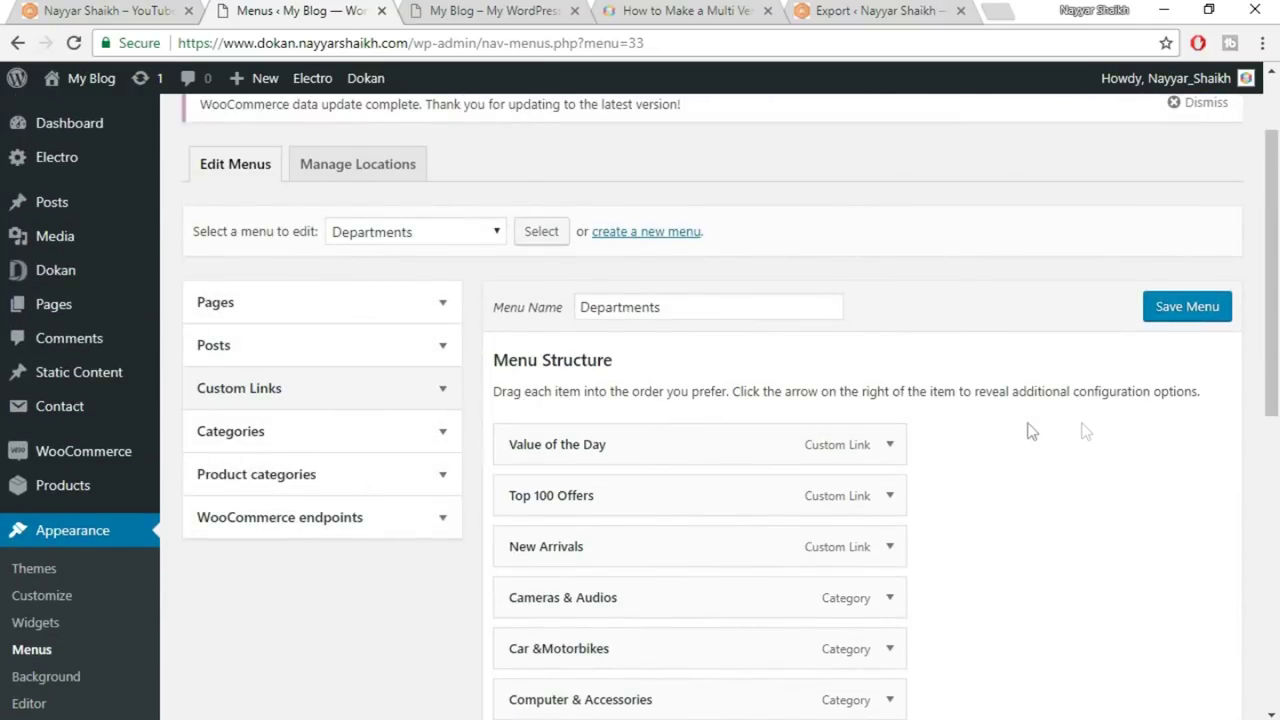
pyautogui.scroll(2, 1190, 165)
# Make Static Content Blocks available as menu items via Screen Options
pyautogui.click(1092, 112)
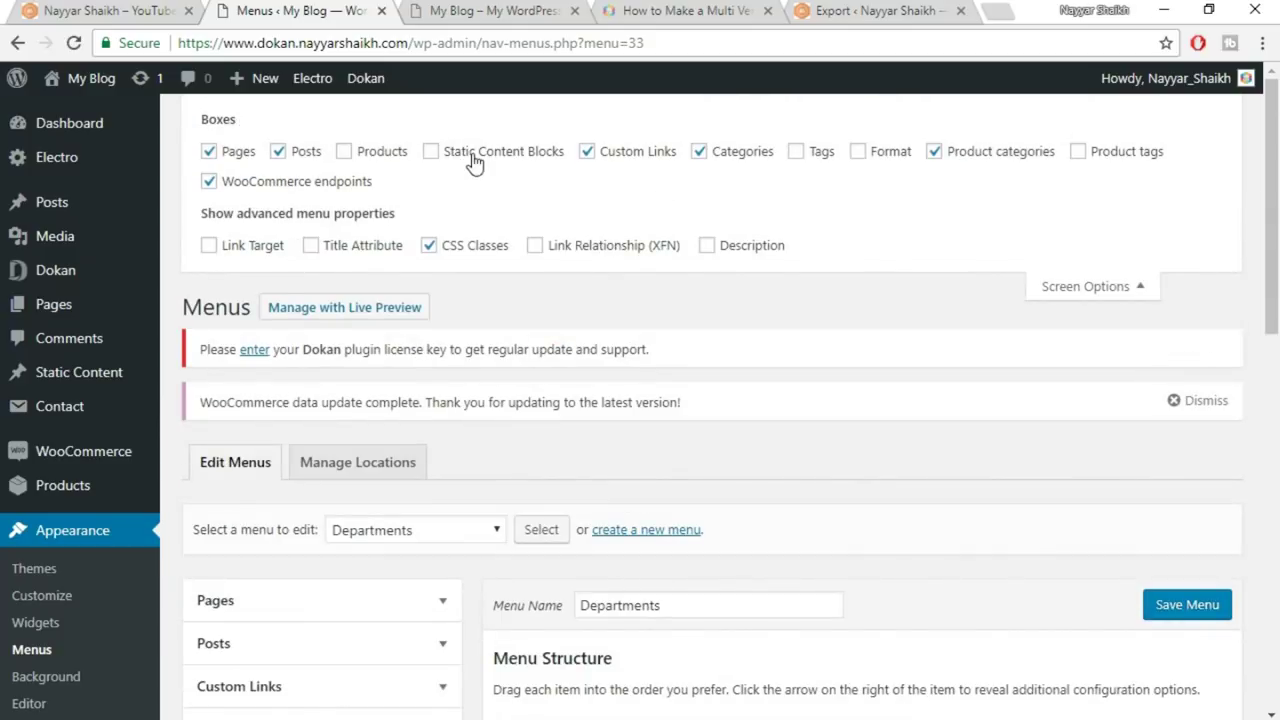
pyautogui.click(474, 163)
pyautogui.click(1110, 293)
pyautogui.scroll(-3, 1278, 345)
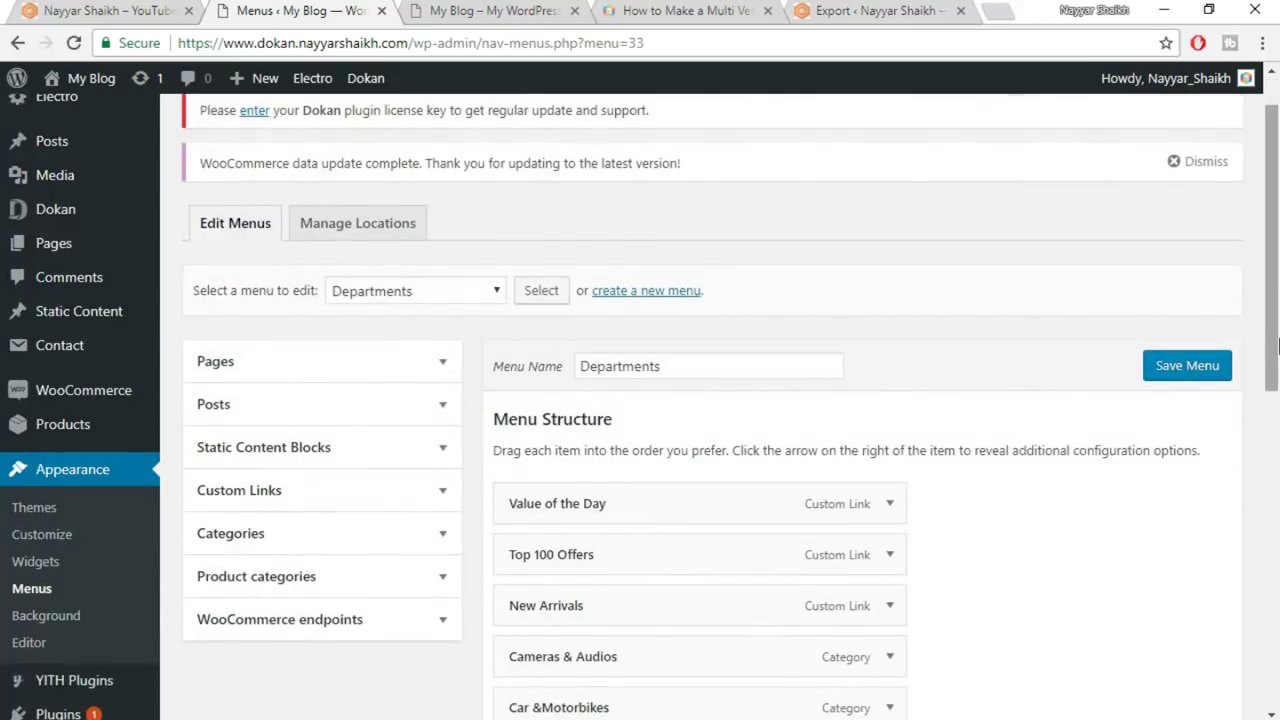
pyautogui.scroll(-1, 1278, 345)
# Add the Cameras, Audio & Video and Car, Motorbike & Industrial blocks, nesting each under its category
pyautogui.click(416, 313)
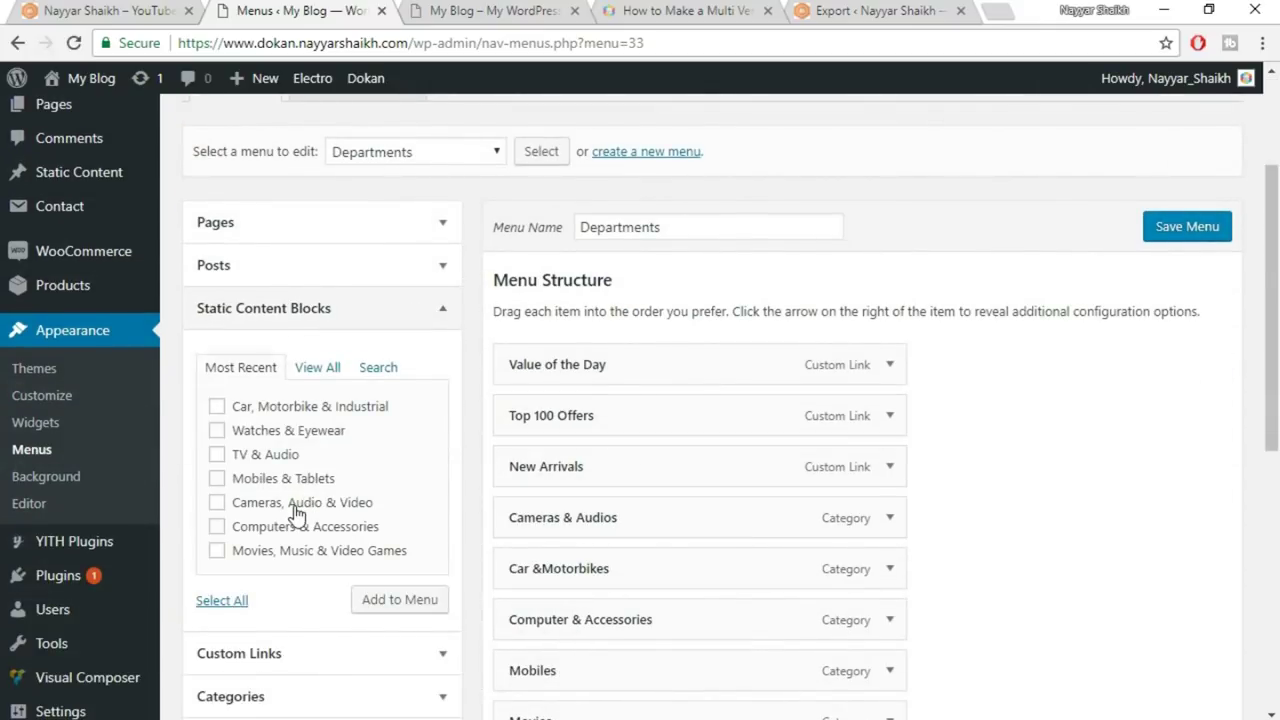
pyautogui.click(430, 597)
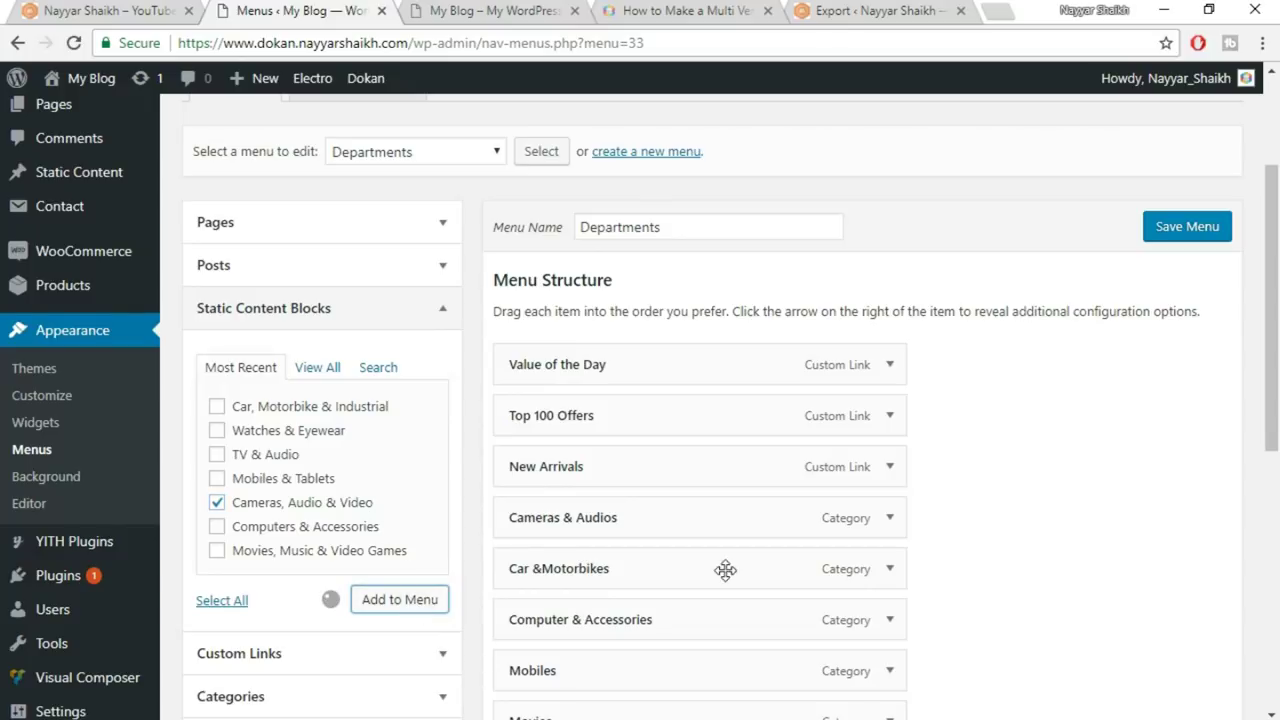
pyautogui.scroll(-2, 886, 576)
pyautogui.scroll(-1, 886, 580)
pyautogui.moveTo(606, 586); pyautogui.dragTo(673, 321)
pyautogui.scroll(1, 280, 293)
pyautogui.click(258, 212)
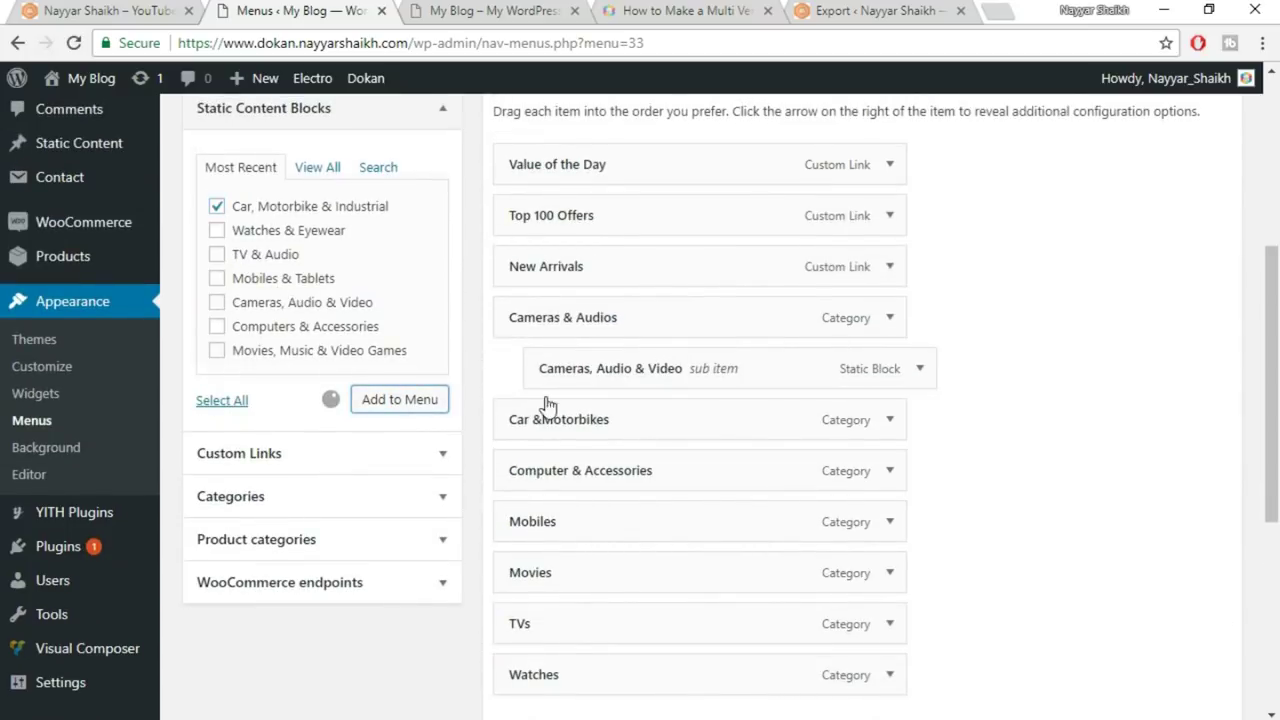
pyautogui.scroll(-1, 580, 520)
pyautogui.moveTo(611, 626); pyautogui.dragTo(590, 347)
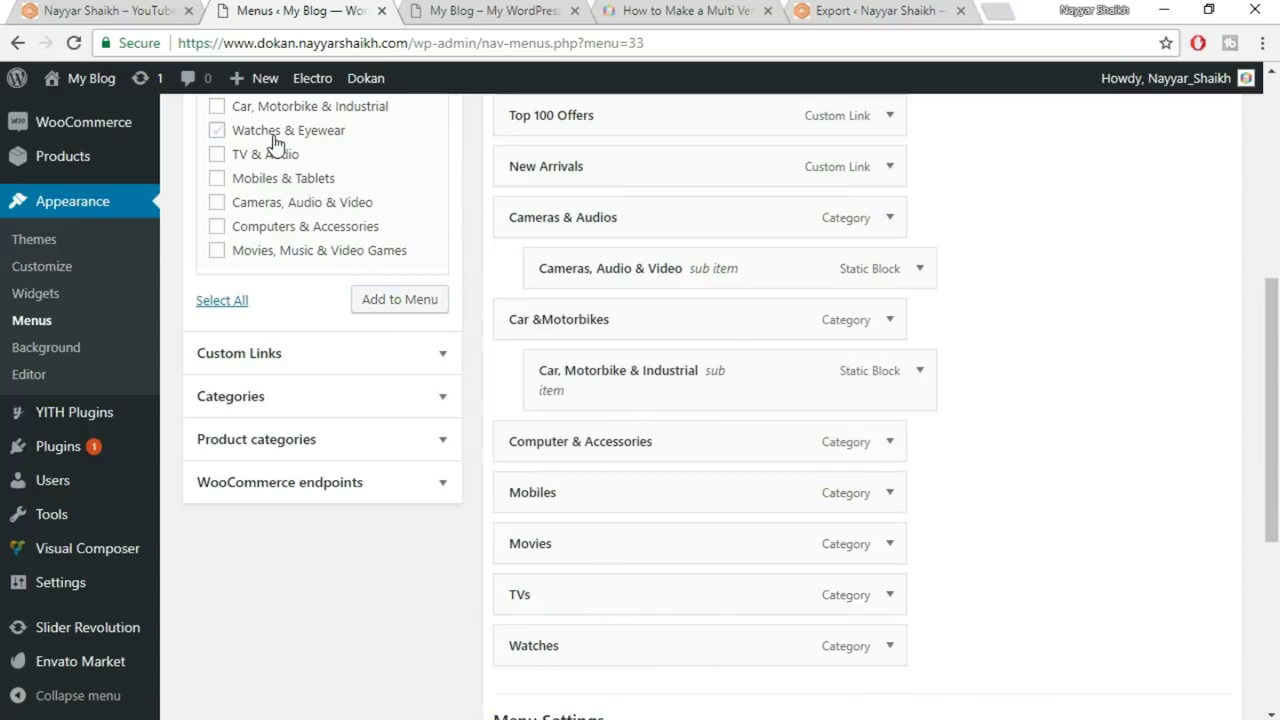
# Add the Watches & Eyewear and TV & Audio blocks and nest them under their categories
pyautogui.click(415, 310)
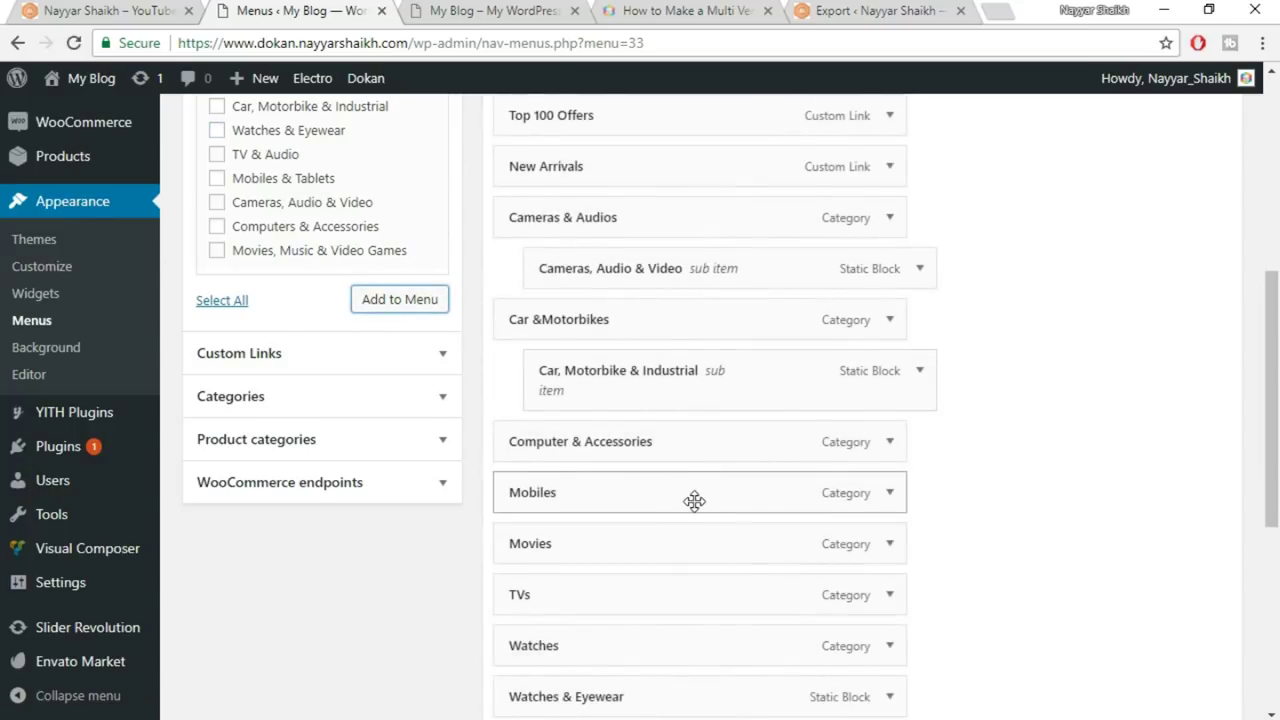
pyautogui.scroll(-2, 614, 632)
pyautogui.moveTo(594, 494); pyautogui.dragTo(646, 497)
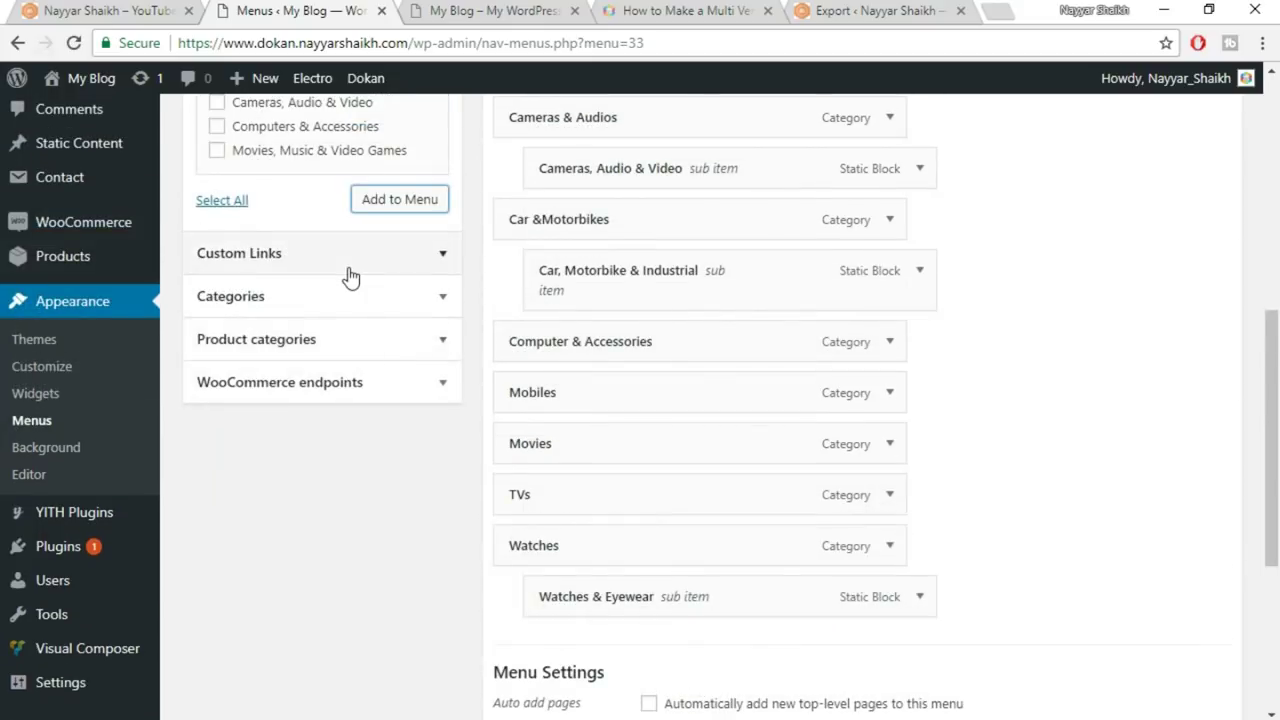
pyautogui.scroll(2, 335, 265)
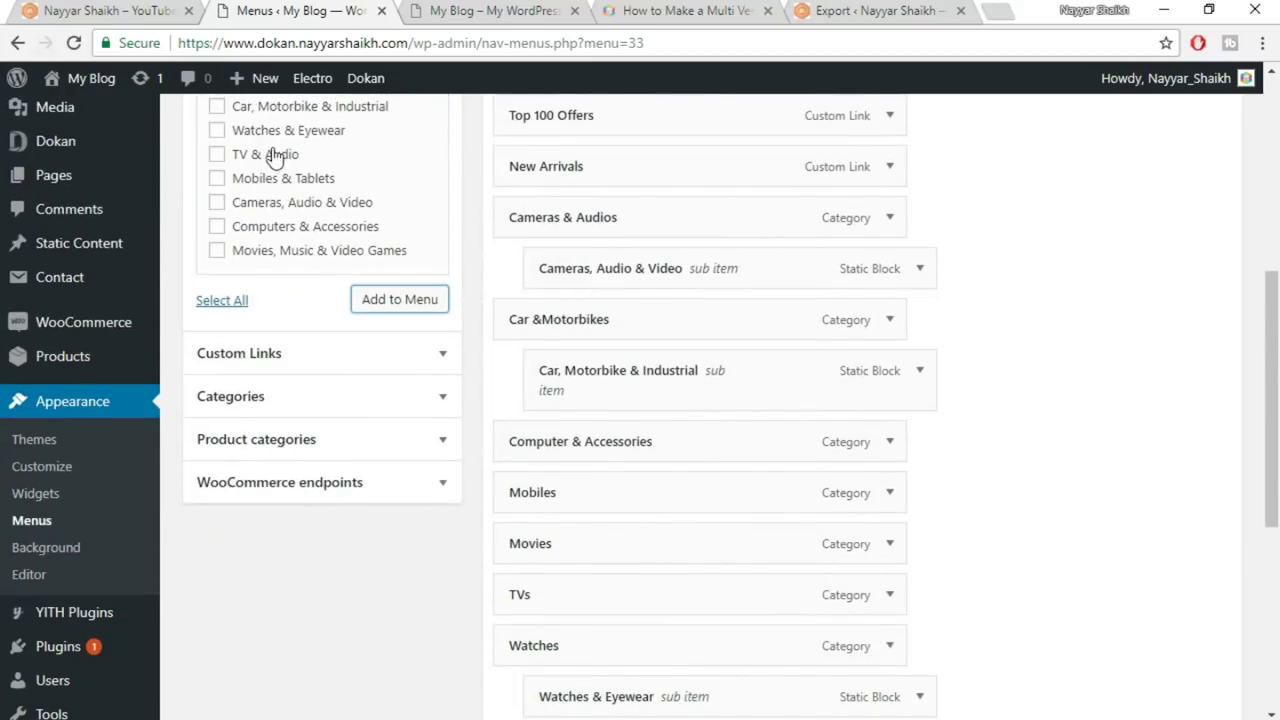
pyautogui.click(396, 308)
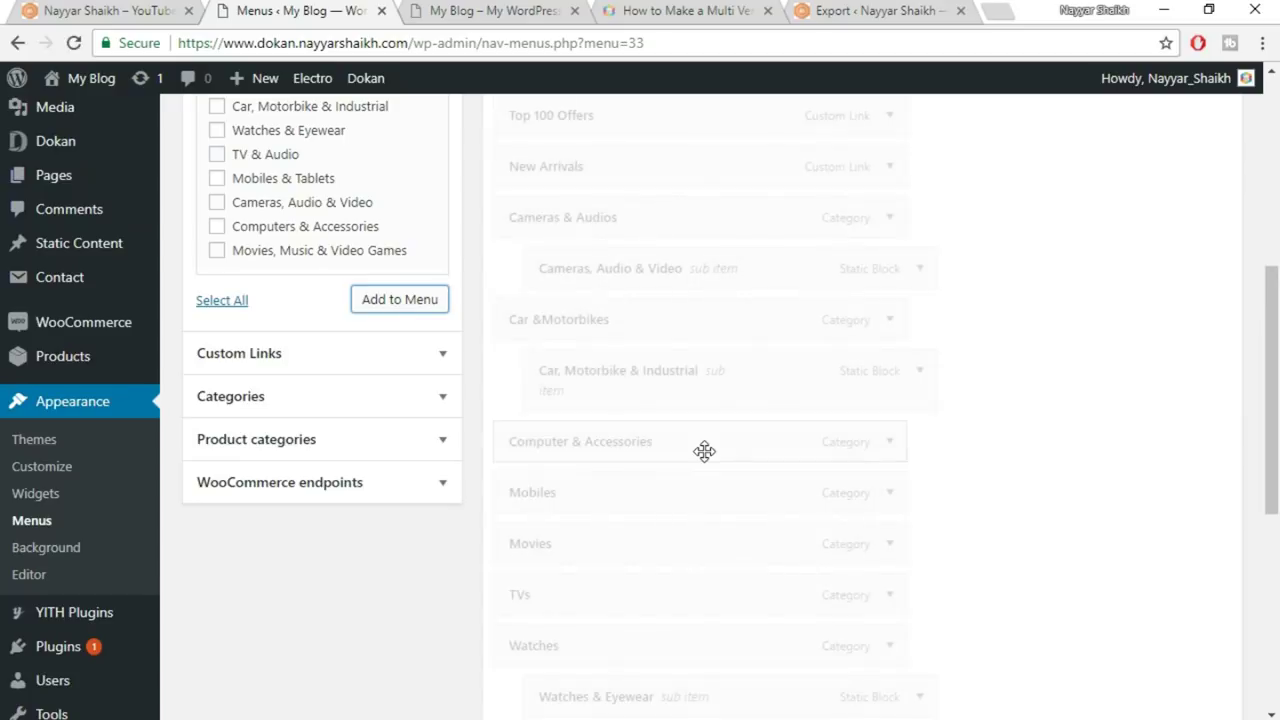
pyautogui.scroll(-1, 700, 500)
pyautogui.moveTo(603, 656); pyautogui.dragTo(625, 520)
pyautogui.scroll(1, 230, 427)
pyautogui.scroll(3, 219, 424)
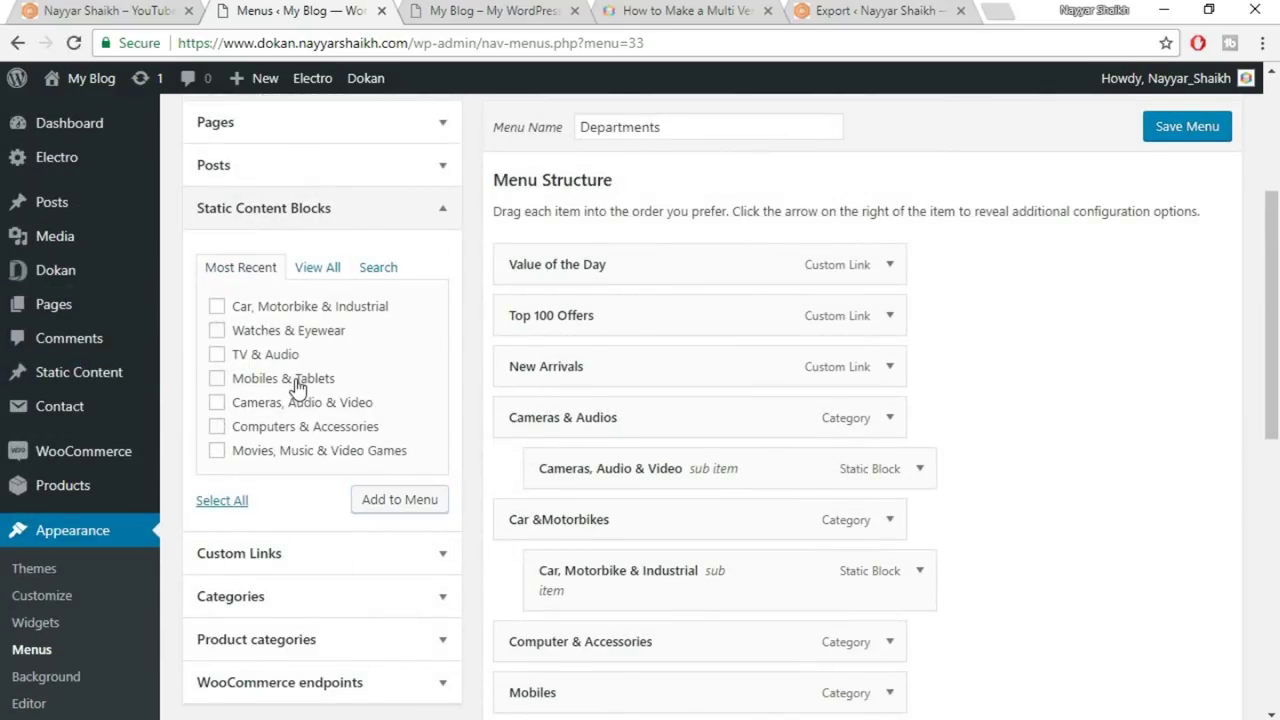
# Add the Mobiles & Tablets block and nest it under the Mobiles category
pyautogui.click(420, 506)
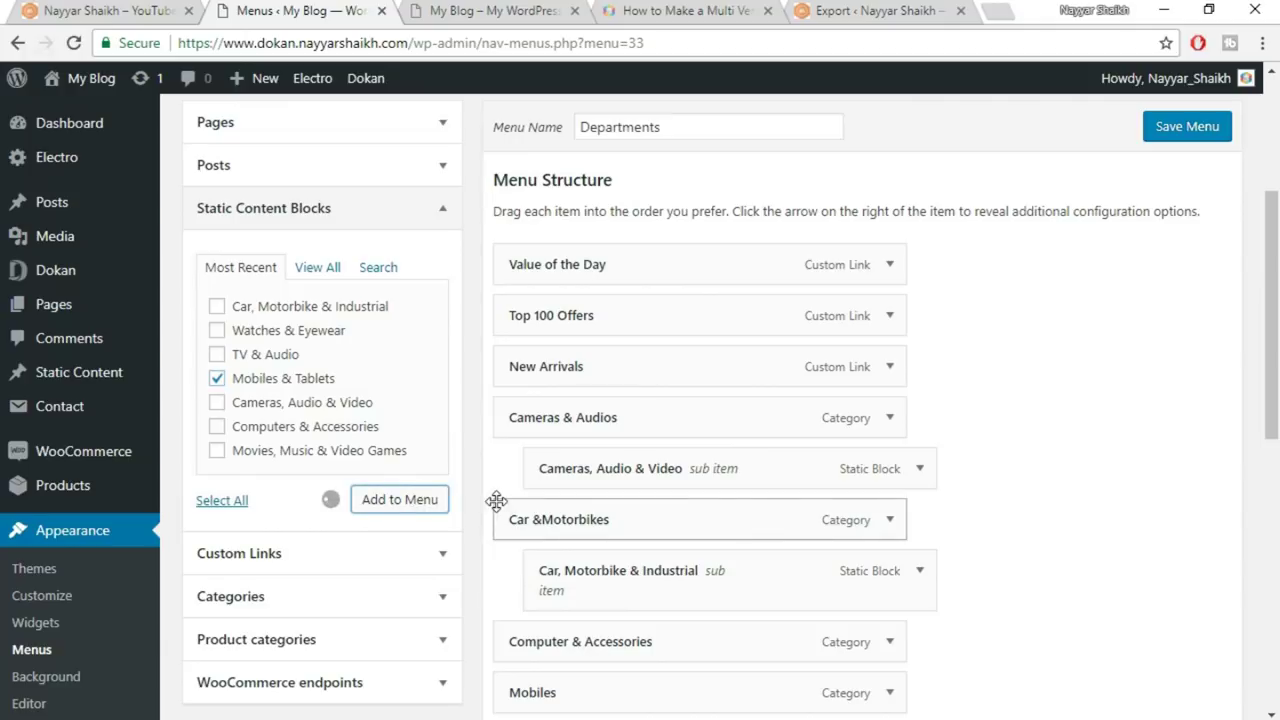
pyautogui.scroll(-2, 494, 500)
pyautogui.scroll(-2, 496, 501)
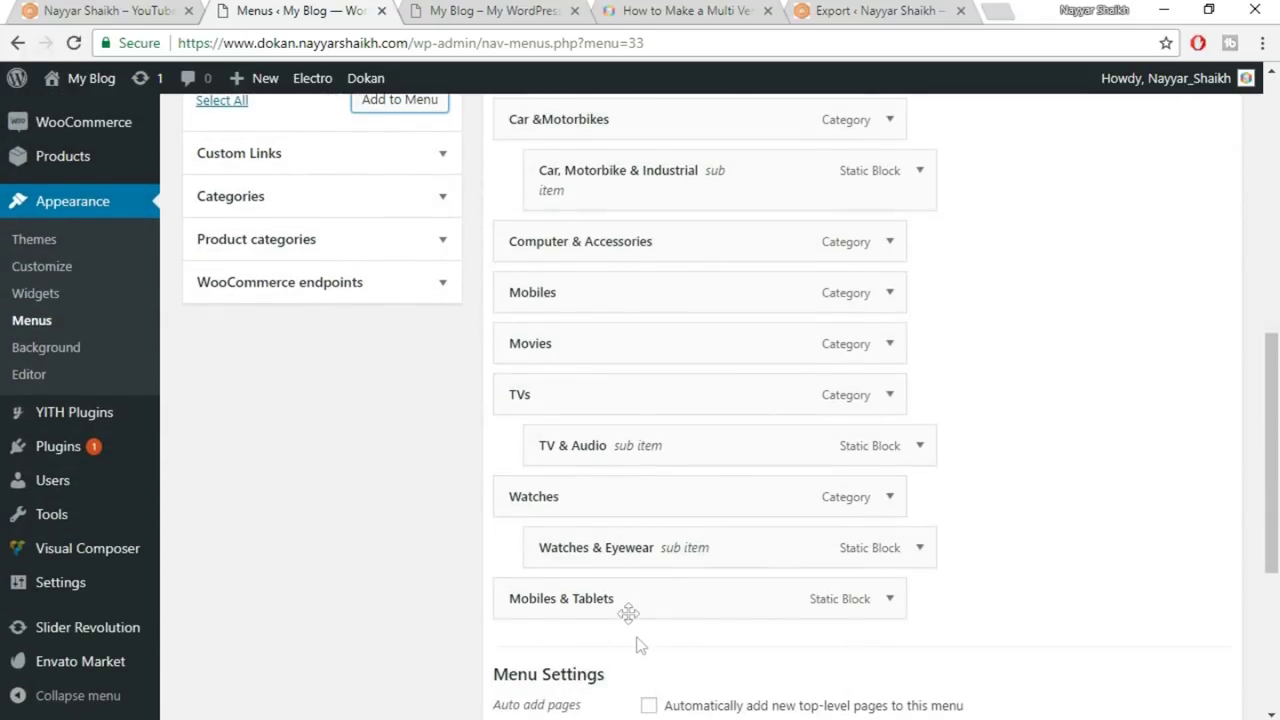
pyautogui.moveTo(623, 599); pyautogui.dragTo(652, 322)
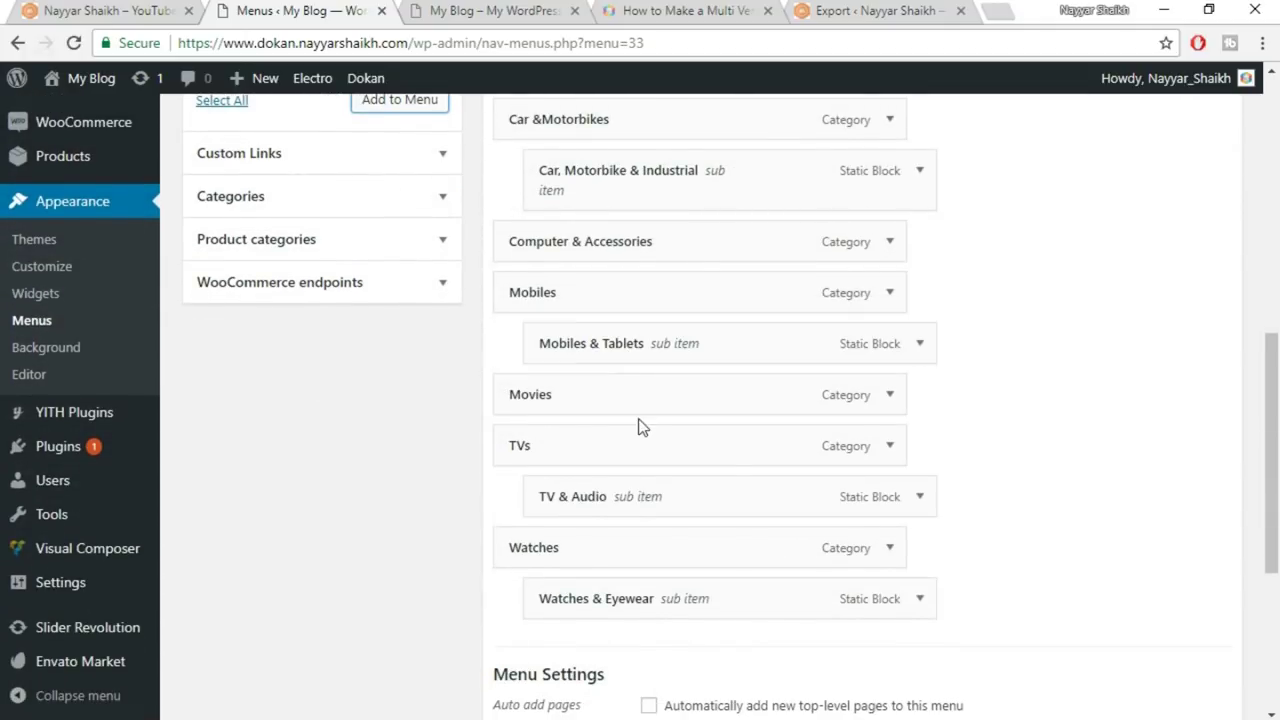
pyautogui.scroll(4, 551, 455)
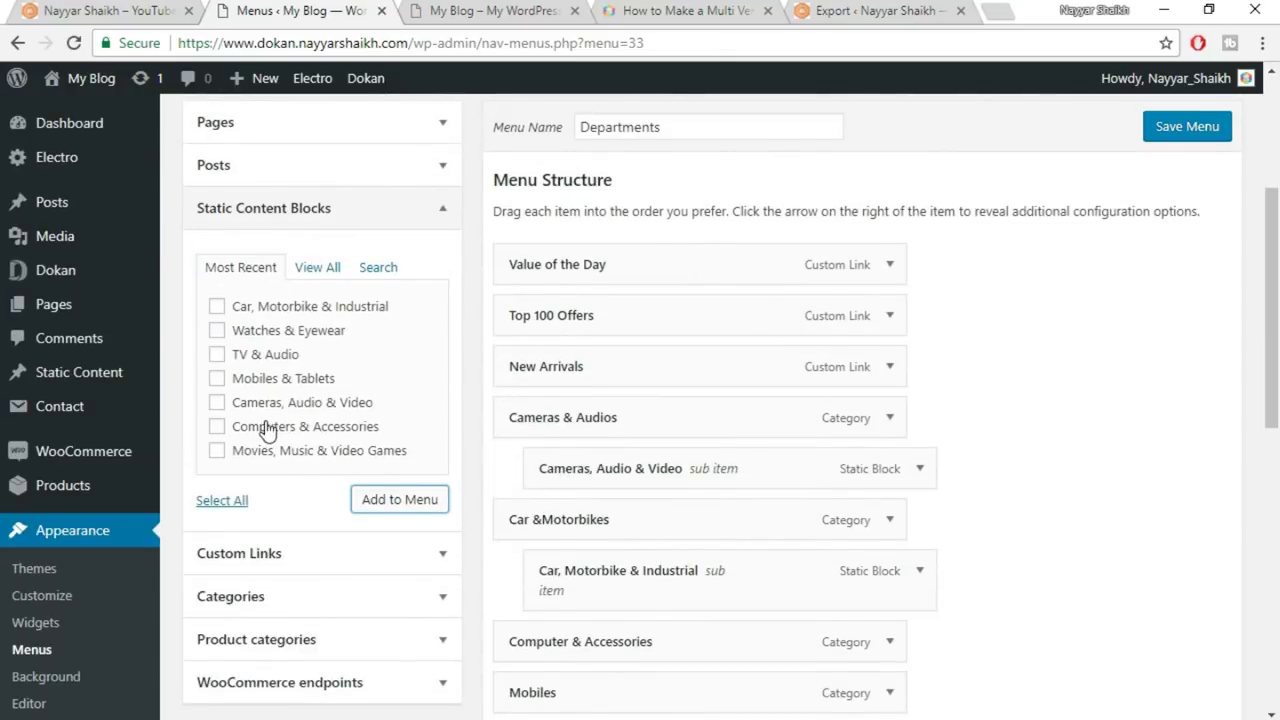
# Remove the accidentally added duplicate Cameras, Audio & Video item
pyautogui.click(276, 406)
pyautogui.click(400, 499)
pyautogui.scroll(-5, 934, 514)
pyautogui.moveTo(643, 546); pyautogui.dragTo(740, 162)
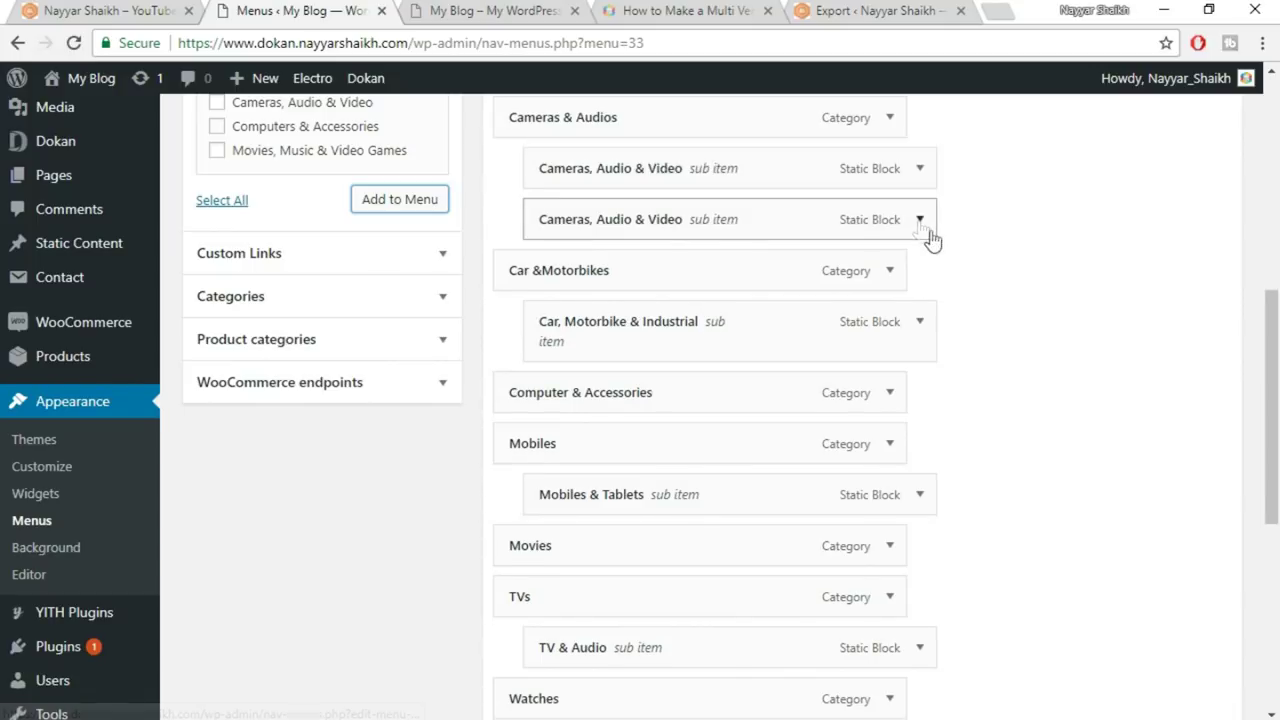
pyautogui.click(919, 220)
pyautogui.click(556, 478)
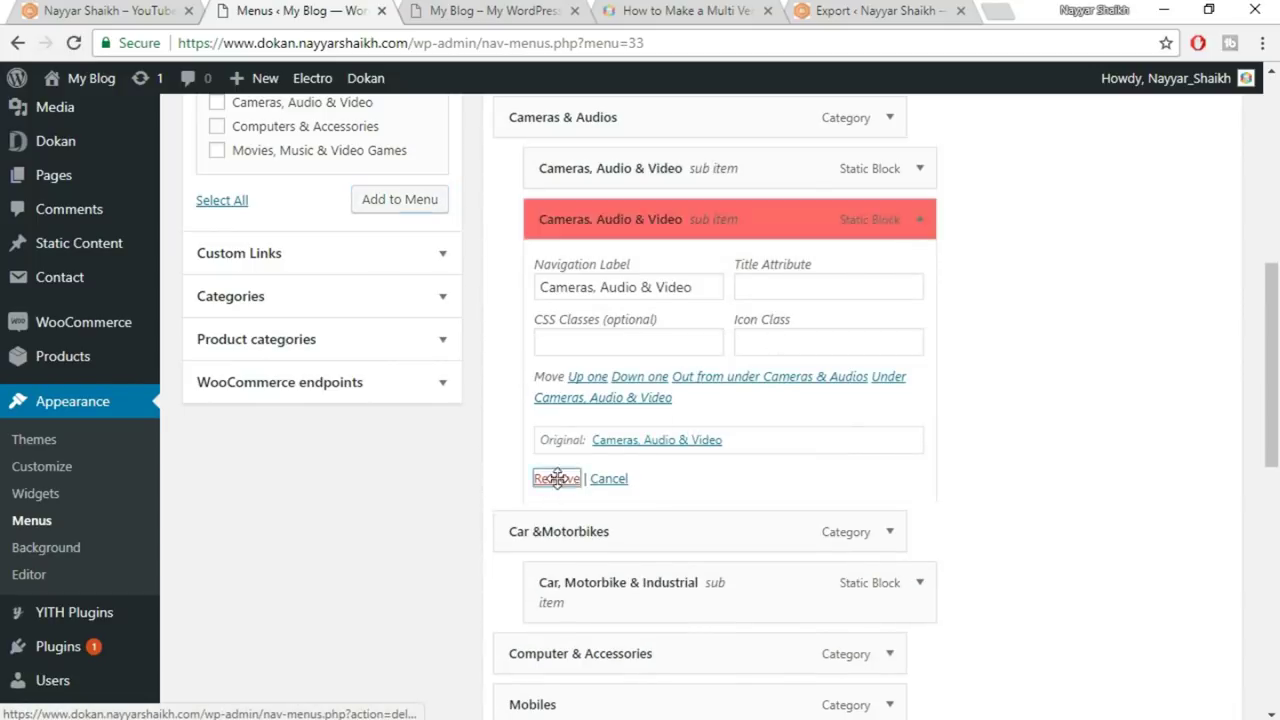
pyautogui.scroll(1, 1115, 374)
pyautogui.scroll(1, 700, 334)
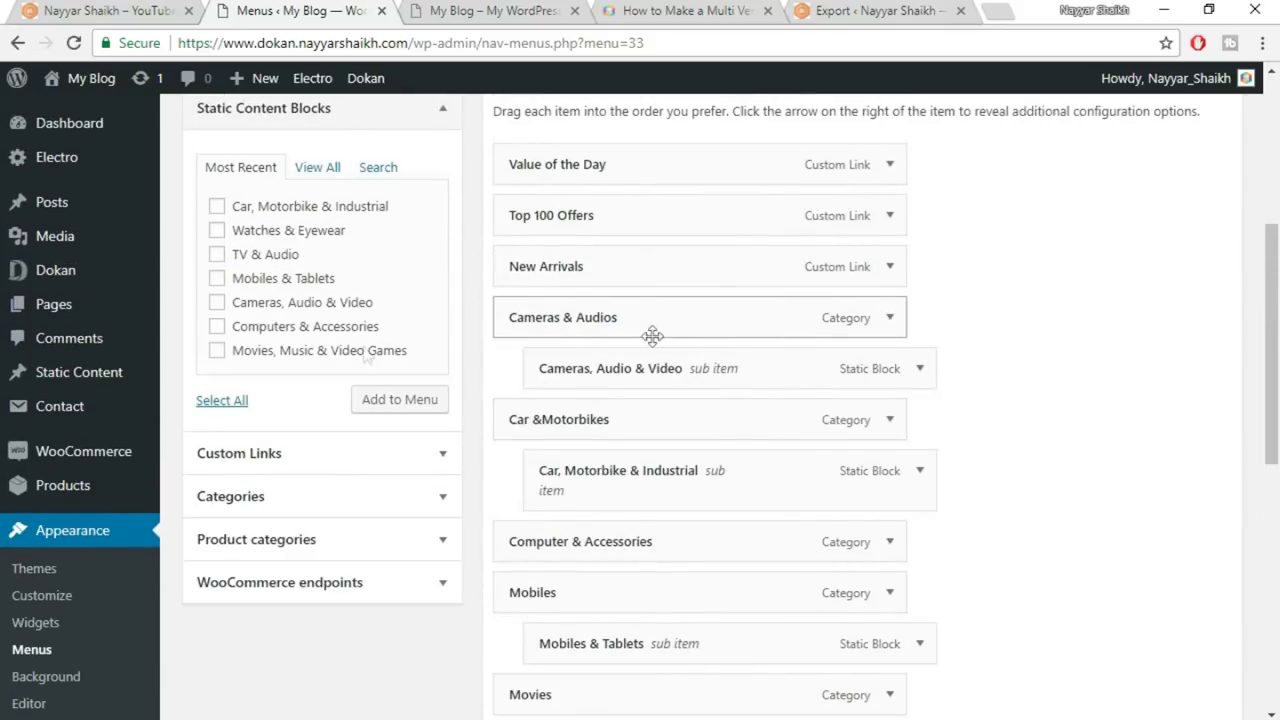
# Nest the Computers & Accessories and Movies, Music & Video Games blocks under their categories
pyautogui.click(400, 399)
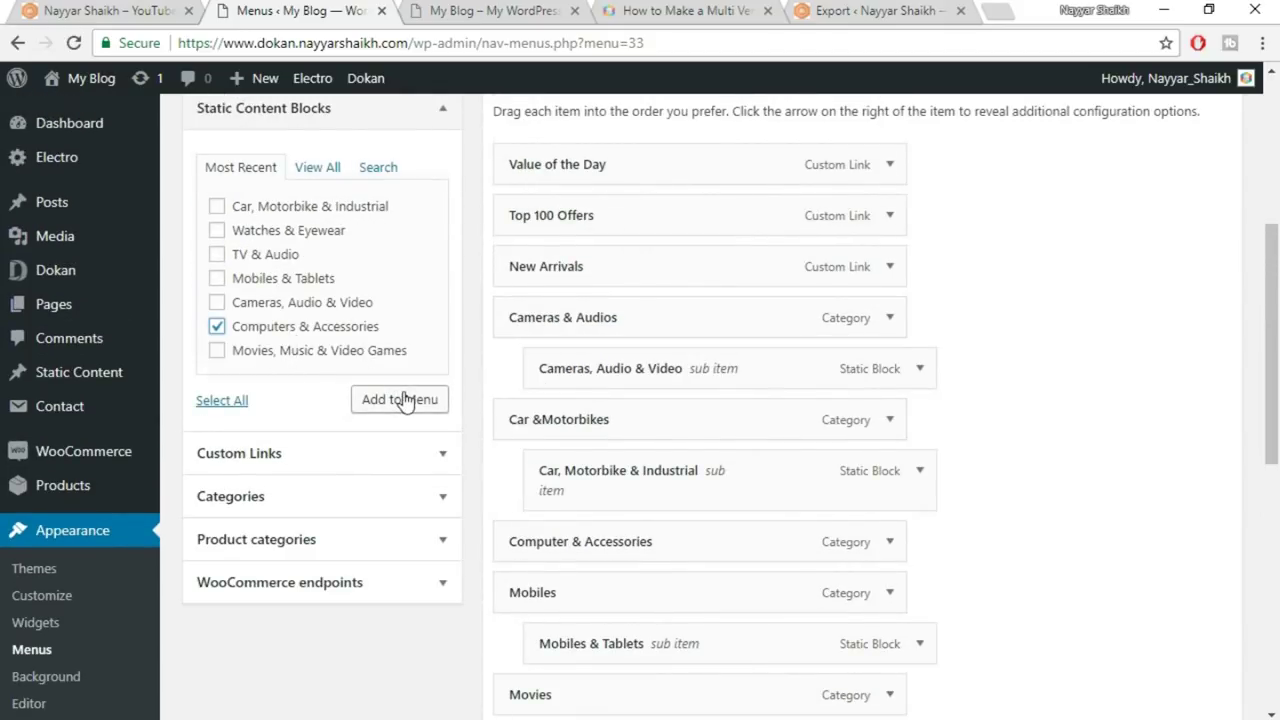
pyautogui.scroll(-4, 1218, 444)
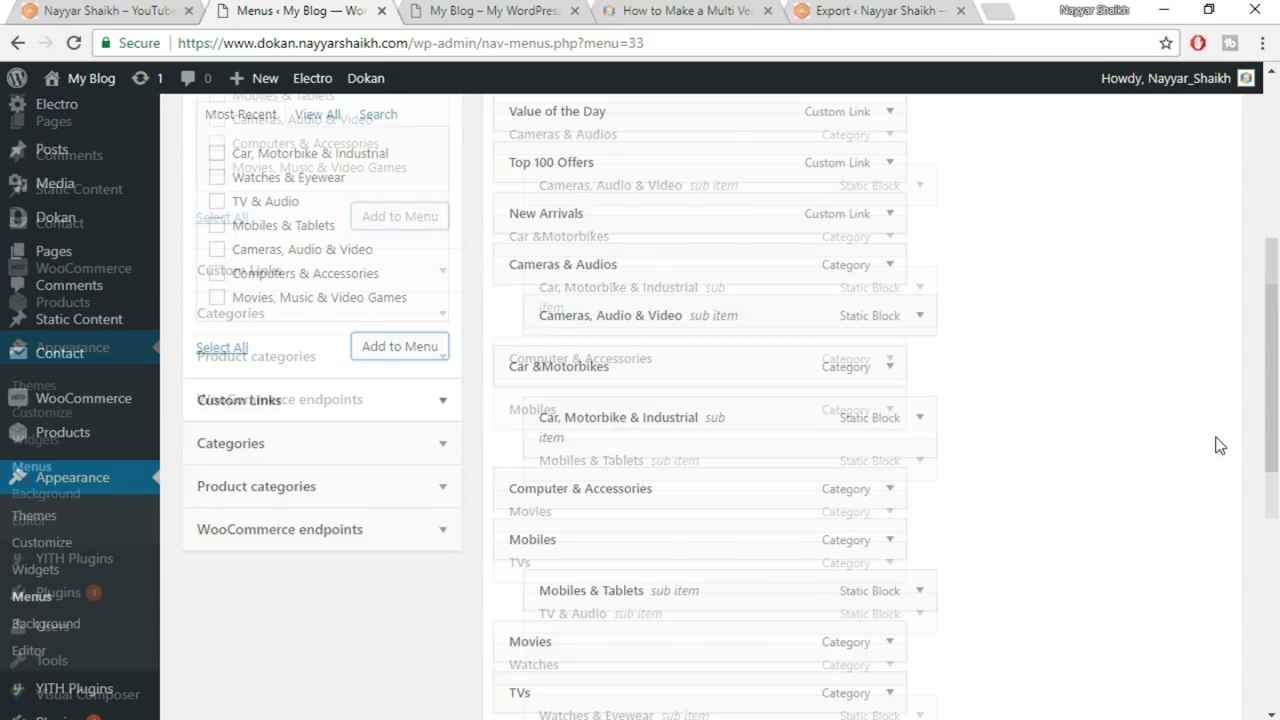
pyautogui.moveTo(733, 273); pyautogui.dragTo(795, 170)
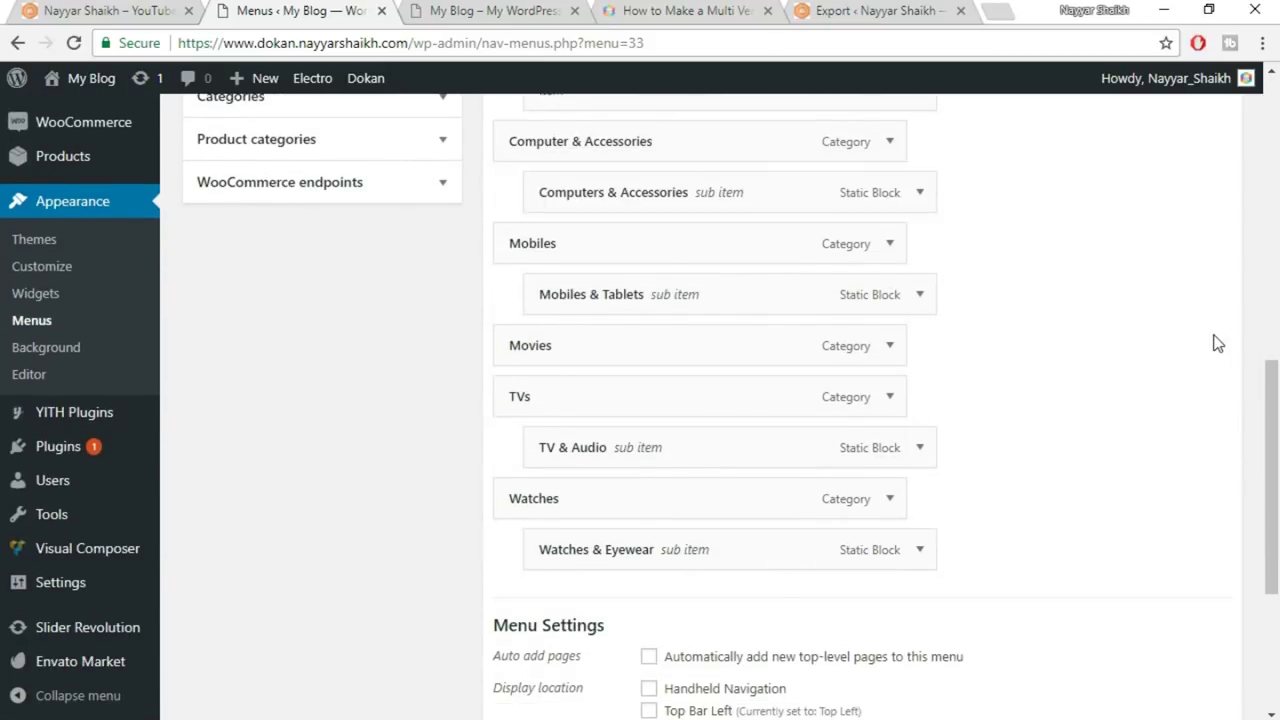
pyautogui.scroll(1, 1218, 344)
pyautogui.scroll(2, 1053, 335)
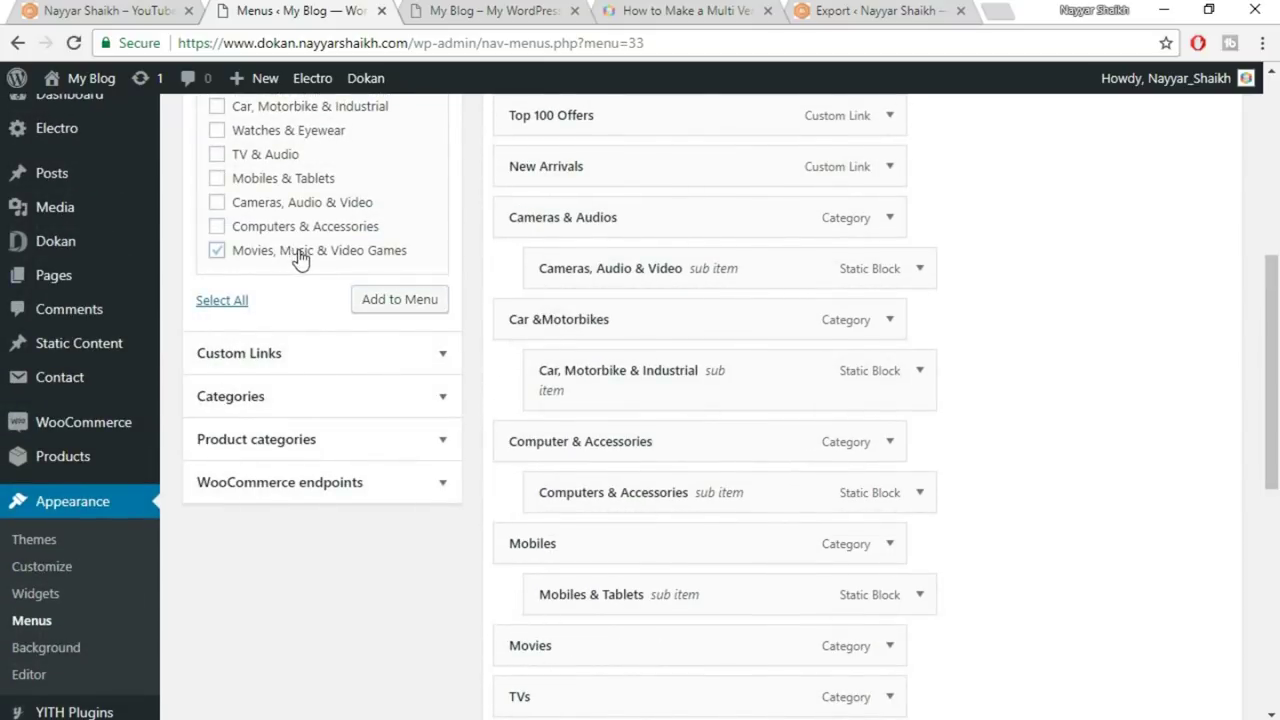
pyautogui.click(415, 300)
pyautogui.scroll(-2, 1091, 474)
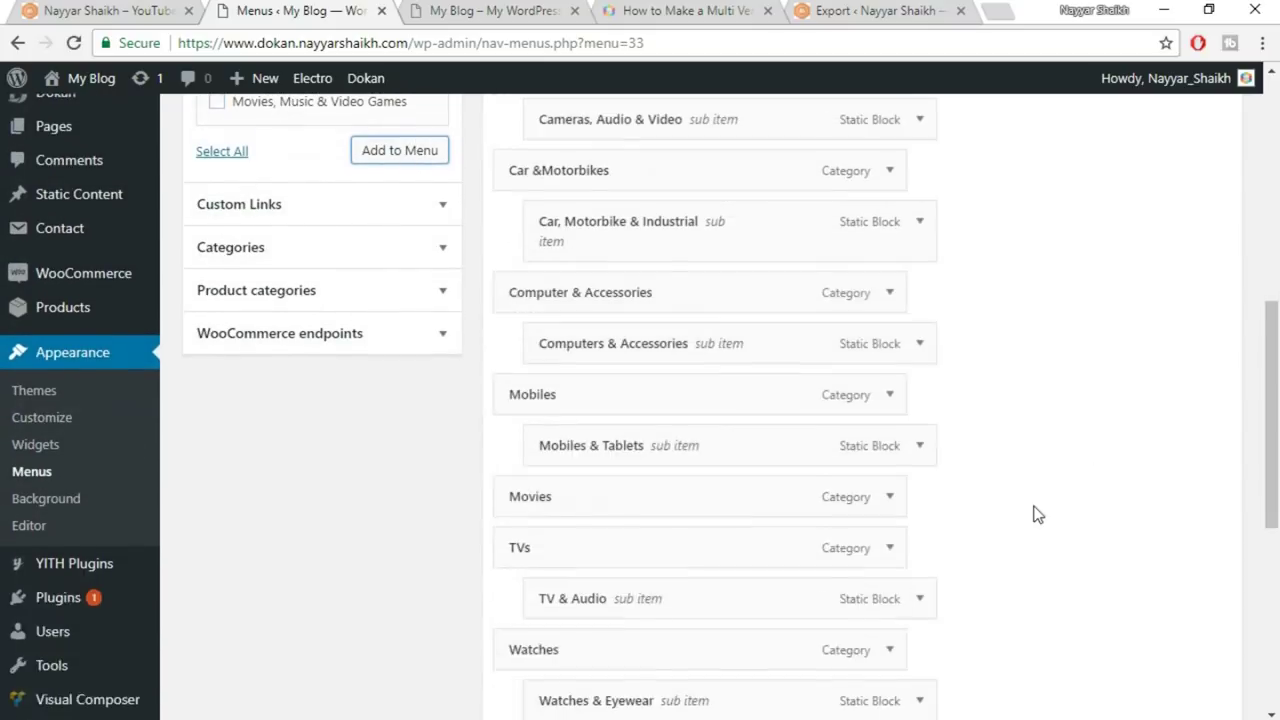
pyautogui.scroll(-2, 744, 660)
pyautogui.moveTo(601, 407); pyautogui.dragTo(695, 264)
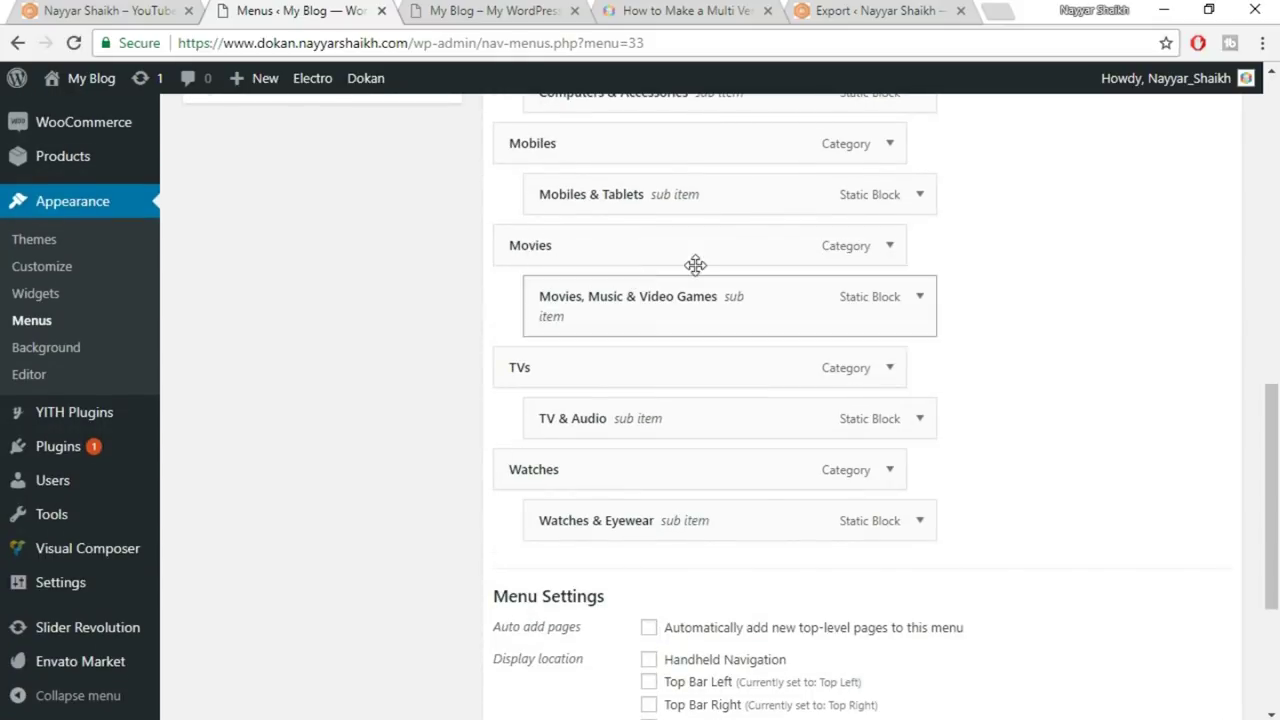
pyautogui.scroll(5, 1056, 390)
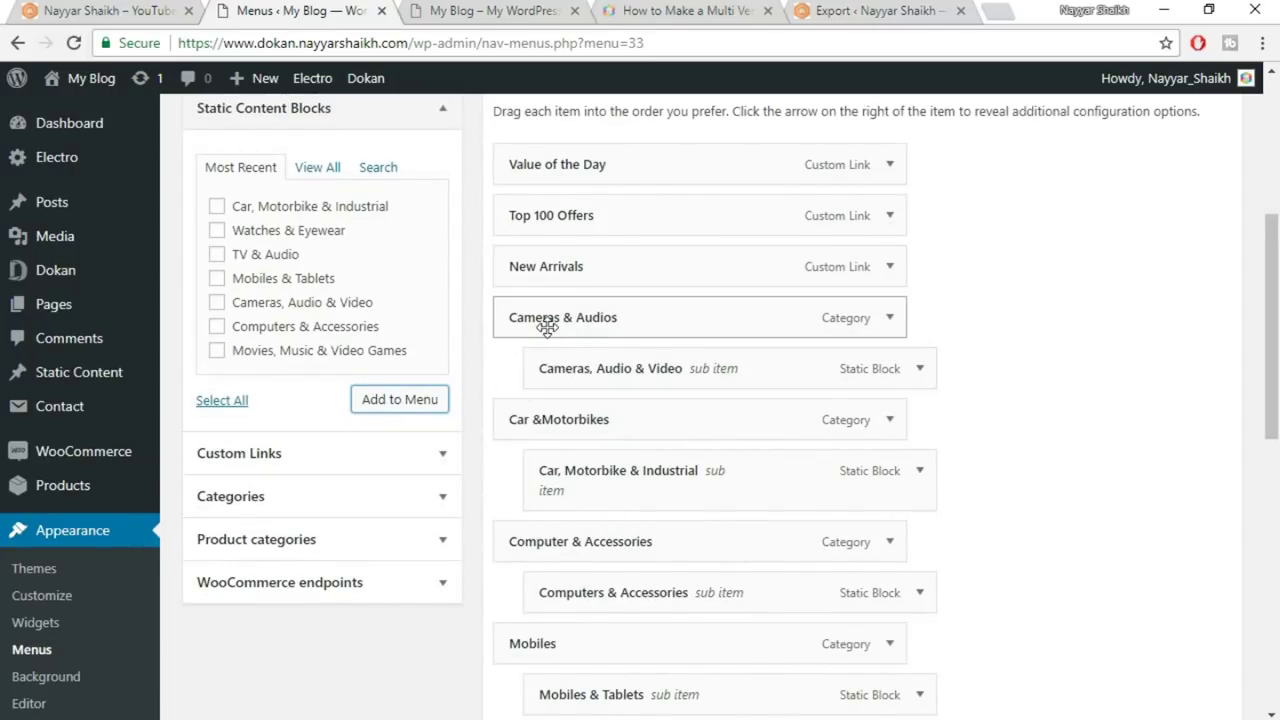
# Copy the yamm-tfw class from the Cameras & Audios item's CSS Classes field
pyautogui.click(895, 322)
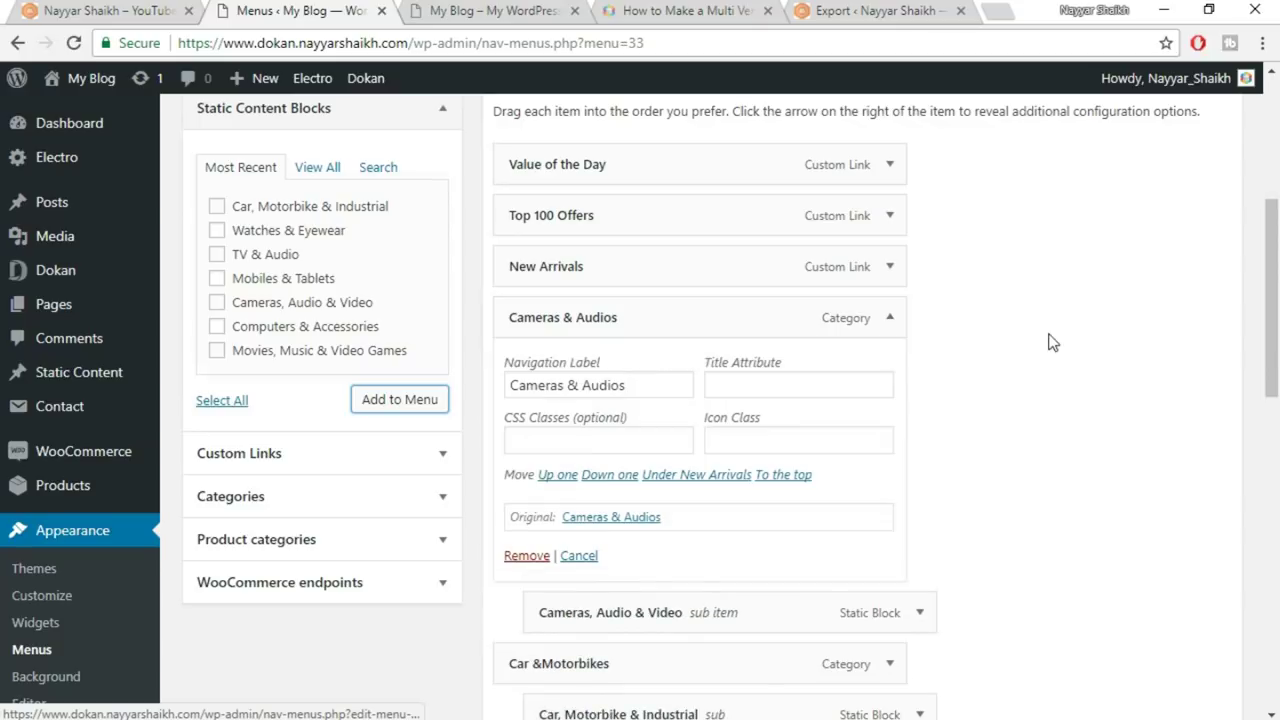
pyautogui.scroll(-1, 648, 329)
pyautogui.click(610, 337)
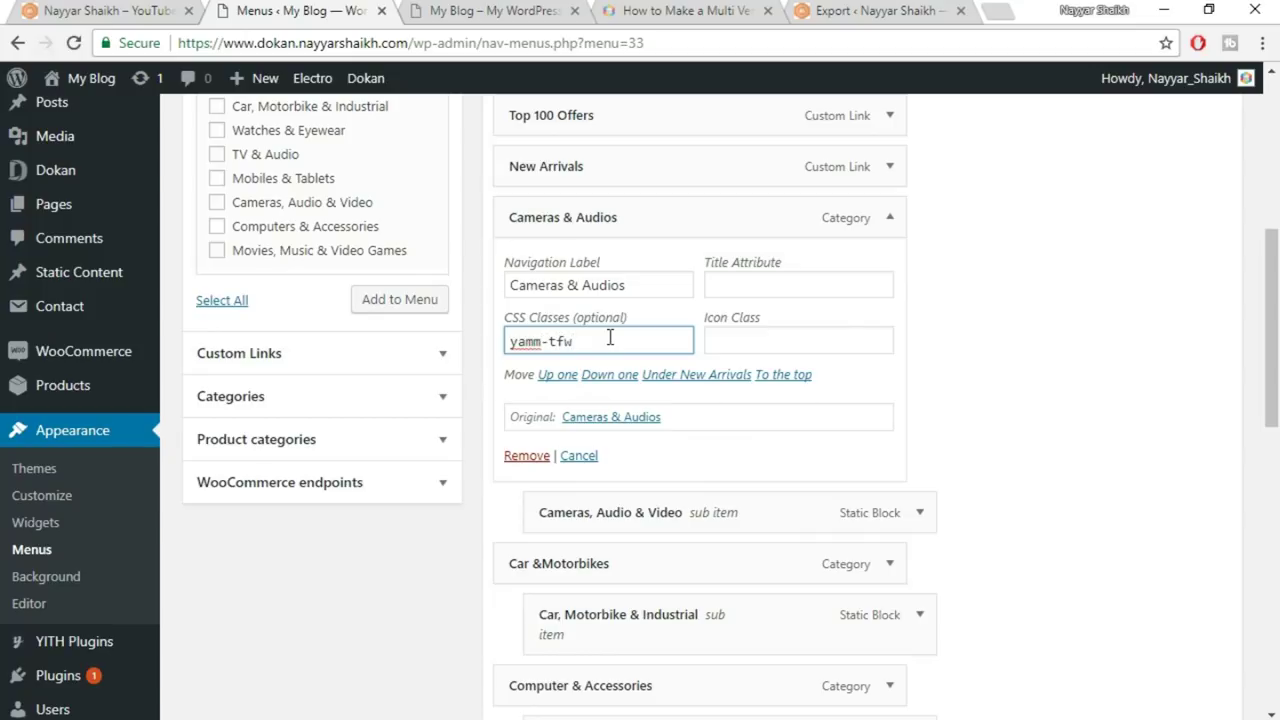
pyautogui.moveTo(677, 340); pyautogui.dragTo(503, 345)
pyautogui.hotkey('ctrl', 'c')
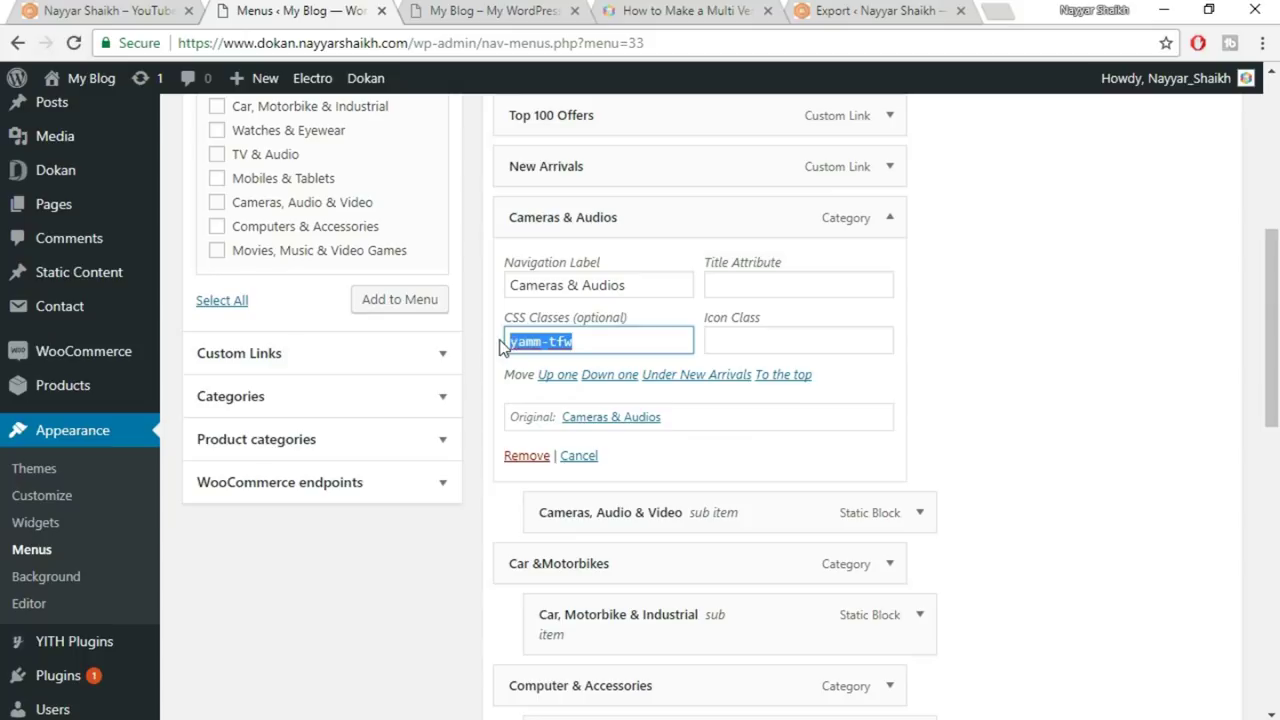
pyautogui.click(635, 343)
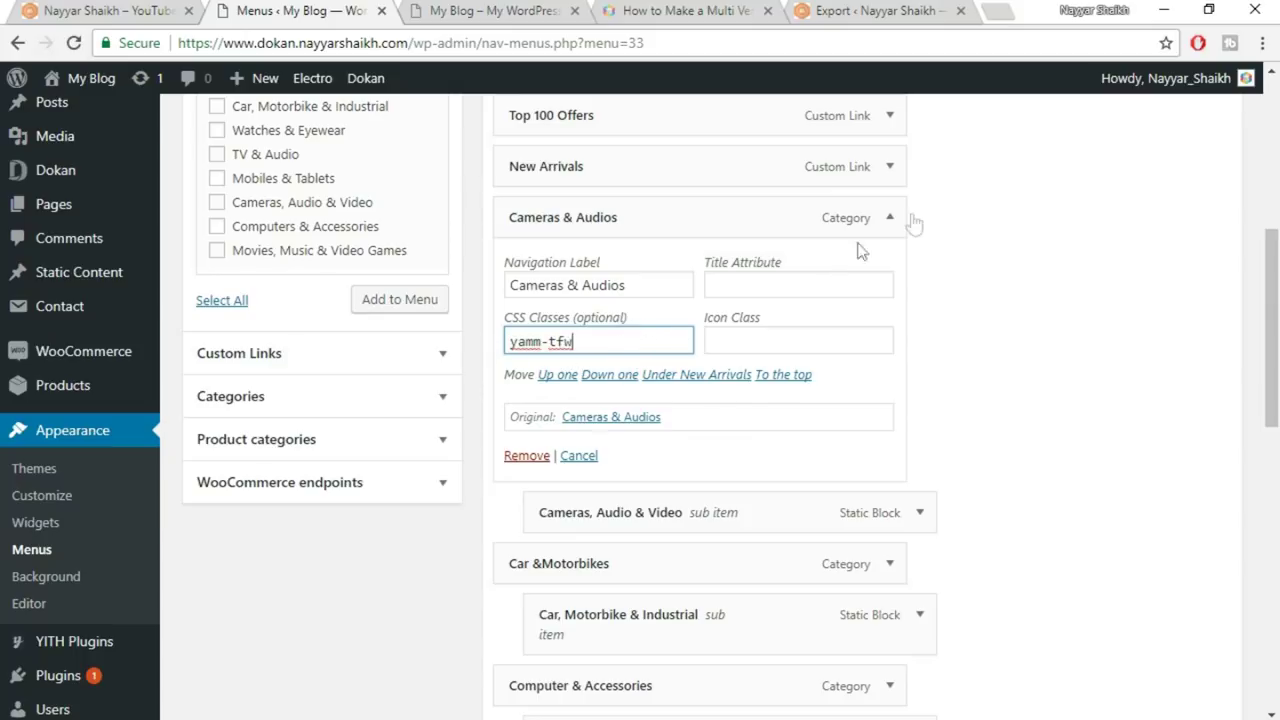
pyautogui.click(900, 222)
# Paste yamm-tfw into the Car & Motorbikes item's CSS Classes
pyautogui.click(918, 313)
pyautogui.scroll(-1, 995, 335)
pyautogui.click(625, 343)
pyautogui.hotkey('ctrl', 'v')
pyautogui.click(892, 220)
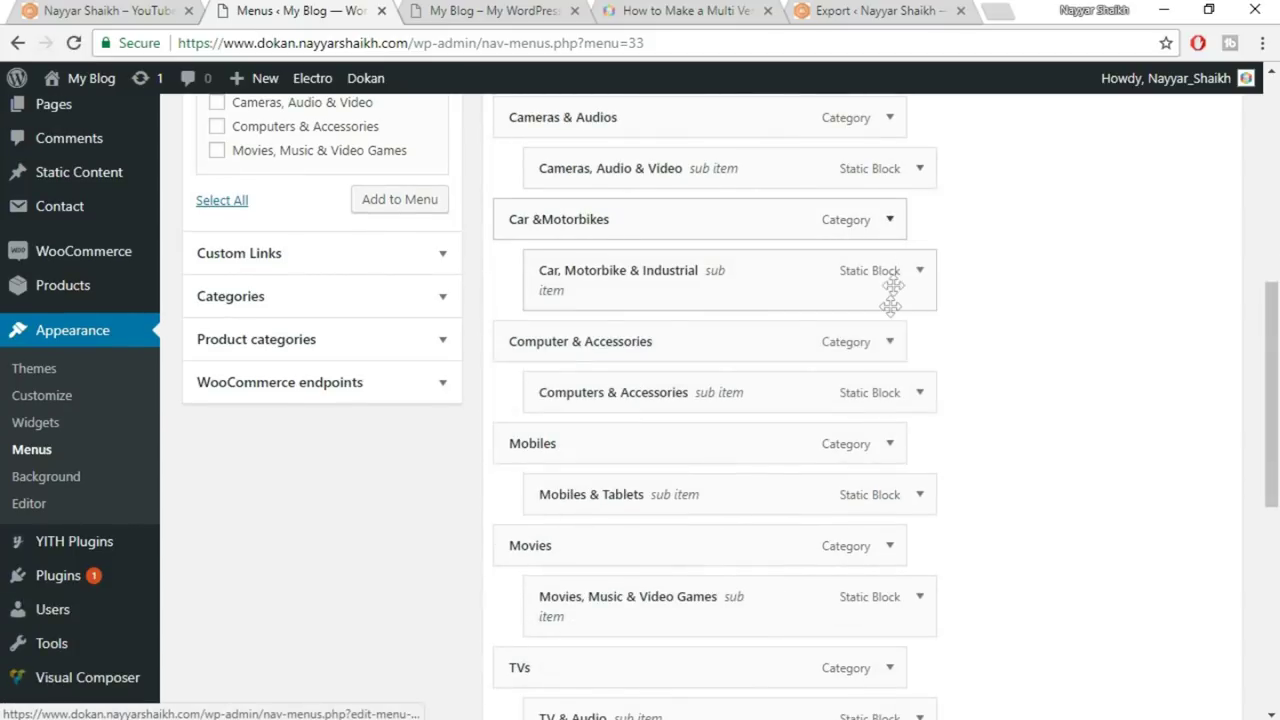
# Check Computer & Accessories and Mobiles & Tablets, then give the Mobiles item yamm-tfw
pyautogui.click(892, 344)
pyautogui.click(552, 468)
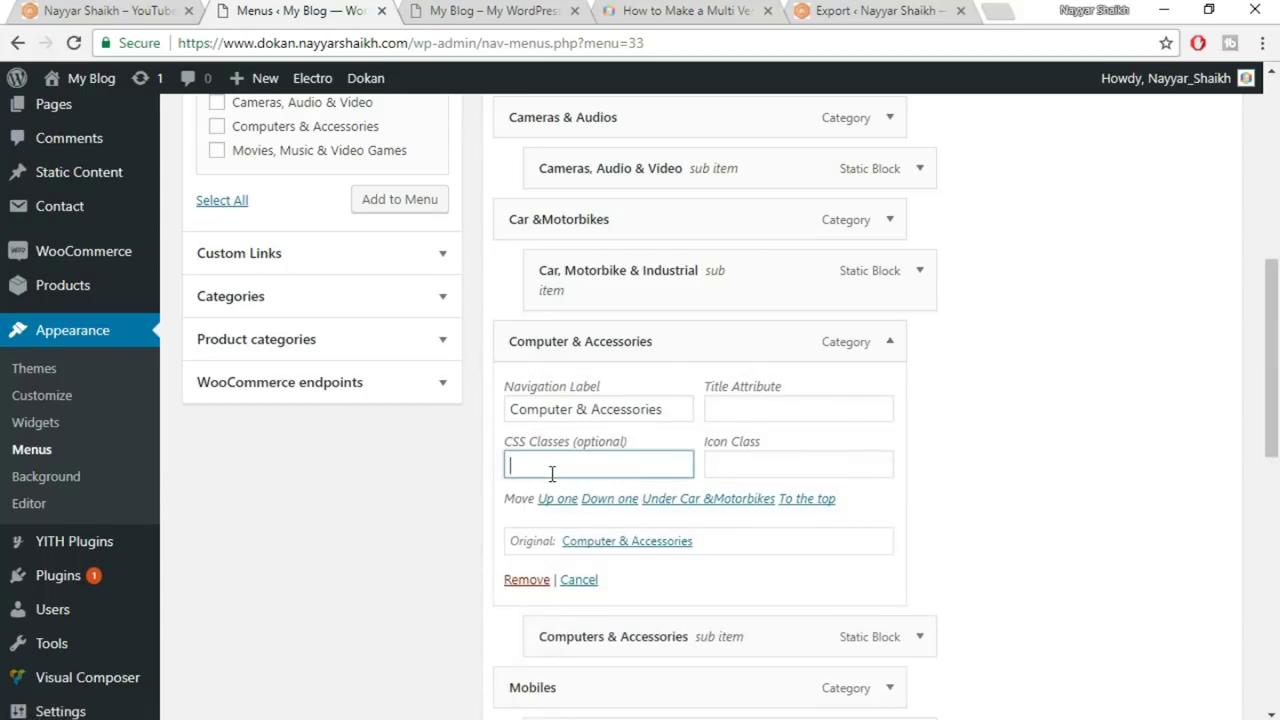
pyautogui.click(890, 343)
pyautogui.scroll(-2, 903, 355)
pyautogui.click(911, 297)
pyautogui.click(913, 296)
pyautogui.click(889, 243)
pyautogui.click(600, 367)
pyautogui.hotkey('ctrl', 'v')
pyautogui.click(889, 243)
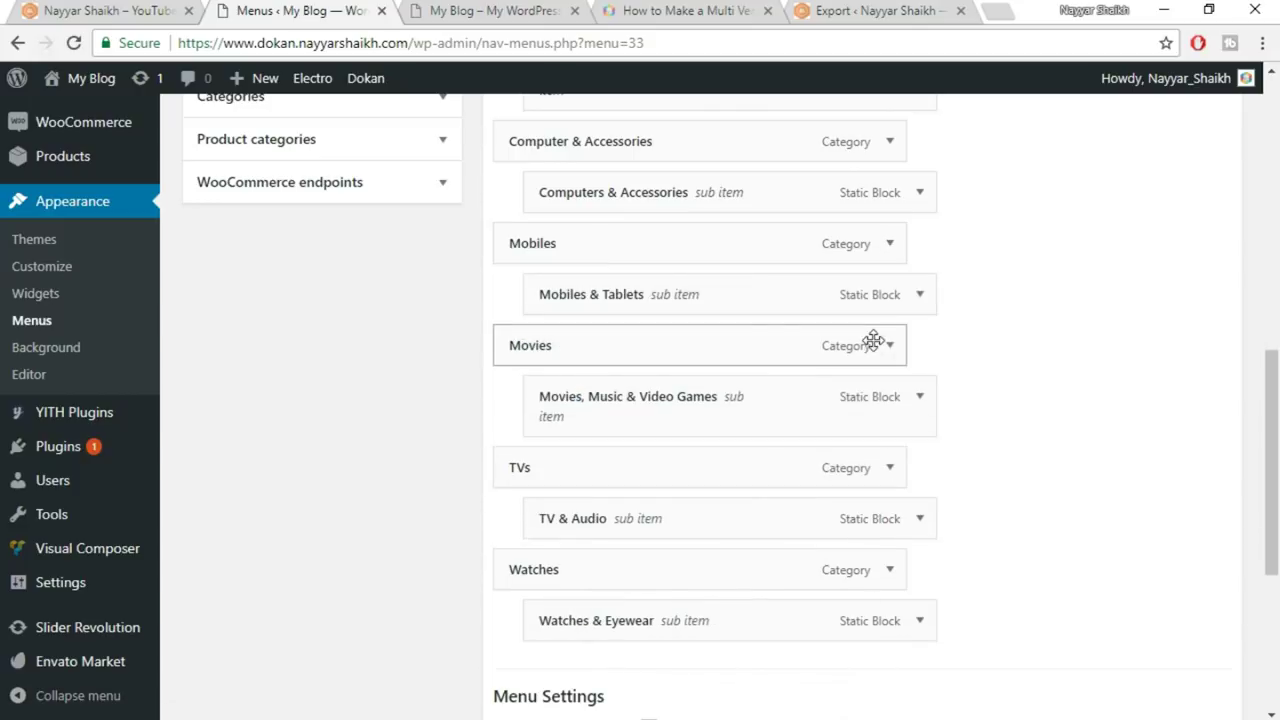
# Review the Movies, TVs and Mobiles item settings, finding TVs nested under Movies
pyautogui.click(889, 345)
pyautogui.click(889, 345)
pyautogui.click(889, 467)
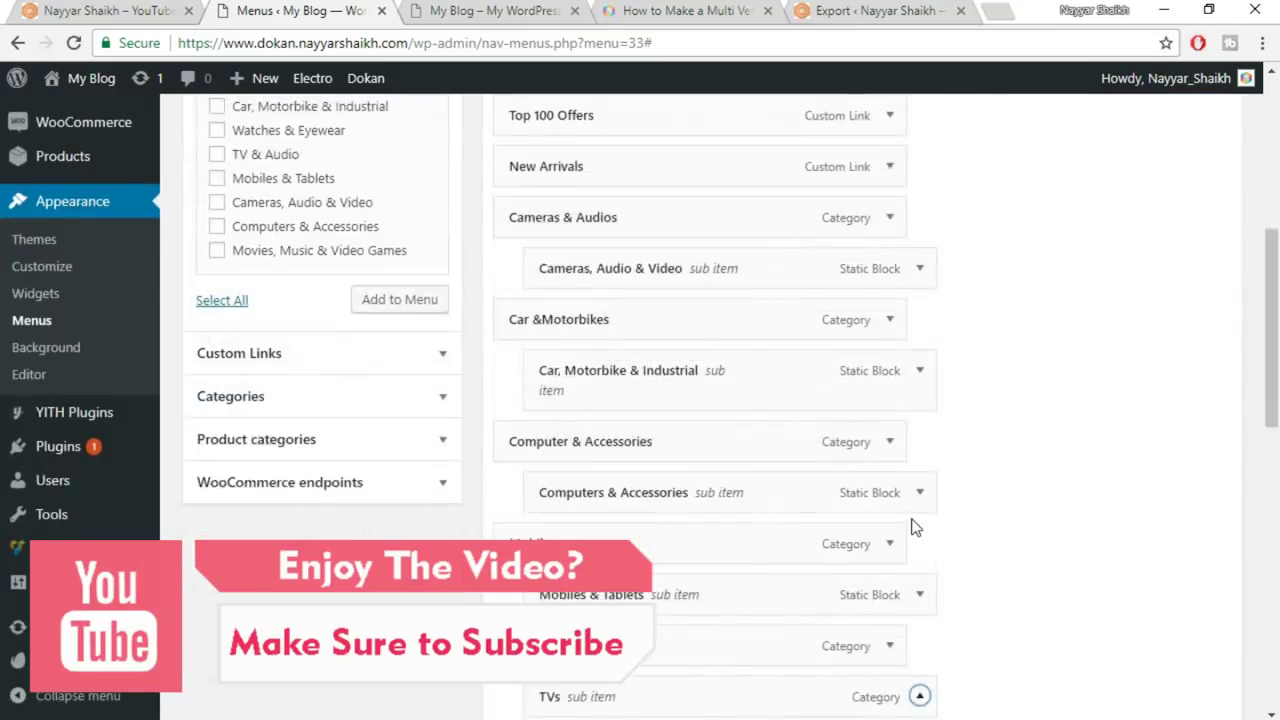
pyautogui.scroll(-1, 914, 523)
pyautogui.click(894, 222)
pyautogui.click(894, 222)
pyautogui.click(894, 343)
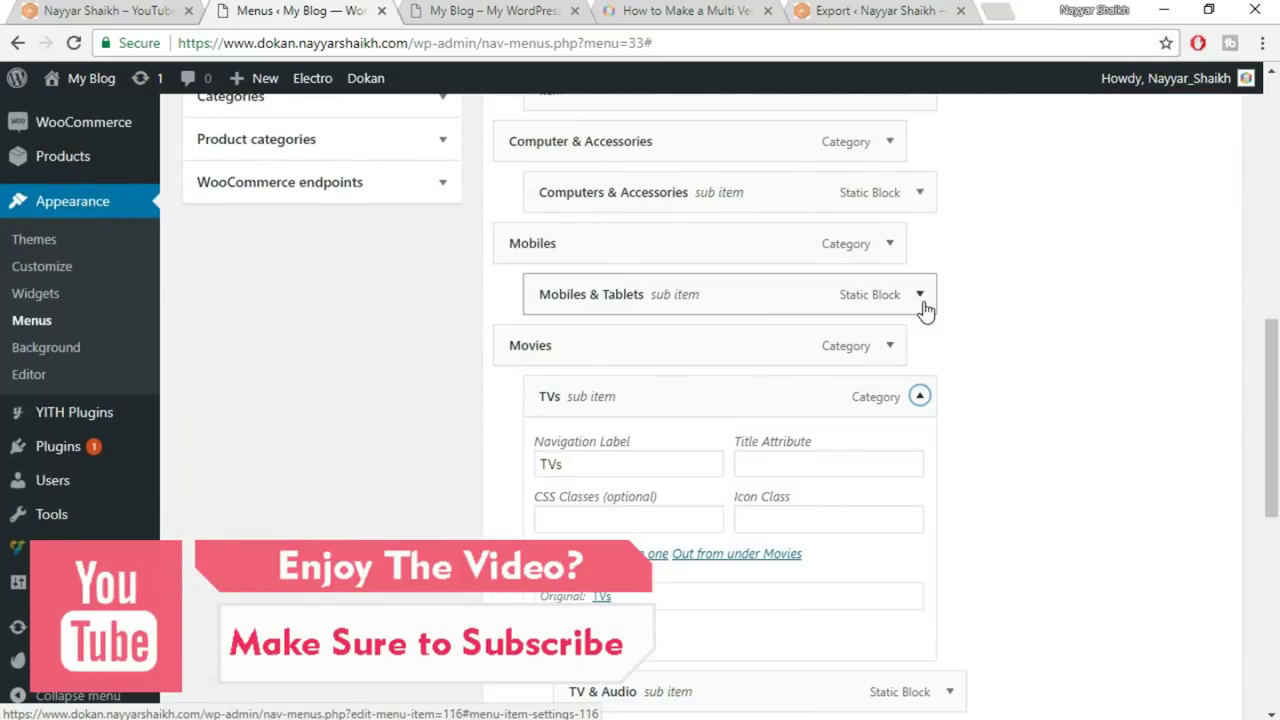
pyautogui.click(890, 245)
pyautogui.click(890, 245)
pyautogui.click(890, 345)
pyautogui.click(890, 345)
pyautogui.click(919, 396)
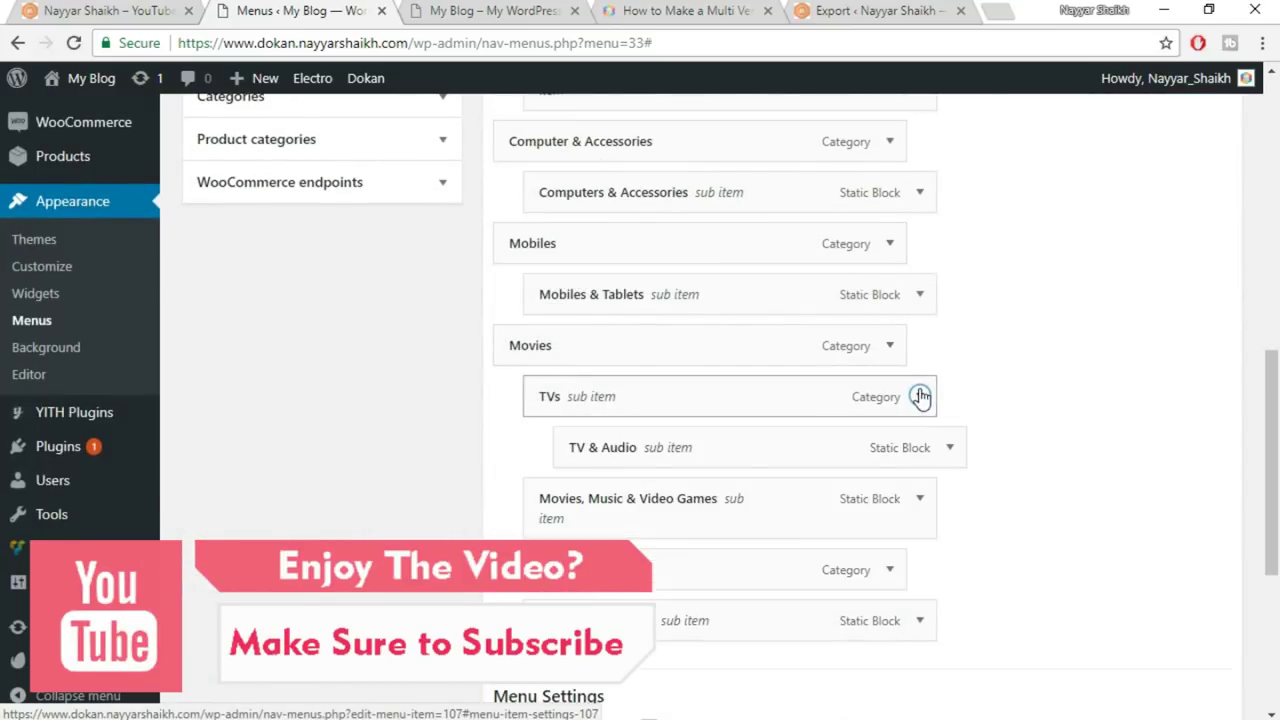
# Move TVs out from under Movies to become a top-level category
pyautogui.scroll(-1, 949, 466)
pyautogui.moveTo(622, 305); pyautogui.dragTo(634, 400)
pyautogui.moveTo(634, 400); pyautogui.dragTo(634, 378)
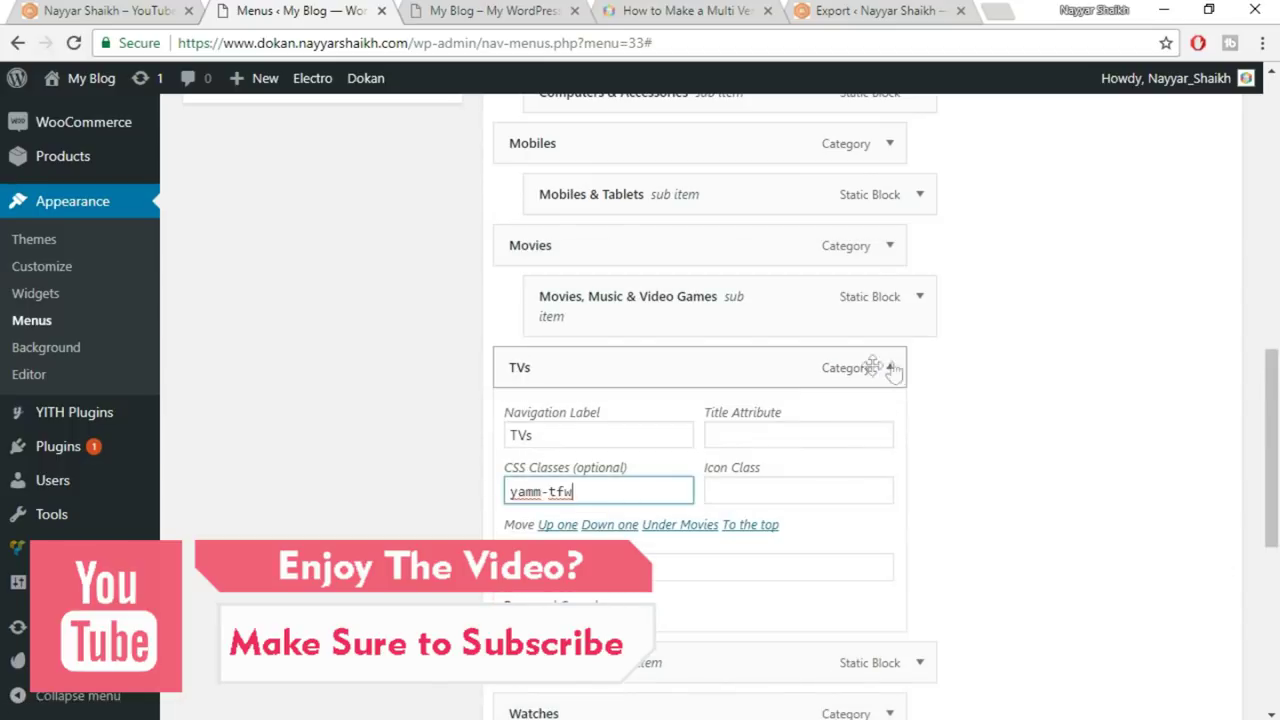
pyautogui.click(890, 368)
# Give the Watches item the yamm-tfw CSS class
pyautogui.click(893, 470)
pyautogui.scroll(-1, 760, 480)
pyautogui.click(623, 487)
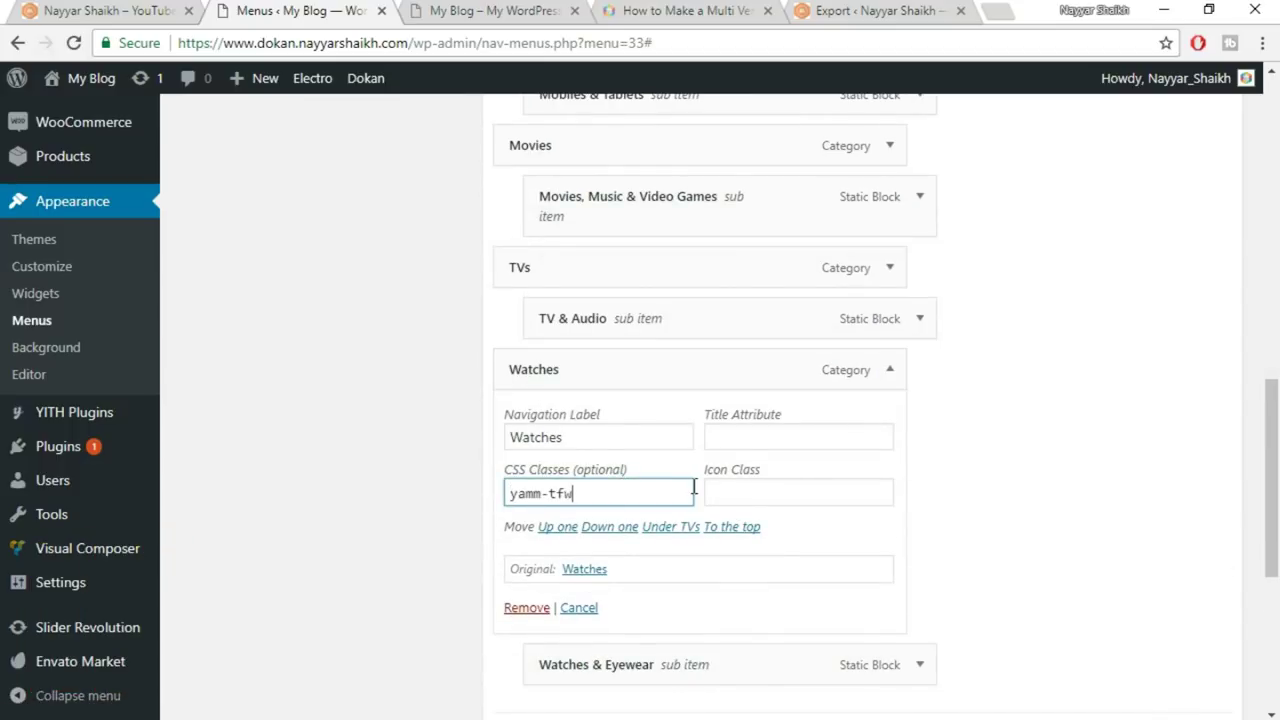
pyautogui.click(889, 369)
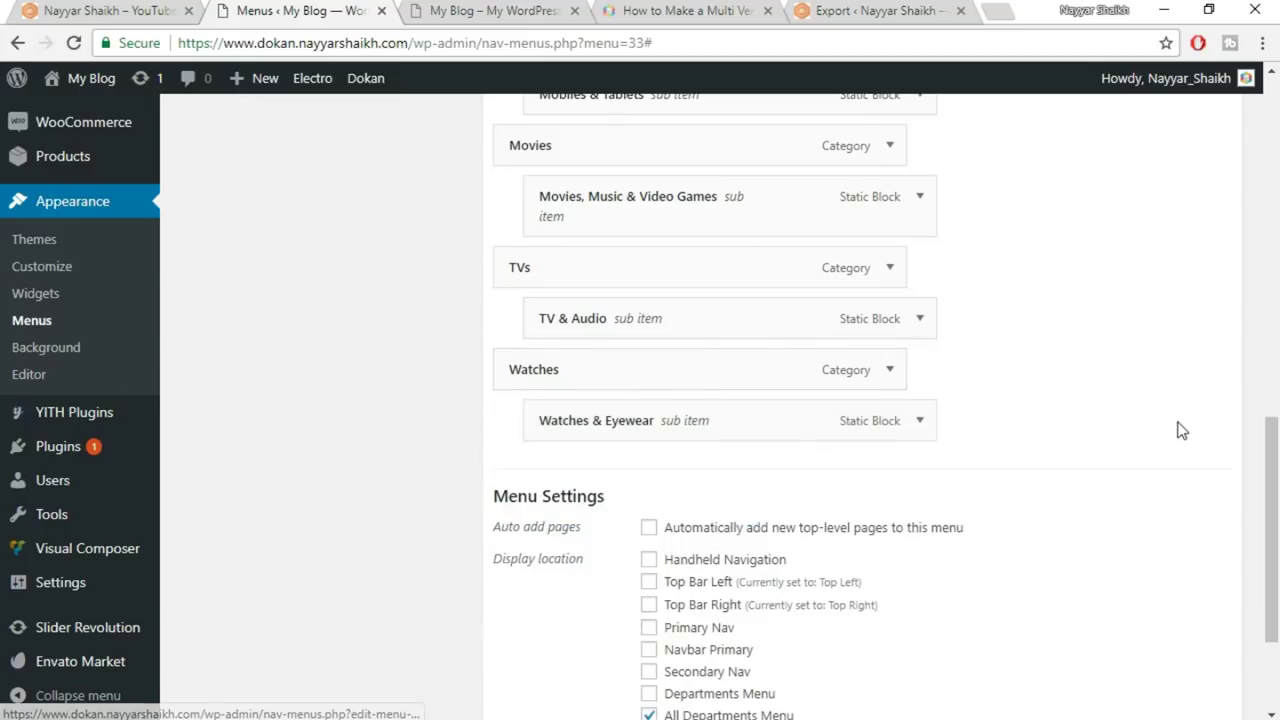
pyautogui.scroll(-2, 1180, 430)
pyautogui.scroll(12, 1213, 537)
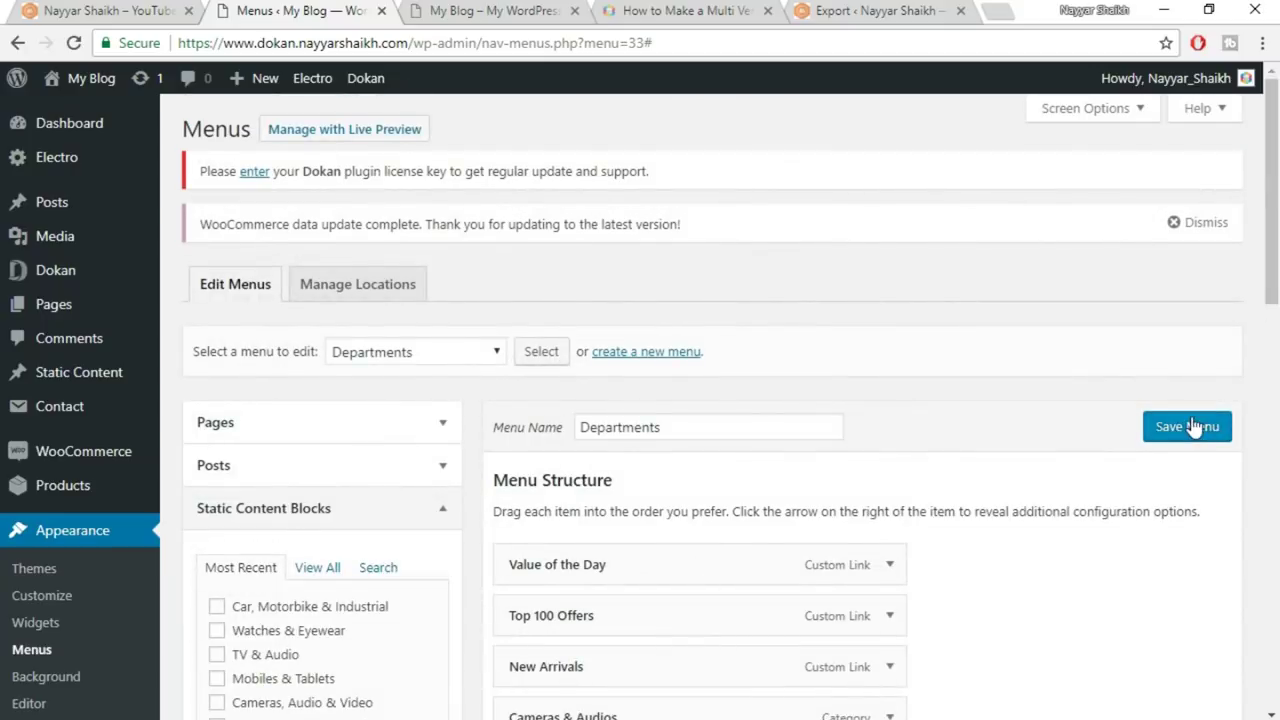
# Save the Departments menu, reload the storefront to check it, then return to Menus
pyautogui.click(1190, 426)
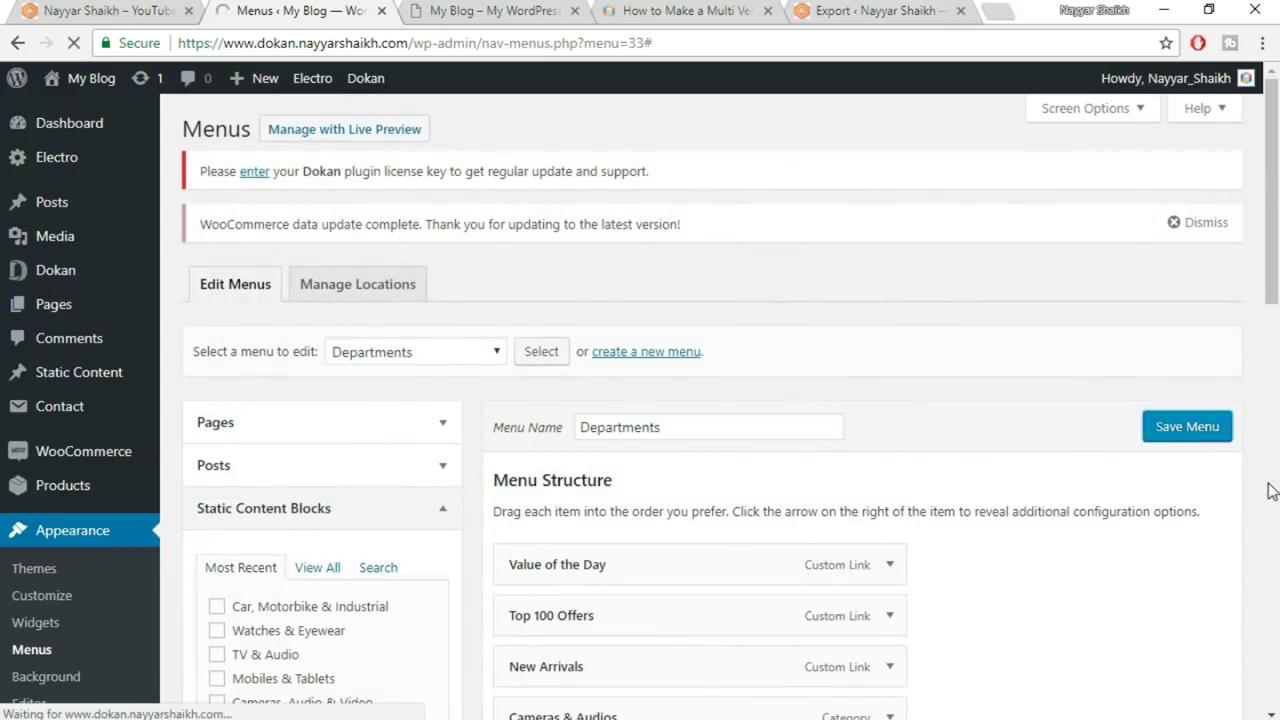
pyautogui.click(492, 8)
pyautogui.click(497, 50)
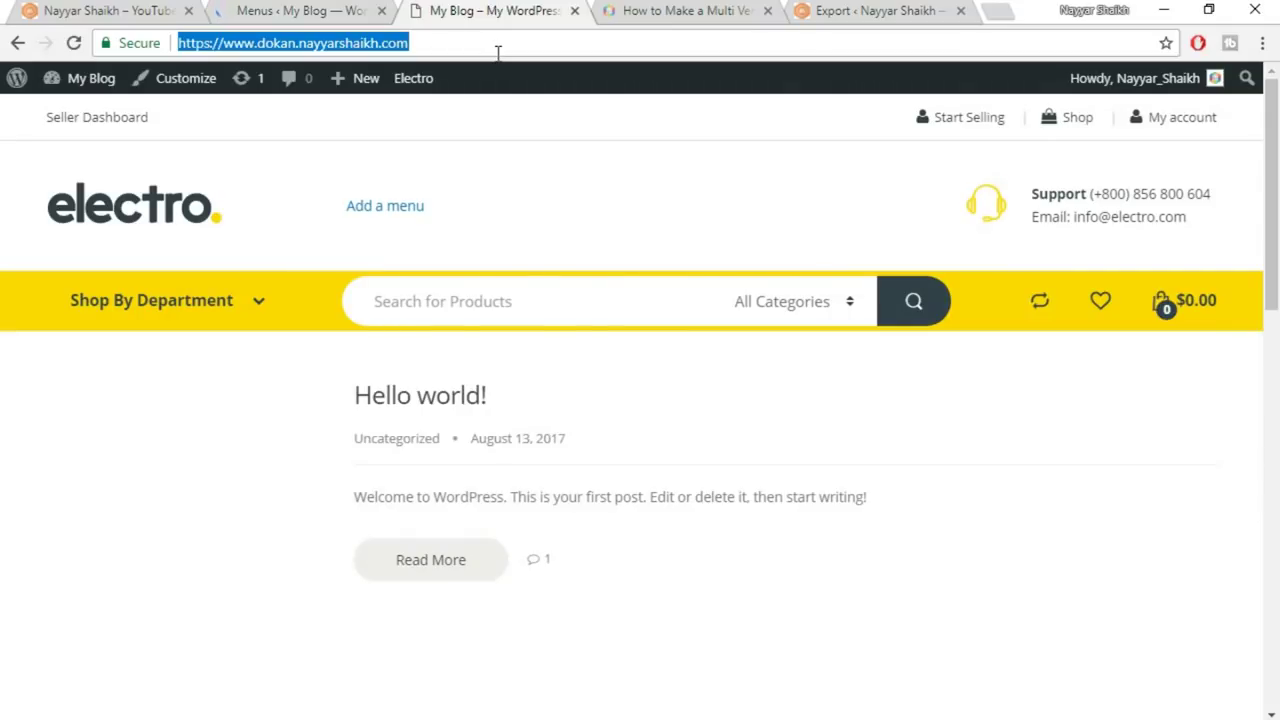
pyautogui.press('Return')
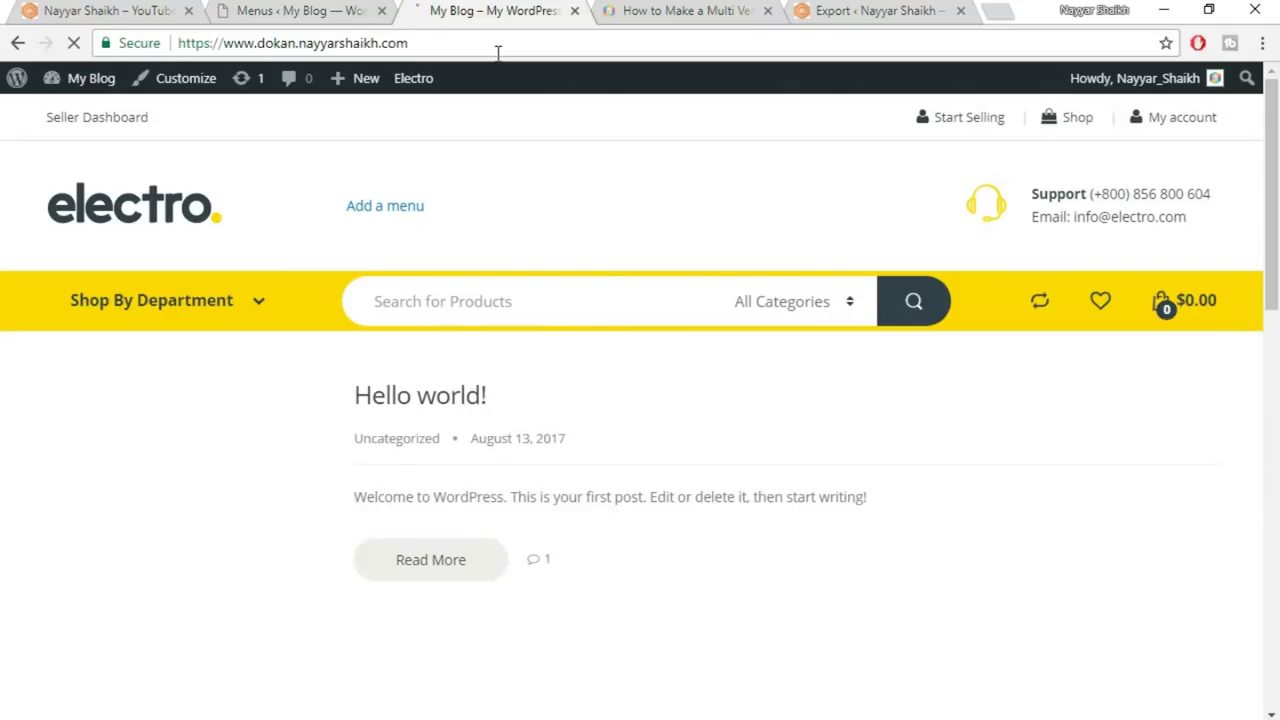
pyautogui.scroll(-1, 686, 166)
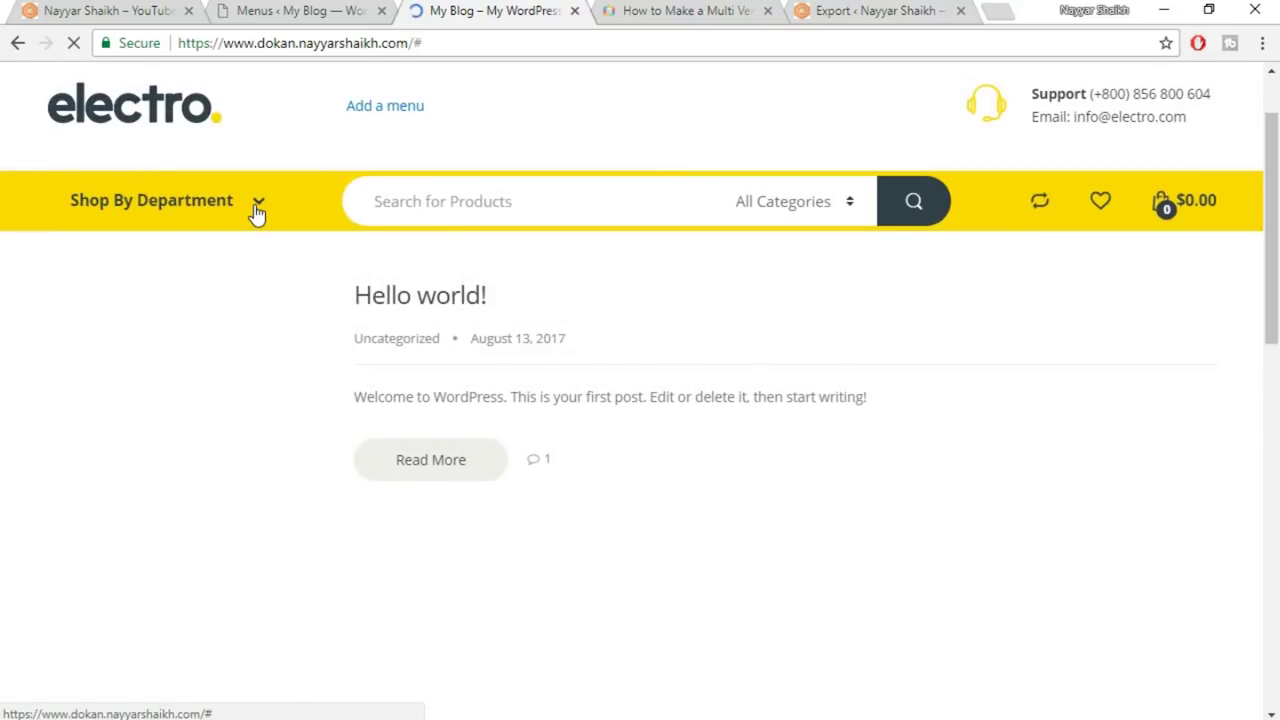
pyautogui.scroll(1, 505, 240)
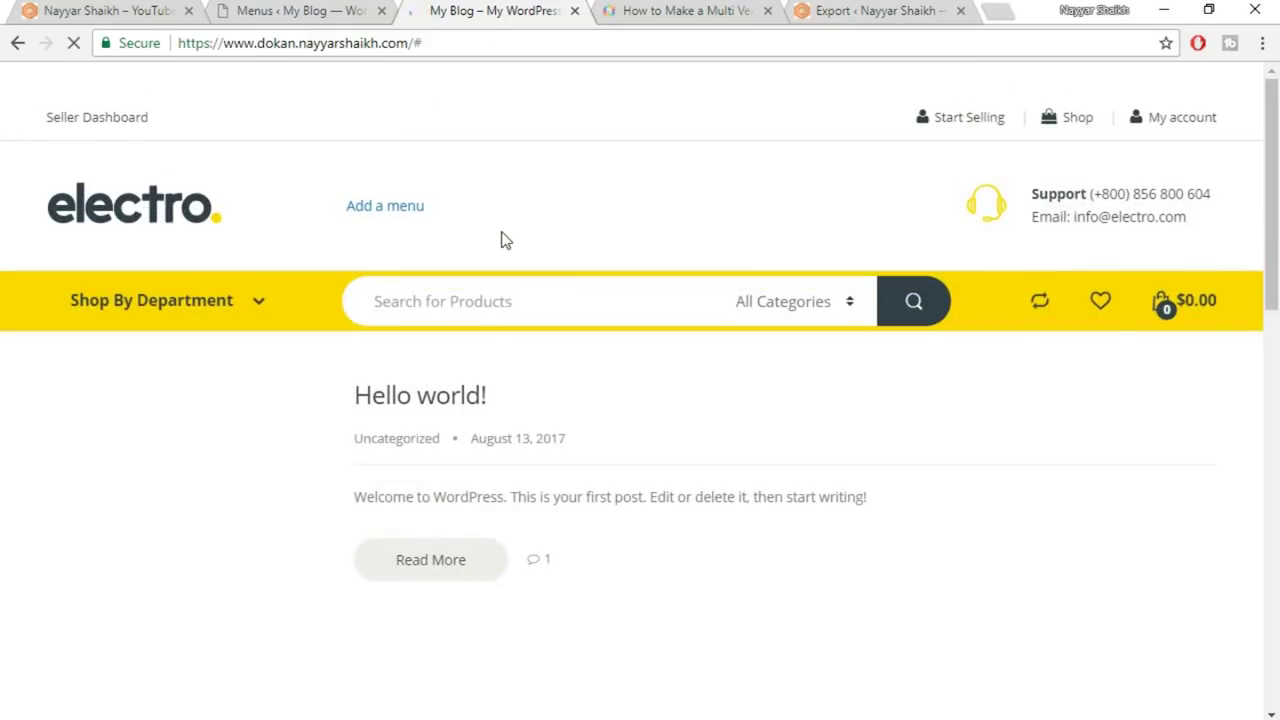
pyautogui.click(322, 8)
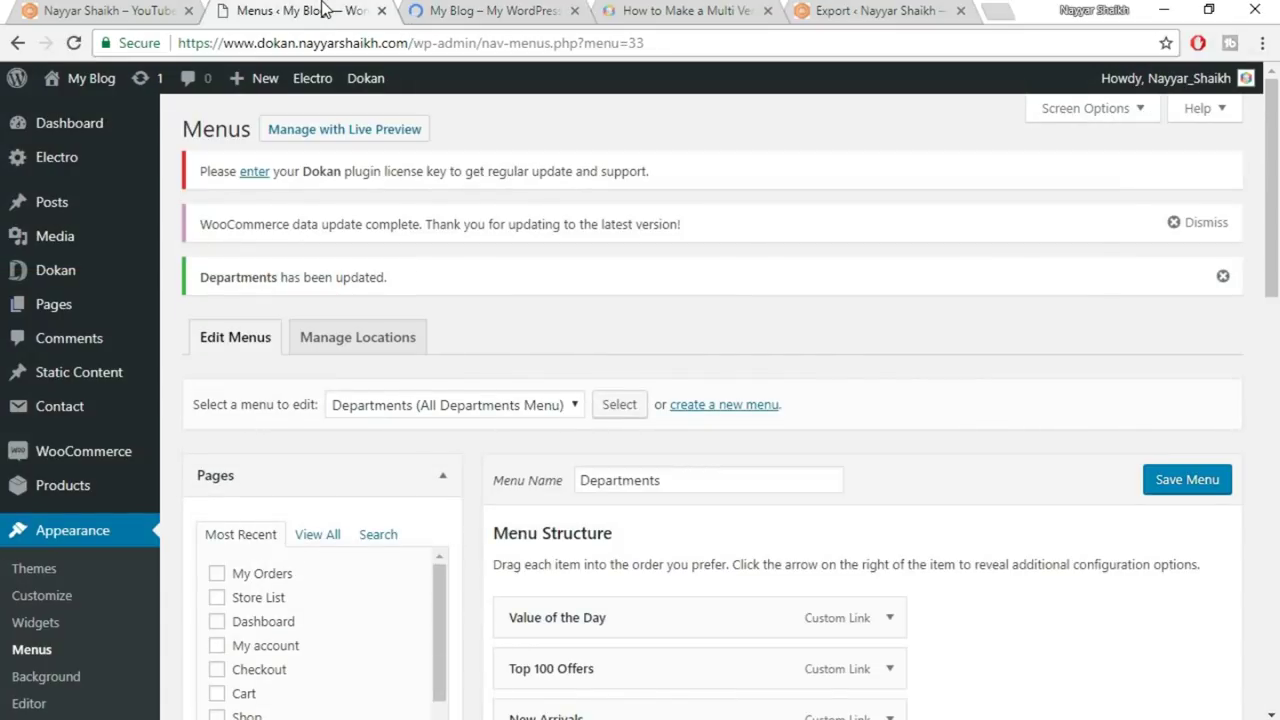
# Save the menu to both Departments Menu and All Departments Menu, then reload the storefront home page
pyautogui.scroll(-12, 755, 263)
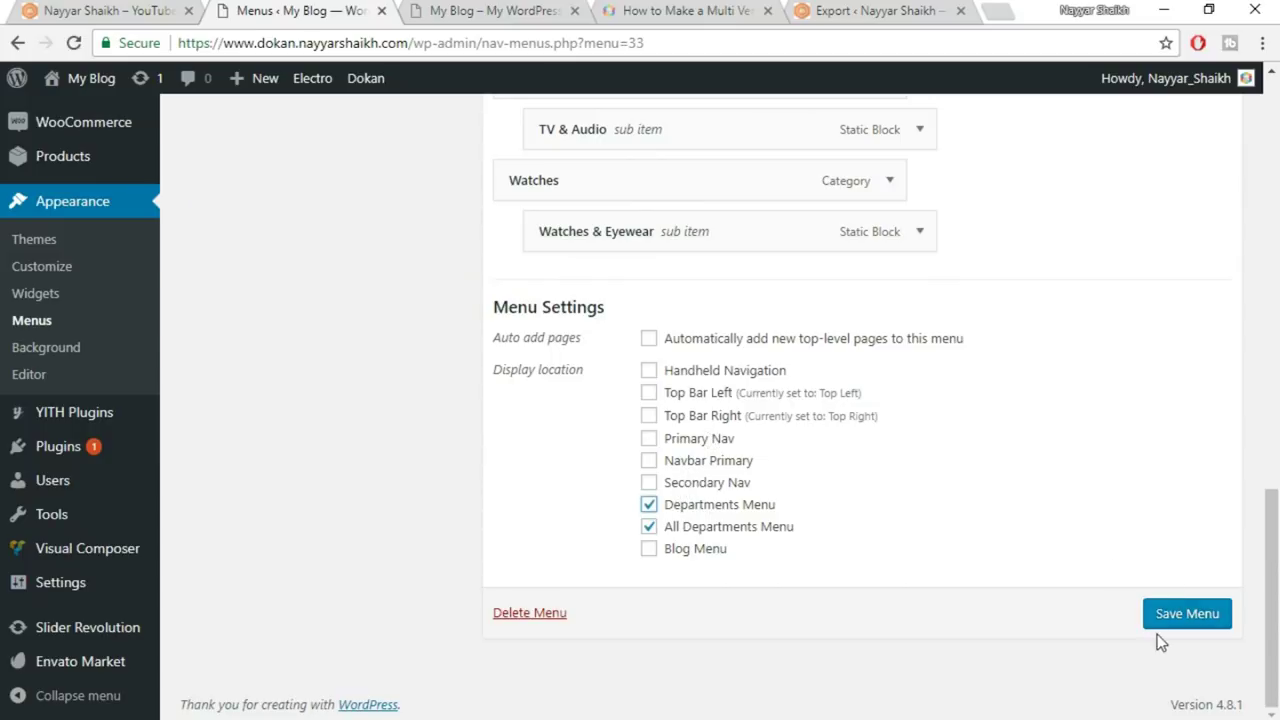
pyautogui.click(1180, 614)
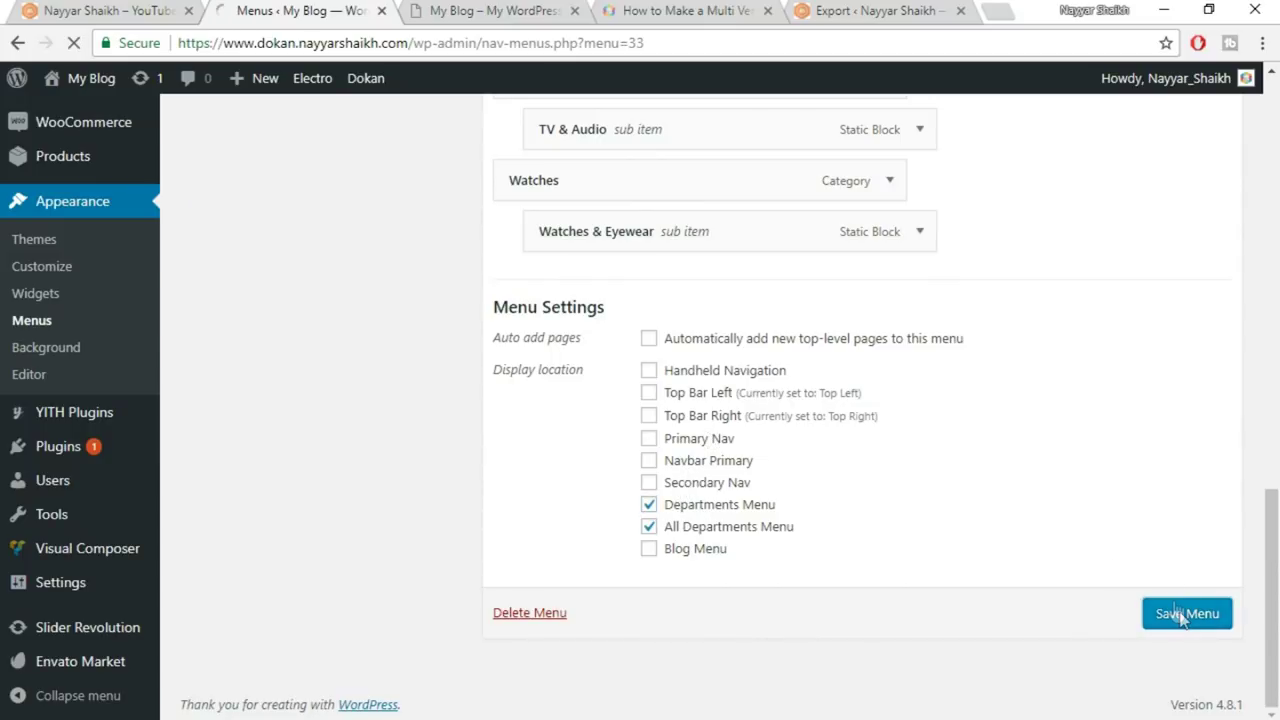
pyautogui.click(548, 8)
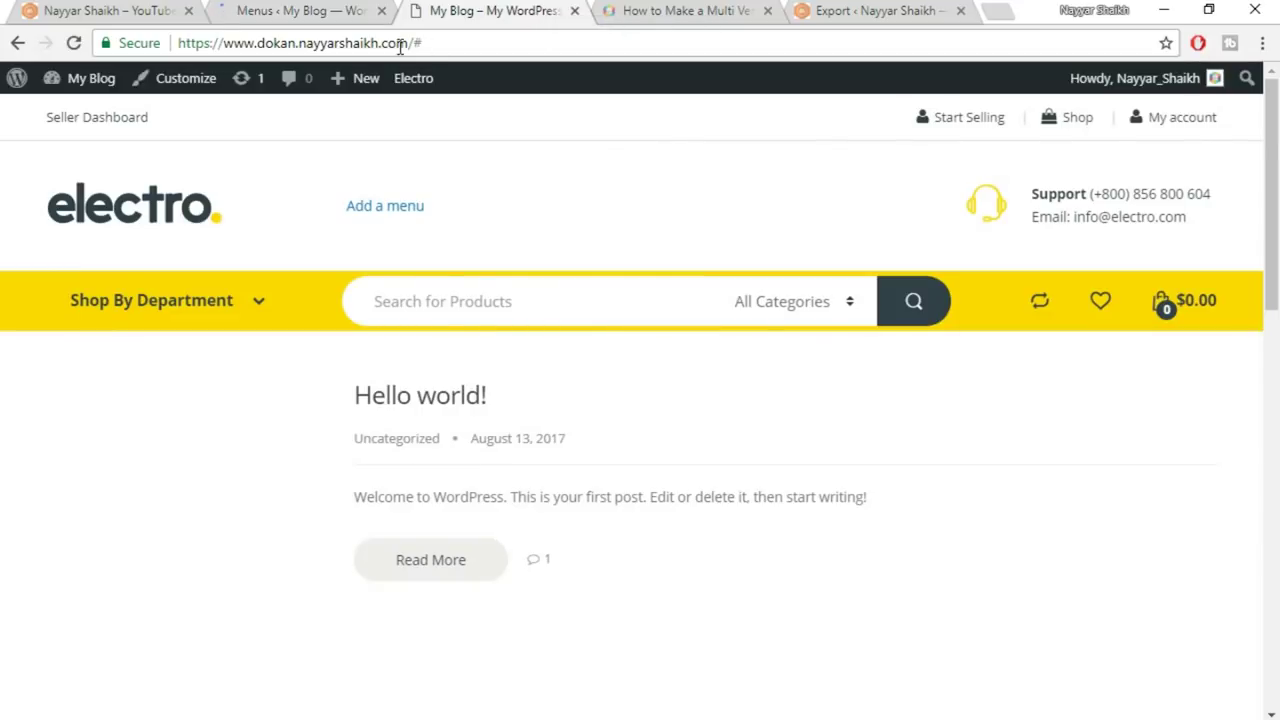
pyautogui.press('BackSpace')
pyautogui.press('Return')
# Inspect the Shop By Department mega-menu flyouts against the Electro demo
pyautogui.click(263, 309)
pyautogui.scroll(-2, 263, 310)
pyautogui.moveTo(252, 287)
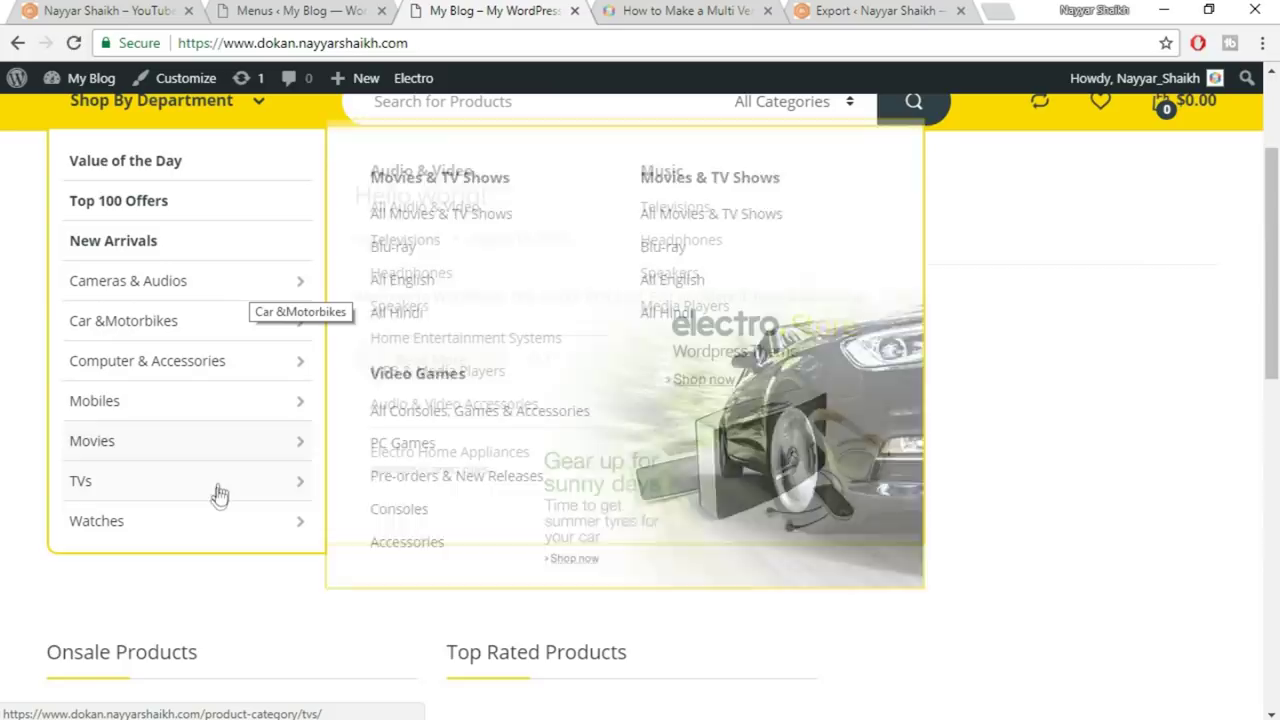
pyautogui.scroll(2, 614, 275)
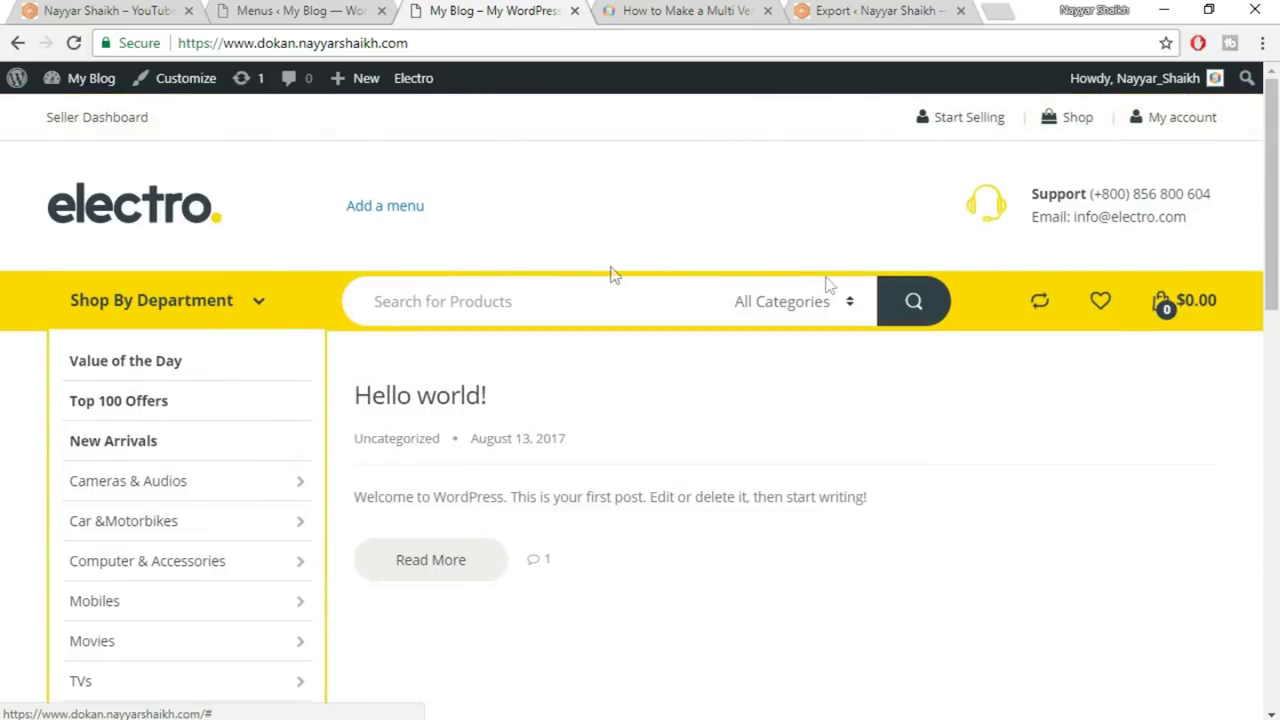
pyautogui.click(420, 372)
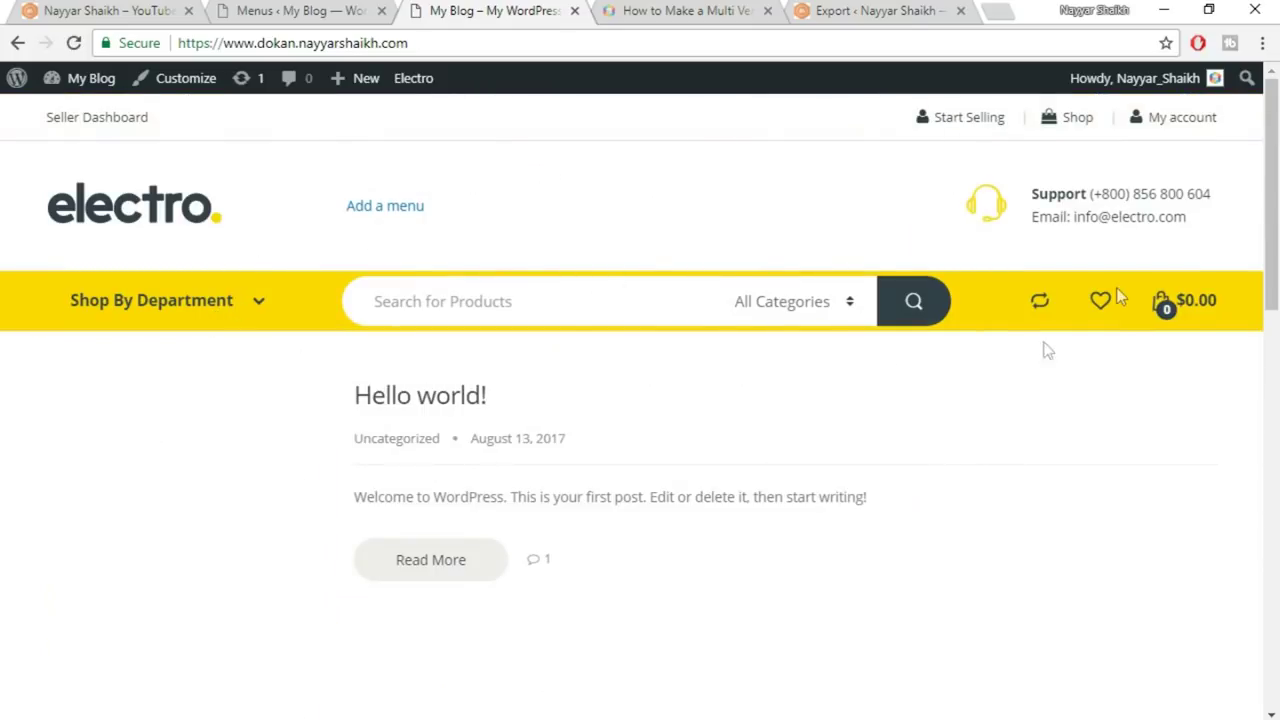
pyautogui.click(117, 8)
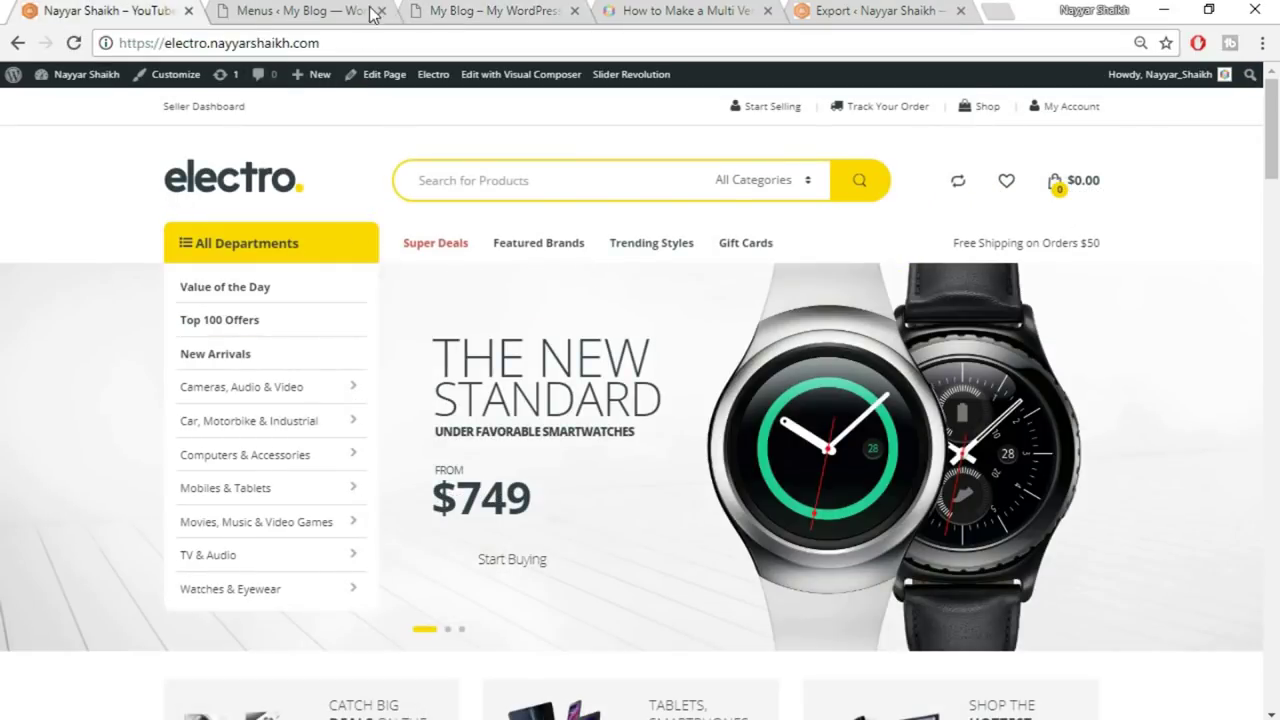
pyautogui.click(480, 9)
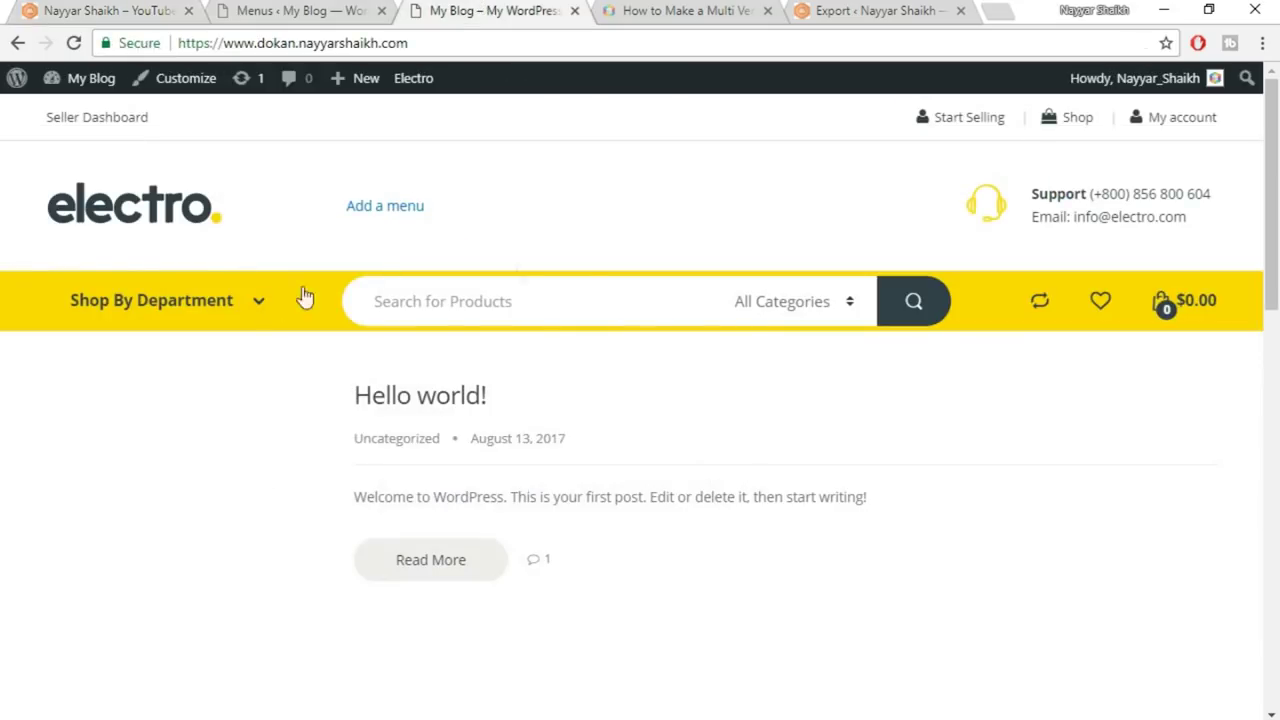
pyautogui.click(328, 8)
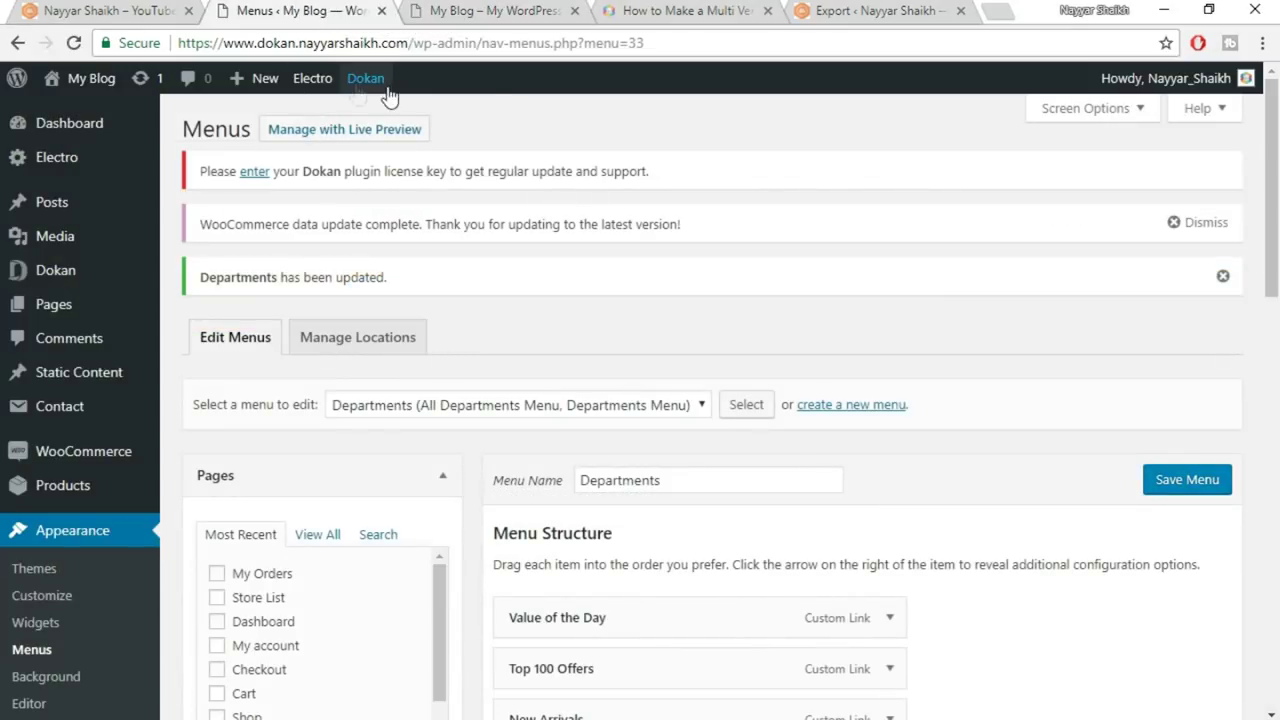
# Change Electro's Header Style from Header v2 to Header v1 and save the changes
pyautogui.moveTo(320, 88)
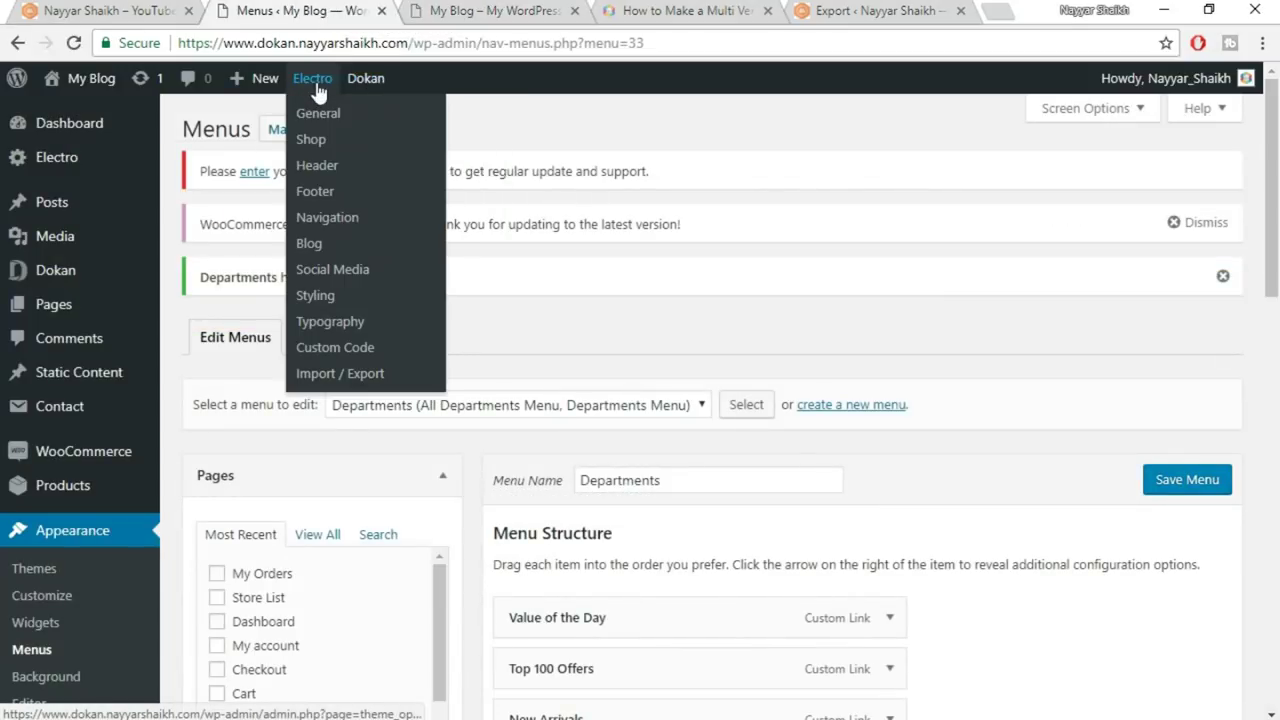
pyautogui.click(318, 167)
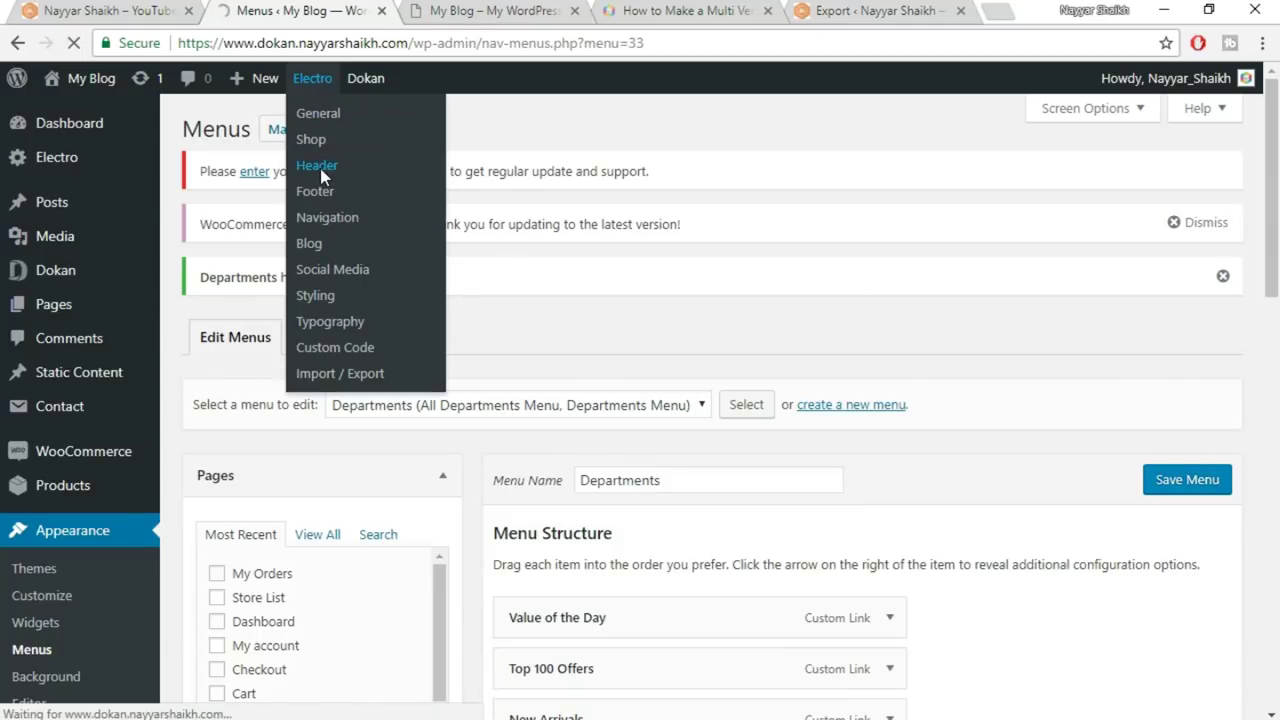
pyautogui.scroll(-2, 900, 380)
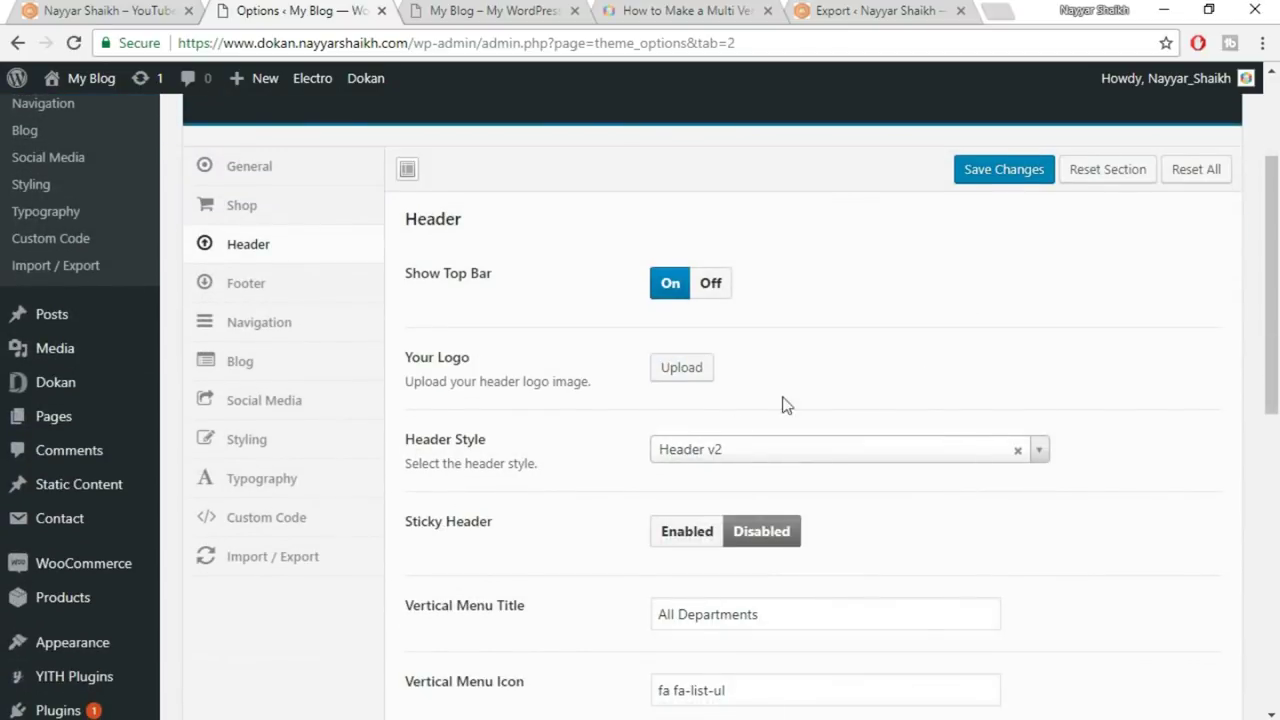
pyautogui.click(785, 463)
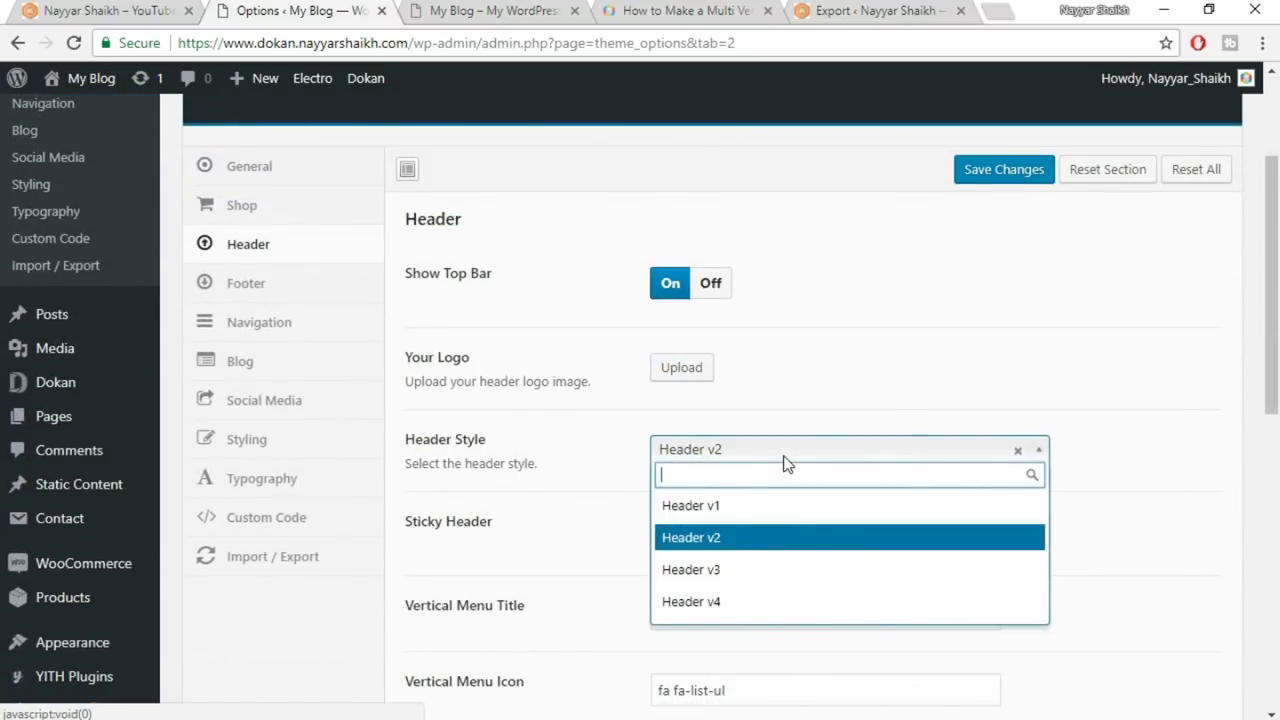
pyautogui.click(752, 508)
pyautogui.scroll(-1, 1160, 473)
pyautogui.scroll(-3, 1160, 473)
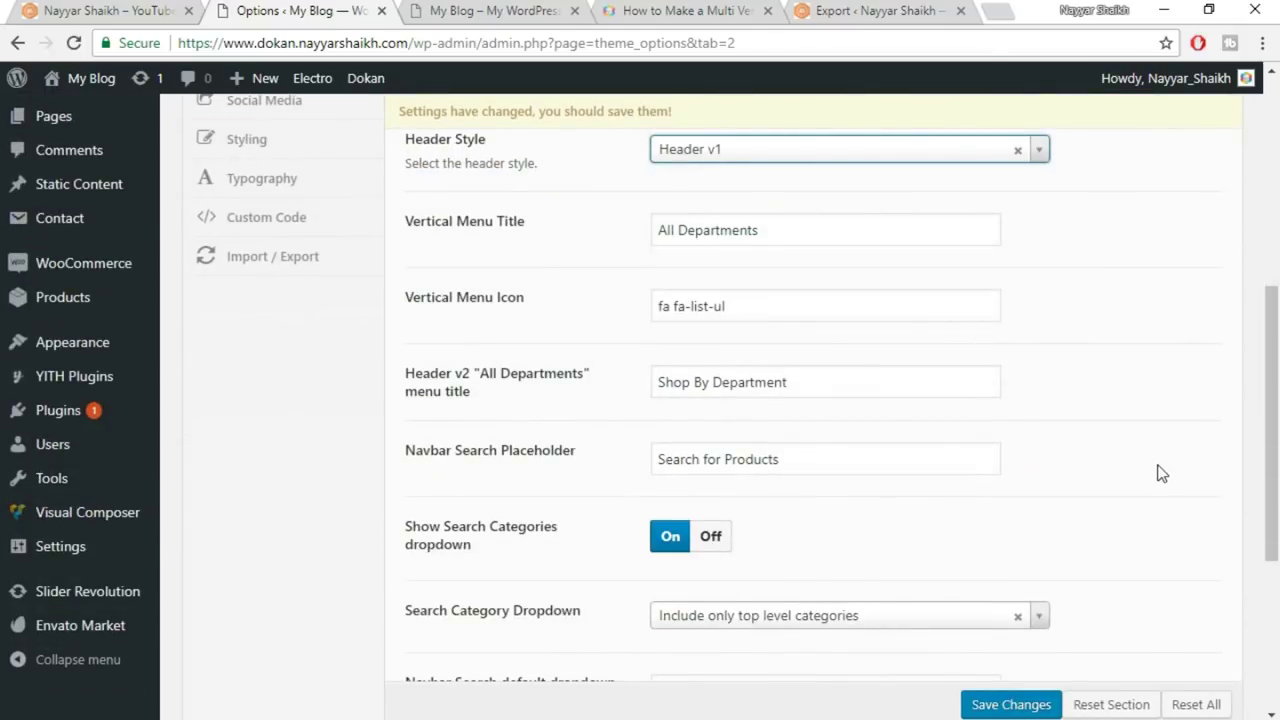
pyautogui.scroll(-4, 1160, 451)
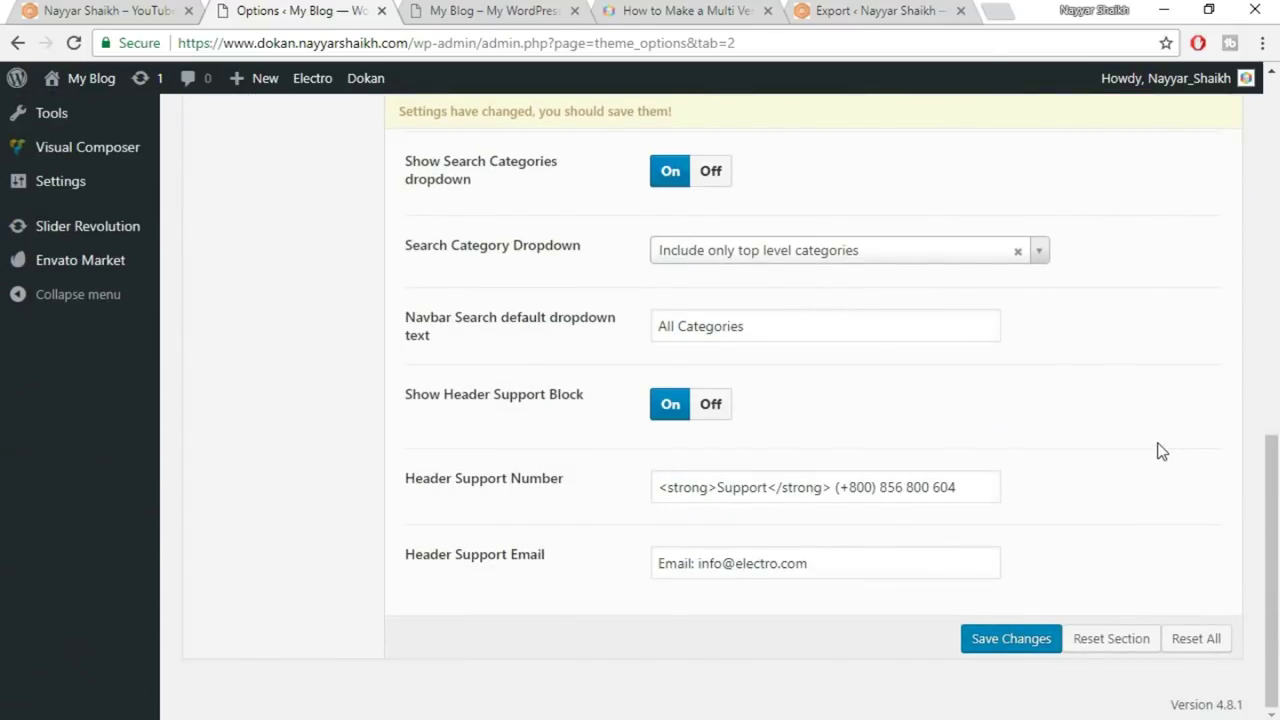
pyautogui.click(1025, 636)
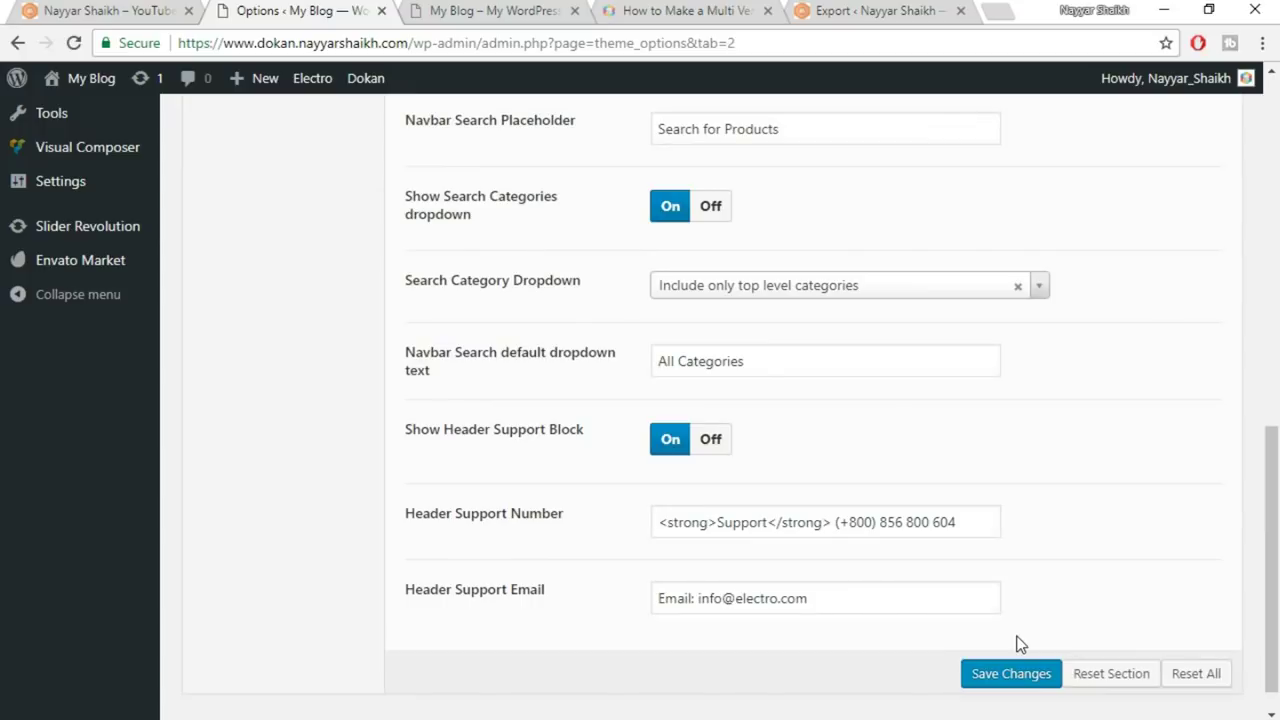
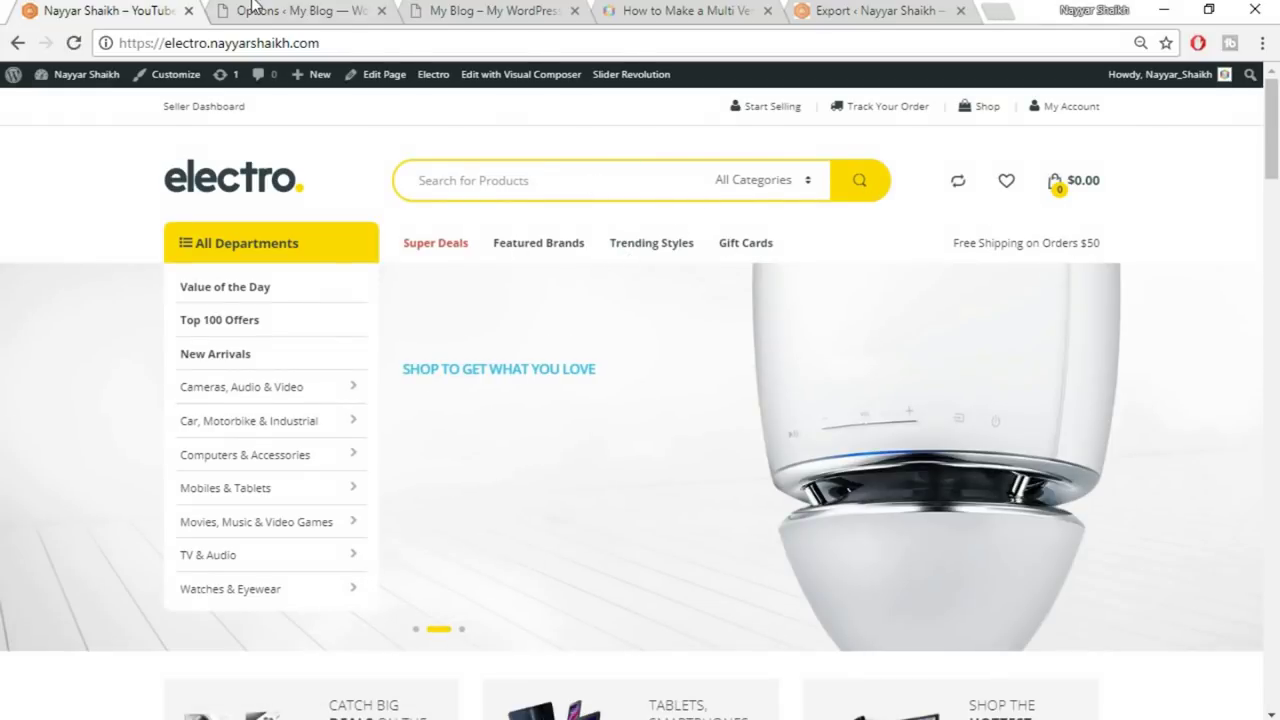
# Save the Electro Header settings: top bar on, Header v1, All Departments vertical menu
pyautogui.click(440, 10)
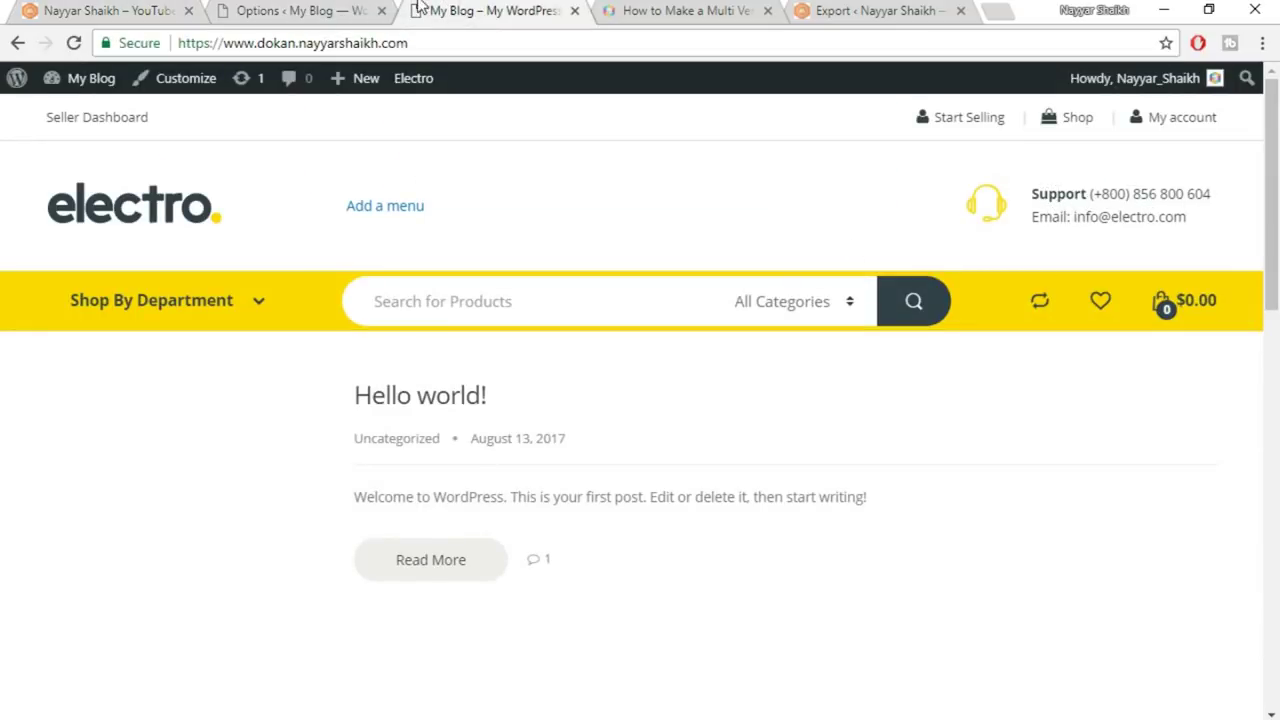
pyautogui.click(300, 10)
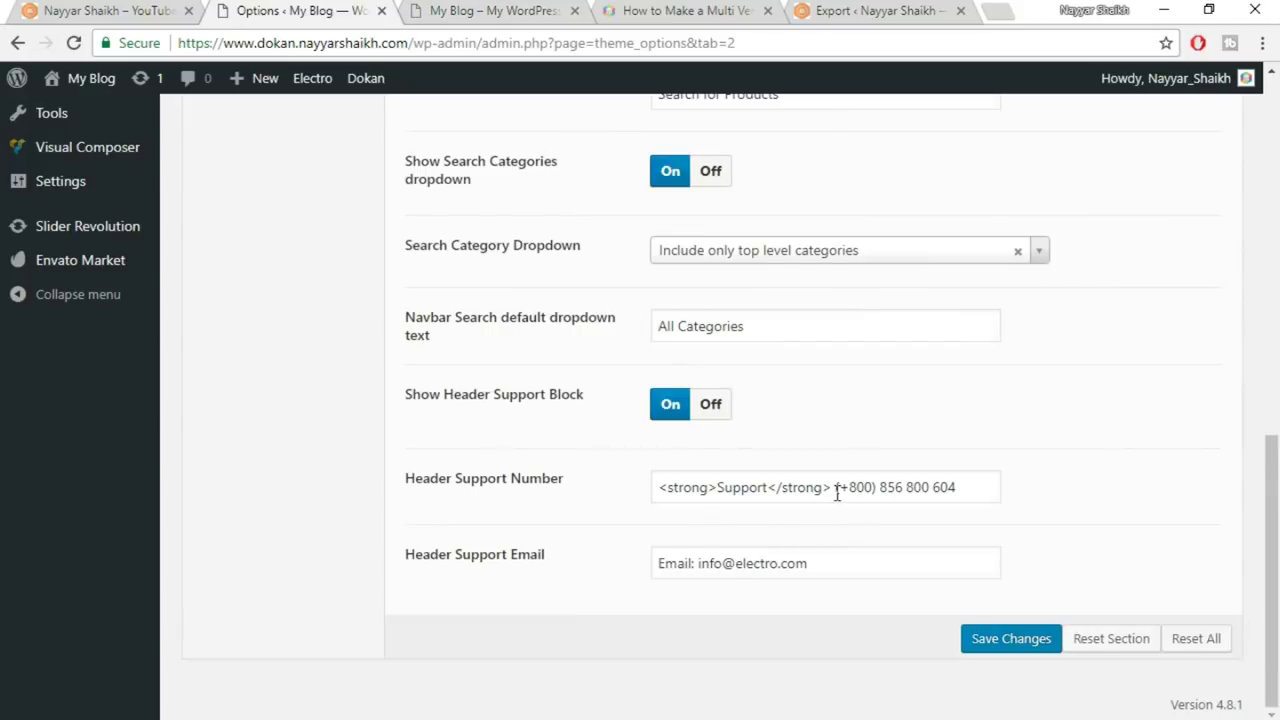
pyautogui.scroll(4, 800, 309)
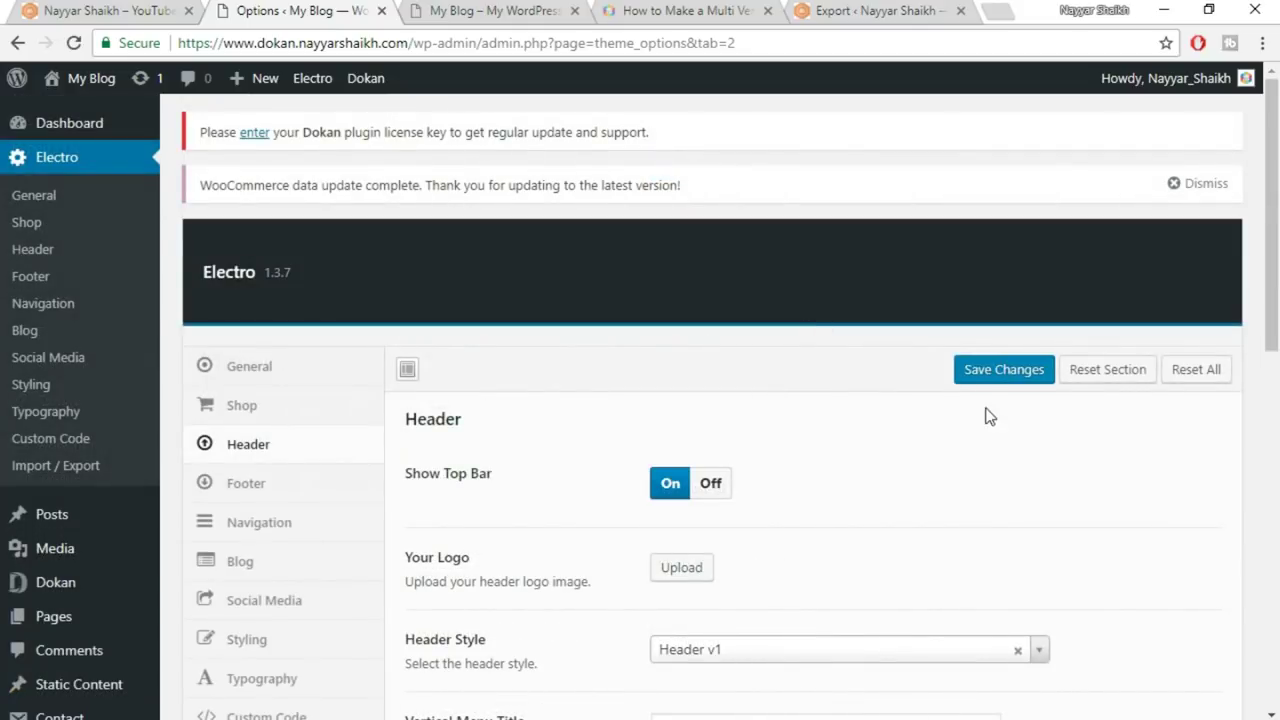
pyautogui.click(998, 380)
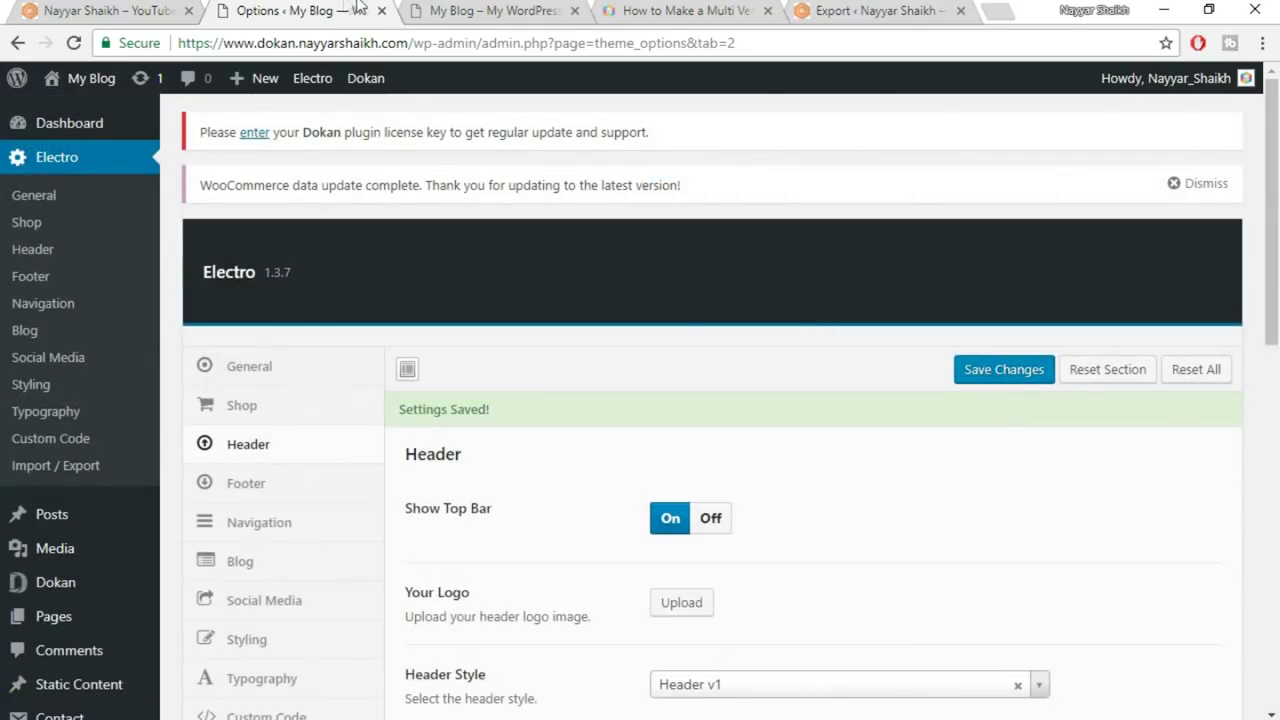
# Reload the site's front page and compare it with the Electro demo store
pyautogui.click(468, 10)
pyautogui.click(474, 36)
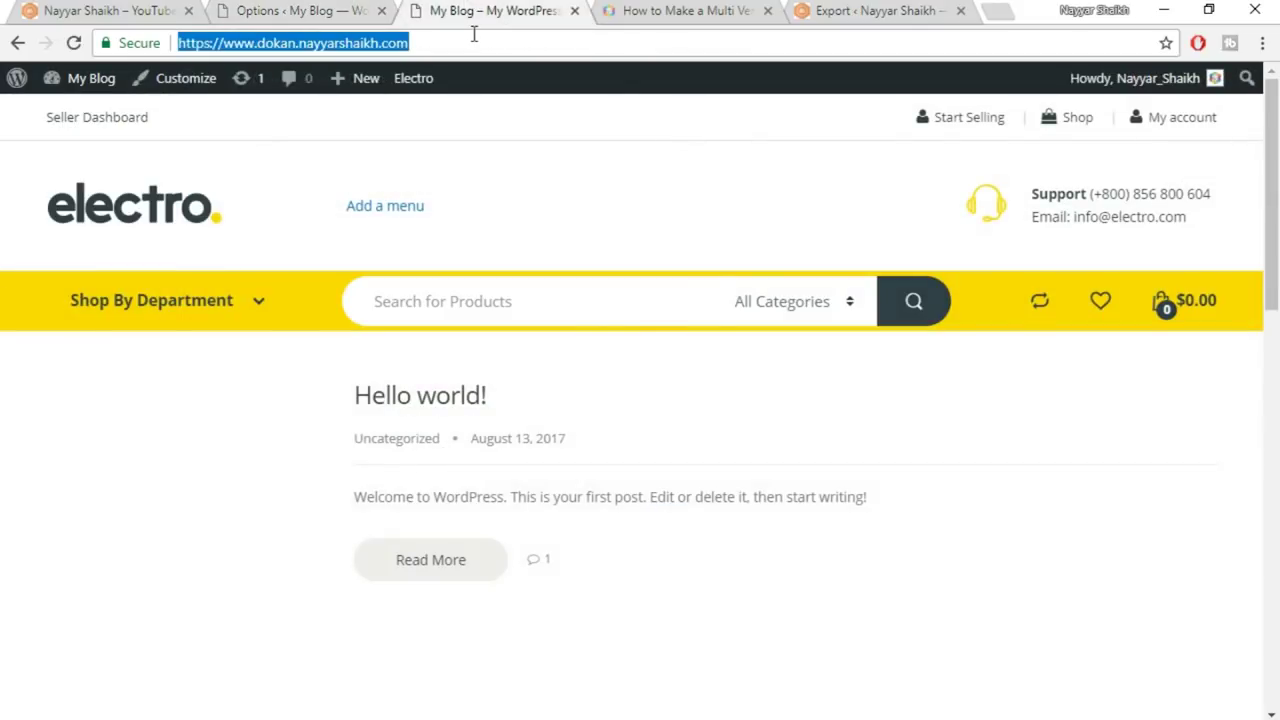
pyautogui.press('Return')
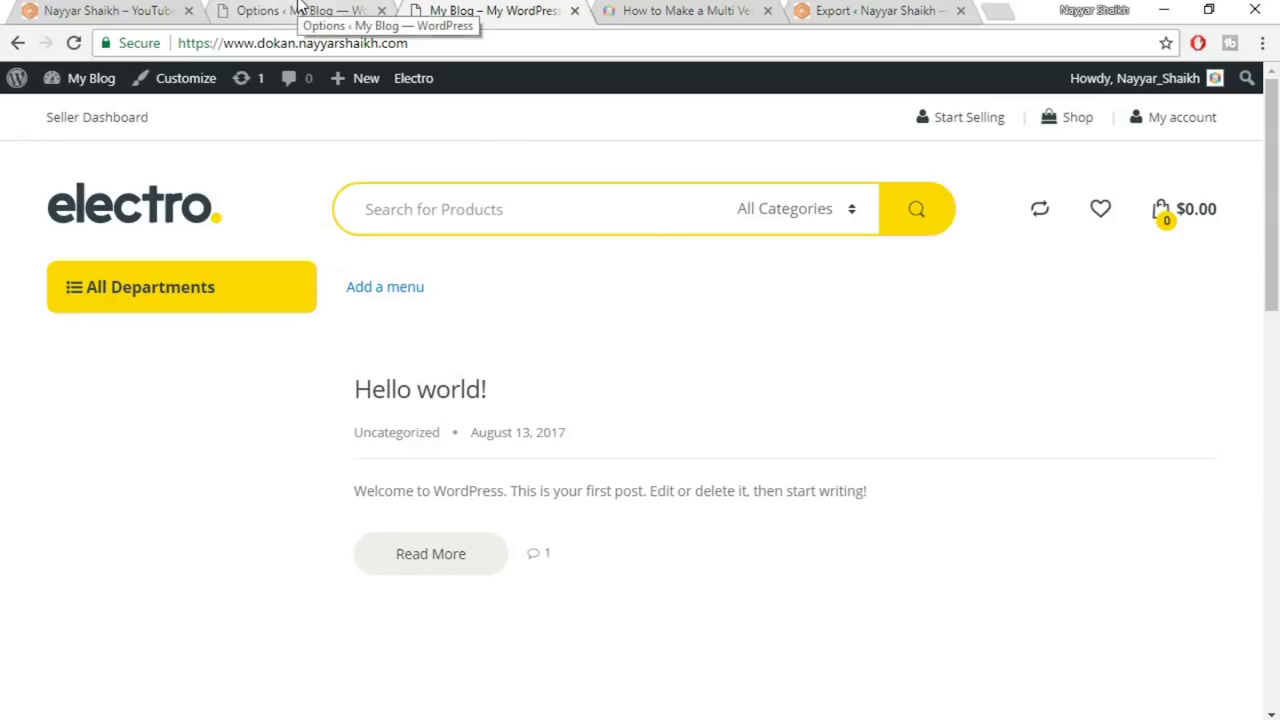
pyautogui.click(143, 10)
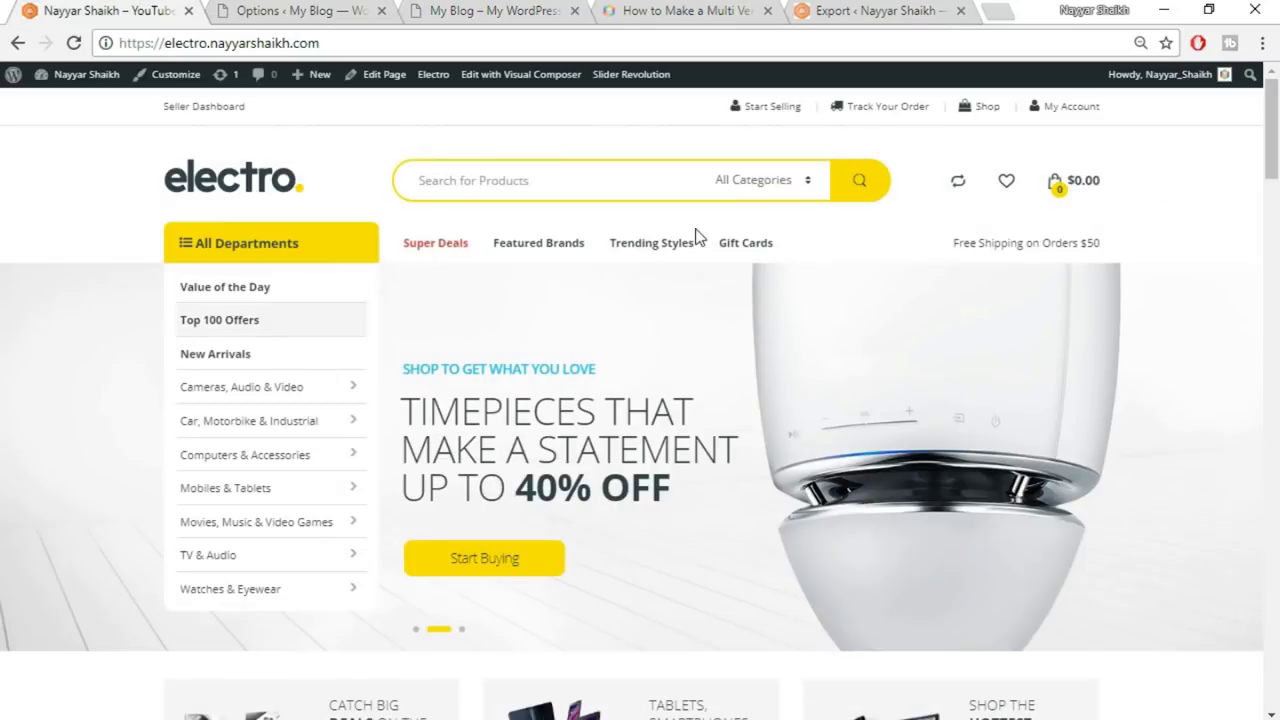
pyautogui.scroll(-3, 1000, 354)
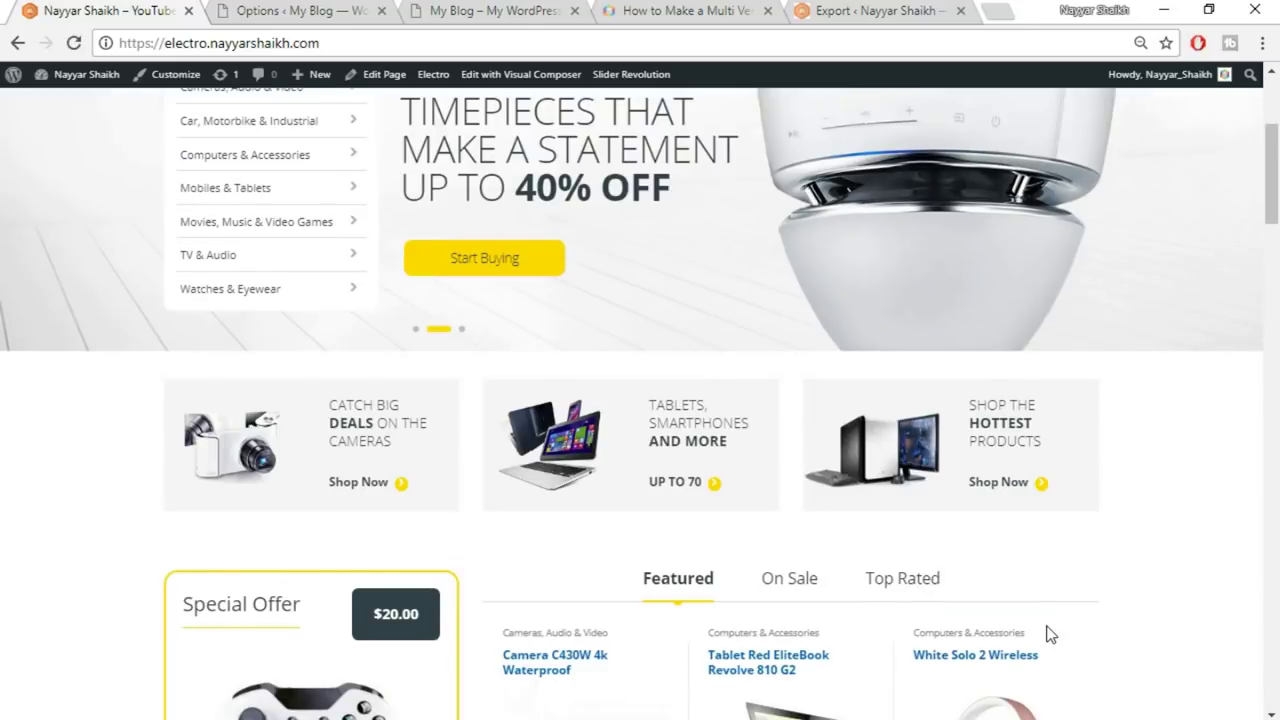
pyautogui.scroll(3, 1049, 634)
pyautogui.click(265, 10)
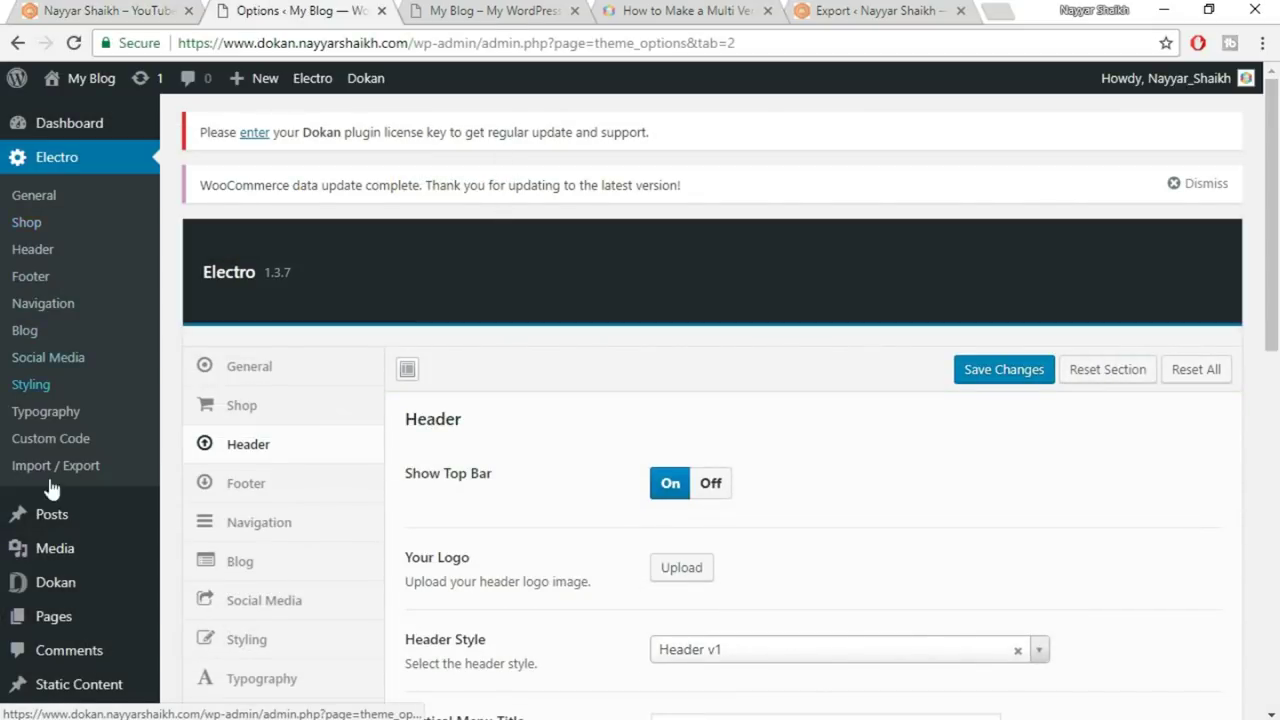
pyautogui.scroll(-3, 80, 500)
# Add a new page titled 'Home Page' and publish it
pyautogui.moveTo(71, 320)
pyautogui.click(230, 352)
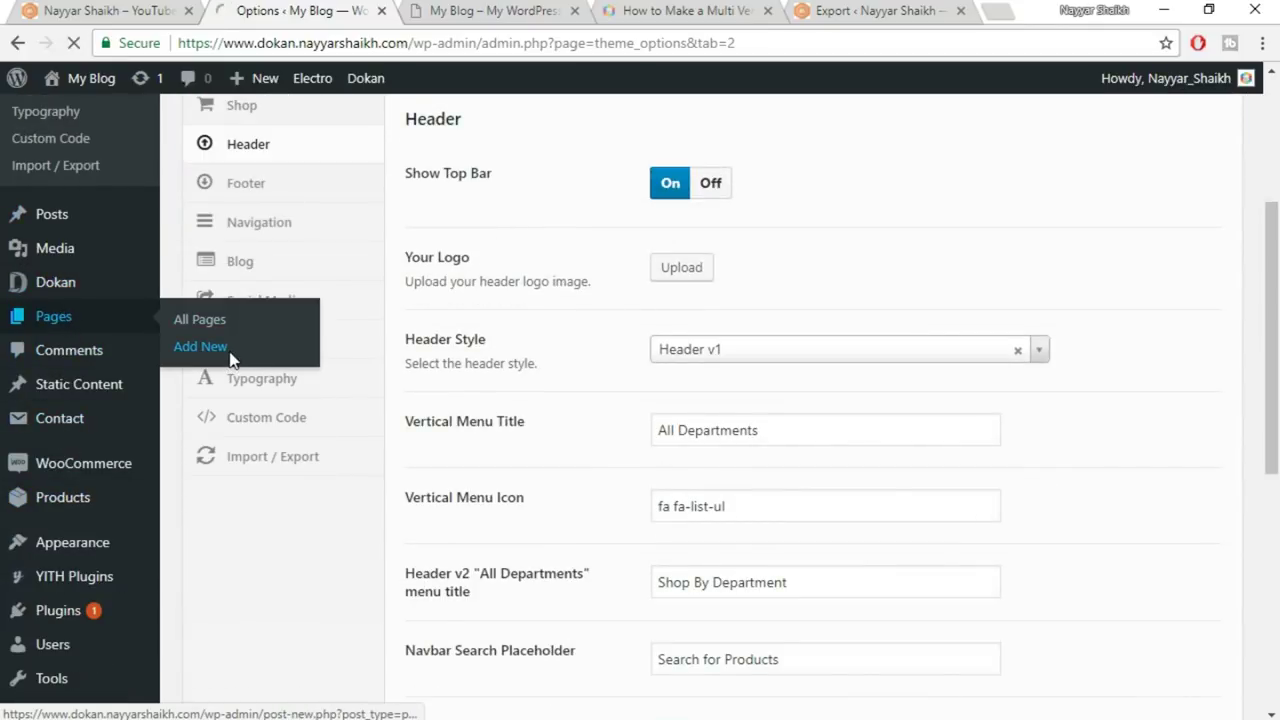
pyautogui.write('Ho')
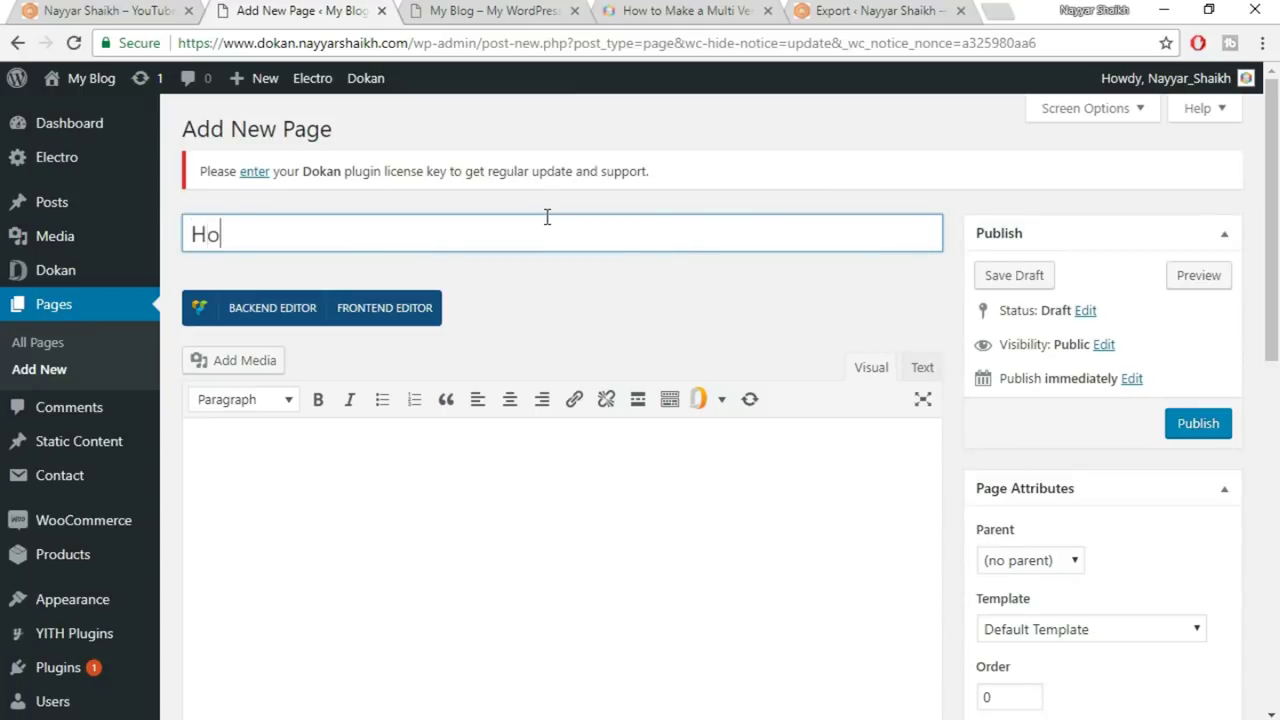
pyautogui.write('me Pa')
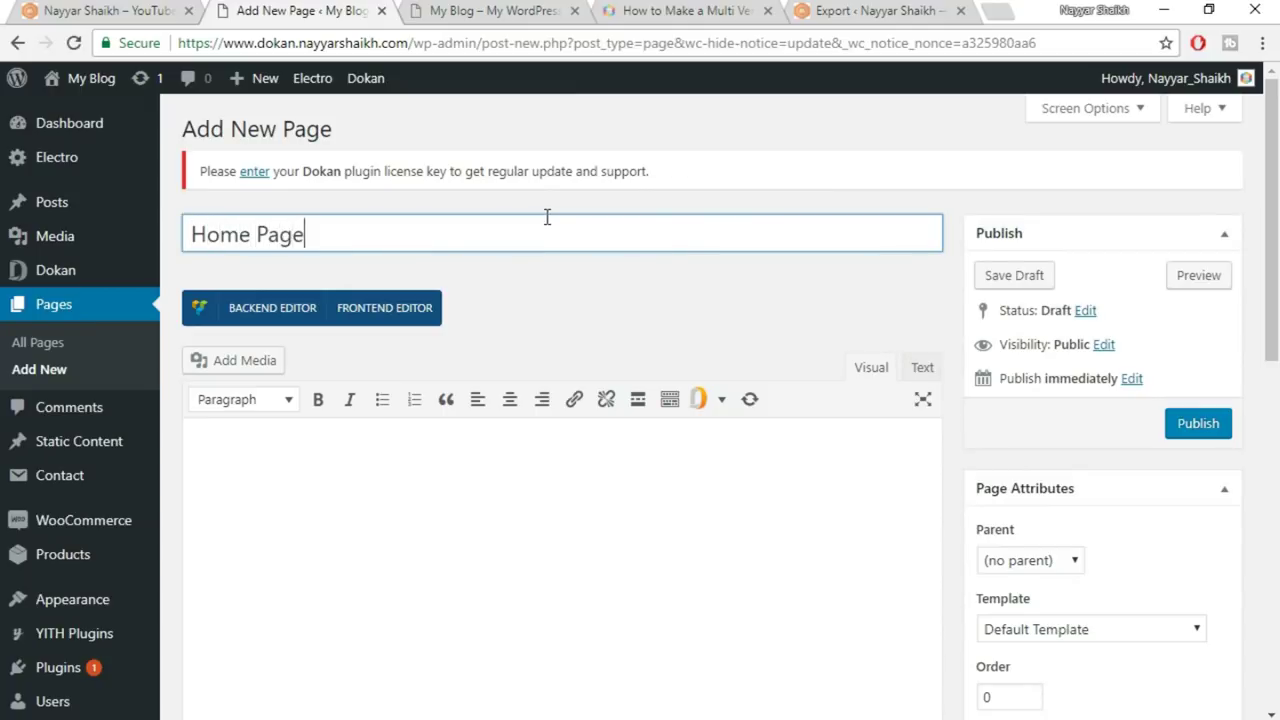
pyautogui.write('ge')
pyautogui.scroll(-2, 949, 294)
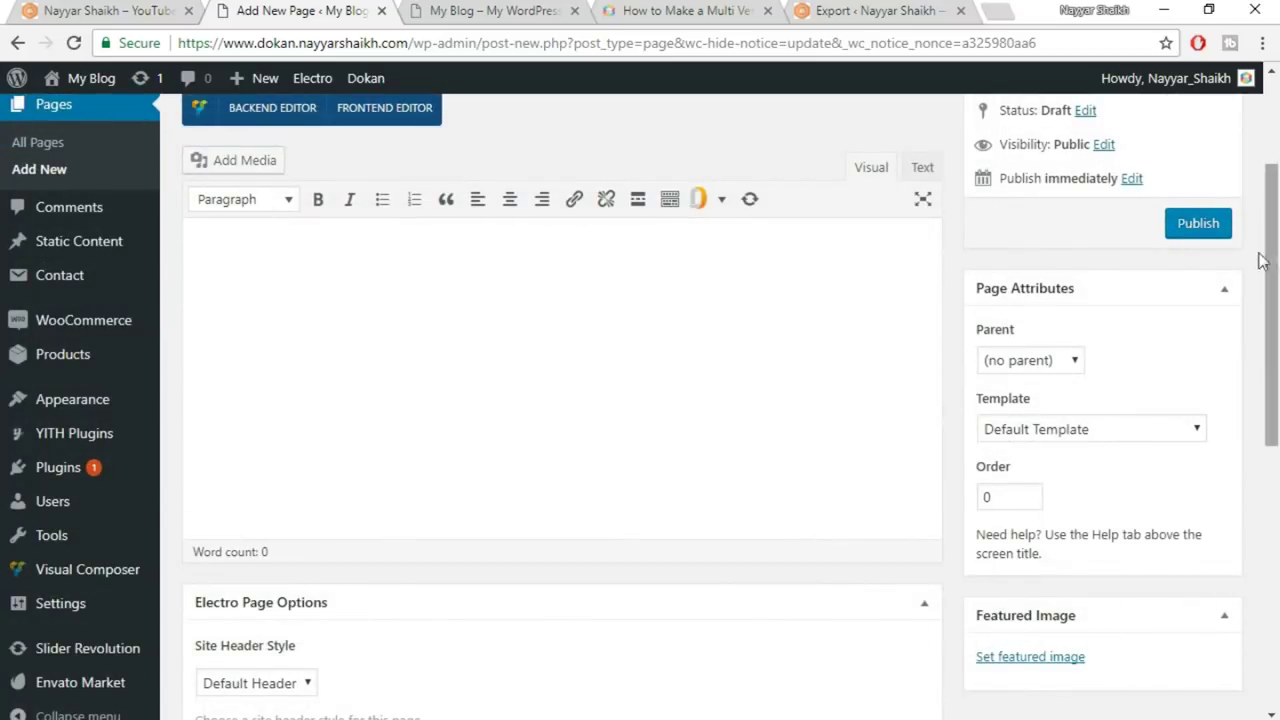
pyautogui.click(1195, 232)
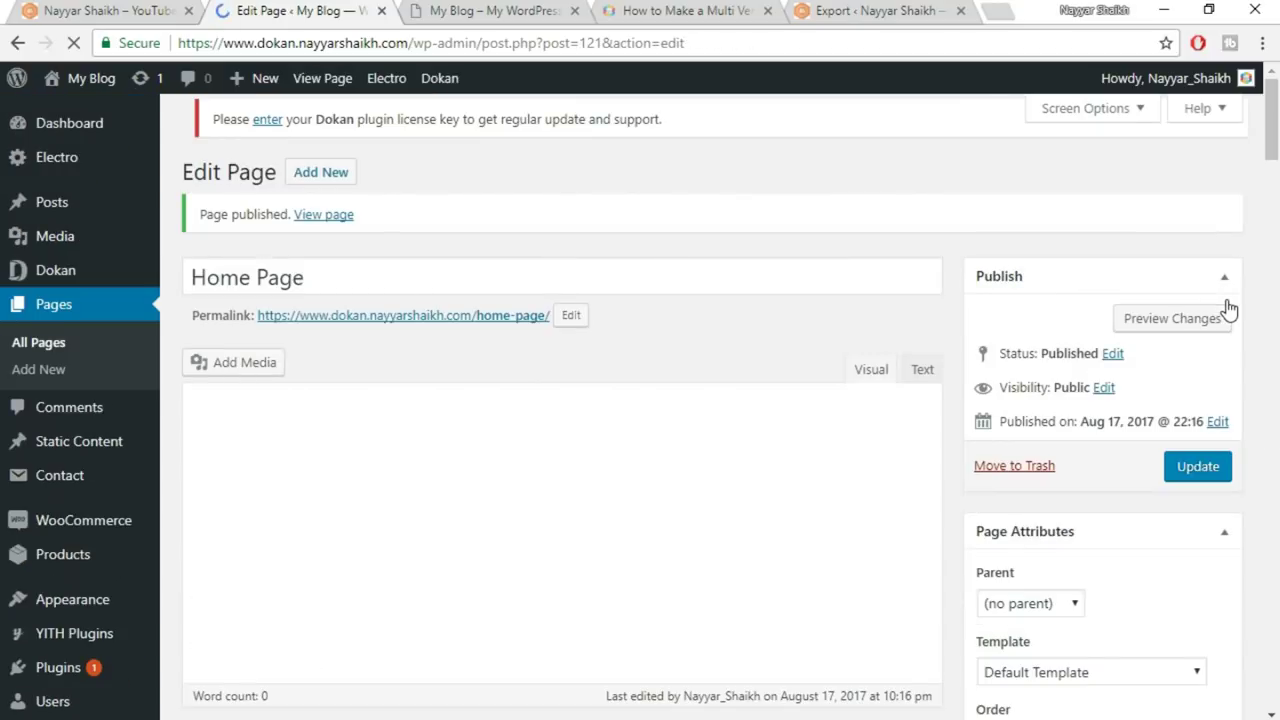
pyautogui.click(492, 10)
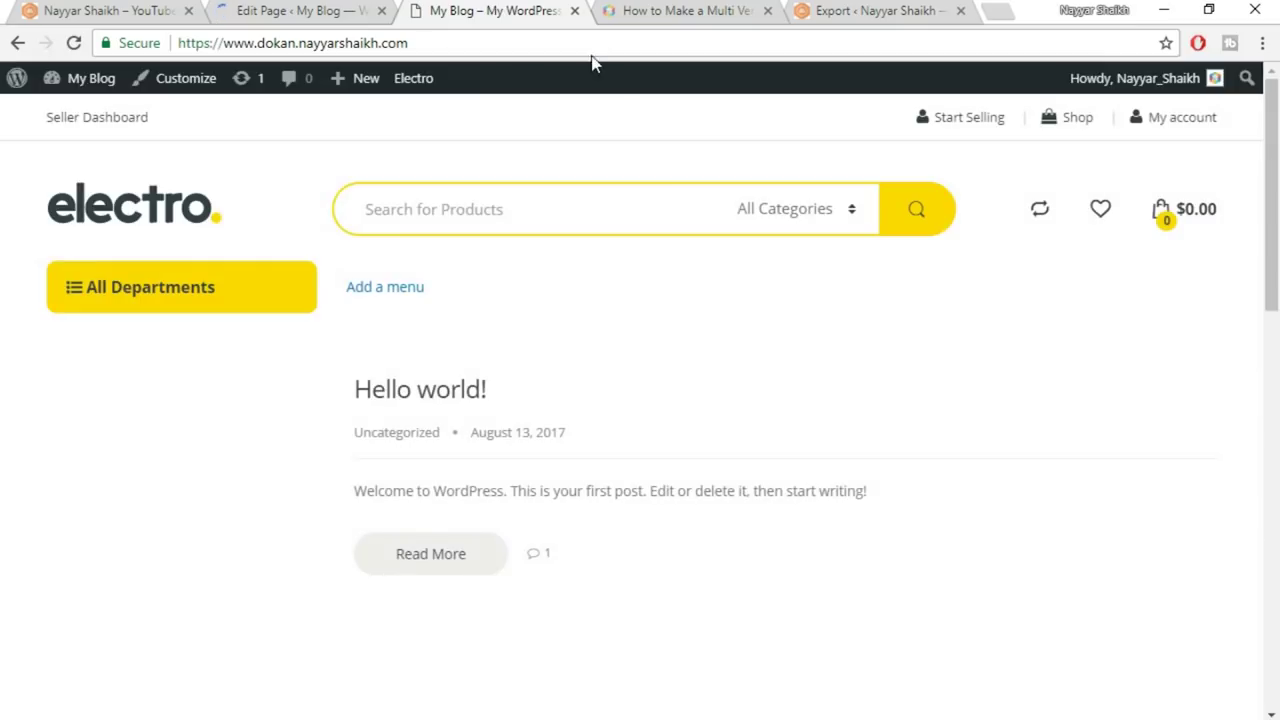
# In the Customizer, make the static page 'Home Page' the front page and publish
pyautogui.click(188, 80)
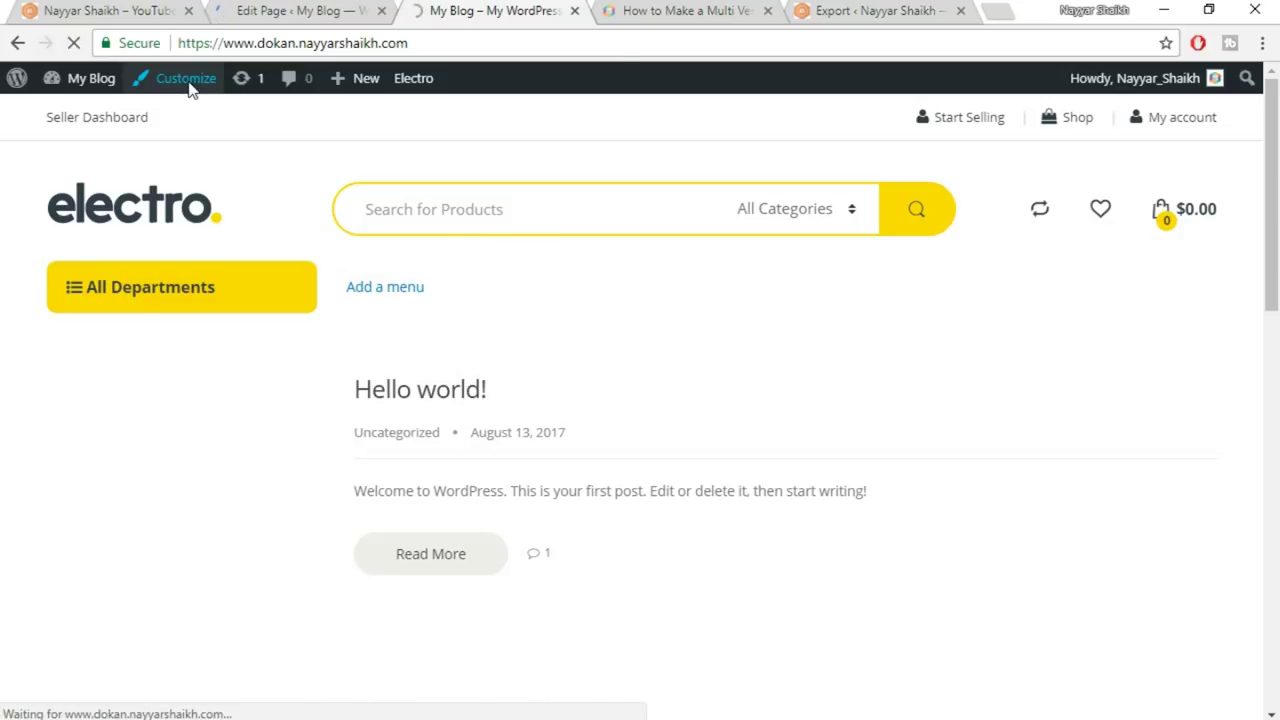
pyautogui.scroll(-3, 237, 340)
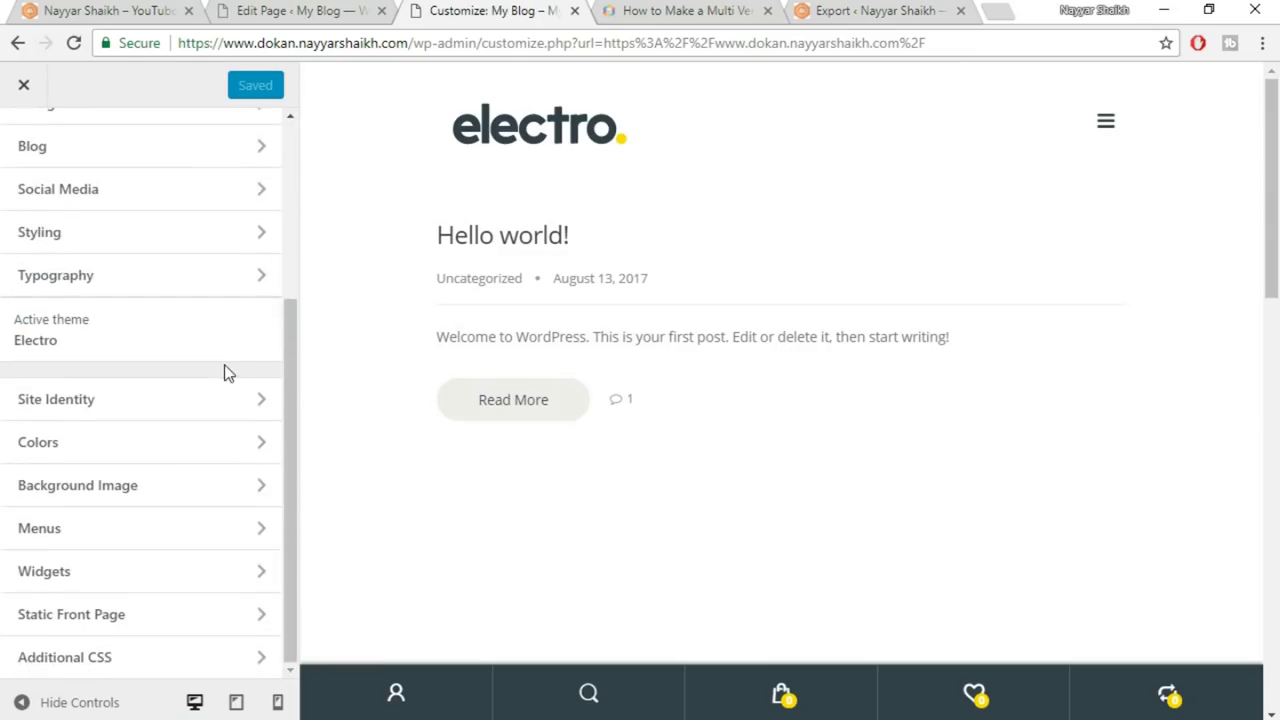
pyautogui.click(162, 620)
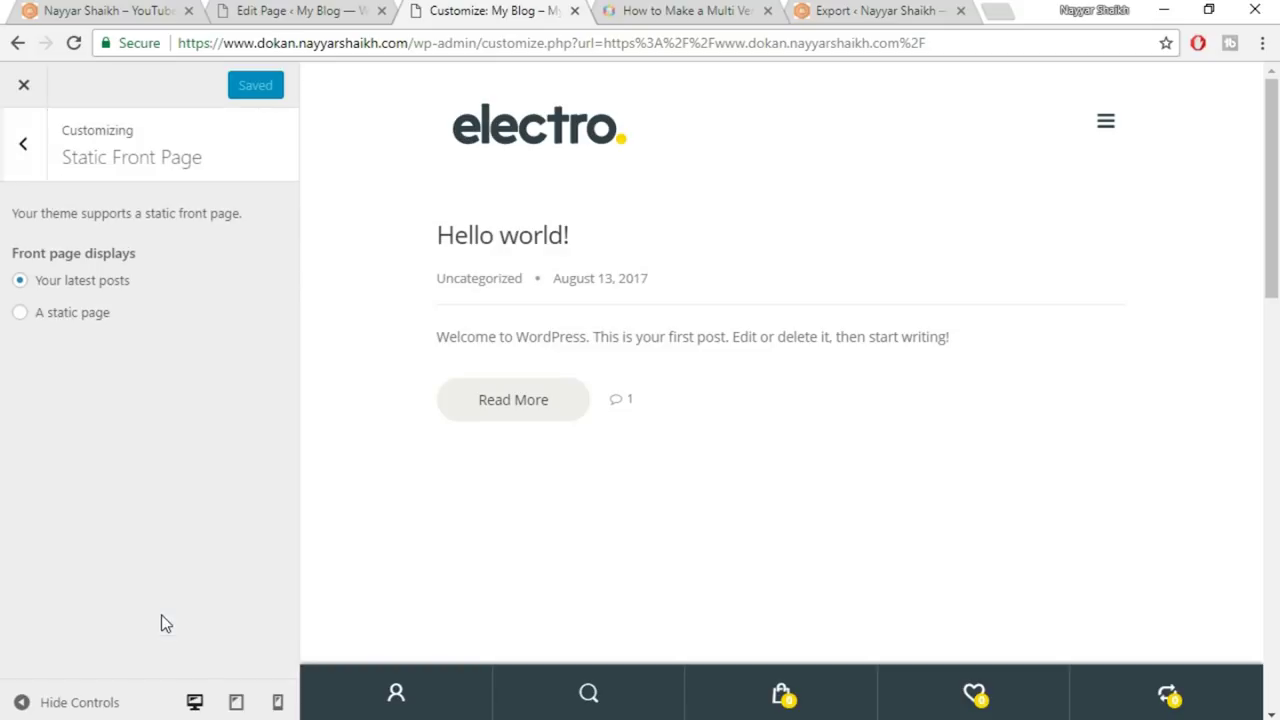
pyautogui.click(72, 314)
pyautogui.click(95, 390)
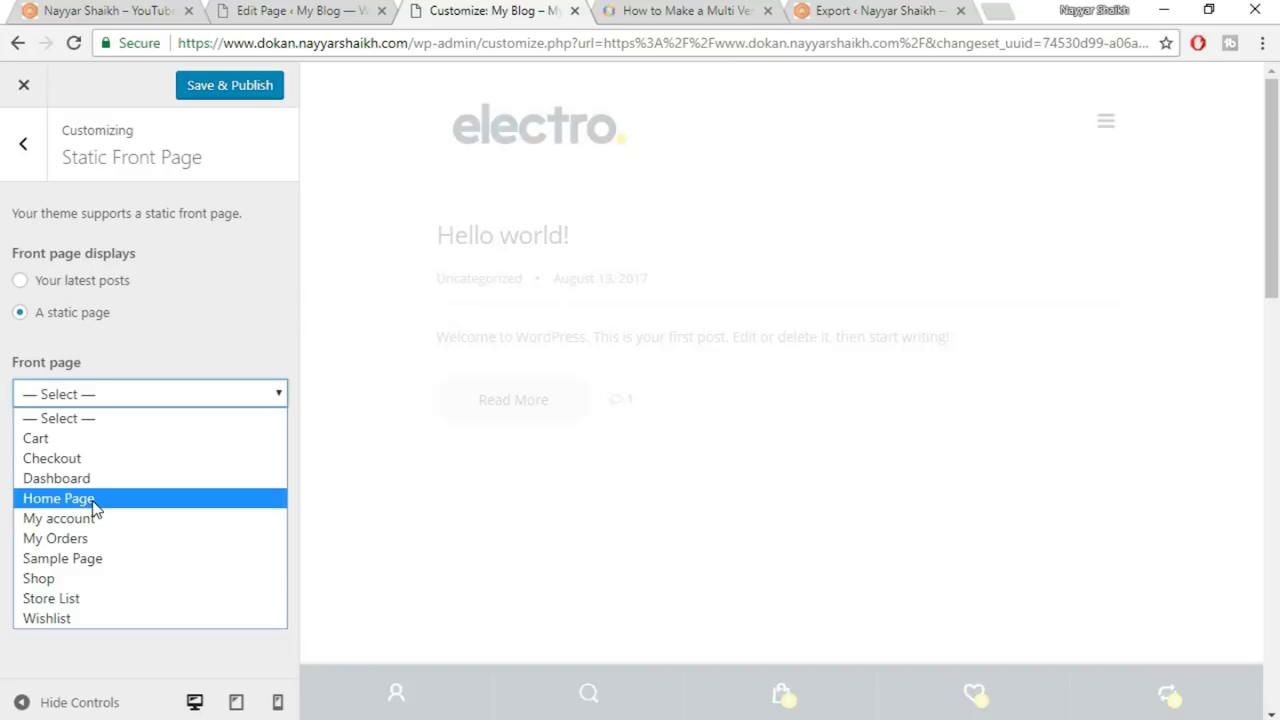
pyautogui.click(92, 498)
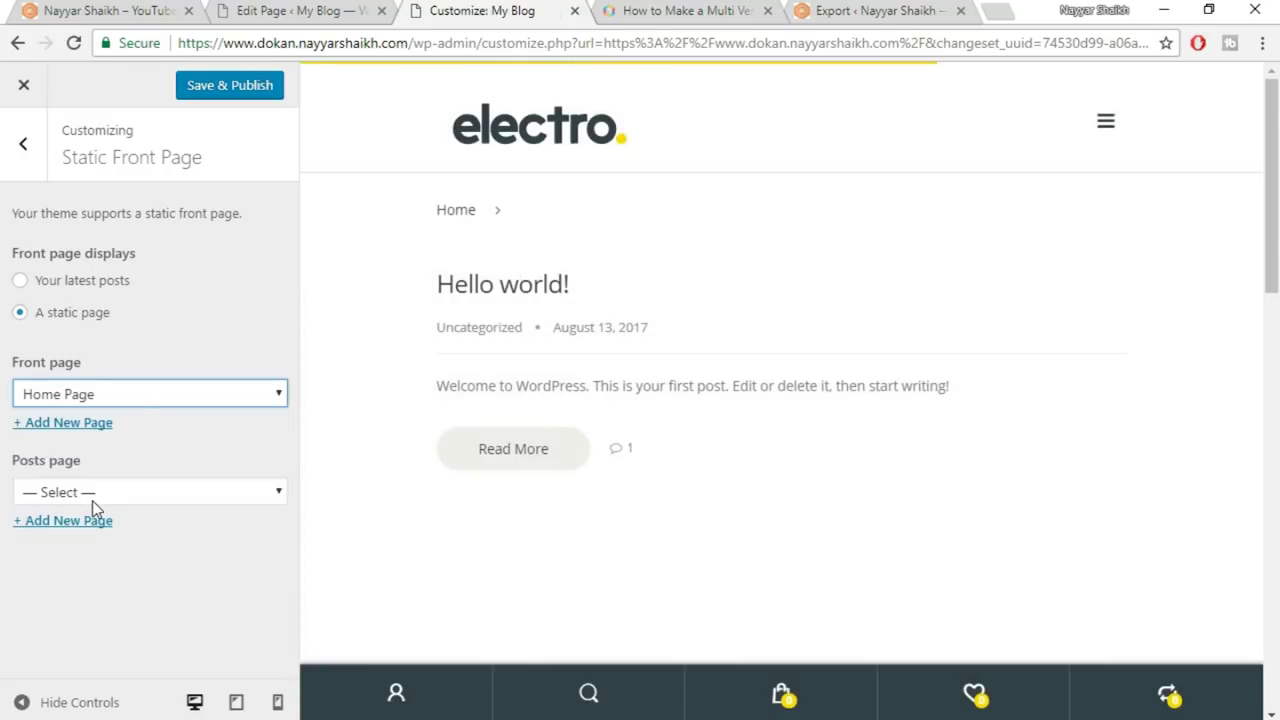
pyautogui.click(241, 90)
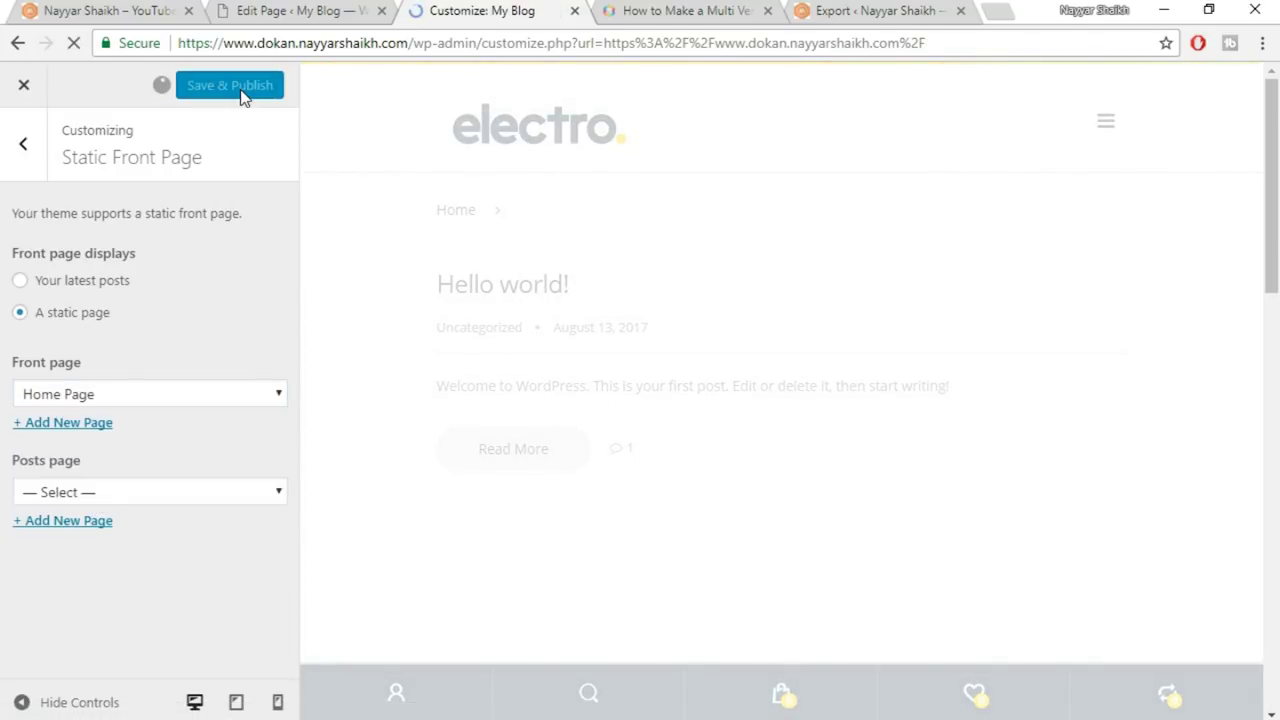
pyautogui.click(25, 90)
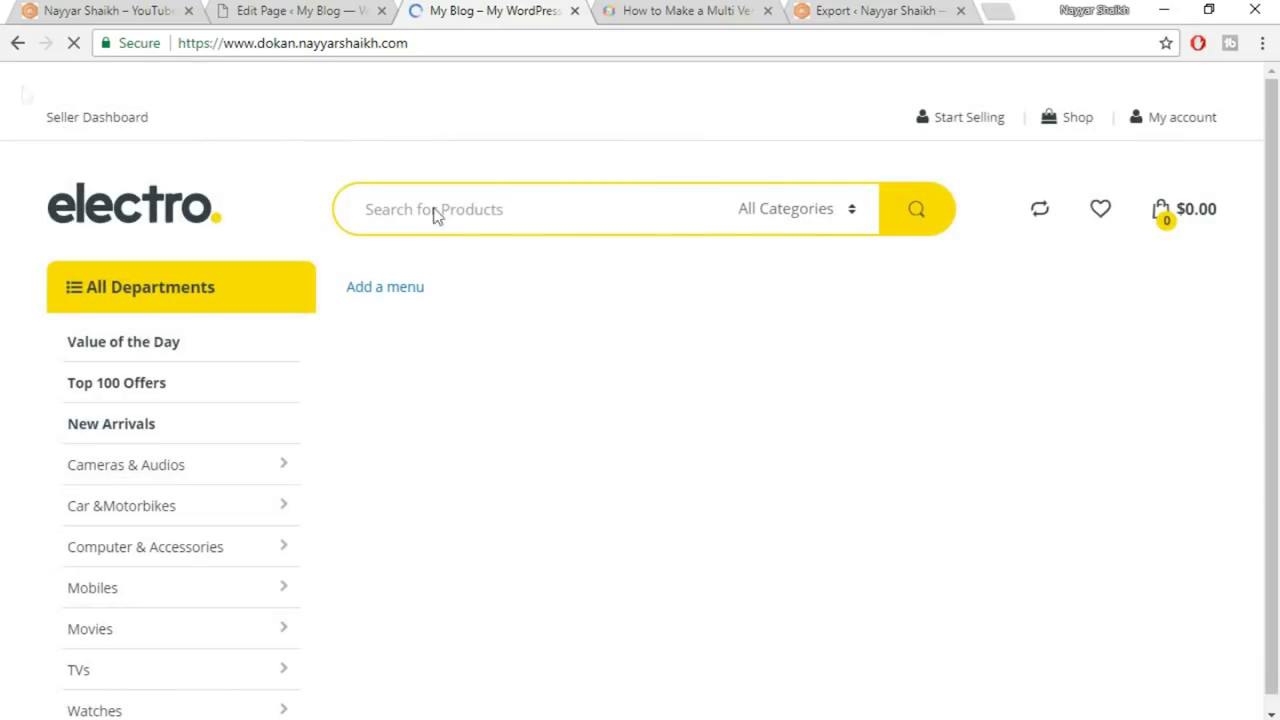
# Zoom the browser to 80%, compare the new front page with the demo, and reopen the Home Page editor
pyautogui.hotkey('ctrl', '-')
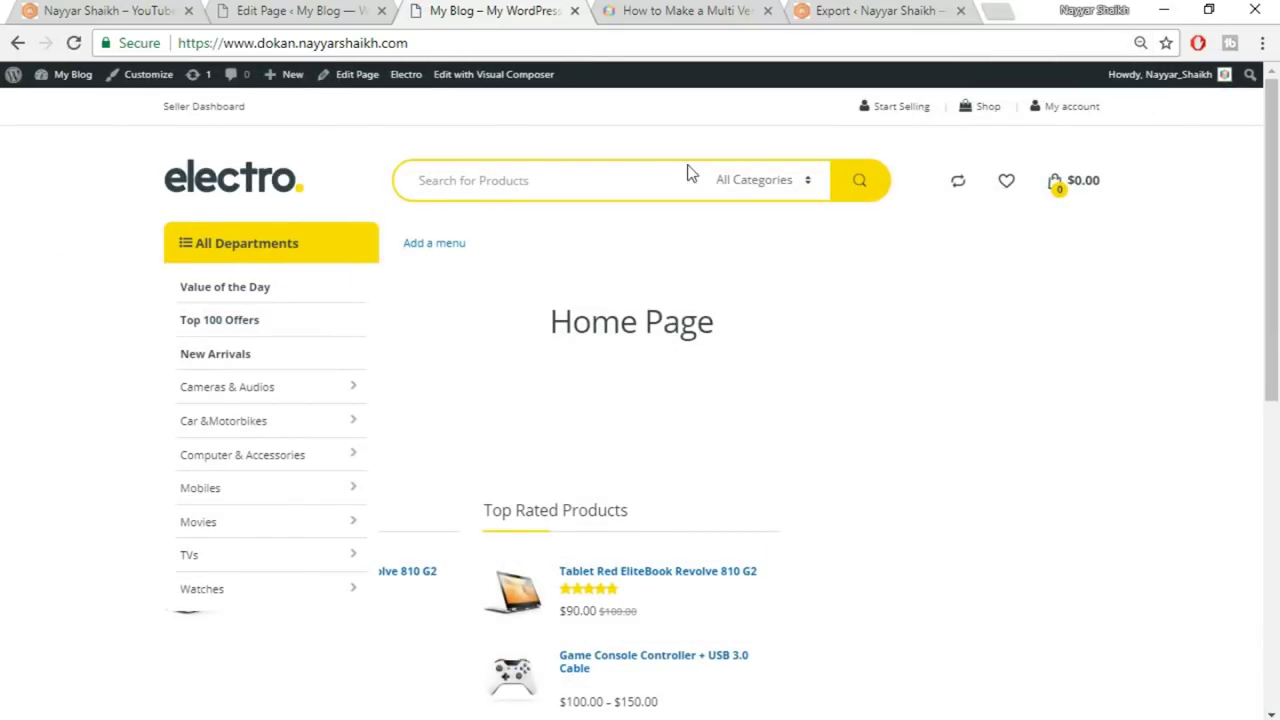
pyautogui.click(113, 9)
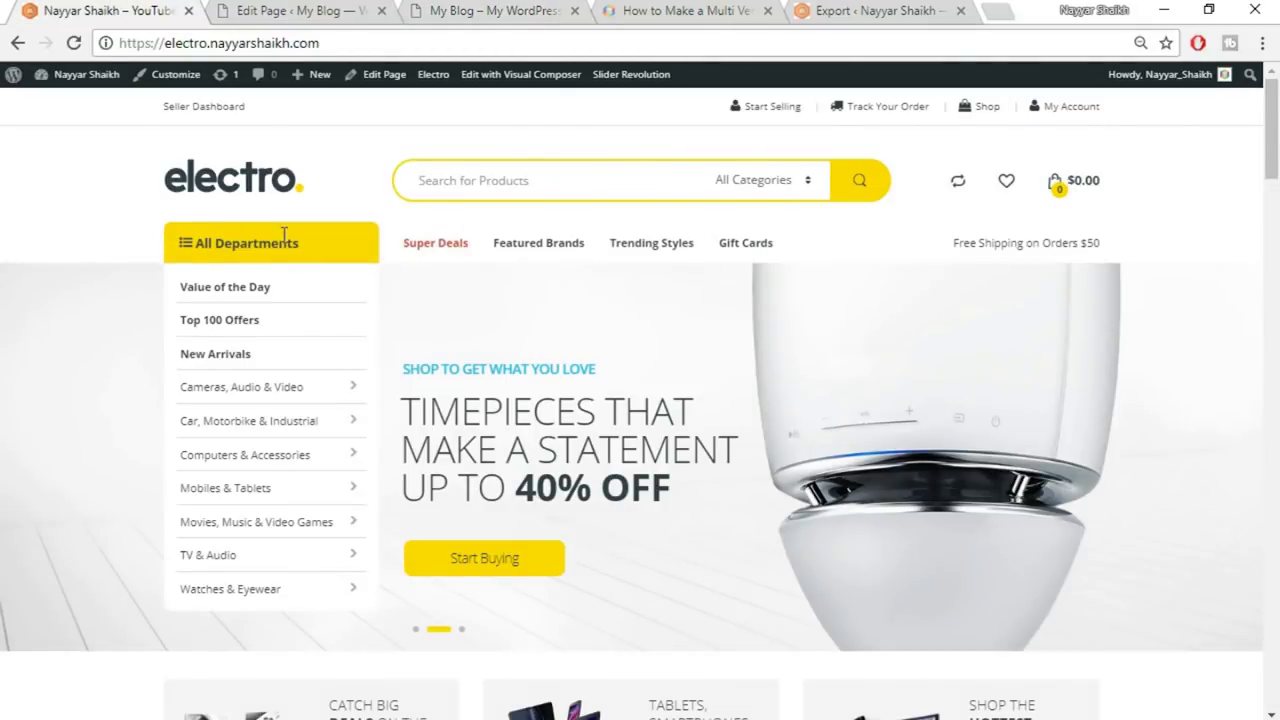
pyautogui.click(496, 10)
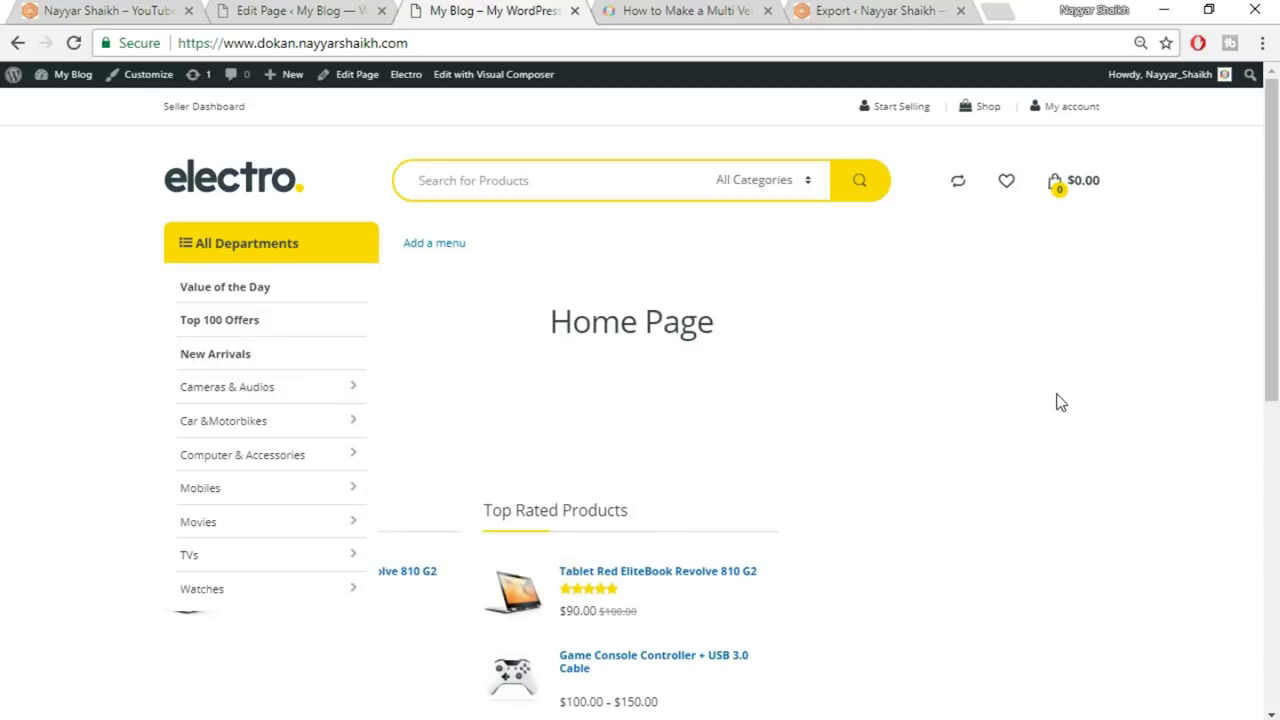
pyautogui.click(120, 10)
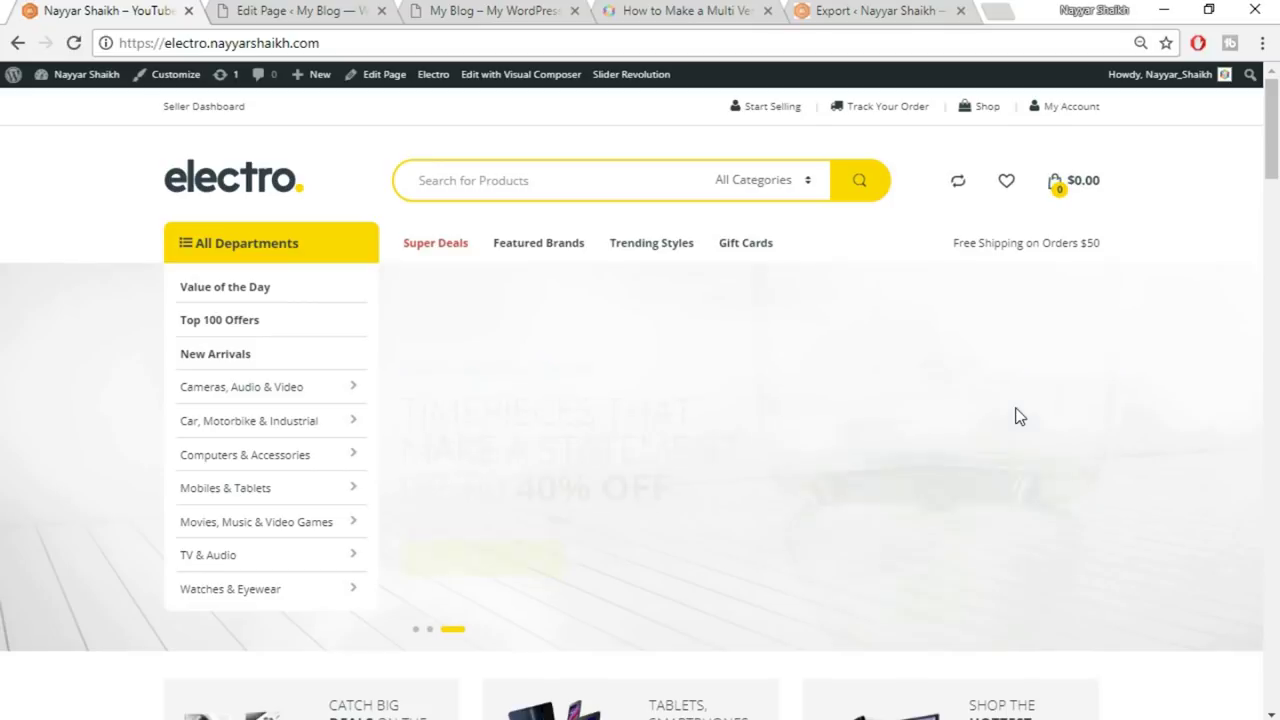
pyautogui.click(303, 10)
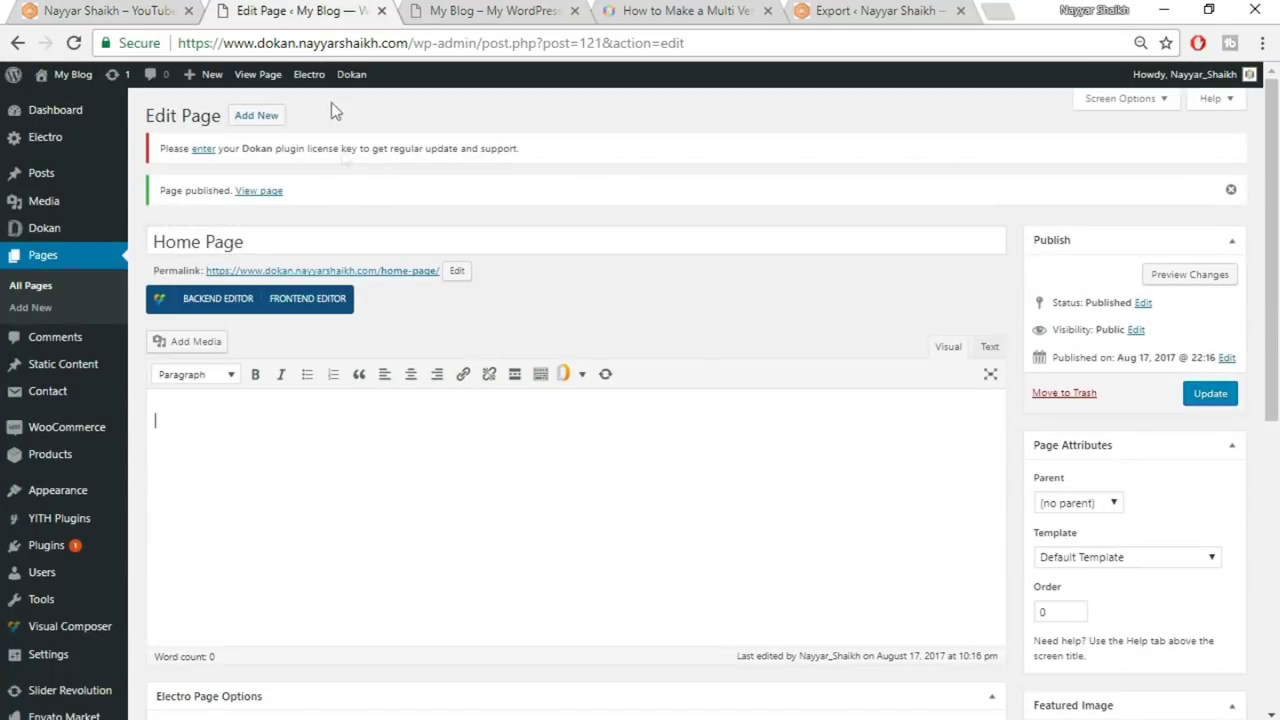
pyautogui.scroll(-6, 432, 222)
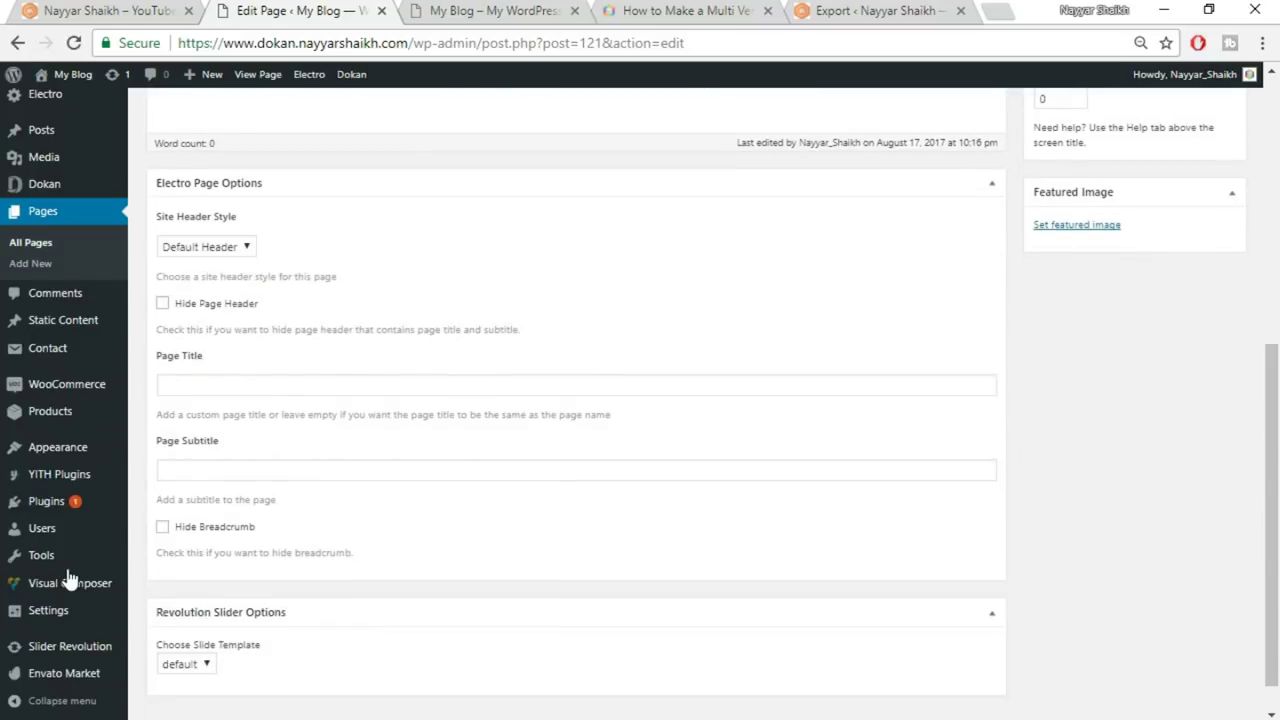
pyautogui.moveTo(66, 658)
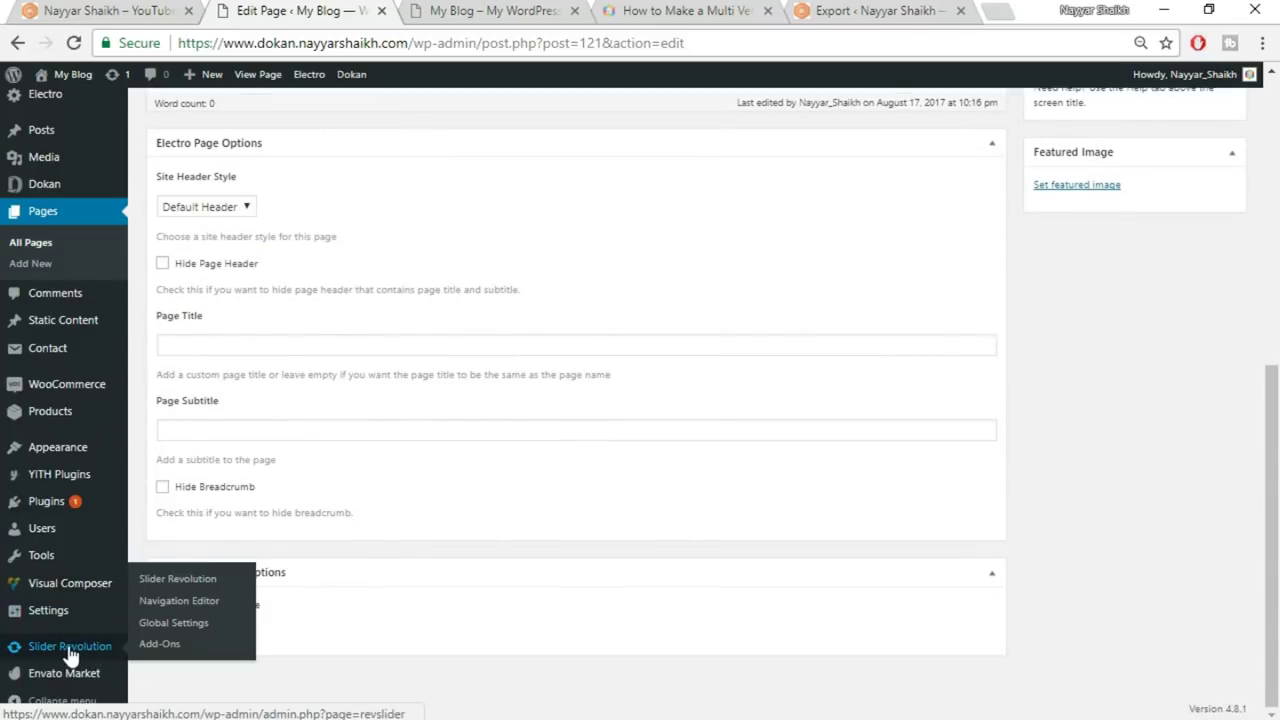
# Start a new slider from the Slider Revolution dashboard
pyautogui.click(70, 655)
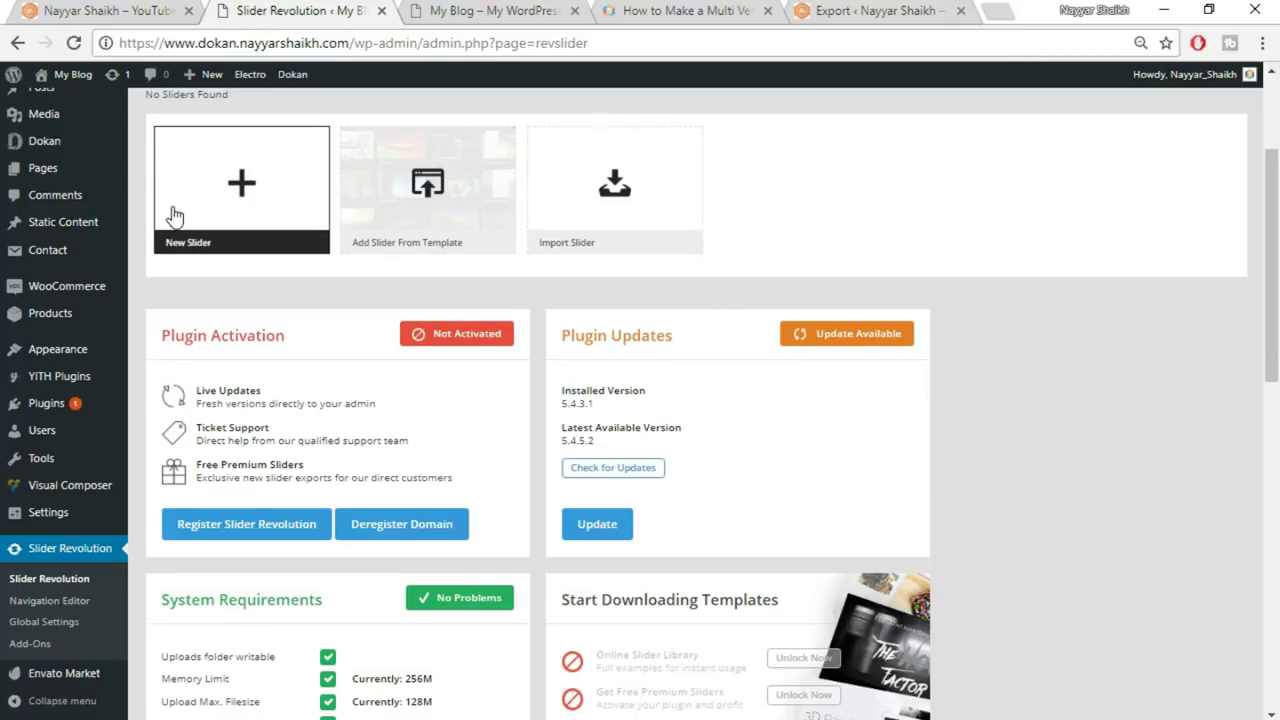
pyautogui.click(261, 213)
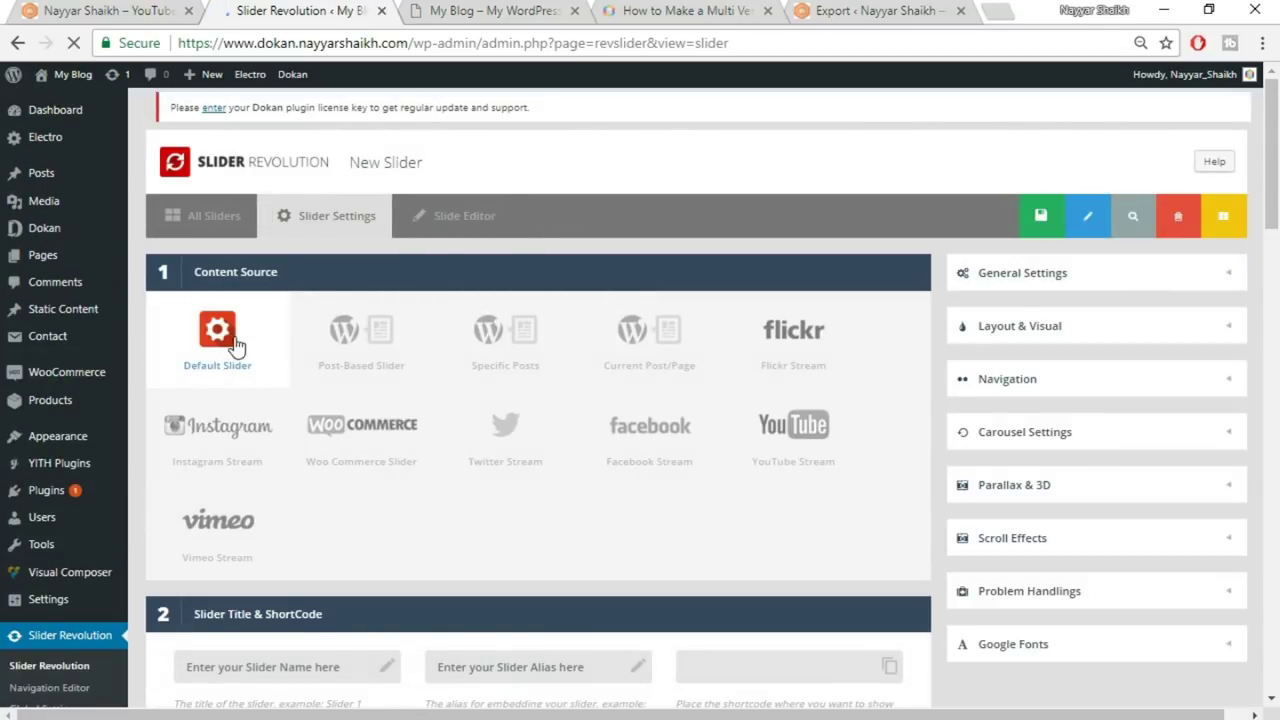
# Name the slider Slider1 with alias slider1 and choose the Full-Screen layout
pyautogui.scroll(-3, 222, 352)
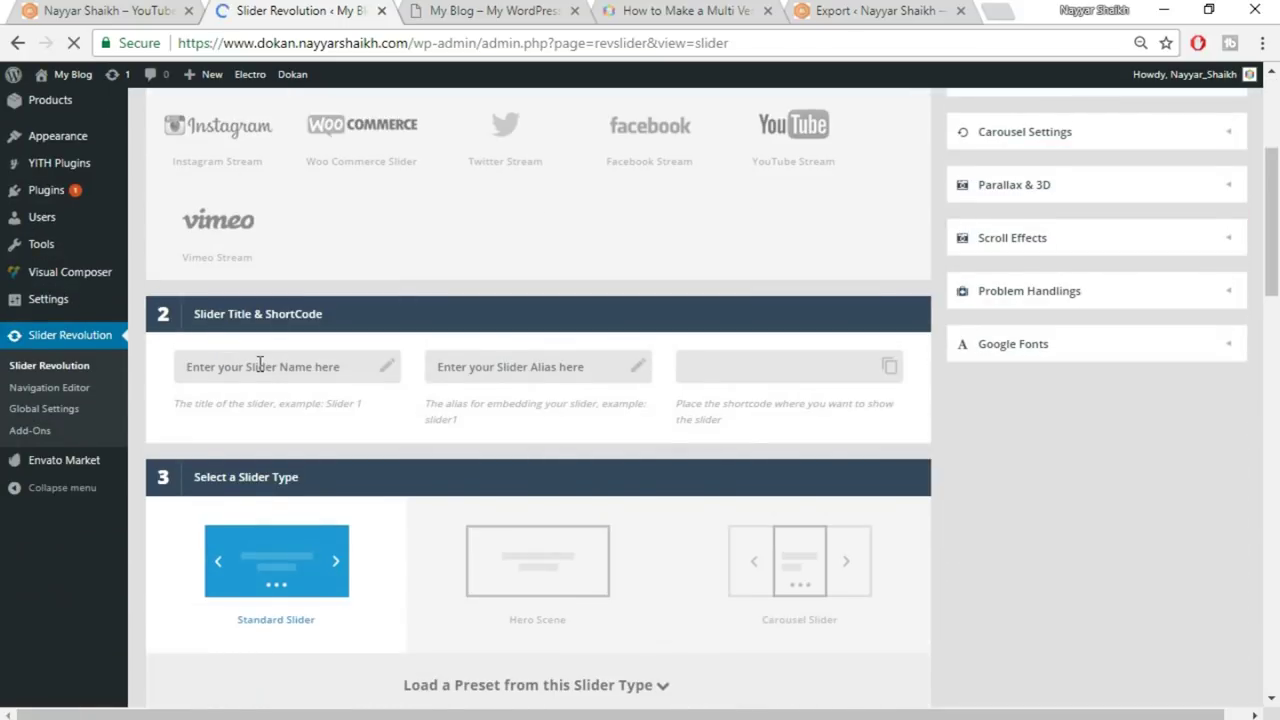
pyautogui.click(383, 362)
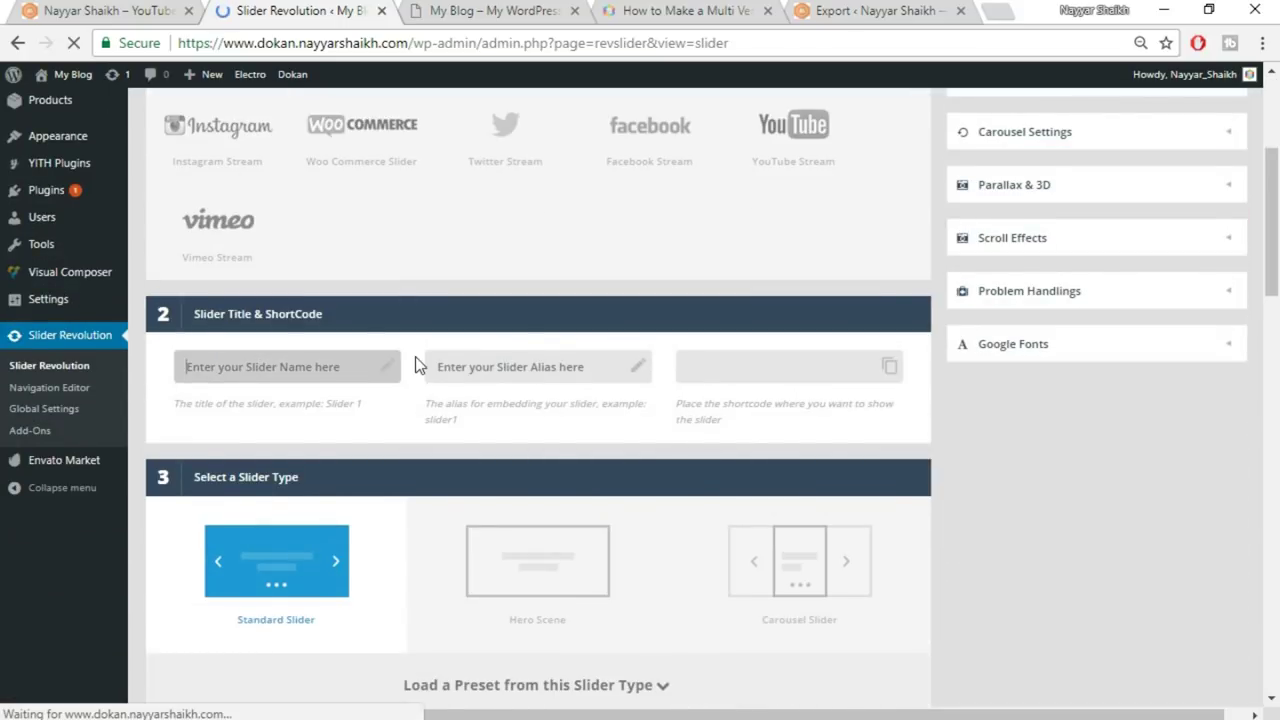
pyautogui.write('Slider1')
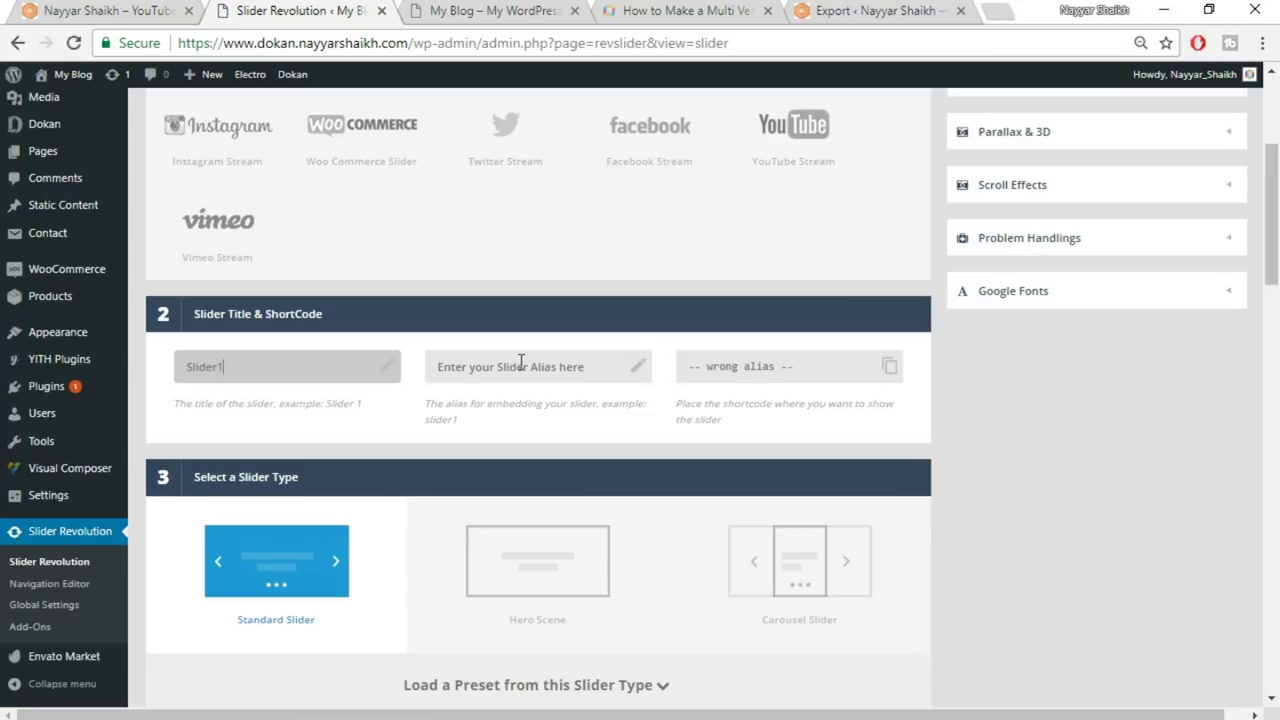
pyautogui.click(520, 361)
pyautogui.write('slider1')
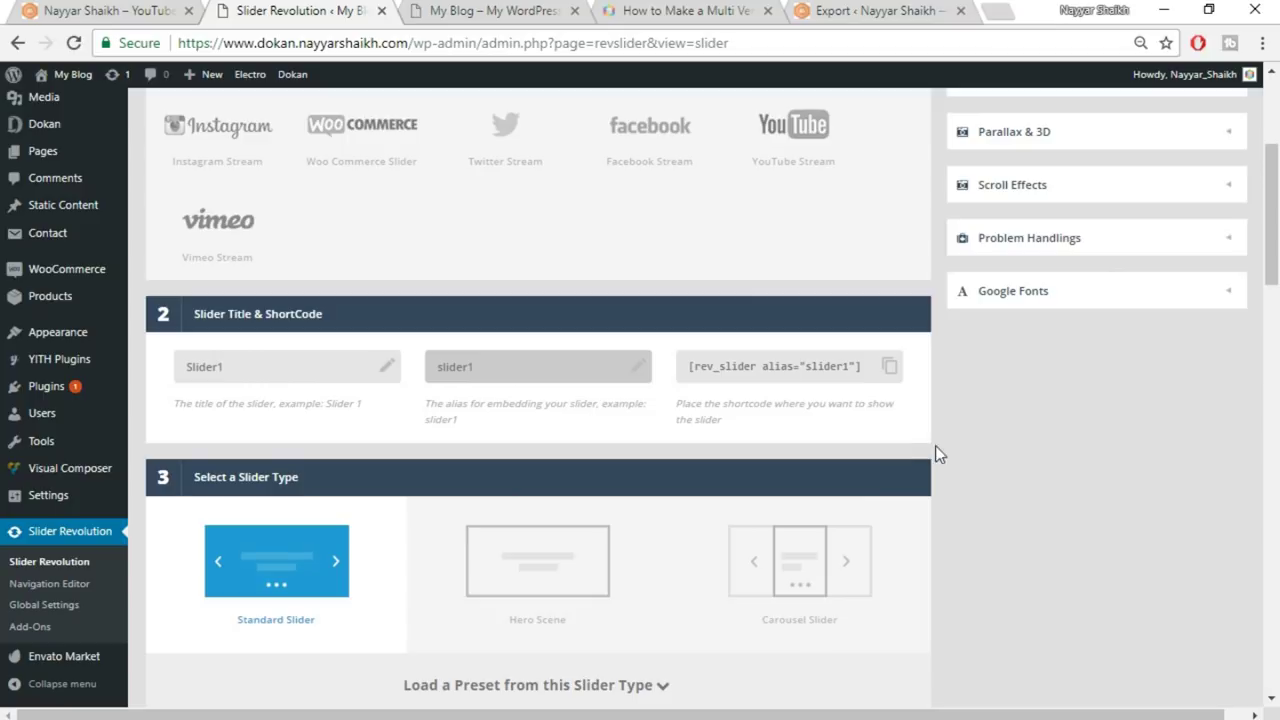
pyautogui.click(987, 450)
pyautogui.scroll(-3, 990, 452)
pyautogui.scroll(-3, 986, 451)
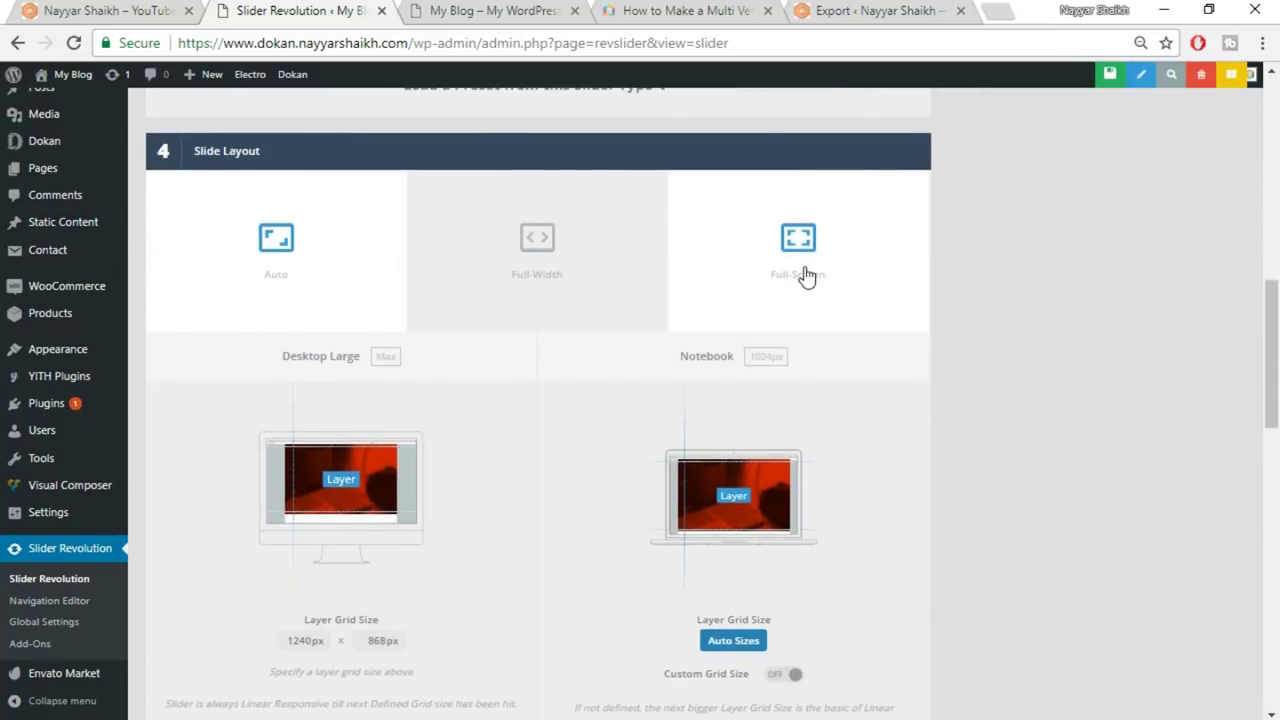
pyautogui.click(806, 276)
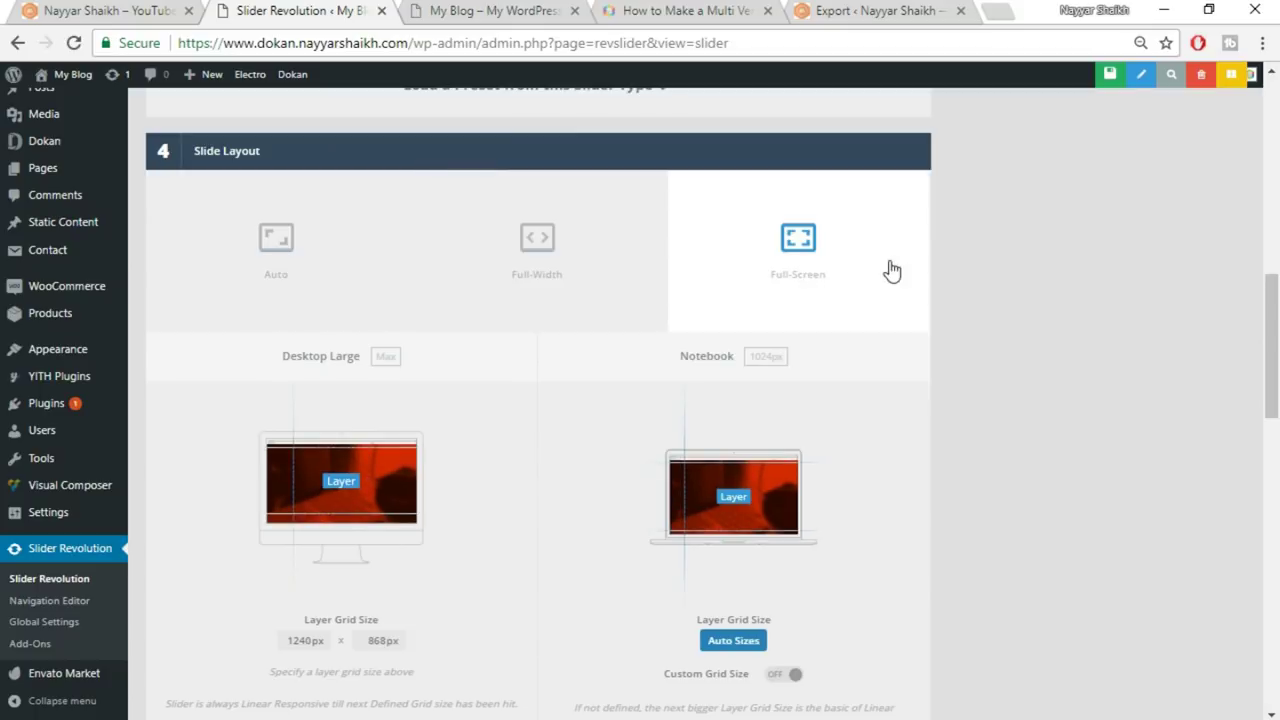
pyautogui.scroll(-1, 570, 420)
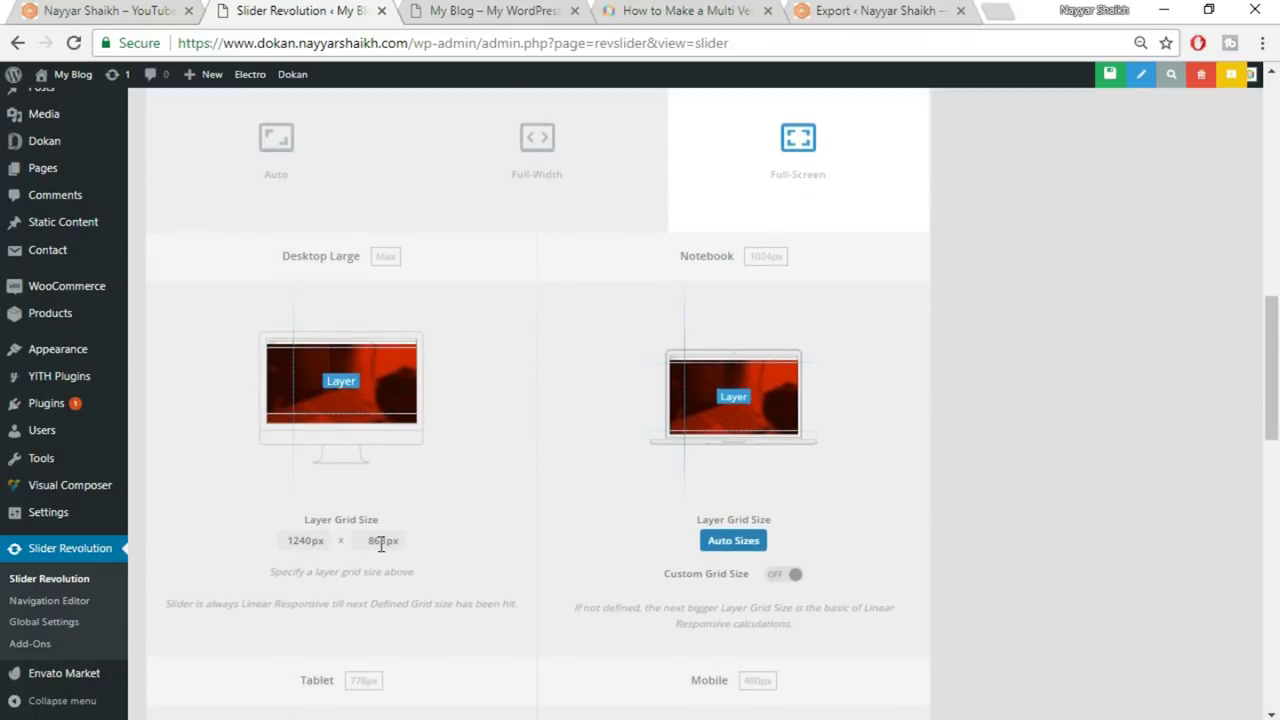
# Set the desktop layer grid to 1170×485 and a custom notebook grid of 1170×490
pyautogui.doubleClick(291, 543)
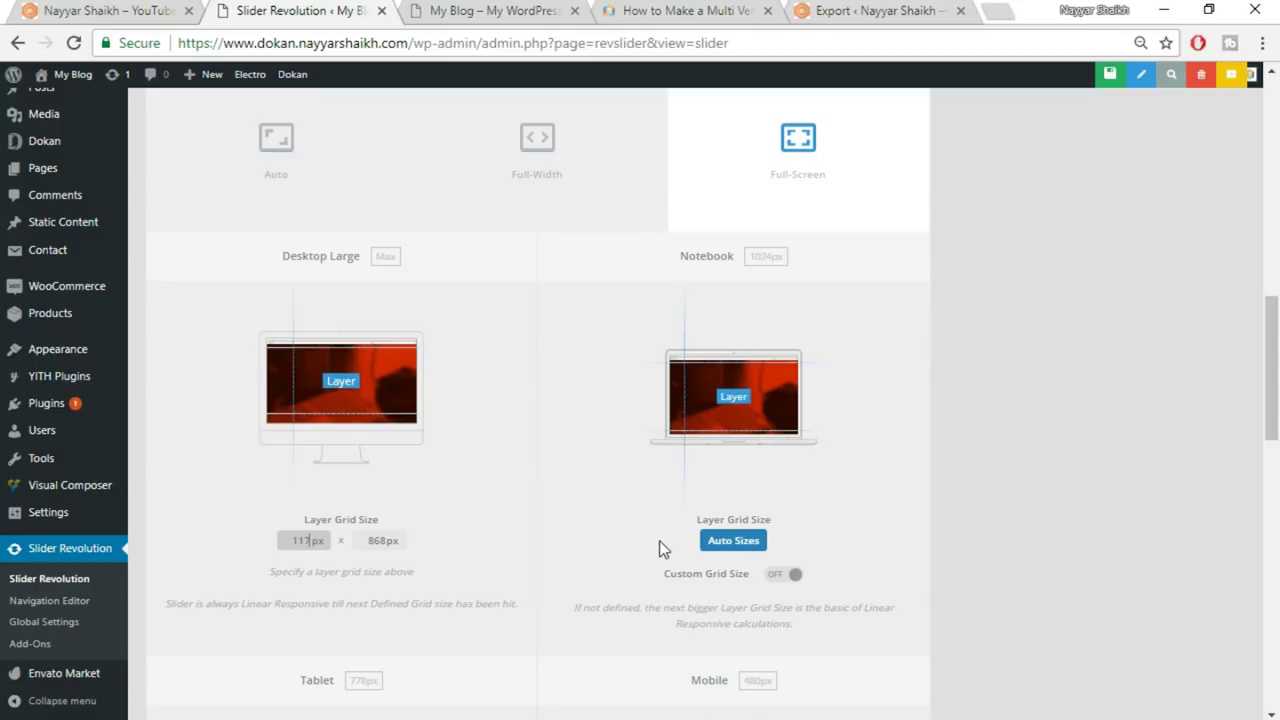
pyautogui.press('Tab')
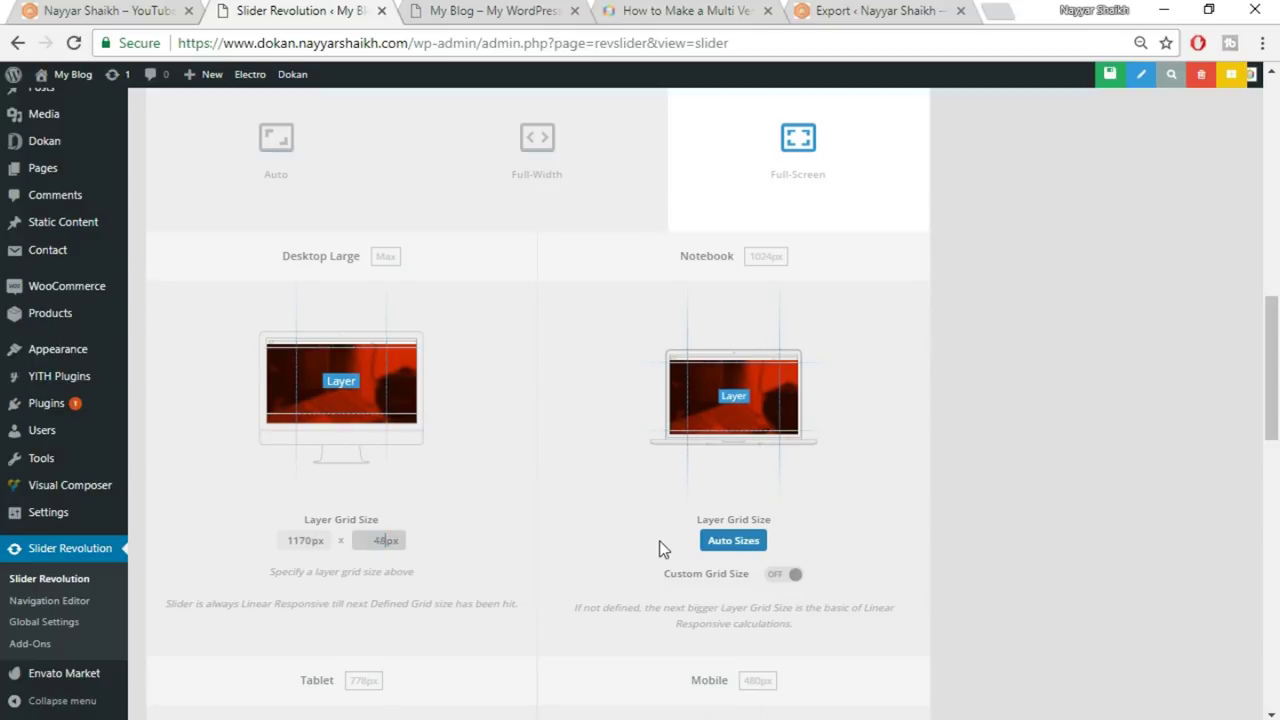
pyautogui.click(1043, 508)
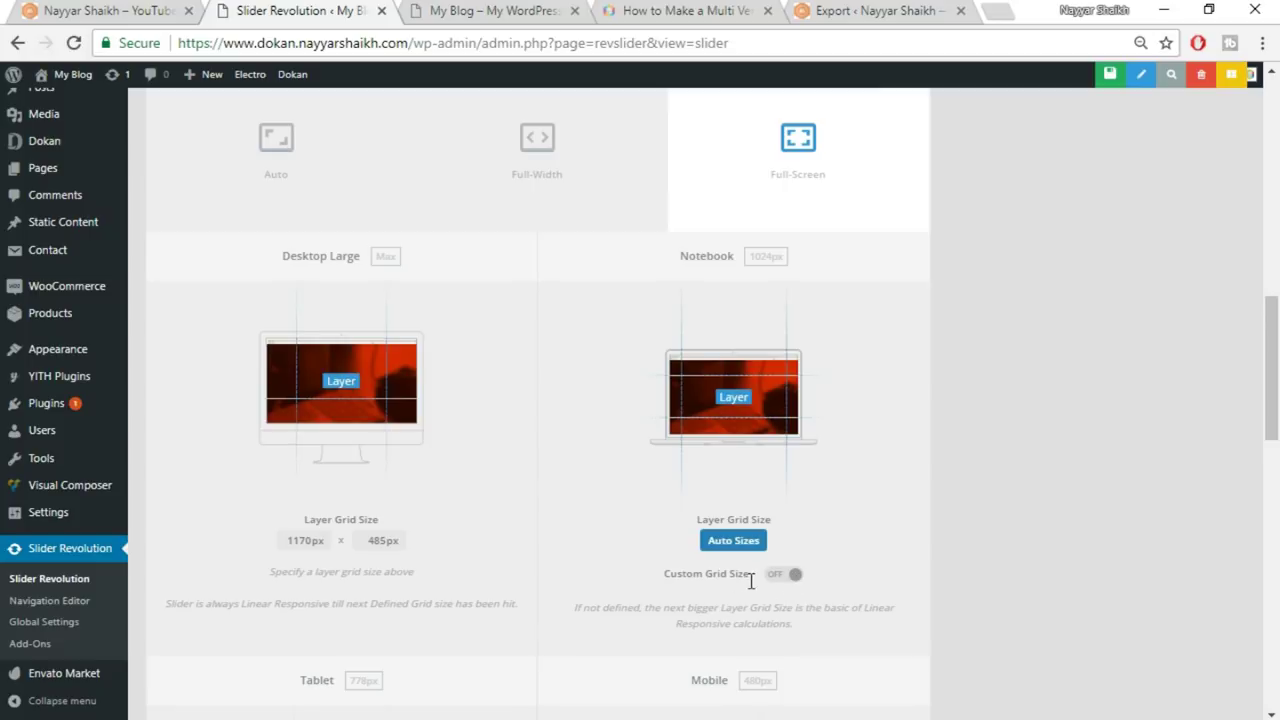
pyautogui.click(782, 575)
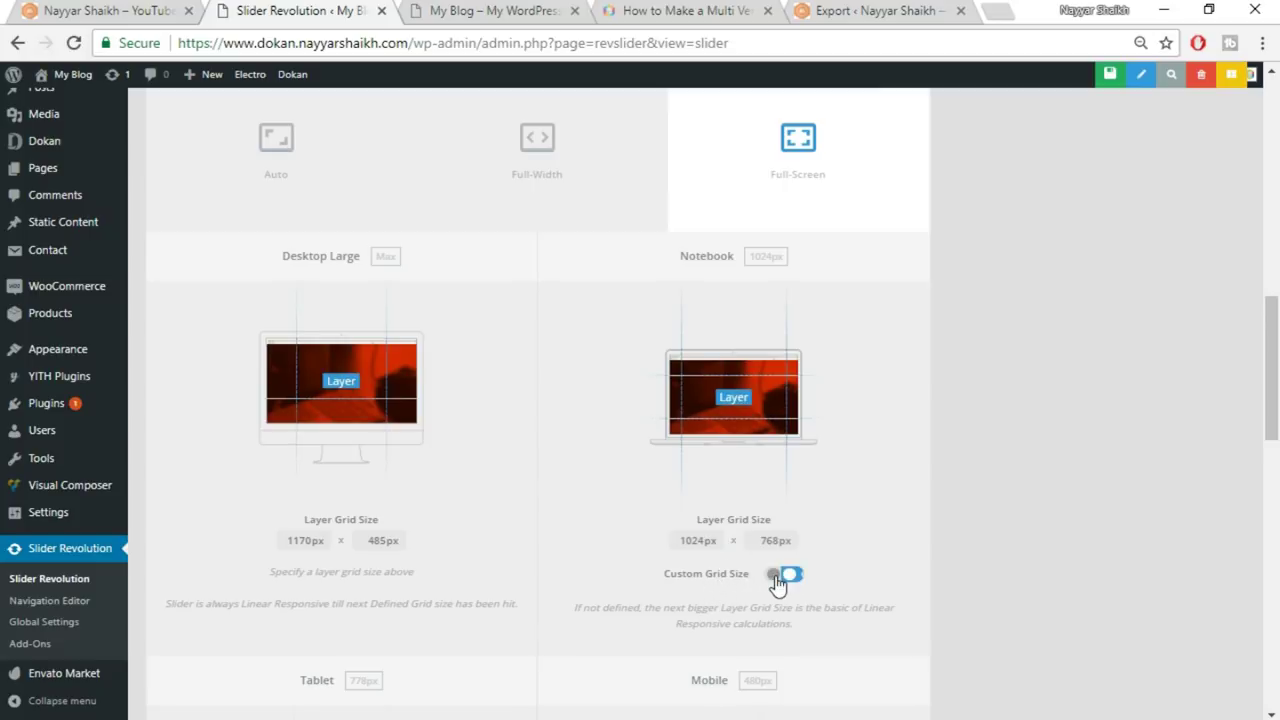
pyautogui.doubleClick(687, 544)
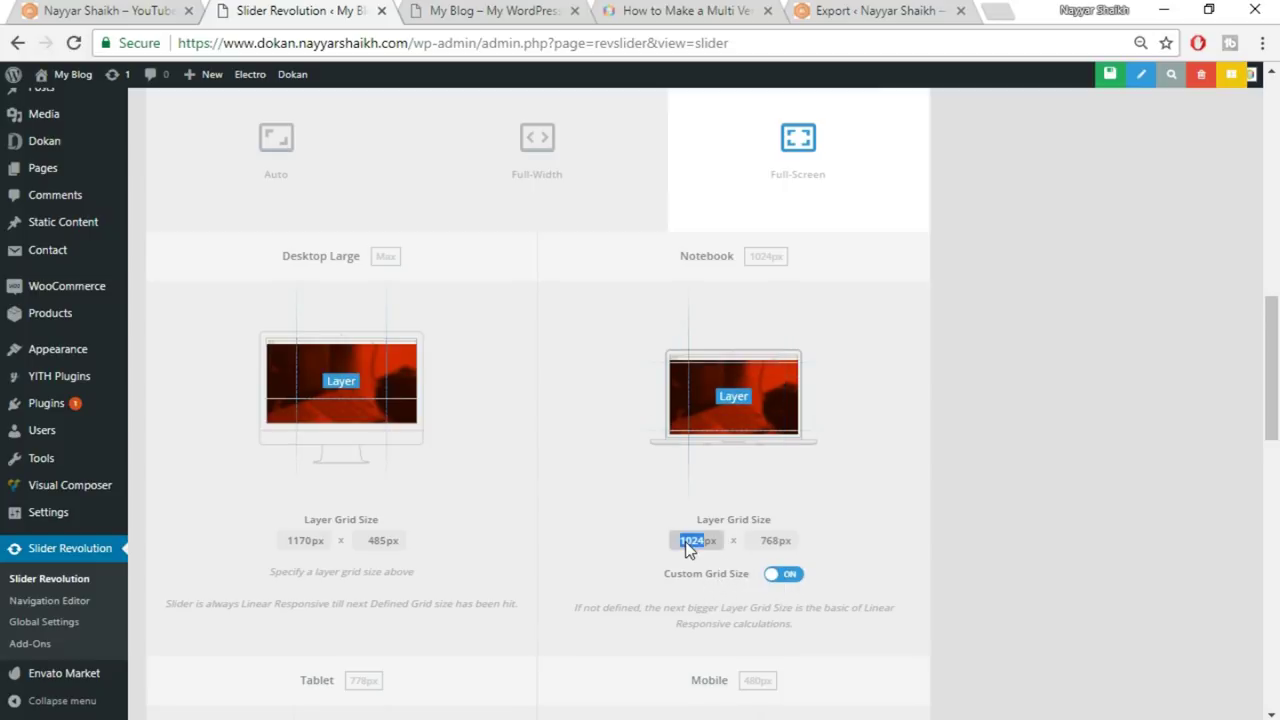
pyautogui.write('117')
pyautogui.press('Tab')
pyautogui.write('4')
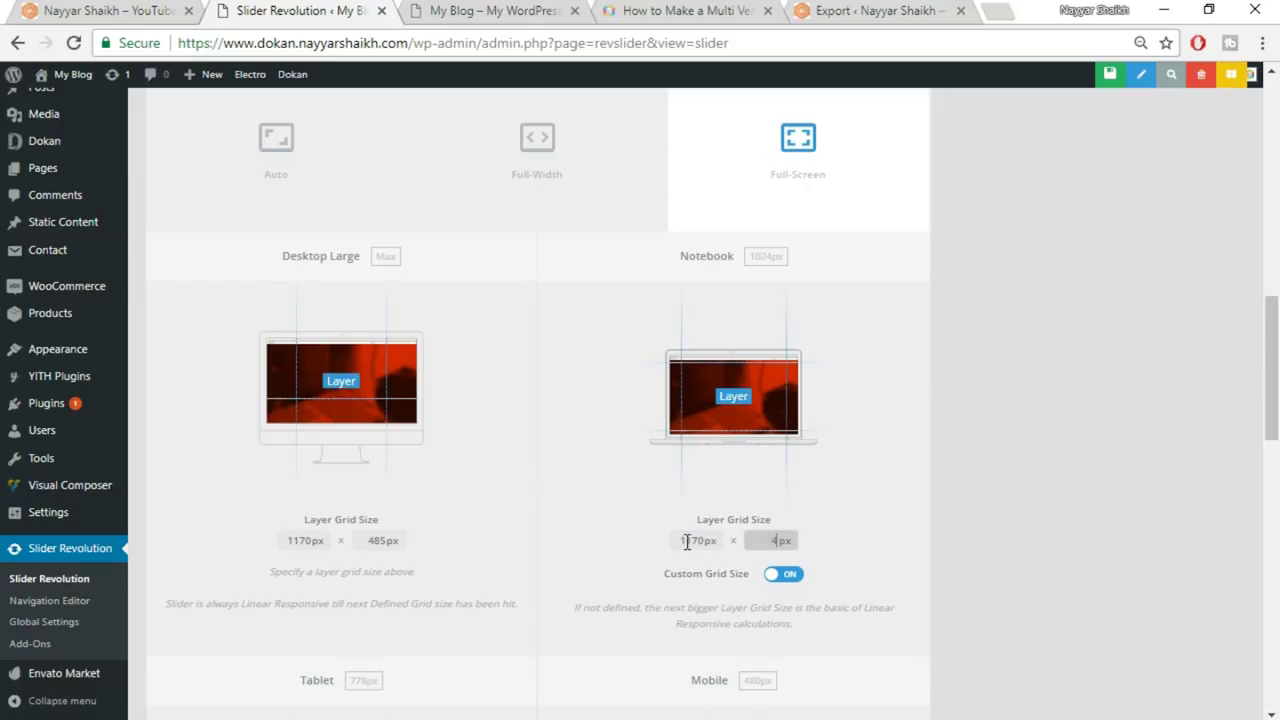
pyautogui.click(1025, 533)
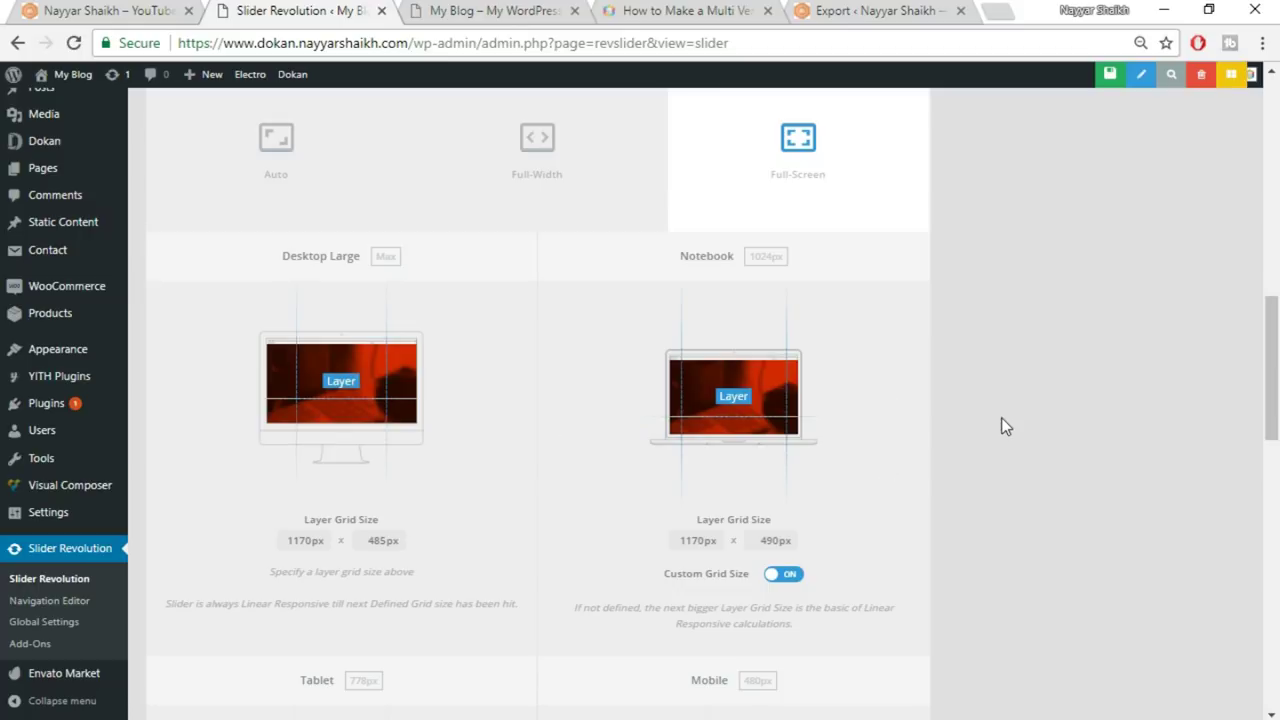
# Enable custom layer grids for tablet at 778×324 and mobile at 680×320
pyautogui.scroll(-2, 1001, 418)
pyautogui.scroll(-3, 1001, 417)
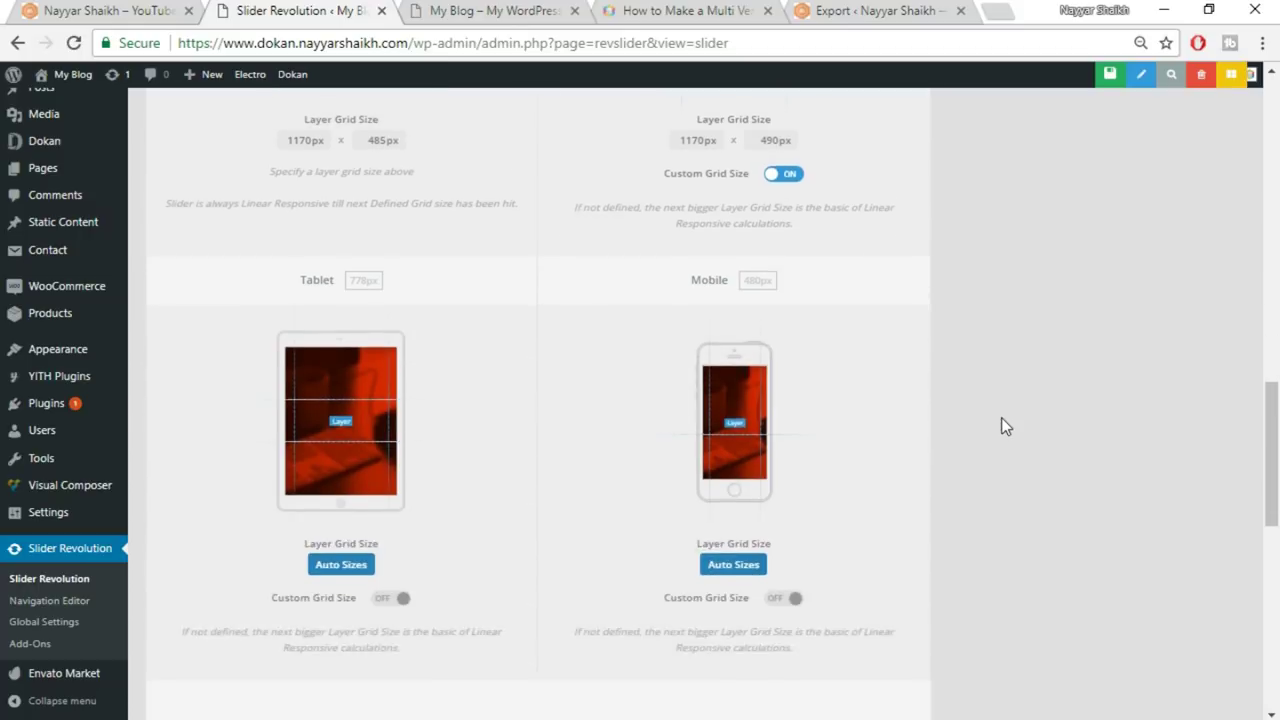
pyautogui.click(393, 499)
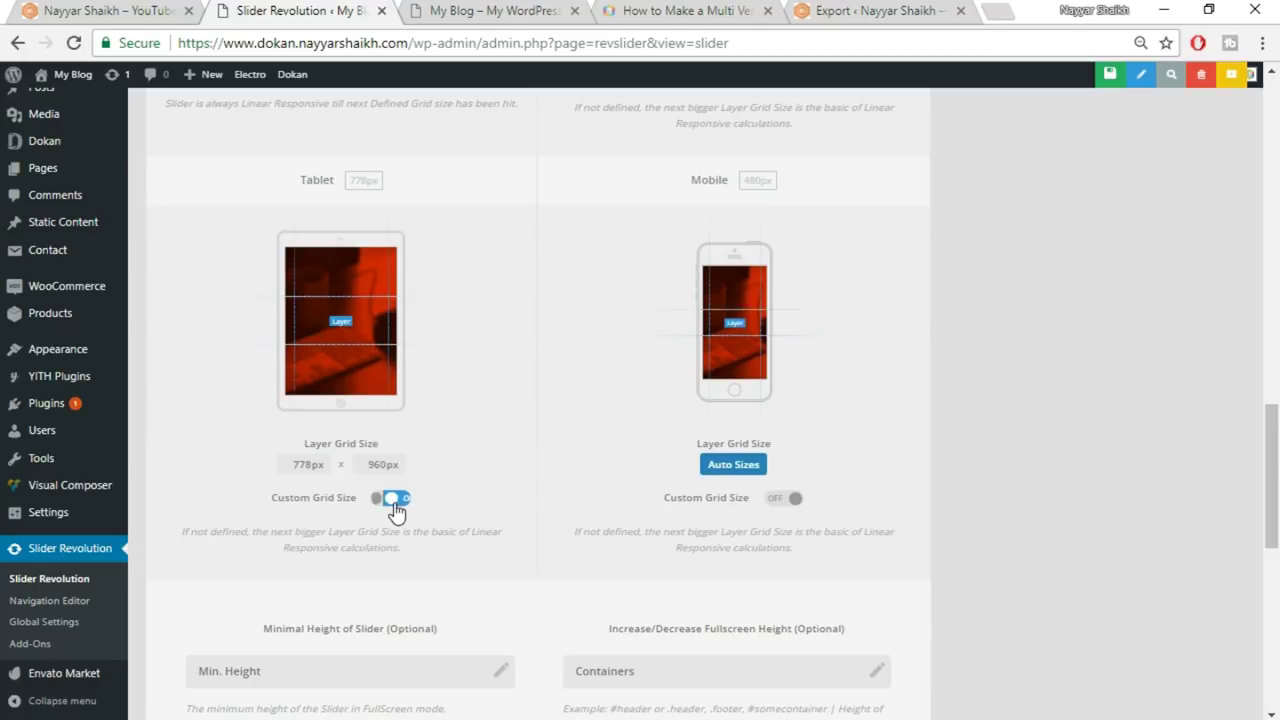
pyautogui.doubleClick(298, 464)
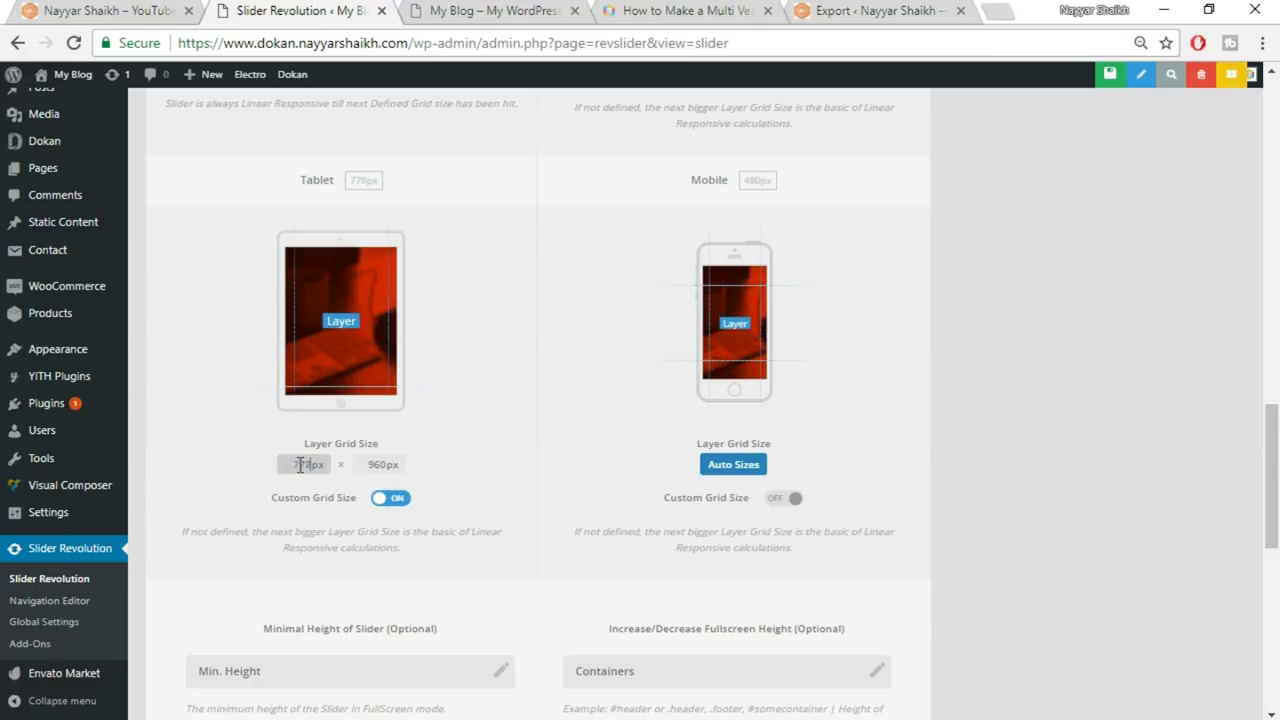
pyautogui.press('Tab')
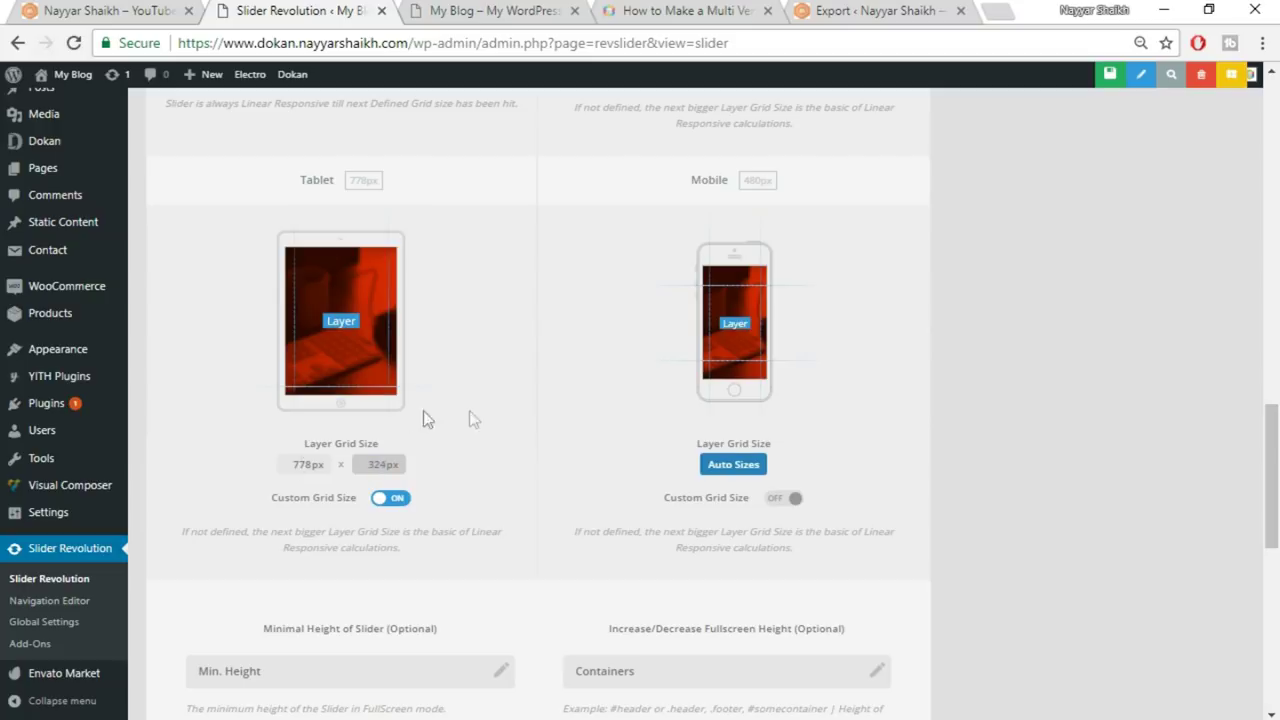
pyautogui.click(506, 409)
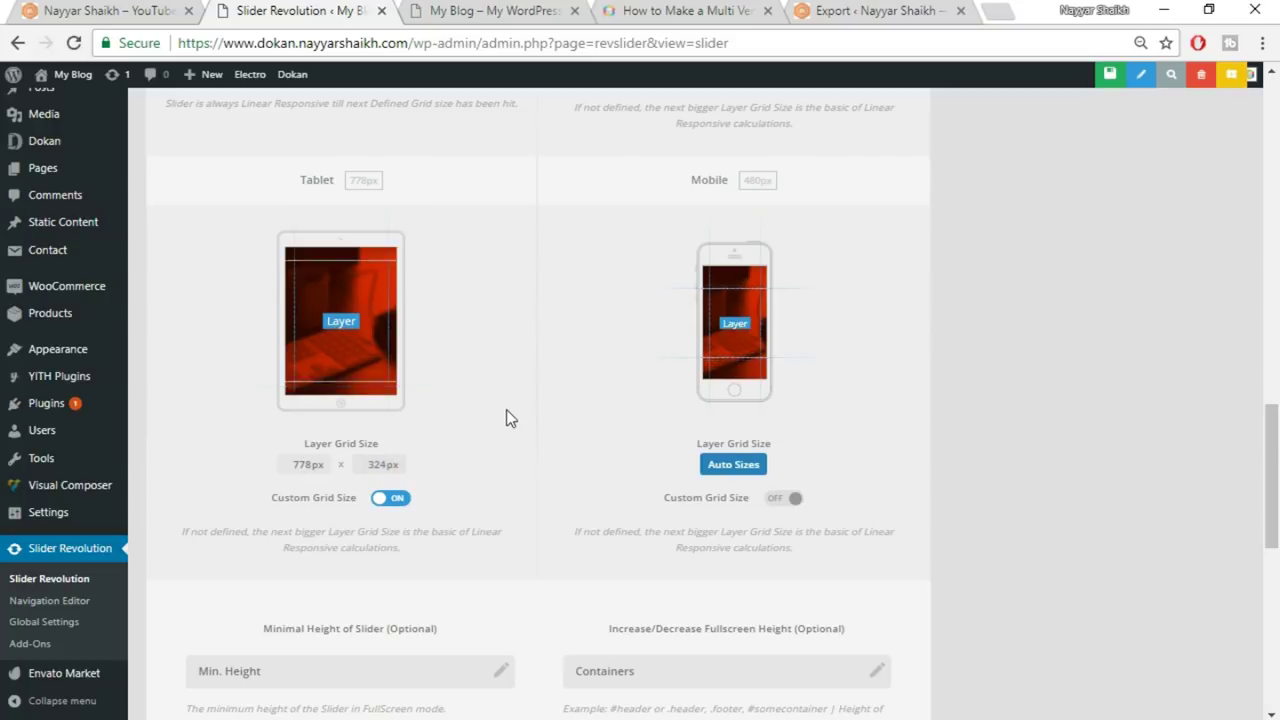
pyautogui.click(800, 500)
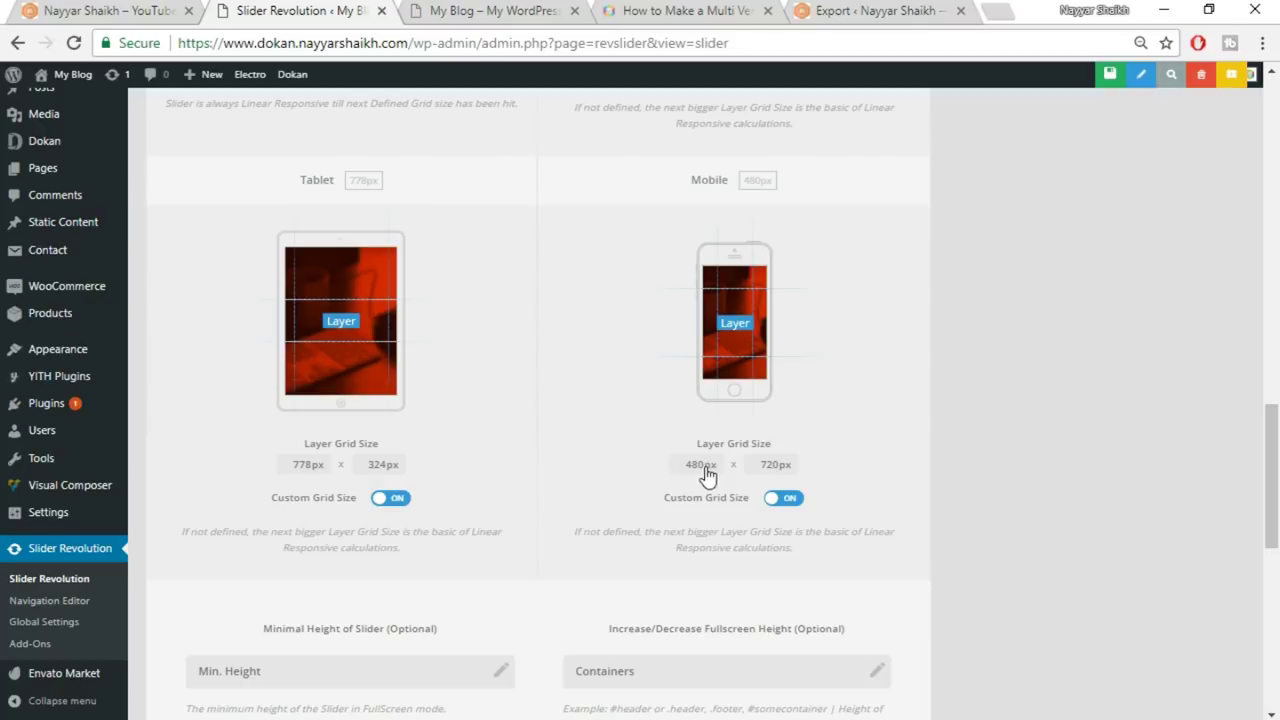
pyautogui.scroll(15, 707, 476)
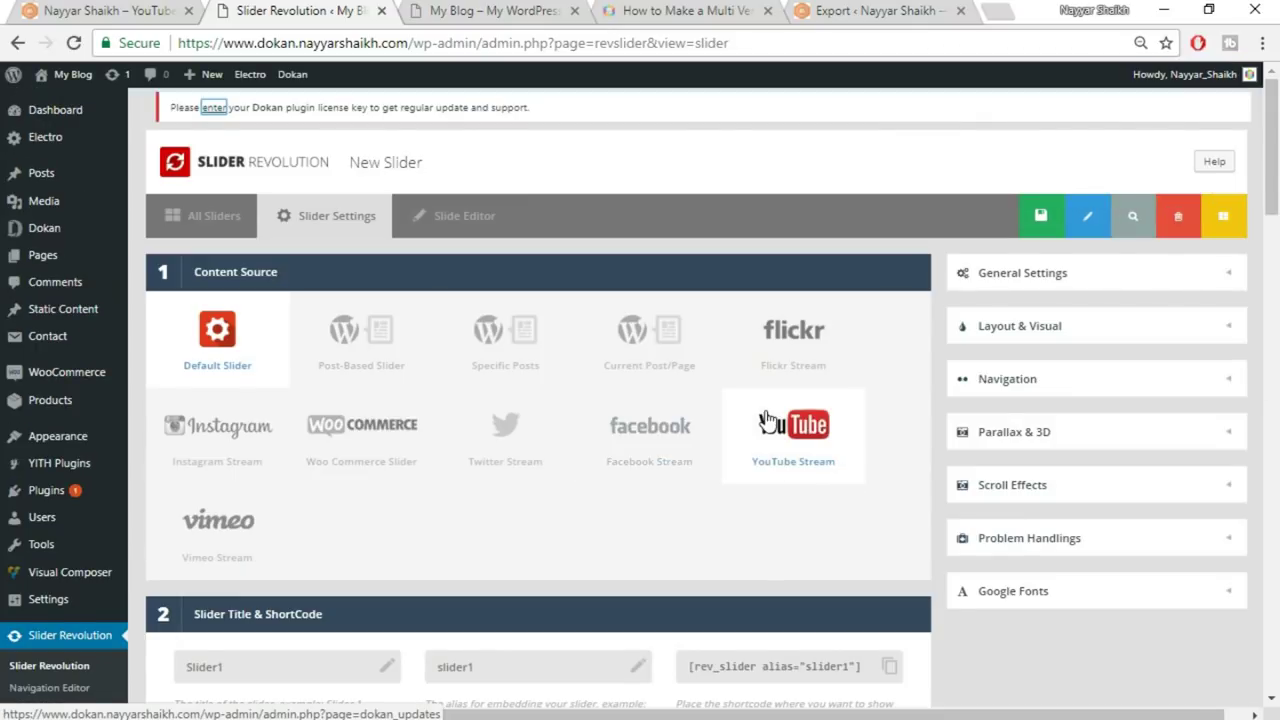
pyautogui.scroll(-13, 785, 470)
pyautogui.doubleClick(697, 365)
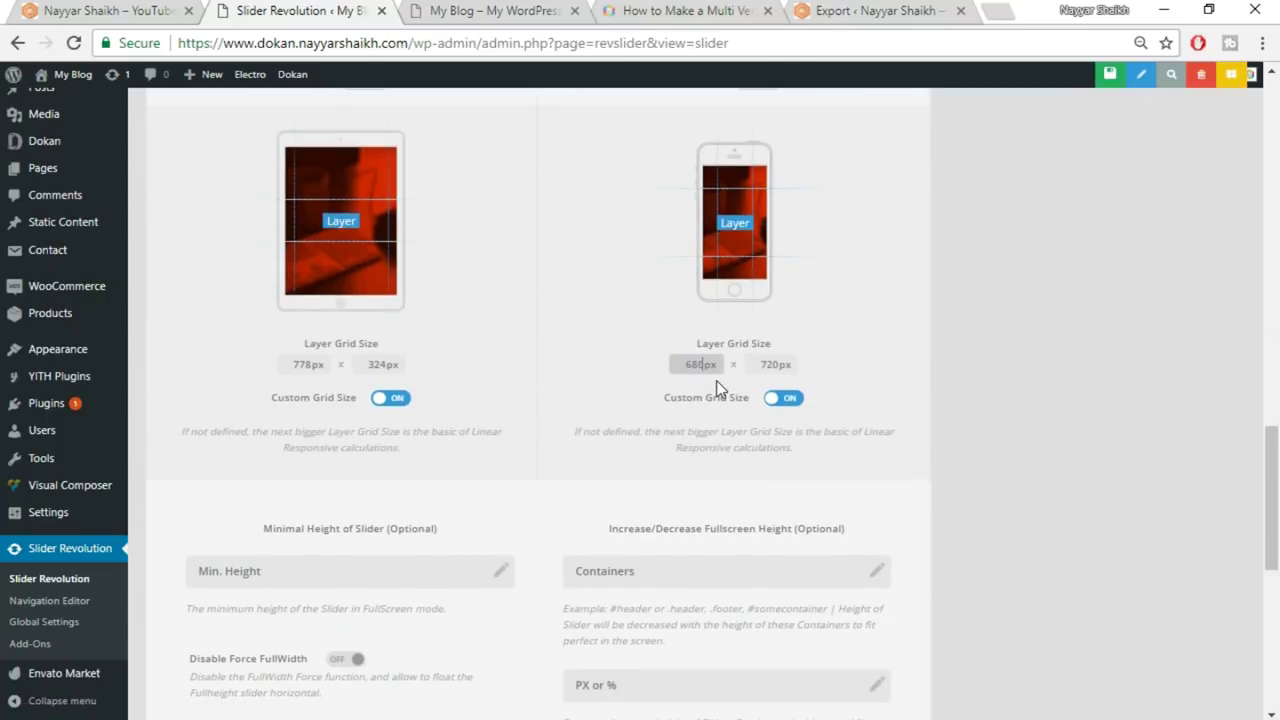
pyautogui.press('Tab')
pyautogui.write('320')
pyautogui.click(973, 373)
pyautogui.scroll(-8, 907, 417)
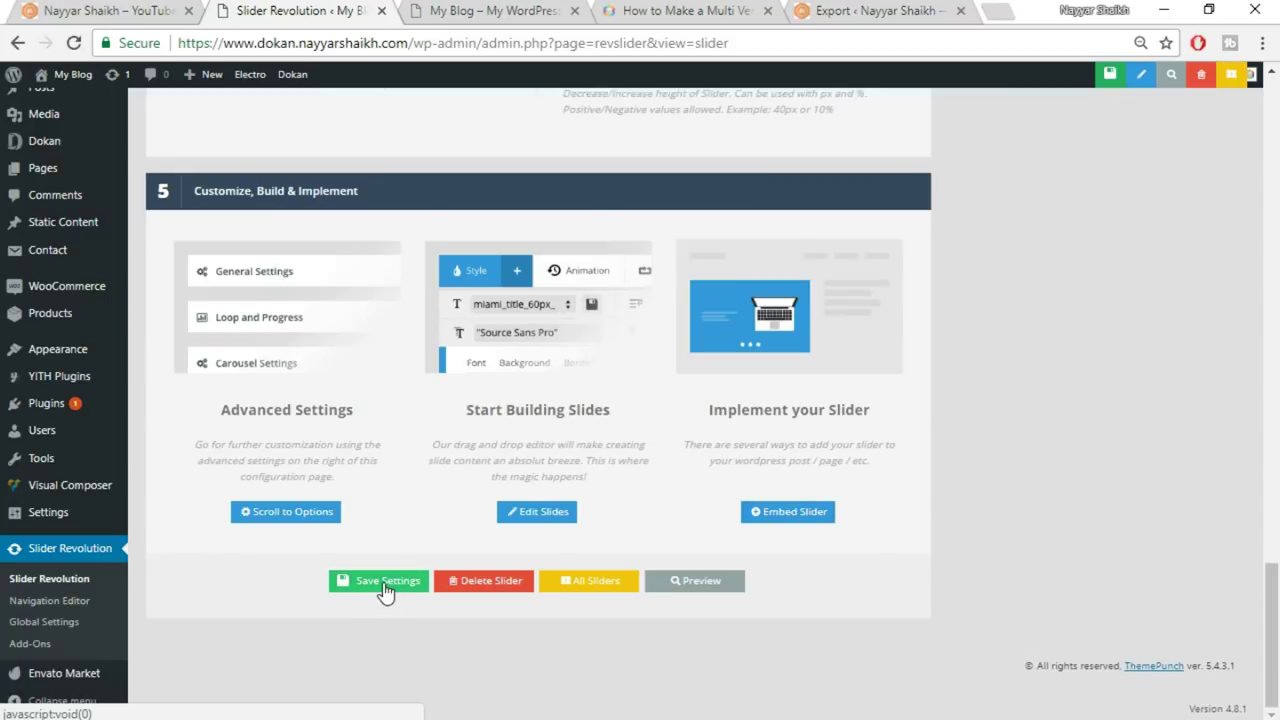
# Save the settings to create Slider1 and return to its Custom CSS section
pyautogui.click(385, 588)
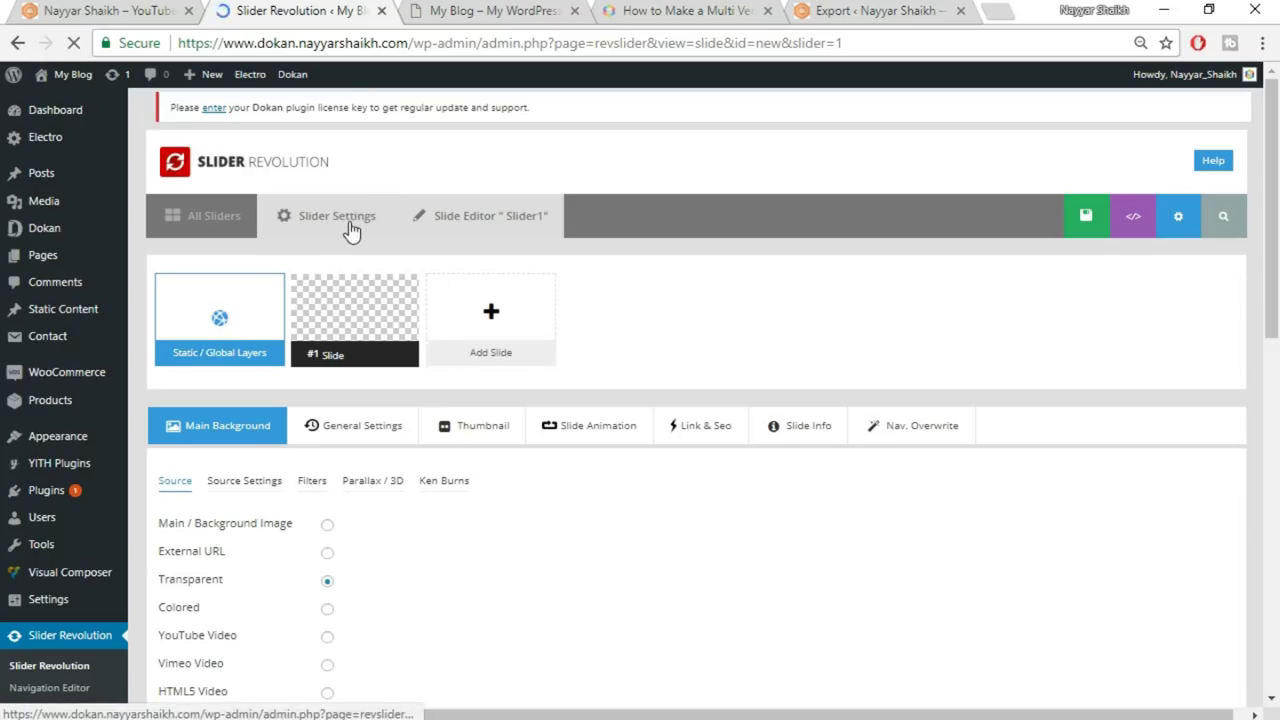
pyautogui.click(342, 222)
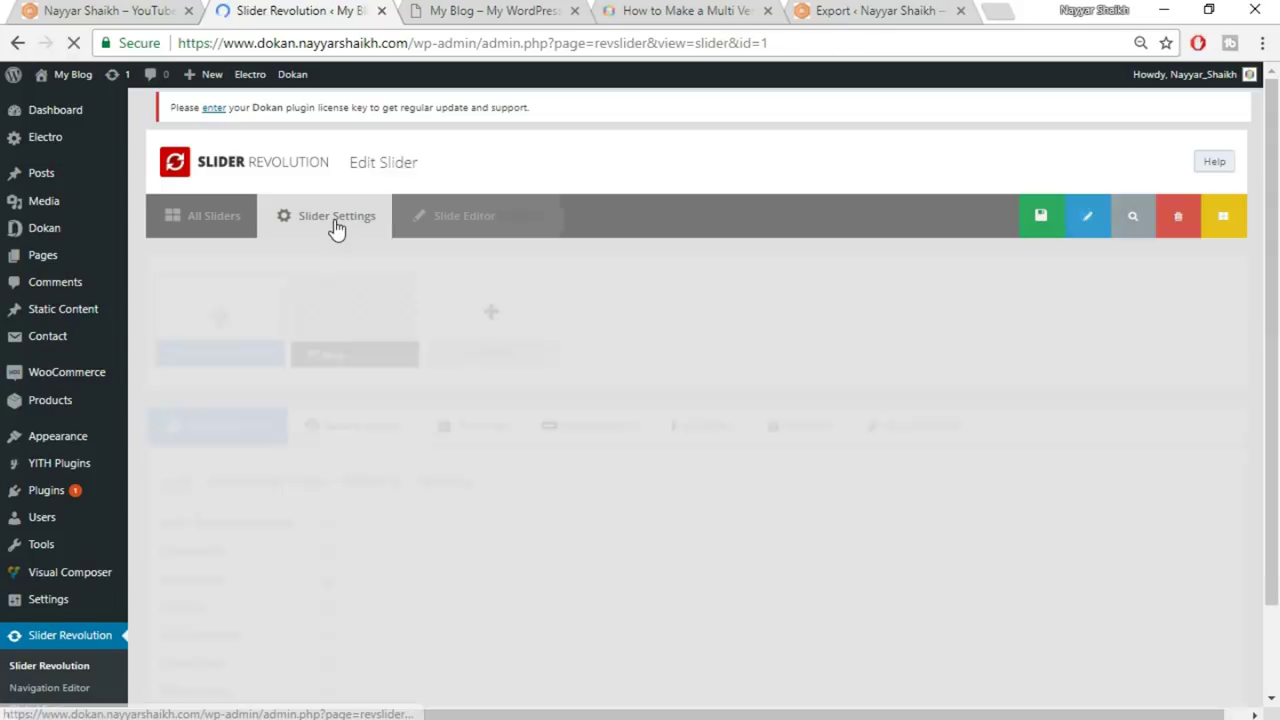
pyautogui.scroll(-14, 1021, 446)
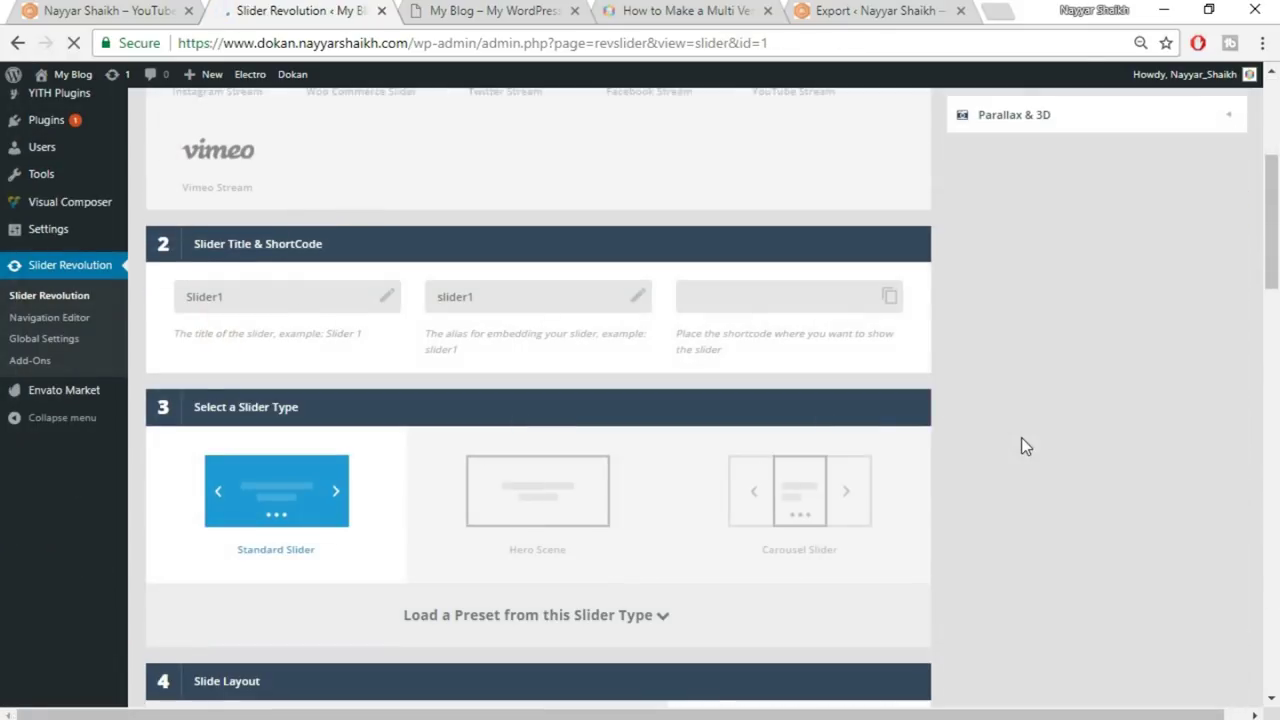
pyautogui.scroll(-9, 1021, 446)
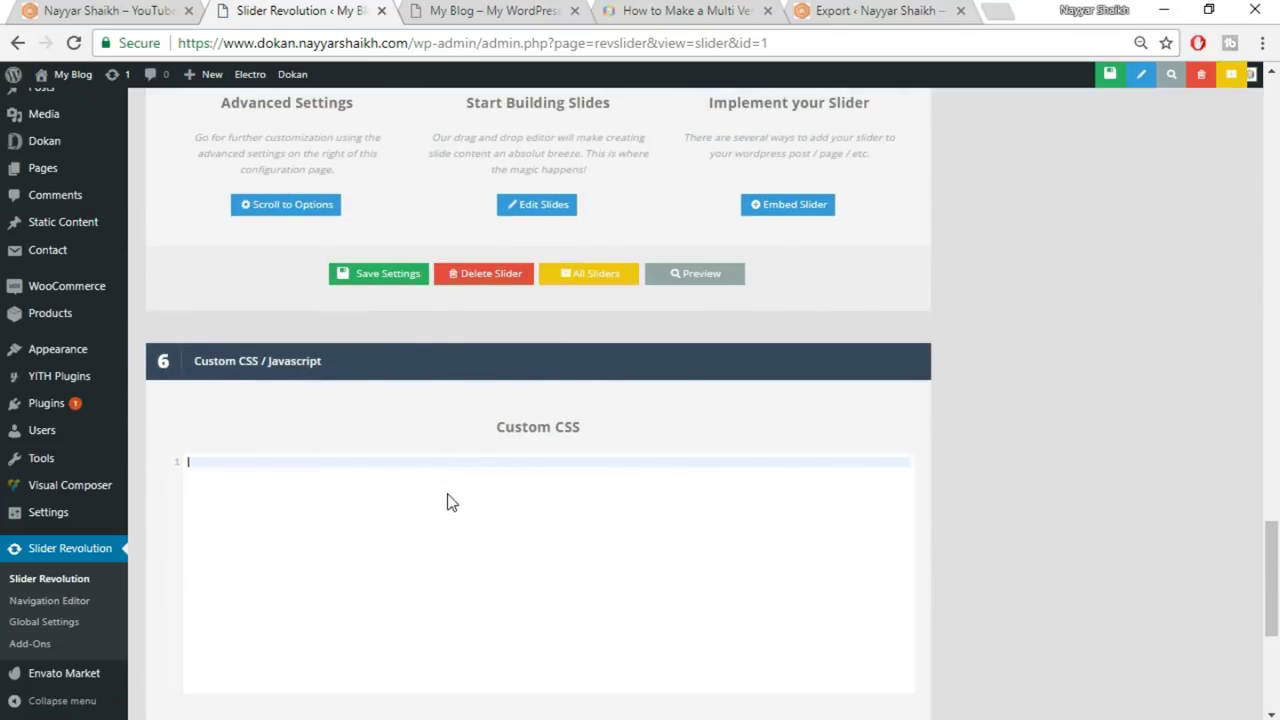
# Copy the .tp-bullets rule (top 105.7%, left 21%) from the Notepad CSS notes
pyautogui.hotkey('alt', 'Tab')
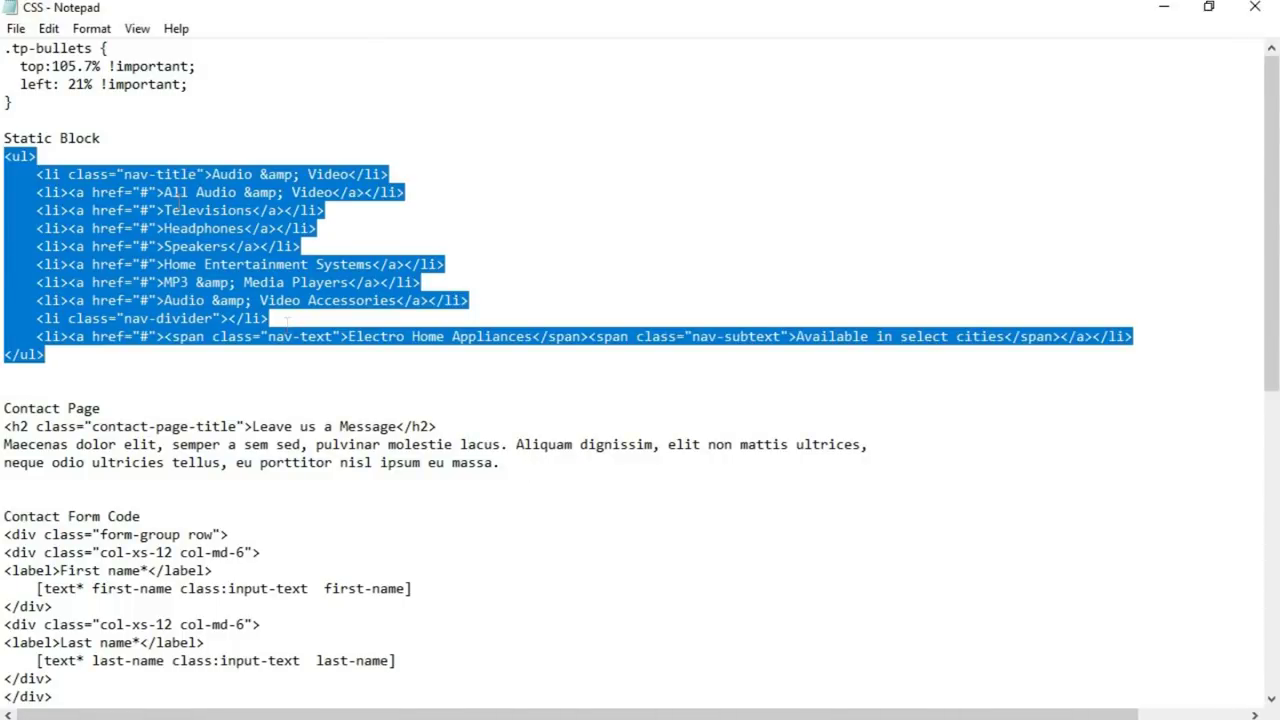
pyautogui.moveTo(4, 48); pyautogui.dragTo(45, 99)
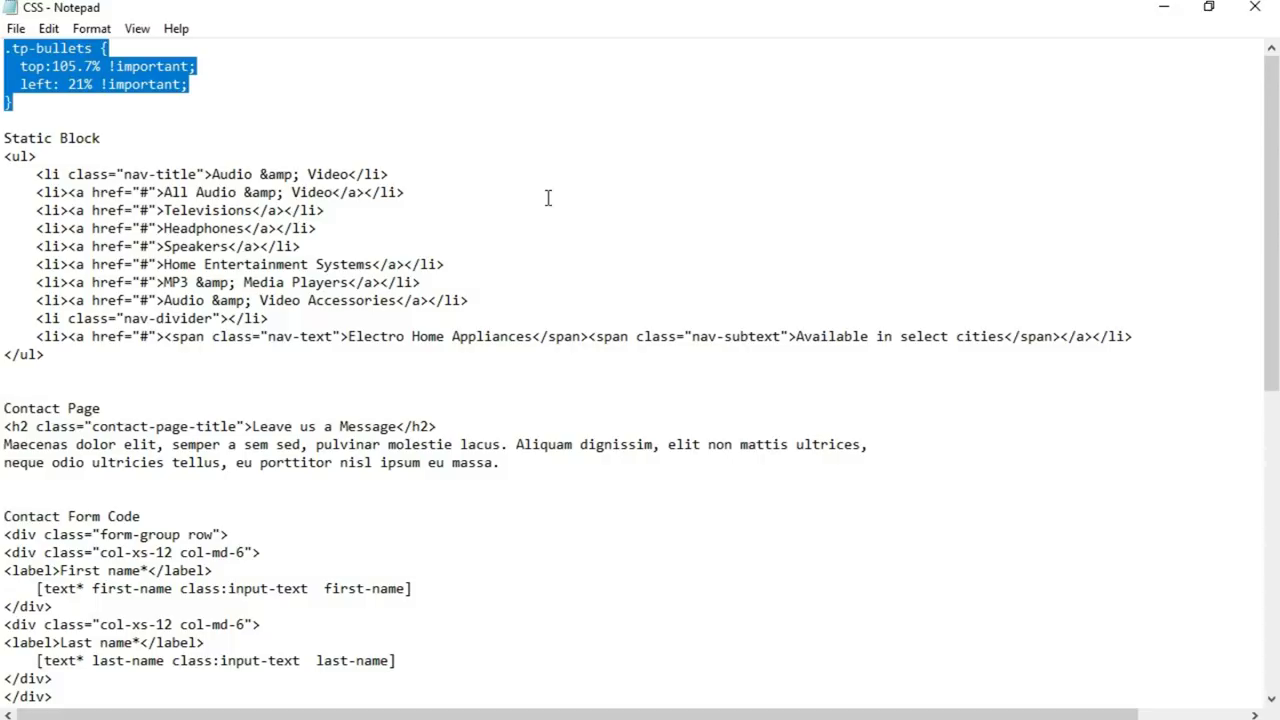
pyautogui.hotkey('alt', 'Tab')
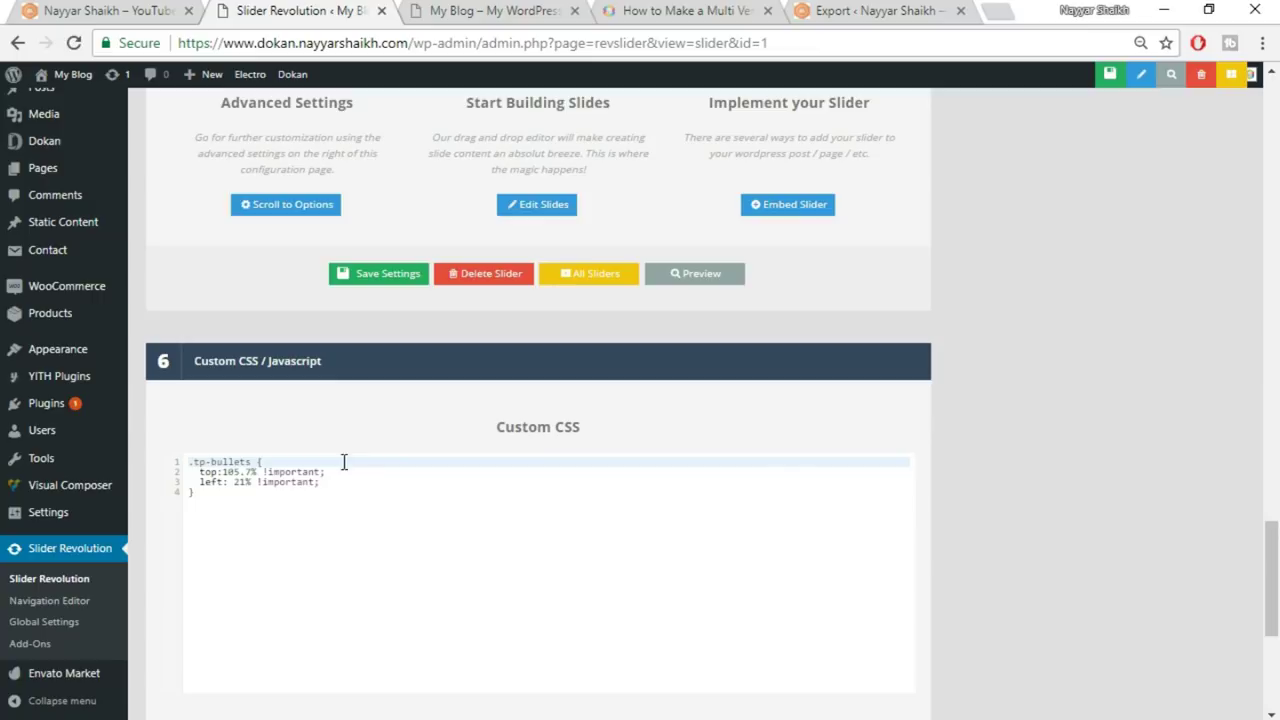
# Turn on Show Background Image in Slider1's Layout & Visual settings, checking the live slider for reference
pyautogui.scroll(-3, 600, 500)
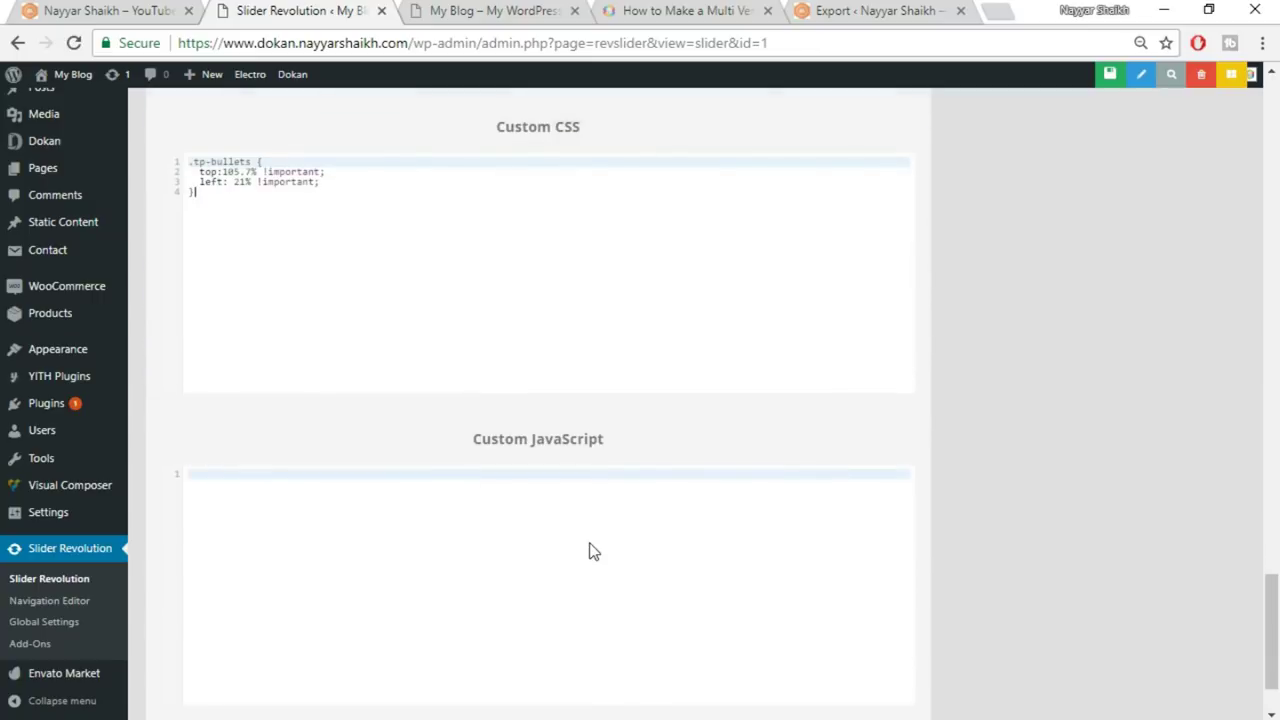
pyautogui.scroll(12, 590, 549)
pyautogui.scroll(12, 604, 557)
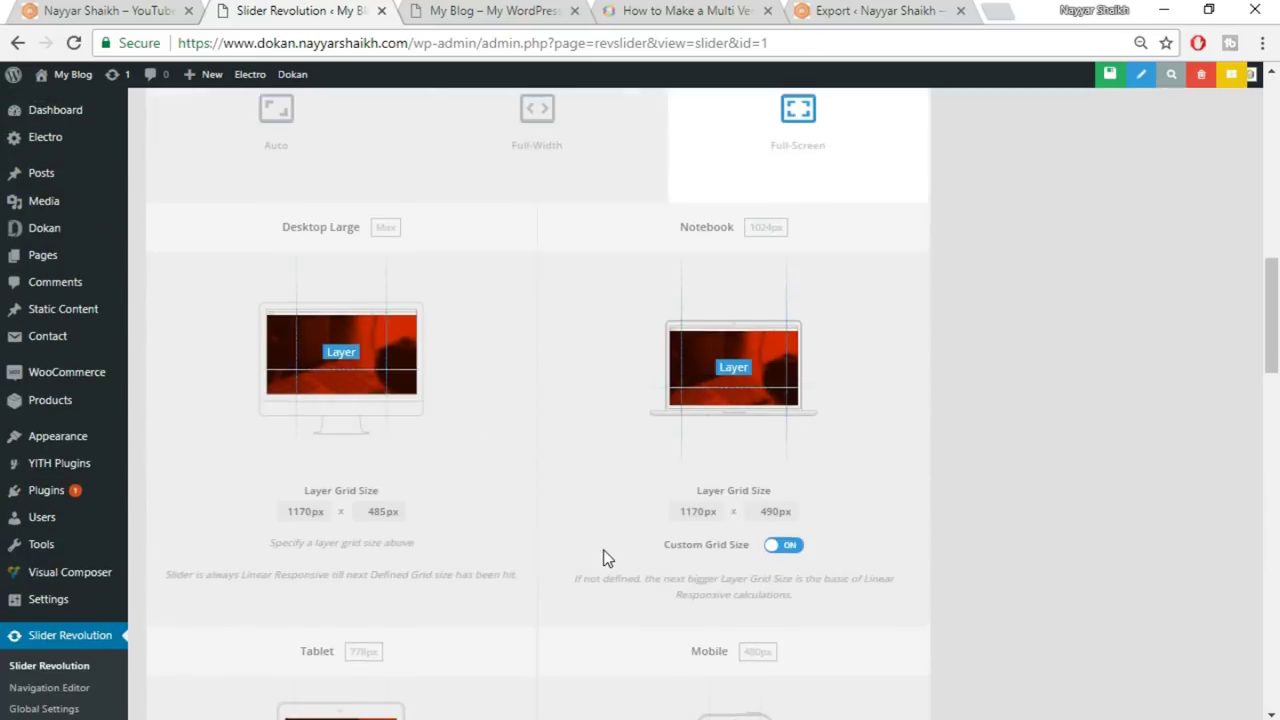
pyautogui.scroll(4, 621, 560)
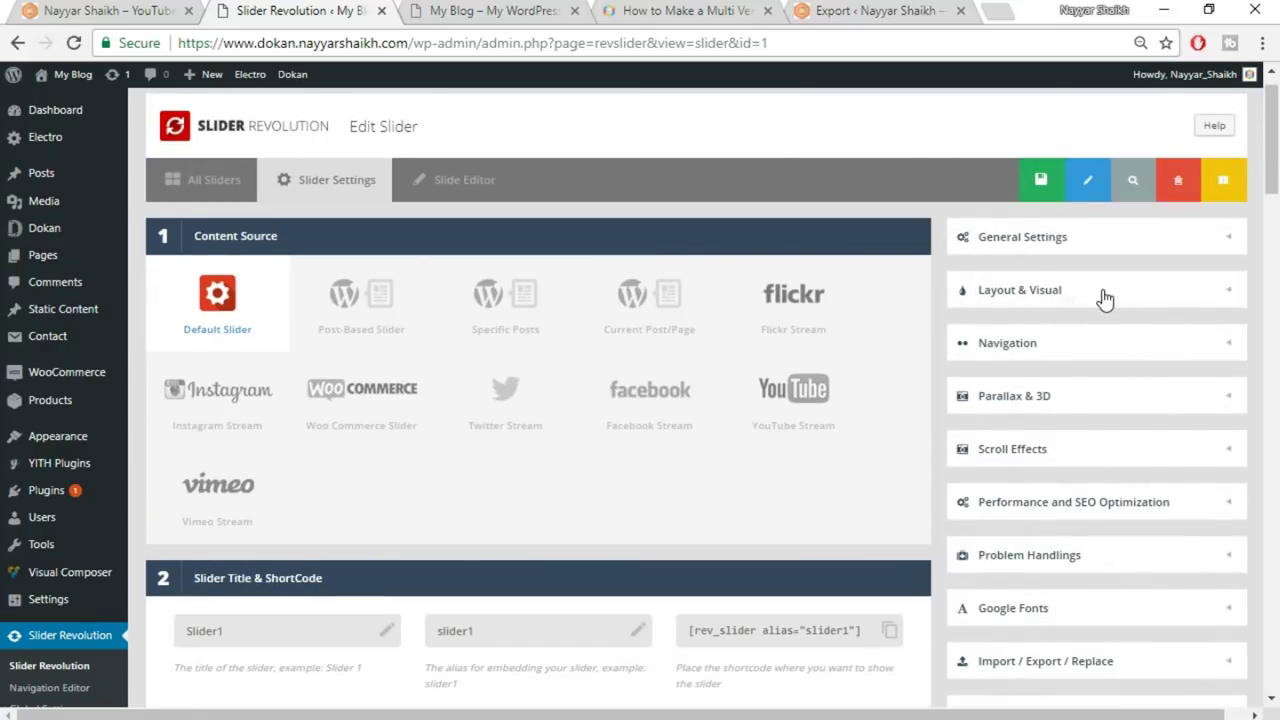
pyautogui.click(1064, 298)
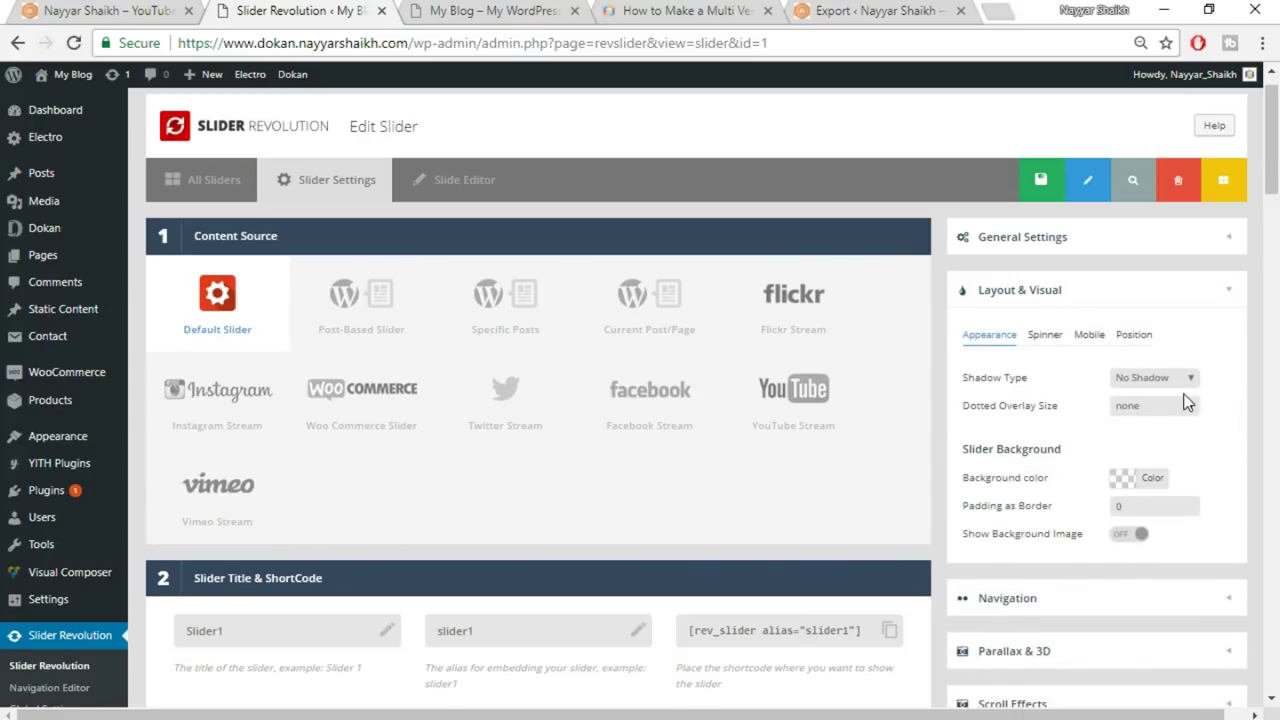
pyautogui.click(1130, 535)
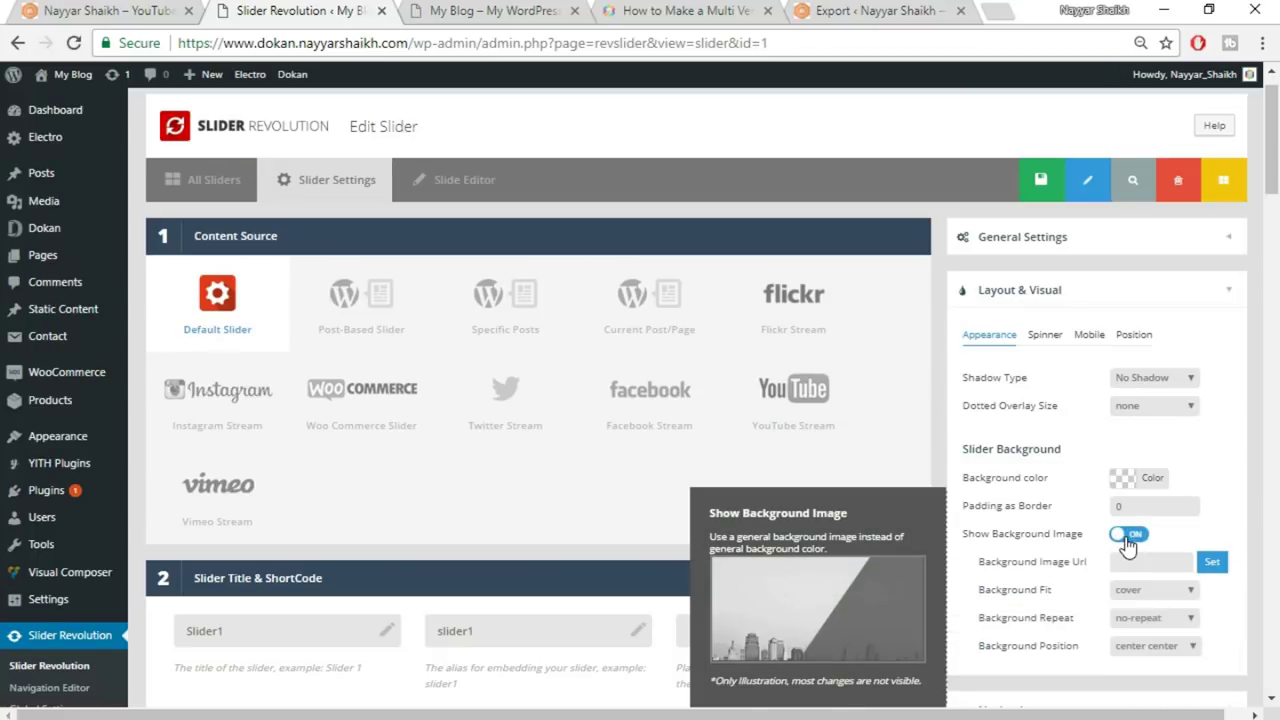
pyautogui.scroll(-1, 1260, 495)
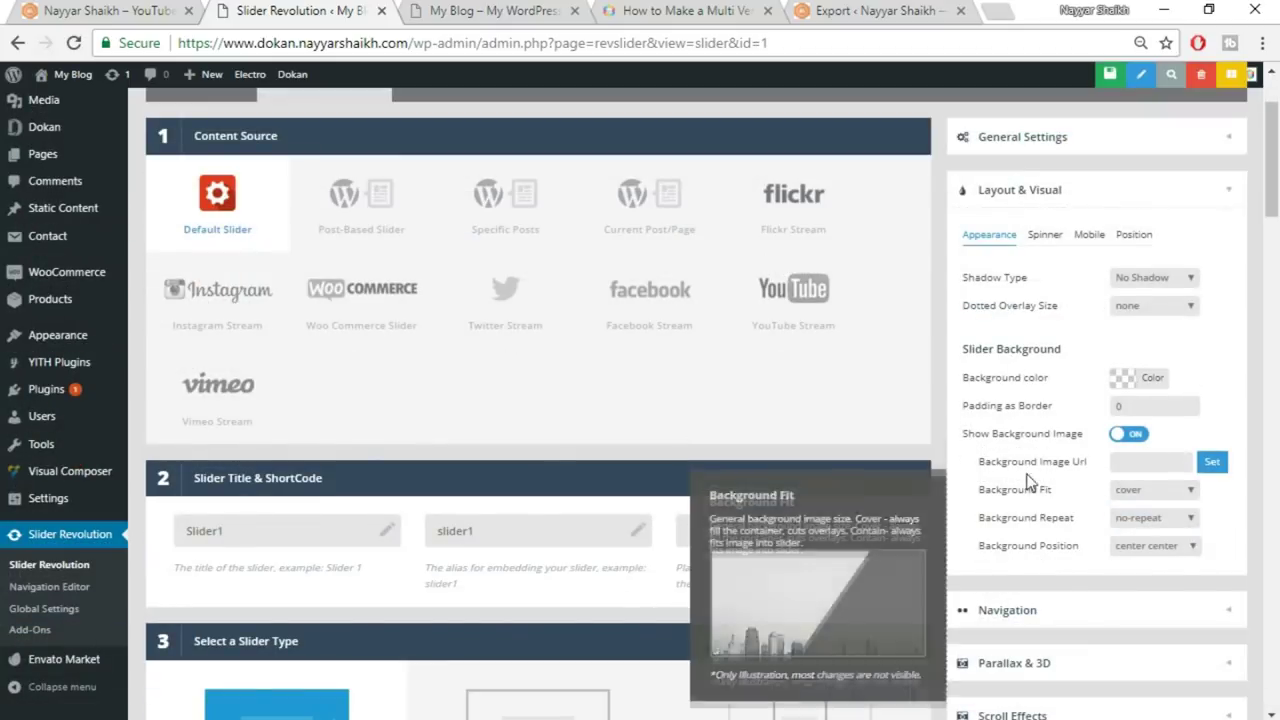
pyautogui.click(175, 8)
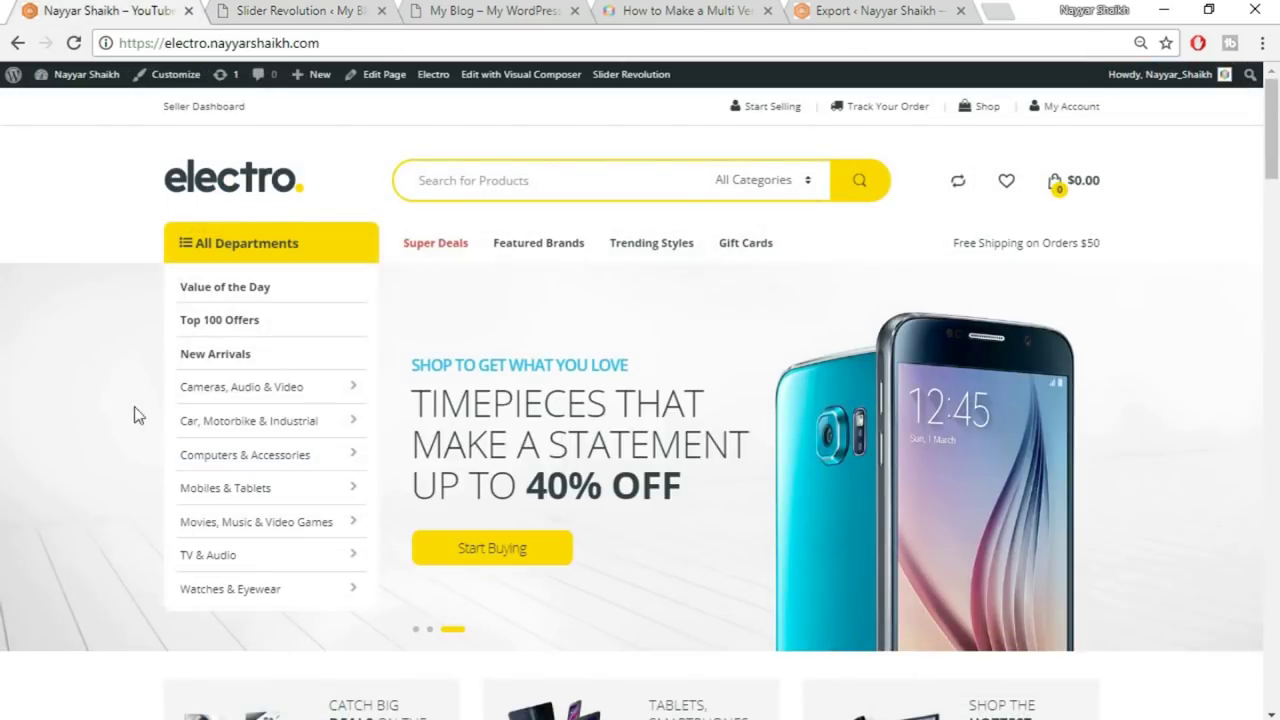
pyautogui.click(310, 9)
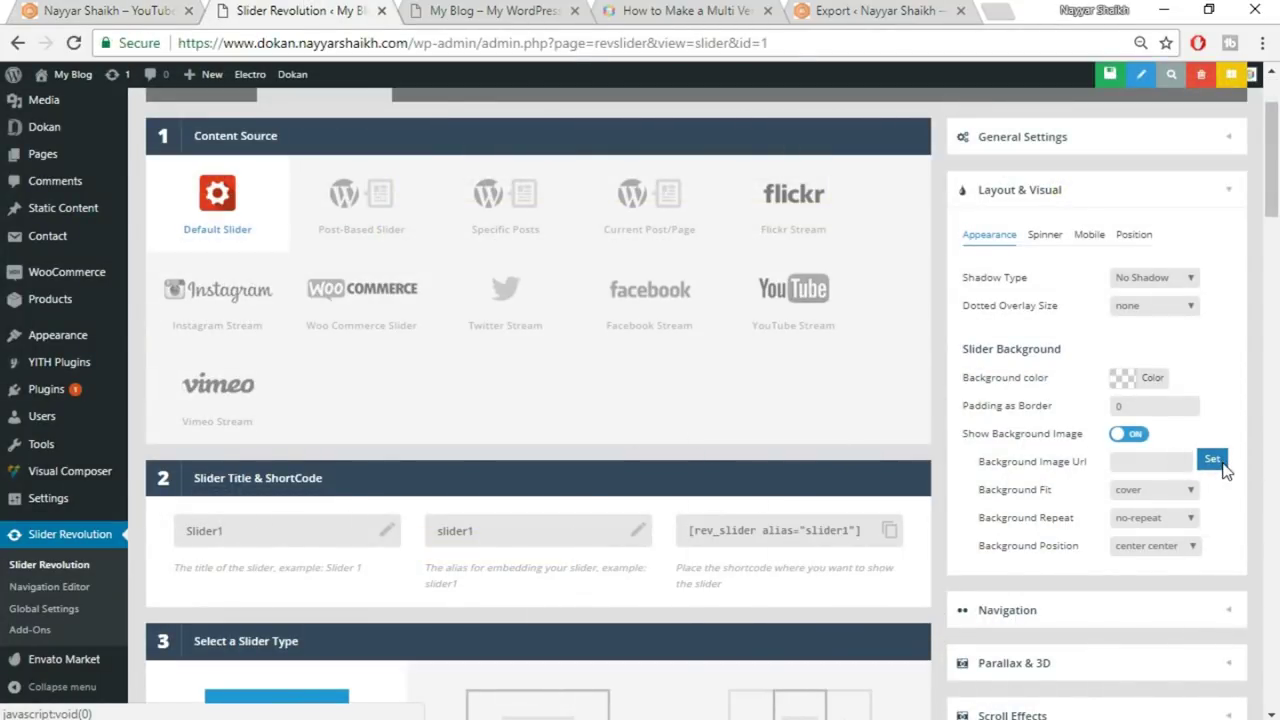
# Upload Slider BG.jpg from the Images > Slider folder as the slider's background image
pyautogui.click(1212, 460)
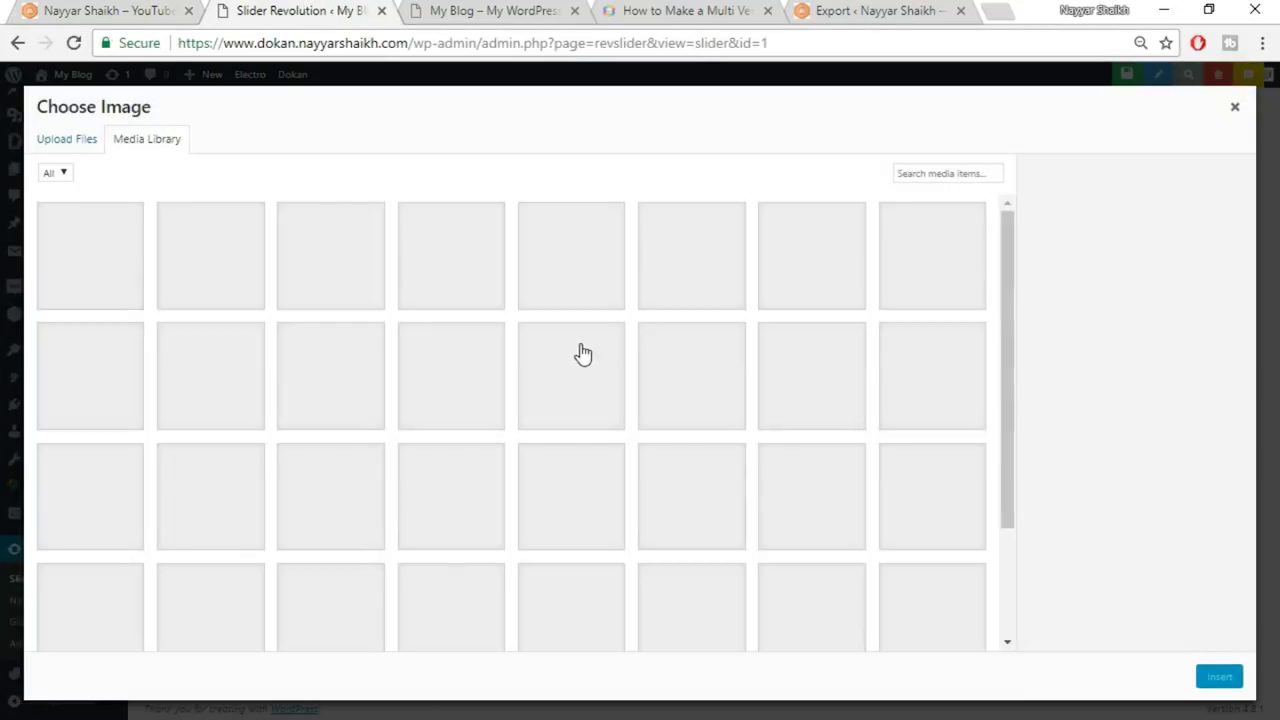
pyautogui.click(64, 143)
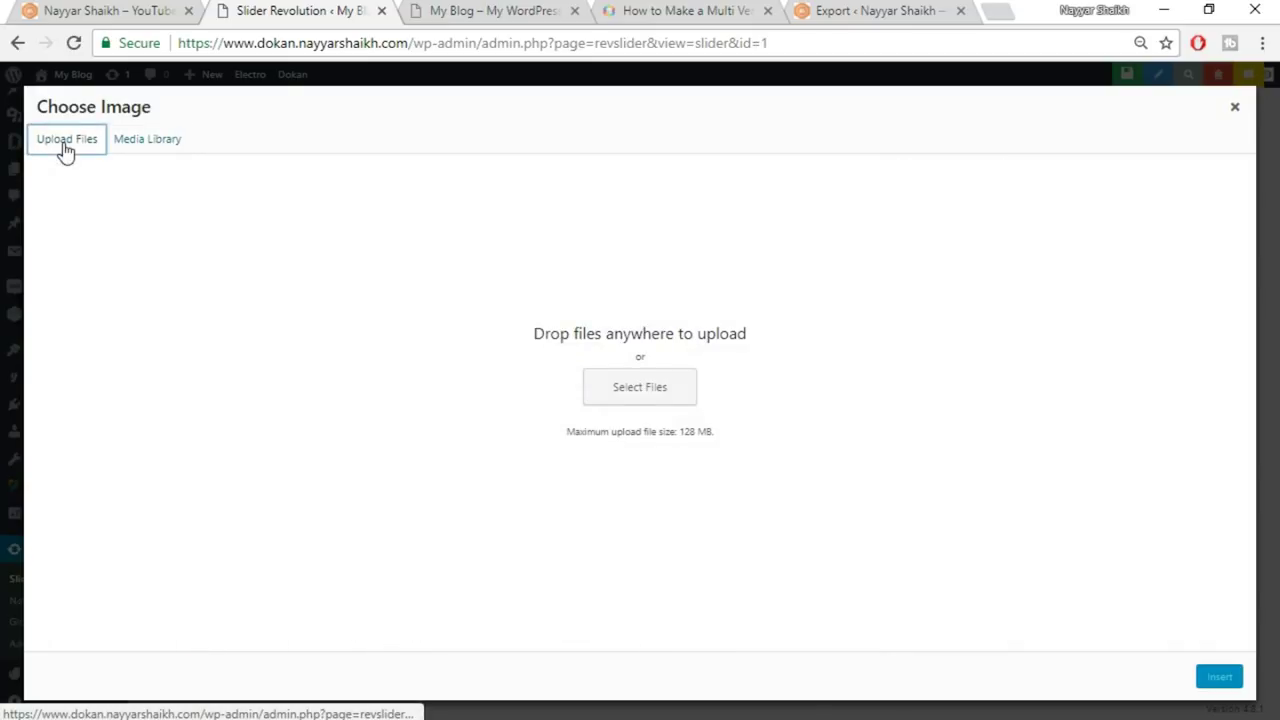
pyautogui.click(622, 387)
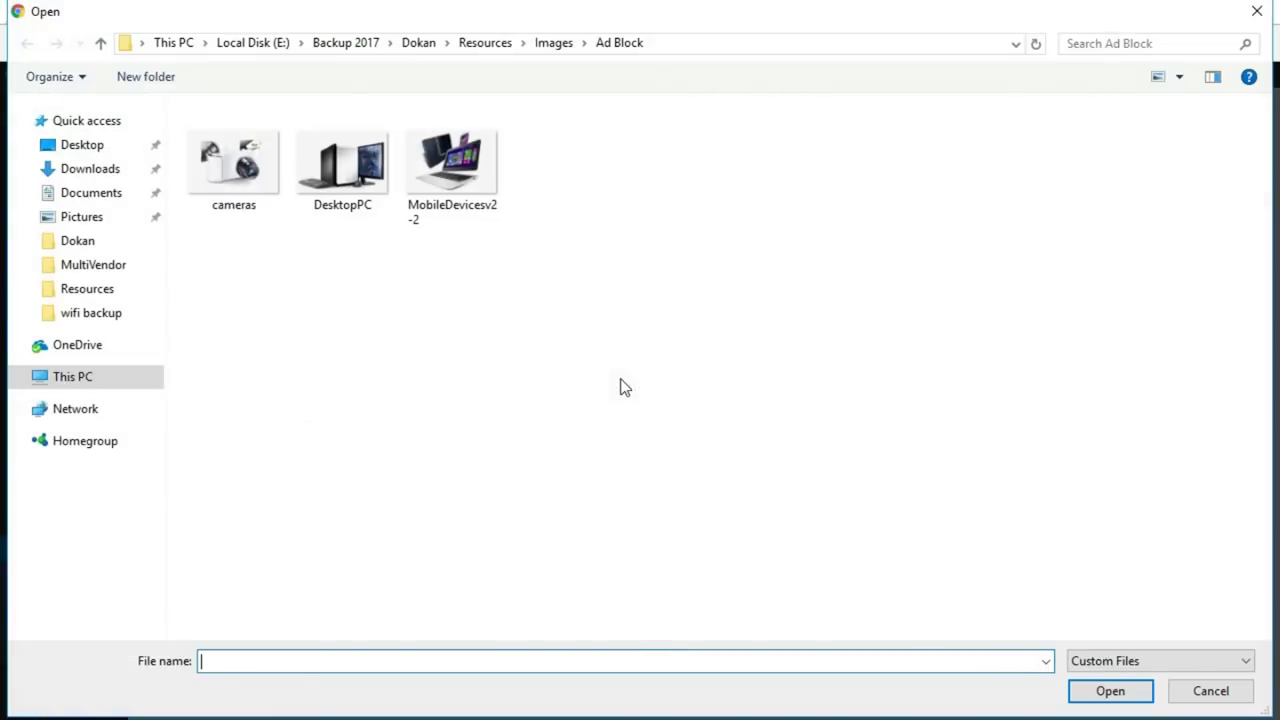
pyautogui.click(479, 46)
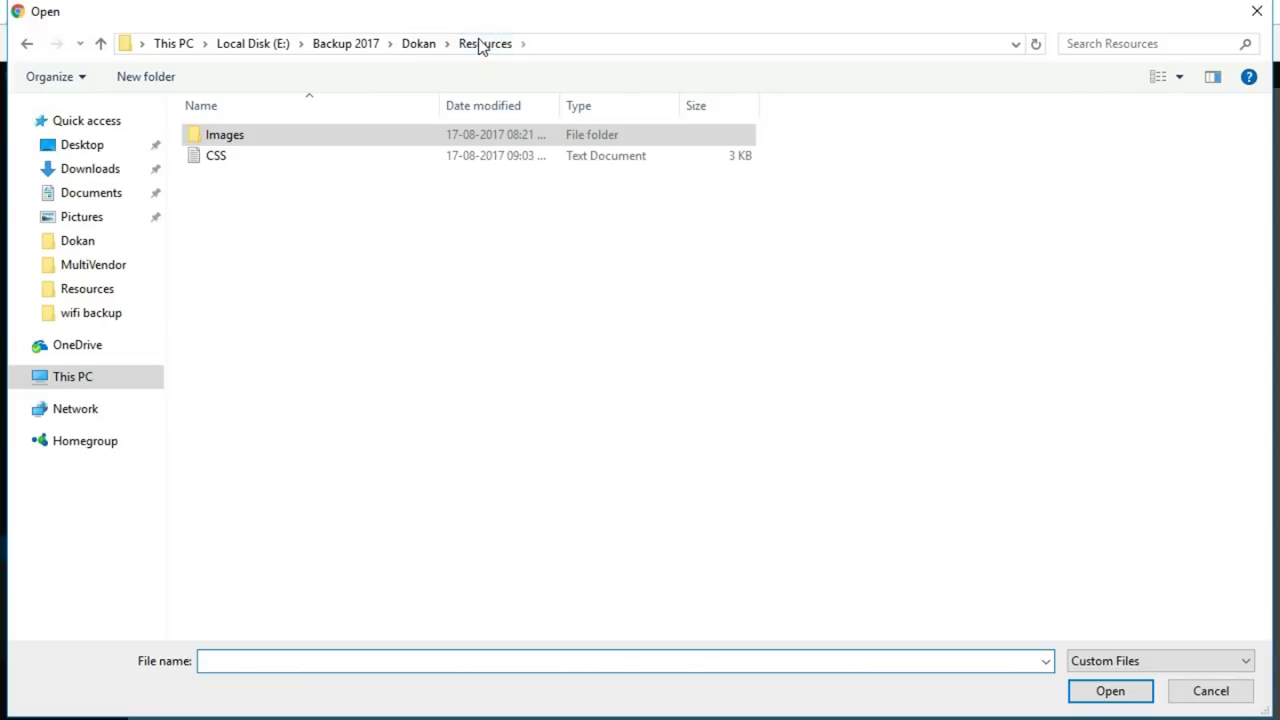
pyautogui.doubleClick(279, 147)
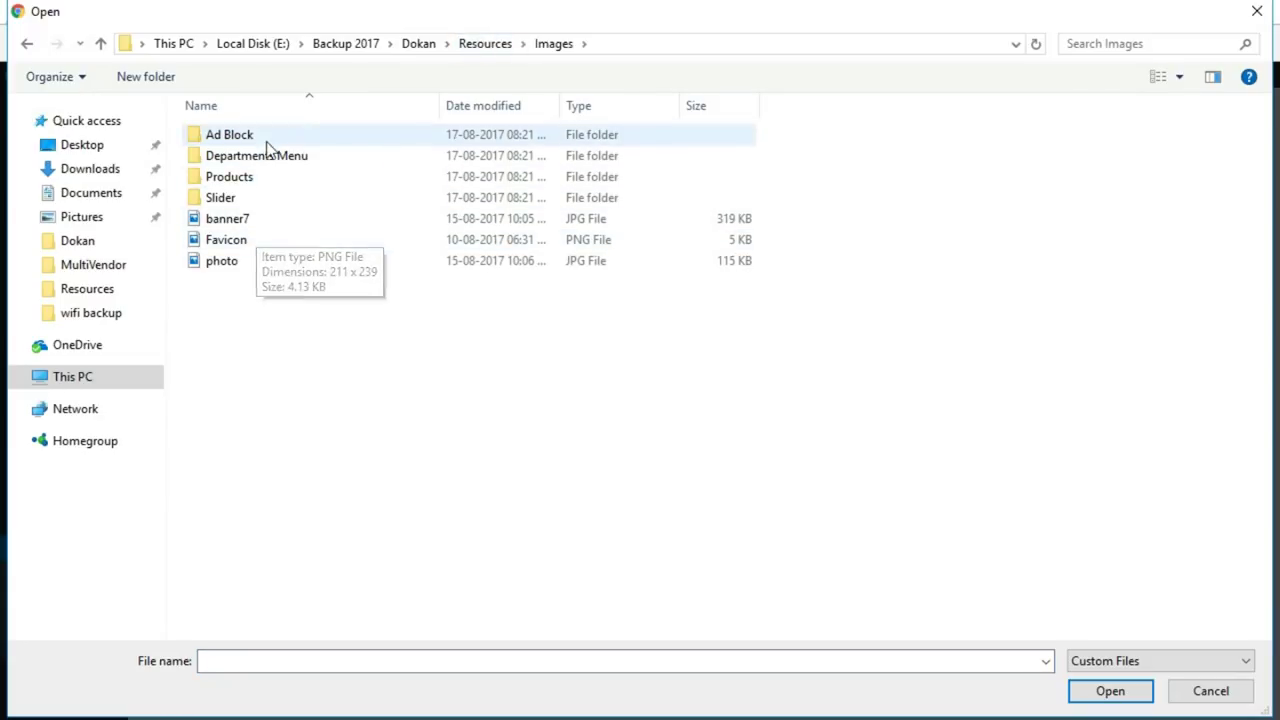
pyautogui.doubleClick(256, 202)
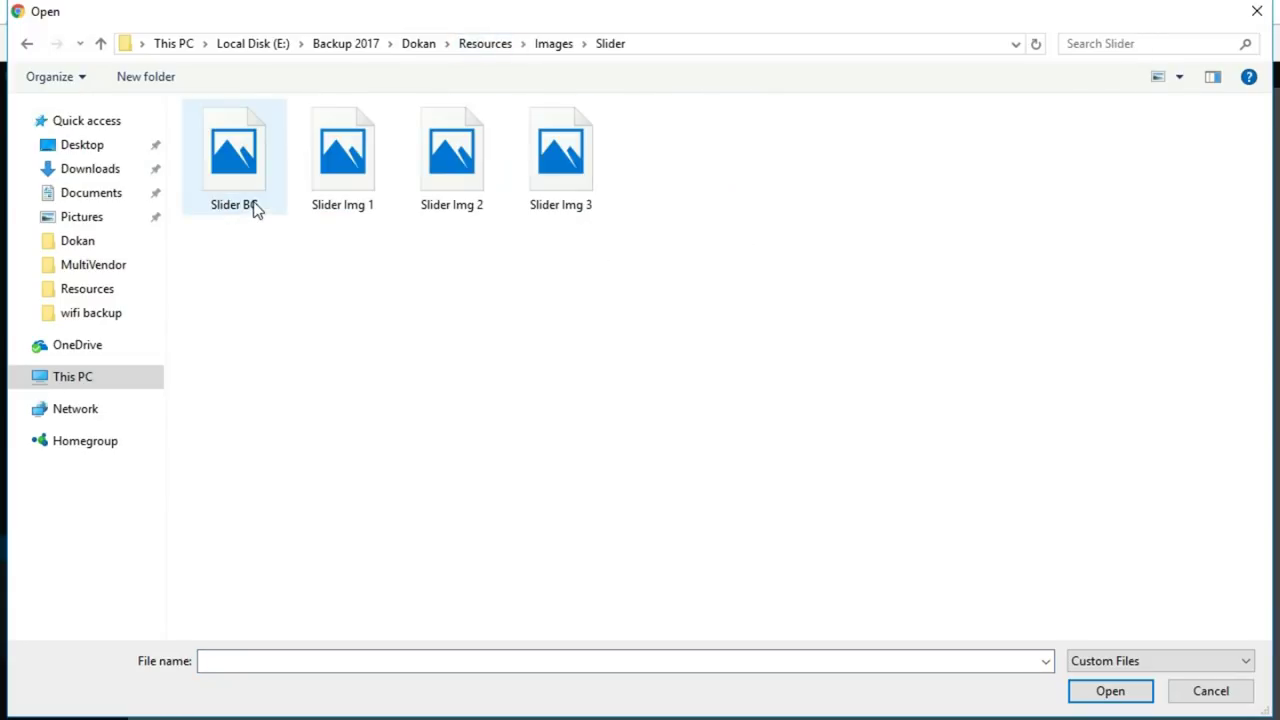
pyautogui.click(232, 168)
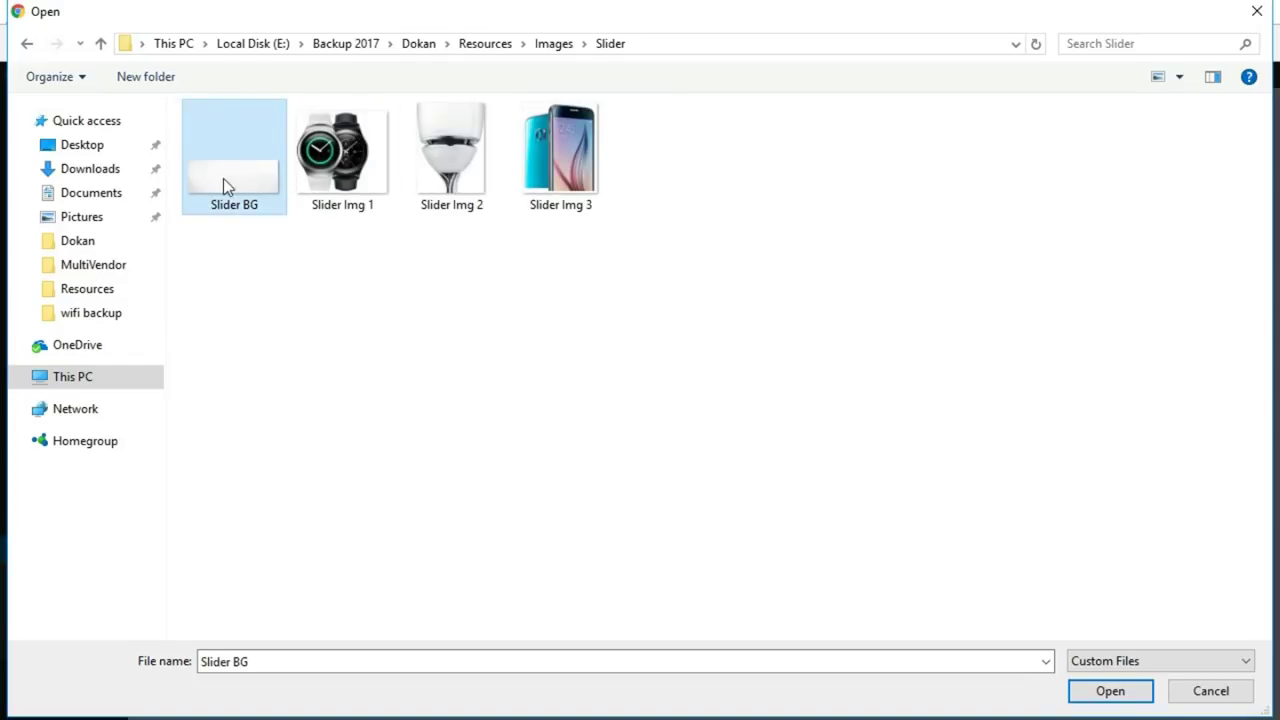
pyautogui.click(1110, 691)
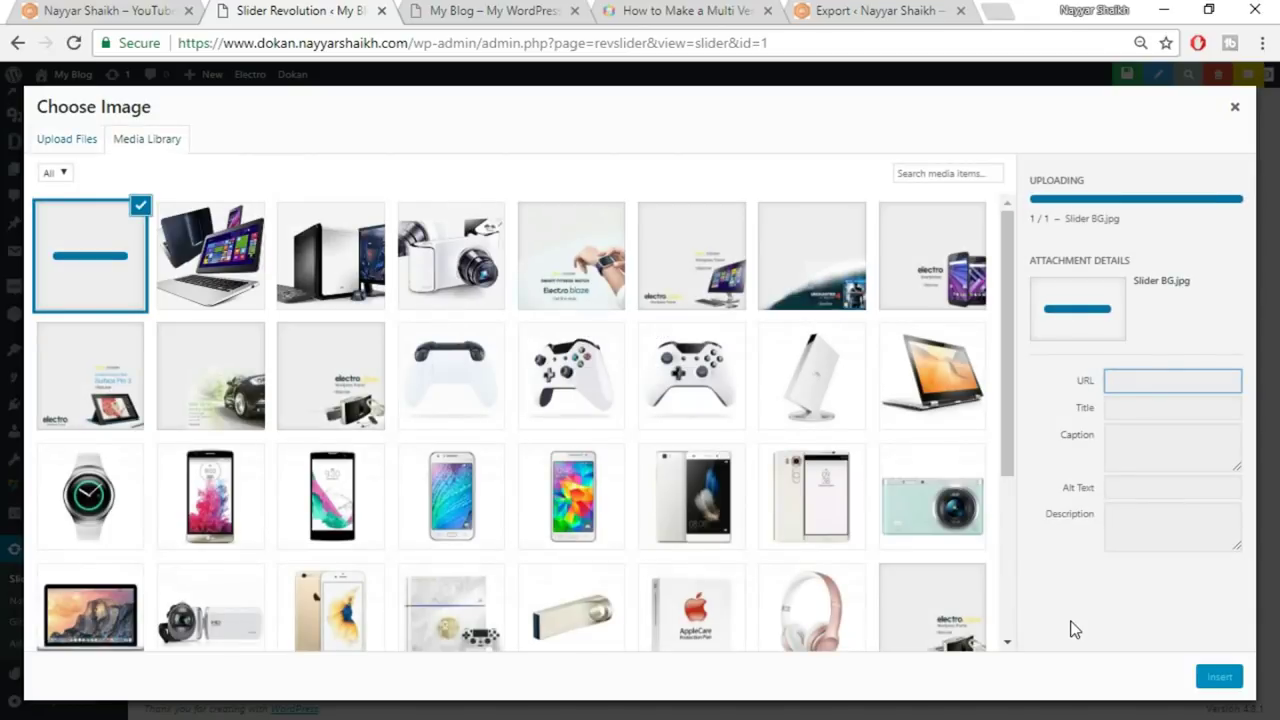
# Set the slider background to the uploaded image with cover fit, no-repeat and center center position
pyautogui.click(1222, 679)
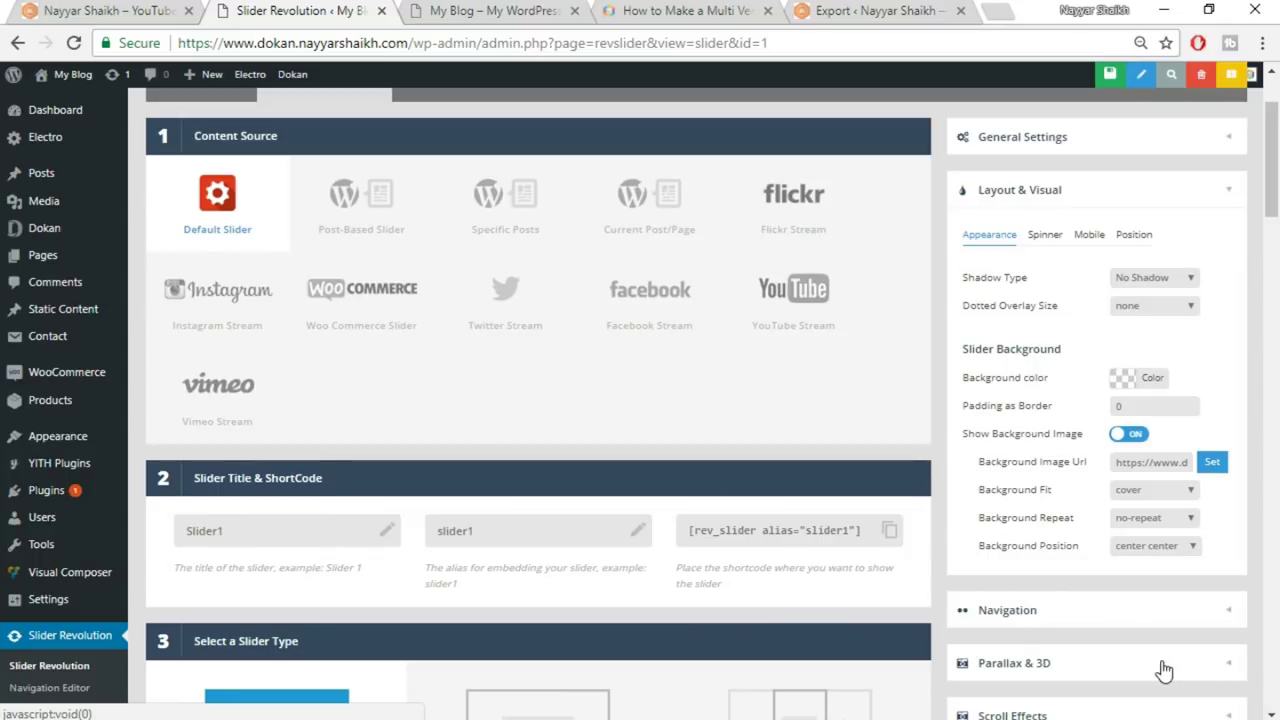
pyautogui.moveTo(1150, 494)
pyautogui.moveTo(1158, 519)
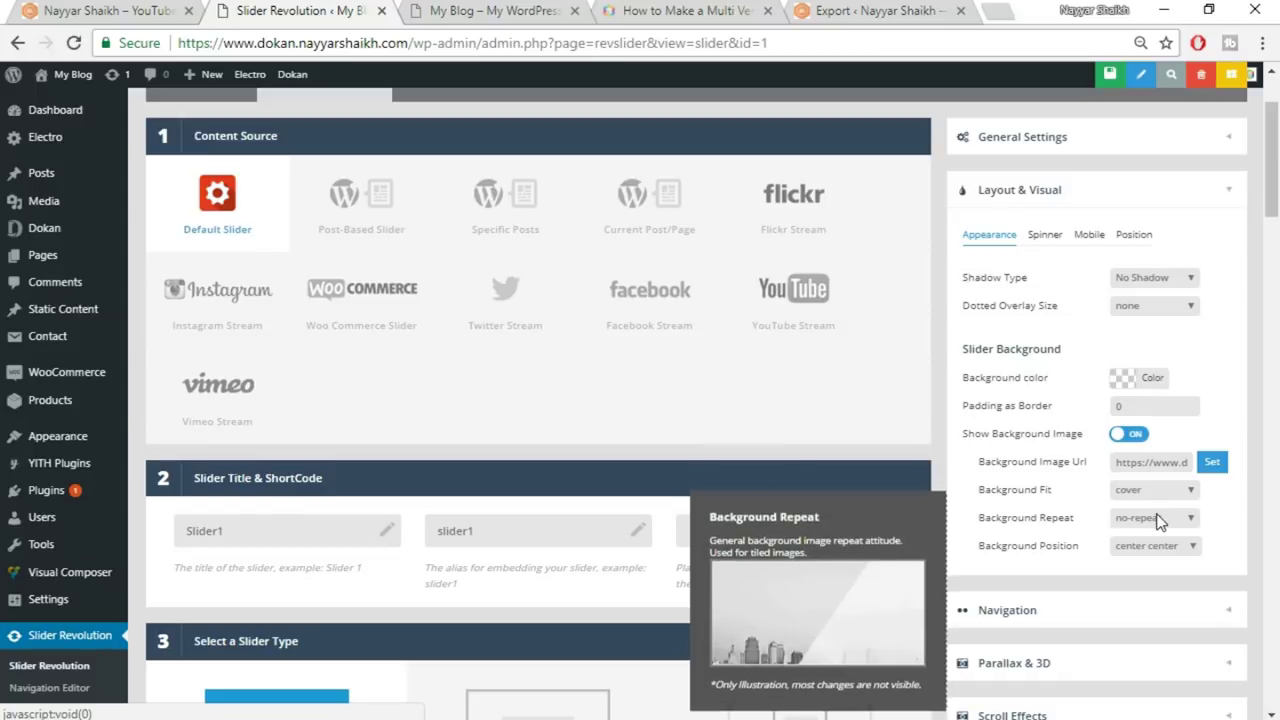
pyautogui.moveTo(1168, 553)
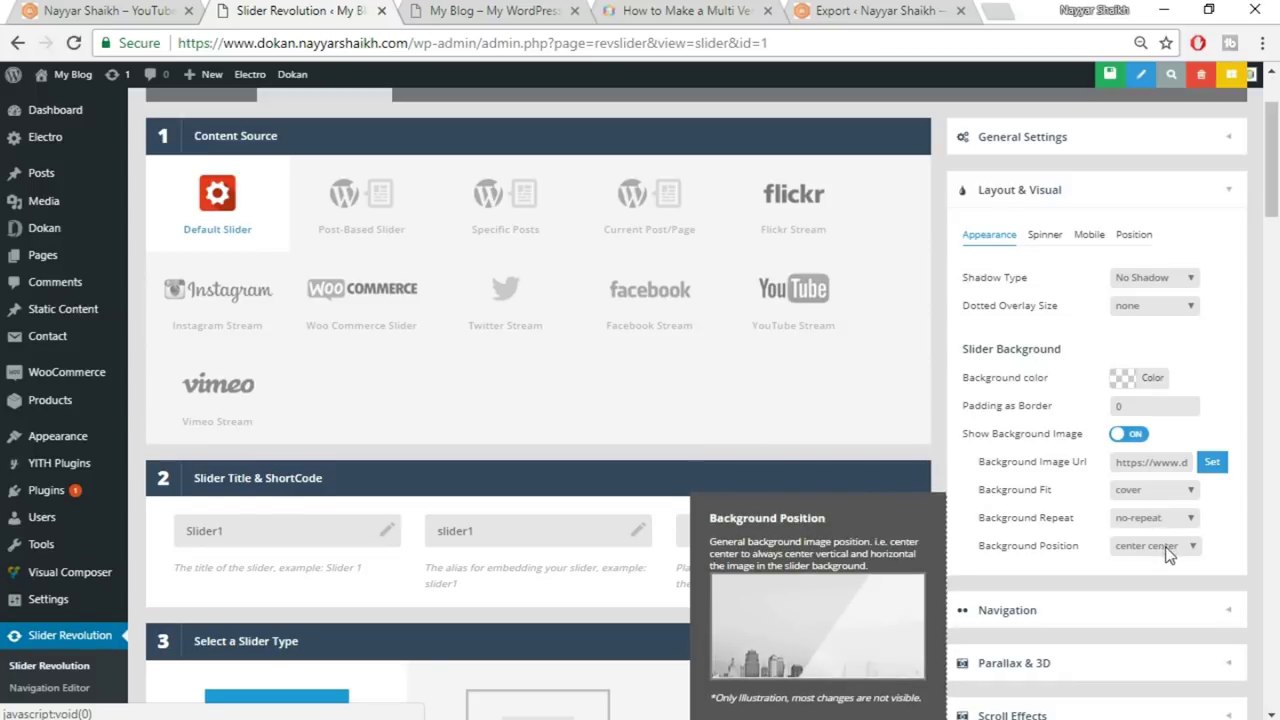
pyautogui.click(1232, 192)
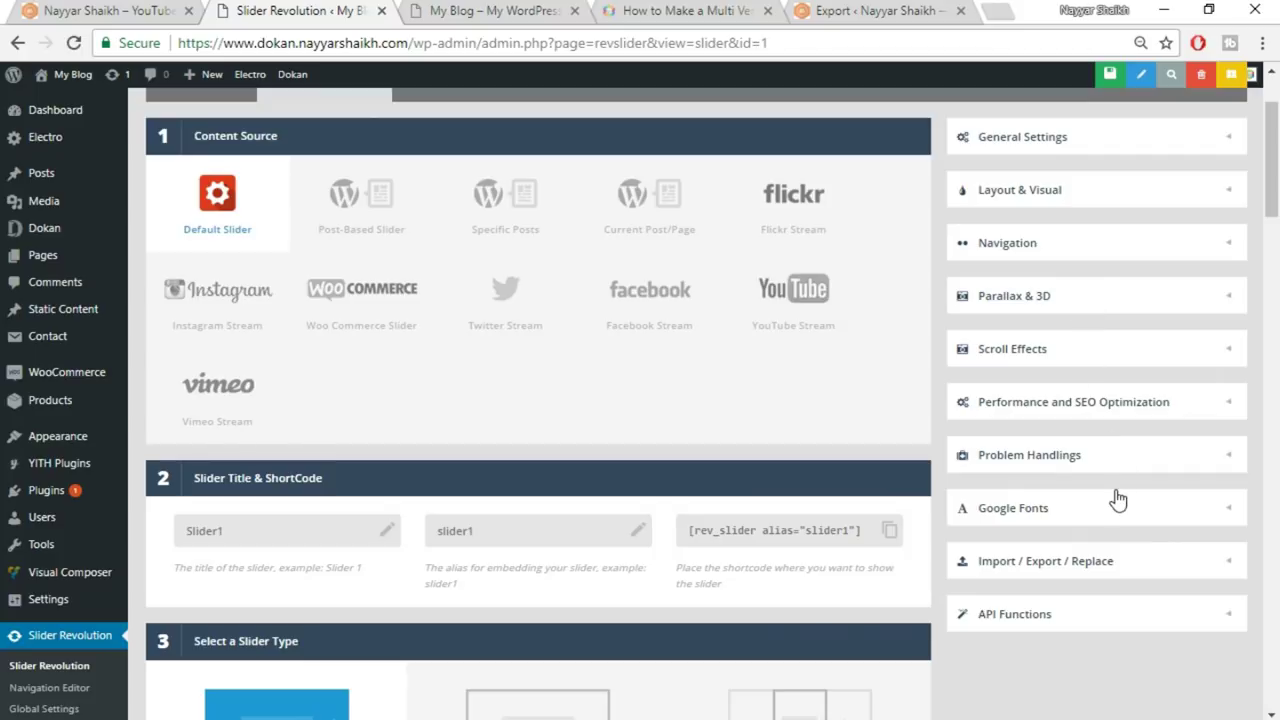
pyautogui.click(1104, 244)
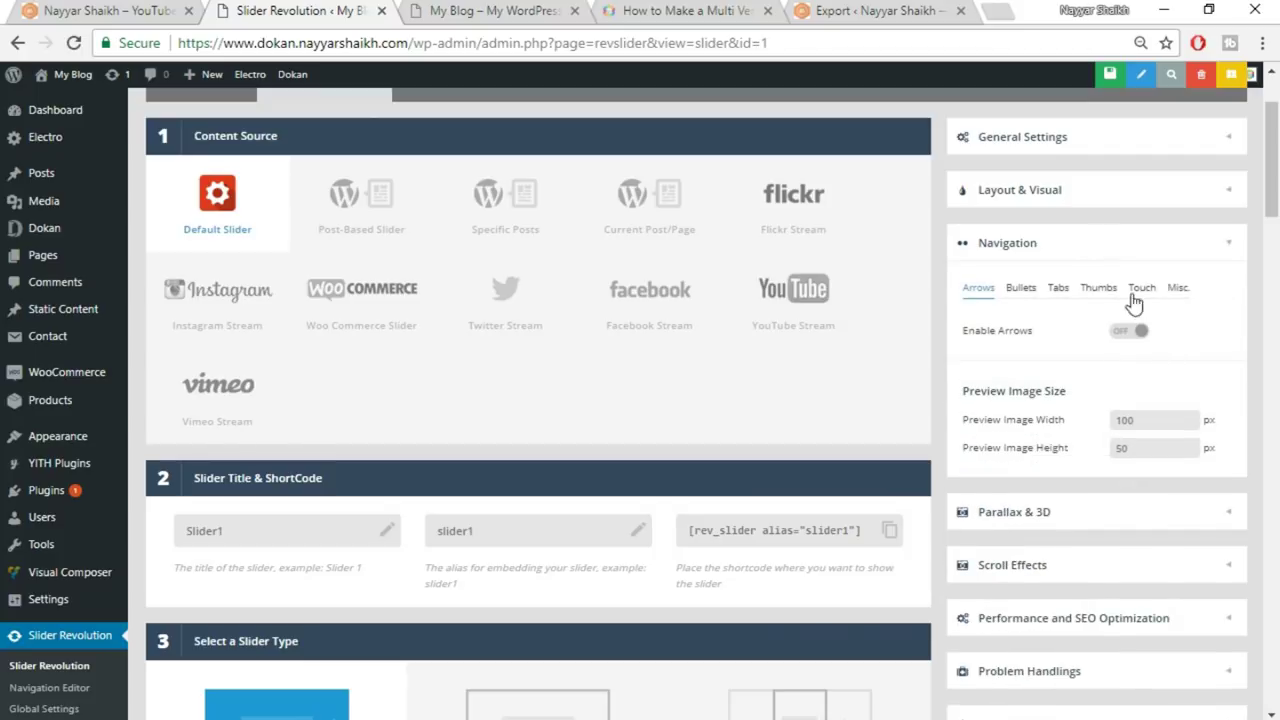
# Enable navigation bullets for the slider in Hesperiden style
pyautogui.click(1130, 331)
pyautogui.click(1020, 290)
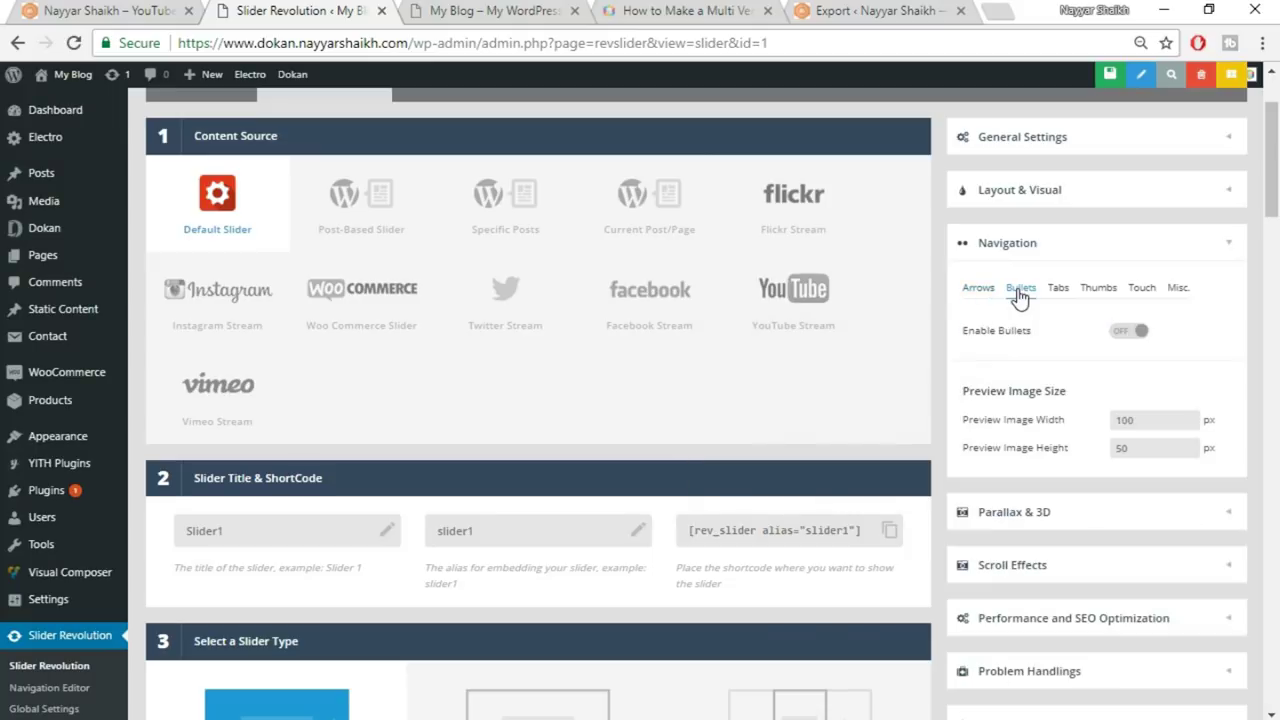
pyautogui.moveTo(1130, 336)
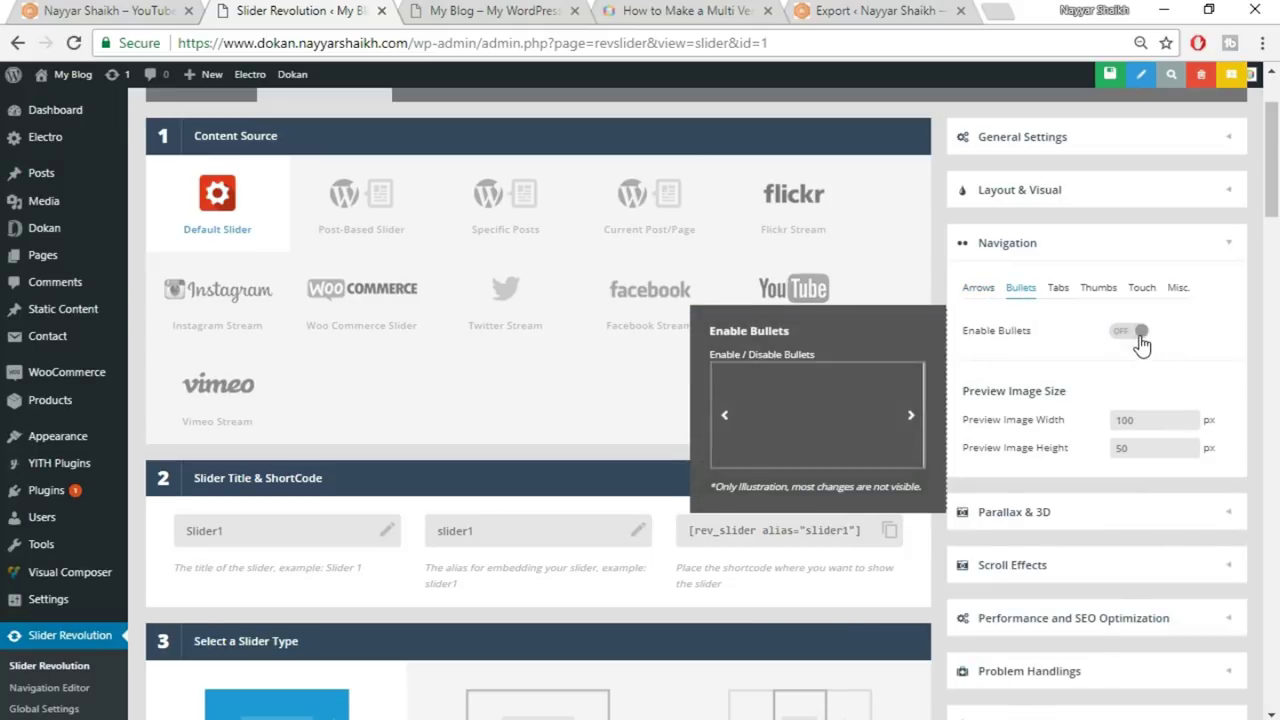
pyautogui.click(1130, 333)
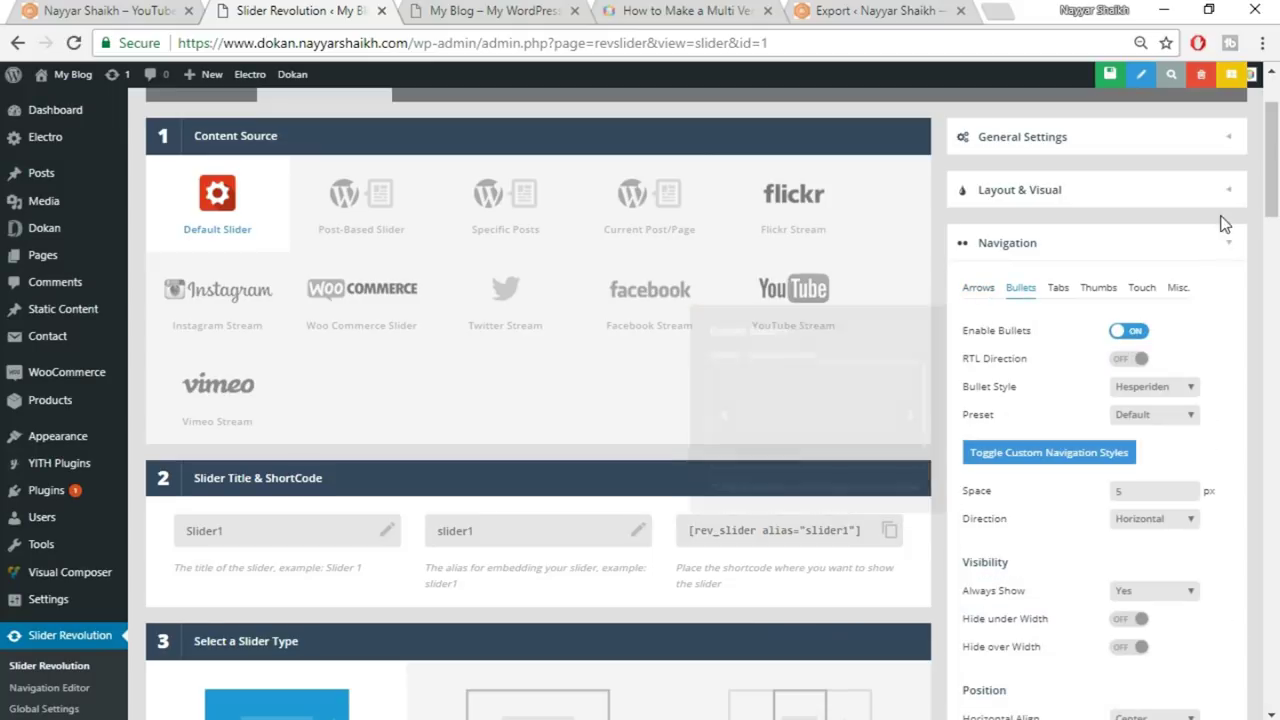
pyautogui.click(1228, 250)
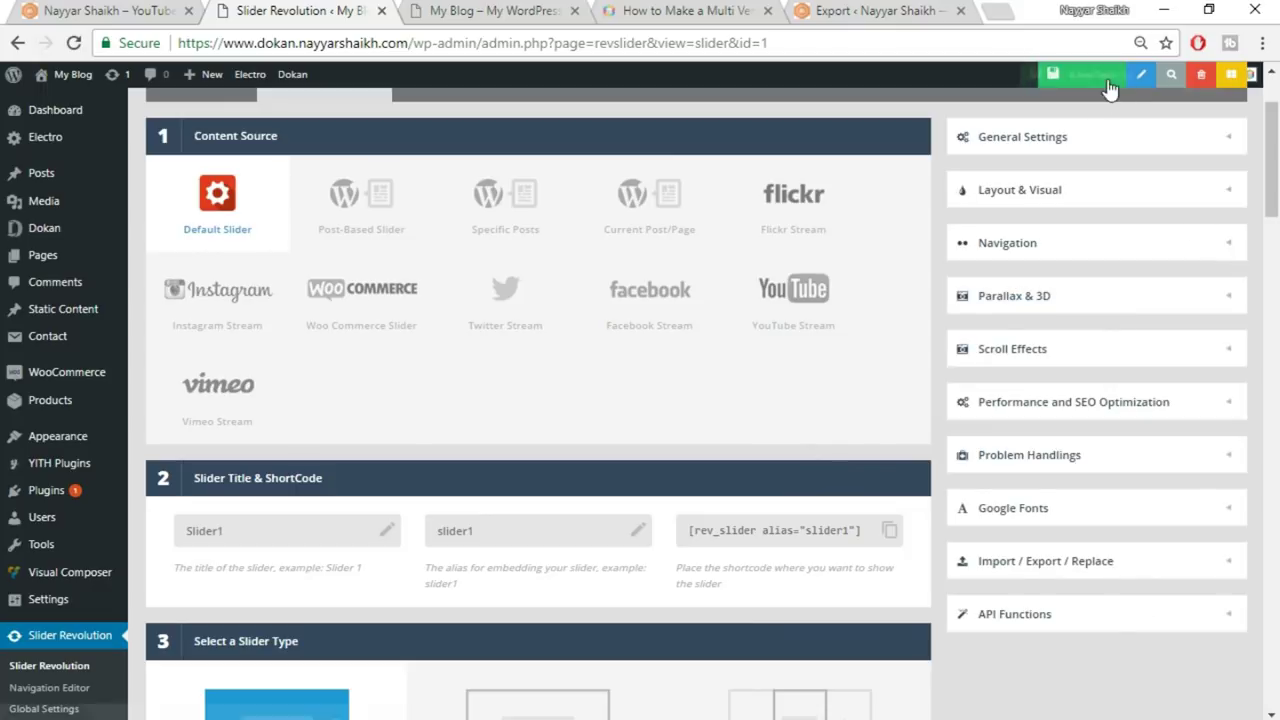
# Save the slider settings and go to the Slide Editor
pyautogui.click(1075, 80)
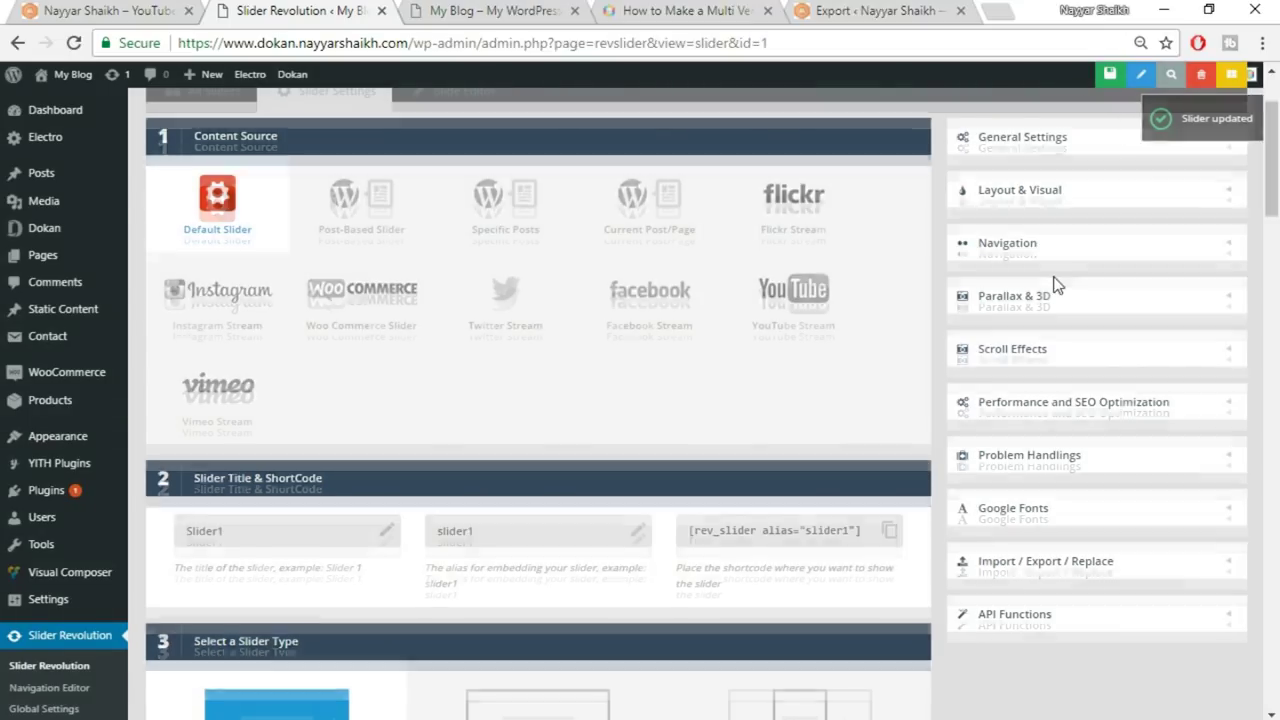
pyautogui.scroll(3, 1051, 290)
pyautogui.click(471, 222)
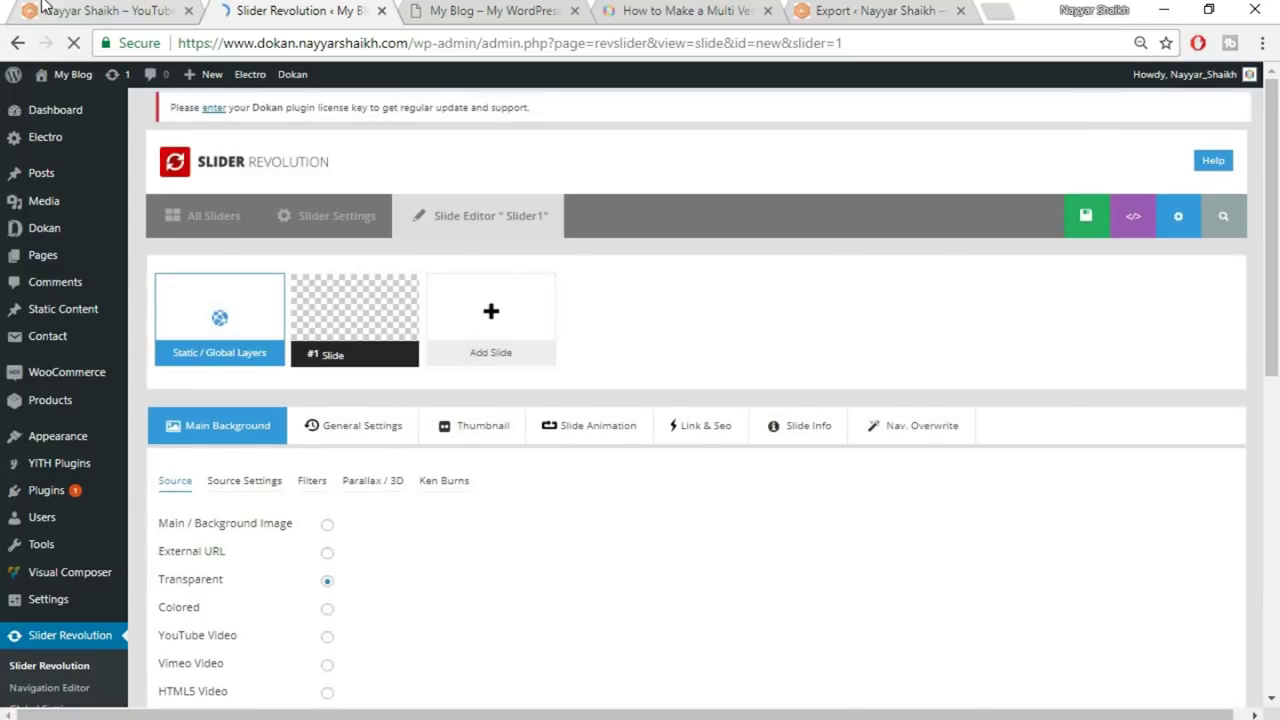
# Compare the live storefront's watch slide with the empty #1 Slide in the editor
pyautogui.click(42, 8)
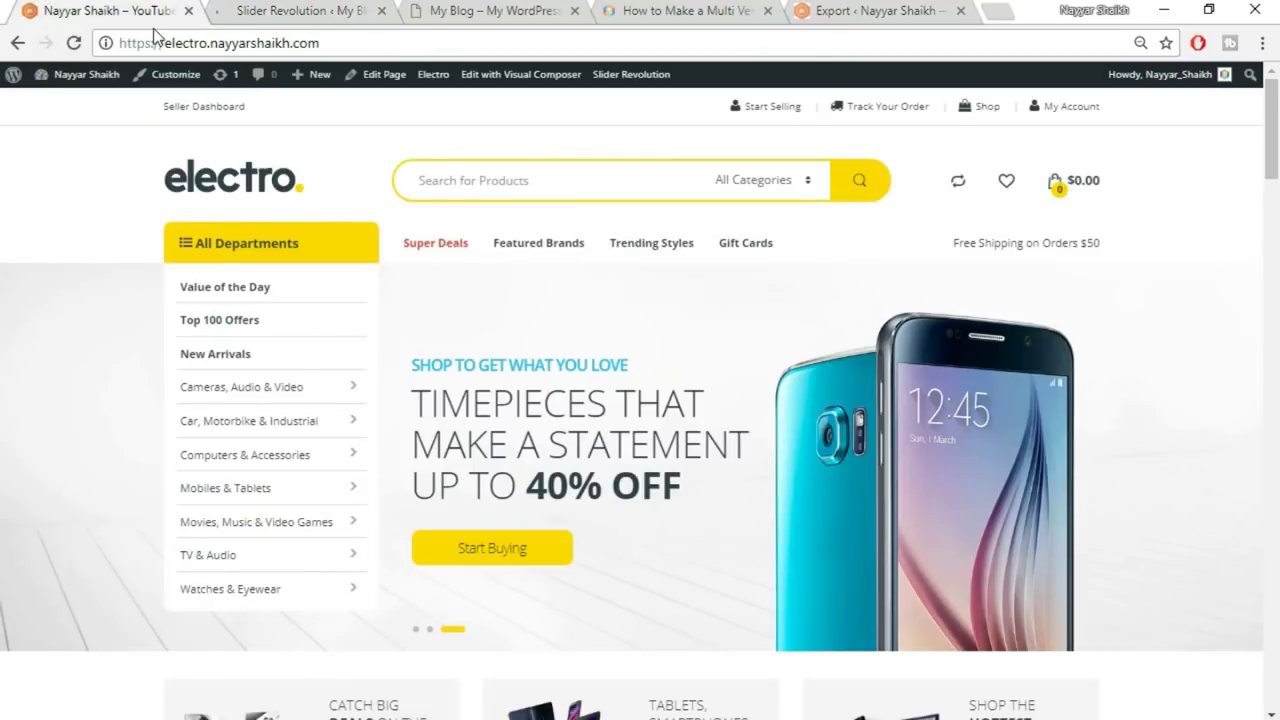
pyautogui.click(417, 630)
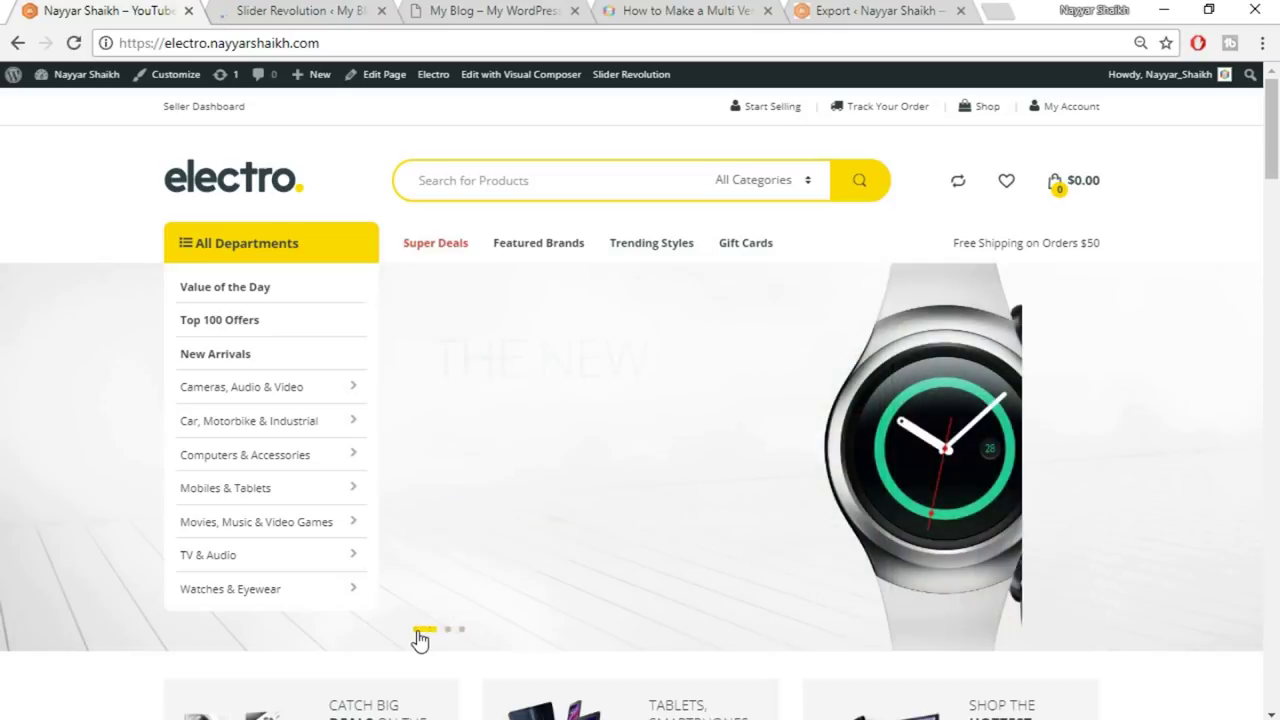
pyautogui.click(268, 8)
pyautogui.scroll(-3, 814, 238)
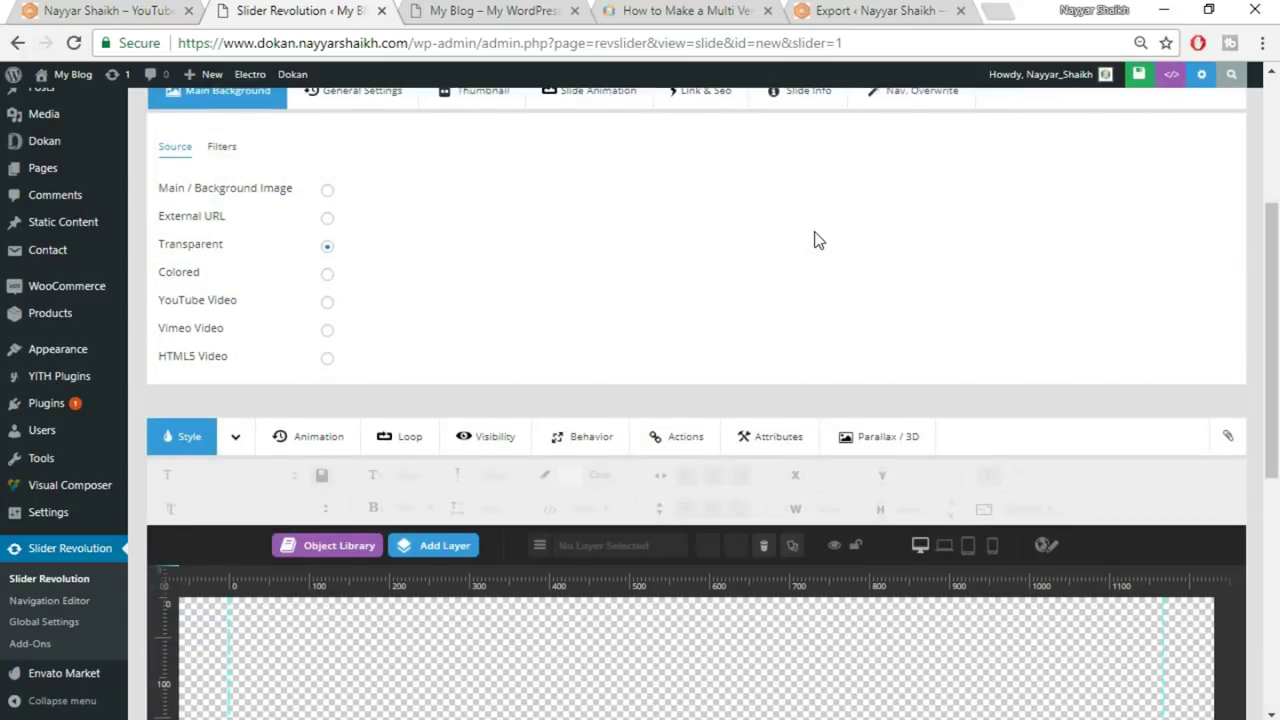
pyautogui.scroll(-3, 814, 240)
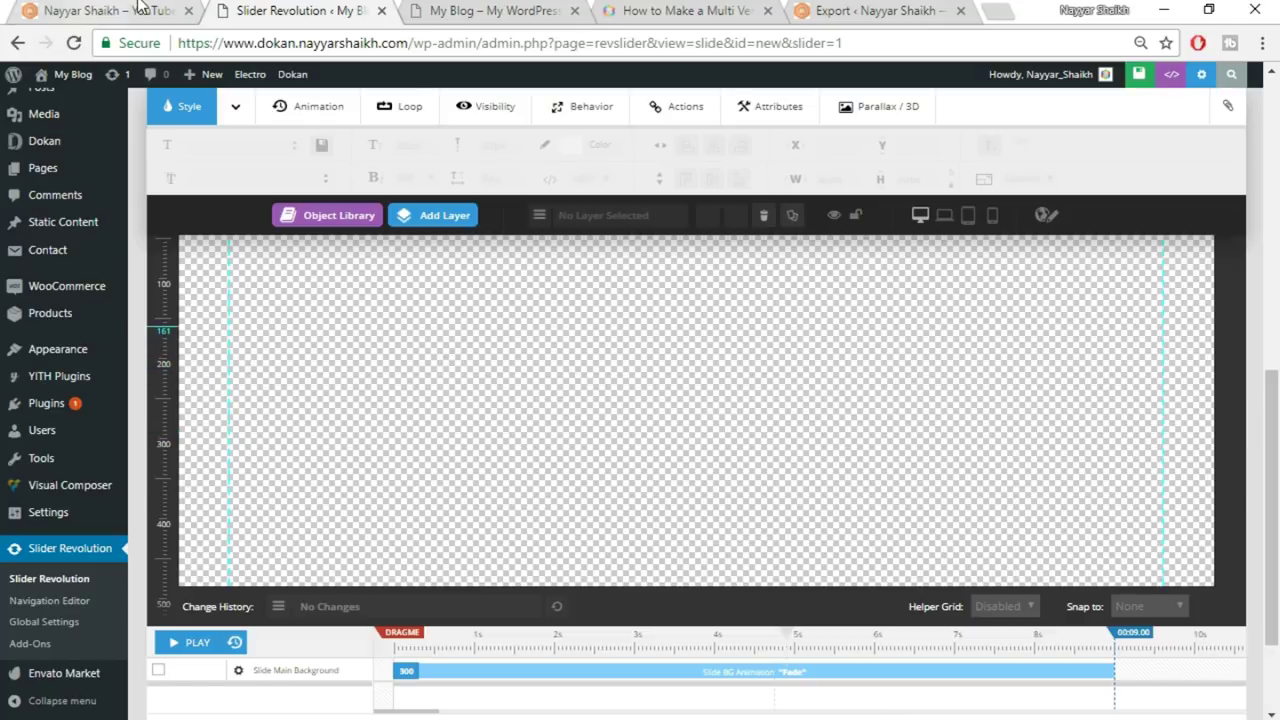
pyautogui.click(135, 10)
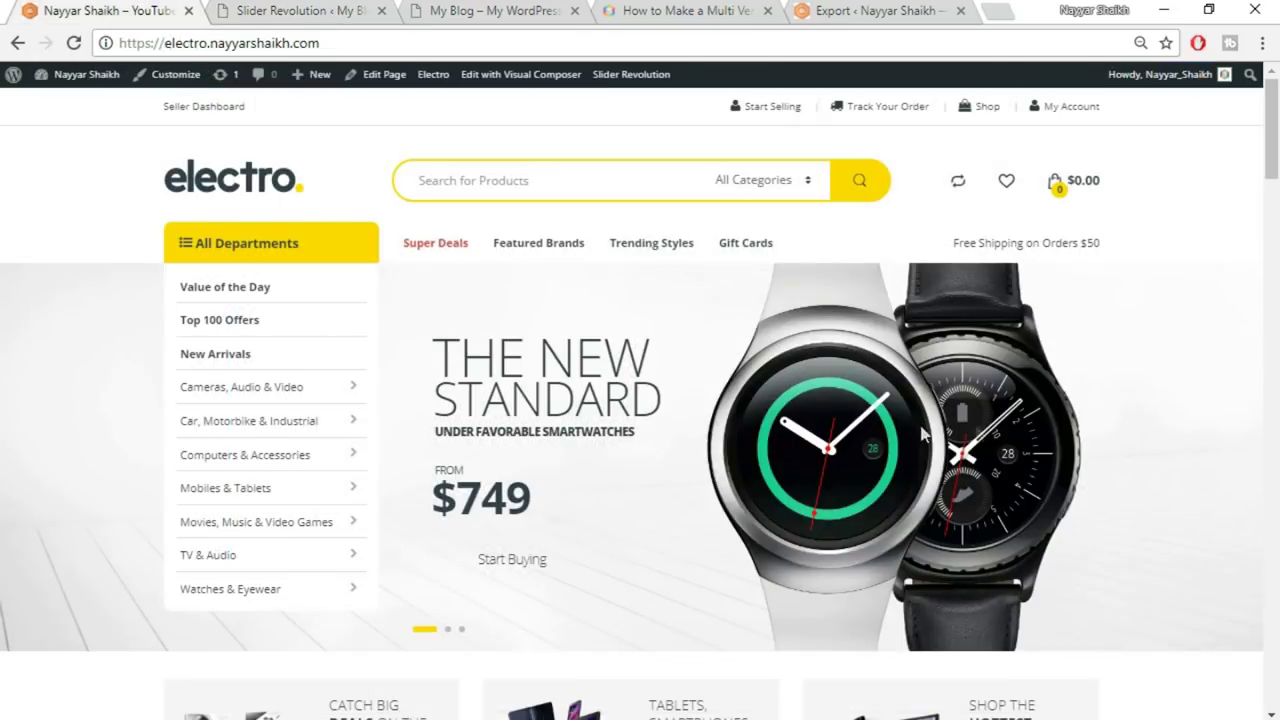
pyautogui.click(293, 8)
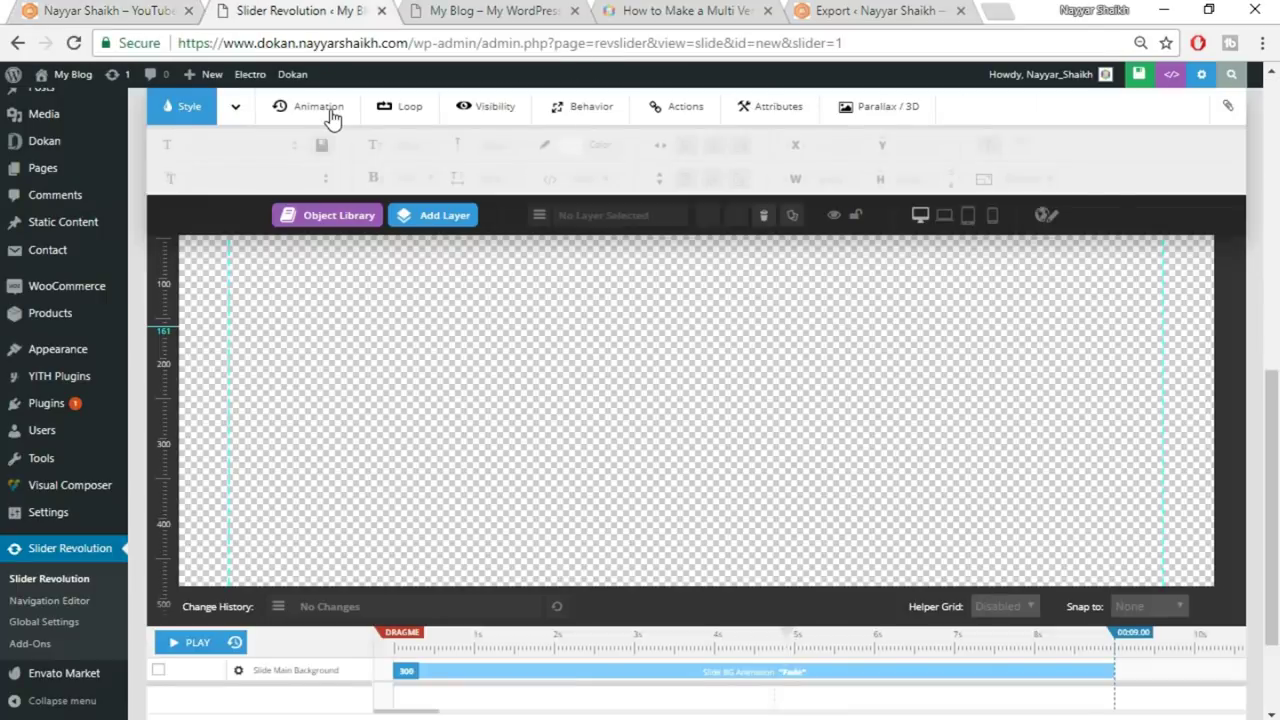
pyautogui.moveTo(449, 220)
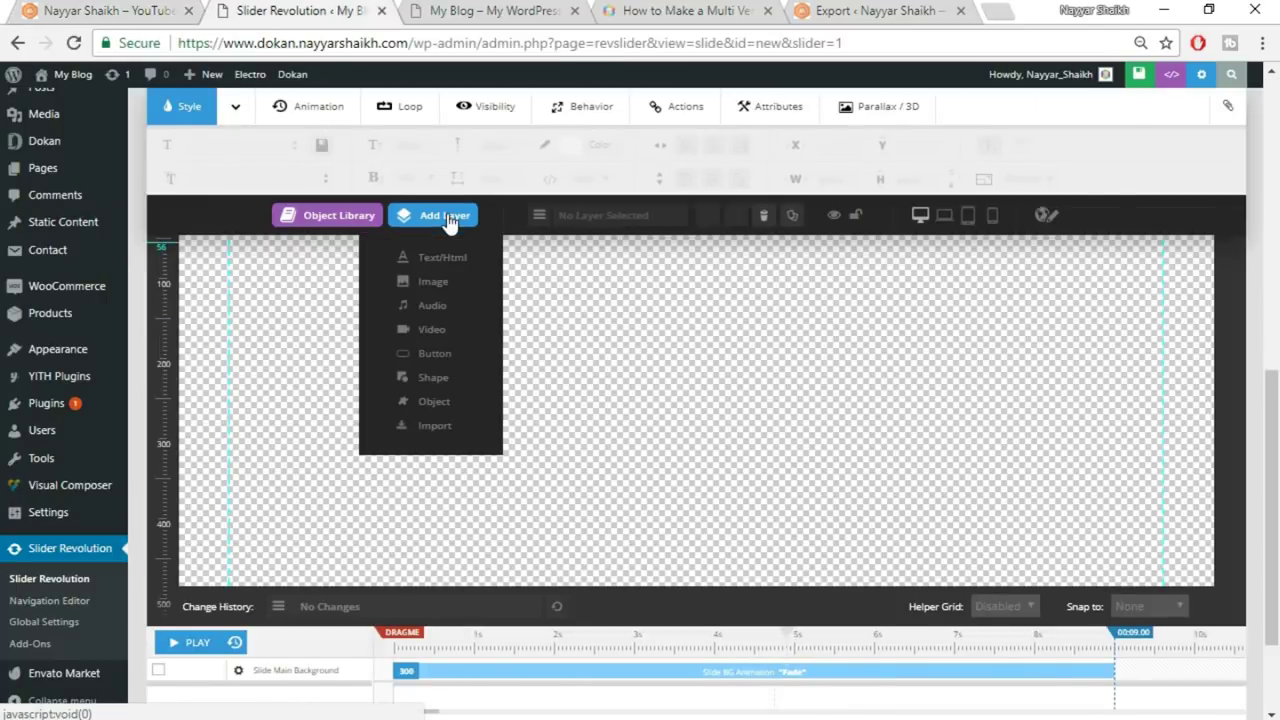
# Upload Slider Img 1 and insert it as a new image layer, image 1
pyautogui.click(440, 292)
pyautogui.click(67, 145)
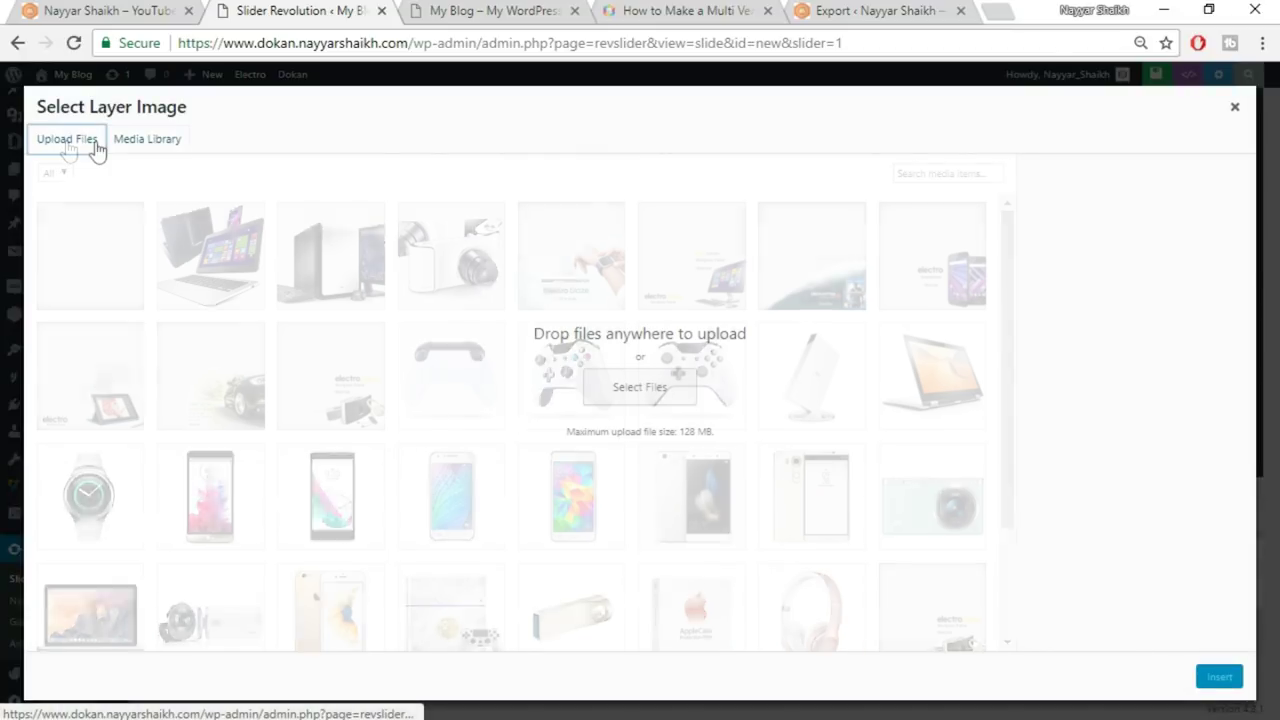
pyautogui.click(651, 394)
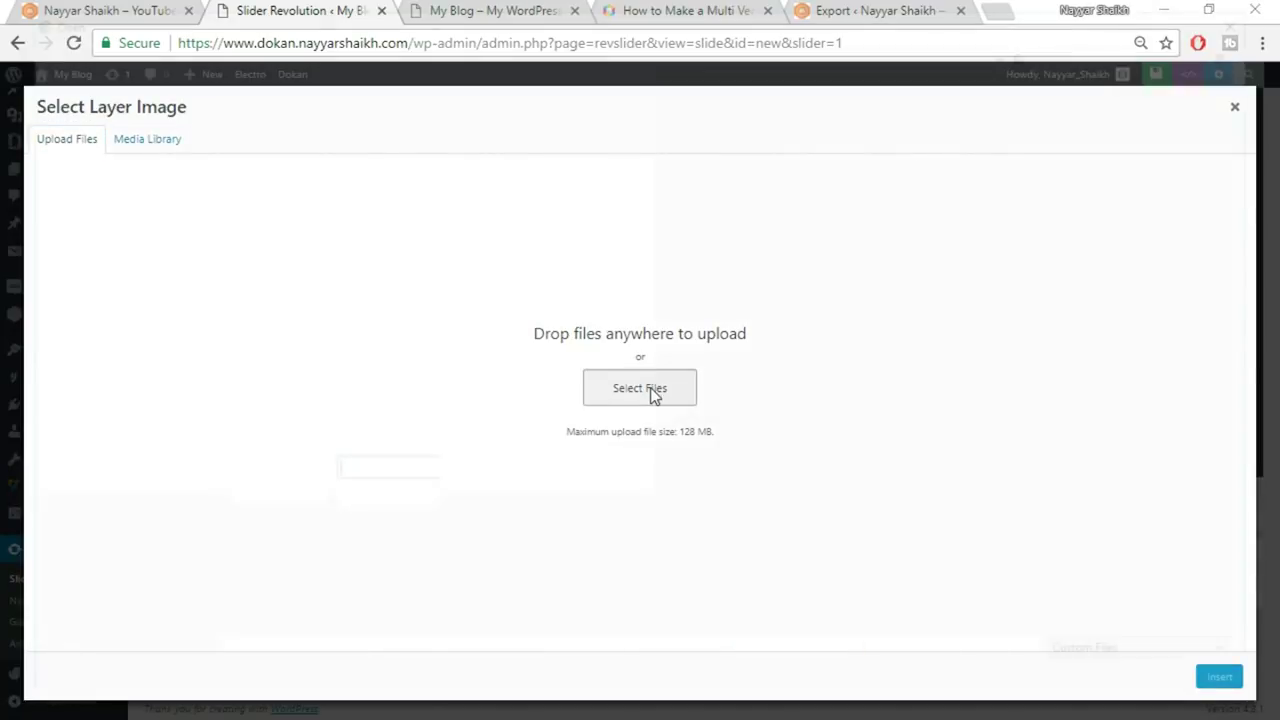
pyautogui.click(322, 188)
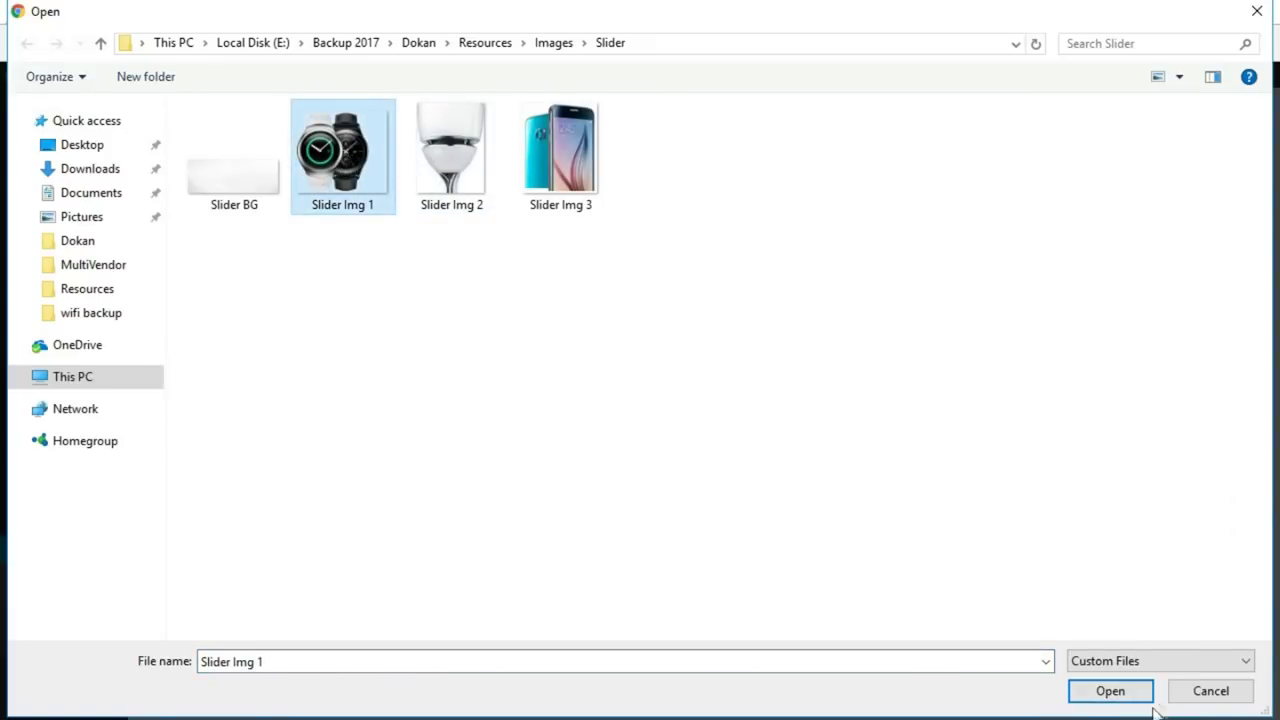
pyautogui.click(1112, 692)
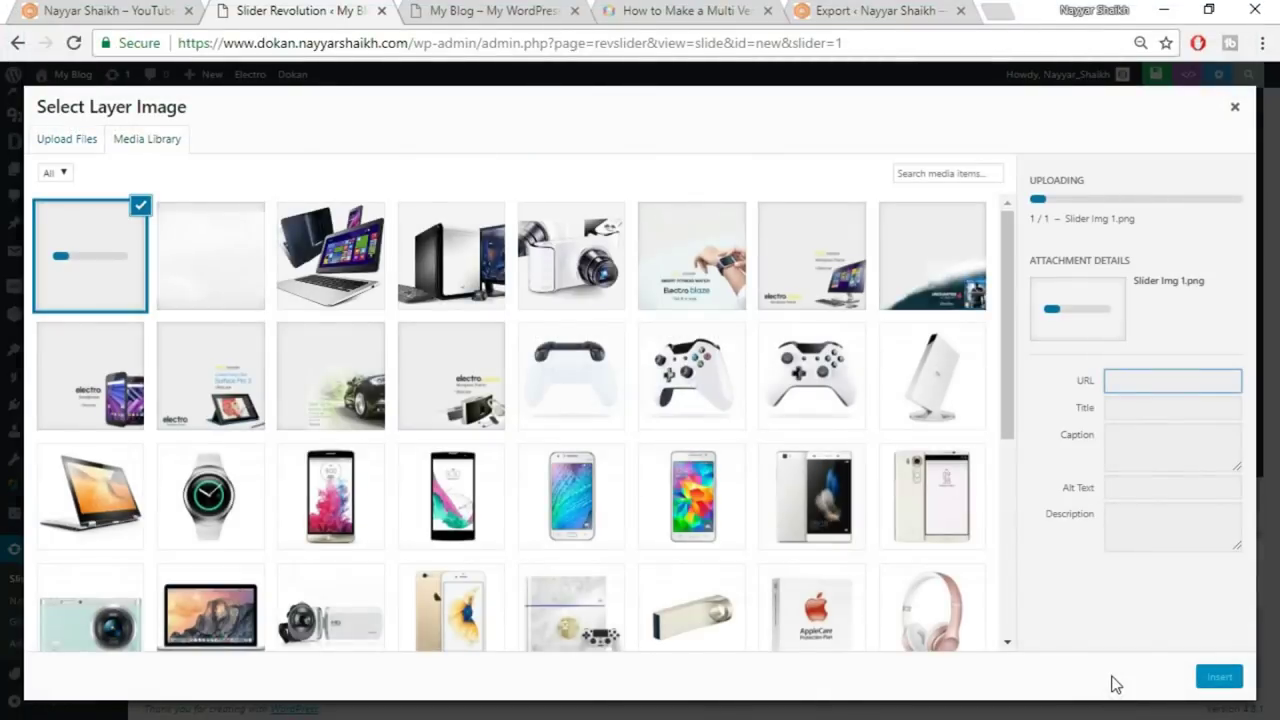
pyautogui.click(1217, 682)
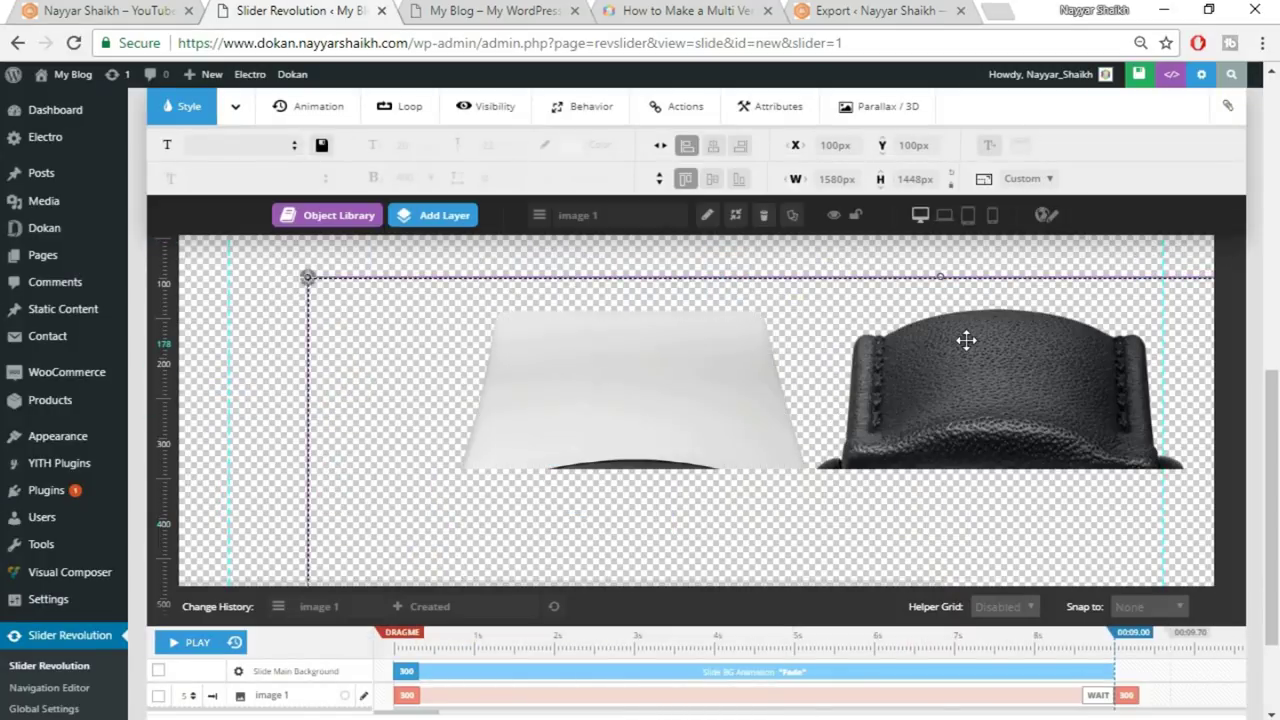
# Set the watch image layer's height to 500px
pyautogui.moveTo(908, 334); pyautogui.dragTo(949, 280)
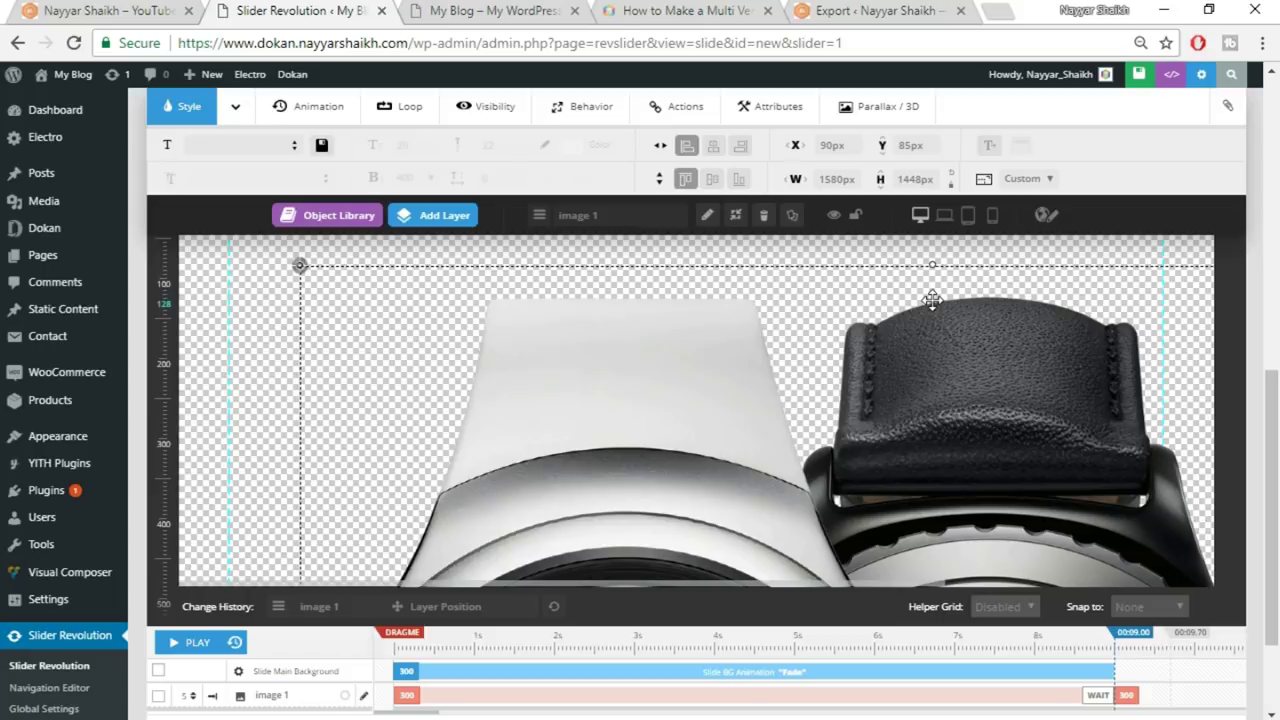
pyautogui.click(924, 288)
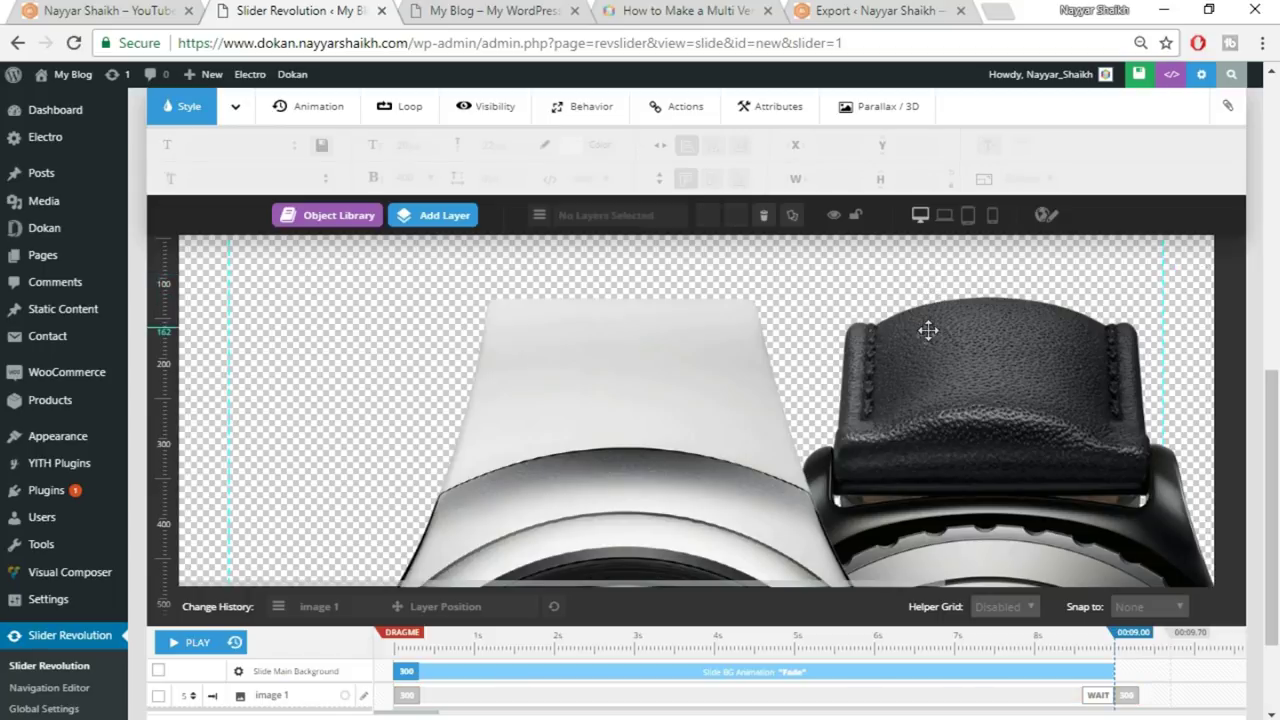
pyautogui.click(903, 360)
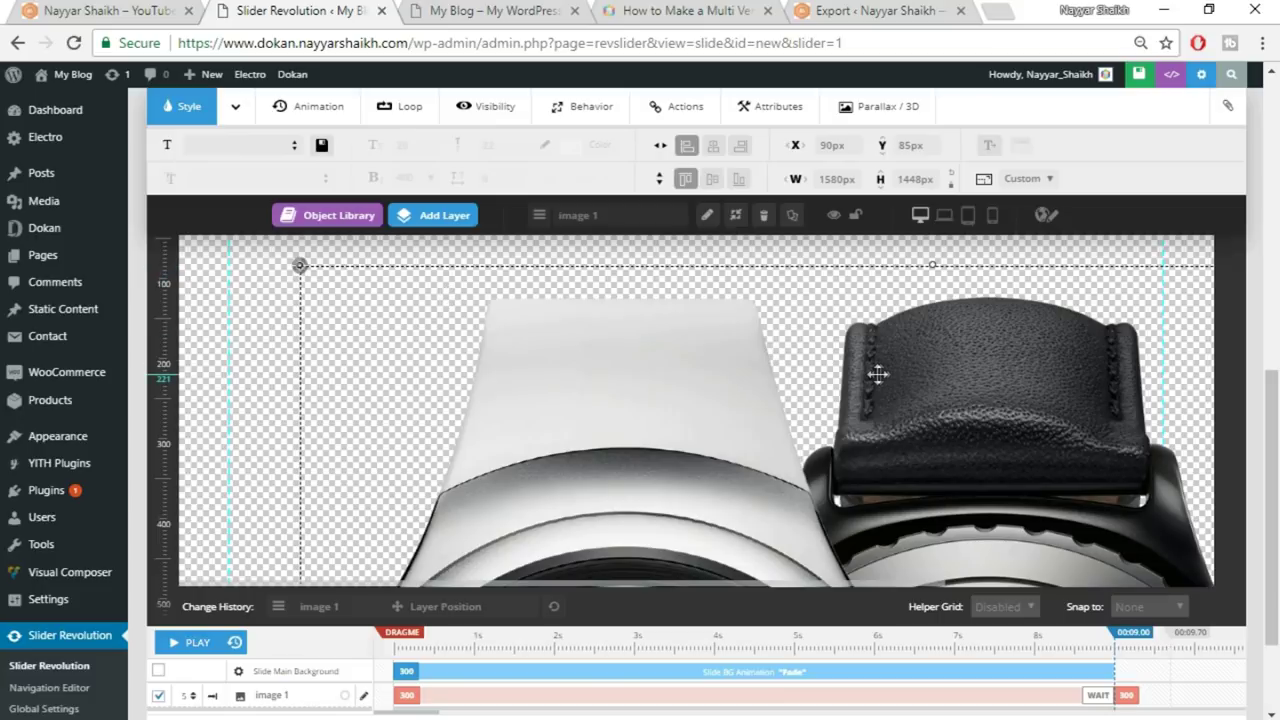
pyautogui.scroll(2, 1157, 351)
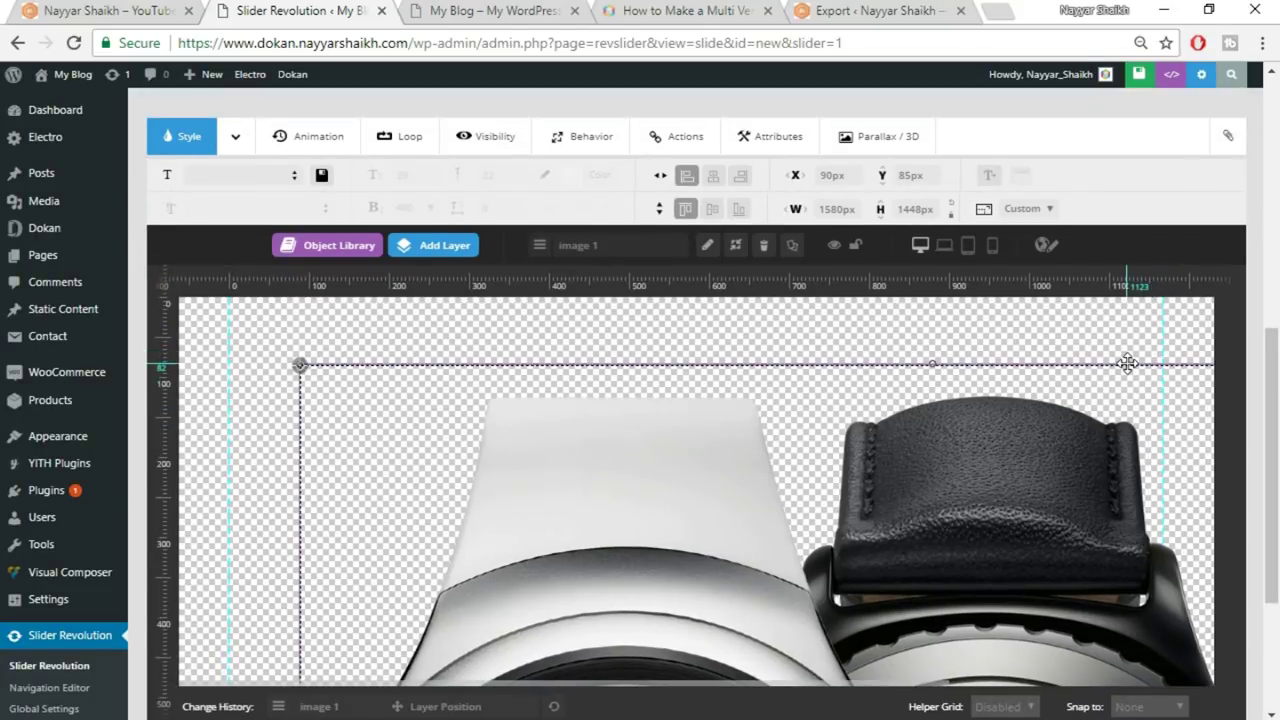
pyautogui.scroll(-3, 1127, 363)
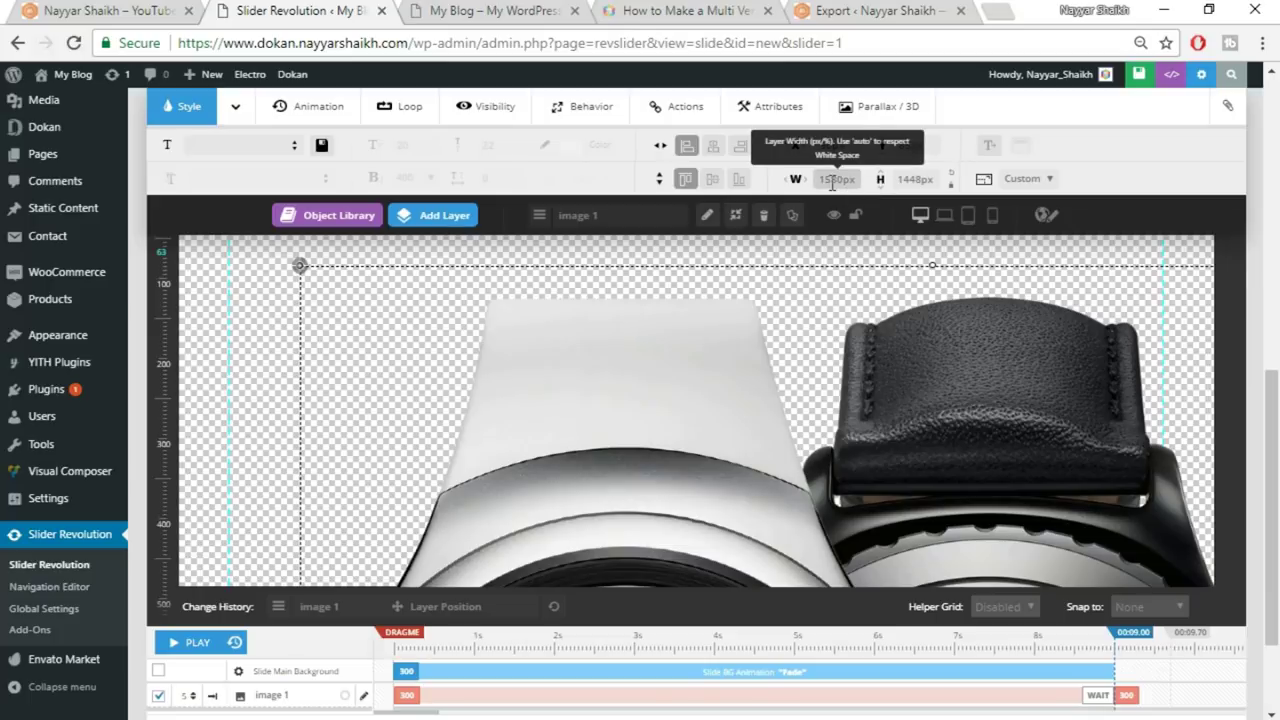
pyautogui.click(915, 179)
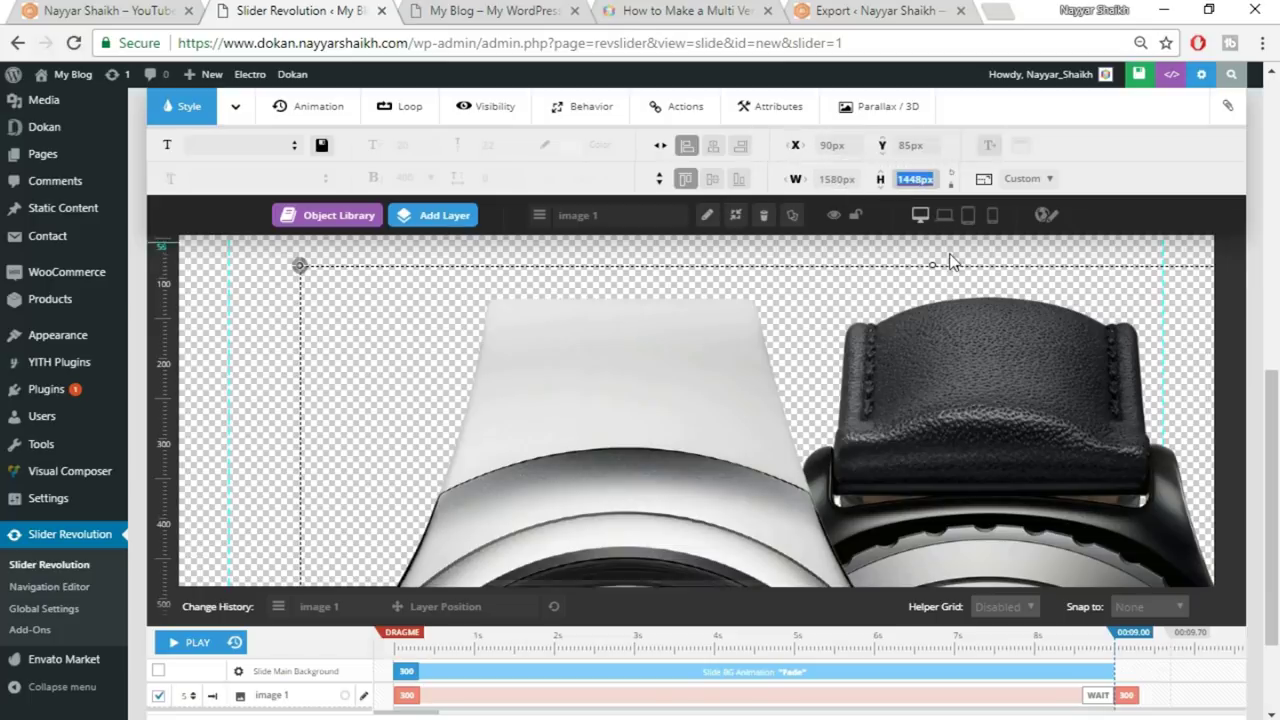
pyautogui.write('500')
pyautogui.press('Return')
# Position the 500px watch image at the right side of the slide
pyautogui.moveTo(691, 436); pyautogui.dragTo(966, 412)
pyautogui.moveTo(1086, 428); pyautogui.dragTo(1083, 428)
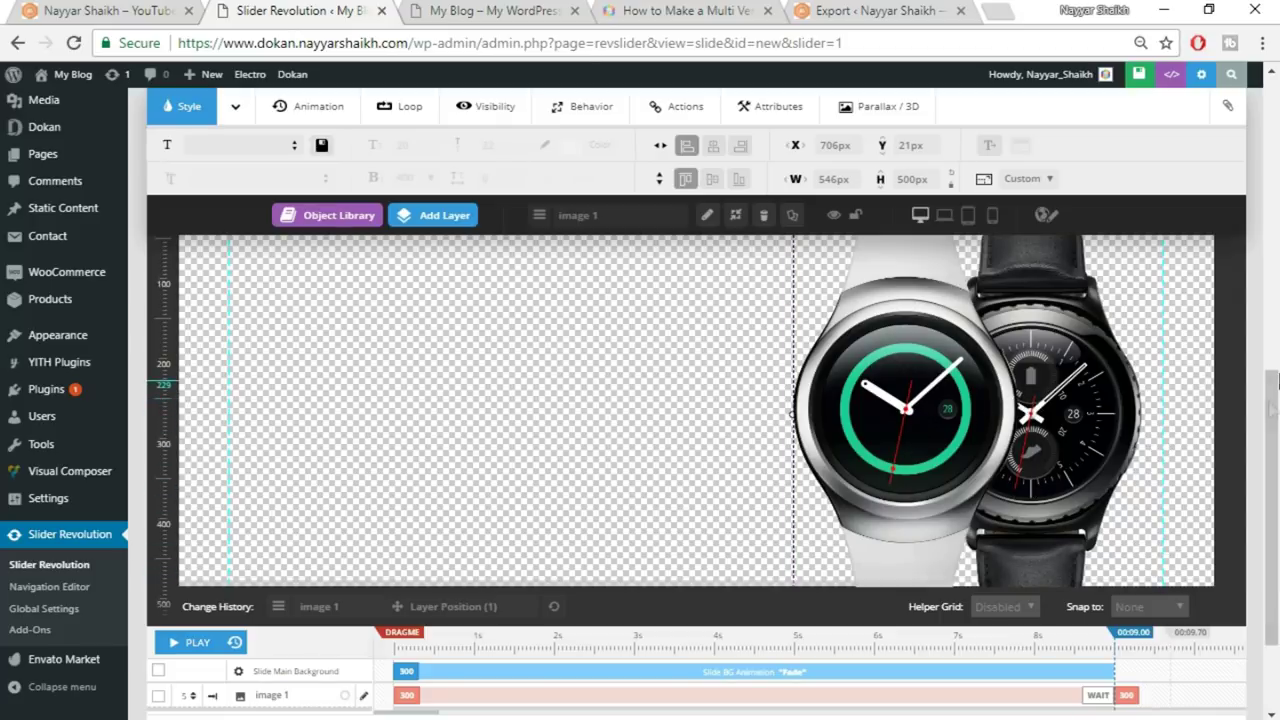
pyautogui.scroll(1, 1273, 393)
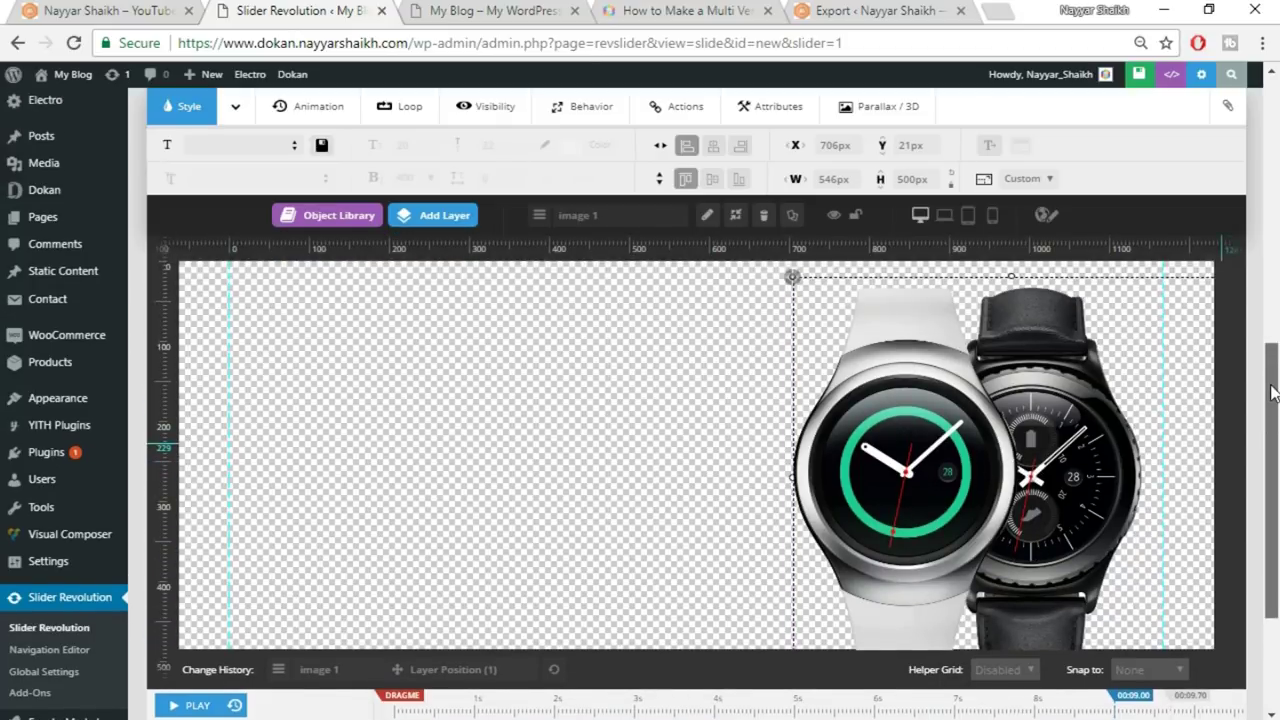
pyautogui.scroll(1, 1273, 393)
pyautogui.moveTo(990, 462); pyautogui.dragTo(971, 437)
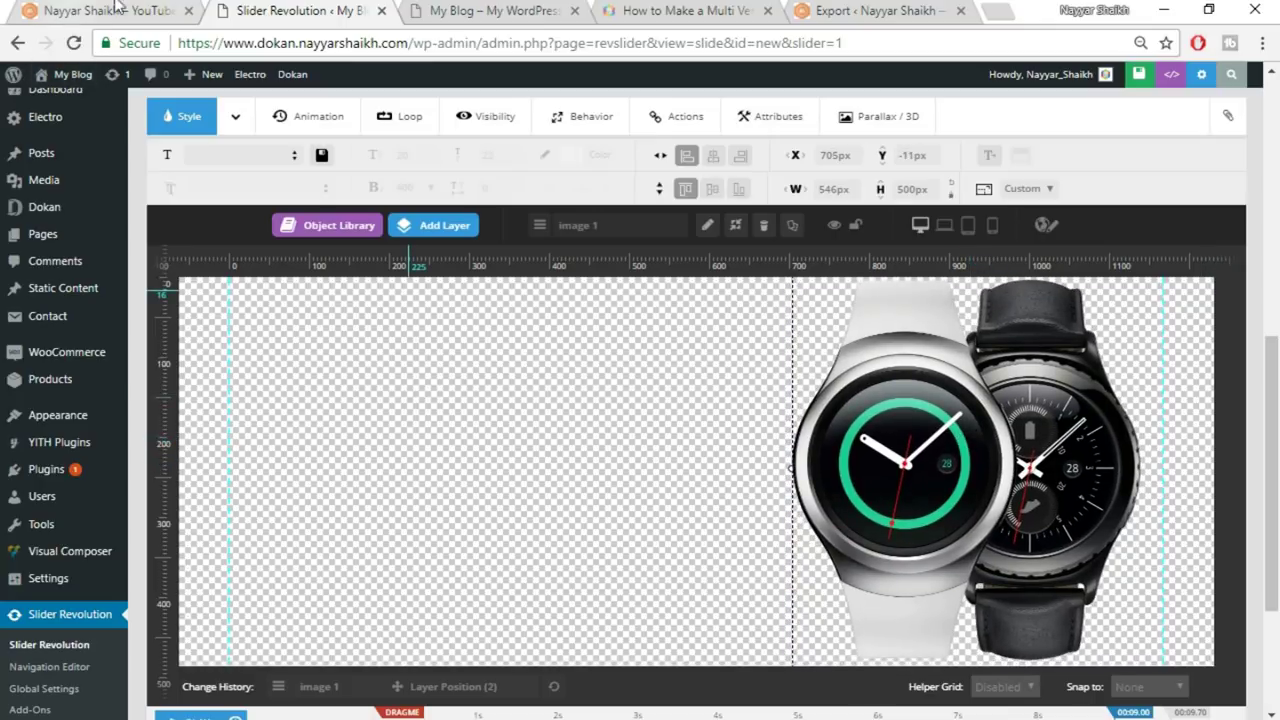
pyautogui.click(41, 8)
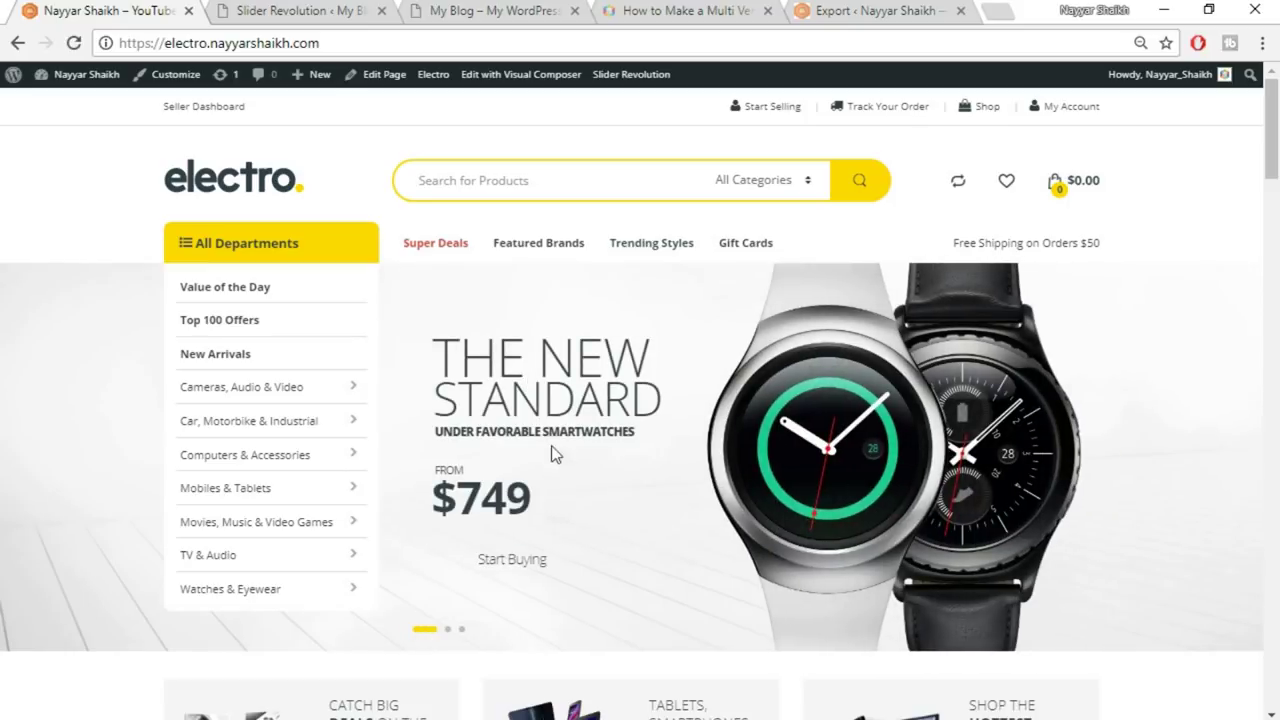
# Add a text layer reading 'THE NEW'
pyautogui.click(317, 6)
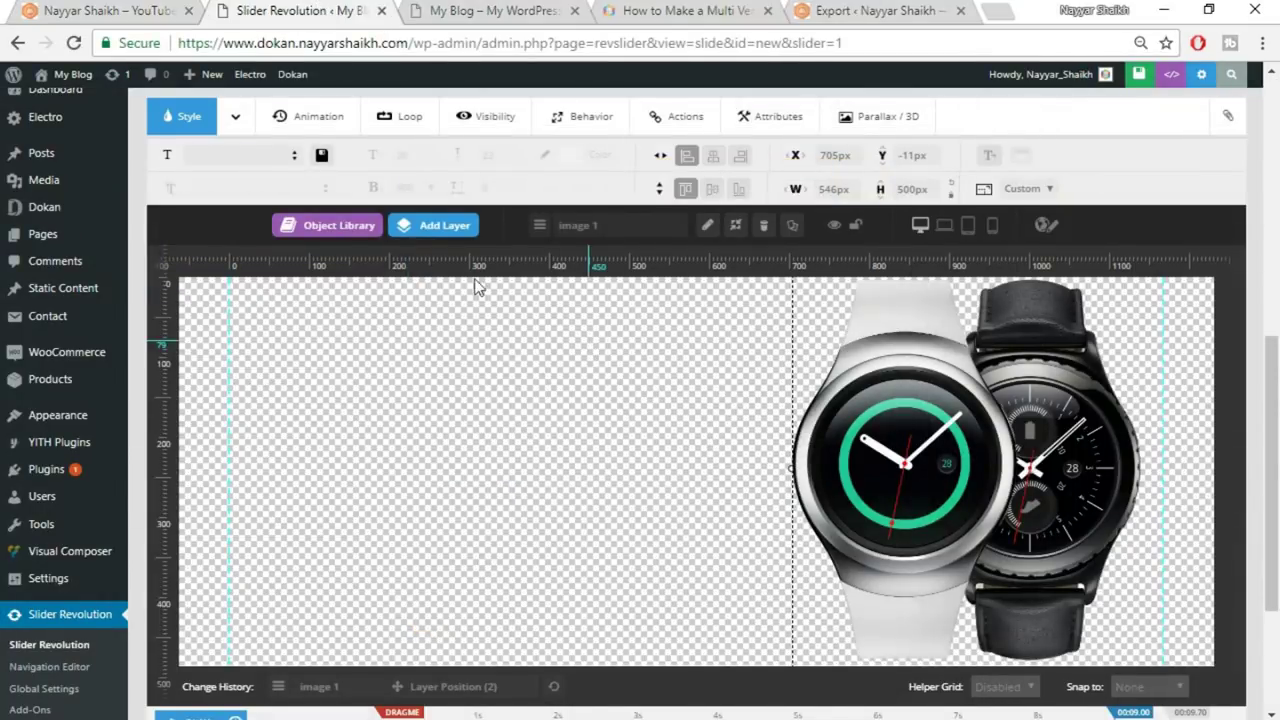
pyautogui.moveTo(416, 226)
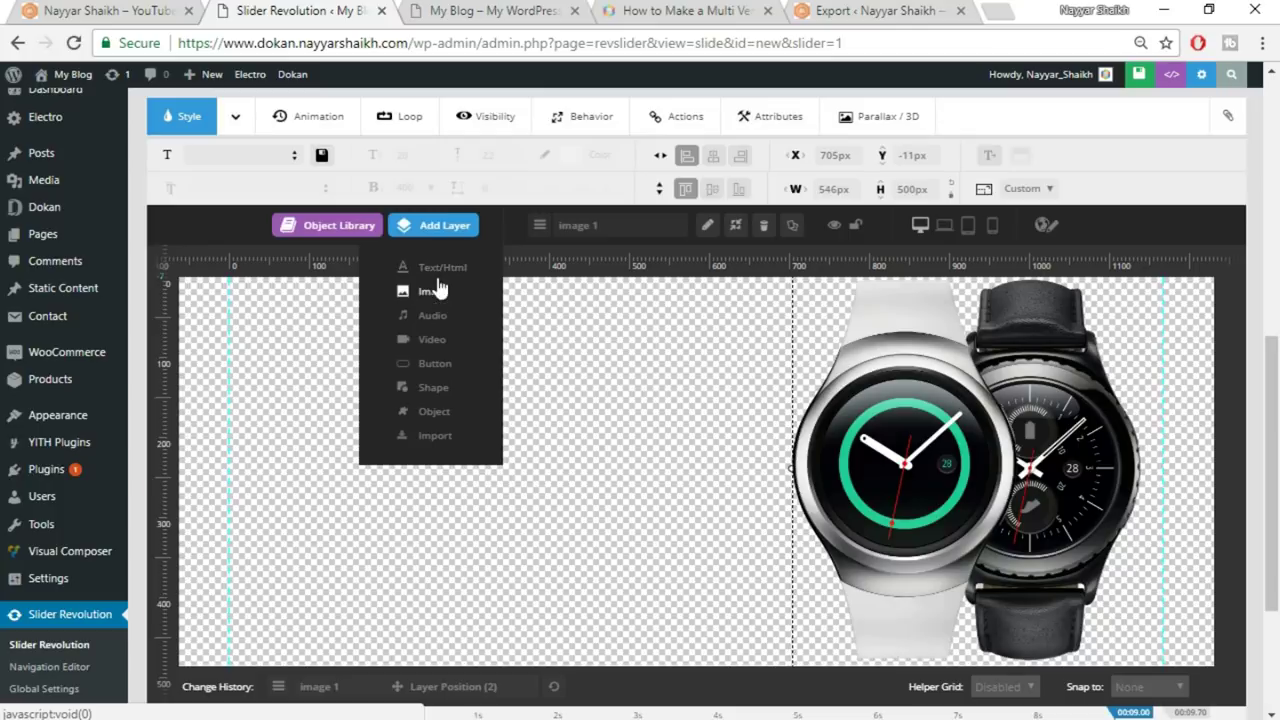
pyautogui.click(440, 270)
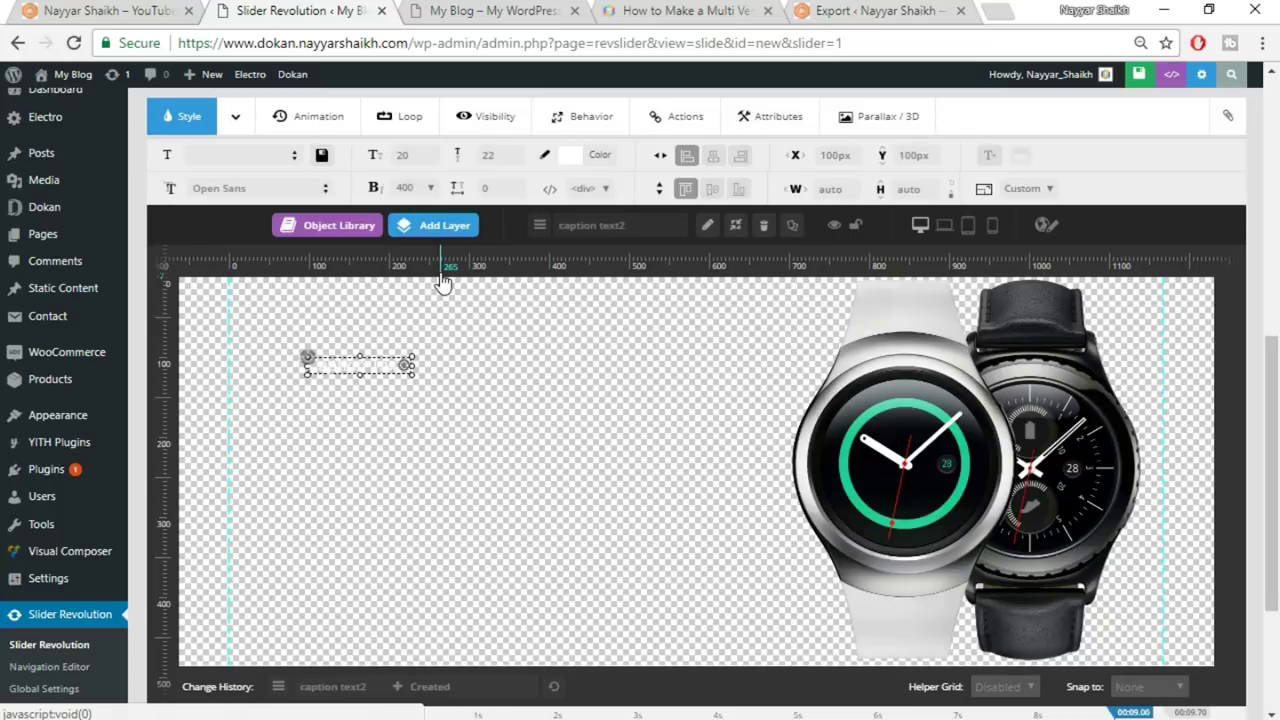
pyautogui.tripleClick(619, 281)
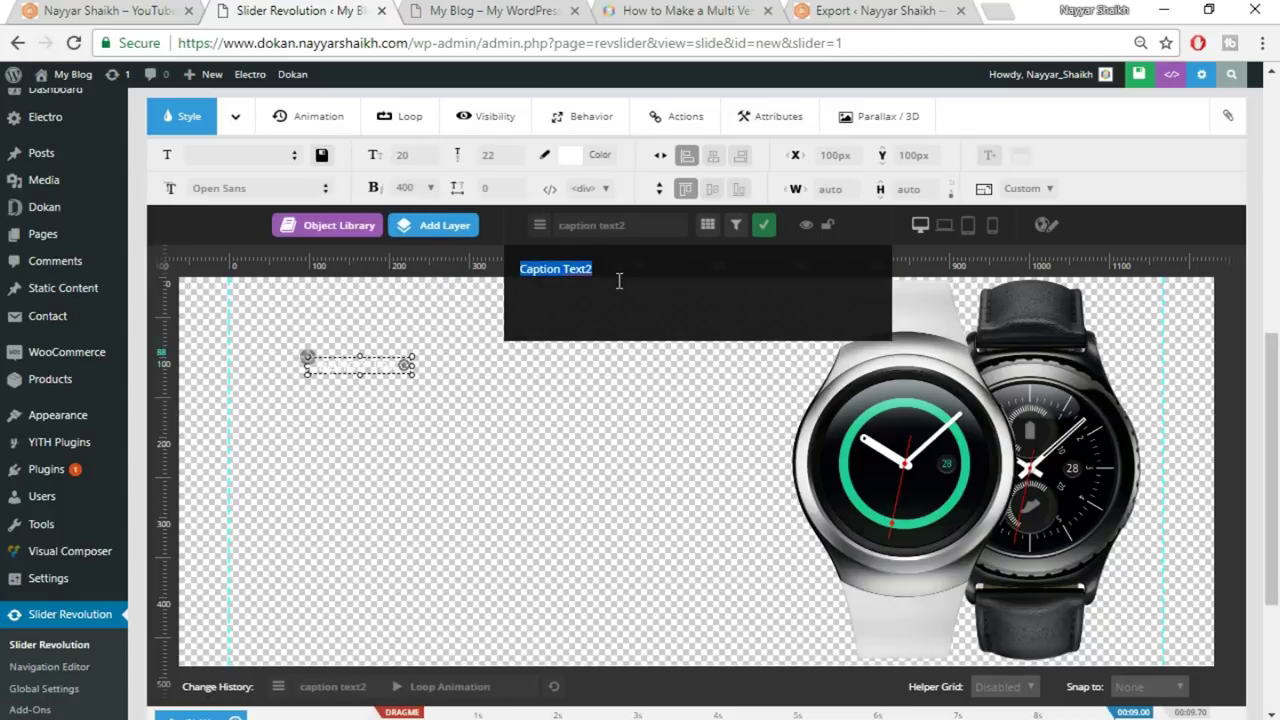
pyautogui.write('H')
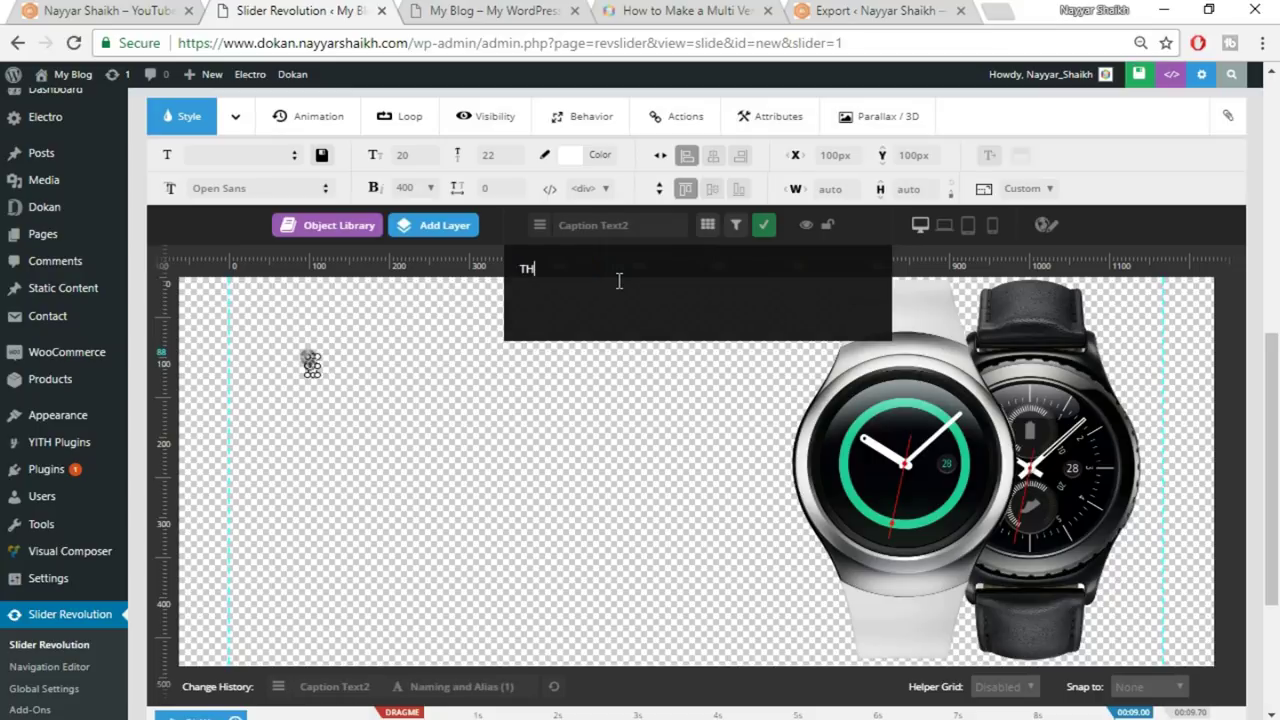
pyautogui.write('E NEW')
pyautogui.rightClick(8, 10)
pyautogui.click(70, 8)
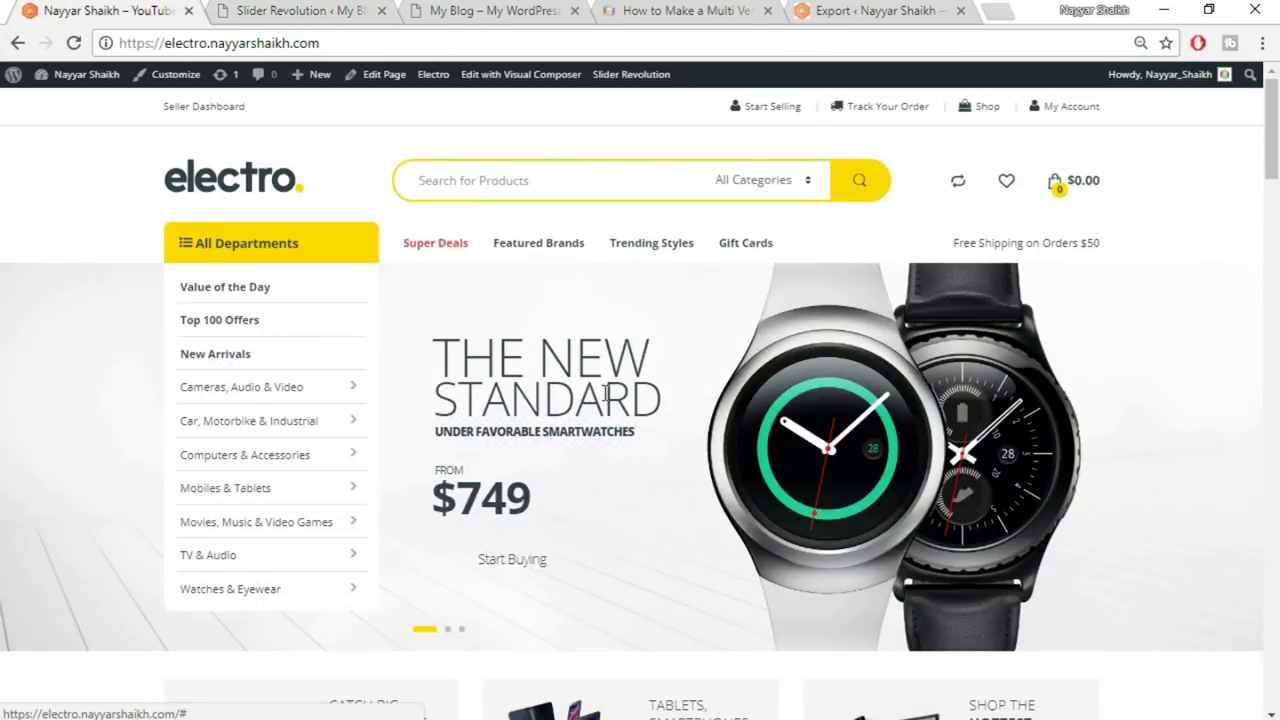
pyautogui.click(343, 10)
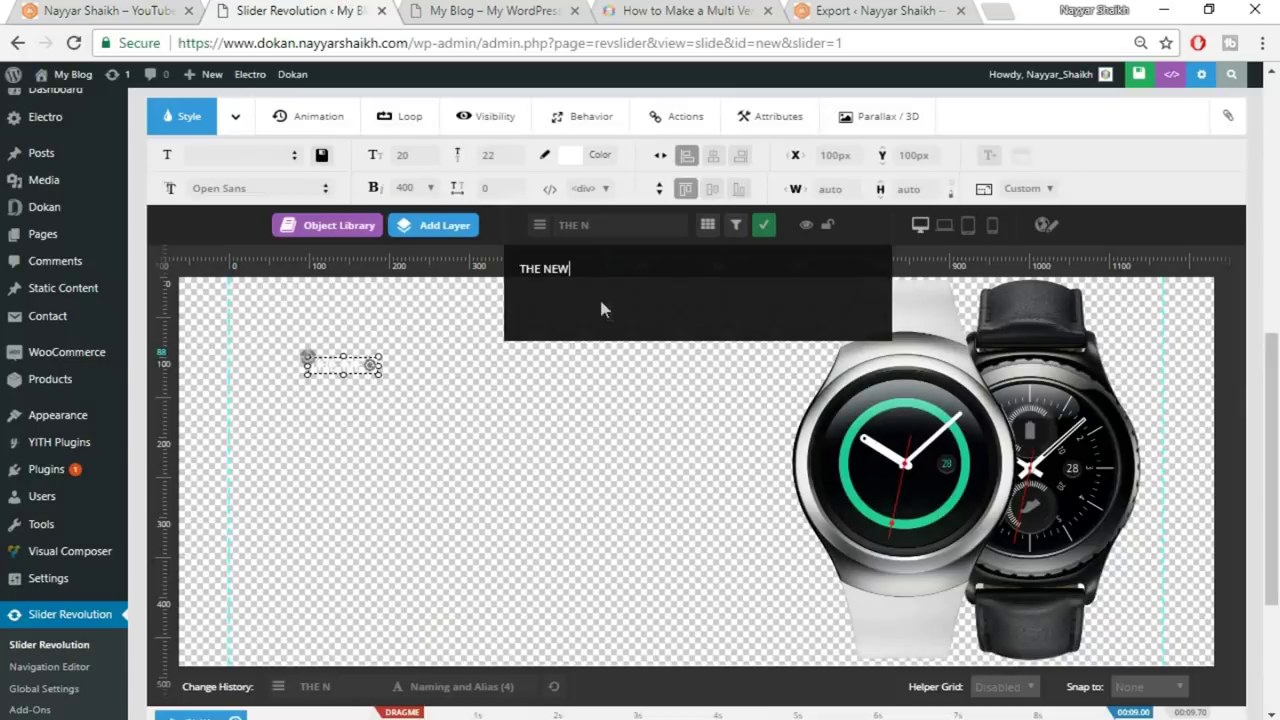
pyautogui.click(767, 232)
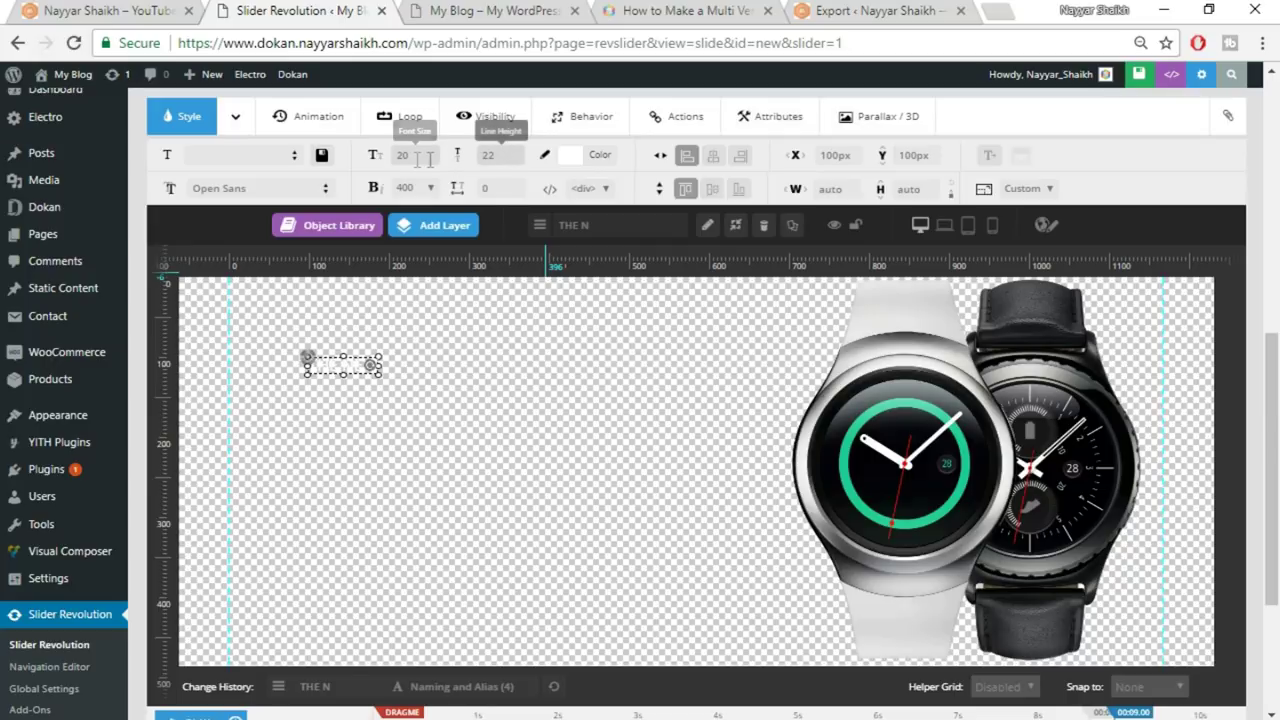
# Style THE NEW at 66px font size, 52px line height and weight 300
pyautogui.doubleClick(412, 157)
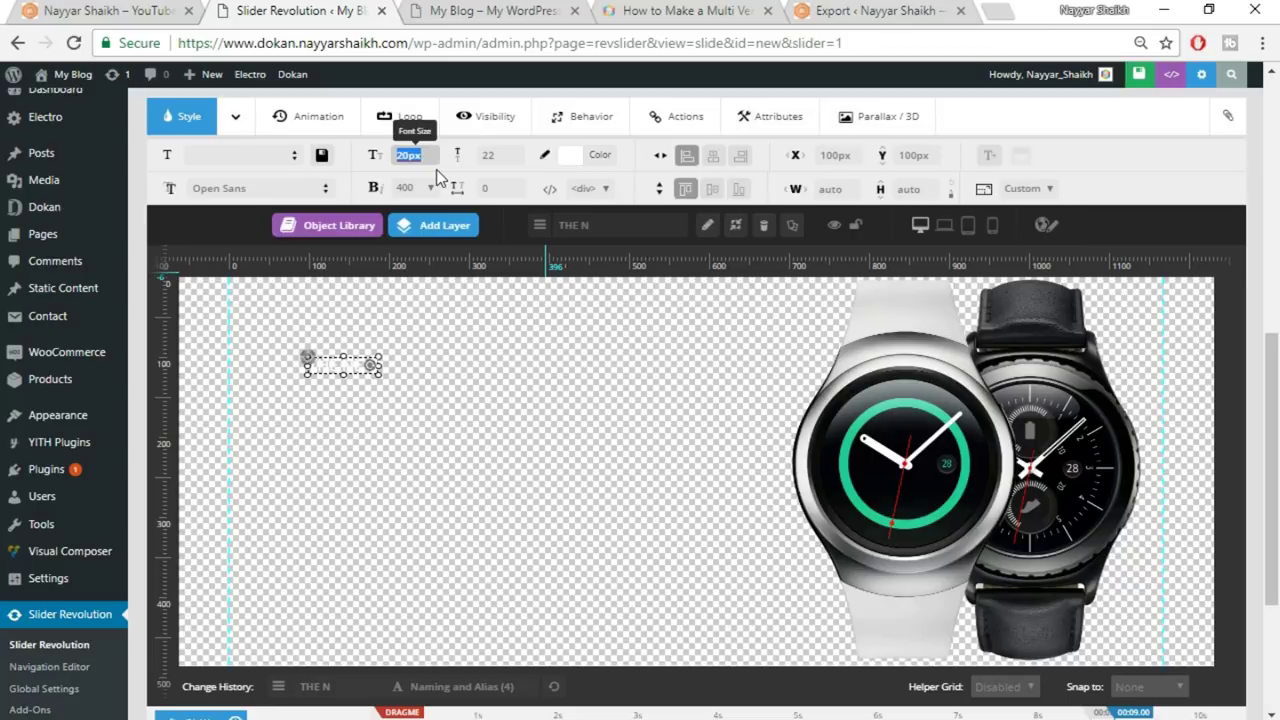
pyautogui.write('66')
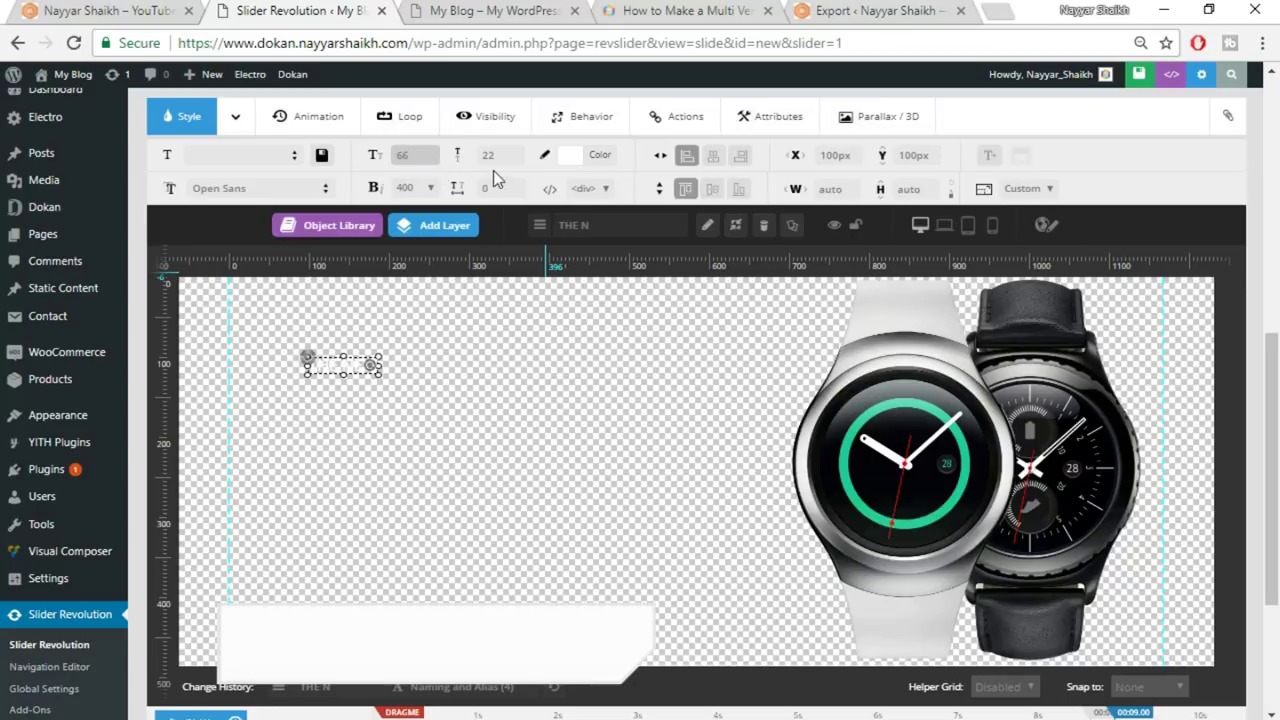
pyautogui.doubleClick(493, 158)
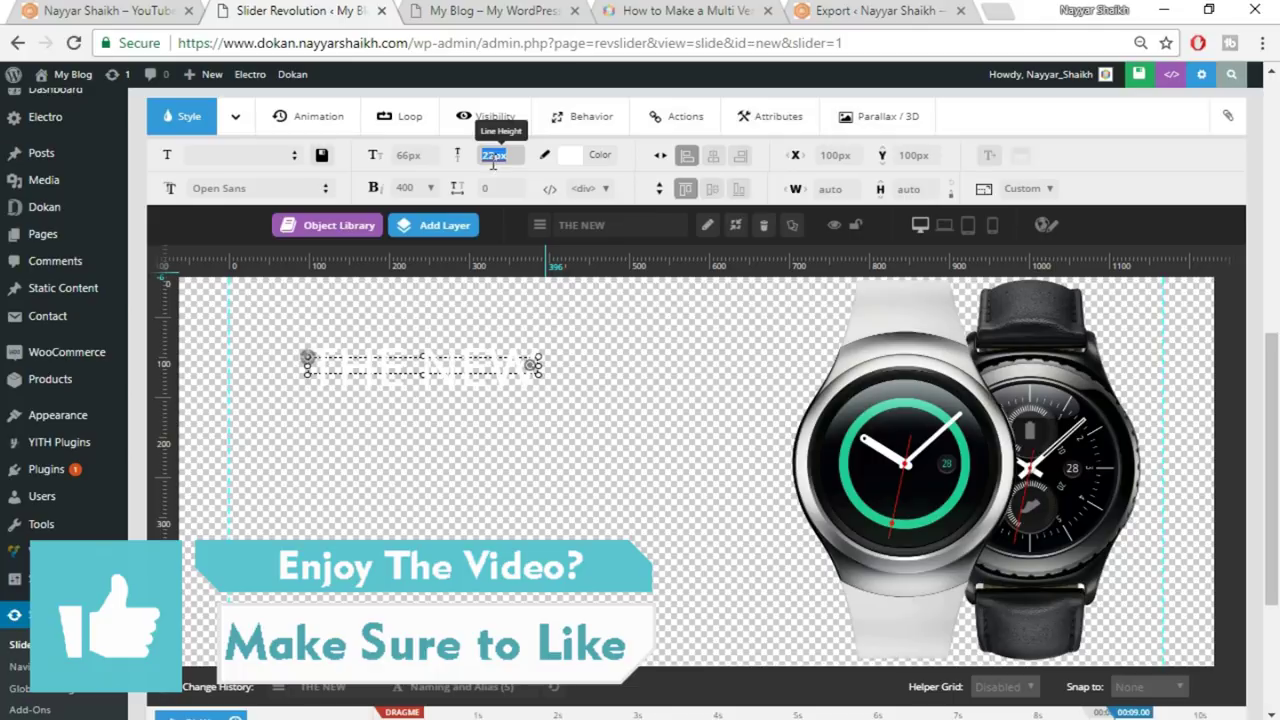
pyautogui.write('52')
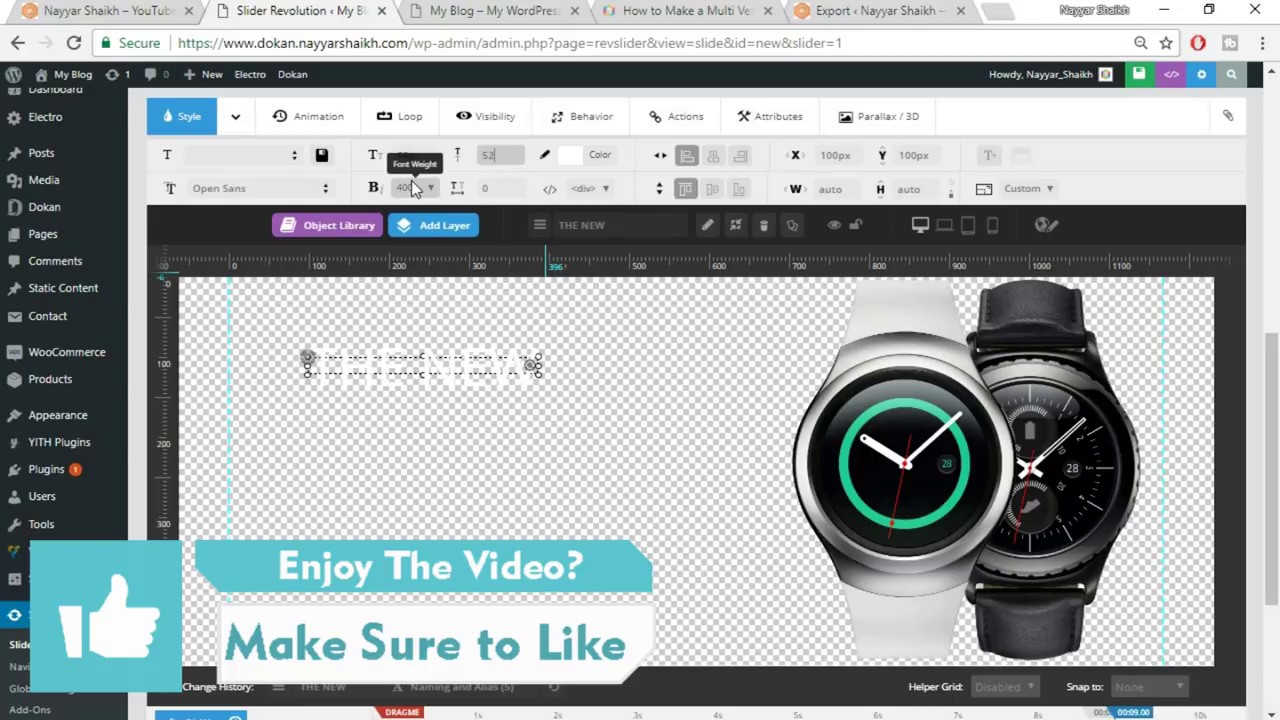
pyautogui.click(415, 186)
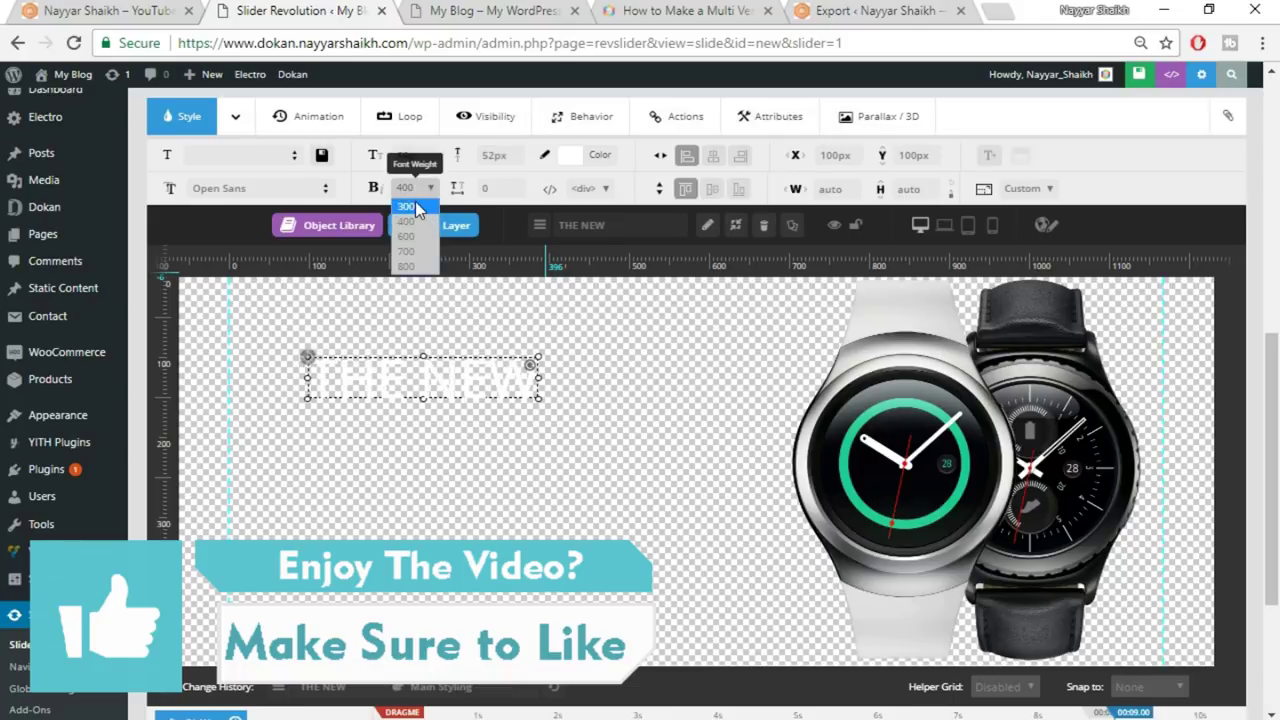
pyautogui.click(415, 203)
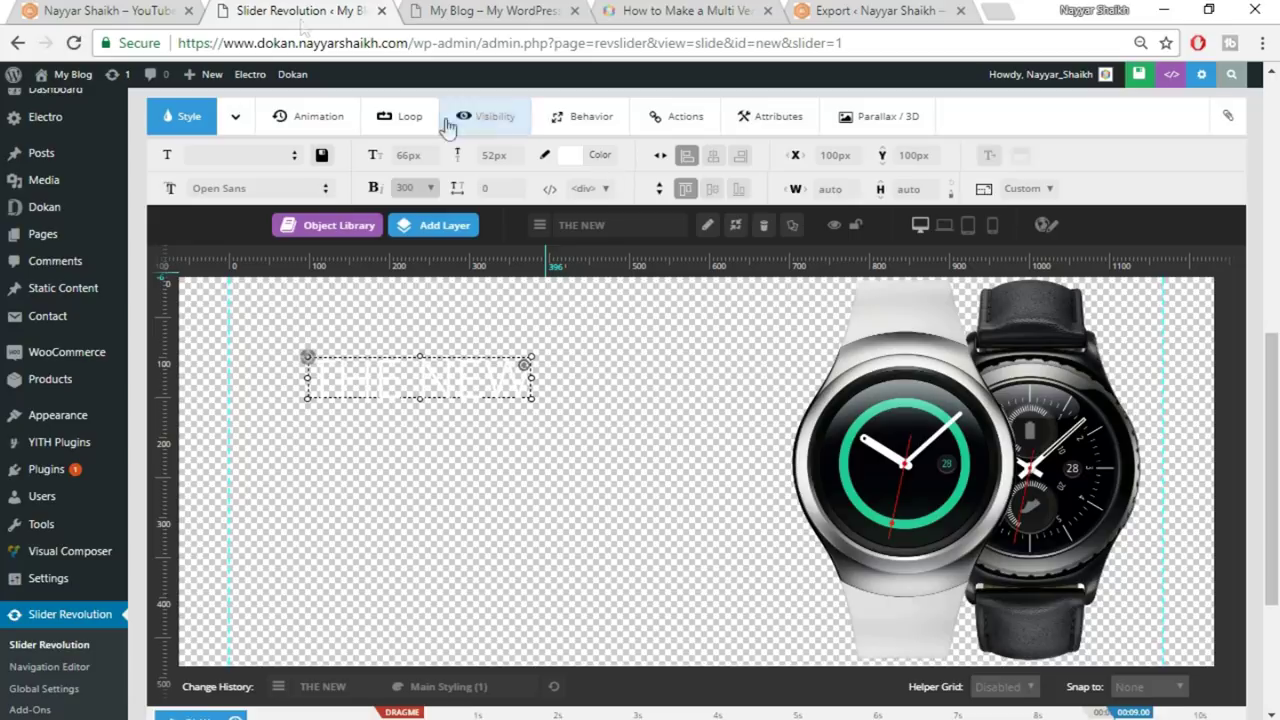
pyautogui.click(168, 6)
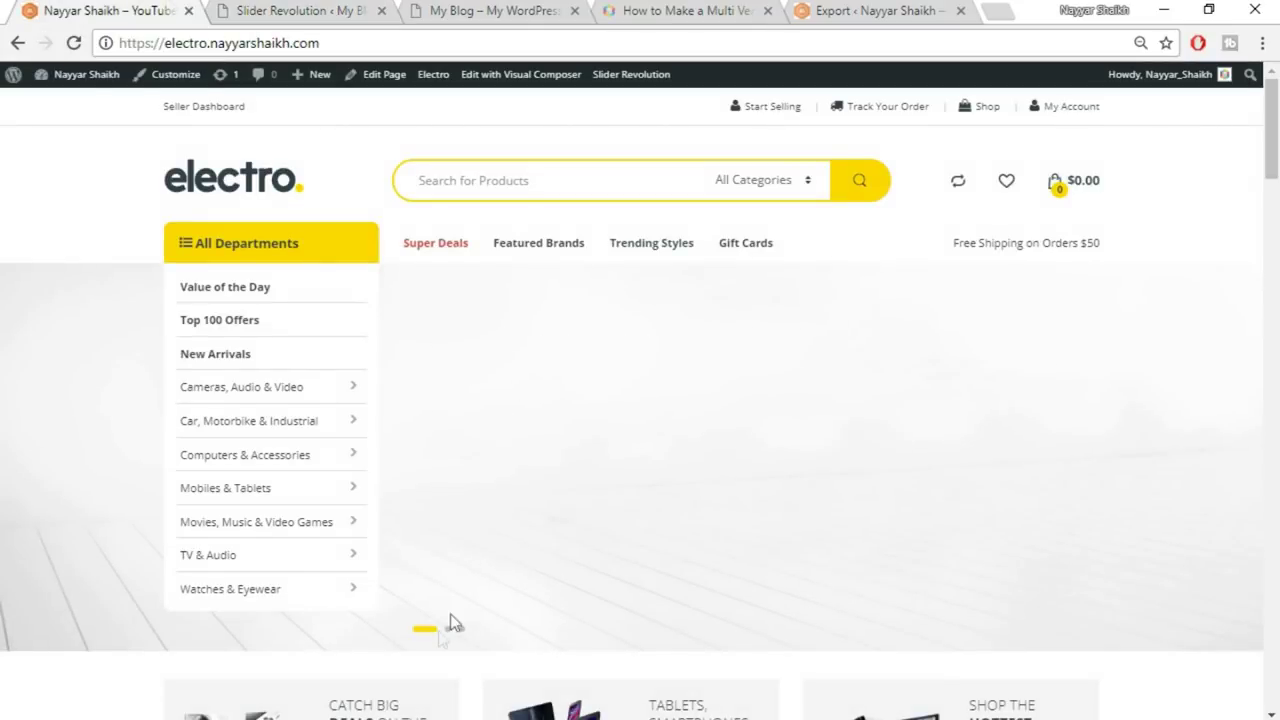
pyautogui.click(320, 10)
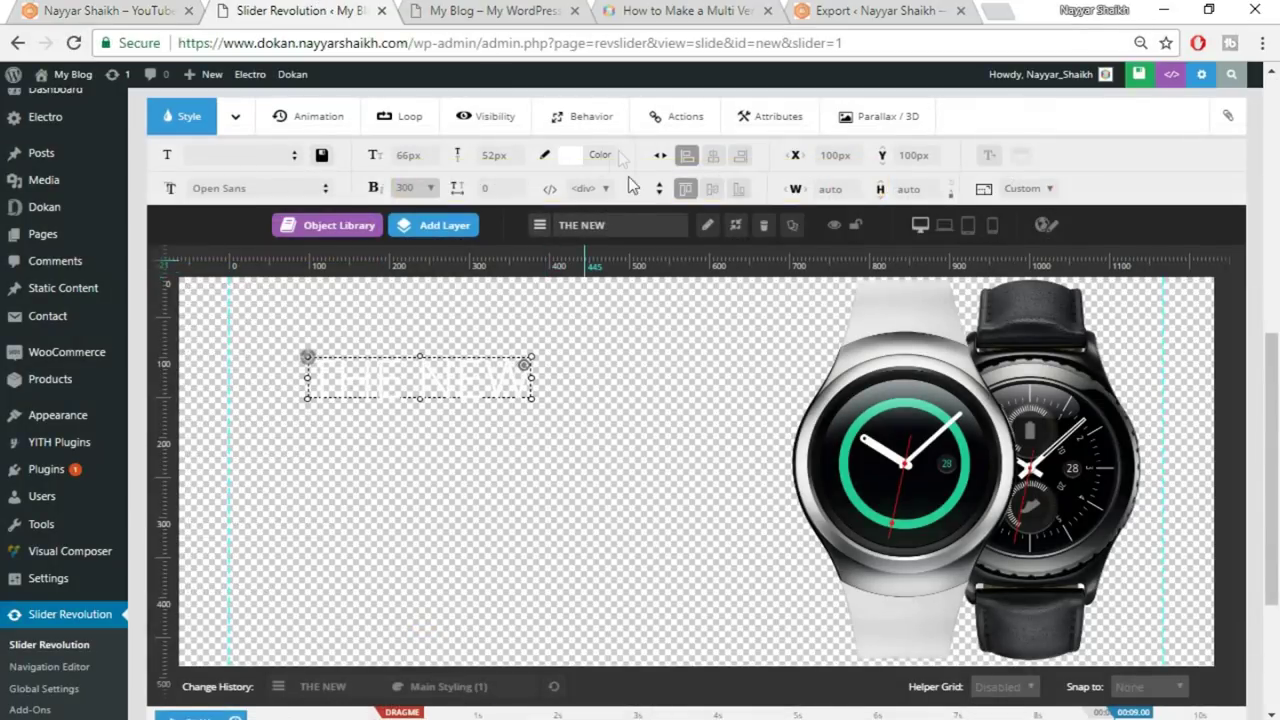
# Colour THE NEW #333248 and move it up and right
pyautogui.click(596, 160)
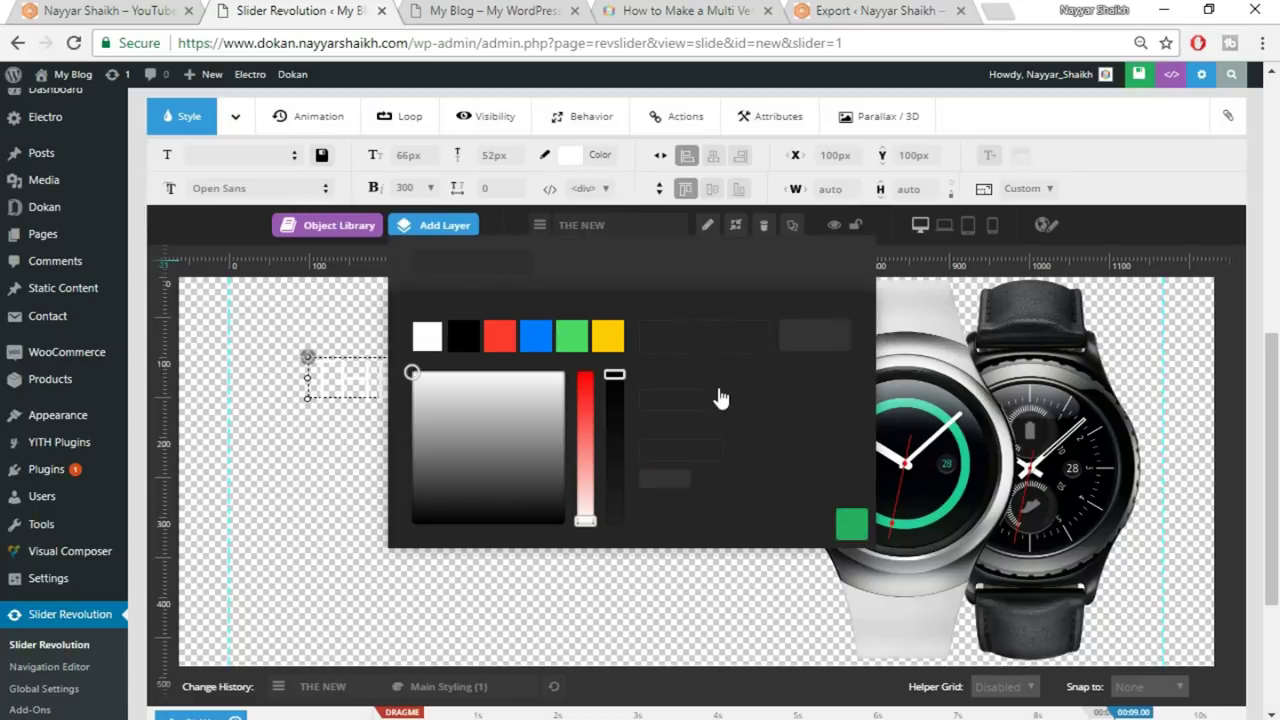
pyautogui.moveTo(691, 398); pyautogui.dragTo(643, 398)
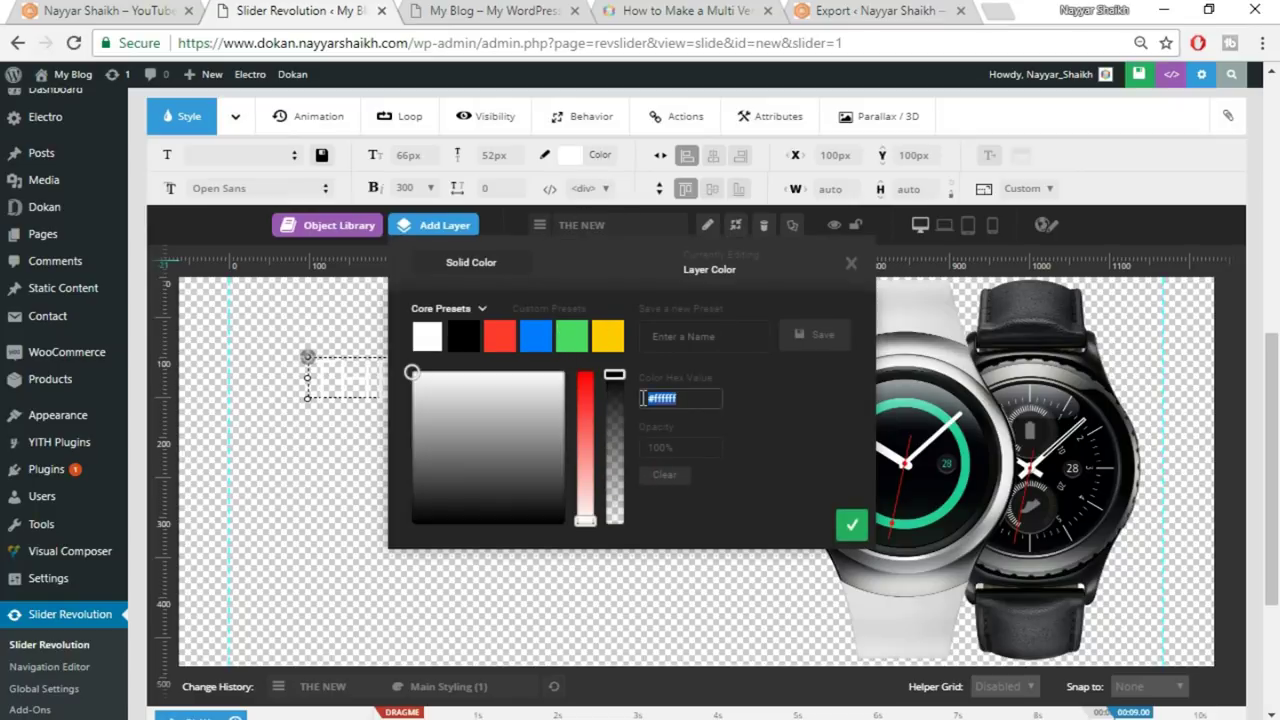
pyautogui.write('#333248')
pyautogui.click(765, 420)
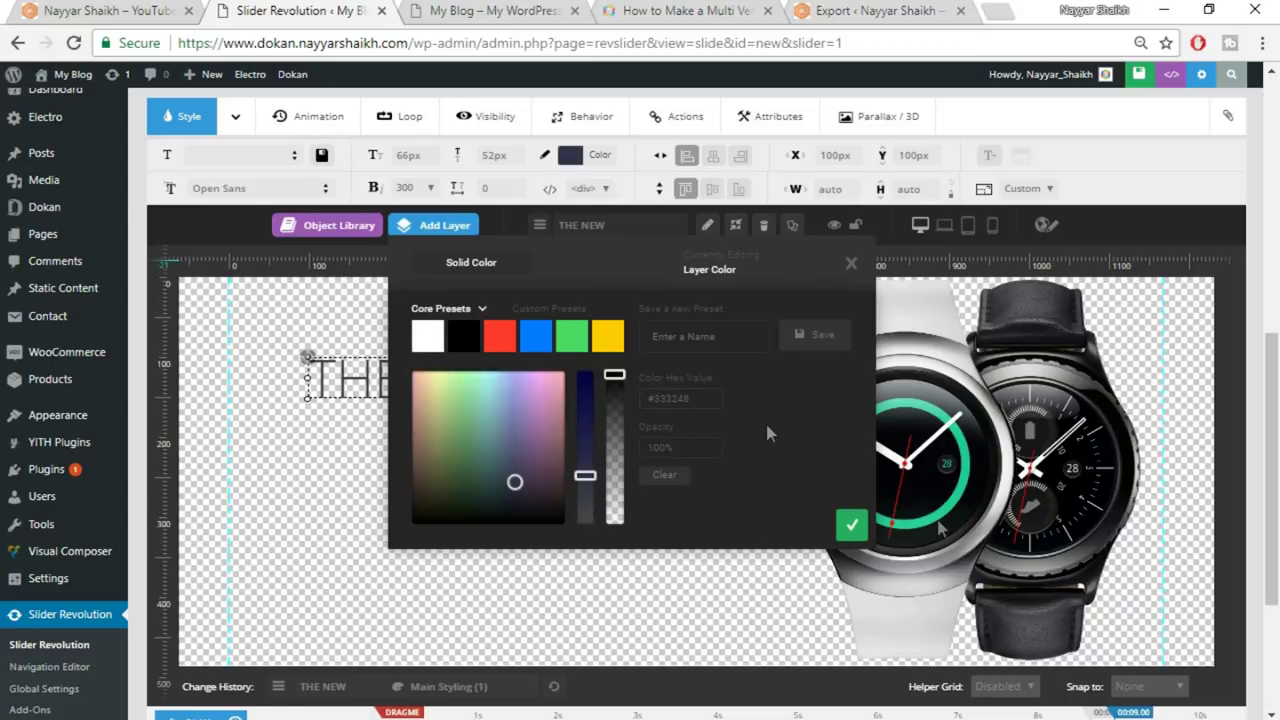
pyautogui.click(853, 530)
pyautogui.moveTo(462, 375); pyautogui.dragTo(552, 340)
pyautogui.click(157, 8)
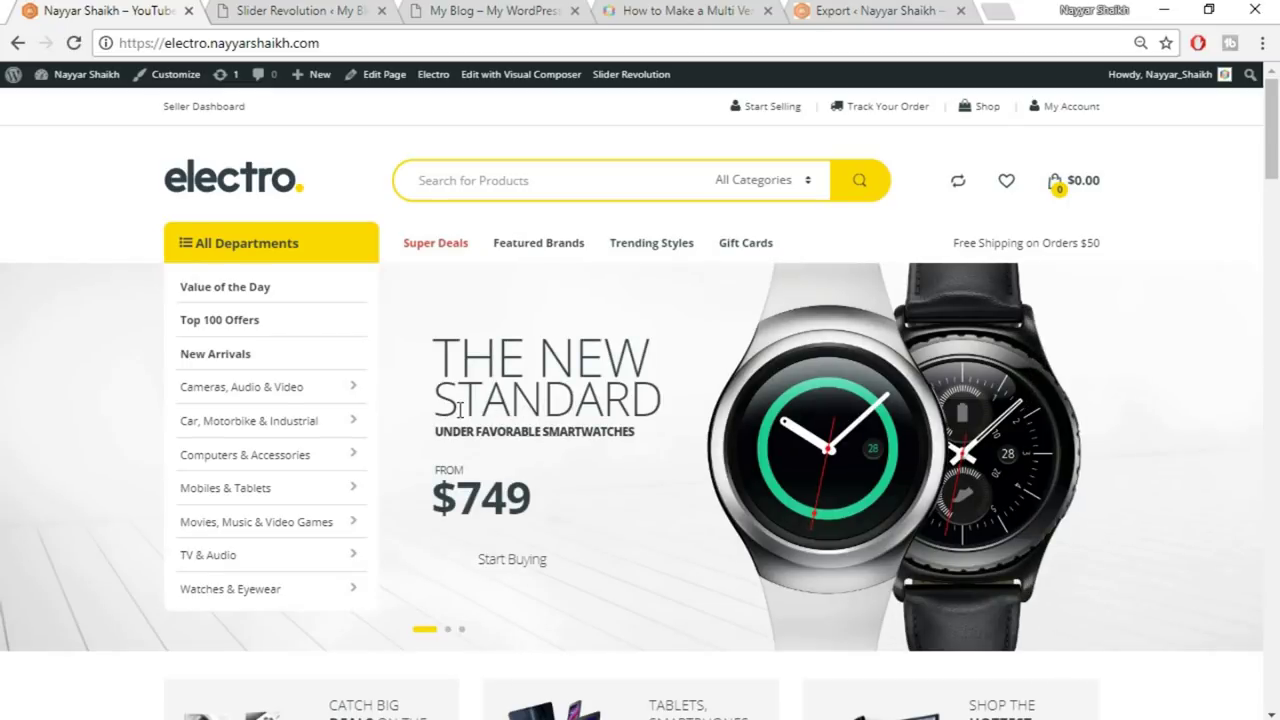
# Duplicate the THE NEW layer and change its text to 'STANDARD'
pyautogui.click(330, 12)
pyautogui.moveTo(430, 226)
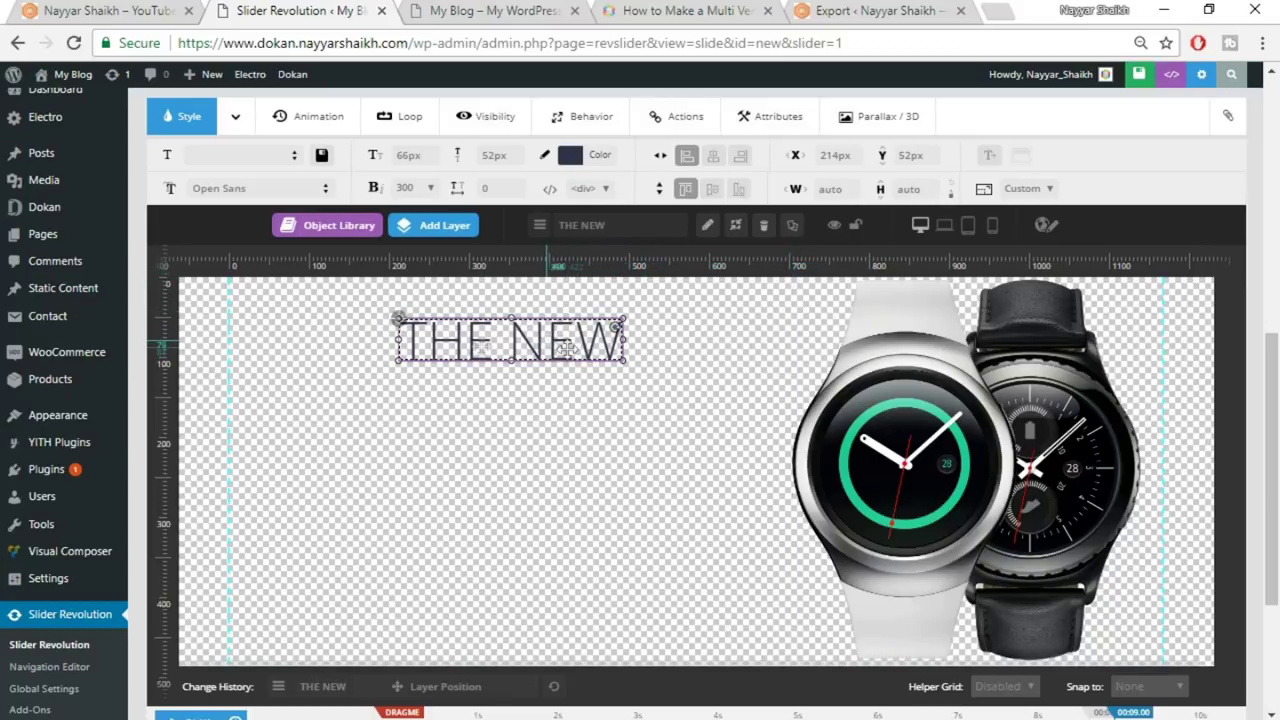
pyautogui.click(793, 232)
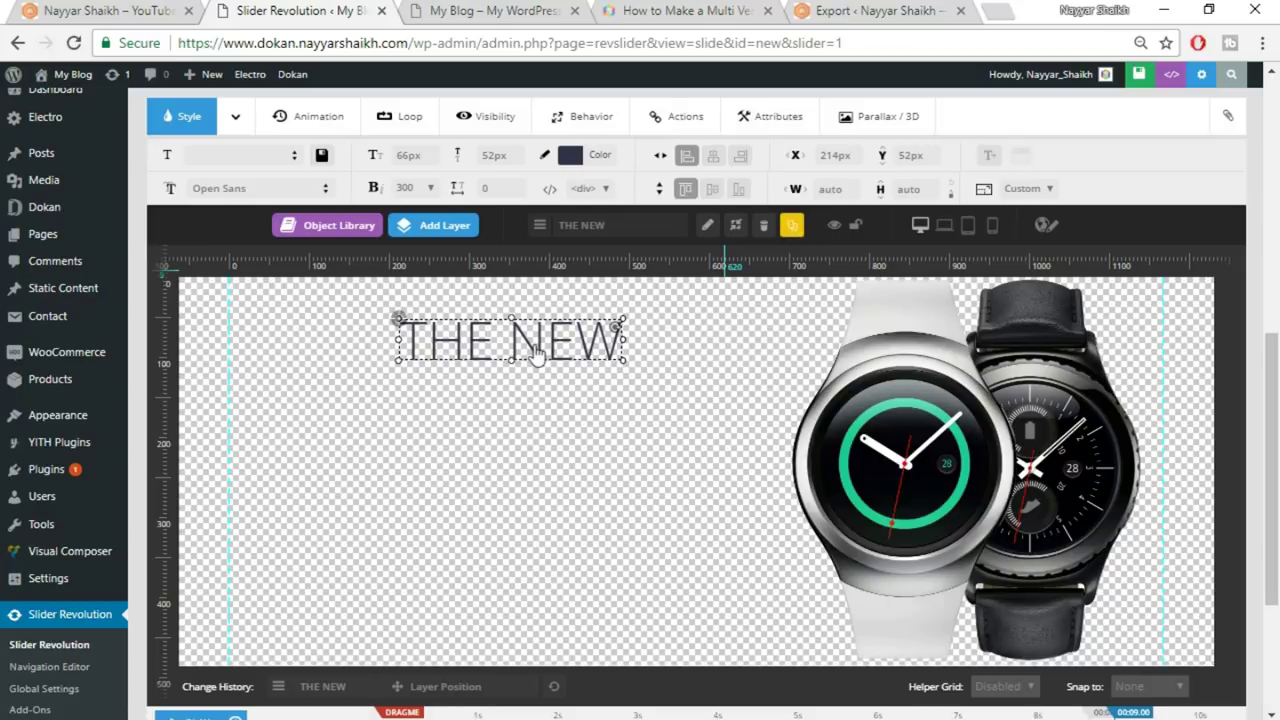
pyautogui.moveTo(531, 387); pyautogui.dragTo(524, 382)
pyautogui.doubleClick(524, 382)
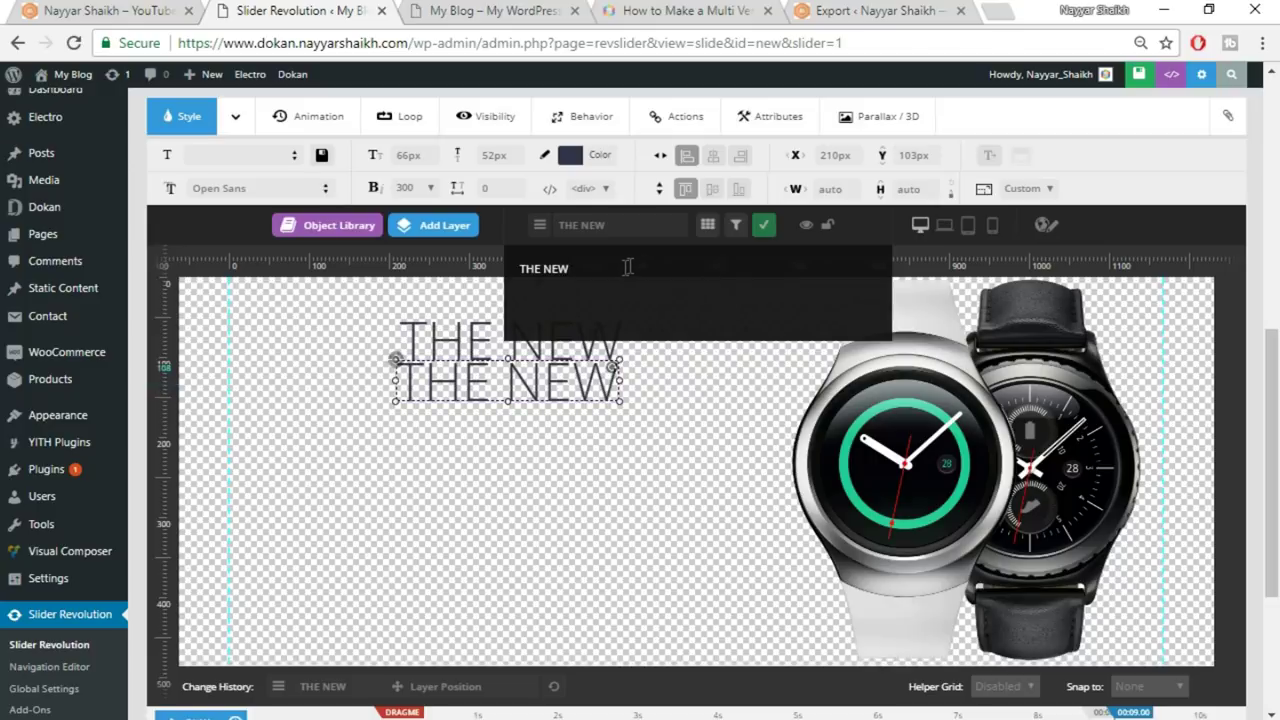
pyautogui.moveTo(525, 269); pyautogui.dragTo(575, 270)
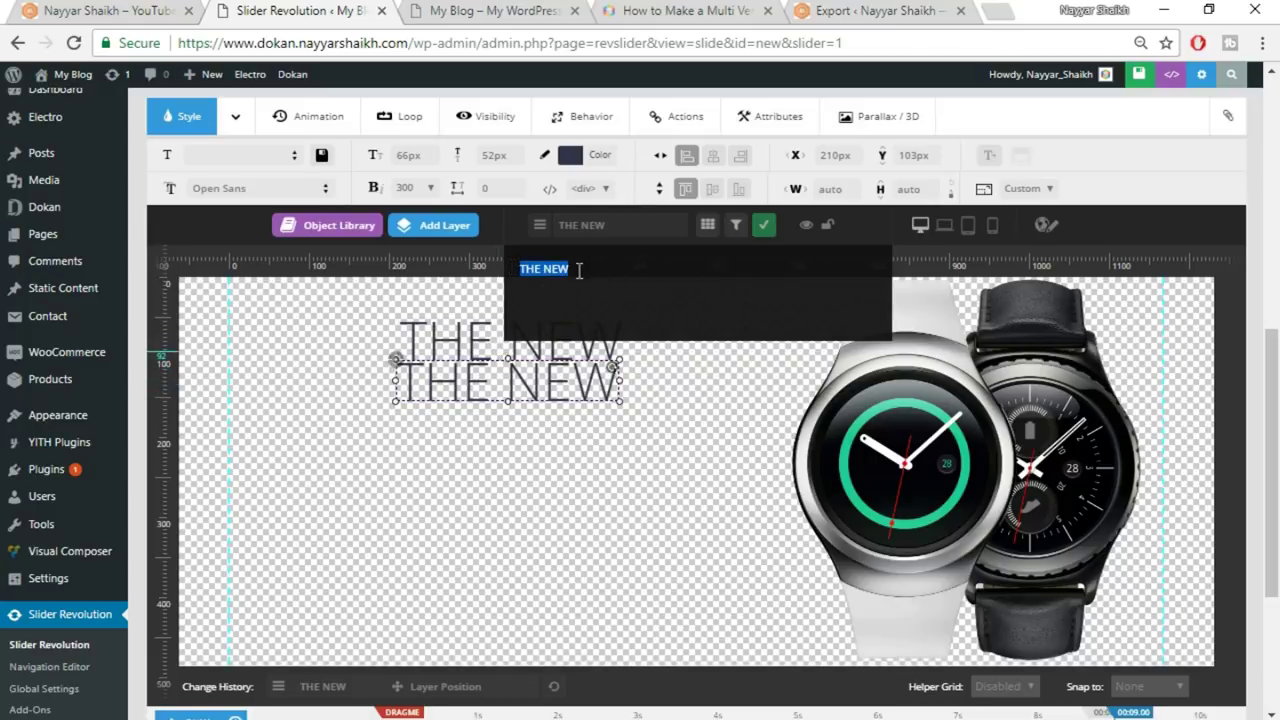
pyautogui.write('sTA')
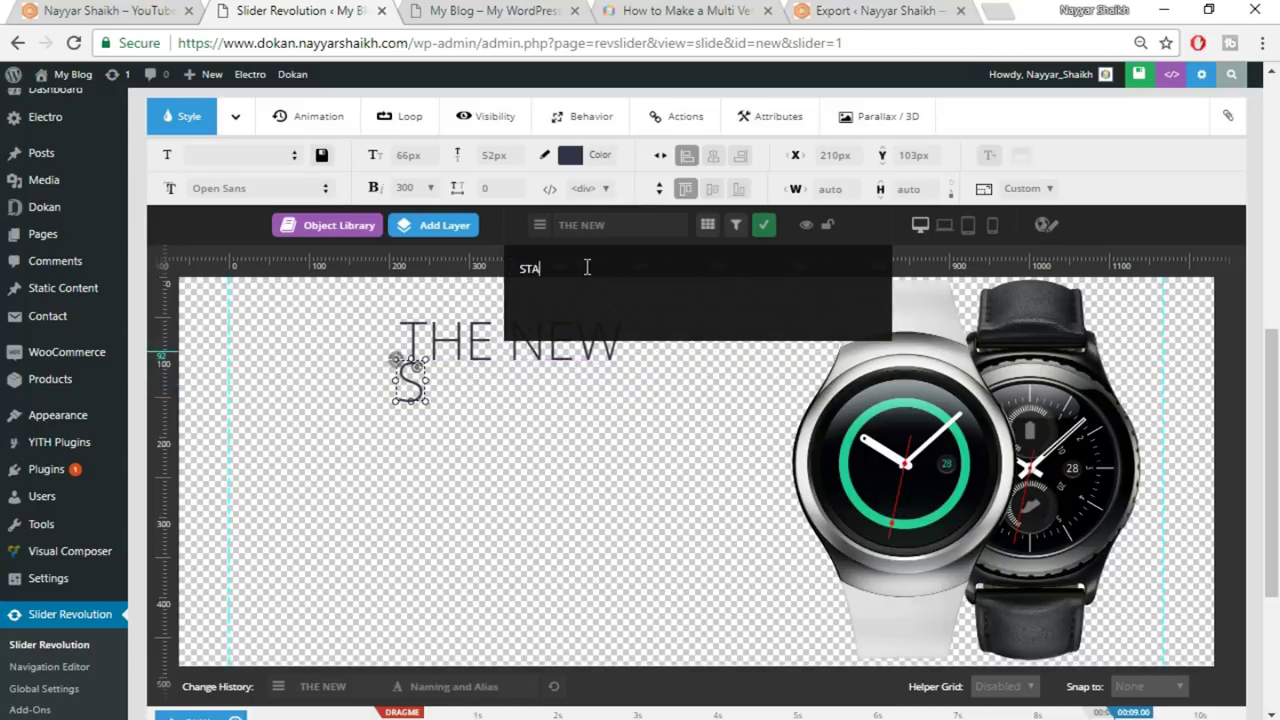
pyautogui.write('NDARD')
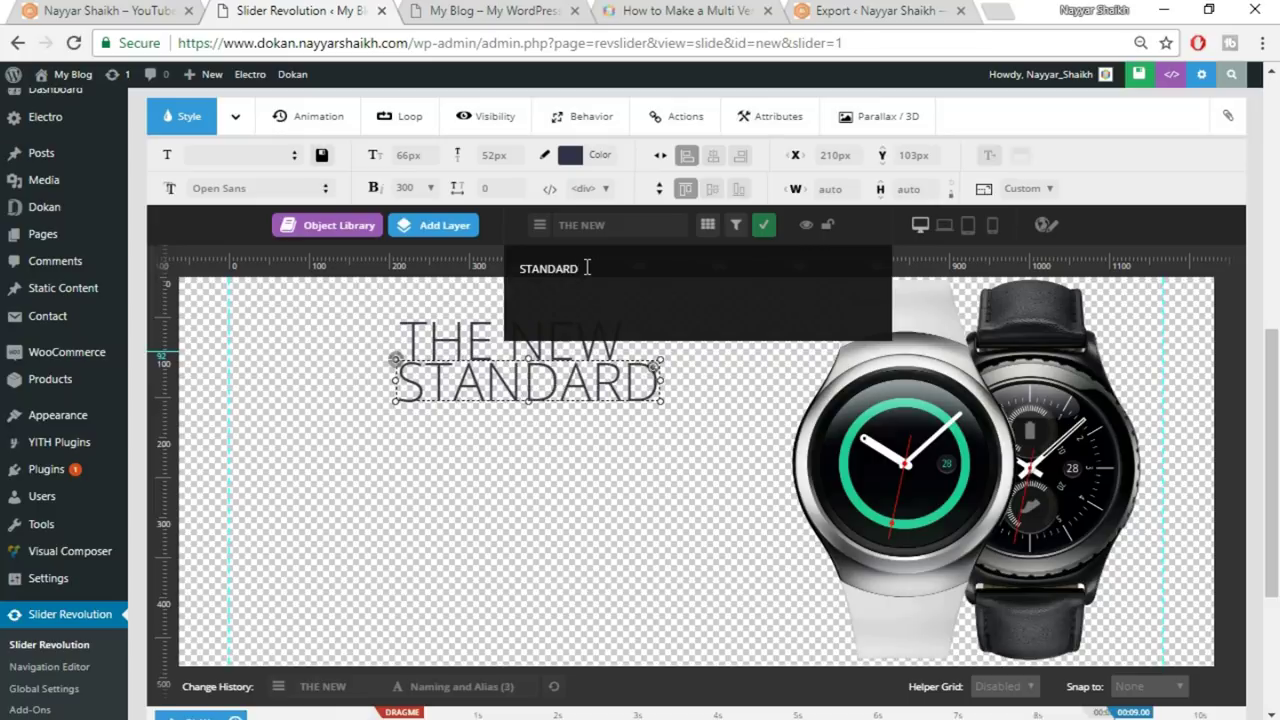
pyautogui.click(602, 424)
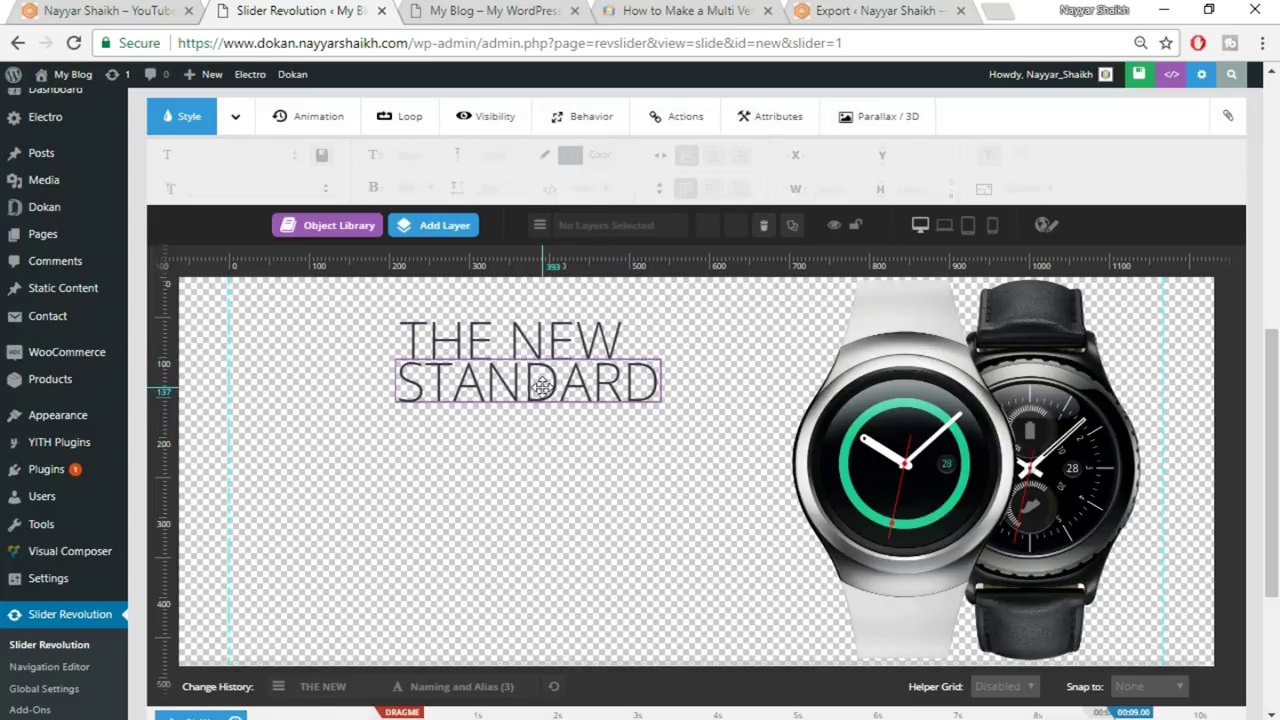
pyautogui.moveTo(580, 386); pyautogui.dragTo(582, 387)
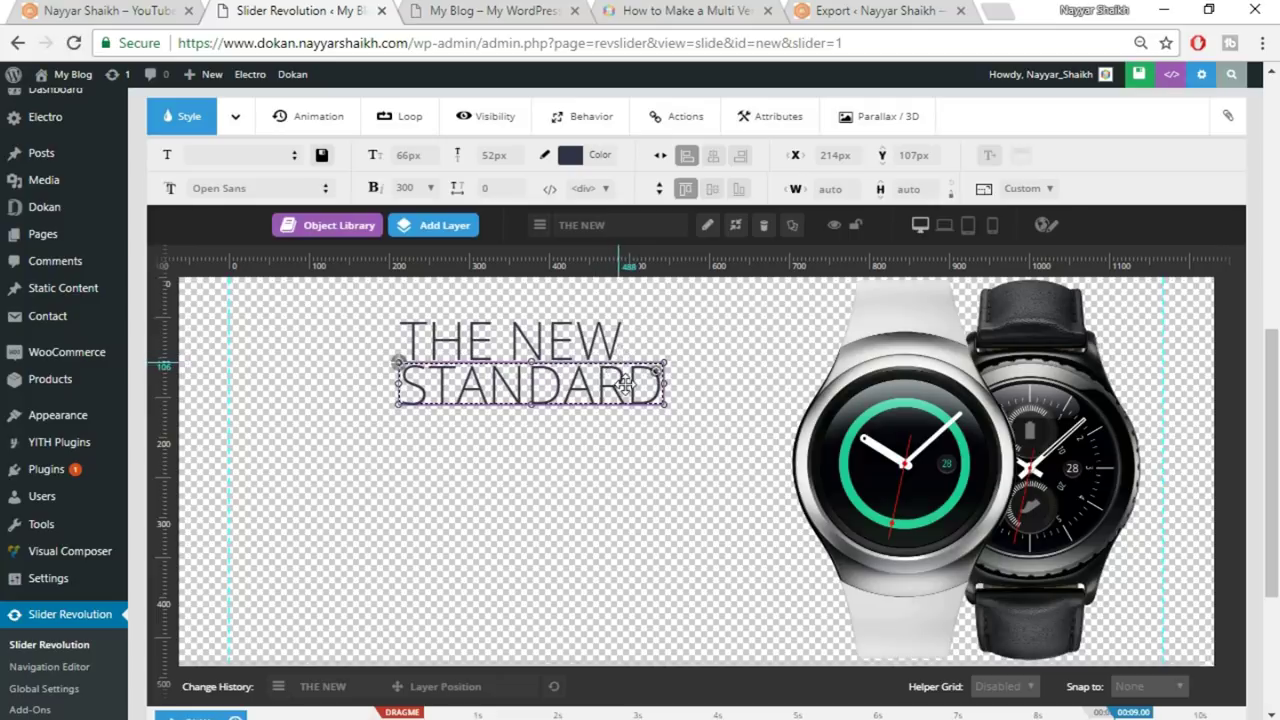
# Set STANDARD to 55px and align it under THE NEW
pyautogui.doubleClick(409, 156)
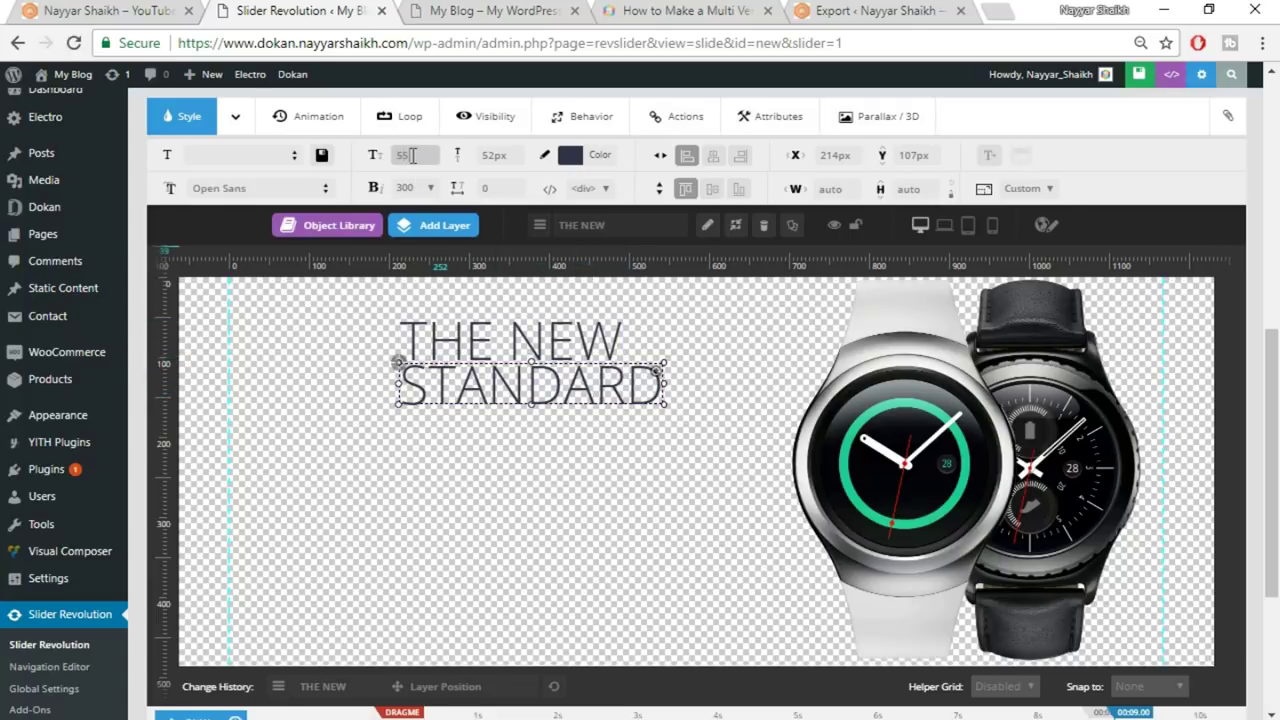
pyautogui.press('Return')
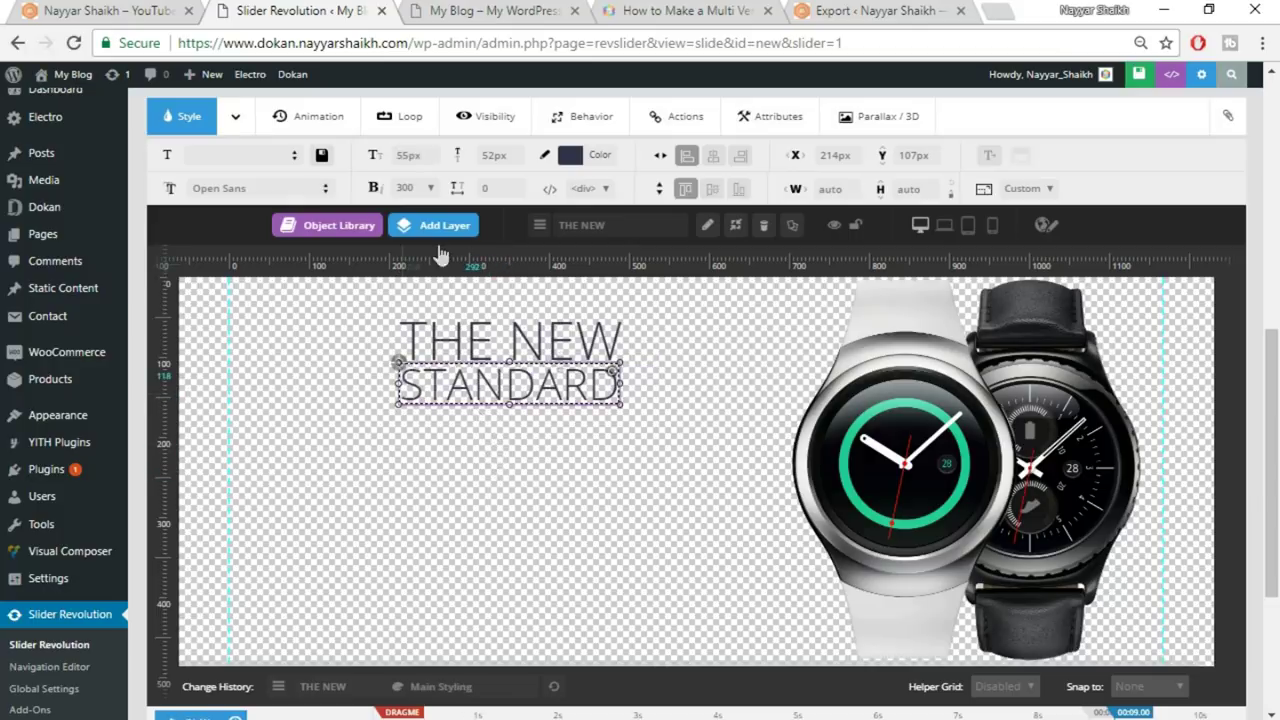
pyautogui.moveTo(562, 390); pyautogui.dragTo(570, 395)
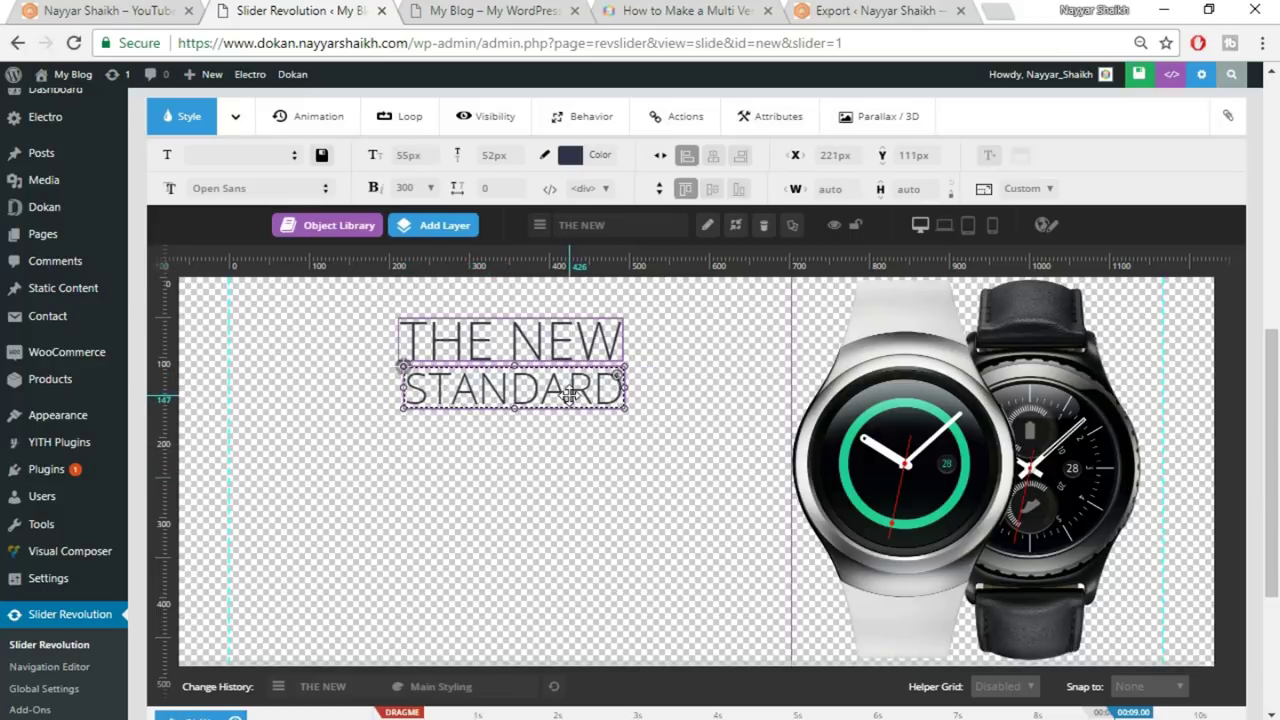
pyautogui.click(122, 9)
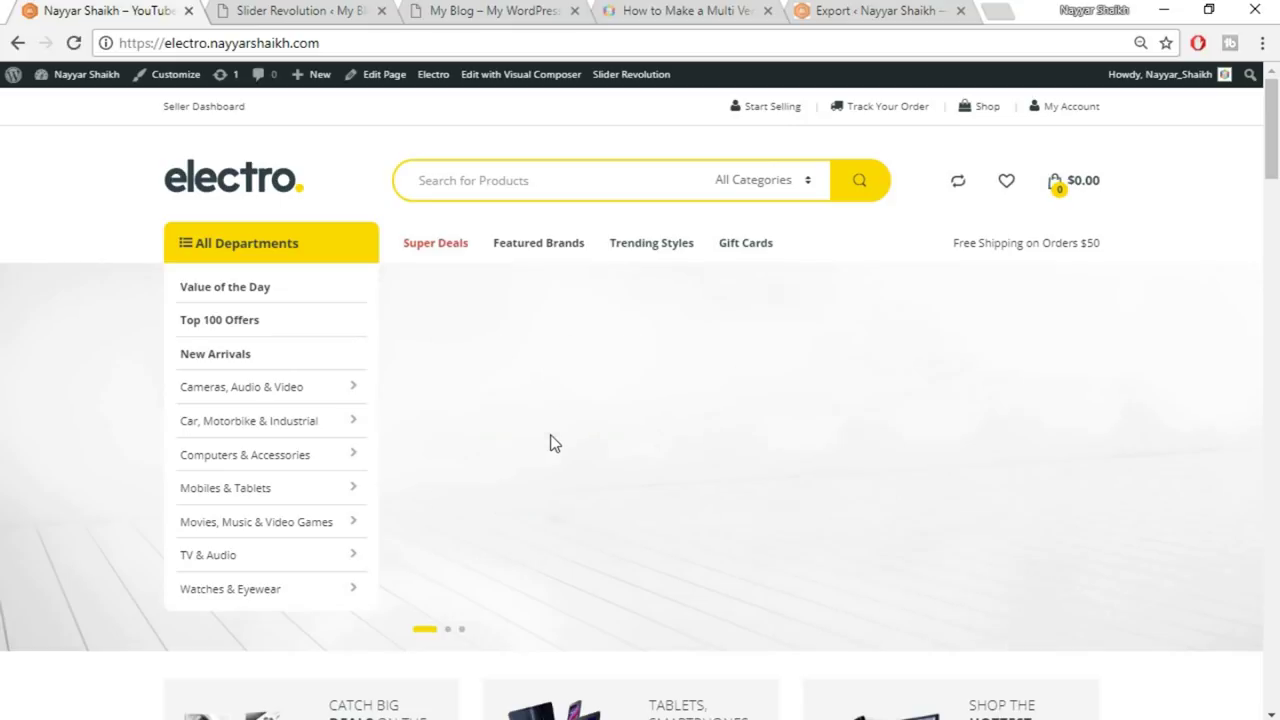
# Add a text layer 'UNDER FAVOREABLE SMARTWATCHES' and place it below STANDARD
pyautogui.click(416, 631)
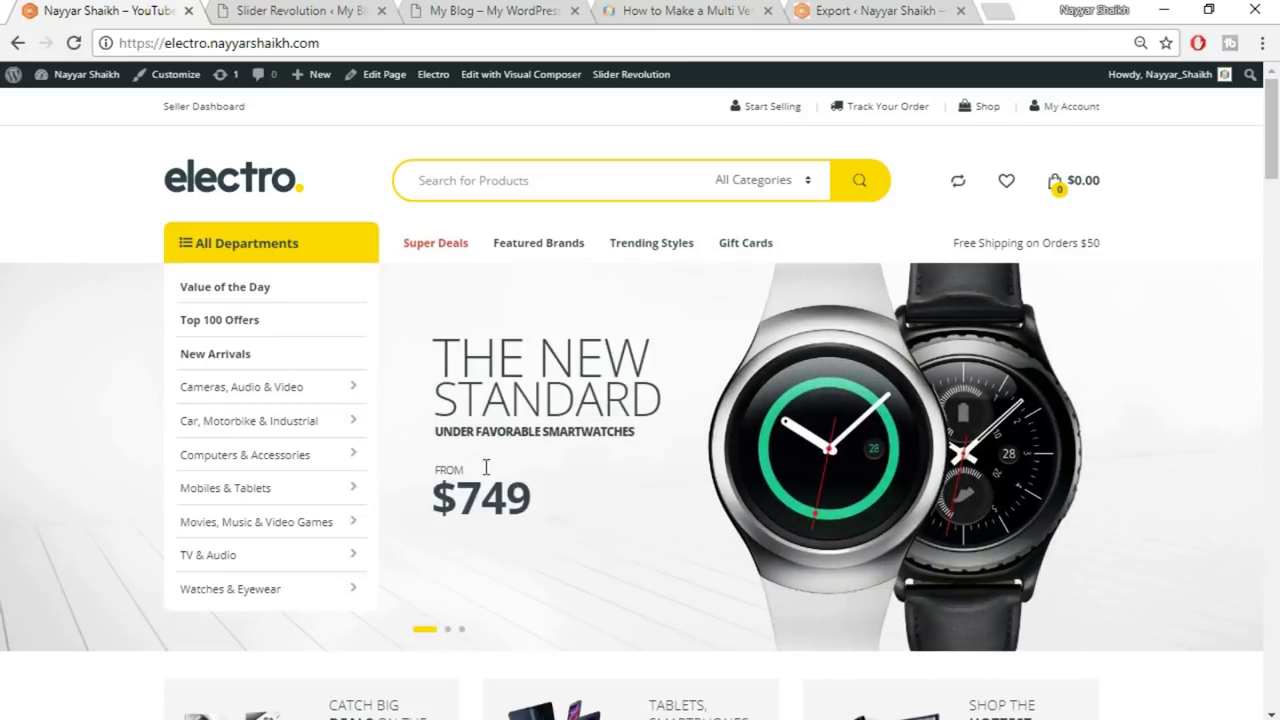
pyautogui.click(300, 10)
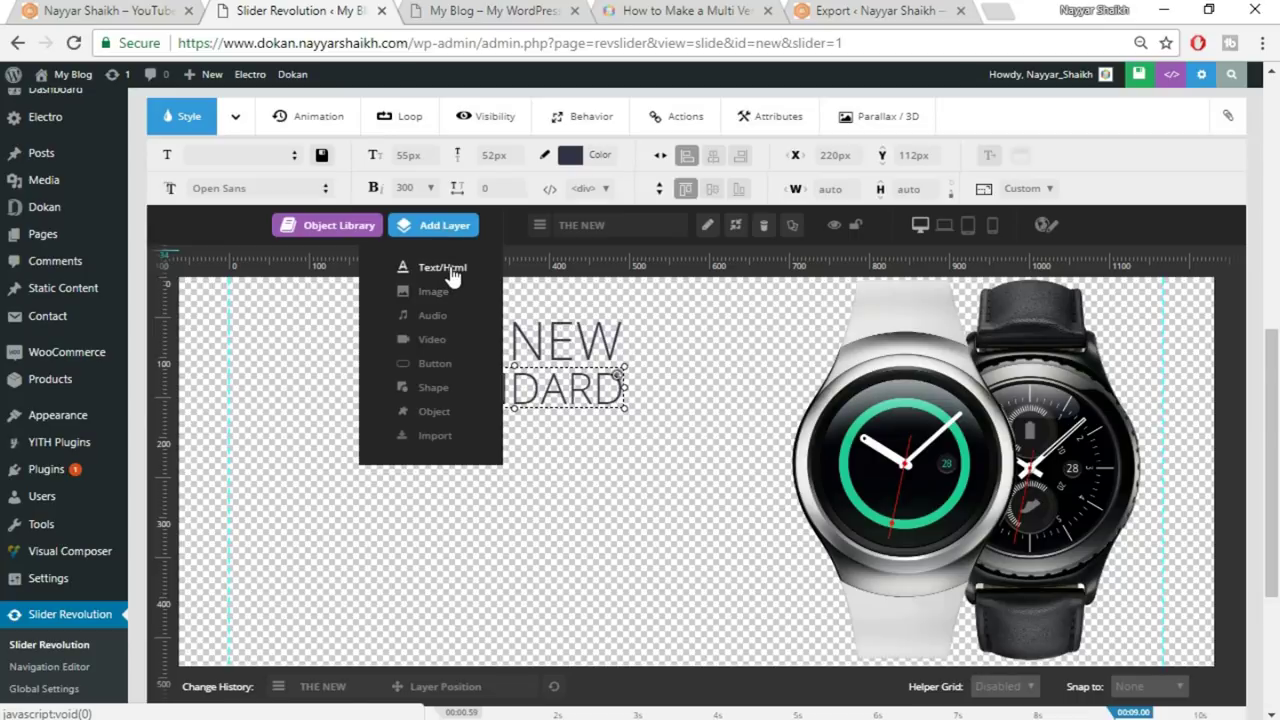
pyautogui.click(451, 276)
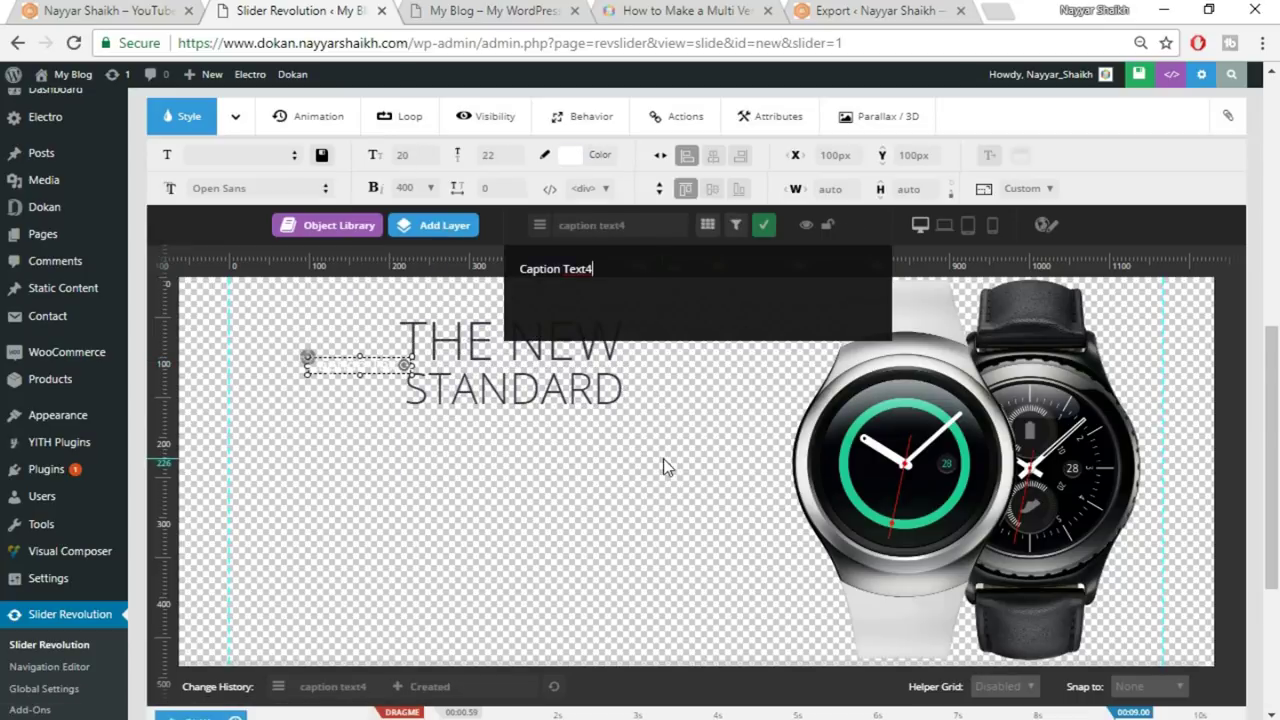
pyautogui.hotkey('ctrl', 'a')
pyautogui.write('UNDER FAV')
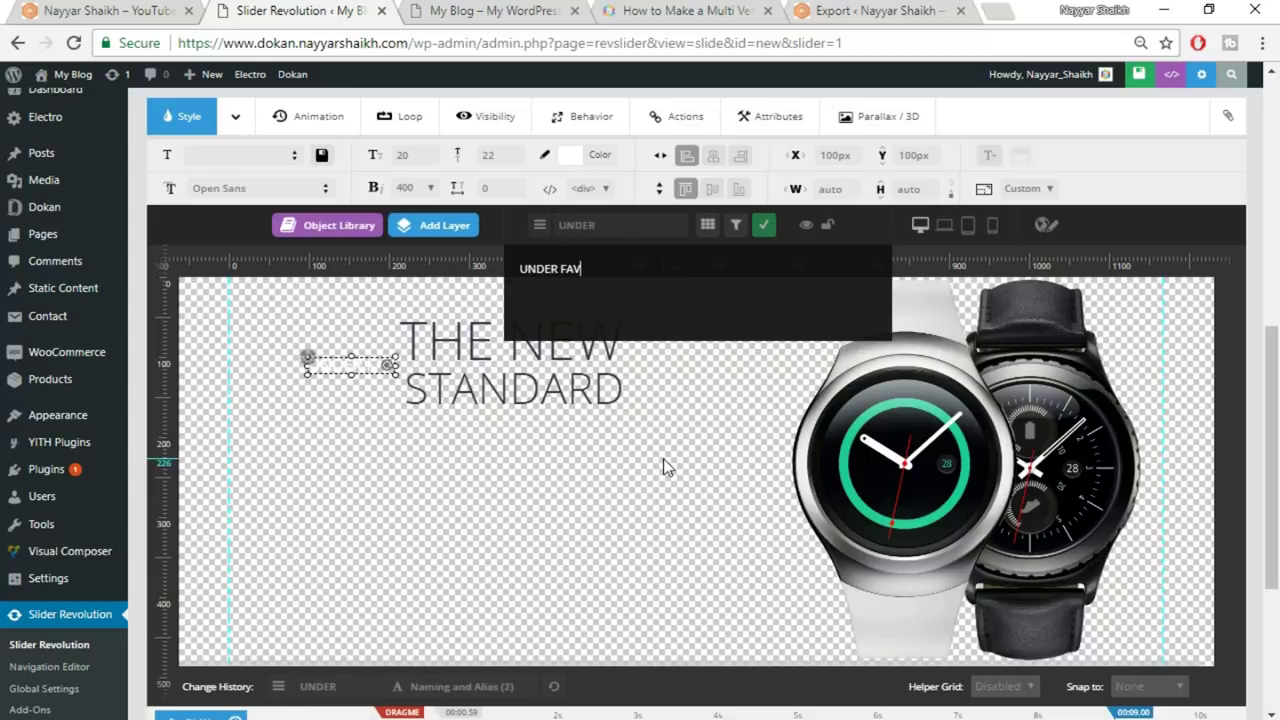
pyautogui.write('OREAB')
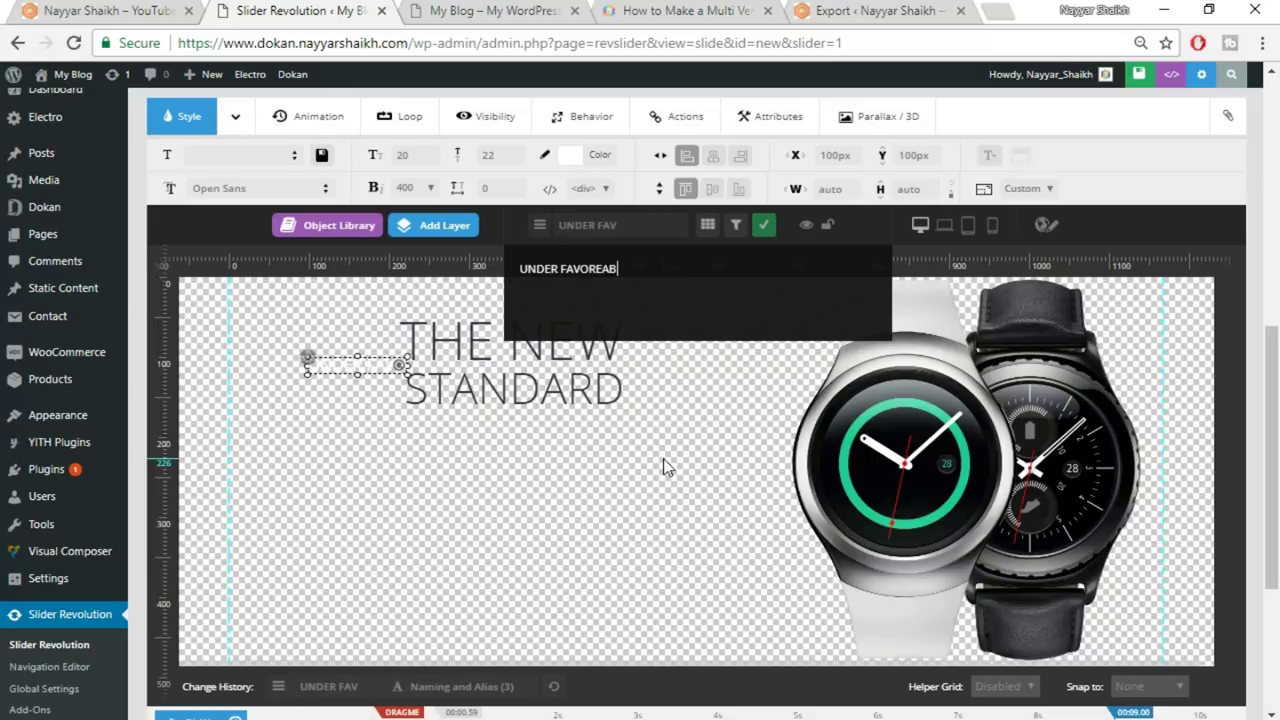
pyautogui.write('LE SMARTWATCHES')
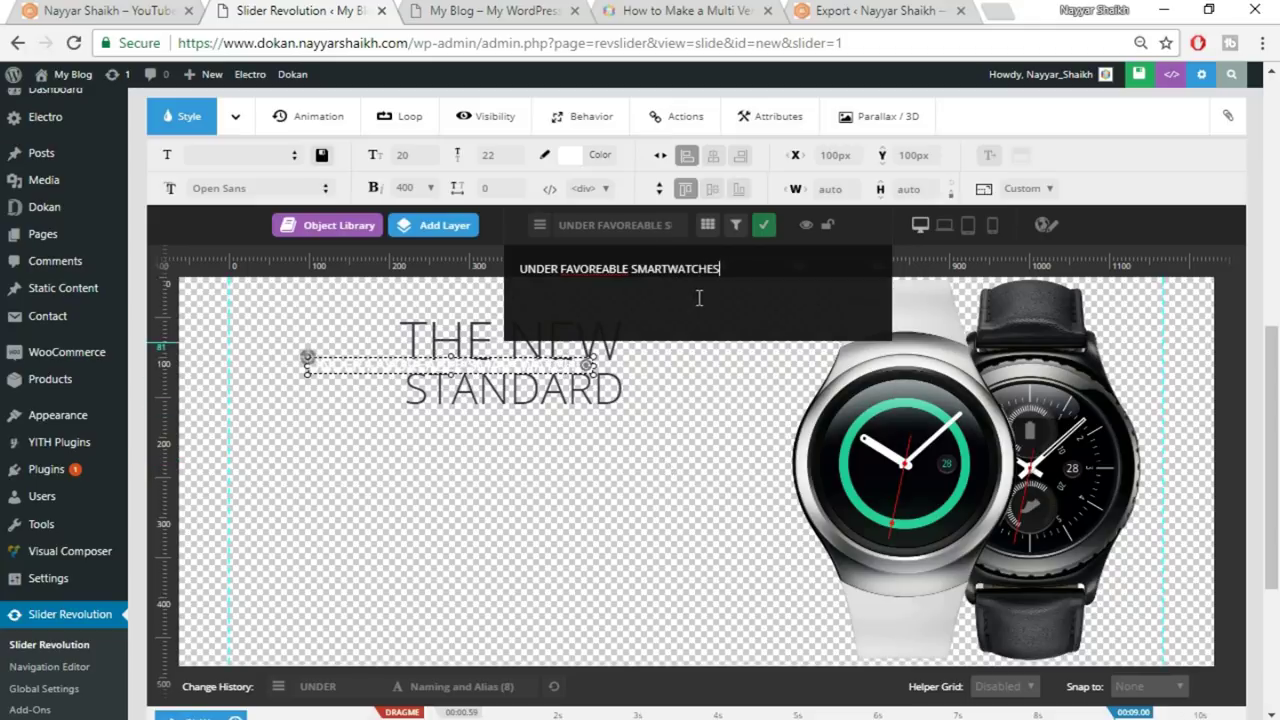
pyautogui.click(763, 224)
pyautogui.moveTo(421, 382); pyautogui.dragTo(528, 433)
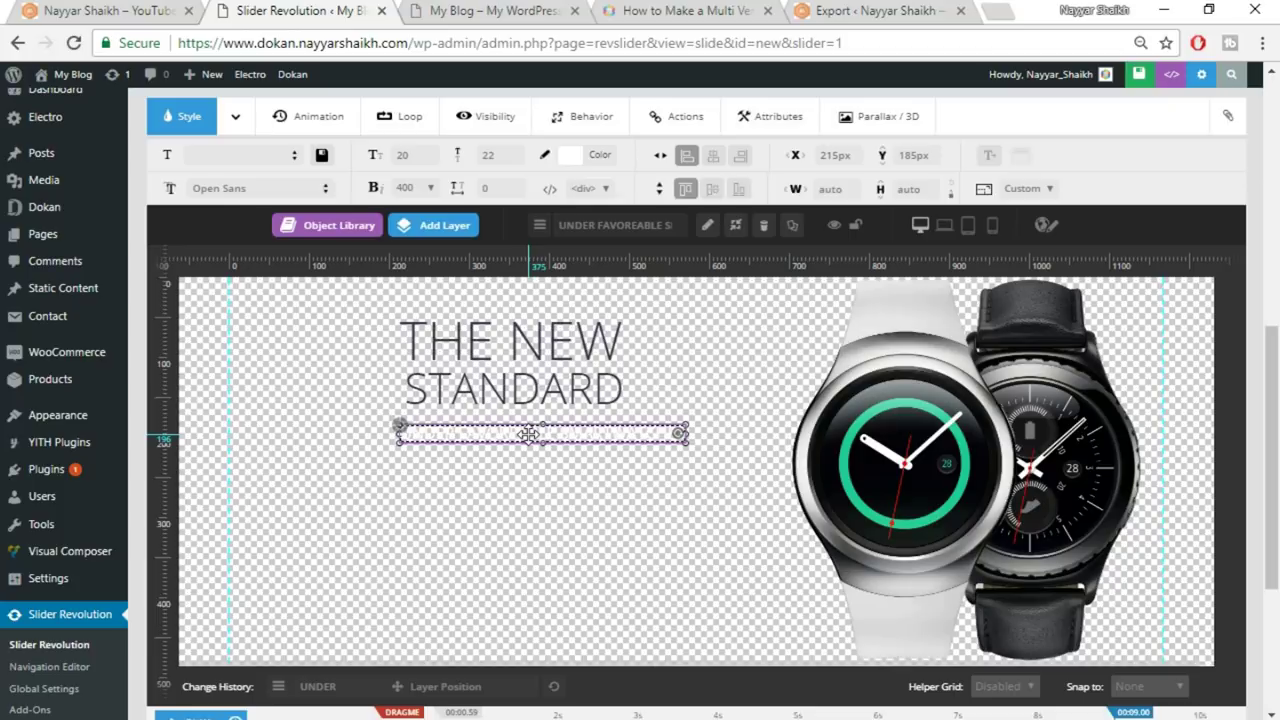
# Give the subheading a 15px font size and weight 800
pyautogui.click(416, 158)
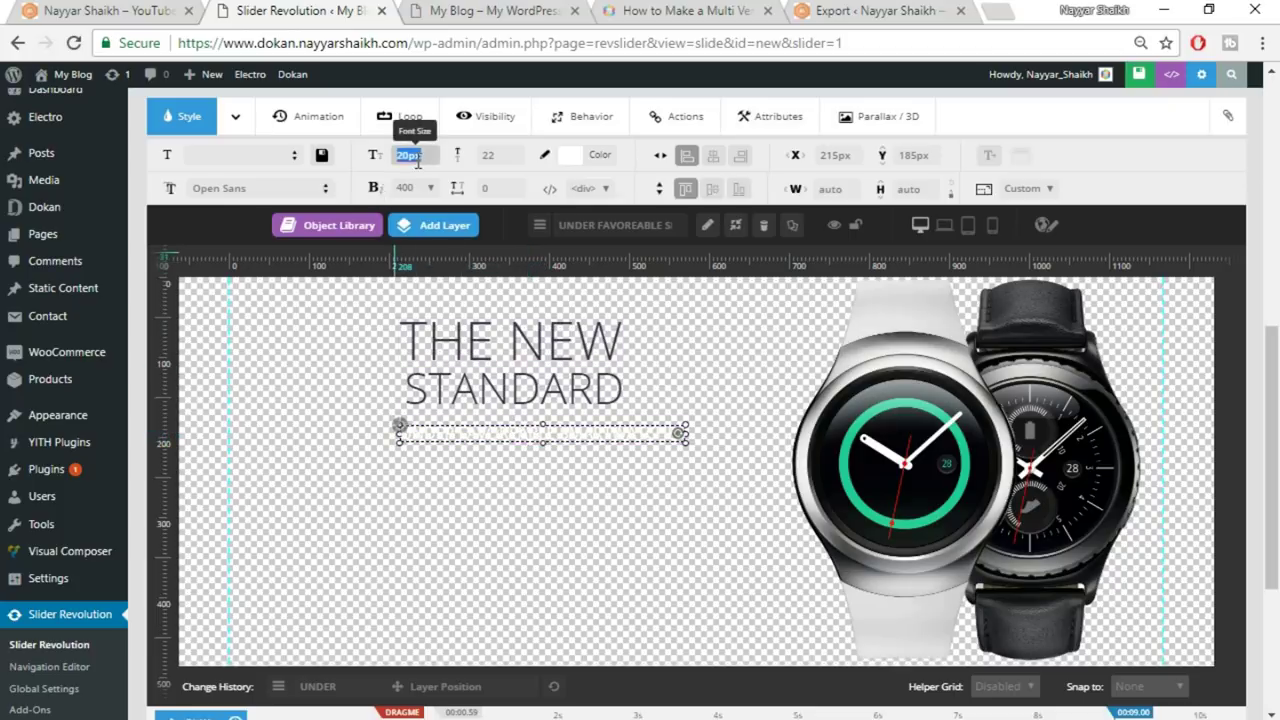
pyautogui.write('15')
pyautogui.click(519, 154)
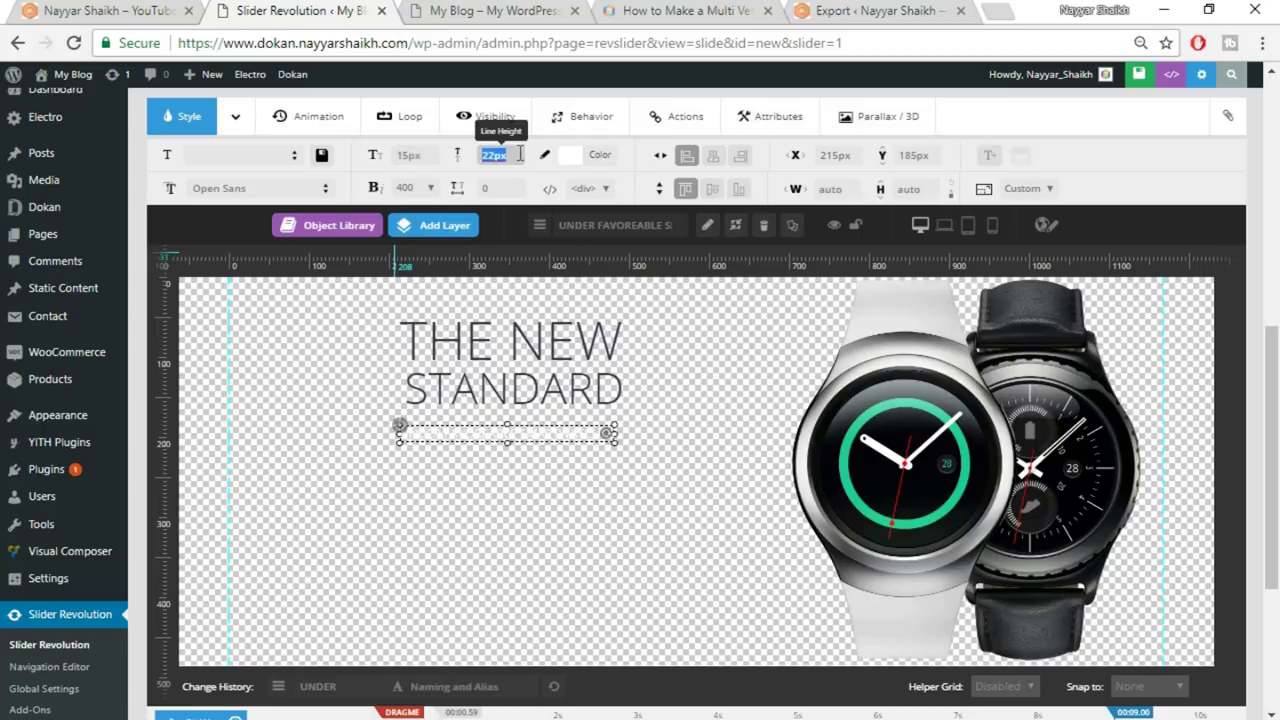
pyautogui.click(418, 190)
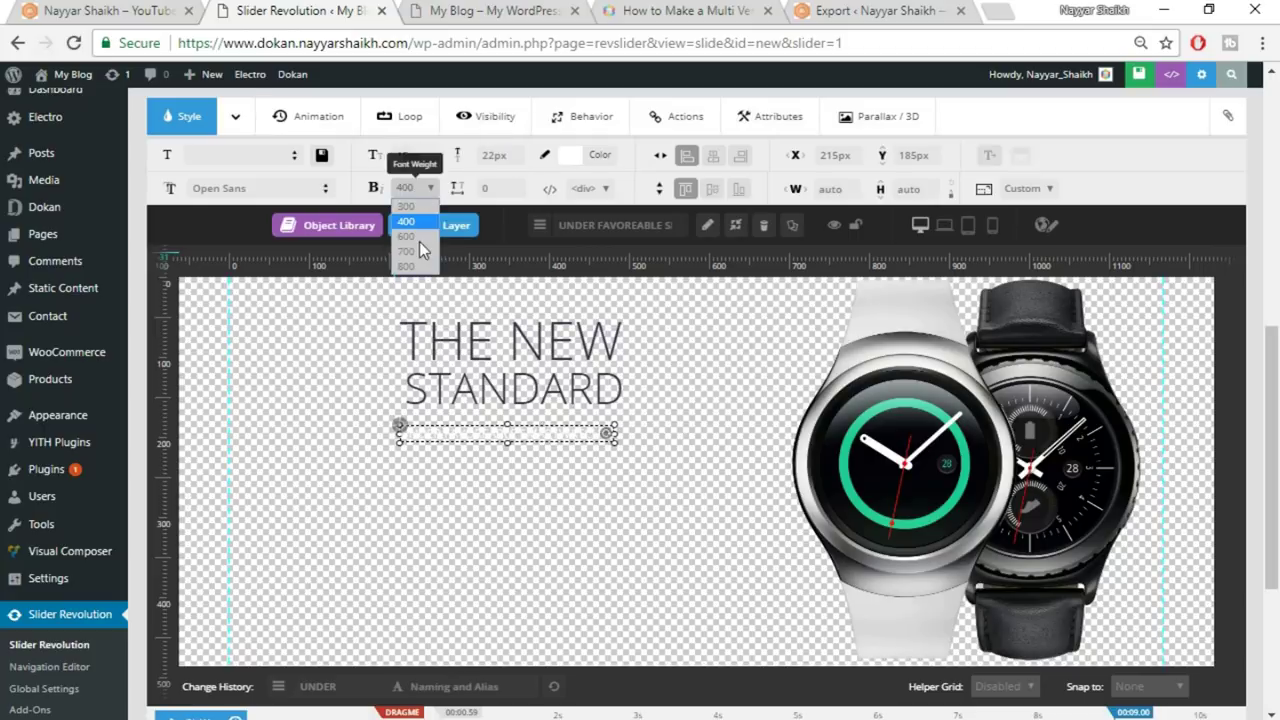
pyautogui.click(180, 8)
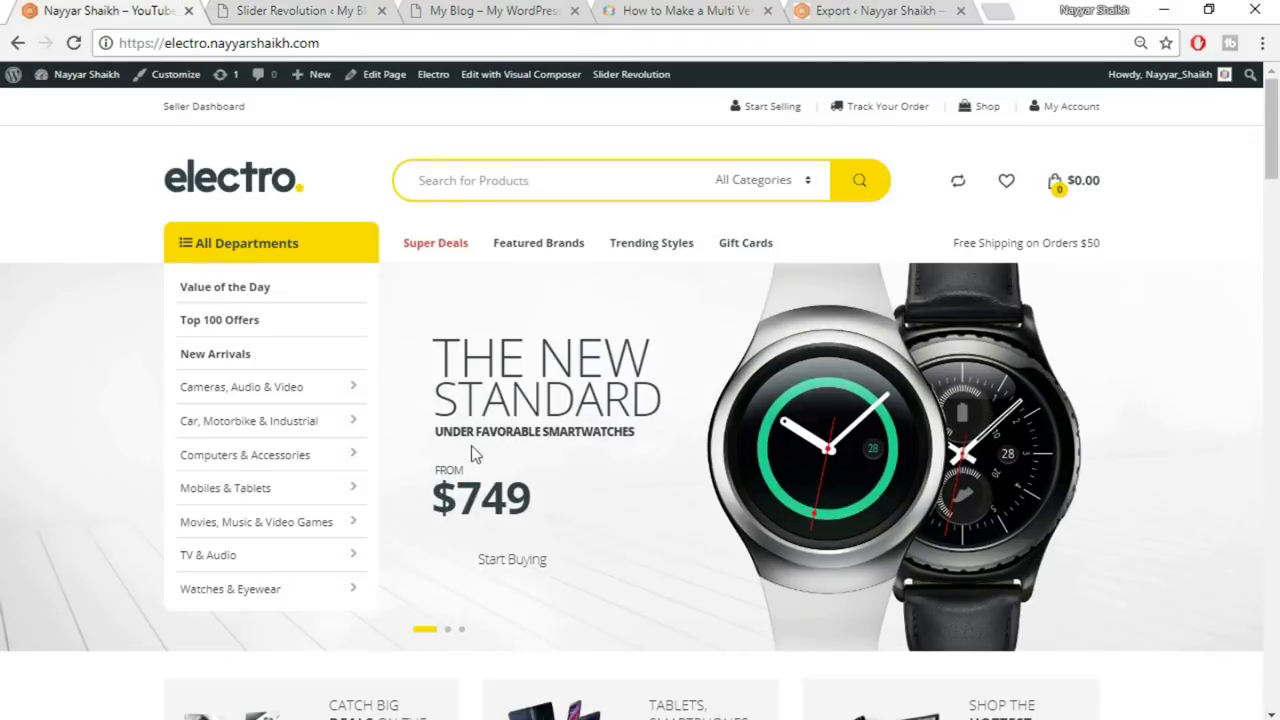
pyautogui.click(318, 10)
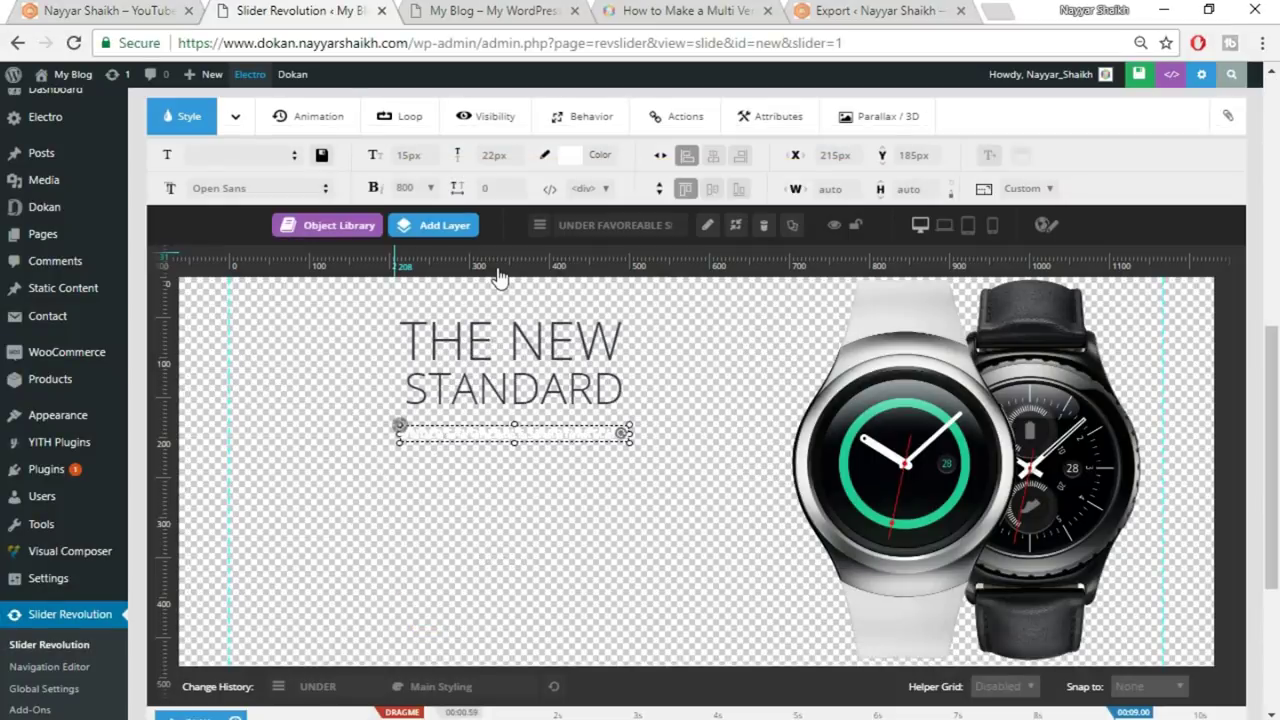
# Colour the subheading #333e48 and nudge it slightly upward
pyautogui.click(611, 157)
pyautogui.doubleClick(704, 392)
pyautogui.tripleClick(704, 392)
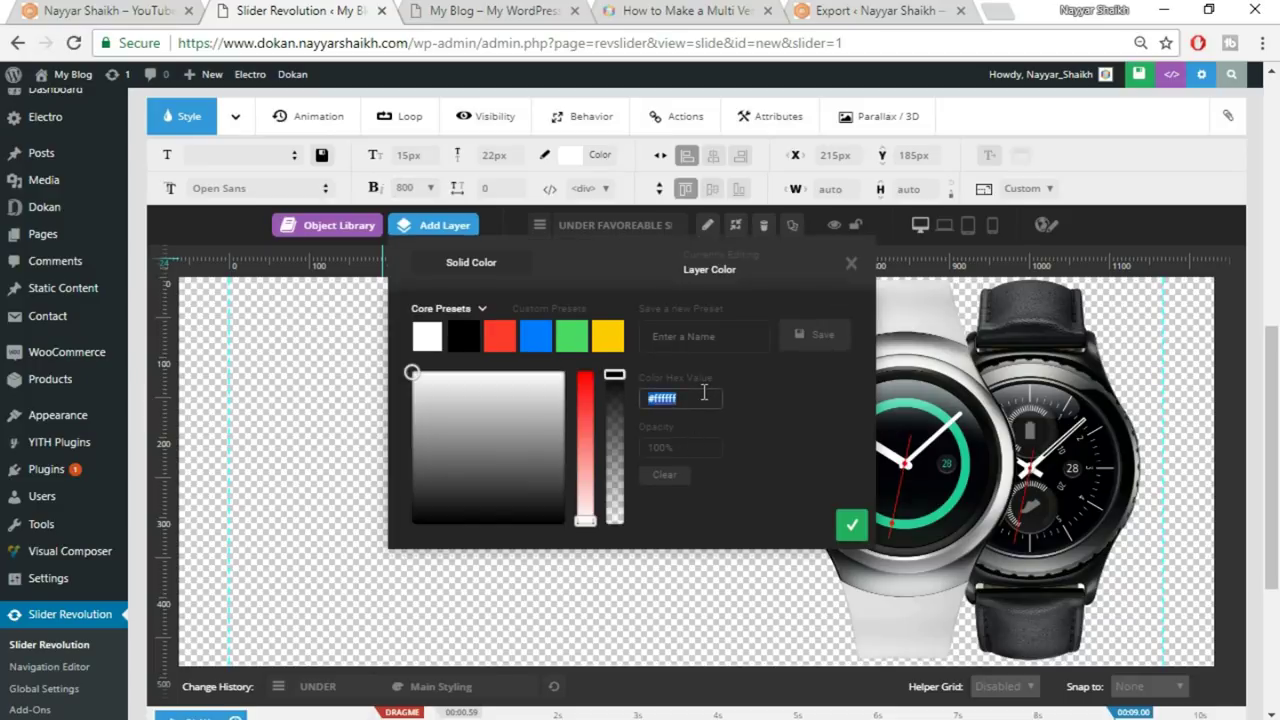
pyautogui.write('#333e48')
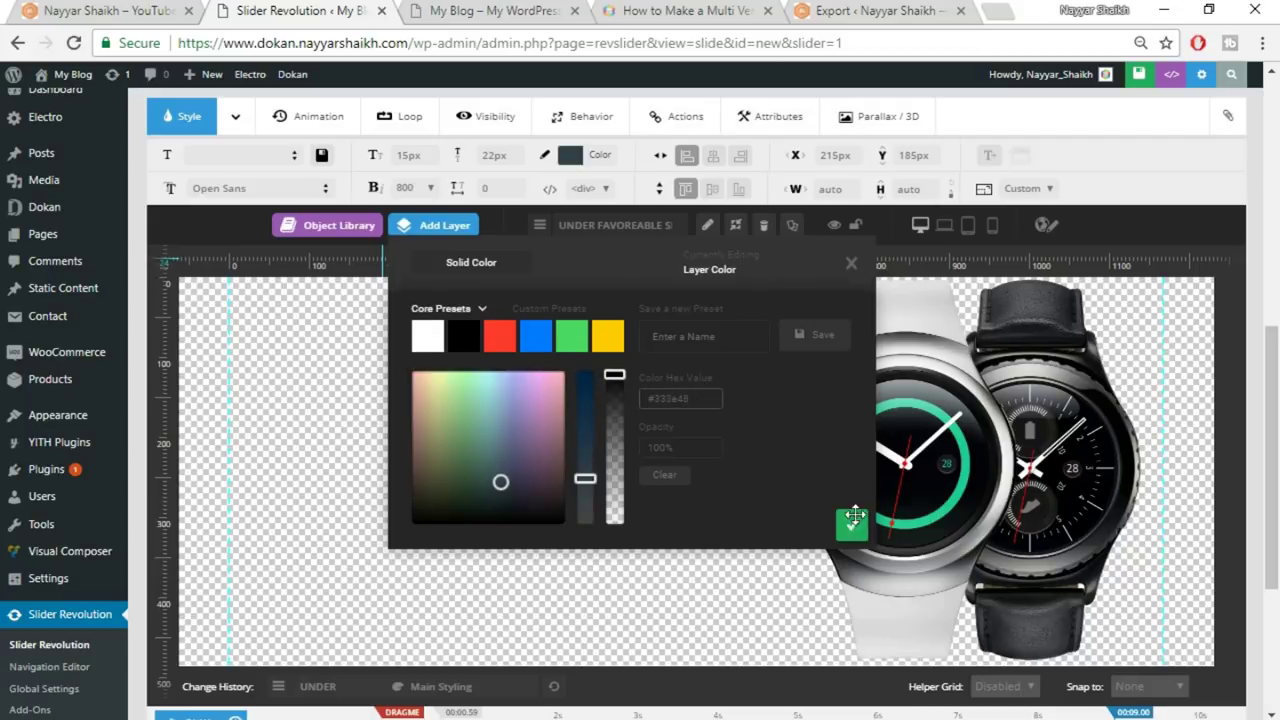
pyautogui.click(851, 524)
pyautogui.moveTo(567, 432); pyautogui.dragTo(566, 424)
pyautogui.click(143, 11)
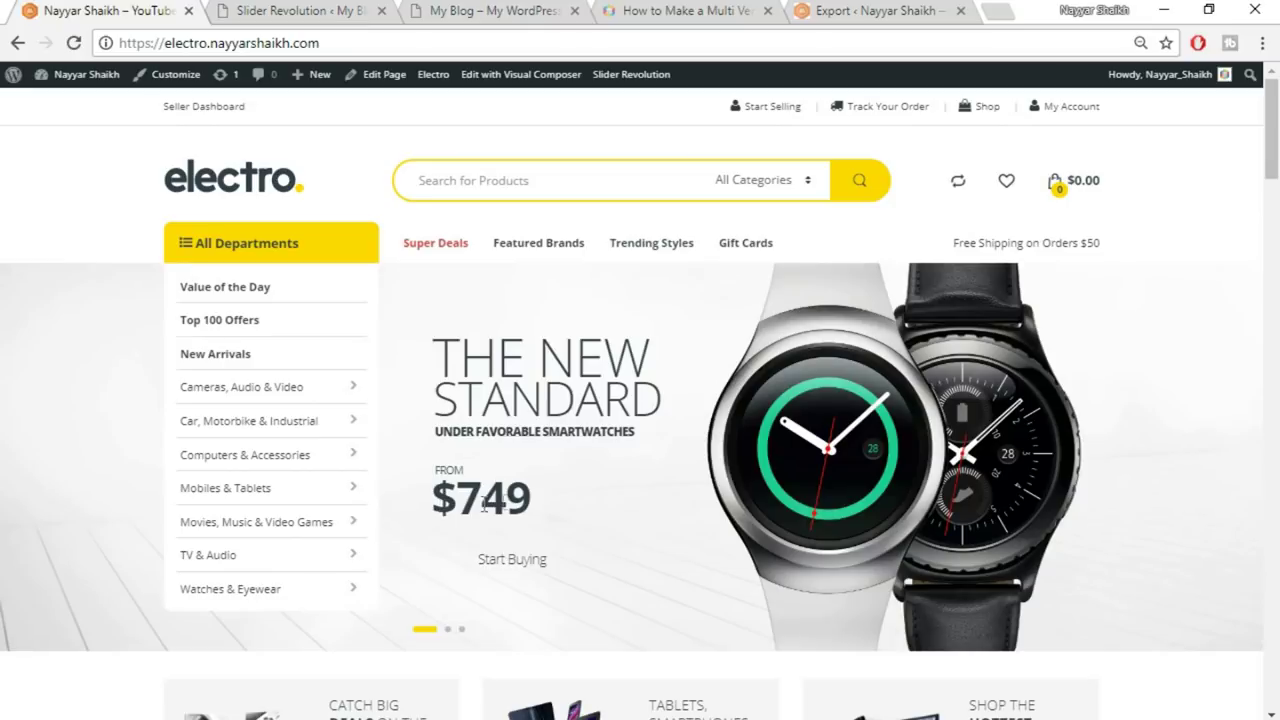
# Add a 14px text layer reading 'FROM'
pyautogui.click(330, 8)
pyautogui.moveTo(447, 234)
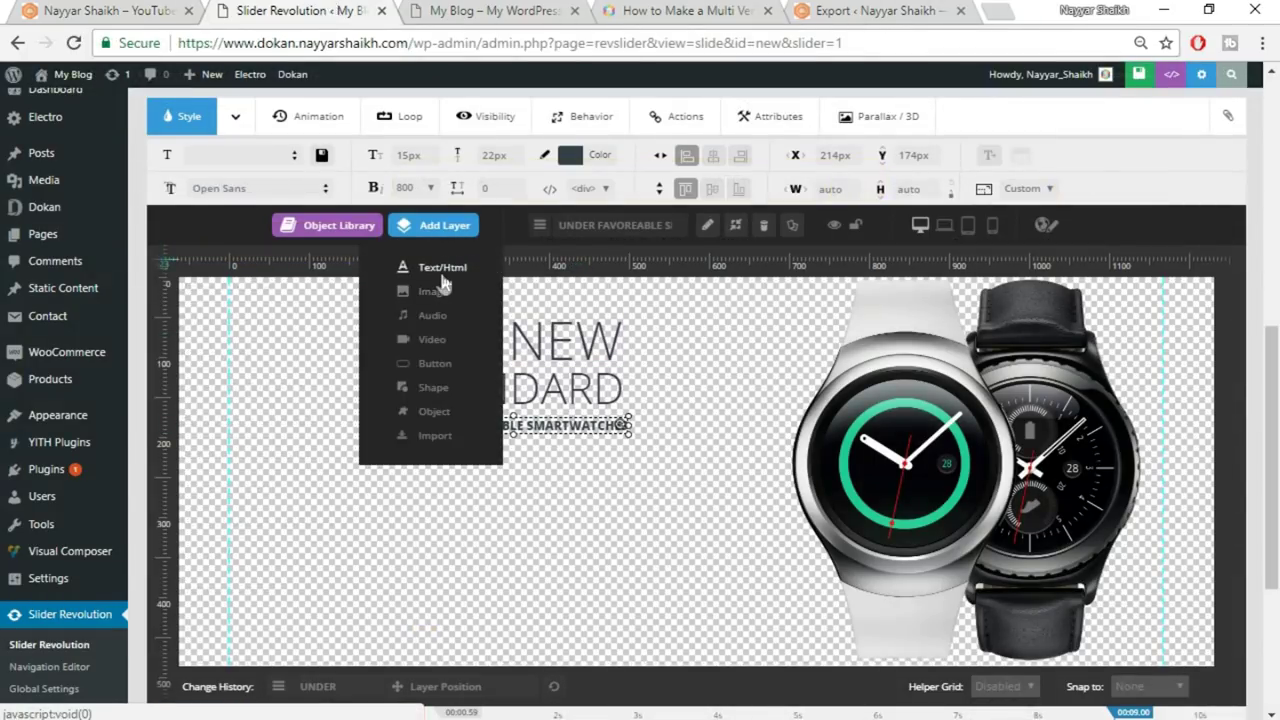
pyautogui.click(443, 272)
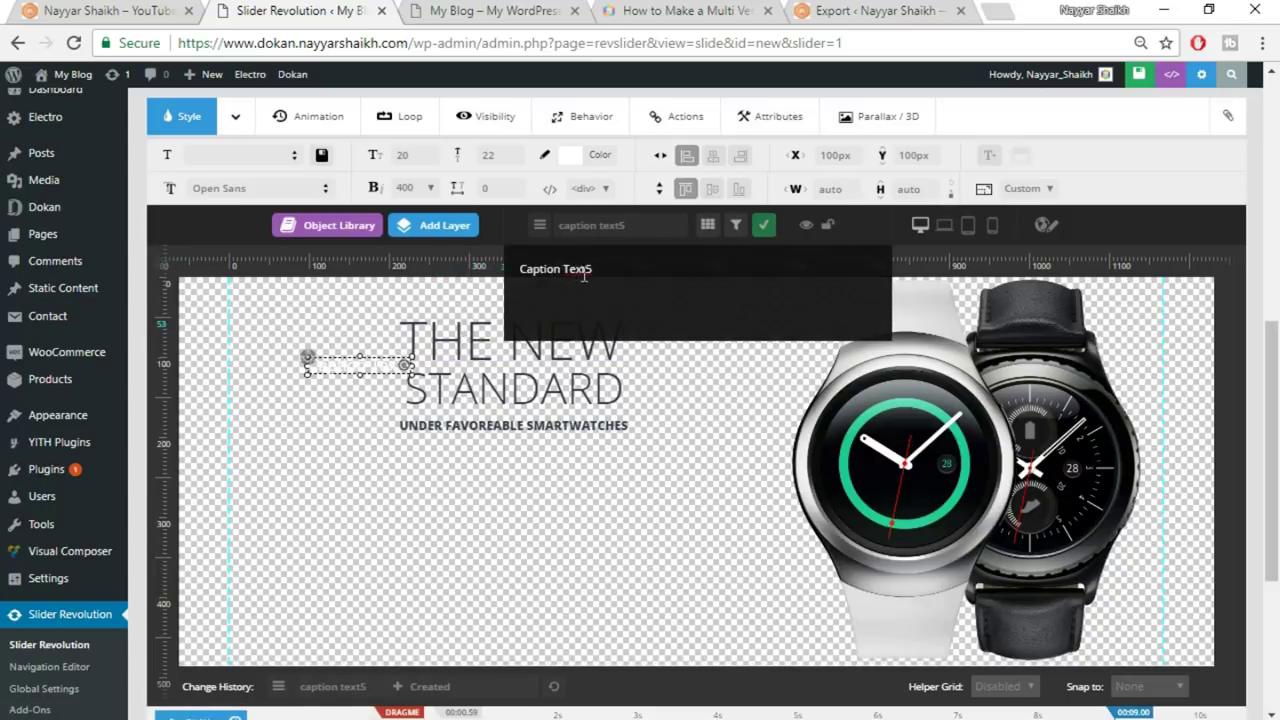
pyautogui.tripleClick(584, 270)
pyautogui.write('FROM')
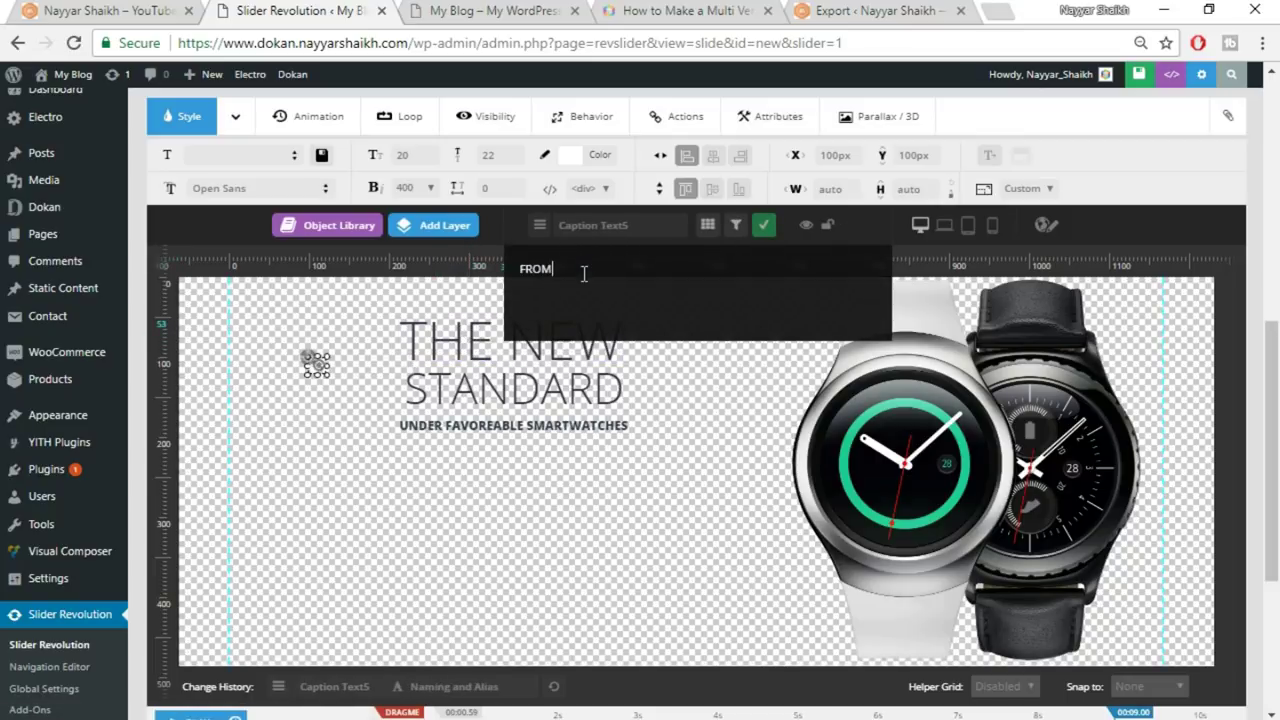
pyautogui.click(763, 226)
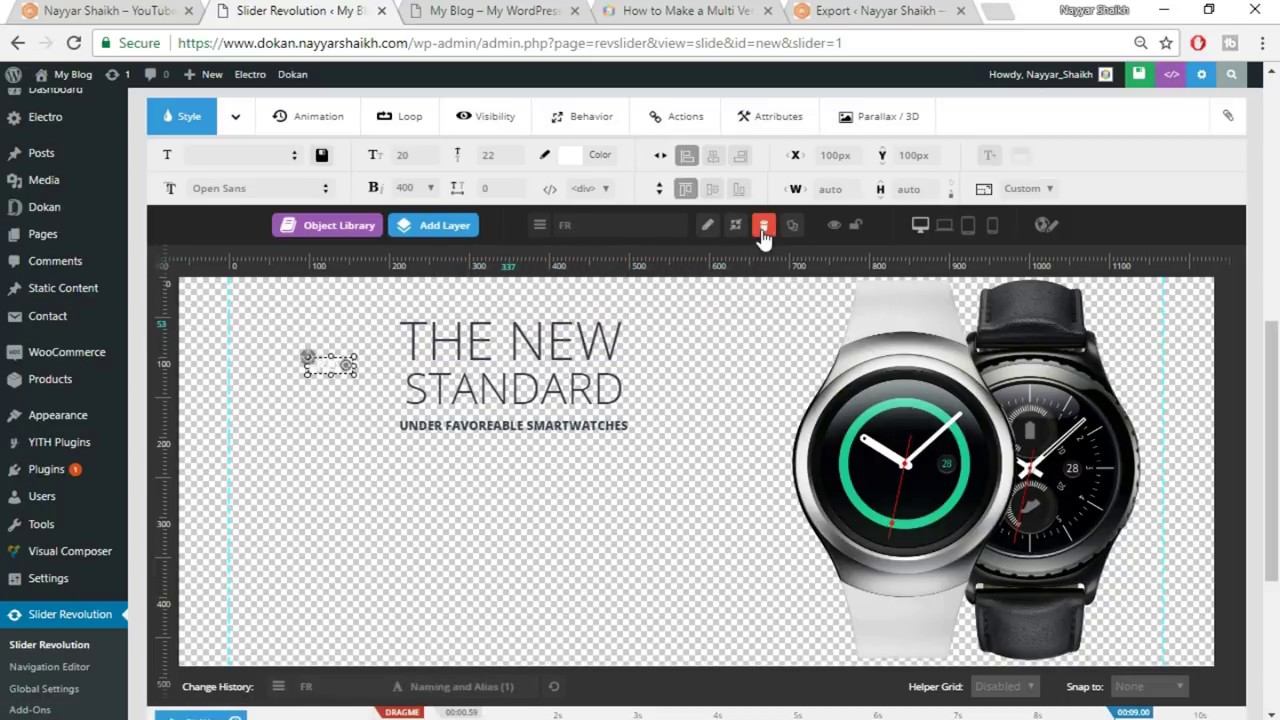
pyautogui.click(408, 157)
pyautogui.write('14')
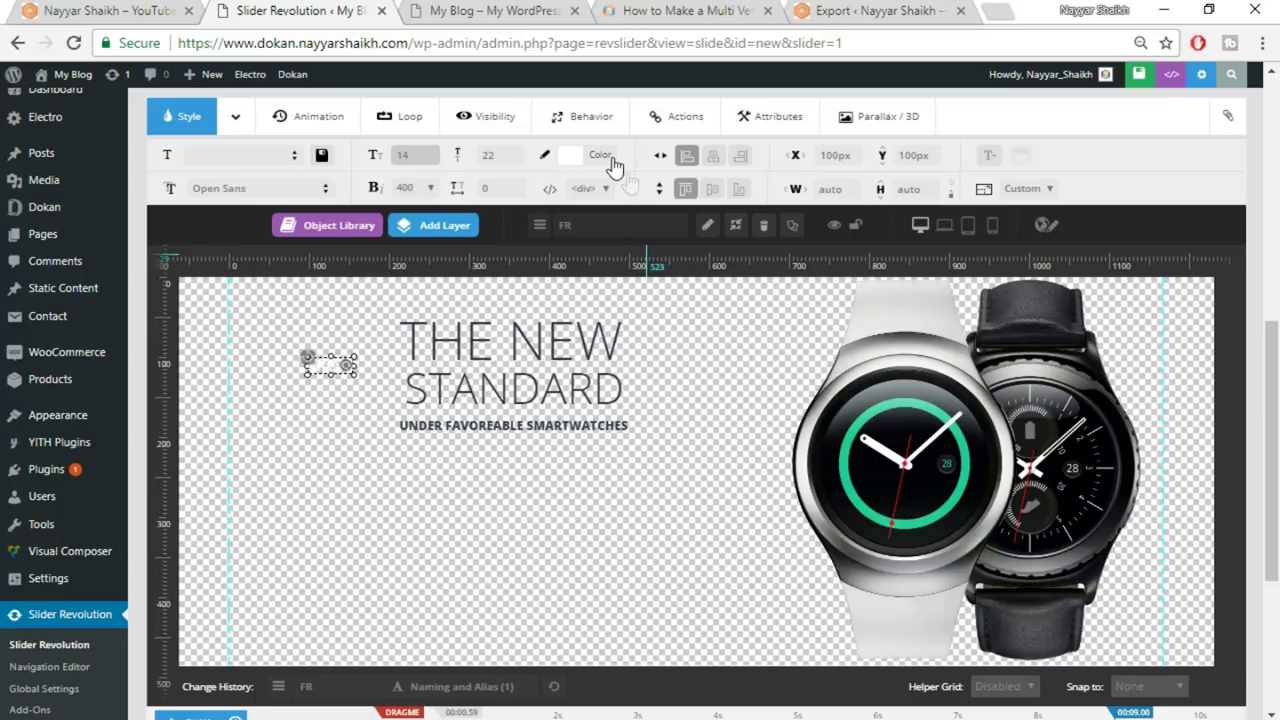
pyautogui.click(600, 160)
# Colour FROM #333e48 and place it below the subheading at 227px, 242px
pyautogui.click(590, 165)
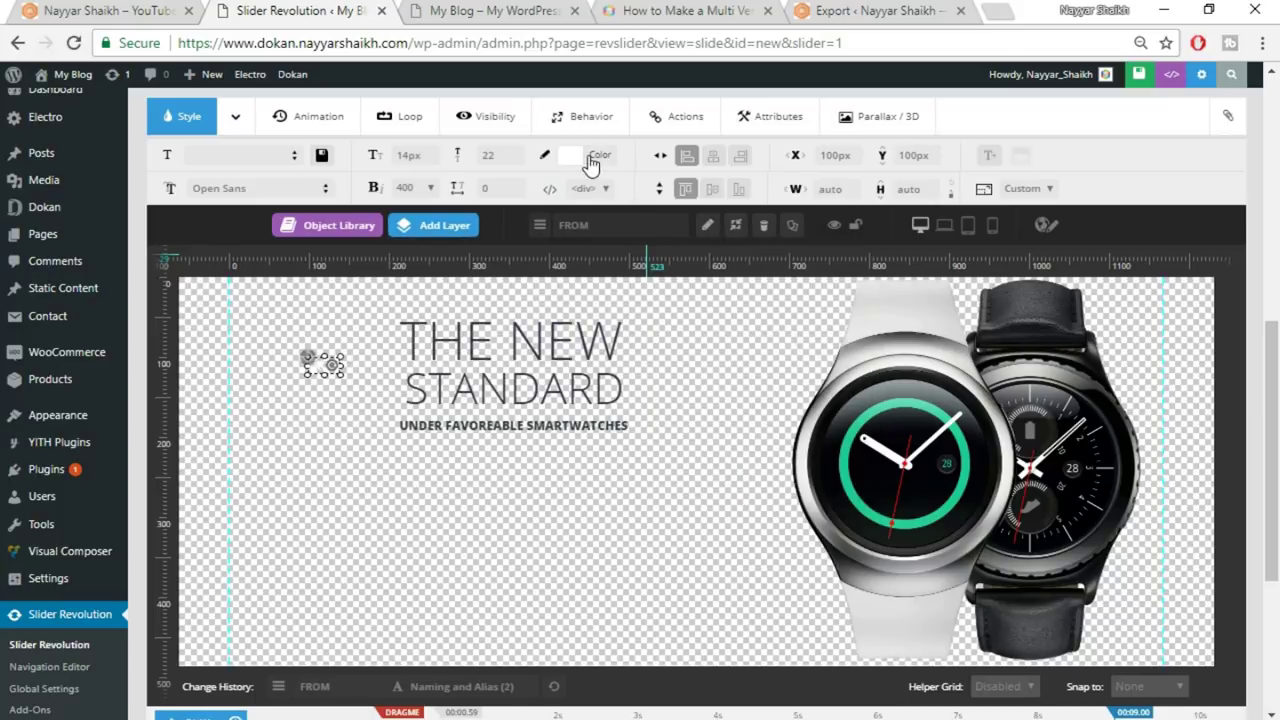
pyautogui.click(590, 165)
pyautogui.click(684, 398)
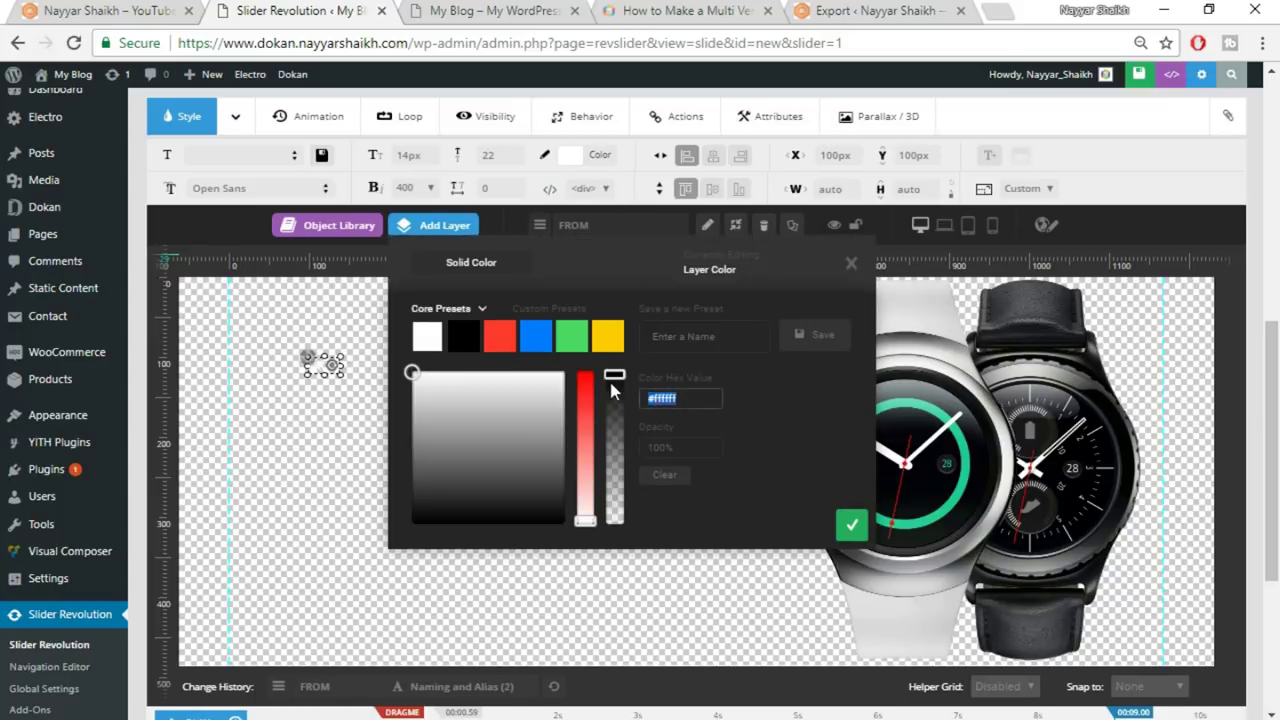
pyautogui.press('BackSpace')
pyautogui.click(690, 398)
pyautogui.click(852, 526)
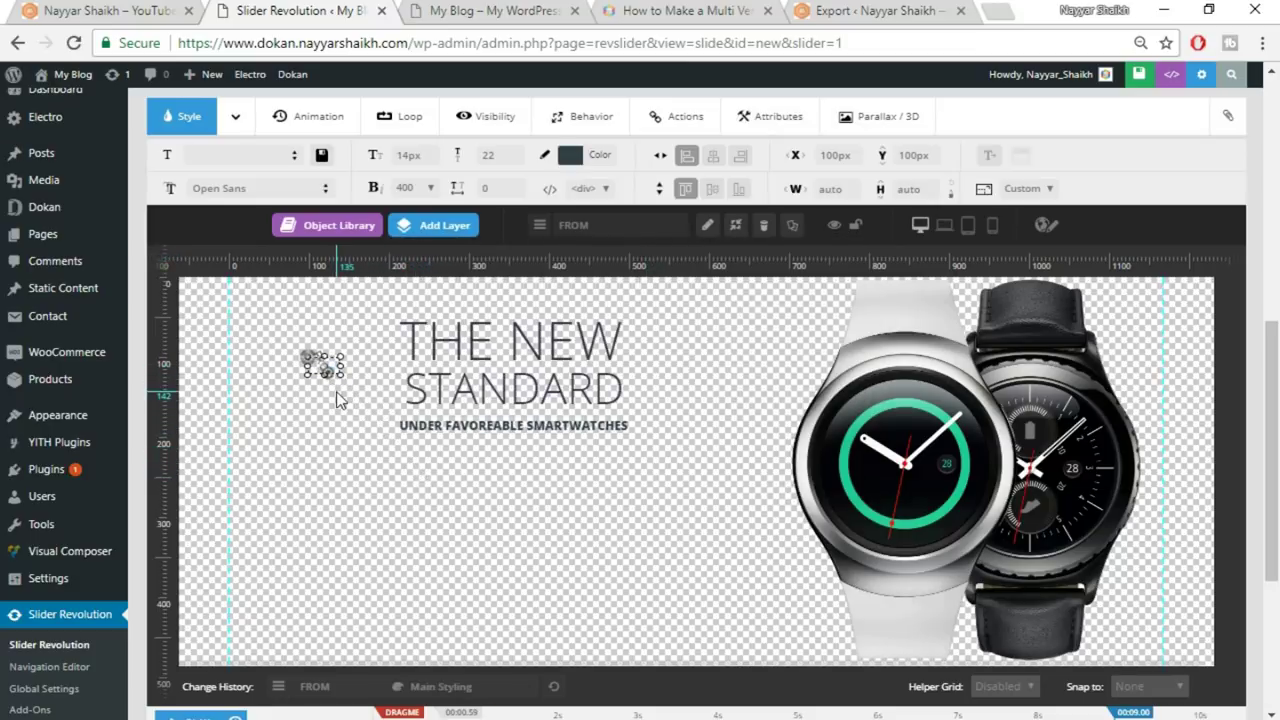
pyautogui.moveTo(330, 380); pyautogui.dragTo(418, 483)
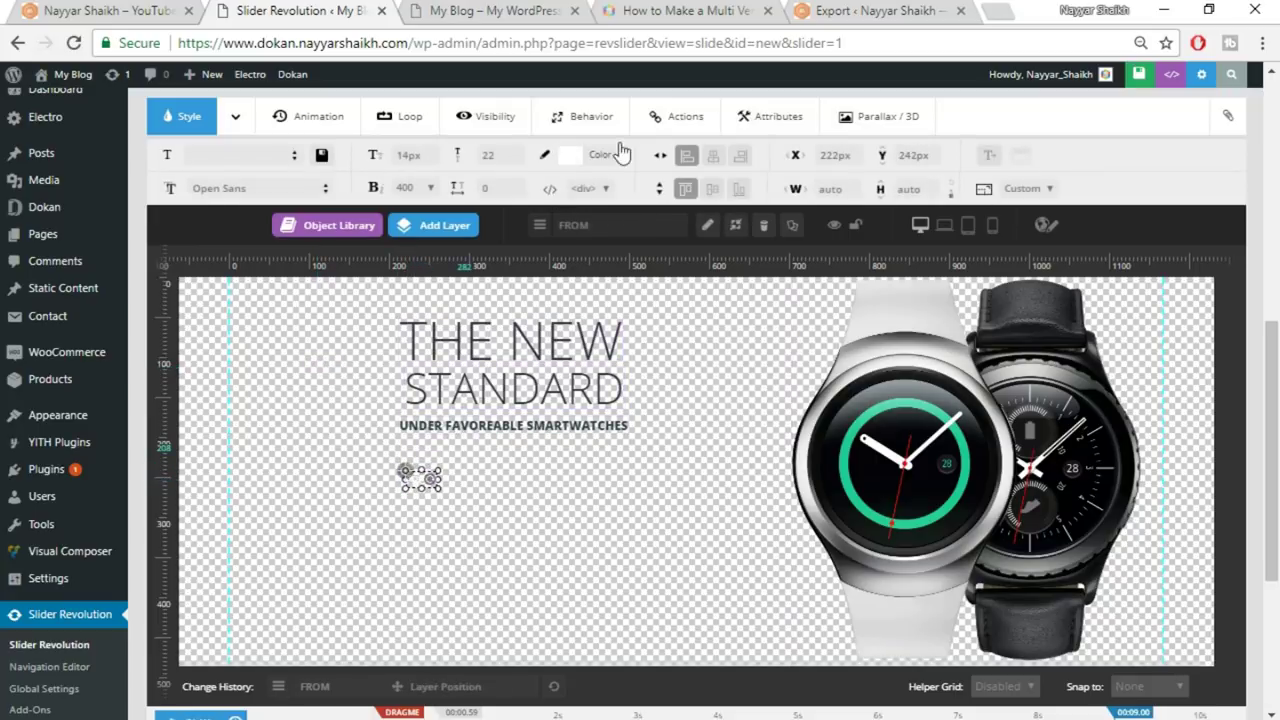
pyautogui.click(597, 166)
pyautogui.doubleClick(680, 398)
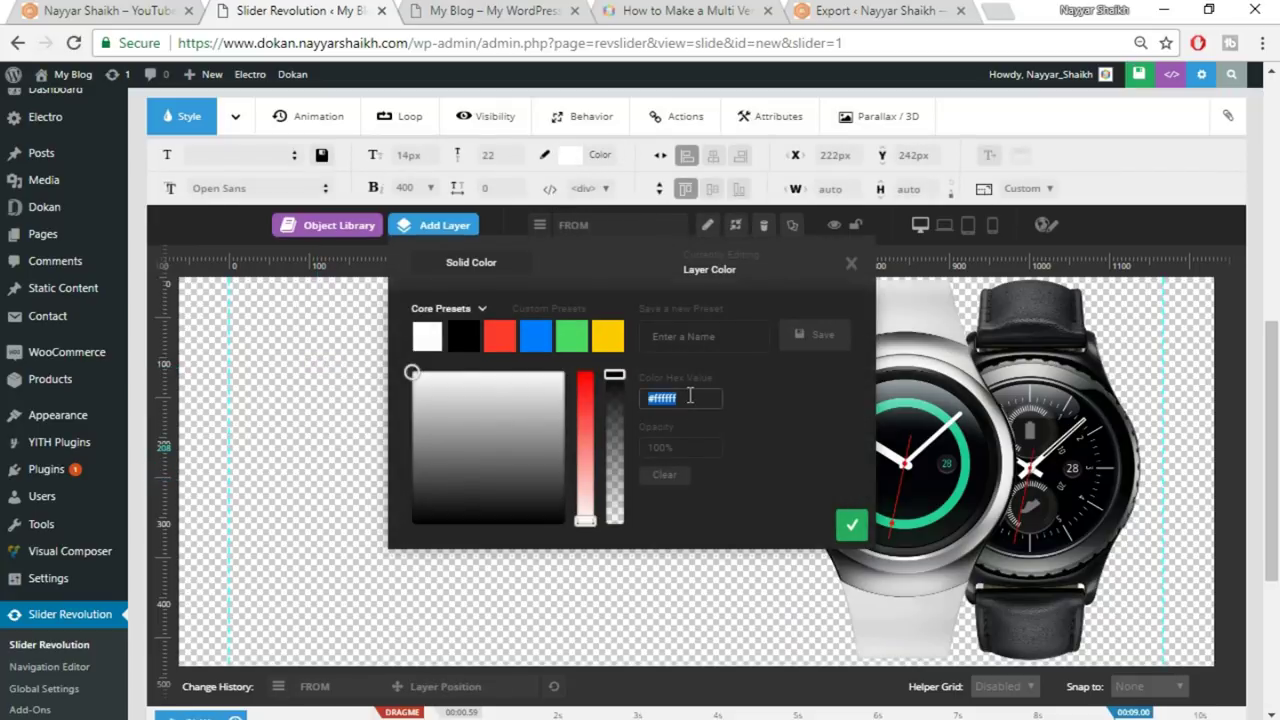
pyautogui.click(852, 525)
pyautogui.moveTo(418, 479); pyautogui.dragTo(423, 479)
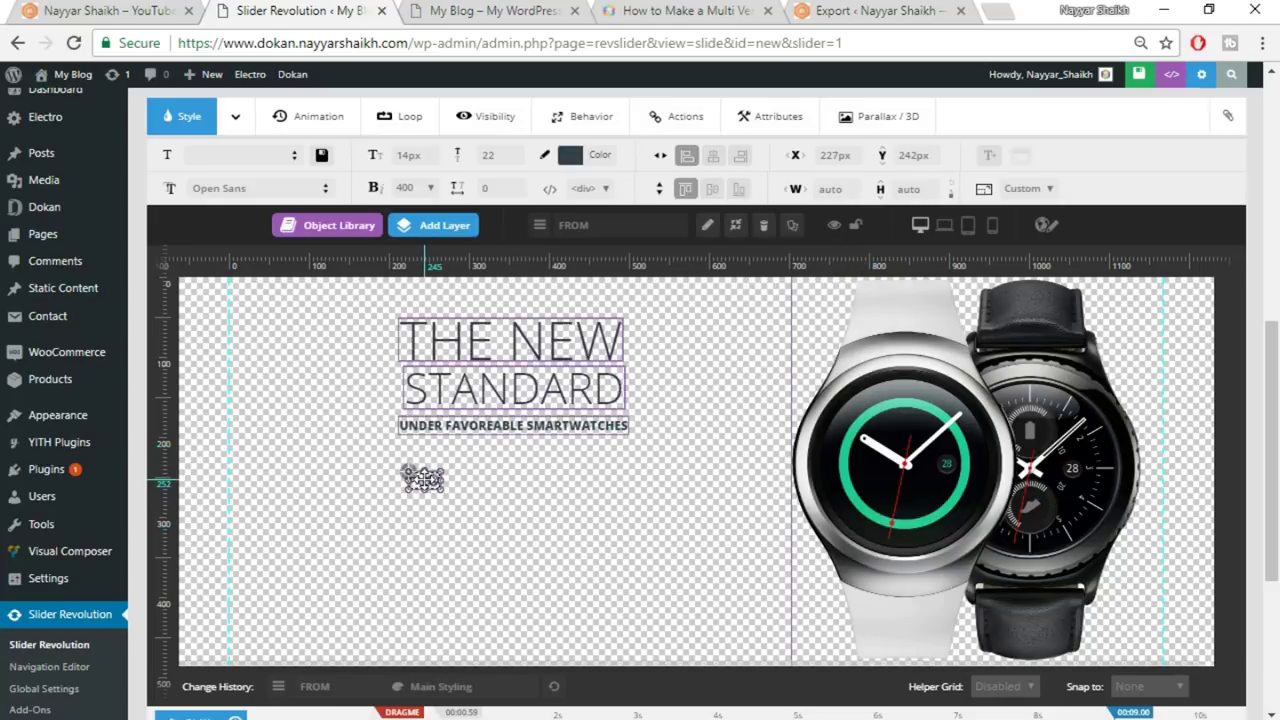
# Preview the live storefront slider, replay the watch slide, and return to the editor
pyautogui.click(113, 9)
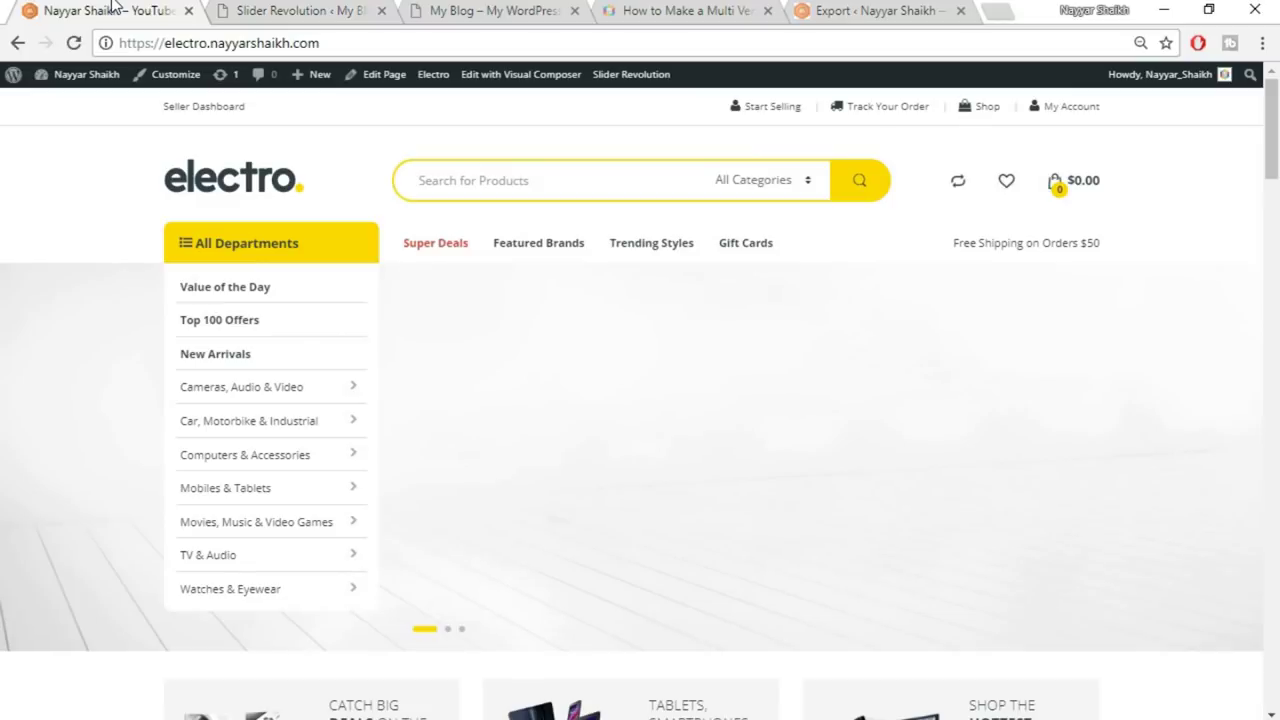
pyautogui.click(445, 631)
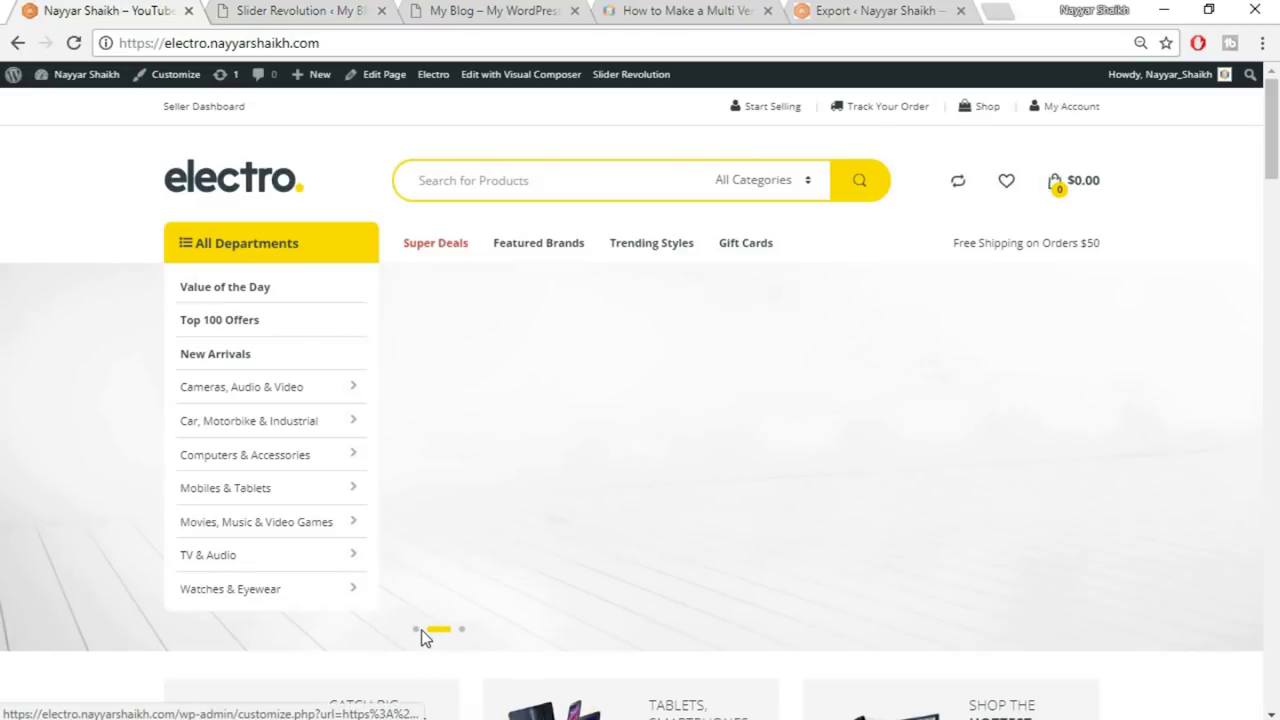
pyautogui.click(419, 633)
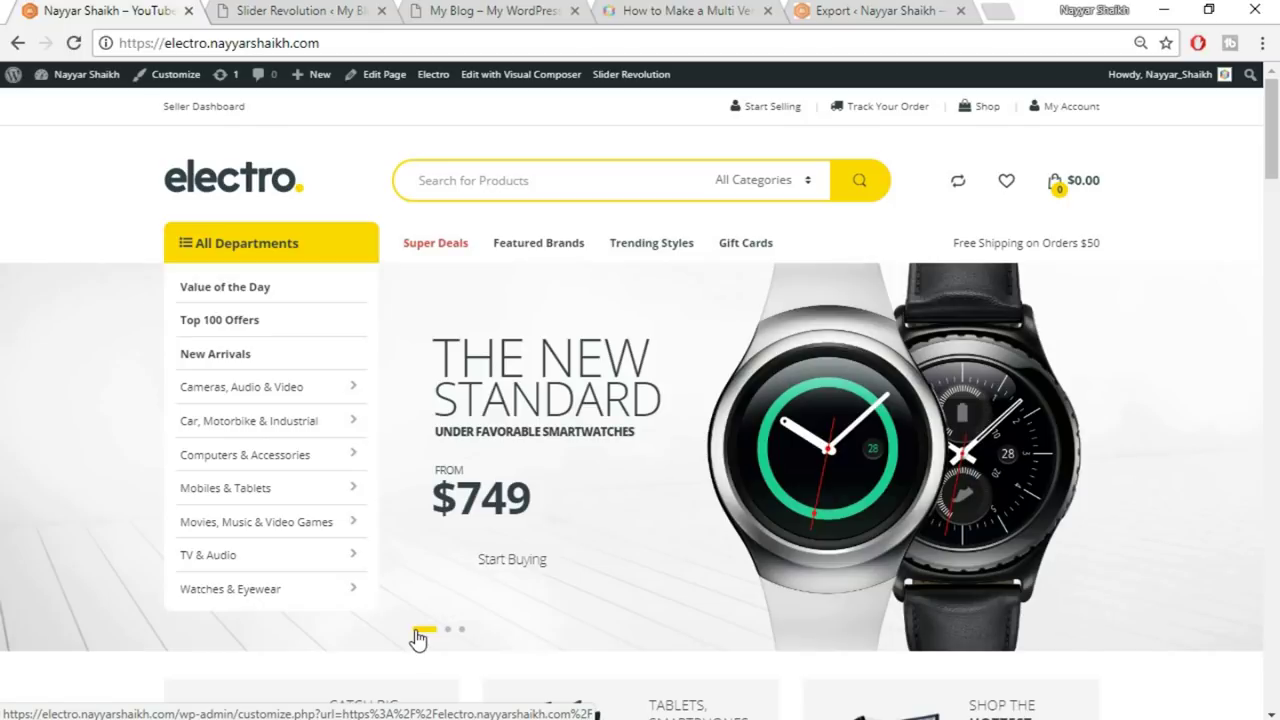
pyautogui.click(350, 8)
# Add a new Text/Html layer reading '$749'
pyautogui.click(435, 225)
pyautogui.click(436, 268)
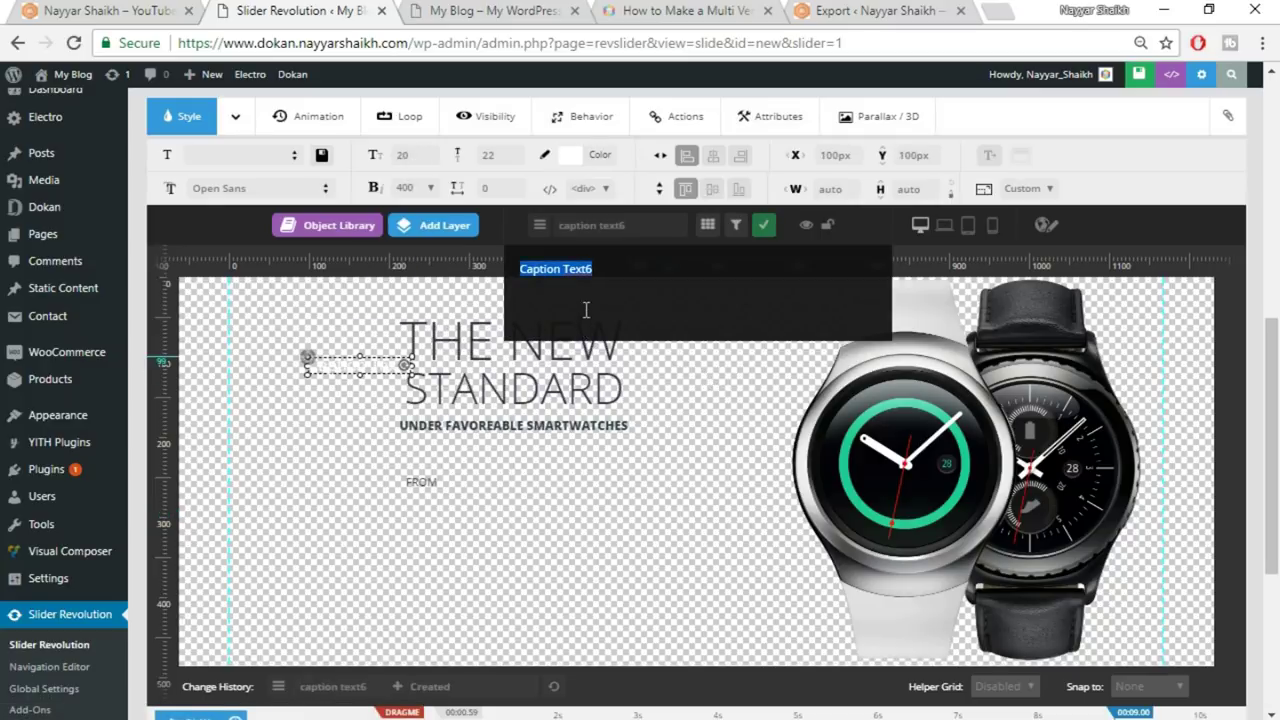
pyautogui.write('$749')
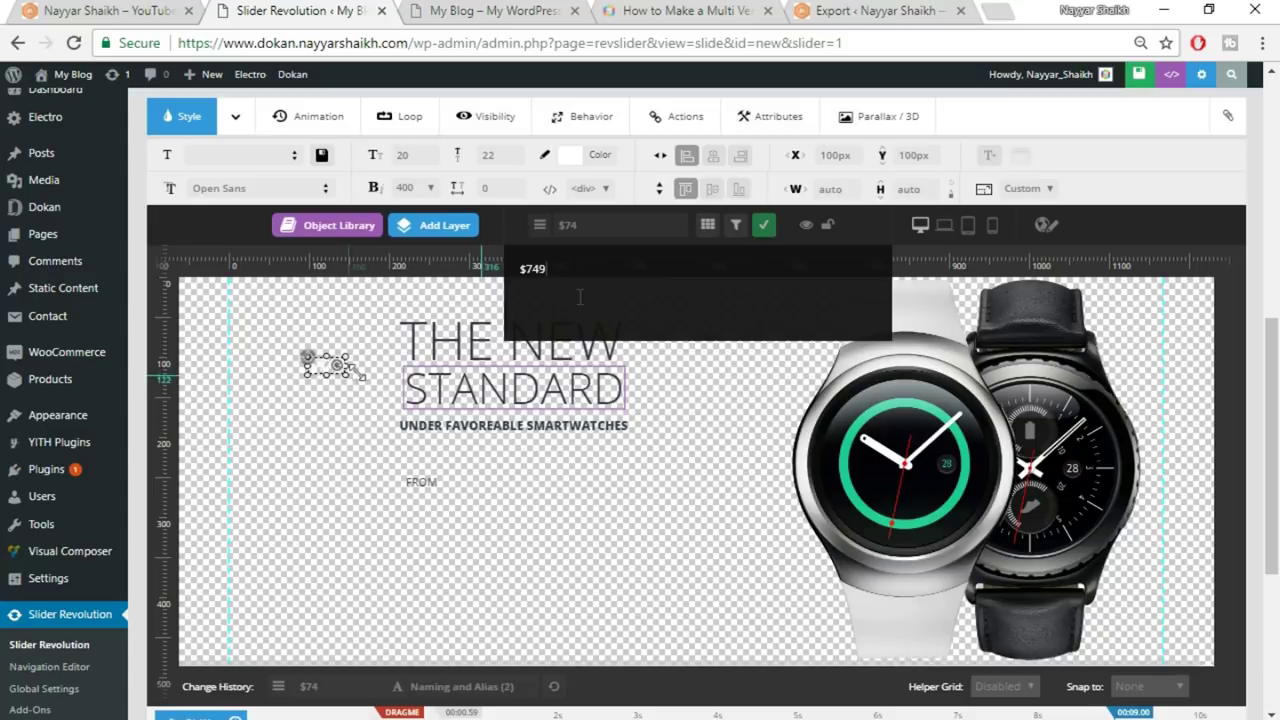
pyautogui.click(763, 225)
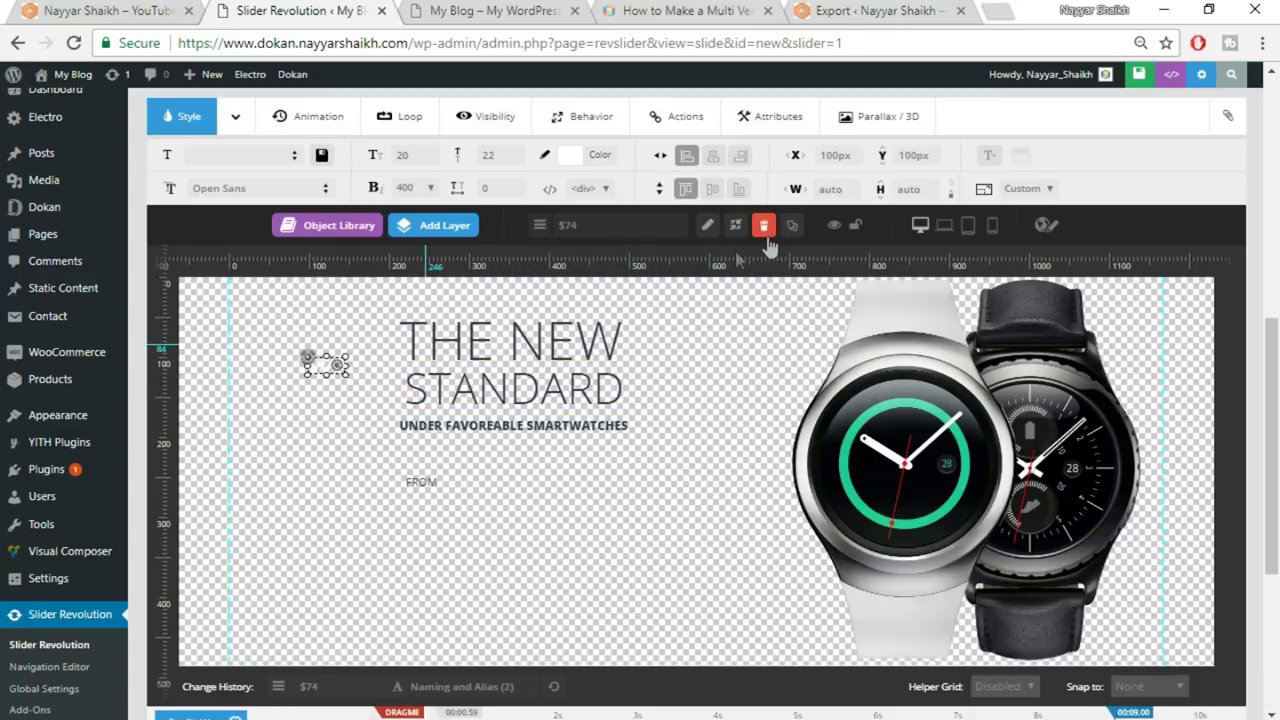
# Style $749 with font size 56, line height 52, weight 700 and dark grey colour
pyautogui.doubleClick(406, 155)
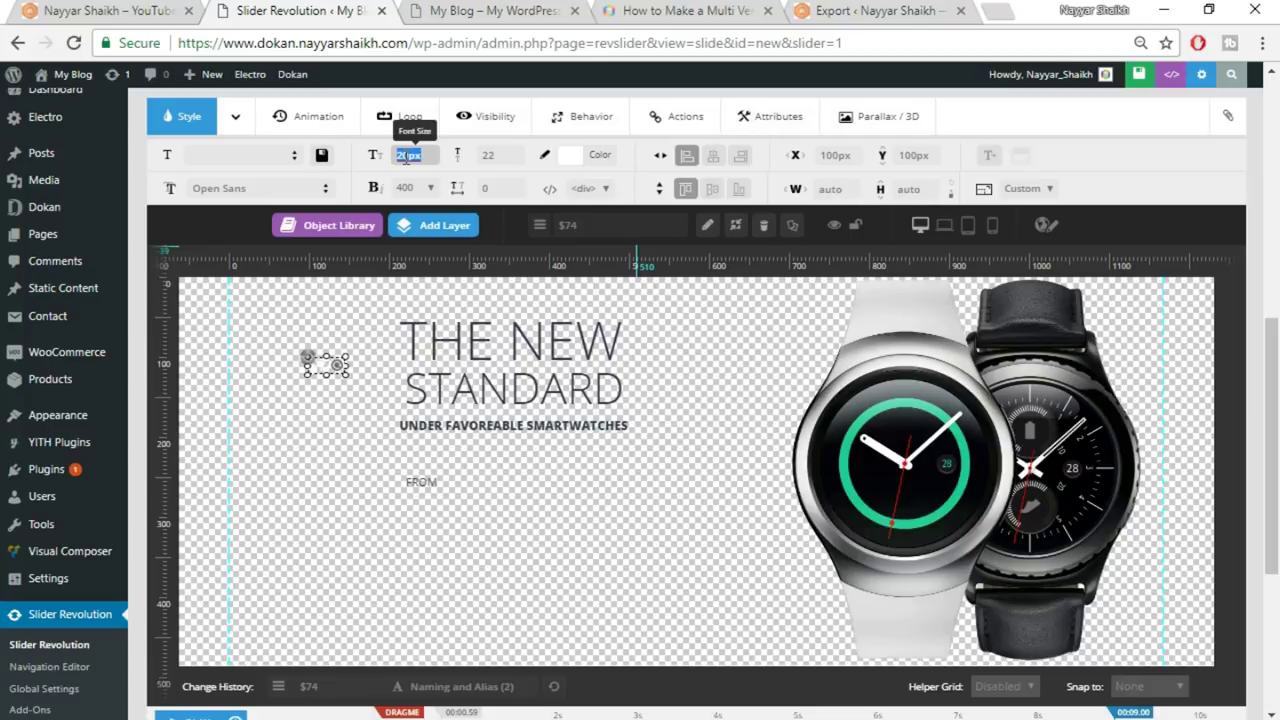
pyautogui.doubleClick(486, 155)
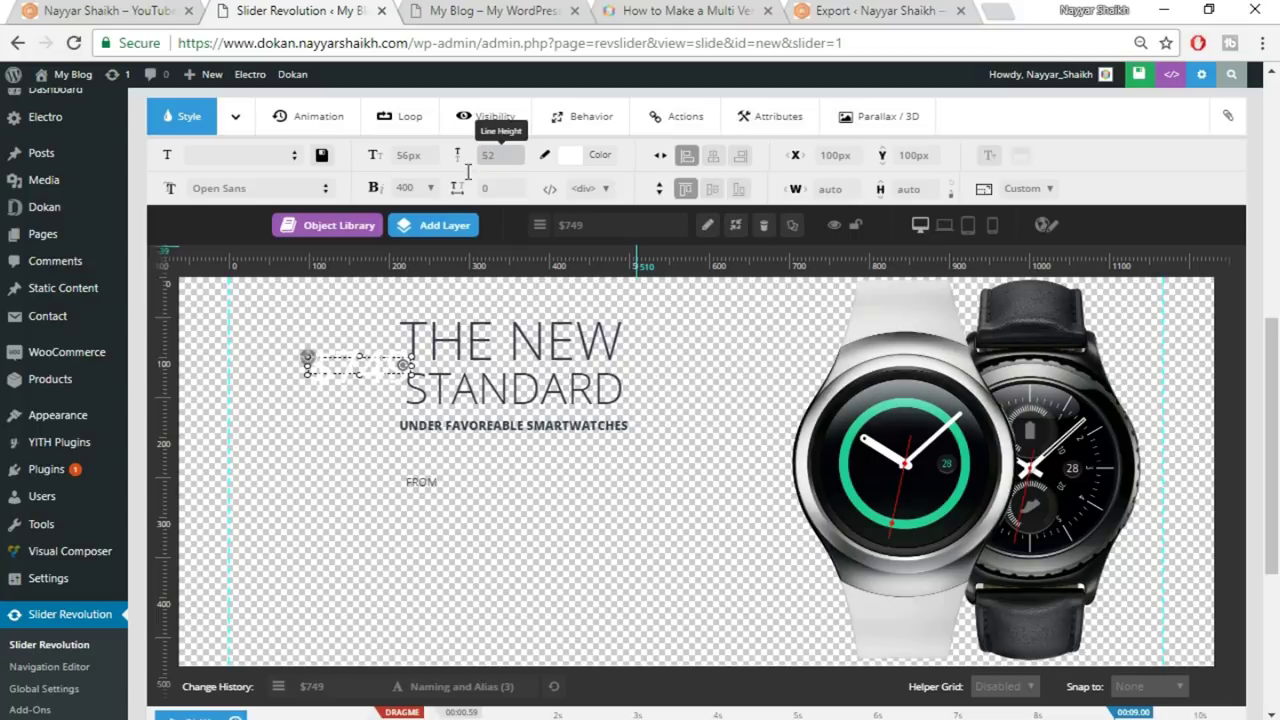
pyautogui.click(424, 192)
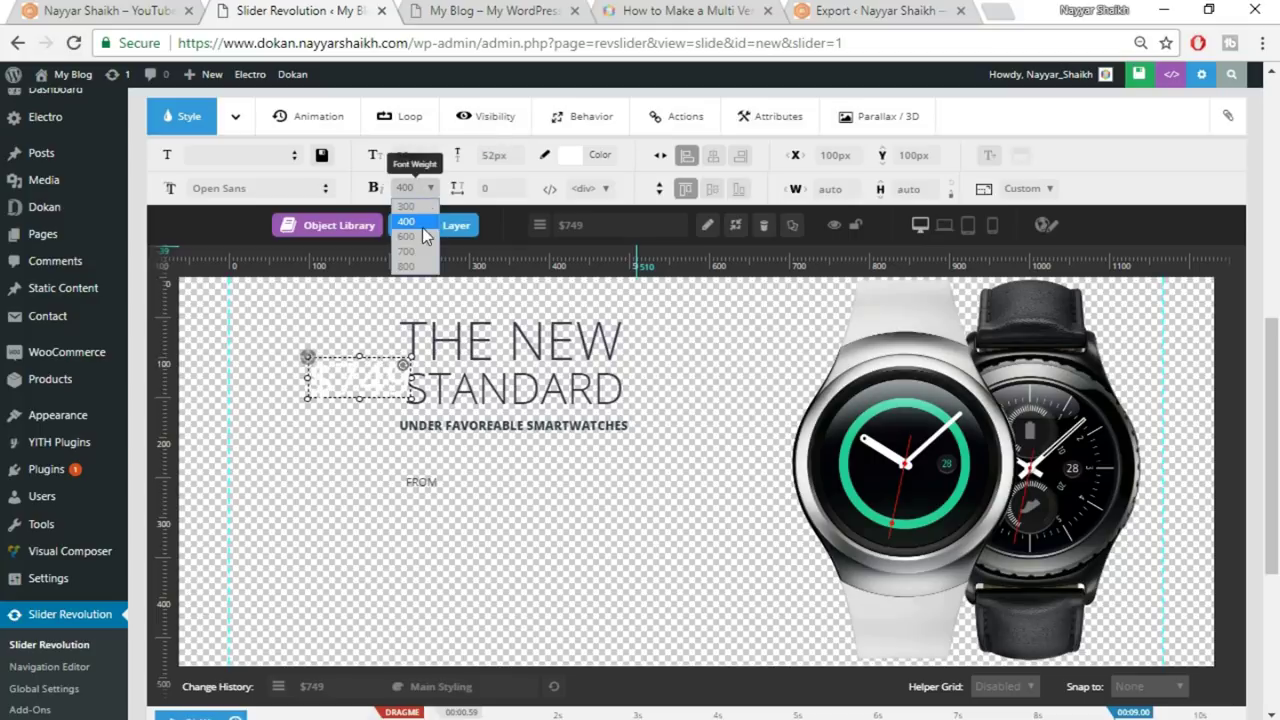
pyautogui.click(417, 254)
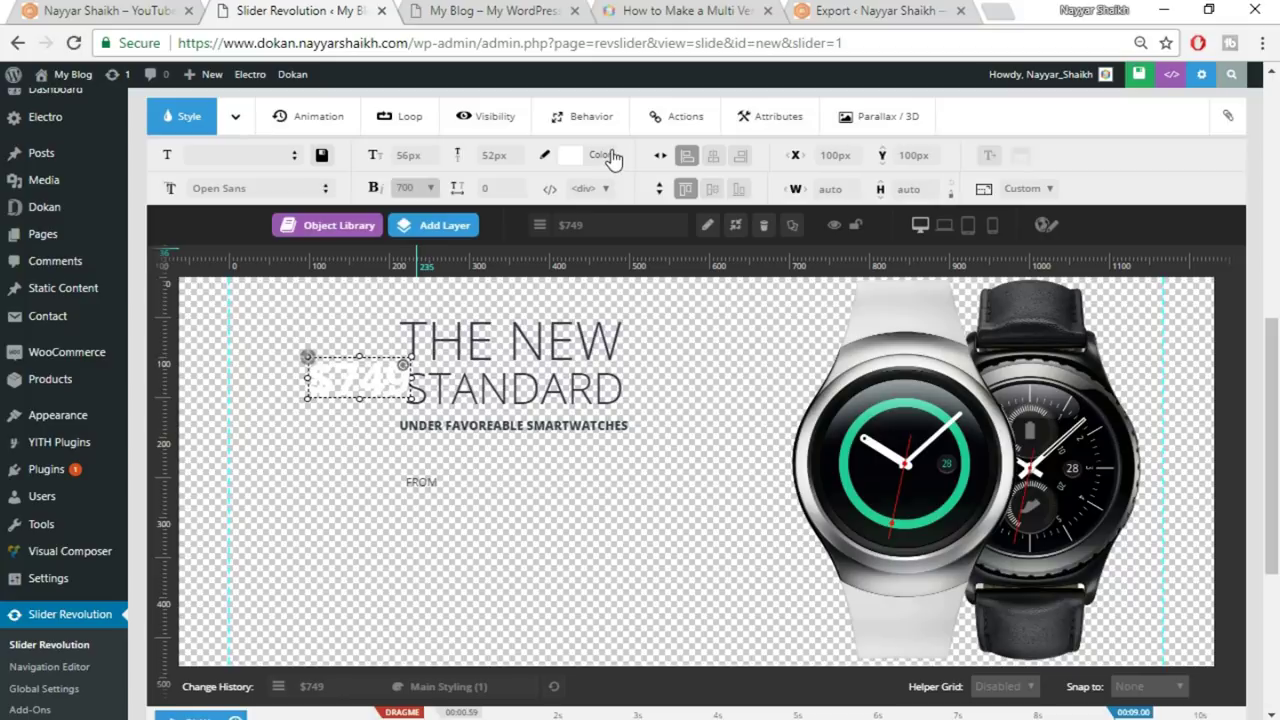
pyautogui.click(606, 158)
pyautogui.hotkey('ctrl', 'v')
pyautogui.click(851, 524)
# Place the $749 layer just under FROM and check it on the storefront
pyautogui.moveTo(330, 383); pyautogui.dragTo(431, 520)
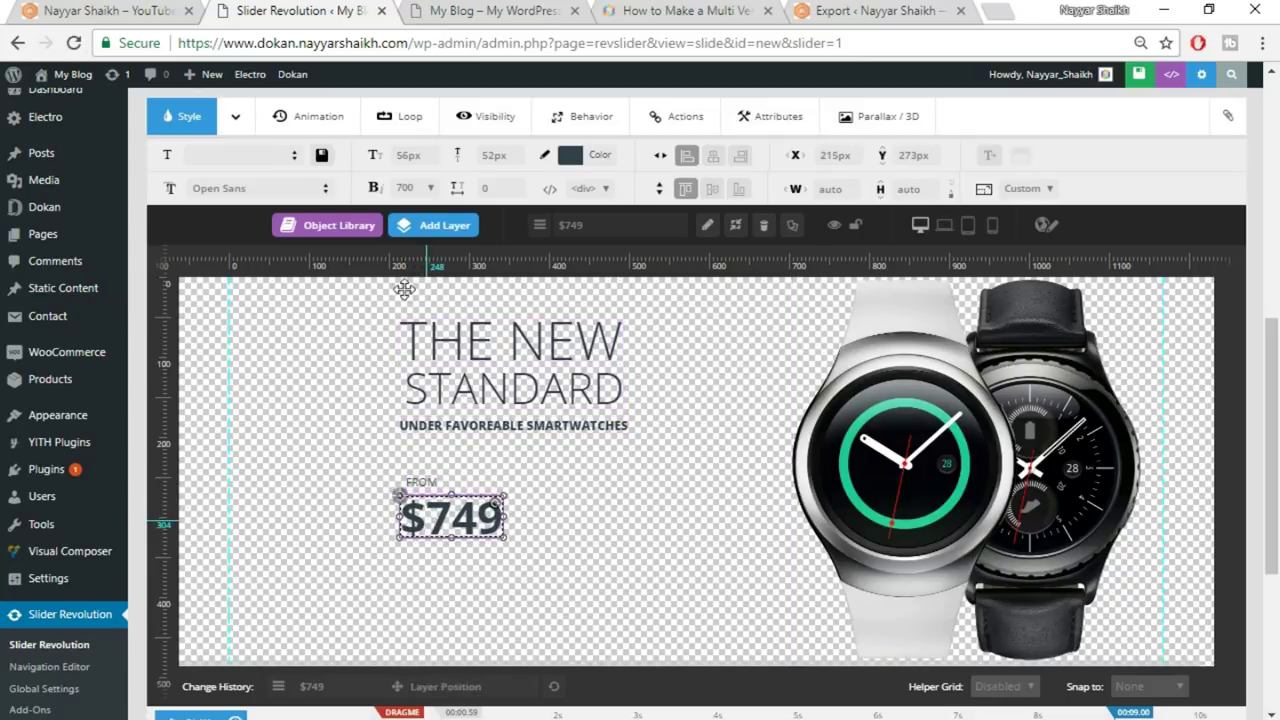
pyautogui.hotkey('ctrl', '1')
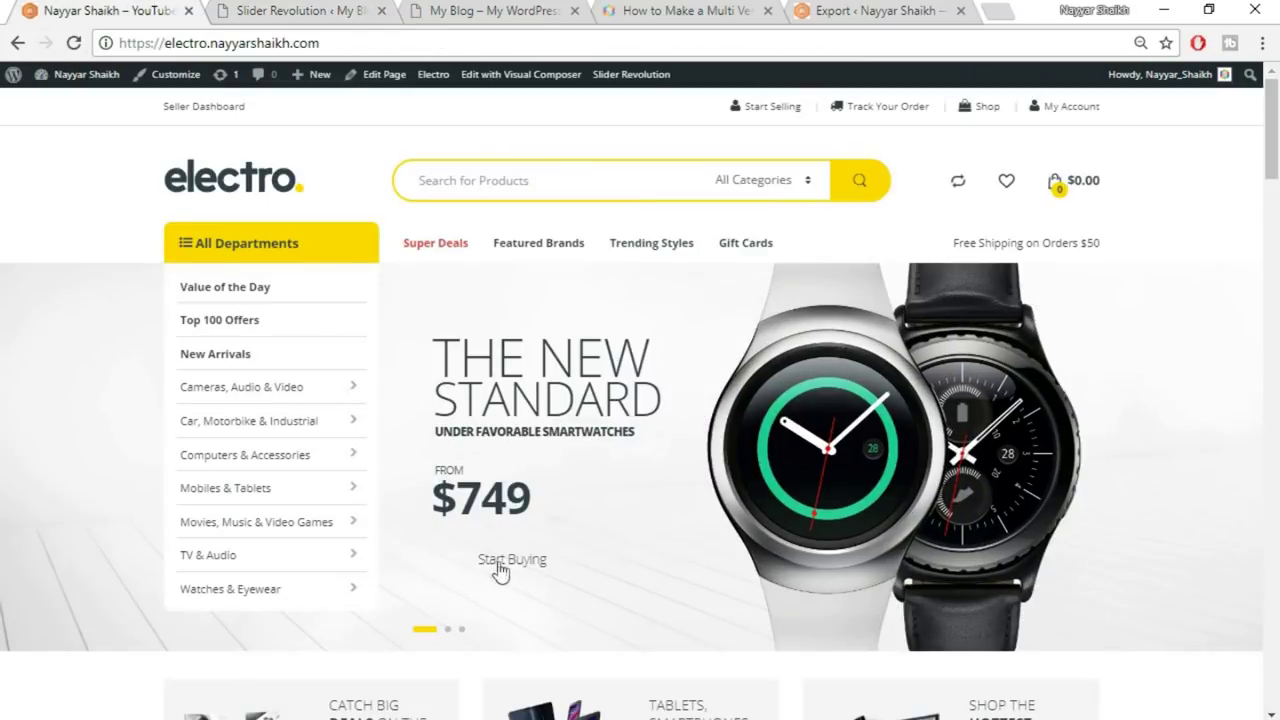
pyautogui.click(257, 8)
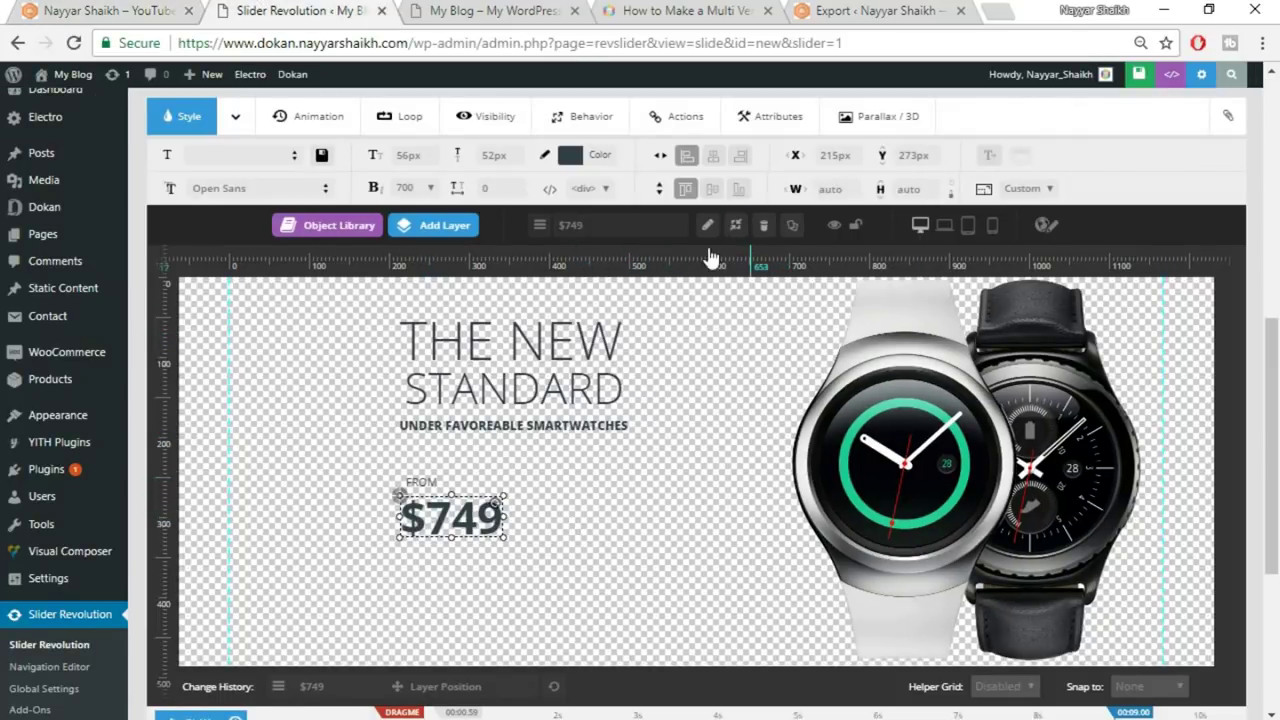
pyautogui.click(449, 240)
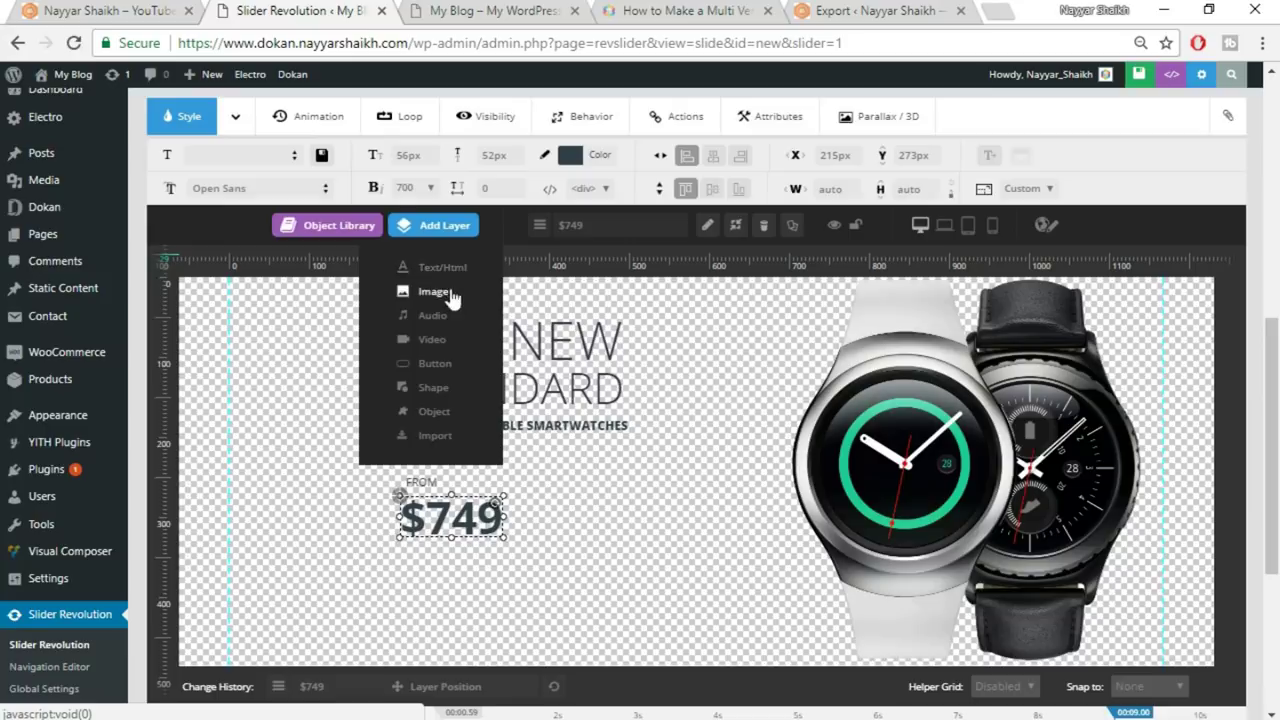
# Give the button styles a light yellow background colour
pyautogui.click(462, 363)
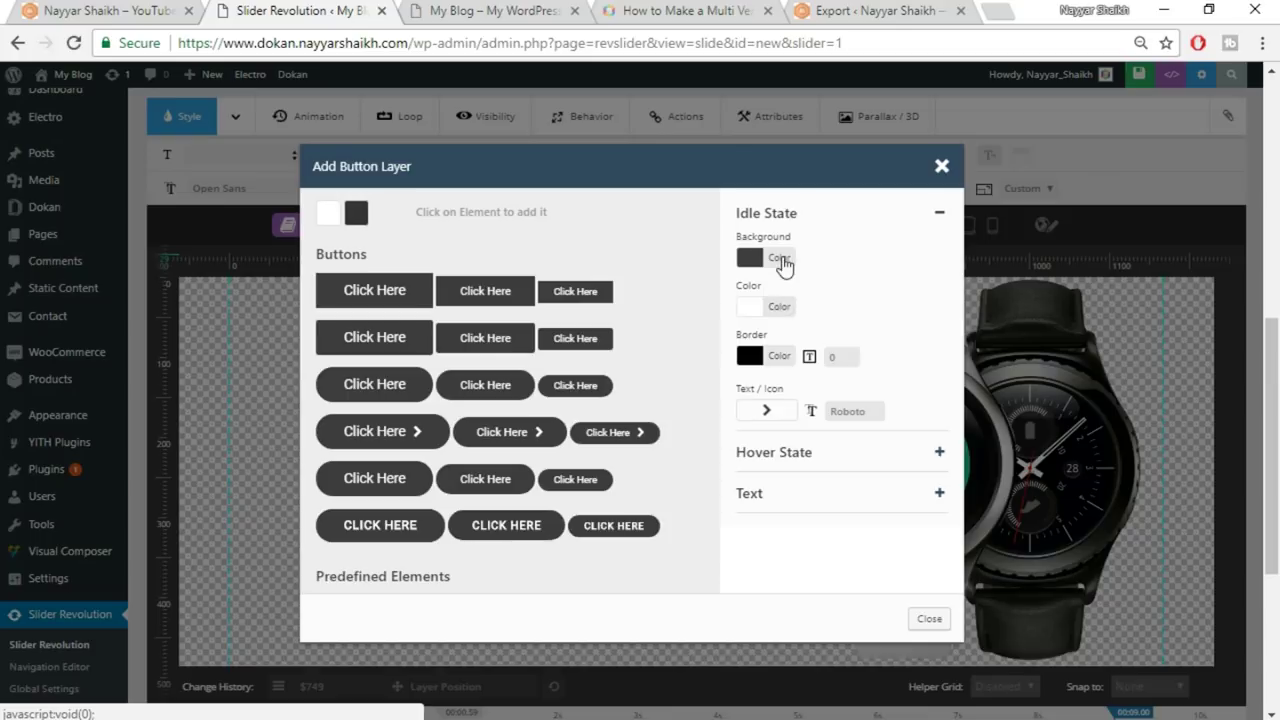
pyautogui.click(780, 260)
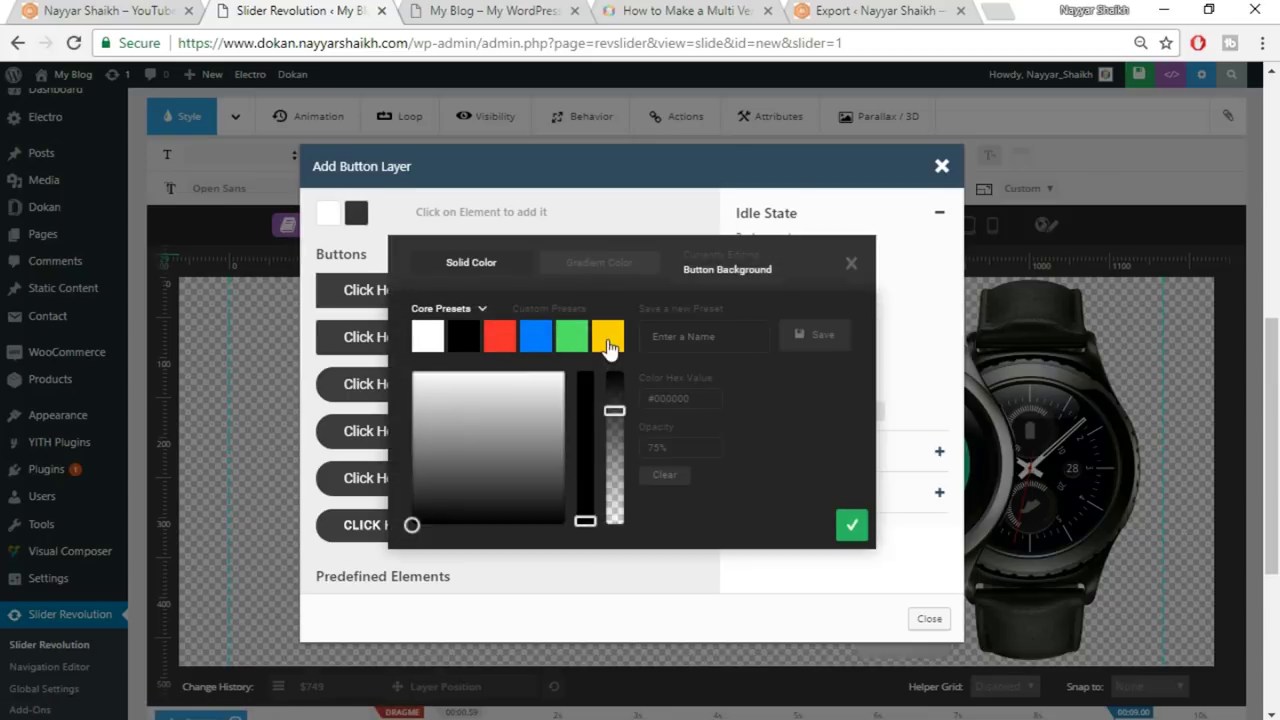
pyautogui.click(607, 342)
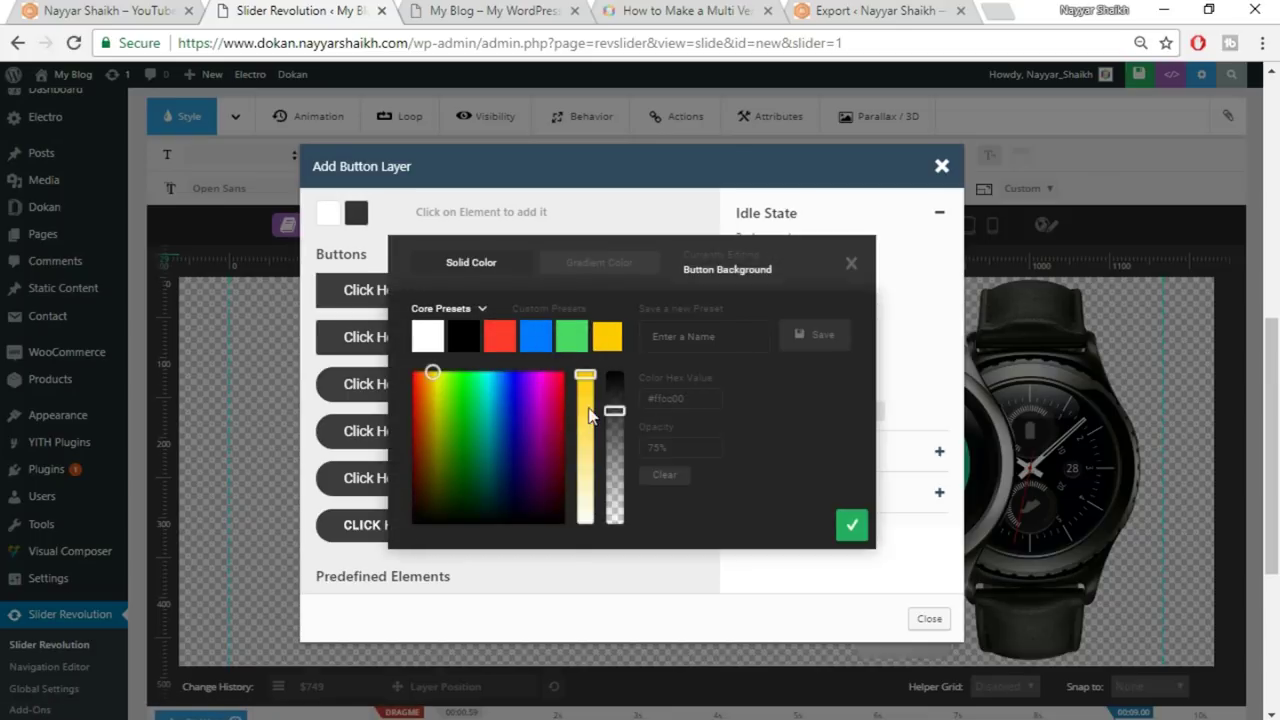
pyautogui.click(586, 413)
pyautogui.moveTo(590, 396); pyautogui.dragTo(587, 384)
pyautogui.click(852, 526)
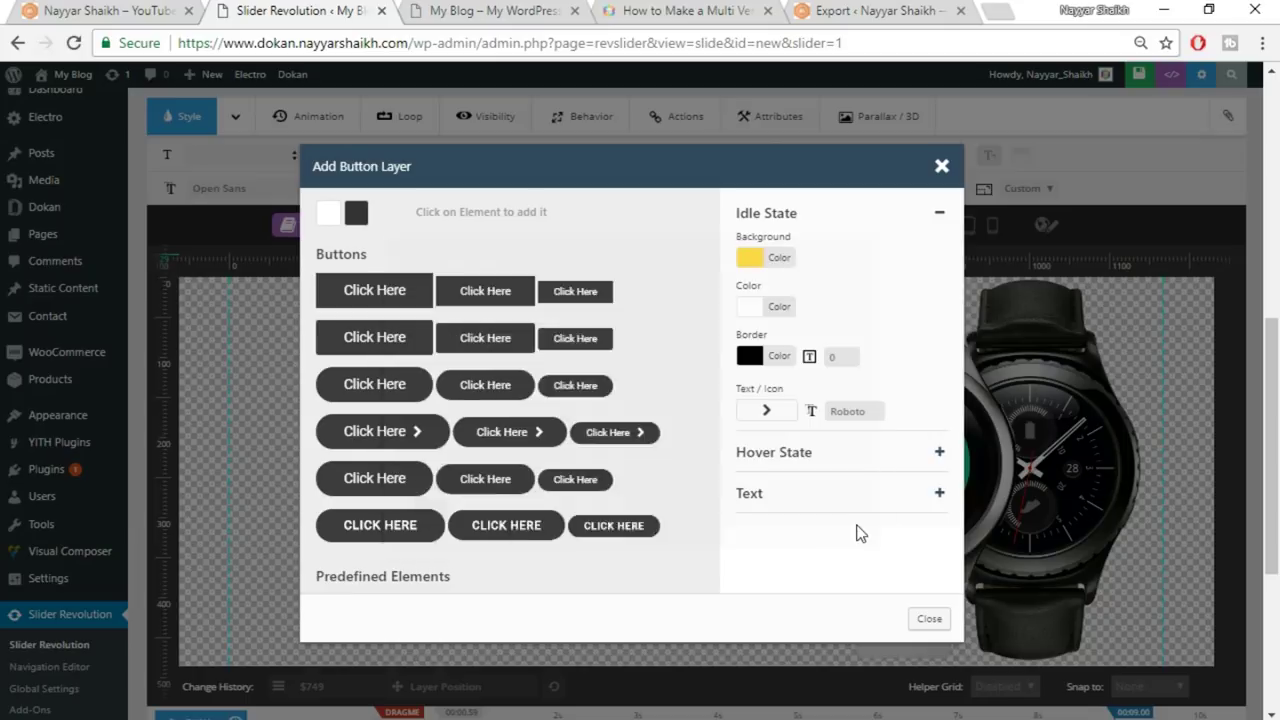
# Set the button's idle-state text colour to black #000000
pyautogui.click(779, 307)
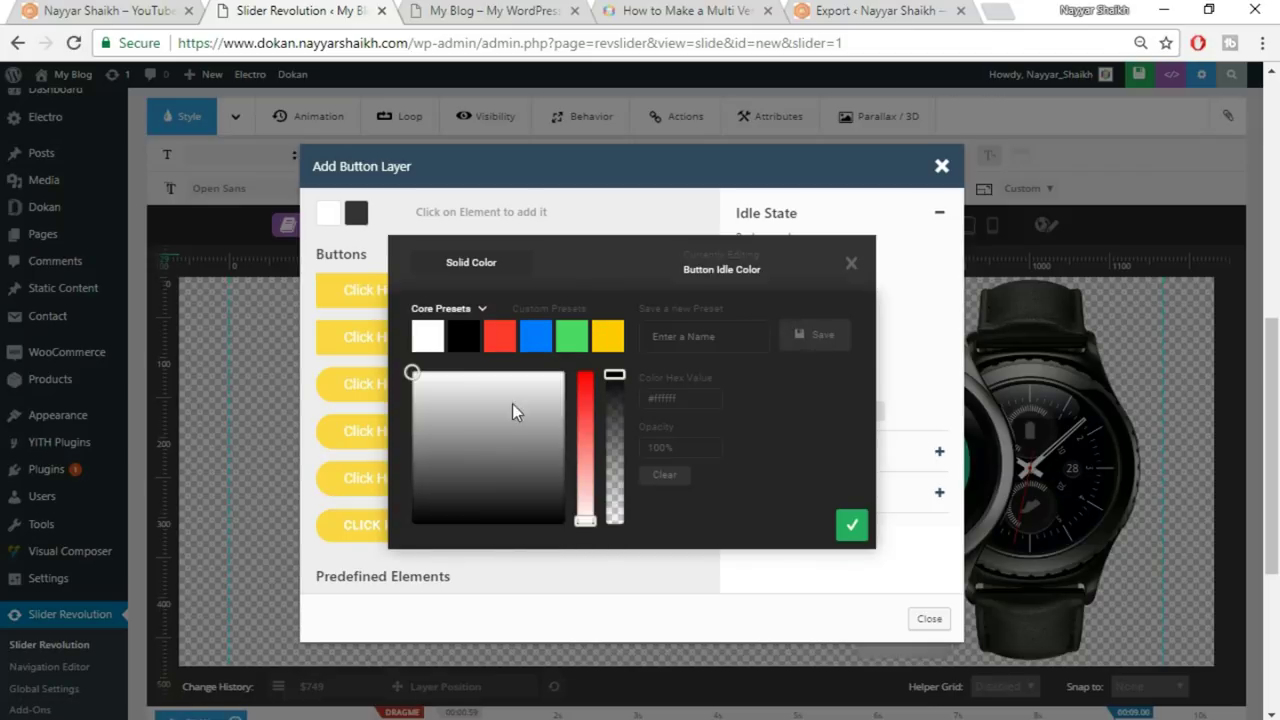
pyautogui.click(464, 348)
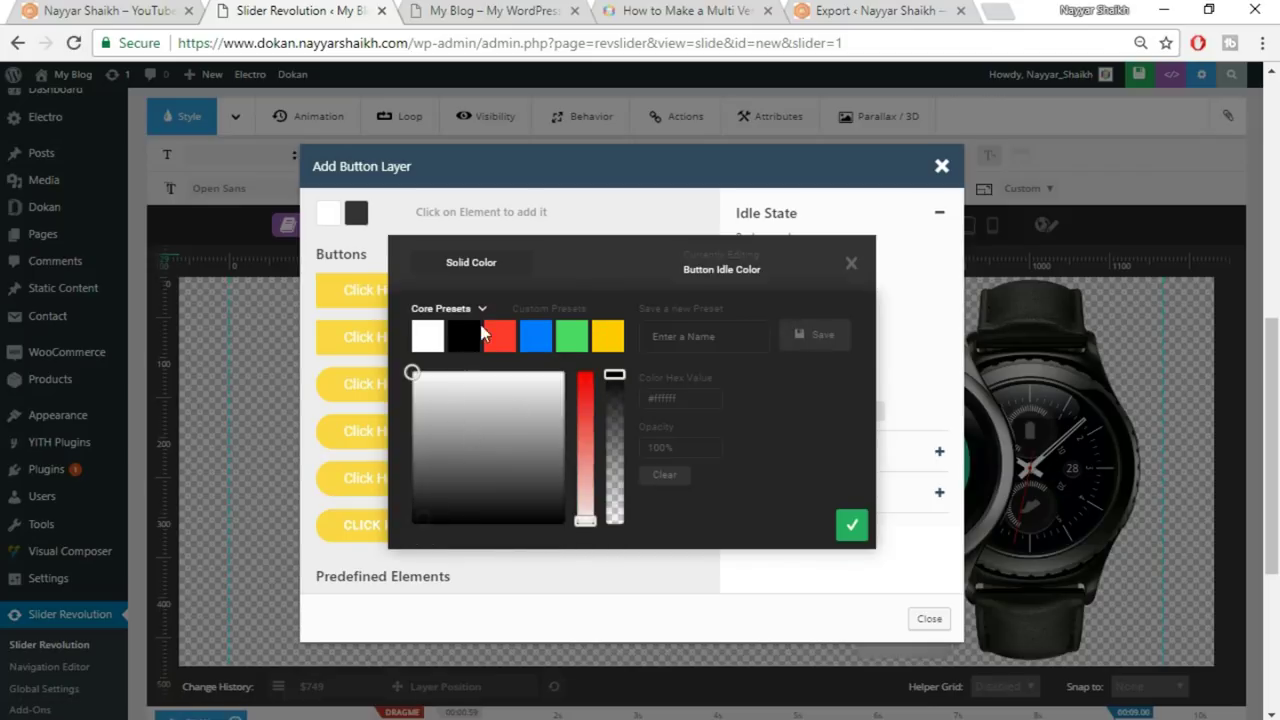
pyautogui.click(464, 347)
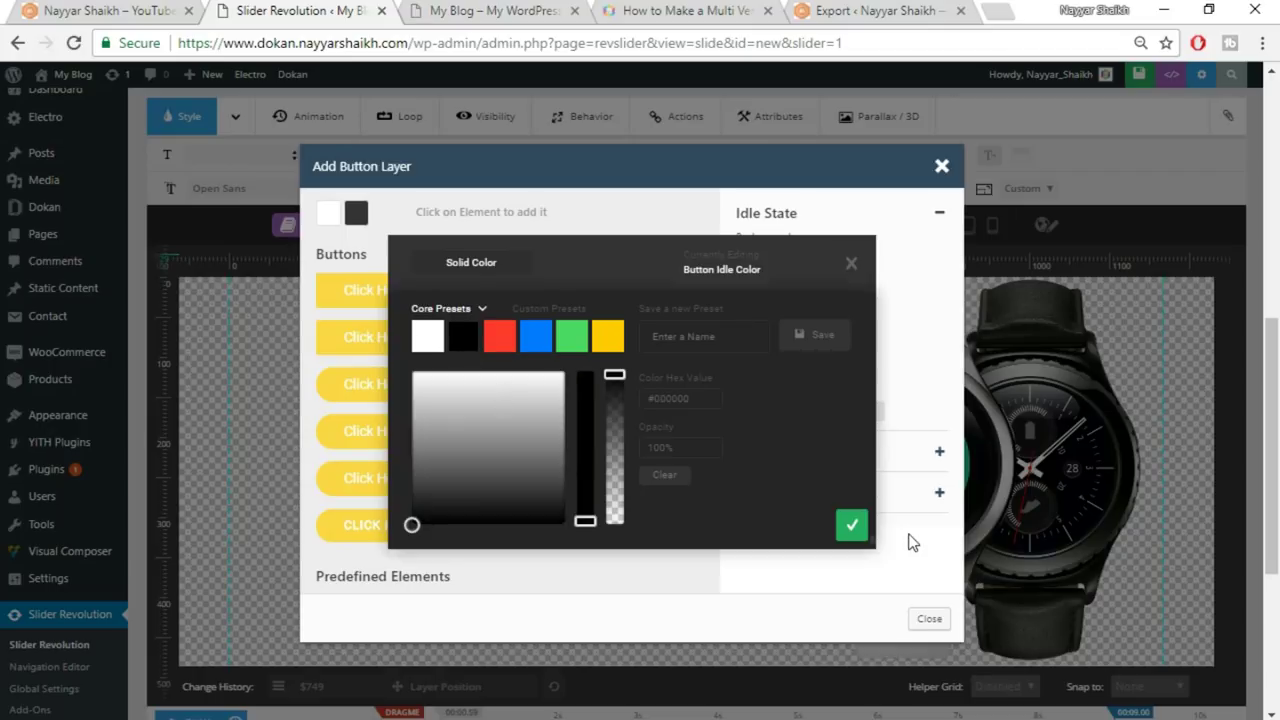
pyautogui.click(851, 527)
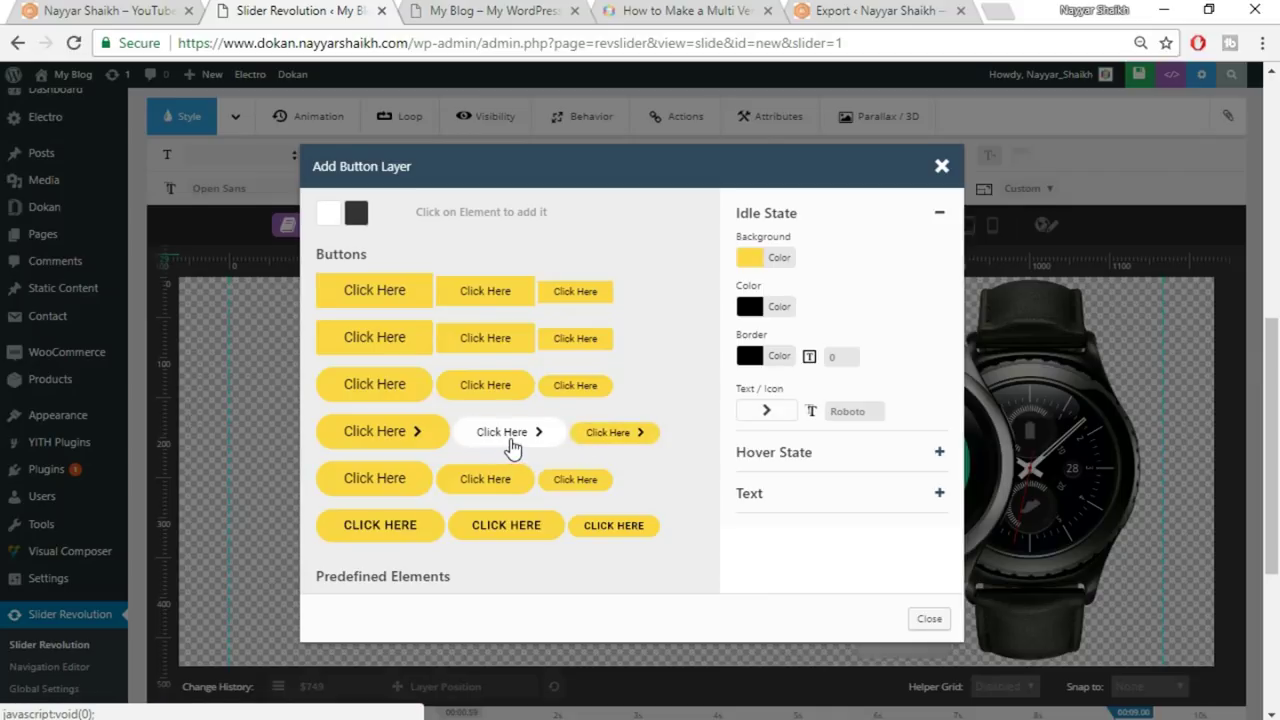
# Add the Click Here button with arrow and drag it under the $749 price
pyautogui.click(511, 447)
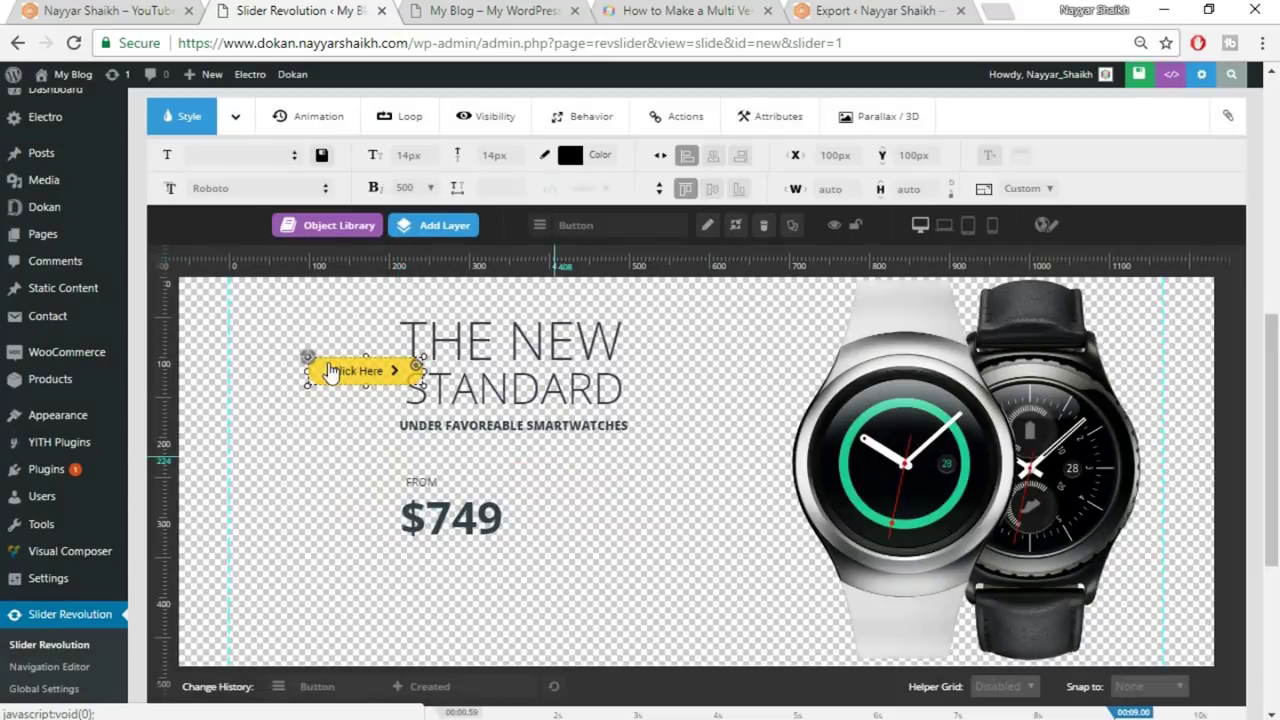
pyautogui.moveTo(337, 372); pyautogui.dragTo(425, 572)
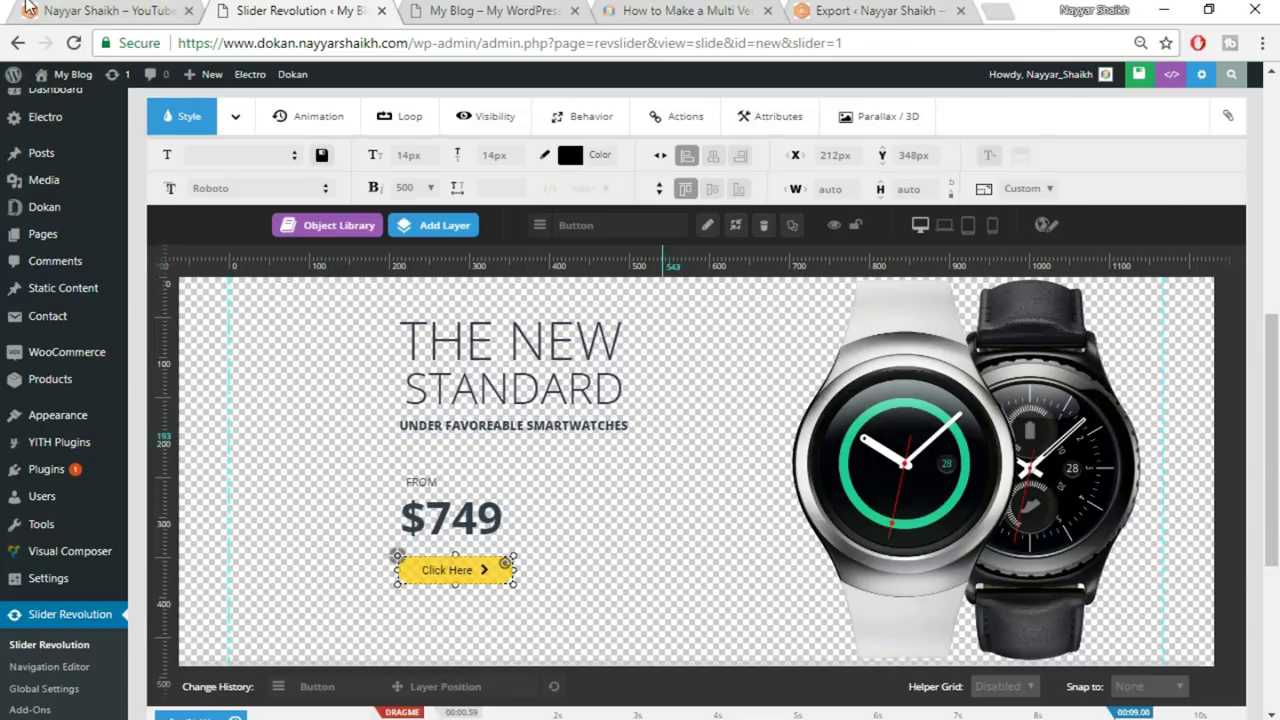
pyautogui.click(57, 10)
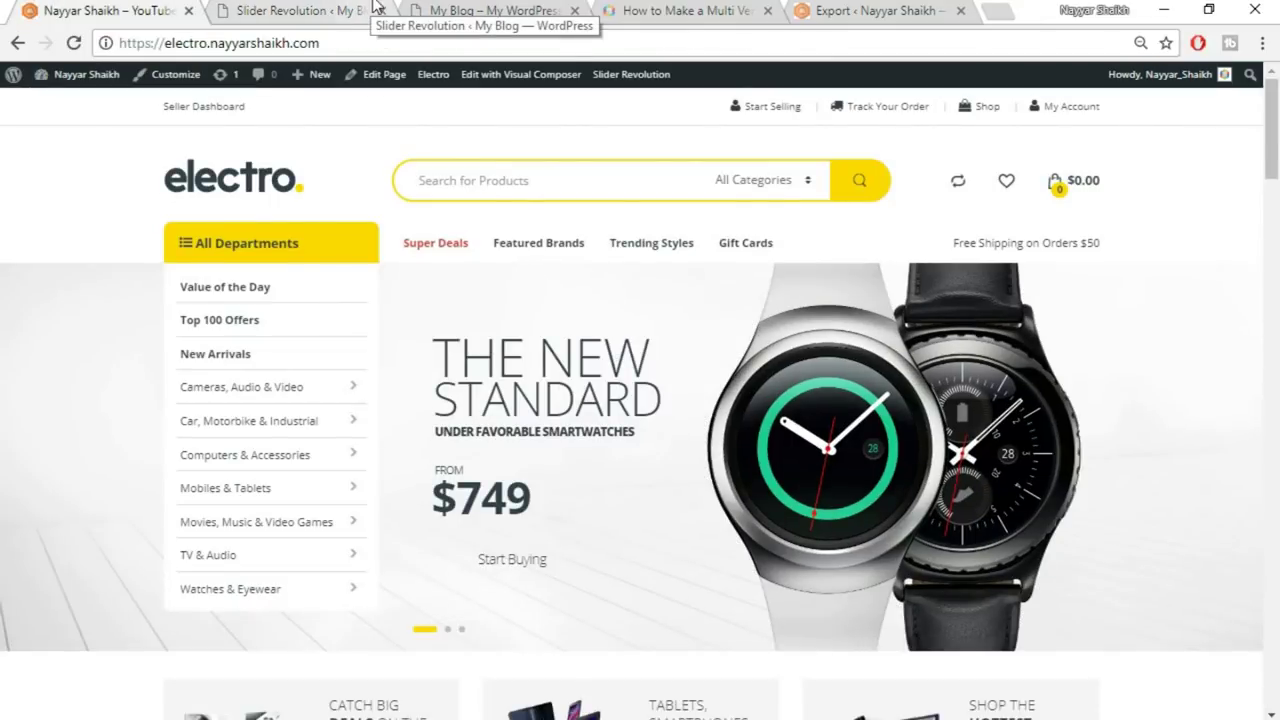
# Line up THE NEW, STANDARD, subtitle, FROM and the button in one column right of the watches
pyautogui.click(350, 9)
pyautogui.moveTo(533, 330); pyautogui.dragTo(676, 338)
pyautogui.moveTo(545, 395); pyautogui.dragTo(679, 398)
pyautogui.moveTo(512, 434); pyautogui.dragTo(657, 437)
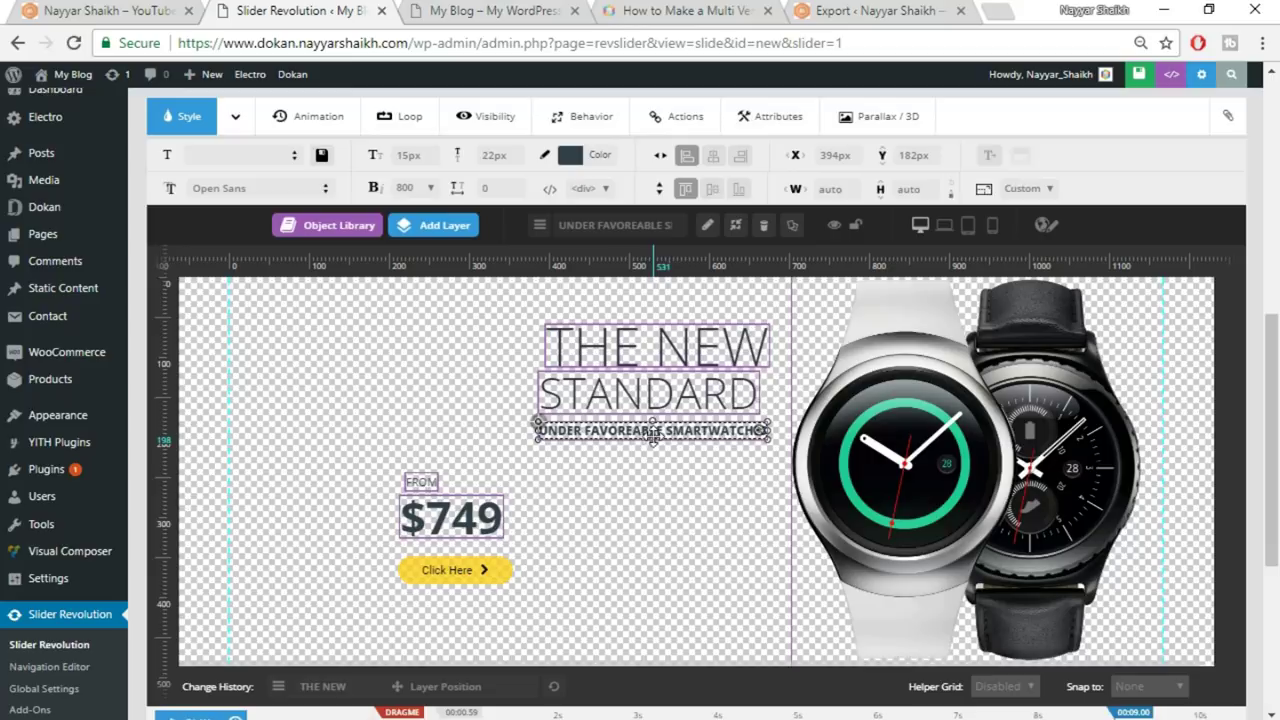
pyautogui.click(608, 388)
pyautogui.moveTo(608, 388); pyautogui.dragTo(616, 390)
pyautogui.moveTo(421, 480); pyautogui.dragTo(650, 511)
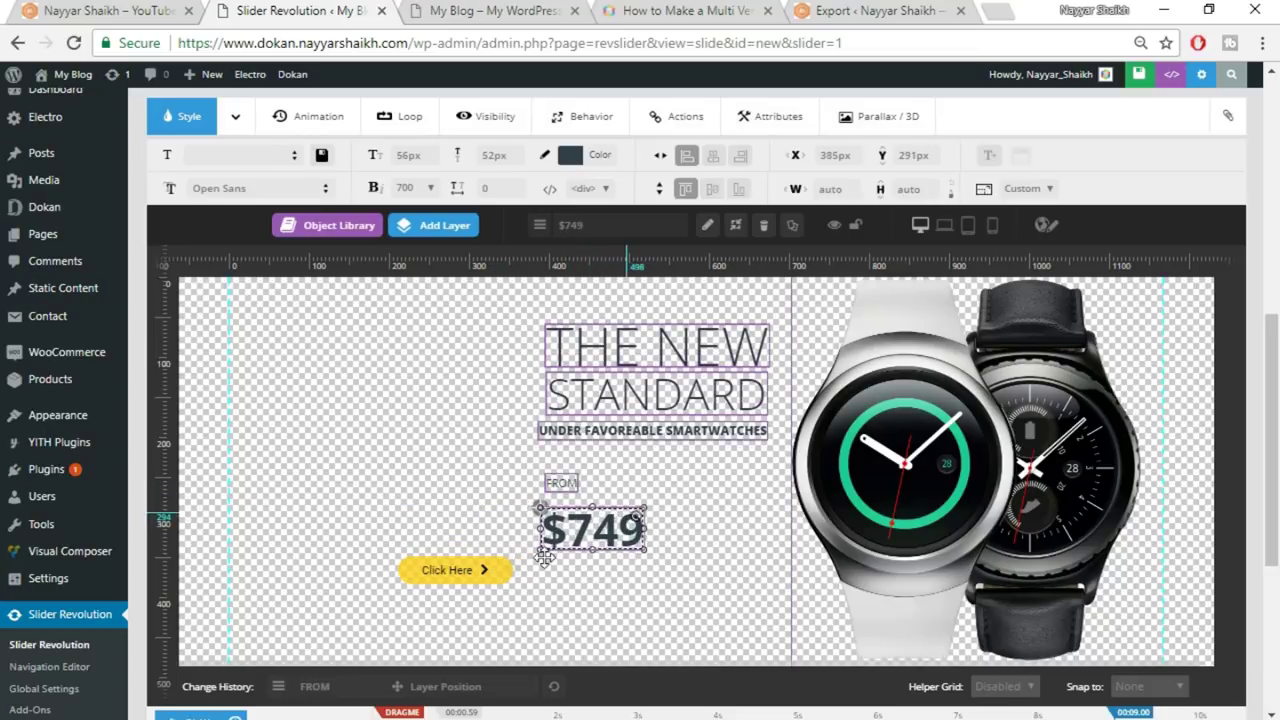
pyautogui.moveTo(447, 570); pyautogui.dragTo(653, 578)
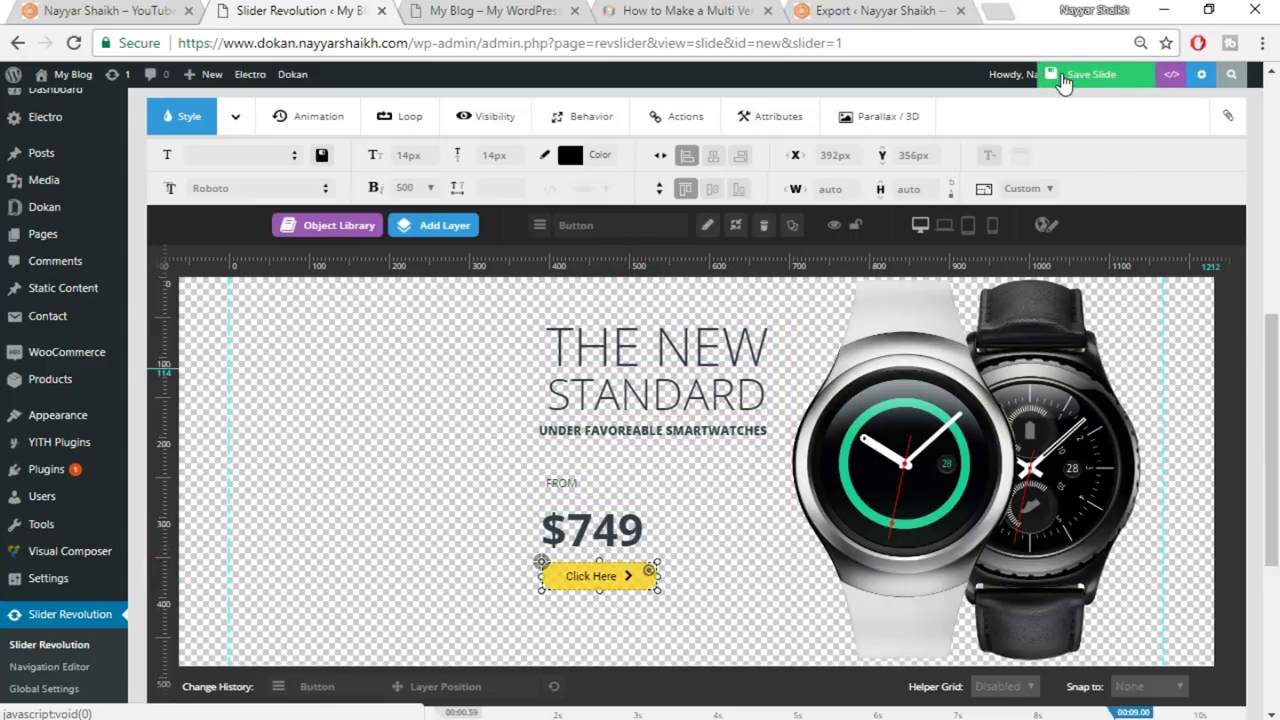
# Save the slide, compare it with the storefront, then scroll down to the layer timeline
pyautogui.click(1063, 82)
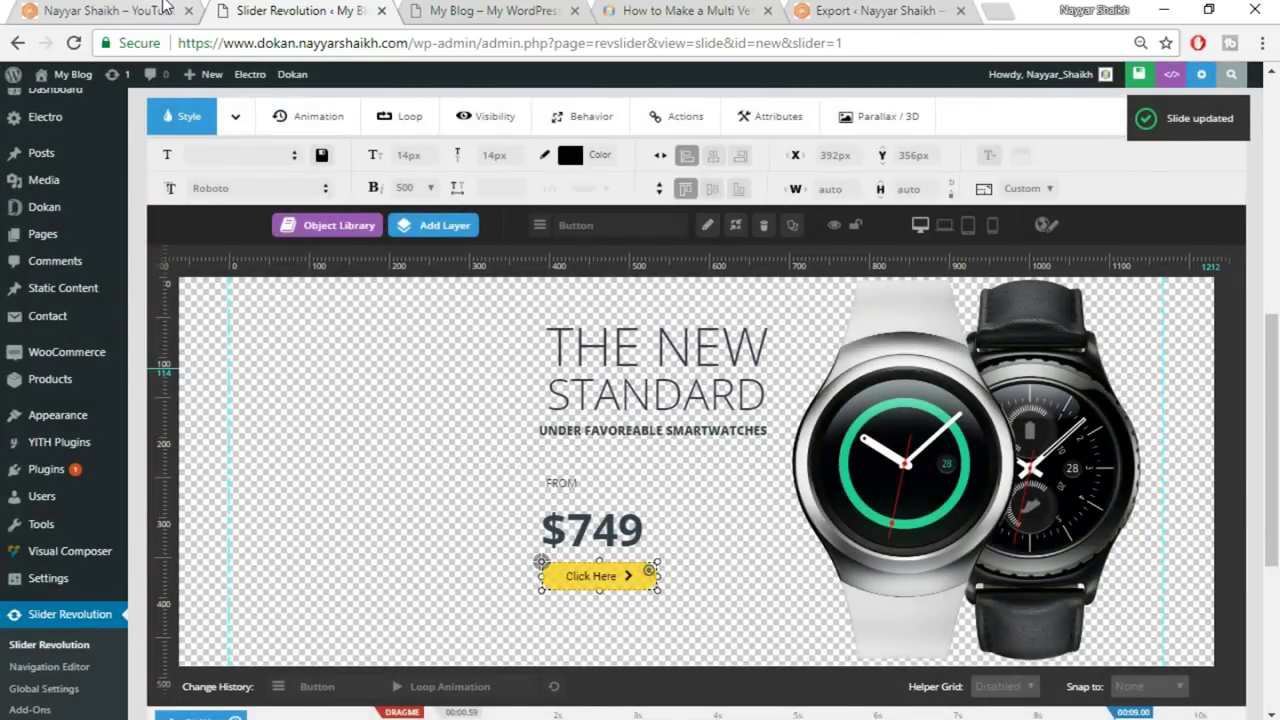
pyautogui.click(163, 10)
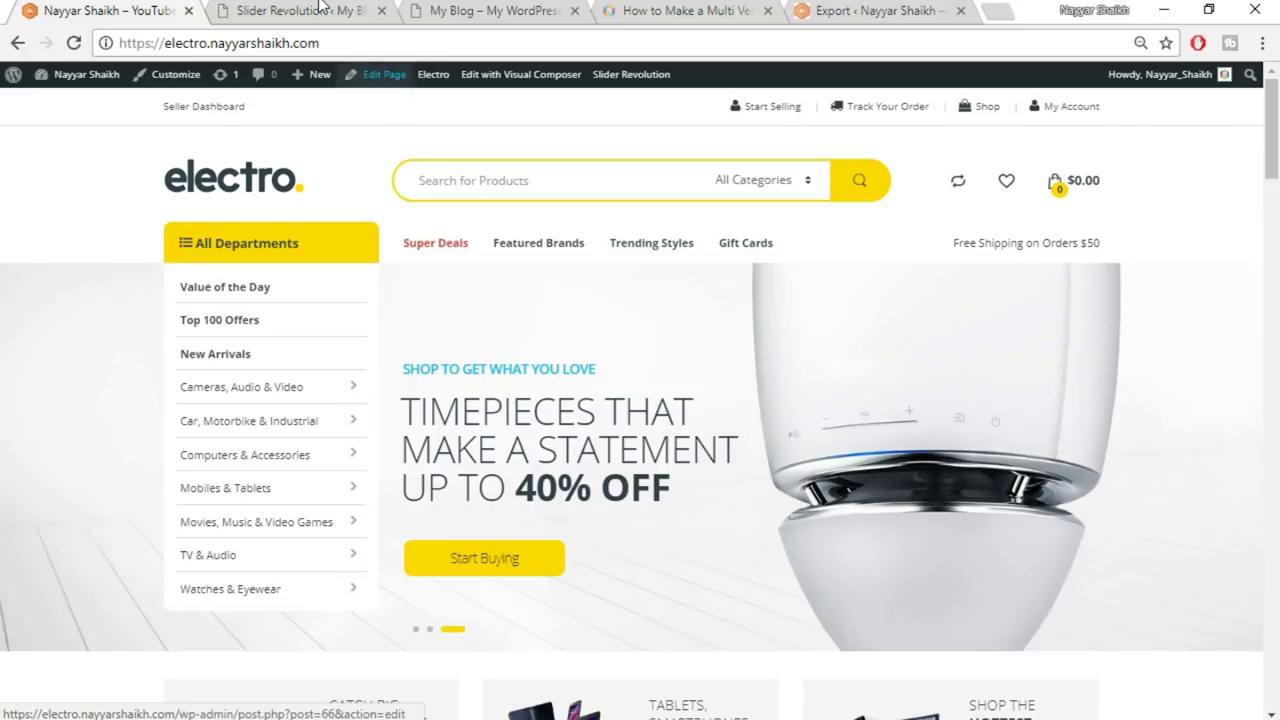
pyautogui.hotkey('ctrl', 'Tab')
pyautogui.scroll(-3, 1274, 411)
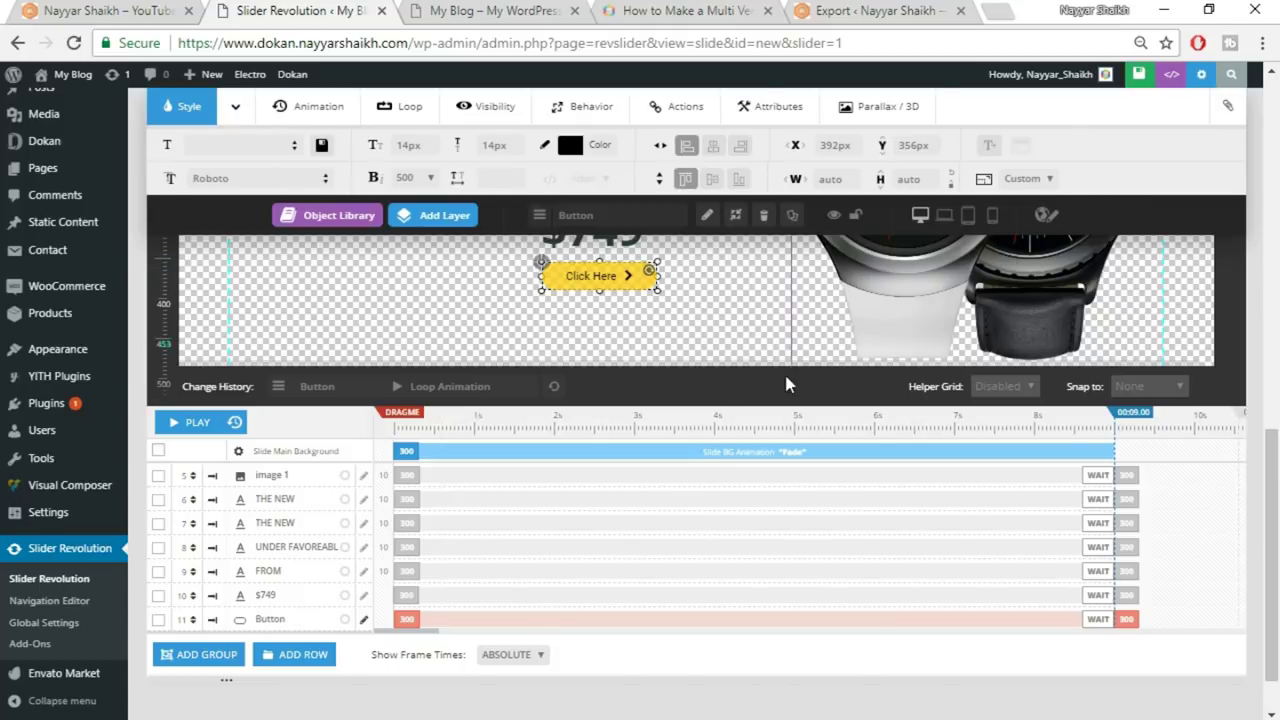
# Give the watch image layer a 500 ms frame start and 1500 ms duration
pyautogui.click(919, 288)
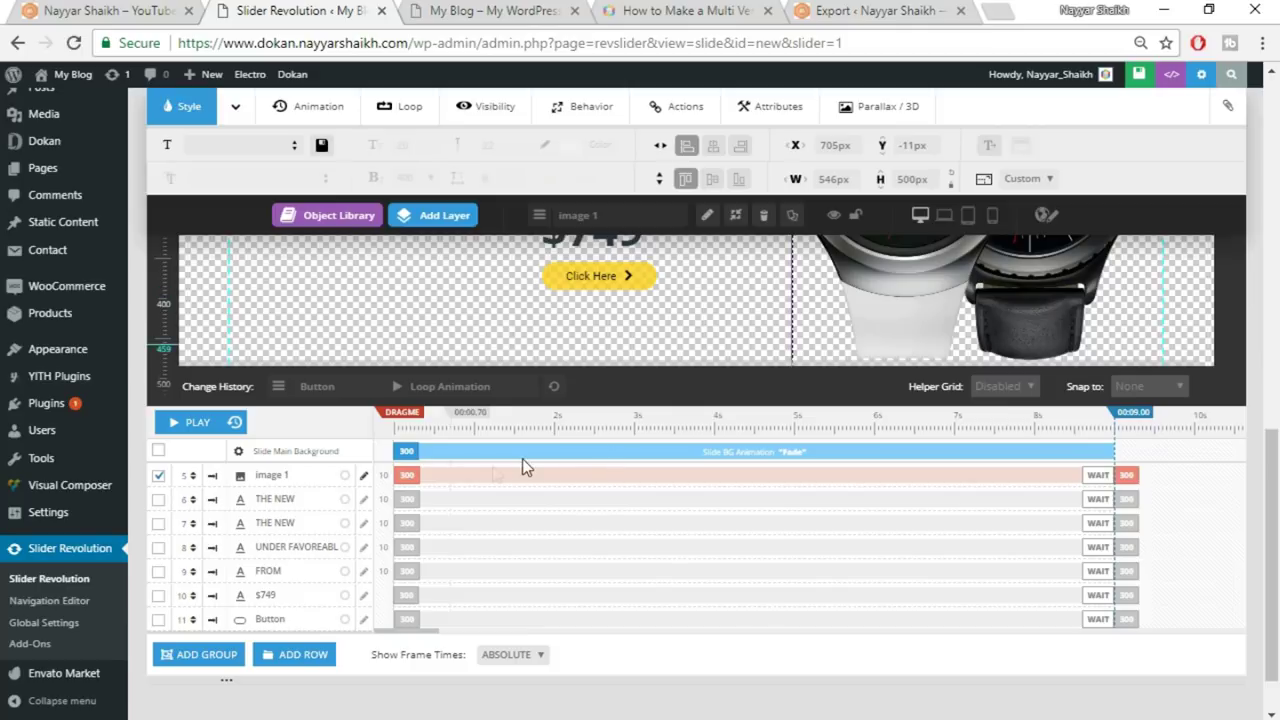
pyautogui.click(406, 484)
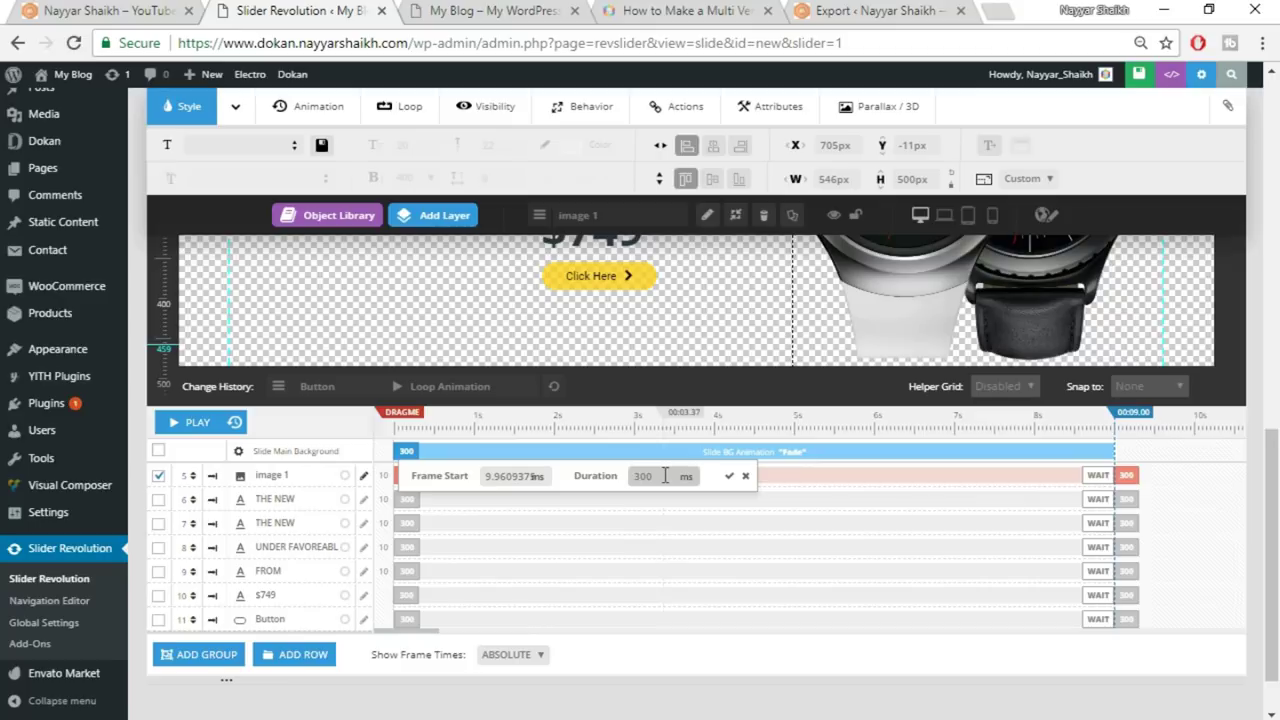
pyautogui.doubleClick(516, 480)
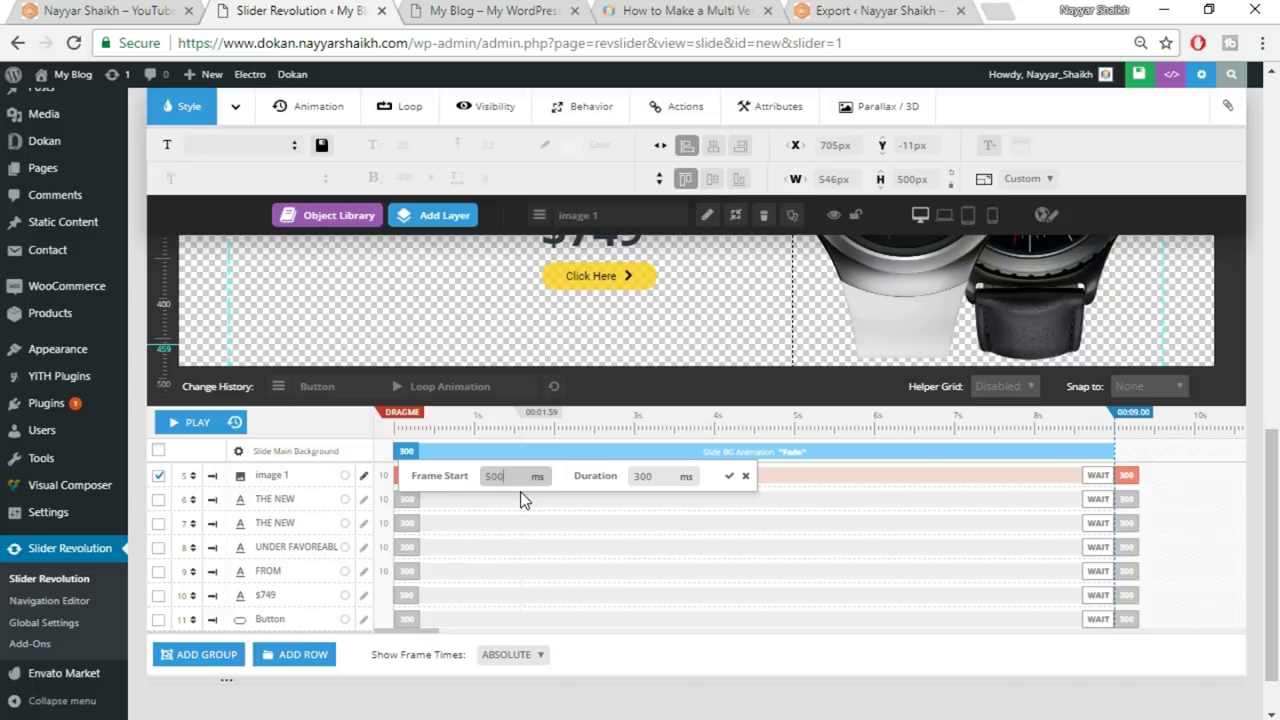
pyautogui.click(643, 480)
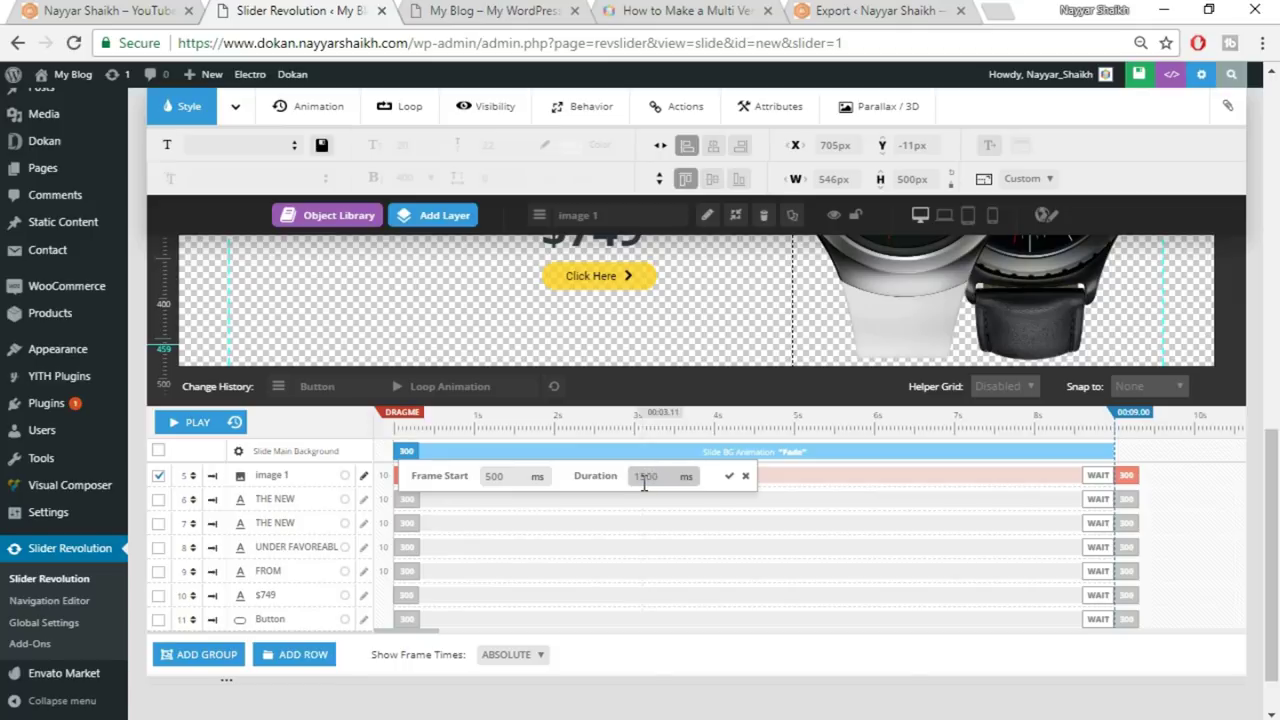
pyautogui.click(730, 478)
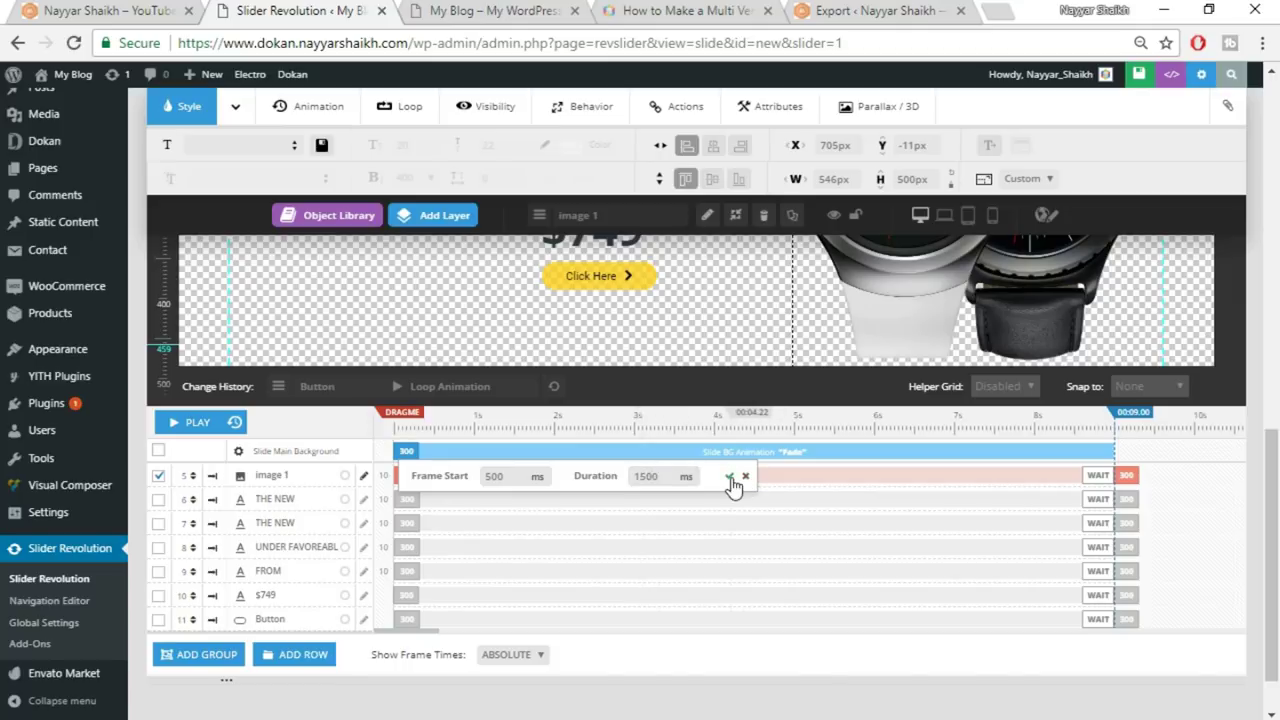
pyautogui.click(729, 477)
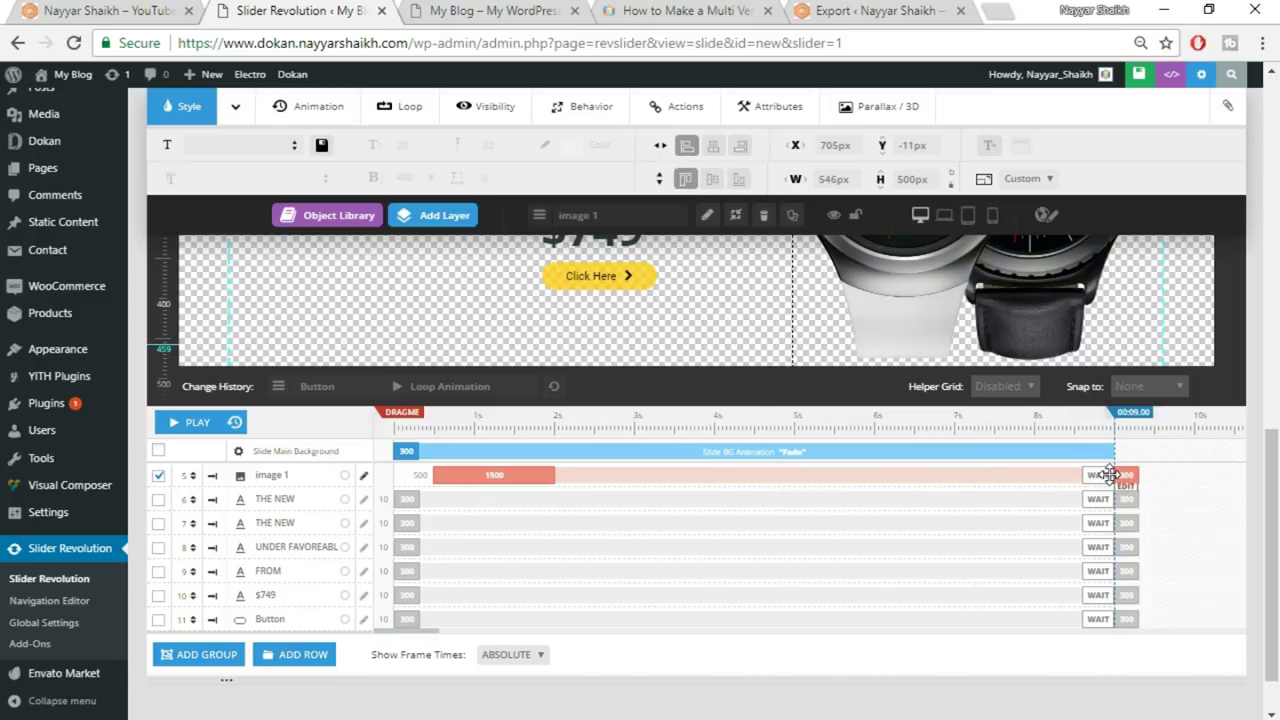
pyautogui.click(288, 500)
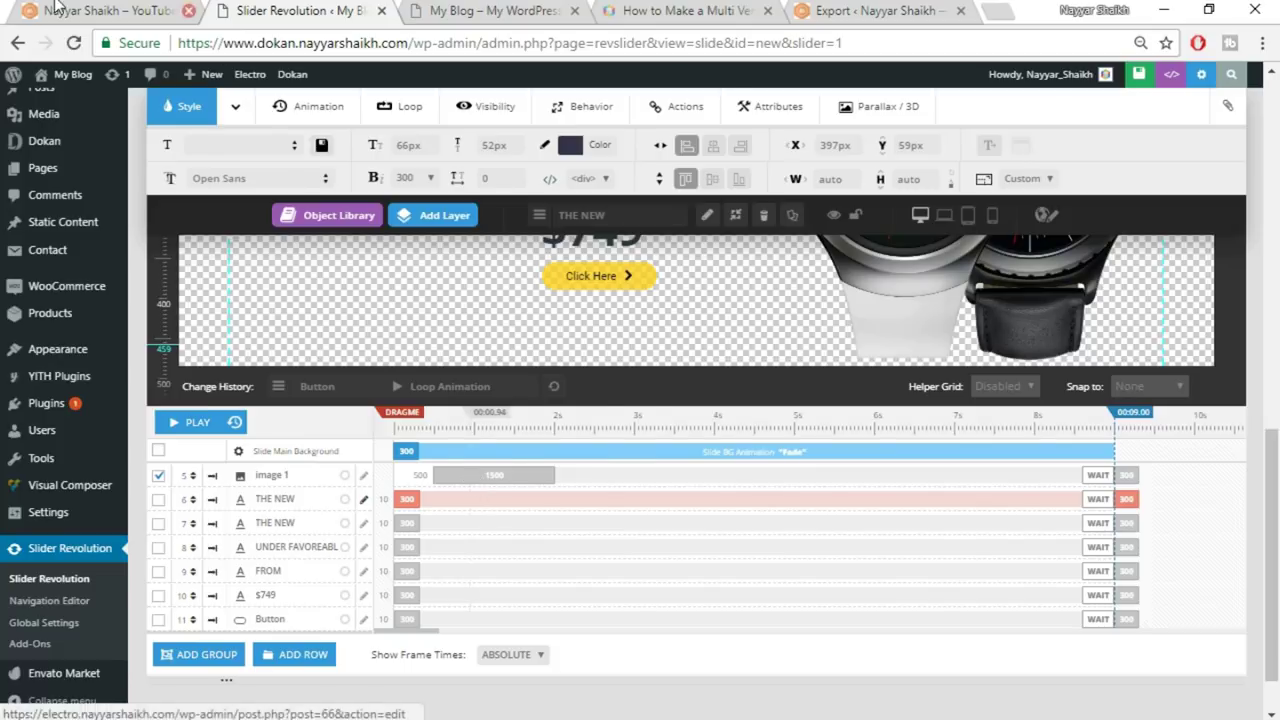
pyautogui.hotkey('ctrl', '1')
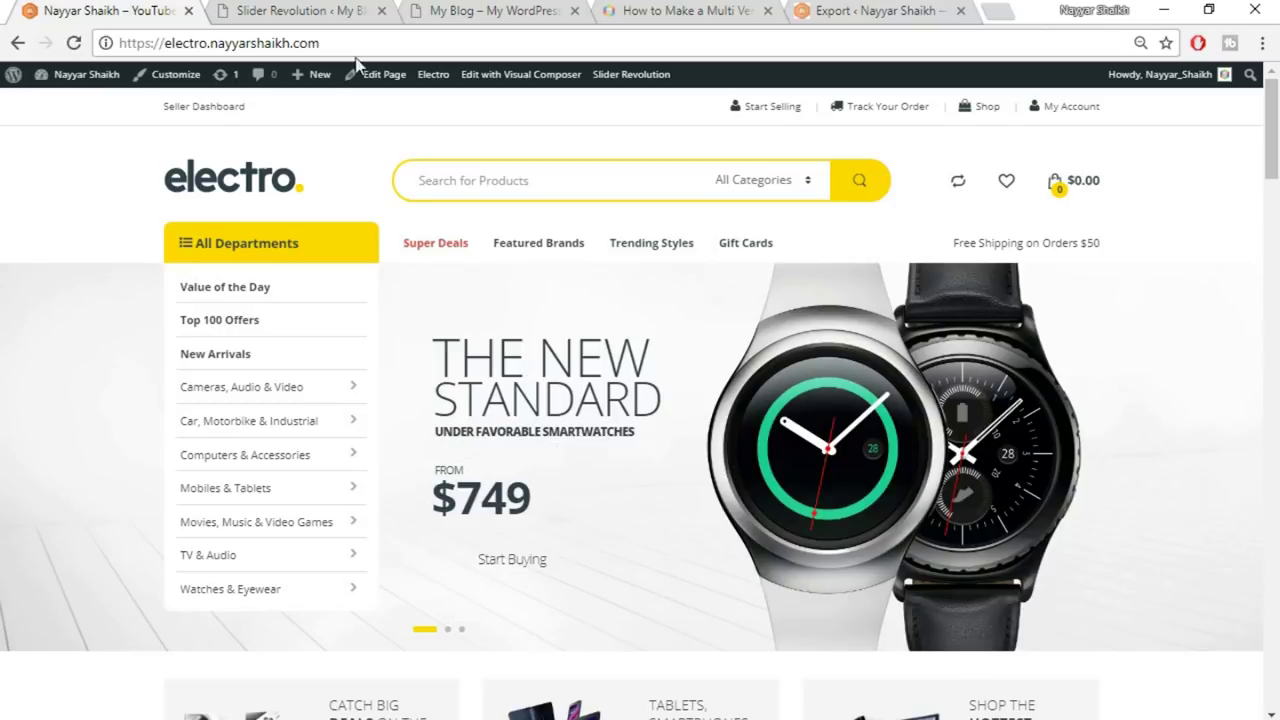
# Switch from the storefront back to the Slider Revolution slide editor's timeline
pyautogui.click(300, 11)
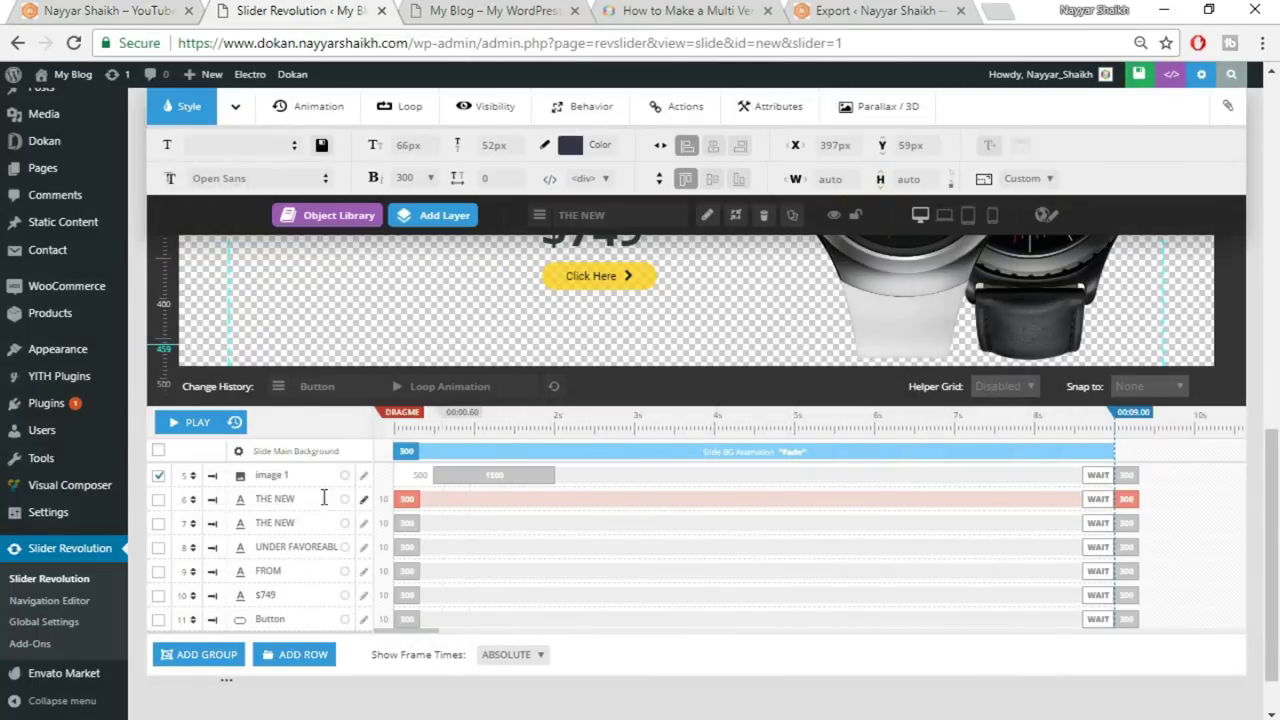
# Set THE NEW heading's frame start to 800 ms
pyautogui.click(409, 497)
pyautogui.moveTo(486, 500); pyautogui.dragTo(530, 505)
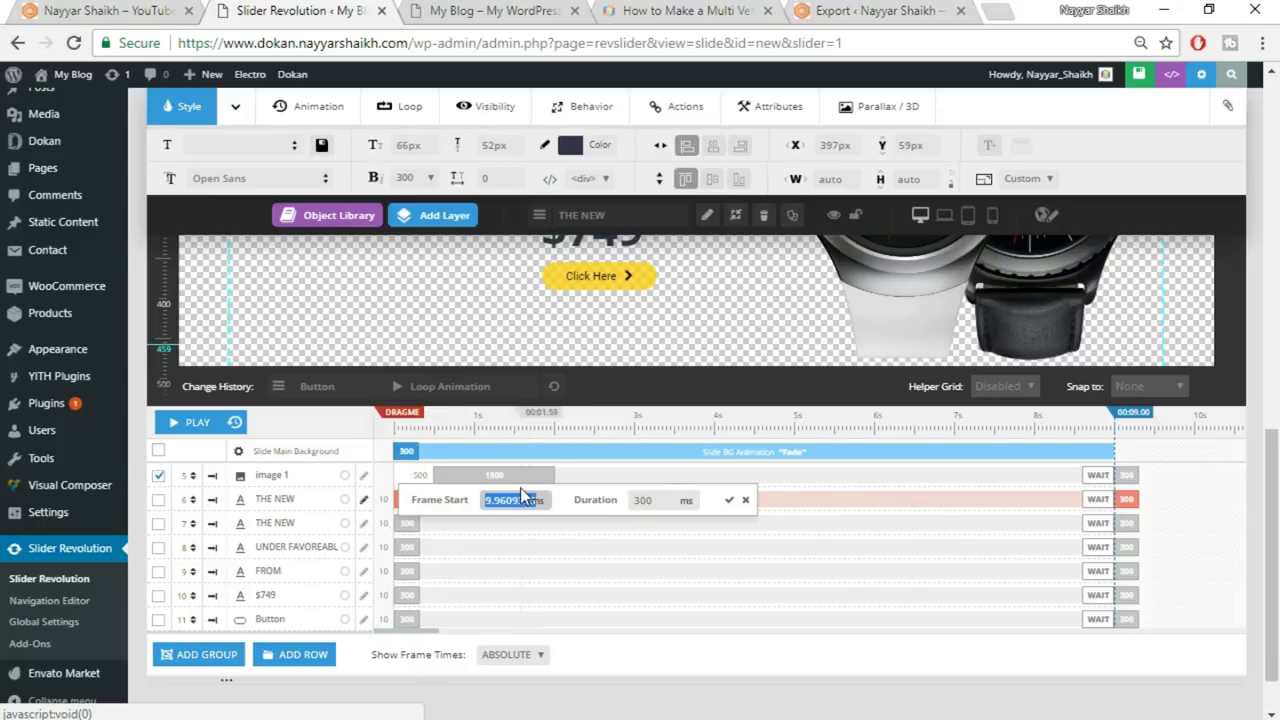
pyautogui.doubleClick(648, 507)
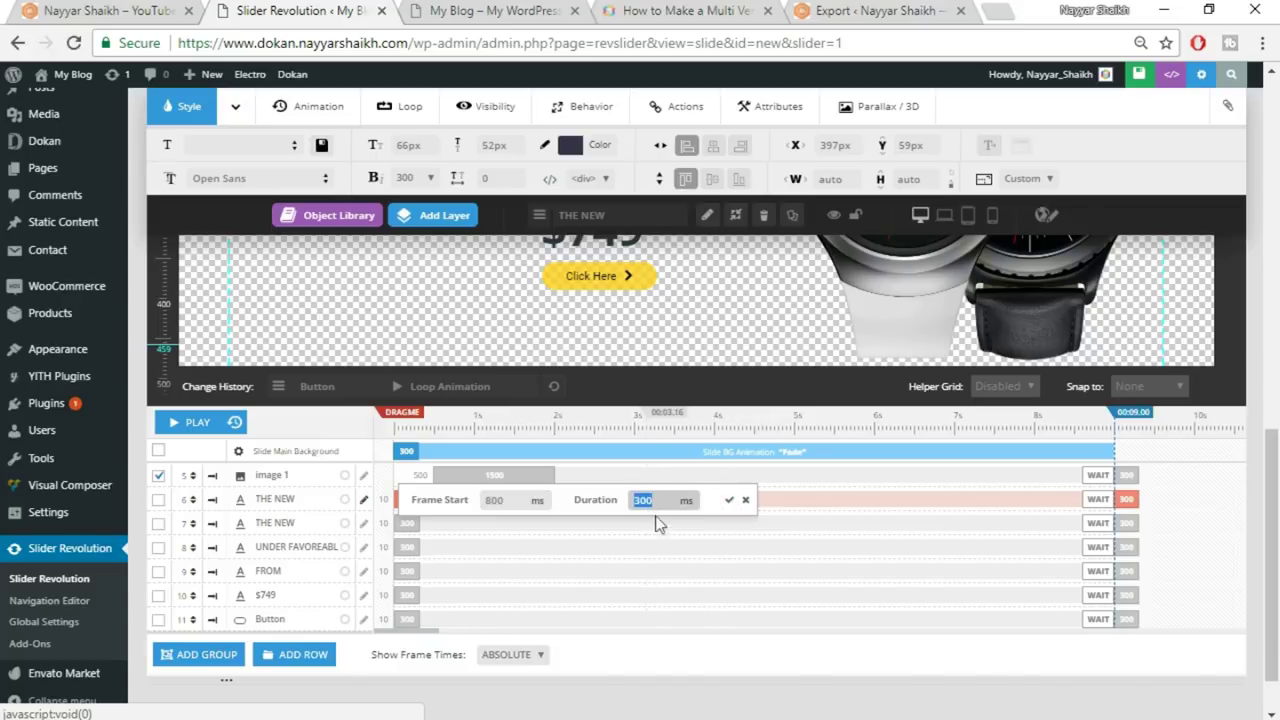
pyautogui.click(728, 502)
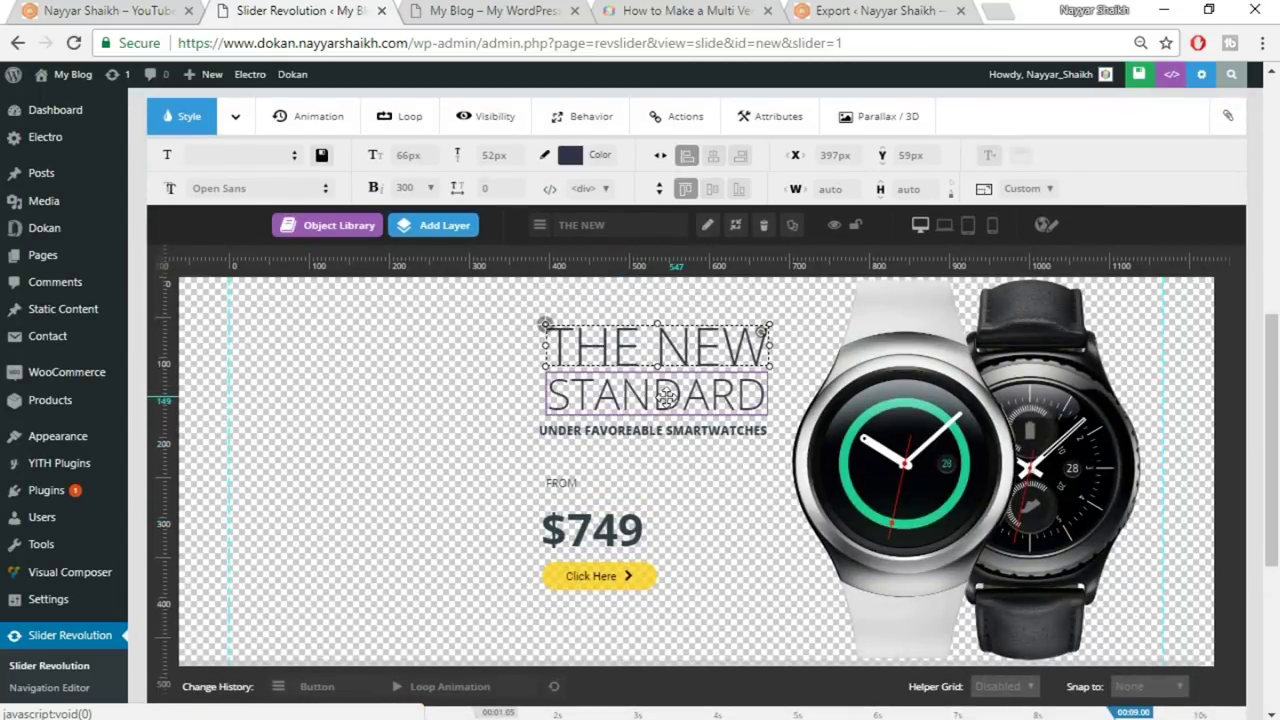
# Set the STANDARD heading's frame start to 1000 ms
pyautogui.click(666, 396)
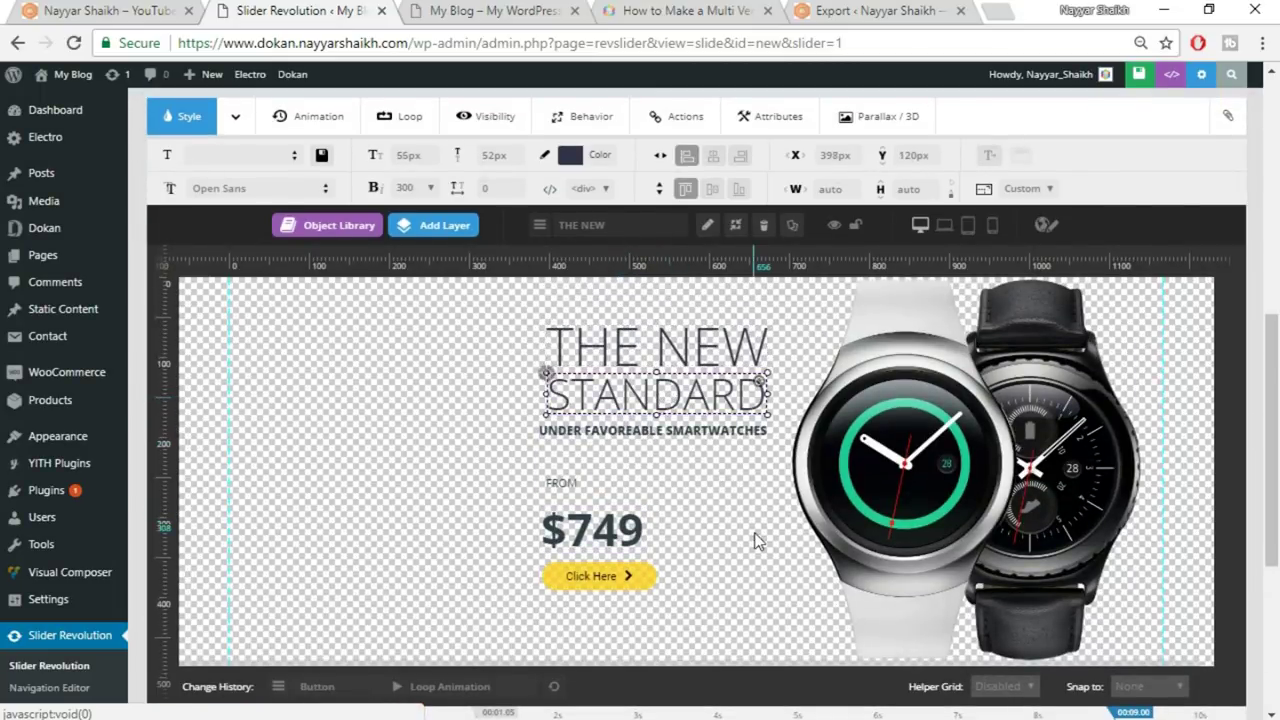
pyautogui.scroll(-4, 757, 540)
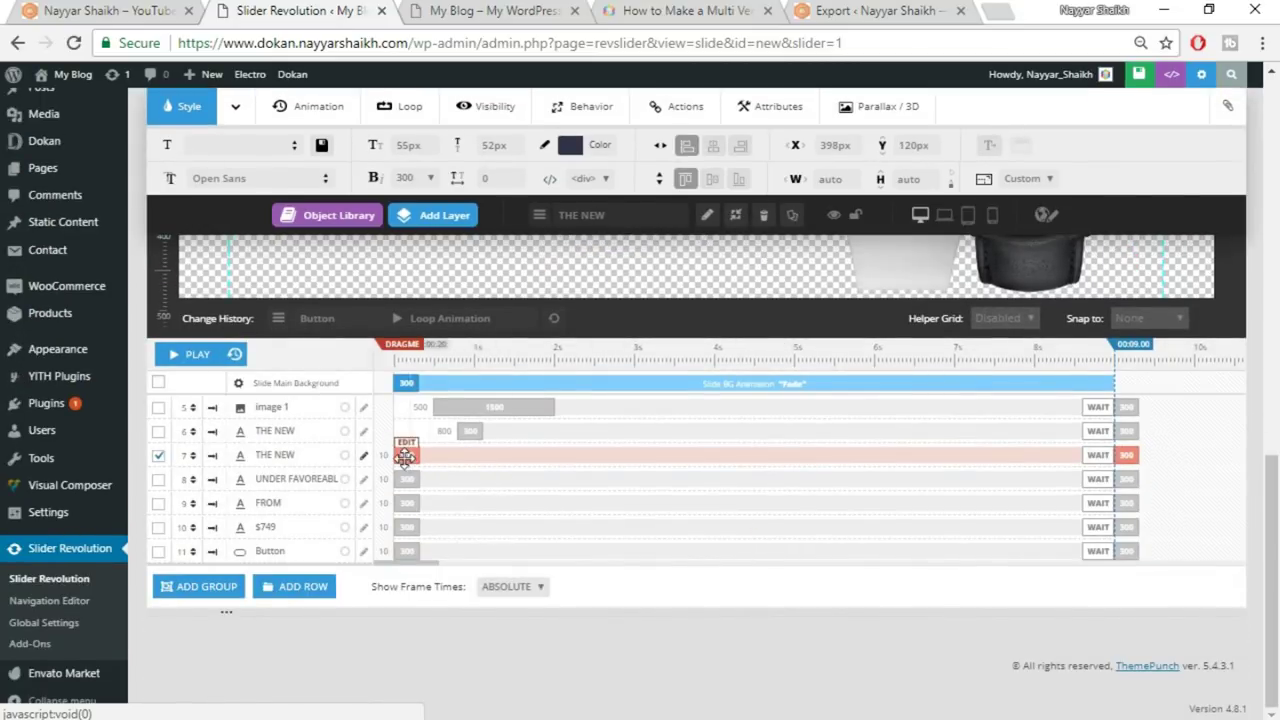
pyautogui.click(408, 450)
pyautogui.doubleClick(508, 456)
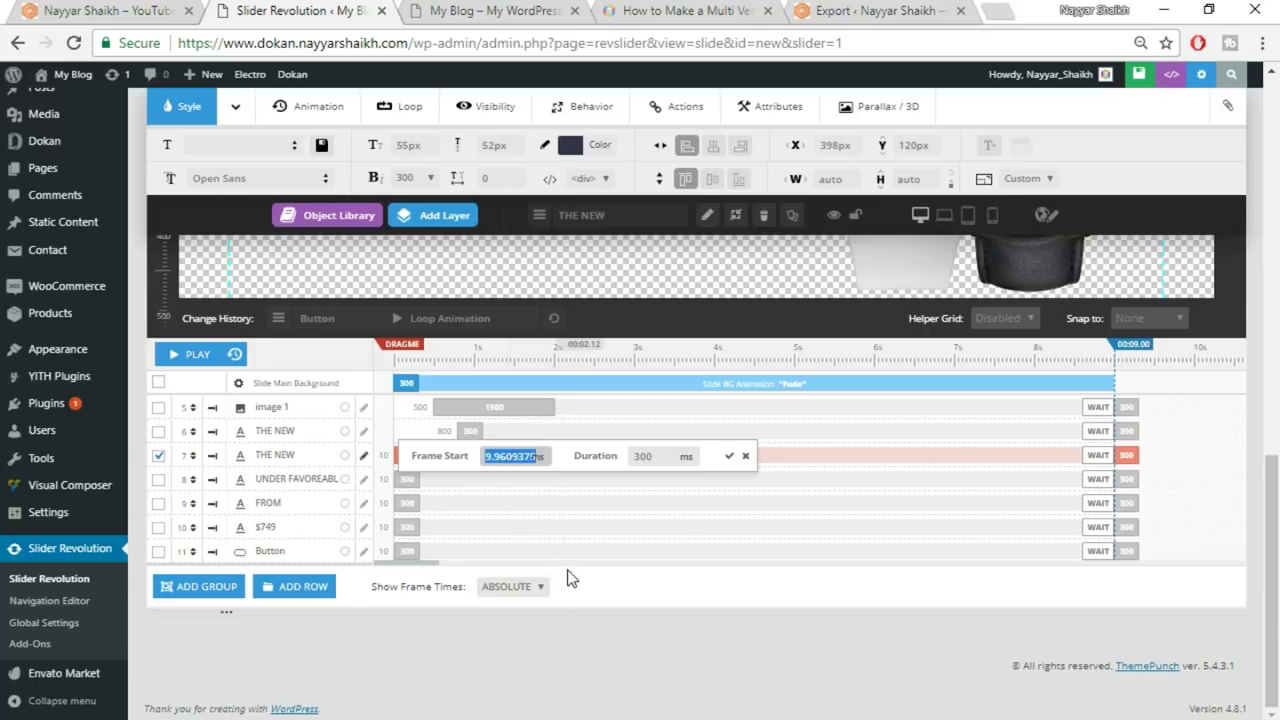
pyautogui.write('1000')
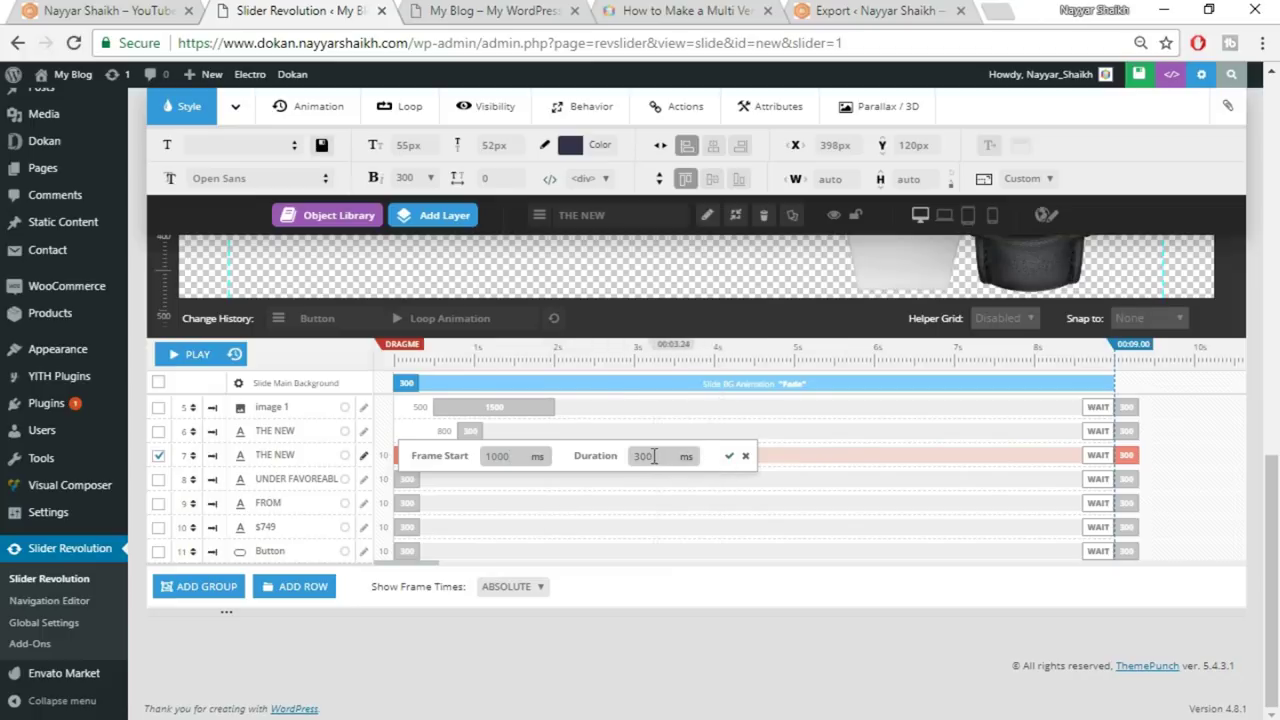
pyautogui.click(729, 457)
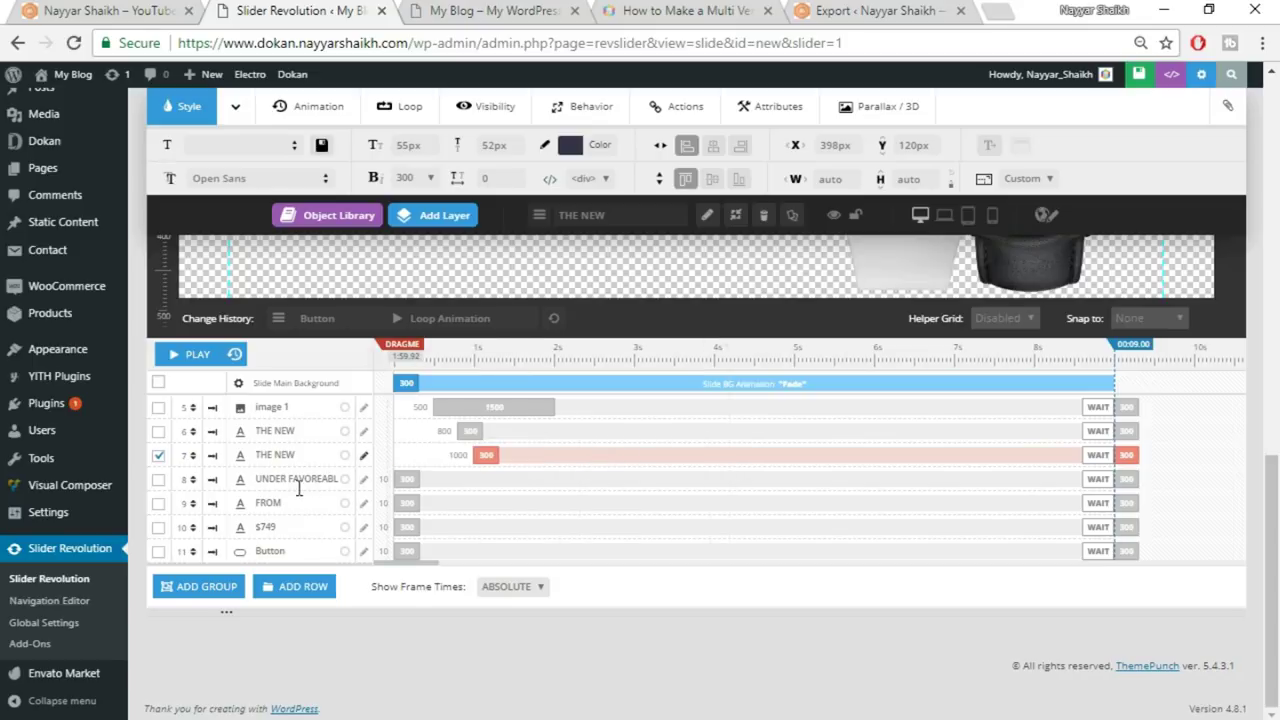
# Set the subtitle layer's frame start to 1200 ms
pyautogui.click(408, 483)
pyautogui.click(408, 476)
pyautogui.doubleClick(526, 480)
pyautogui.write('1200')
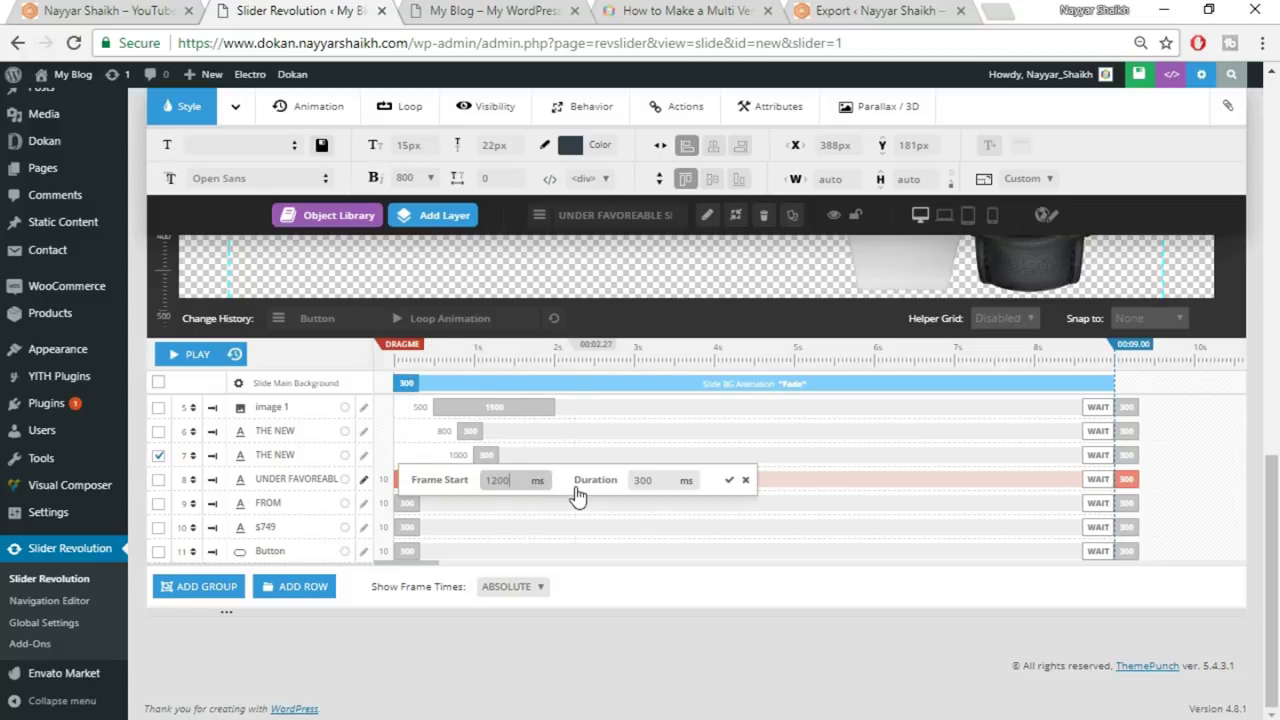
pyautogui.click(731, 481)
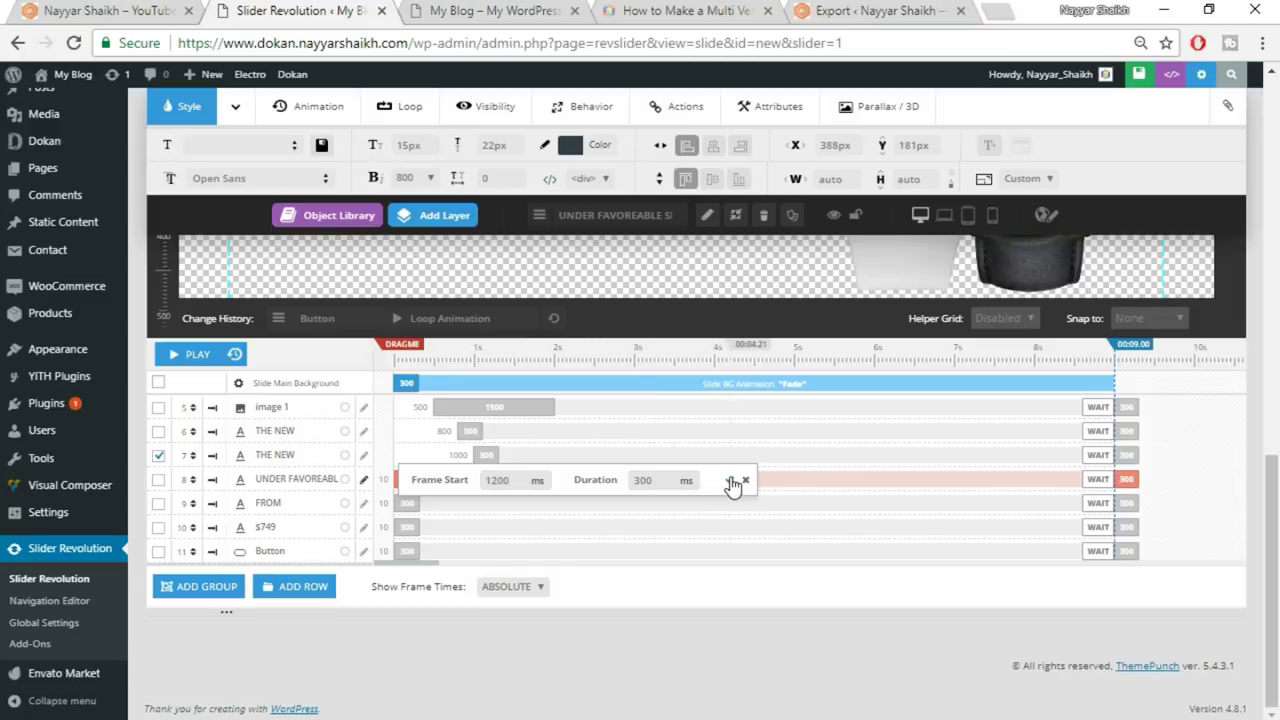
# Set both the FROM and $749 layers to start at 1400 ms
pyautogui.click(416, 502)
pyautogui.click(403, 497)
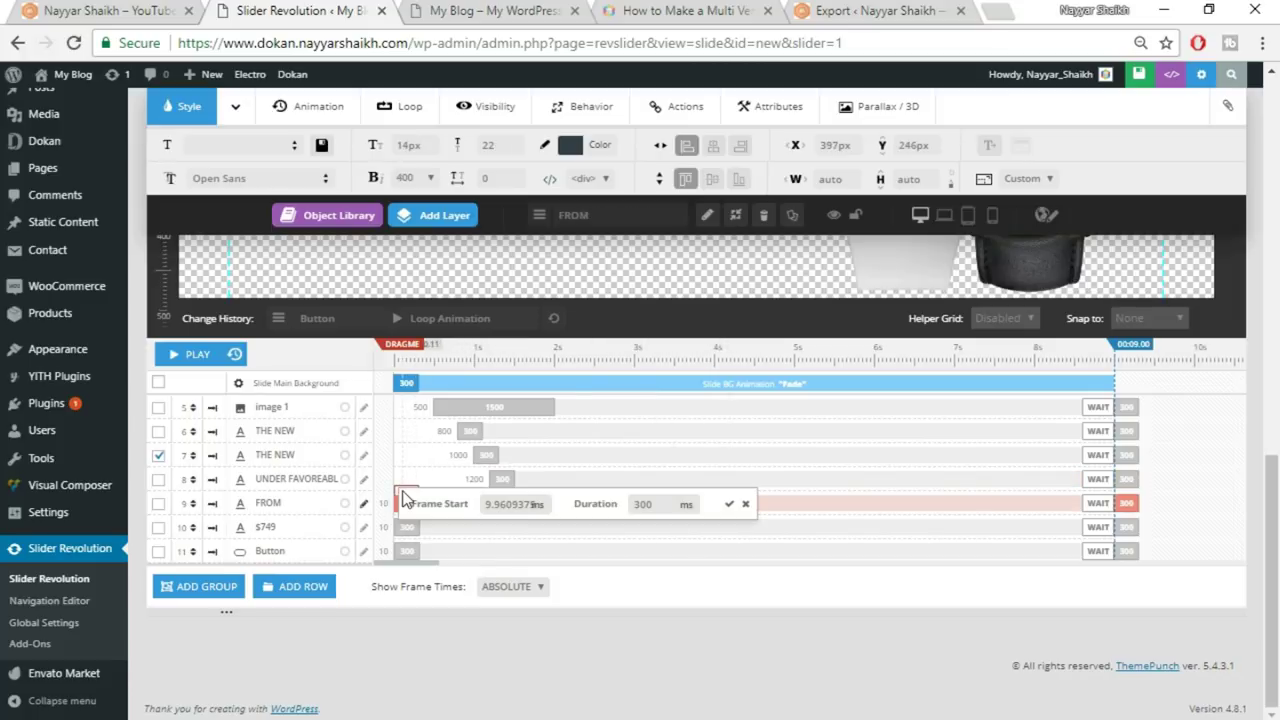
pyautogui.doubleClick(518, 503)
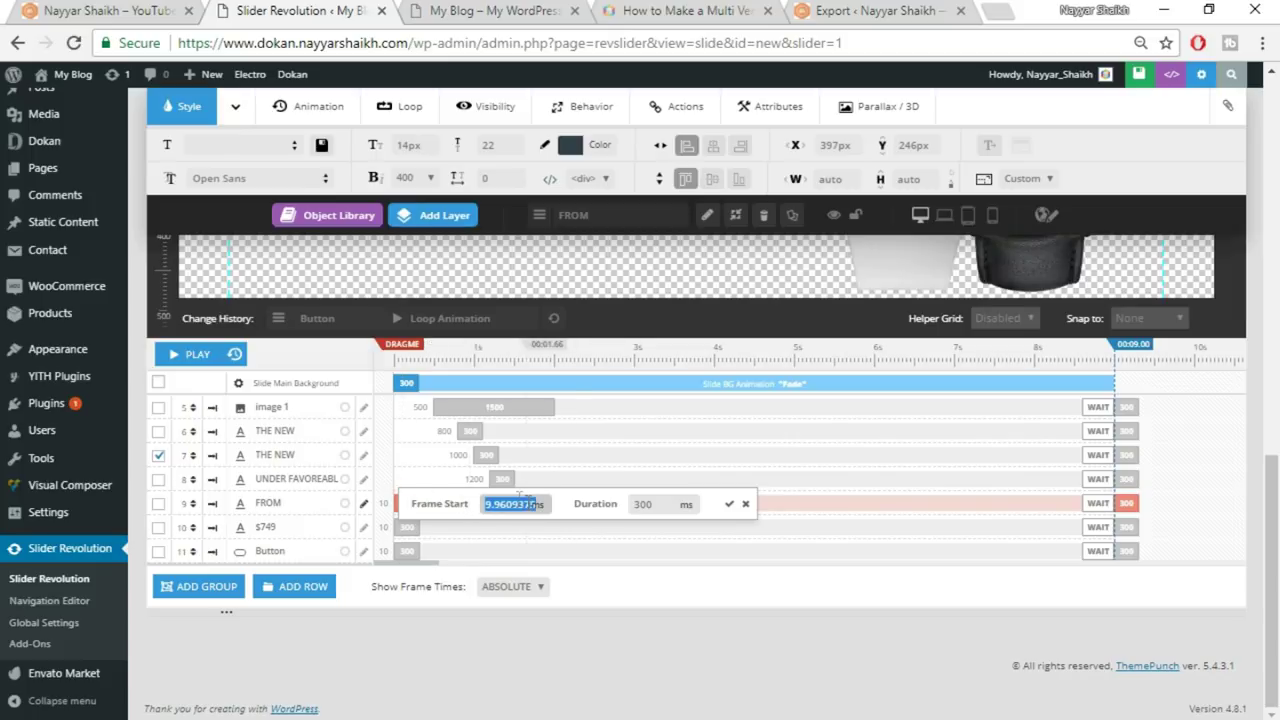
pyautogui.write('1400')
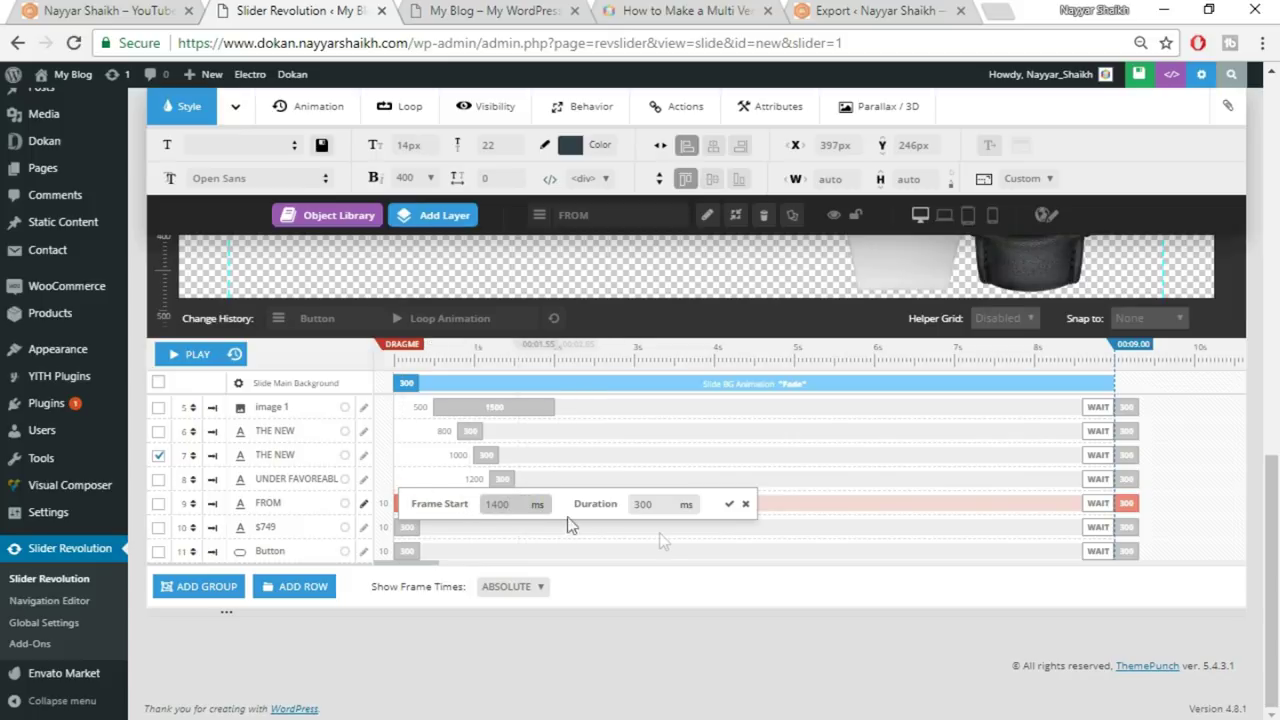
pyautogui.click(729, 503)
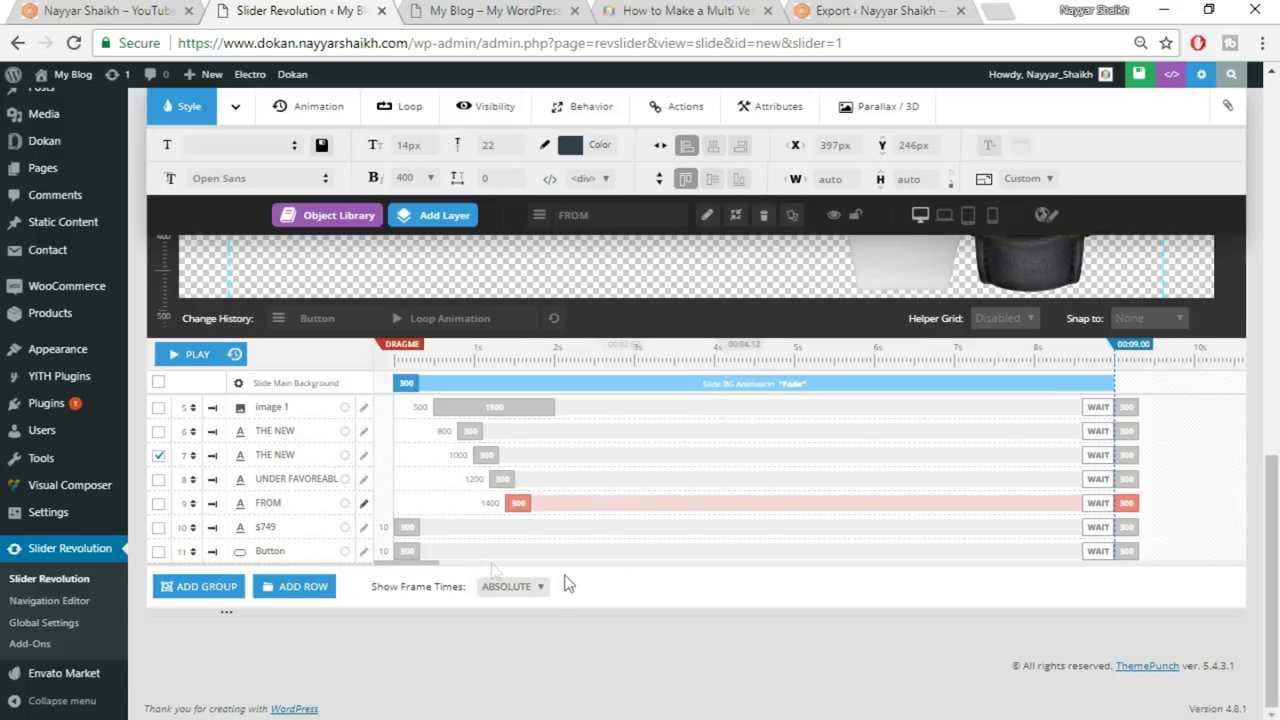
pyautogui.click(406, 521)
pyautogui.click(406, 521)
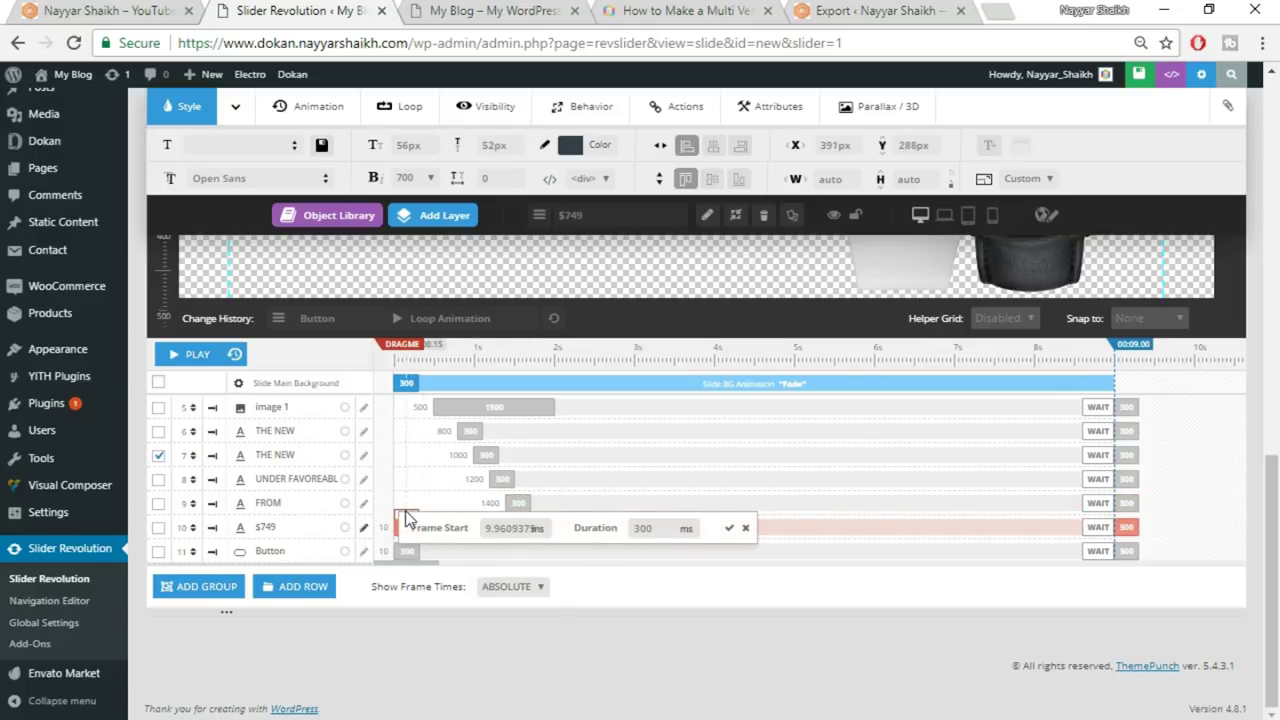
pyautogui.doubleClick(486, 527)
pyautogui.write('1400')
pyautogui.click(729, 528)
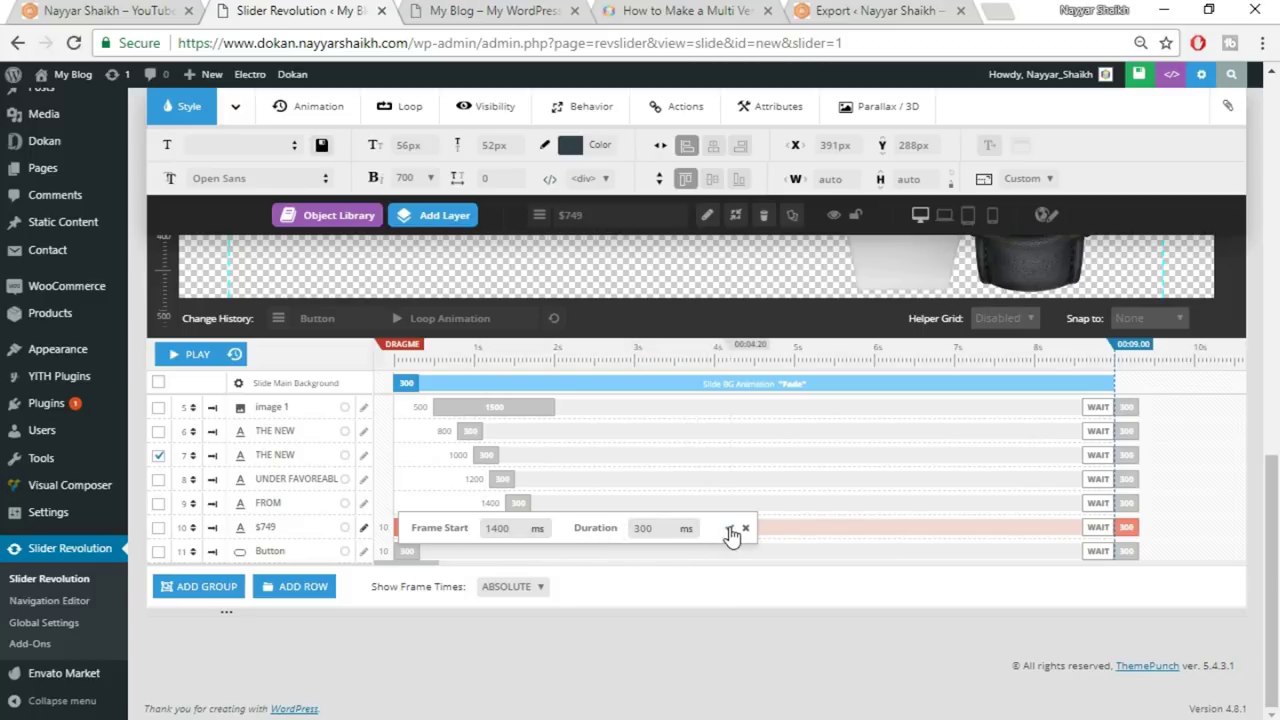
pyautogui.click(407, 550)
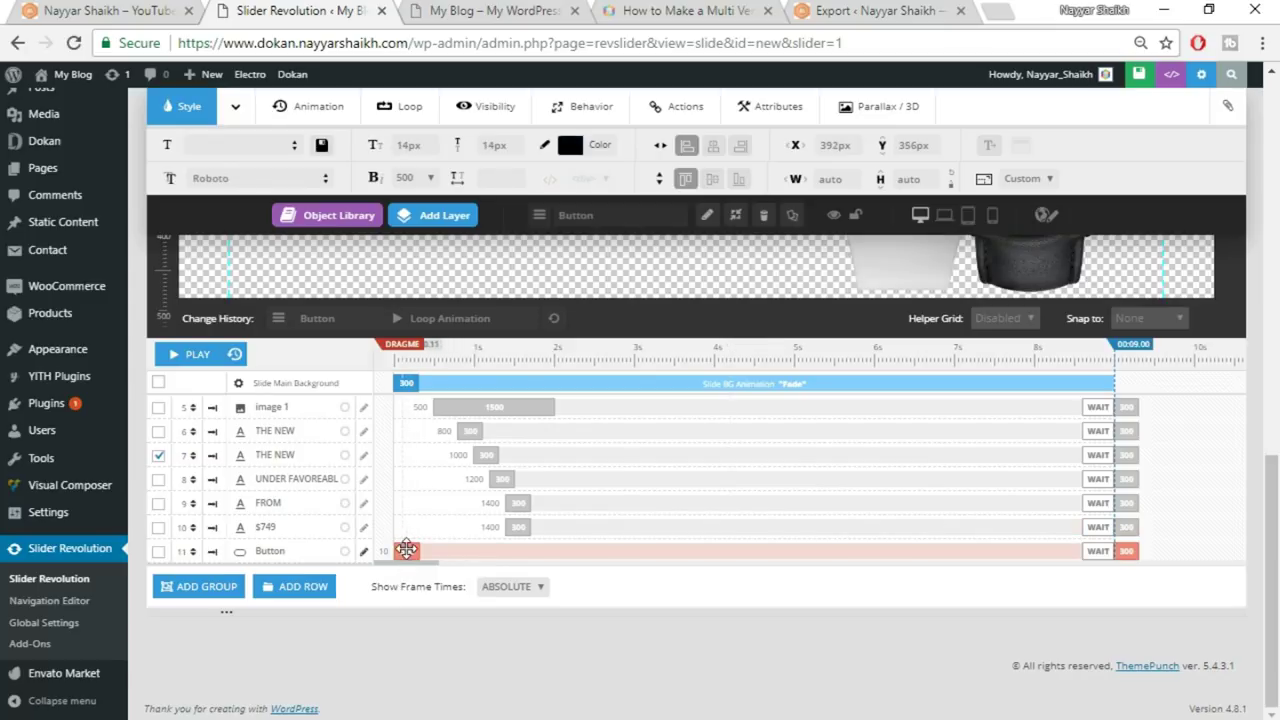
# Set the Button layer's frame start to 1600 ms
pyautogui.click(407, 549)
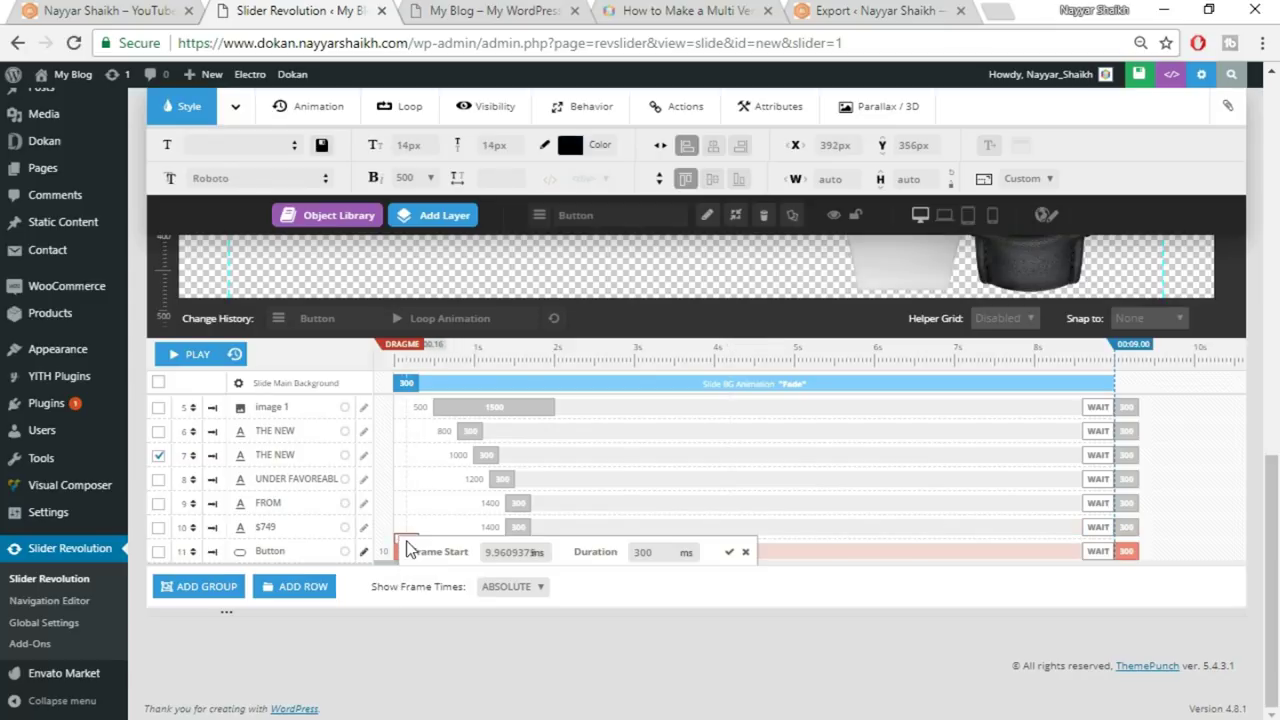
pyautogui.doubleClick(509, 545)
pyautogui.write('1600')
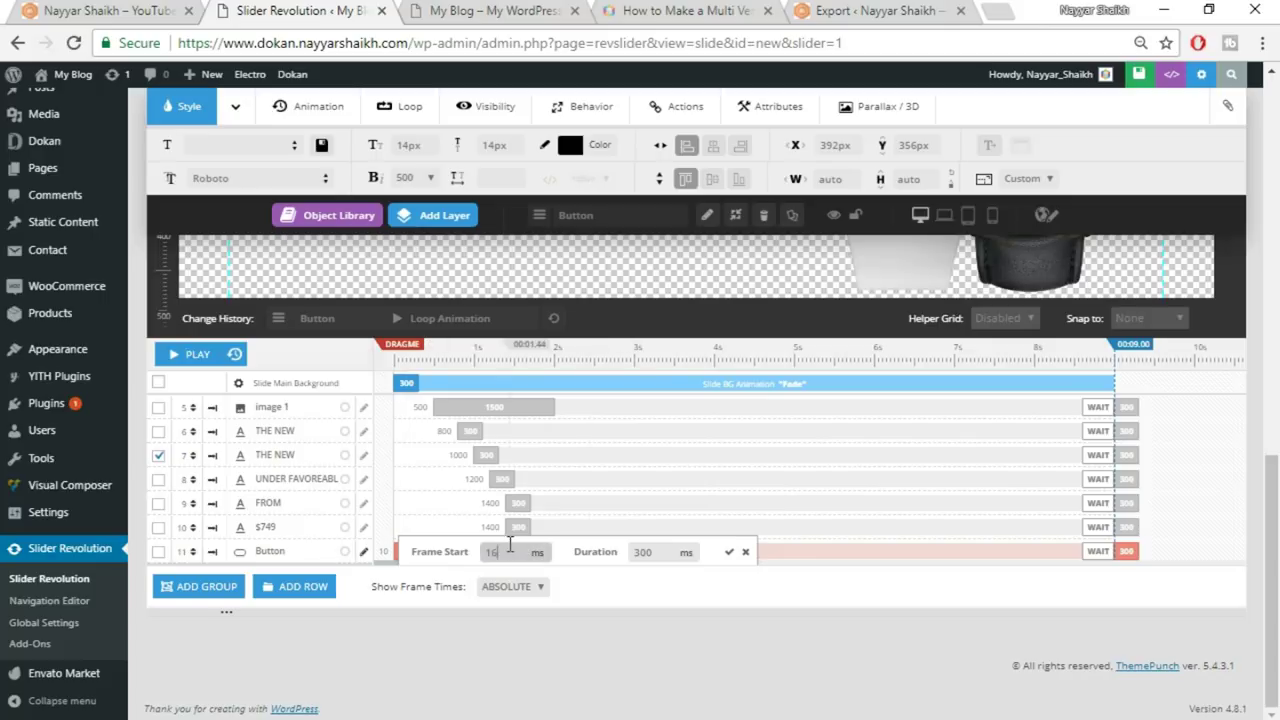
pyautogui.click(729, 551)
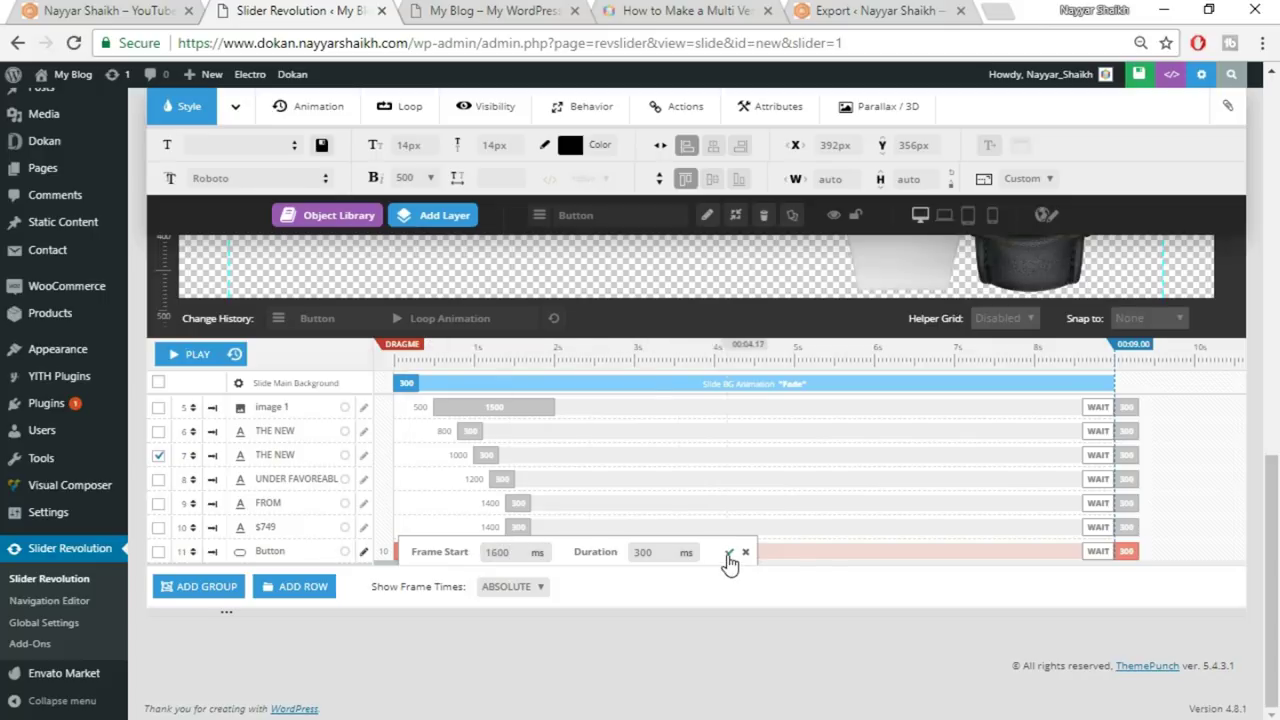
# Give the watch image the RotateInFormZero entrance animation
pyautogui.scroll(5, 838, 590)
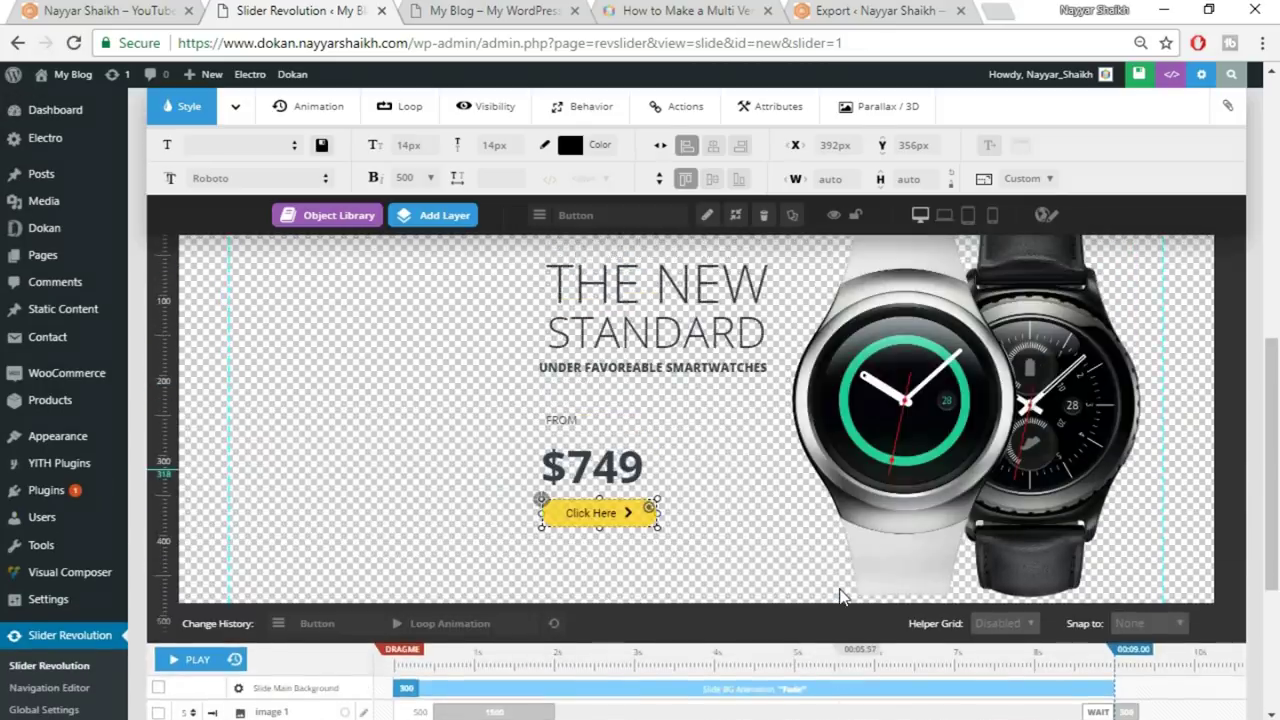
pyautogui.scroll(1, 838, 589)
pyautogui.scroll(-2, 838, 590)
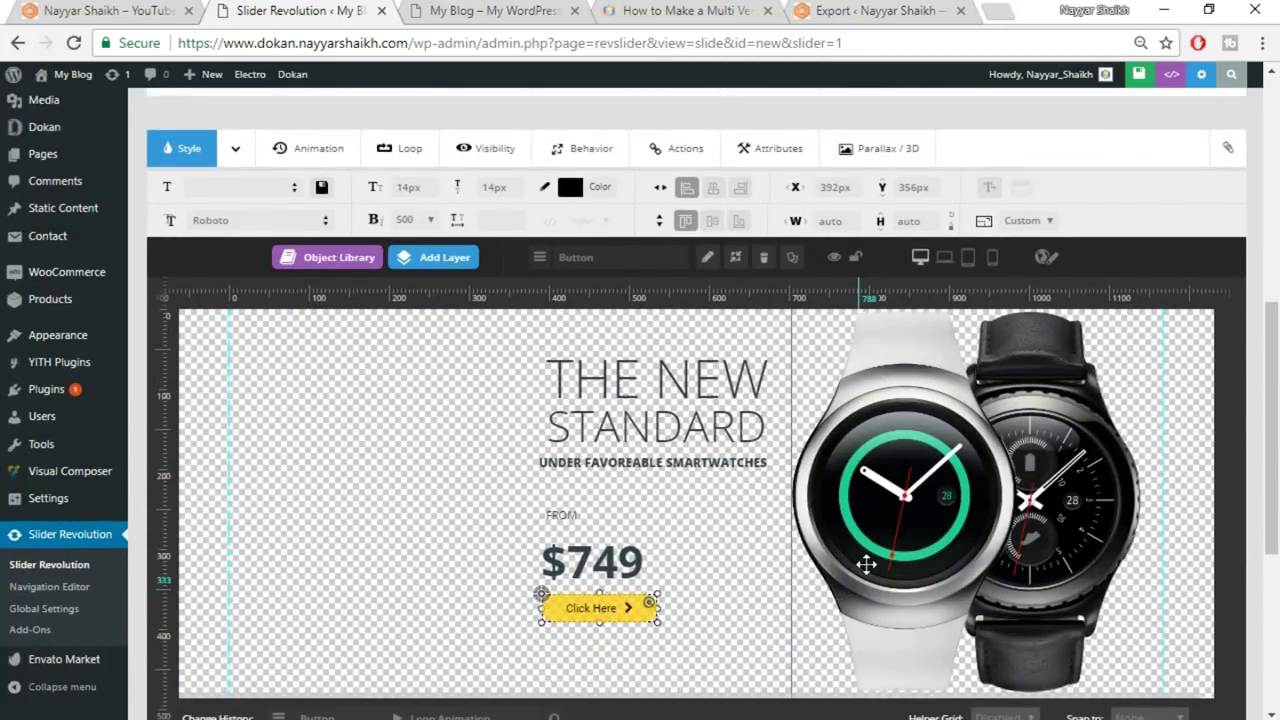
pyautogui.click(966, 457)
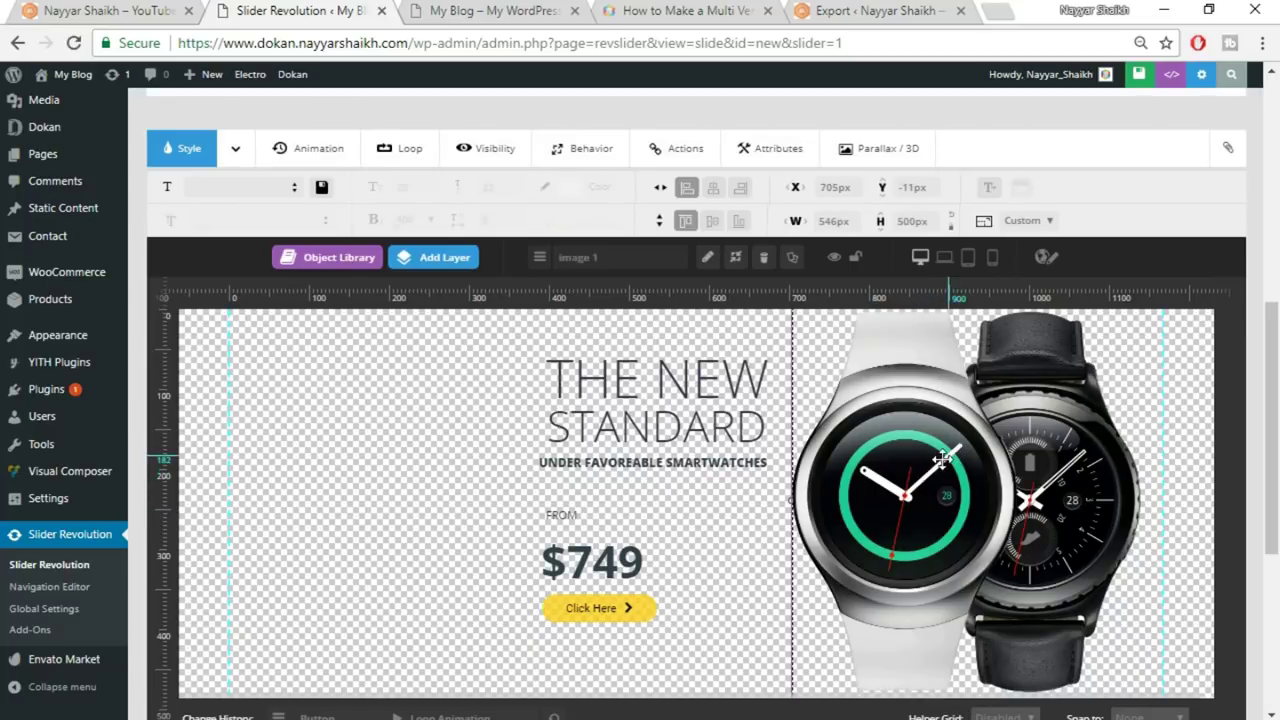
pyautogui.click(335, 160)
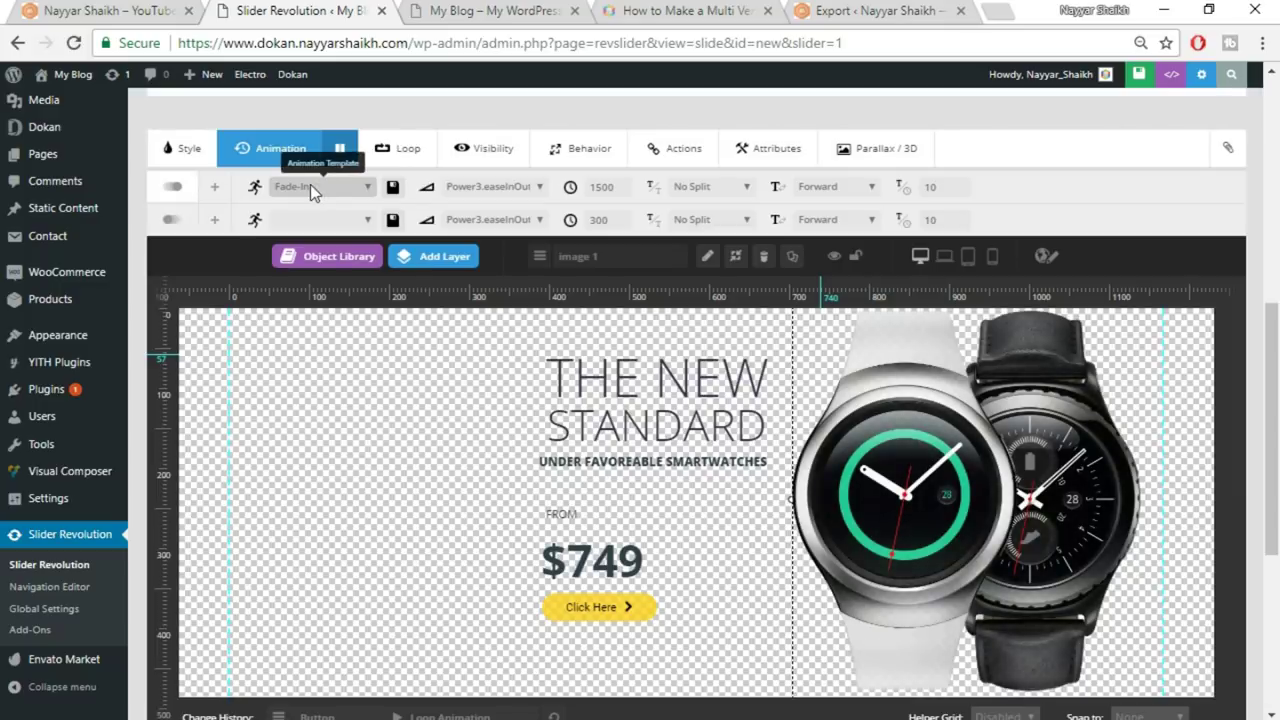
pyautogui.click(307, 189)
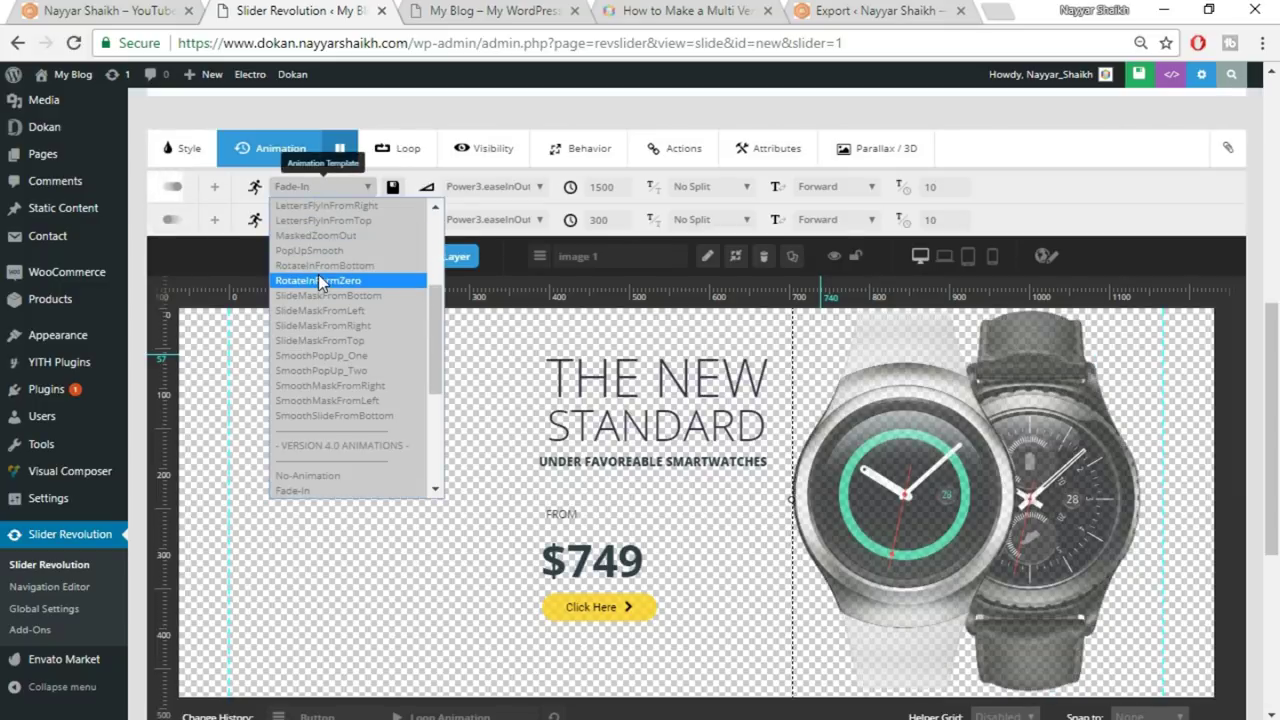
pyautogui.click(318, 276)
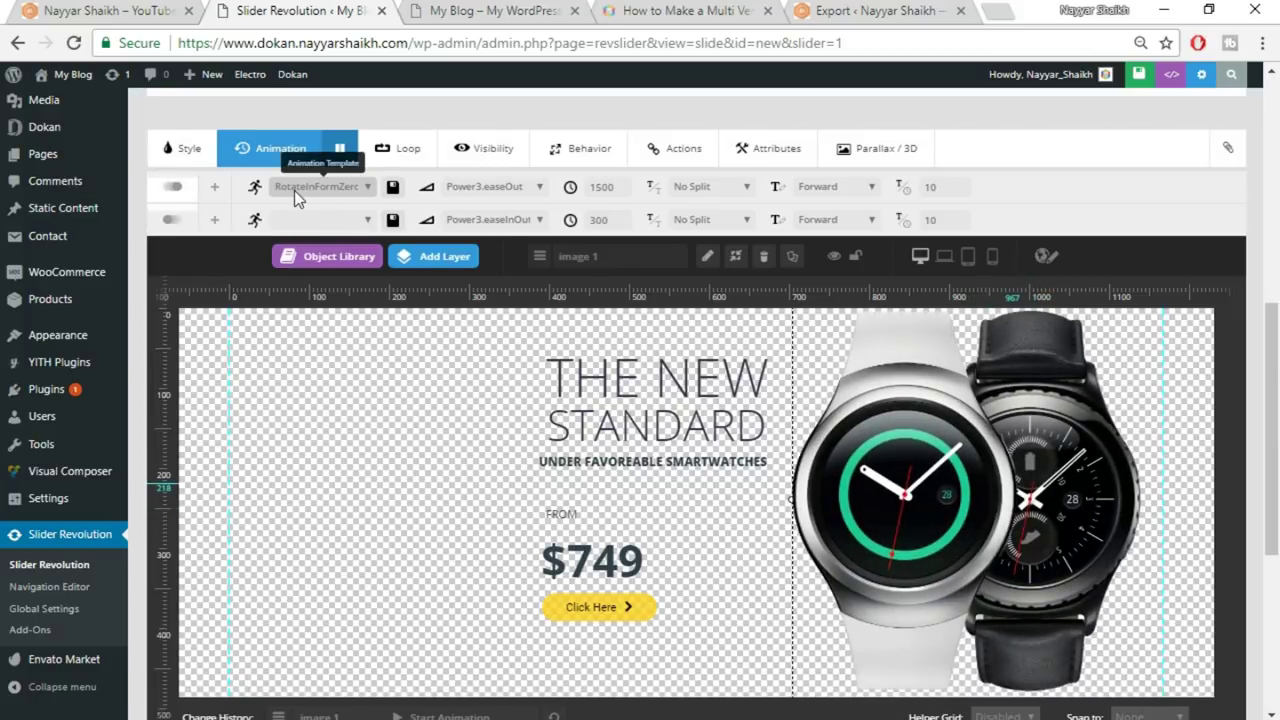
# Give THE NEW heading the SlideMaskFromLeft entrance animation
pyautogui.click(294, 190)
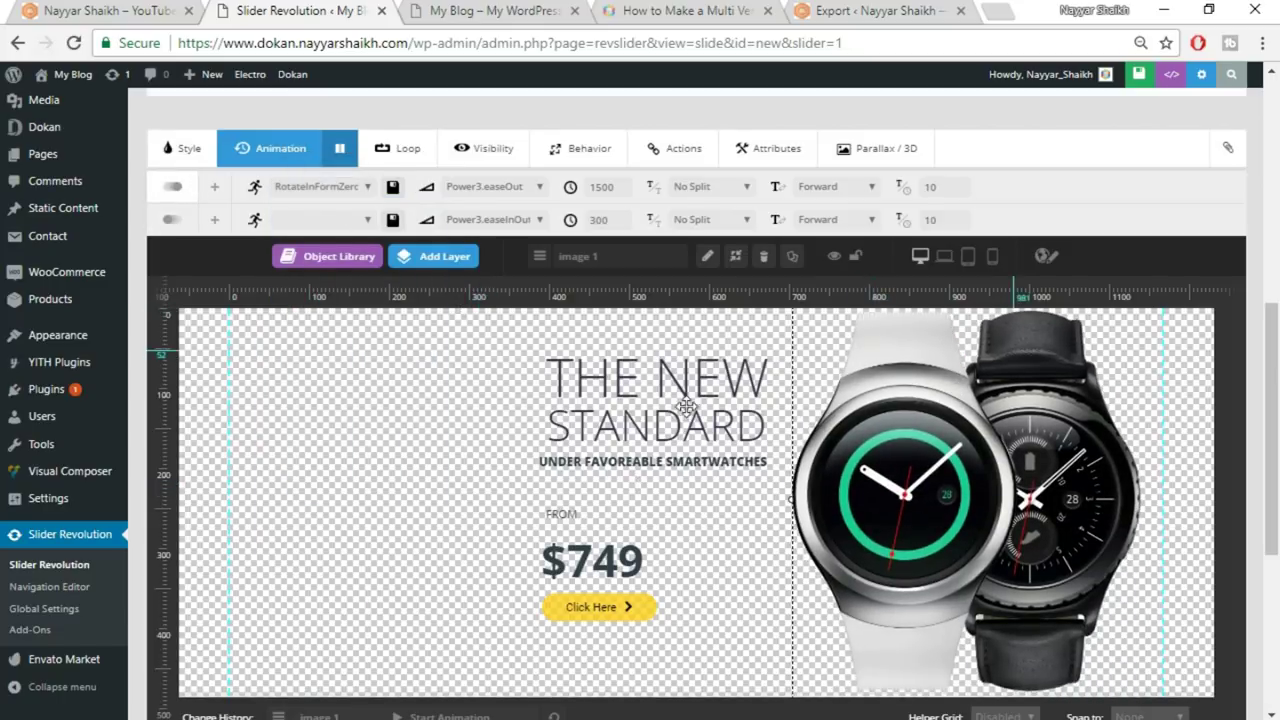
pyautogui.click(657, 378)
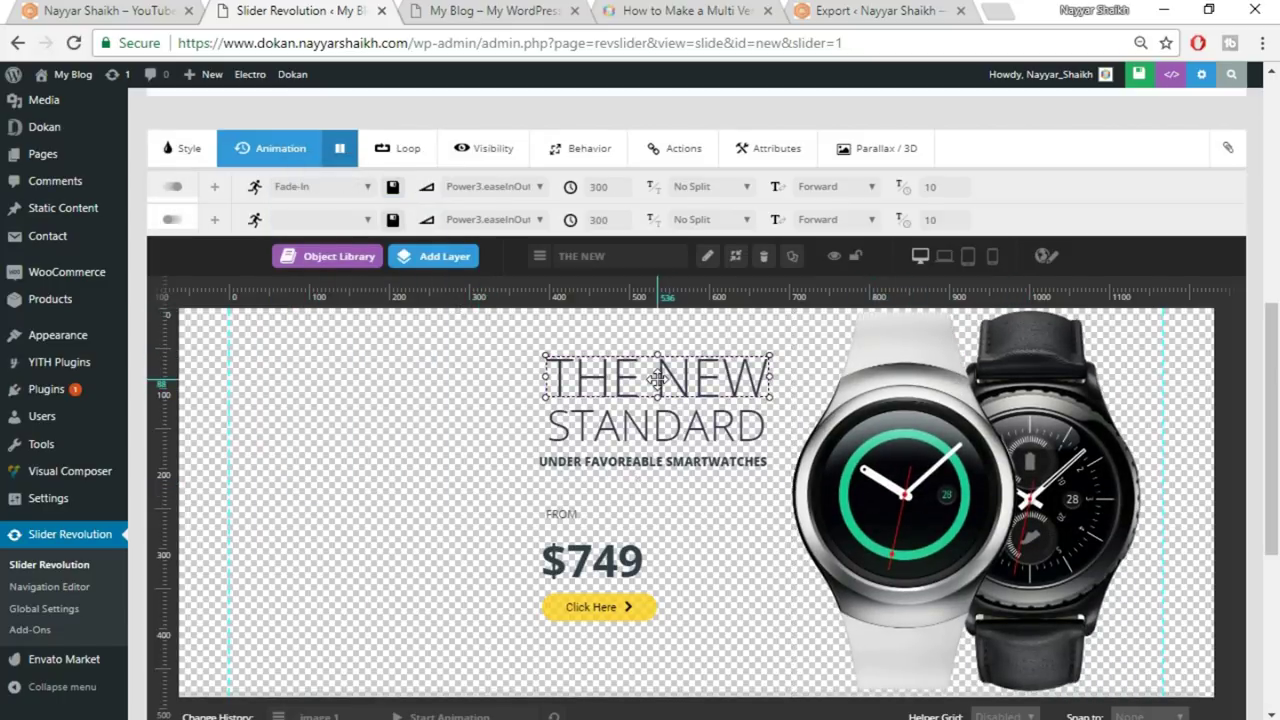
pyautogui.click(308, 186)
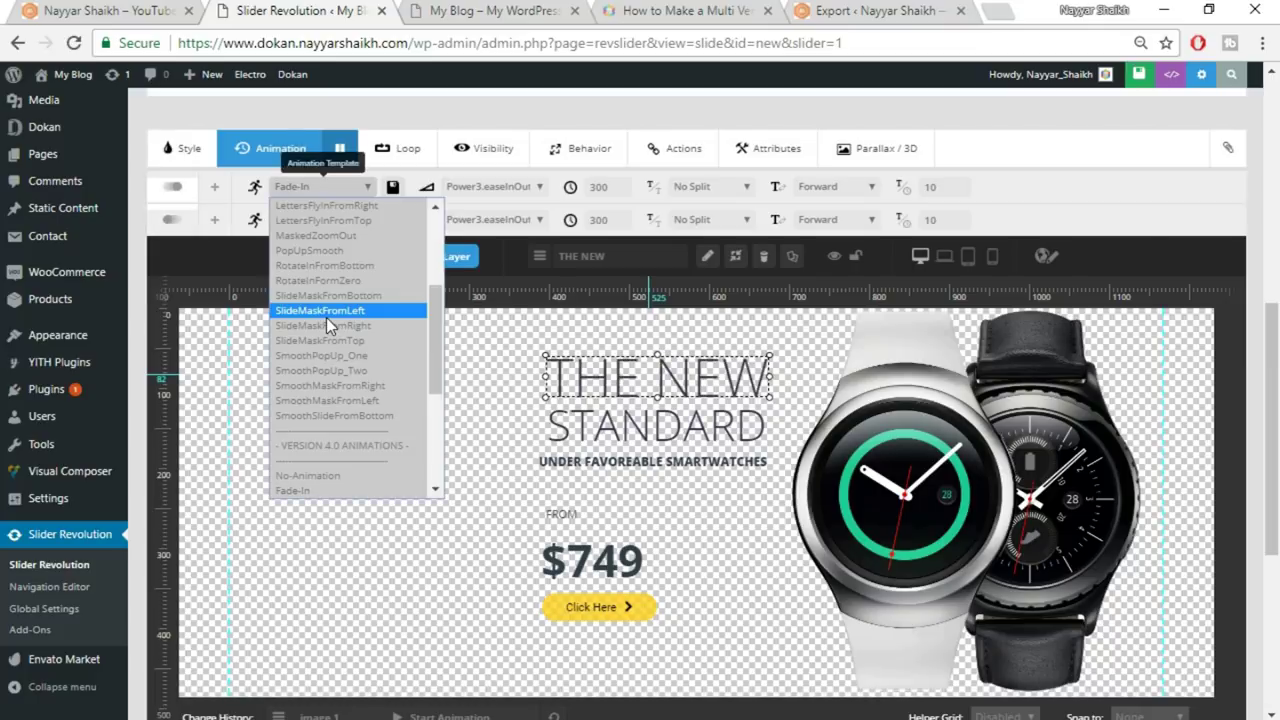
pyautogui.click(326, 314)
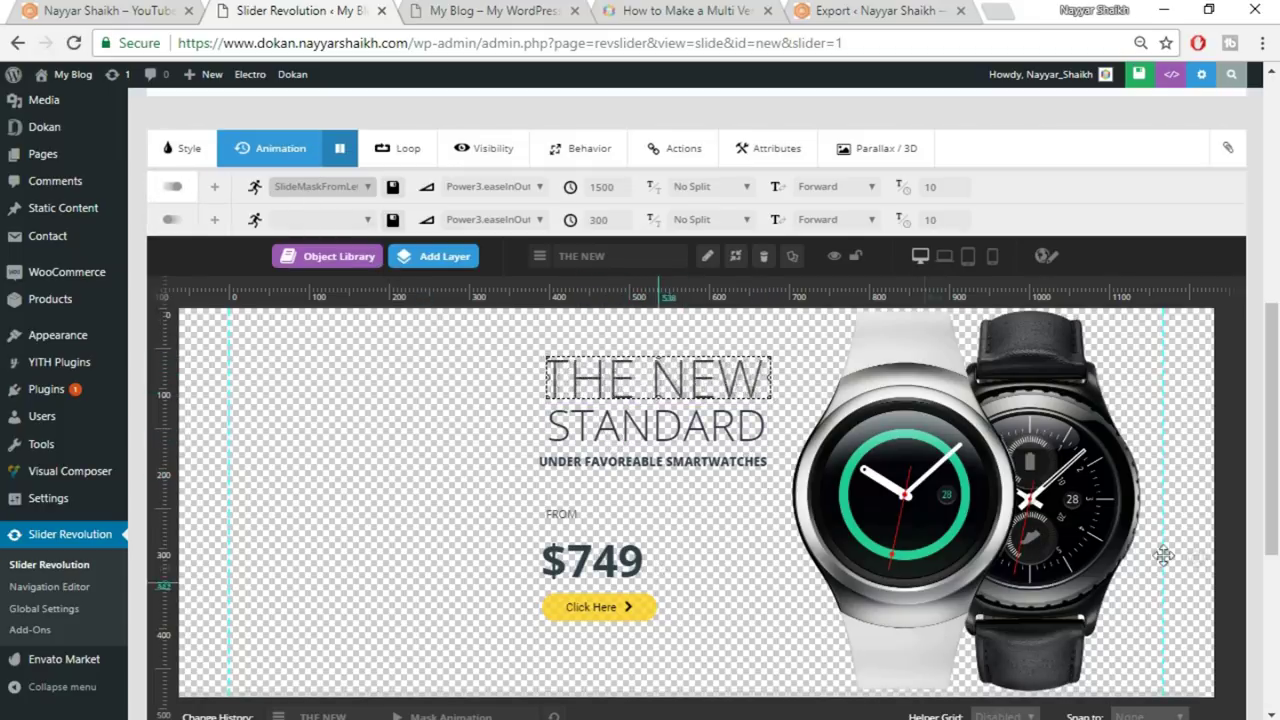
# Save the slide with its new entrance animations and view the live Electro storefront
pyautogui.scroll(-5, 1198, 557)
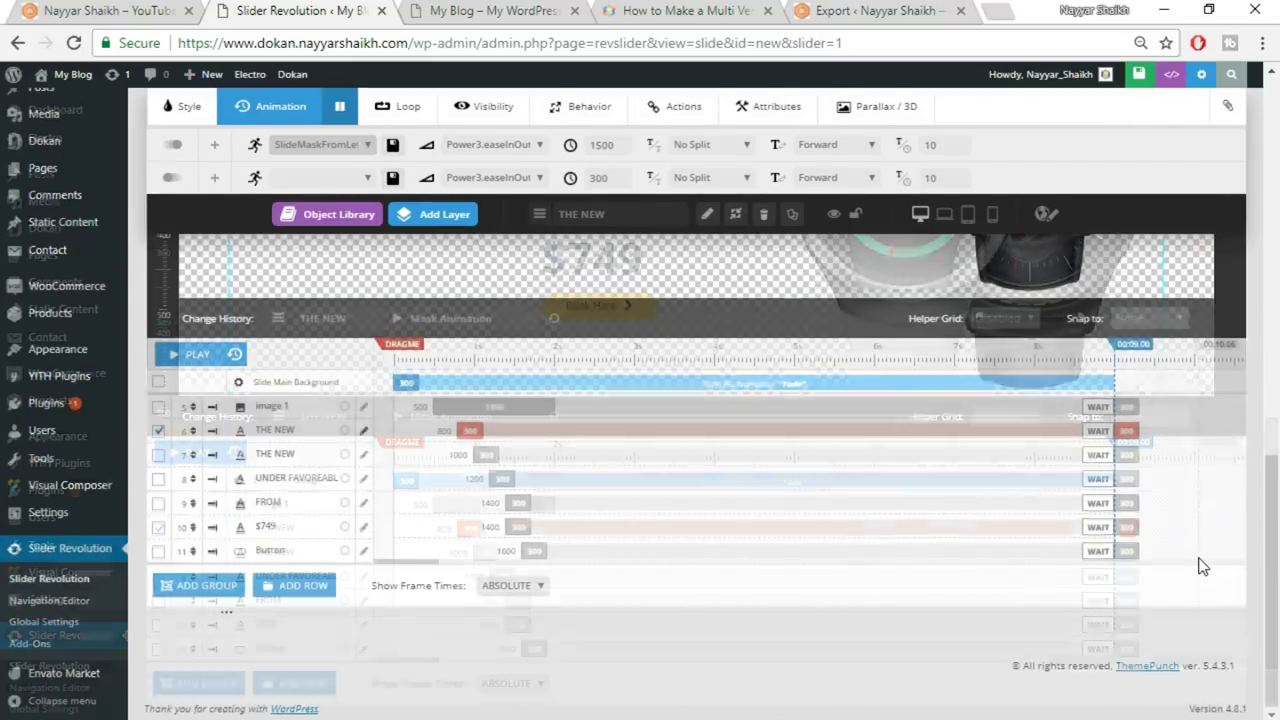
pyautogui.scroll(5, 1198, 557)
pyautogui.scroll(10, 1129, 137)
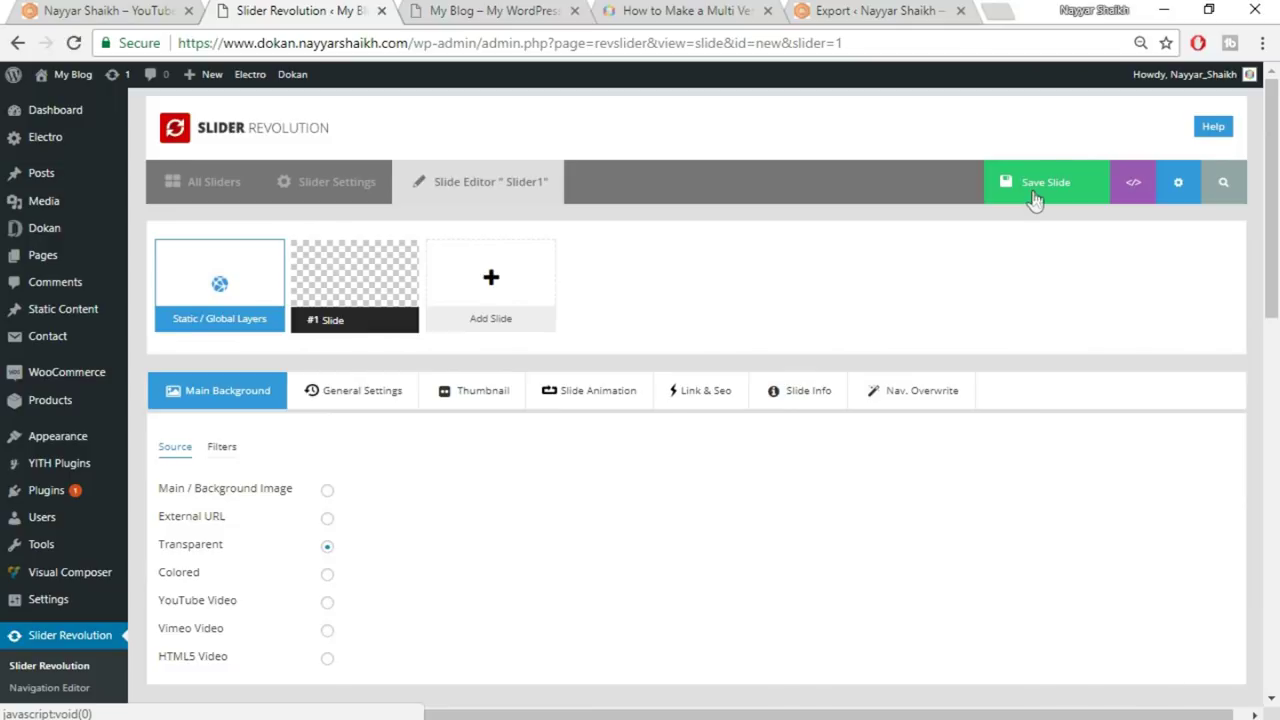
pyautogui.click(1035, 200)
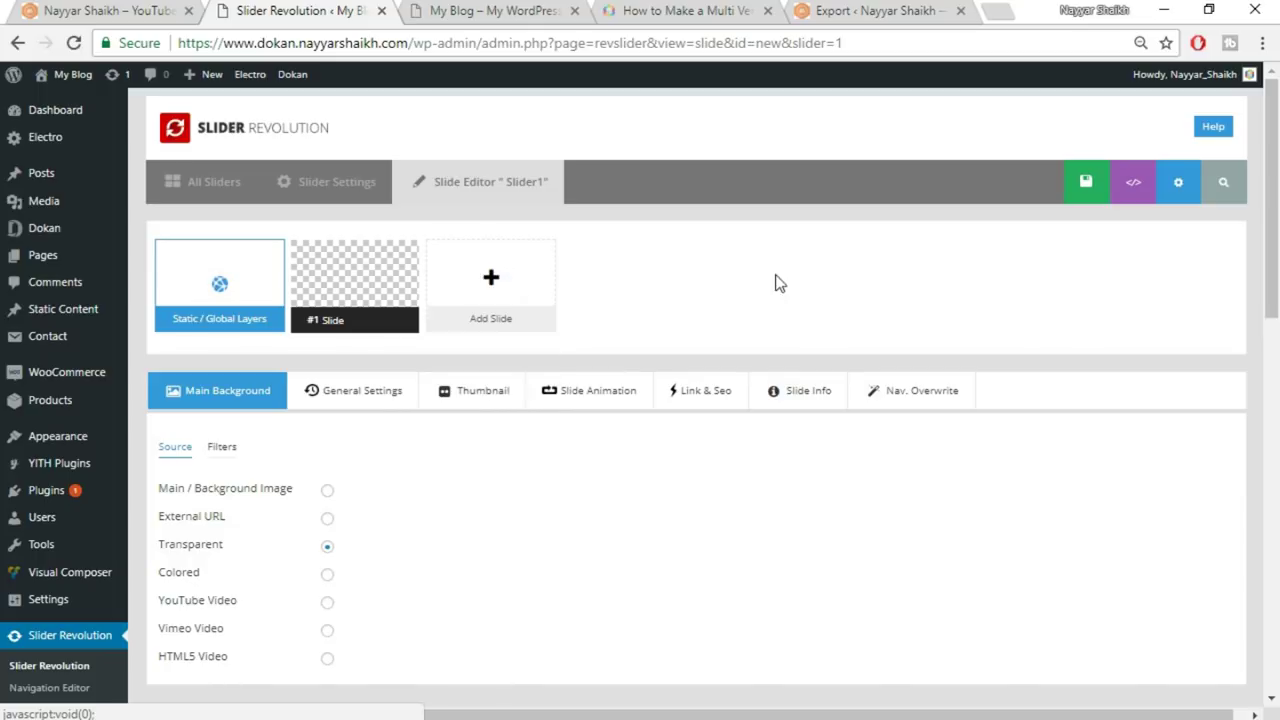
pyautogui.click(67, 8)
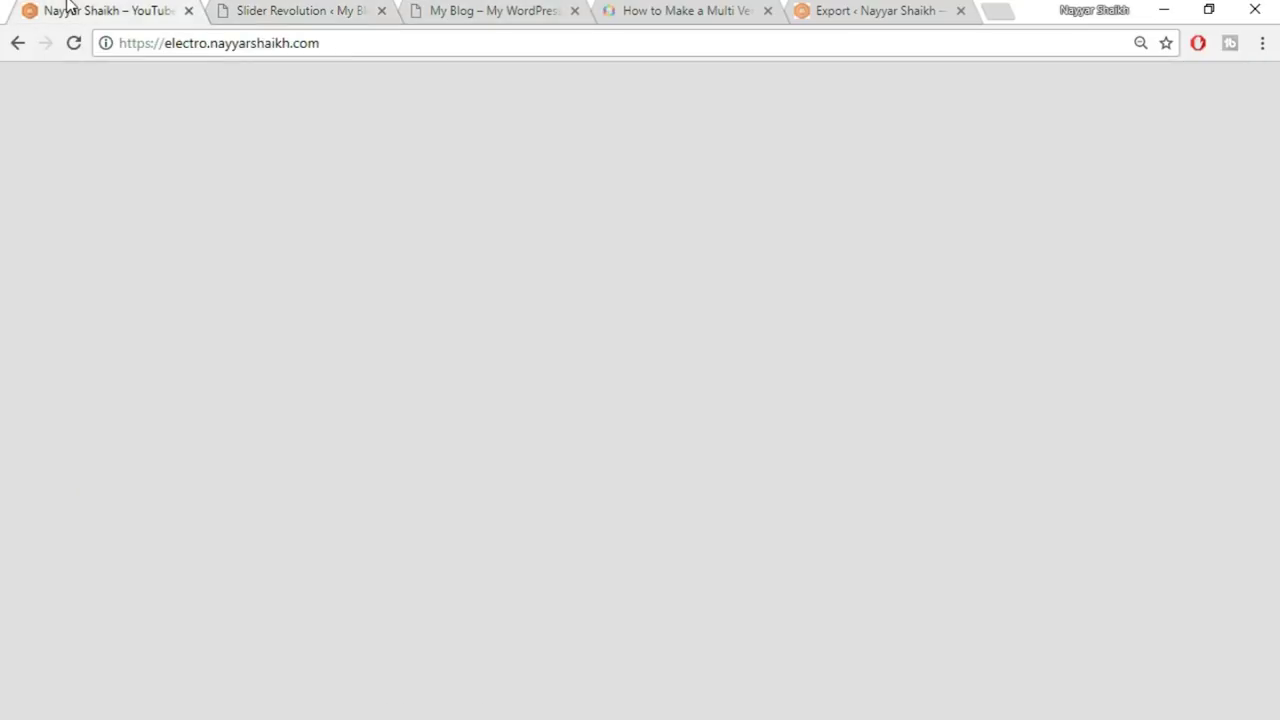
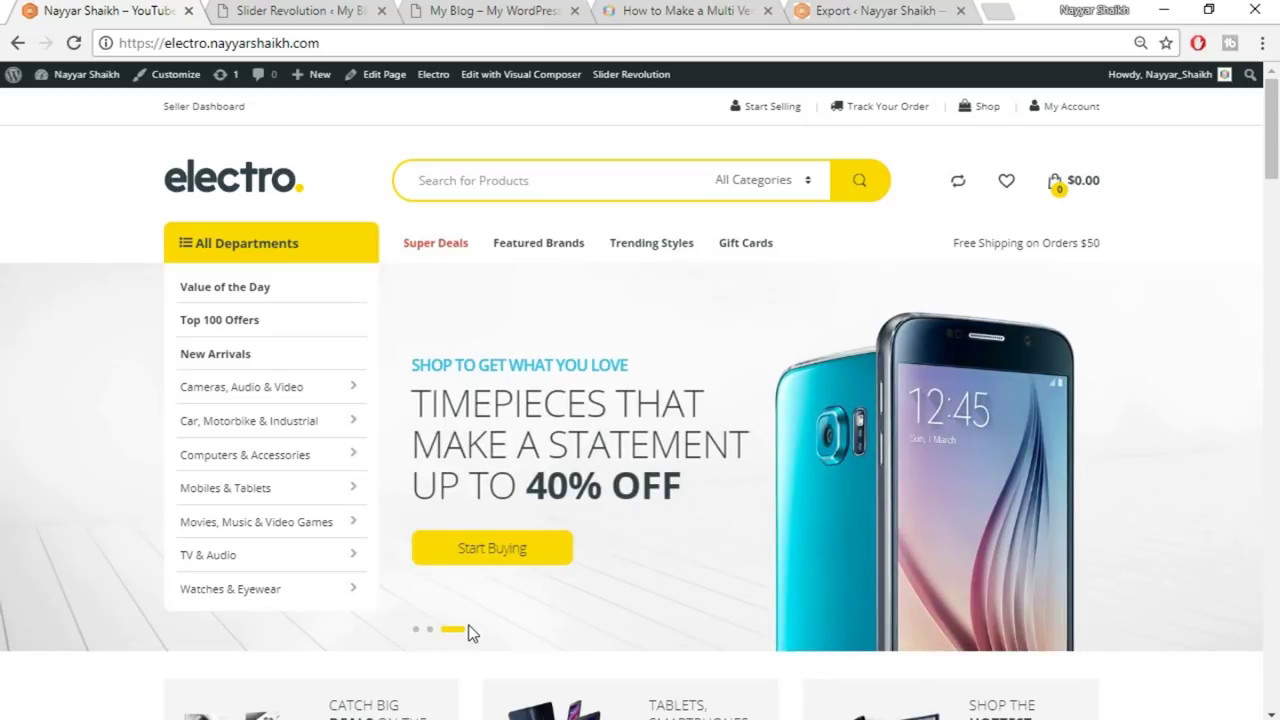
# Compare the Slider Revolution overview with the current home page, then go to the Pages list
pyautogui.click(322, 7)
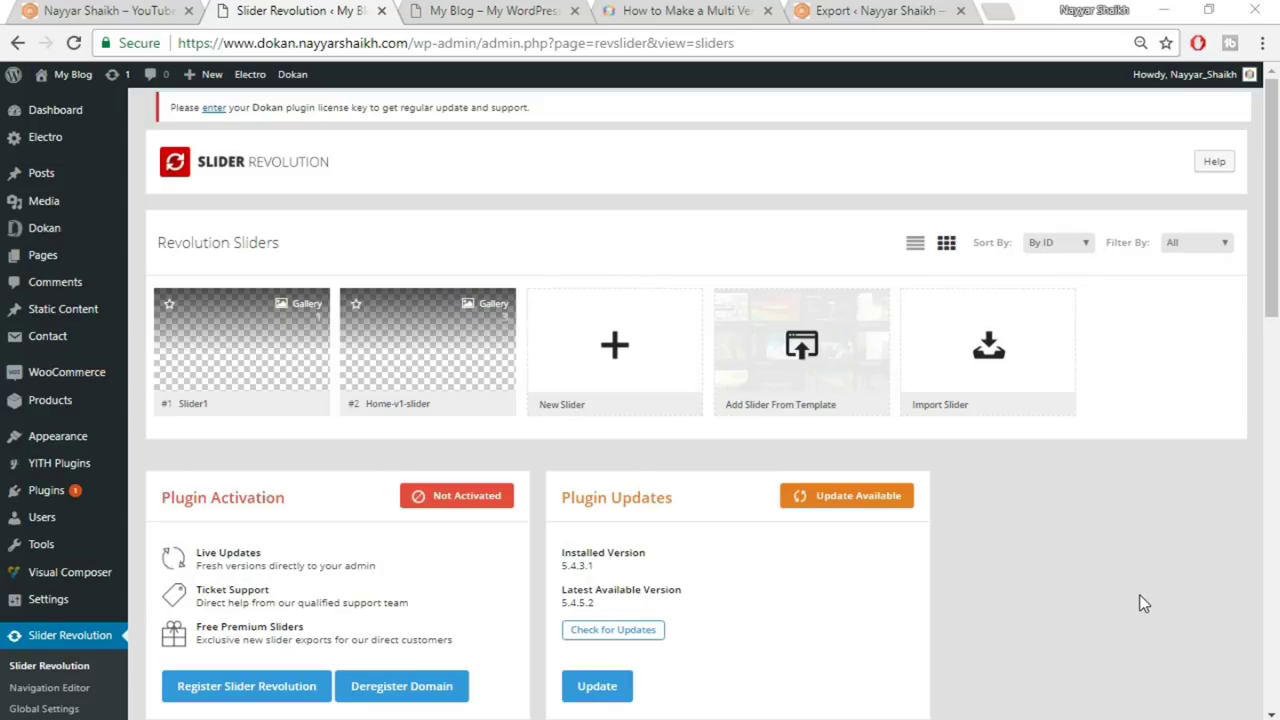
pyautogui.click(447, 10)
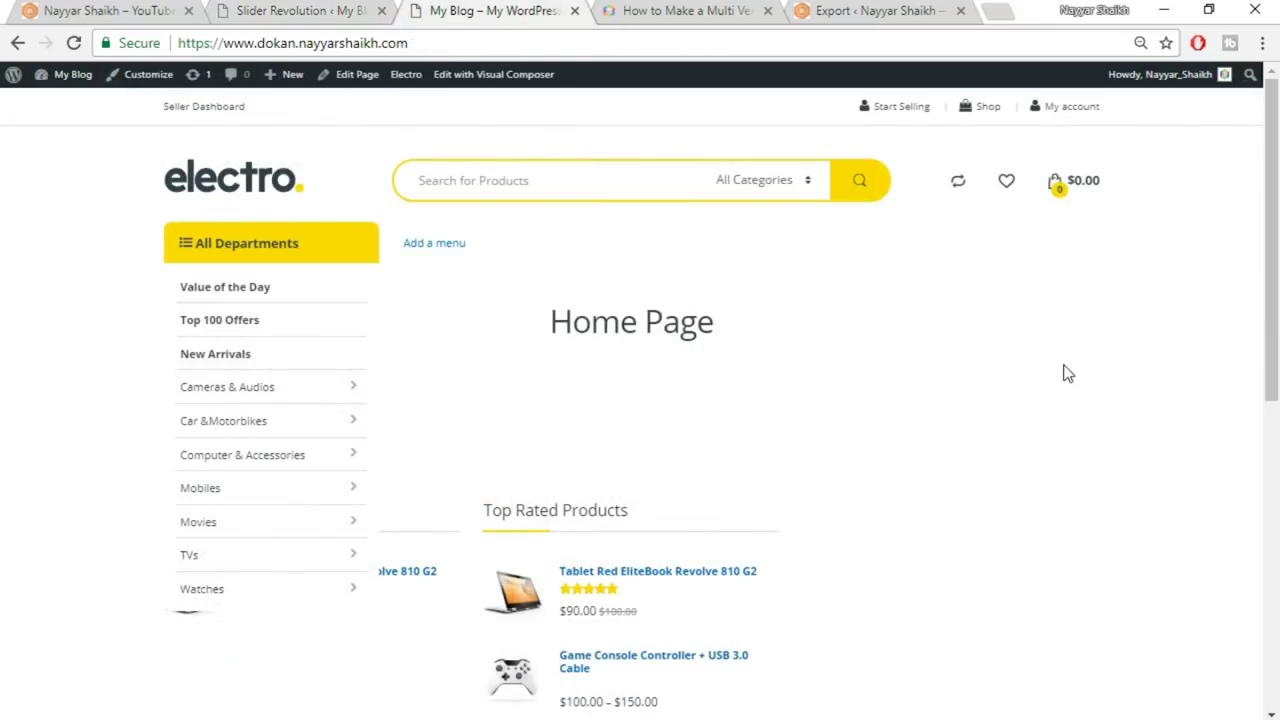
pyautogui.click(345, 8)
pyautogui.click(457, 9)
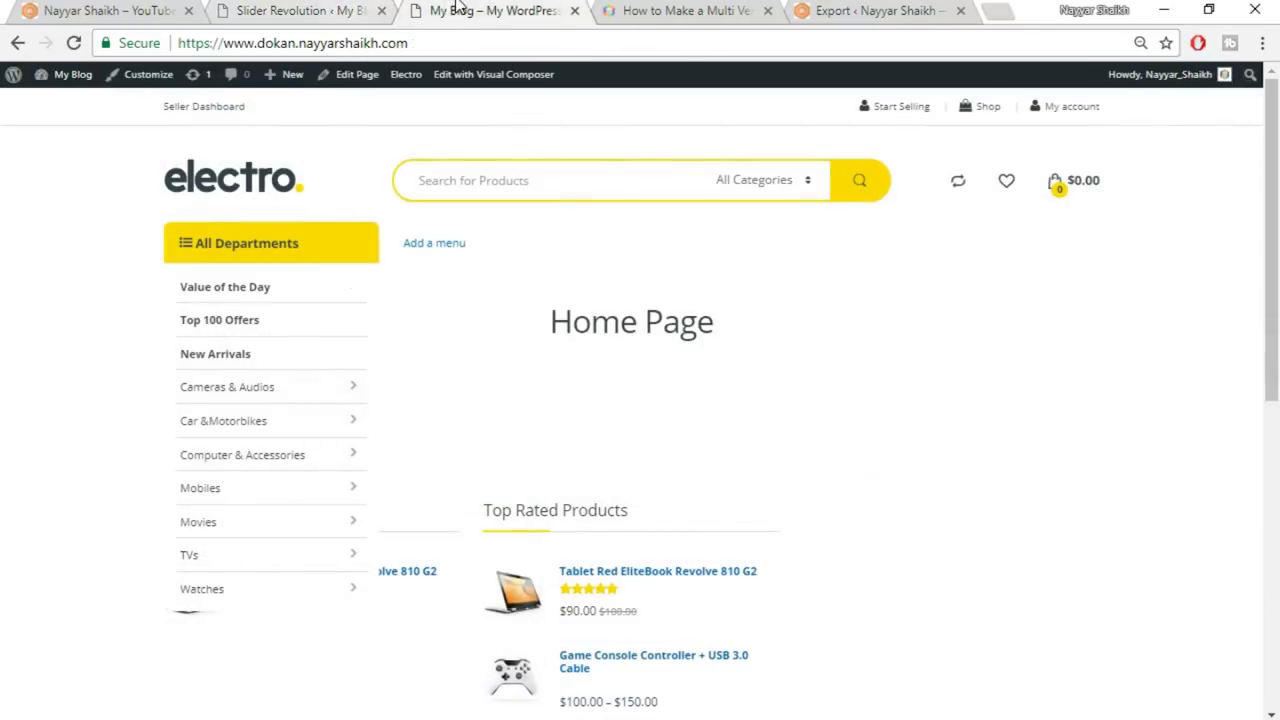
pyautogui.click(297, 8)
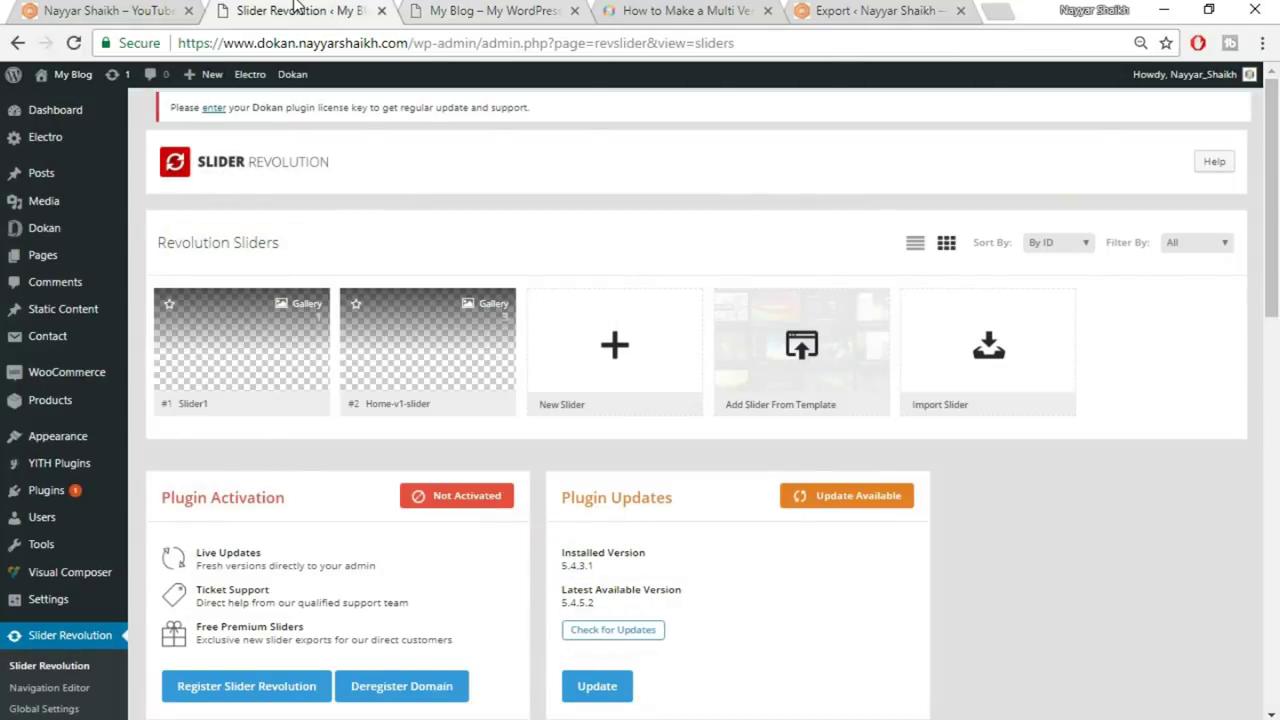
pyautogui.click(54, 262)
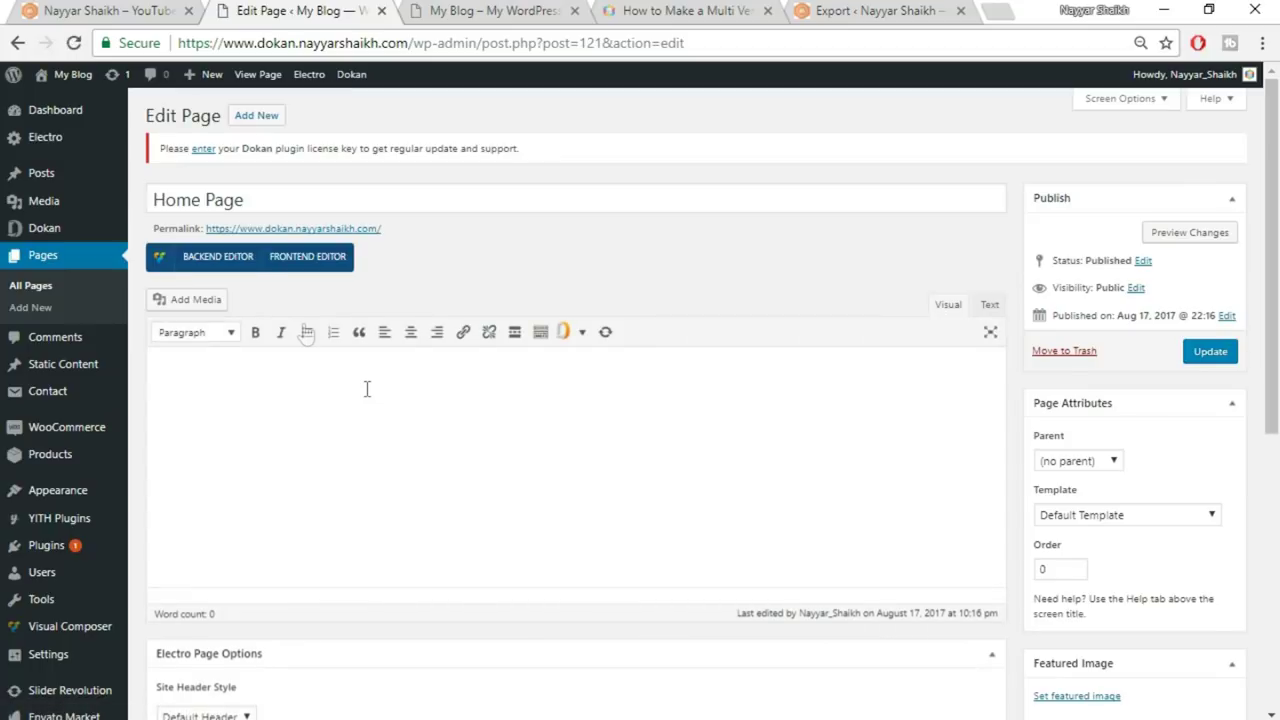
# Add a Revolution Slider element in Visual Composer set to Home-v1-slider
pyautogui.click(203, 266)
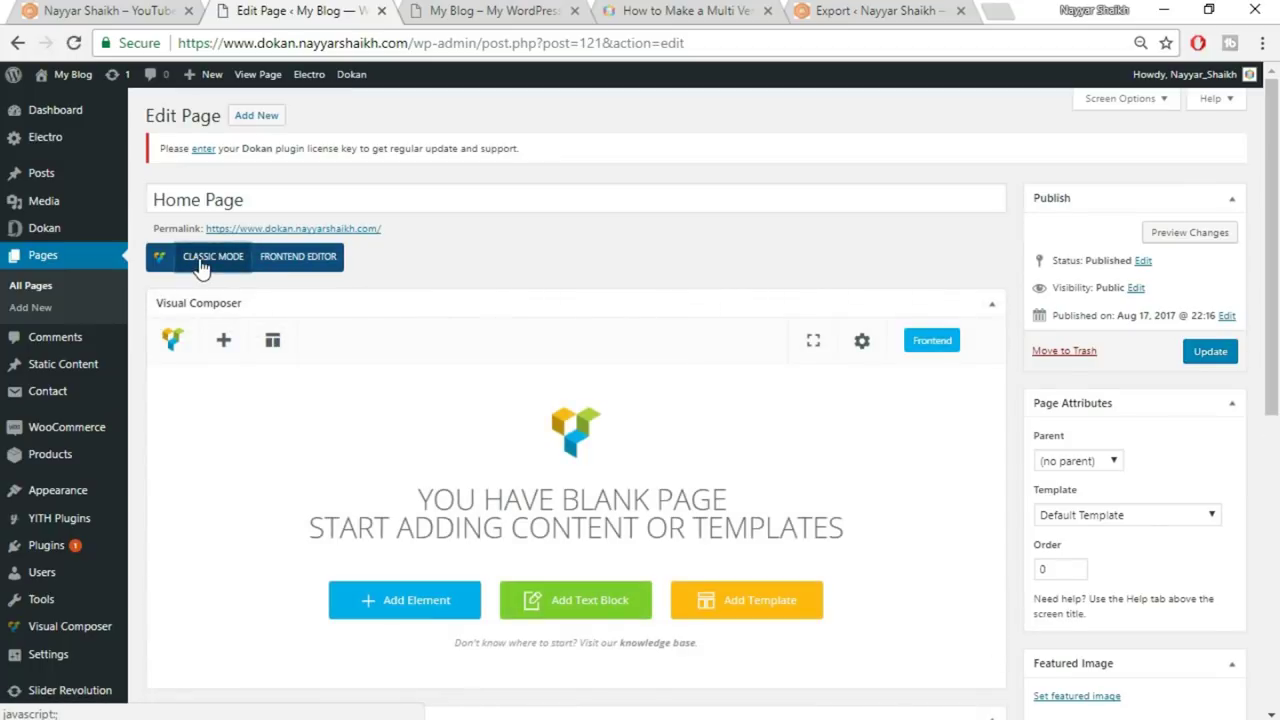
pyautogui.click(440, 609)
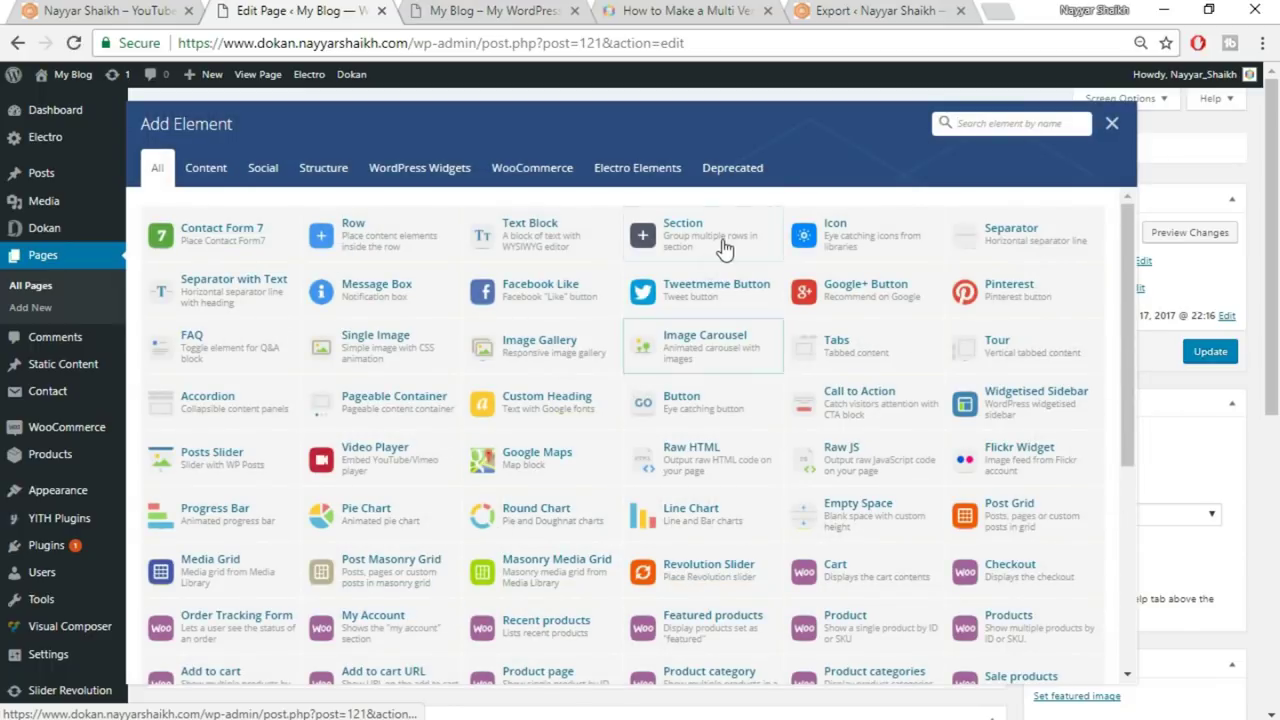
pyautogui.write('sli')
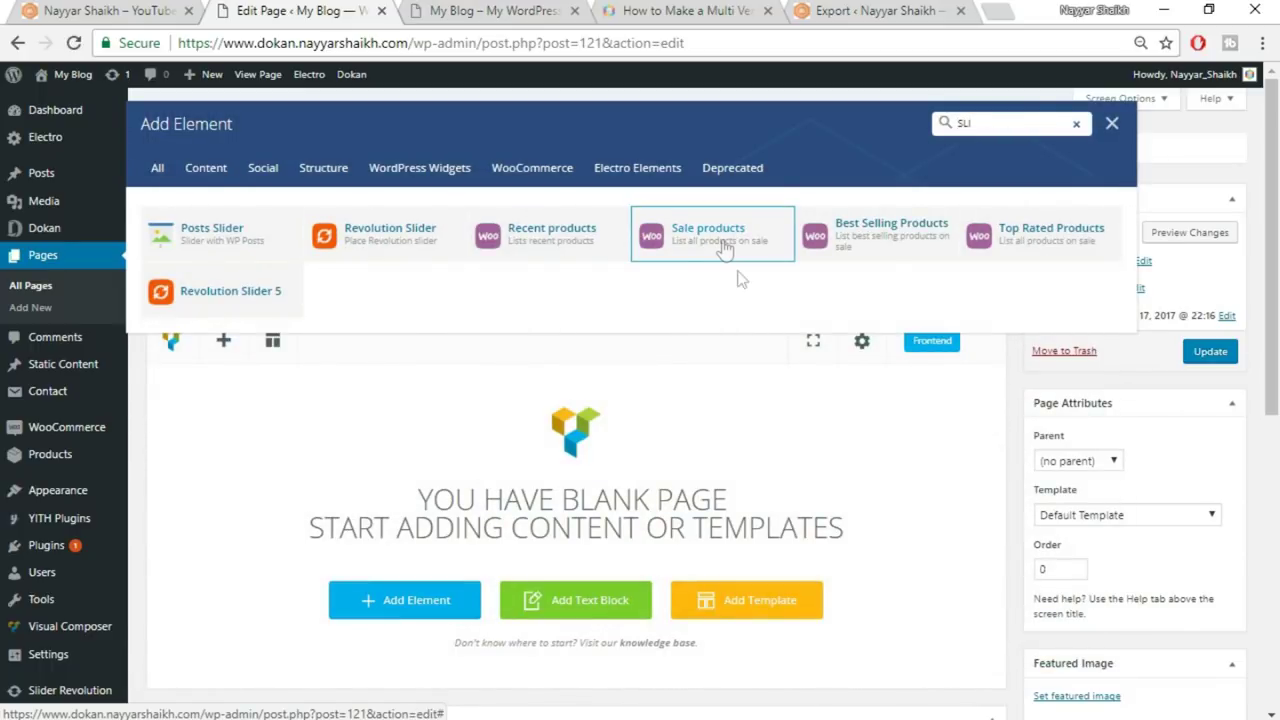
pyautogui.click(368, 247)
pyautogui.click(650, 308)
pyautogui.click(620, 345)
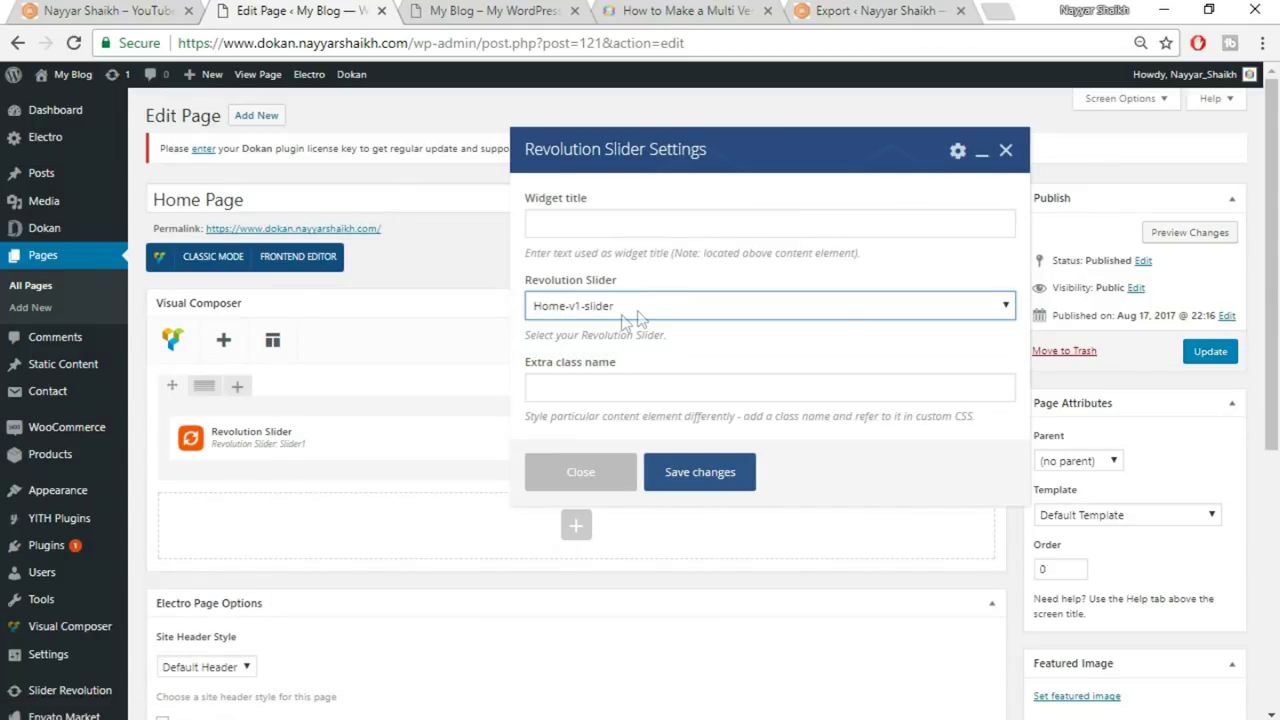
pyautogui.click(704, 474)
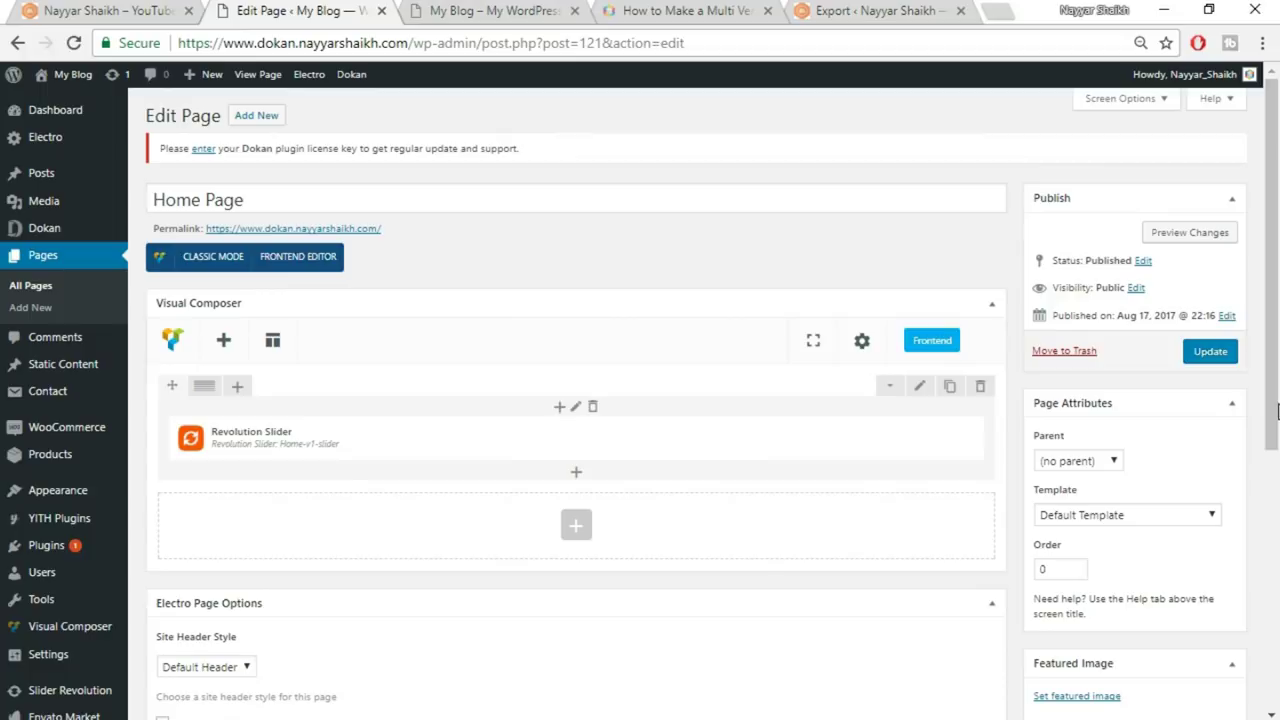
# Update the Home Page and reload the storefront tab
pyautogui.click(1230, 354)
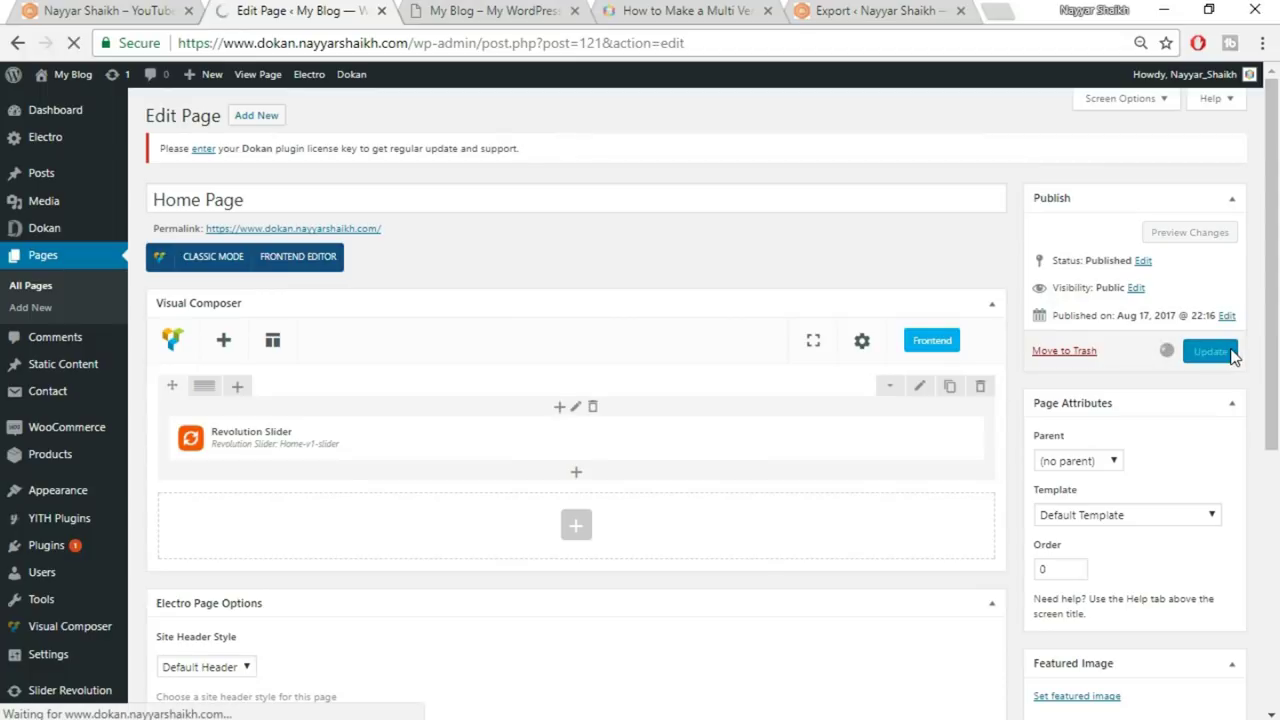
pyautogui.click(497, 10)
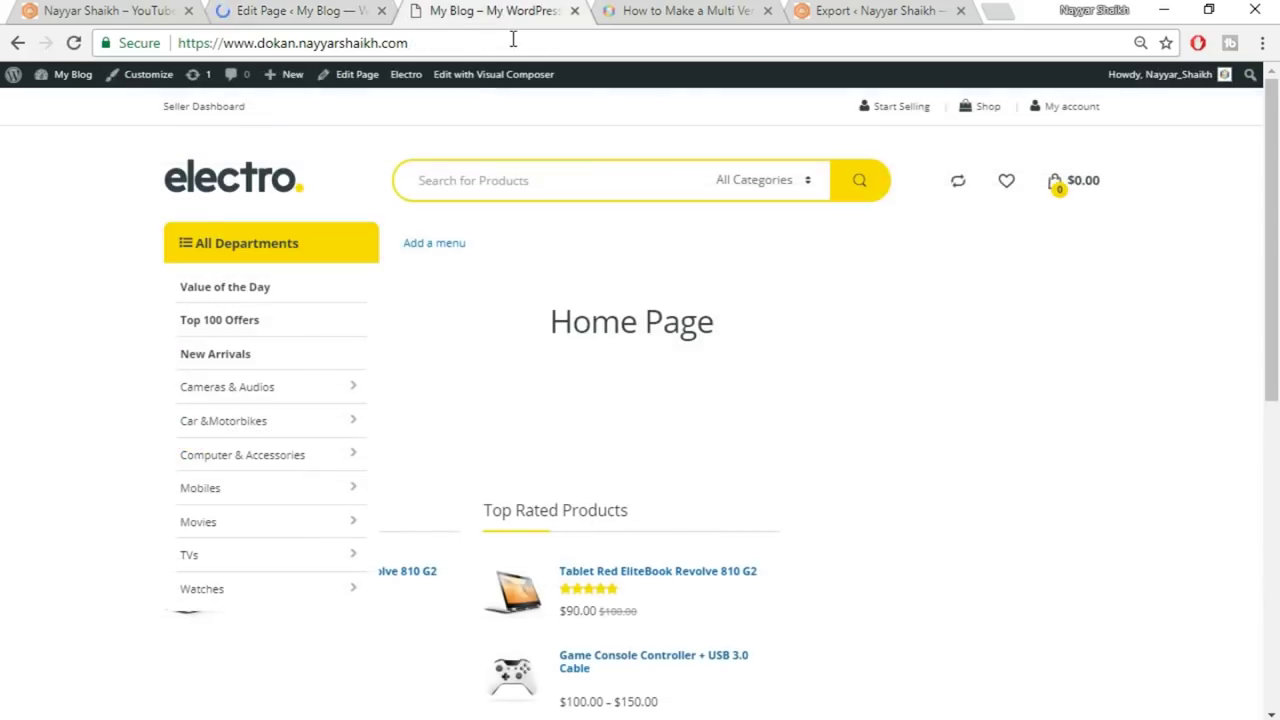
pyautogui.click(512, 39)
pyautogui.press('Return')
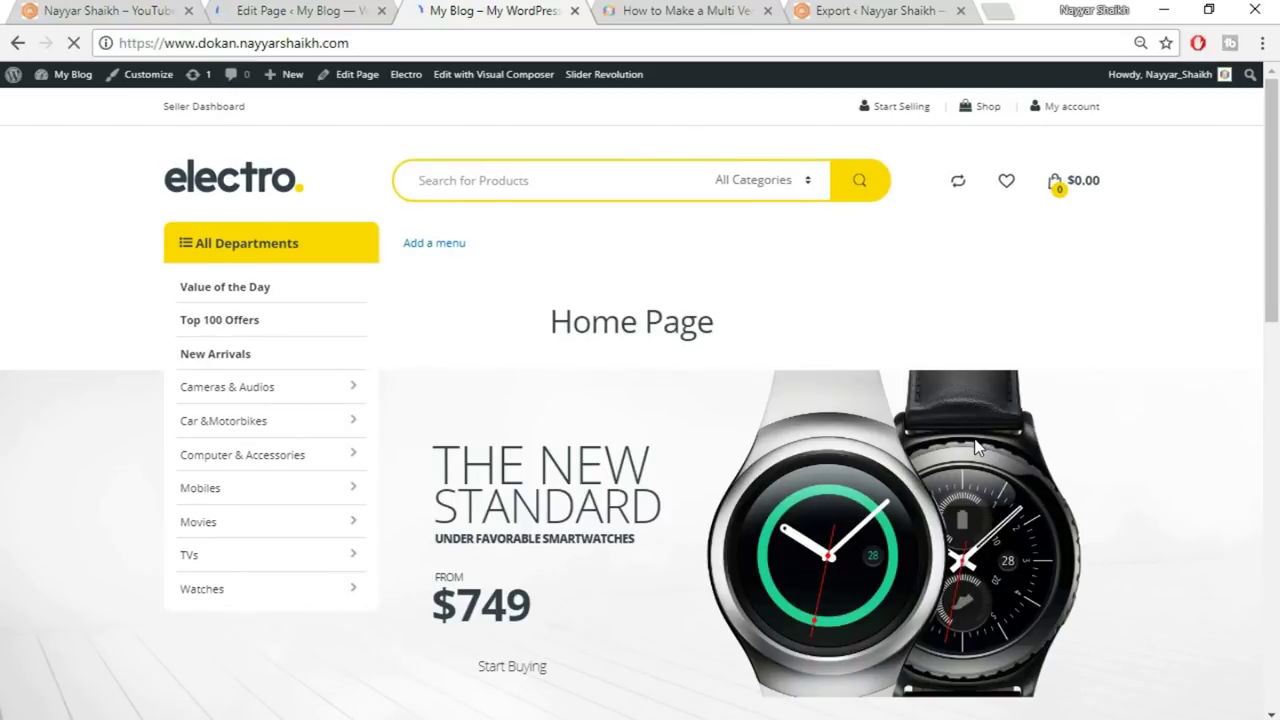
# Scroll the reloaded home page to check the hero slider under the title
pyautogui.scroll(-2, 1000, 450)
pyautogui.scroll(2, 973, 497)
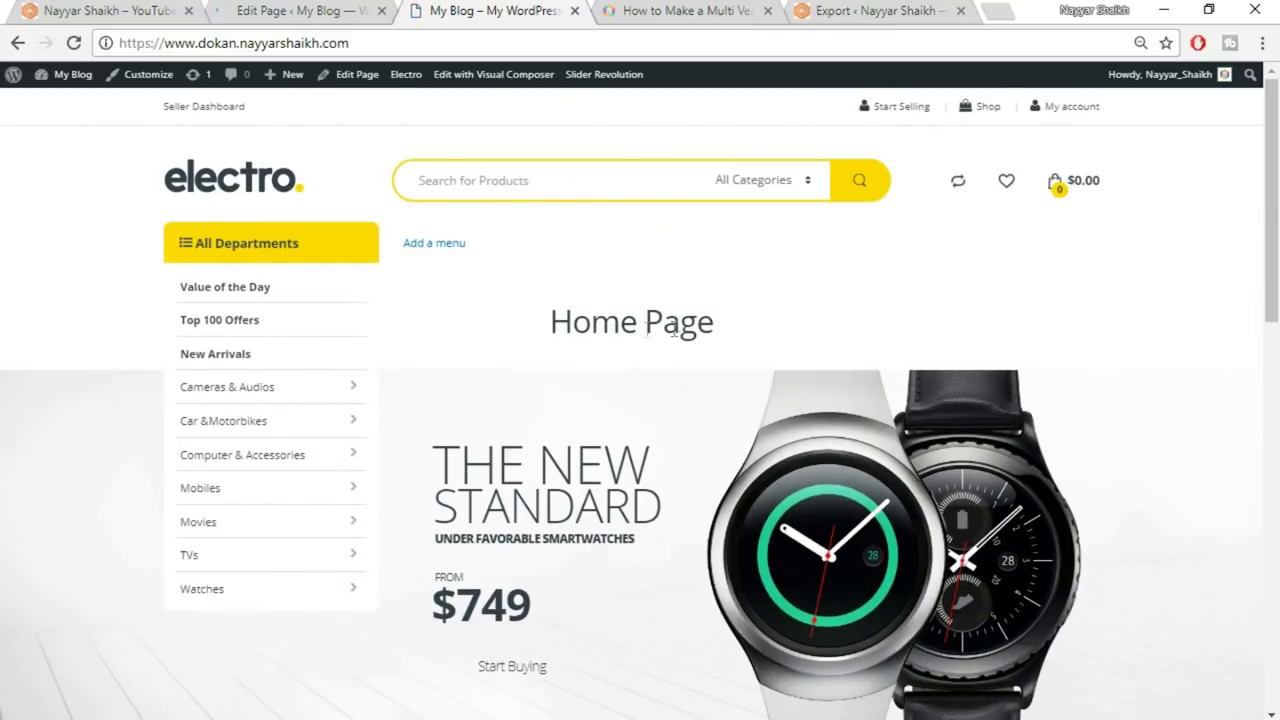
pyautogui.scroll(-2, 669, 340)
pyautogui.scroll(2, 629, 251)
pyautogui.moveTo(572, 325); pyautogui.dragTo(757, 317)
pyautogui.click(757, 317)
pyautogui.scroll(-2, 757, 320)
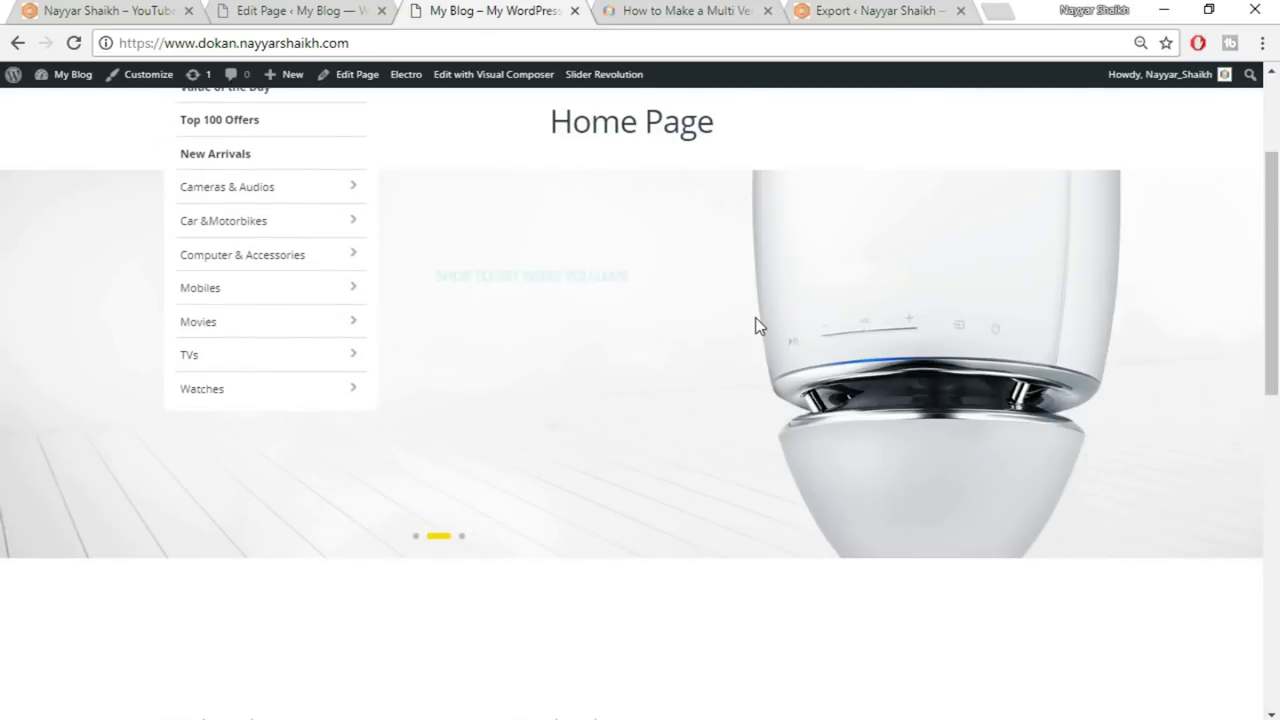
pyautogui.scroll(2, 757, 325)
# Tick Hide Page Header in Electro Page Options and update the Home Page
pyautogui.click(262, 10)
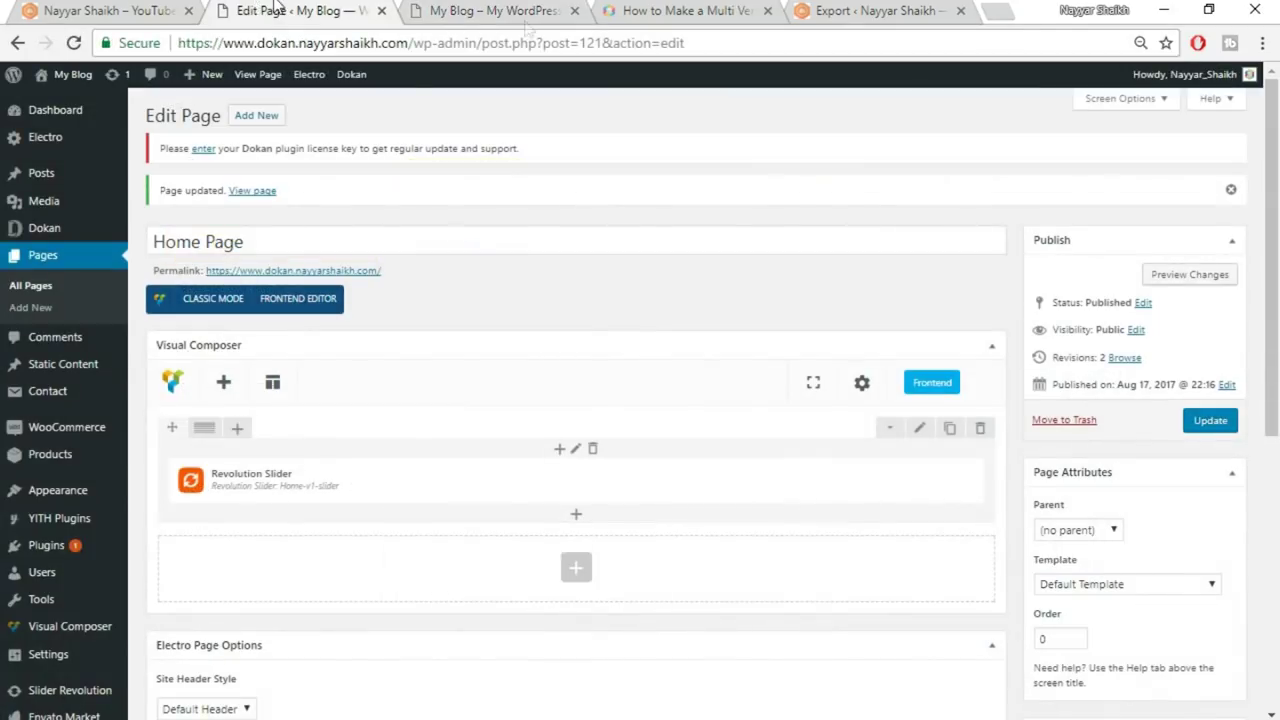
pyautogui.scroll(-5, 918, 315)
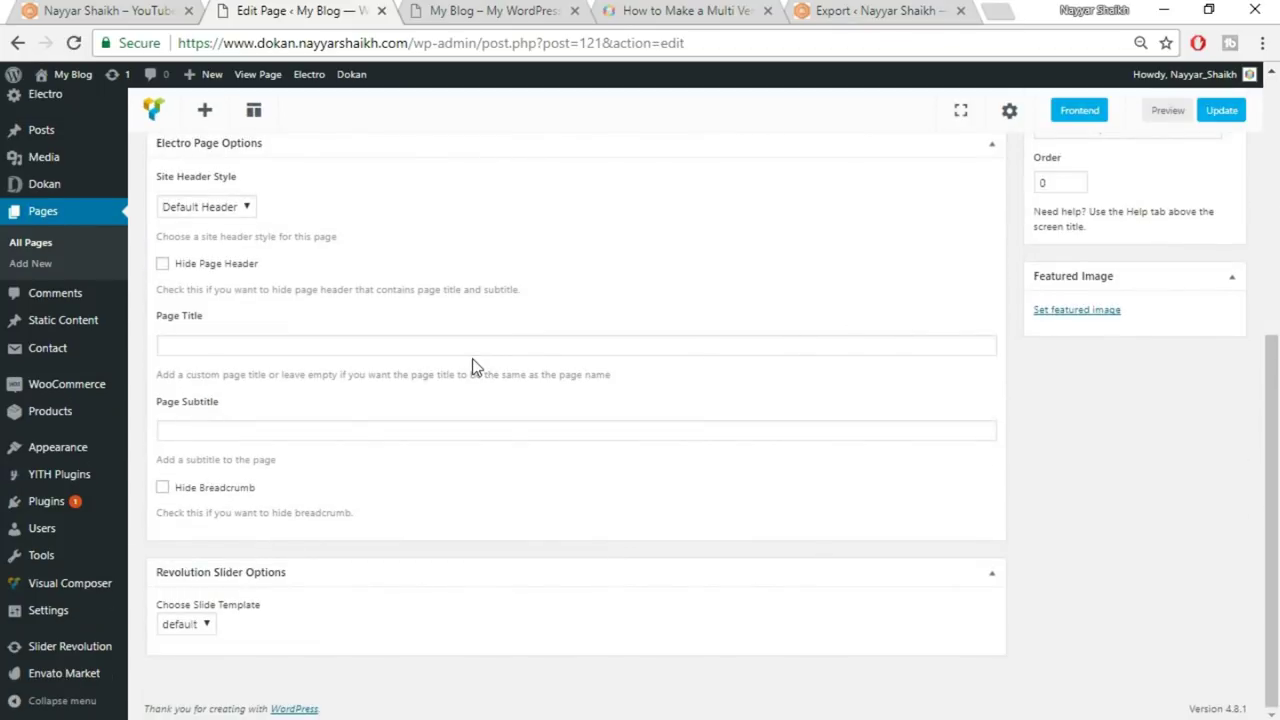
pyautogui.scroll(1, 472, 360)
pyautogui.click(188, 370)
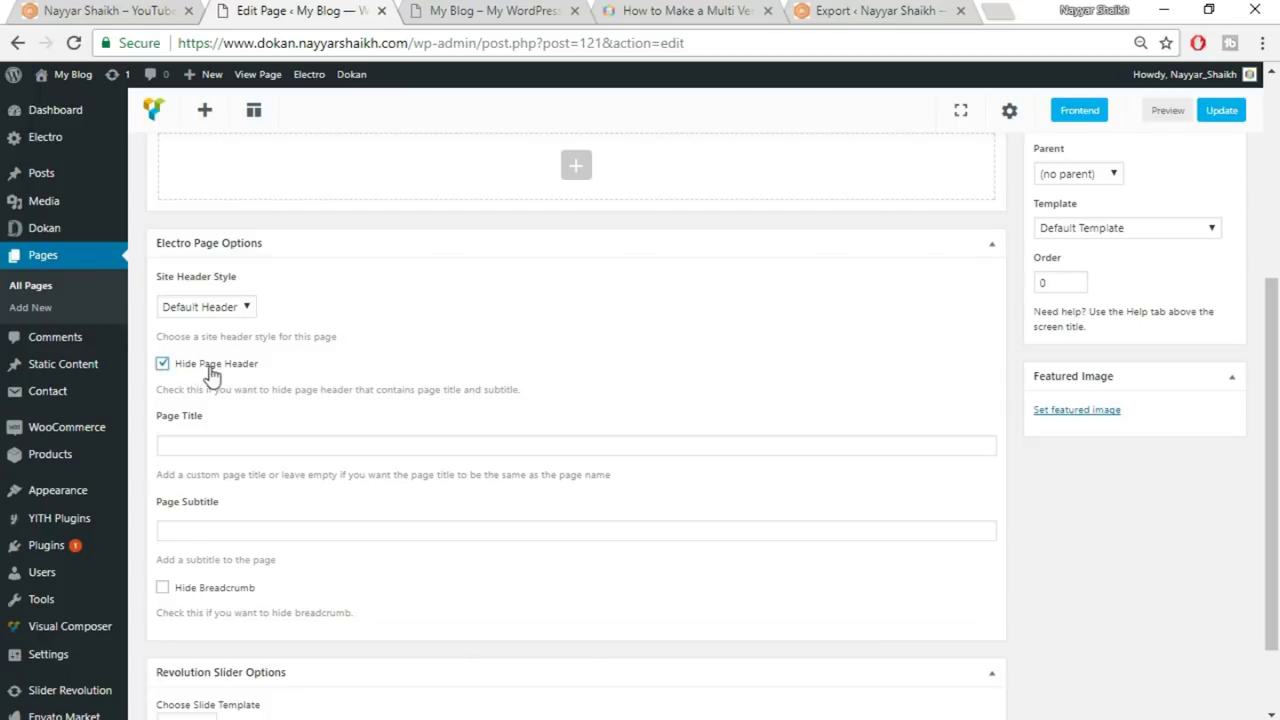
pyautogui.click(1226, 113)
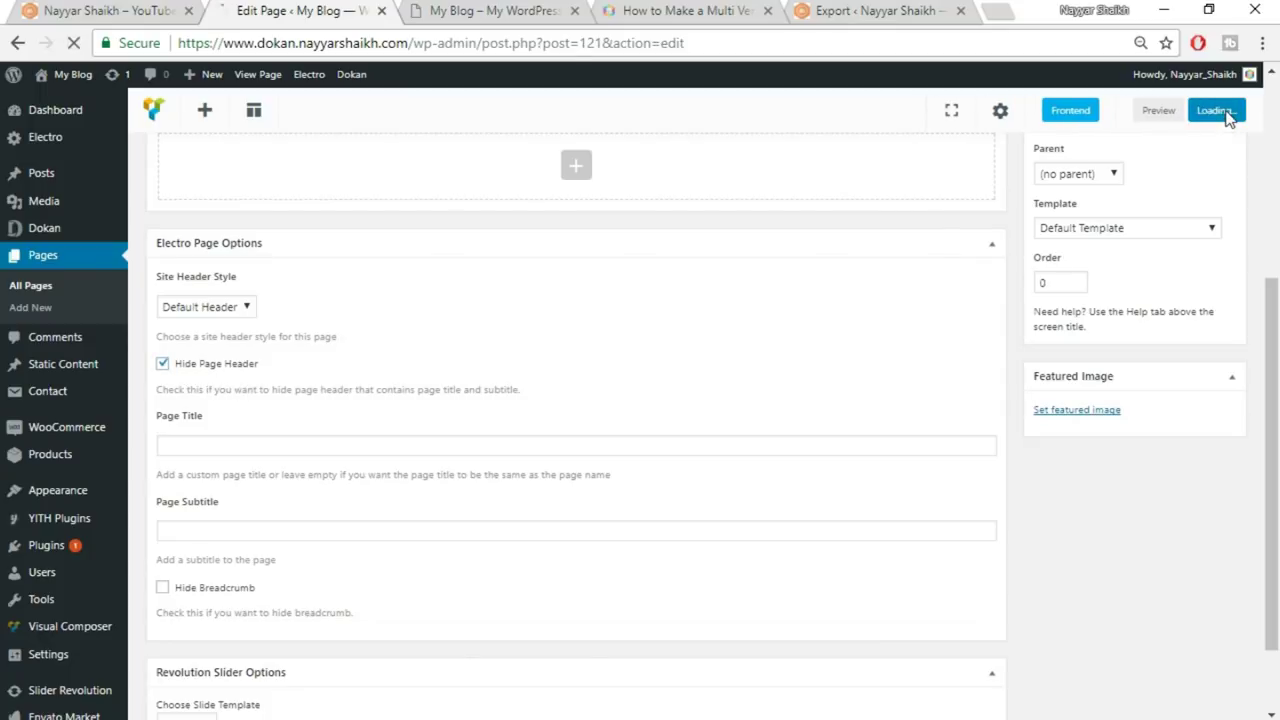
# Reload the storefront to verify the header is gone, then view the demo store
pyautogui.click(505, 8)
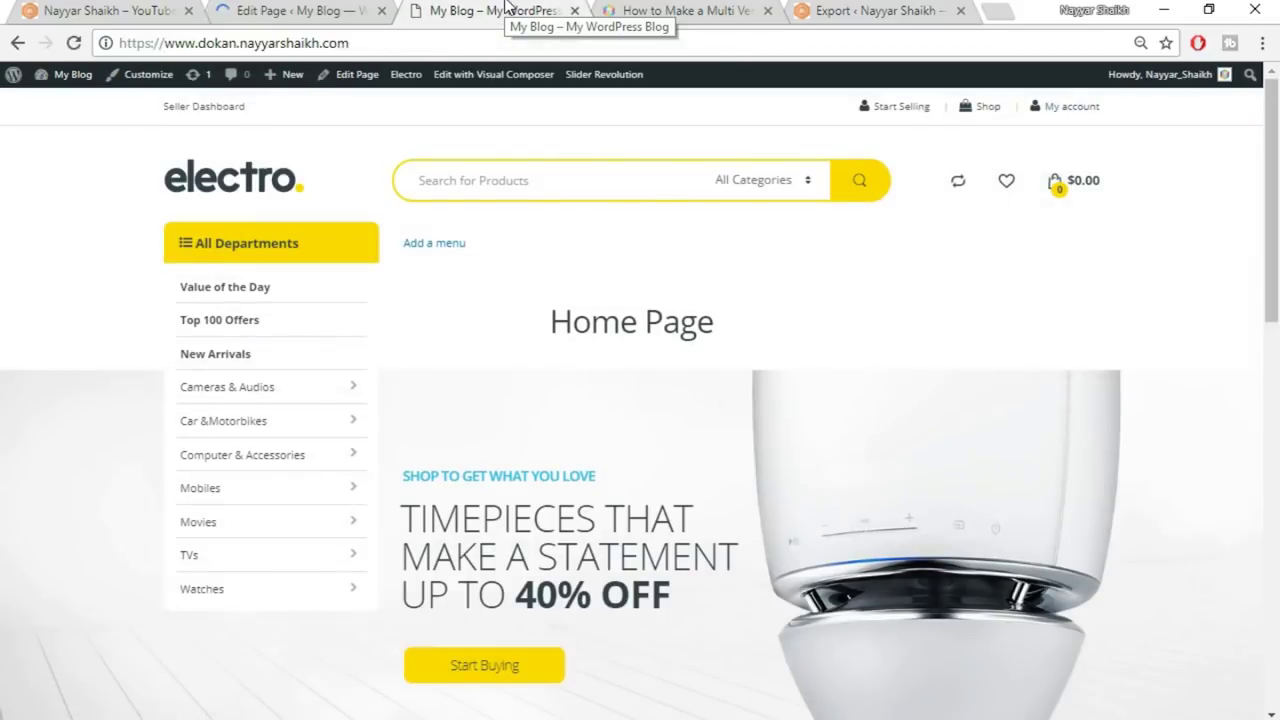
pyautogui.click(502, 40)
pyautogui.press('Return')
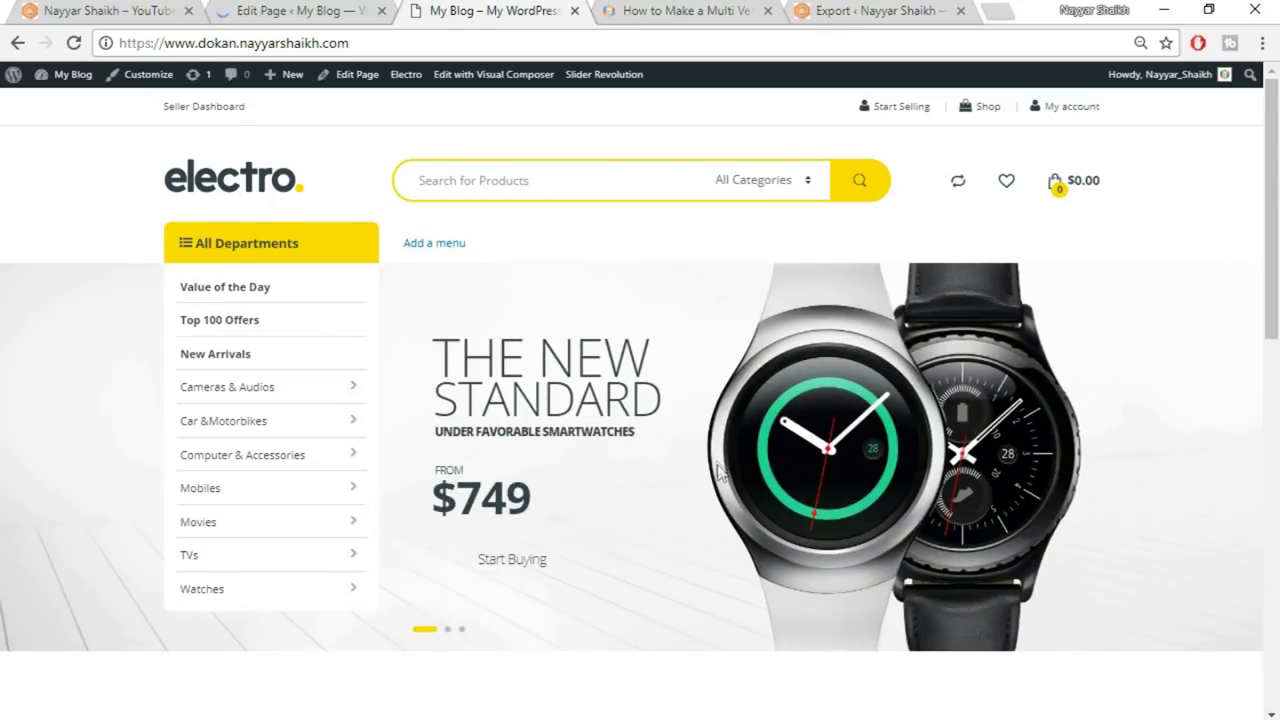
pyautogui.click(55, 10)
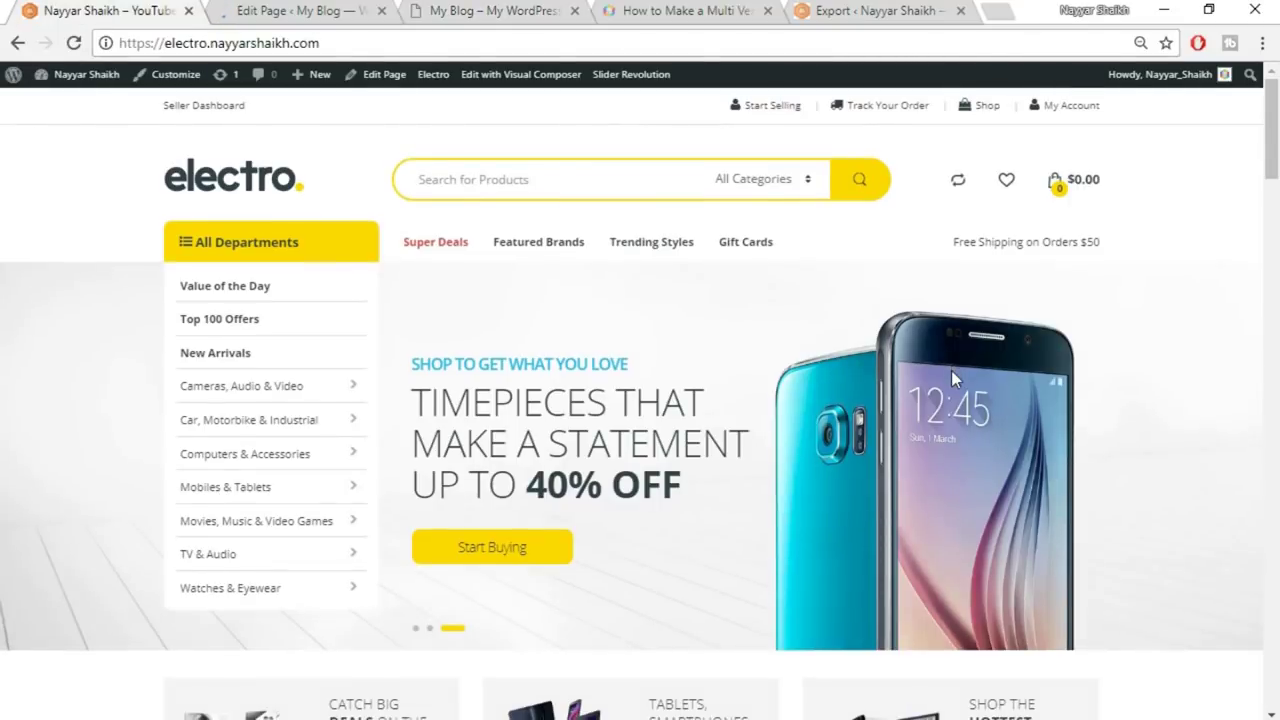
pyautogui.scroll(-3, 175, 465)
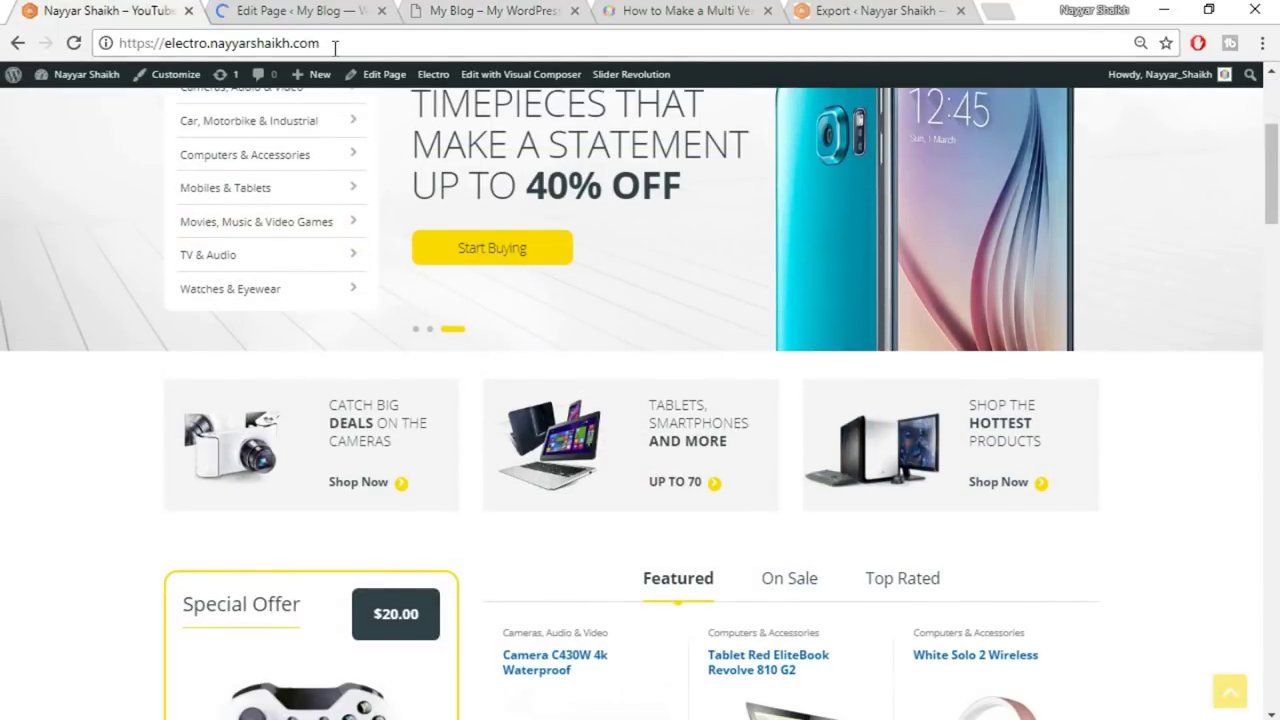
# Add an Ad Block element below the slider
pyautogui.click(308, 8)
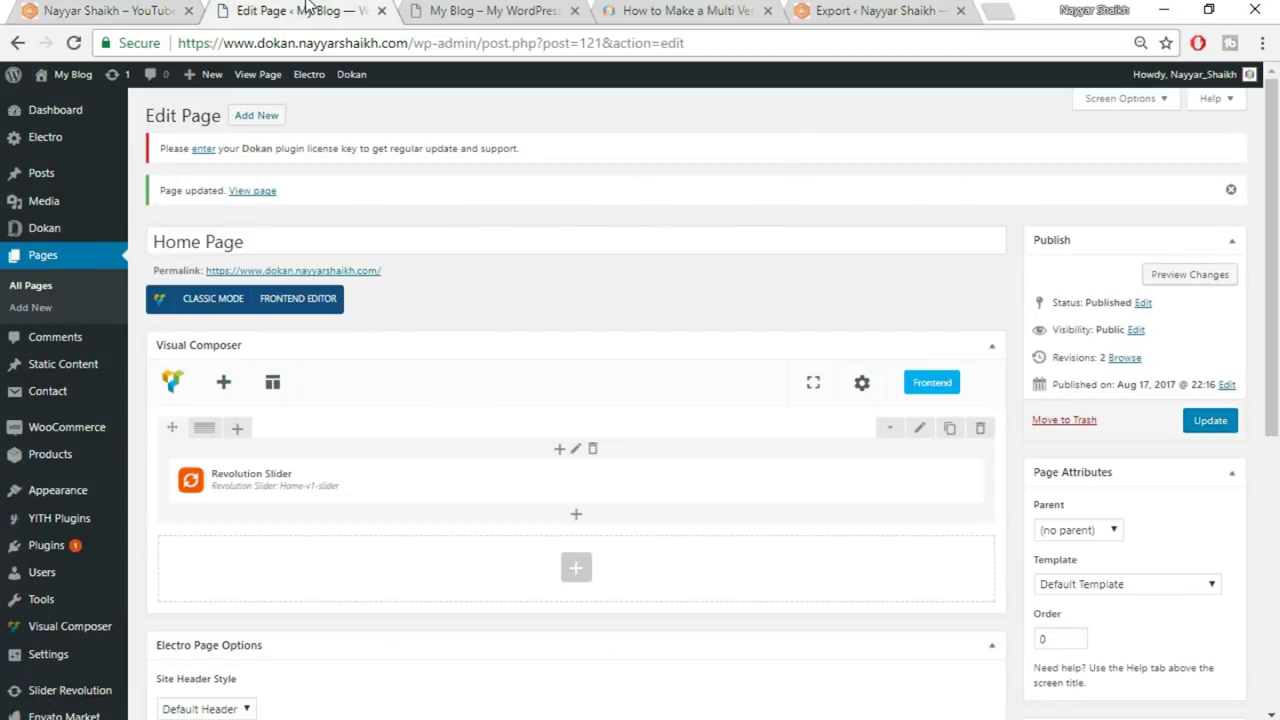
pyautogui.scroll(-2, 740, 374)
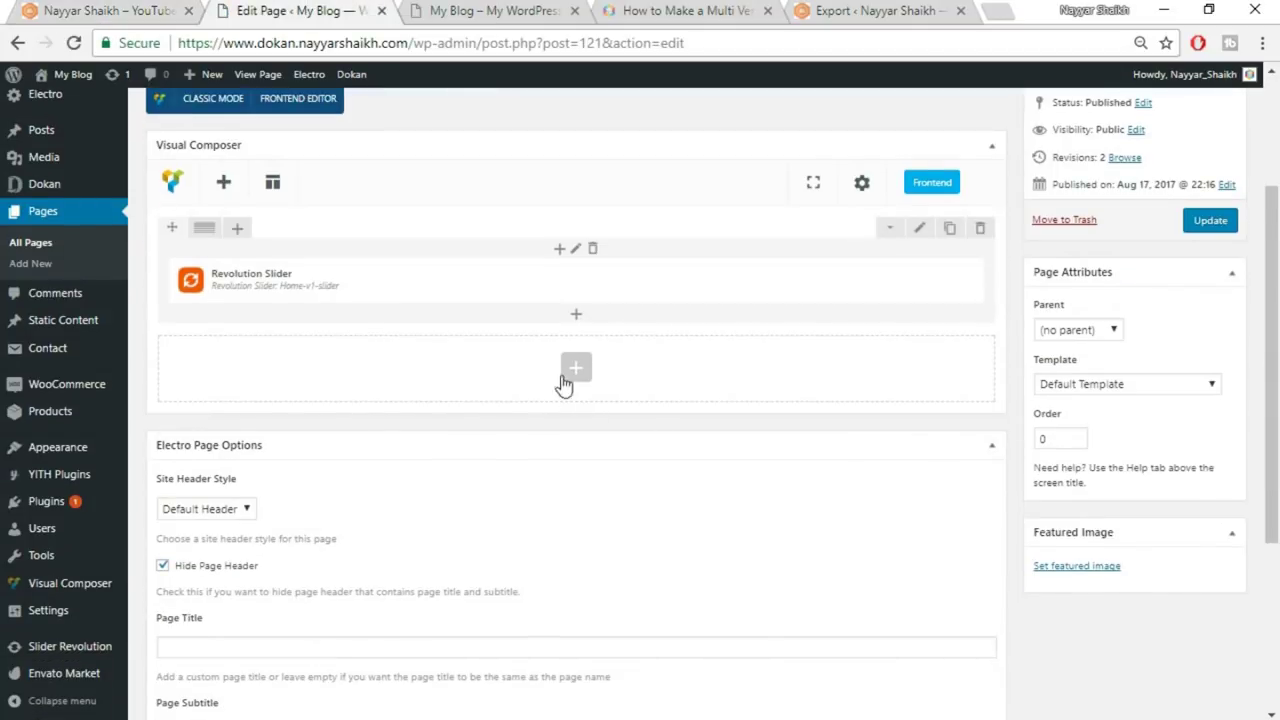
pyautogui.click(575, 374)
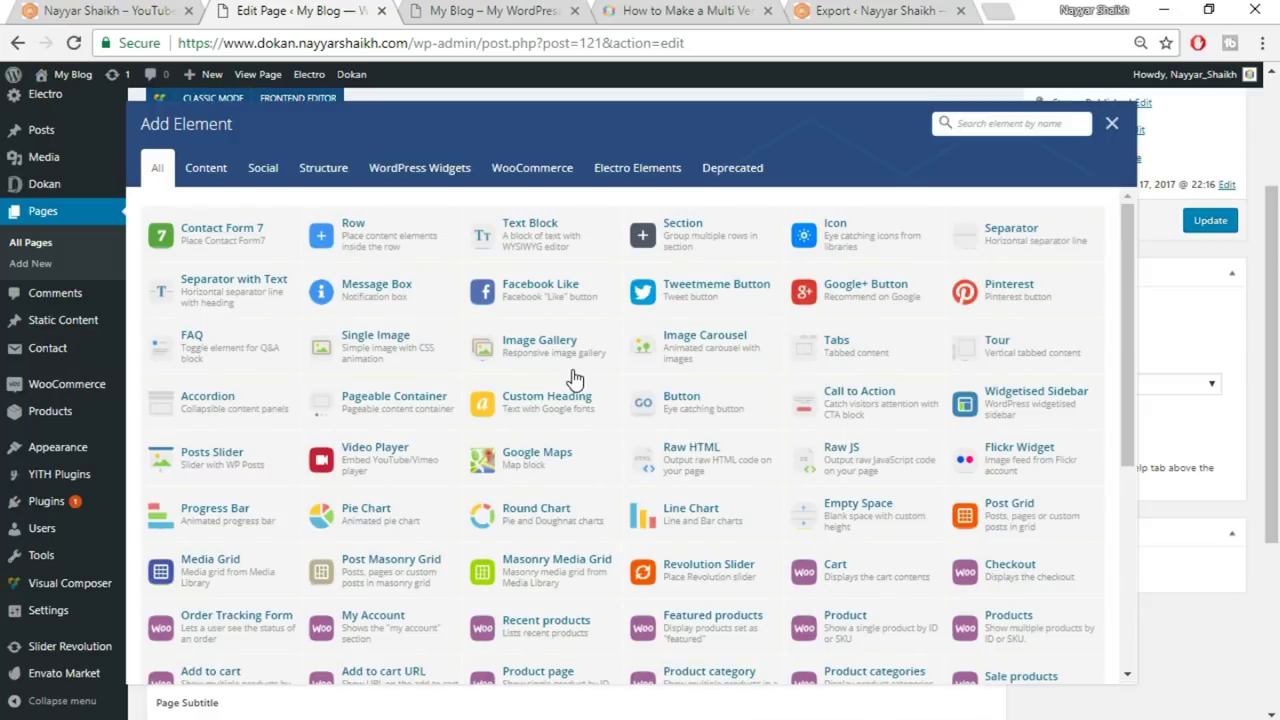
pyautogui.write('AD')
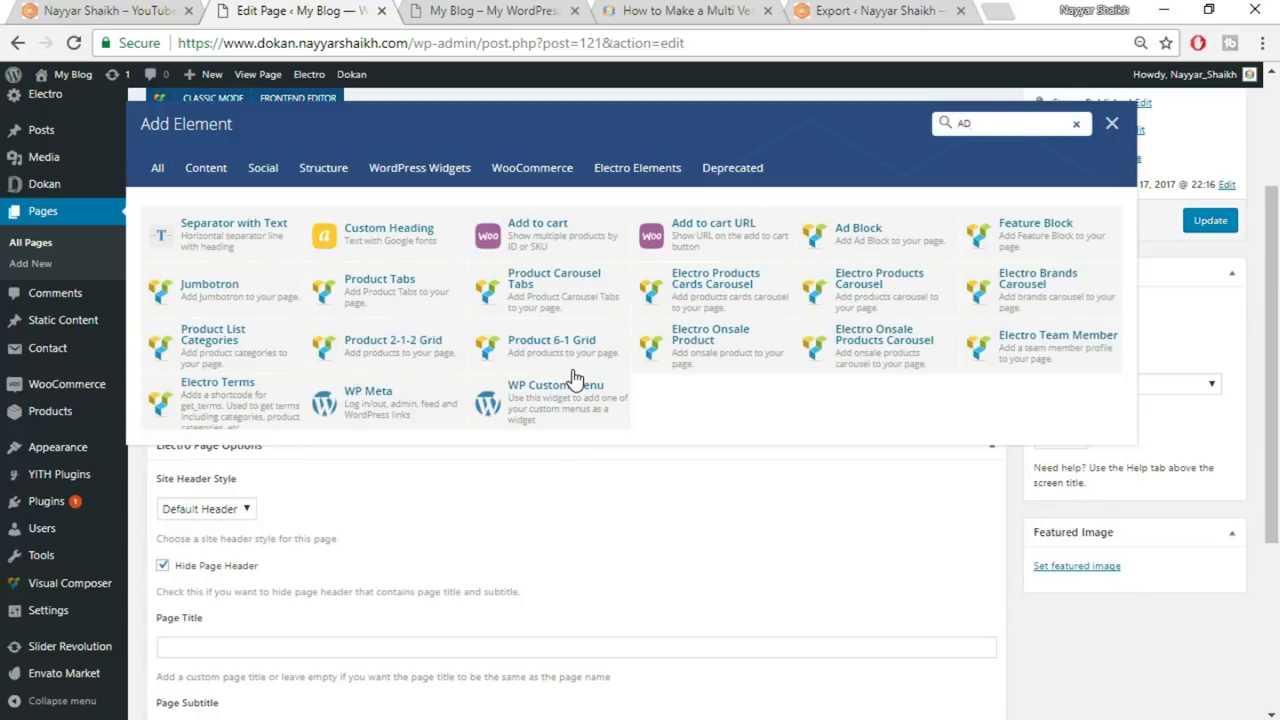
pyautogui.write(' B')
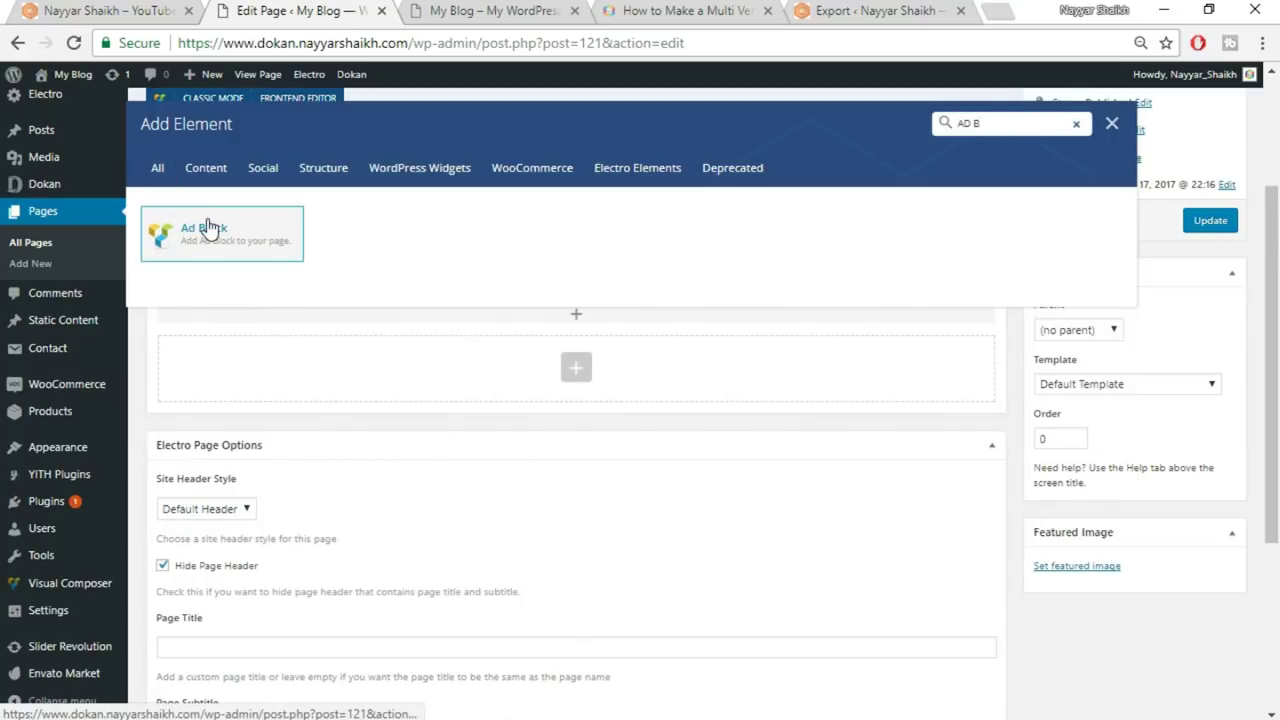
pyautogui.click(207, 228)
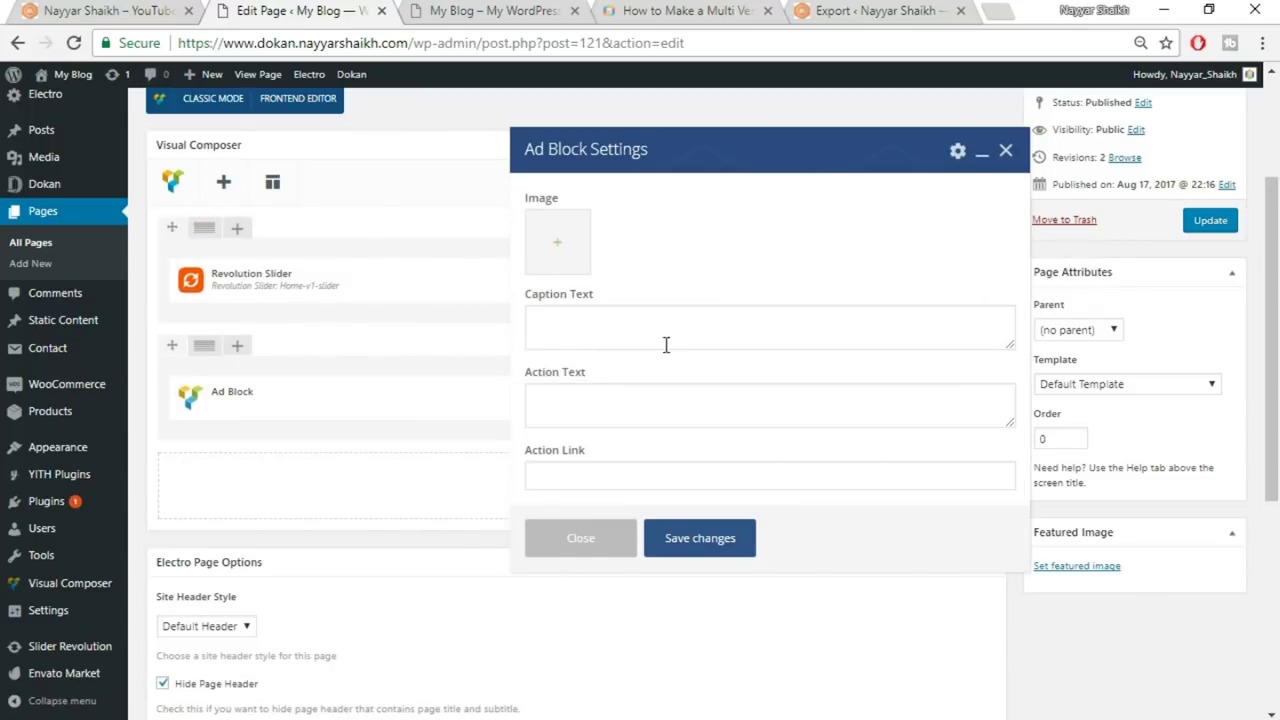
# Set the Ad Block image to cameras.jpg from the media library
pyautogui.click(585, 259)
pyautogui.click(140, 9)
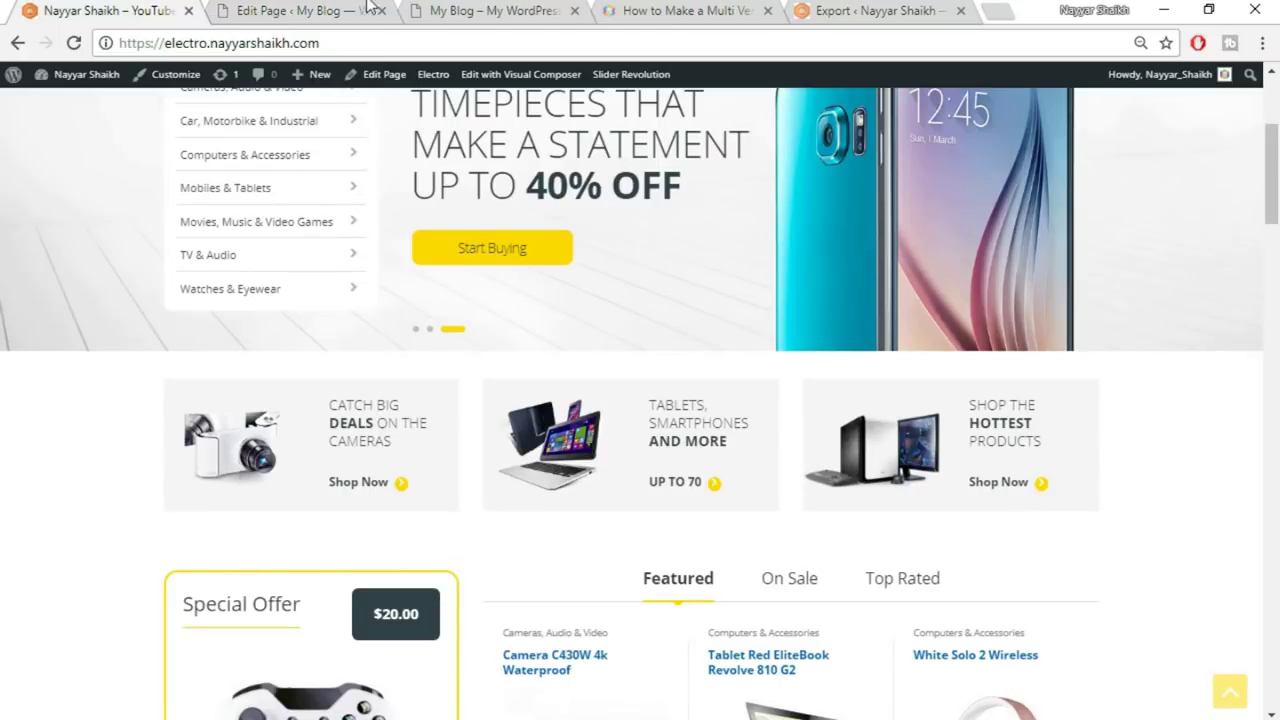
pyautogui.click(252, 12)
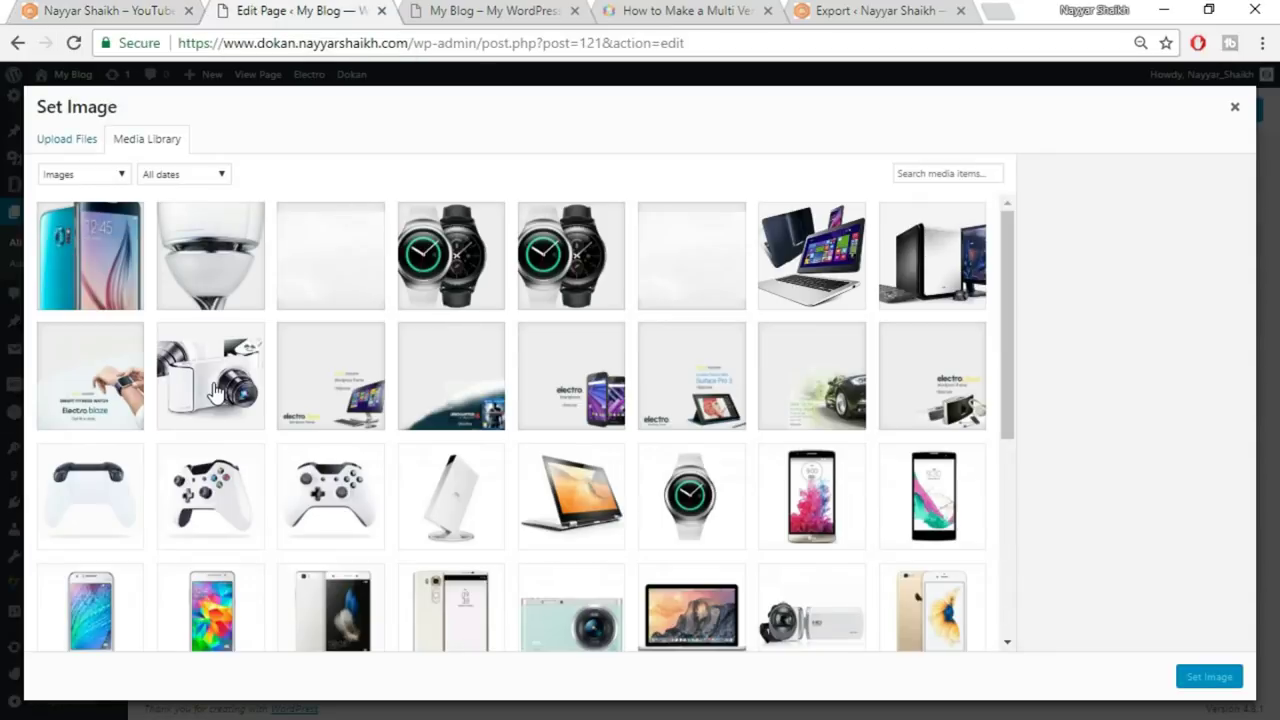
pyautogui.click(266, 383)
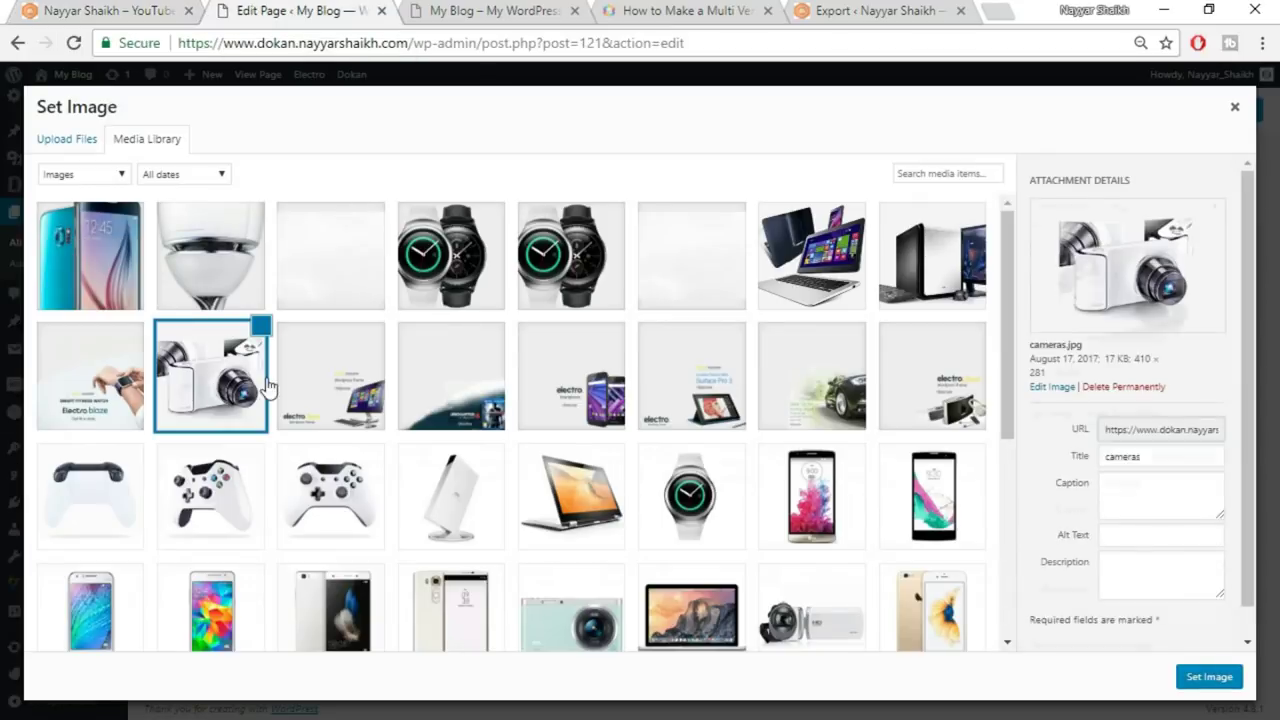
pyautogui.click(1207, 678)
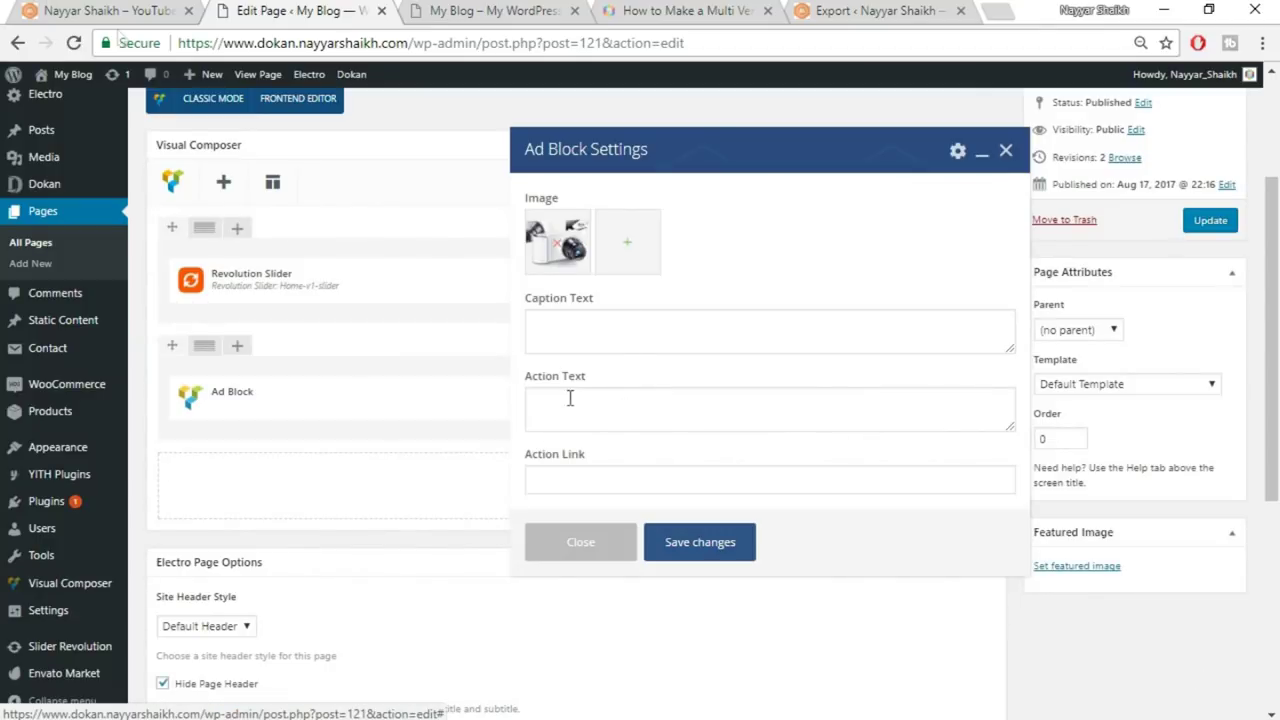
# Copy the demo's caption 'CATCH BIG DEALS ON THE CAMERAS' into the Ad Block caption
pyautogui.click(55, 8)
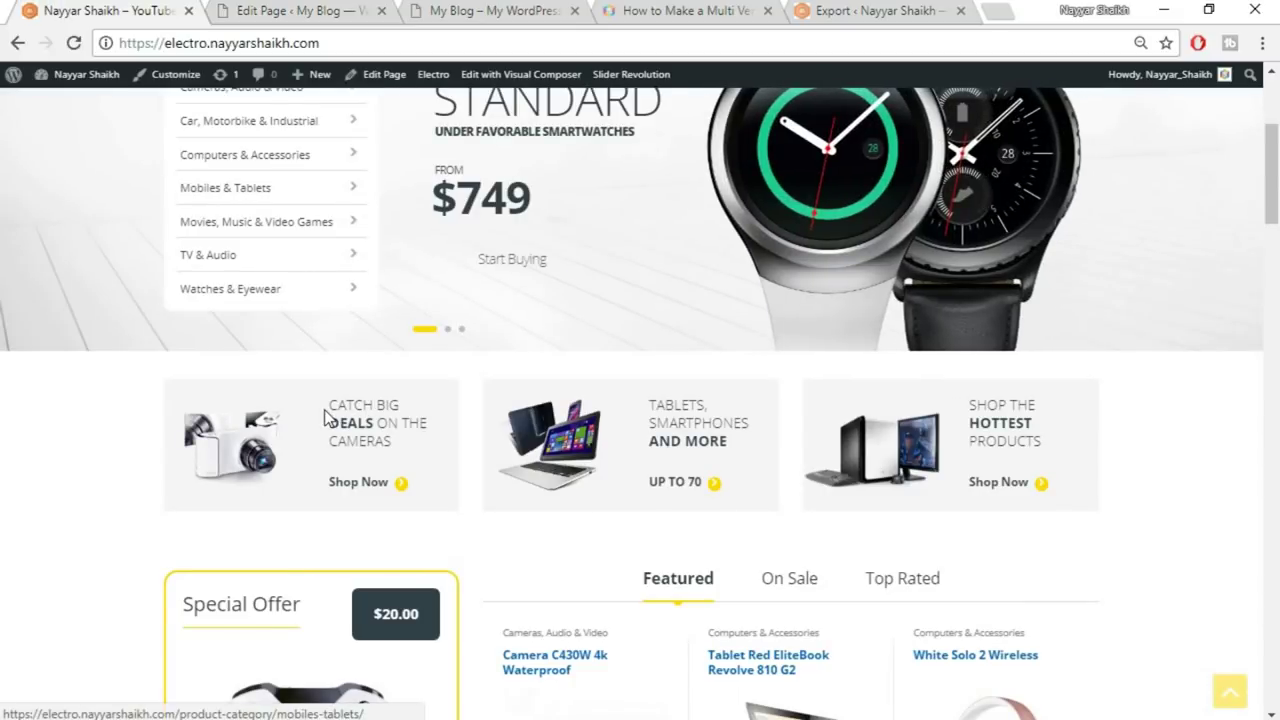
pyautogui.moveTo(330, 413); pyautogui.dragTo(418, 449)
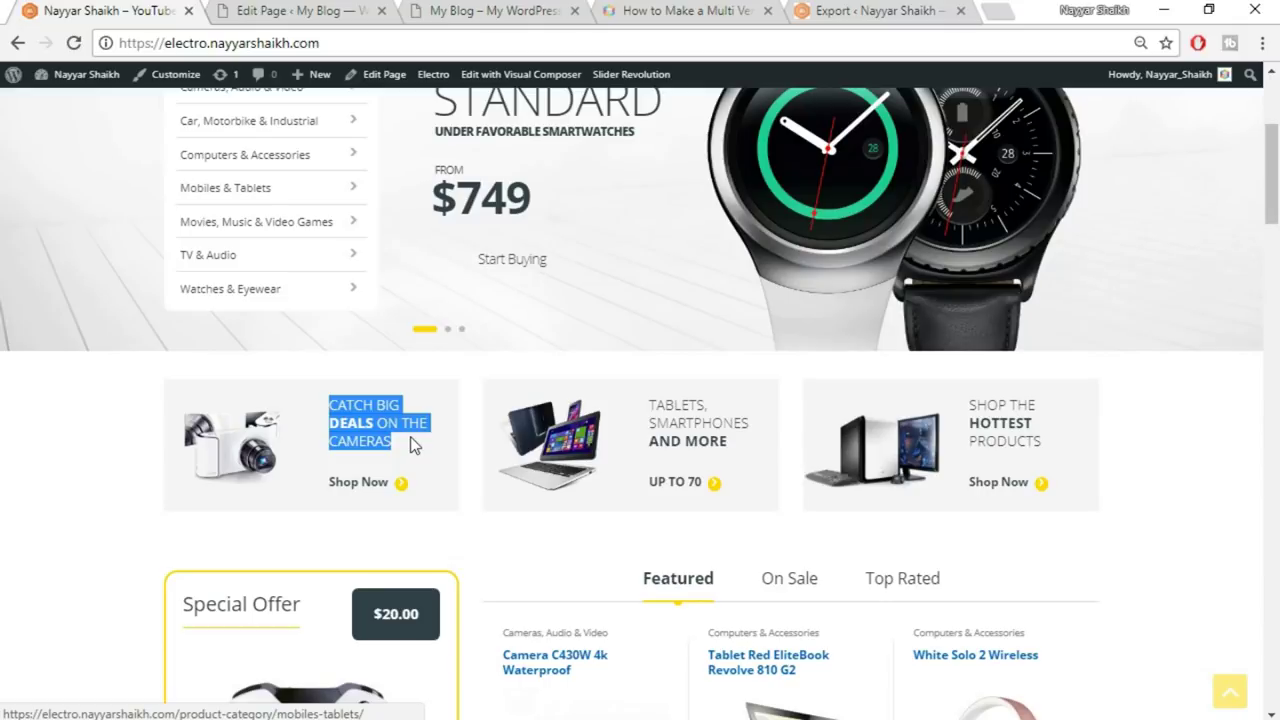
pyautogui.hotkey('ctrl', 'c')
pyautogui.click(270, 11)
pyautogui.click(588, 340)
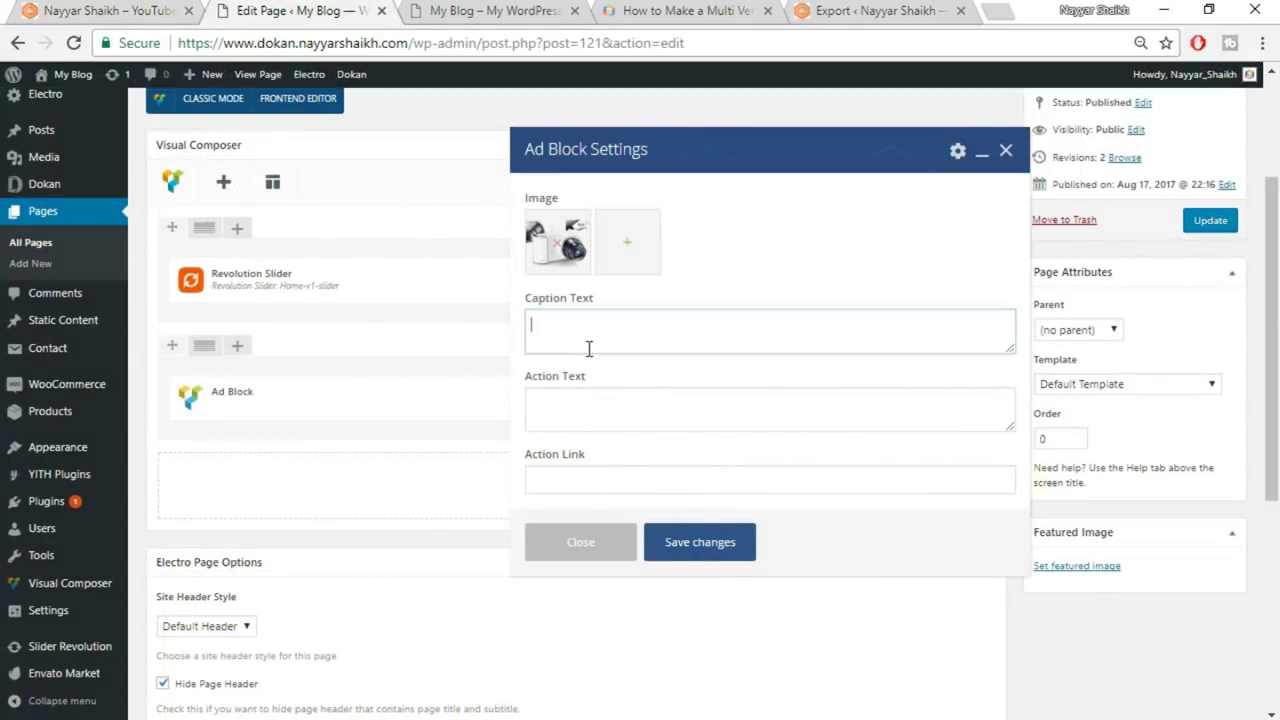
pyautogui.hotkey('ctrl', 'v')
pyautogui.click(160, 9)
pyautogui.click(423, 415)
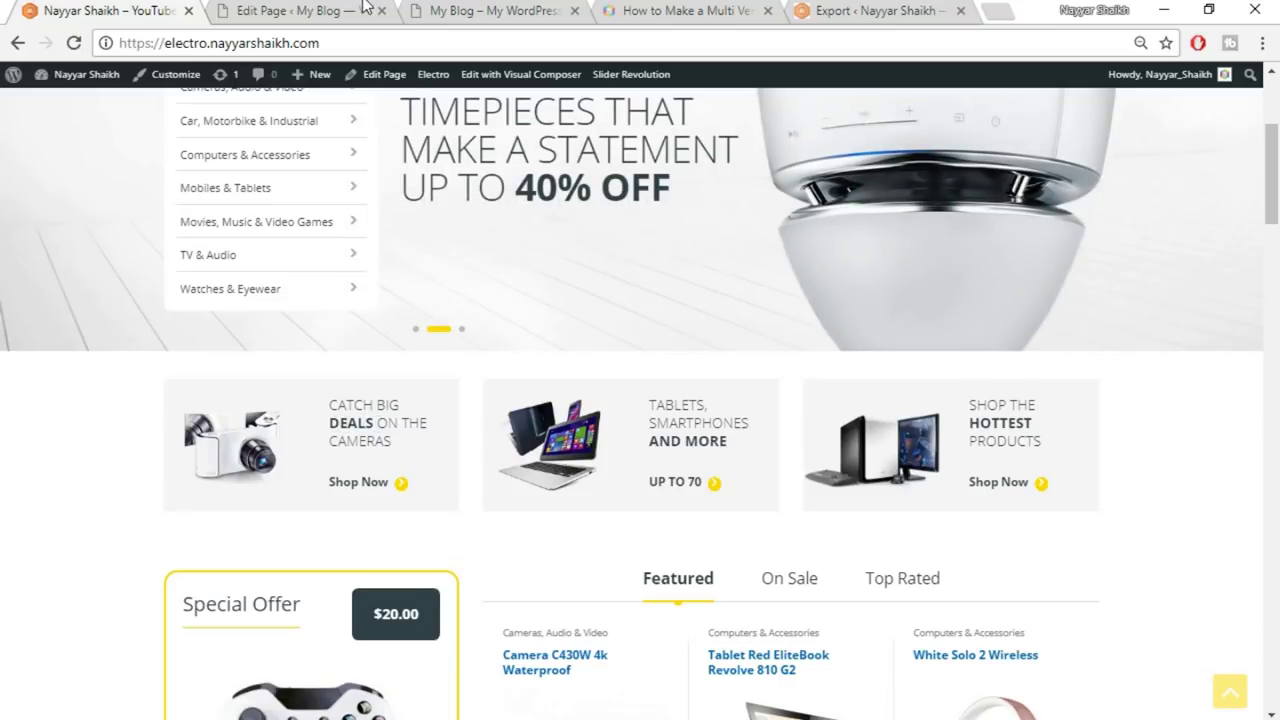
pyautogui.hotkey('ctrl', 'Tab')
# Wrap DEALS in <strong></strong> tags and save the Ad Block settings
pyautogui.click(520, 331)
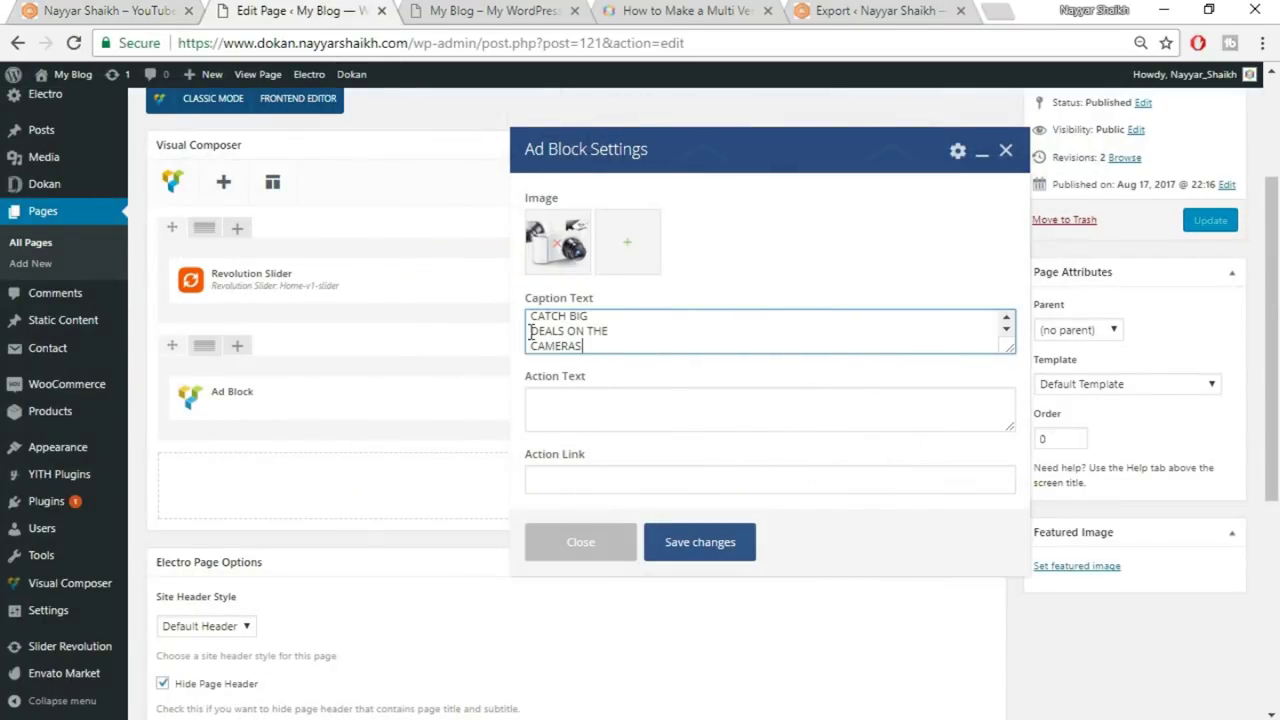
pyautogui.write('<STRO')
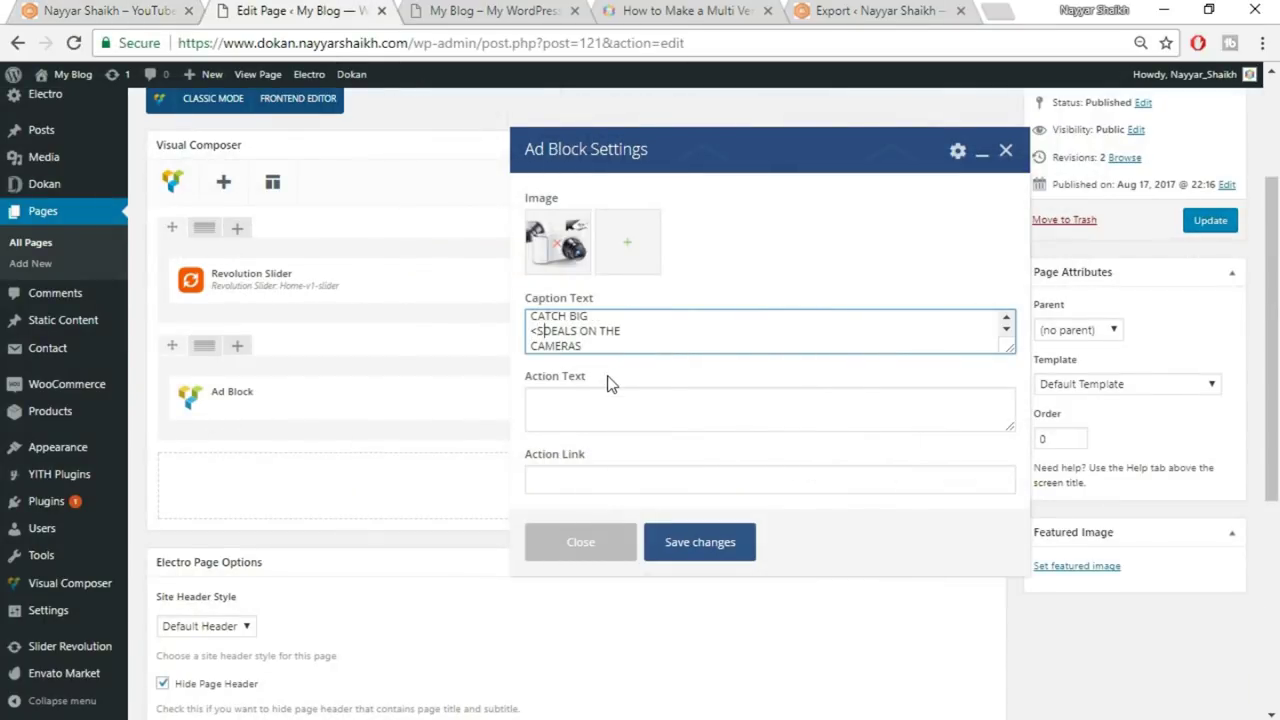
pyautogui.write('NG')
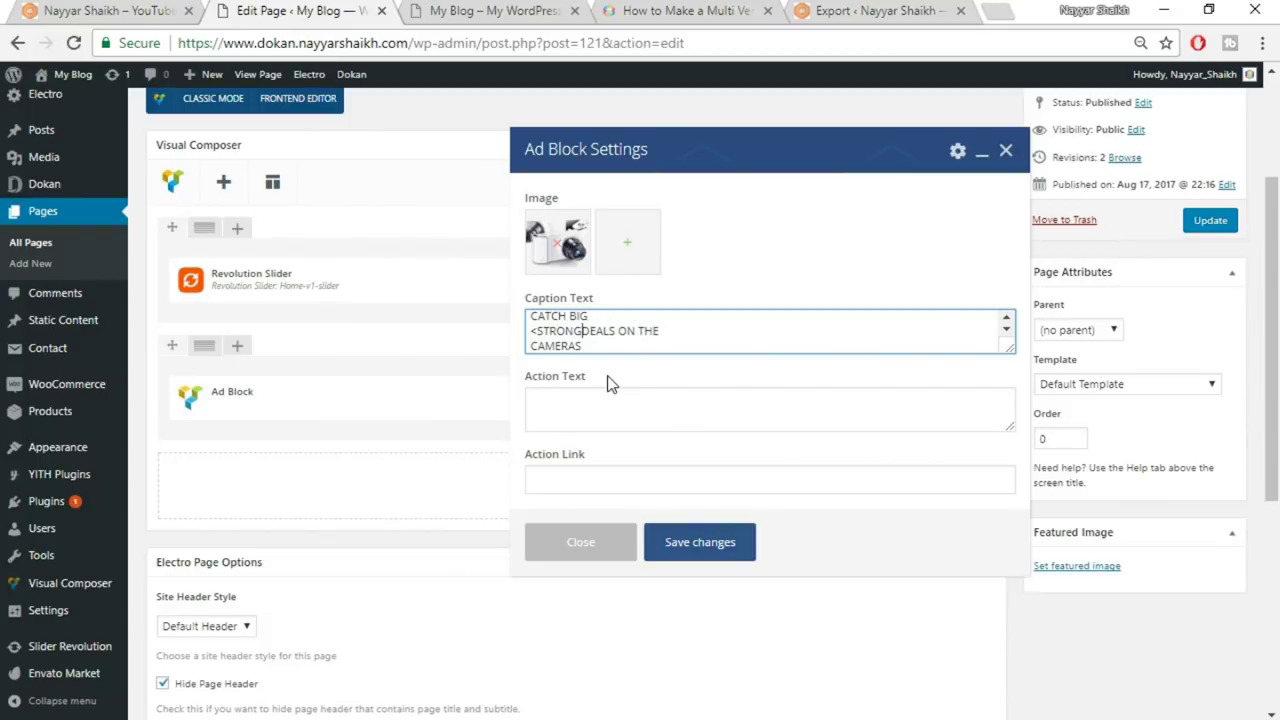
pyautogui.press('BackSpace')
pyautogui.press('BackSpace')
pyautogui.press('BackSpace')
pyautogui.press('BackSpace')
pyautogui.press('BackSpace')
pyautogui.press('BackSpace')
pyautogui.write('strong>')
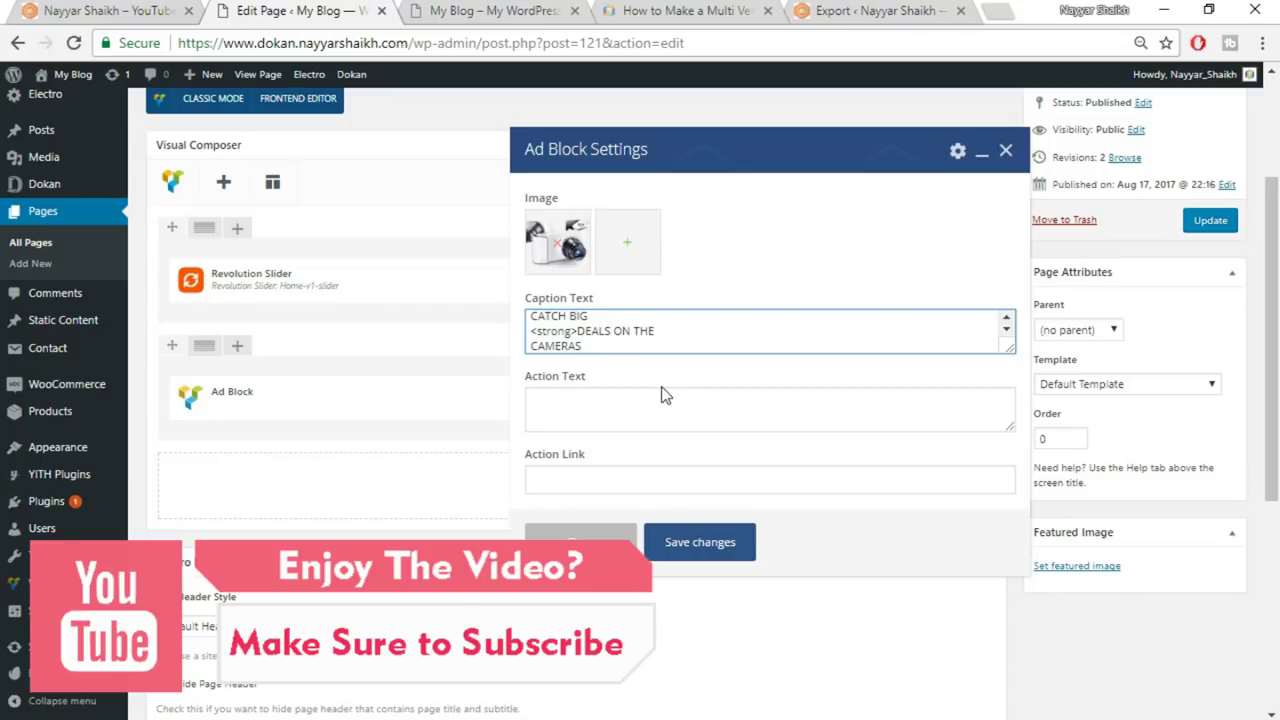
pyautogui.write('</strong>')
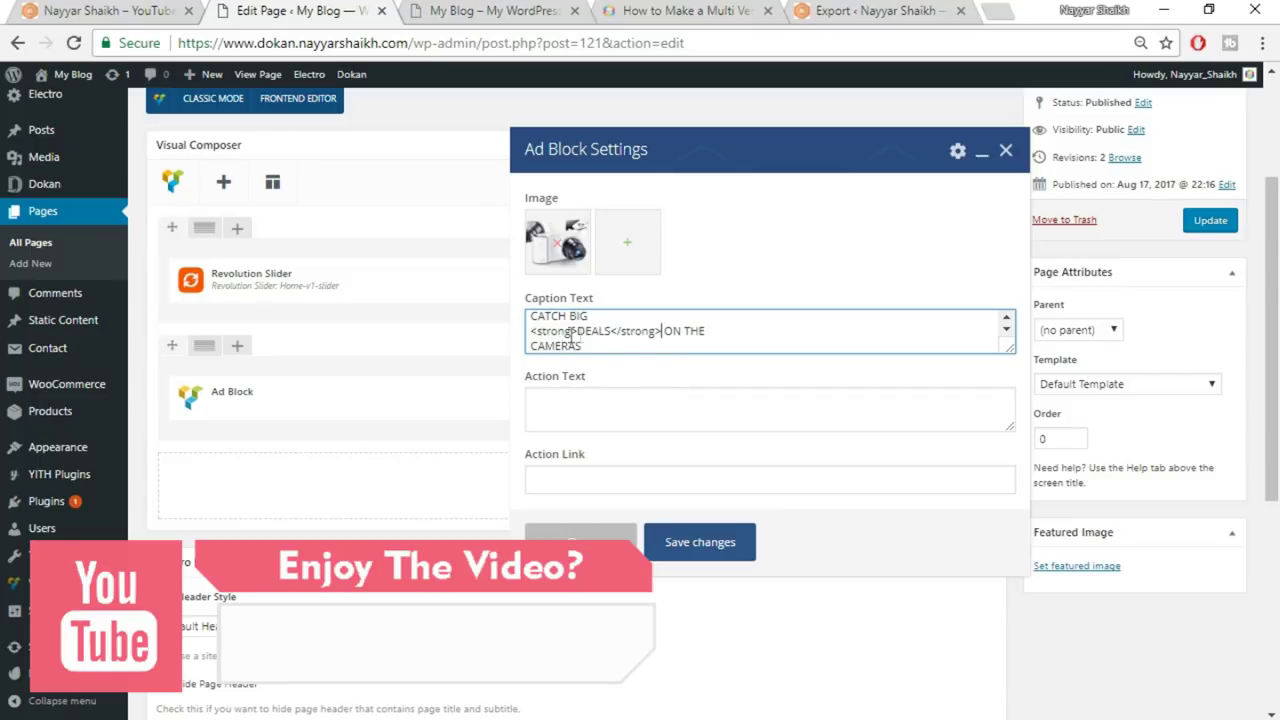
pyautogui.moveTo(577, 331); pyautogui.dragTo(529, 333)
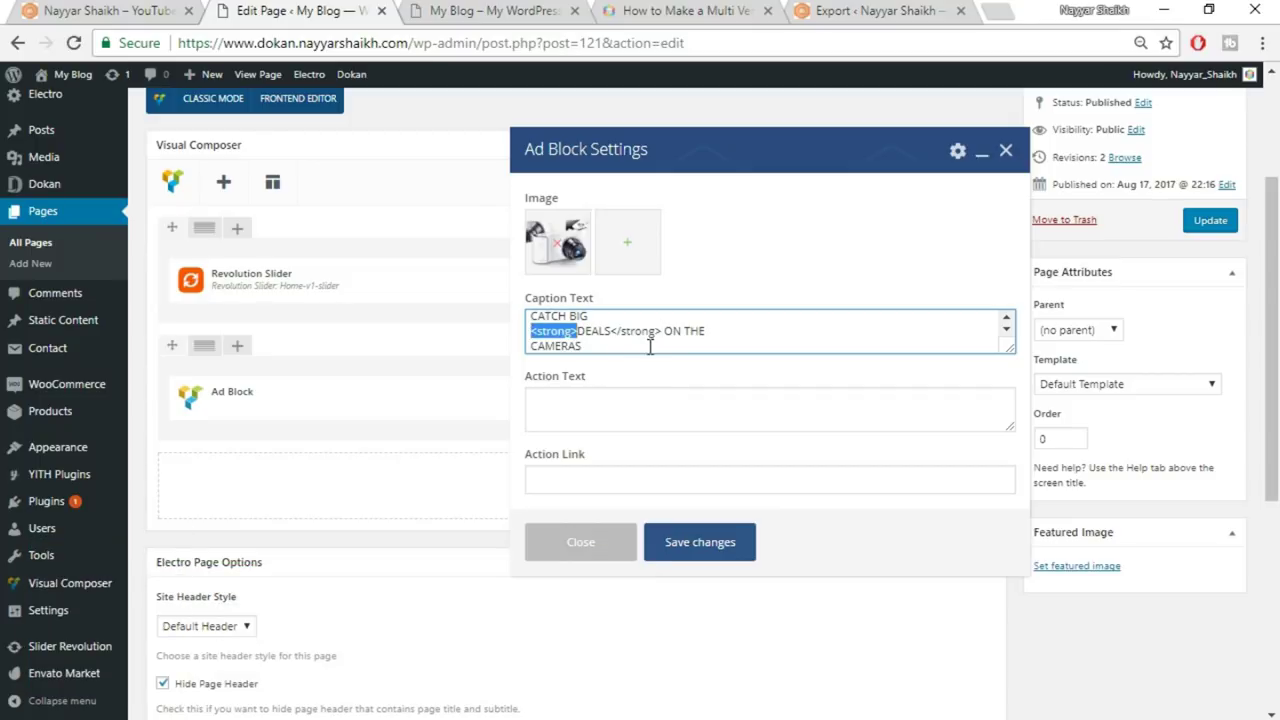
pyautogui.moveTo(610, 332); pyautogui.dragTo(663, 332)
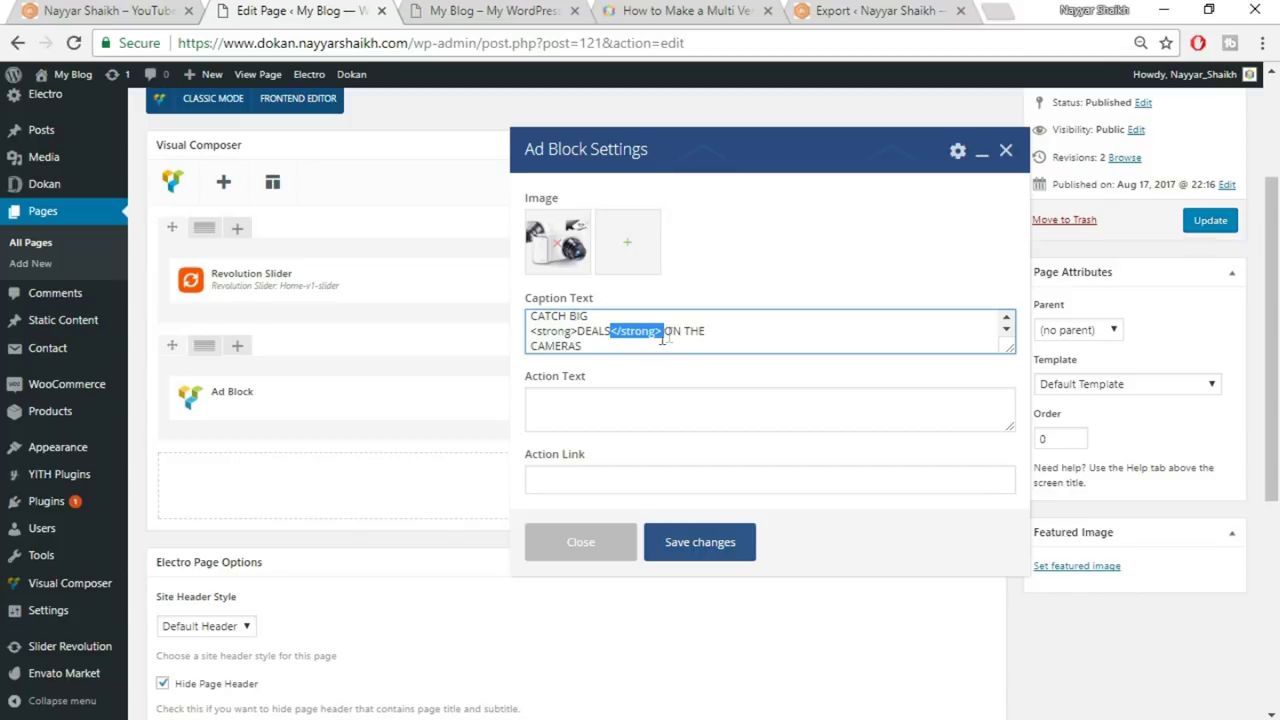
pyautogui.click(620, 346)
pyautogui.click(737, 546)
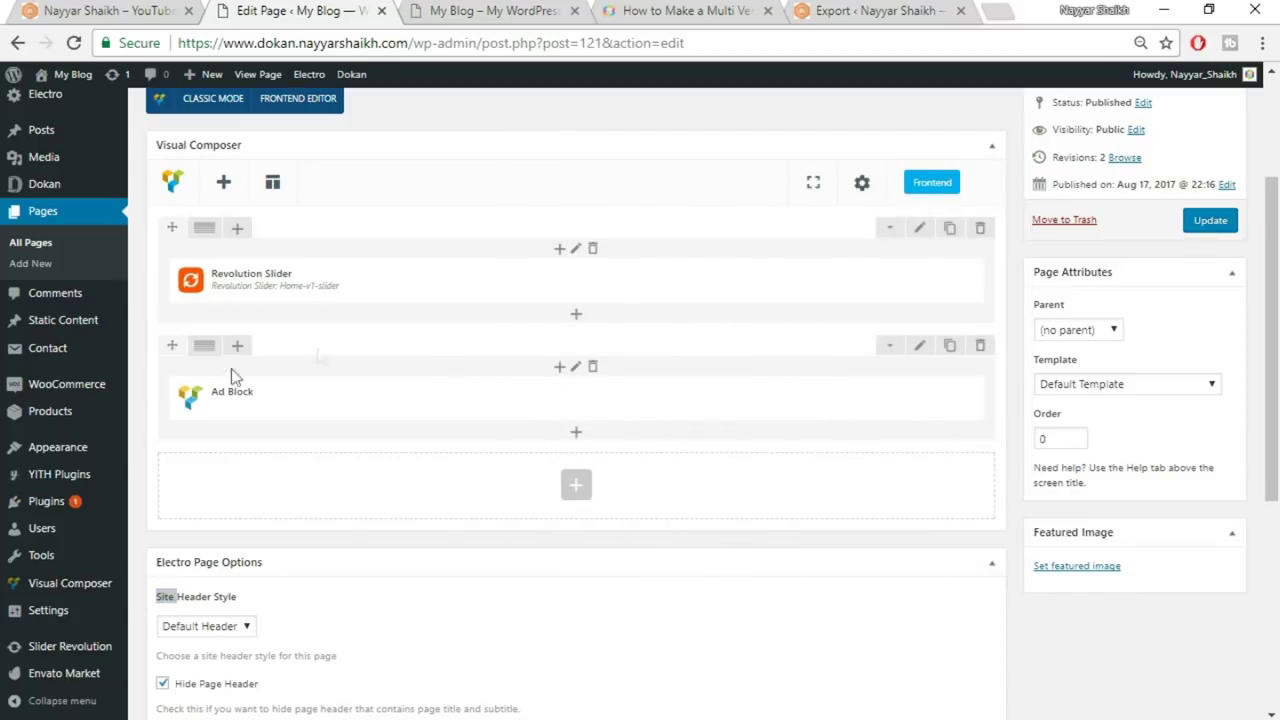
# Change the Ad Block row layout to three equal 1/3 columns
pyautogui.click(130, 11)
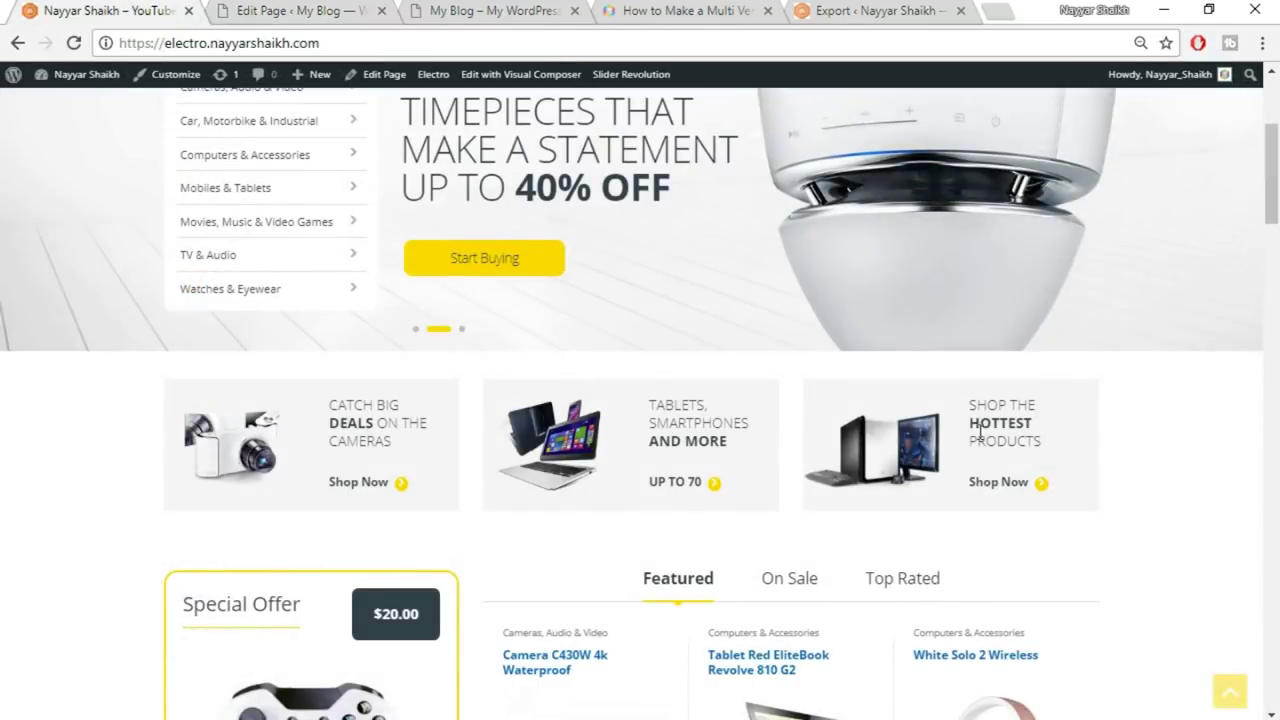
pyautogui.click(265, 11)
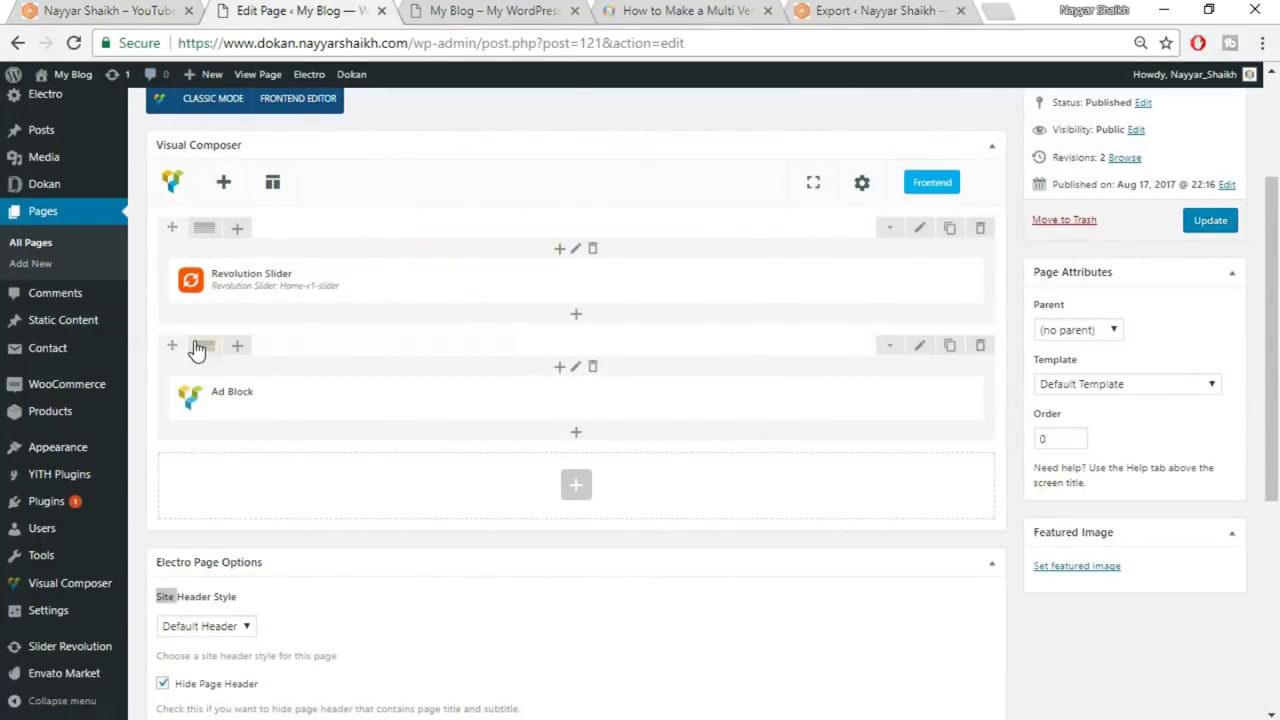
pyautogui.moveTo(198, 348)
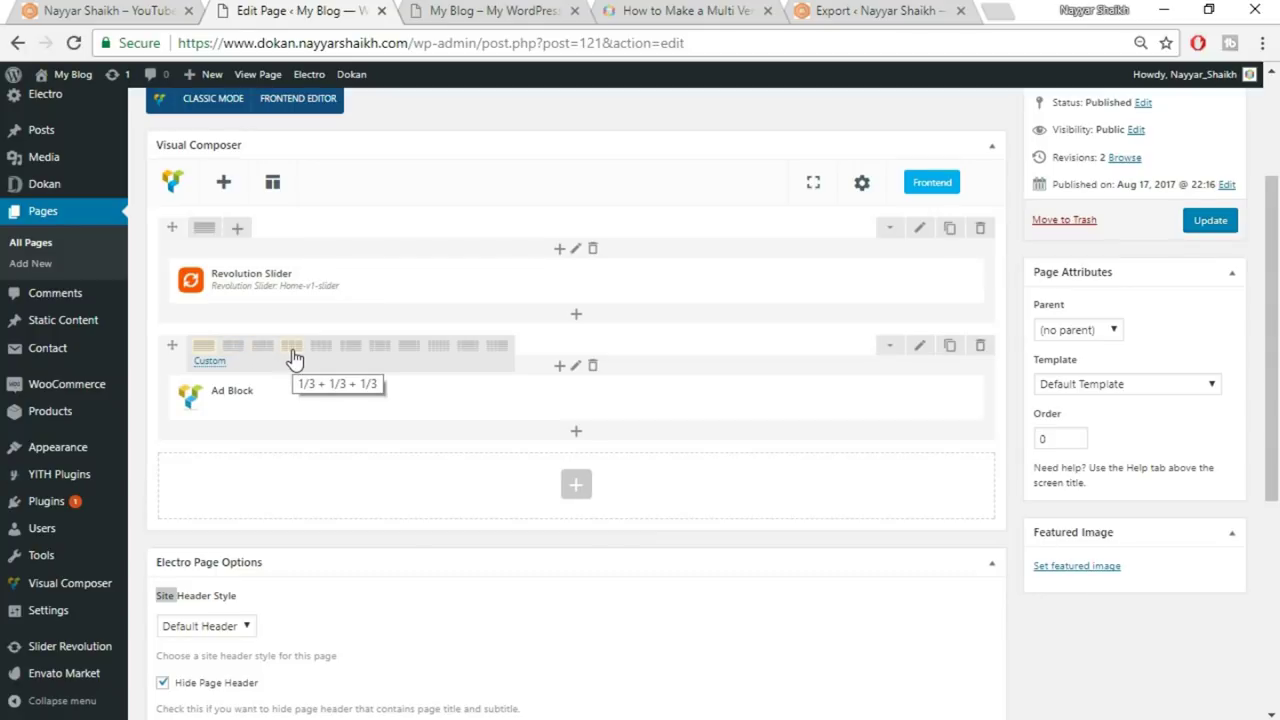
pyautogui.click(293, 356)
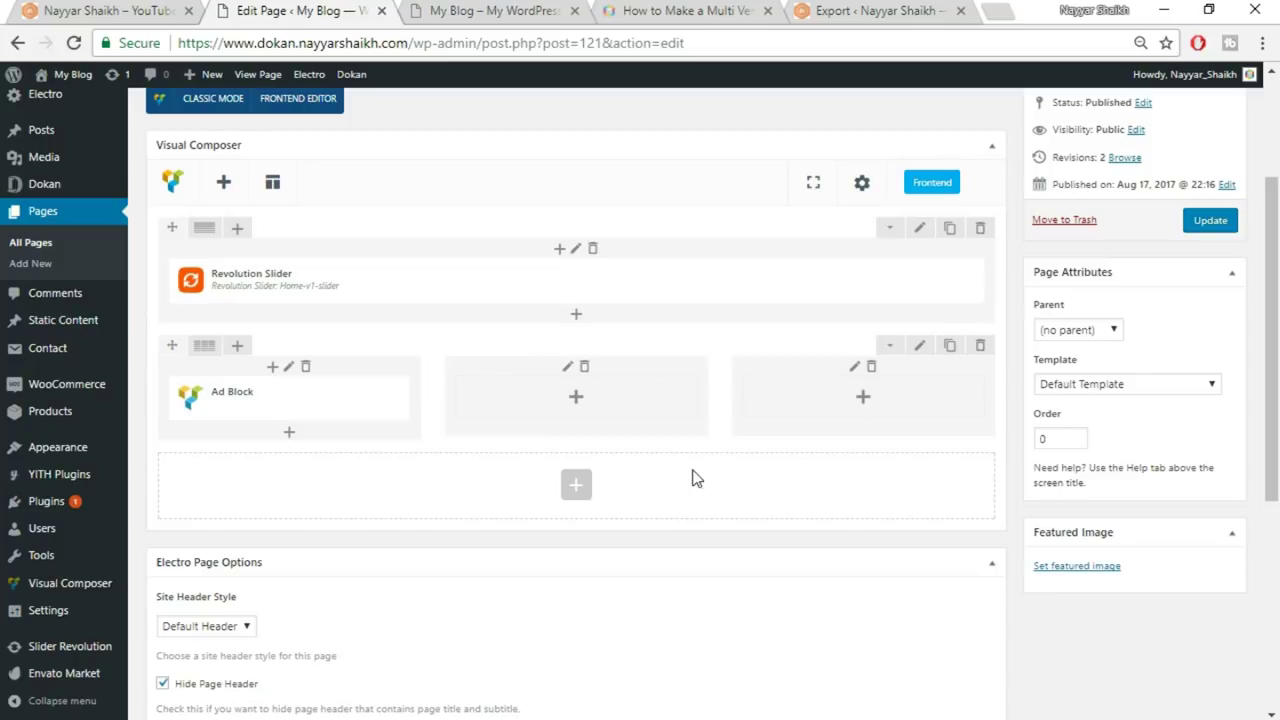
# Add a second Ad Block to the middle column
pyautogui.moveTo(300, 414)
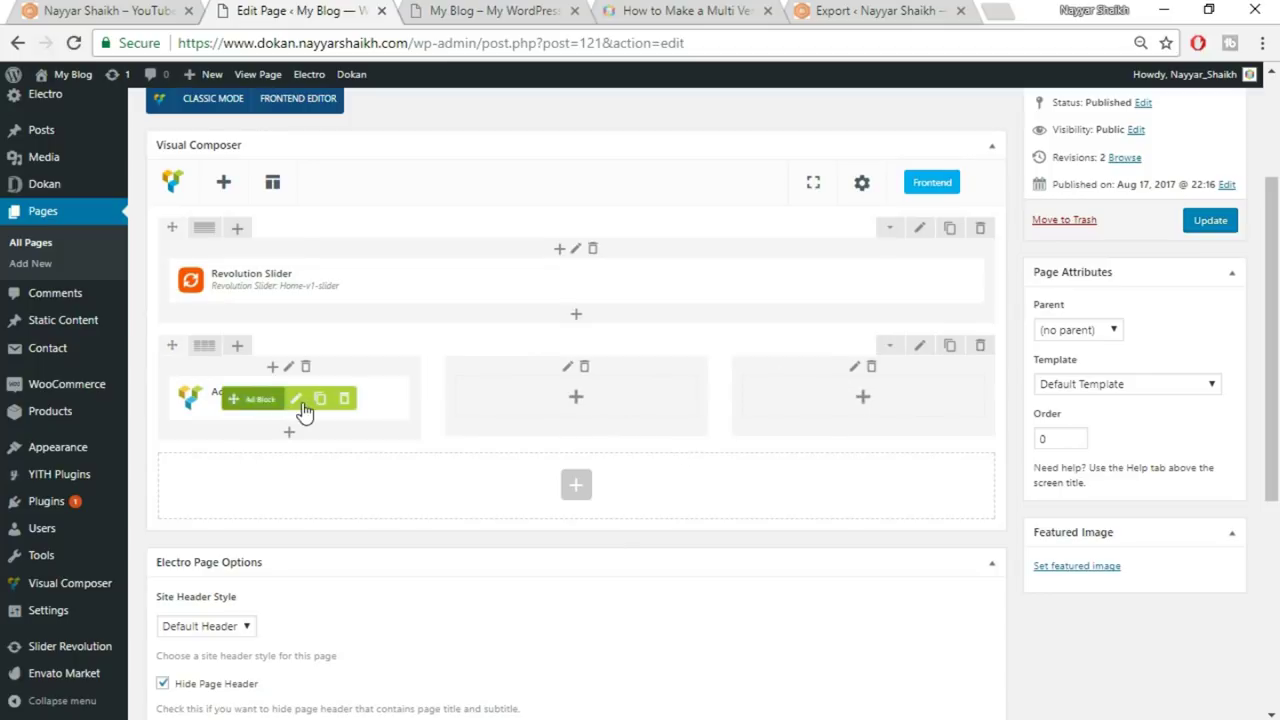
pyautogui.click(580, 400)
pyautogui.write('ad')
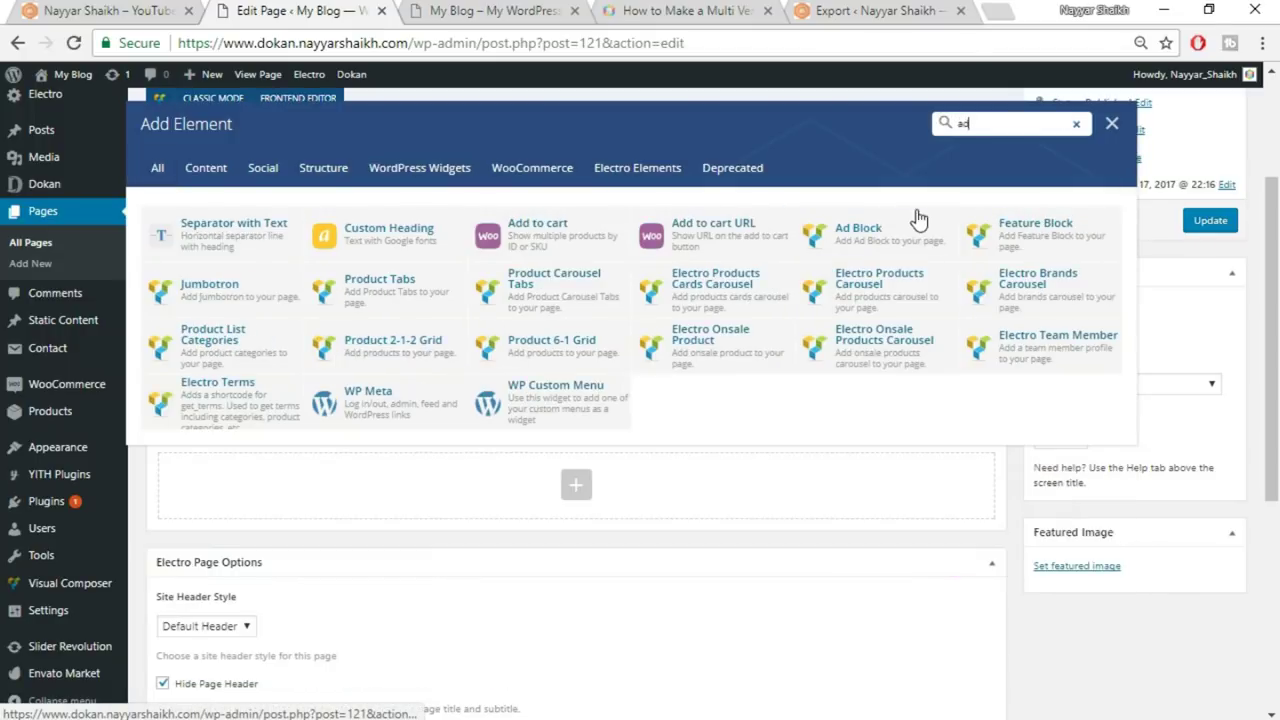
pyautogui.click(205, 252)
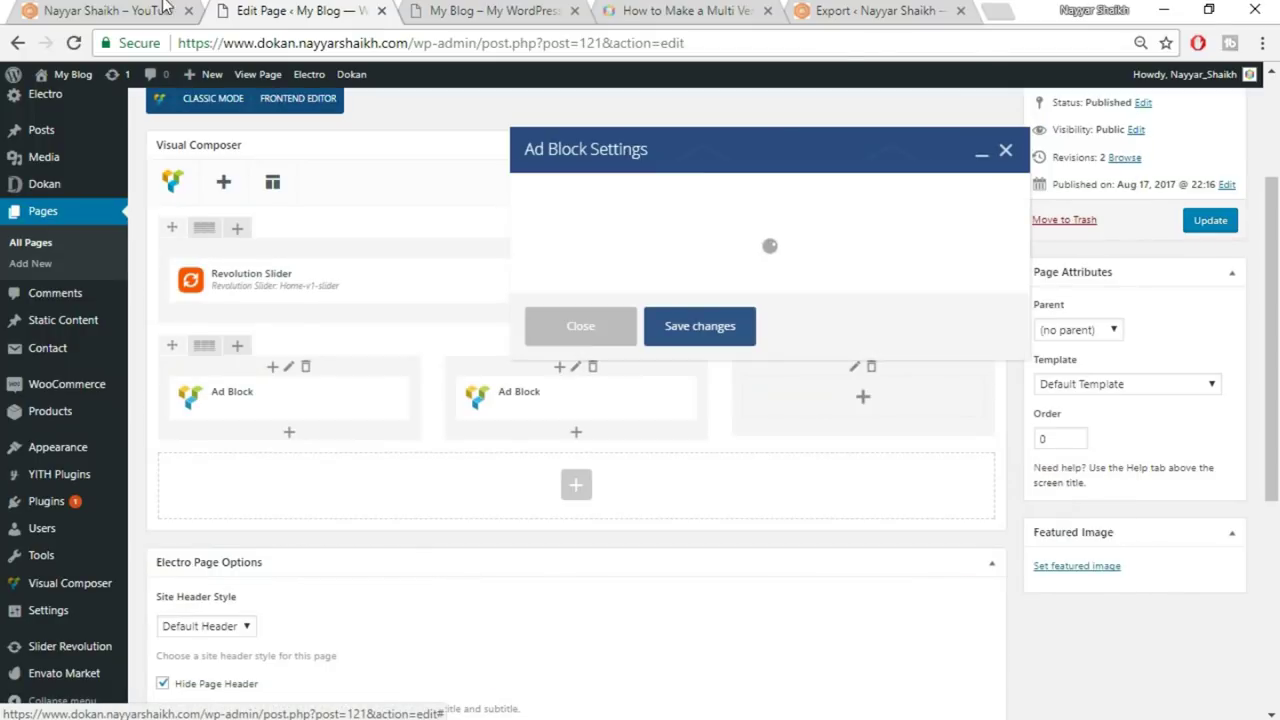
# Copy the tablets banner caption from the demo storefront
pyautogui.click(160, 10)
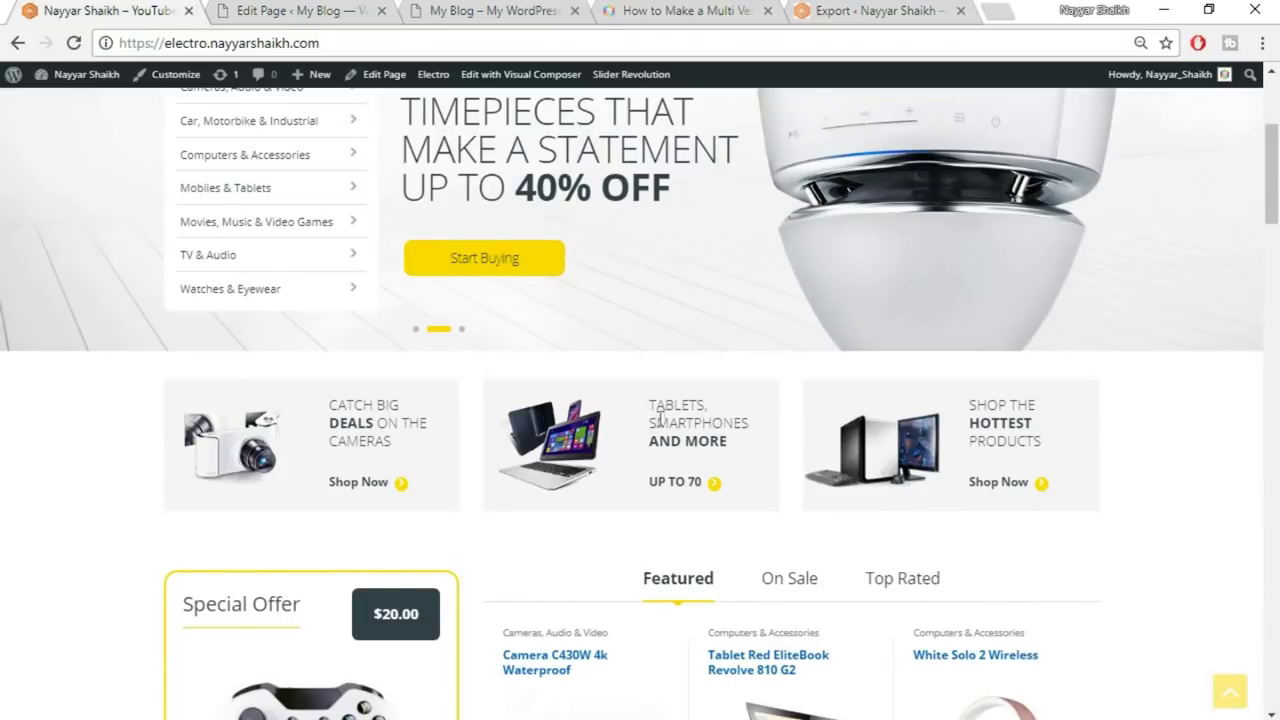
pyautogui.moveTo(702, 425); pyautogui.dragTo(731, 455)
pyautogui.hotkey('ctrl', 'c')
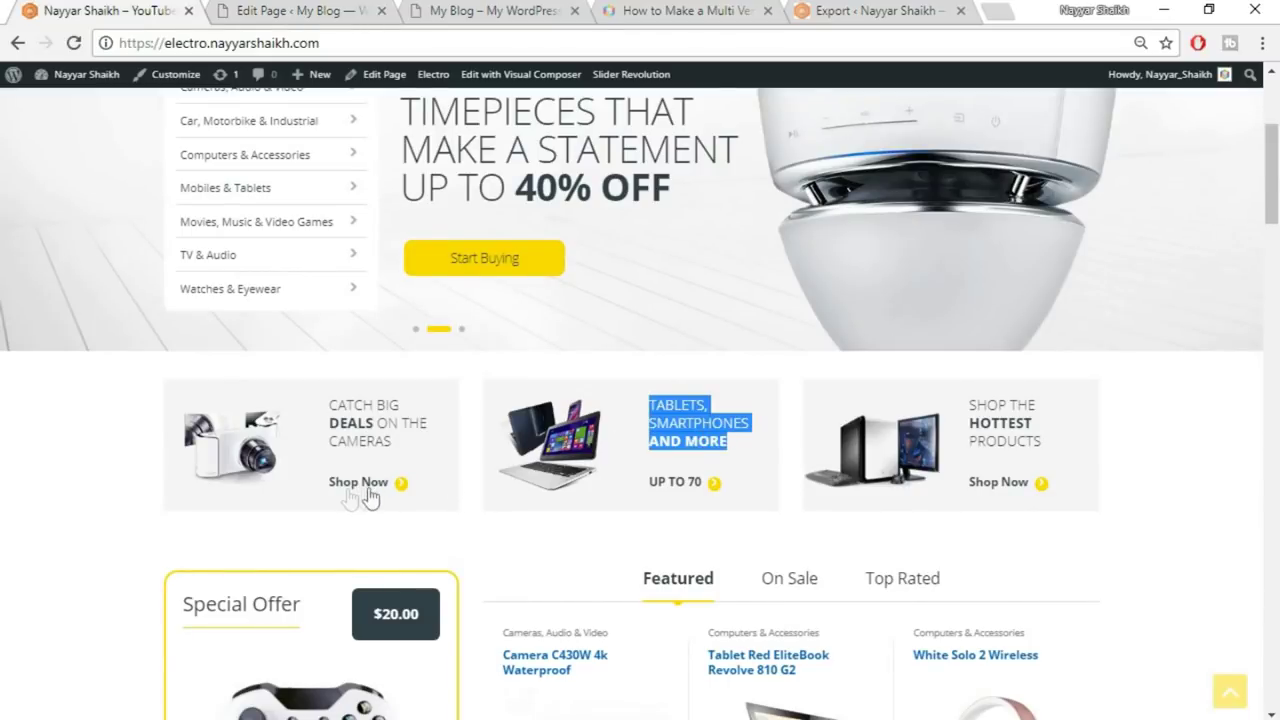
pyautogui.hotkey('ctrl', 'Tab')
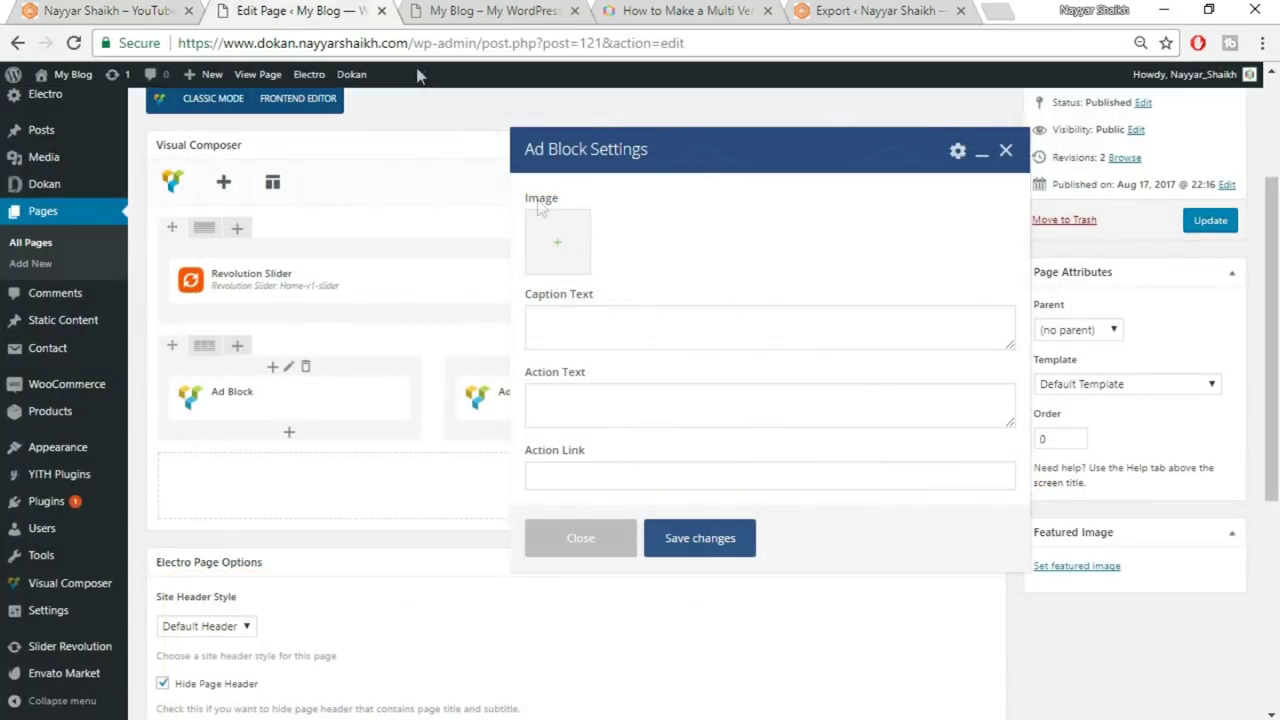
# Set the middle Ad Block image to the laptop and tablet picture
pyautogui.click(584, 258)
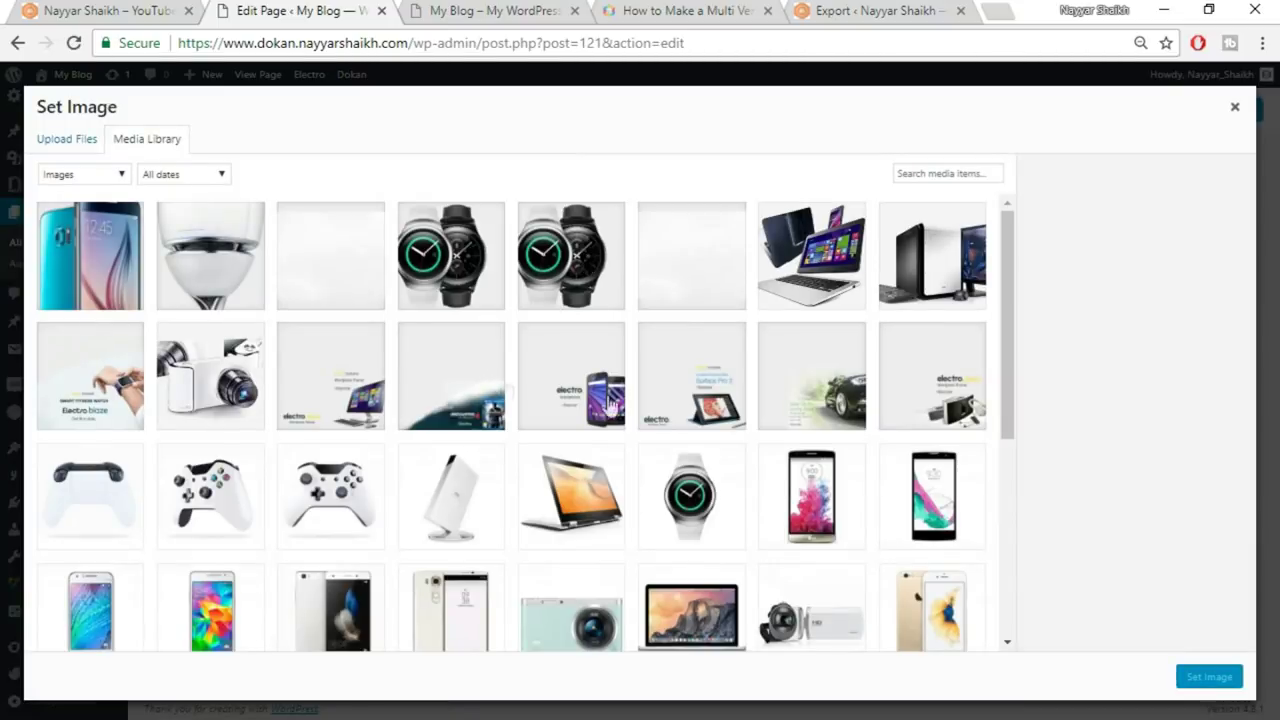
pyautogui.click(818, 291)
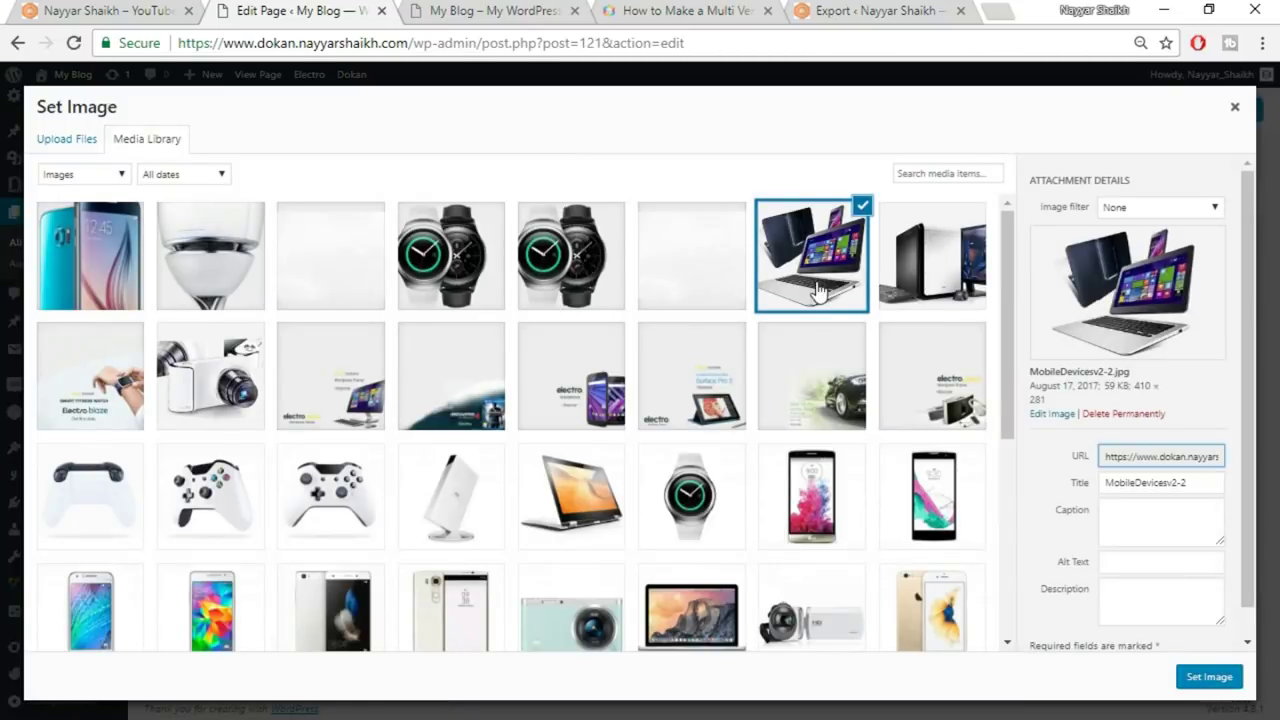
pyautogui.click(1204, 688)
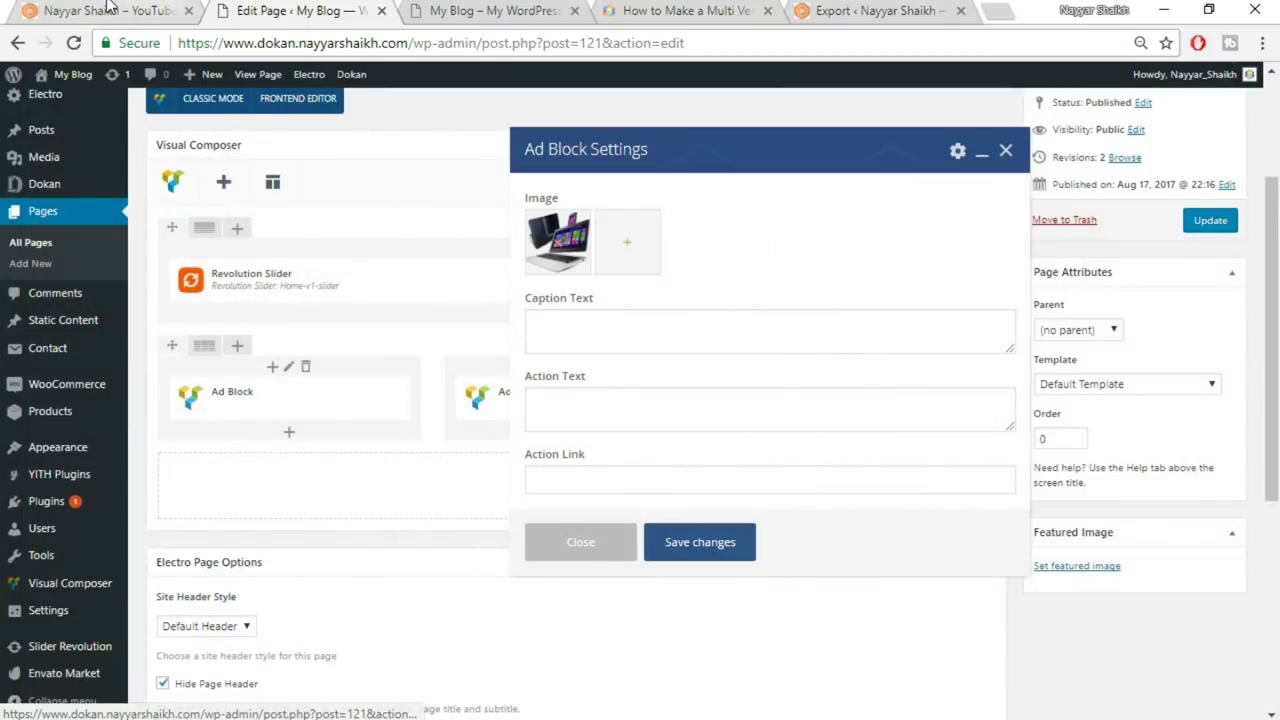
# Paste the caption 'TABLETS, SMARTPHONES AND MORE' and add a <strong> tag for bold words
pyautogui.click(107, 8)
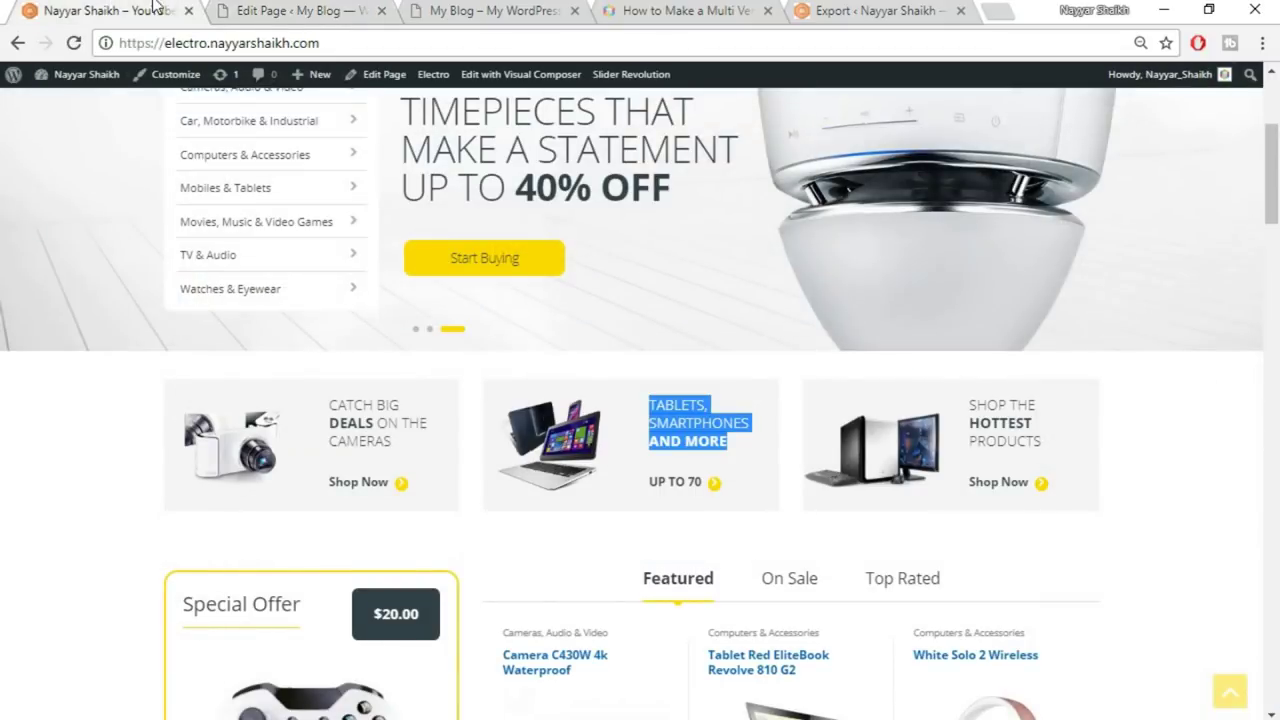
pyautogui.click(300, 10)
pyautogui.click(609, 340)
pyautogui.hotkey('ctrl', 'v')
pyautogui.click(50, 9)
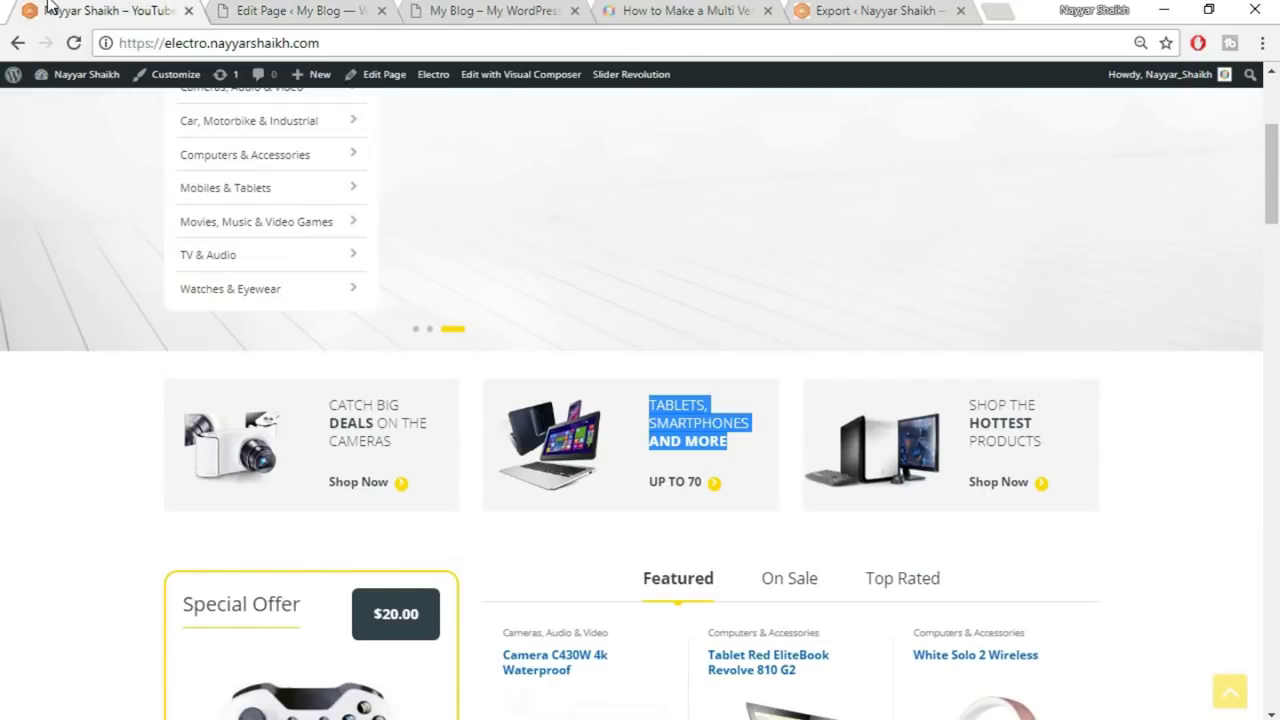
pyautogui.click(712, 448)
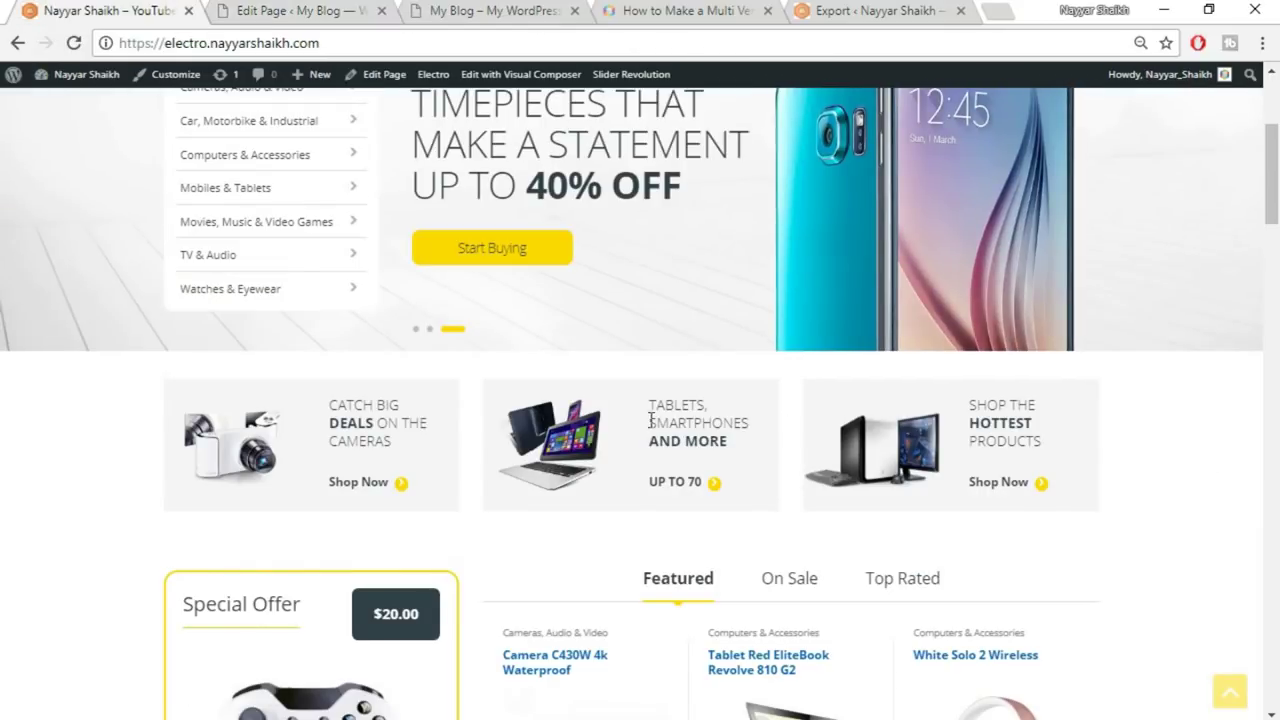
pyautogui.click(340, 10)
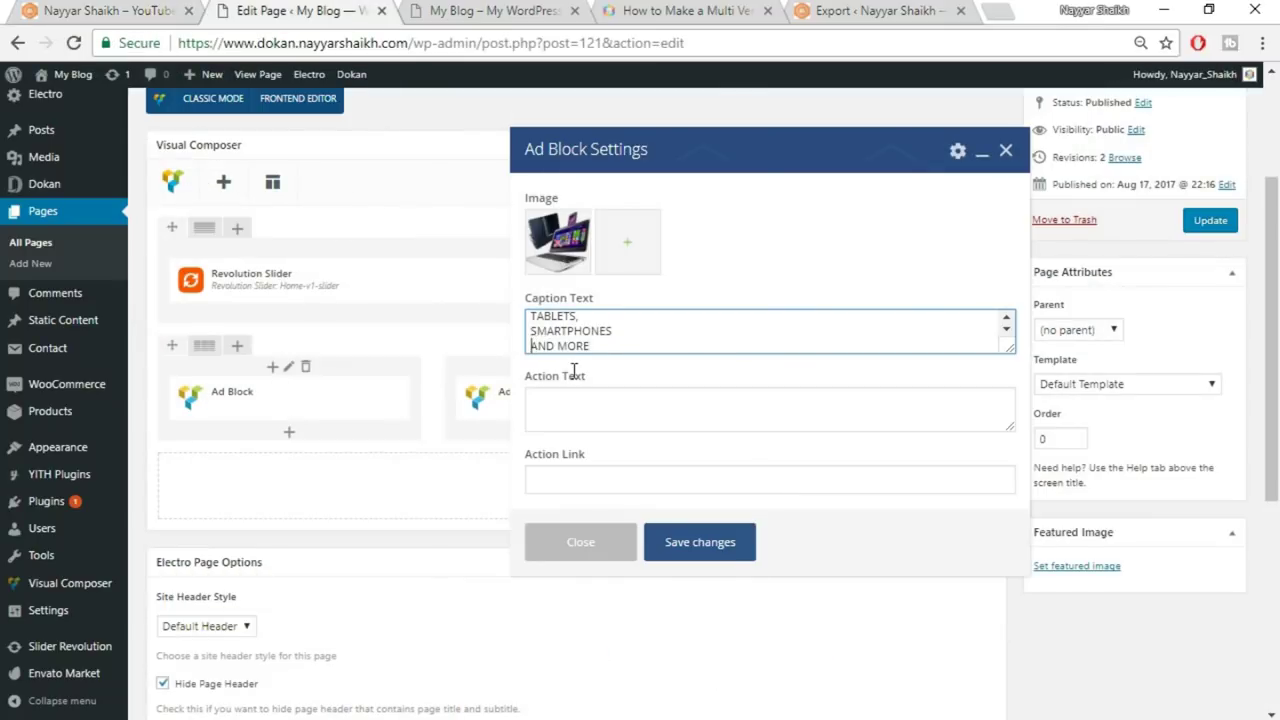
pyautogui.write('<strong>')
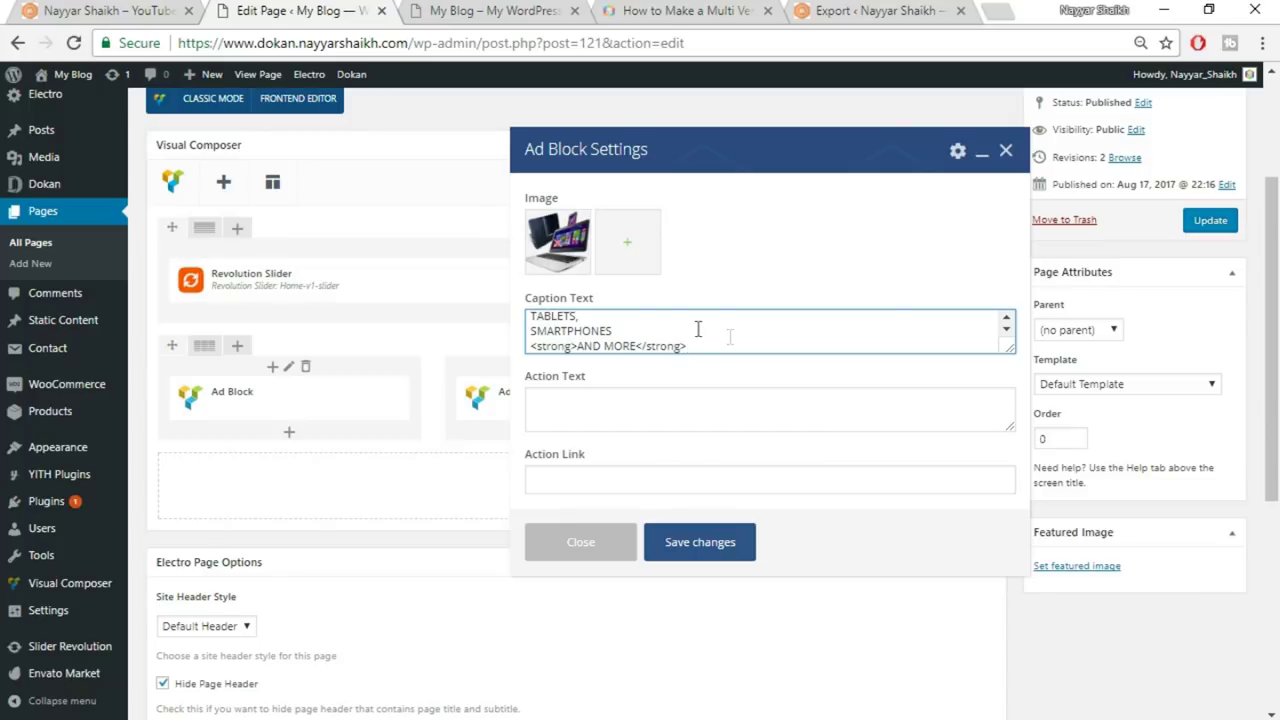
# Set action text UP TO 70 and action link #, then save the Ad Block
pyautogui.click(692, 416)
pyautogui.click(137, 8)
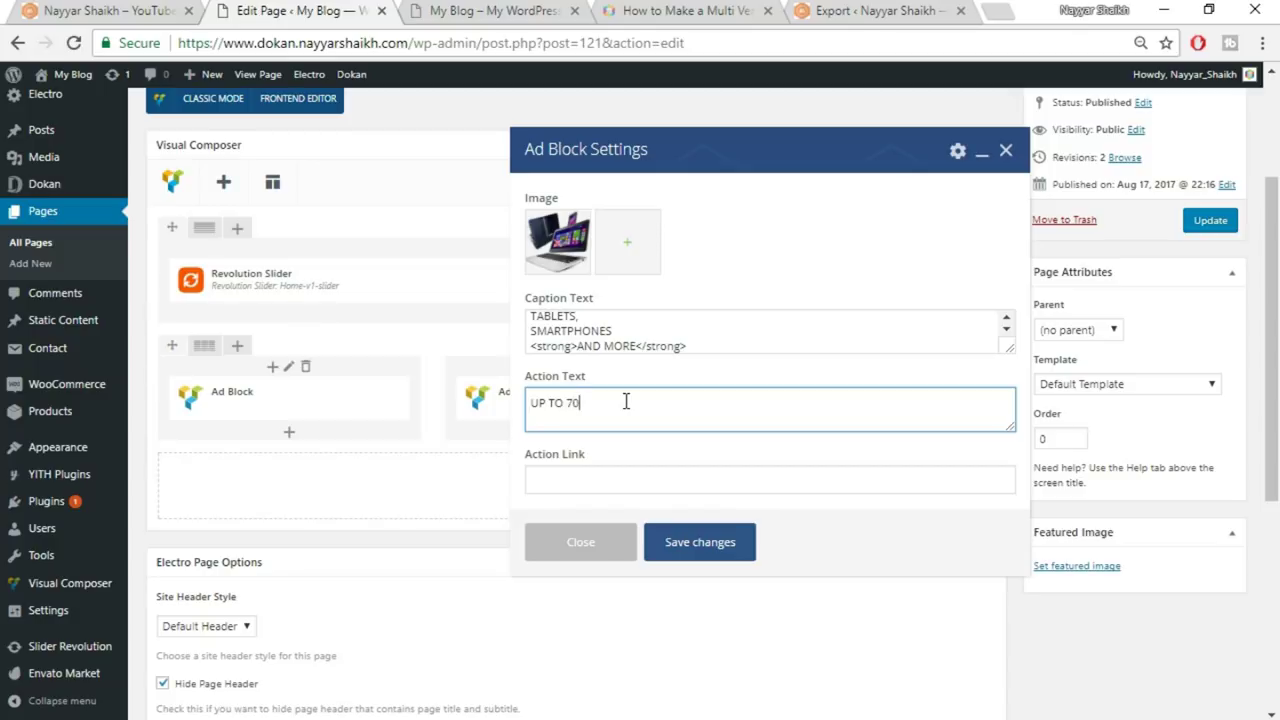
pyautogui.click(624, 479)
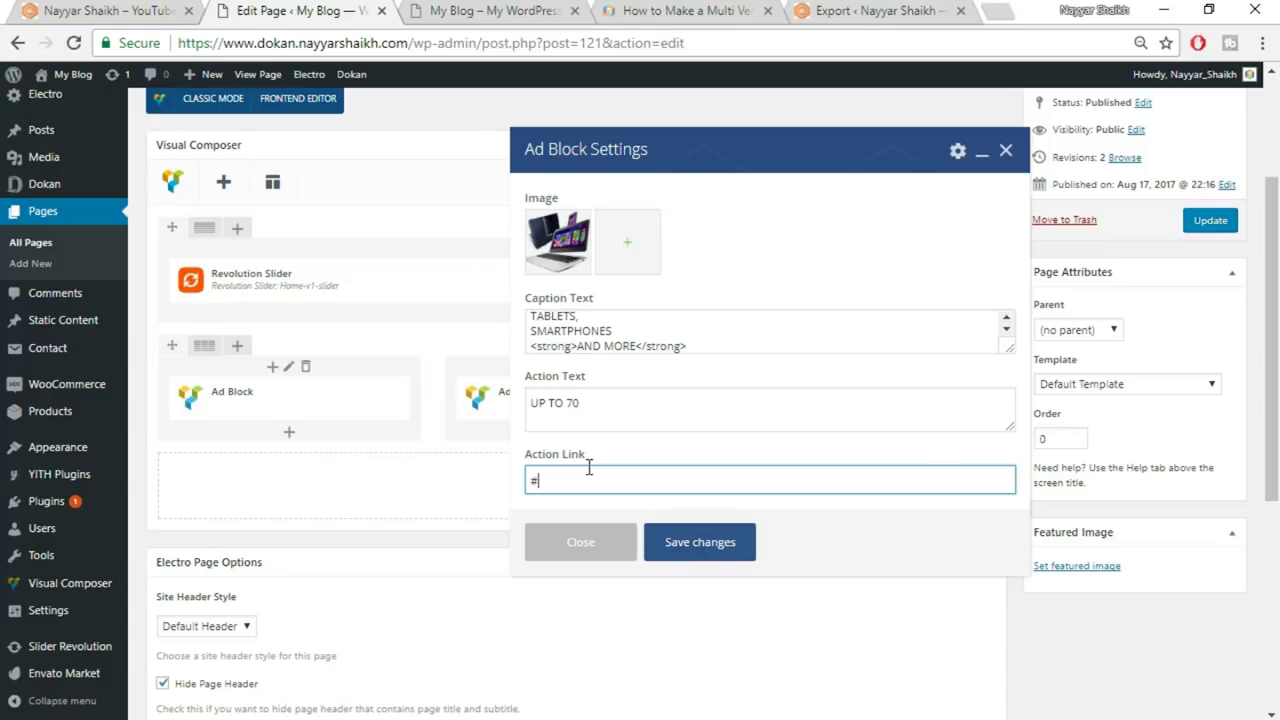
pyautogui.click(100, 10)
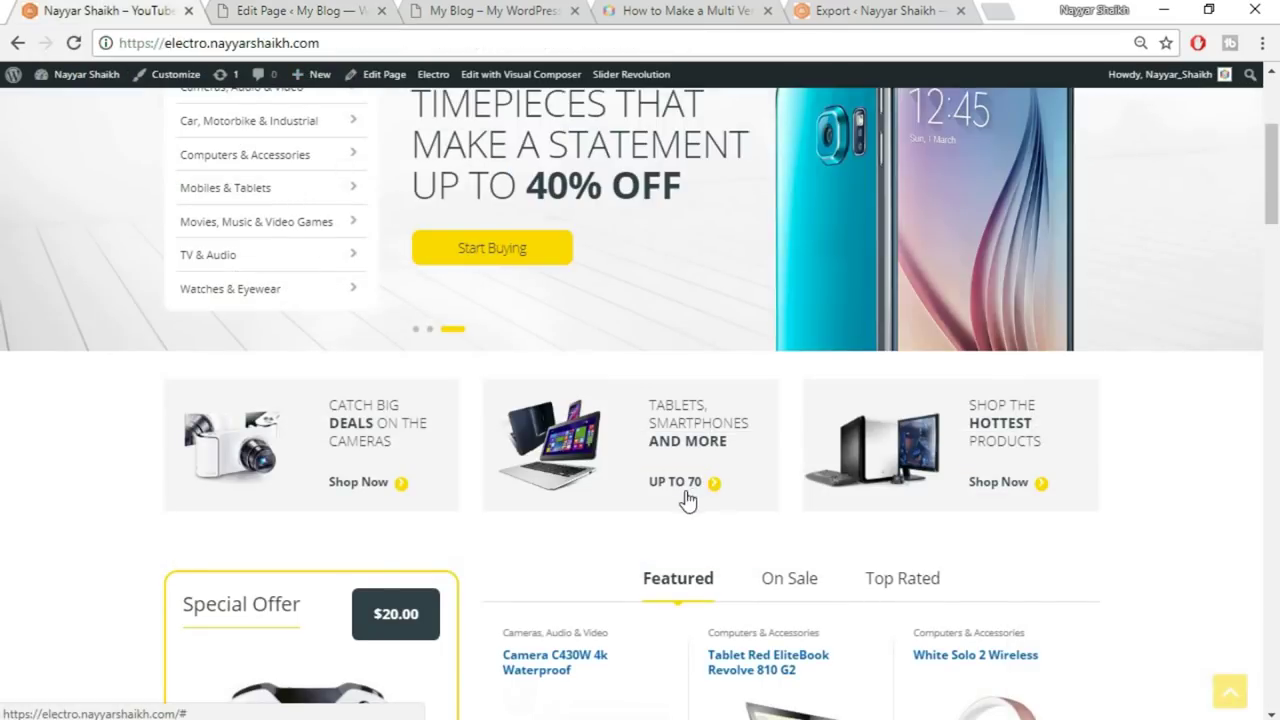
pyautogui.hotkey('ctrl', 'Tab')
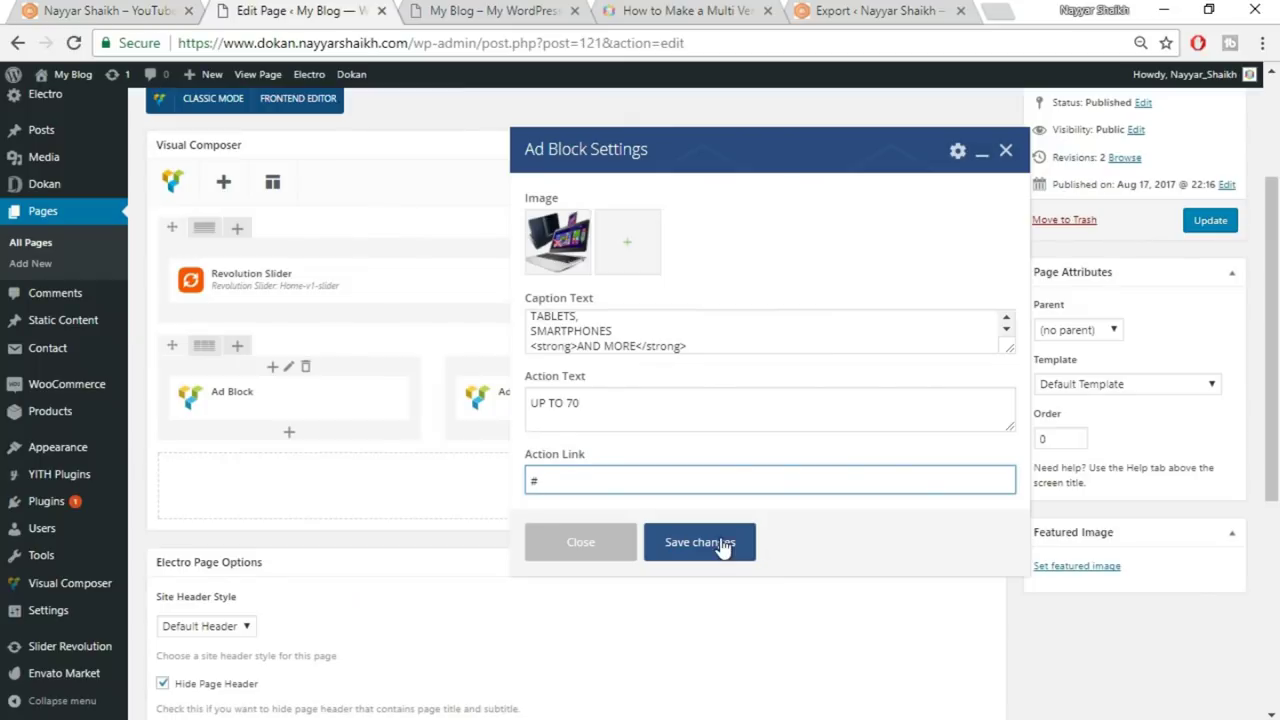
pyautogui.click(722, 543)
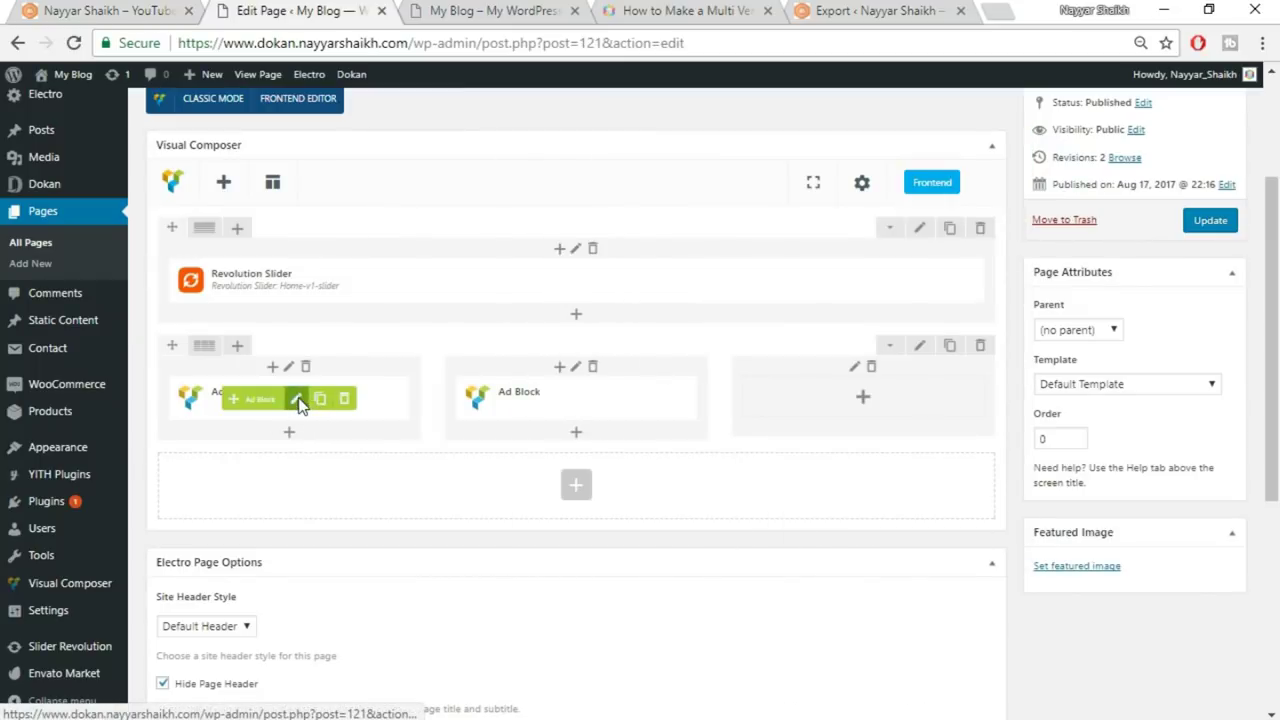
# Give the camera Ad Block action text SHOP NOW and link #, and save it
pyautogui.click(297, 398)
pyautogui.hotkey('ctrl', 'shift', 'Tab')
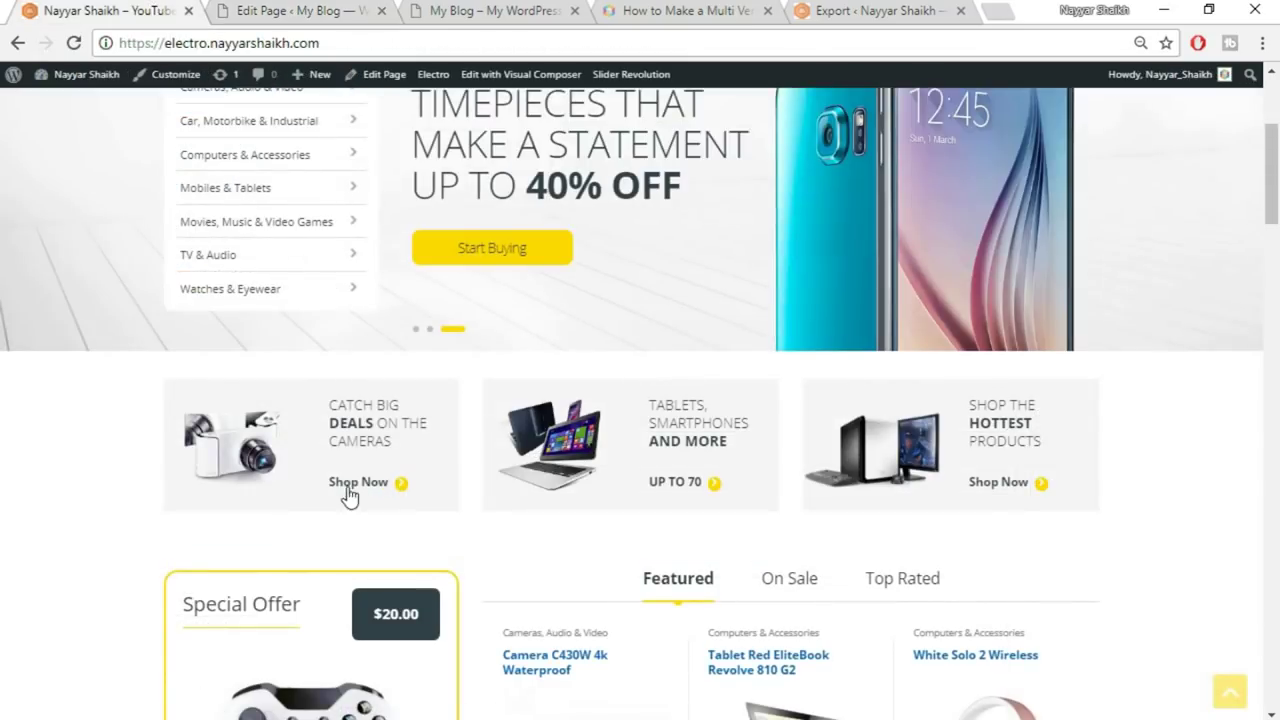
pyautogui.hotkey('ctrl', 'Tab')
pyautogui.scroll(-3, 766, 463)
pyautogui.click(626, 400)
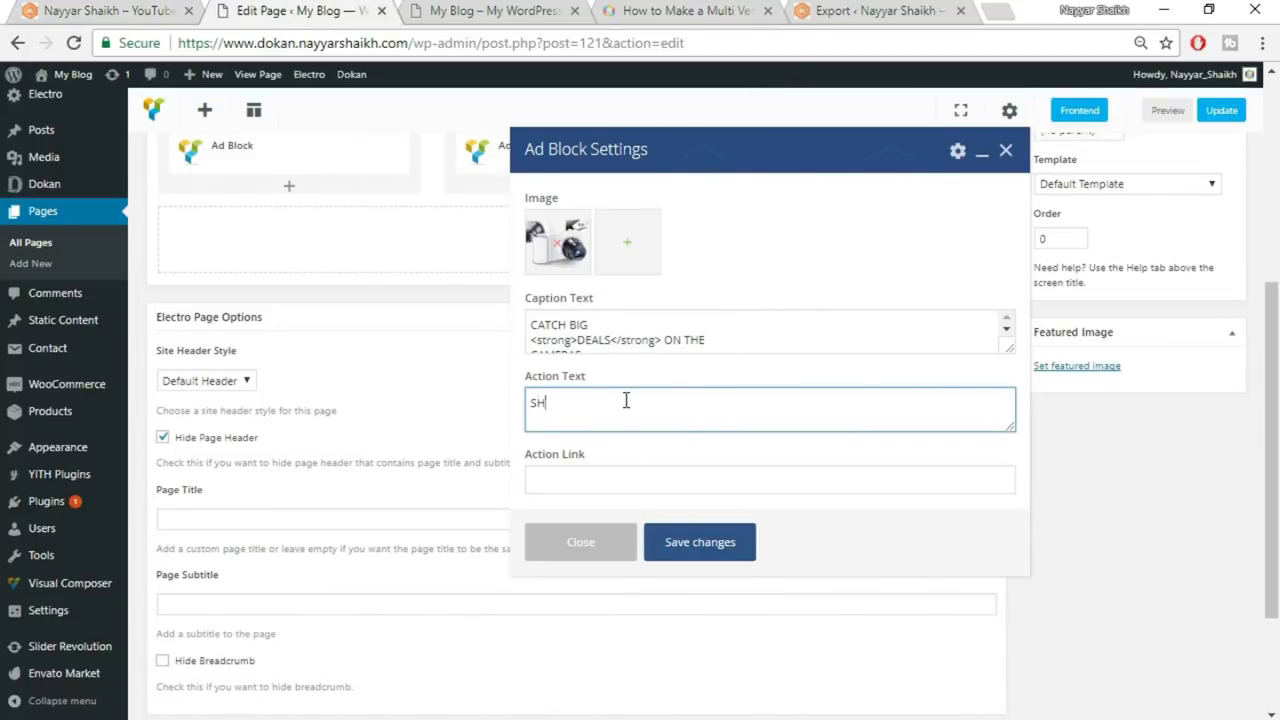
pyautogui.click(609, 479)
pyautogui.click(694, 543)
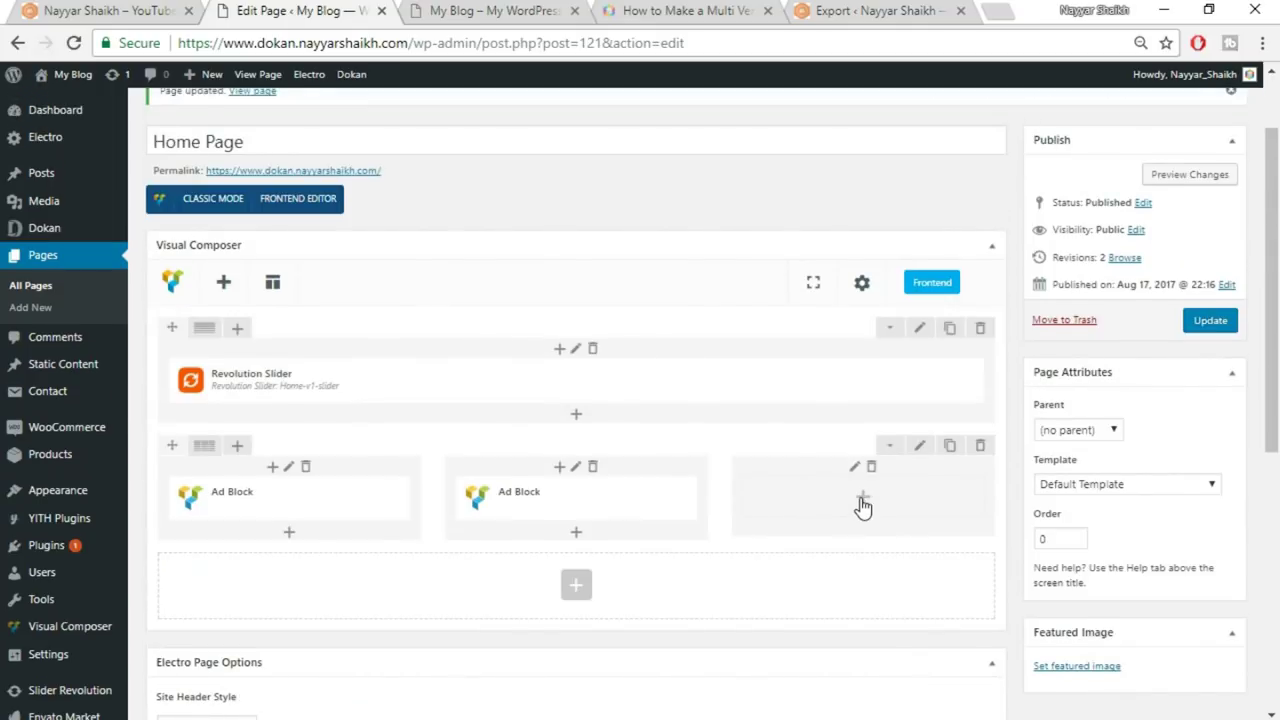
pyautogui.click(863, 498)
# Insert an Ad Block in the third column and copy the demo's third caption
pyautogui.write('ad')
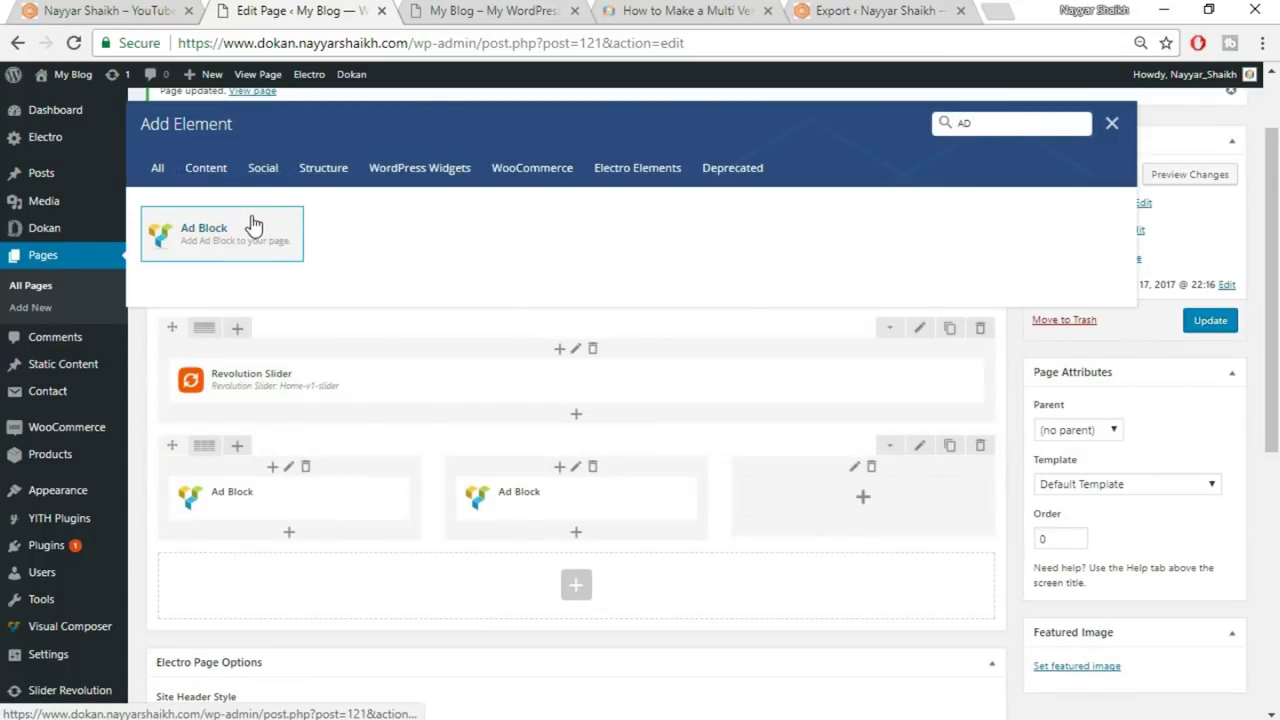
pyautogui.click(250, 222)
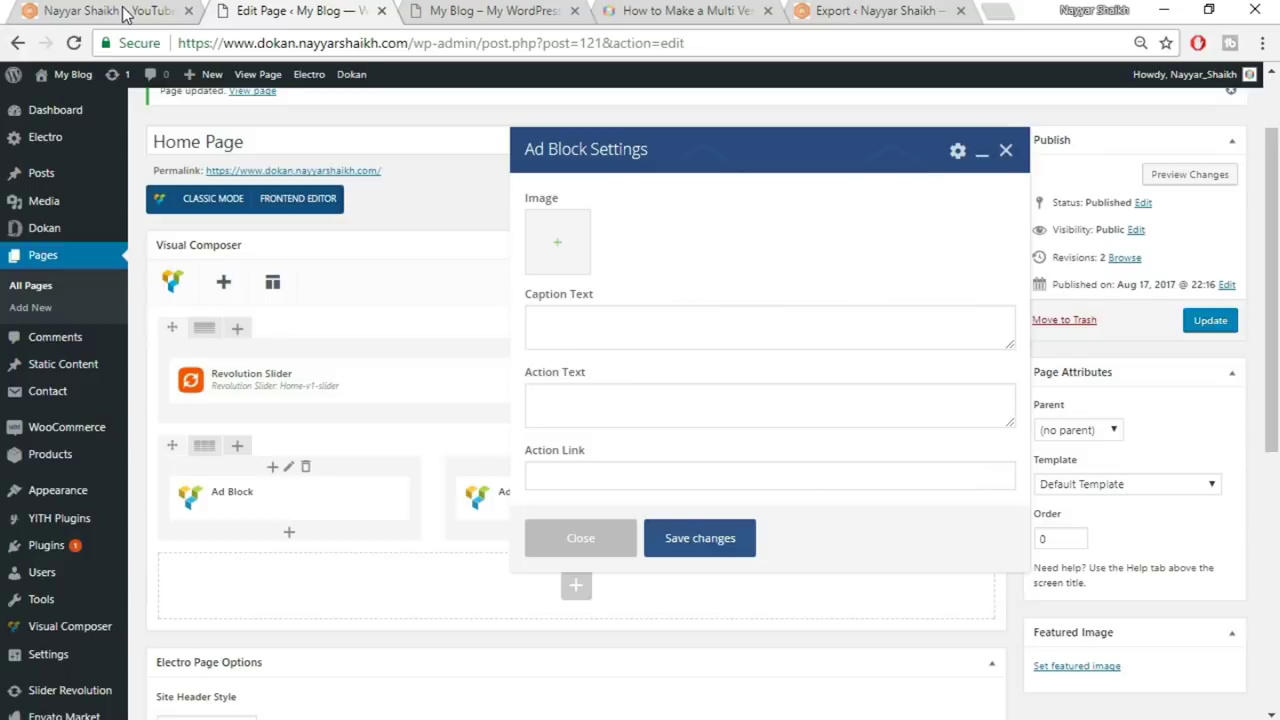
pyautogui.click(125, 14)
pyautogui.moveTo(969, 400); pyautogui.dragTo(1078, 451)
pyautogui.hotkey('ctrl', 'c')
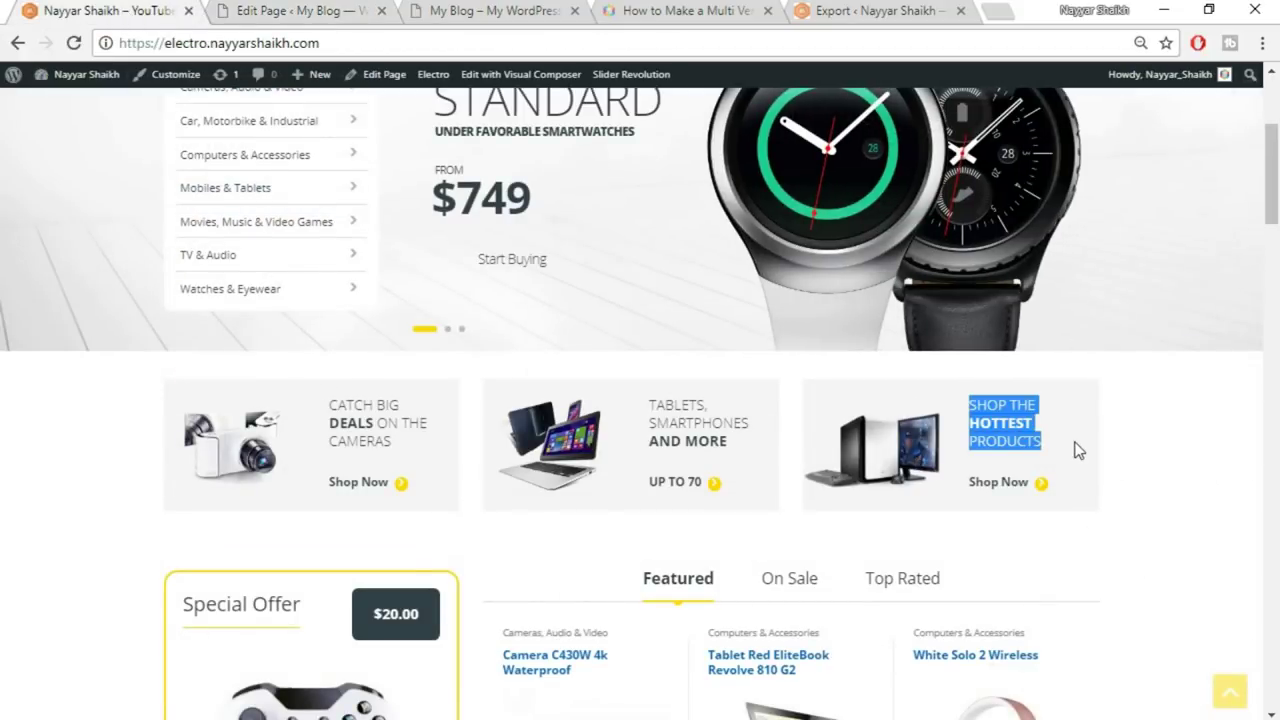
pyautogui.click(323, 9)
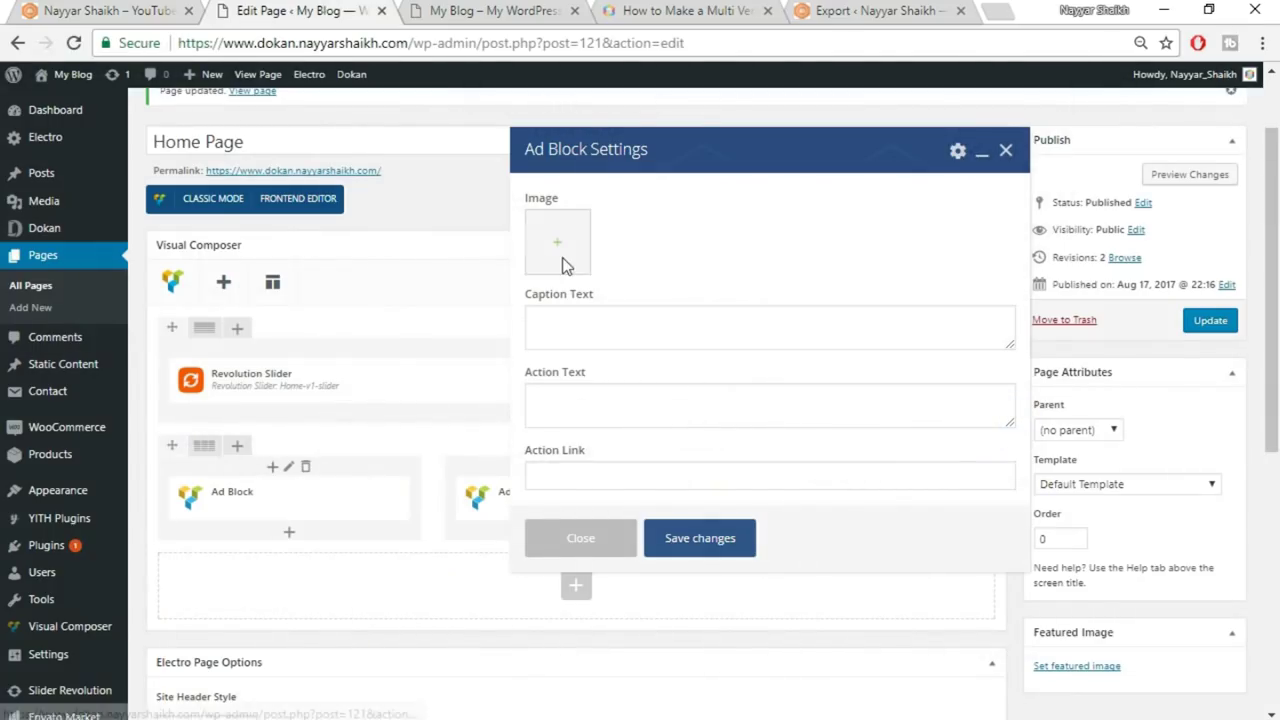
# Set the DesktopPC image and caption SHOP THE HOTTEST PRODUCTS with HOTTEST in <strong>
pyautogui.click(565, 265)
pyautogui.click(910, 278)
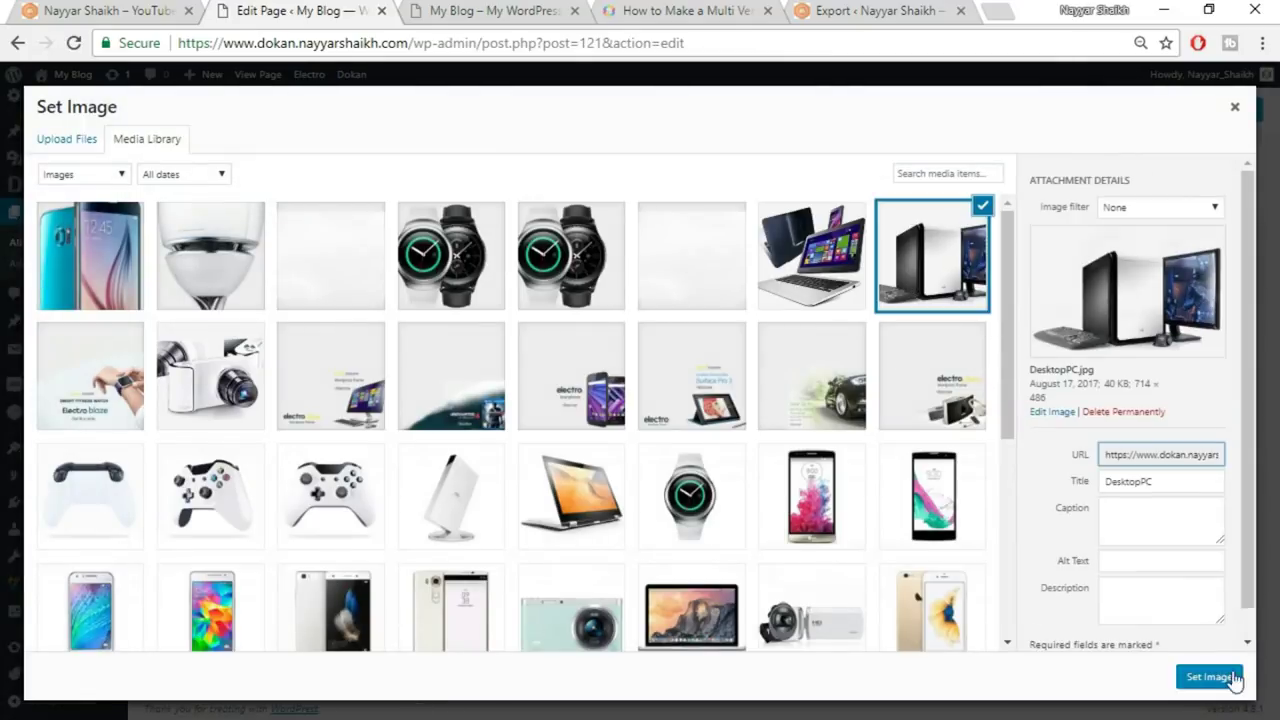
pyautogui.click(1209, 678)
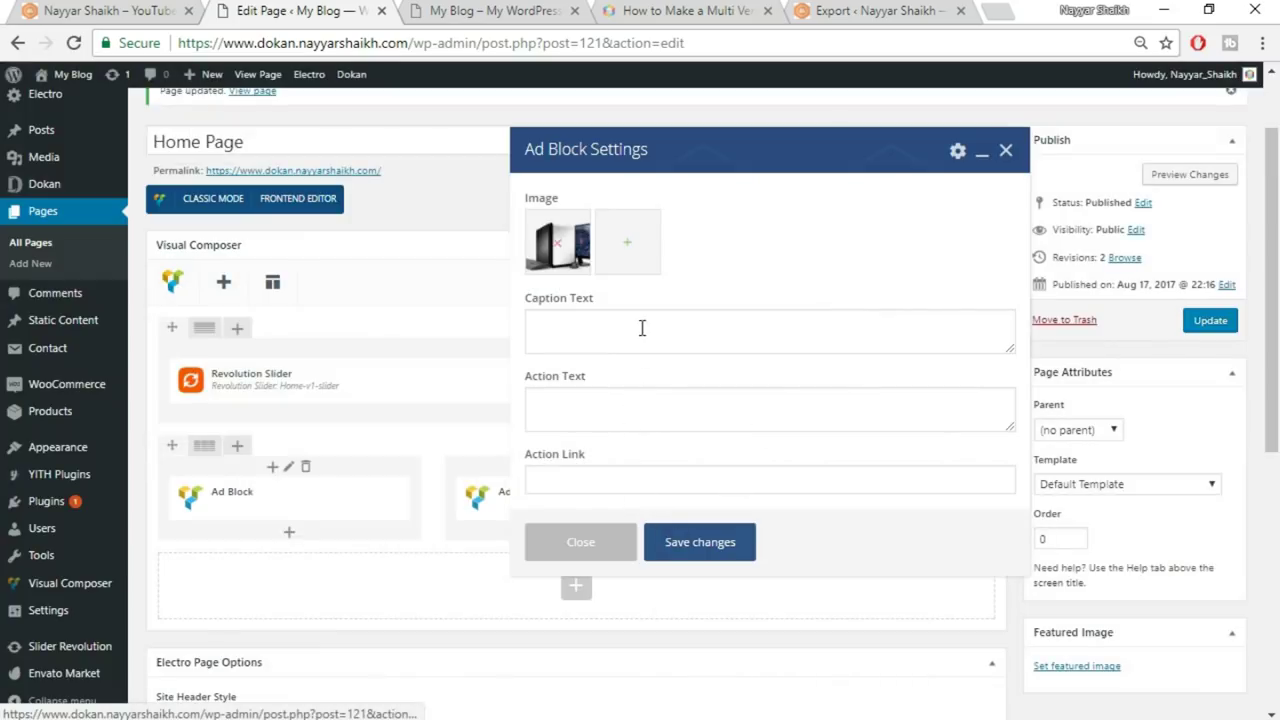
pyautogui.click(642, 328)
pyautogui.hotkey('ctrl', 'v')
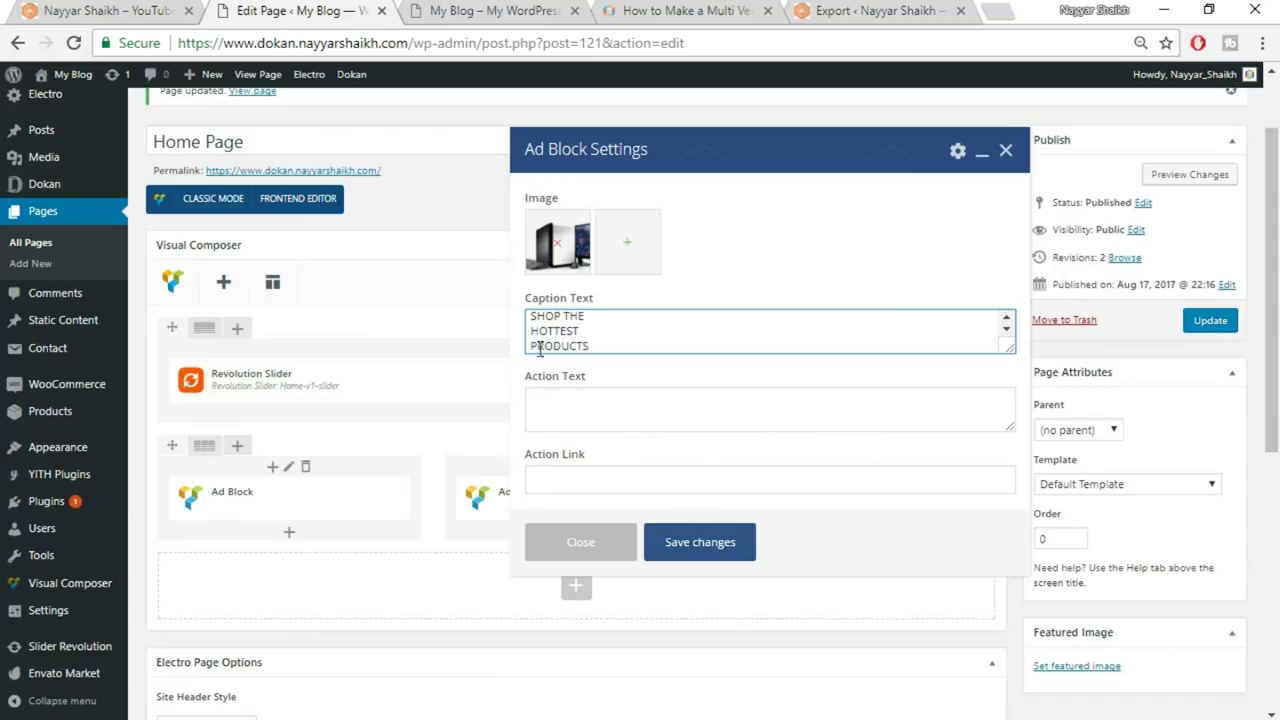
pyautogui.write('<strong>HOTTEST')
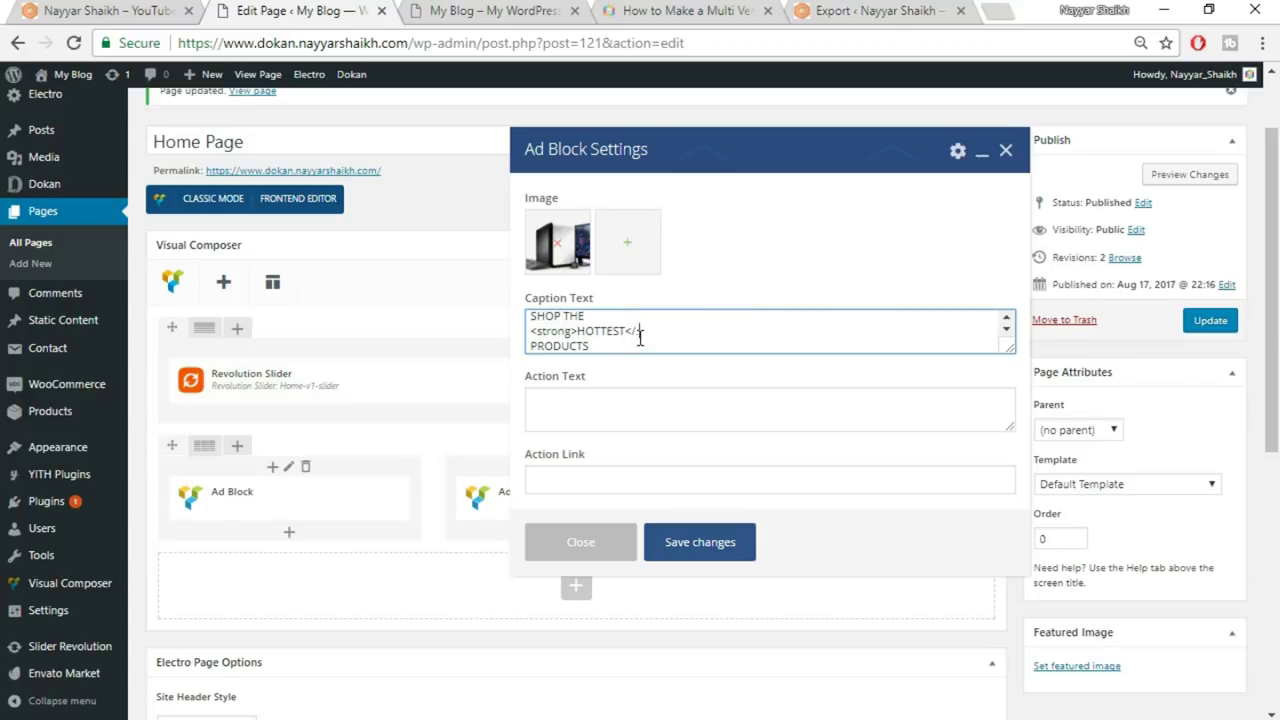
pyautogui.write('</stro')
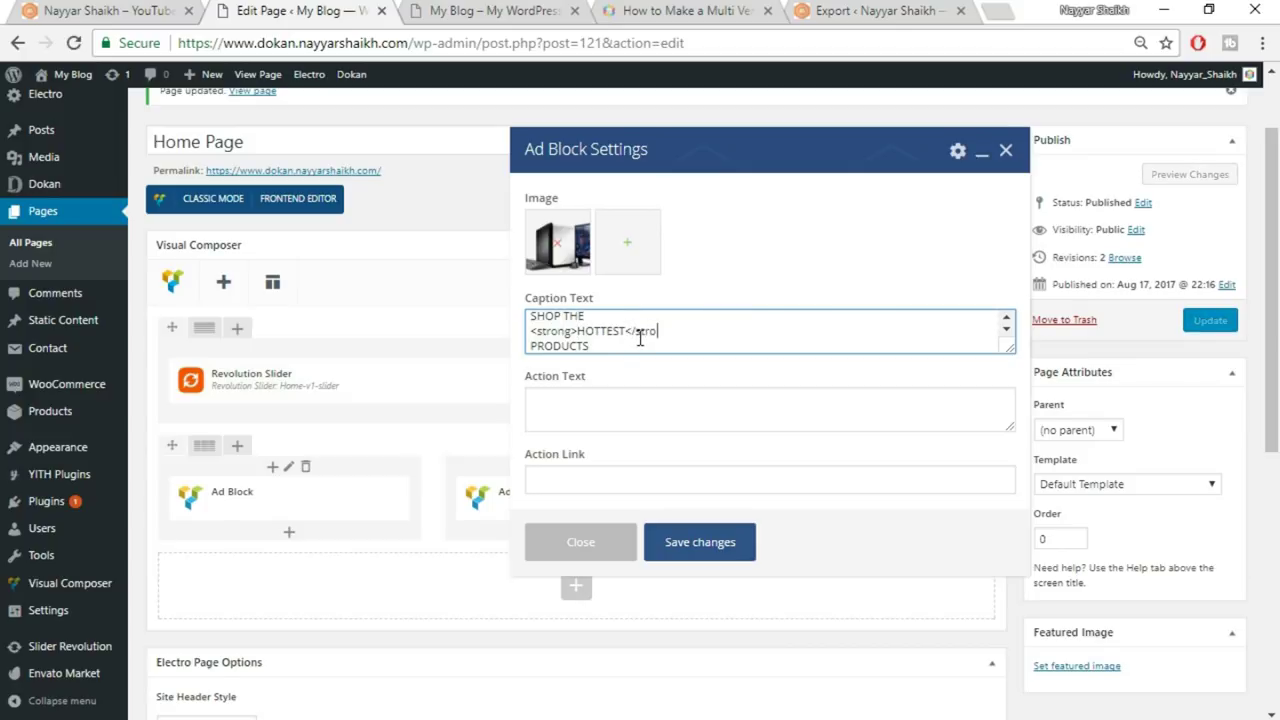
pyautogui.write('ng>')
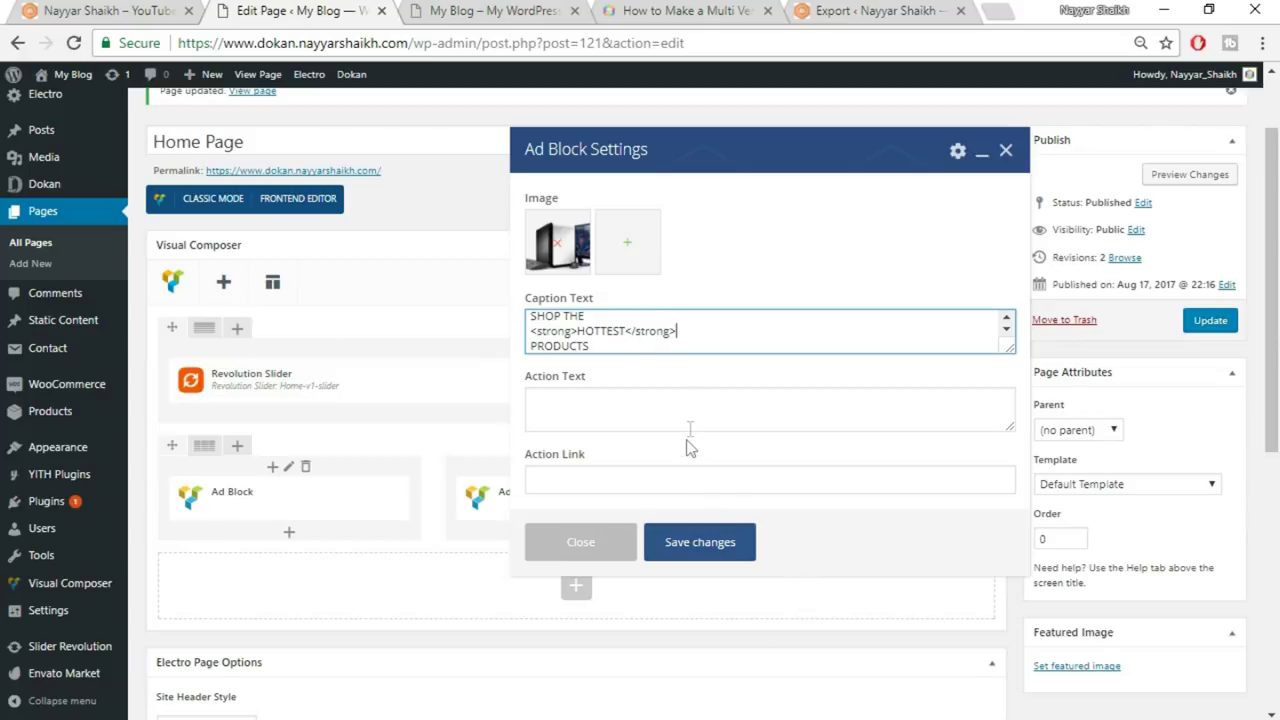
# Add action text SHOP NOW with a link, save the Ad Block, and update the page
pyautogui.click(692, 402)
pyautogui.click(90, 8)
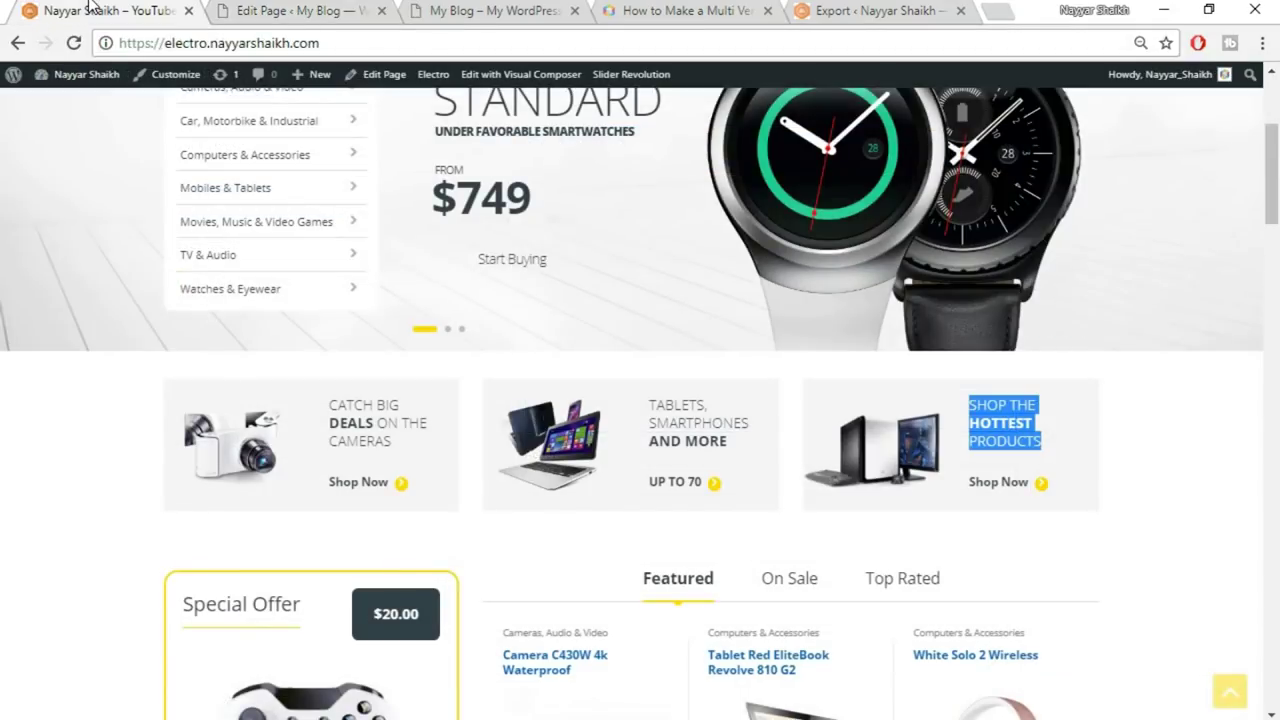
pyautogui.click(323, 12)
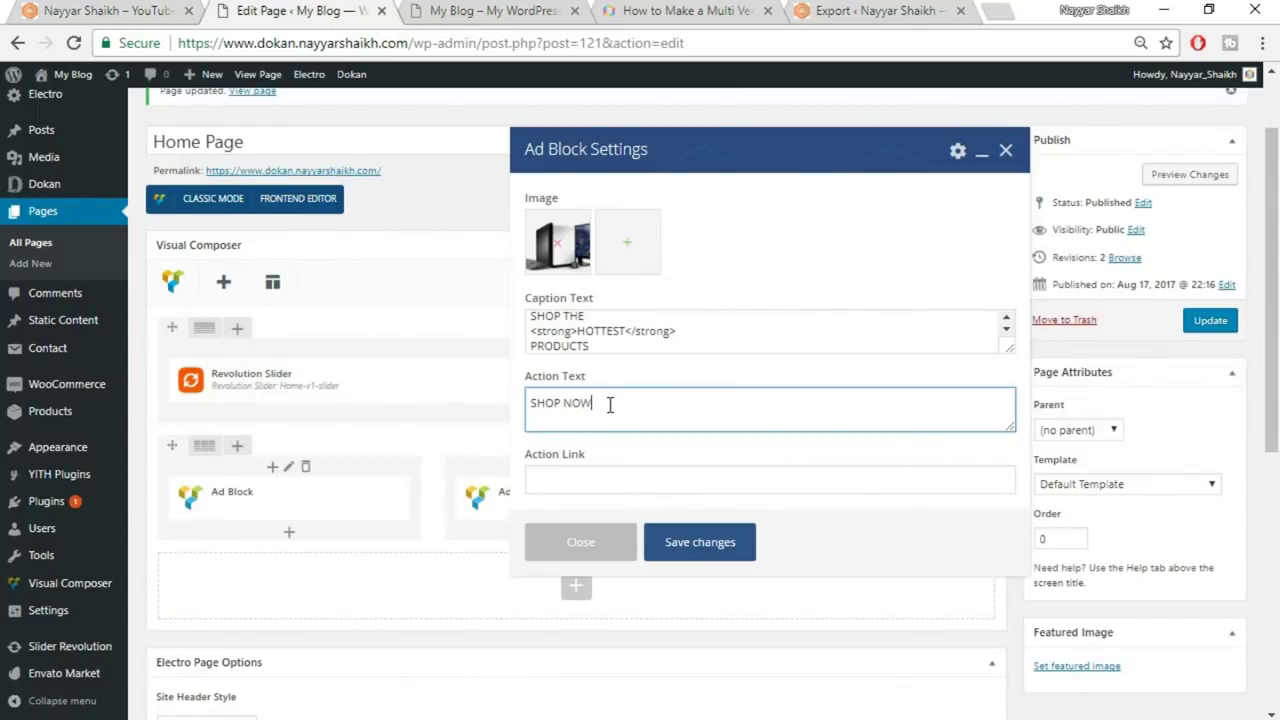
pyautogui.click(638, 481)
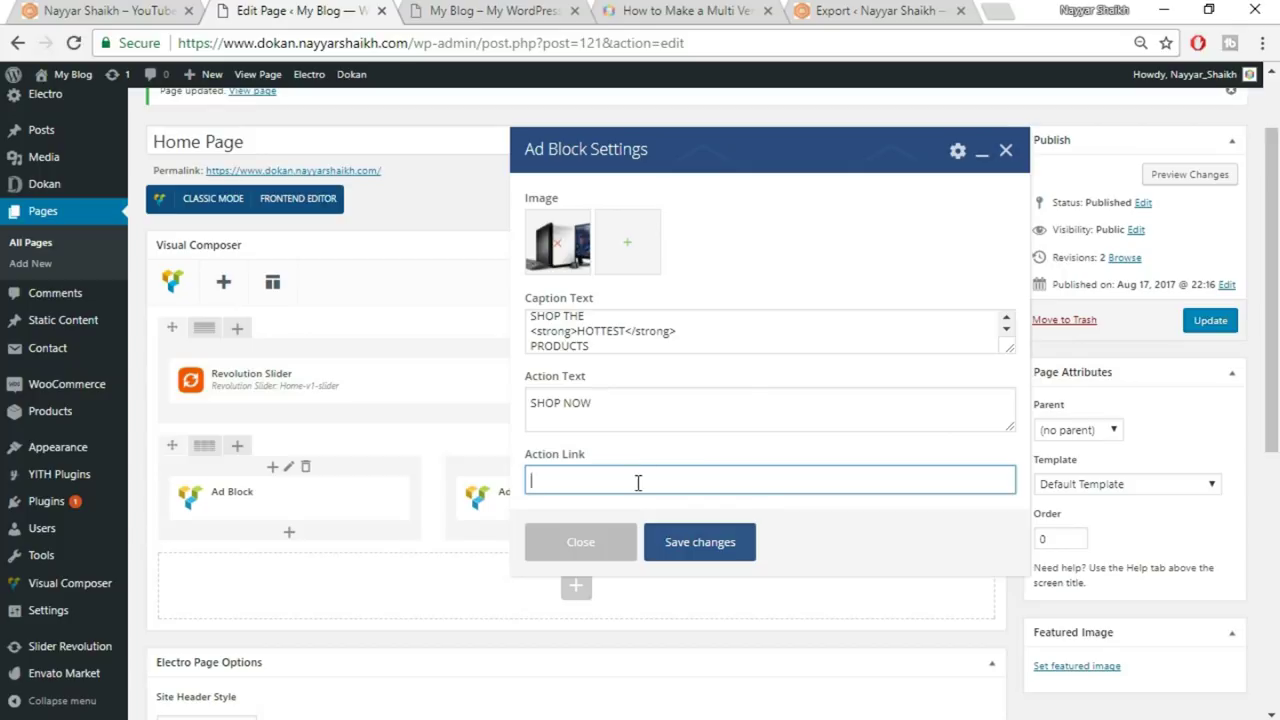
pyautogui.click(703, 548)
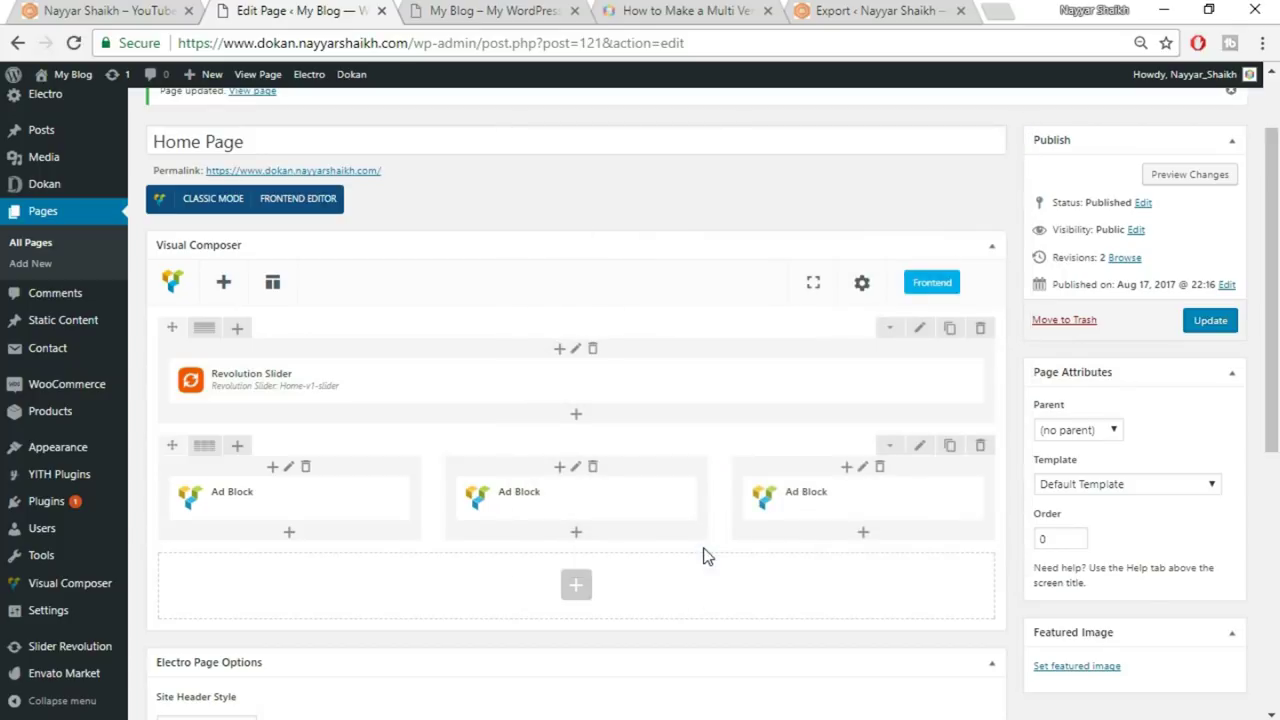
pyautogui.click(1210, 321)
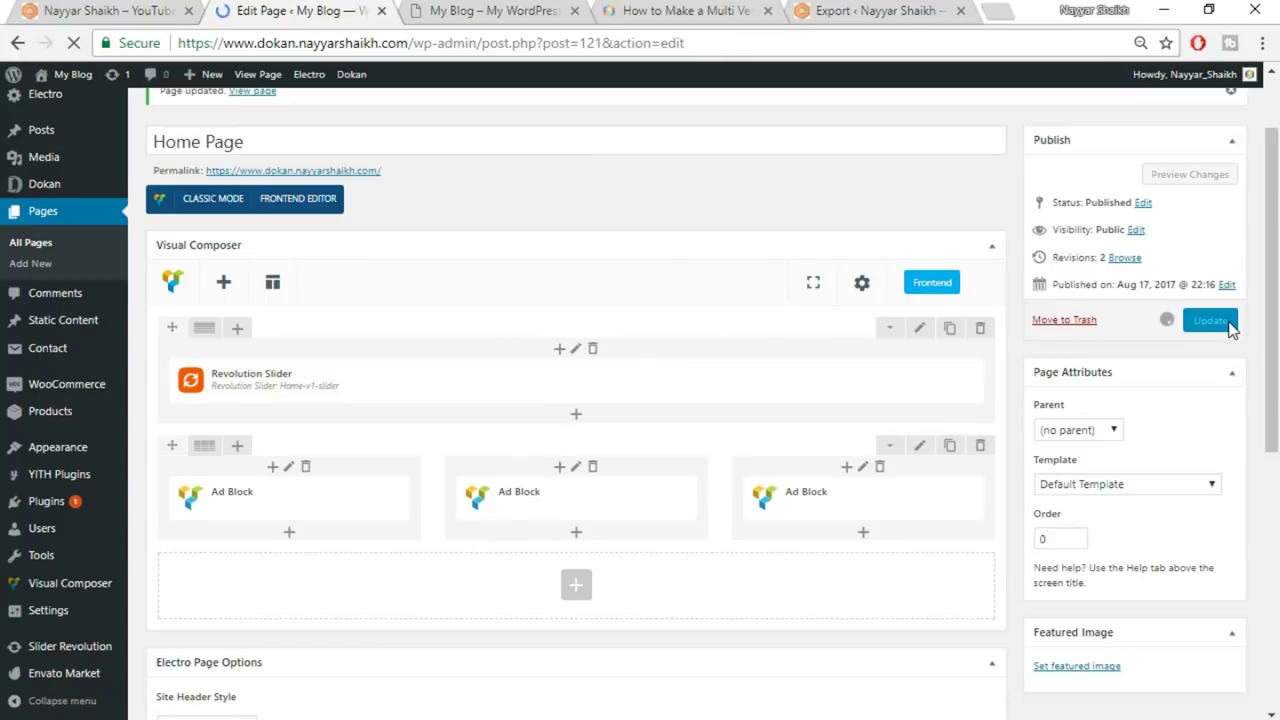
# Reload the live home page and scroll to the three promo cards
pyautogui.click(535, 12)
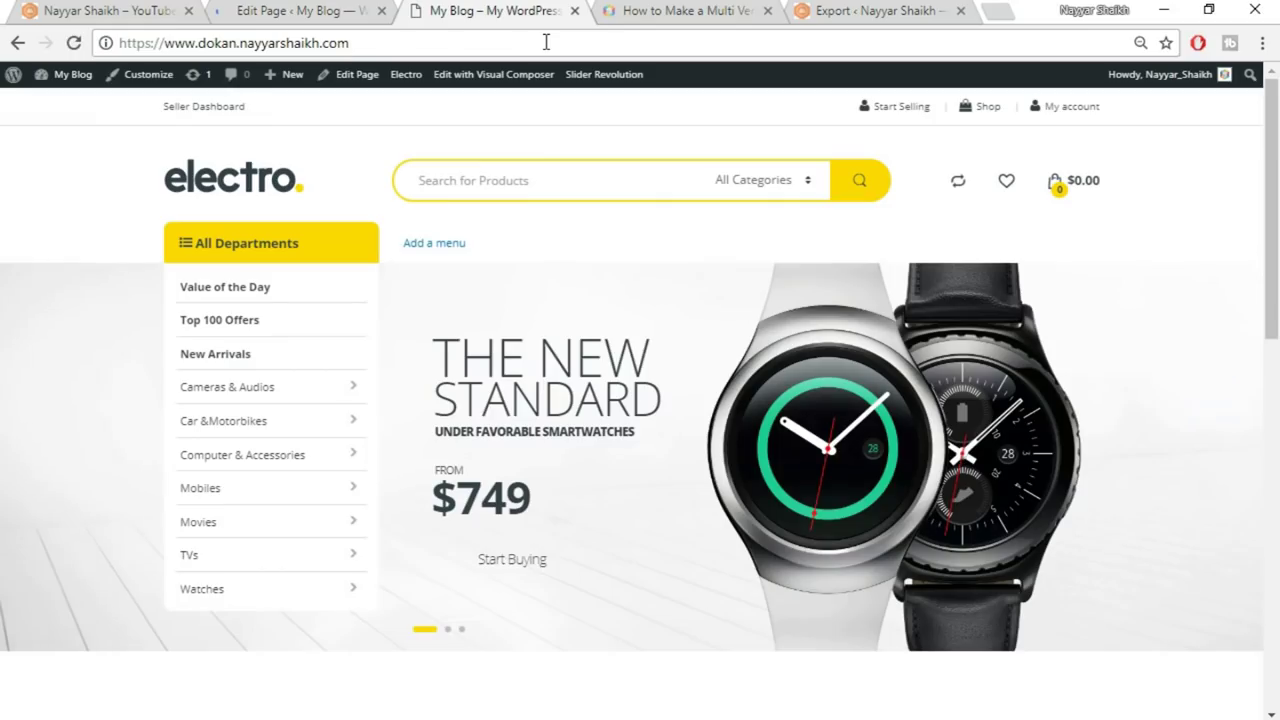
pyautogui.click(546, 42)
pyautogui.press('Return')
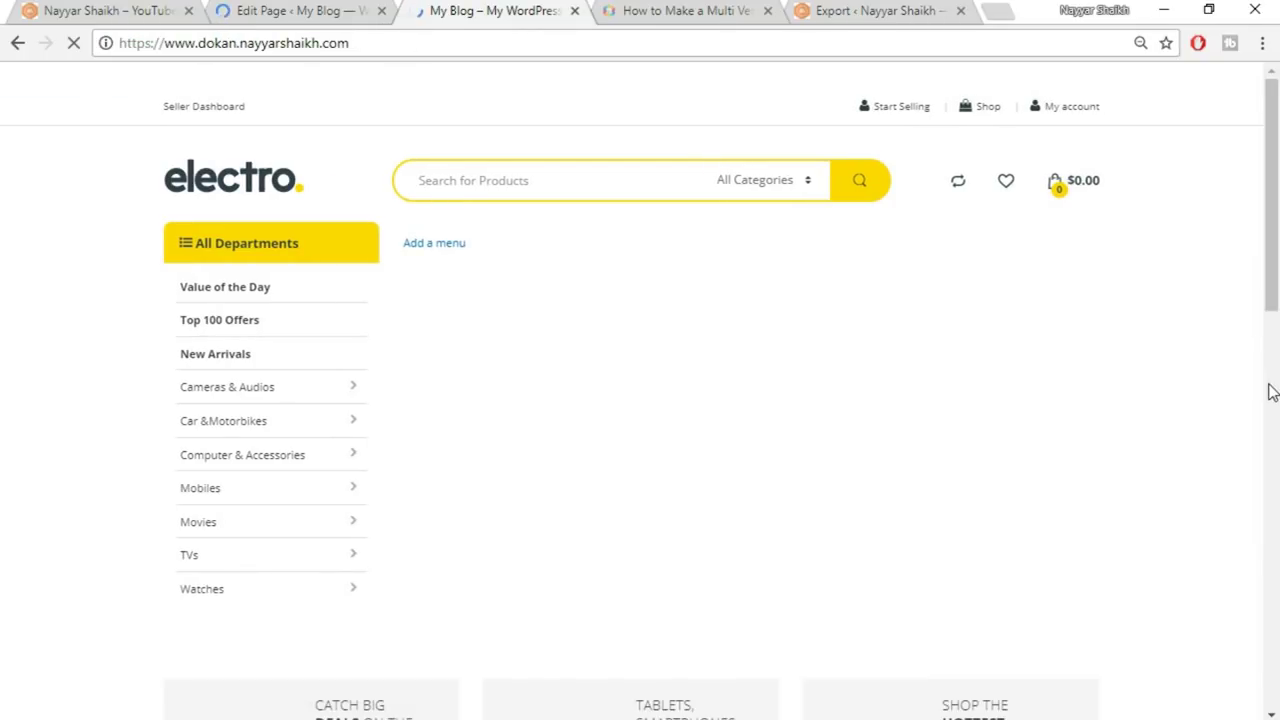
pyautogui.scroll(-3, 1271, 392)
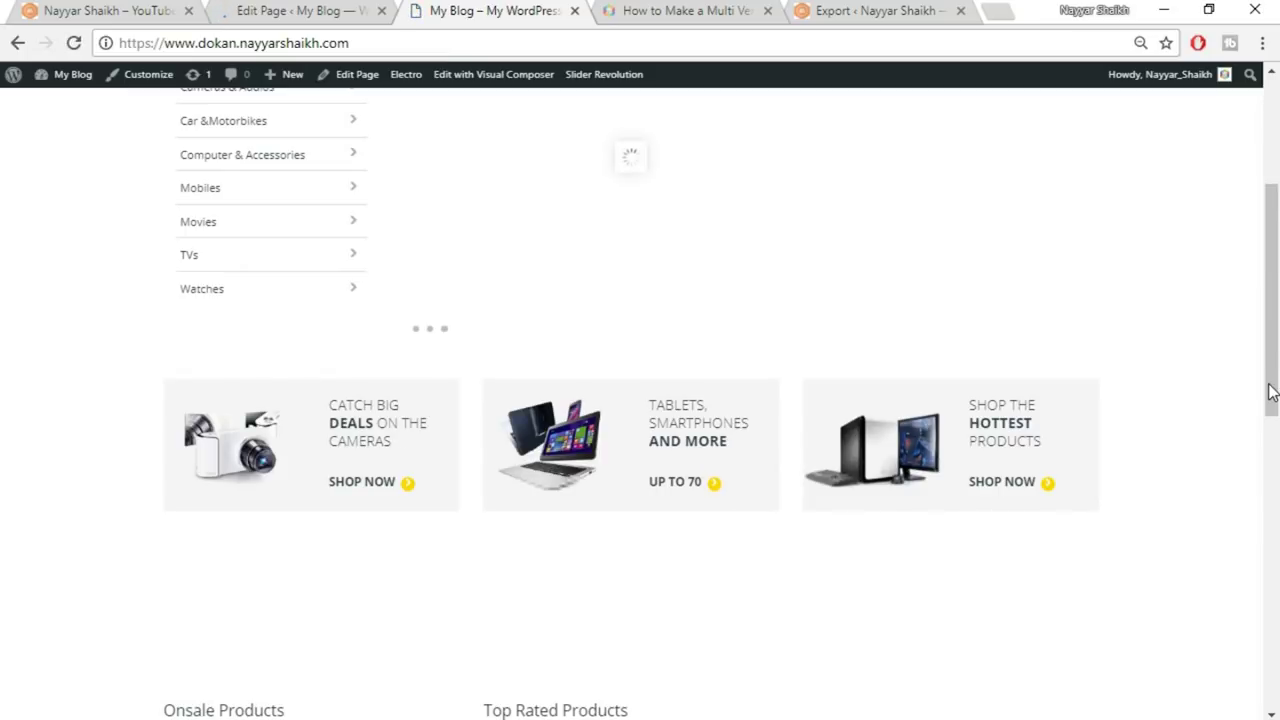
# Scroll the demo store to its Special Offer and product grid
pyautogui.click(160, 10)
pyautogui.scroll(-3, 826, 388)
pyautogui.scroll(-2, 909, 609)
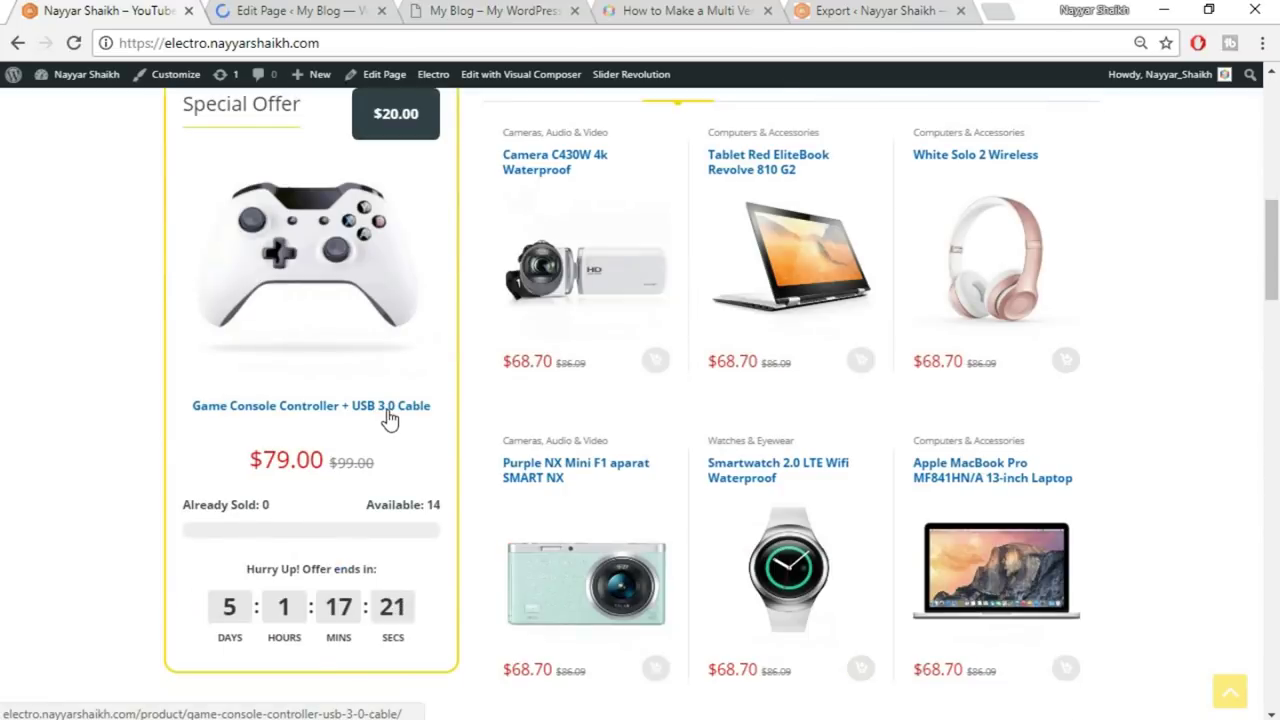
pyautogui.scroll(1, 386, 414)
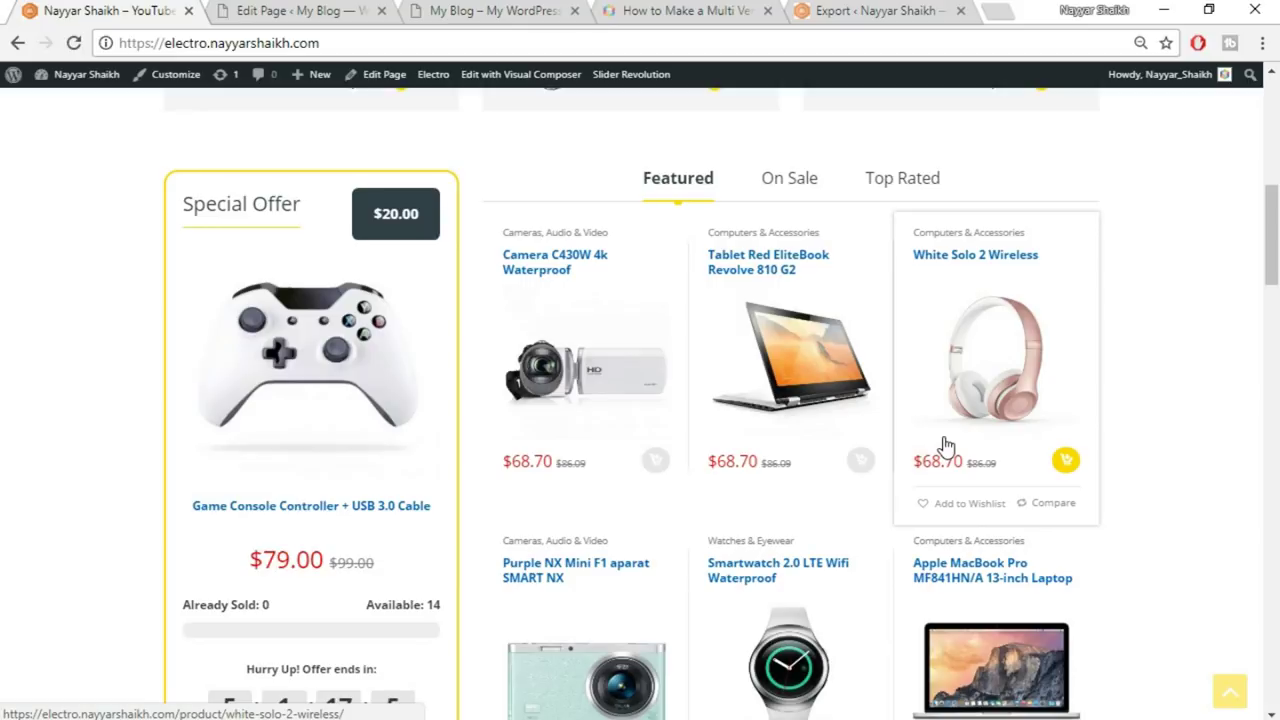
# Start a new product titled 'Tablet Red EliteBook Revolve 810 G2', copied from the demo
pyautogui.click(348, 10)
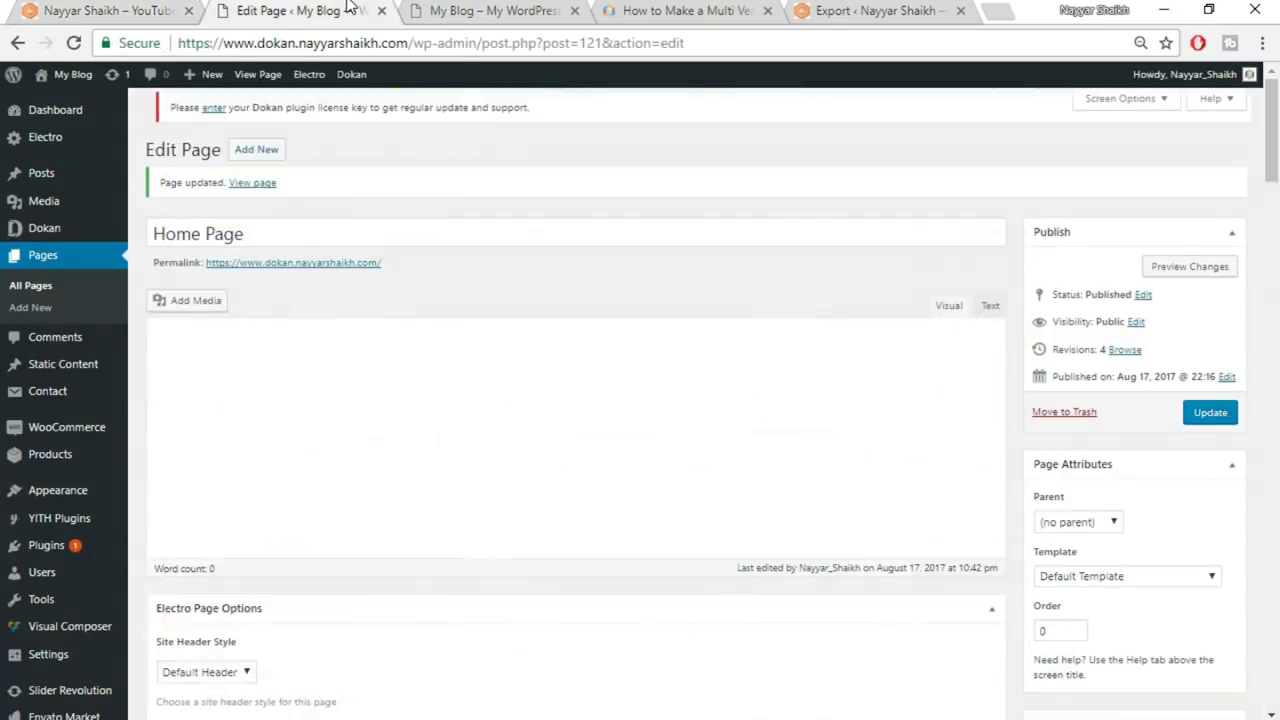
pyautogui.moveTo(16, 468)
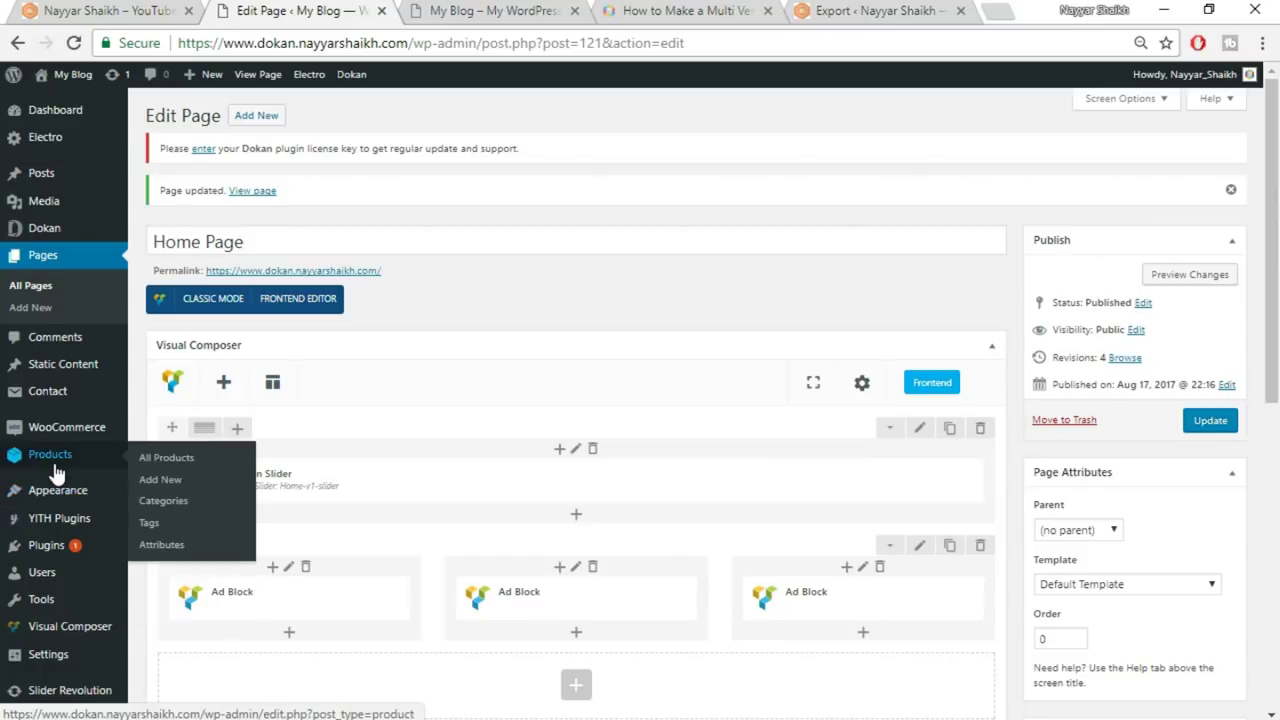
pyautogui.click(172, 488)
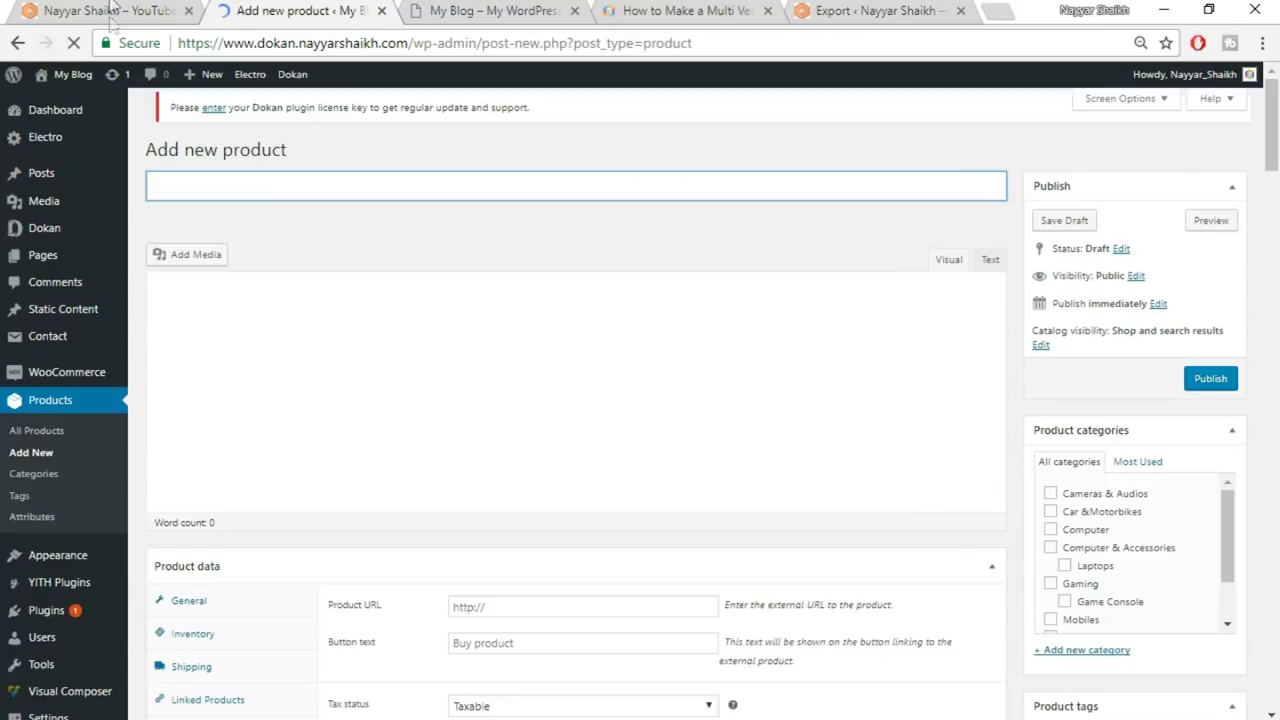
pyautogui.click(110, 10)
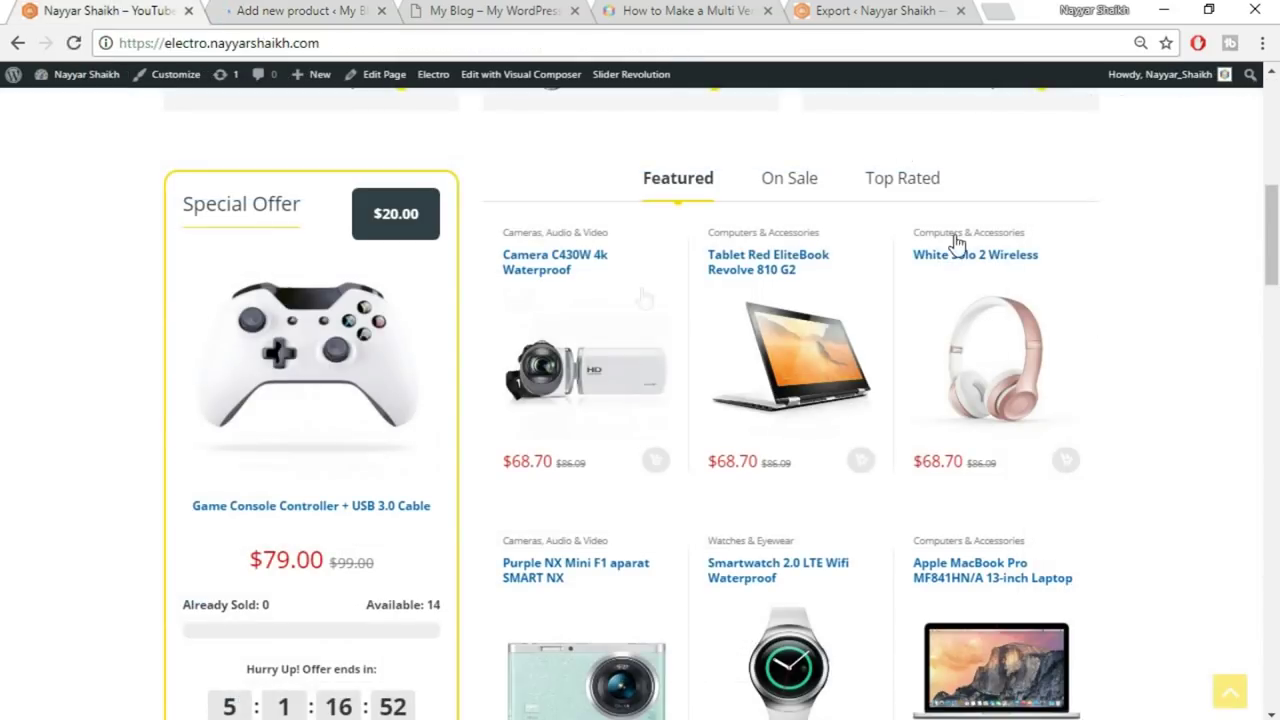
pyautogui.click(822, 310)
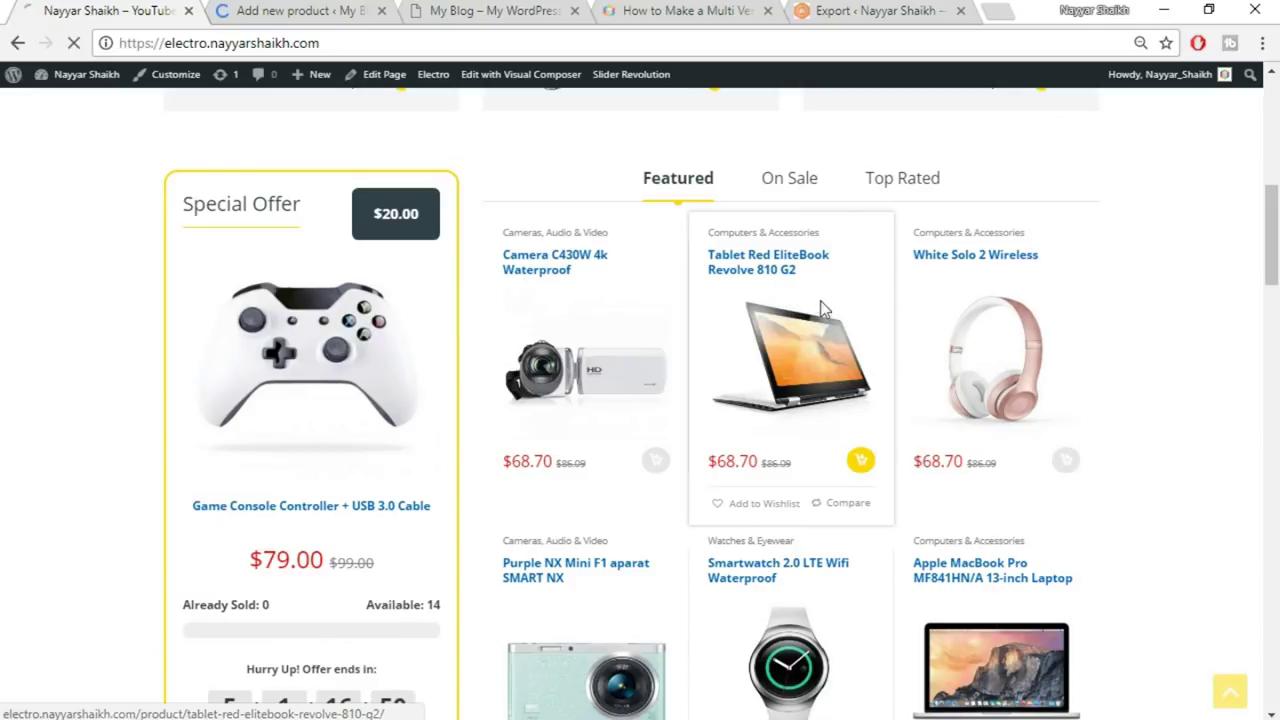
pyautogui.moveTo(705, 389); pyautogui.dragTo(1058, 393)
pyautogui.hotkey('ctrl', 'c')
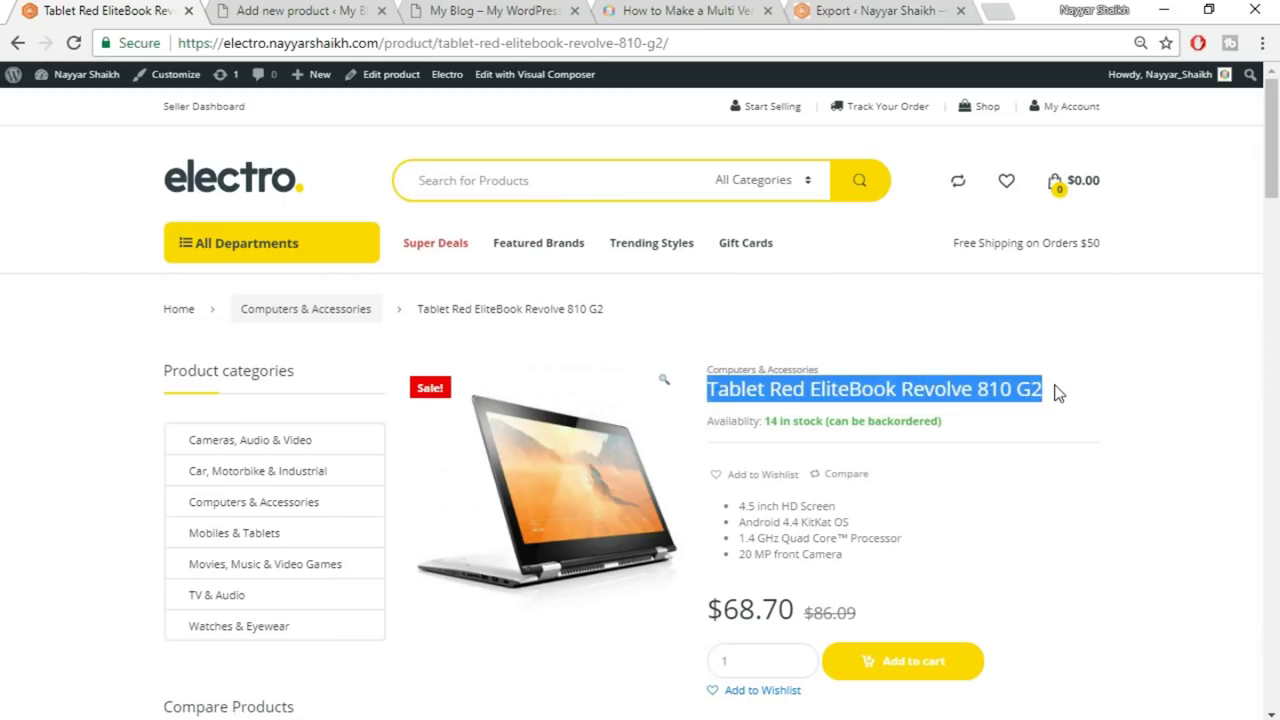
pyautogui.click(350, 10)
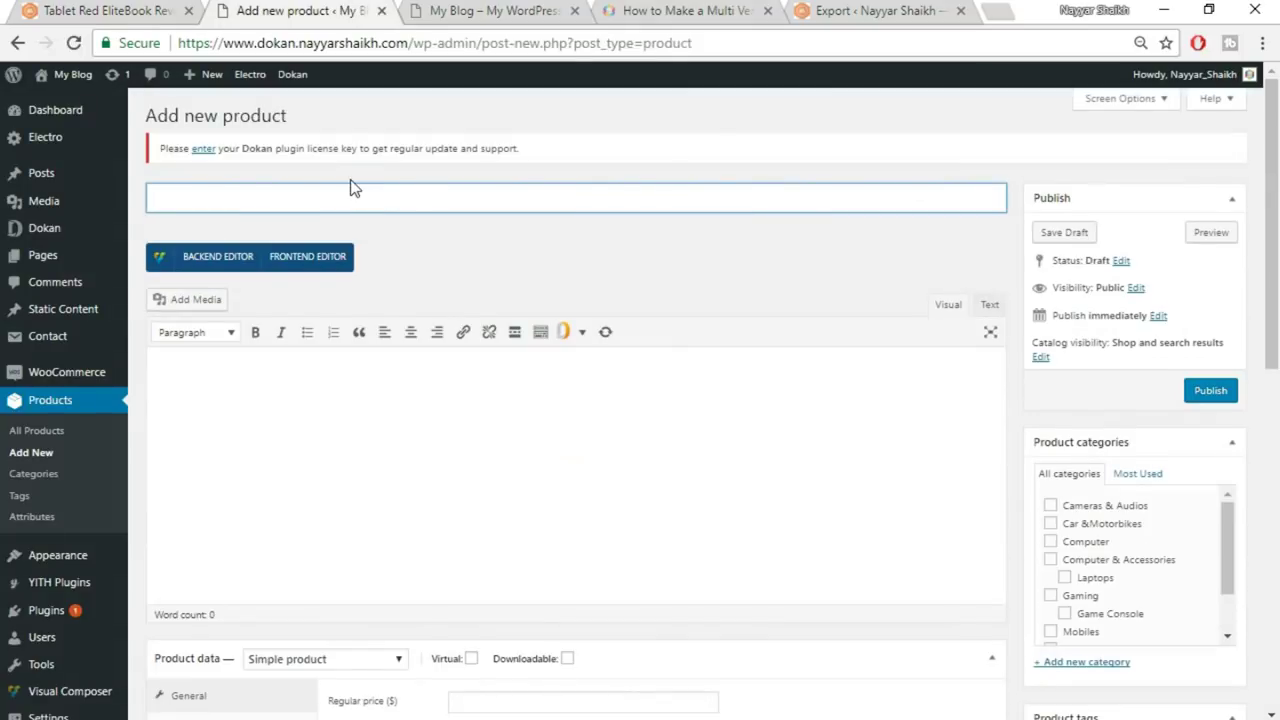
pyautogui.hotkey('ctrl', 'v')
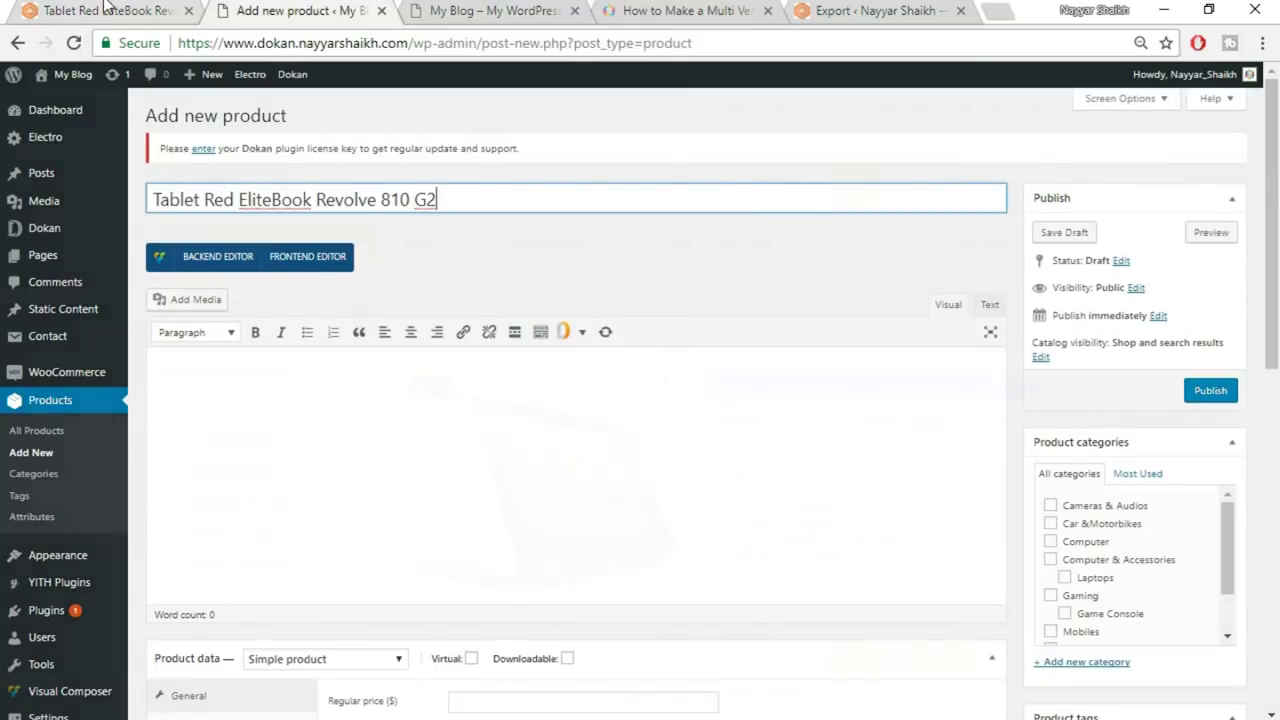
# Paste the demo's four feature bullets into the product short description
pyautogui.click(143, 10)
pyautogui.click(783, 522)
pyautogui.moveTo(738, 504); pyautogui.dragTo(884, 566)
pyautogui.hotkey('ctrl', 'c')
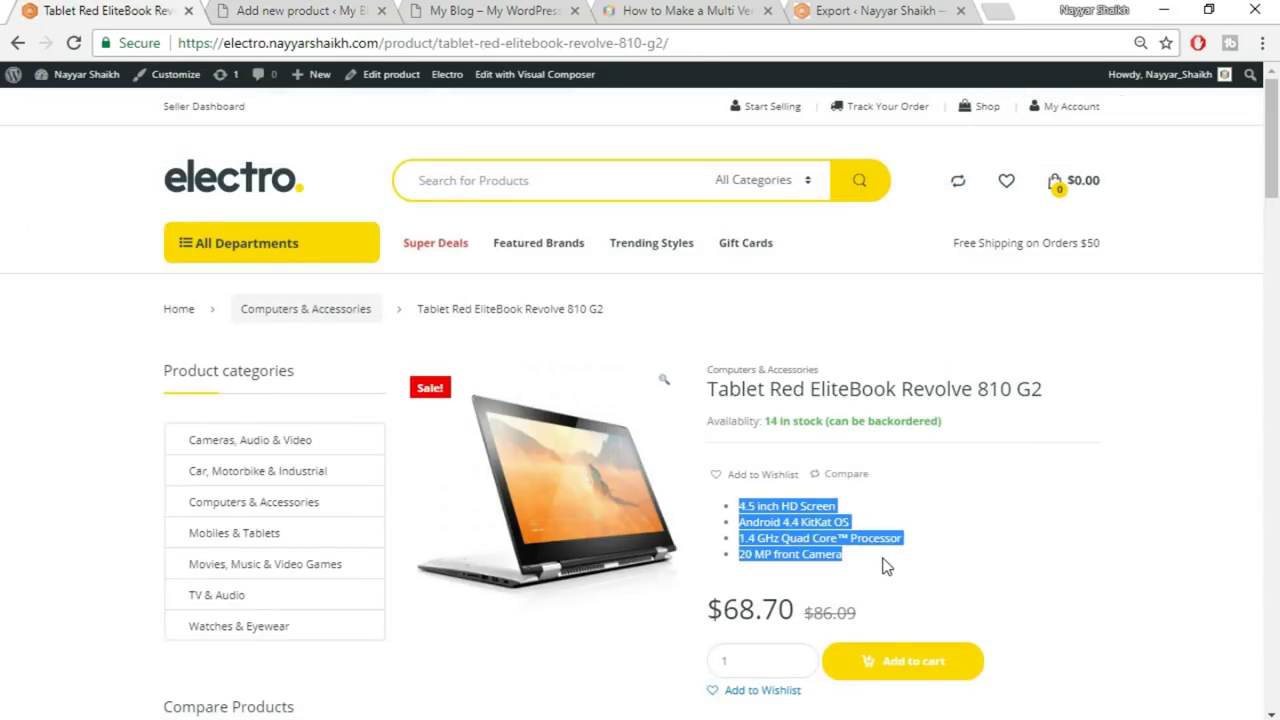
pyautogui.click(330, 10)
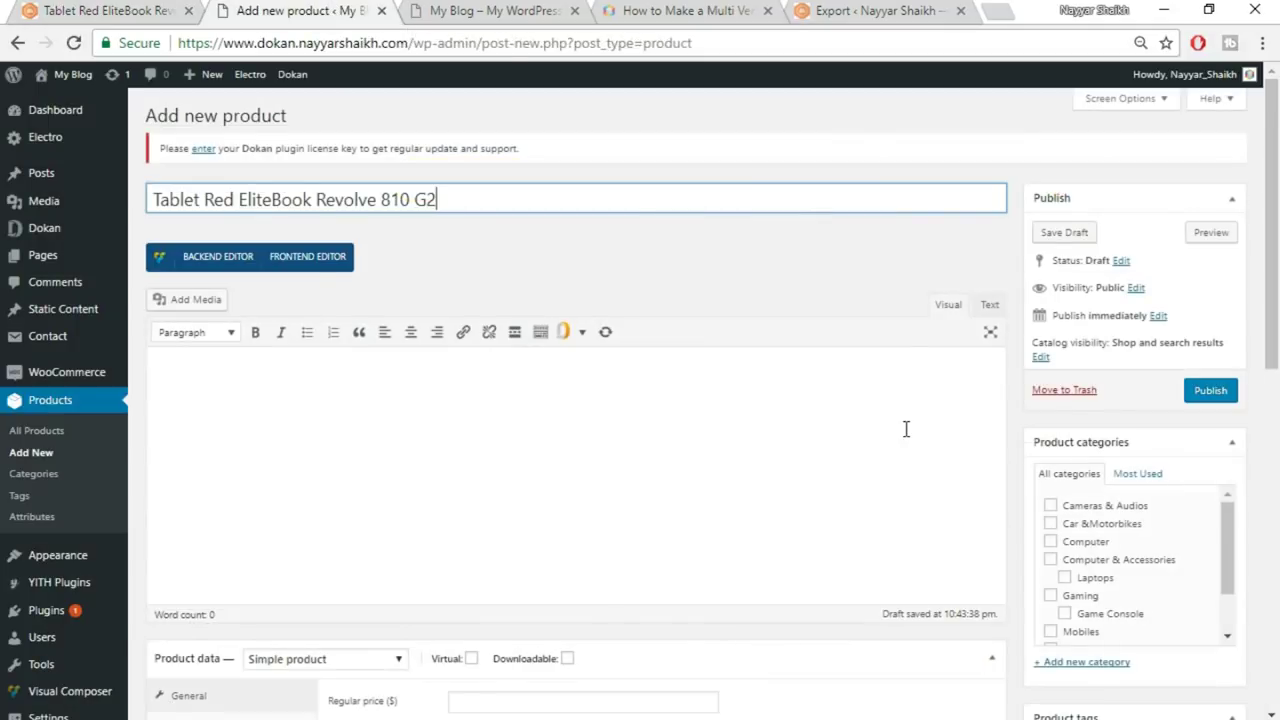
pyautogui.scroll(-10, 903, 416)
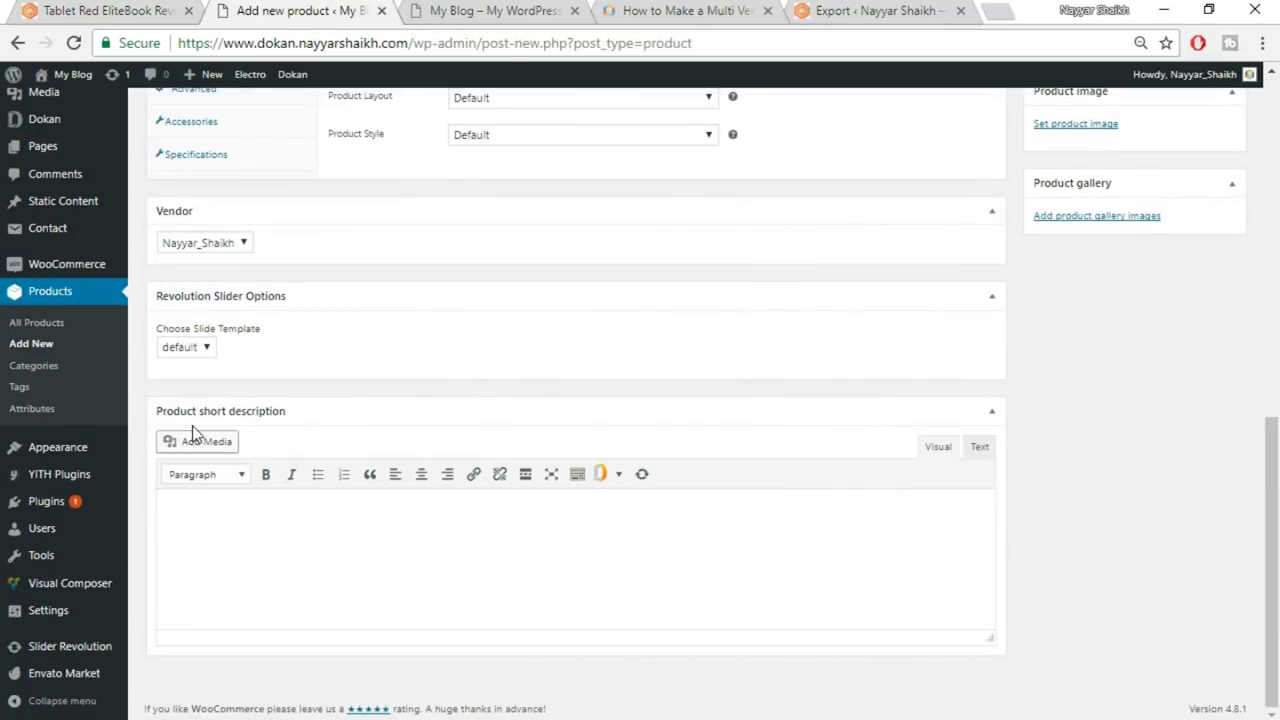
pyautogui.hotkey('ctrl', 'v')
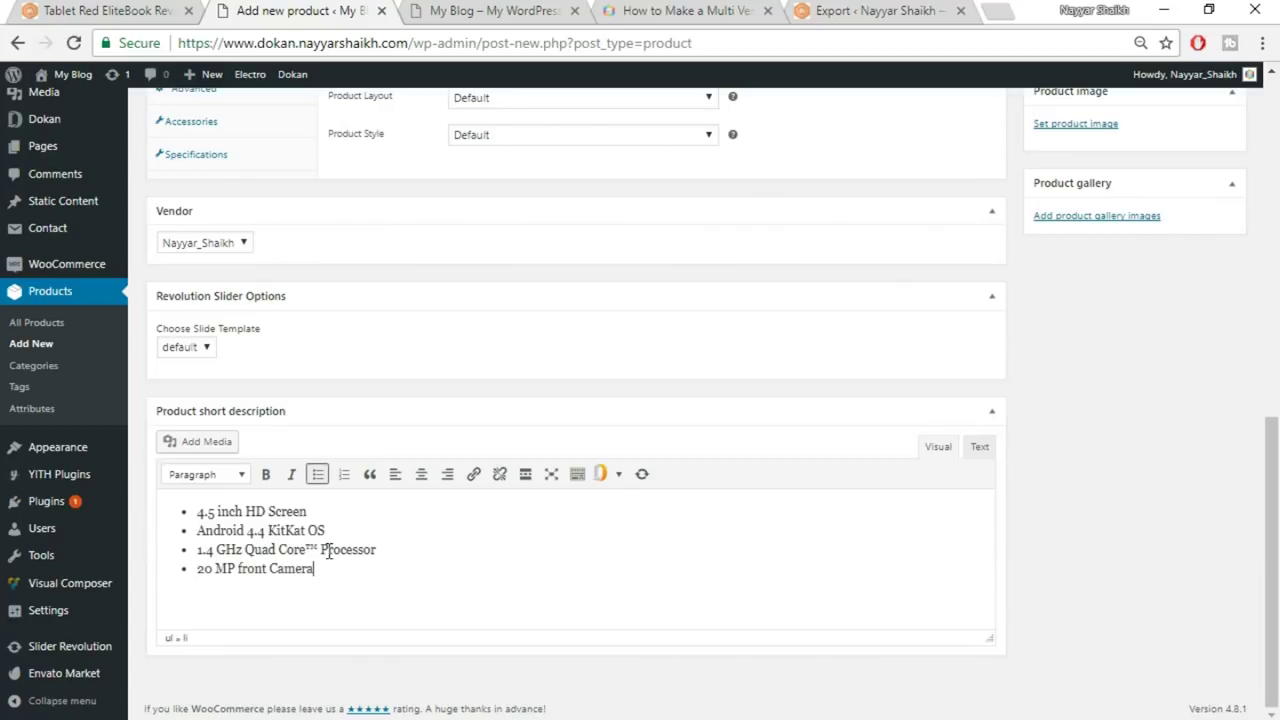
pyautogui.click(100, 10)
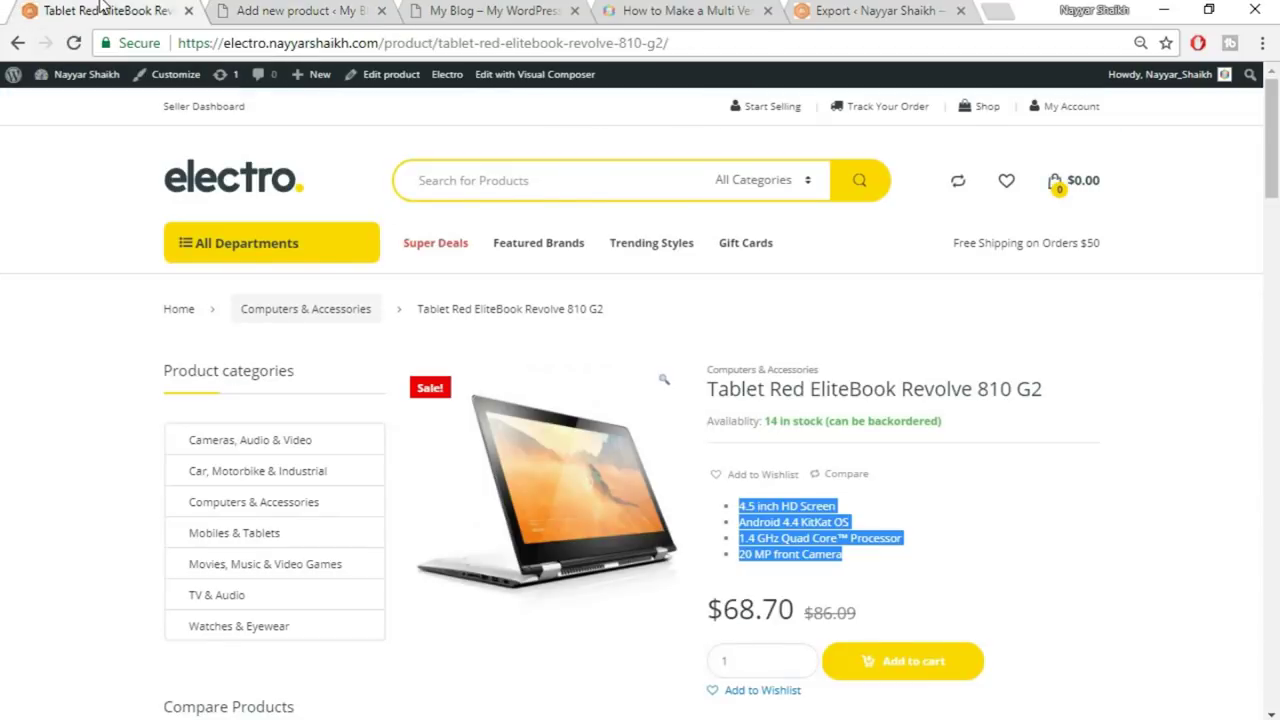
# Enter 68 as the new product's regular price
pyautogui.click(300, 10)
pyautogui.scroll(15, 1018, 437)
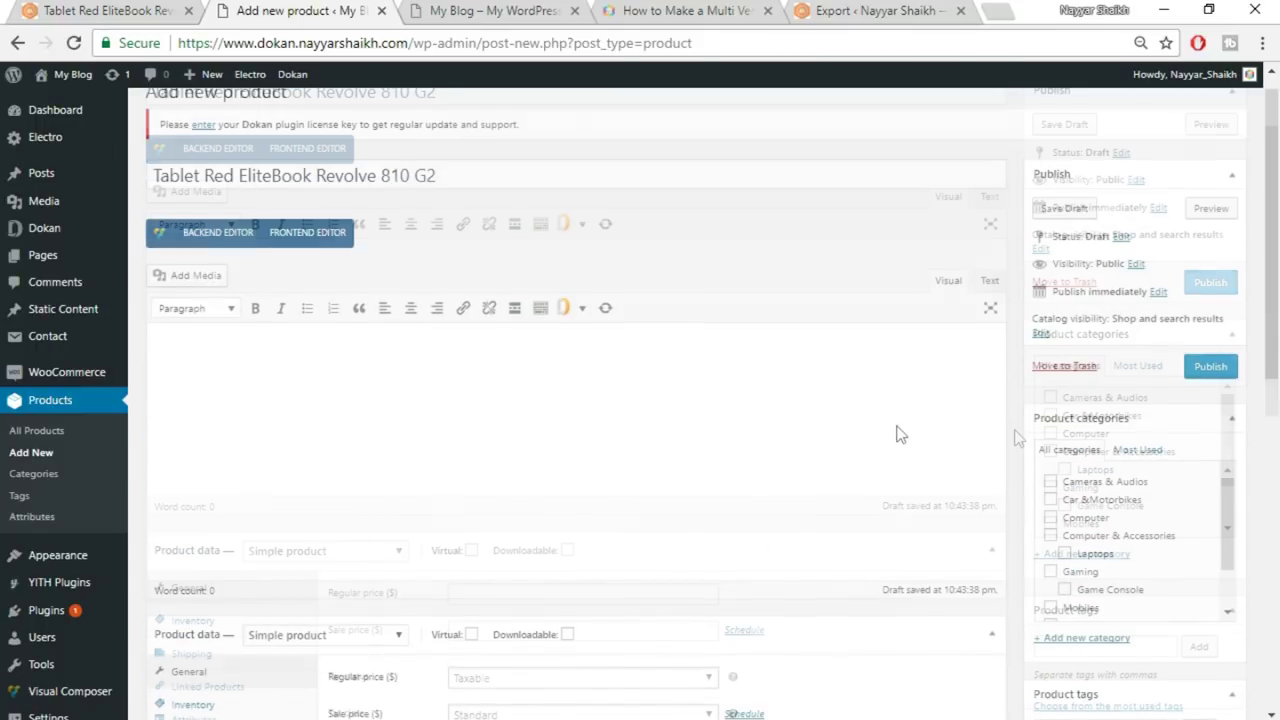
pyautogui.scroll(-3, 1183, 457)
pyautogui.click(567, 594)
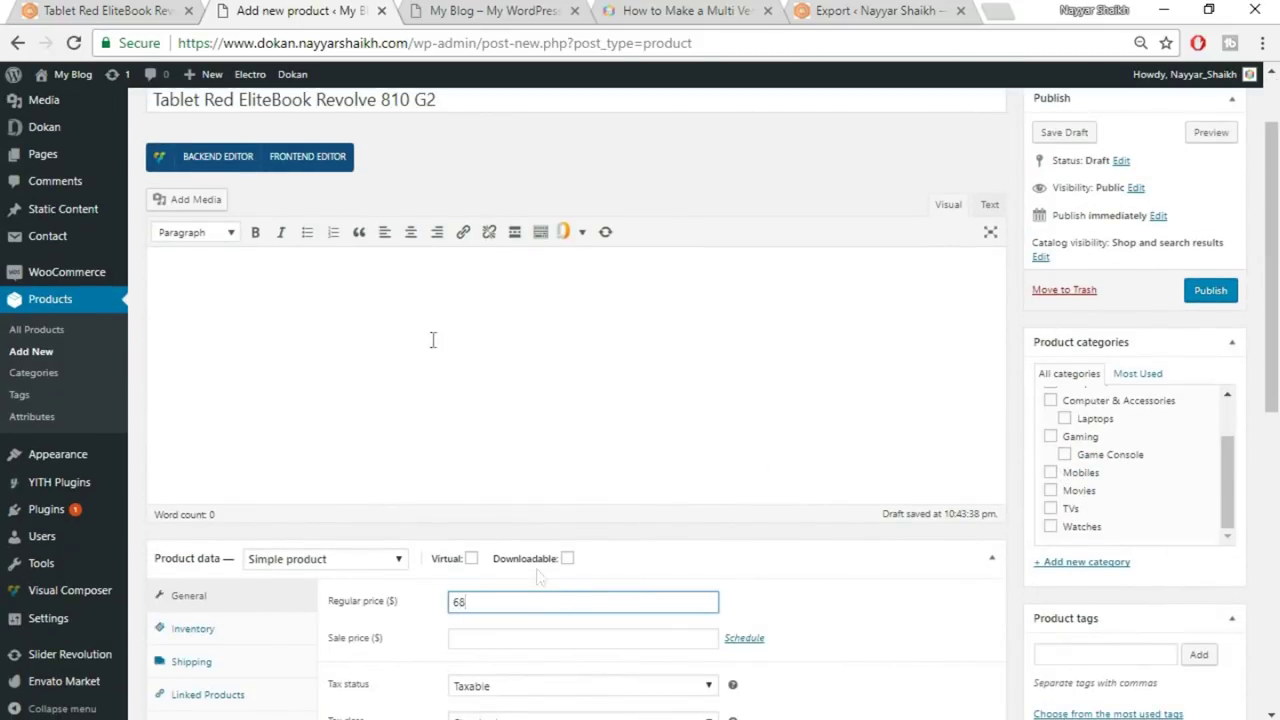
pyautogui.scroll(1, 381, 372)
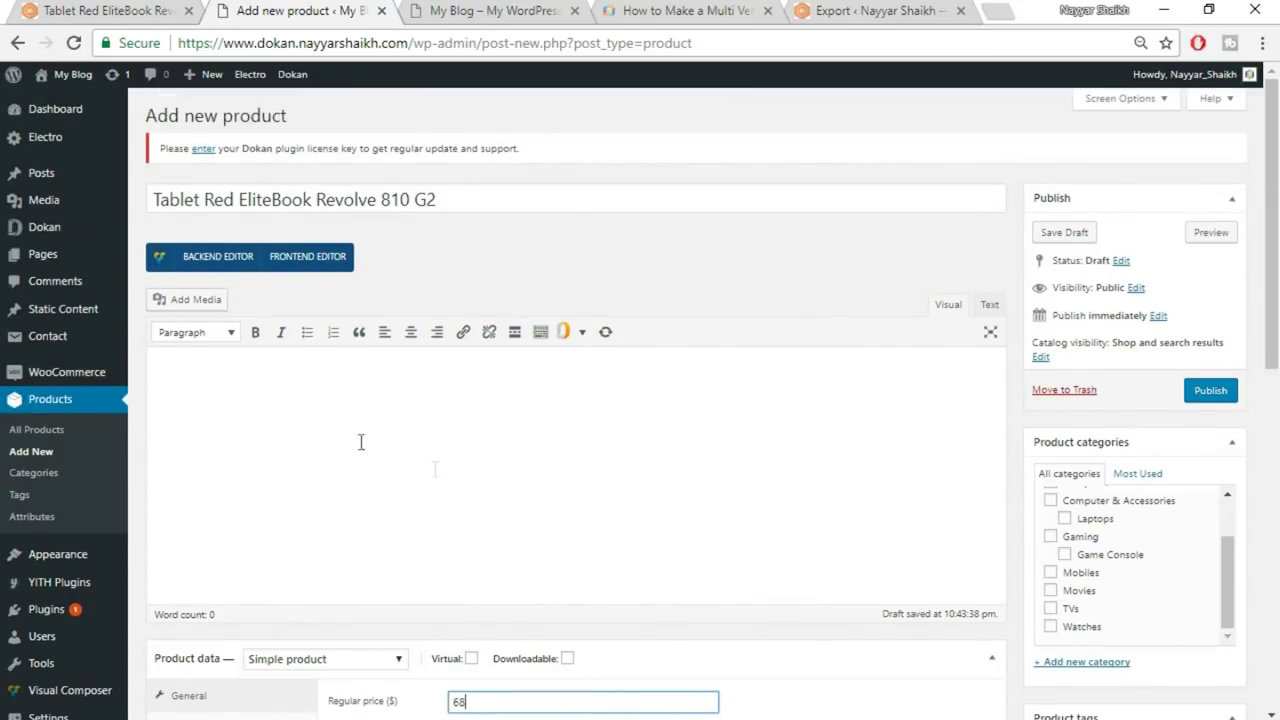
pyautogui.click(256, 380)
# Copy the demo's MacBook Pro with Retina display description and paste it into the product description
pyautogui.click(165, 8)
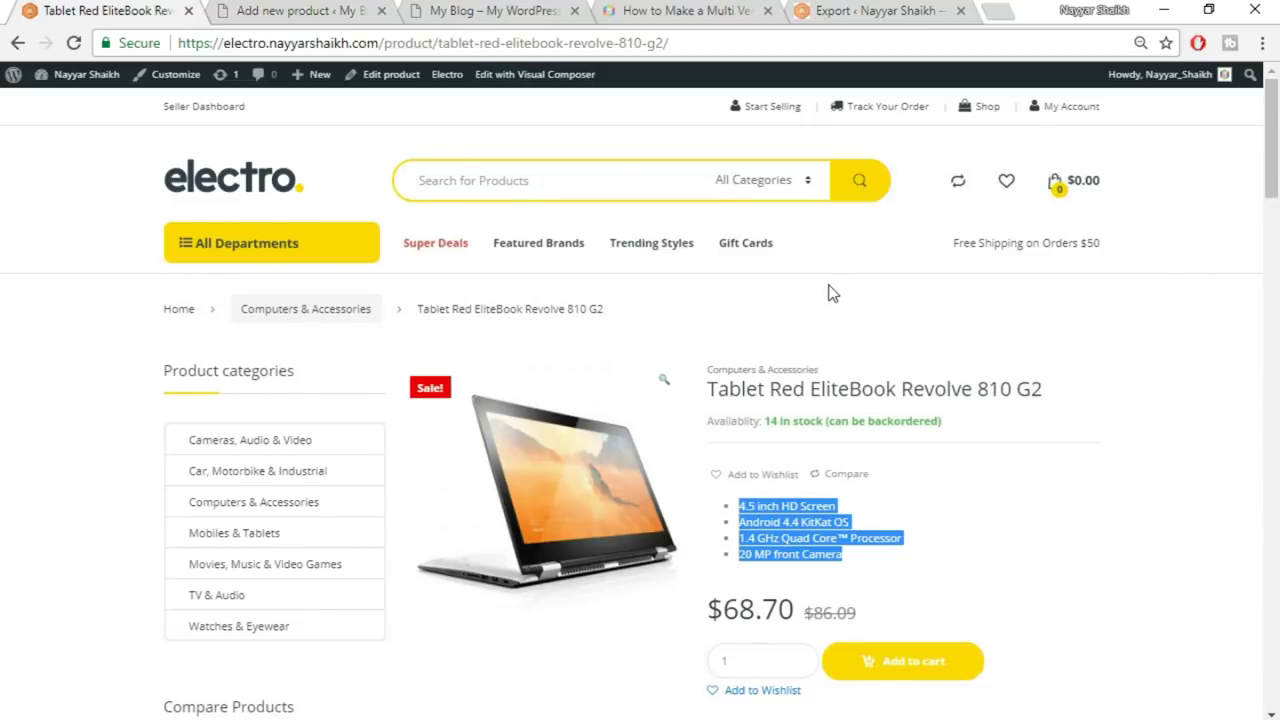
pyautogui.scroll(-5, 829, 290)
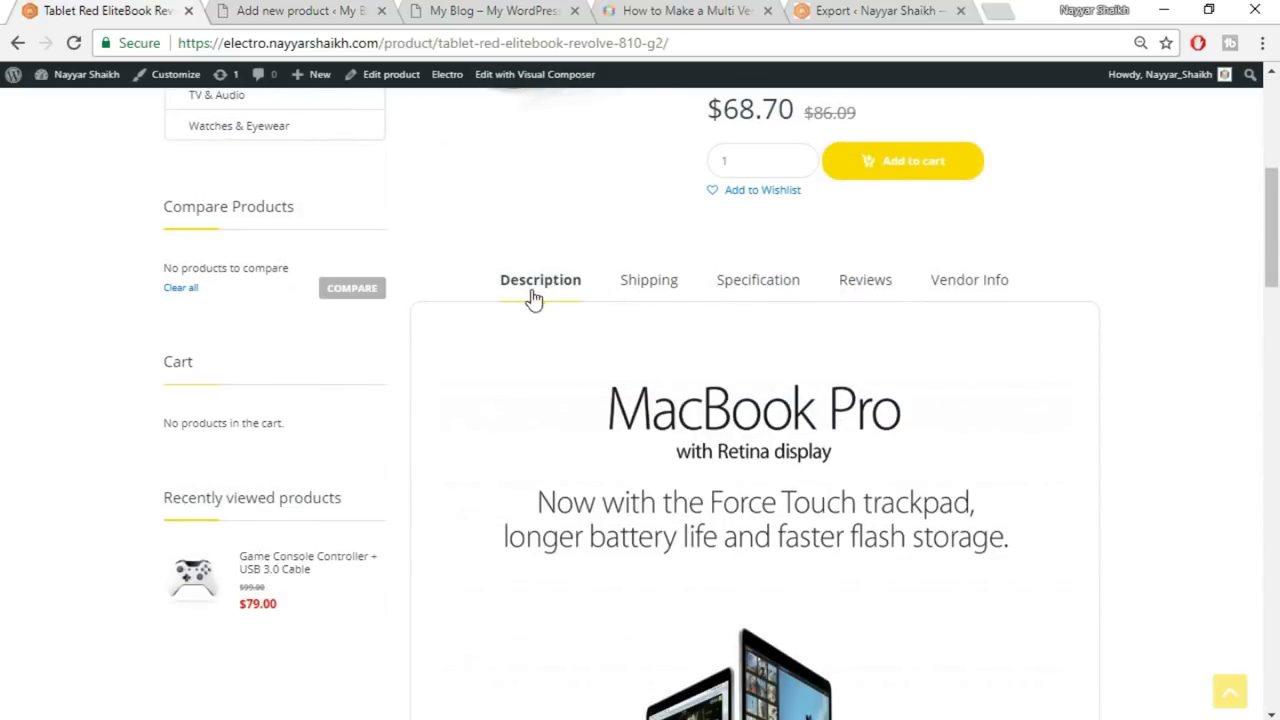
pyautogui.moveTo(550, 350); pyautogui.dragTo(777, 651)
pyautogui.scroll(-5, 697, 585)
pyautogui.click(777, 651)
pyautogui.scroll(-2, 776, 690)
pyautogui.scroll(-2, 777, 701)
pyautogui.moveTo(777, 701); pyautogui.dragTo(716, 446)
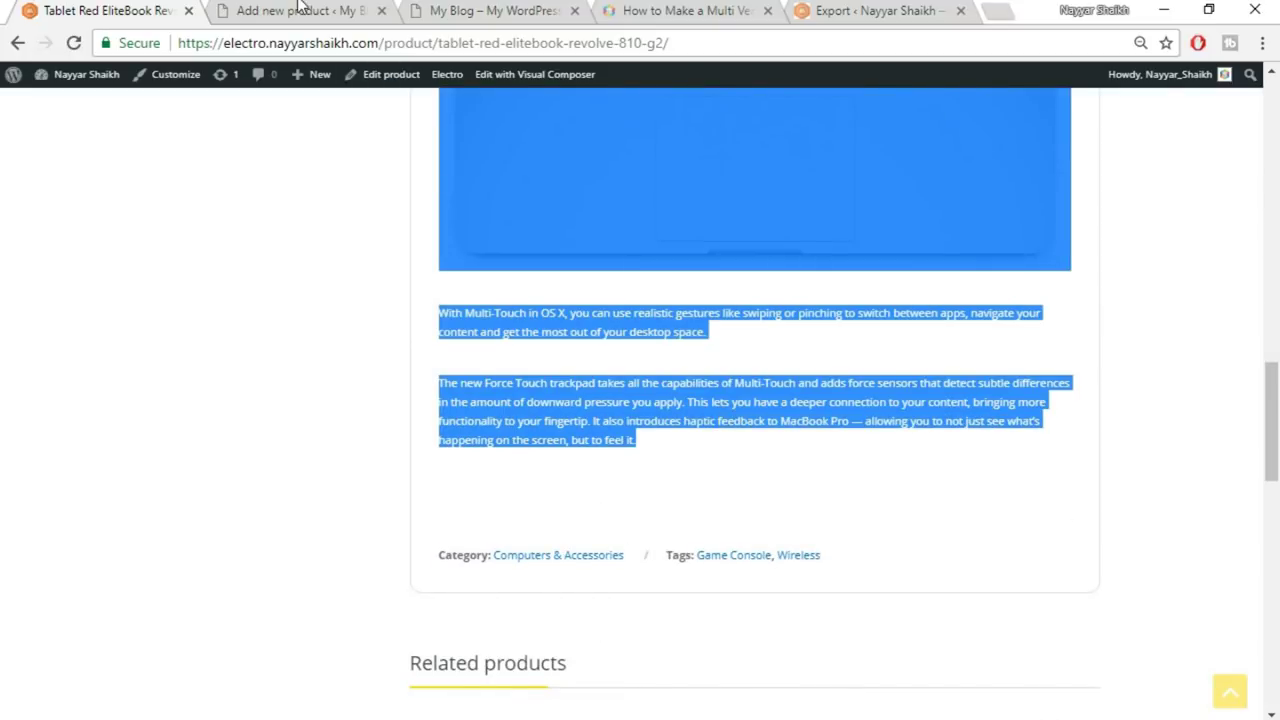
pyautogui.click(299, 10)
pyautogui.hotkey('ctrl', 'v')
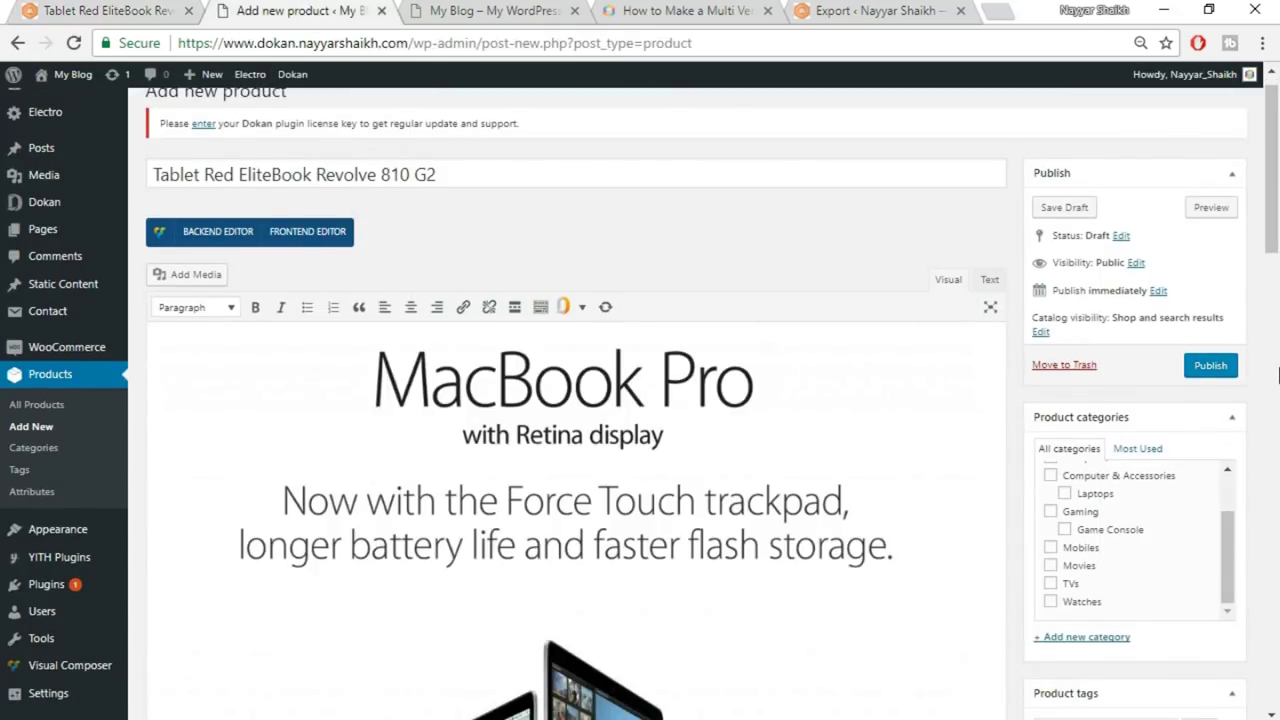
# File the product under the Laptops category
pyautogui.scroll(-2, 1114, 334)
pyautogui.scroll(2, 1120, 415)
pyautogui.scroll(2, 1118, 414)
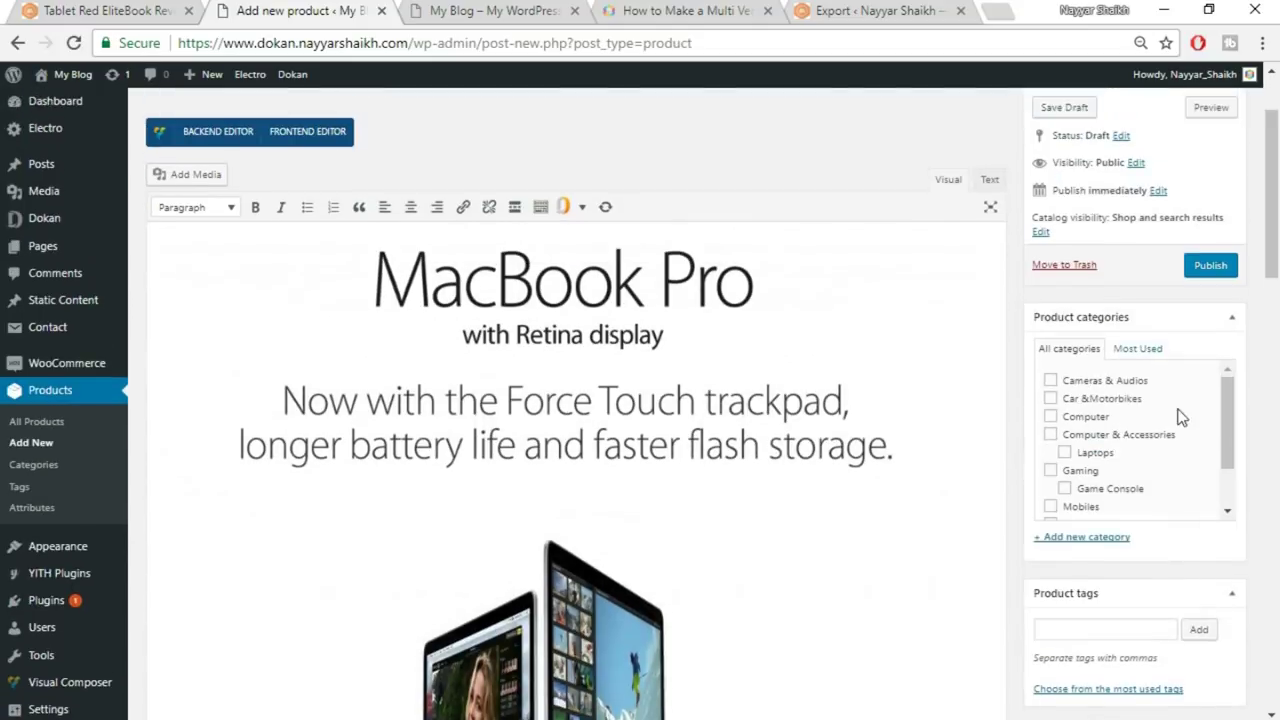
pyautogui.scroll(-2, 934, 333)
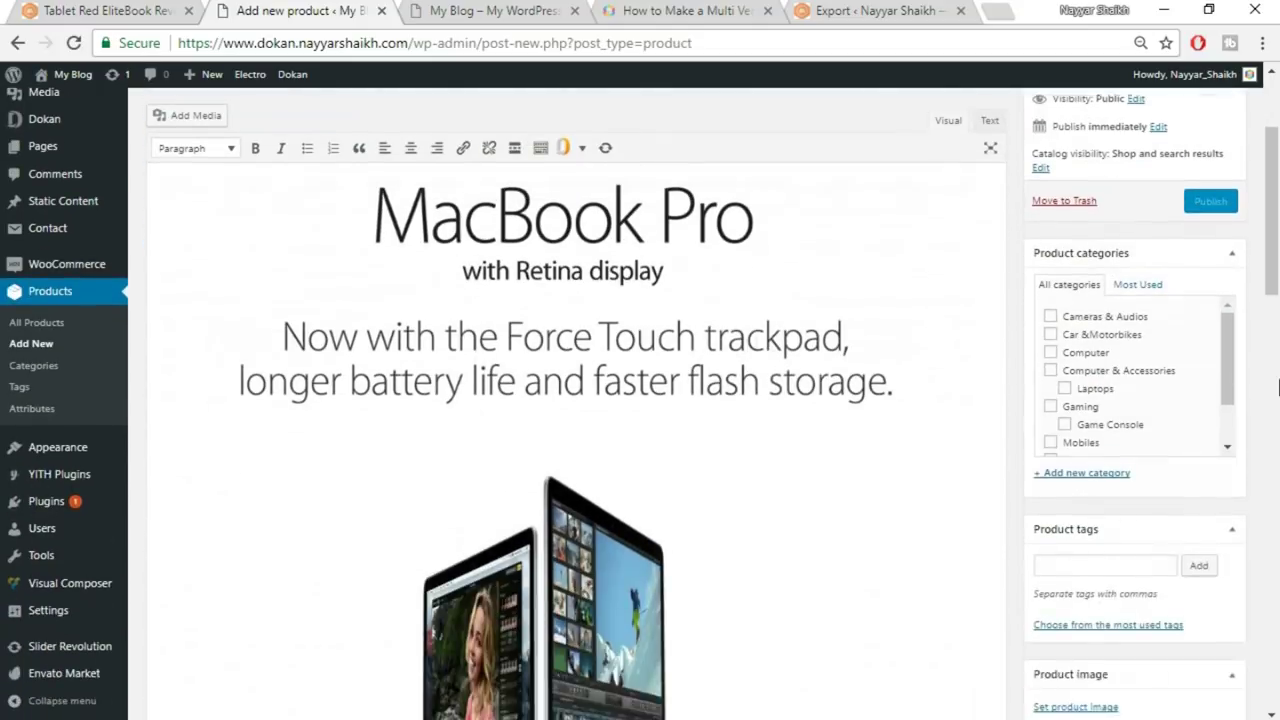
pyautogui.click(1066, 354)
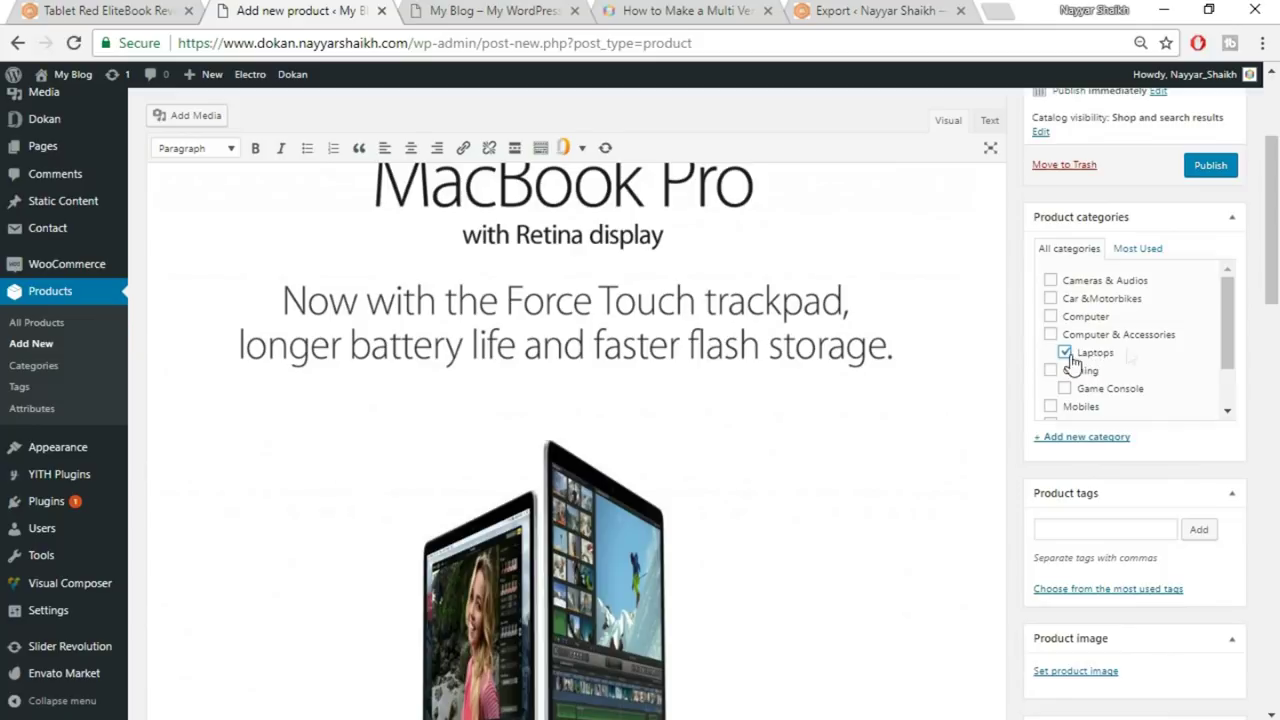
pyautogui.scroll(-3, 1278, 318)
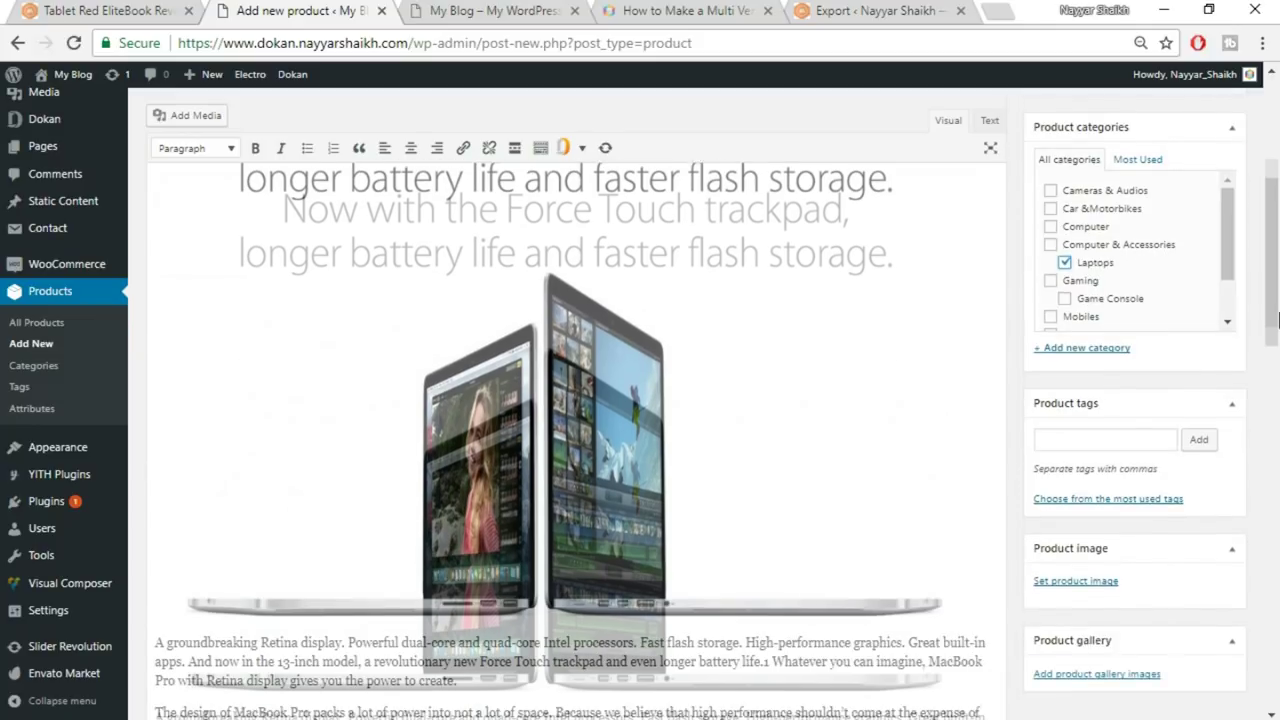
pyautogui.scroll(-2, 1110, 480)
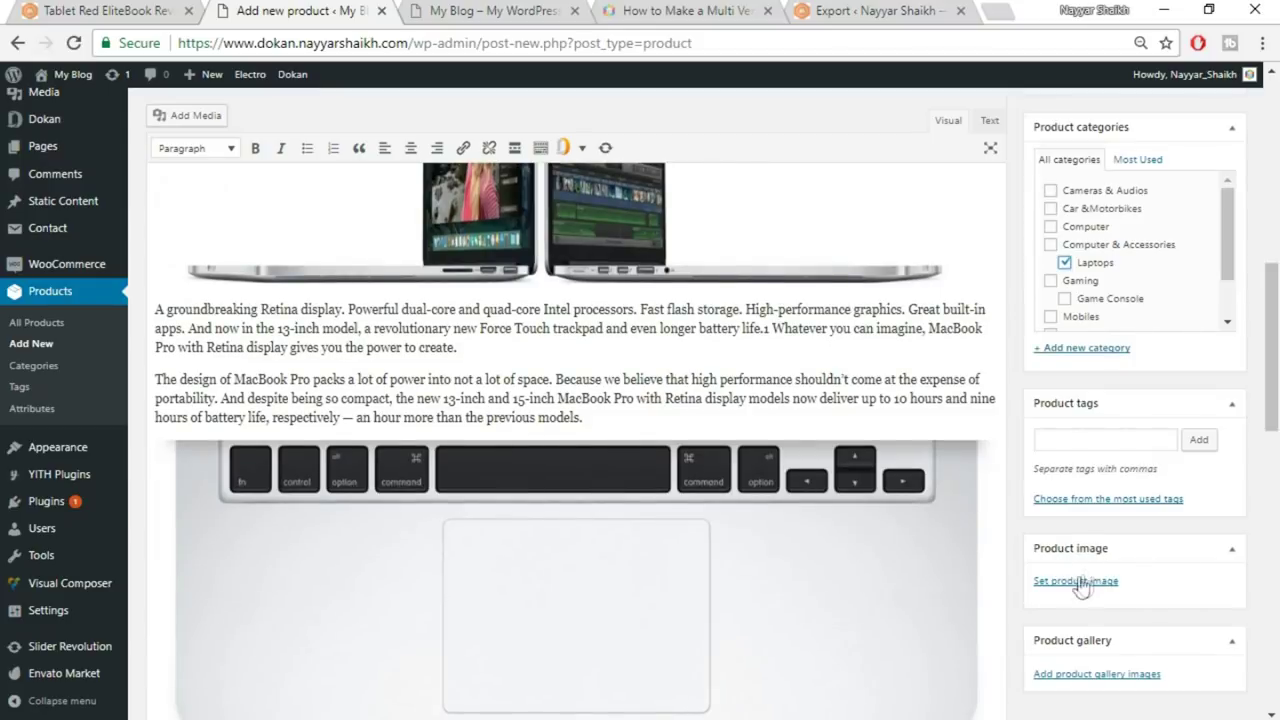
# Set the Ultrabooks laptop picture from the Media Library as the product image
pyautogui.click(160, 10)
pyautogui.scroll(15, 705, 419)
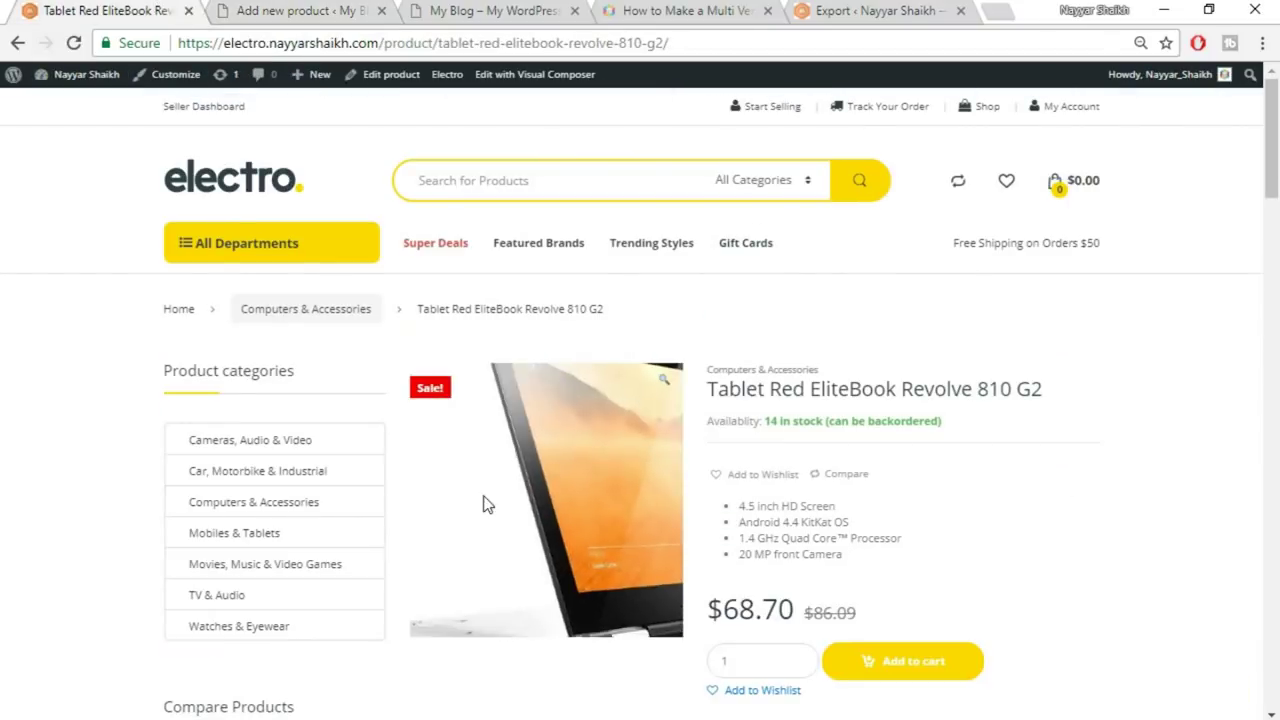
pyautogui.click(285, 10)
pyautogui.click(1070, 588)
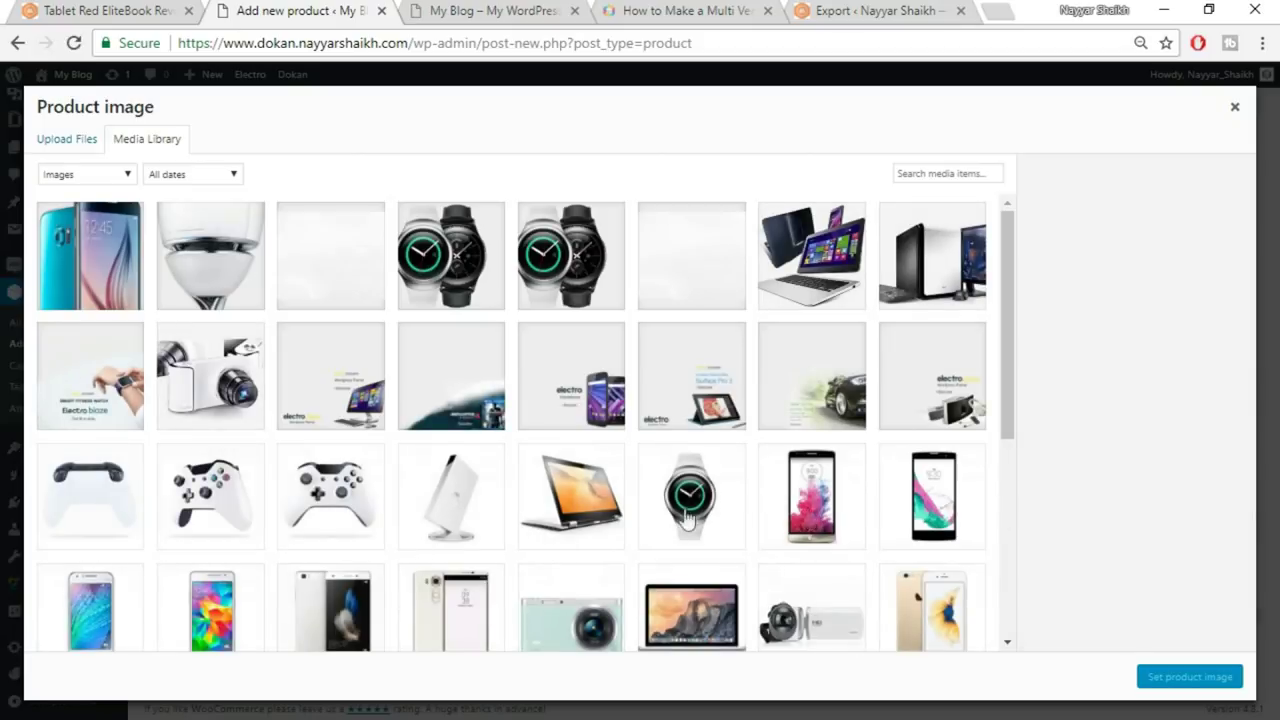
pyautogui.click(557, 511)
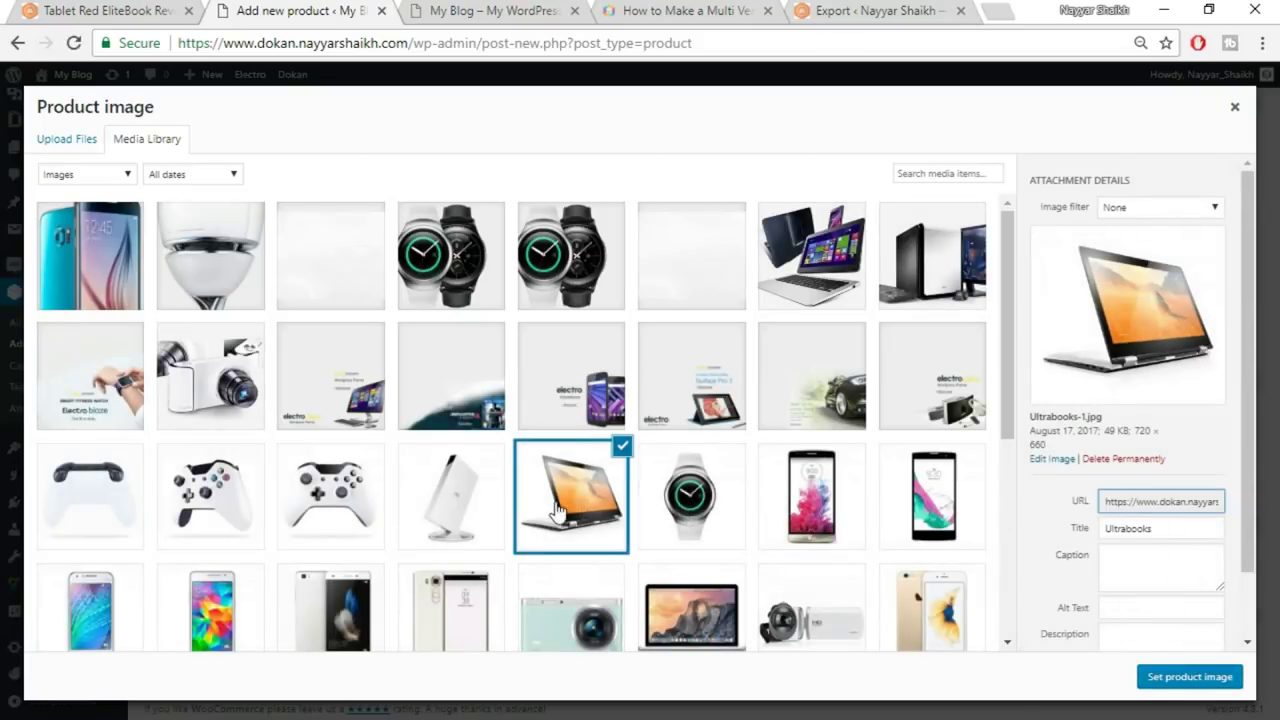
pyautogui.click(1194, 680)
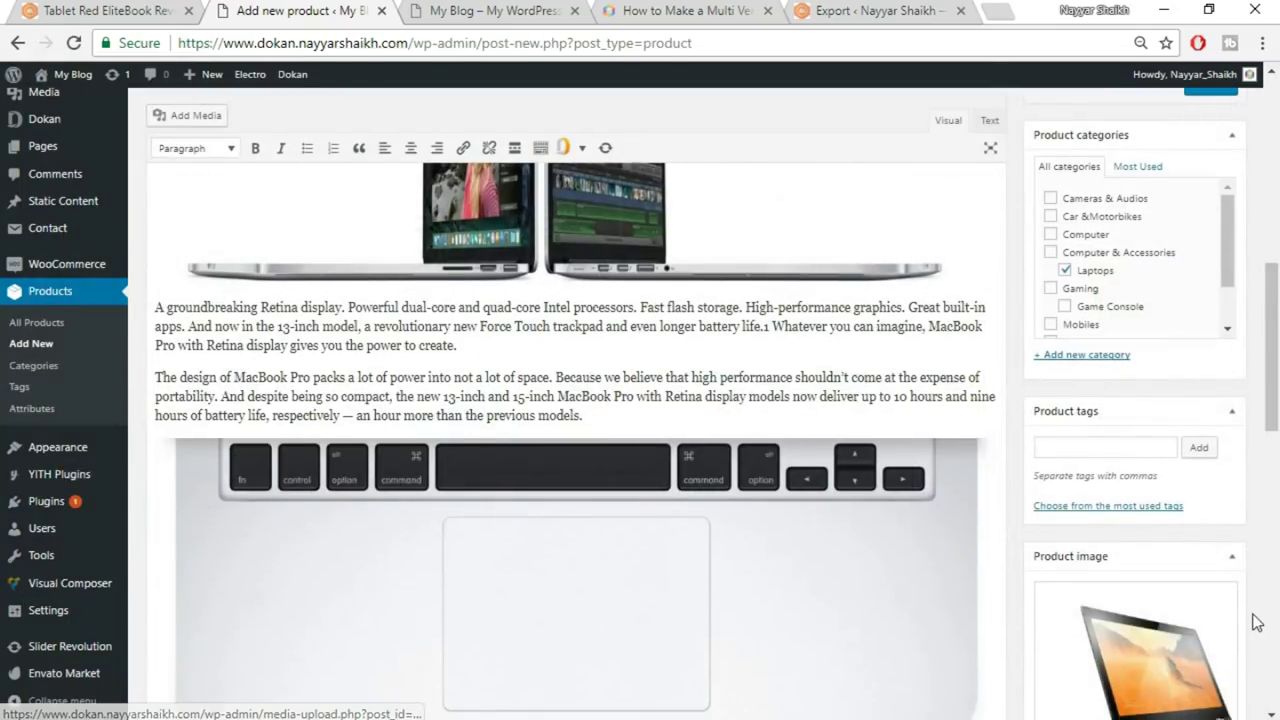
pyautogui.scroll(-10, 1256, 622)
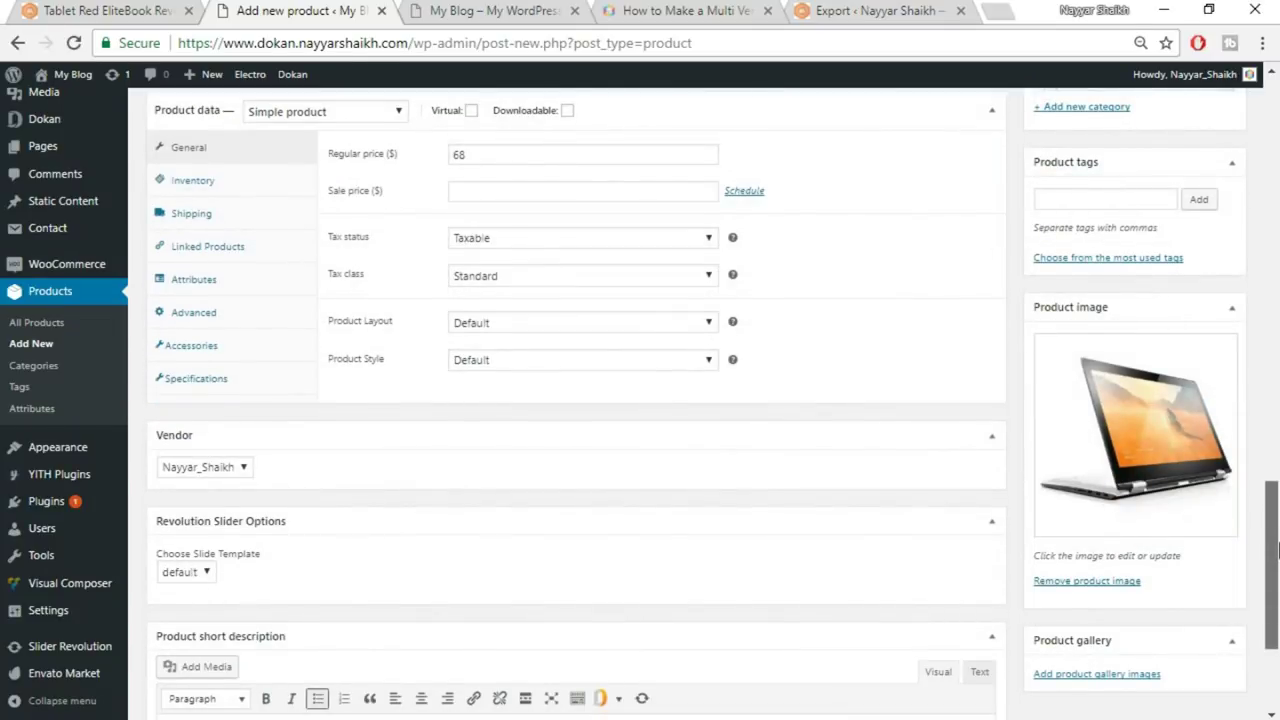
pyautogui.scroll(1, 1277, 555)
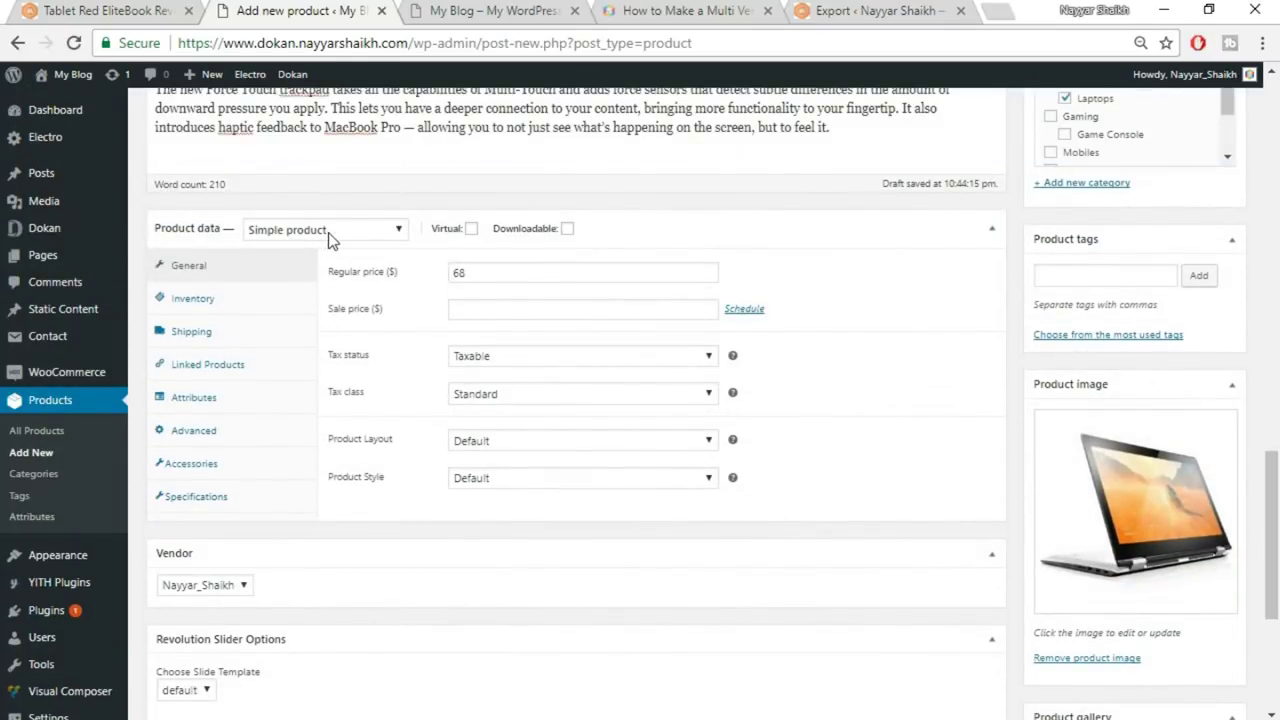
pyautogui.click(118, 10)
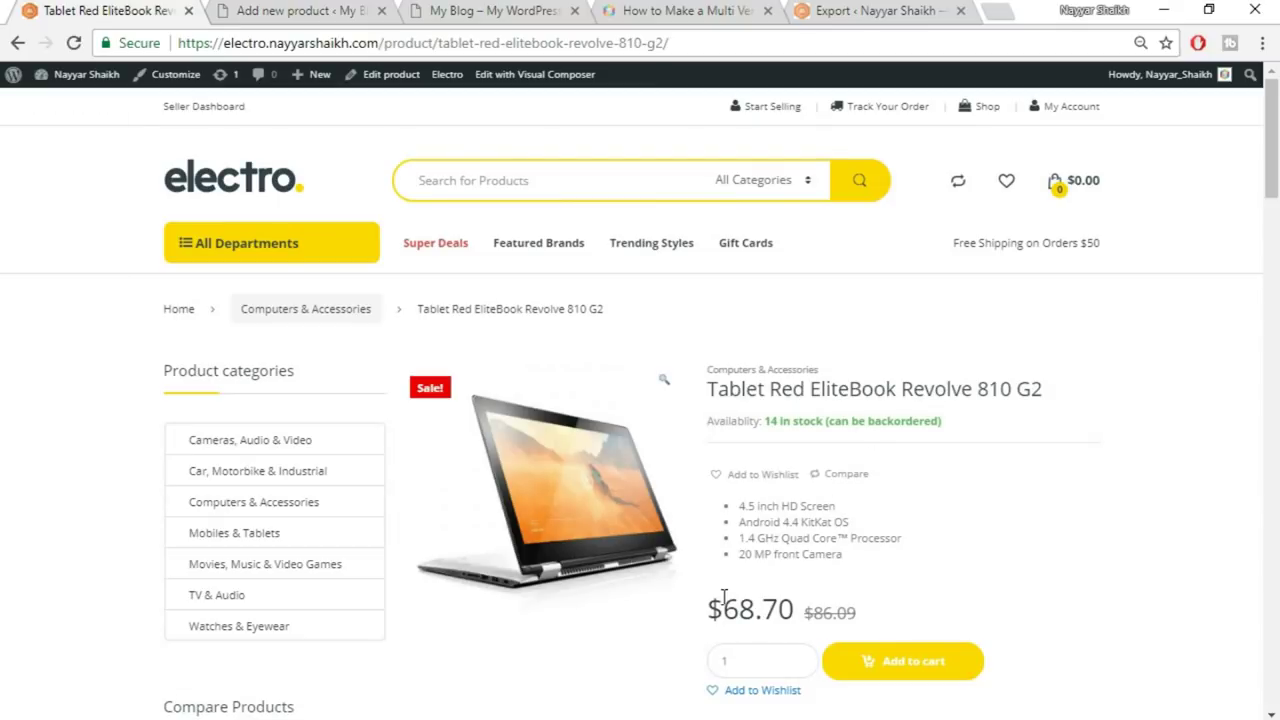
pyautogui.click(270, 10)
# Replace the regular price 68 with 86
pyautogui.click(512, 301)
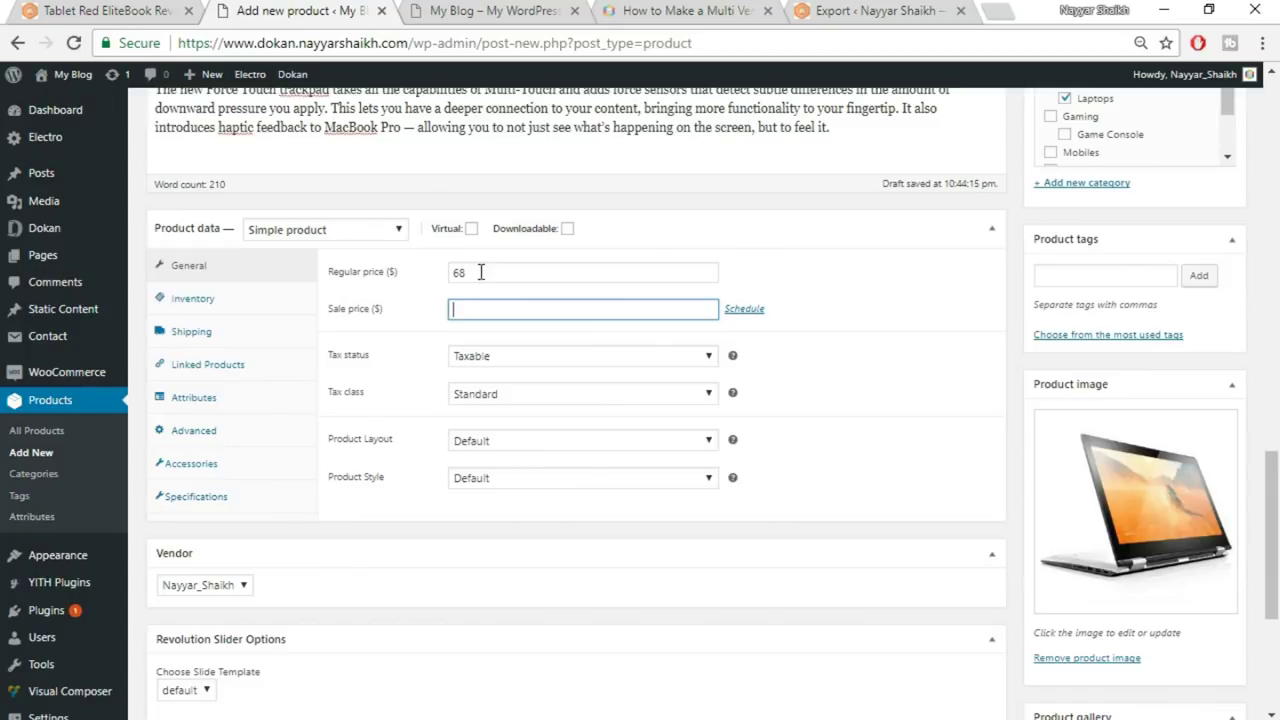
pyautogui.moveTo(475, 276); pyautogui.dragTo(429, 286)
pyautogui.press('BackSpace')
pyautogui.click(516, 314)
pyautogui.click(507, 272)
pyautogui.write('86')
pyautogui.click(822, 412)
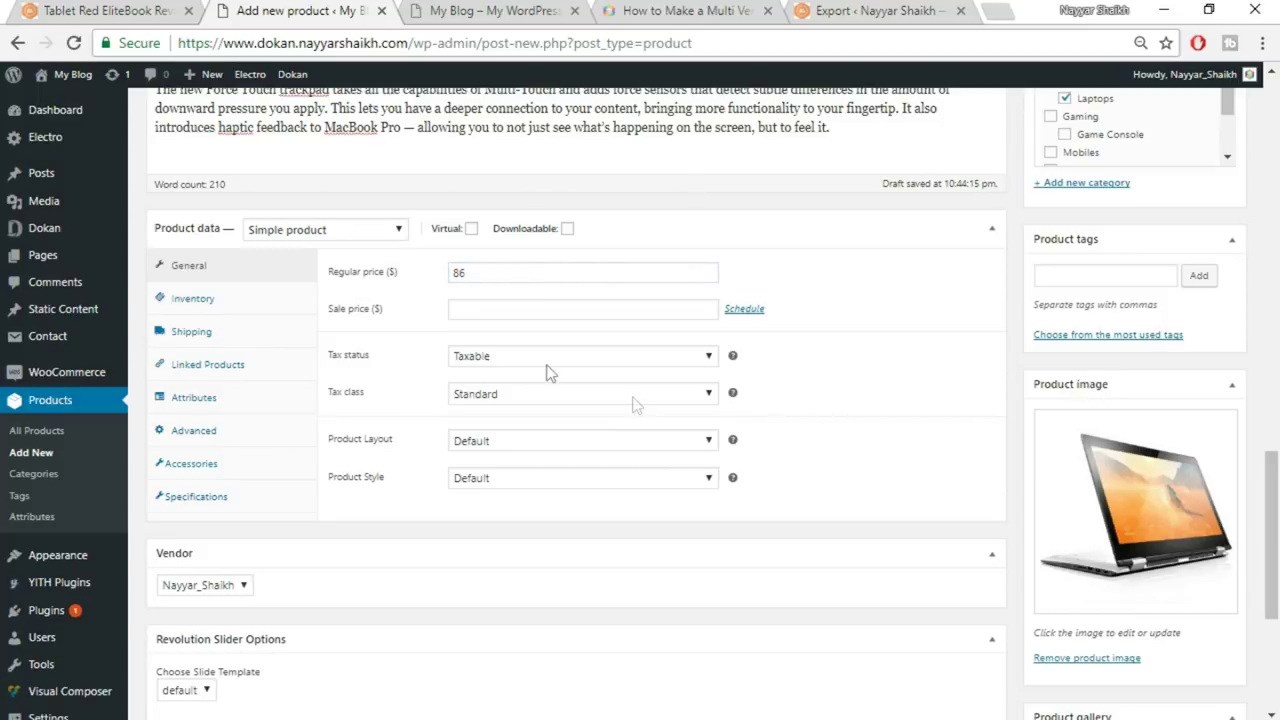
# Set the tax class to GST and enter SKU sc-1 on the Inventory tab
pyautogui.click(532, 396)
pyautogui.click(508, 462)
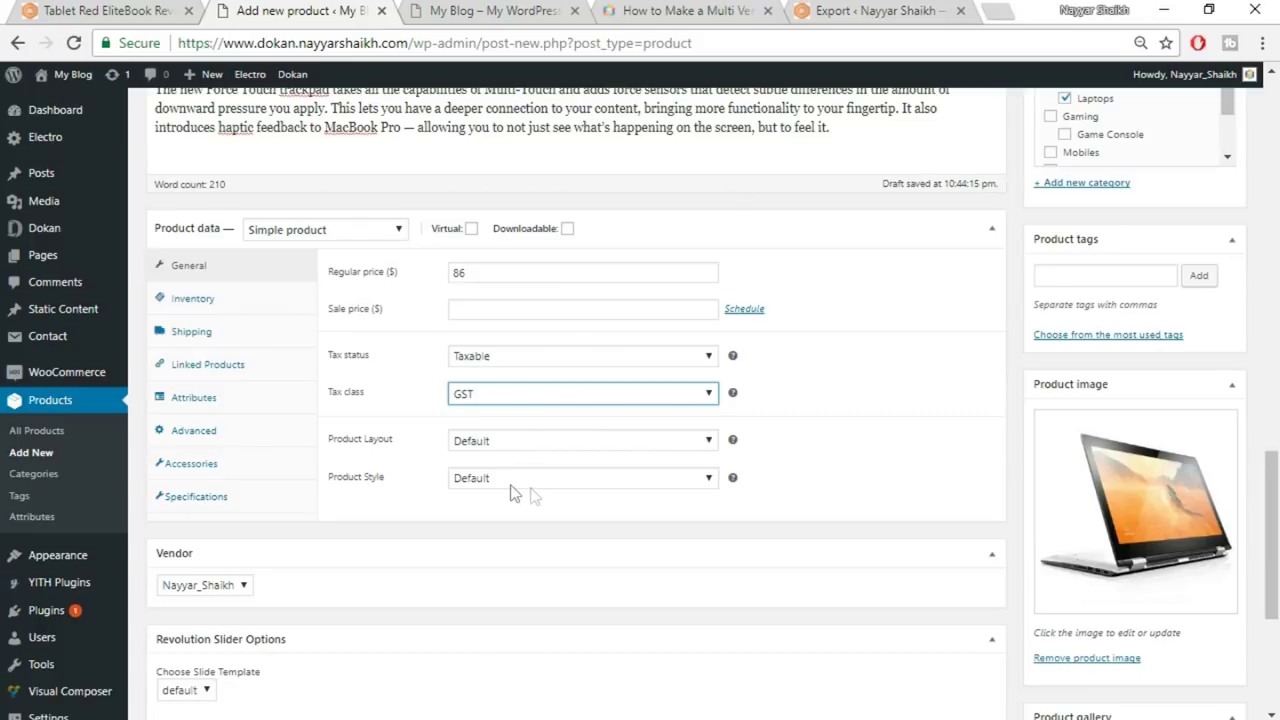
pyautogui.click(230, 308)
pyautogui.click(479, 267)
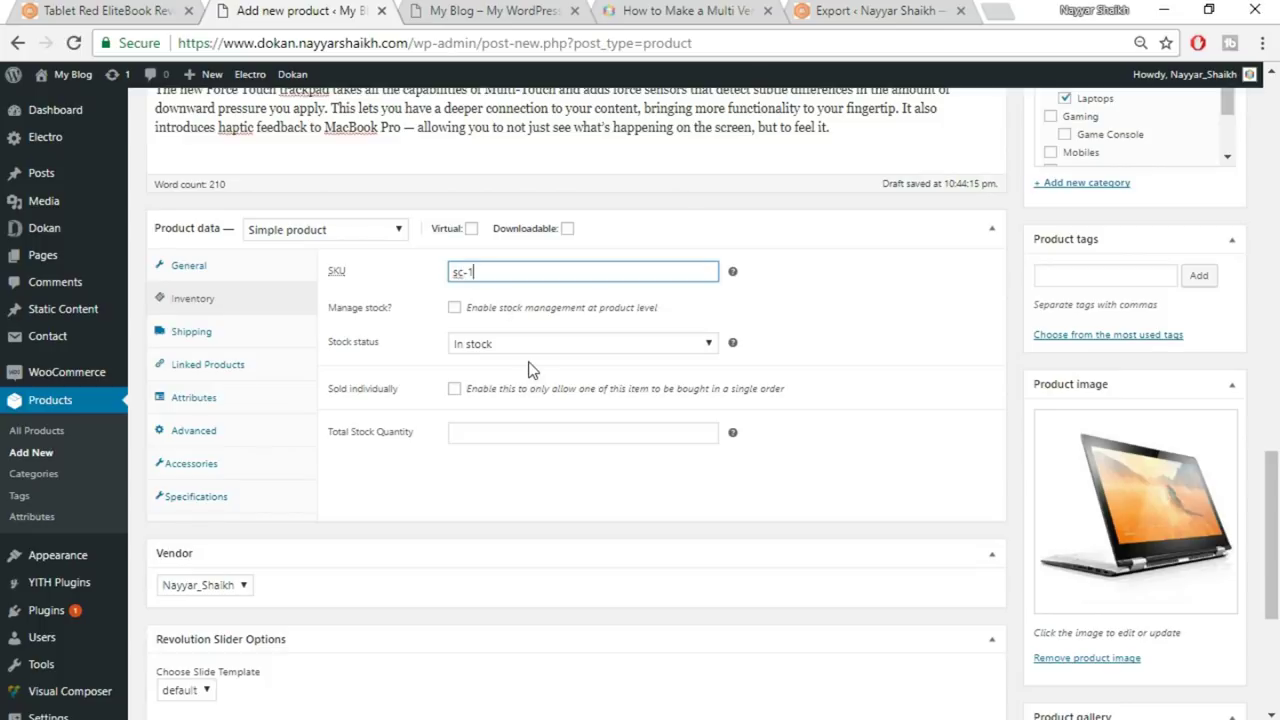
# Review Shipping with no shipping class, Linked Products and Attributes, then show Accessories
pyautogui.click(243, 337)
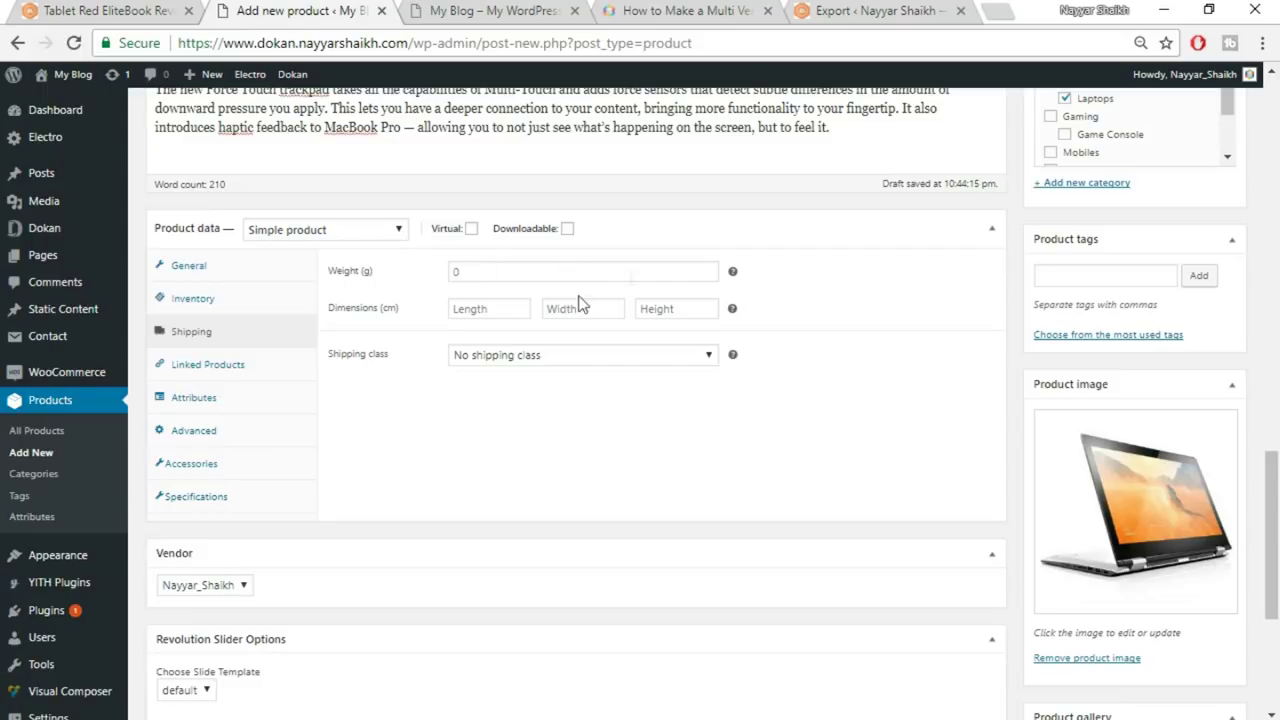
pyautogui.click(553, 364)
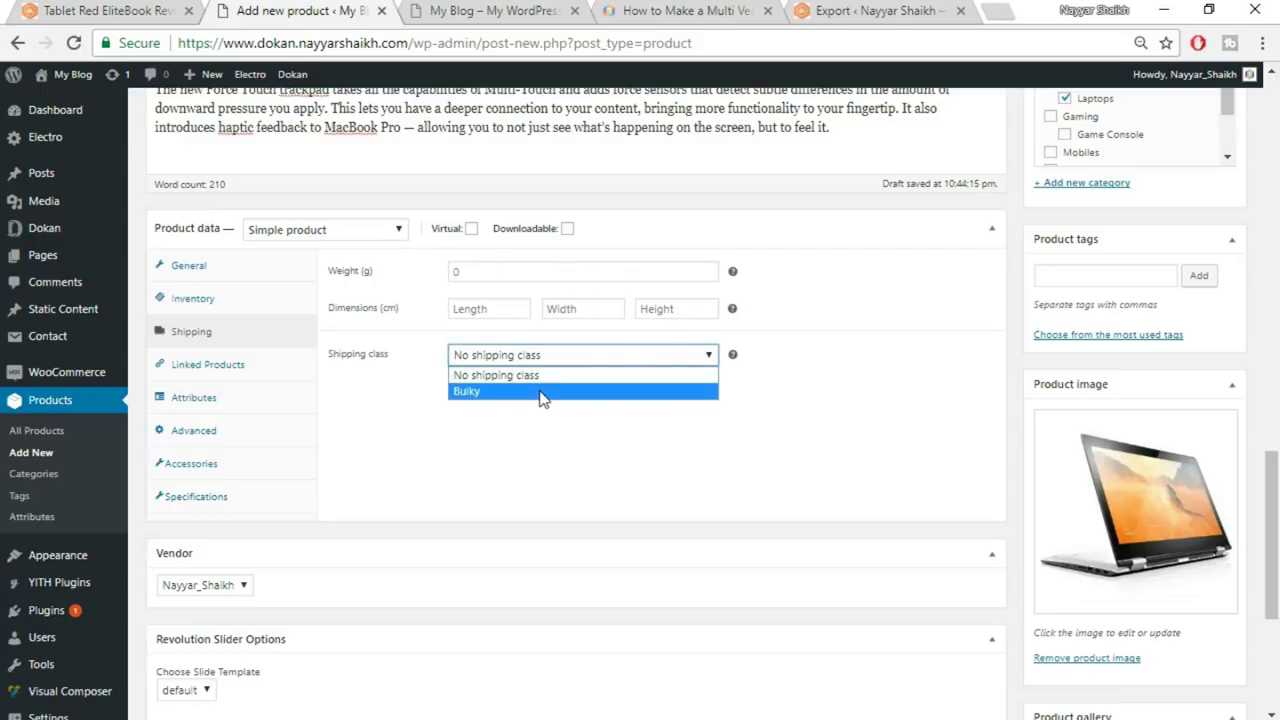
pyautogui.click(532, 375)
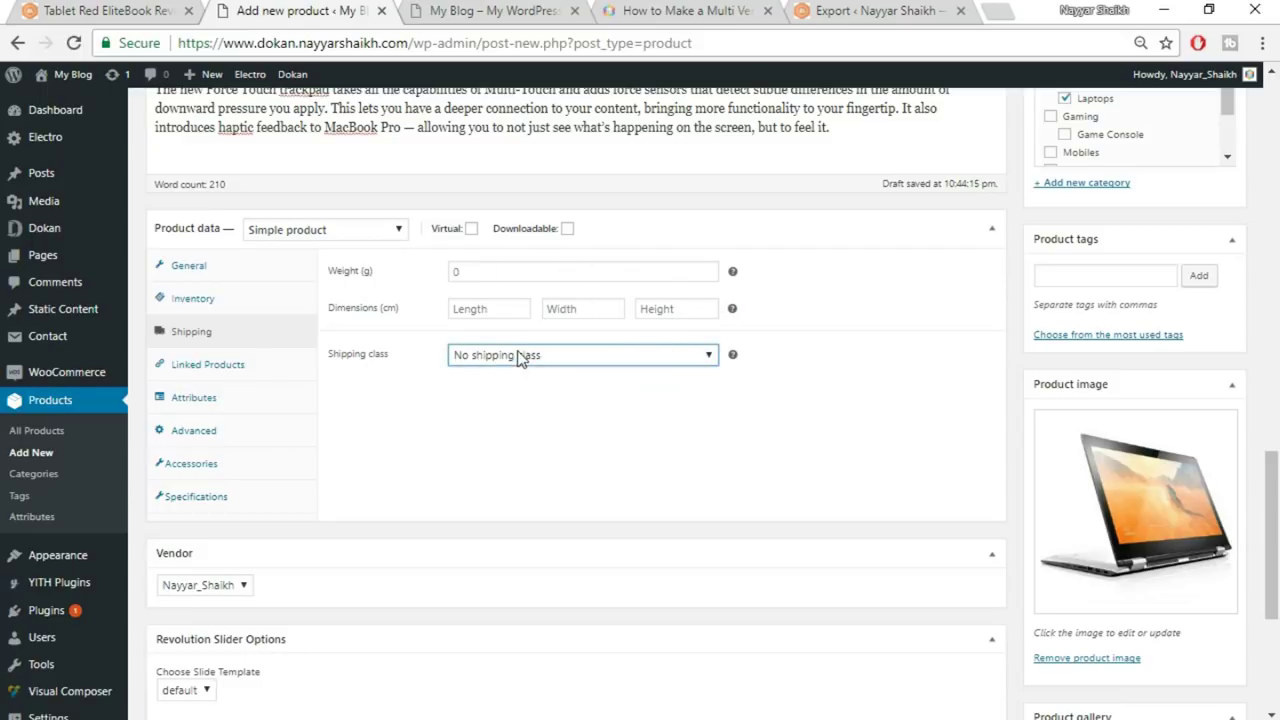
pyautogui.click(497, 360)
pyautogui.click(507, 444)
pyautogui.click(244, 371)
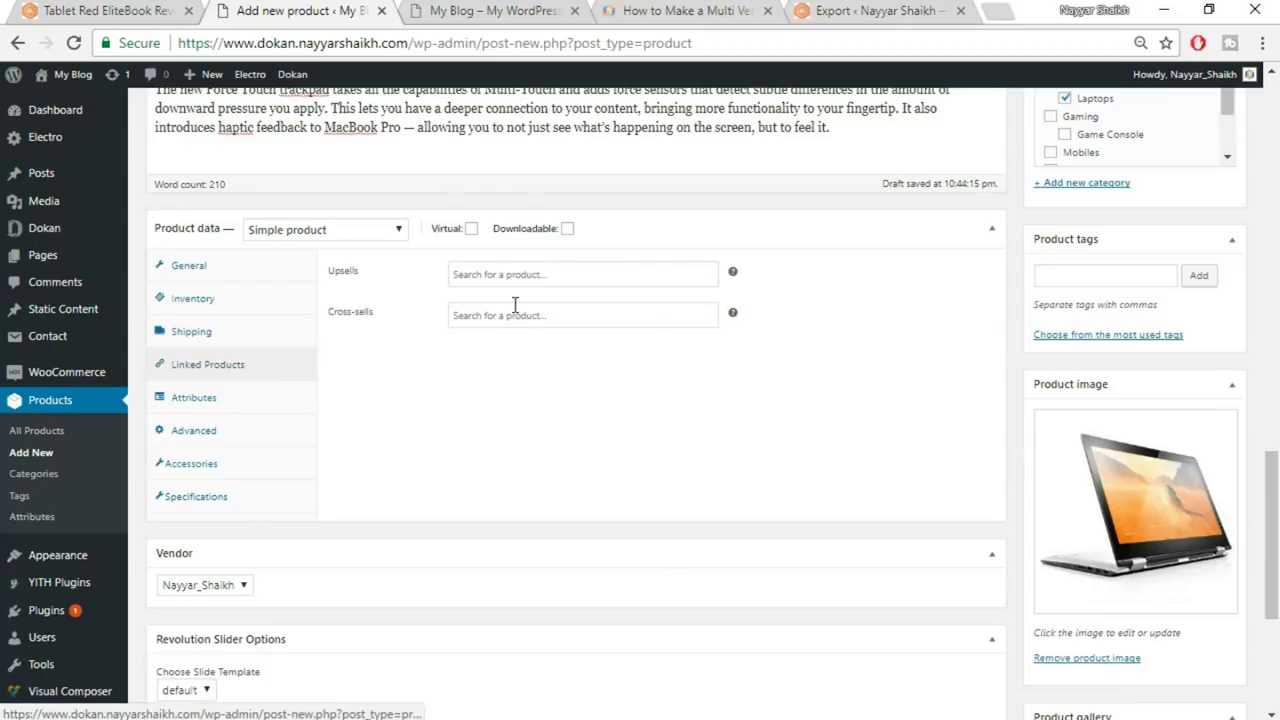
pyautogui.click(240, 397)
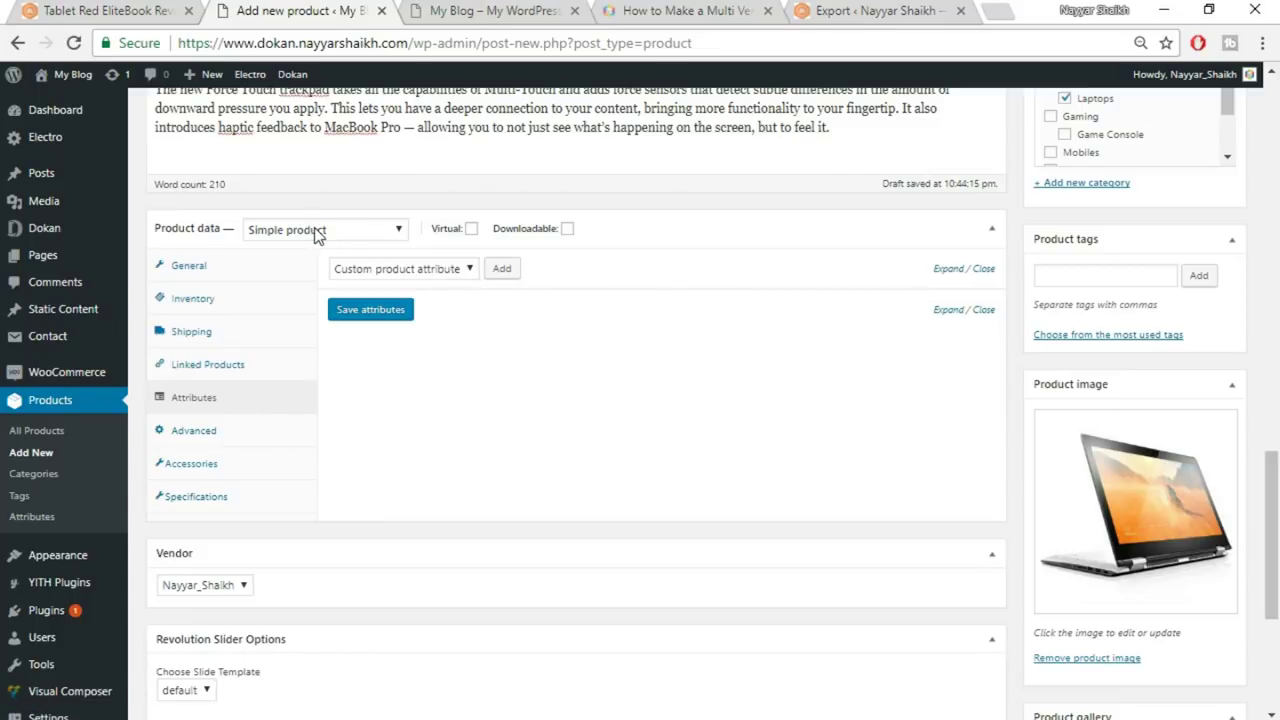
pyautogui.click(406, 270)
pyautogui.click(716, 283)
pyautogui.click(220, 462)
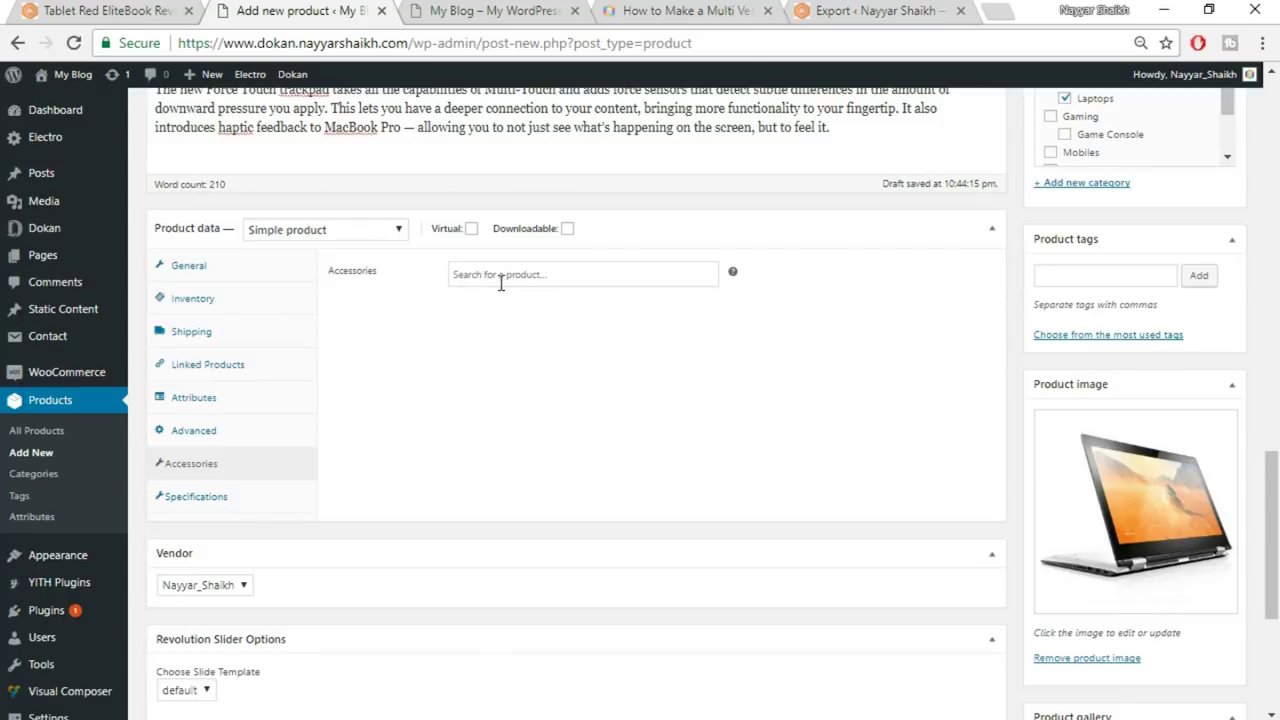
# Leave the accessory product search empty and review the live demo product page
pyautogui.click(505, 275)
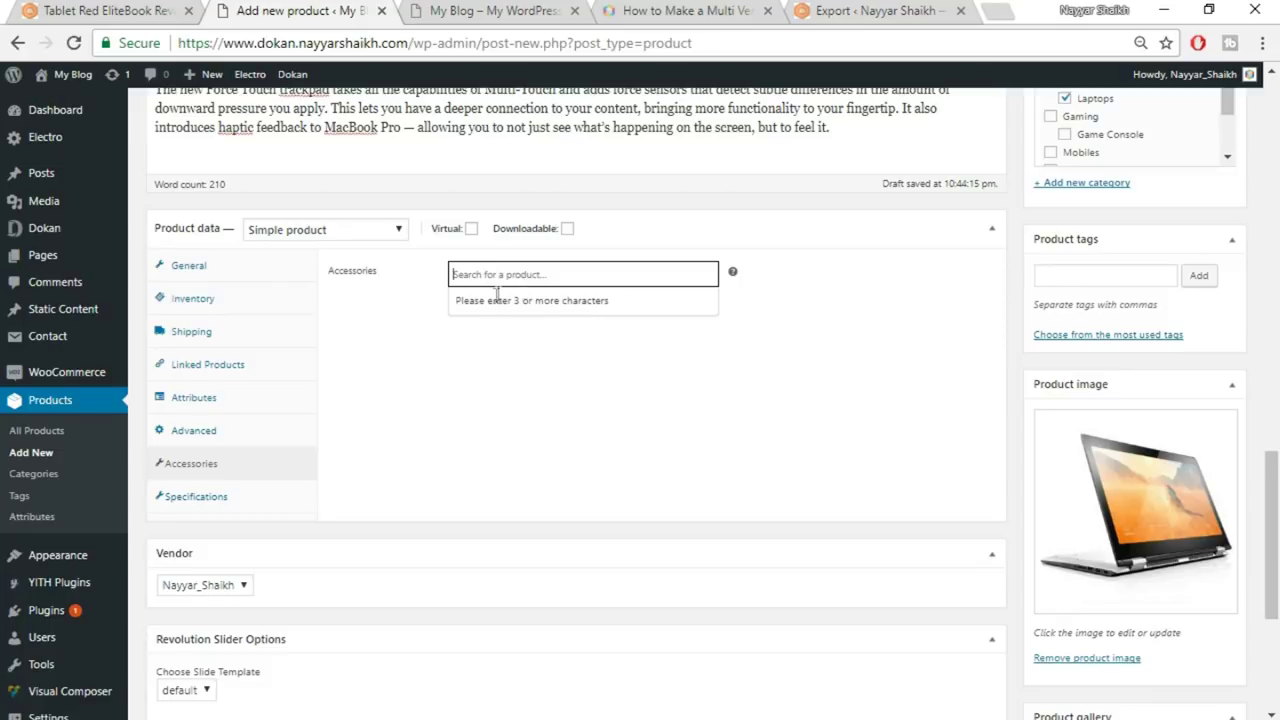
pyautogui.click(517, 370)
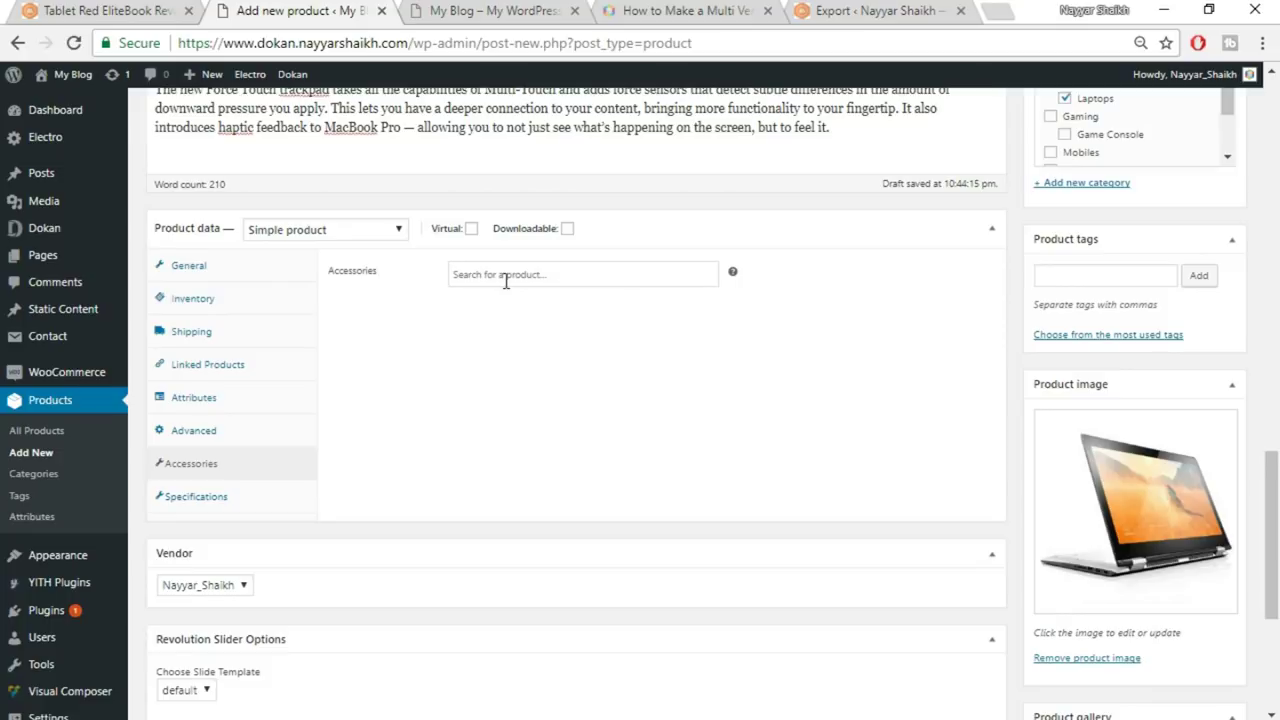
pyautogui.click(100, 11)
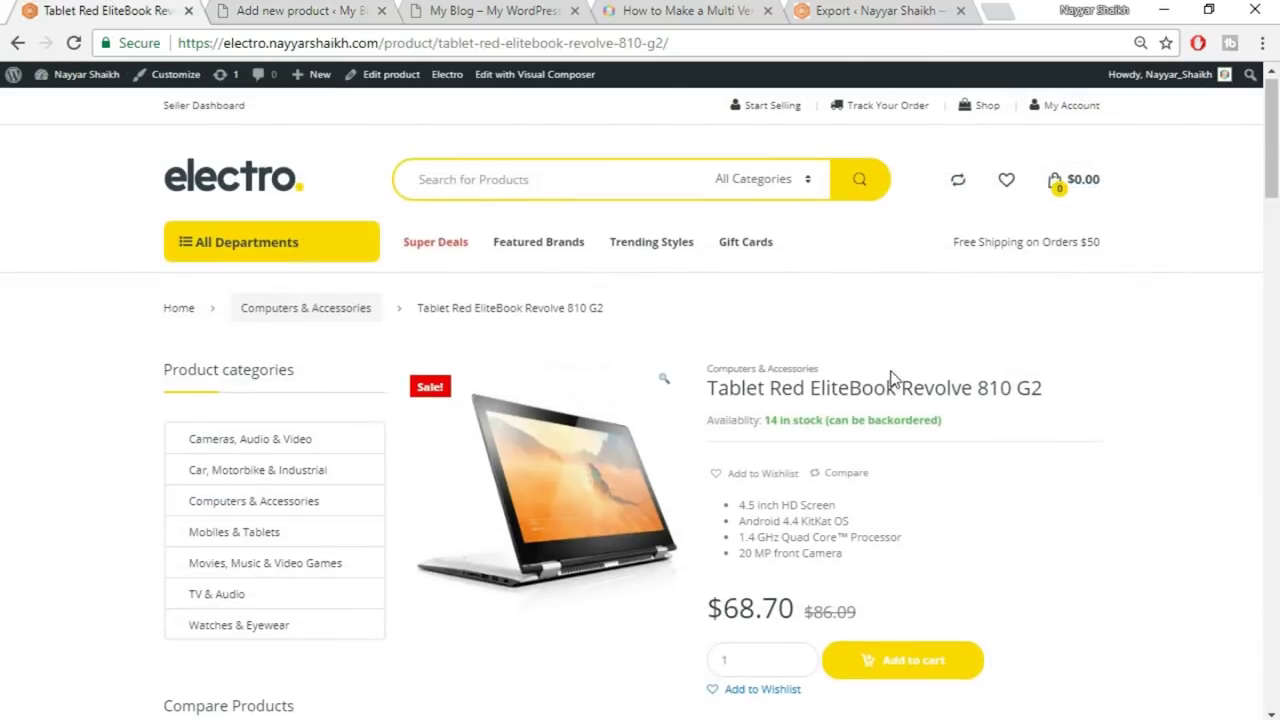
pyautogui.scroll(-8, 891, 378)
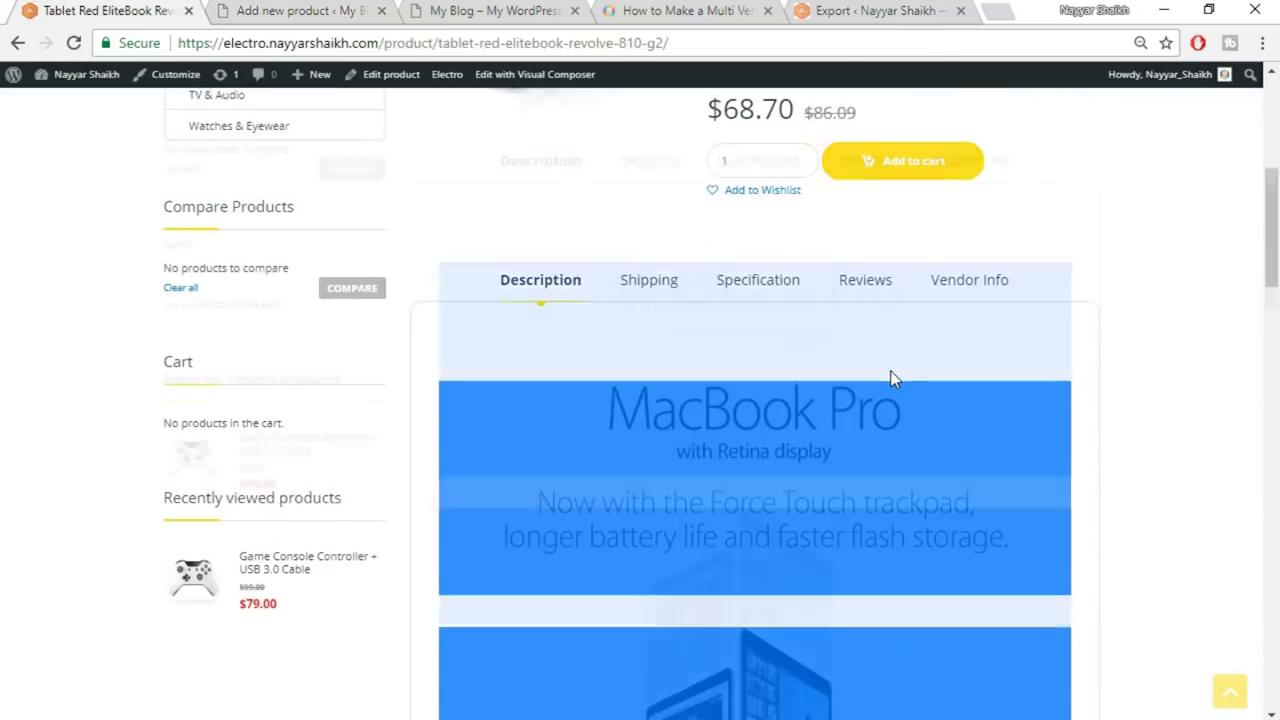
pyautogui.scroll(2, 898, 400)
pyautogui.scroll(4, 898, 400)
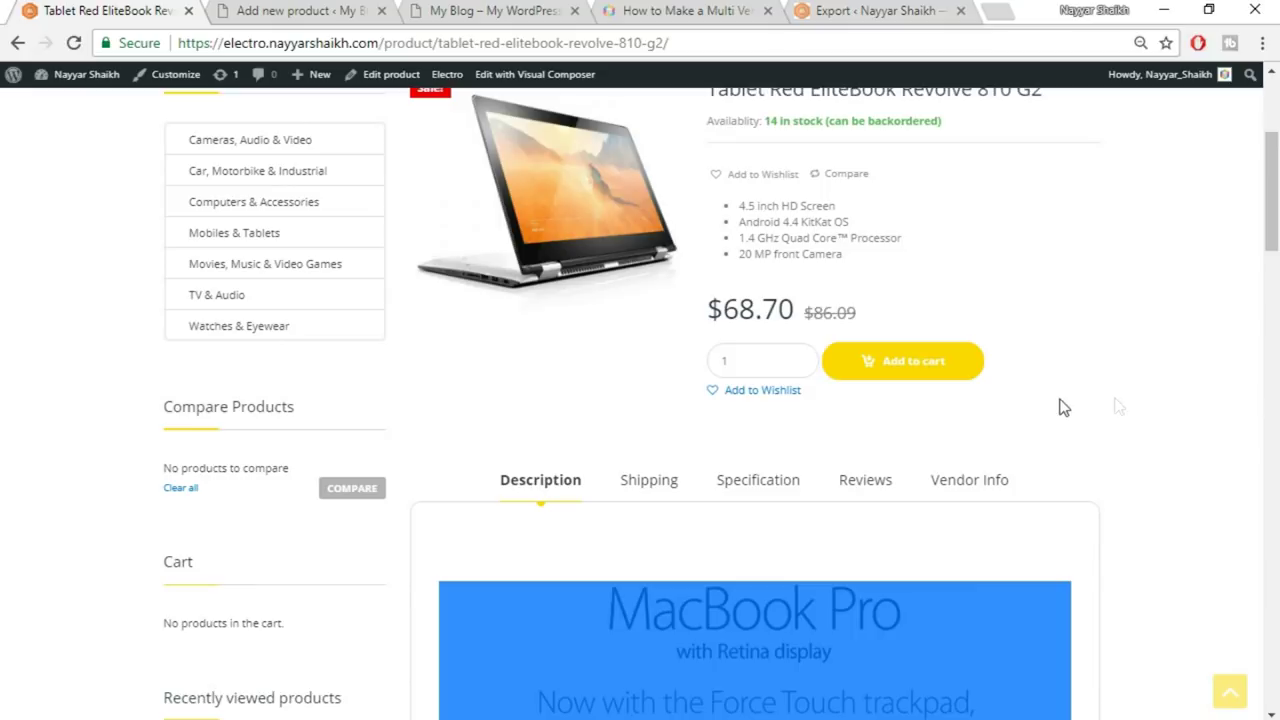
pyautogui.scroll(-3, 700, 505)
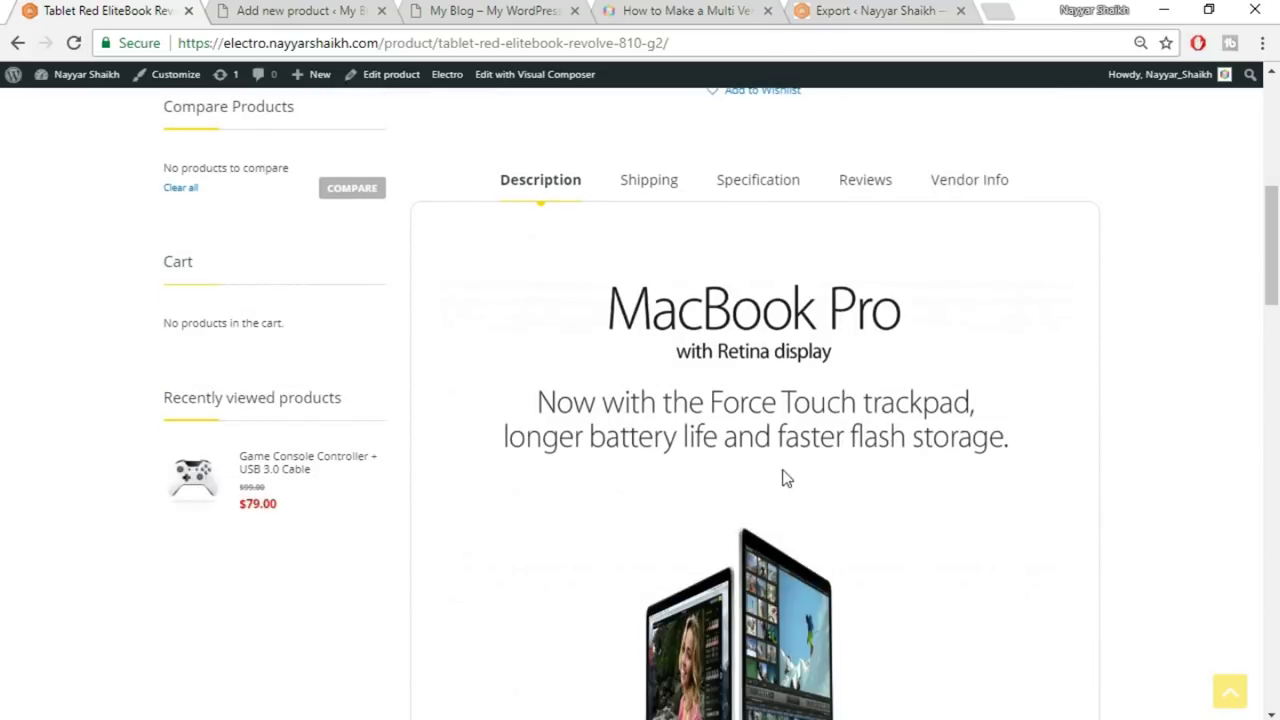
pyautogui.click(275, 11)
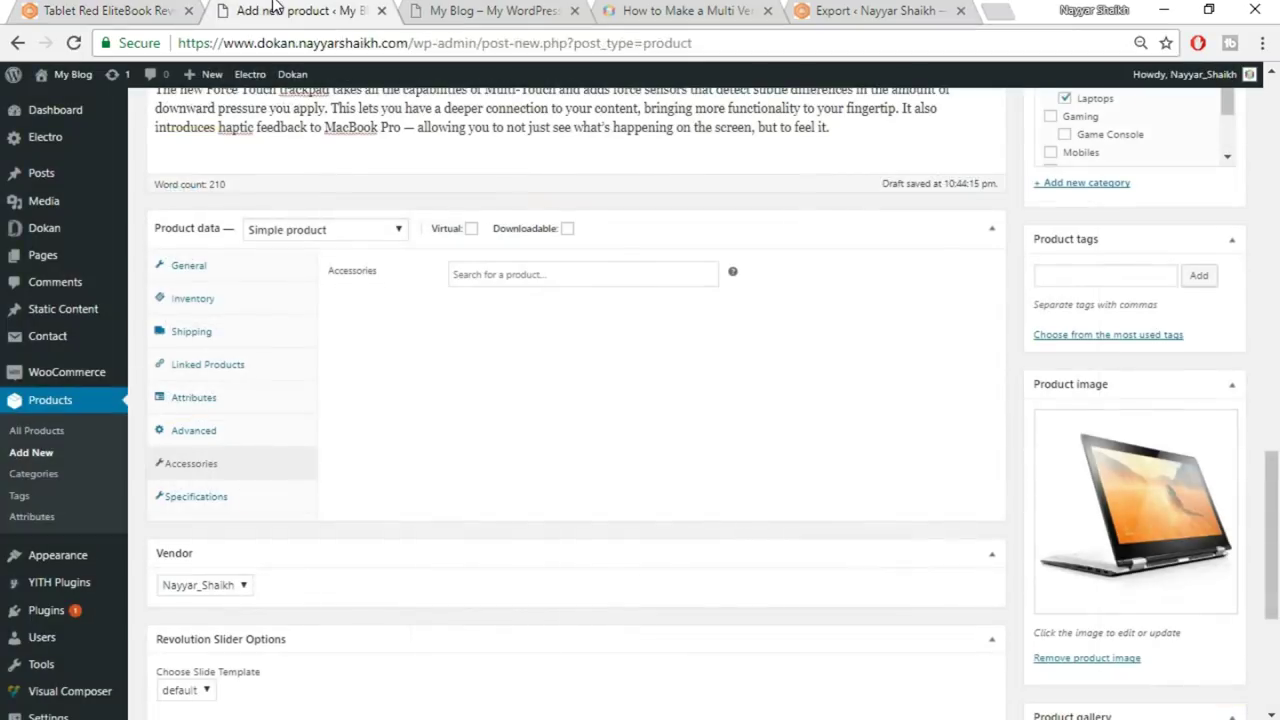
# Copy the demo's specification table into the product's Specifications editor
pyautogui.click(246, 503)
pyautogui.hotkey('ctrl', 'shift', 'Tab')
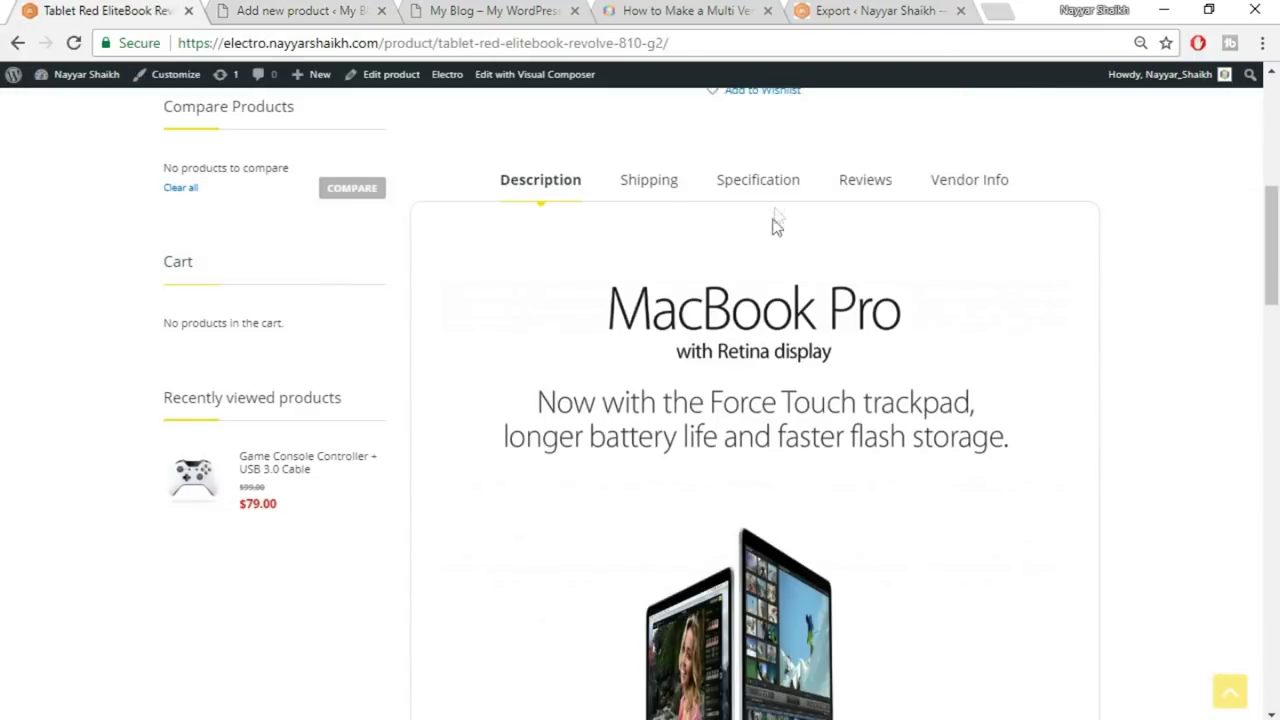
pyautogui.click(768, 186)
pyautogui.moveTo(458, 240); pyautogui.dragTo(701, 429)
pyautogui.scroll(2, 857, 391)
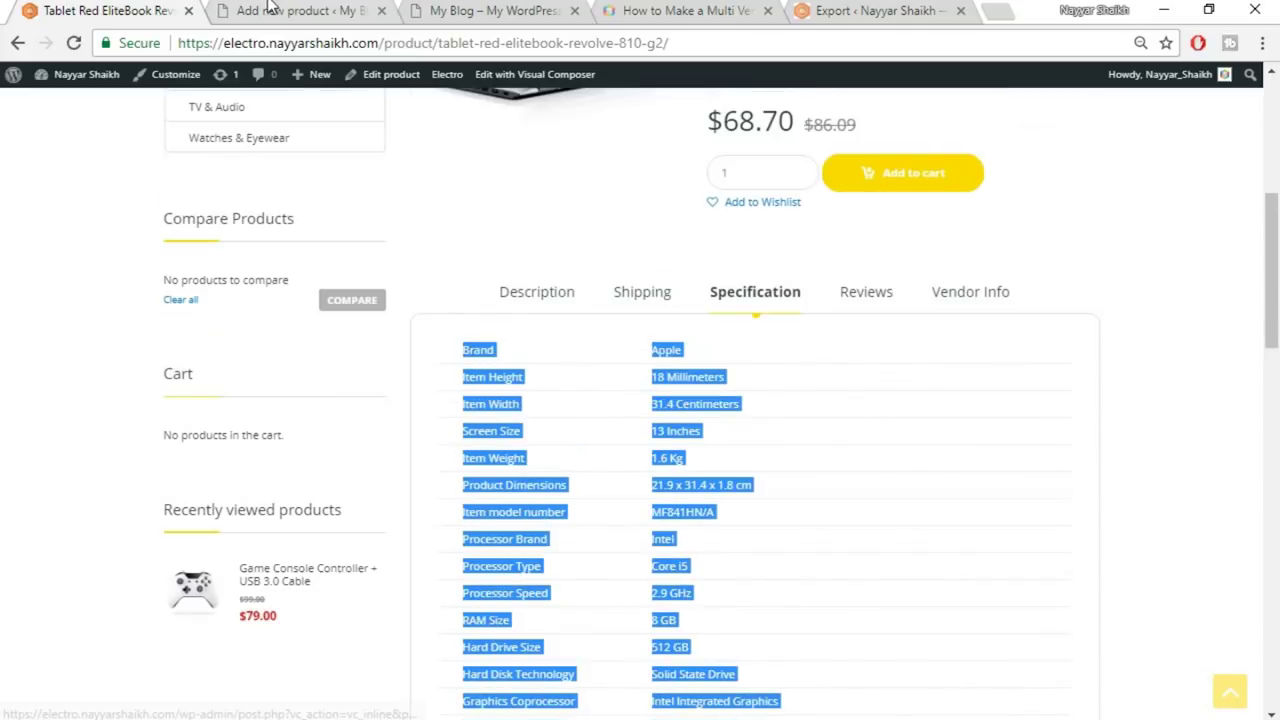
pyautogui.hotkey('ctrl', 'Tab')
pyautogui.hotkey('ctrl', 'v')
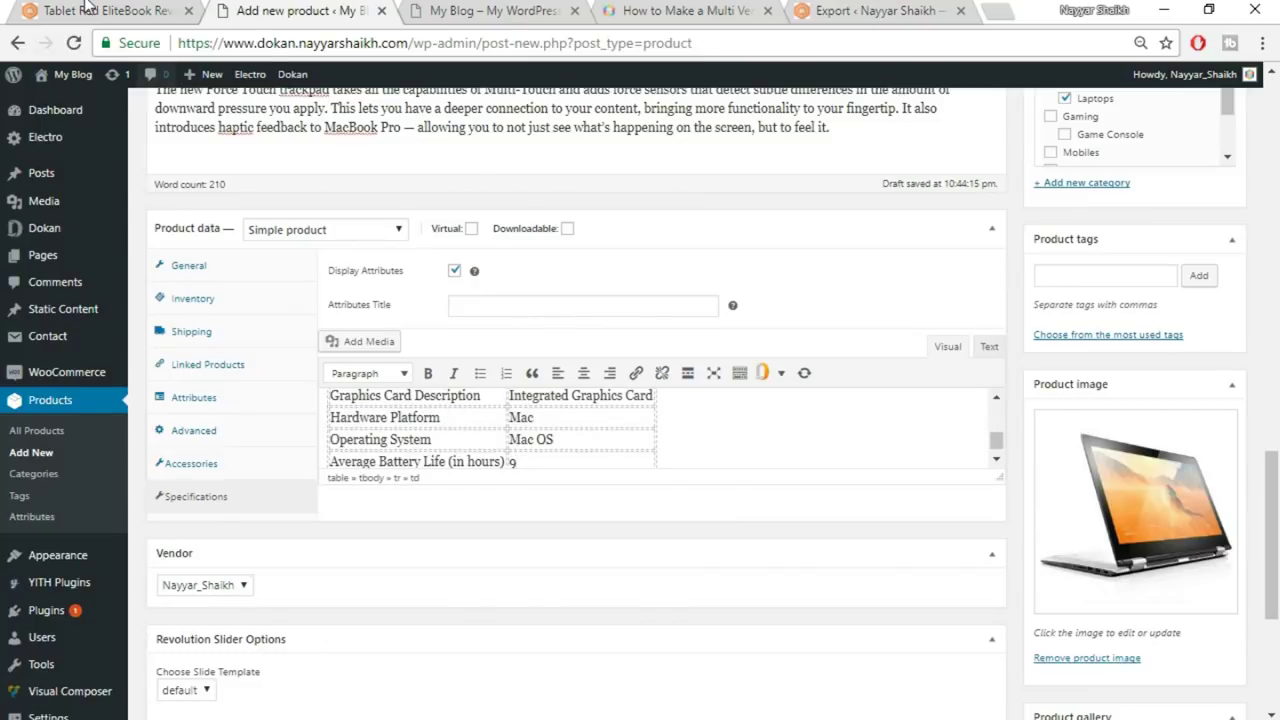
# Compare the pasted spec table against the demo, down to Average Battery Life 9
pyautogui.hotkey('ctrl', 'shift', 'Tab')
pyautogui.click(1150, 331)
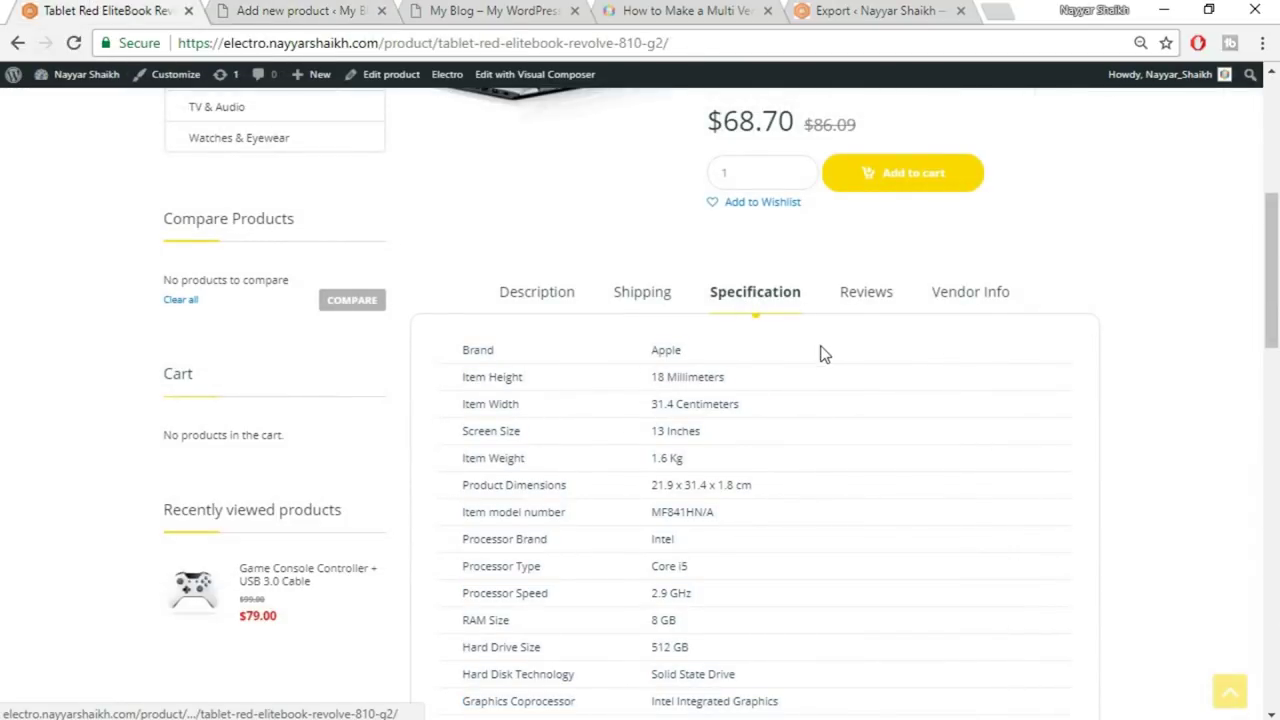
pyautogui.scroll(-1, 820, 351)
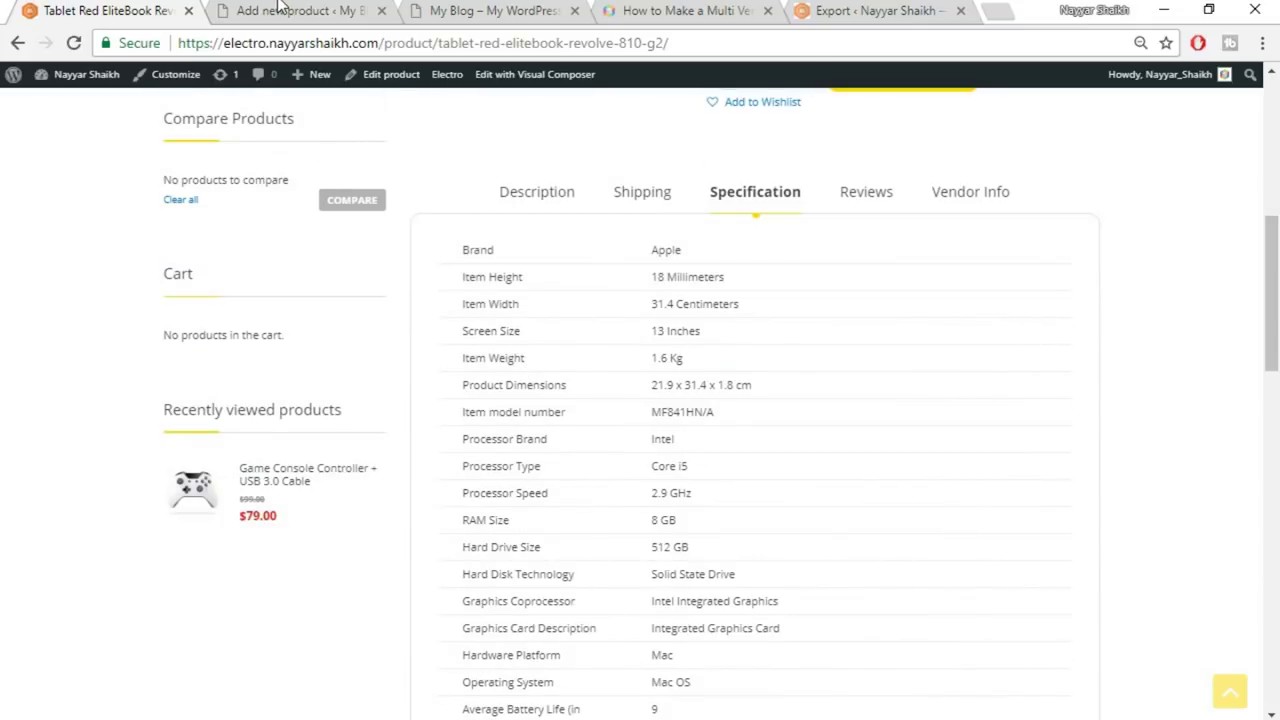
pyautogui.hotkey('ctrl', 'Tab')
pyautogui.click(750, 400)
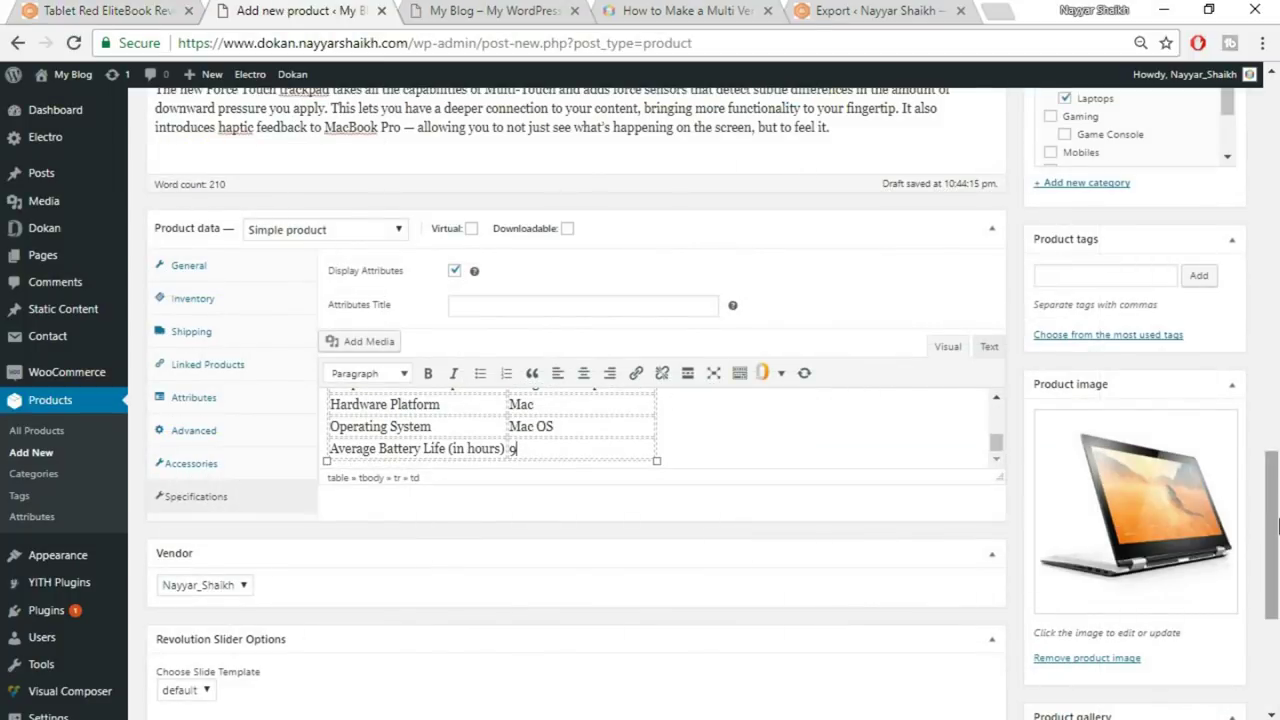
pyautogui.scroll(-4, 1088, 695)
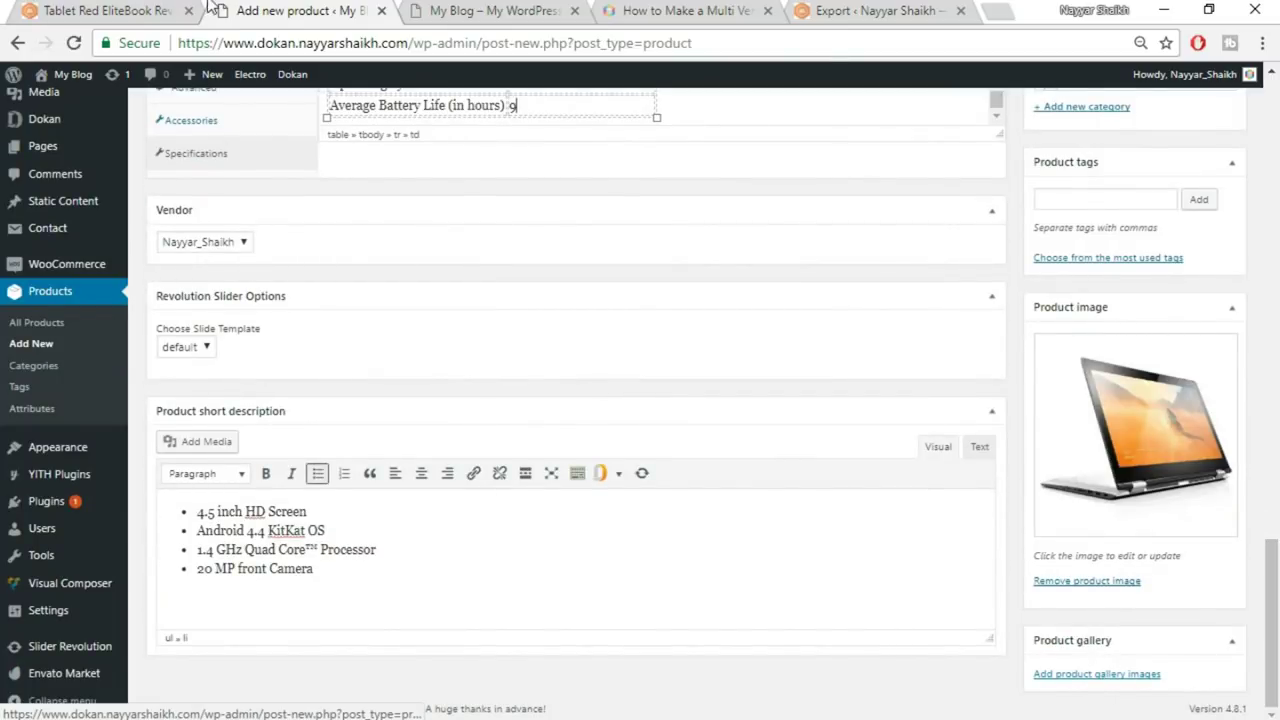
pyautogui.hotkey('ctrl', 'shift', 'Tab')
pyautogui.scroll(1, 646, 463)
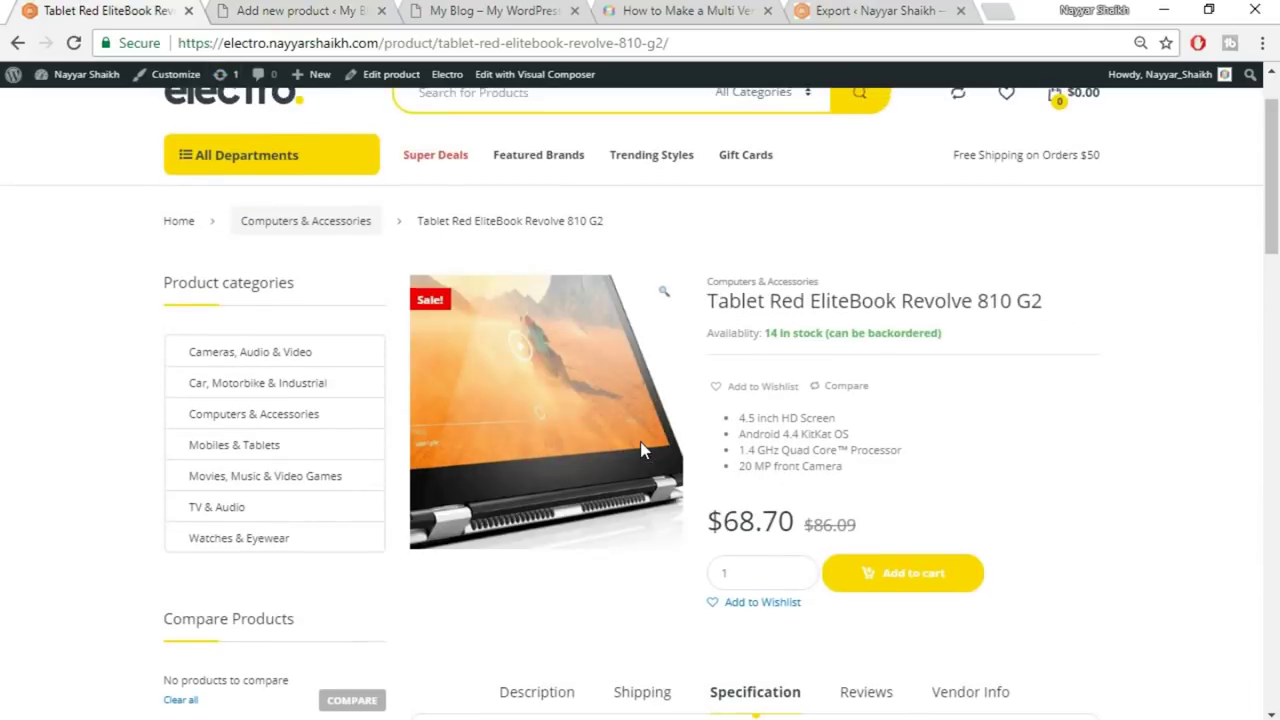
pyautogui.scroll(-1, 497, 500)
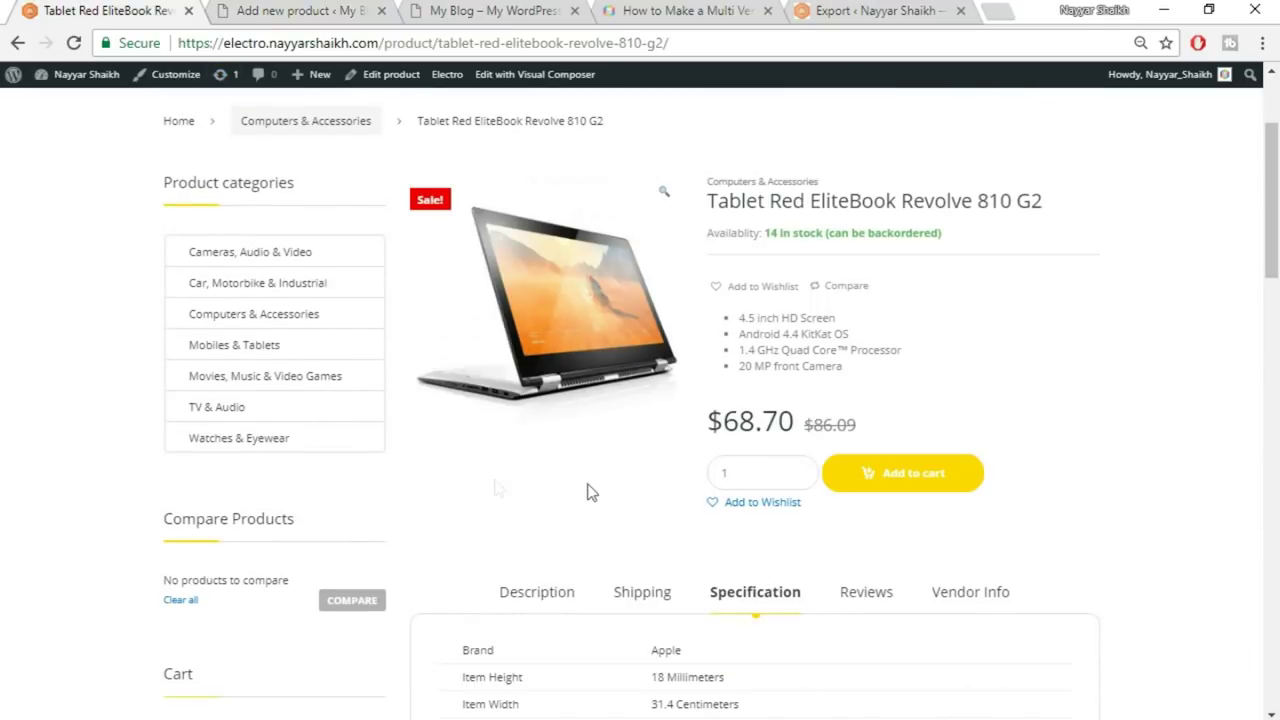
pyautogui.click(237, 8)
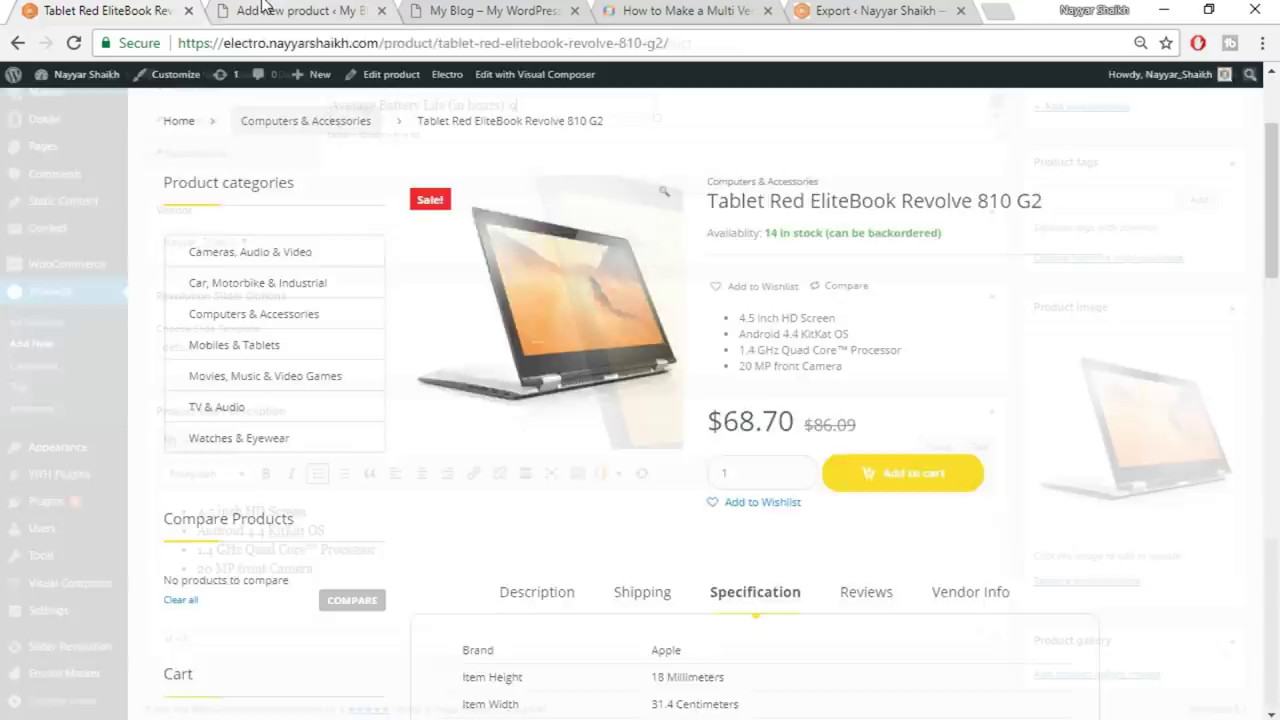
pyautogui.scroll(3, 1275, 432)
pyautogui.scroll(5, 1275, 432)
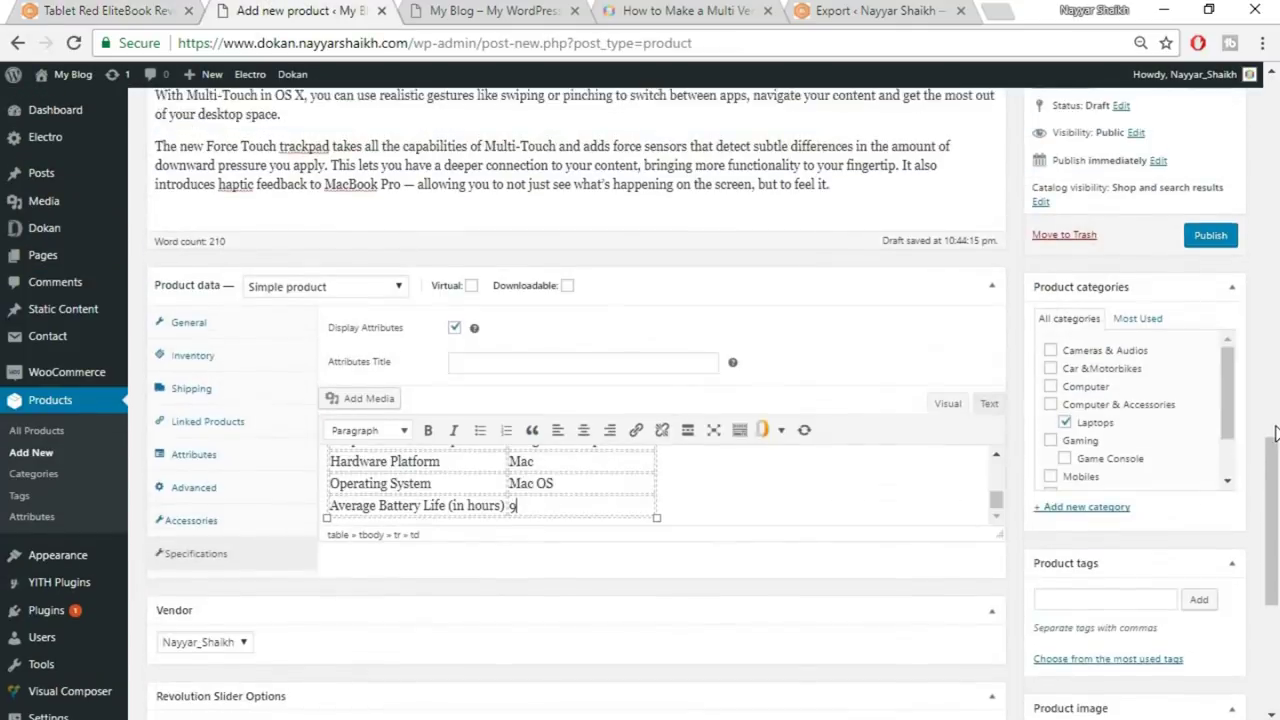
# Publish Tablet Red EliteBook Revolve 810 G2 and switch to the Electro storefront tab
pyautogui.scroll(5, 1272, 428)
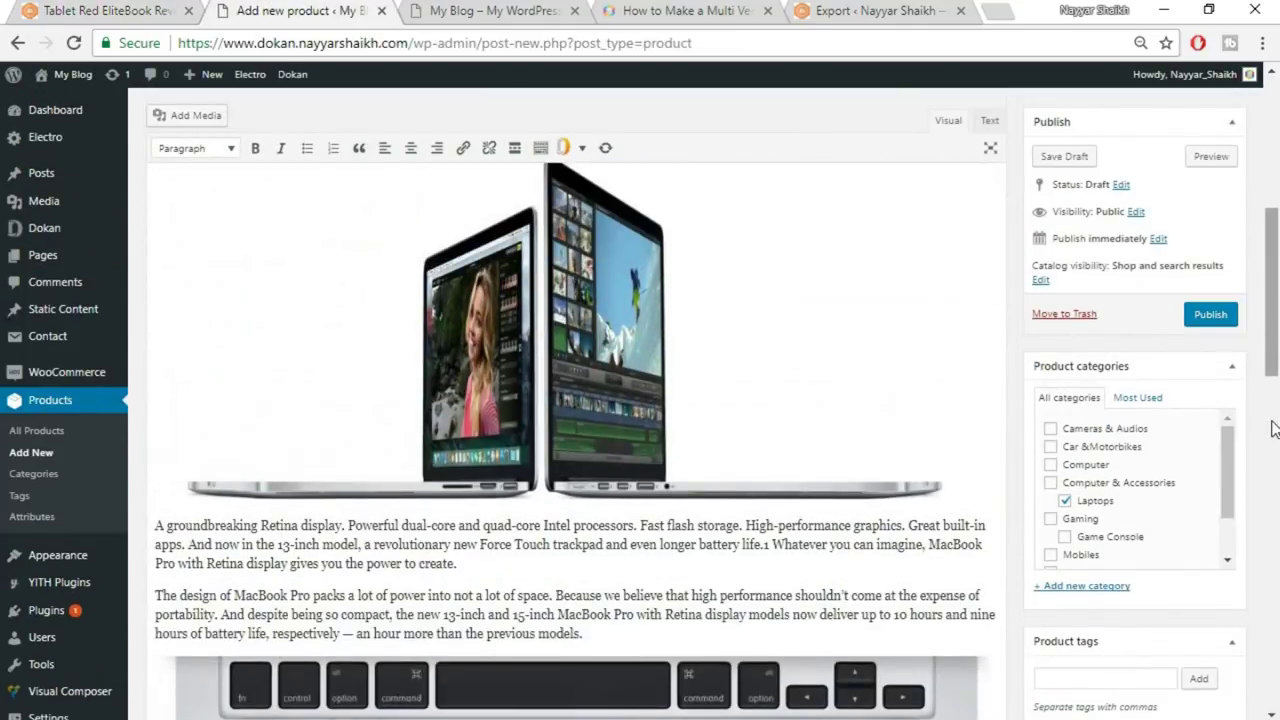
pyautogui.scroll(2, 1272, 428)
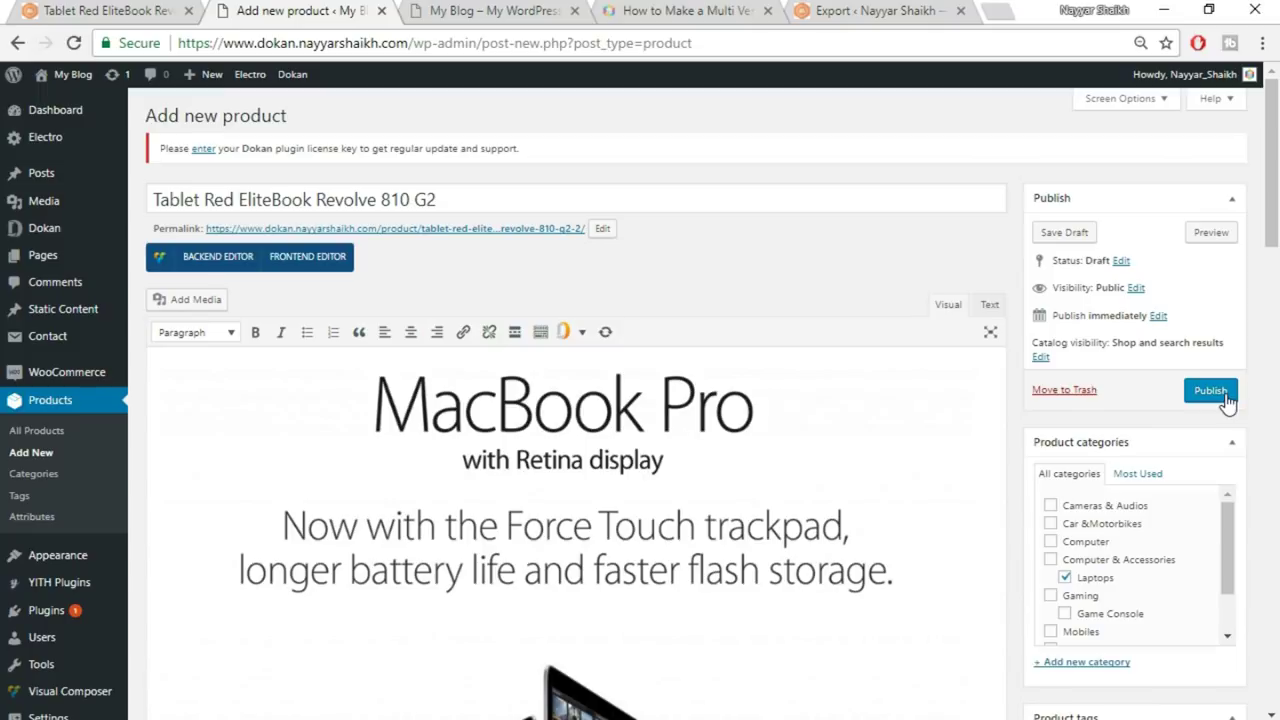
pyautogui.click(1216, 398)
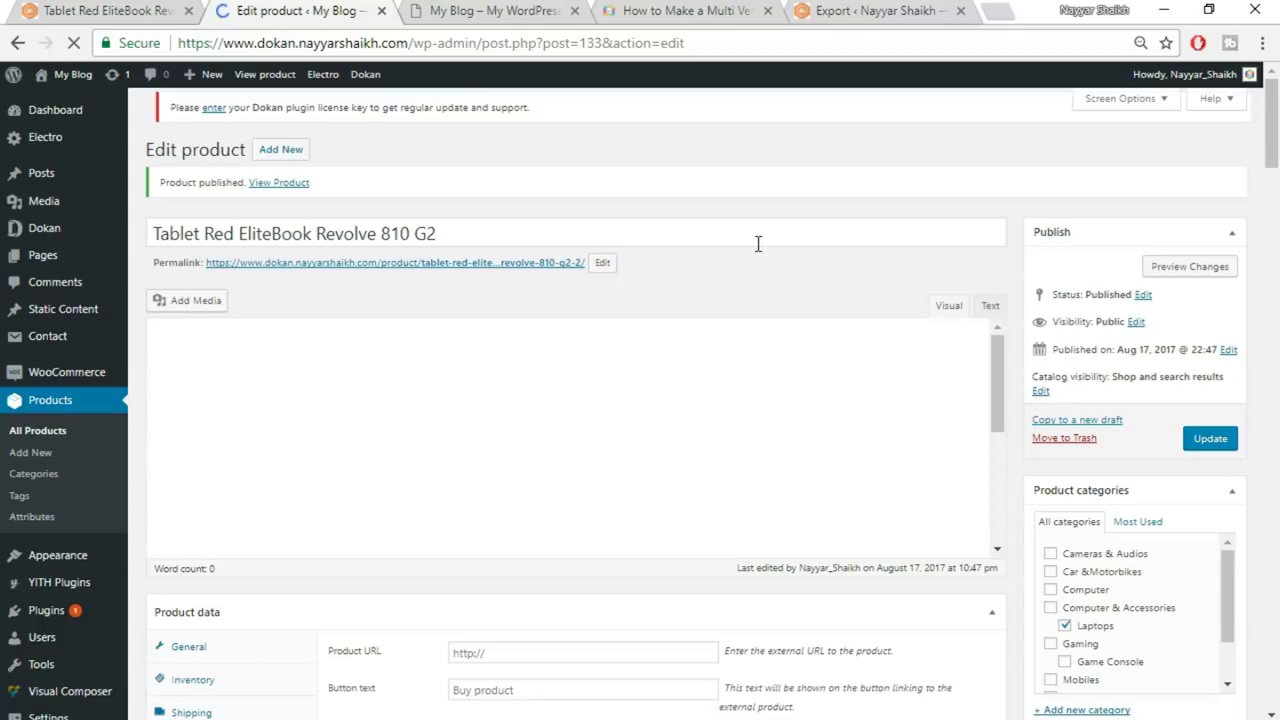
pyautogui.click(175, 8)
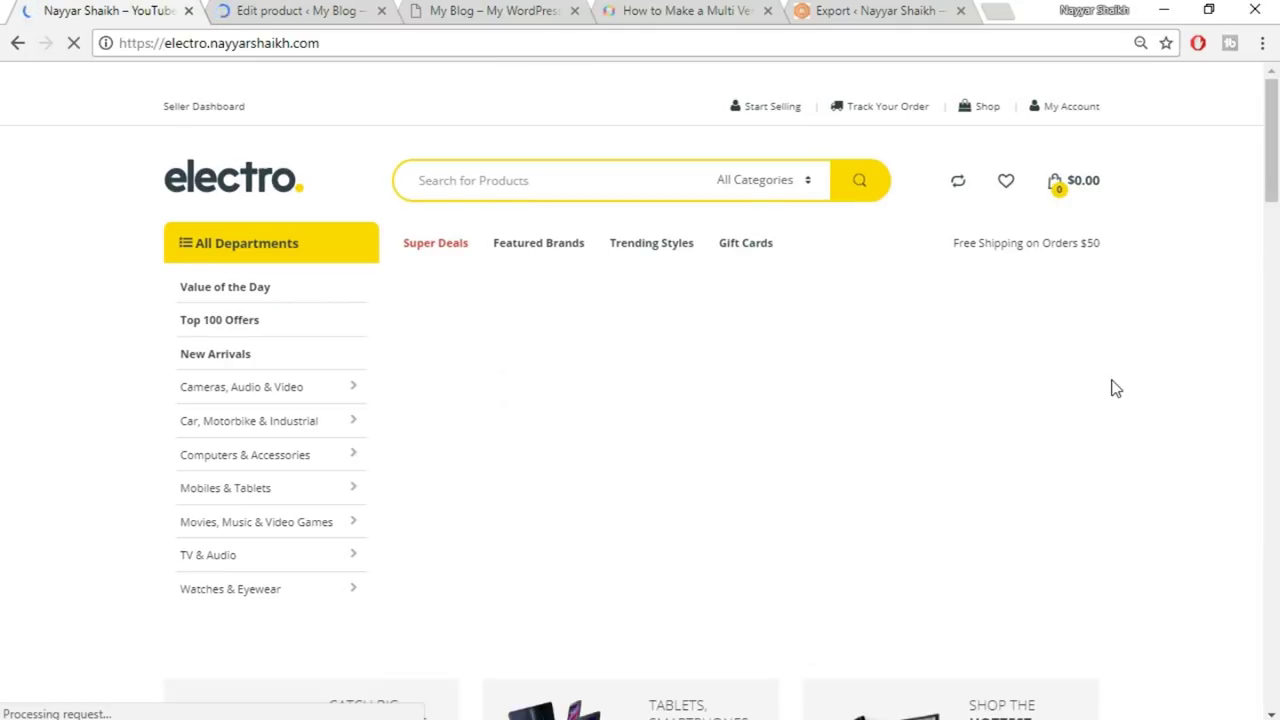
# Browse the live storefront home page, then return to the admin product list
pyautogui.scroll(-5, 1111, 386)
pyautogui.scroll(-3, 1116, 388)
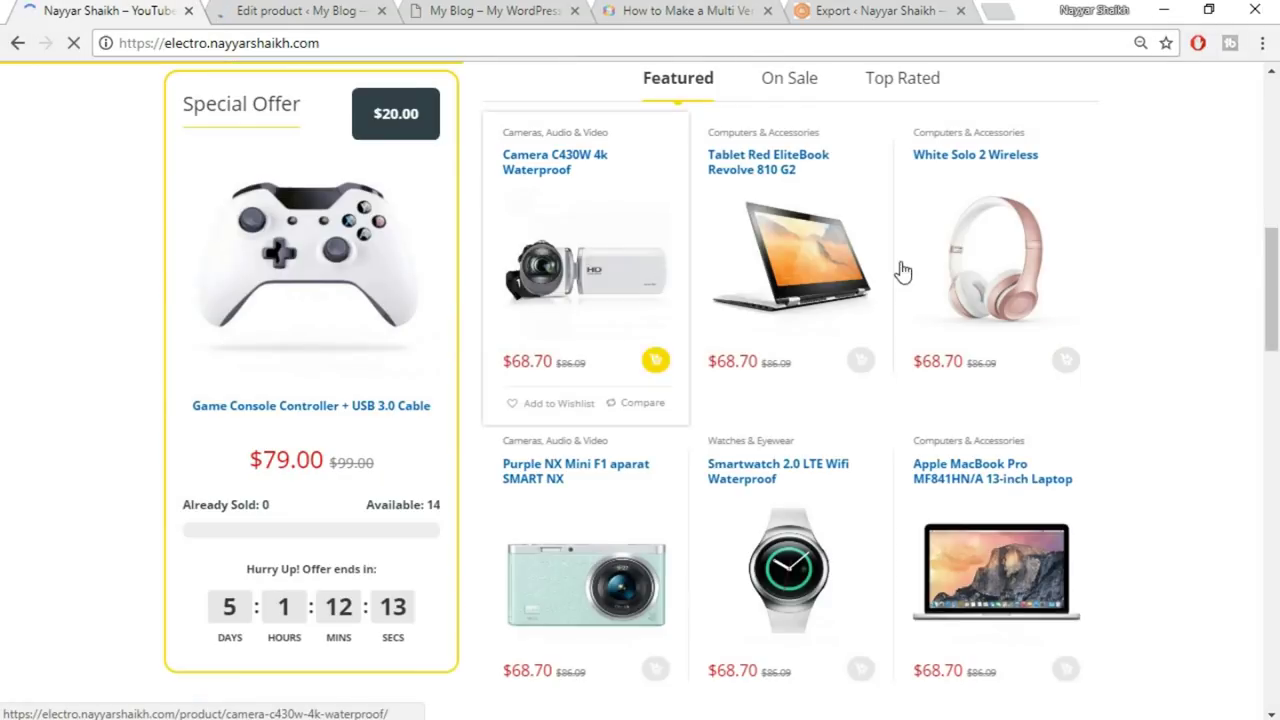
pyautogui.scroll(-10, 1077, 418)
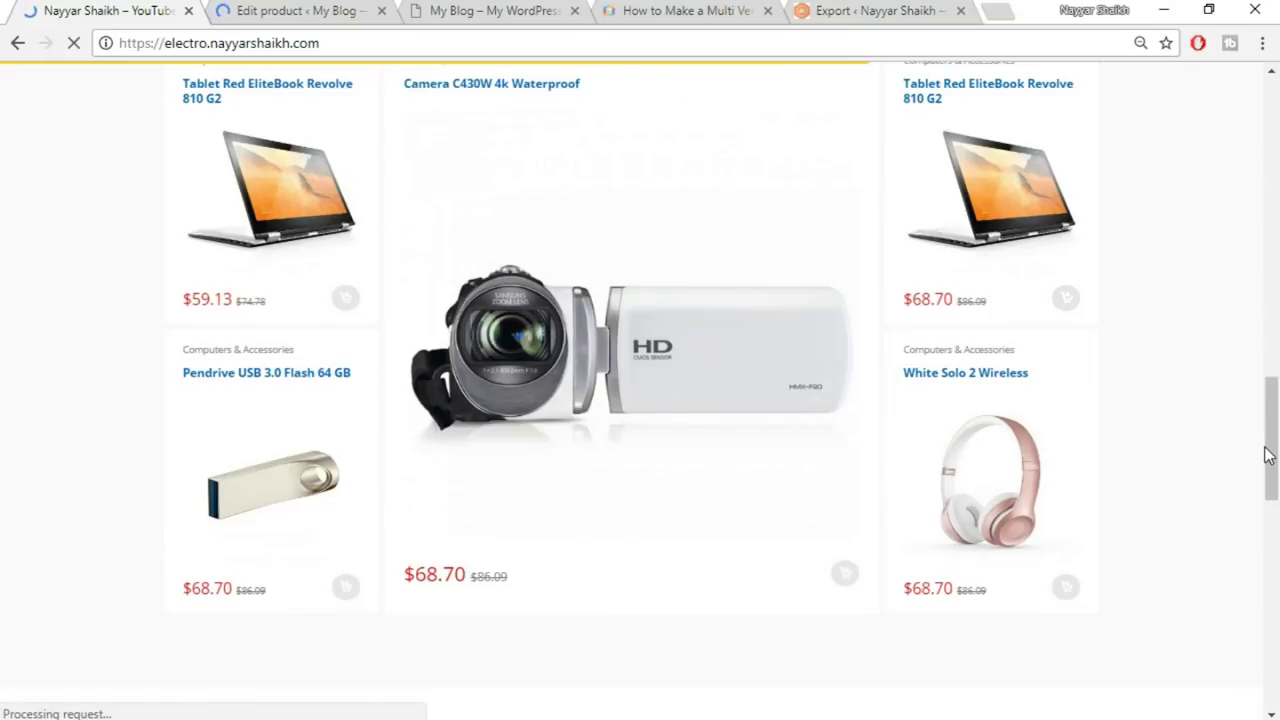
pyautogui.scroll(-7, 1278, 563)
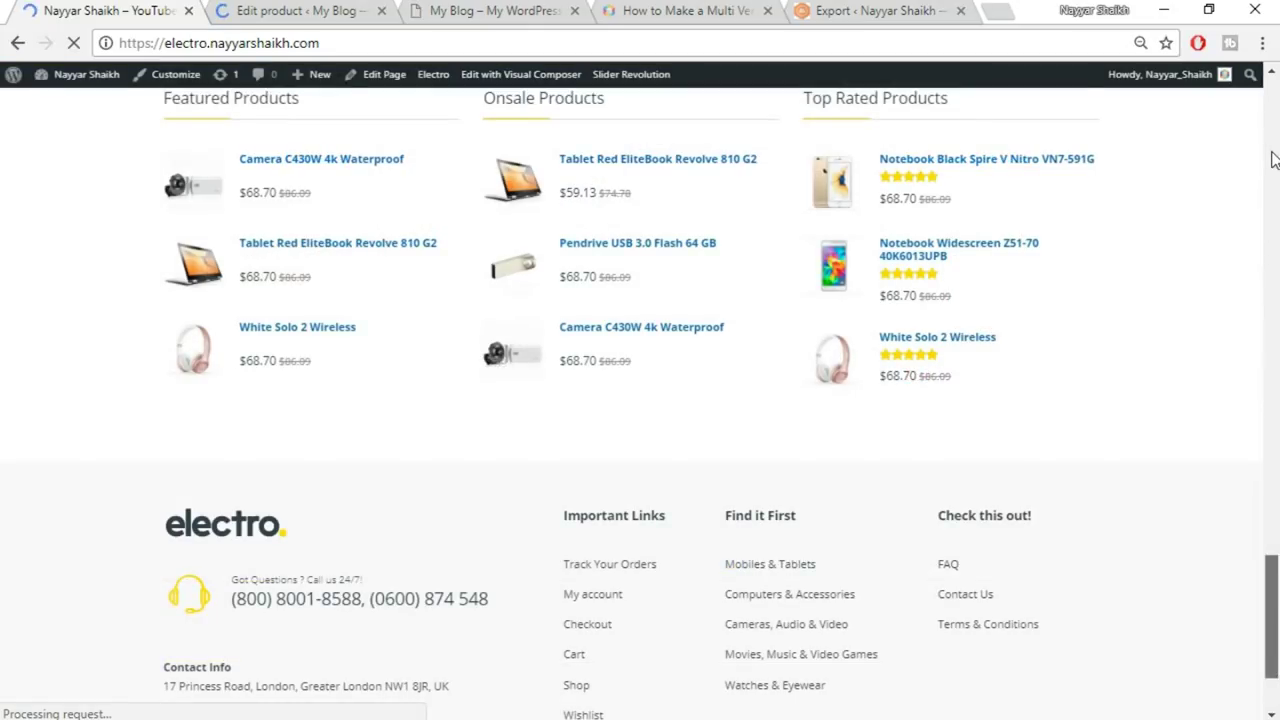
pyautogui.scroll(7, 1251, 214)
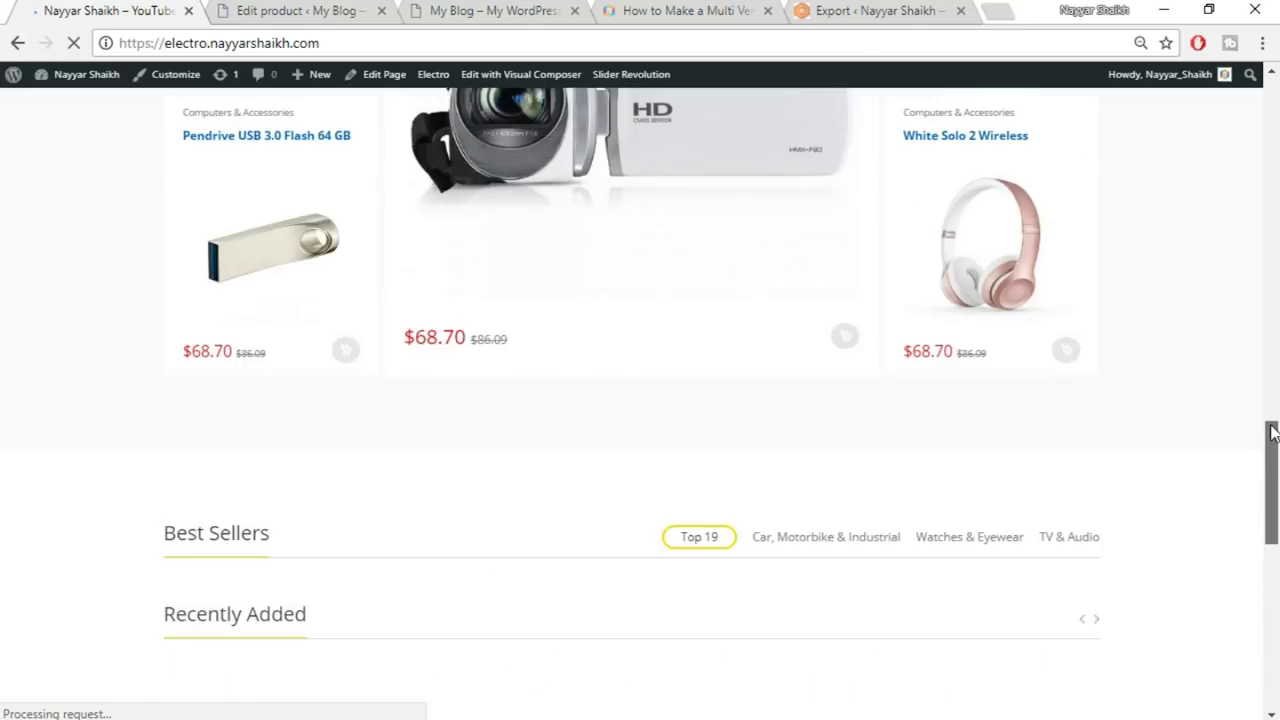
pyautogui.scroll(3, 1272, 432)
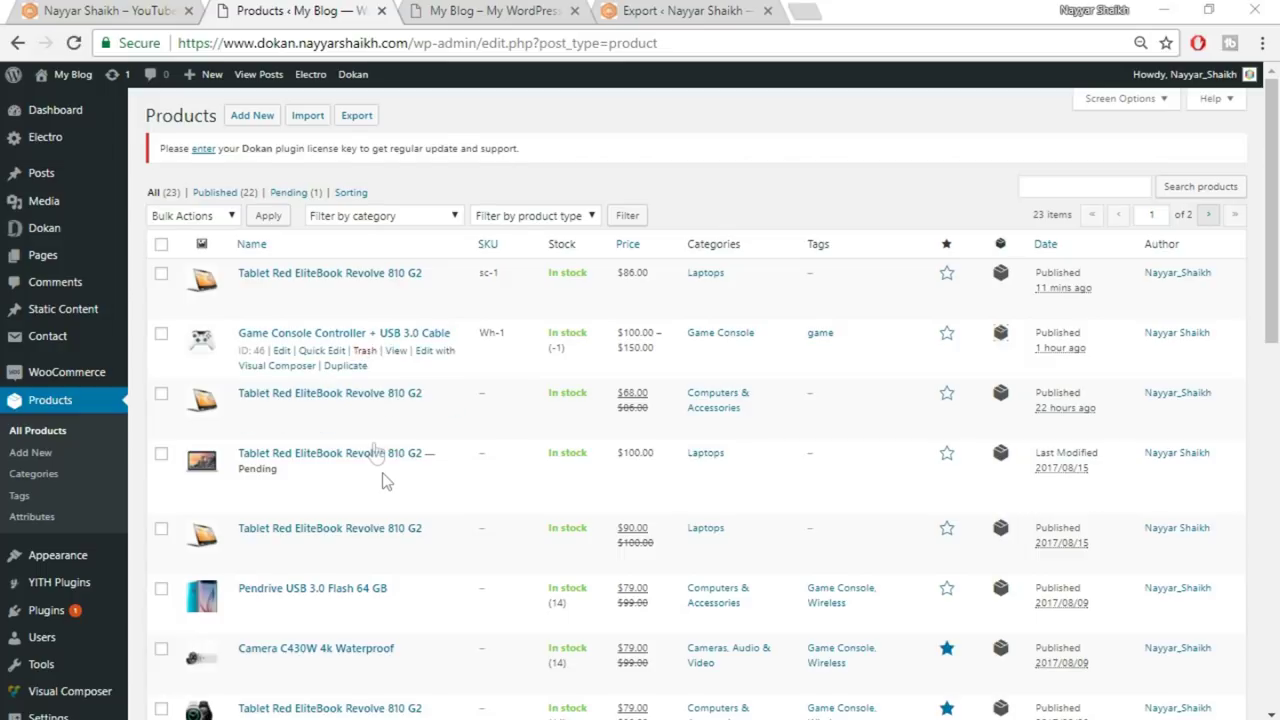
pyautogui.scroll(-3, 381, 480)
pyautogui.scroll(-2, 383, 530)
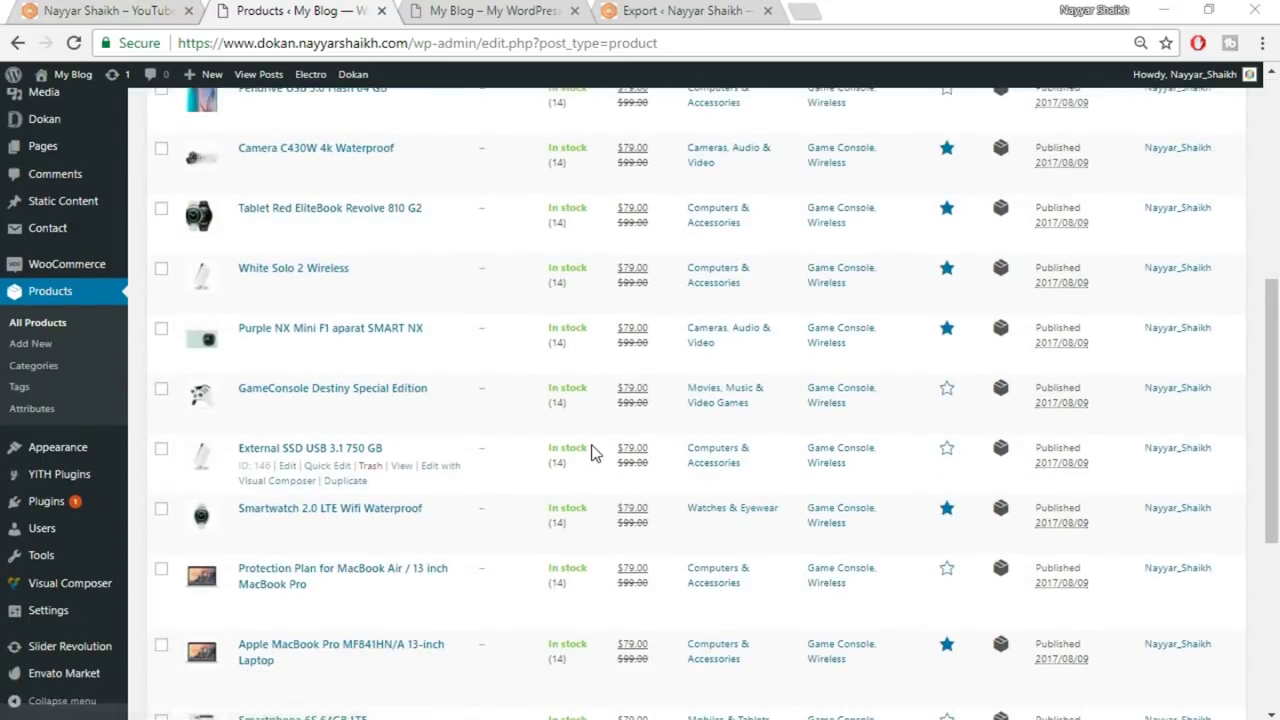
pyautogui.scroll(5, 591, 449)
pyautogui.click(133, 10)
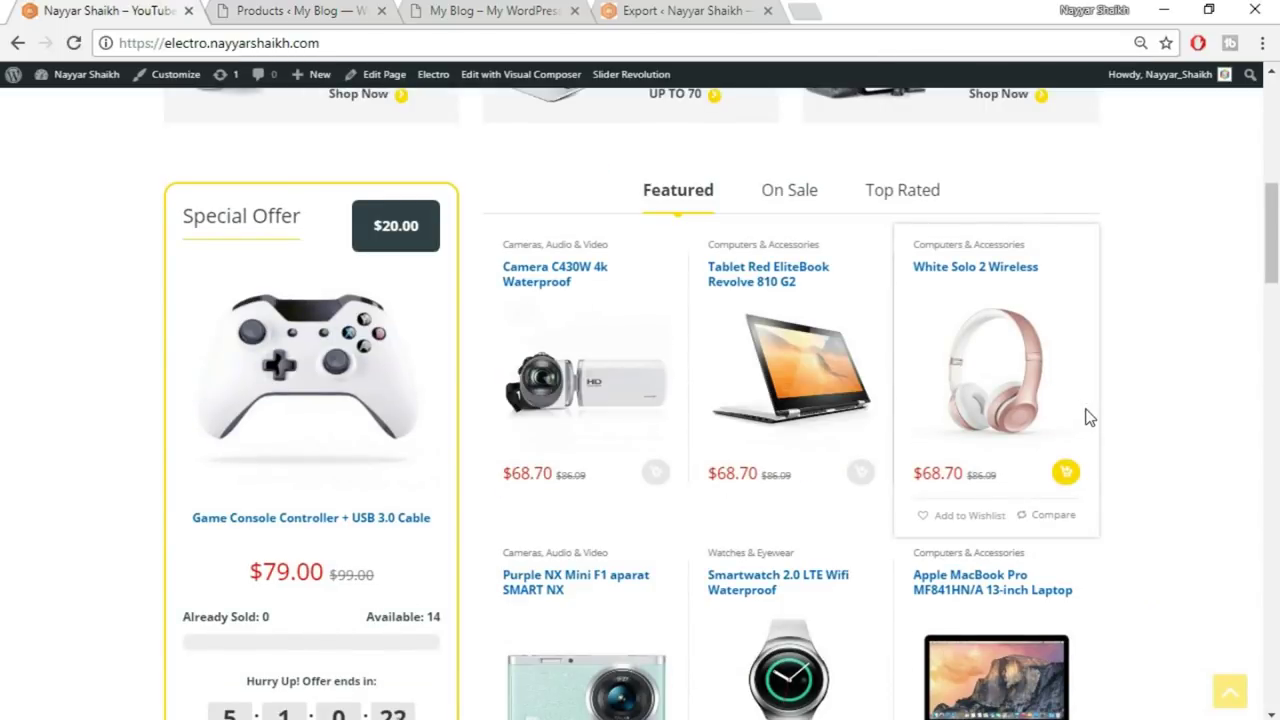
pyautogui.scroll(-1, 1089, 418)
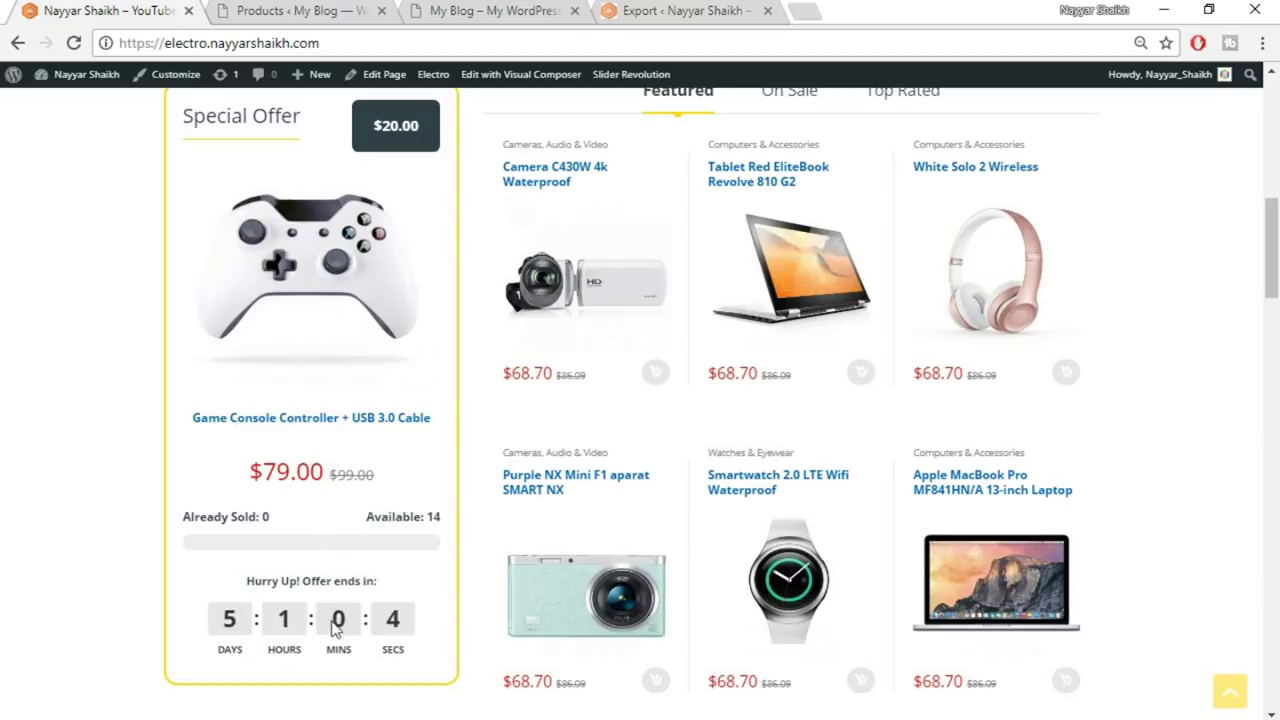
pyautogui.click(310, 10)
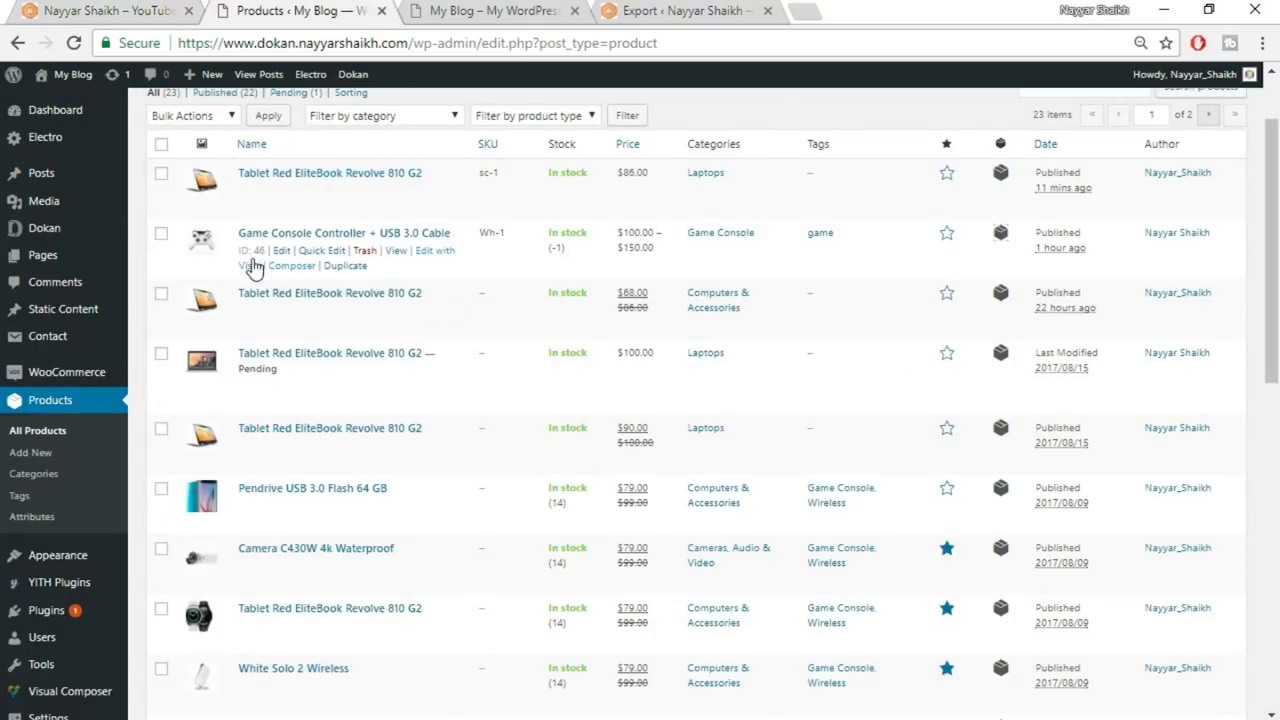
# Schedule Game Console Controller + USB 3.0 Cable's sale from 2017-08-17 to 2017-08-25 and update
pyautogui.click(284, 252)
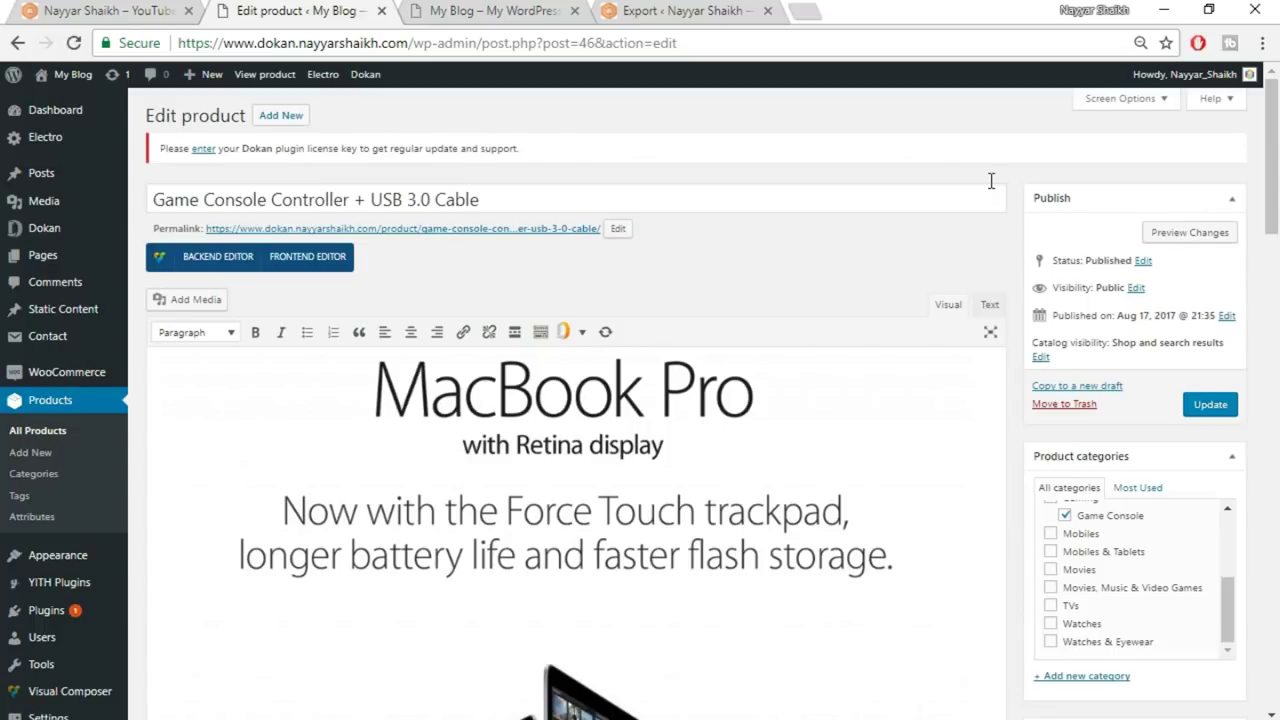
pyautogui.scroll(-15, 991, 181)
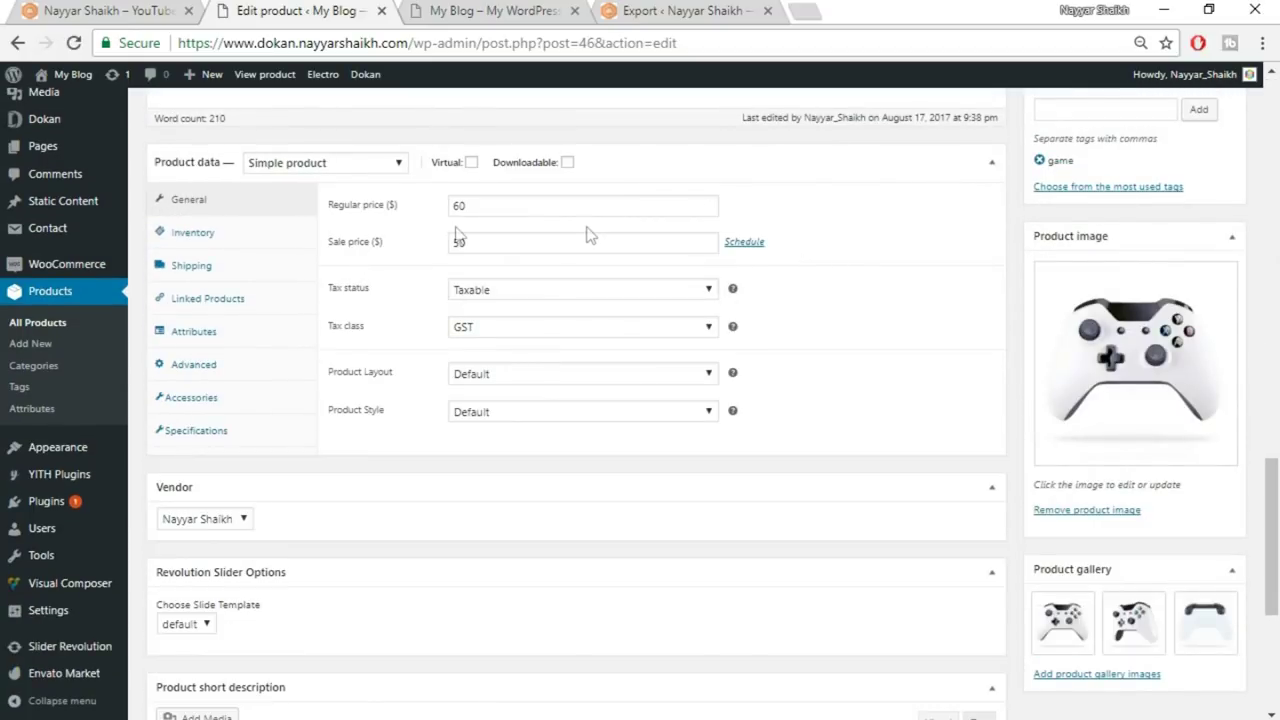
pyautogui.click(741, 244)
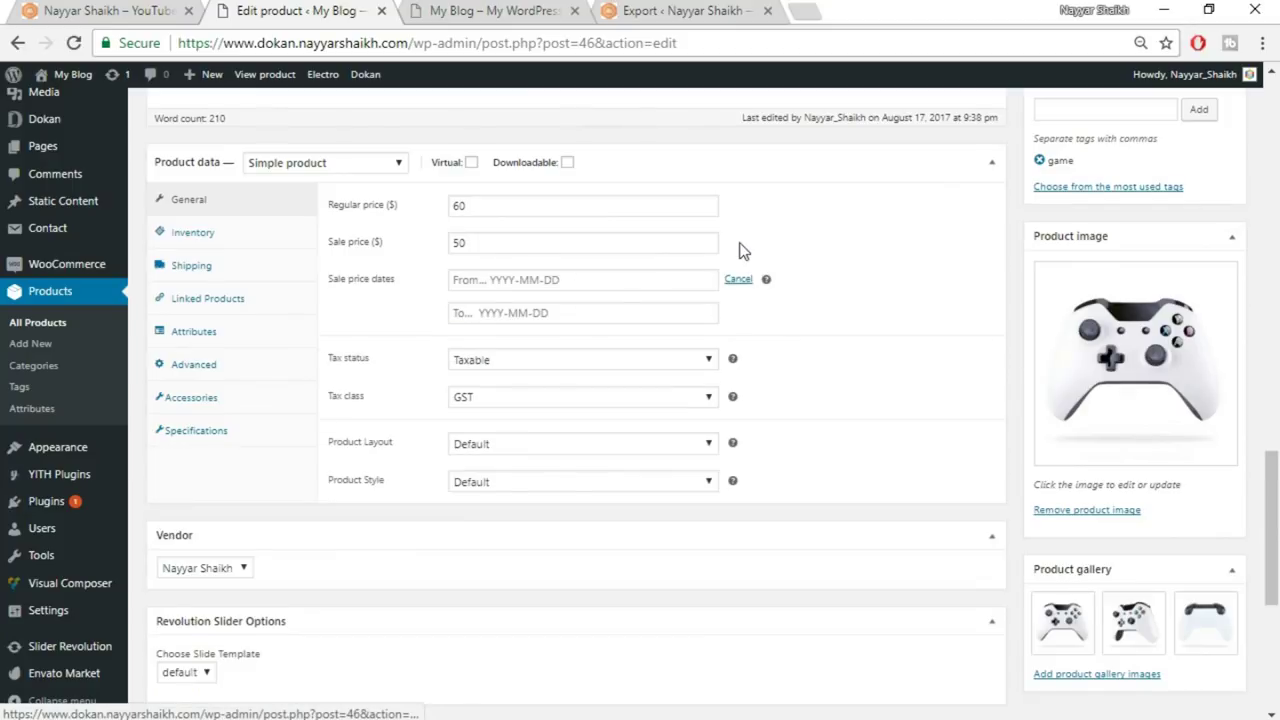
pyautogui.click(565, 281)
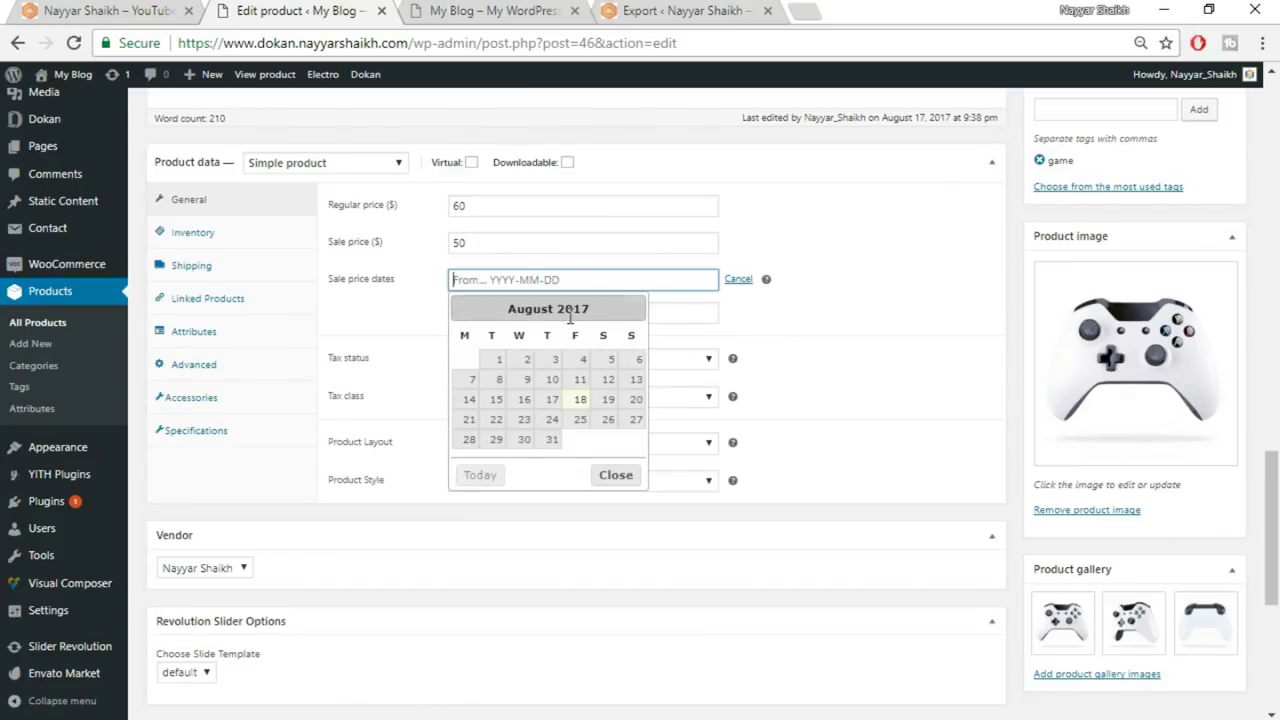
pyautogui.click(549, 397)
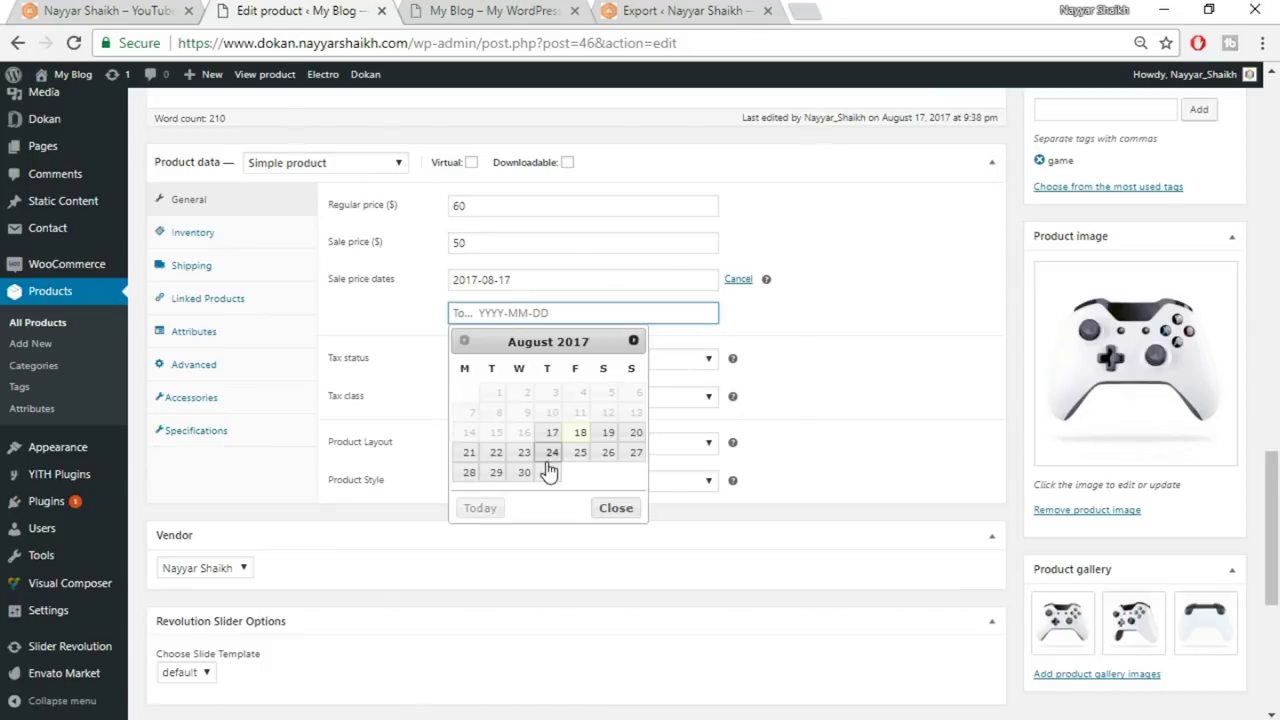
pyautogui.click(580, 452)
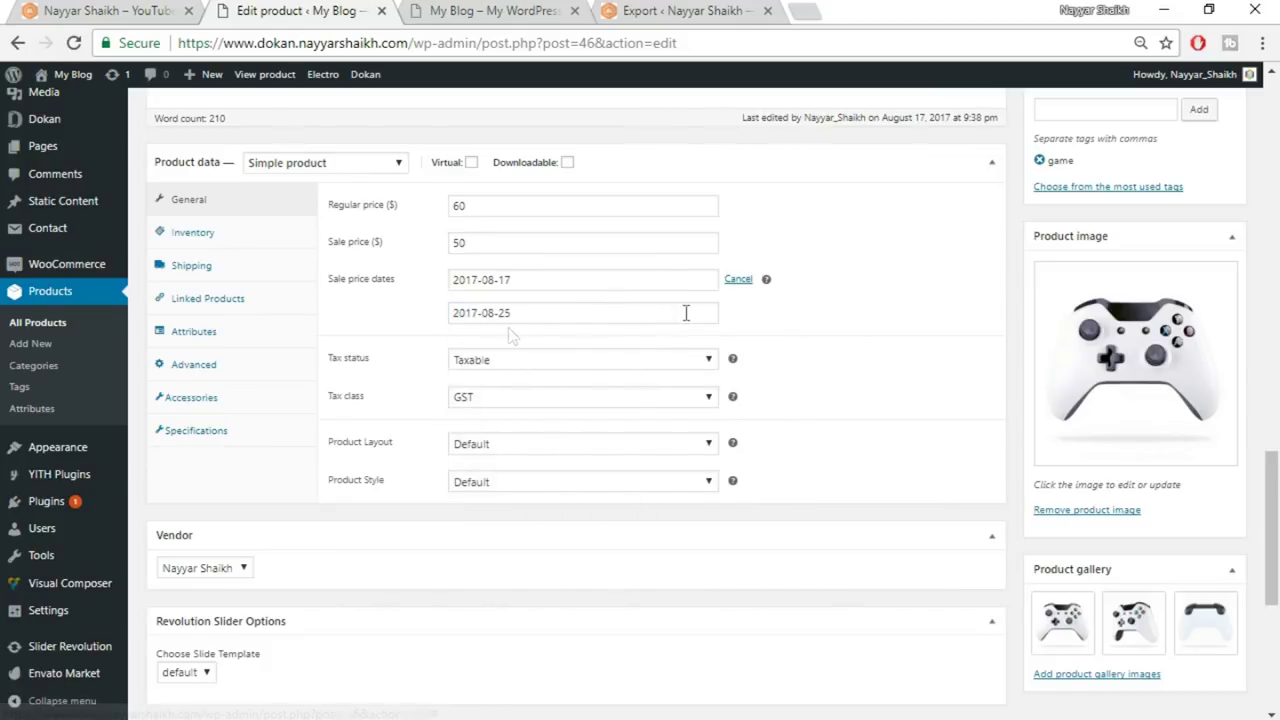
pyautogui.scroll(2, 700, 366)
pyautogui.scroll(2, 728, 372)
pyautogui.scroll(3, 1166, 320)
pyautogui.click(1230, 160)
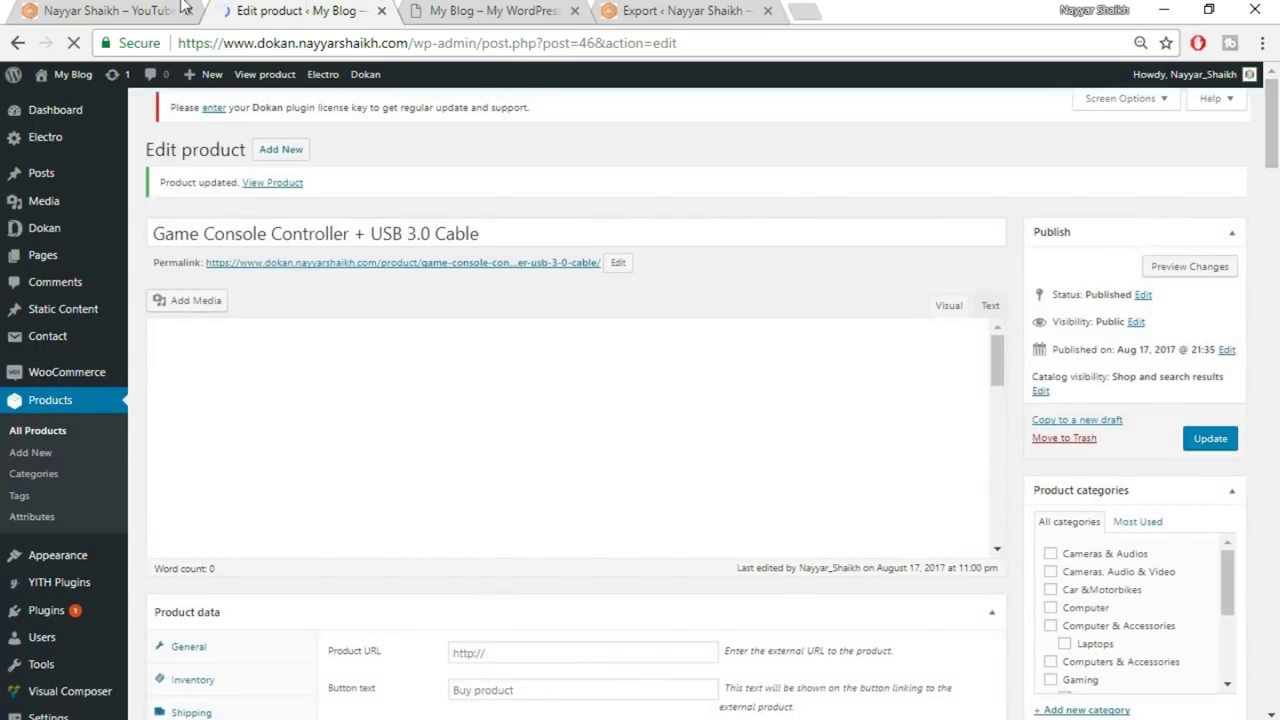
# Open the store home page's editor in a new tab
pyautogui.click(74, 8)
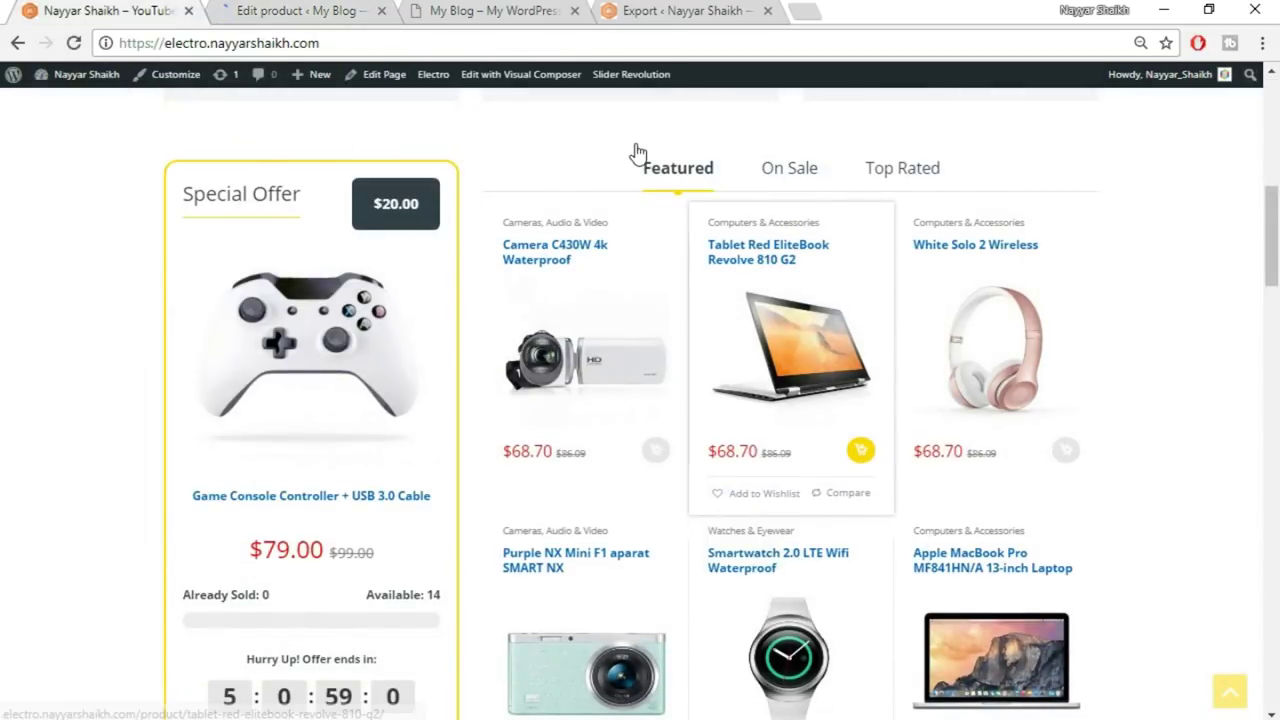
pyautogui.click(519, 10)
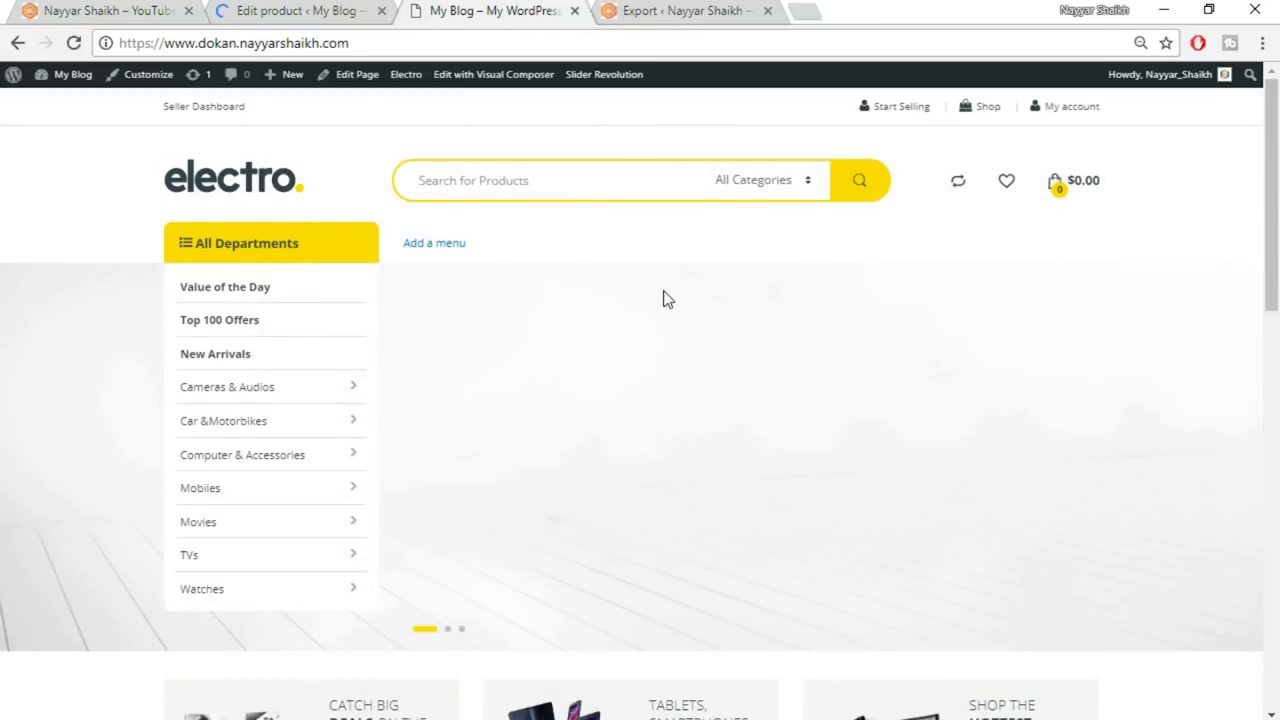
pyautogui.scroll(-2, 665, 298)
pyautogui.scroll(2, 663, 297)
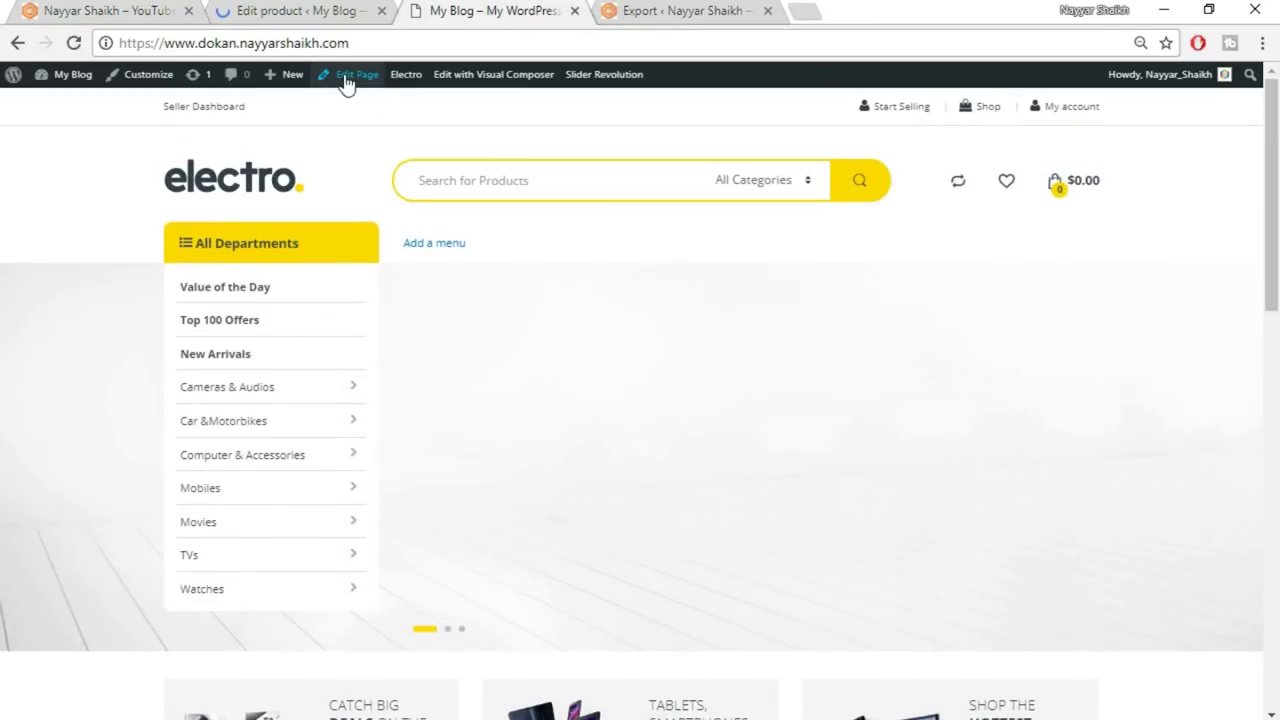
pyautogui.middleClick(352, 80)
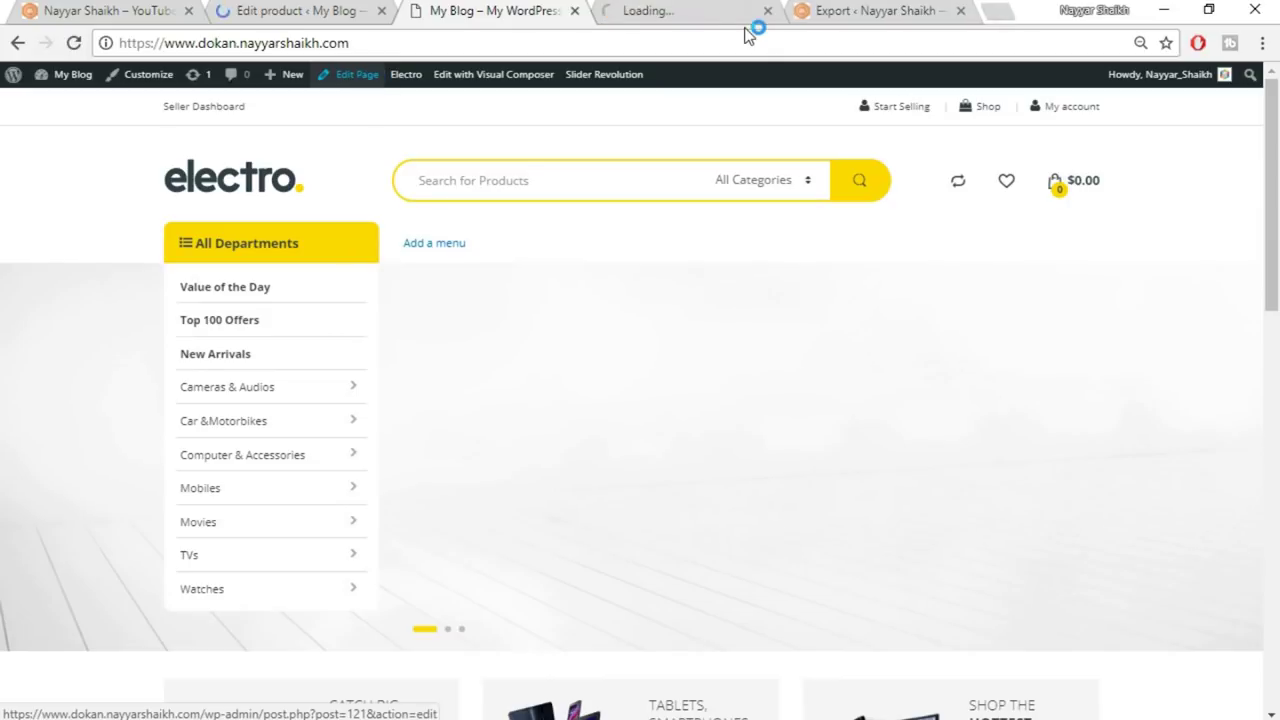
pyautogui.click(738, 16)
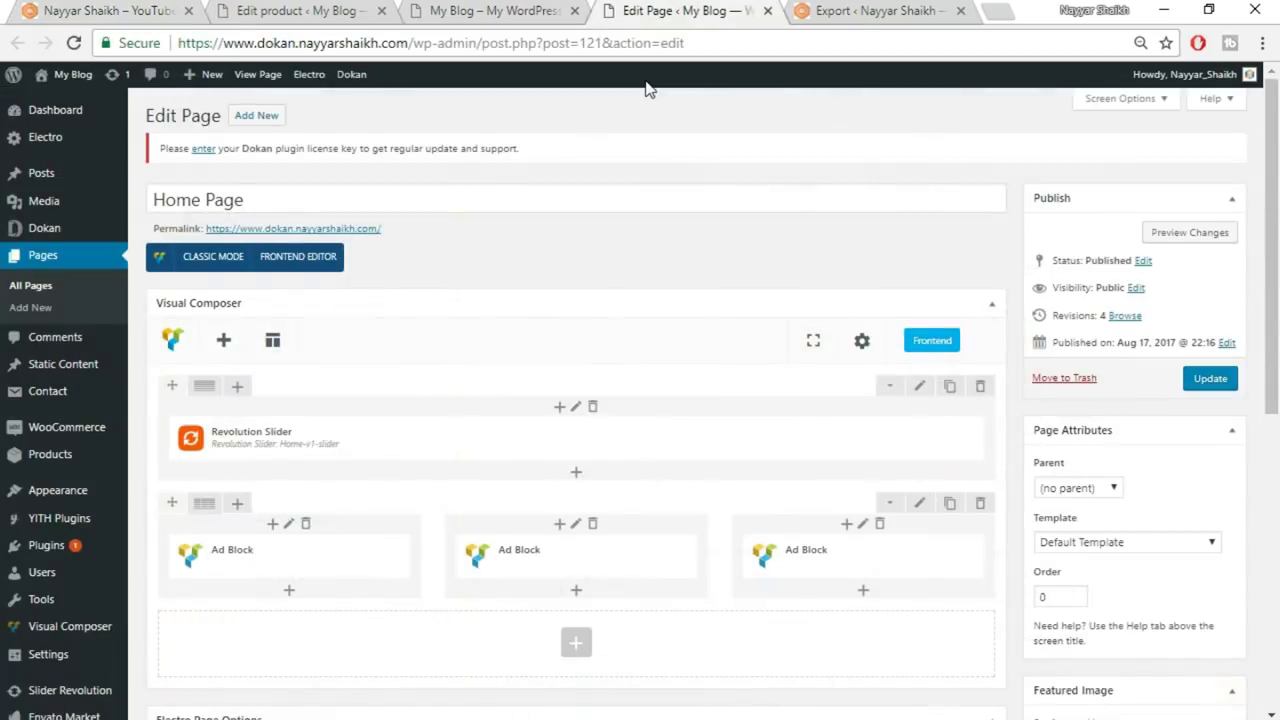
pyautogui.scroll(-3, 561, 440)
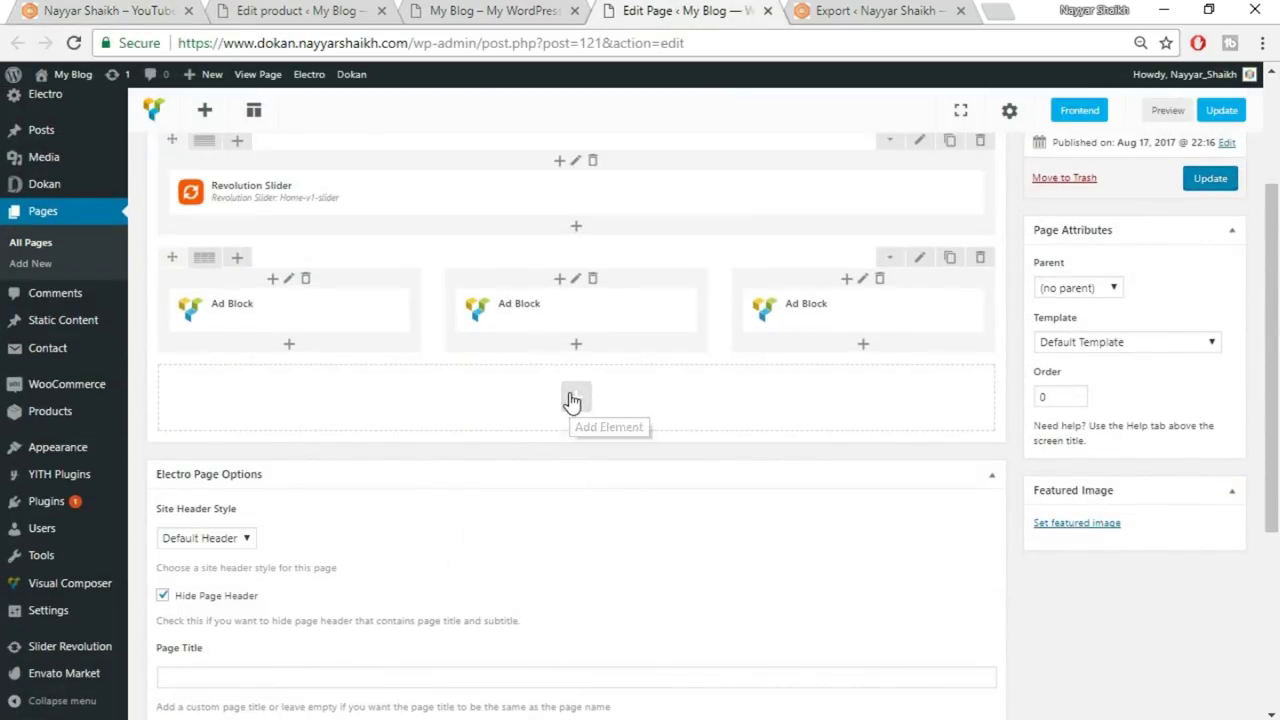
# Add an Electro Onsale Product element titled 'Special Offer', copied from the demo
pyautogui.click(574, 398)
pyautogui.write('ele')
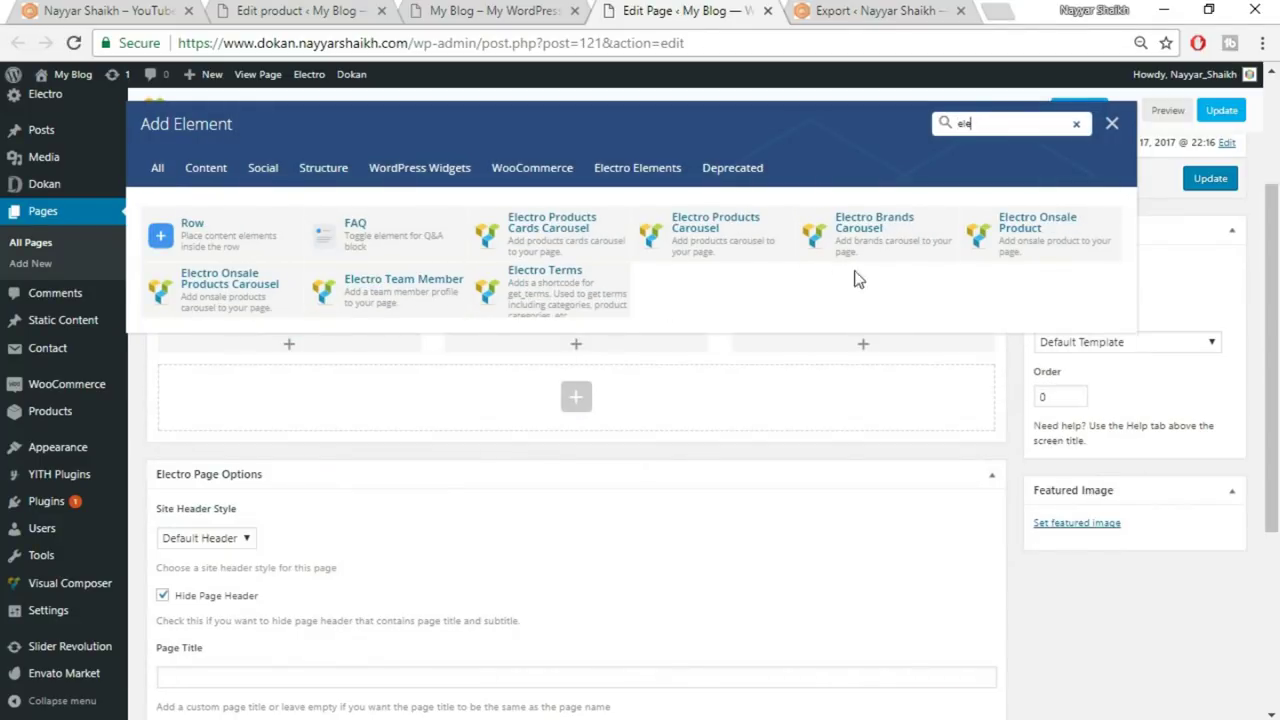
pyautogui.click(1076, 235)
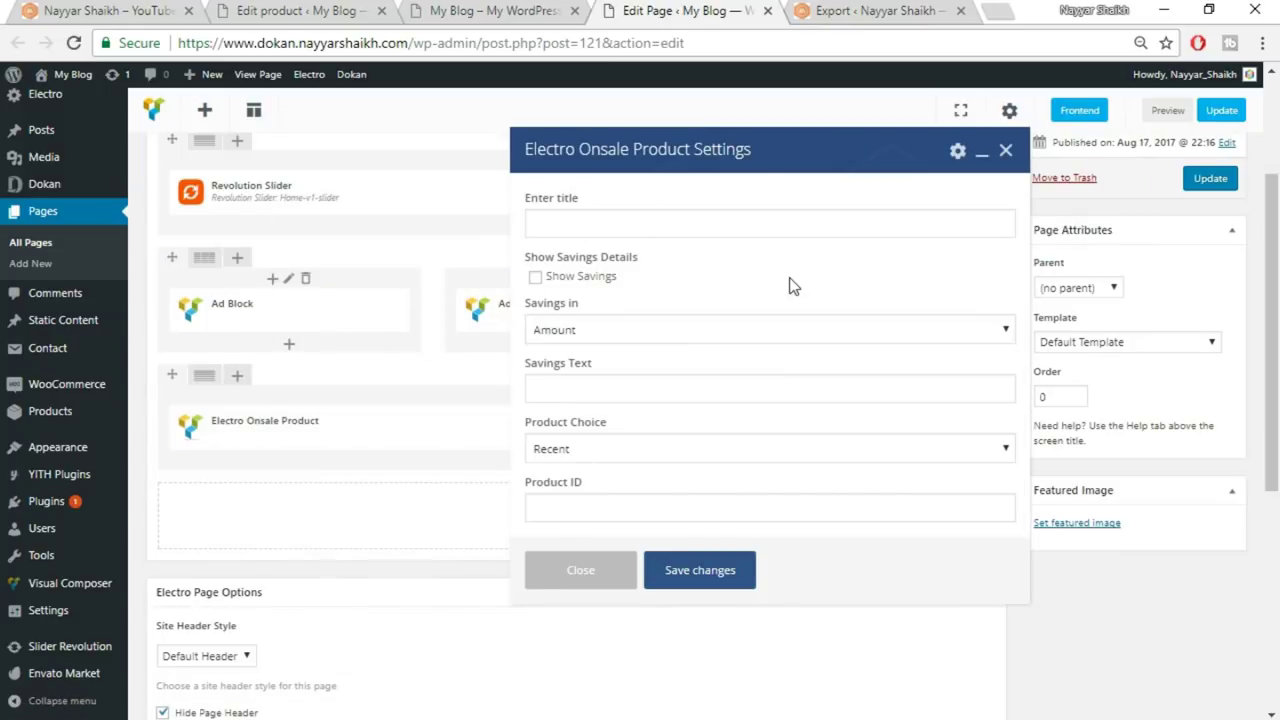
pyautogui.click(120, 10)
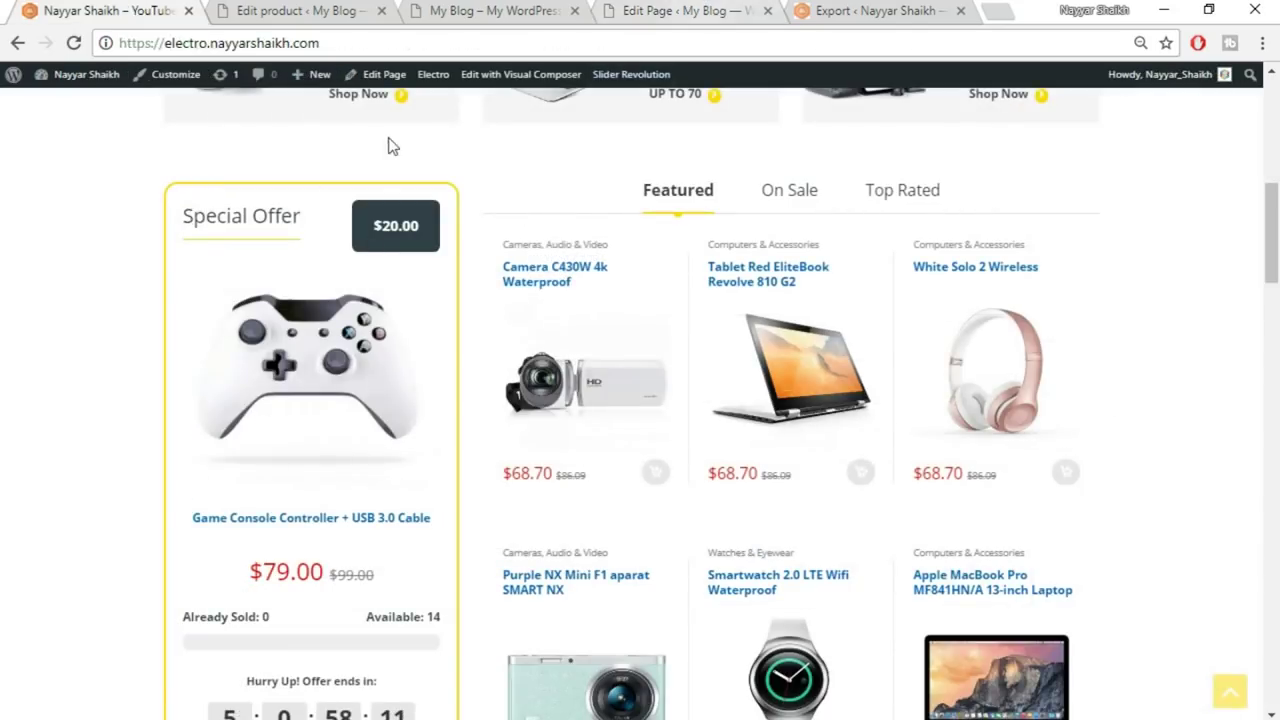
pyautogui.moveTo(183, 210); pyautogui.dragTo(343, 213)
pyautogui.hotkey('ctrl', 'c')
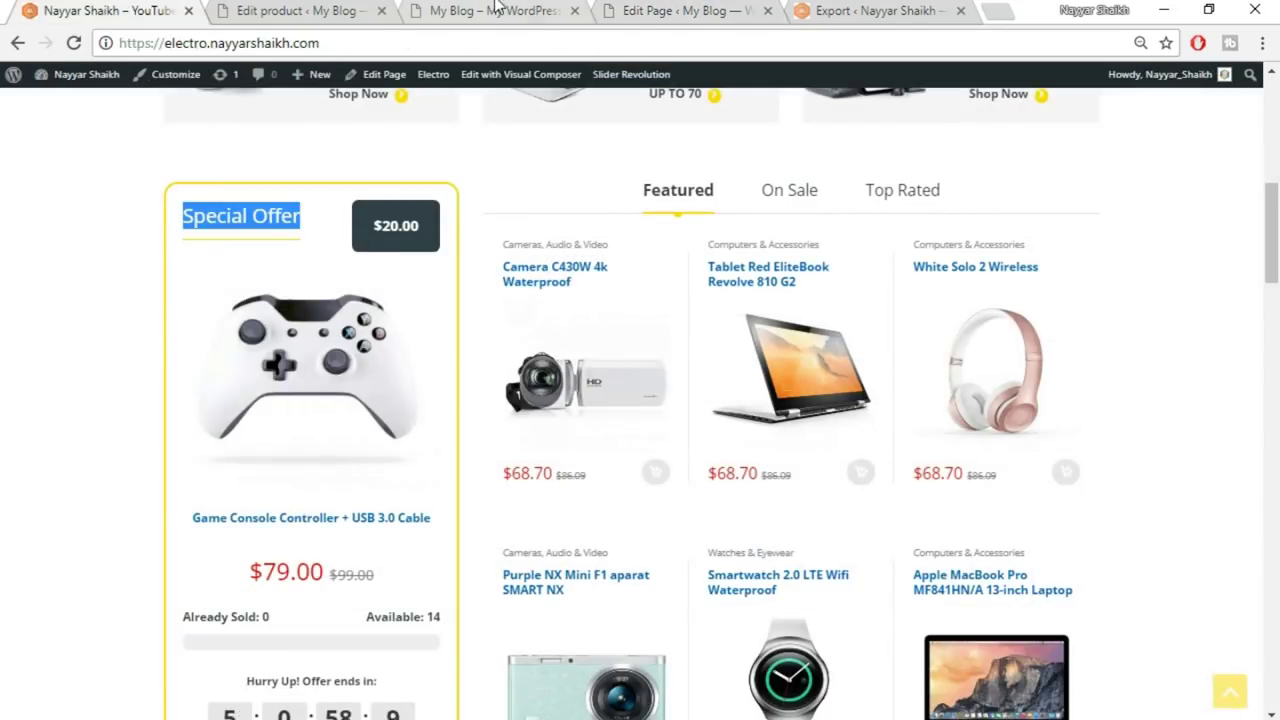
pyautogui.click(660, 10)
pyautogui.click(625, 212)
pyautogui.hotkey('ctrl', 'v')
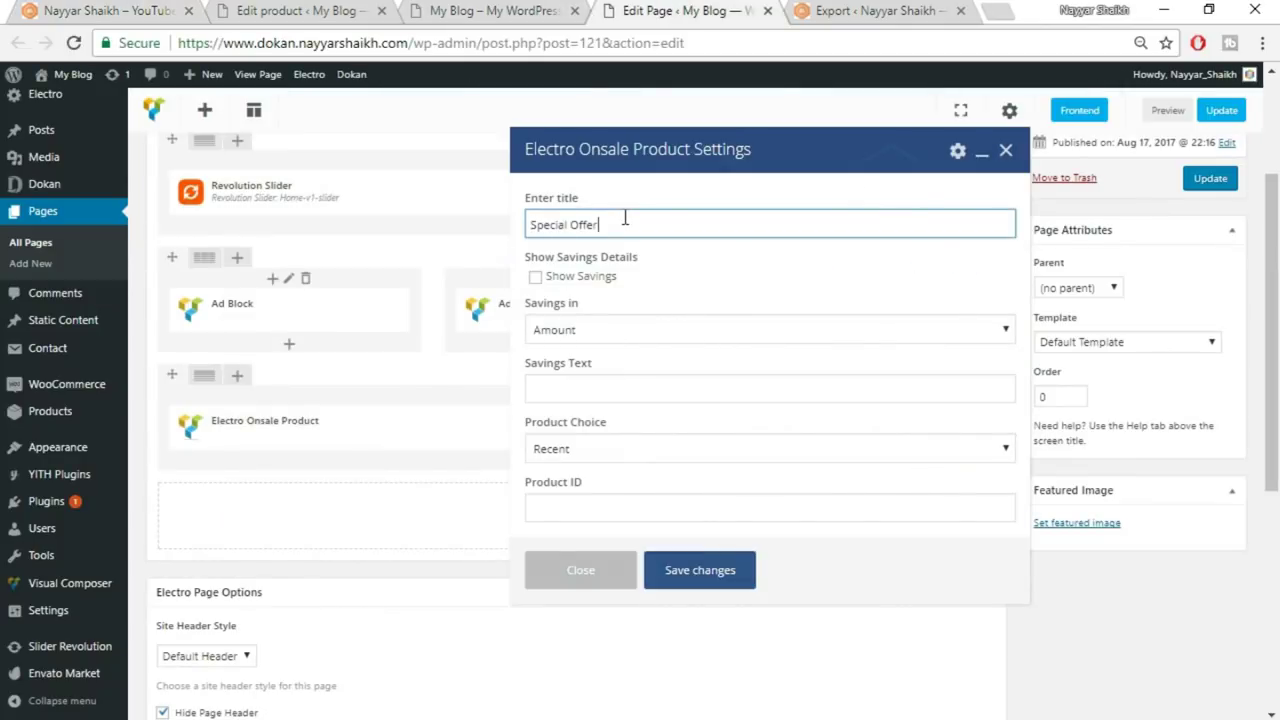
# Turn on the savings display with a savings value of 20
pyautogui.click(586, 278)
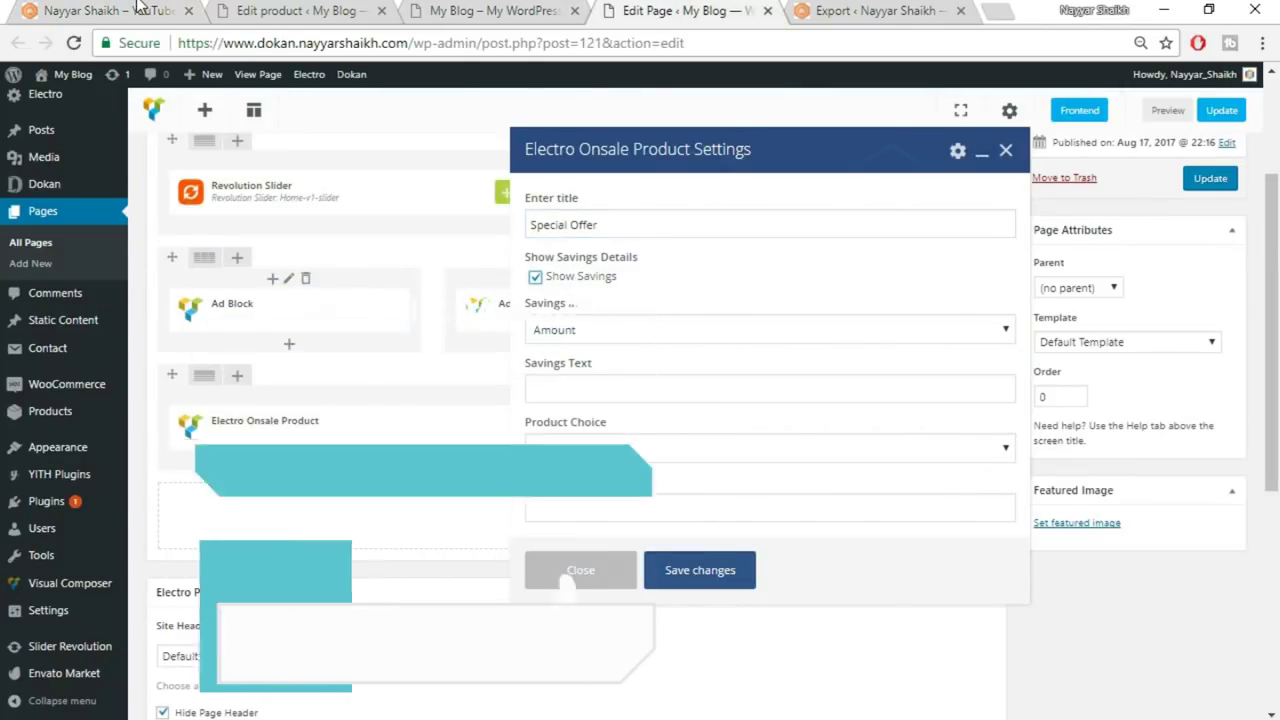
pyautogui.hotkey('ctrl', '1')
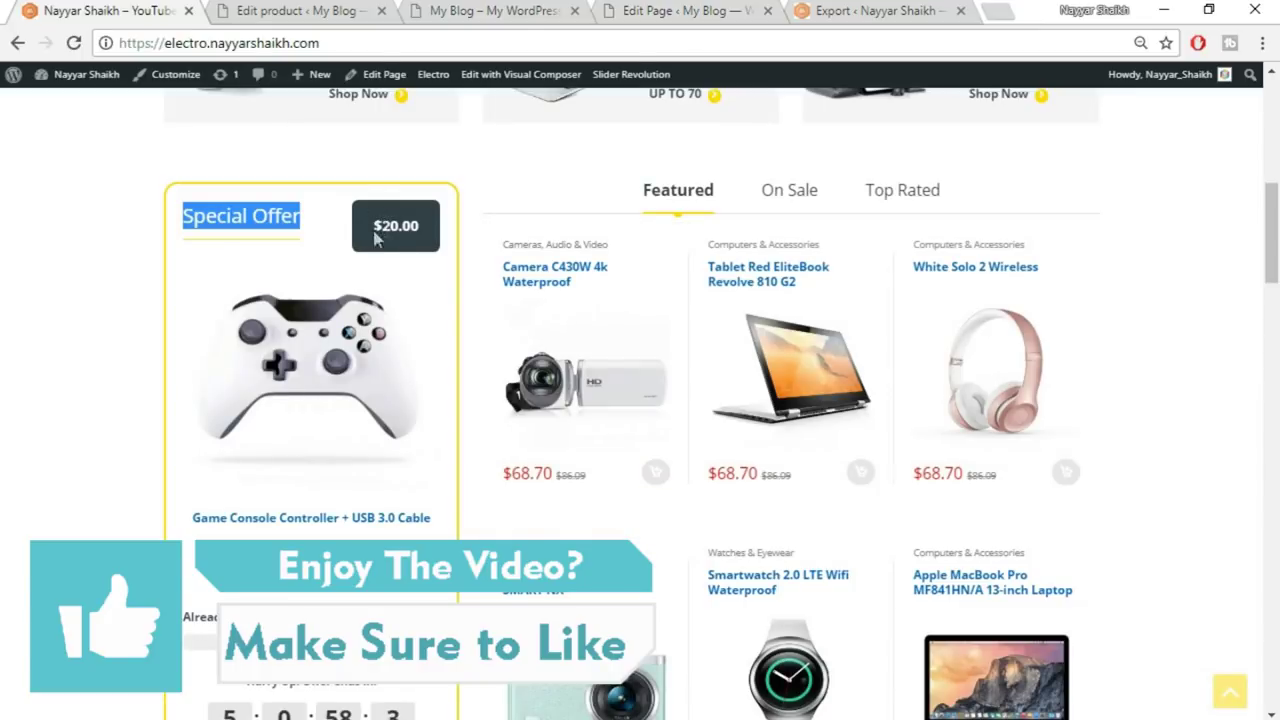
pyautogui.click(628, 10)
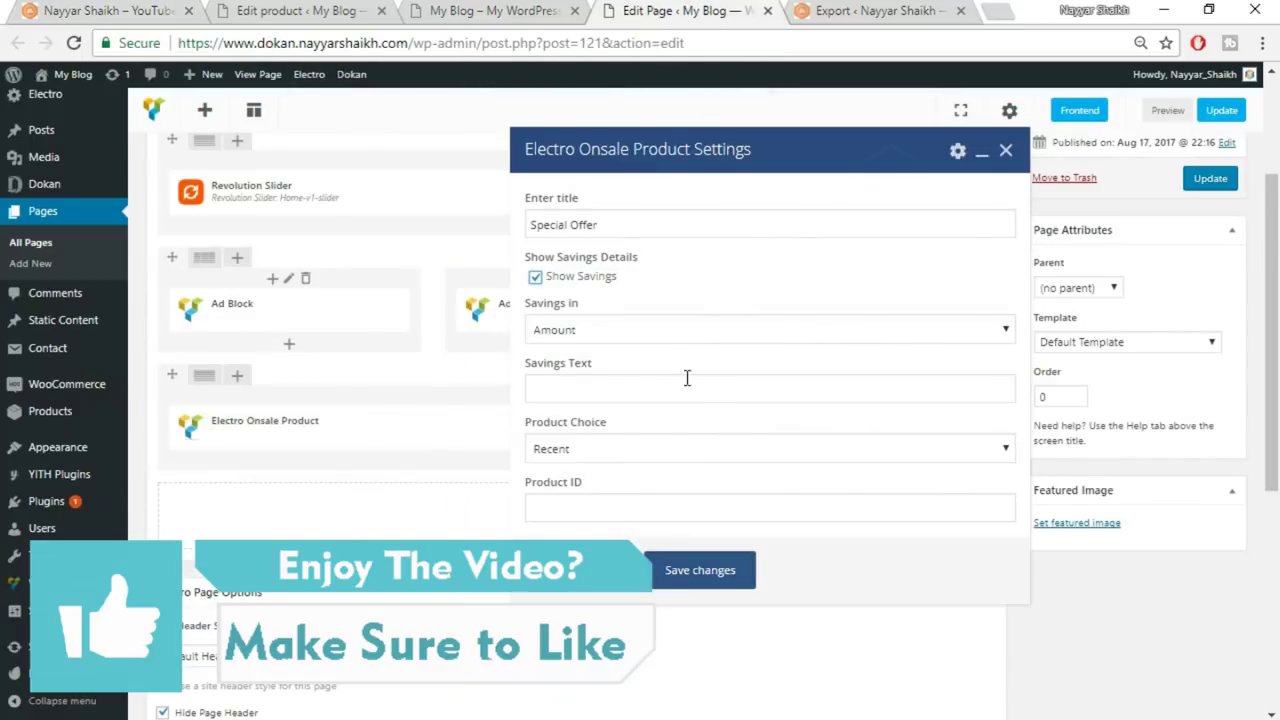
pyautogui.scroll(-1, 650, 385)
pyautogui.click(648, 389)
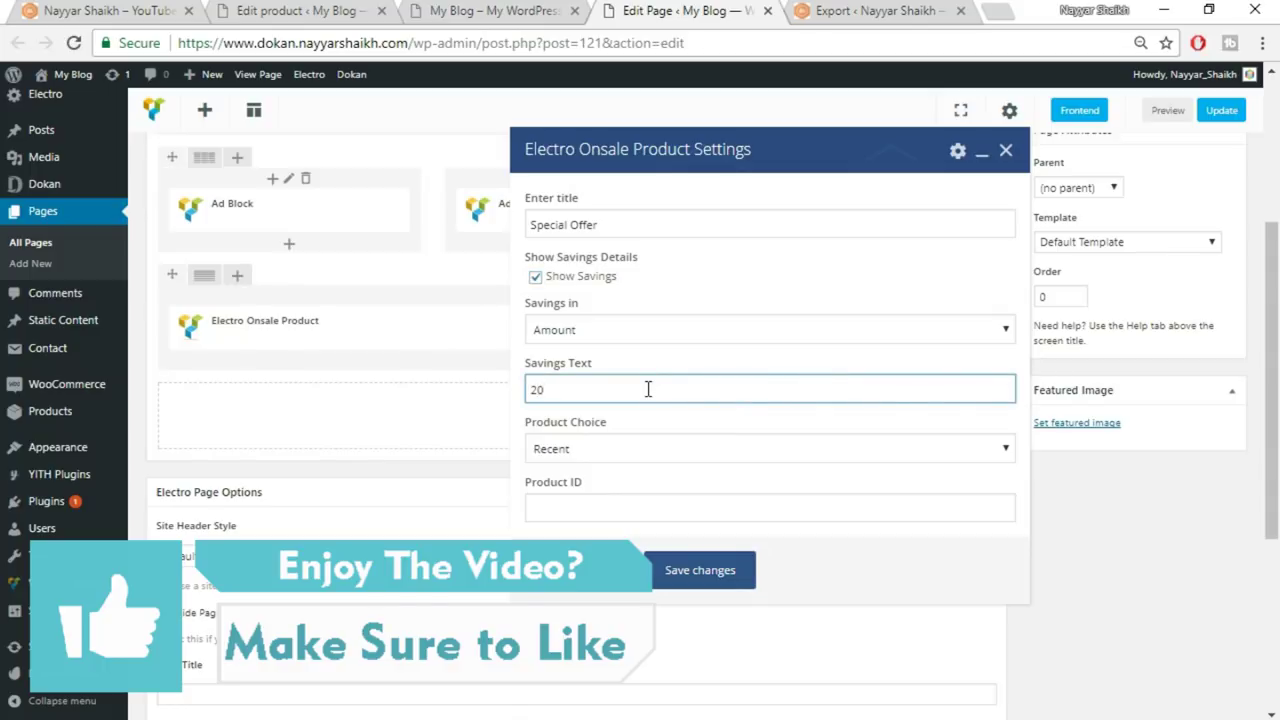
# Point the element at product ID 46 from the product URL and save
pyautogui.click(616, 452)
pyautogui.click(591, 505)
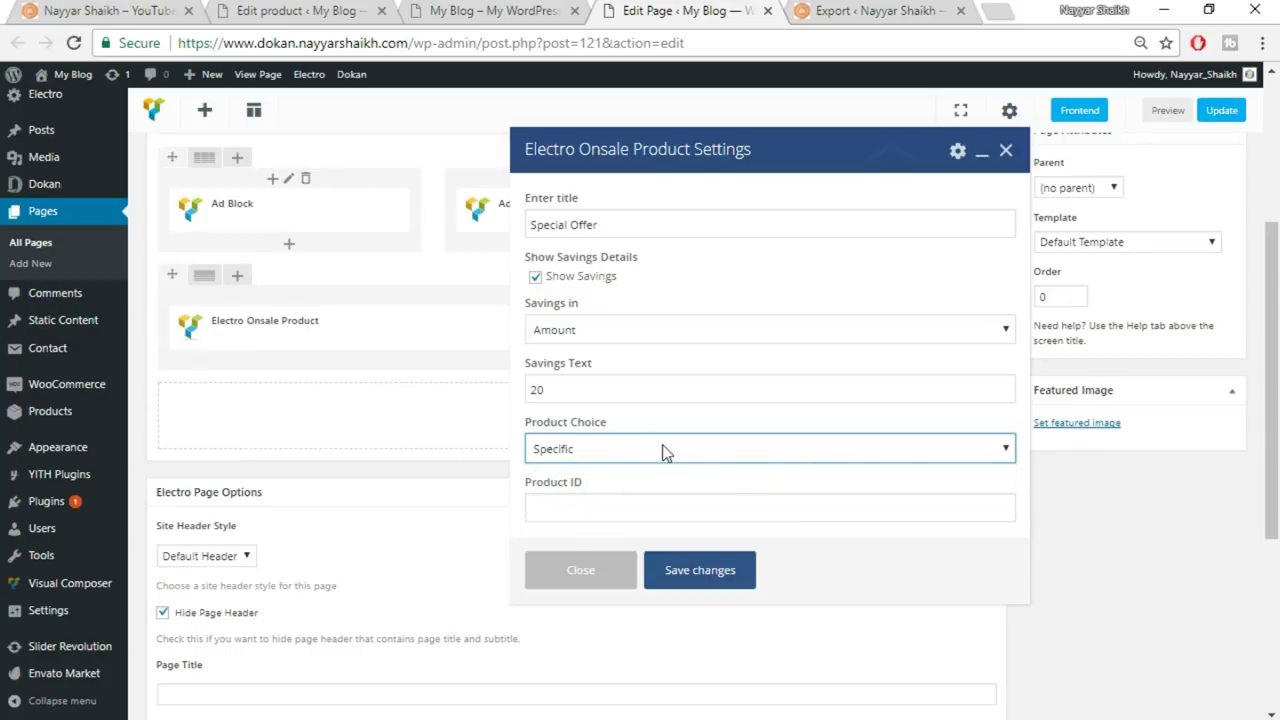
pyautogui.scroll(1, 636, 487)
pyautogui.click(295, 7)
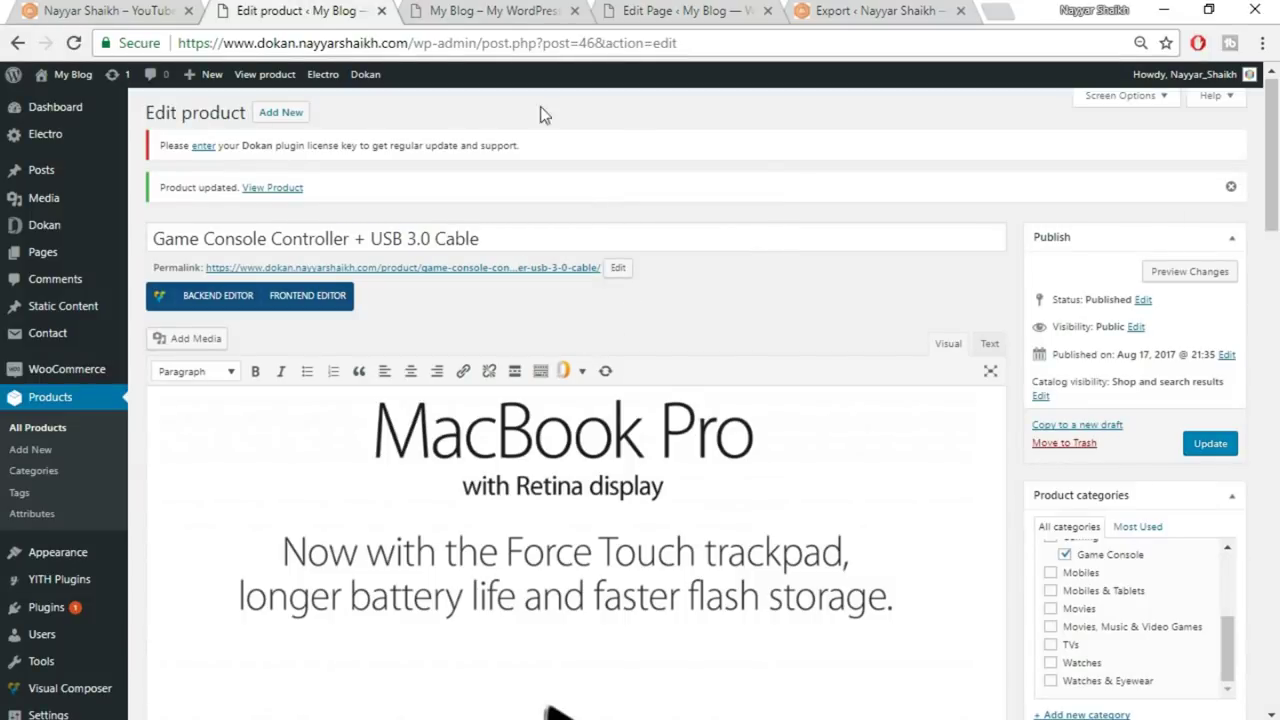
pyautogui.moveTo(580, 45); pyautogui.dragTo(605, 40)
pyautogui.click(675, 8)
pyautogui.click(690, 505)
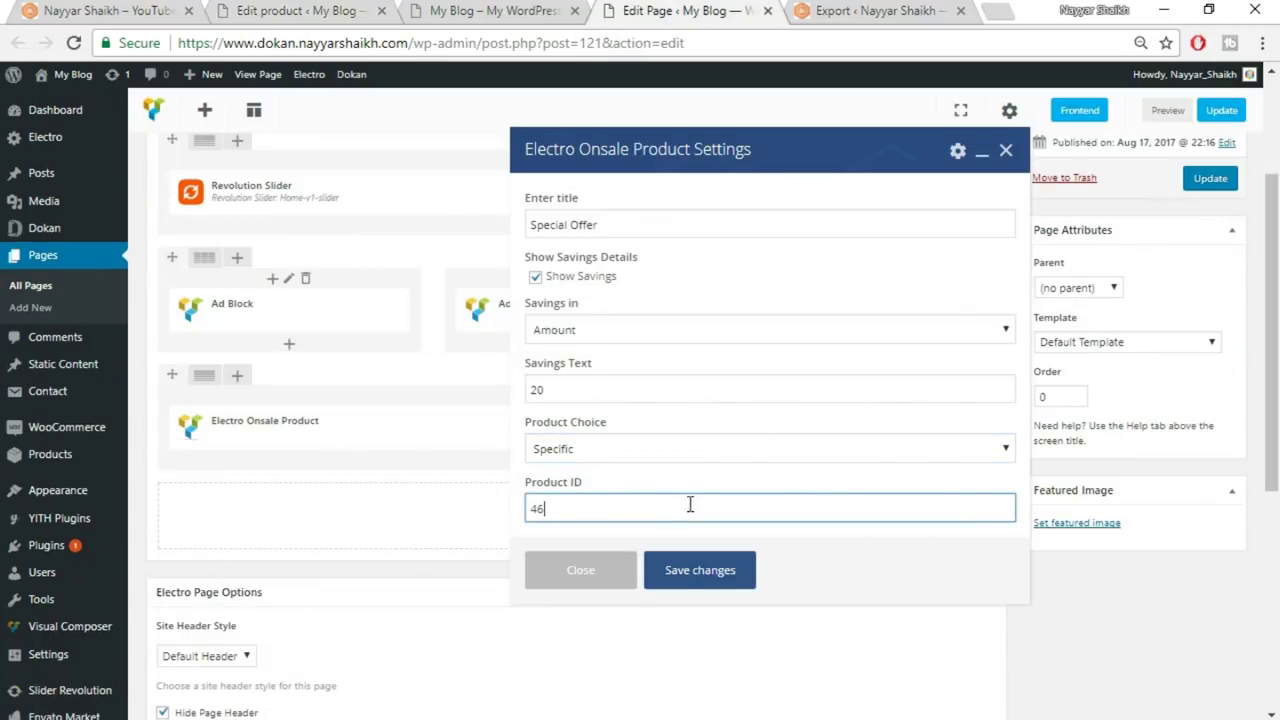
pyautogui.click(700, 570)
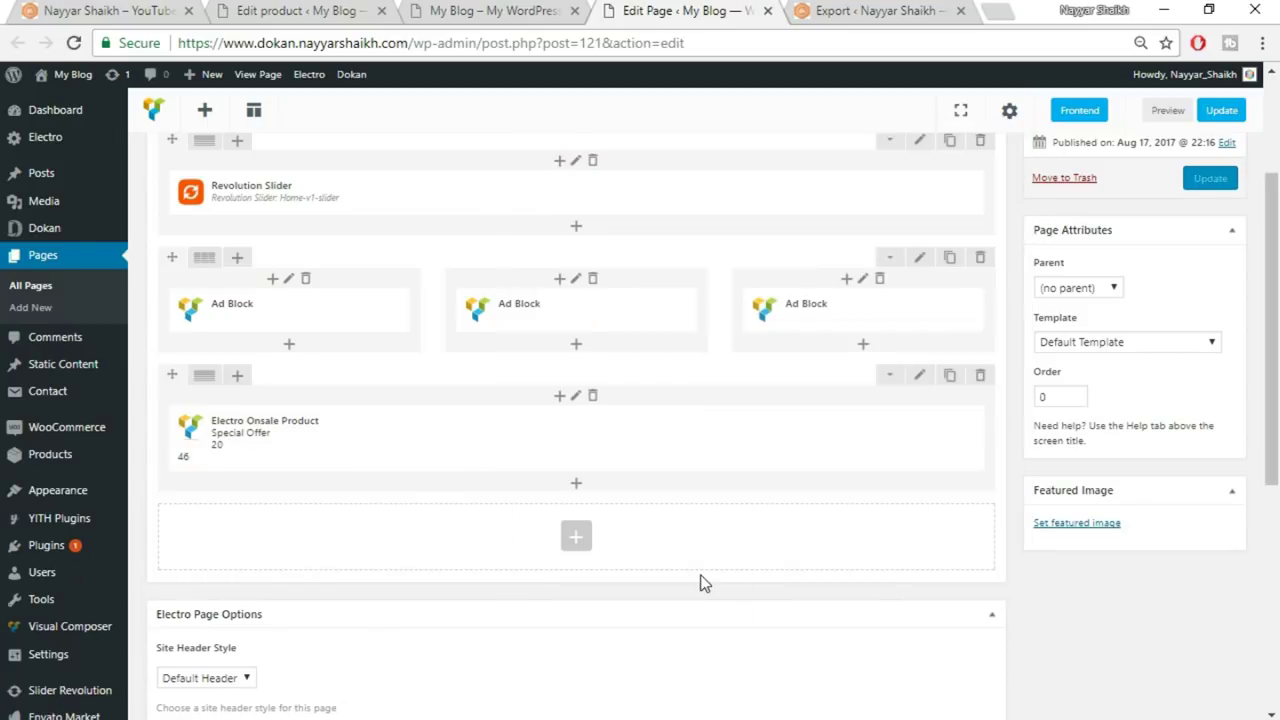
# Compare the demo store's layout with the live home page before editing
pyautogui.click(65, 8)
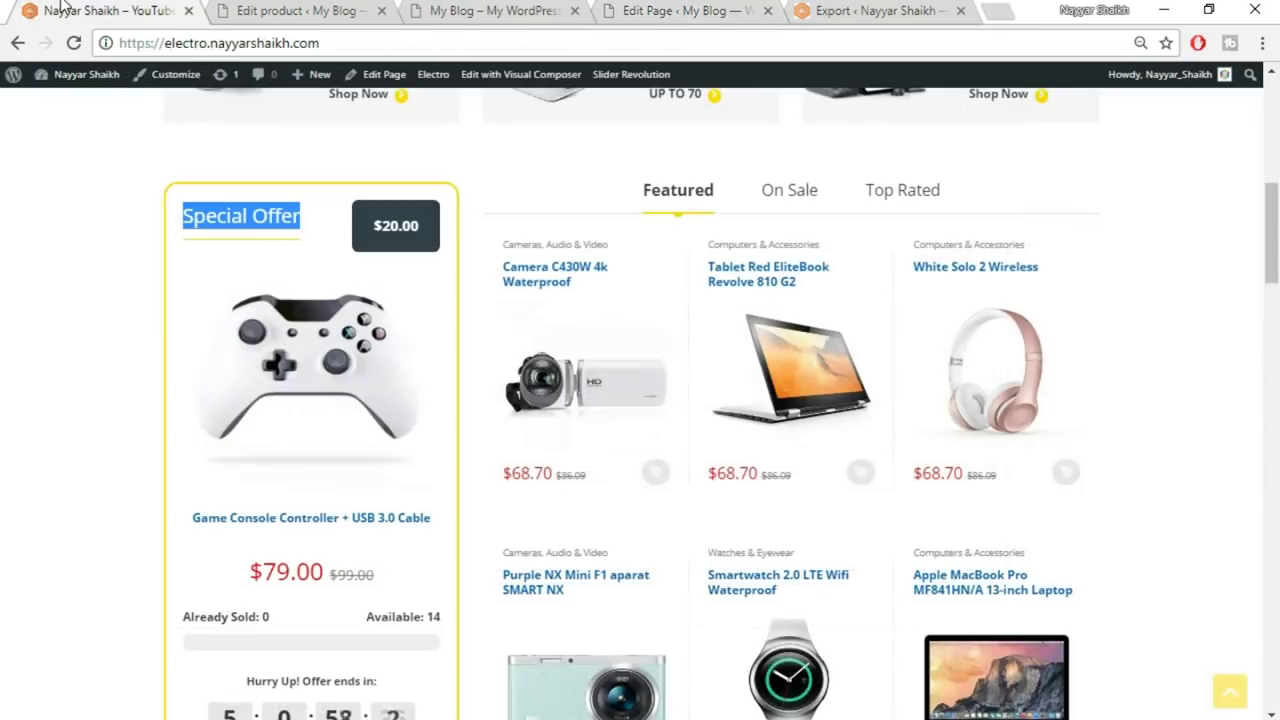
pyautogui.click(1151, 226)
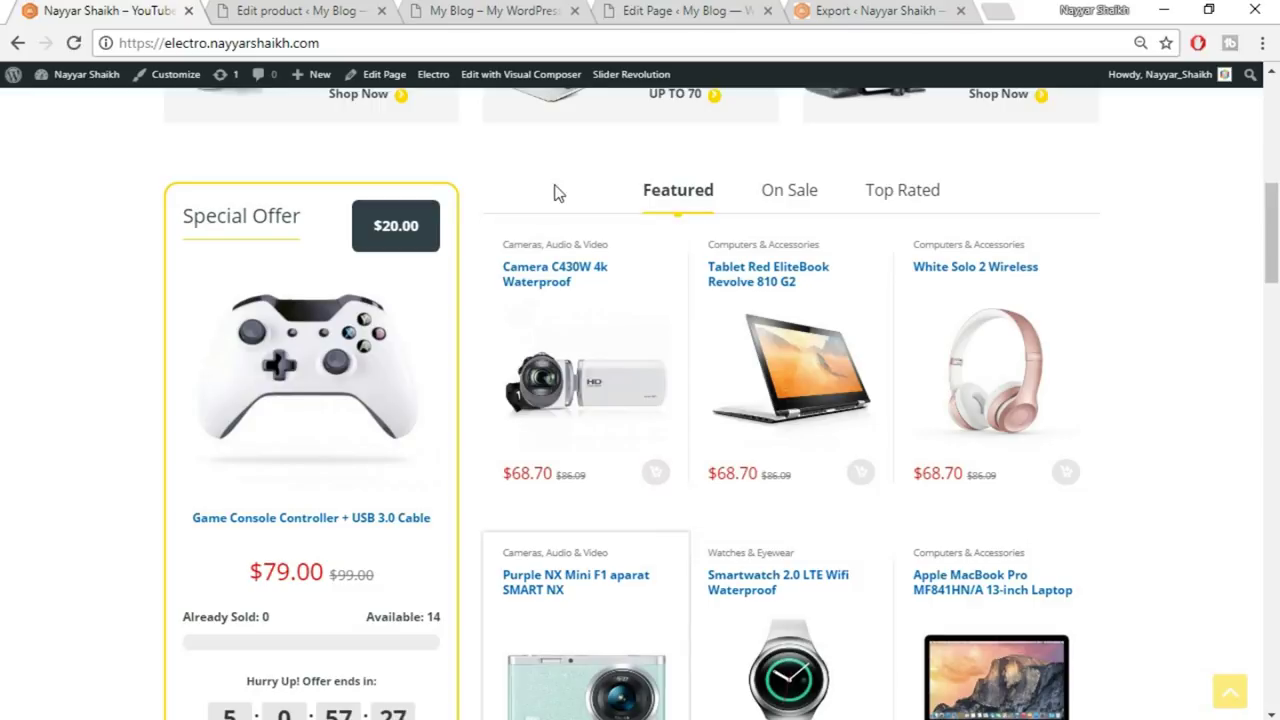
pyautogui.click(345, 10)
pyautogui.click(495, 10)
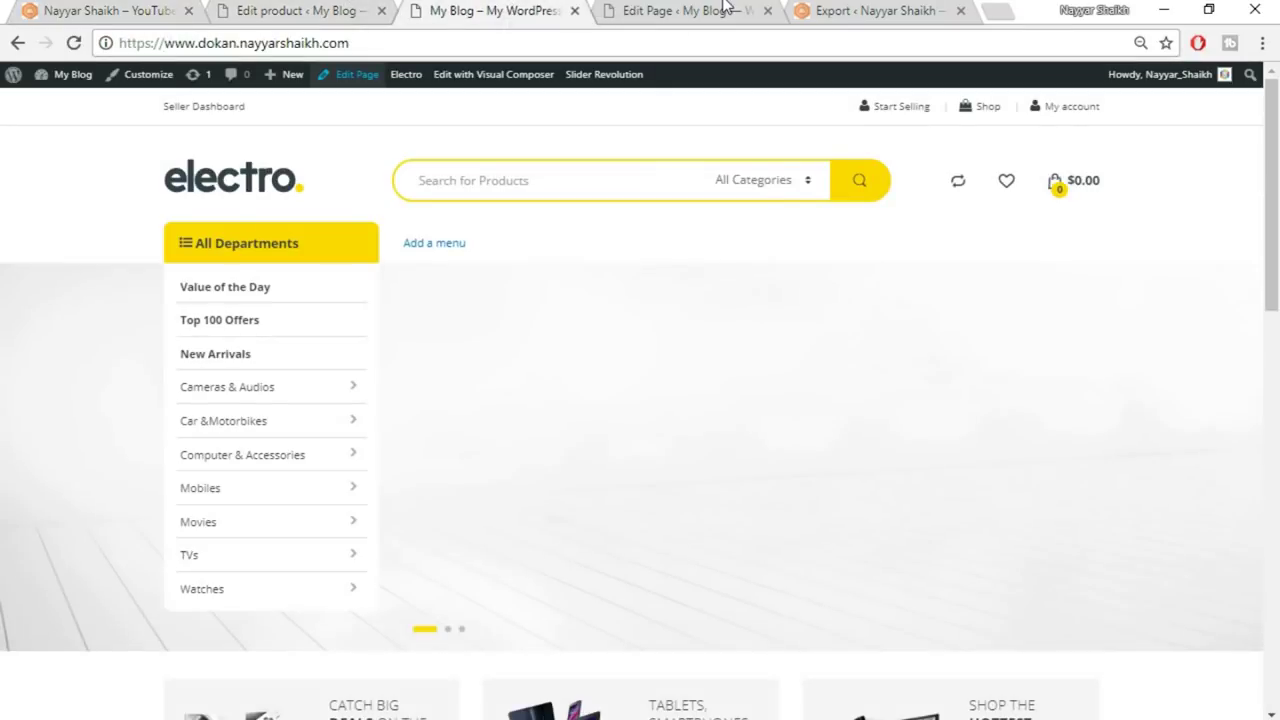
pyautogui.click(726, 8)
# Split the Special Offer row into a custom 1/3 + 2/3 column layout
pyautogui.moveTo(202, 384)
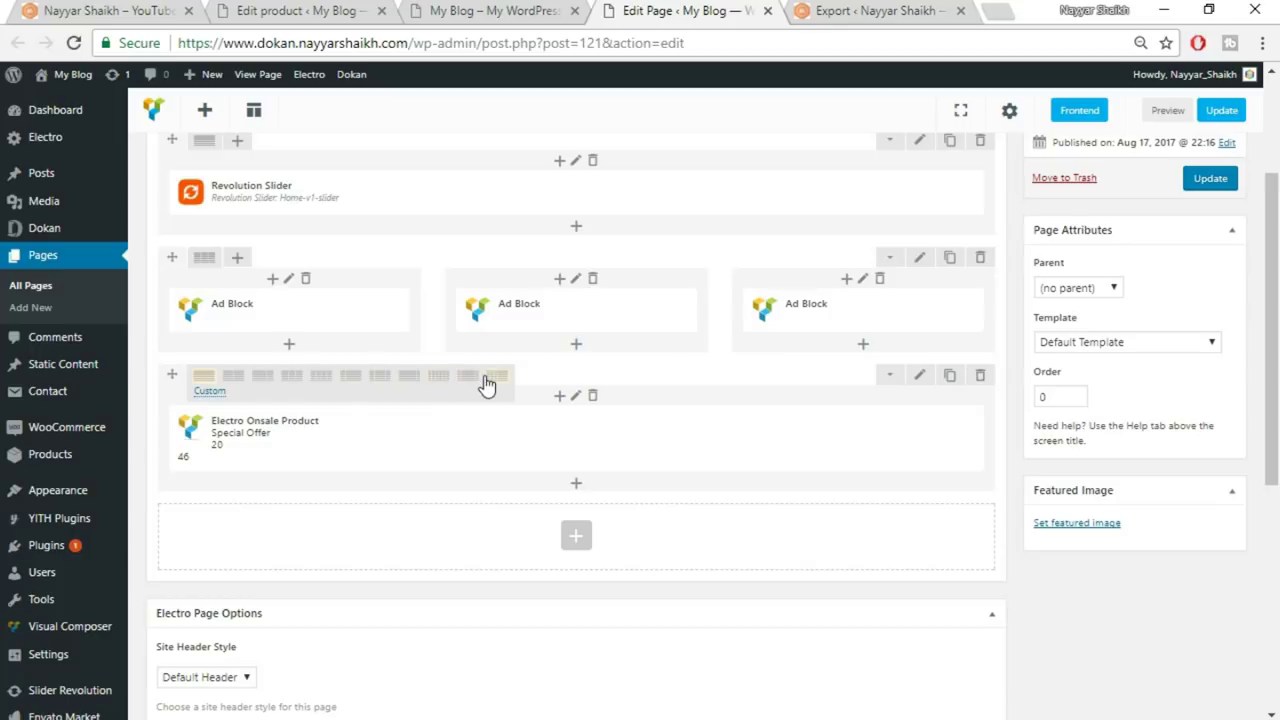
pyautogui.click(205, 394)
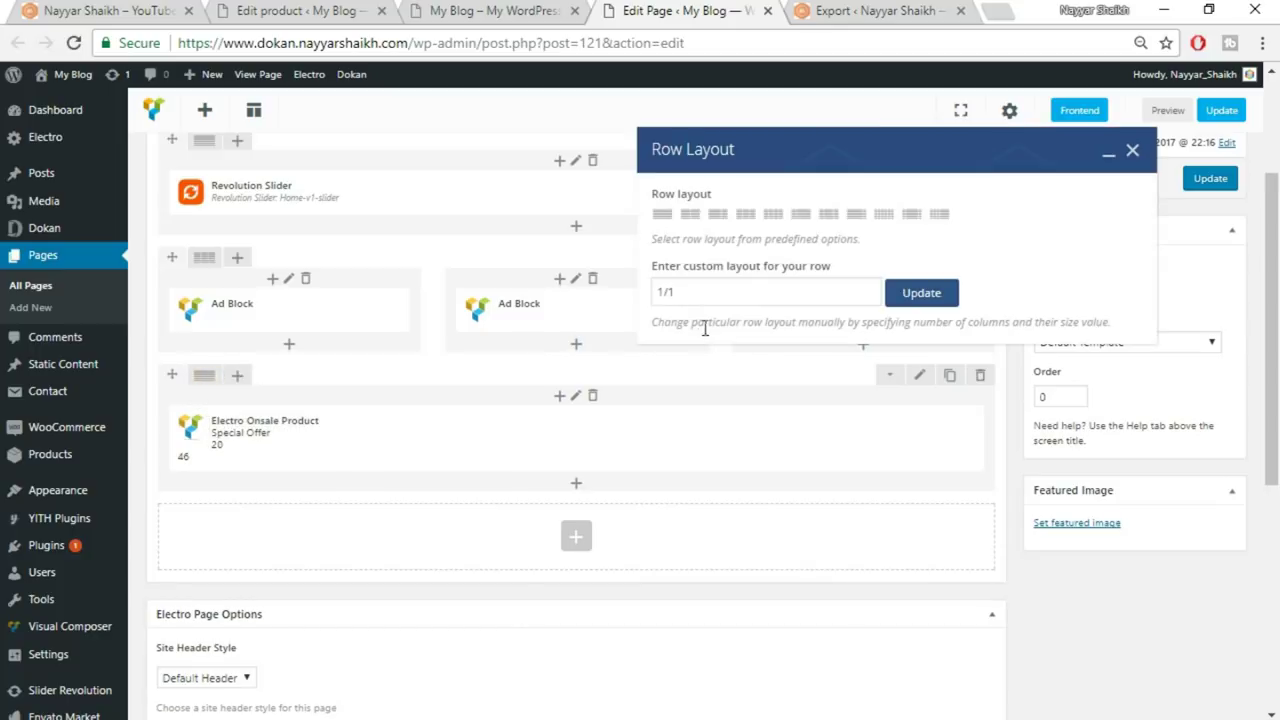
pyautogui.click(679, 293)
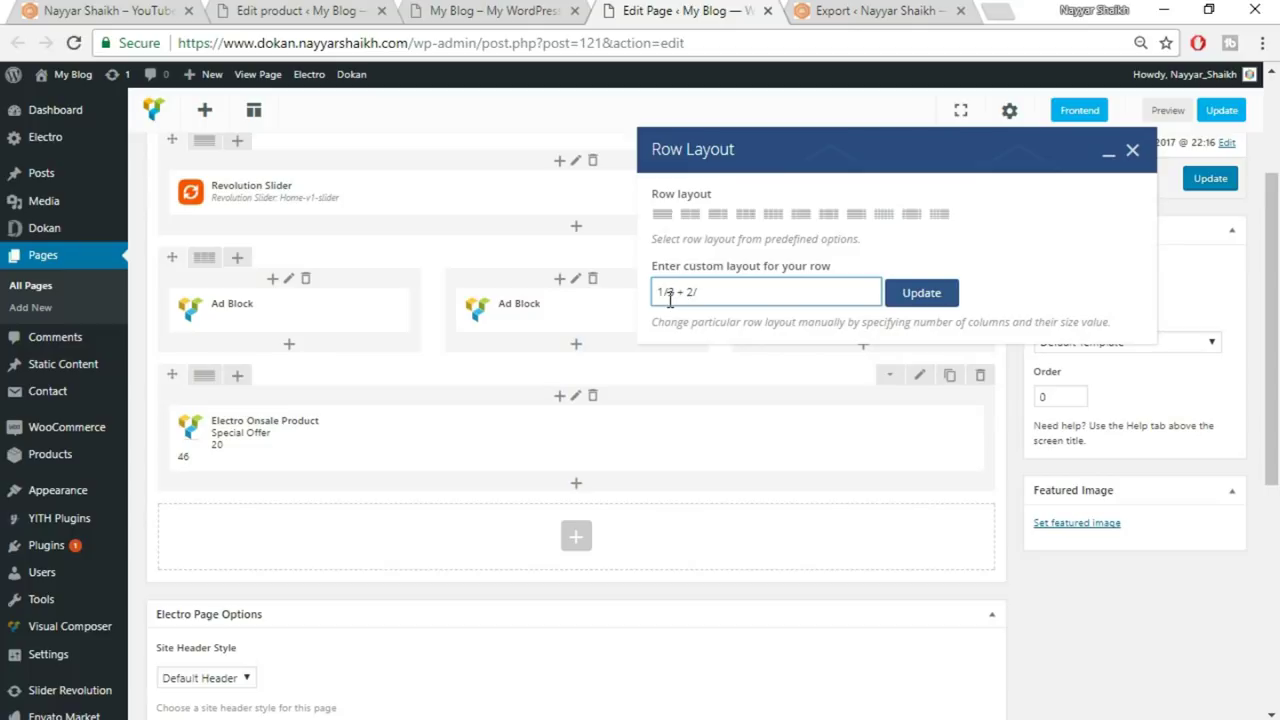
pyautogui.click(918, 292)
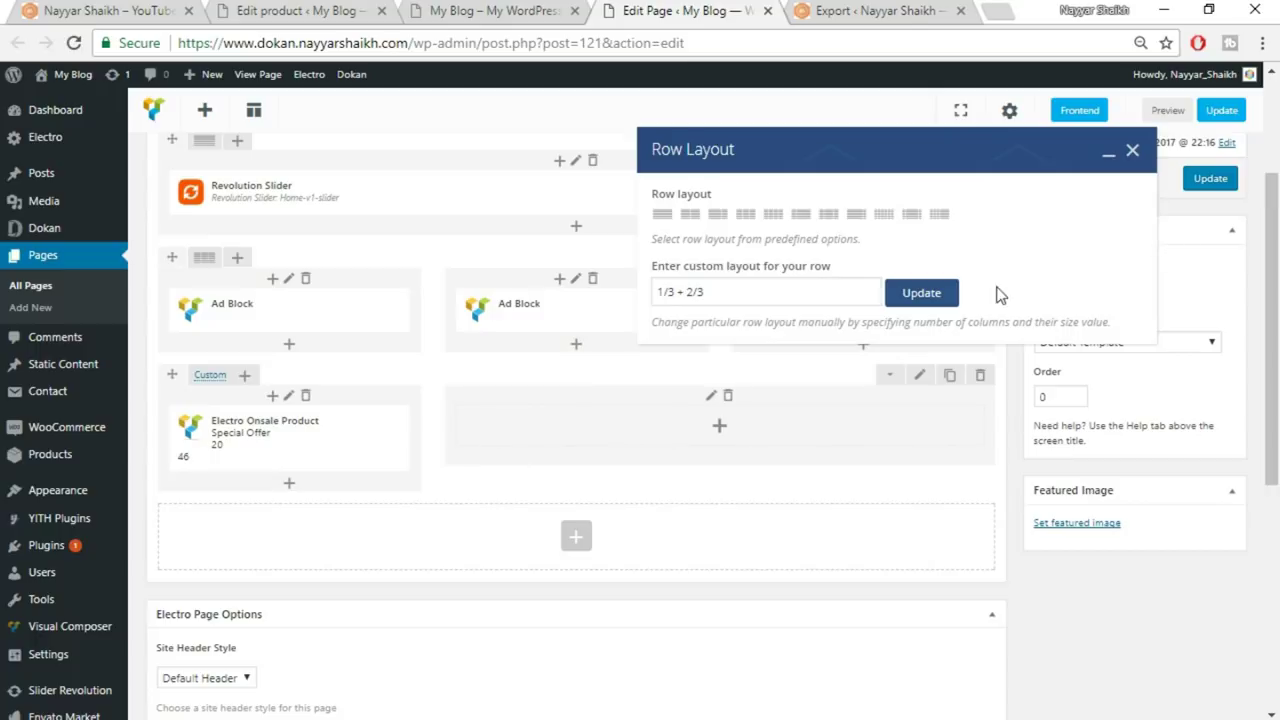
pyautogui.click(1133, 151)
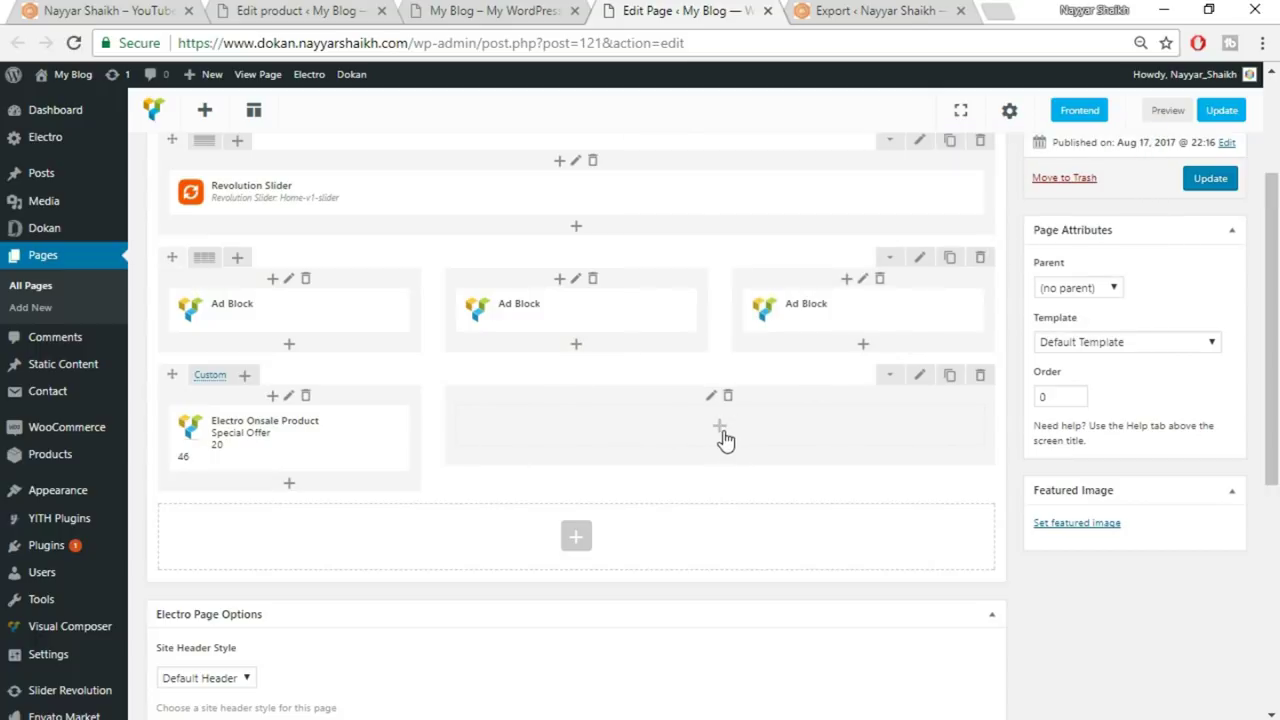
# Add a Product Tabs element to the empty wide column via the 'pro' search
pyautogui.click(720, 428)
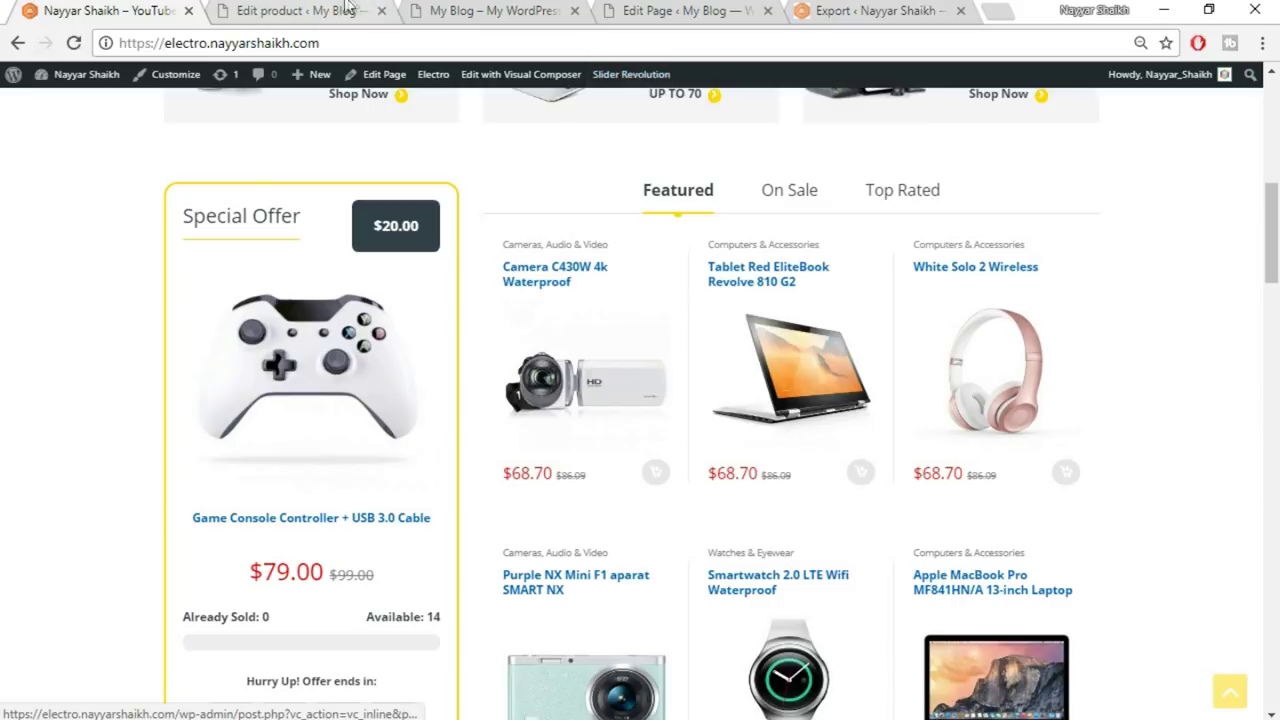
pyautogui.click(688, 10)
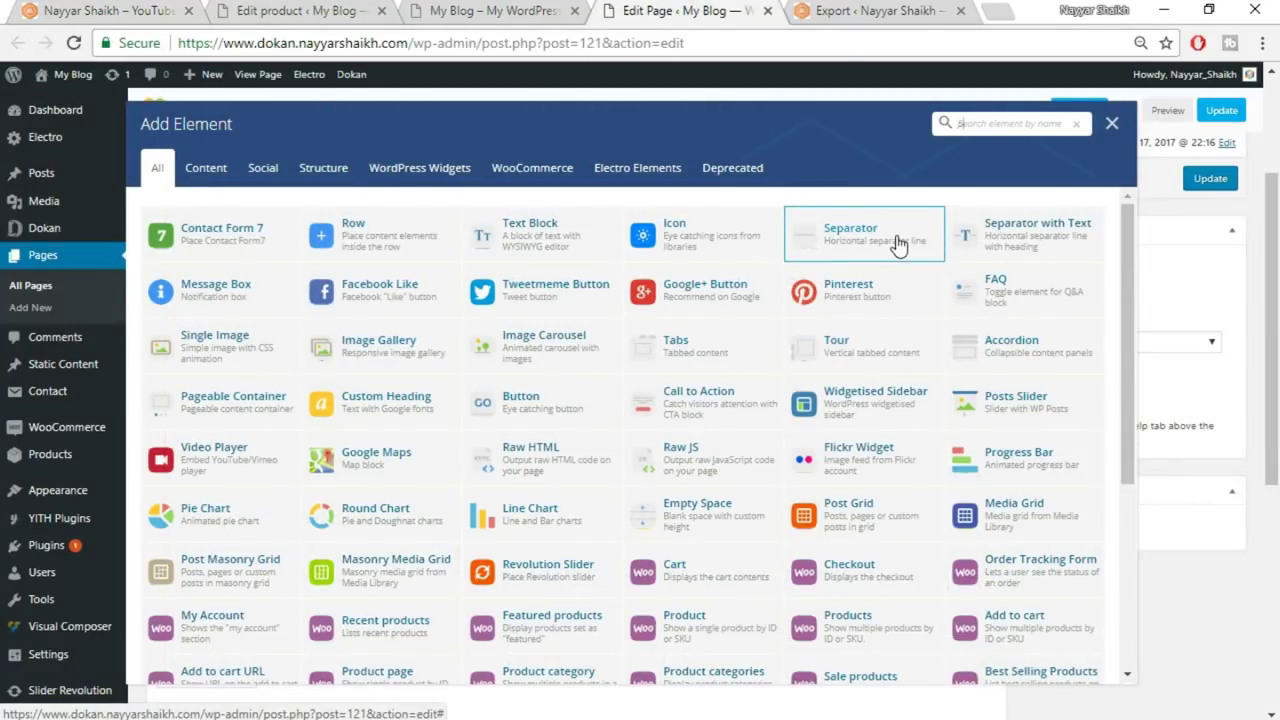
pyautogui.write('pro')
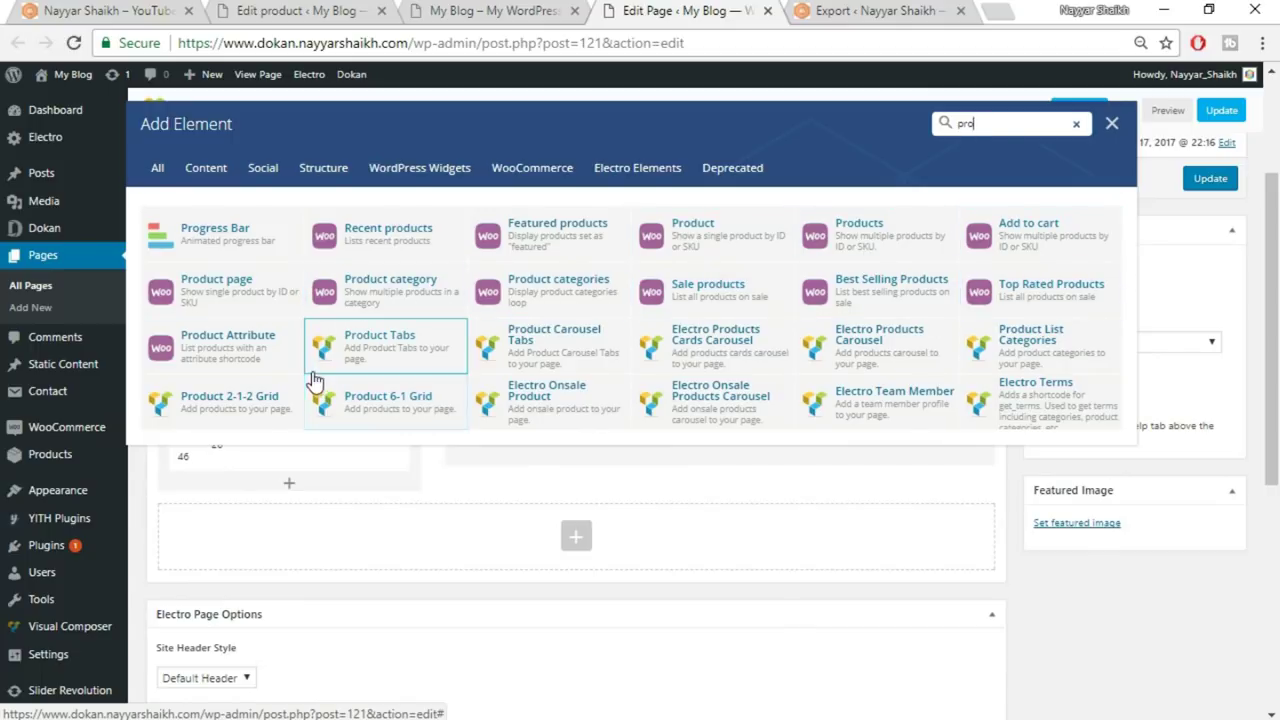
pyautogui.click(415, 351)
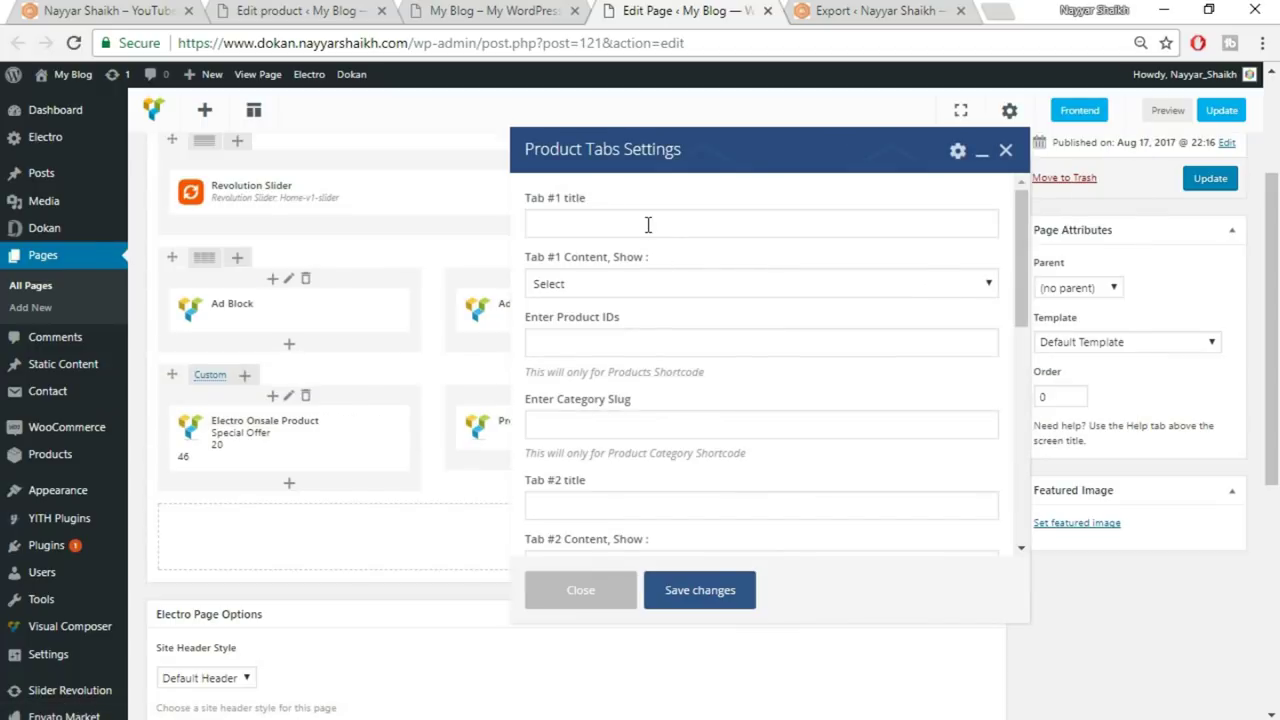
# Make the first tab show Featured Products
pyautogui.click(640, 225)
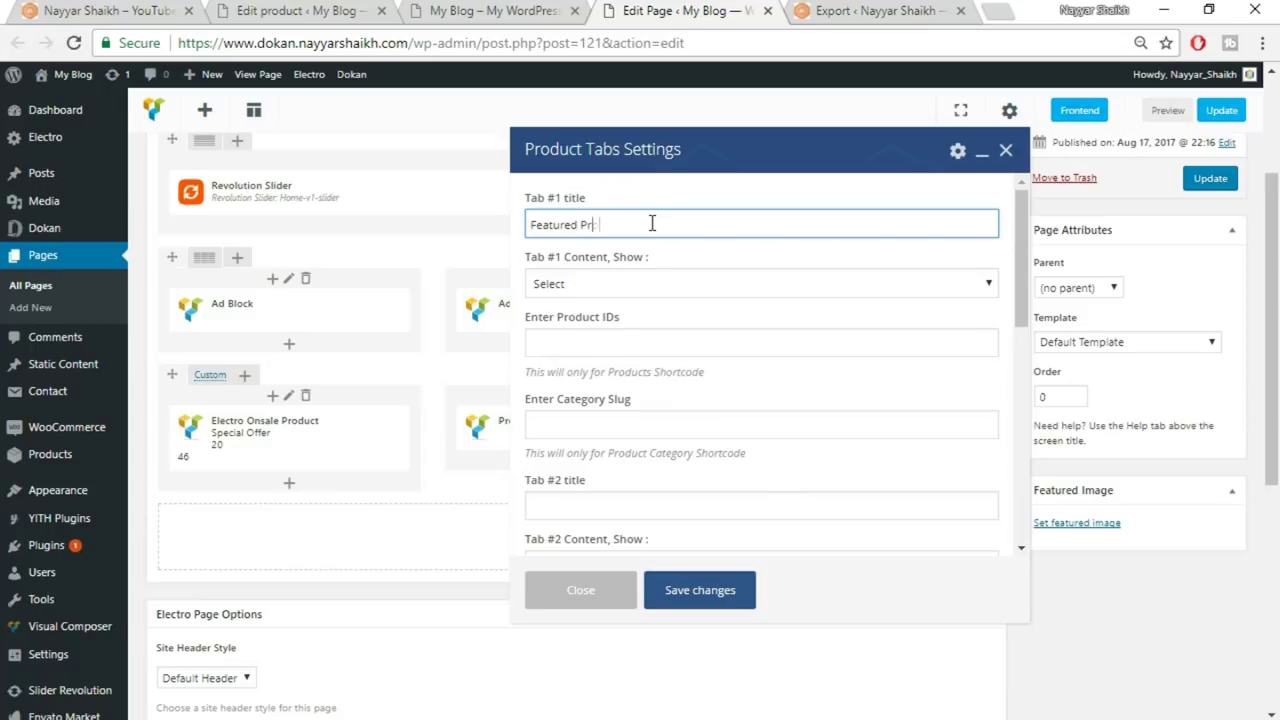
pyautogui.click(669, 290)
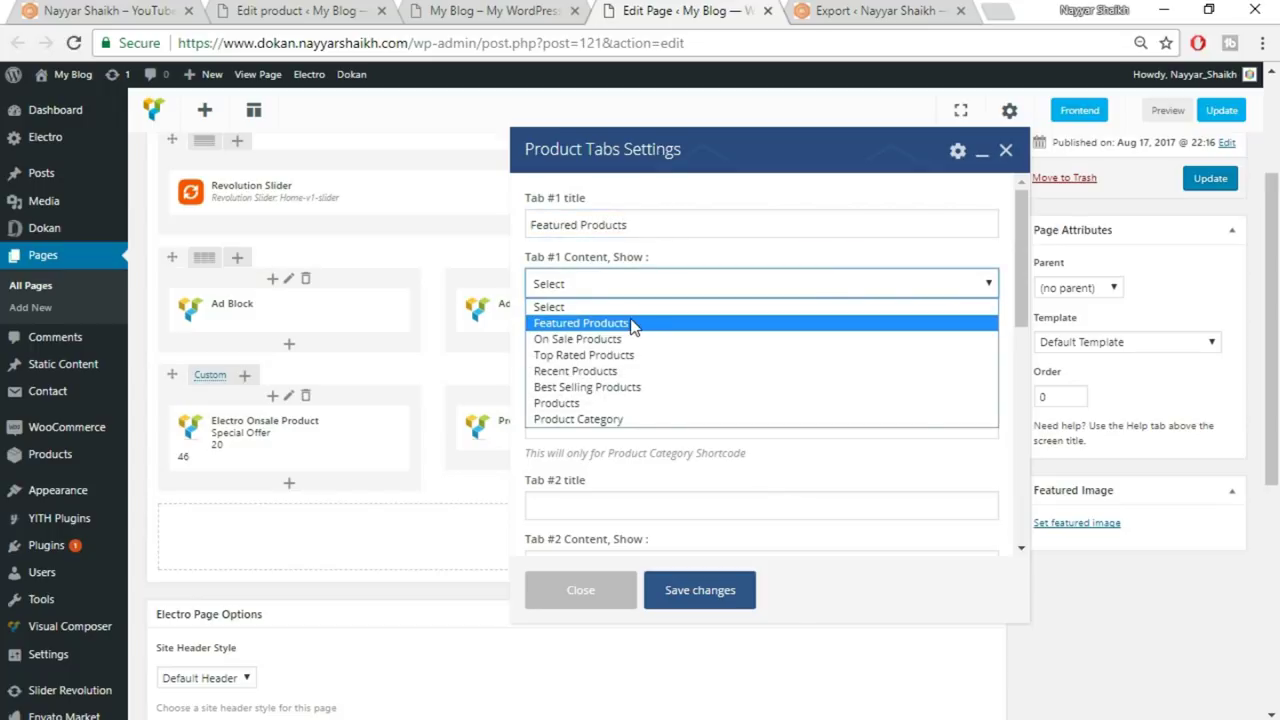
pyautogui.click(633, 324)
pyautogui.scroll(-1, 817, 386)
pyautogui.scroll(-1, 714, 386)
# Title the second tab 'On Sale', copied from the demo, showing On Sale Products
pyautogui.click(580, 300)
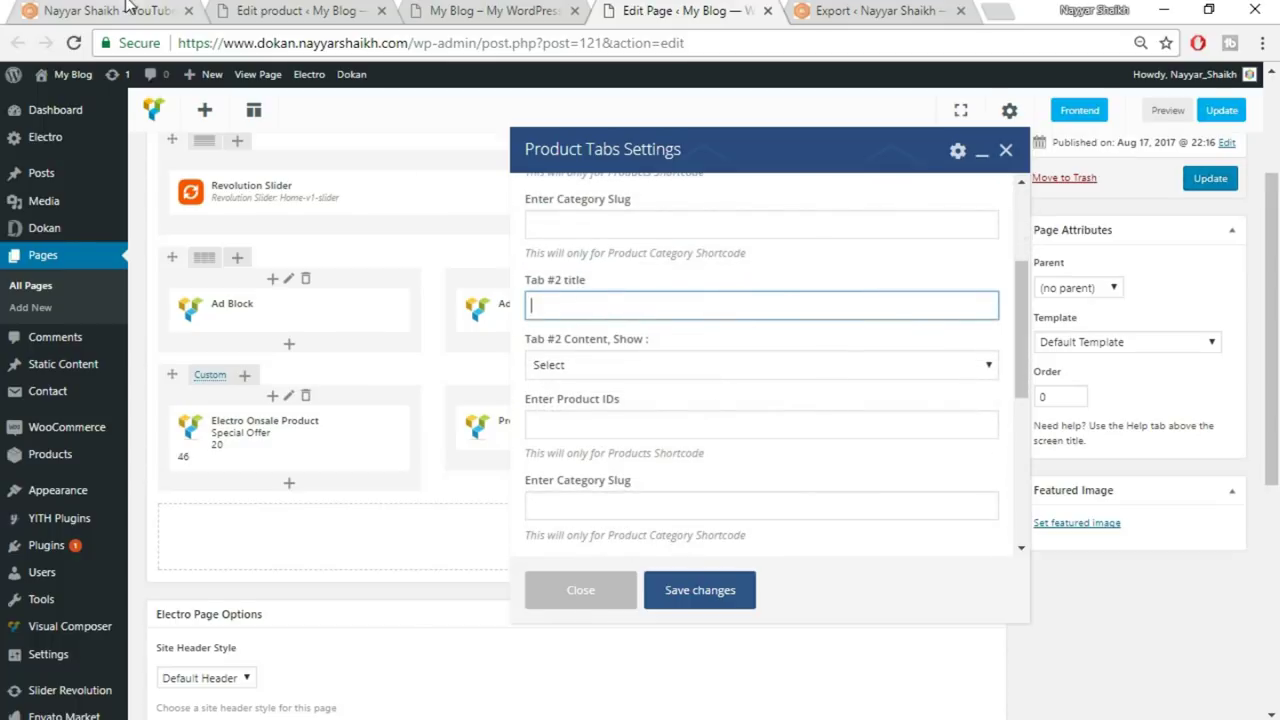
pyautogui.click(134, 8)
pyautogui.moveTo(822, 190); pyautogui.dragTo(767, 188)
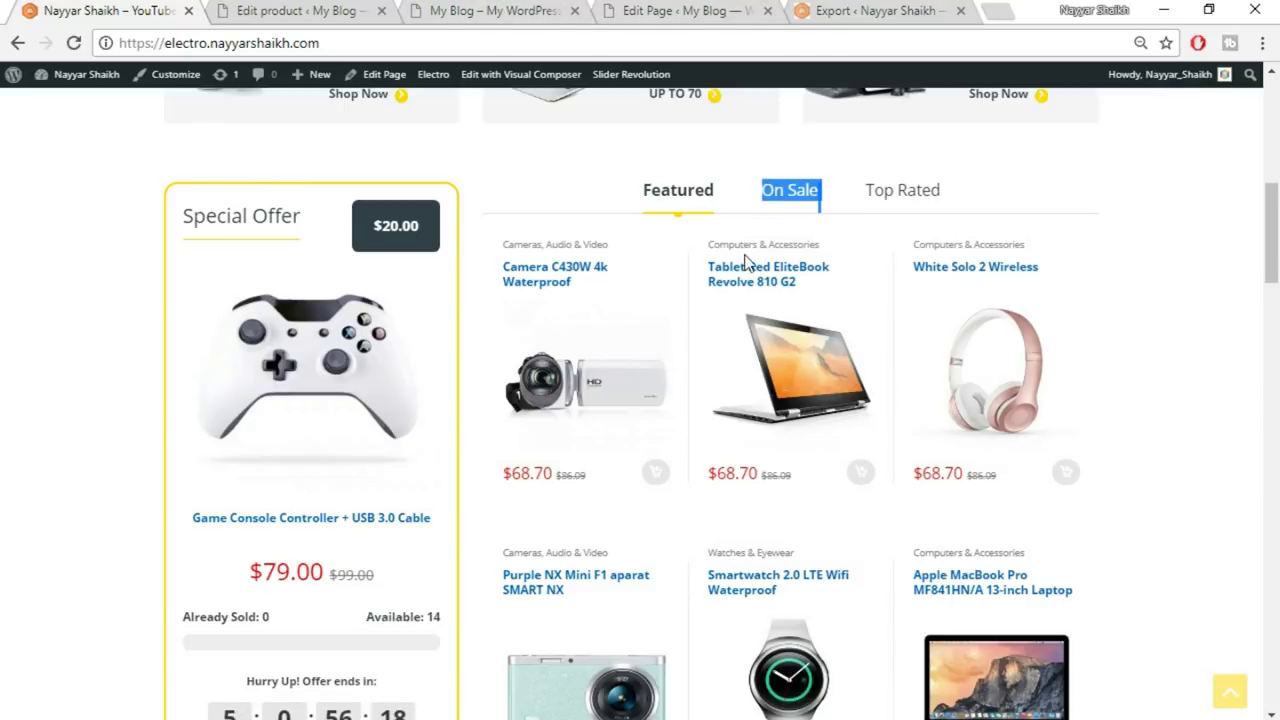
pyautogui.hotkey('ctrl', 'c')
pyautogui.hotkey('ctrl', '4')
pyautogui.hotkey('ctrl', 'v')
pyautogui.click(626, 365)
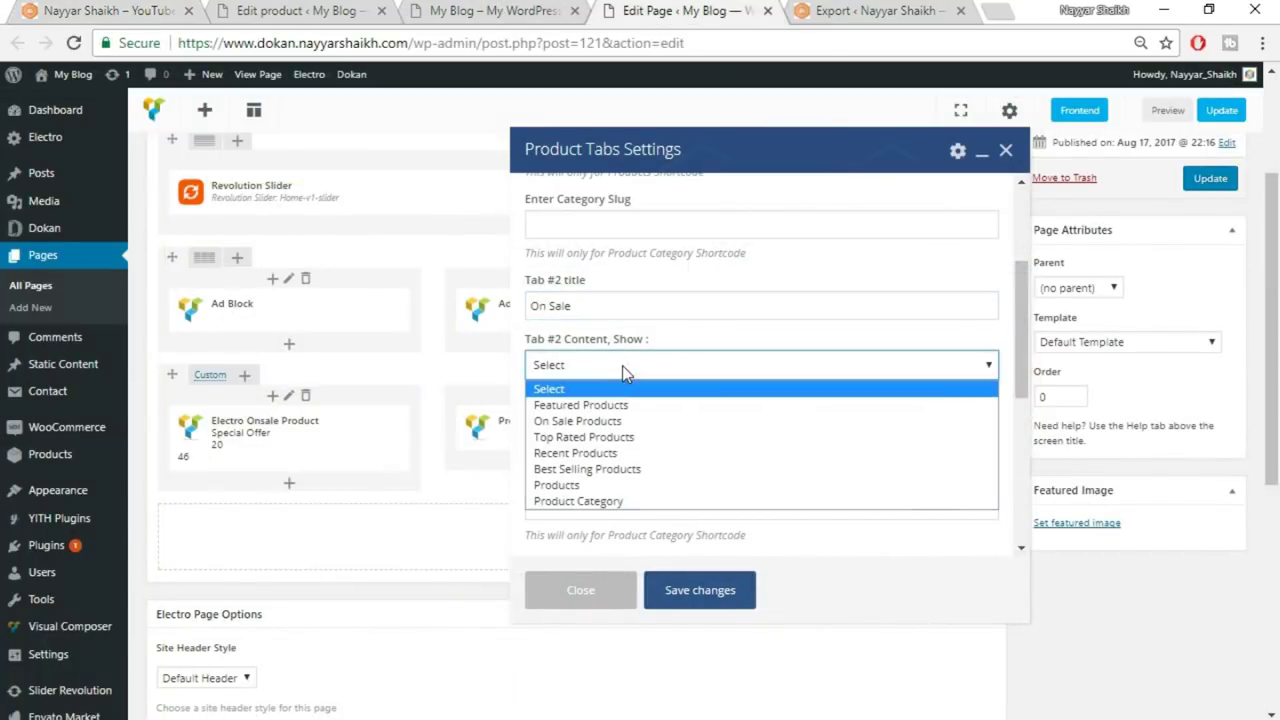
pyautogui.click(620, 421)
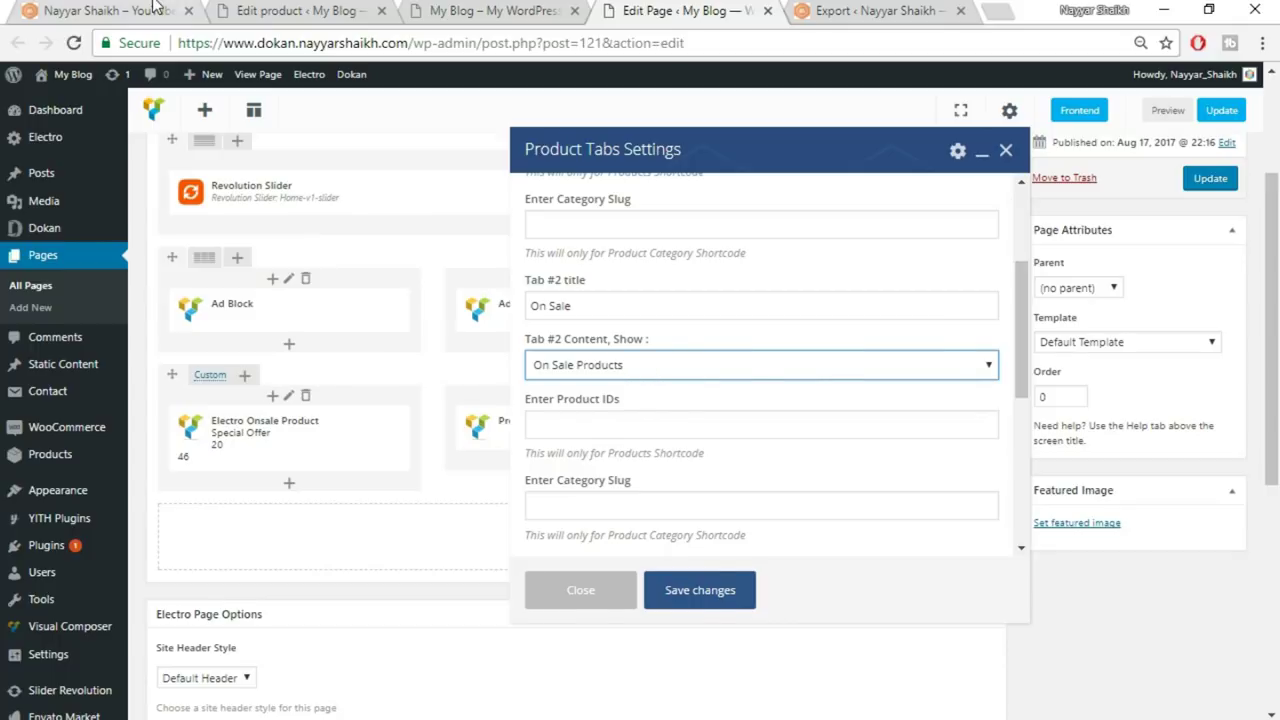
# Title the third tab 'Top Rated' with Top Rated Products and save the tab settings
pyautogui.click(155, 8)
pyautogui.moveTo(1005, 190); pyautogui.dragTo(865, 190)
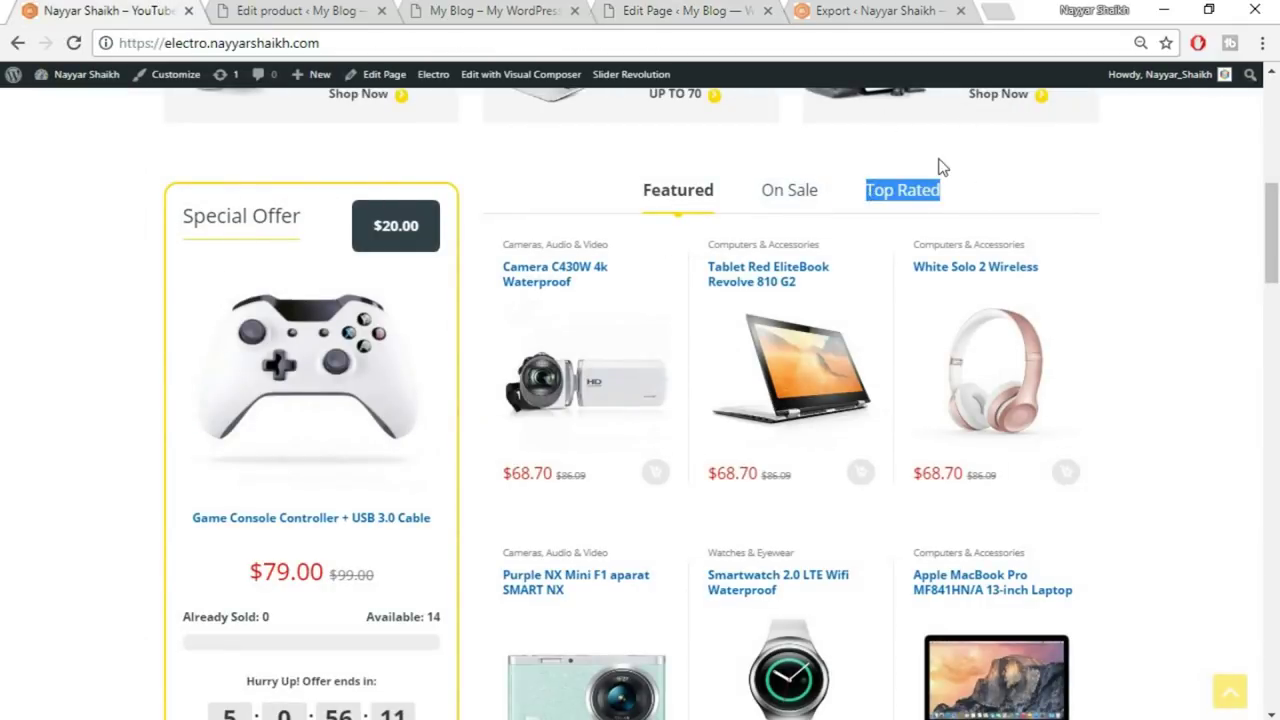
pyautogui.click(590, 9)
pyautogui.click(668, 8)
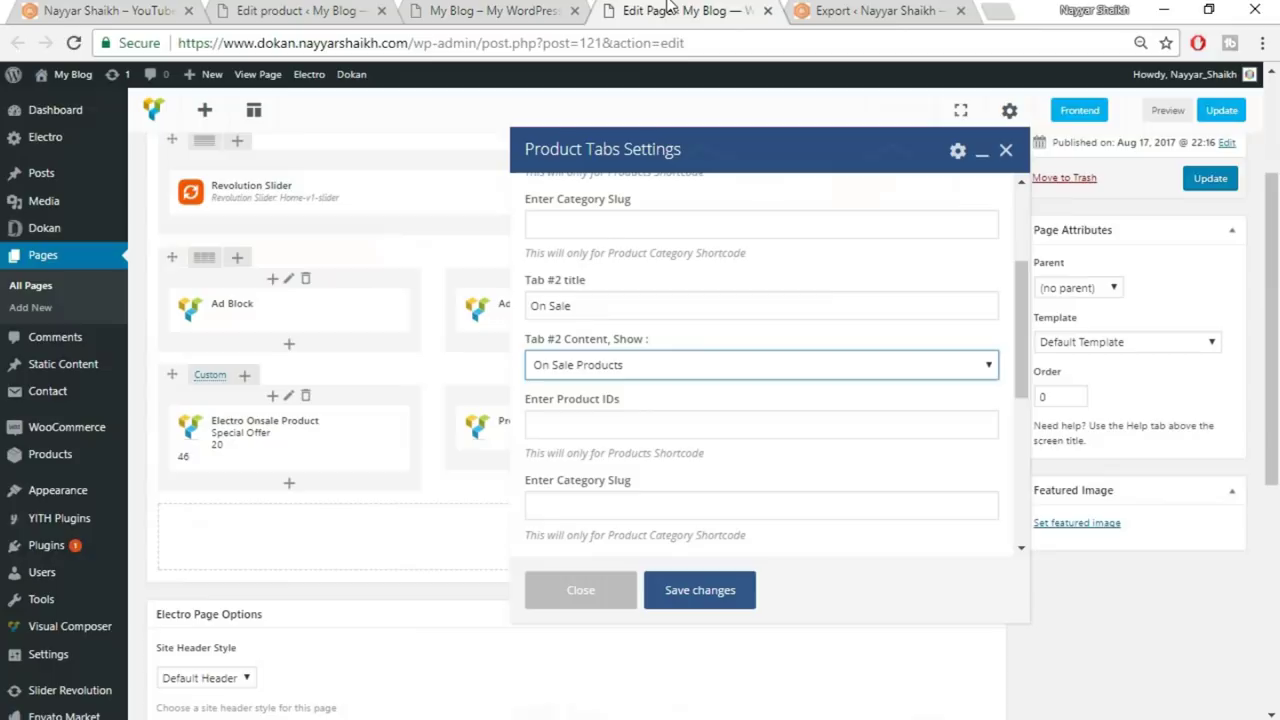
pyautogui.scroll(-3, 713, 418)
pyautogui.click(590, 285)
pyautogui.write('Top Rated')
pyautogui.click(636, 352)
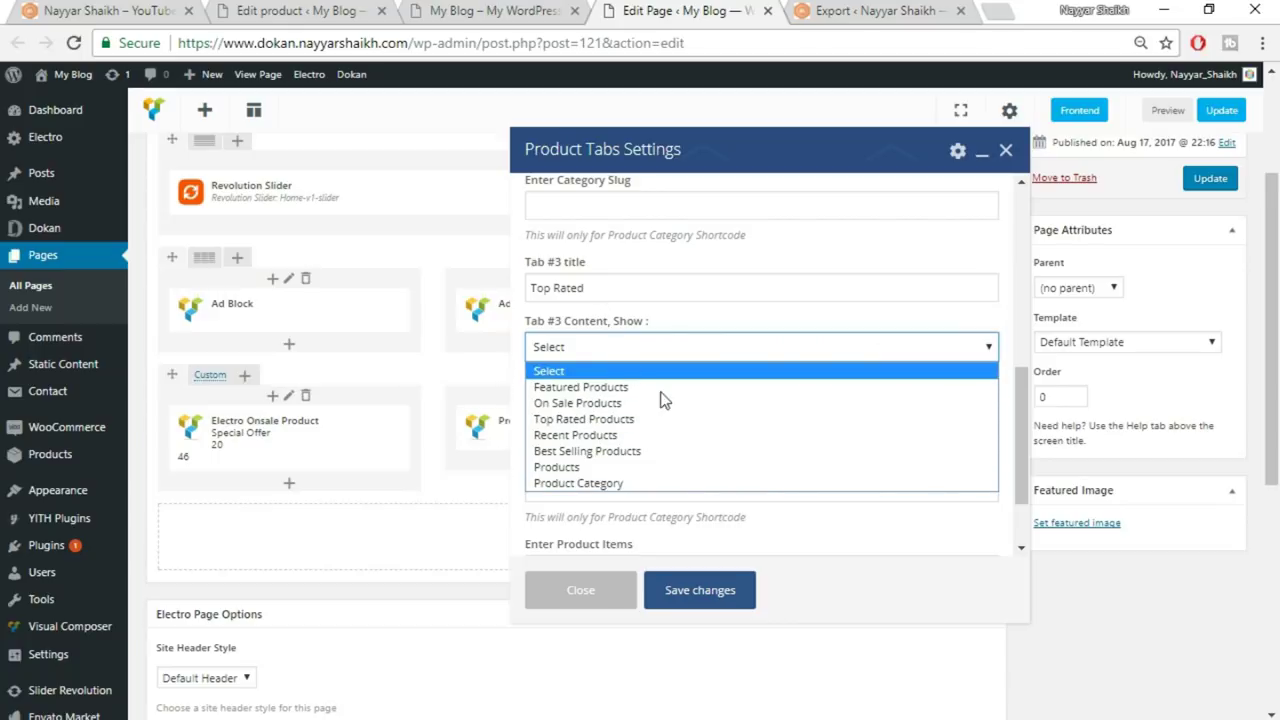
pyautogui.click(618, 420)
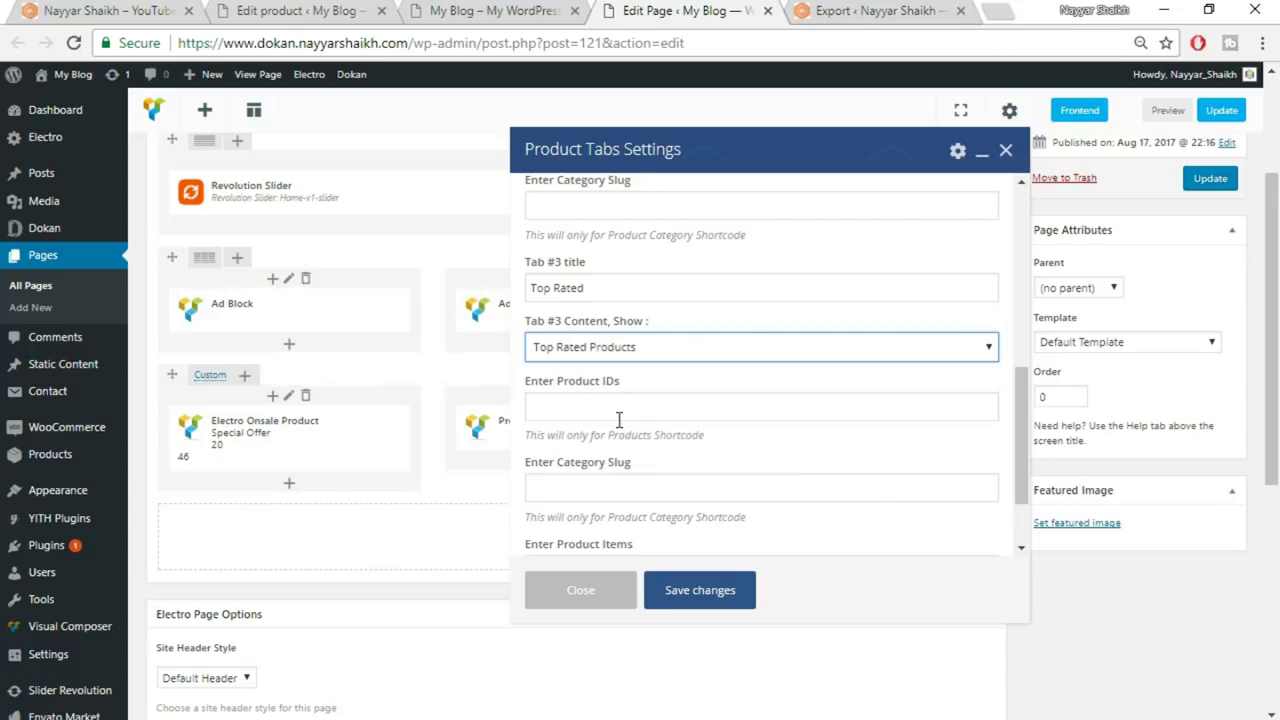
pyautogui.click(724, 590)
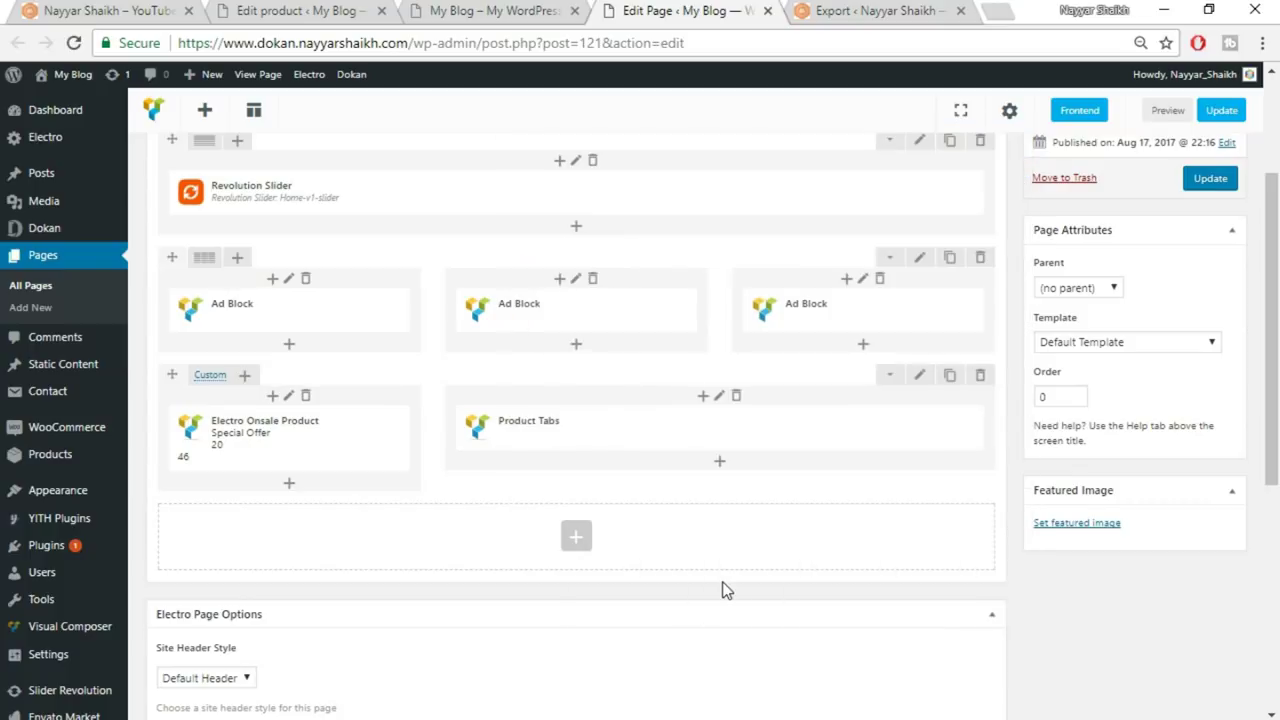
pyautogui.scroll(2, 803, 591)
# Update the home page and reload the live storefront to review the changes
pyautogui.click(1226, 284)
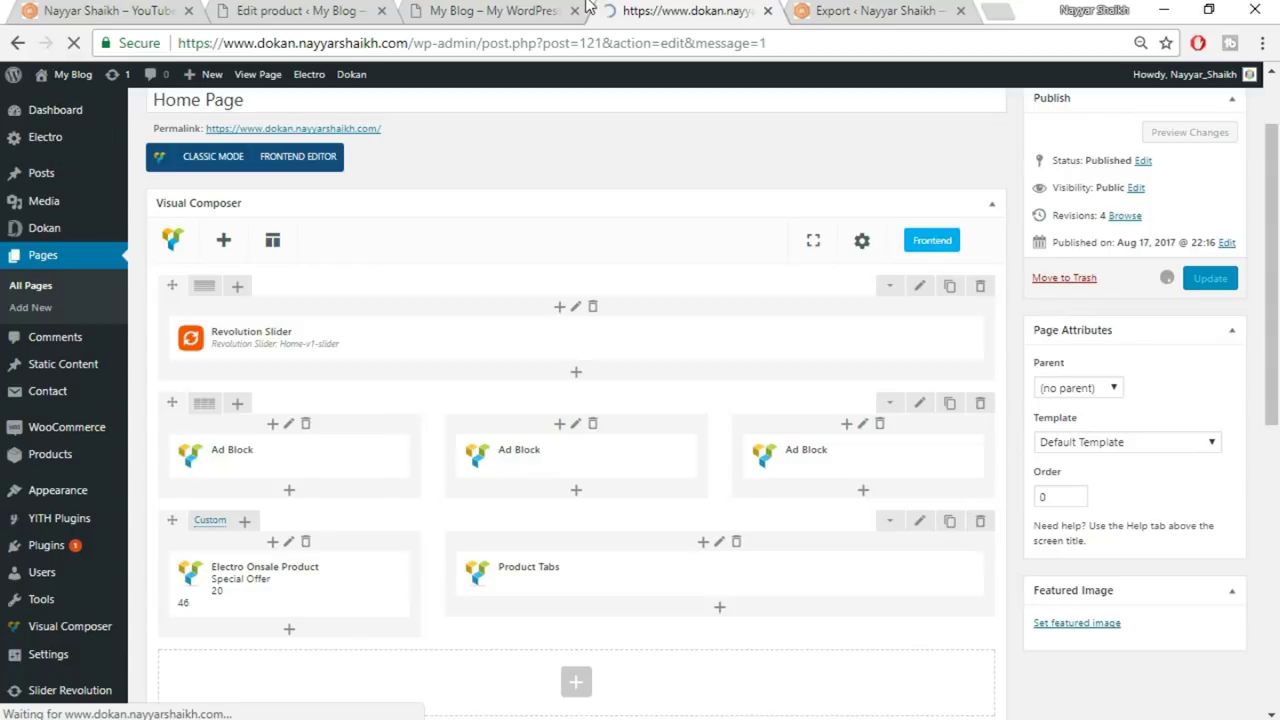
pyautogui.click(545, 6)
pyautogui.click(563, 36)
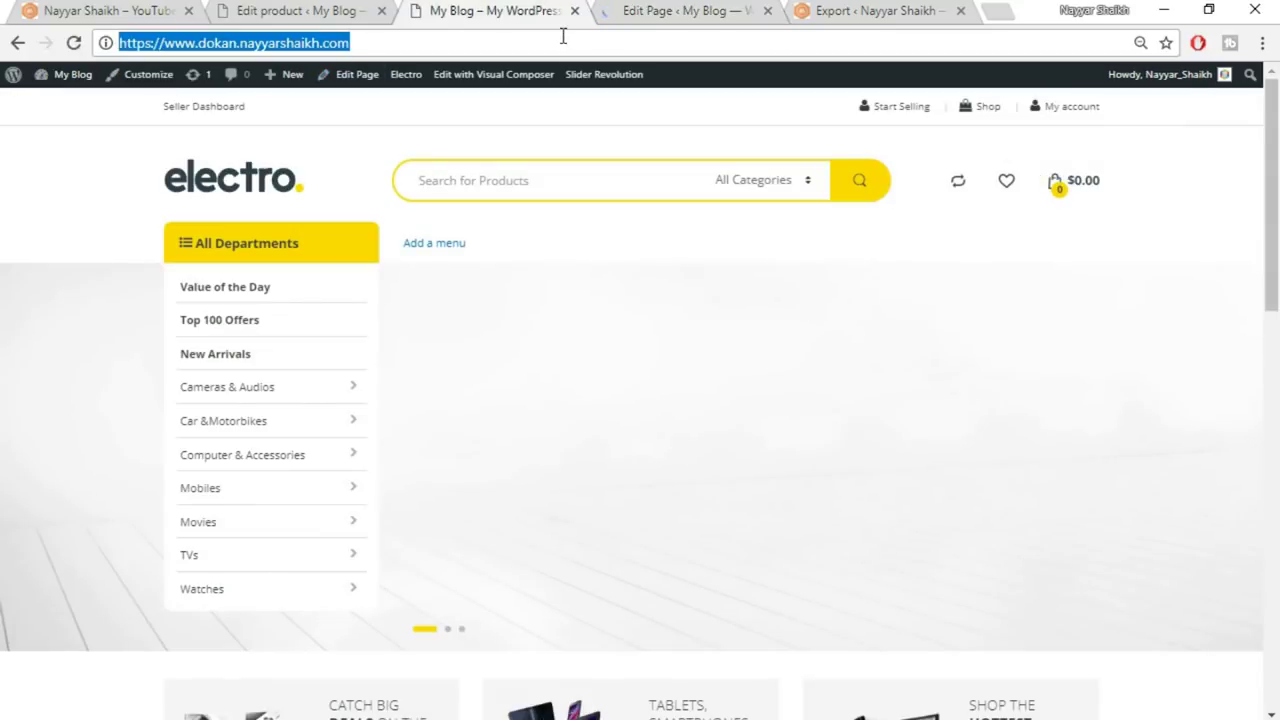
pyautogui.press('Return')
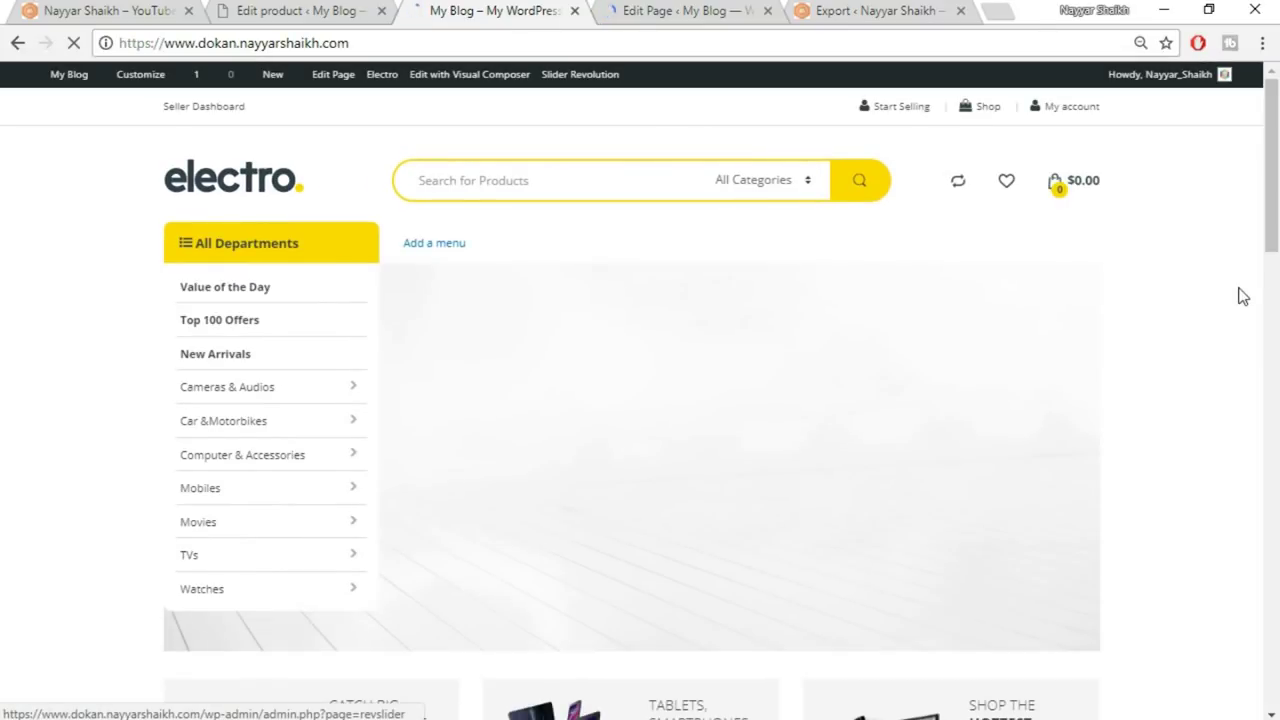
pyautogui.scroll(-6, 1243, 296)
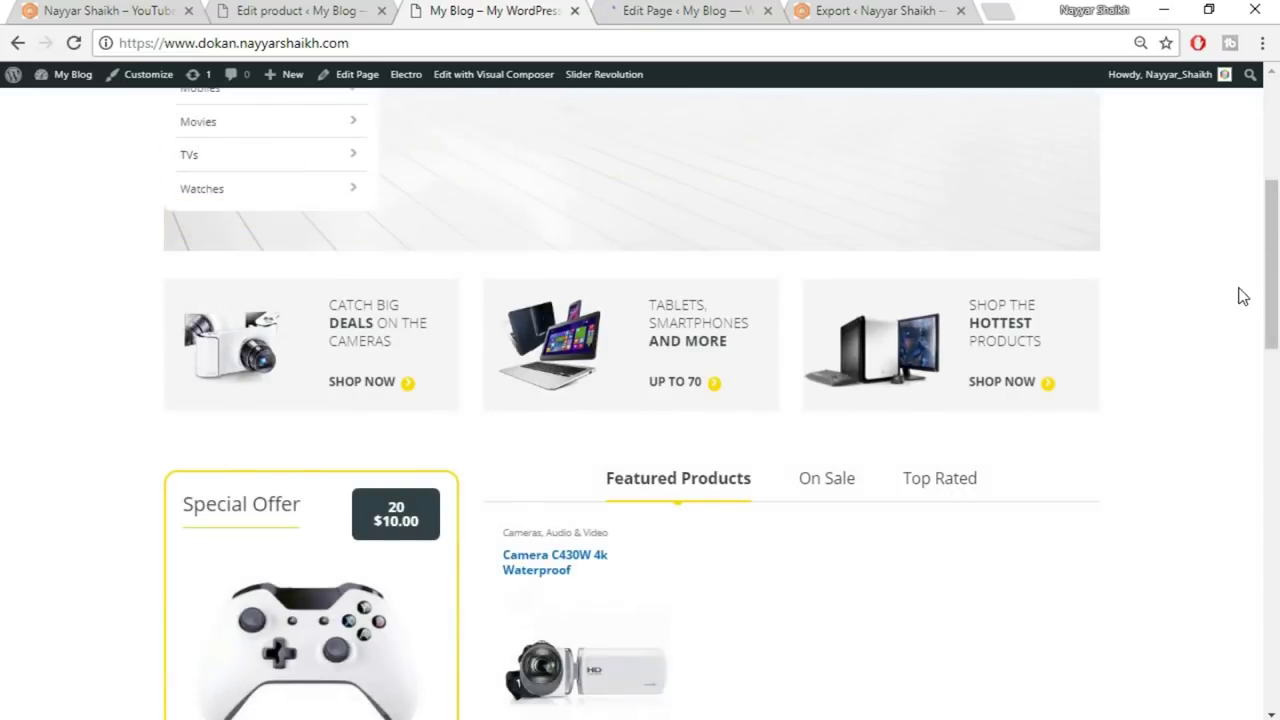
pyautogui.scroll(-1, 1243, 296)
pyautogui.scroll(2, 220, 371)
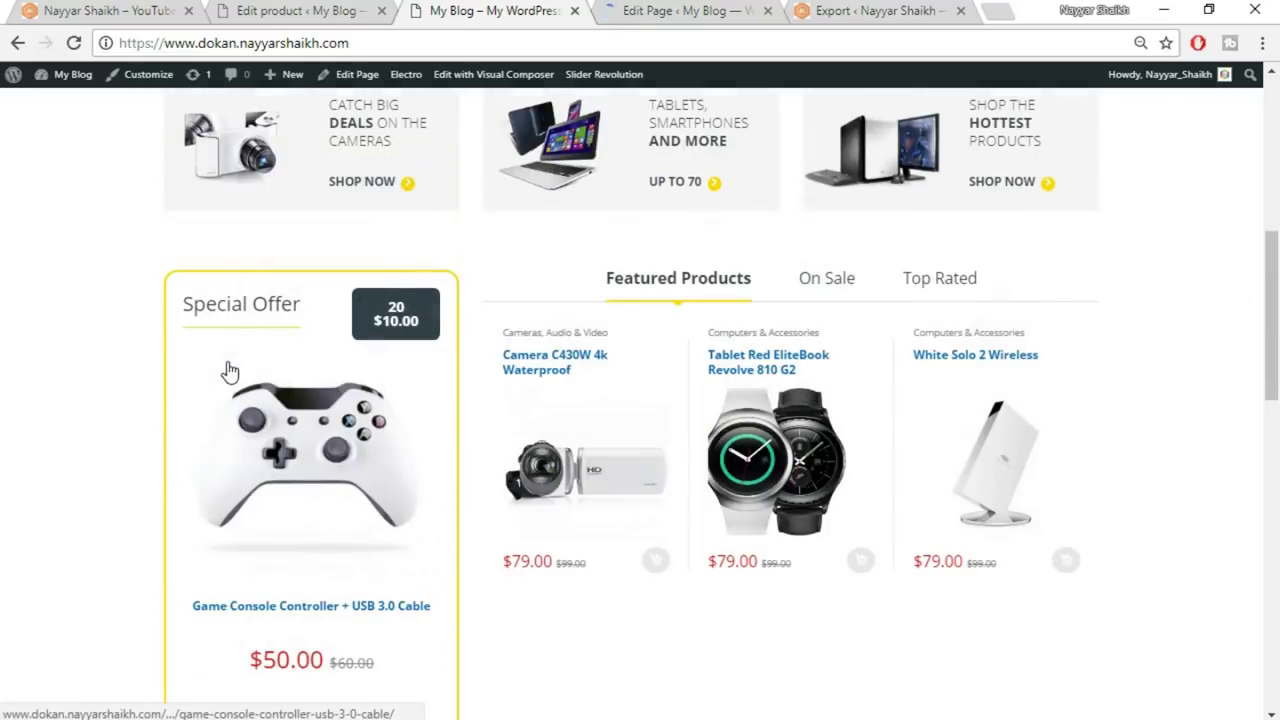
pyautogui.scroll(-2, 288, 669)
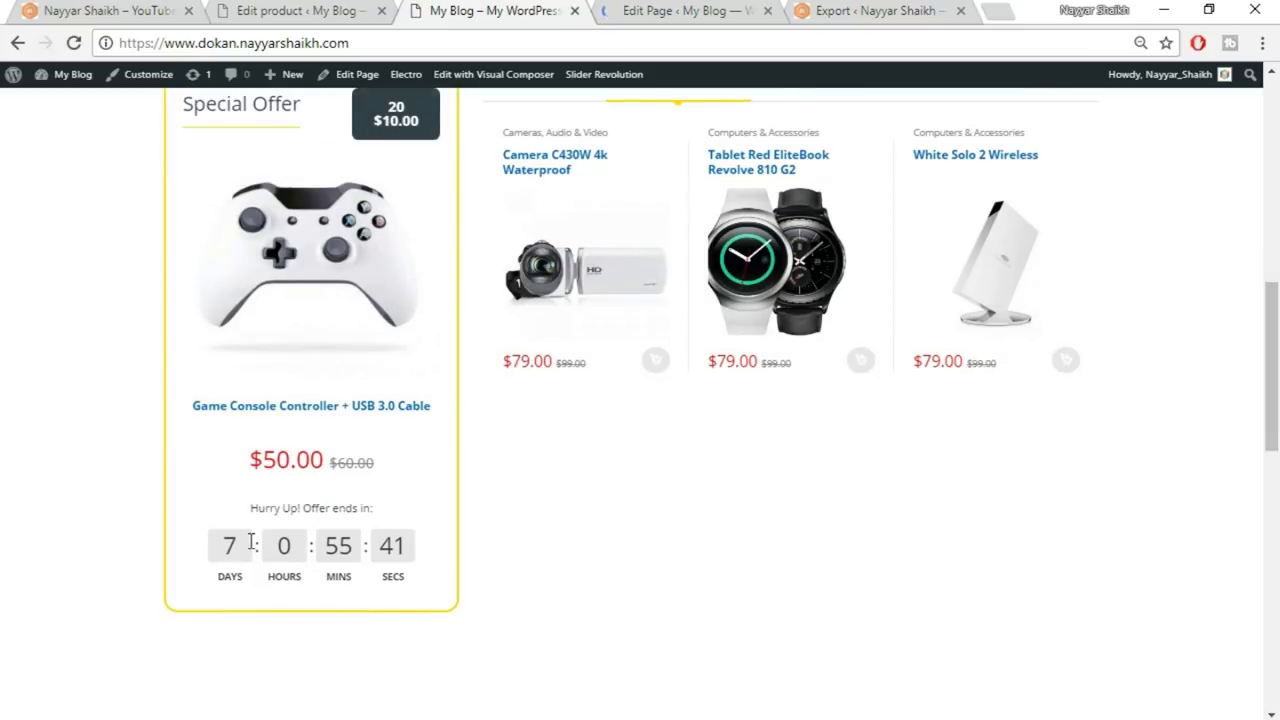
pyautogui.scroll(1, 287, 541)
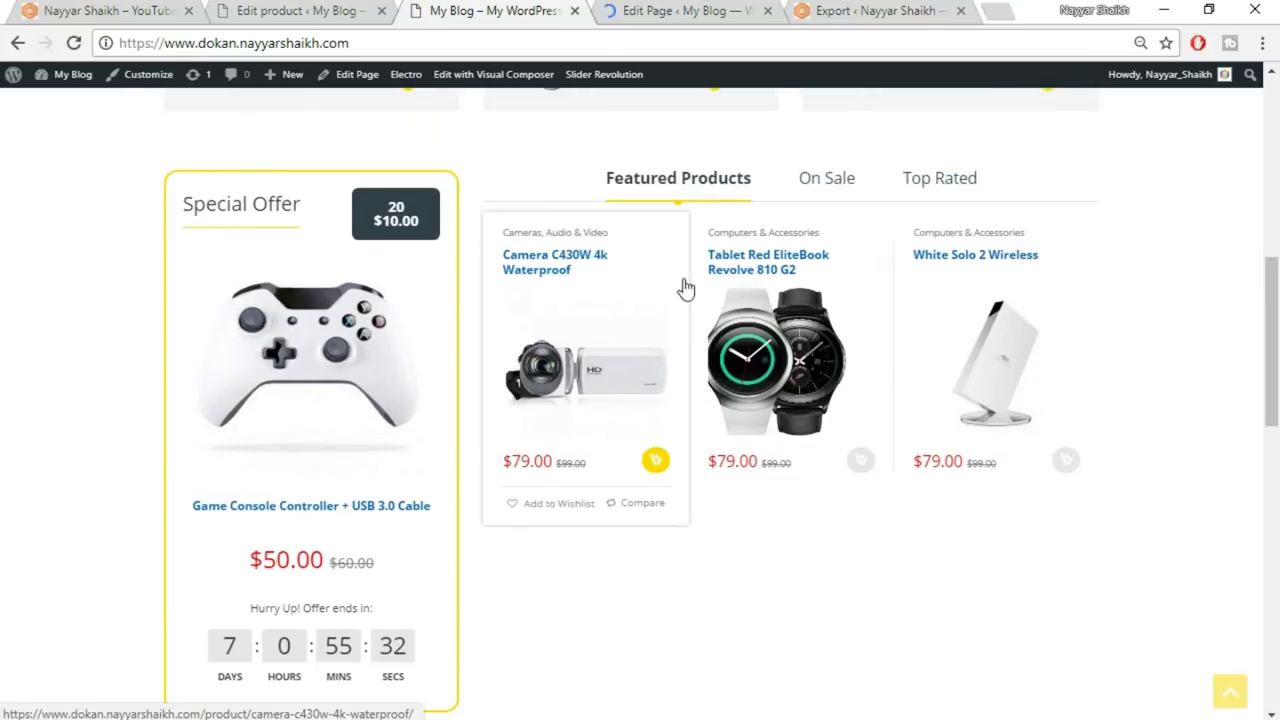
# Preview the On Sale, Top Rated and Featured Products tabs and compare with the Electro demo
pyautogui.click(836, 180)
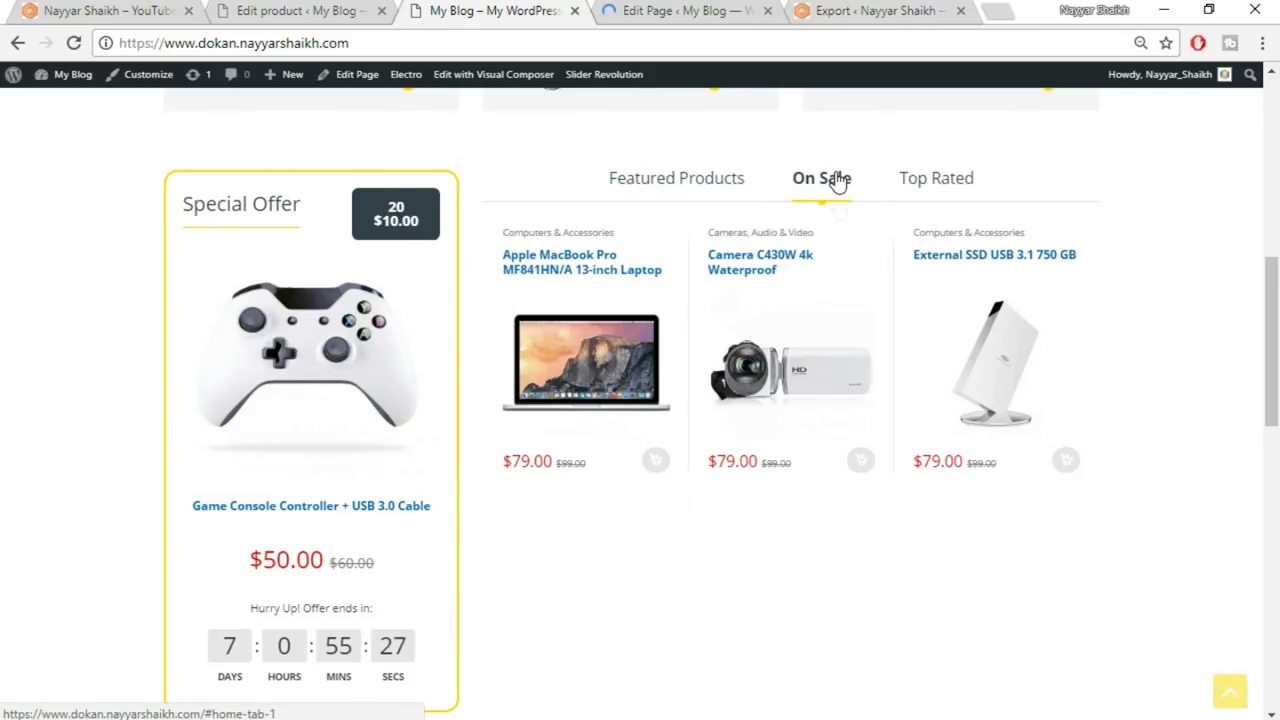
pyautogui.click(940, 186)
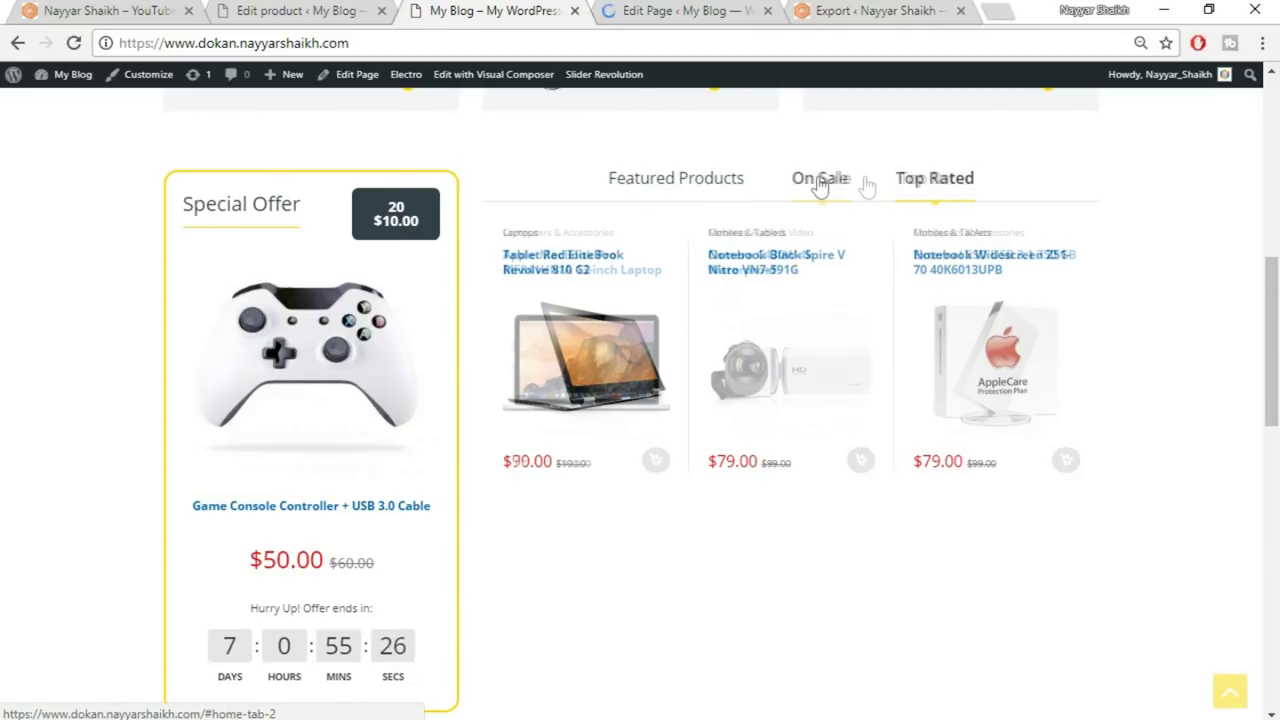
pyautogui.click(686, 184)
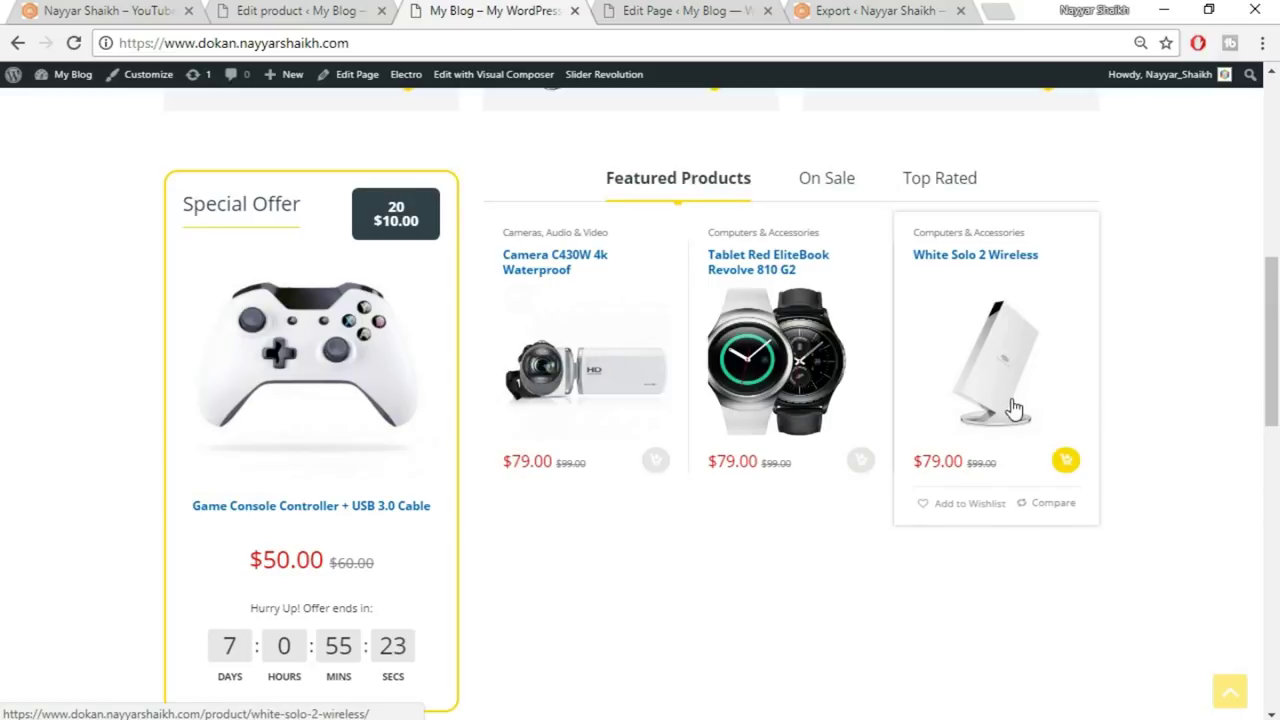
pyautogui.scroll(-1, 958, 470)
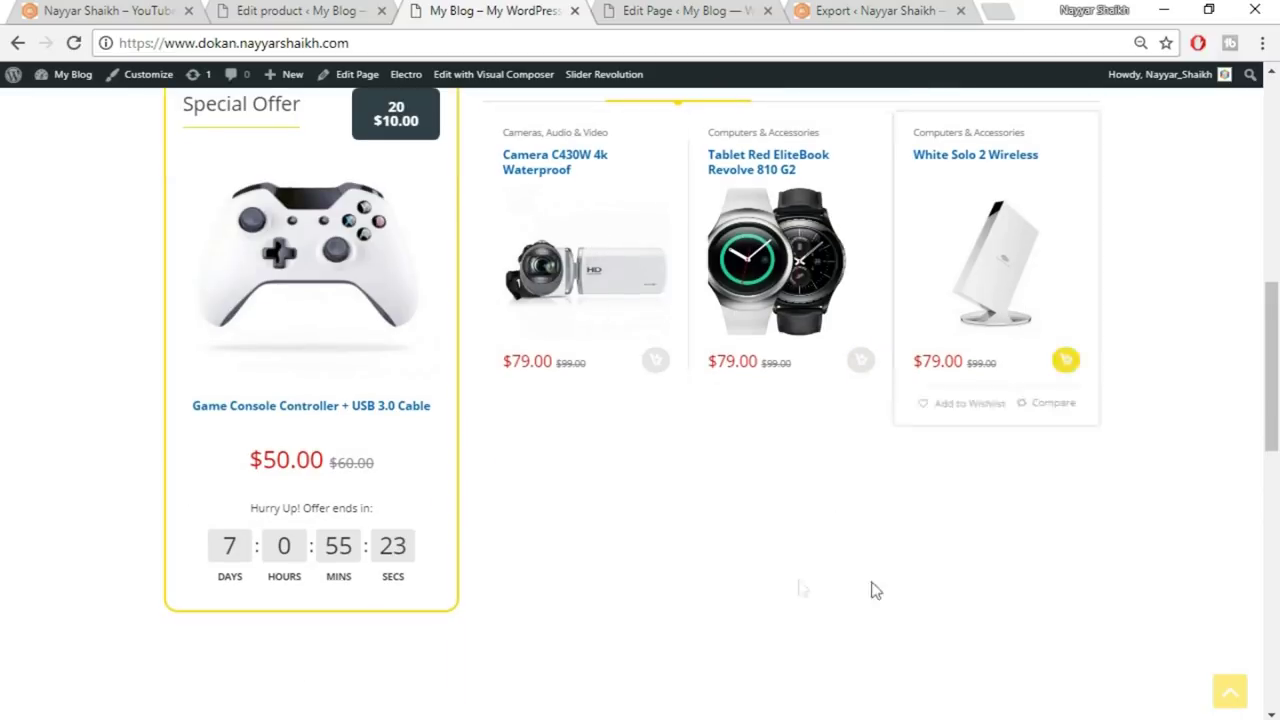
pyautogui.click(118, 8)
pyautogui.scroll(-3, 686, 466)
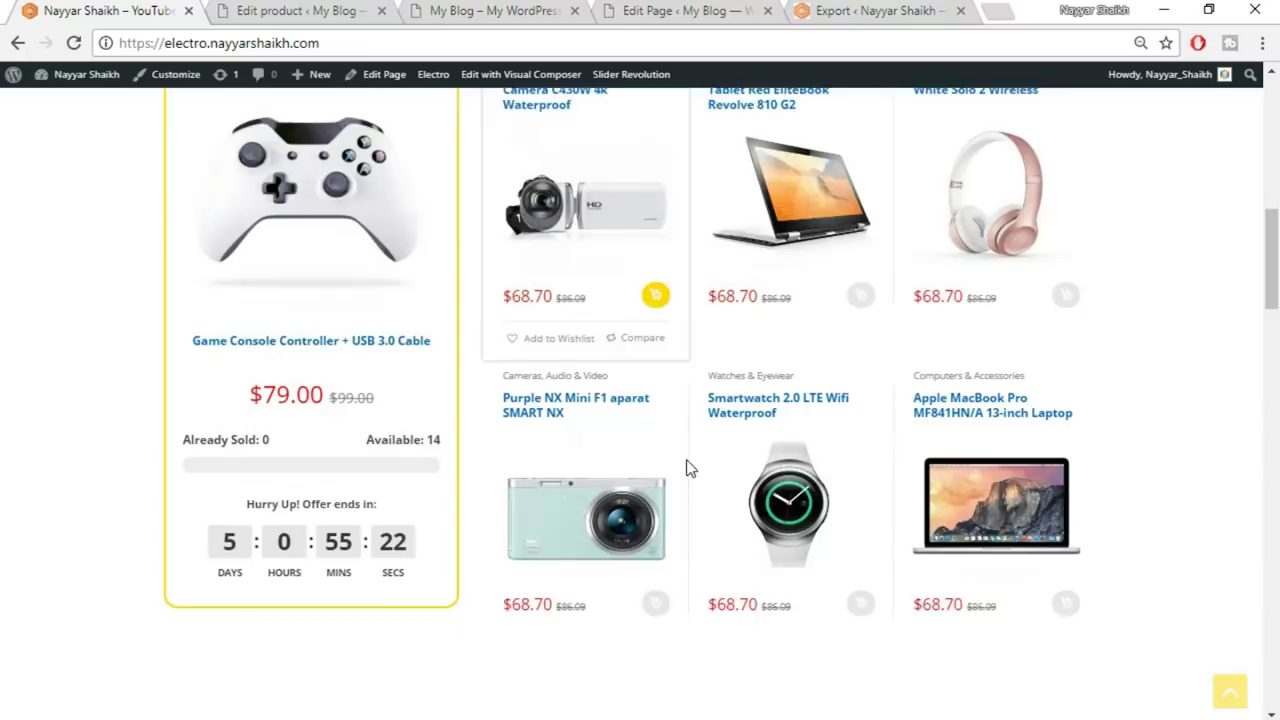
pyautogui.click(668, 8)
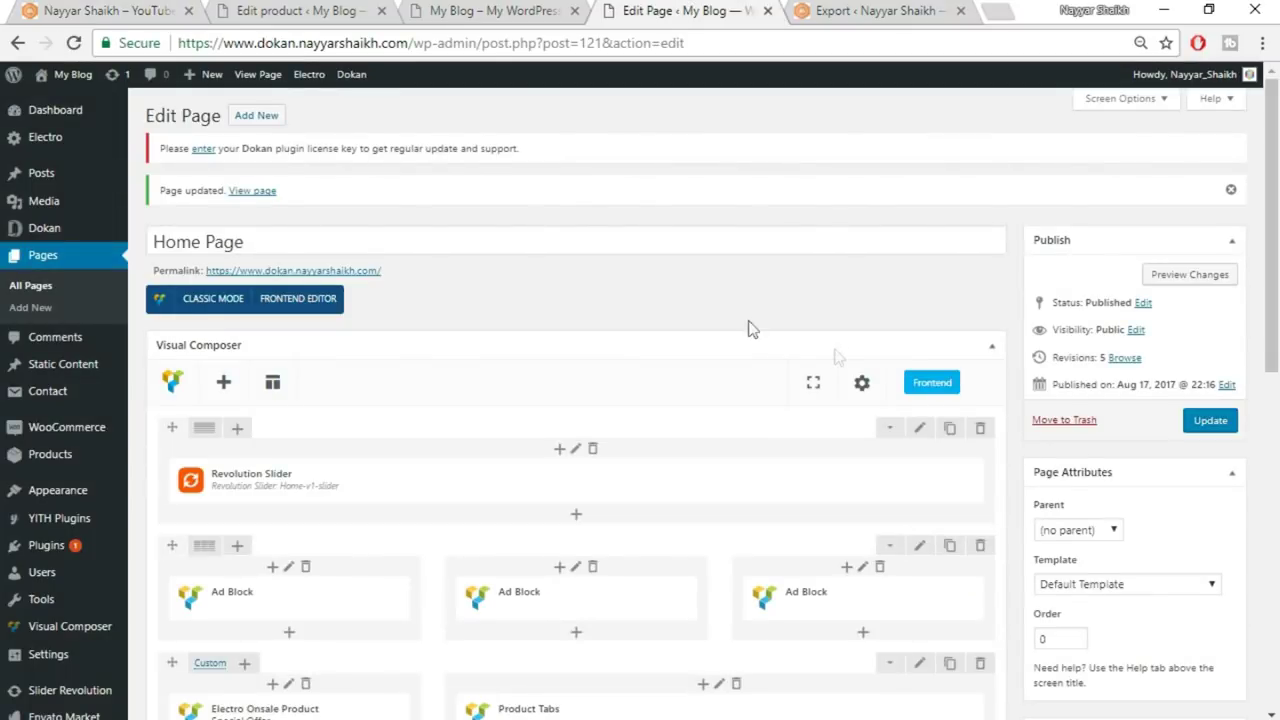
# Limit the Product Tabs element to 6 product items, update the page, and open the storefront
pyautogui.scroll(-3, 866, 383)
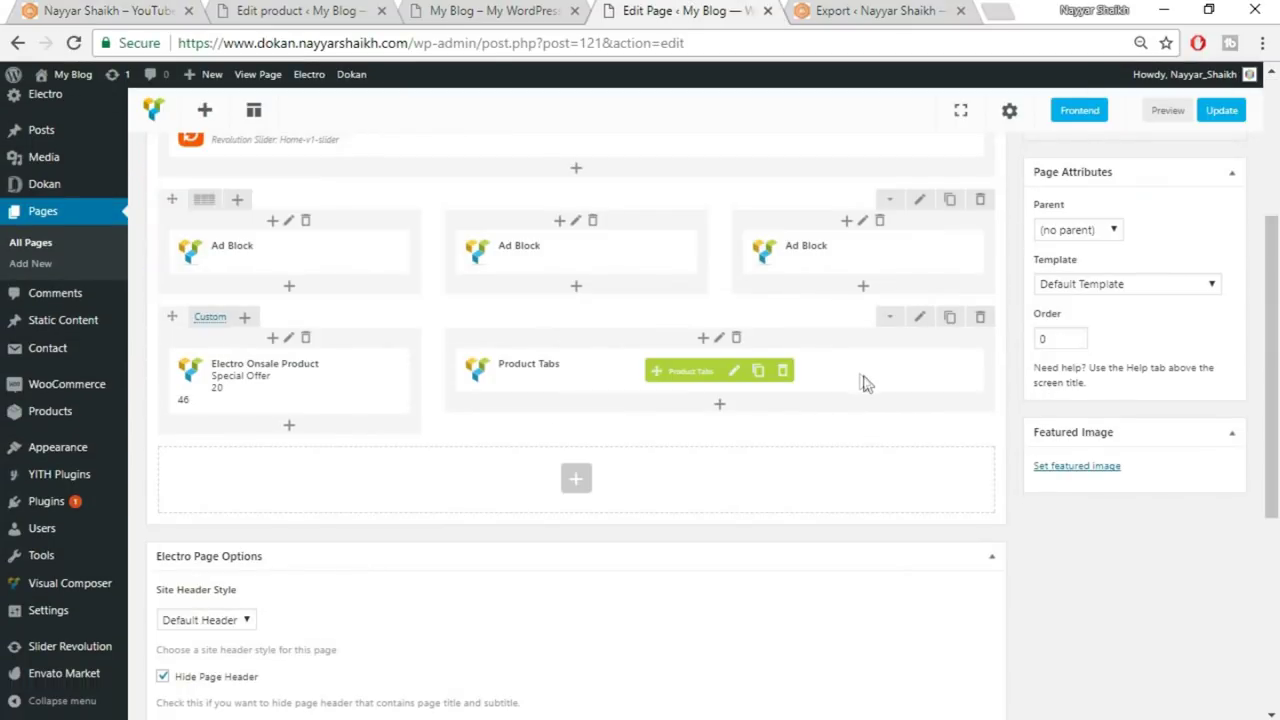
pyautogui.click(735, 375)
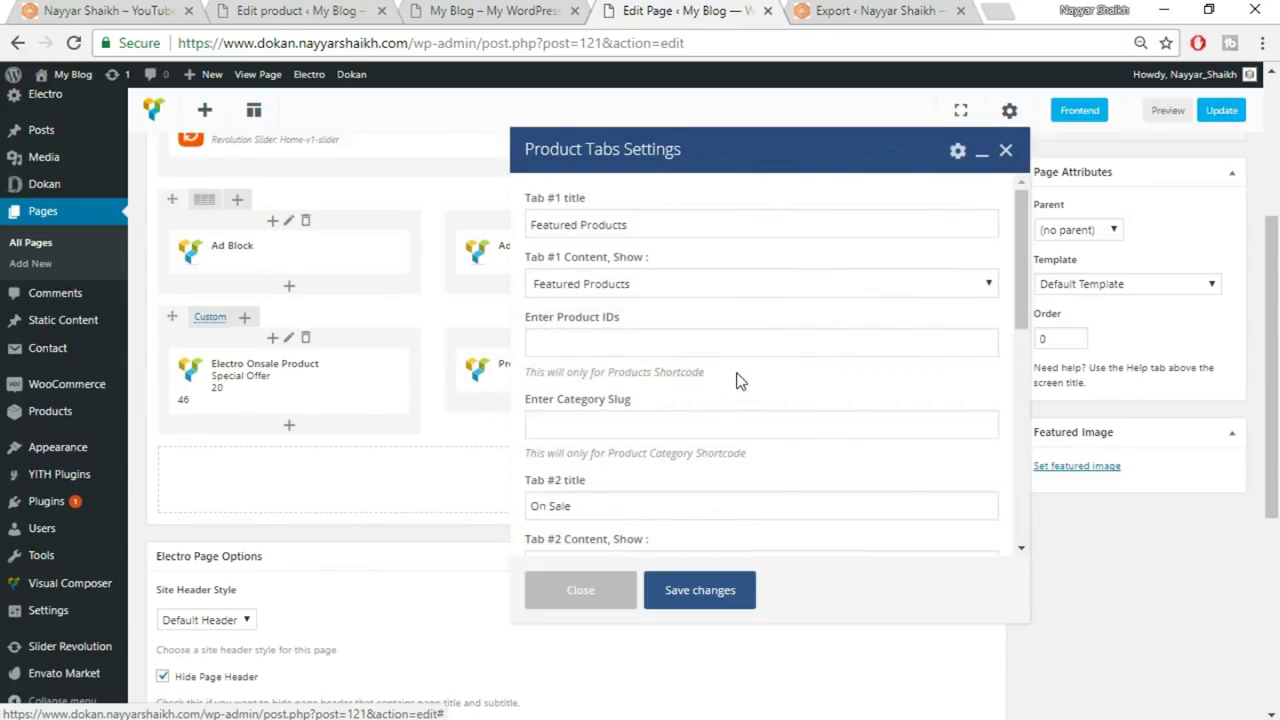
pyautogui.scroll(-10, 835, 361)
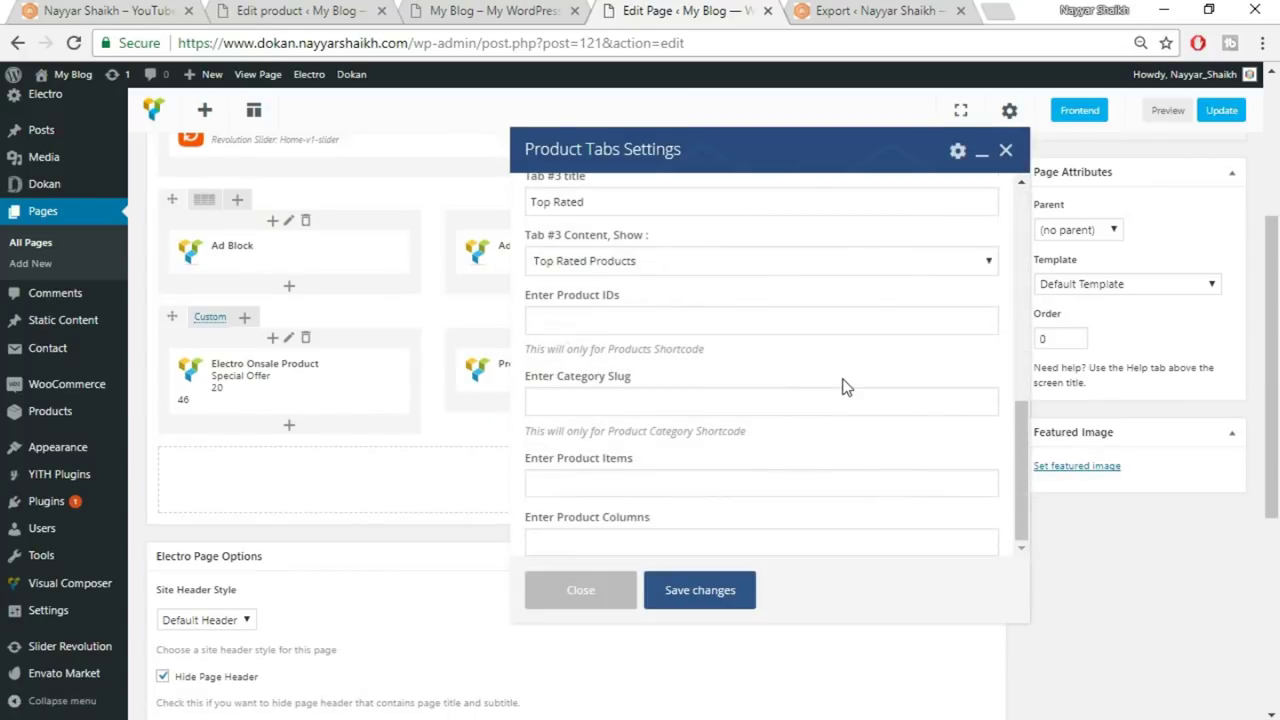
pyautogui.click(618, 487)
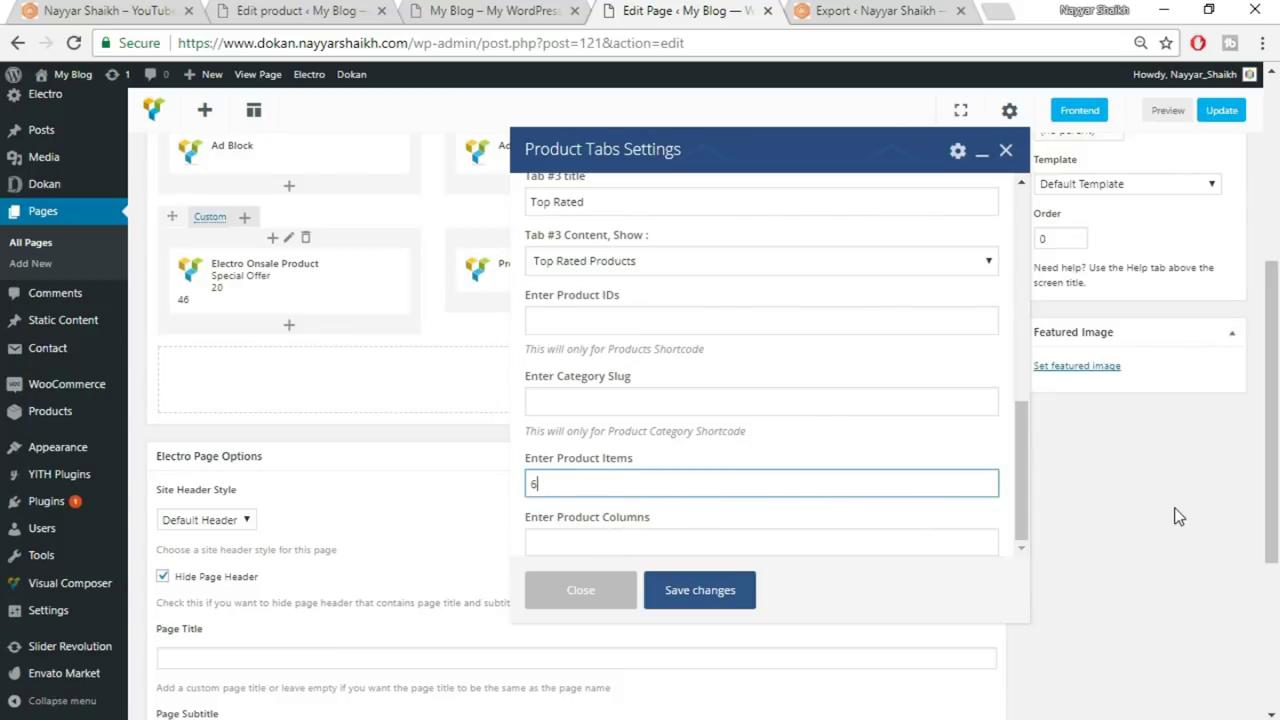
pyautogui.click(705, 598)
pyautogui.click(1236, 115)
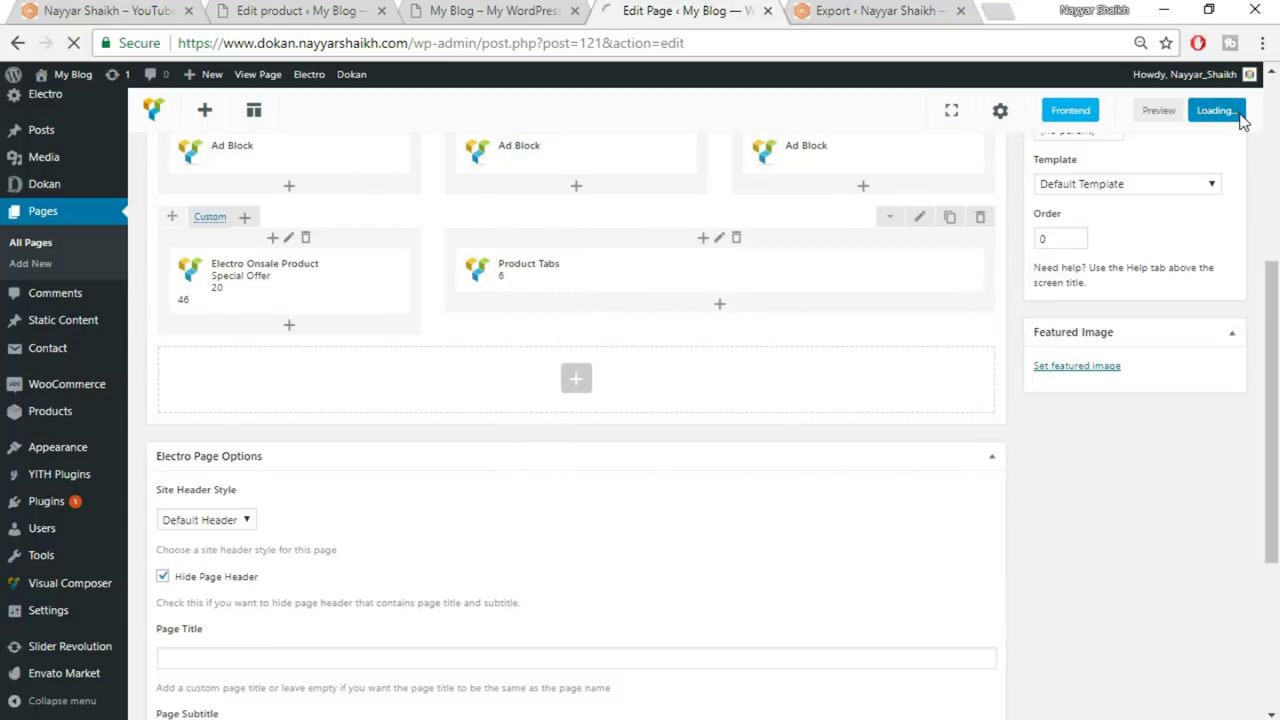
pyautogui.click(500, 10)
pyautogui.click(535, 45)
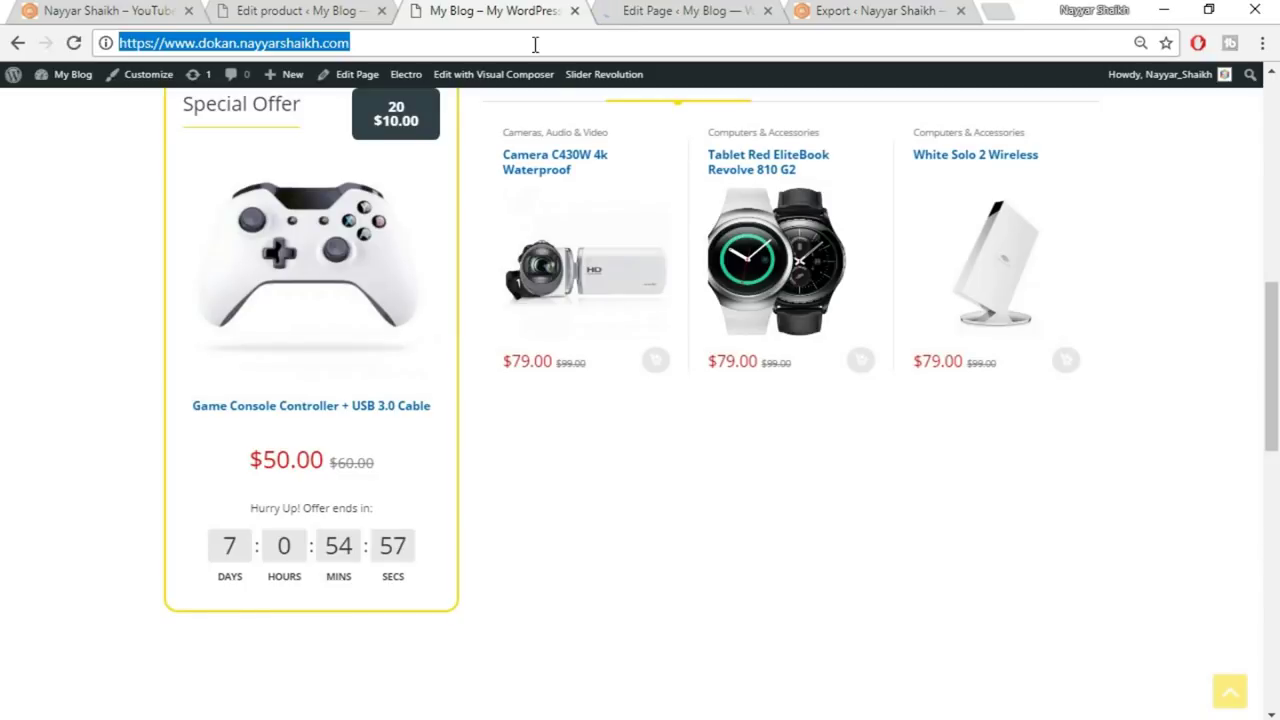
# Reload the storefront and check the six Featured Products shown in two rows
pyautogui.press('Return')
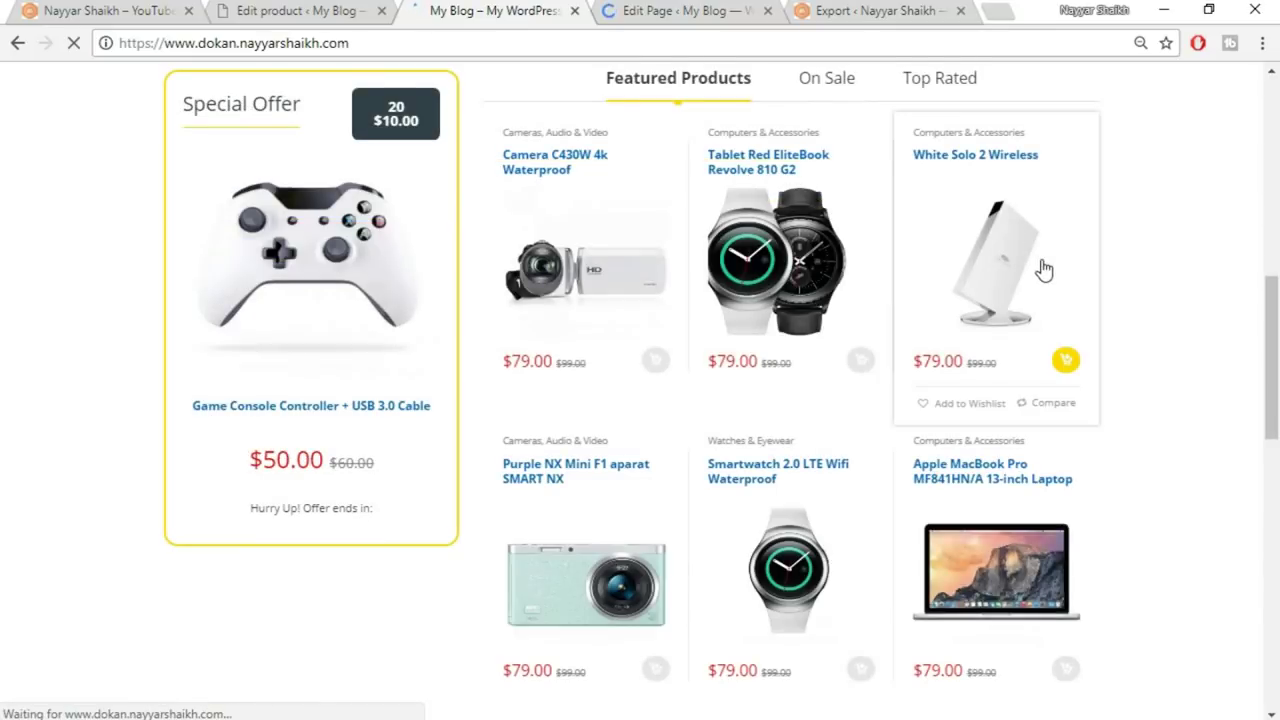
pyautogui.scroll(-1, 1044, 268)
pyautogui.scroll(3, 663, 317)
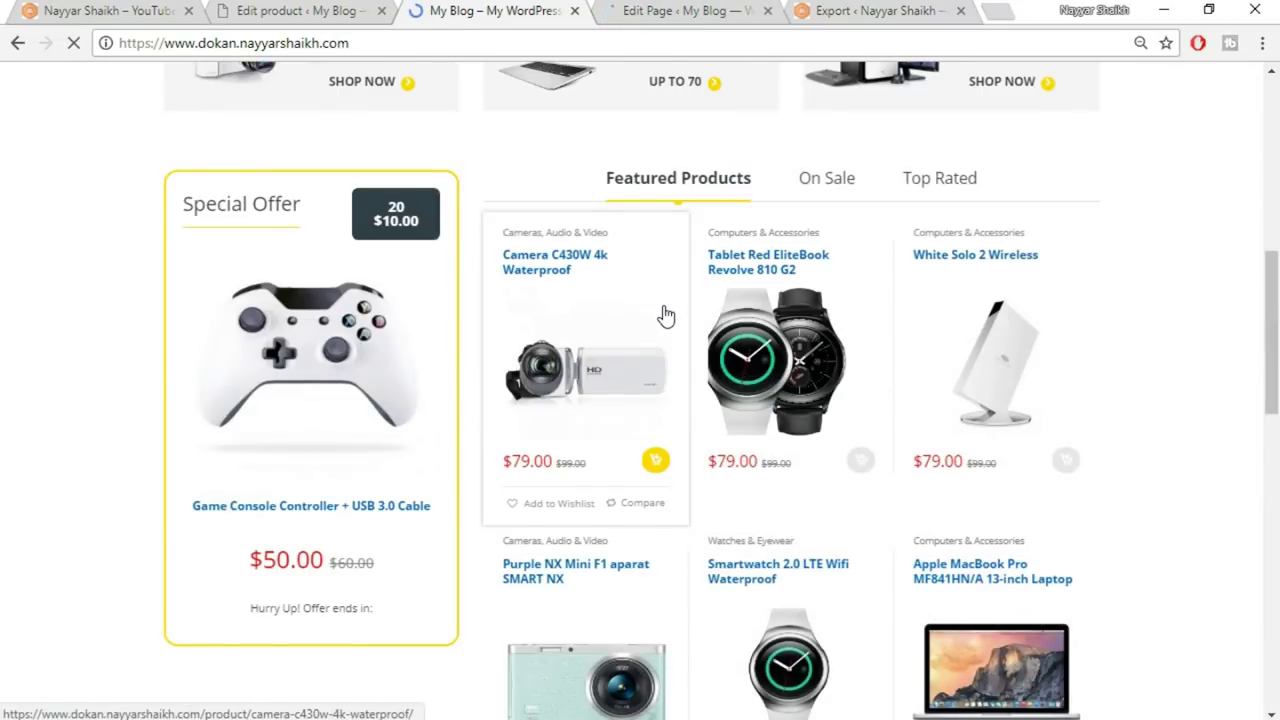
pyautogui.scroll(-1, 663, 314)
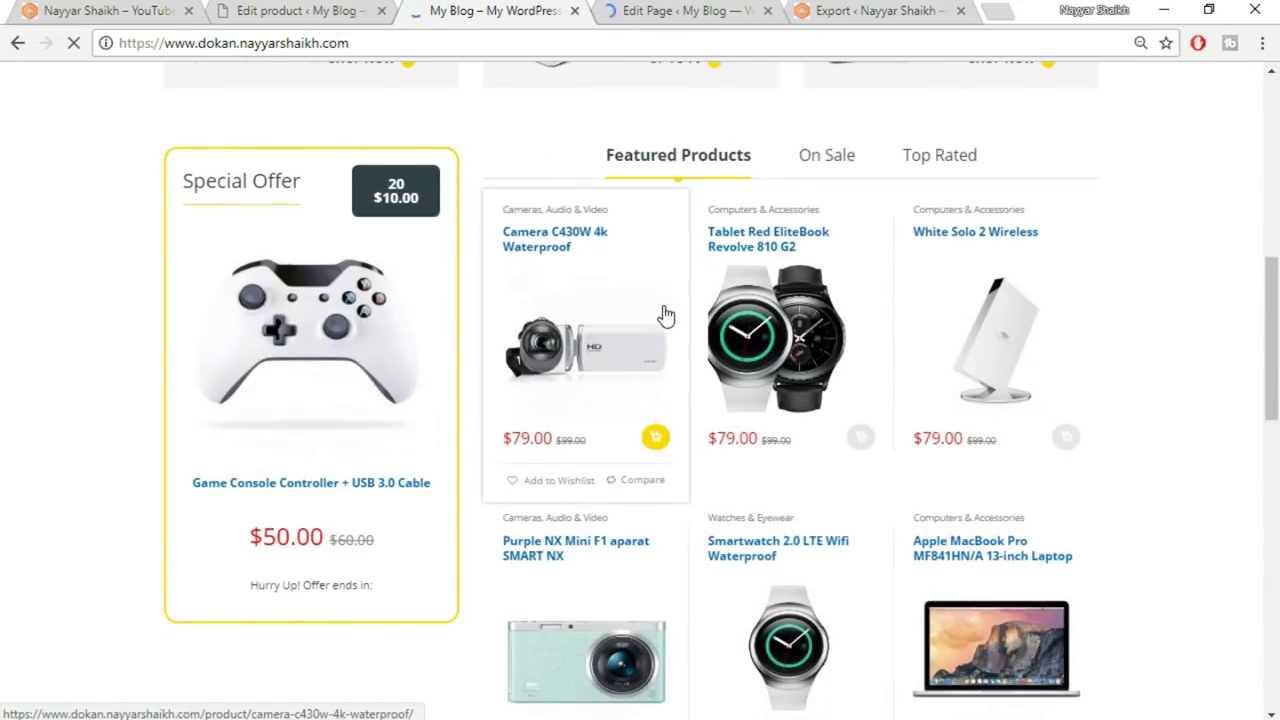
pyautogui.scroll(2, 652, 420)
pyautogui.scroll(-5, 1057, 286)
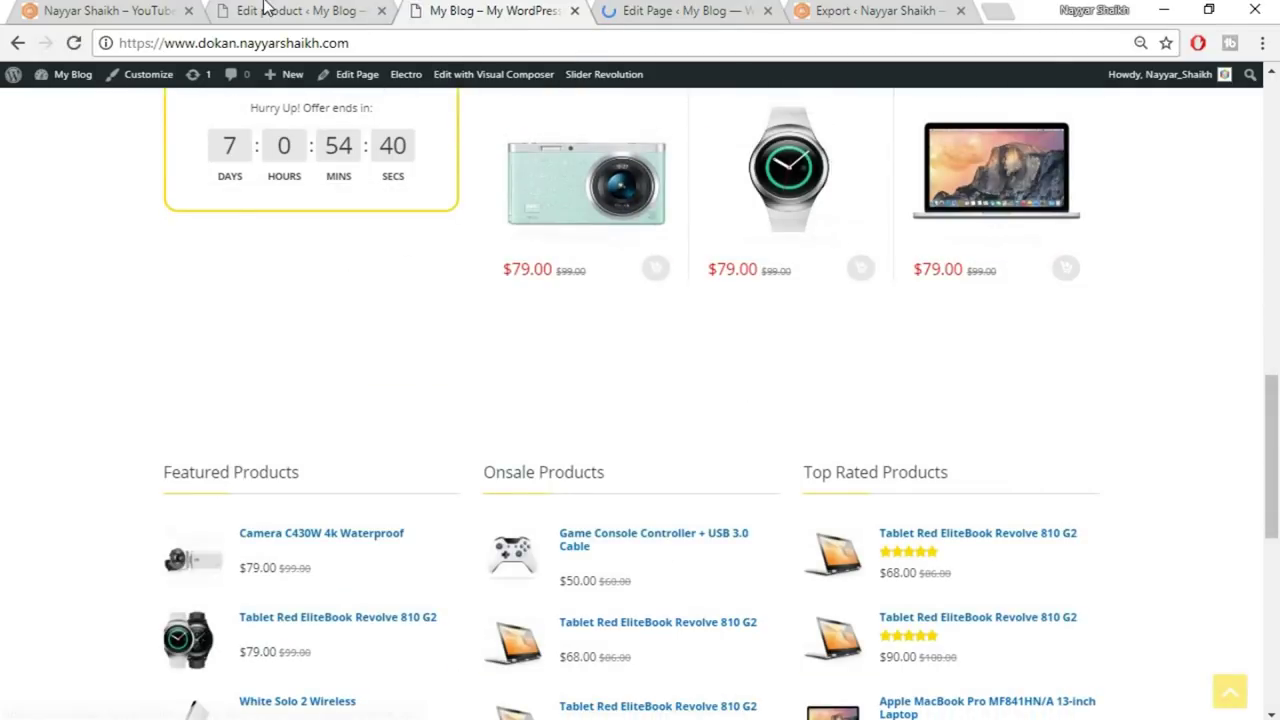
pyautogui.click(266, 10)
# Compare against the demo's Best Deals product grid, then return to the page editor
pyautogui.click(100, 10)
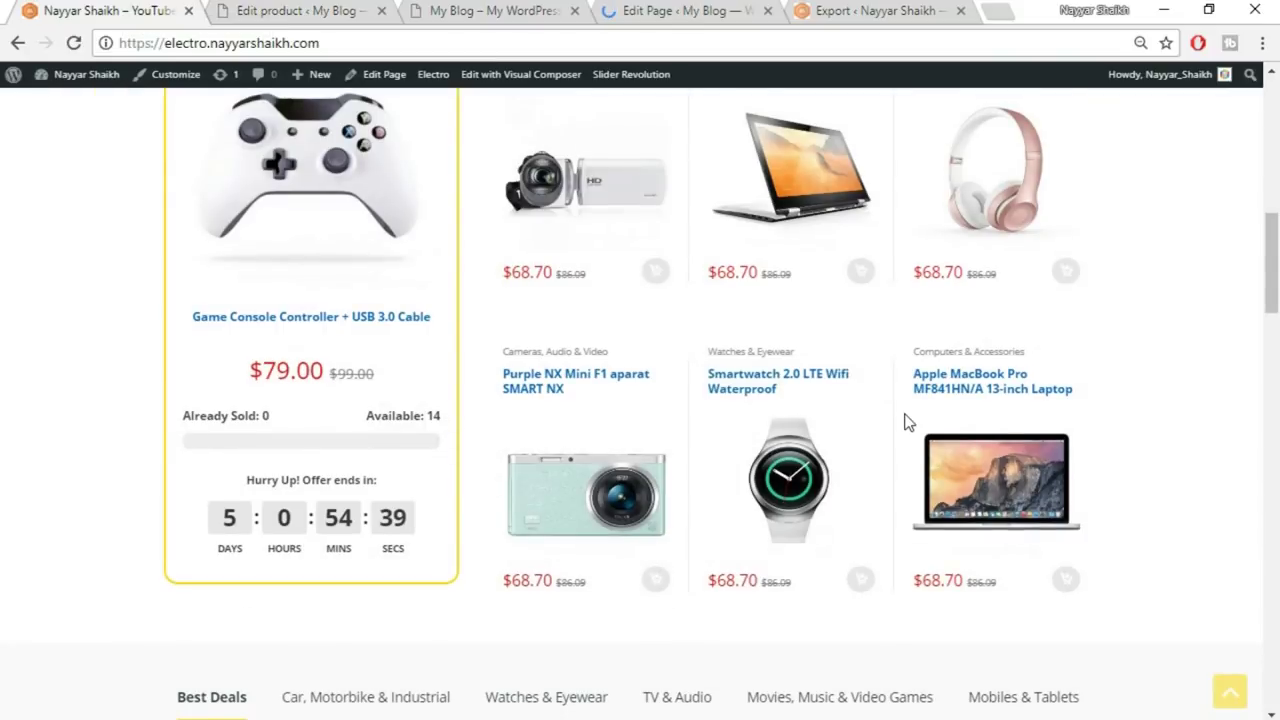
pyautogui.scroll(-4, 905, 422)
pyautogui.scroll(-2, 380, 326)
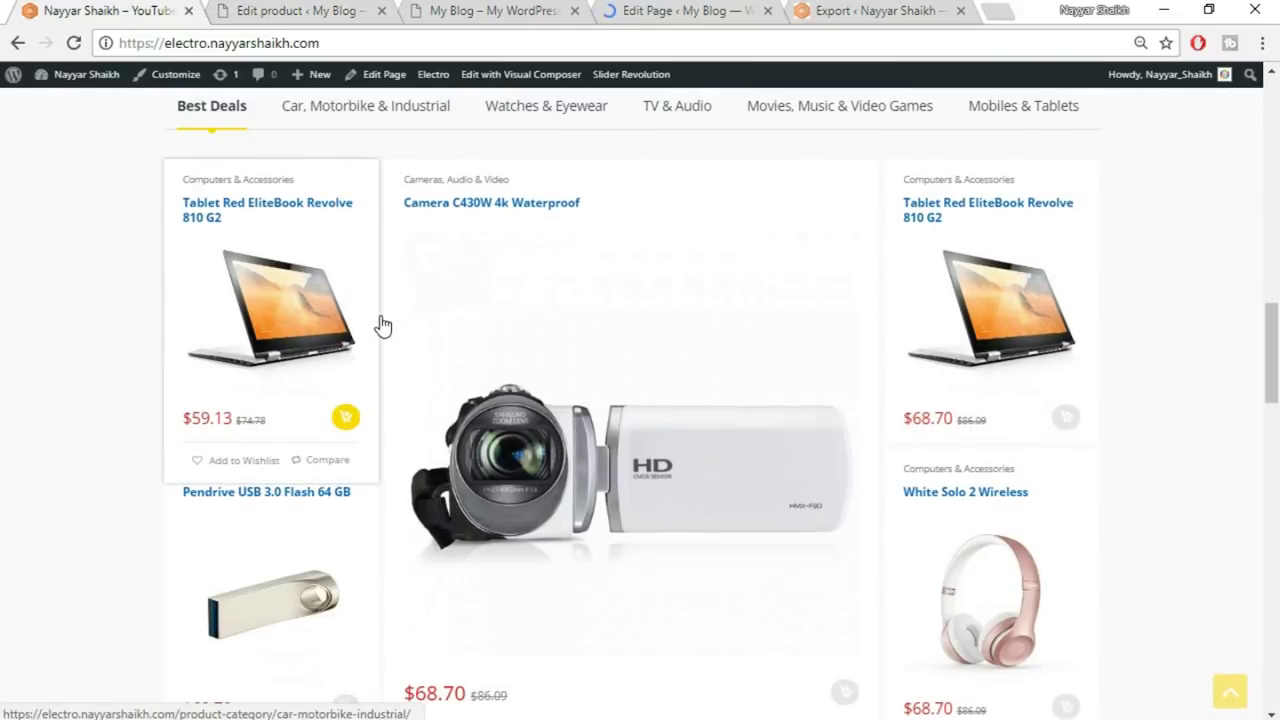
pyautogui.scroll(1, 346, 314)
pyautogui.scroll(-1, 346, 314)
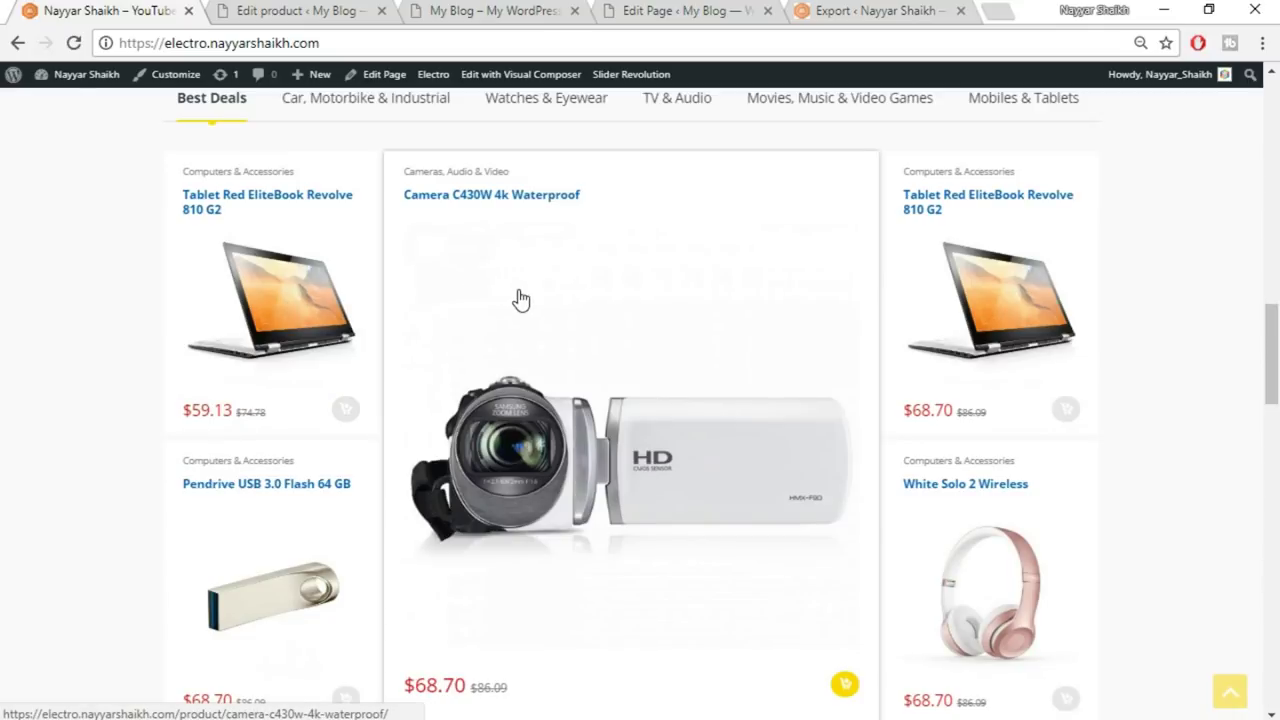
pyautogui.click(606, 10)
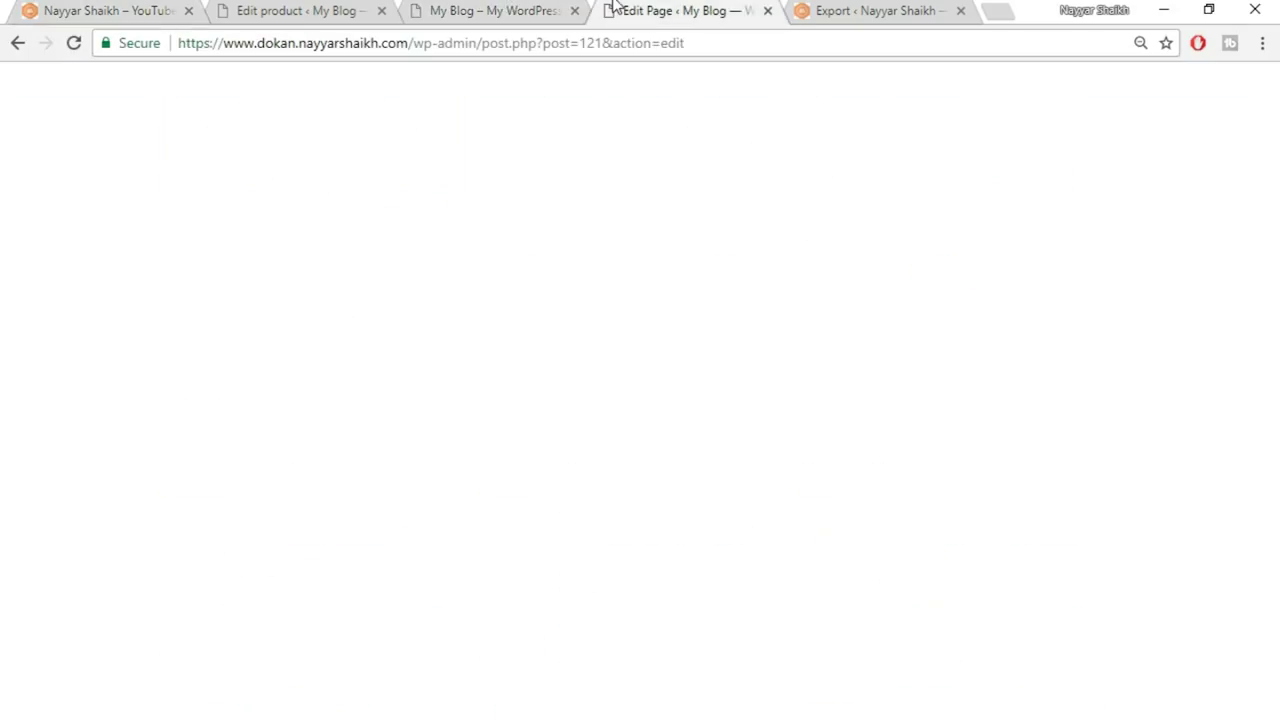
# Insert a Product 2-1-2 Grid element into the empty row after searching '2'
pyautogui.scroll(-5, 978, 341)
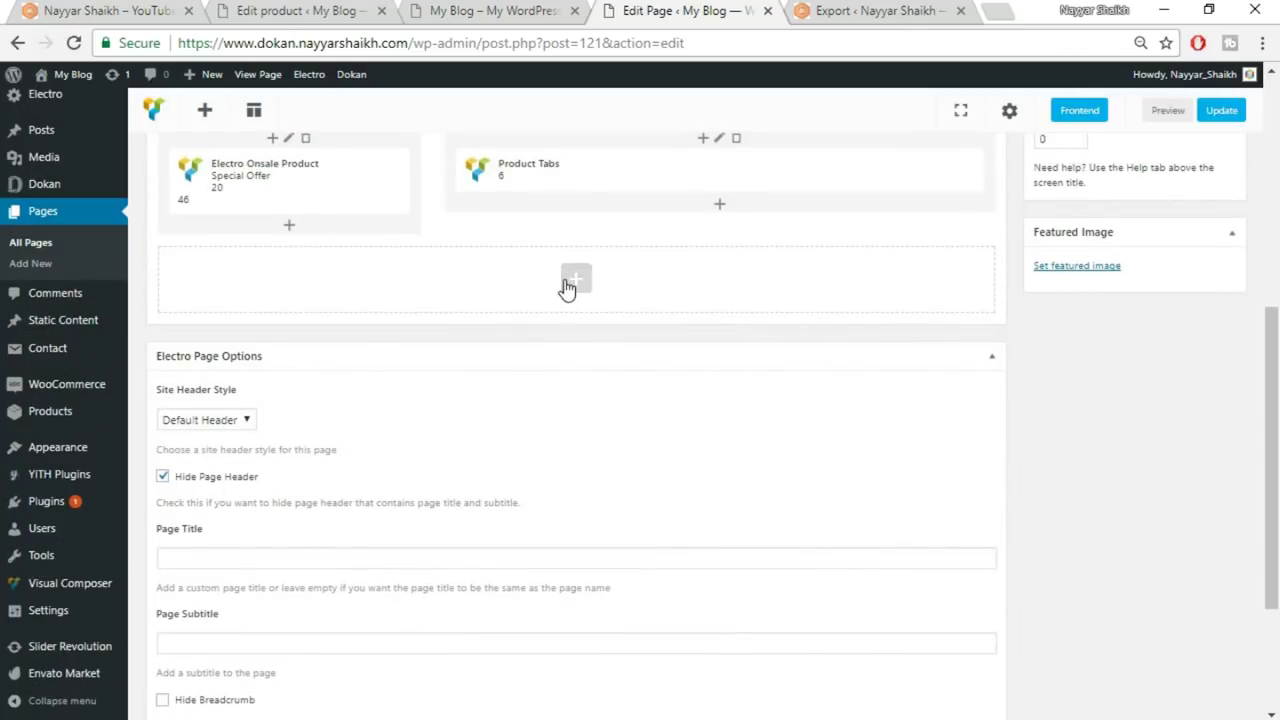
pyautogui.click(568, 287)
pyautogui.write('2')
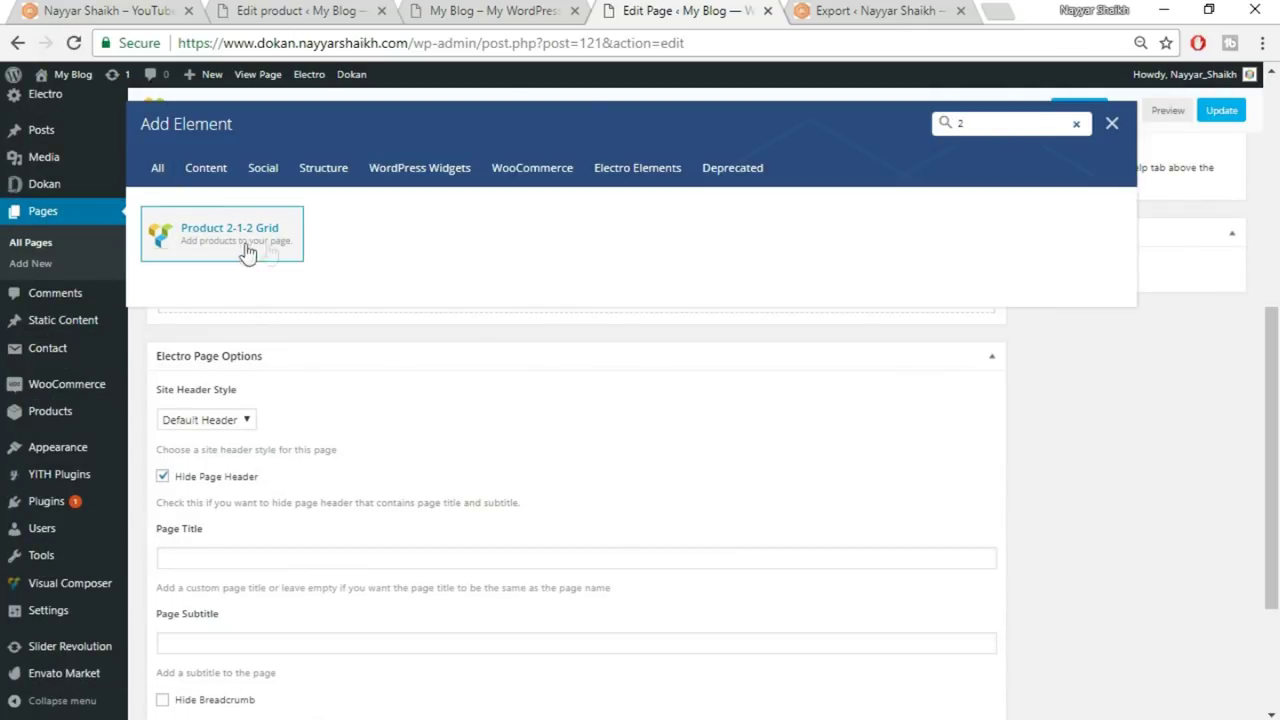
pyautogui.click(252, 243)
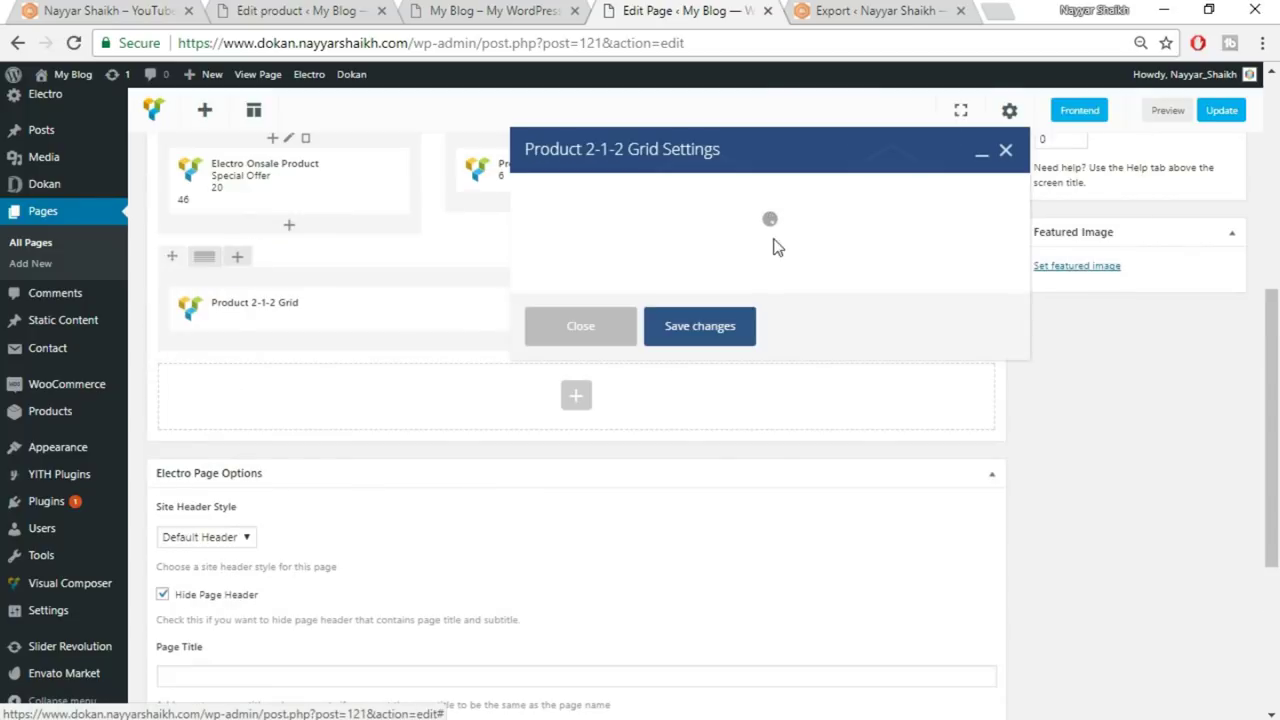
# Begin the grid's title, checking the demo's Best Deals heading for reference
pyautogui.click(649, 223)
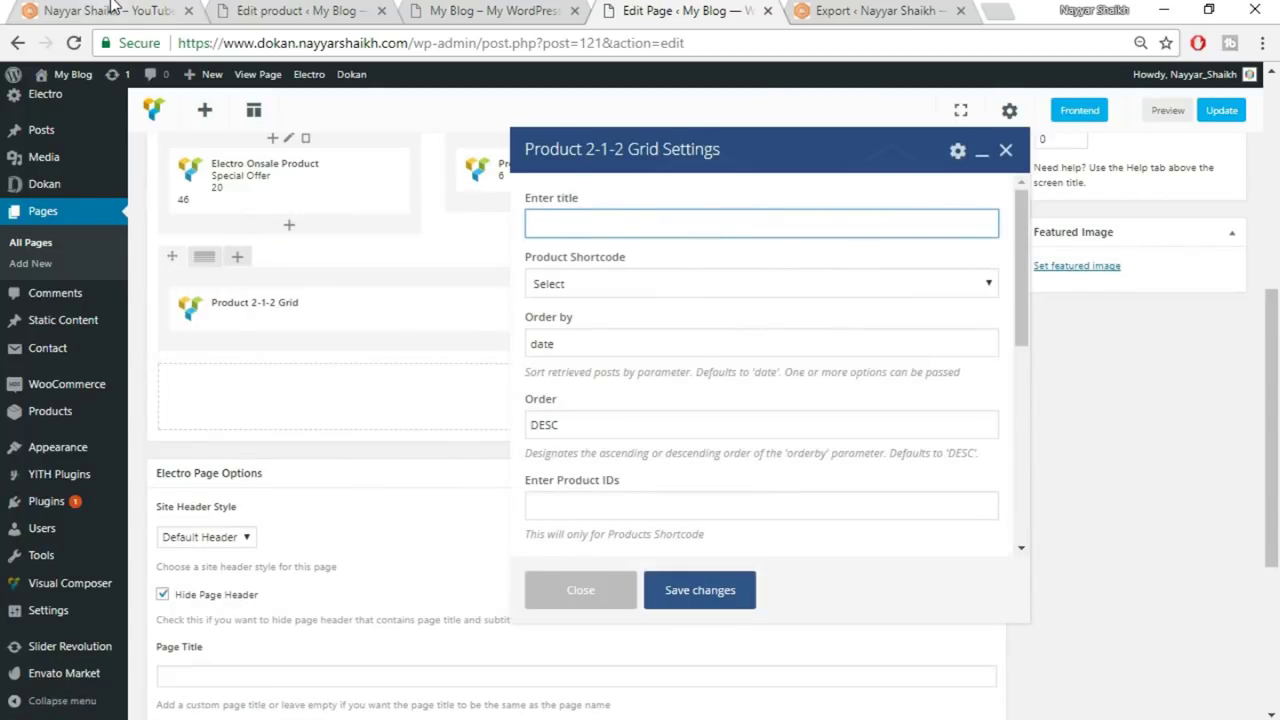
pyautogui.click(111, 10)
pyautogui.scroll(2, 443, 277)
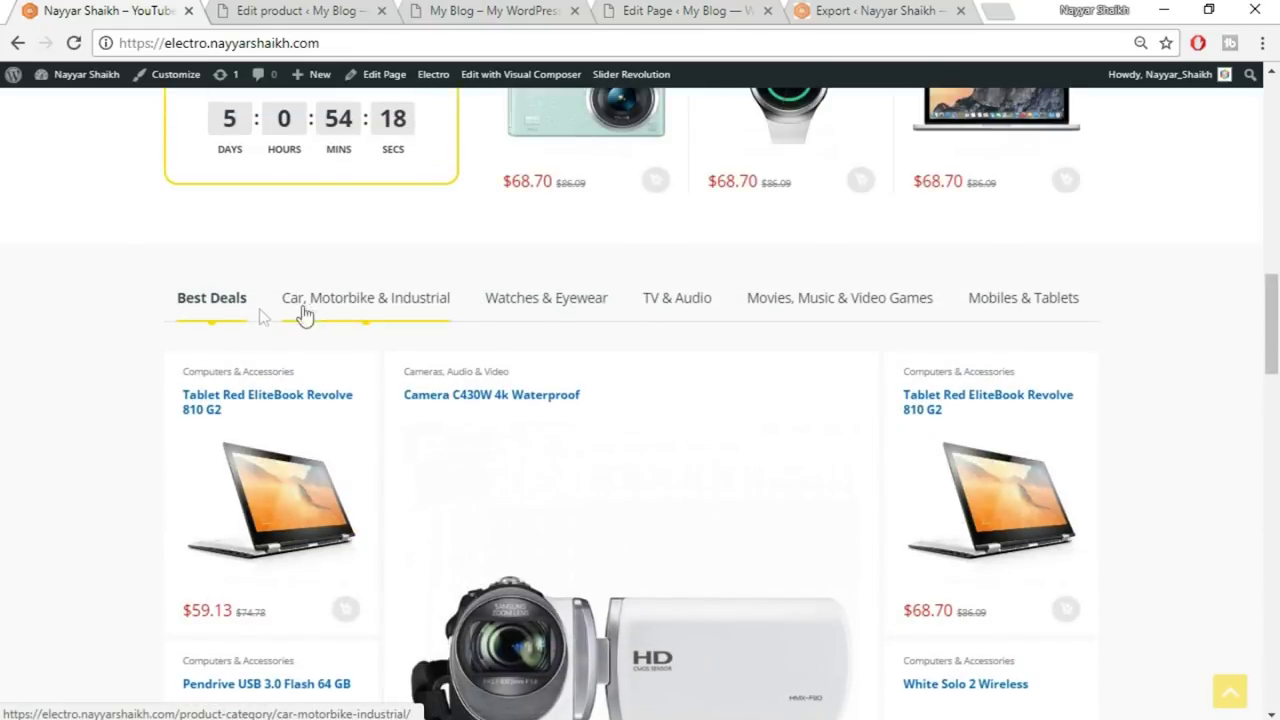
pyautogui.click(710, 10)
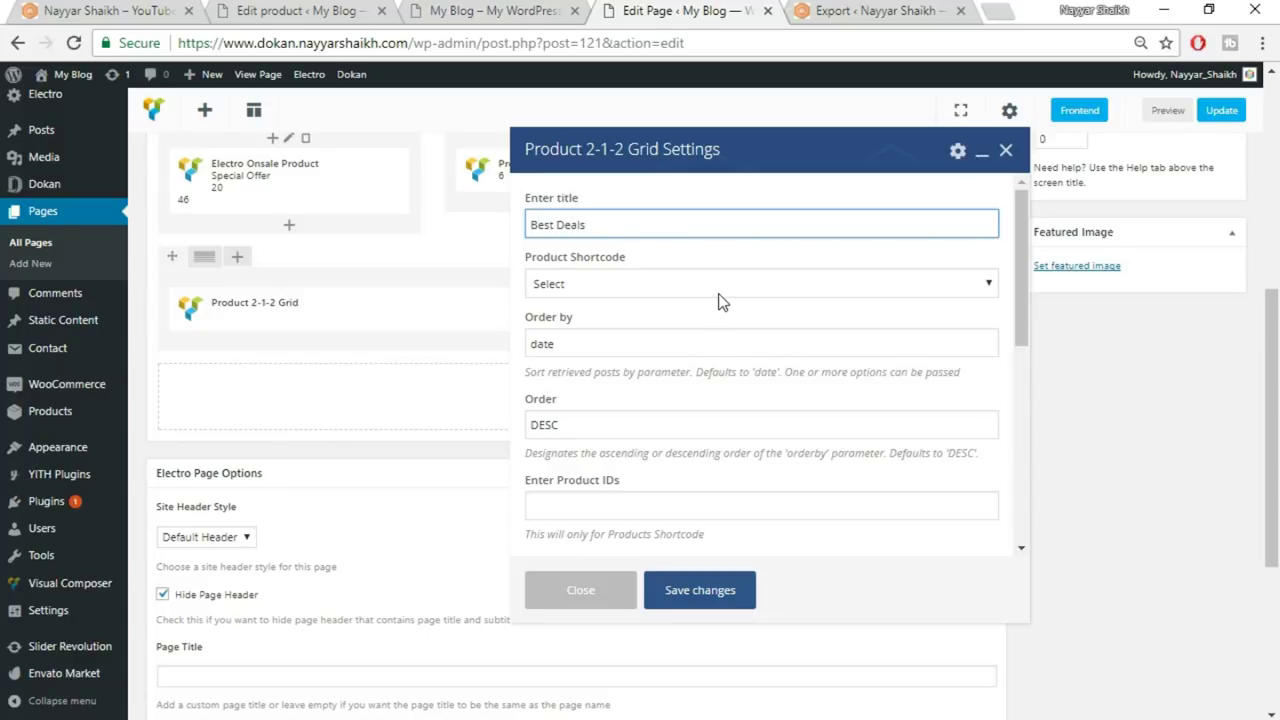
# Set the Best Deals 2-1-2 grid's products to Featured Products with 5 categories displayed
pyautogui.click(614, 289)
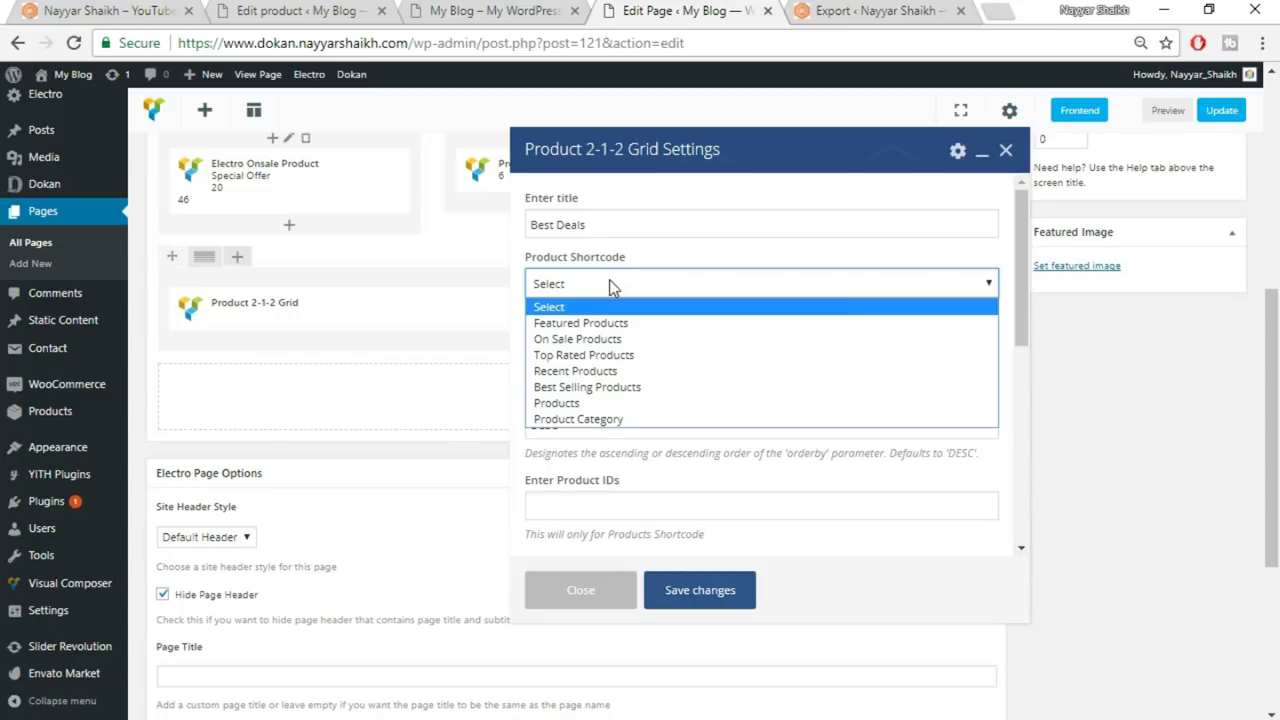
pyautogui.click(598, 323)
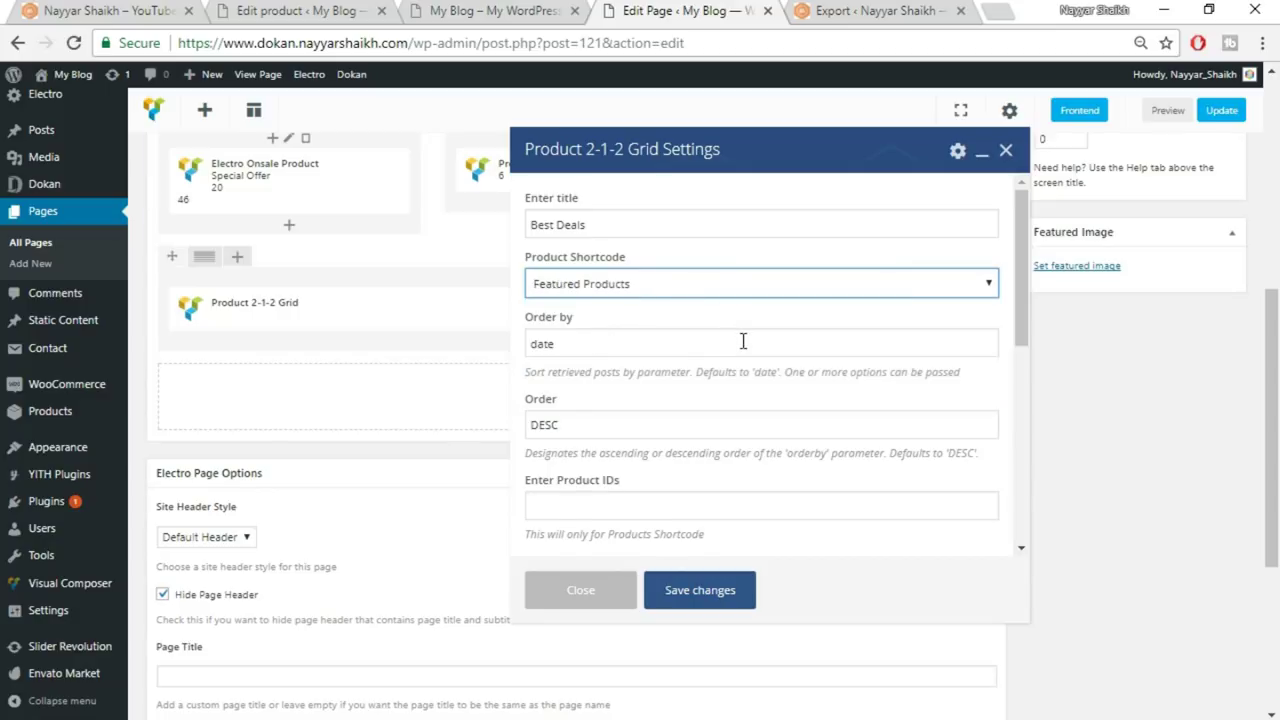
pyautogui.scroll(-1, 743, 341)
pyautogui.click(607, 412)
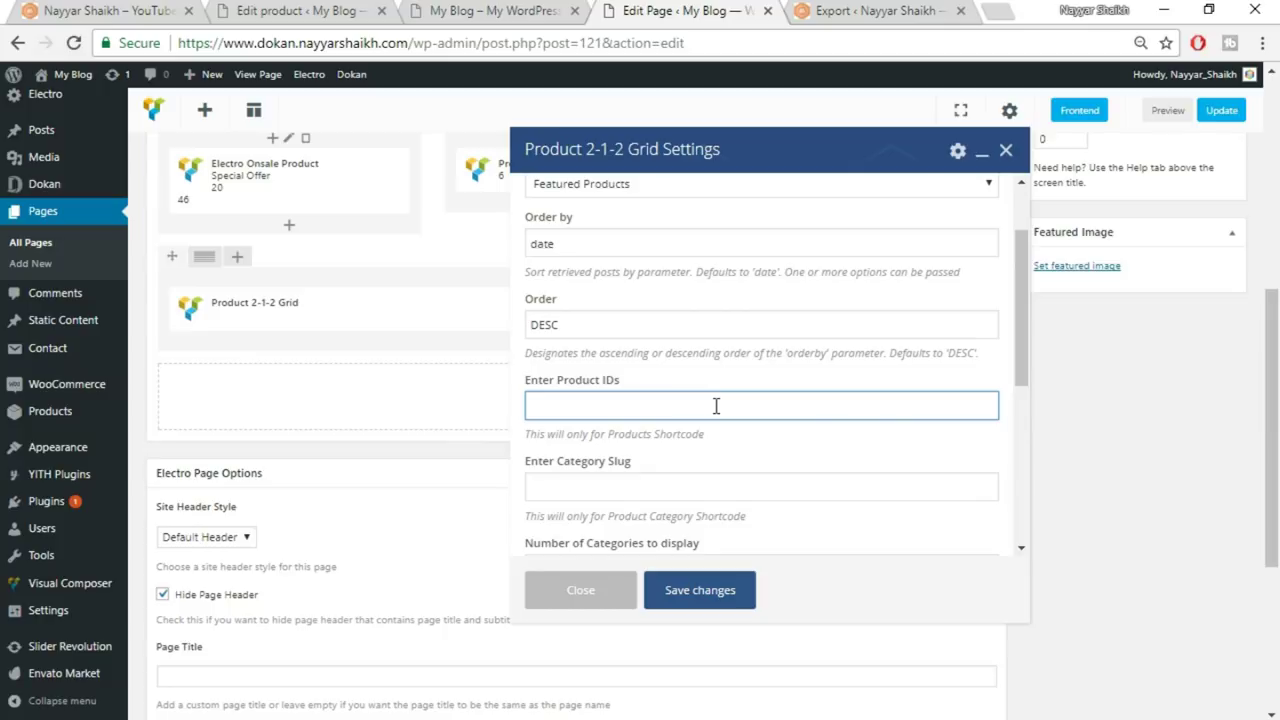
pyautogui.scroll(-2, 716, 405)
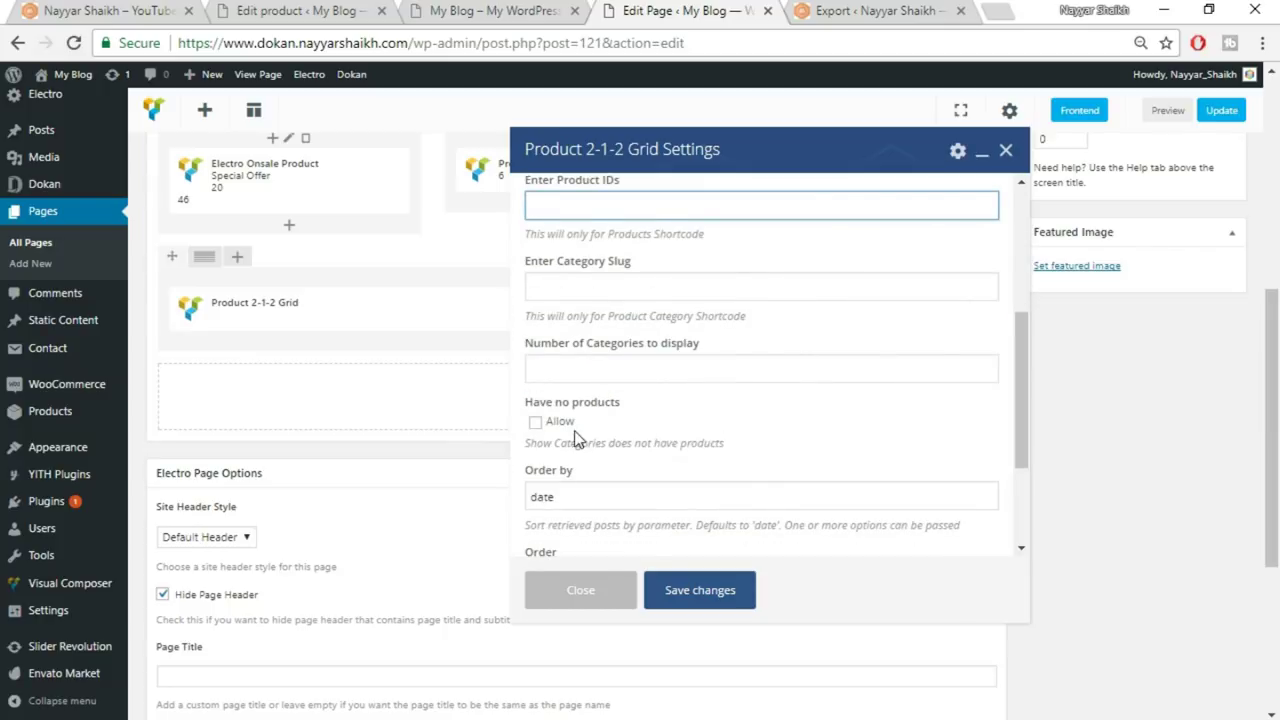
pyautogui.click(661, 367)
# Compare with the live storefront's Best Deals, then save the grid settings and update the page
pyautogui.click(188, 10)
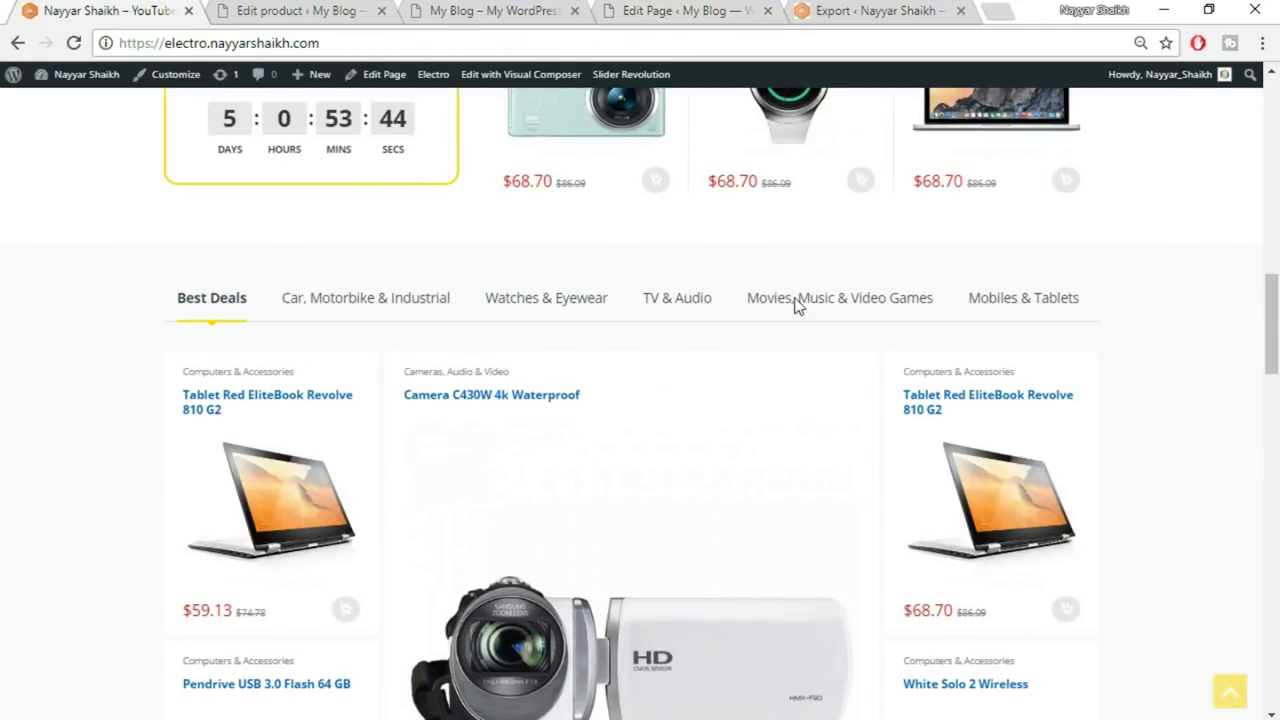
pyautogui.click(660, 9)
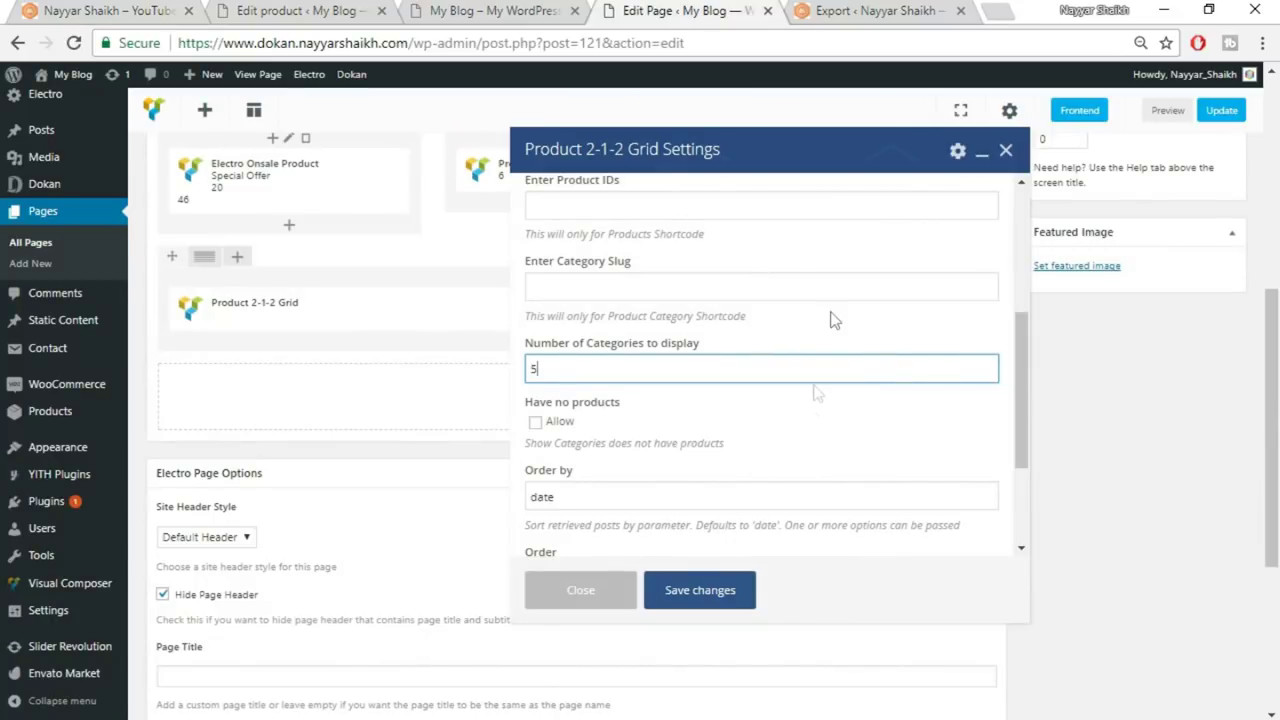
pyautogui.scroll(-2, 817, 418)
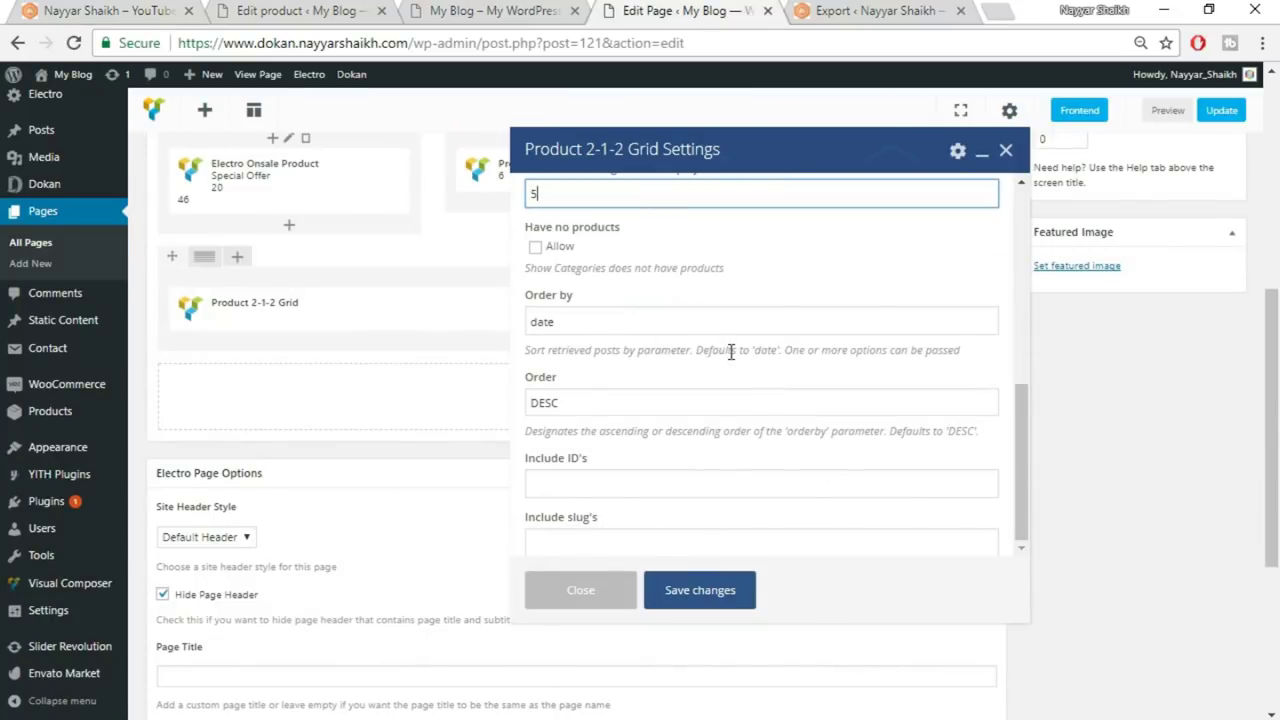
pyautogui.scroll(-2, 686, 391)
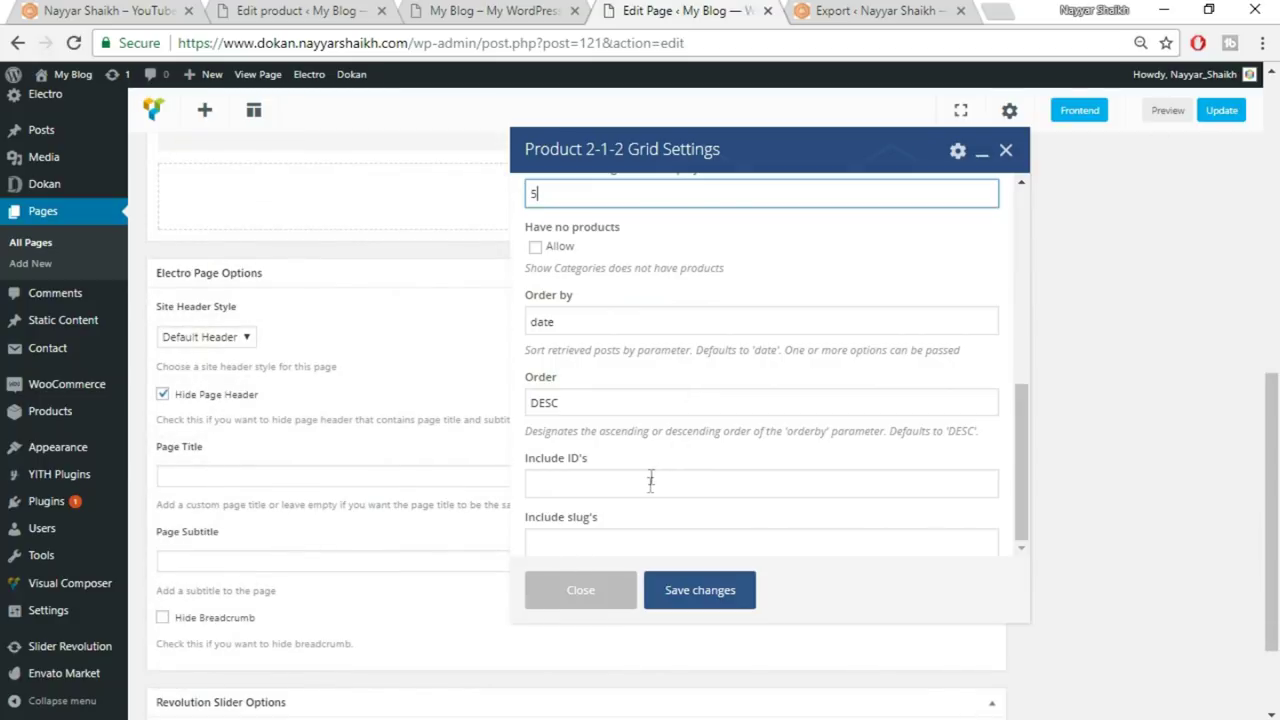
pyautogui.click(703, 591)
pyautogui.scroll(3, 1237, 534)
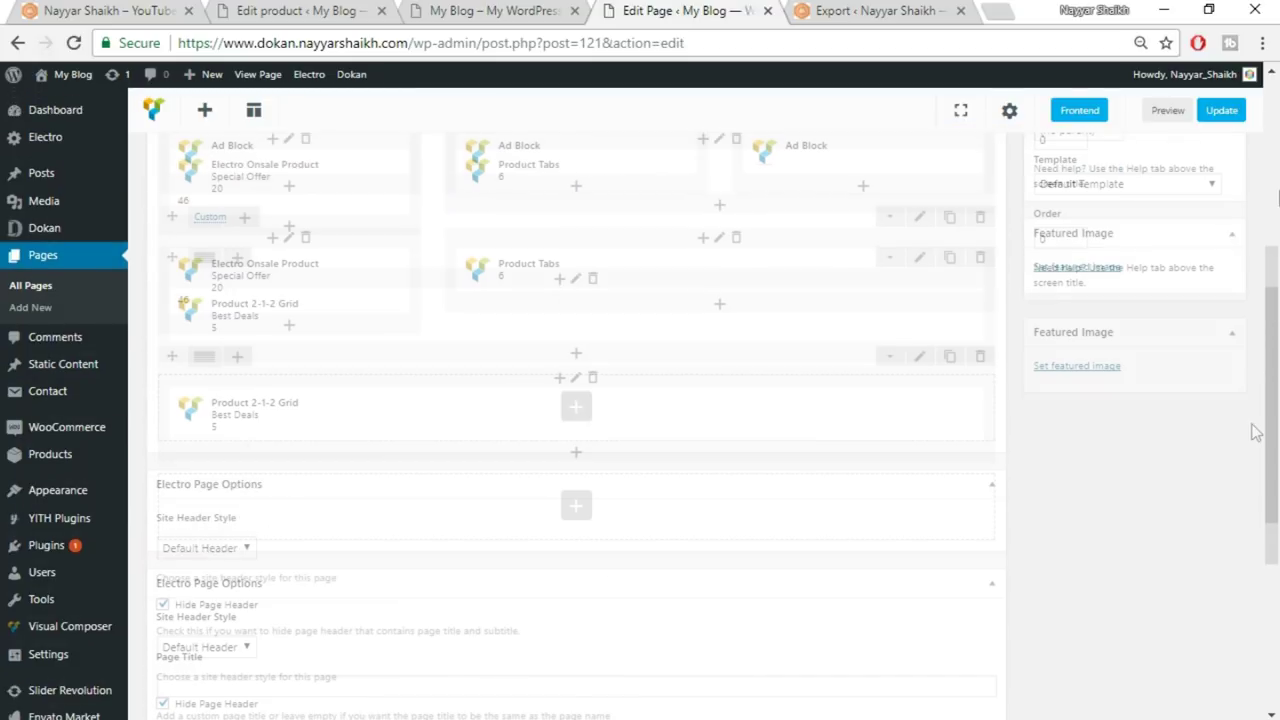
pyautogui.click(1233, 114)
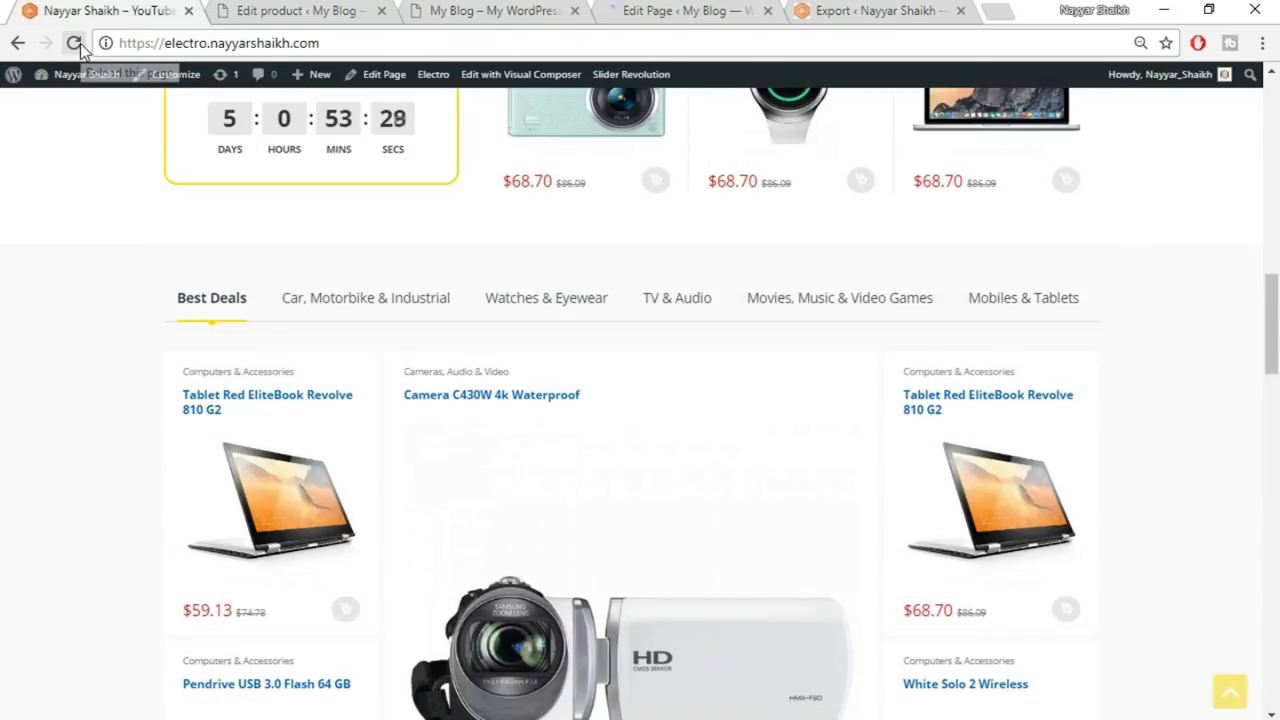
# Reload the shop front page and compare its Best Deals section with the reference storefront
pyautogui.click(67, 43)
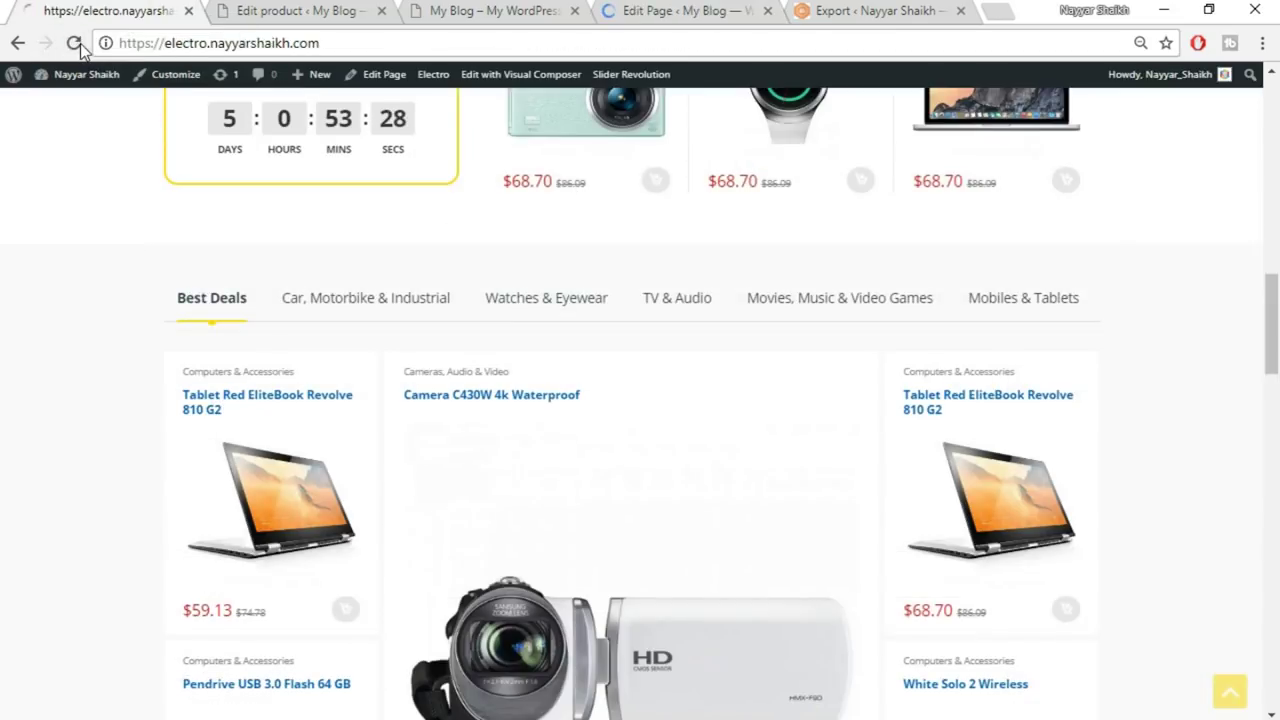
pyautogui.click(463, 8)
pyautogui.click(447, 43)
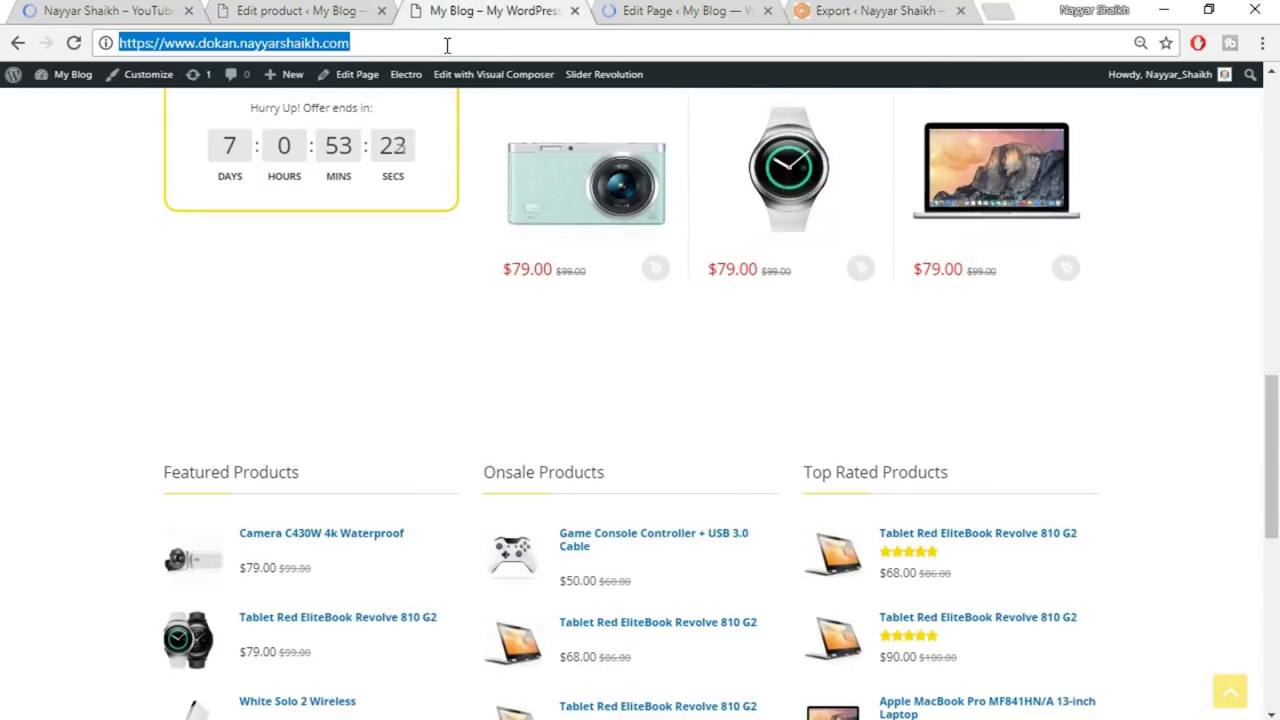
pyautogui.press('Return')
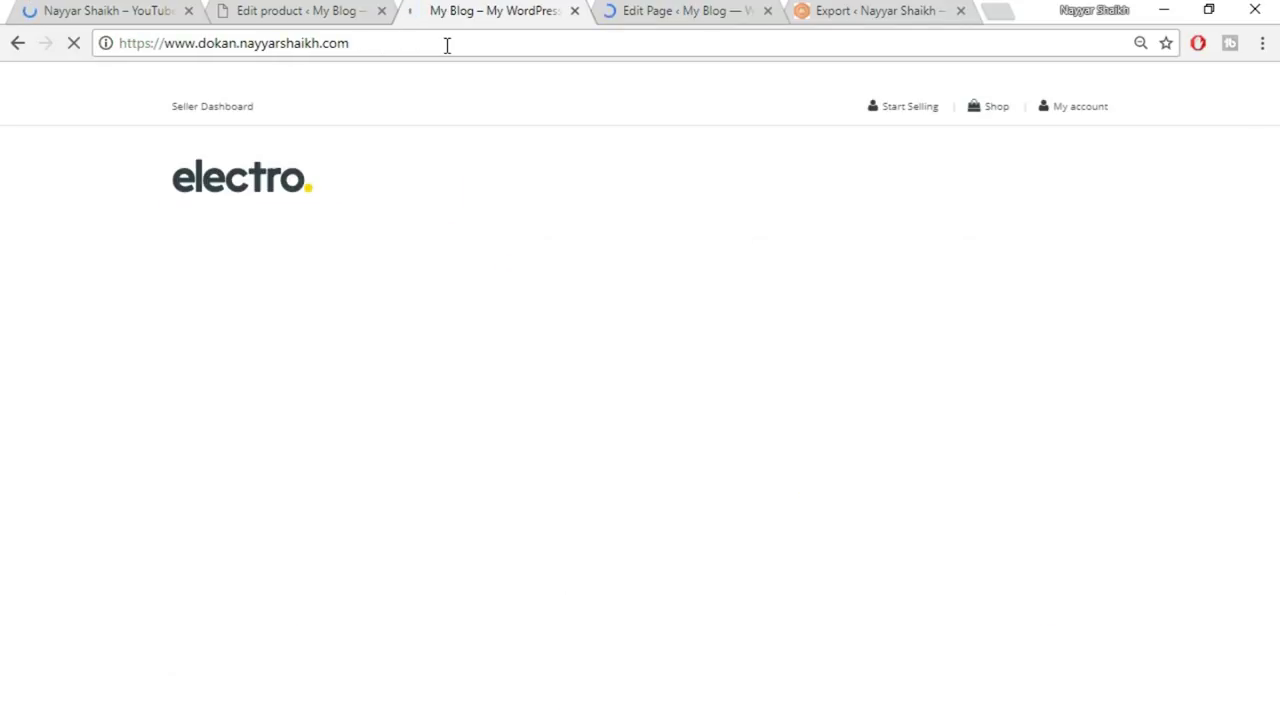
pyautogui.scroll(-2, 1266, 346)
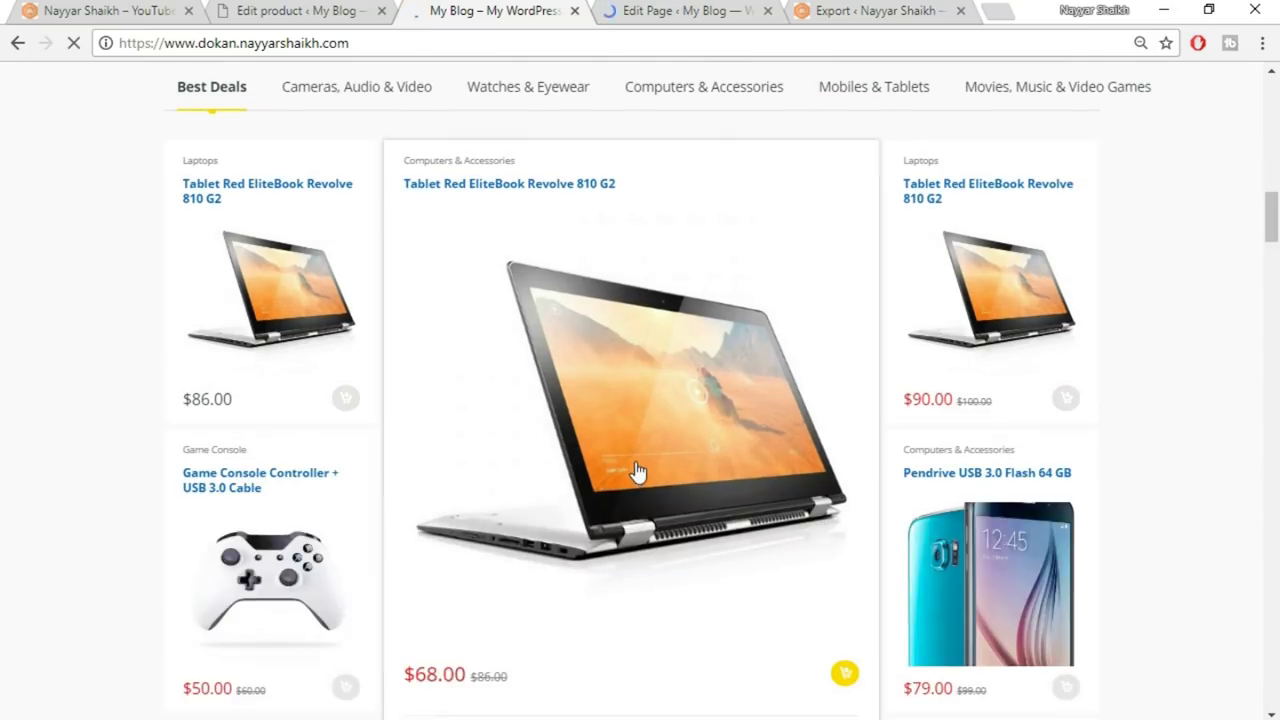
pyautogui.click(124, 8)
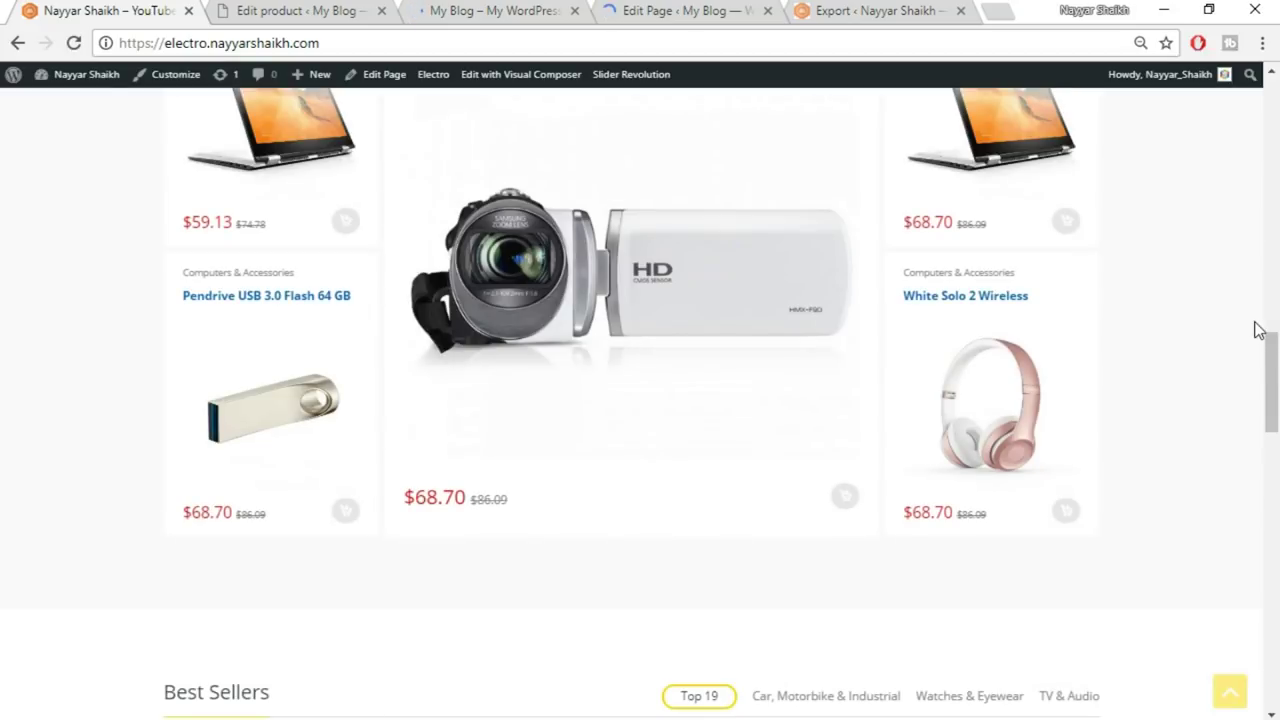
pyautogui.scroll(-4, 1257, 330)
pyautogui.scroll(-1, 1257, 330)
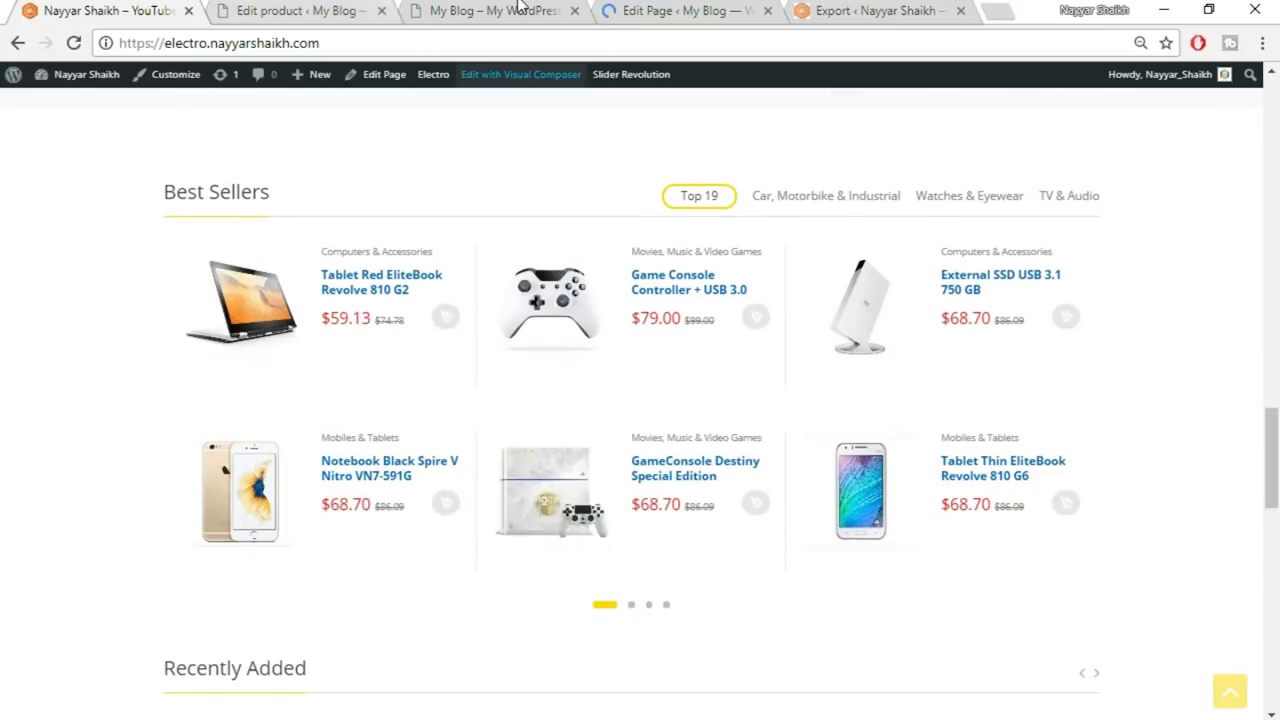
pyautogui.click(690, 5)
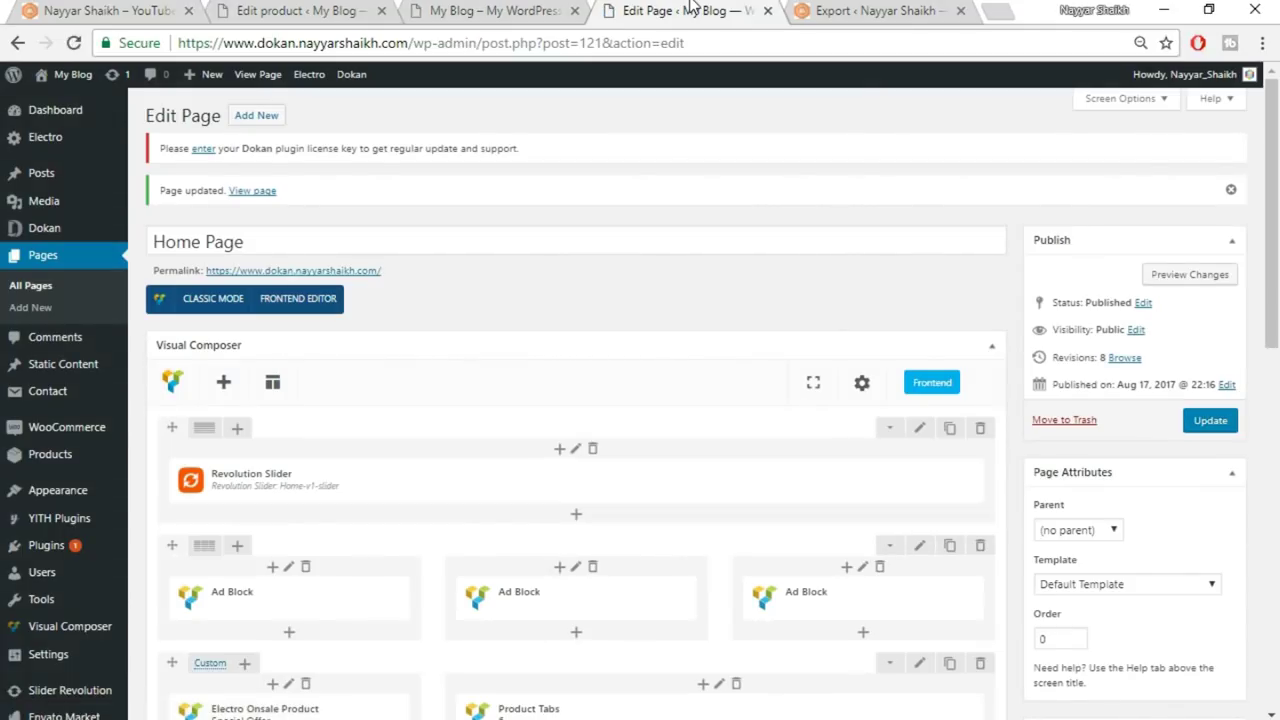
# Insert an Electro Products Cards Carousel element below the Best Deals grid
pyautogui.scroll(-12, 1083, 330)
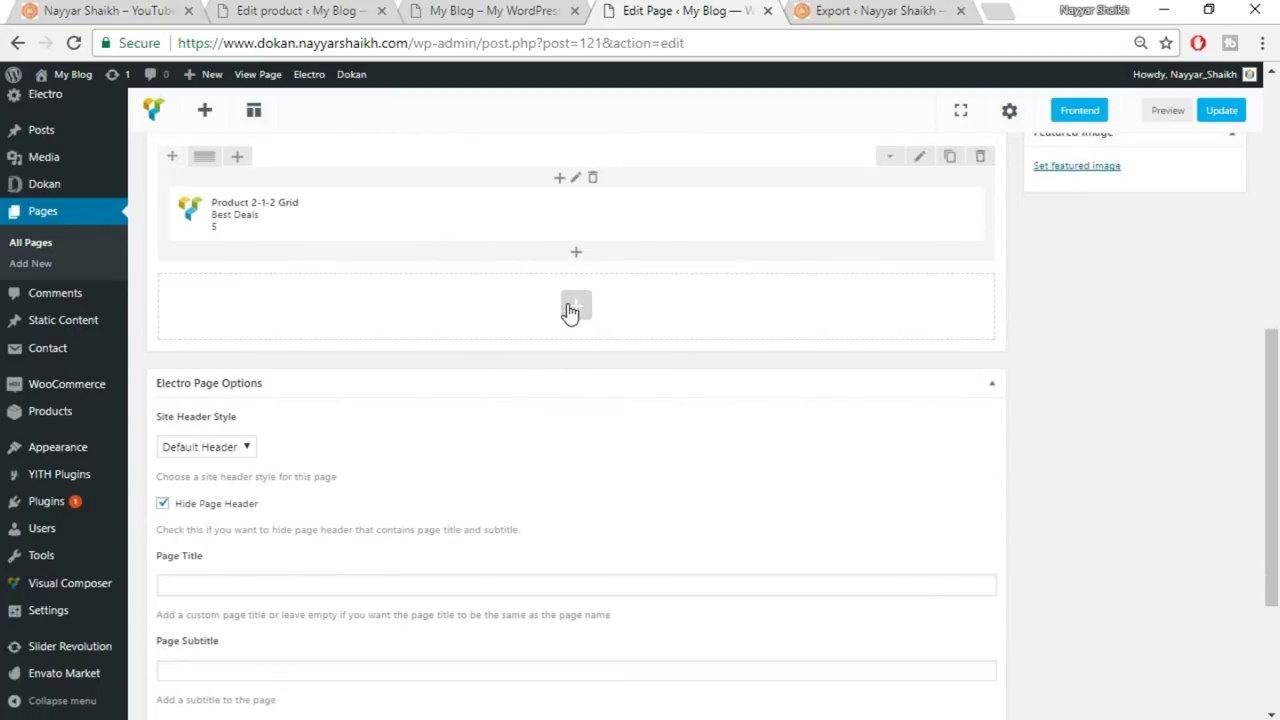
pyautogui.click(576, 306)
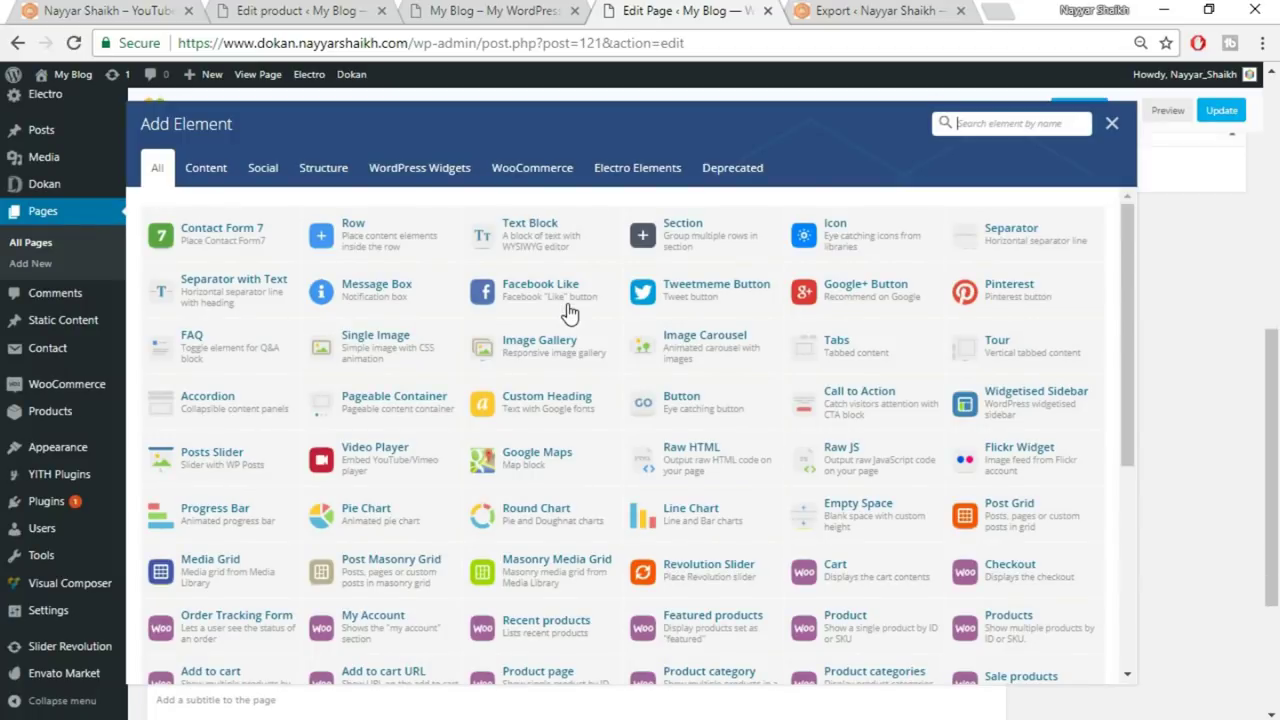
pyautogui.write('card')
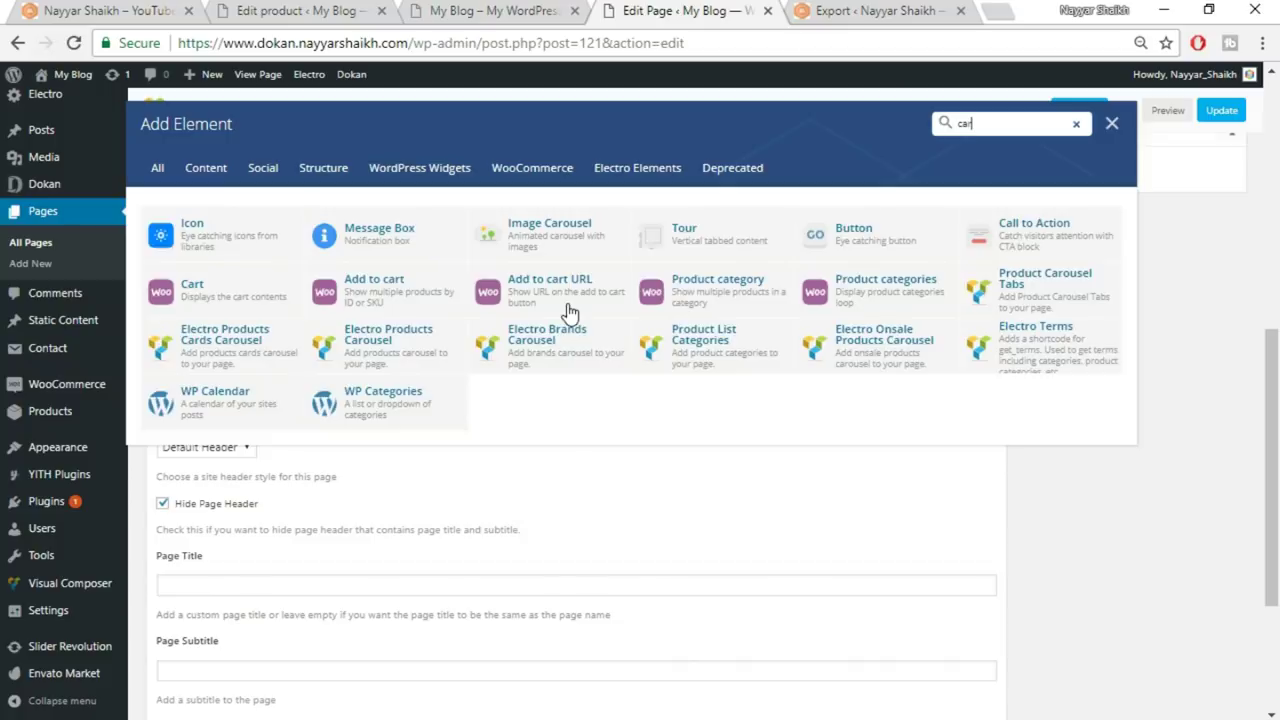
pyautogui.click(240, 250)
pyautogui.click(240, 250)
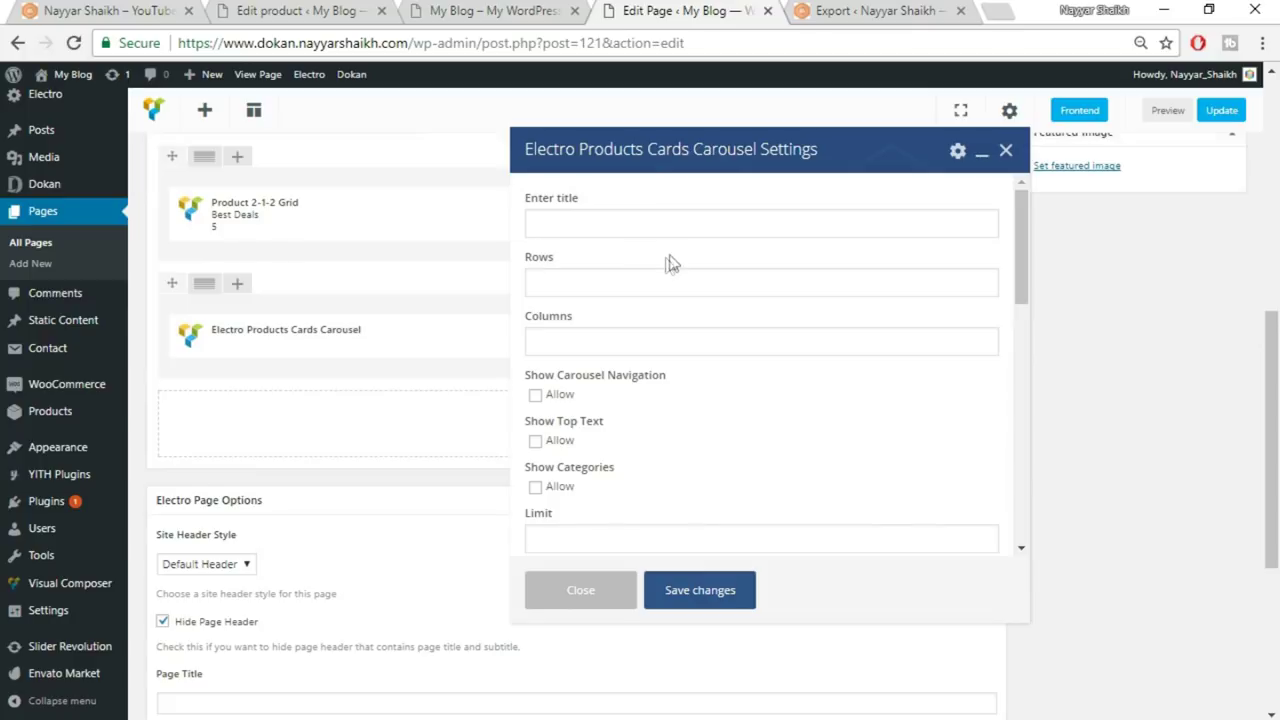
# Copy the demo's 'Best Sellers' heading and paste it as the carousel title
pyautogui.click(118, 8)
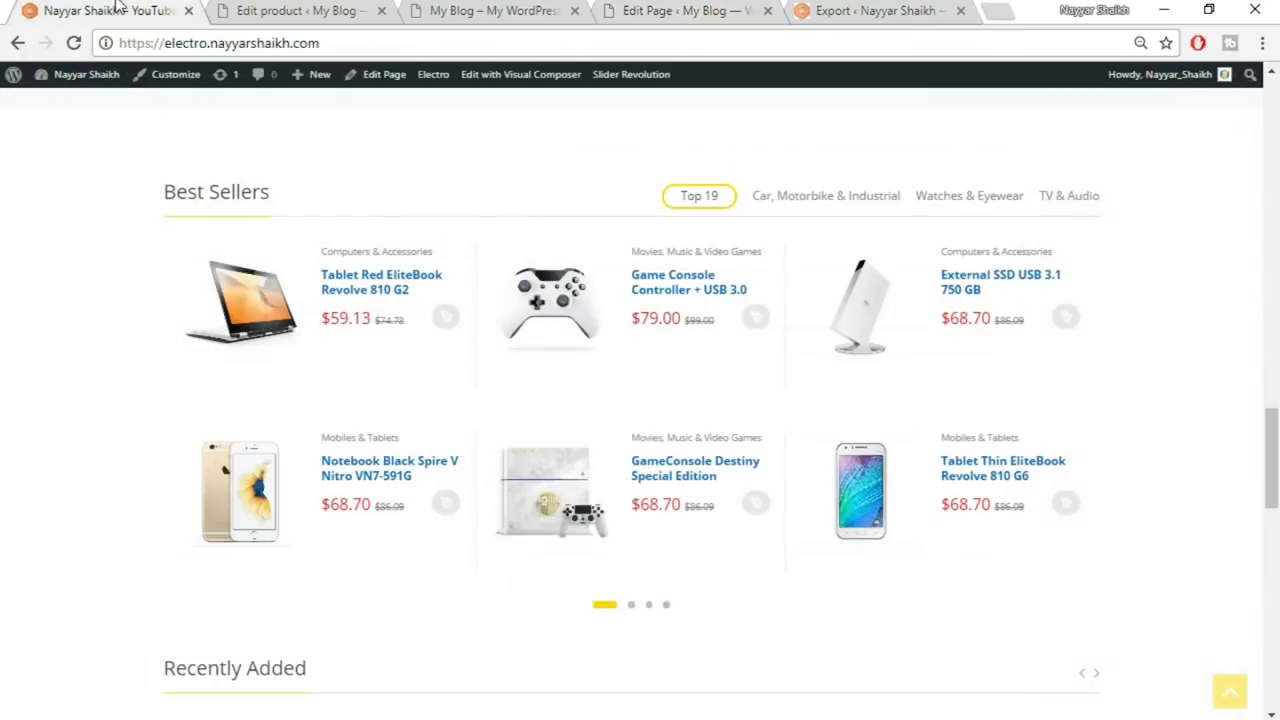
pyautogui.tripleClick(318, 194)
pyautogui.click(318, 194)
pyautogui.moveTo(318, 194); pyautogui.dragTo(160, 193)
pyautogui.hotkey('ctrl', 'c')
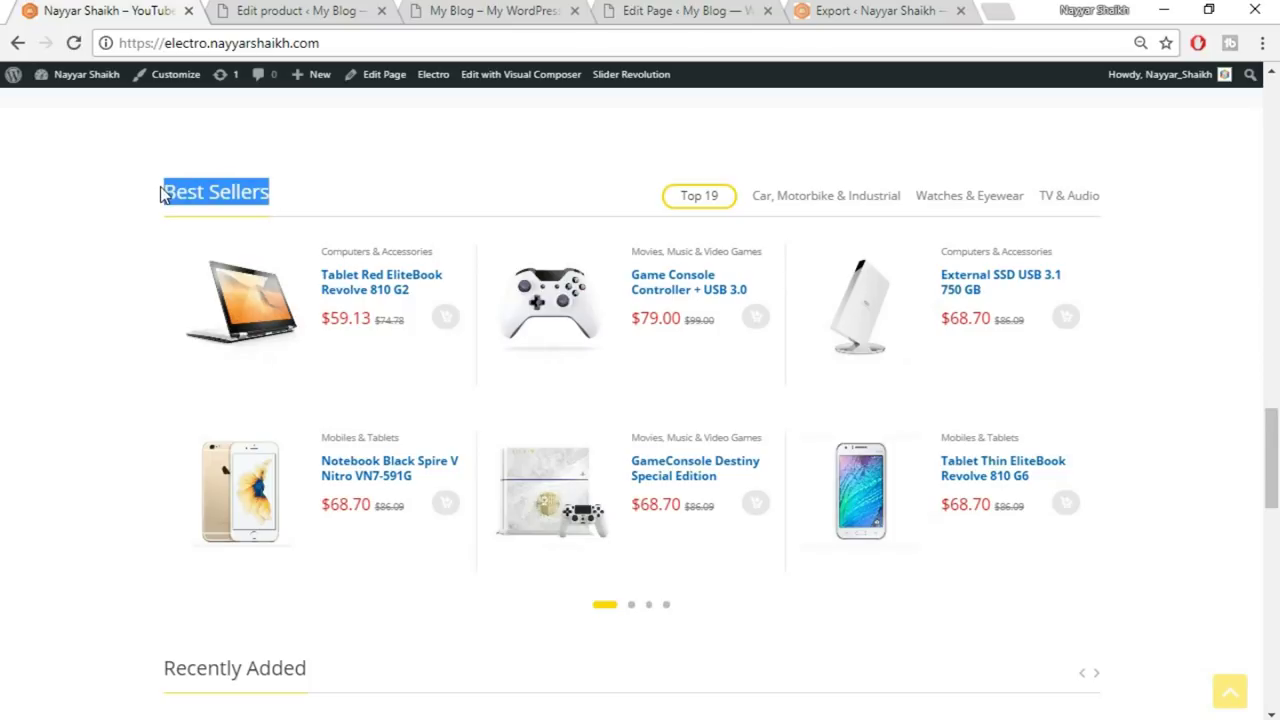
pyautogui.click(265, 8)
pyautogui.click(680, 10)
pyautogui.click(626, 225)
pyautogui.hotkey('ctrl', 'v')
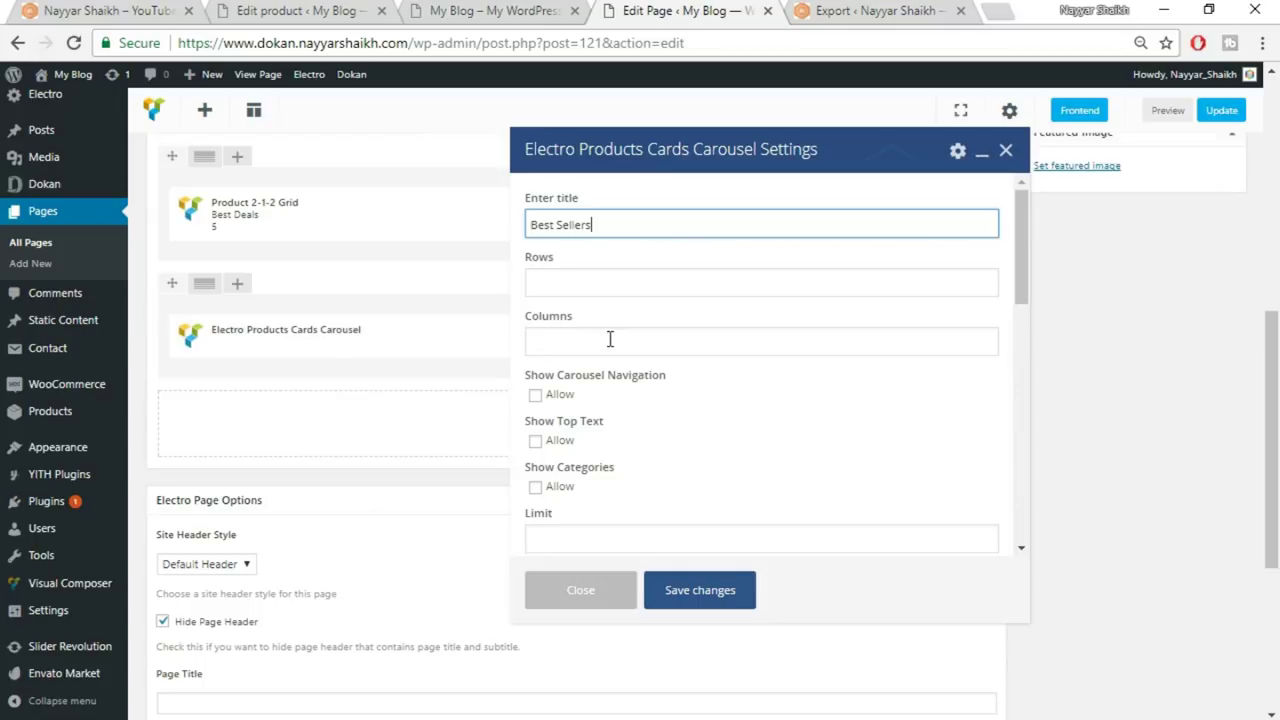
# Set the carousel's product source to Products, save its settings and update the page
pyautogui.scroll(-3, 700, 366)
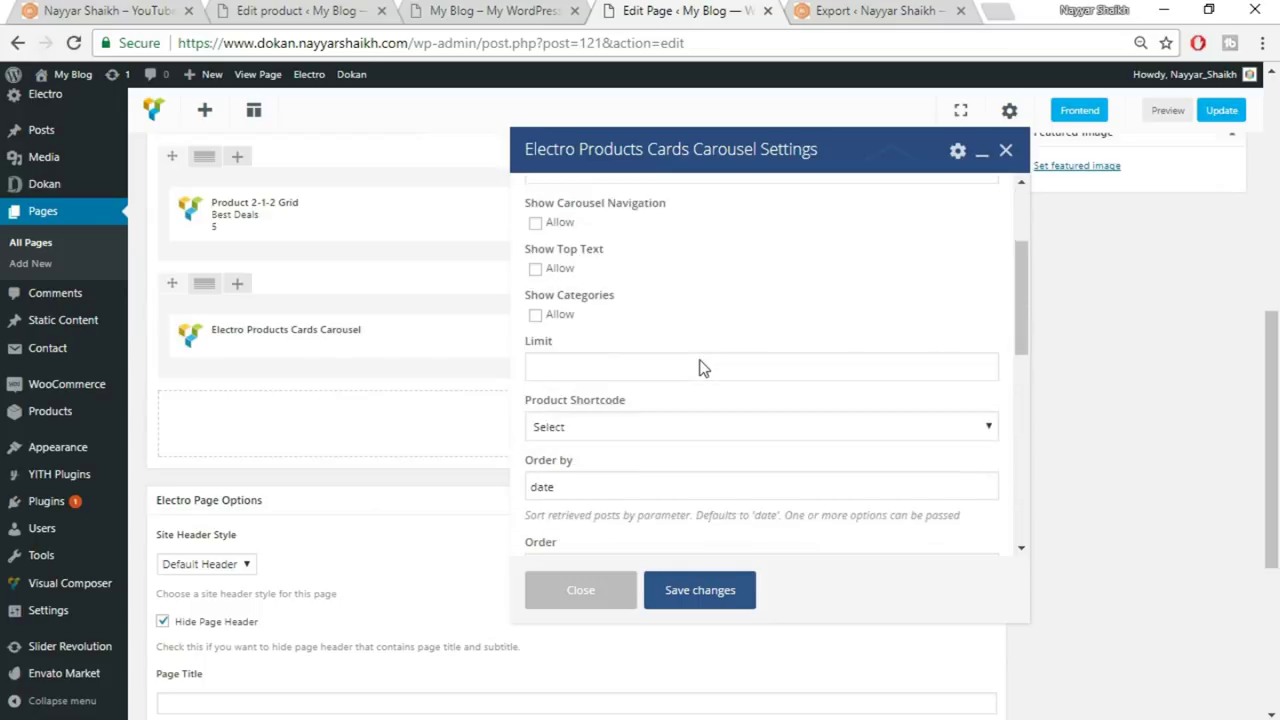
pyautogui.click(640, 400)
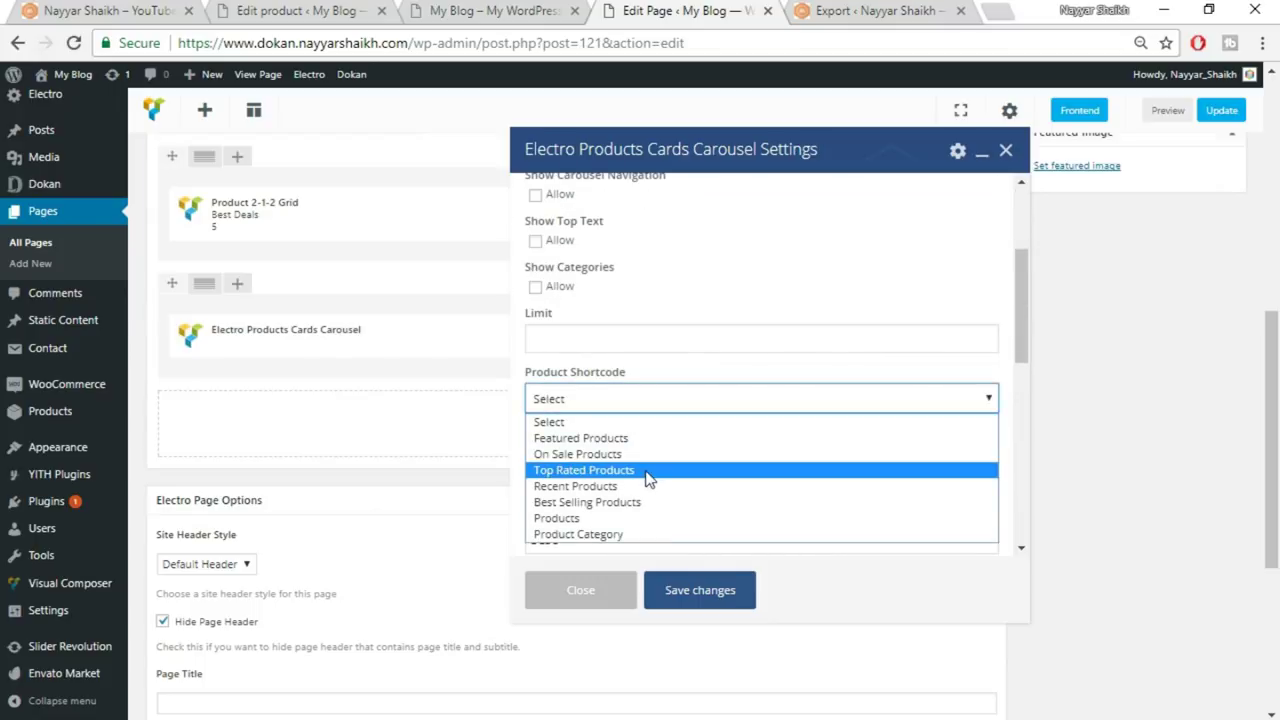
pyautogui.click(631, 518)
pyautogui.scroll(-5, 709, 443)
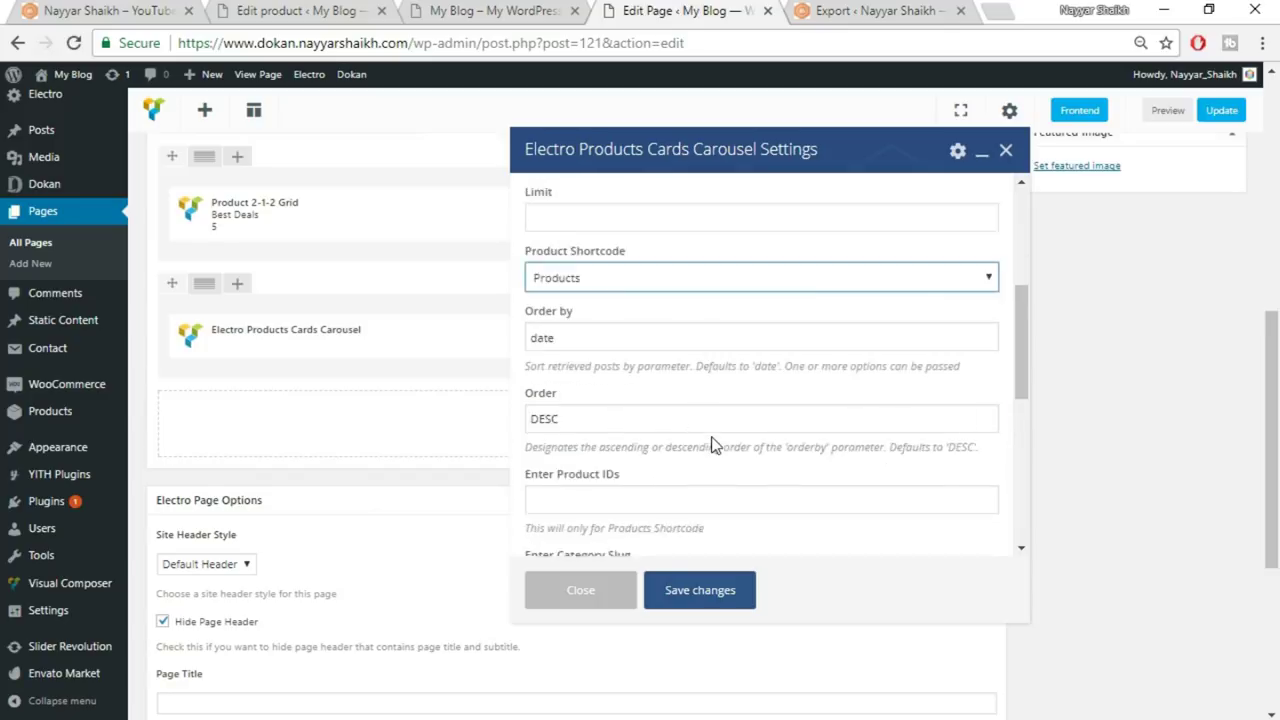
pyautogui.scroll(-5, 770, 405)
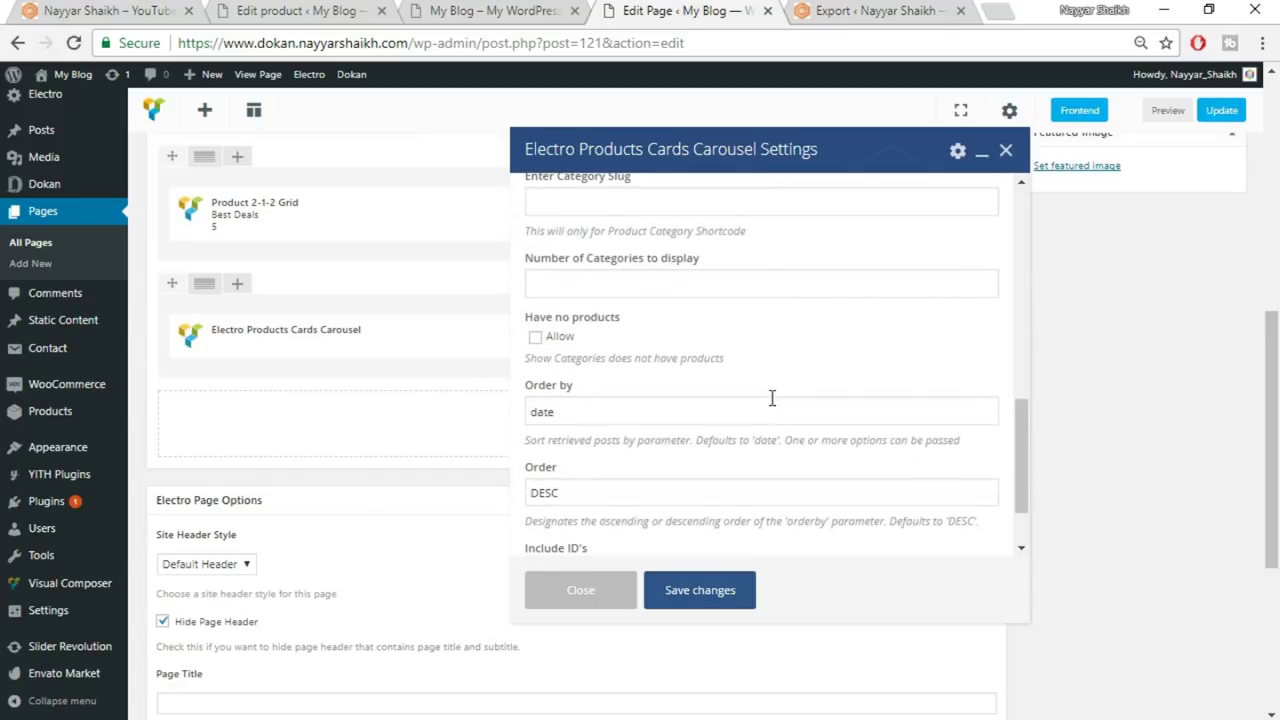
pyautogui.scroll(-1, 772, 398)
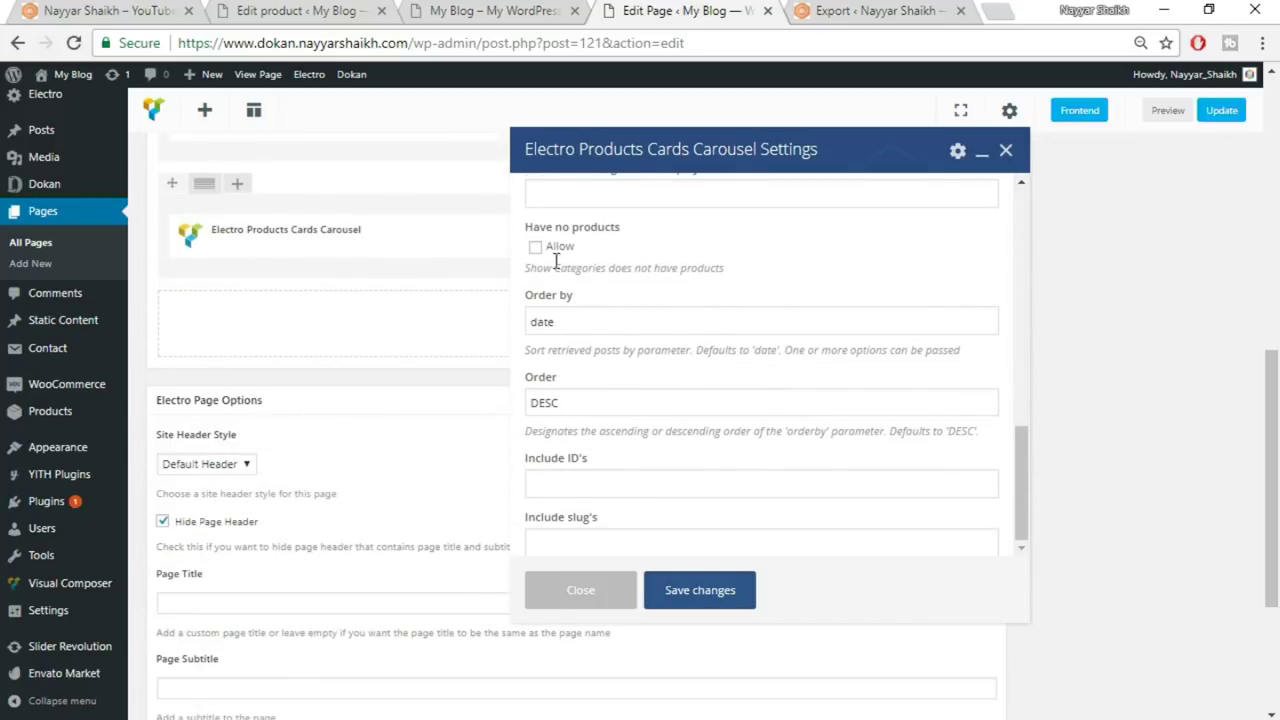
pyautogui.click(703, 592)
pyautogui.click(1221, 120)
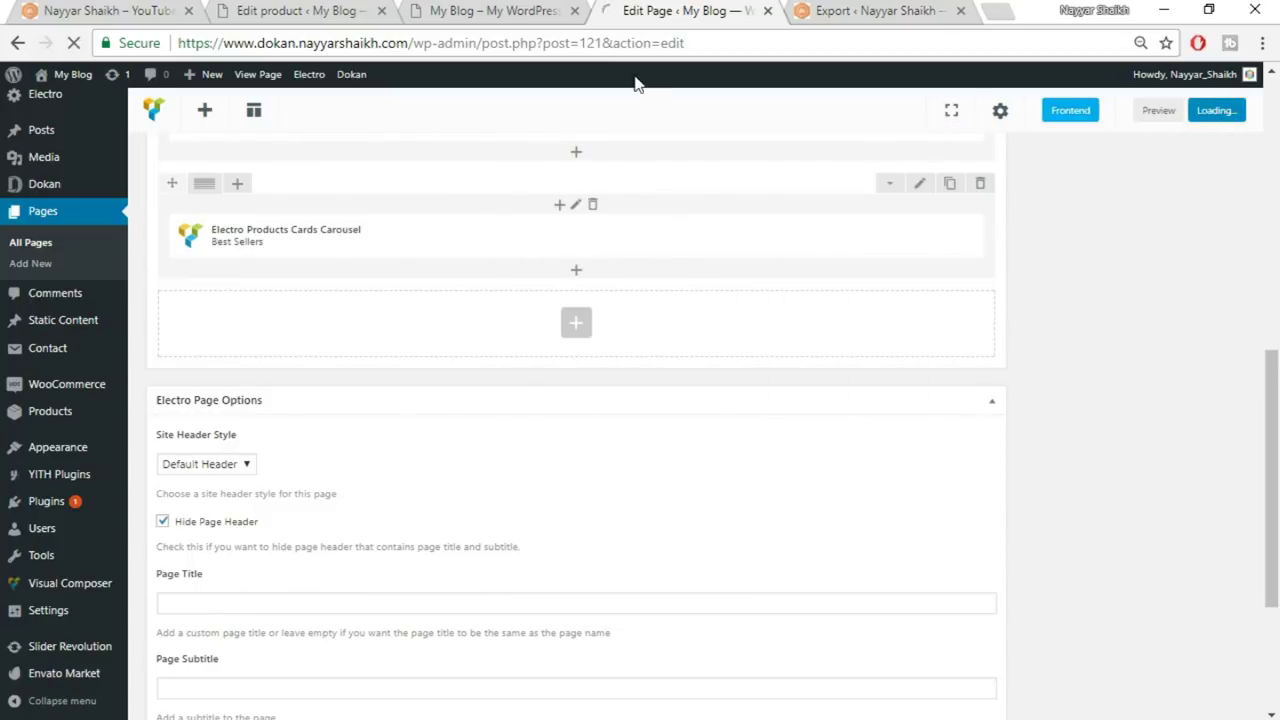
# Reload the shop homepage and compare its Best Sellers carousel with the demo's
pyautogui.click(97, 7)
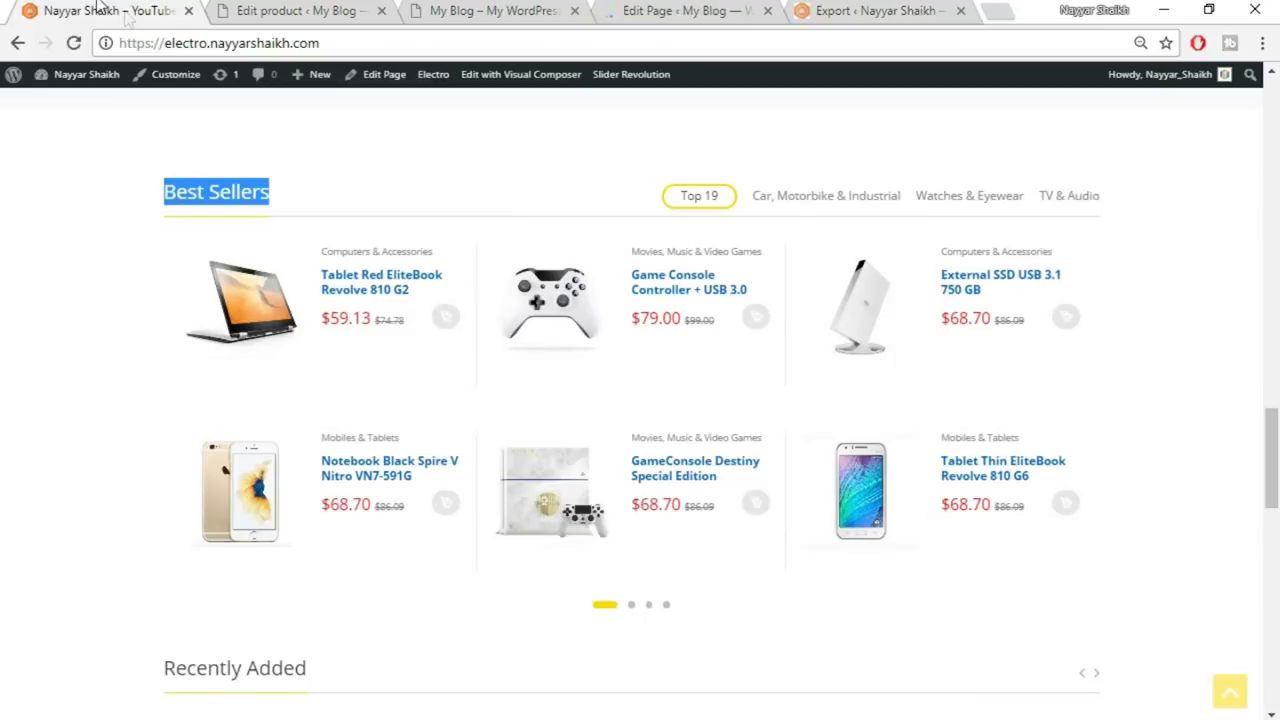
pyautogui.click(484, 7)
pyautogui.click(494, 36)
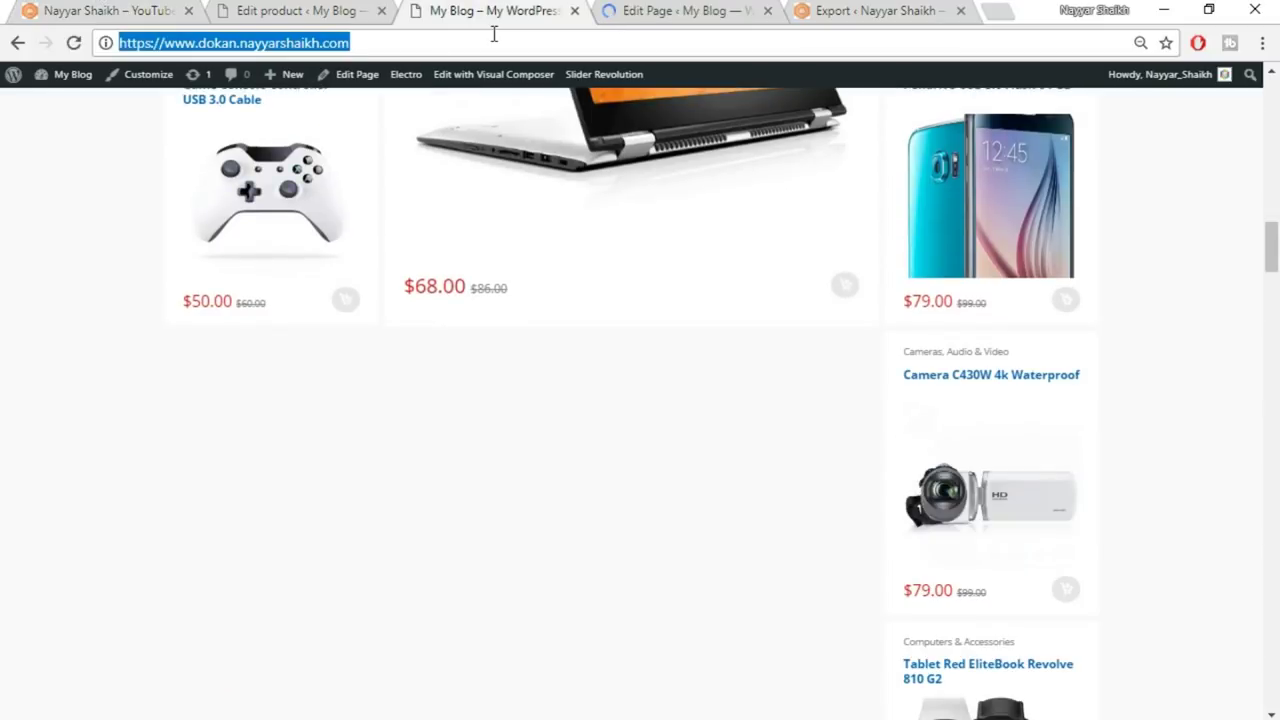
pyautogui.press('Return')
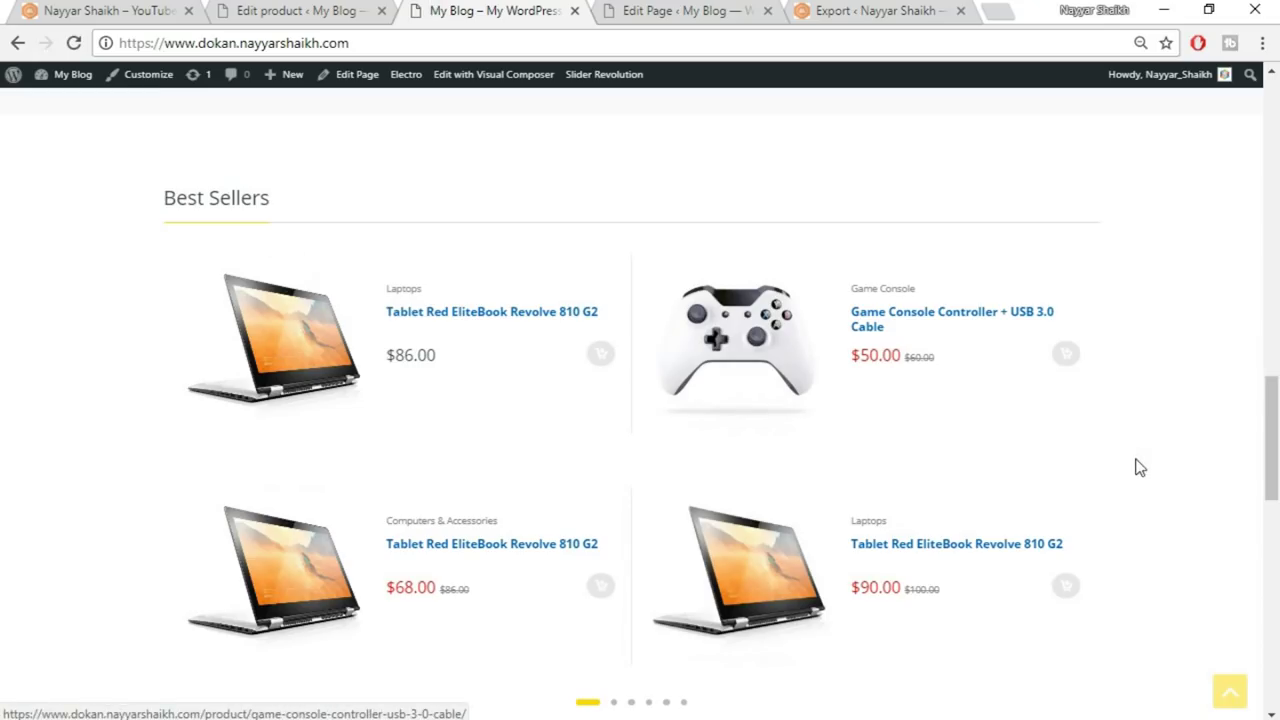
pyautogui.click(176, 18)
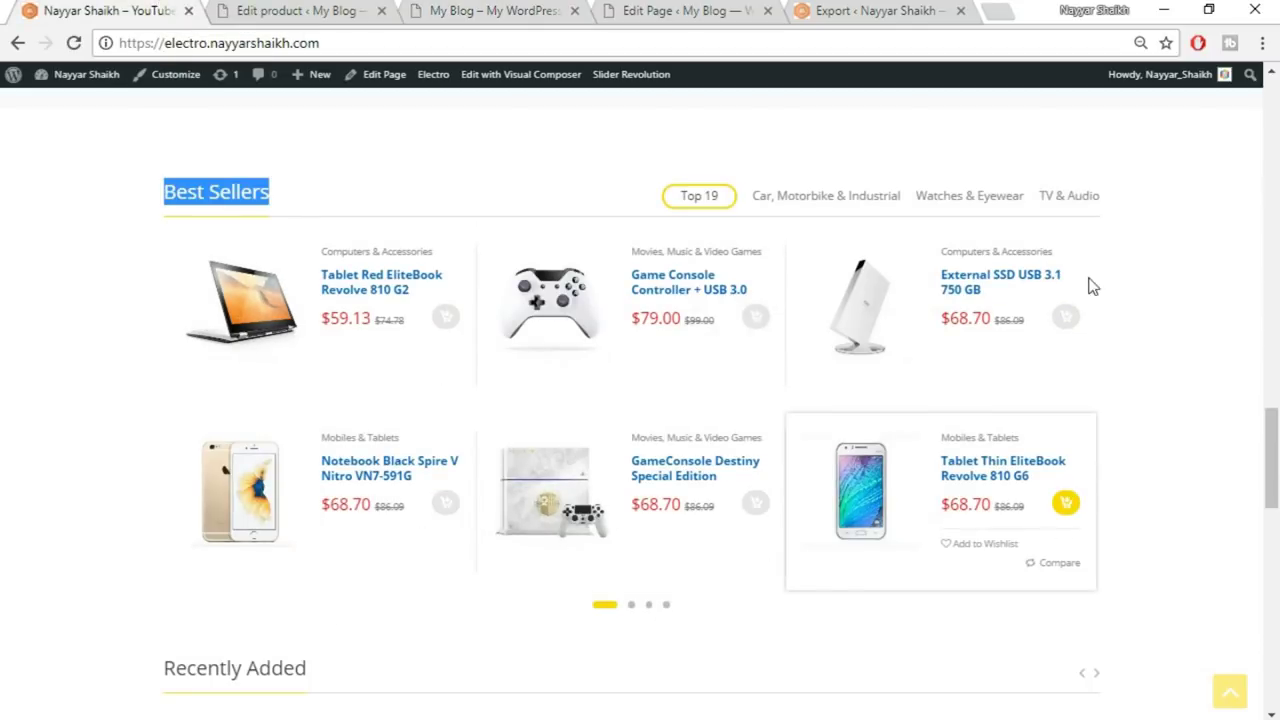
pyautogui.click(722, 9)
pyautogui.scroll(2, 894, 363)
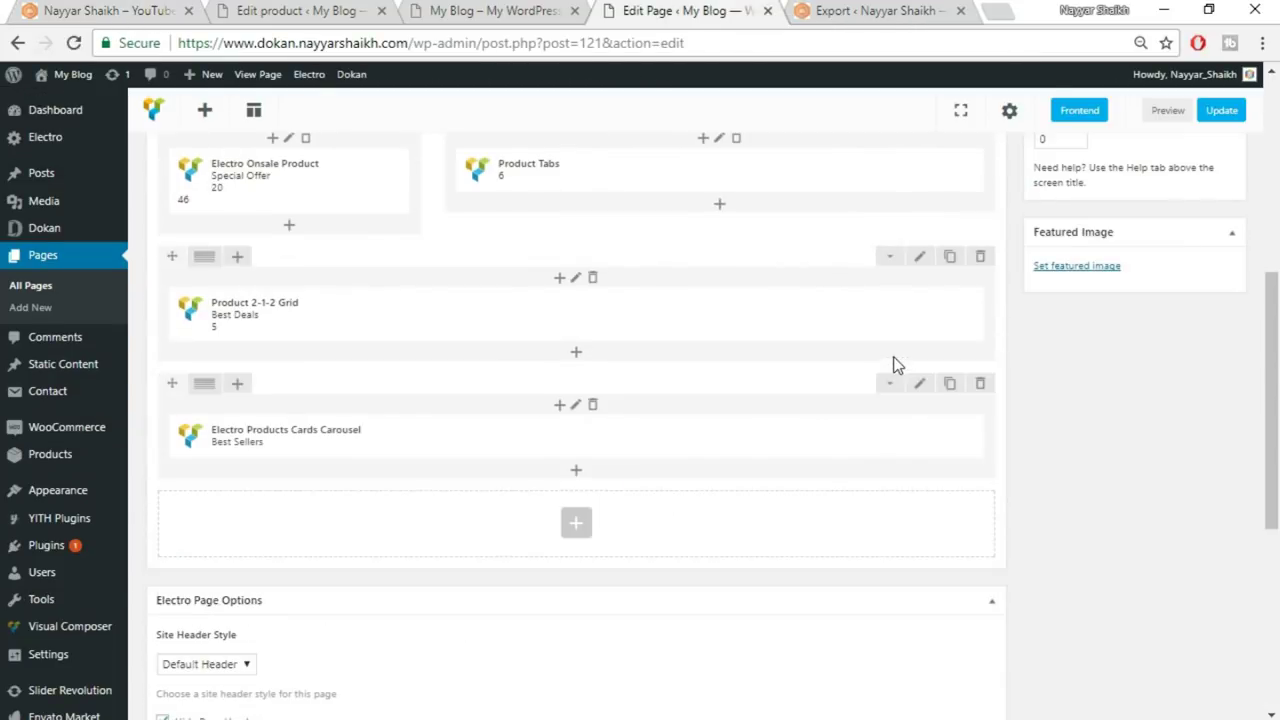
# Give the Best Sellers carousel 2 rows and 3 columns, matching the demo layout
pyautogui.moveTo(622, 457)
pyautogui.click(621, 437)
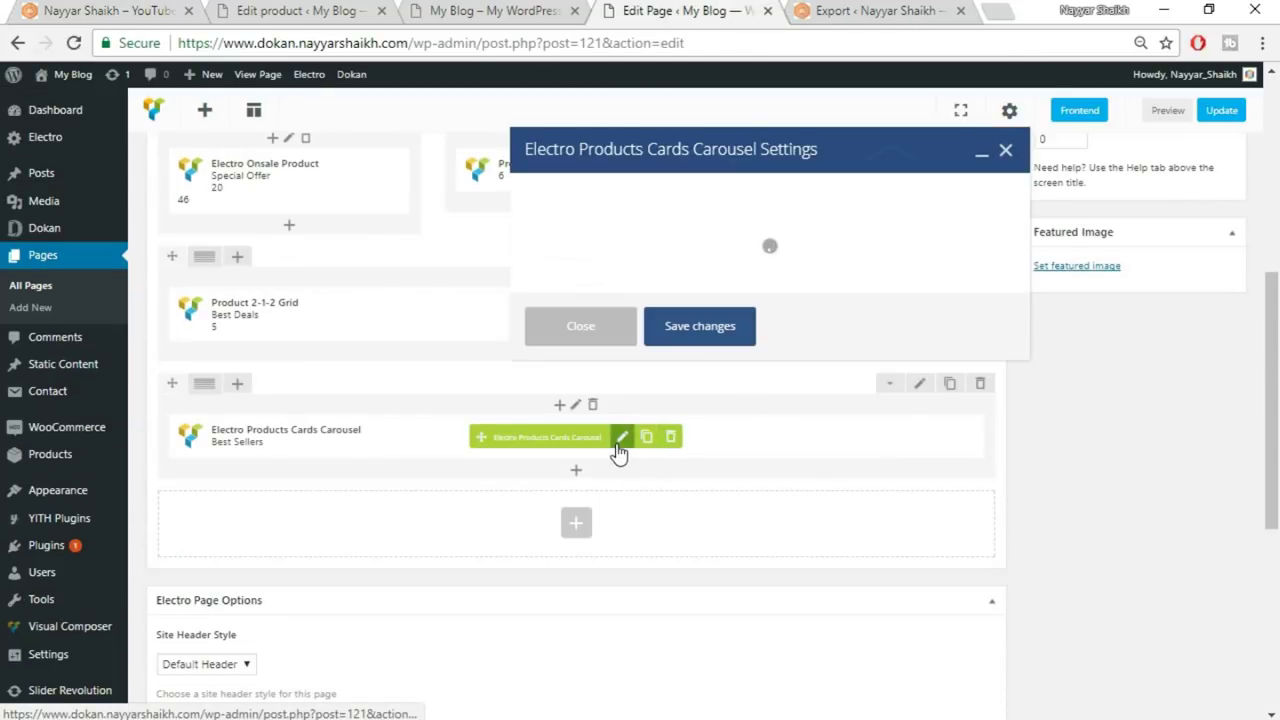
pyautogui.click(604, 276)
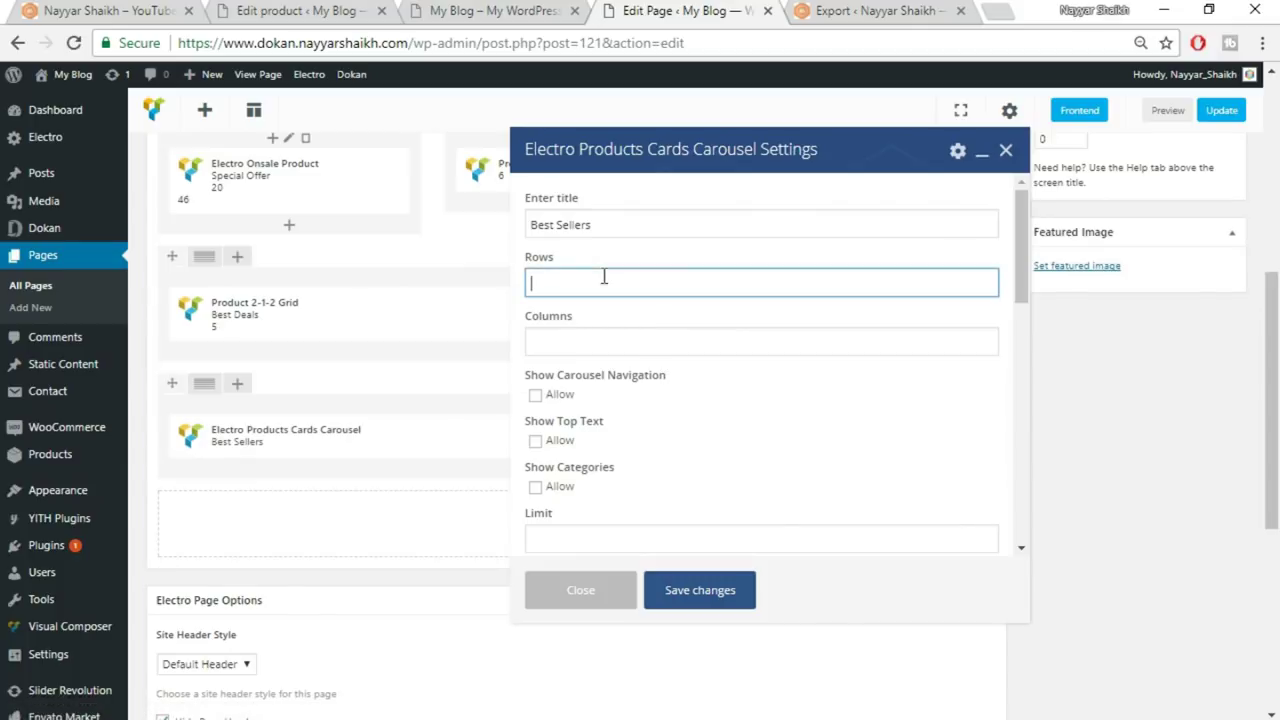
pyautogui.click(171, 8)
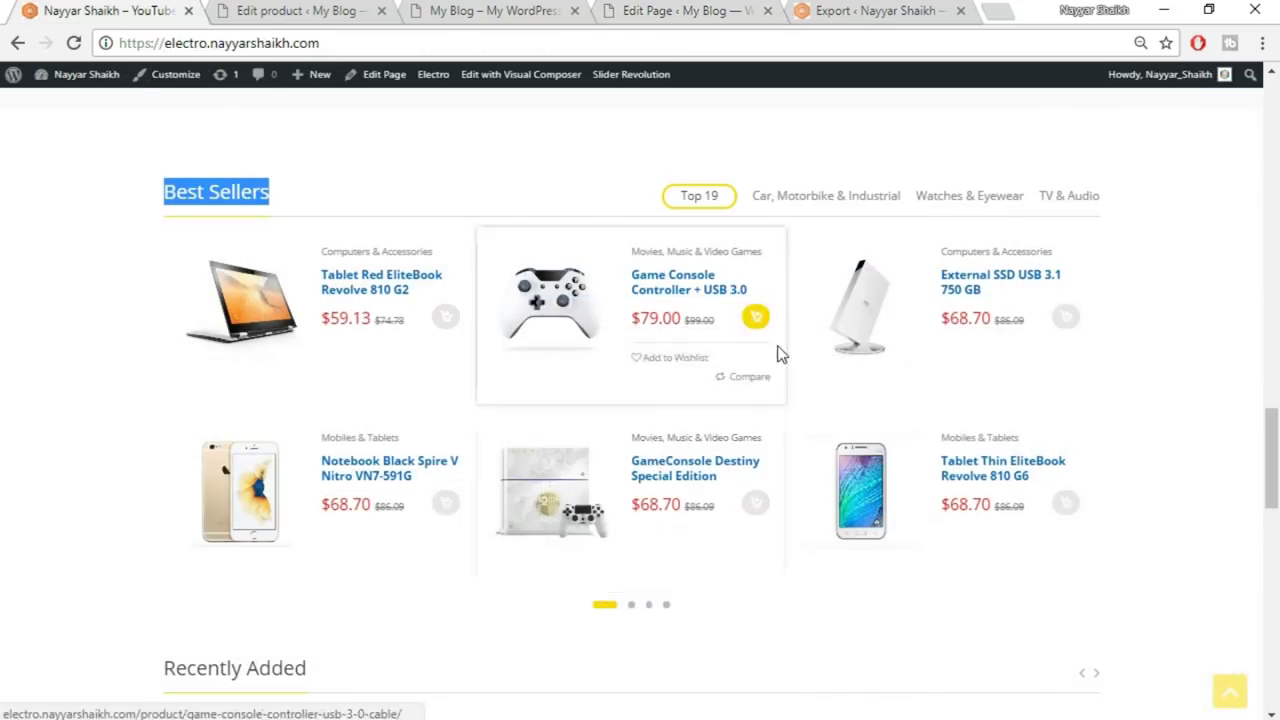
pyautogui.click(714, 12)
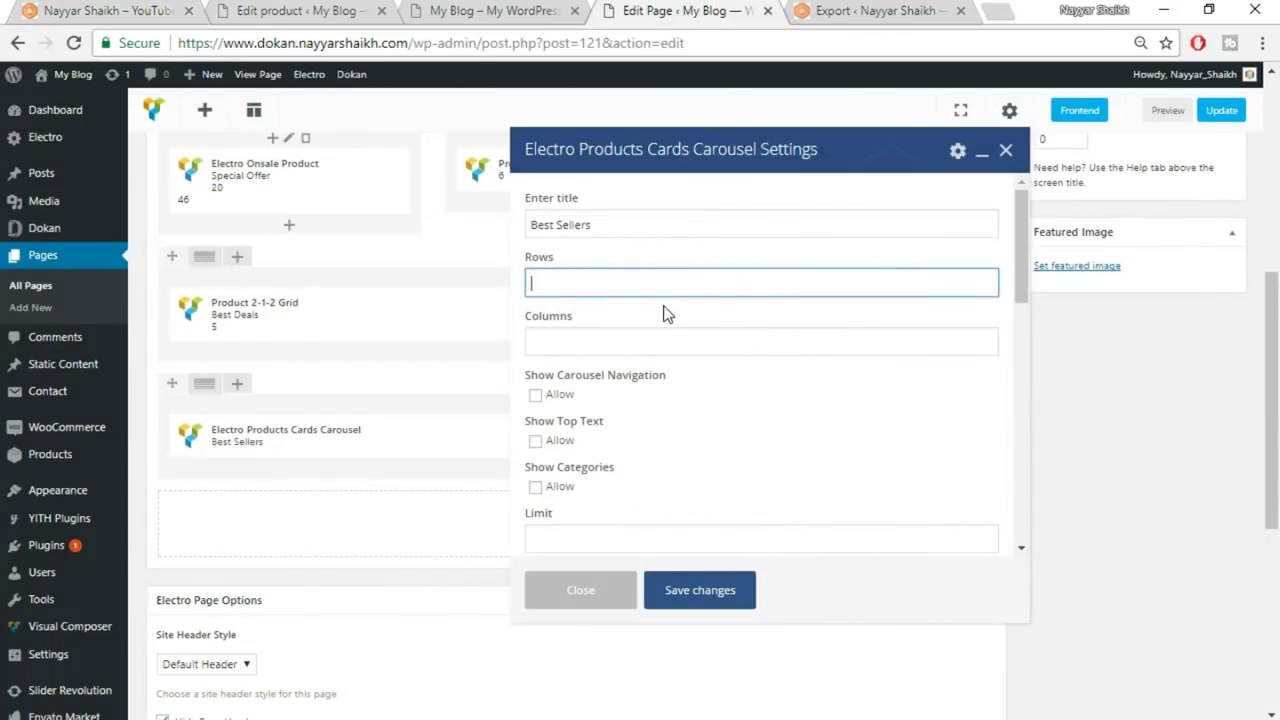
pyautogui.click(667, 344)
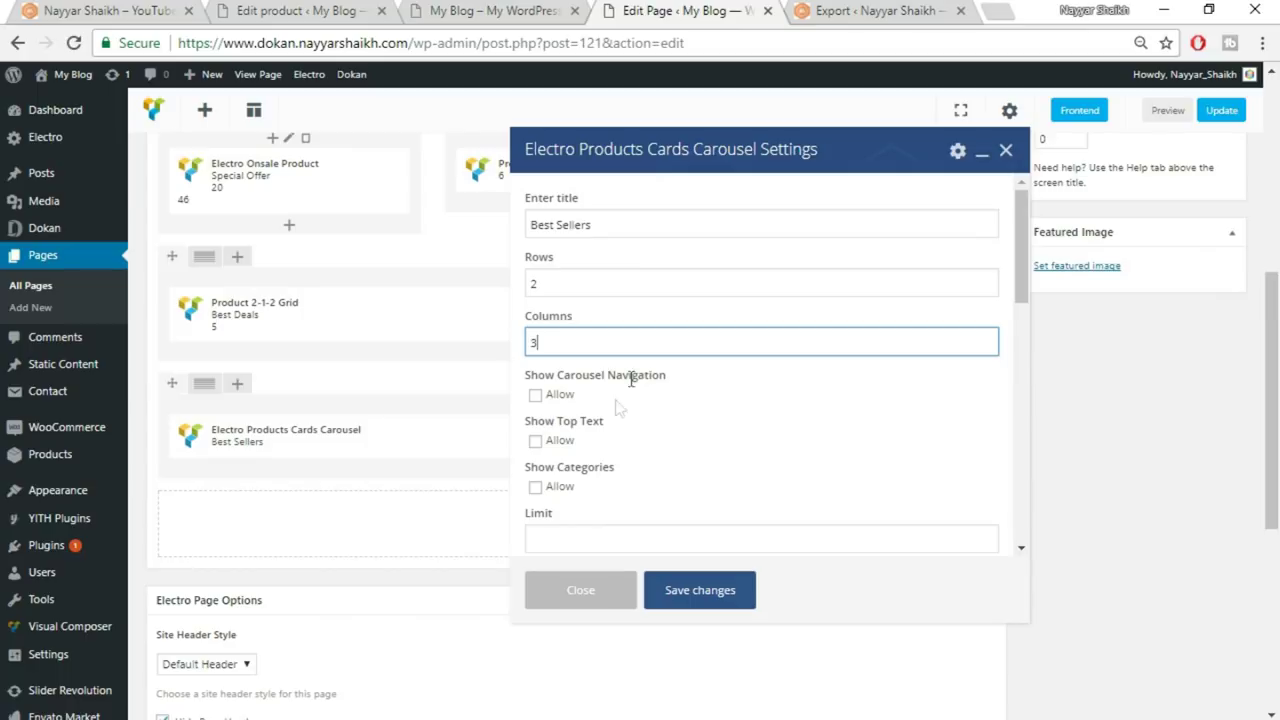
pyautogui.click(556, 410)
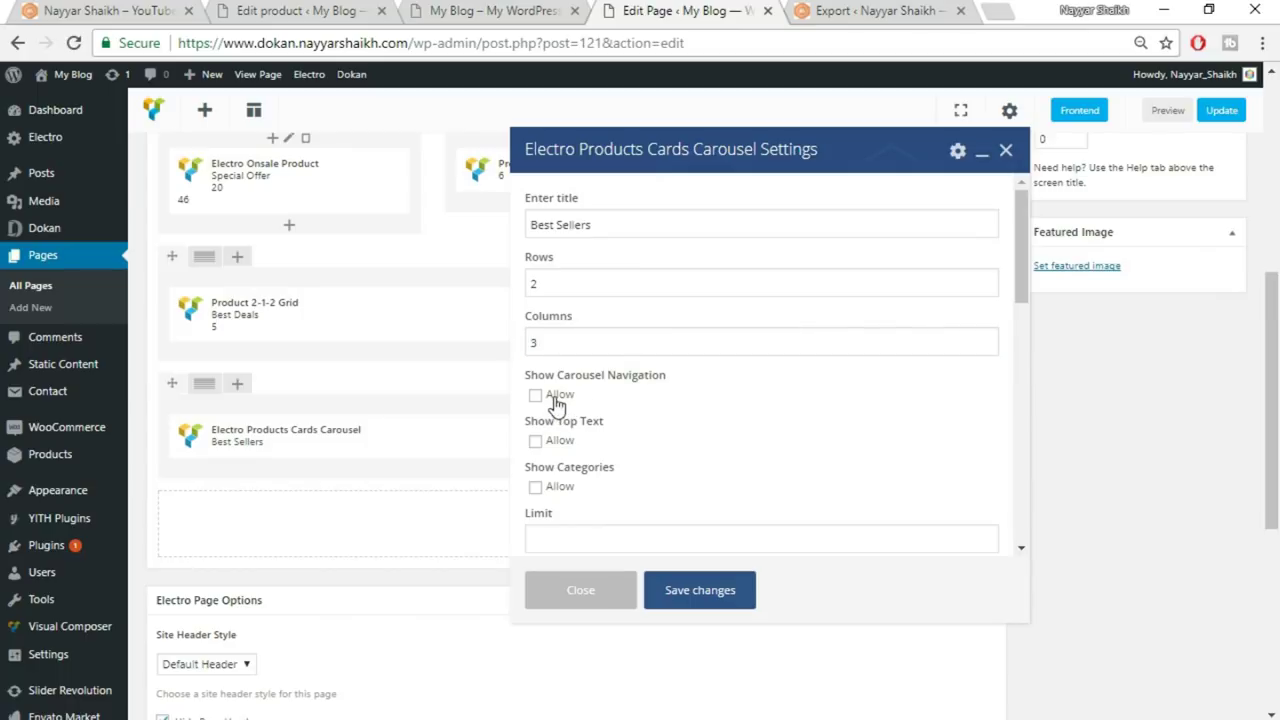
pyautogui.click(128, 10)
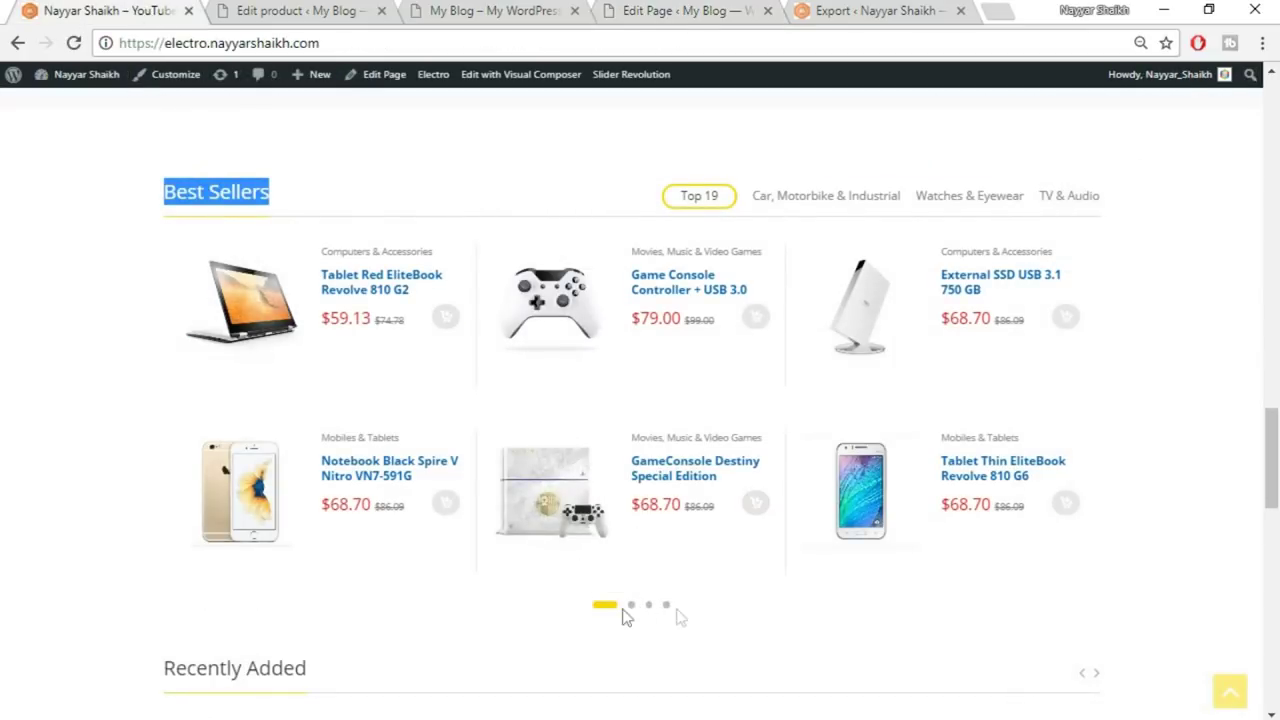
pyautogui.click(645, 10)
# Enable showing categories in the carousel and set categories to display to 3
pyautogui.scroll(-1, 760, 468)
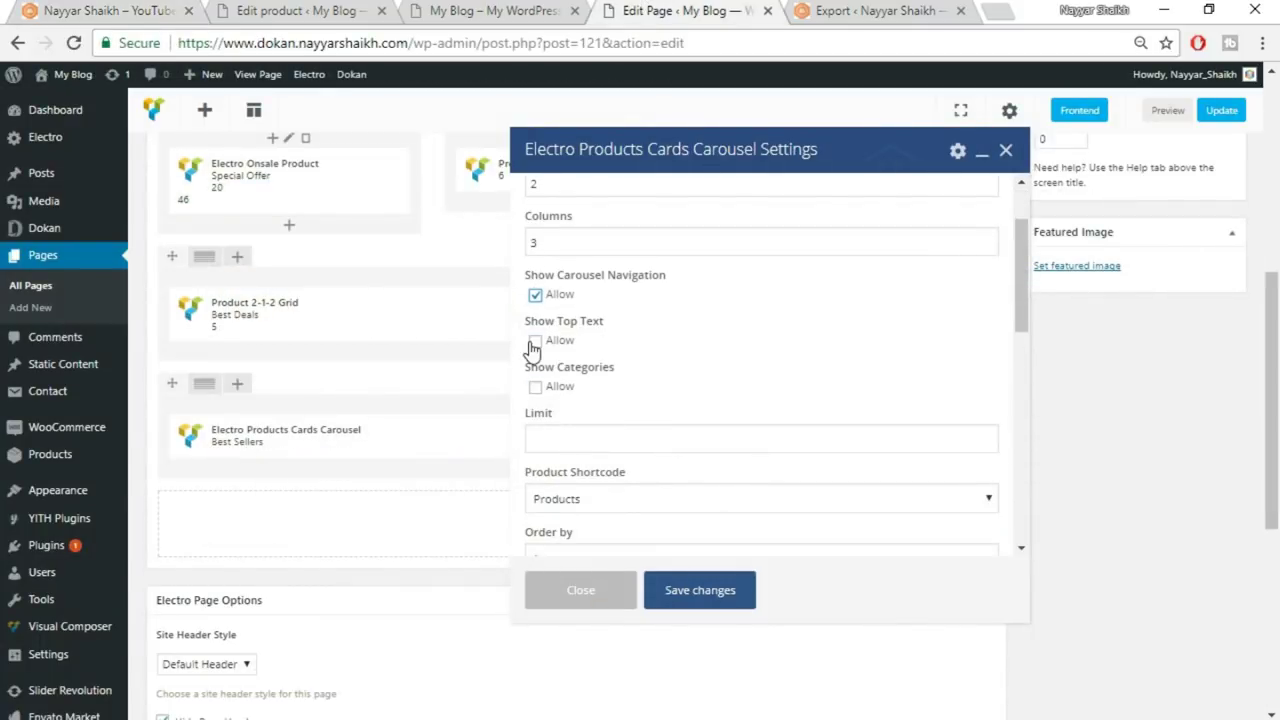
pyautogui.scroll(-1, 777, 343)
pyautogui.click(537, 288)
pyautogui.click(568, 339)
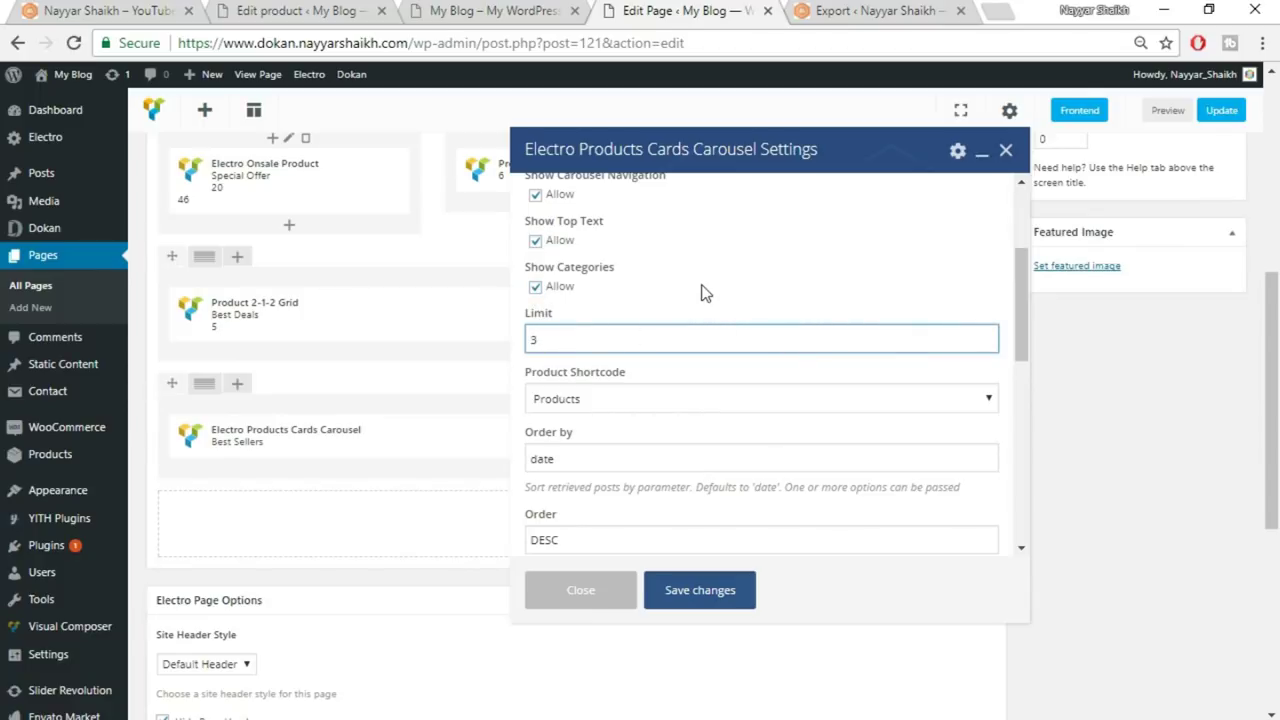
pyautogui.scroll(-2, 705, 300)
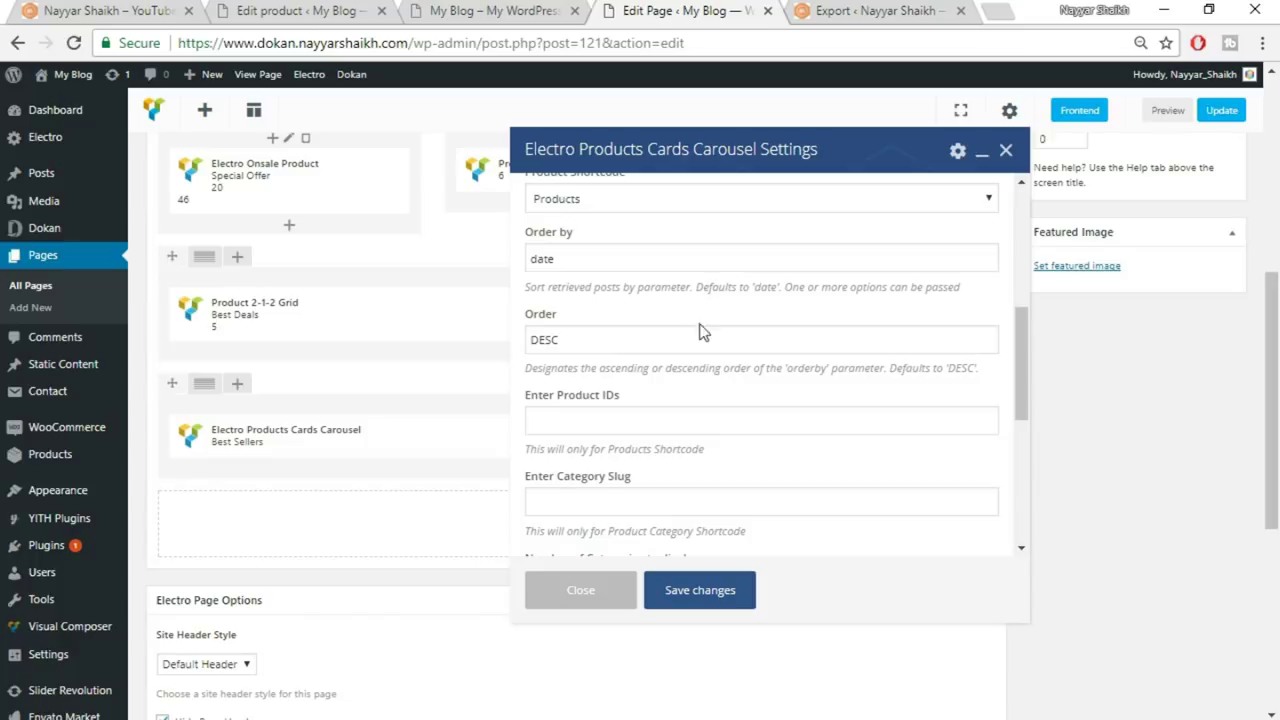
pyautogui.scroll(-1, 706, 340)
pyautogui.scroll(-1, 722, 518)
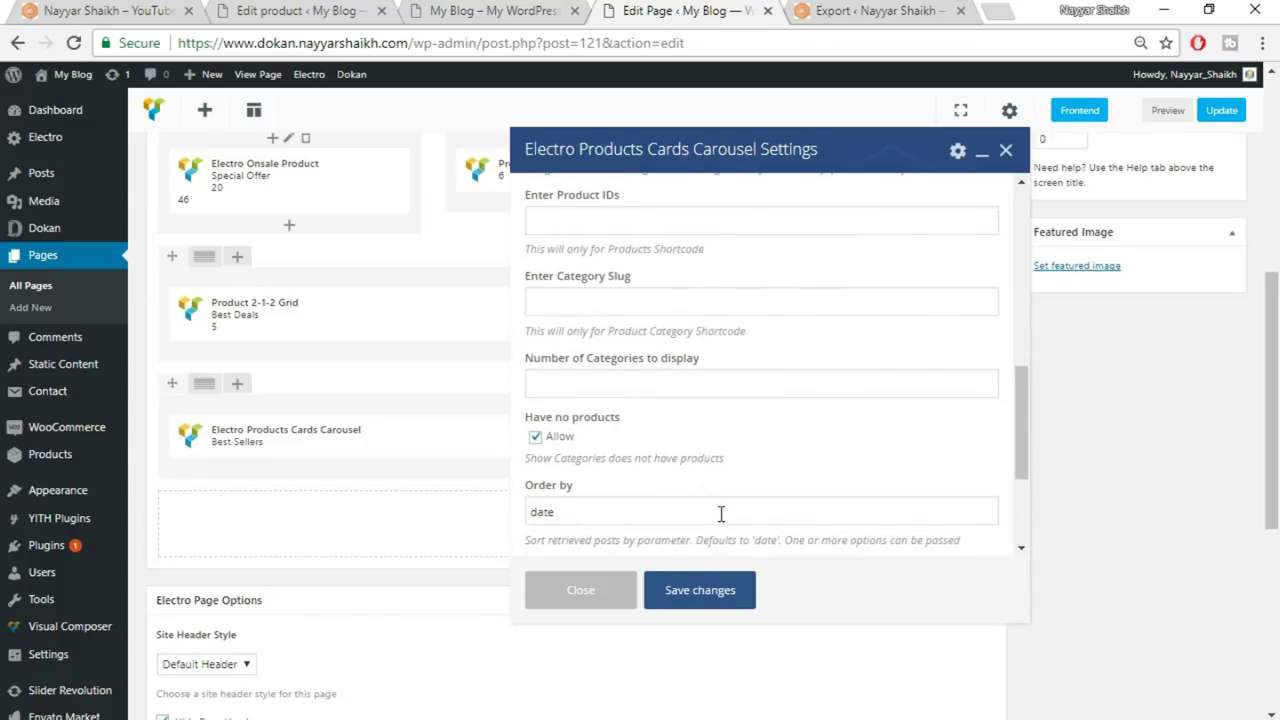
pyautogui.click(650, 383)
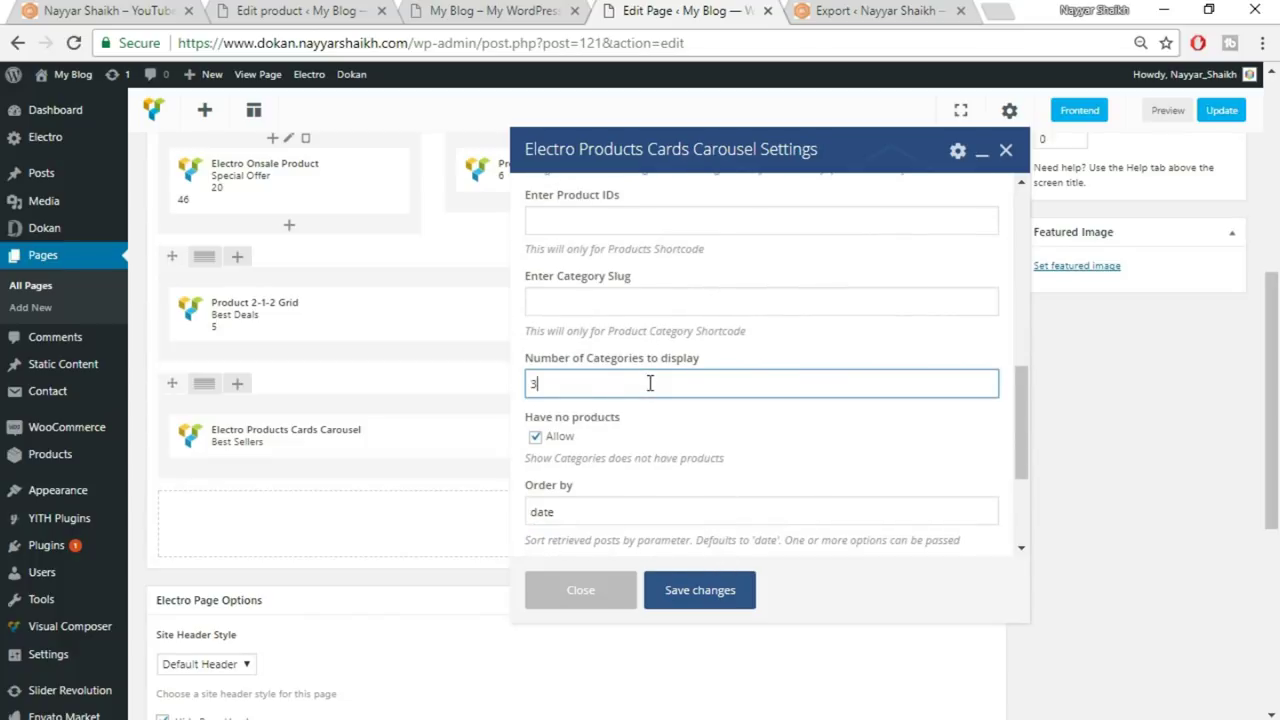
pyautogui.write('3')
# Set the product limit to 20, save the carousel settings and update the page
pyautogui.scroll(4, 650, 383)
pyautogui.moveTo(557, 337); pyautogui.dragTo(529, 339)
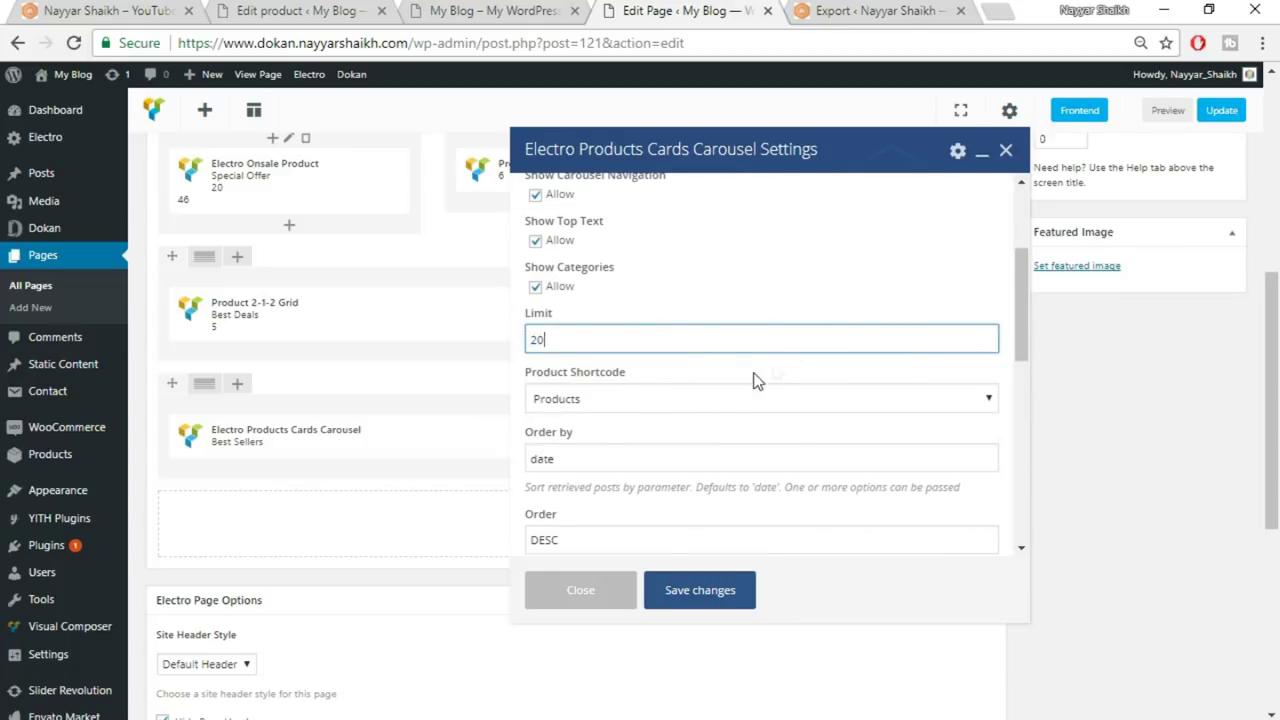
pyautogui.scroll(-4, 798, 352)
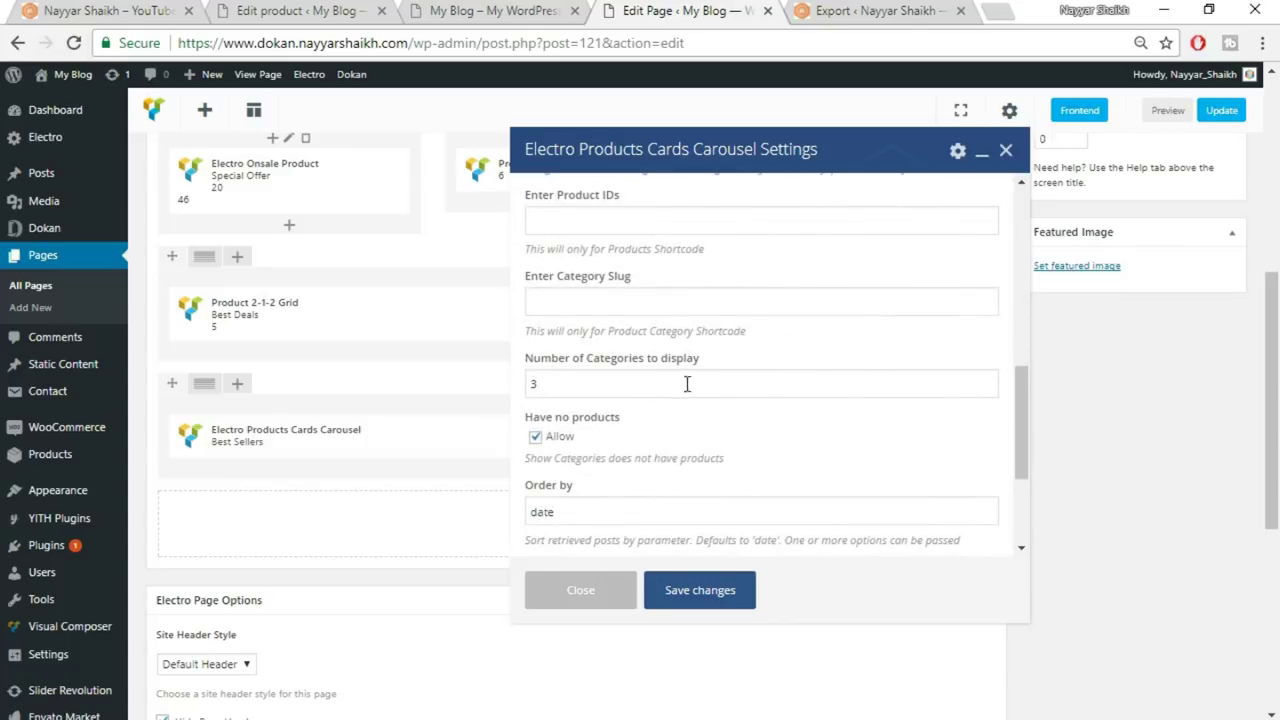
pyautogui.scroll(-2, 687, 384)
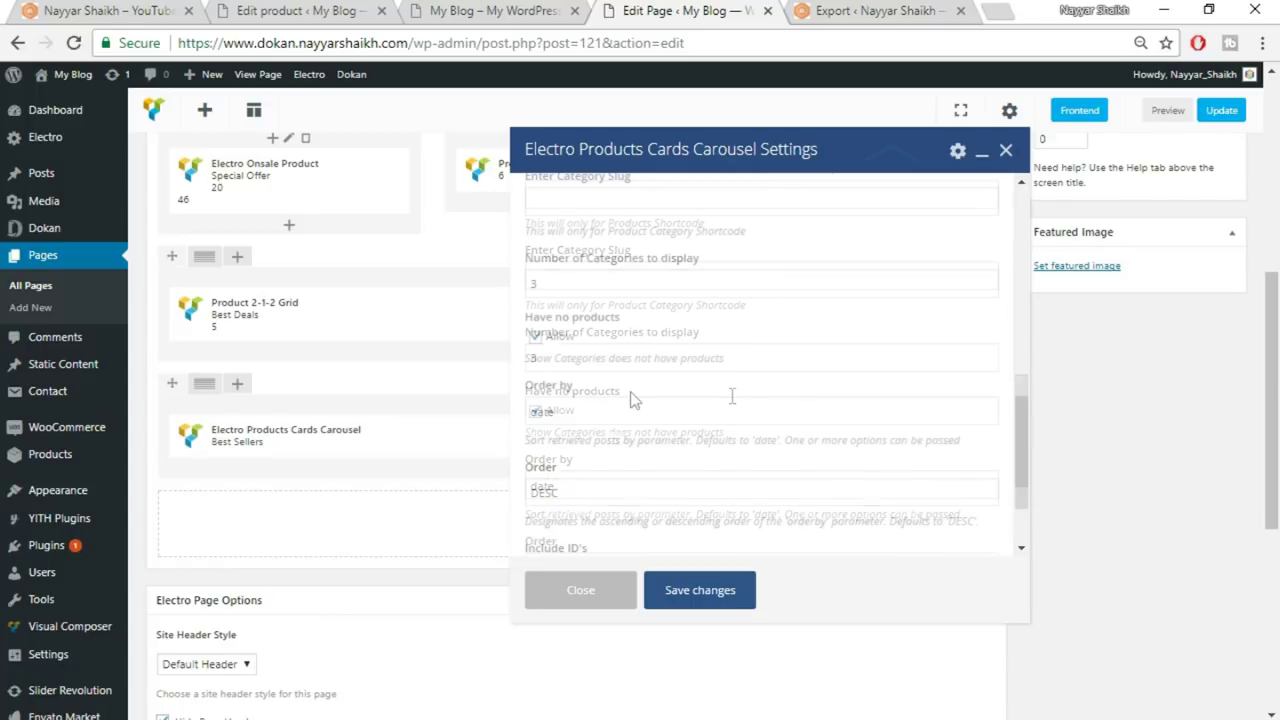
pyautogui.click(695, 605)
pyautogui.click(1226, 110)
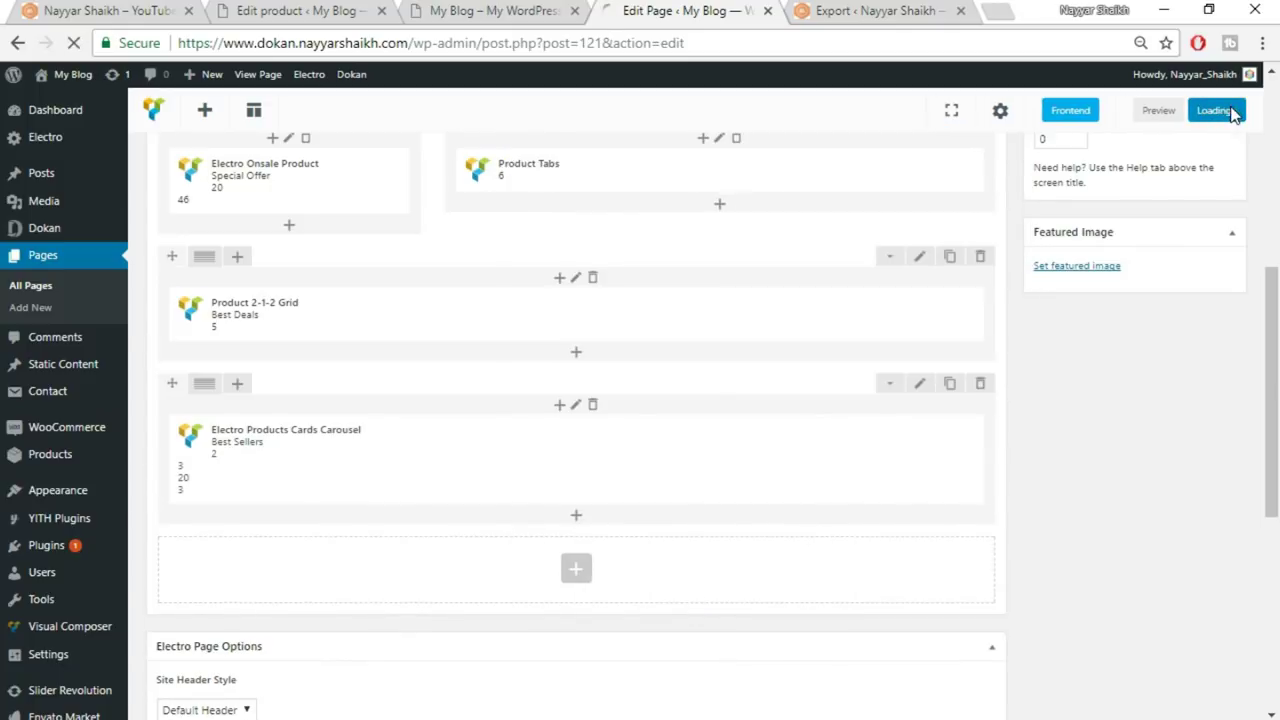
# Reload the shop and compare its two-row, three-column Best Sellers carousel with the demo
pyautogui.click(514, 10)
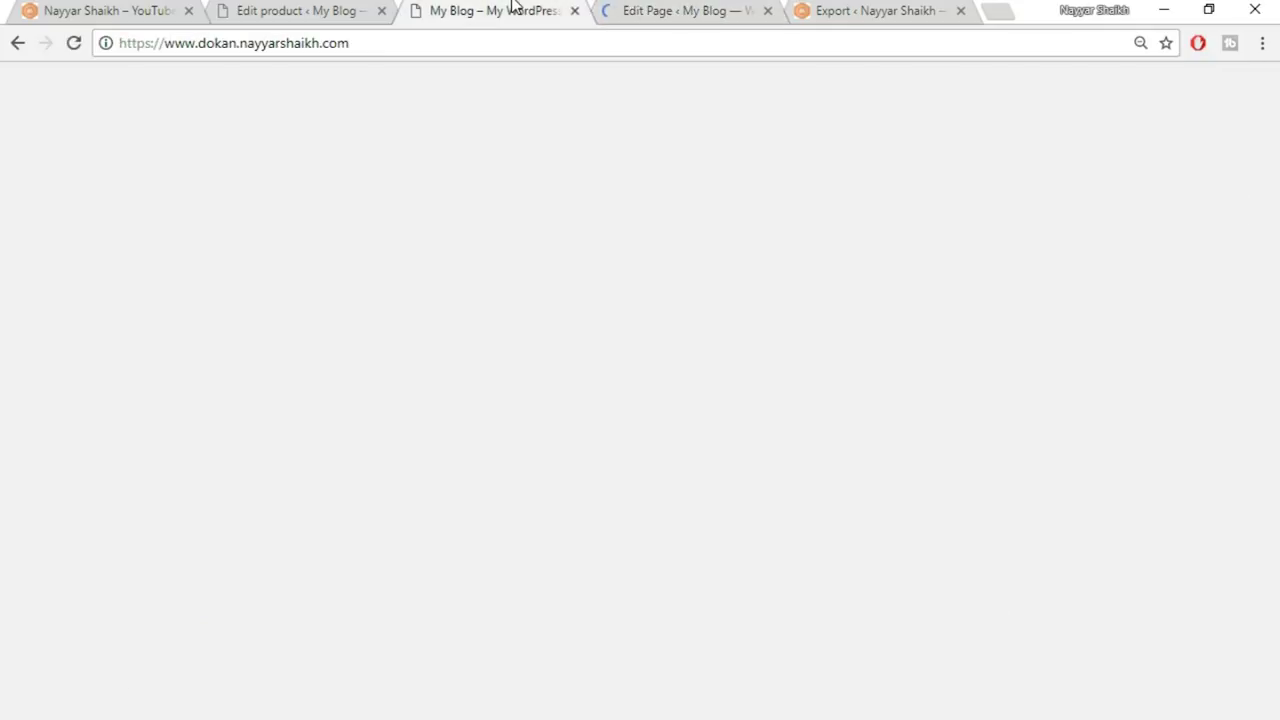
pyautogui.click(526, 43)
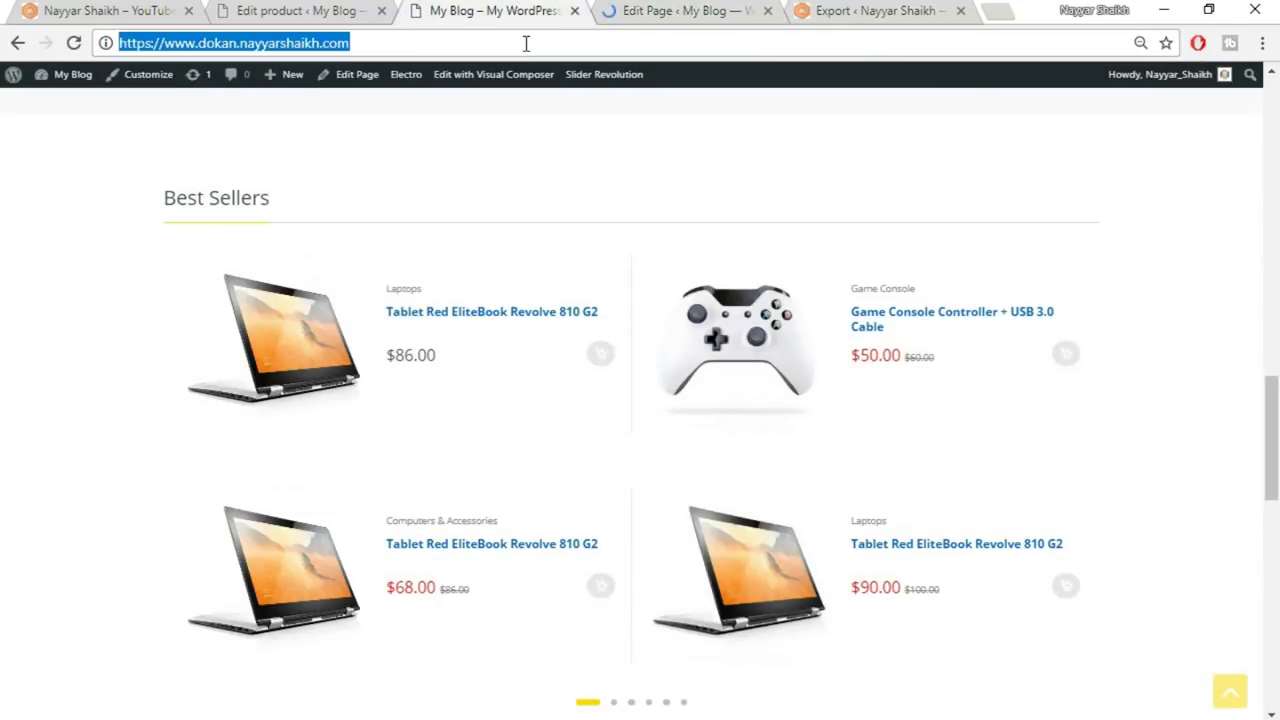
pyautogui.press('Return')
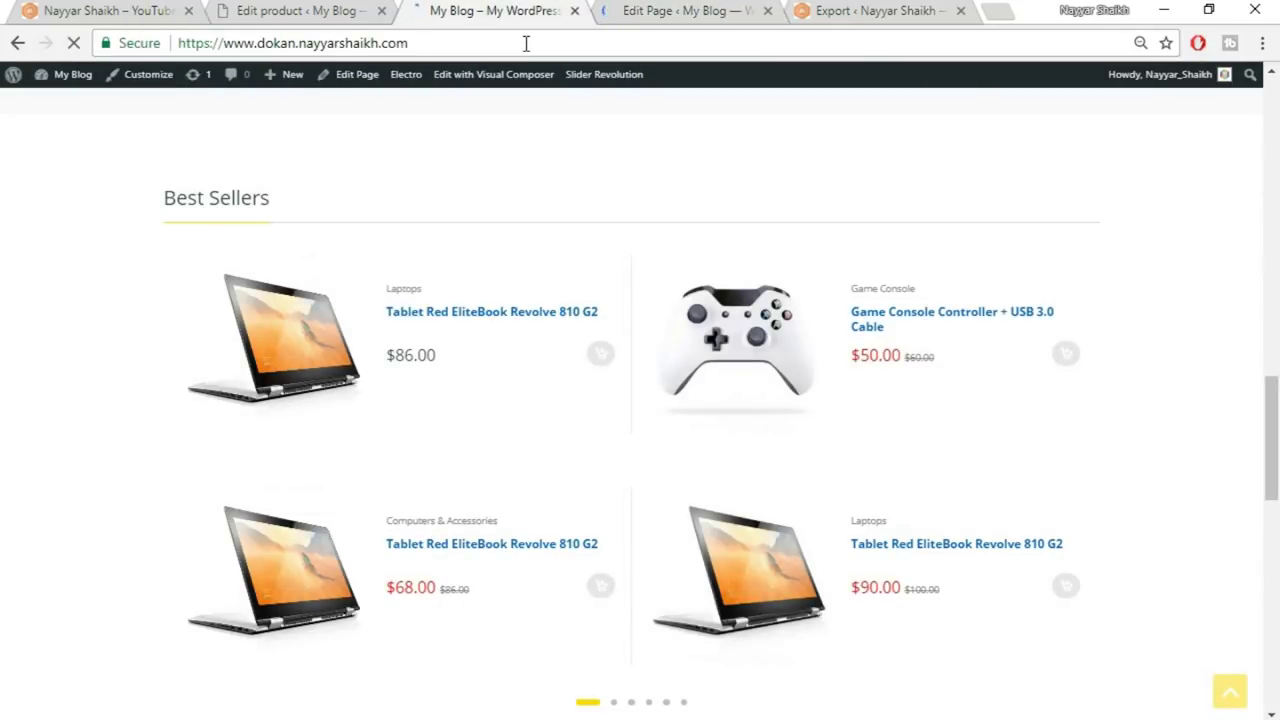
pyautogui.scroll(-4, 757, 274)
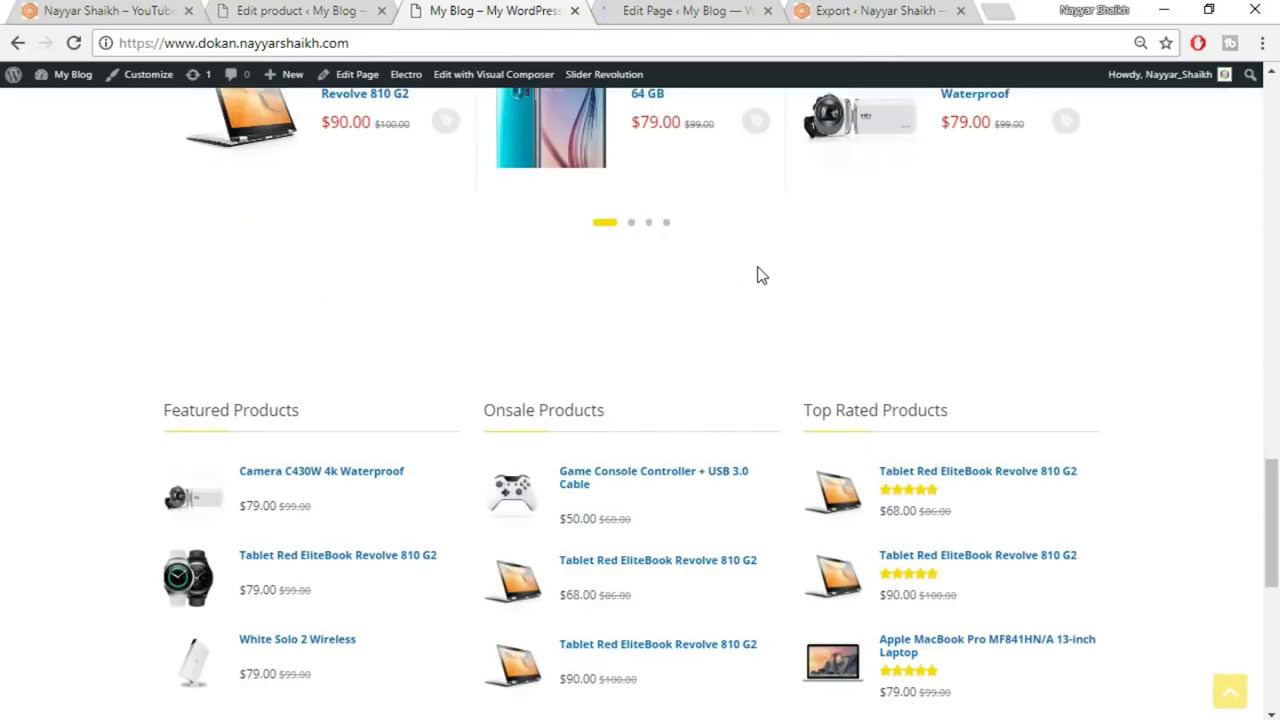
pyautogui.scroll(4, 757, 274)
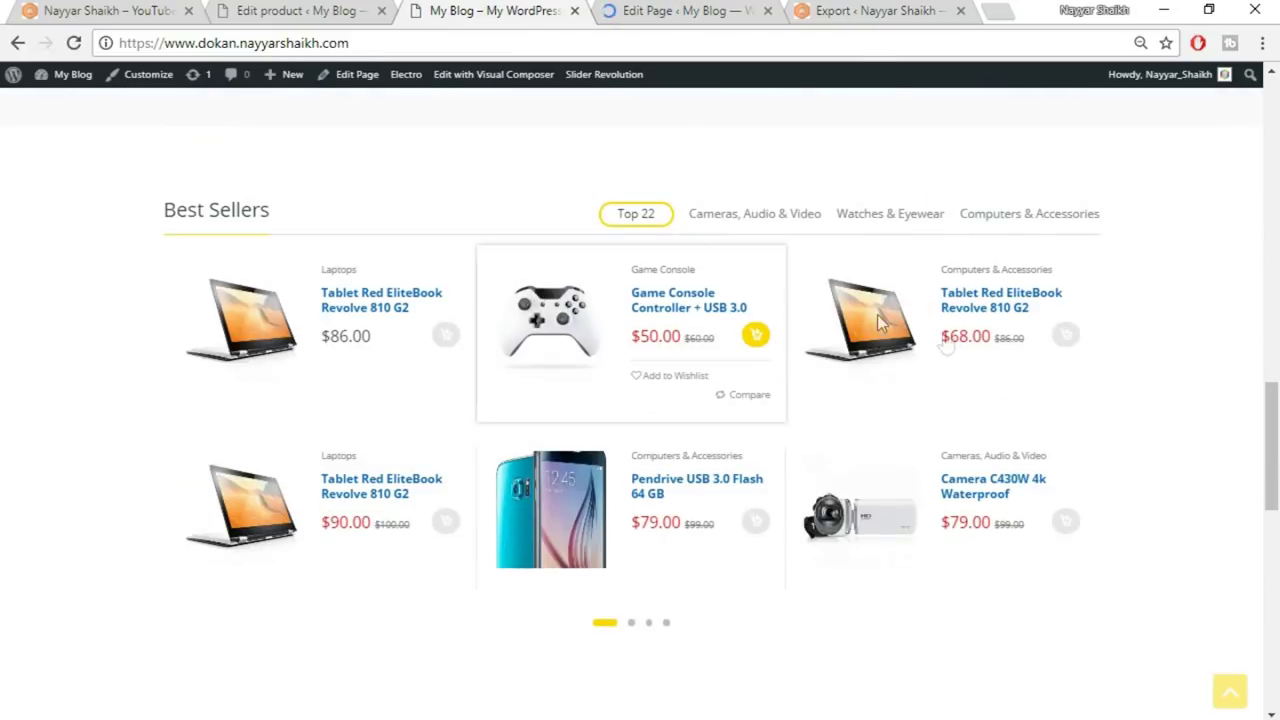
pyautogui.click(70, 5)
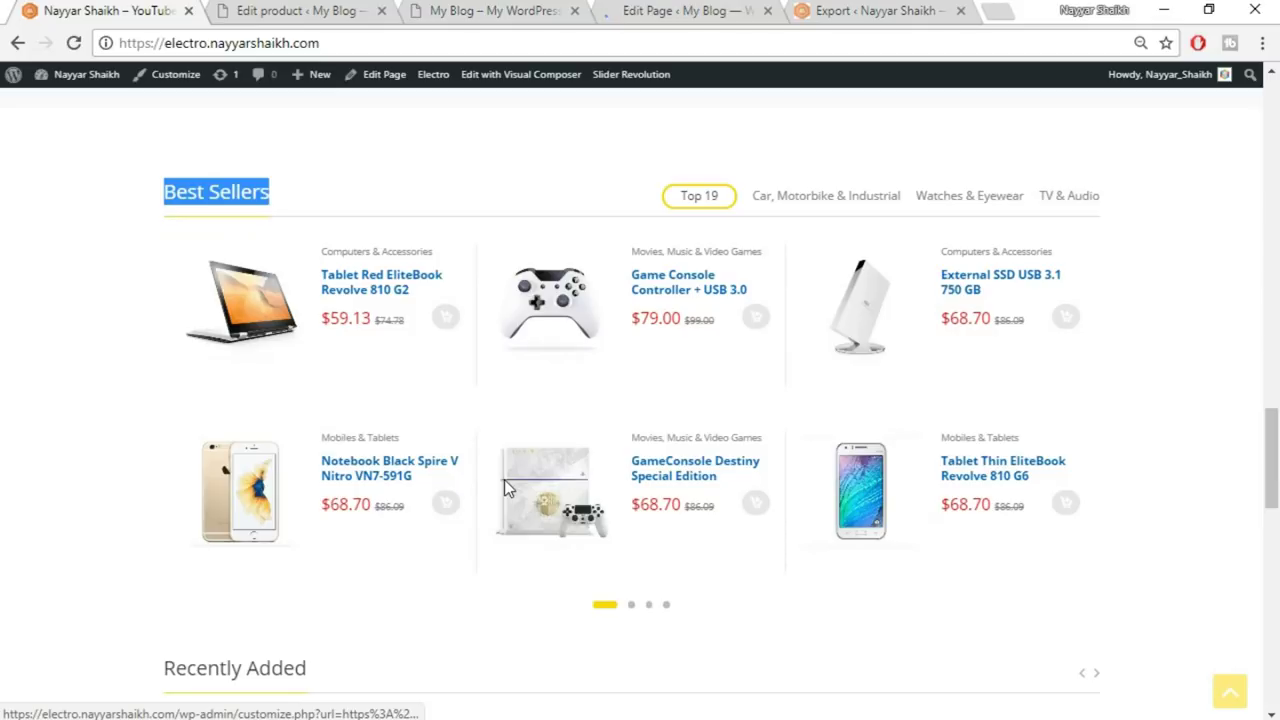
pyautogui.scroll(-3, 504, 479)
pyautogui.scroll(-3, 504, 487)
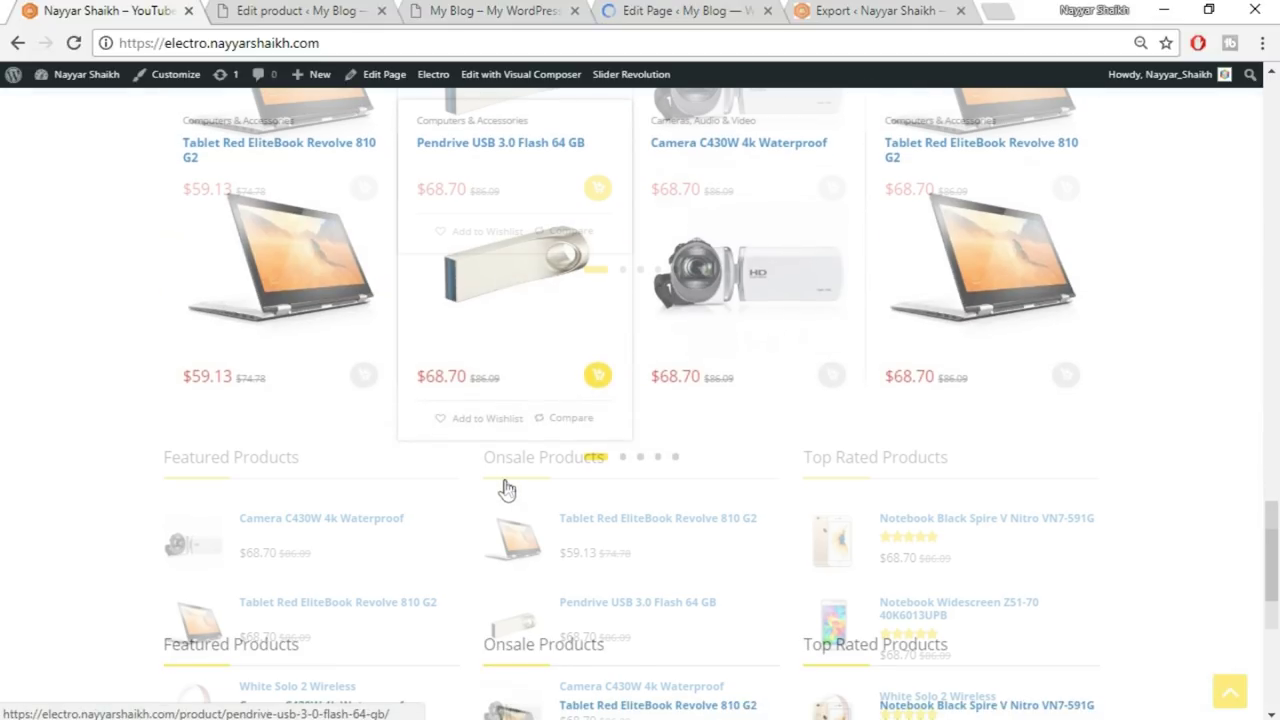
pyautogui.scroll(4, 504, 487)
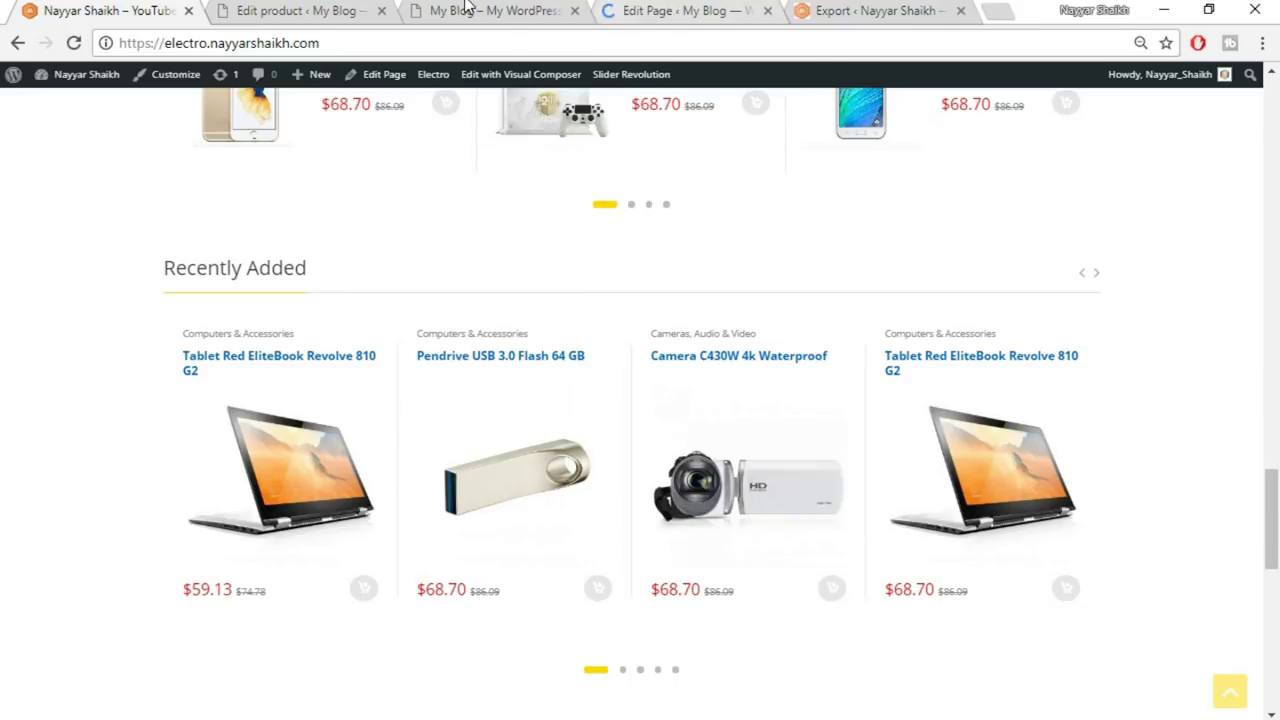
pyautogui.click(641, 8)
pyautogui.scroll(-10, 997, 423)
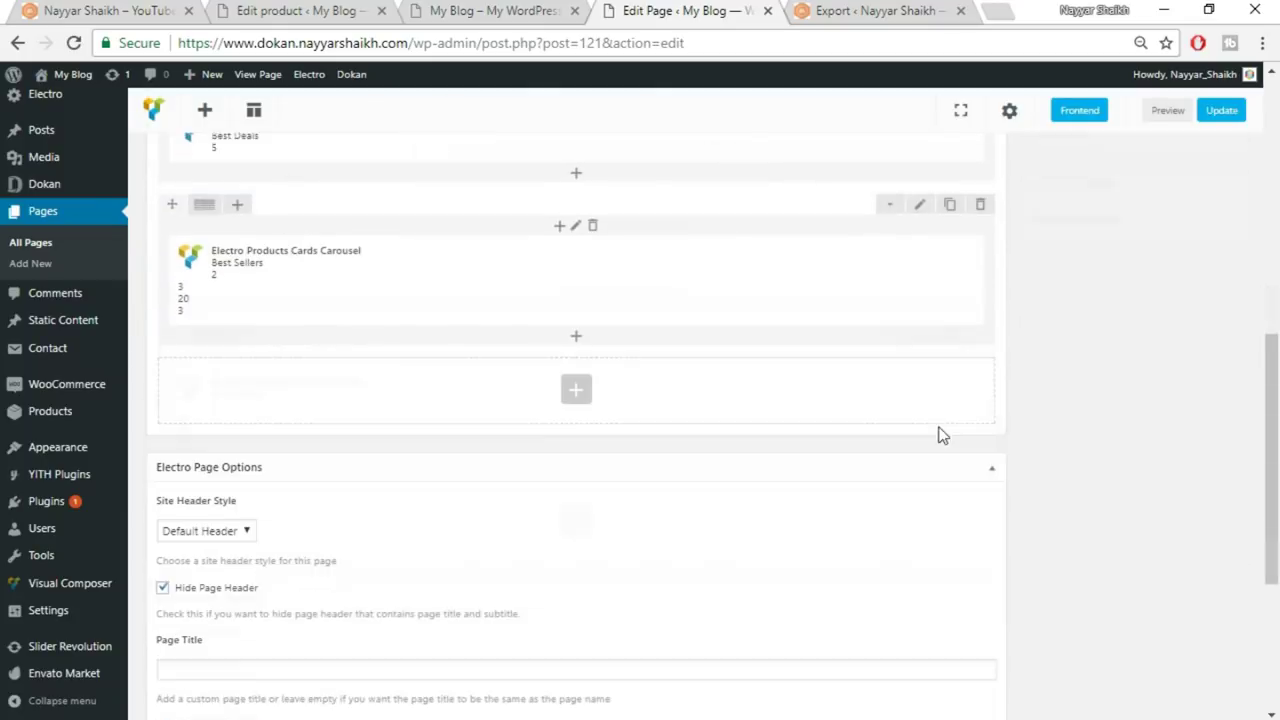
# Add, then delete, the Recent products element along with its empty row
pyautogui.click(578, 368)
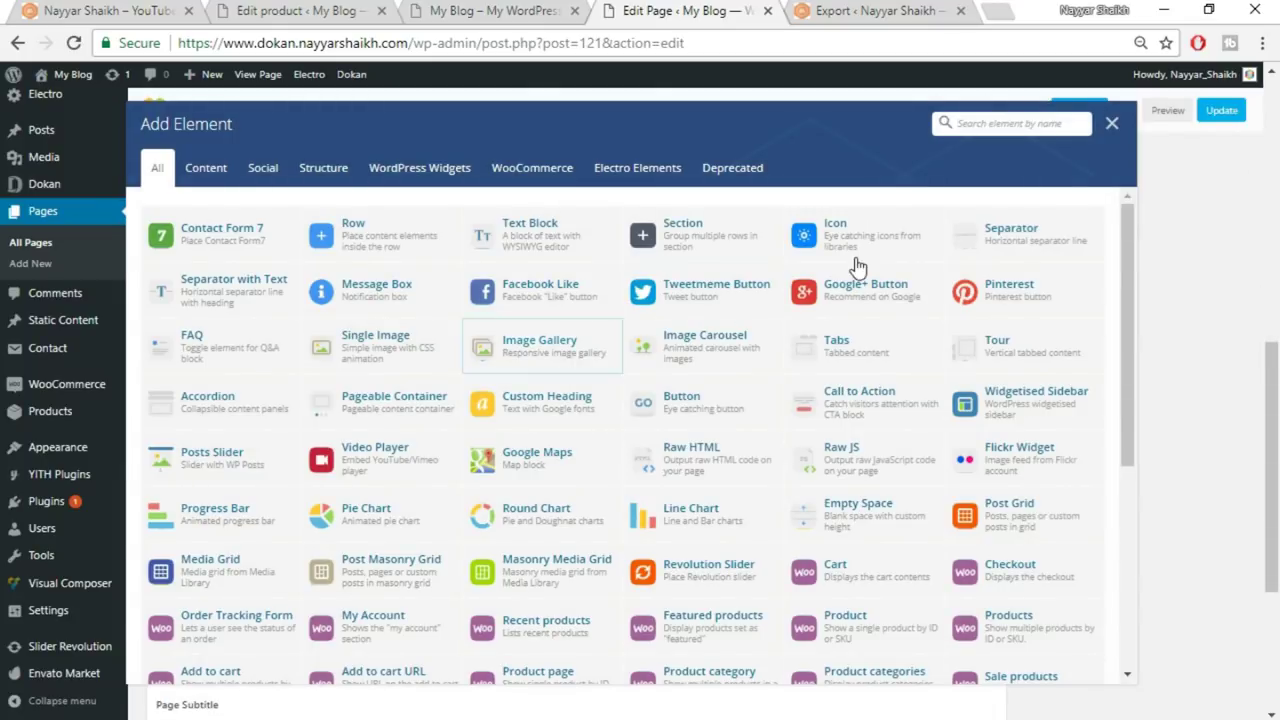
pyautogui.write('rec')
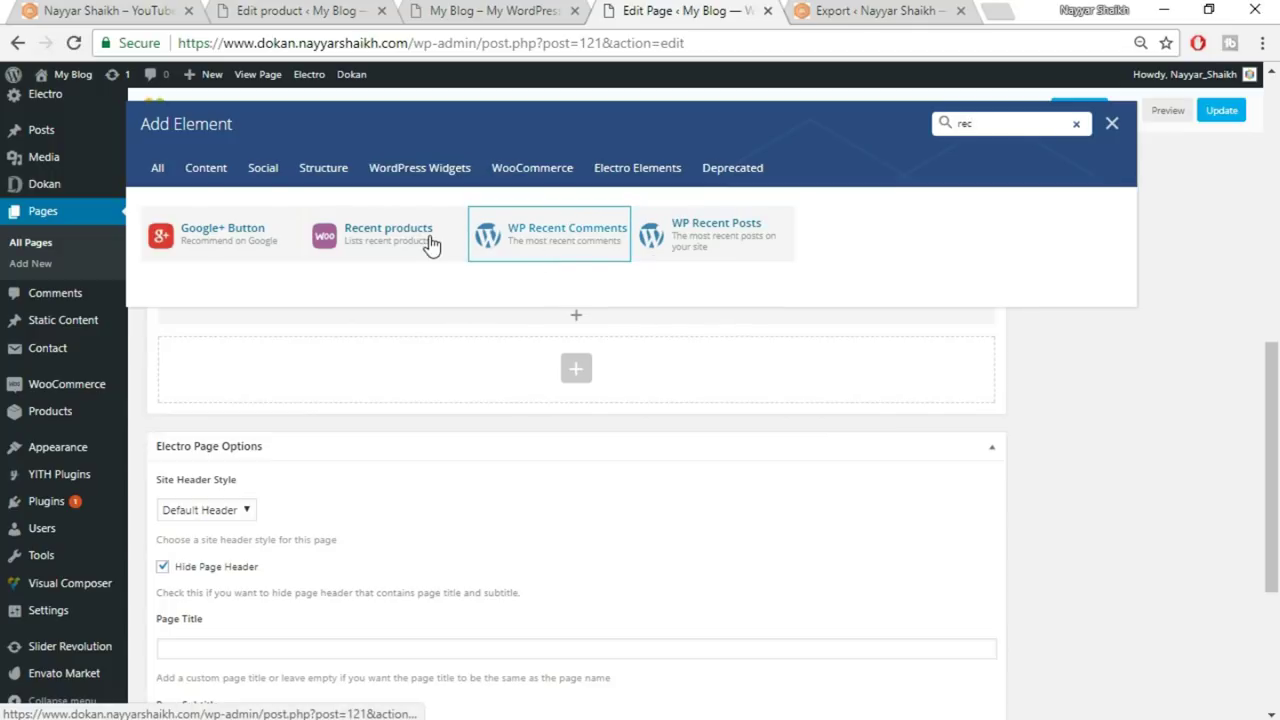
pyautogui.click(428, 244)
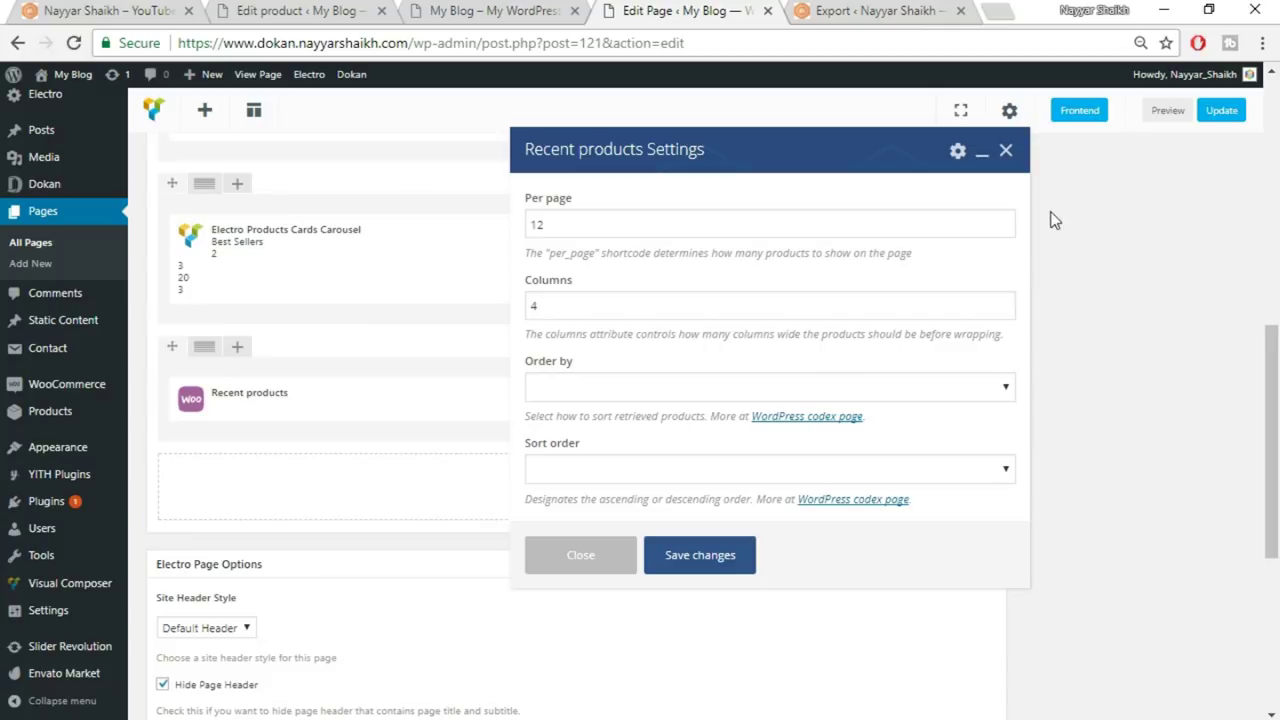
pyautogui.click(1005, 152)
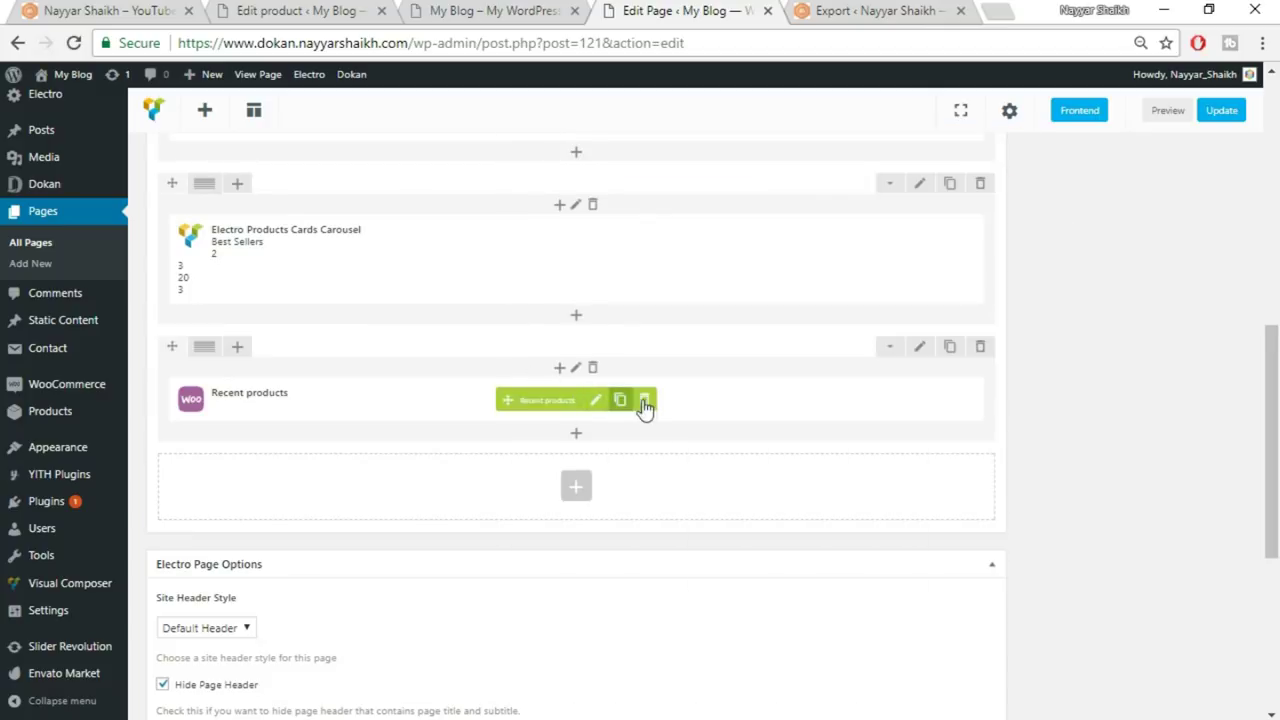
pyautogui.click(644, 400)
pyautogui.click(721, 160)
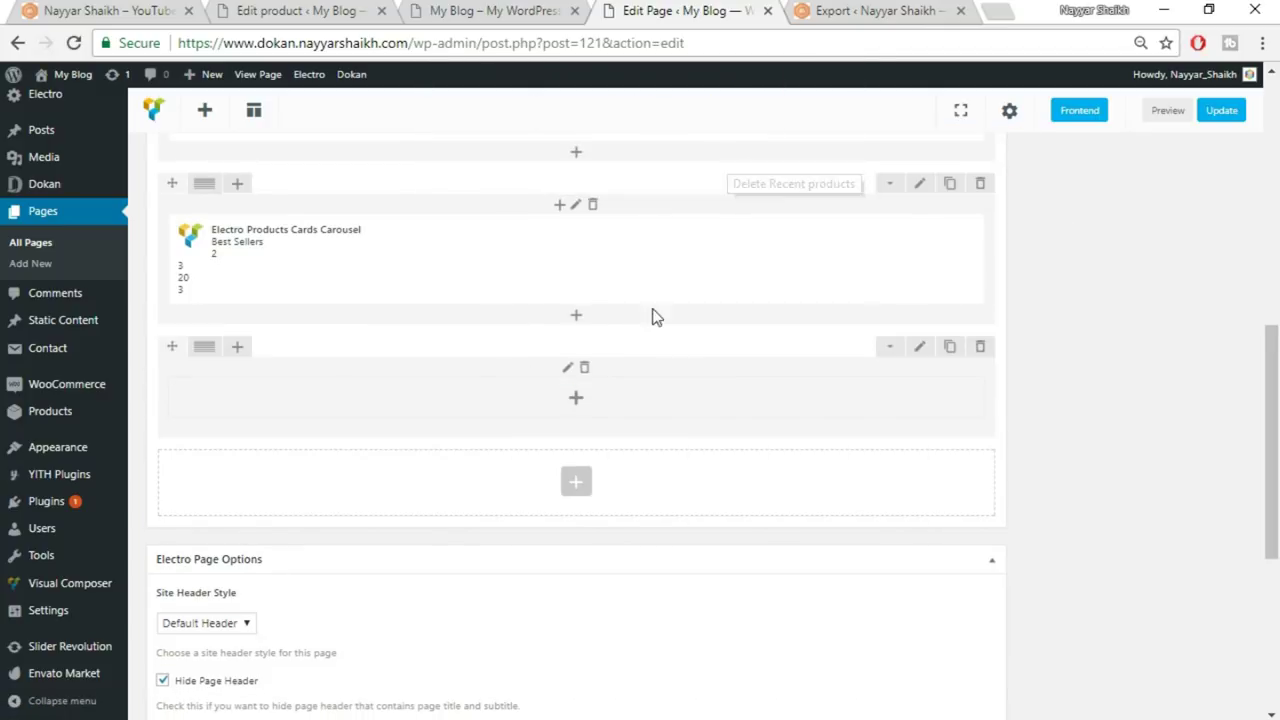
pyautogui.click(981, 346)
pyautogui.click(699, 168)
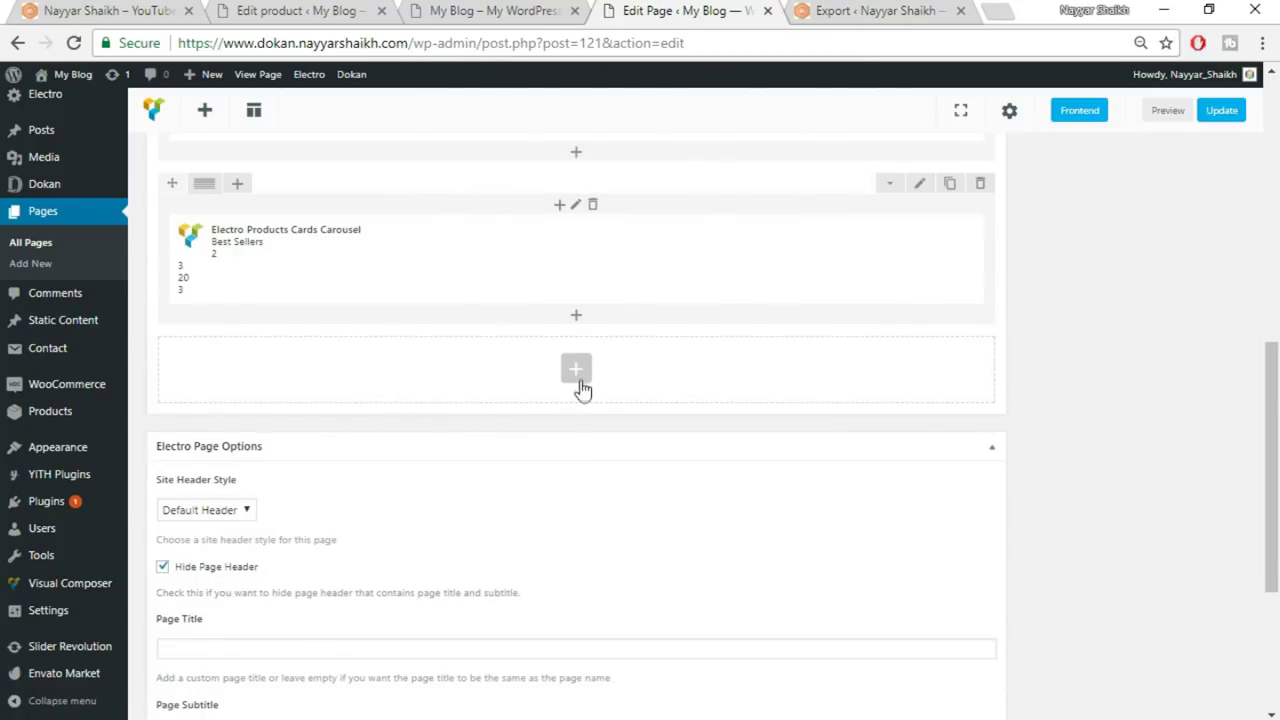
# Add an Electro Products Carousel set to Recent Products, save it and update the page
pyautogui.click(576, 372)
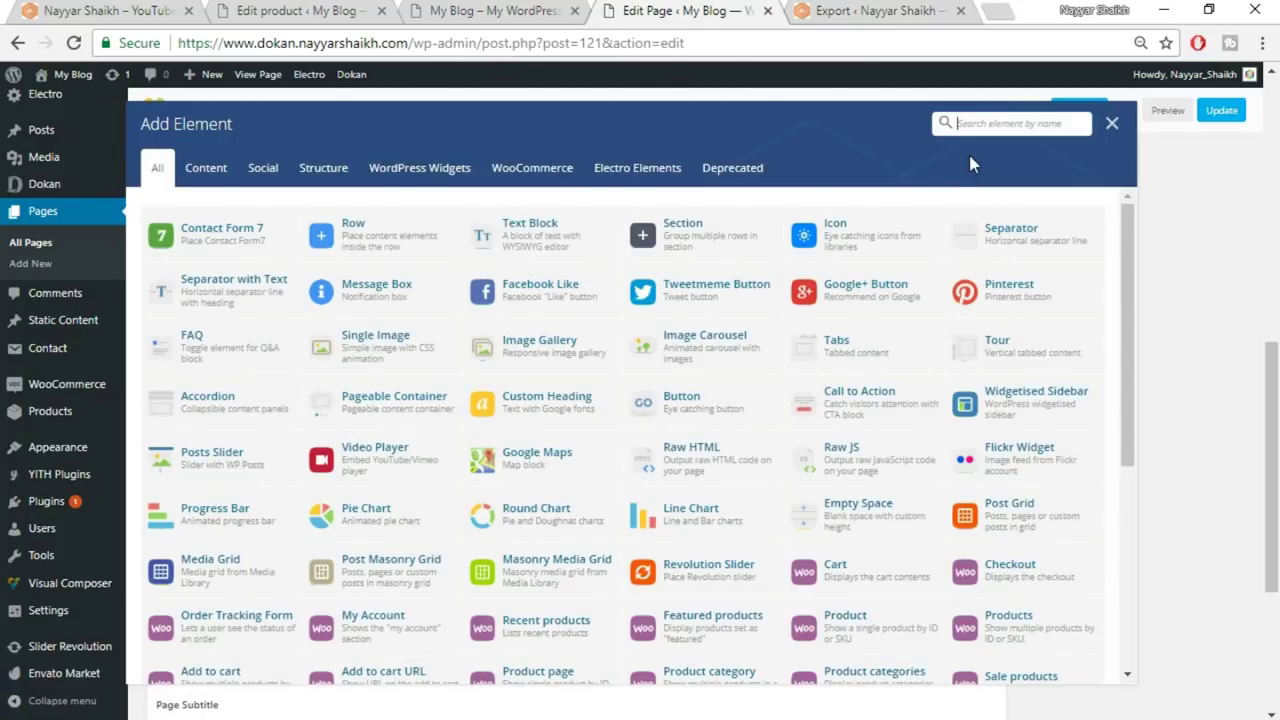
pyautogui.write('car')
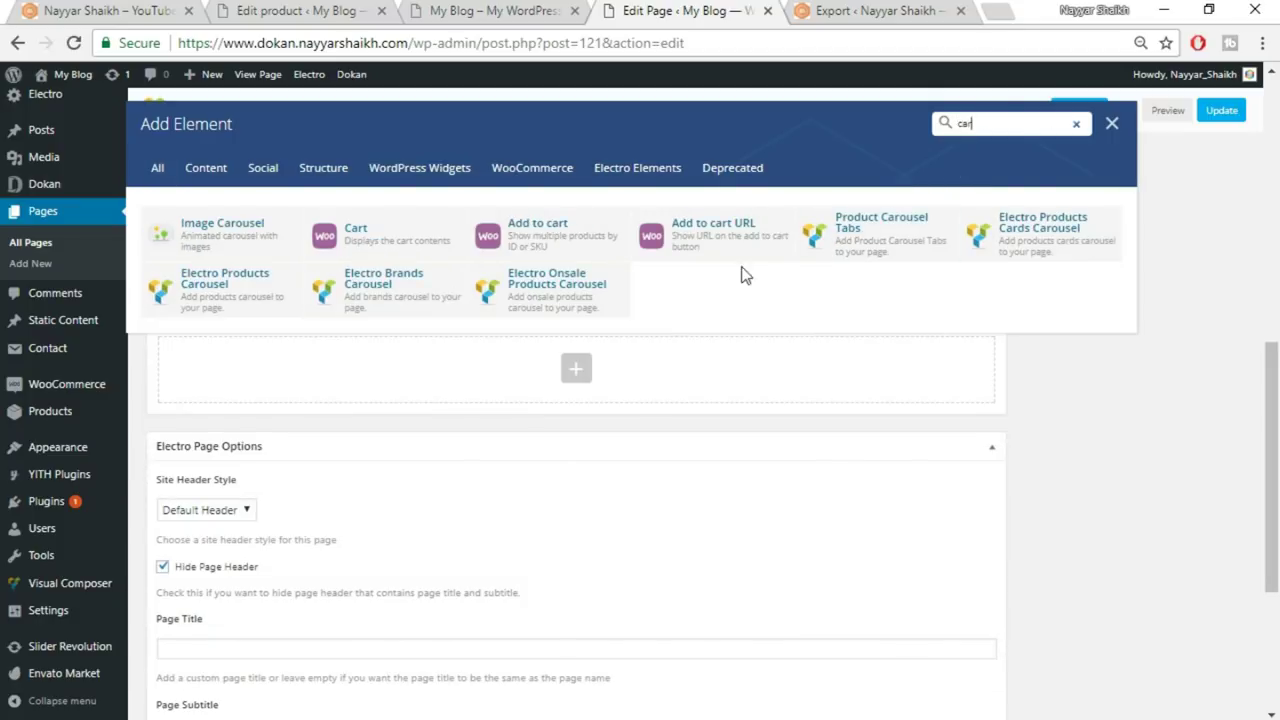
pyautogui.click(238, 304)
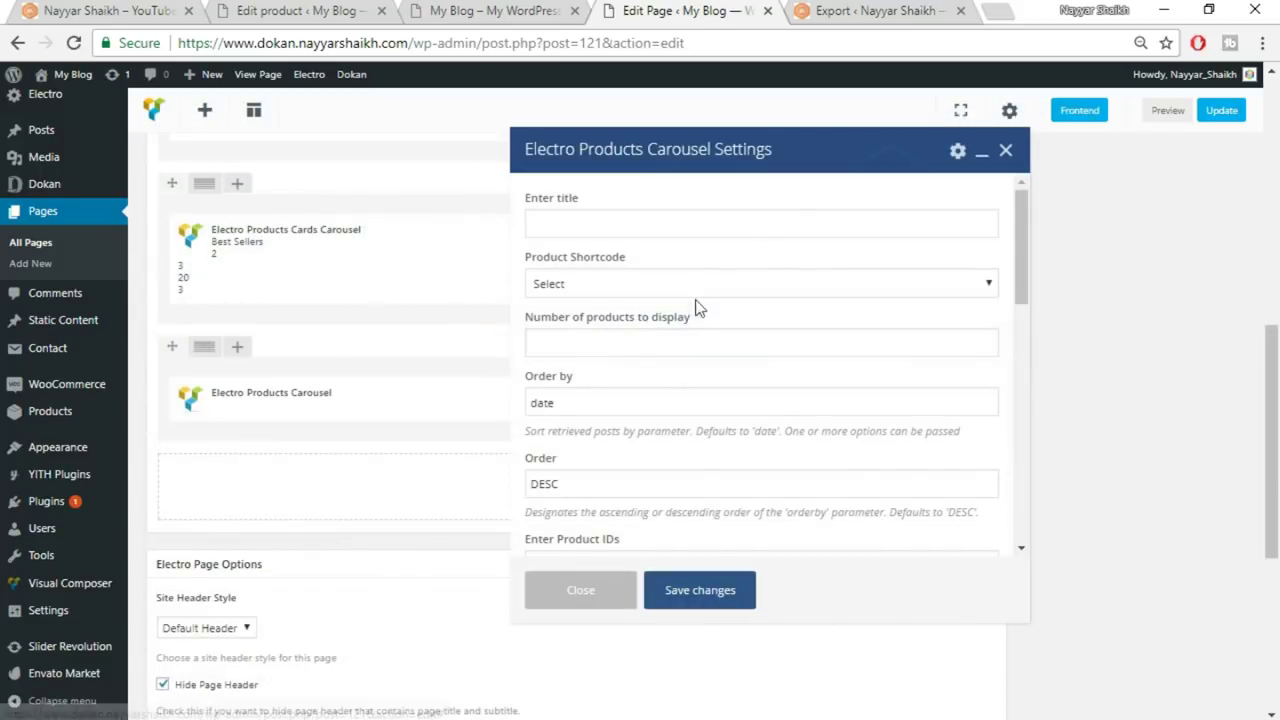
pyautogui.click(604, 286)
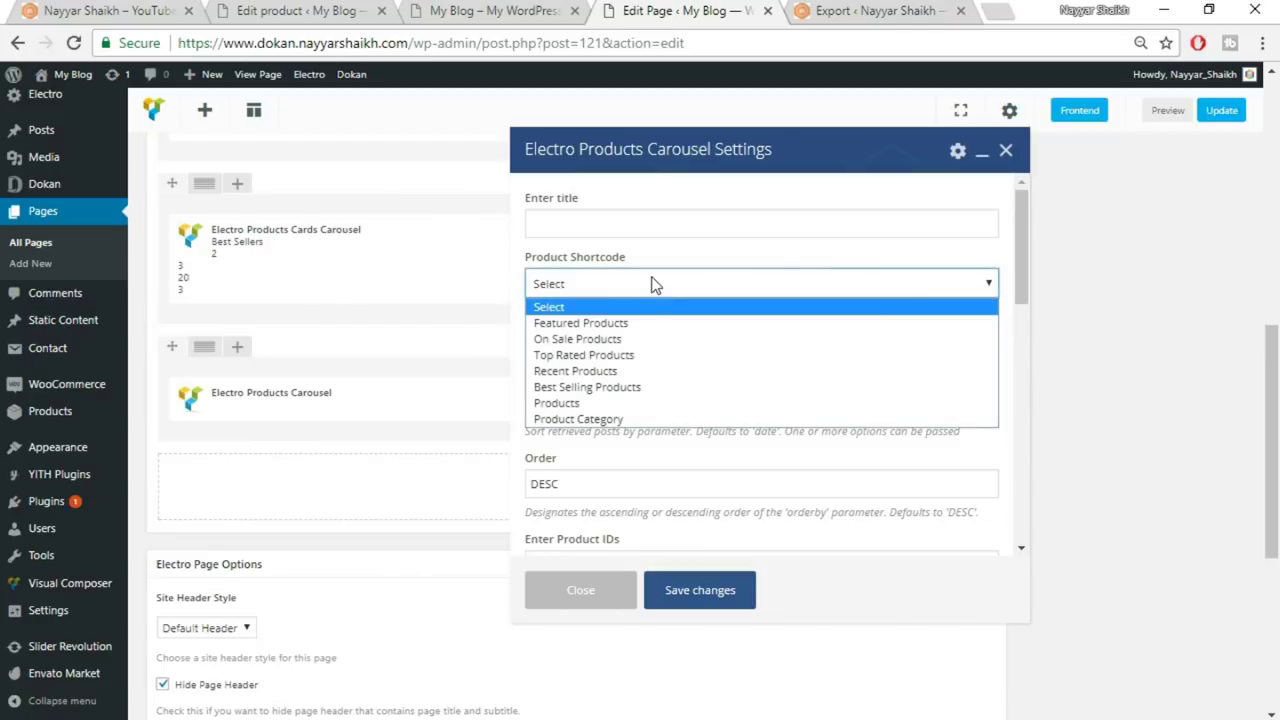
pyautogui.click(614, 370)
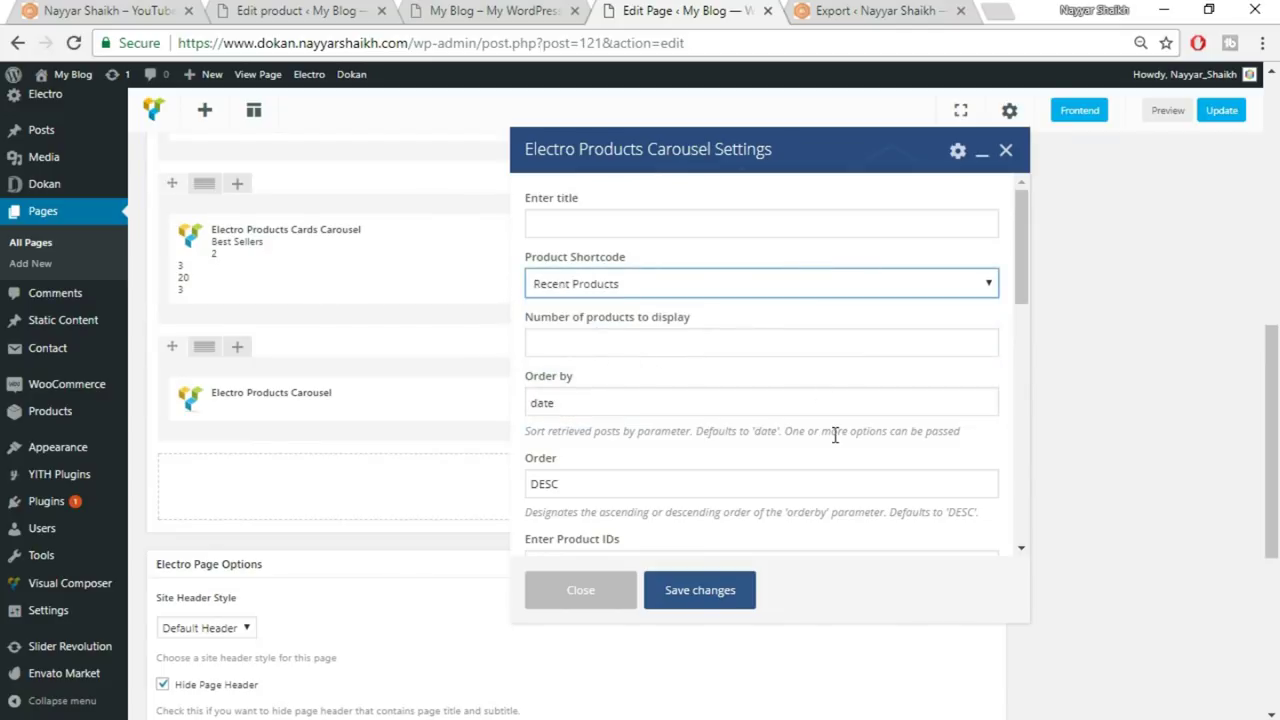
pyautogui.scroll(-5, 835, 435)
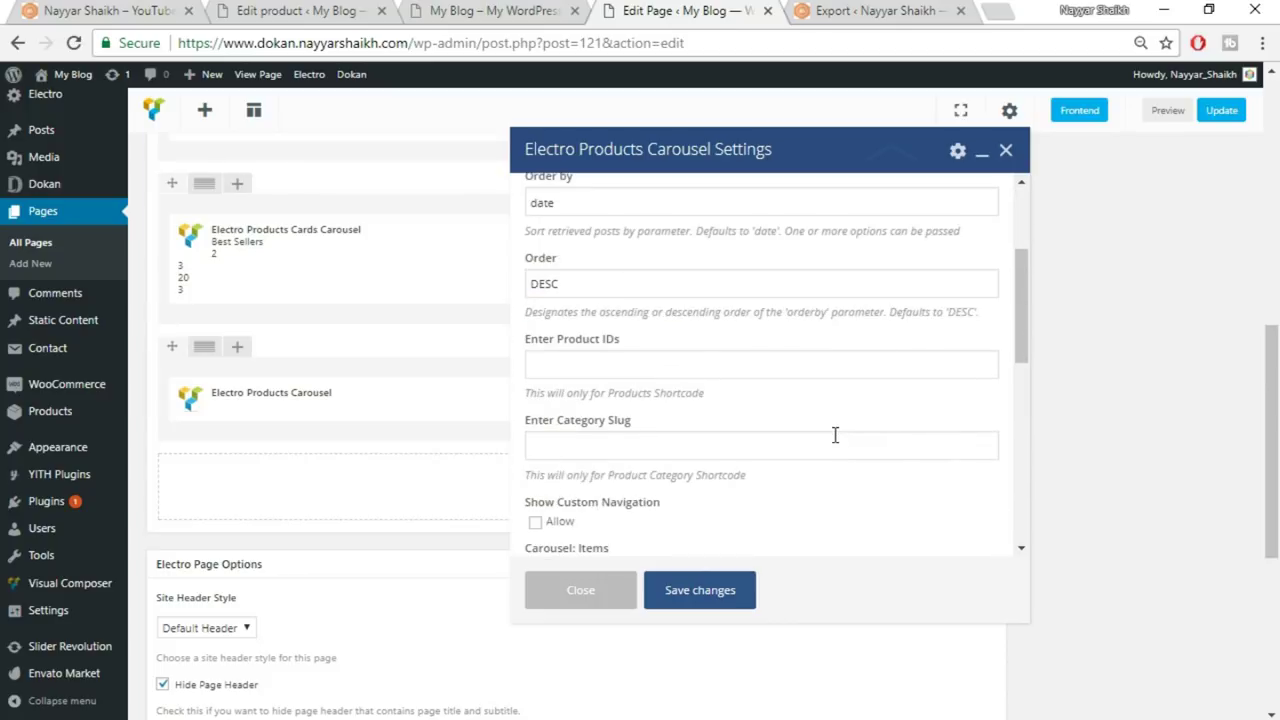
pyautogui.scroll(-8, 835, 435)
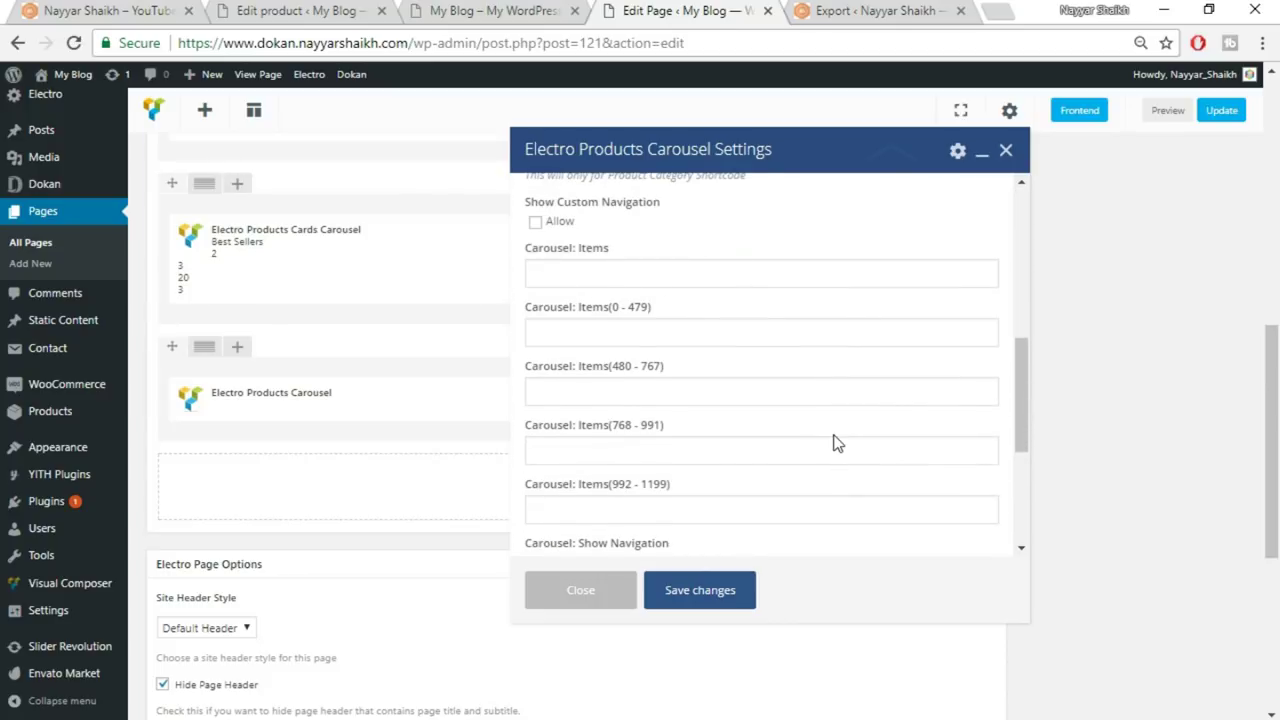
pyautogui.click(697, 590)
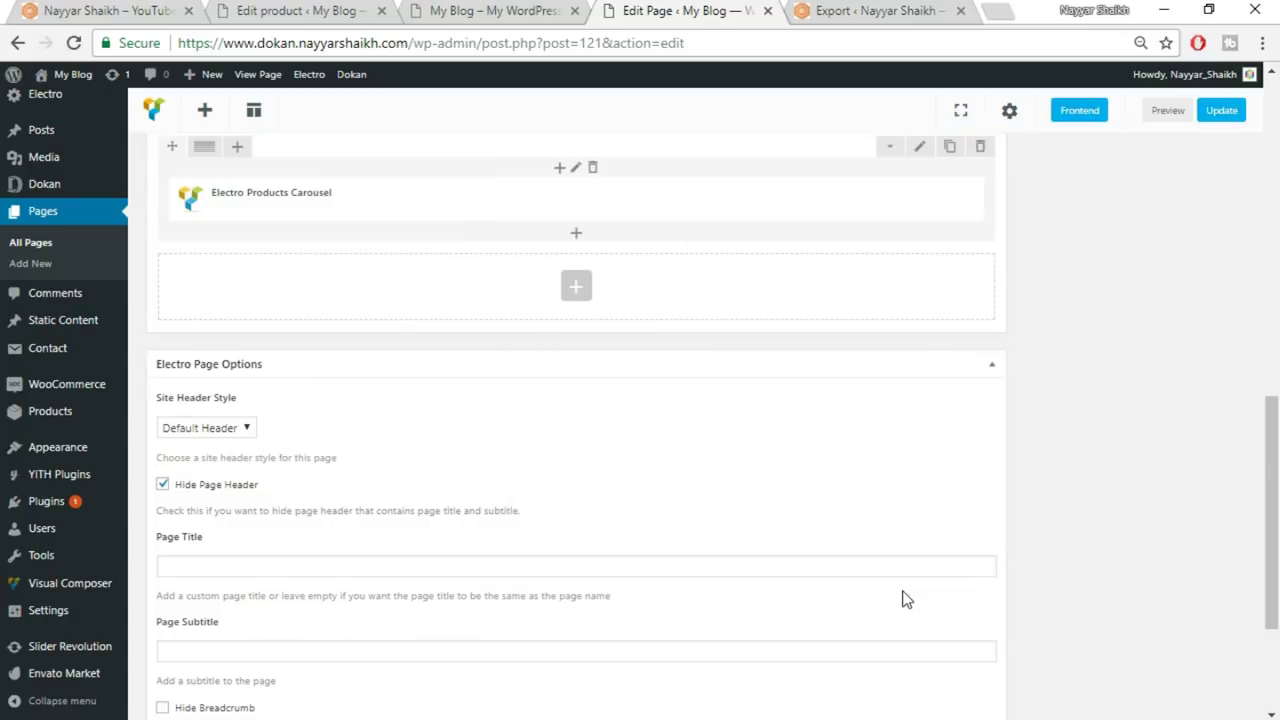
pyautogui.scroll(3, 903, 594)
pyautogui.click(1222, 112)
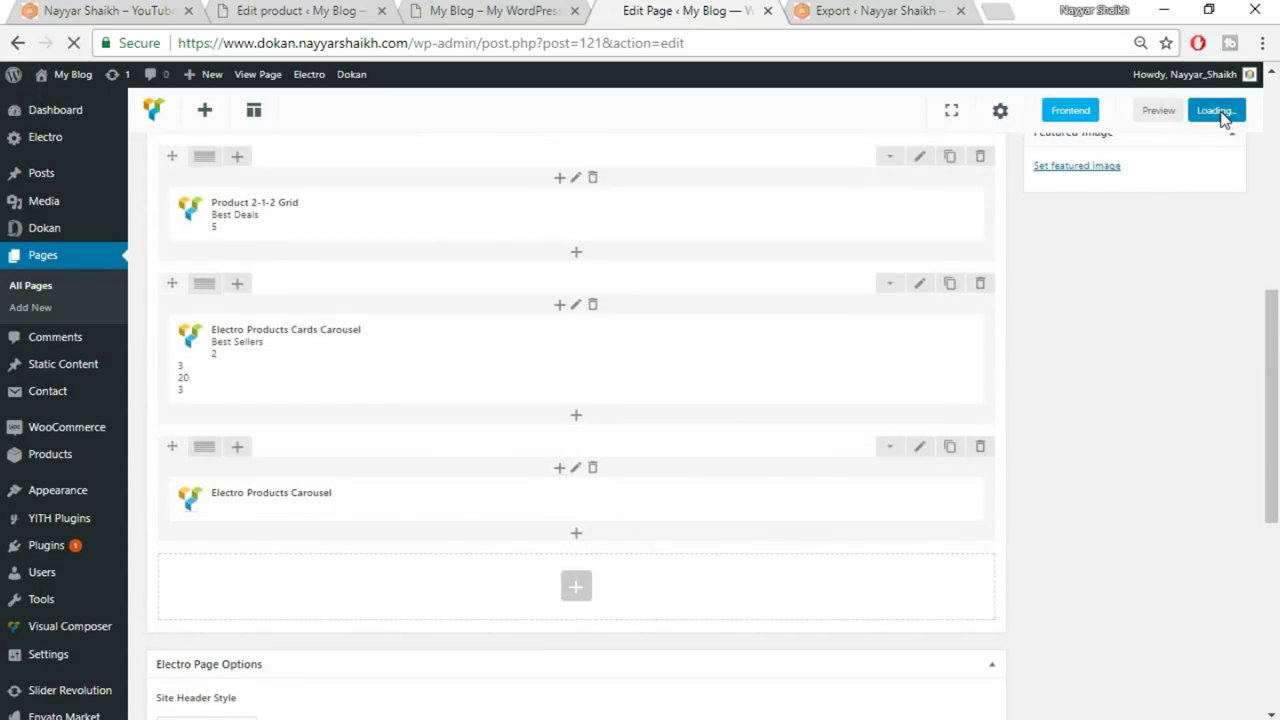
# Reload the storefront to check the new carousel and copy the demo's 'Recently Added' heading
pyautogui.click(517, 8)
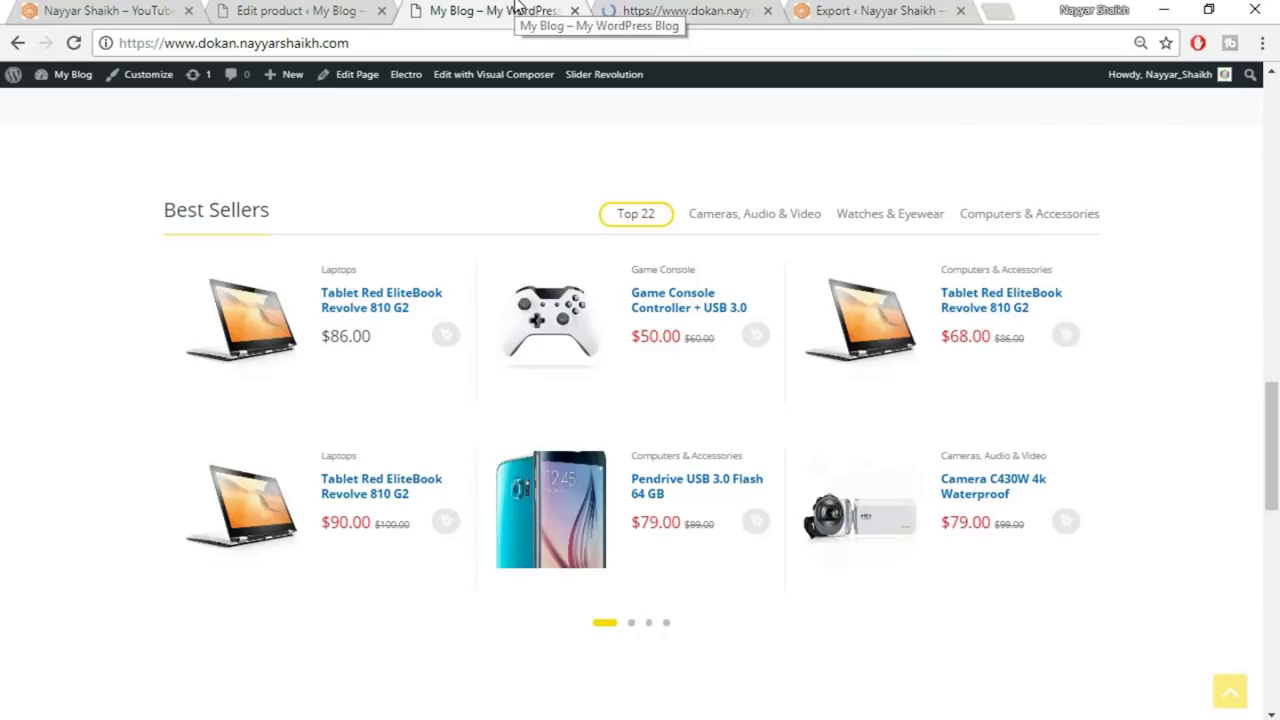
pyautogui.click(525, 39)
pyautogui.press('Return')
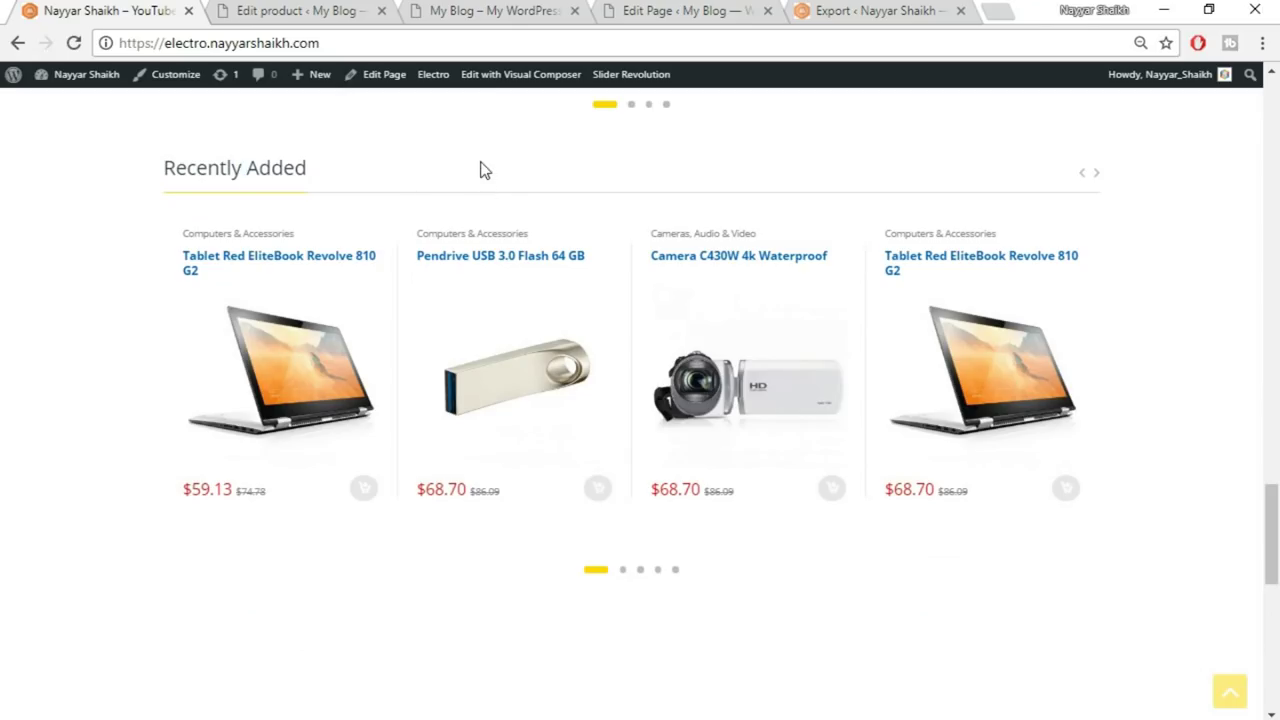
pyautogui.click(493, 11)
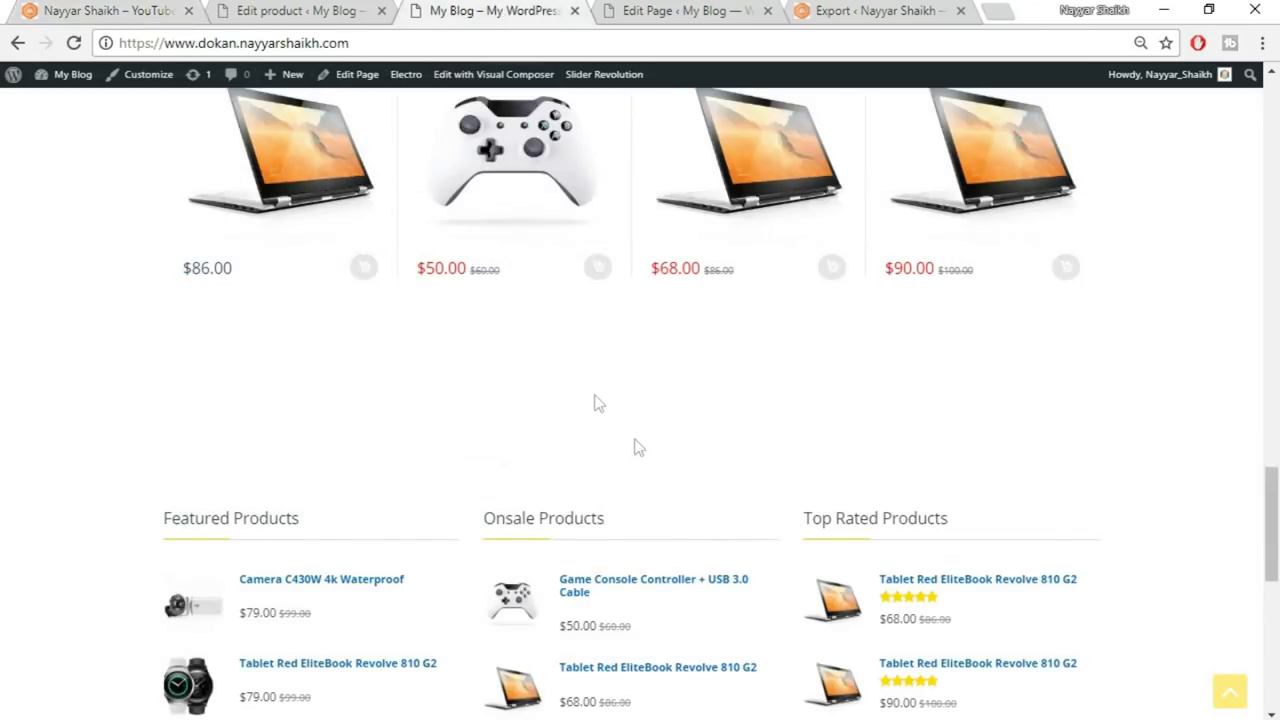
pyautogui.scroll(3, 590, 402)
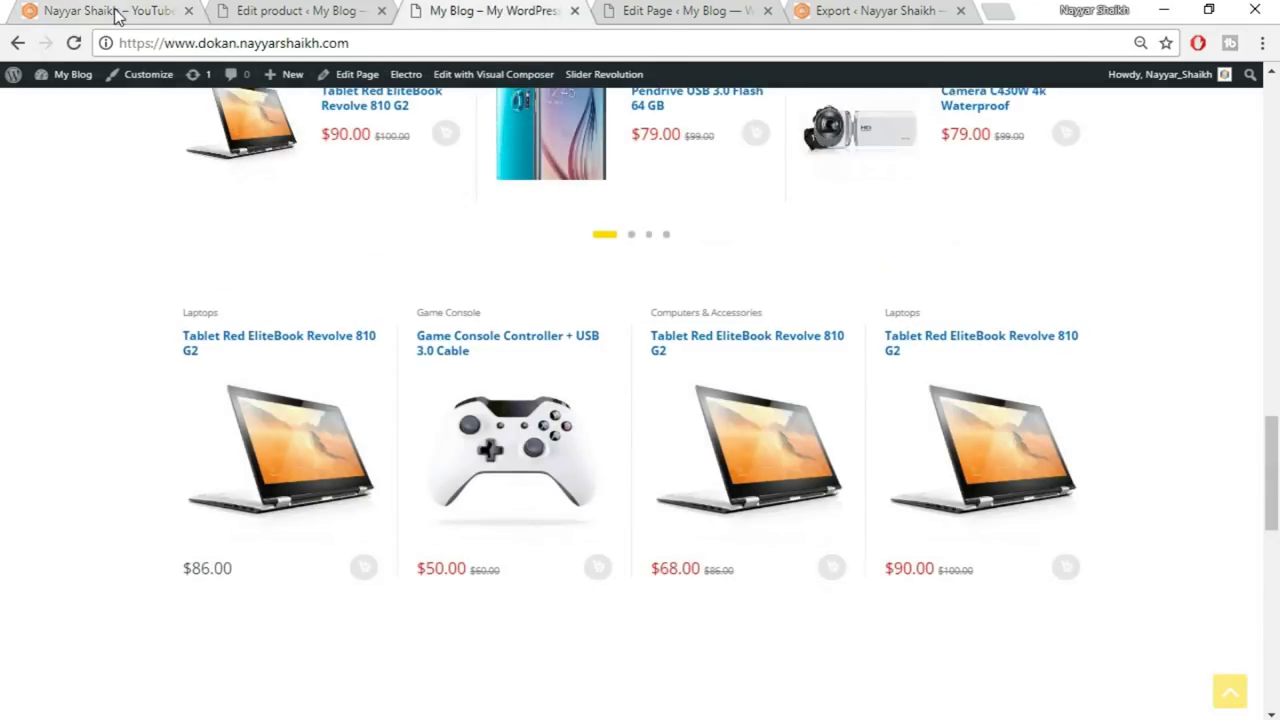
pyautogui.click(115, 11)
pyautogui.moveTo(164, 168); pyautogui.dragTo(381, 177)
pyautogui.hotkey('ctrl', 'c')
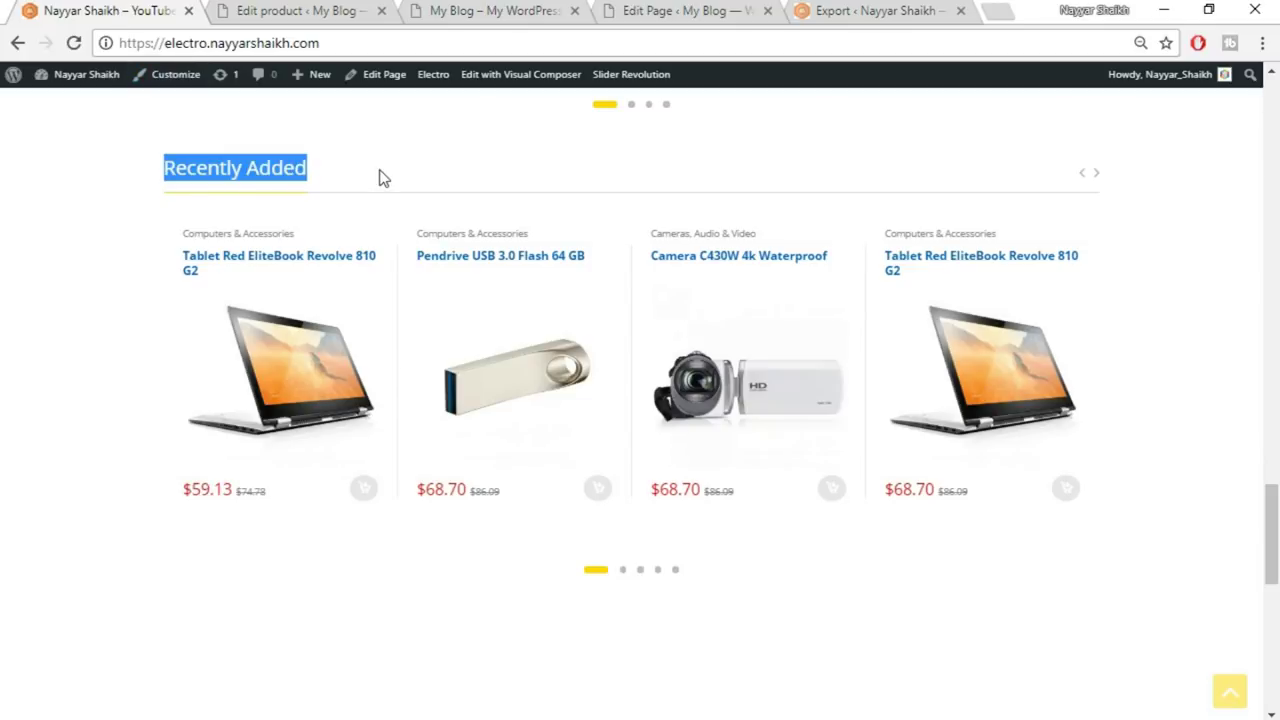
pyautogui.click(663, 11)
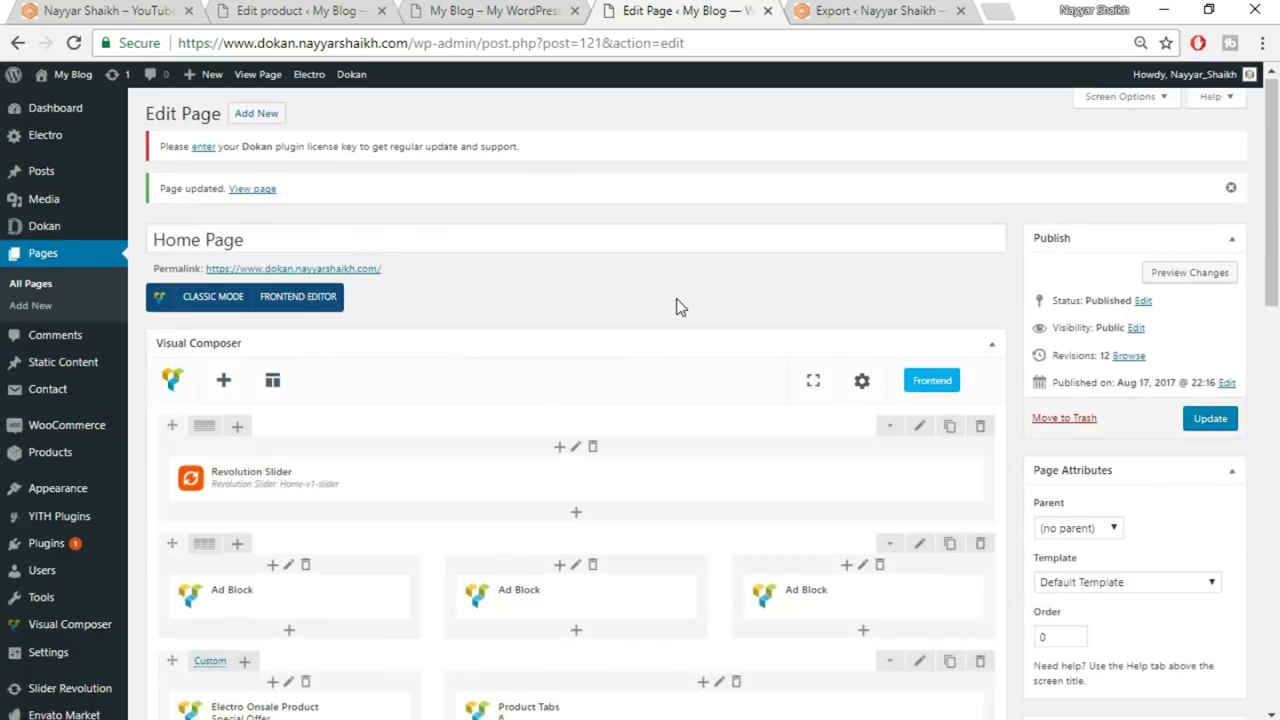
# Title the Electro Products Carousel 'Recently Added', save it and update the page
pyautogui.scroll(-4, 676, 307)
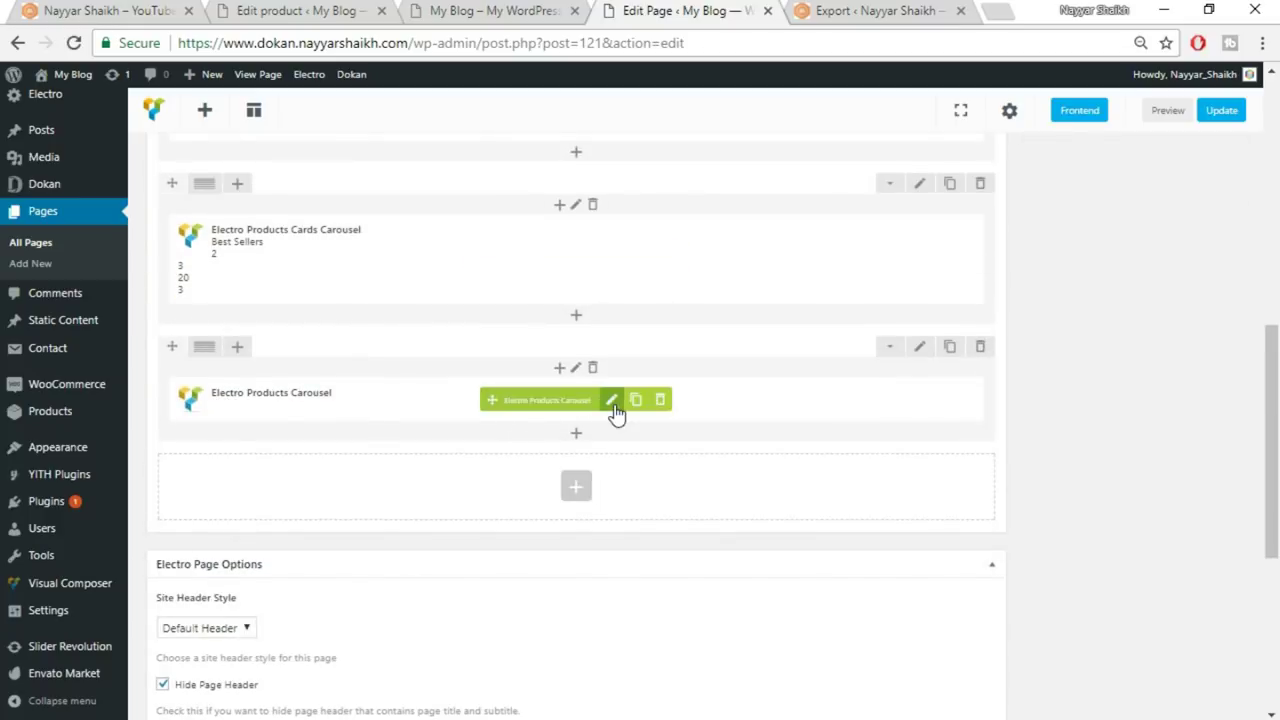
pyautogui.click(613, 401)
pyautogui.click(677, 213)
pyautogui.hotkey('ctrl', 'v')
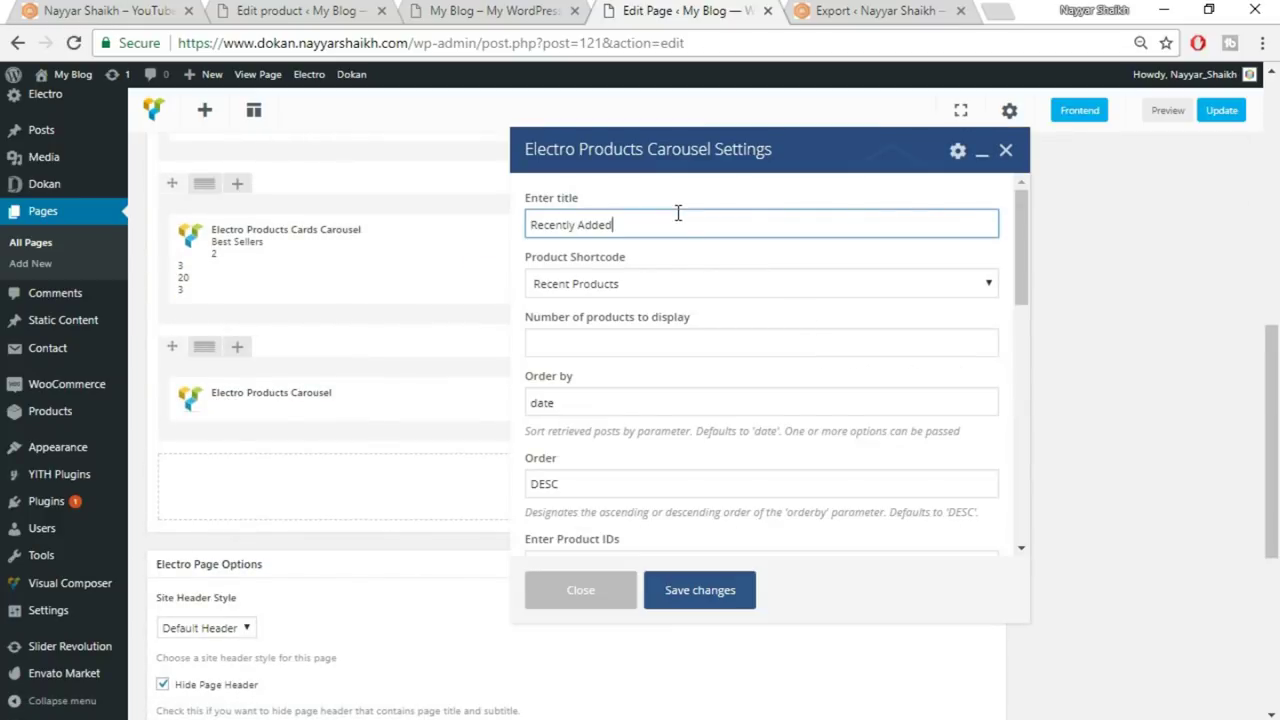
pyautogui.click(733, 601)
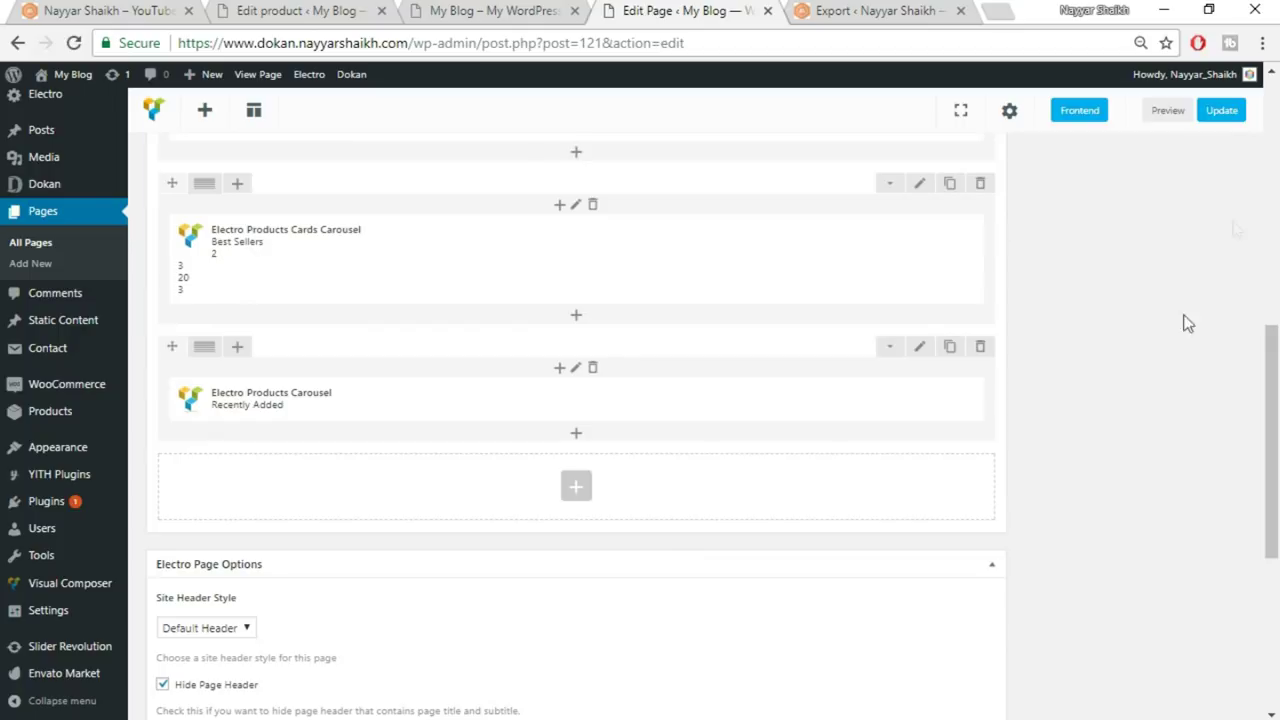
pyautogui.click(1224, 117)
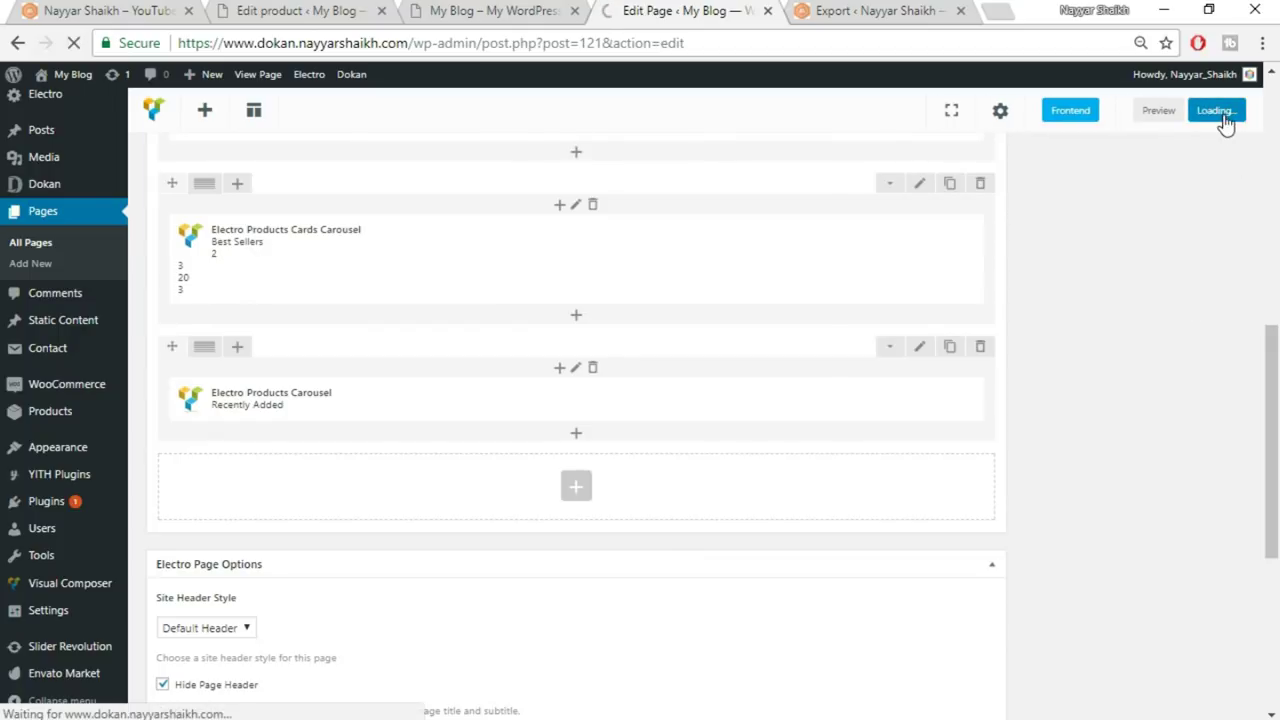
# Reload the storefront to review the Recently Added carousel, then view the Electro demo site
pyautogui.click(538, 10)
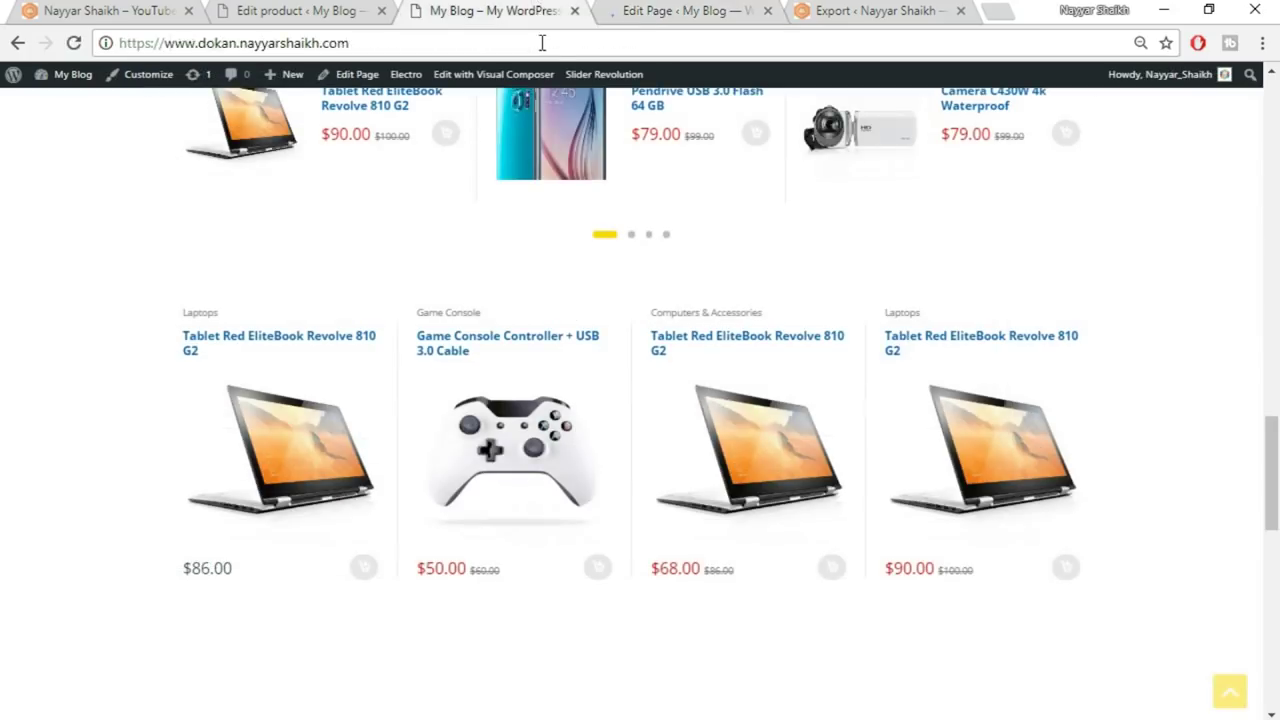
pyautogui.click(541, 43)
pyautogui.press('Return')
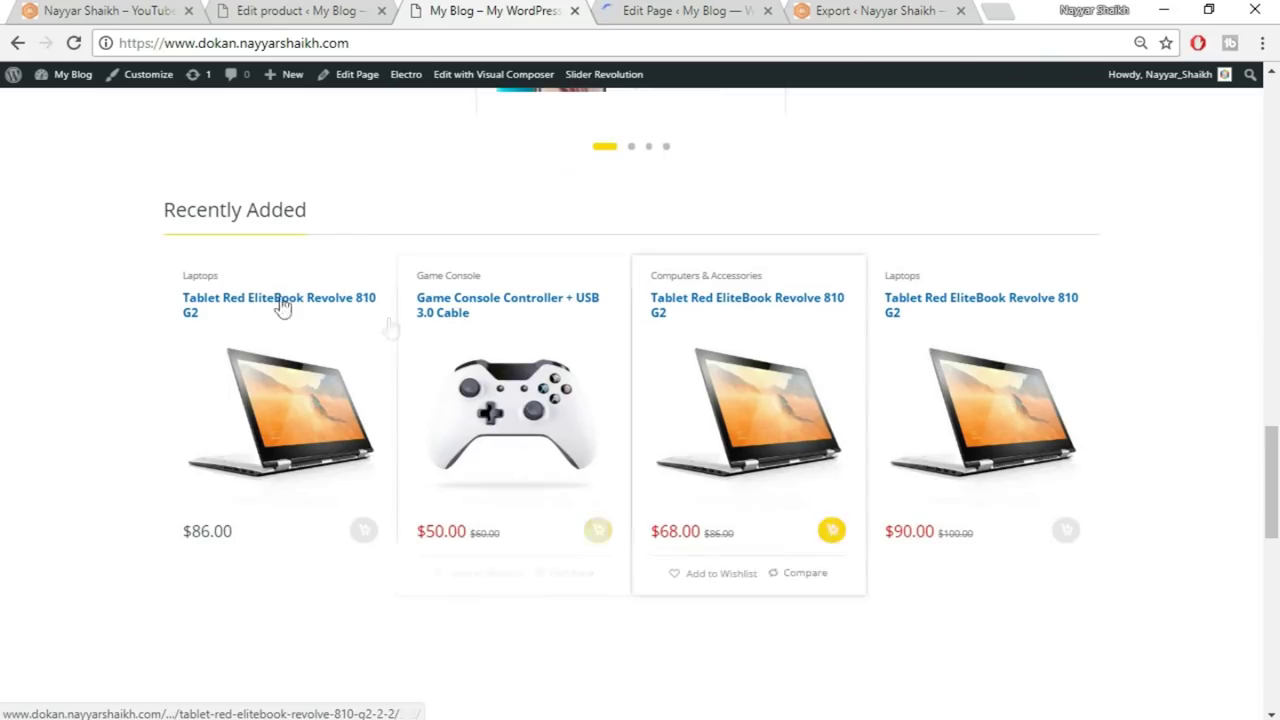
pyautogui.scroll(-5, 1209, 446)
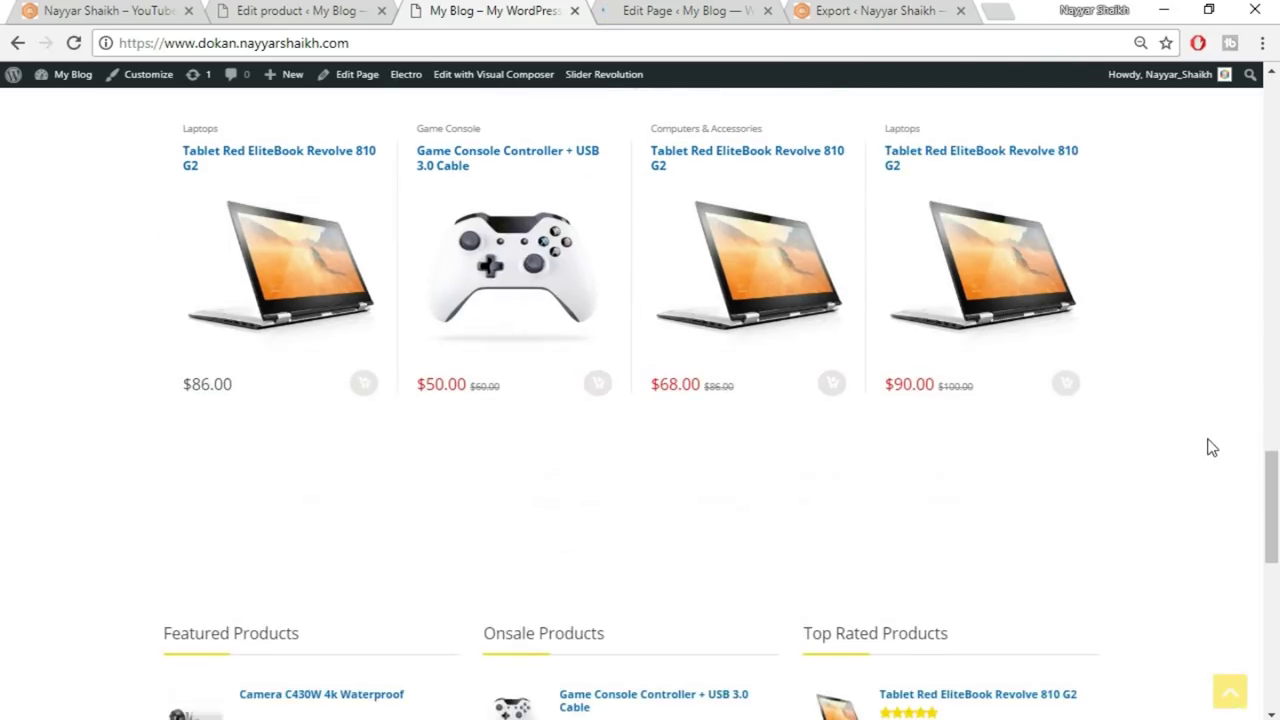
pyautogui.scroll(-1, 720, 390)
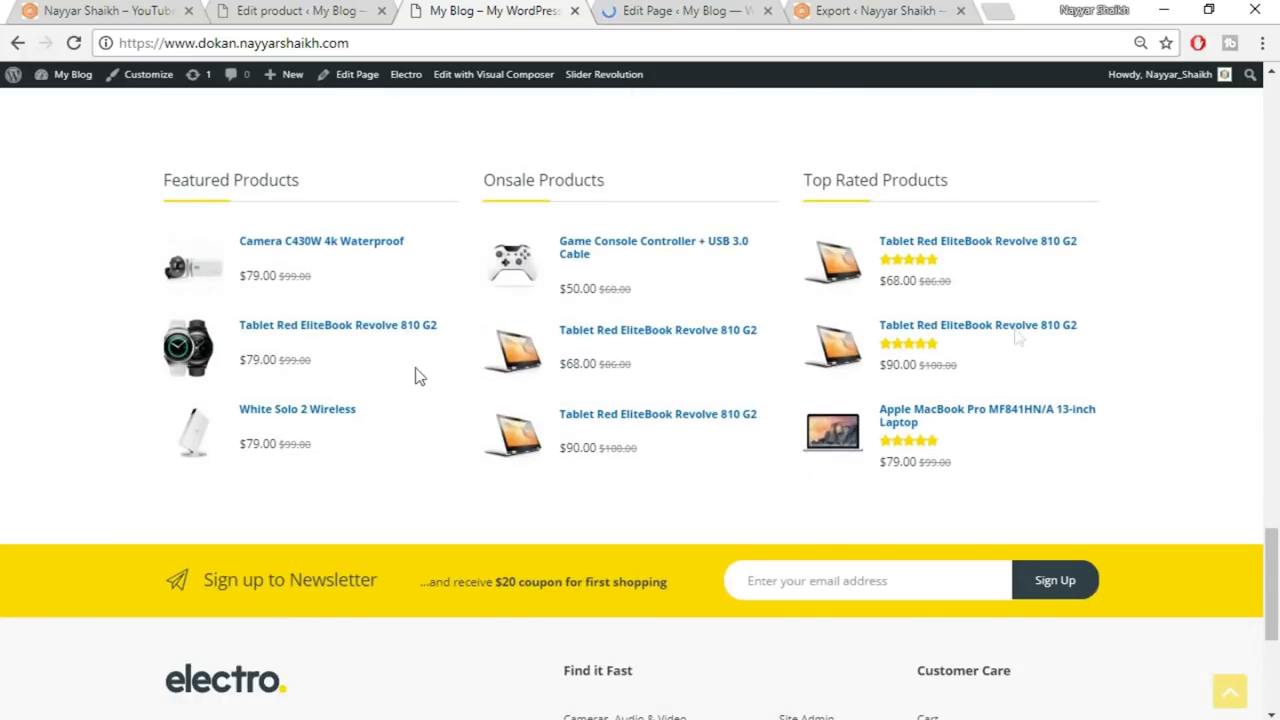
pyautogui.scroll(-3, 1010, 340)
pyautogui.scroll(-2, 766, 394)
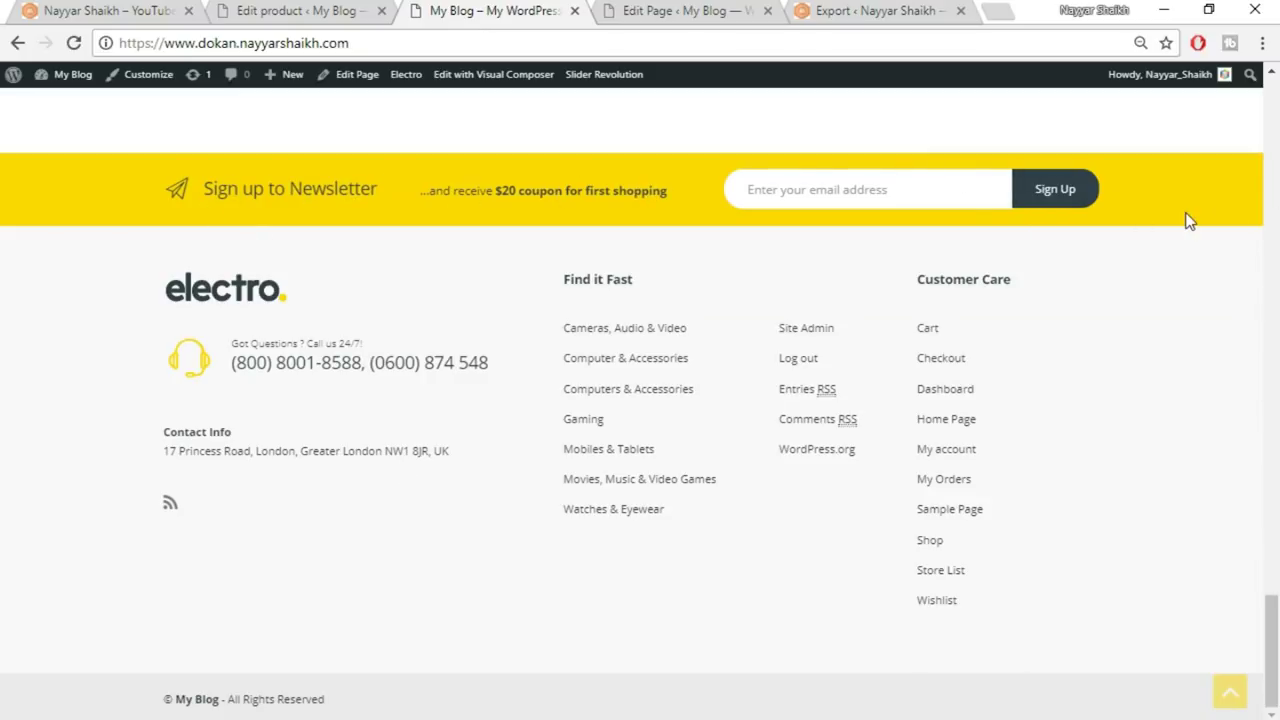
pyautogui.click(338, 9)
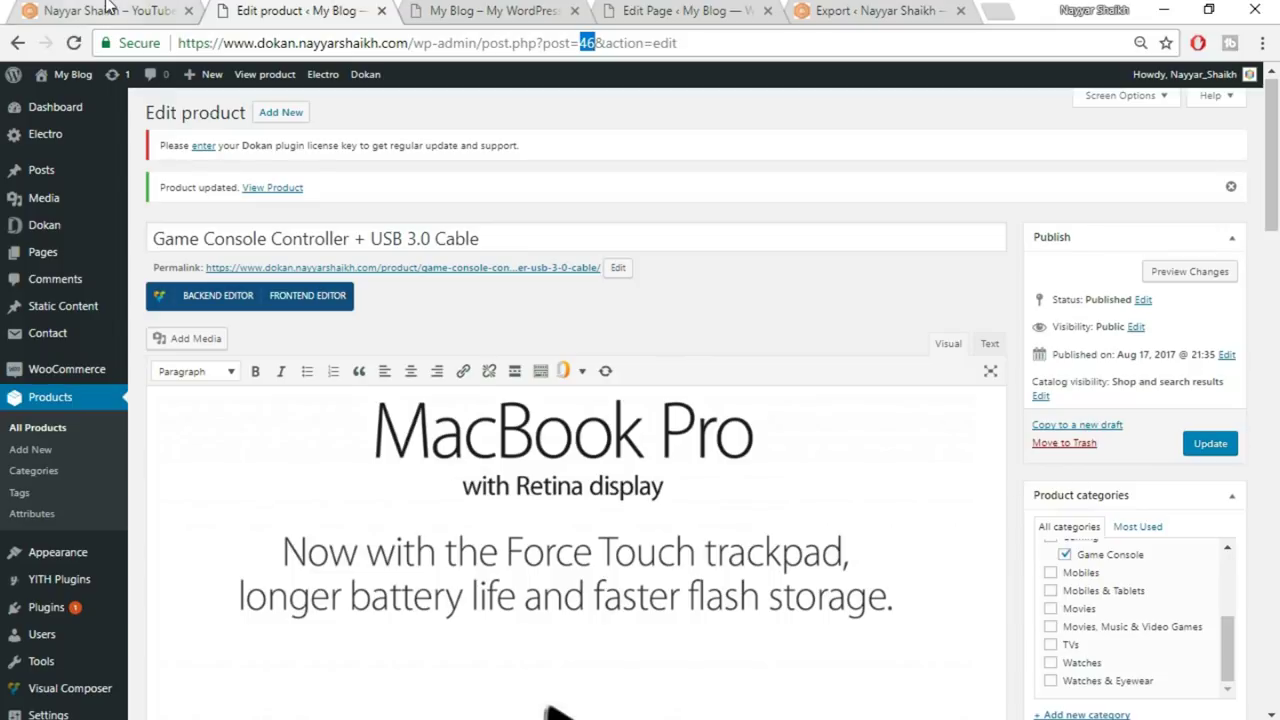
pyautogui.click(107, 7)
pyautogui.click(1278, 172)
pyautogui.click(1278, 172)
pyautogui.click(1278, 172)
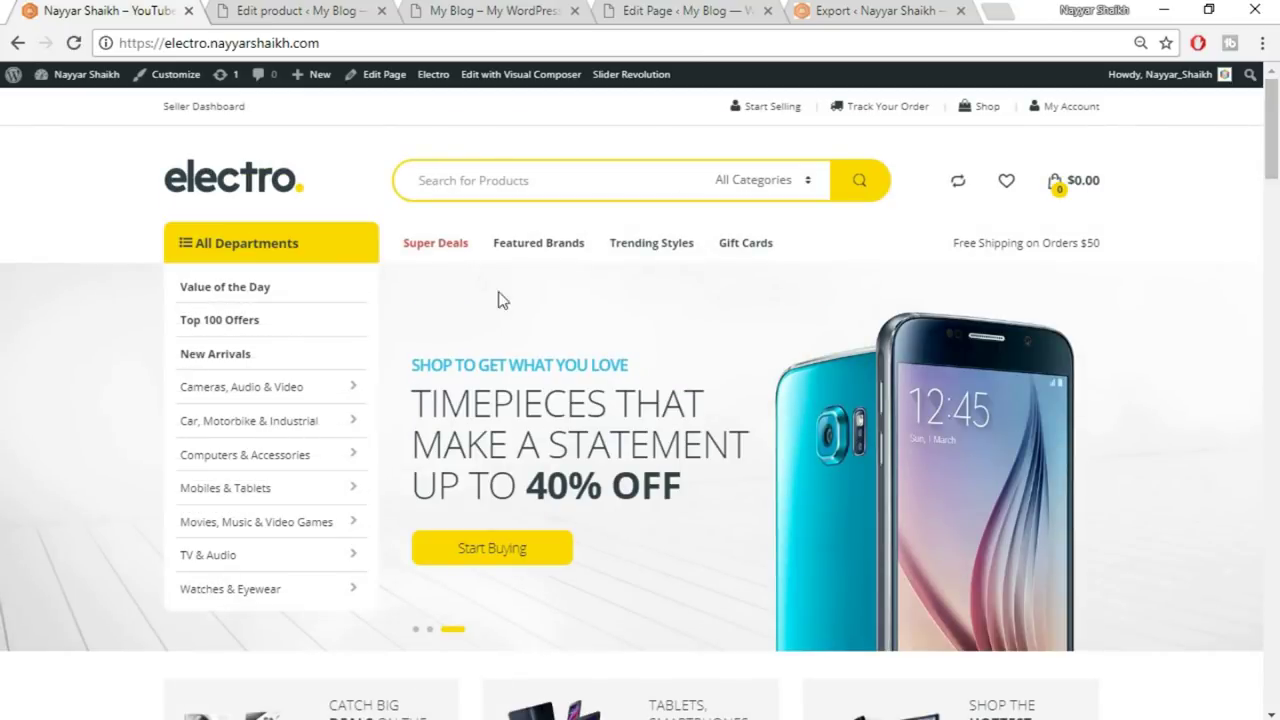
# Check the storefront header, then go to Appearance > Menus in the WordPress admin
pyautogui.click(500, 10)
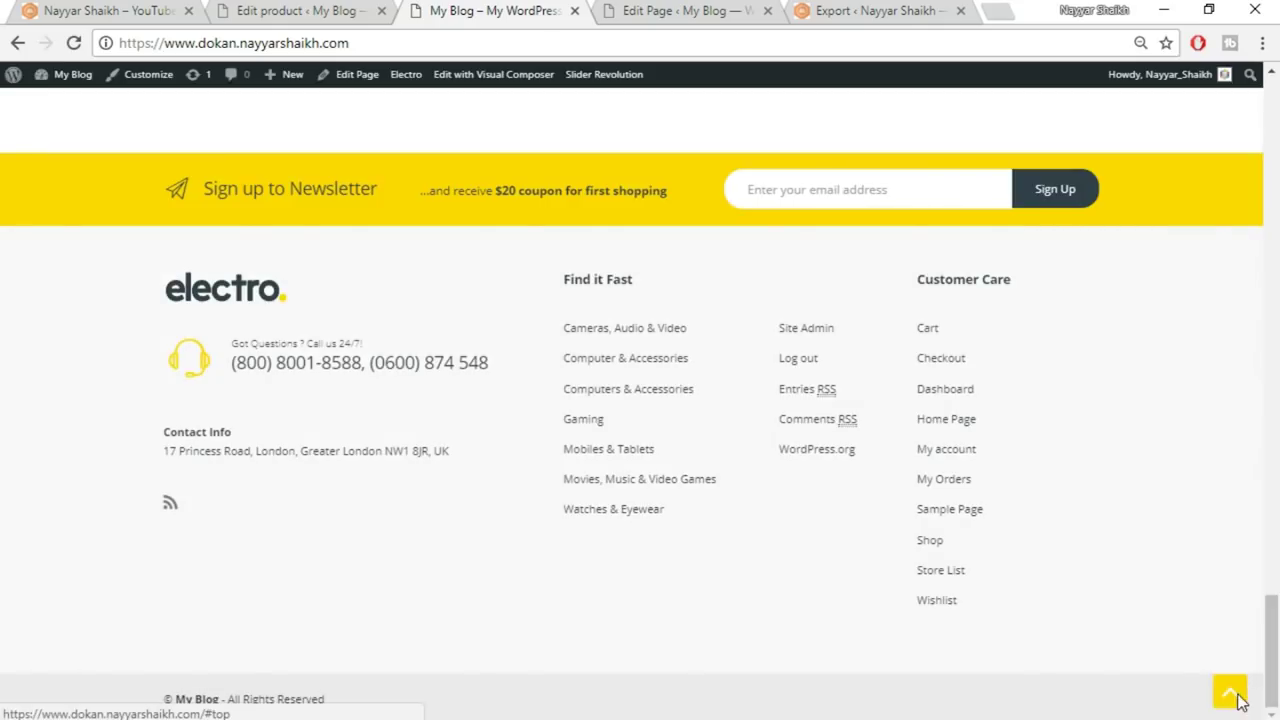
pyautogui.click(1232, 692)
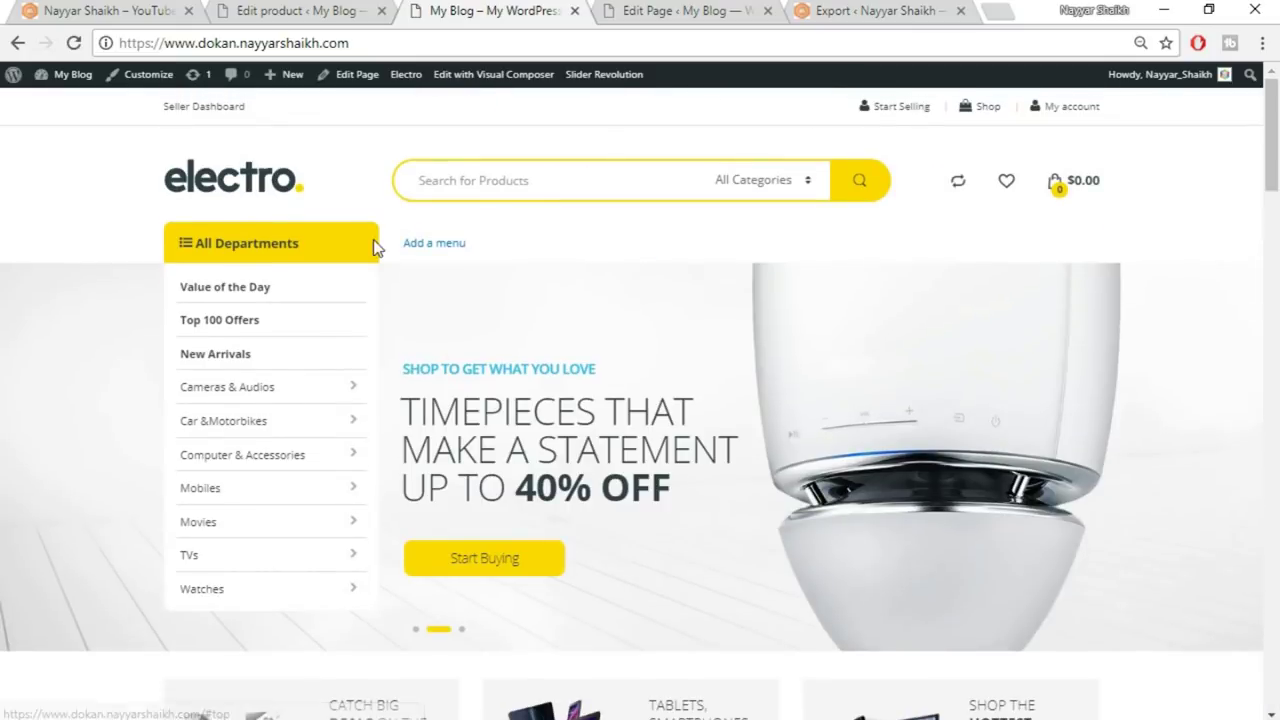
pyautogui.click(307, 9)
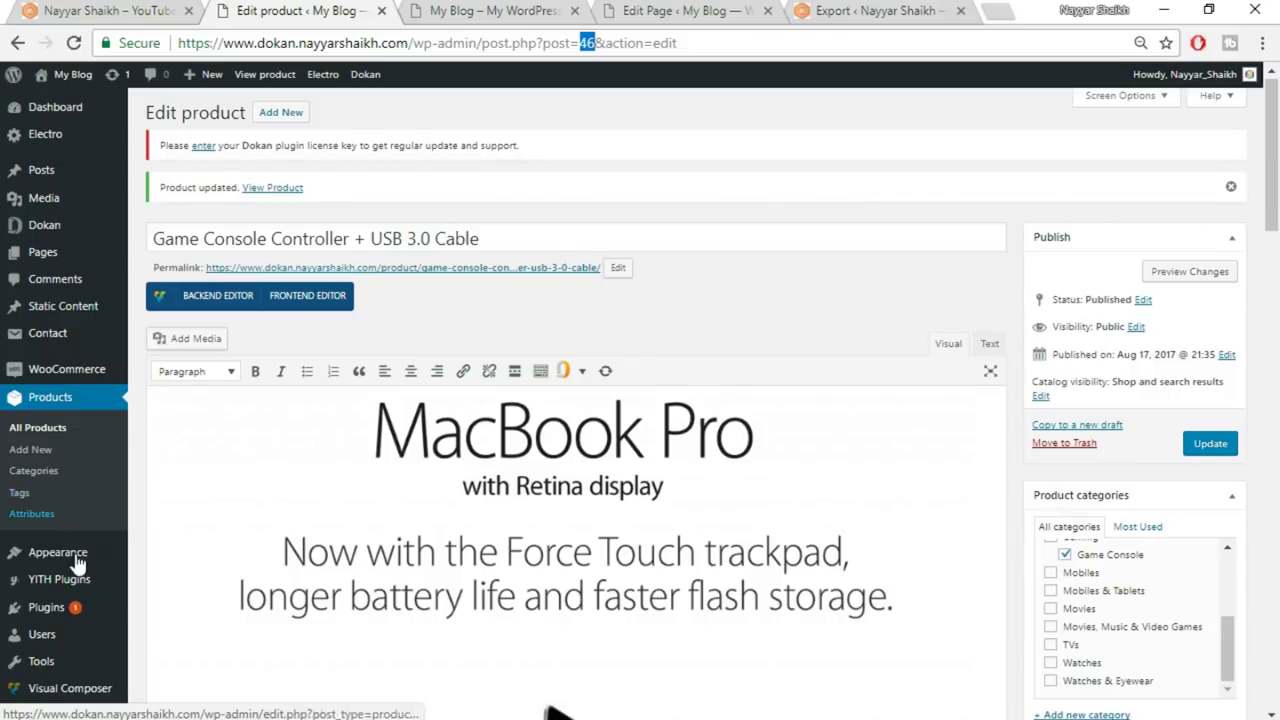
pyautogui.moveTo(77, 565)
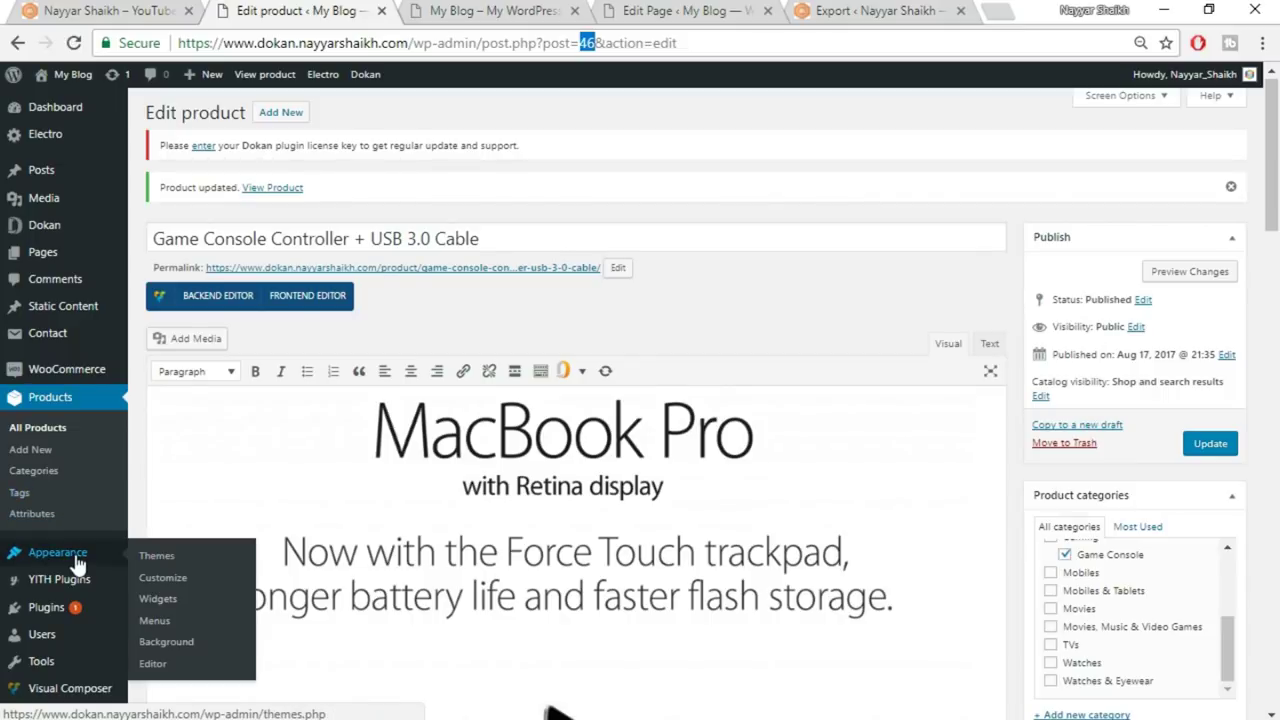
pyautogui.click(176, 627)
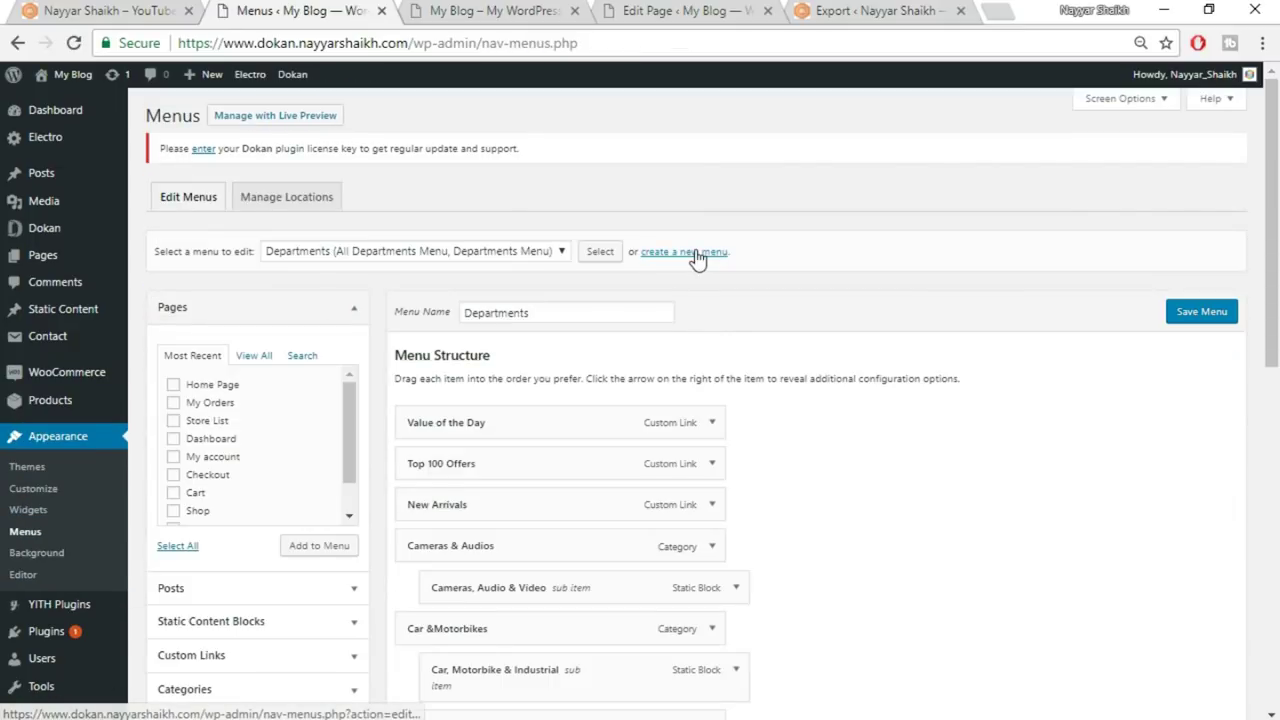
# Create a new menu named 'Secondary'
pyautogui.click(698, 255)
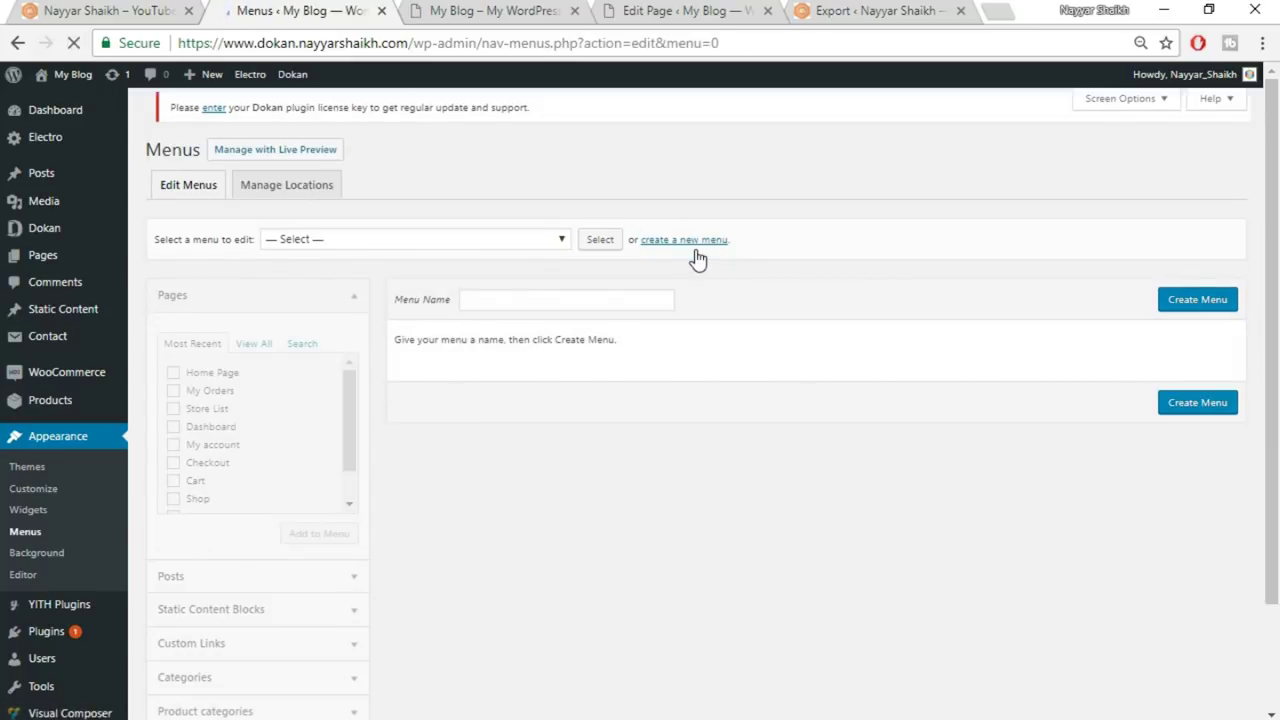
pyautogui.click(582, 304)
pyautogui.write('Se')
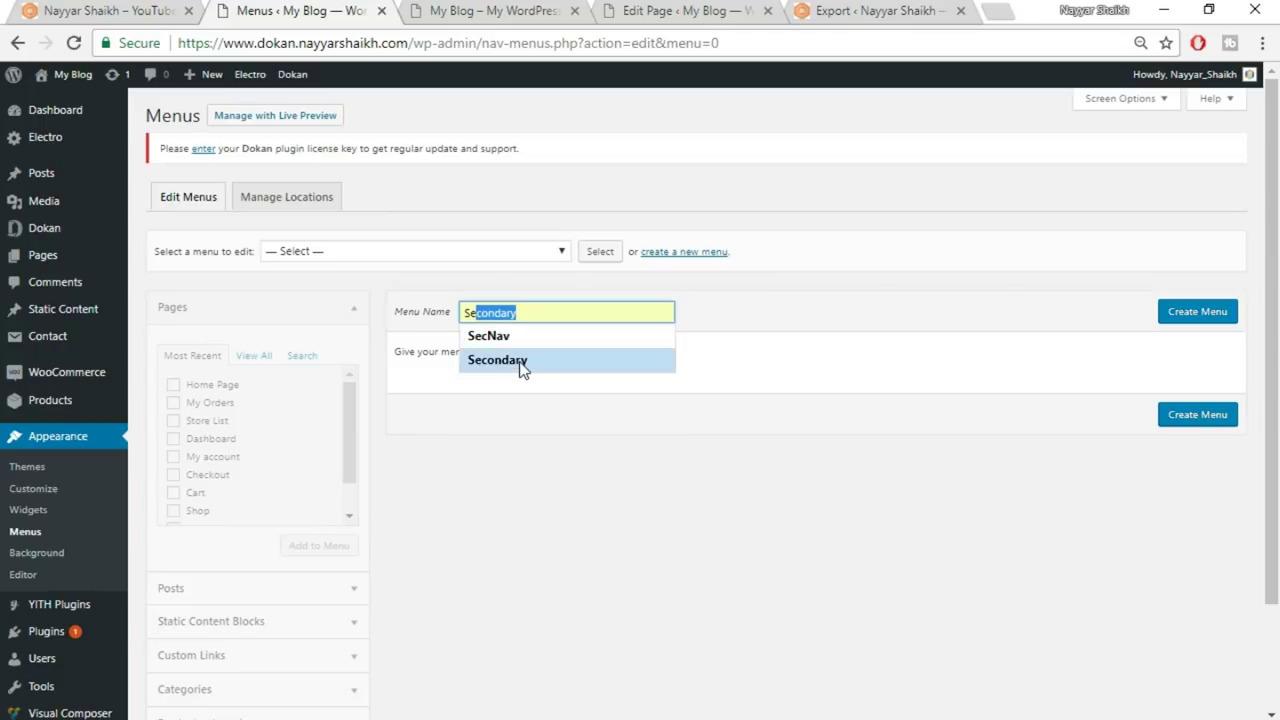
pyautogui.click(519, 362)
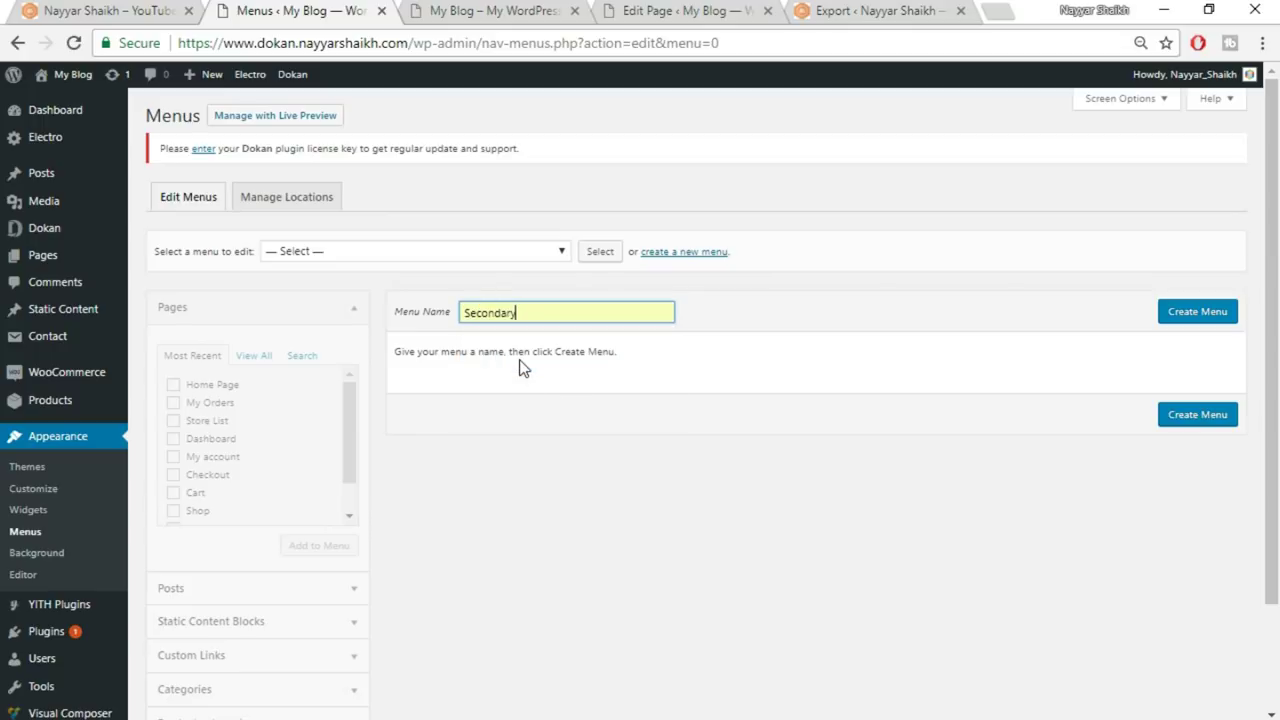
pyautogui.click(1201, 319)
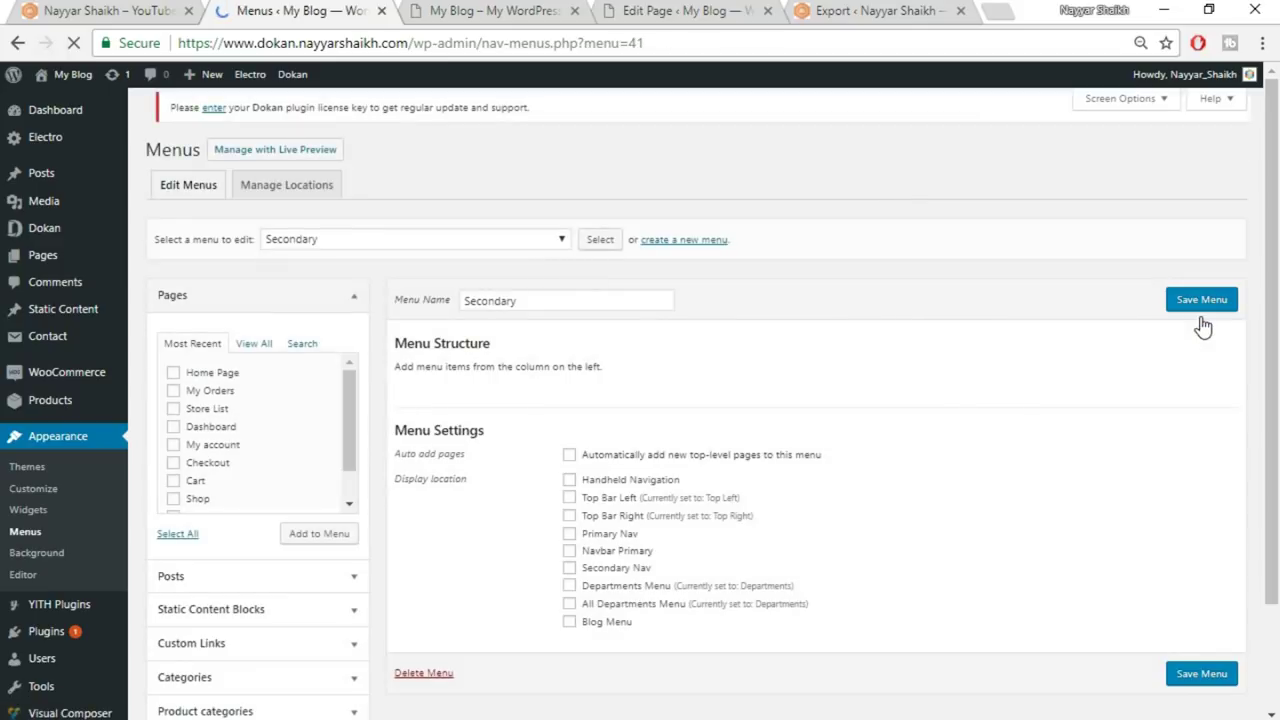
# Tick Secondary Nav as the menu's display location and collapse the Pages list
pyautogui.click(574, 580)
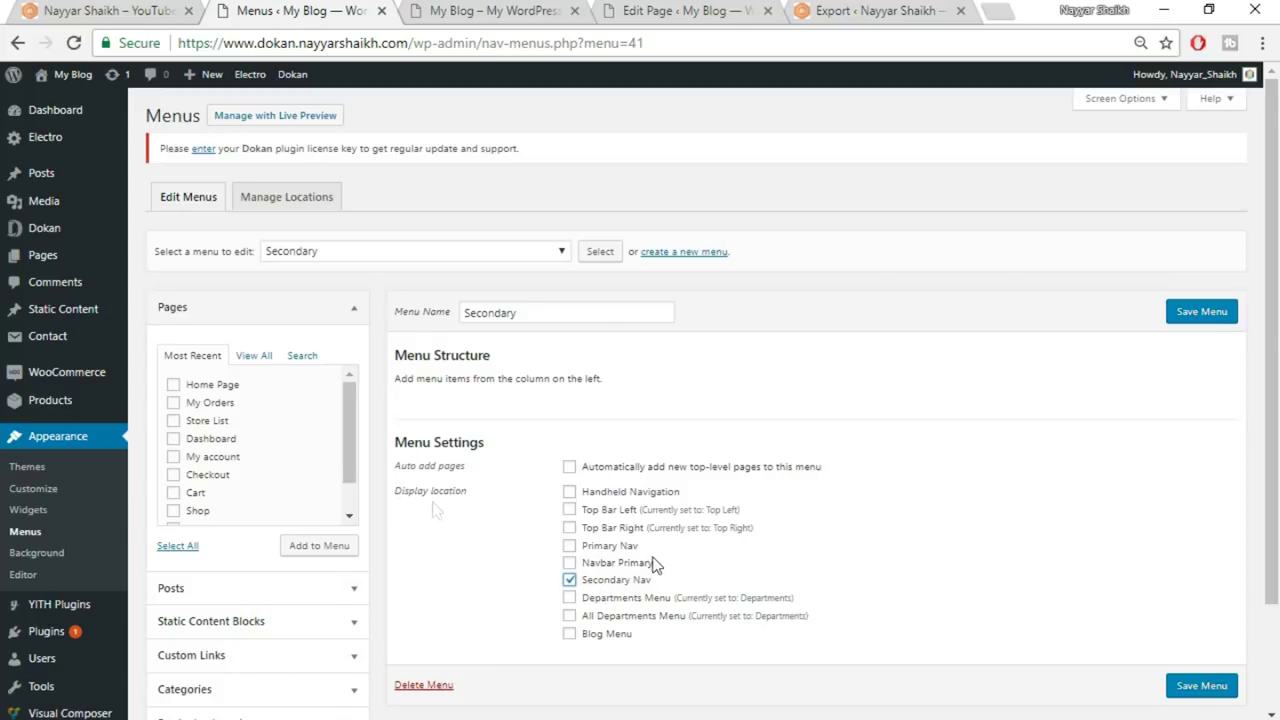
pyautogui.click(80, 10)
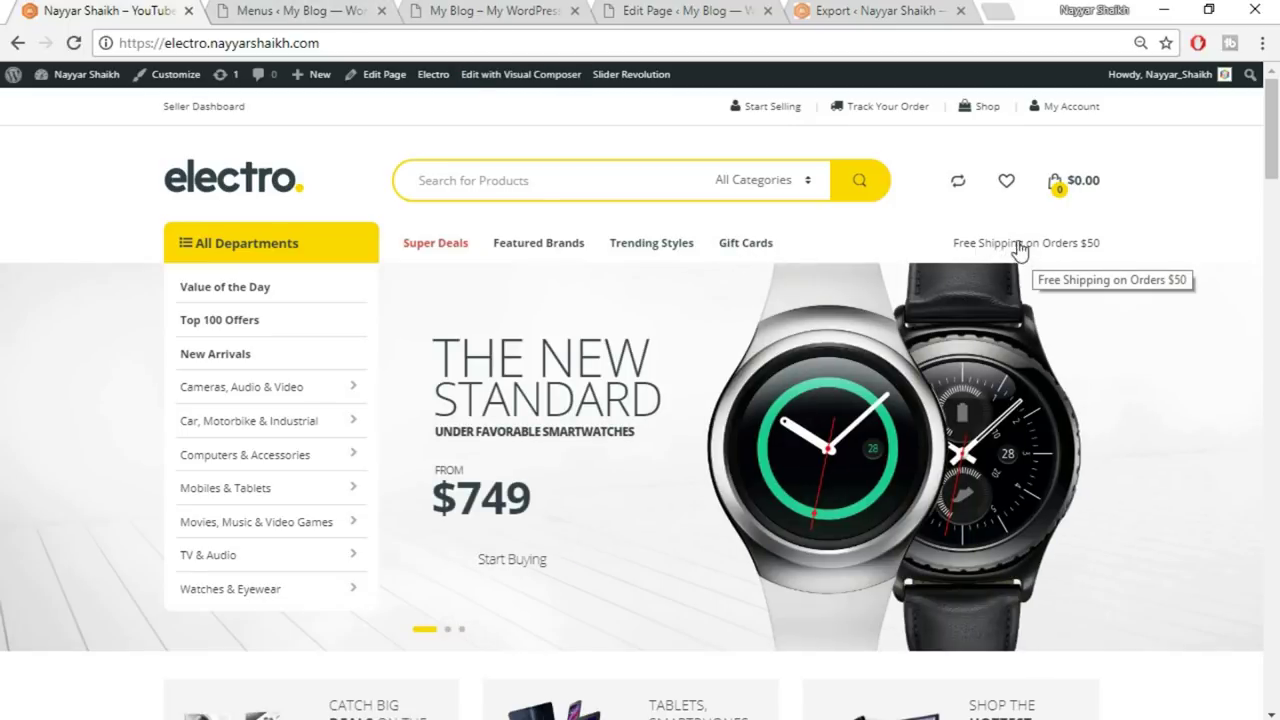
pyautogui.click(283, 8)
pyautogui.click(354, 312)
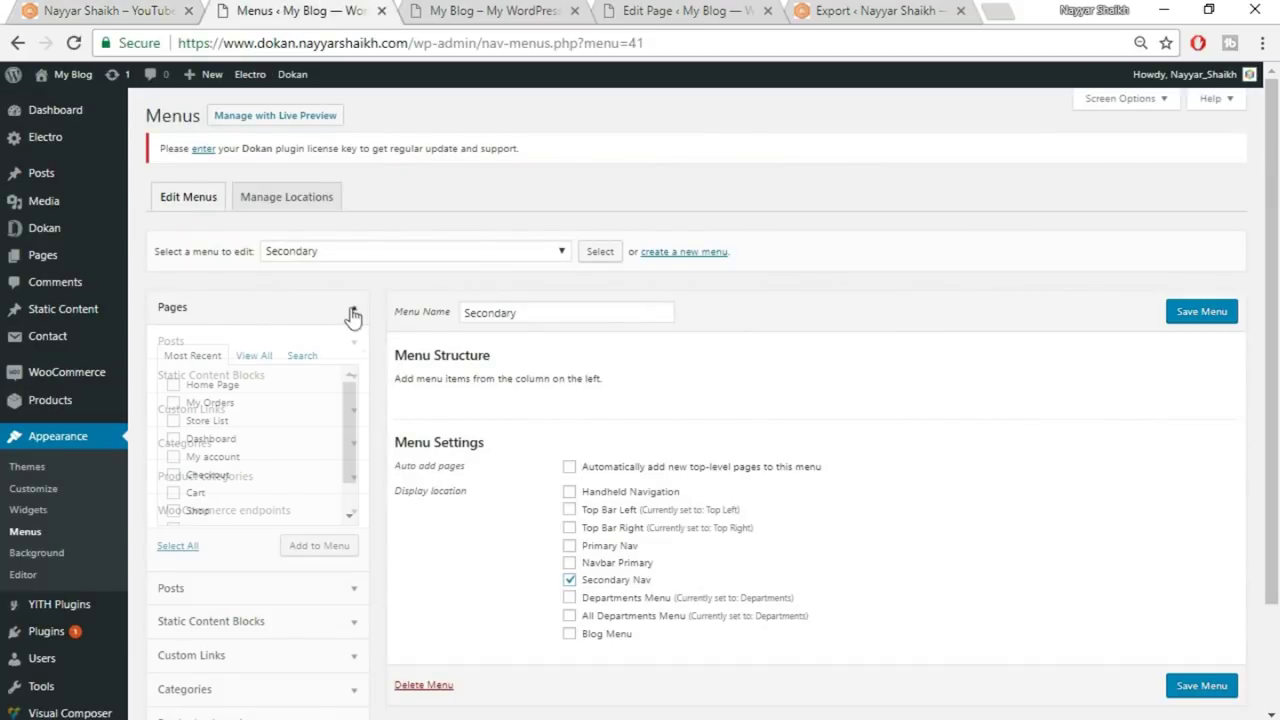
# Add a custom link 'Super Deals' with URL # to the menu
pyautogui.scroll(-2, 363, 354)
pyautogui.click(320, 287)
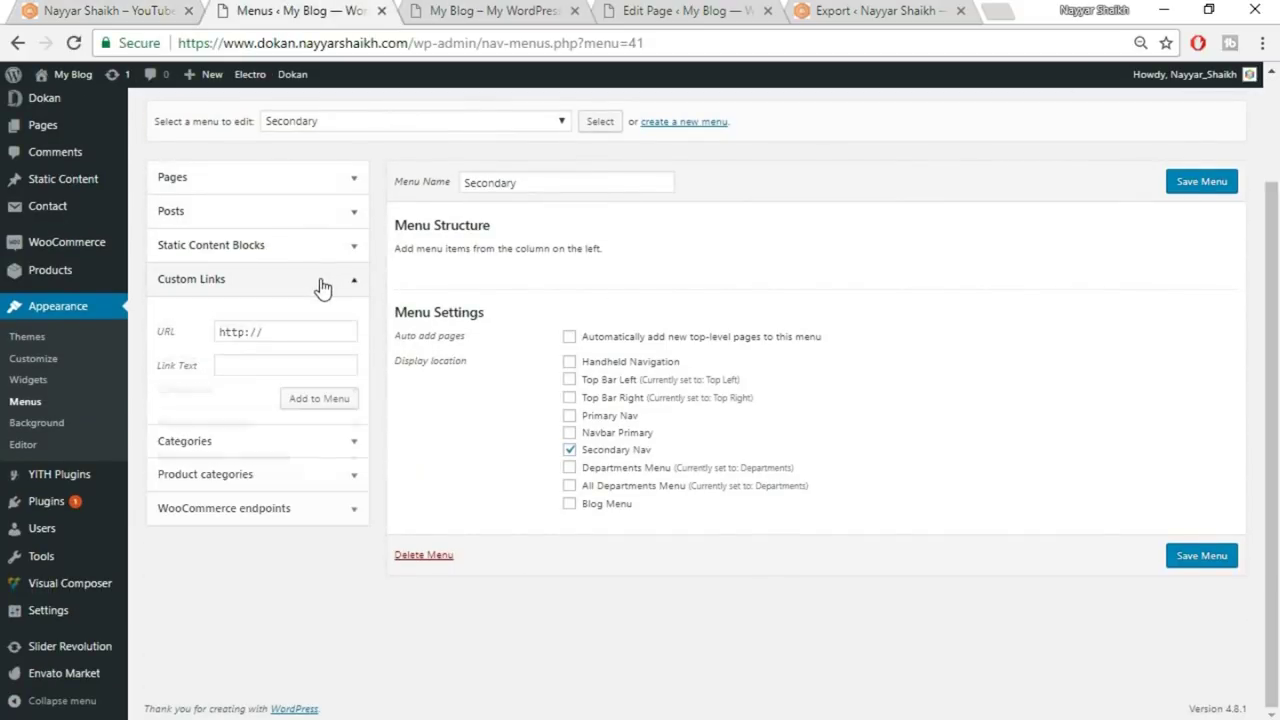
pyautogui.click(165, 10)
pyautogui.click(285, 9)
pyautogui.moveTo(277, 334); pyautogui.dragTo(143, 325)
pyautogui.write('#')
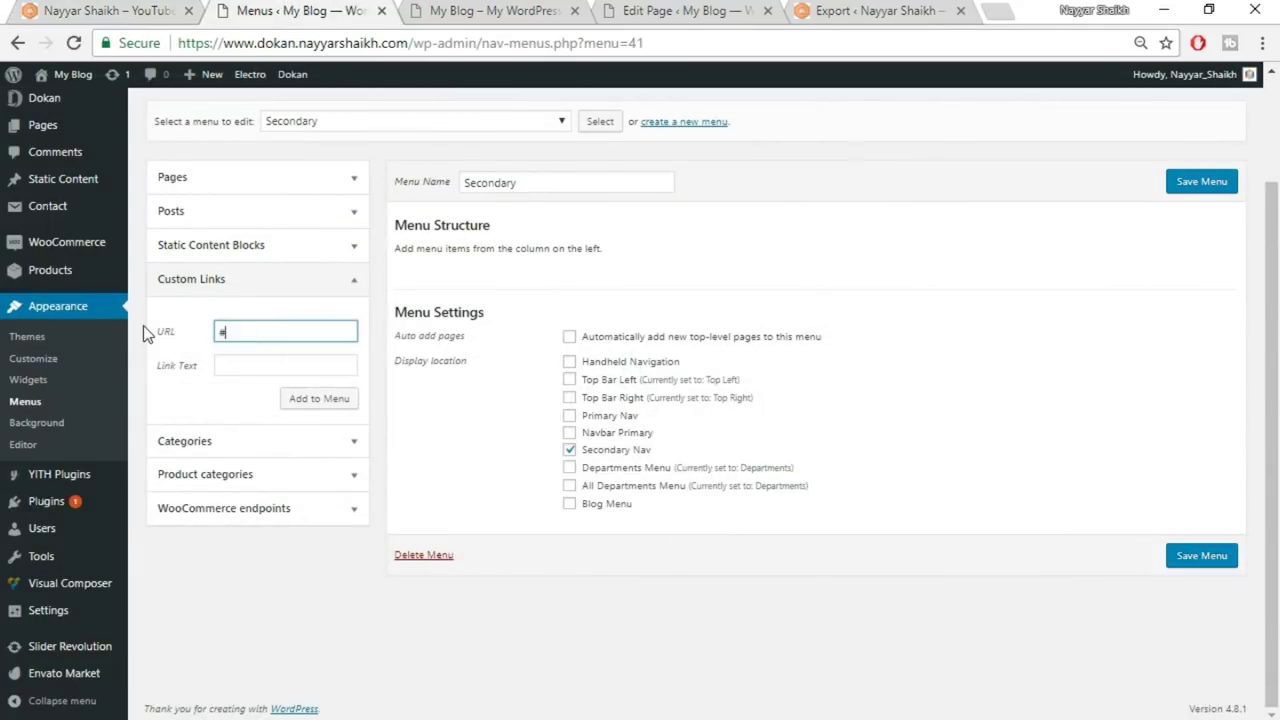
pyautogui.press('Tab')
pyautogui.write('S')
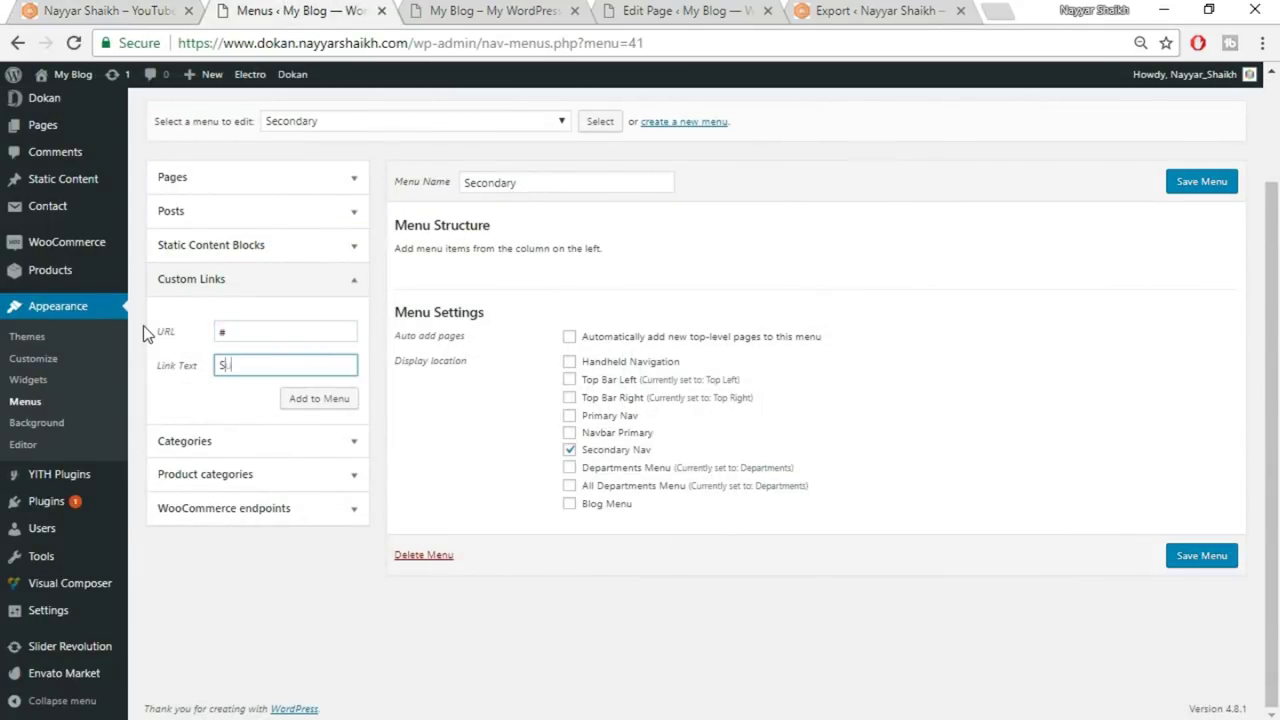
pyautogui.write('uper Deals')
pyautogui.click(338, 405)
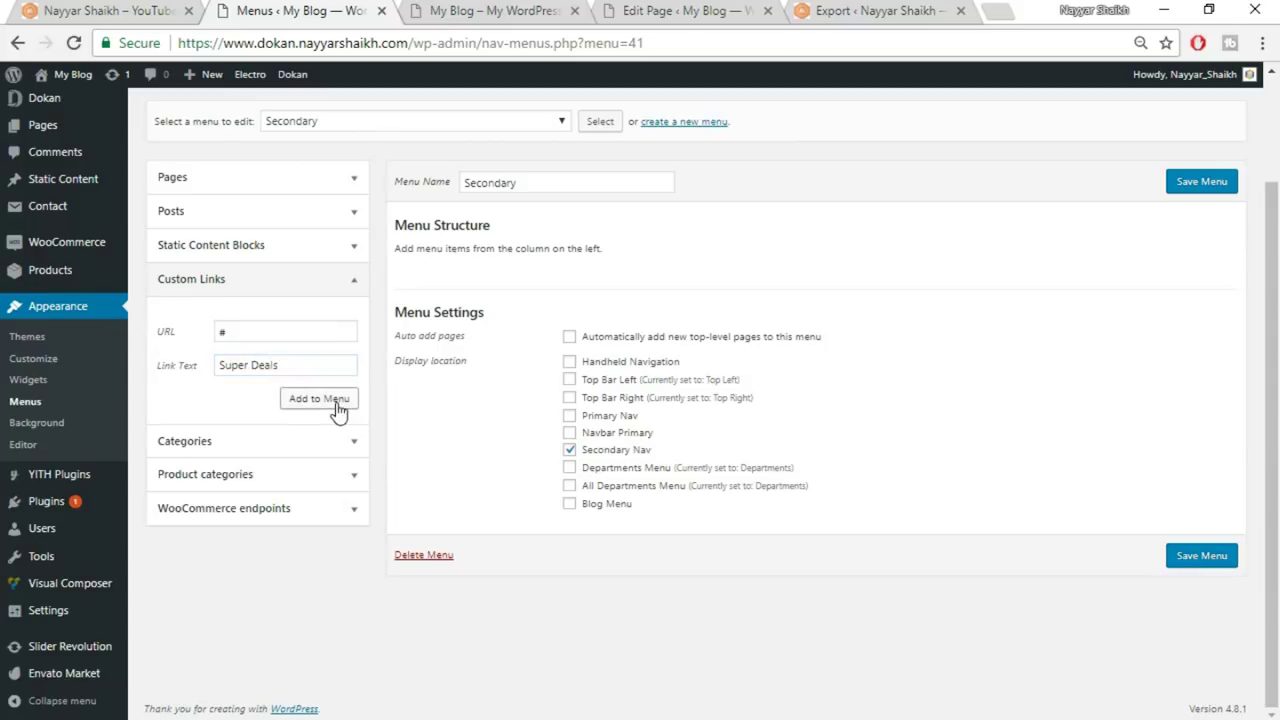
# Add a custom link 'Featured Brands' with URL #
pyautogui.click(152, 8)
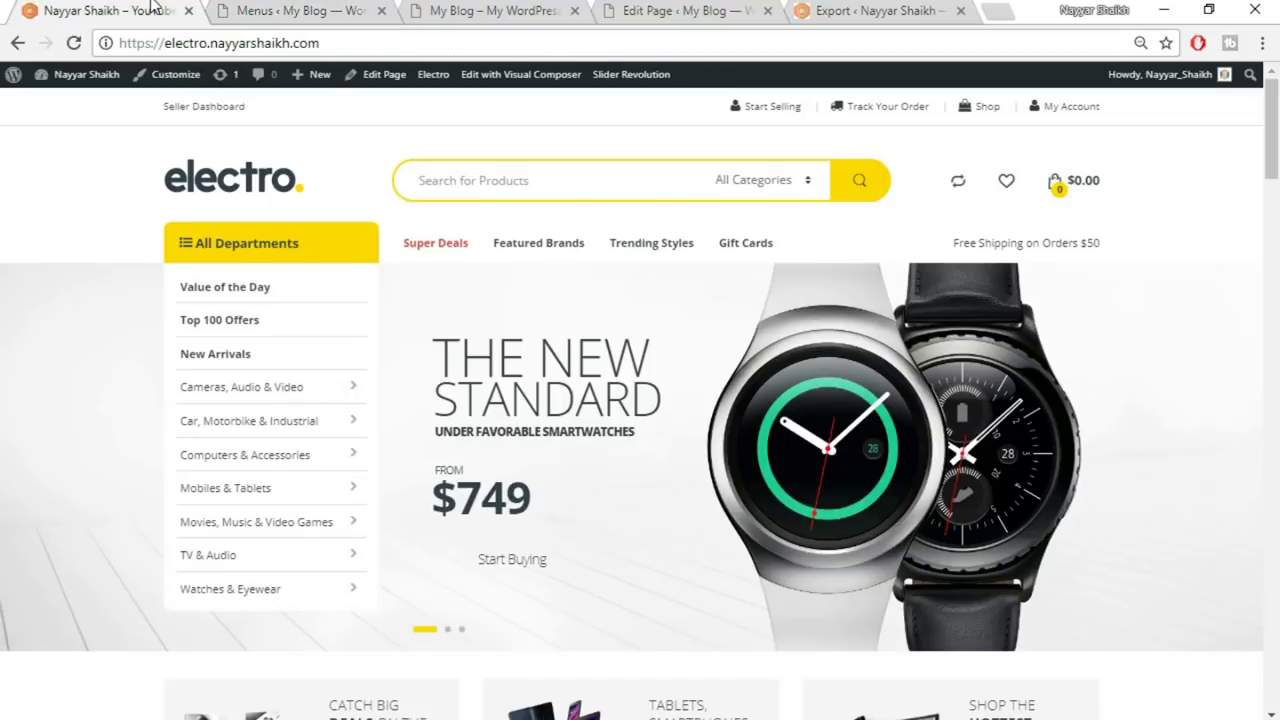
pyautogui.click(323, 5)
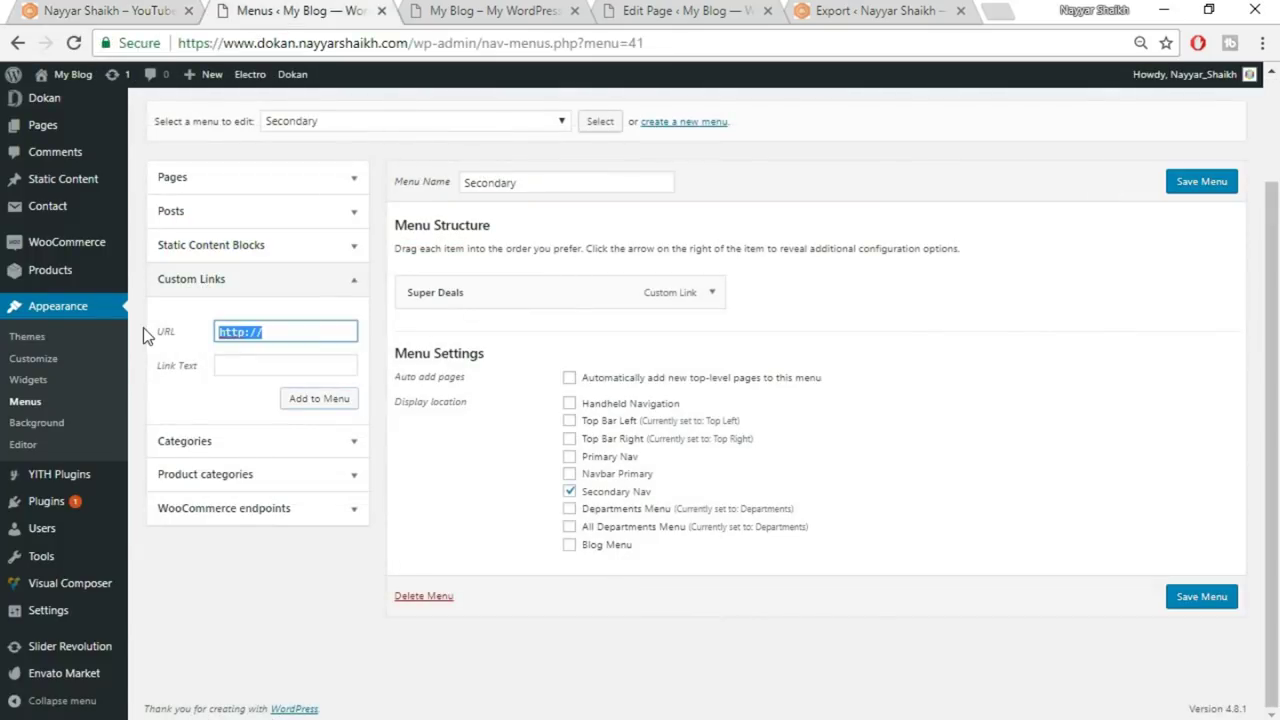
pyautogui.write('#')
pyautogui.press('Tab')
pyautogui.write('Featured Brands')
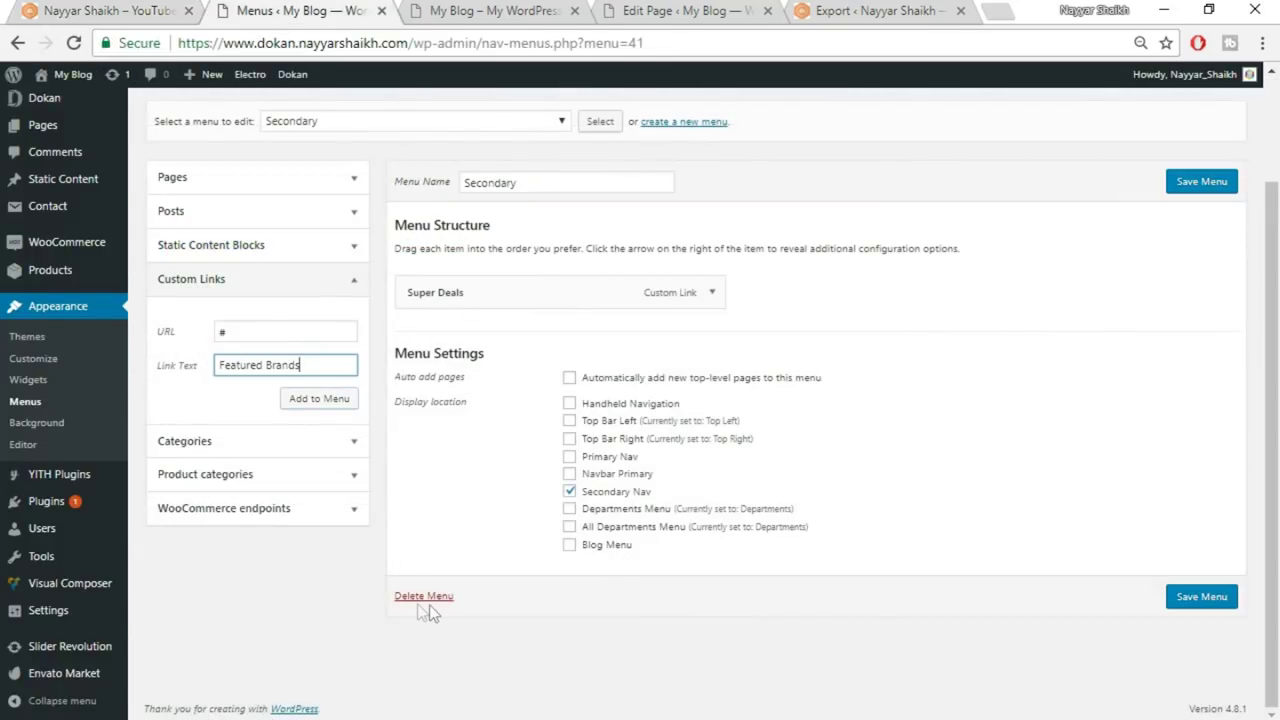
pyautogui.click(325, 405)
# Enter another # custom link with the text 'Gift Cards'
pyautogui.click(137, 5)
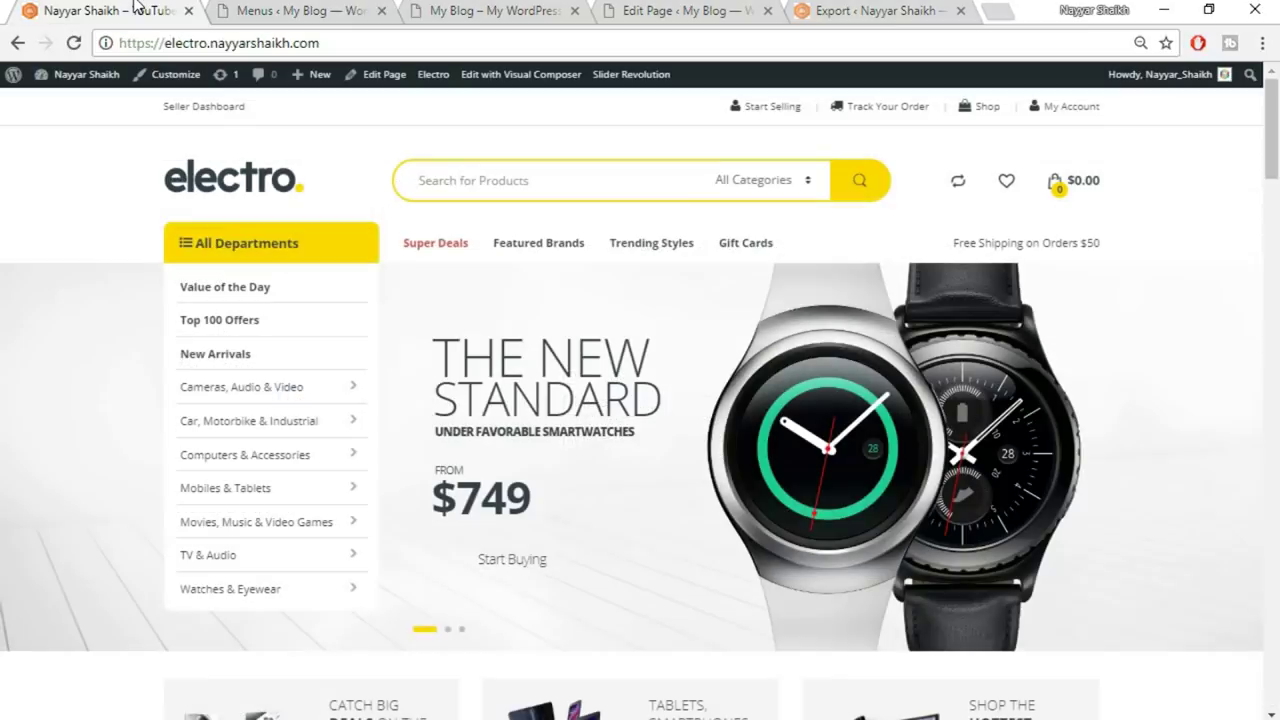
pyautogui.click(300, 11)
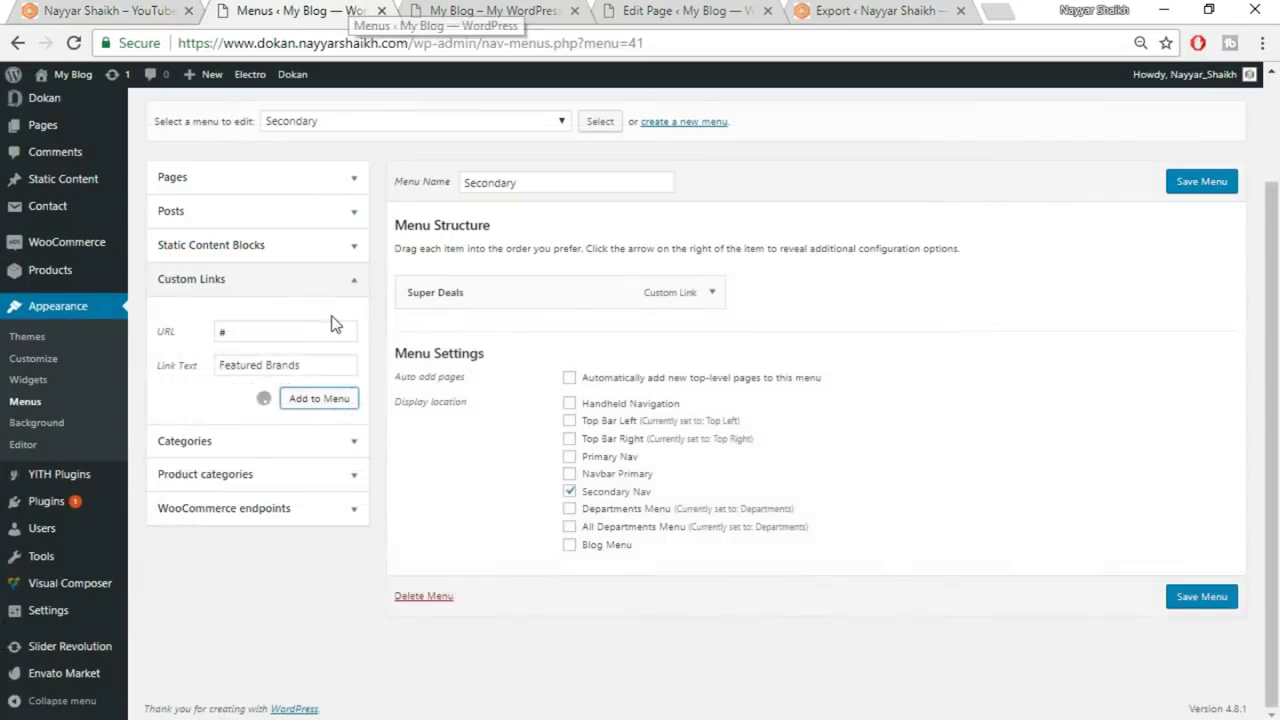
pyautogui.tripleClick(288, 337)
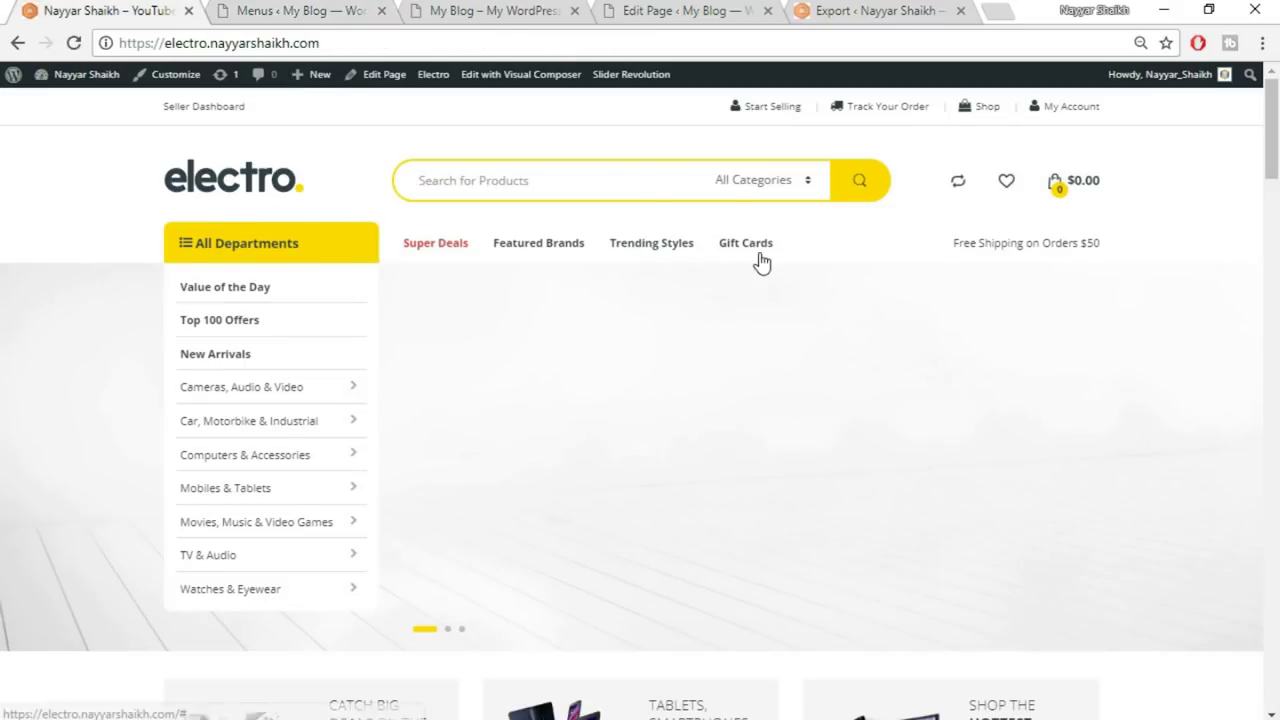
pyautogui.click(355, 11)
pyautogui.moveTo(312, 330); pyautogui.dragTo(201, 337)
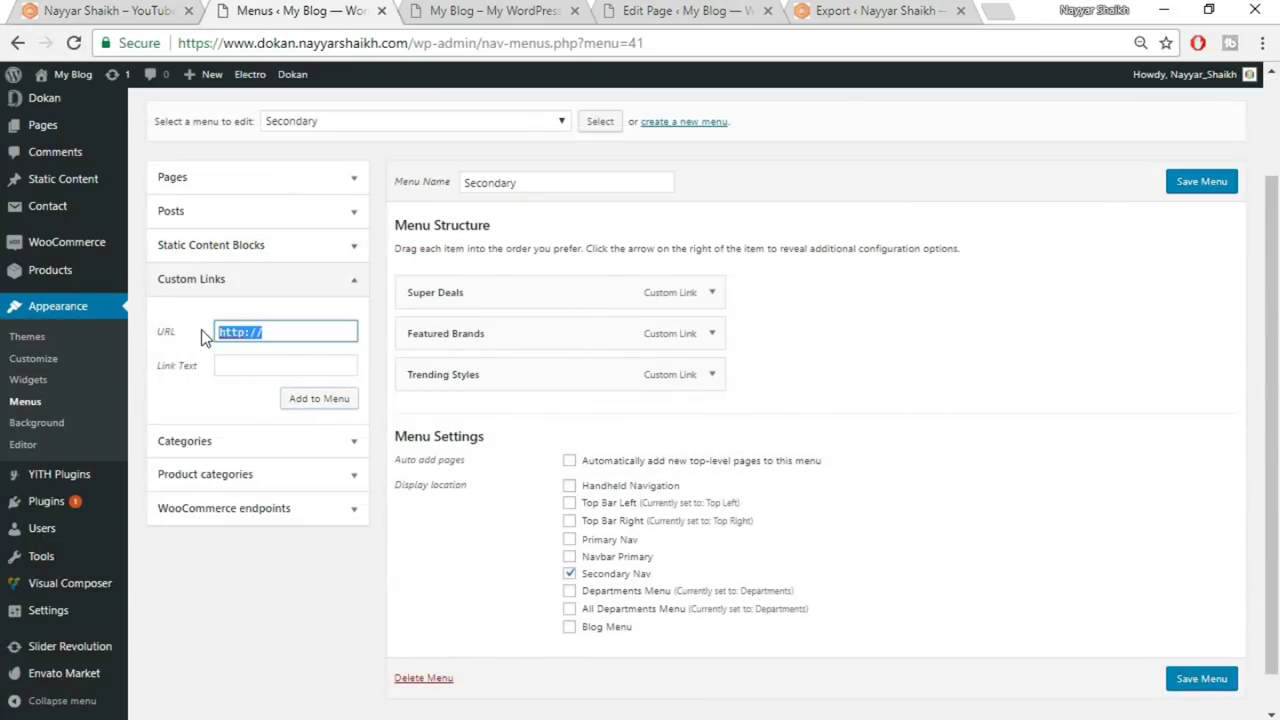
pyautogui.write('#')
pyautogui.click(319, 357)
pyautogui.write('Gift Ca')
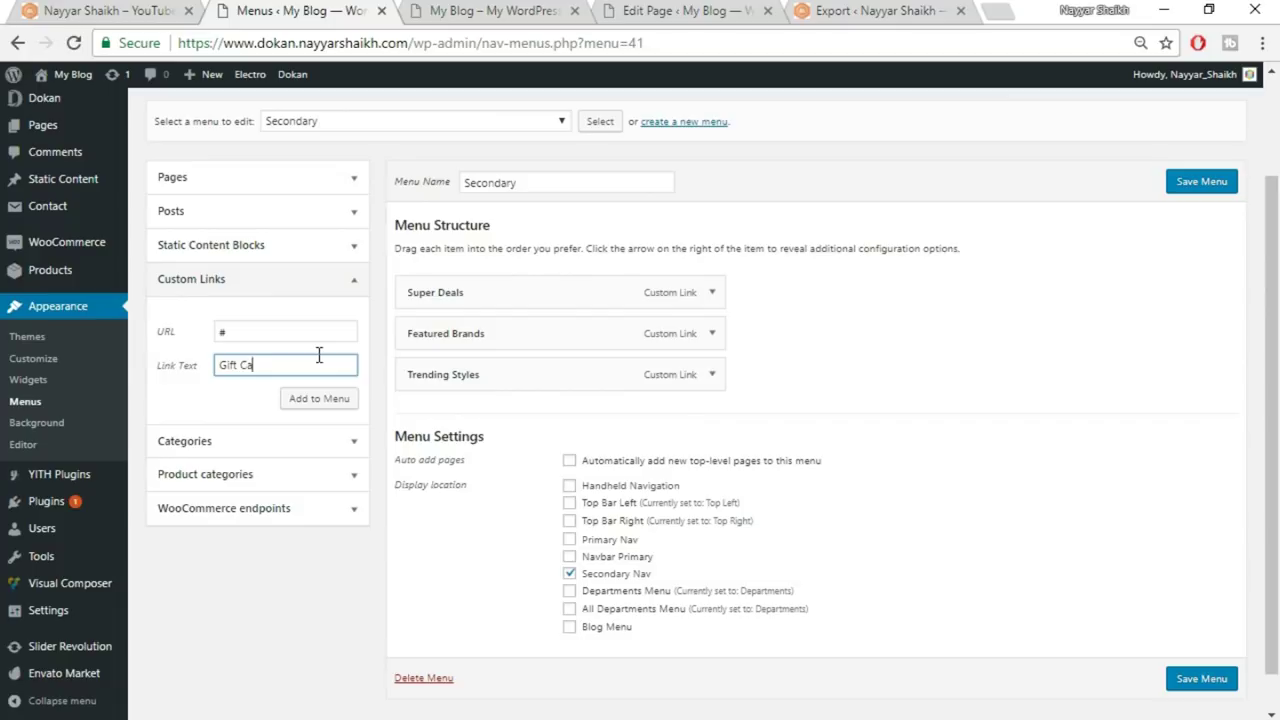
pyautogui.write('rds')
# Add a # custom link 'Free Shipping over $50' and compare against the storefront header
pyautogui.click(88, 8)
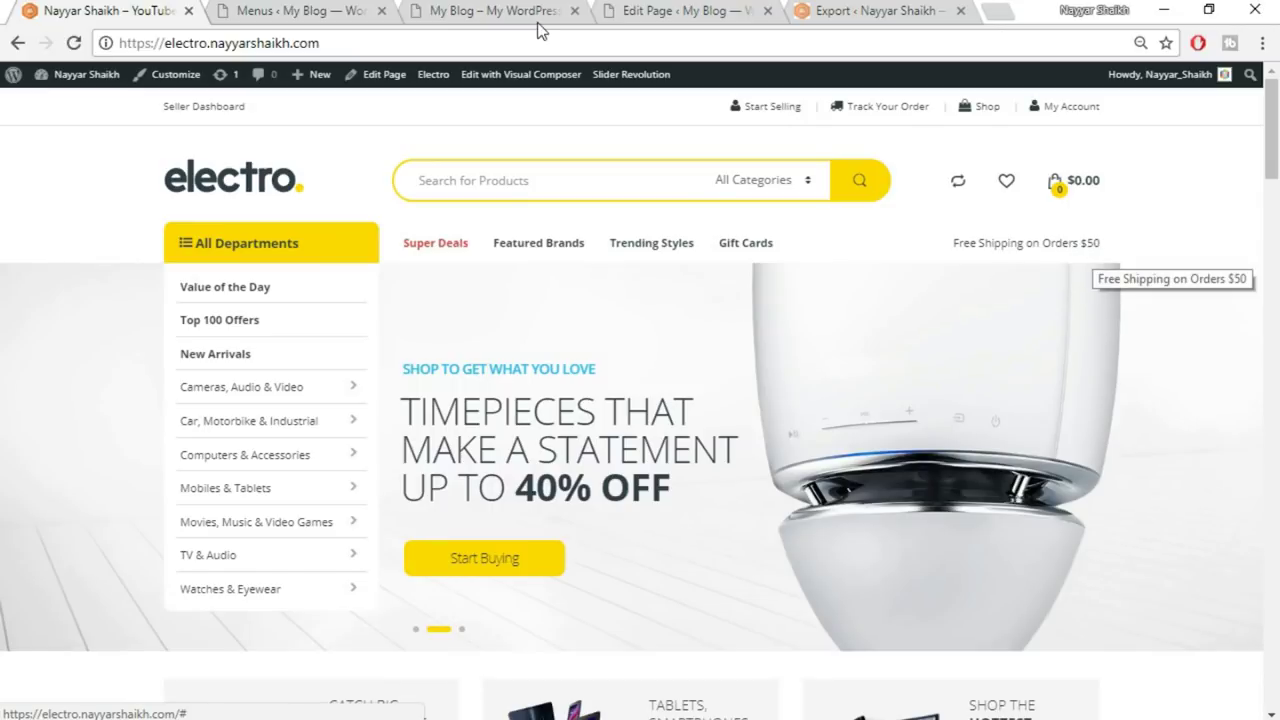
pyautogui.click(295, 10)
pyautogui.click(282, 331)
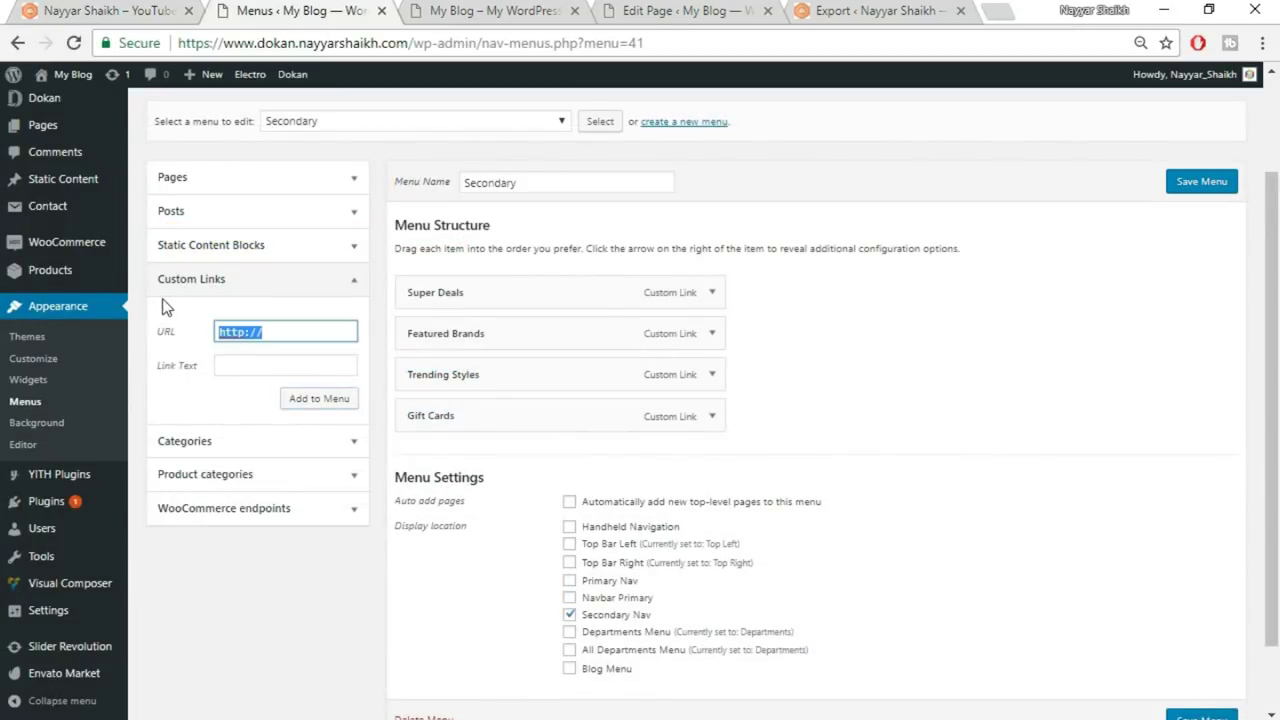
pyautogui.write('#')
pyautogui.press('Tab')
pyautogui.write('F')
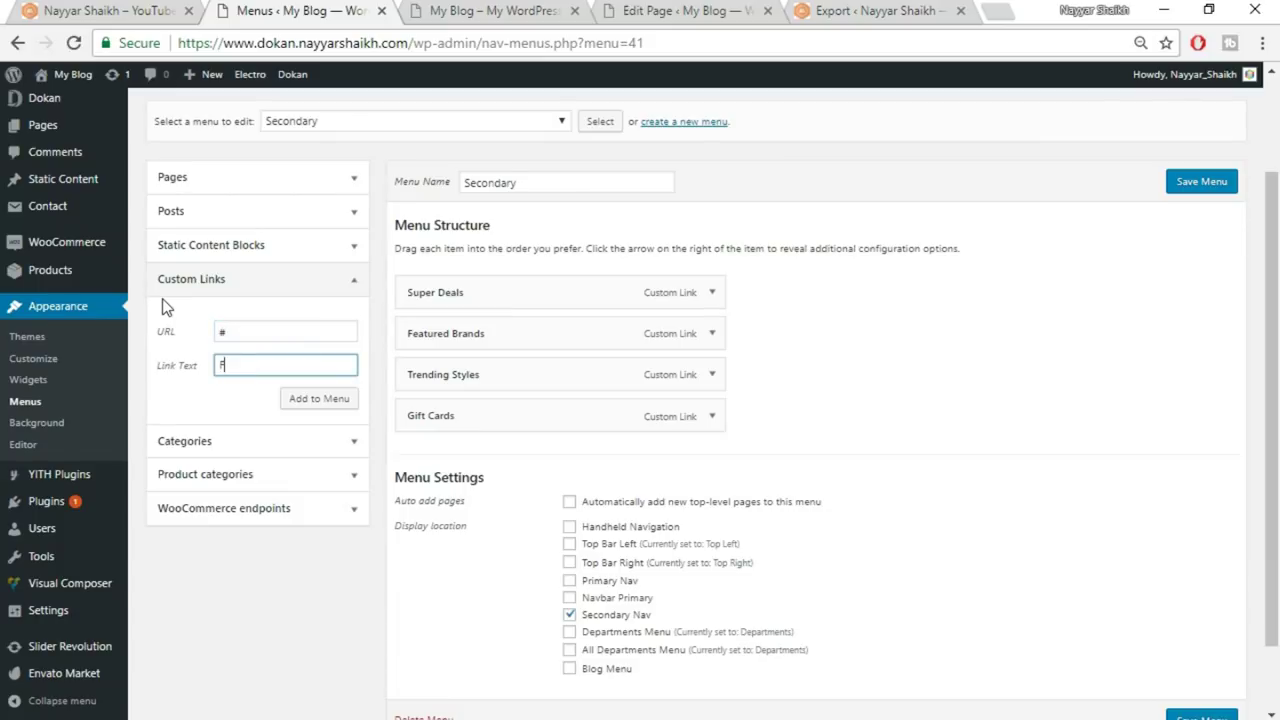
pyautogui.write('ree Shipping over $50')
pyautogui.click(310, 410)
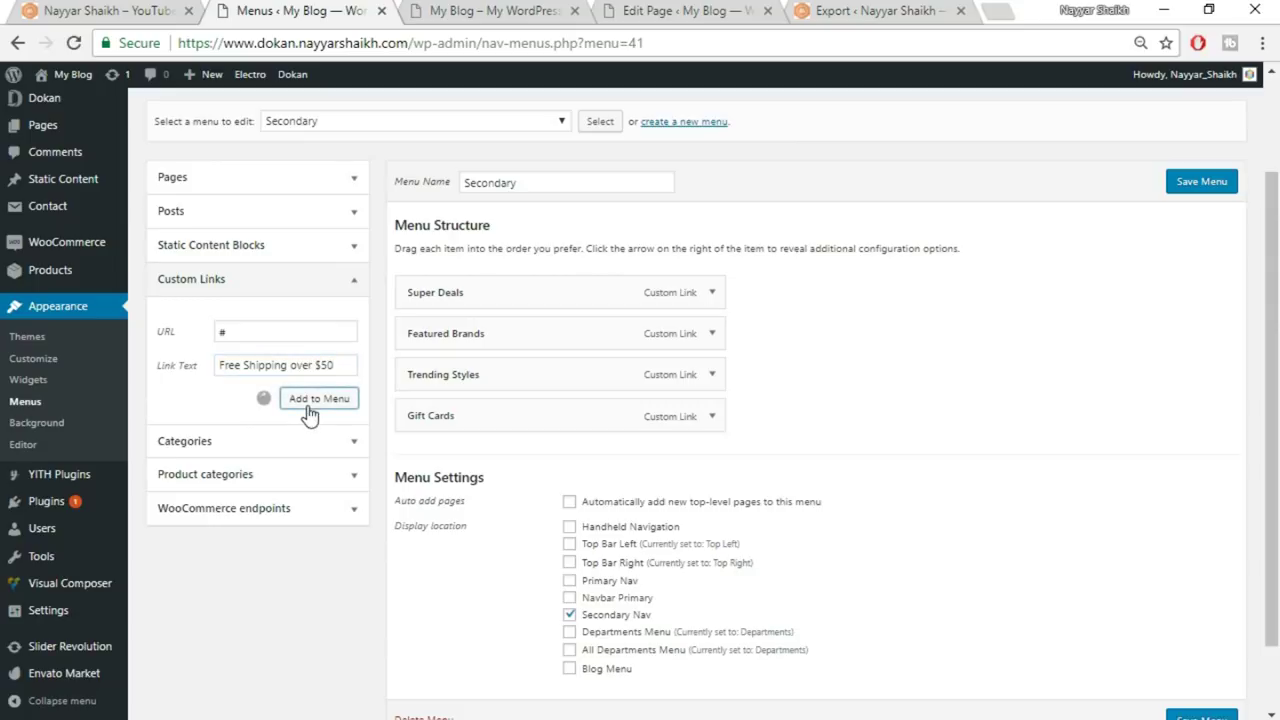
pyautogui.click(145, 10)
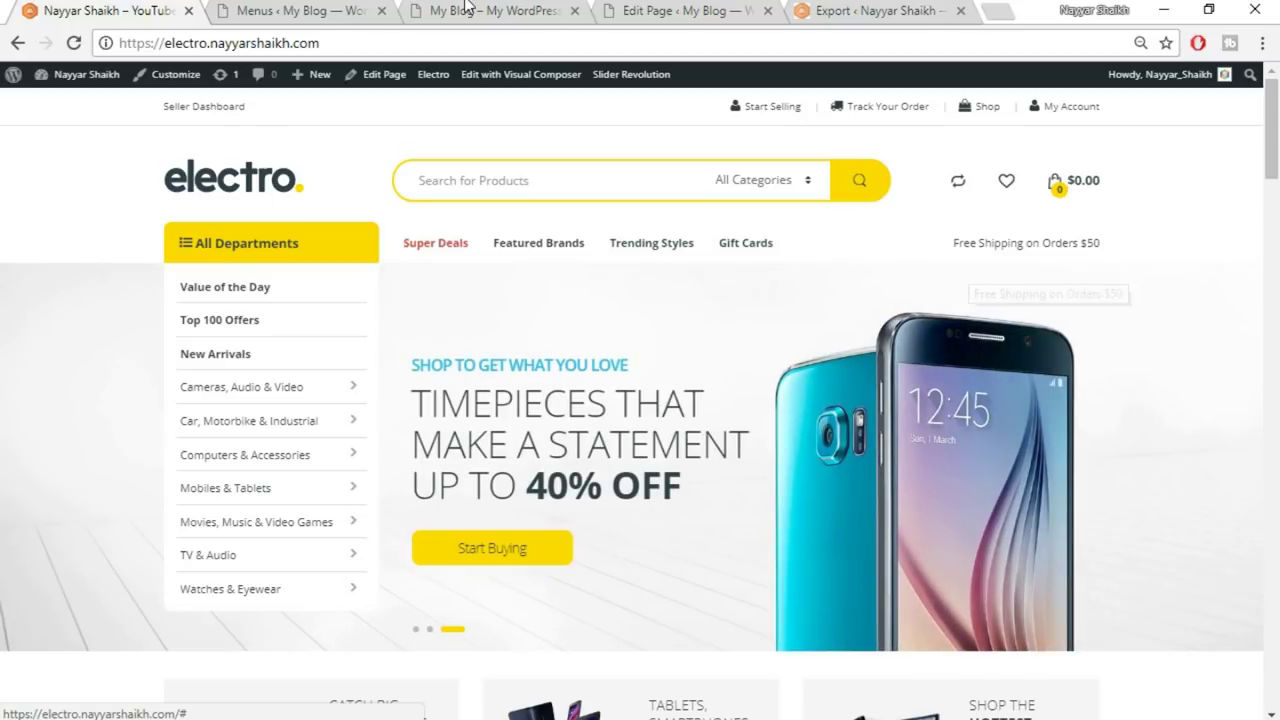
pyautogui.click(645, 8)
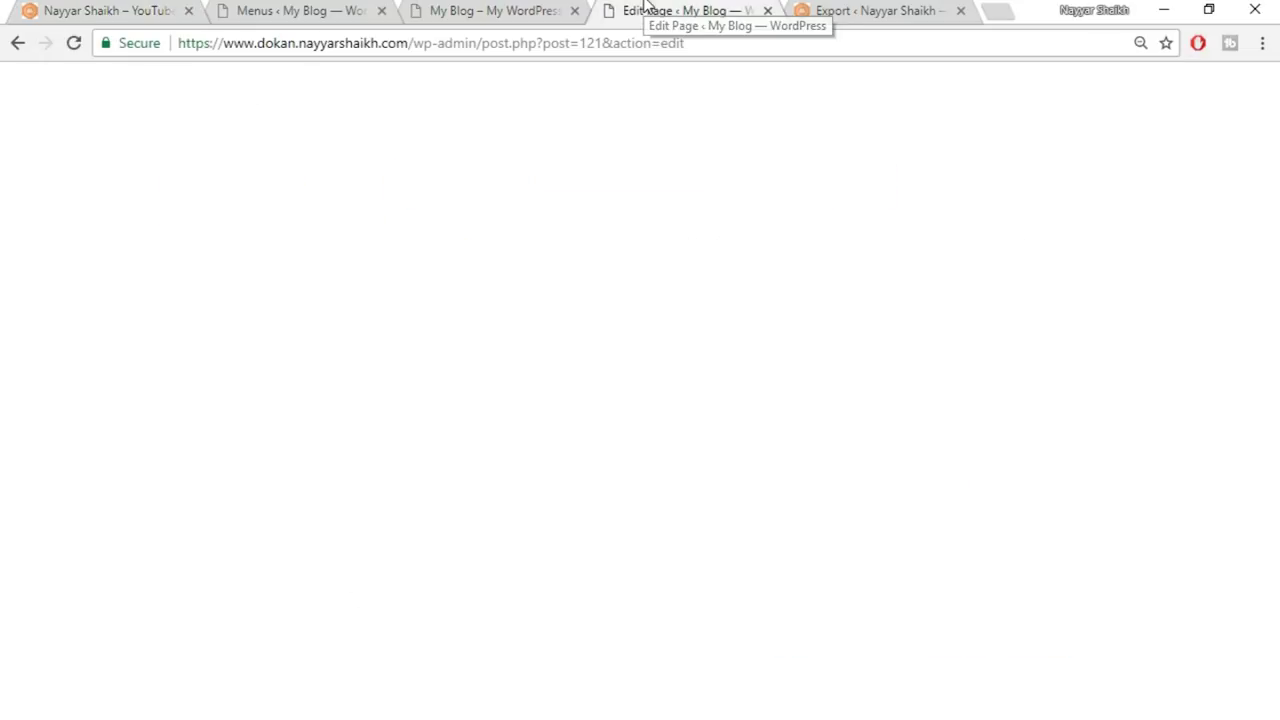
pyautogui.click(465, 10)
pyautogui.click(290, 8)
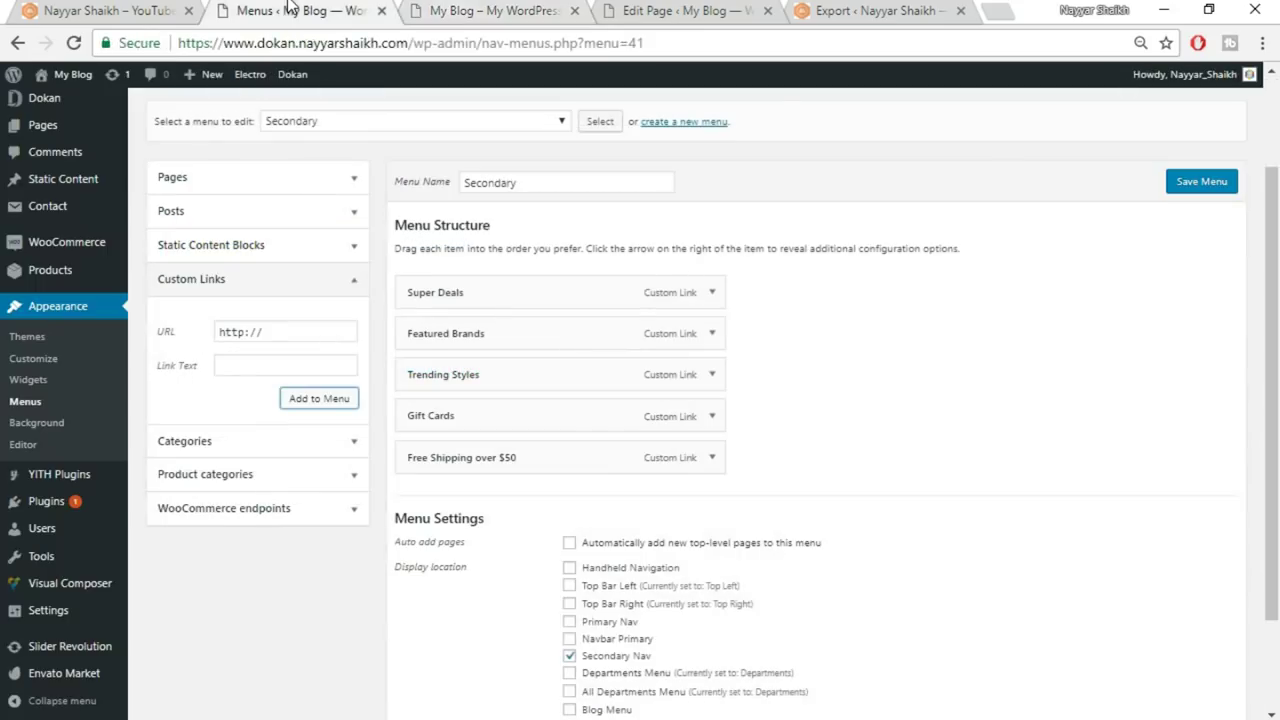
# Set the Super Deals item's CSS class to 'highlight'
pyautogui.click(710, 293)
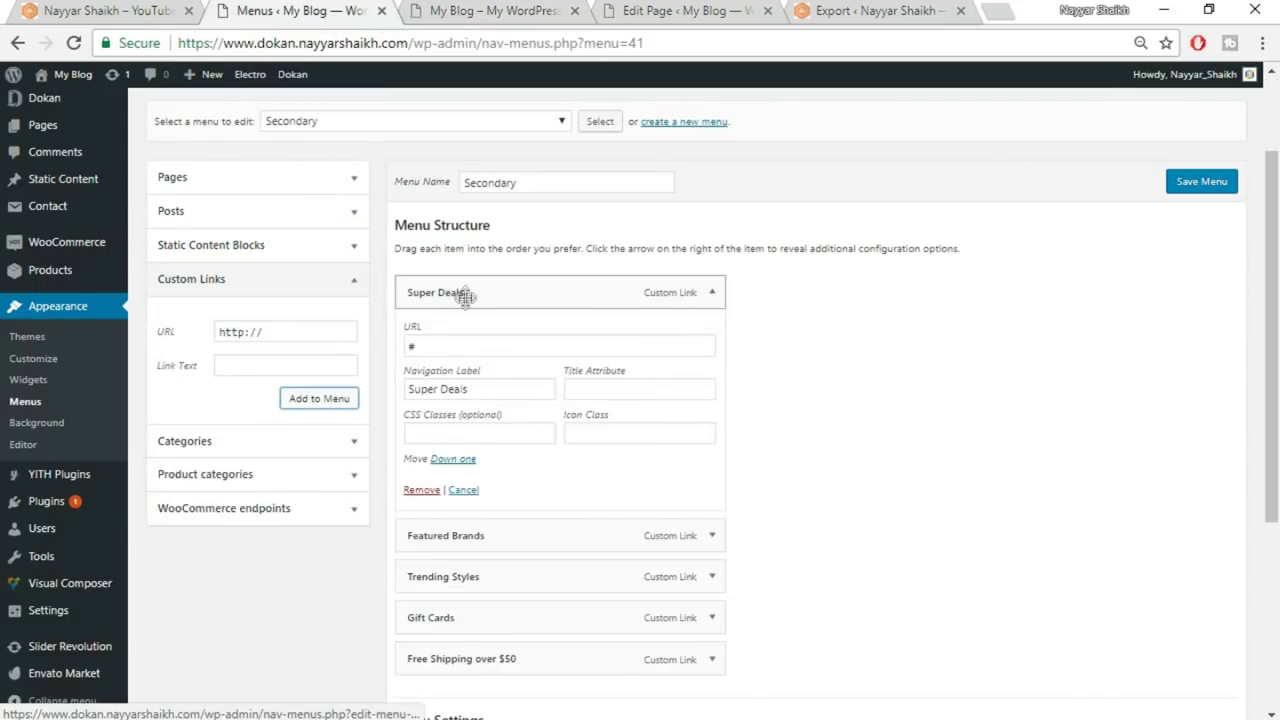
pyautogui.click(469, 432)
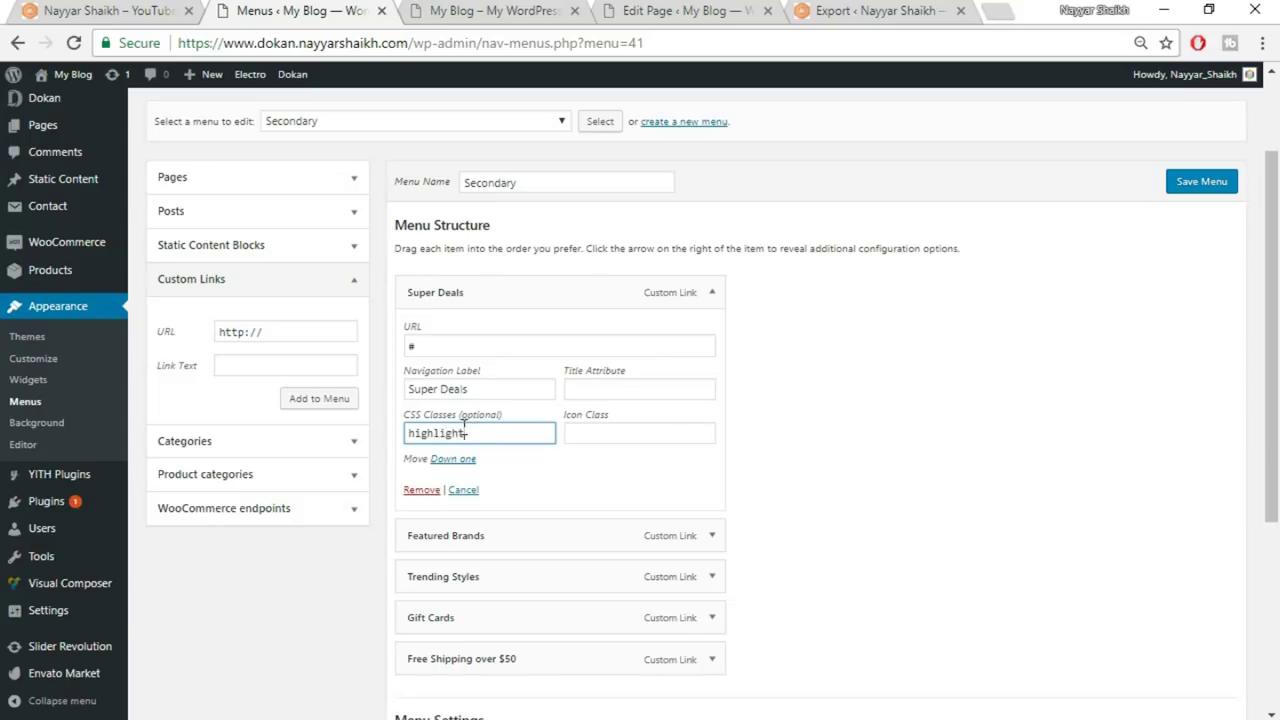
pyautogui.click(711, 291)
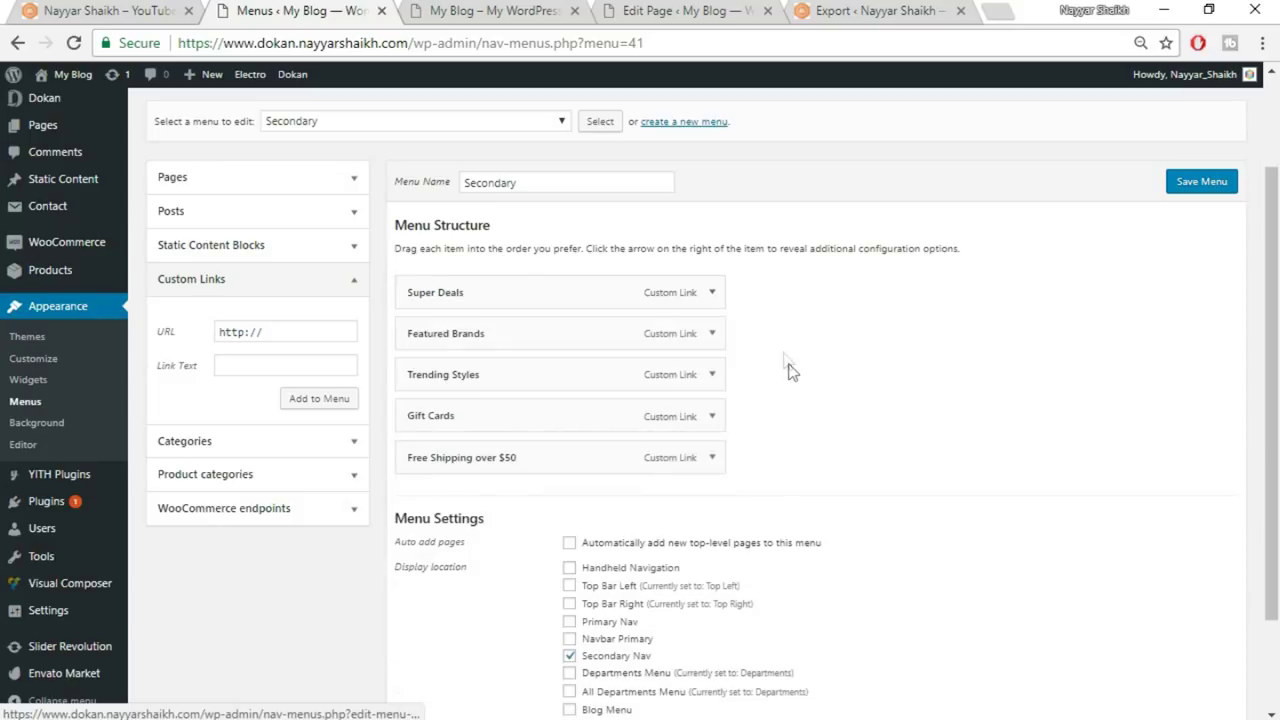
# Set Free Shipping over $50's CSS class to 'pull-right' and save the menu
pyautogui.scroll(-1, 760, 380)
pyautogui.click(713, 359)
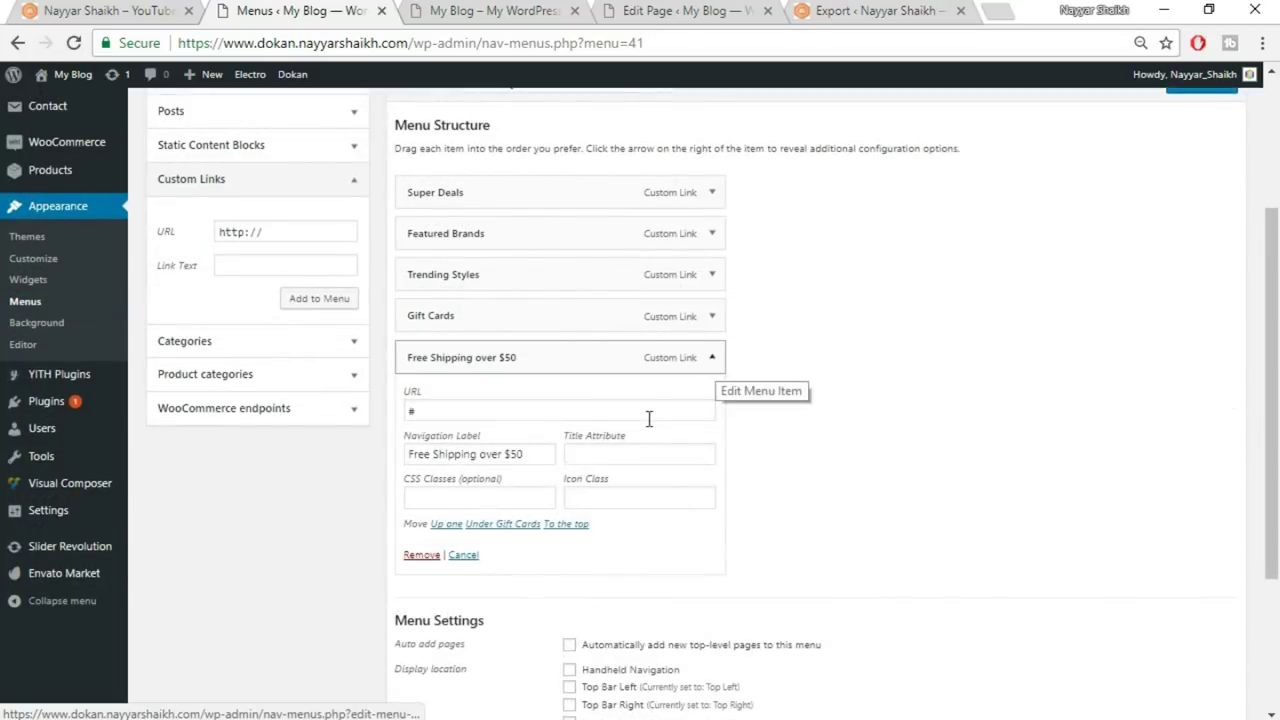
pyautogui.click(491, 503)
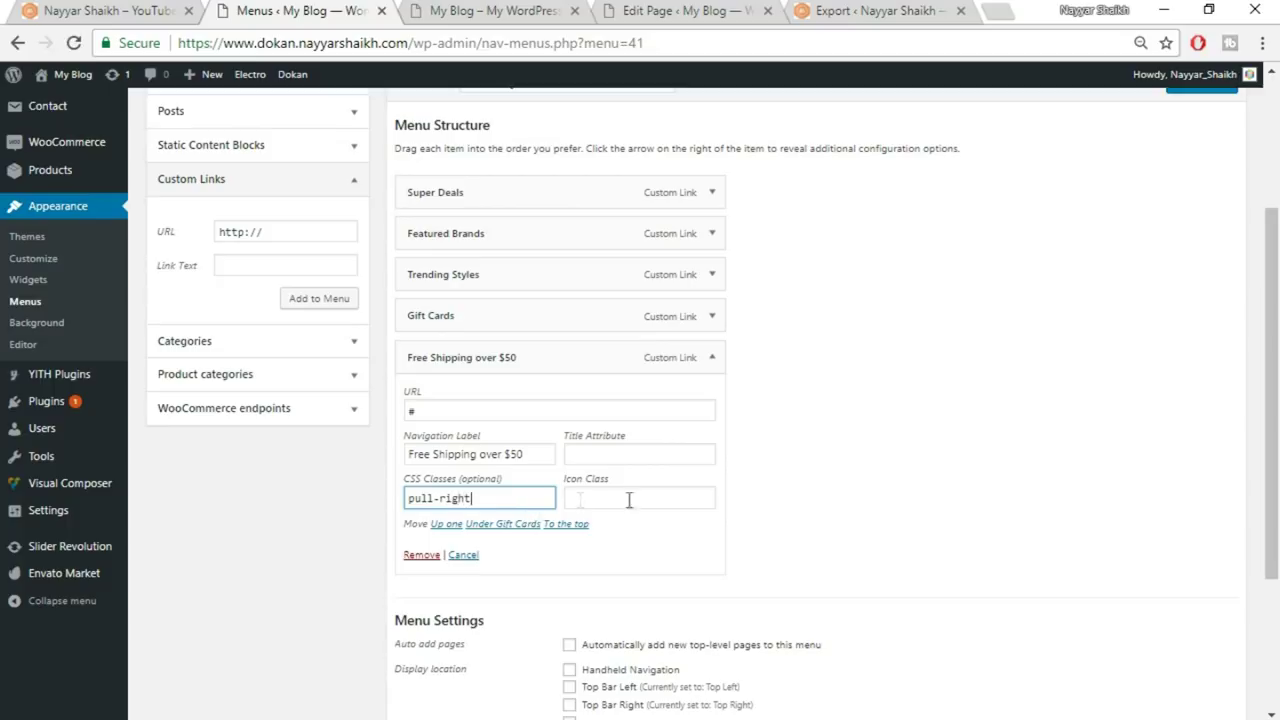
pyautogui.scroll(-3, 1052, 503)
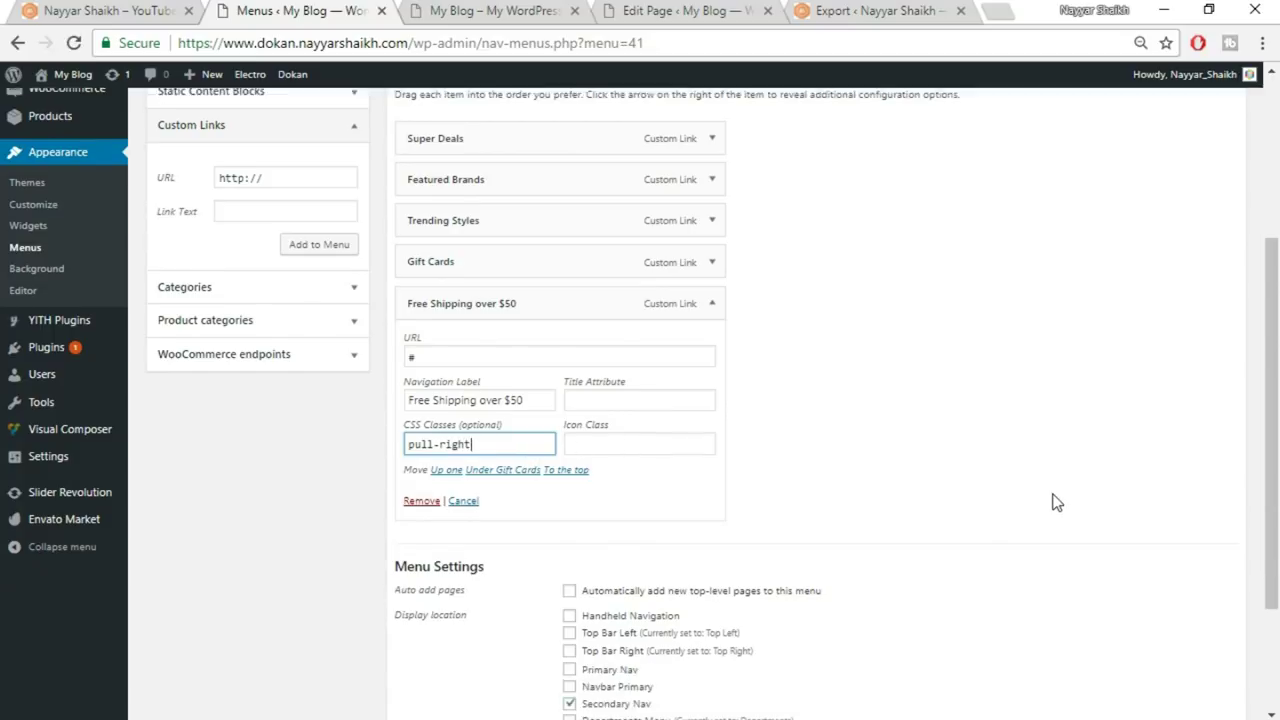
pyautogui.click(1210, 644)
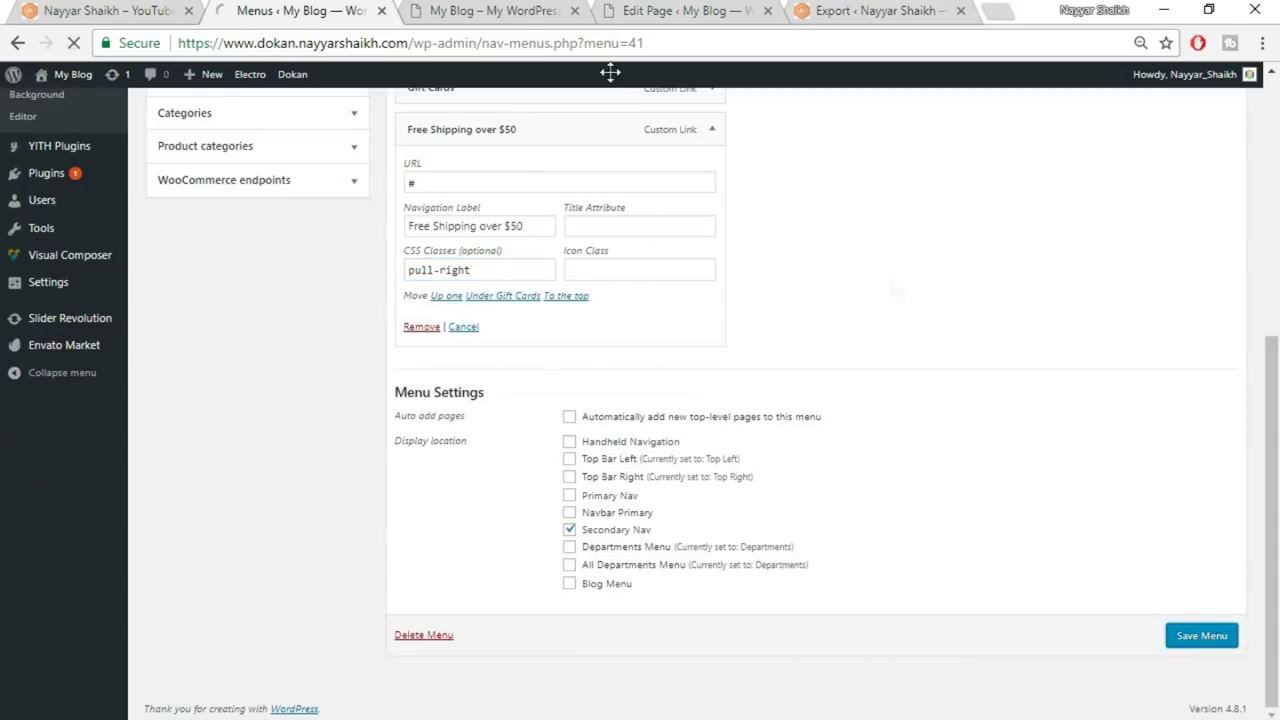
# Reload the live front page and open its Tablet Red EliteBook product page
pyautogui.click(521, 10)
pyautogui.click(529, 46)
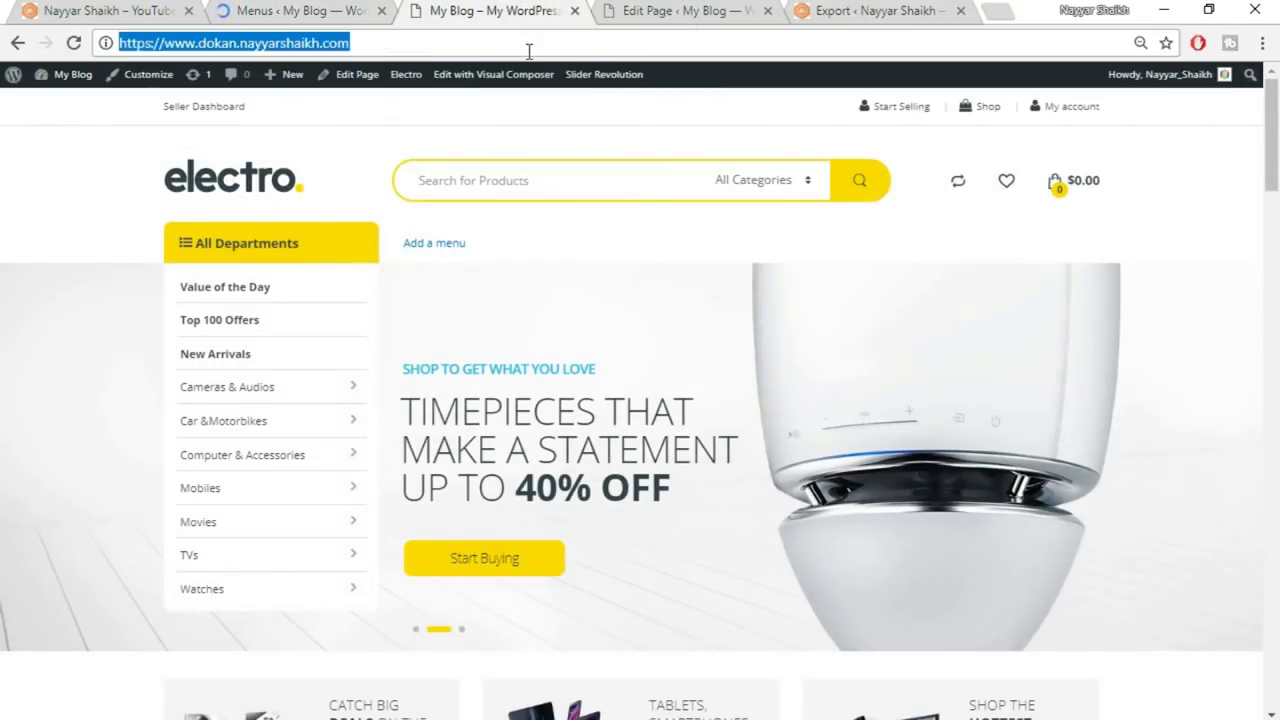
pyautogui.press('Return')
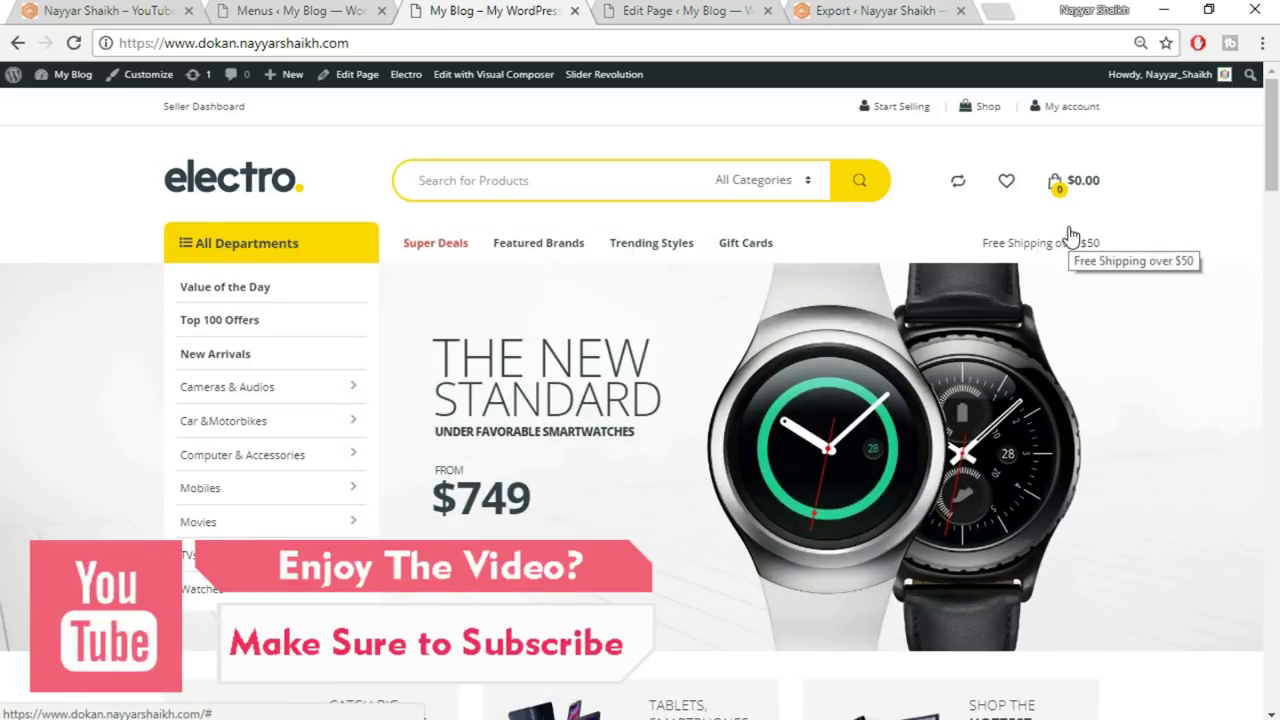
pyautogui.moveTo(1272, 185); pyautogui.dragTo(1272, 612)
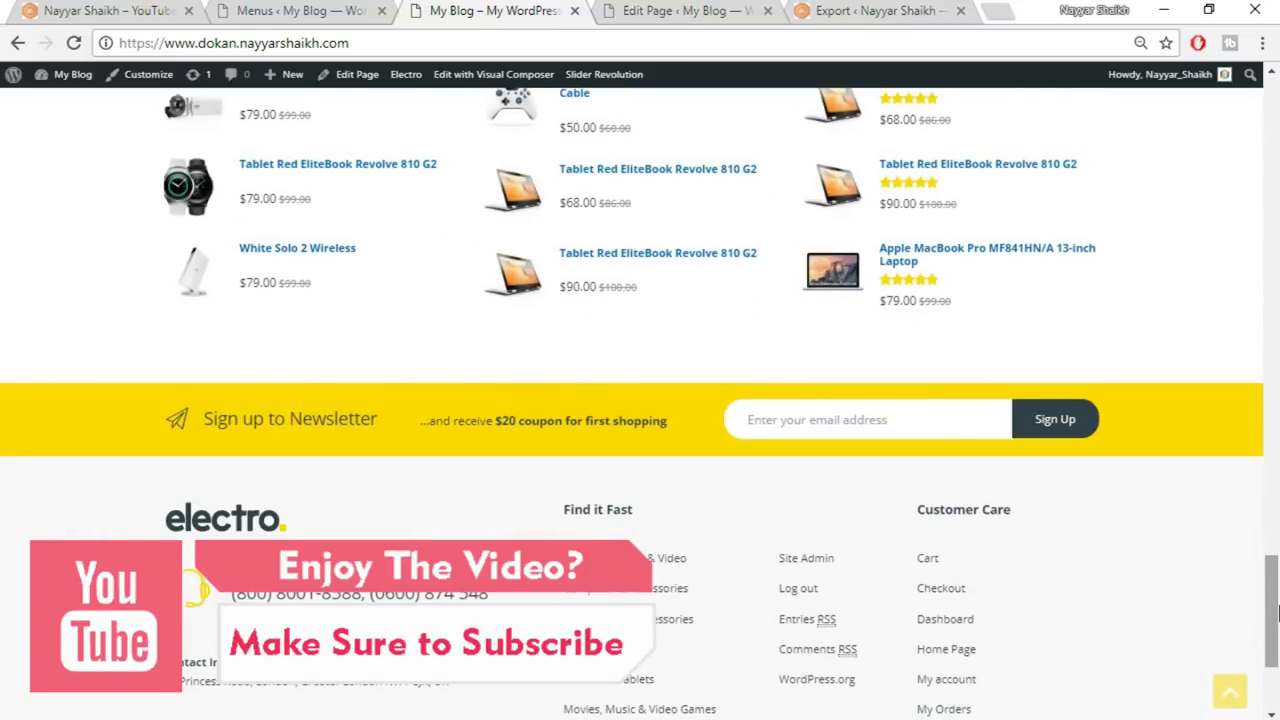
pyautogui.scroll(15, 1142, 568)
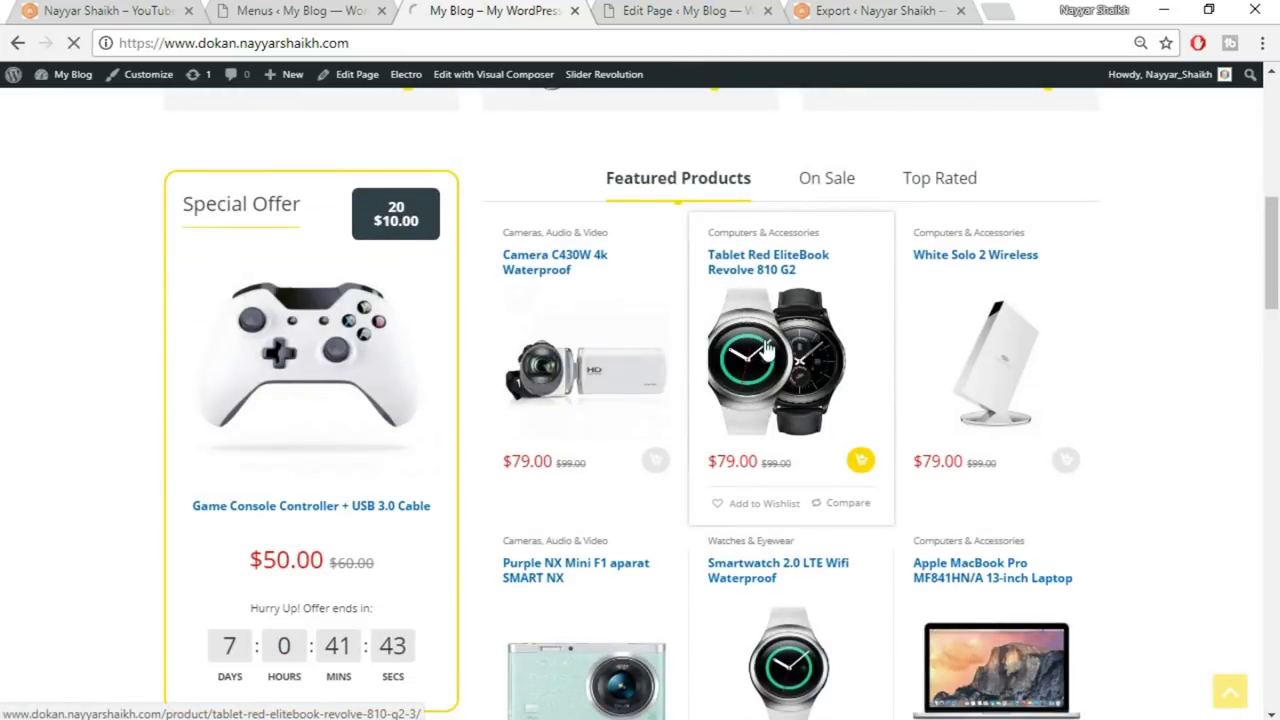
pyautogui.click(765, 347)
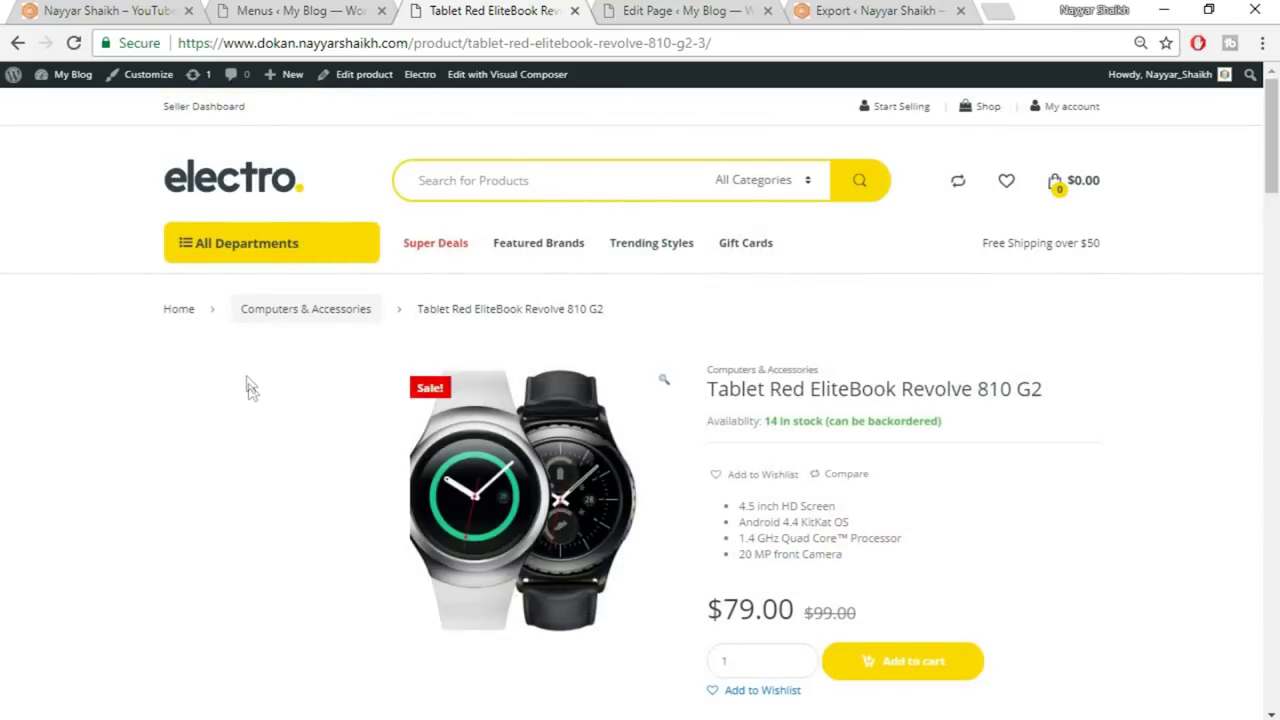
pyautogui.scroll(-1, 253, 470)
pyautogui.scroll(-3, 320, 349)
pyautogui.scroll(5, 320, 349)
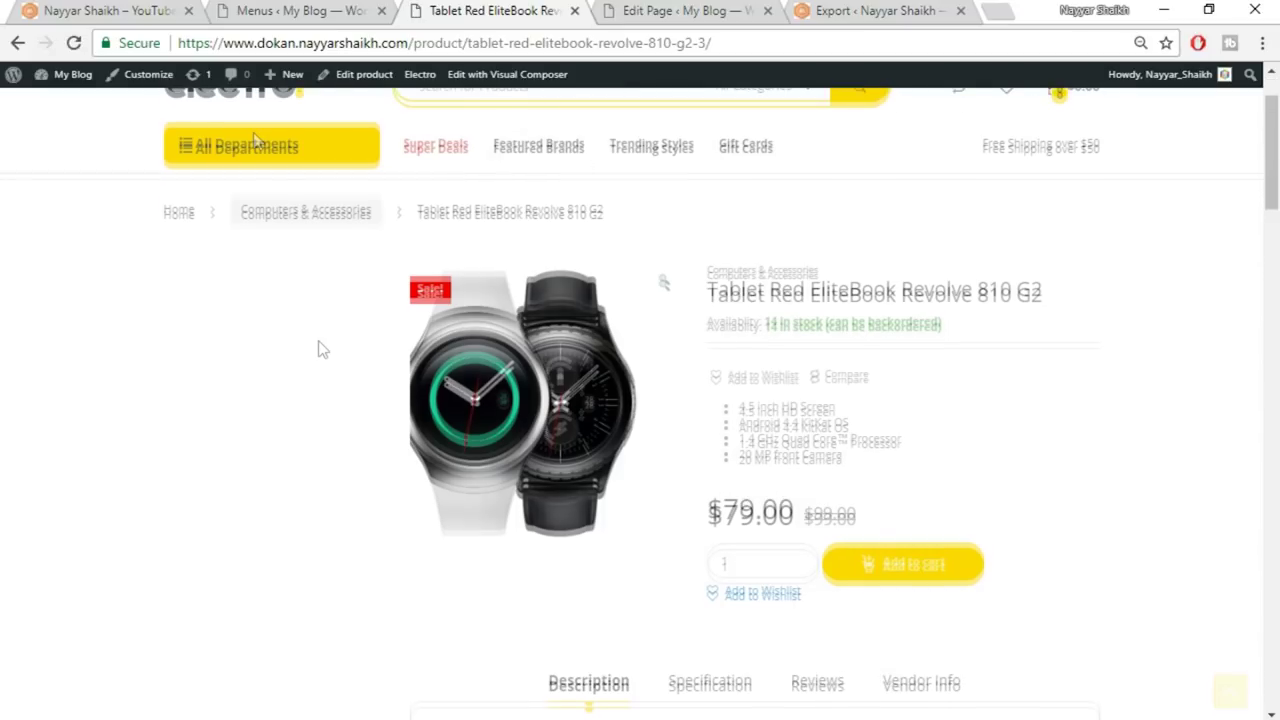
# Open the Tablet Red EliteBook on the Electro demo, then go to the Widgets admin page
pyautogui.click(150, 8)
pyautogui.scroll(-7, 869, 338)
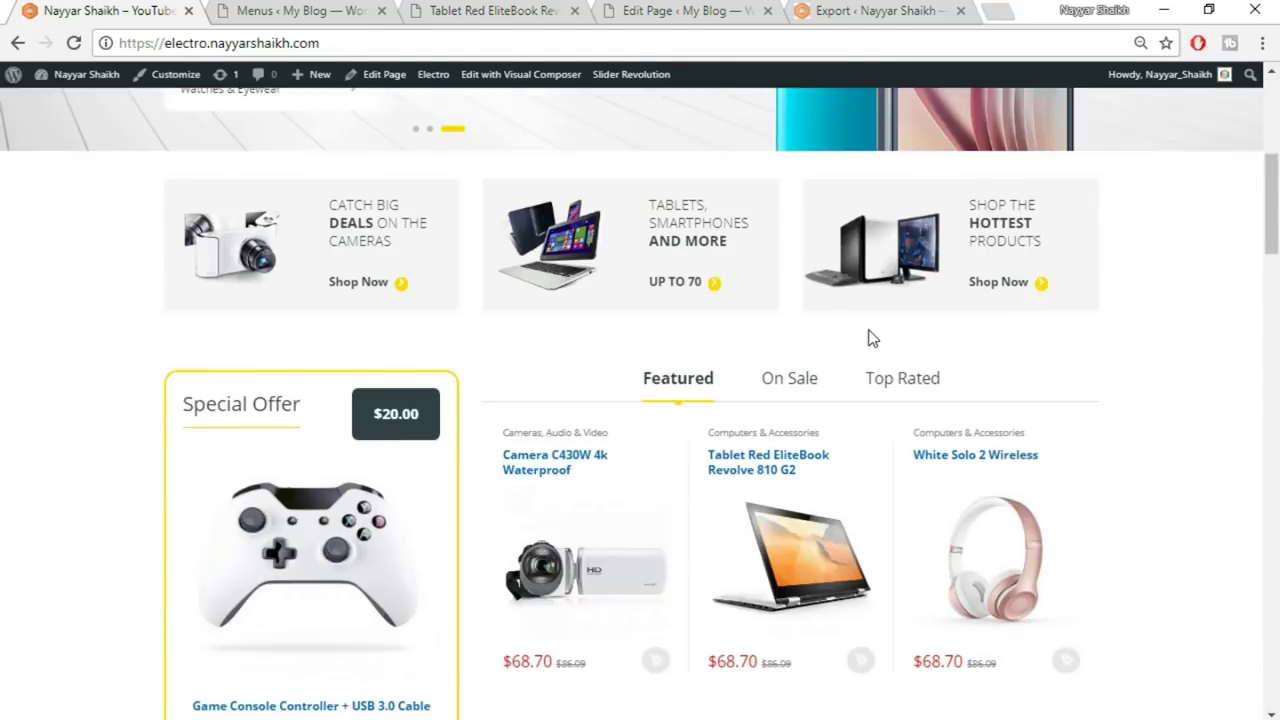
pyautogui.click(821, 336)
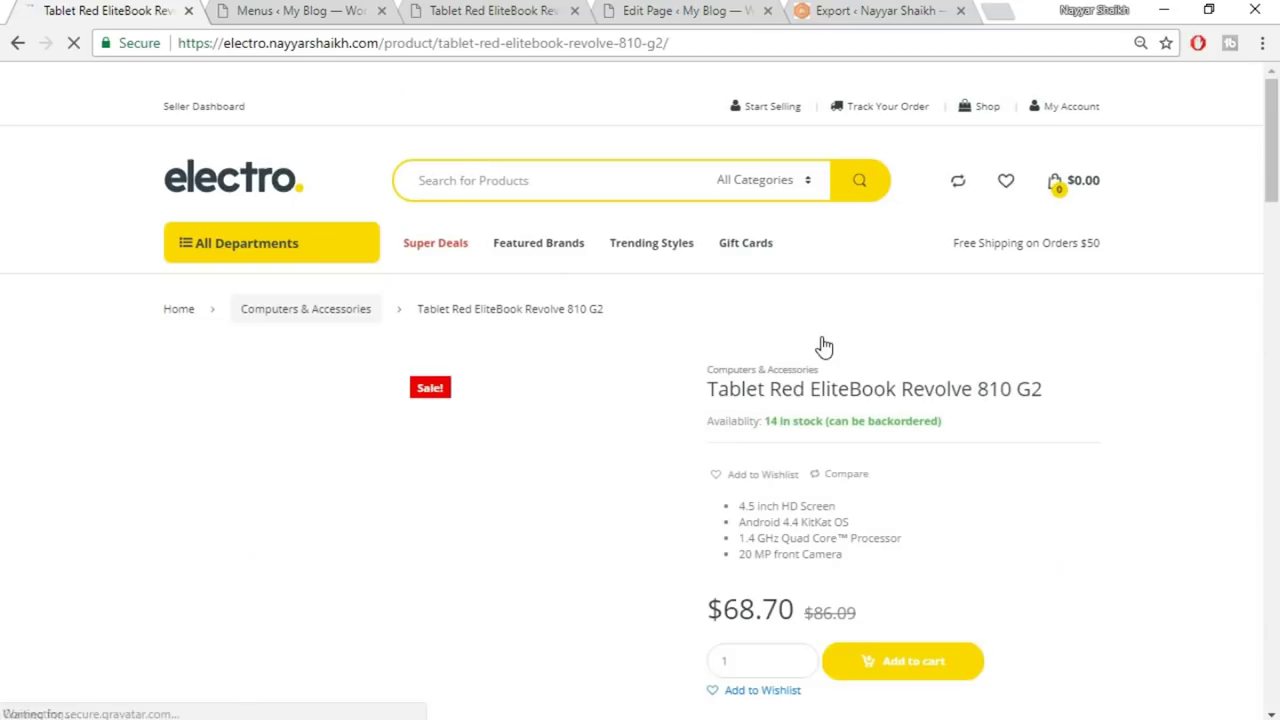
pyautogui.scroll(-4, 280, 400)
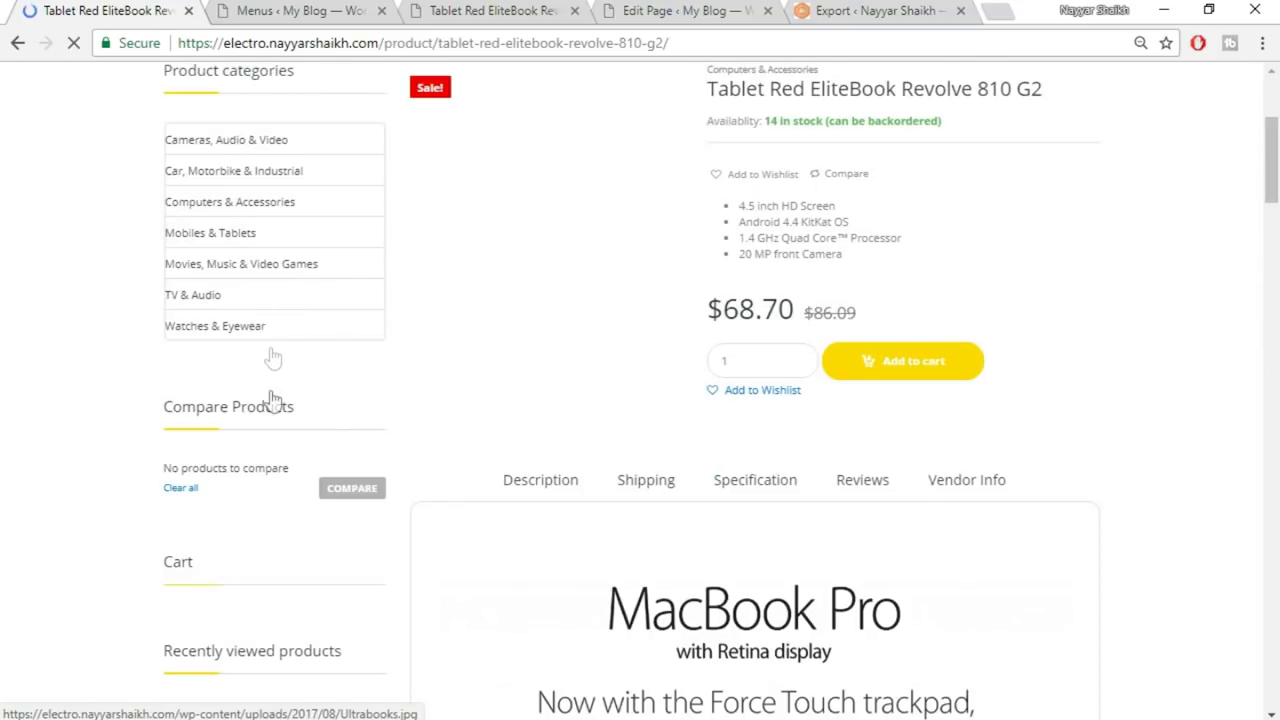
pyautogui.scroll(-2, 267, 491)
pyautogui.scroll(6, 251, 494)
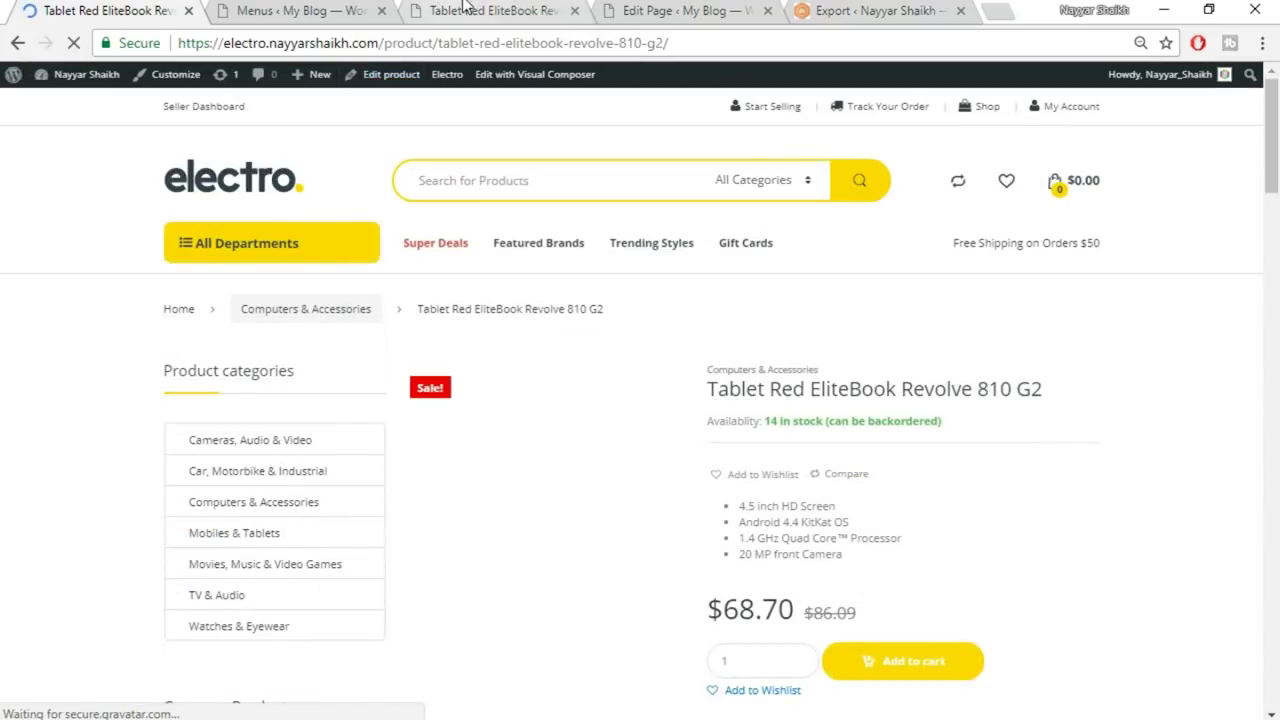
pyautogui.click(345, 8)
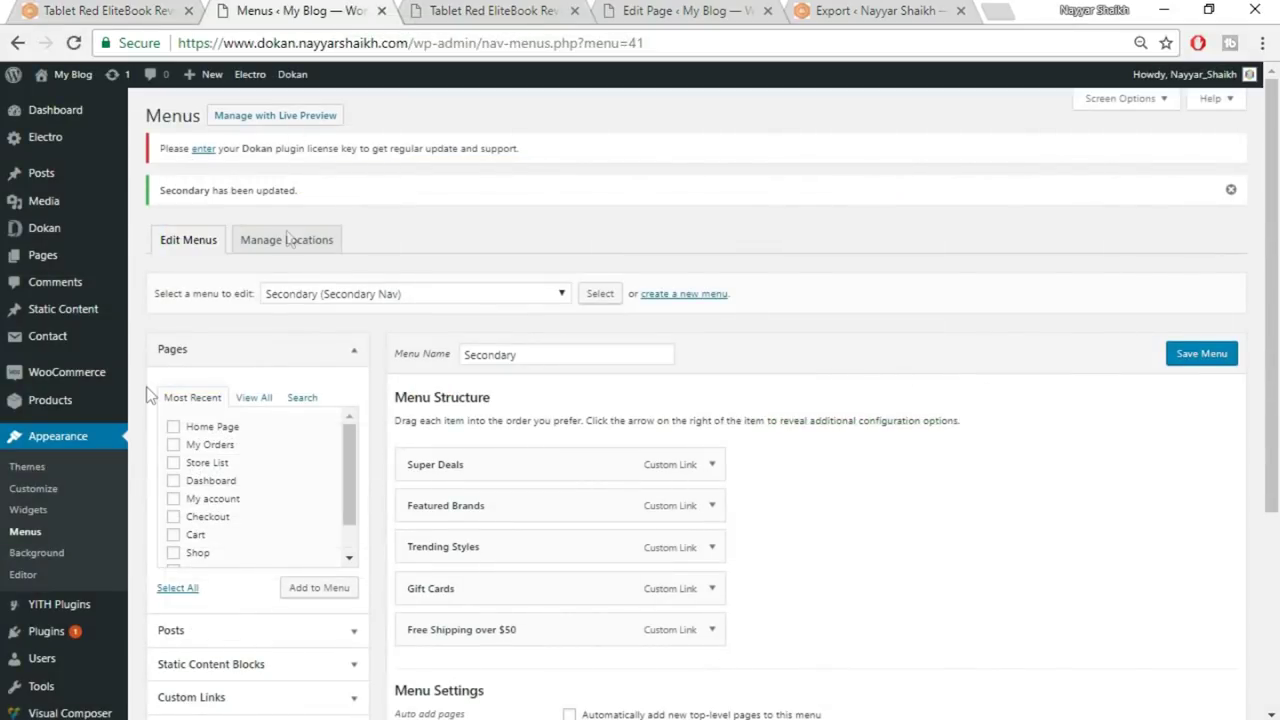
pyautogui.click(44, 519)
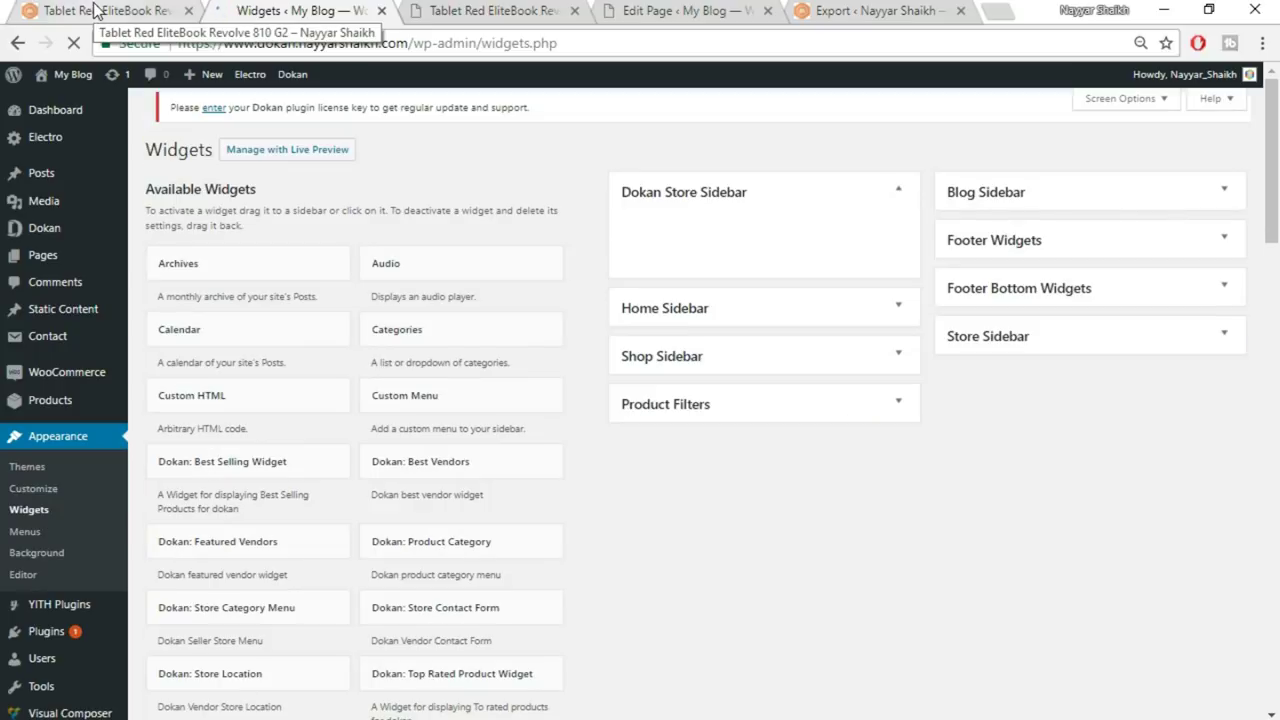
pyautogui.click(95, 10)
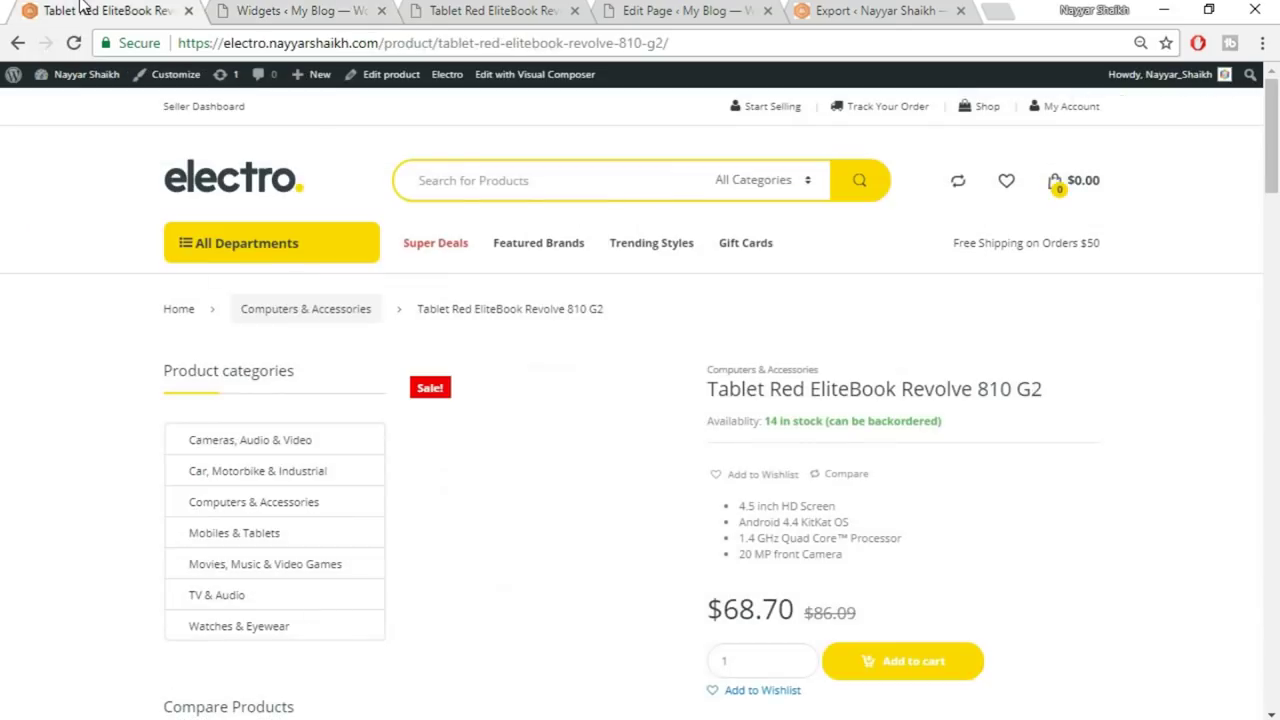
# Collapse the Dokan Store Sidebar and expand the Shop Sidebar widget area
pyautogui.click(310, 10)
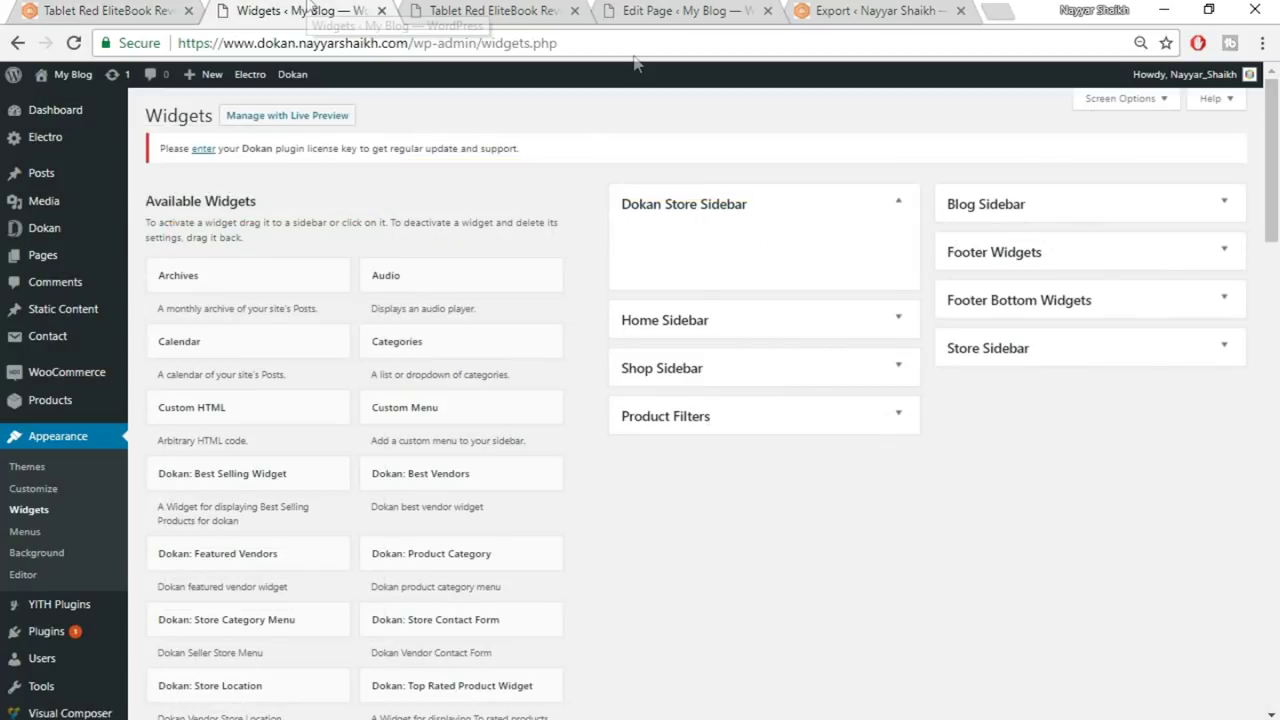
pyautogui.click(877, 208)
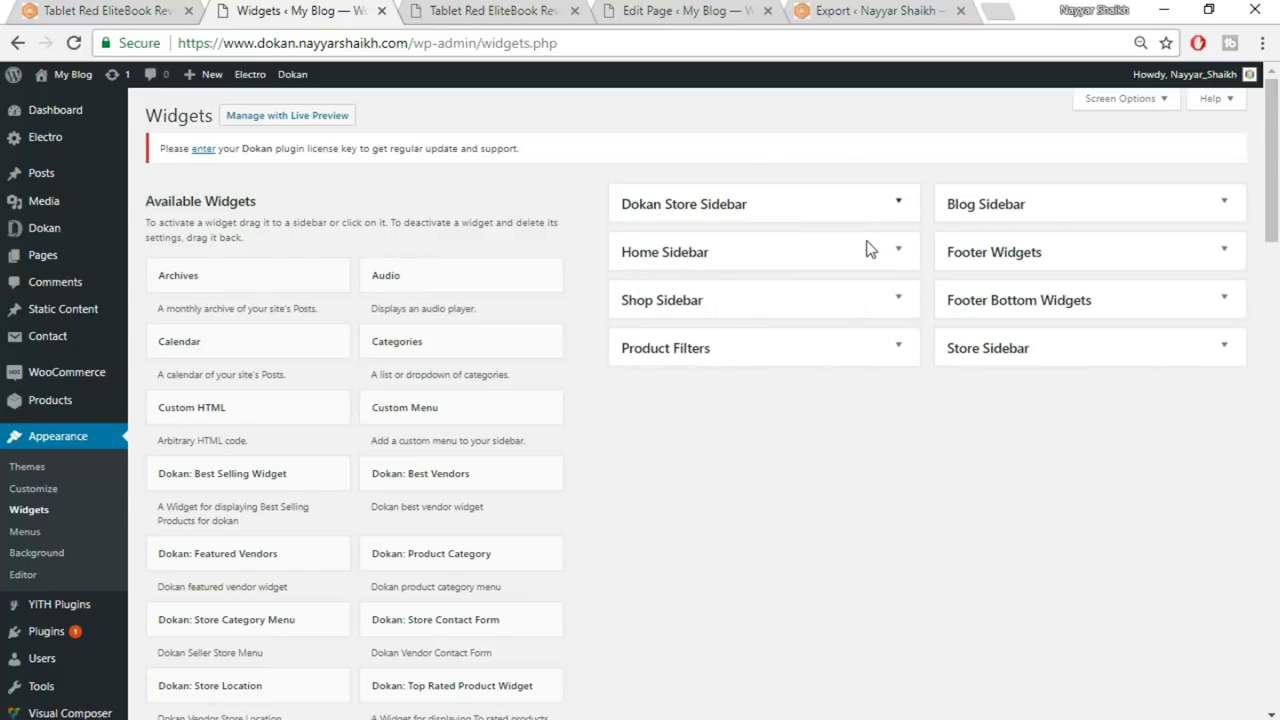
pyautogui.click(781, 306)
pyautogui.scroll(-3, 523, 452)
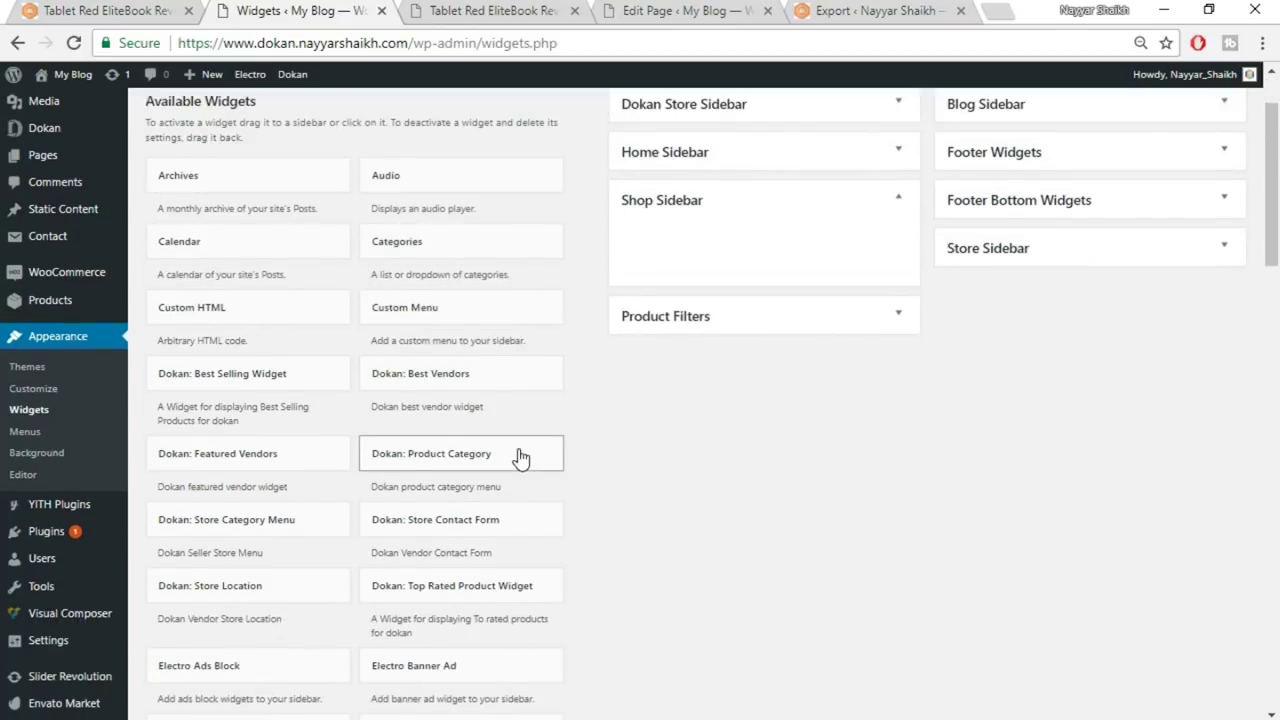
pyautogui.scroll(-4, 522, 455)
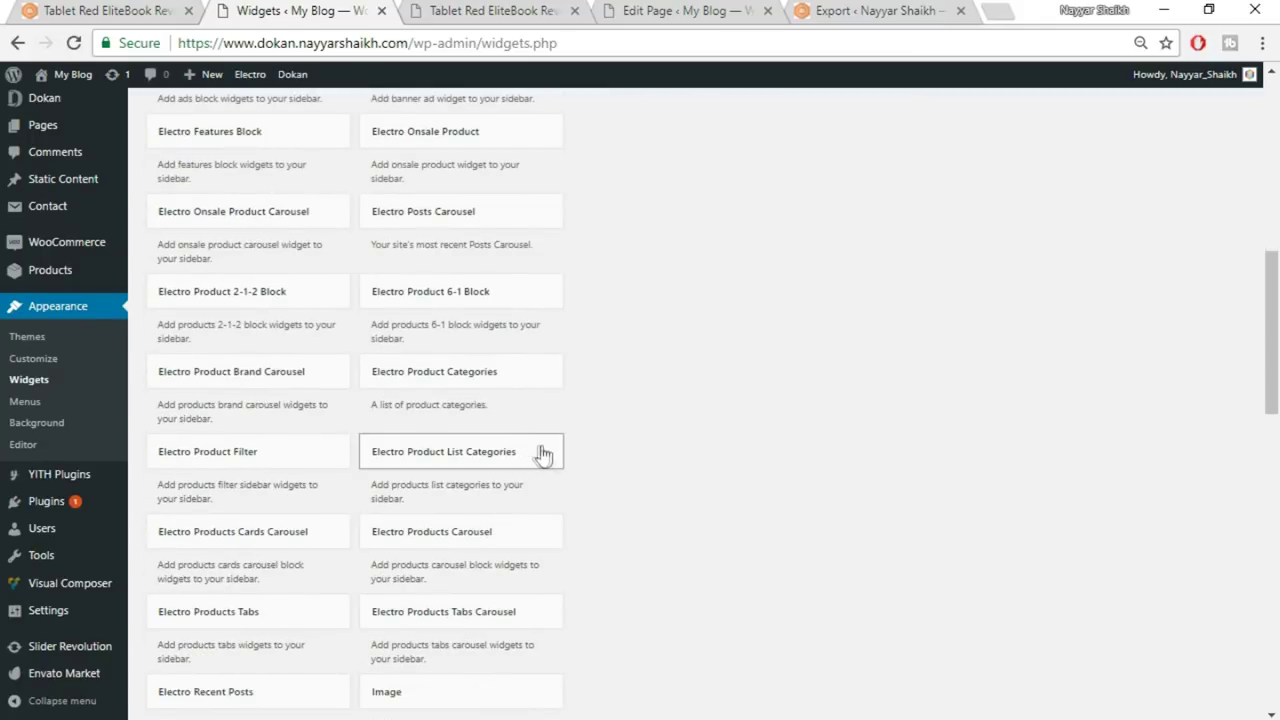
pyautogui.scroll(-10, 589, 460)
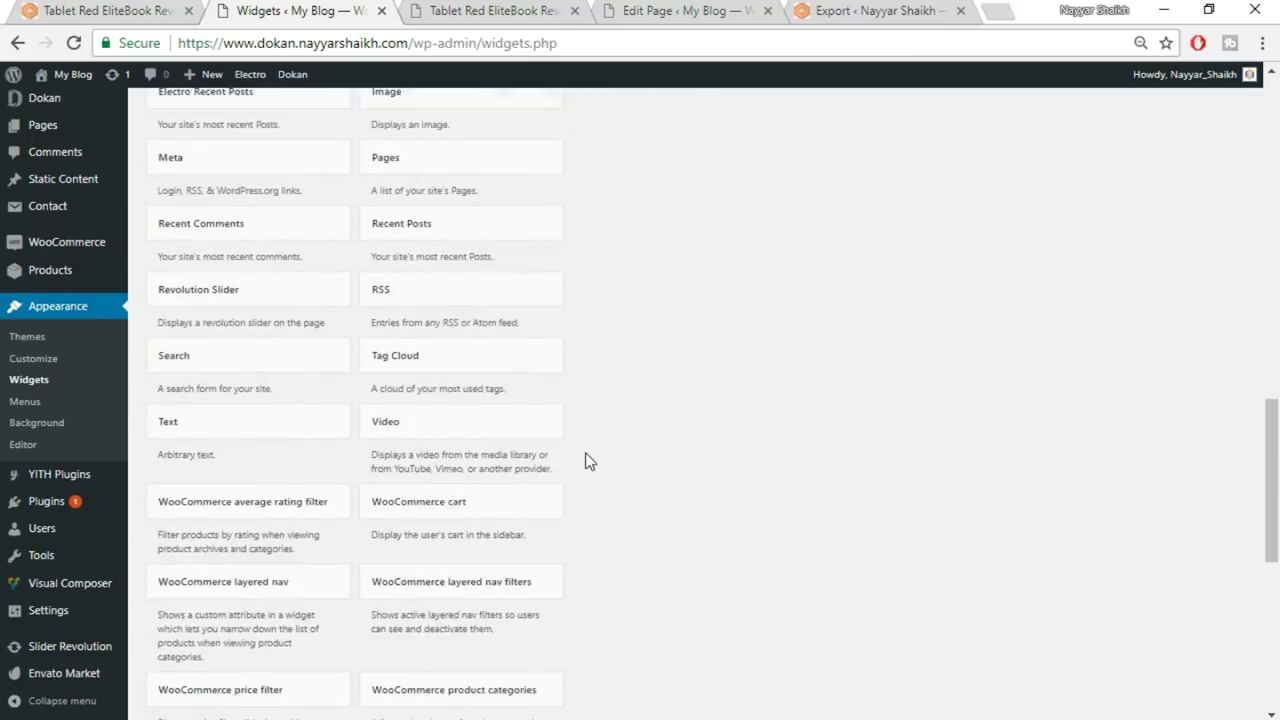
pyautogui.scroll(-1, 597, 511)
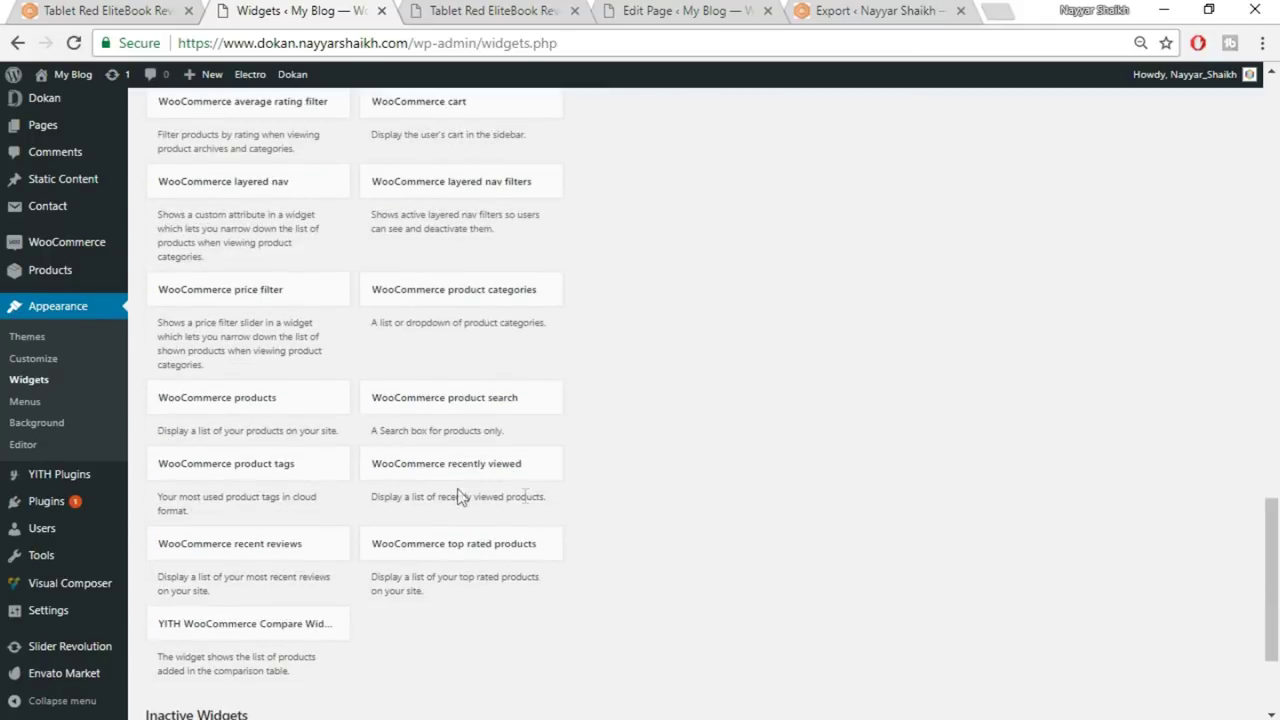
# Add and save a WooCommerce product categories widget in Shop Sidebar, then view the demo
pyautogui.click(548, 306)
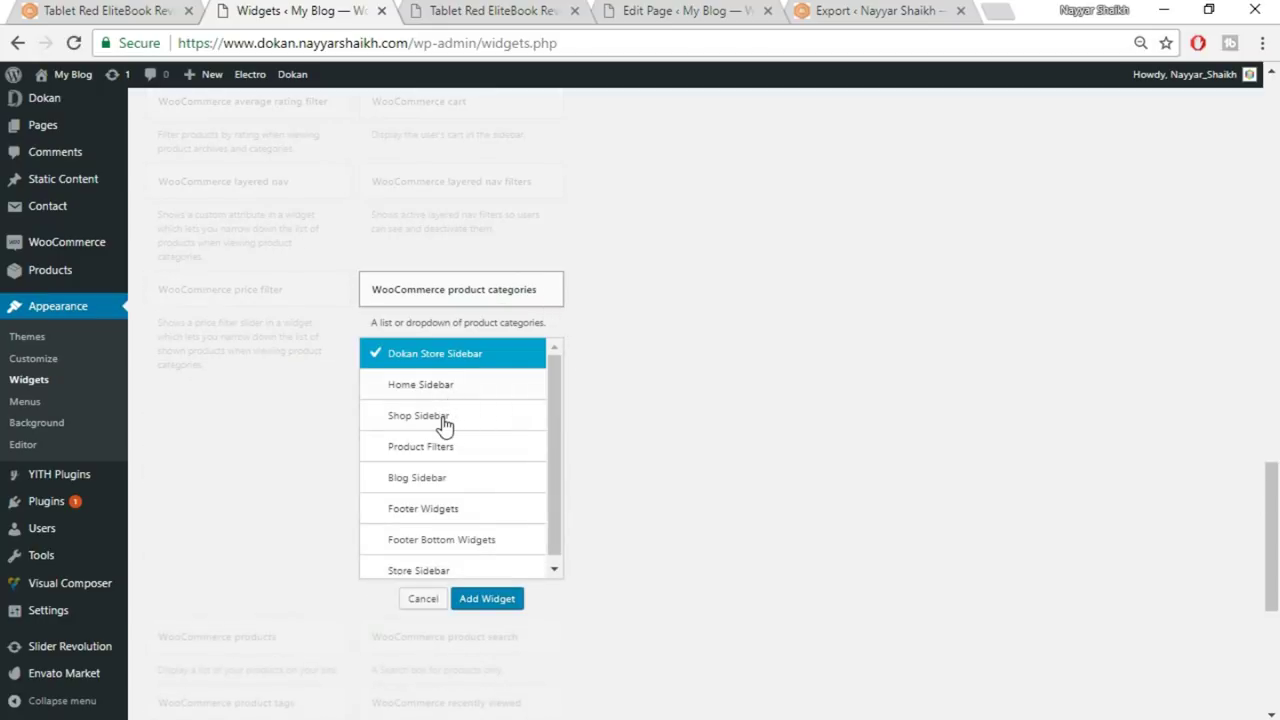
pyautogui.click(444, 420)
pyautogui.click(490, 599)
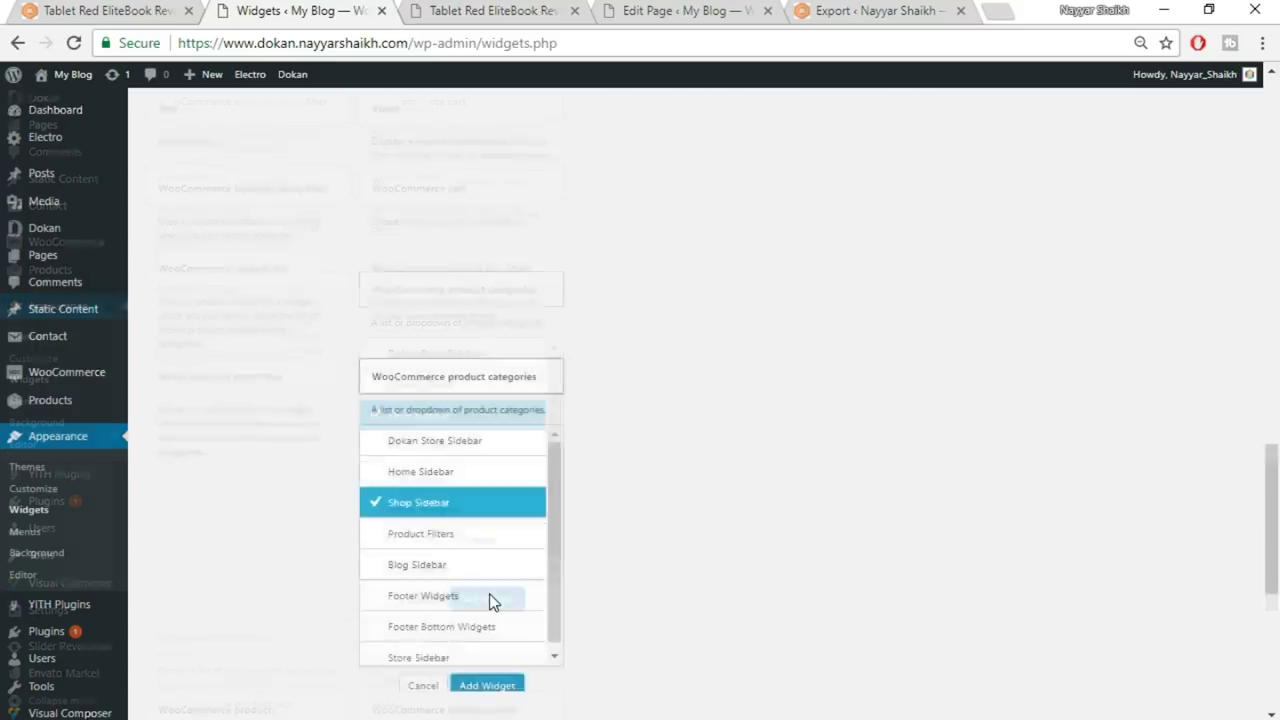
pyautogui.click(891, 492)
pyautogui.click(896, 224)
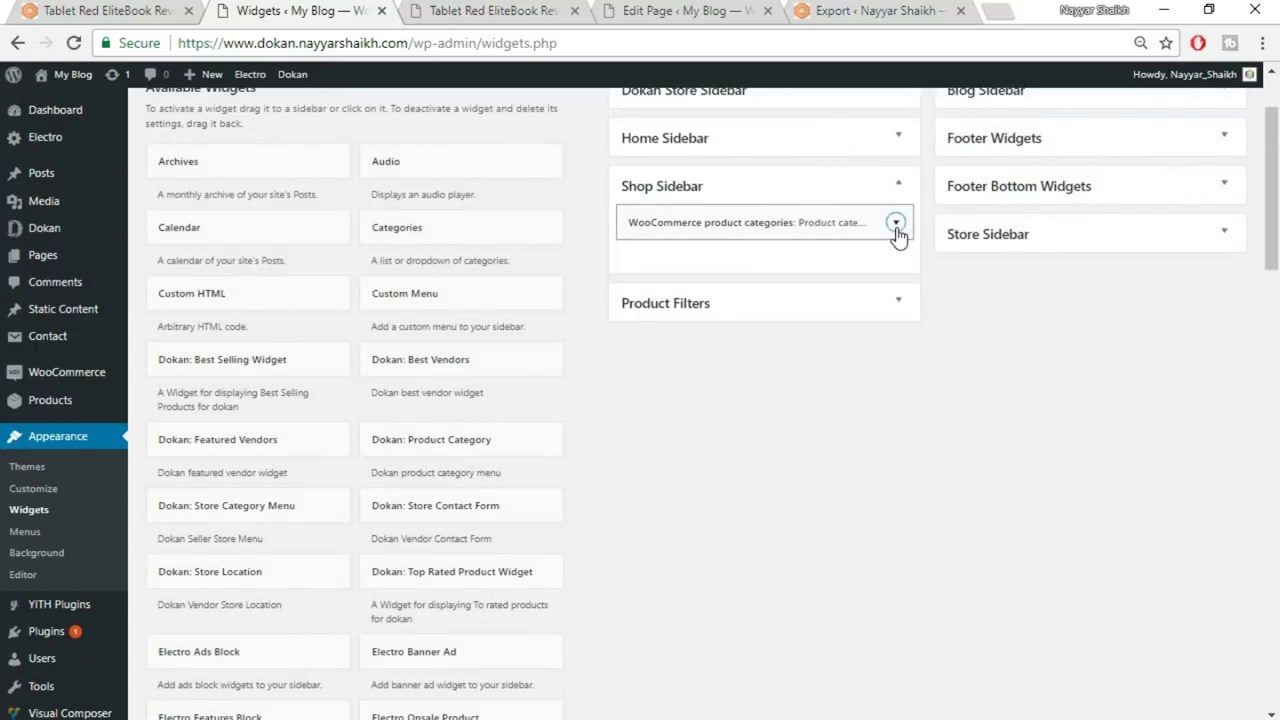
pyautogui.click(100, 11)
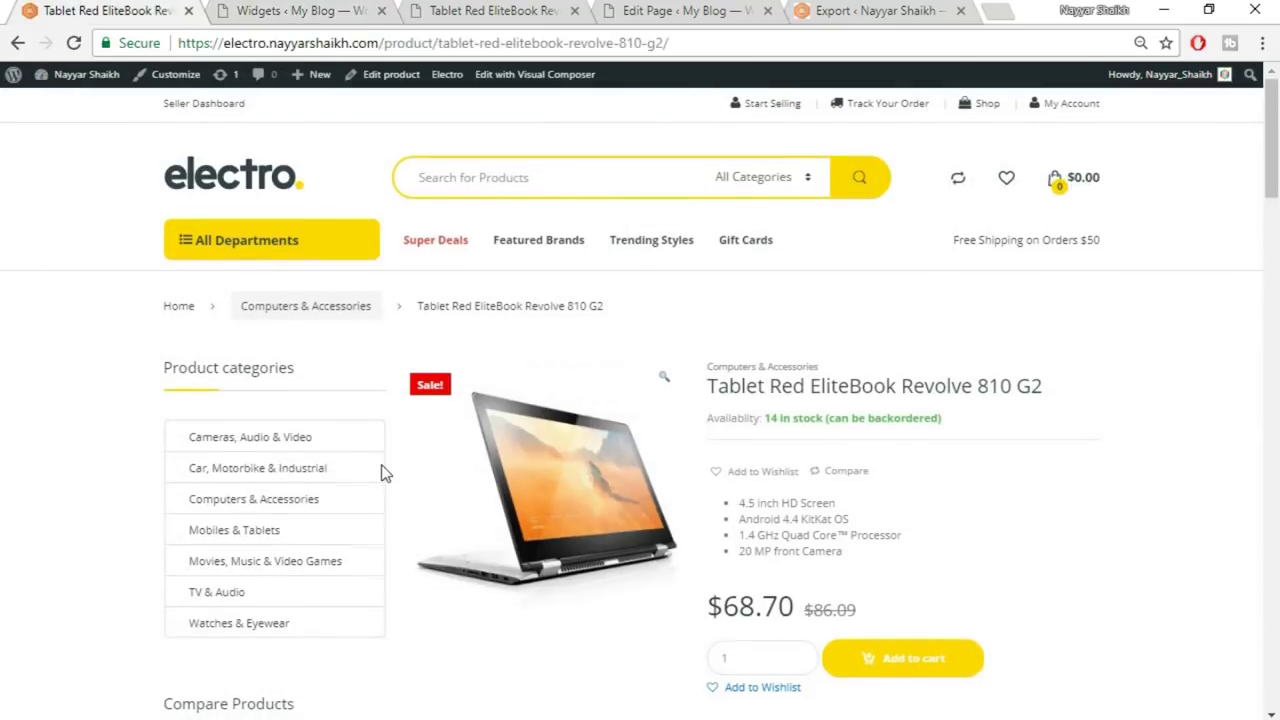
# Add the YITH WooCommerce Compare widget to the Shop Sidebar
pyautogui.scroll(-2, 384, 470)
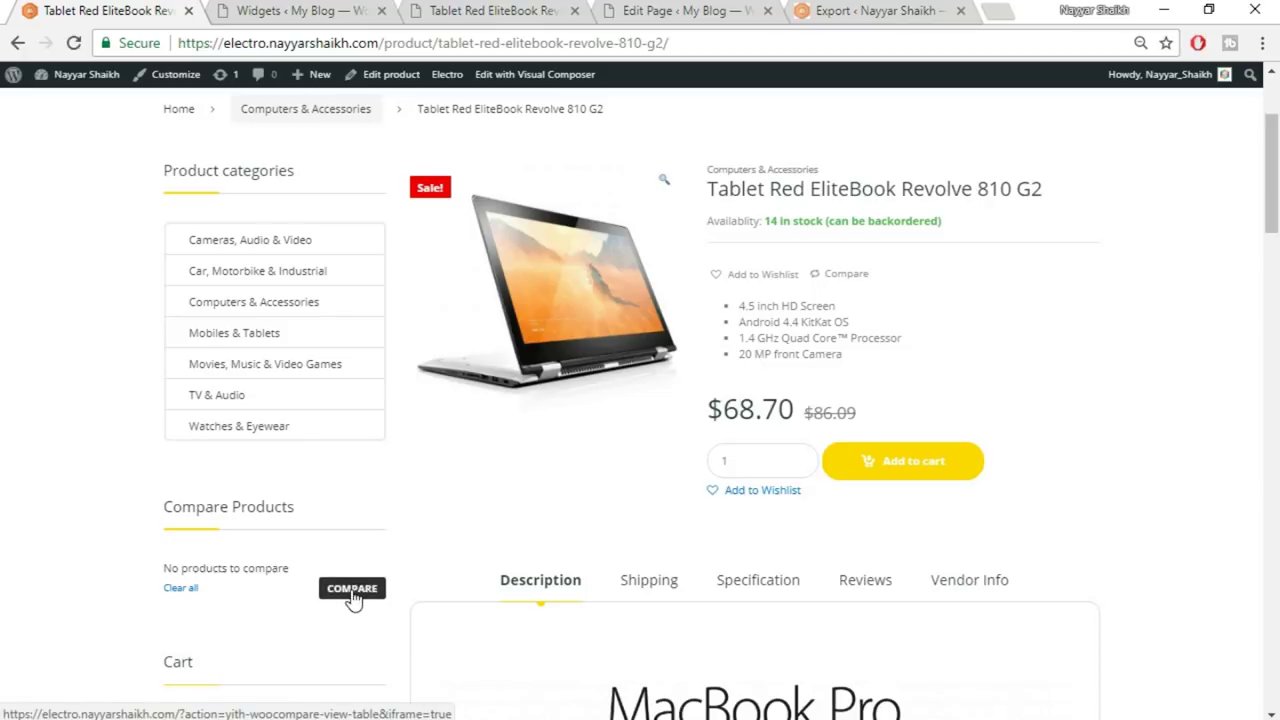
pyautogui.click(328, 10)
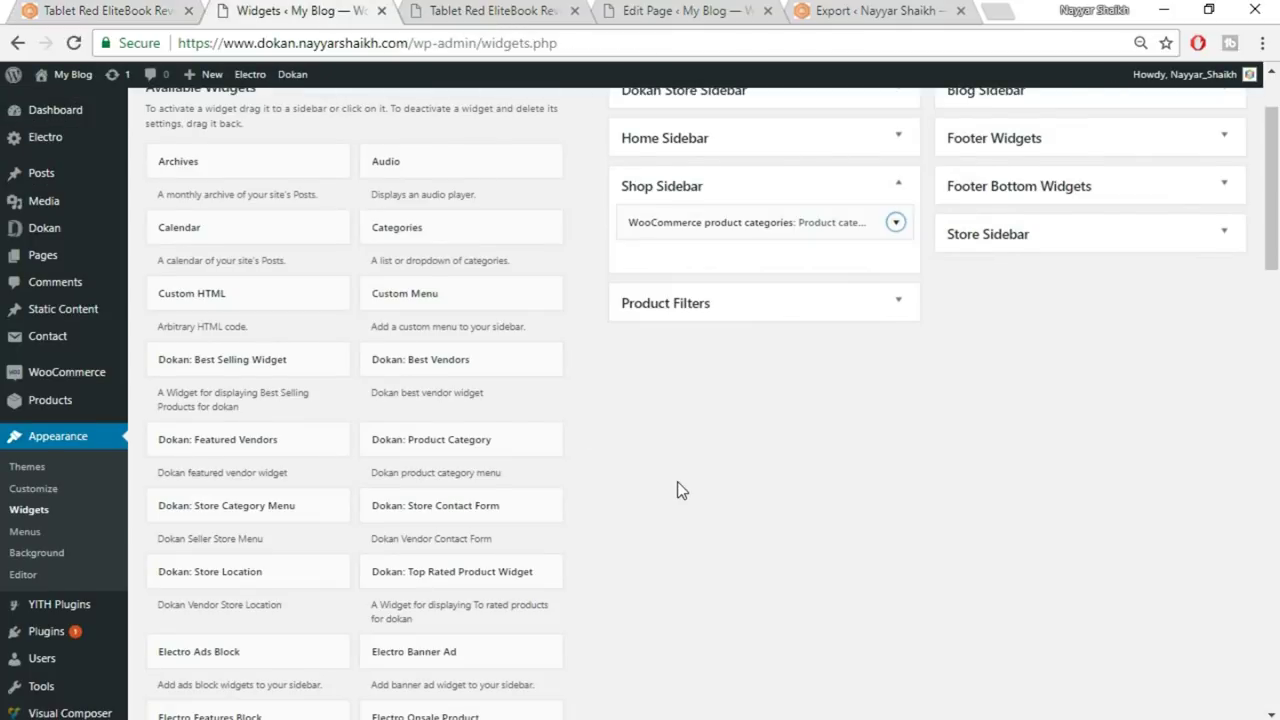
pyautogui.scroll(-15, 677, 490)
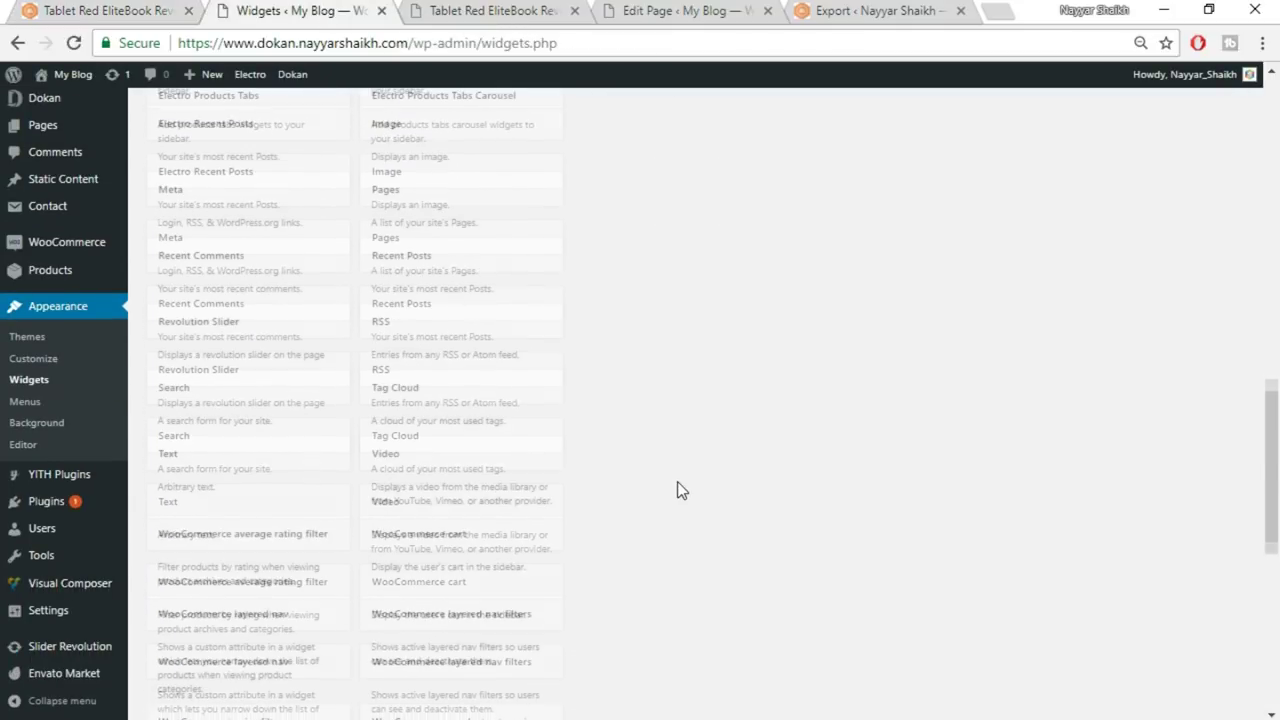
pyautogui.scroll(-4, 677, 490)
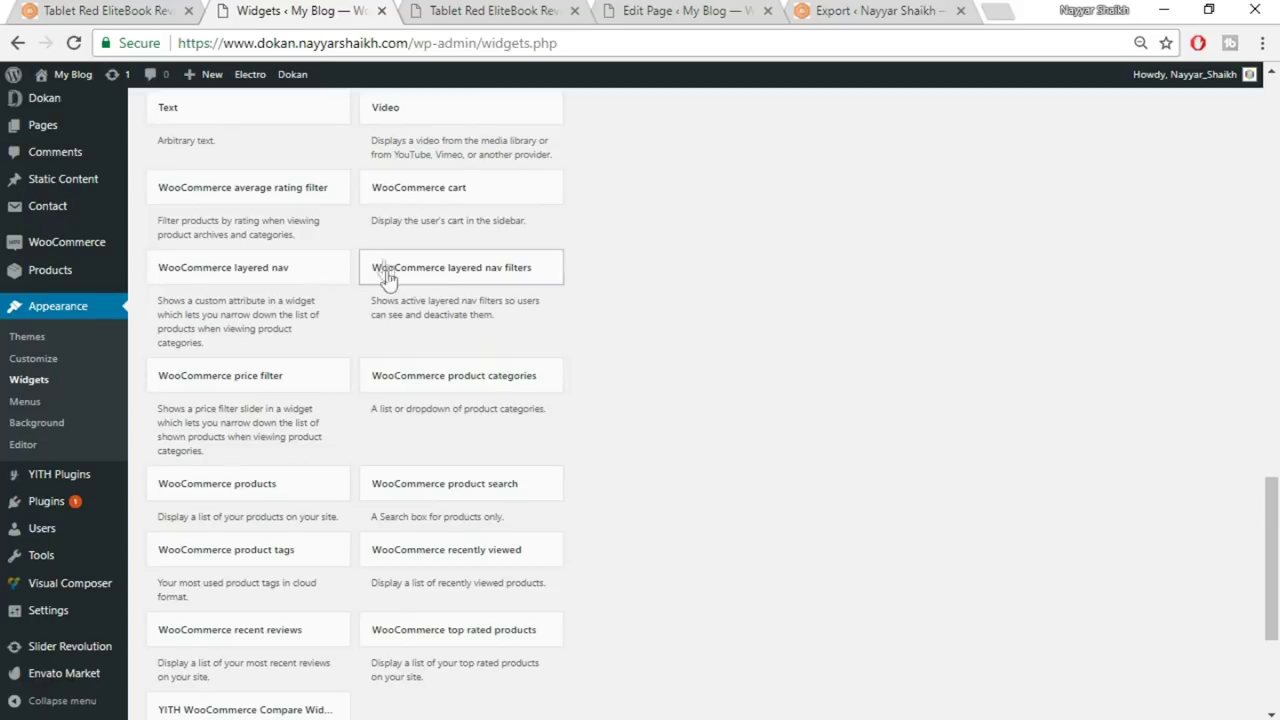
pyautogui.scroll(2, 386, 280)
pyautogui.scroll(-4, 594, 424)
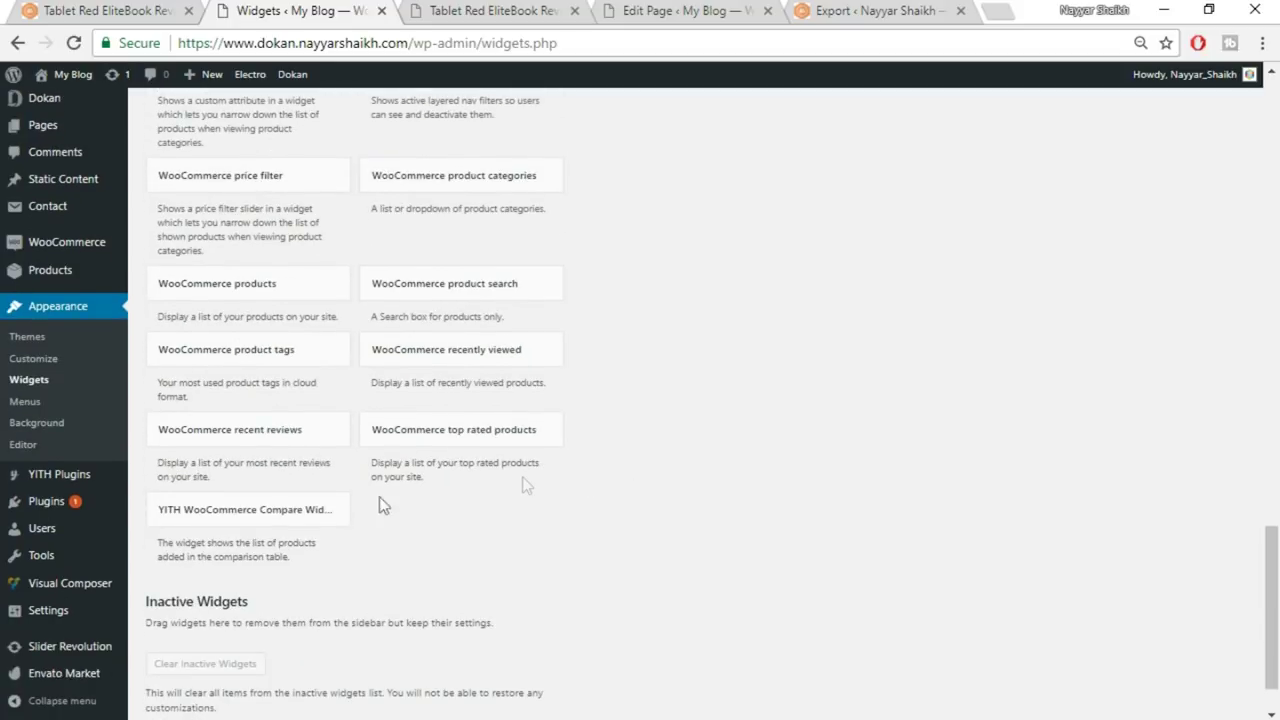
pyautogui.click(305, 526)
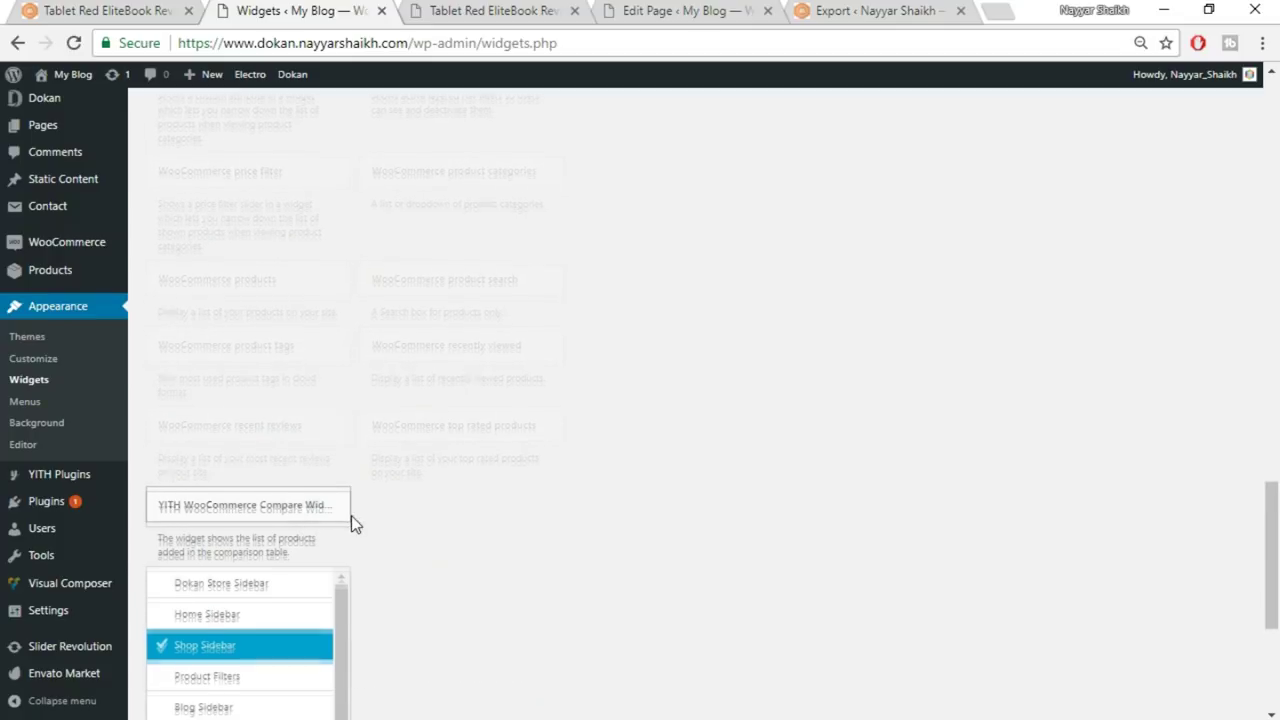
pyautogui.scroll(-2, 351, 515)
pyautogui.click(285, 637)
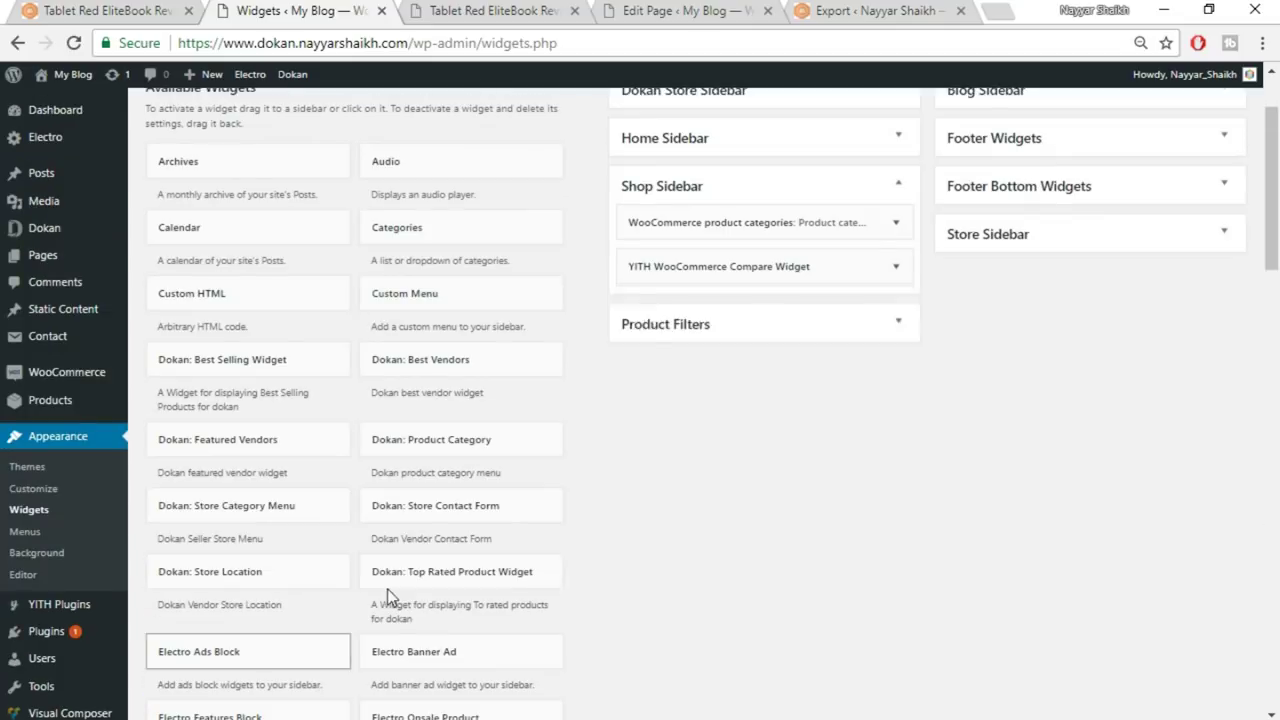
# Title the compare widget 'Compare Products', save it, and view the product page
pyautogui.click(768, 324)
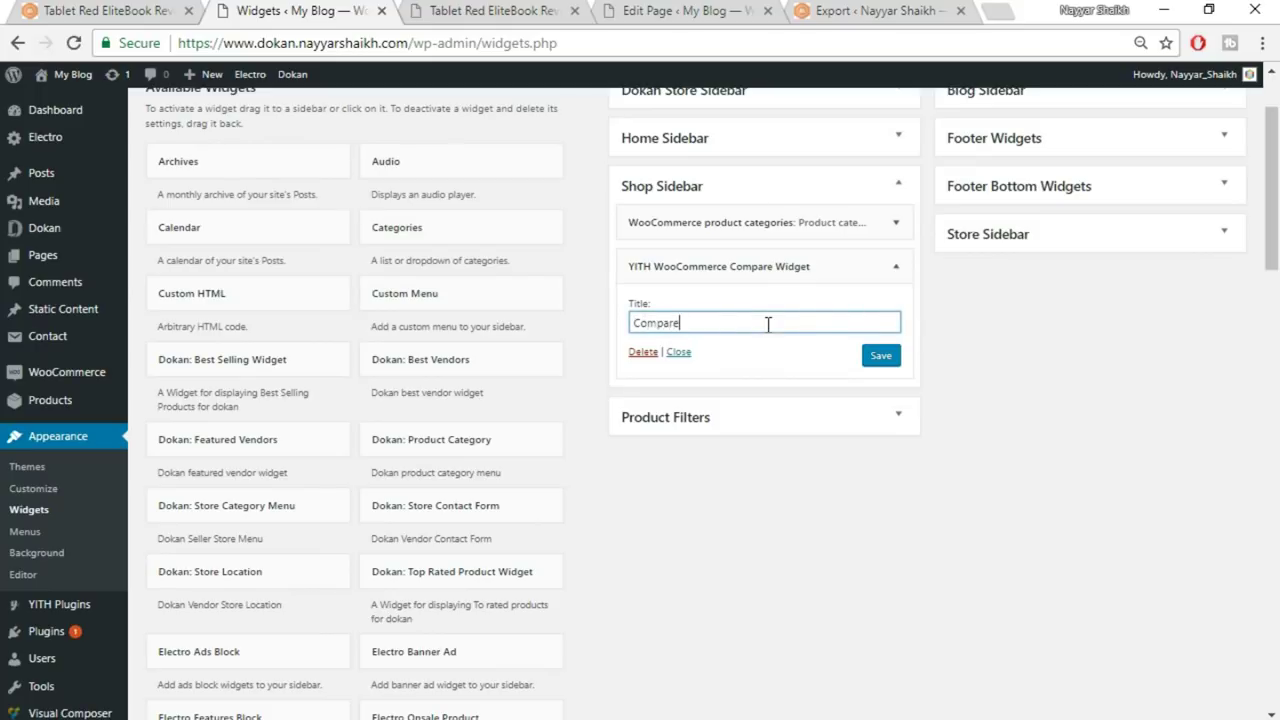
pyautogui.click(874, 355)
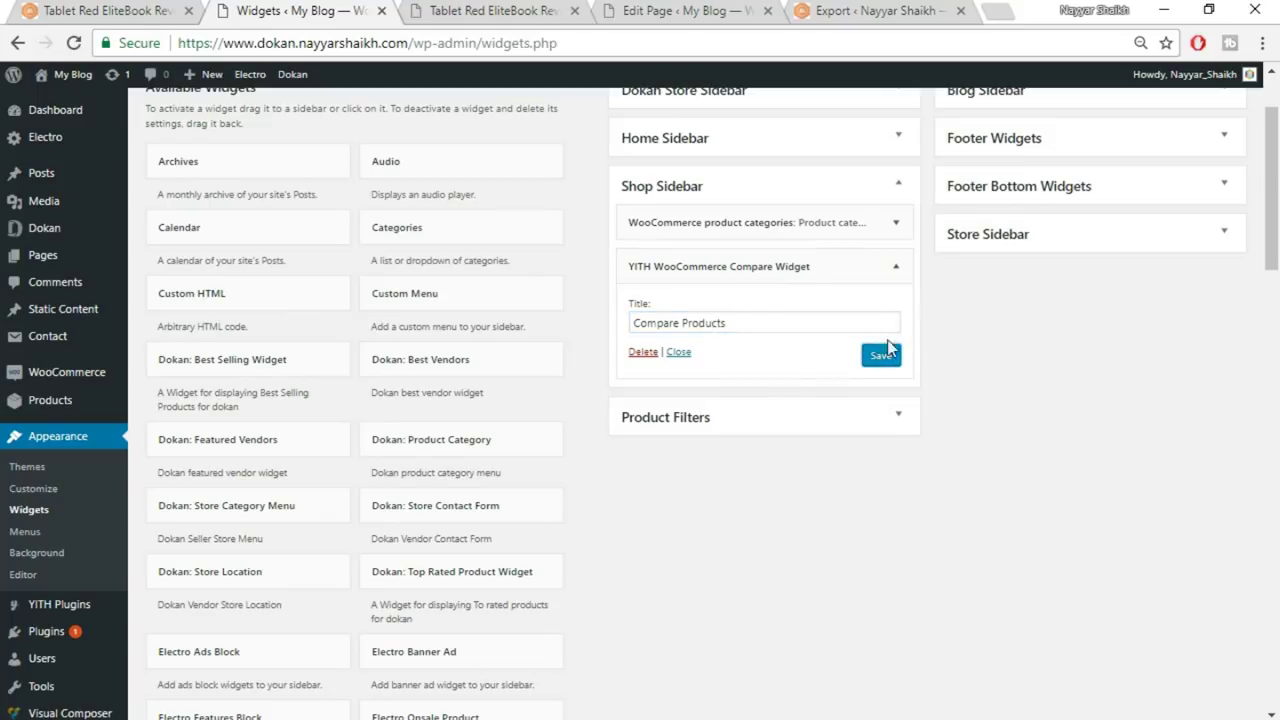
pyautogui.click(897, 266)
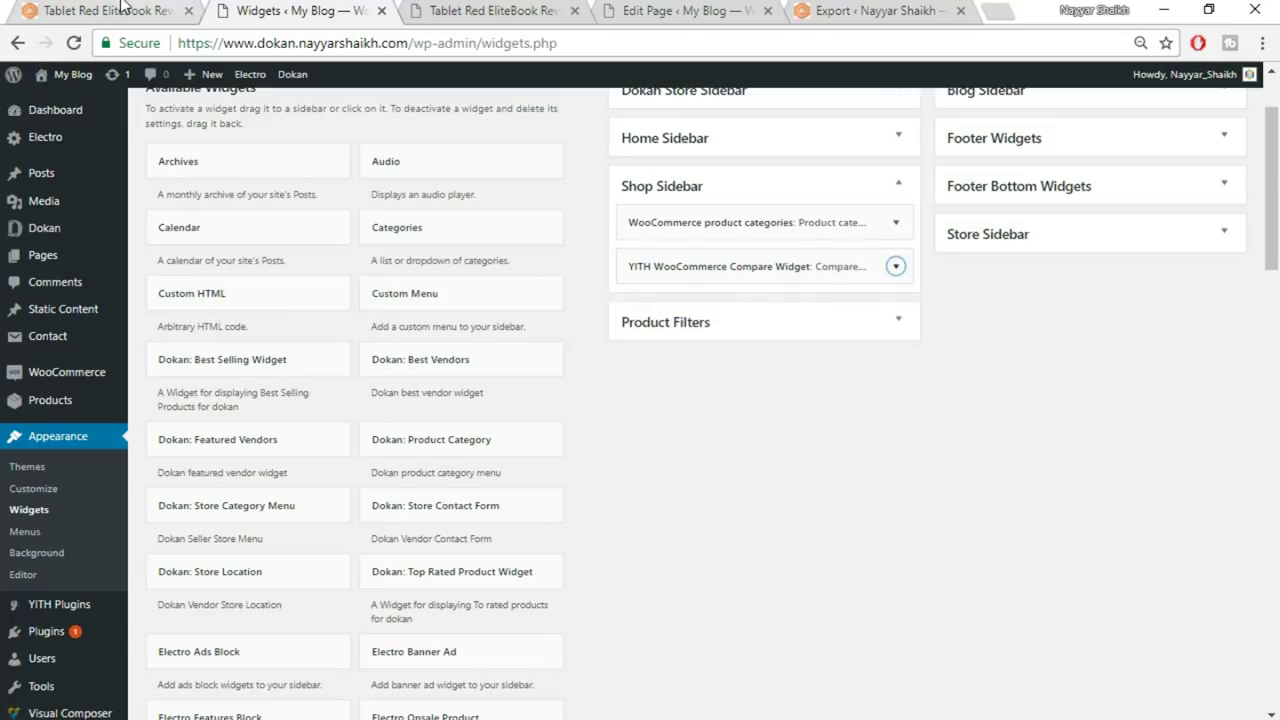
pyautogui.click(120, 8)
pyautogui.scroll(-3, 414, 323)
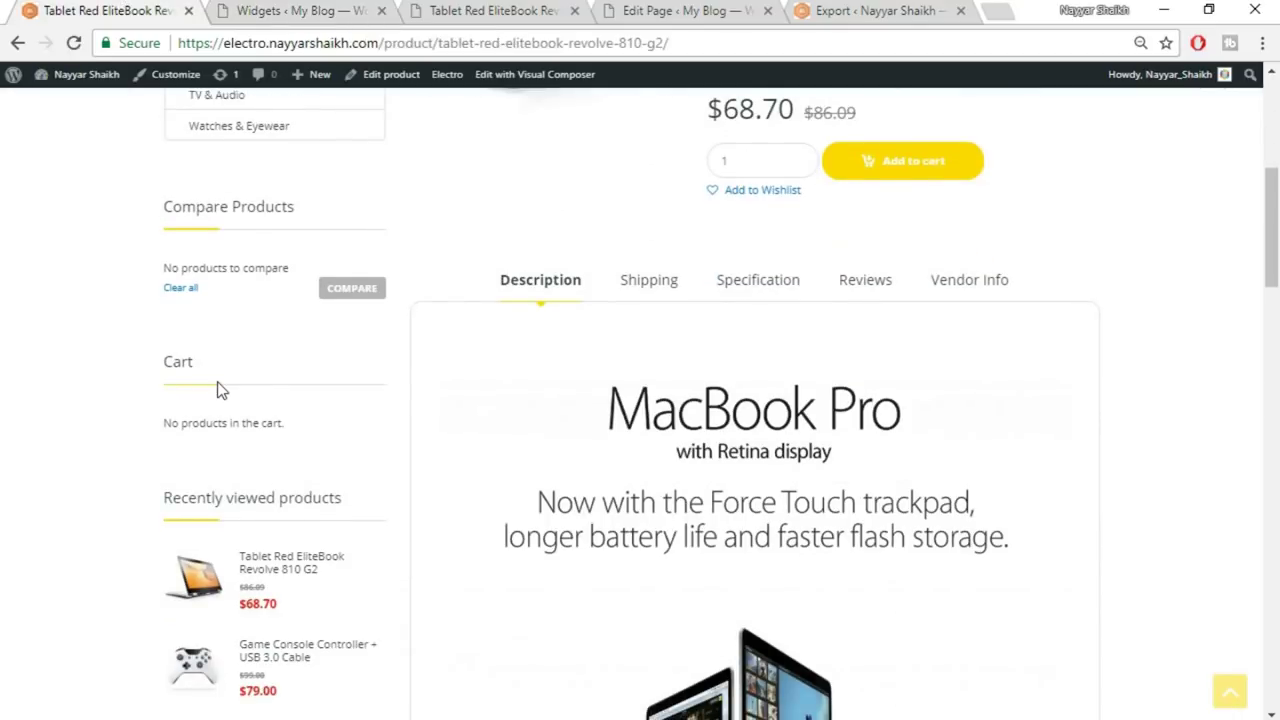
# Add and save a WooCommerce cart widget in the Shop Sidebar
pyautogui.click(258, 10)
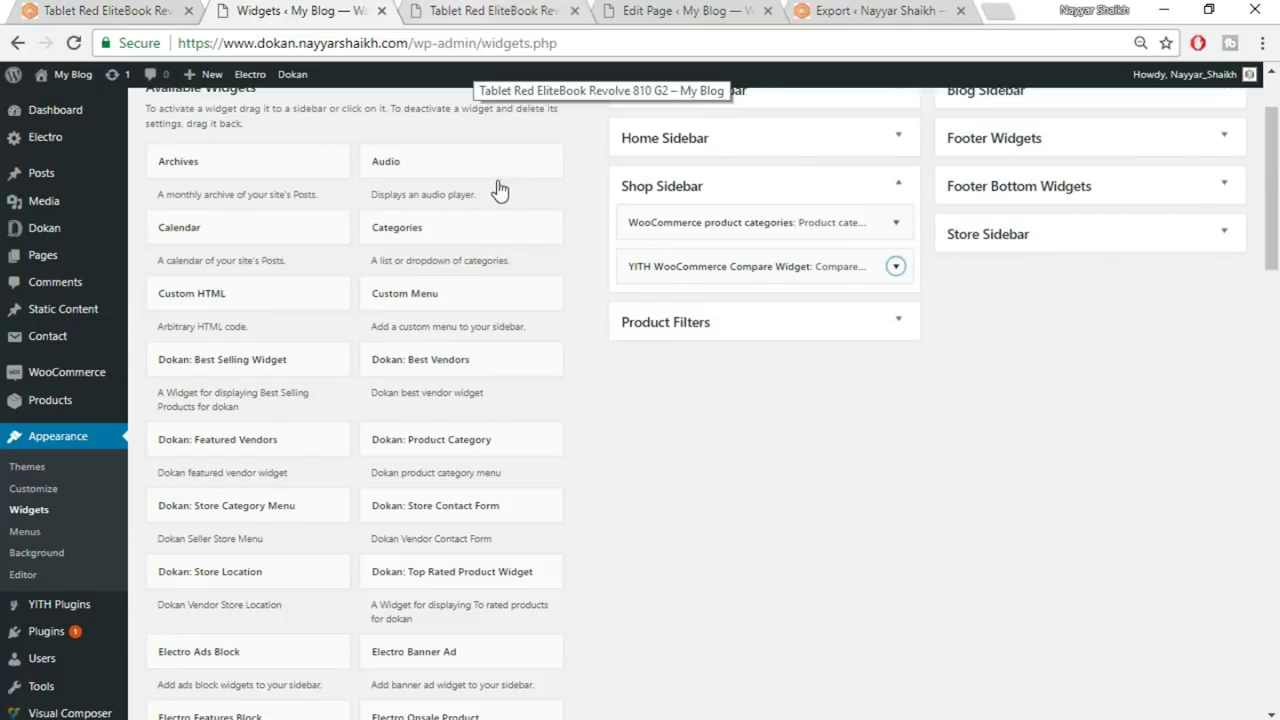
pyautogui.scroll(1, 517, 330)
pyautogui.scroll(-2, 528, 350)
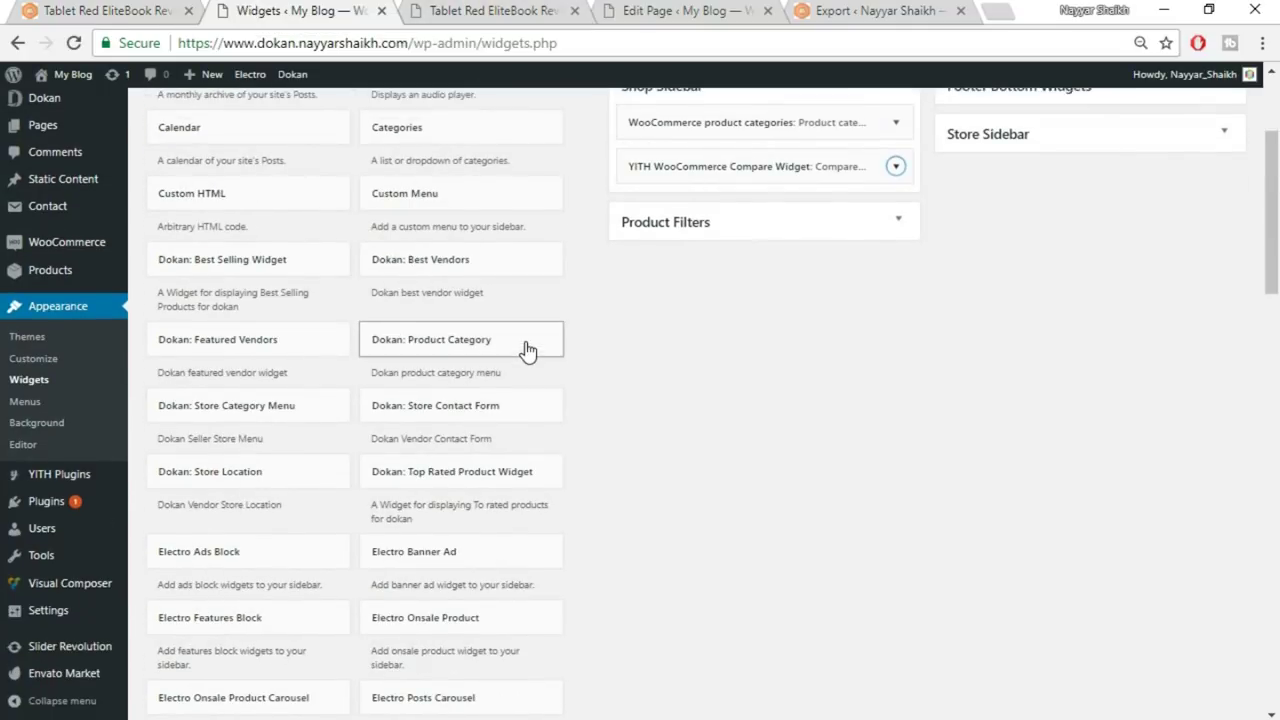
pyautogui.scroll(1, 678, 460)
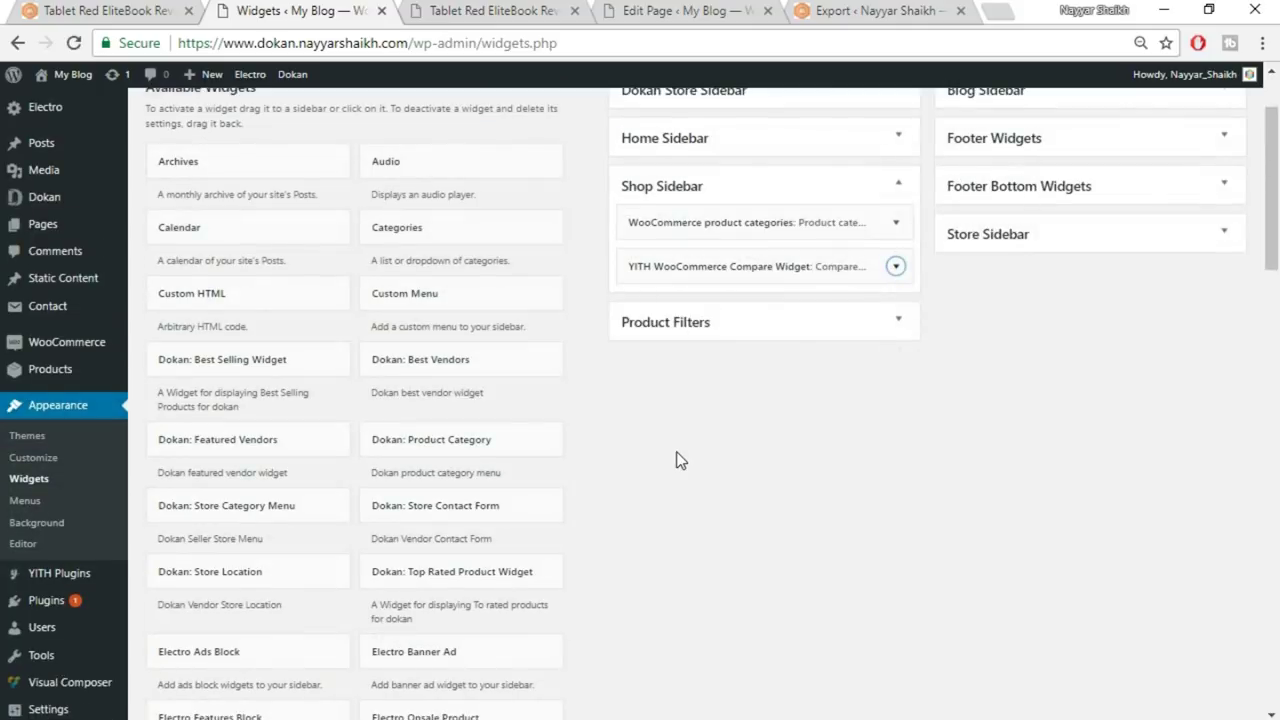
pyautogui.scroll(-5, 626, 486)
pyautogui.scroll(-12, 626, 486)
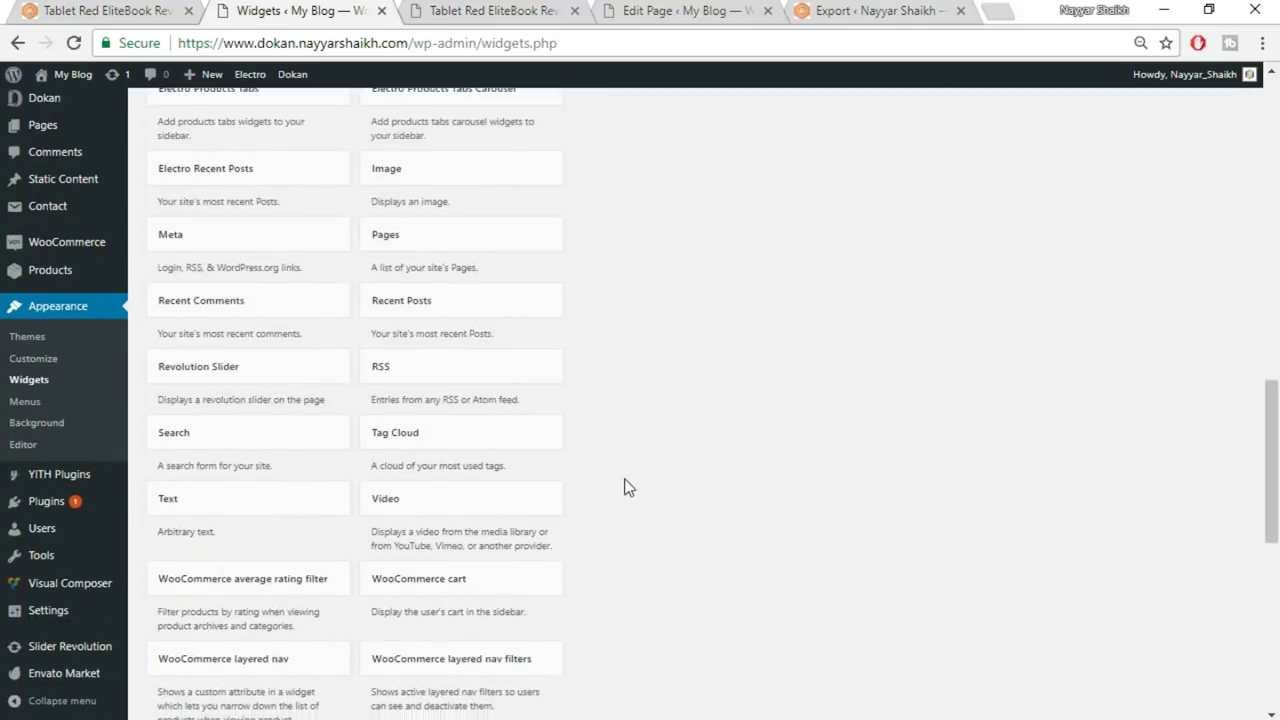
pyautogui.scroll(2, 601, 451)
pyautogui.scroll(2, 599, 452)
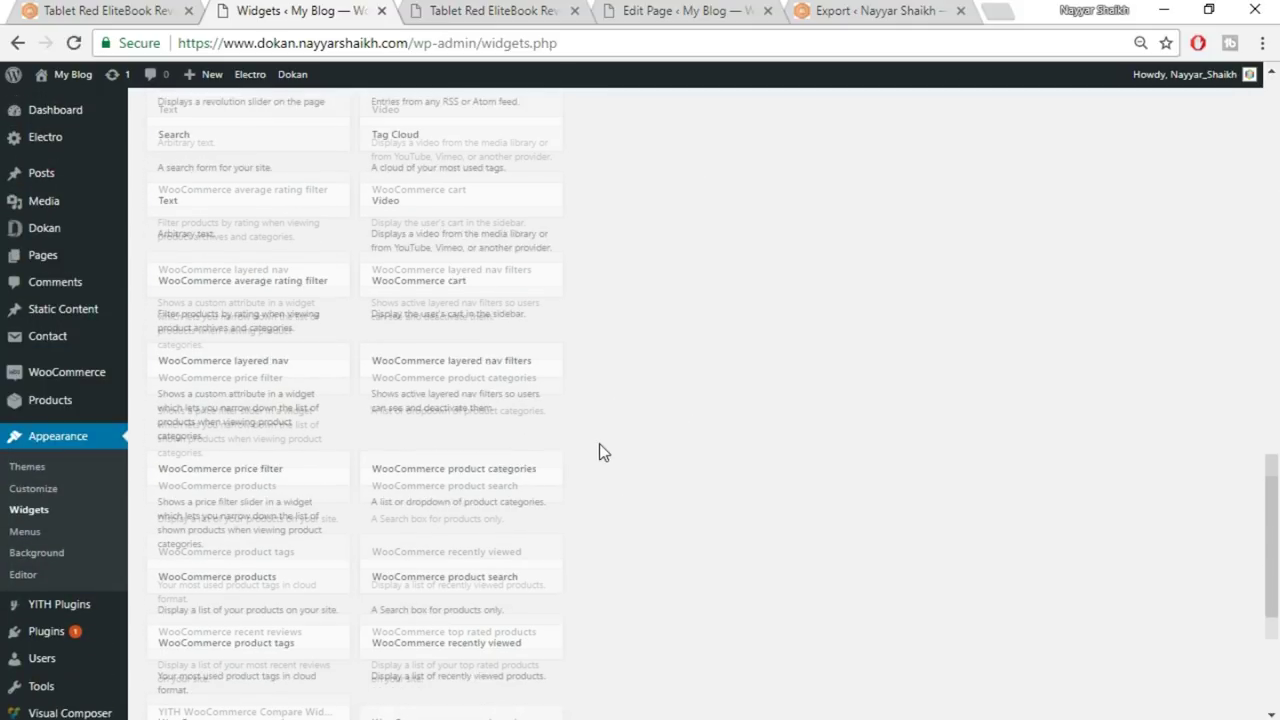
pyautogui.click(455, 390)
pyautogui.scroll(-1, 560, 480)
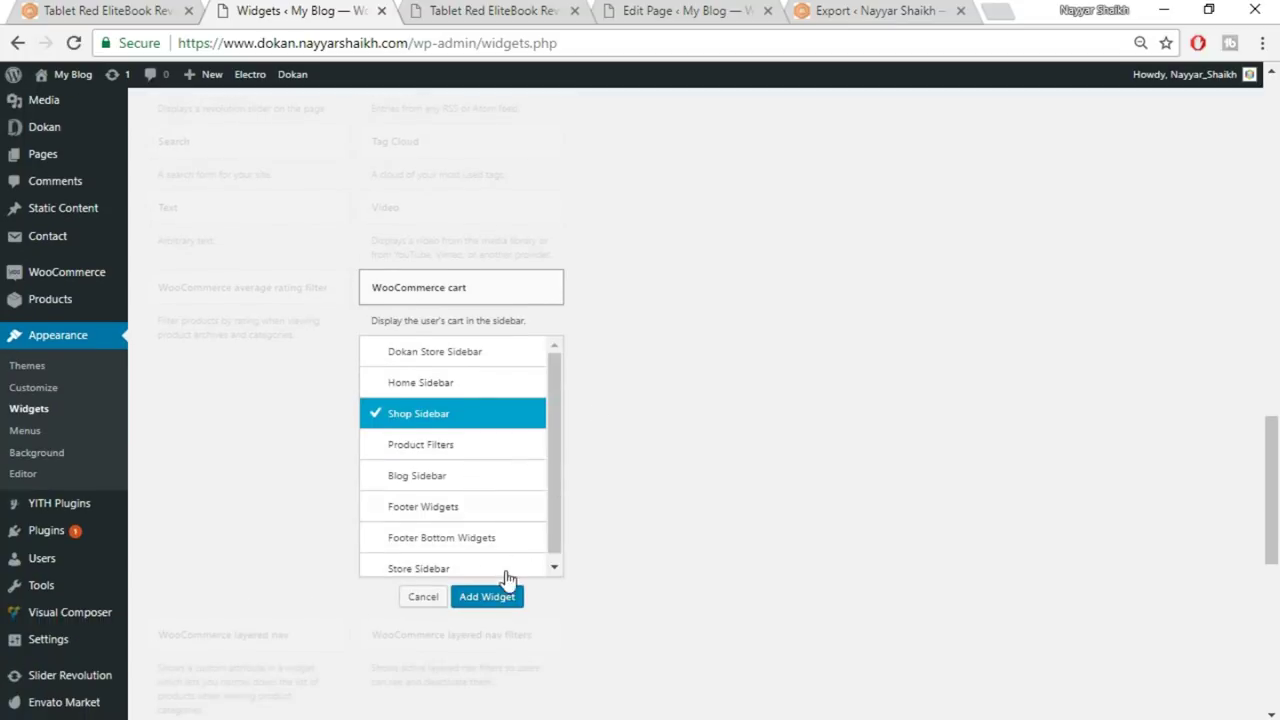
pyautogui.click(488, 597)
pyautogui.click(864, 426)
pyautogui.click(896, 312)
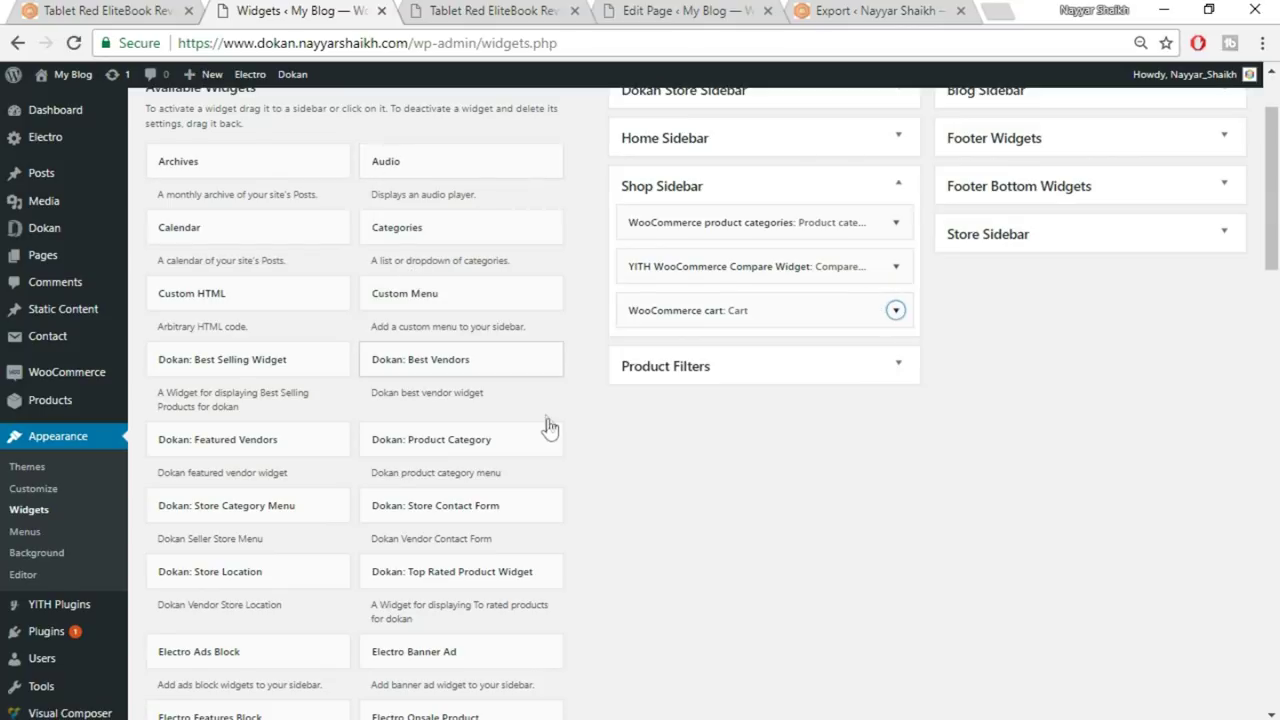
# Add a WooCommerce recently viewed widget showing 5 products and save it
pyautogui.scroll(-3, 572, 468)
pyautogui.scroll(-9, 572, 468)
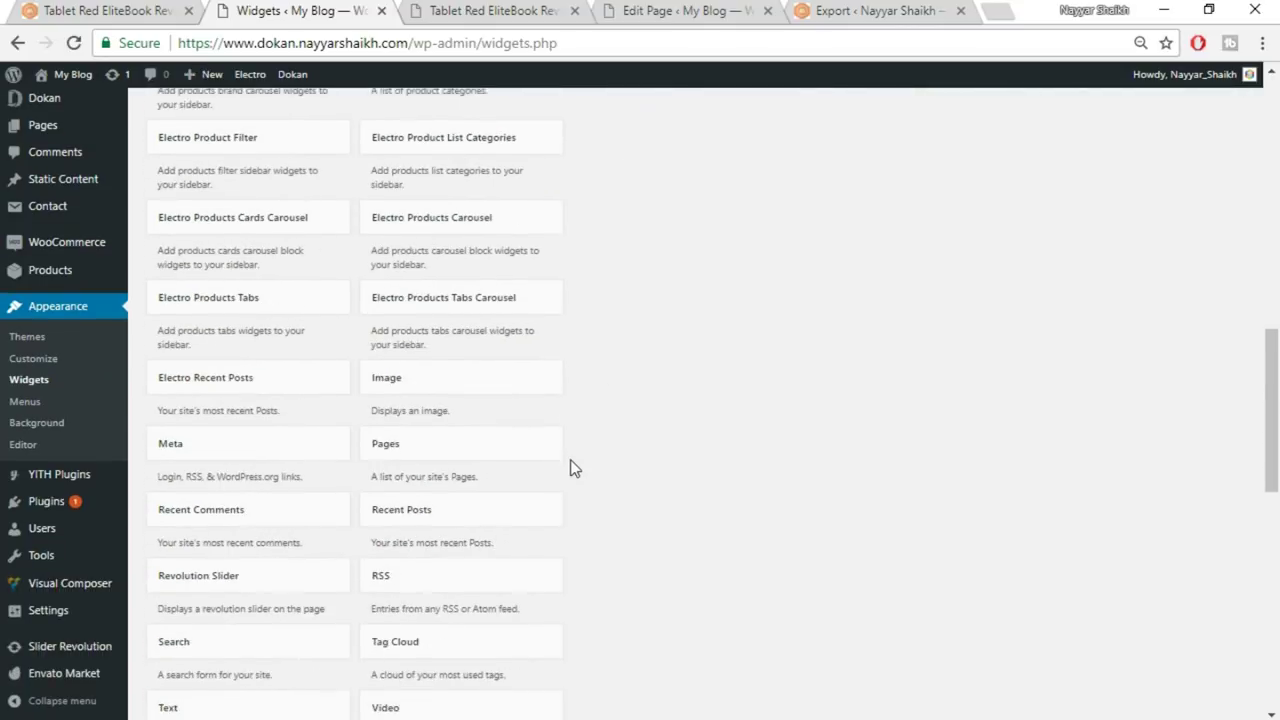
pyautogui.scroll(-6, 572, 468)
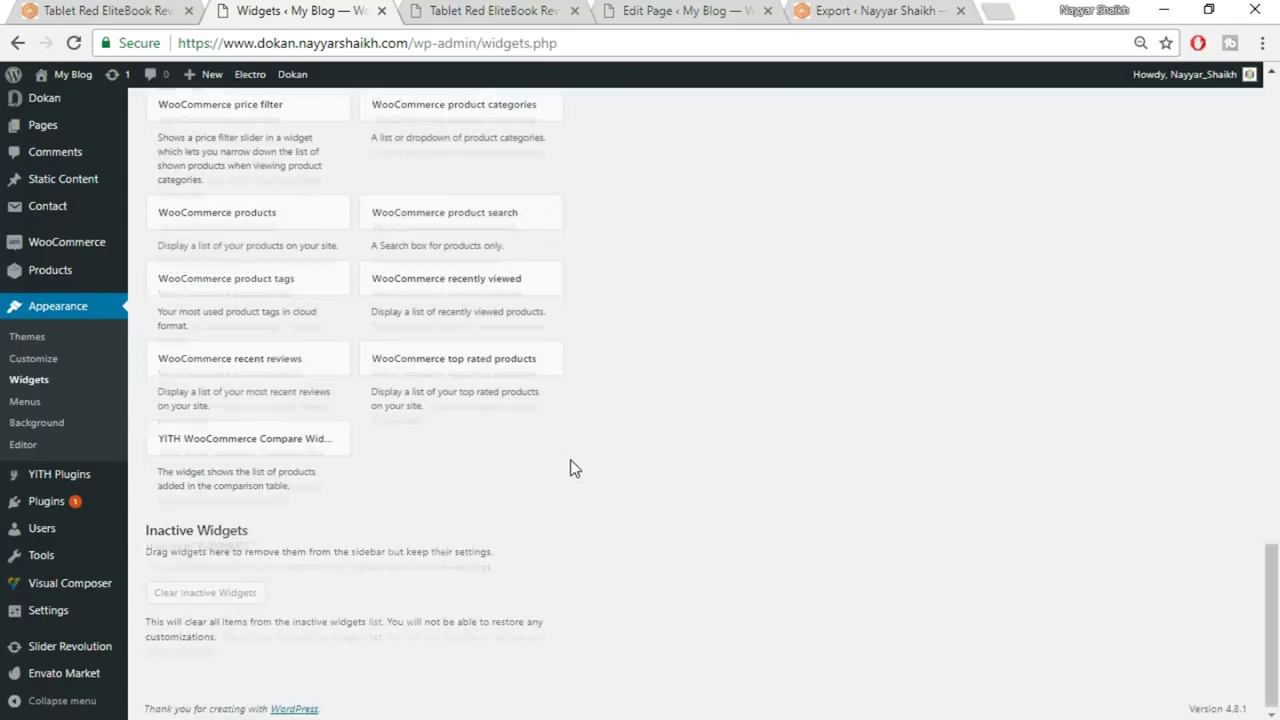
pyautogui.scroll(1, 614, 461)
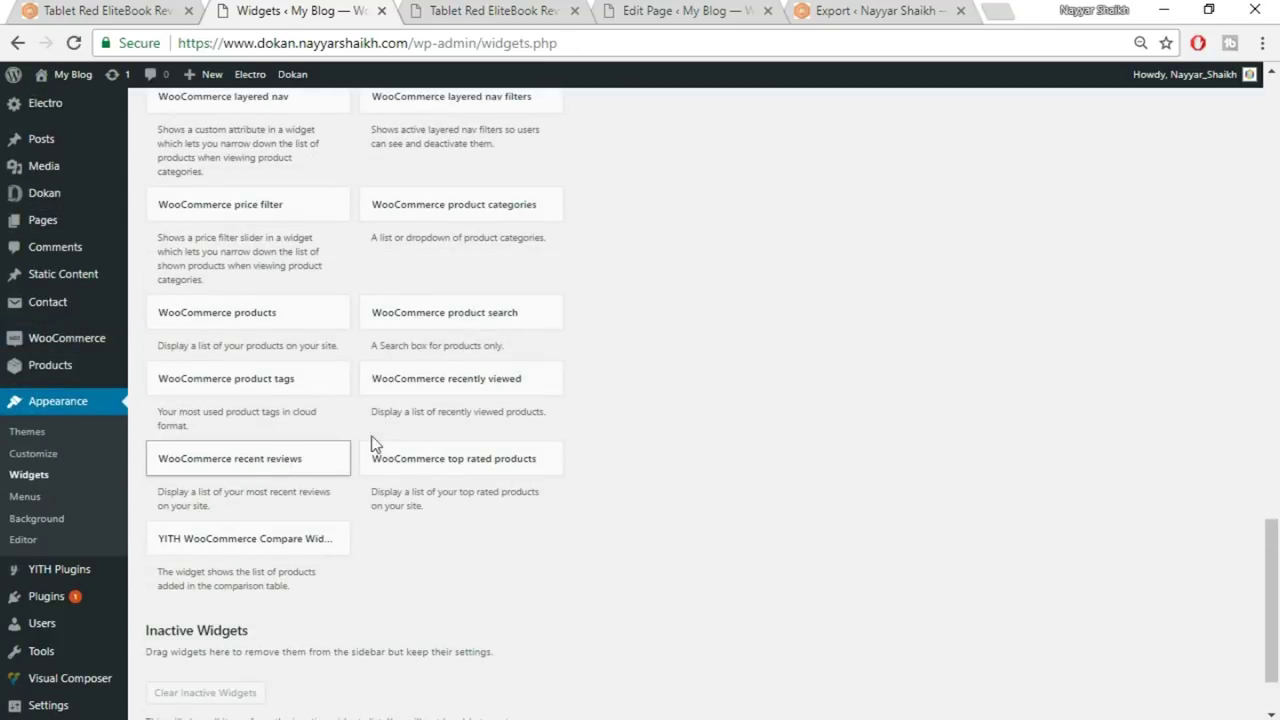
pyautogui.click(488, 395)
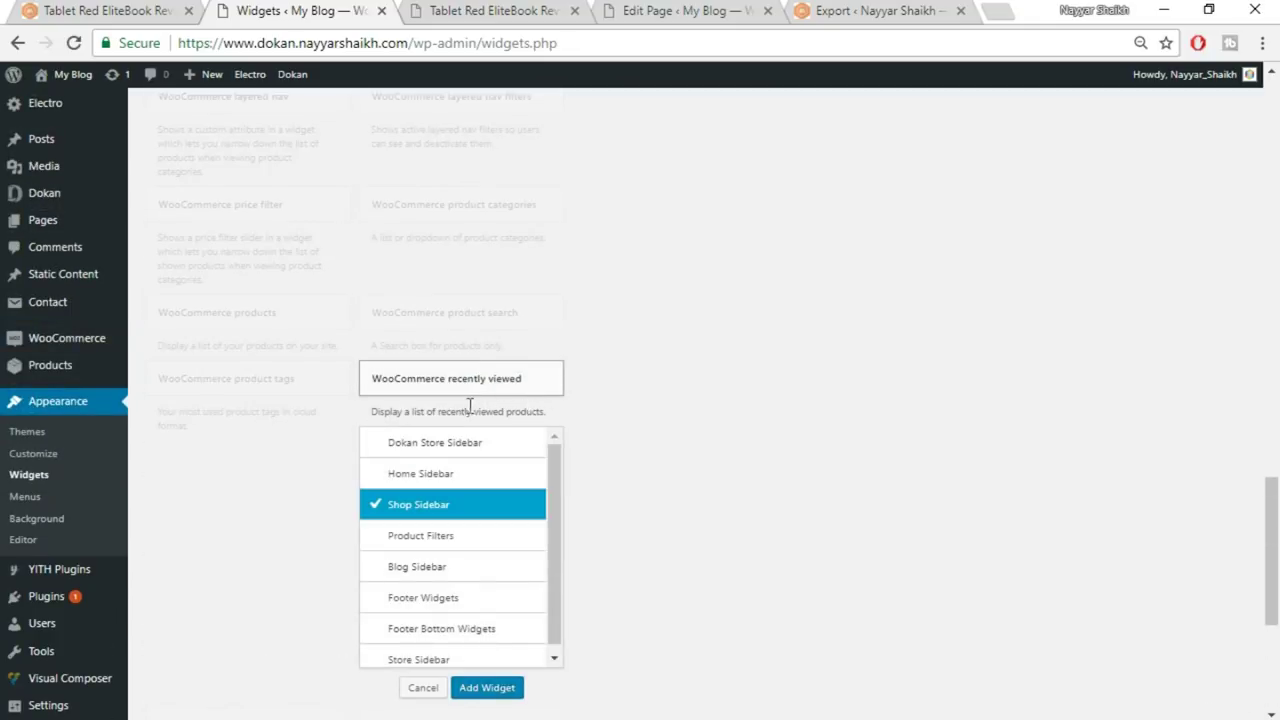
pyautogui.click(488, 690)
pyautogui.moveTo(708, 456); pyautogui.dragTo(622, 458)
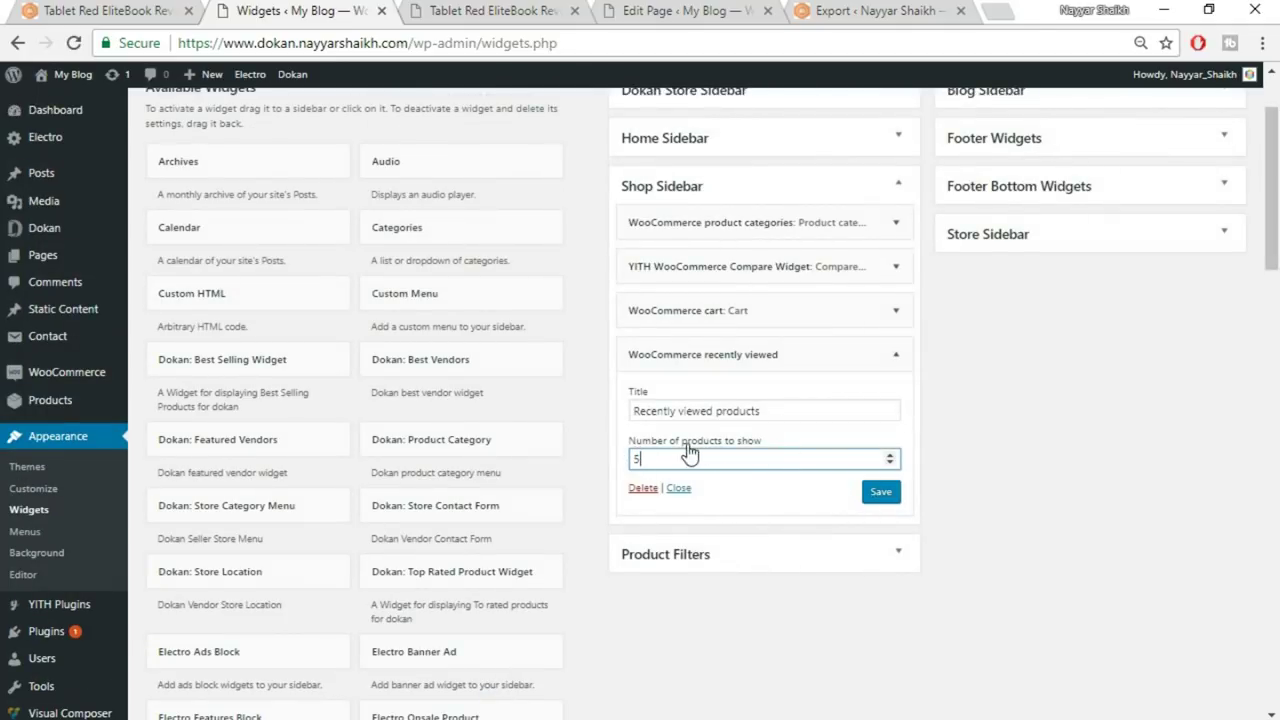
pyautogui.click(879, 492)
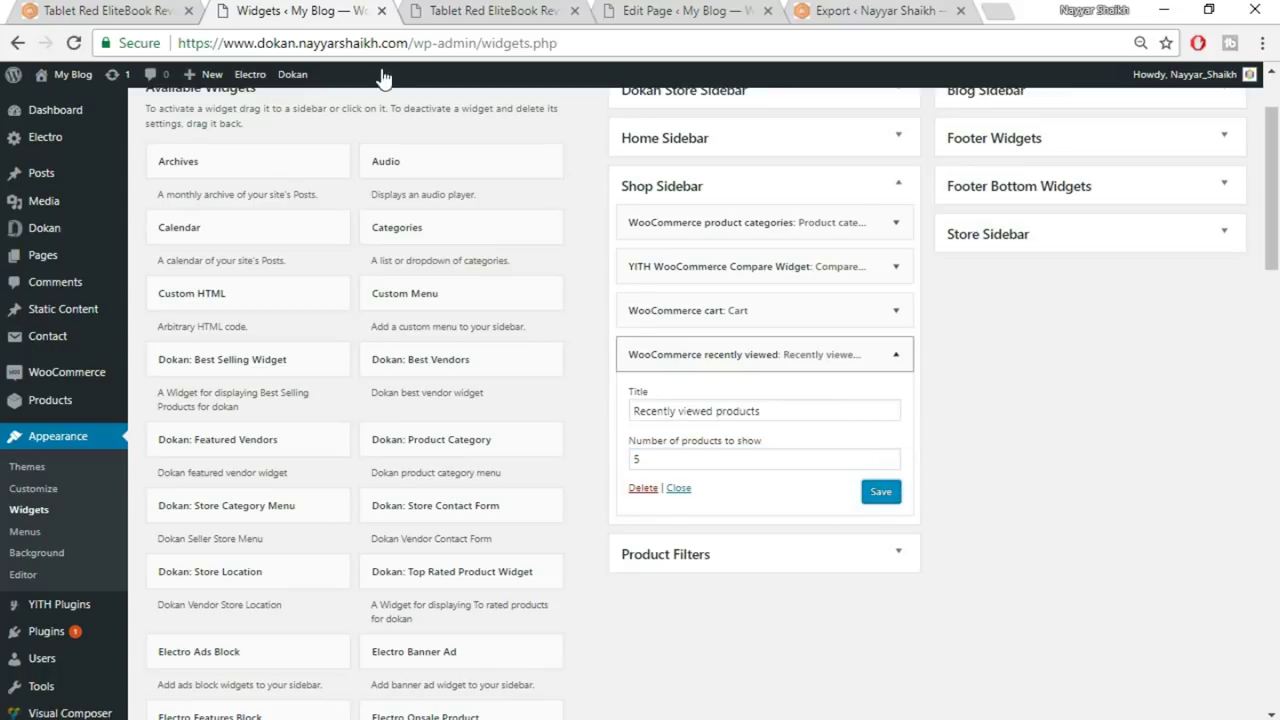
pyautogui.click(463, 8)
pyautogui.click(491, 43)
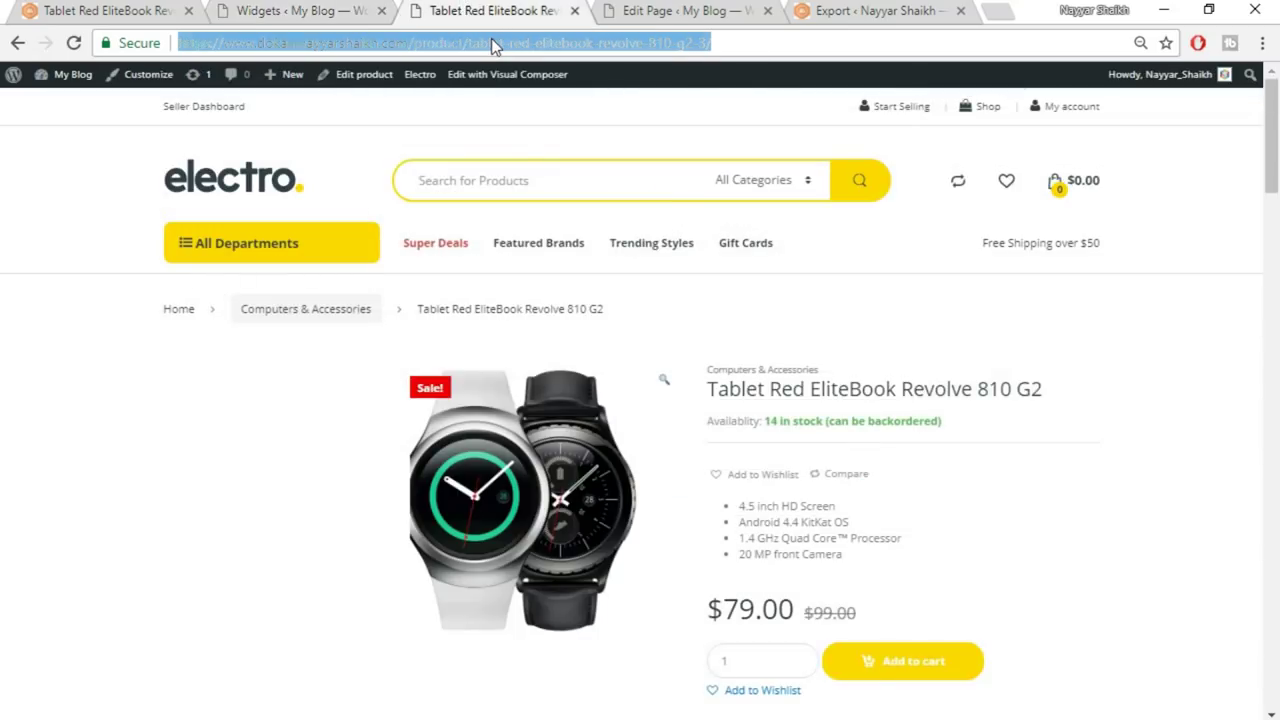
# Reload the shop's product page and review the new sidebar widgets
pyautogui.press('Return')
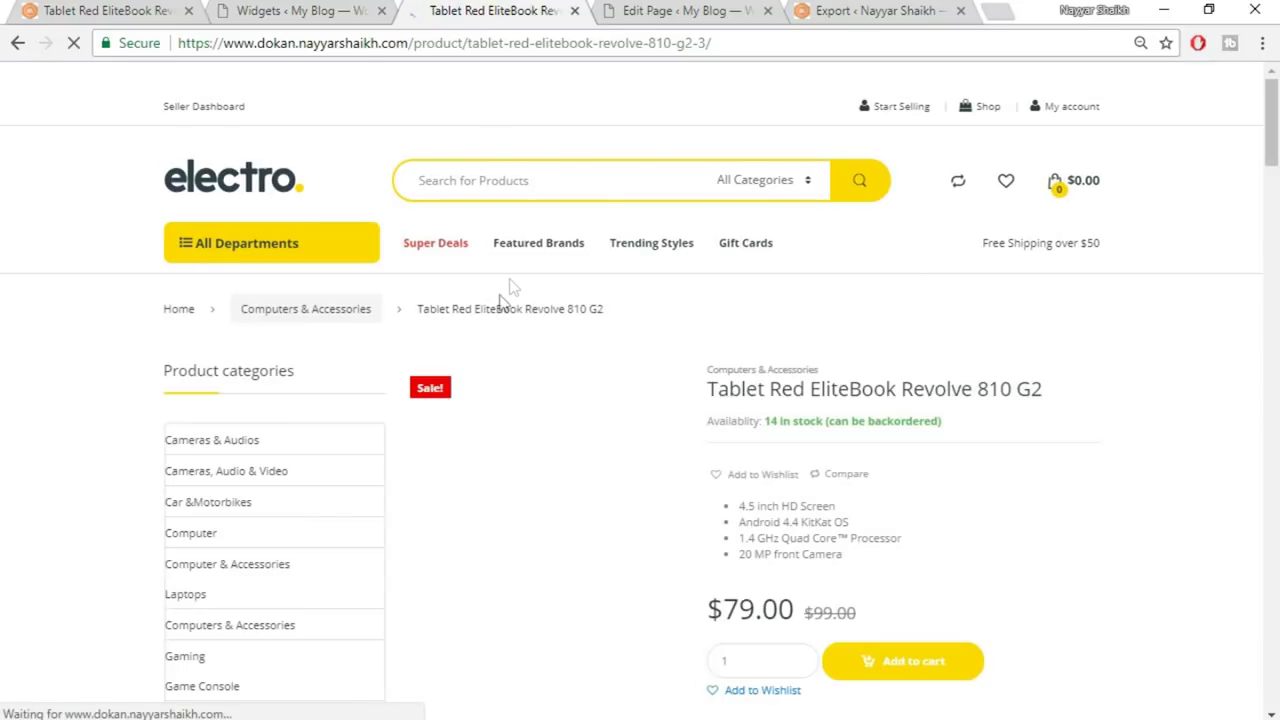
pyautogui.scroll(-5, 229, 405)
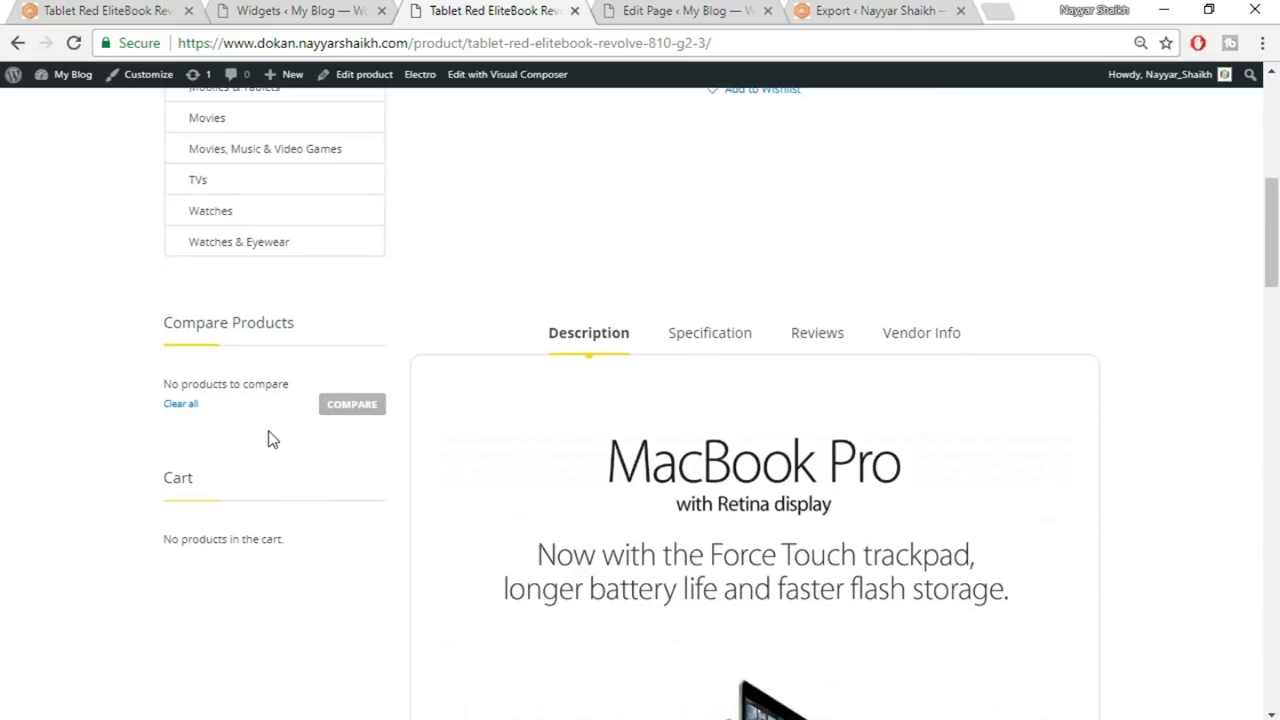
pyautogui.scroll(-2, 240, 410)
pyautogui.scroll(6, 262, 490)
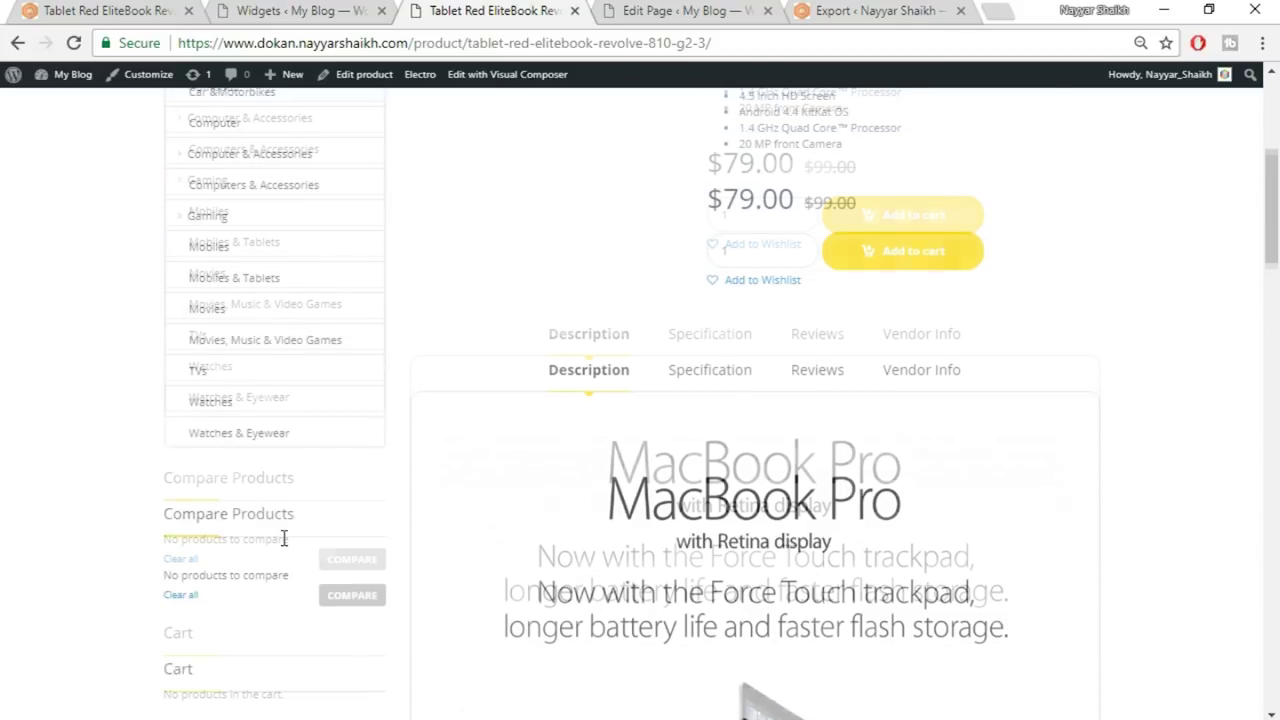
pyautogui.scroll(-5, 280, 545)
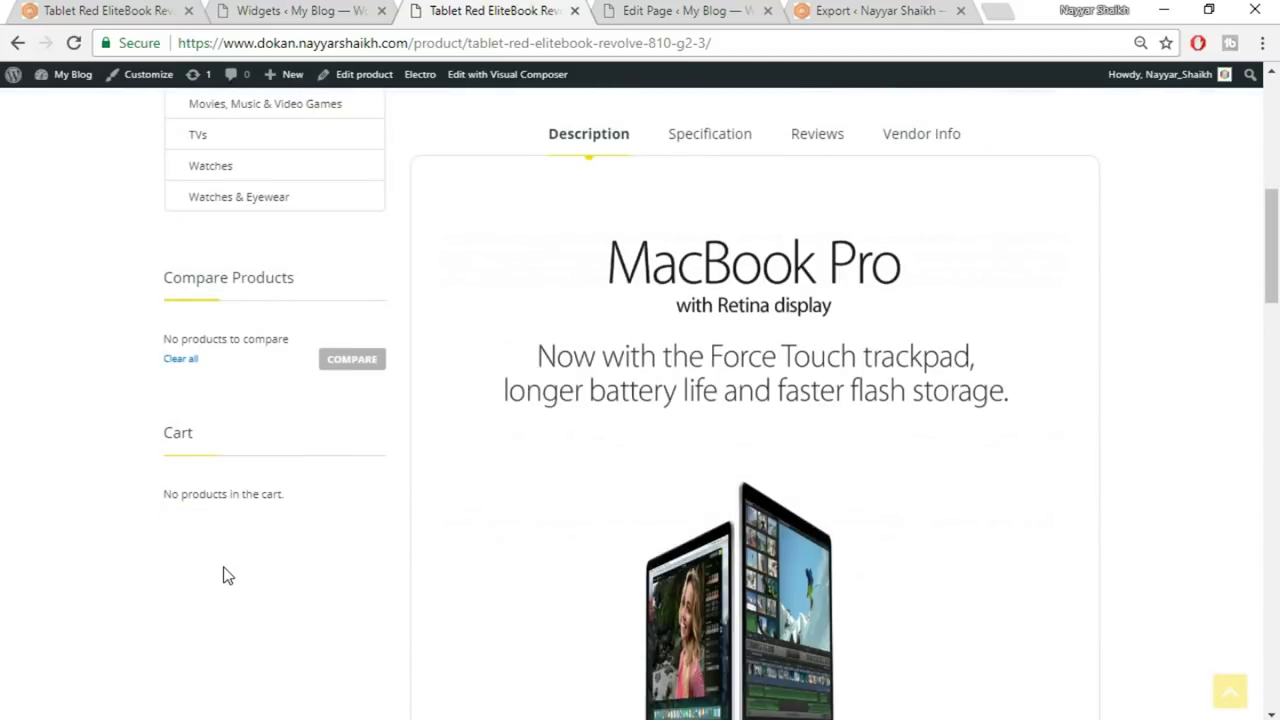
pyautogui.hotkey('ctrl', 'a')
pyautogui.click(249, 513)
pyautogui.scroll(6, 228, 492)
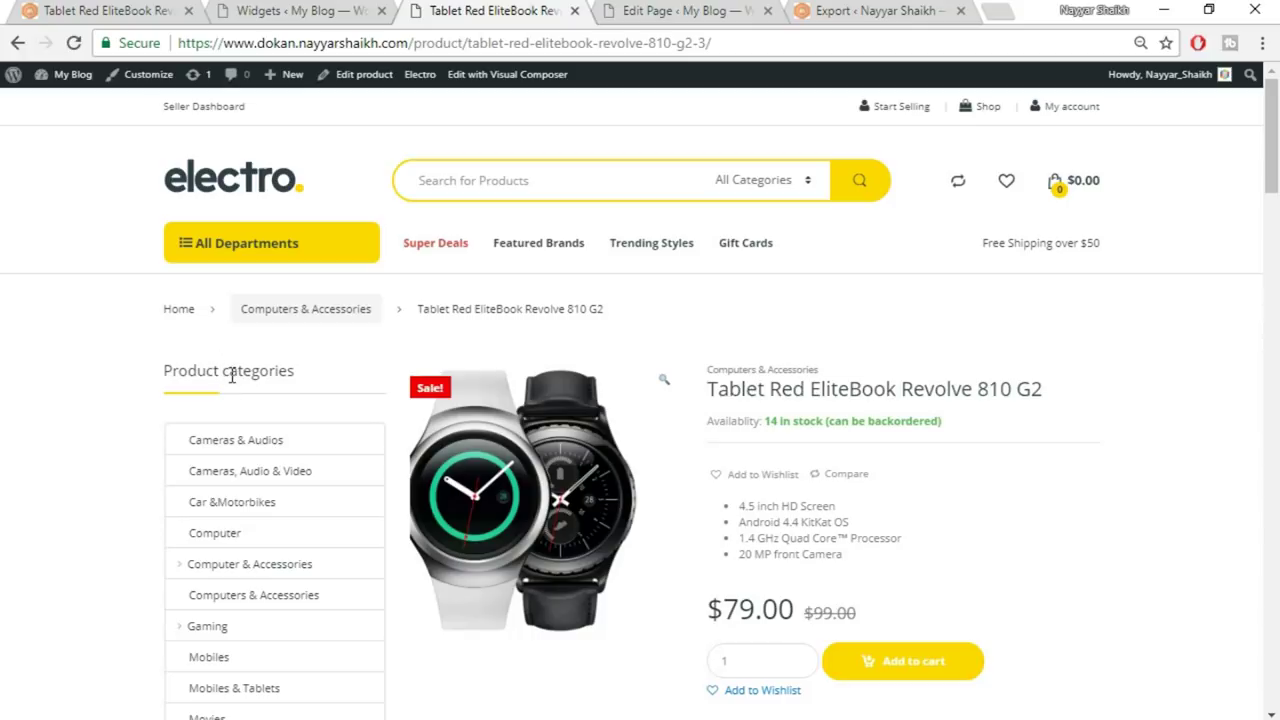
# Browse the reference demo's pages for comparison, then return to the WordPress Widgets admin
pyautogui.click(35, 8)
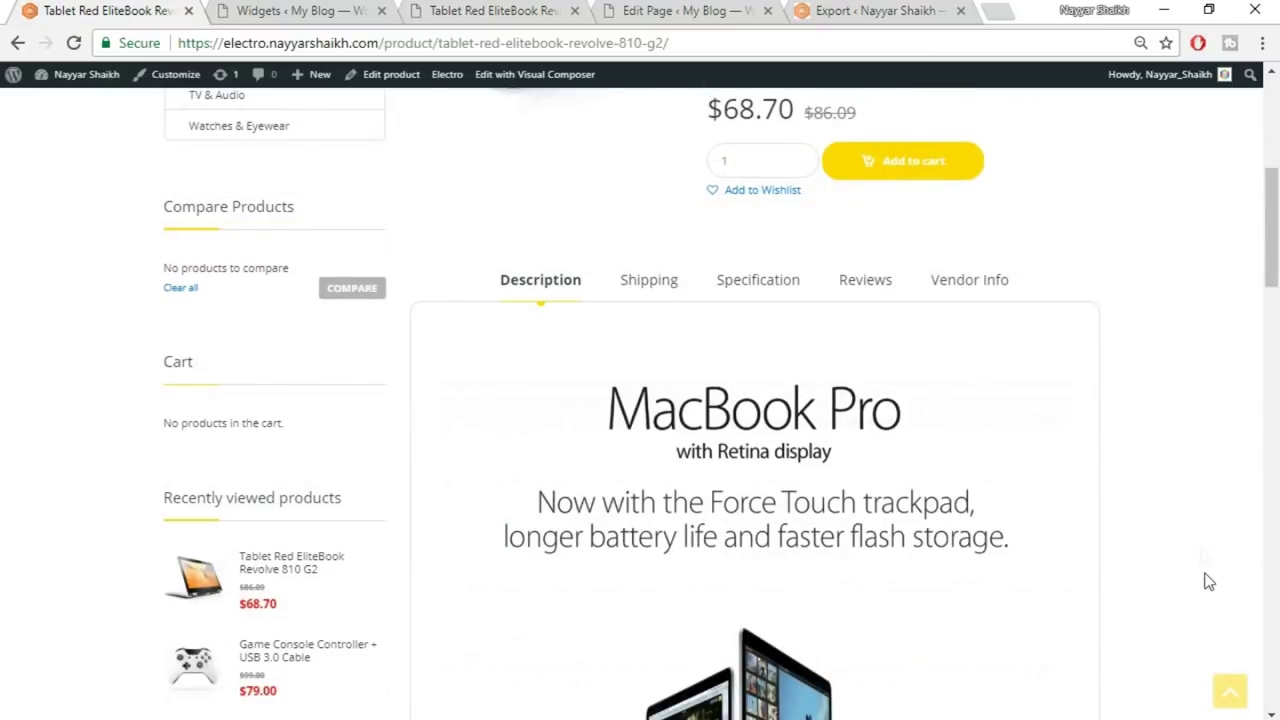
pyautogui.scroll(-20, 1210, 600)
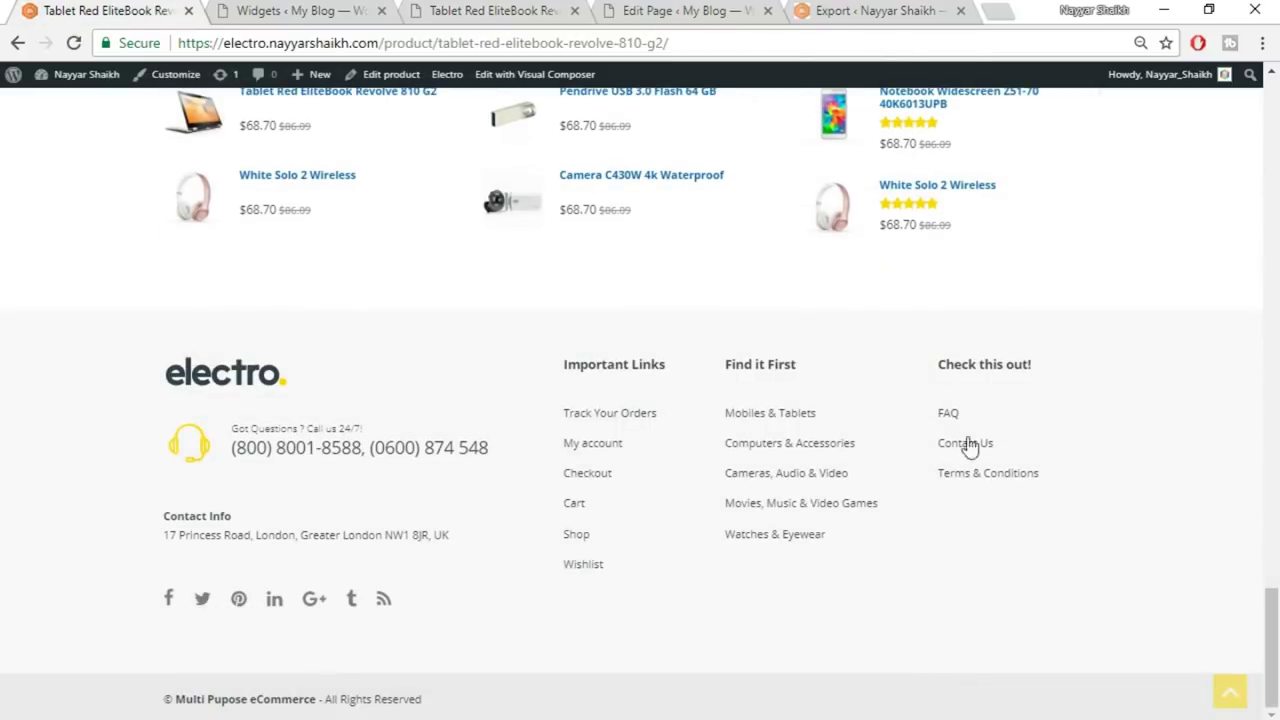
pyautogui.click(950, 420)
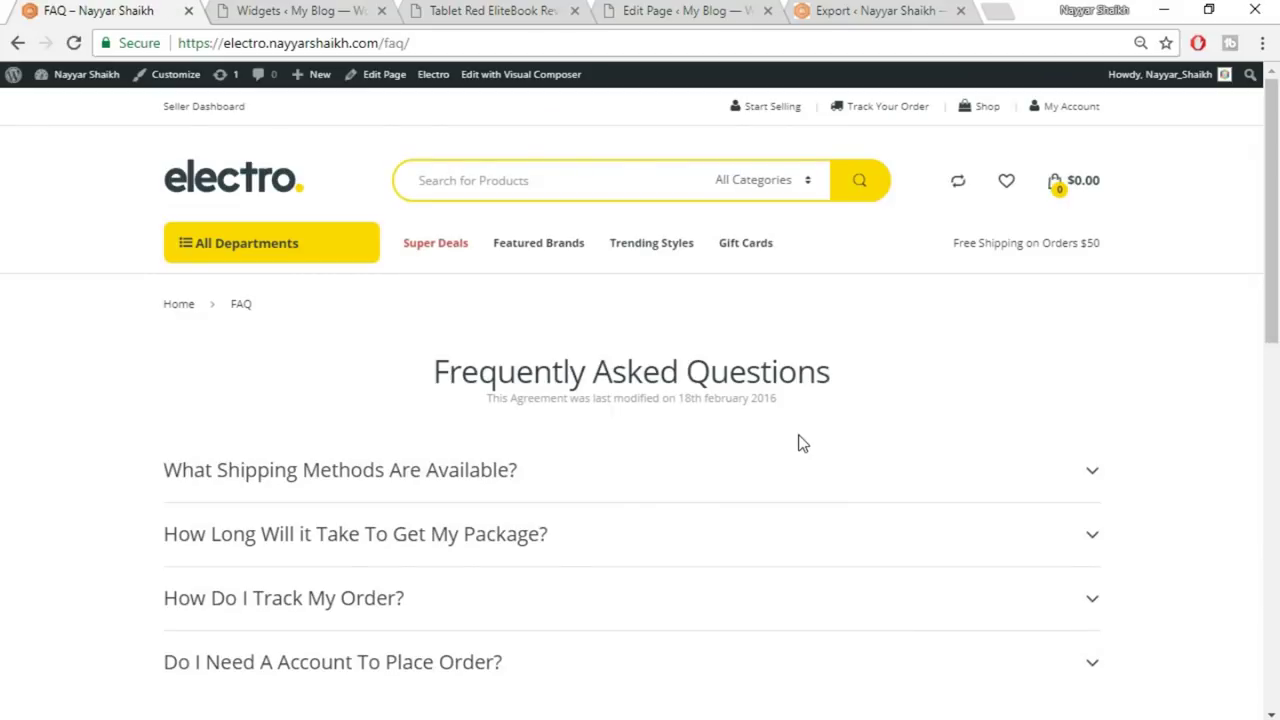
pyautogui.scroll(-1, 800, 443)
pyautogui.scroll(-1, 800, 443)
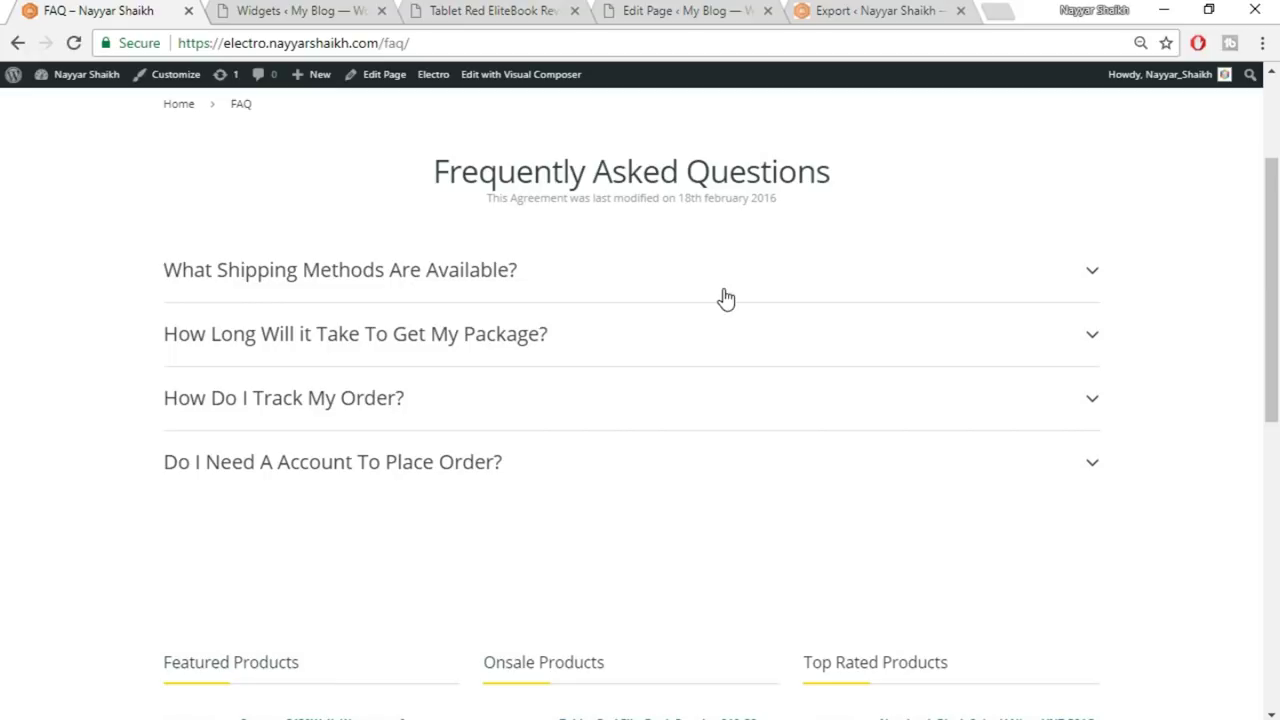
pyautogui.click(545, 11)
pyautogui.click(270, 8)
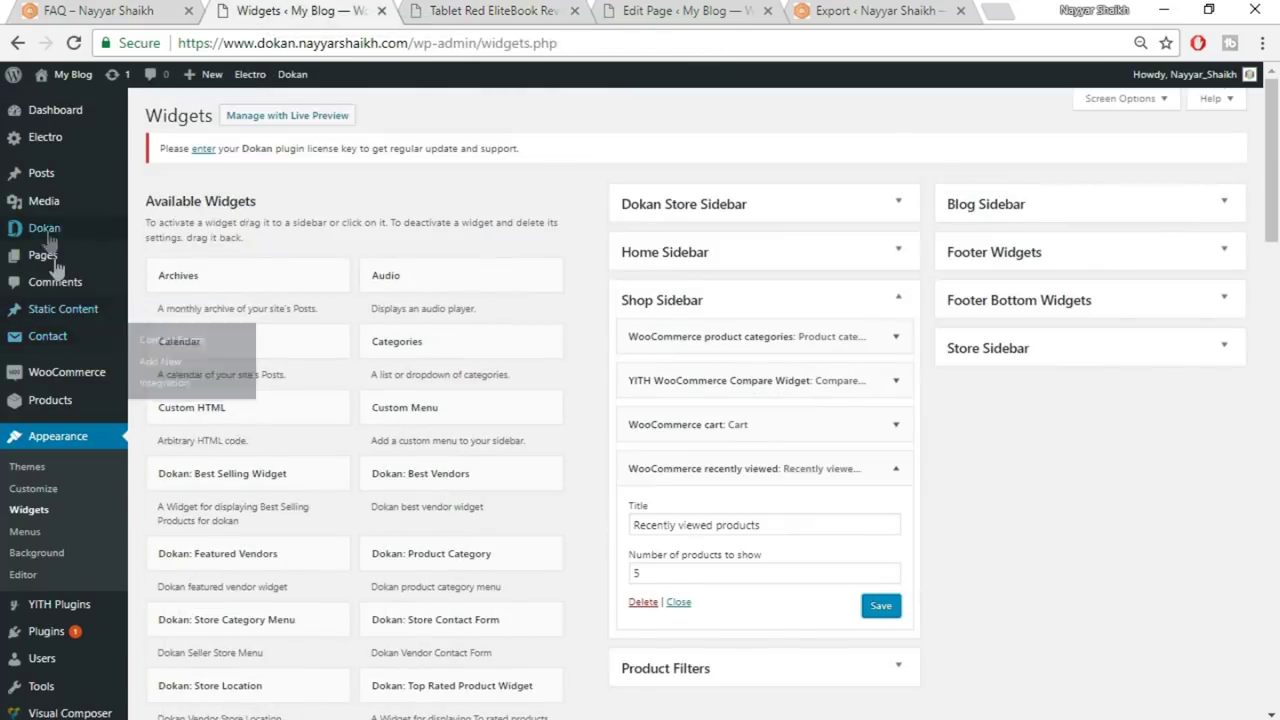
# Create a new page titled FAQ and add a Visual Composer FAQ toggle element
pyautogui.moveTo(55, 268)
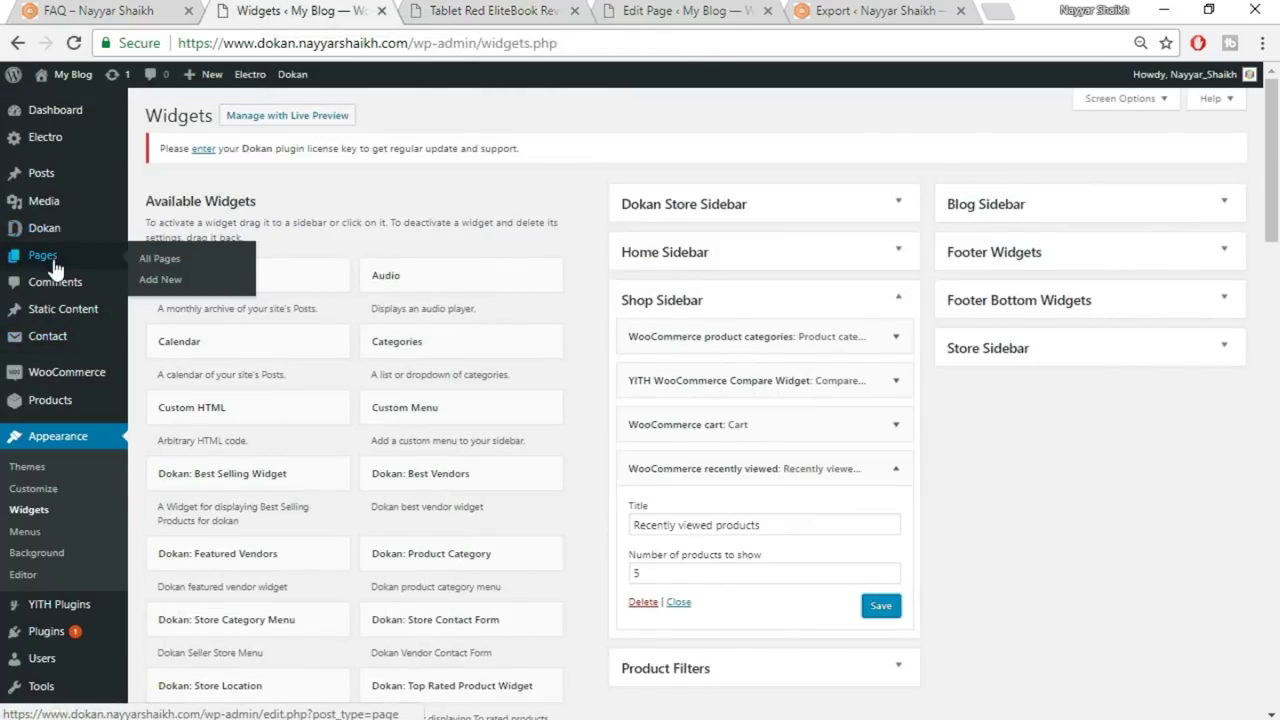
pyautogui.click(167, 284)
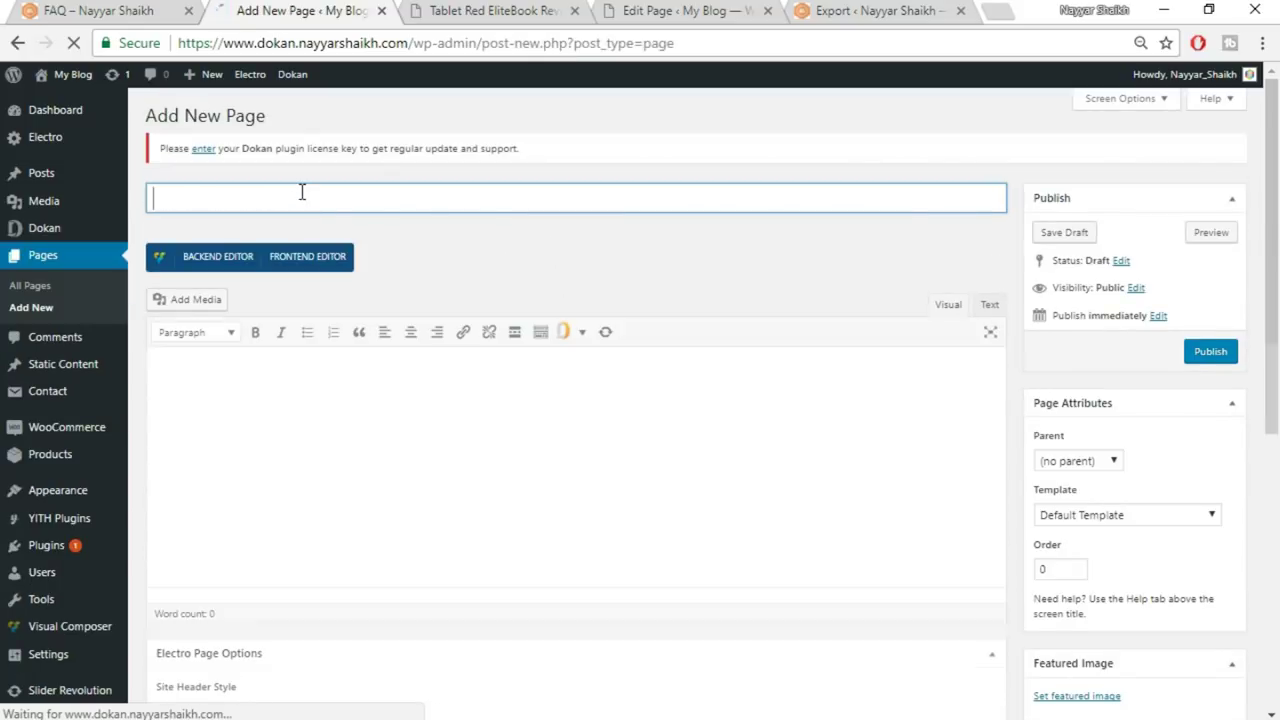
pyautogui.write('FAQ')
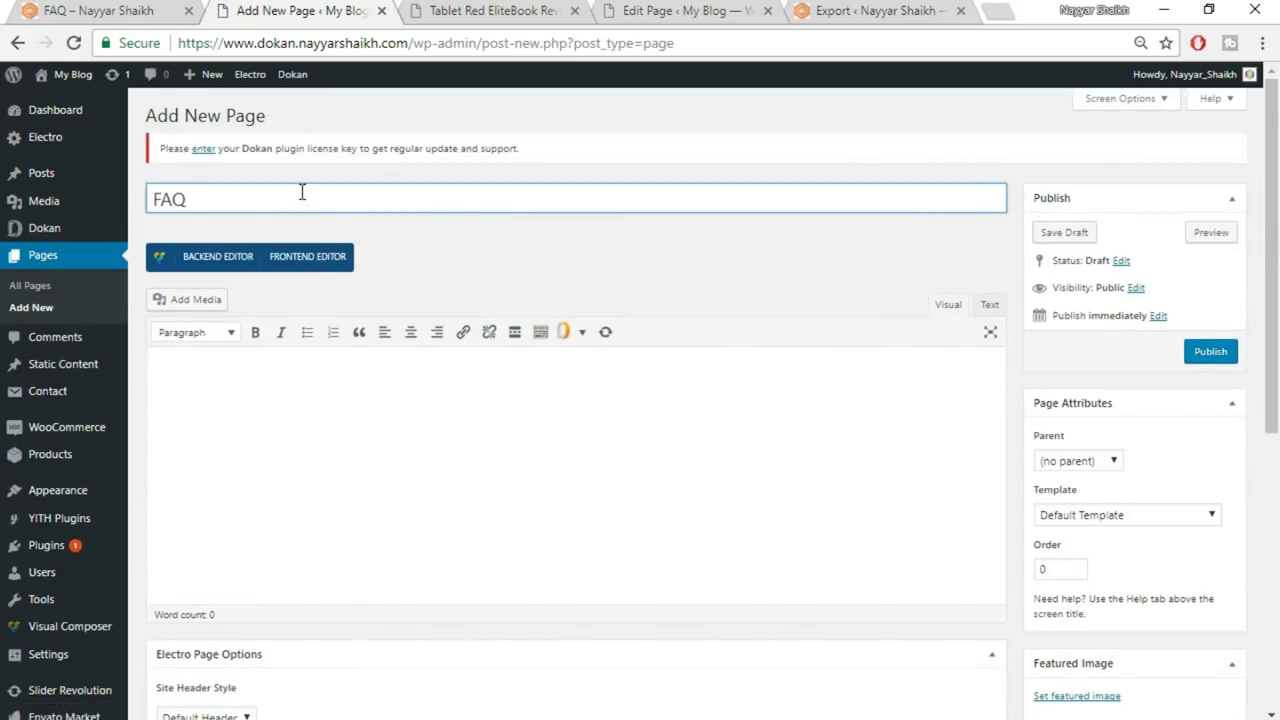
pyautogui.click(791, 421)
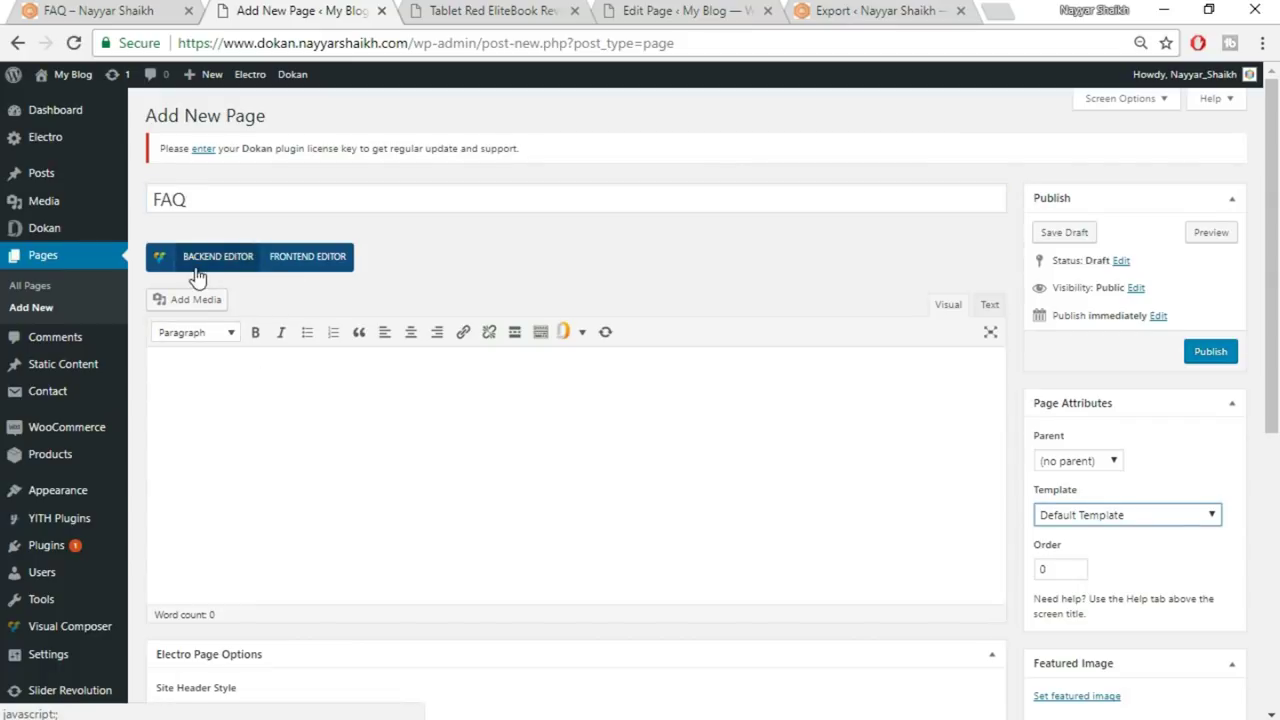
pyautogui.click(200, 266)
pyautogui.scroll(-1, 430, 480)
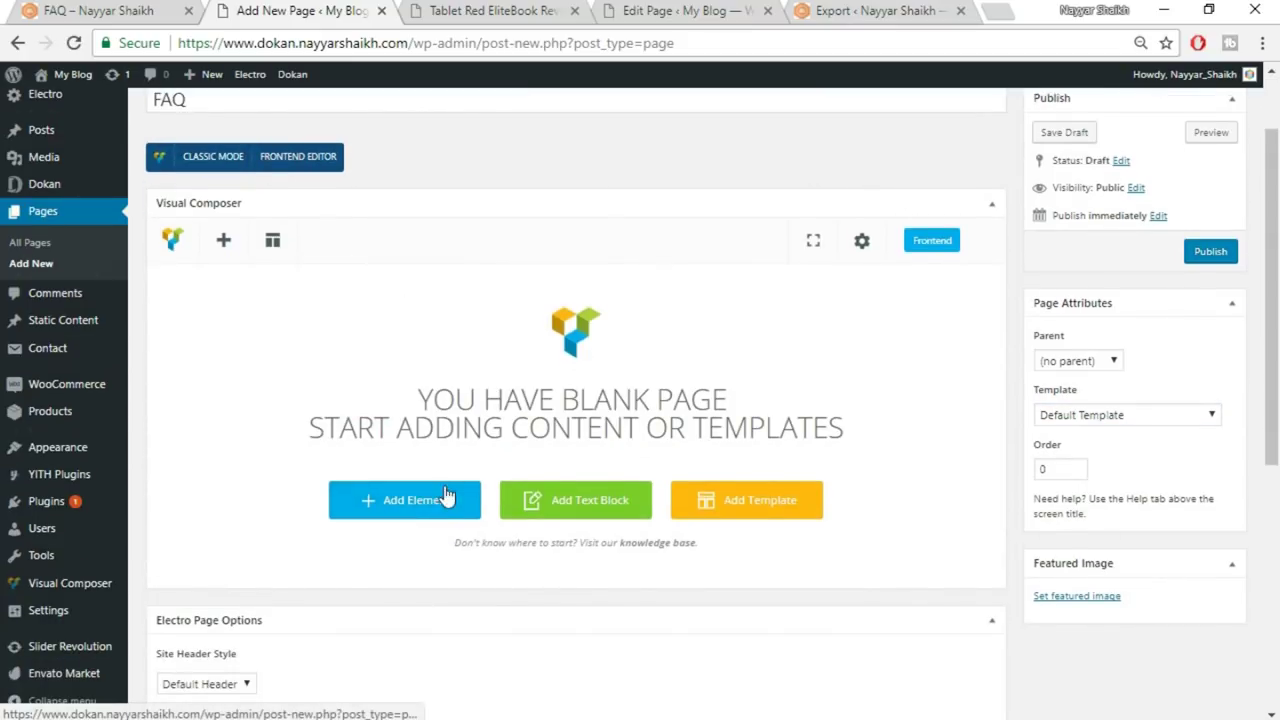
pyautogui.click(442, 493)
pyautogui.write('faq')
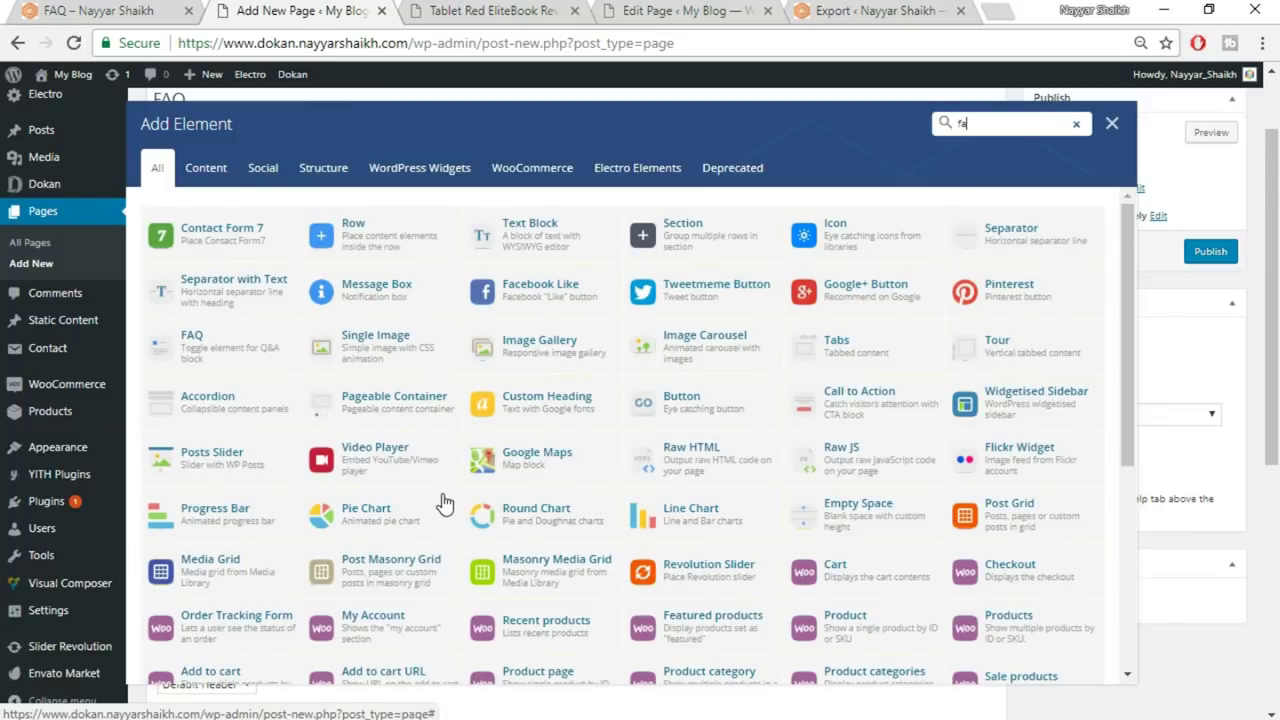
pyautogui.click(238, 240)
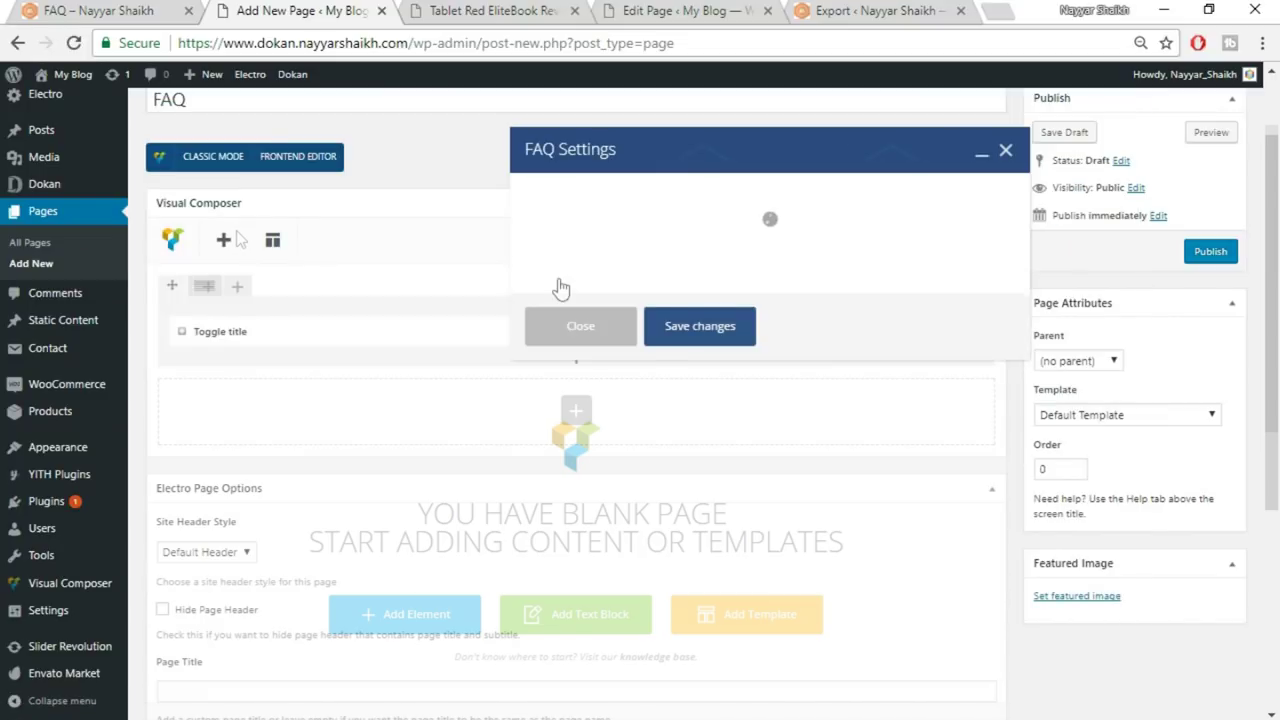
# On the demo FAQ page, expand the questions and select the first sample answer sentence
pyautogui.click(135, 8)
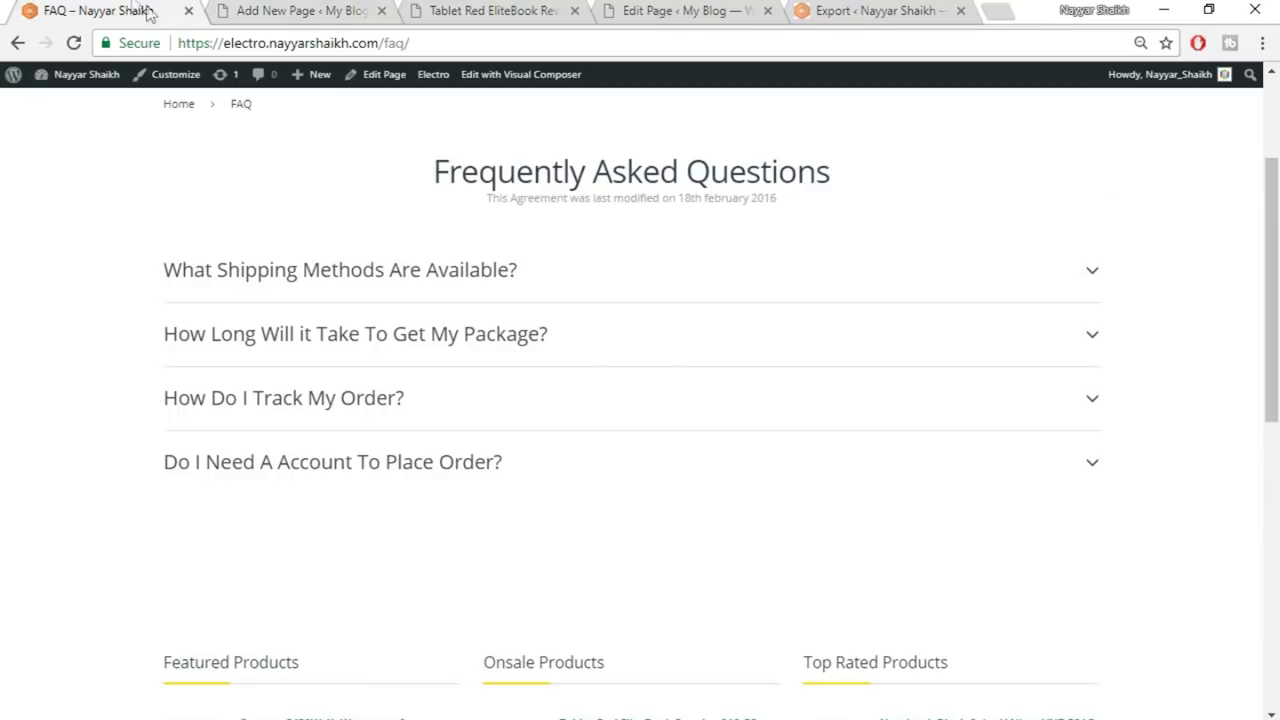
pyautogui.click(357, 272)
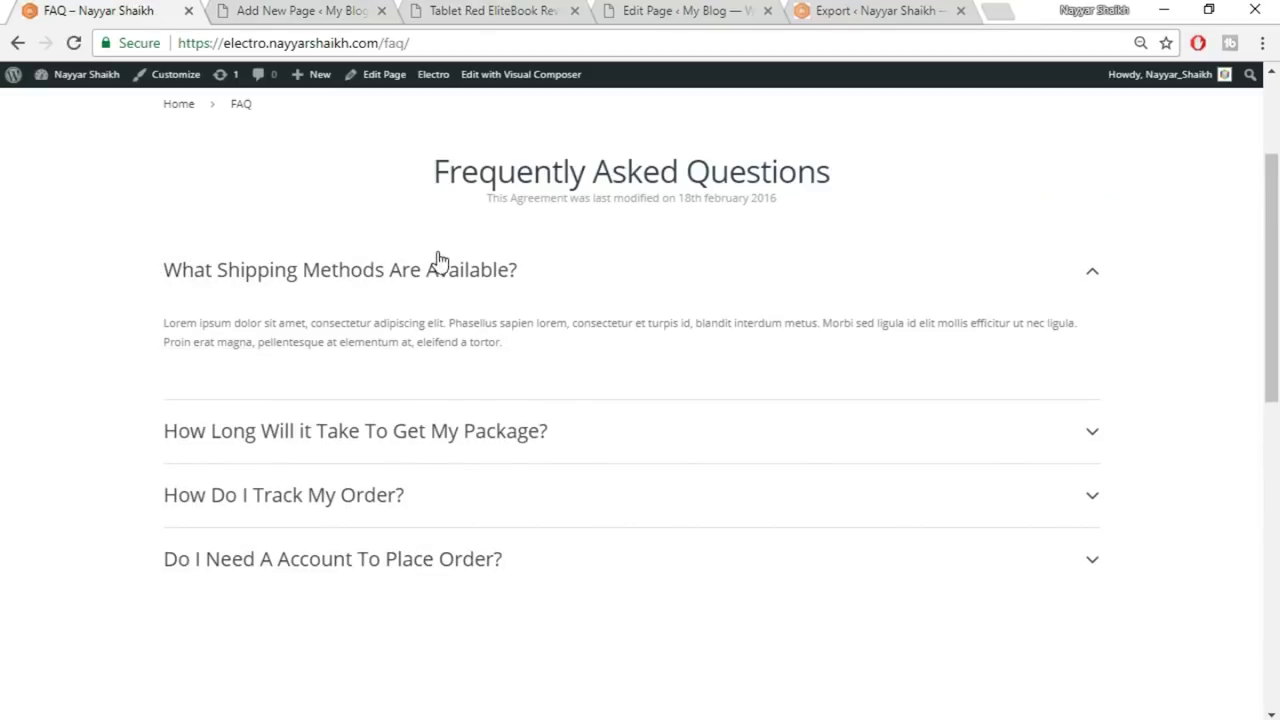
pyautogui.click(297, 289)
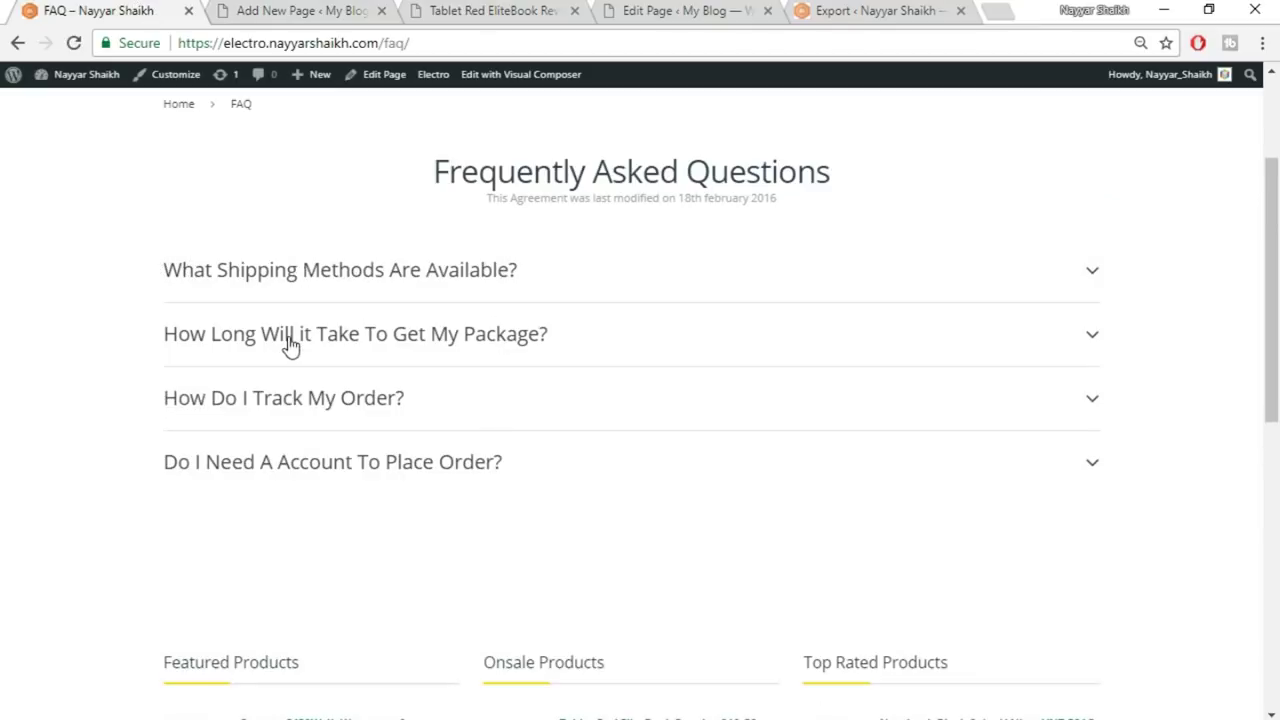
pyautogui.click(290, 338)
pyautogui.moveTo(165, 387); pyautogui.dragTo(416, 386)
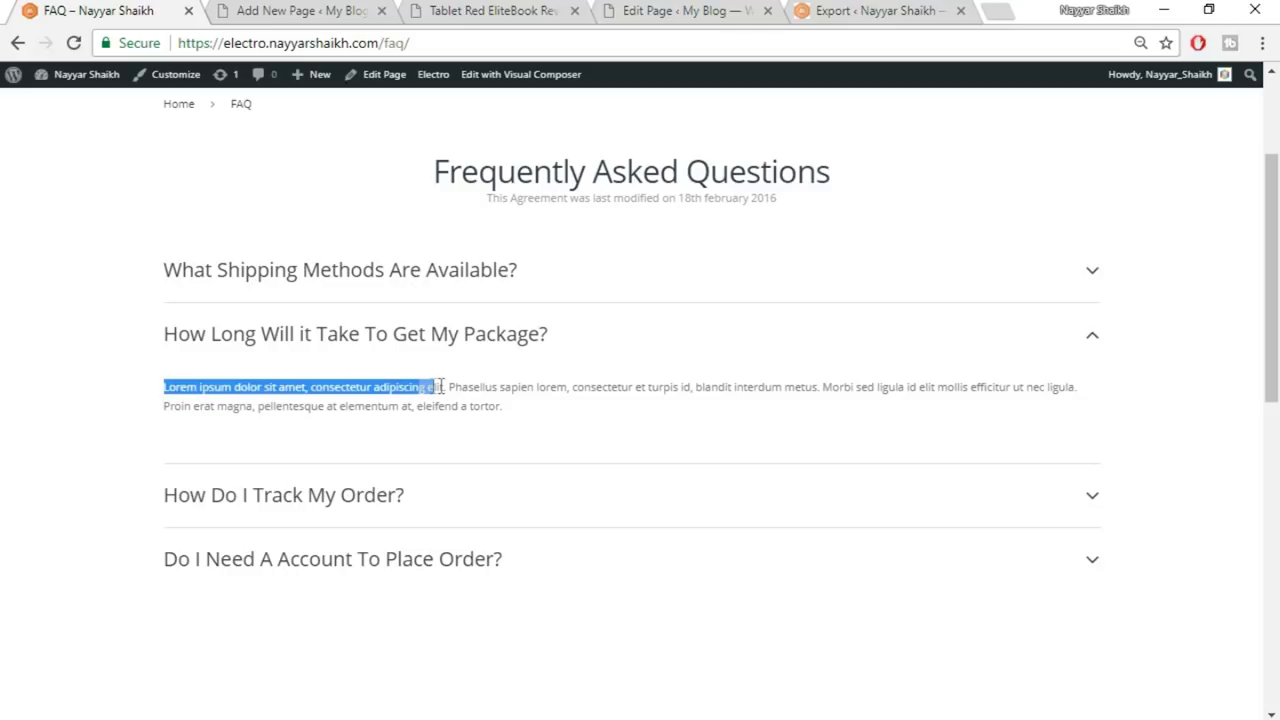
pyautogui.click(265, 10)
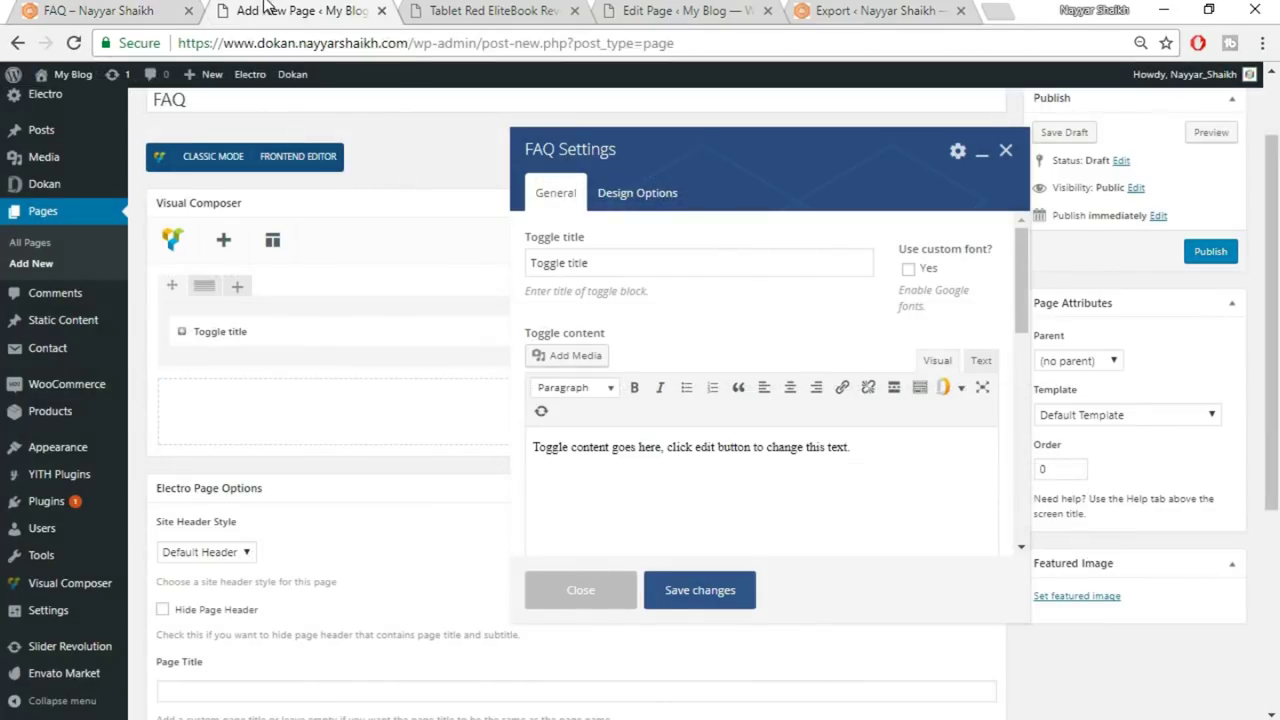
# Paste the Lorem ipsum sentence as the toggle title and select the demo's answer paragraph
pyautogui.click(590, 262)
pyautogui.moveTo(590, 262); pyautogui.dragTo(531, 256)
pyautogui.write('Lorem ipsum dolor sit amet, consectetur adipiscing elit.')
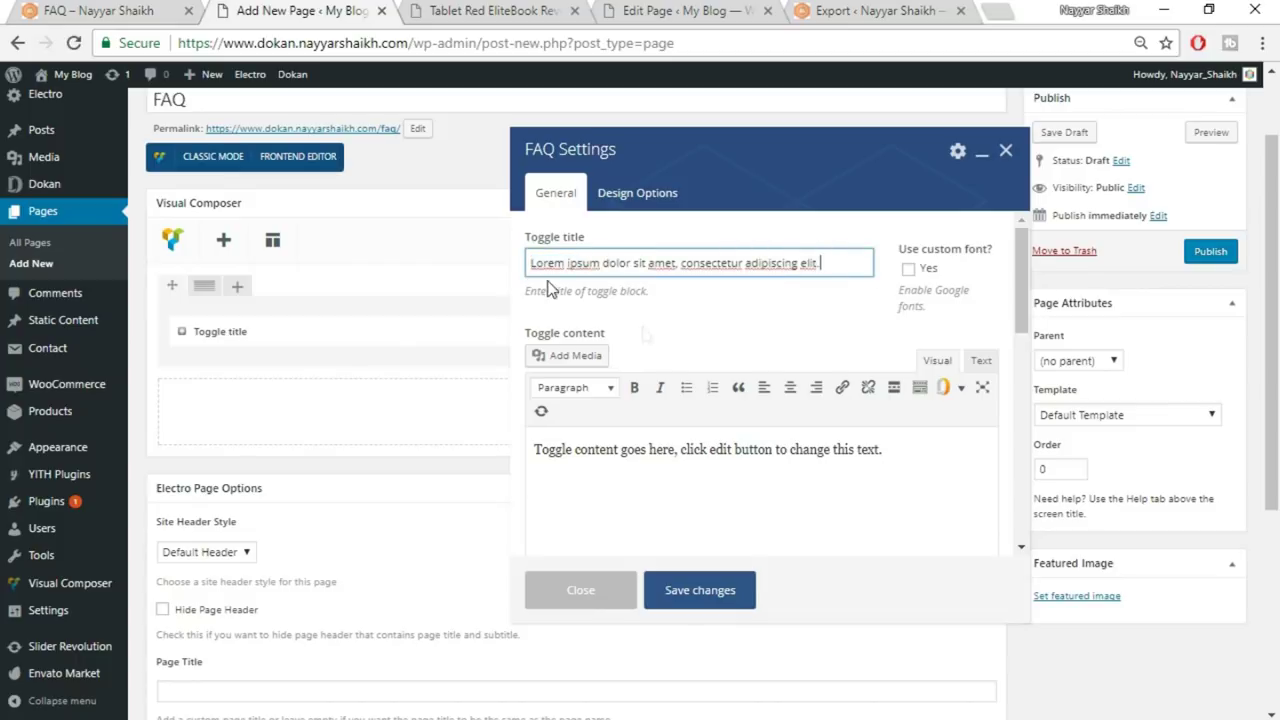
pyautogui.click(127, 8)
pyautogui.click(380, 400)
pyautogui.tripleClick(380, 400)
pyautogui.hotkey('ctrl', 'c')
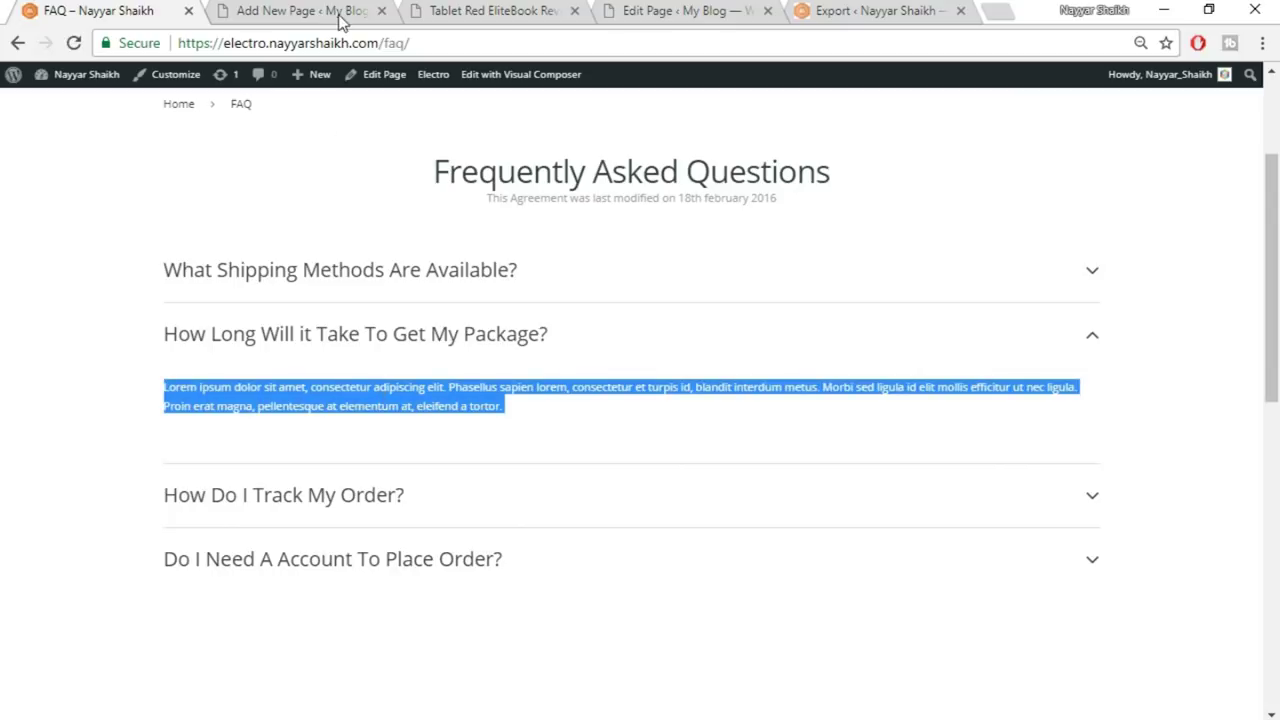
pyautogui.click(352, 8)
# Paste the answer paragraph as toggle content, remove the extra headings, and save the toggle
pyautogui.tripleClick(657, 457)
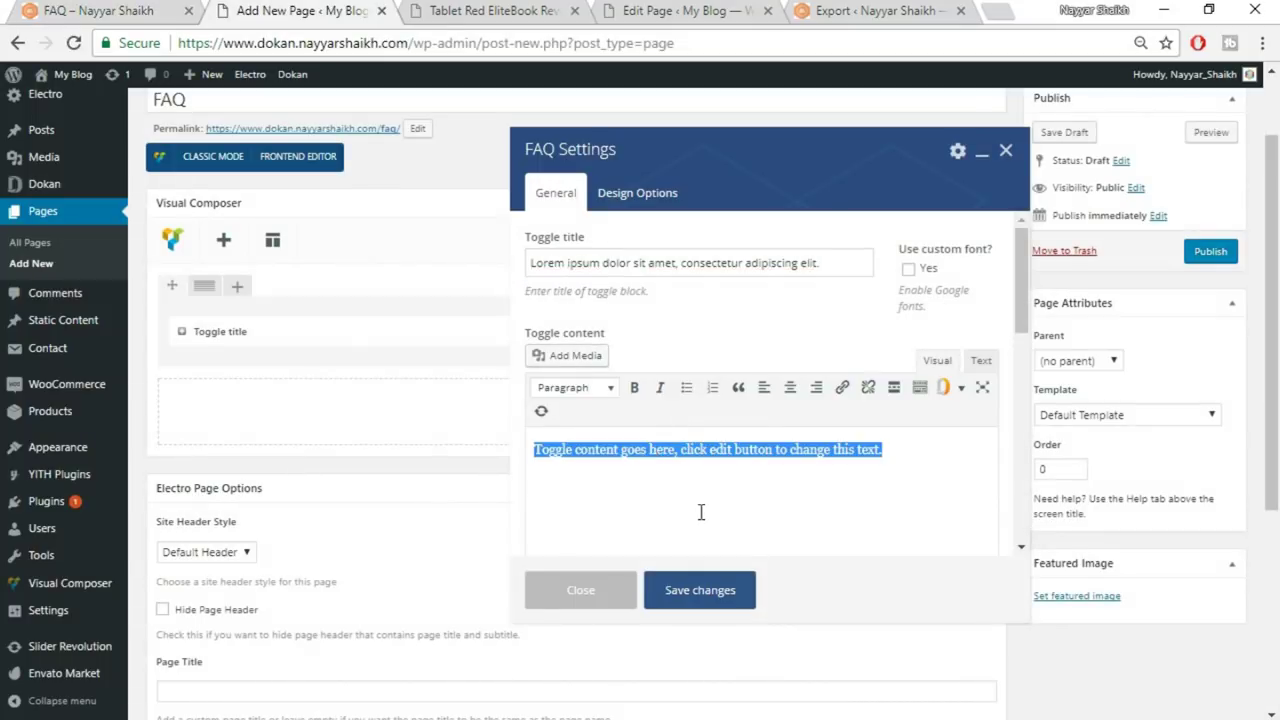
pyautogui.hotkey('ctrl', 'v')
pyautogui.moveTo(540, 507); pyautogui.dragTo(922, 596)
pyautogui.press('BackSpace')
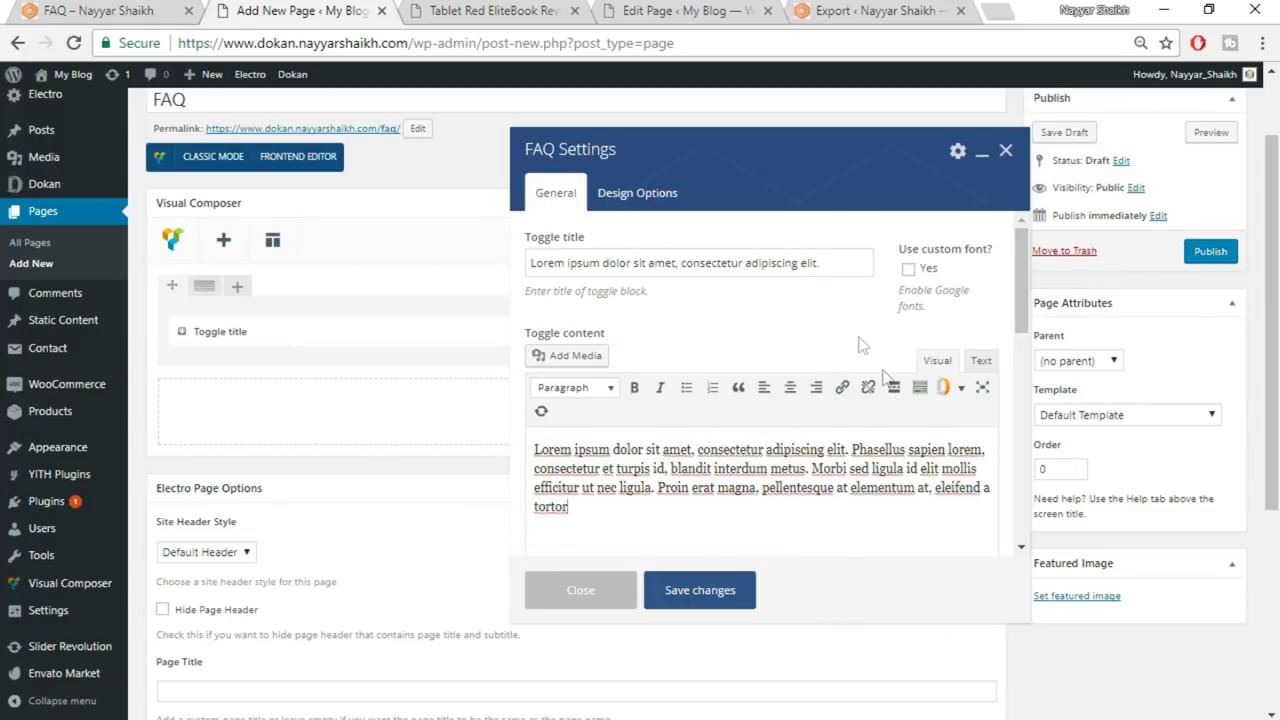
pyautogui.click(700, 592)
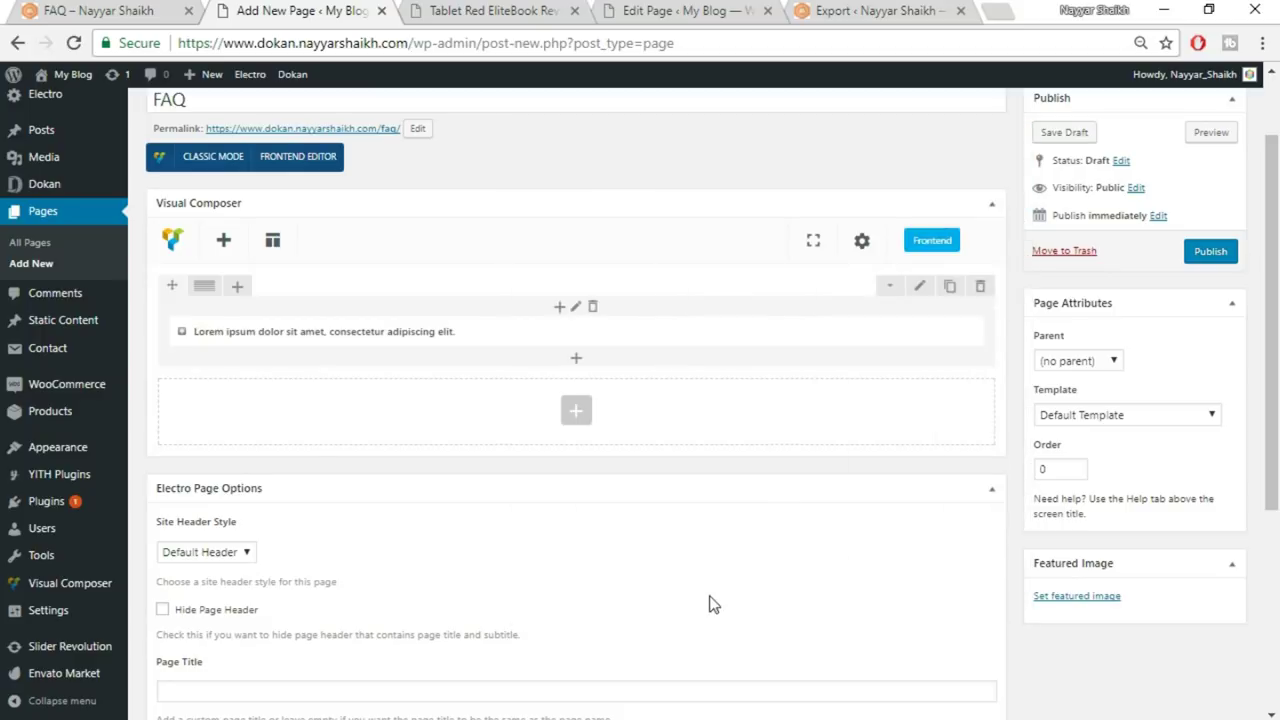
# Duplicate the FAQ toggle four times to get five identical toggles
pyautogui.moveTo(577, 334)
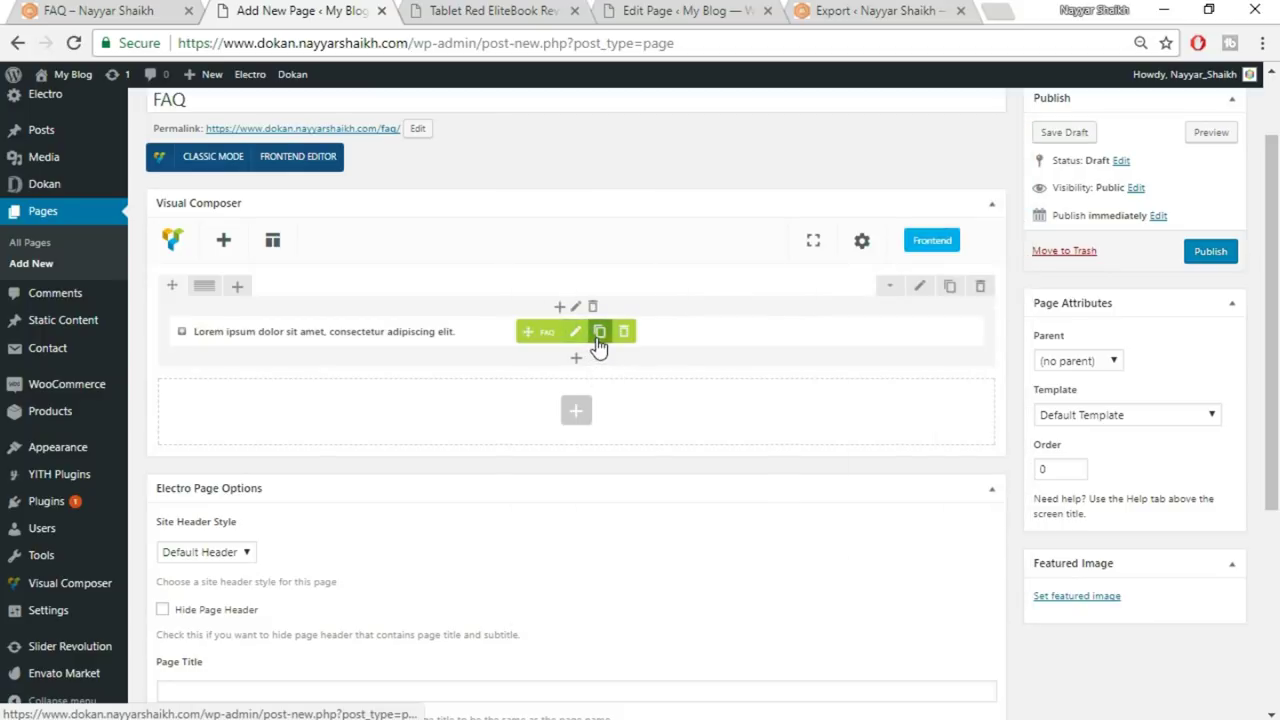
pyautogui.click(598, 340)
pyautogui.click(598, 340)
pyautogui.click(598, 340)
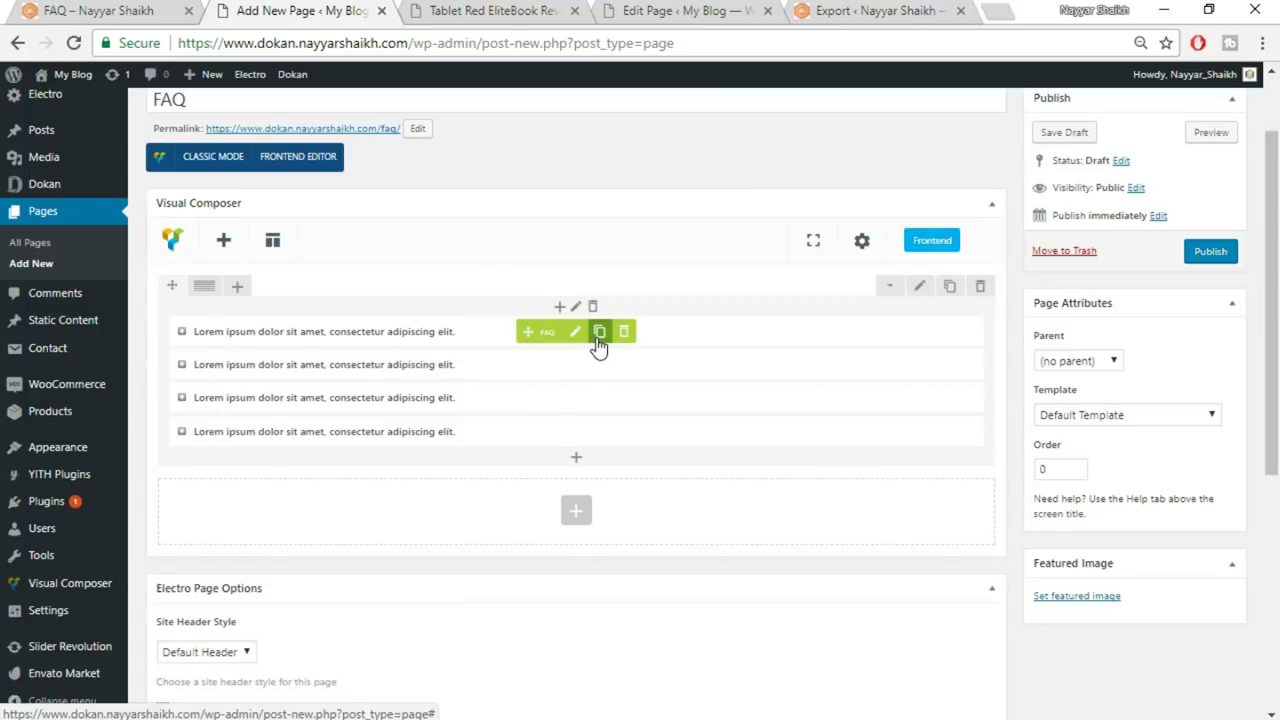
pyautogui.click(598, 340)
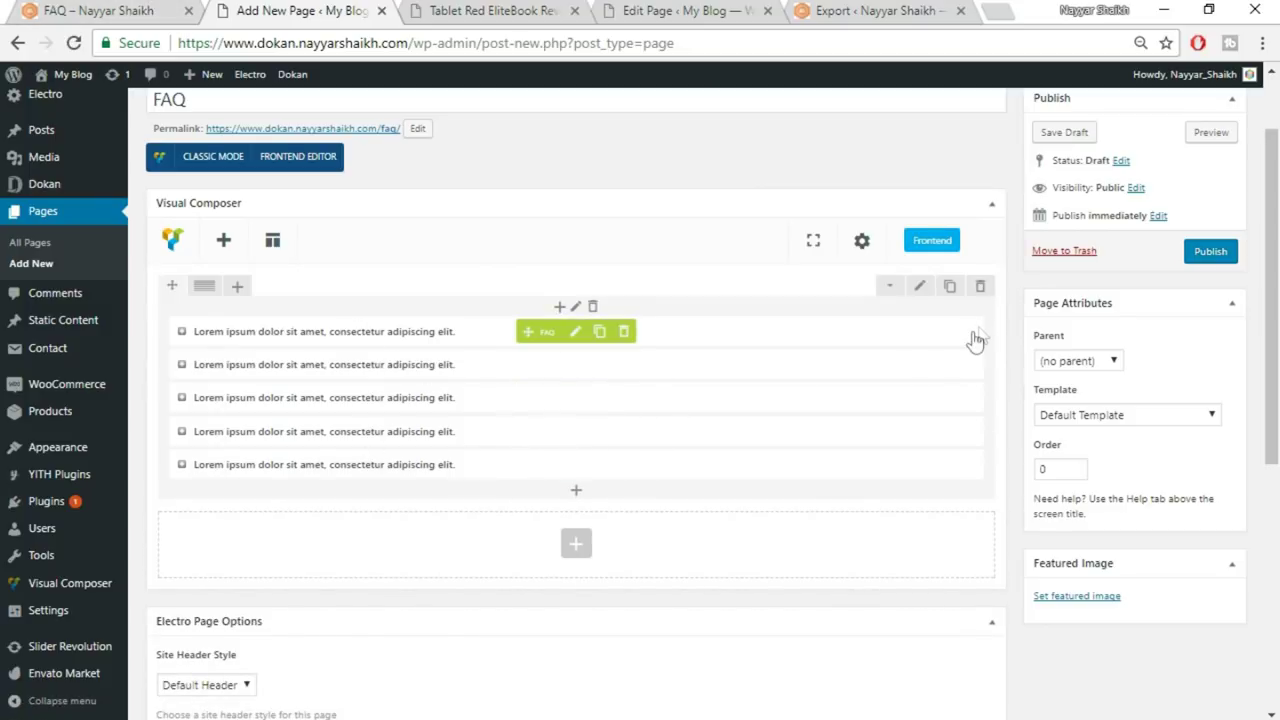
# Publish the FAQ page
pyautogui.scroll(-5, 950, 390)
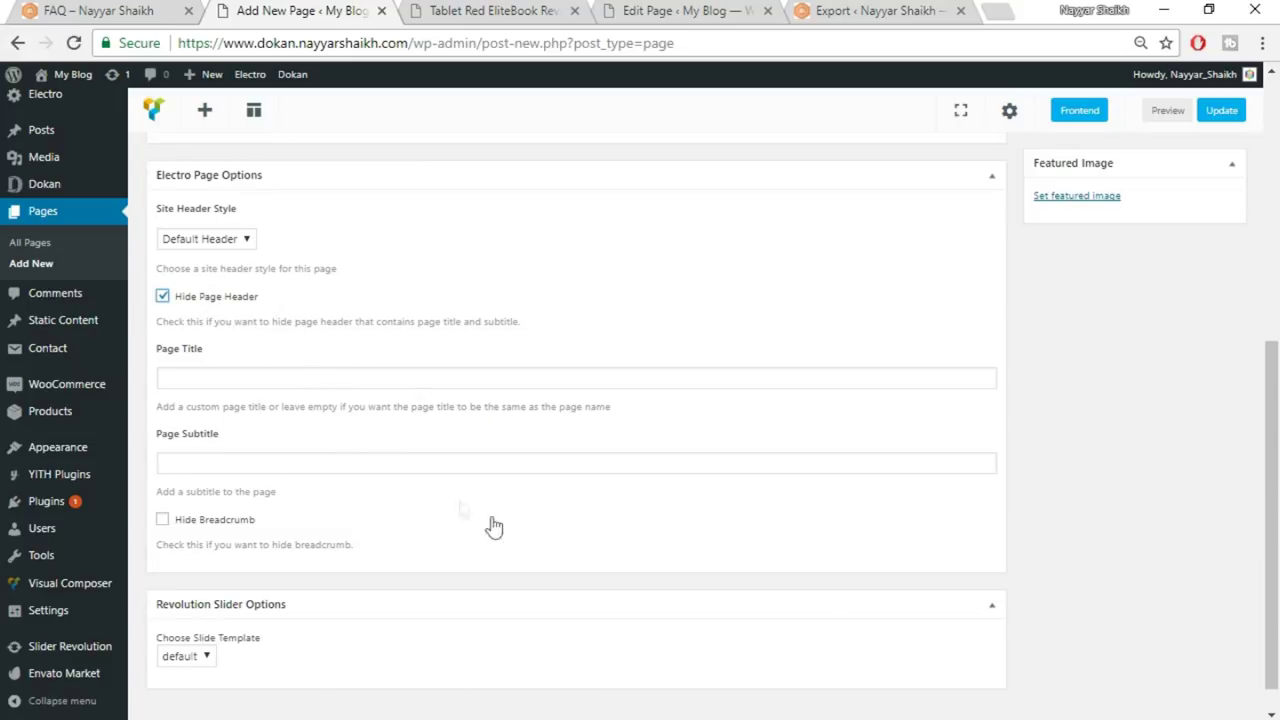
pyautogui.scroll(3, 672, 348)
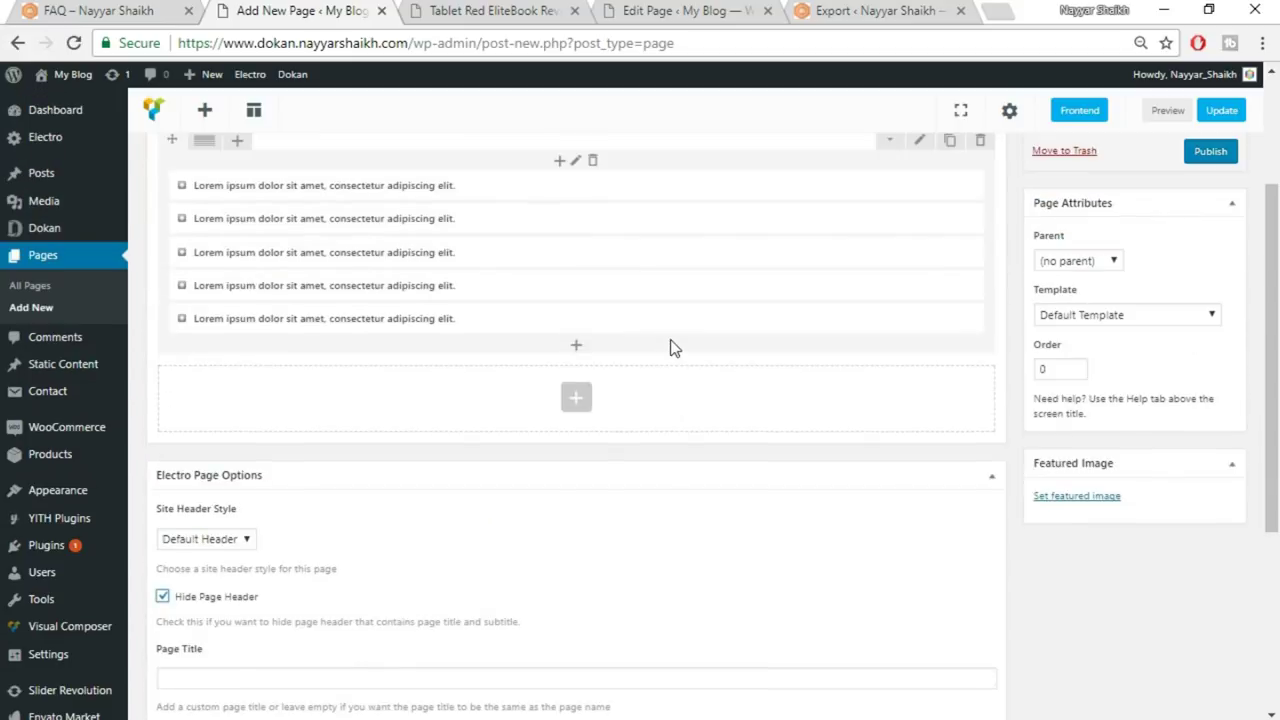
pyautogui.scroll(3, 671, 349)
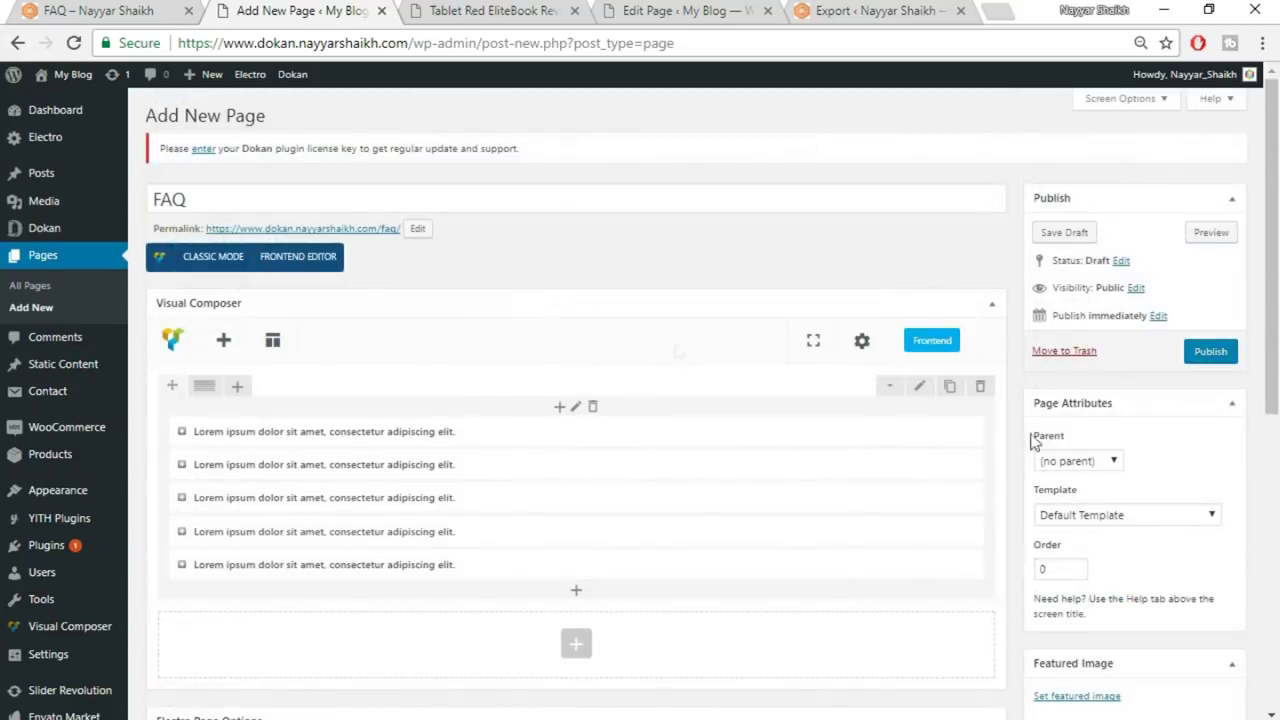
pyautogui.click(1208, 362)
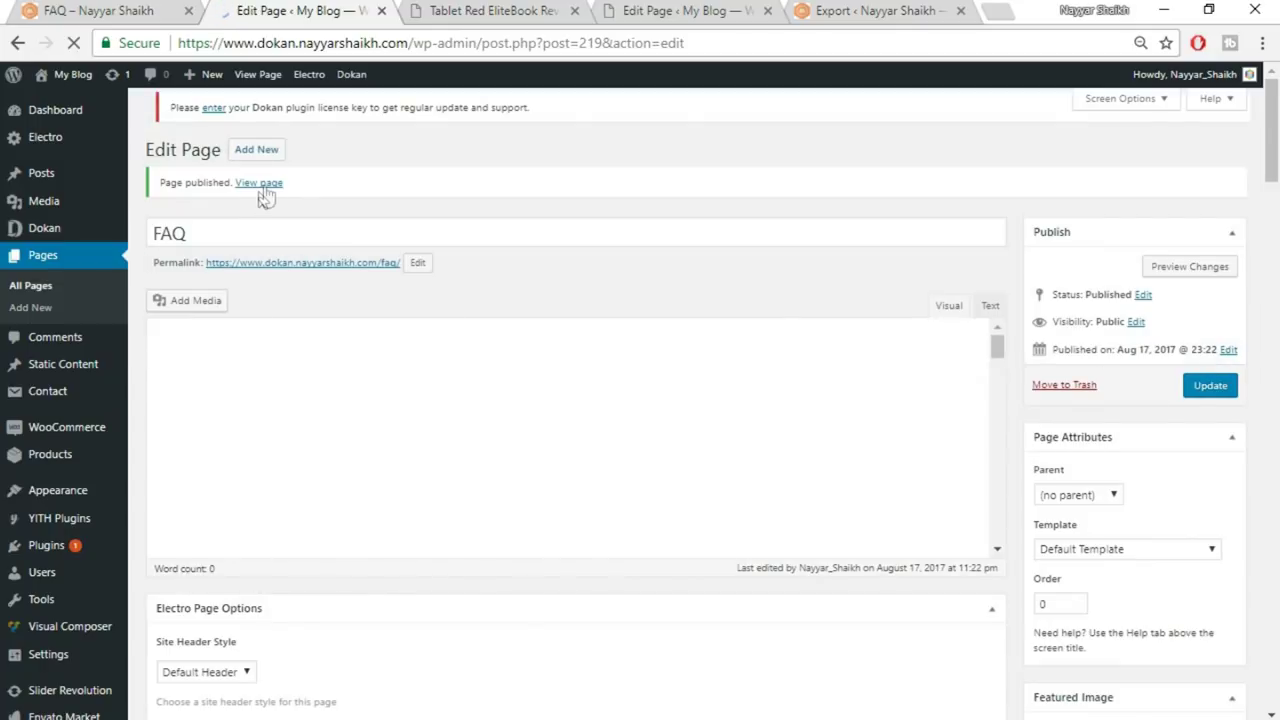
# View the published FAQ page in a new tab and test expanding the first question
pyautogui.rightClick(262, 188)
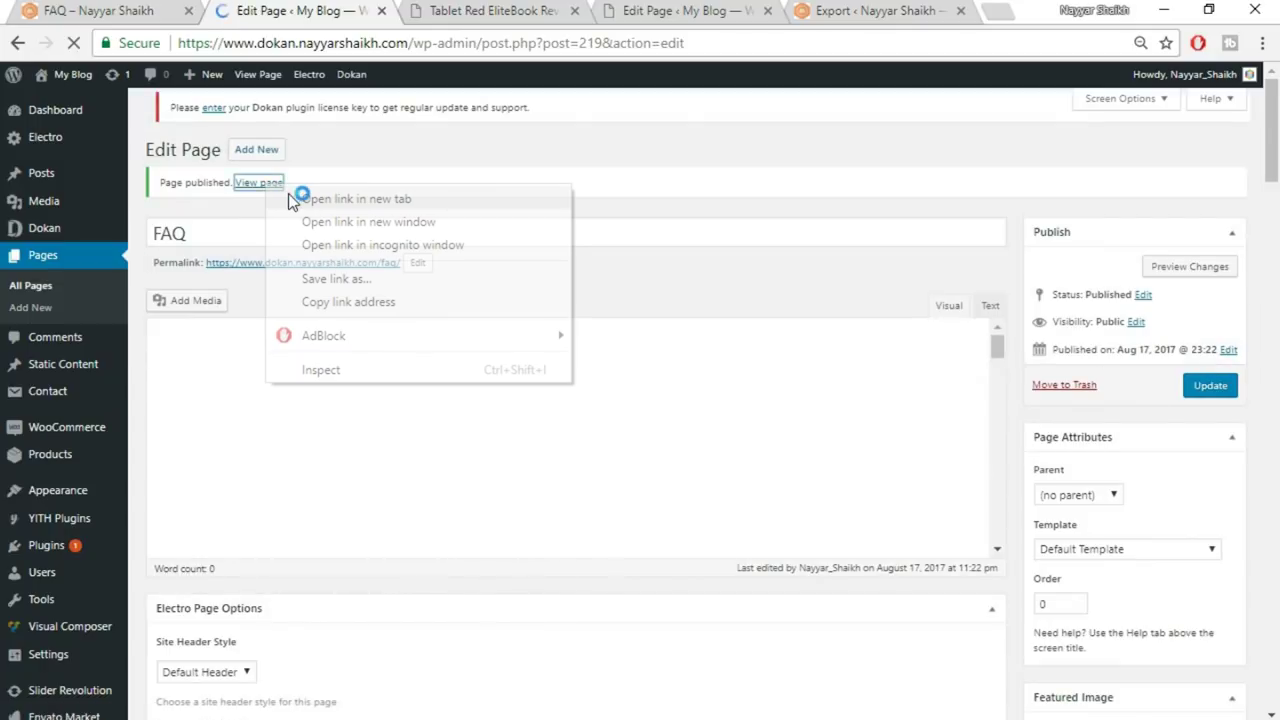
pyautogui.click(290, 200)
pyautogui.click(425, 10)
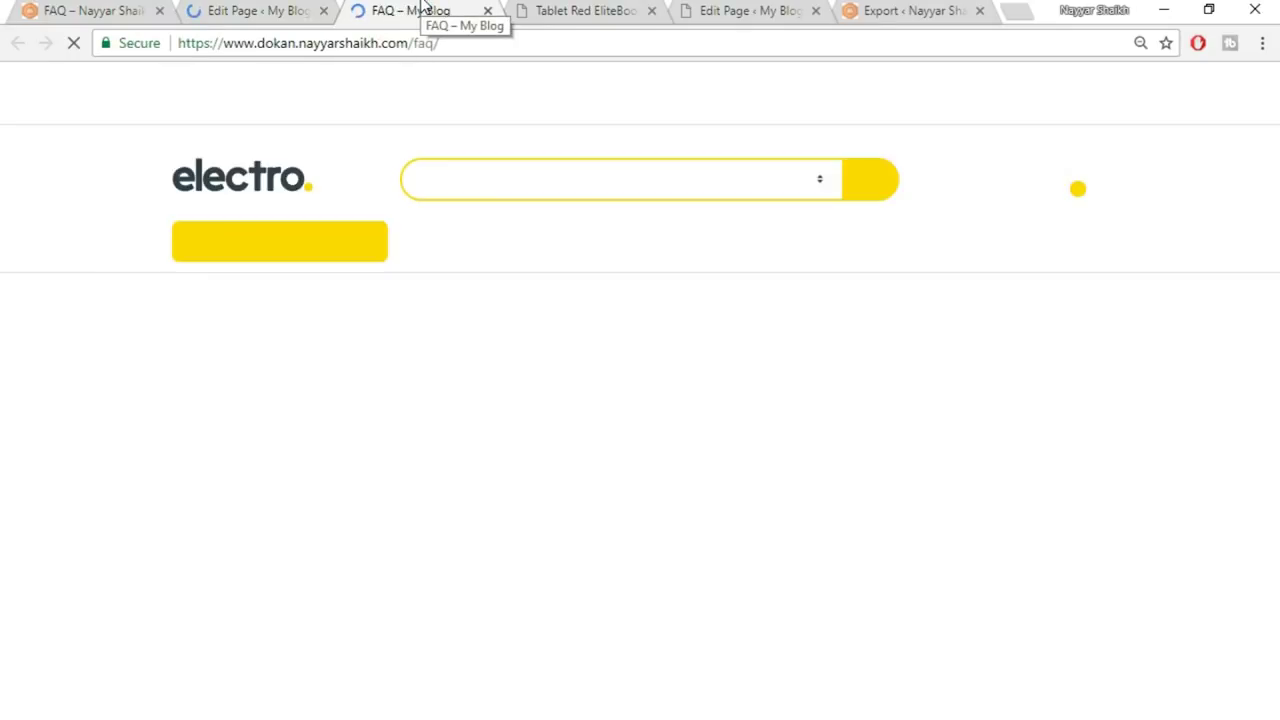
pyautogui.scroll(-3, 817, 503)
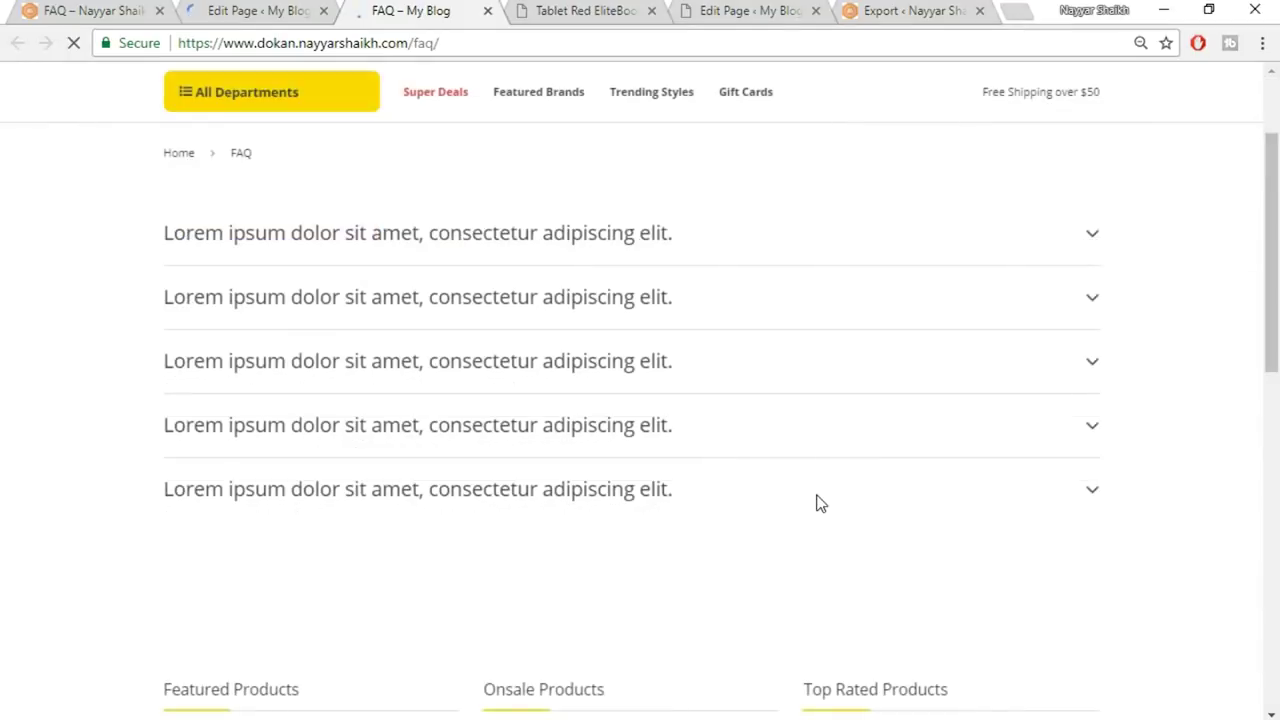
pyautogui.scroll(3, 817, 503)
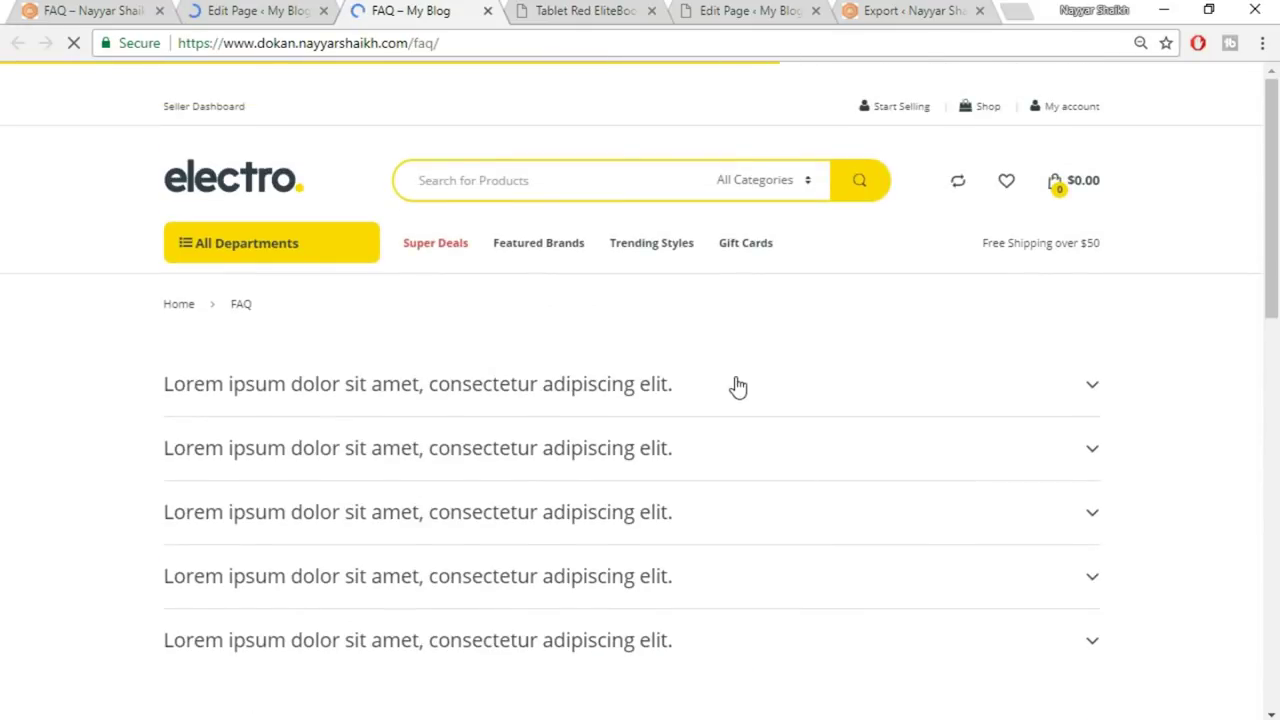
pyautogui.scroll(-1, 869, 420)
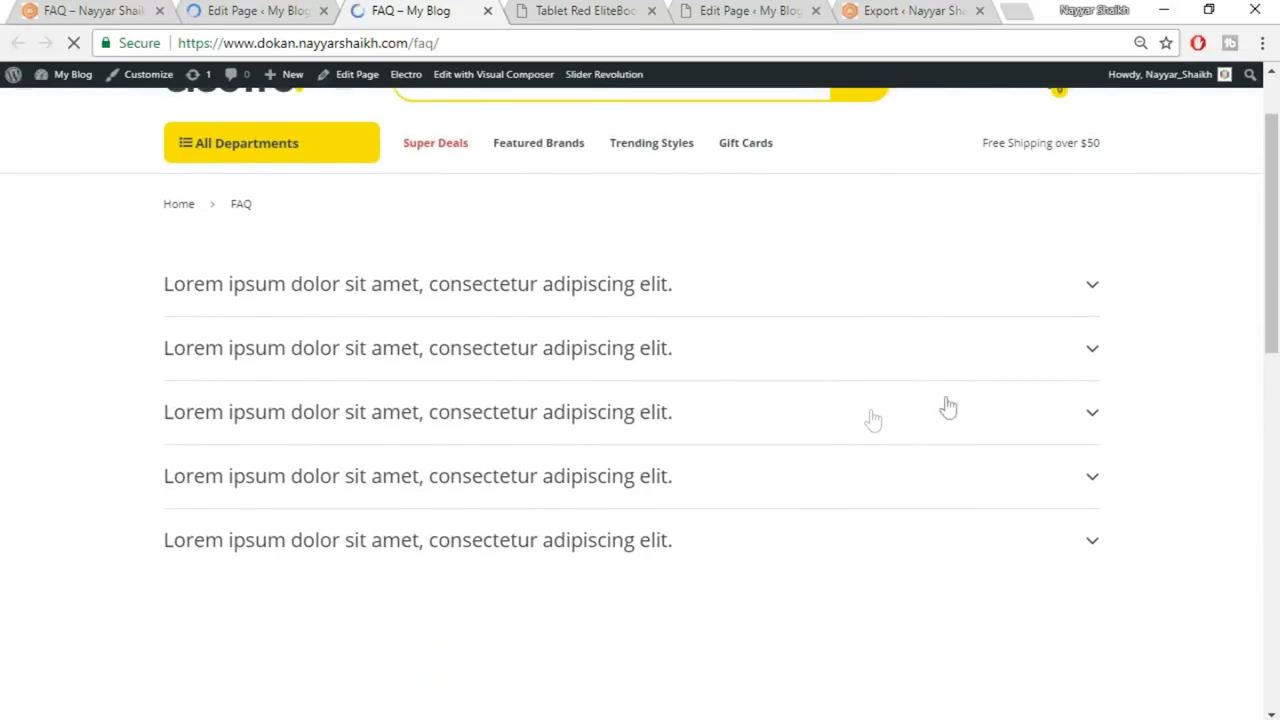
pyautogui.click(1091, 297)
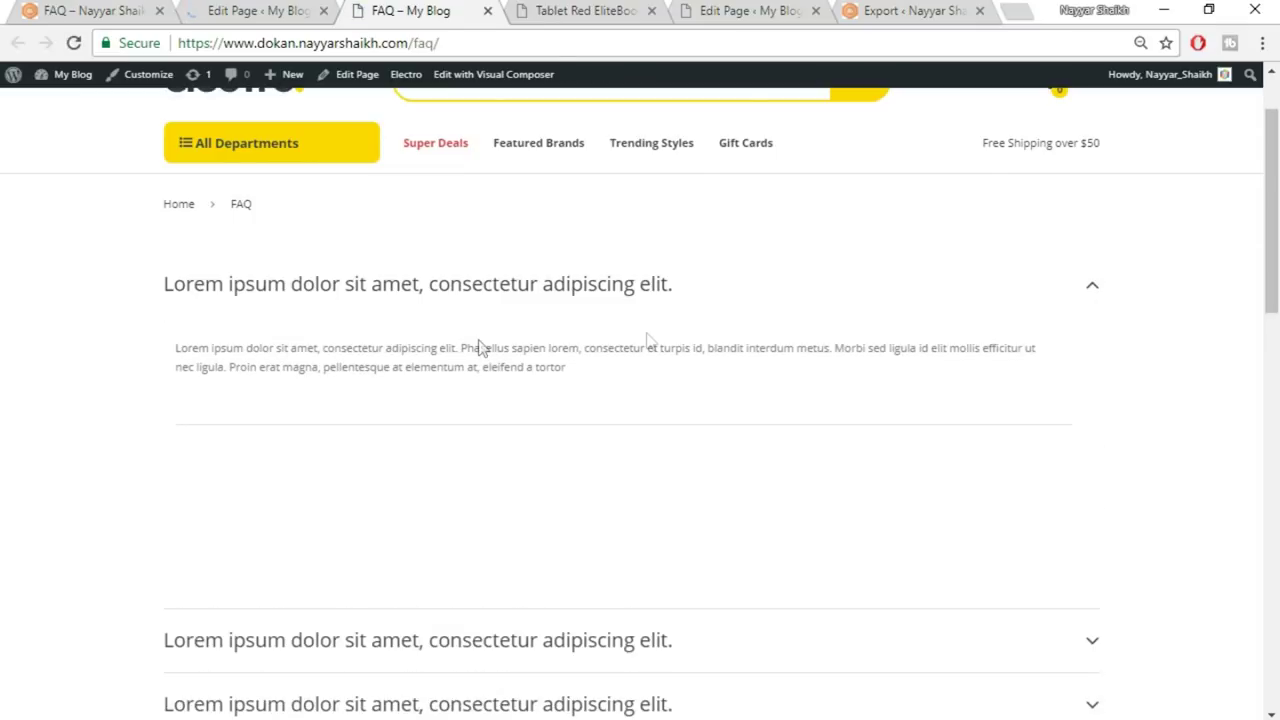
pyautogui.click(872, 303)
pyautogui.scroll(1, 620, 453)
pyautogui.click(295, 10)
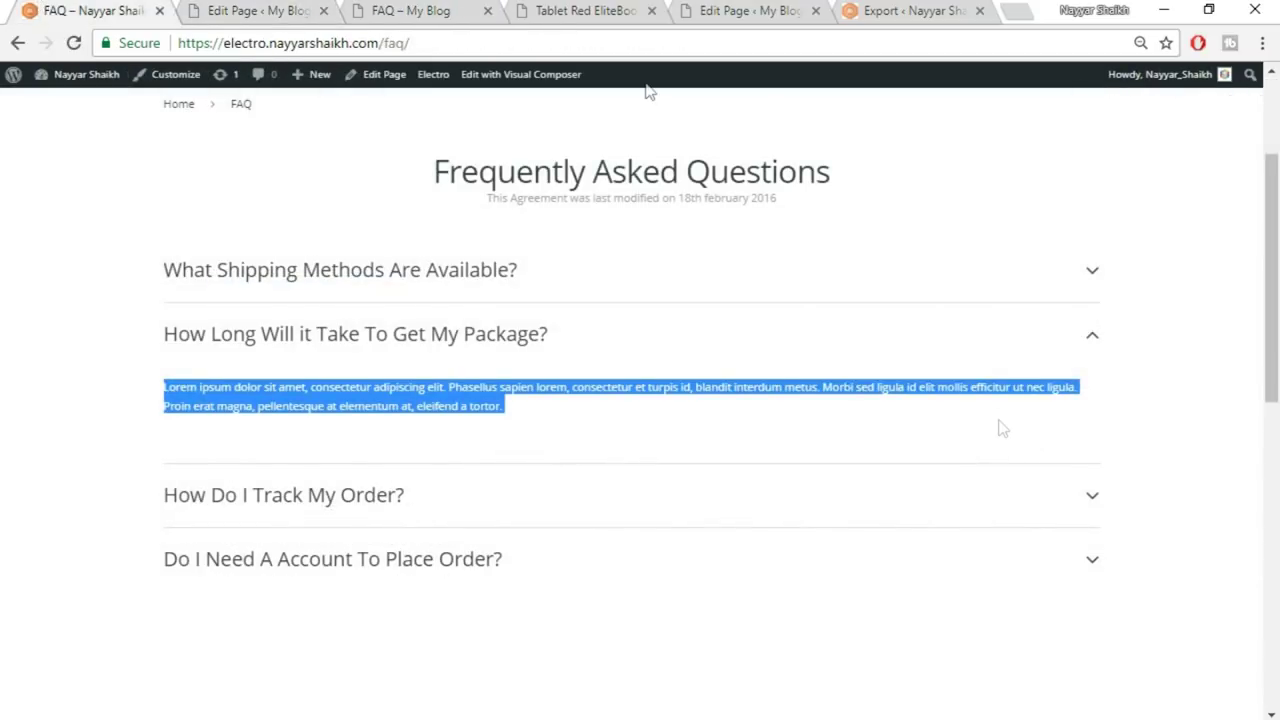
# From the demo site's footer, open the Contact Us page and review its map and form
pyautogui.scroll(-3, 1088, 560)
pyautogui.scroll(-5, 1088, 560)
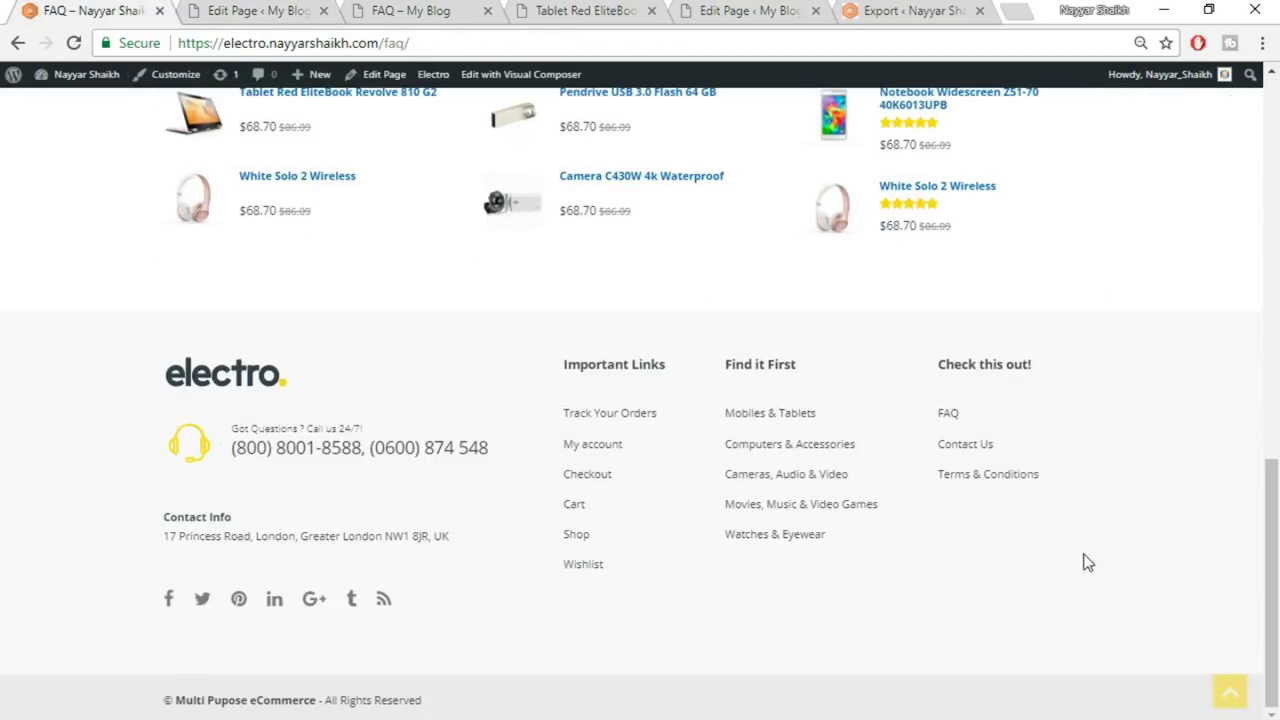
pyautogui.click(968, 446)
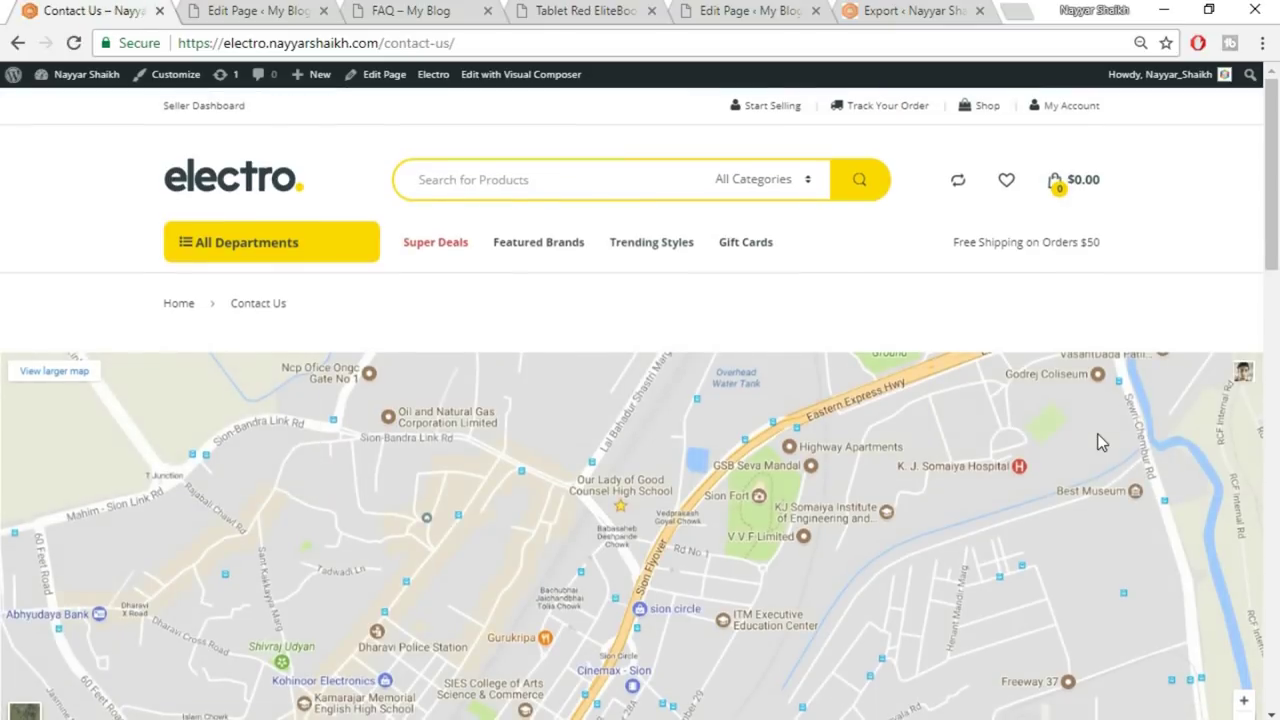
pyautogui.scroll(-2, 1100, 442)
pyautogui.scroll(-4, 780, 416)
pyautogui.scroll(6, 860, 531)
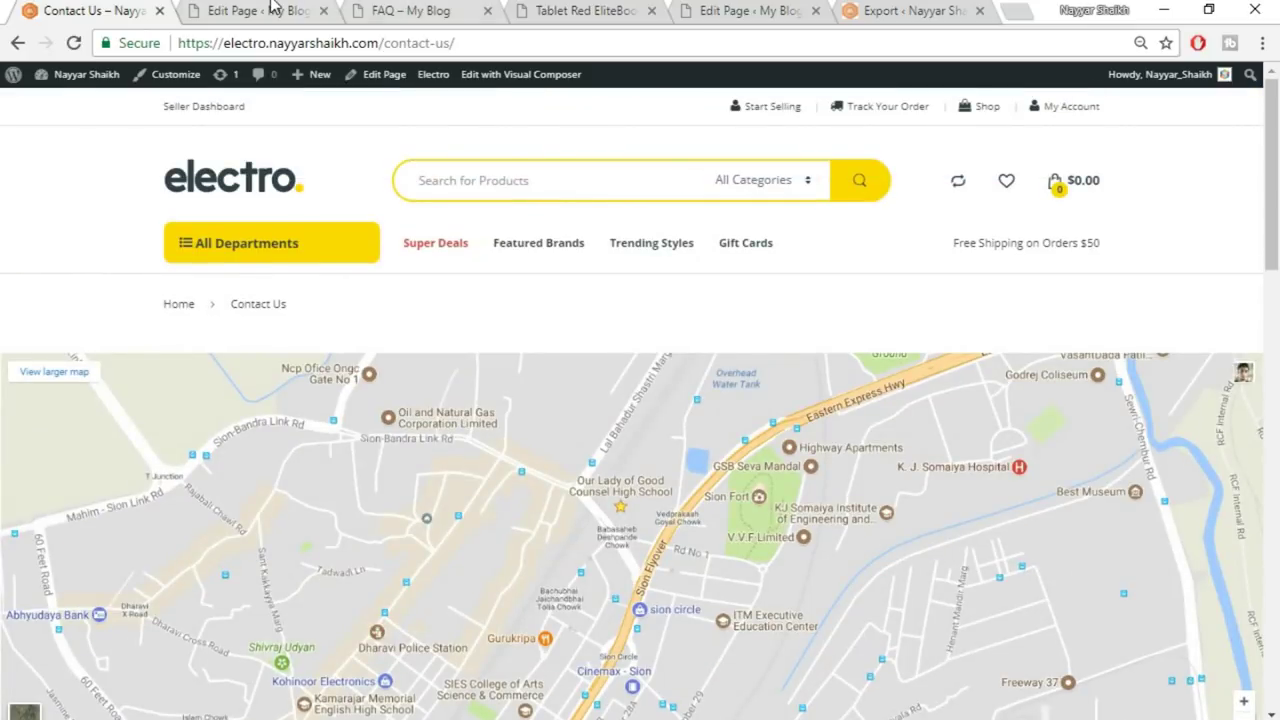
pyautogui.click(273, 9)
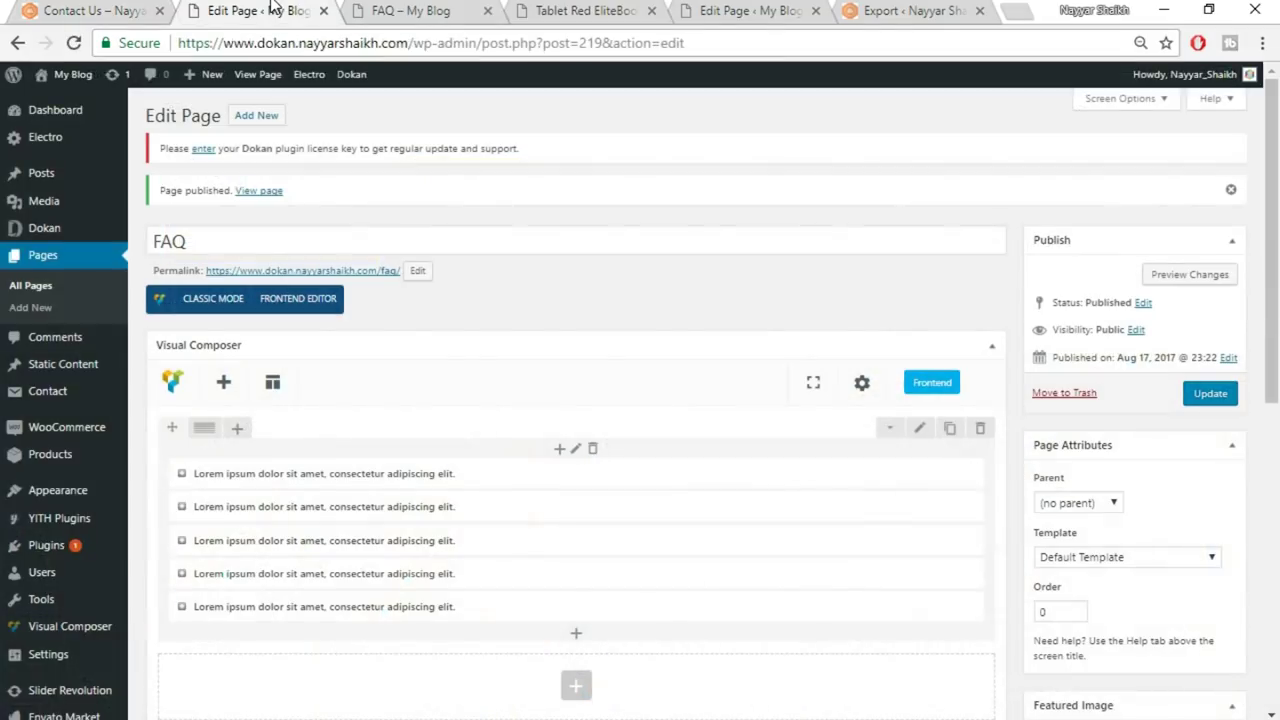
# Create a new page titled Contact Us in the Visual Composer backend editor
pyautogui.click(258, 116)
pyautogui.write('Contact Us')
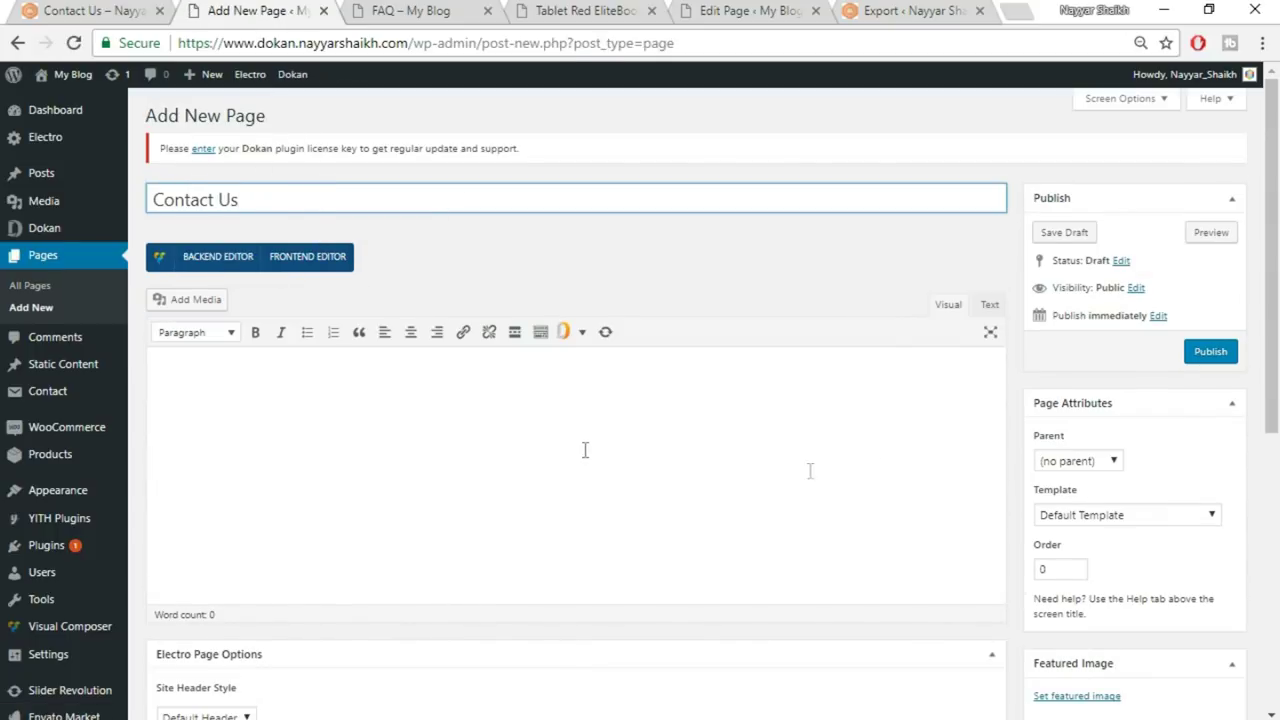
pyautogui.scroll(-1, 437, 337)
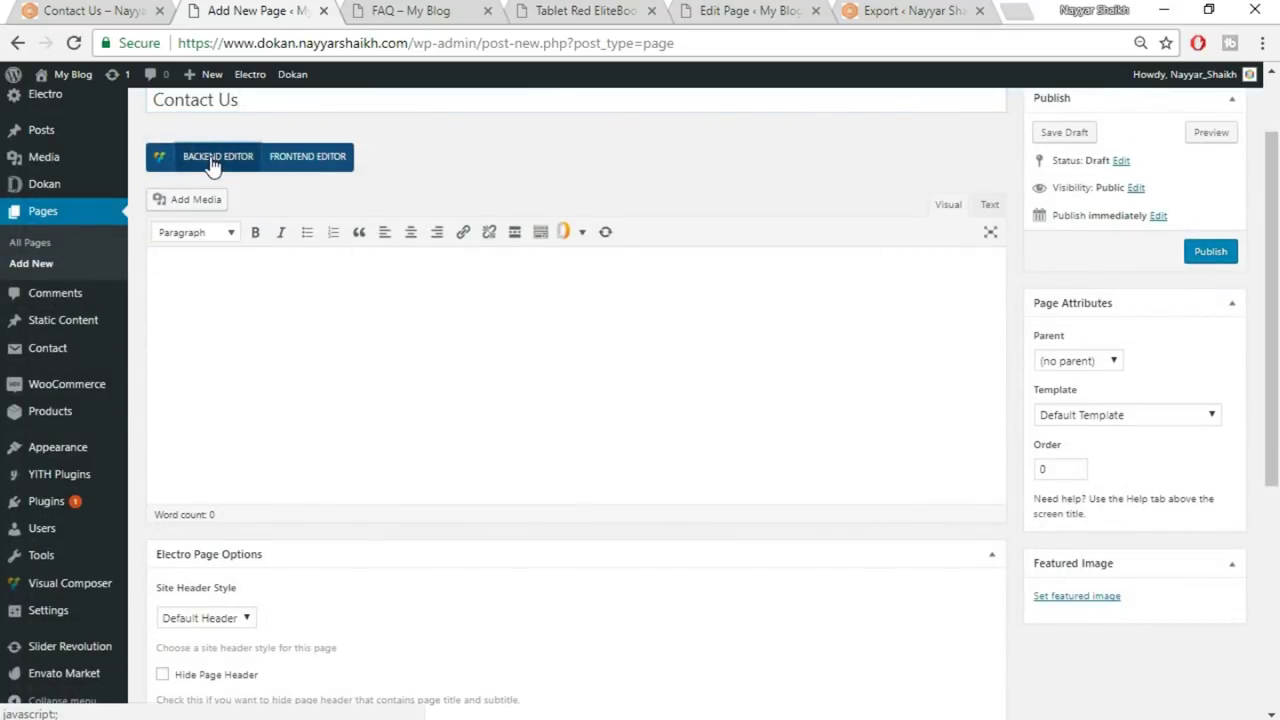
pyautogui.click(211, 157)
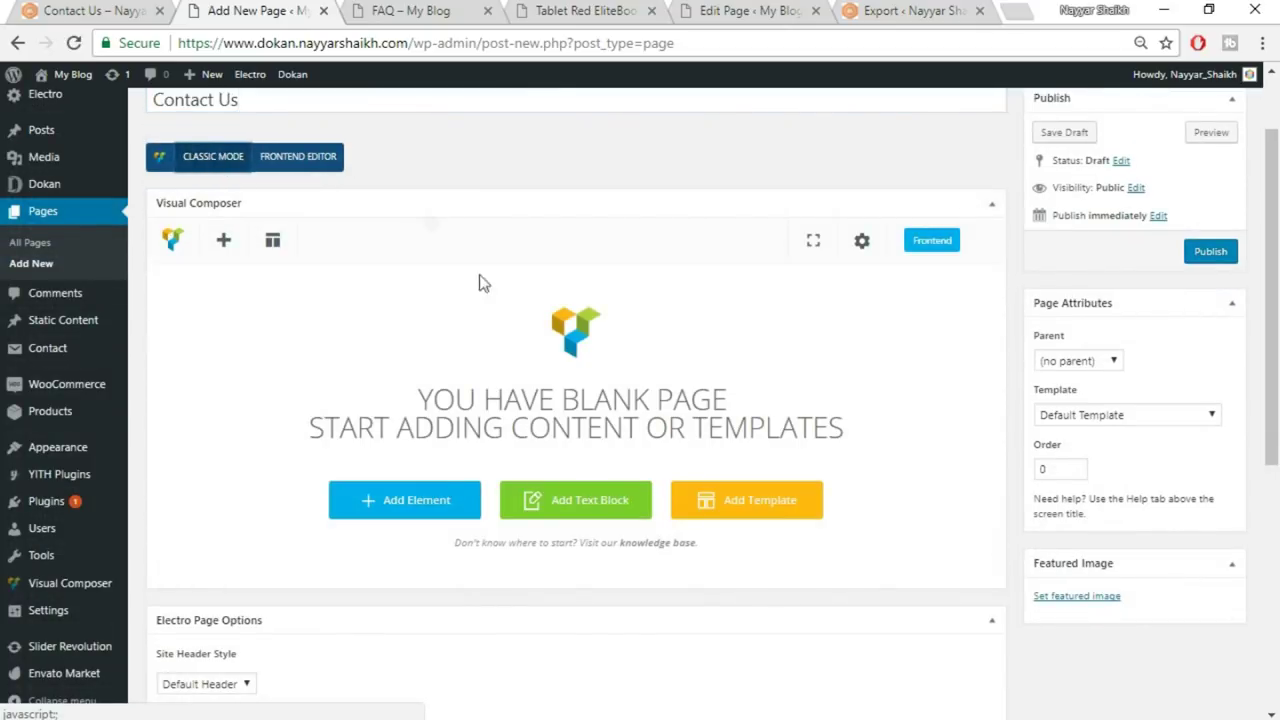
# Add a Google Maps element, enlarge its embed field, and start loading Google Maps in a new tab
pyautogui.click(400, 500)
pyautogui.write('map')
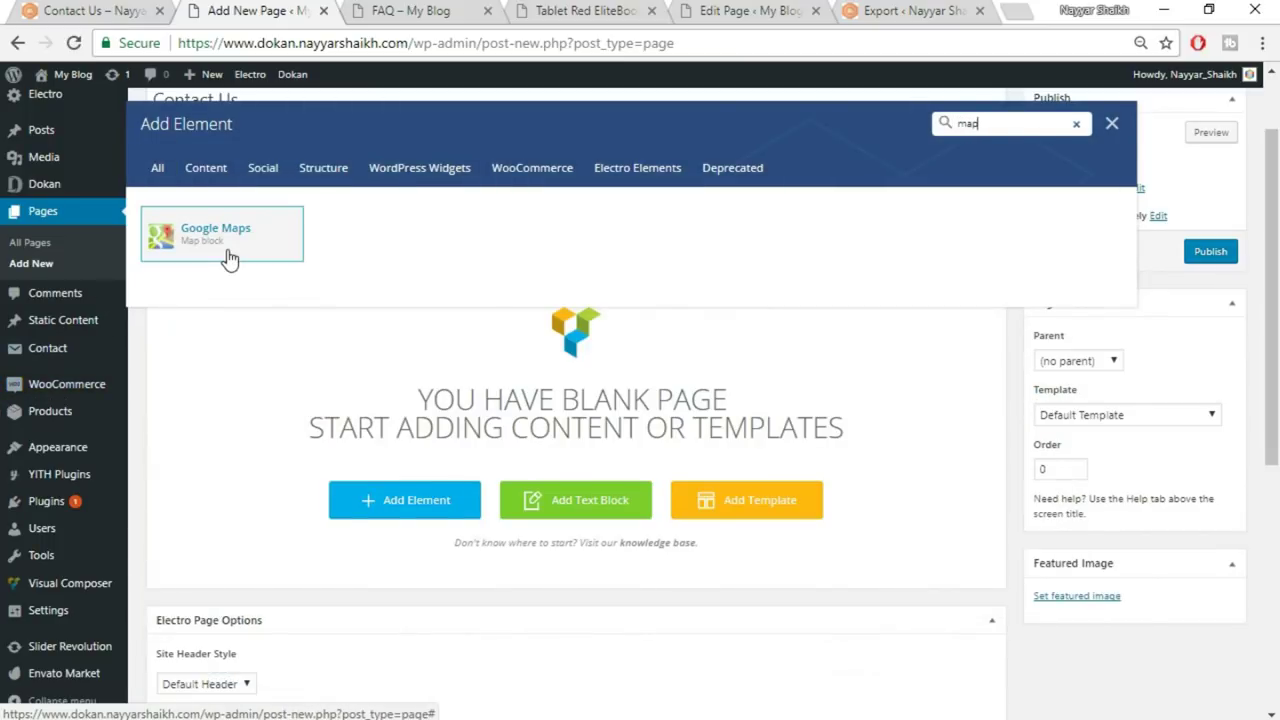
pyautogui.click(228, 257)
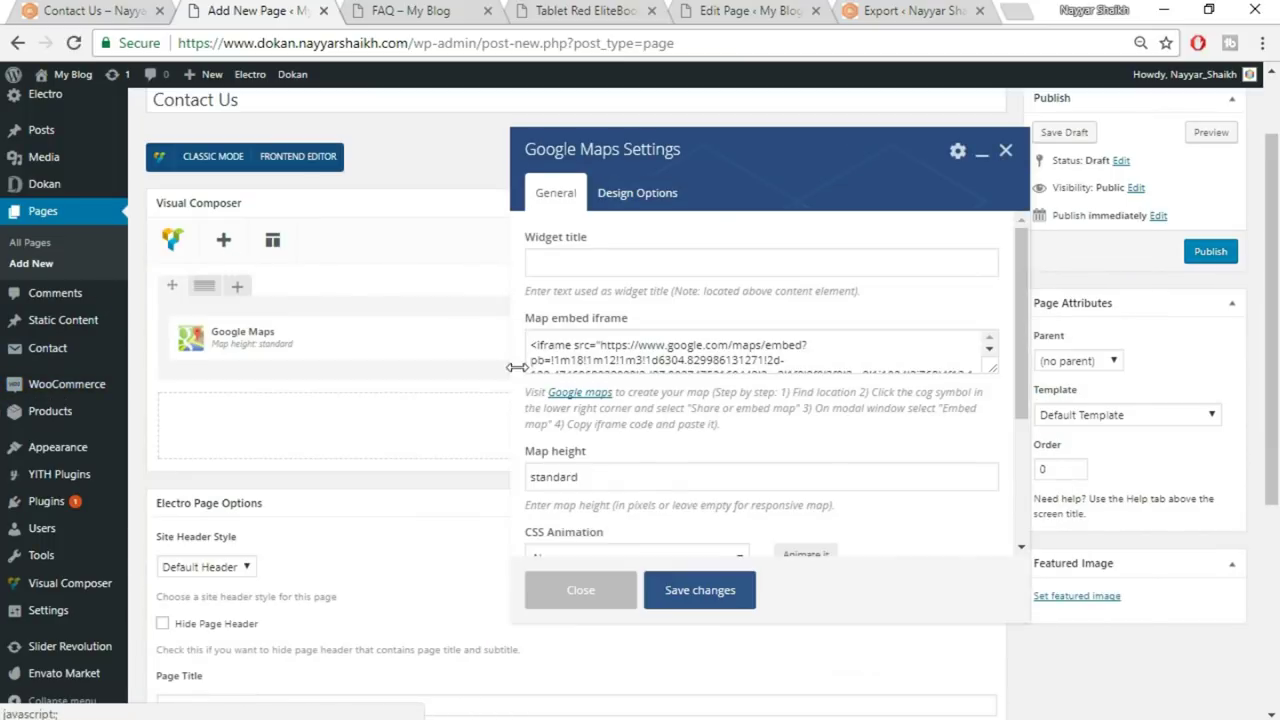
pyautogui.moveTo(993, 369); pyautogui.dragTo(995, 437)
pyautogui.click(1017, 13)
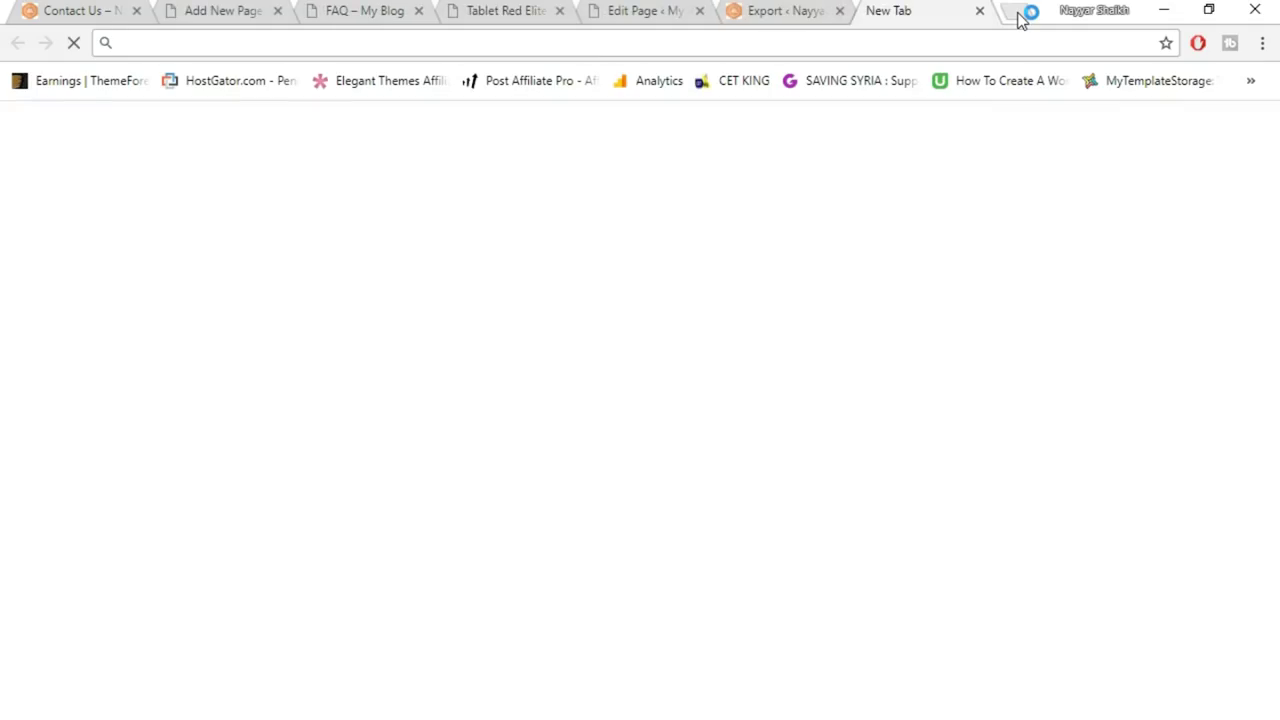
pyautogui.write('map')
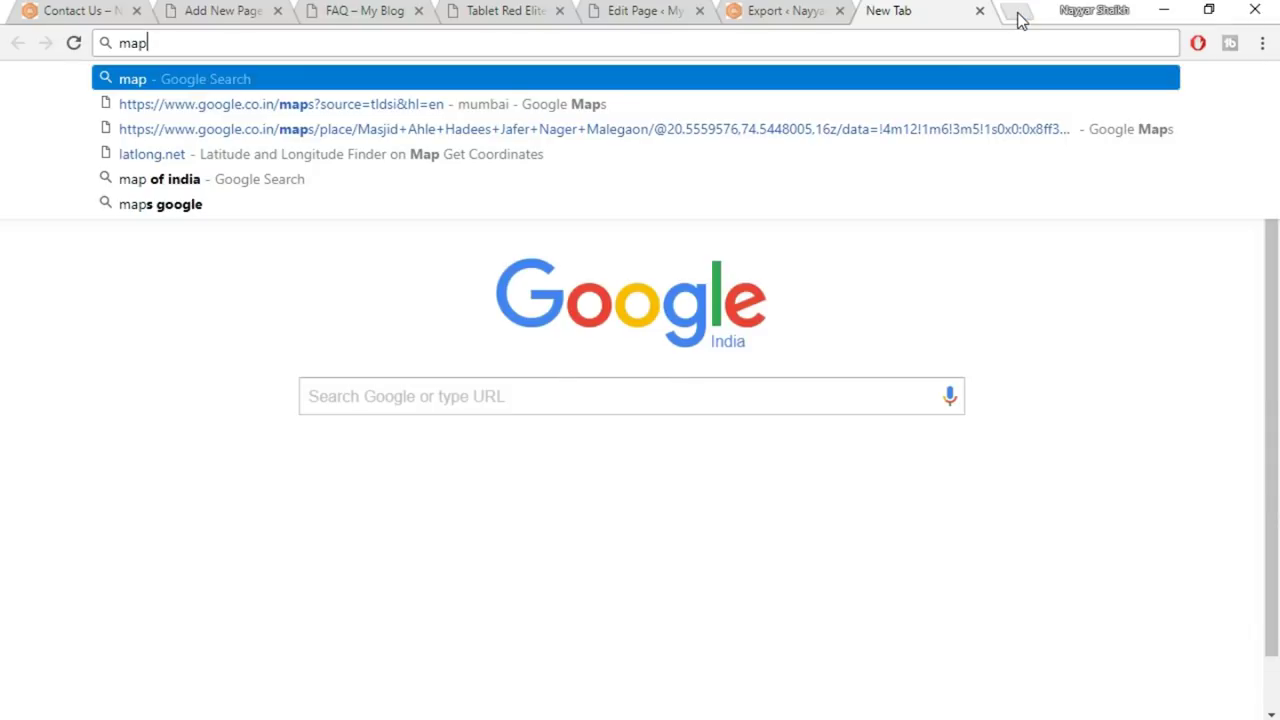
pyautogui.write('.goo')
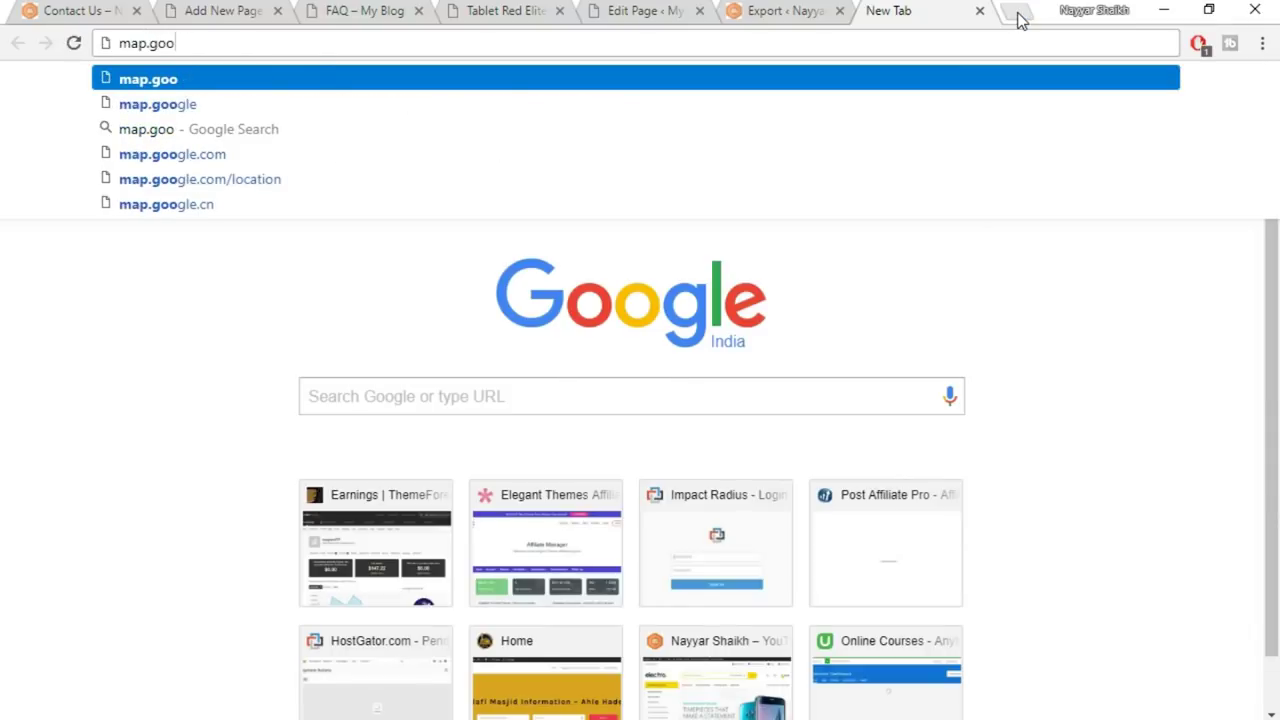
# Search Google Maps for Sion and copy its embed map iframe code
pyautogui.press('Down')
pyautogui.press('Down')
pyautogui.press('Down')
pyautogui.press('Return')
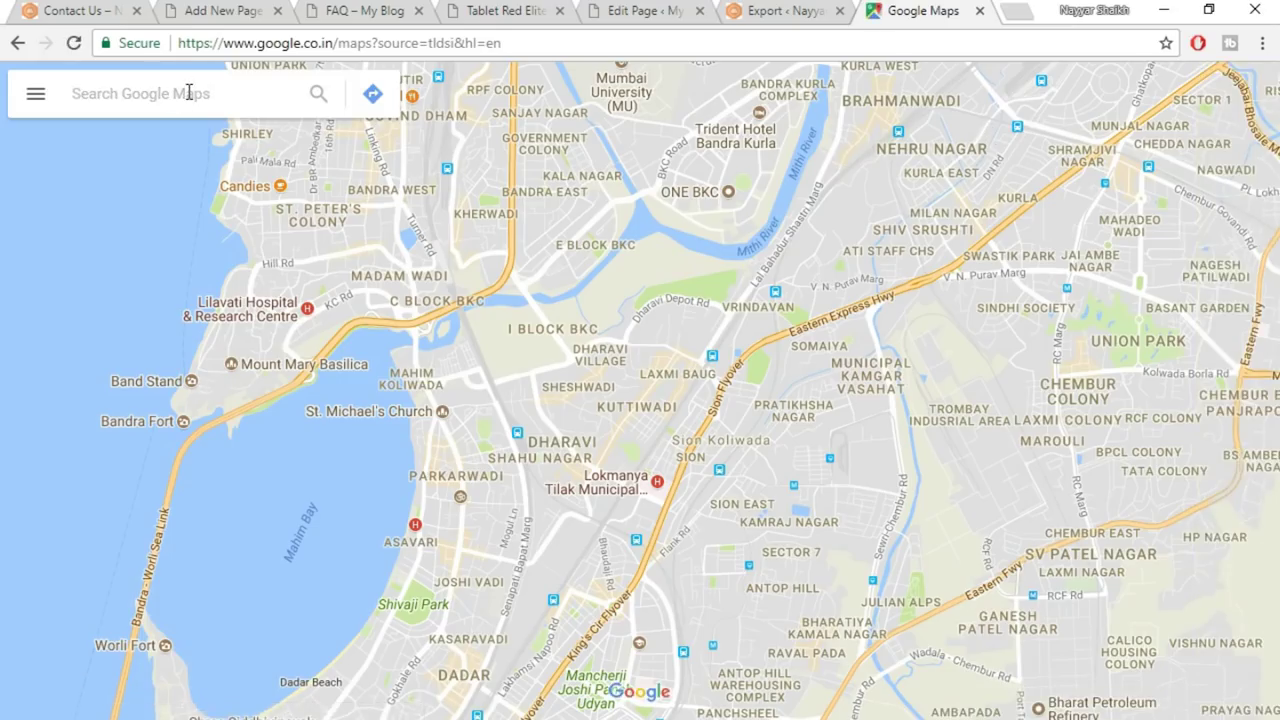
pyautogui.write('sion')
pyautogui.press('Return')
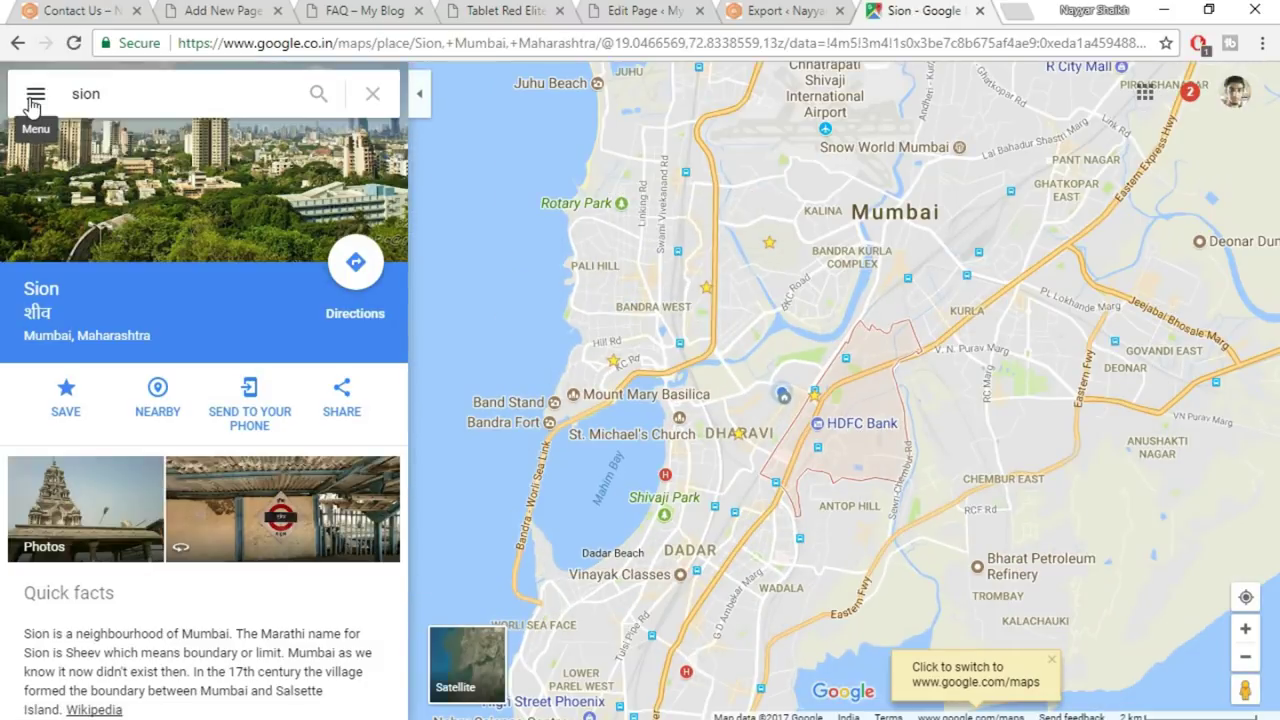
pyautogui.click(34, 97)
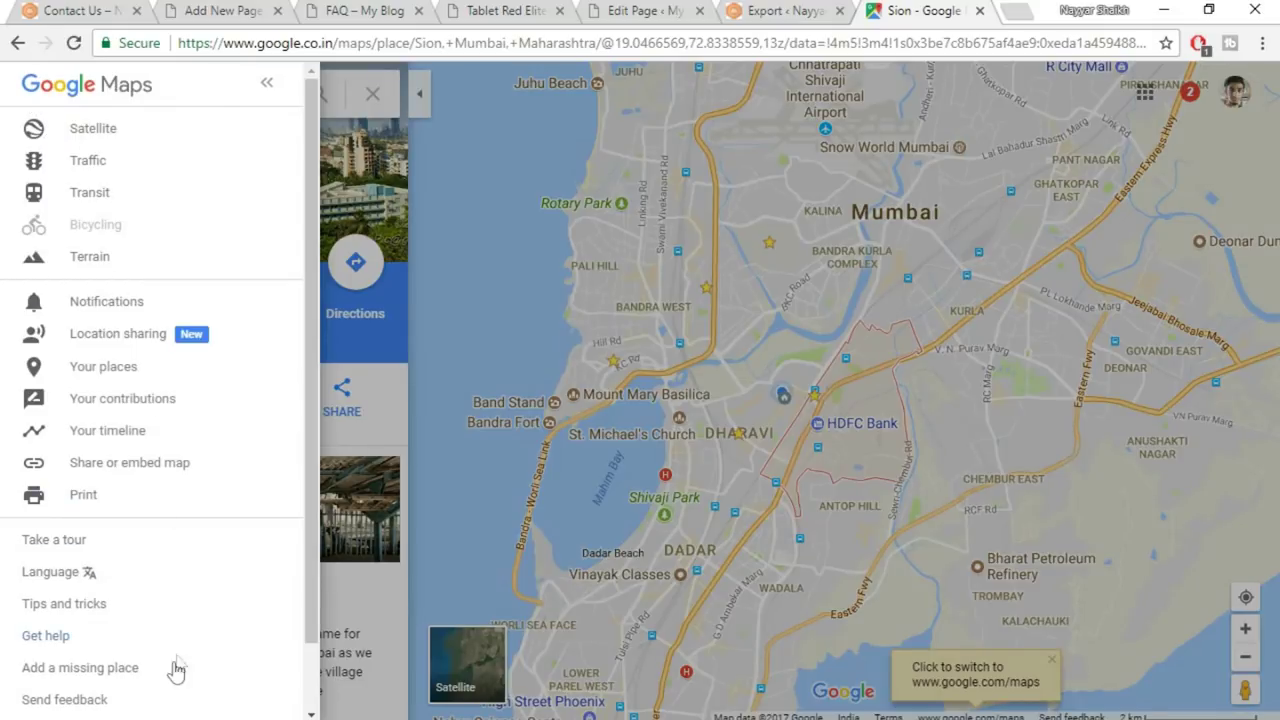
pyautogui.click(160, 474)
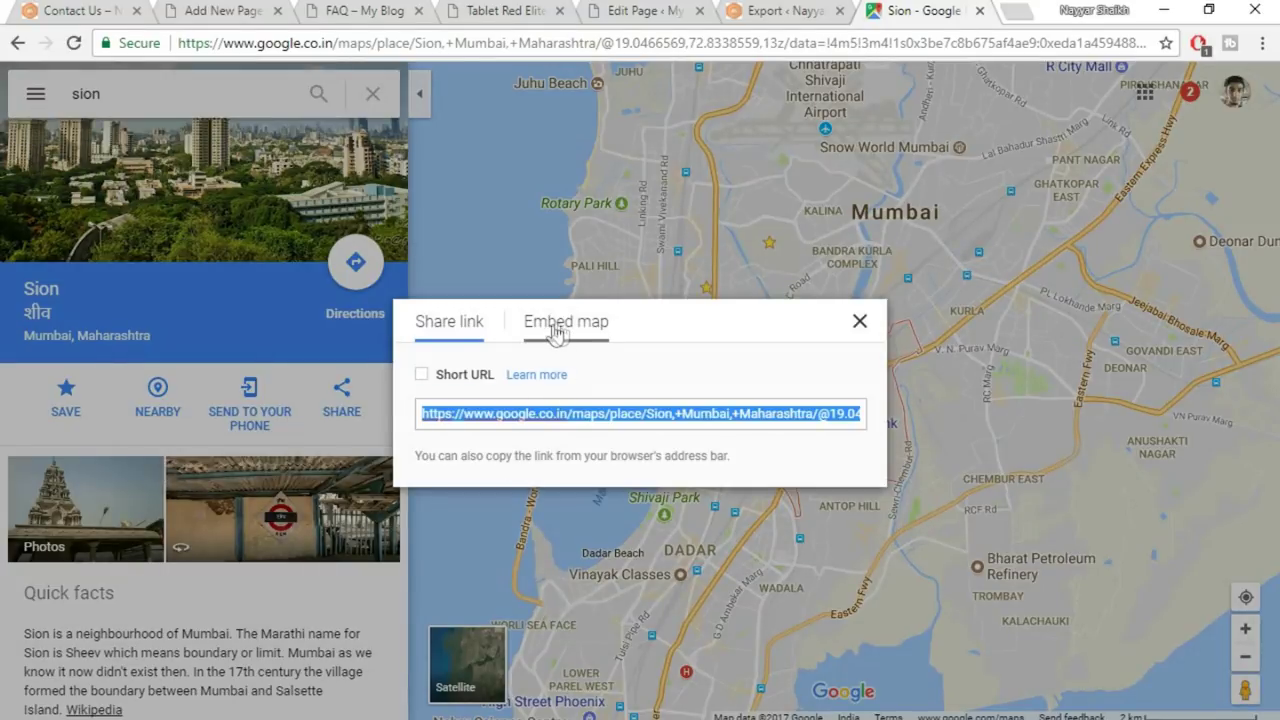
pyautogui.click(536, 328)
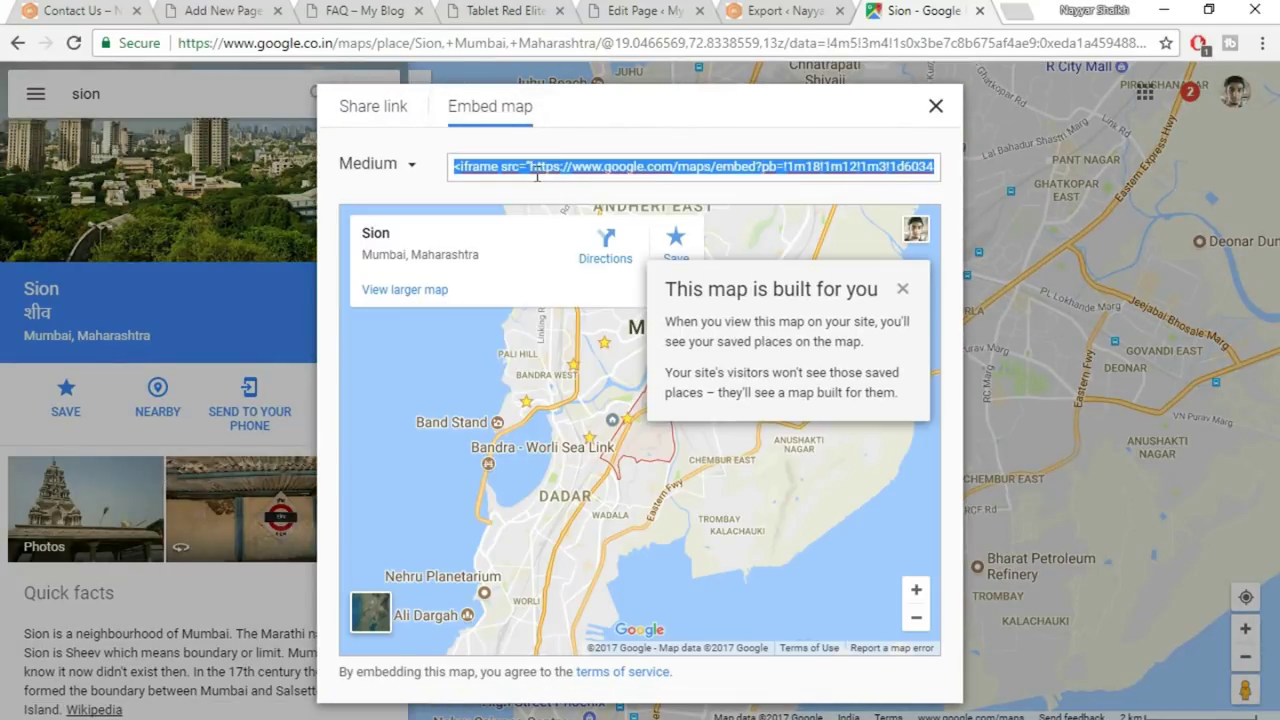
pyautogui.rightClick(548, 172)
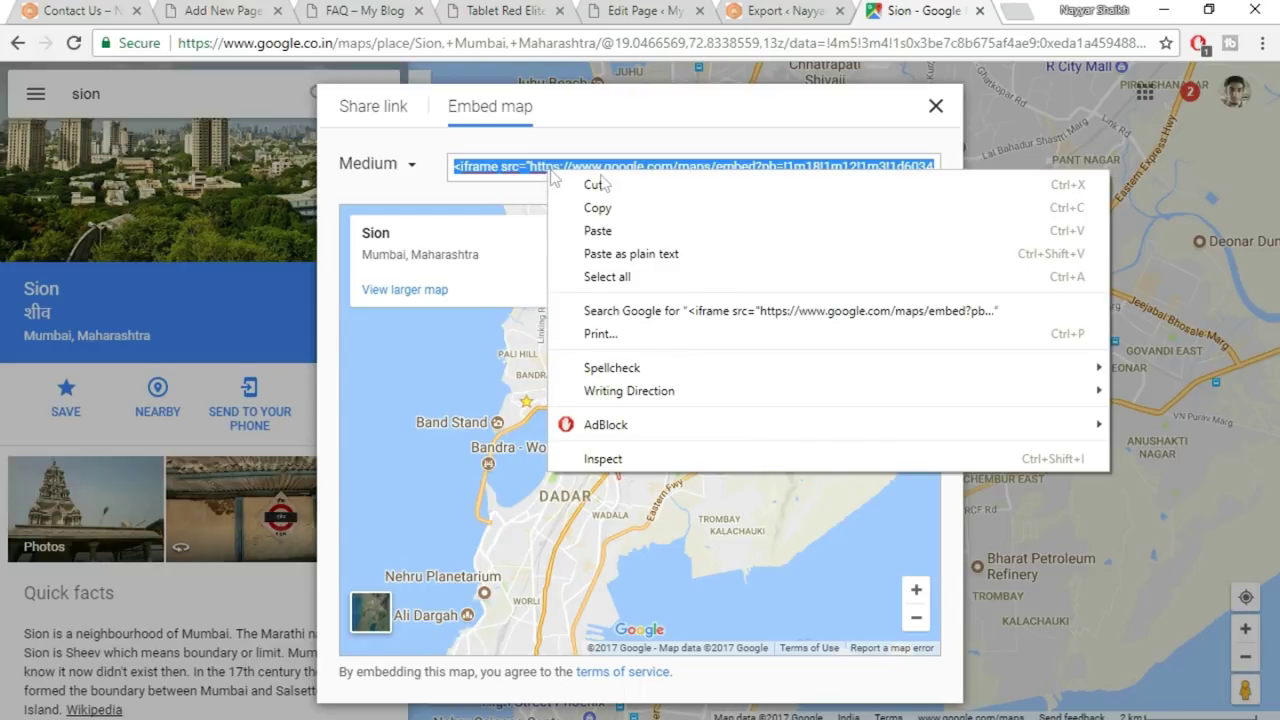
pyautogui.click(628, 209)
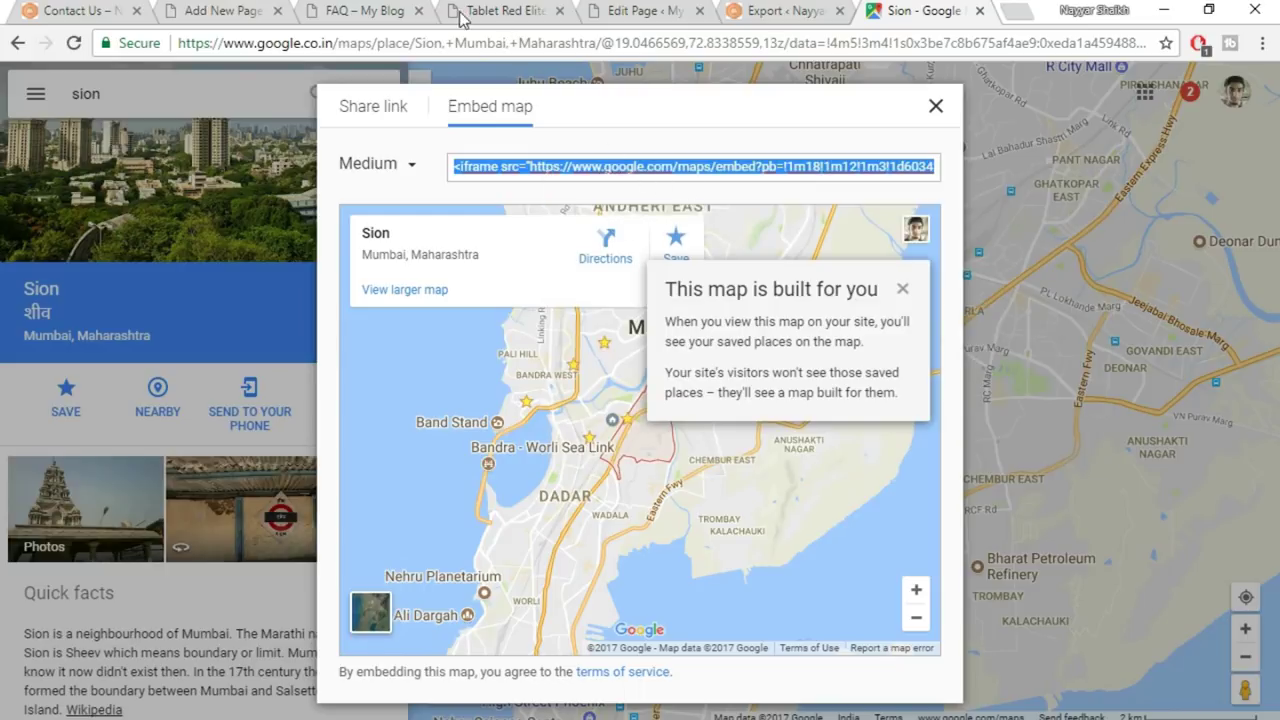
# Replace the map element's placeholder embed code with the Sion iframe
pyautogui.click(262, 10)
pyautogui.click(646, 361)
pyautogui.hotkey('ctrl', 'a')
pyautogui.press('BackSpace')
pyautogui.hotkey('ctrl', 'v')
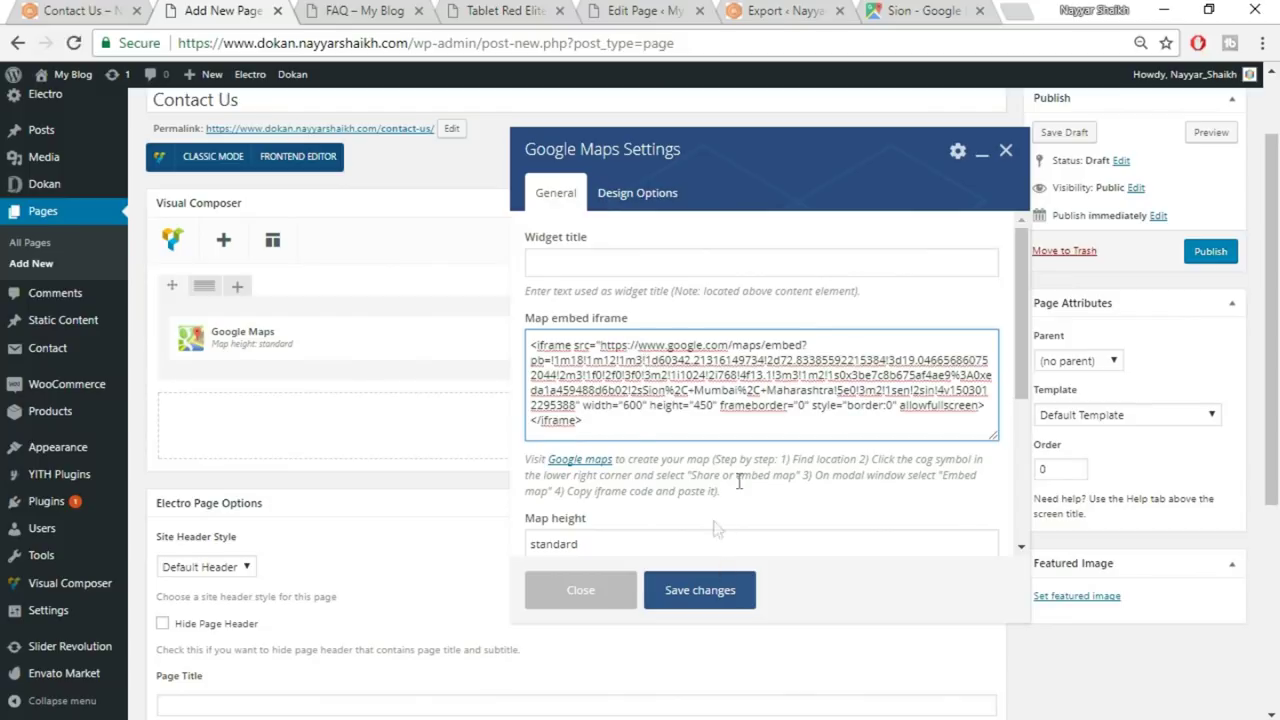
# Save the Google Maps element settings
pyautogui.scroll(-2, 716, 528)
pyautogui.scroll(-2, 730, 450)
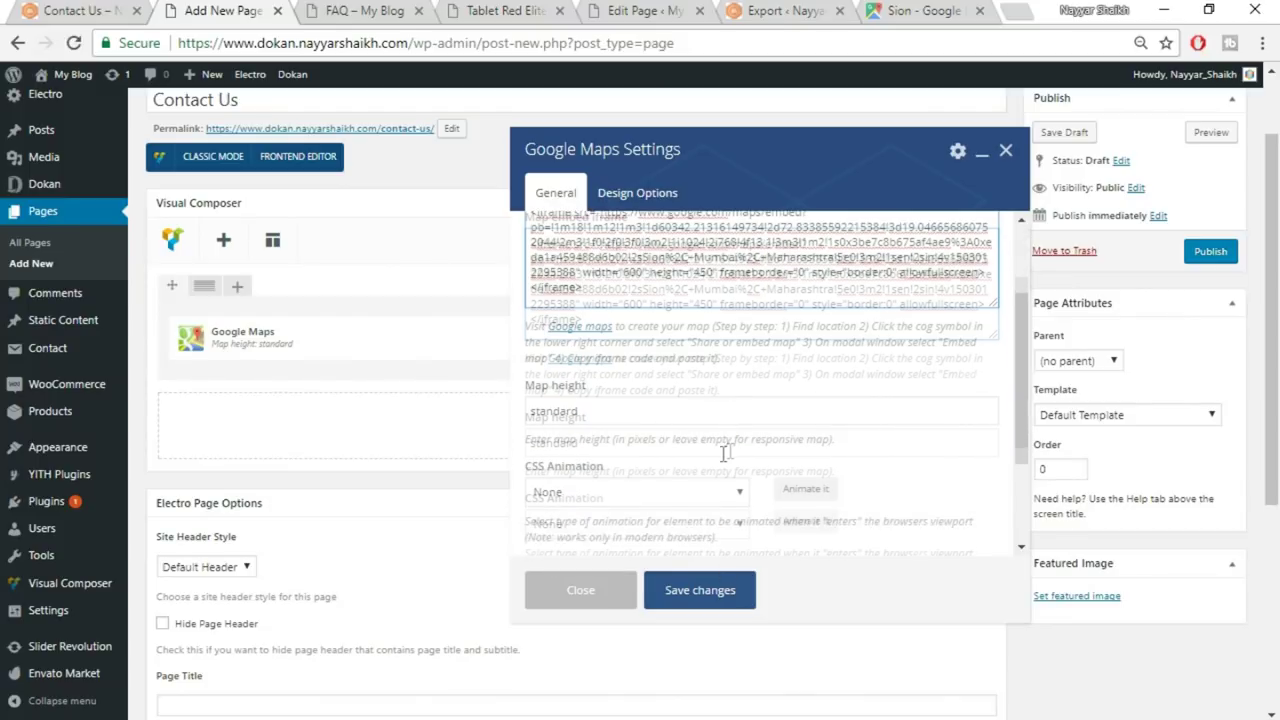
pyautogui.scroll(-3, 749, 500)
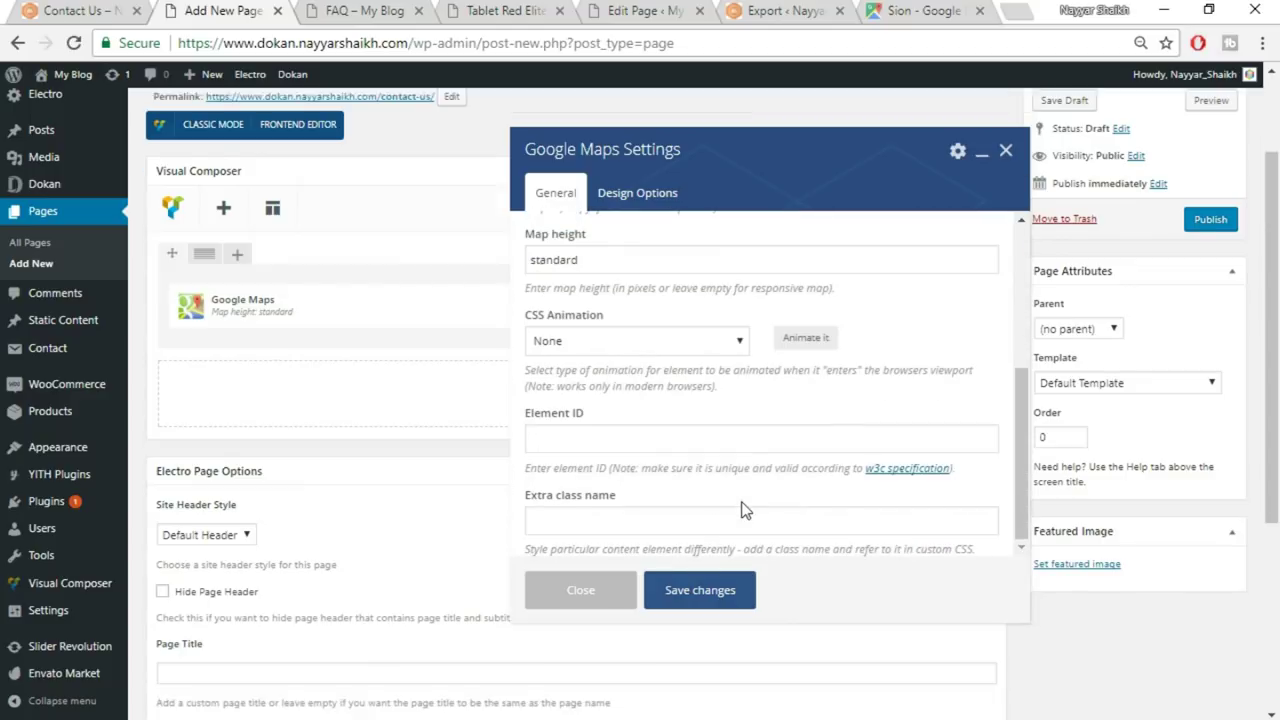
pyautogui.click(701, 590)
pyautogui.scroll(3, 706, 591)
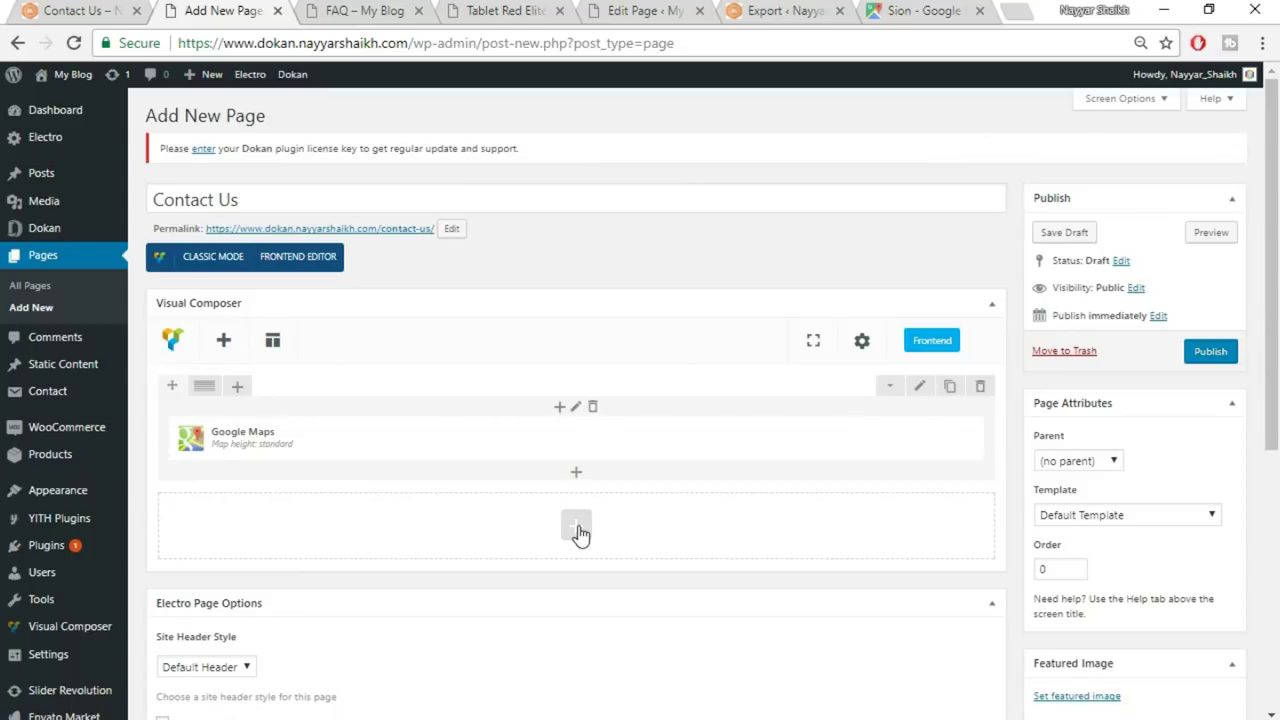
# Check the demo's Leave us a Message text and add a Text Block element
pyautogui.click(578, 528)
pyautogui.click(65, 8)
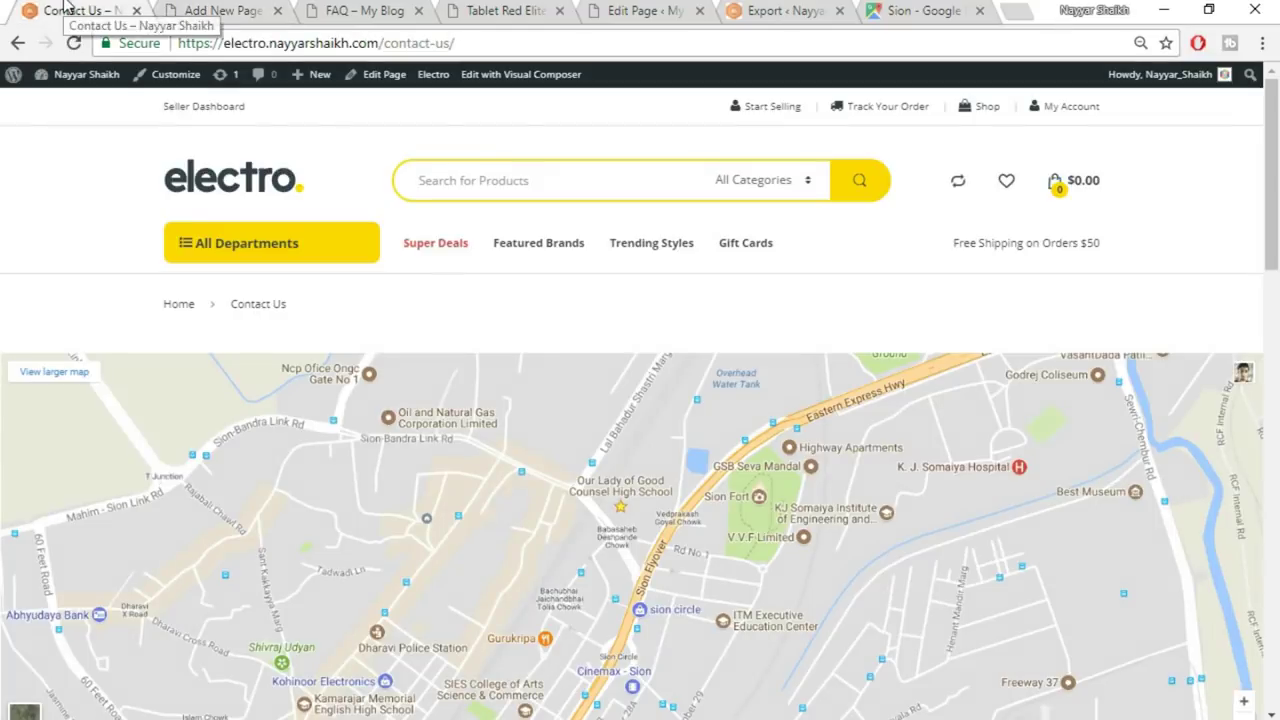
pyautogui.scroll(-5, 555, 362)
pyautogui.scroll(-2, 558, 371)
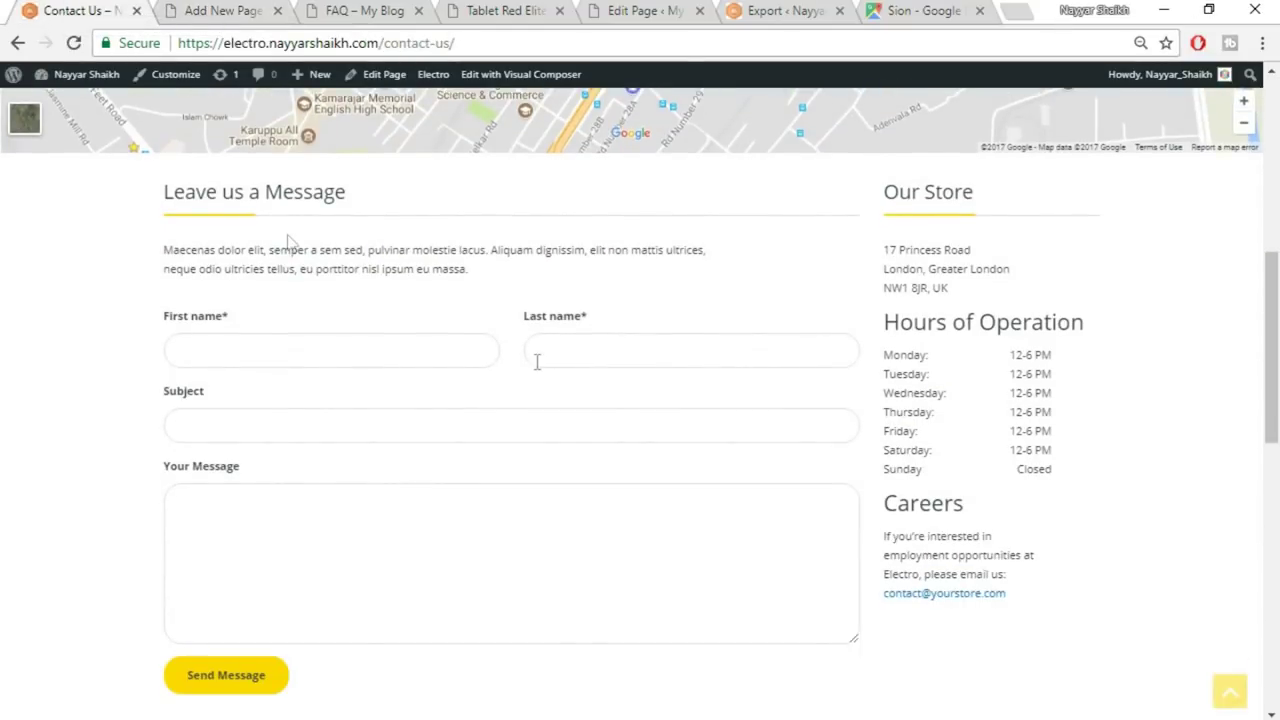
pyautogui.moveTo(158, 201); pyautogui.dragTo(533, 271)
pyautogui.click(535, 271)
pyautogui.click(230, 10)
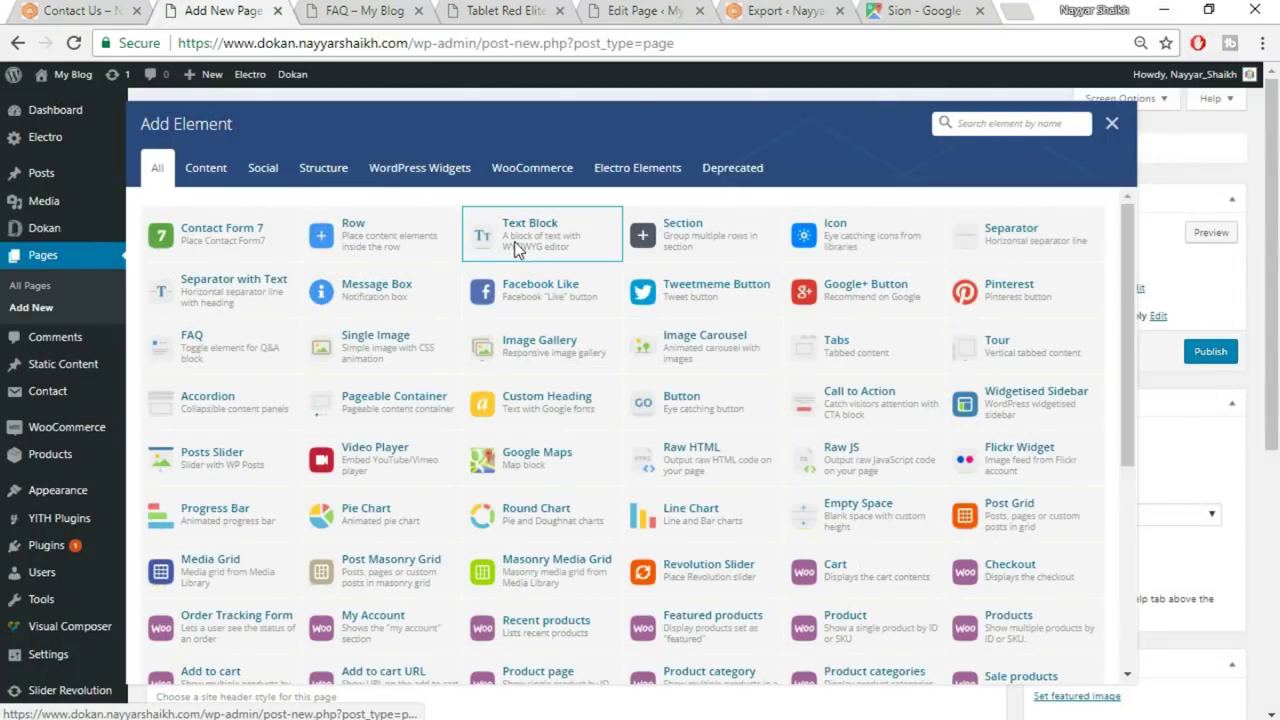
pyautogui.click(514, 241)
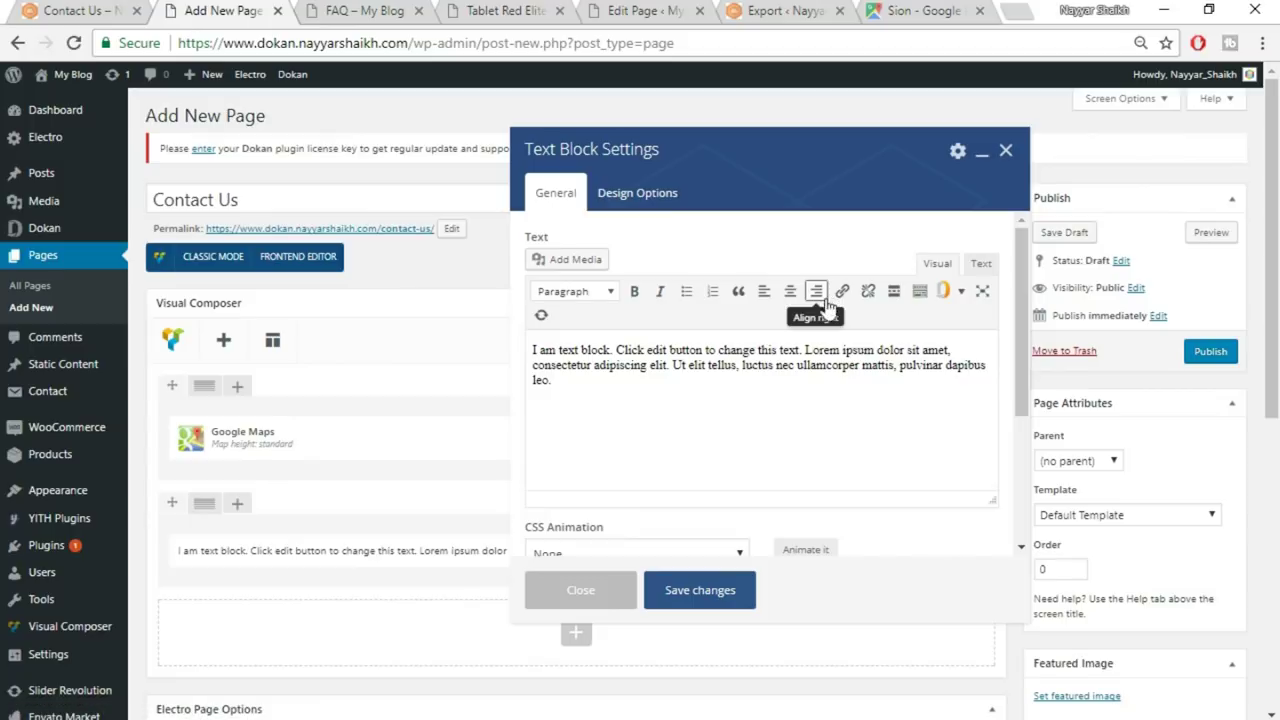
# Select the Leave us a Message heading and paragraph markup in Notepad
pyautogui.click(115, 8)
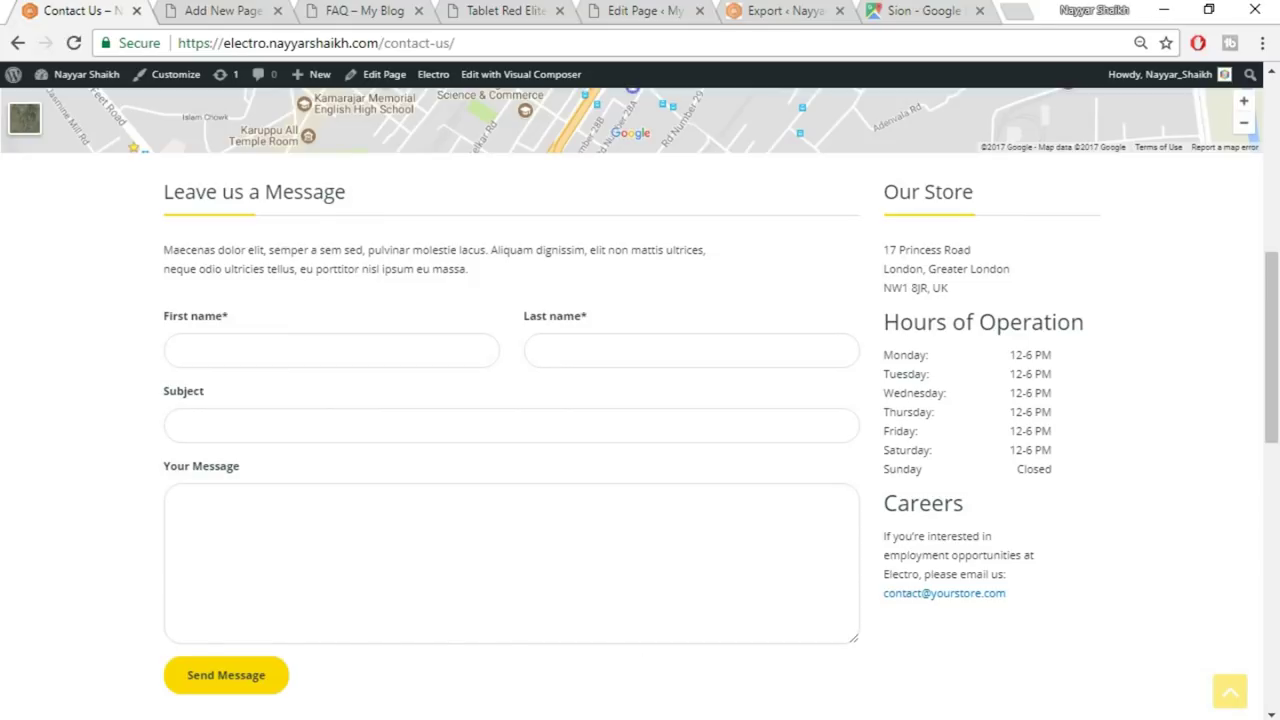
pyautogui.hotkey('alt', 'Tab')
pyautogui.scroll(-2, 536, 388)
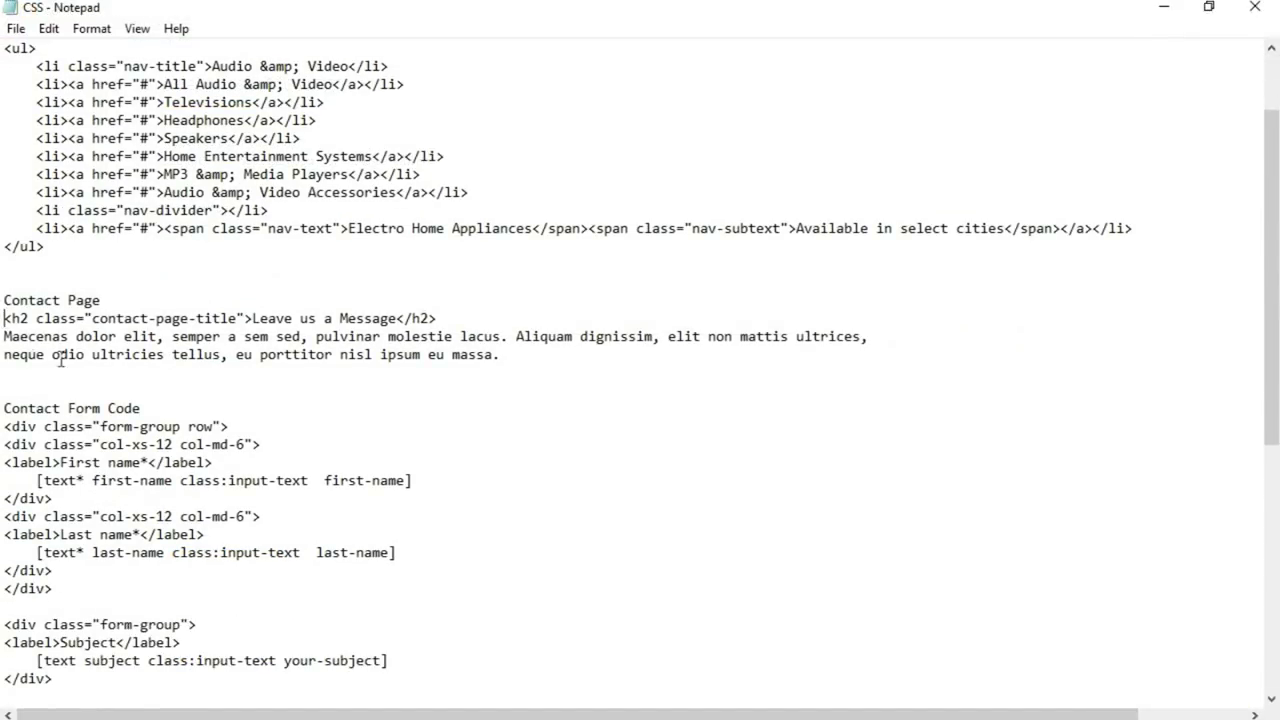
pyautogui.scroll(2, 60, 360)
pyautogui.scroll(-1, 70, 360)
pyautogui.moveTo(4, 372); pyautogui.dragTo(648, 404)
pyautogui.hotkey('ctrl', 'c')
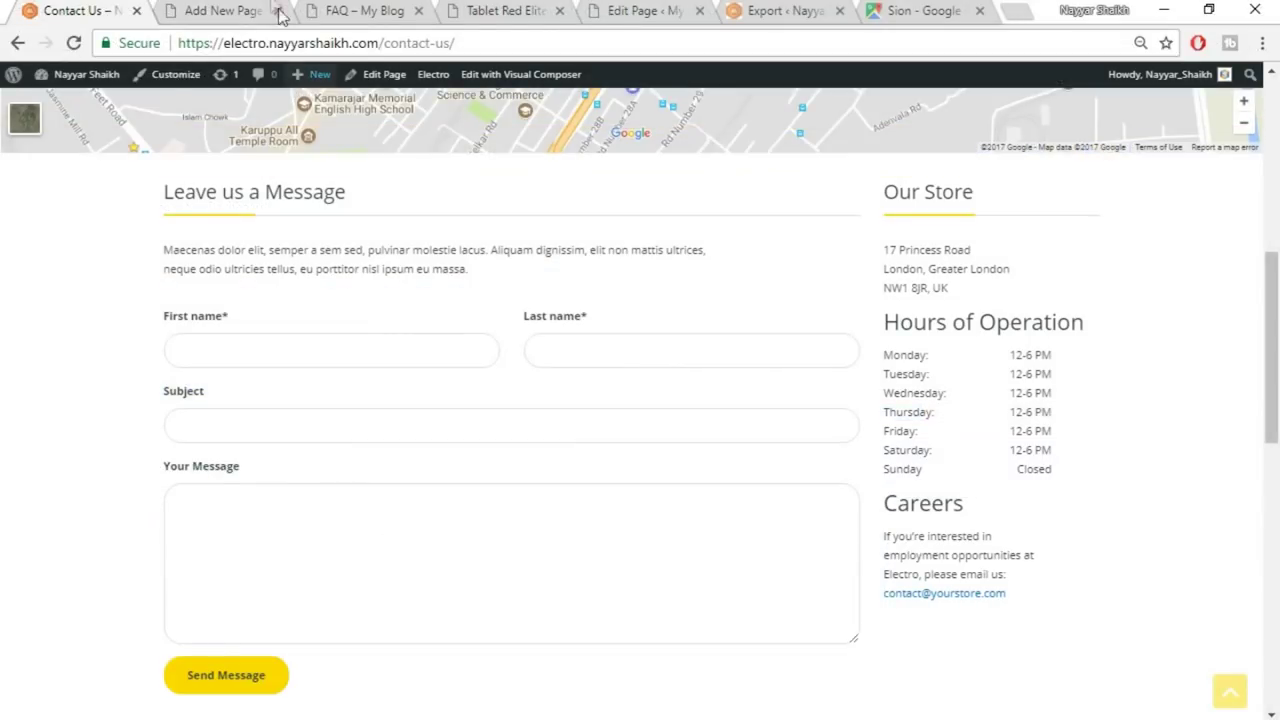
# Fill the text block with the Leave us a Message heading and paragraph and save it
pyautogui.click(226, 11)
pyautogui.hotkey('ctrl', 'a')
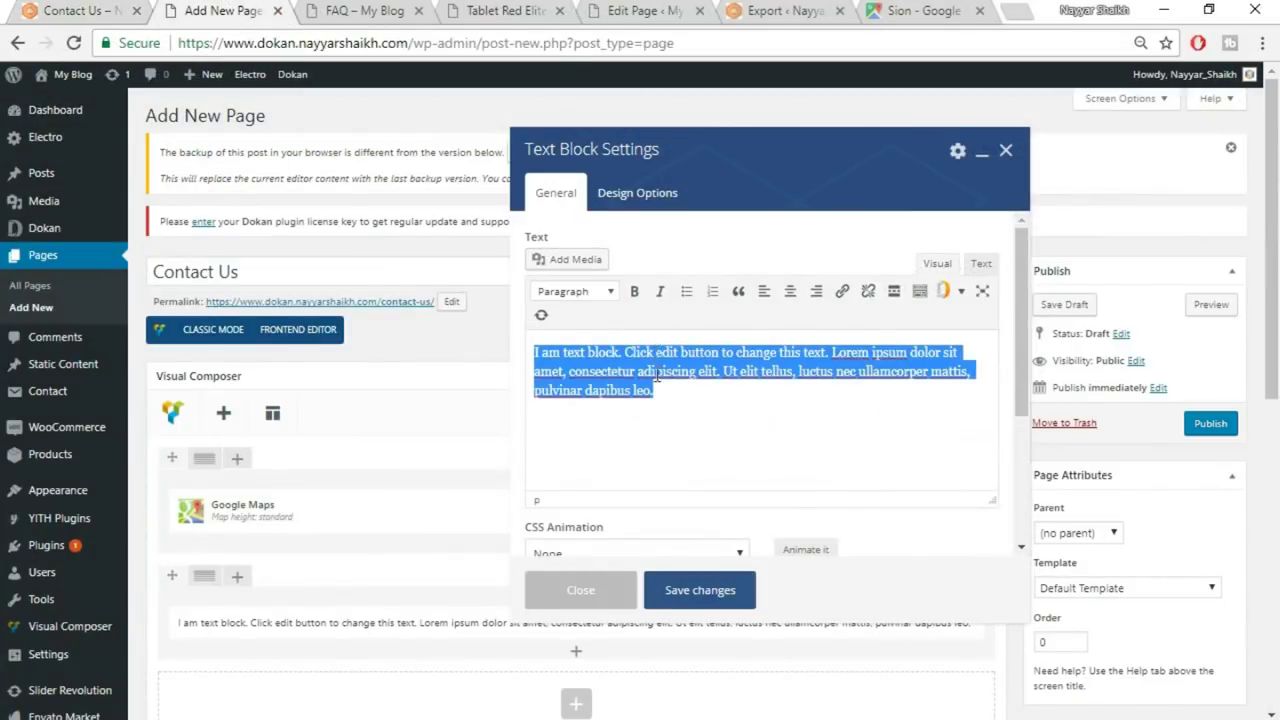
pyautogui.hotkey('ctrl', 'v')
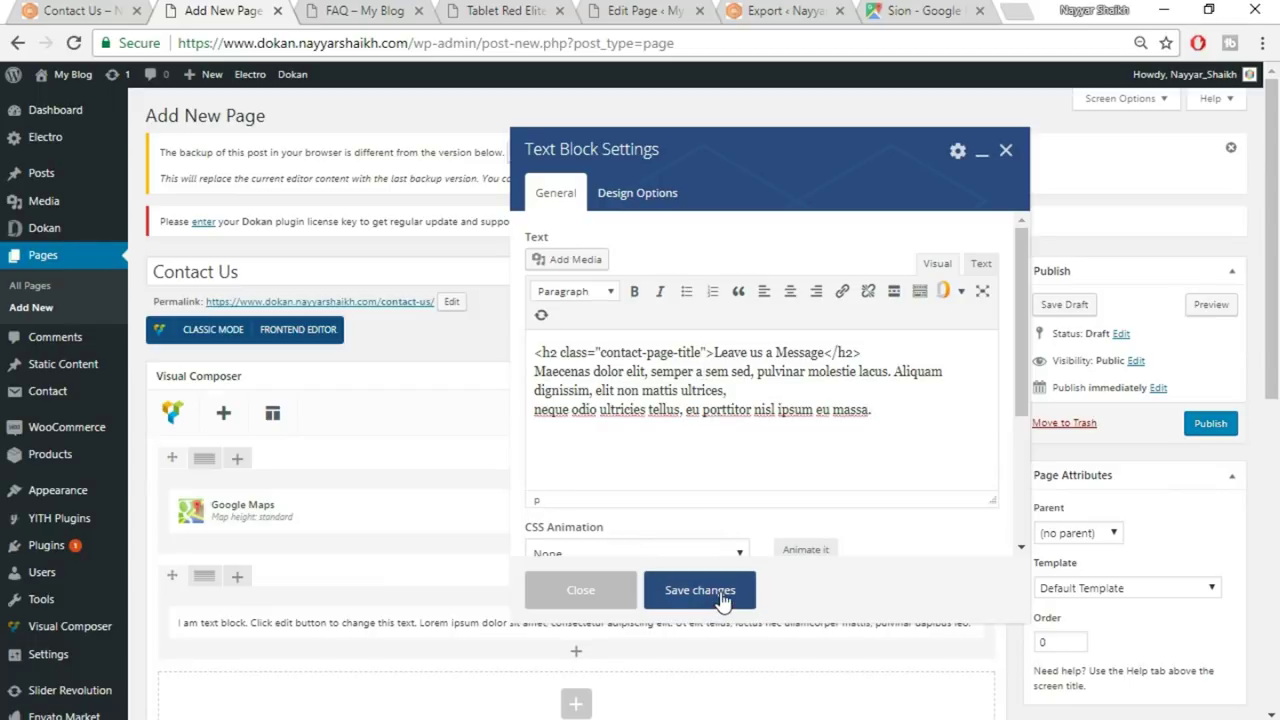
pyautogui.click(700, 590)
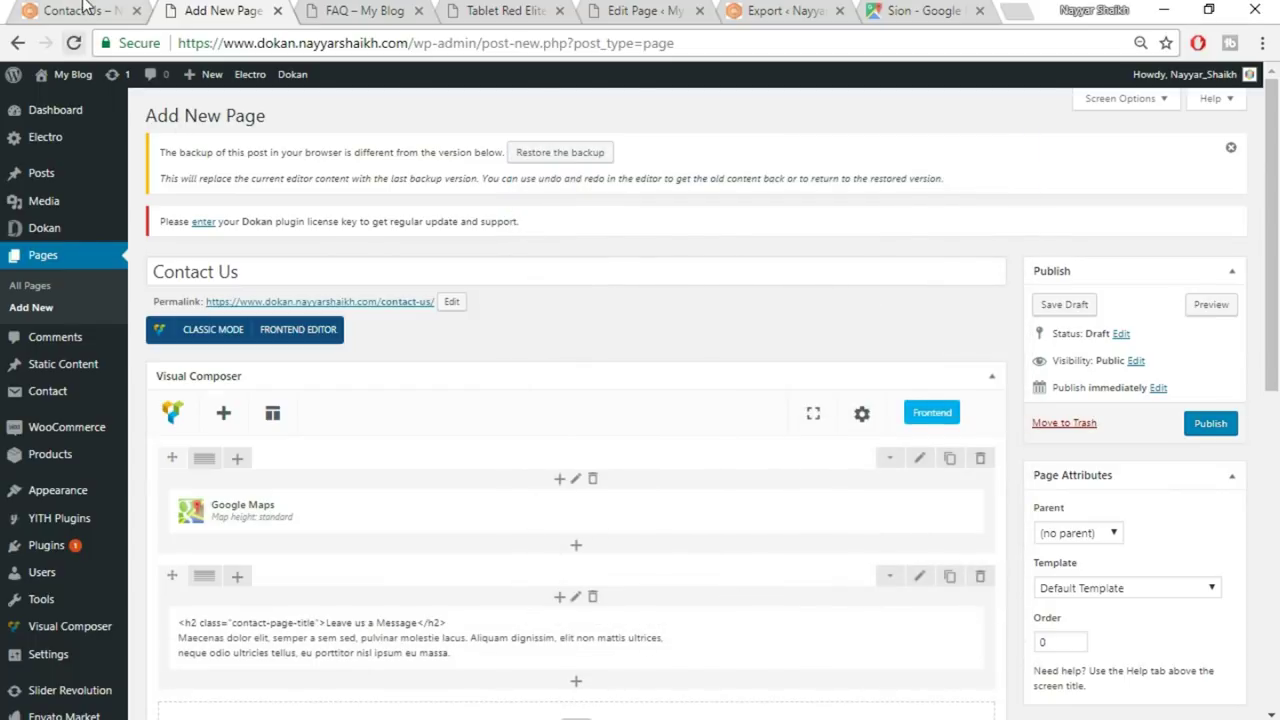
# Publish the Contact Us page
pyautogui.click(87, 9)
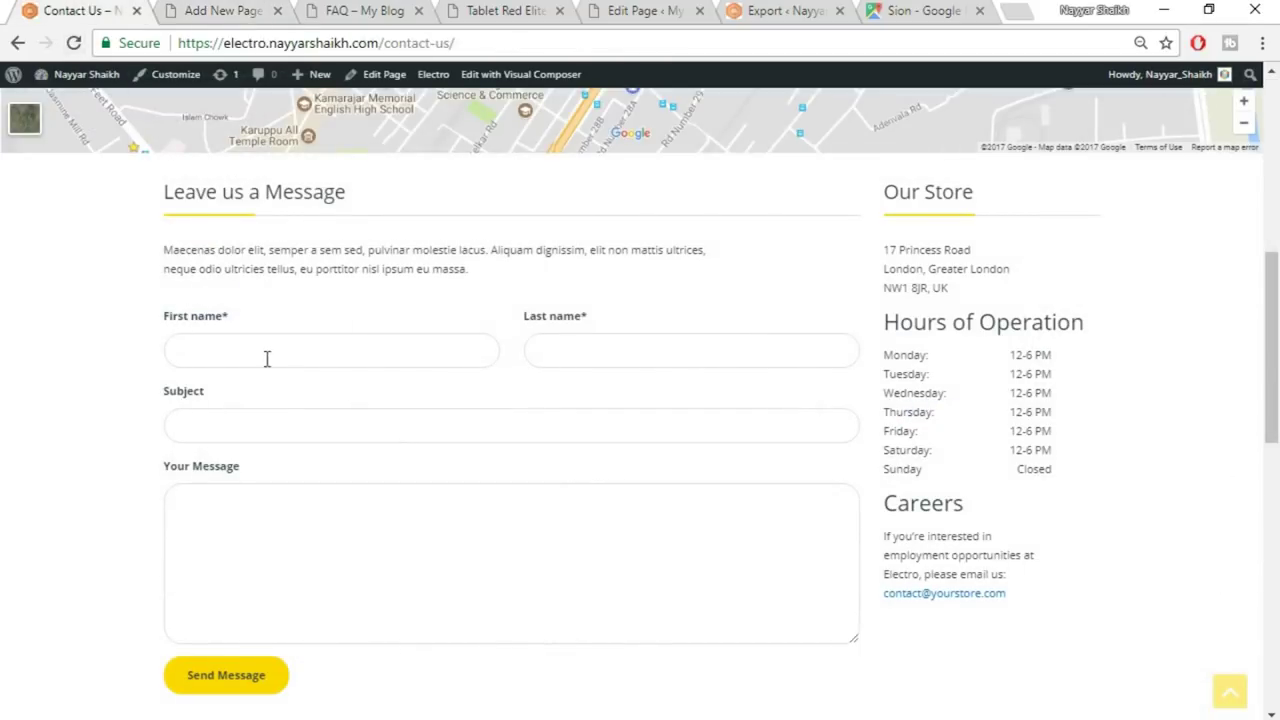
pyautogui.click(222, 10)
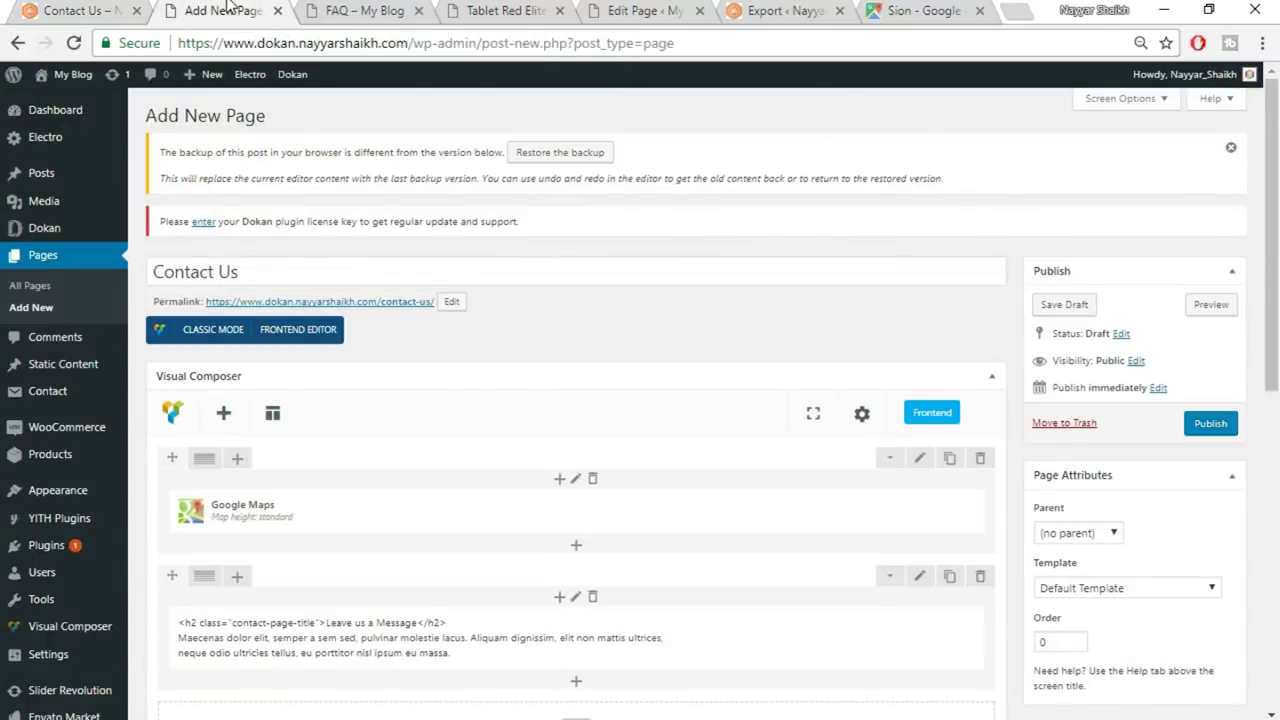
pyautogui.click(1207, 425)
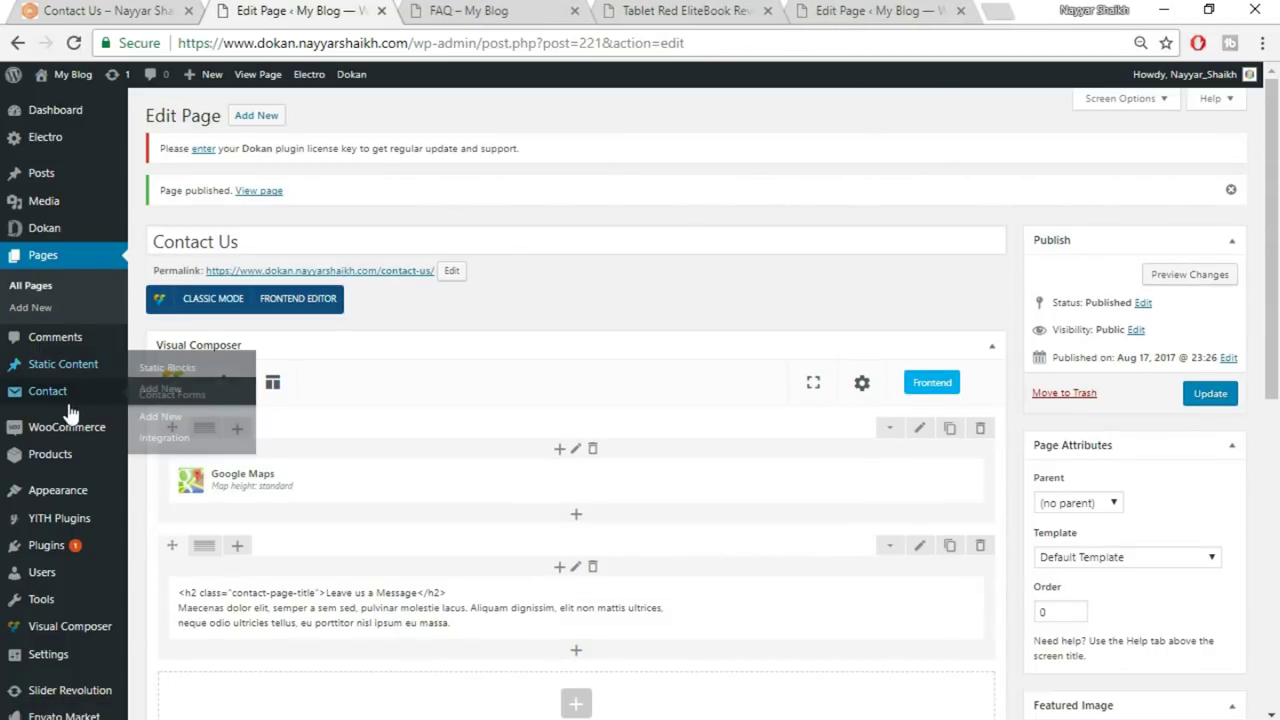
pyautogui.moveTo(70, 413)
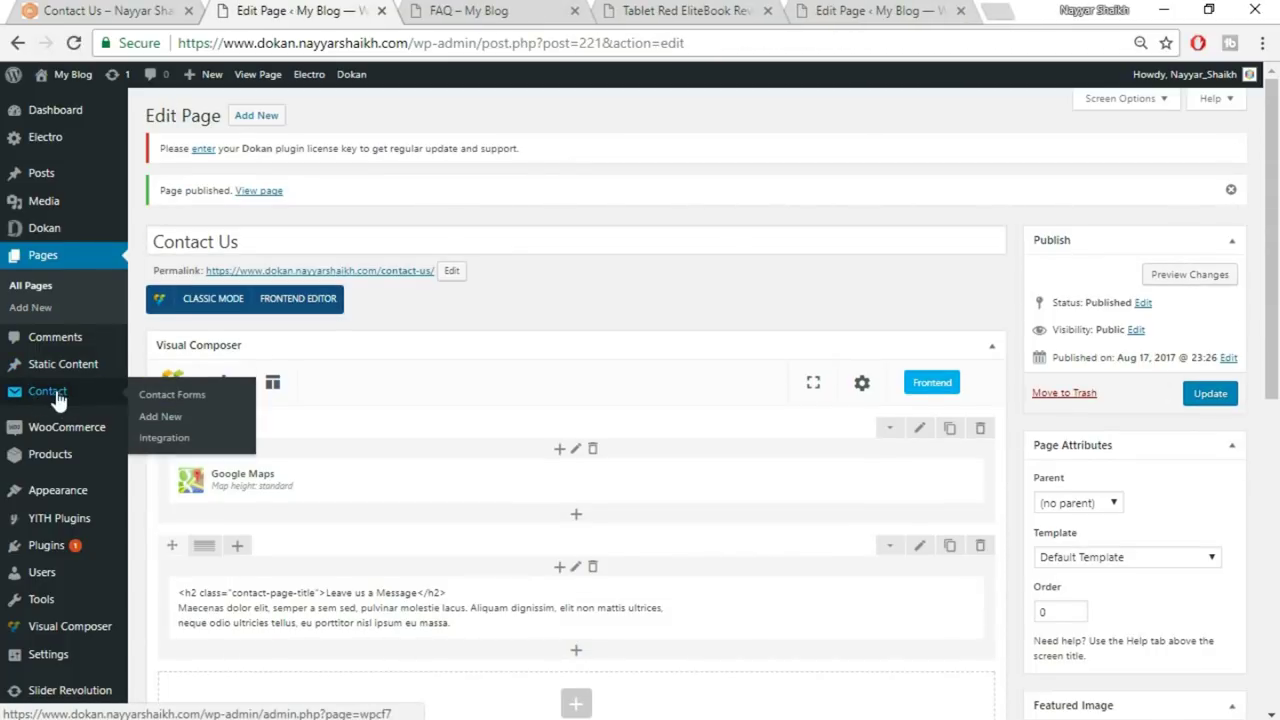
# Open Contact Form 7's new-form page in a new tab and copy the contact form code from the notes
pyautogui.rightClick(172, 421)
pyautogui.click(190, 432)
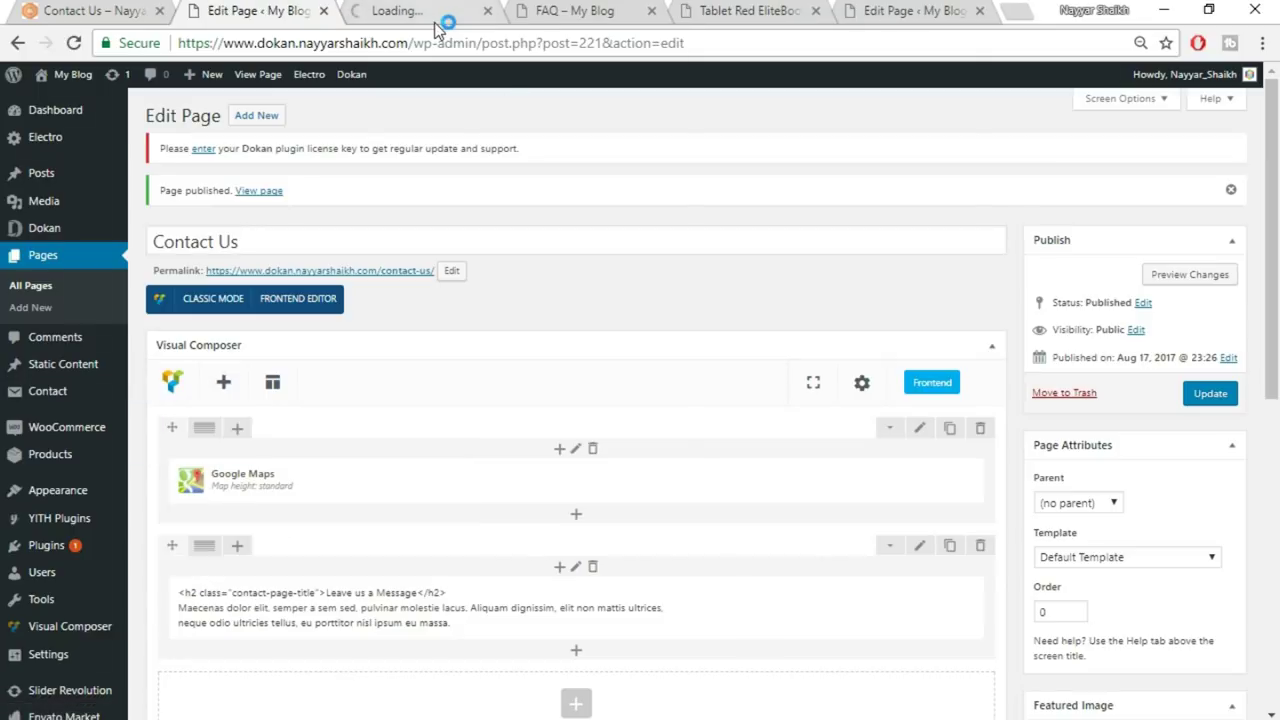
pyautogui.click(438, 14)
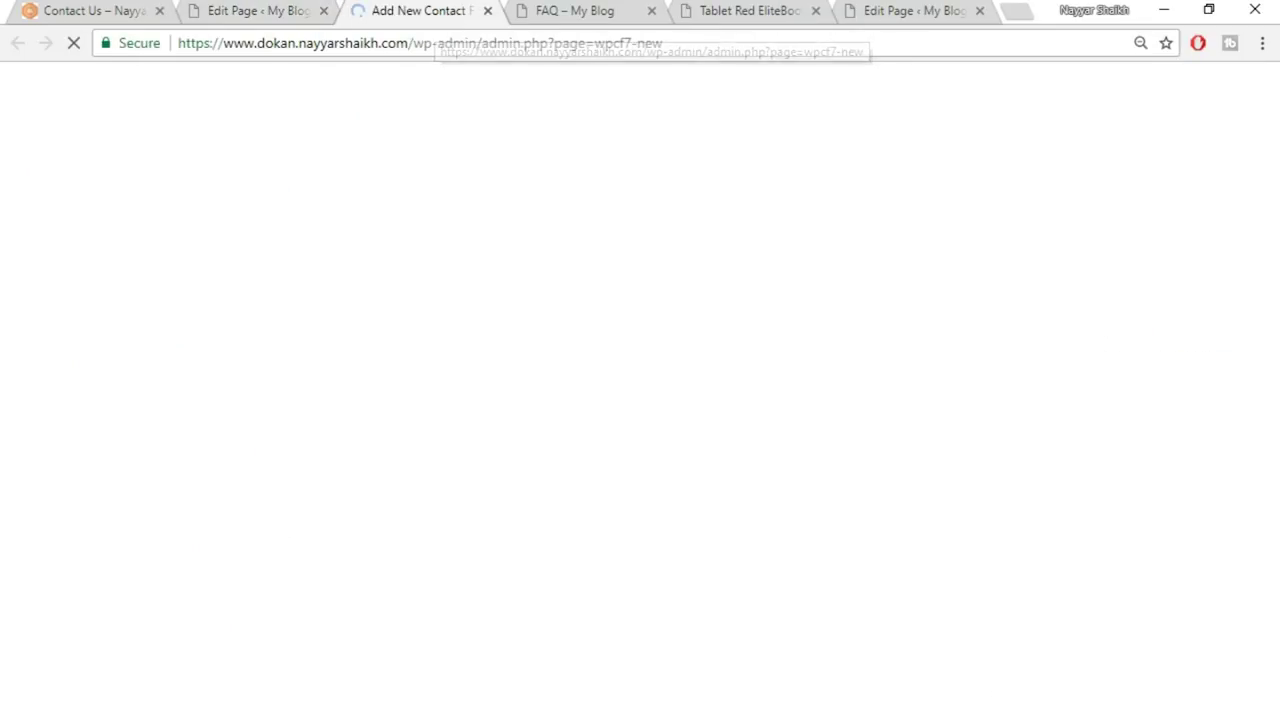
pyautogui.hotkey('alt', 'Tab')
pyautogui.scroll(-4, 672, 461)
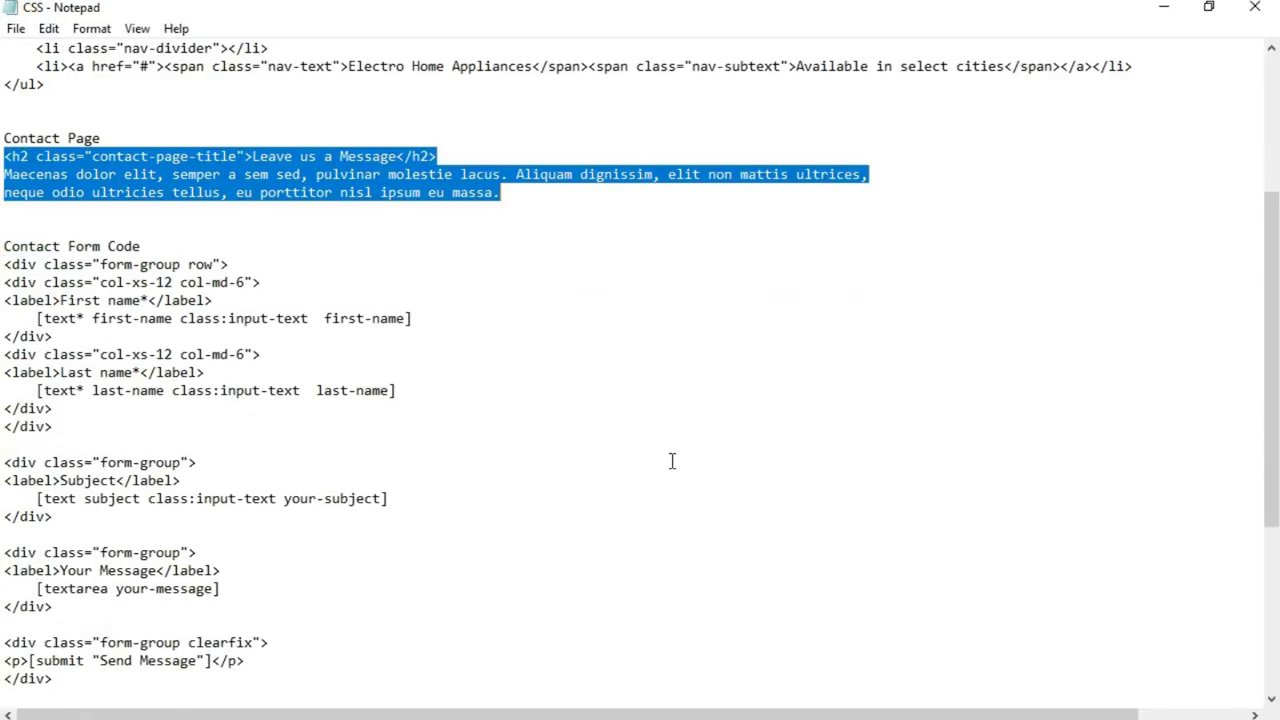
pyautogui.scroll(-1, 672, 461)
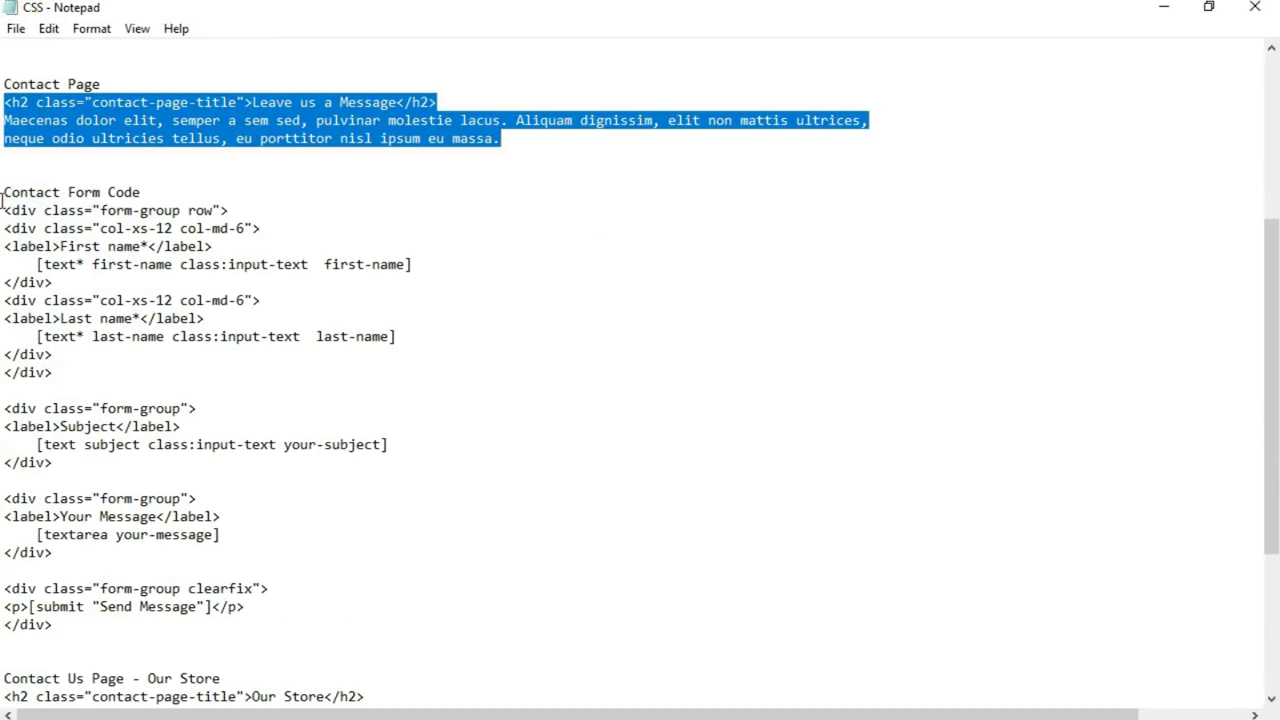
pyautogui.moveTo(4, 212); pyautogui.dragTo(253, 663)
pyautogui.hotkey('ctrl', 'c')
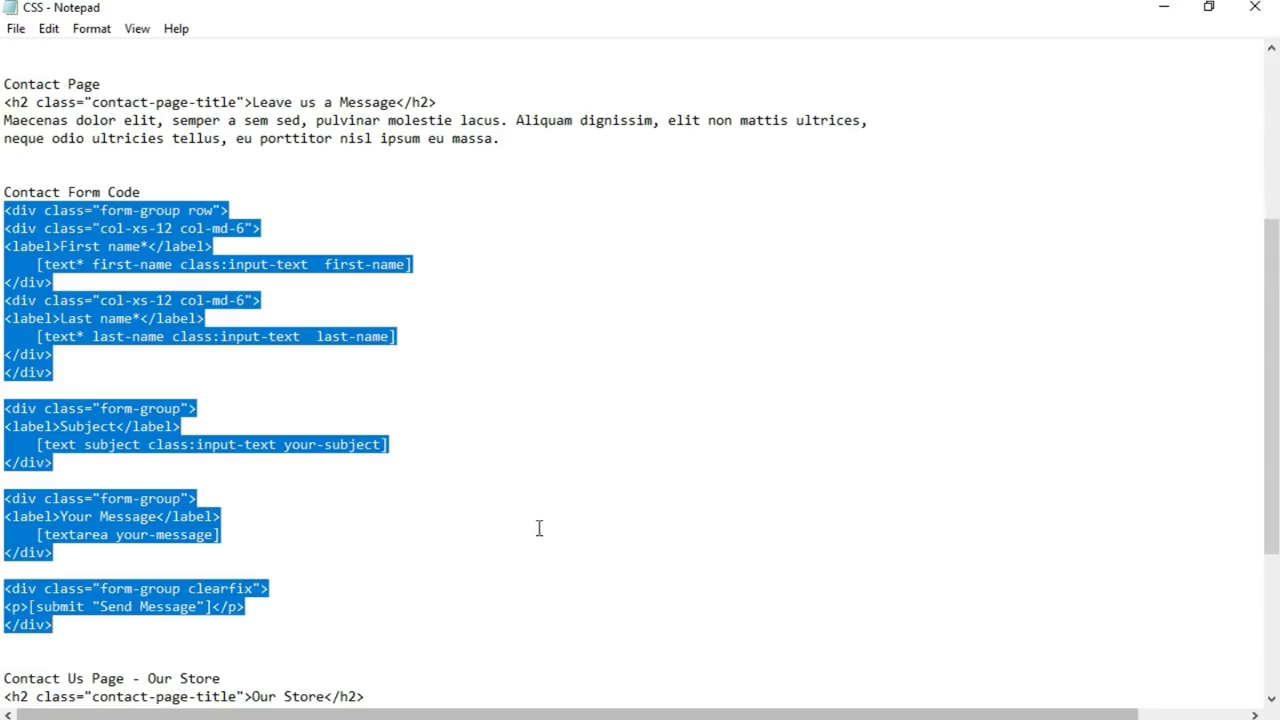
pyautogui.scroll(-1, 538, 528)
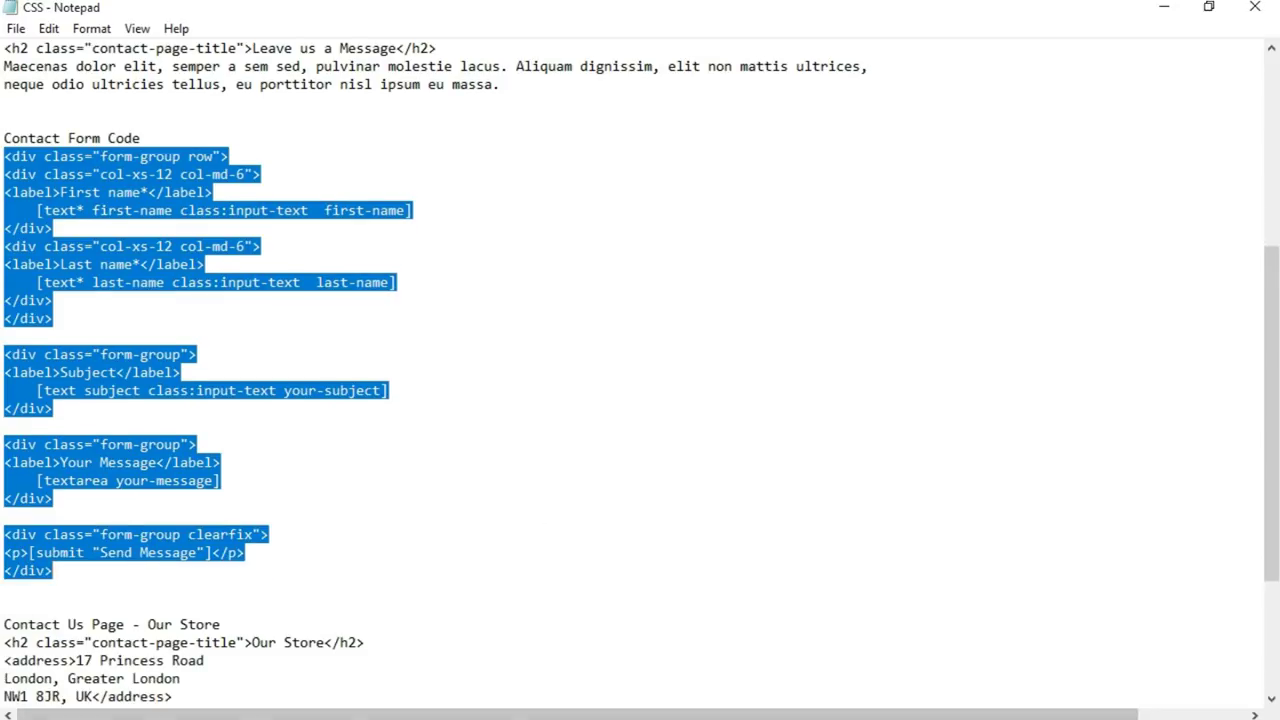
# Replace the default form template with the custom form markup and save the form
pyautogui.hotkey('alt', 'Tab')
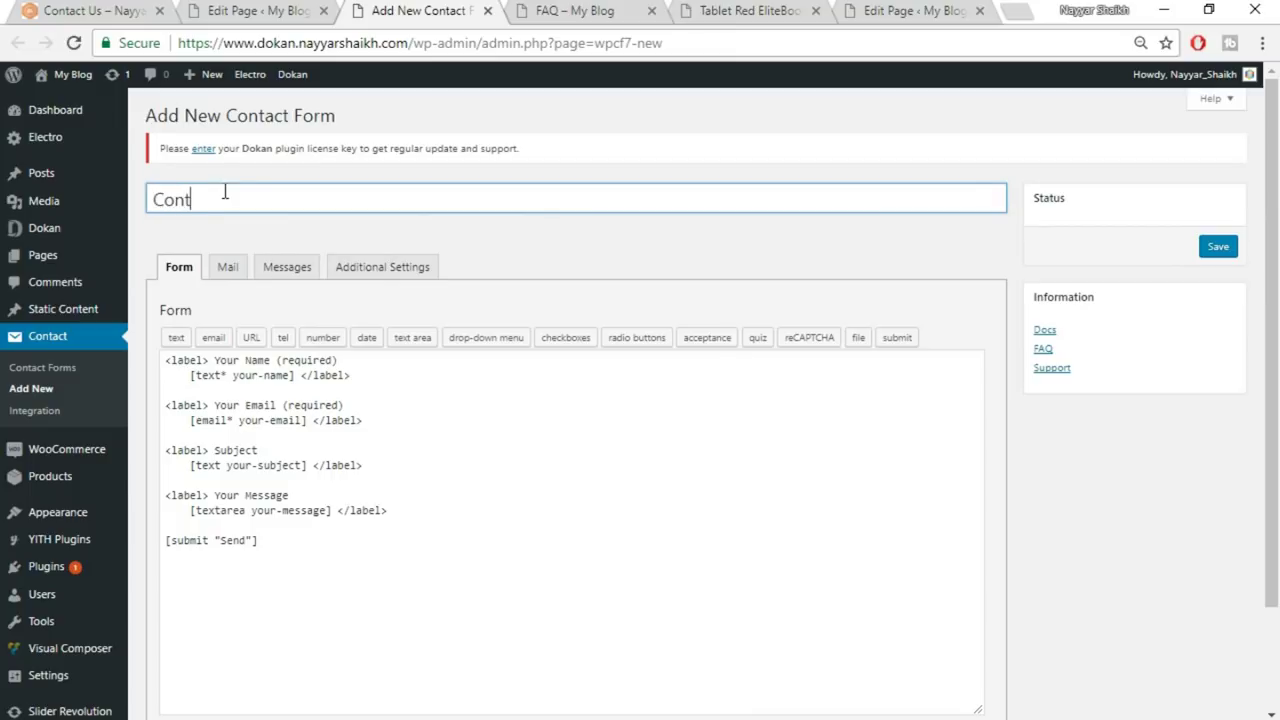
pyautogui.click(237, 442)
pyautogui.hotkey('ctrl', 'a')
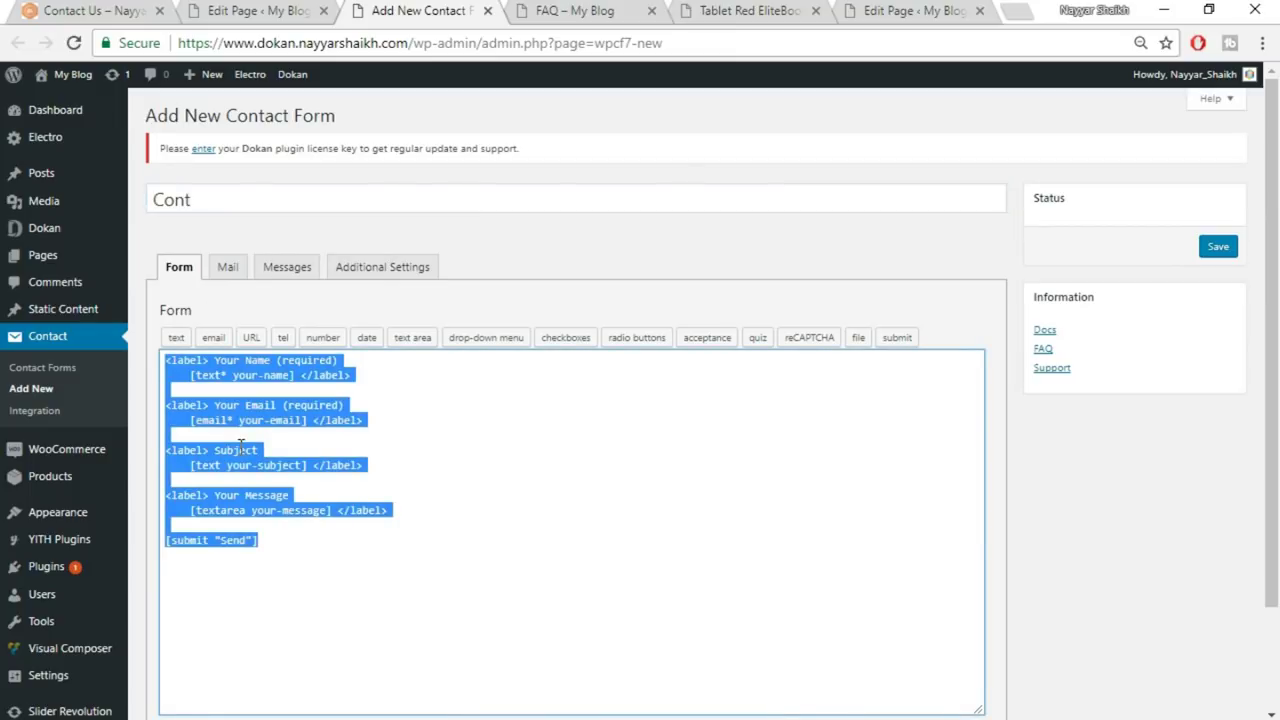
pyautogui.press('Delete')
pyautogui.hotkey('ctrl', 'v')
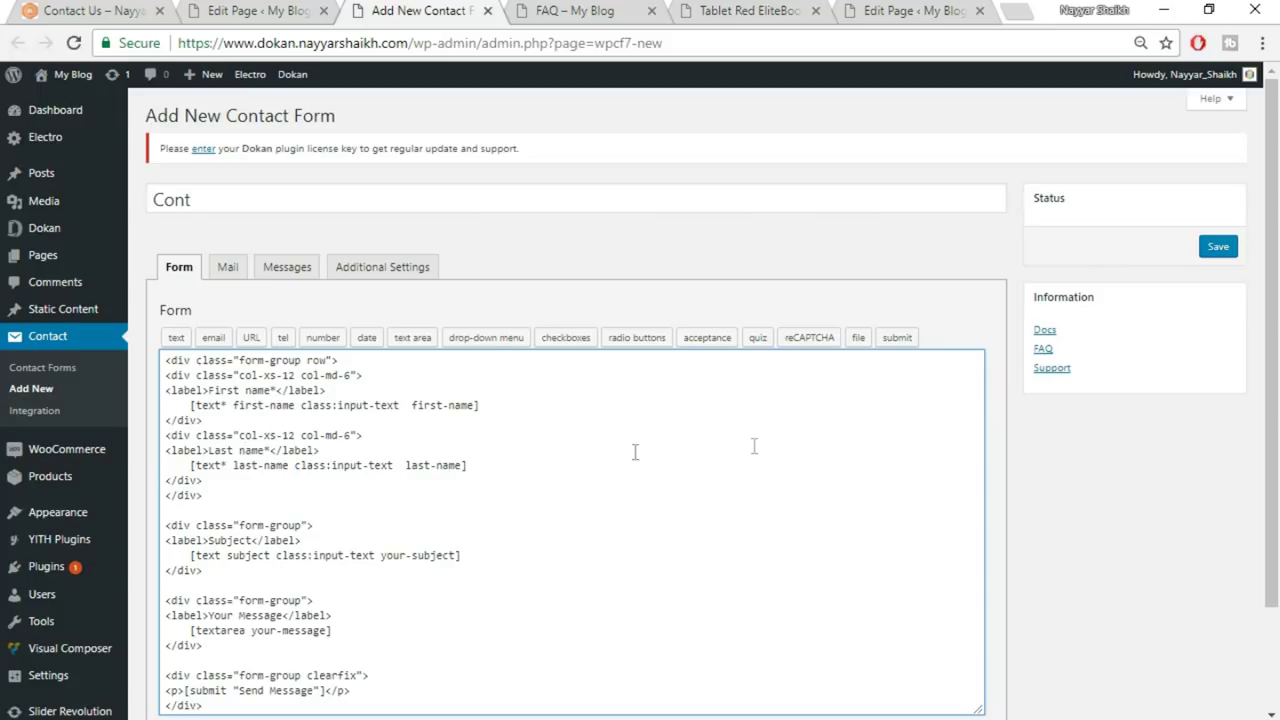
pyautogui.click(1222, 247)
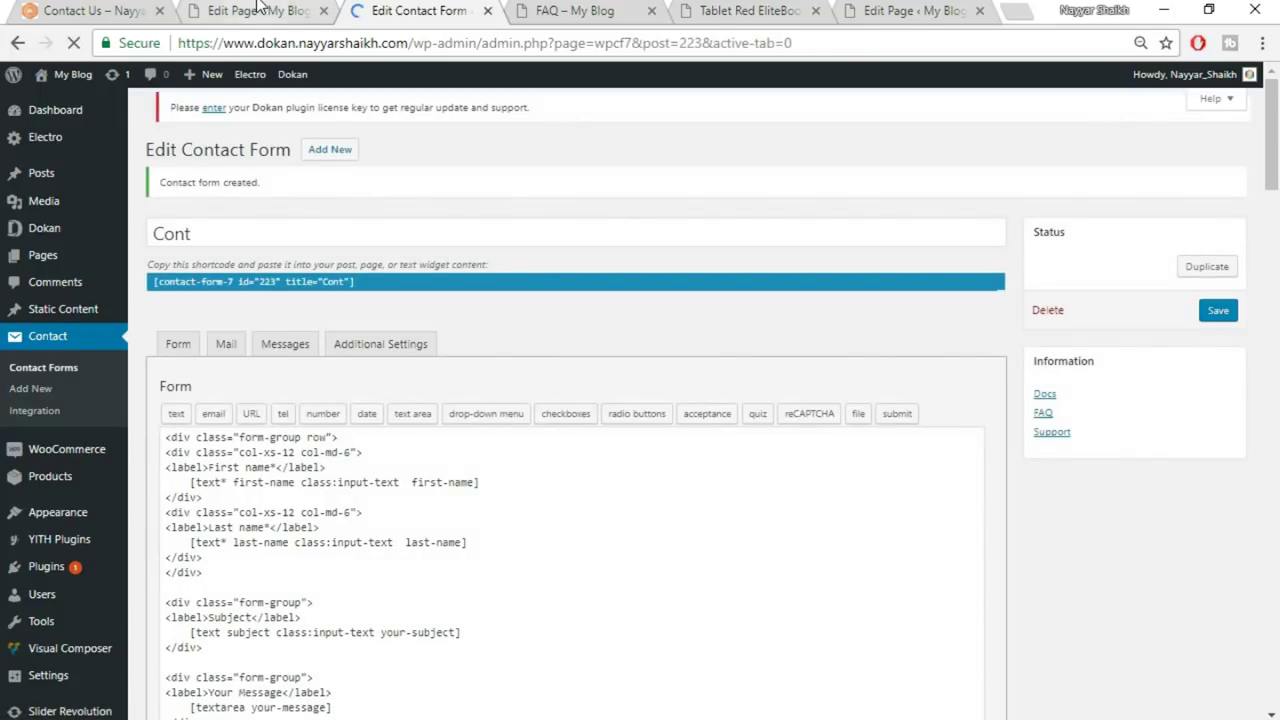
# Add a Contact Form 7 element below the message text, set to the Cont form
pyautogui.click(262, 10)
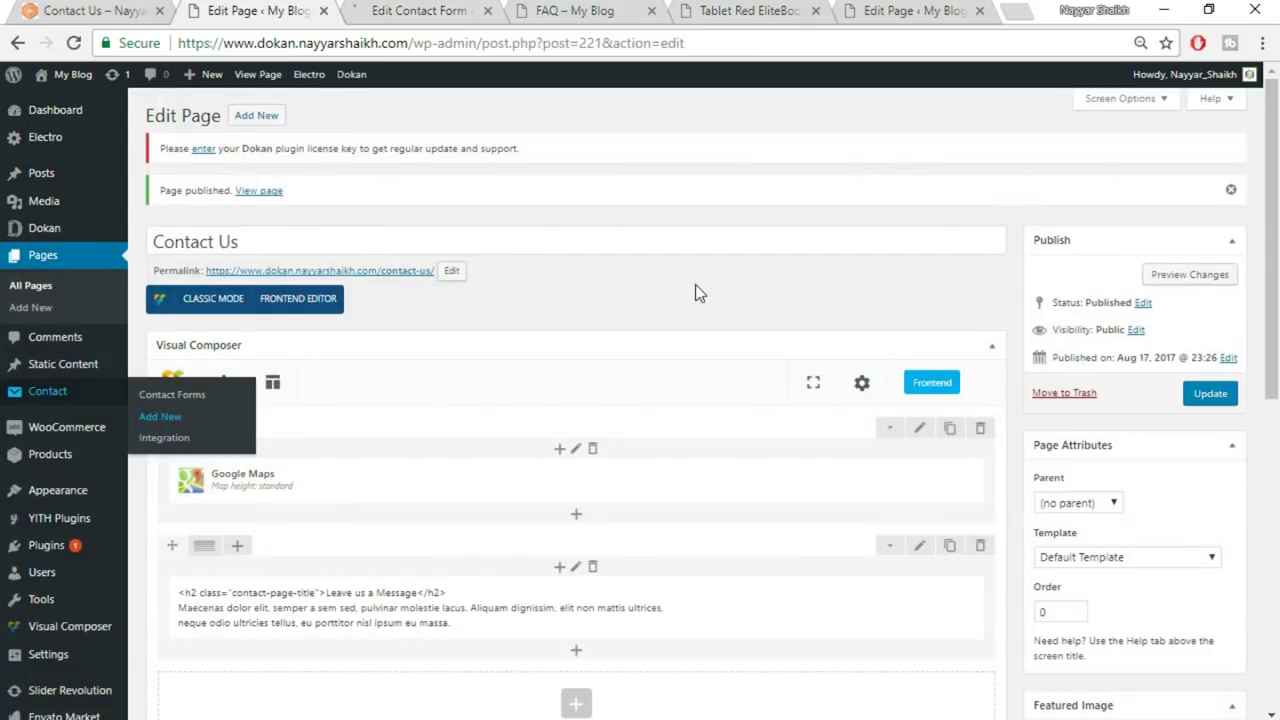
pyautogui.scroll(-4, 695, 290)
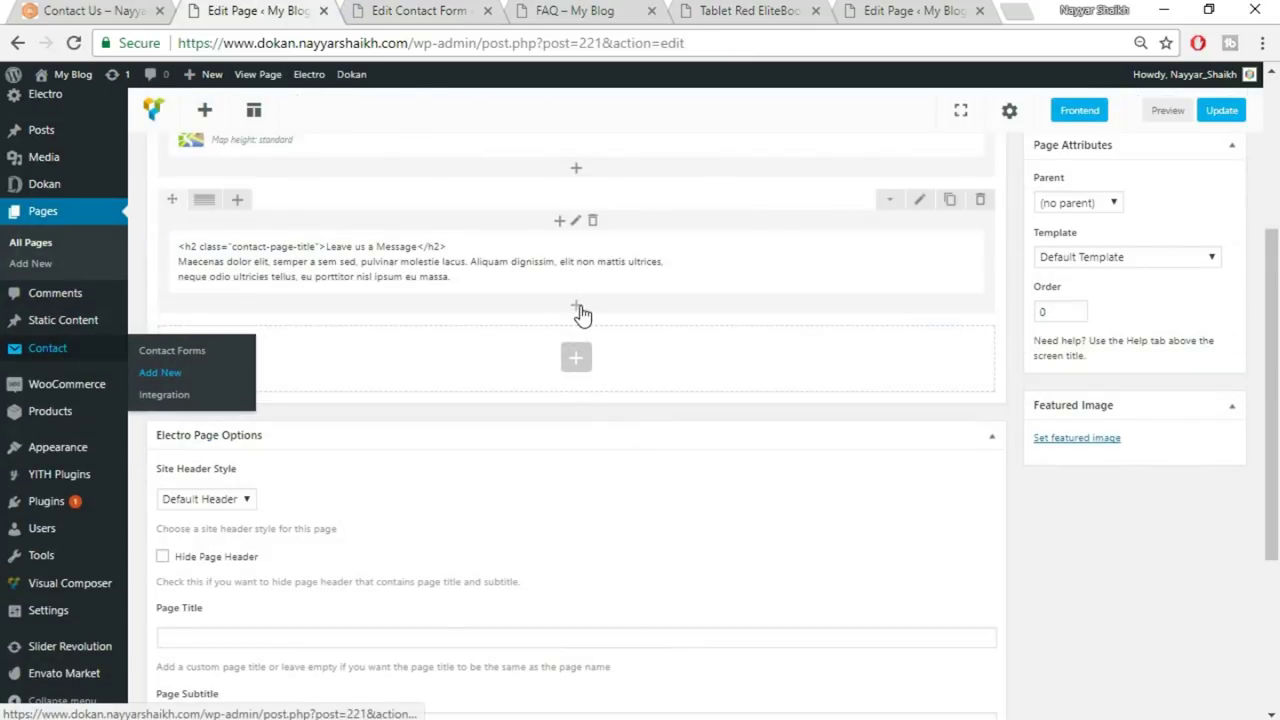
pyautogui.click(576, 307)
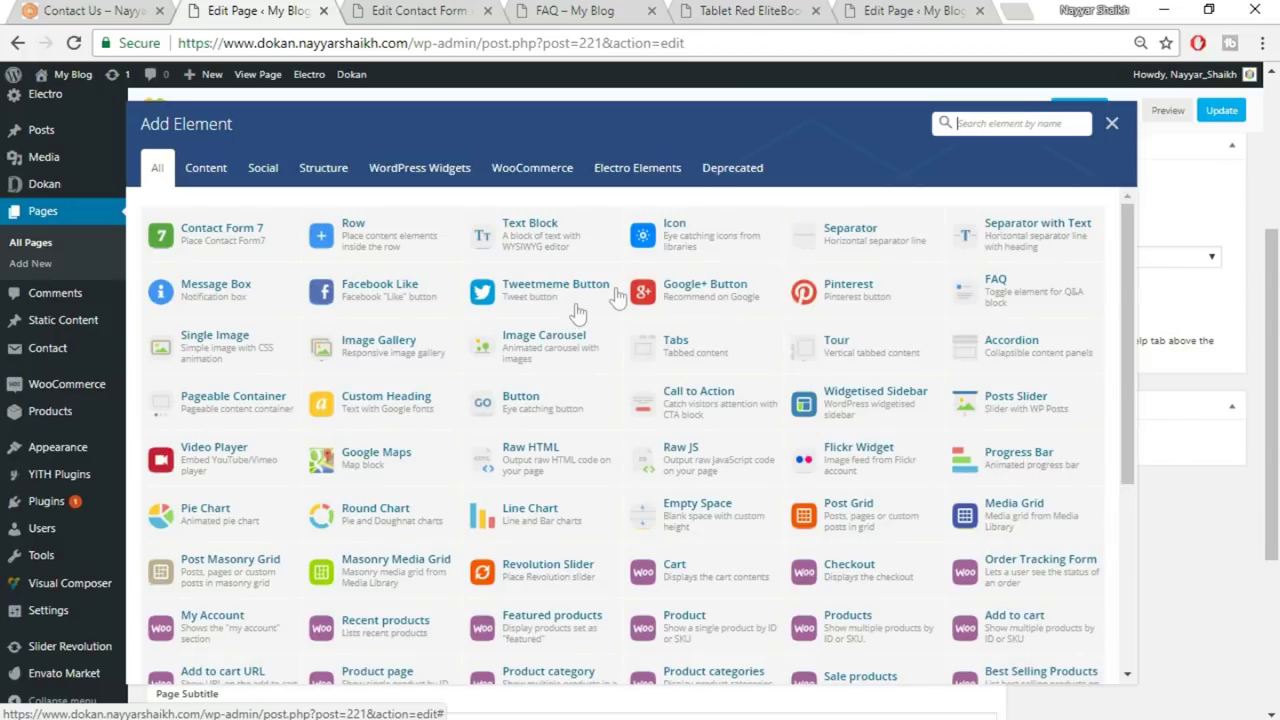
pyautogui.write('con')
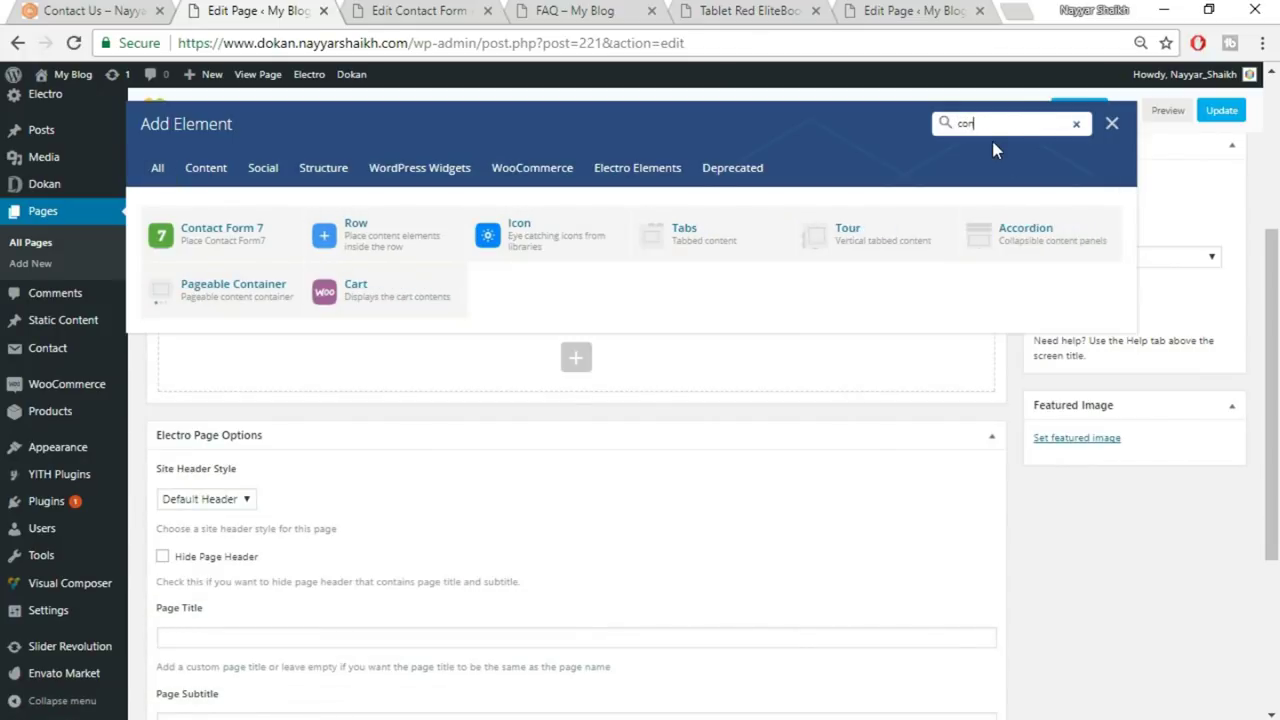
pyautogui.click(185, 238)
pyautogui.click(684, 224)
pyautogui.click(618, 248)
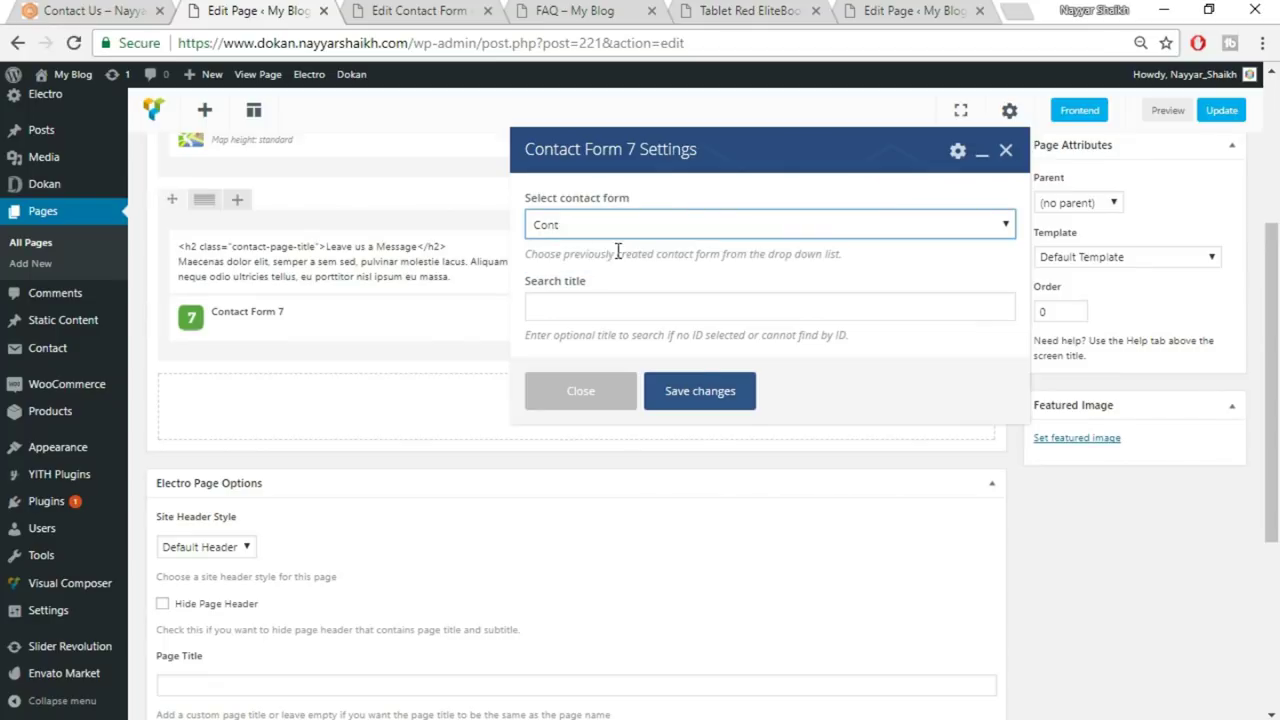
pyautogui.click(700, 391)
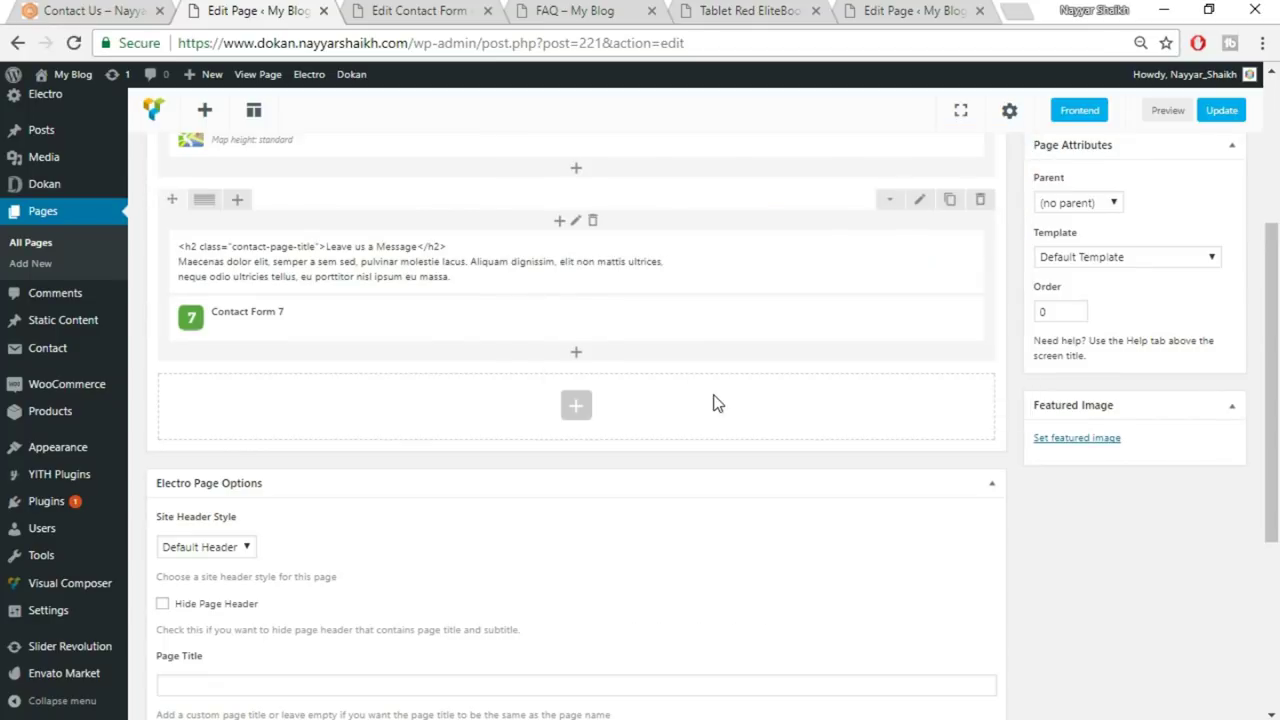
# Split the form's row into a 1/2 + 1/2 column layout
pyautogui.moveTo(205, 199)
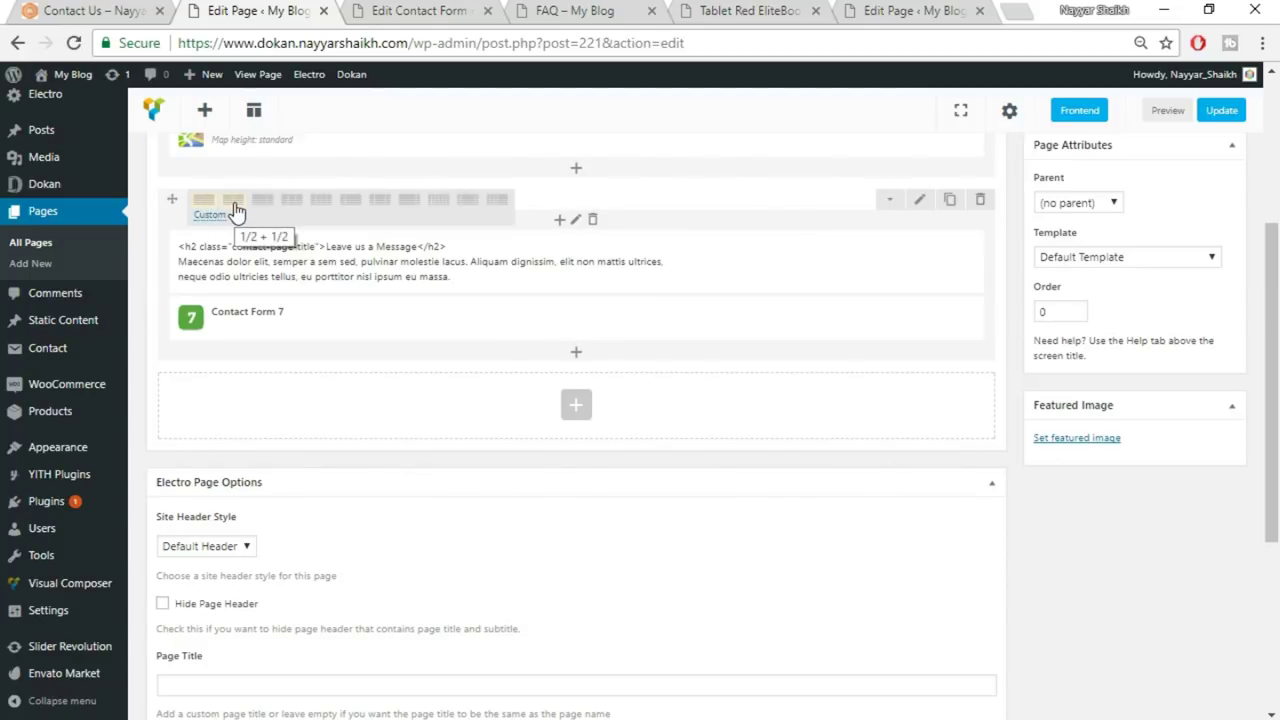
pyautogui.click(234, 205)
pyautogui.click(98, 10)
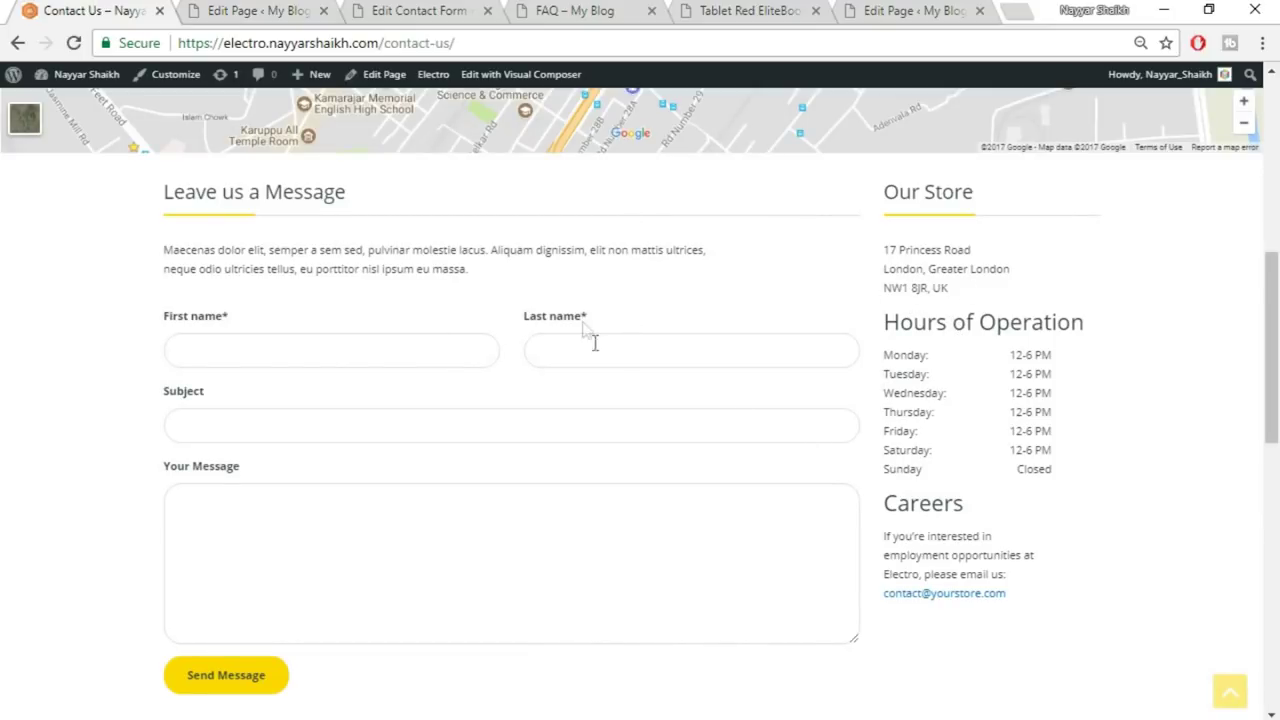
# Split the Contact Us row into 2/3 + 1/3 columns and add a Text Block to the right column
pyautogui.click(240, 8)
pyautogui.moveTo(193, 212)
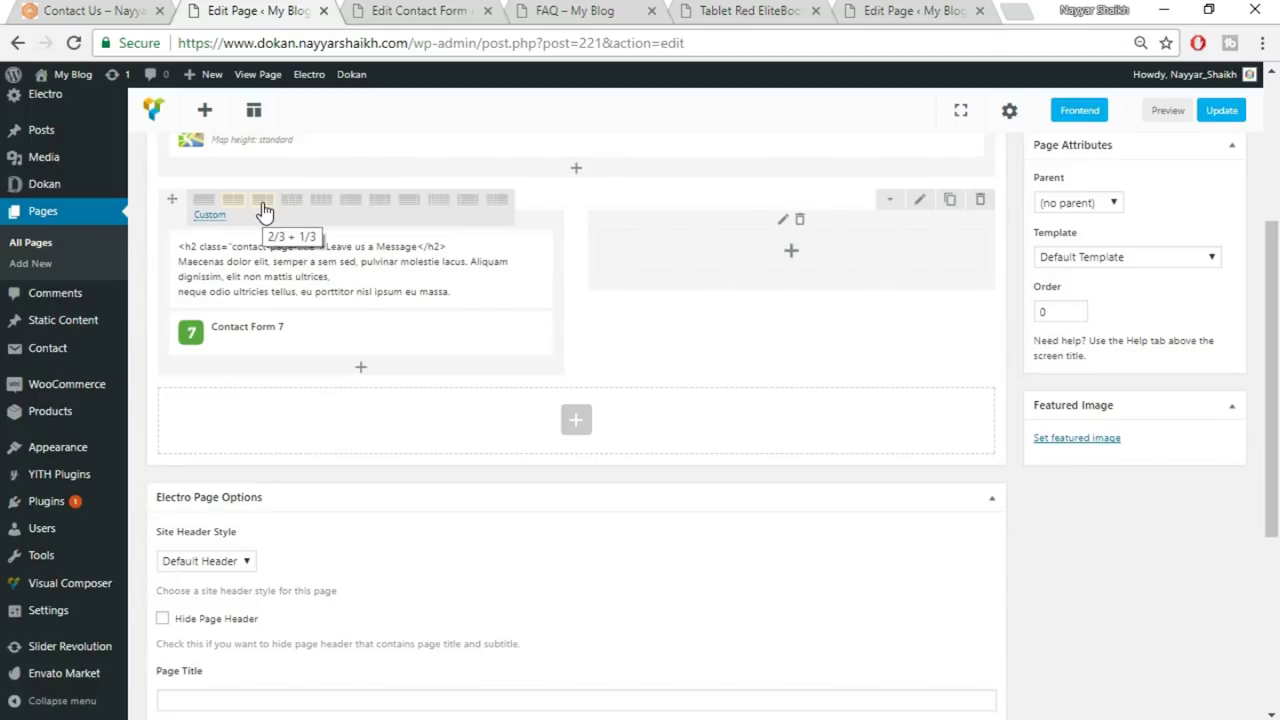
pyautogui.click(263, 208)
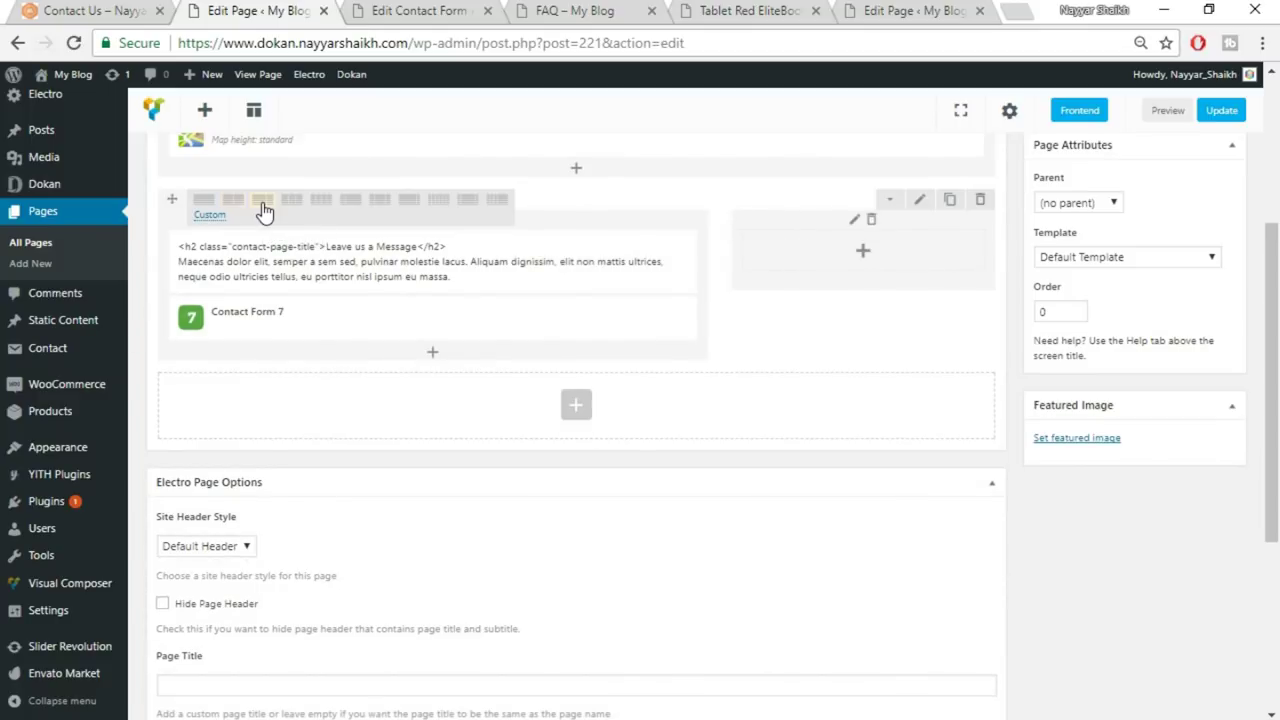
pyautogui.click(864, 252)
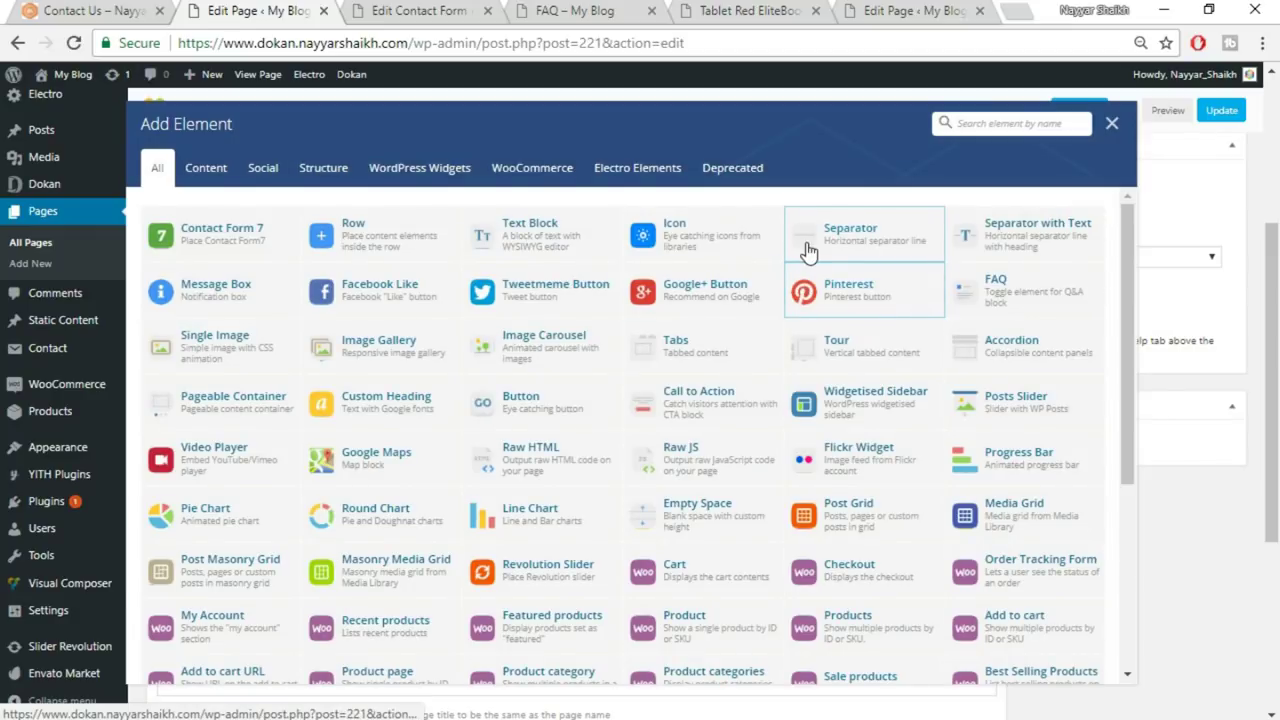
pyautogui.write('text')
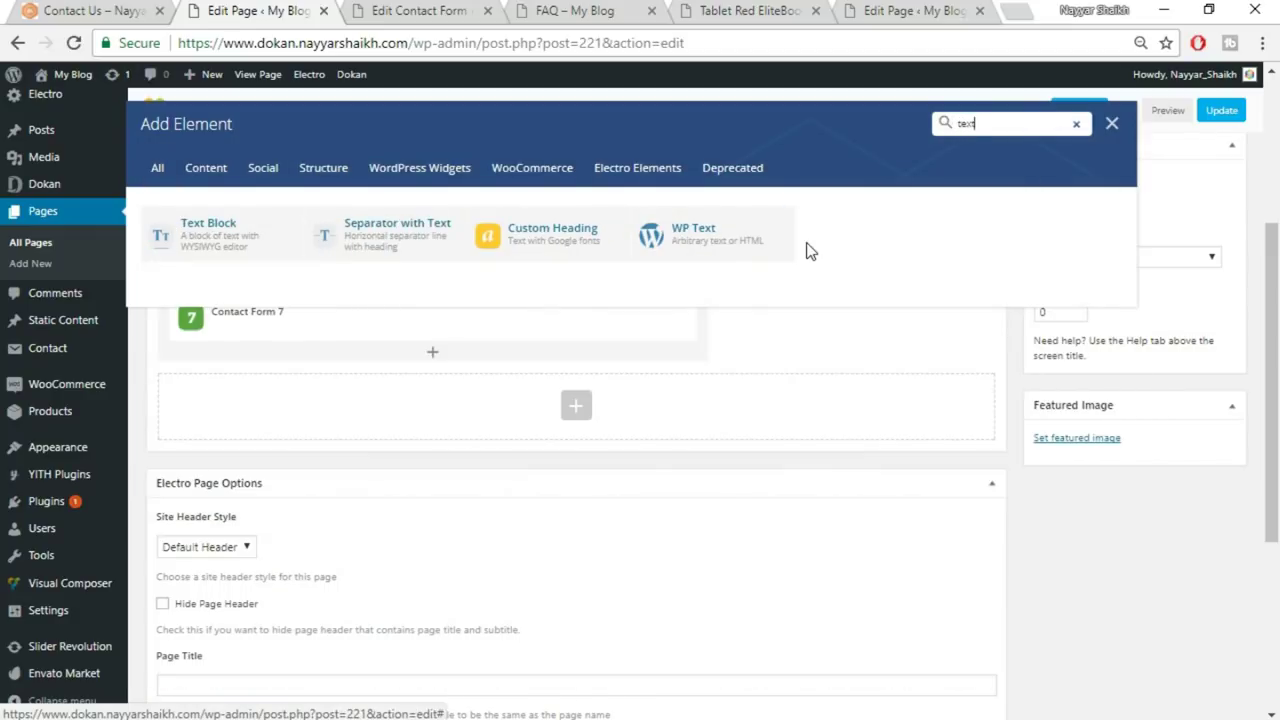
pyautogui.click(198, 234)
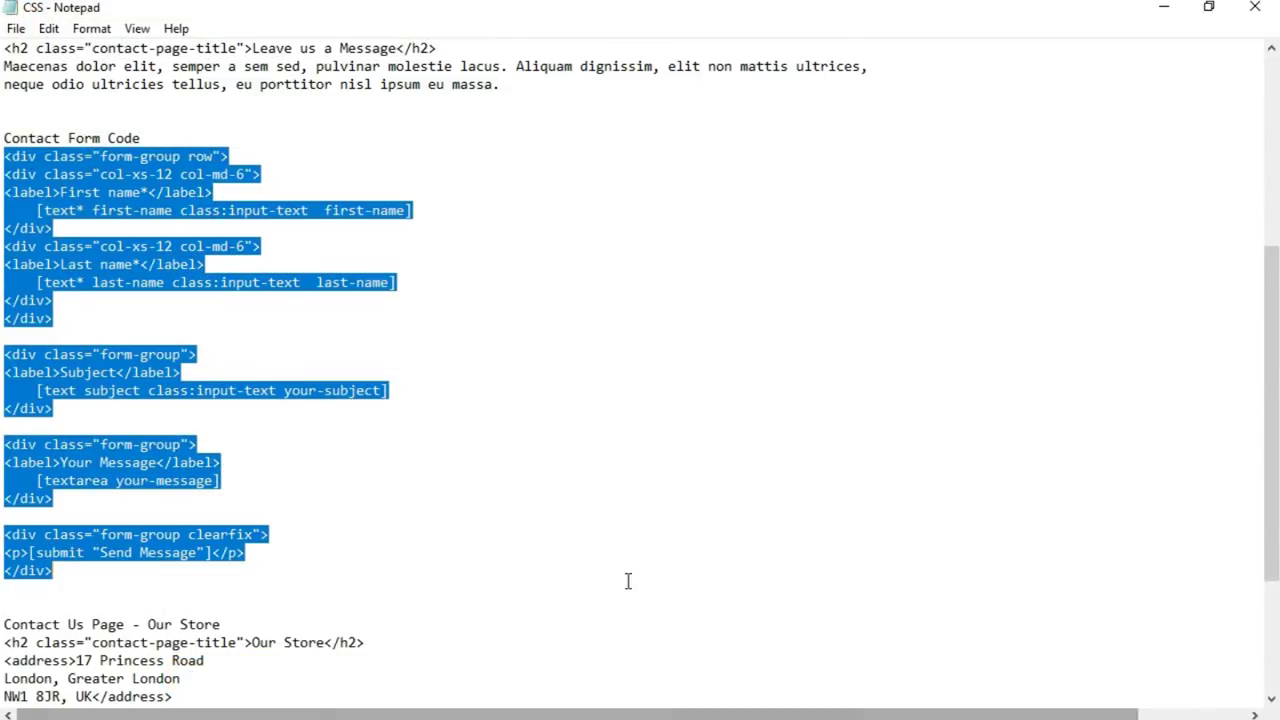
# Copy the Our Store through Careers HTML from Notepad and paste it into the new text block
pyautogui.scroll(-4, 183, 480)
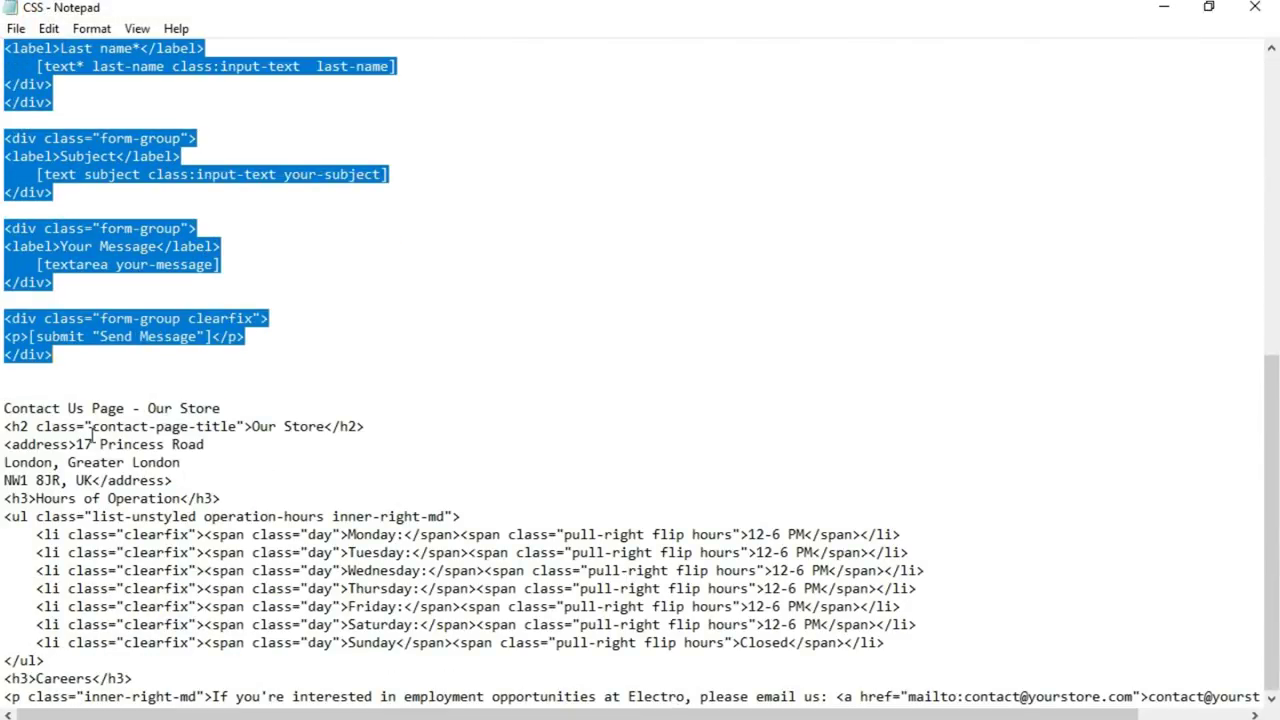
pyautogui.moveTo(3, 428); pyautogui.dragTo(1262, 697)
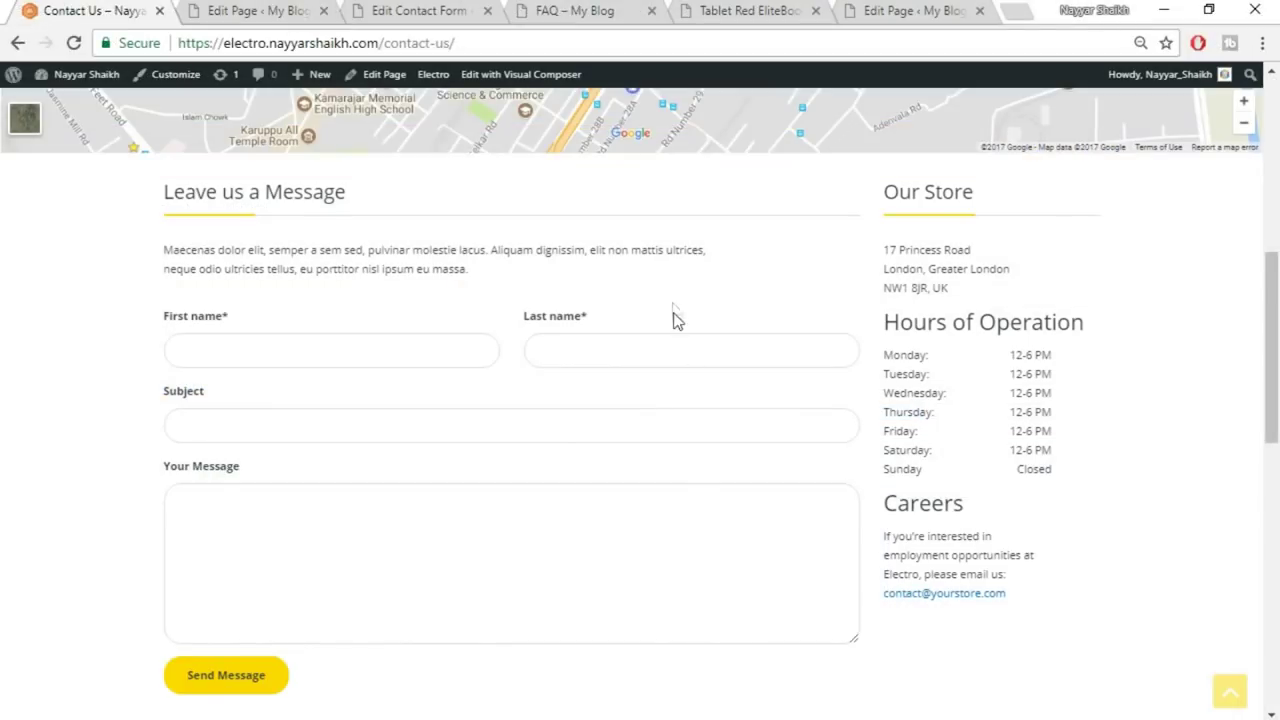
pyautogui.click(232, 10)
pyautogui.tripleClick(667, 371)
pyautogui.click(711, 434)
pyautogui.hotkey('ctrl', 'v')
pyautogui.hotkey('ctrl', '1')
pyautogui.tripleClick(927, 268)
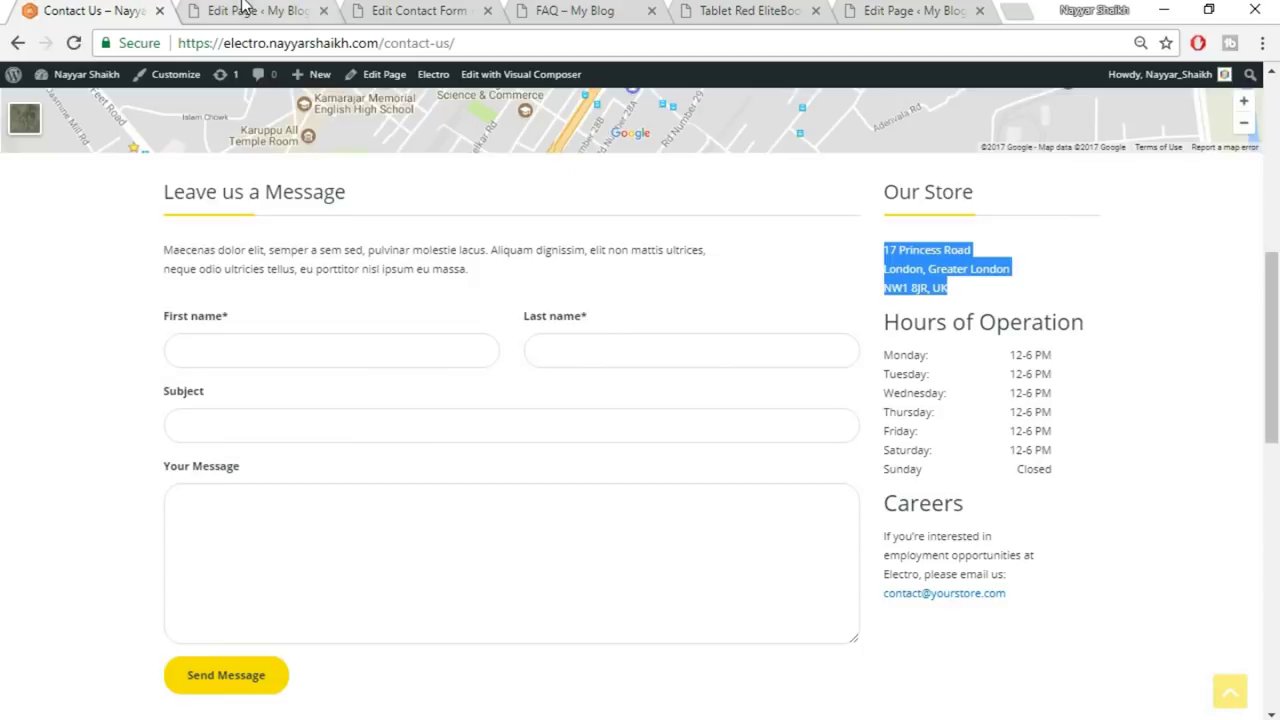
# Check the pasted store address and careers e-mail against the live Contact Us page
pyautogui.click(241, 8)
pyautogui.scroll(5, 650, 409)
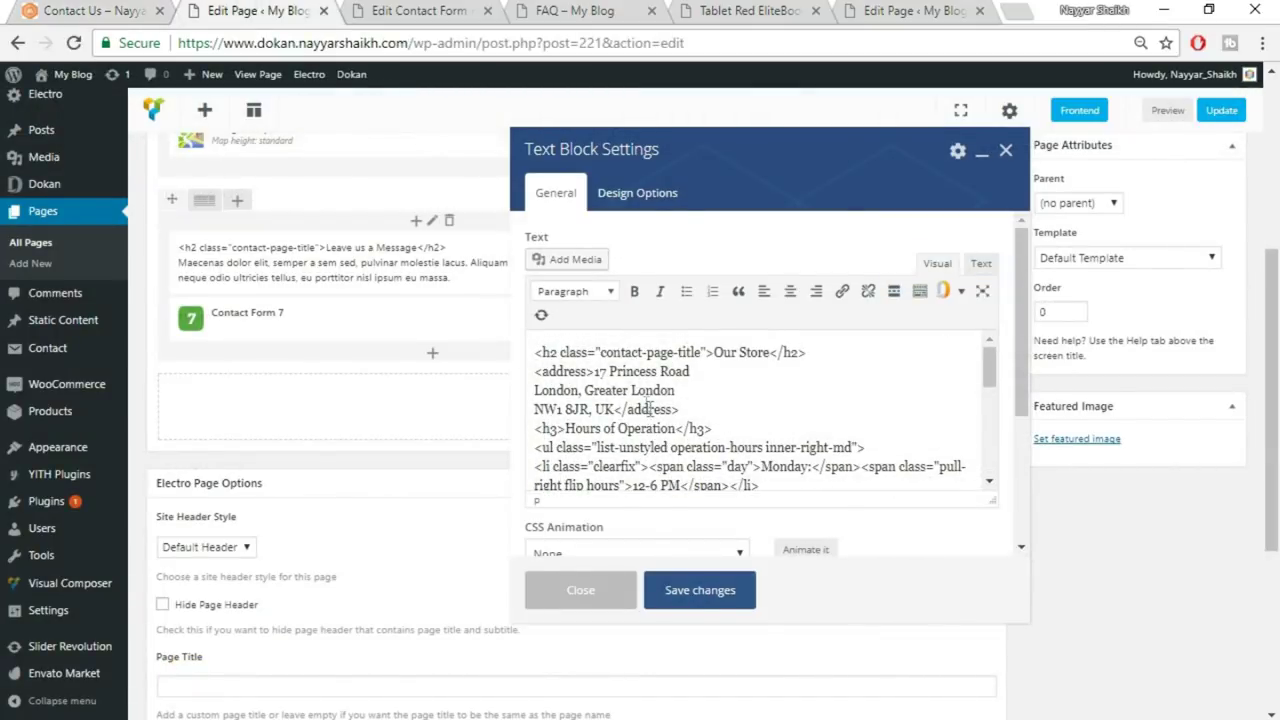
pyautogui.moveTo(597, 371); pyautogui.dragTo(620, 416)
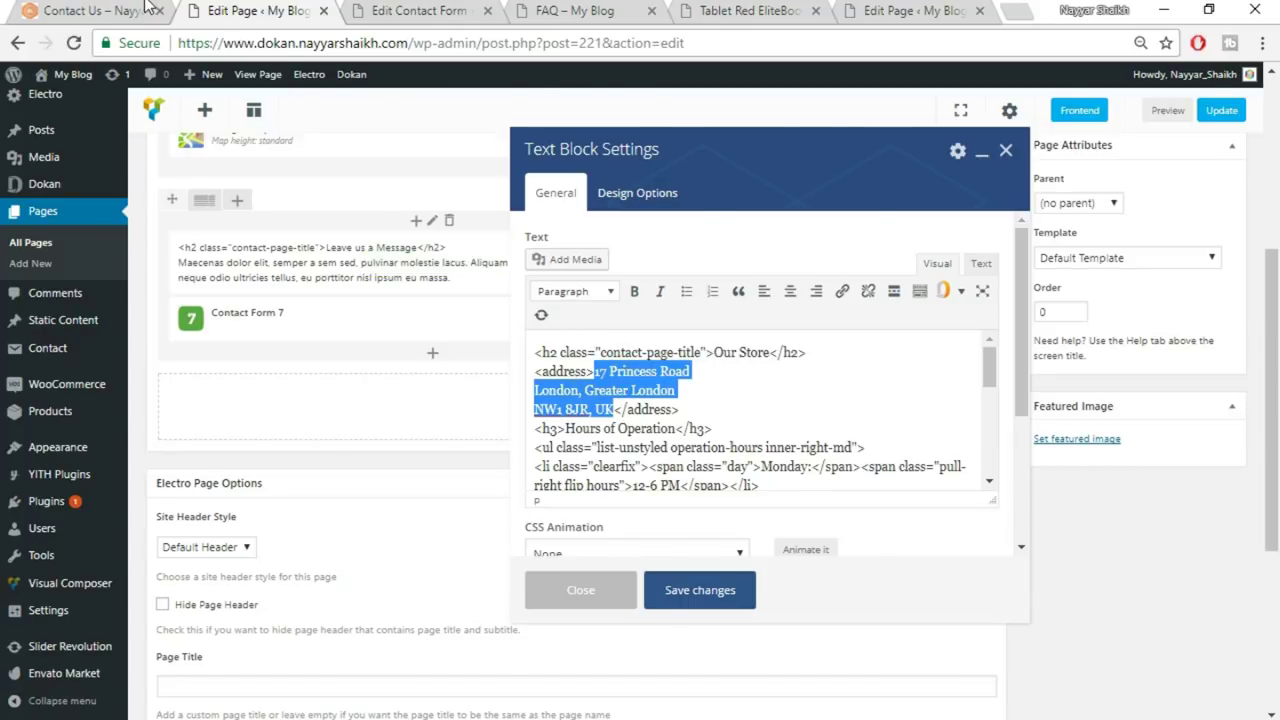
pyautogui.hotkey('ctrl', 'shift', 'Tab')
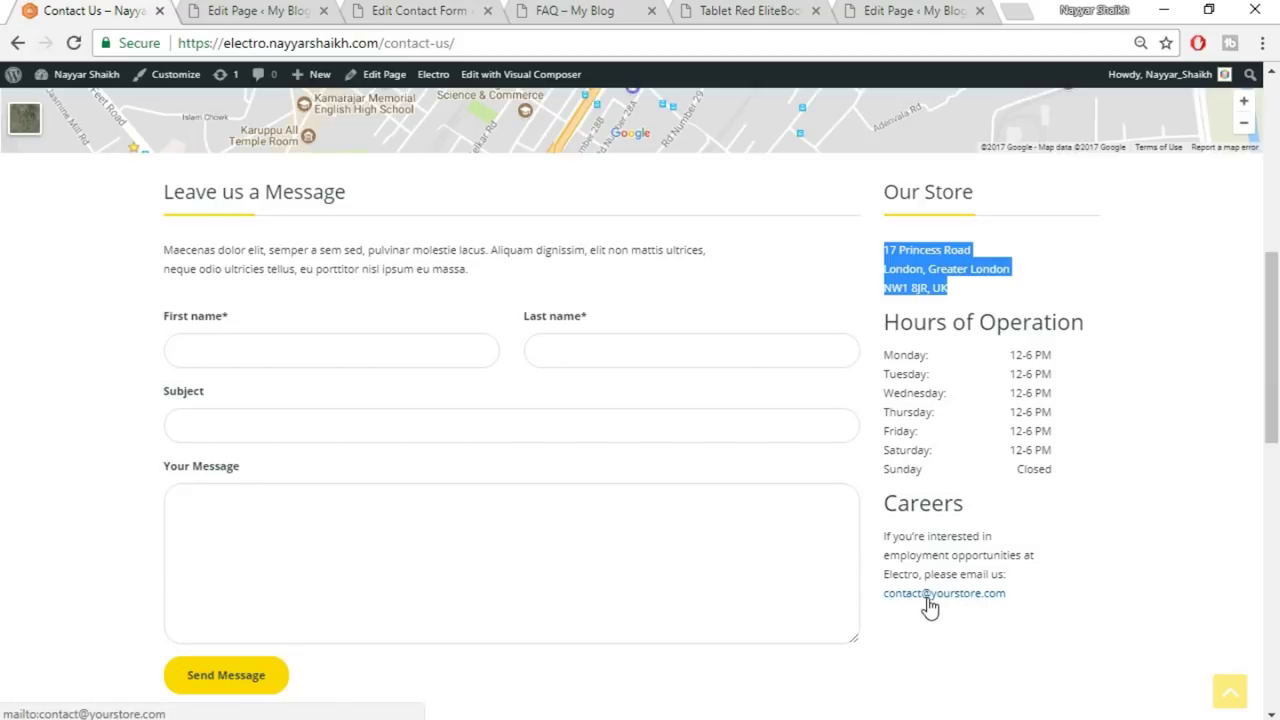
pyautogui.click(250, 11)
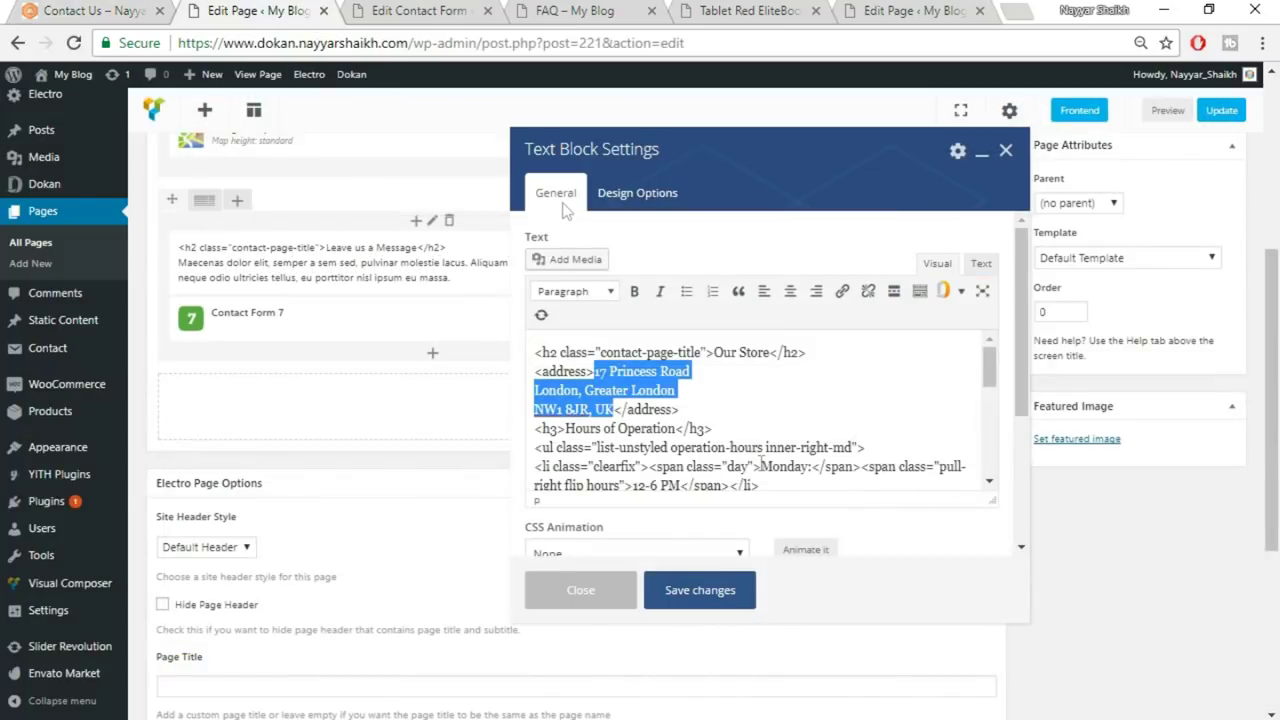
pyautogui.scroll(-1, 760, 463)
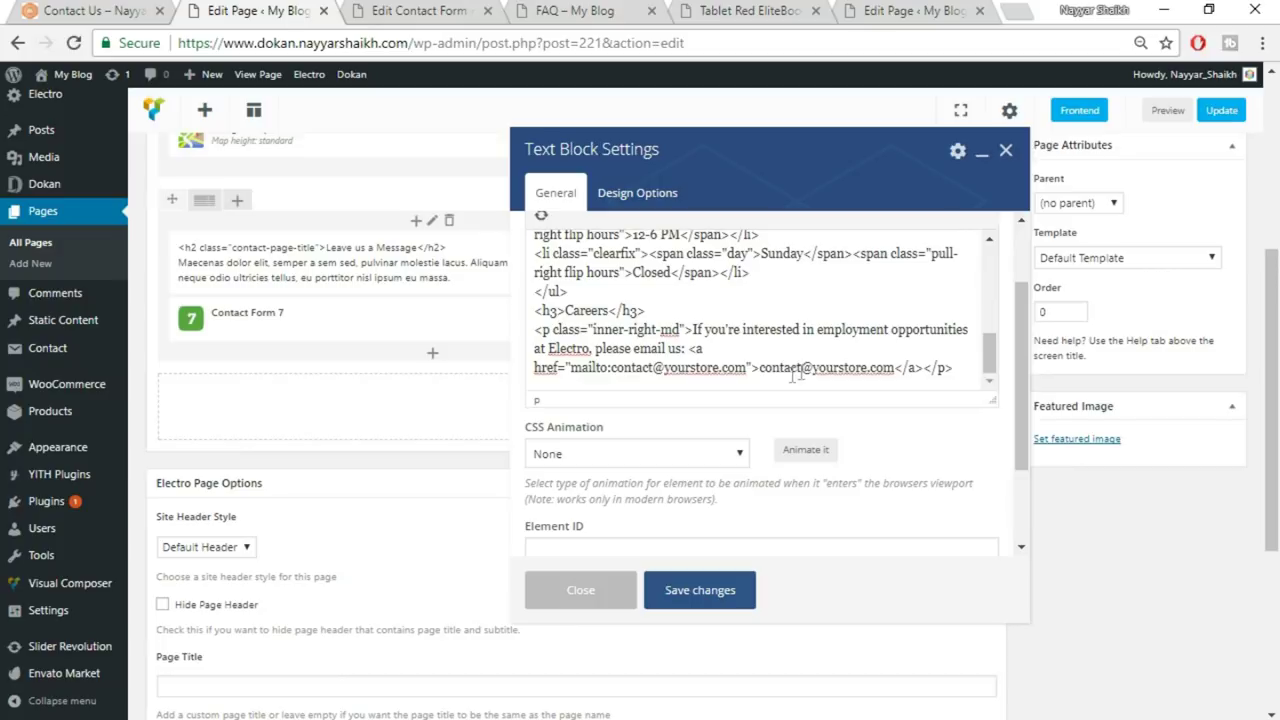
pyautogui.moveTo(762, 370); pyautogui.dragTo(898, 366)
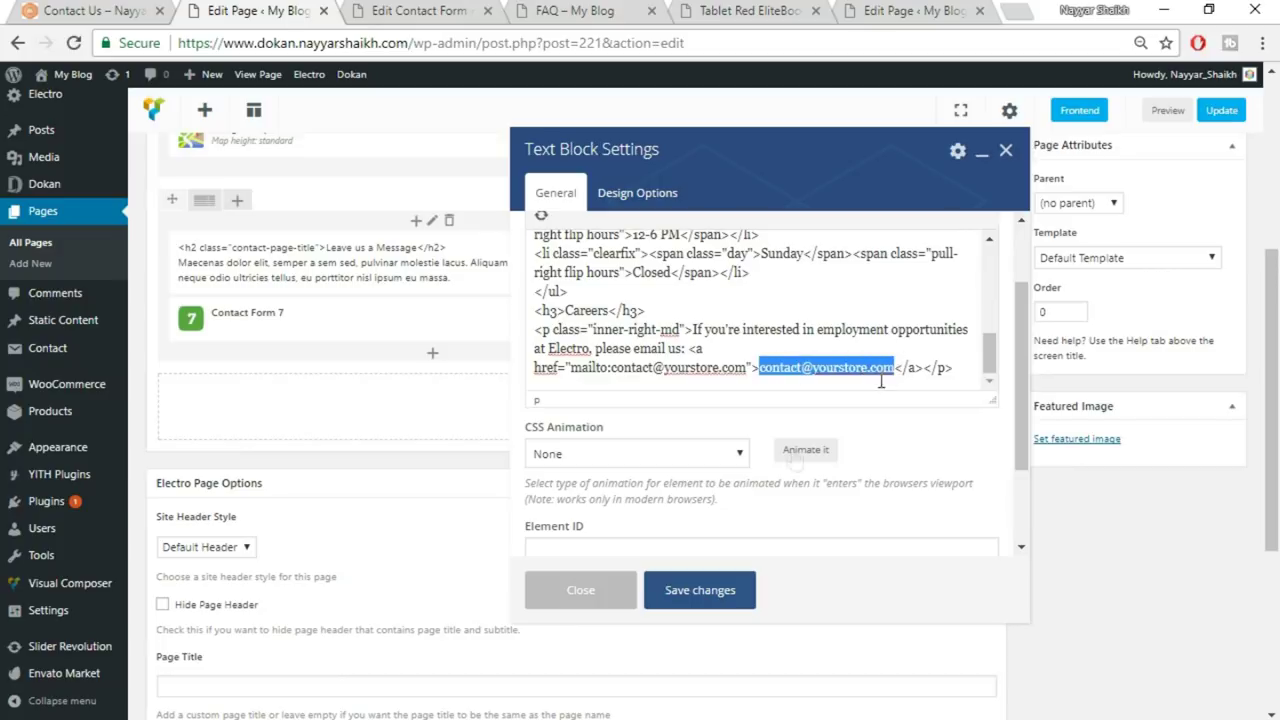
# Close the Text Block Settings and update the Contact Us page
pyautogui.click(624, 600)
pyautogui.scroll(-5, 975, 552)
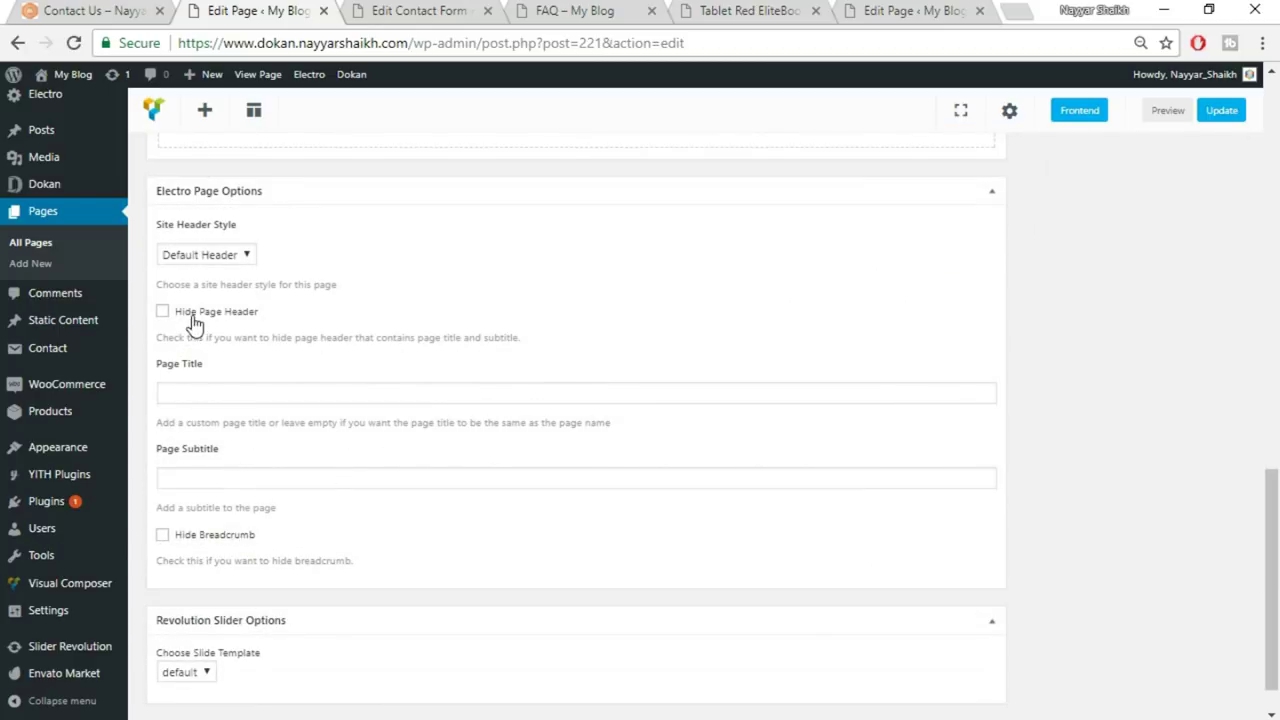
pyautogui.moveTo(1274, 477); pyautogui.dragTo(1274, 141)
pyautogui.click(1219, 299)
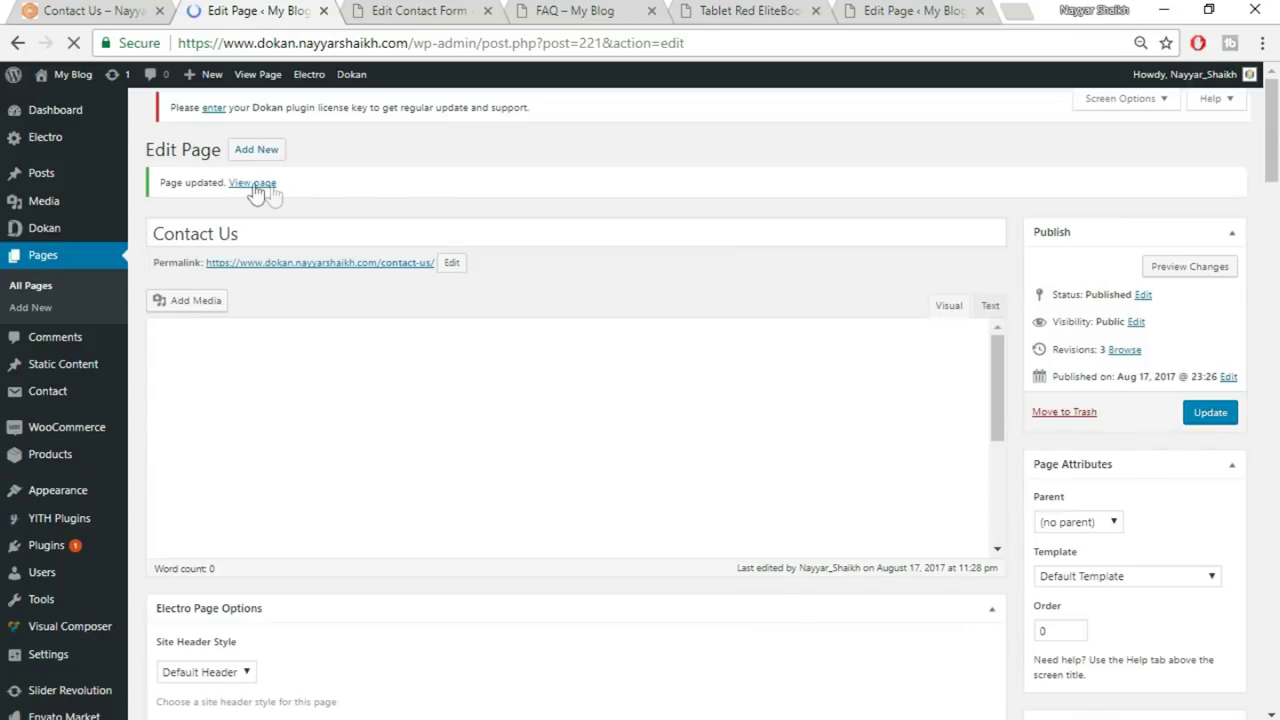
pyautogui.rightClick(262, 185)
# View the updated Contact Us page in a new tab, note its raw HTML tags, and return to the editor
pyautogui.click(270, 197)
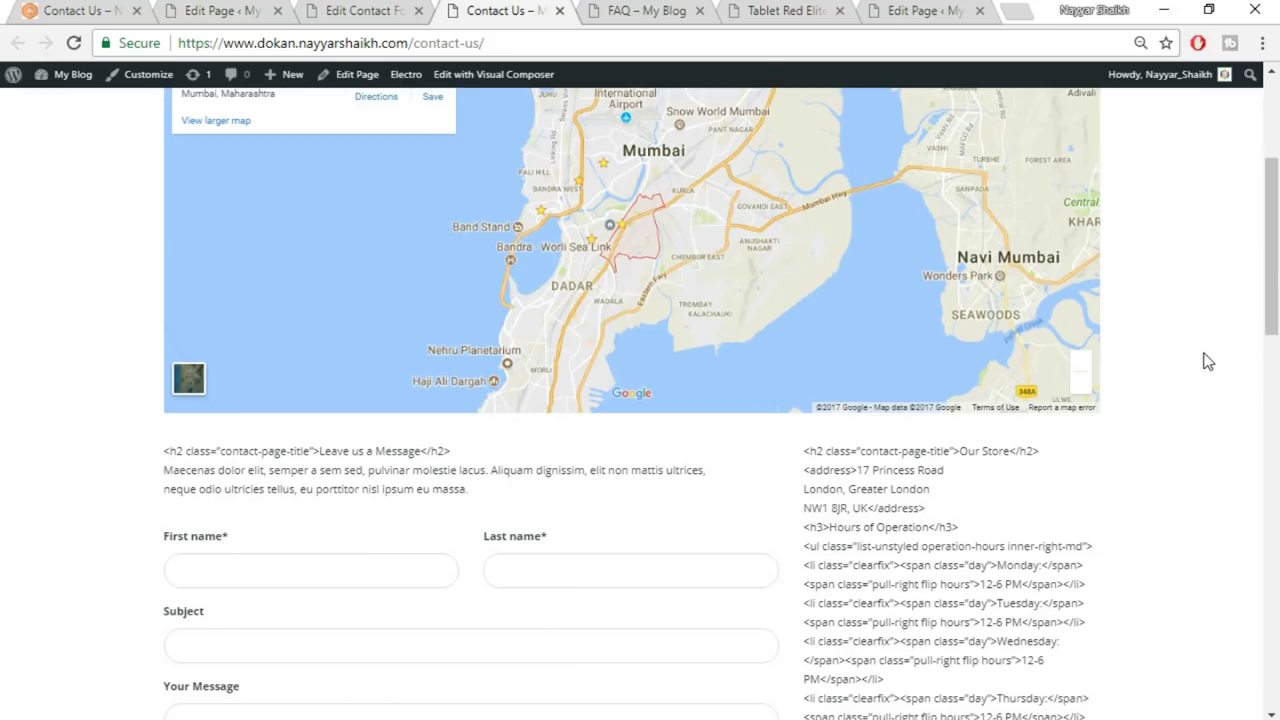
pyautogui.scroll(1, 1205, 361)
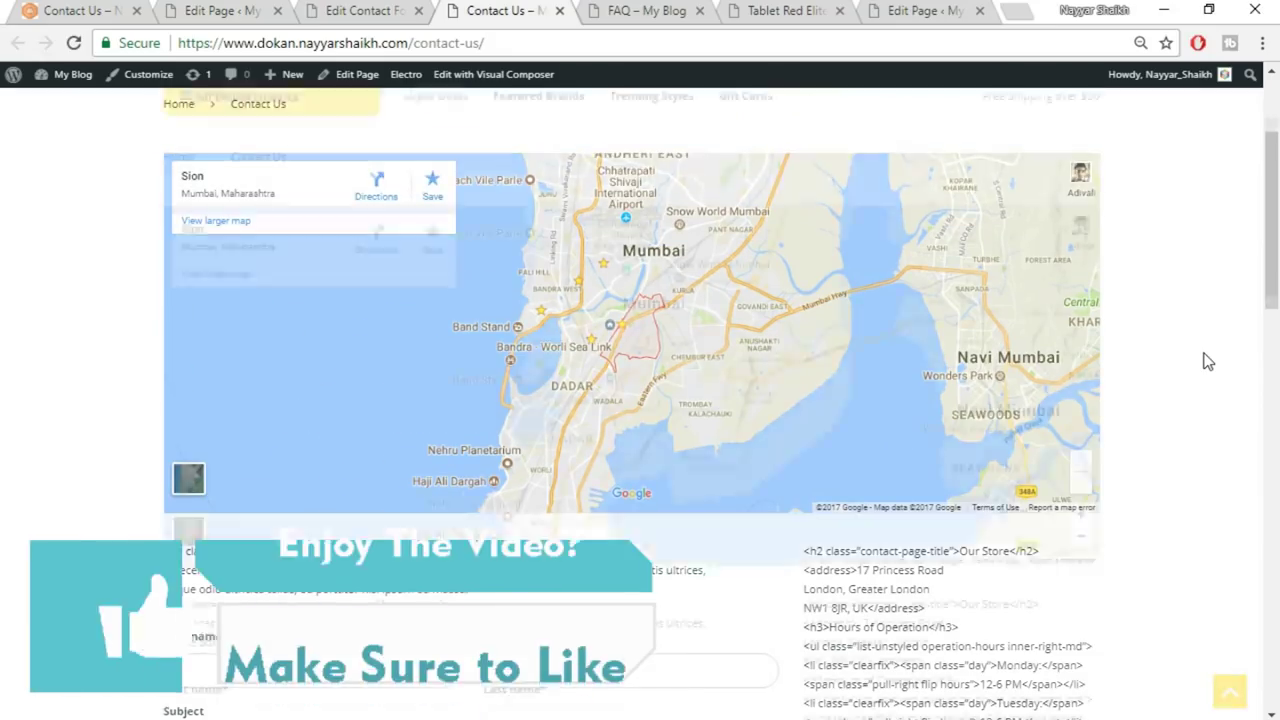
pyautogui.scroll(1, 677, 449)
pyautogui.scroll(-3, 197, 400)
pyautogui.moveTo(127, 362)
pyautogui.mouseDown()
pyautogui.moveTo(460, 377)
pyautogui.moveTo(149, 363)
pyautogui.mouseUp()
pyautogui.click(465, 388)
pyautogui.click(158, 365)
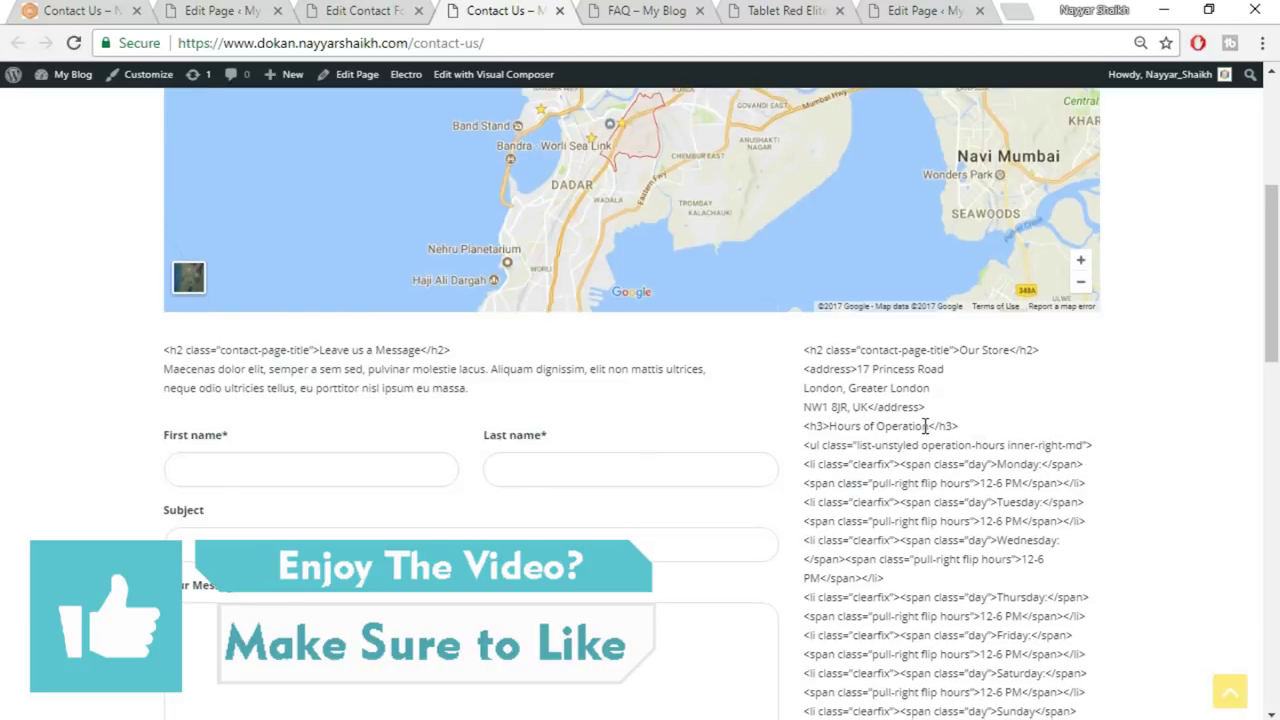
pyautogui.scroll(-2, 940, 500)
pyautogui.scroll(1, 945, 530)
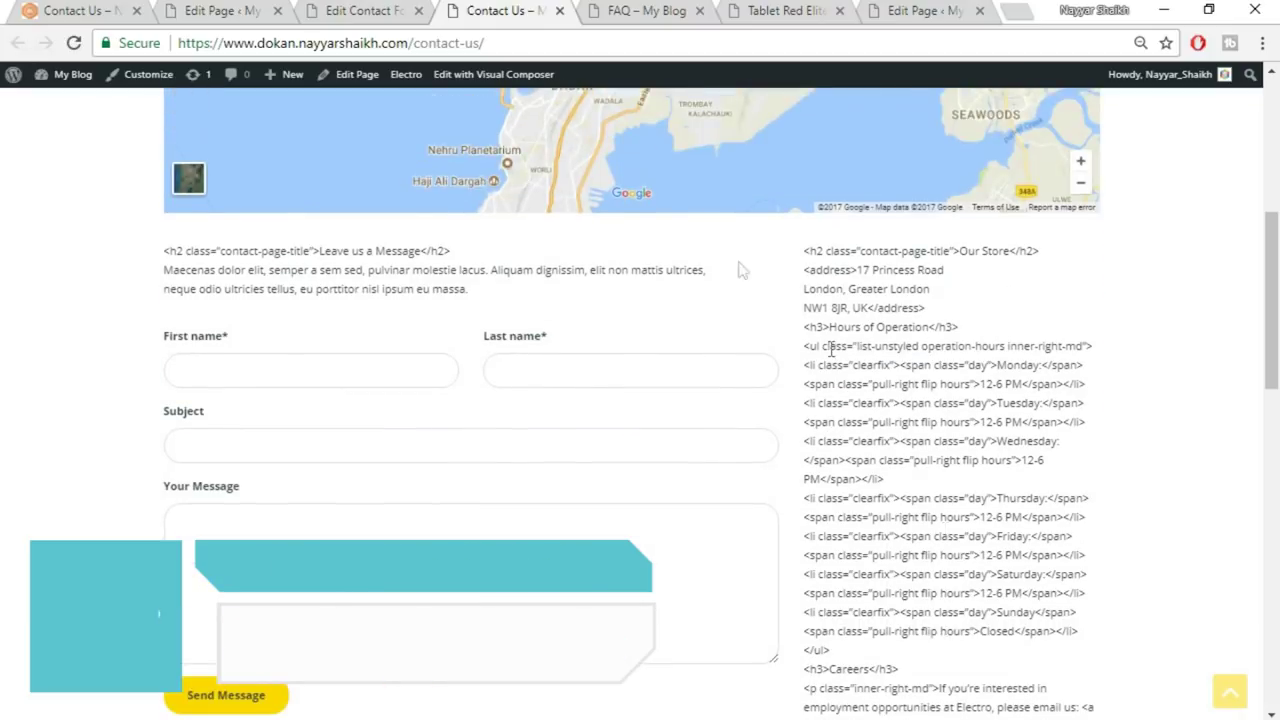
pyautogui.click(370, 11)
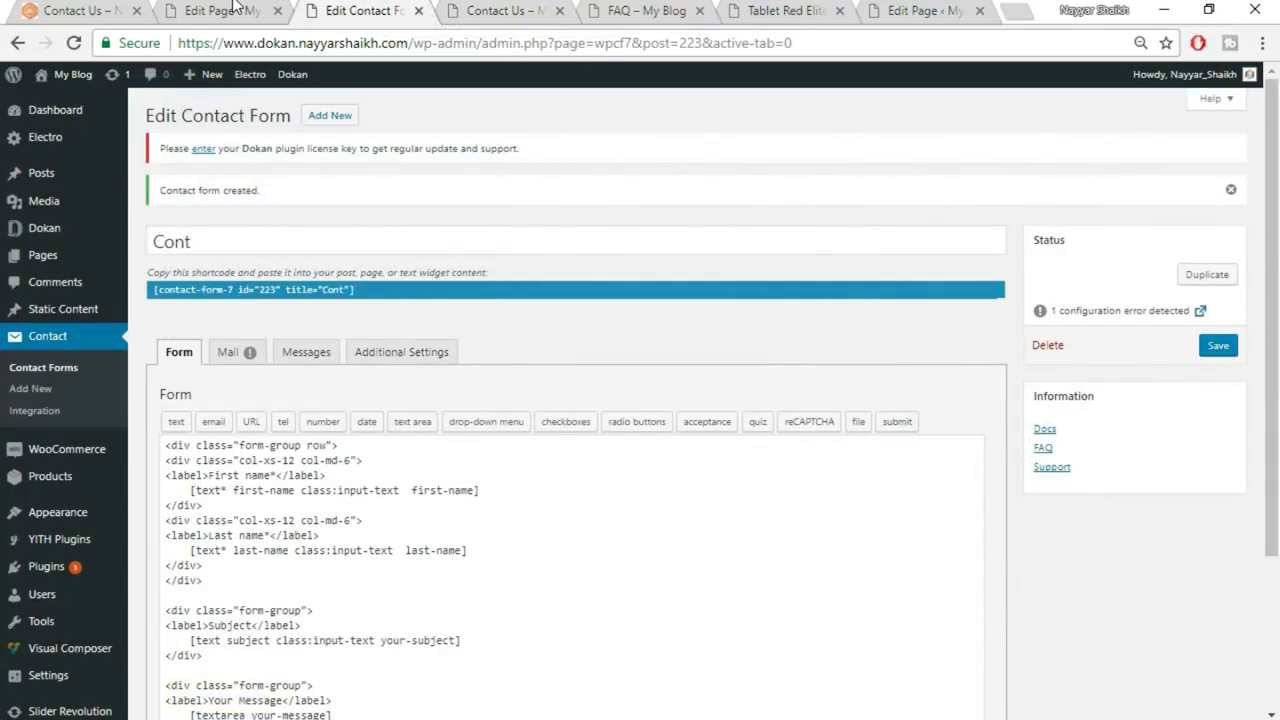
pyautogui.click(215, 11)
pyautogui.scroll(-3, 640, 409)
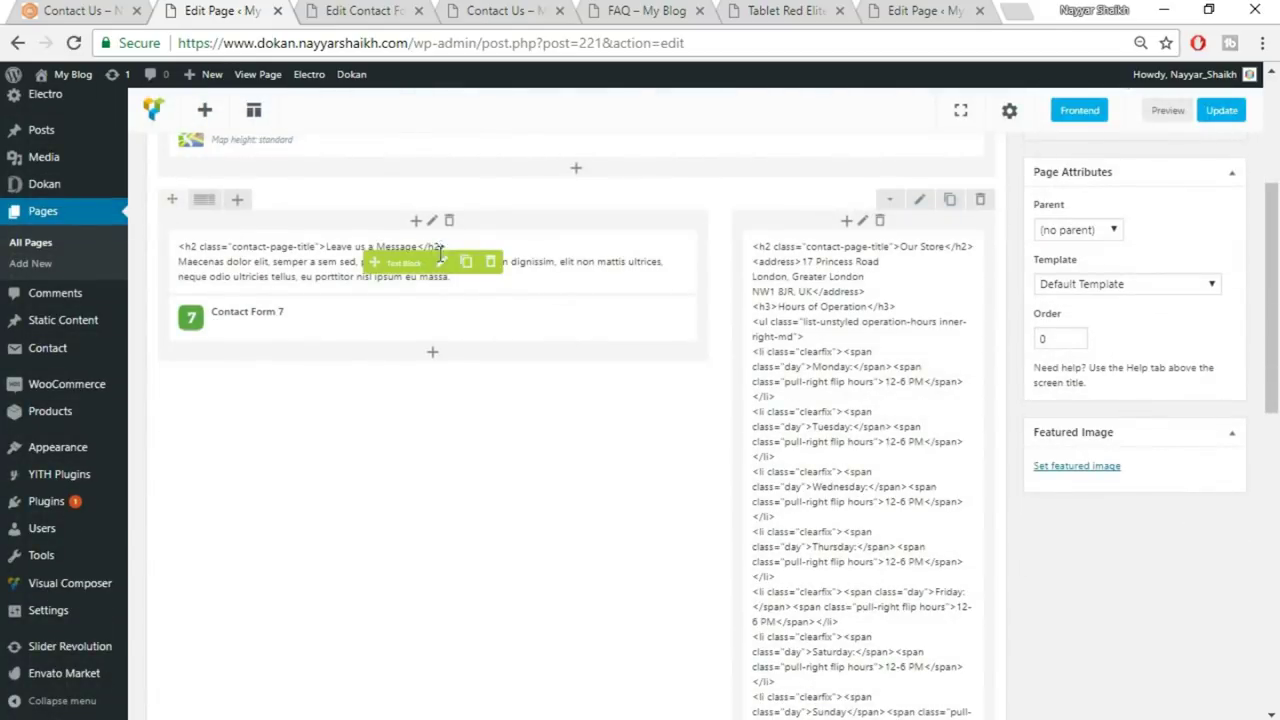
# Replace the Leave us a Message block content with pasted heading and paragraph HTML
pyautogui.click(441, 263)
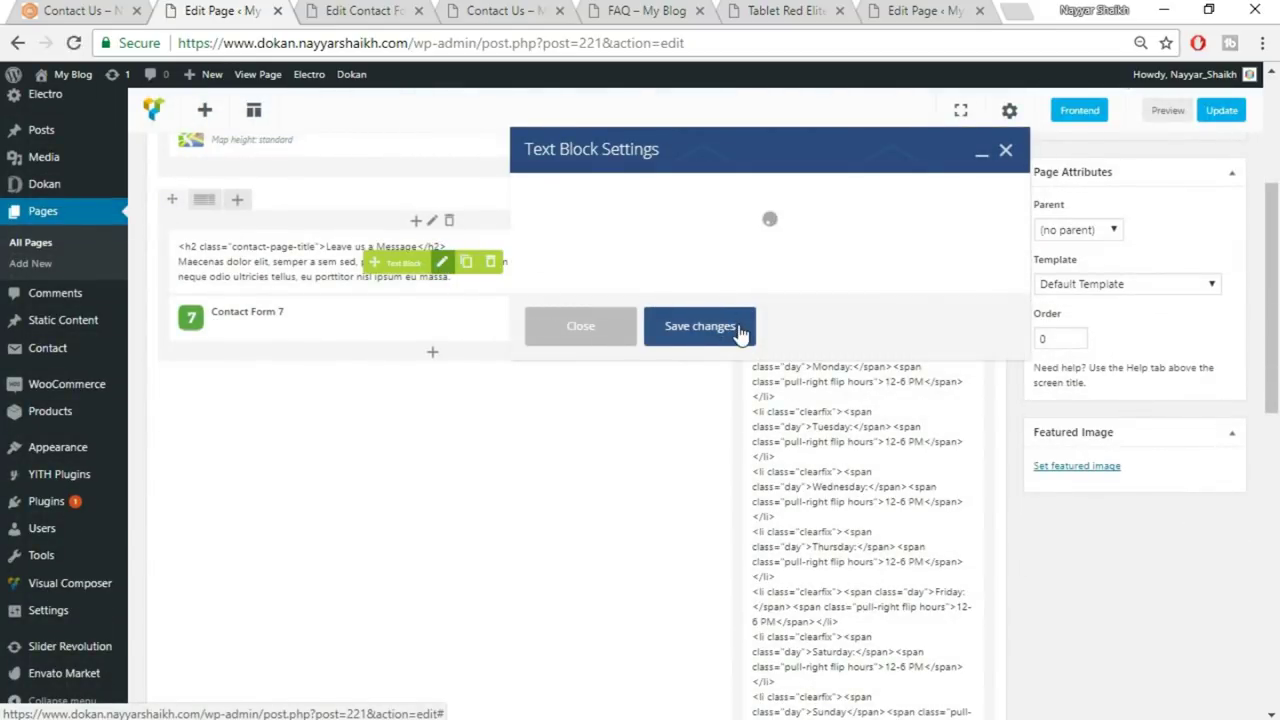
pyautogui.click(718, 365)
pyautogui.hotkey('ctrl', 'a')
pyautogui.hotkey('ctrl', 'c')
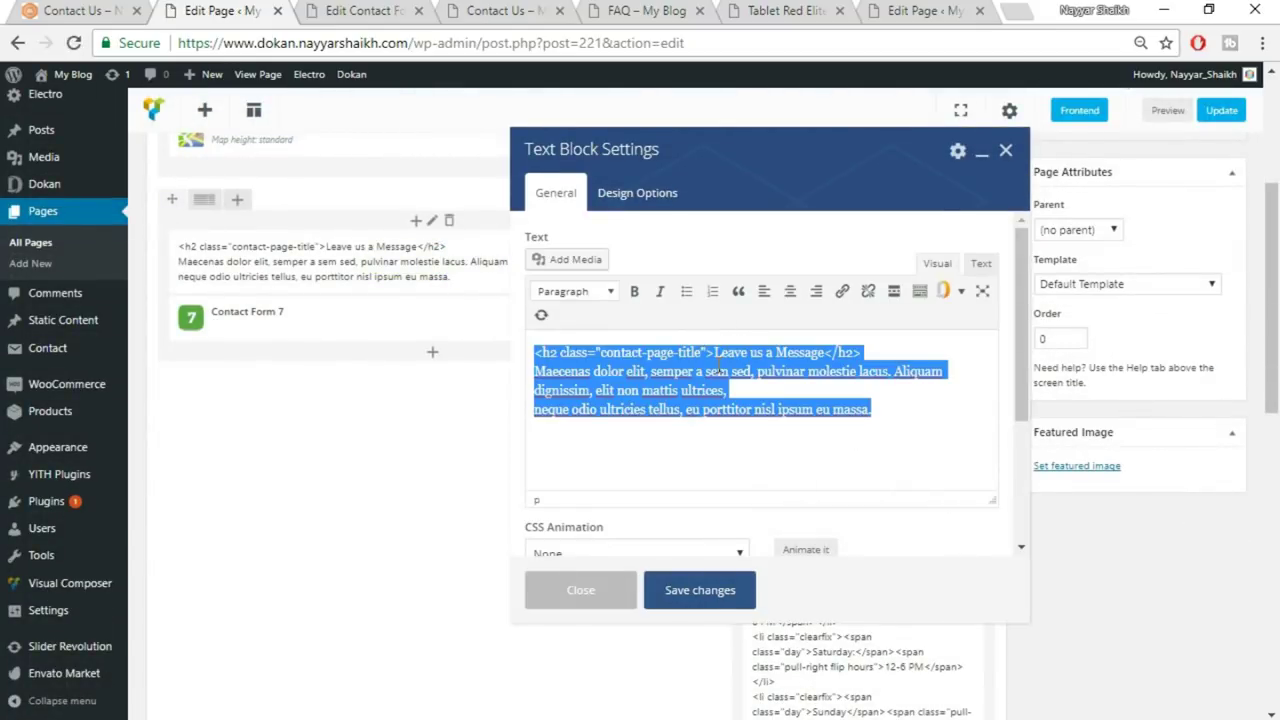
pyautogui.press('BackSpace')
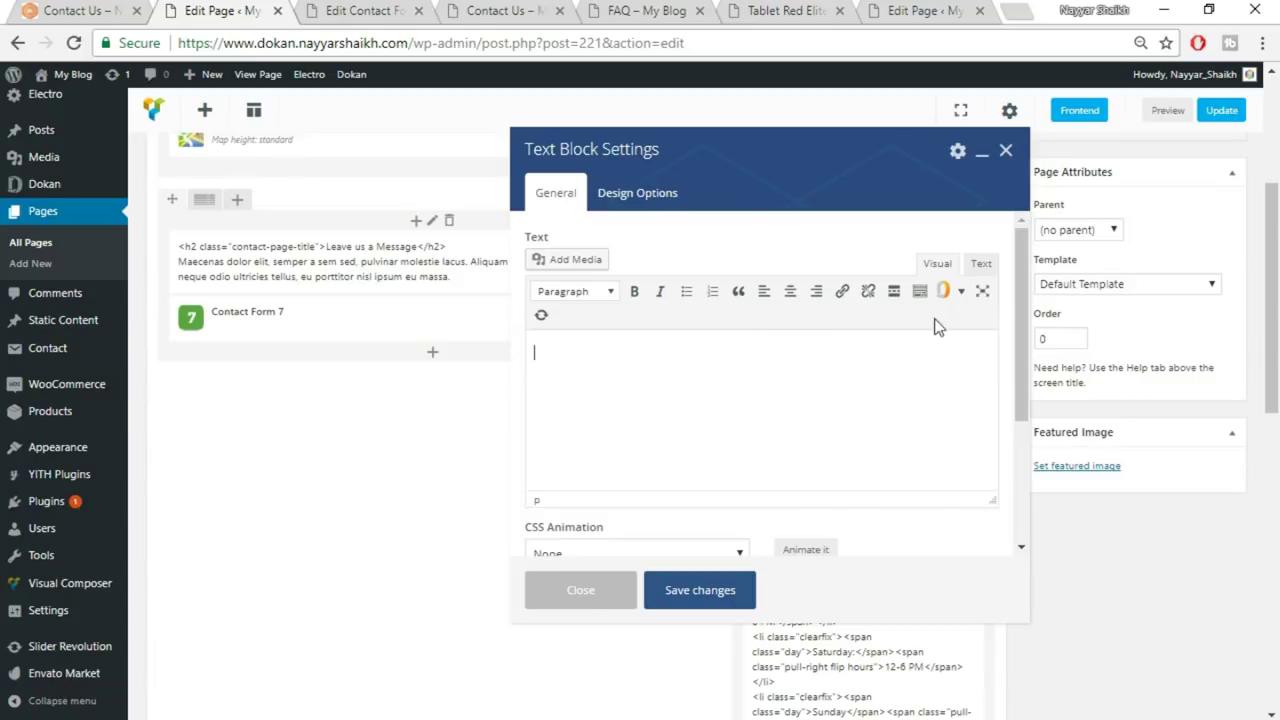
pyautogui.click(983, 265)
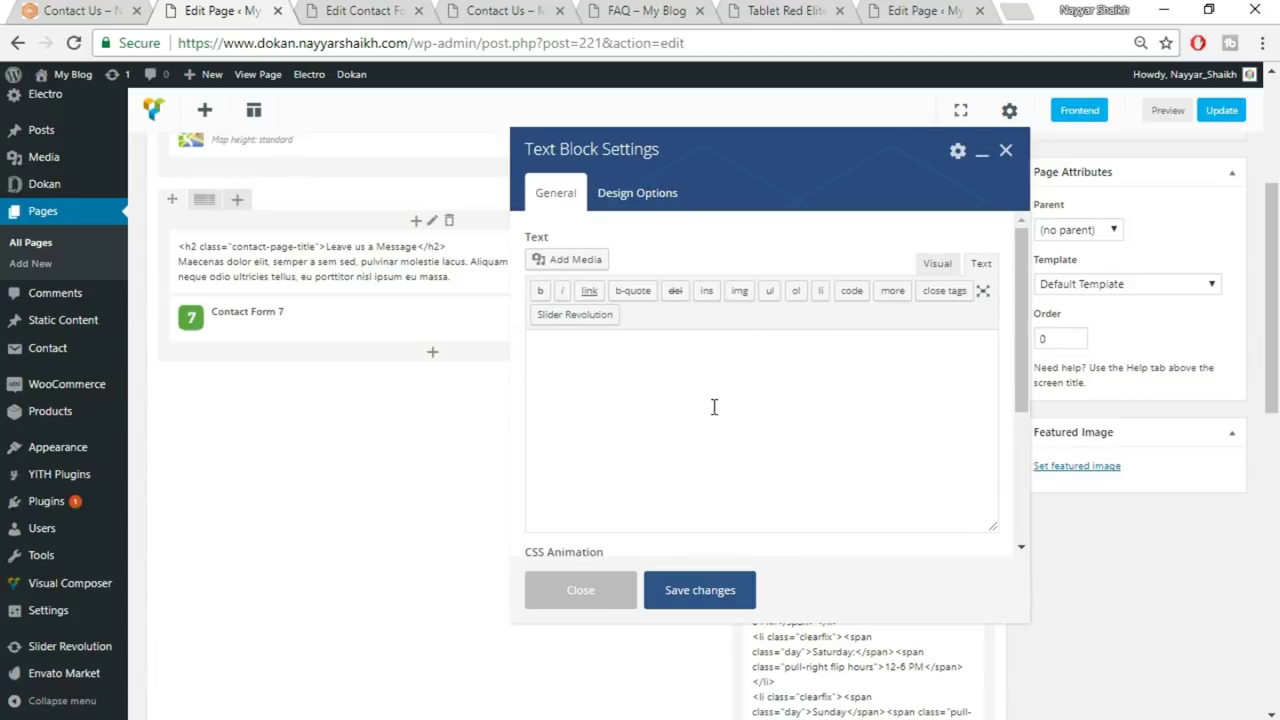
pyautogui.hotkey('ctrl', 'v')
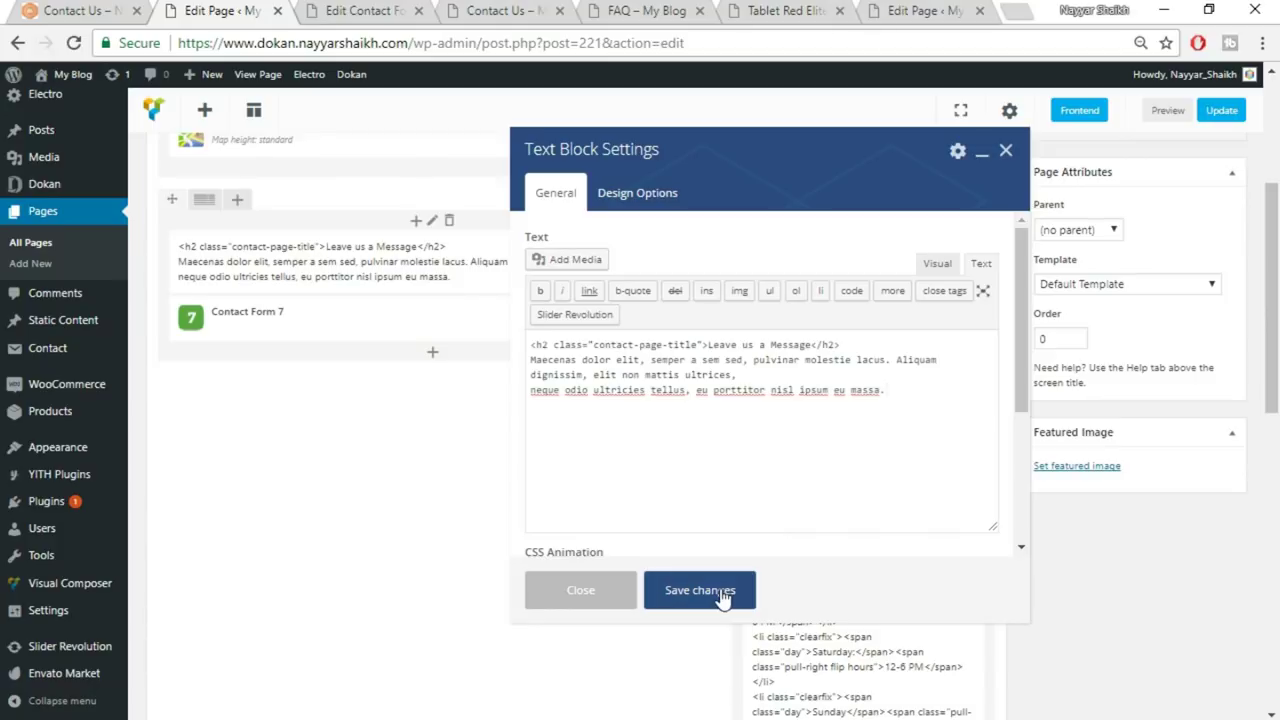
pyautogui.click(699, 590)
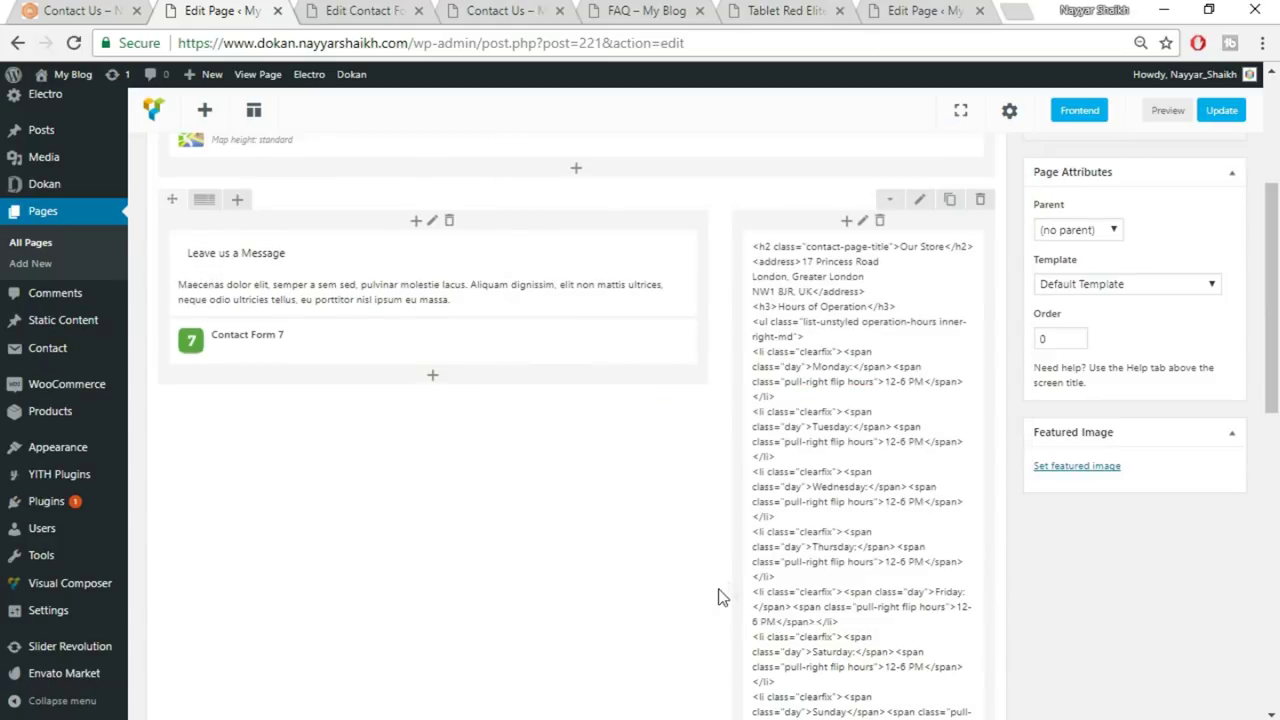
# Replace the Our Store block with the address, hours and Careers HTML, then update the page
pyautogui.click(872, 543)
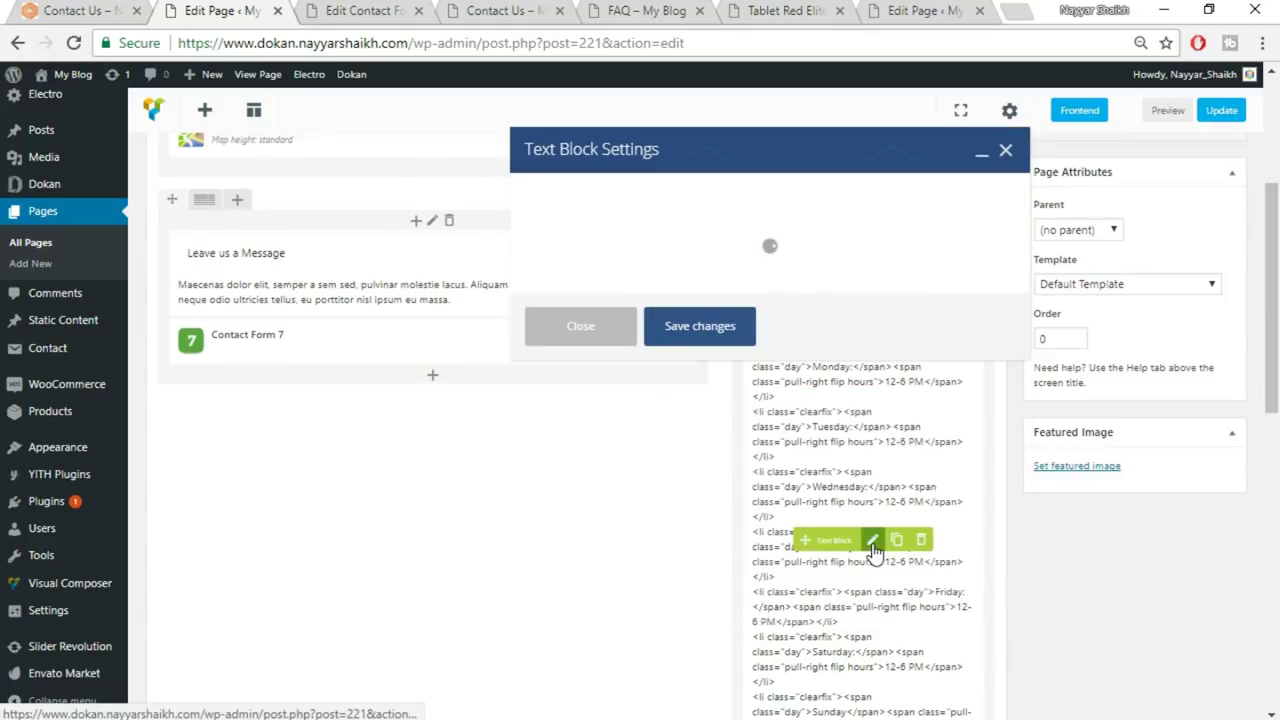
pyautogui.click(688, 456)
pyautogui.hotkey('ctrl', 'a')
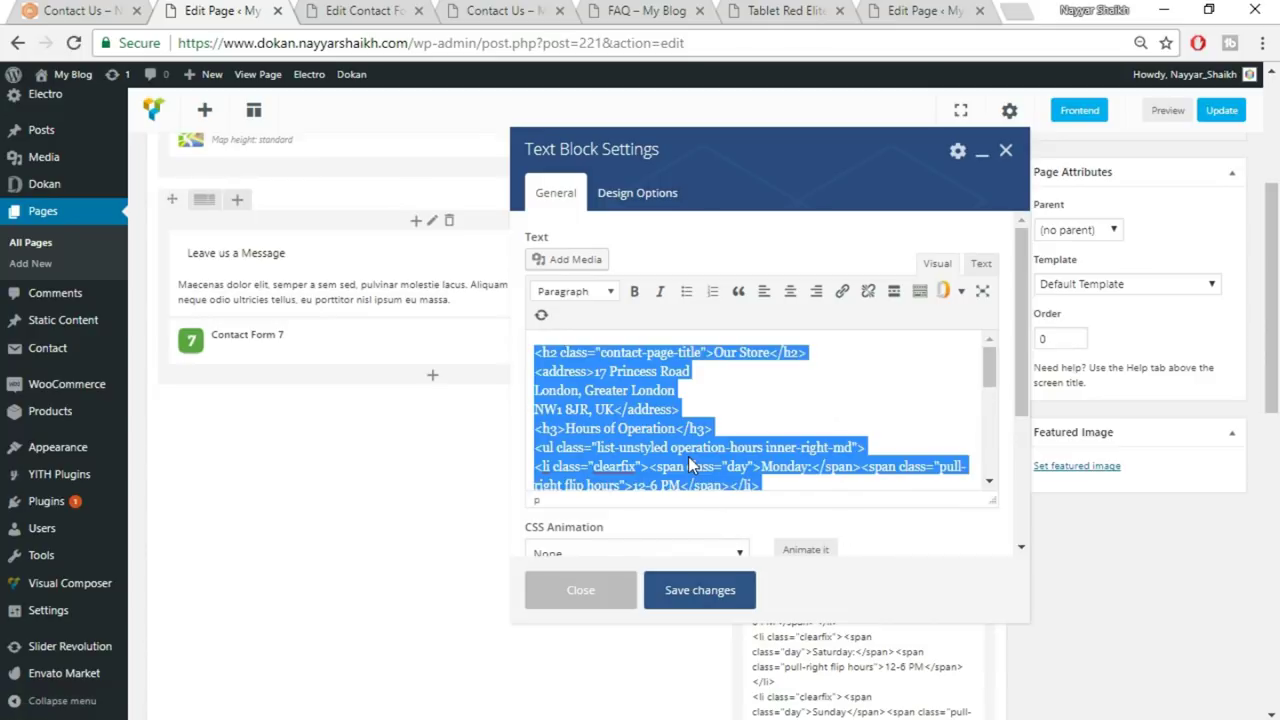
pyautogui.press('BackSpace')
pyautogui.click(980, 264)
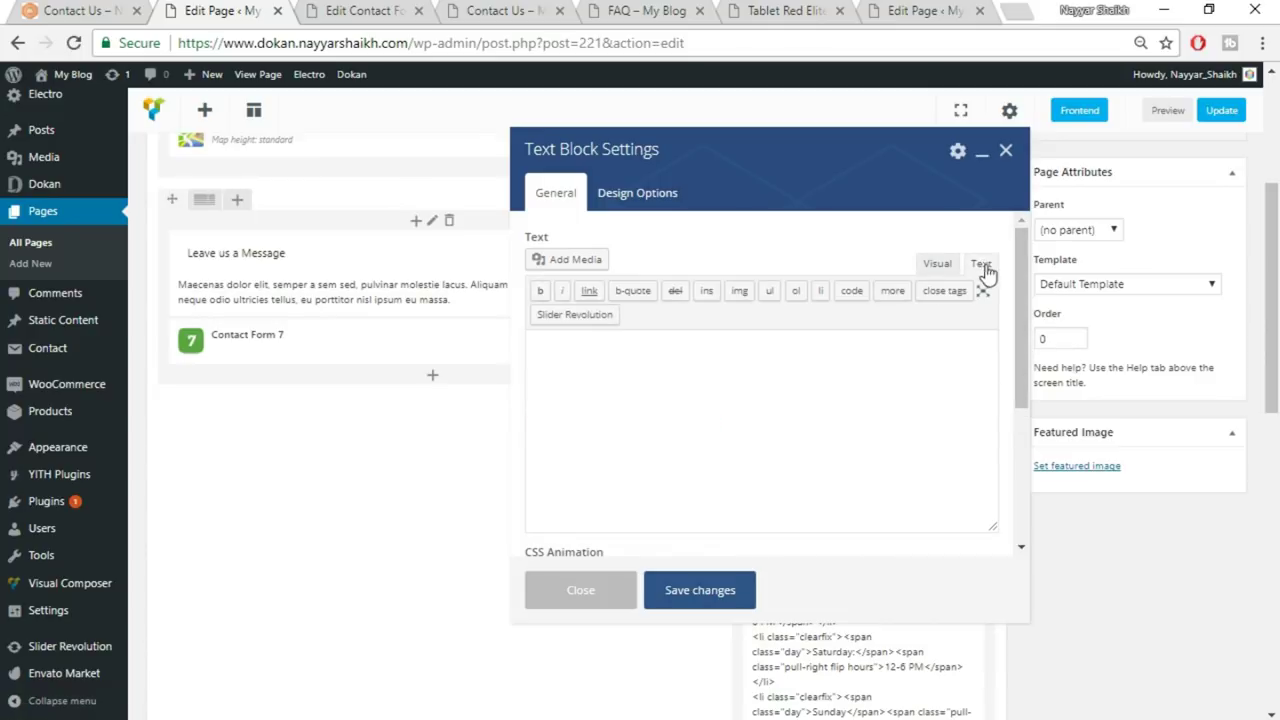
pyautogui.hotkey('ctrl', 'v')
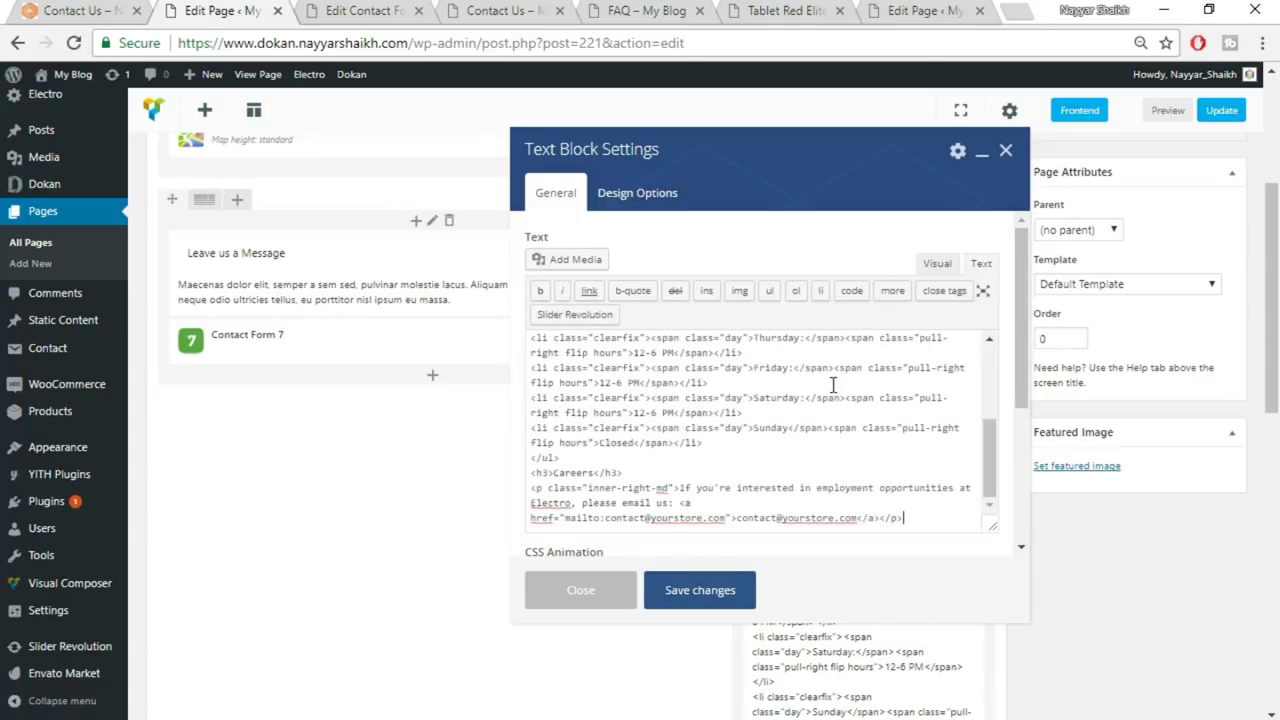
pyautogui.click(700, 592)
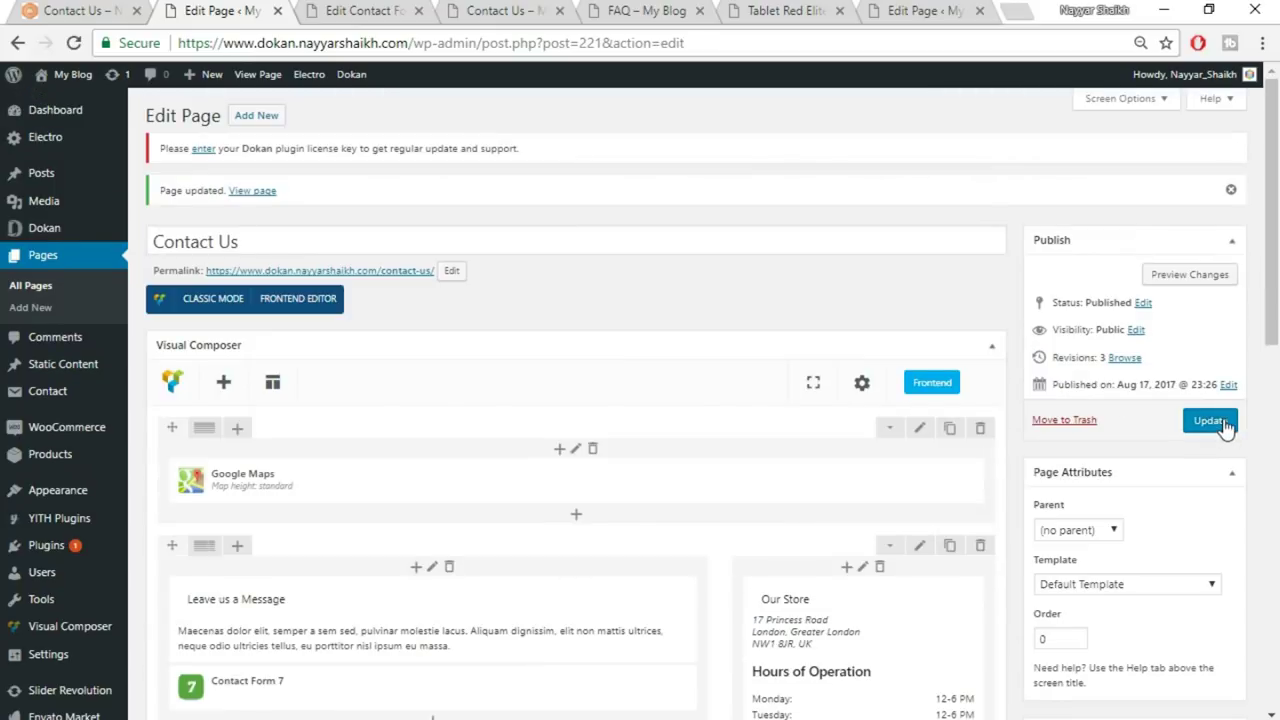
pyautogui.click(1210, 421)
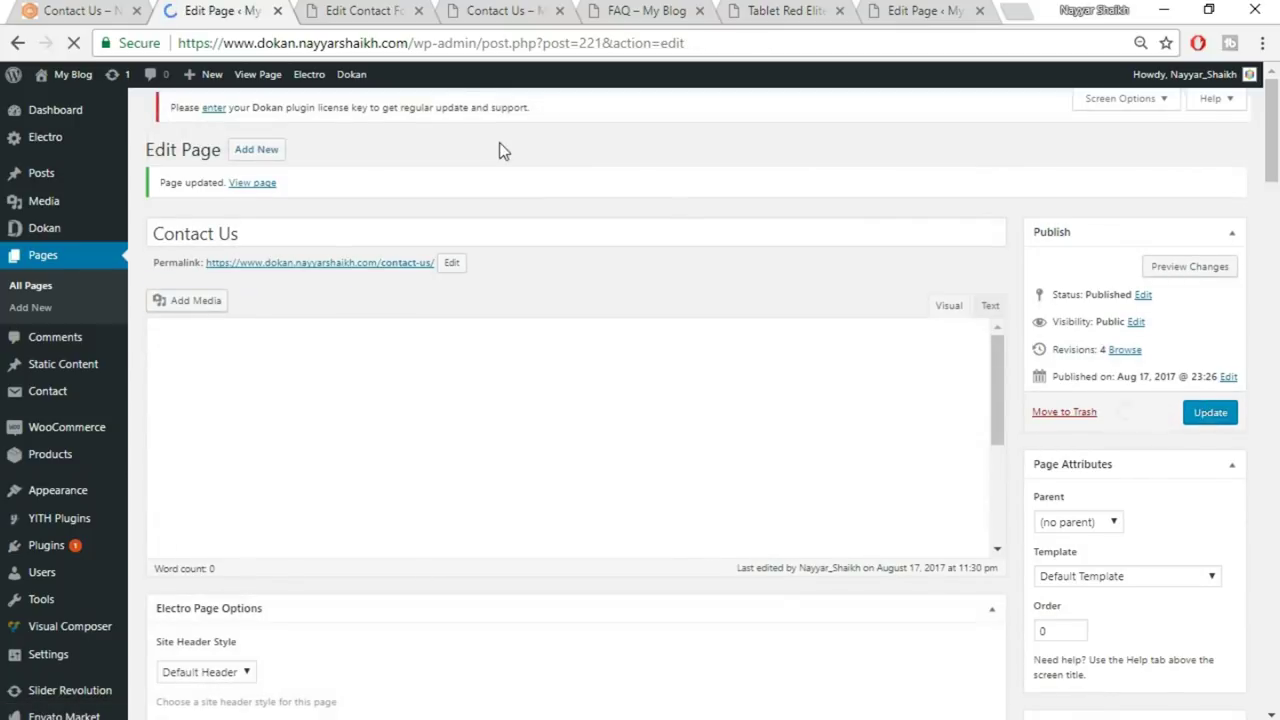
# Reload the live Contact Us page and review the new store content
pyautogui.click(515, 10)
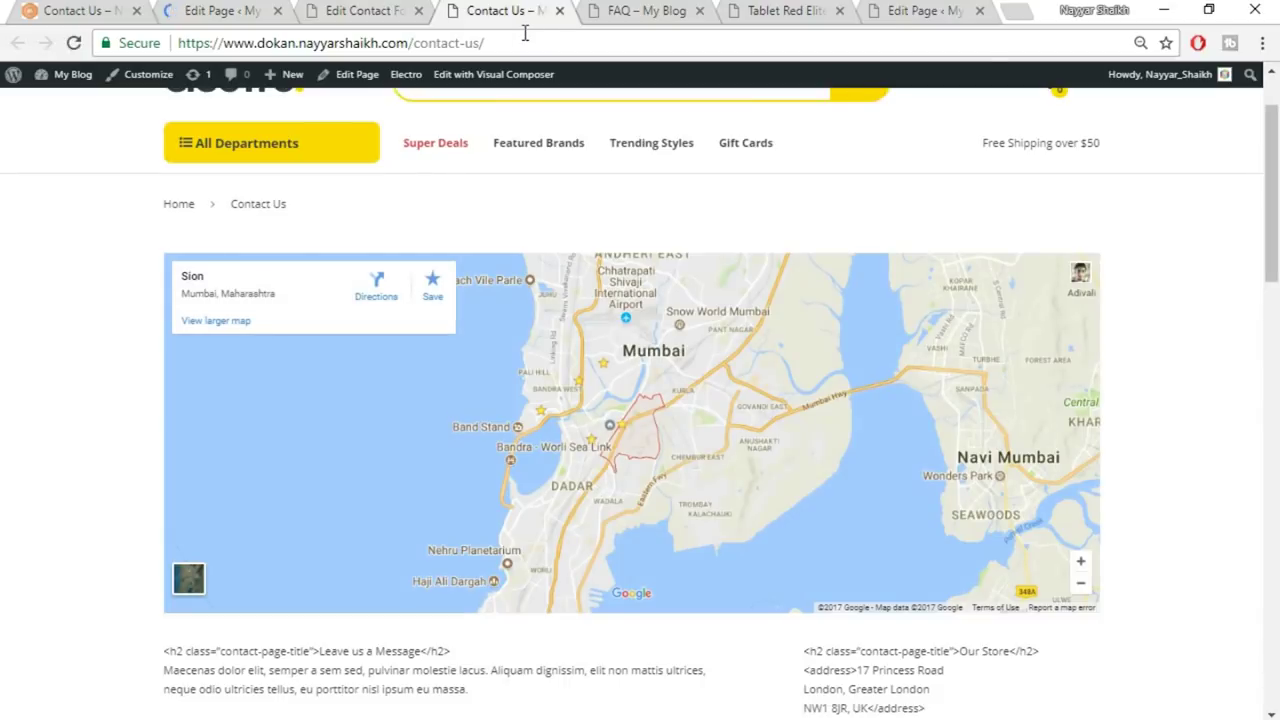
pyautogui.click(524, 38)
pyautogui.press('Return')
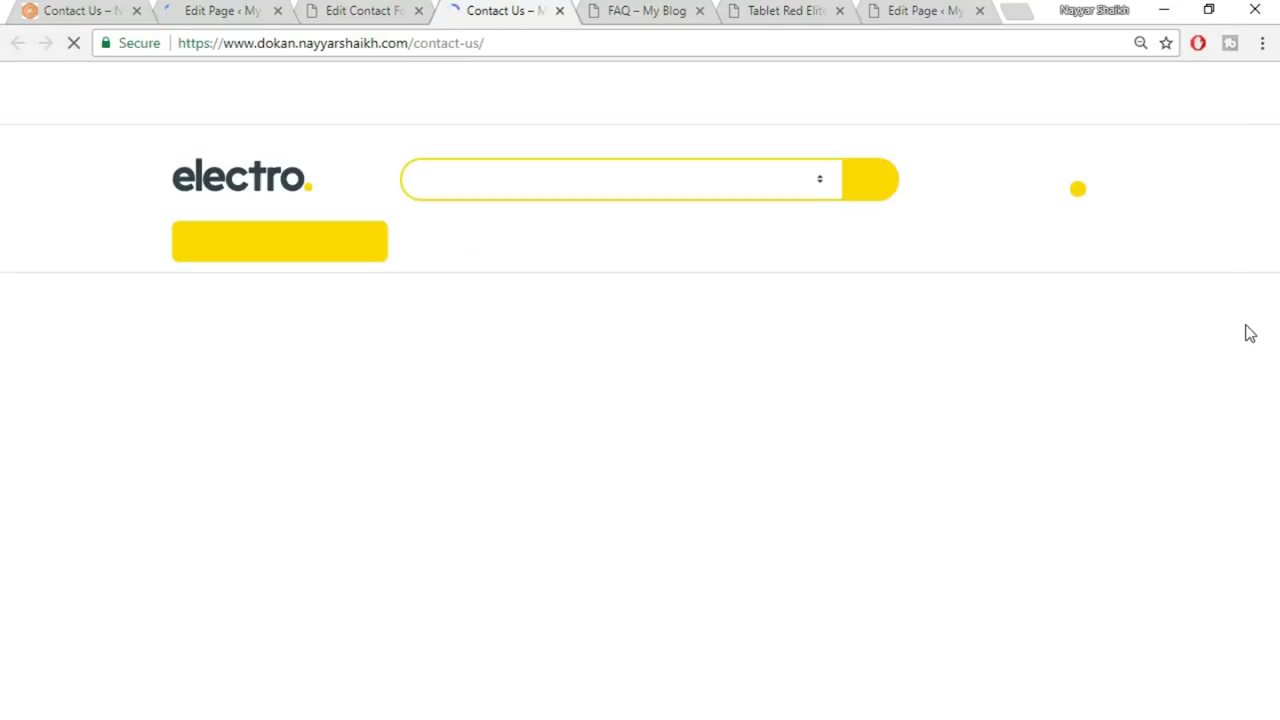
pyautogui.scroll(-1, 1246, 331)
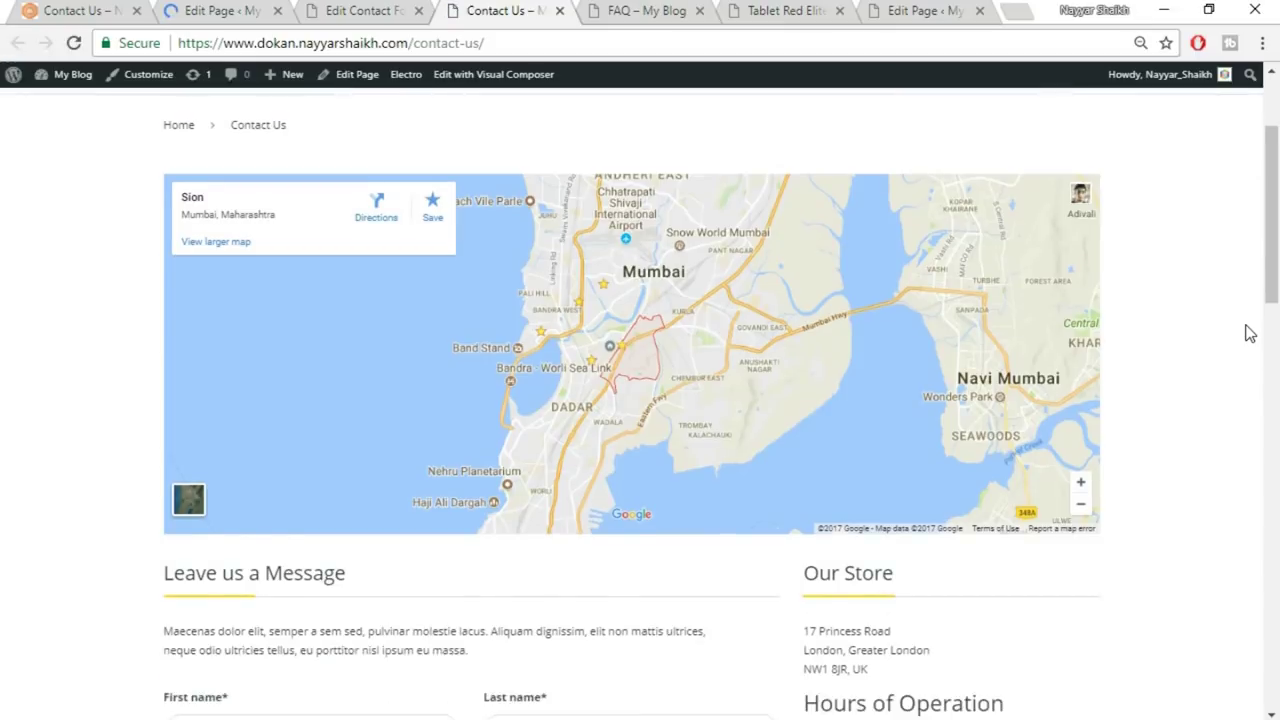
pyautogui.scroll(-4, 1014, 366)
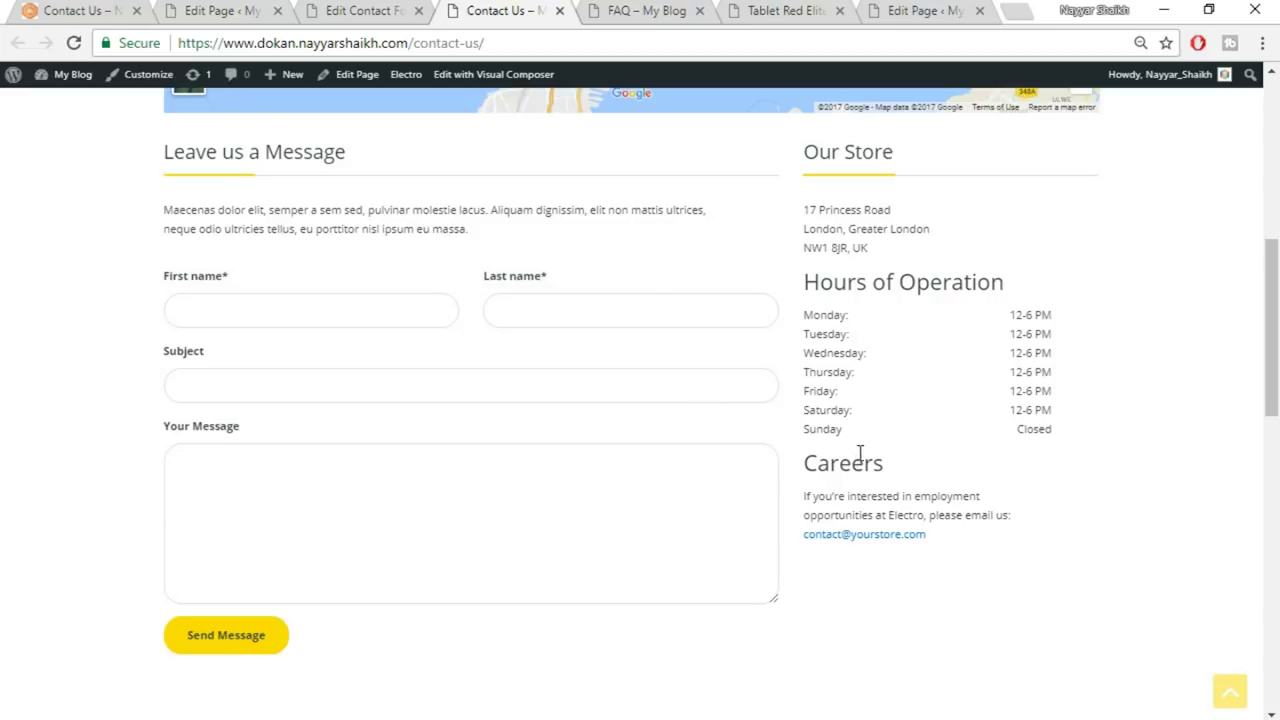
# Compare against the Electro demo footer, then go to Appearance > Menus
pyautogui.click(85, 8)
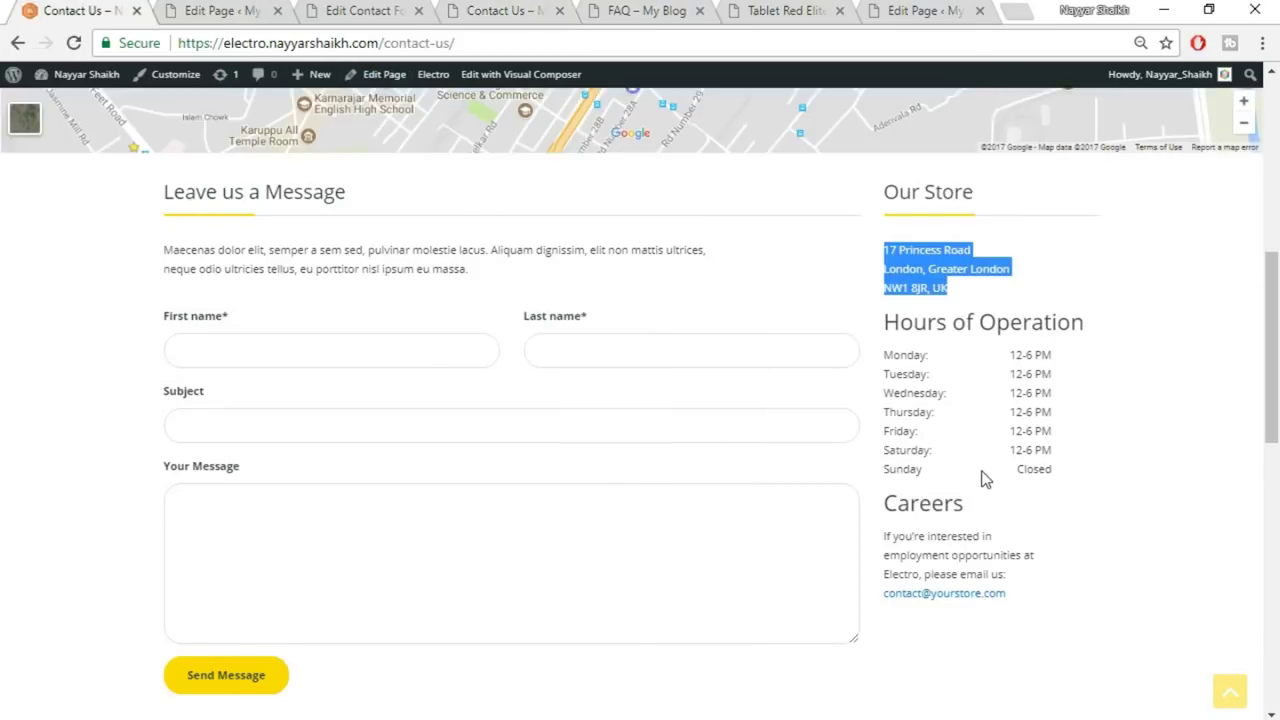
pyautogui.scroll(-10, 986, 480)
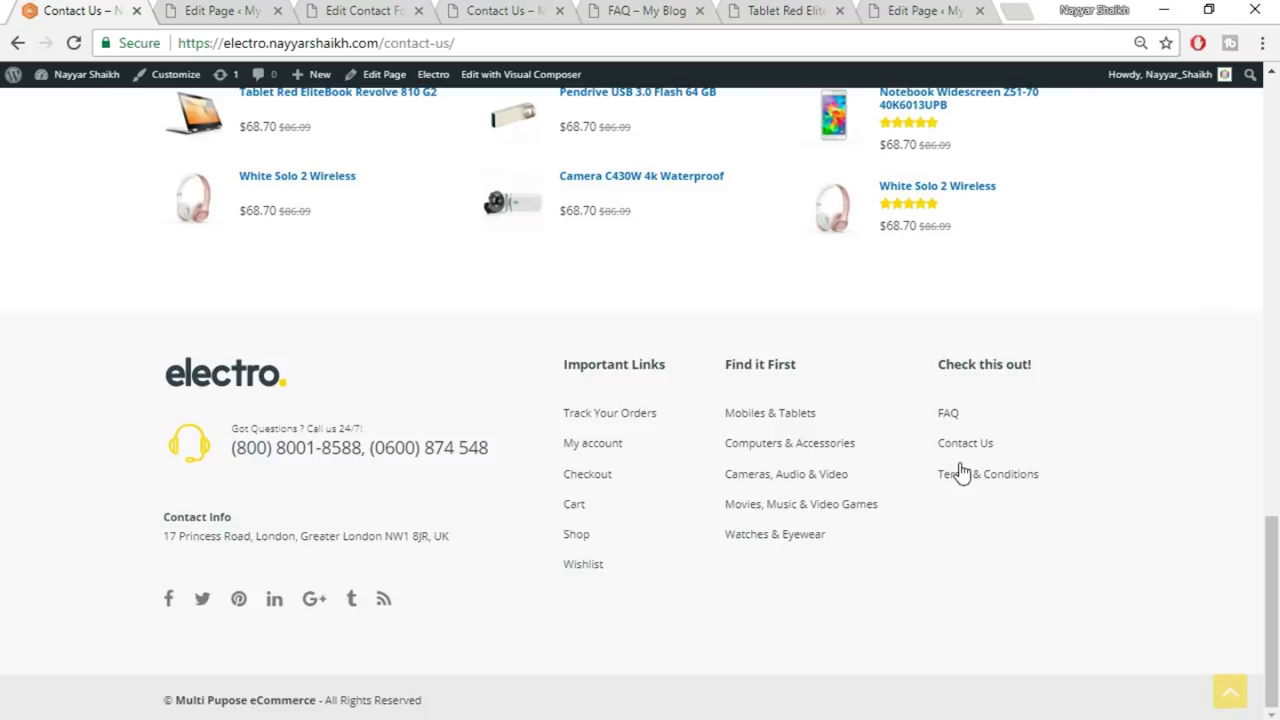
pyautogui.click(258, 8)
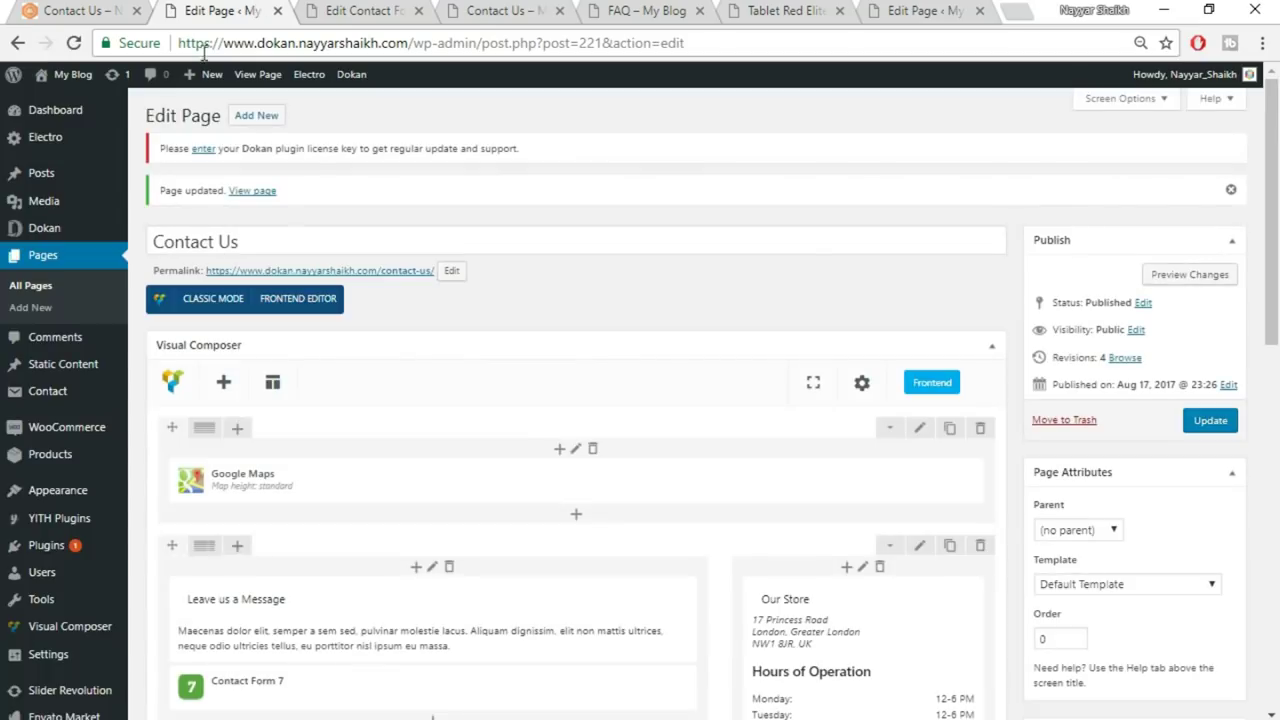
pyautogui.scroll(-1, 90, 440)
pyautogui.scroll(-2, 90, 440)
pyautogui.moveTo(69, 449)
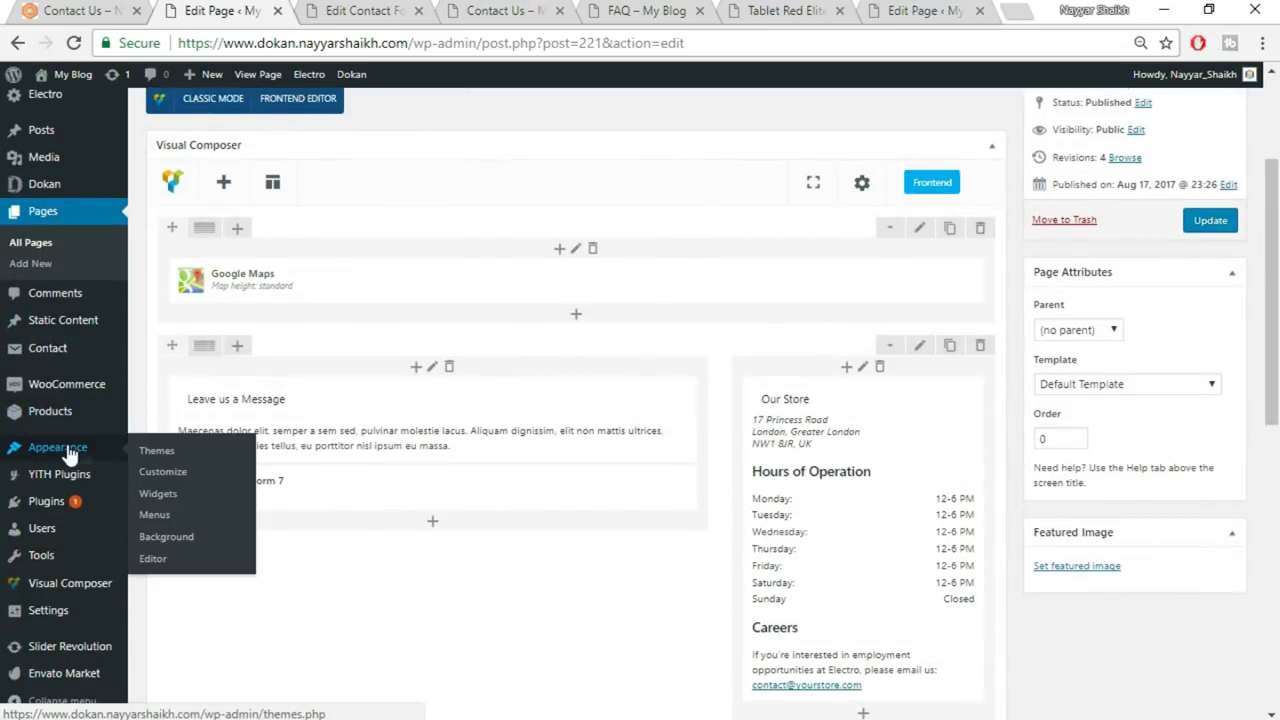
pyautogui.click(173, 518)
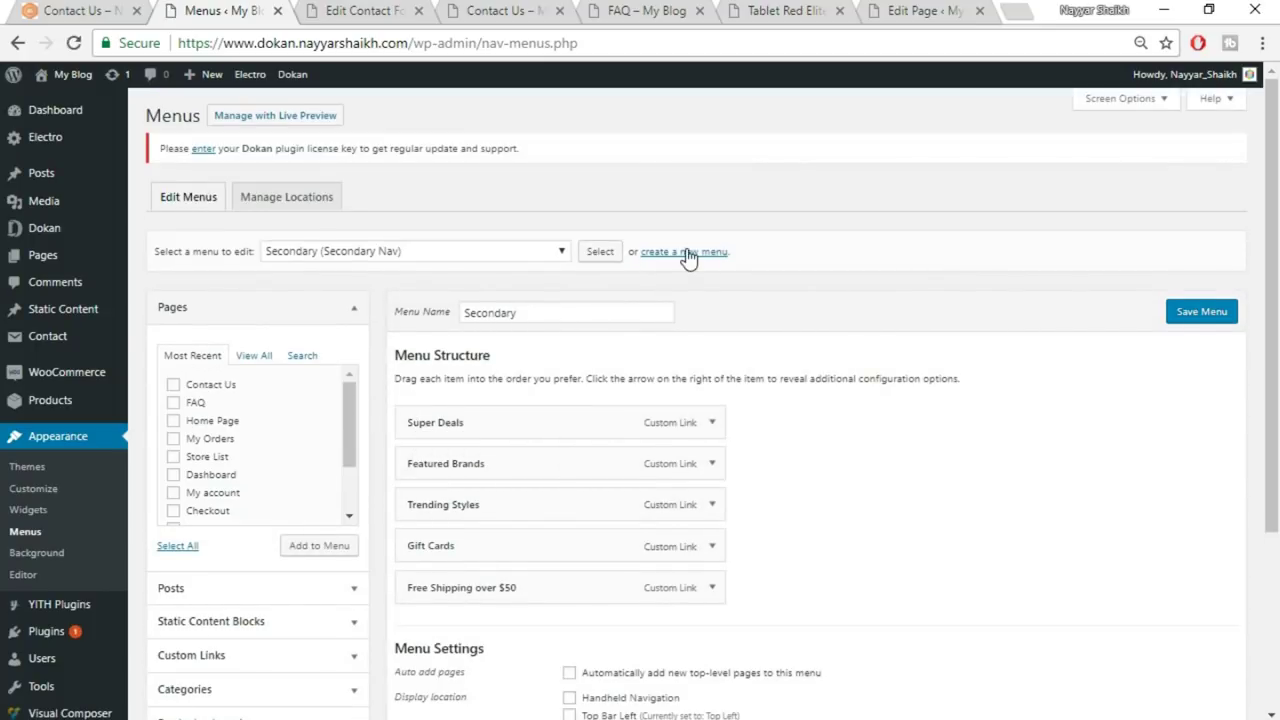
# Create a new menu named FooterMenu
pyautogui.click(686, 253)
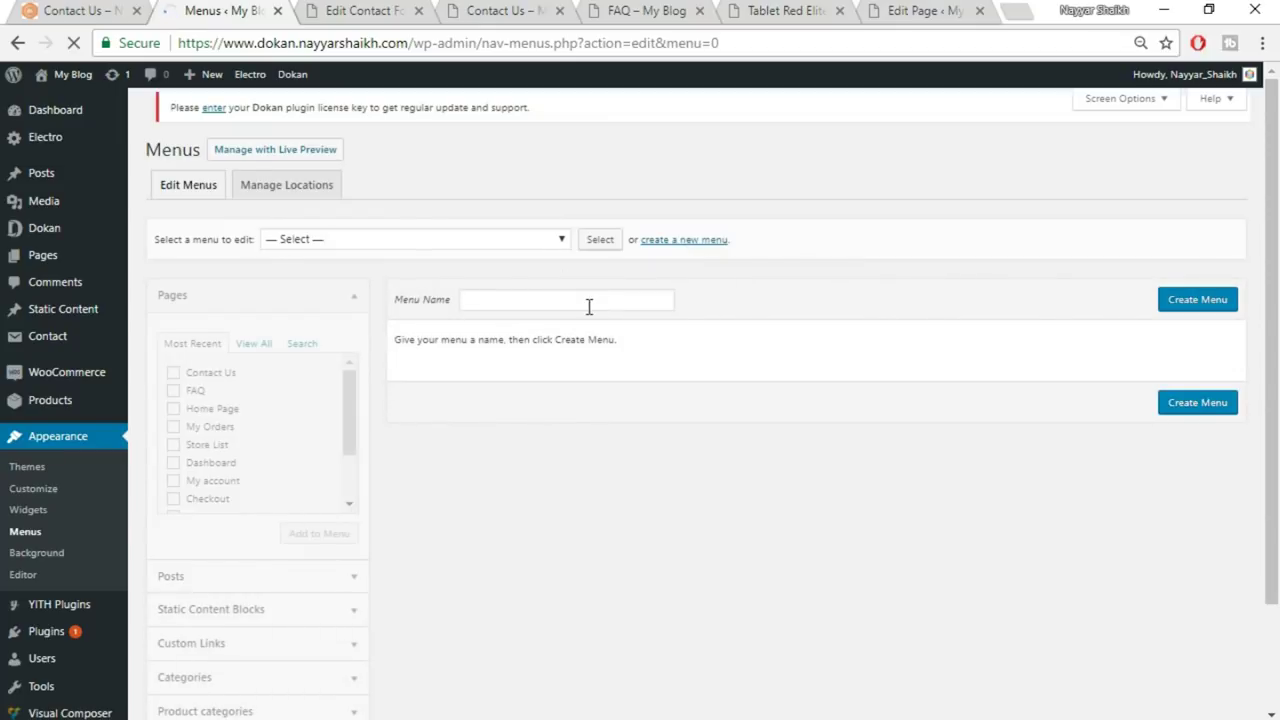
pyautogui.click(589, 307)
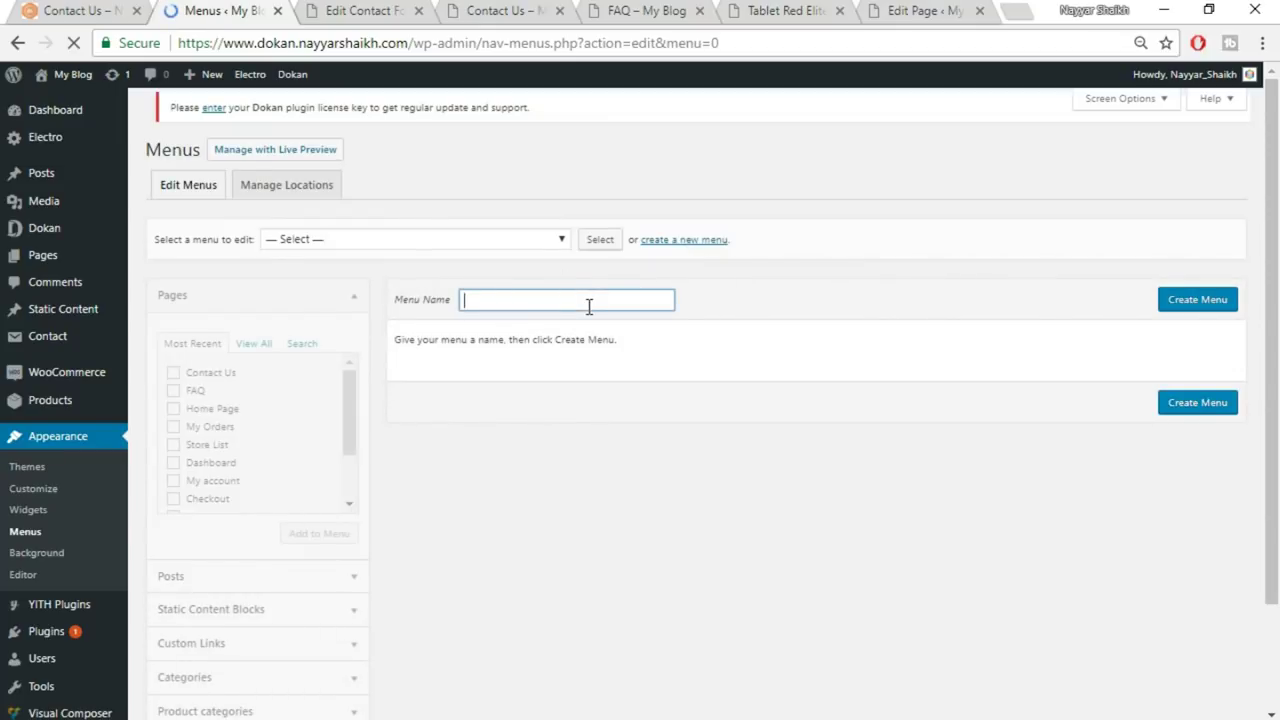
pyautogui.write('Foo')
pyautogui.press('Down')
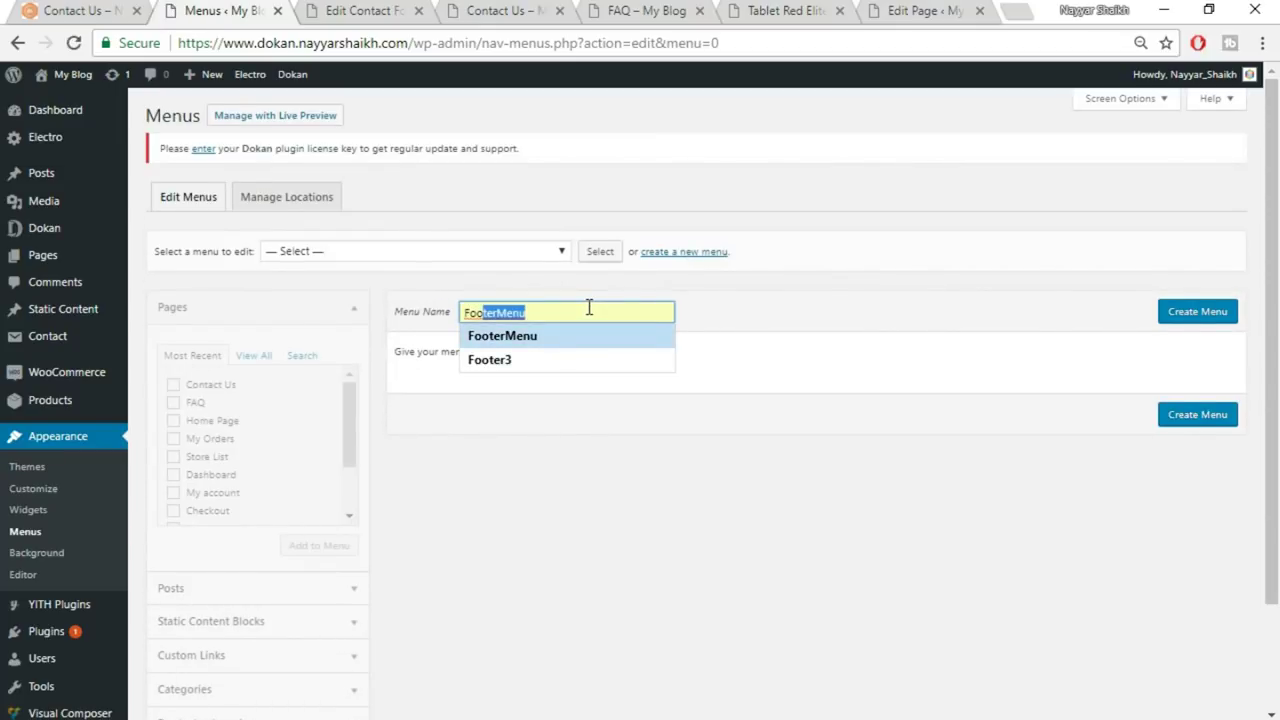
pyautogui.press('Return')
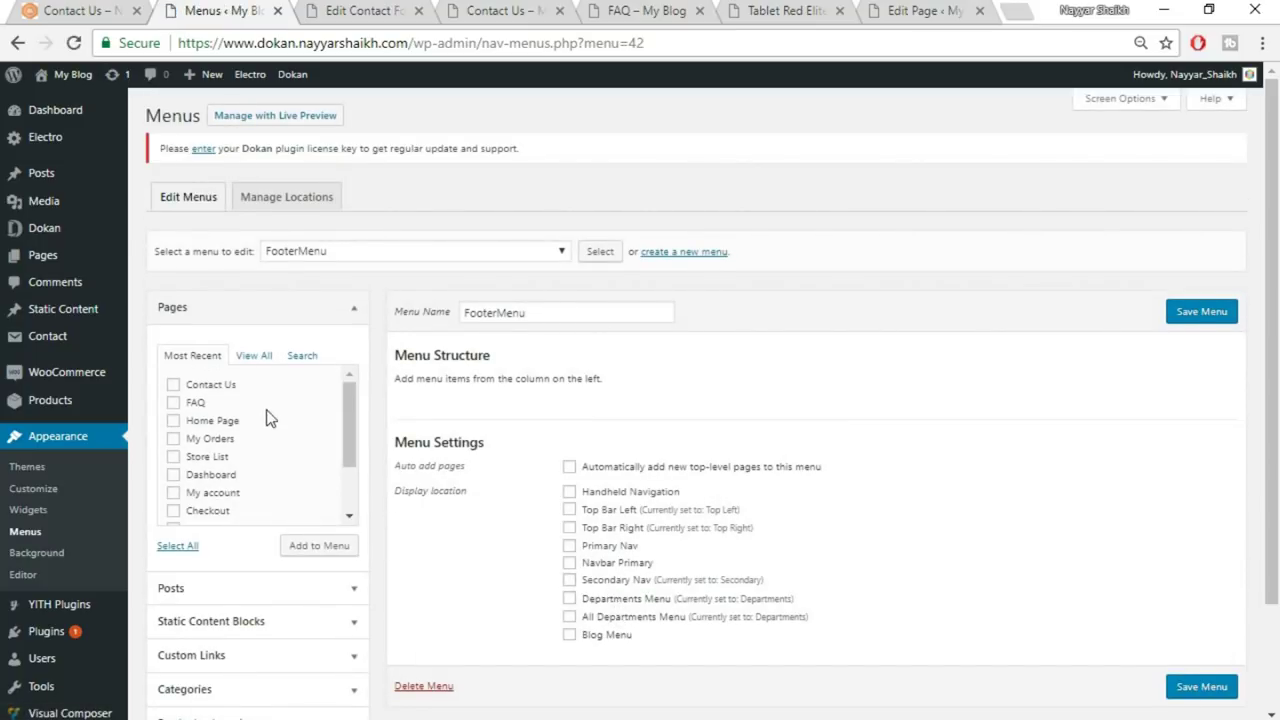
# Add the FAQ and Contact Us pages to FooterMenu
pyautogui.click(174, 402)
pyautogui.scroll(-2, 230, 505)
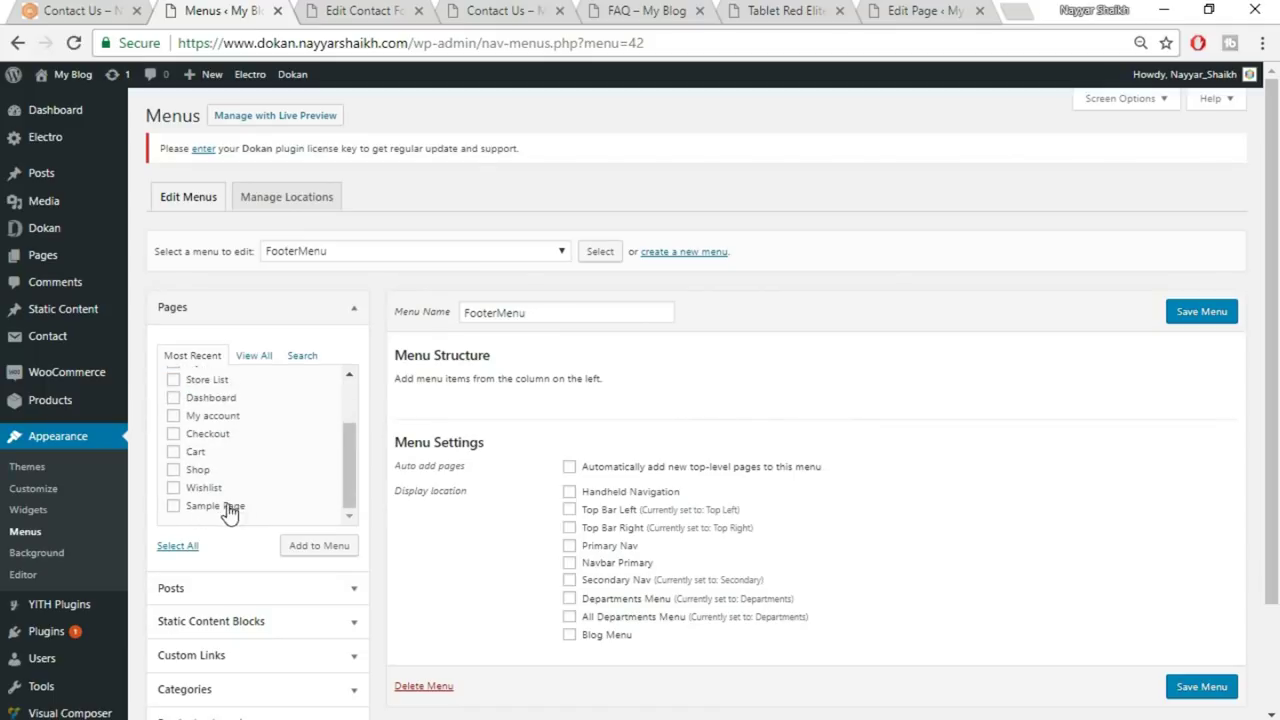
pyautogui.click(255, 357)
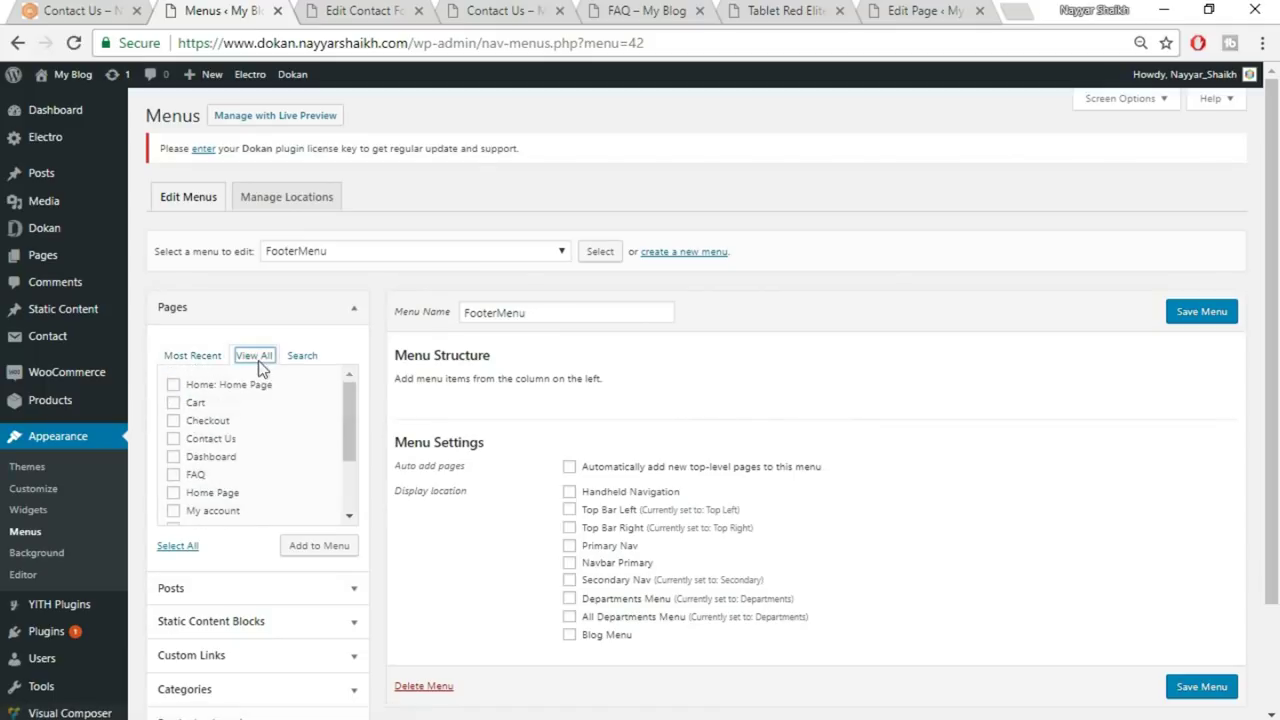
pyautogui.click(219, 440)
pyautogui.click(195, 476)
pyautogui.click(321, 548)
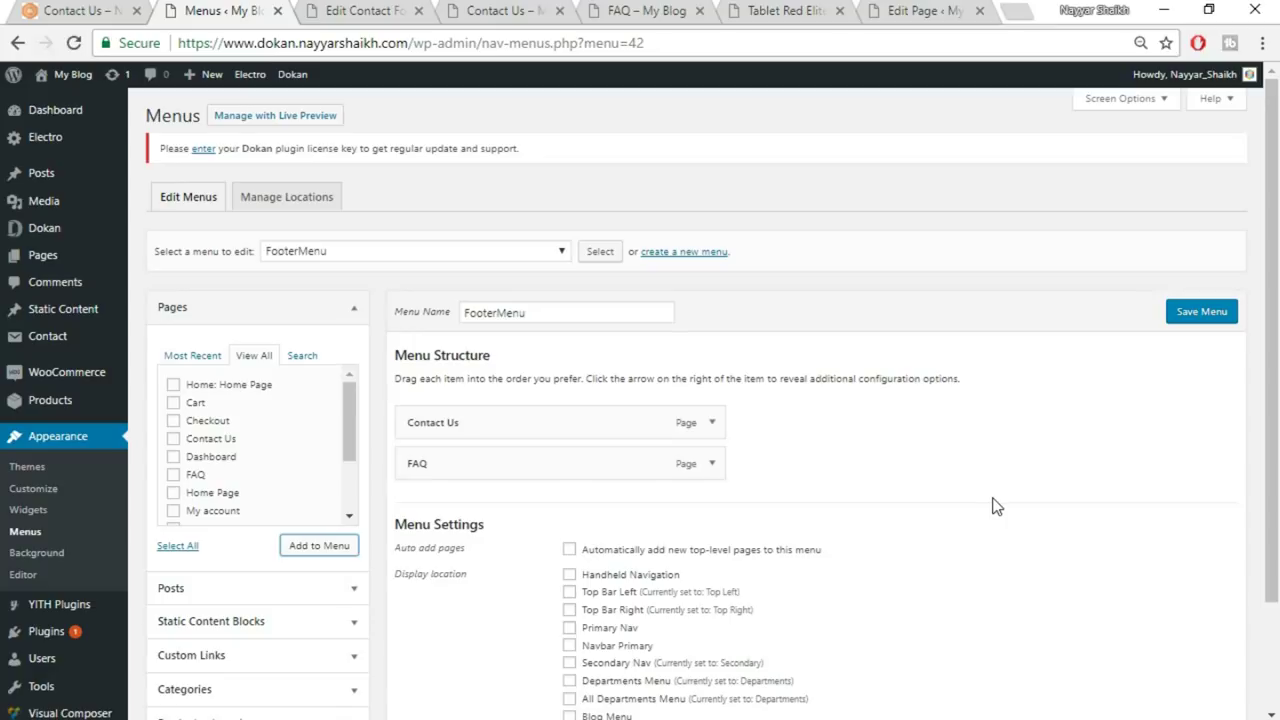
# Add a Terms & Conditions custom link with URL '#' to FooterMenu
pyautogui.scroll(-1, 993, 506)
pyautogui.click(246, 560)
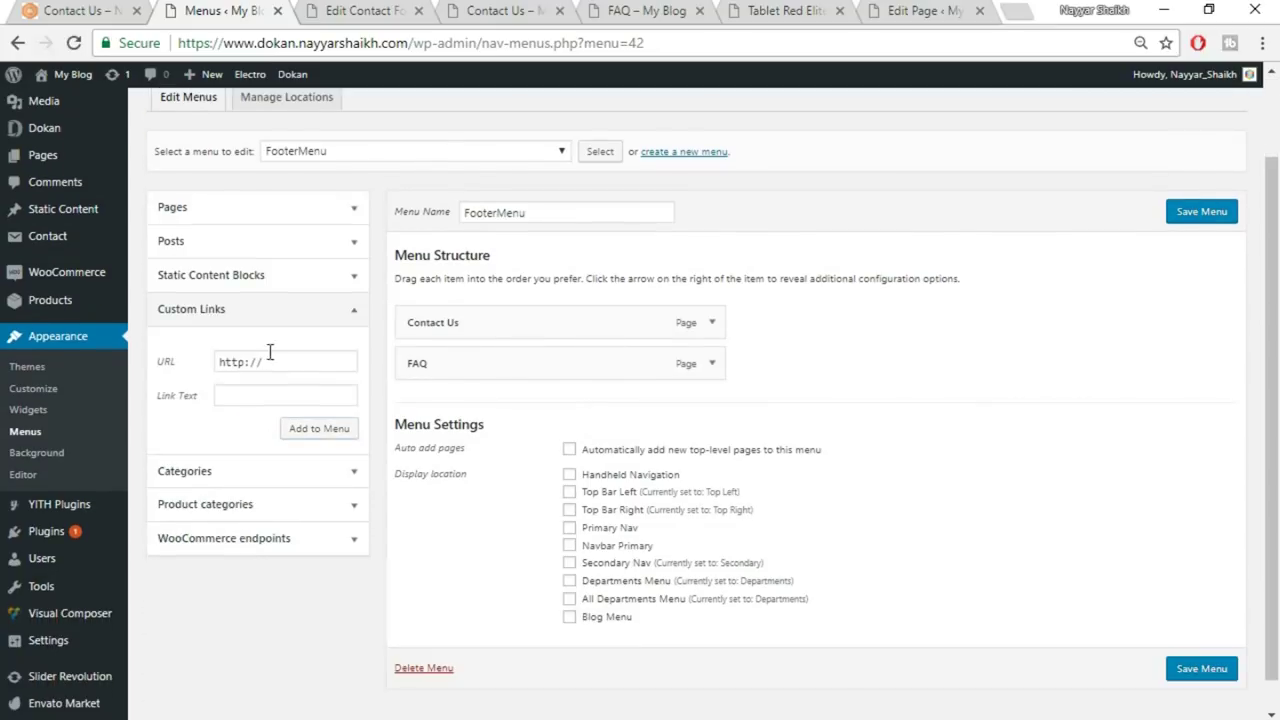
pyautogui.moveTo(259, 361); pyautogui.dragTo(200, 370)
pyautogui.write('#')
pyautogui.press('Tab')
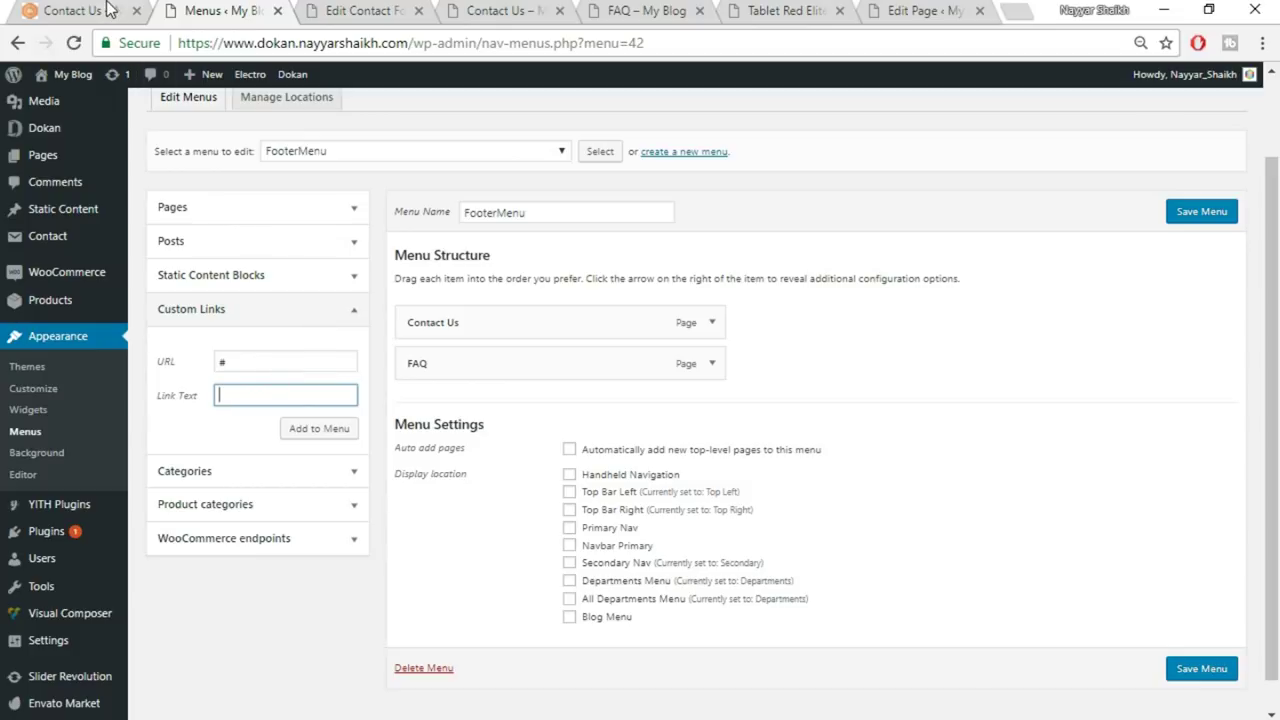
pyautogui.click(110, 10)
pyautogui.moveTo(1045, 475); pyautogui.dragTo(941, 470)
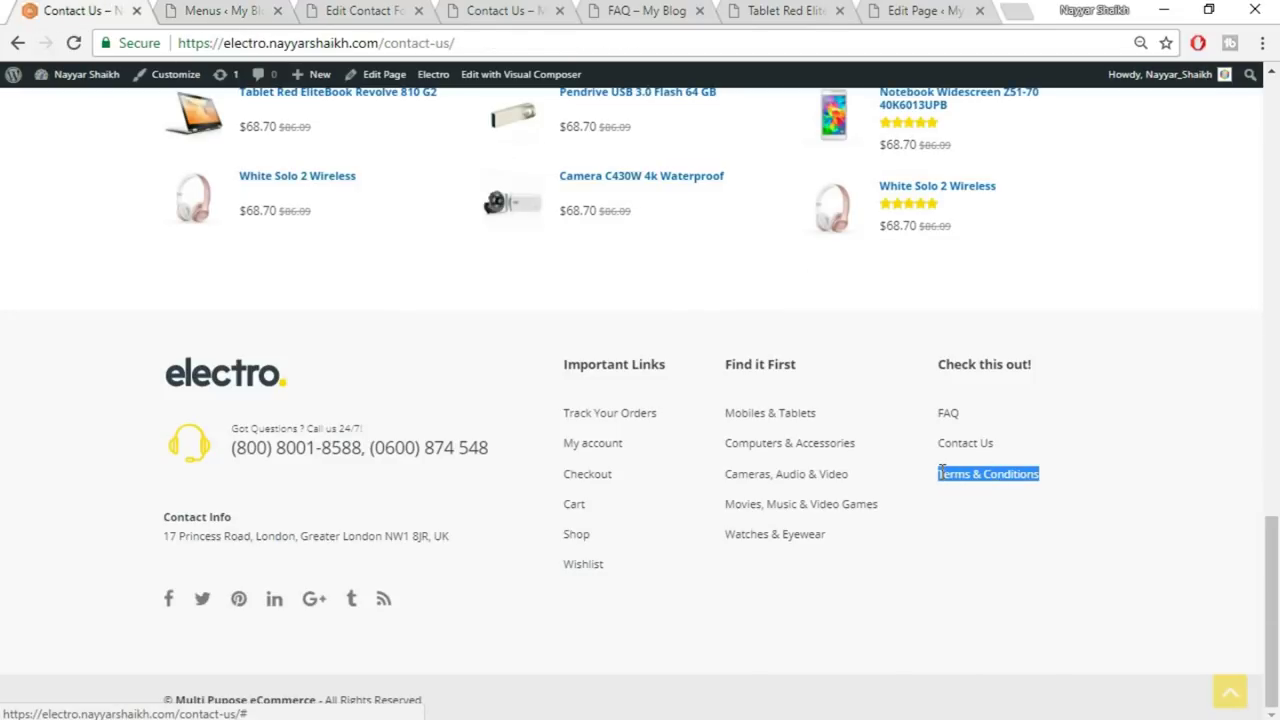
pyautogui.hotkey('ctrl', 'c')
pyautogui.click(225, 10)
pyautogui.hotkey('ctrl', 'v')
pyautogui.click(302, 437)
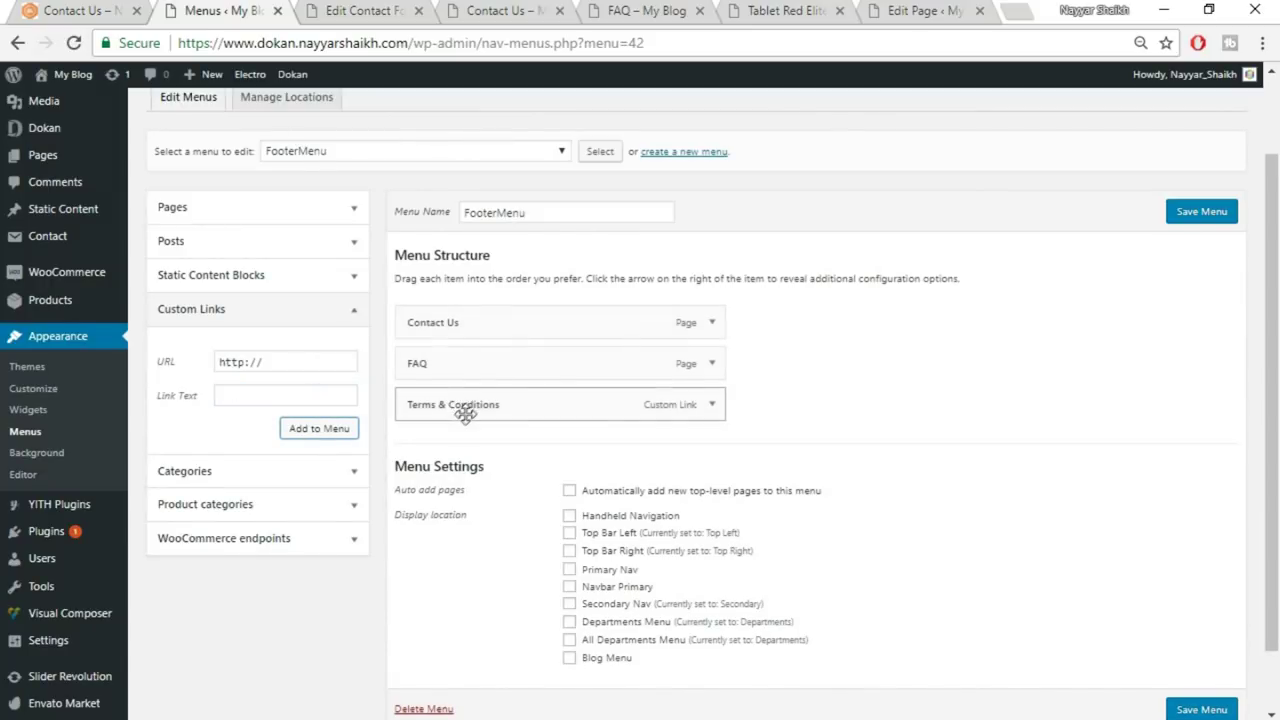
# Move FAQ above Contact Us, save FooterMenu and compare with the demo footer
pyautogui.moveTo(459, 363); pyautogui.dragTo(460, 322)
pyautogui.click(1203, 711)
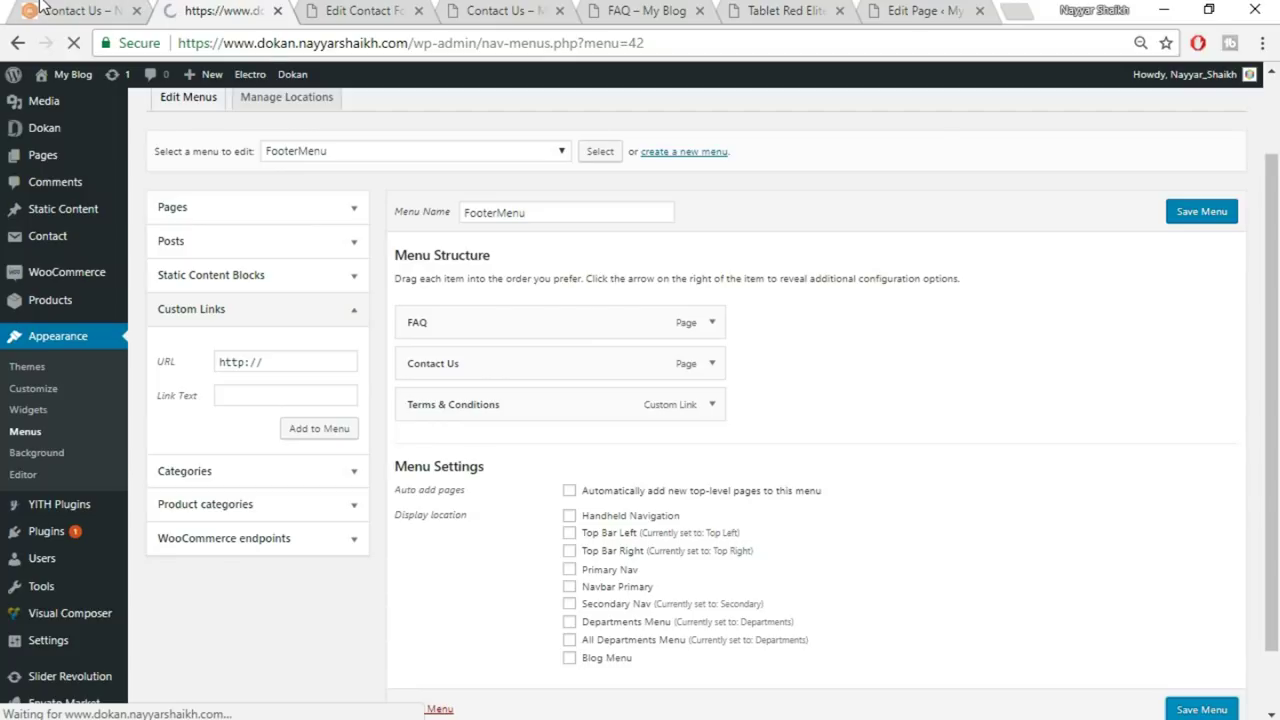
pyautogui.click(80, 10)
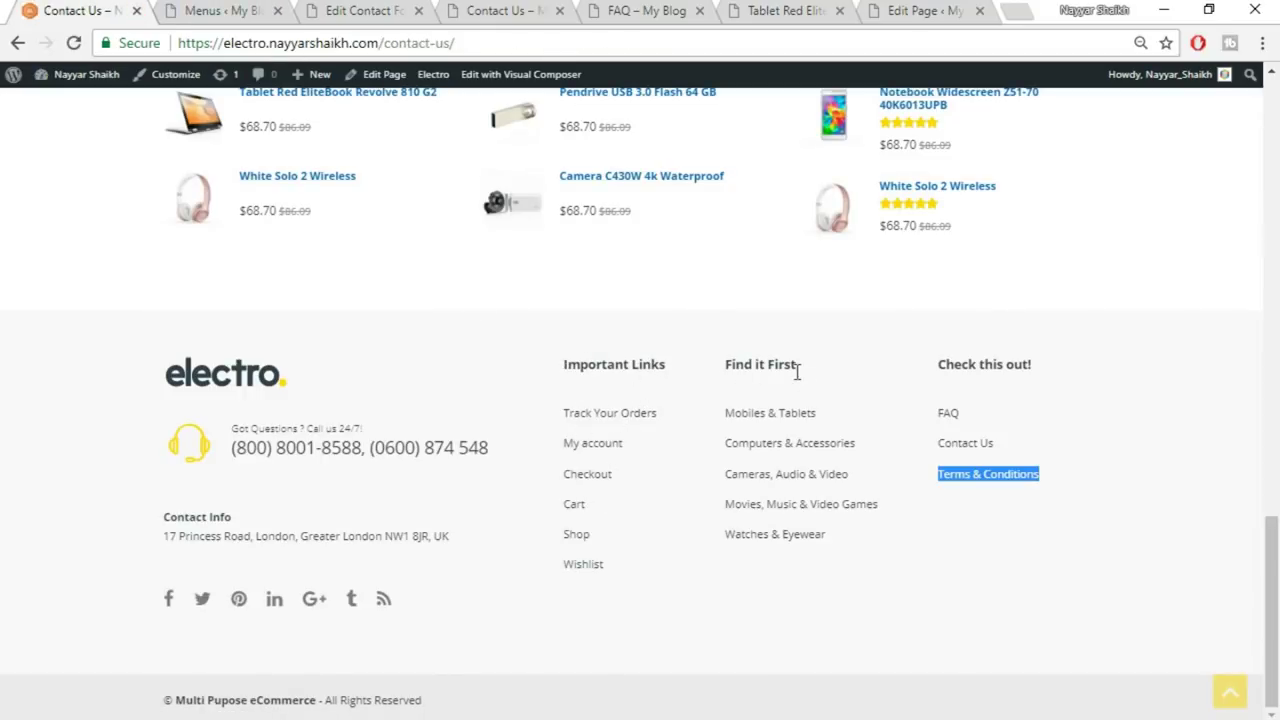
pyautogui.click(212, 10)
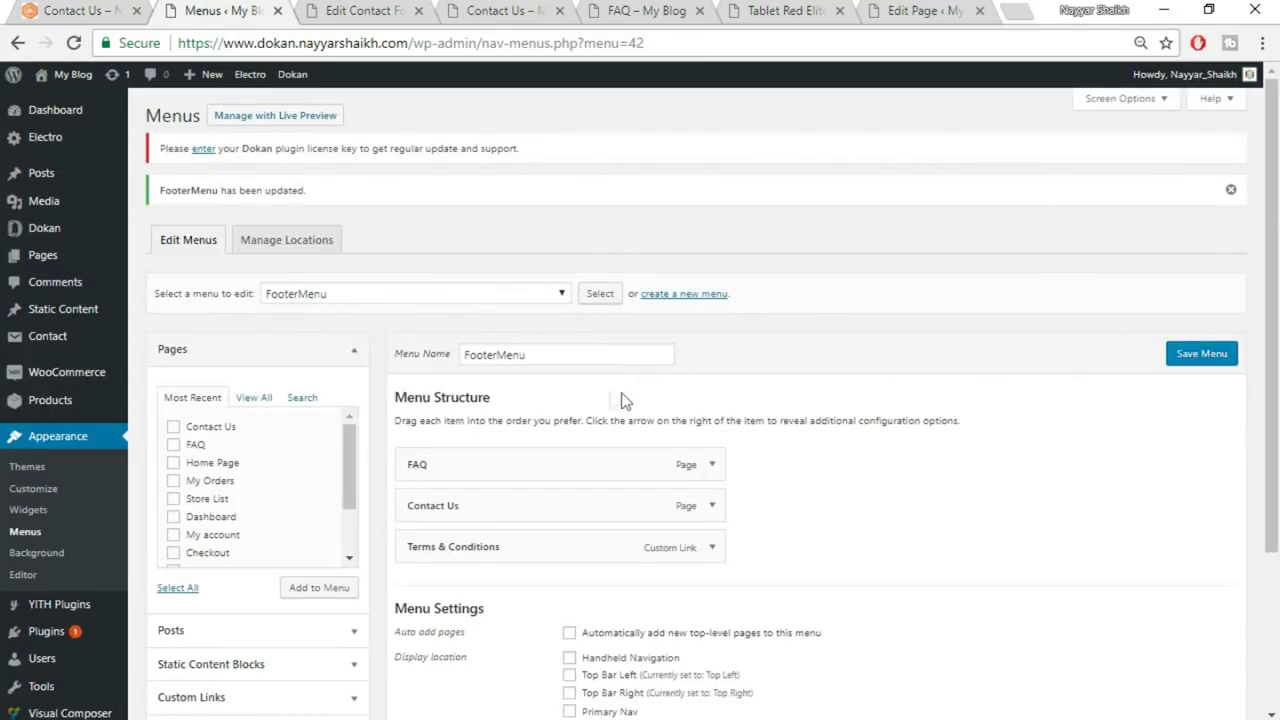
# Start a new menu named Important Links, copied from the footer heading
pyautogui.click(690, 296)
pyautogui.hotkey('ctrl', 'shift', 'Tab')
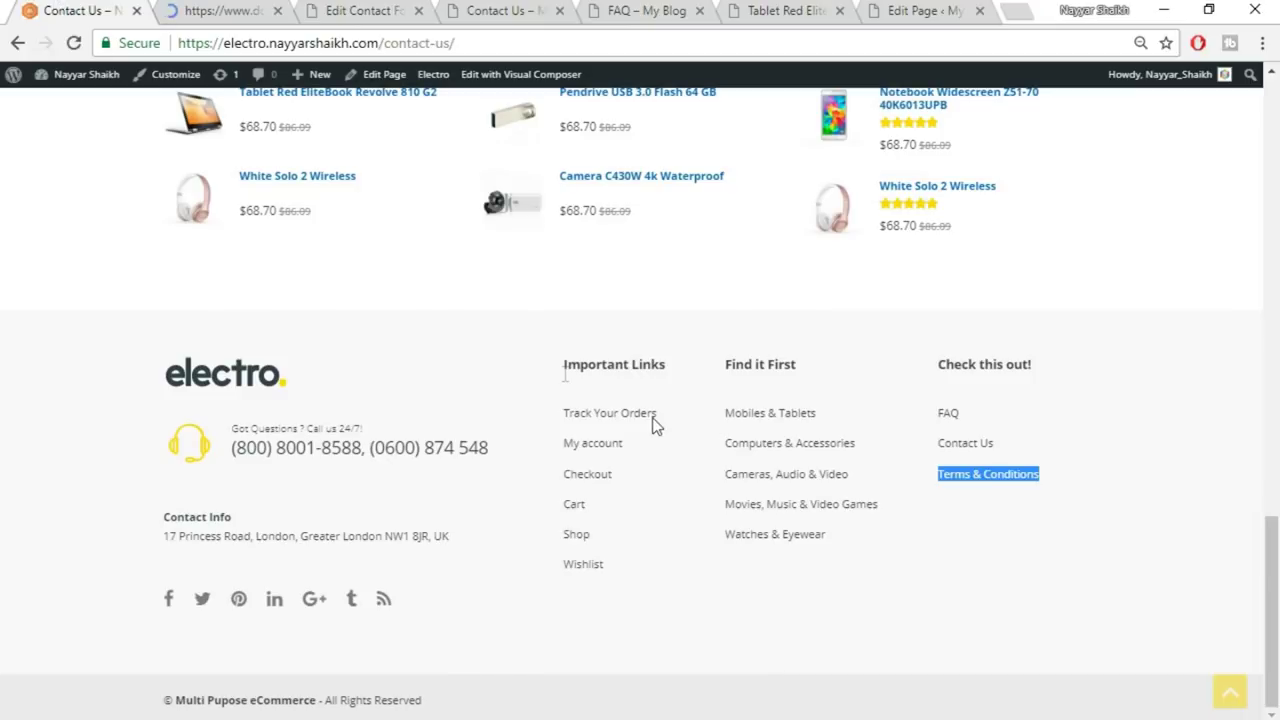
pyautogui.moveTo(629, 357); pyautogui.dragTo(603, 362)
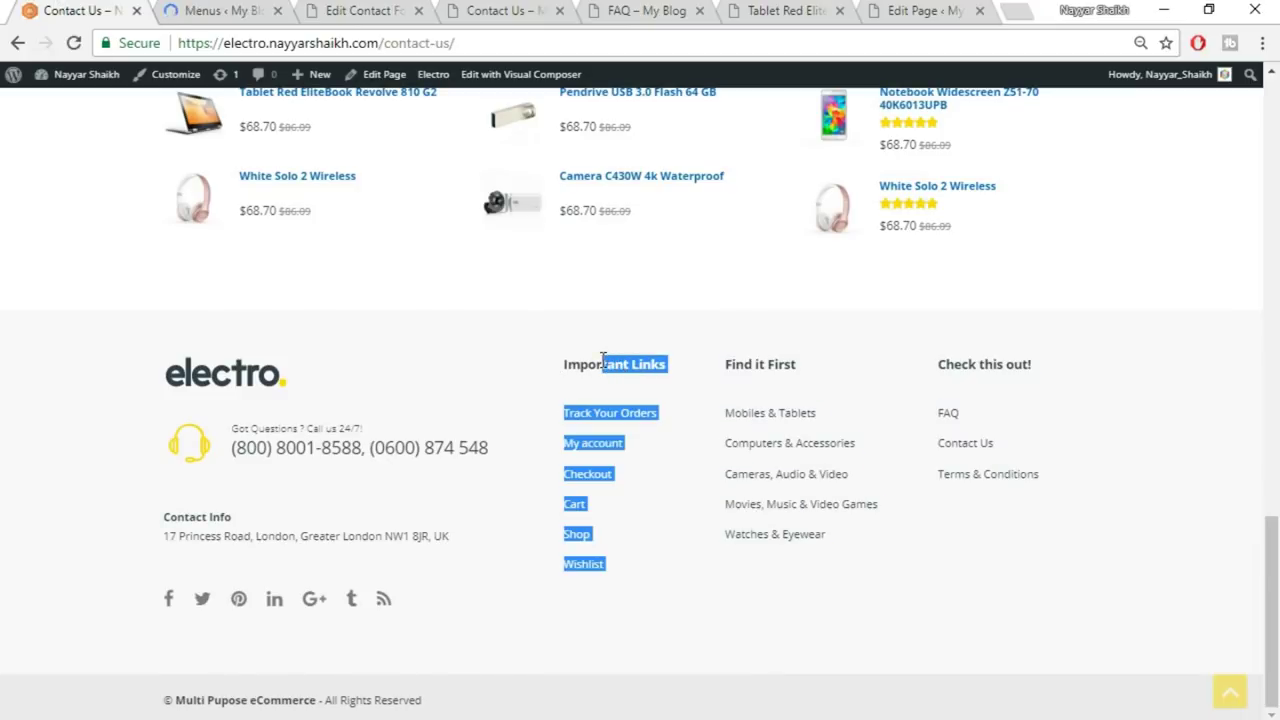
pyautogui.tripleClick(603, 362)
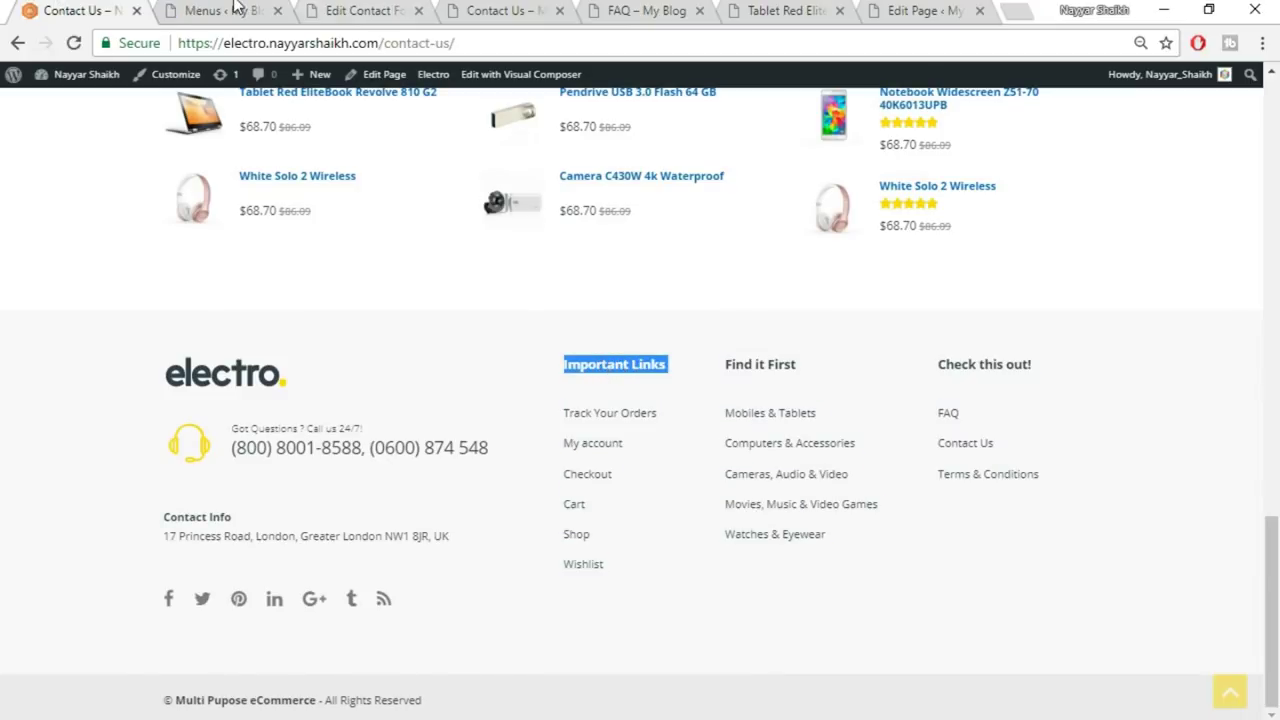
pyautogui.click(232, 10)
pyautogui.click(501, 314)
pyautogui.hotkey('ctrl', 'v')
# Create the Important Links menu with Cart, My account, My Orders and Wishlist pages, and save it
pyautogui.click(1186, 310)
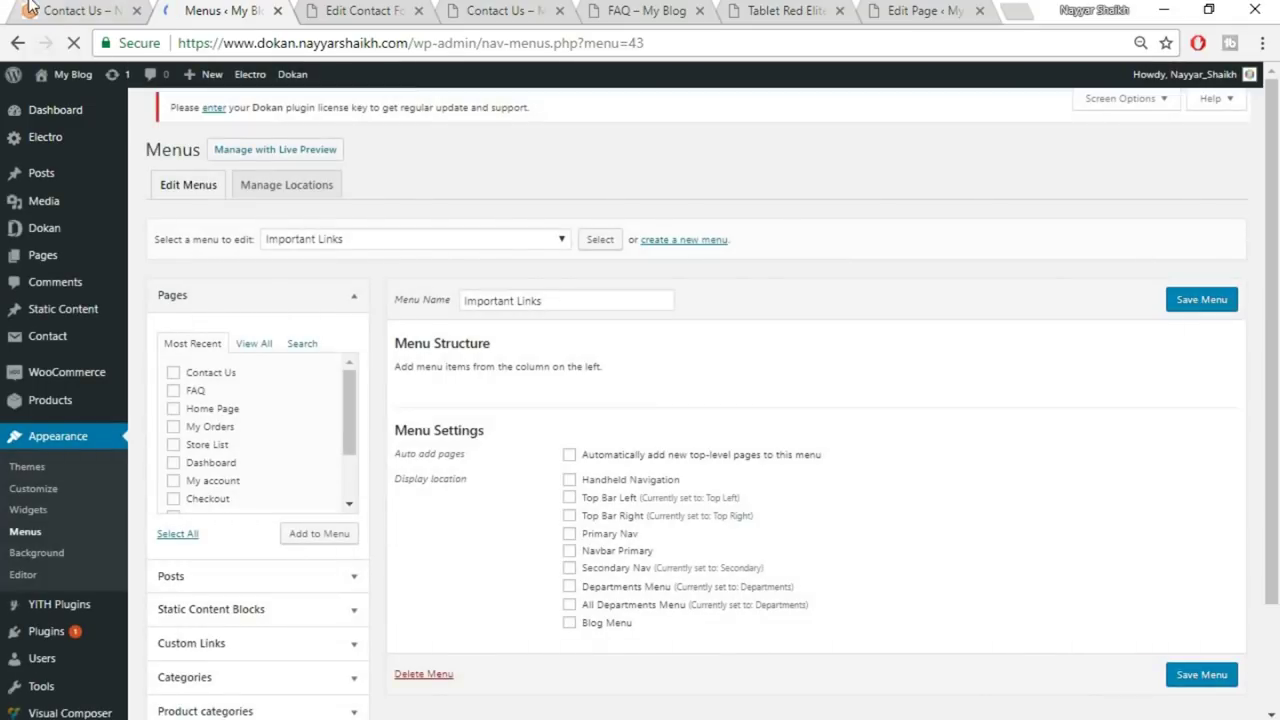
pyautogui.click(57, 9)
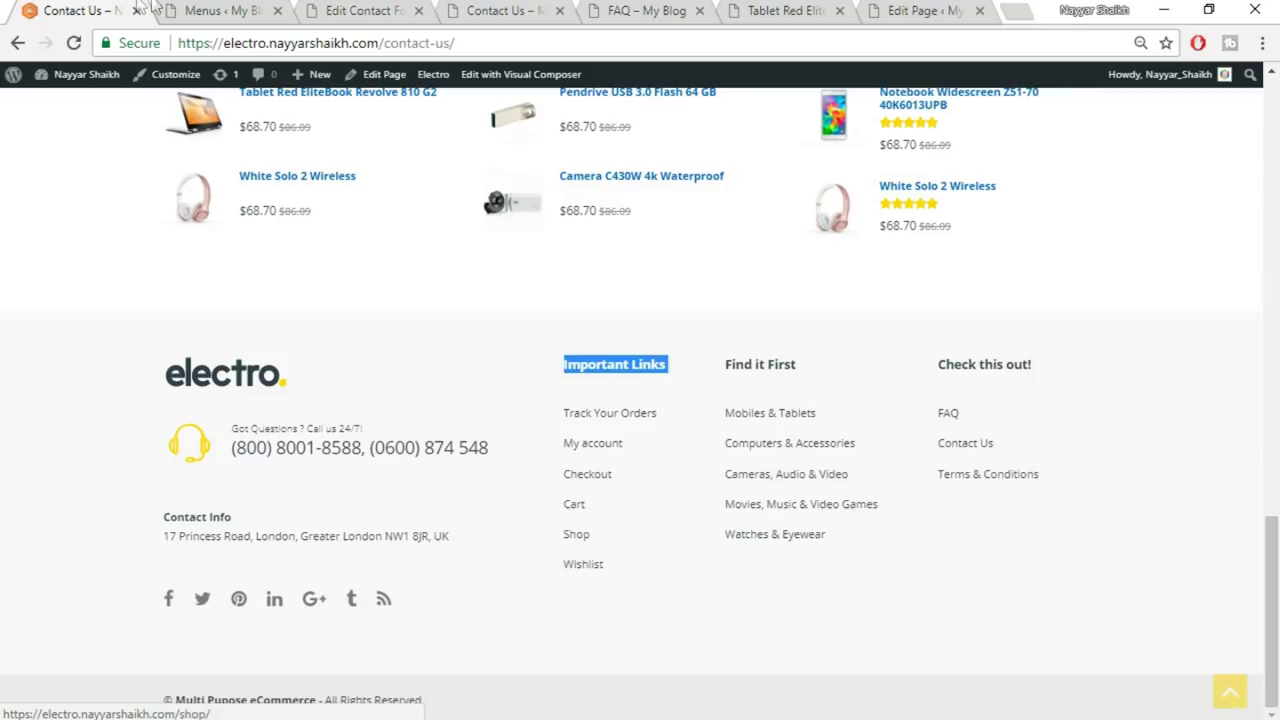
pyautogui.click(250, 10)
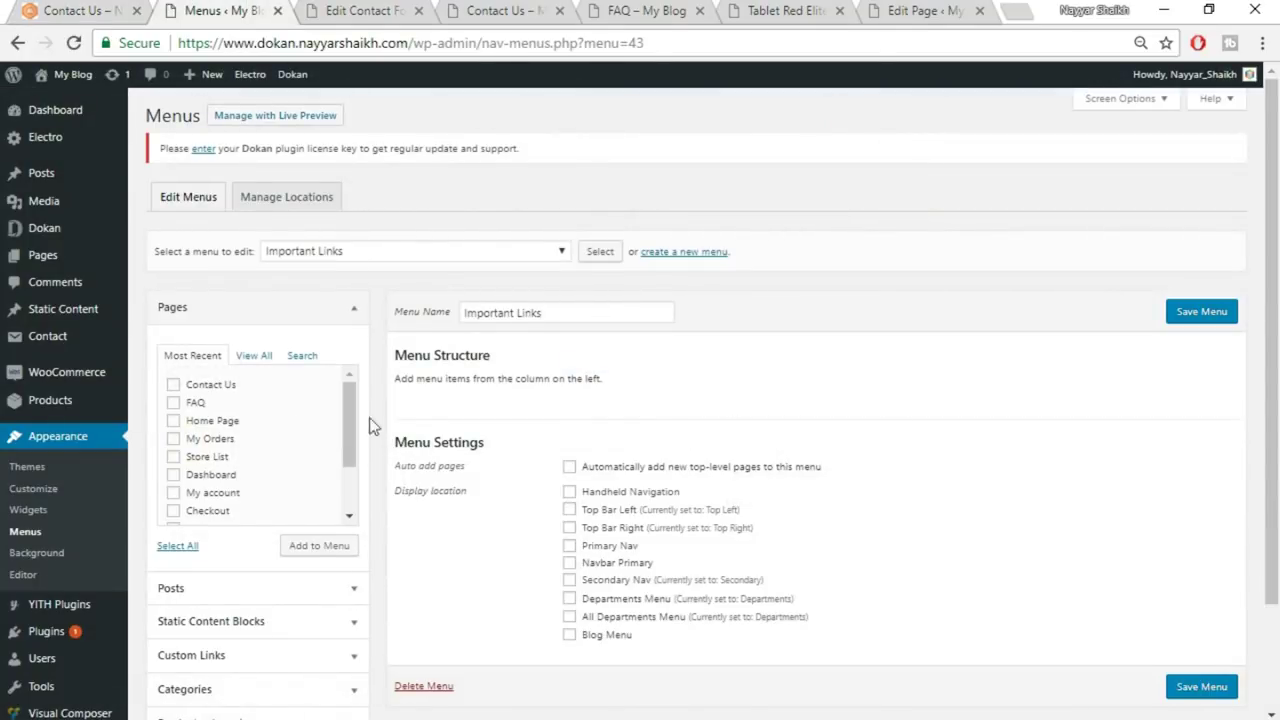
pyautogui.click(253, 355)
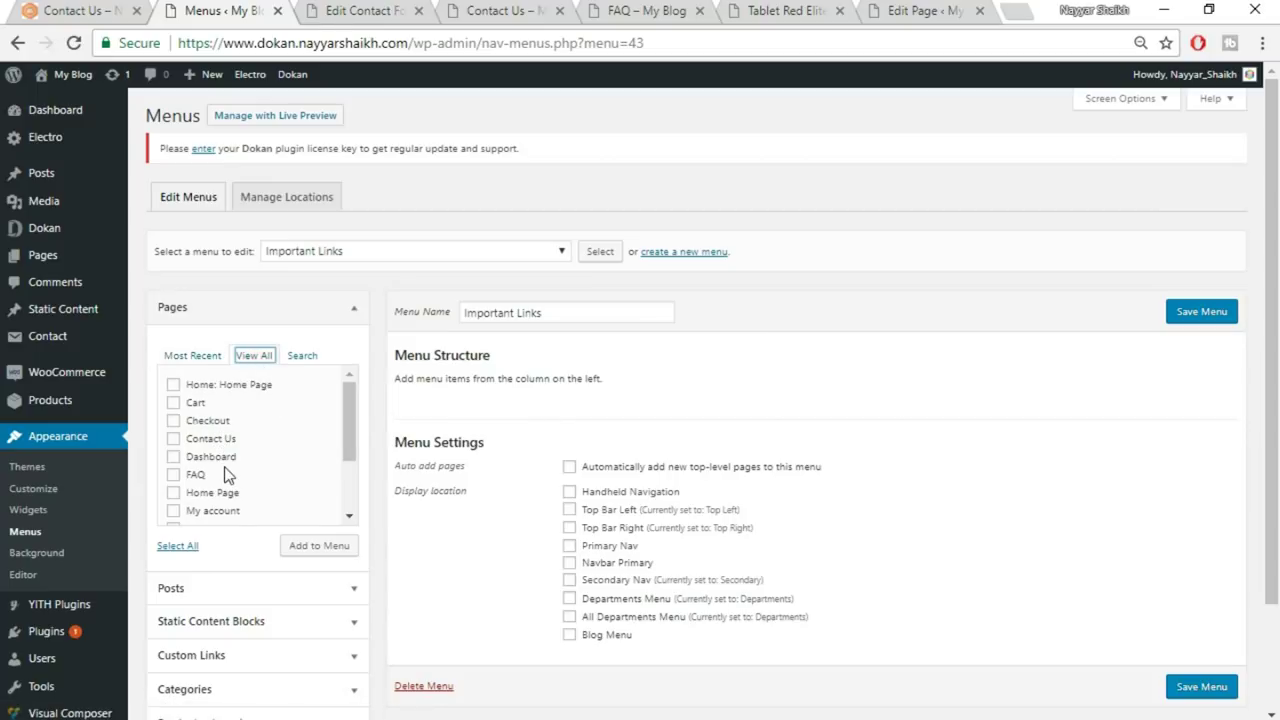
pyautogui.click(224, 510)
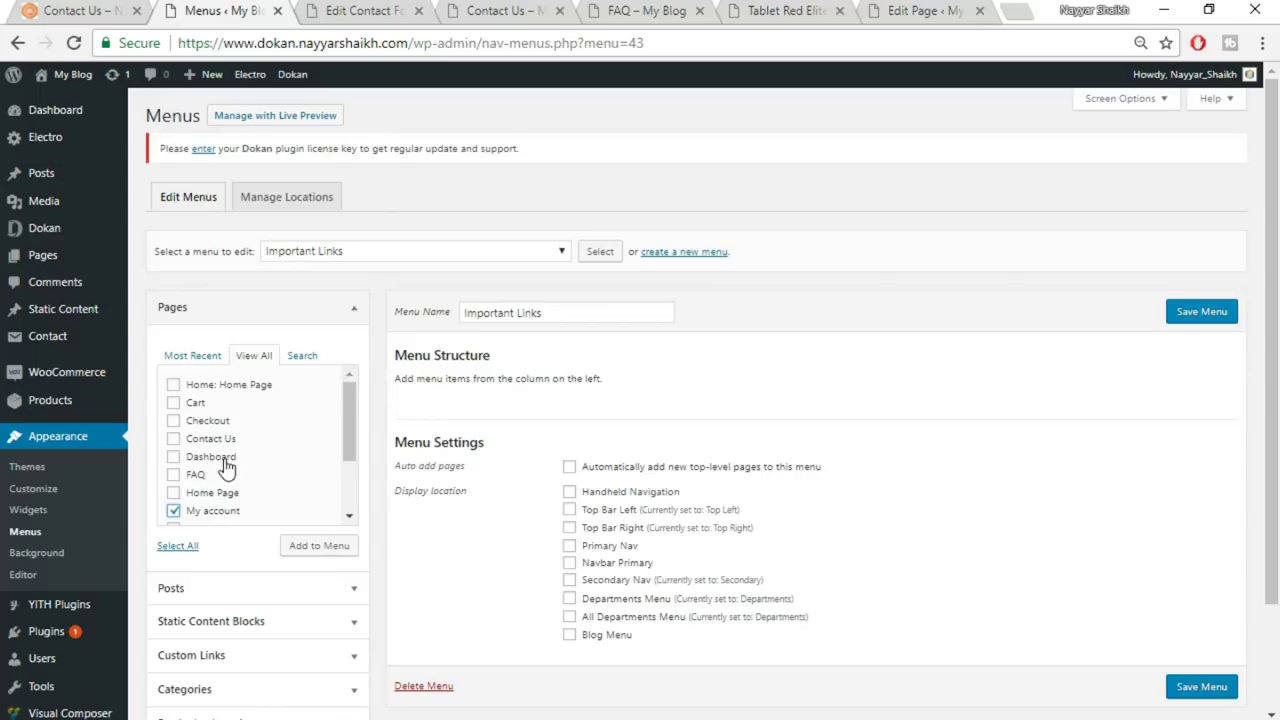
pyautogui.click(198, 404)
pyautogui.click(205, 506)
pyautogui.click(212, 434)
pyautogui.click(324, 549)
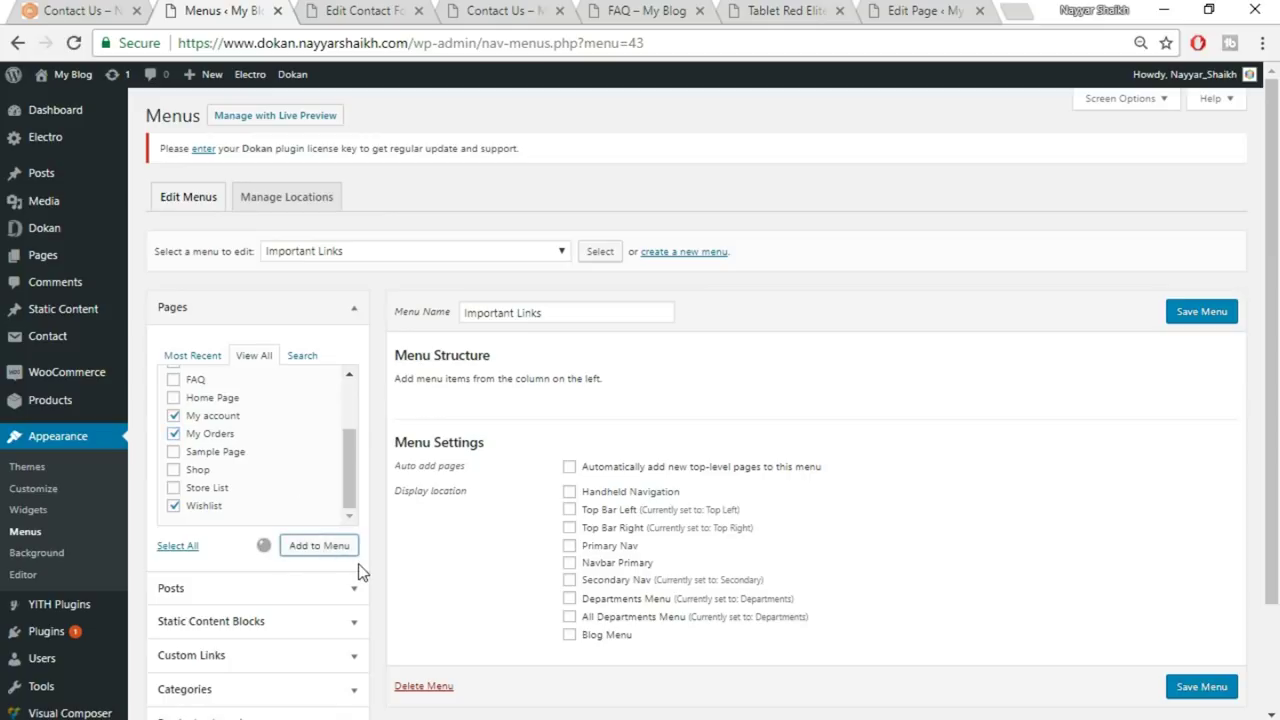
pyautogui.click(1200, 313)
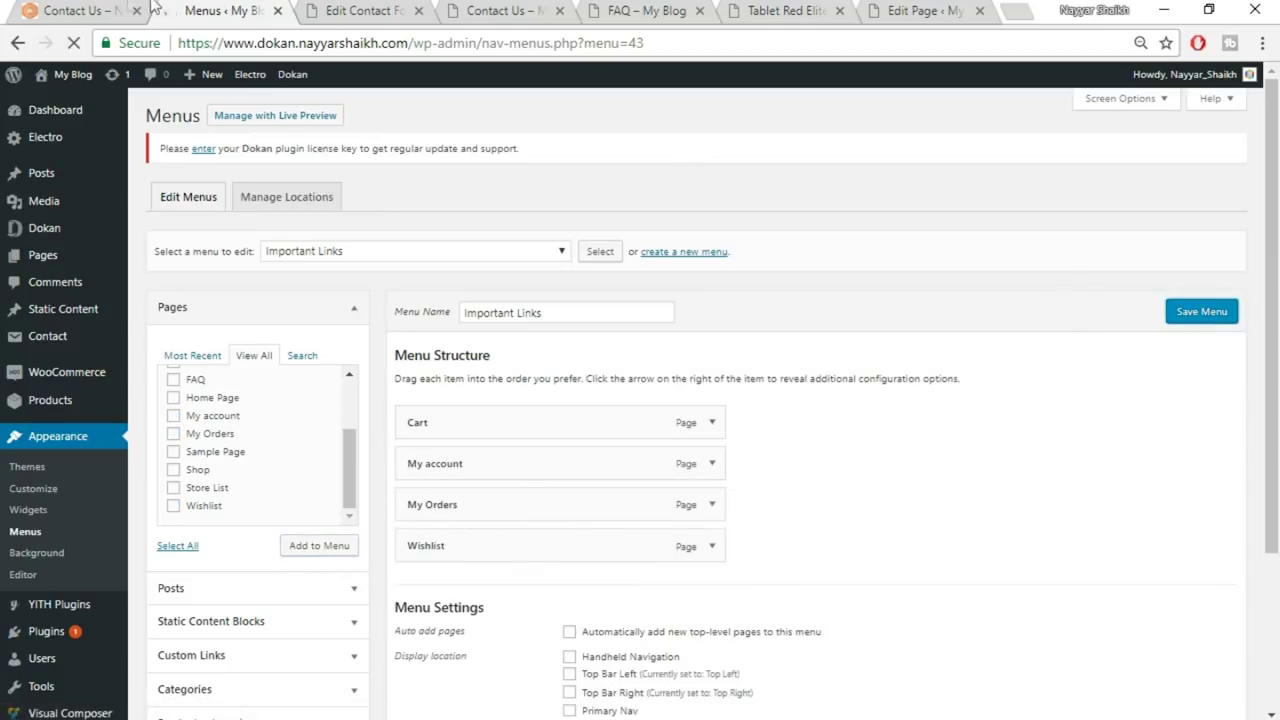
# Copy the Find it First footer heading and start another new menu
pyautogui.click(88, 6)
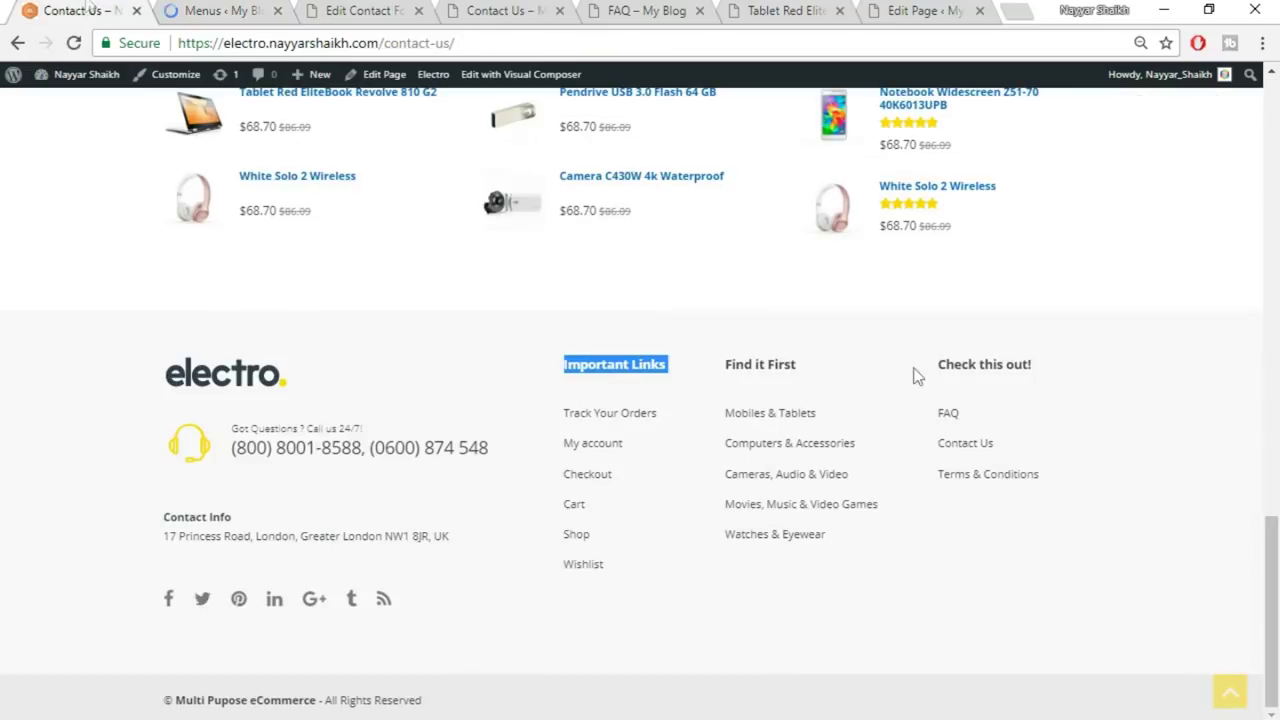
pyautogui.tripleClick(772, 366)
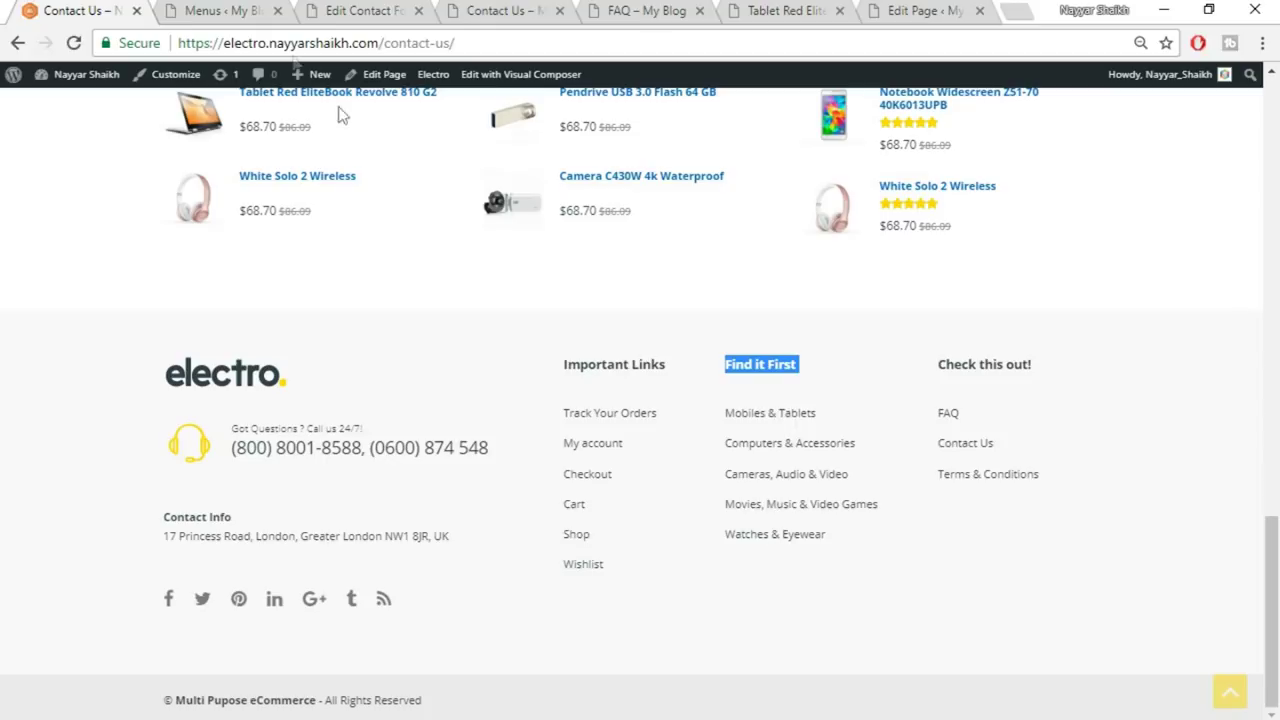
pyautogui.click(262, 14)
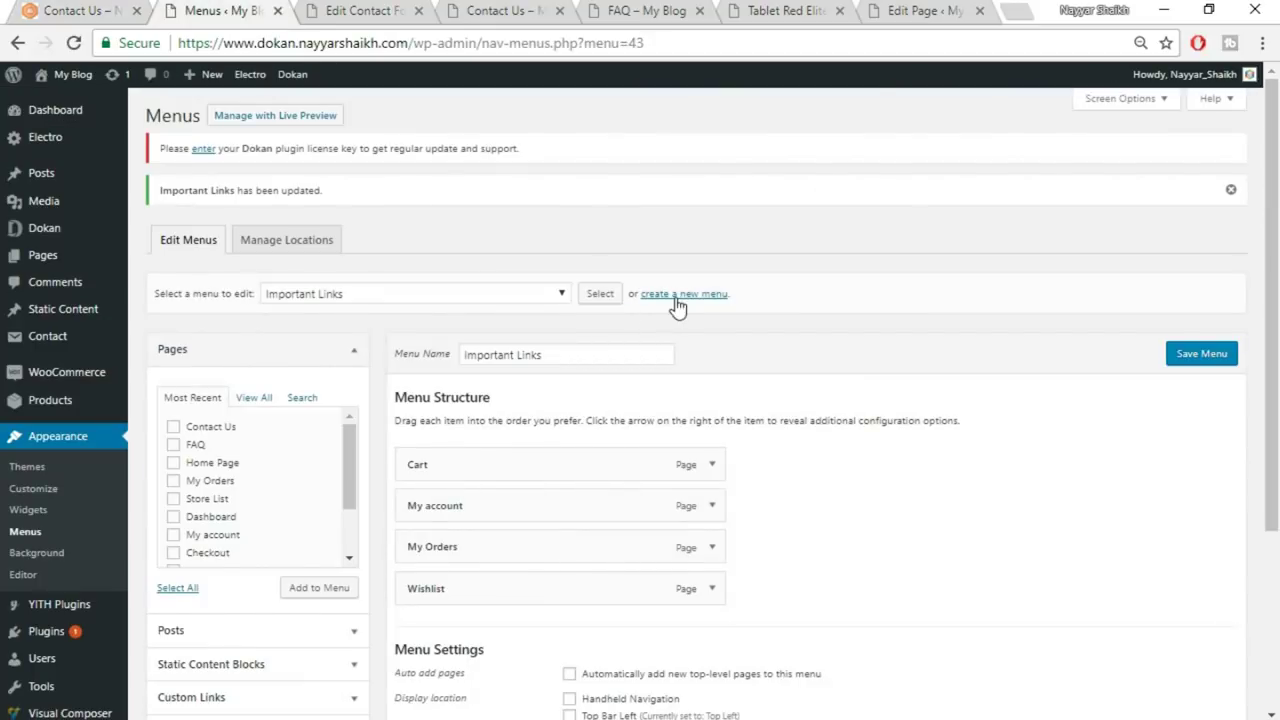
pyautogui.click(677, 296)
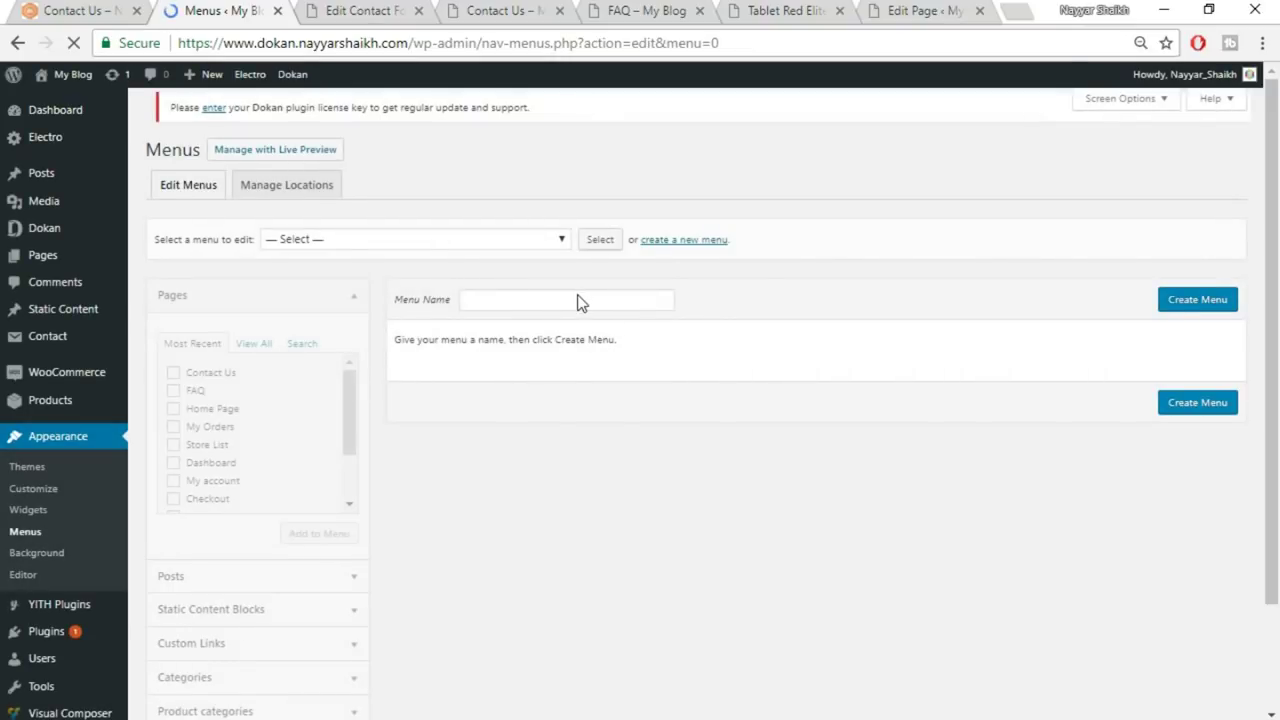
# Create a menu named Find It First and show the product categories list
pyautogui.click(581, 313)
pyautogui.write('Find It First')
pyautogui.click(1192, 313)
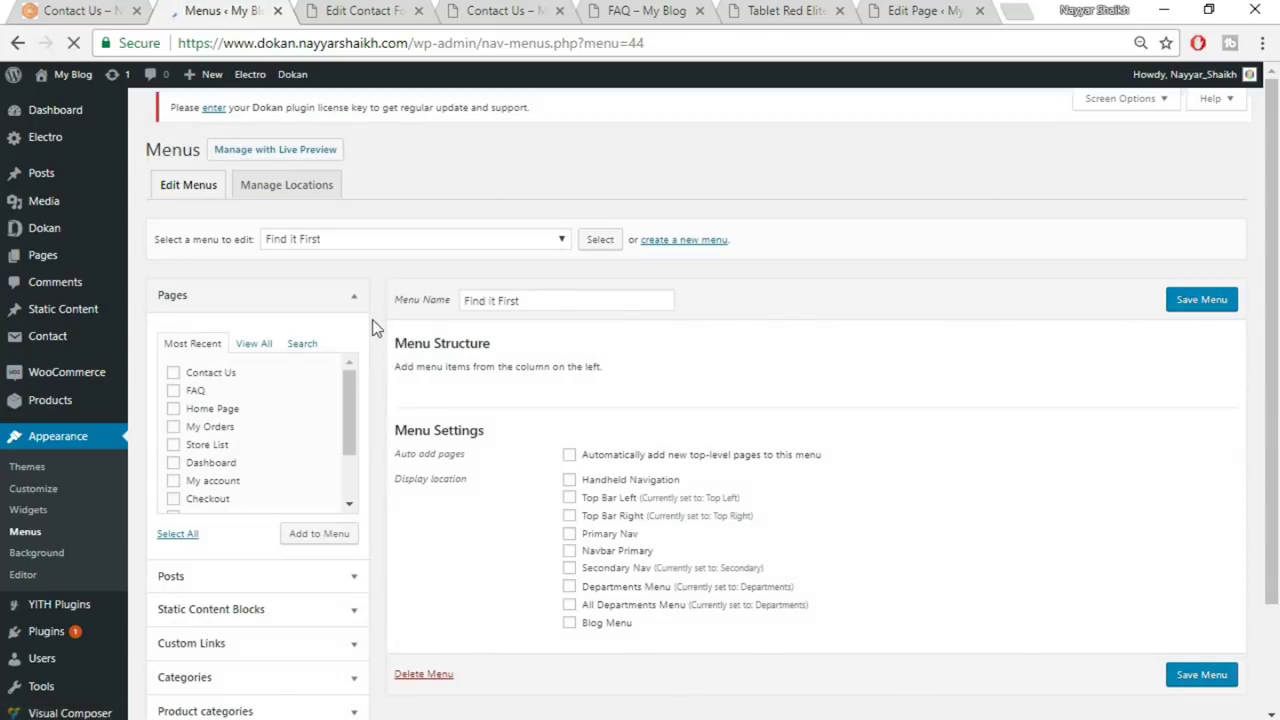
pyautogui.click(358, 302)
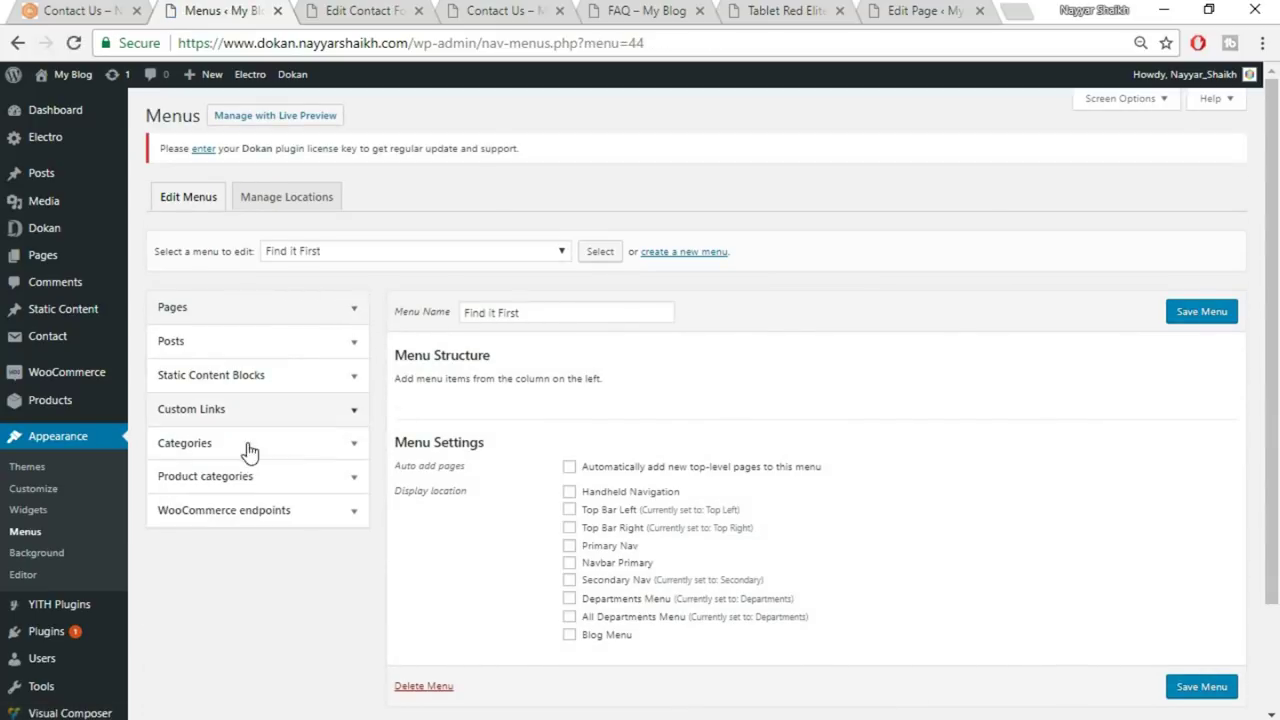
pyautogui.click(250, 450)
pyautogui.click(252, 453)
pyautogui.click(277, 486)
# Add six product categories, Mobiles & Tablets through Laptops, to Find It First and save it
pyautogui.click(173, 553)
pyautogui.click(173, 571)
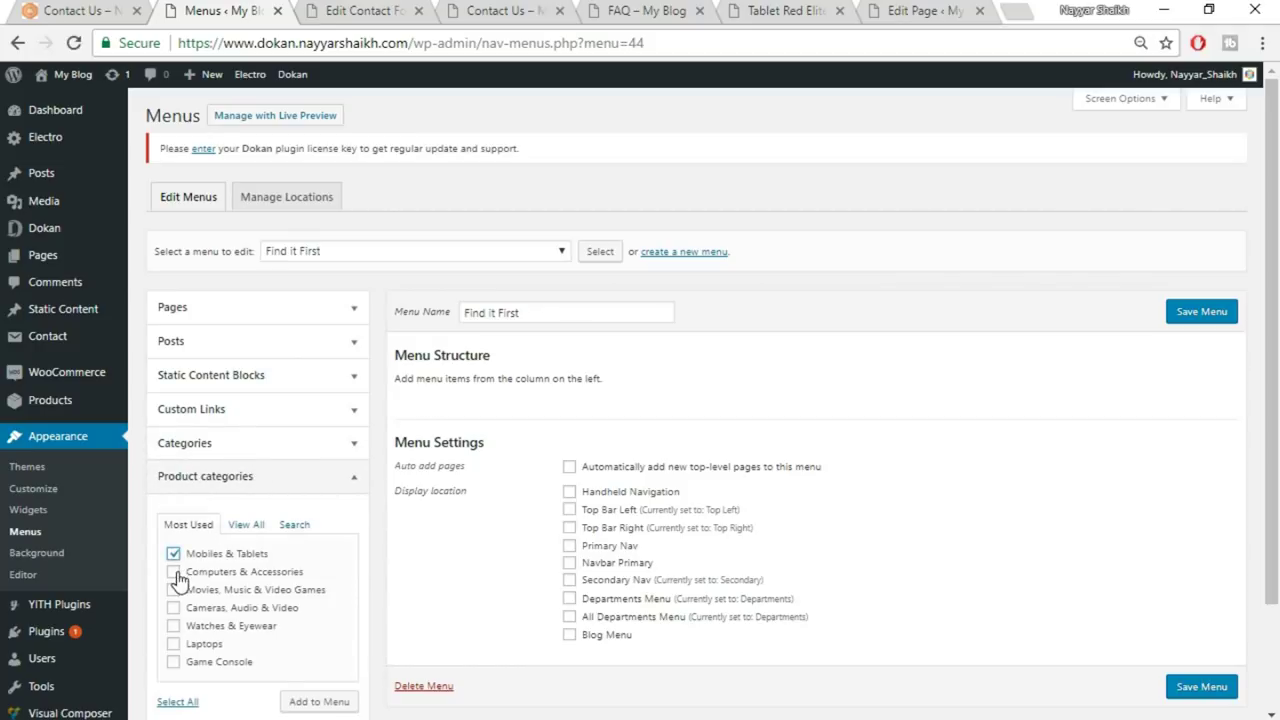
pyautogui.click(173, 589)
pyautogui.click(173, 607)
pyautogui.click(173, 625)
pyautogui.click(173, 643)
pyautogui.click(320, 699)
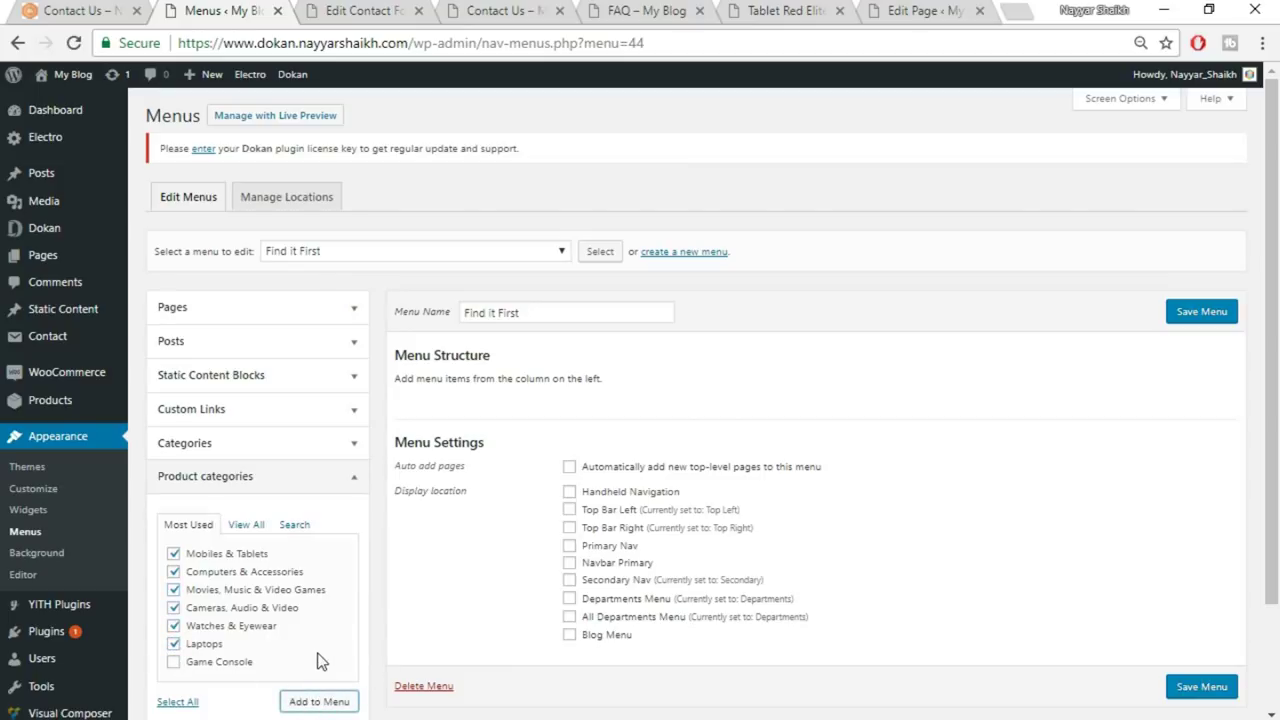
pyautogui.click(322, 702)
pyautogui.scroll(-3, 850, 400)
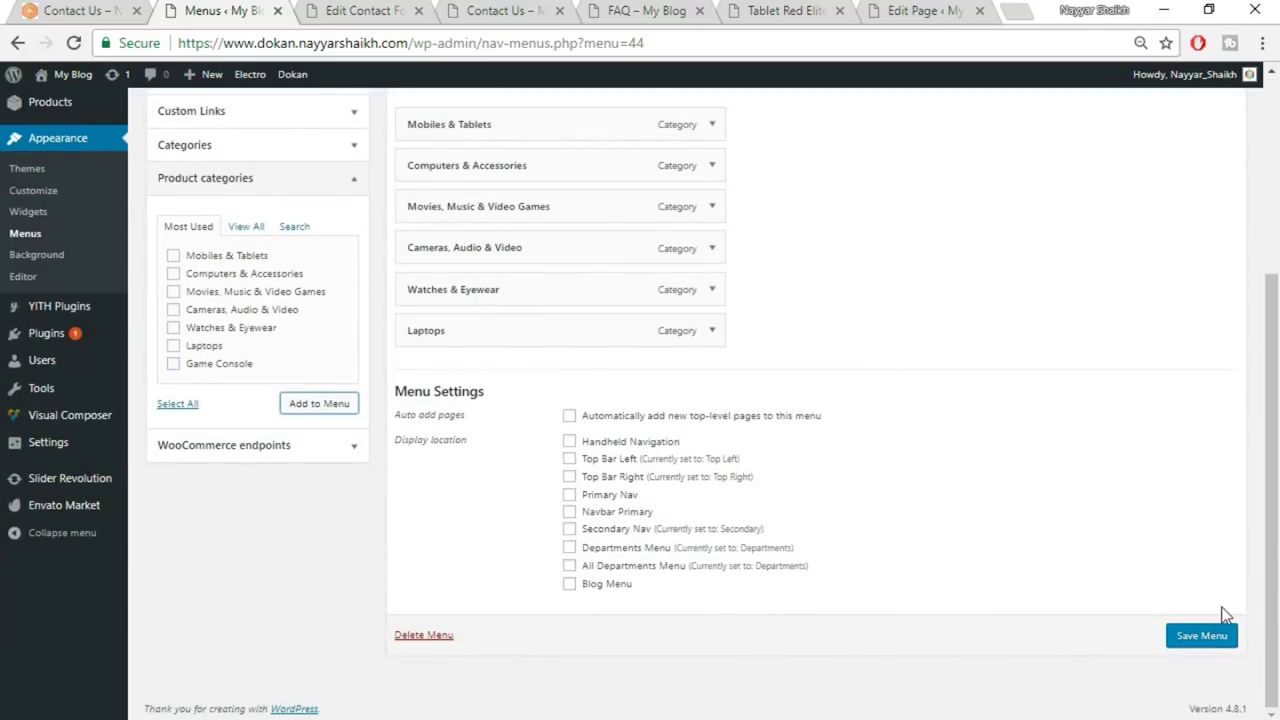
pyautogui.click(1213, 645)
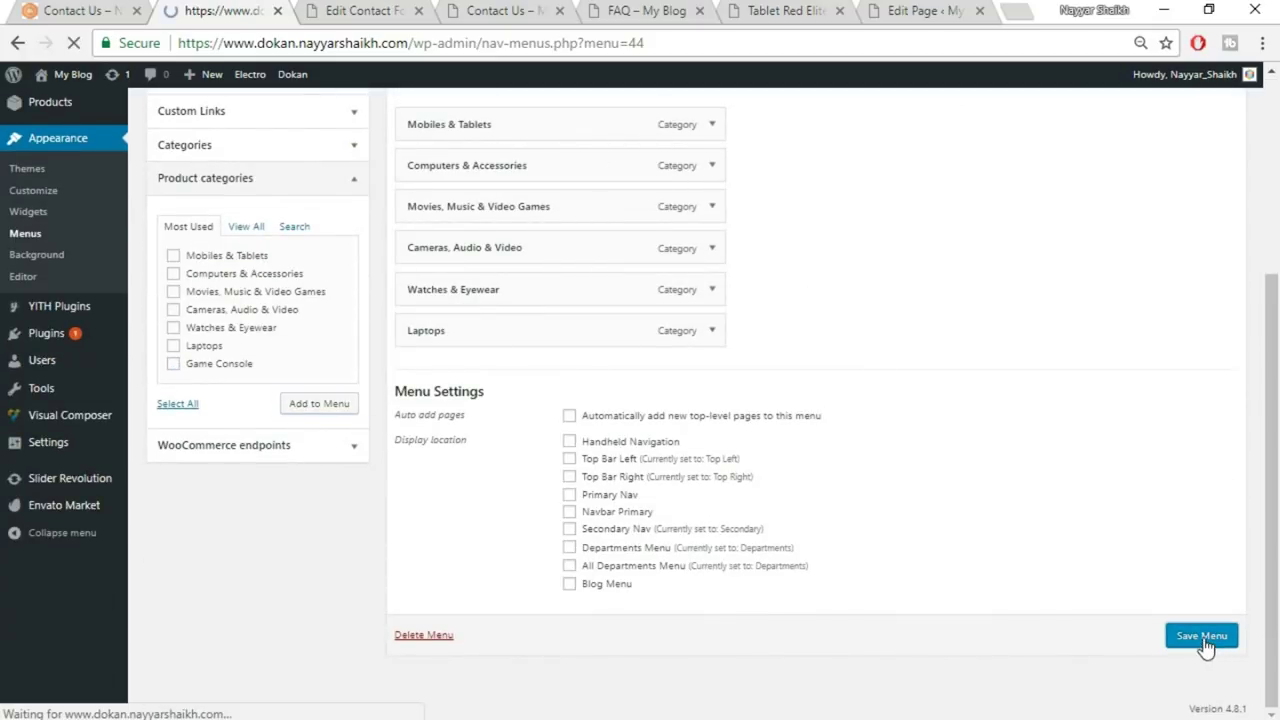
pyautogui.hotkey('ctrl', 'shift', 'Tab')
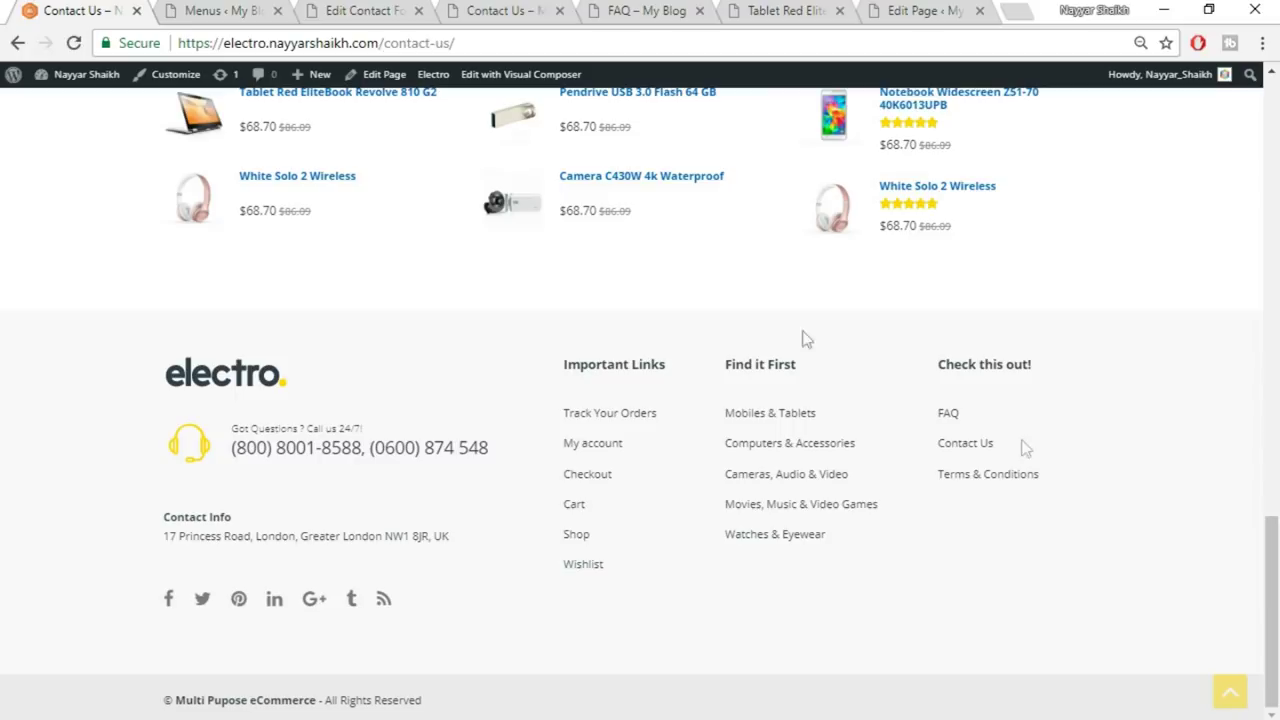
pyautogui.click(226, 12)
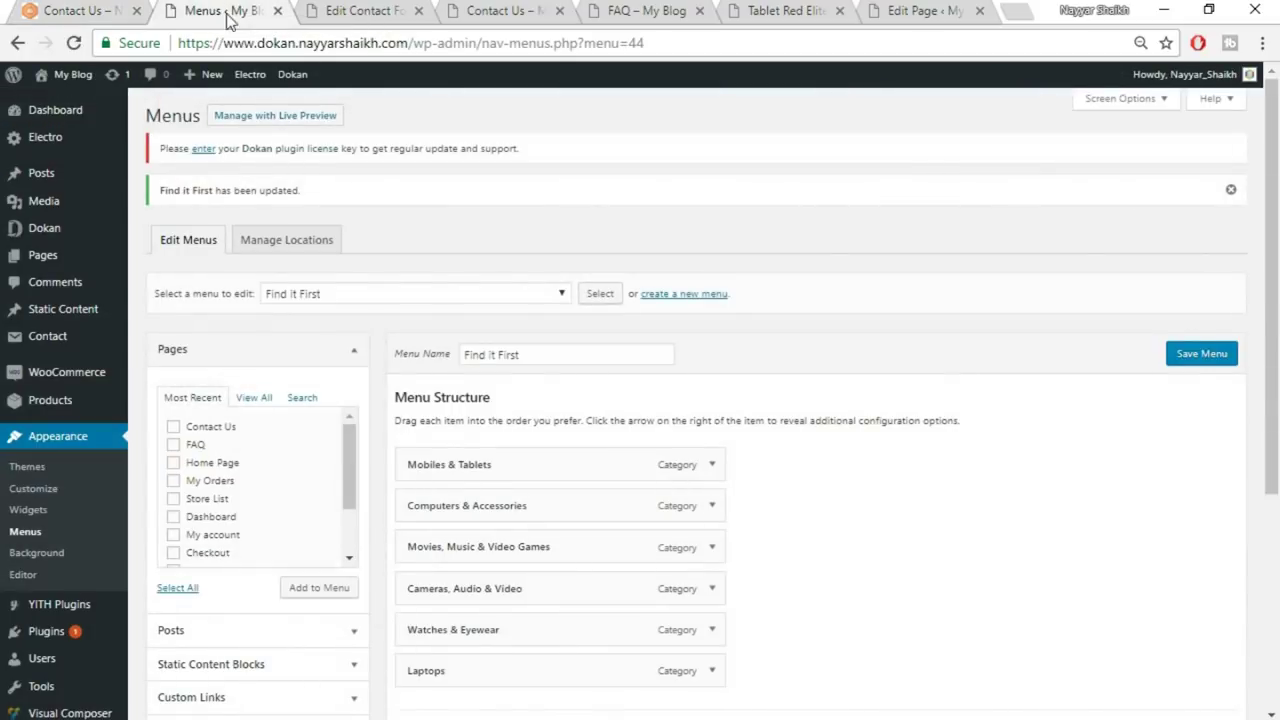
pyautogui.moveTo(251, 80)
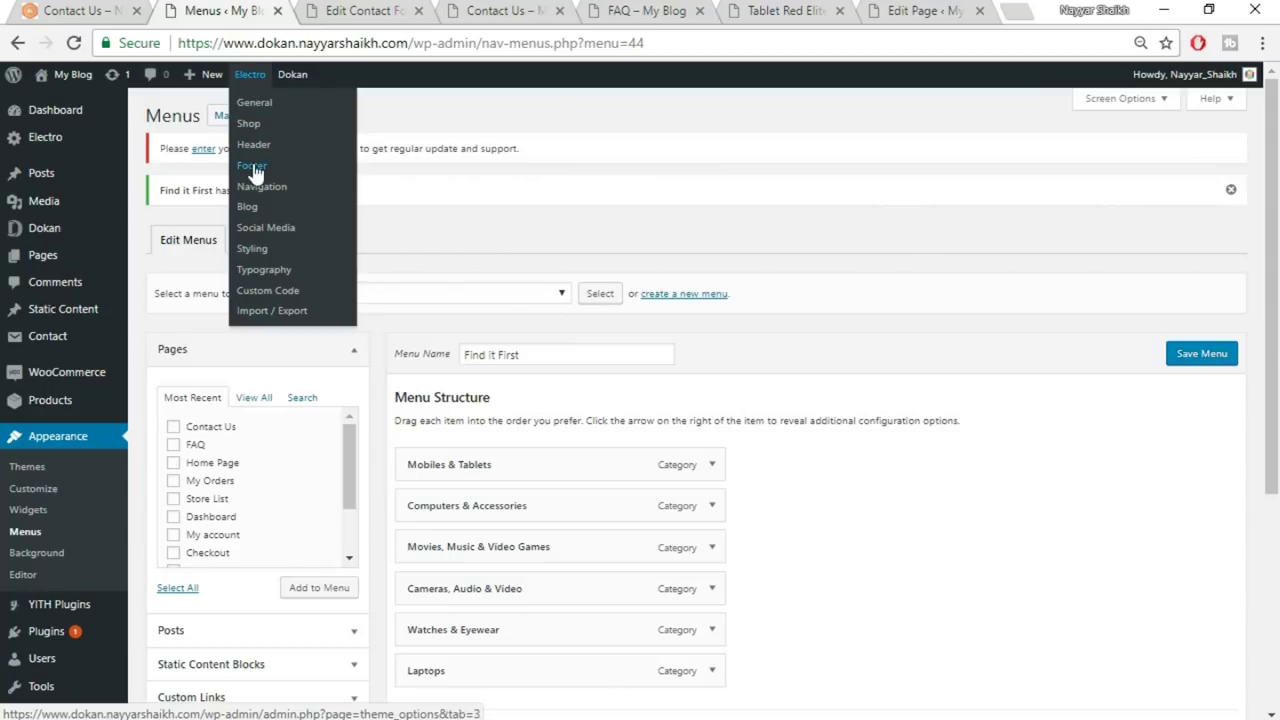
# In Electro's Social Media options, copy the # from the Facebook URL and paste it into Twitter
pyautogui.click(266, 240)
pyautogui.click(55, 12)
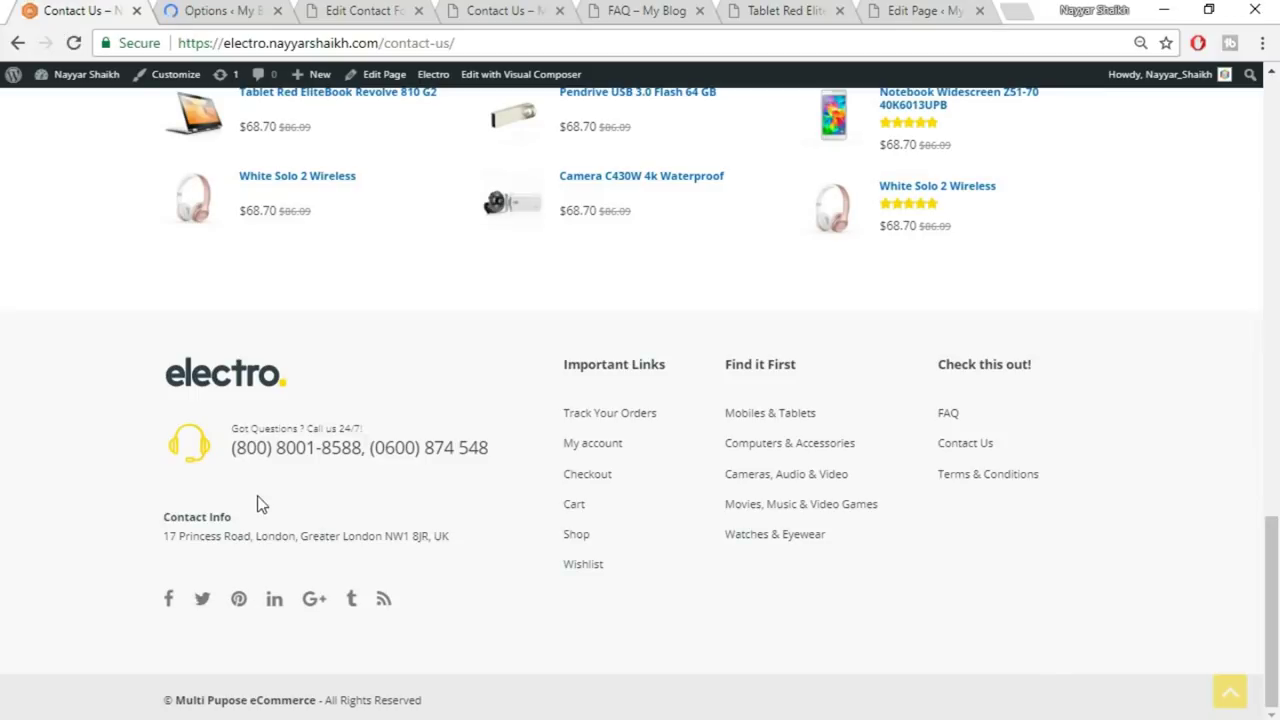
pyautogui.click(220, 14)
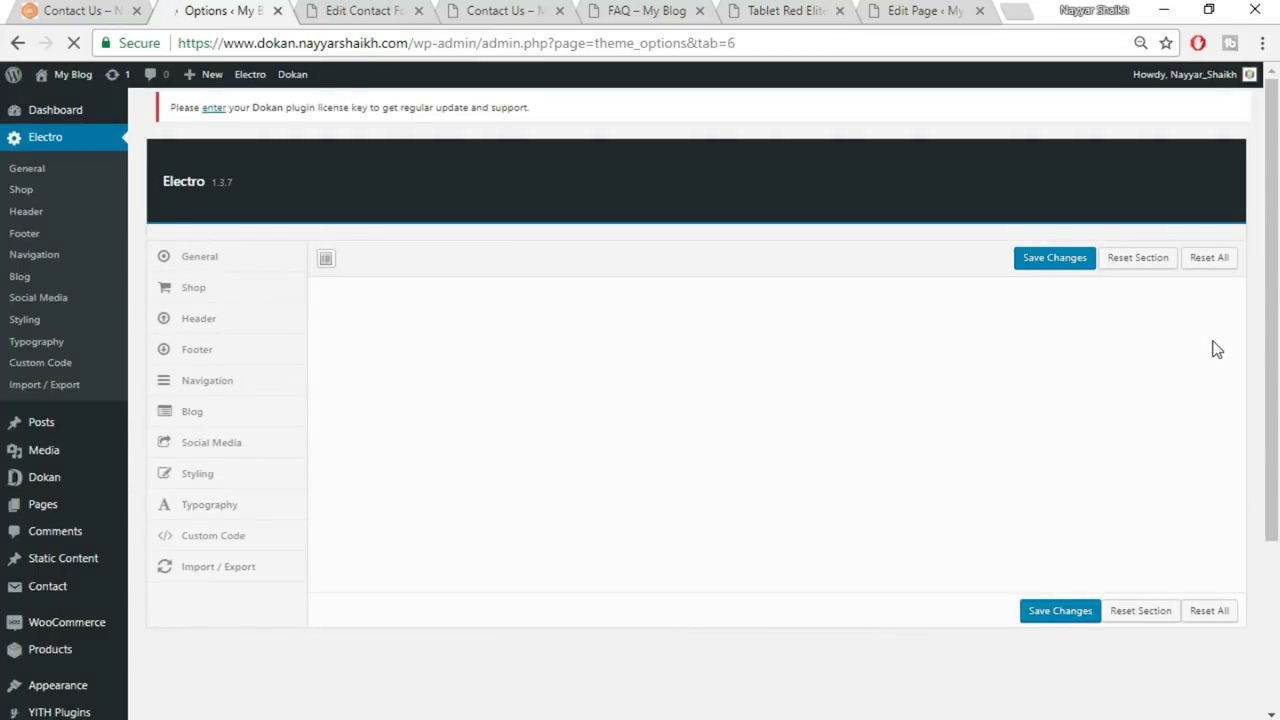
pyautogui.click(759, 378)
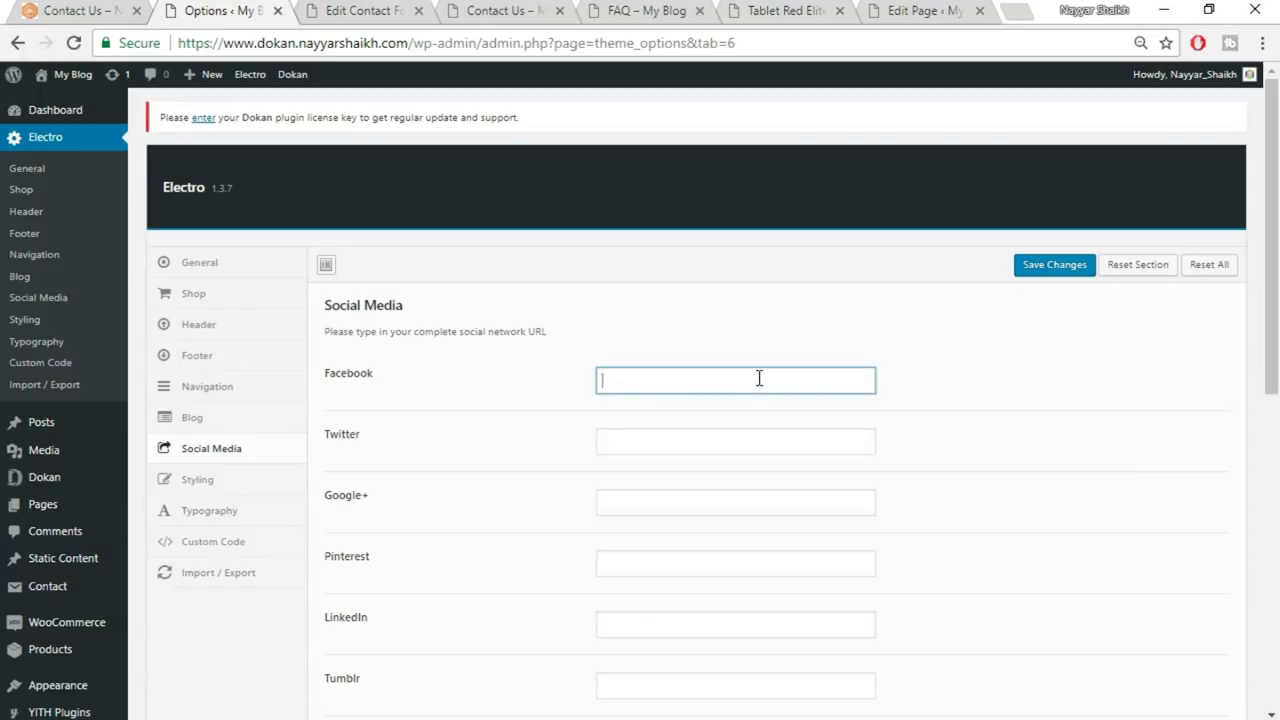
pyautogui.click(729, 444)
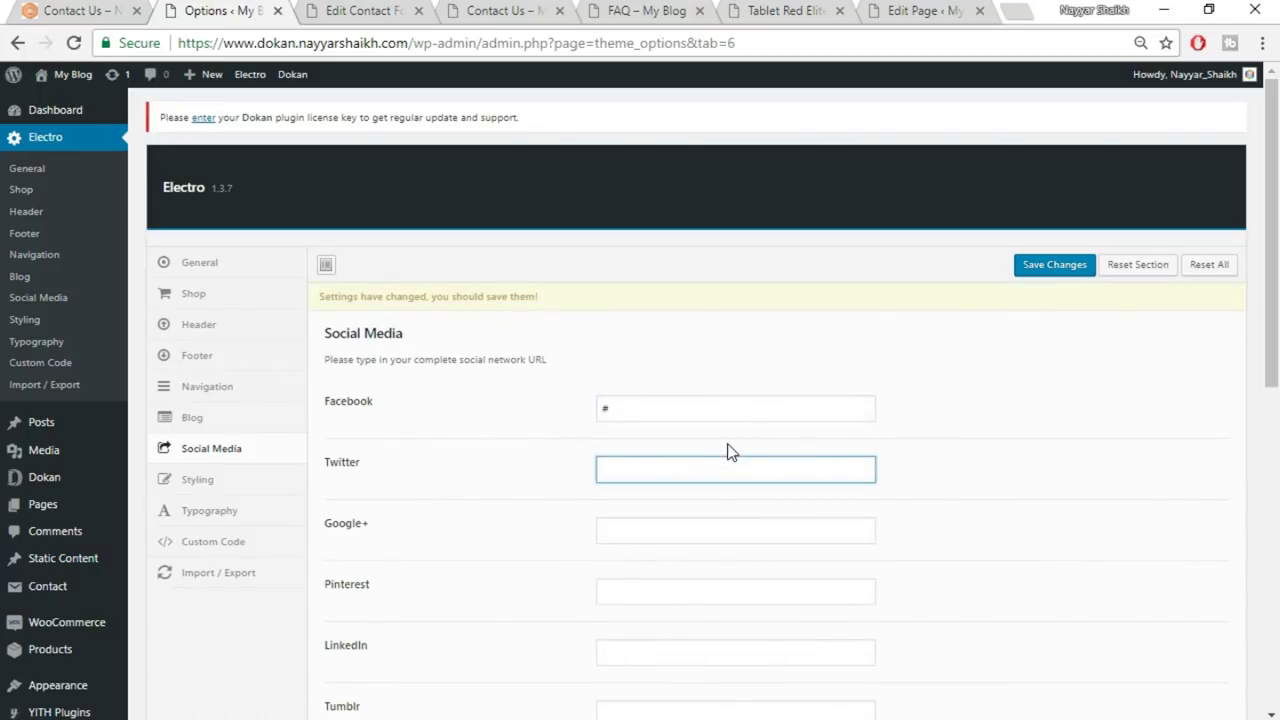
pyautogui.click(666, 410)
pyautogui.hotkey('ctrl', 'a')
pyautogui.hotkey('ctrl', 'c')
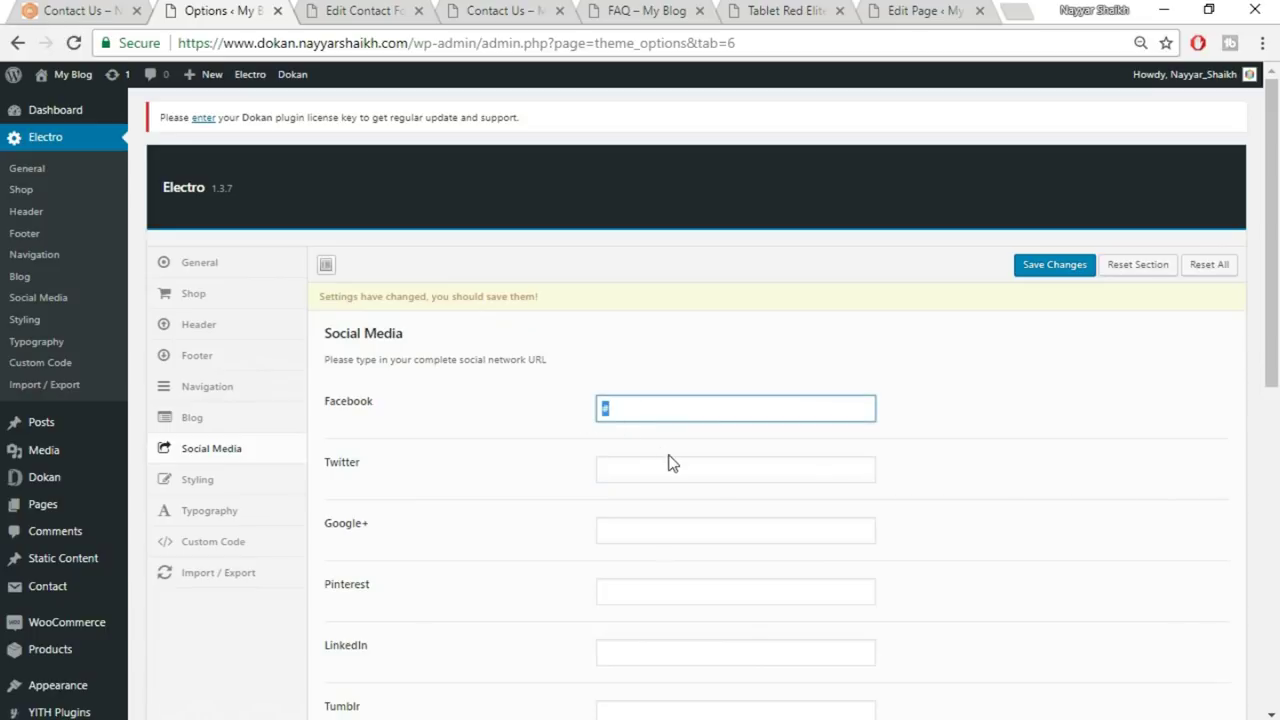
pyautogui.click(671, 462)
pyautogui.hotkey('ctrl', 'v')
# Paste # into the Google+, Pinterest, LinkedIn and Tumblr URL fields
pyautogui.scroll(-2, 923, 506)
pyautogui.click(668, 331)
pyautogui.hotkey('ctrl', 'v')
pyautogui.click(657, 390)
pyautogui.hotkey('ctrl', 'v')
pyautogui.click(657, 449)
pyautogui.hotkey('ctrl', 'v')
pyautogui.click(652, 514)
pyautogui.hotkey('ctrl', 'v')
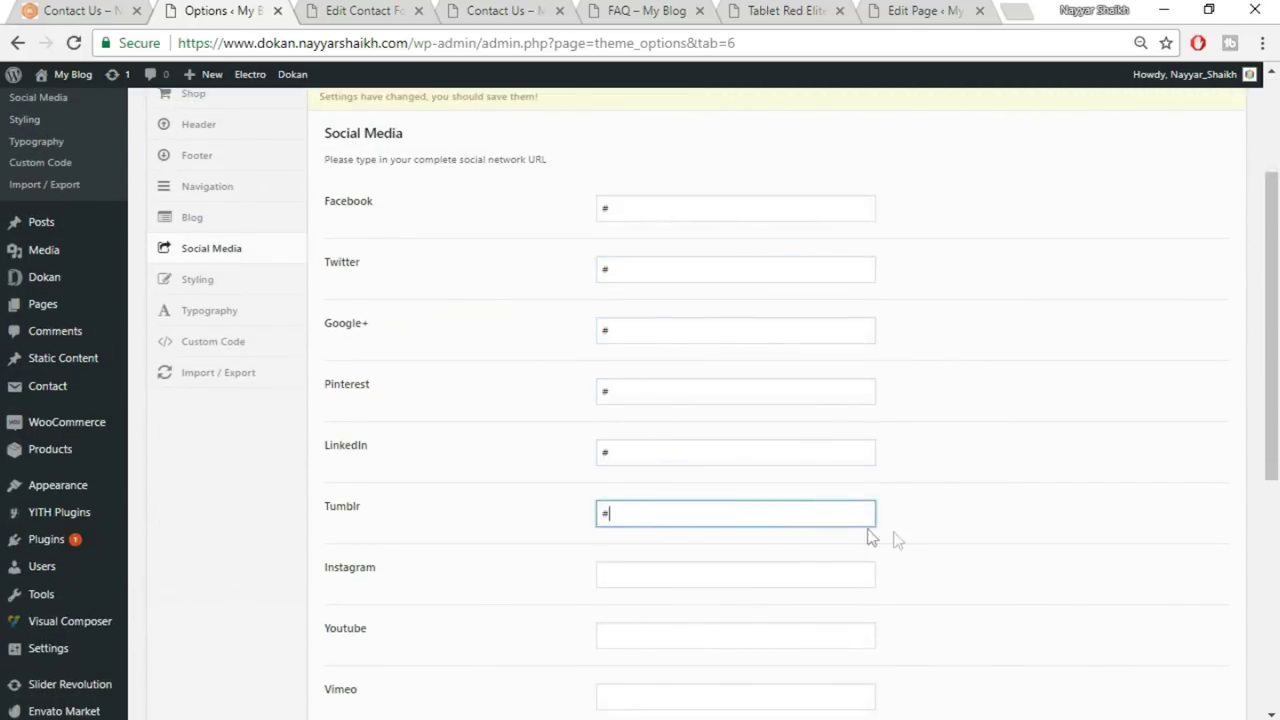
# Paste # into the Youtube and Instagram URL fields and save the social media settings
pyautogui.scroll(-2, 894, 540)
pyautogui.click(646, 402)
pyautogui.hotkey('ctrl', 'v')
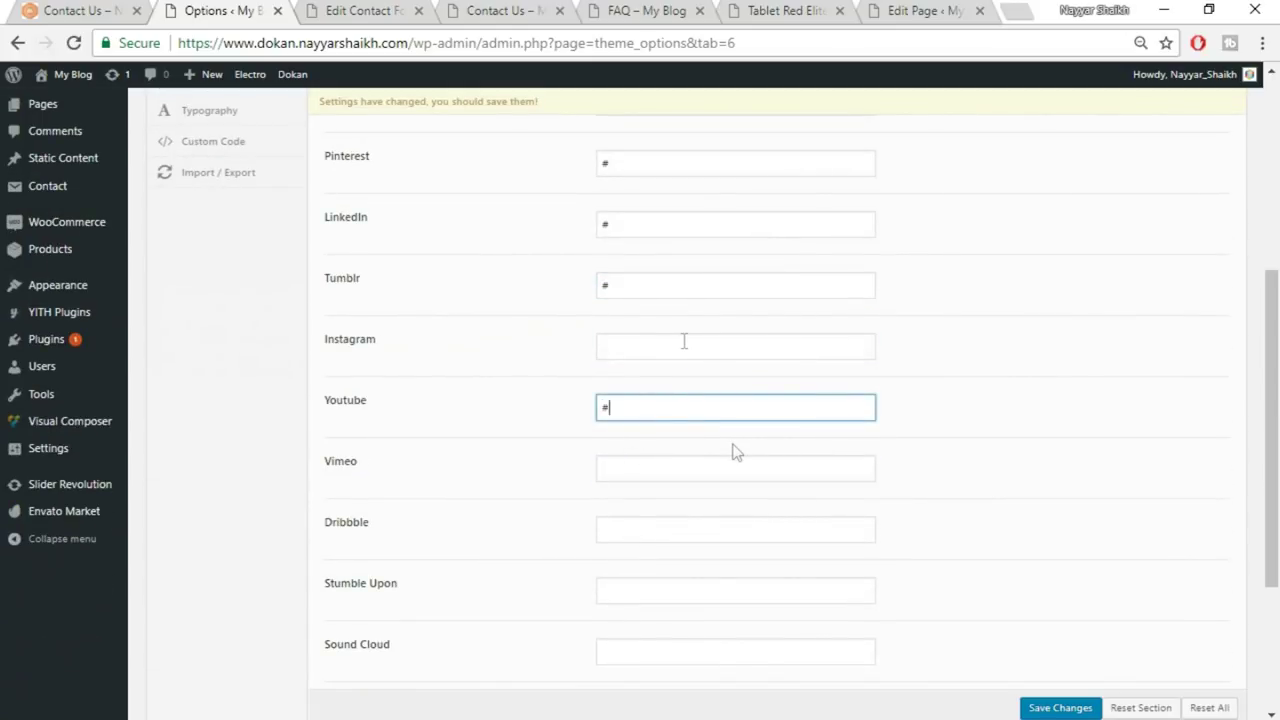
pyautogui.click(680, 350)
pyautogui.hotkey('ctrl', 'v')
pyautogui.scroll(-2, 960, 560)
pyautogui.click(1050, 672)
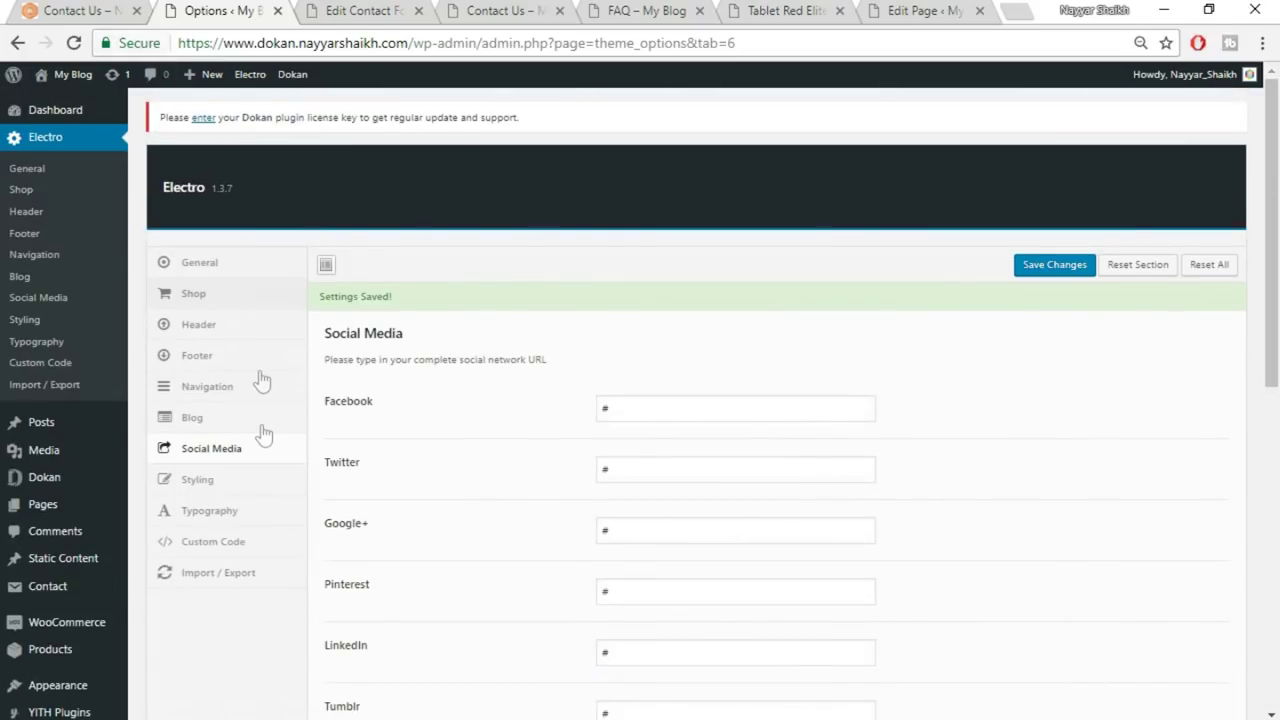
# Turn Show Footer Newsletter block off in Electro's Footer options
pyautogui.click(200, 356)
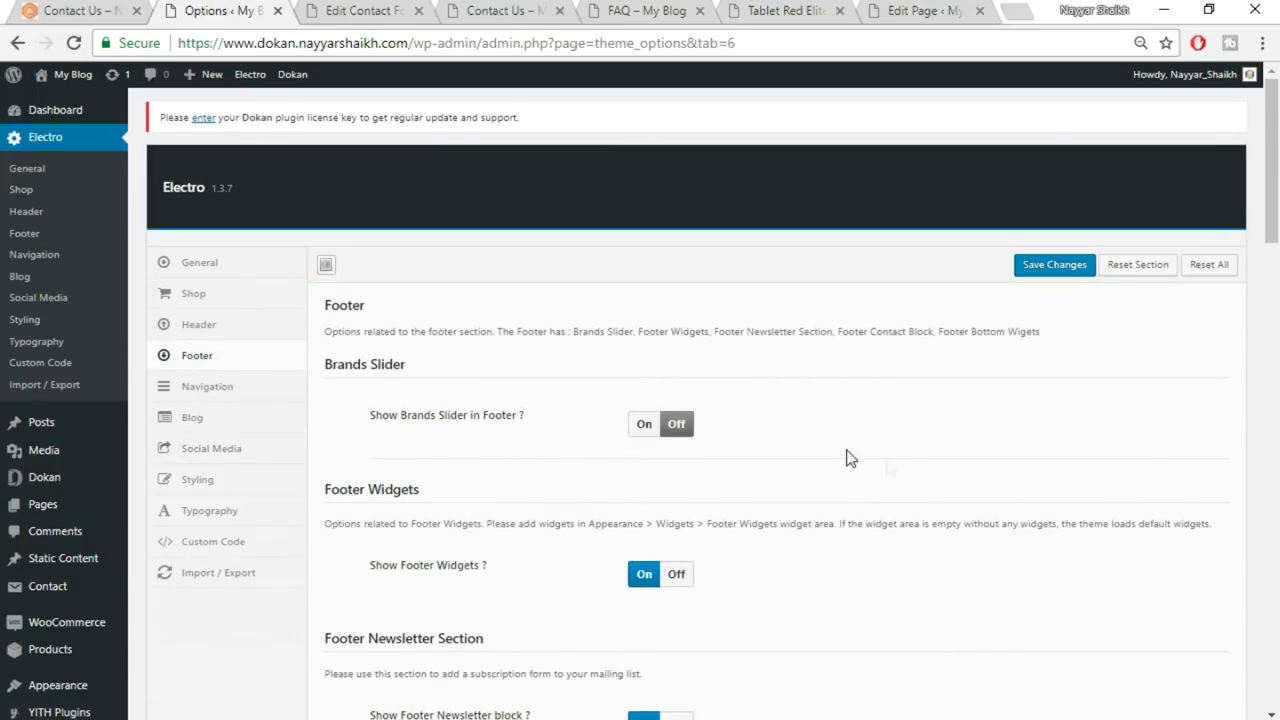
pyautogui.scroll(-1, 886, 466)
pyautogui.scroll(-2, 869, 487)
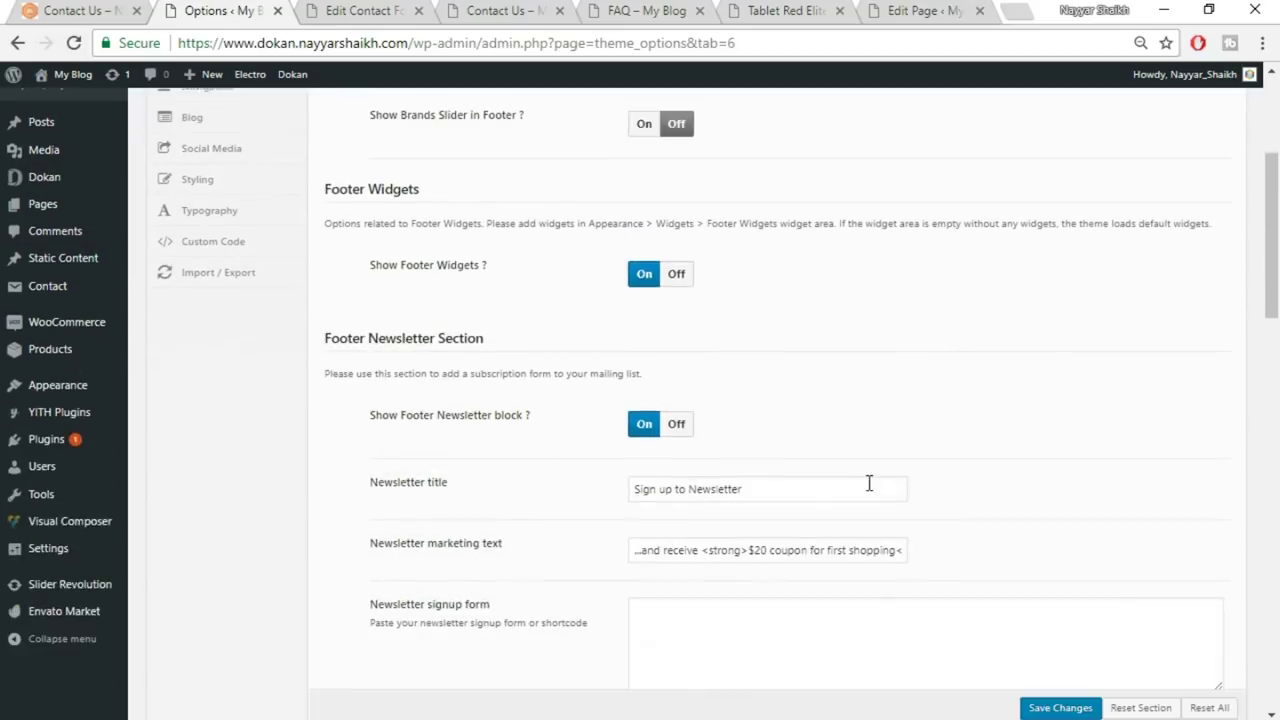
pyautogui.click(676, 428)
pyautogui.scroll(-5, 1007, 443)
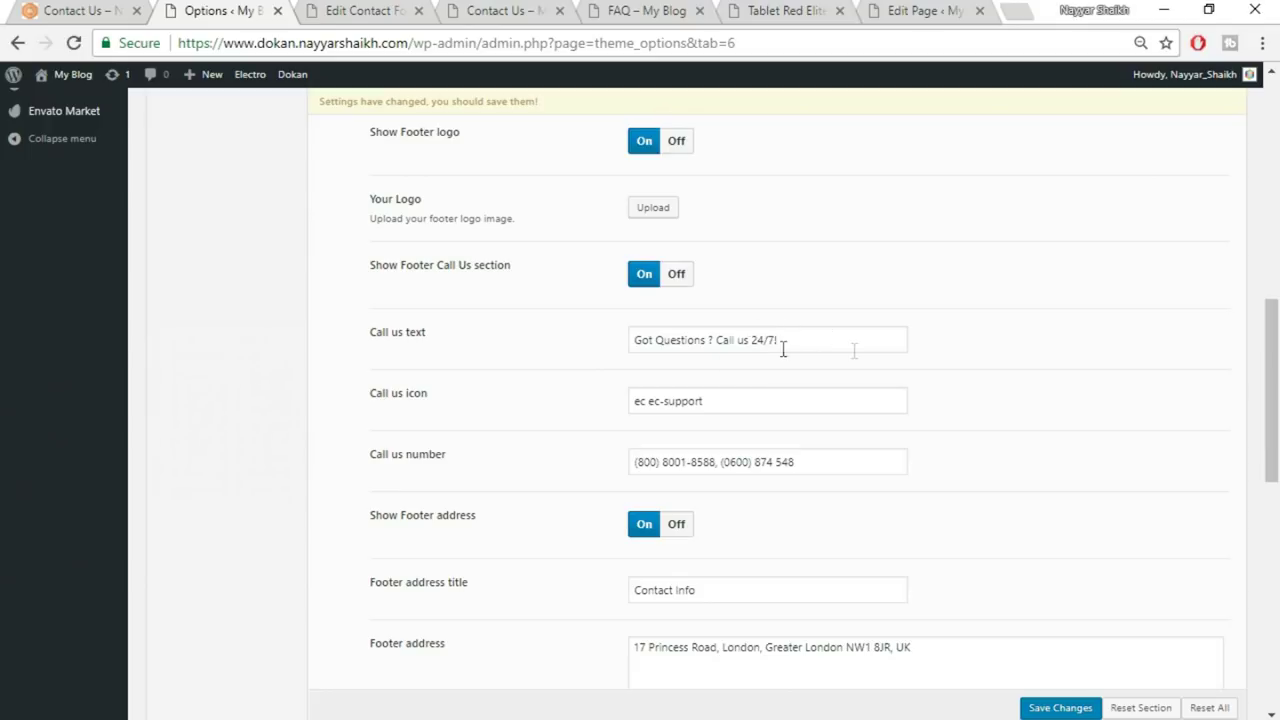
# Check the live Contact Us footer against the Footer settings
pyautogui.click(114, 11)
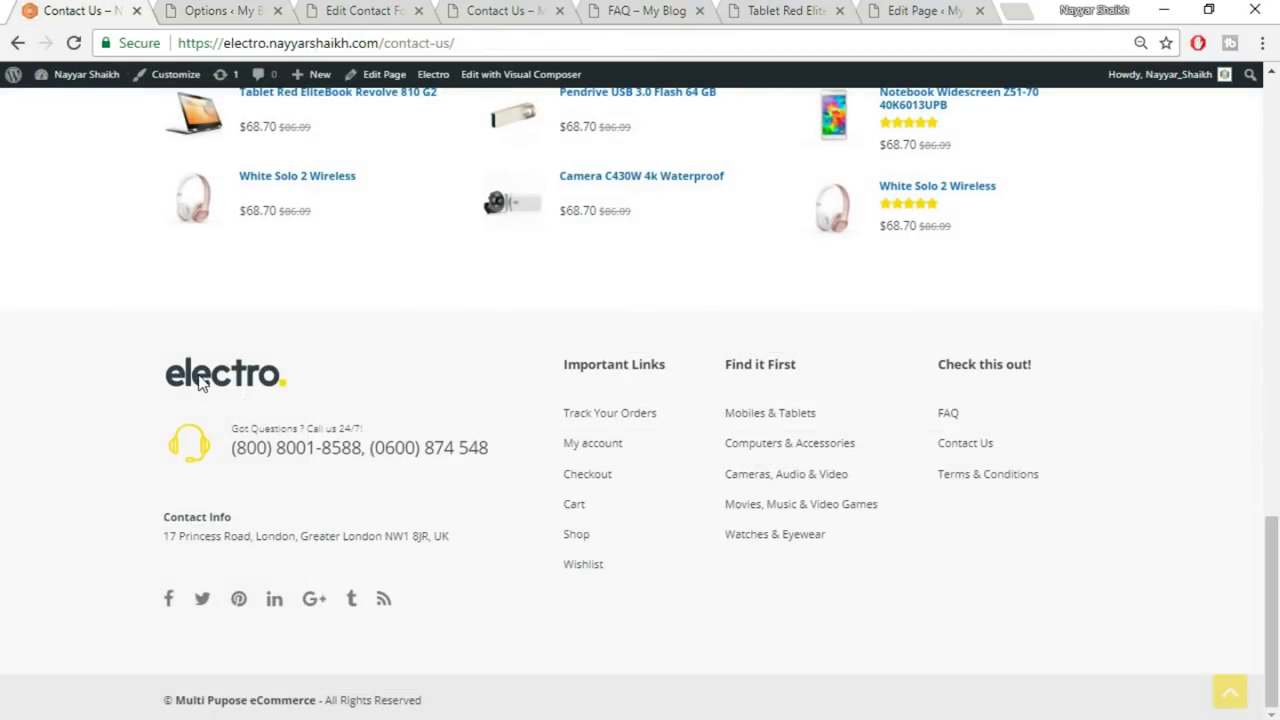
pyautogui.click(252, 10)
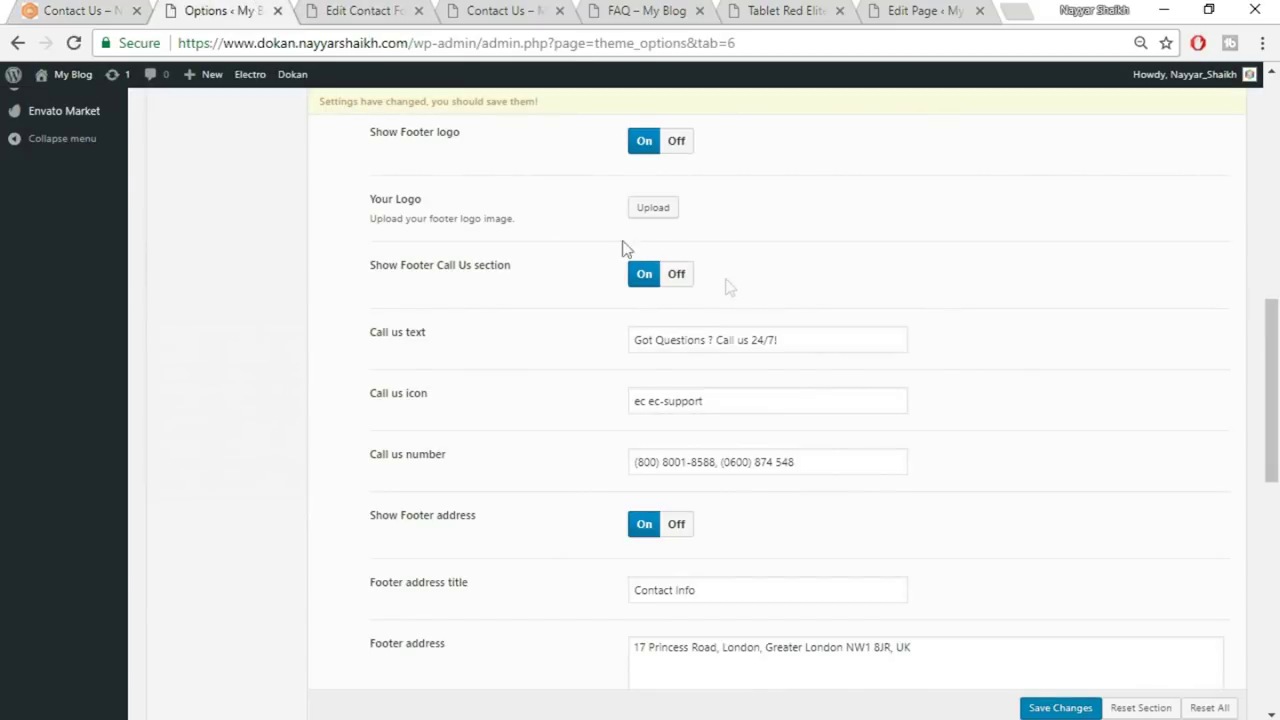
pyautogui.scroll(1, 802, 370)
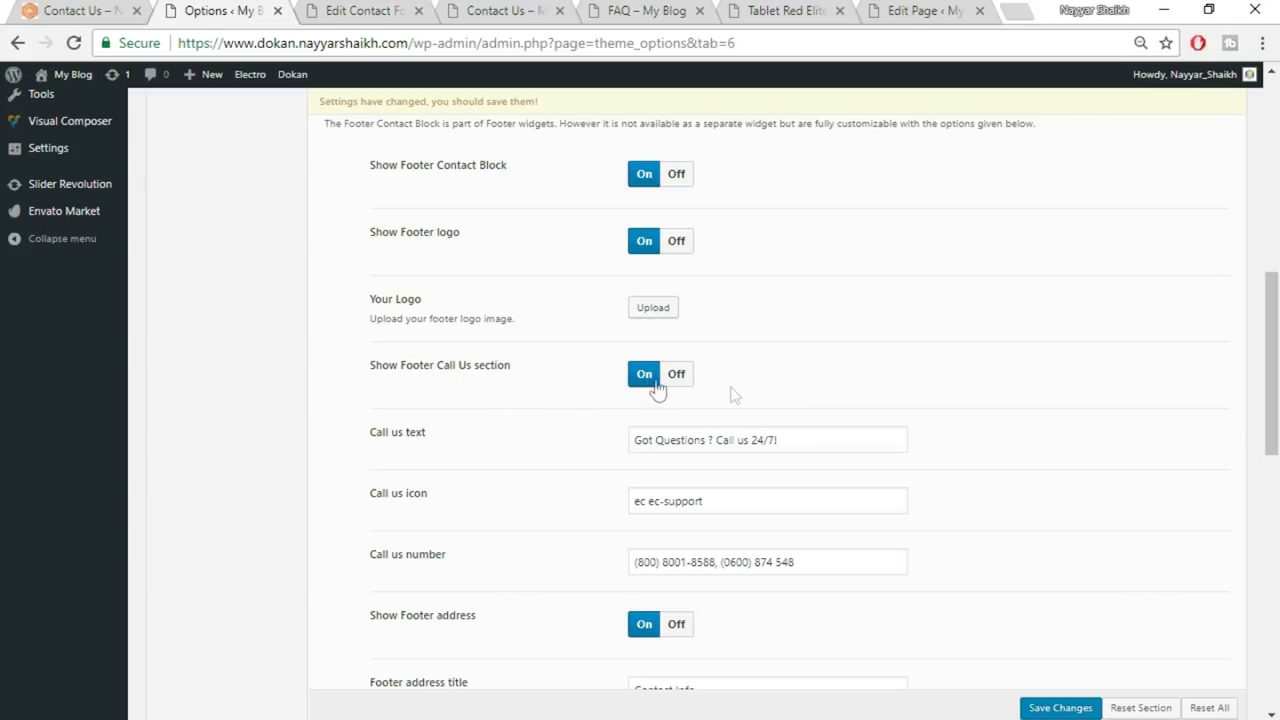
pyautogui.click(56, 6)
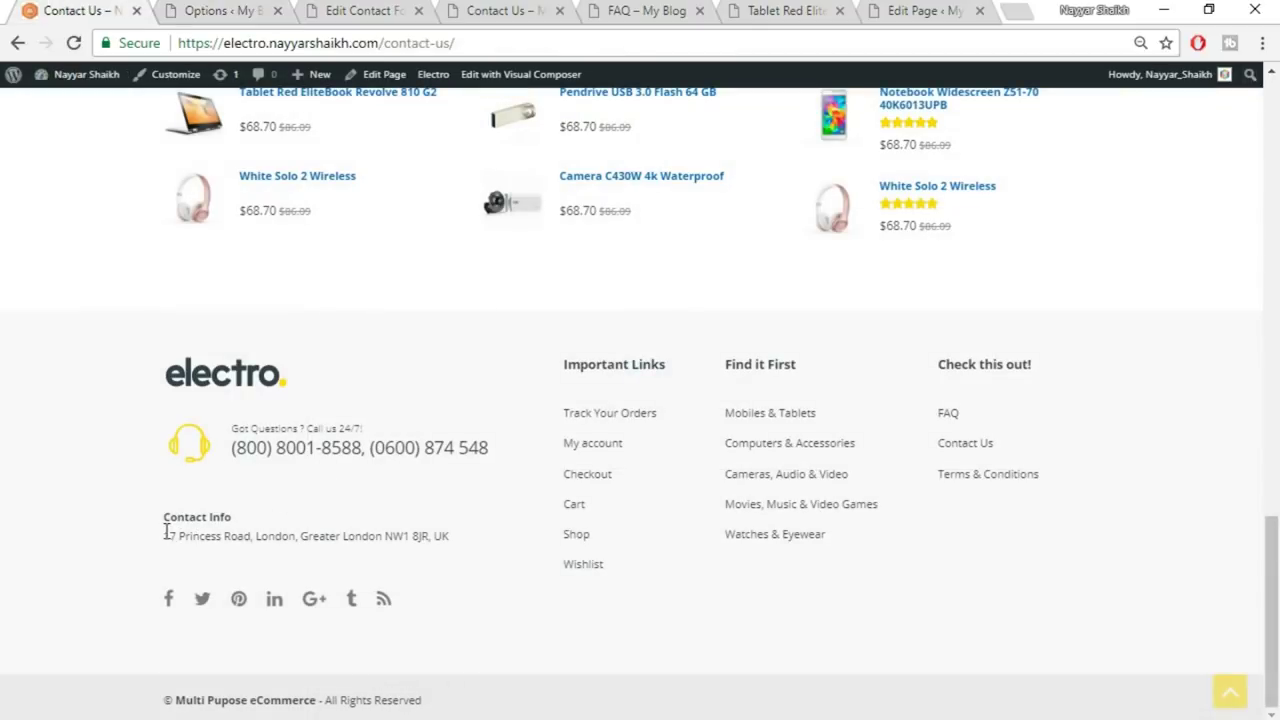
pyautogui.click(241, 8)
pyautogui.scroll(-1, 741, 440)
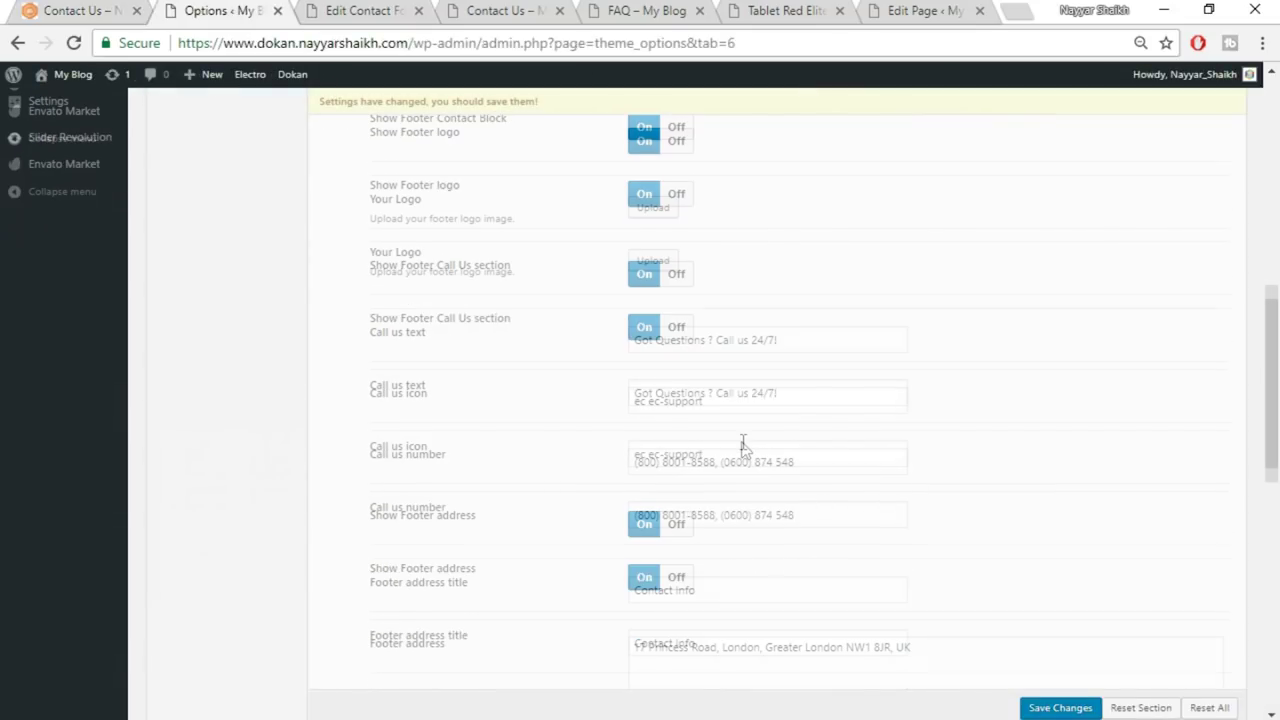
# Compare the Call us text and phone numbers with the Got Questions line in the live footer
pyautogui.click(780, 348)
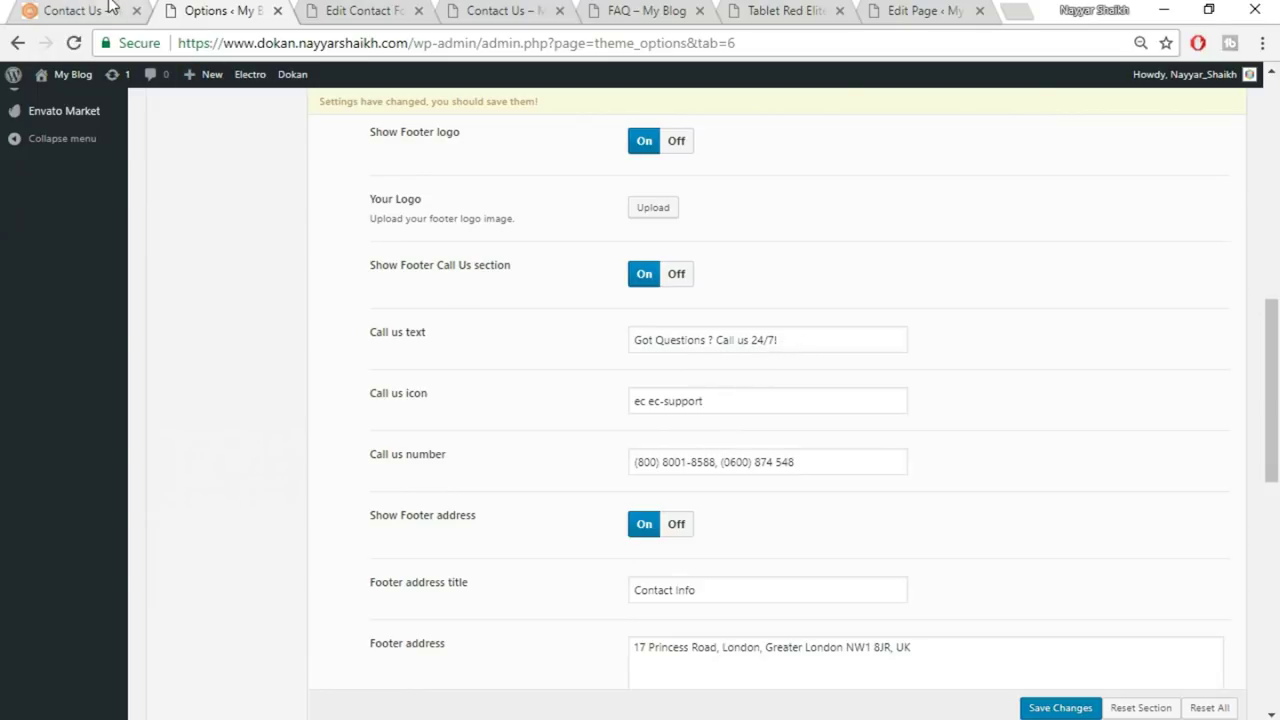
pyautogui.click(110, 6)
pyautogui.moveTo(231, 437); pyautogui.dragTo(385, 440)
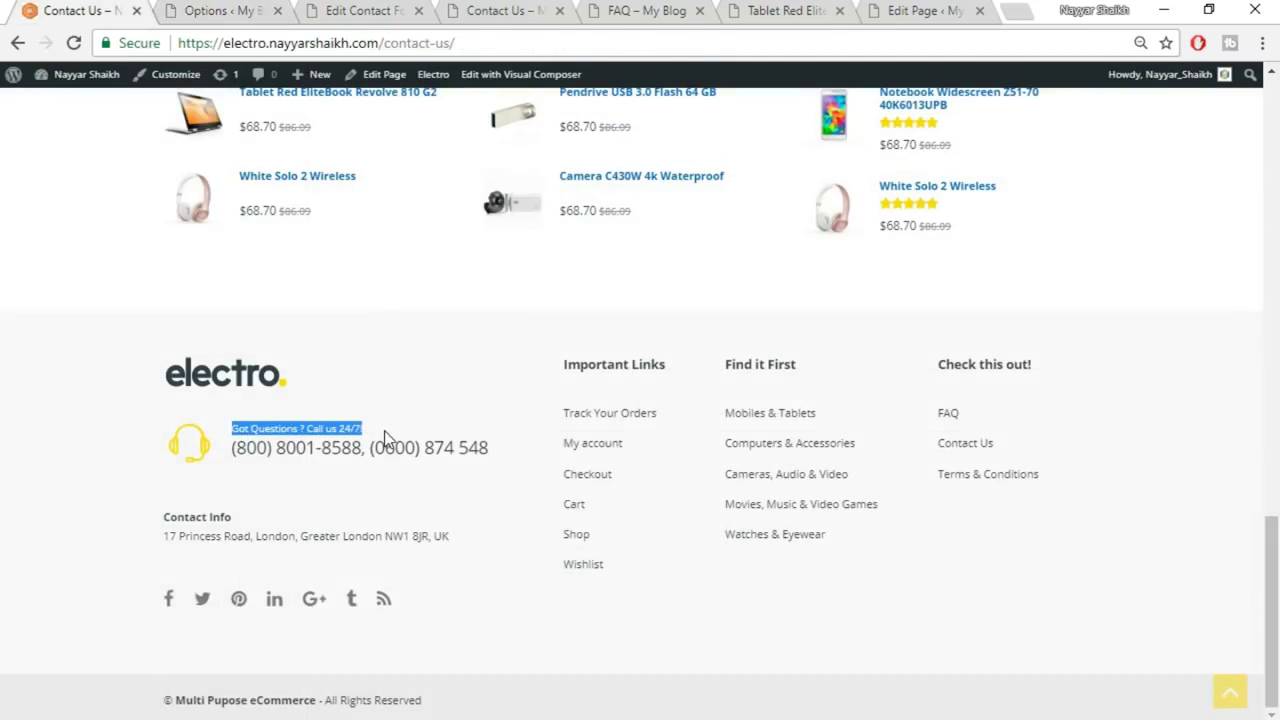
pyautogui.click(385, 440)
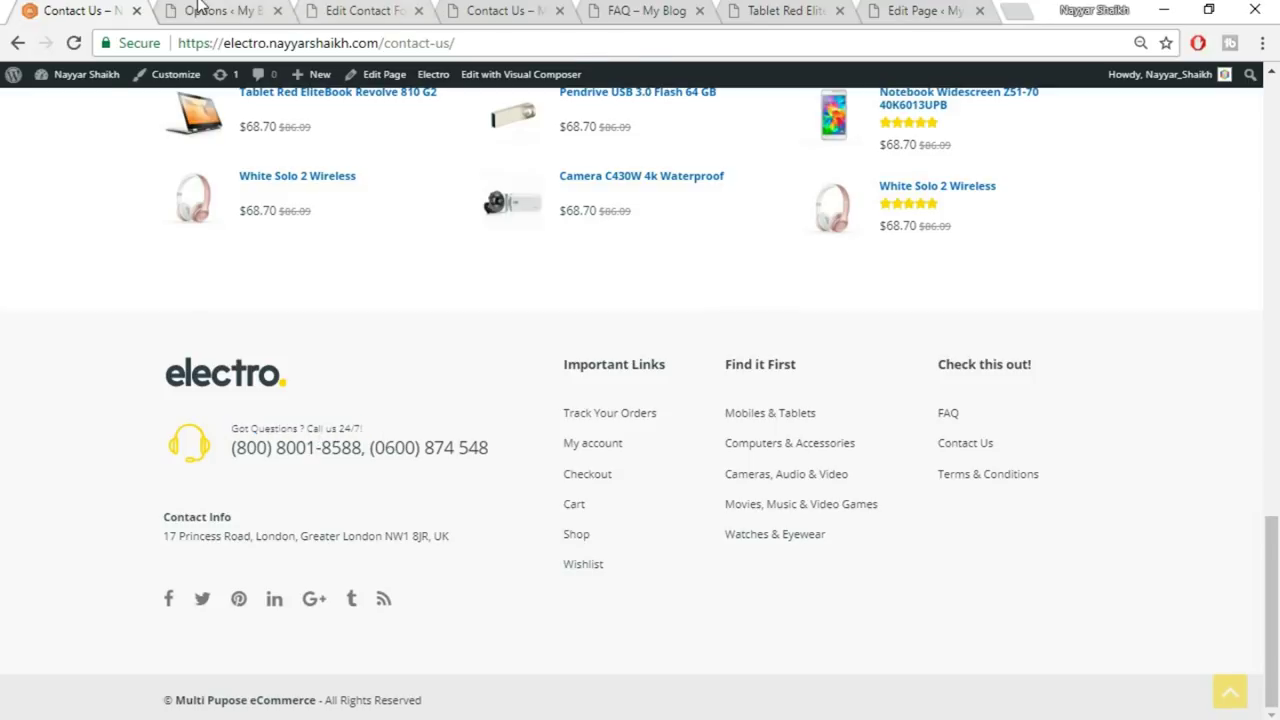
pyautogui.click(210, 9)
pyautogui.moveTo(818, 464); pyautogui.dragTo(640, 466)
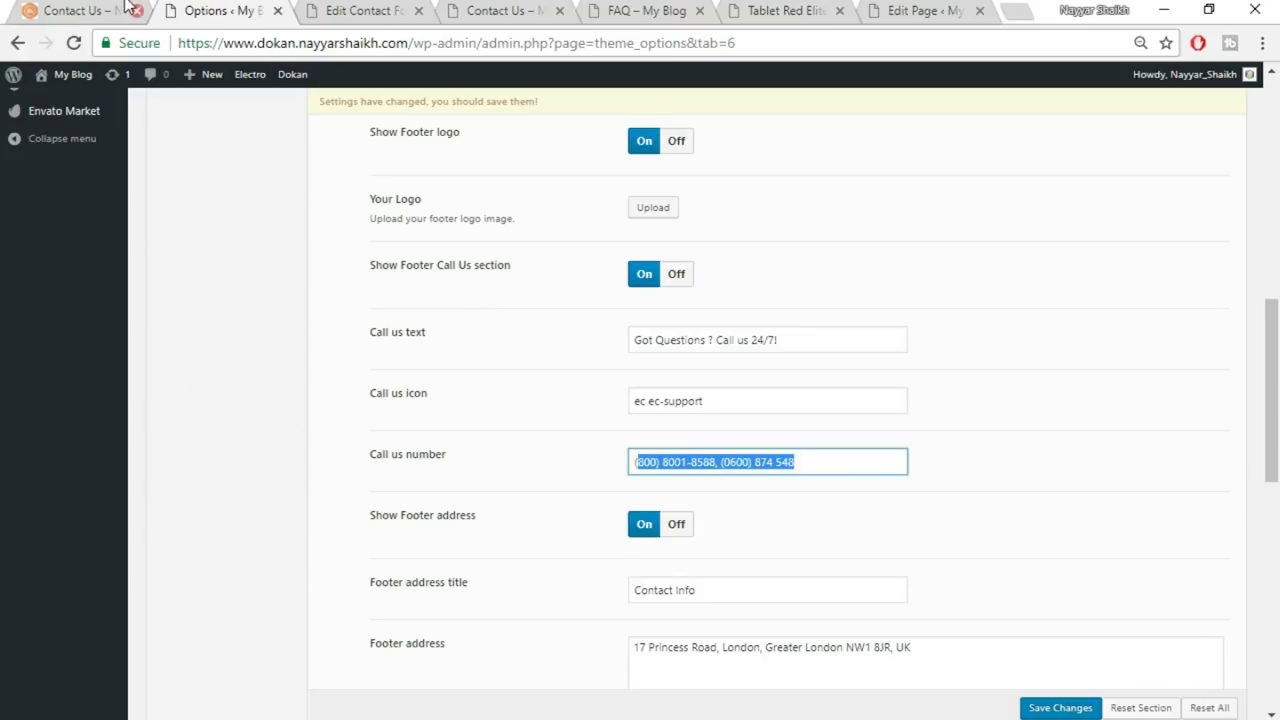
pyautogui.click(125, 10)
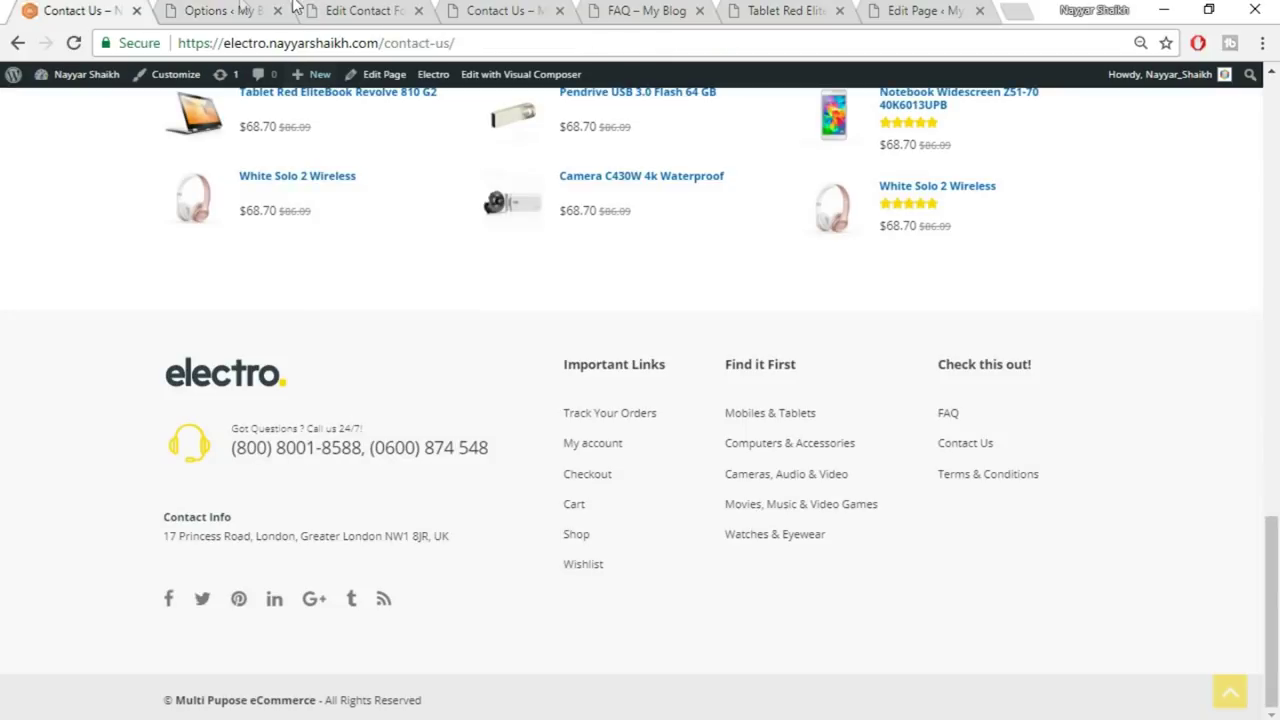
pyautogui.click(245, 10)
pyautogui.scroll(-2, 876, 468)
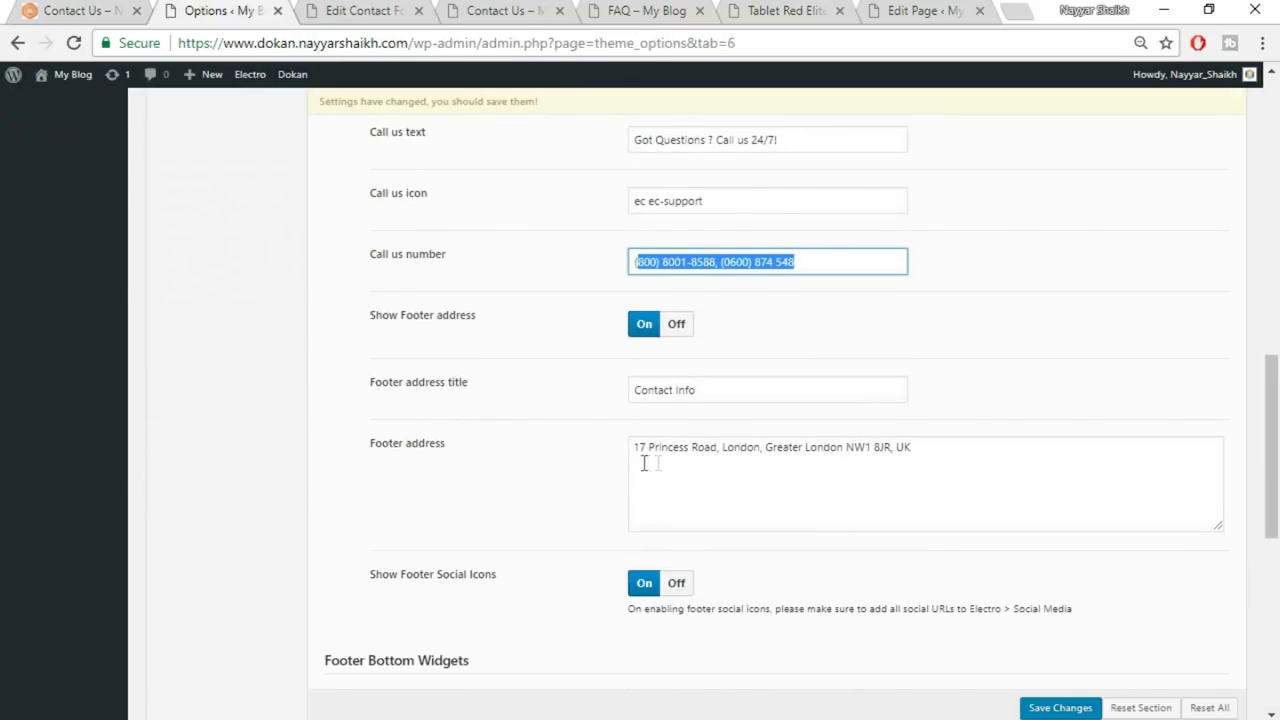
# Review the contact info in the live footer, then save the footer settings
pyautogui.click(145, 12)
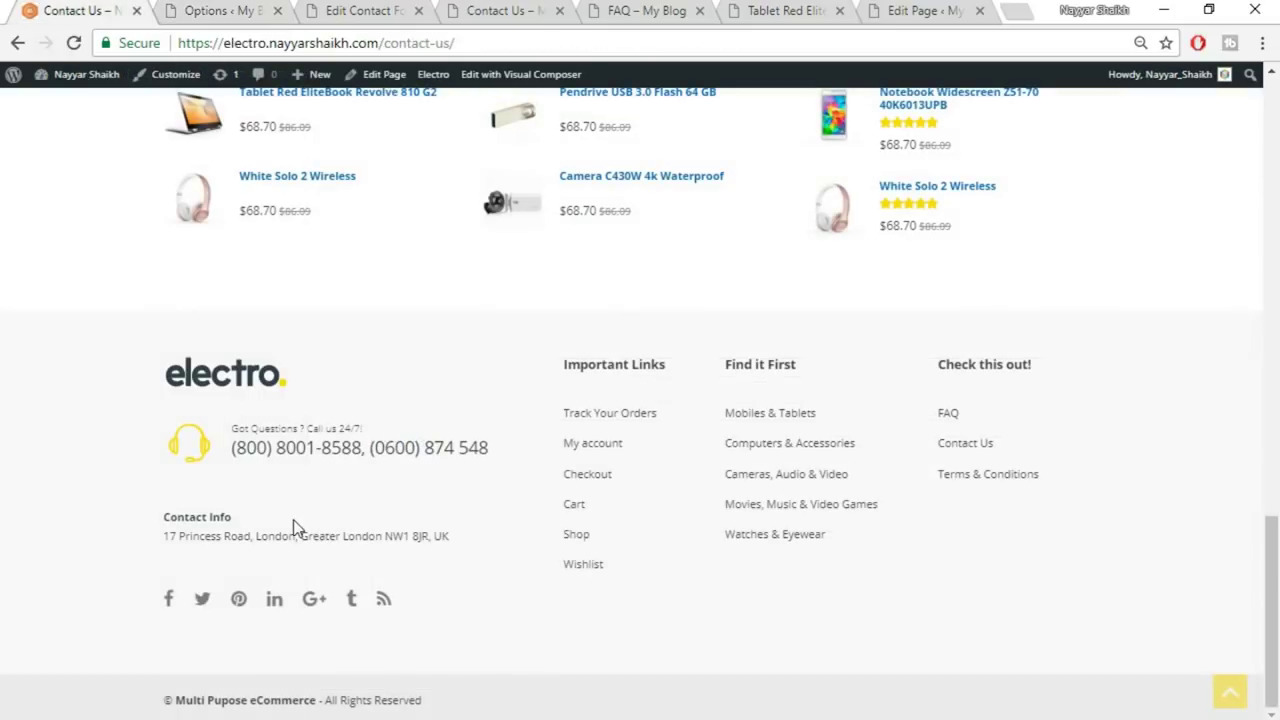
pyautogui.click(228, 8)
pyautogui.scroll(-6, 857, 450)
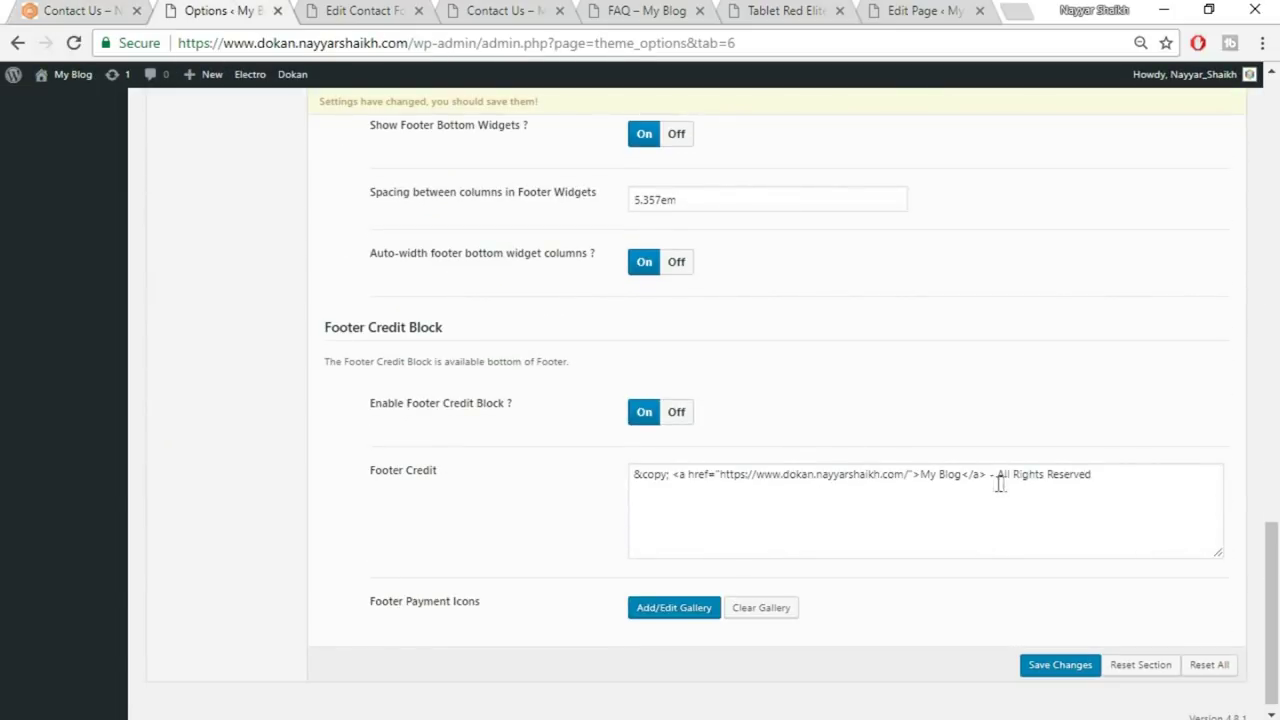
pyautogui.scroll(-1, 834, 466)
pyautogui.click(1057, 655)
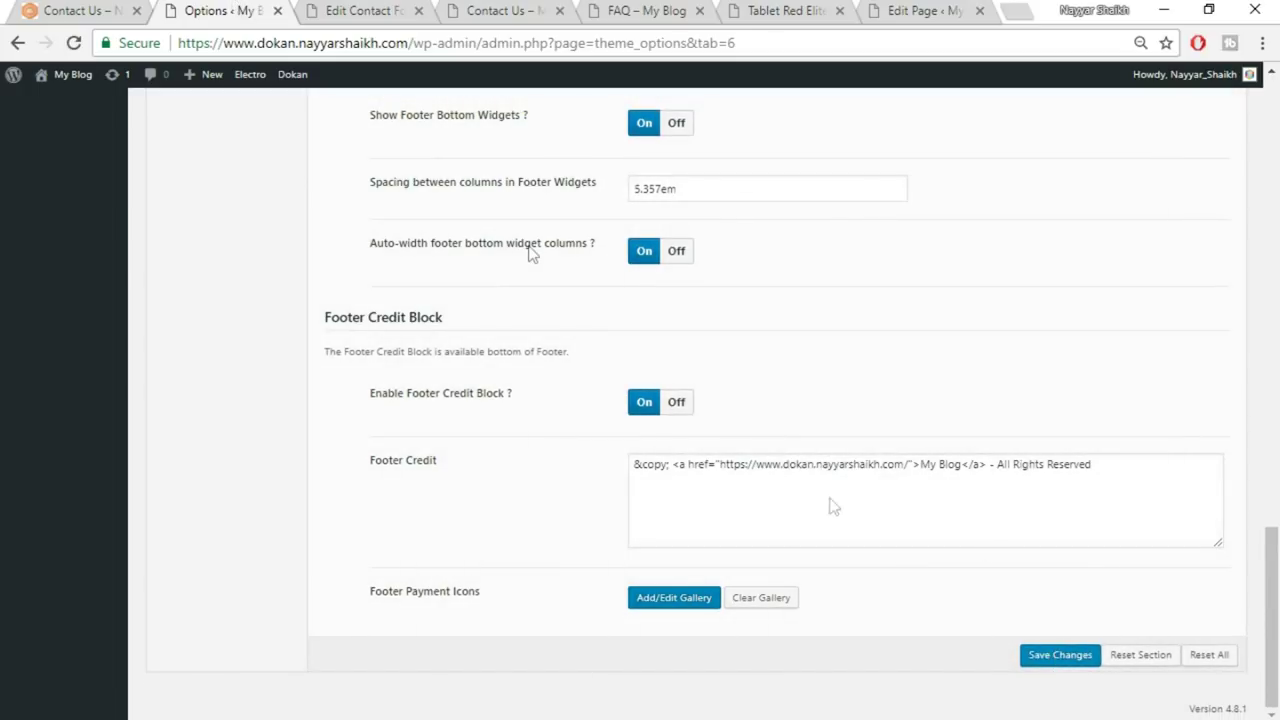
# Inspect the © My Blog credit line in the live footer before editing Footer Credit
pyautogui.click(101, 8)
pyautogui.moveTo(158, 704); pyautogui.dragTo(508, 712)
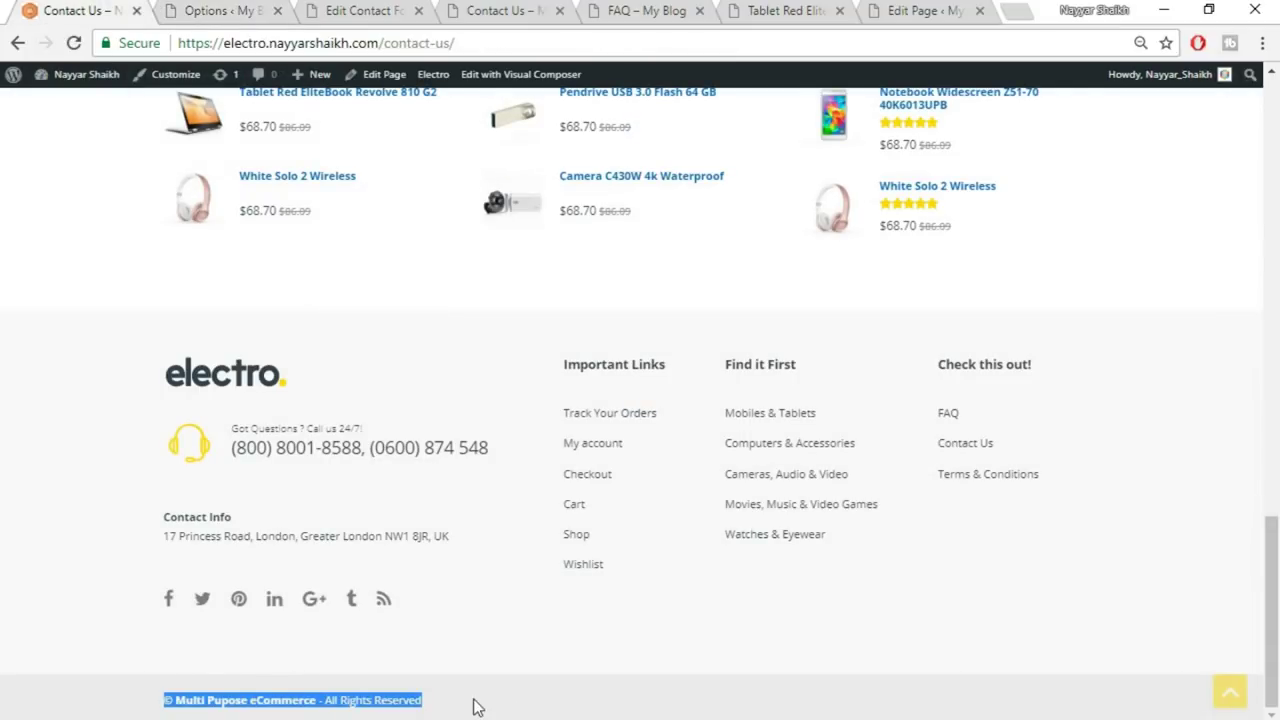
pyautogui.click(476, 707)
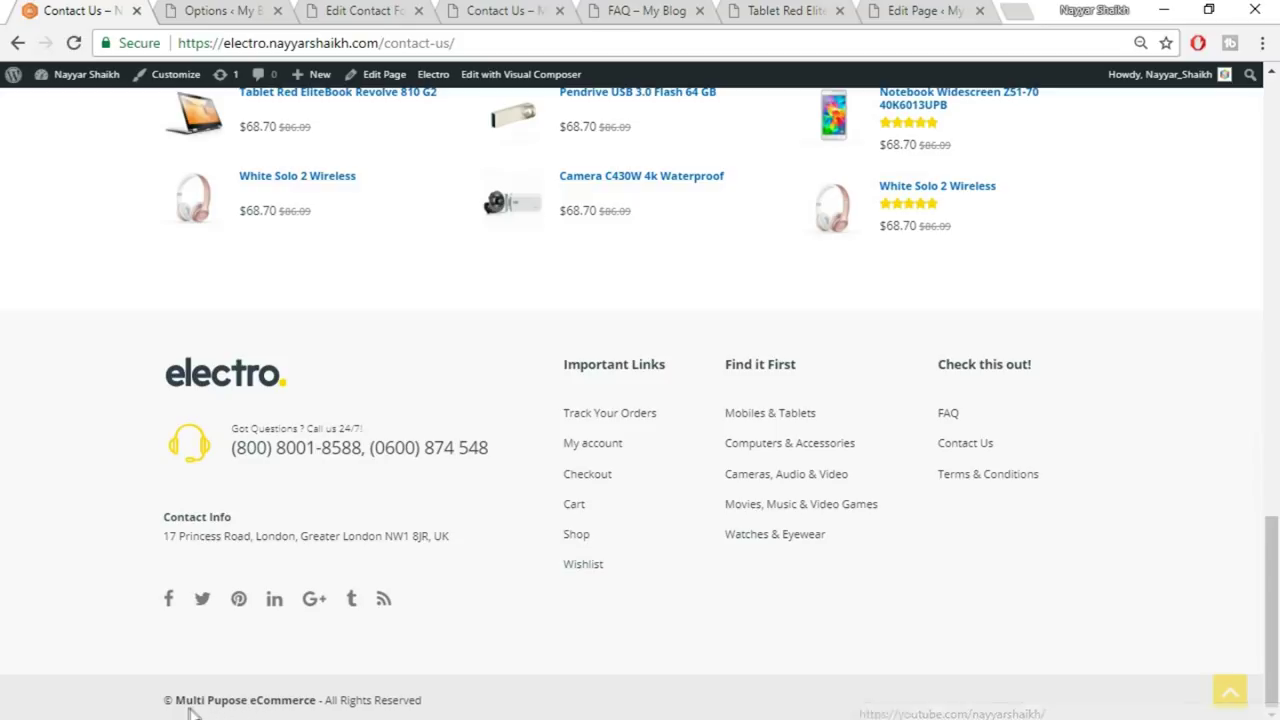
pyautogui.click(235, 10)
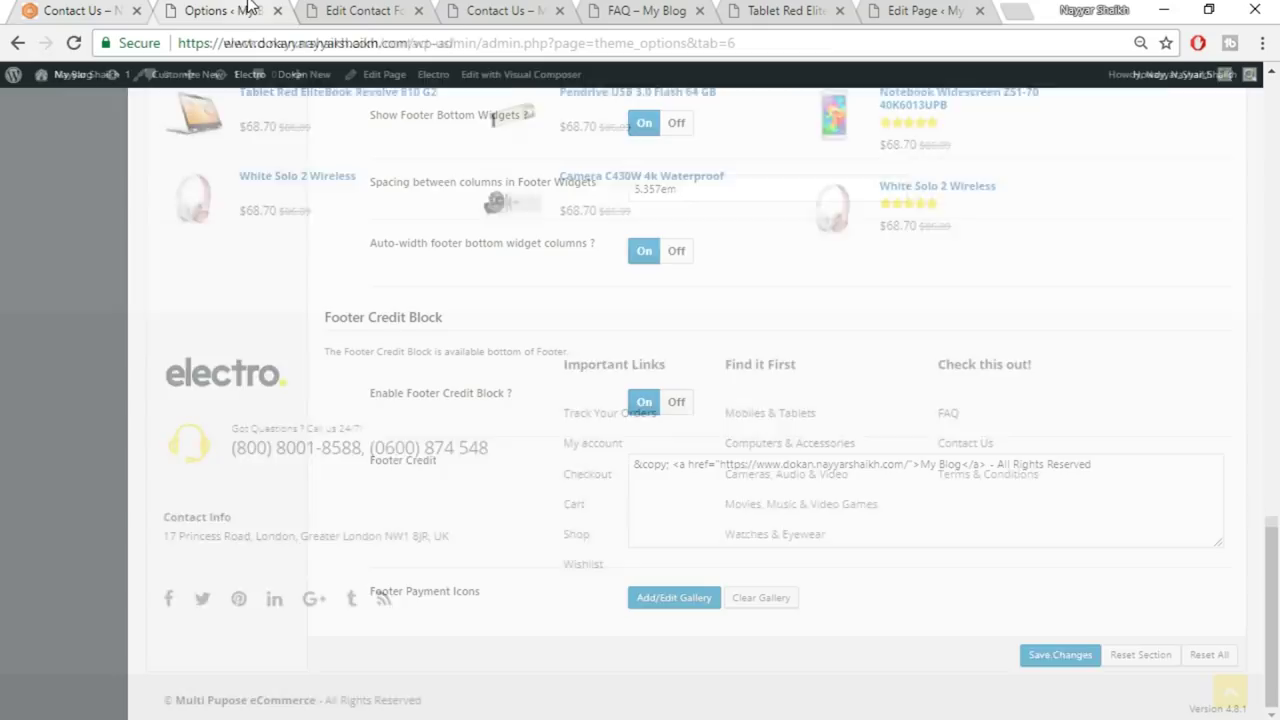
# Replace My Blog in the Footer Credit with the site owner's name, save, and view Contact Us
pyautogui.moveTo(921, 466); pyautogui.dragTo(958, 465)
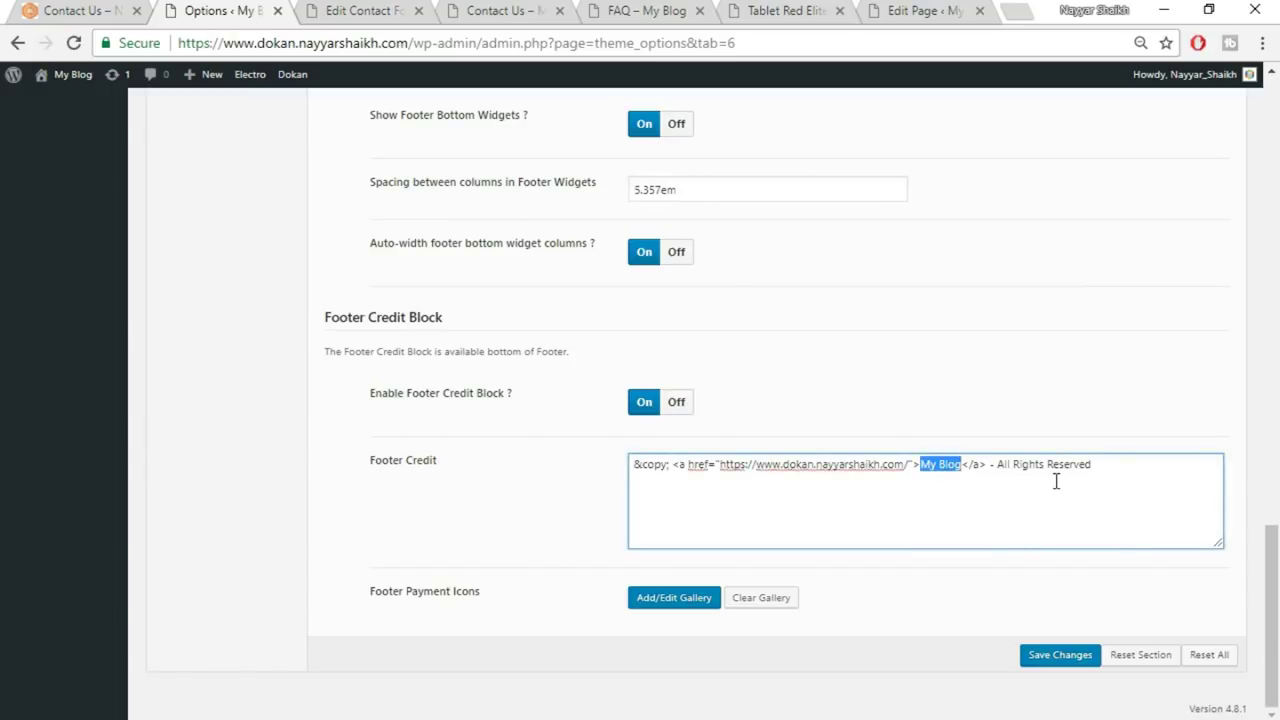
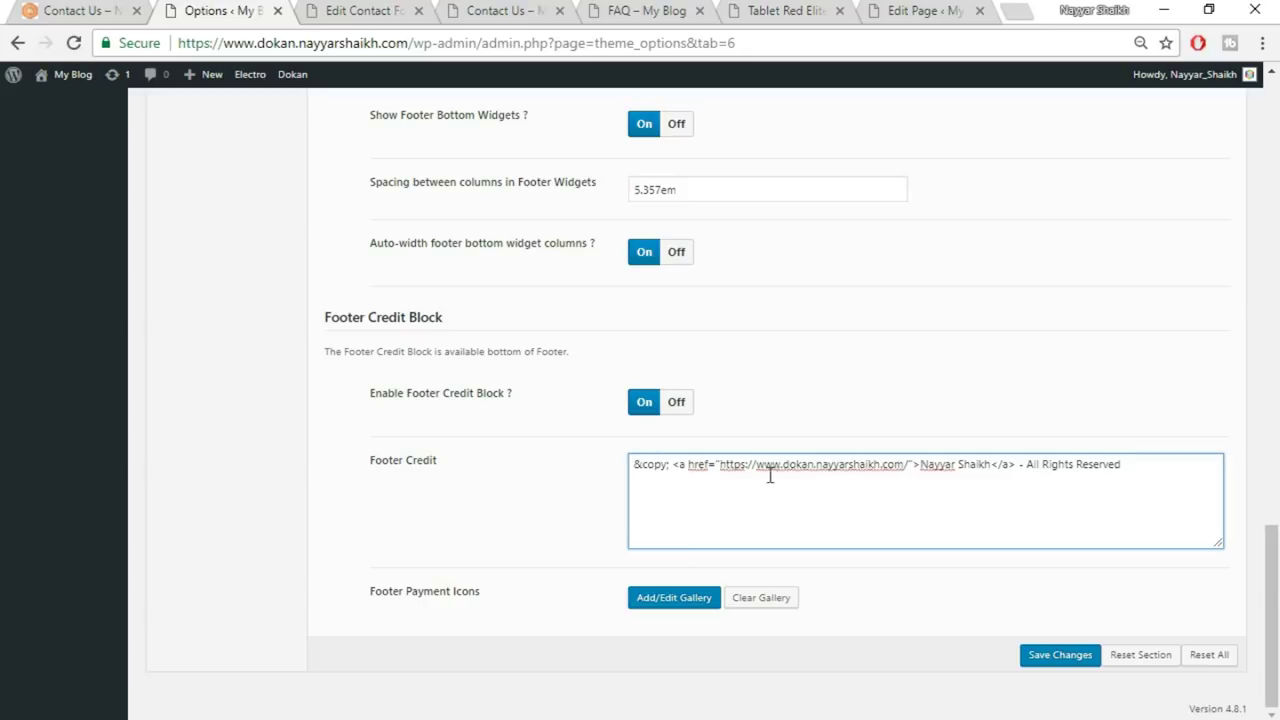
pyautogui.click(1052, 660)
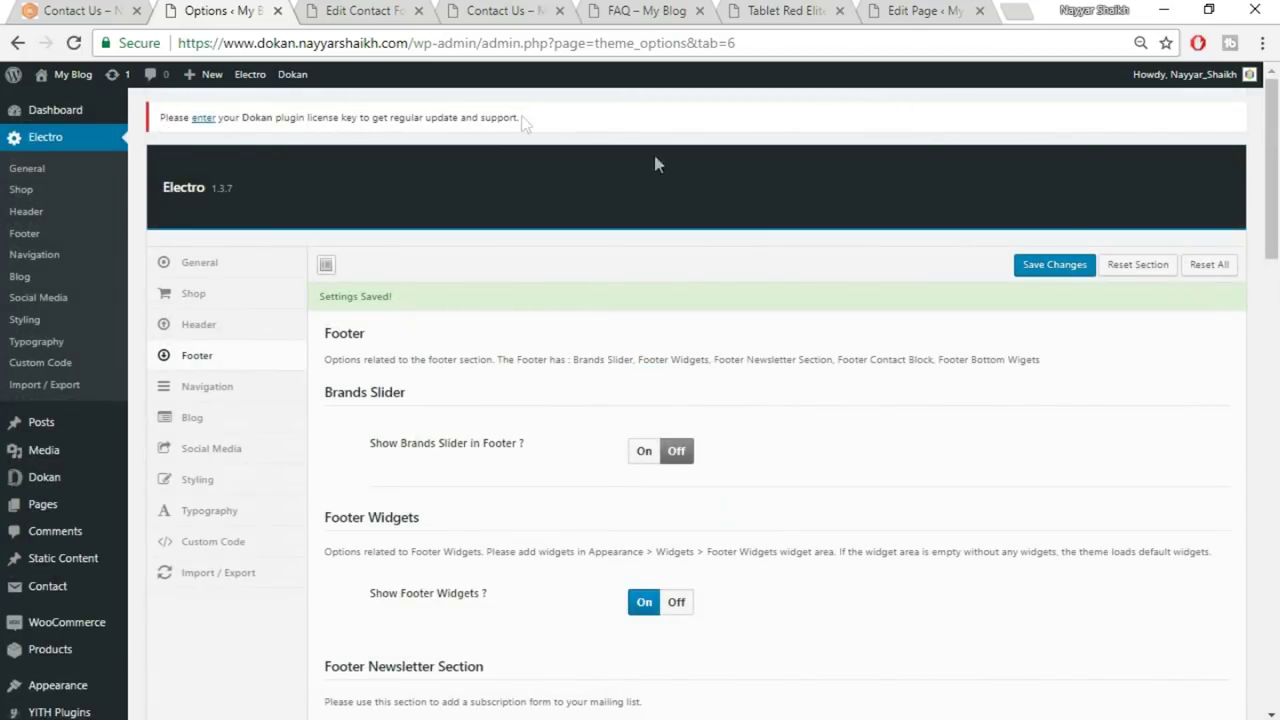
pyautogui.click(510, 16)
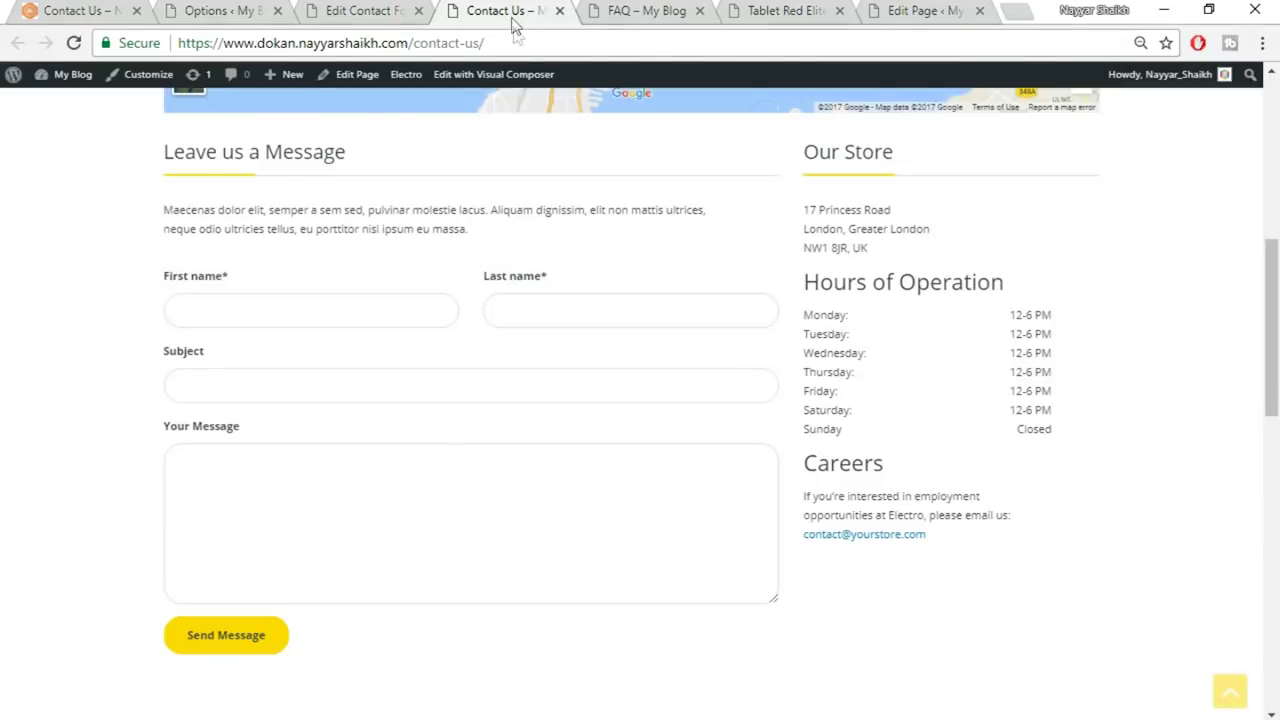
# Reload the Contact Us page and scroll its footer to check the owner's-name credit
pyautogui.click(500, 45)
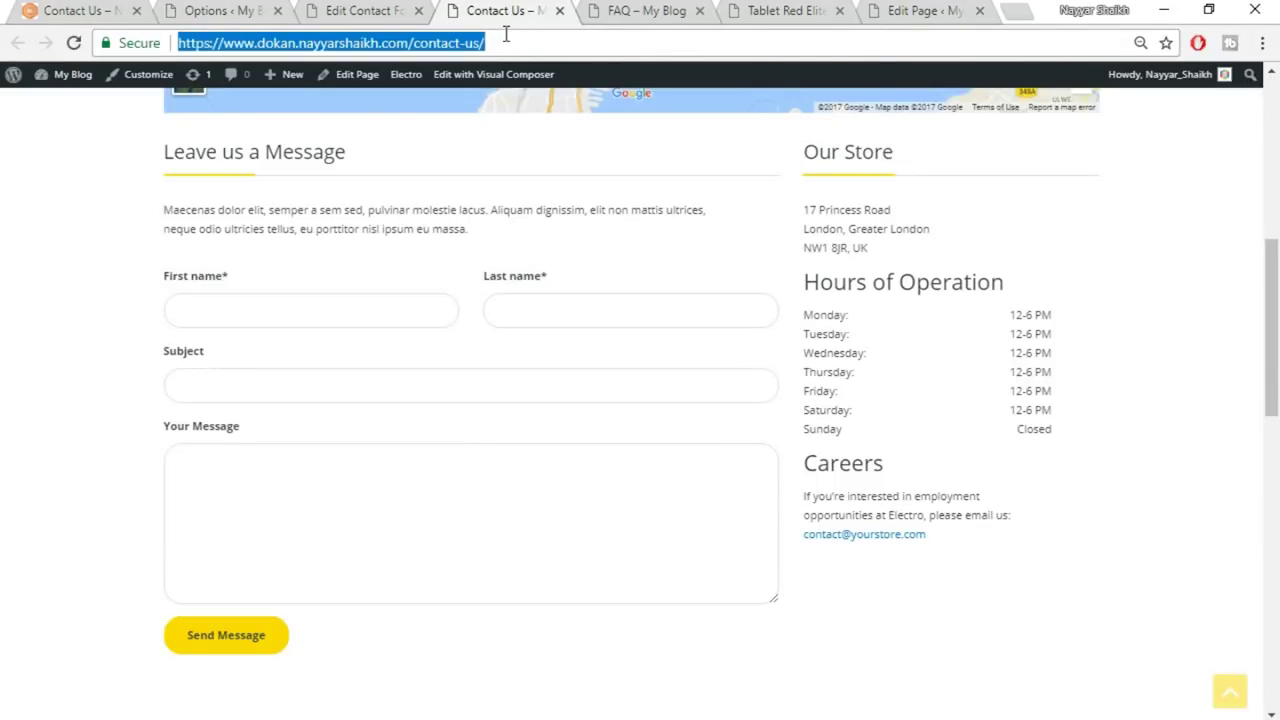
pyautogui.press('Return')
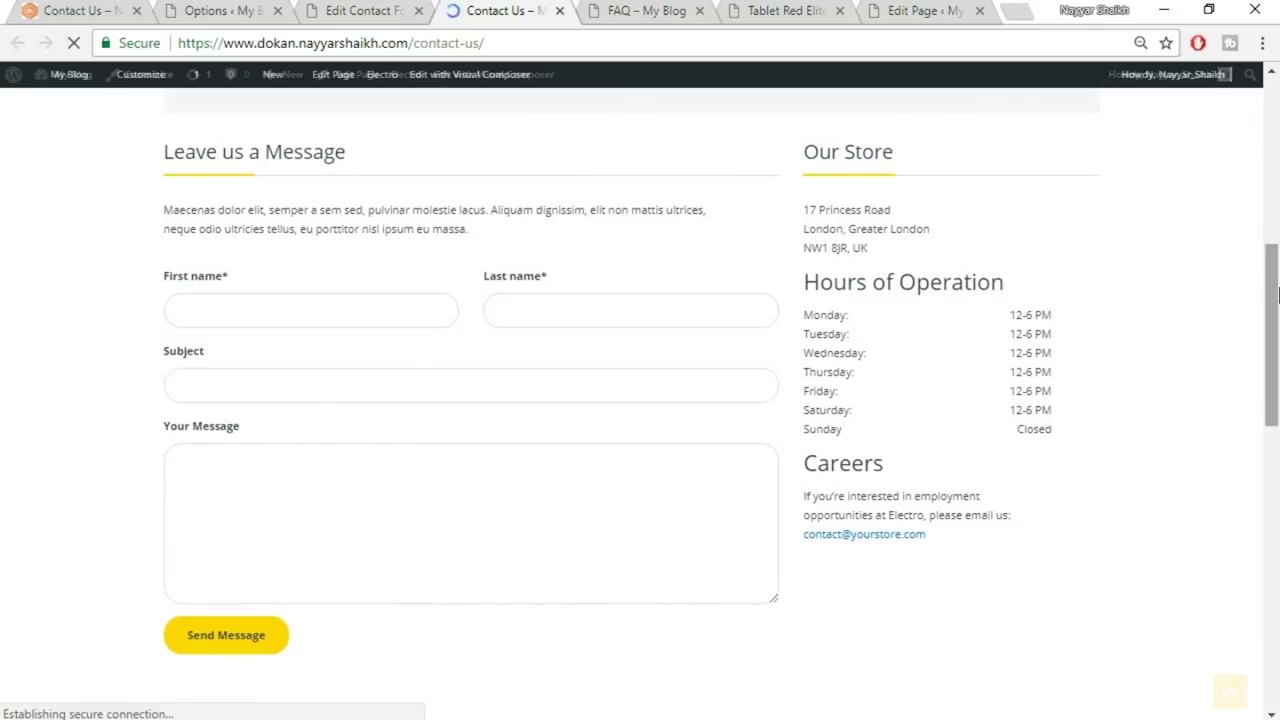
pyautogui.moveTo(1277, 295); pyautogui.dragTo(1271, 530)
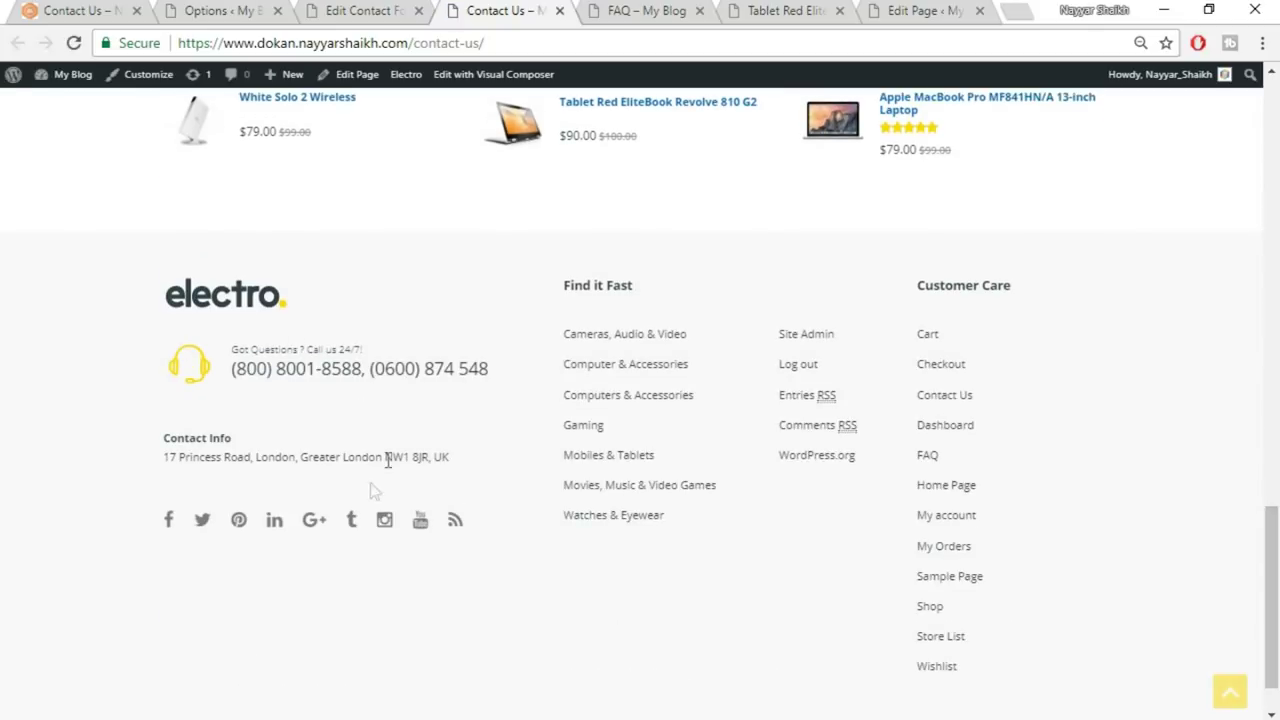
pyautogui.scroll(-1, 371, 503)
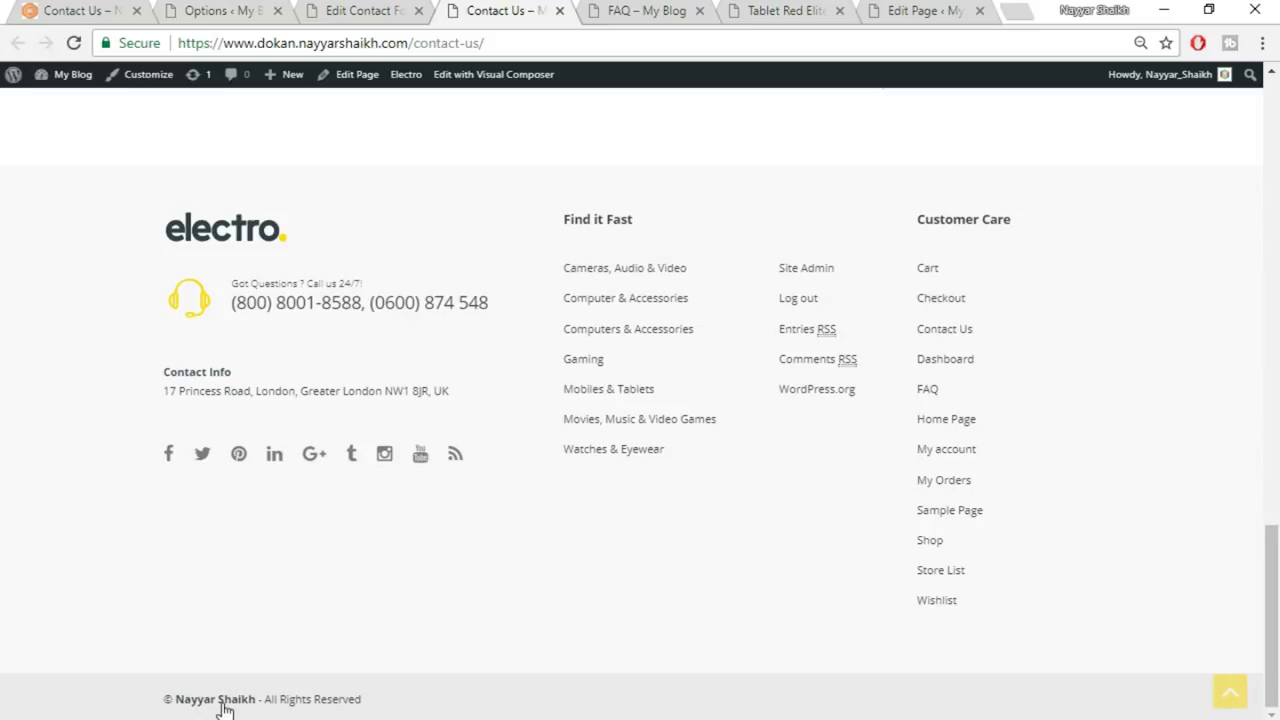
pyautogui.scroll(1, 380, 635)
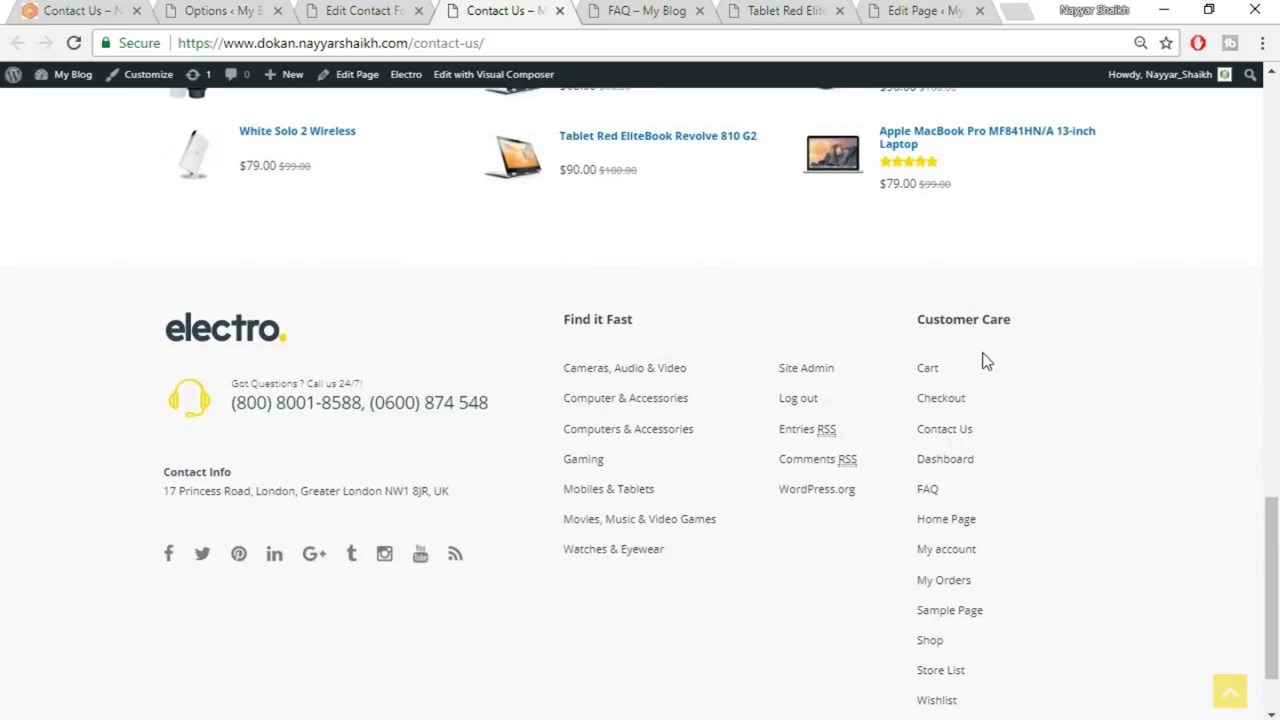
pyautogui.scroll(-1, 960, 330)
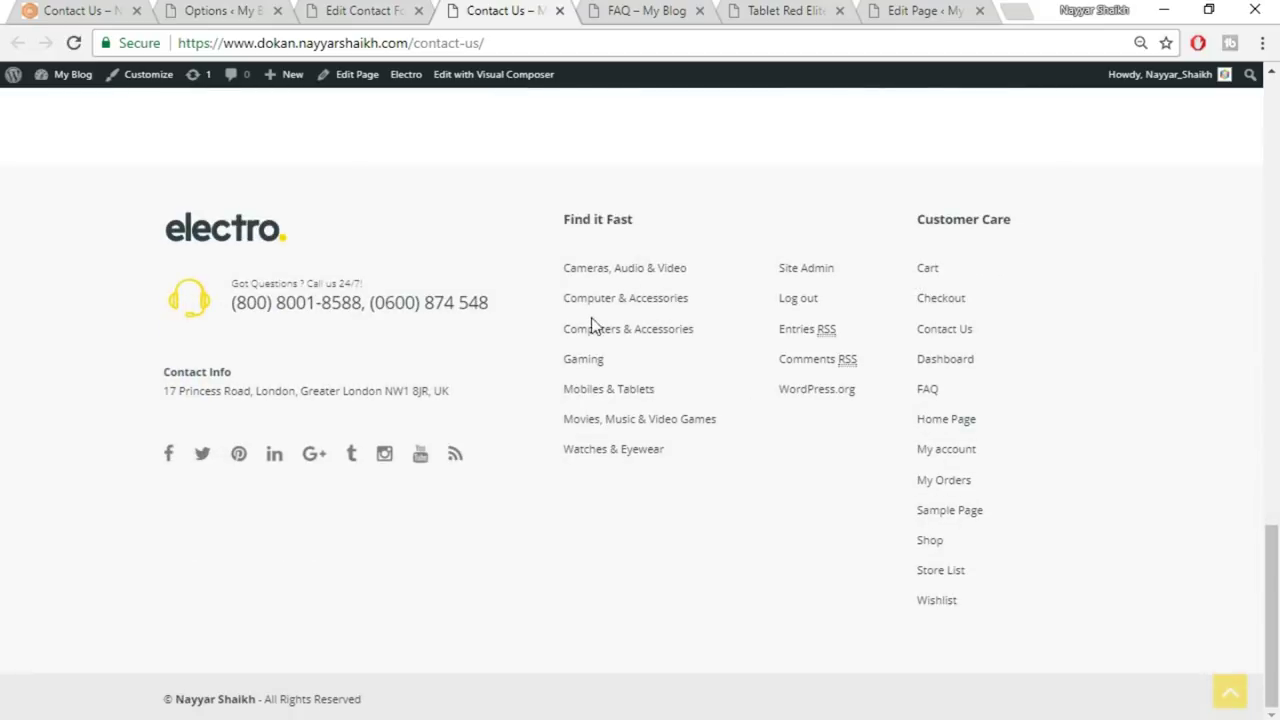
pyautogui.click(218, 8)
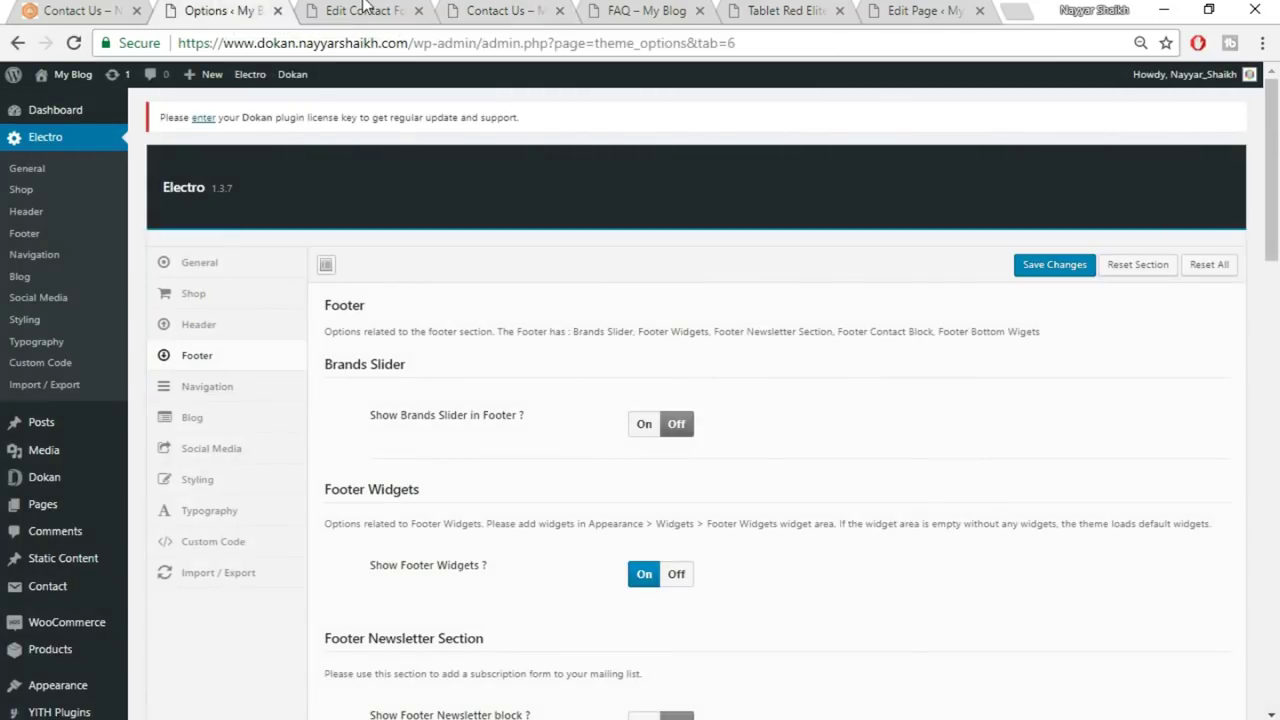
# Go to Appearance > Widgets and inspect the Footer Bottom Widgets area
pyautogui.click(368, 10)
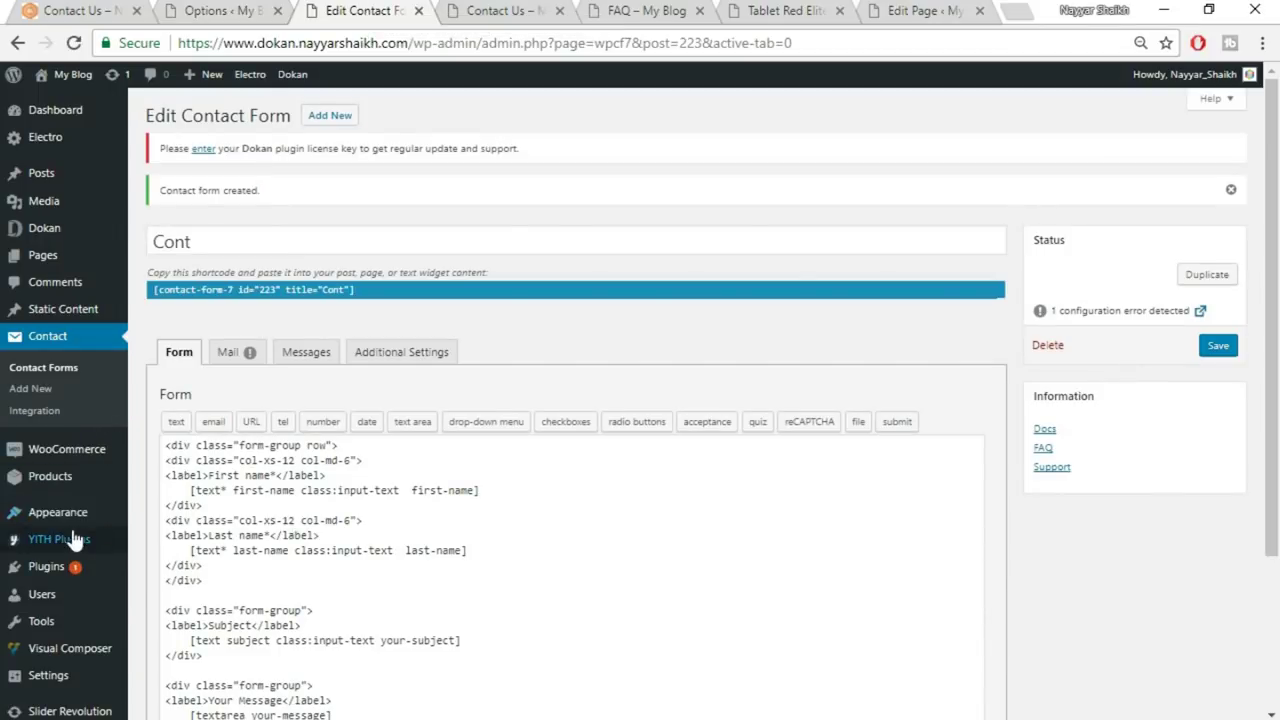
pyautogui.moveTo(76, 518)
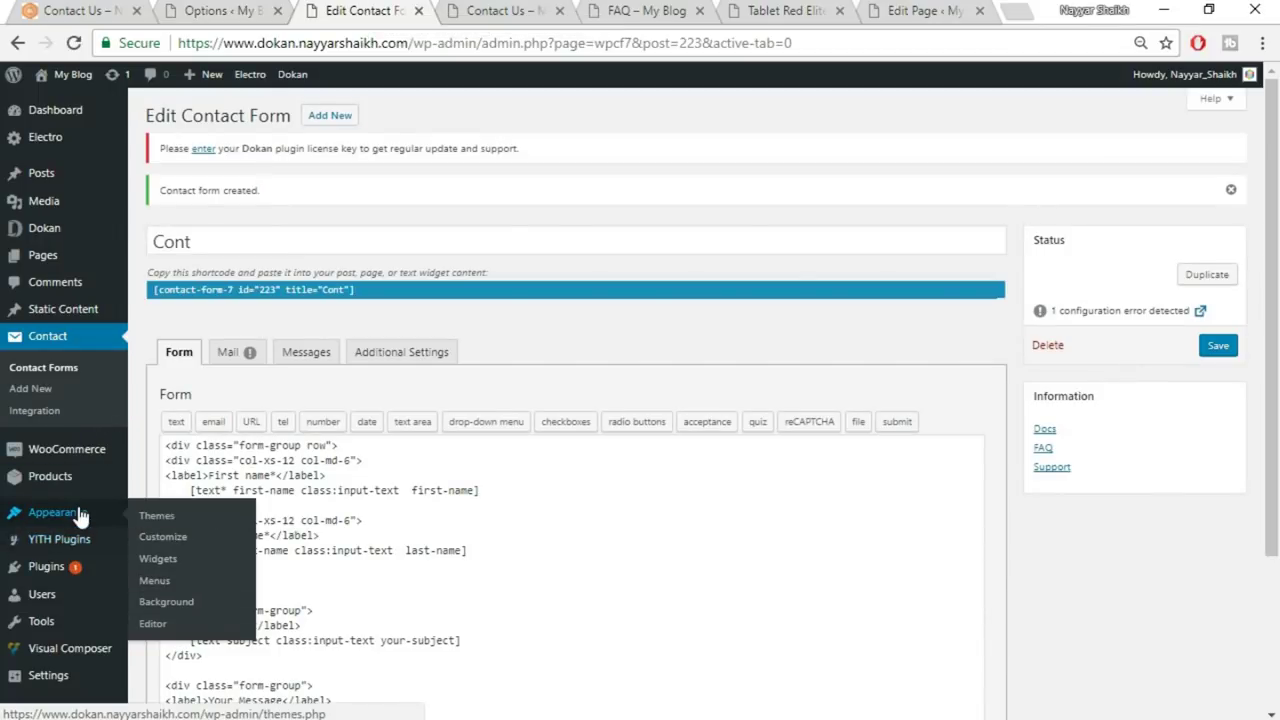
pyautogui.click(176, 566)
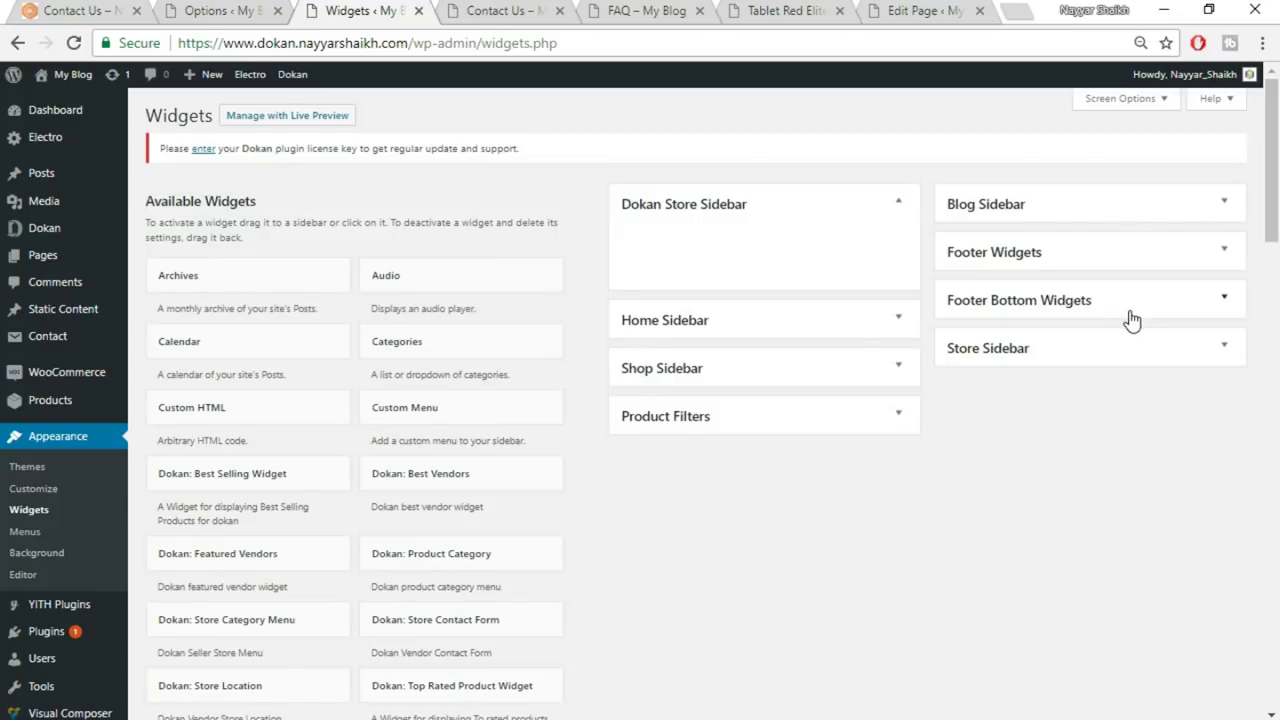
pyautogui.click(1131, 318)
pyautogui.click(1131, 318)
pyautogui.scroll(-5, 577, 529)
pyautogui.scroll(5, 577, 529)
# Add a Custom Menu widget to Footer Bottom Widgets and copy the Important Links heading
pyautogui.click(455, 420)
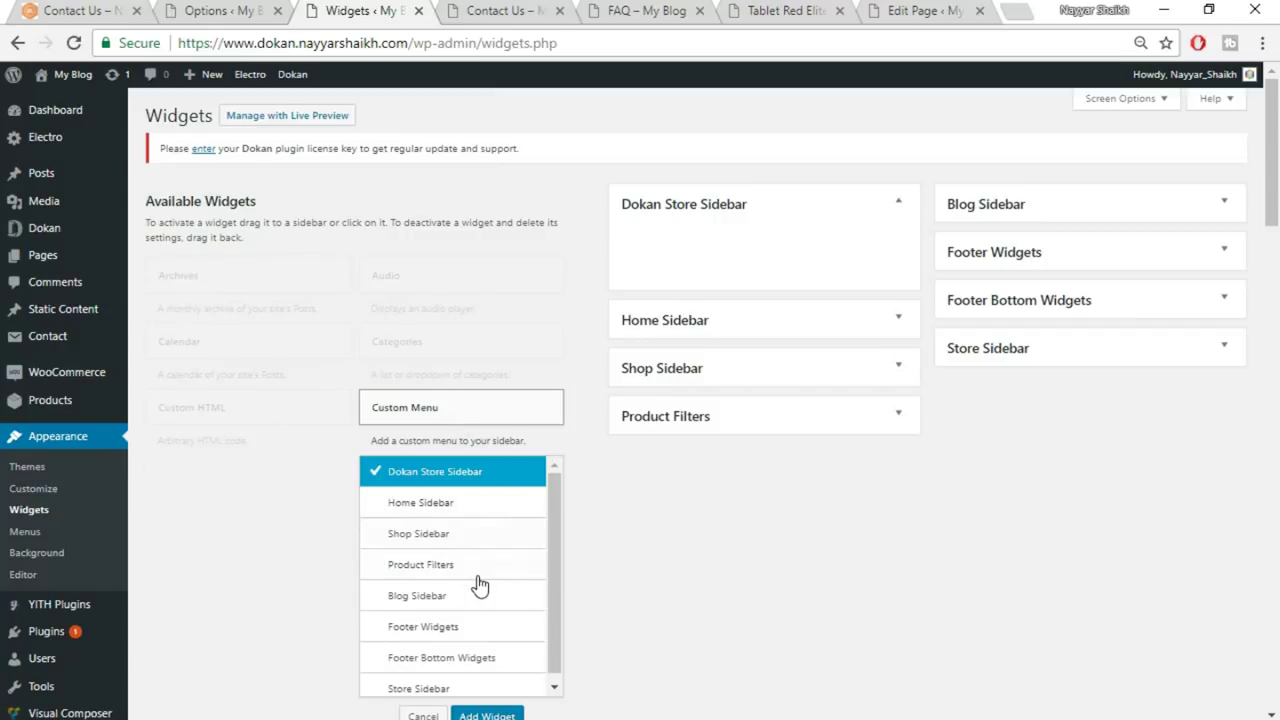
pyautogui.click(488, 660)
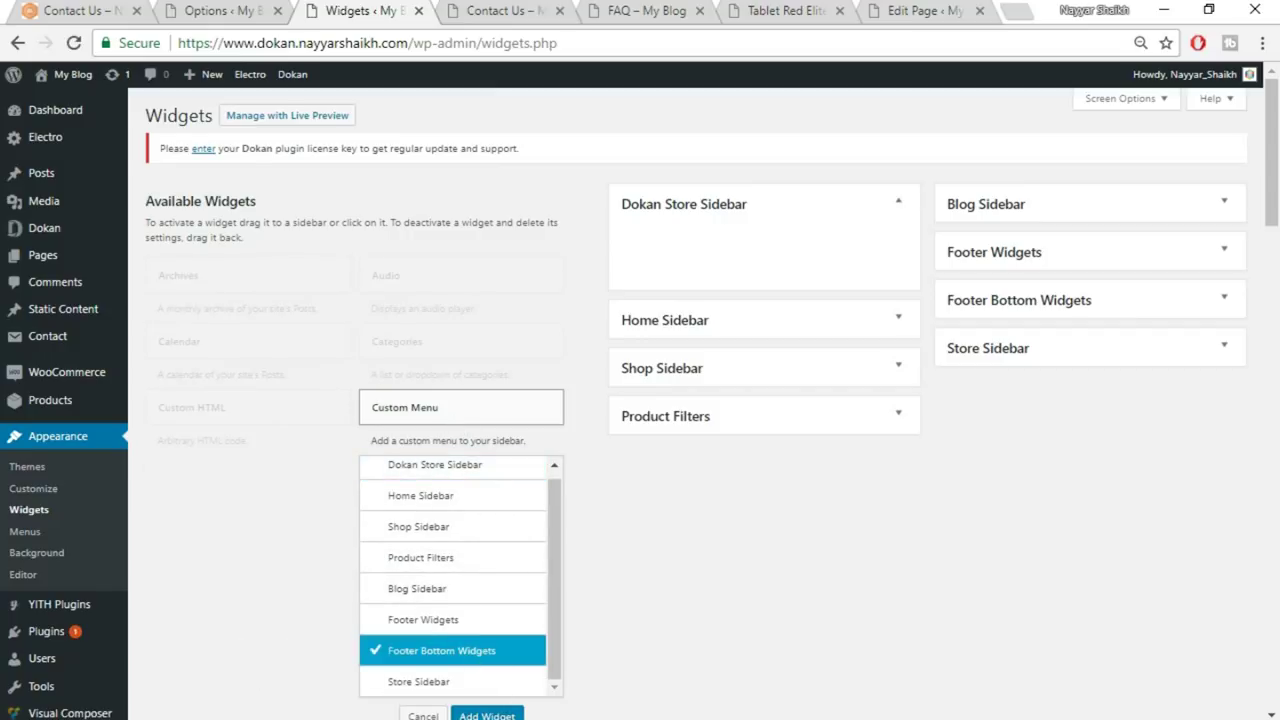
pyautogui.scroll(-2, 570, 685)
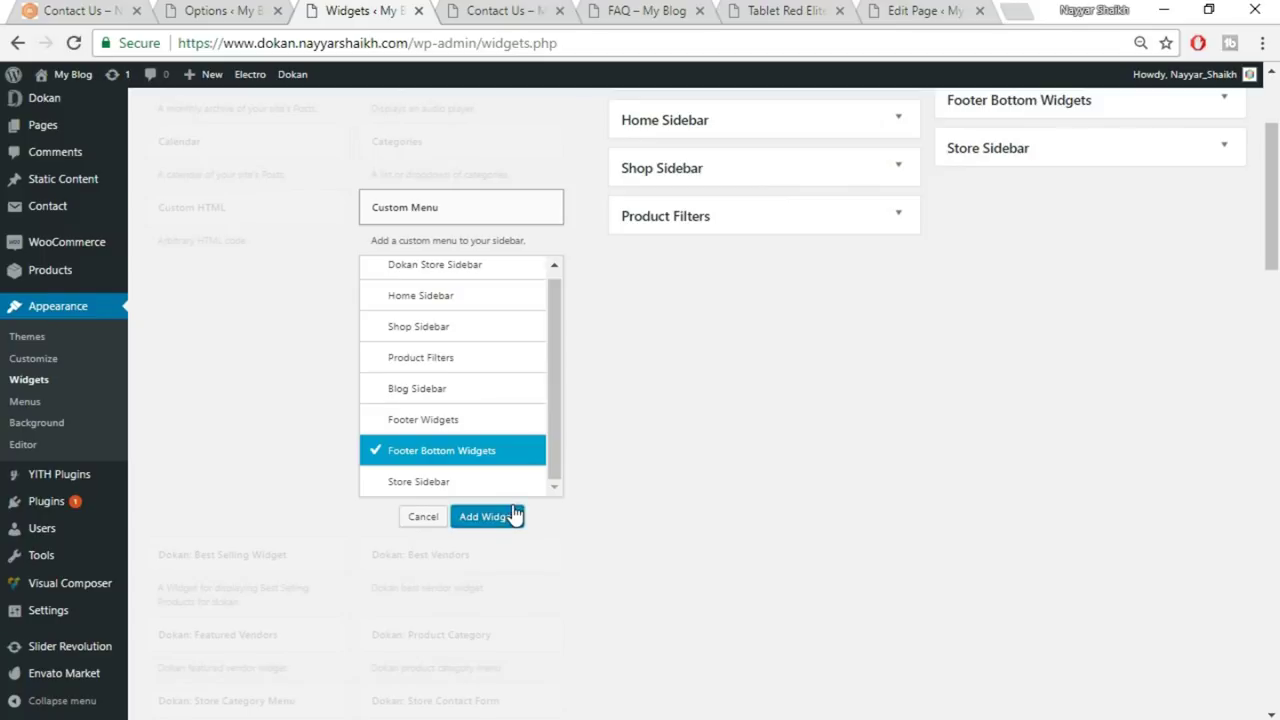
pyautogui.click(65, 11)
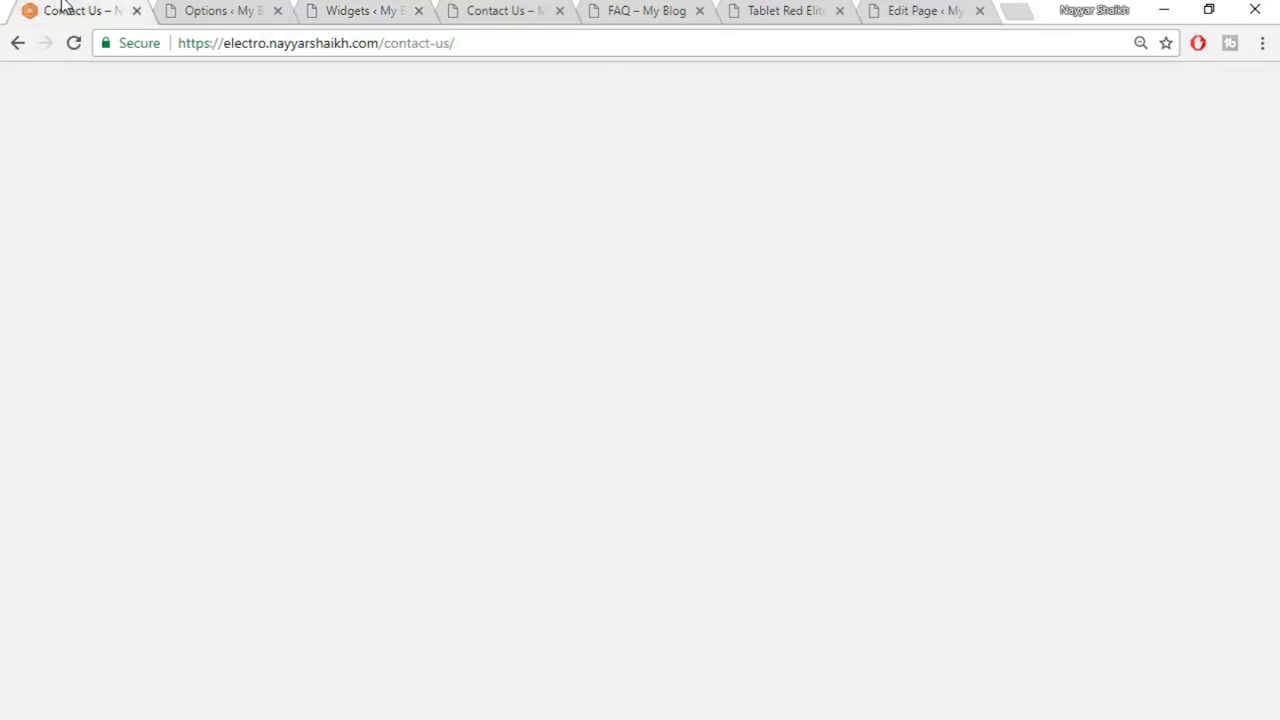
pyautogui.tripleClick(560, 372)
pyautogui.tripleClick(660, 366)
pyautogui.hotkey('ctrl', 'c')
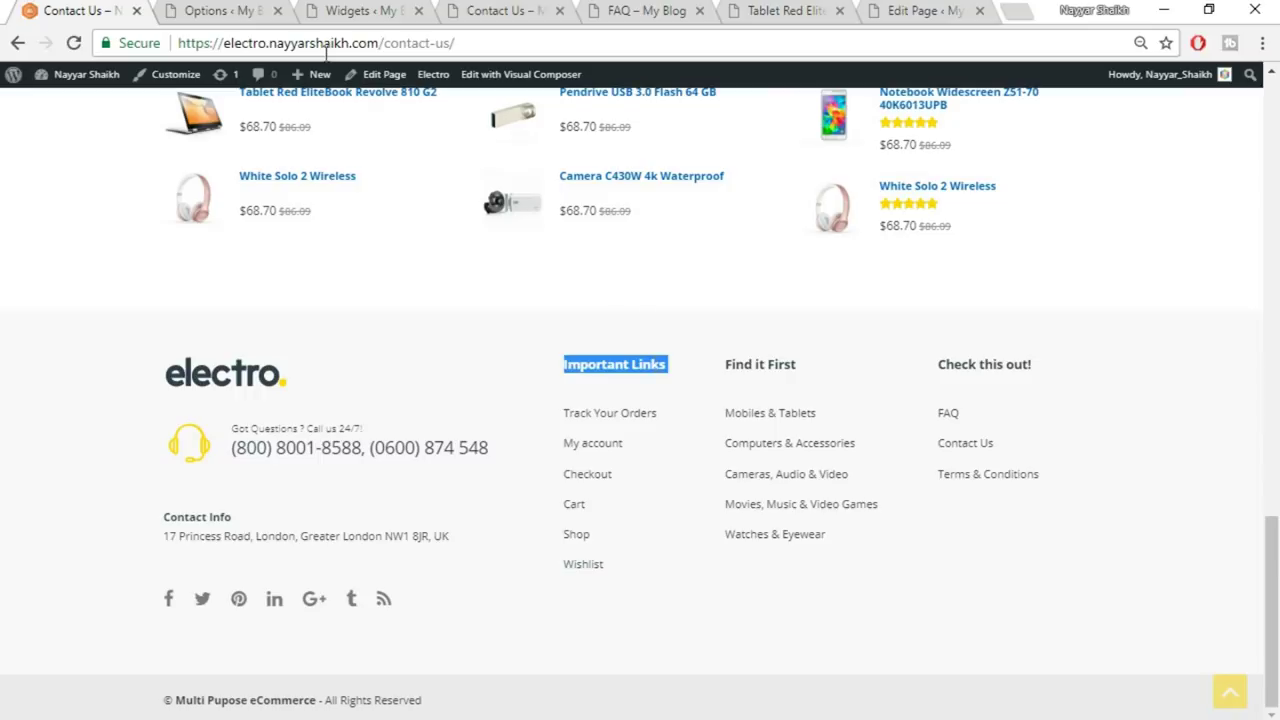
pyautogui.click(331, 9)
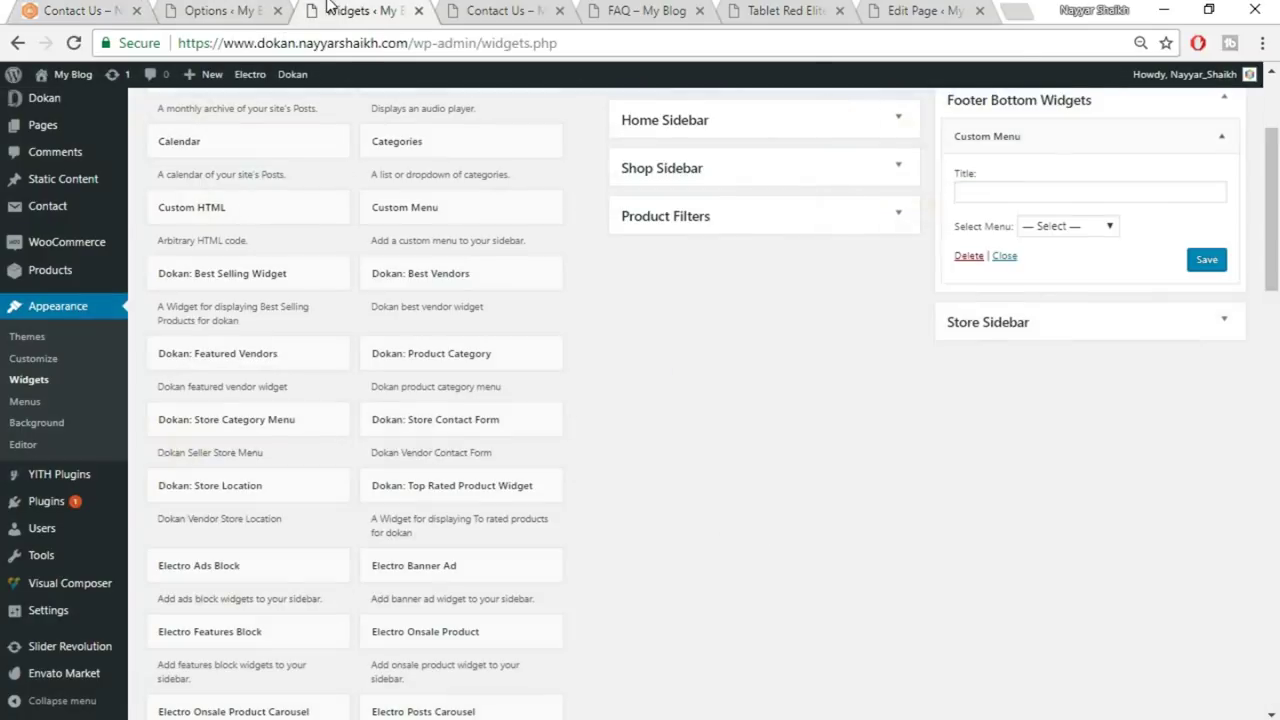
# Title the widget Important Links, assign the Important Links menu, and save it
pyautogui.click(1031, 189)
pyautogui.hotkey('ctrl', 'v')
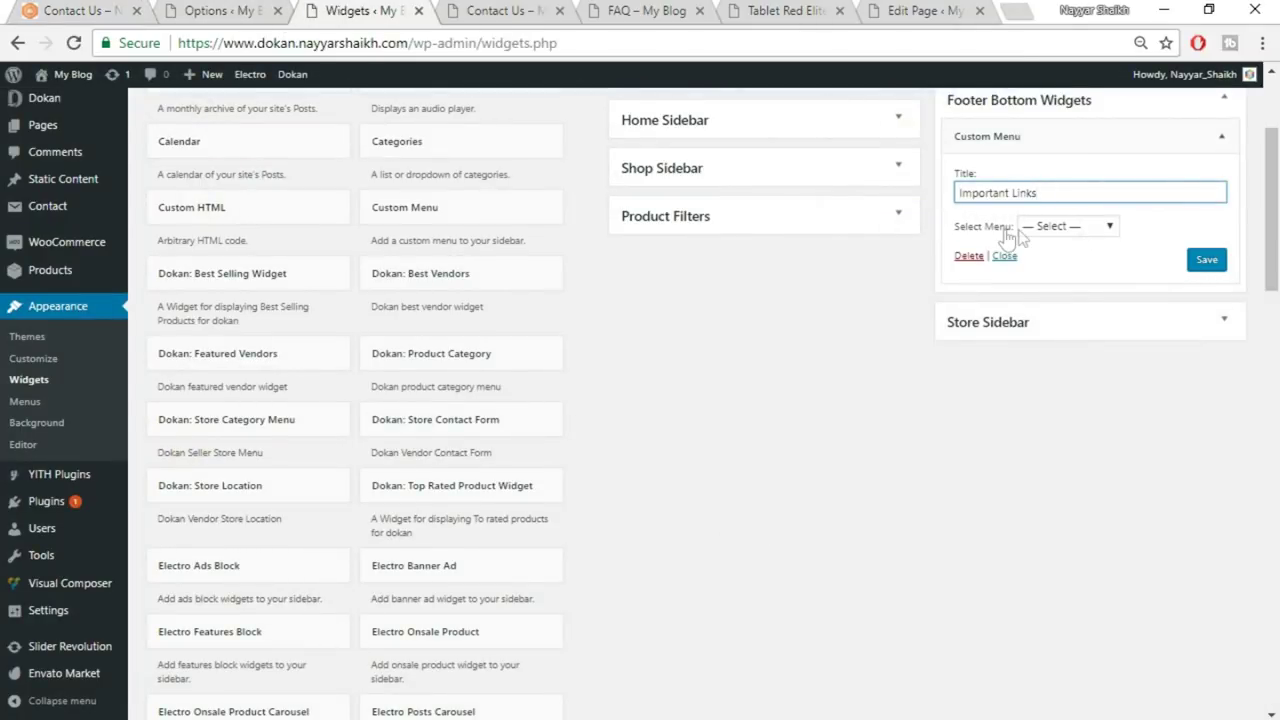
pyautogui.click(1075, 228)
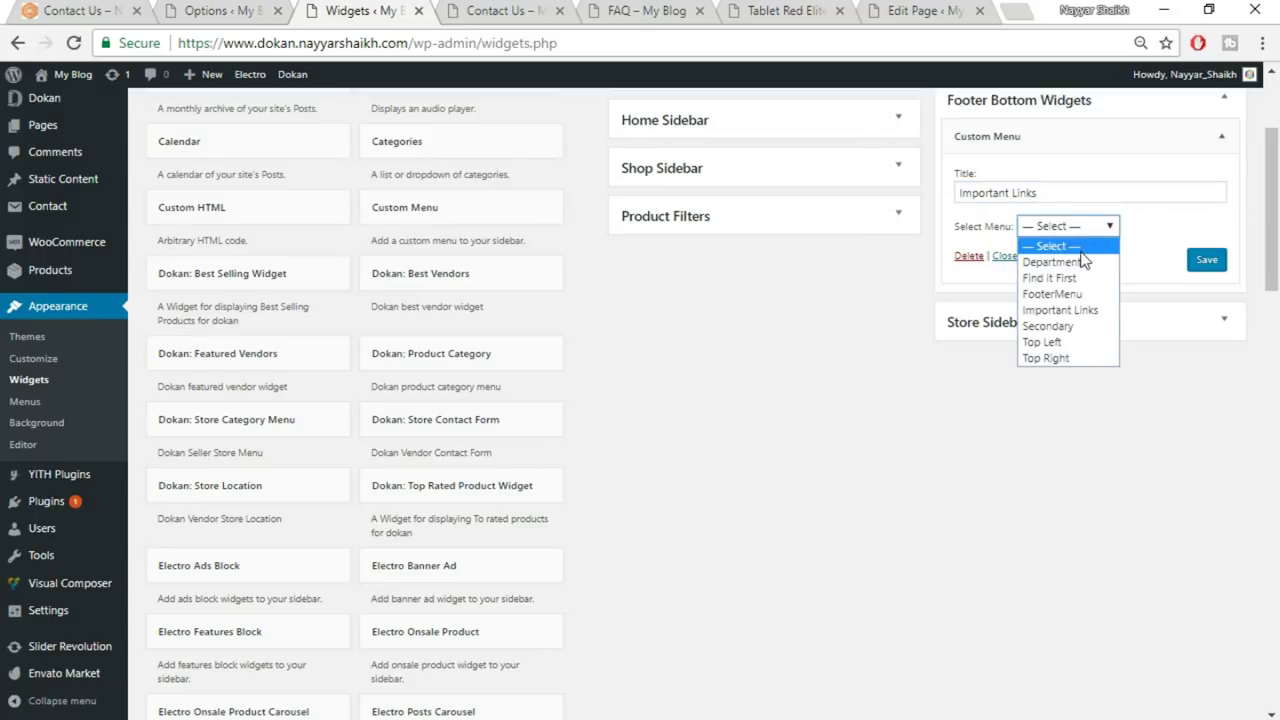
pyautogui.click(1094, 314)
pyautogui.click(1219, 266)
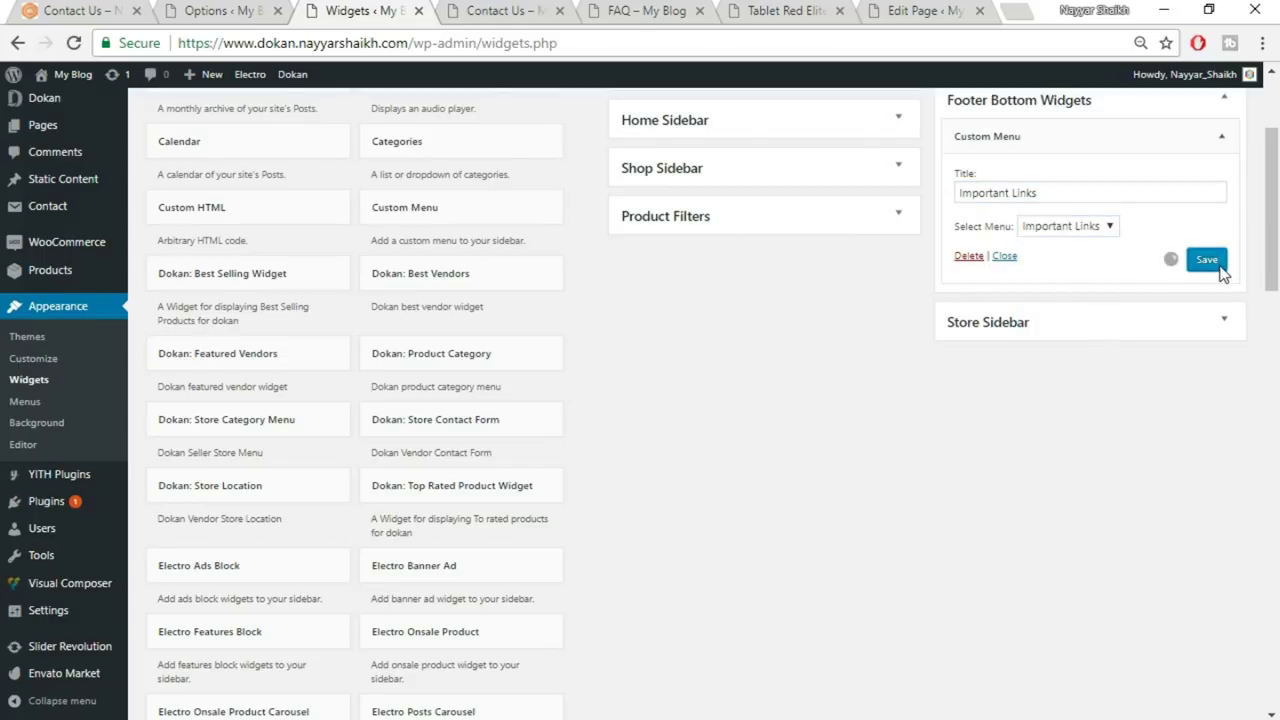
# Add a second Custom Menu widget to Footer Bottom Widgets and copy the Find it First heading
pyautogui.click(458, 210)
pyautogui.click(490, 516)
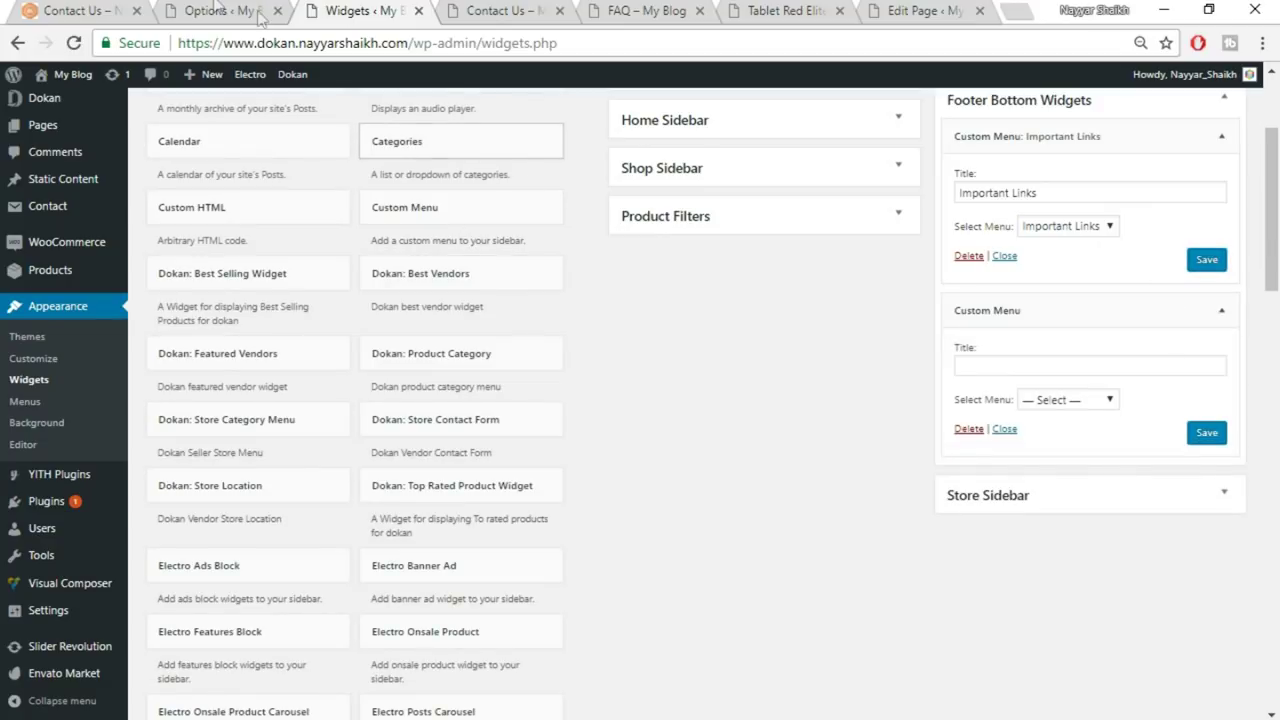
pyautogui.click(110, 10)
pyautogui.tripleClick(760, 366)
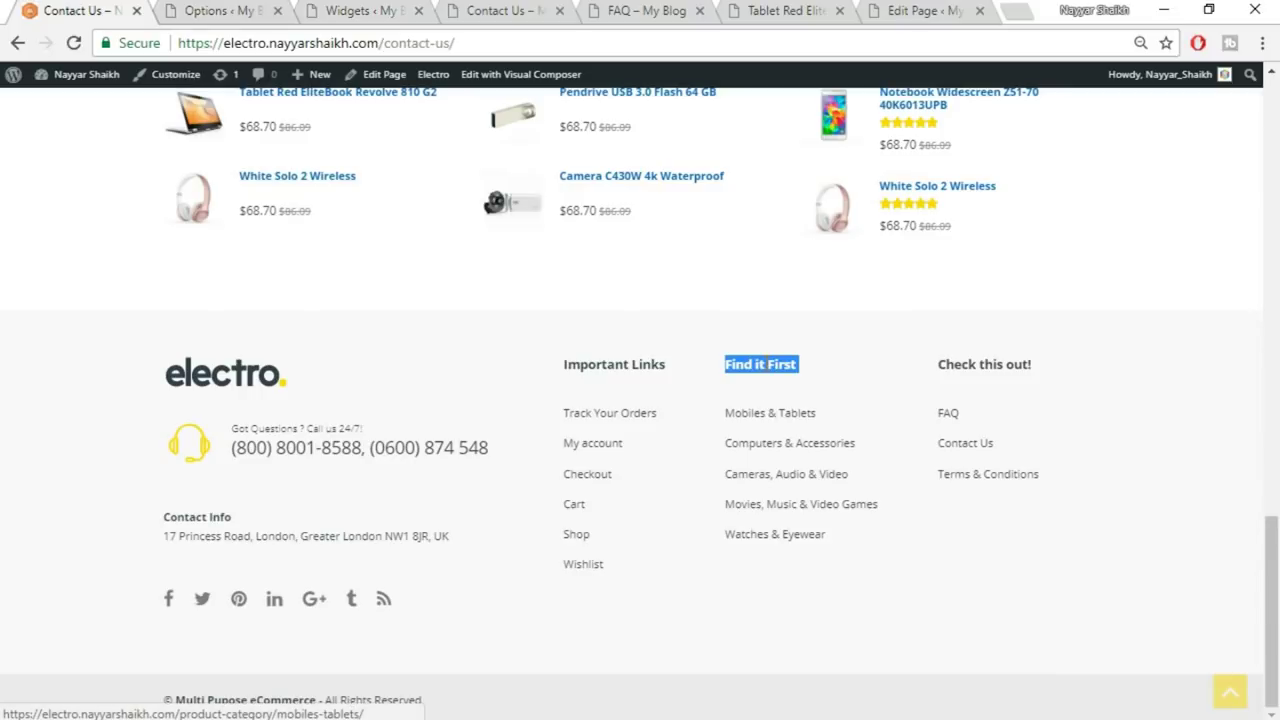
pyautogui.click(355, 10)
# Title the second widget Find It First, select the Find It First menu, and save
pyautogui.click(1080, 368)
pyautogui.write('Find It First')
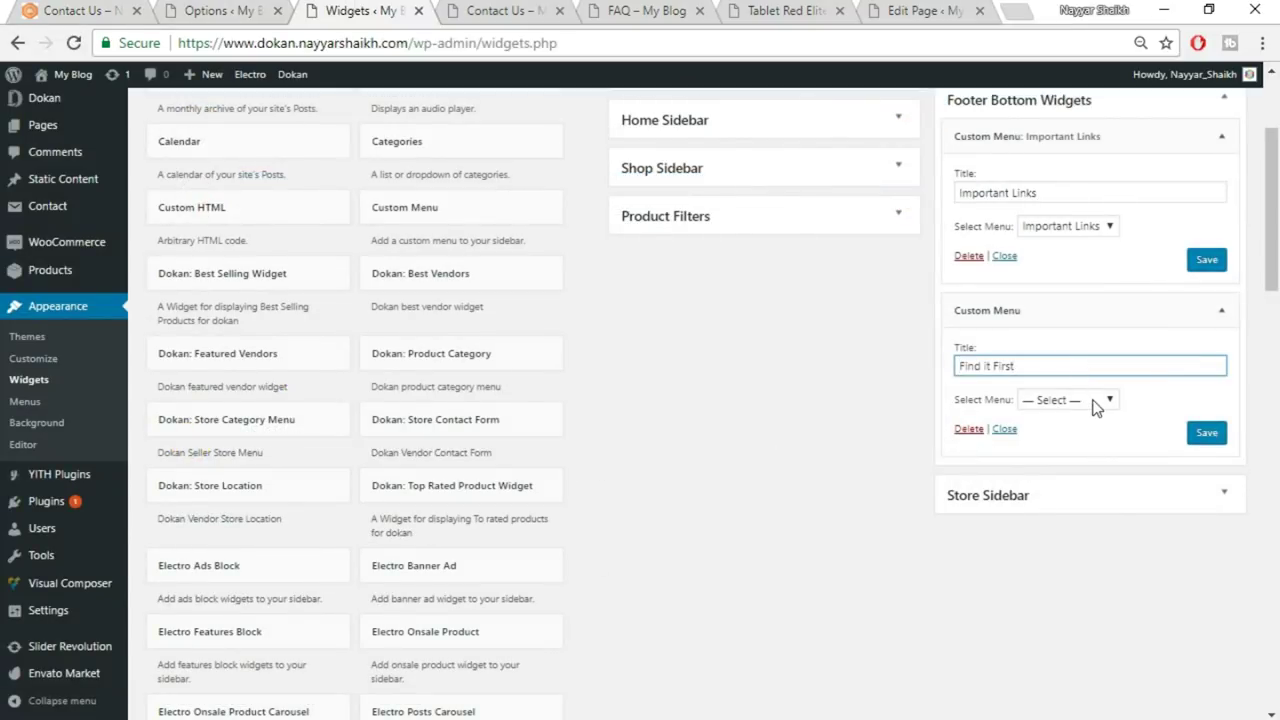
pyautogui.click(1097, 400)
pyautogui.click(1095, 448)
pyautogui.click(1210, 440)
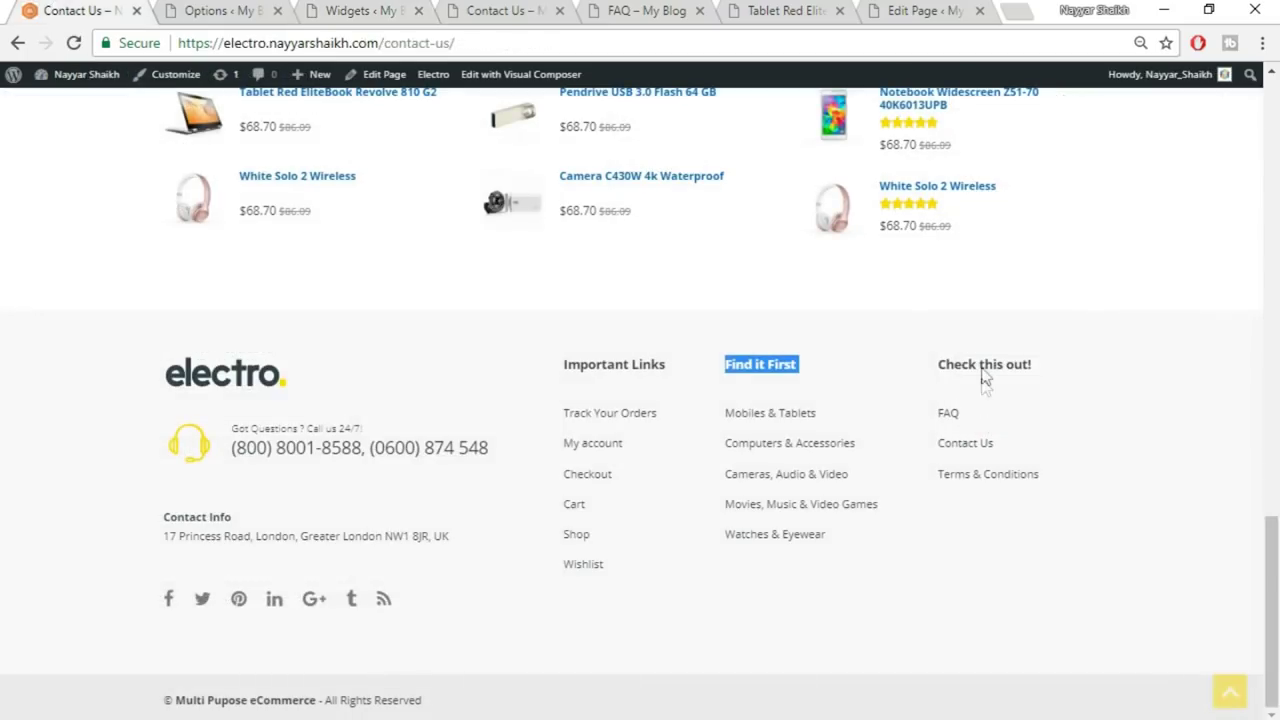
# Copy the Check this out! heading from the reference site's footer
pyautogui.tripleClick(984, 366)
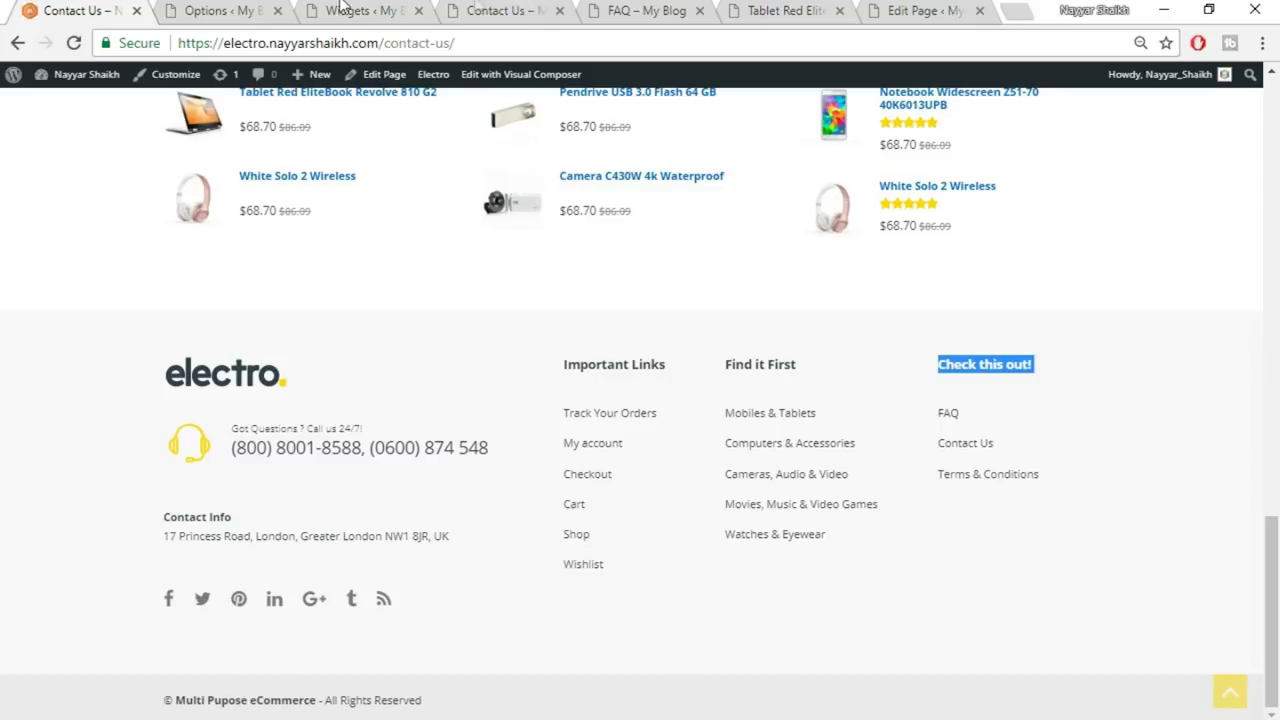
pyautogui.click(236, 14)
pyautogui.click(365, 10)
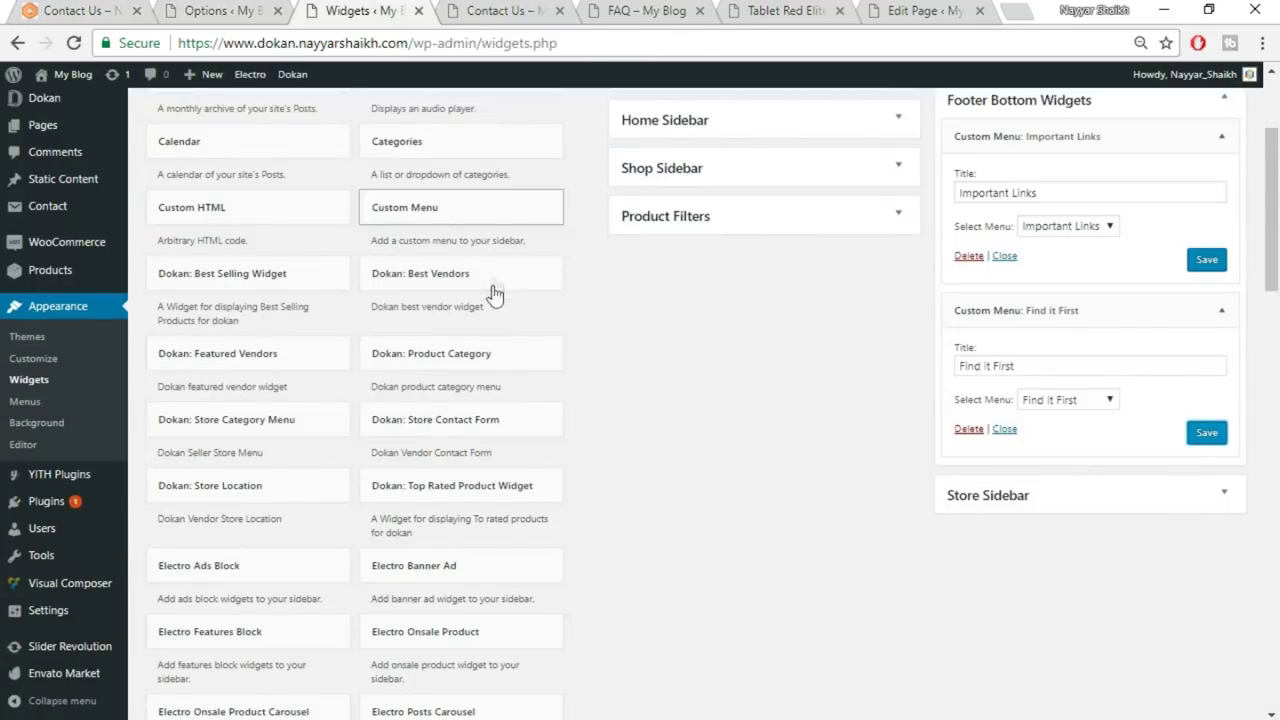
# Add a third Custom Menu widget to Footer Bottom Widgets titled Check this out!
pyautogui.click(445, 220)
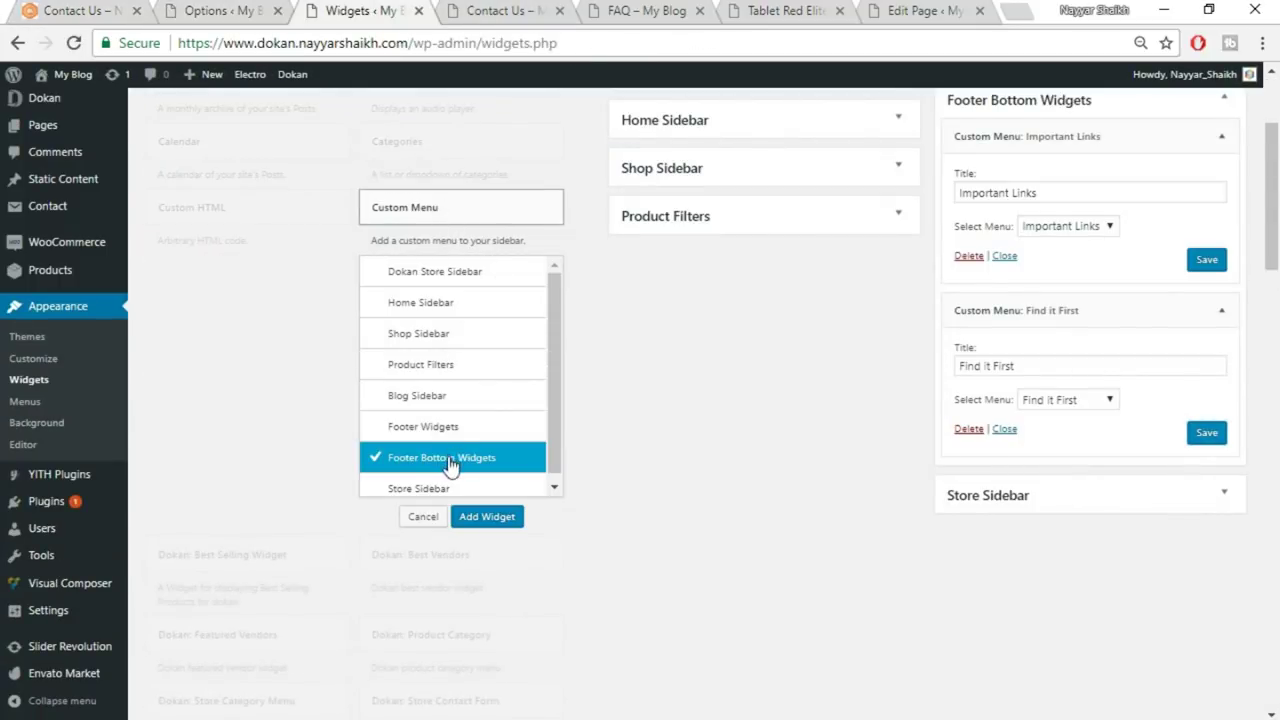
pyautogui.click(505, 517)
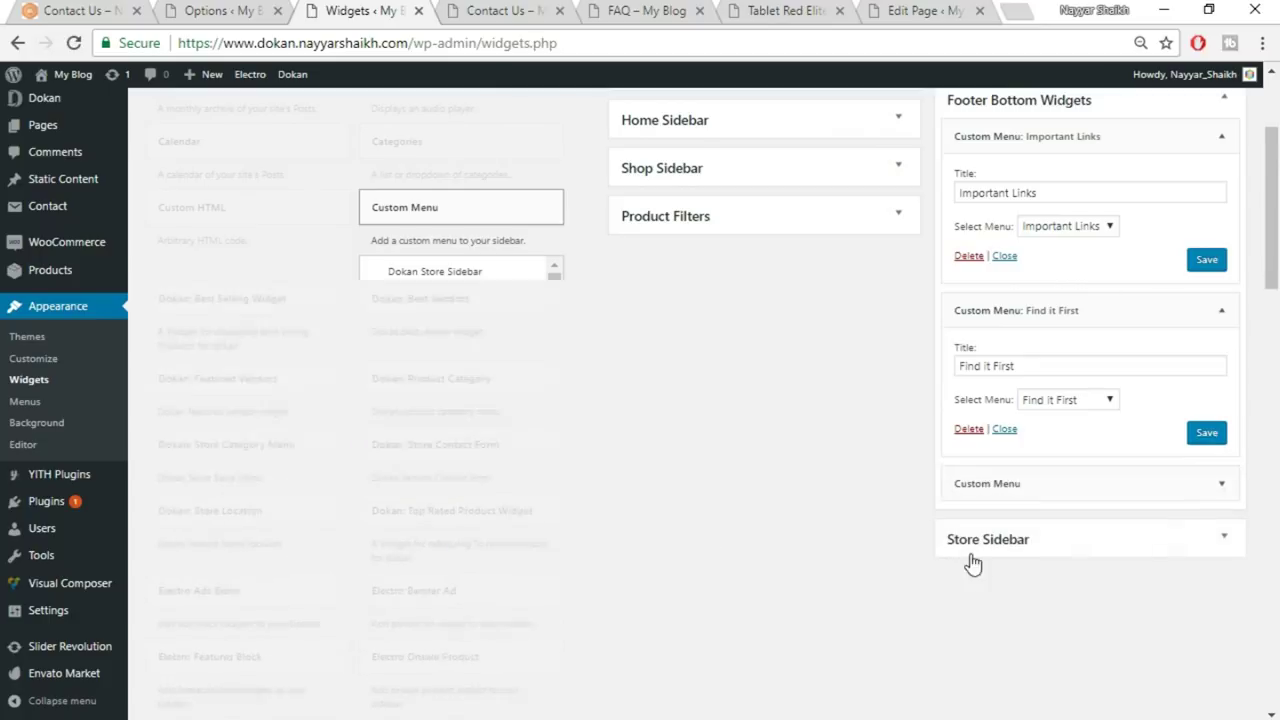
pyautogui.click(1086, 540)
pyautogui.write('Check this out!')
pyautogui.click(1100, 573)
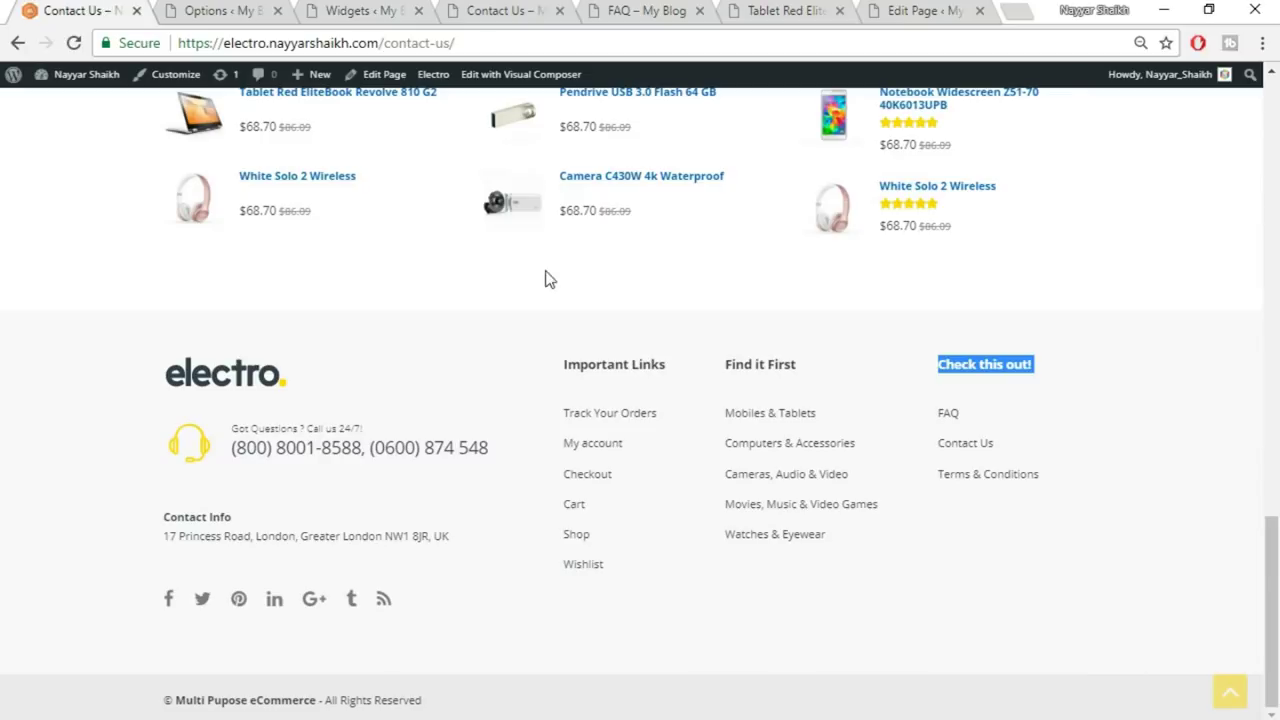
# Select FooterMenu for the Check this out! widget, save it, and switch to Contact Us
pyautogui.click(30, 10)
pyautogui.click(172, 8)
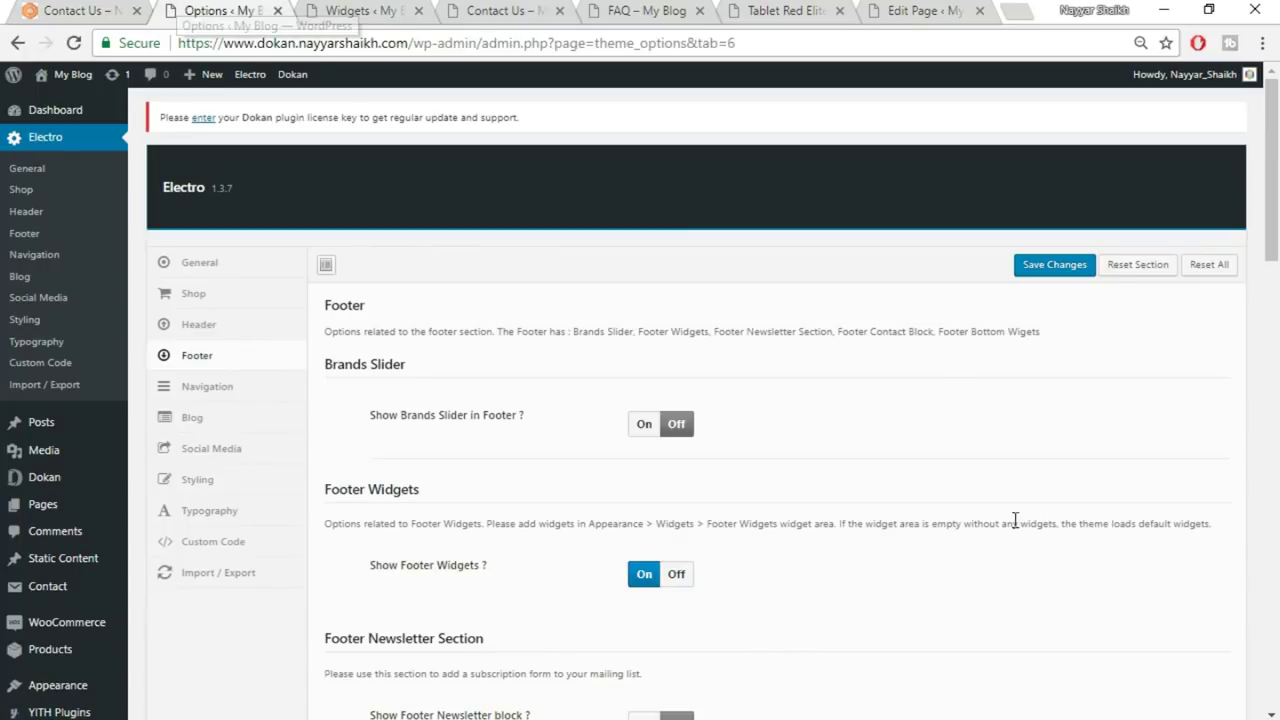
pyautogui.click(372, 10)
pyautogui.click(1100, 573)
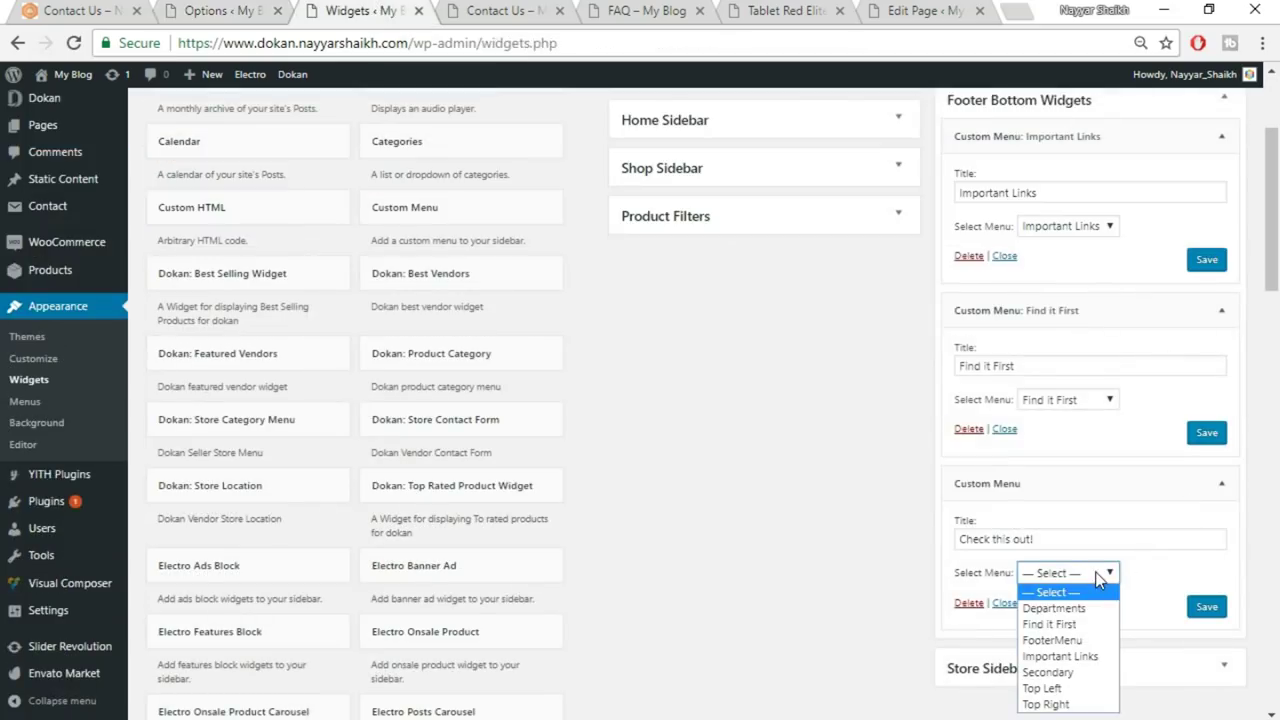
pyautogui.click(1085, 640)
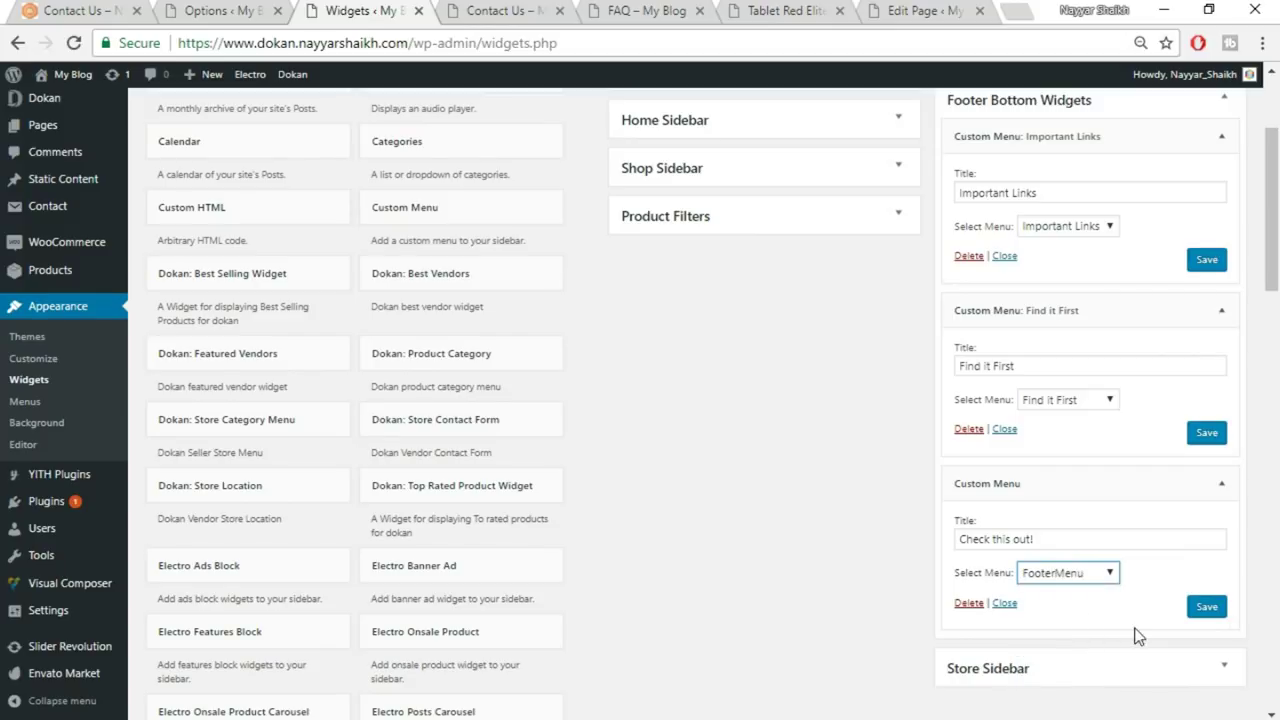
pyautogui.click(1207, 607)
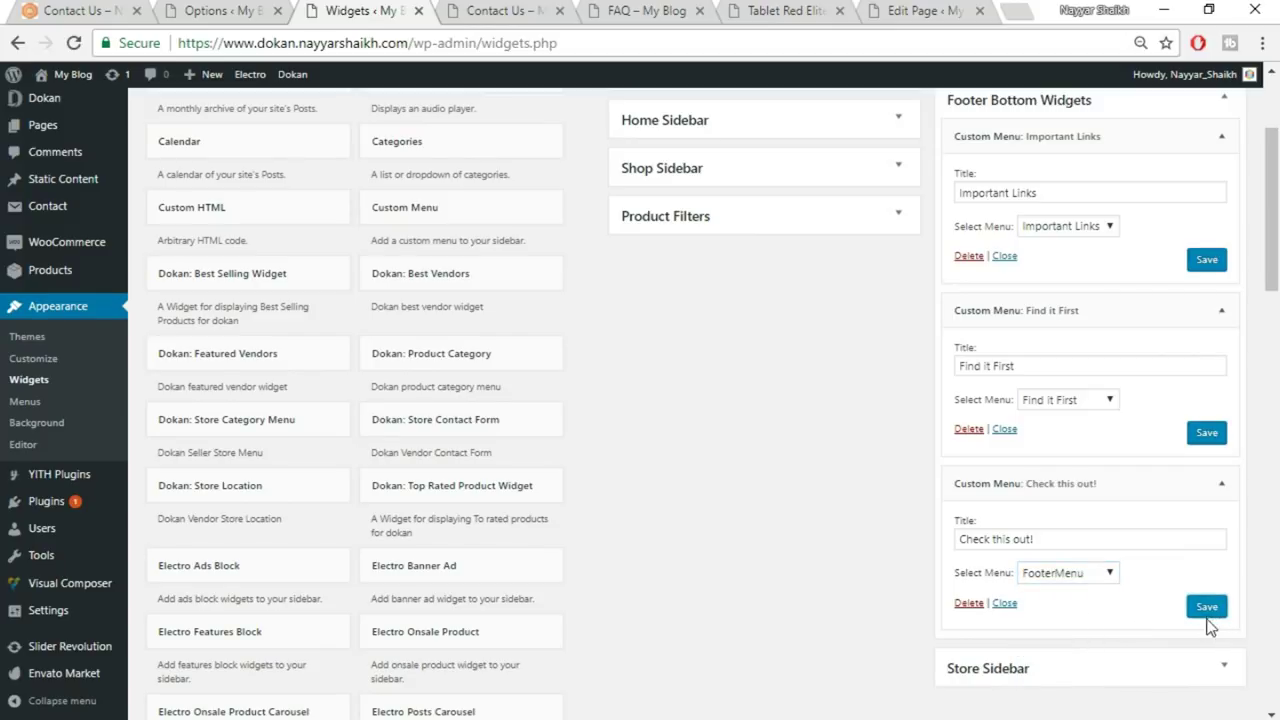
pyautogui.click(475, 8)
pyautogui.click(500, 43)
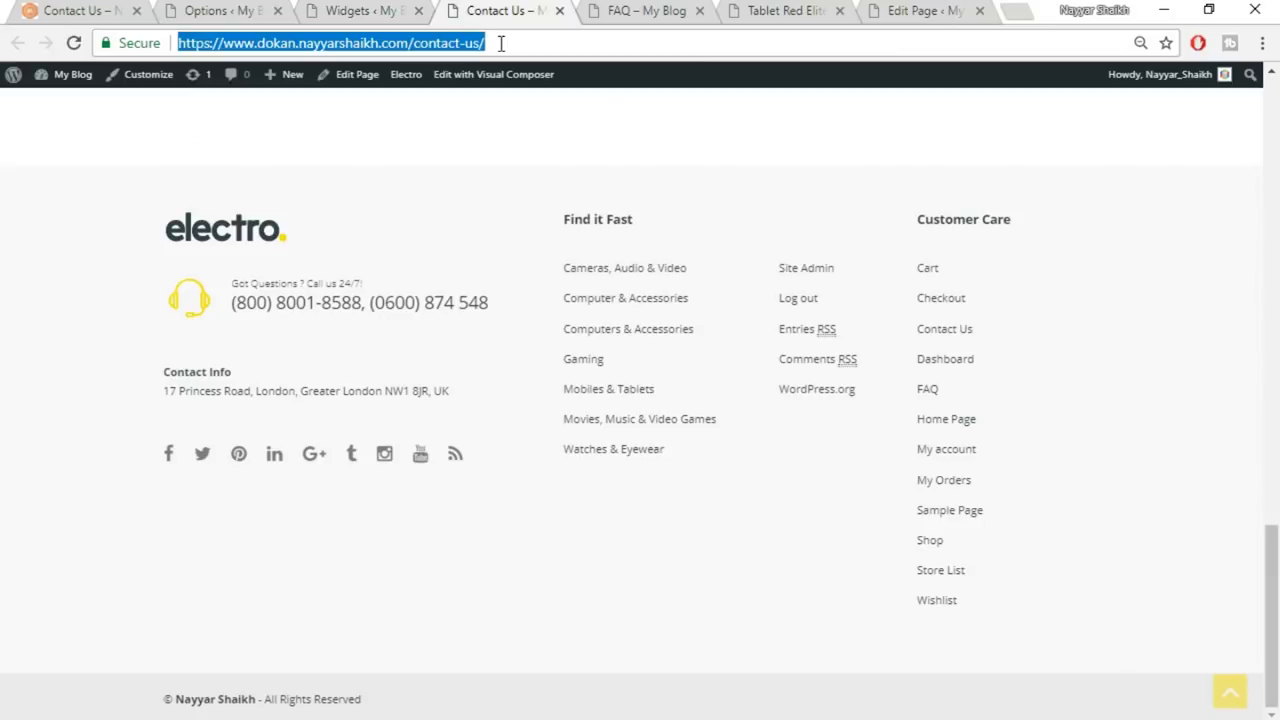
# Reload Contact Us and confirm the Important Links, Find it First and Check this out! footer columns
pyautogui.press('Return')
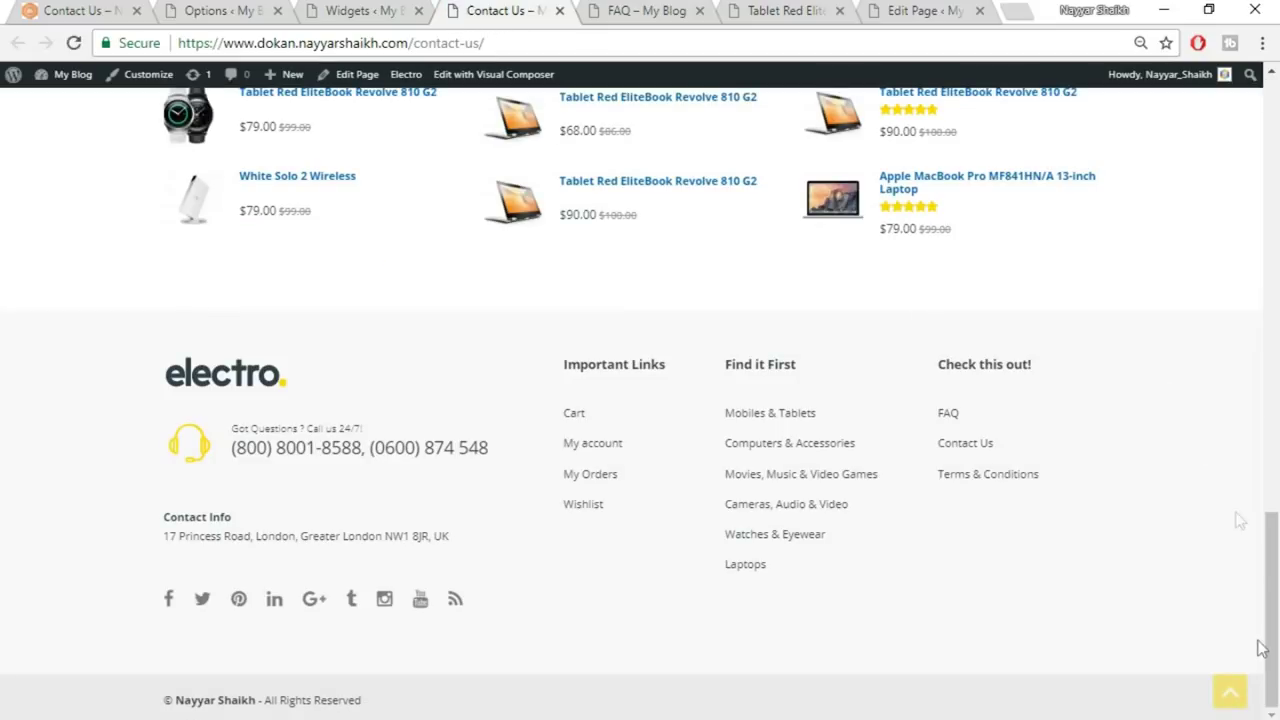
pyautogui.click(1238, 695)
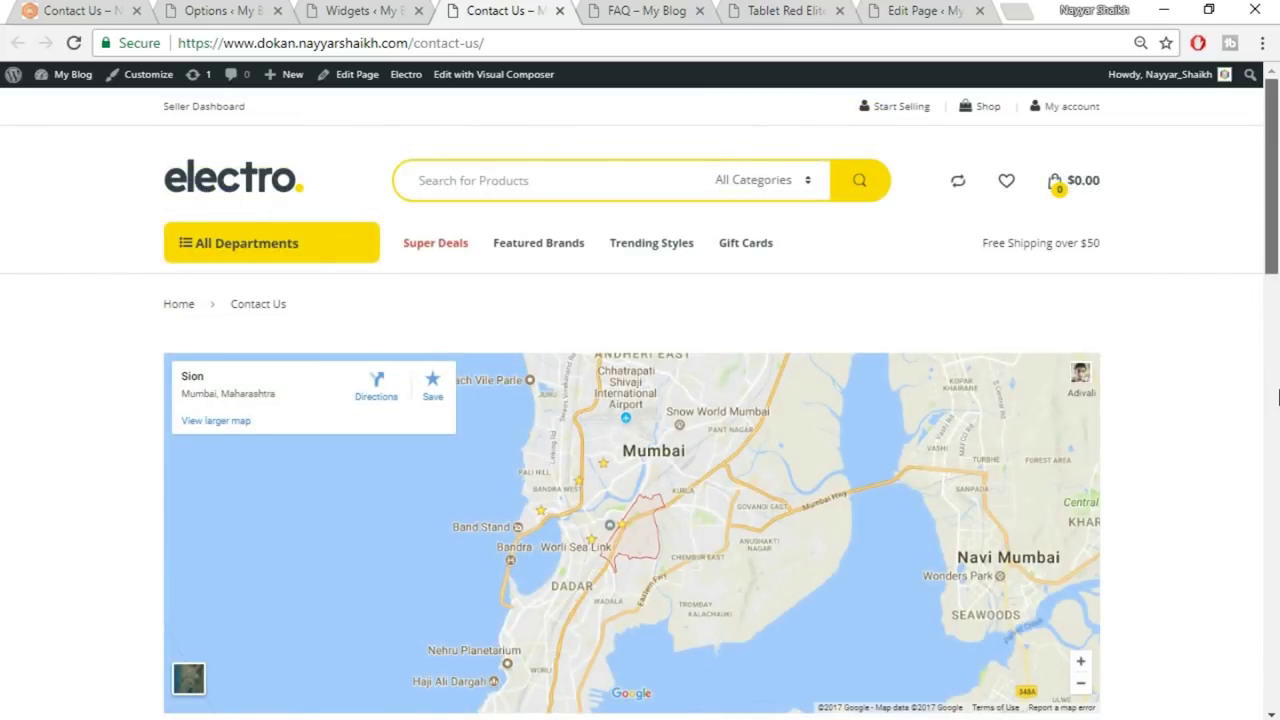
pyautogui.moveTo(1272, 250); pyautogui.dragTo(1277, 678)
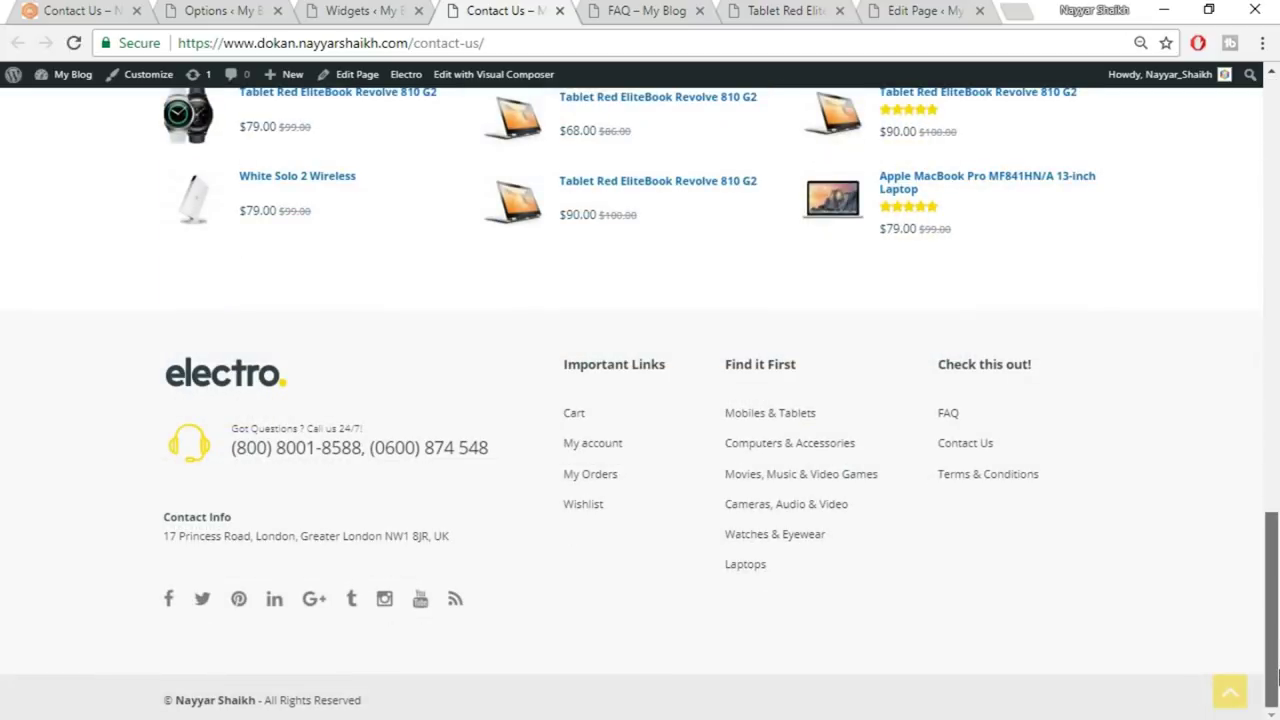
pyautogui.click(1231, 691)
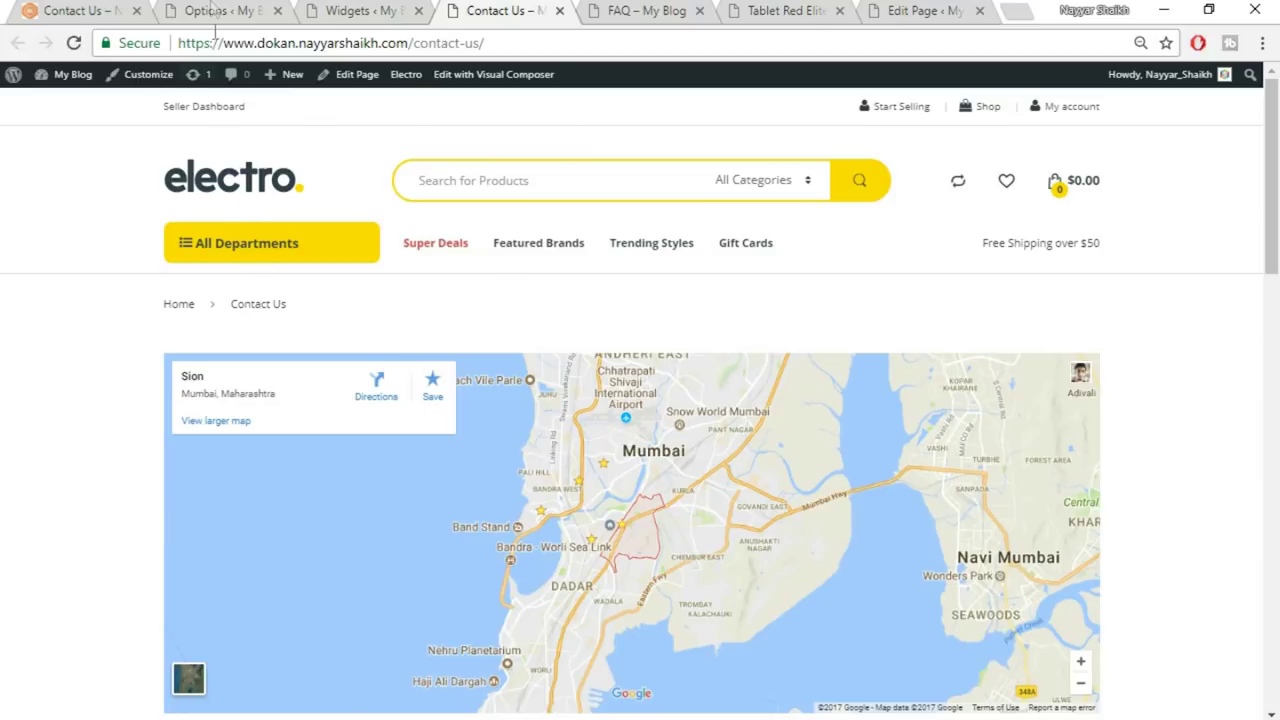
pyautogui.click(215, 11)
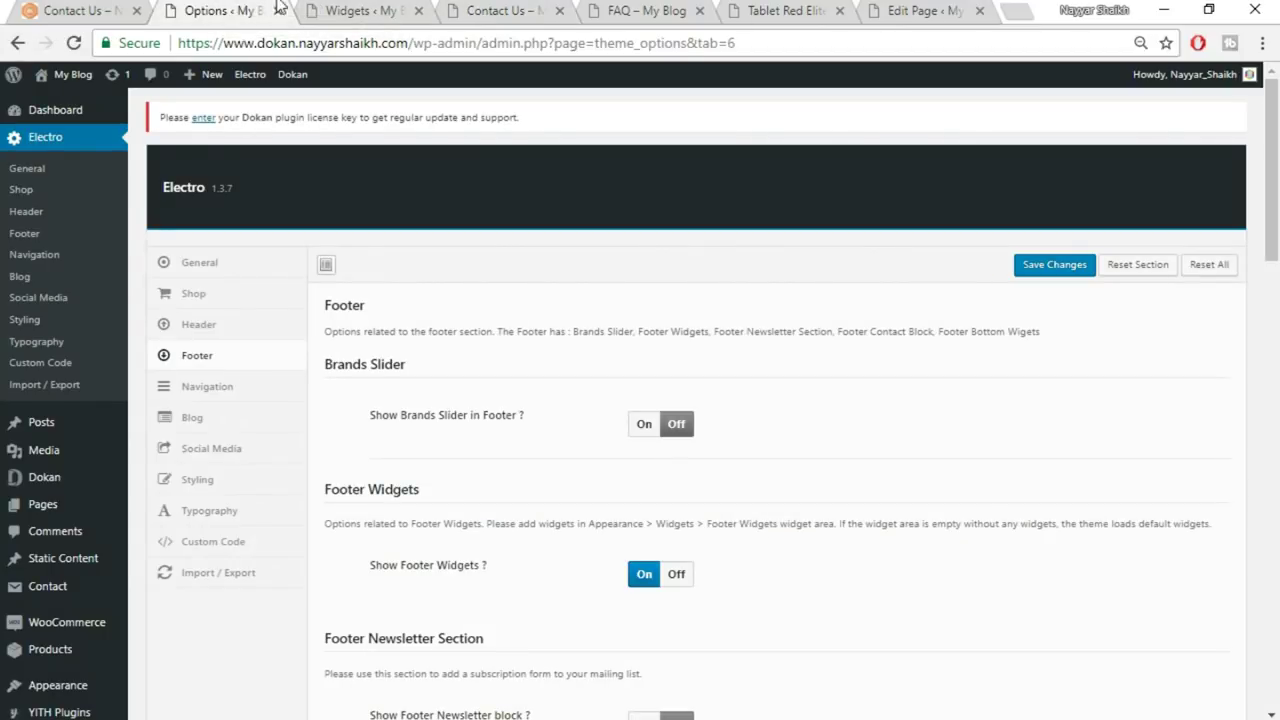
pyautogui.click(213, 272)
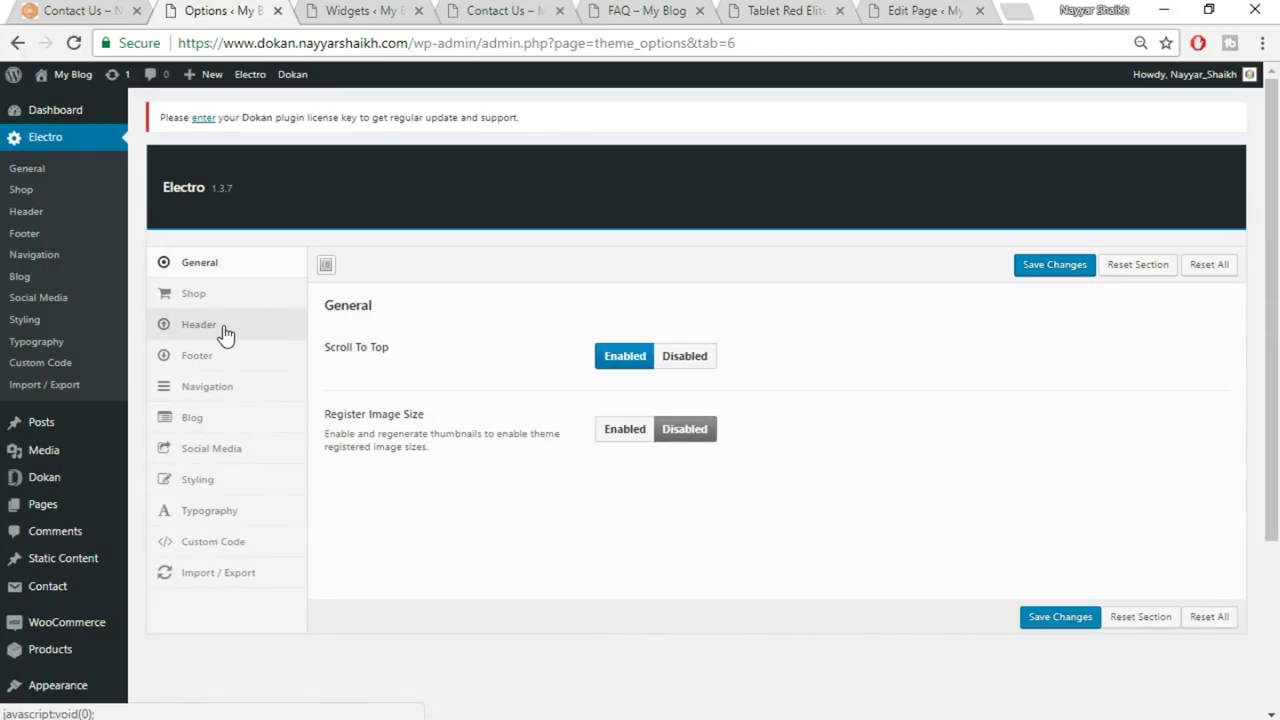
pyautogui.click(222, 328)
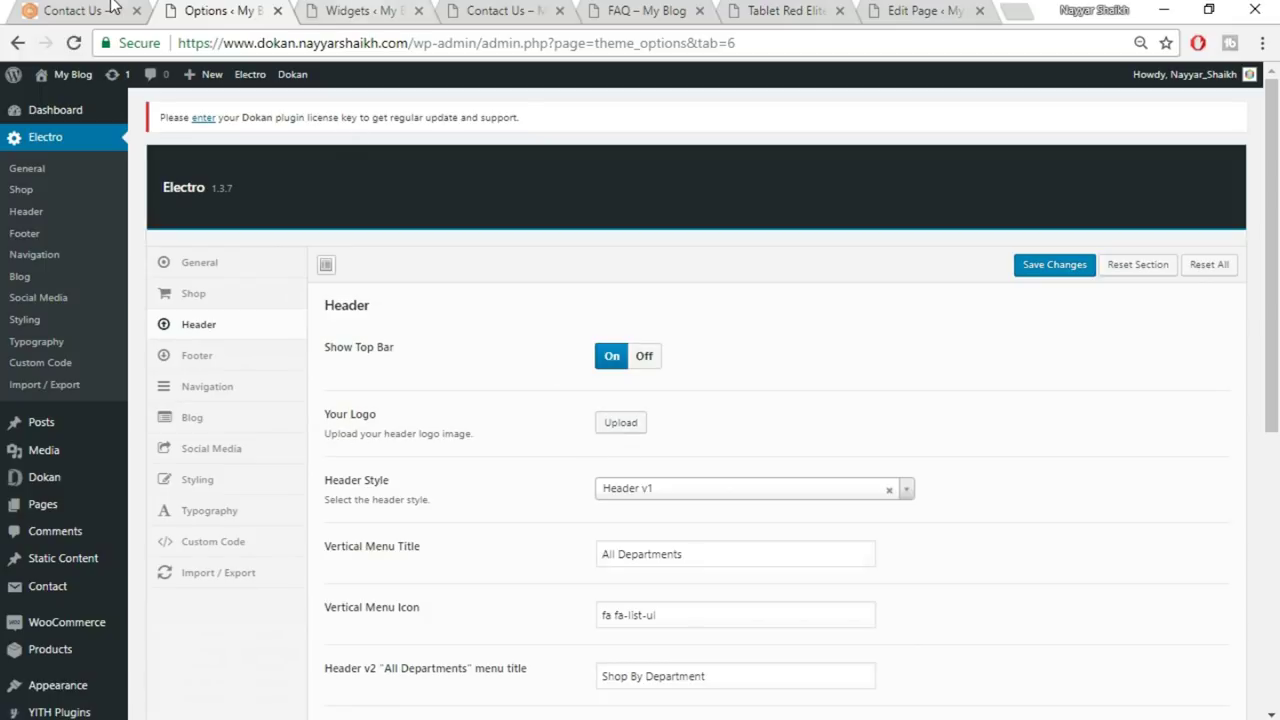
pyautogui.click(110, 10)
pyautogui.click(500, 10)
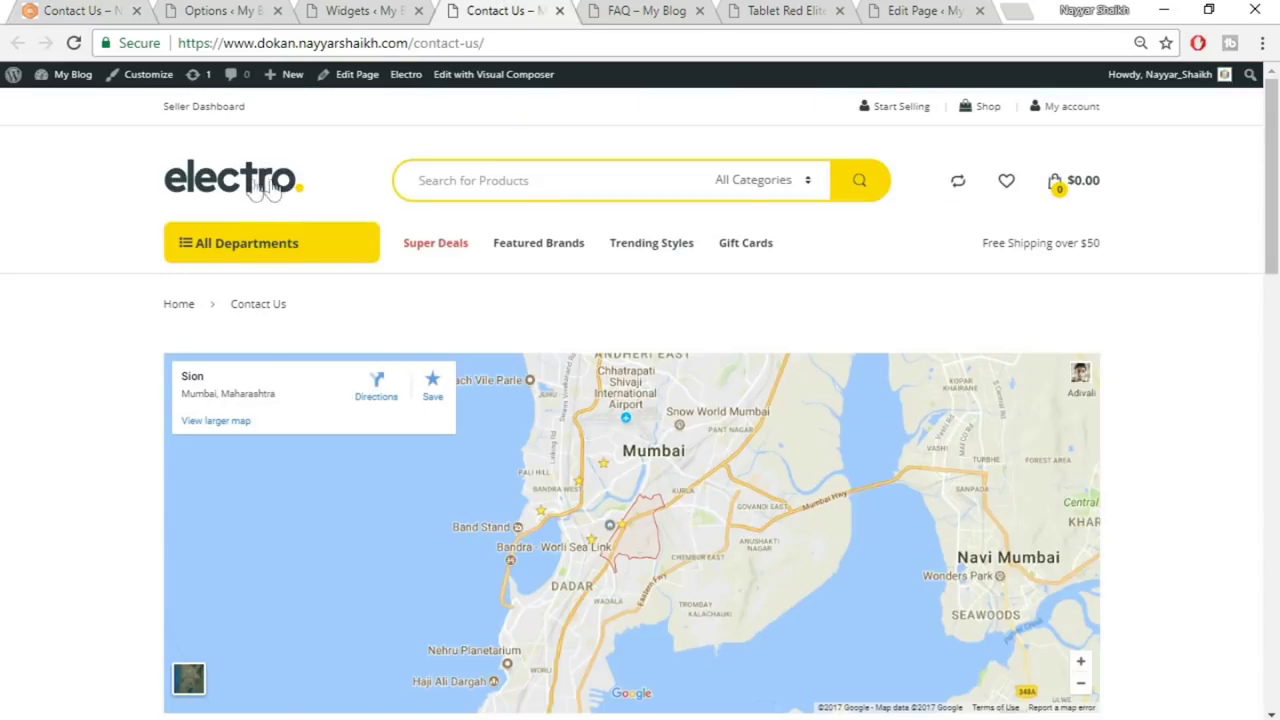
pyautogui.click(250, 10)
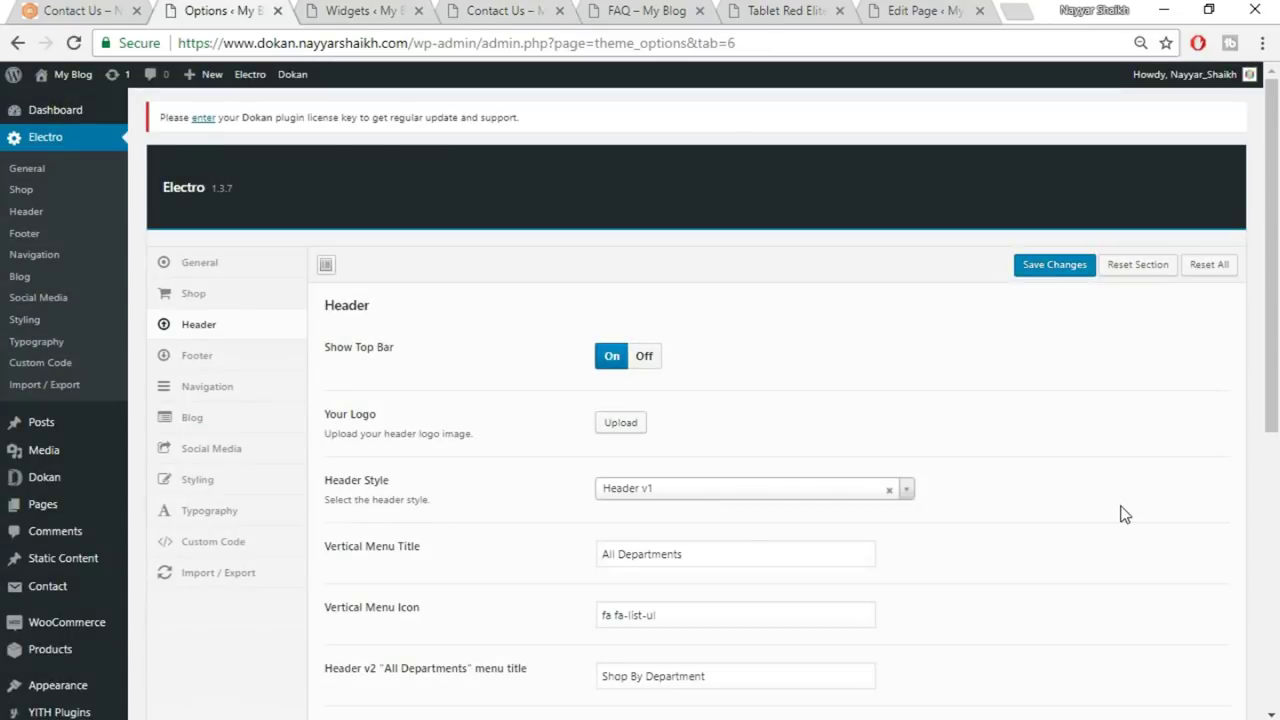
pyautogui.scroll(-5, 1123, 514)
pyautogui.scroll(5, 1123, 525)
pyautogui.click(505, 10)
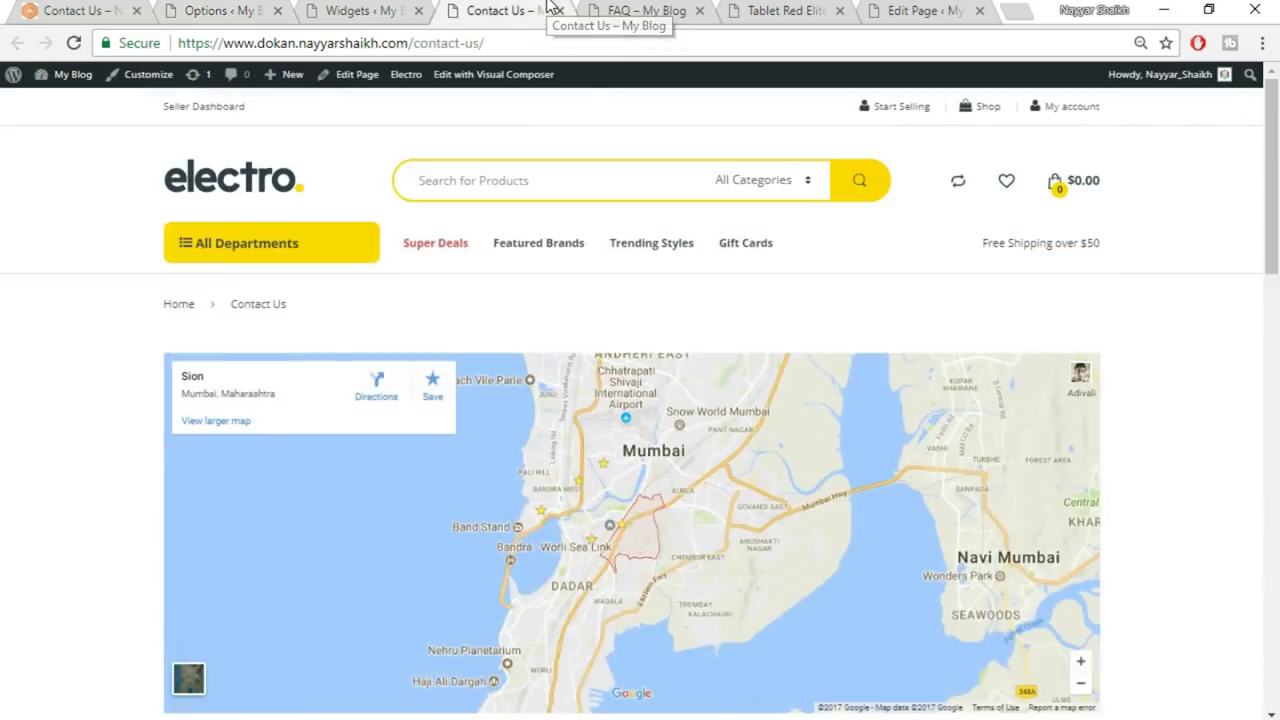
# In Site Identity, set the title to Ntech Solutions and the tagline to Best eCommerce Site
pyautogui.click(135, 82)
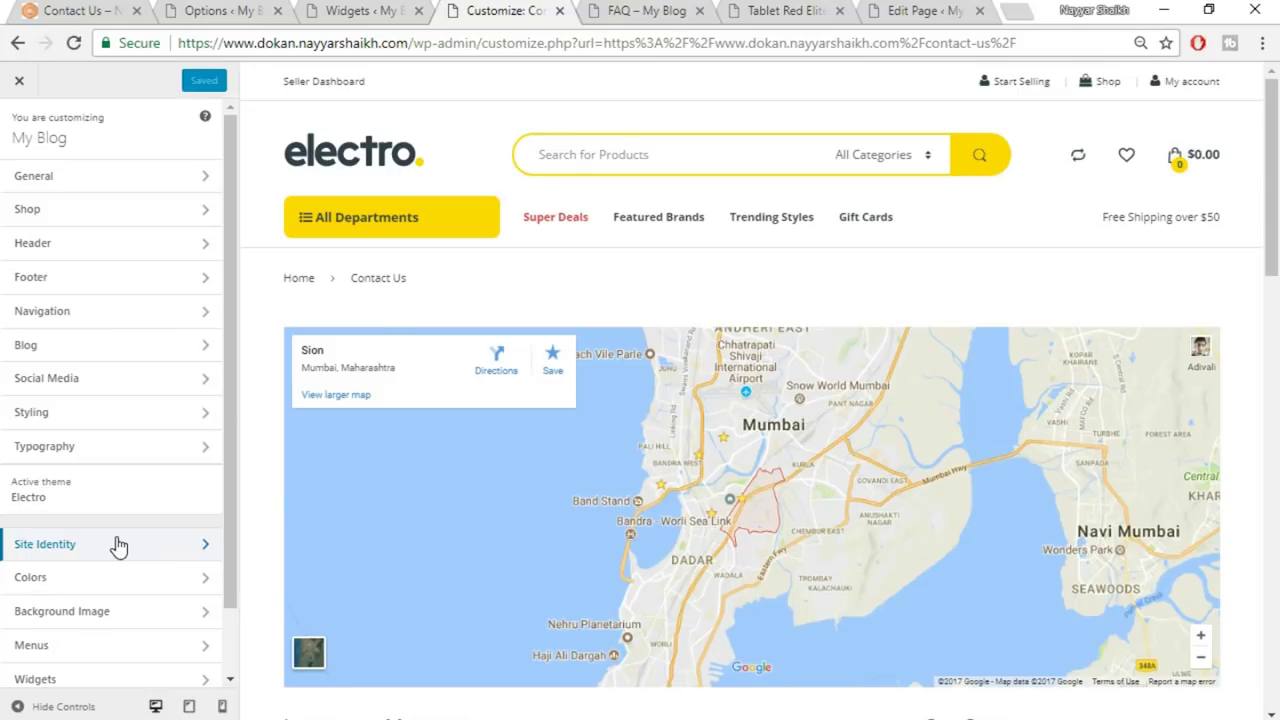
pyautogui.click(115, 546)
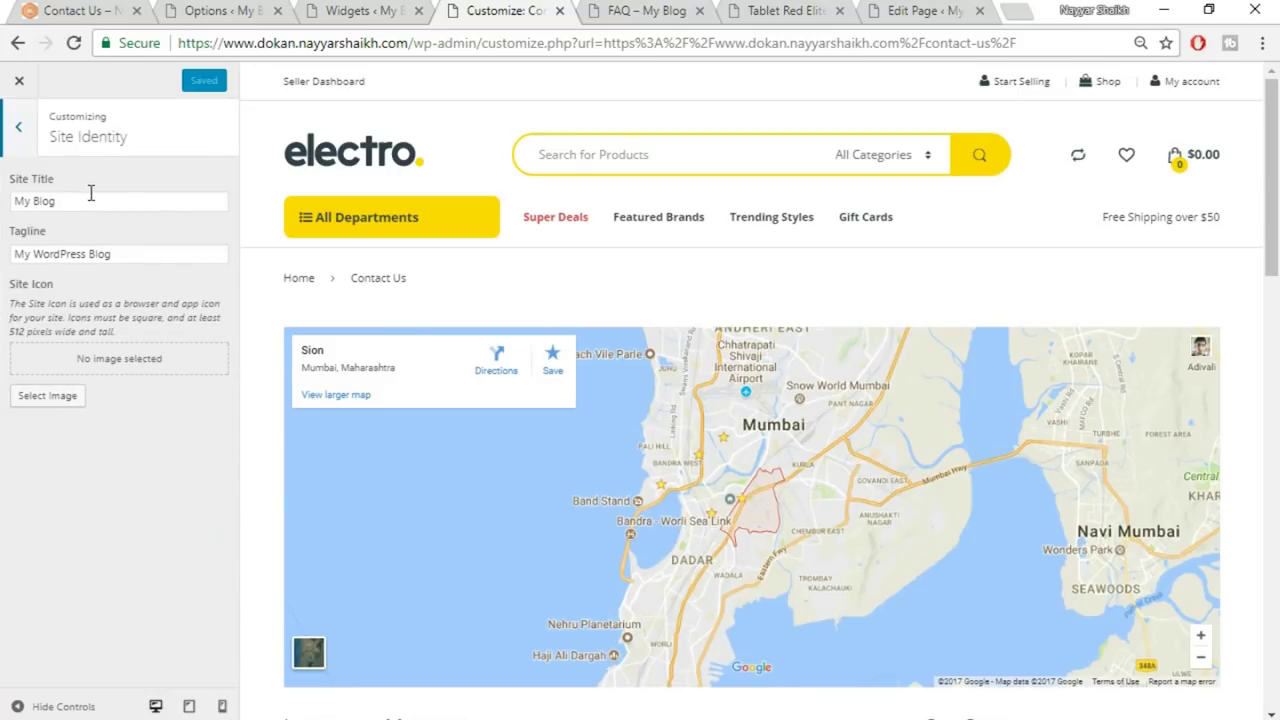
pyautogui.moveTo(90, 195); pyautogui.dragTo(4, 203)
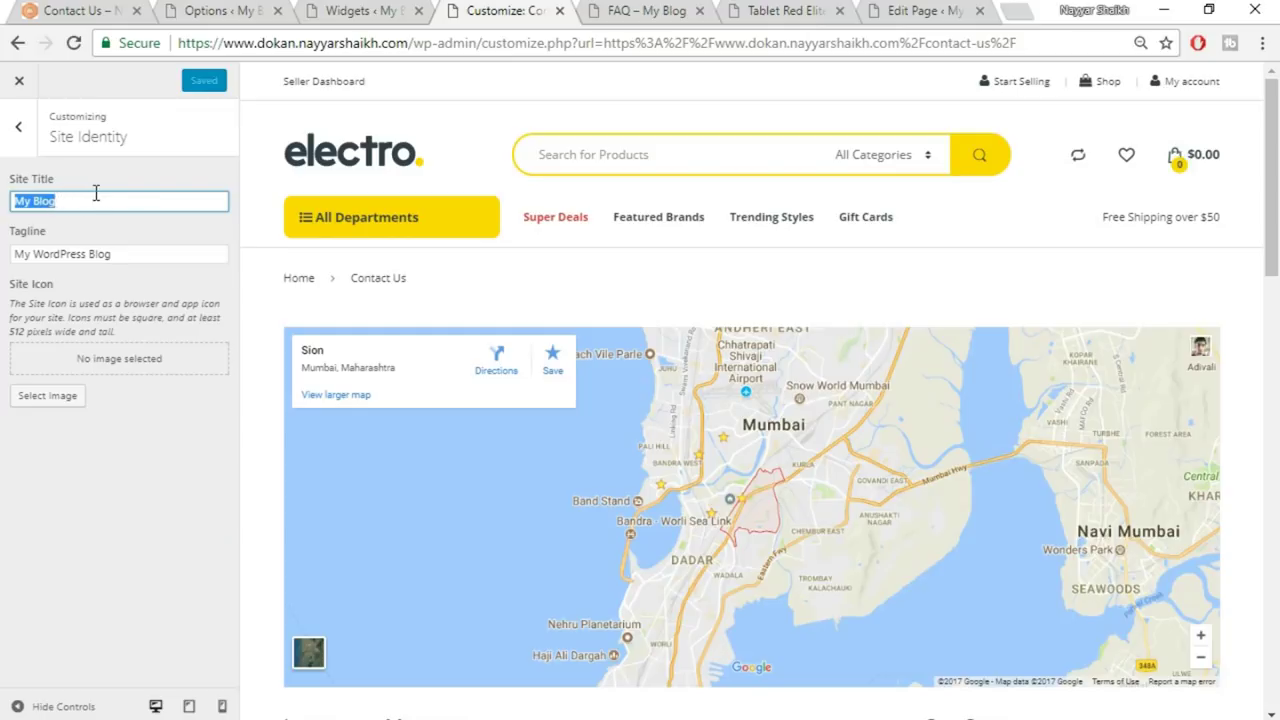
pyautogui.write('N')
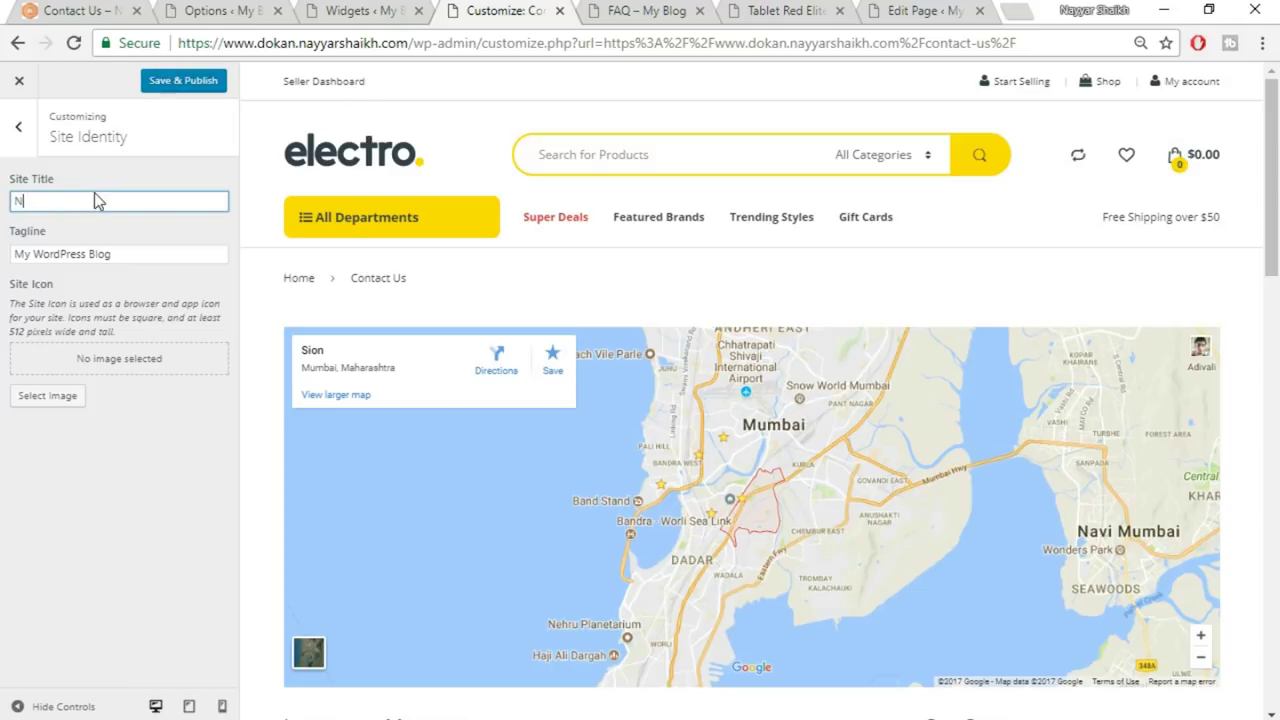
pyautogui.write('tech Solutions')
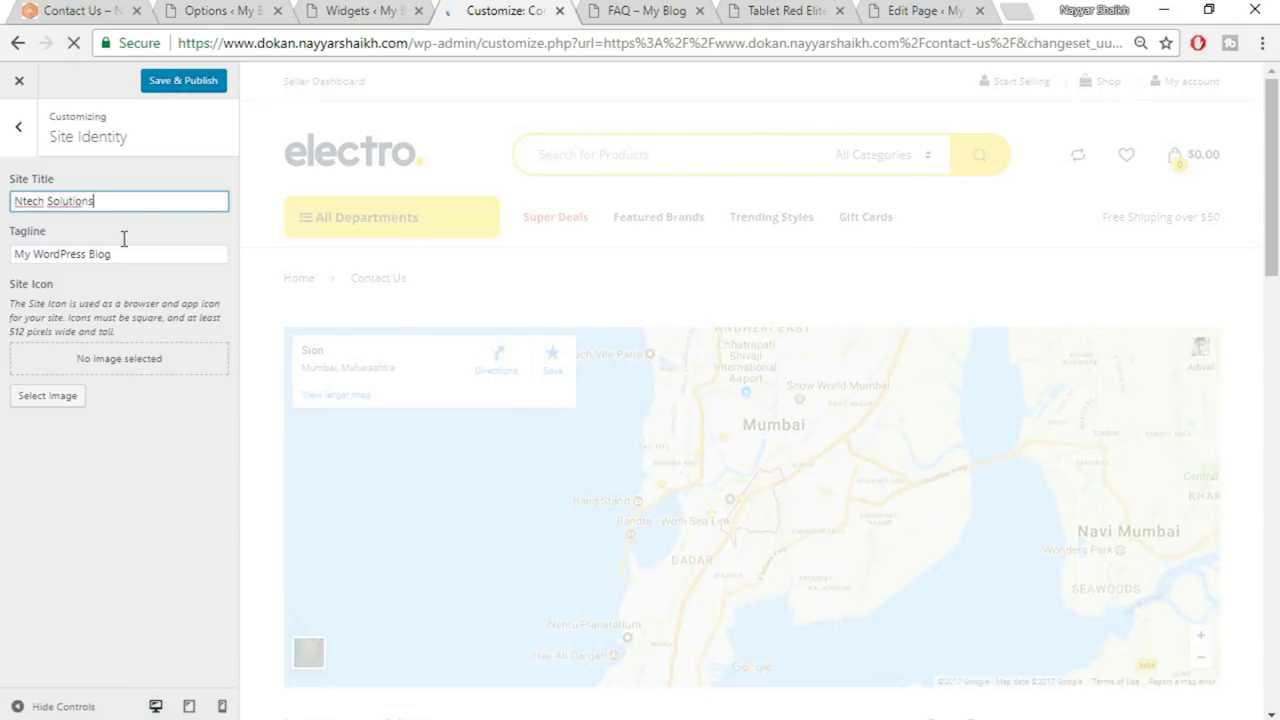
pyautogui.moveTo(130, 257); pyautogui.dragTo(5, 254)
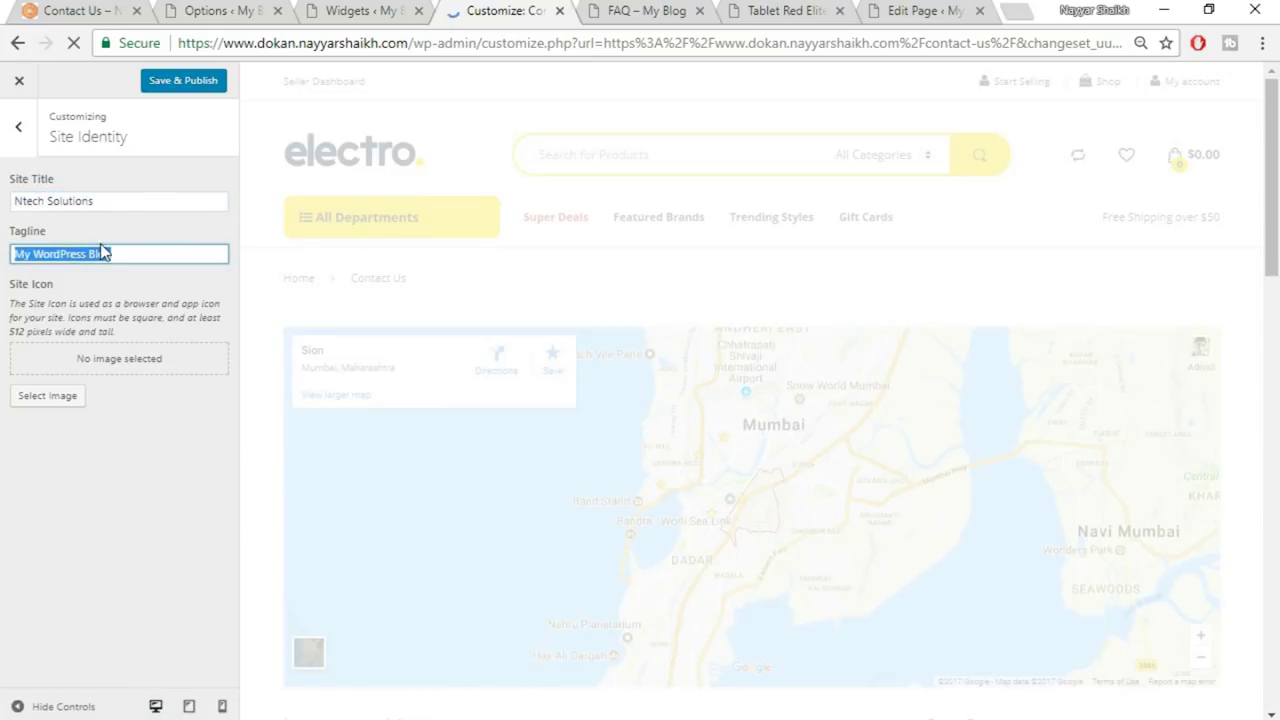
pyautogui.write('Best')
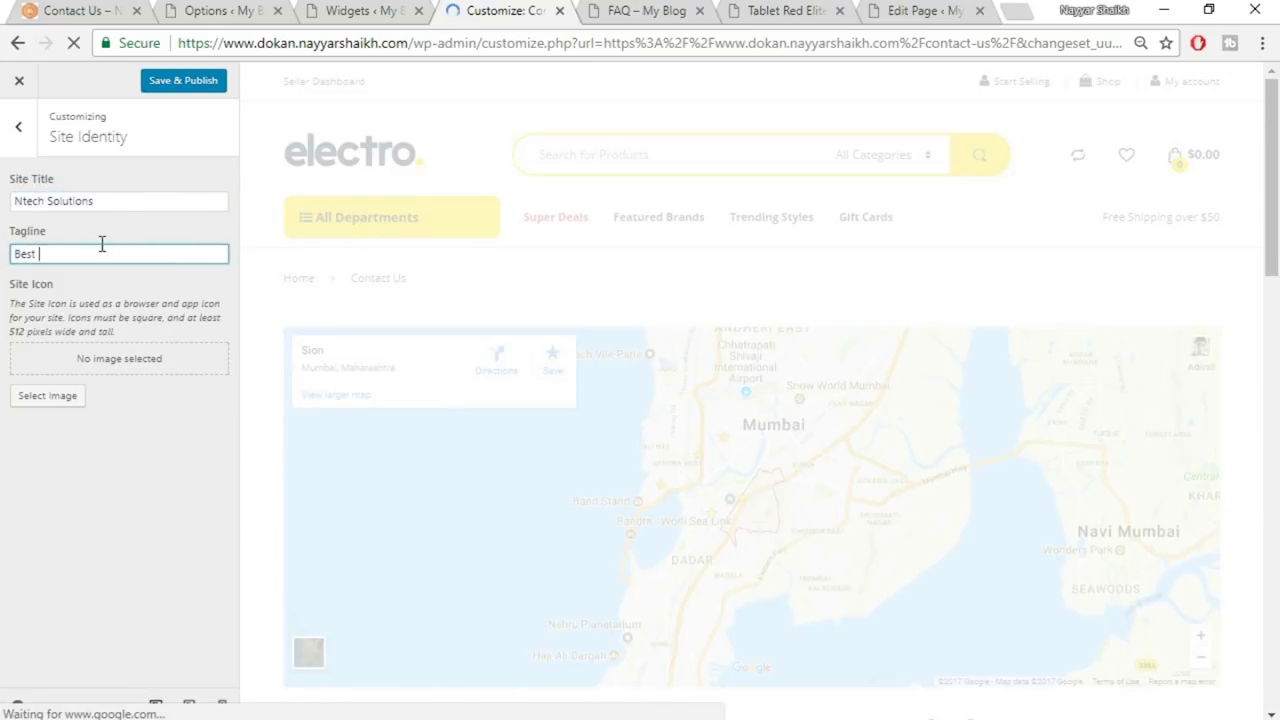
pyautogui.write(' eCommerce S')
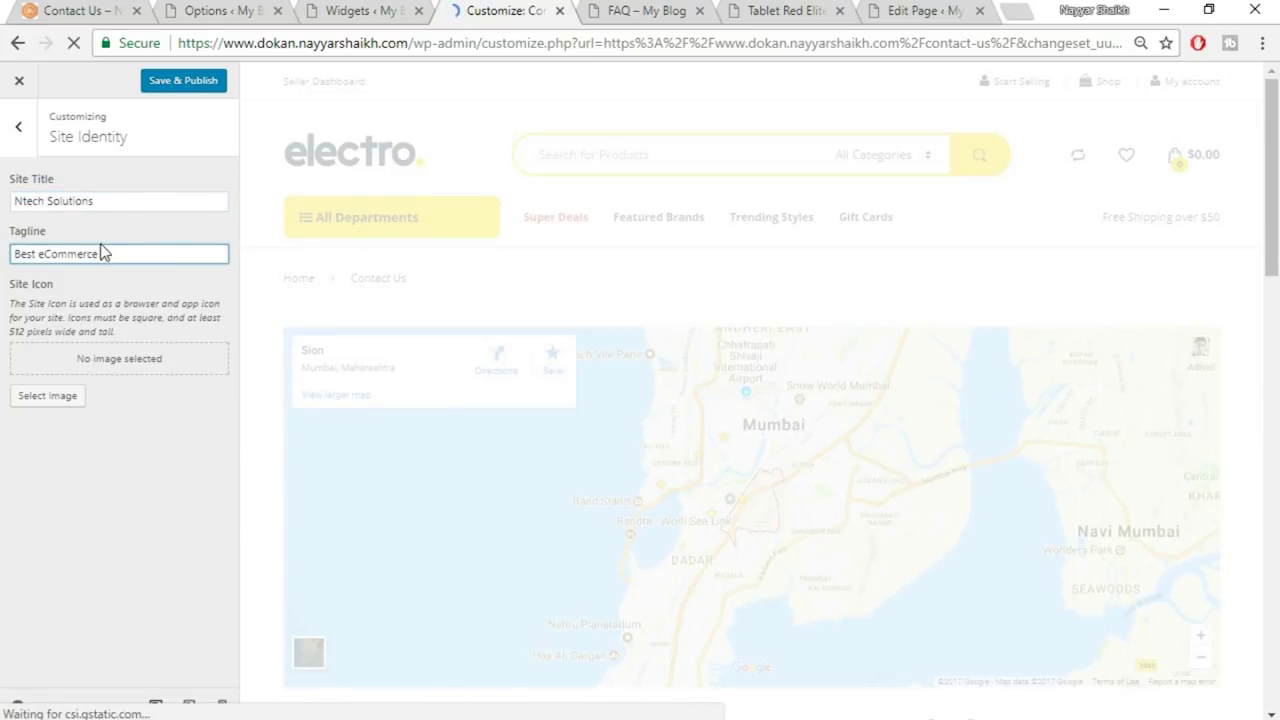
pyautogui.write('ite')
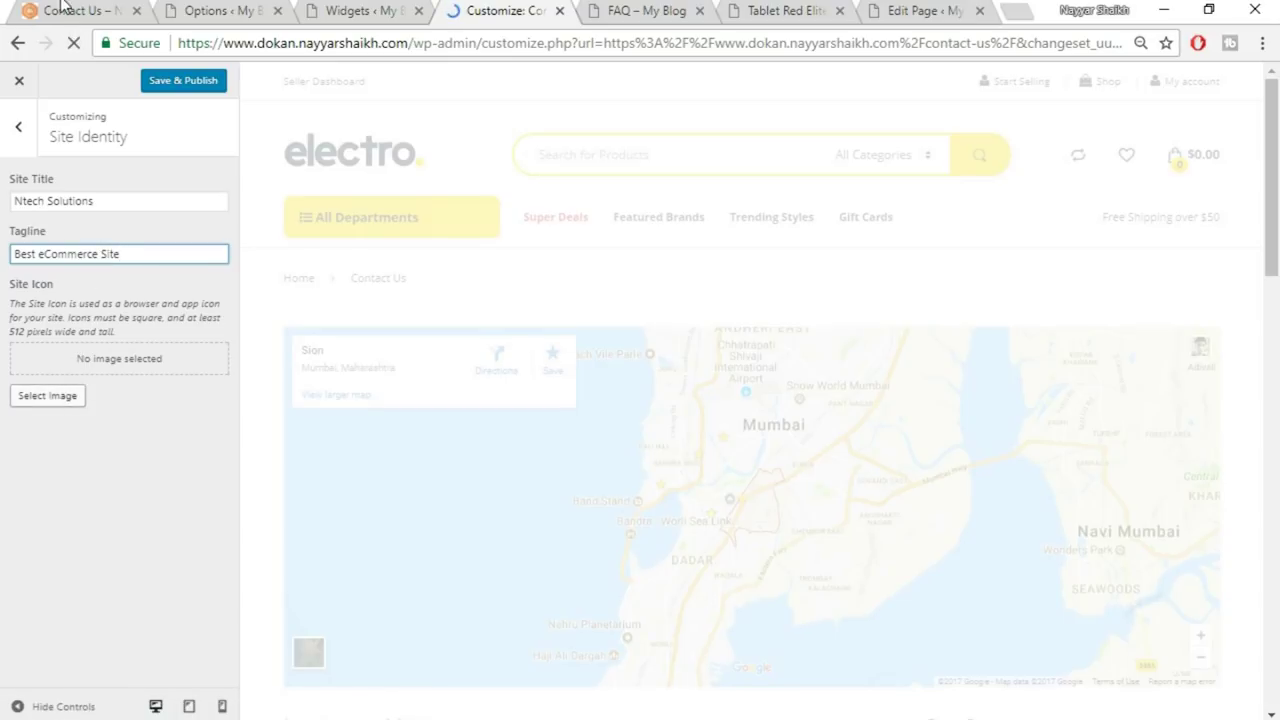
# Compare with the other site's footer, then Save & Publish and close the Customizer
pyautogui.click(63, 8)
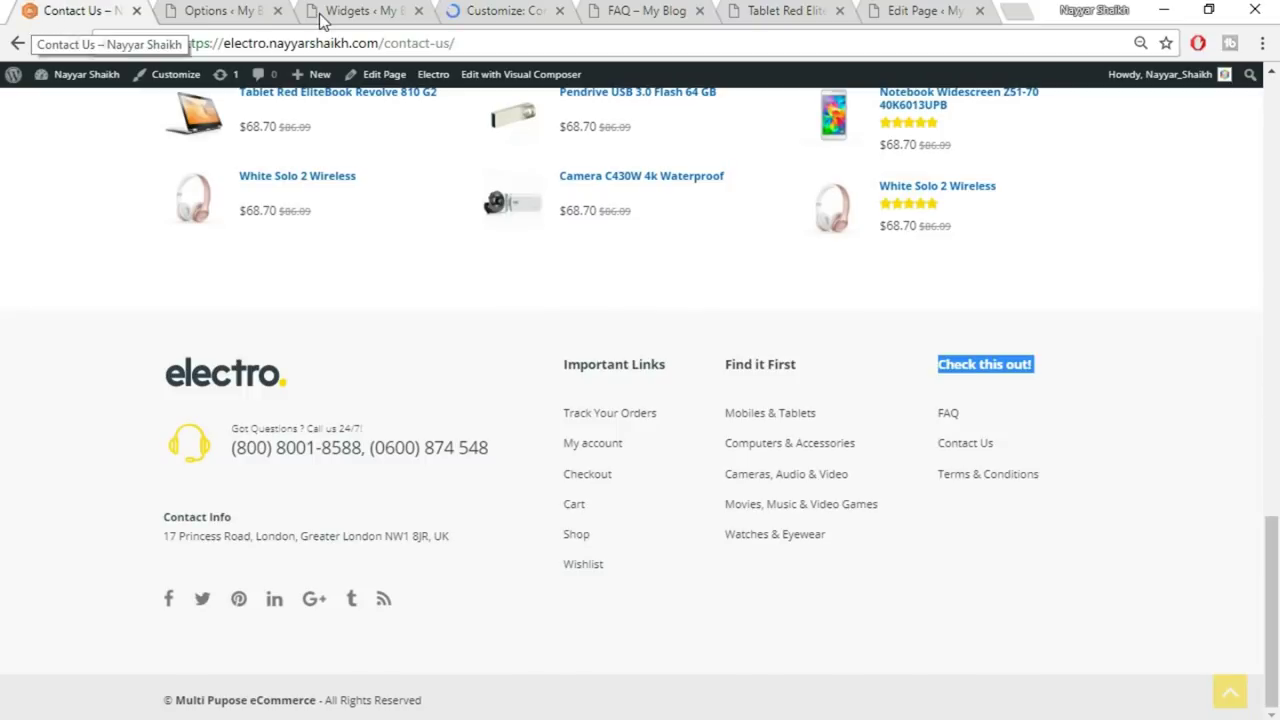
pyautogui.click(490, 10)
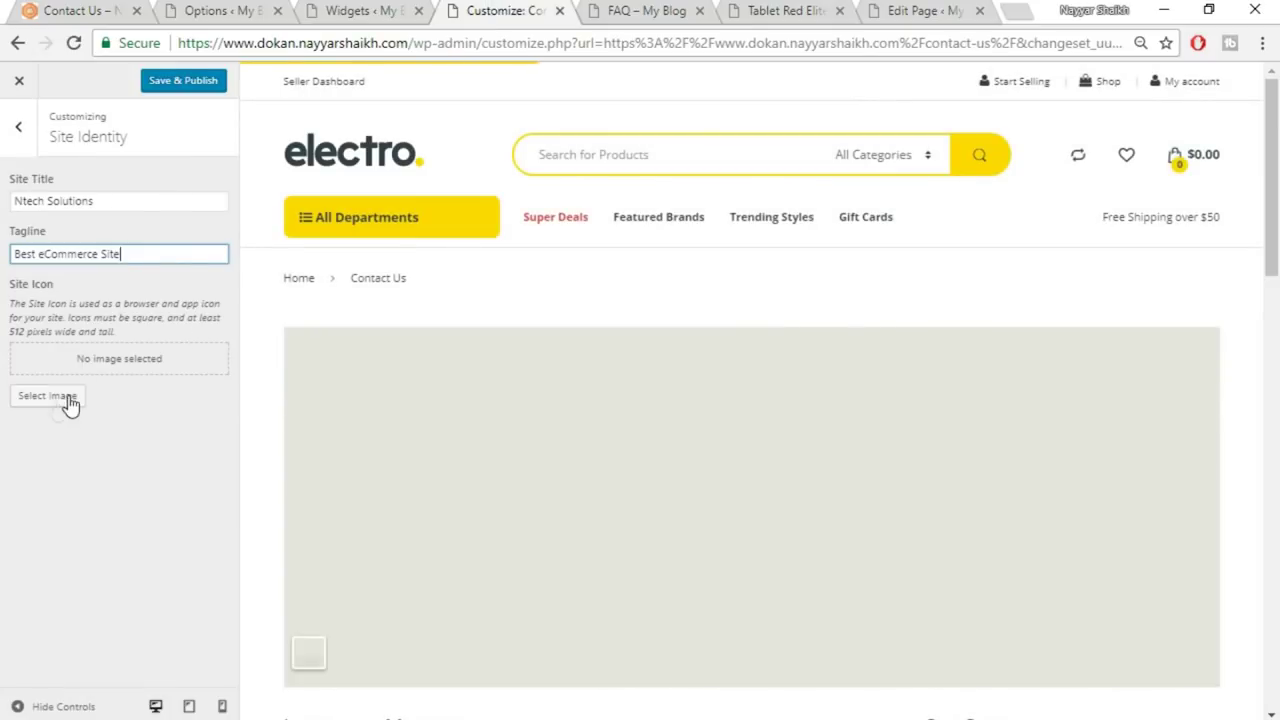
pyautogui.click(201, 81)
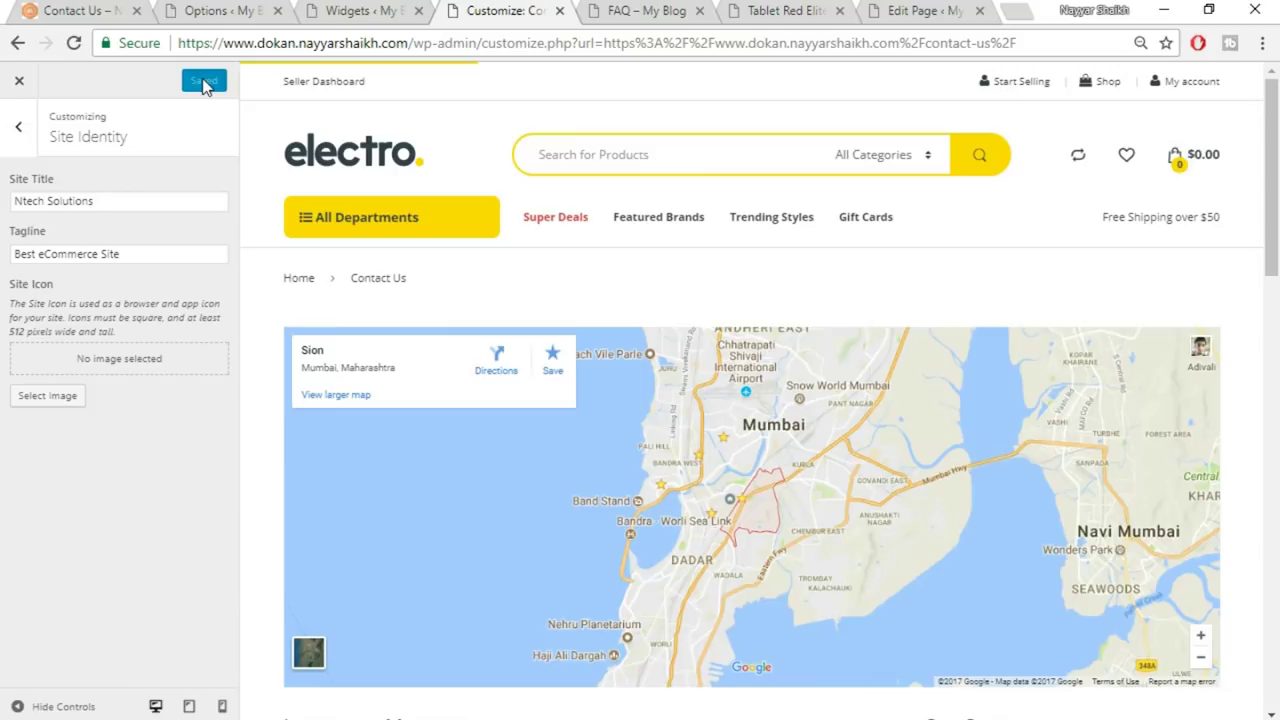
pyautogui.click(19, 87)
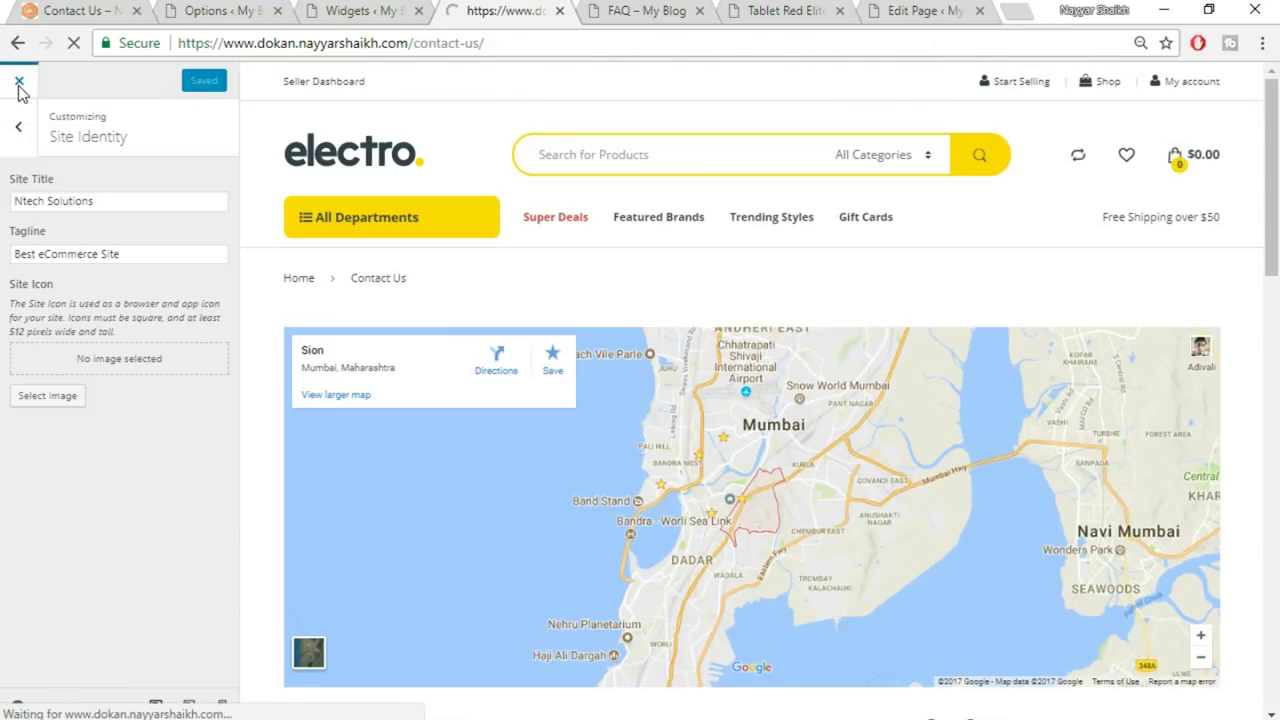